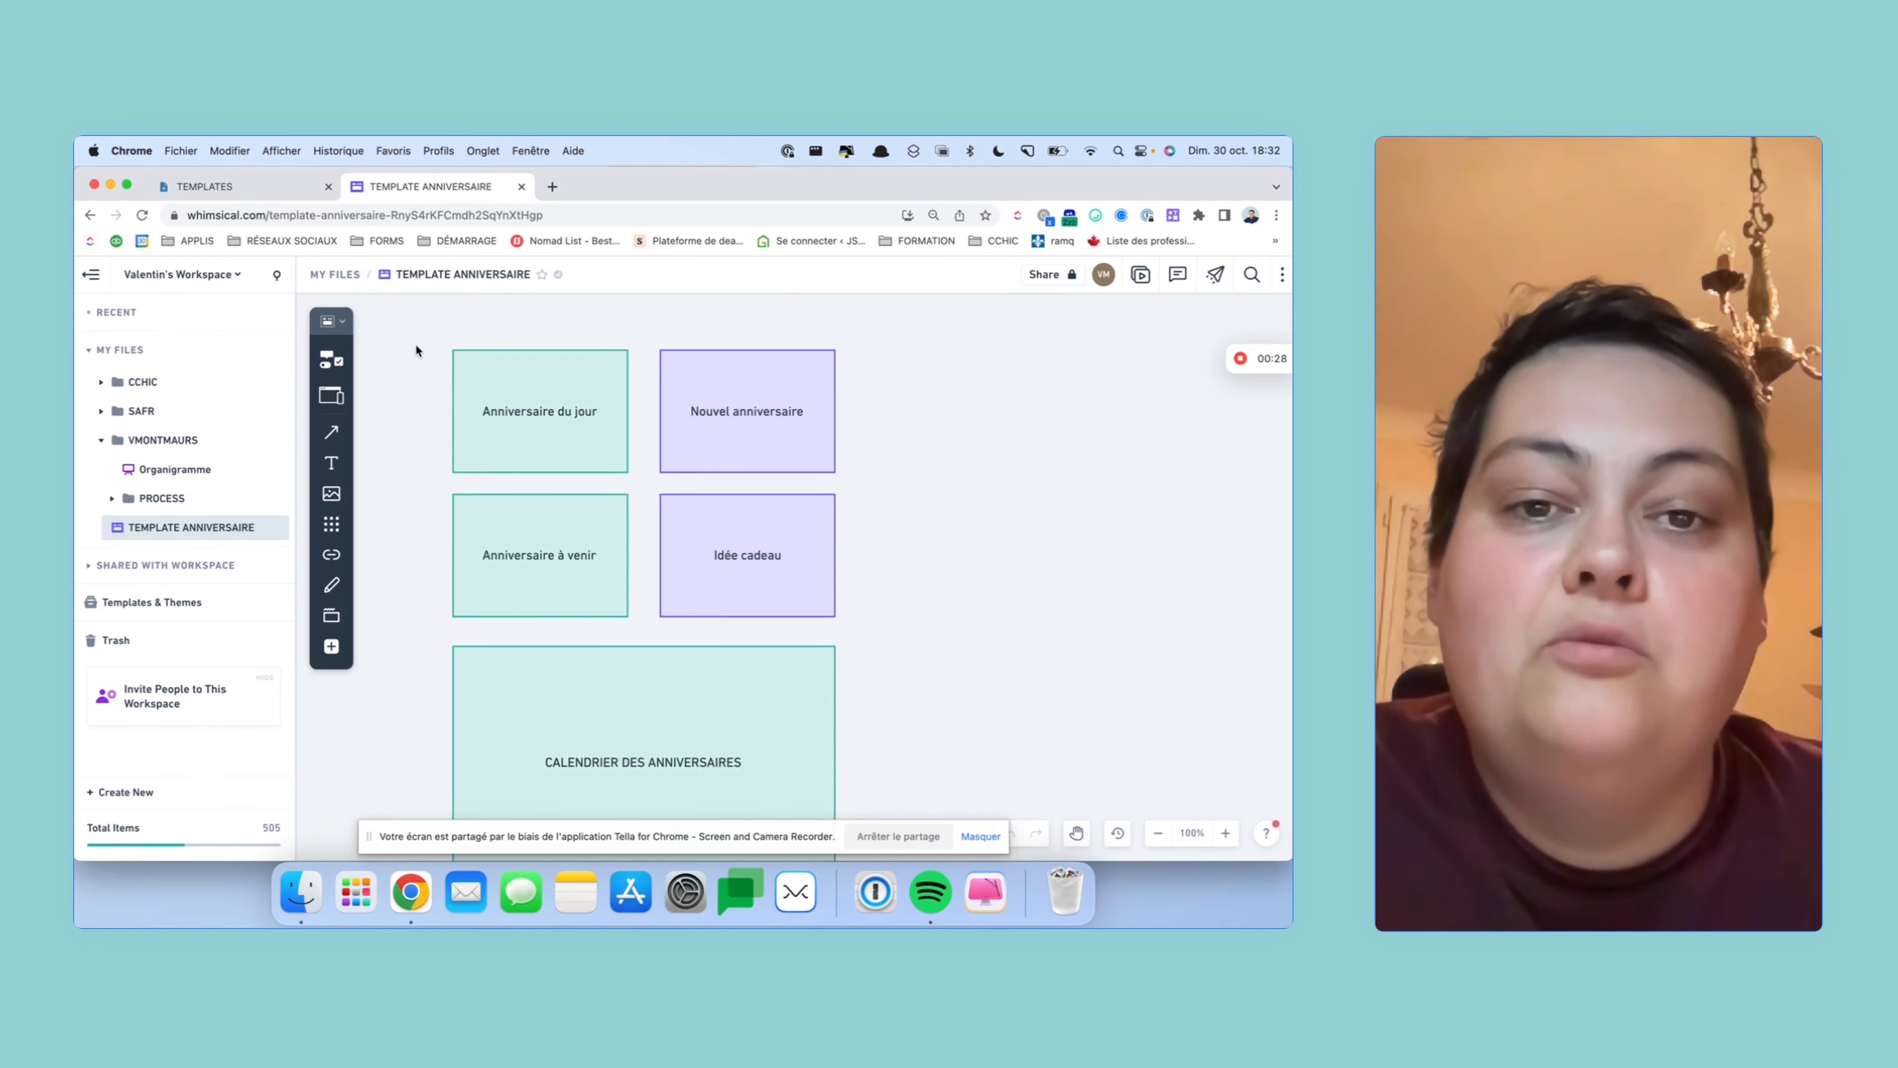
- Inside the TEMPLATES page, insert a new subpage titled ANNIVERSAIRES using /page
{"action": "scroll", "coordinate": [429, 349], "scroll_direction": "down", "scroll_amount": 4}
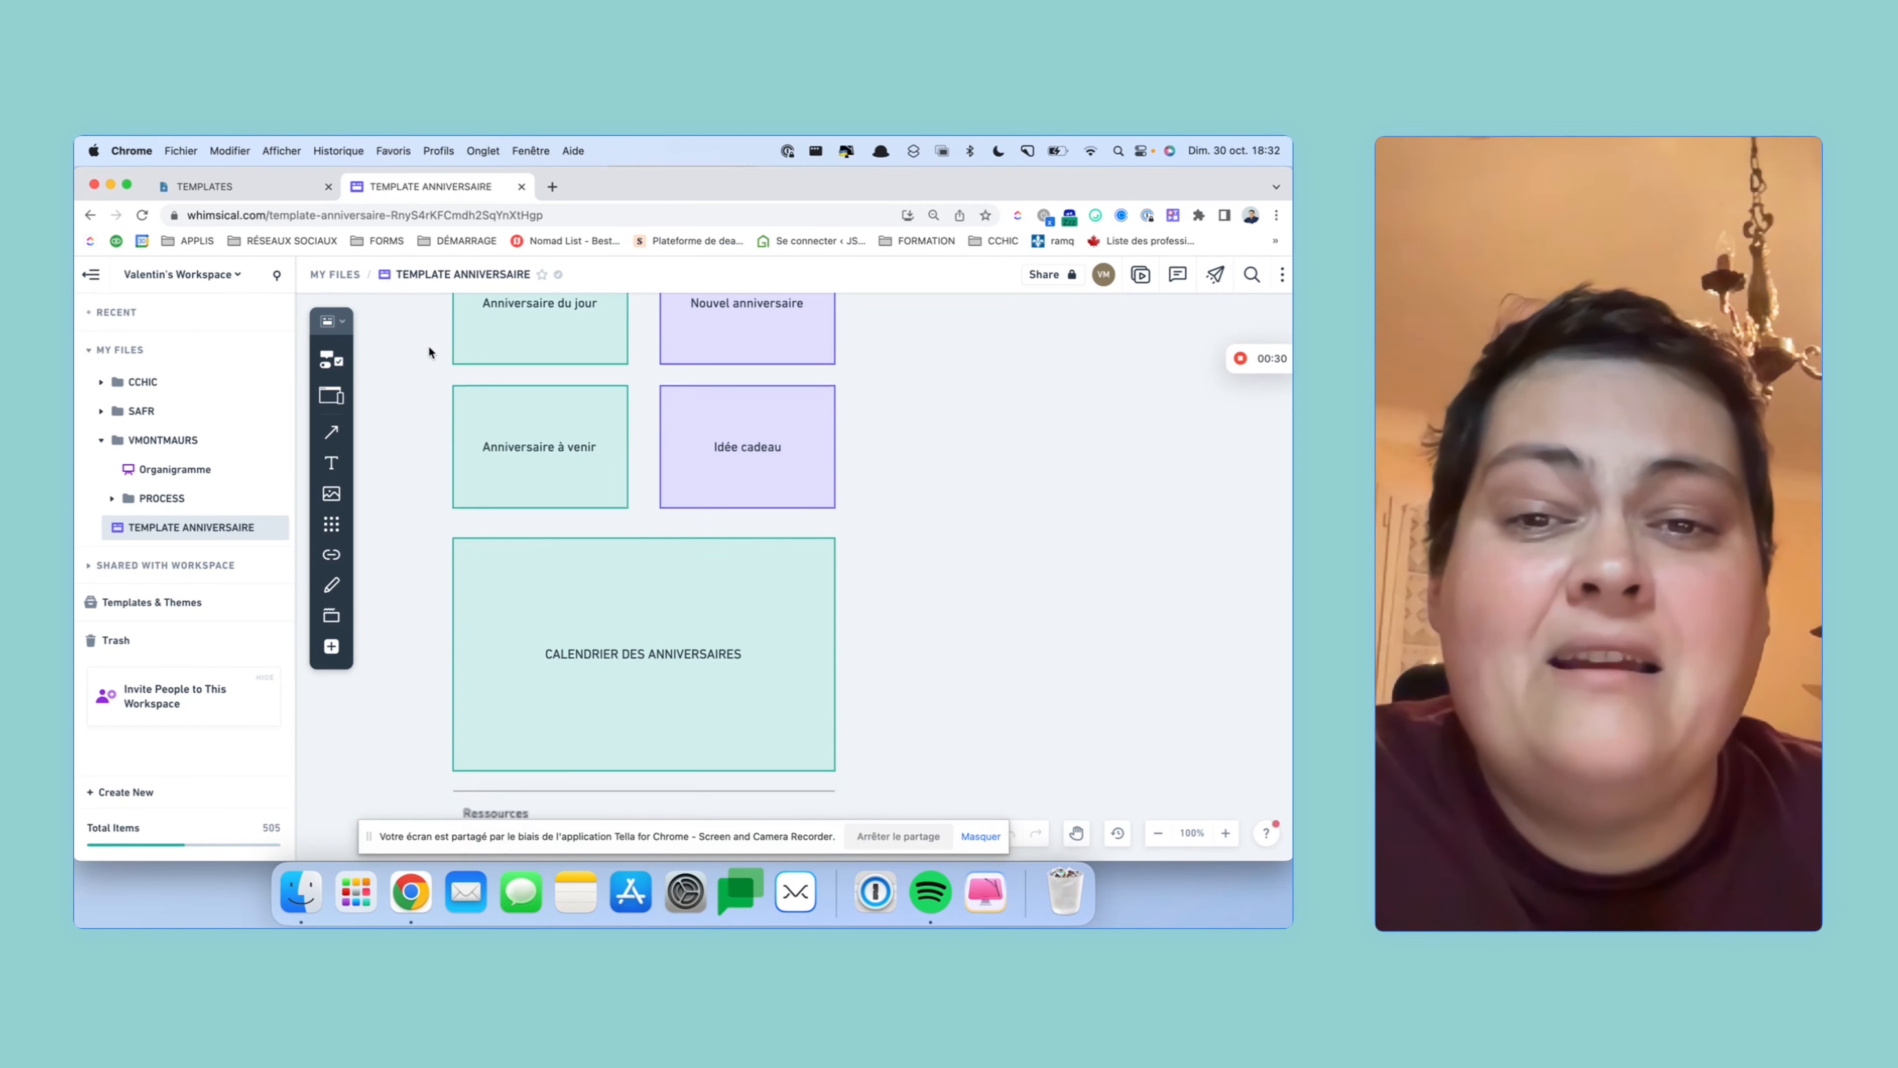
{"action": "scroll", "coordinate": [428, 348], "scroll_direction": "up", "scroll_amount": 4}
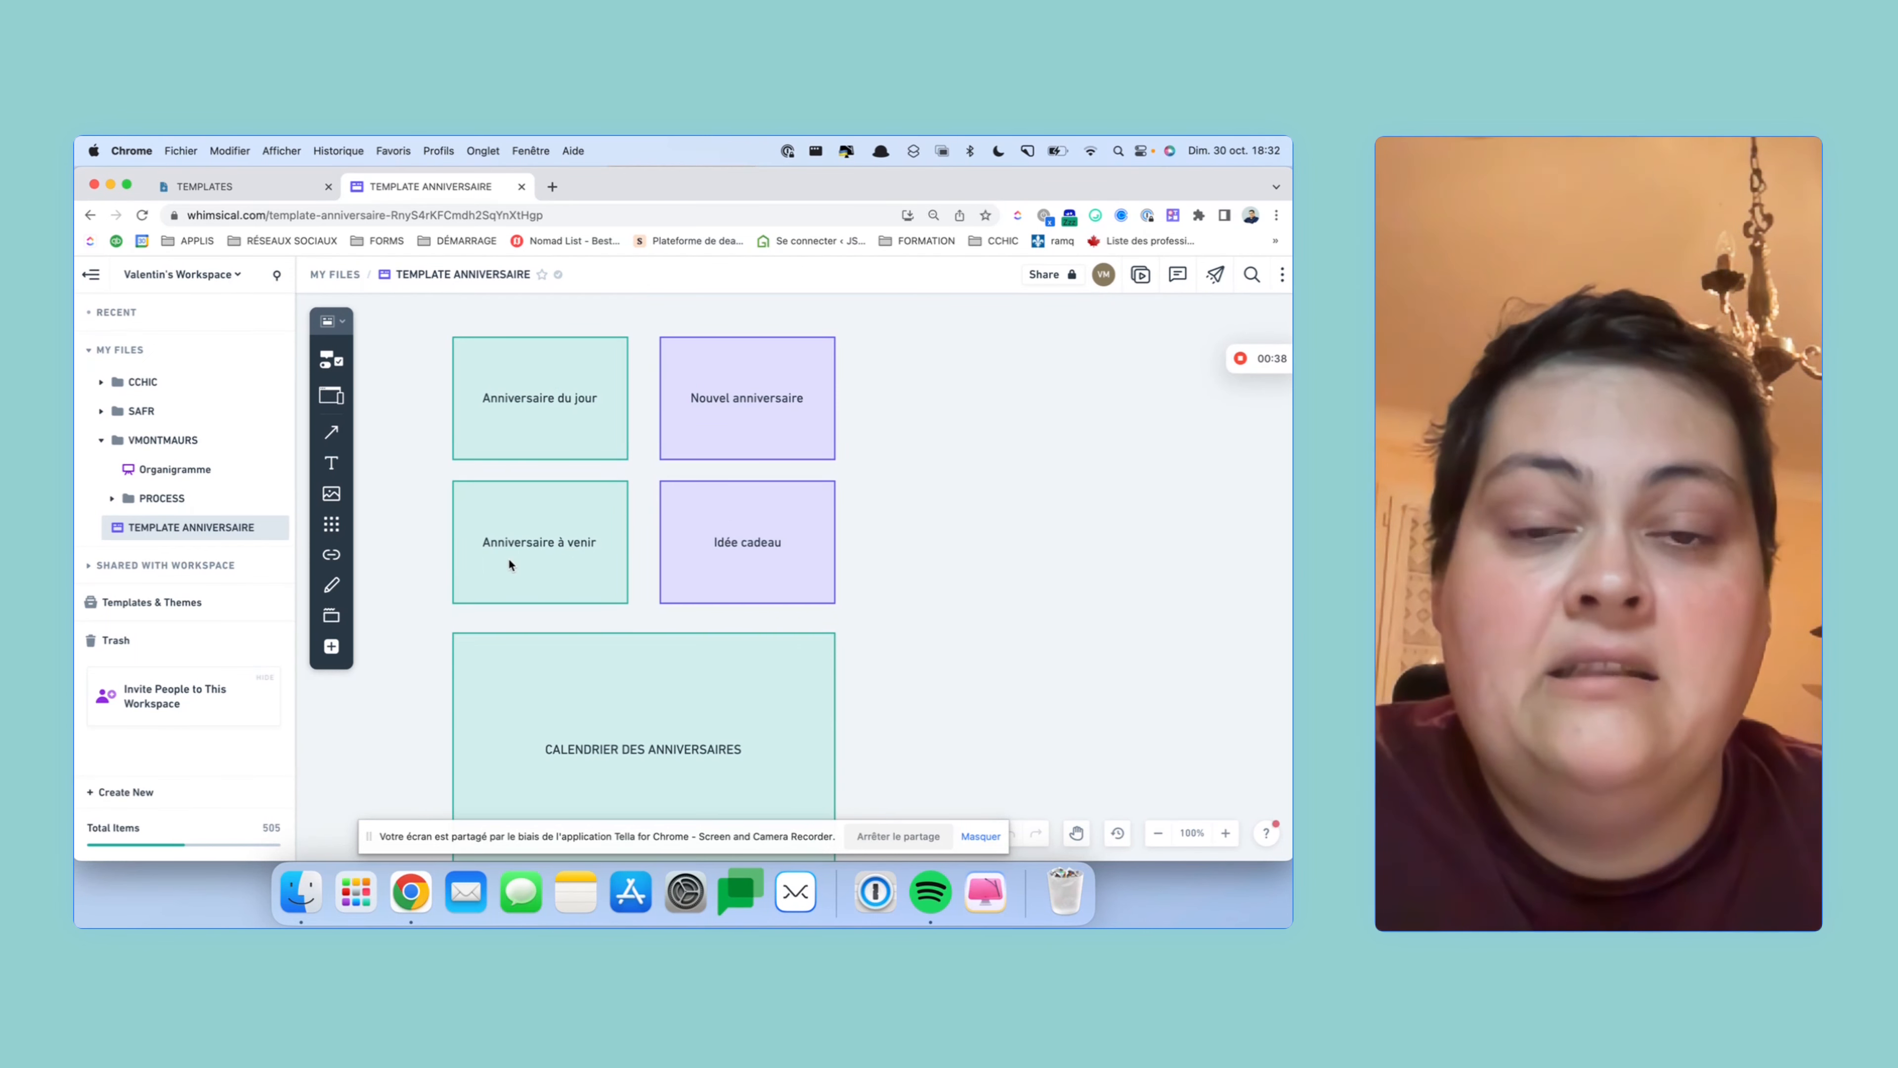
{"action": "scroll", "coordinate": [509, 562], "scroll_direction": "down", "scroll_amount": 6}
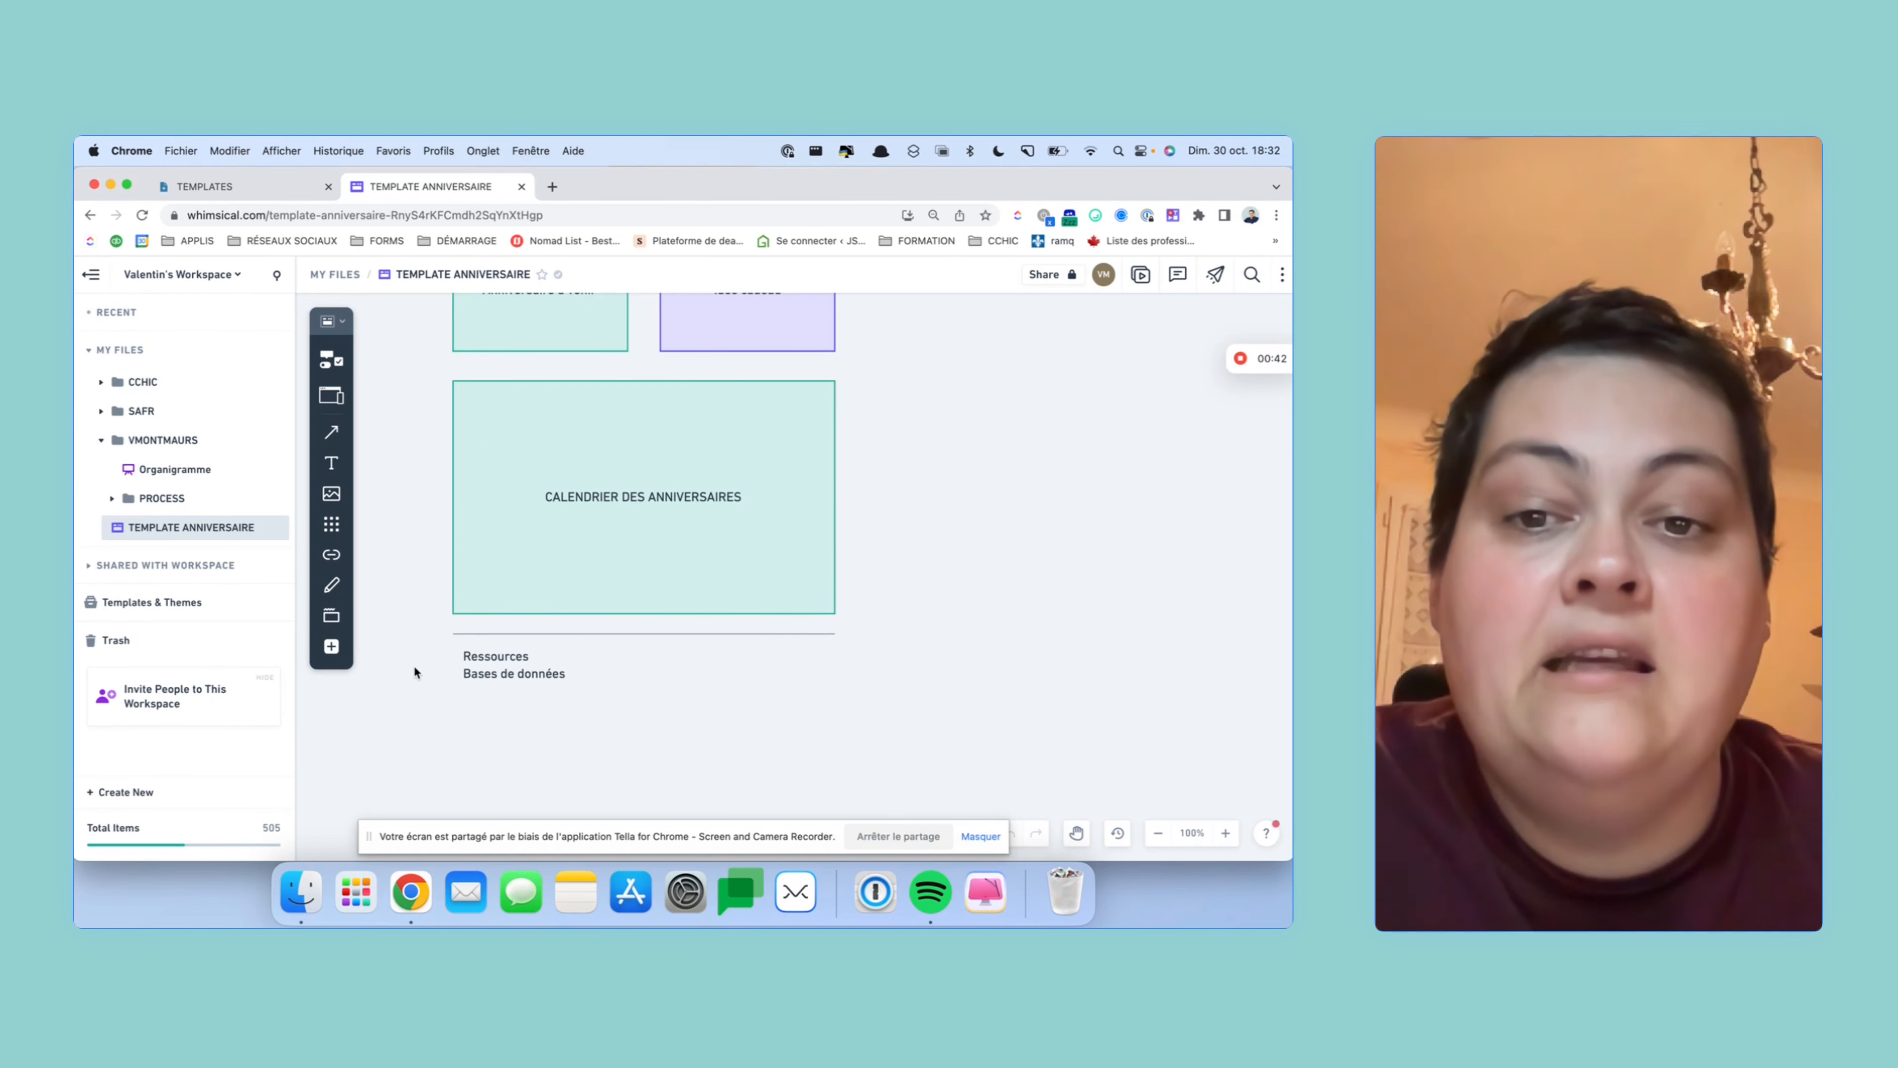
{"action": "scroll", "coordinate": [473, 604], "scroll_direction": "up", "scroll_amount": 7}
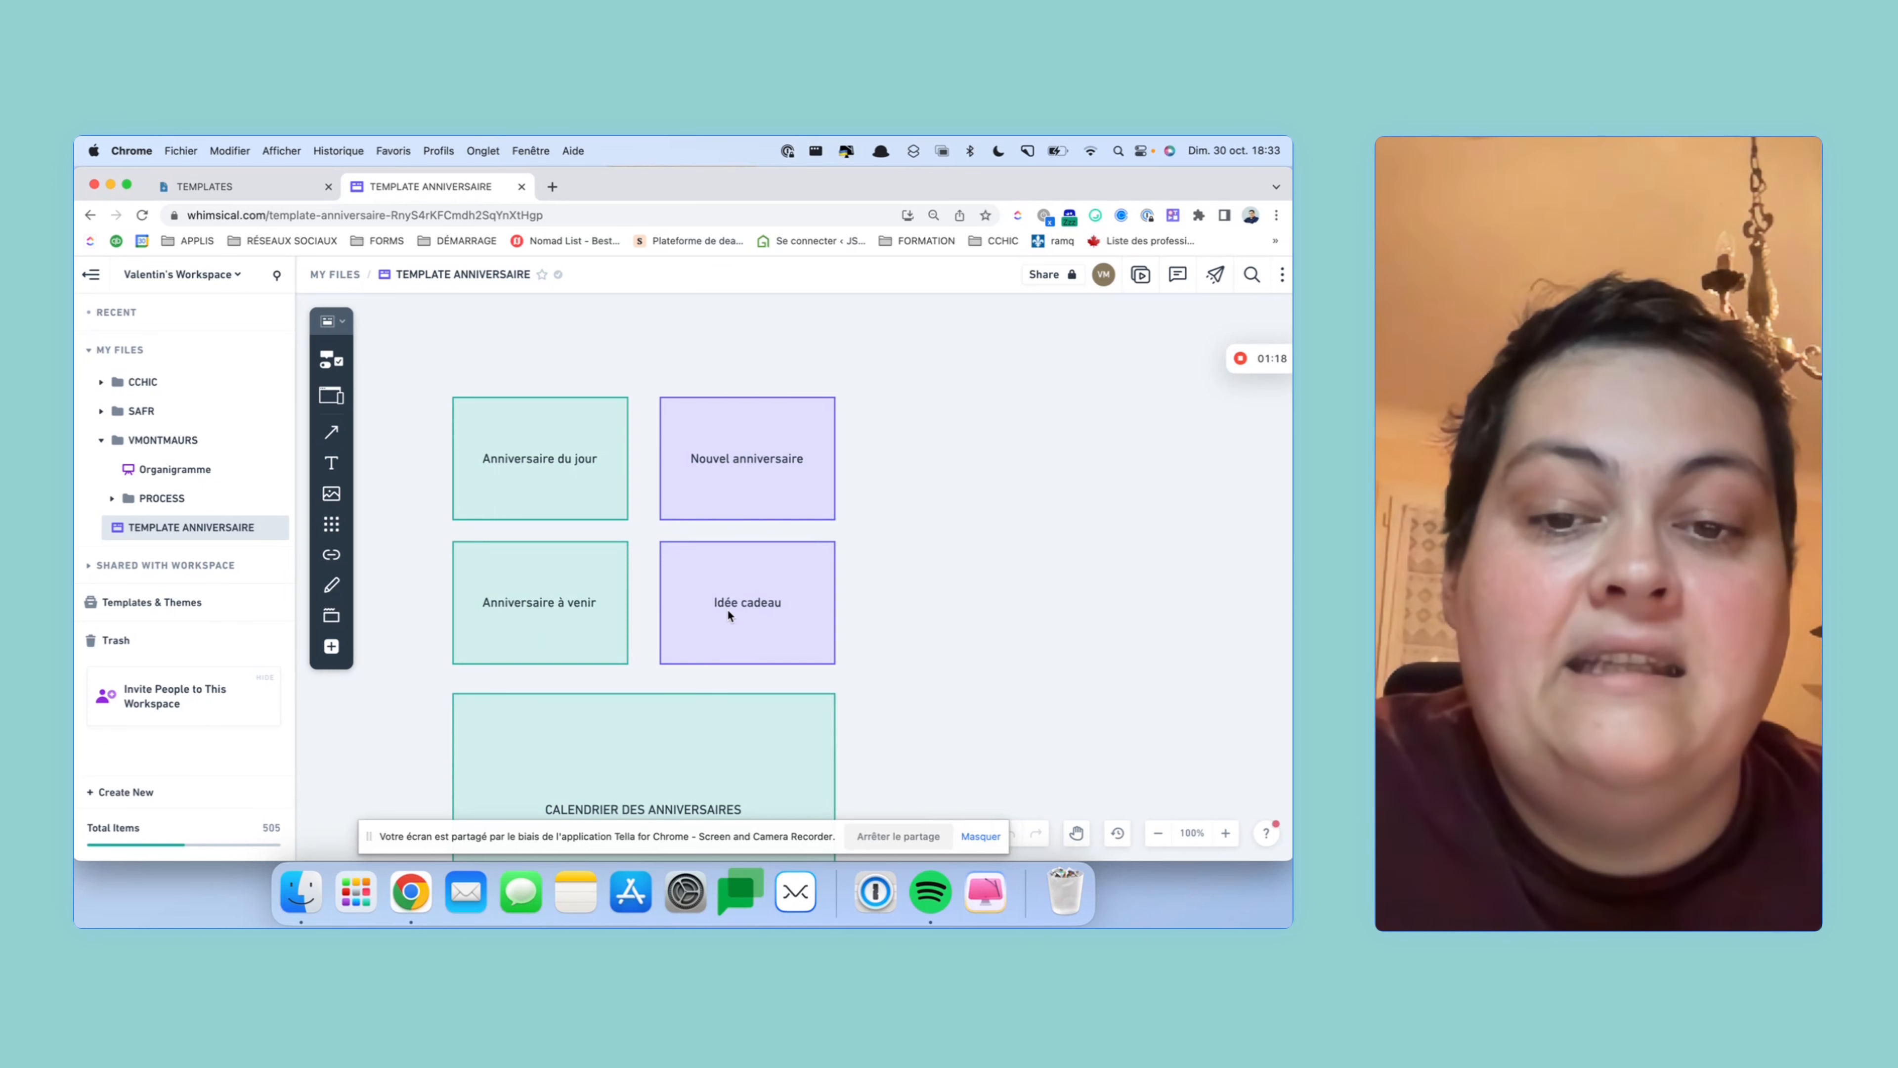
{"action": "scroll", "coordinate": [729, 614], "scroll_direction": "down", "scroll_amount": 1}
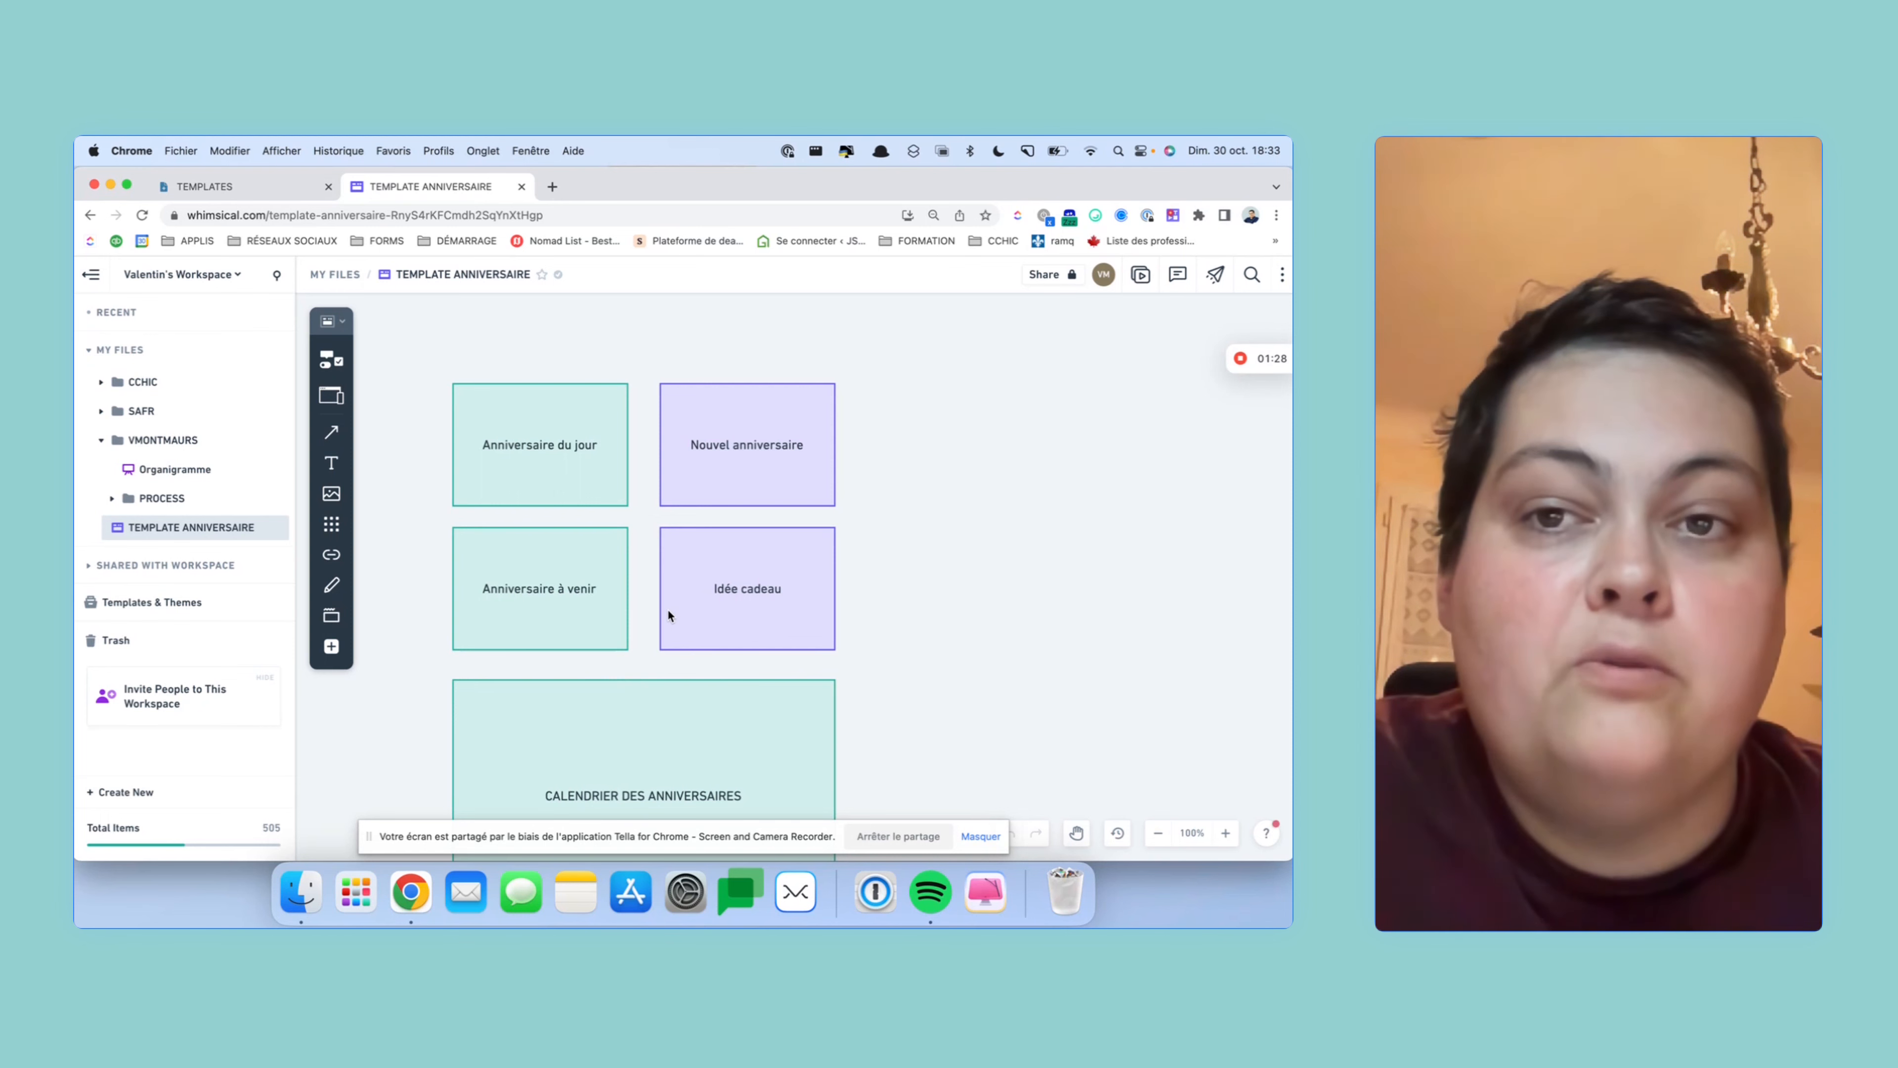
{"action": "scroll", "coordinate": [663, 606], "scroll_direction": "down", "scroll_amount": 3}
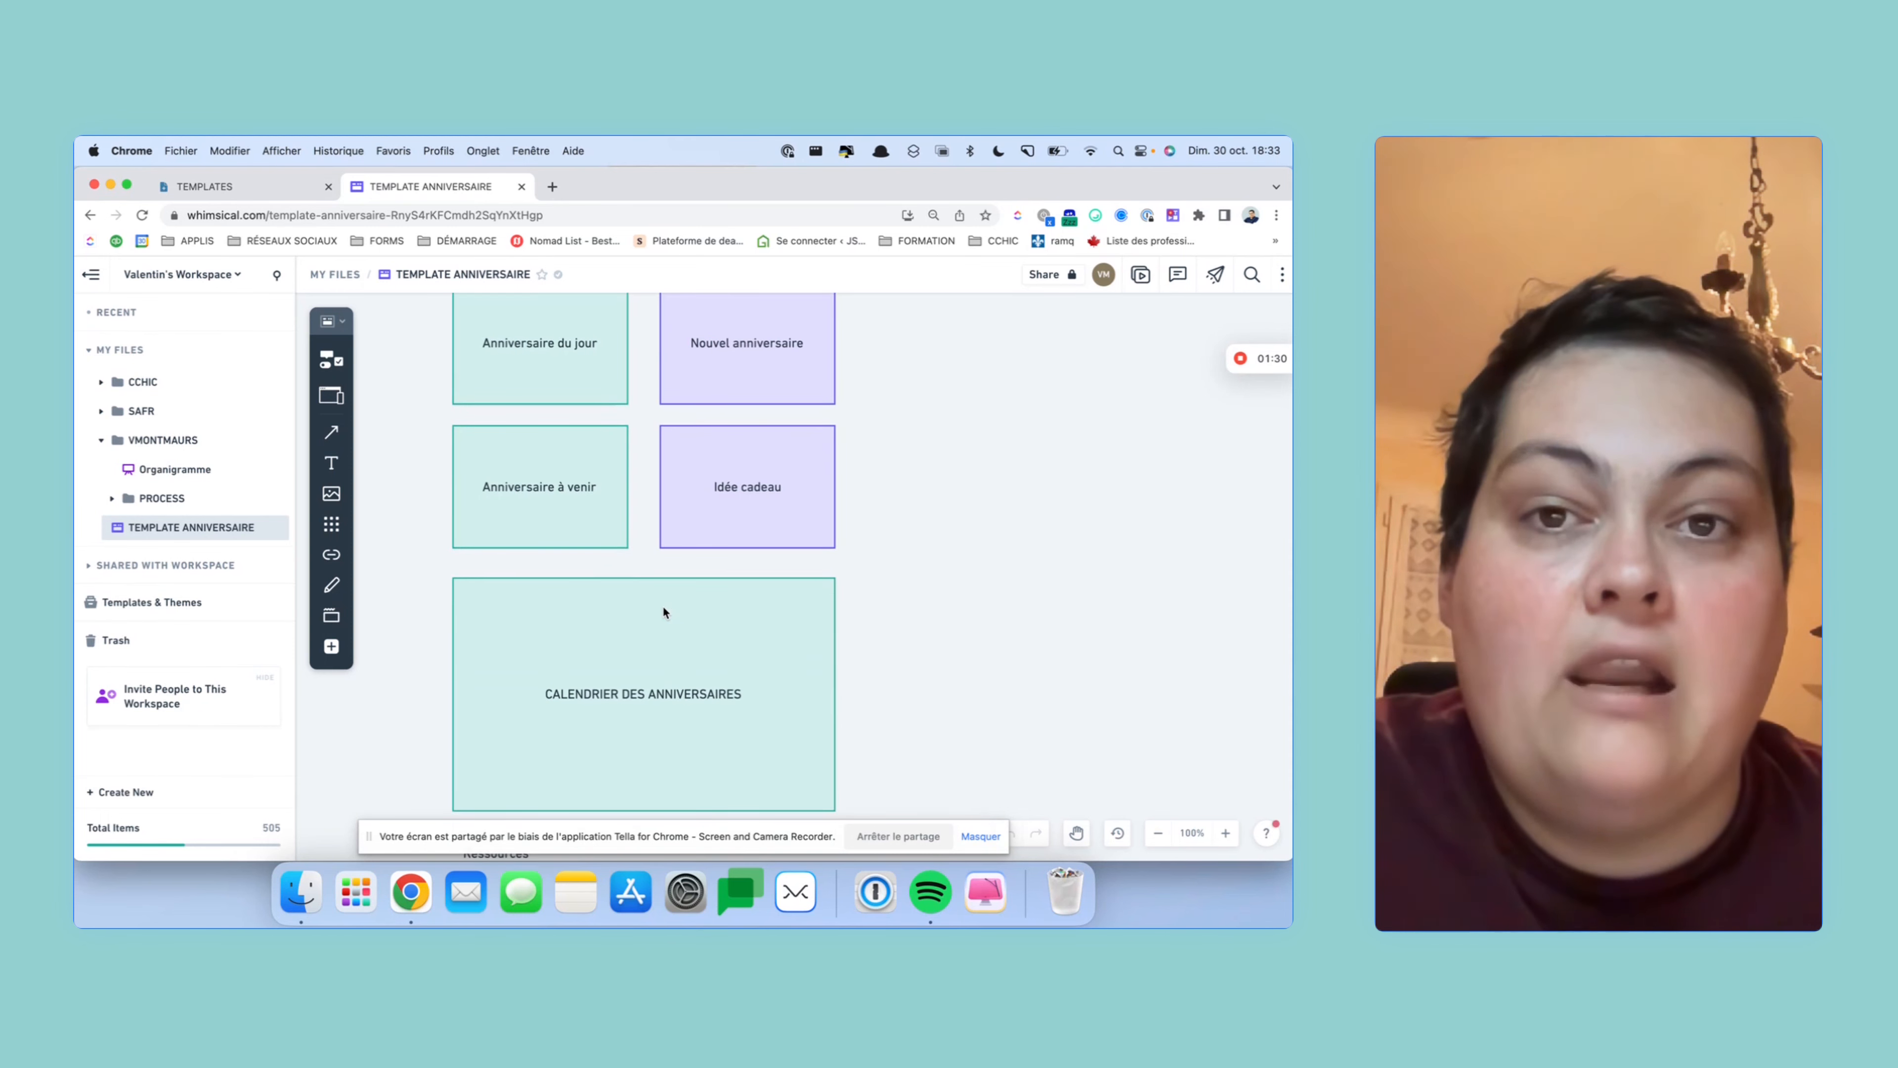
{"action": "scroll", "coordinate": [661, 604], "scroll_direction": "up", "scroll_amount": 6}
{"action": "left_click", "coordinate": [225, 186]}
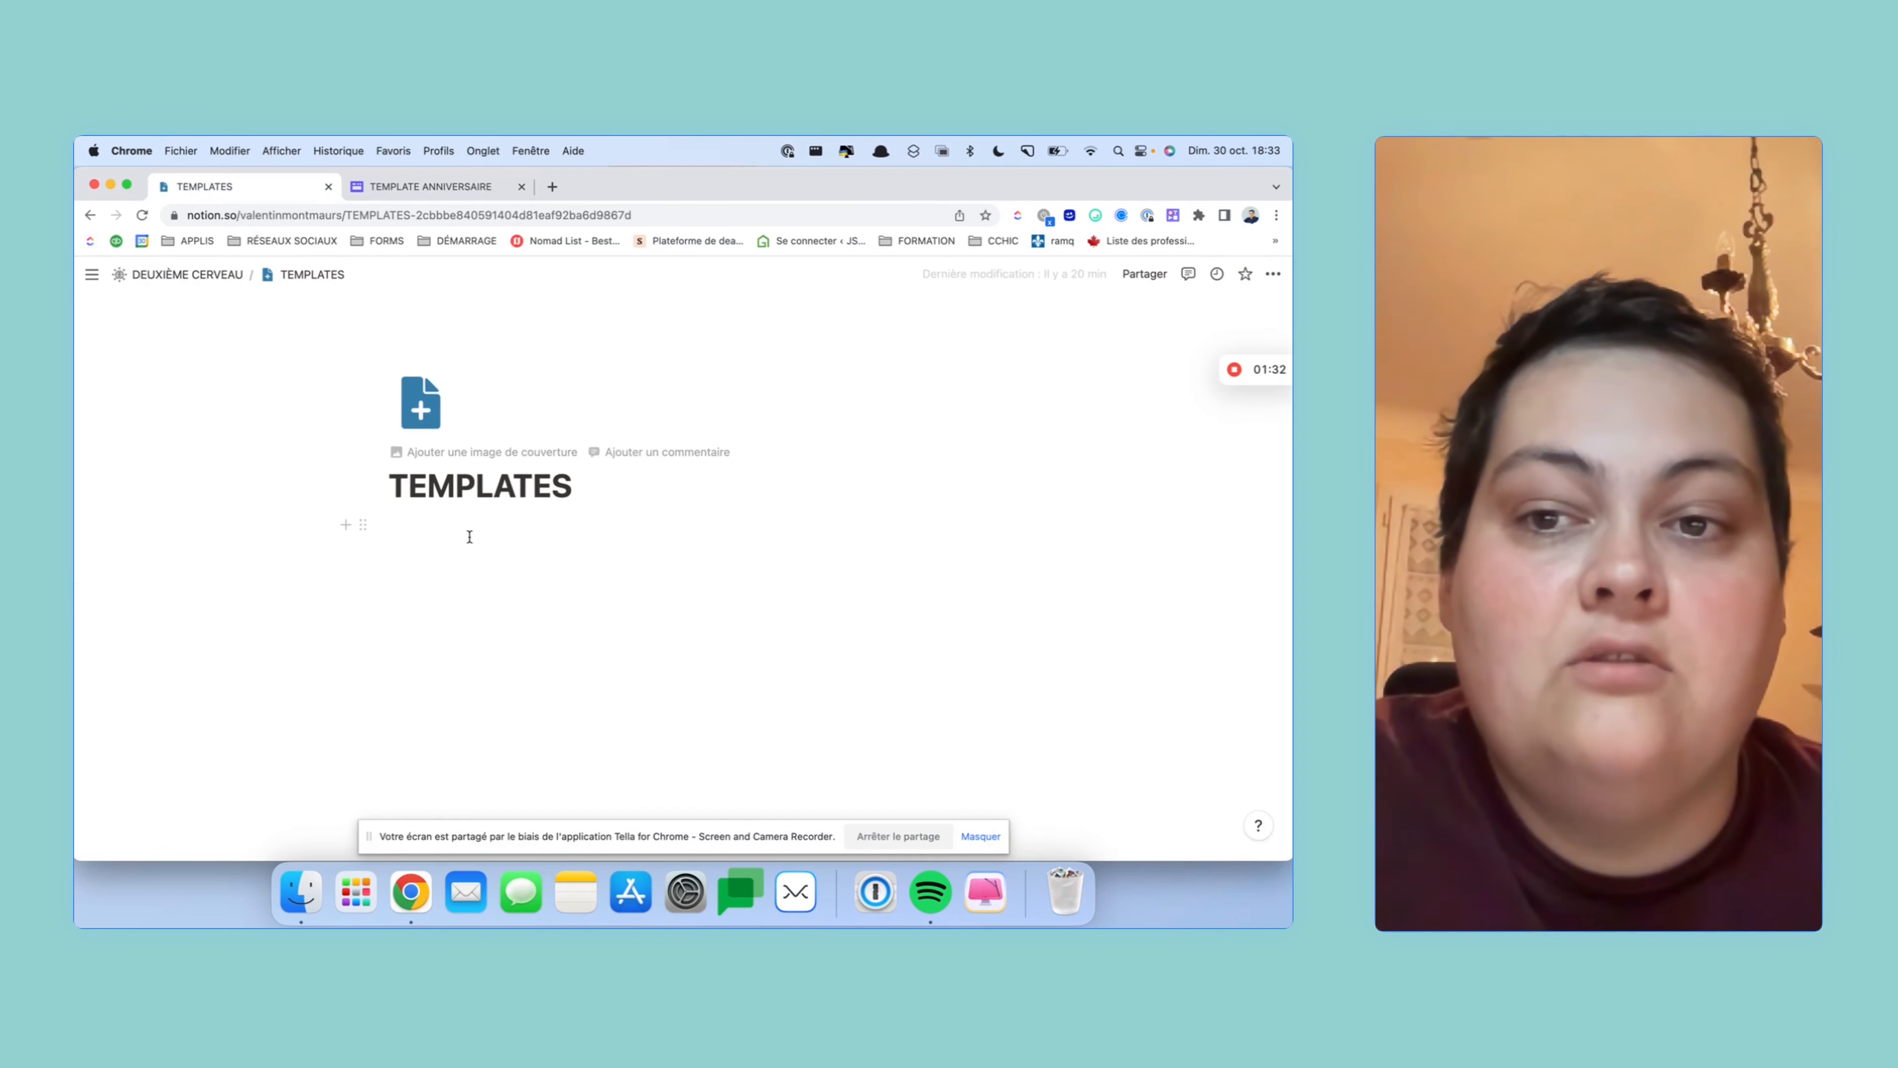
{"action": "left_click", "coordinate": [515, 535]}
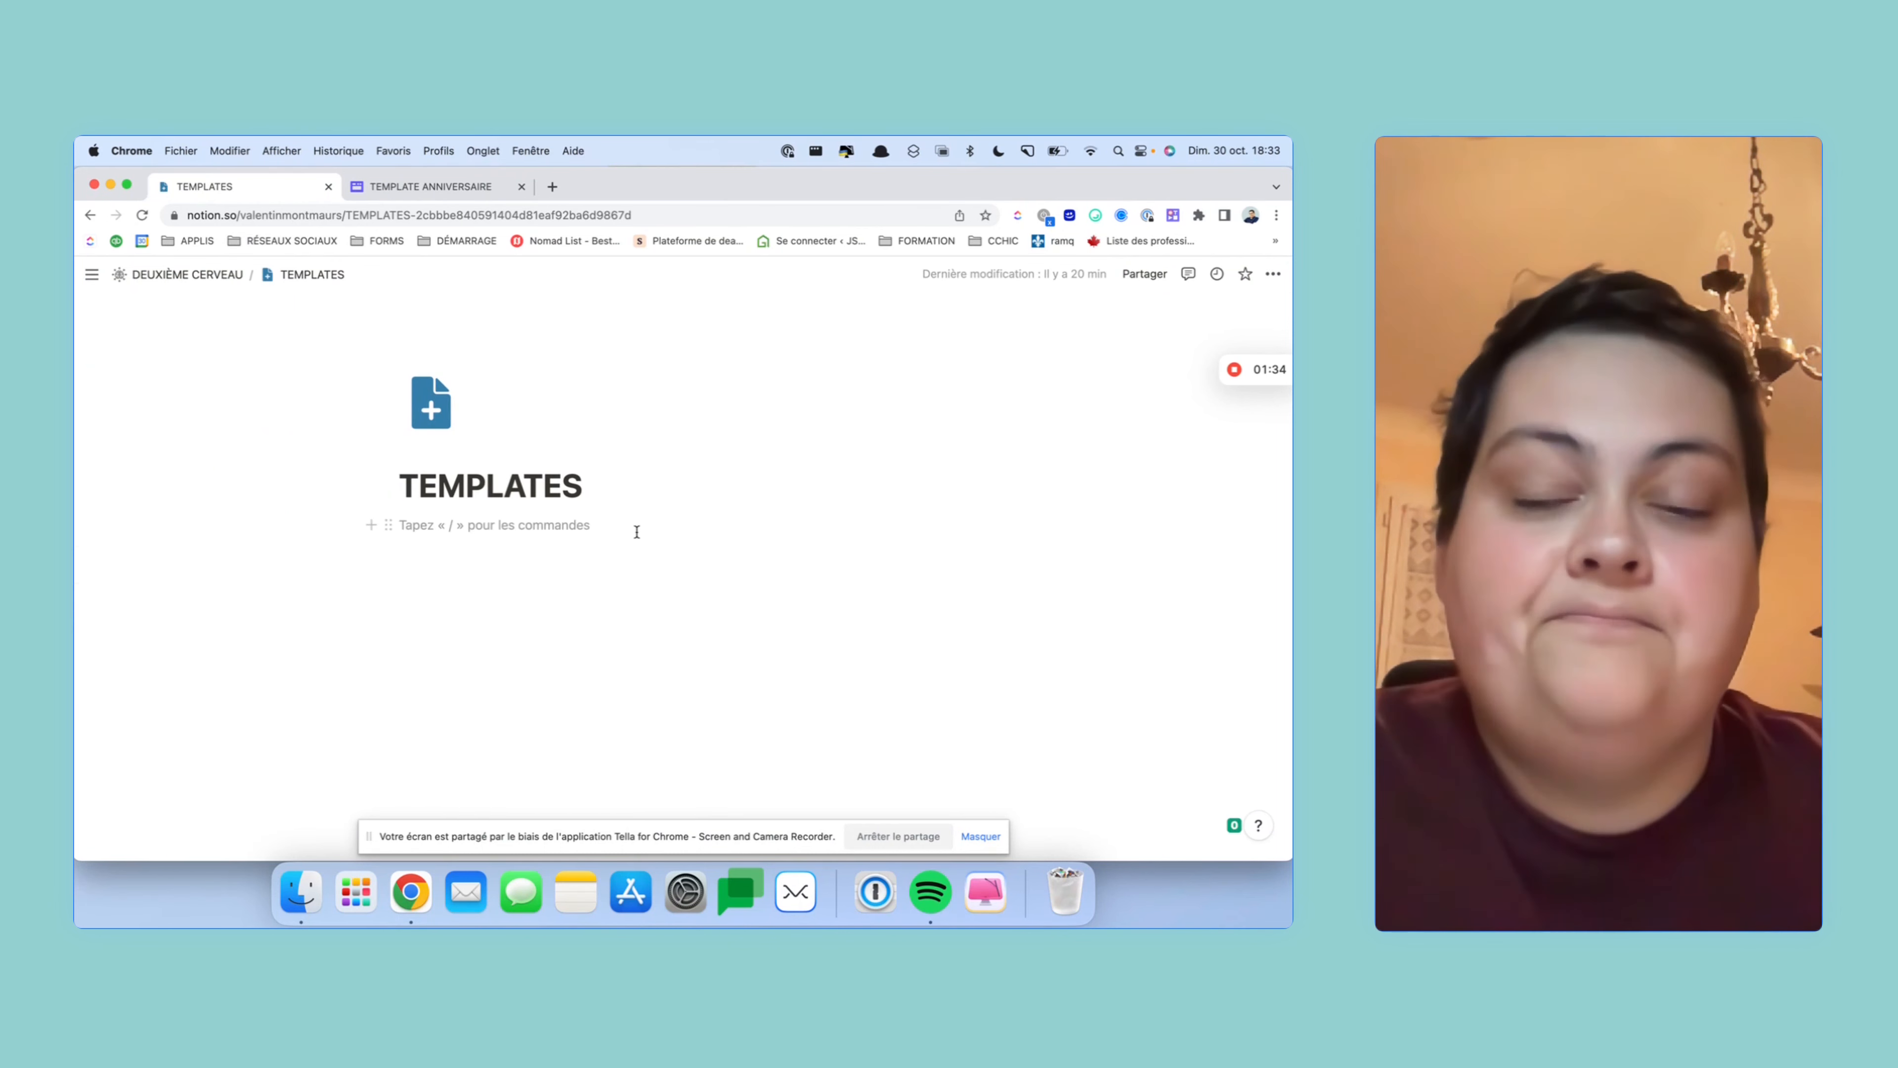
{"action": "type", "text": "/"}
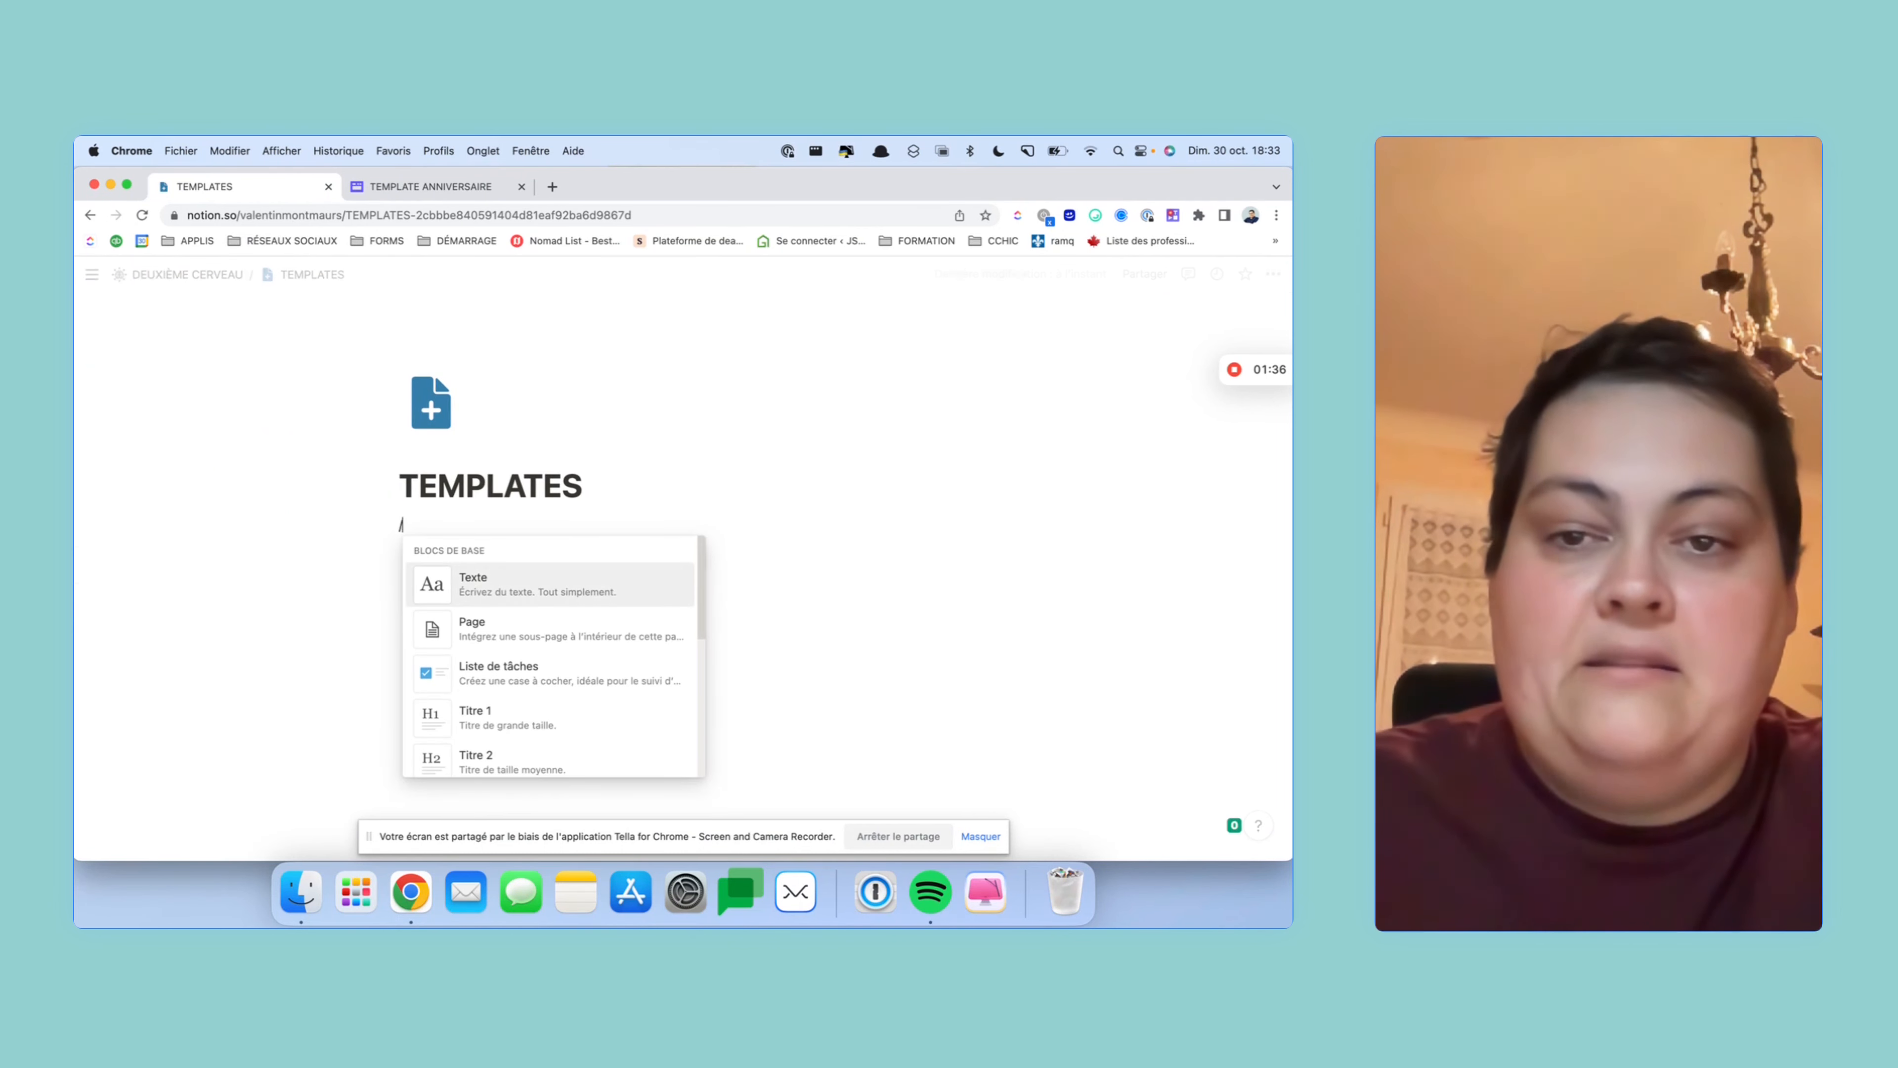
{"action": "type", "text": "page"}
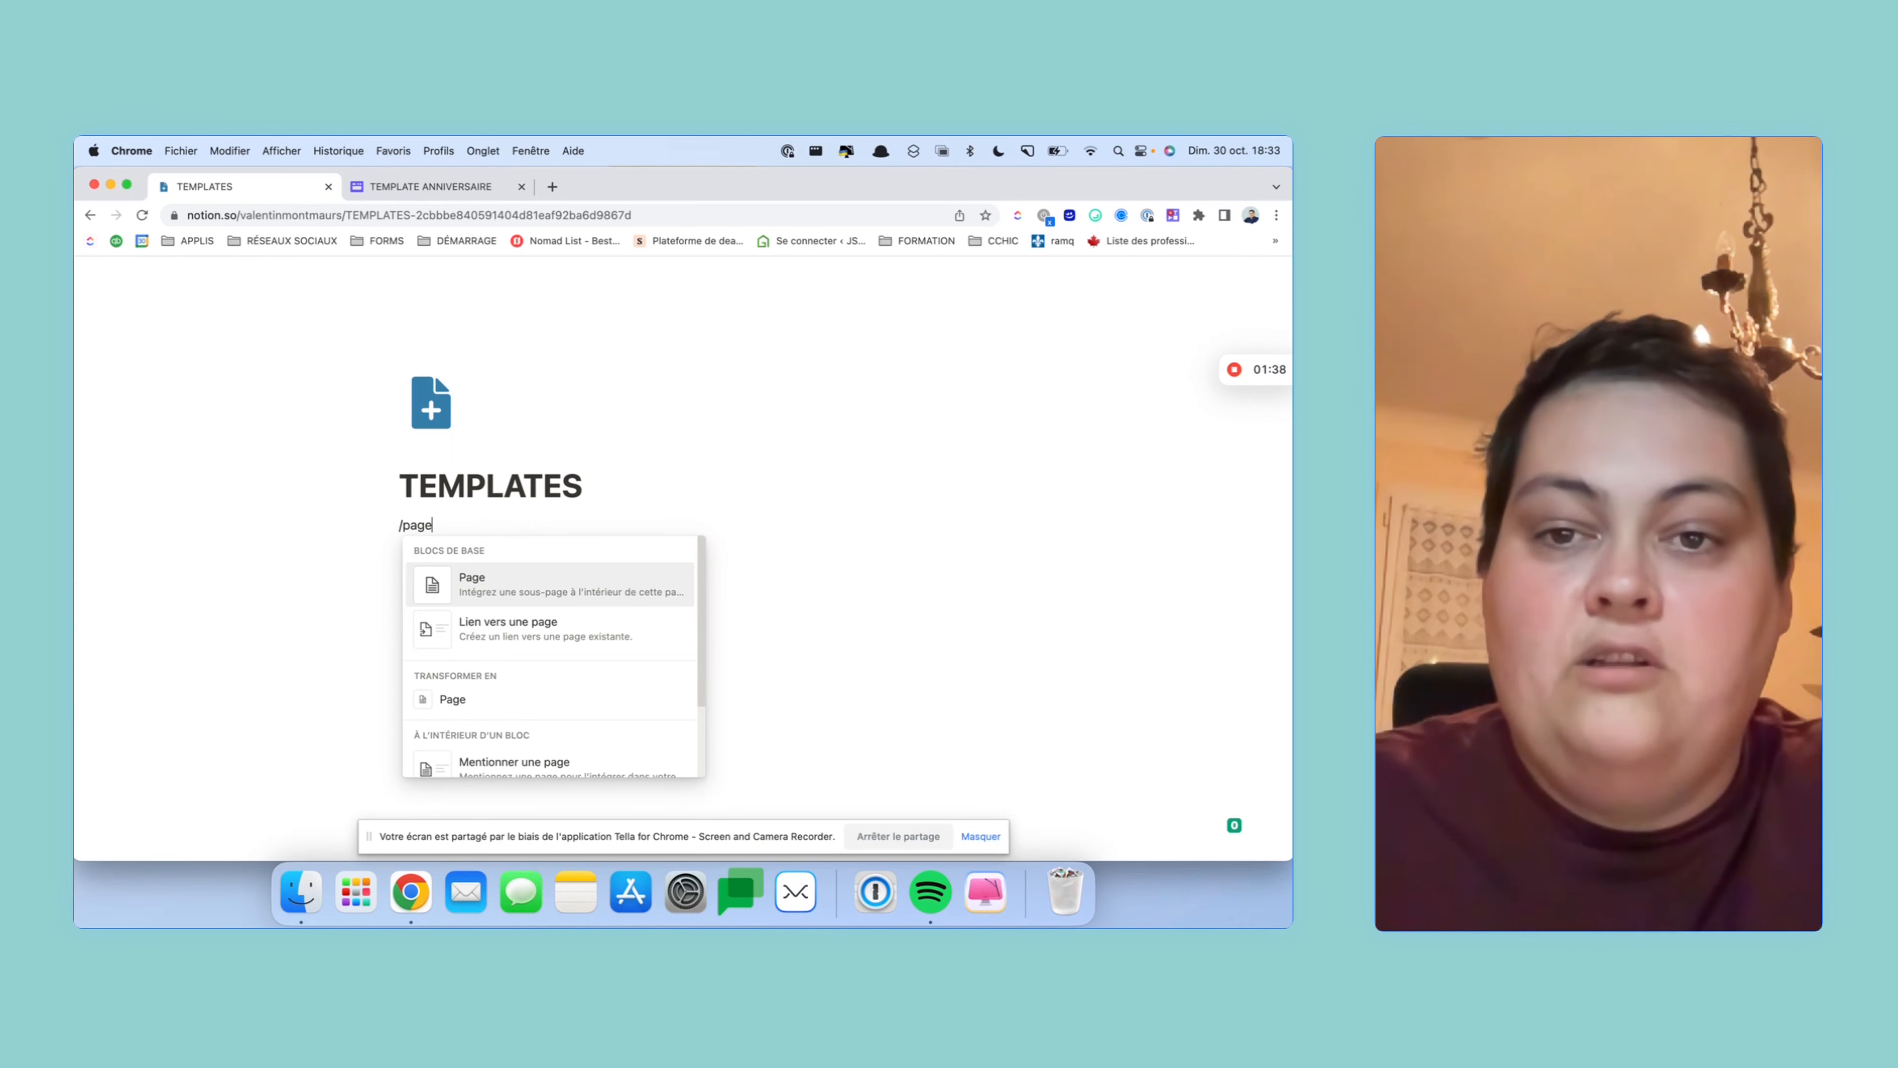
{"action": "key", "text": "Return"}
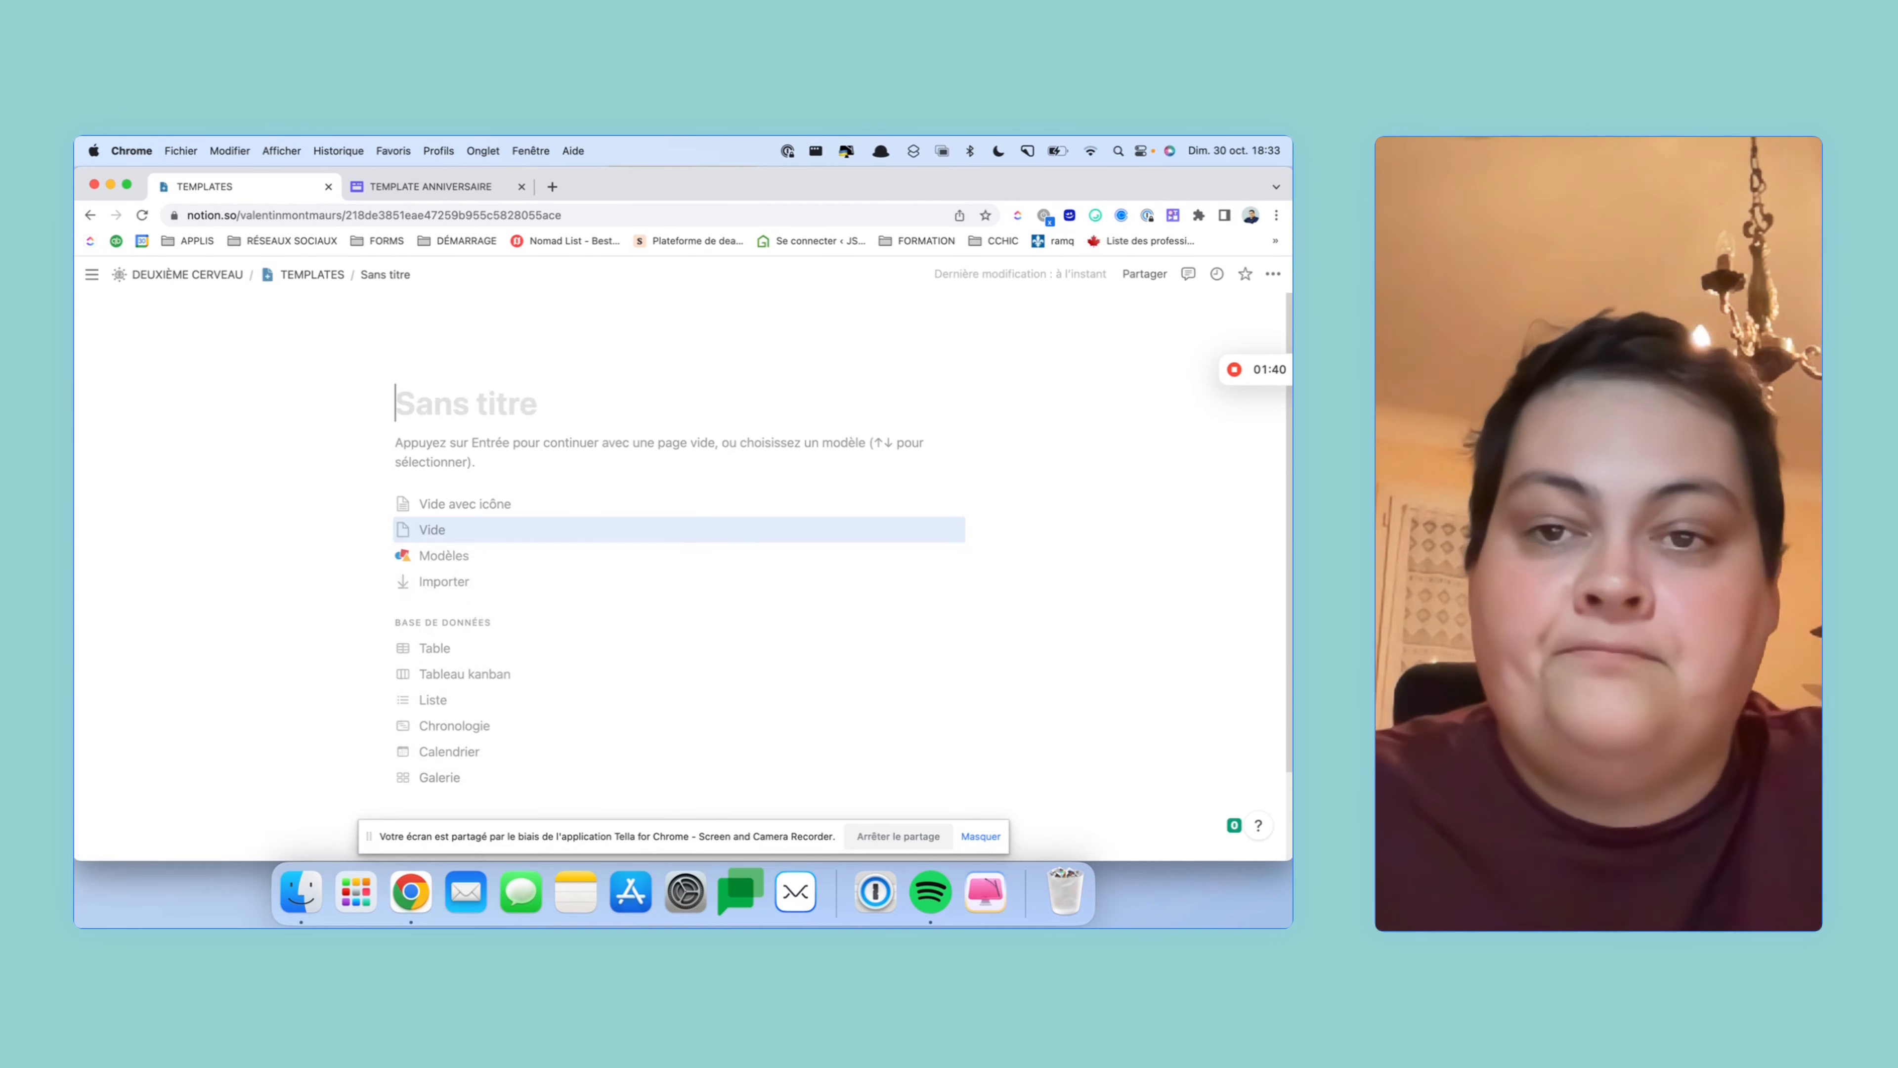
{"action": "type", "text": "A"}
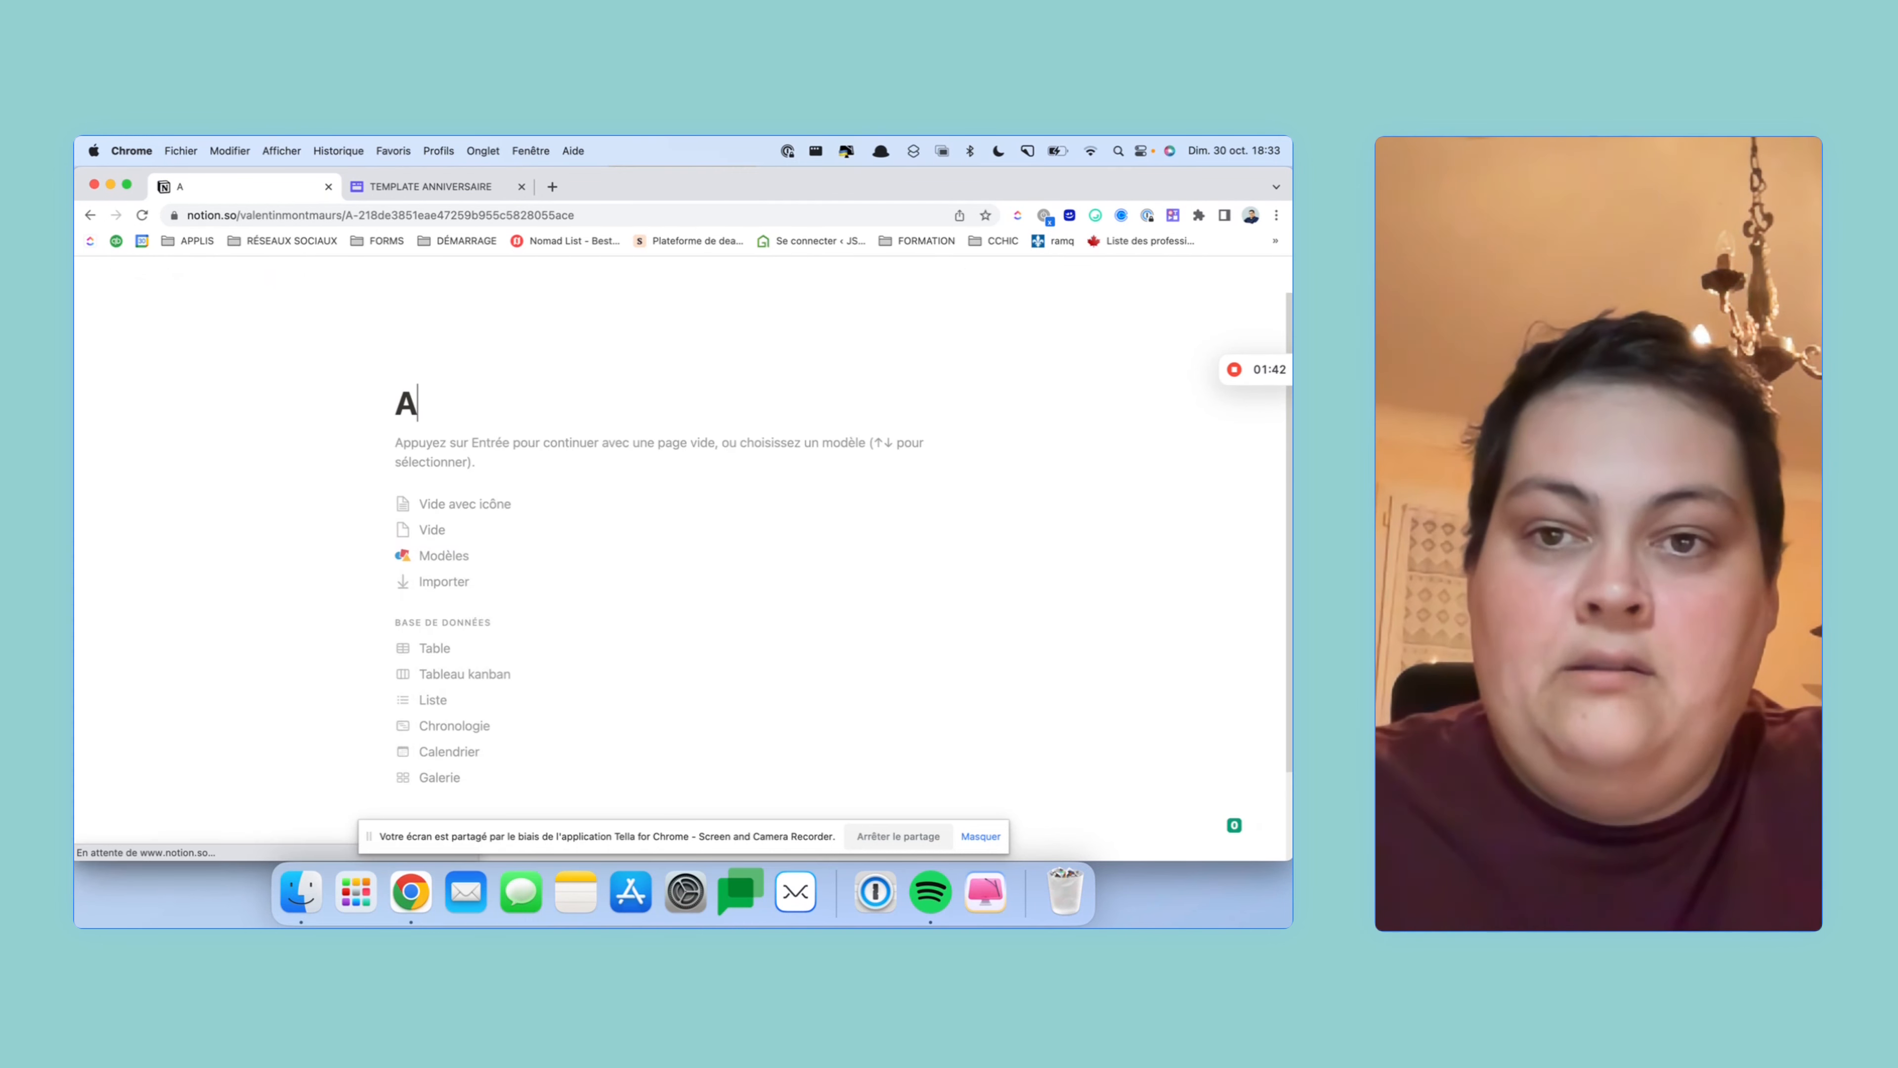
{"action": "type", "text": "NNIVERSAIRES"}
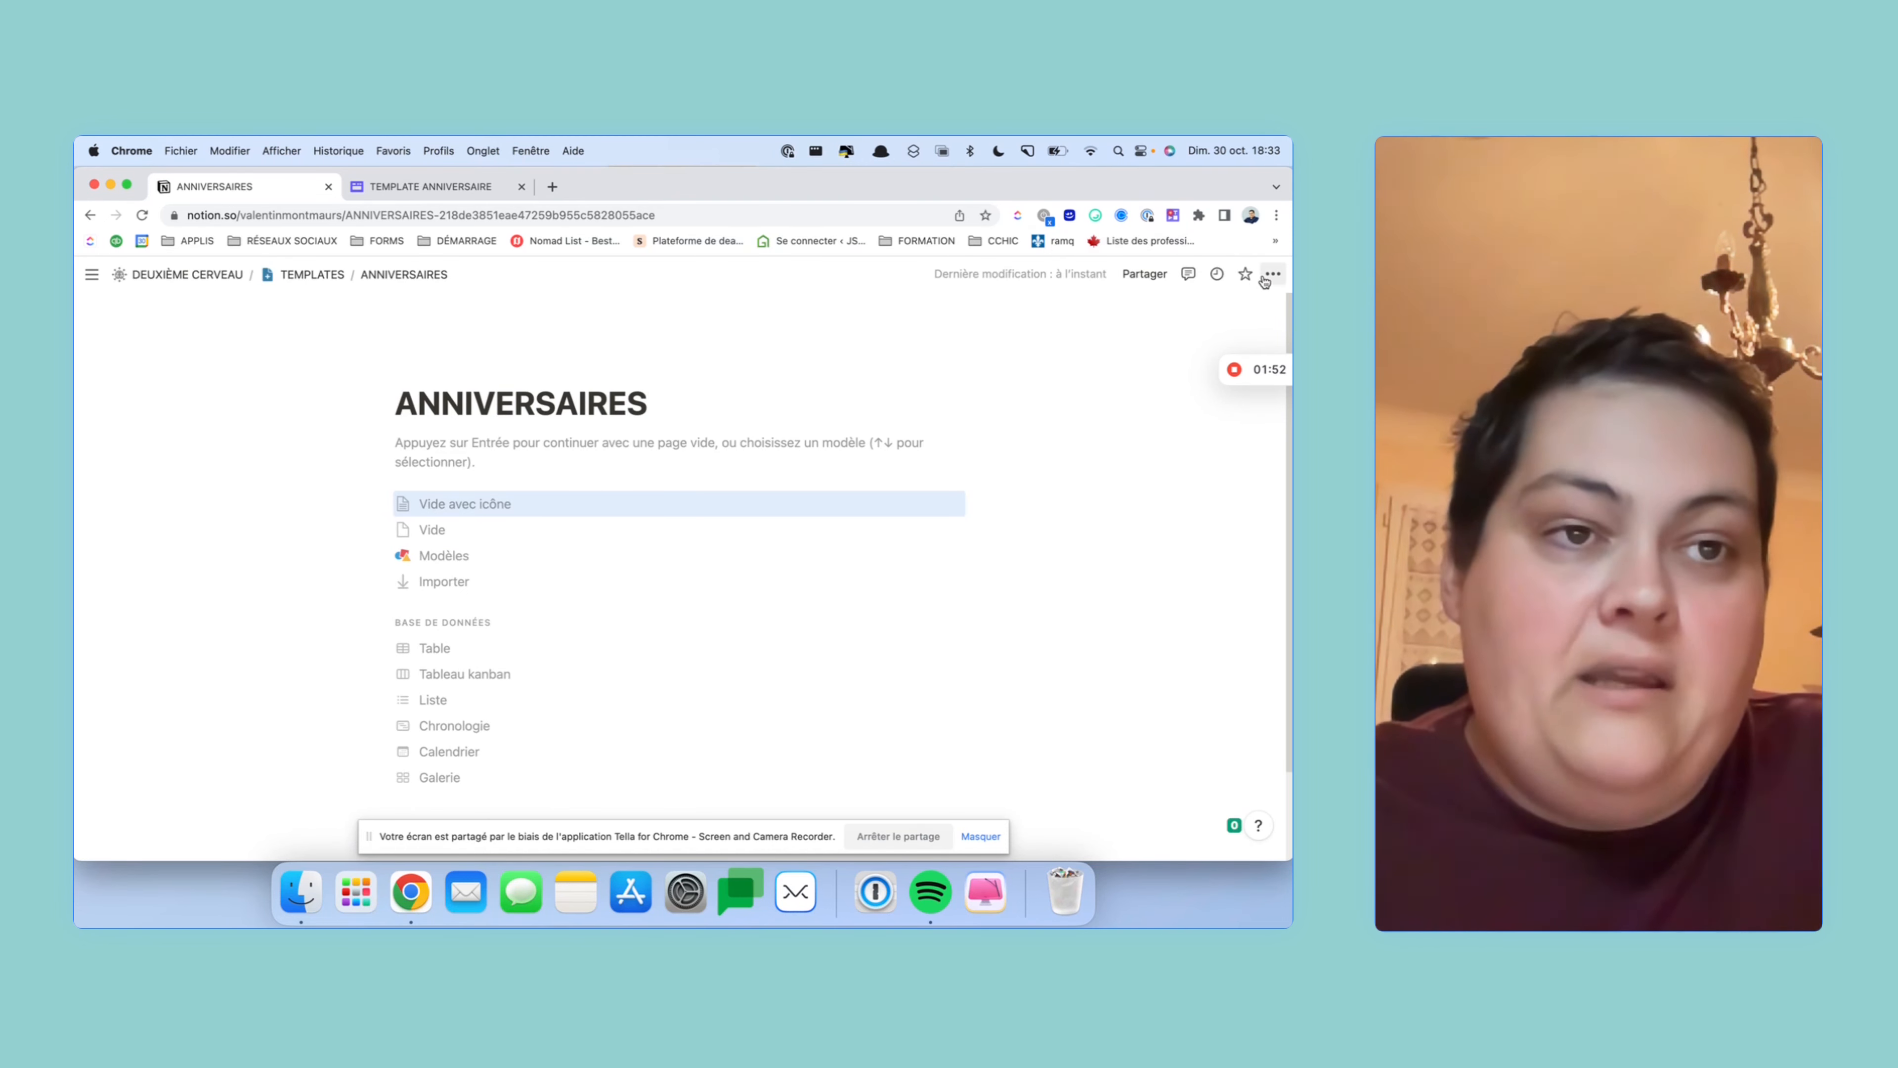
- Switch the ANNIVERSAIRES page to full width (Pleine largeur)
{"action": "left_click", "coordinate": [1270, 275]}
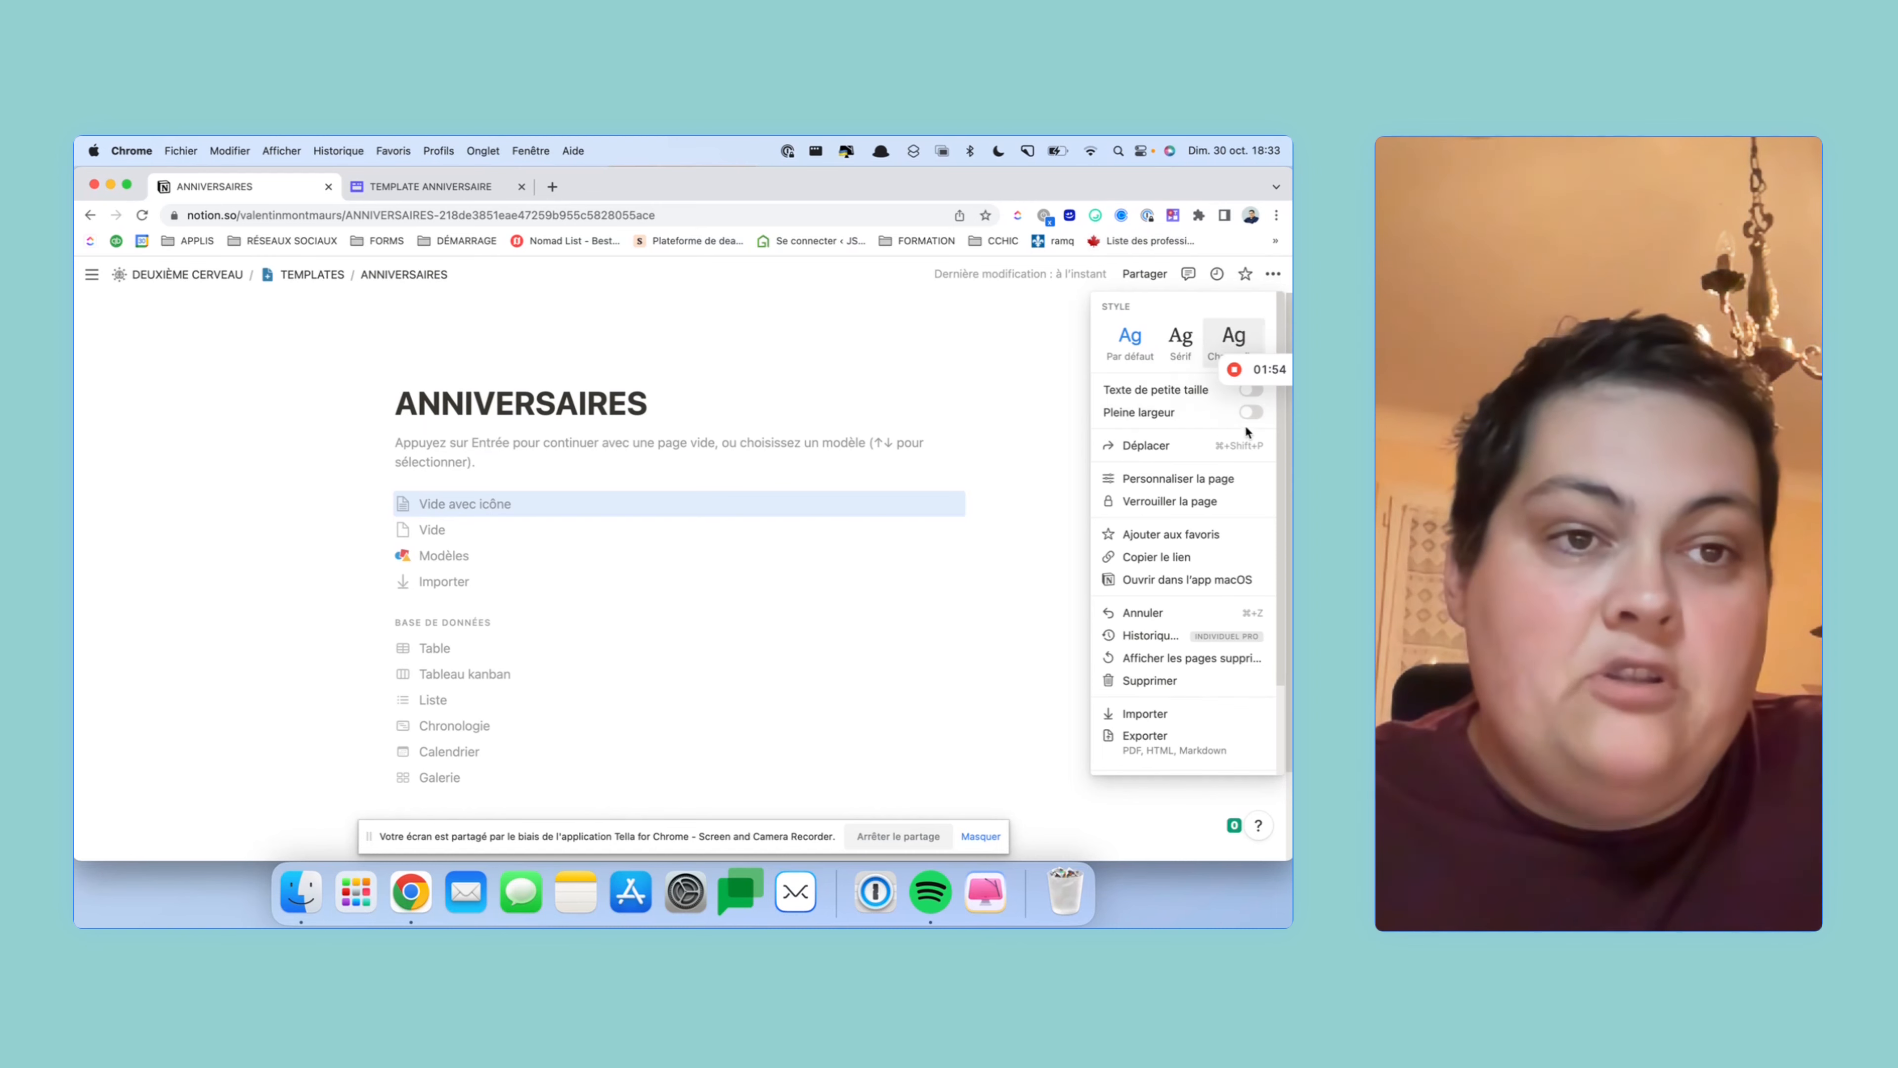
{"action": "left_click", "coordinate": [1250, 411]}
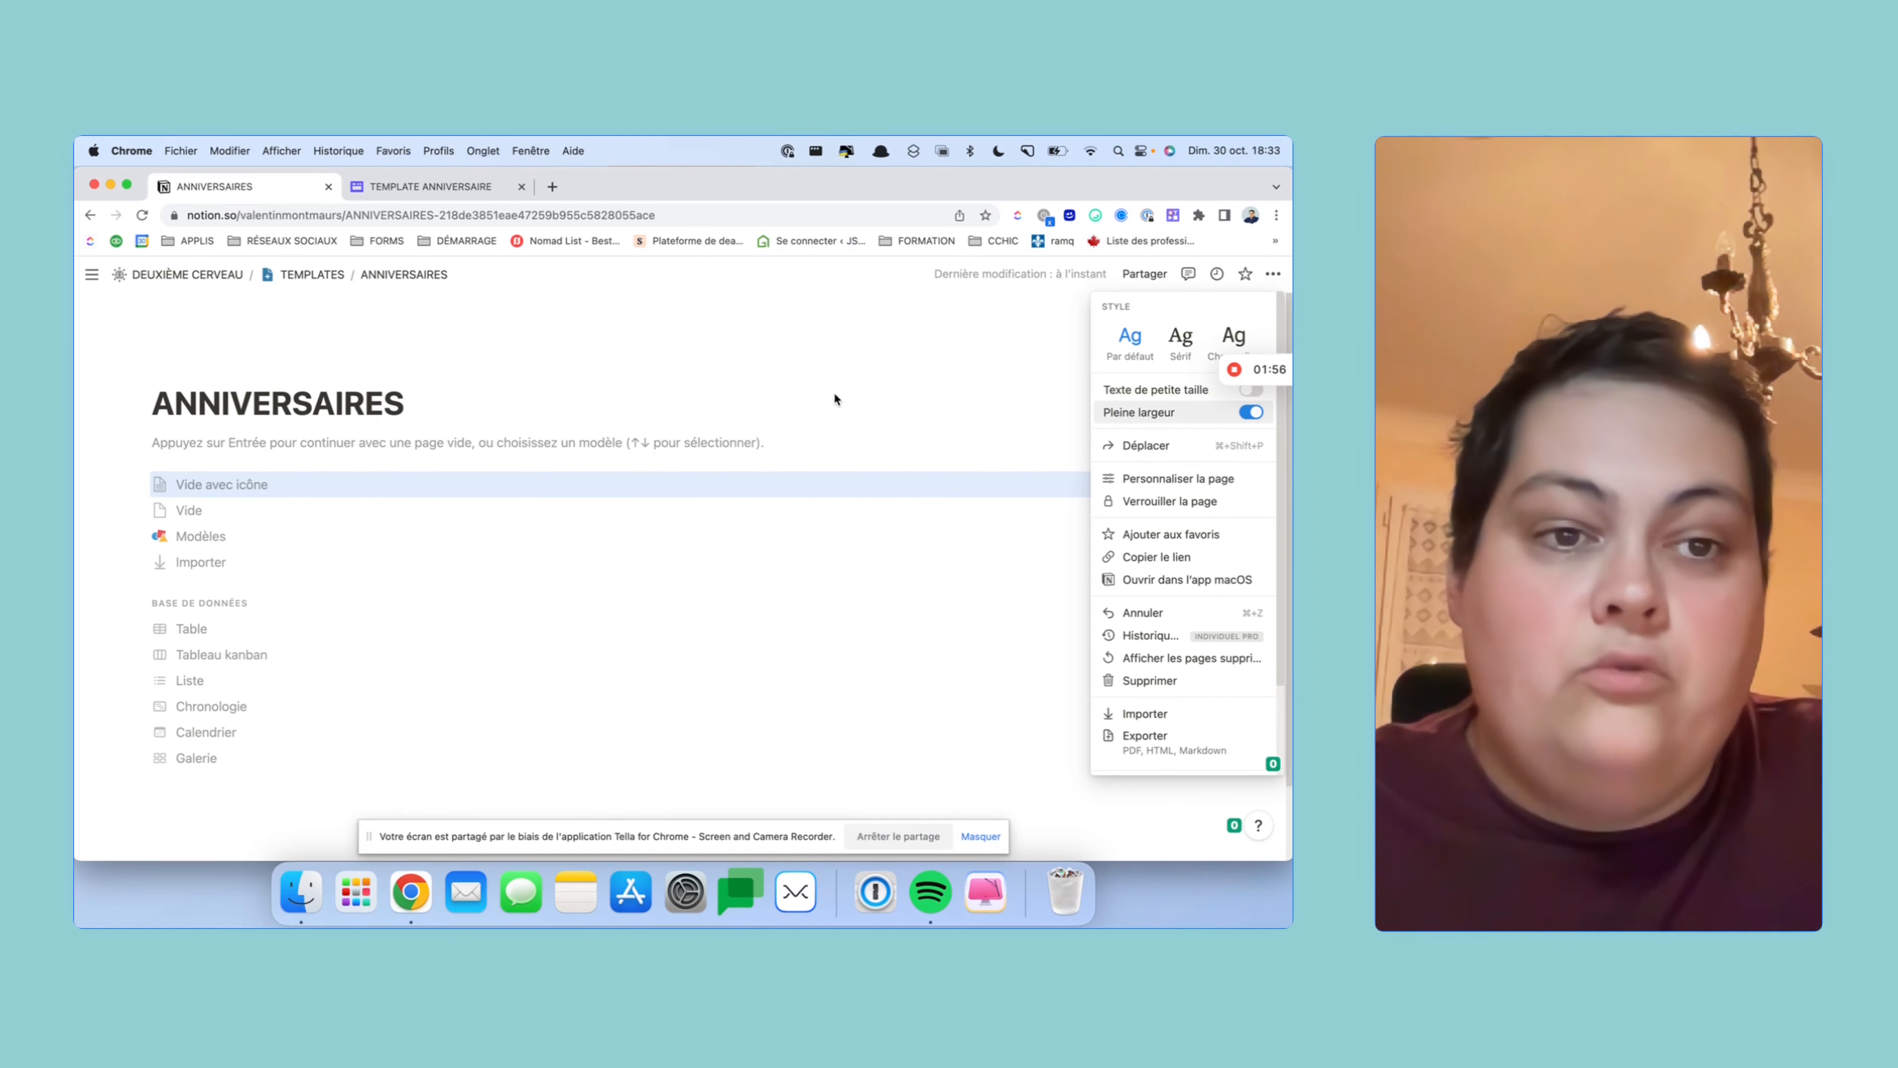
{"action": "left_click", "coordinate": [486, 364]}
- Give the page a pink cake icon from Icônes and add a cover image
{"action": "left_click", "coordinate": [251, 371]}
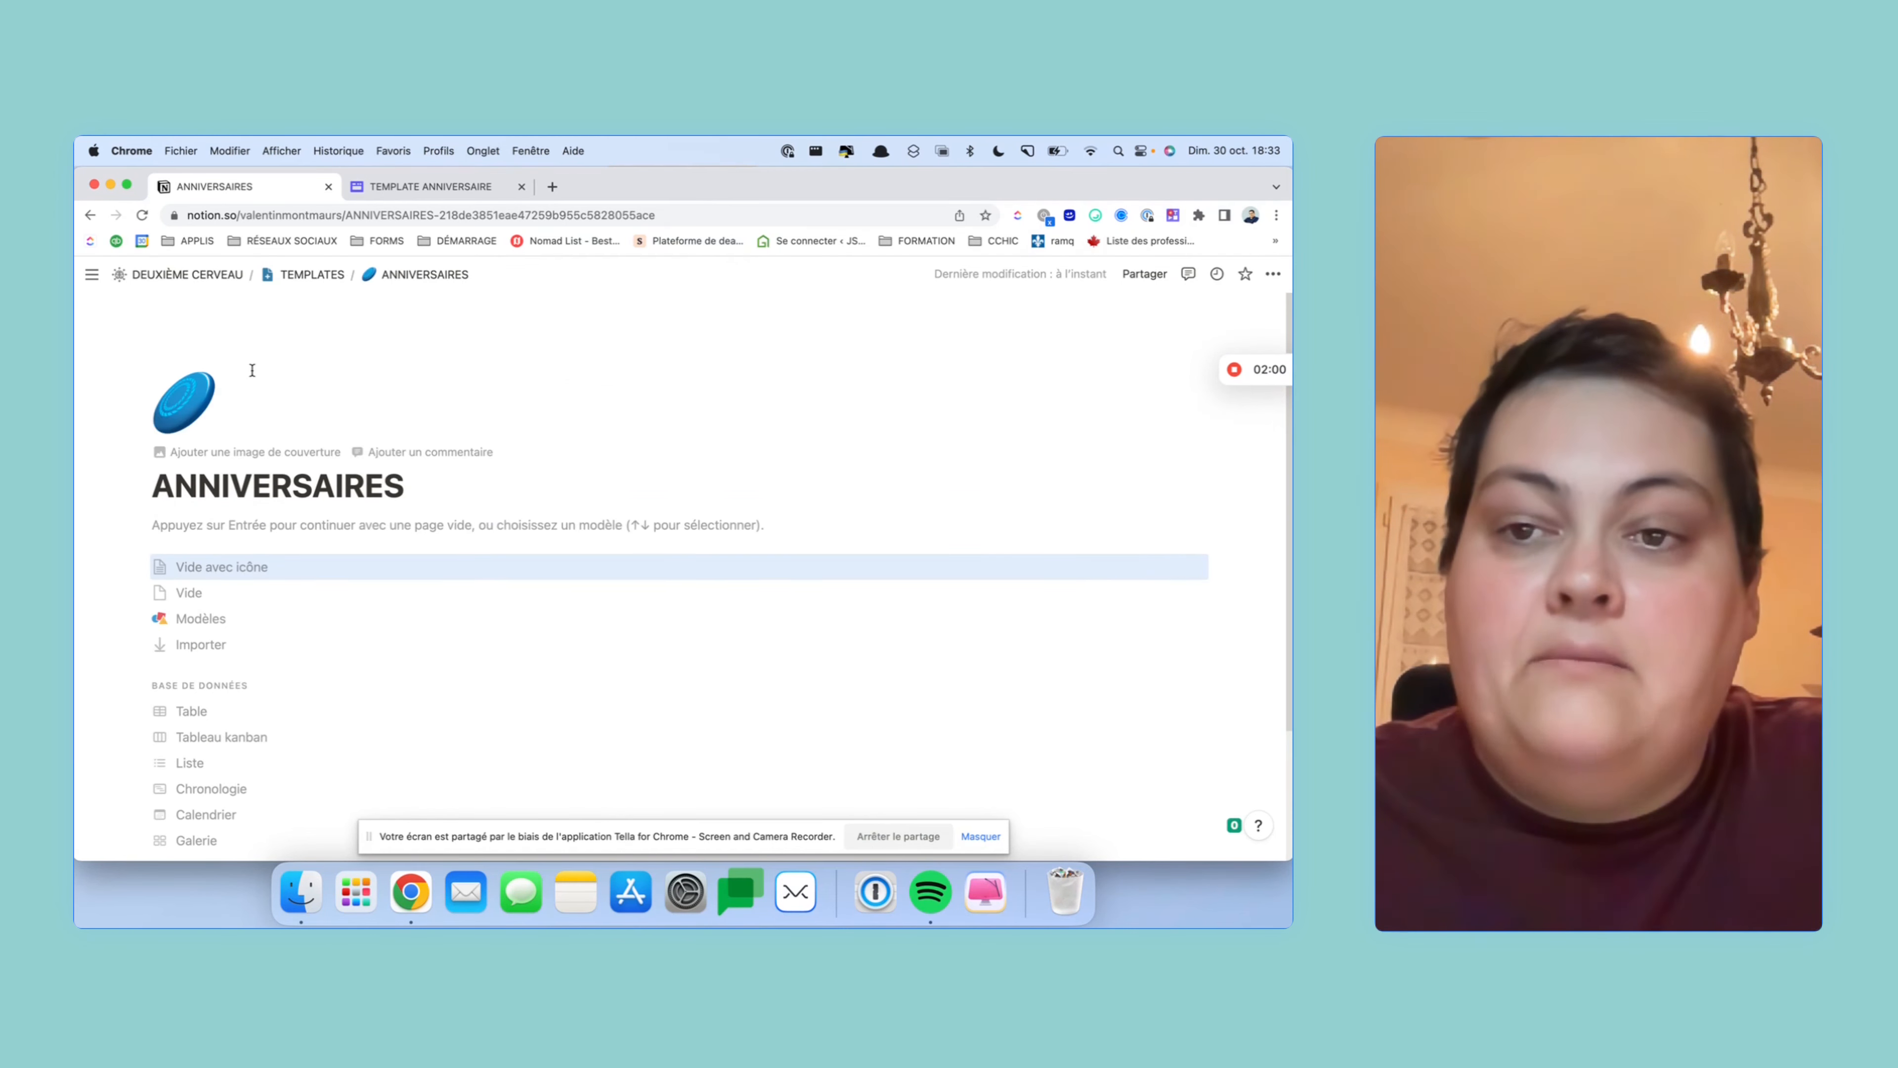
{"action": "left_click", "coordinate": [187, 396]}
{"action": "left_click", "coordinate": [171, 453]}
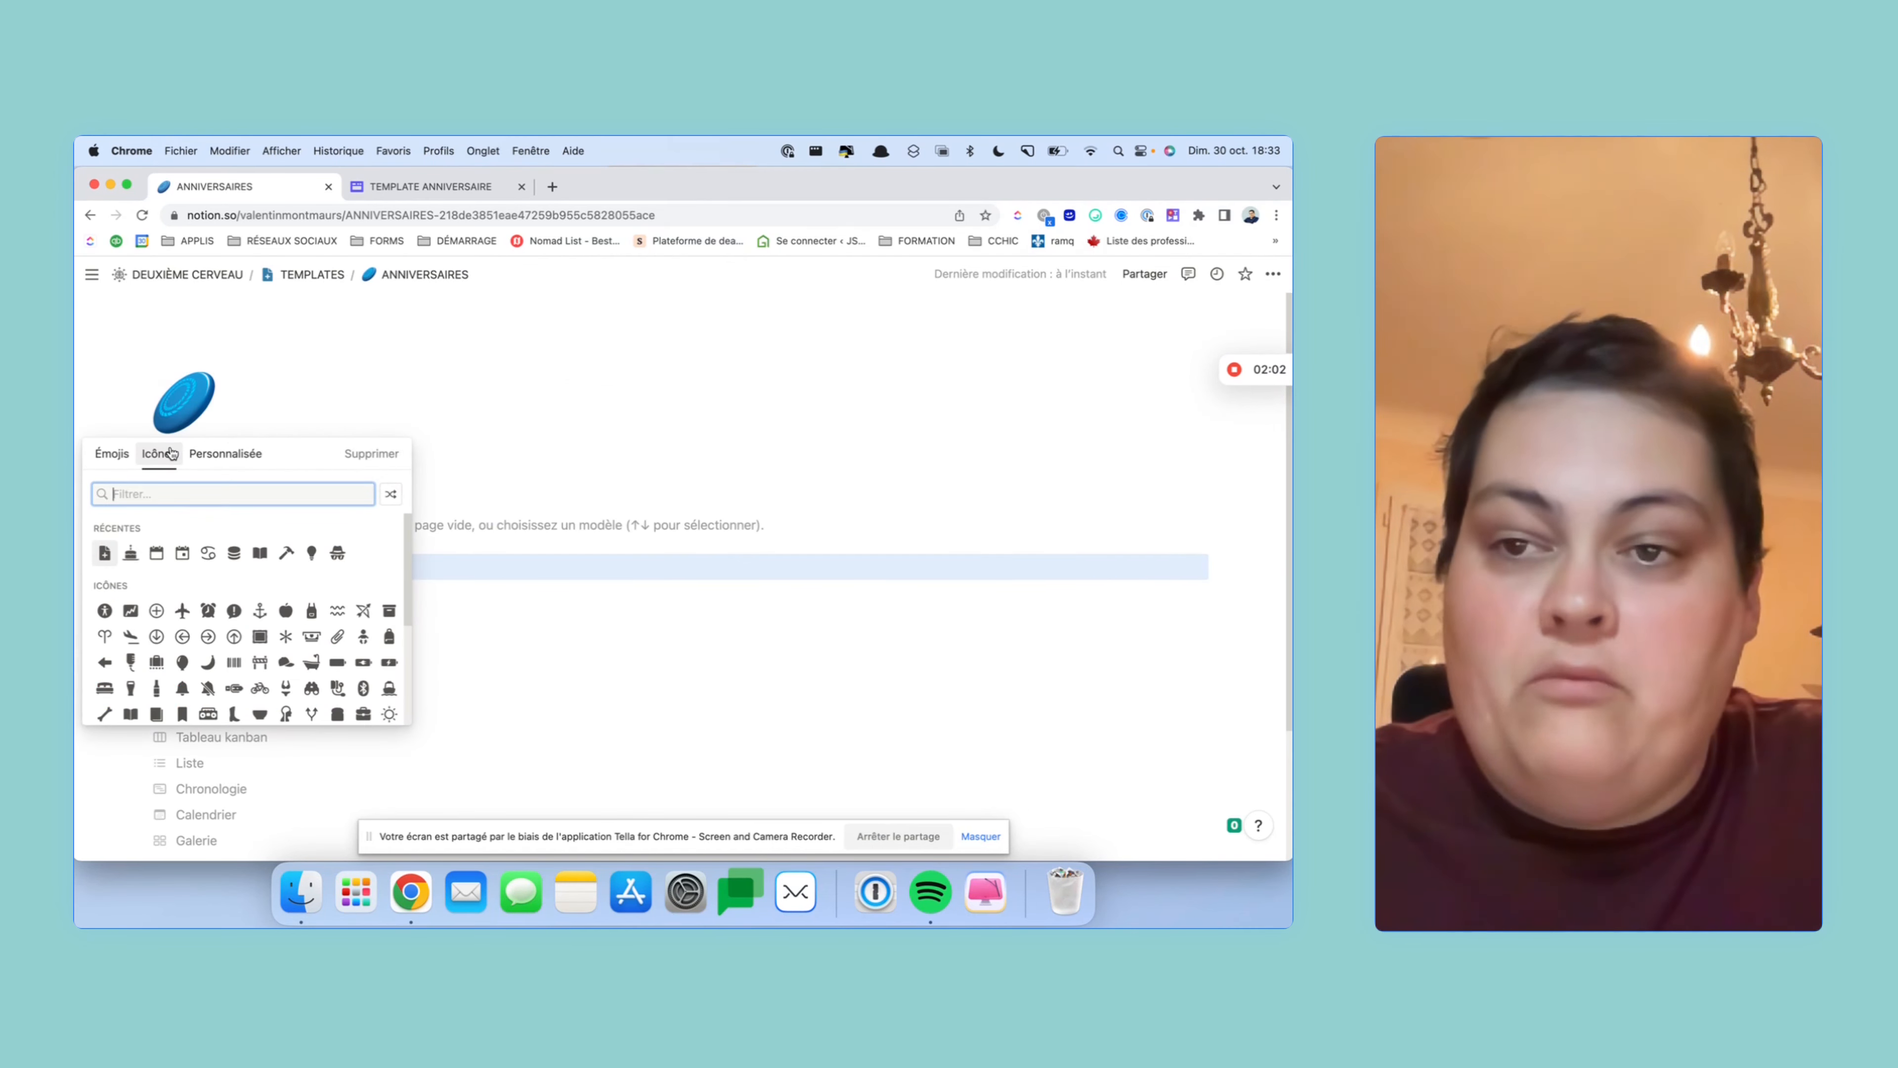
{"action": "left_click", "coordinate": [131, 554]}
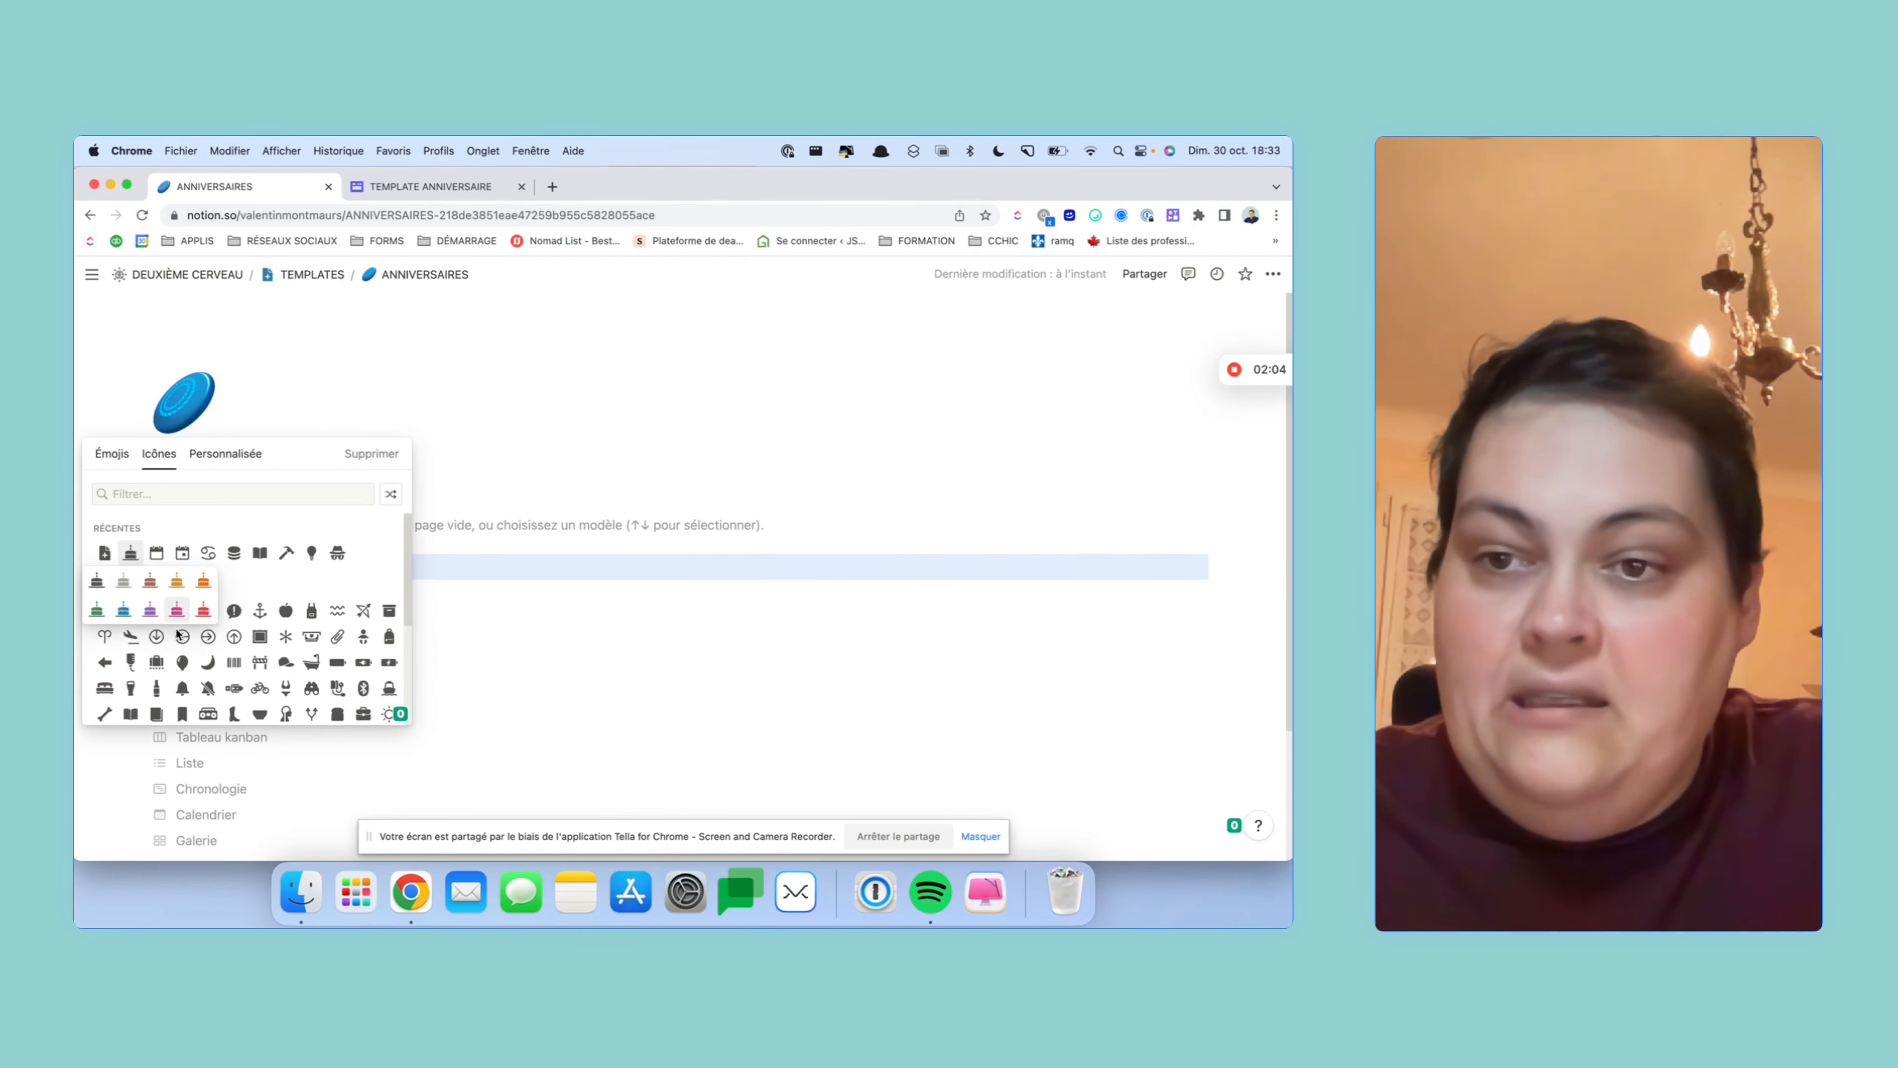
{"action": "left_click", "coordinate": [176, 609]}
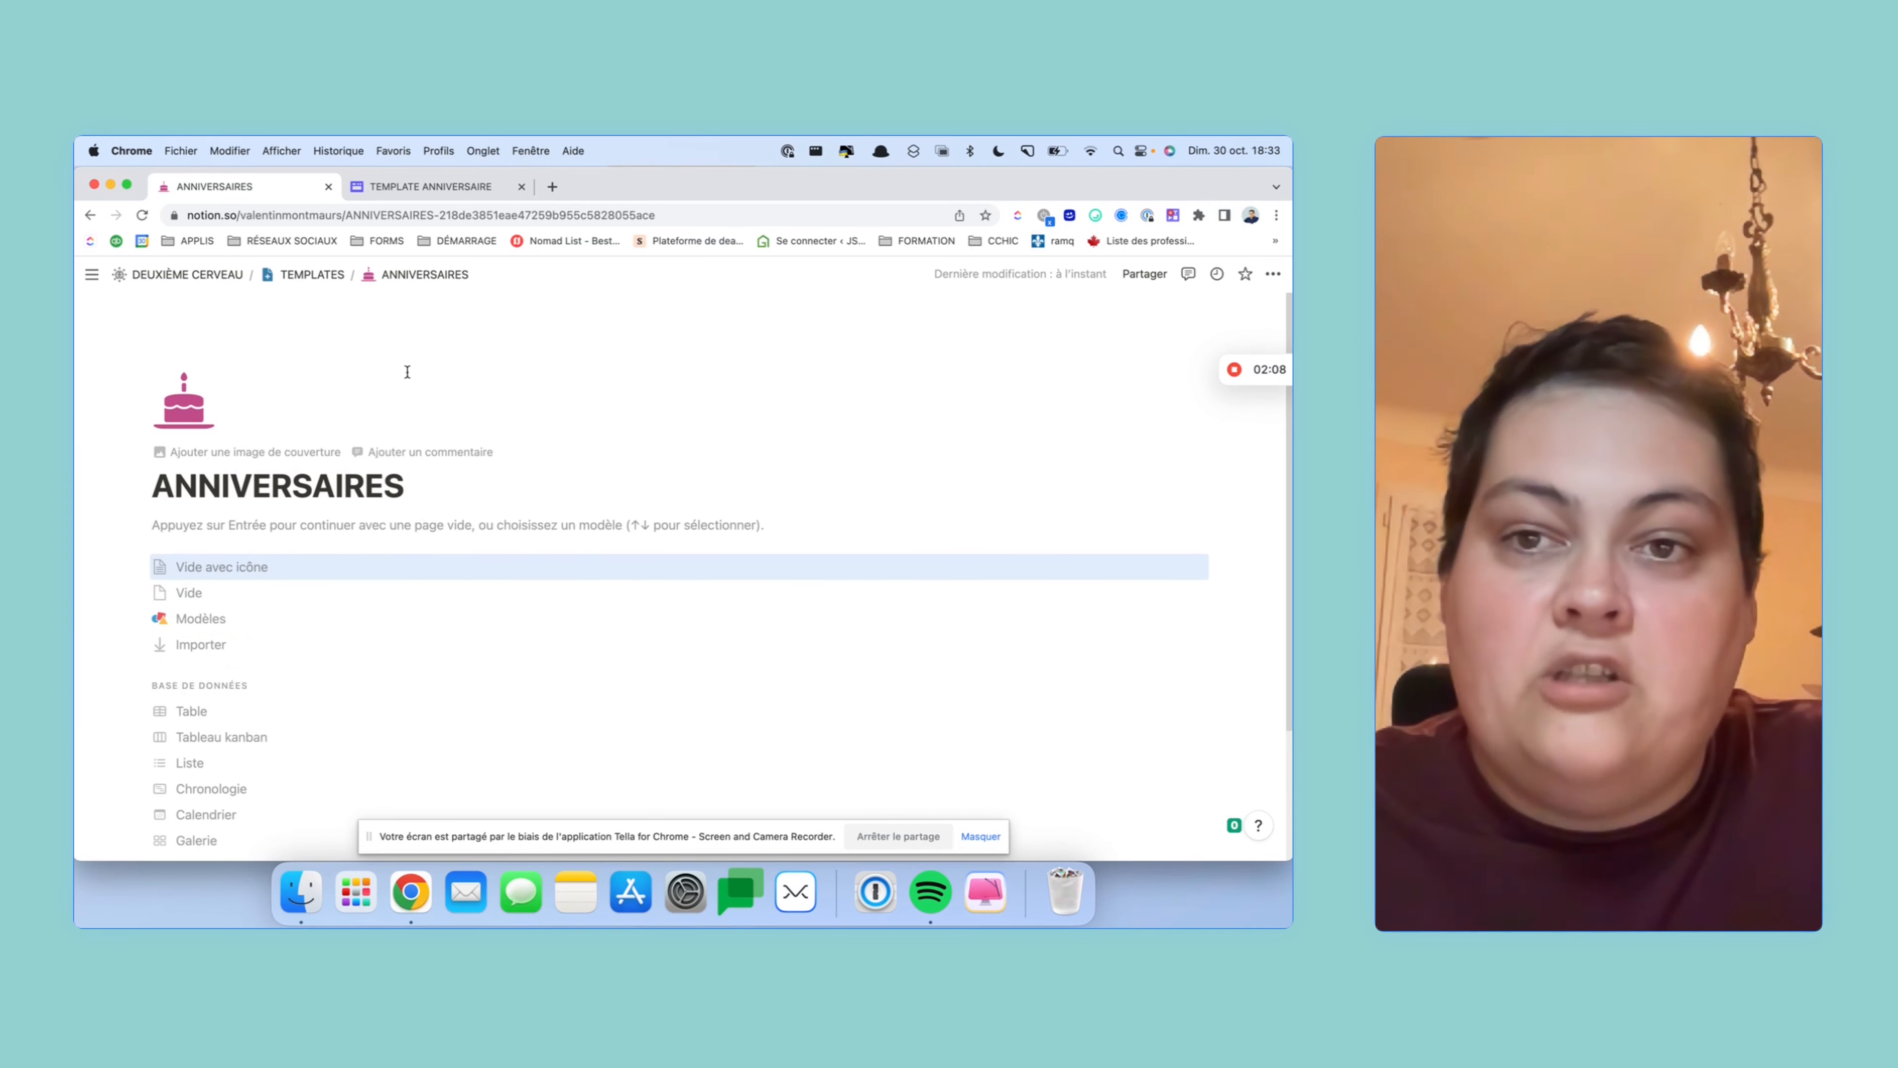
{"action": "left_click", "coordinate": [290, 451]}
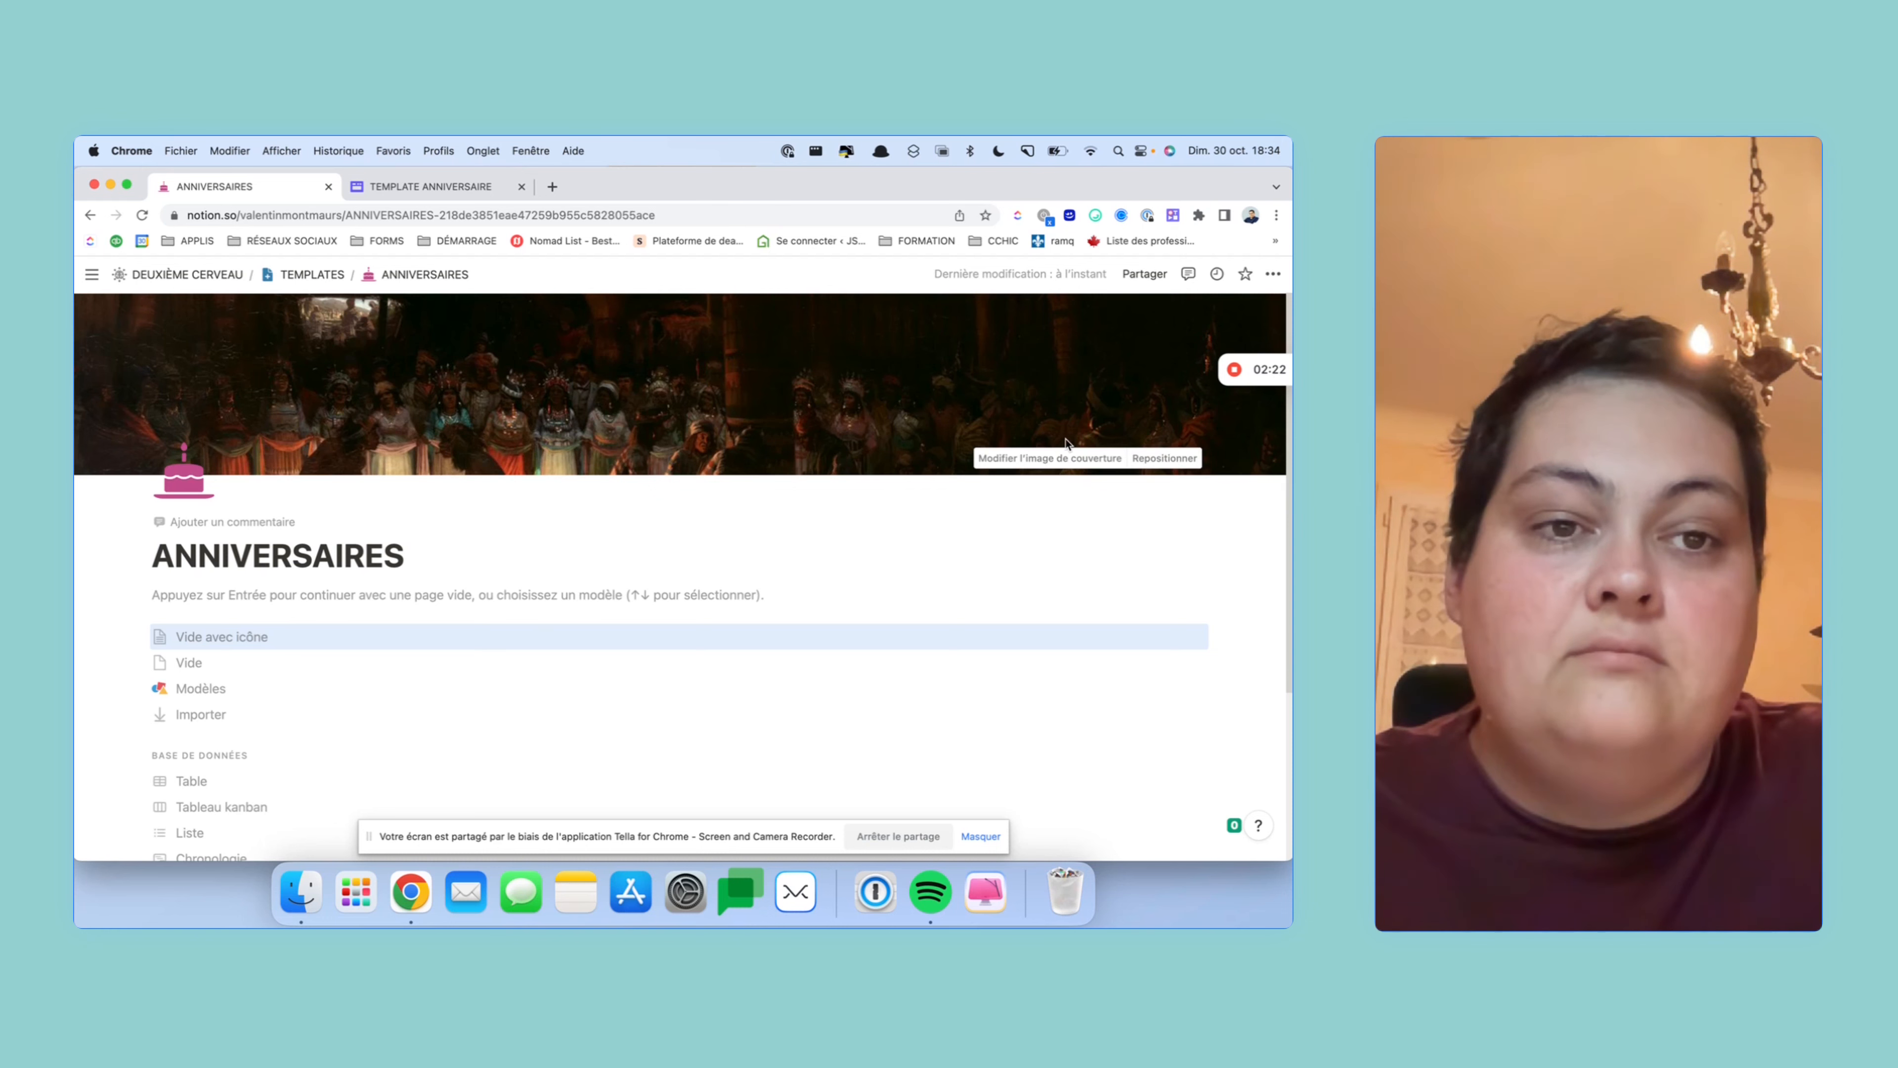
- Replace the cover with the teal cupcakes photo from an Unsplash search for BIRTHDAY
{"action": "left_click", "coordinate": [1091, 458]}
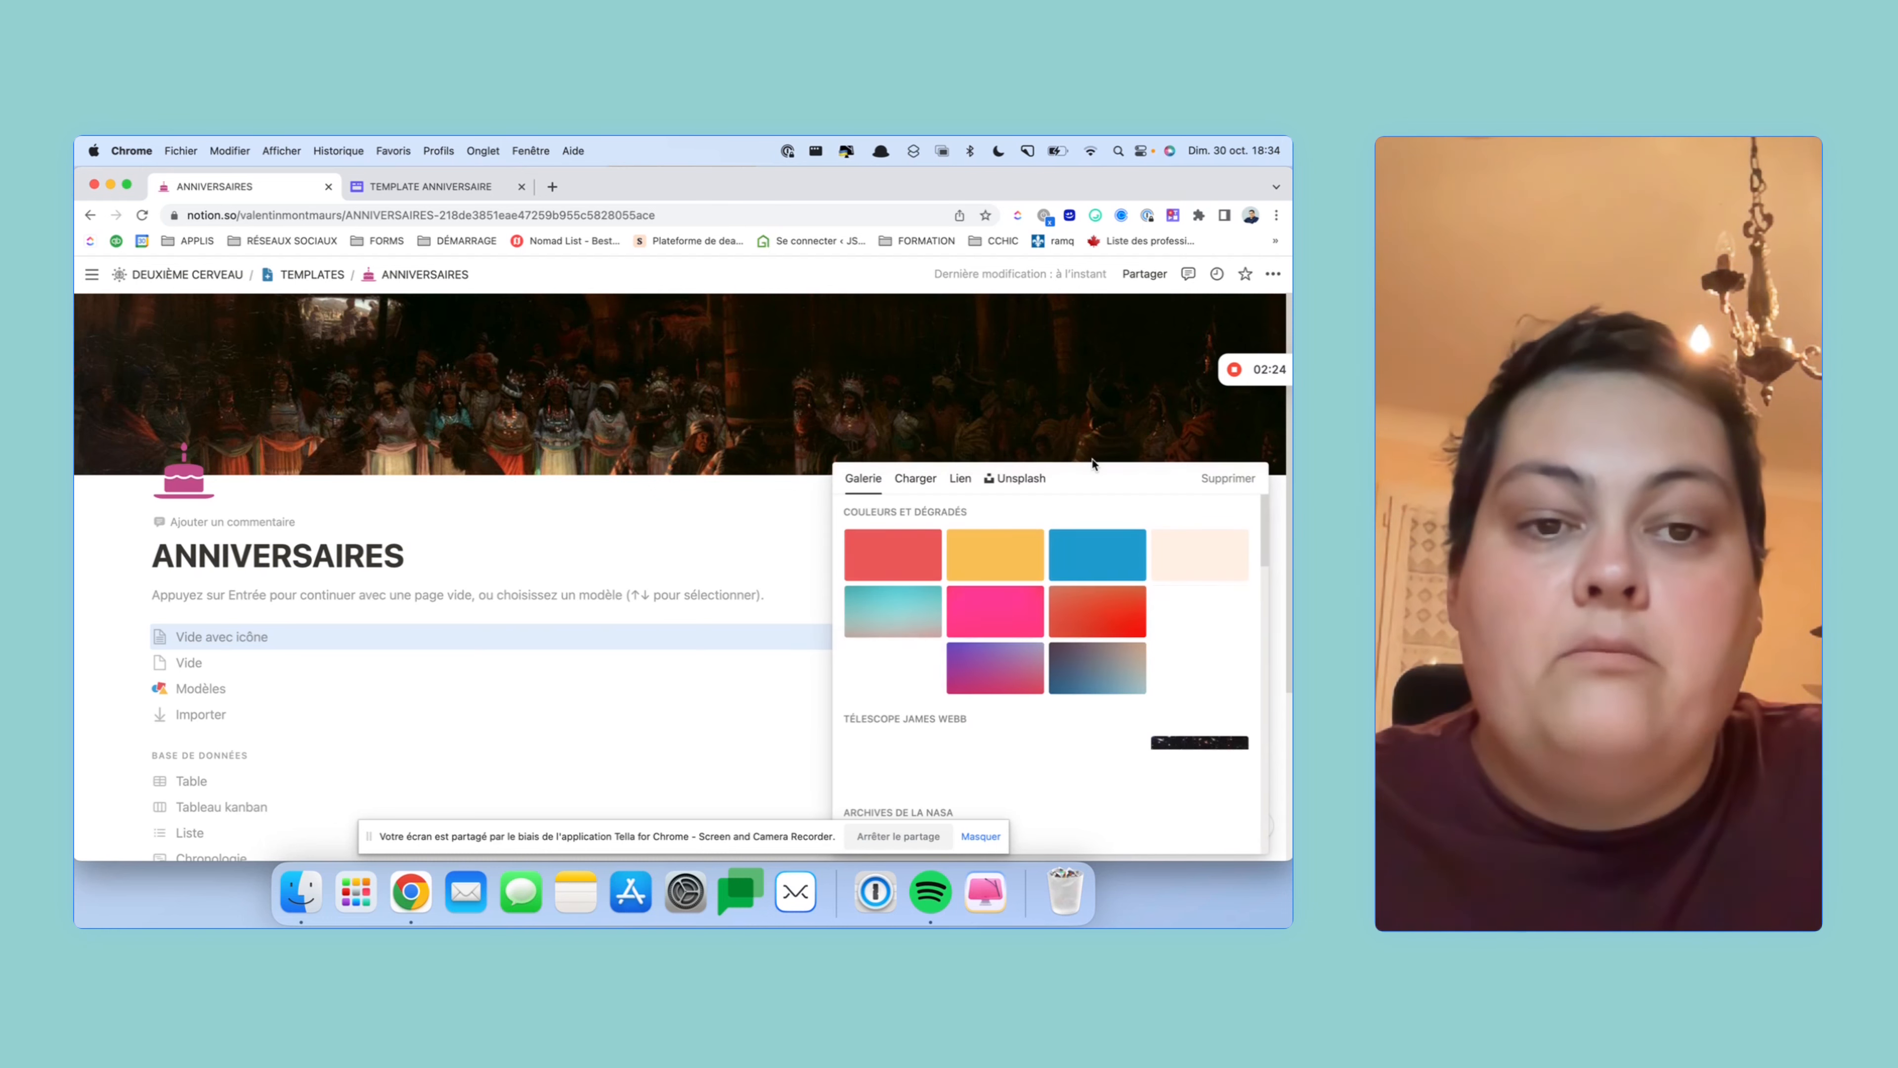
{"action": "left_click", "coordinate": [1022, 480]}
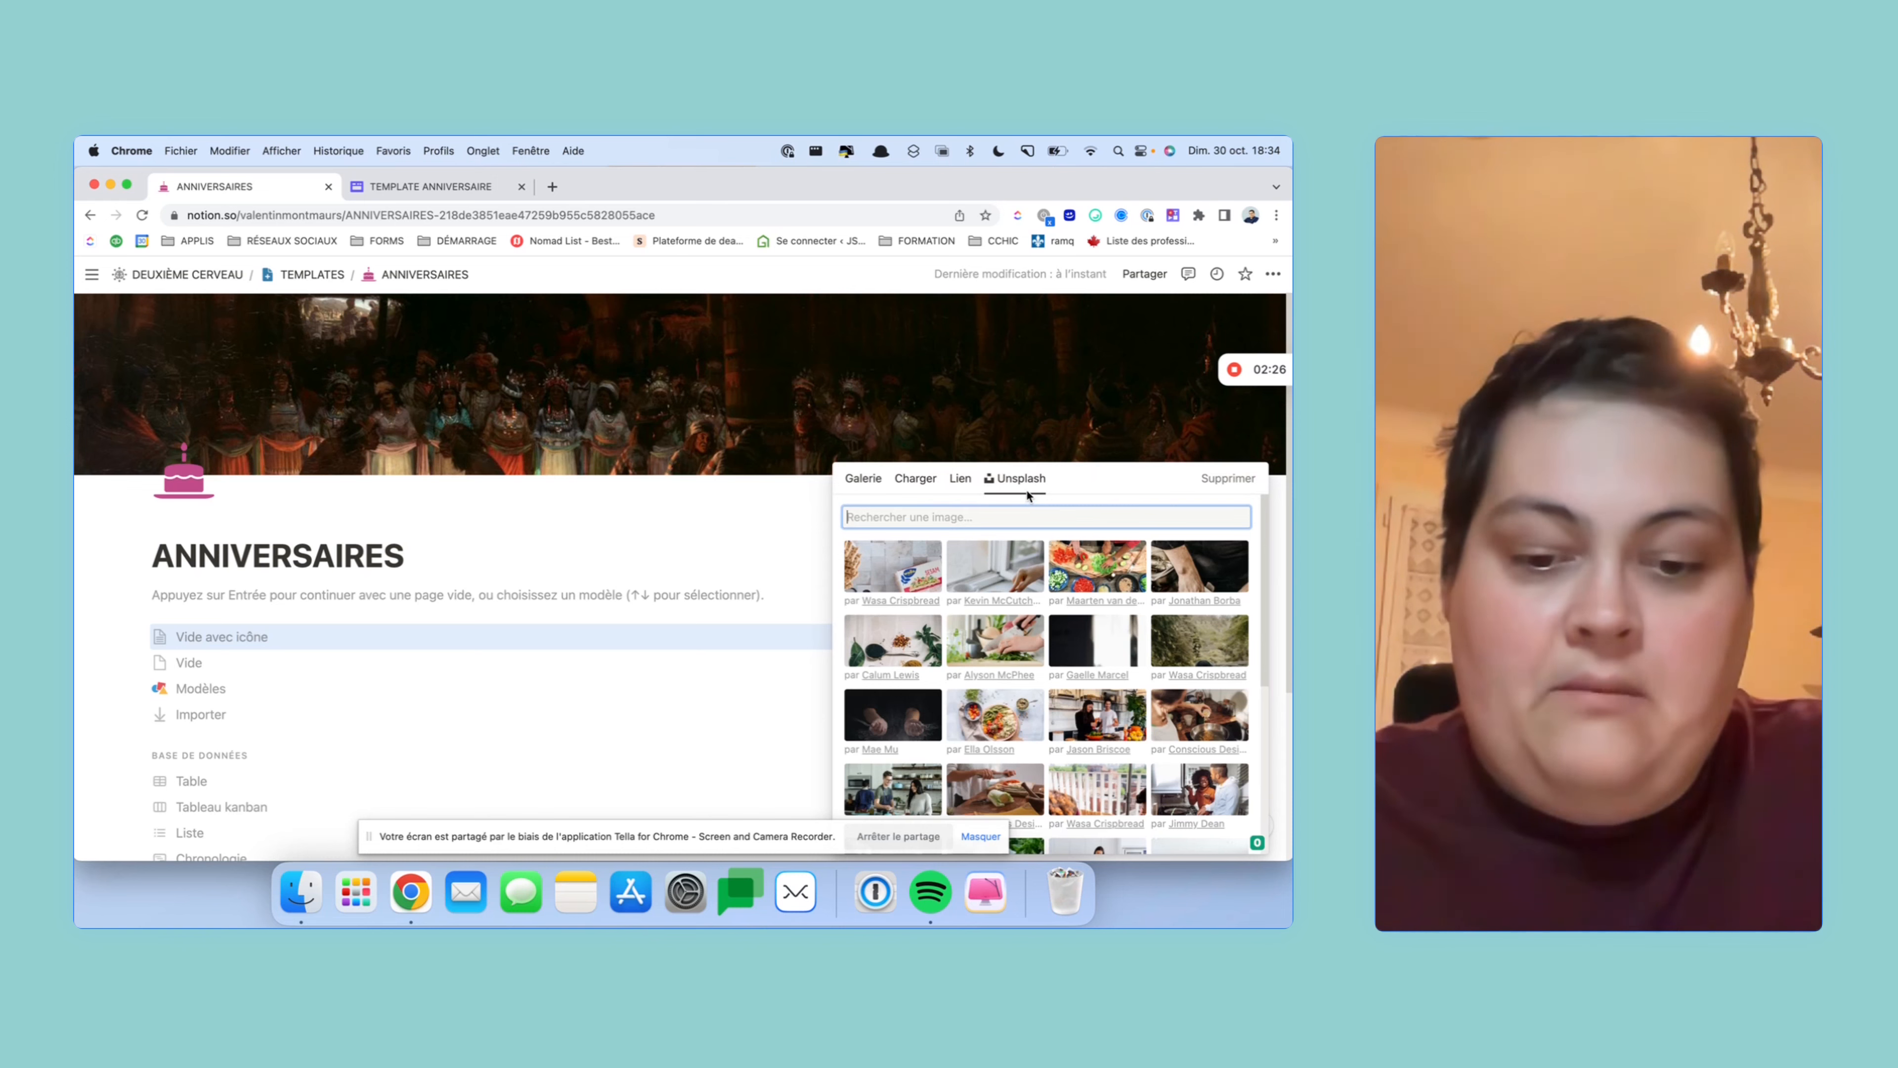
{"action": "type", "text": "BIRTH"}
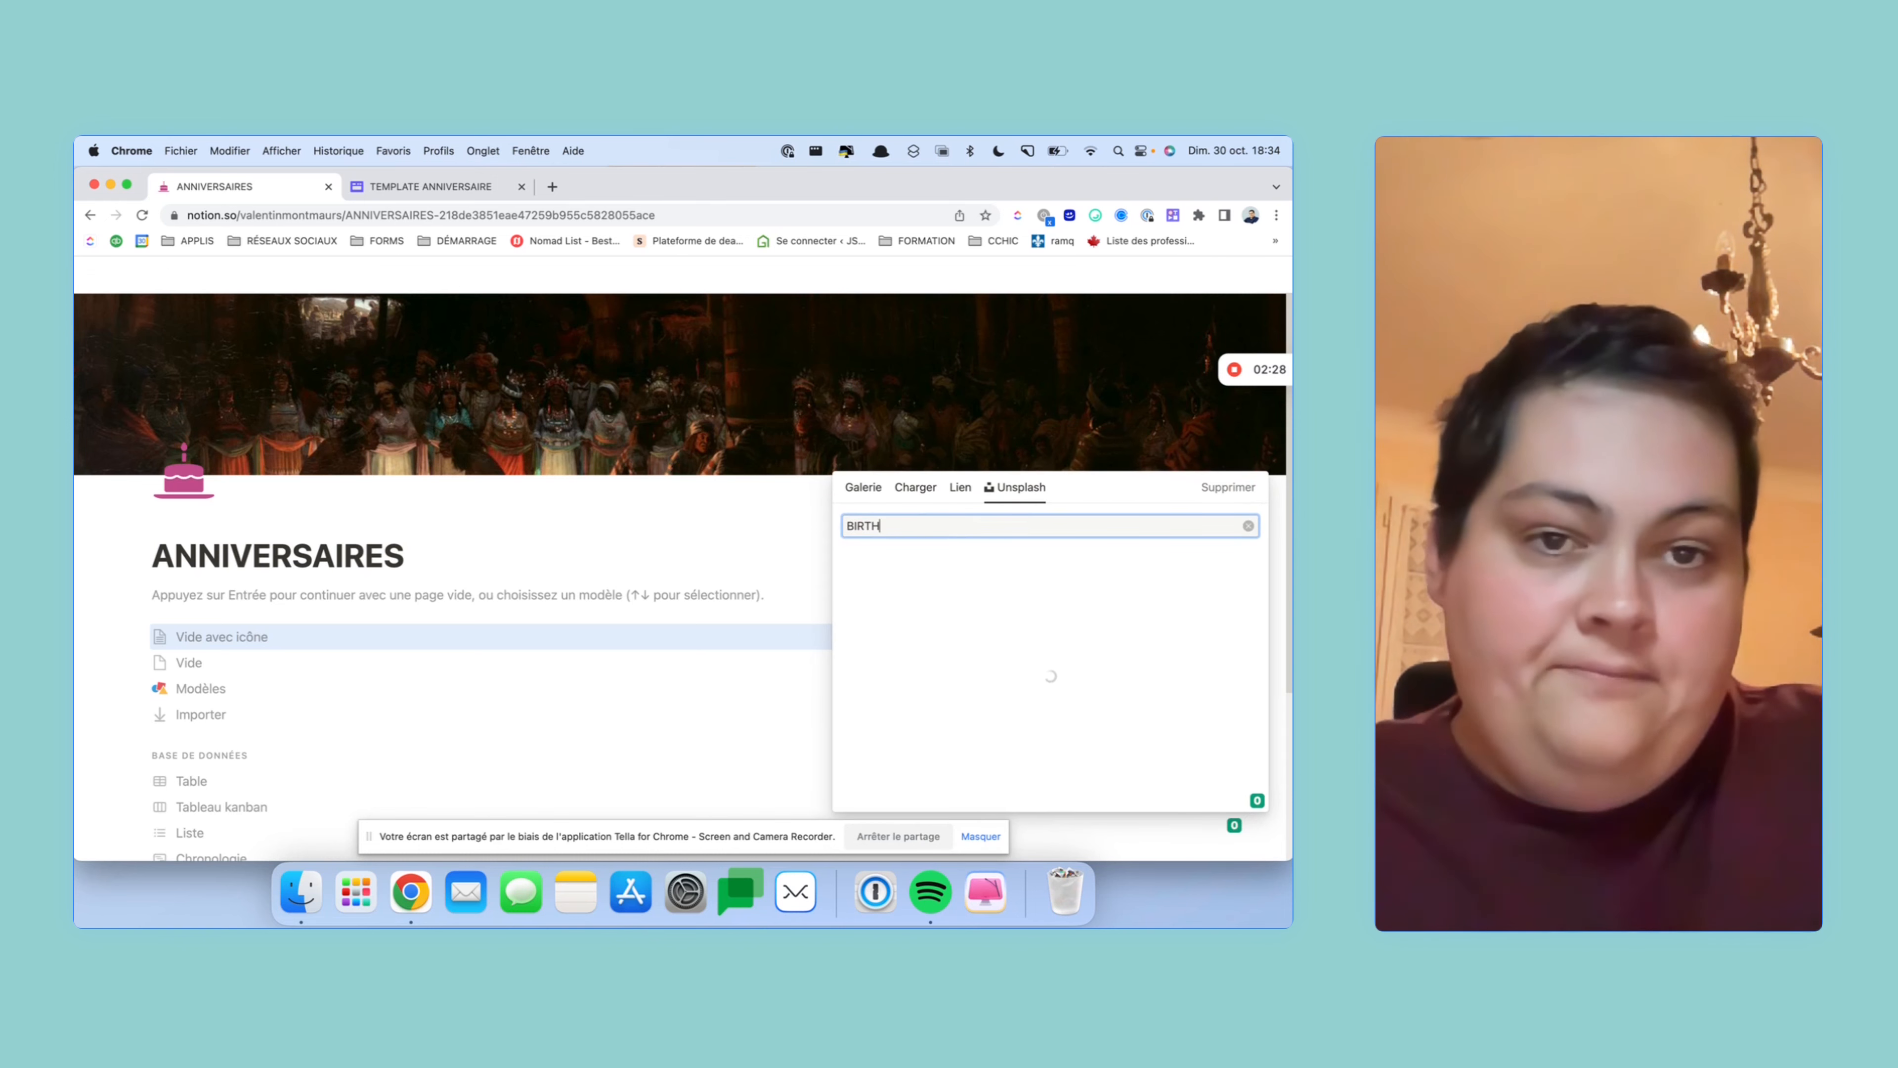
{"action": "scroll", "coordinate": [1050, 624], "scroll_direction": "down", "scroll_amount": 2}
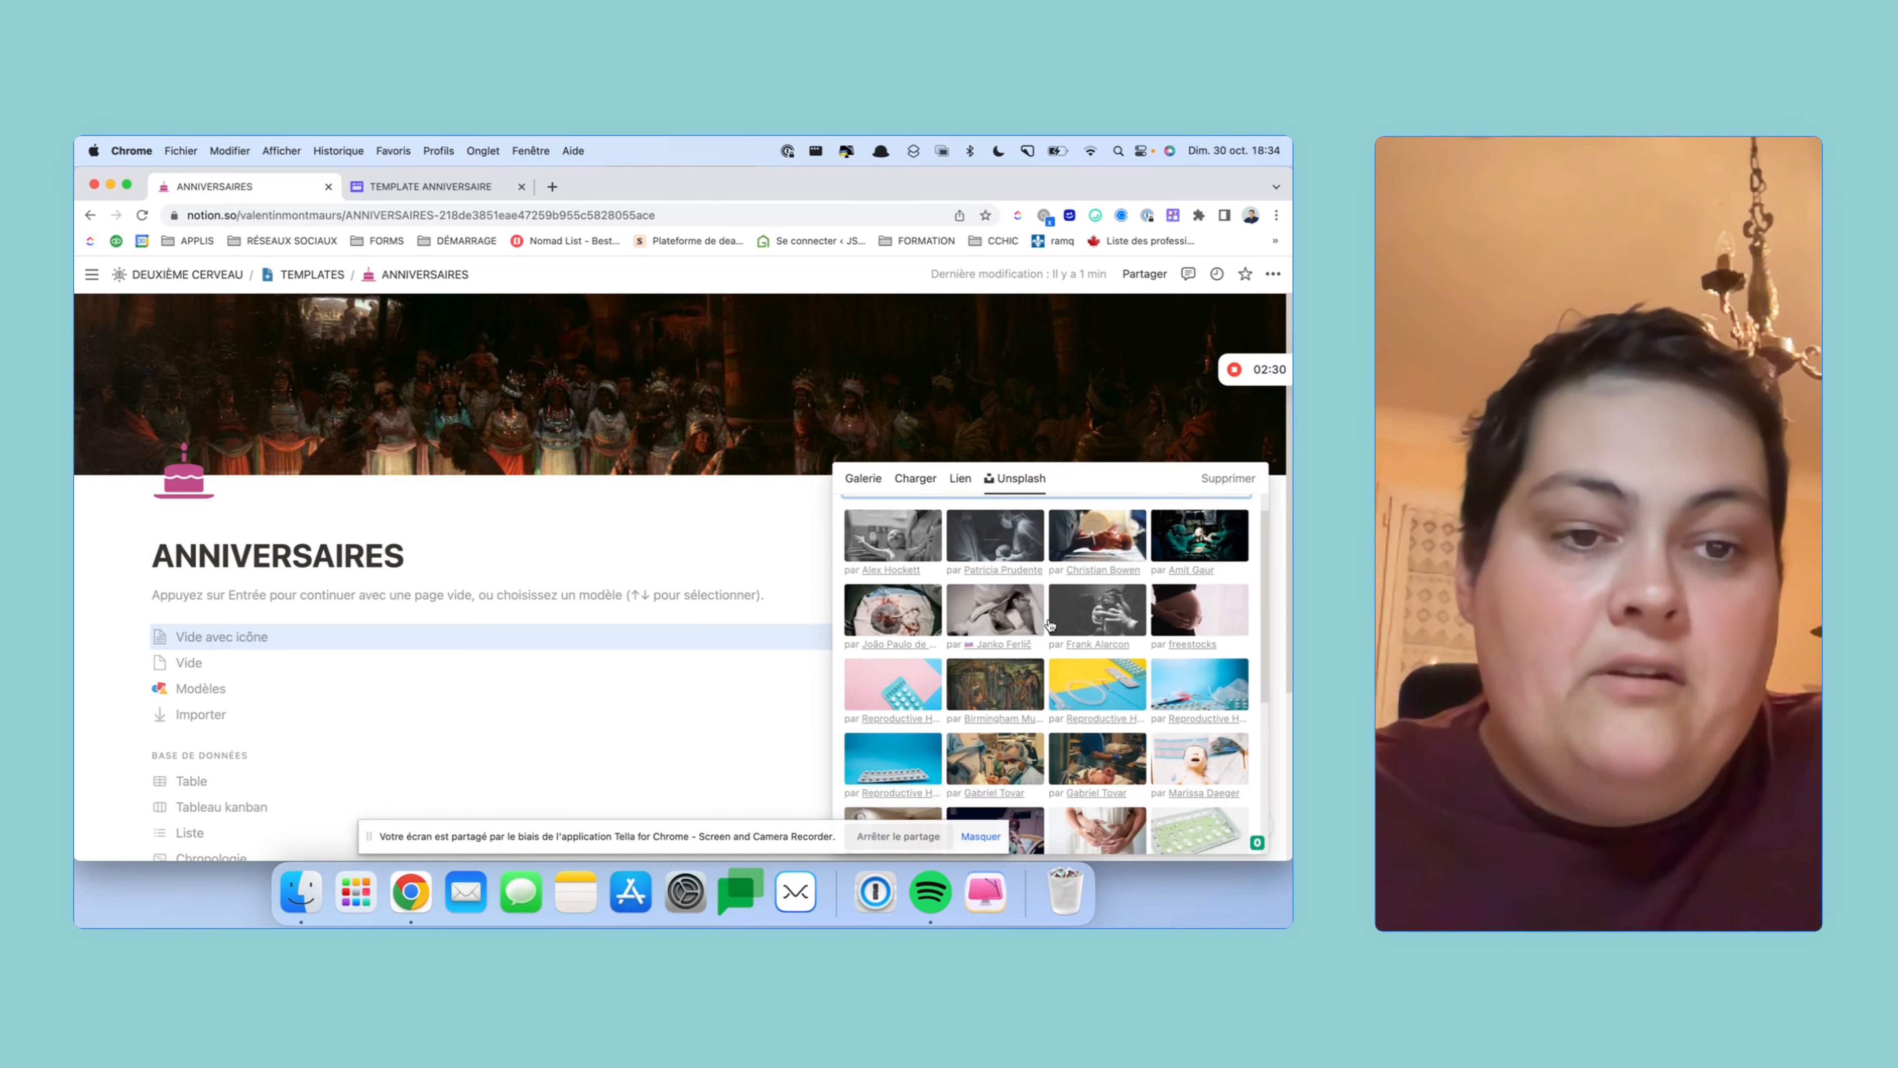
{"action": "scroll", "coordinate": [1050, 624], "scroll_direction": "up", "scroll_amount": 1}
{"action": "type", "text": "DAY"}
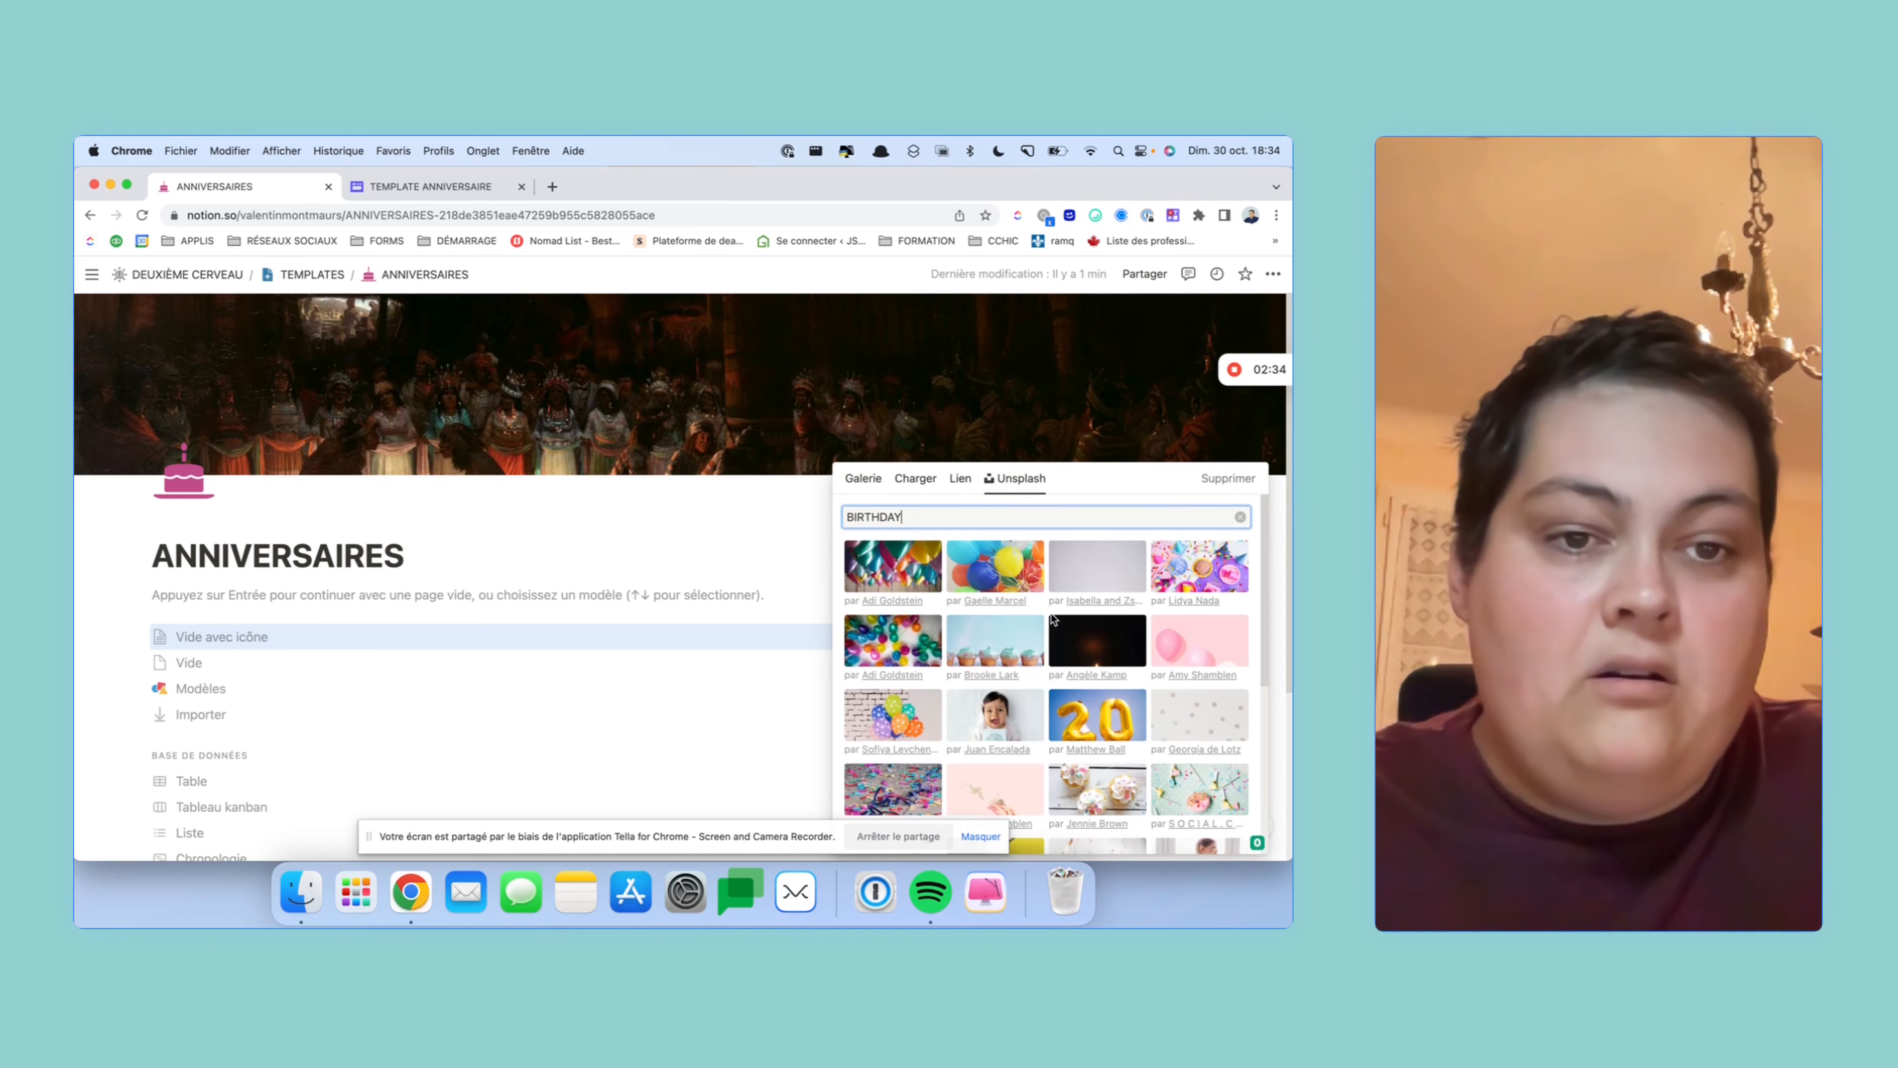
{"action": "left_click", "coordinate": [1031, 637]}
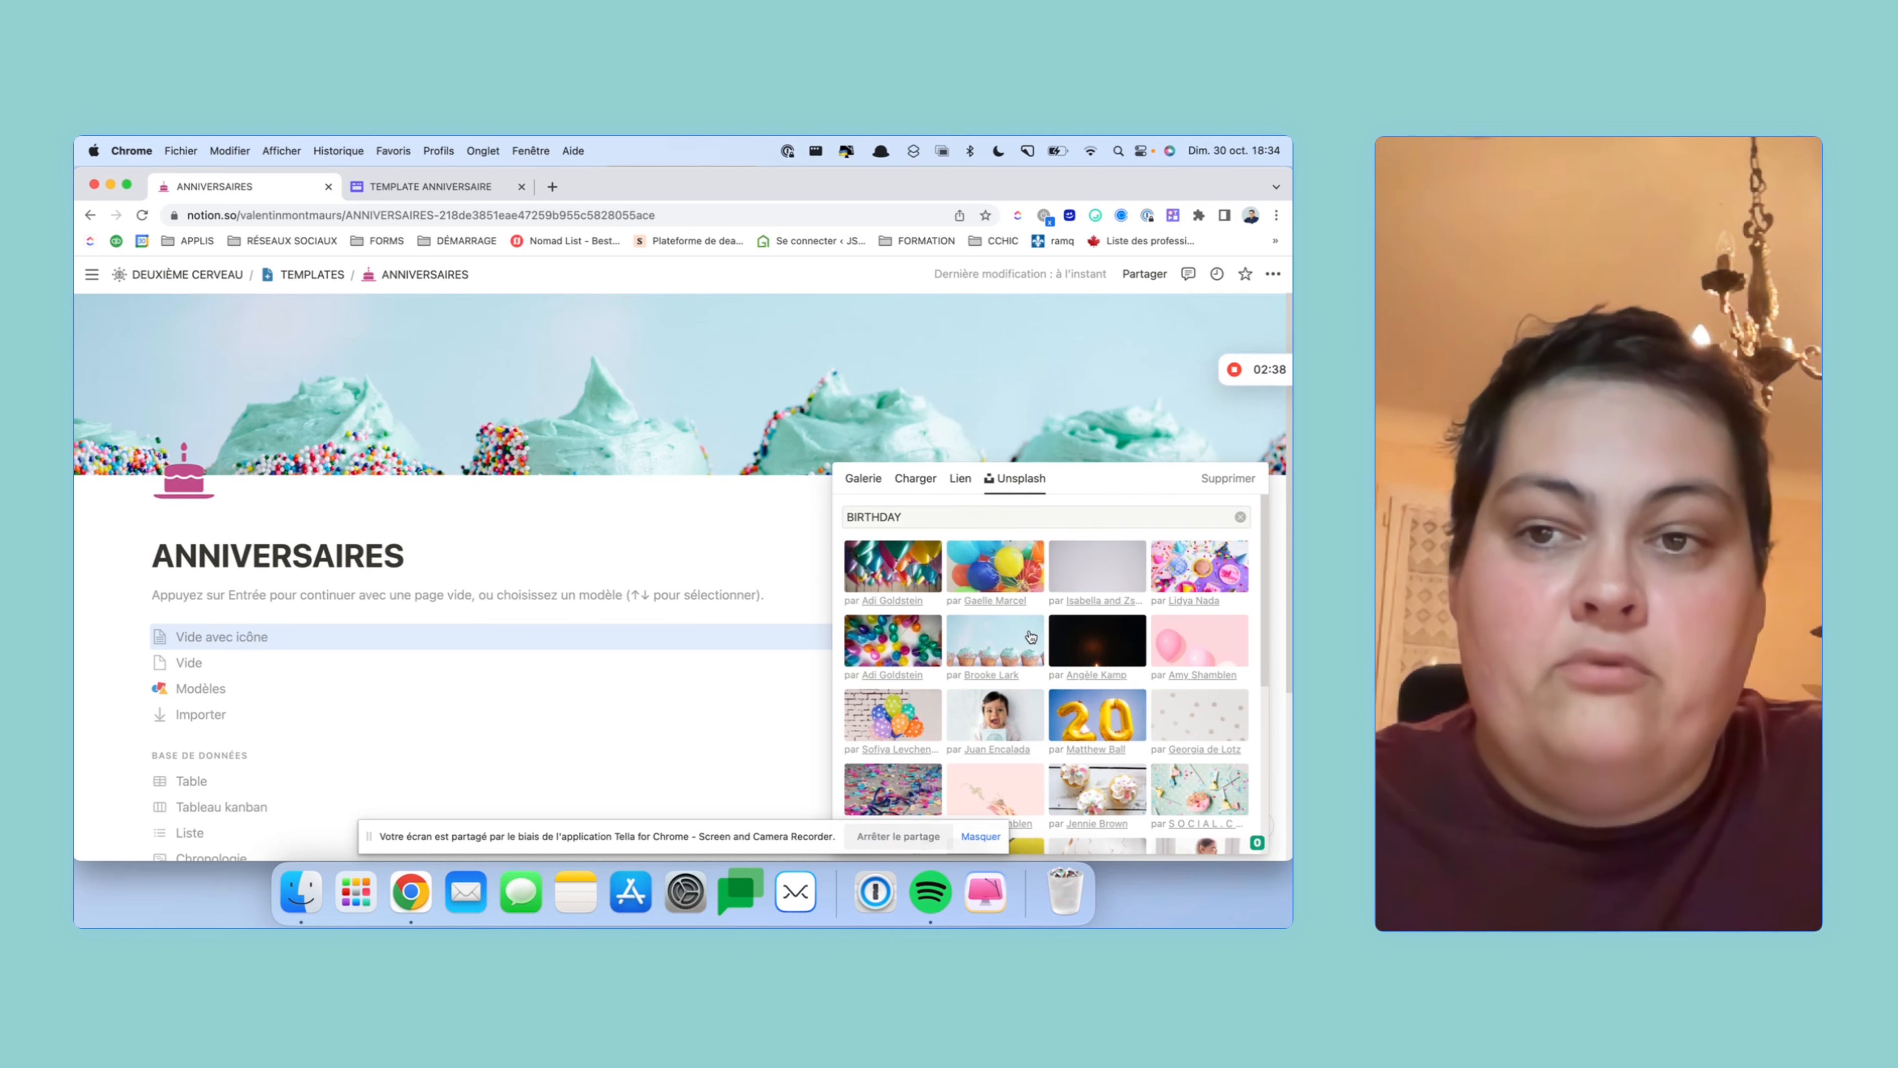
{"action": "left_click", "coordinate": [1035, 378]}
- Reposition the cupcakes cover to show more of the sprinkles and save the position
{"action": "left_click", "coordinate": [1140, 458]}
{"action": "left_click_drag", "start_coordinate": [982, 423], "coordinate": [935, 381]}
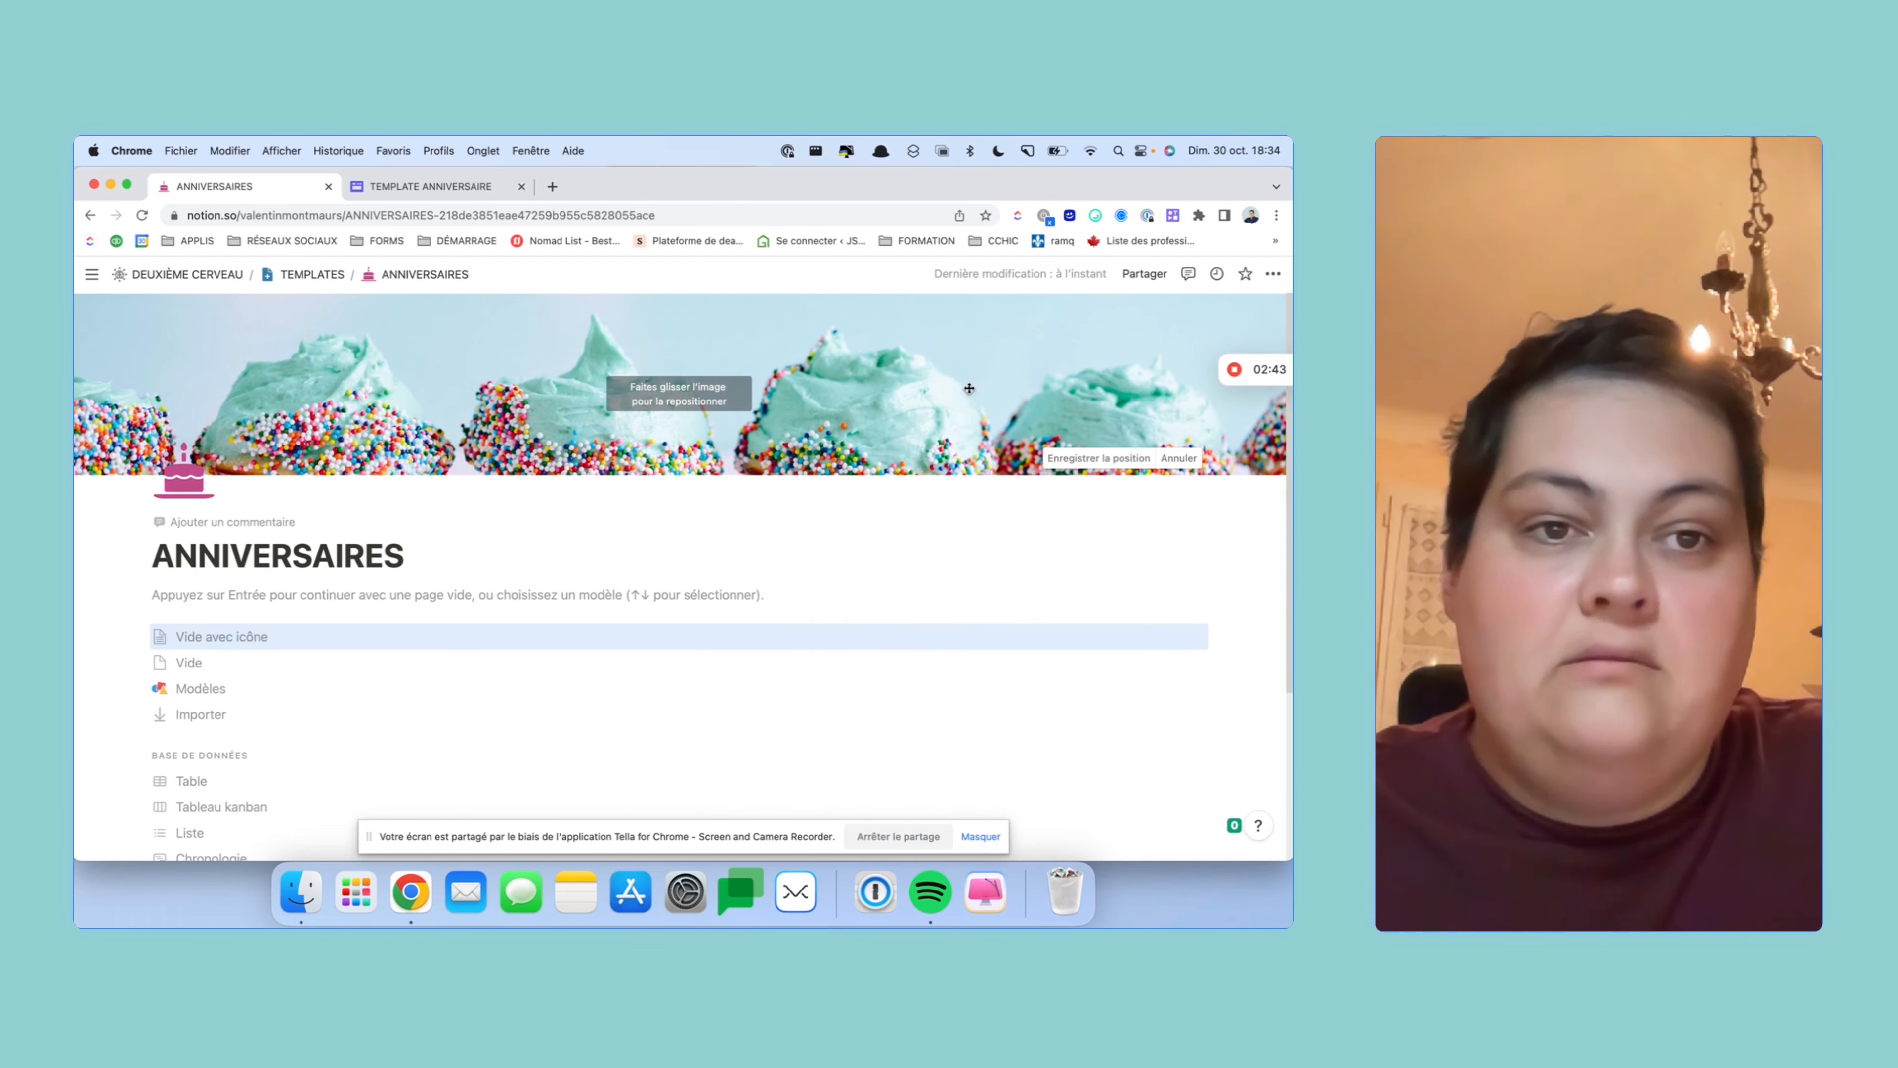
{"action": "left_click", "coordinate": [1098, 458]}
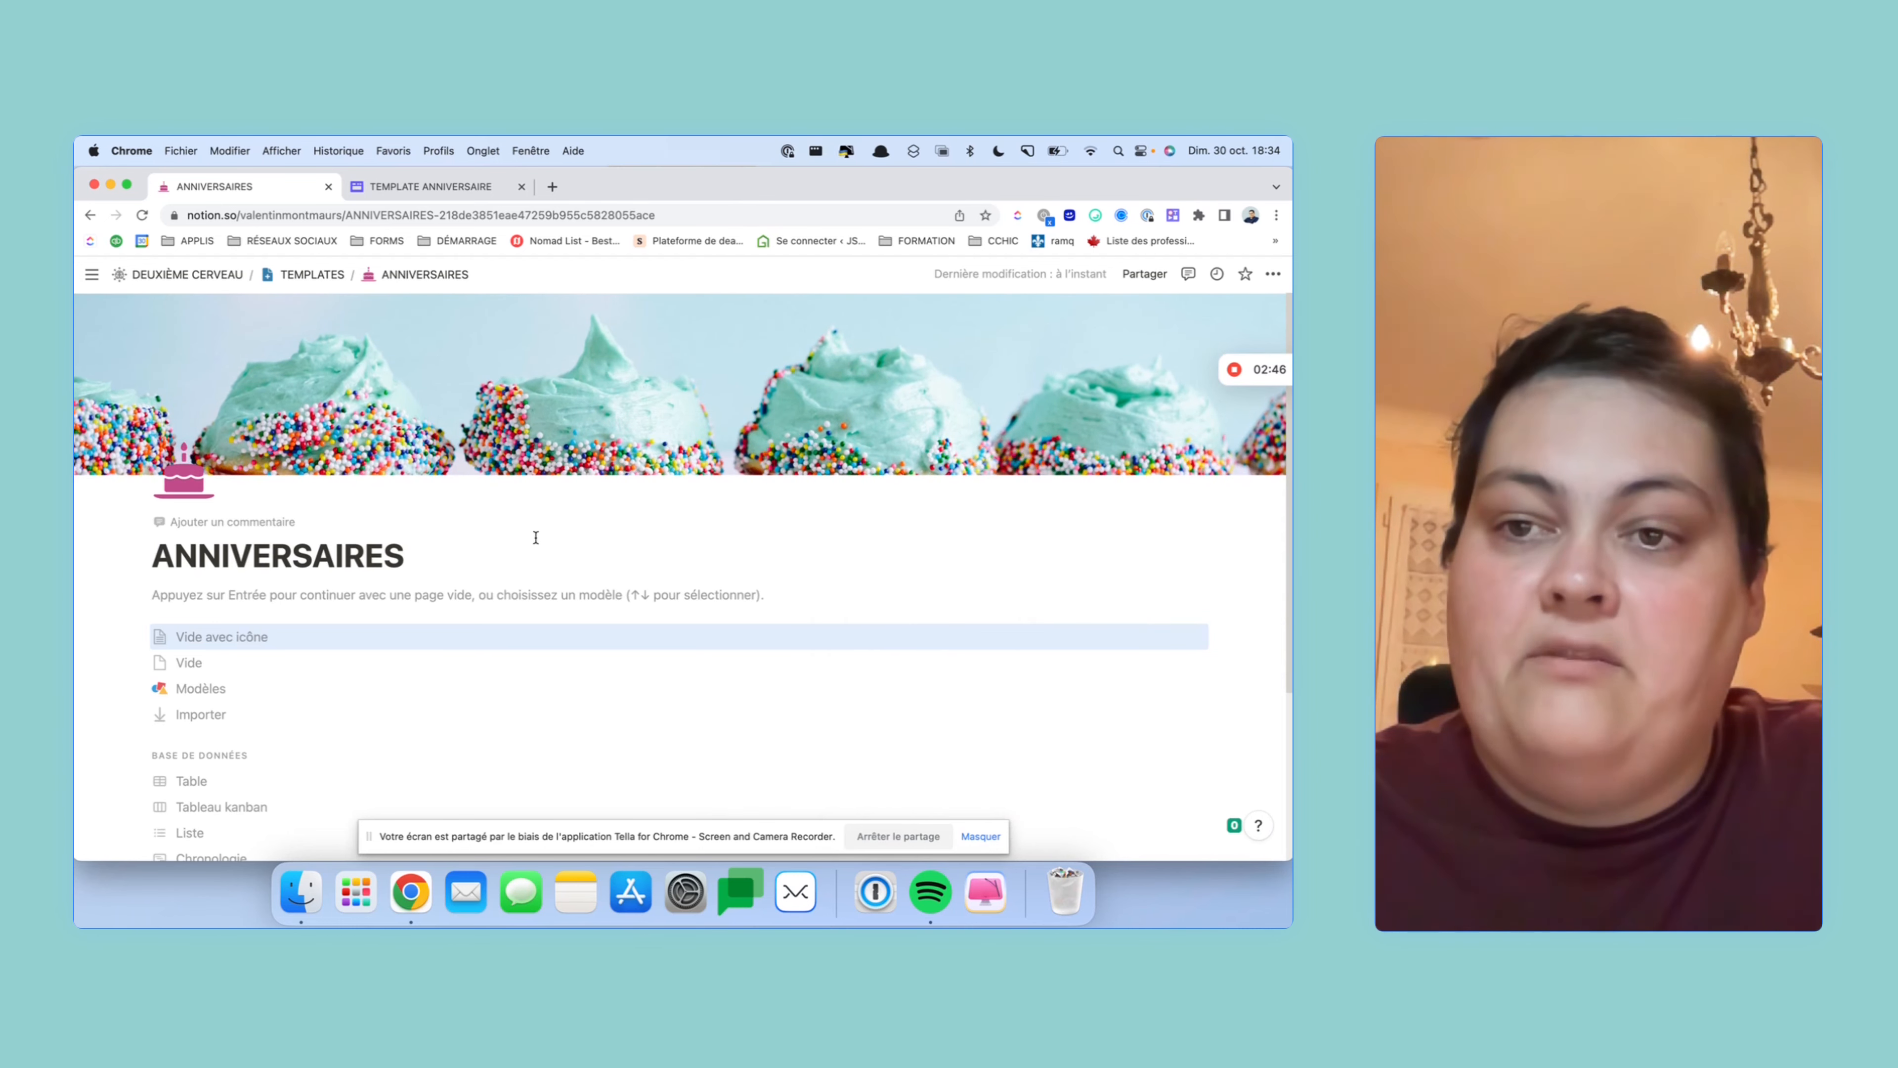
- Recolour the cake page icon to dark grey and dismiss the template choices in the body
{"action": "left_click", "coordinate": [162, 468]}
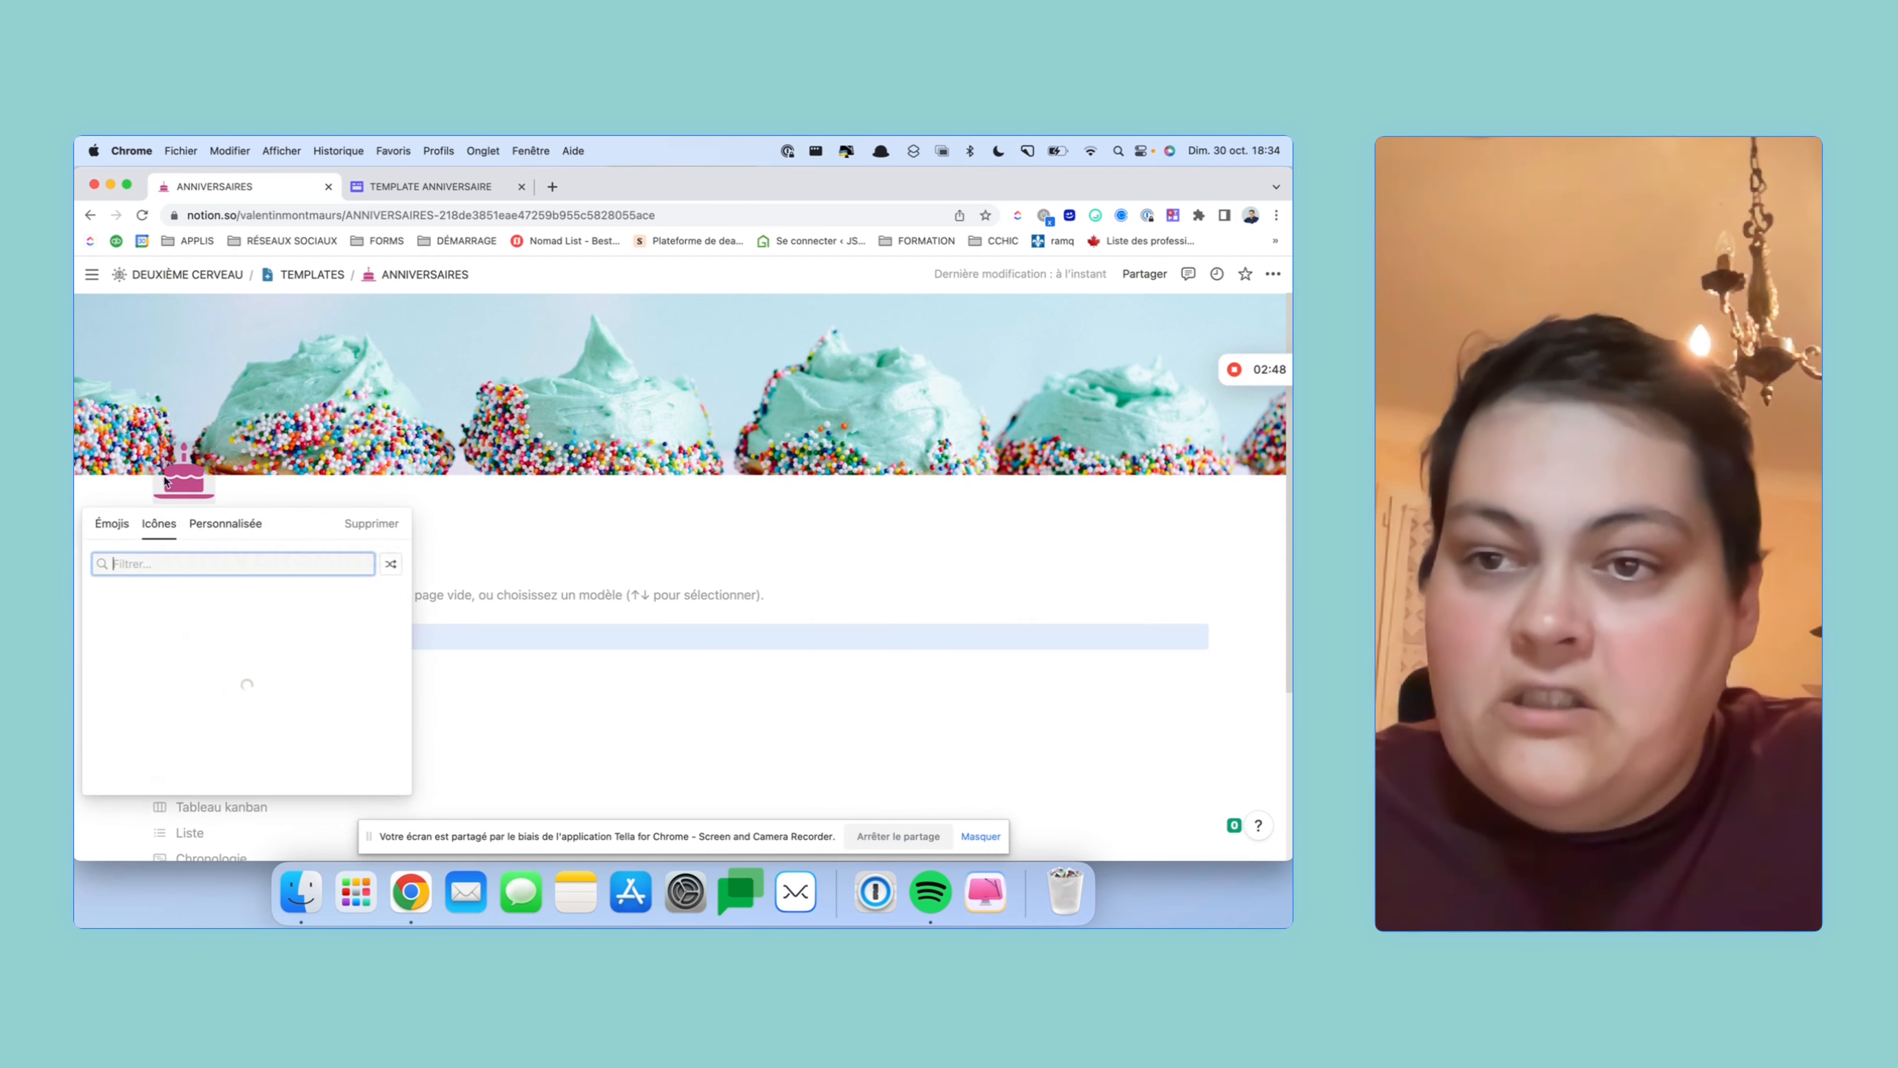
{"action": "left_click", "coordinate": [100, 623]}
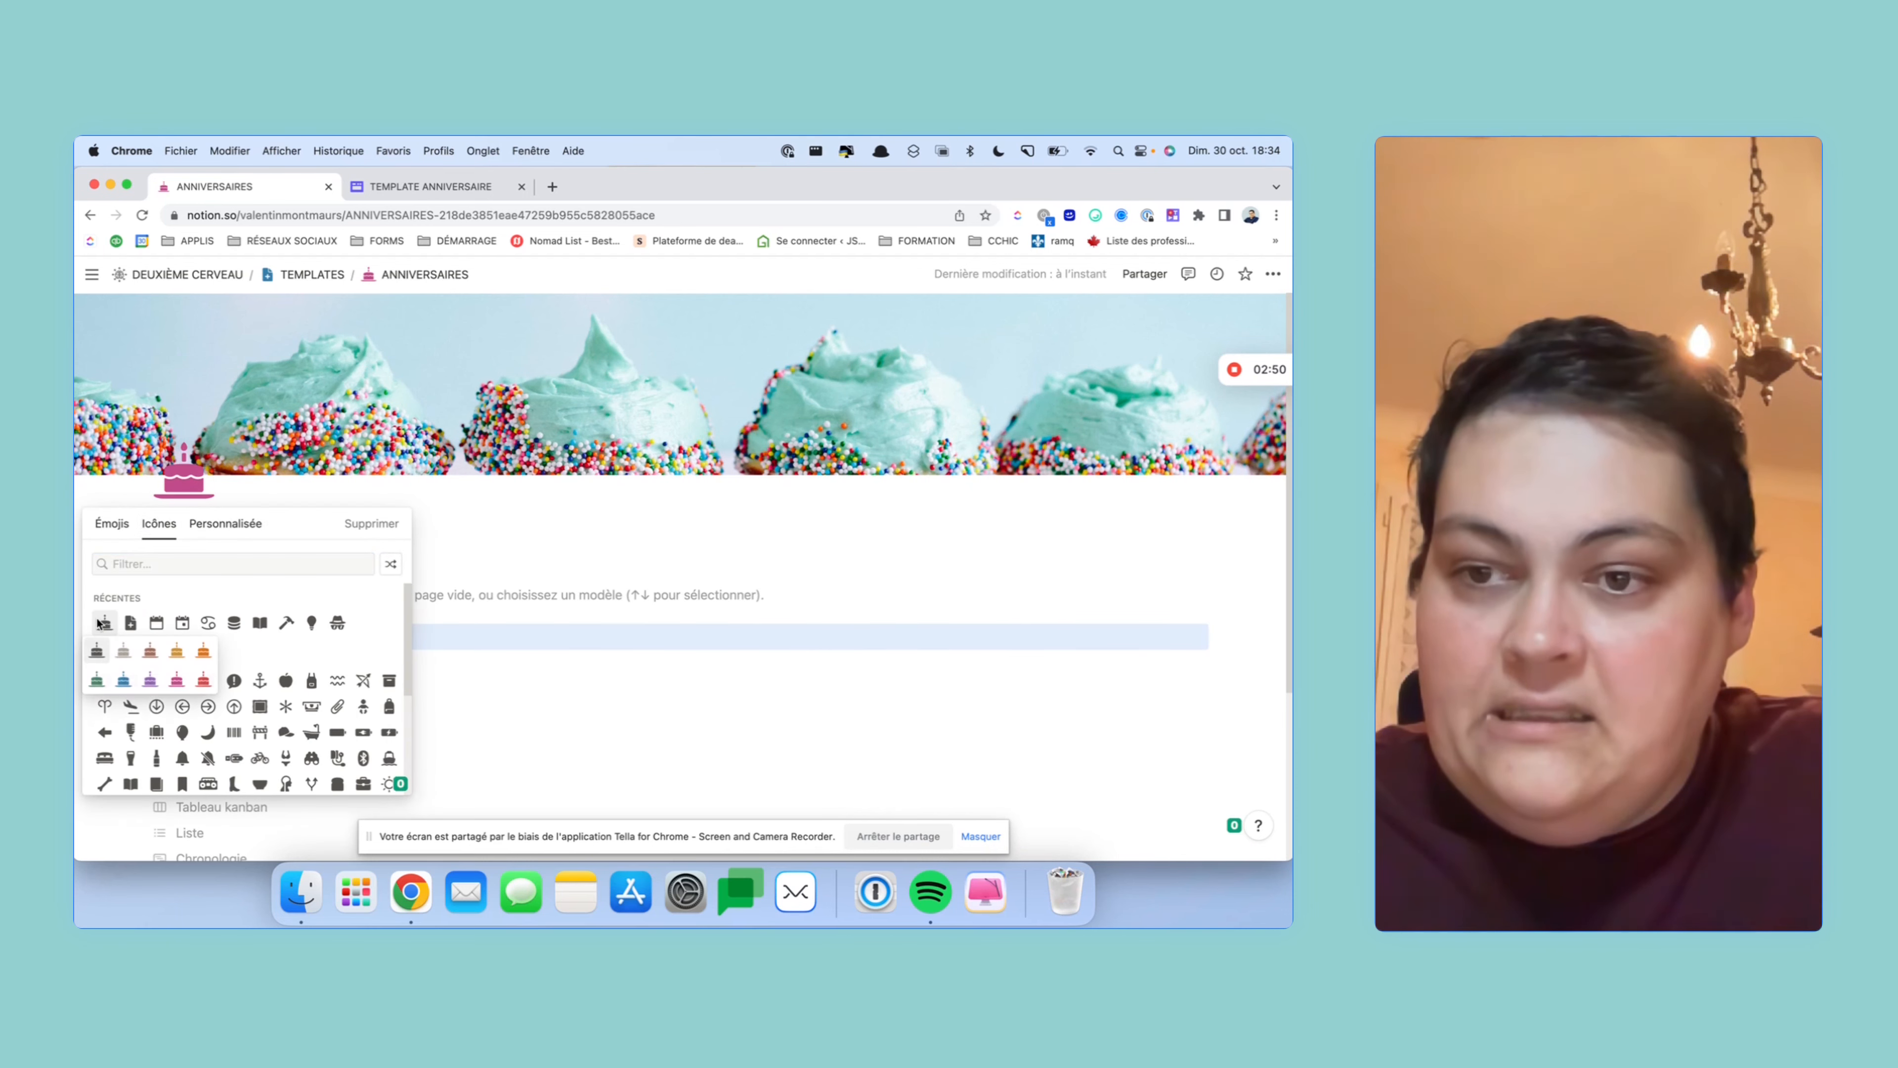
{"action": "left_click", "coordinate": [124, 680]}
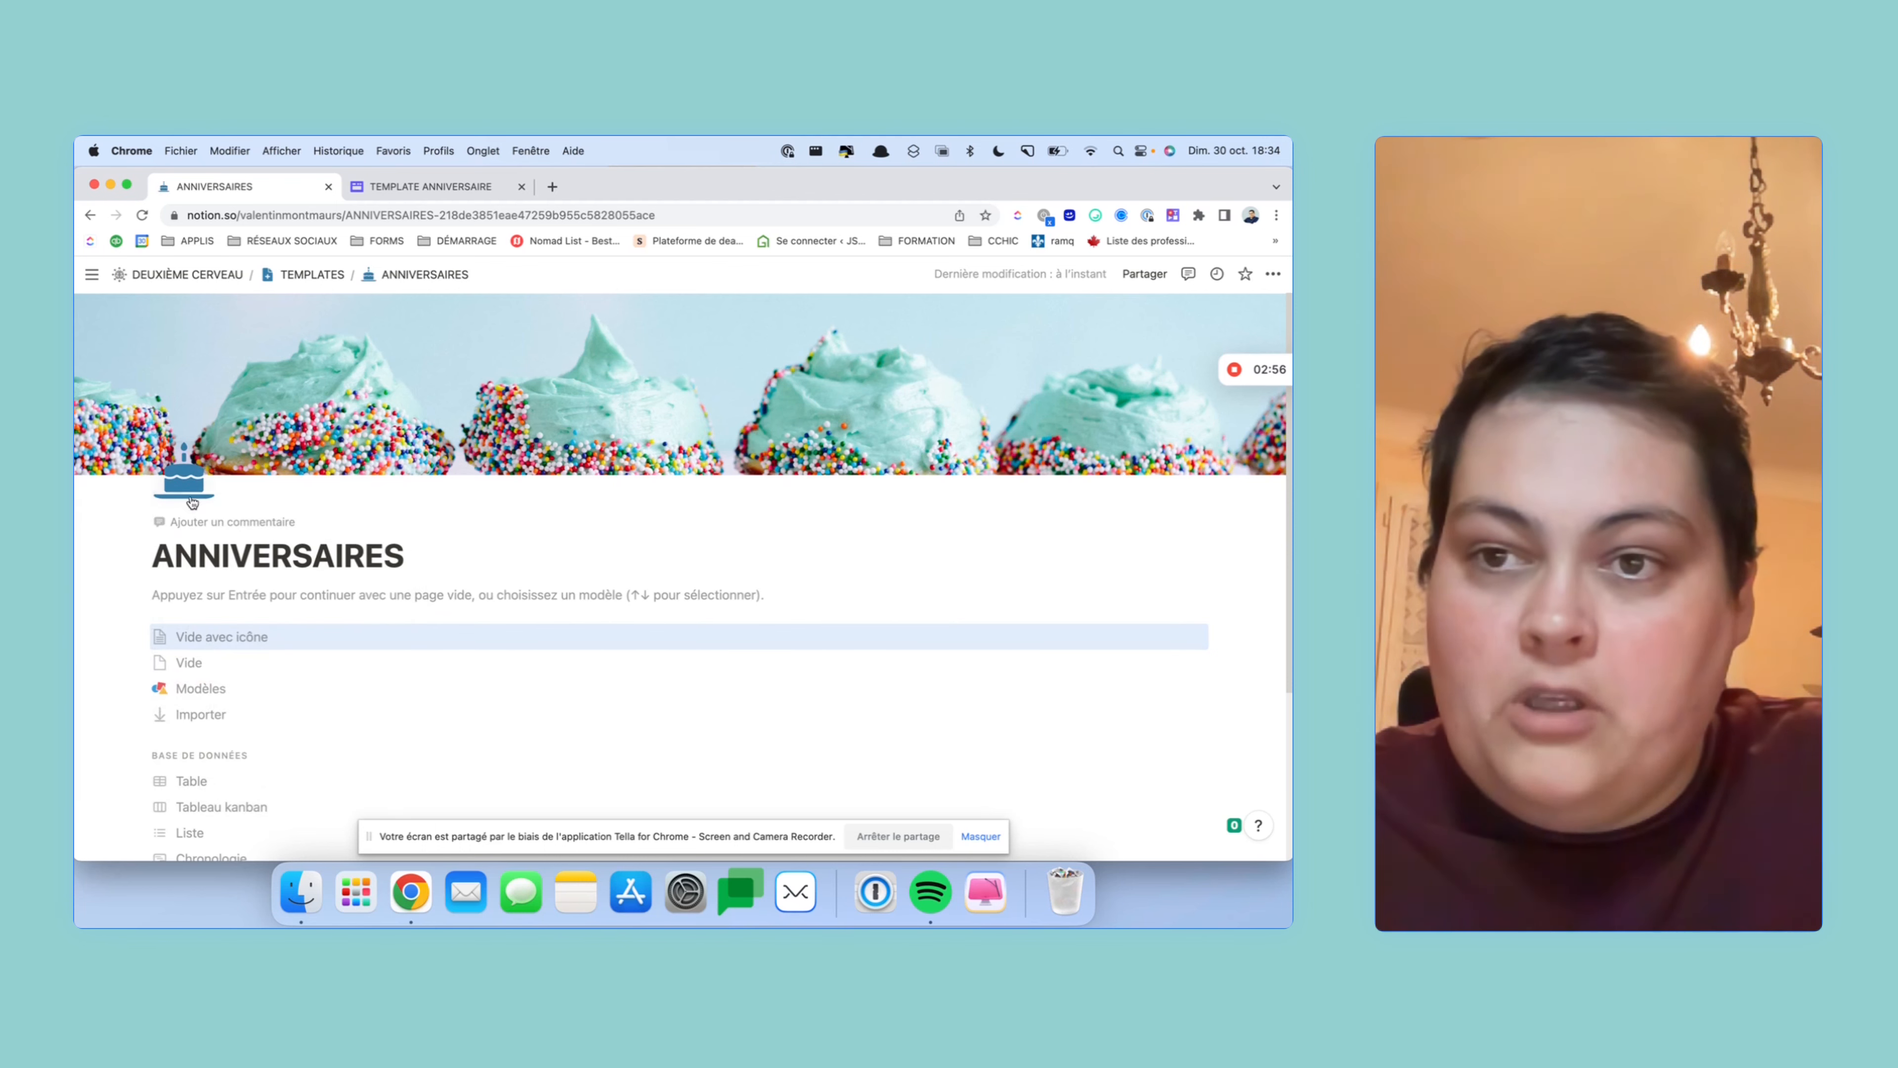
{"action": "left_click", "coordinate": [183, 478]}
{"action": "left_click", "coordinate": [107, 625]}
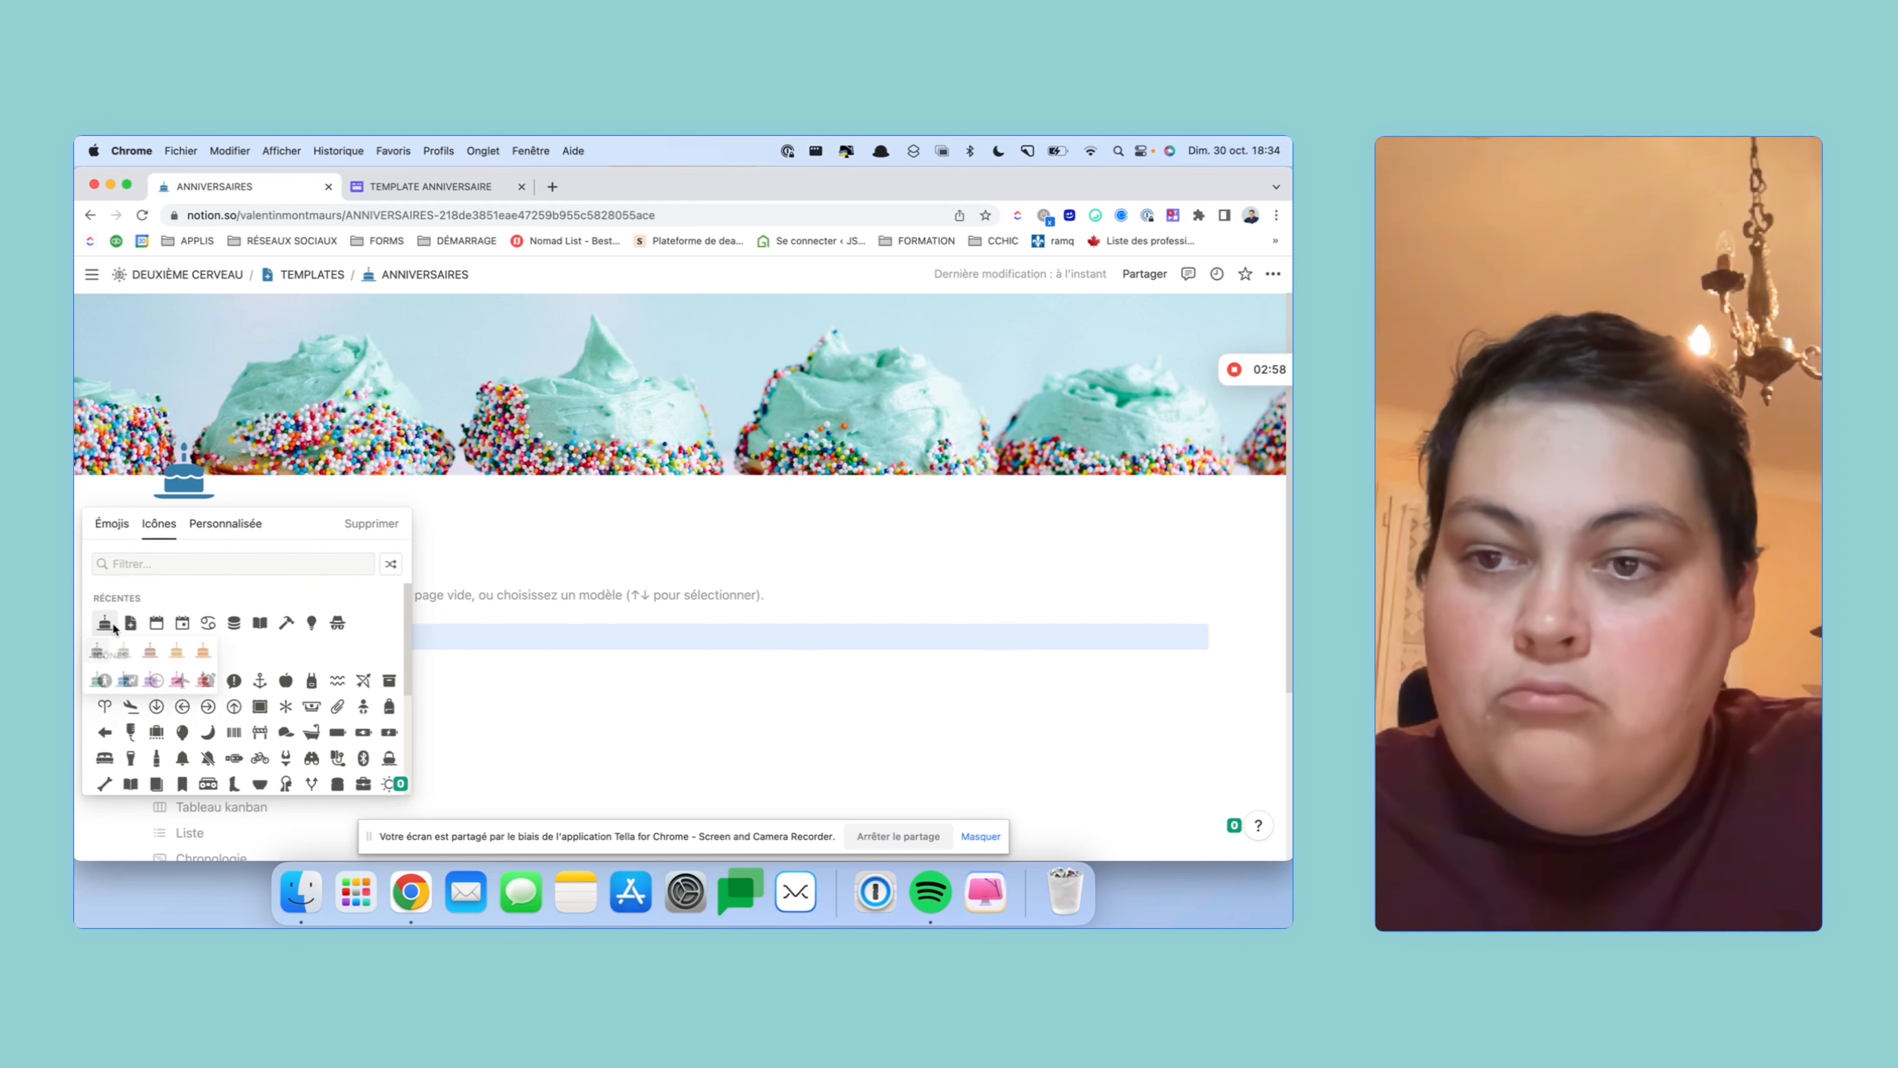
{"action": "left_click", "coordinate": [99, 652]}
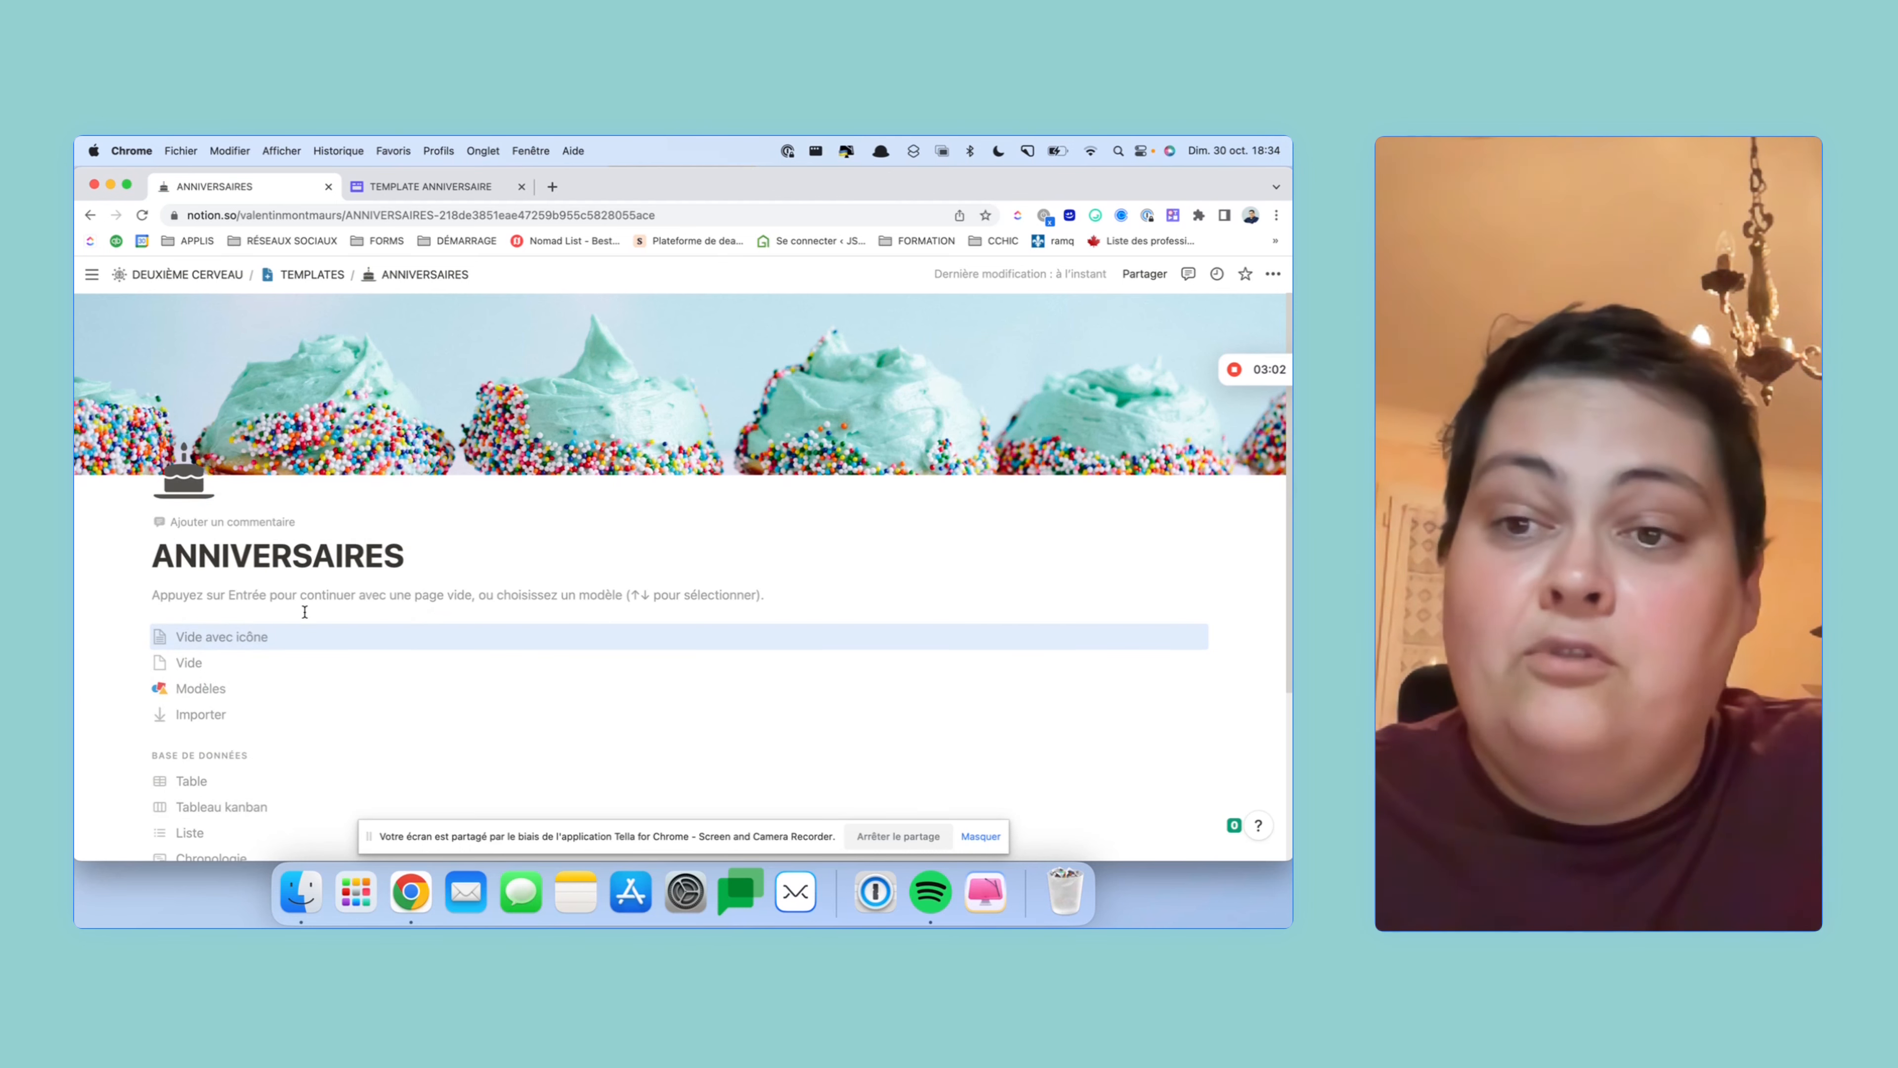
{"action": "left_click", "coordinate": [312, 597]}
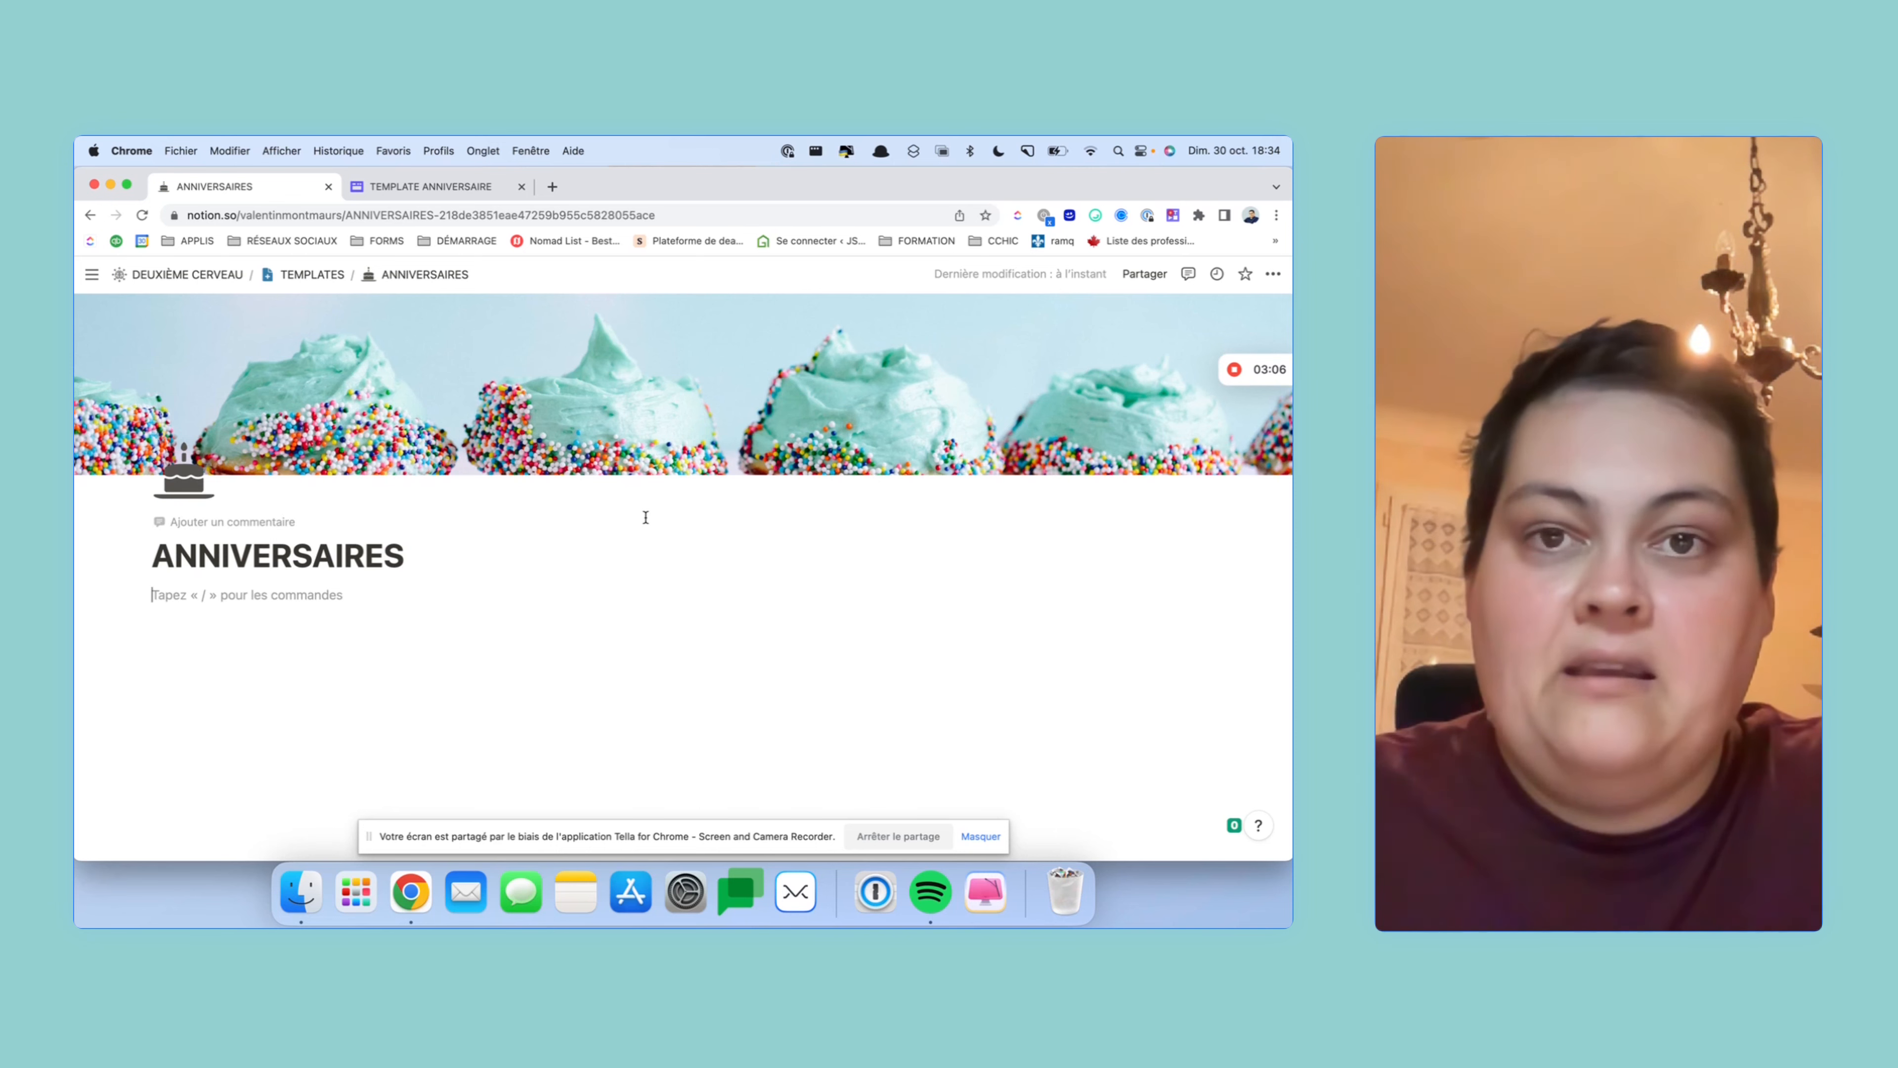
- Add a large RESSOURCES heading with a grey background (Fond gris)
{"action": "key", "text": "Return"}
{"action": "key", "text": "Return"}
{"action": "key", "text": "Return"}
{"action": "key", "text": "Return"}
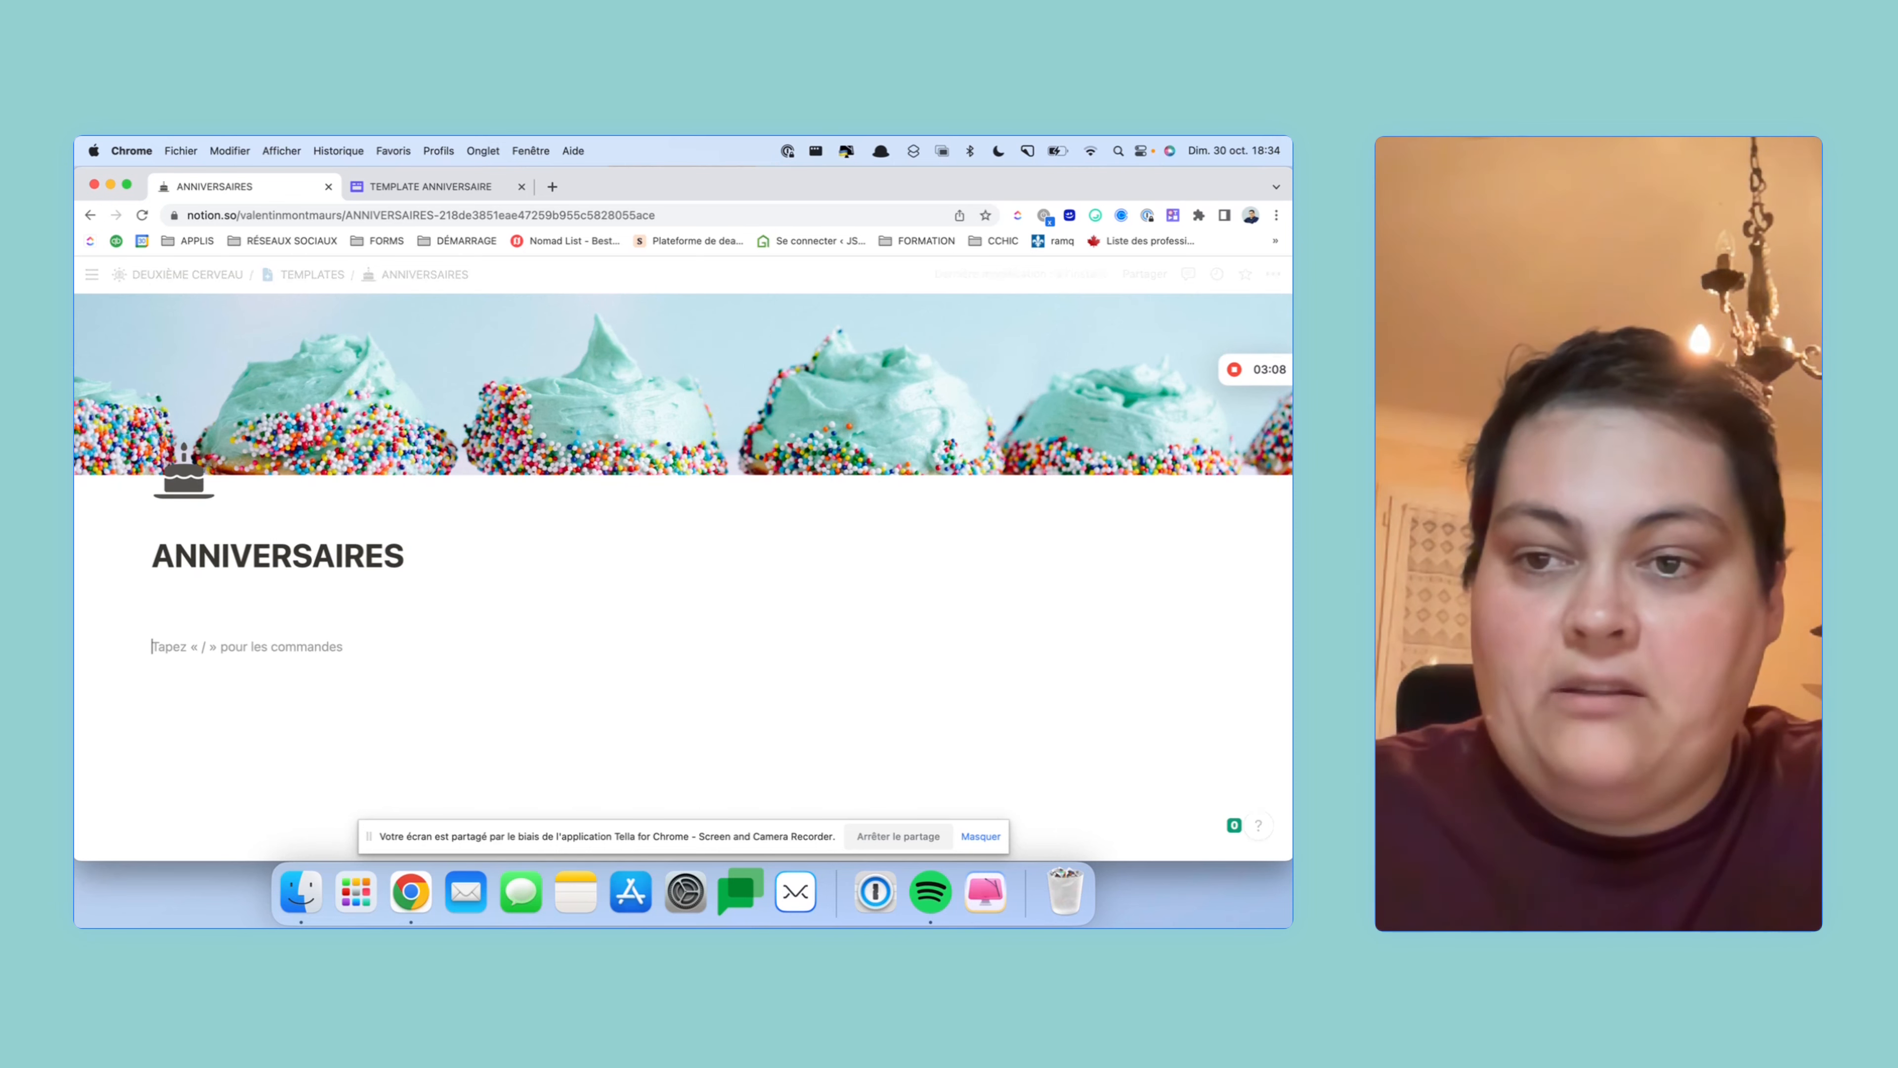
{"action": "type", "text": "#"}
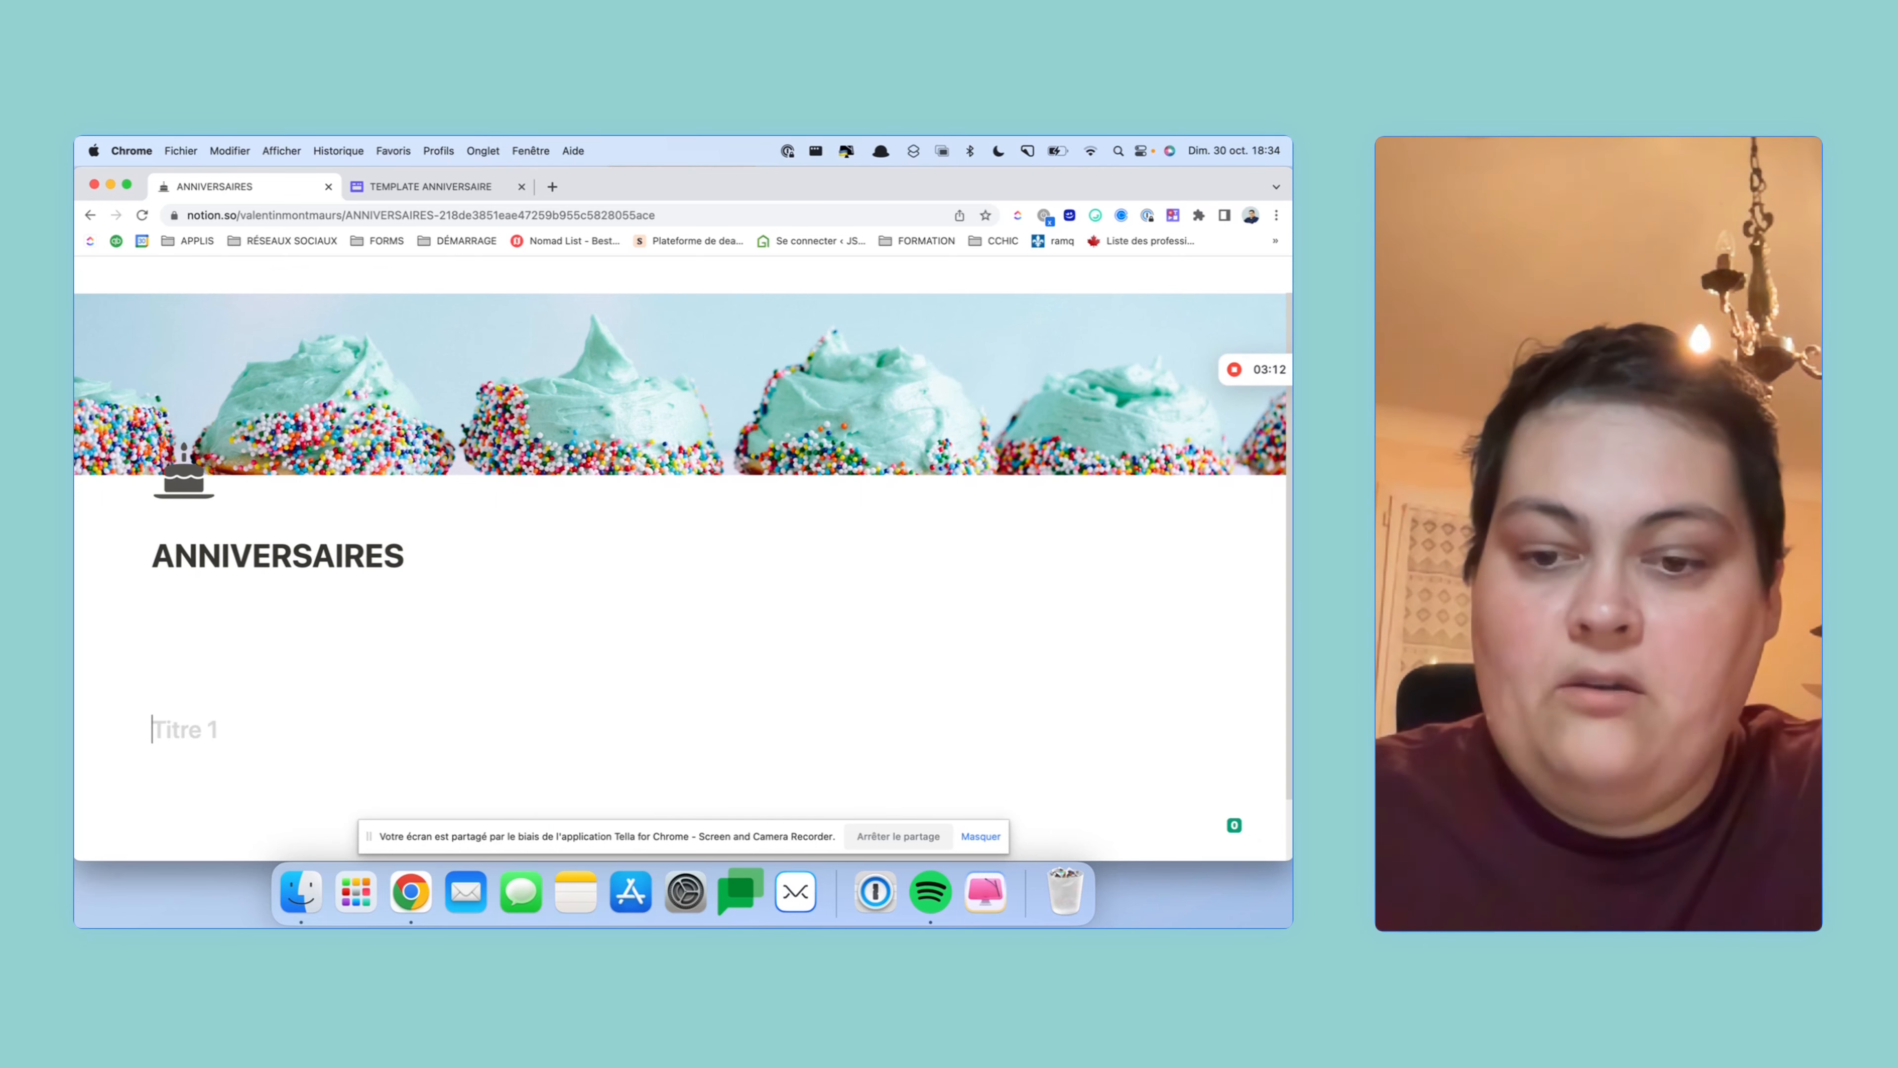
{"action": "key", "text": "Tab"}
{"action": "type", "text": "R"}
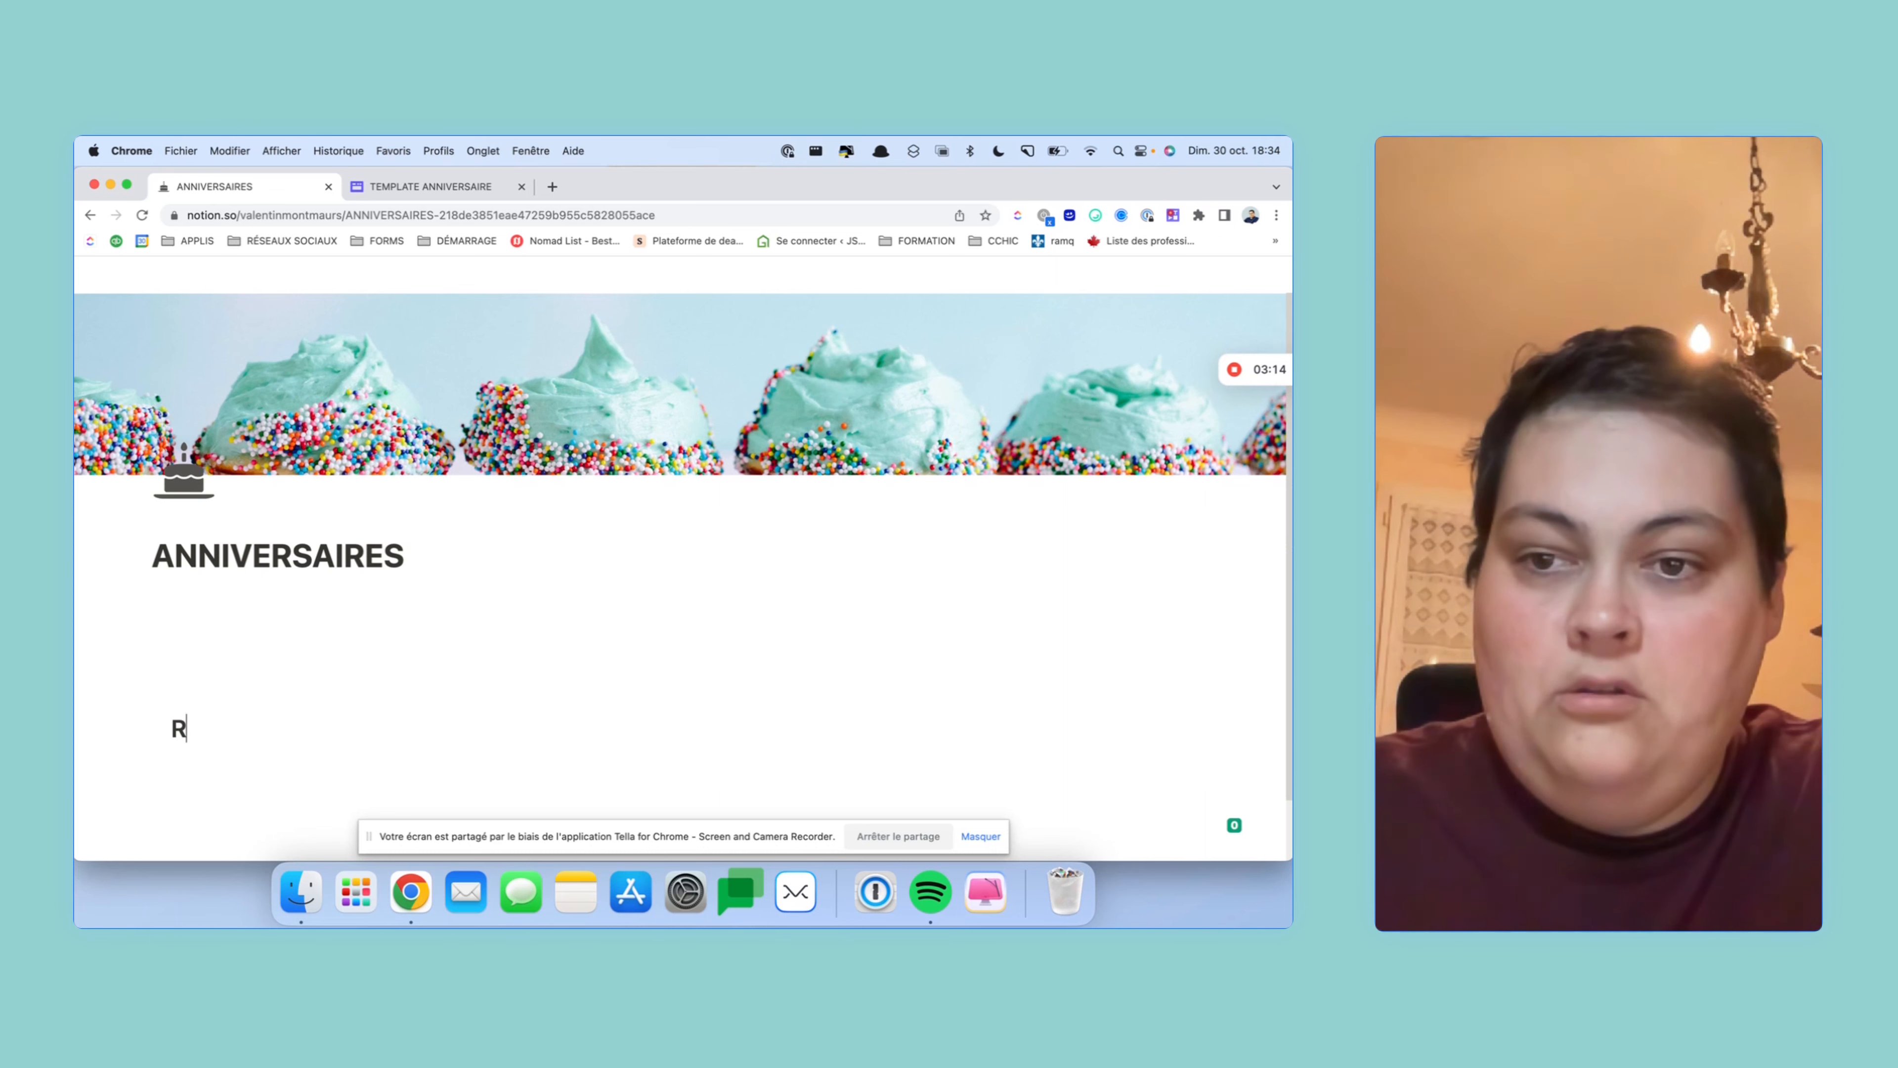
{"action": "type", "text": "ess"}
{"action": "key", "text": "BackSpace"}
{"action": "key", "text": "BackSpace"}
{"action": "key", "text": "BackSpace"}
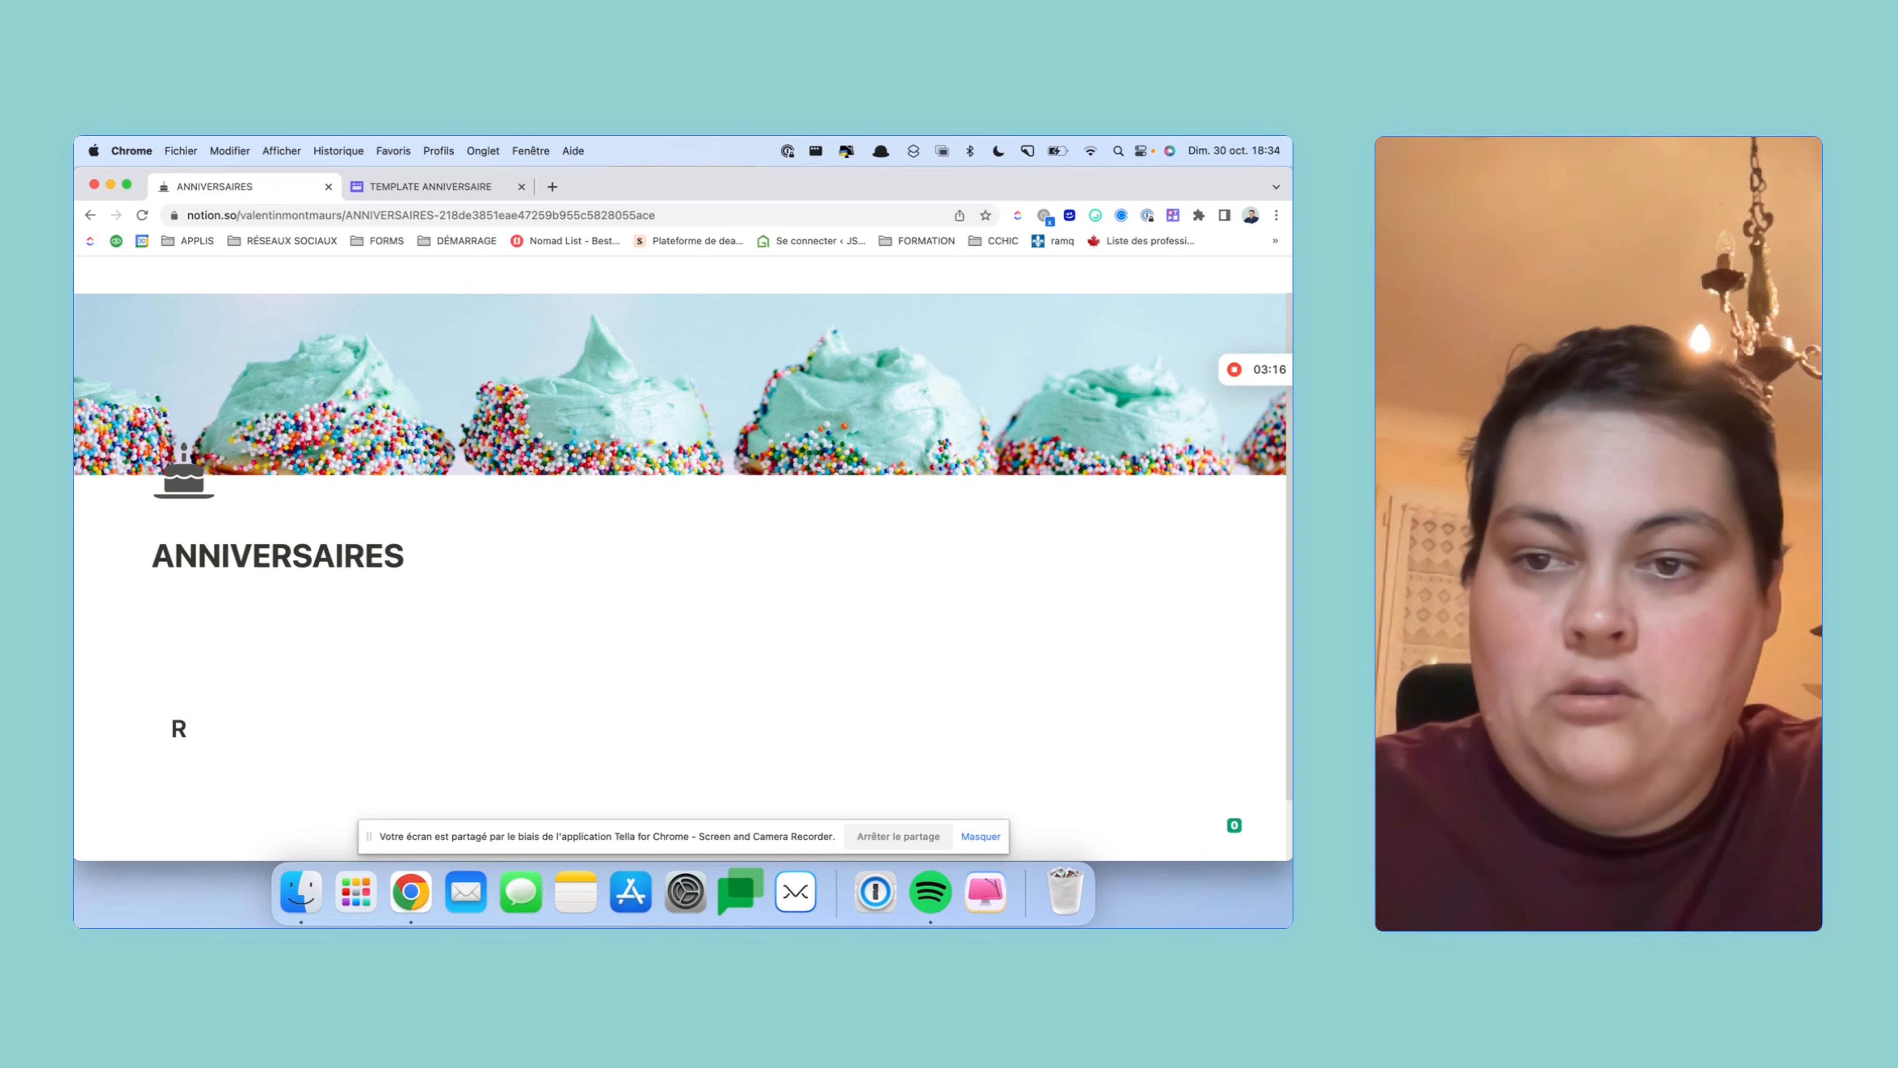
{"action": "type", "text": "ESSOUJR"}
{"action": "key", "text": "BackSpace"}
{"action": "key", "text": "BackSpace"}
{"action": "type", "text": "RC"}
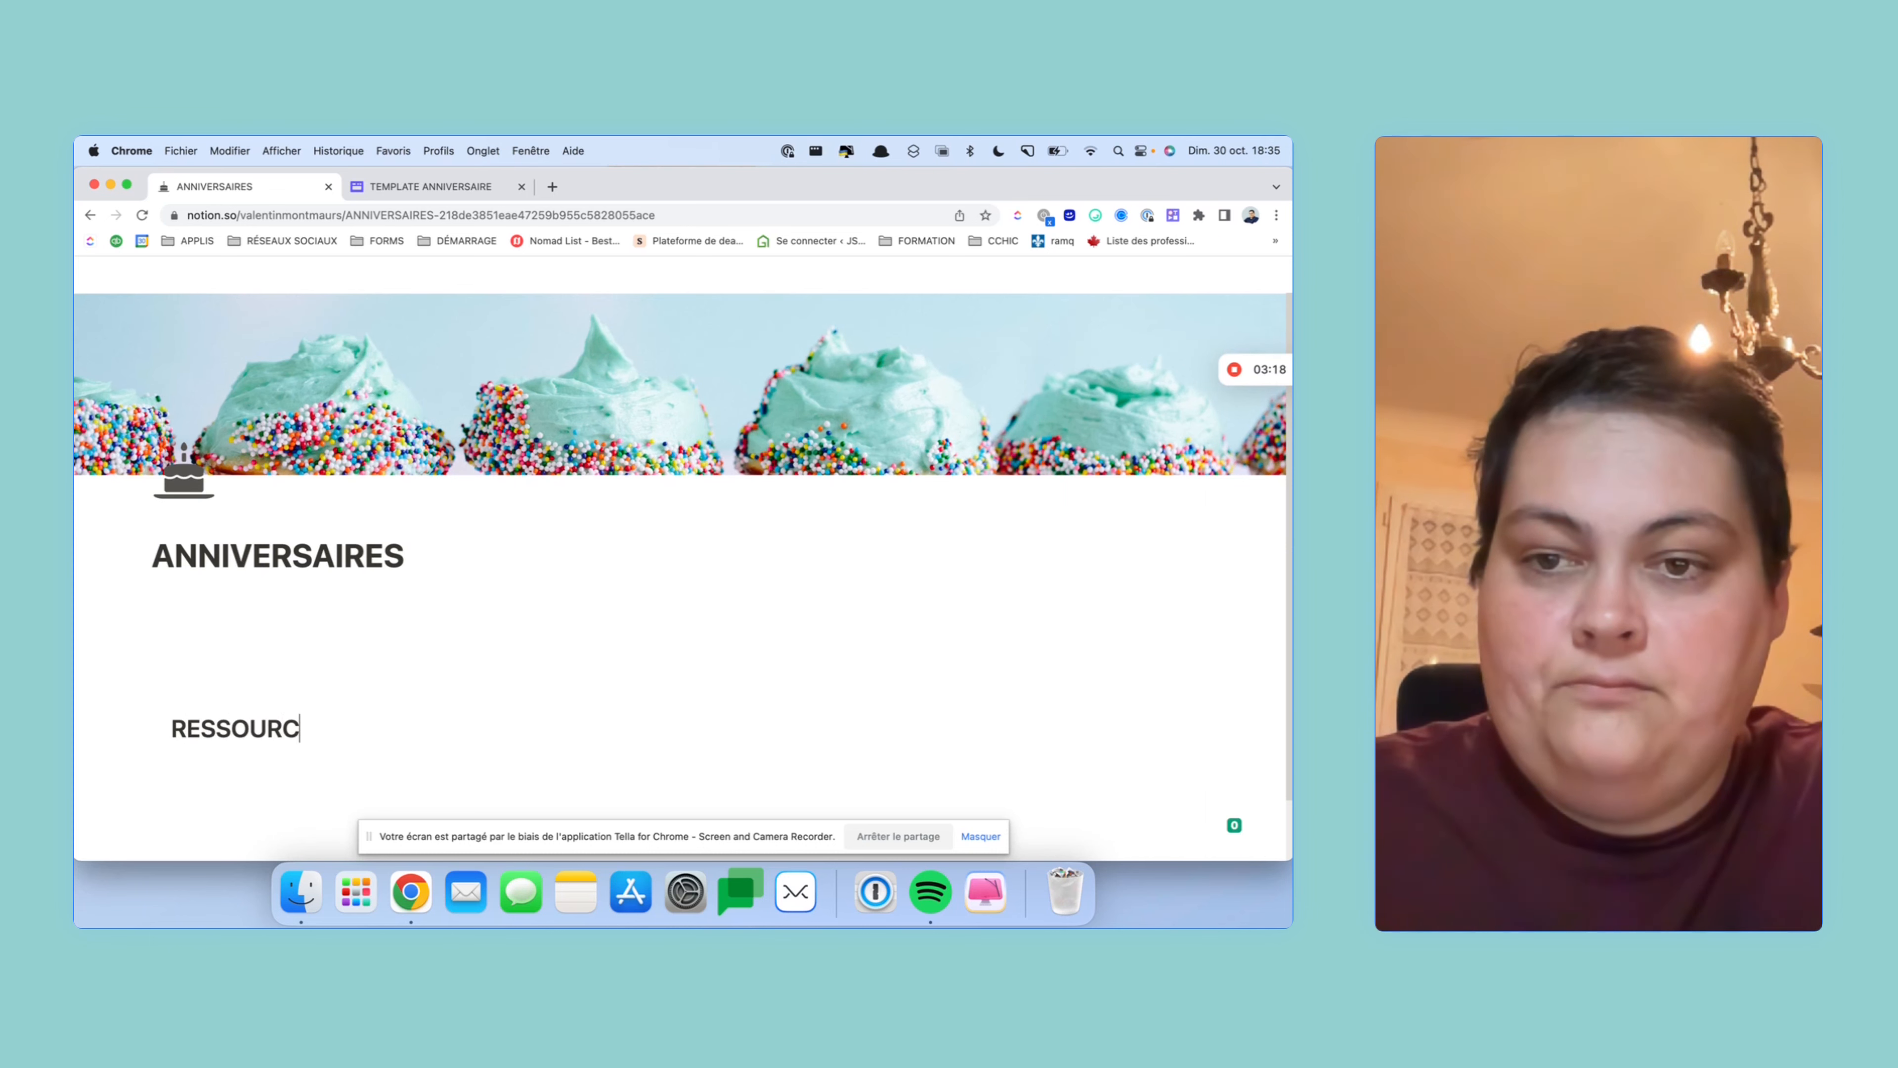
{"action": "type", "text": "ES"}
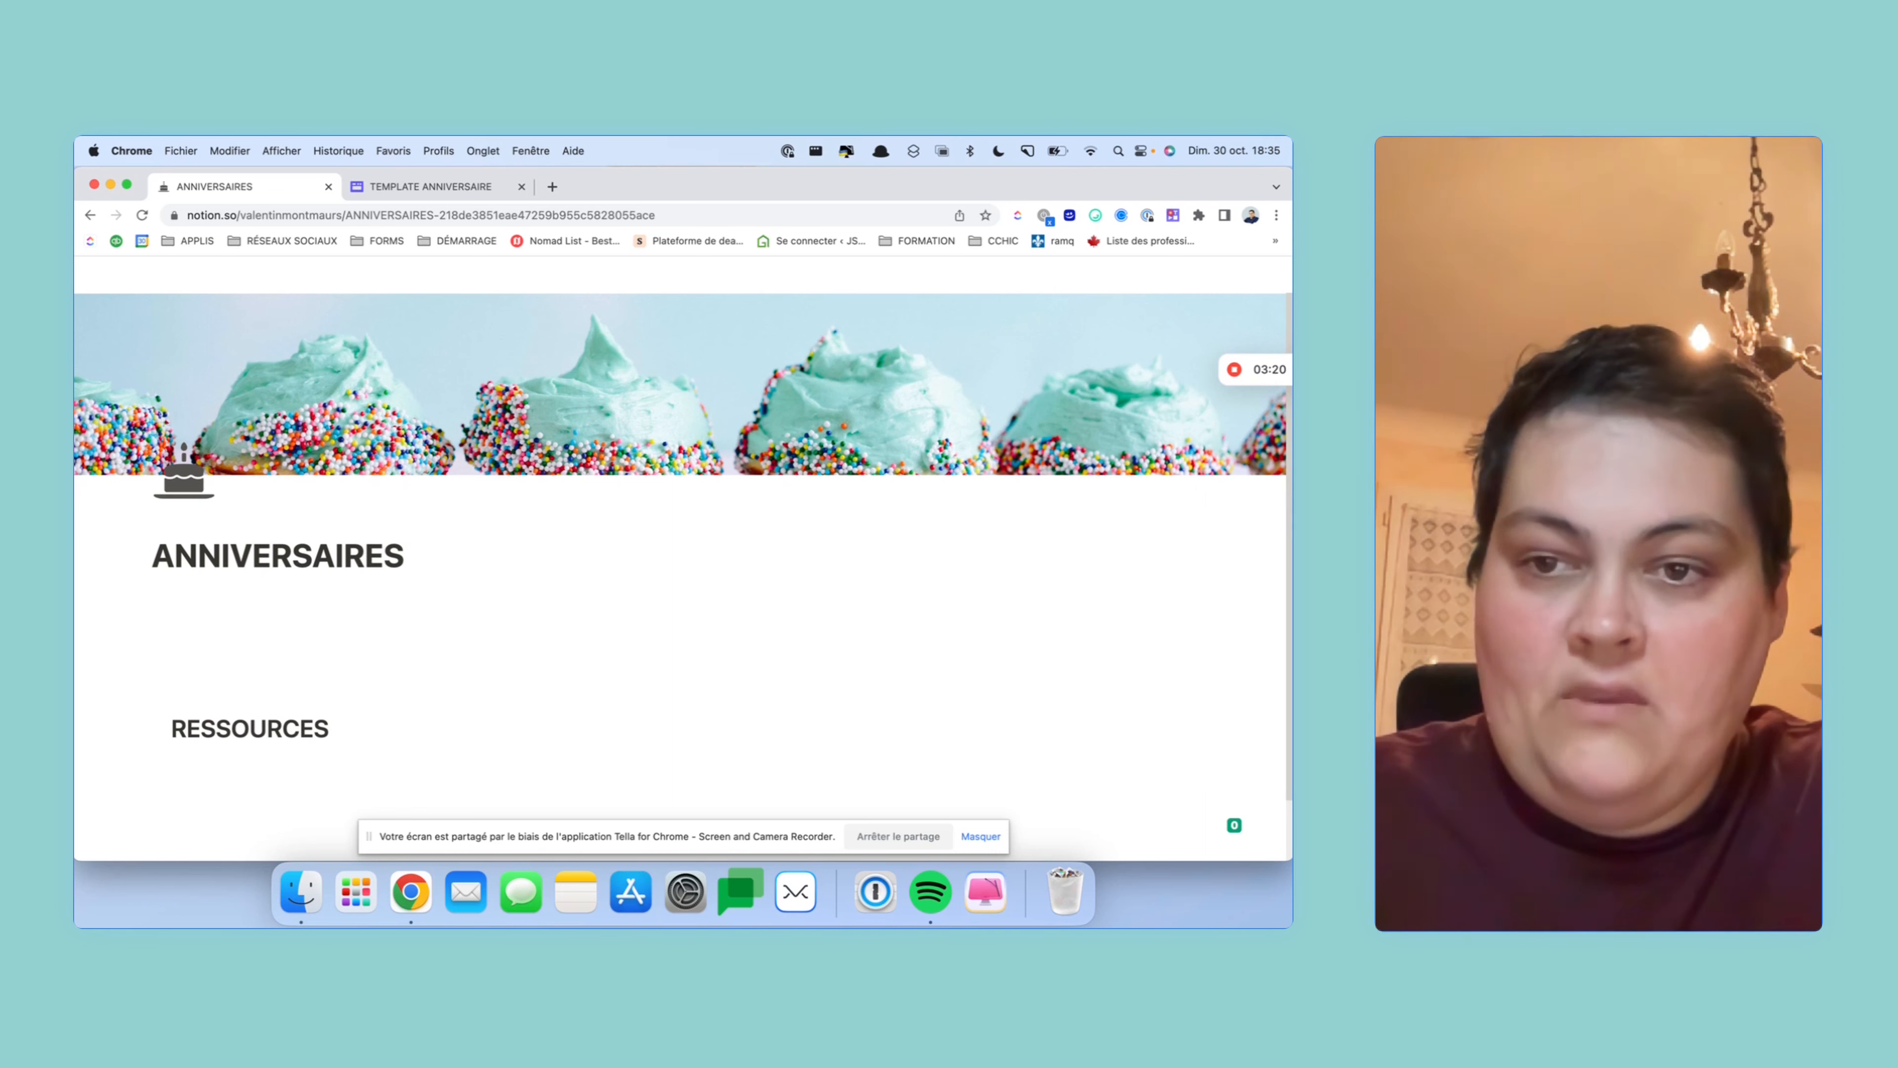
{"action": "type", "text": " /"}
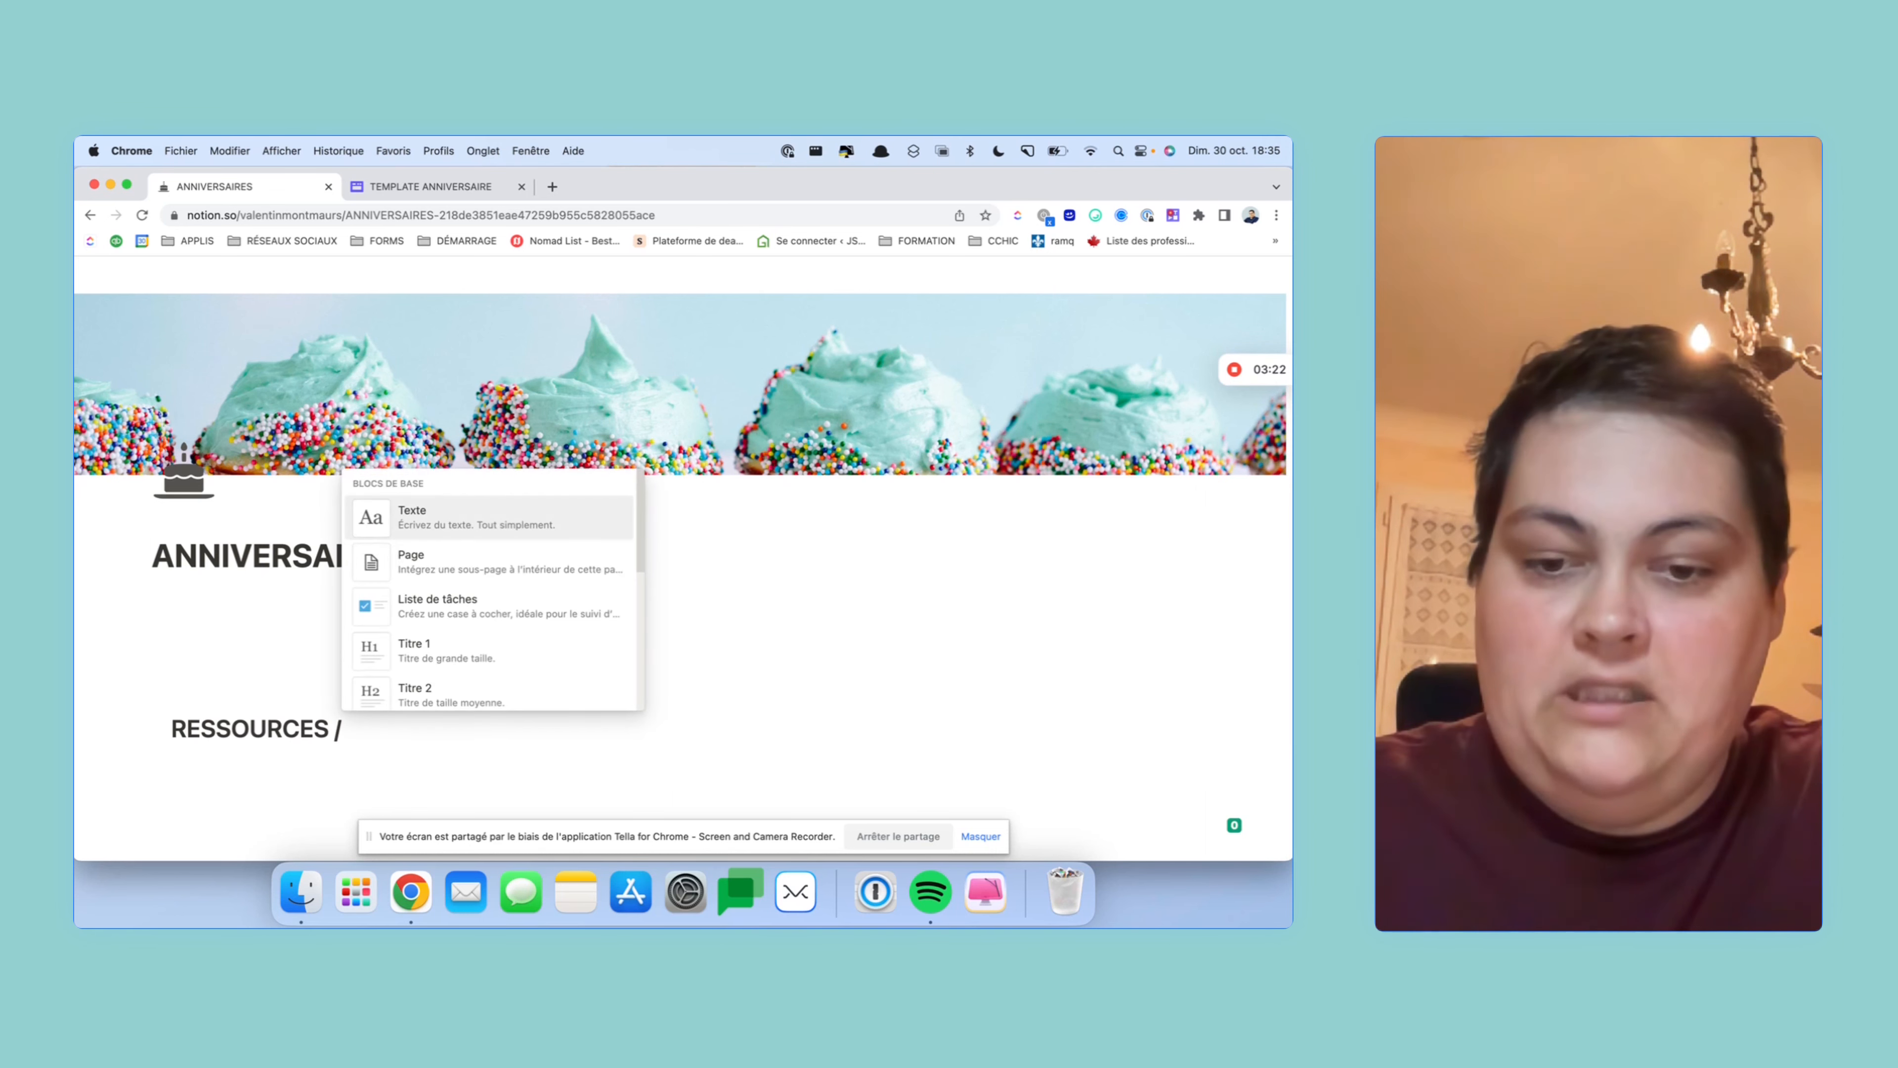
{"action": "type", "text": "GRIS"}
{"action": "key", "text": "Down"}
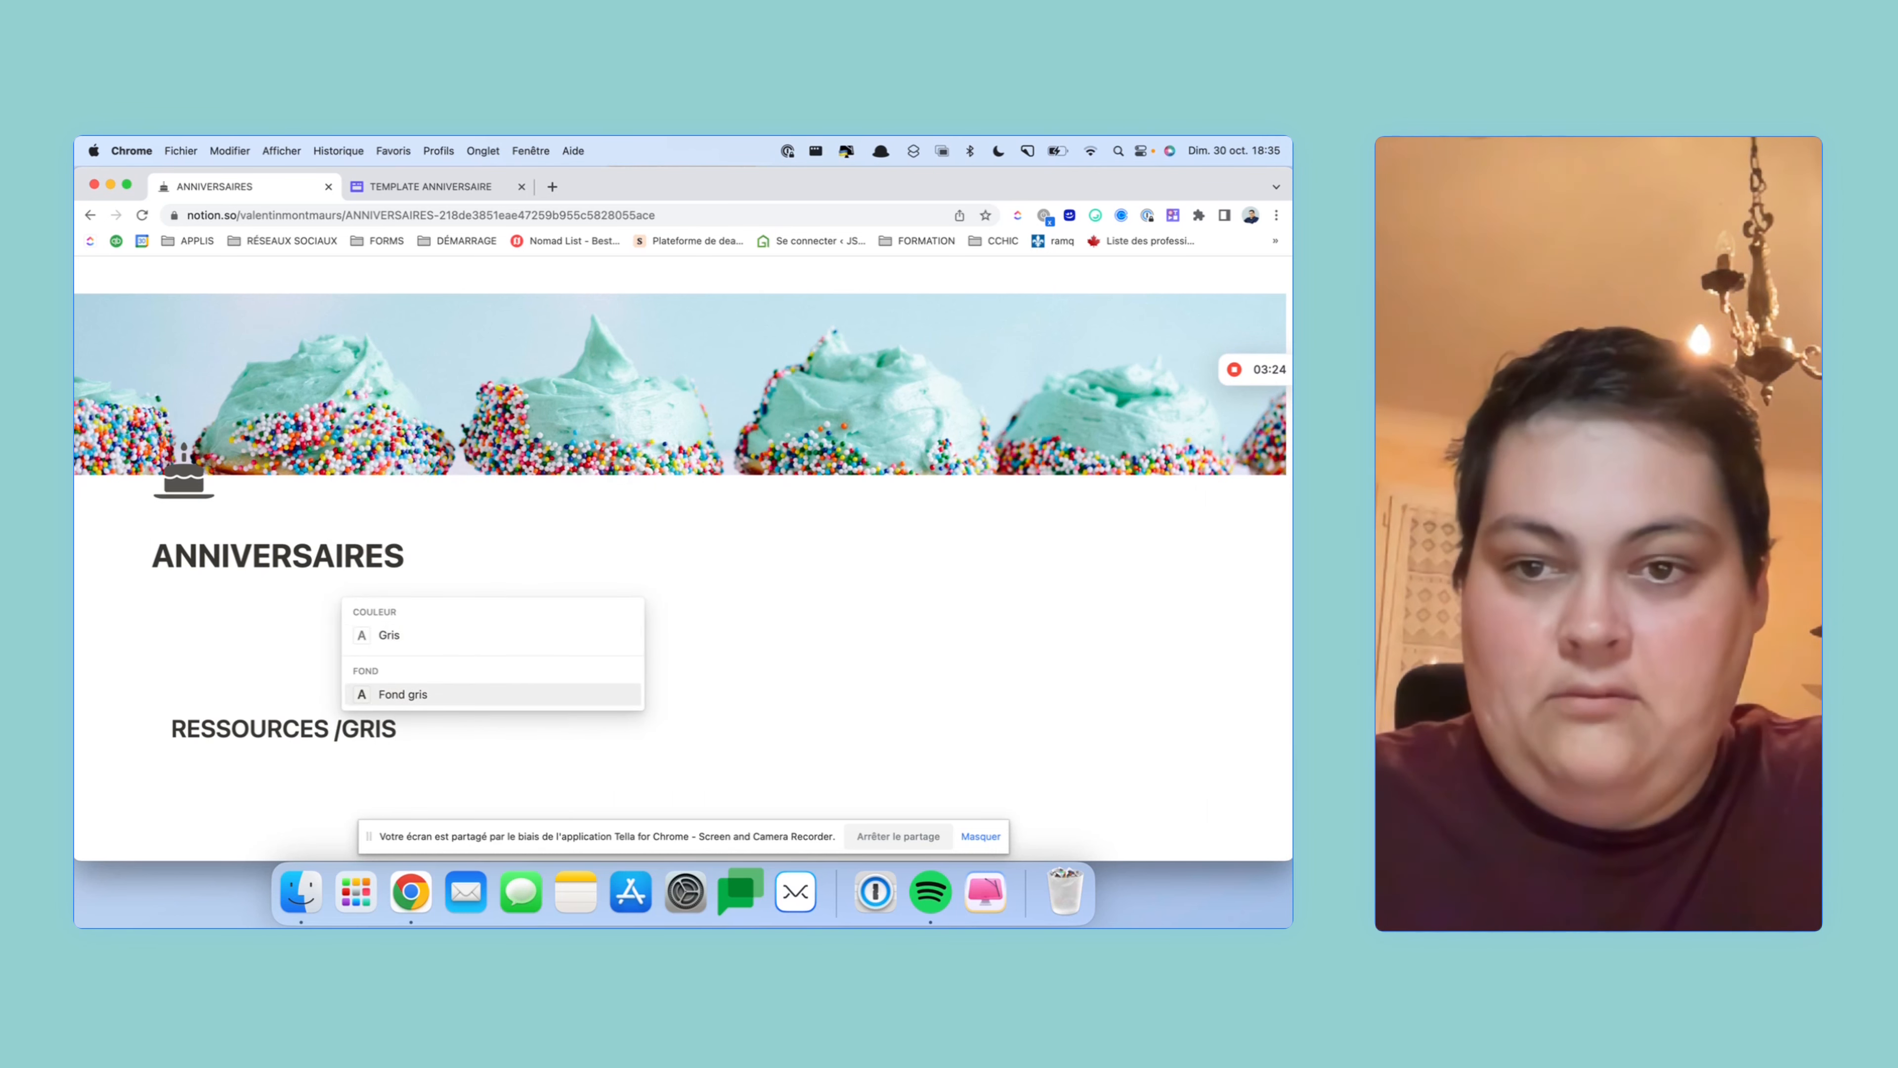
{"action": "key", "text": "Return"}
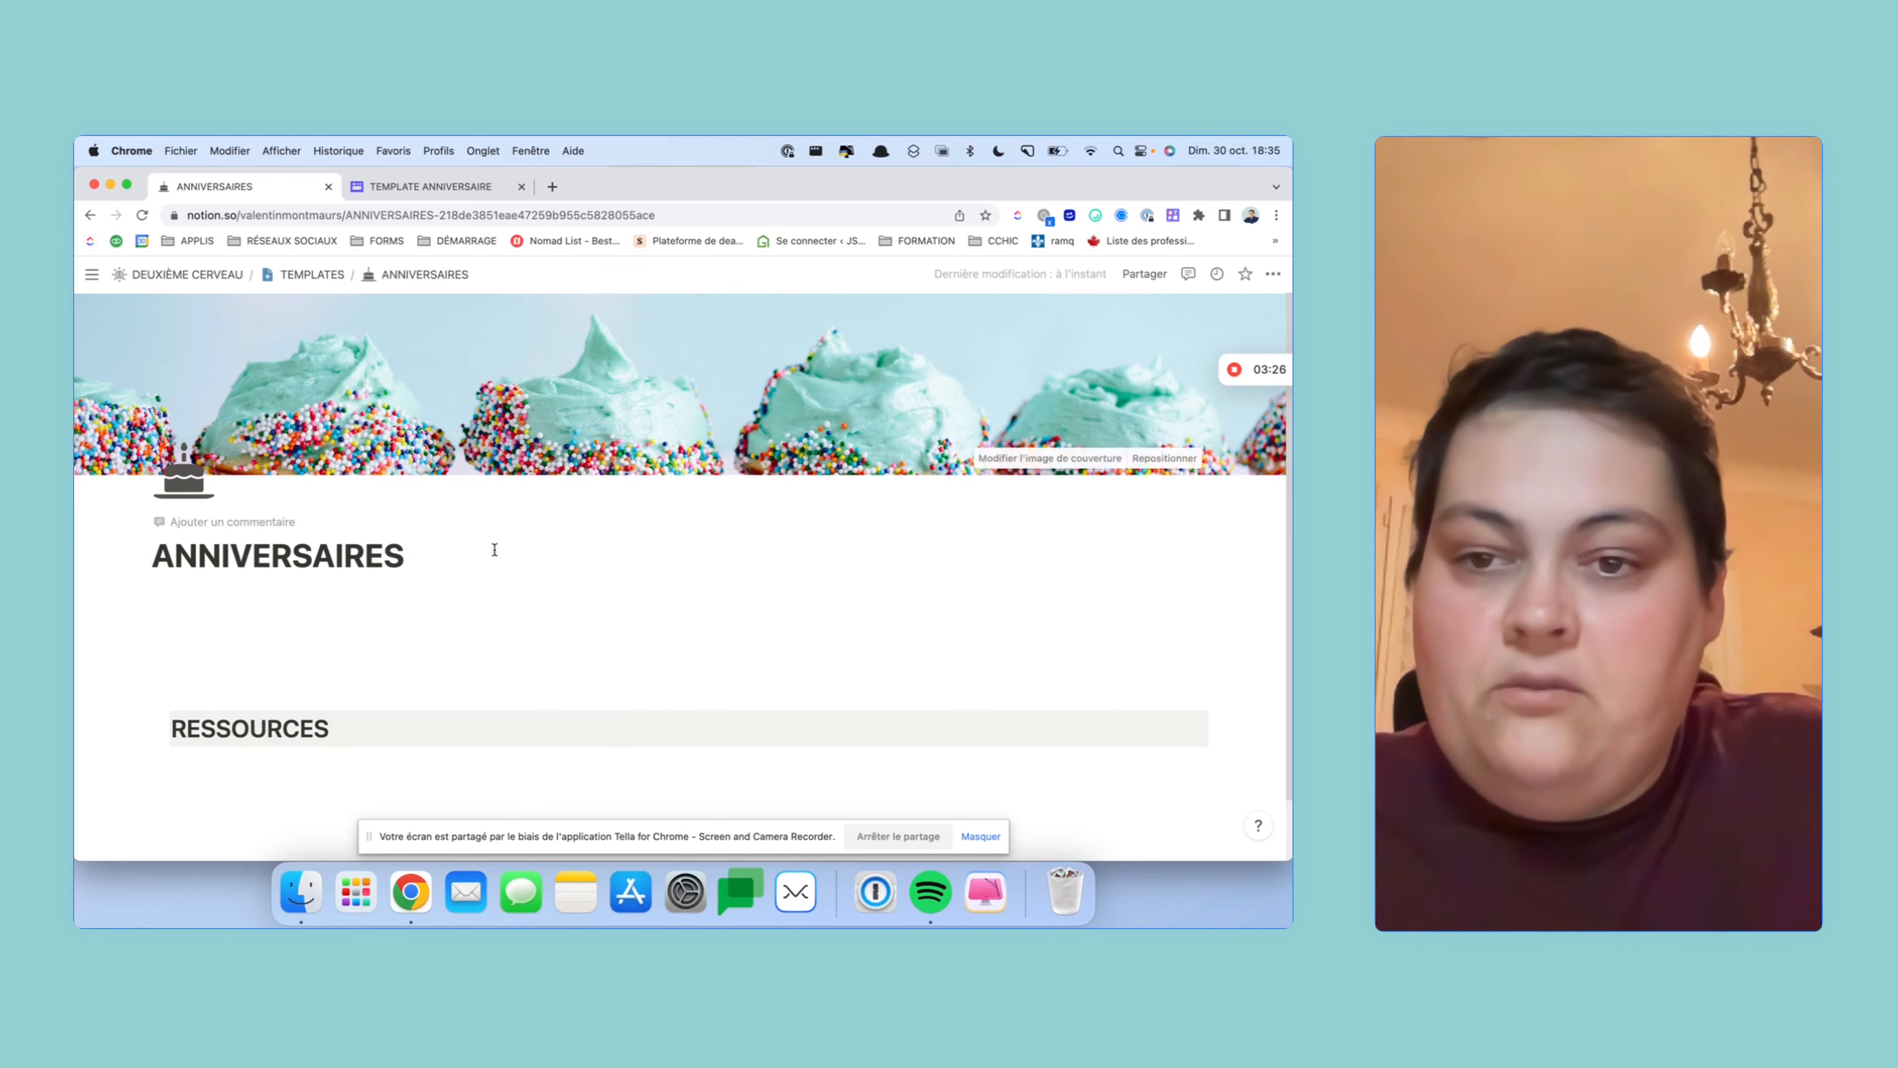
- Make the RESSOURCES heading text grey and start an empty line below it
{"action": "left_click_drag", "start_coordinate": [362, 724], "coordinate": [170, 736]}
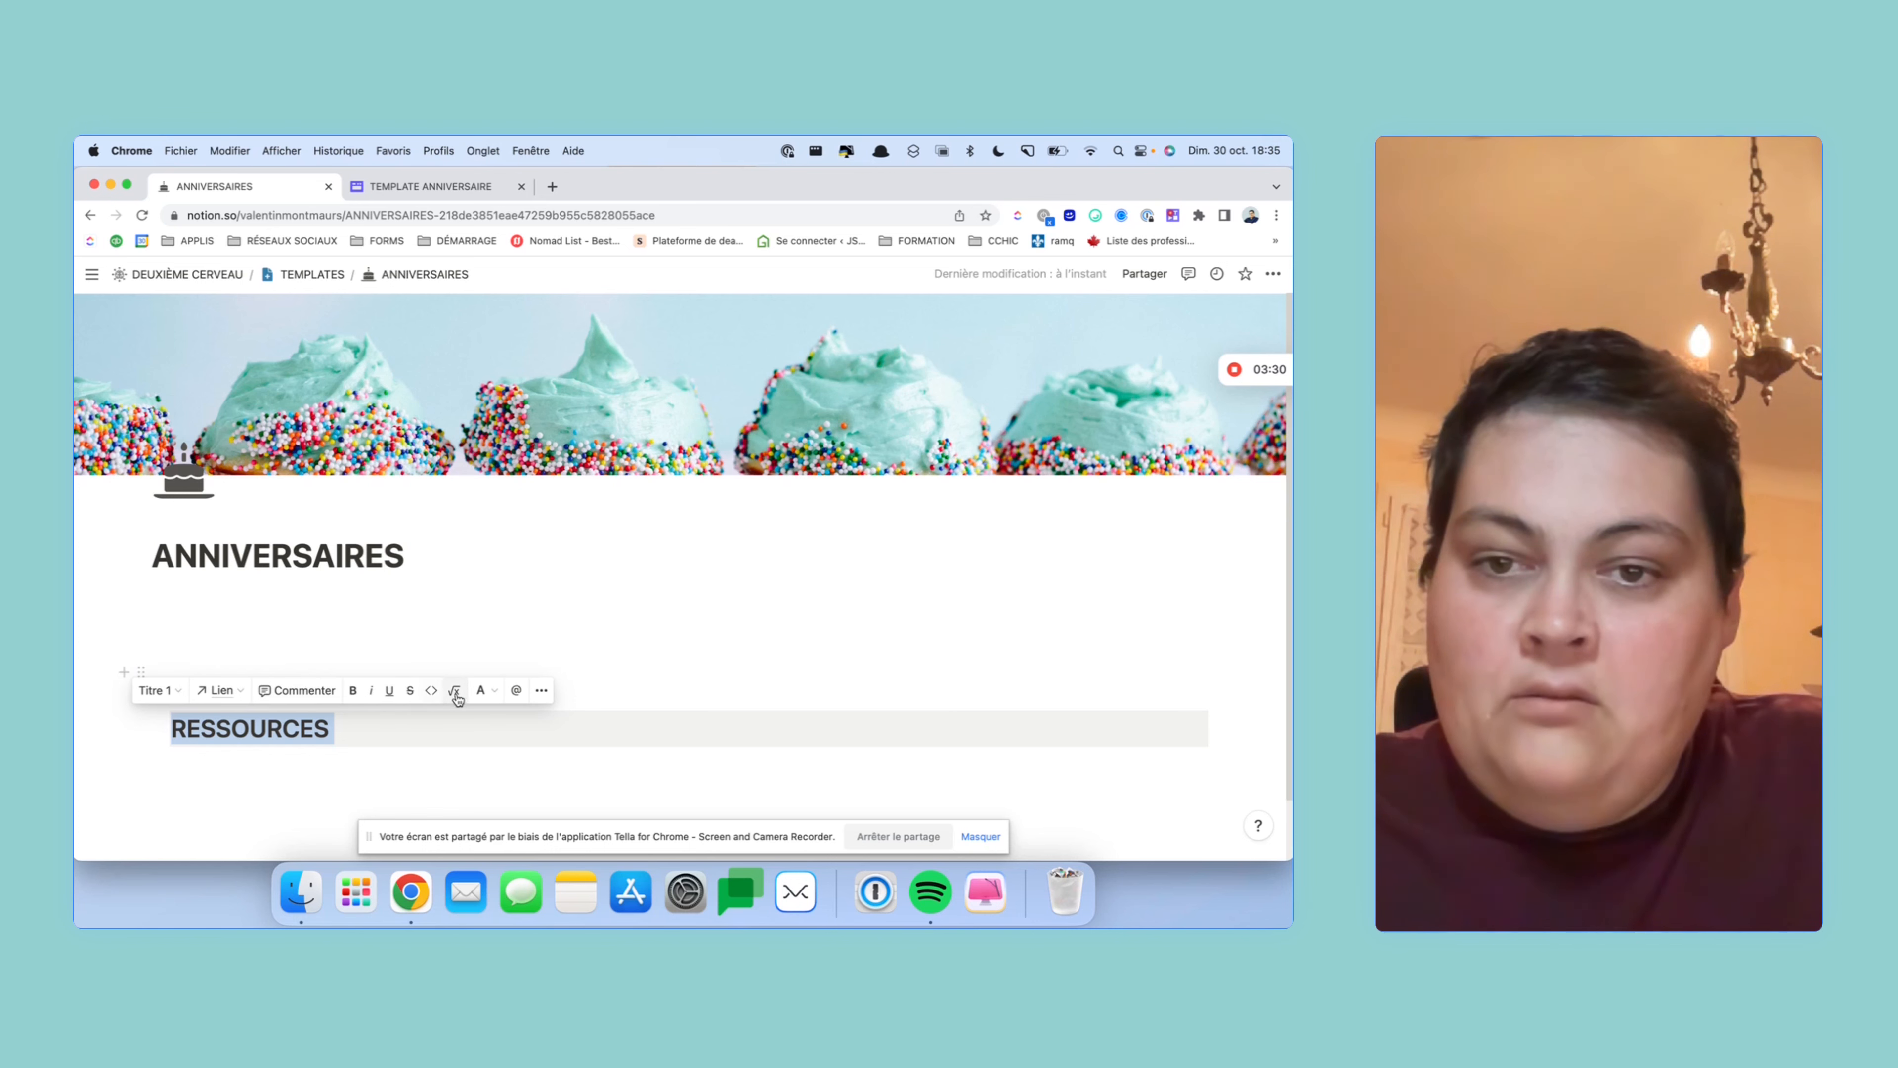
{"action": "left_click", "coordinate": [481, 690]}
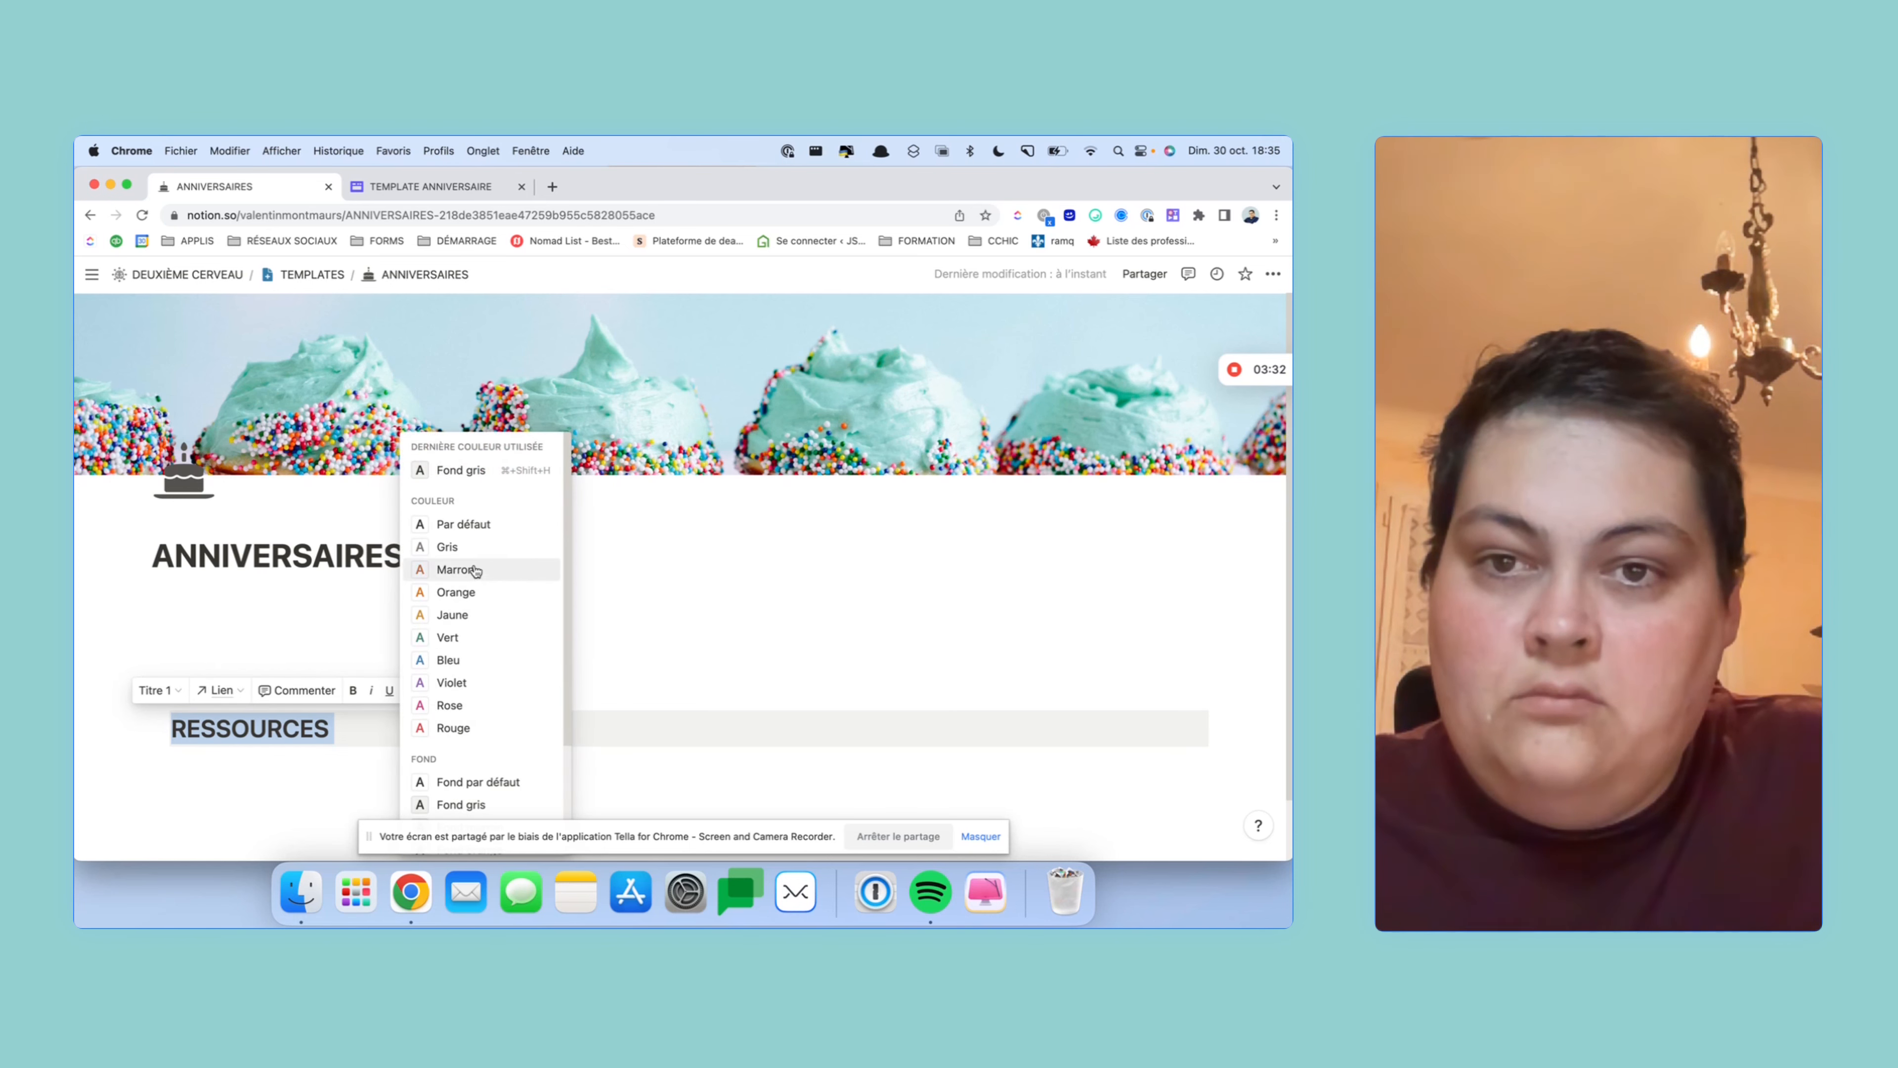
{"action": "left_click", "coordinate": [448, 546]}
{"action": "left_click", "coordinate": [360, 776]}
{"action": "scroll", "coordinate": [363, 773], "scroll_direction": "down", "scroll_amount": 2}
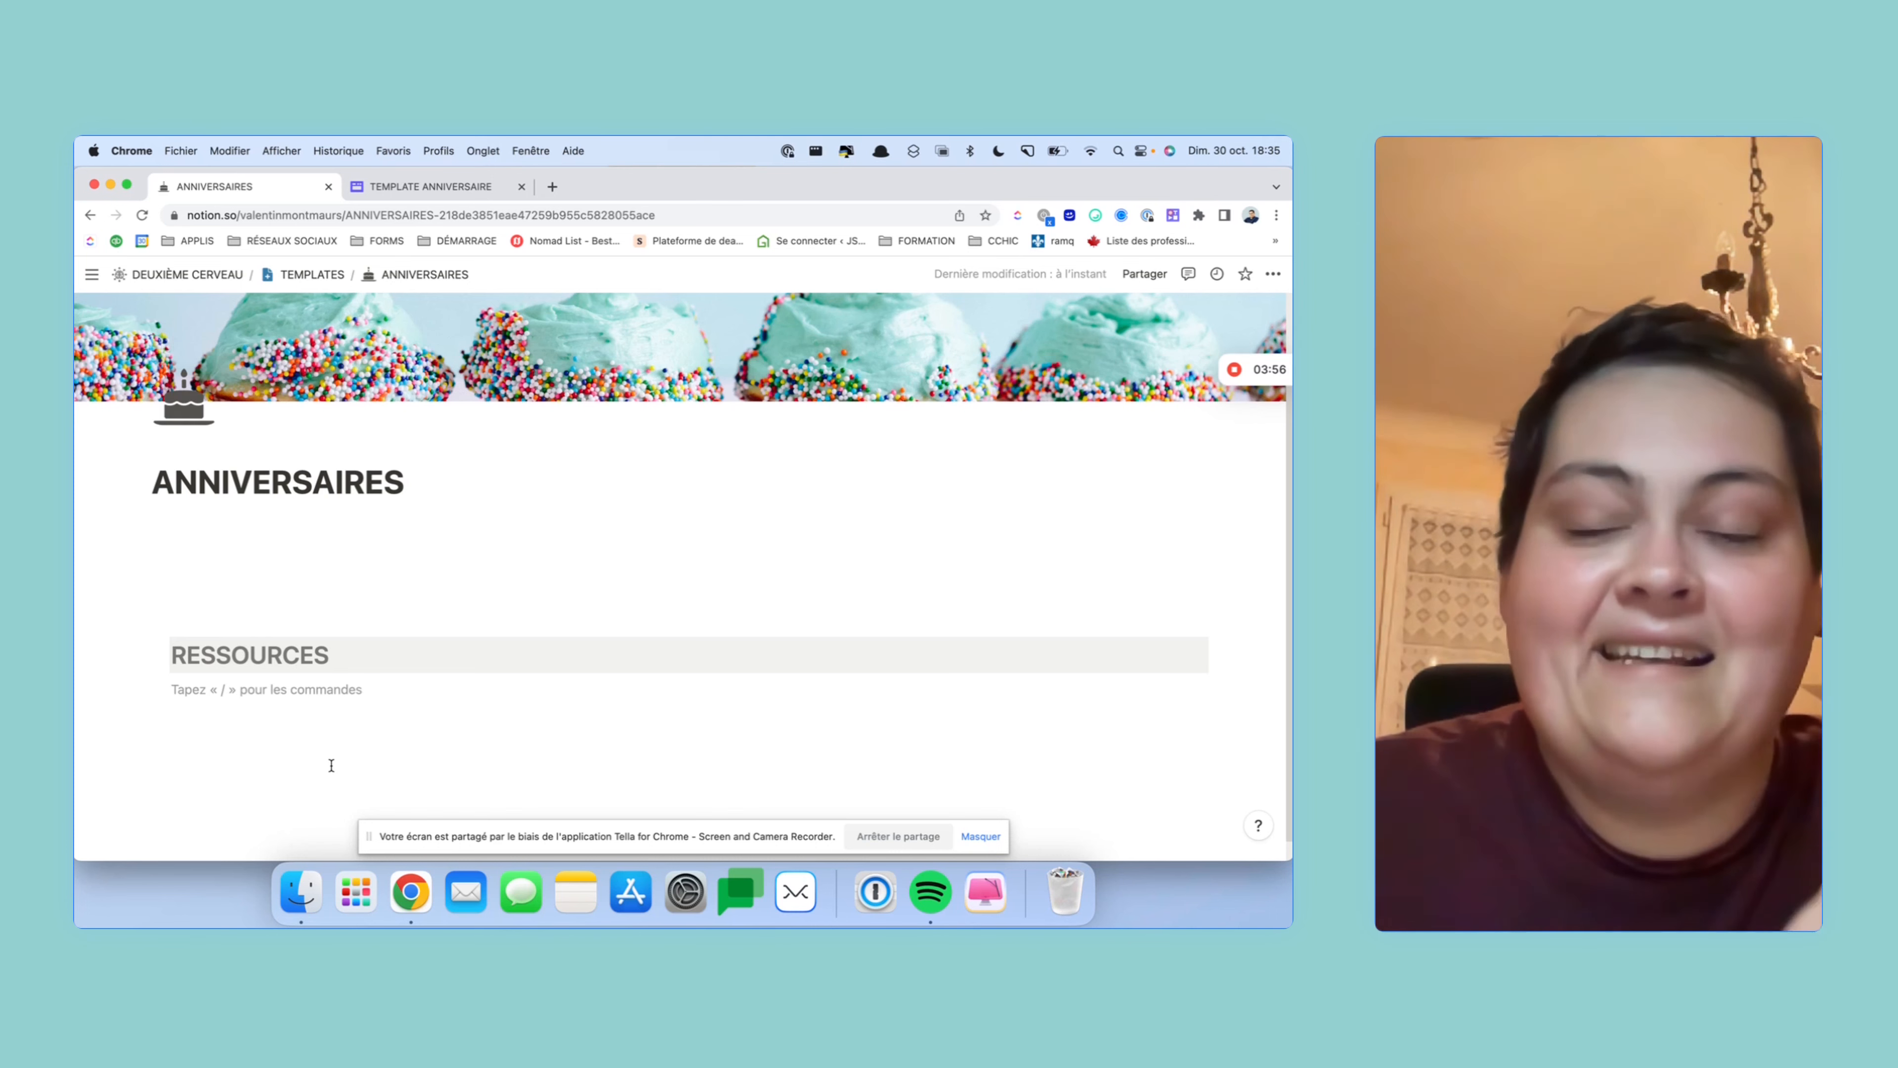
- Browse the /BASE database block options under RESSOURCES, then close the menu without inserting one
{"action": "type", "text": "/BASE"}
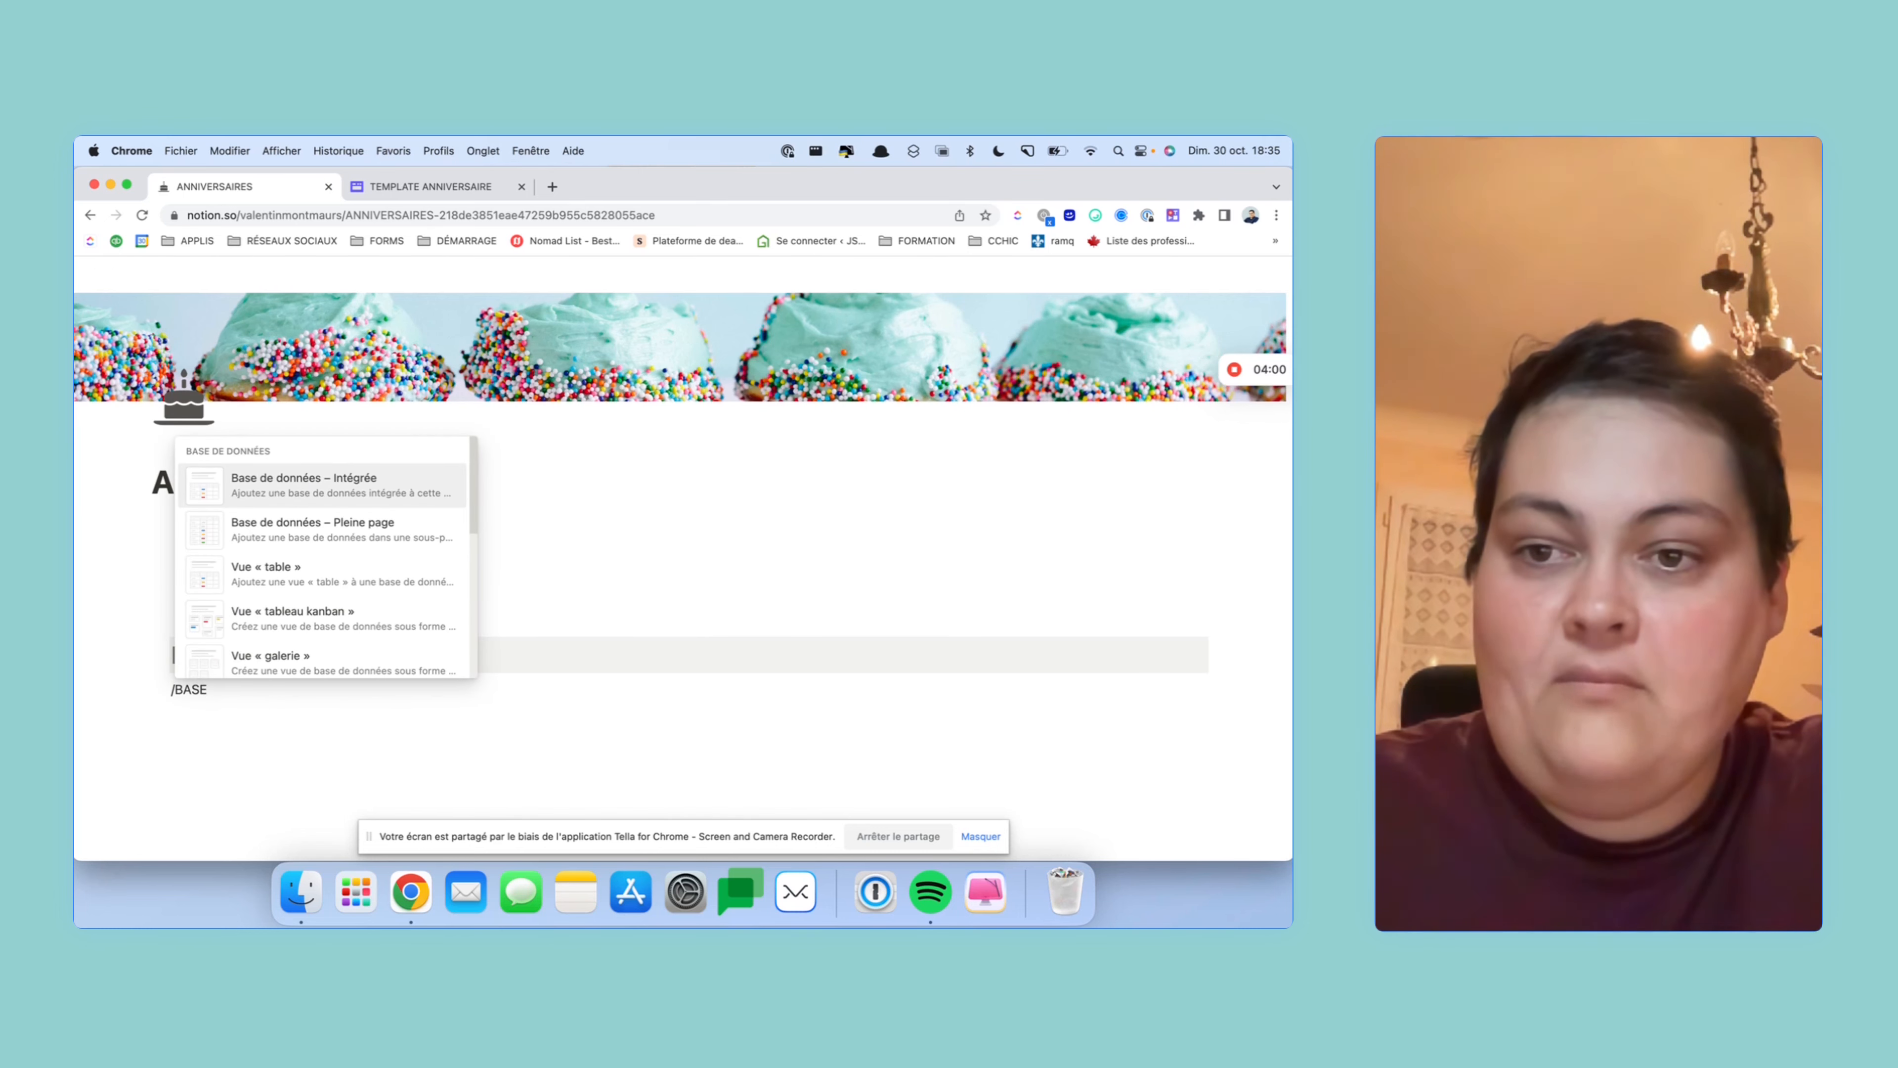
{"action": "scroll", "coordinate": [380, 654], "scroll_direction": "down", "scroll_amount": 2}
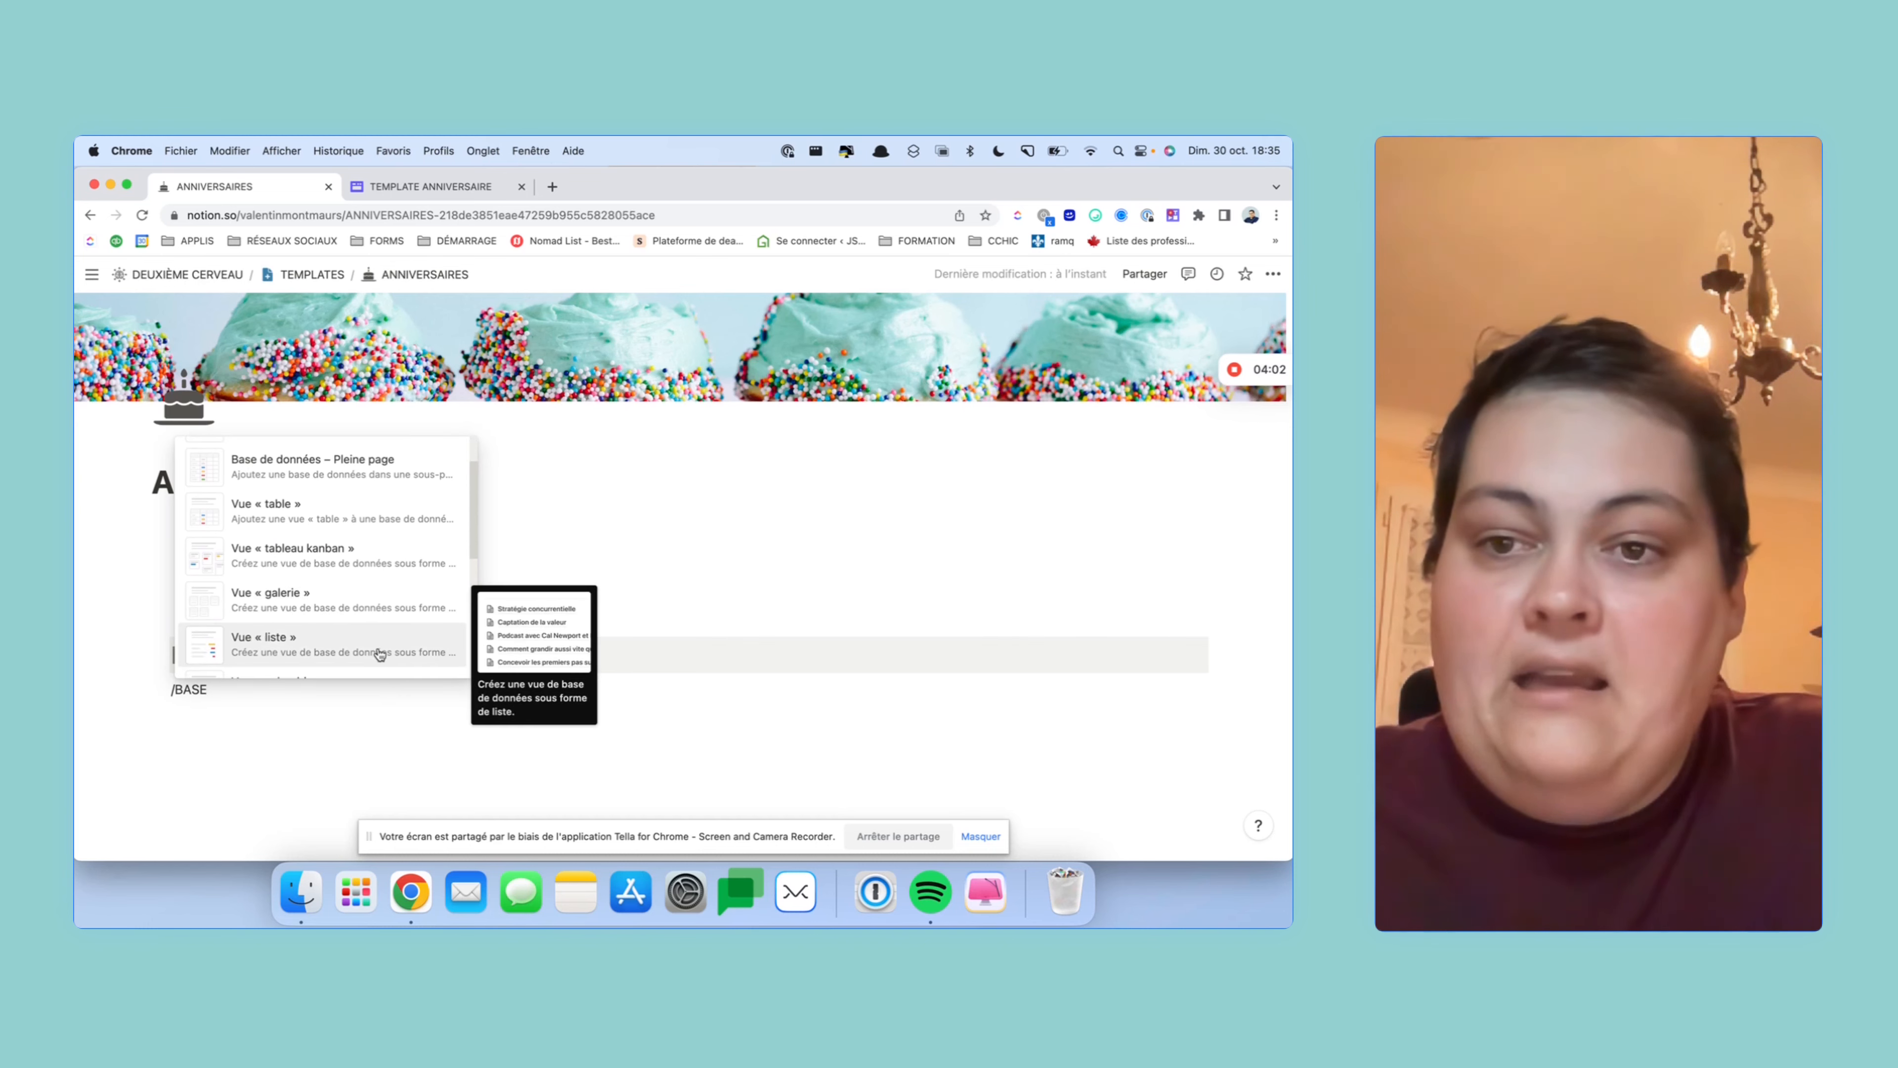
{"action": "scroll", "coordinate": [381, 650], "scroll_direction": "down", "scroll_amount": 4}
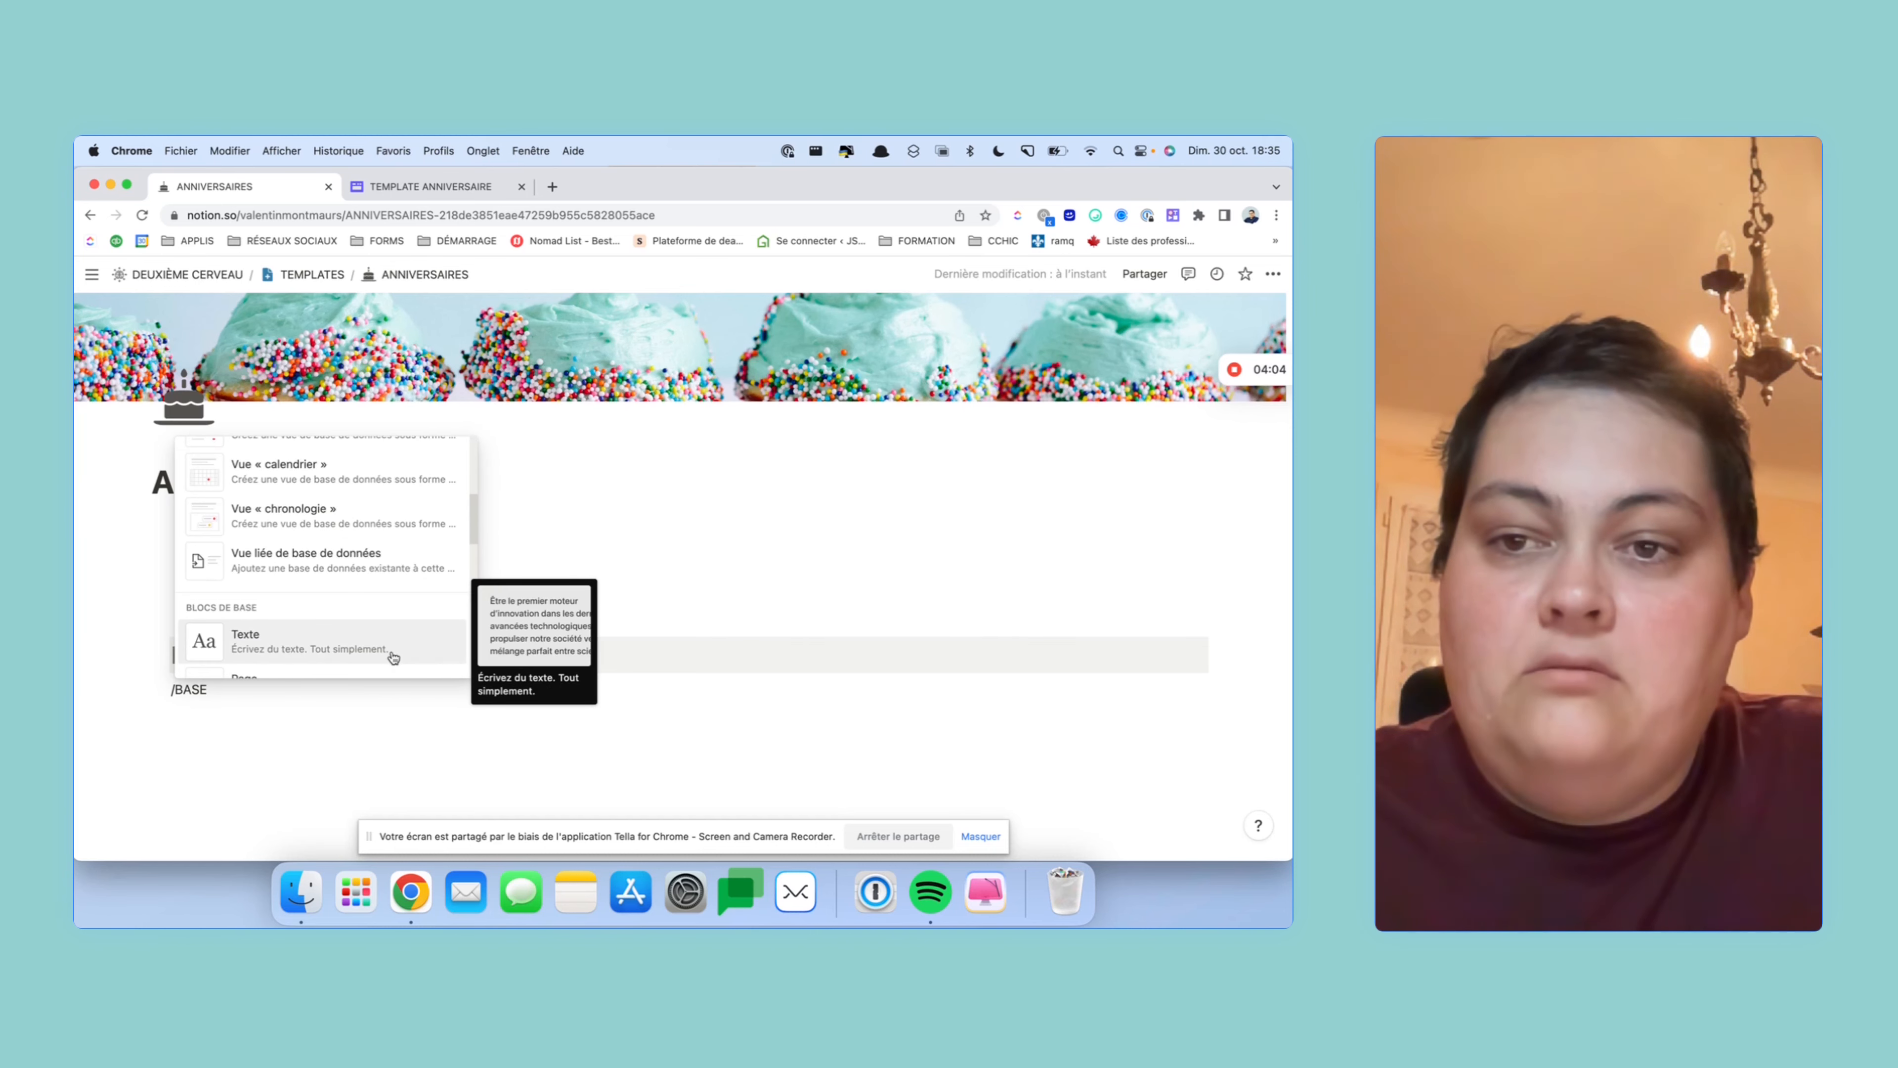
{"action": "scroll", "coordinate": [370, 582], "scroll_direction": "down", "scroll_amount": 3}
{"action": "scroll", "coordinate": [366, 575], "scroll_direction": "up", "scroll_amount": 5}
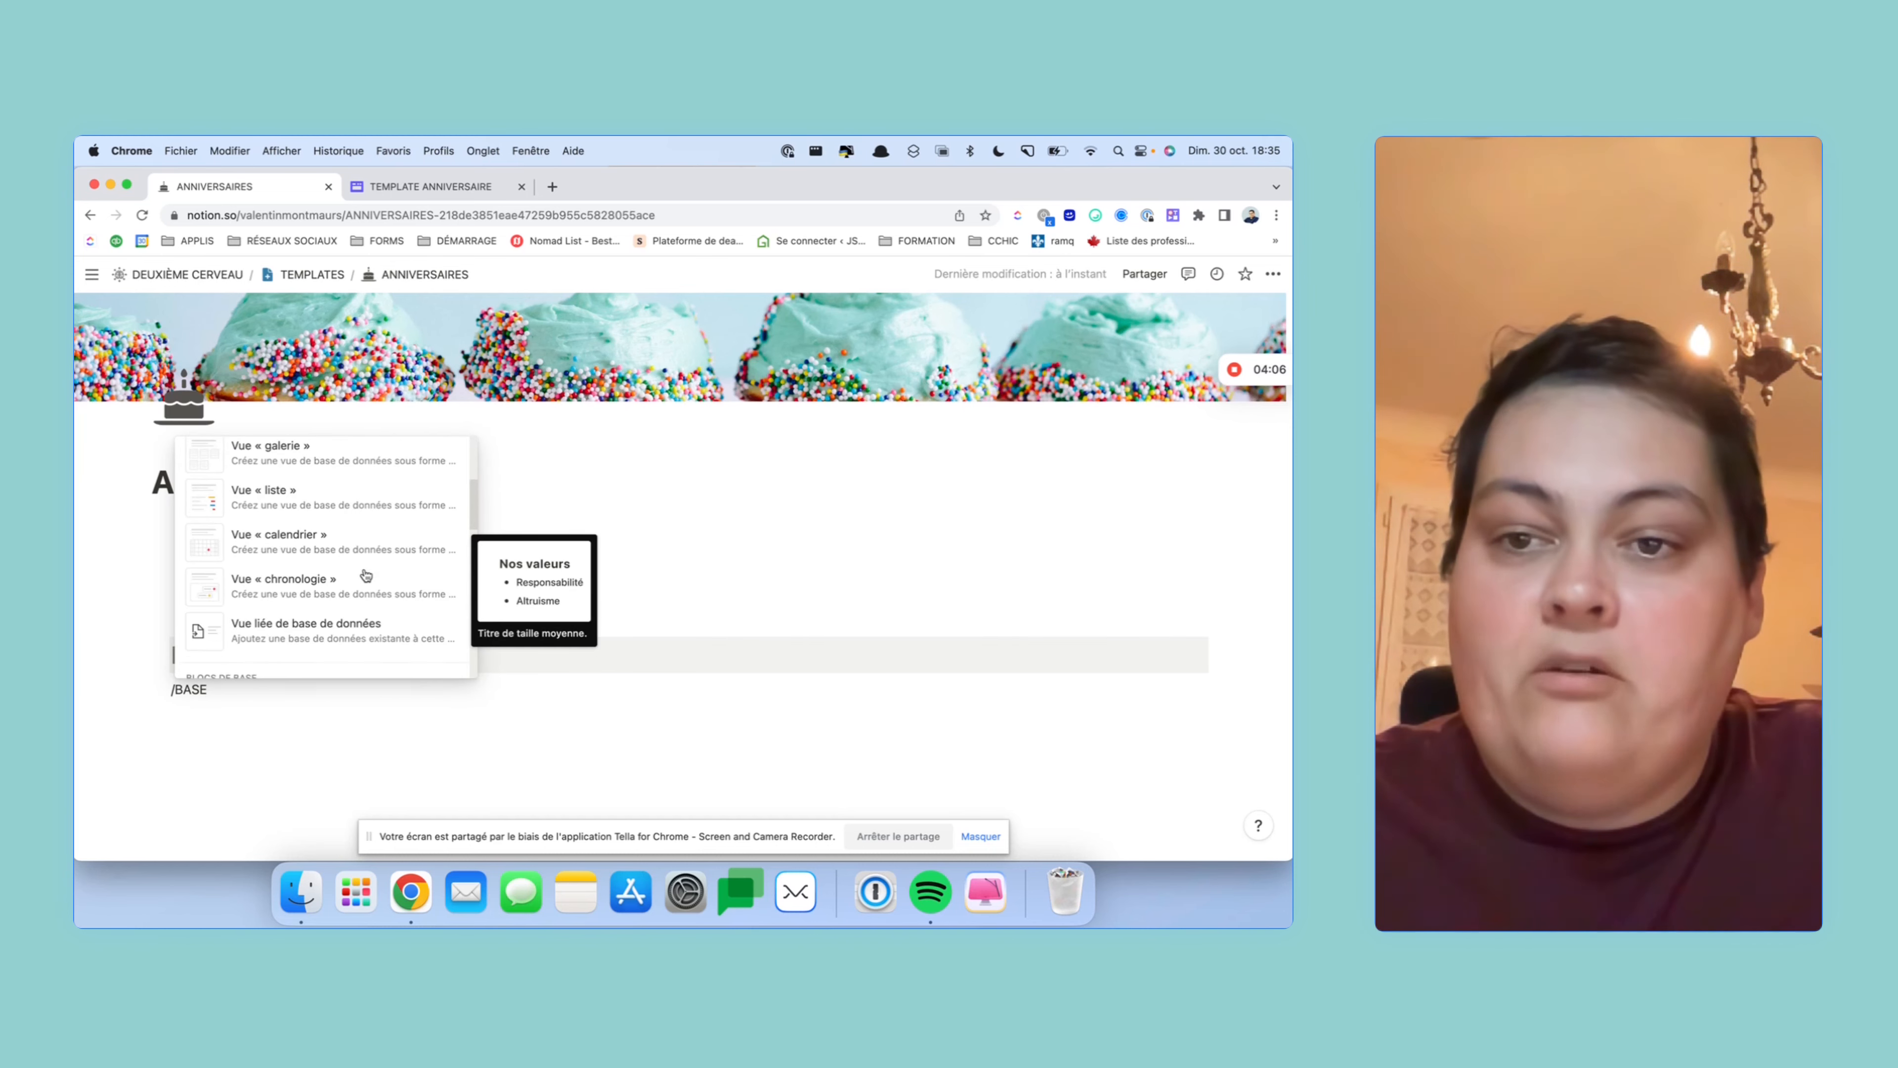
{"action": "scroll", "coordinate": [365, 574], "scroll_direction": "down", "scroll_amount": 3}
{"action": "scroll", "coordinate": [365, 574], "scroll_direction": "up", "scroll_amount": 4}
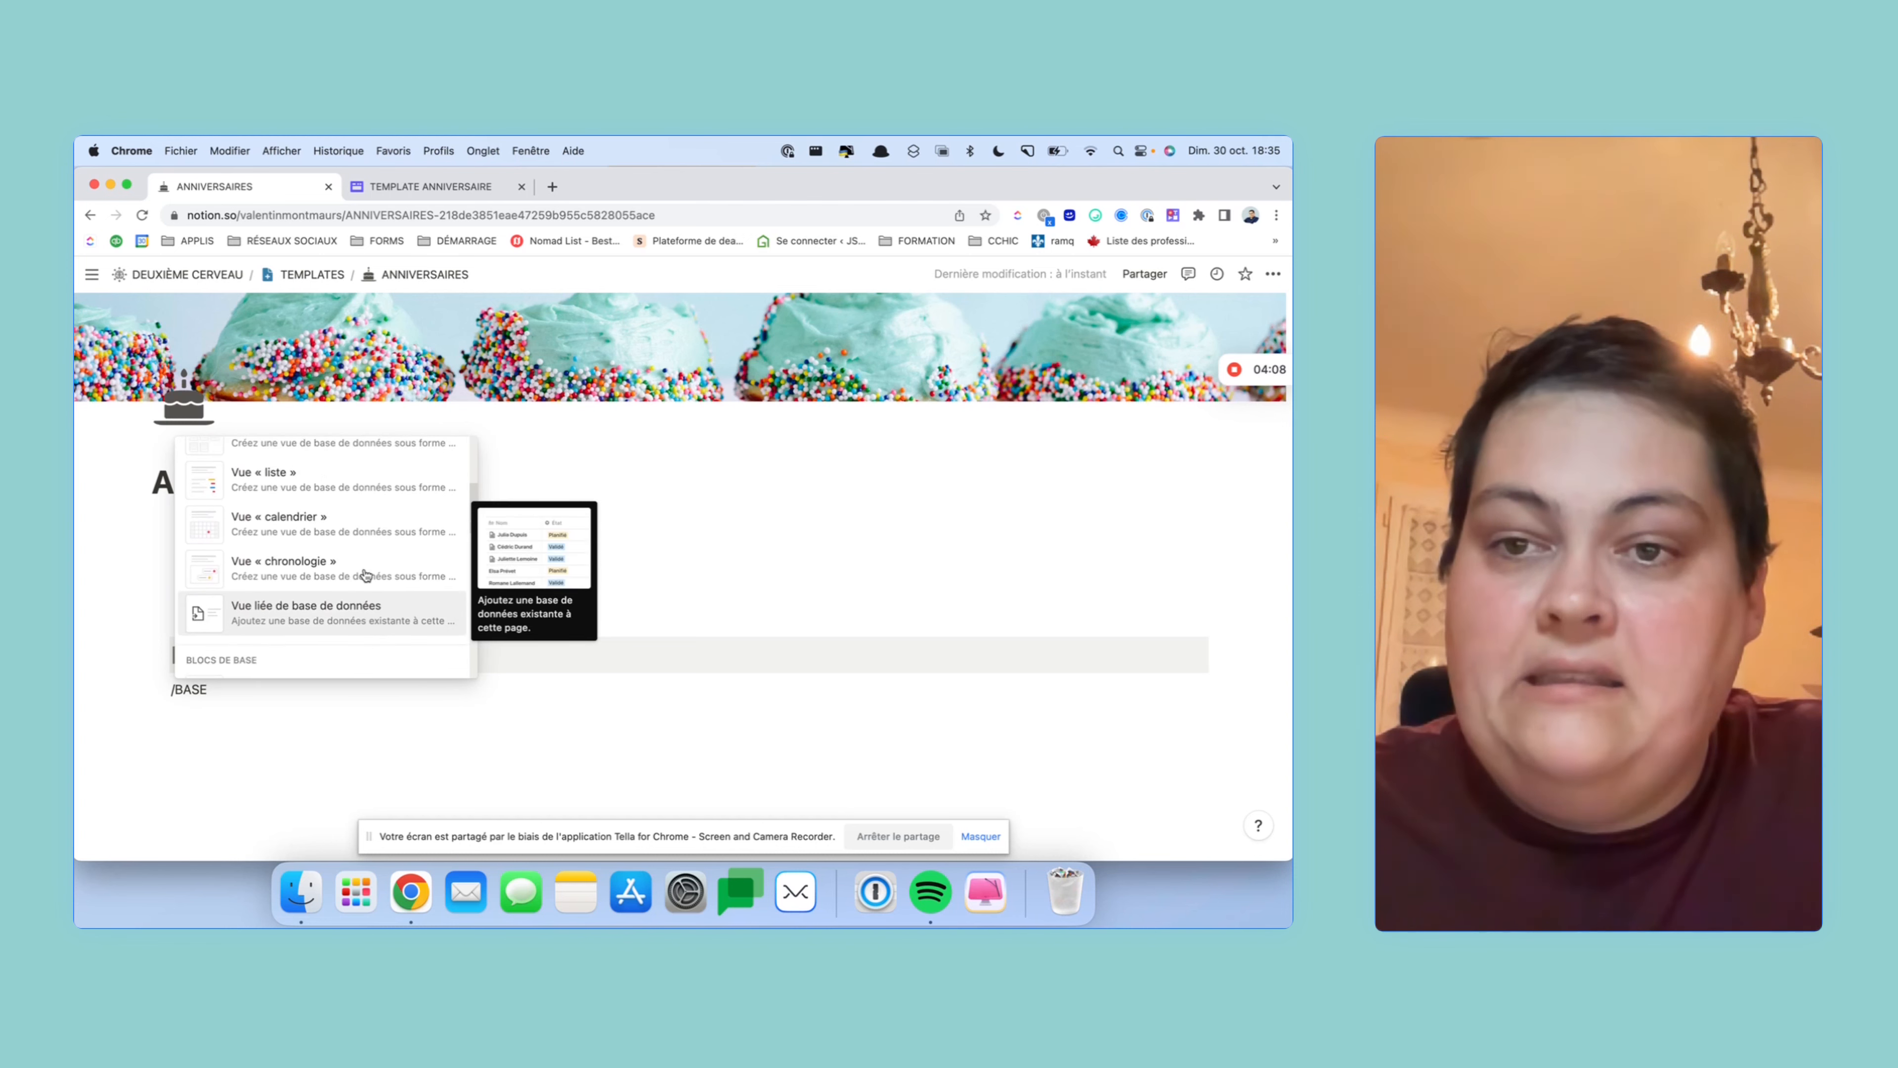
{"action": "scroll", "coordinate": [365, 574], "scroll_direction": "up", "scroll_amount": 4}
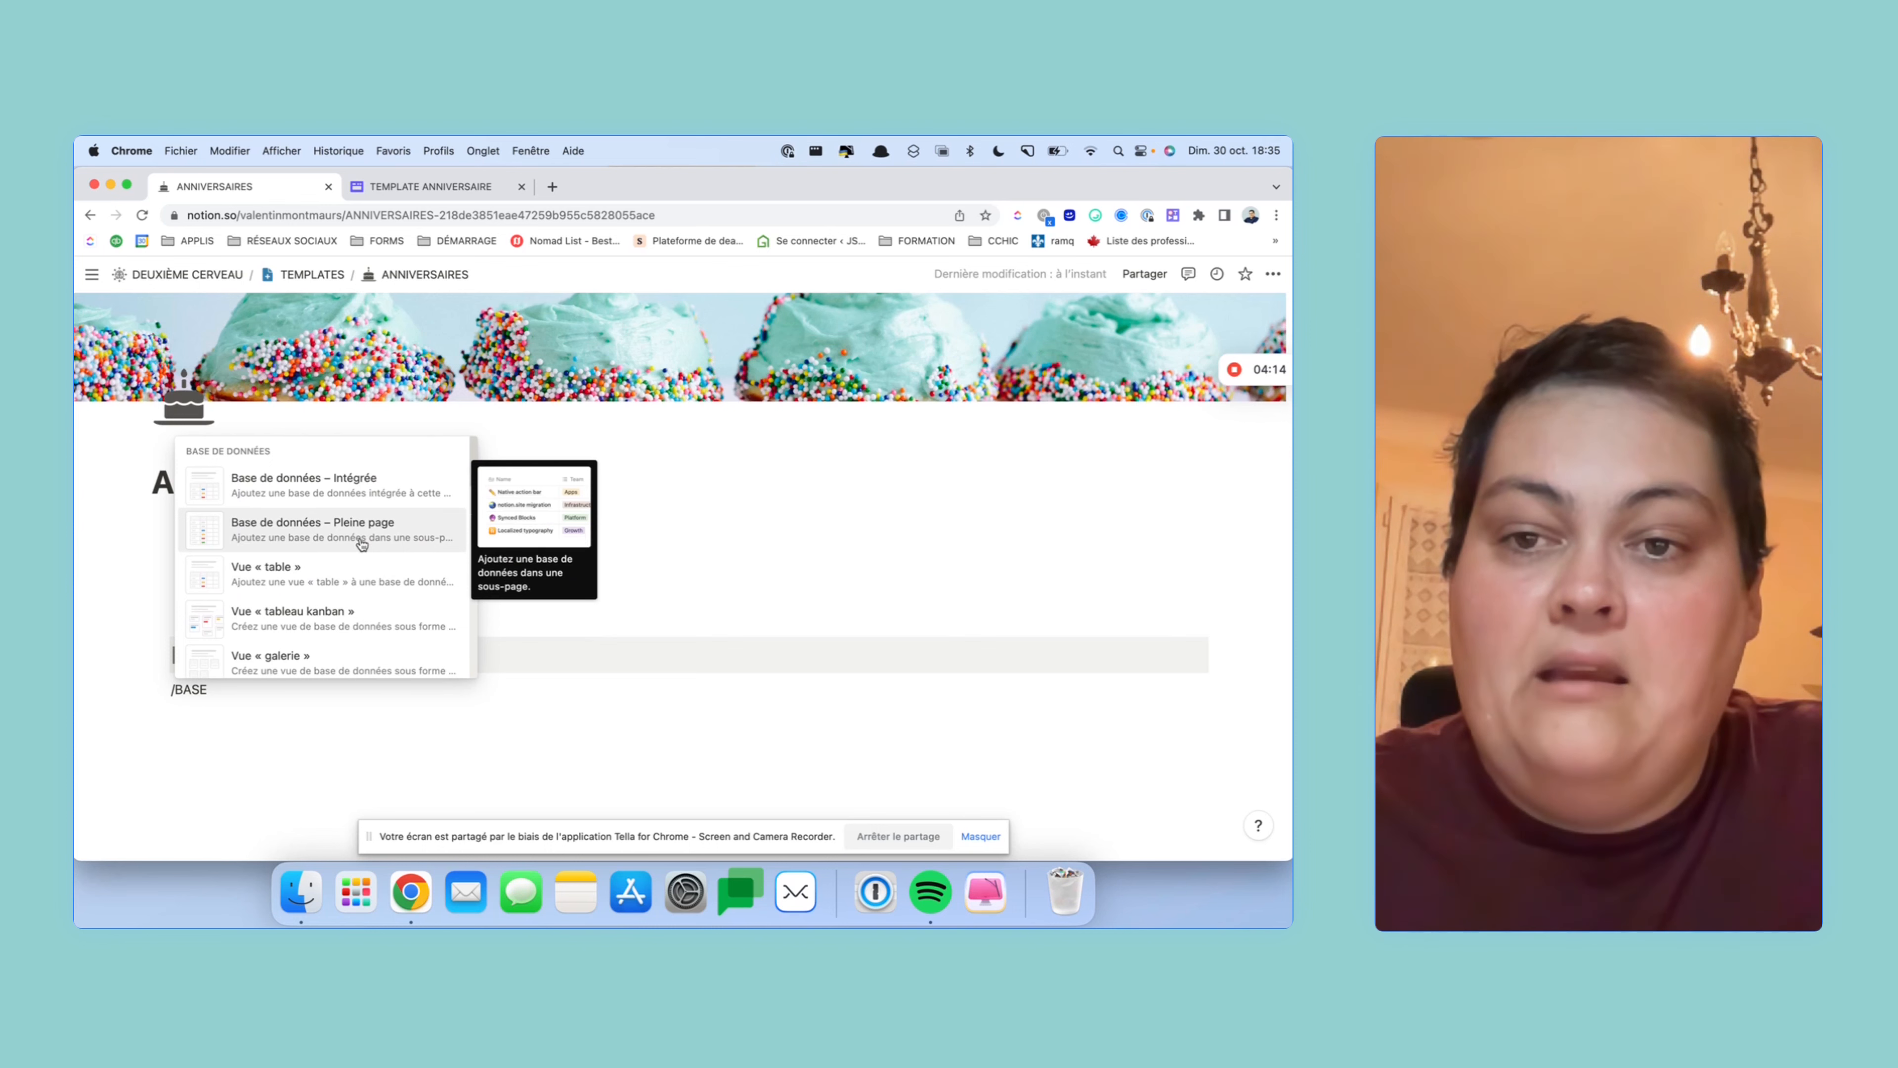
{"action": "left_click", "coordinate": [286, 704]}
{"action": "left_click", "coordinate": [272, 687]}
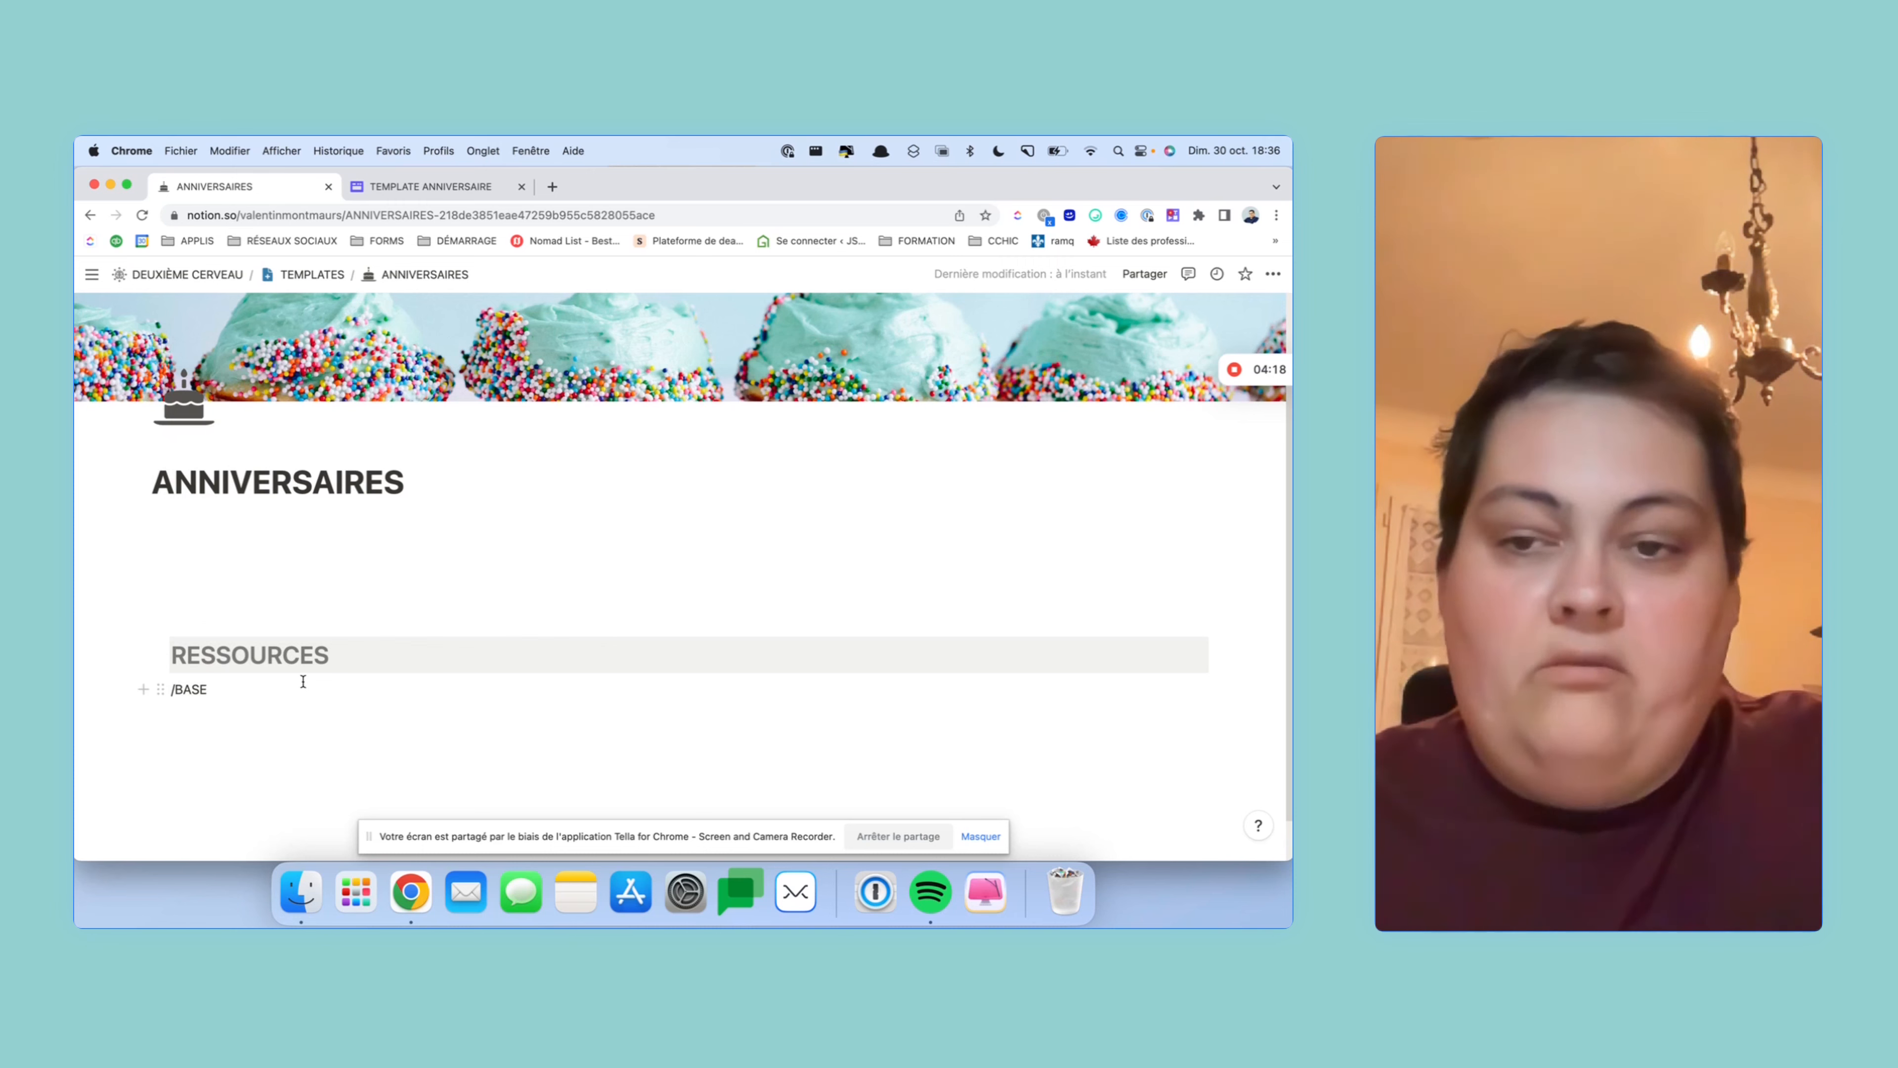
- Replace /BASE with a new subpage titled BASES DE DONNÉES inside ANNIVERSAIRES
{"action": "key", "text": "BackSpace"}
{"action": "key", "text": "BackSpace"}
{"action": "key", "text": "BackSpace"}
{"action": "key", "text": "BackSpace"}
{"action": "type", "text": "PAGE"}
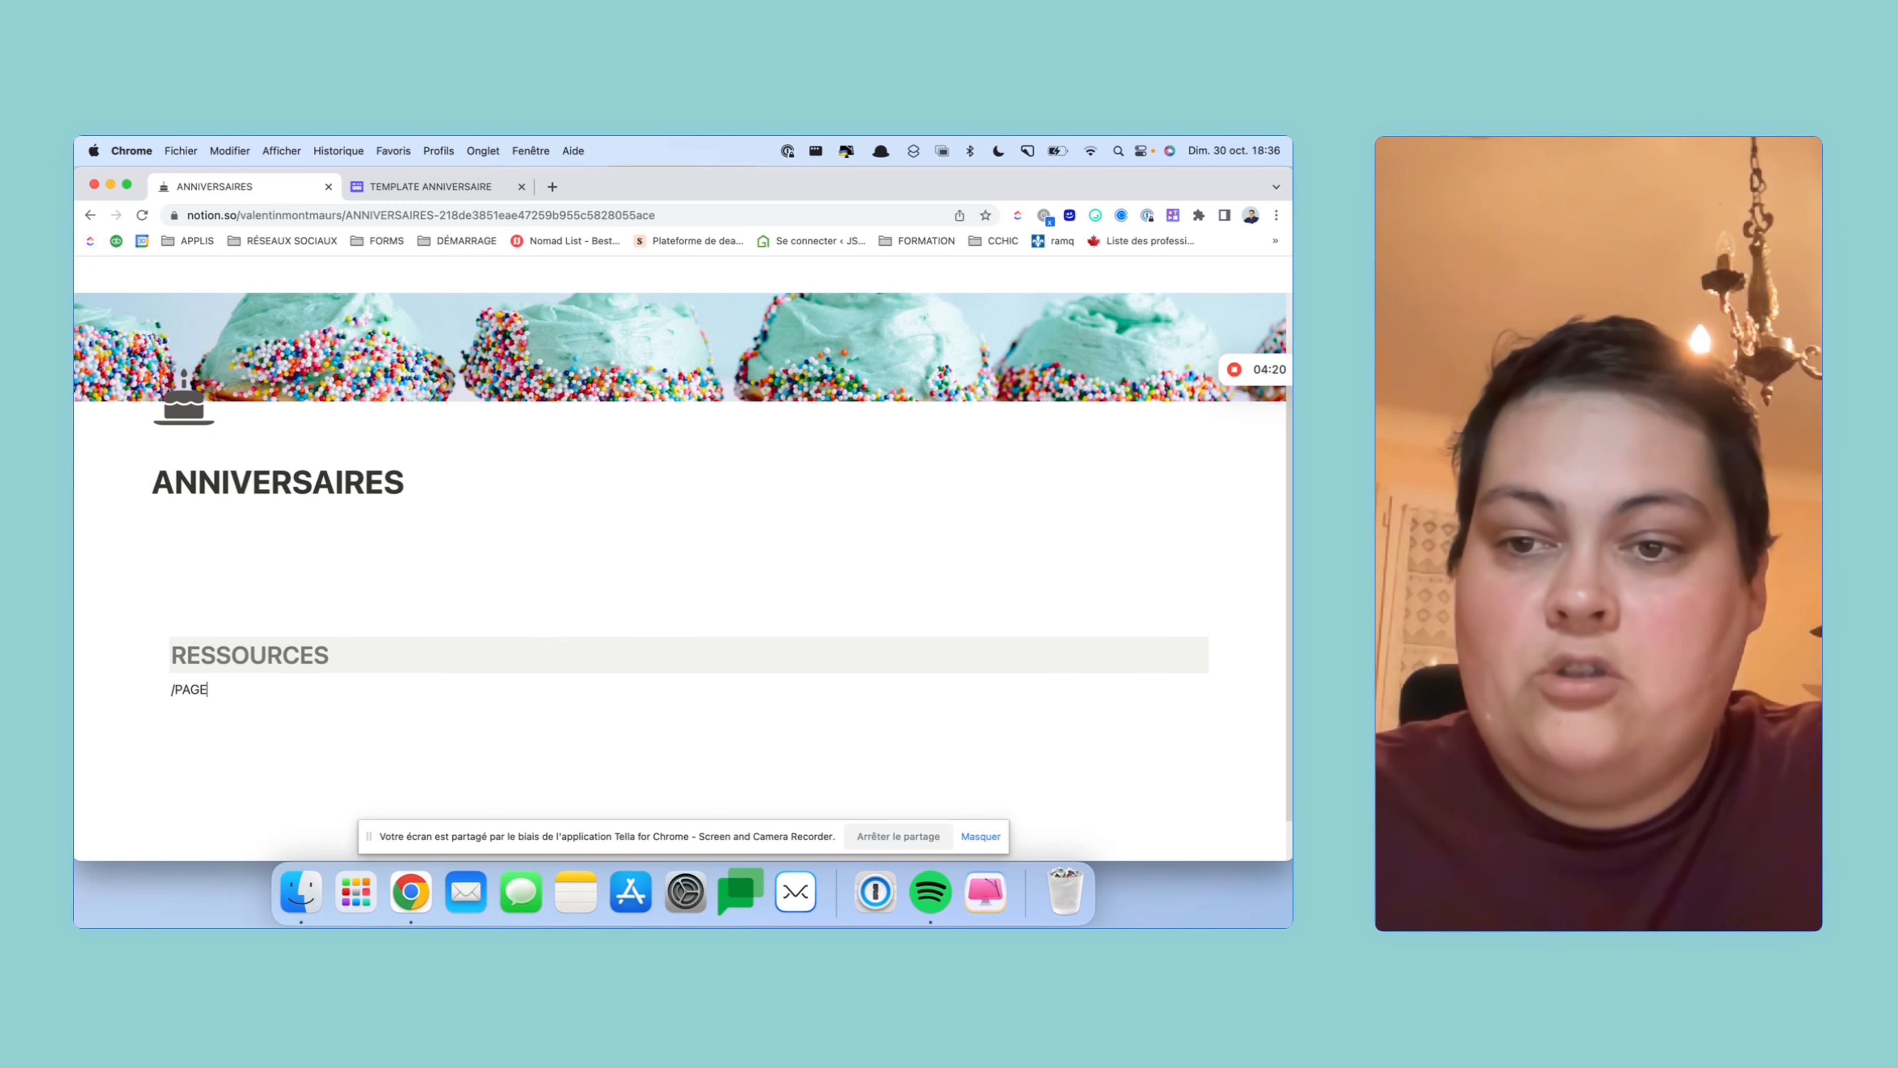
{"action": "key", "text": "BackSpace"}
{"action": "key", "text": "BackSpace"}
{"action": "key", "text": "BackSpace"}
{"action": "key", "text": "BackSpace"}
{"action": "key", "text": "BackSpace"}
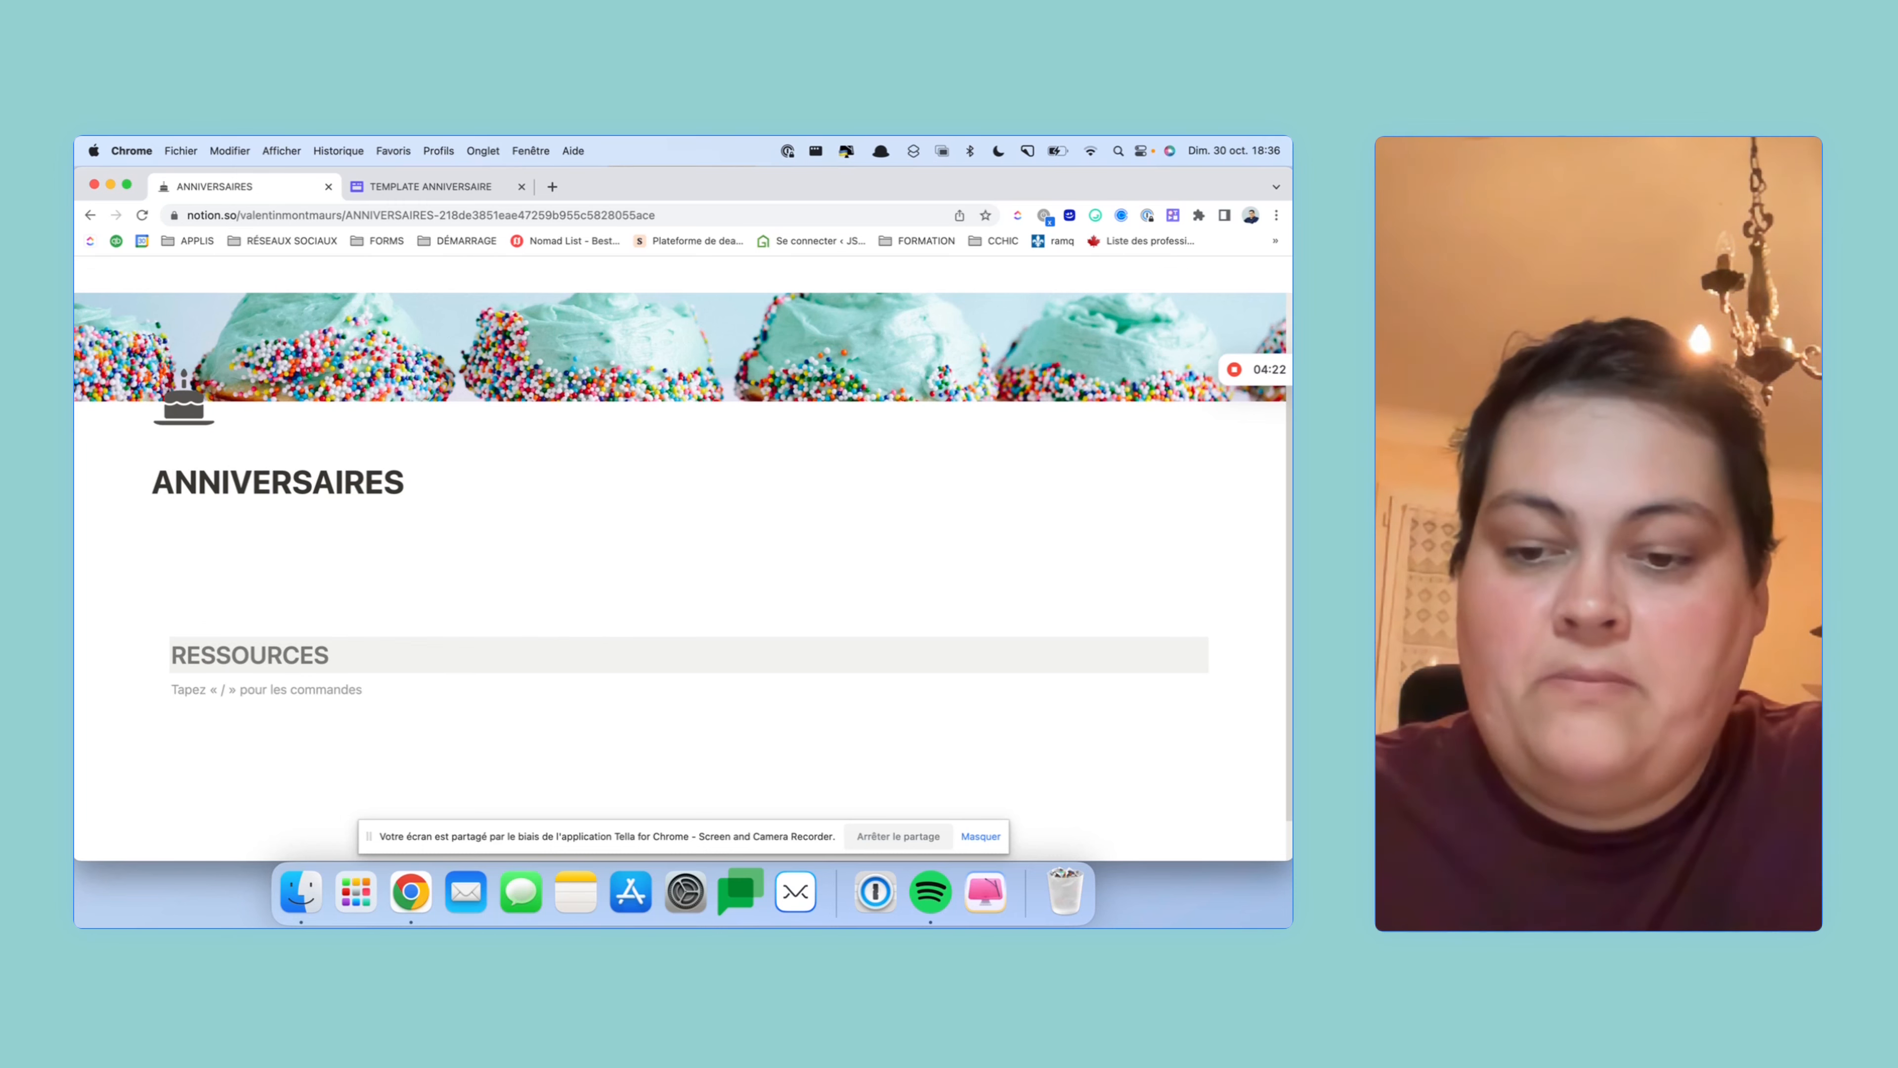
{"action": "type", "text": "/PAGE"}
{"action": "key", "text": "Return"}
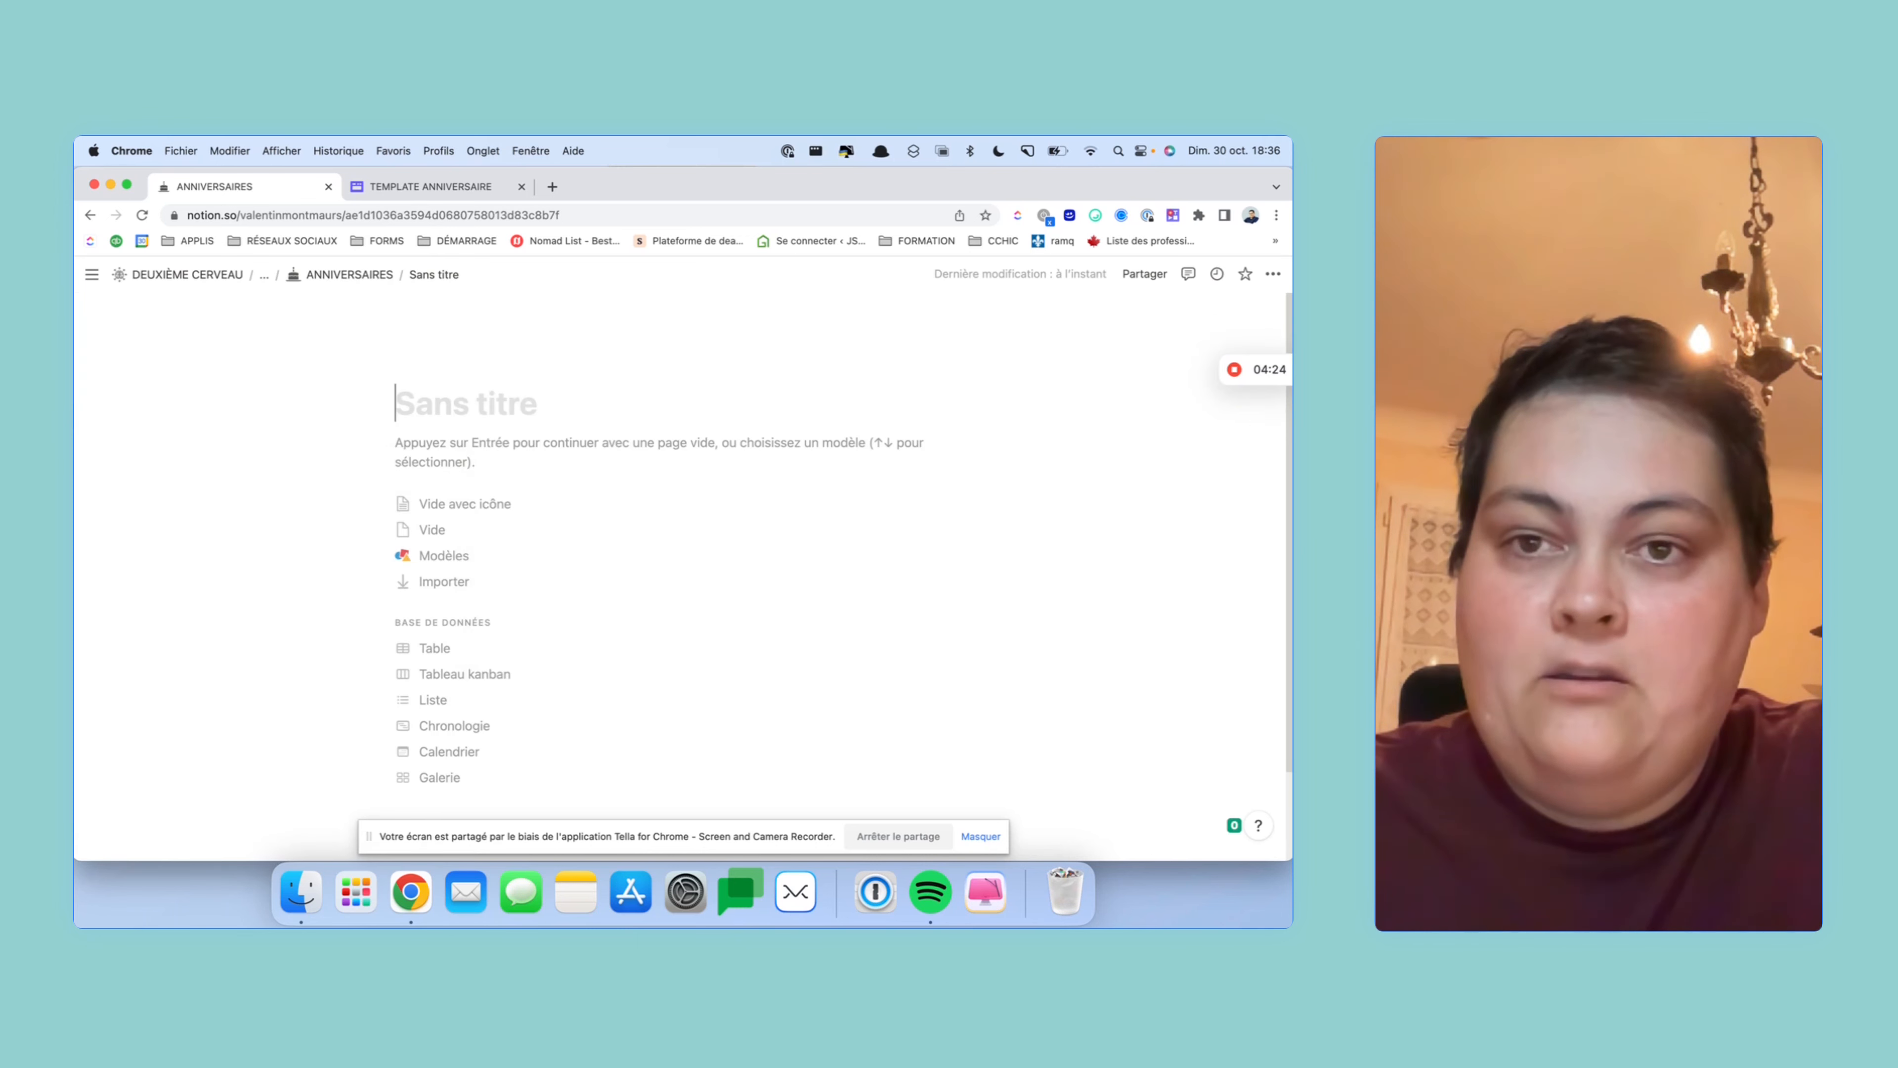
{"action": "type", "text": "BASE"}
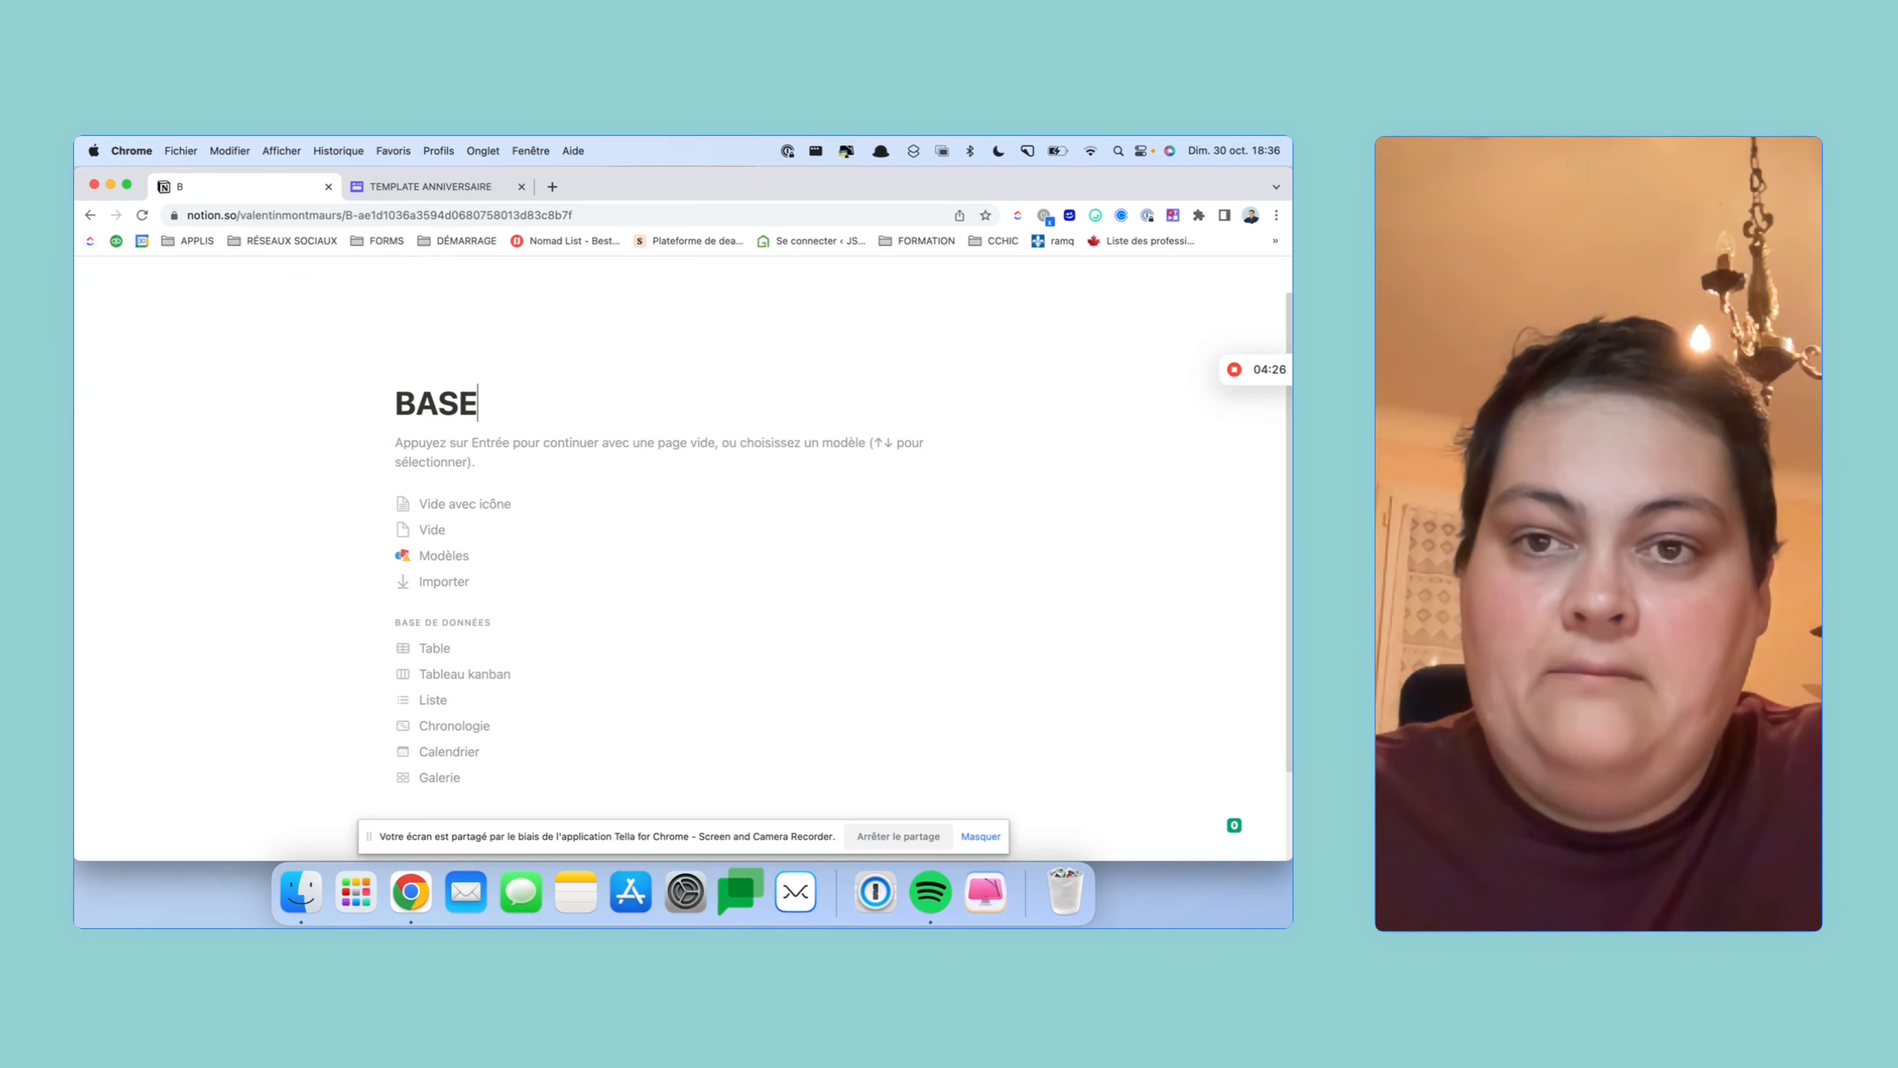
{"action": "type", "text": "S DE DONNÉES"}
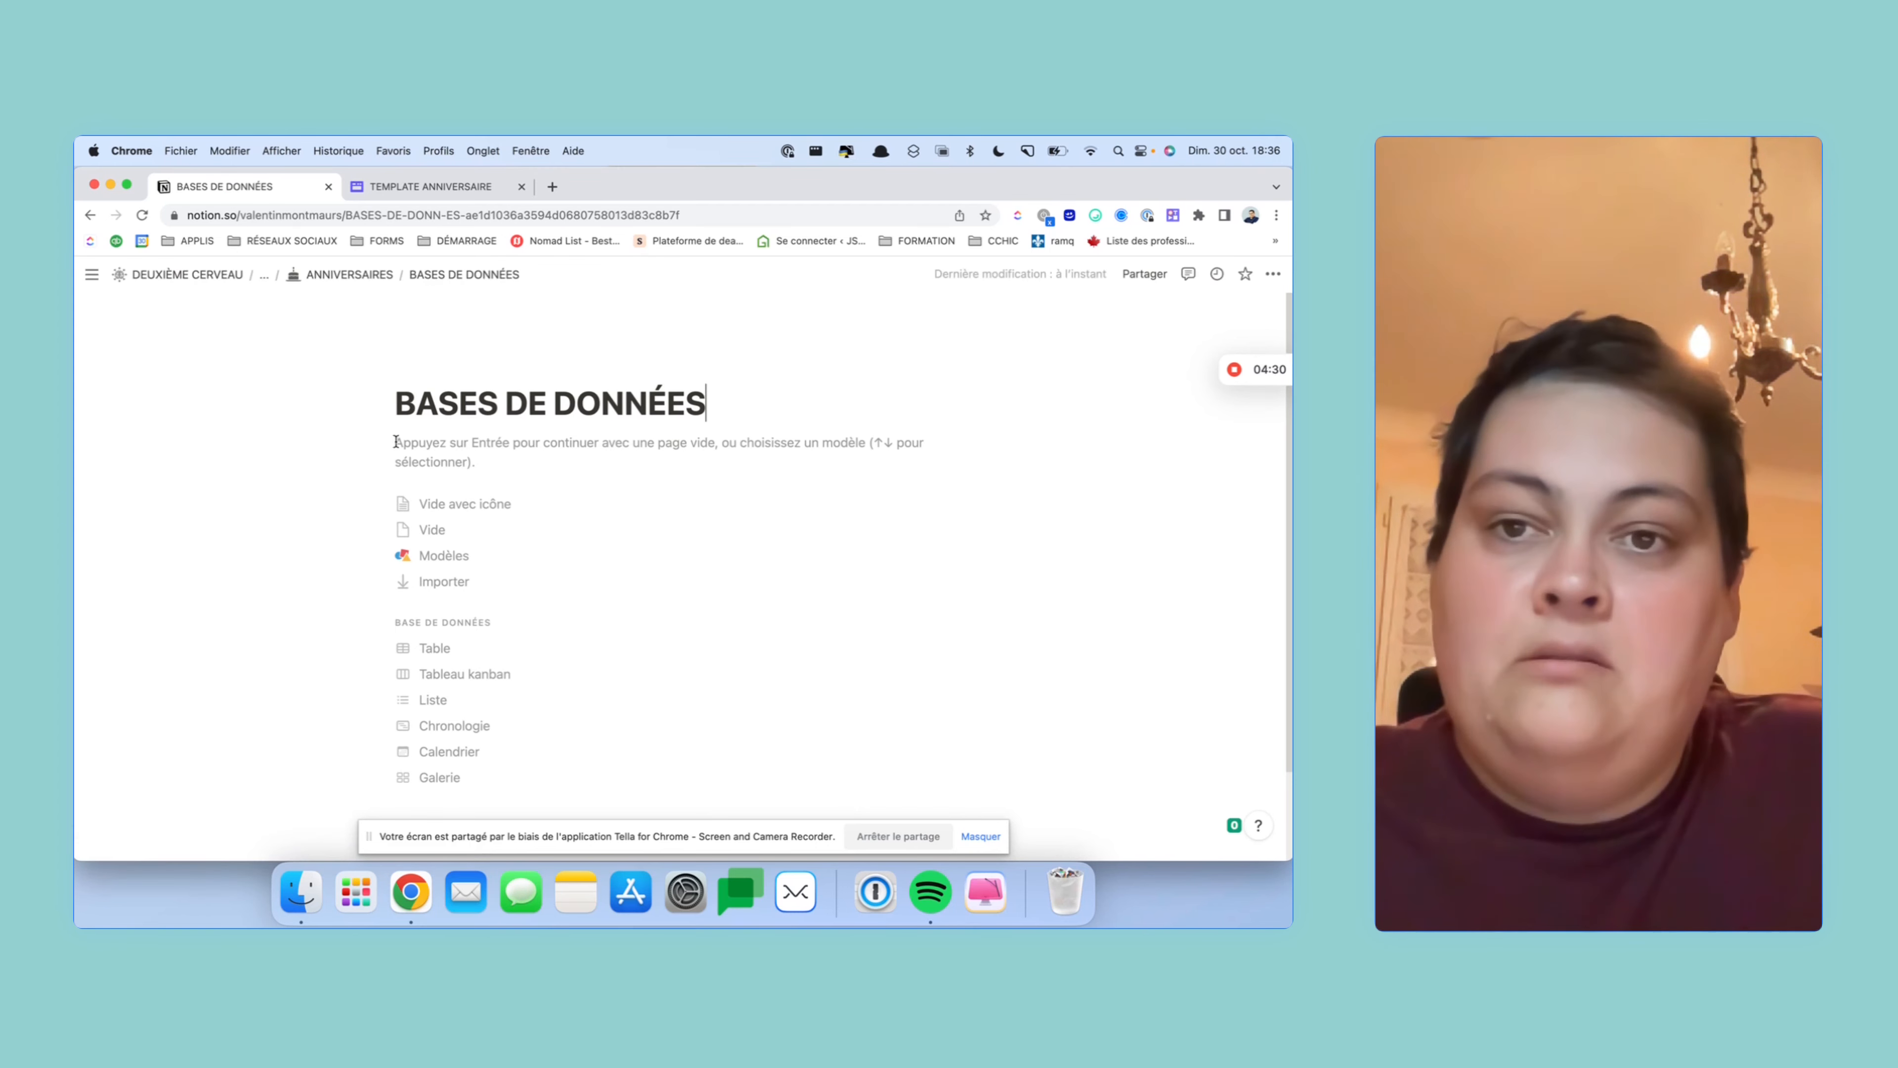
- Give BASES DE DONNÉES the dark grey database icon from Icônes
{"action": "left_click", "coordinate": [446, 369]}
{"action": "left_click", "coordinate": [427, 400]}
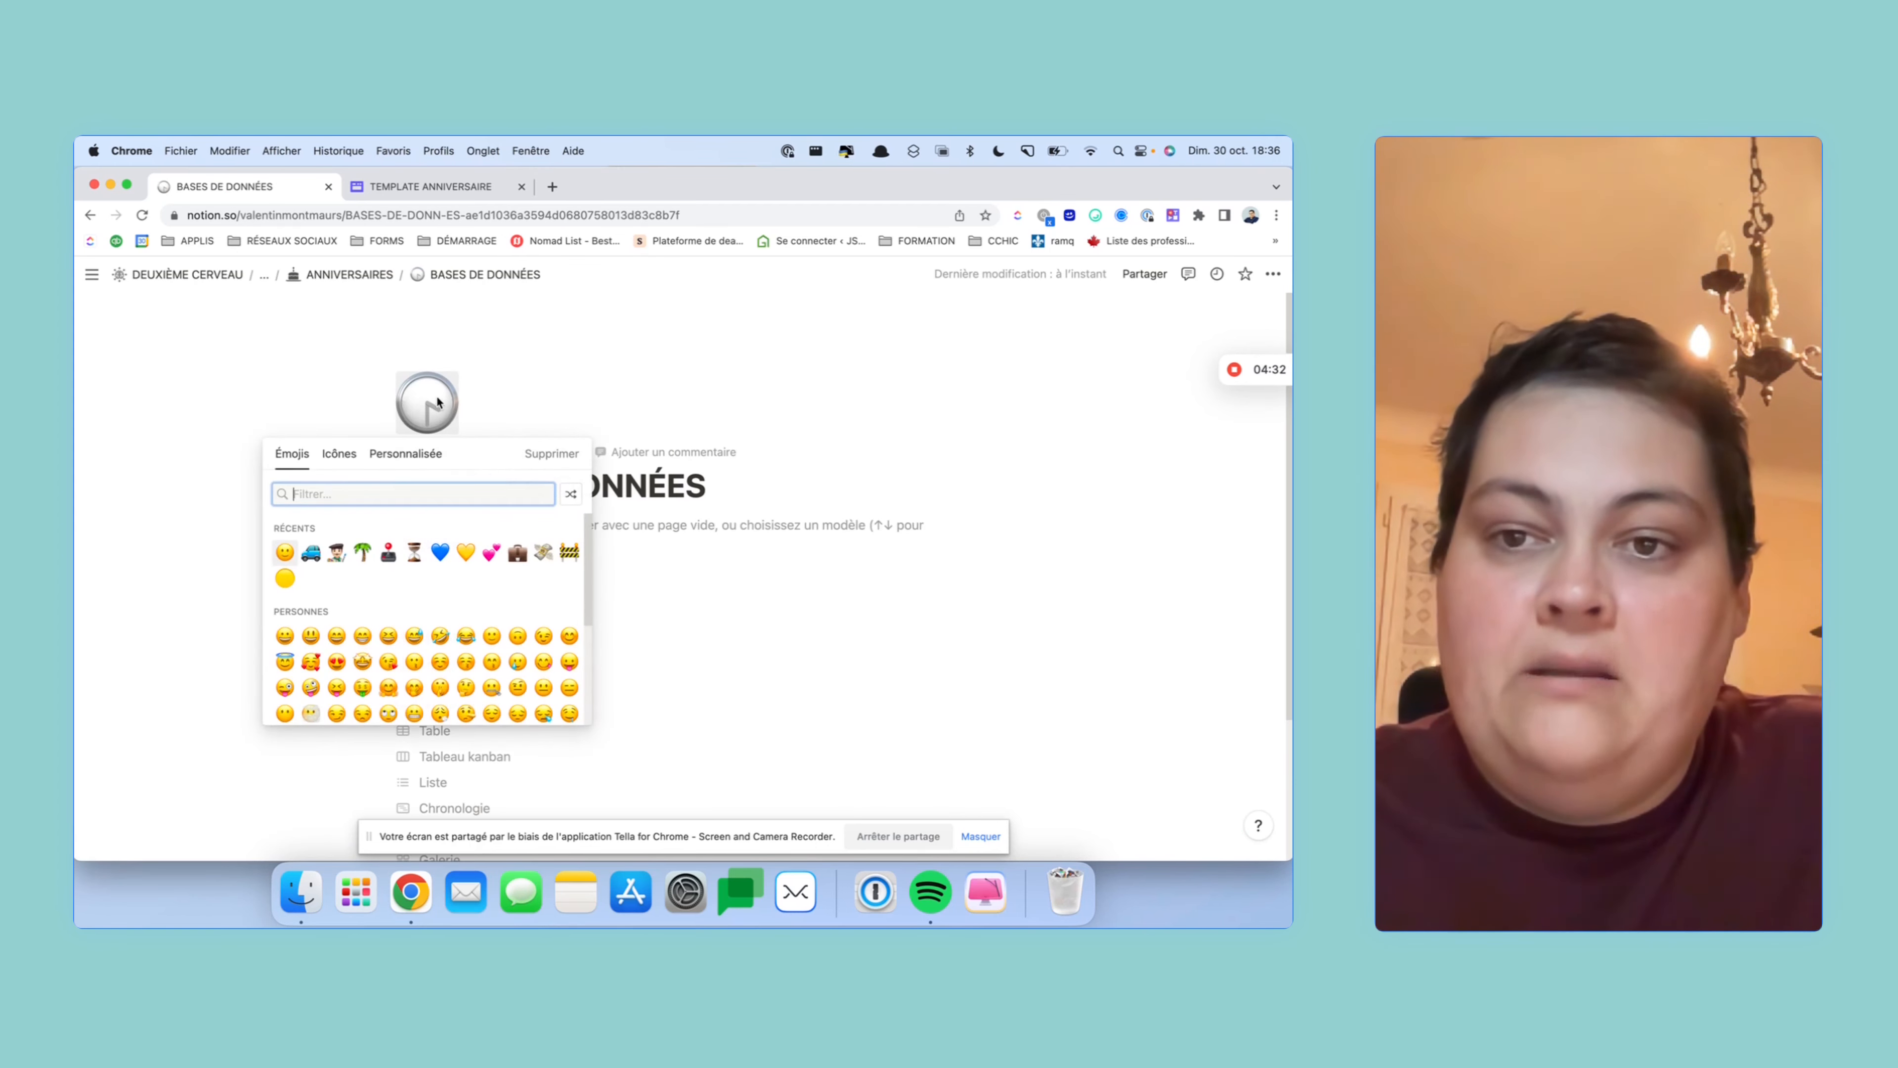
{"action": "left_click", "coordinate": [344, 454]}
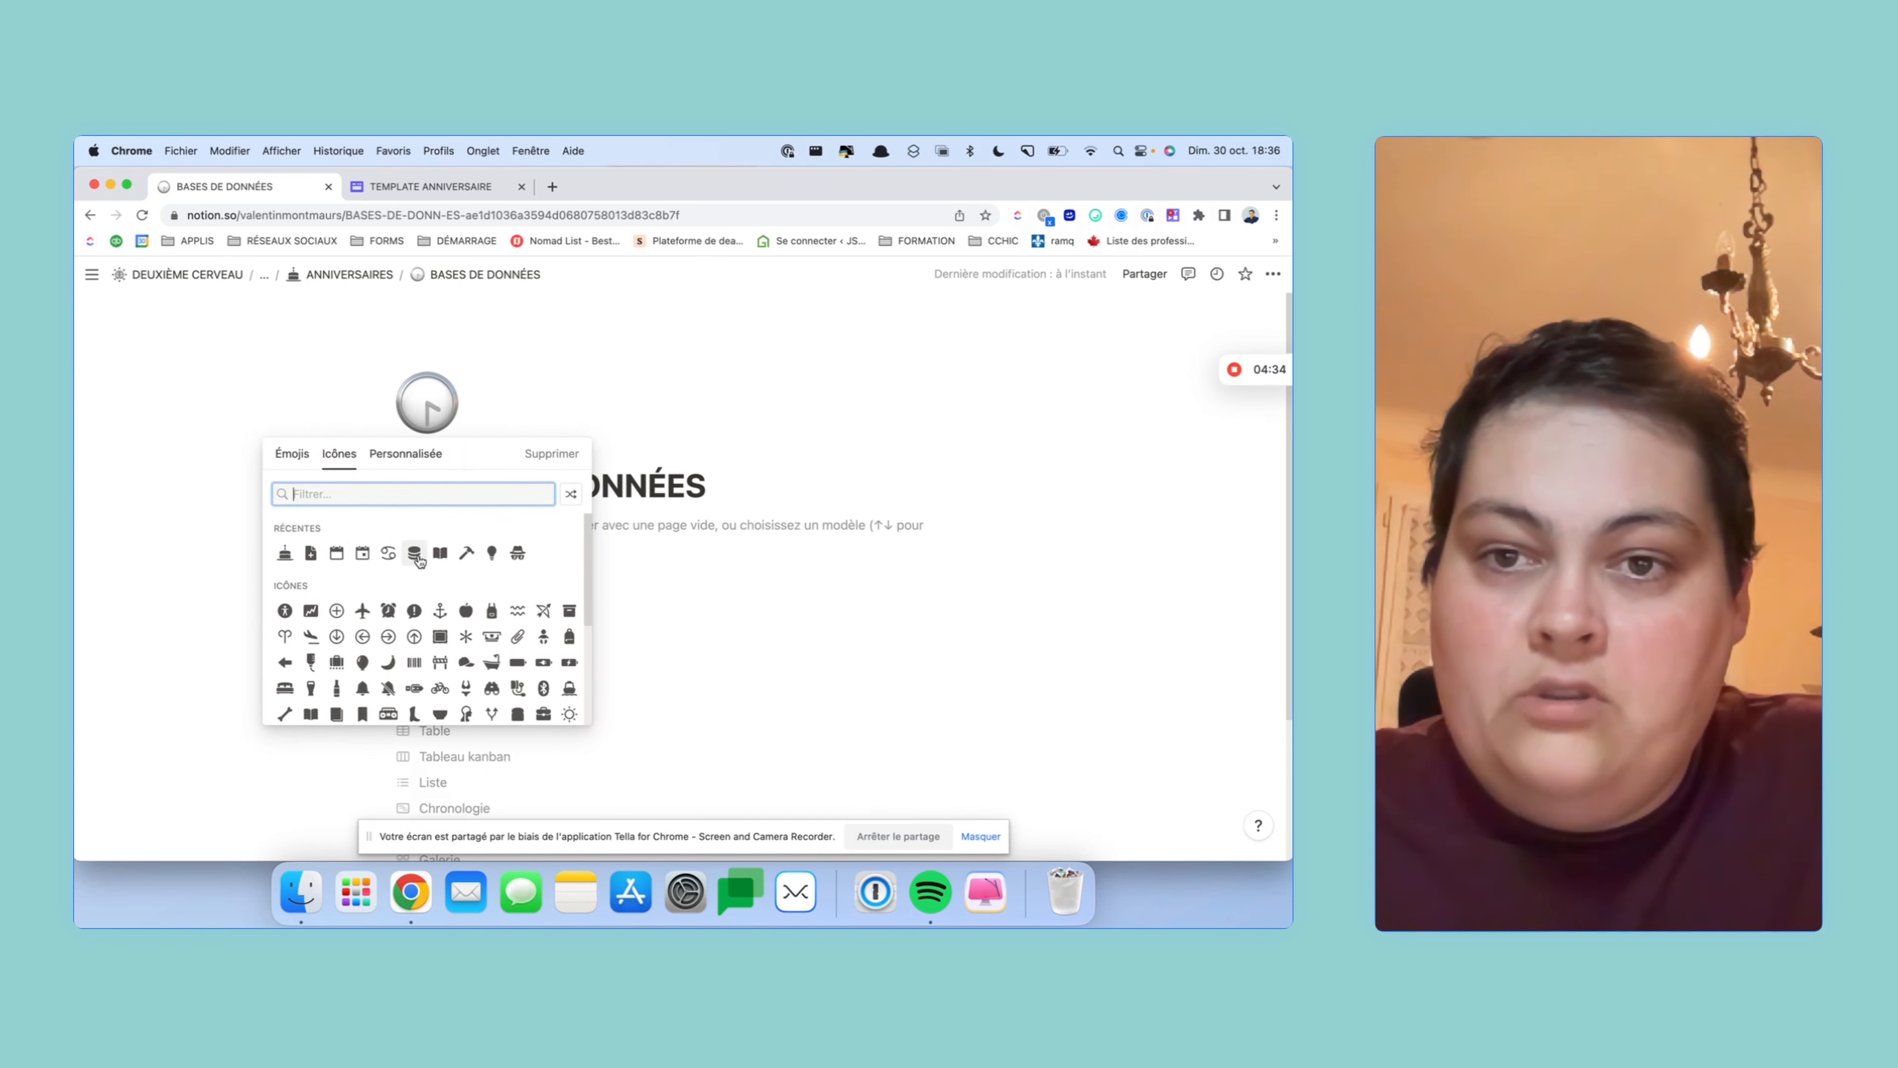
{"action": "mouse_move", "coordinate": [415, 553]}
{"action": "left_click", "coordinate": [363, 580]}
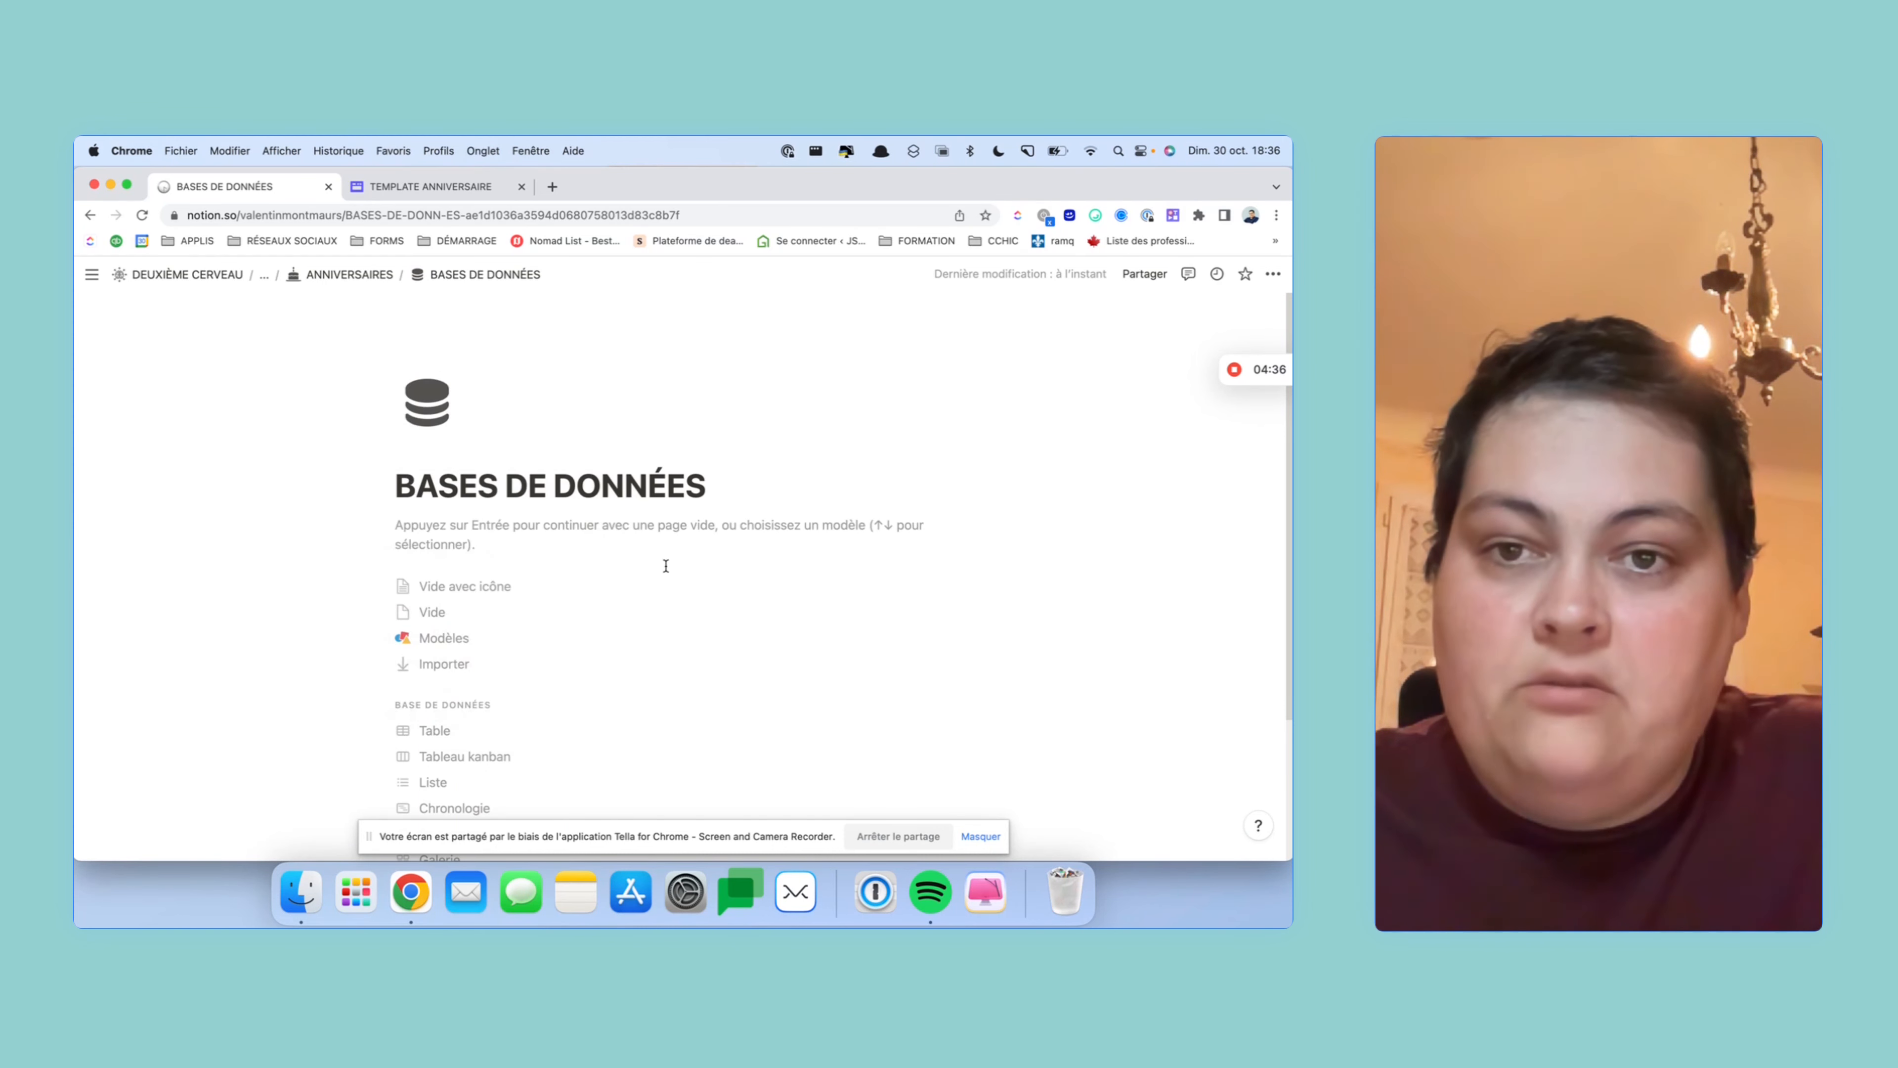
- Insert a full-page database (Base de données – Pleine page) inside the page
{"action": "type", "text": "/"}
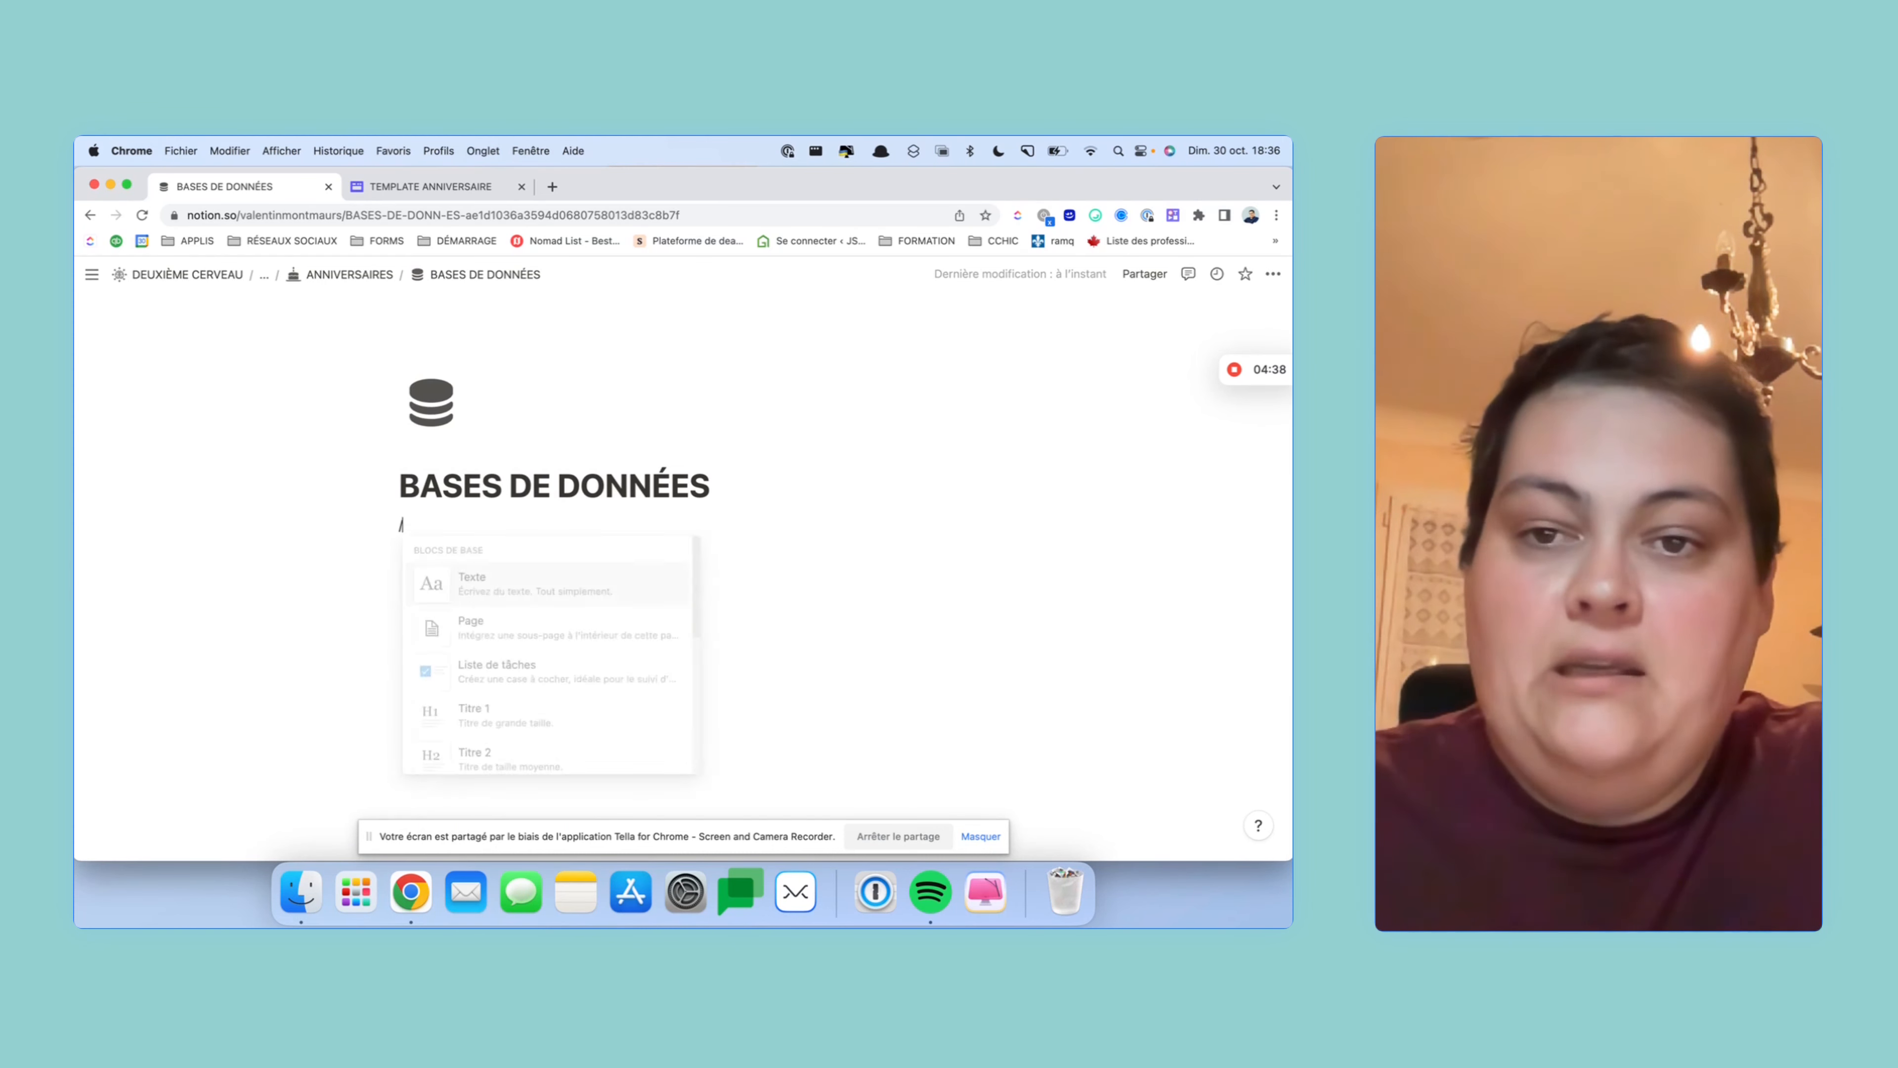
{"action": "type", "text": "BA"}
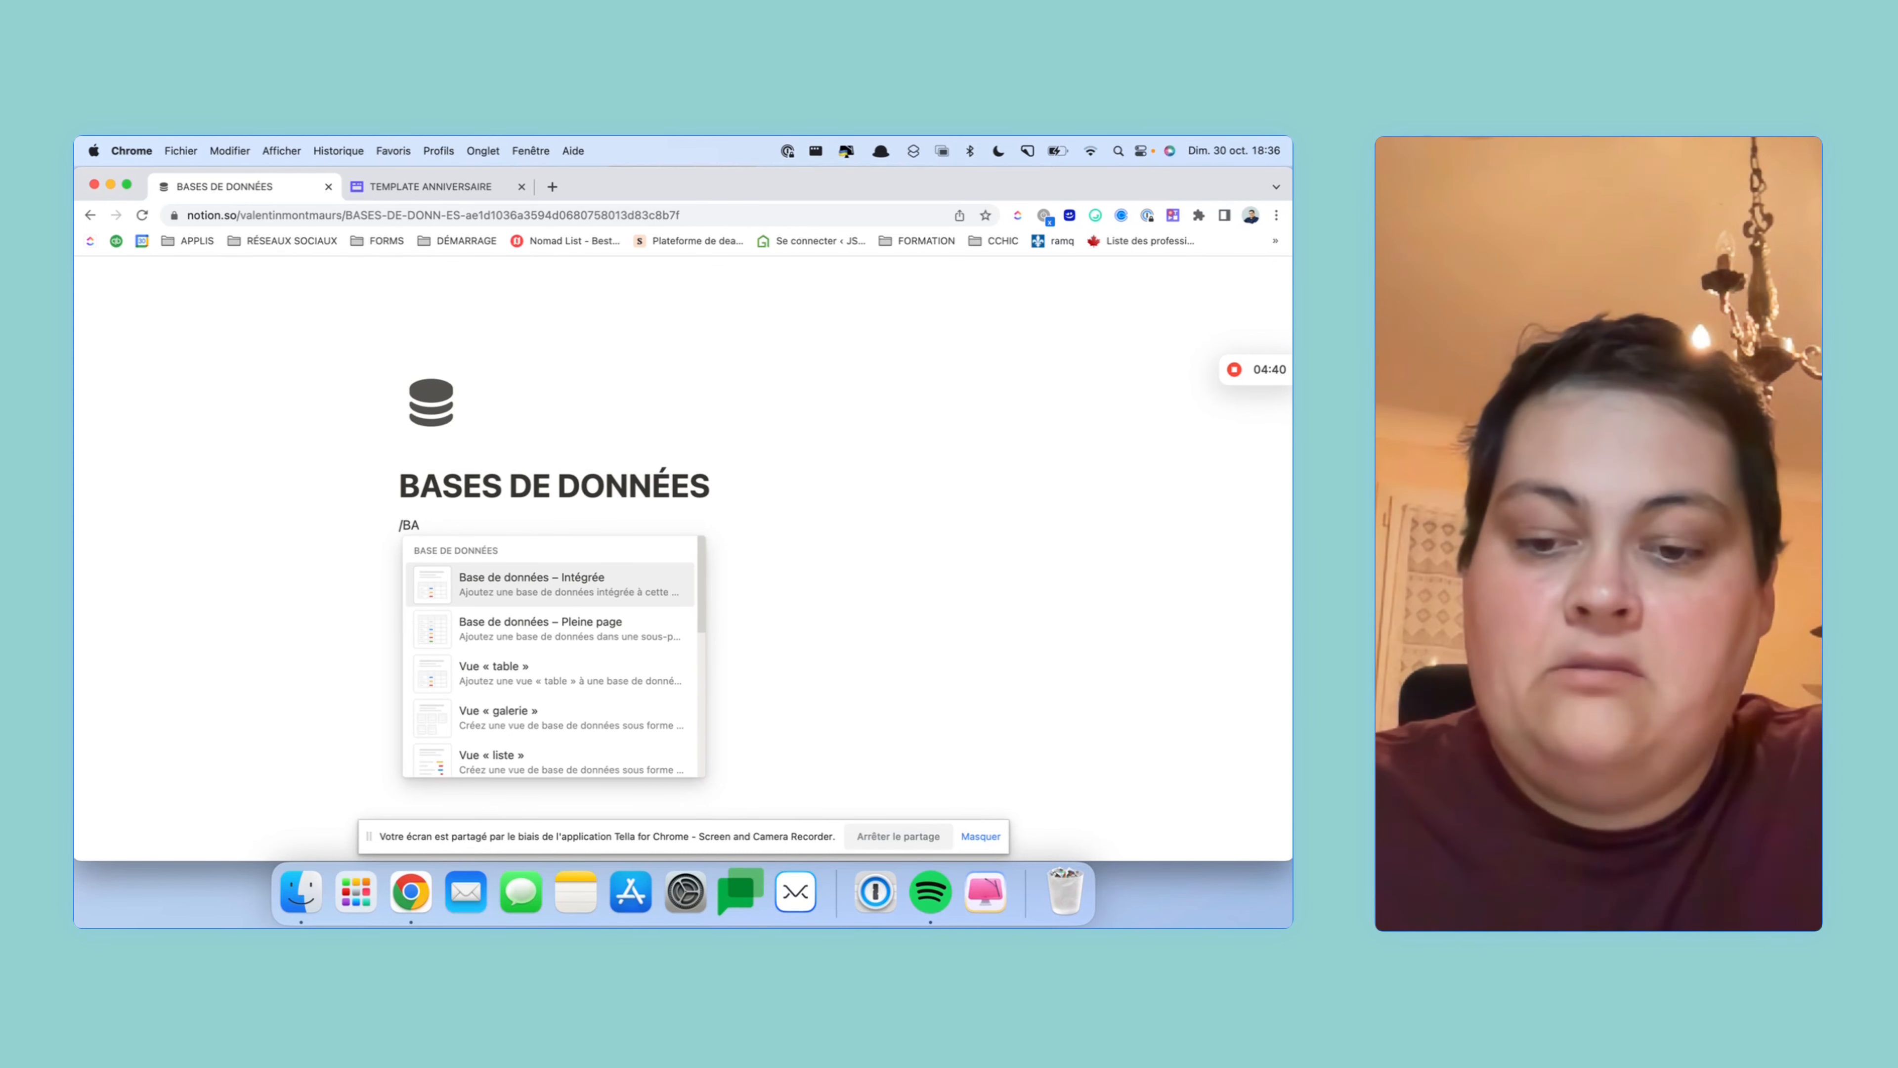
{"action": "type", "text": "SE"}
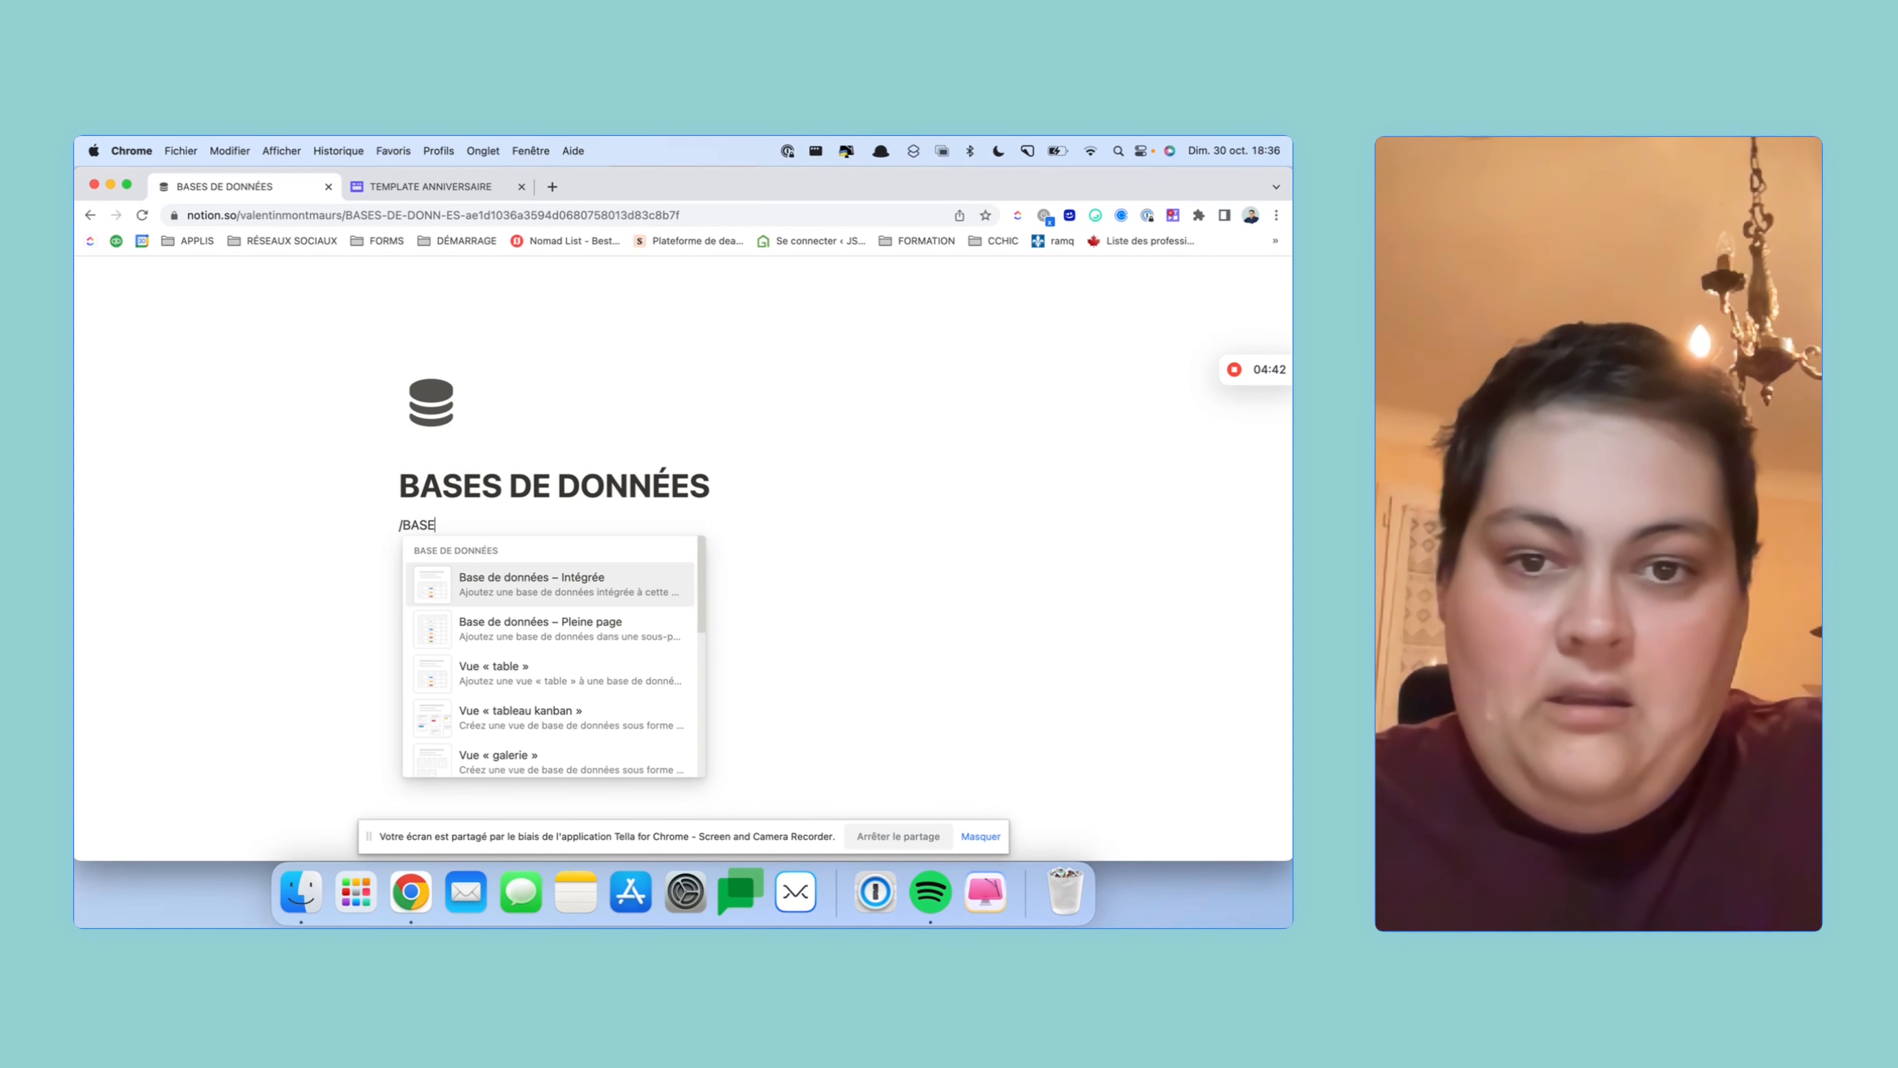
{"action": "key", "text": "Down"}
{"action": "key", "text": "Down"}
{"action": "key", "text": "Down"}
{"action": "key", "text": "Up"}
{"action": "key", "text": "Up"}
{"action": "key", "text": "Return"}
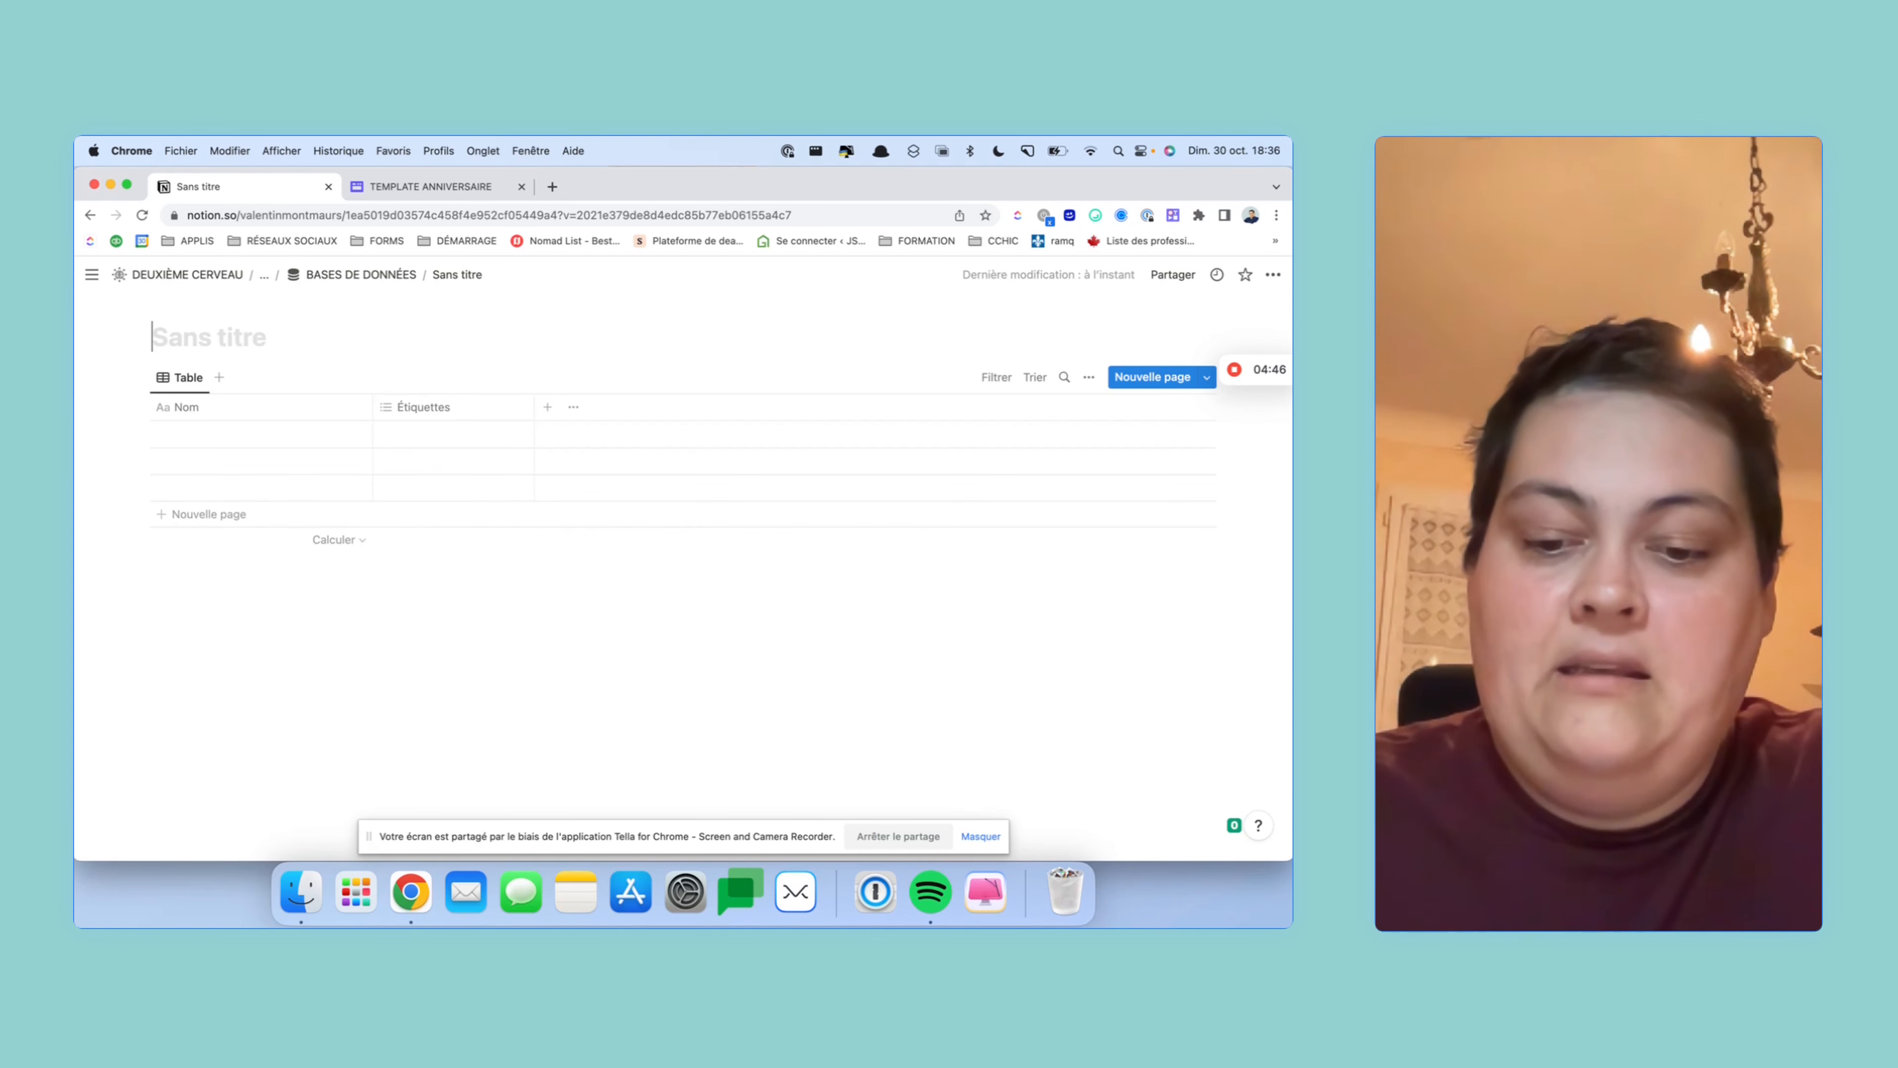
- Title the new database CONTACTS and give it the database icon from Icônes
{"action": "type", "text": "CONTAC"}
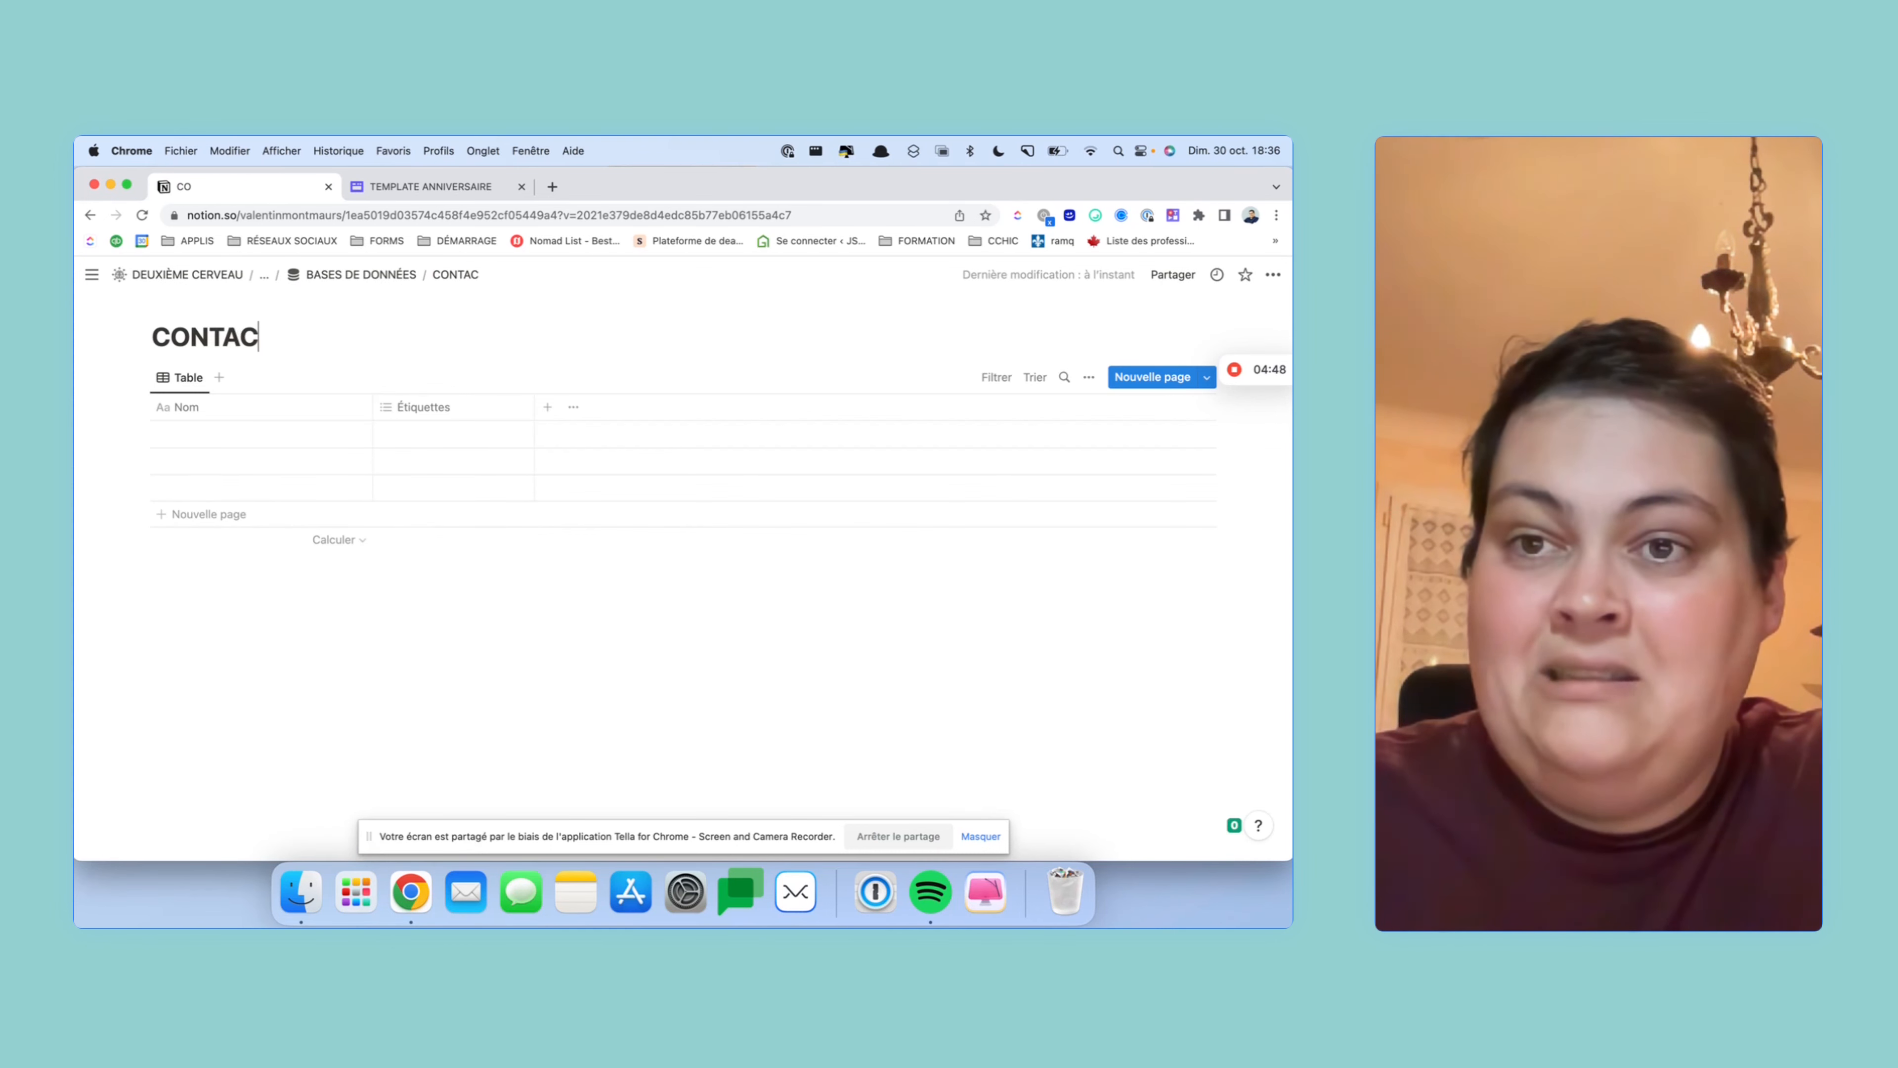
{"action": "type", "text": "TS"}
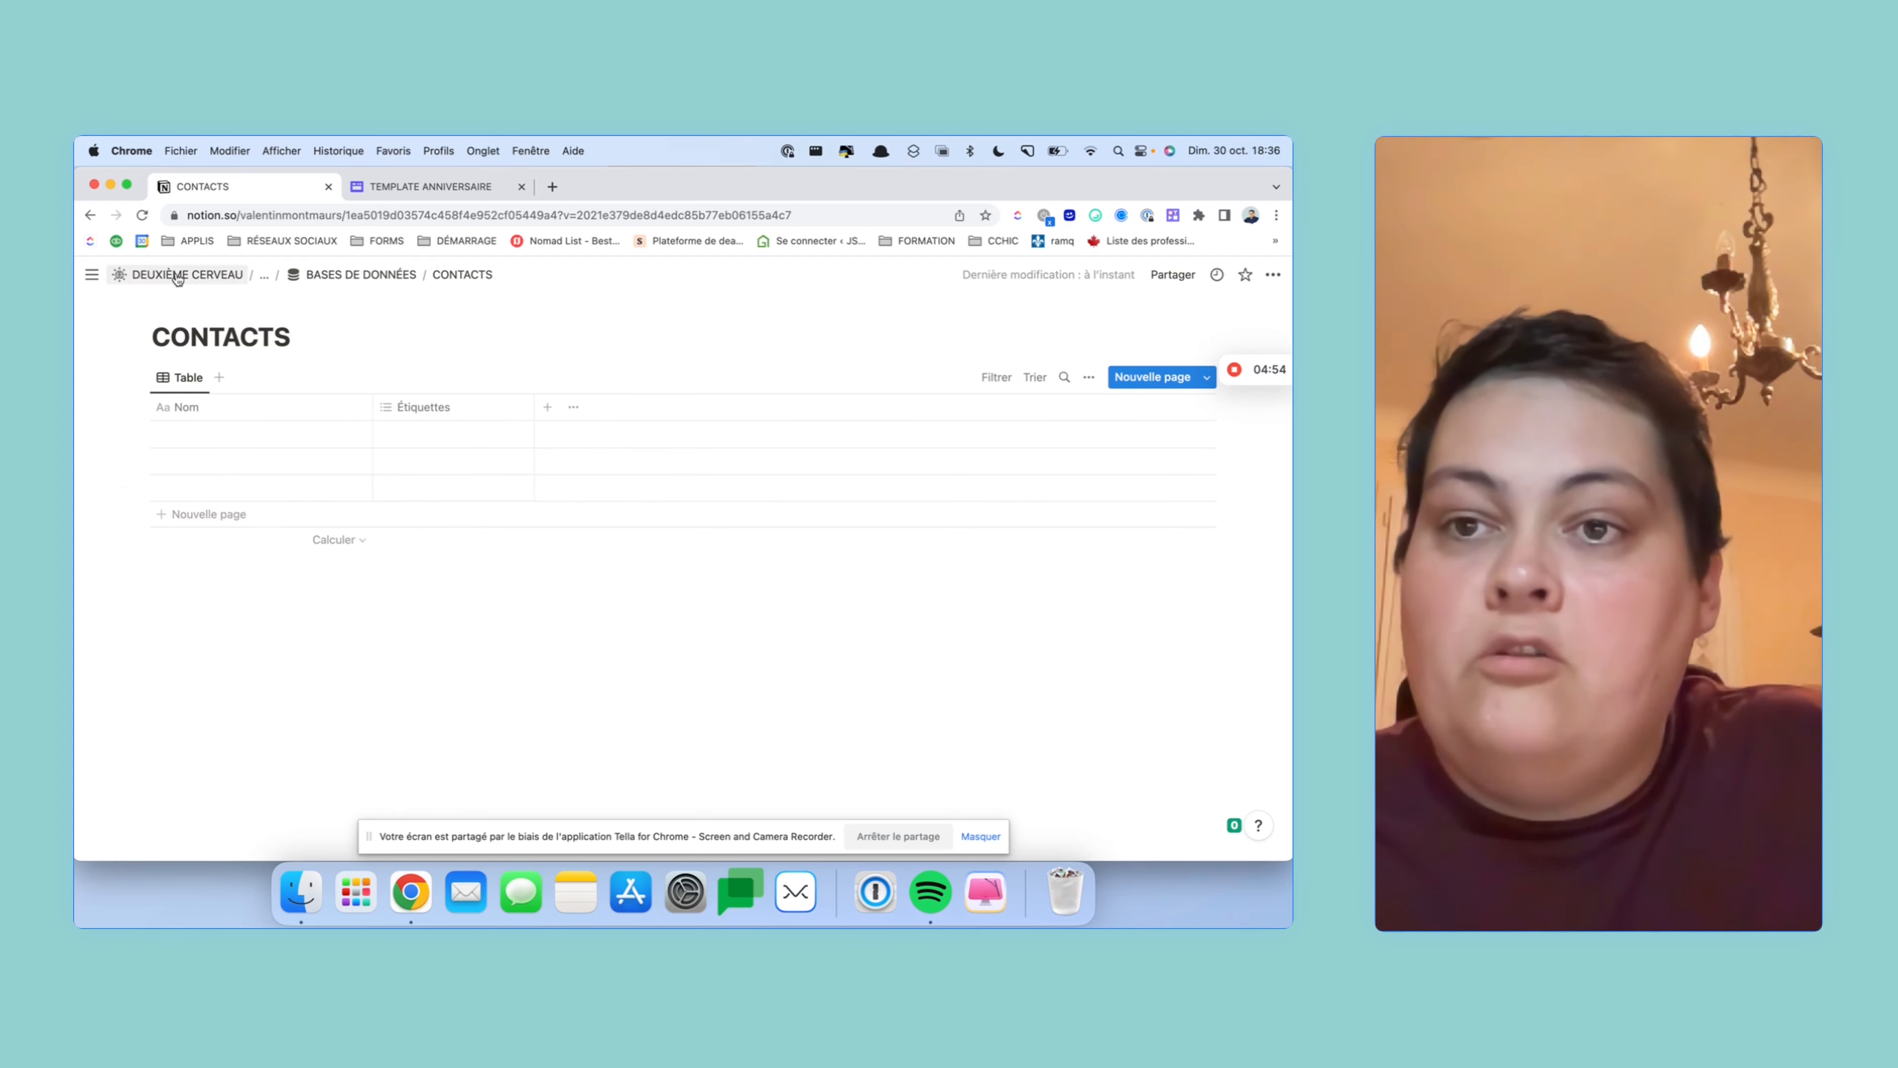
{"action": "left_click", "coordinate": [180, 309]}
{"action": "left_click", "coordinate": [166, 337]}
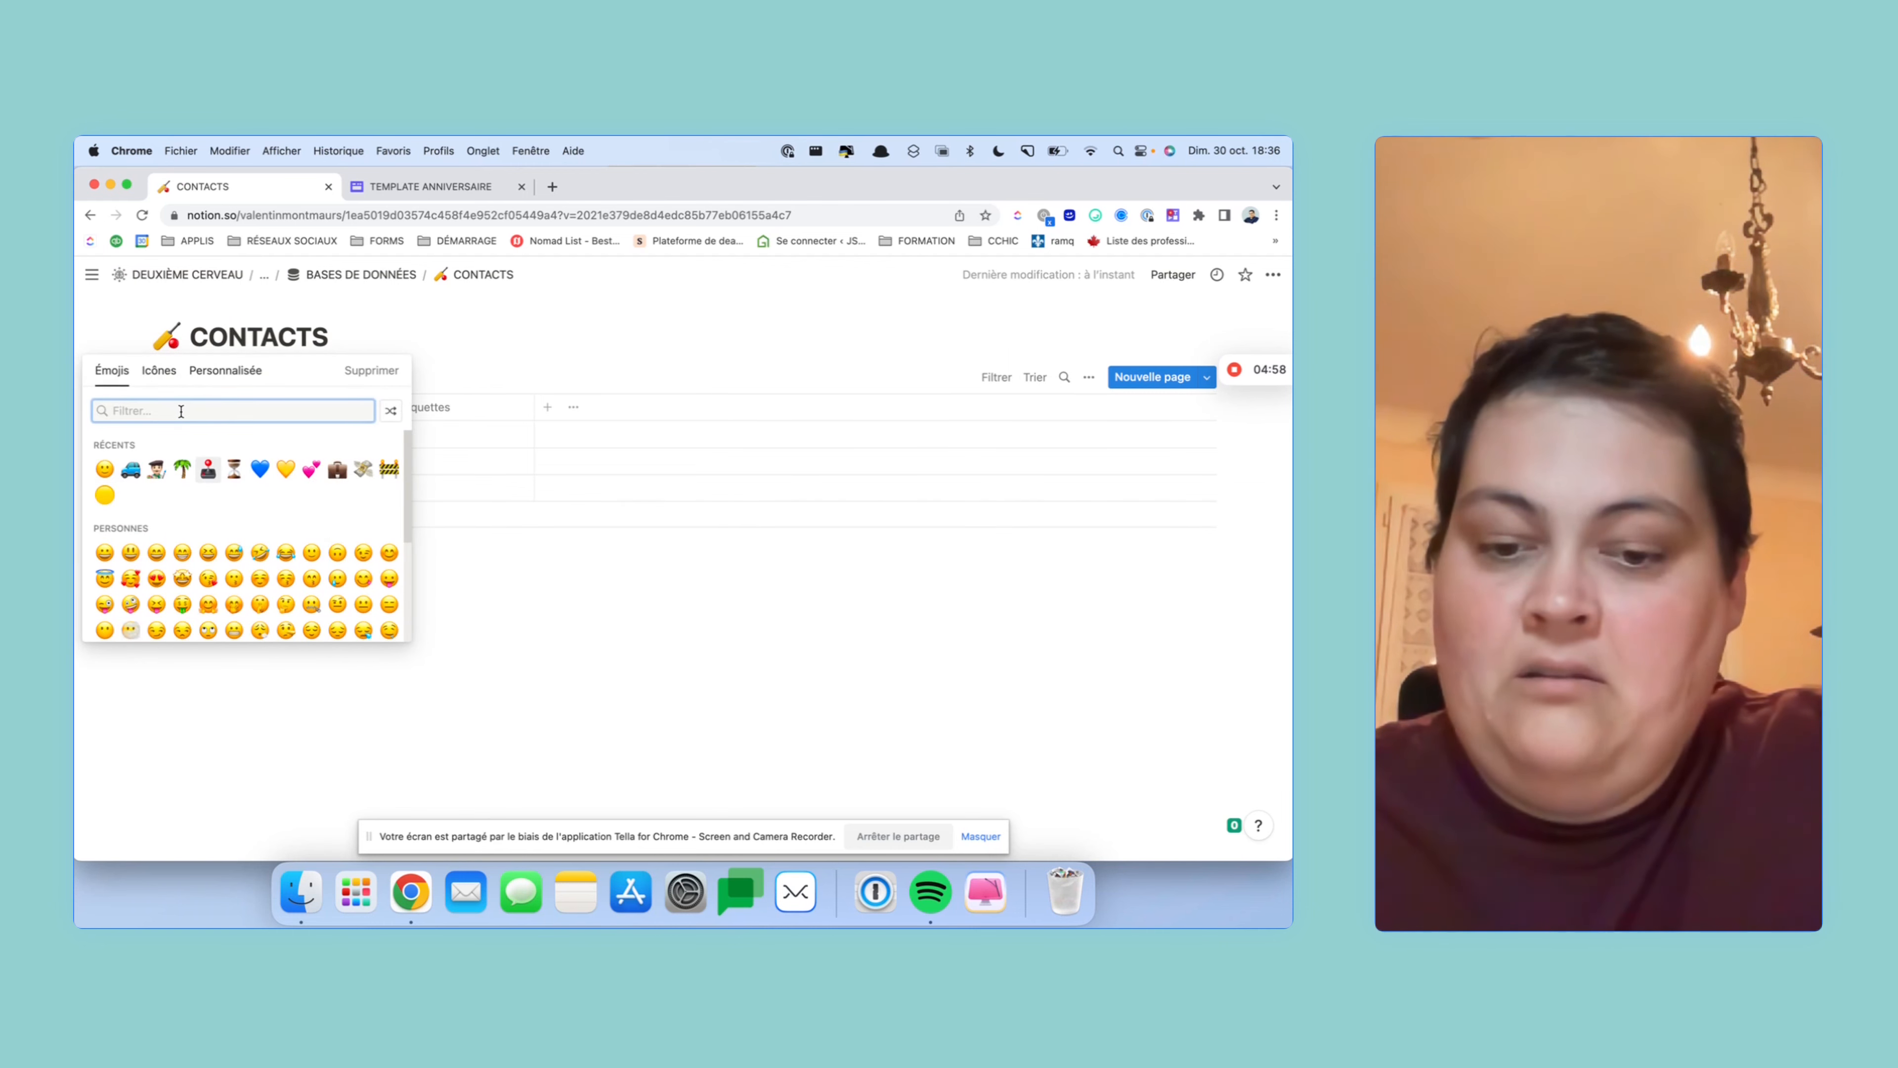
{"action": "type", "text": "BASE"}
{"action": "key", "text": "BackSpace"}
{"action": "key", "text": "BackSpace"}
{"action": "key", "text": "BackSpace"}
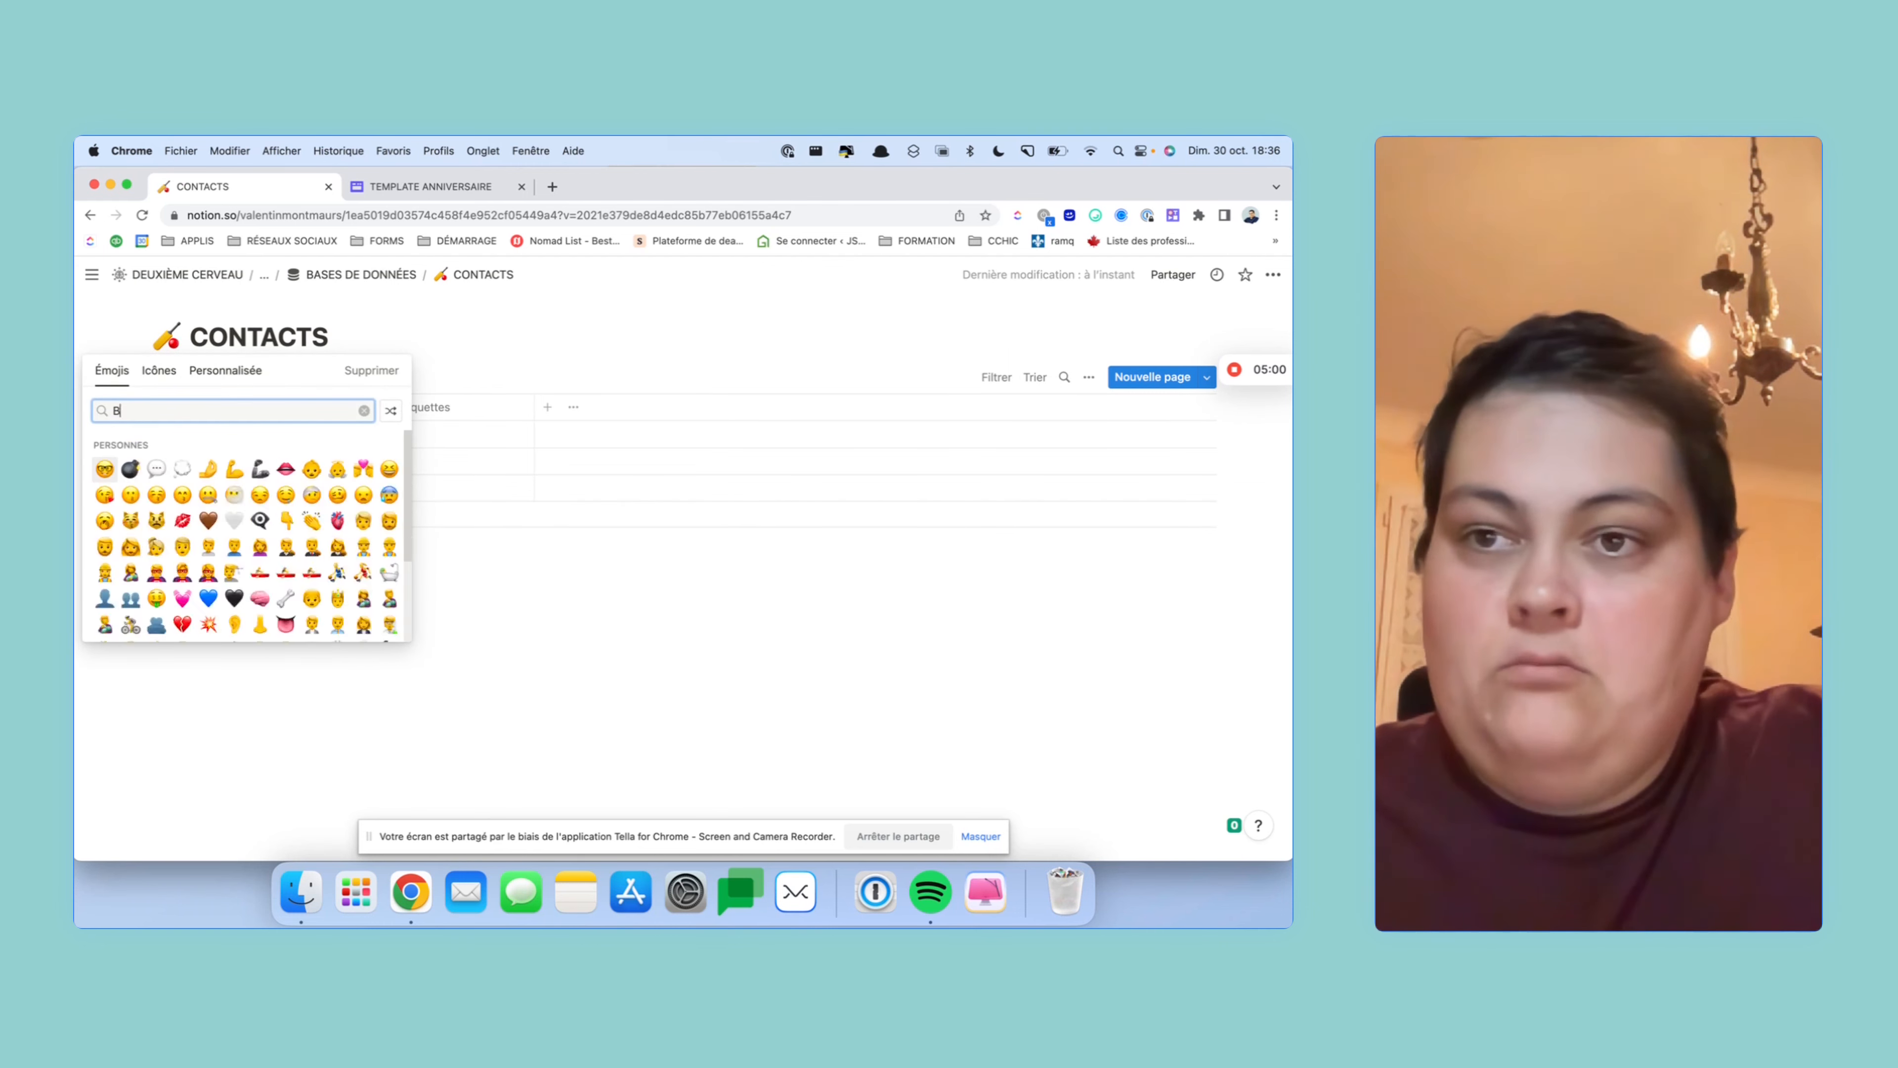
{"action": "key", "text": "BackSpace"}
{"action": "left_click", "coordinate": [159, 370]}
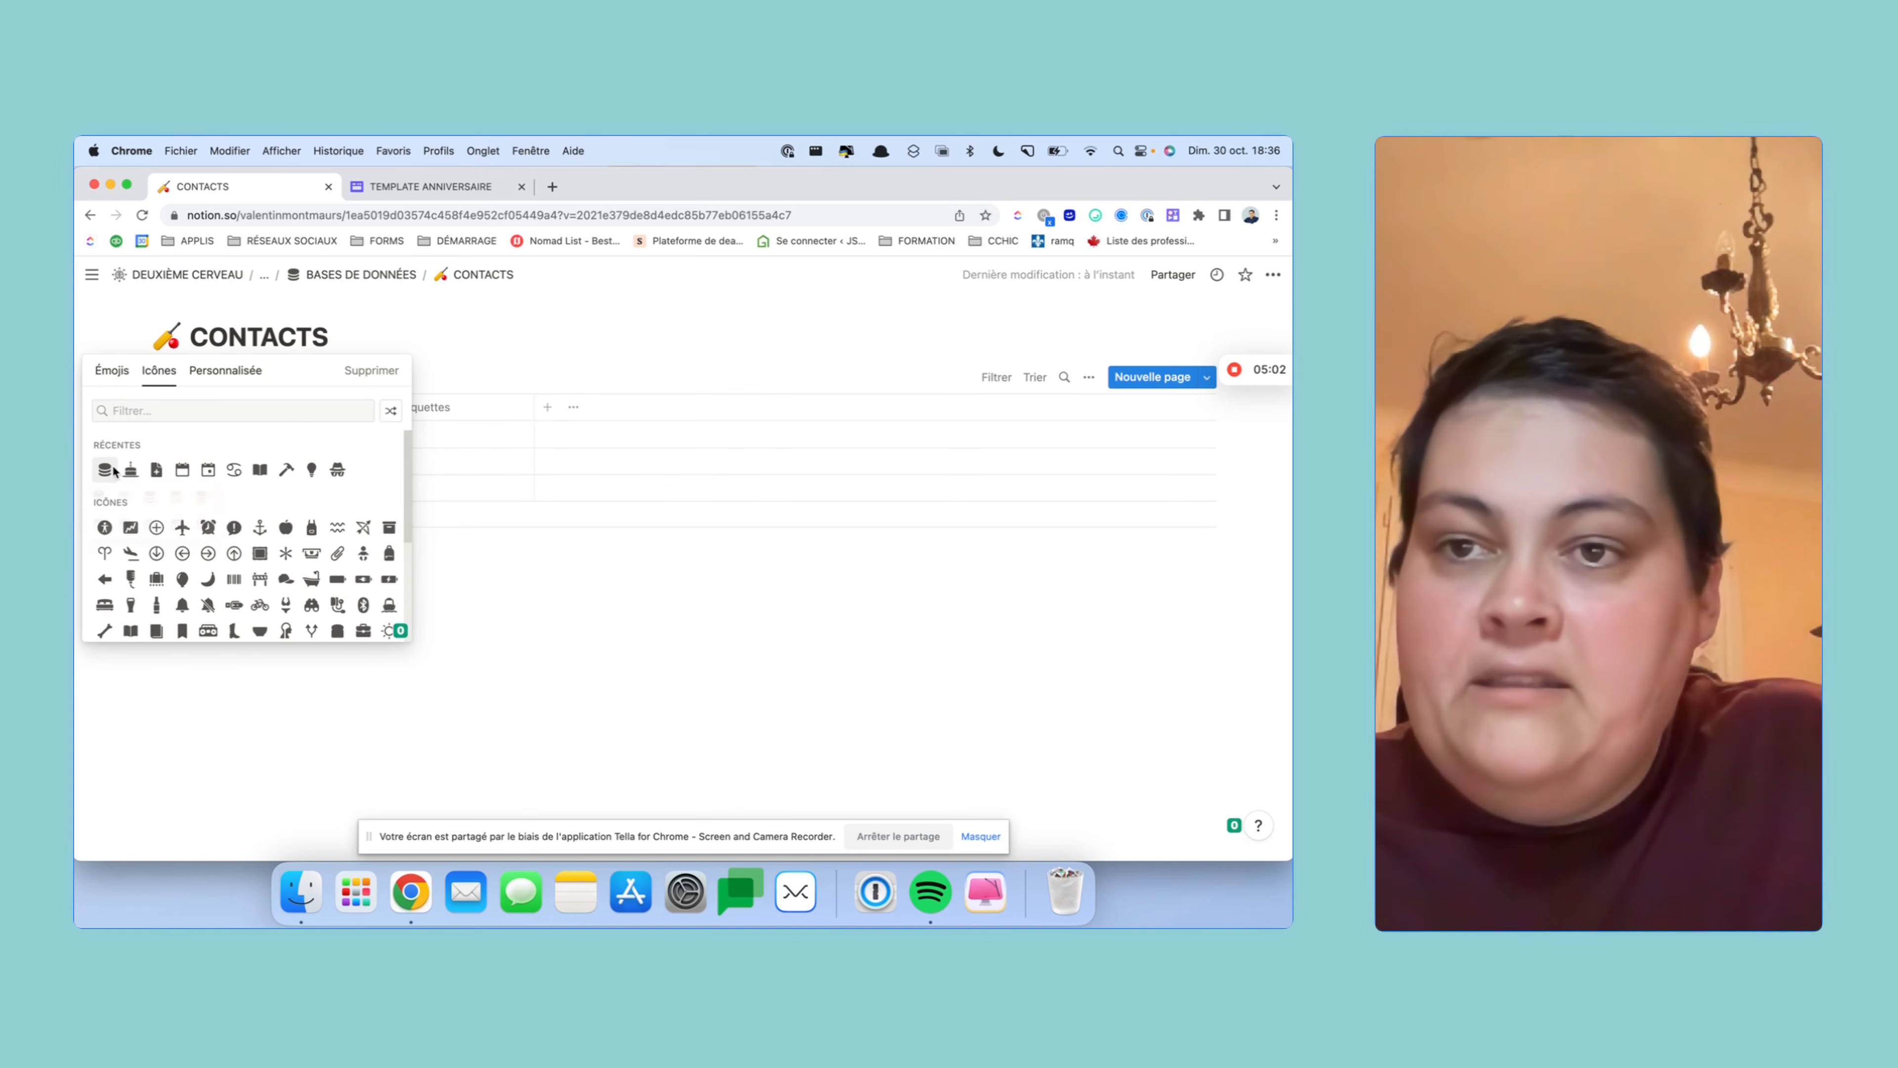
{"action": "left_click", "coordinate": [105, 468]}
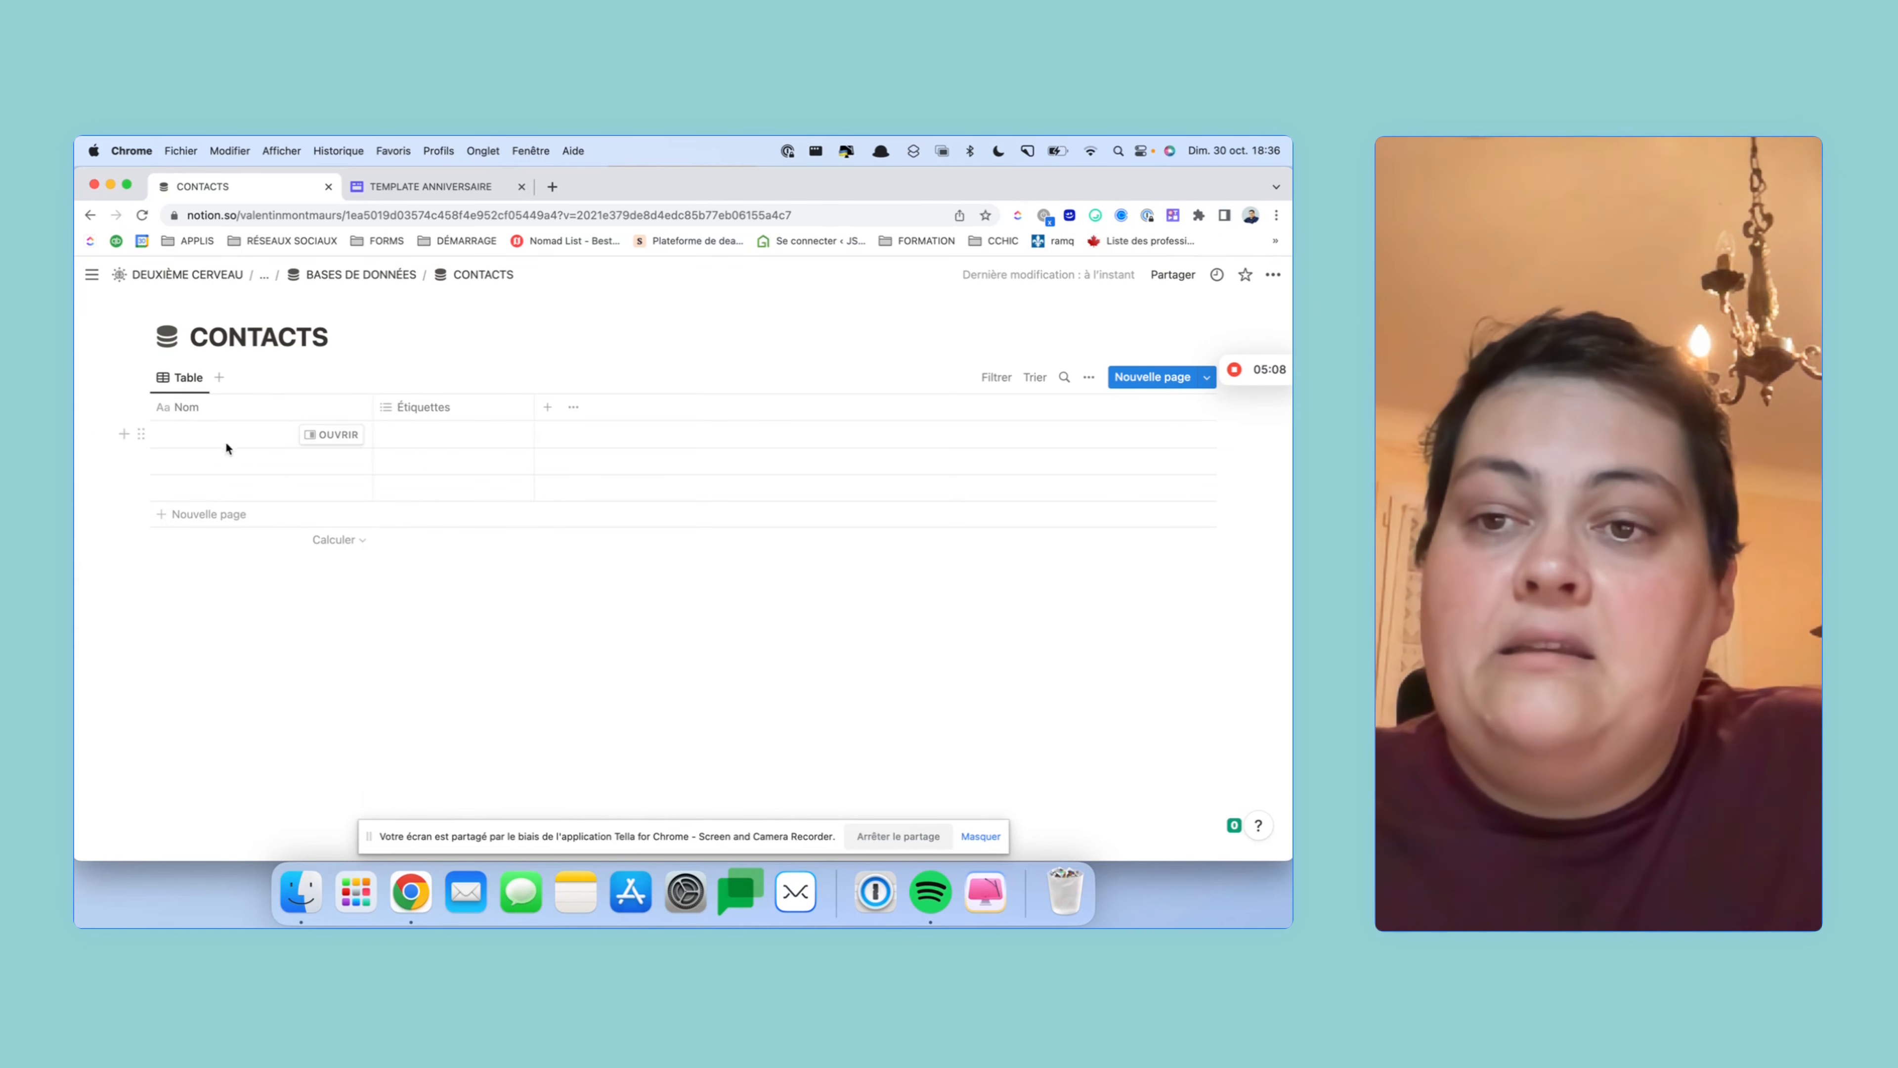
- Delete the three empty rows from the CONTACTS table
{"action": "left_click_drag", "start_coordinate": [112, 428], "coordinate": [311, 497]}
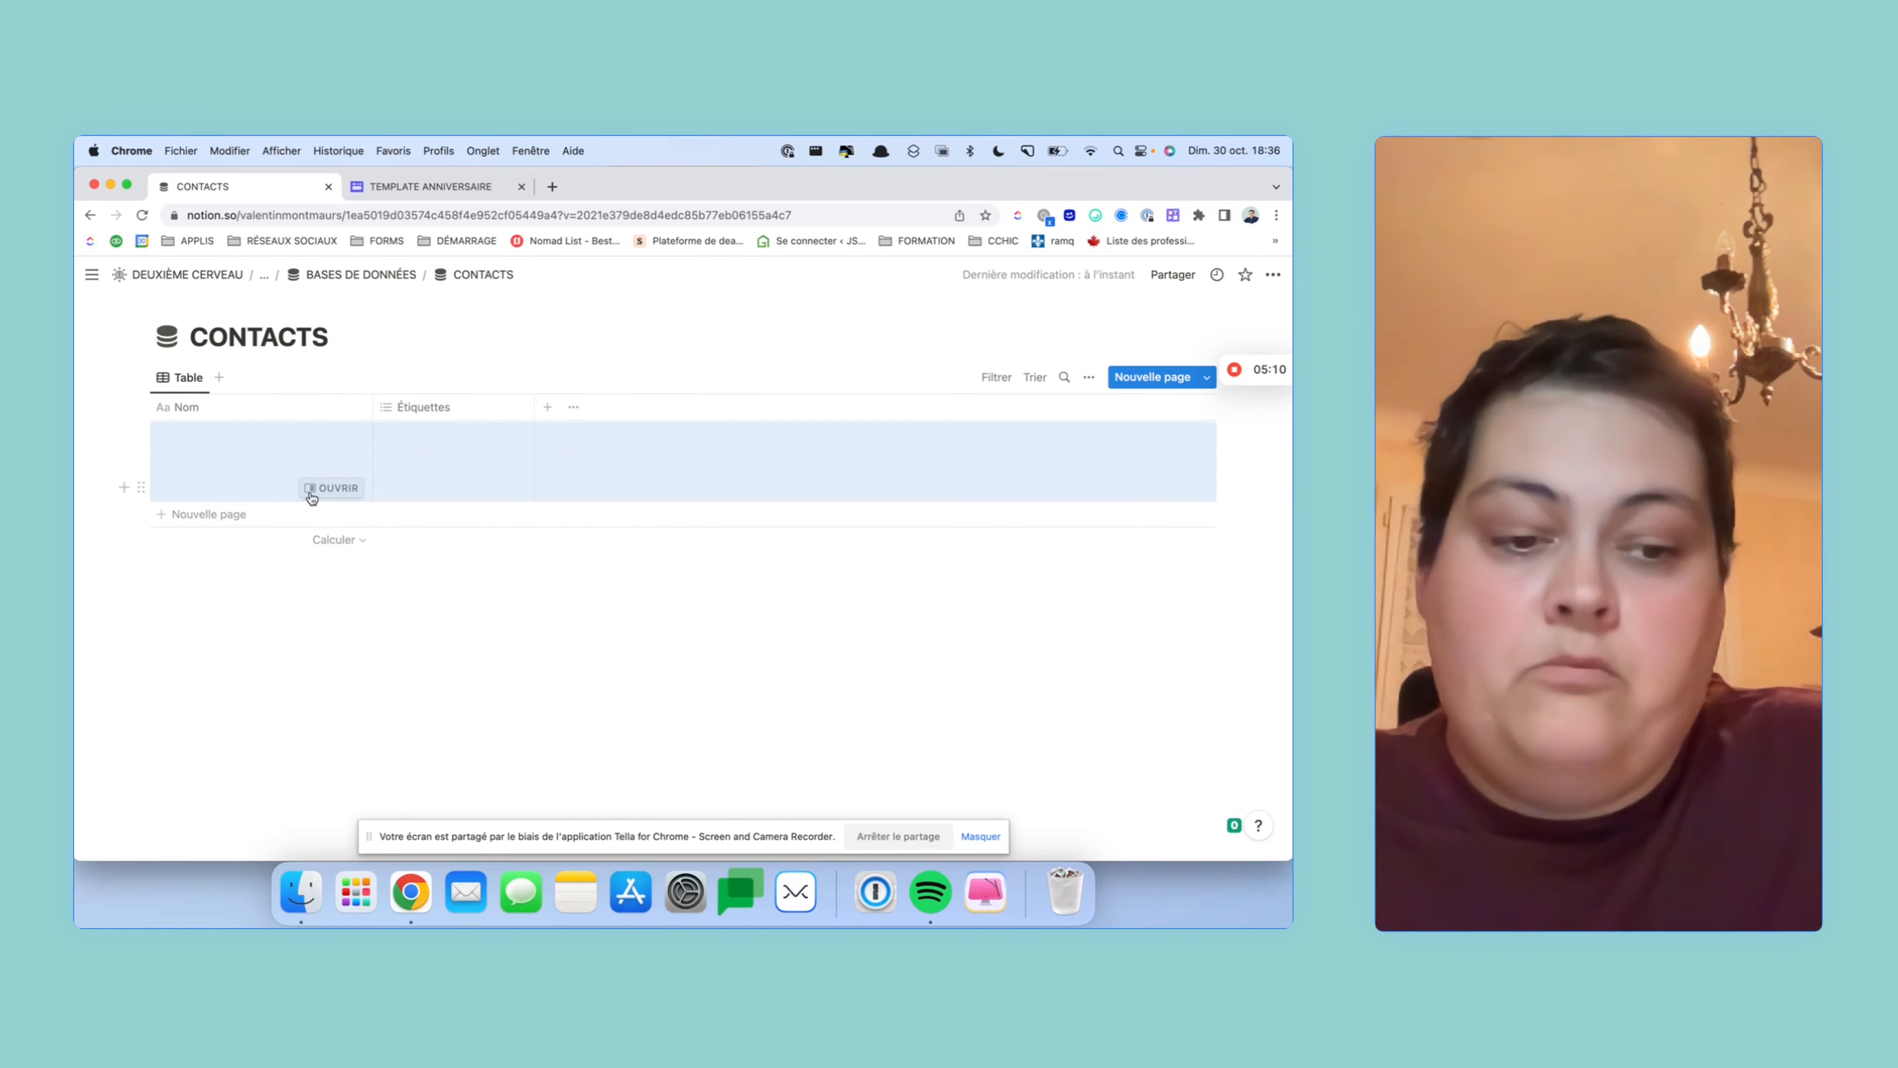
{"action": "key", "text": "BackSpace"}
{"action": "left_click", "coordinate": [303, 408]}
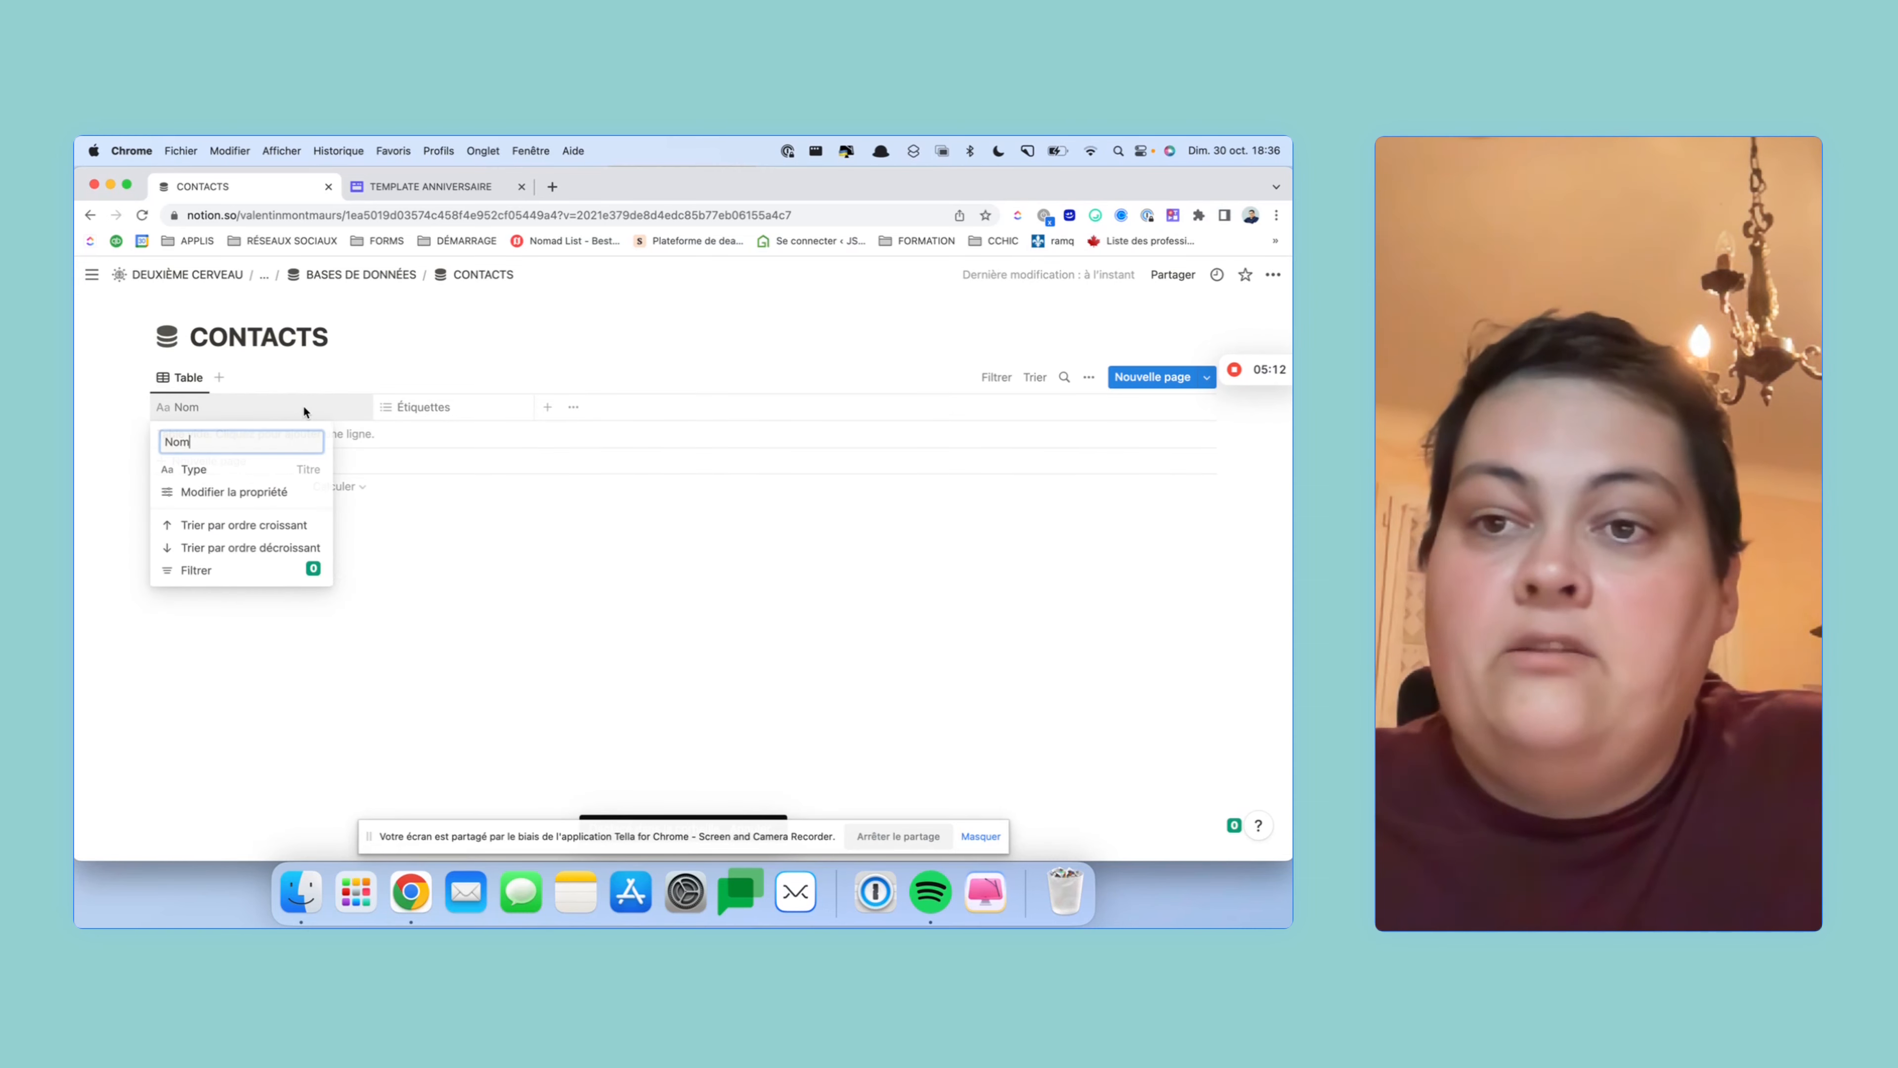
- Convert the Étiquettes column to a Date property named Date de naissance
{"action": "left_click", "coordinate": [416, 407]}
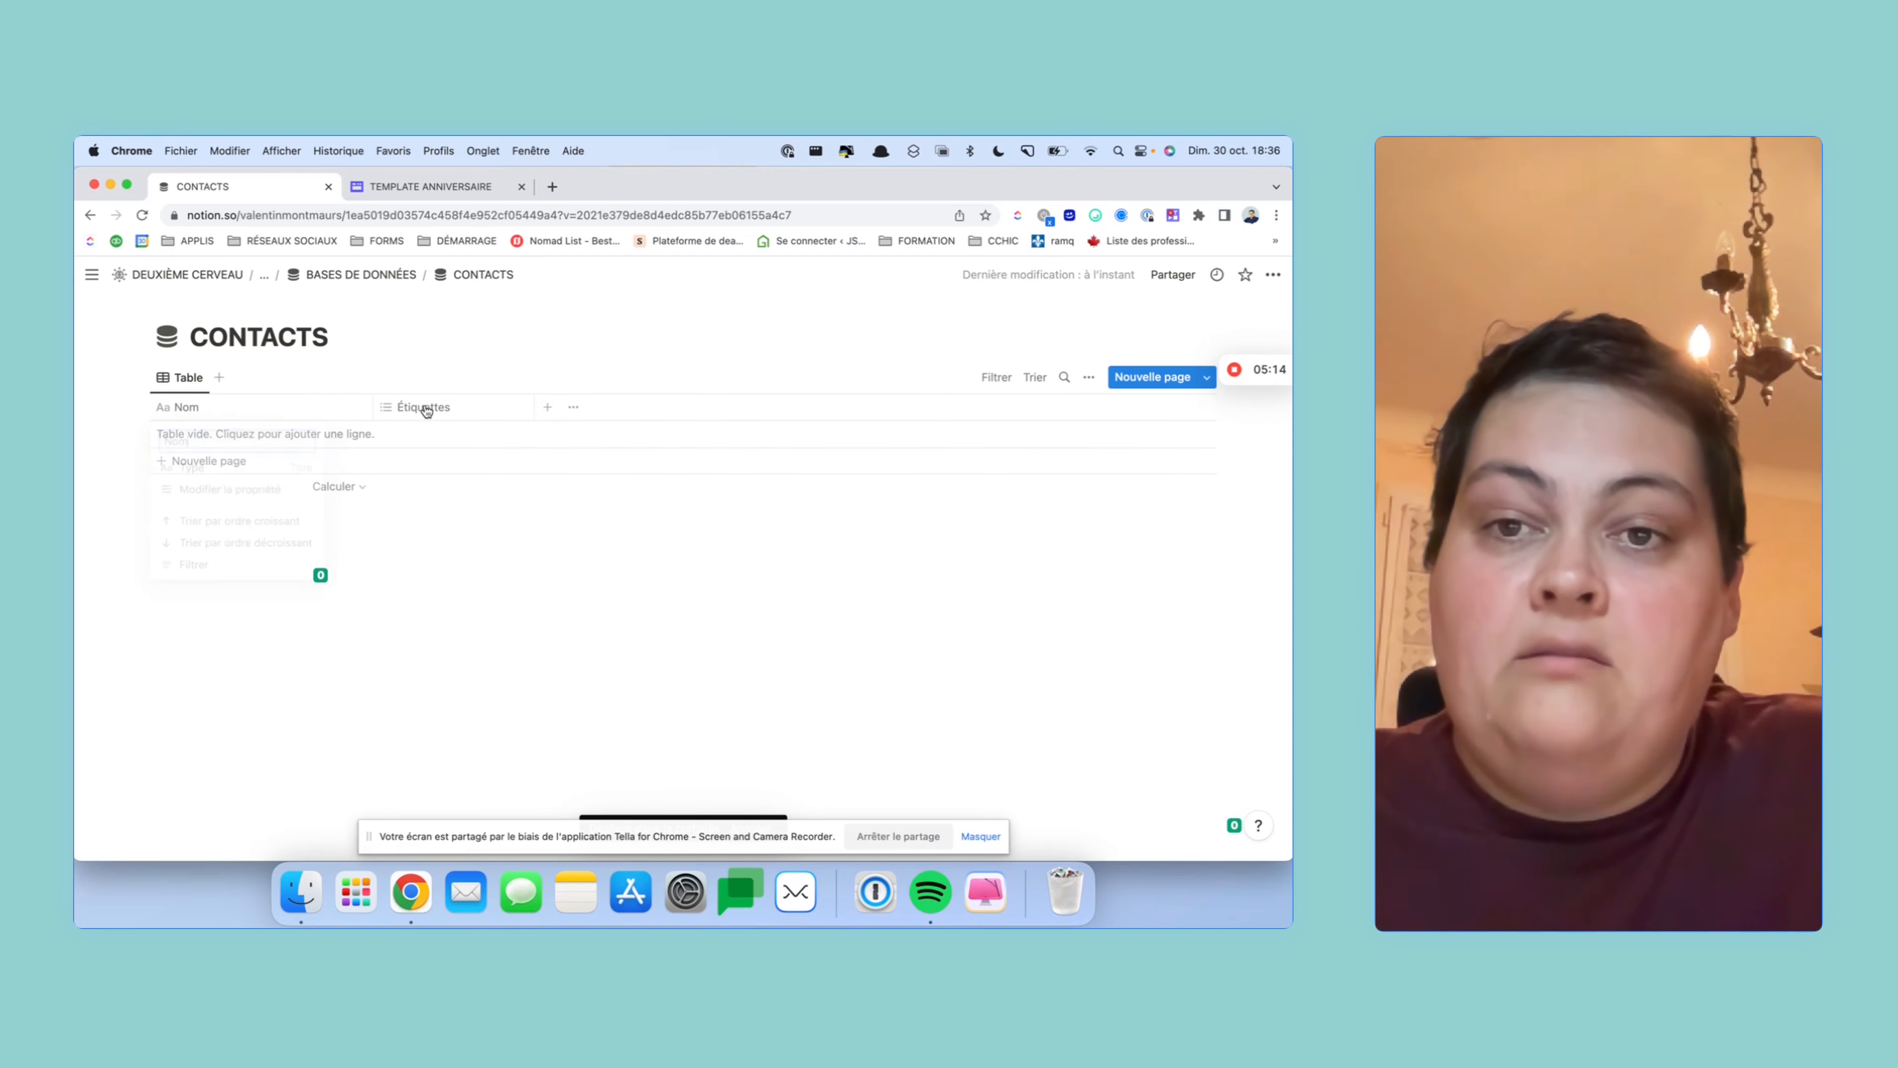
{"action": "left_click", "coordinate": [423, 407]}
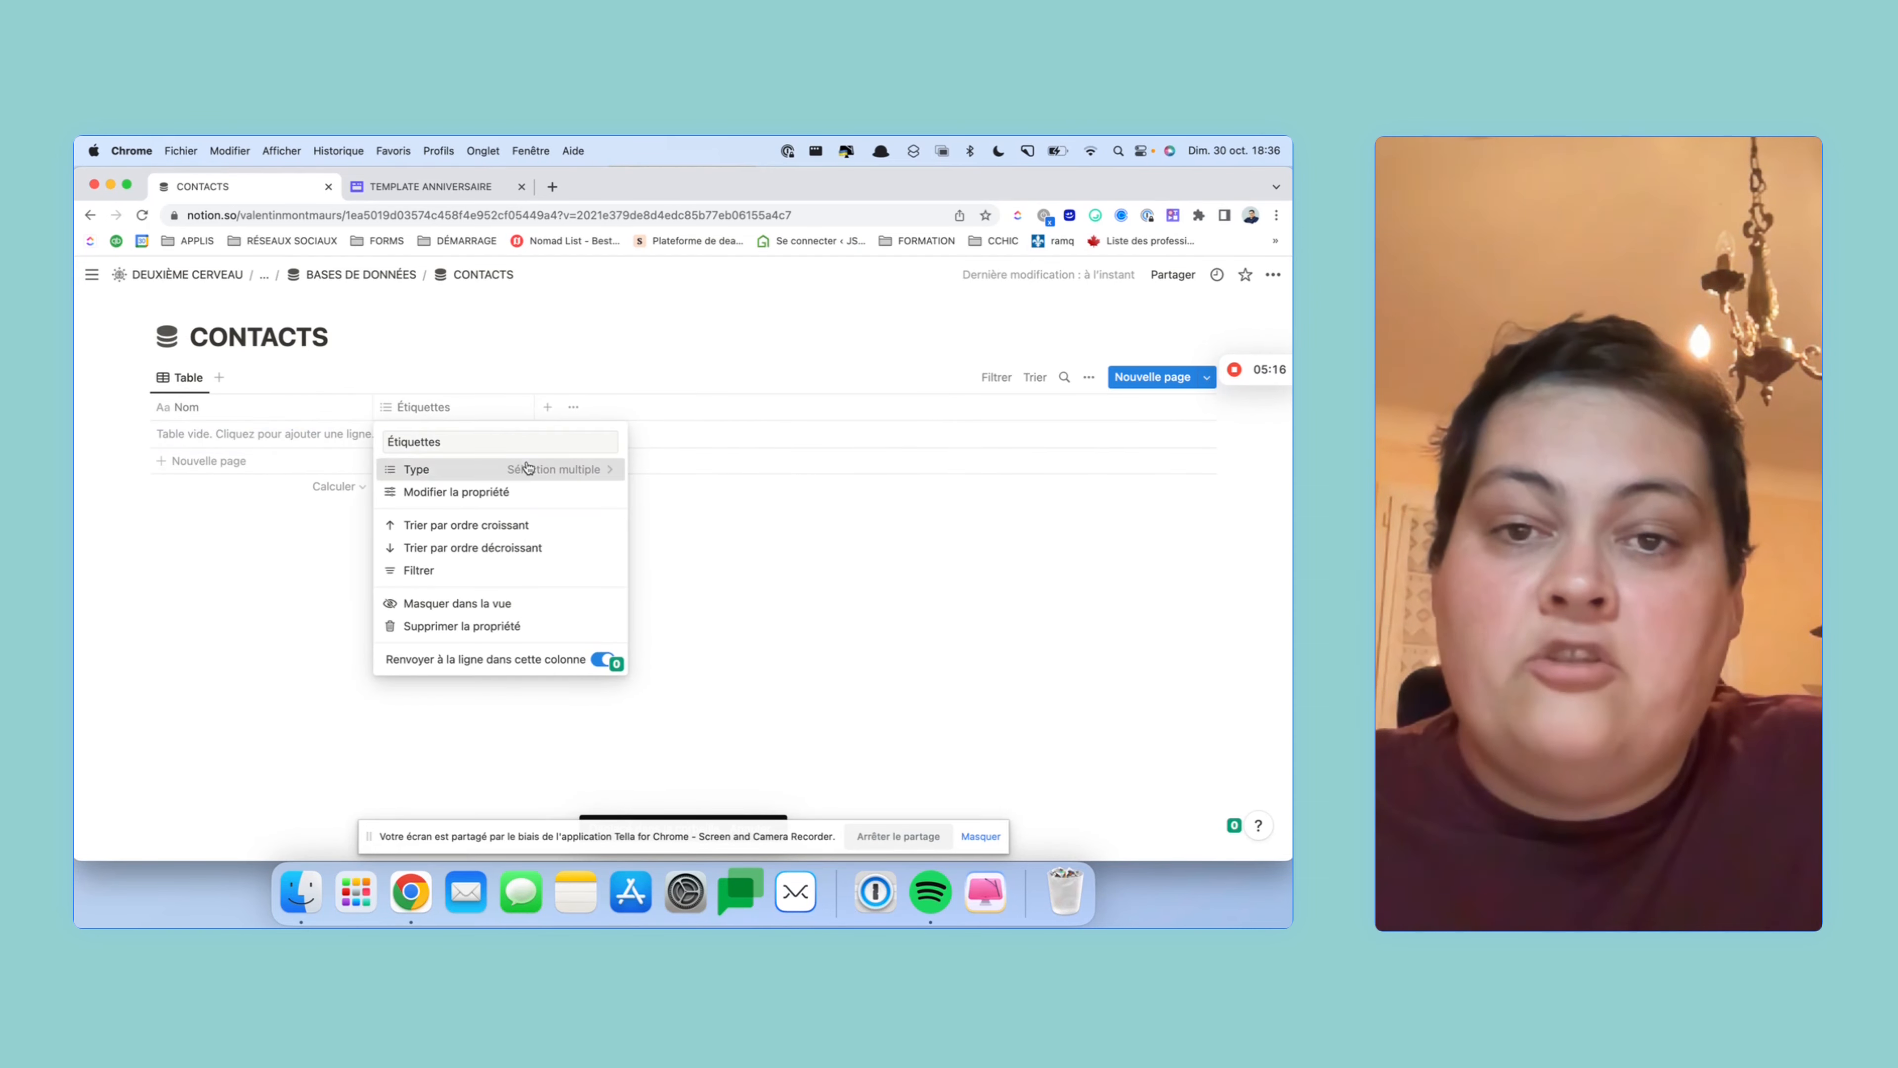
{"action": "left_click", "coordinate": [449, 469]}
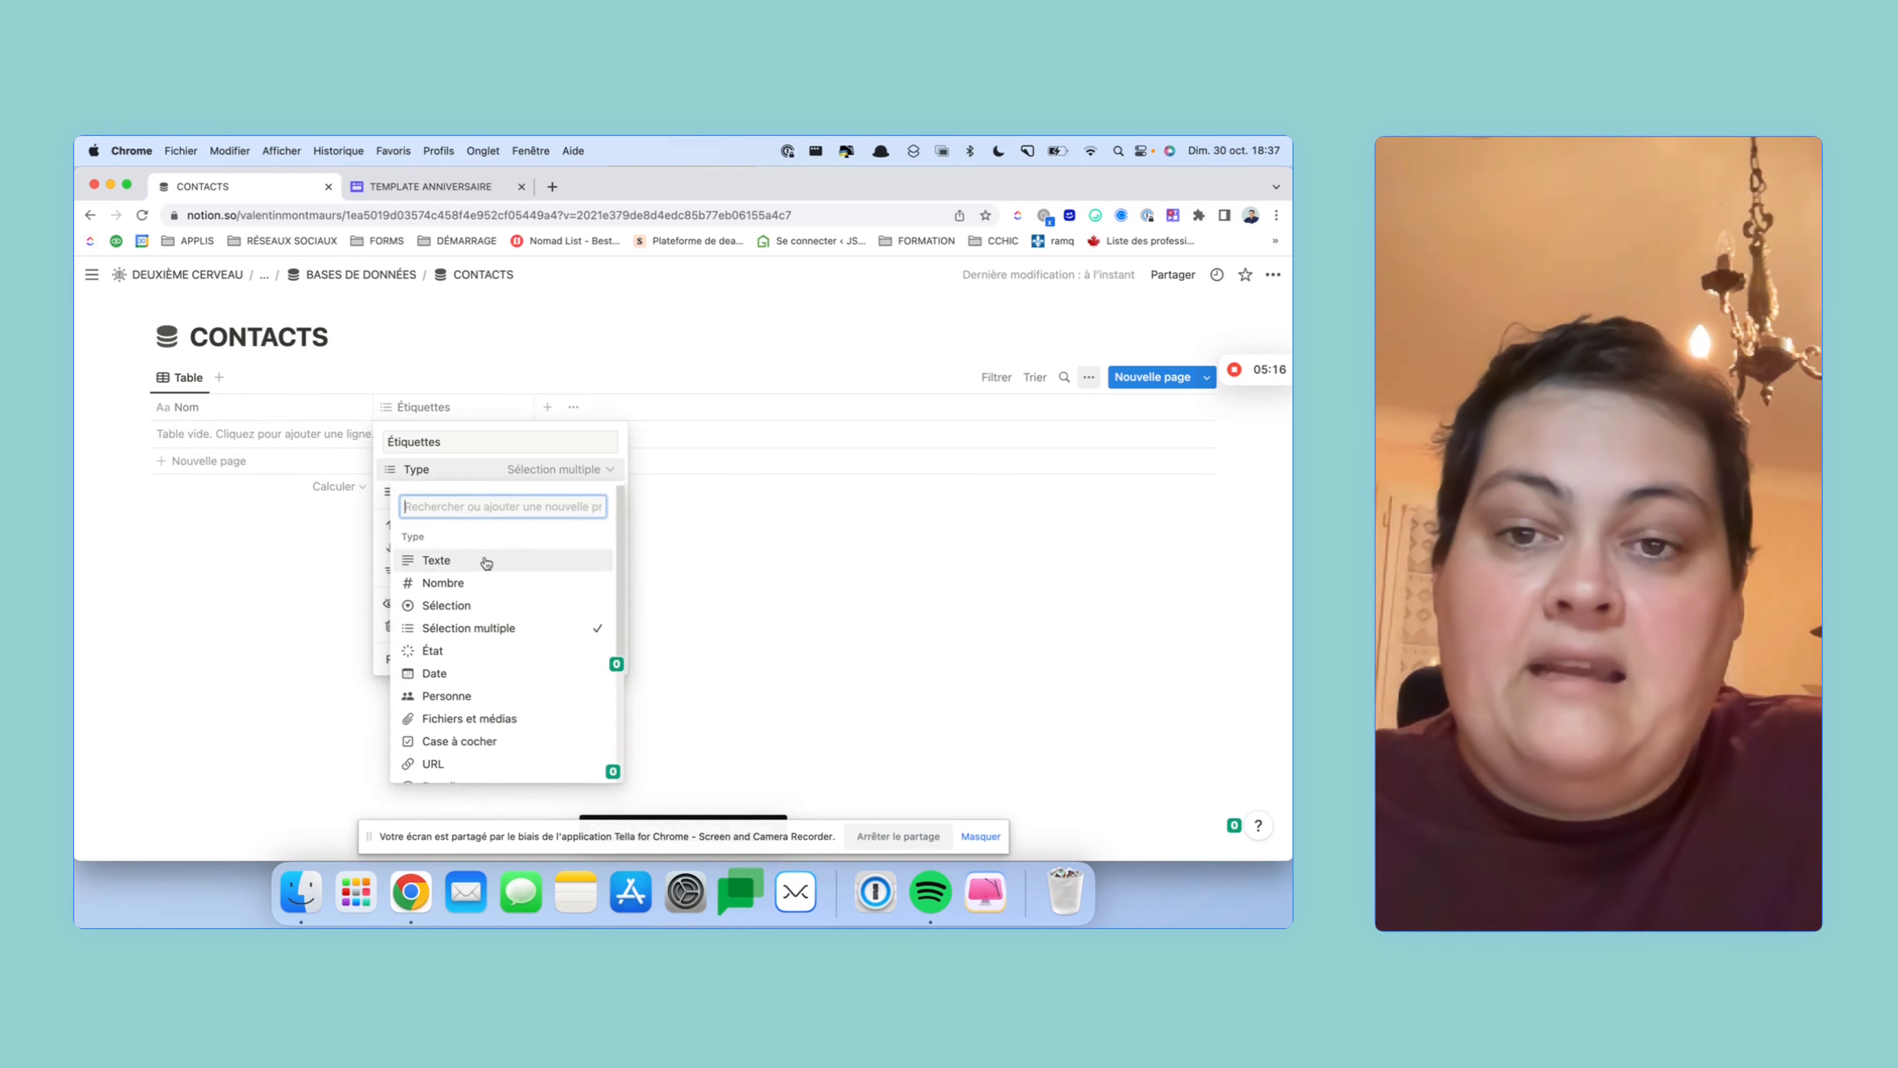
{"action": "left_click", "coordinate": [452, 673]}
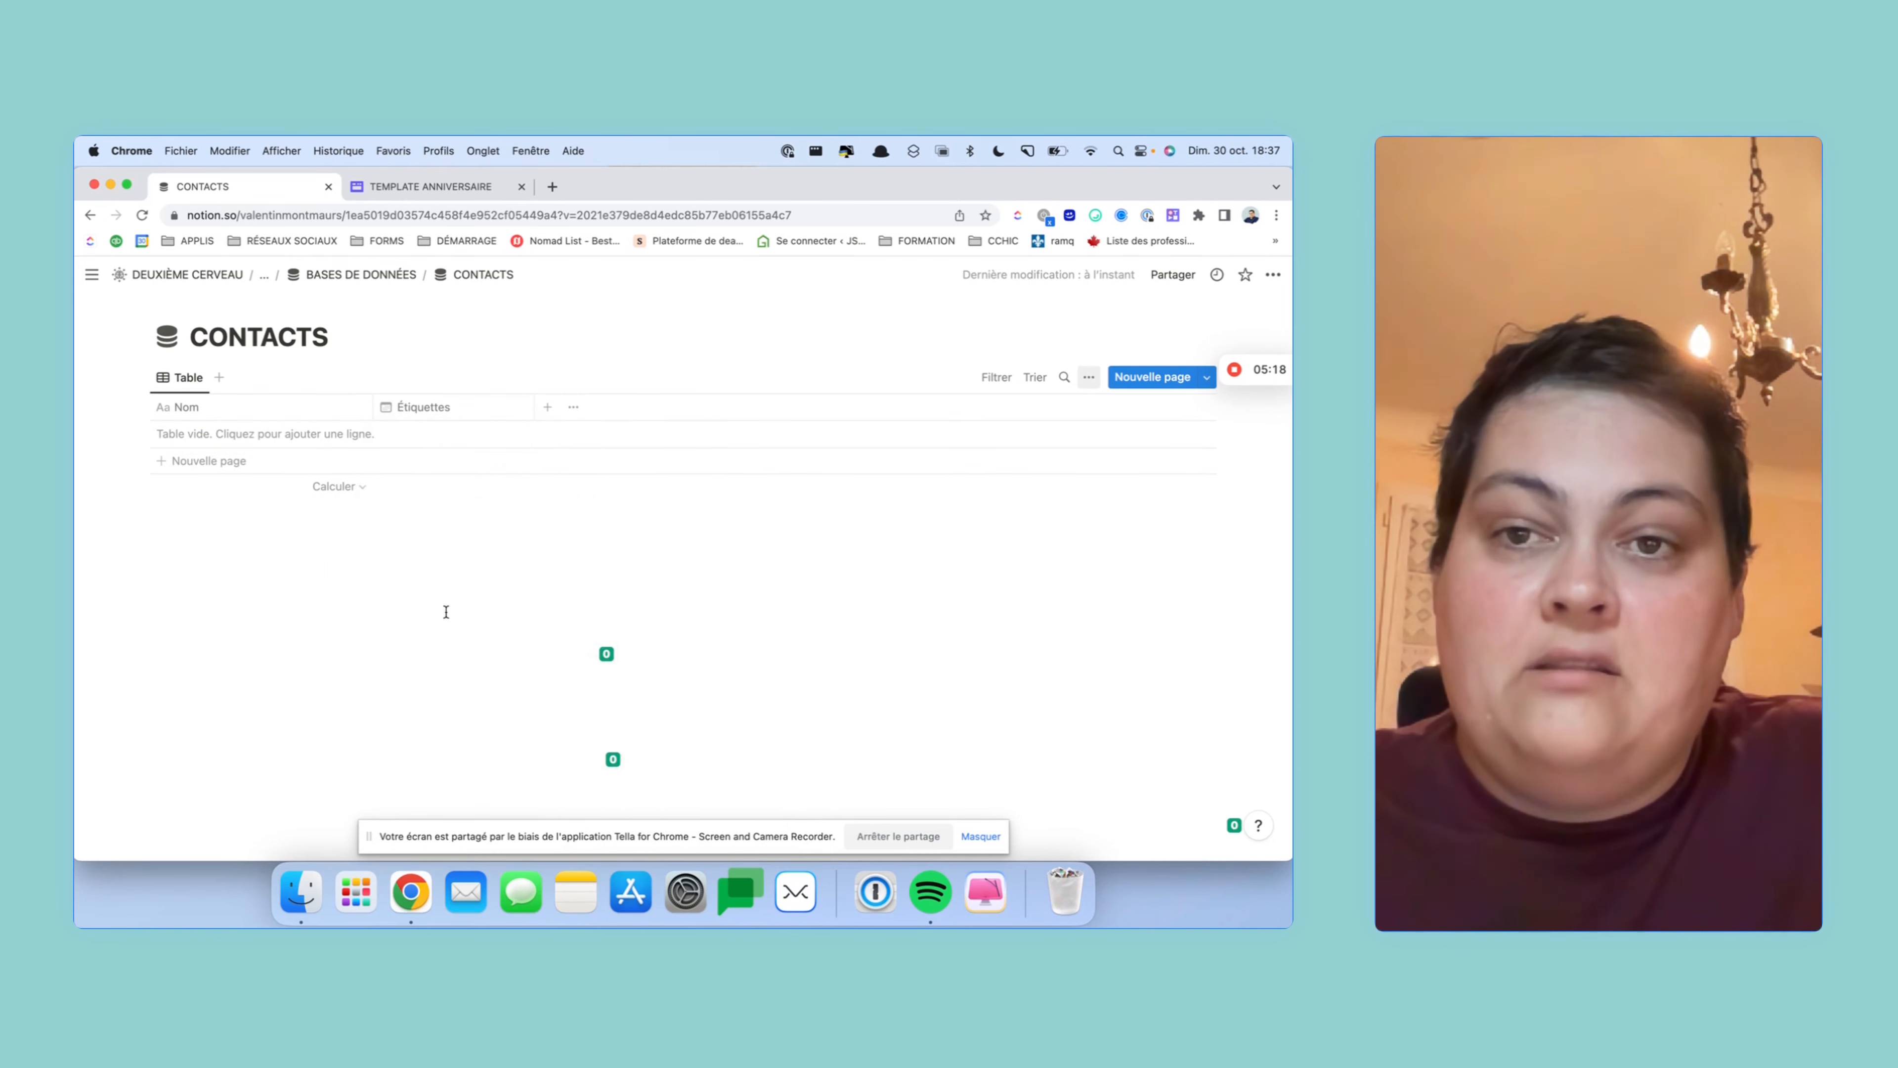
{"action": "left_click", "coordinate": [463, 404]}
{"action": "type", "text": "Date de n"}
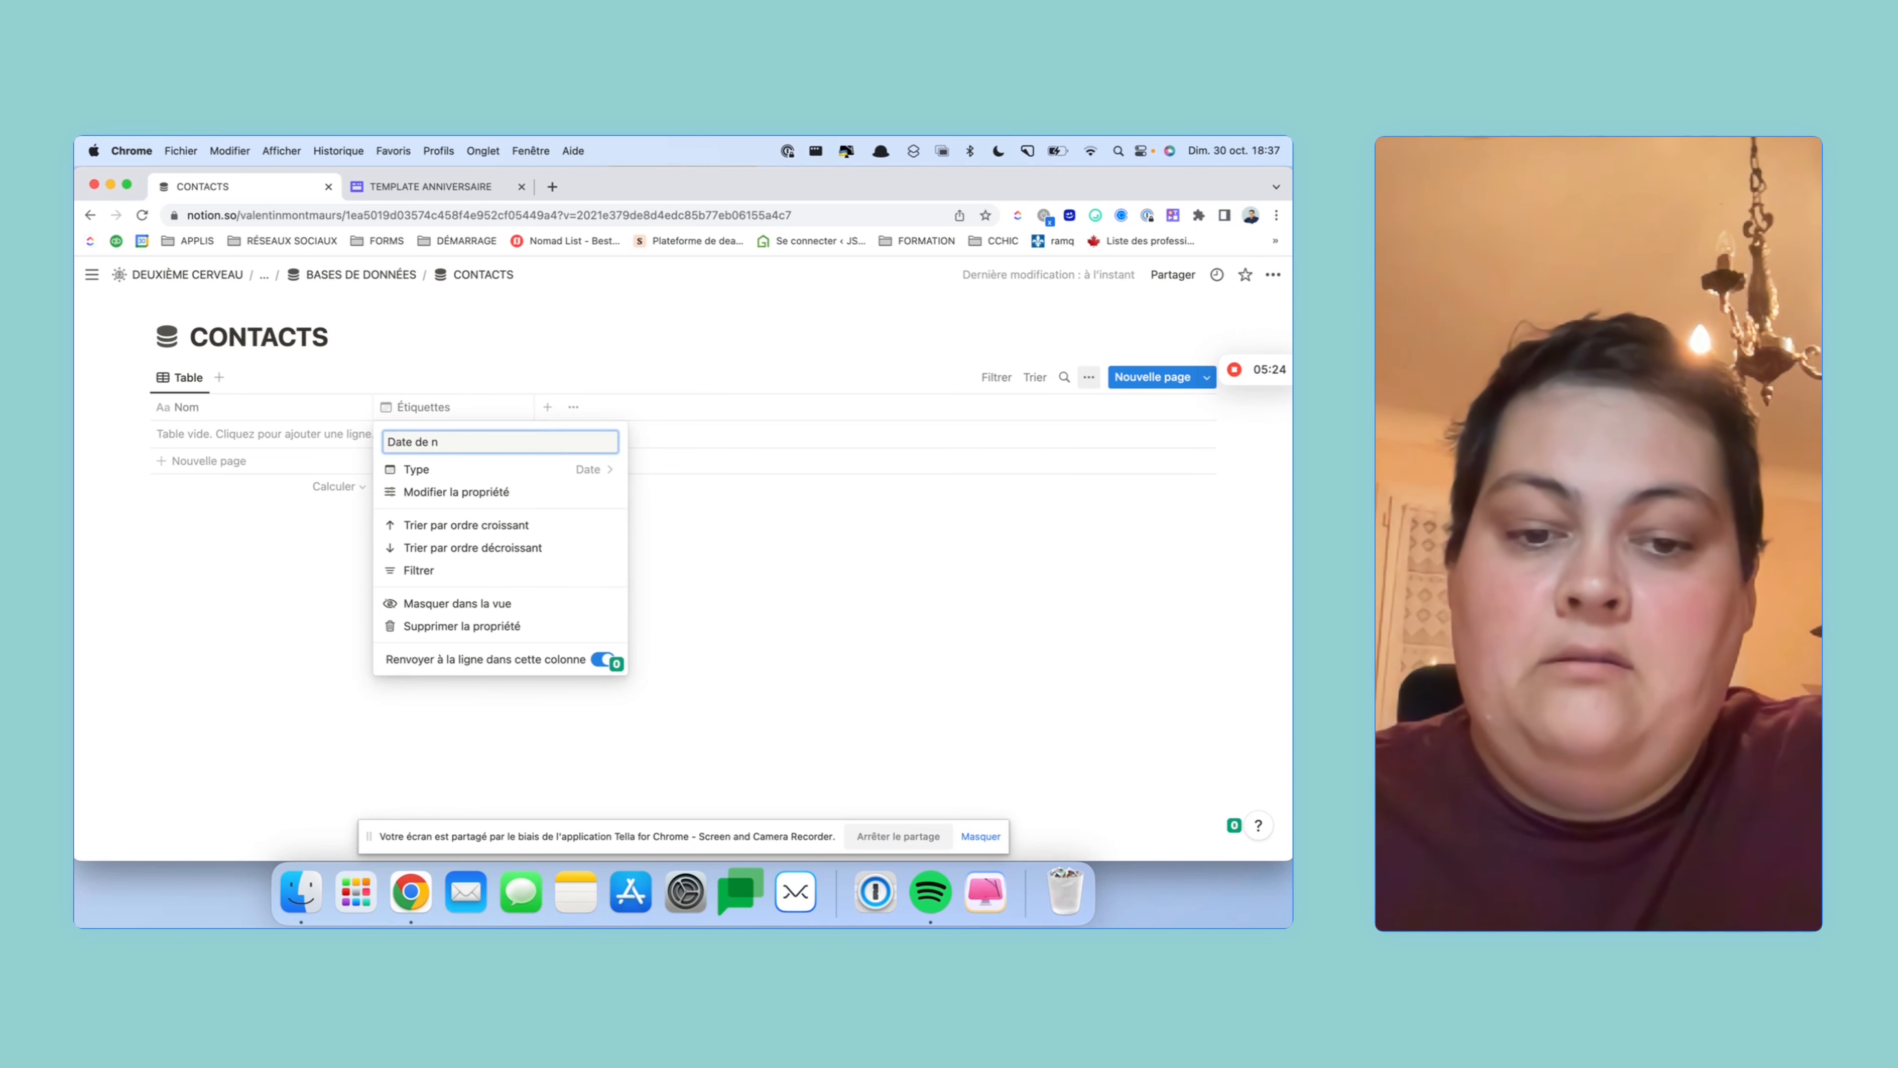
{"action": "type", "text": "aissance"}
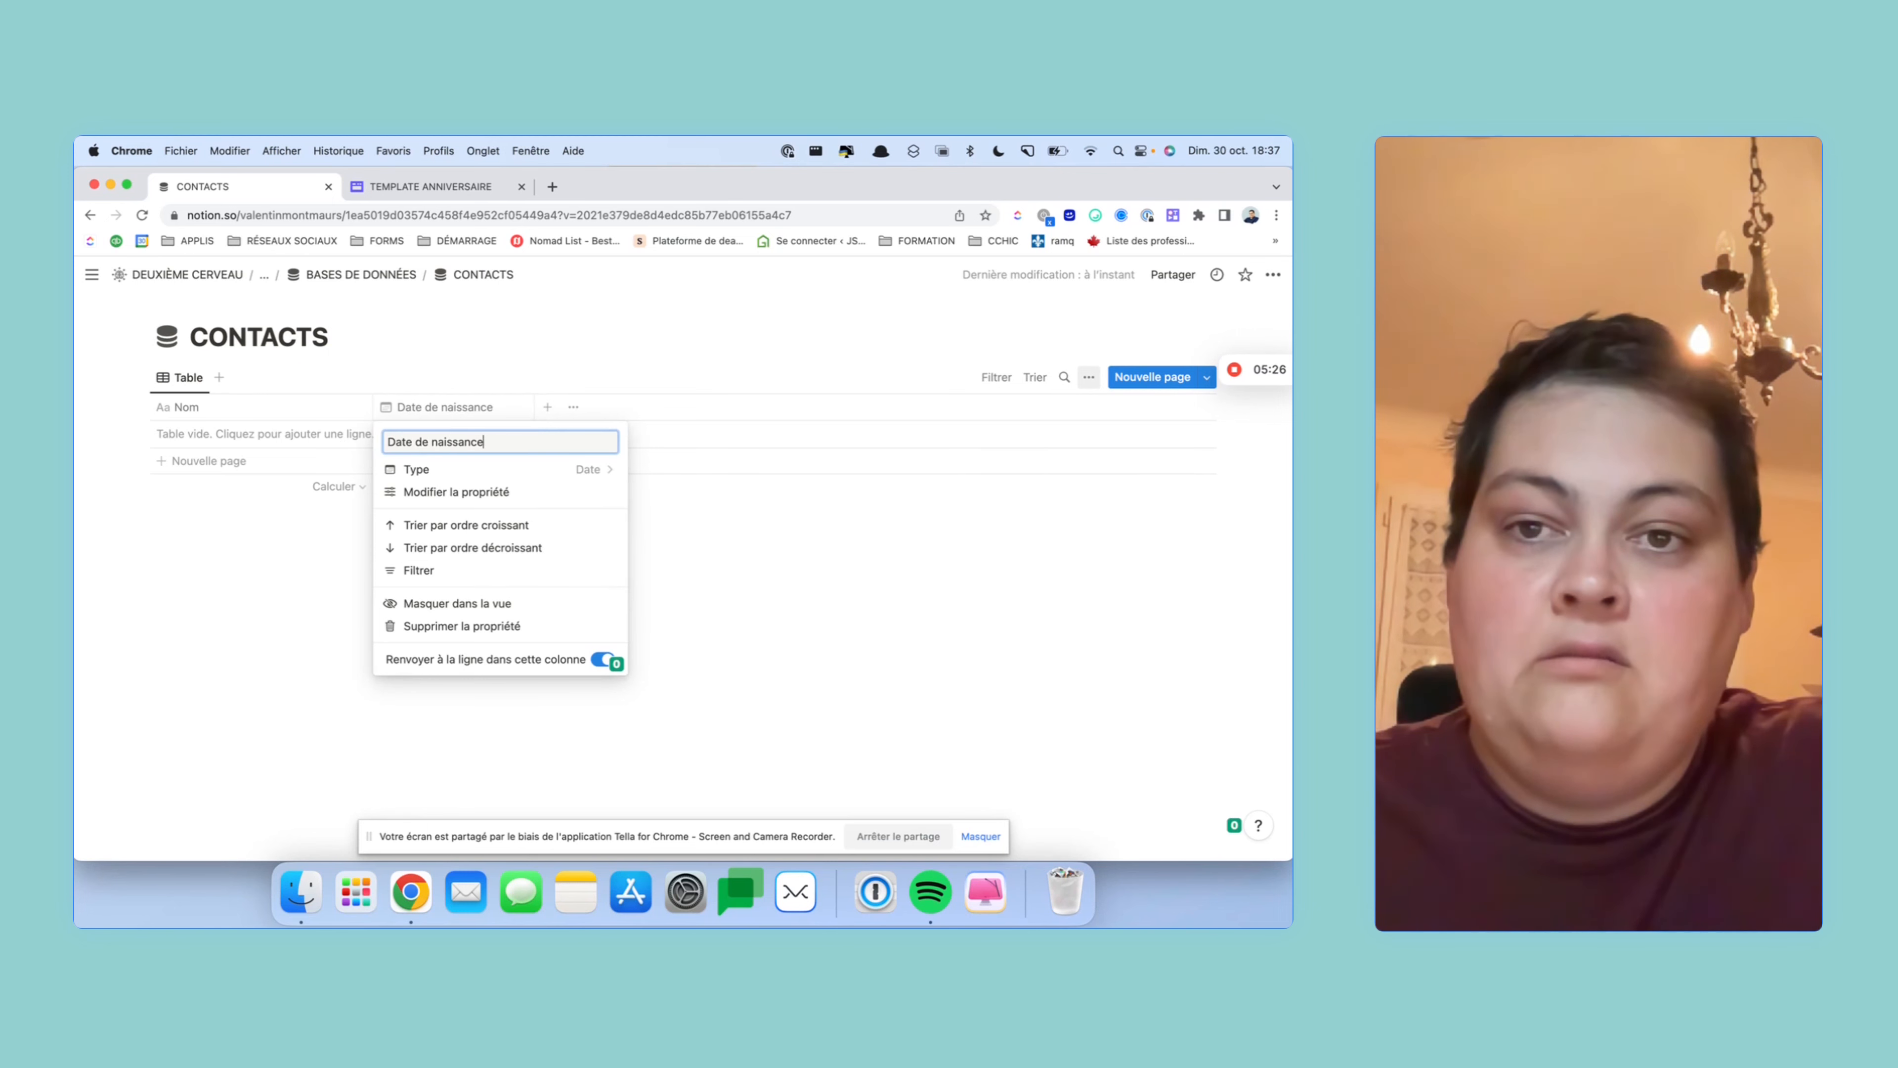
{"action": "left_click", "coordinate": [723, 503]}
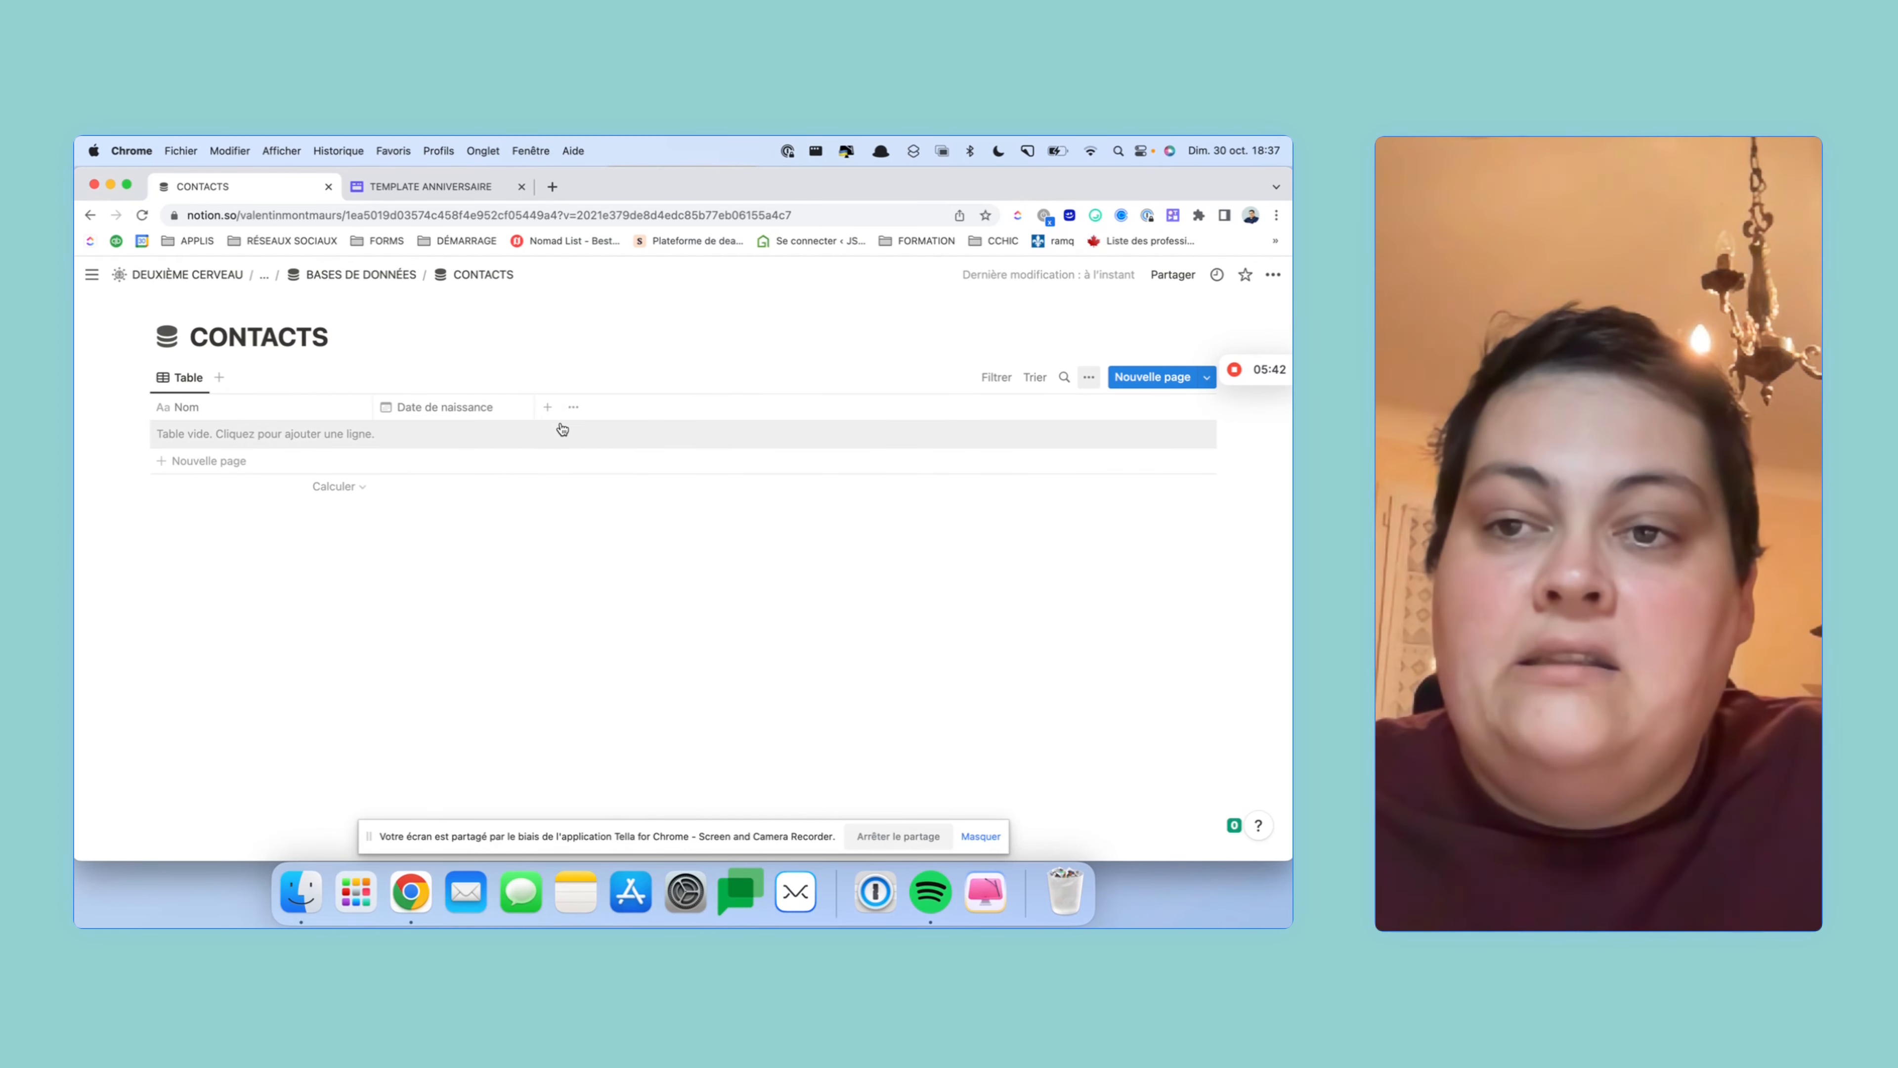
- Add a first row with the contact's name and Date de naissance 30 octobre 1990
{"action": "left_click", "coordinate": [328, 434]}
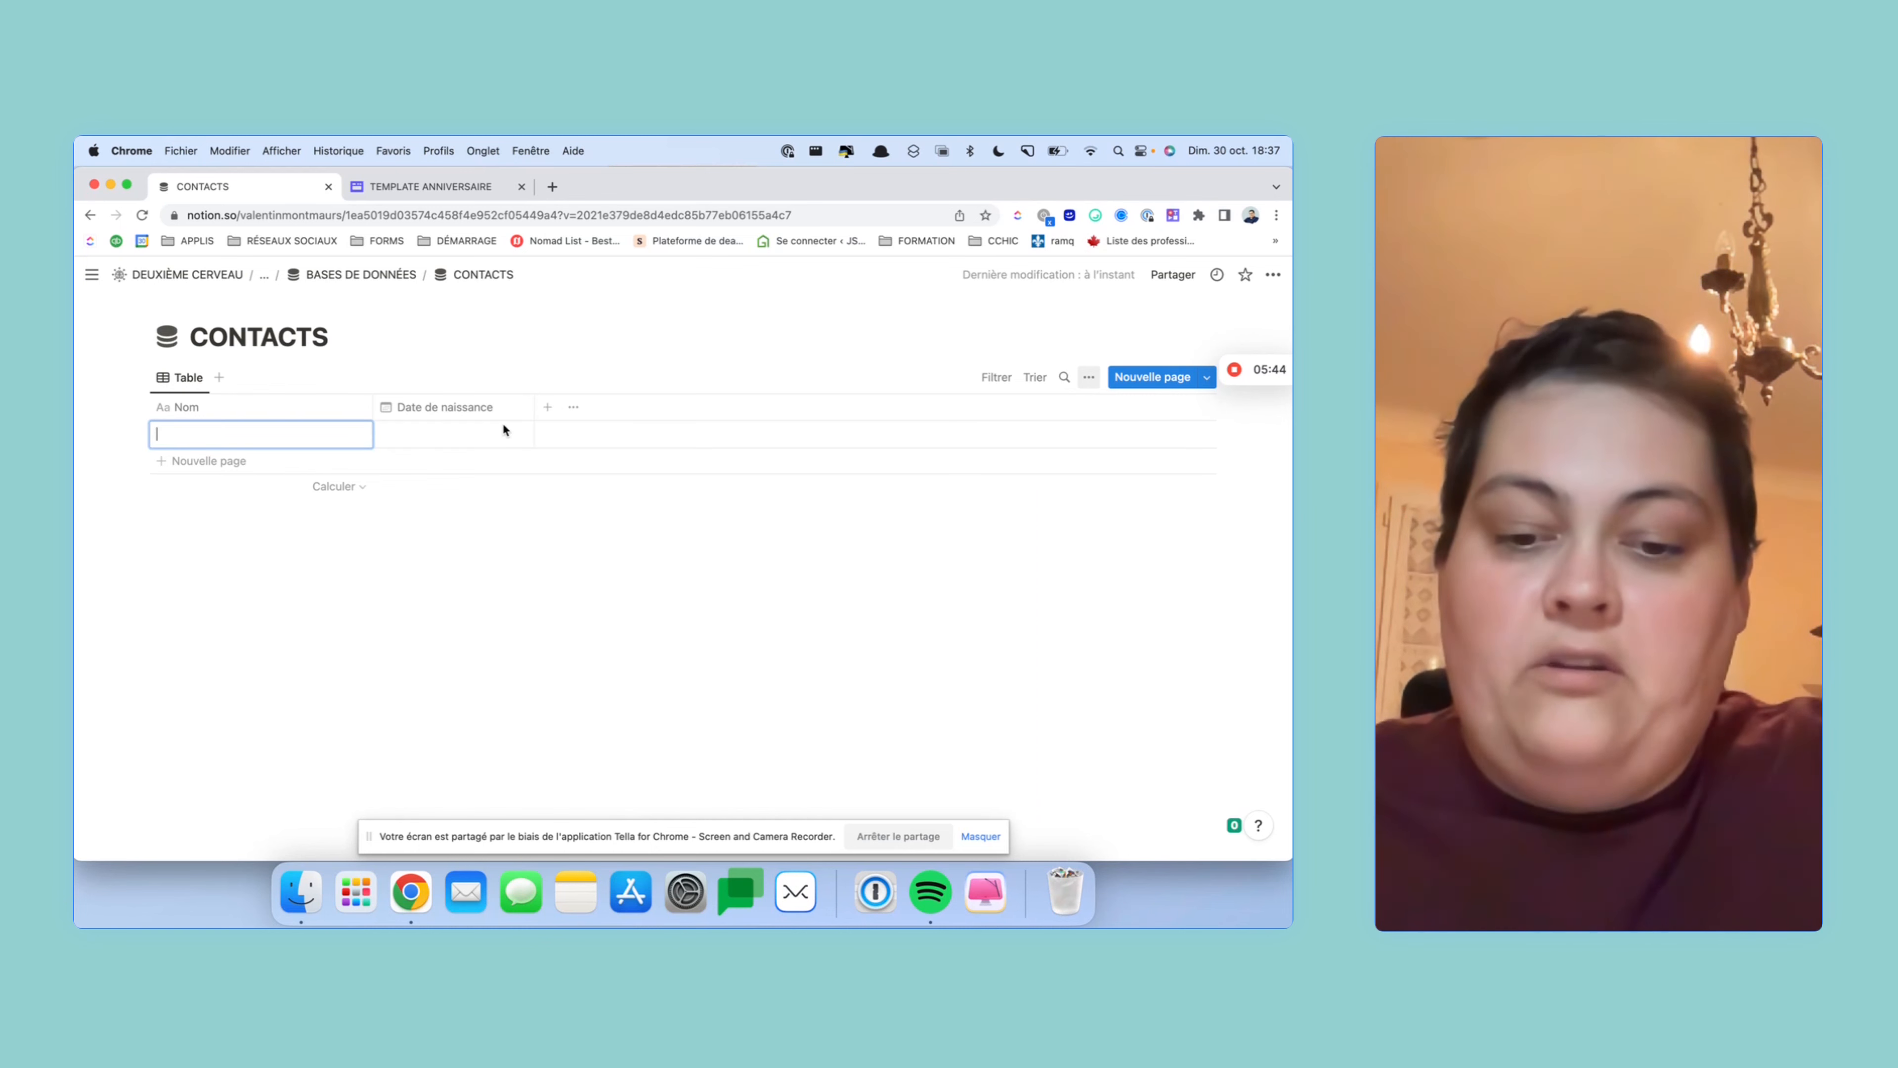
{"action": "type", "text": "Gastio"}
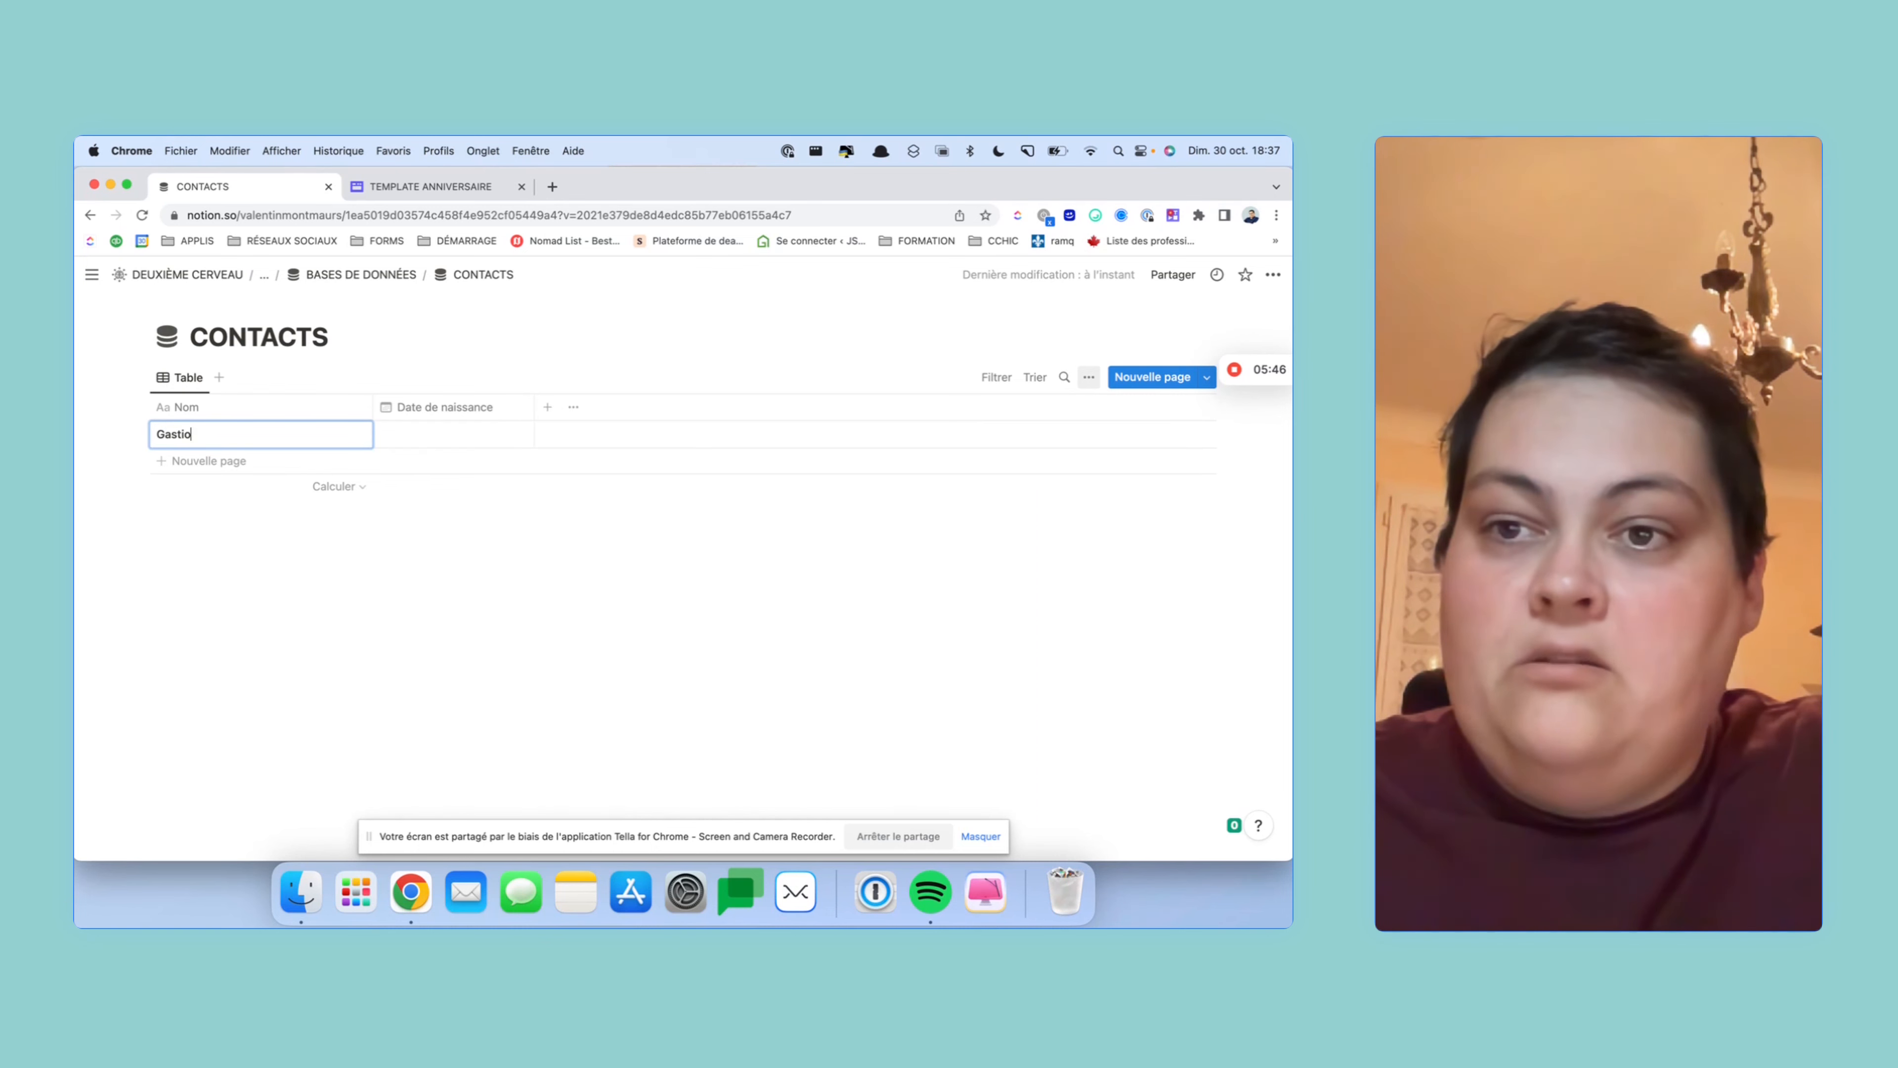
{"action": "type", "text": "n"}
{"action": "key", "text": "BackSpace"}
{"action": "key", "text": "BackSpace"}
{"action": "key", "text": "BackSpace"}
{"action": "key", "text": "BackSpace"}
{"action": "type", "text": "ton"}
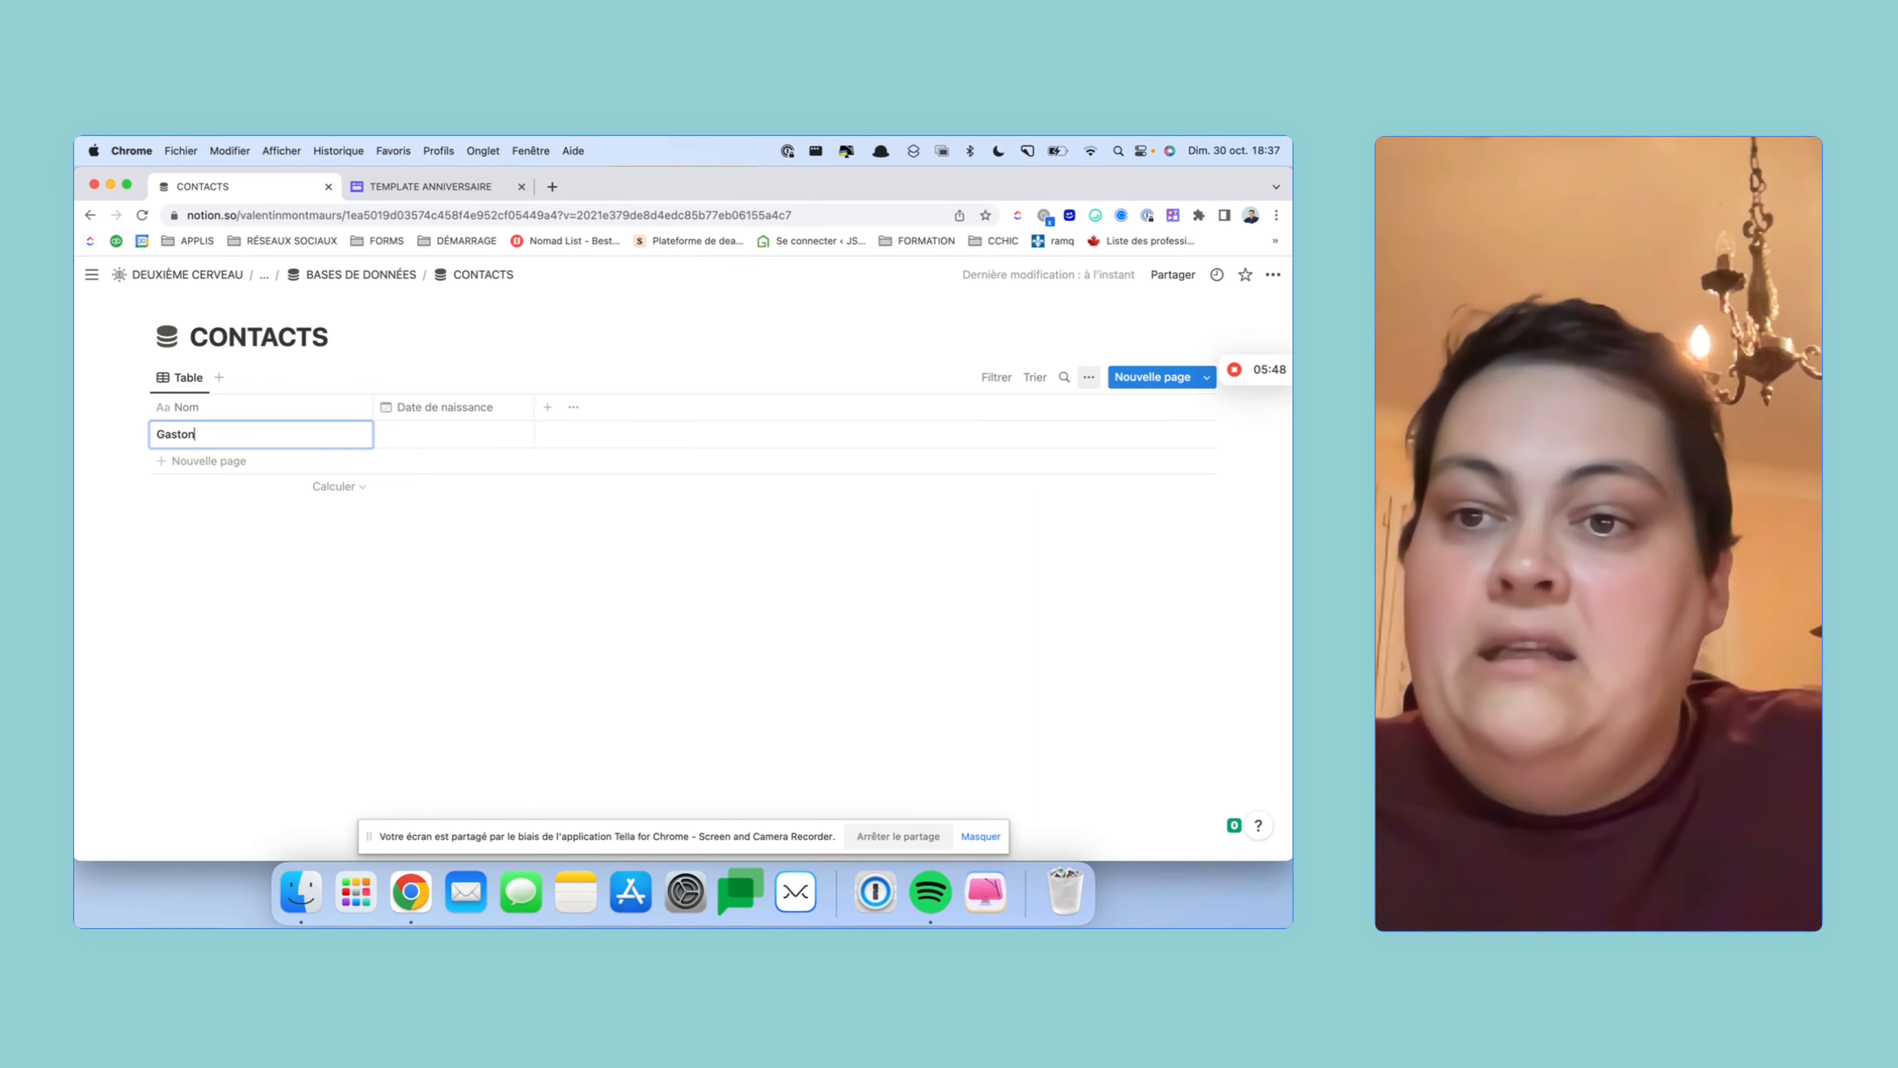
{"action": "left_click", "coordinate": [457, 431]}
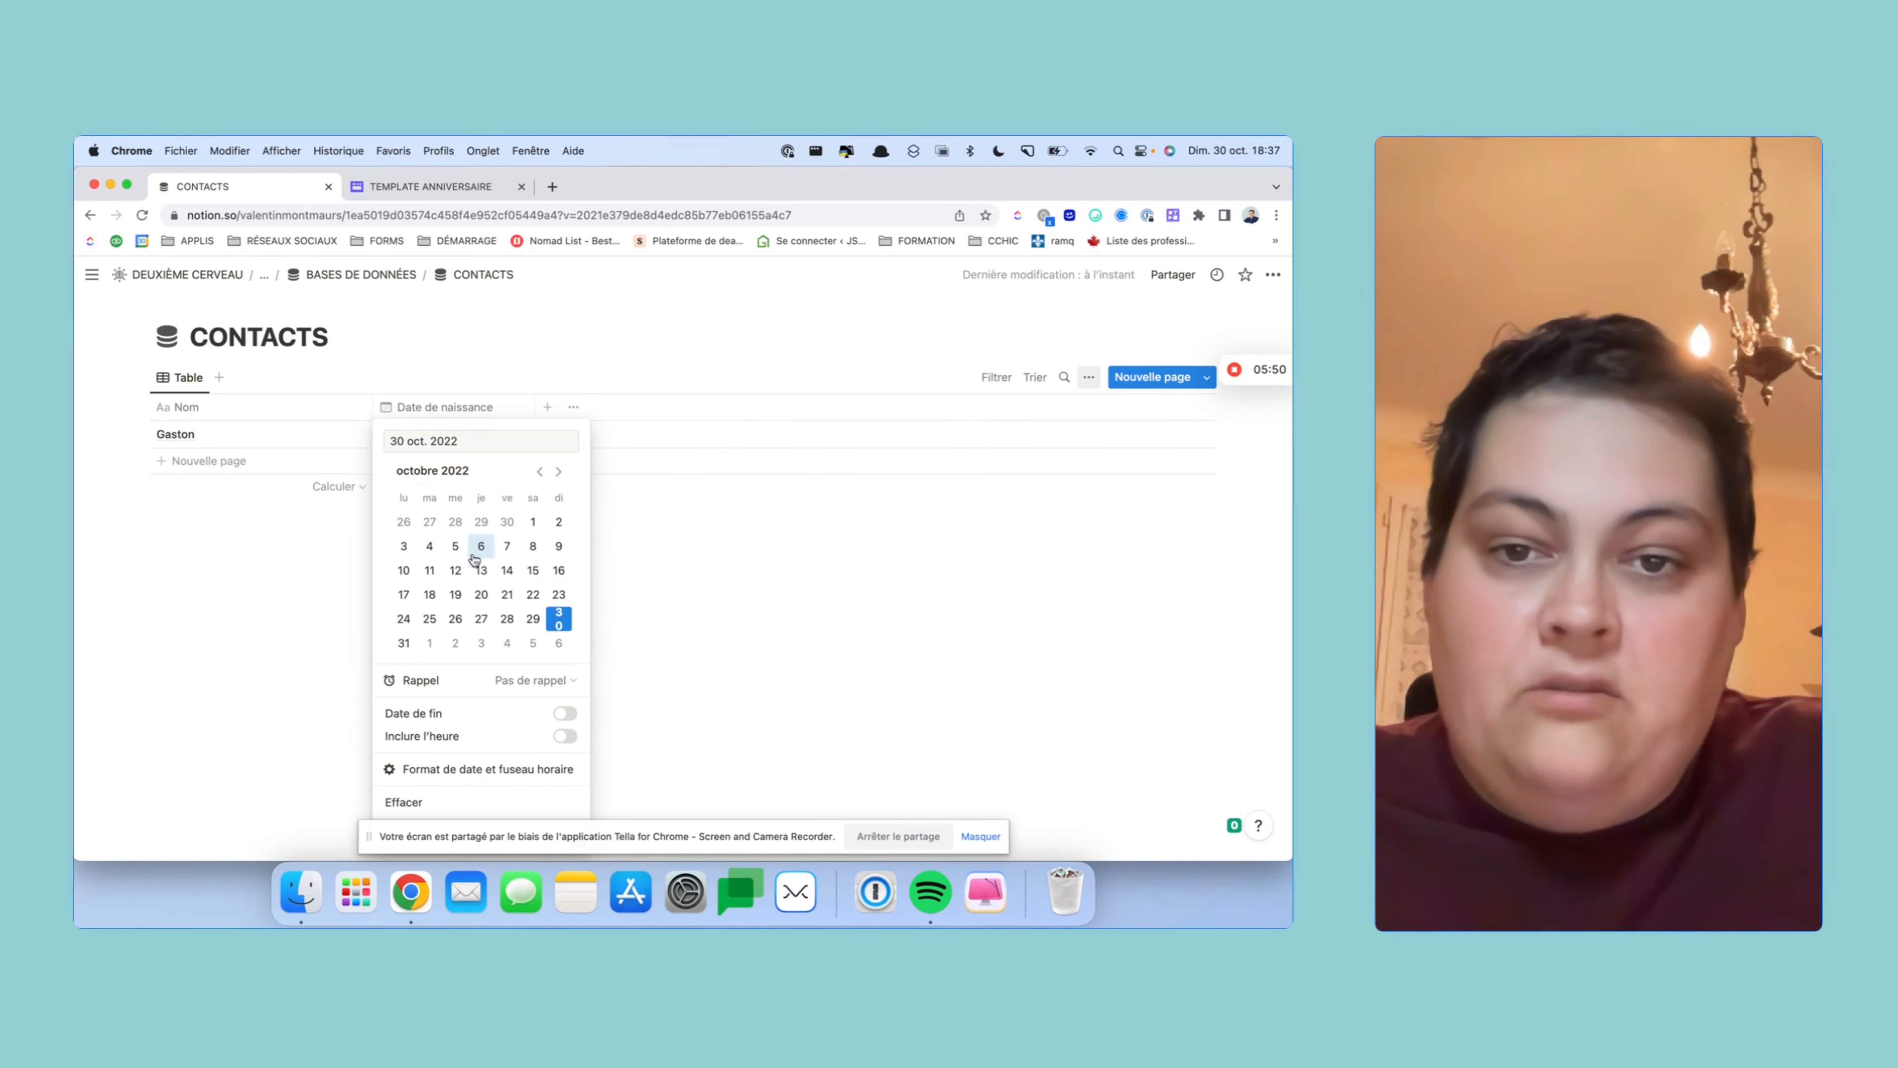
{"action": "left_click_drag", "start_coordinate": [470, 440], "coordinate": [430, 436]}
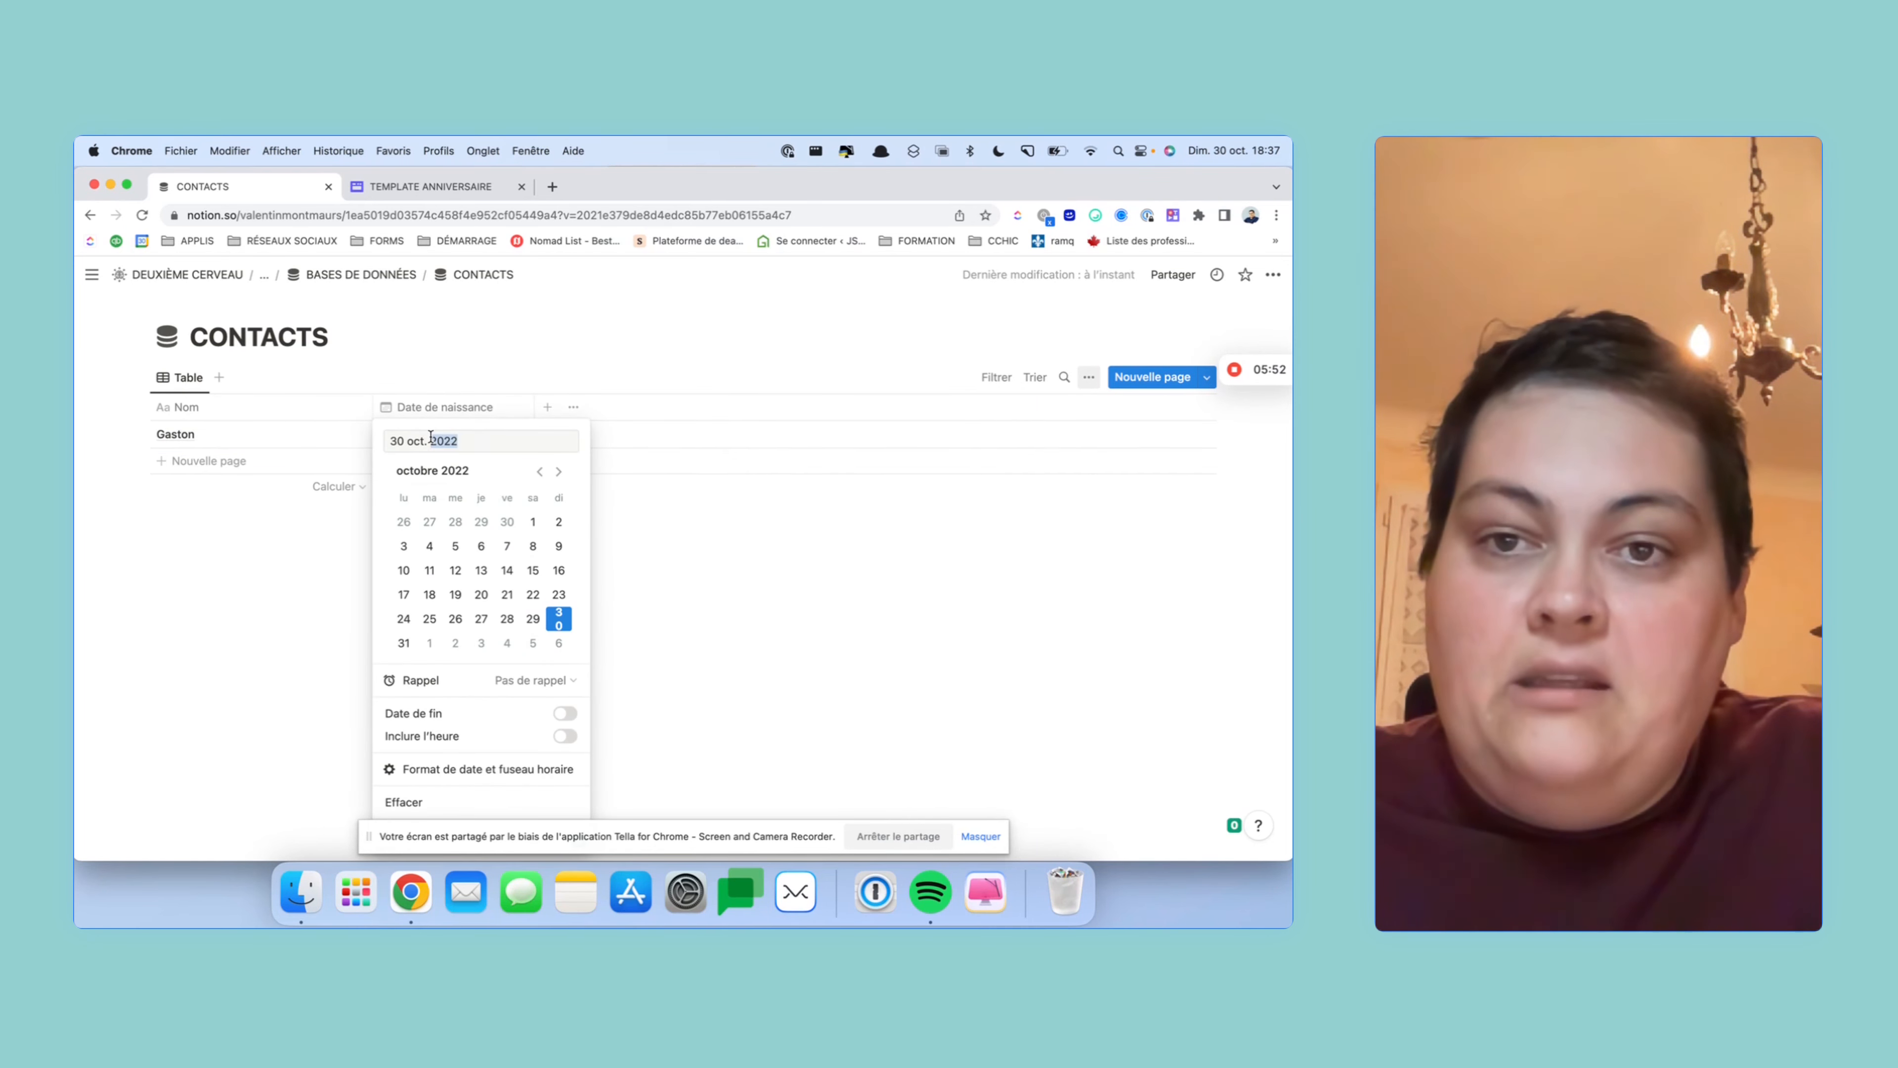
{"action": "type", "text": "1990"}
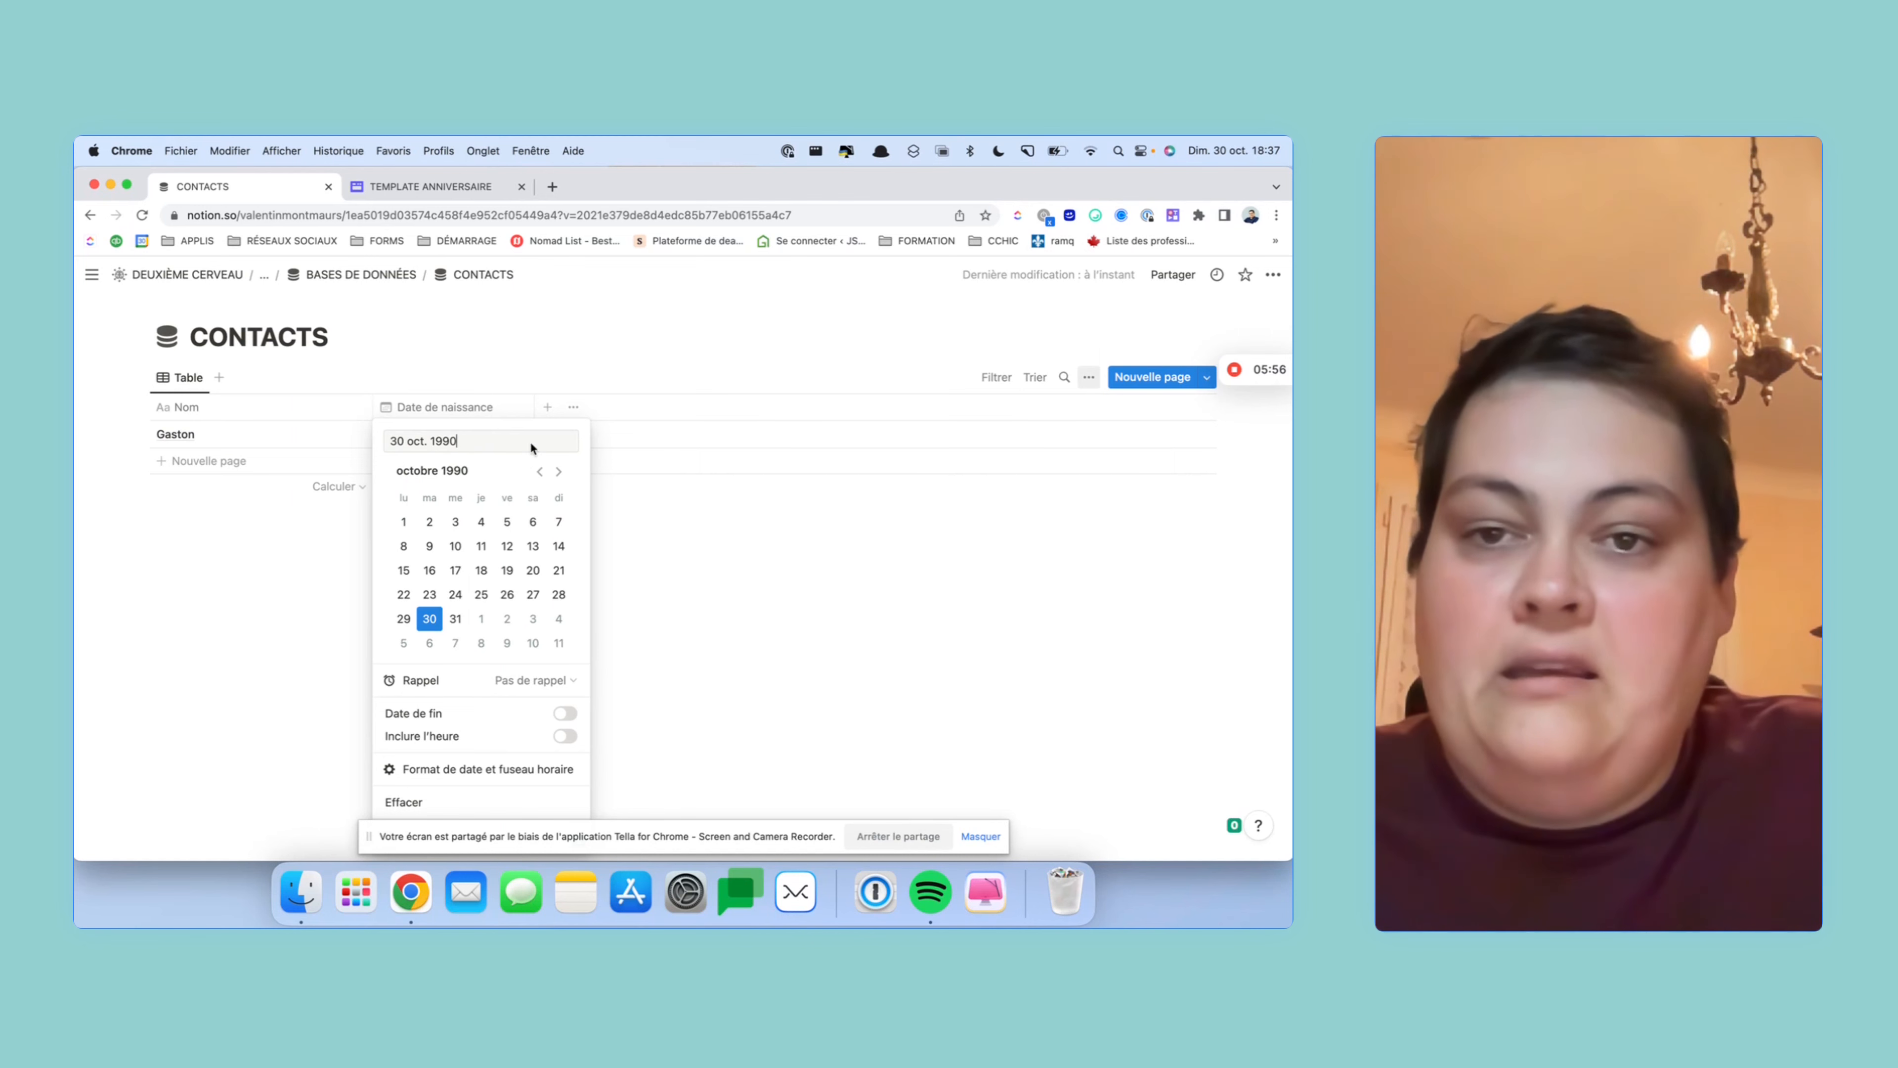
{"action": "left_click", "coordinate": [688, 516]}
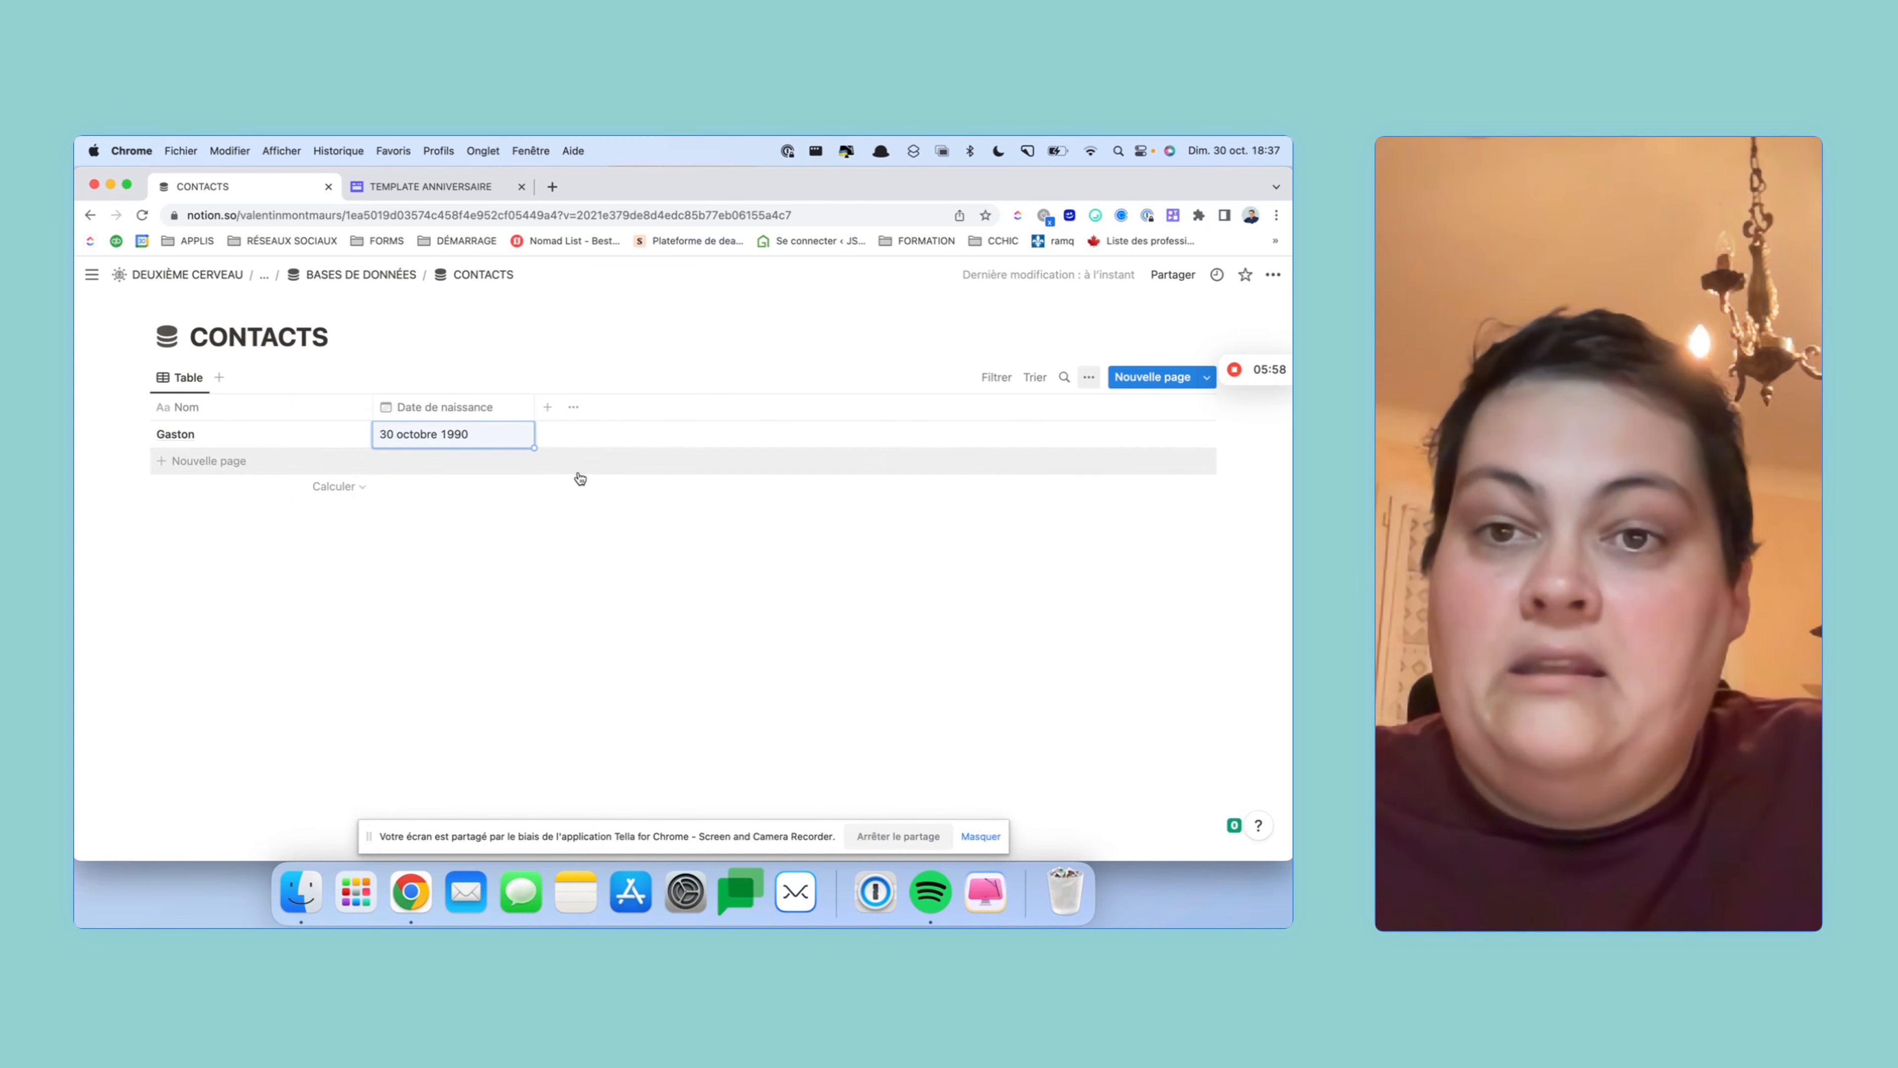
- Add a Formule column named Âge after Date de naissance and open its formula editor
{"action": "left_click", "coordinate": [552, 413]}
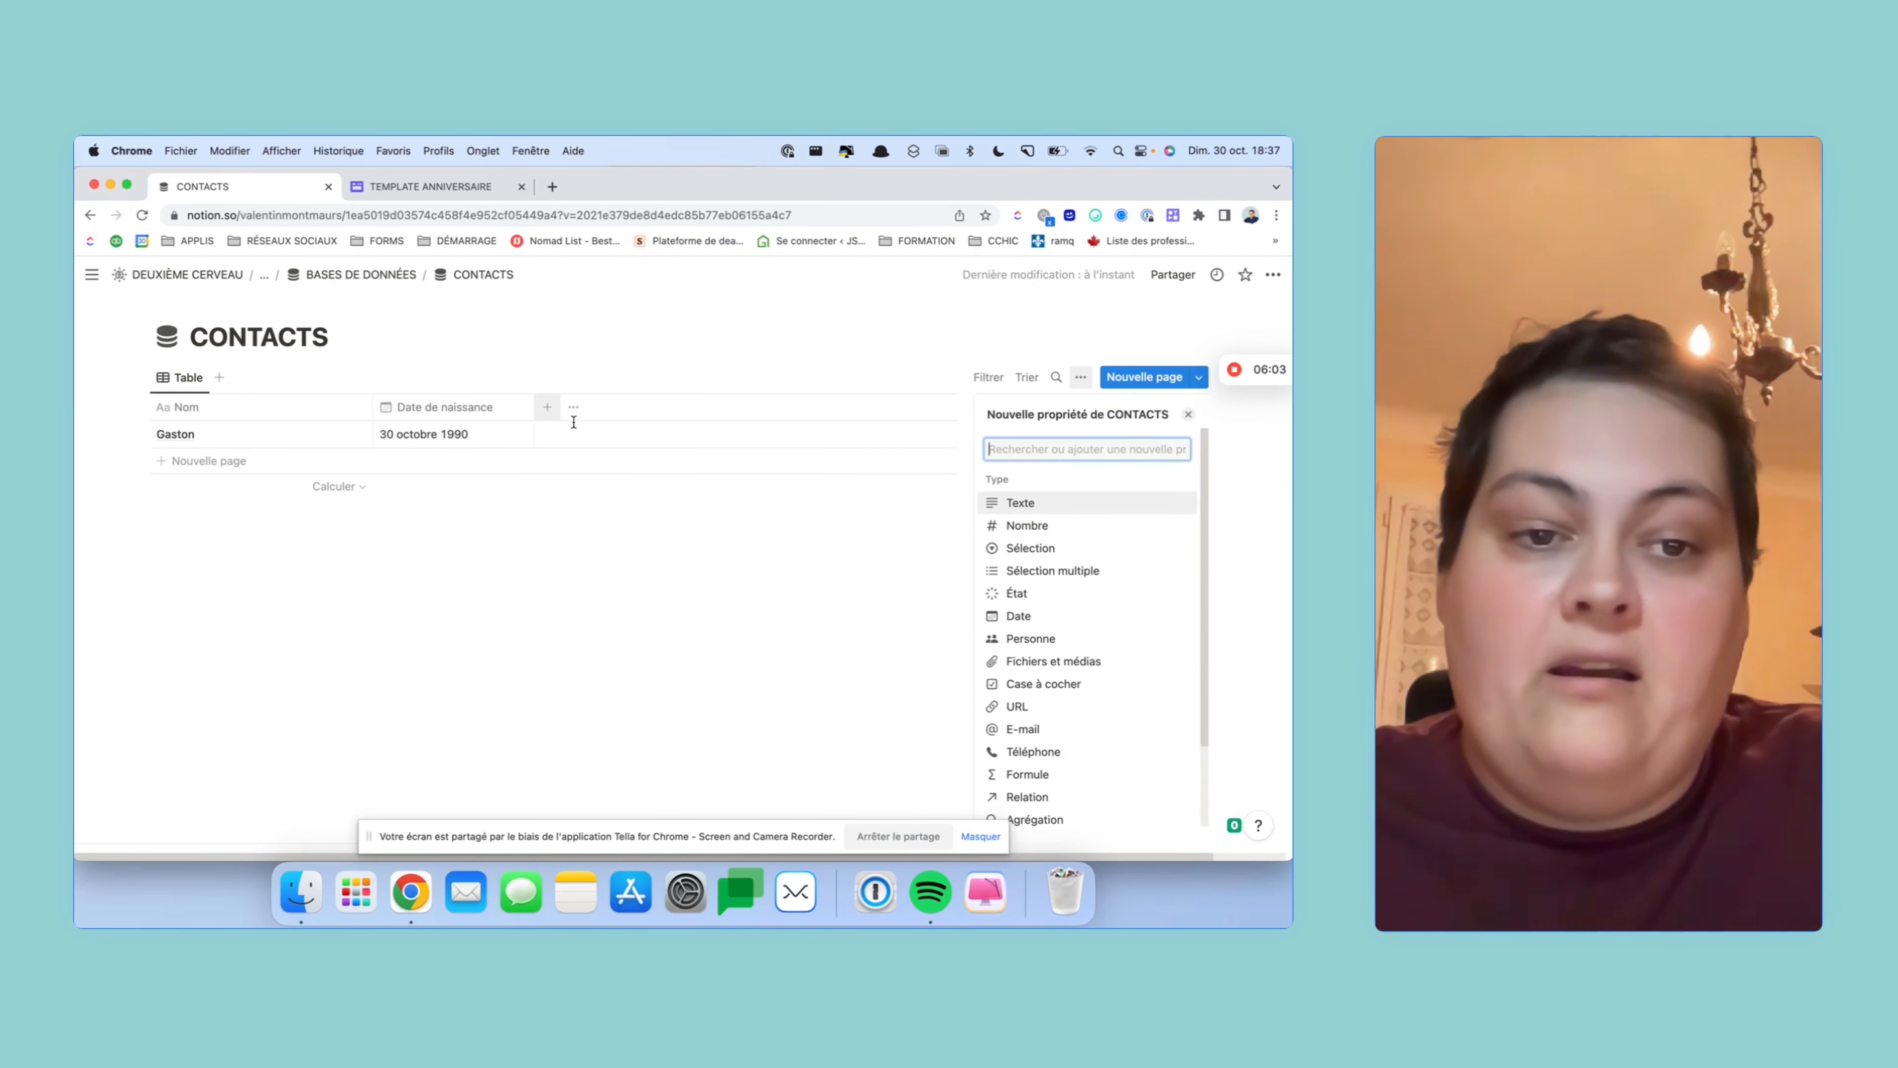
{"action": "left_click", "coordinate": [1031, 776]}
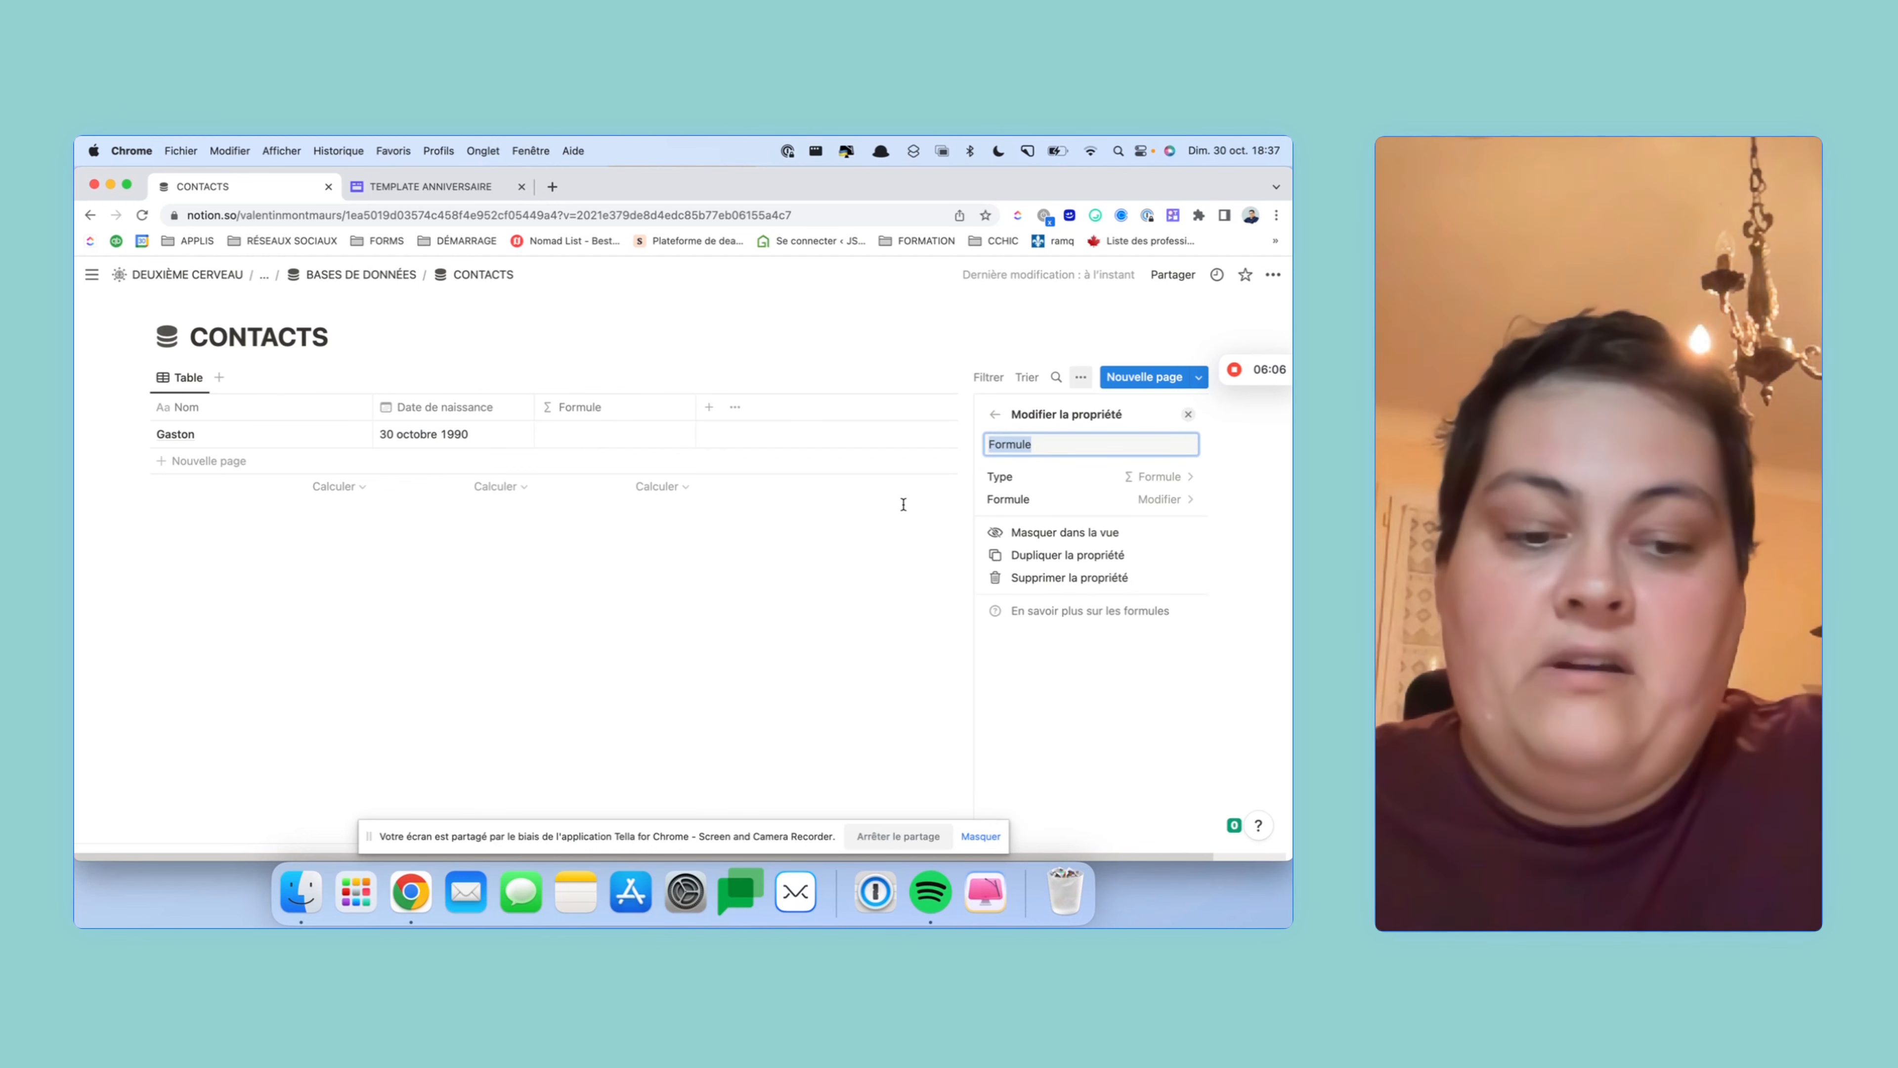
{"action": "type", "text": "^"}
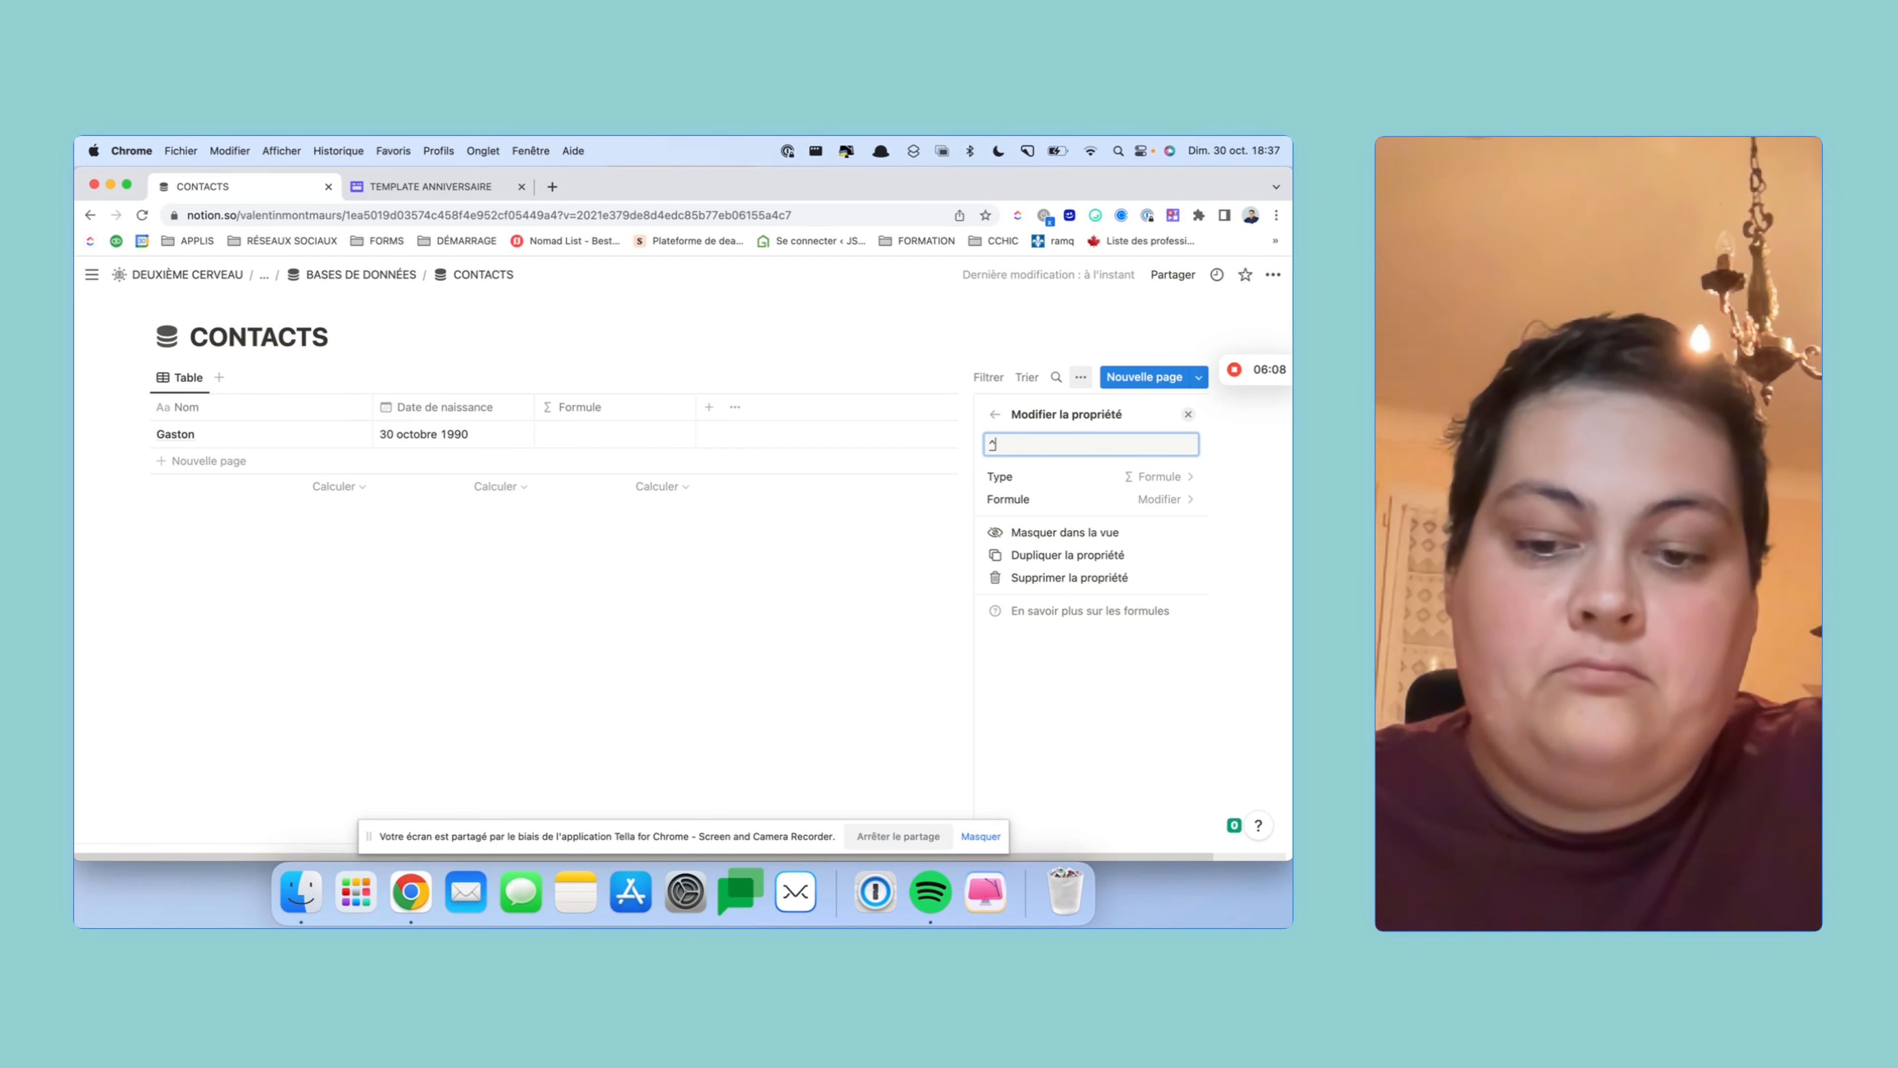
{"action": "key", "text": "BackSpace"}
{"action": "key", "text": "BackSpace"}
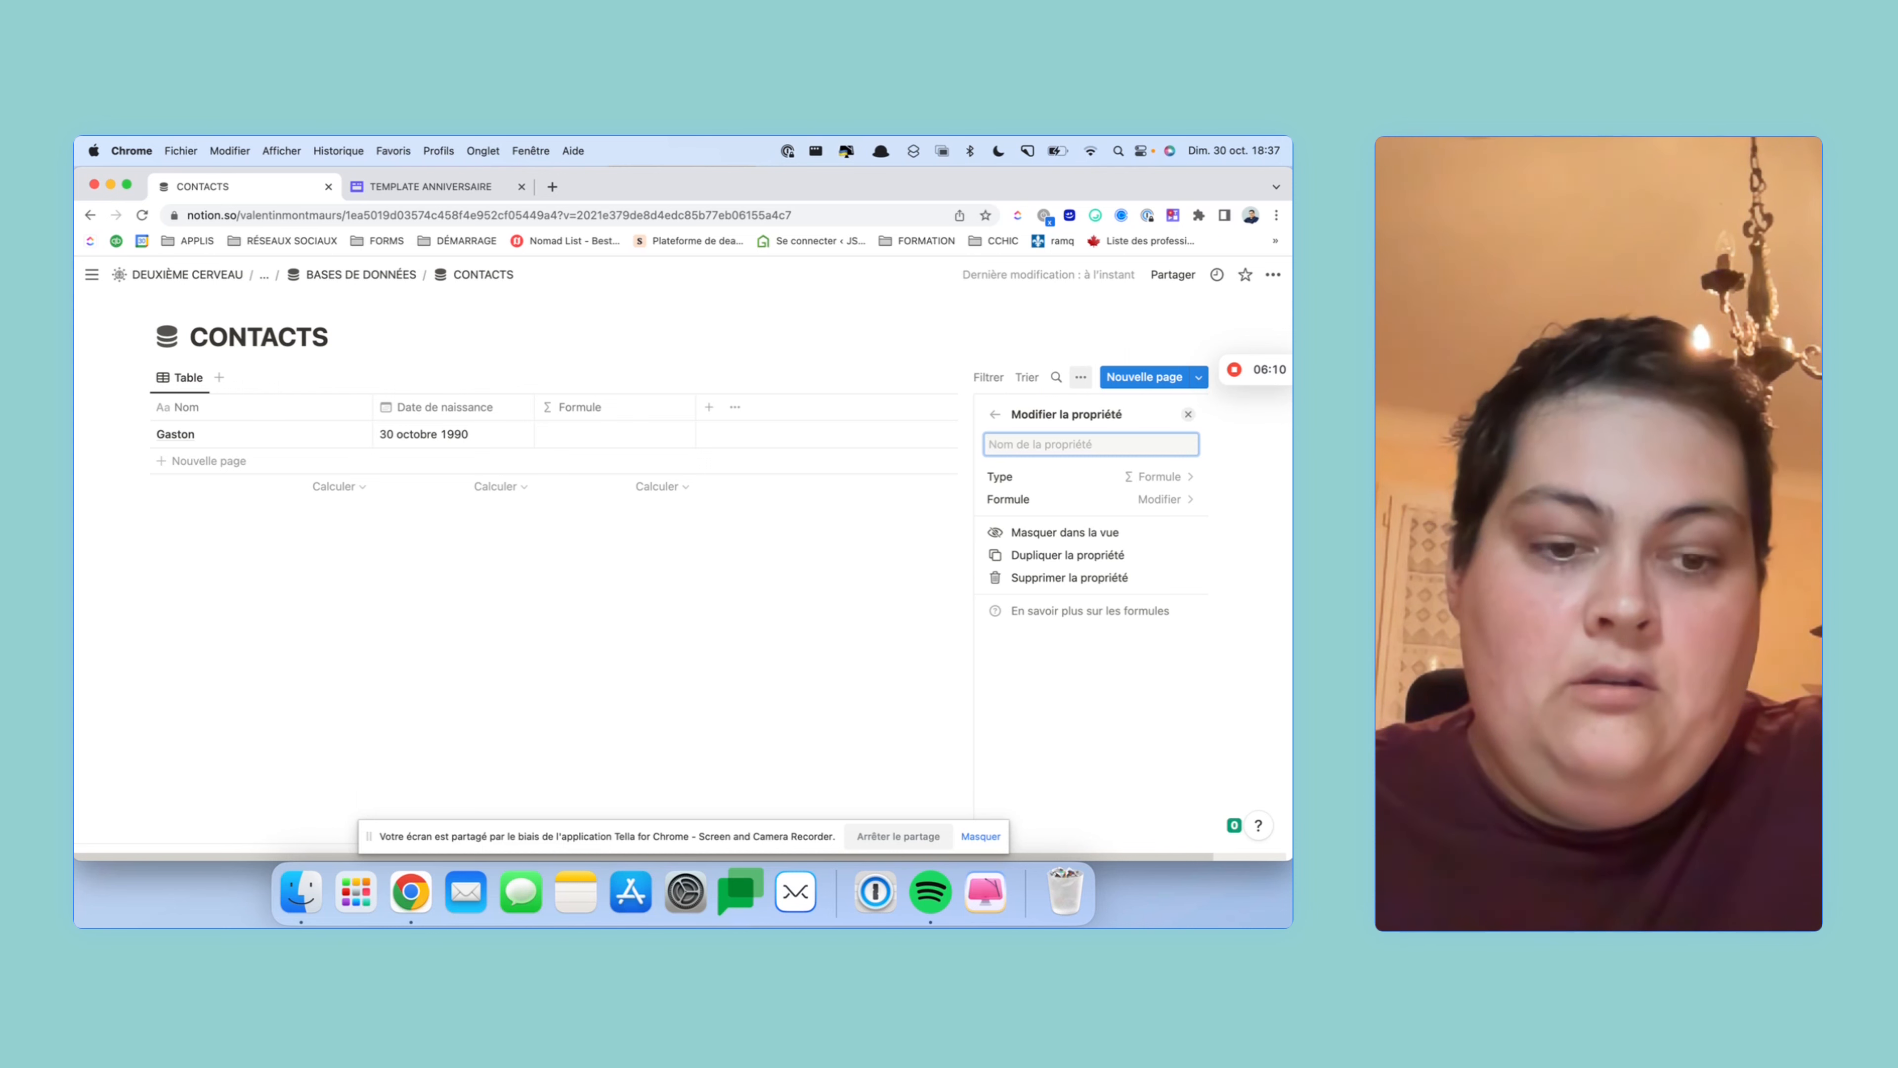
{"action": "type", "text": "À"}
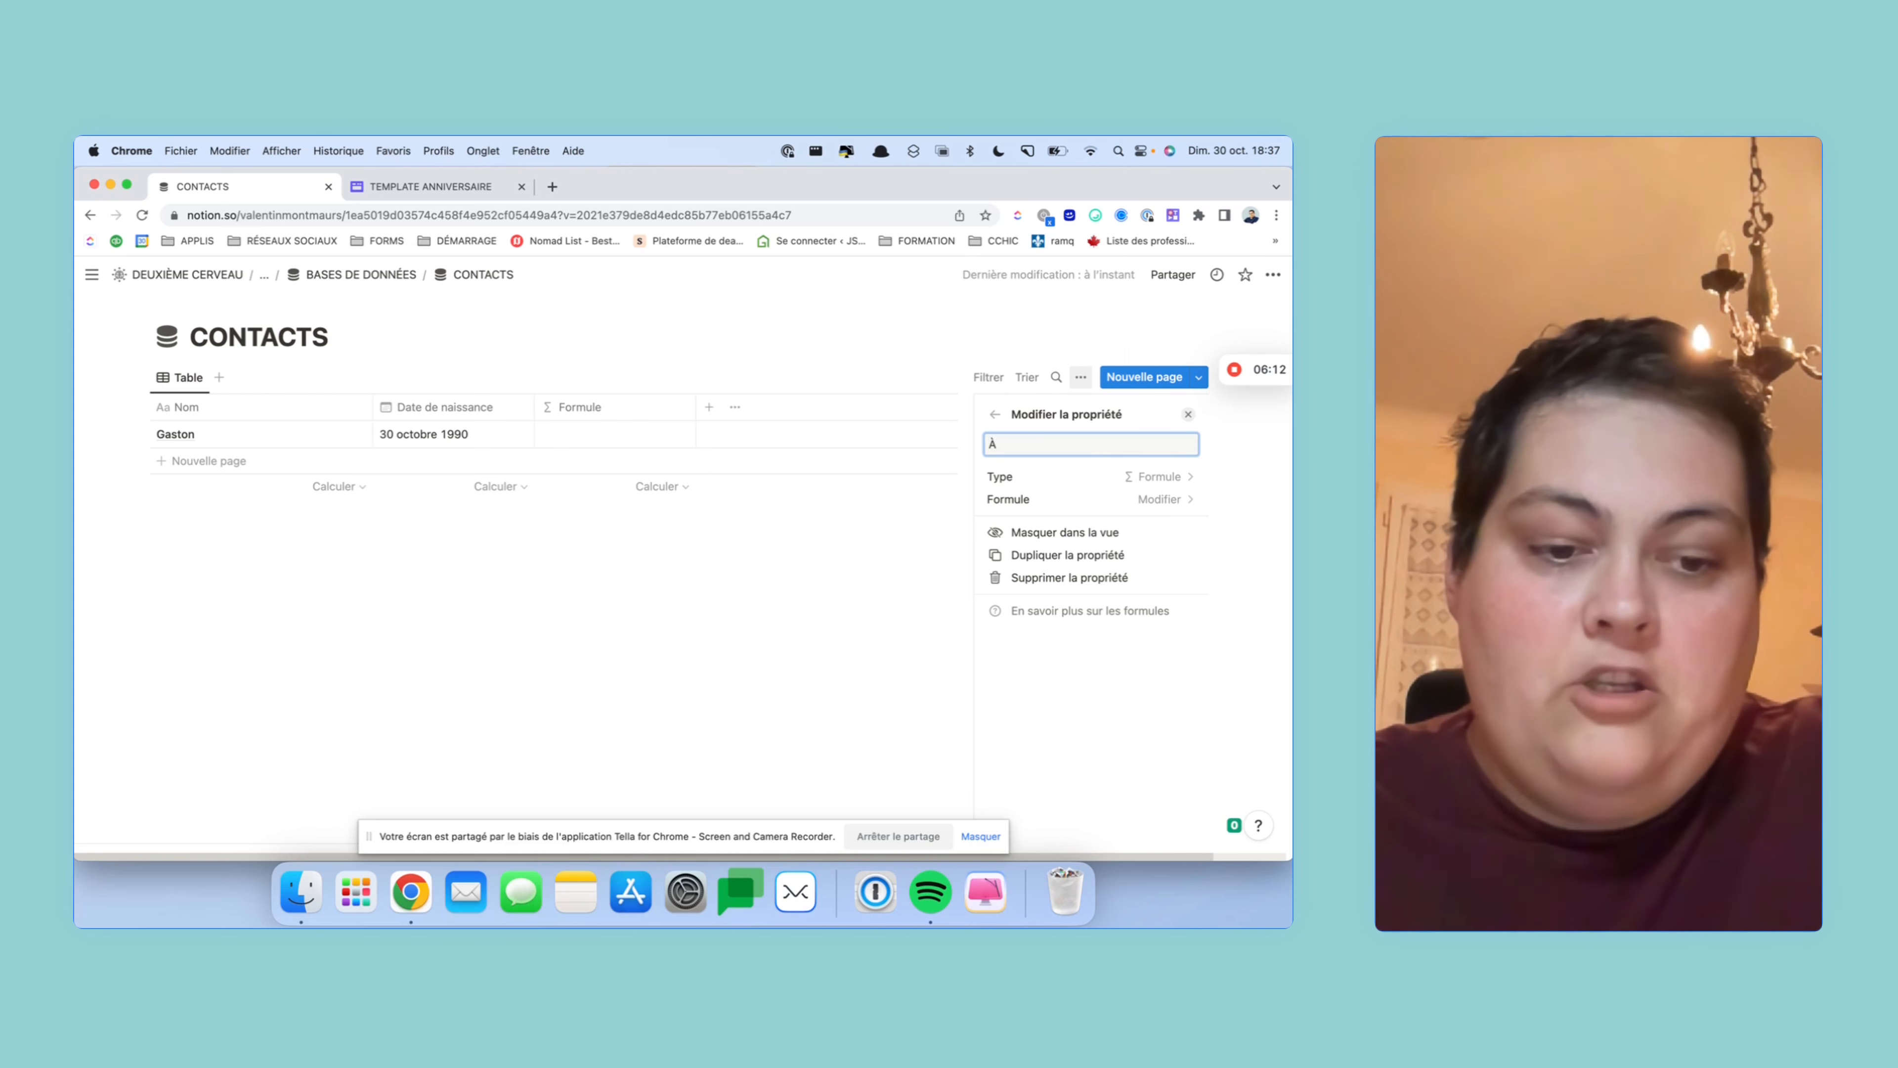
{"action": "type", "text": "ge"}
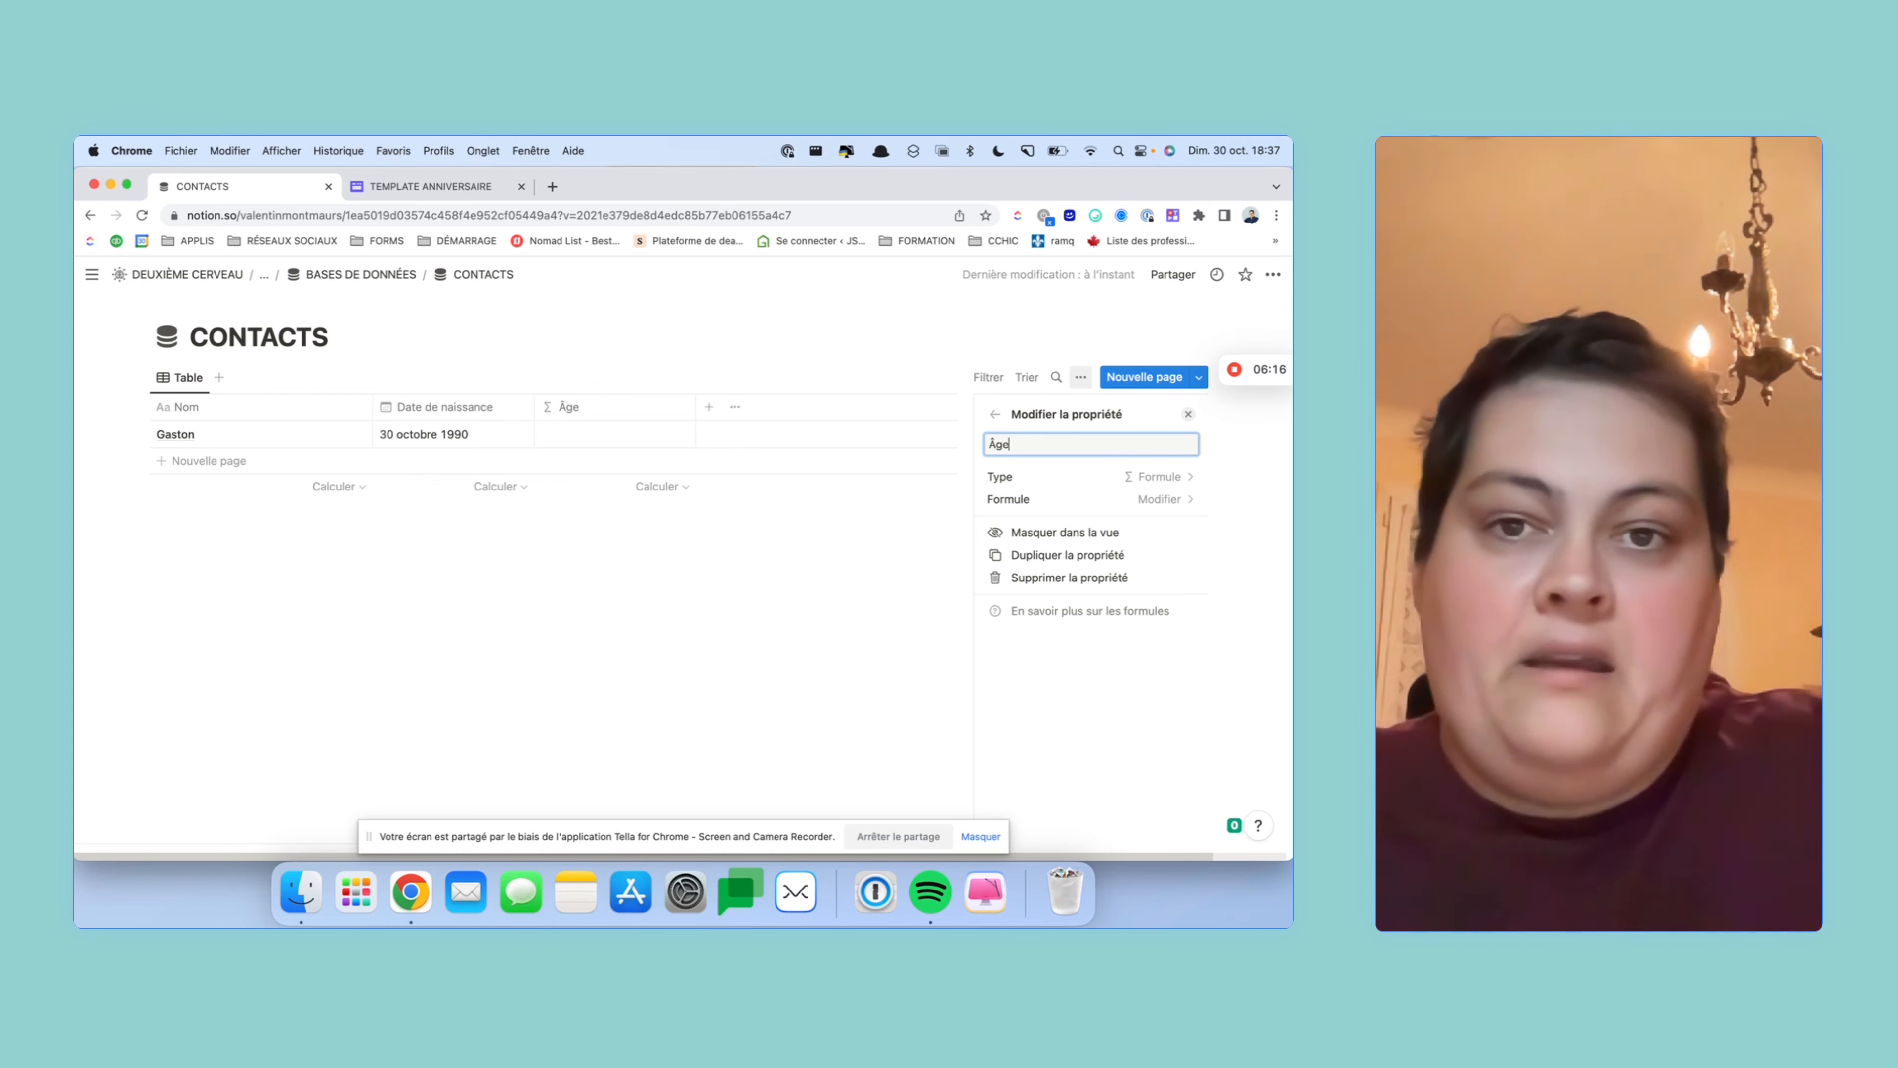
{"action": "left_click", "coordinate": [1088, 497]}
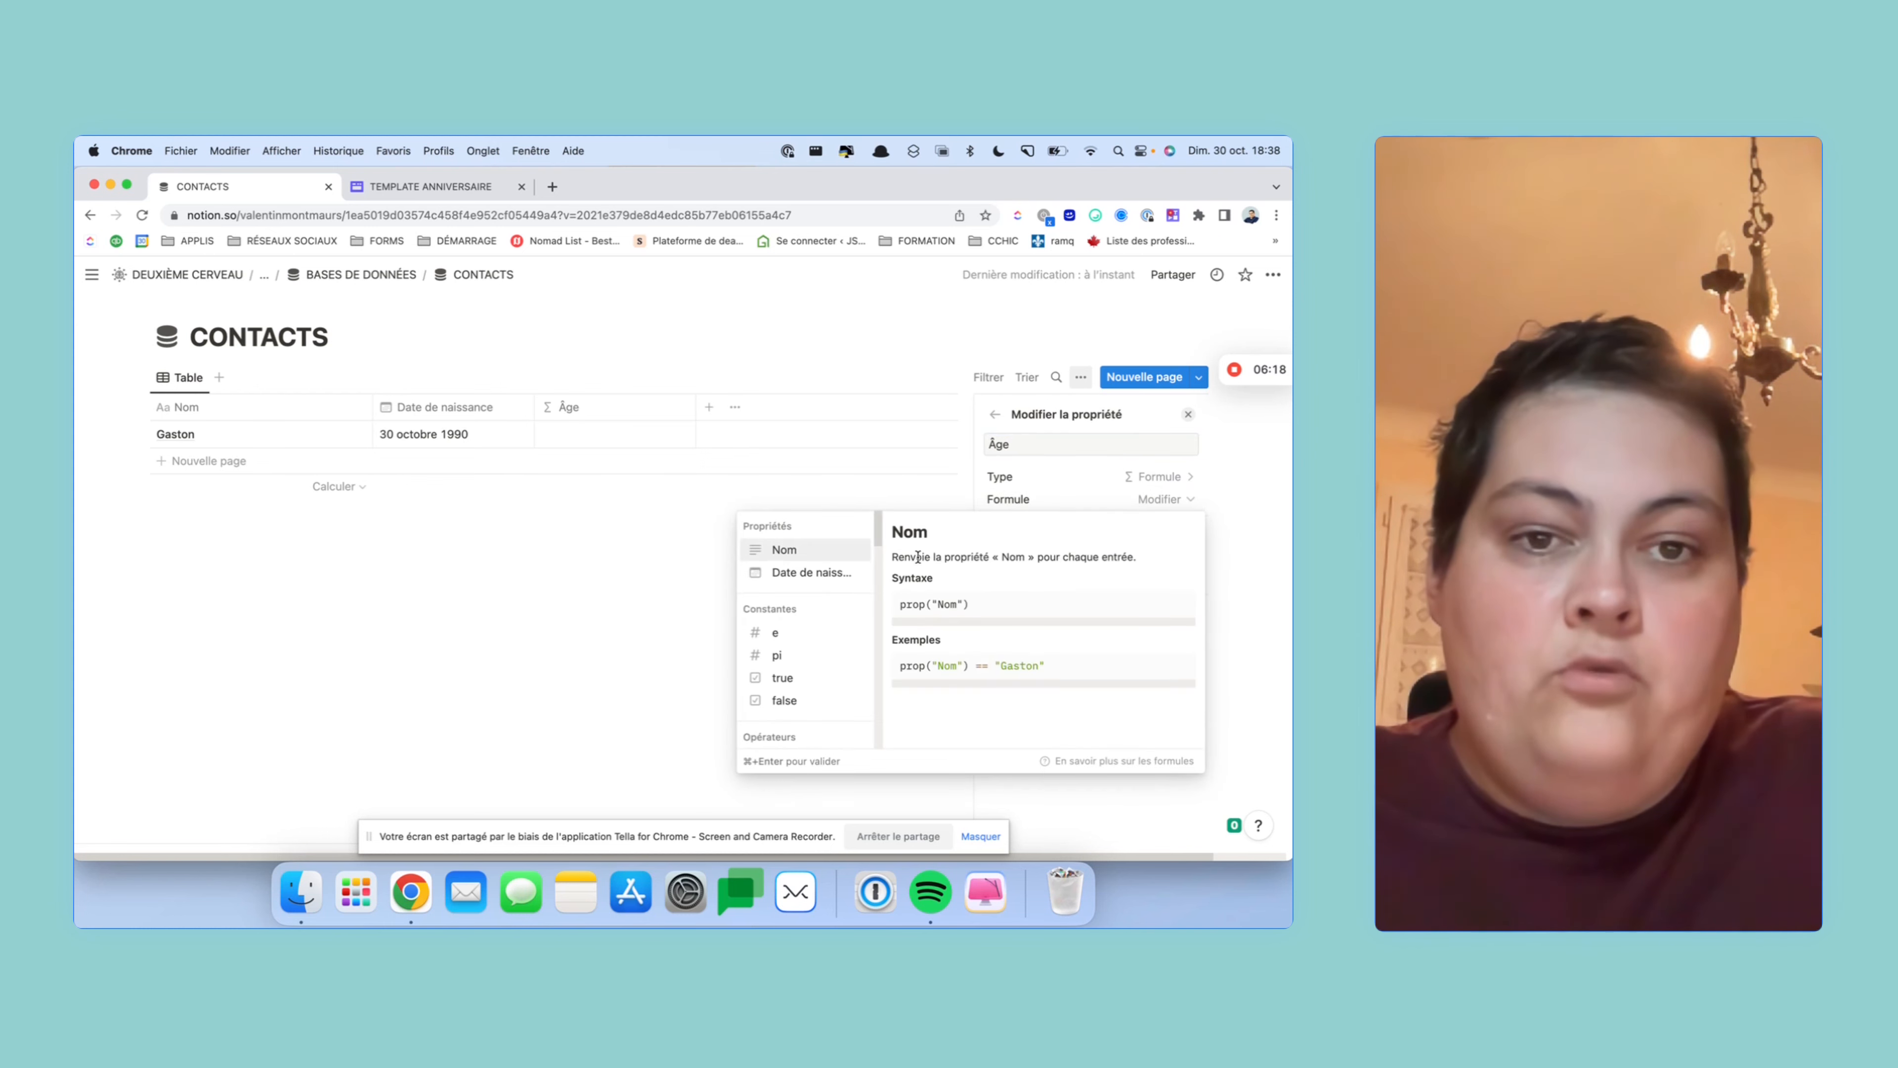
- Enter dateBetween(now(), prop("Date de naissance"), "years") as the Âge formula and confirm it
{"action": "type", "text": "date"}
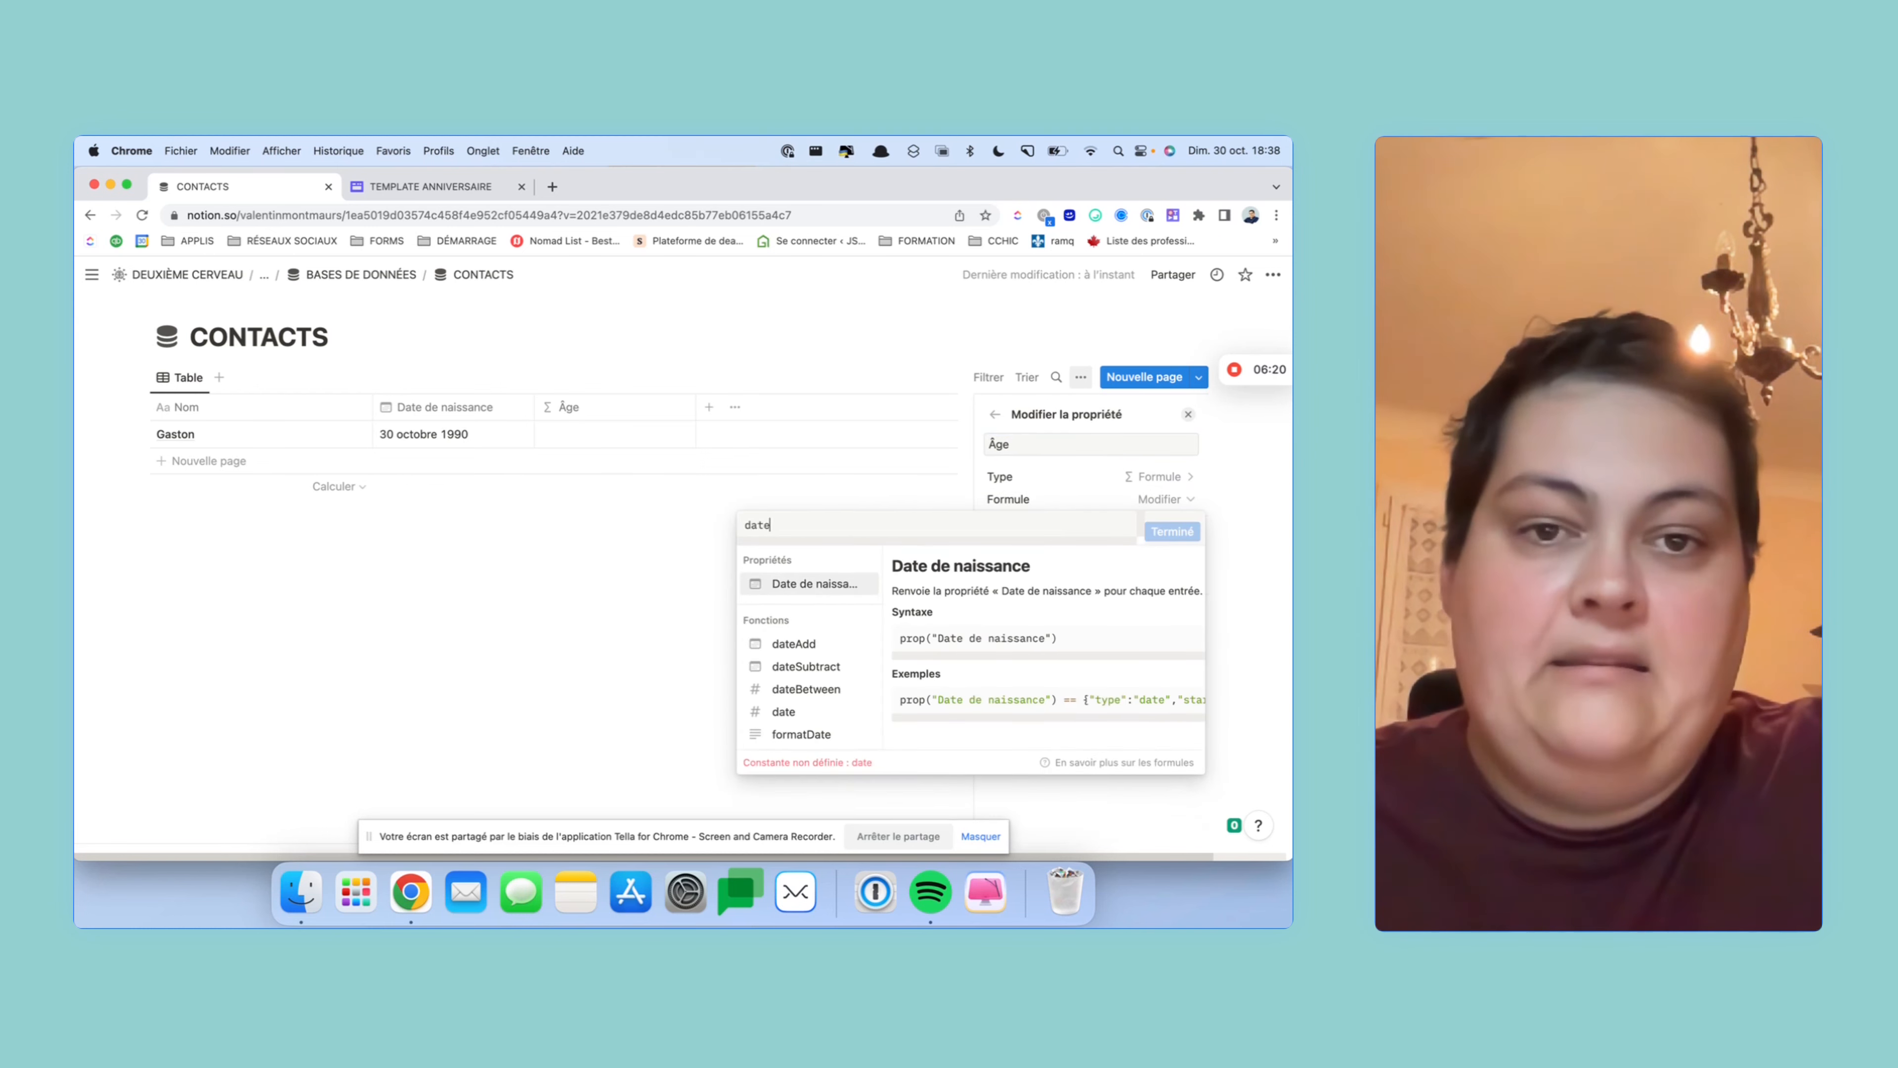
{"action": "left_click", "coordinate": [841, 694]}
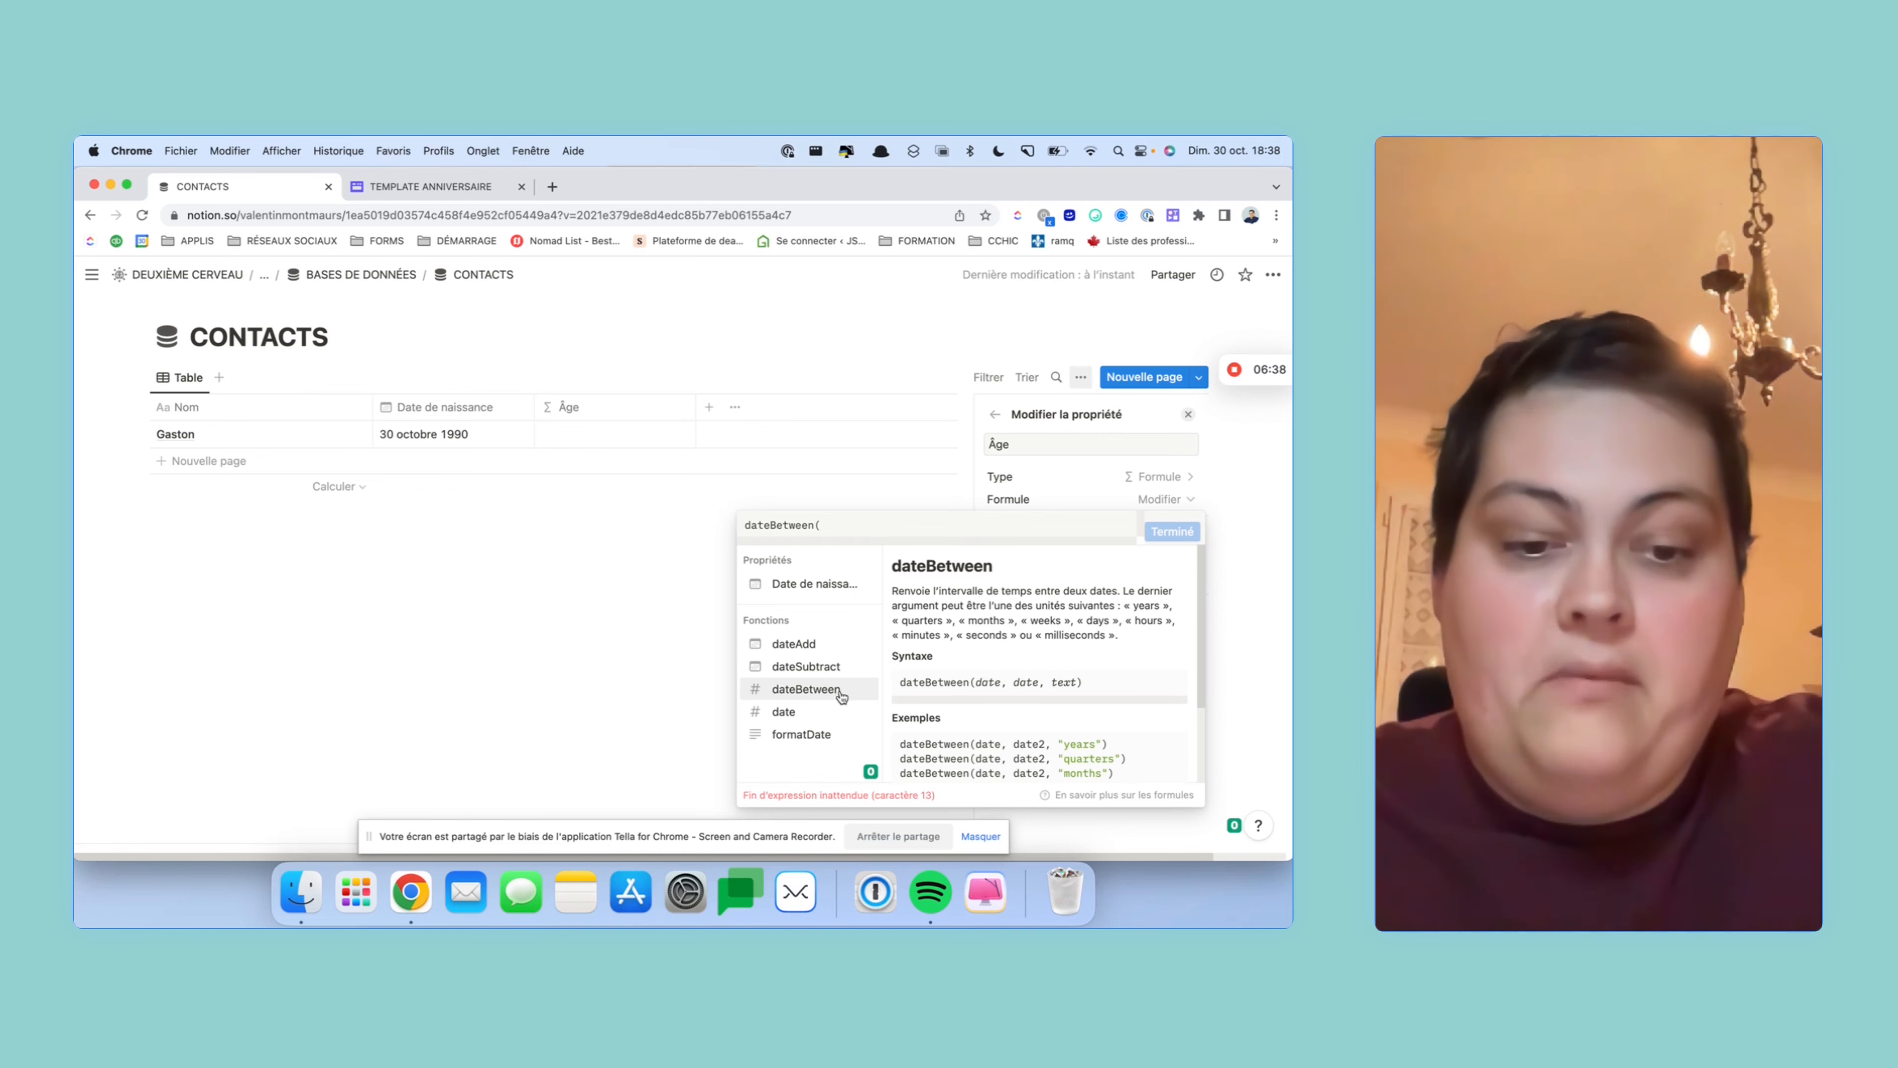
{"action": "type", "text": "now()"}
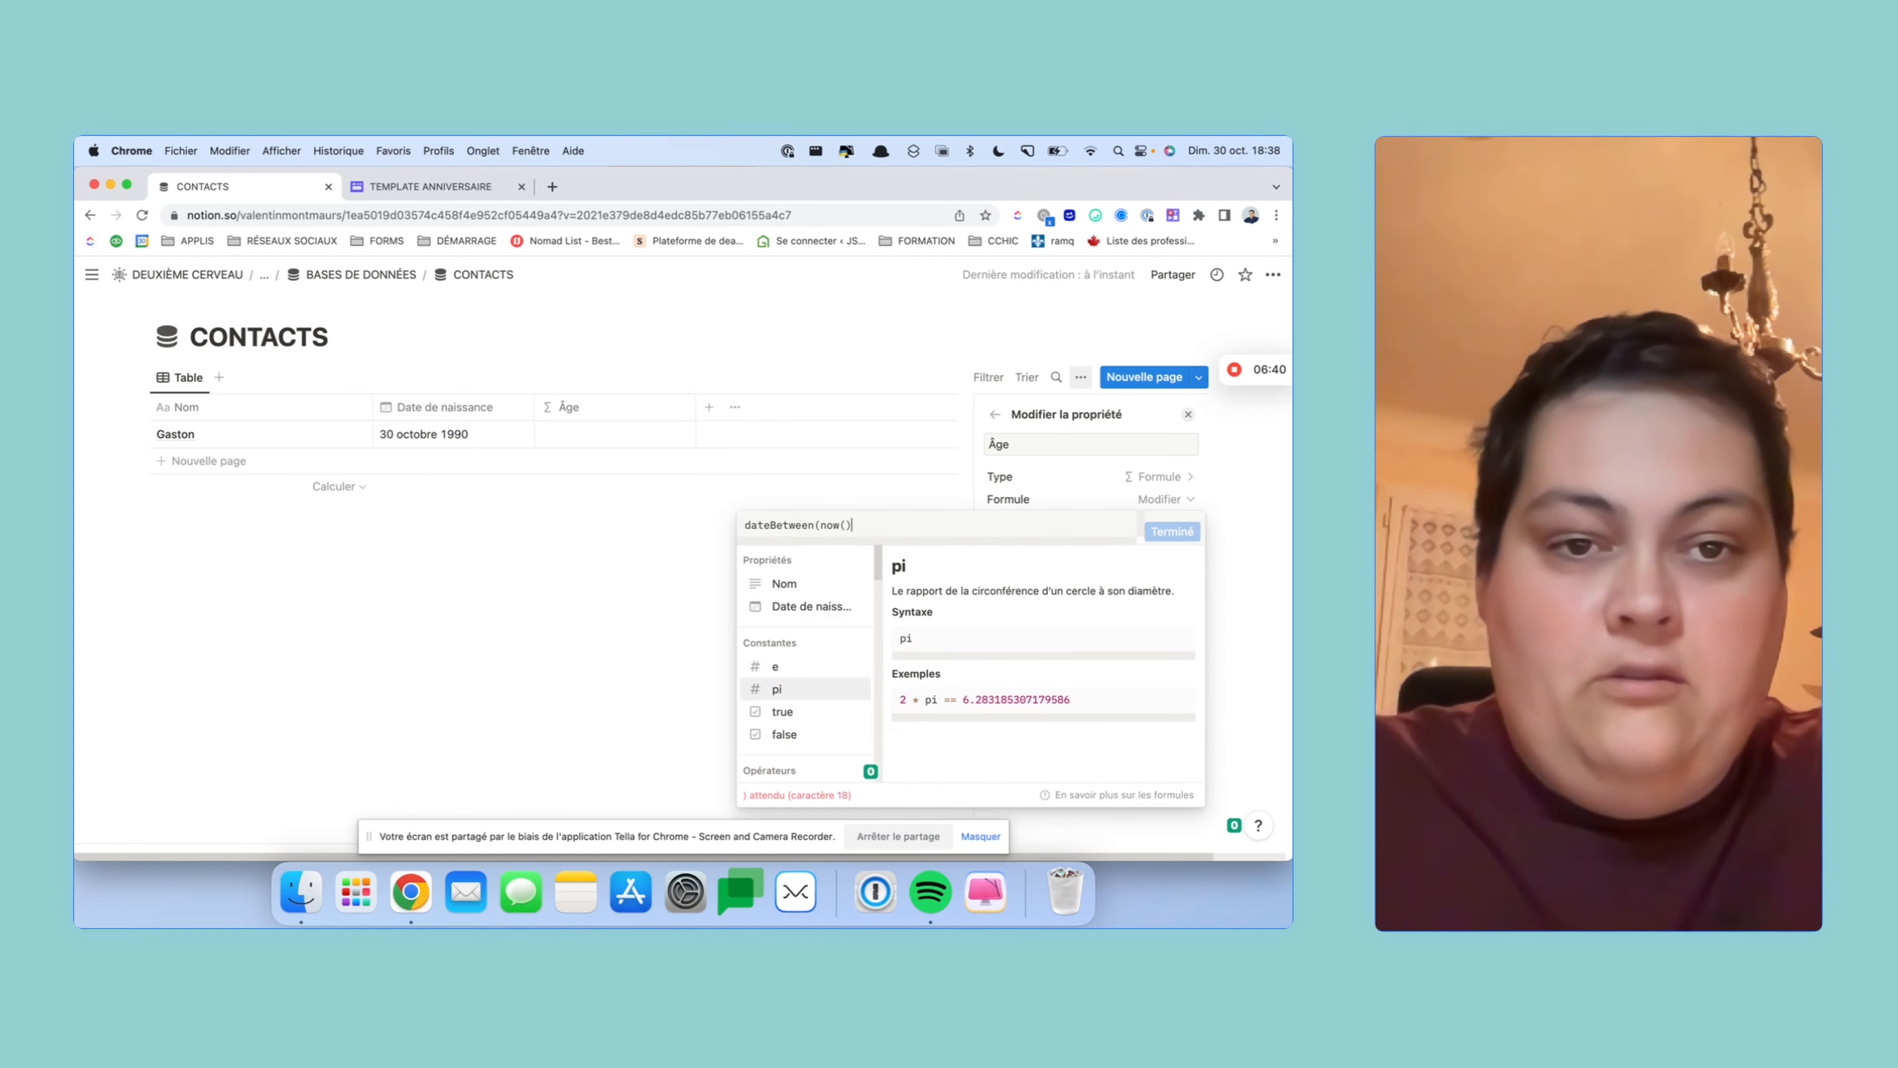
{"action": "type", "text": ","}
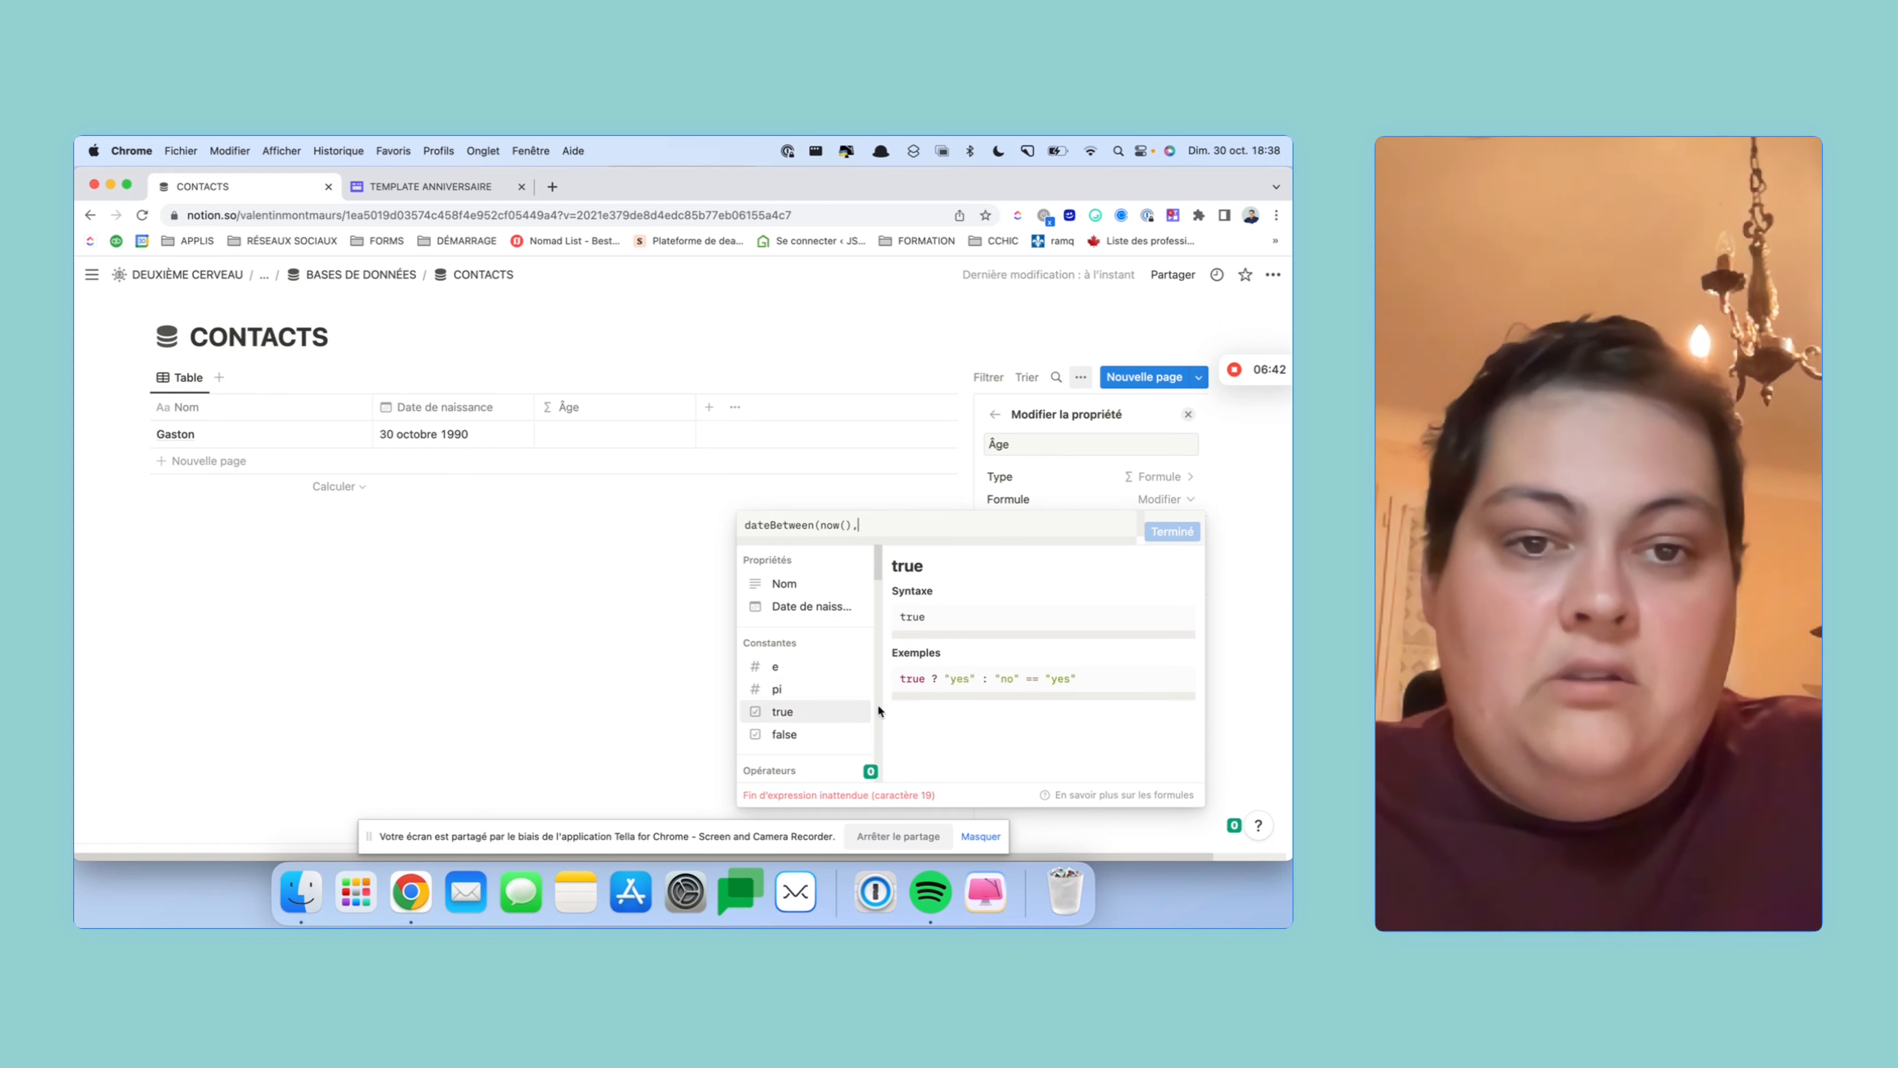
{"action": "left_click", "coordinate": [840, 606]}
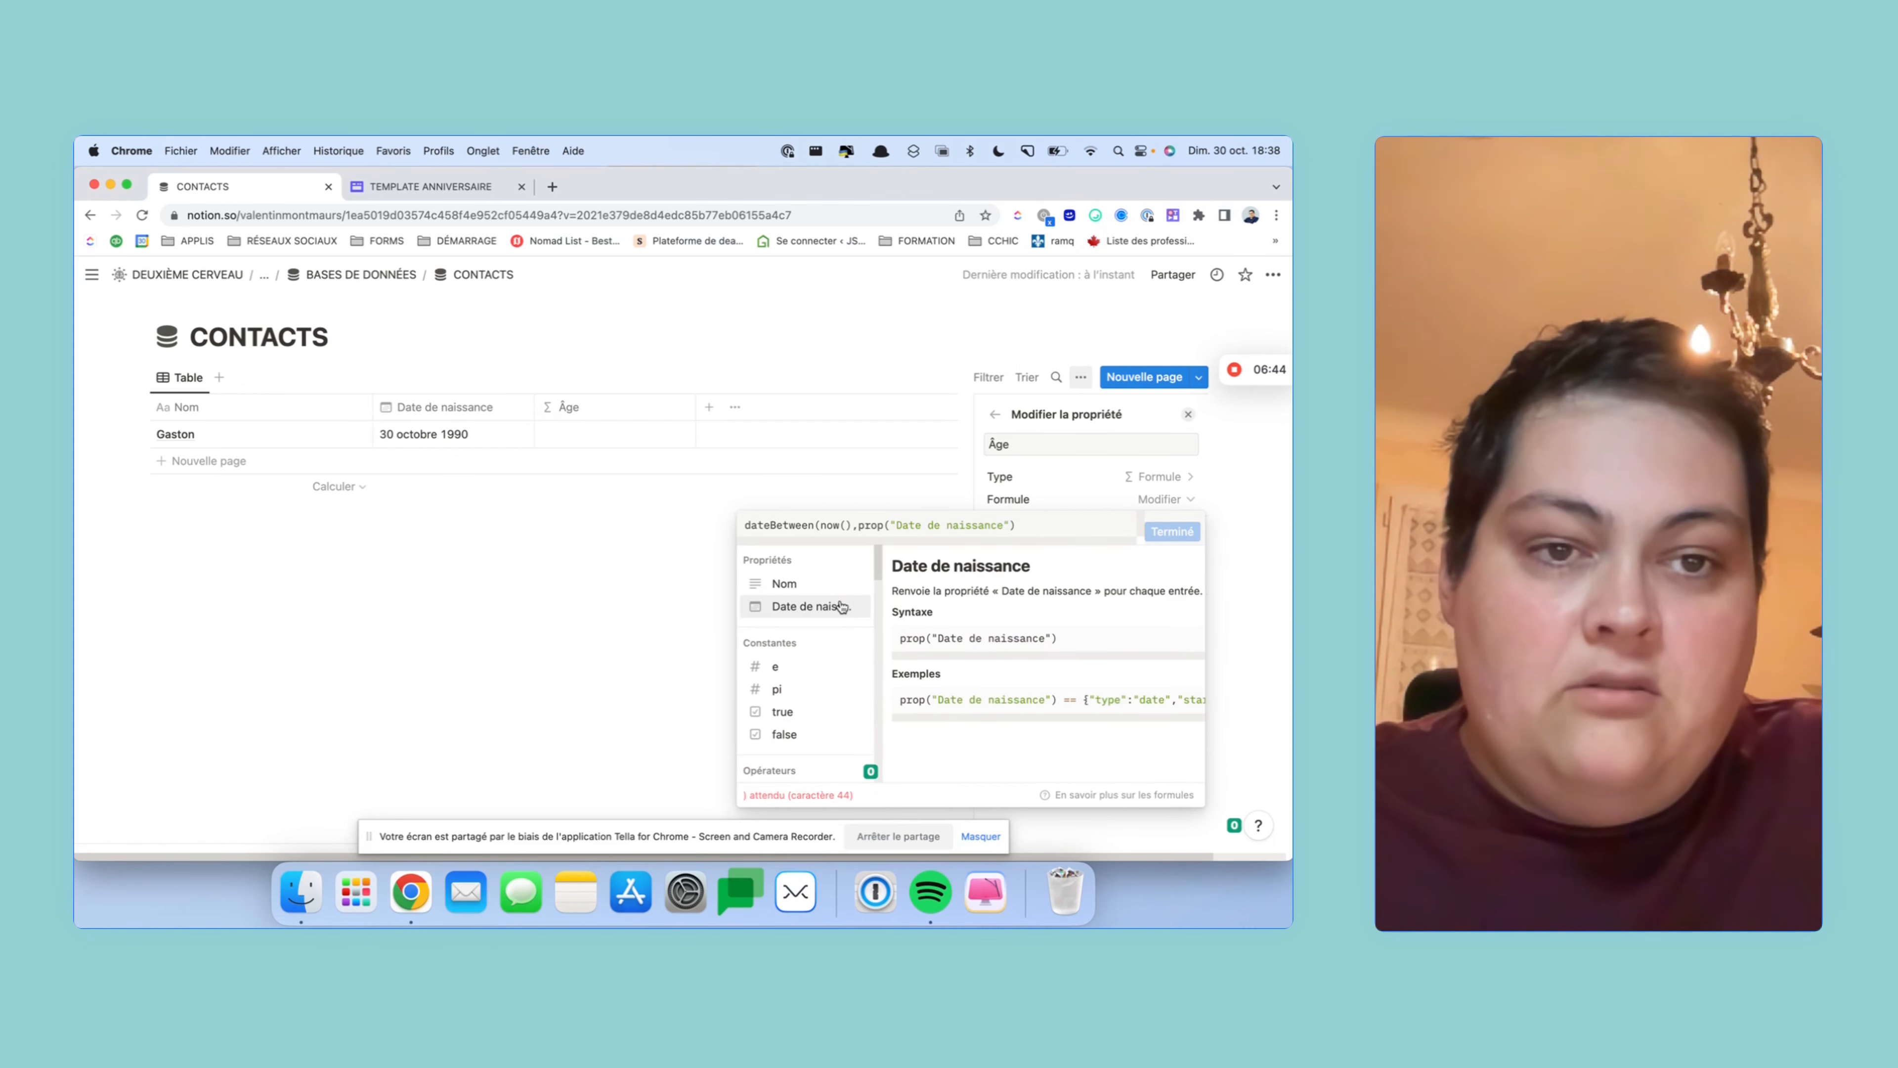
{"action": "type", "text": ","}
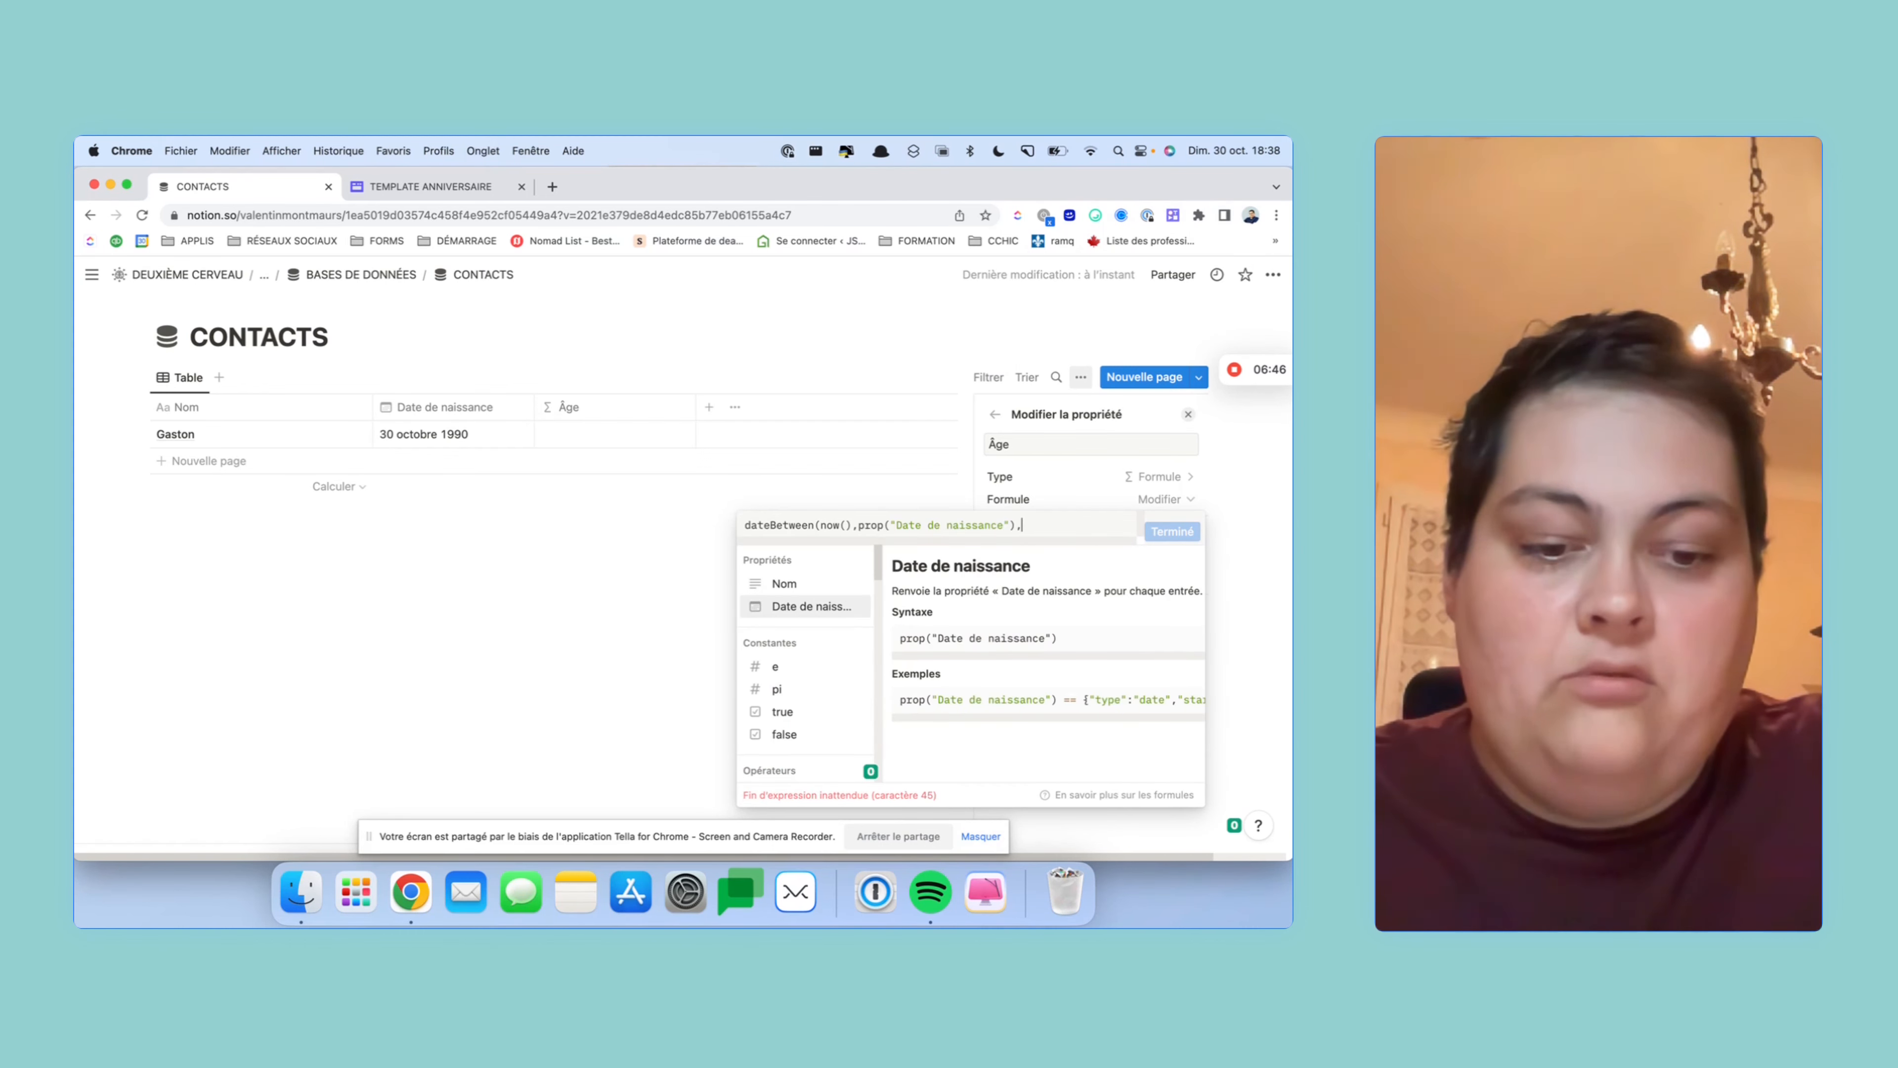
{"action": "type", "text": "\""}
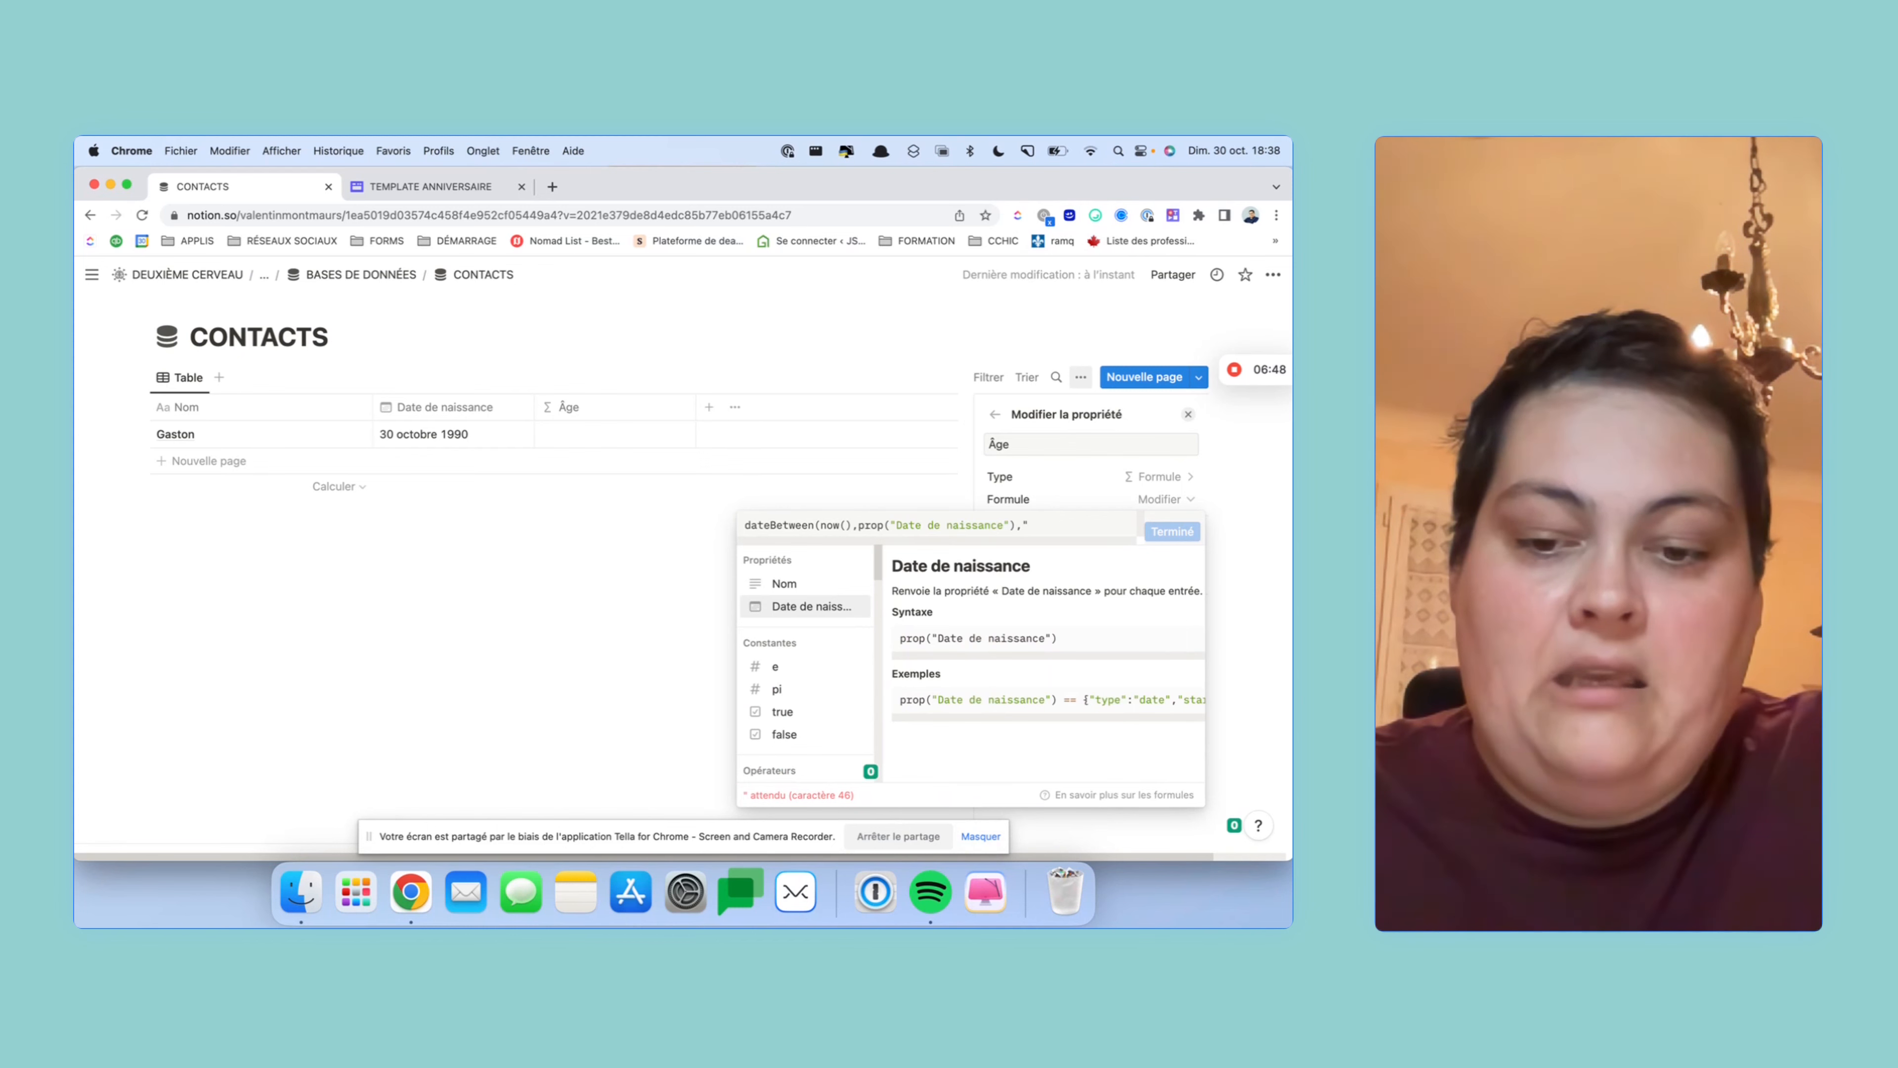
{"action": "type", "text": "ye"}
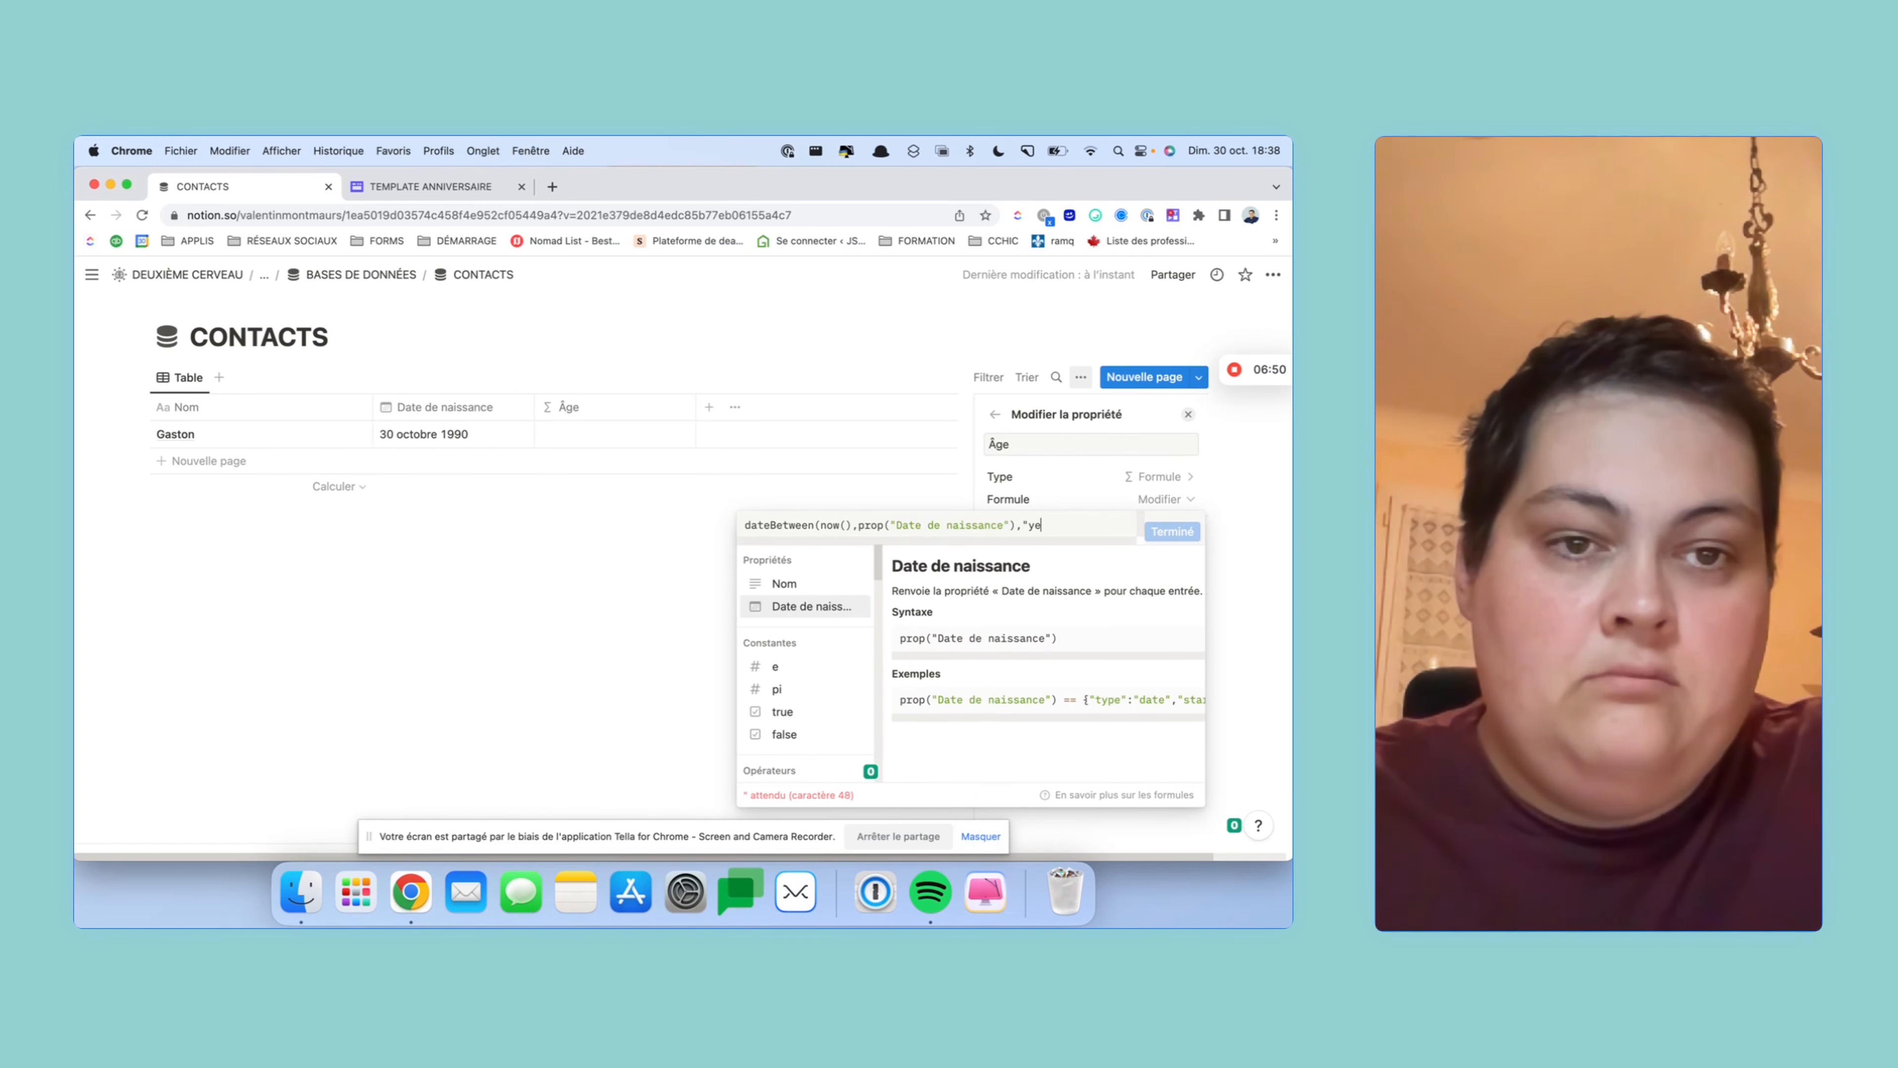
{"action": "type", "text": "rsars\""}
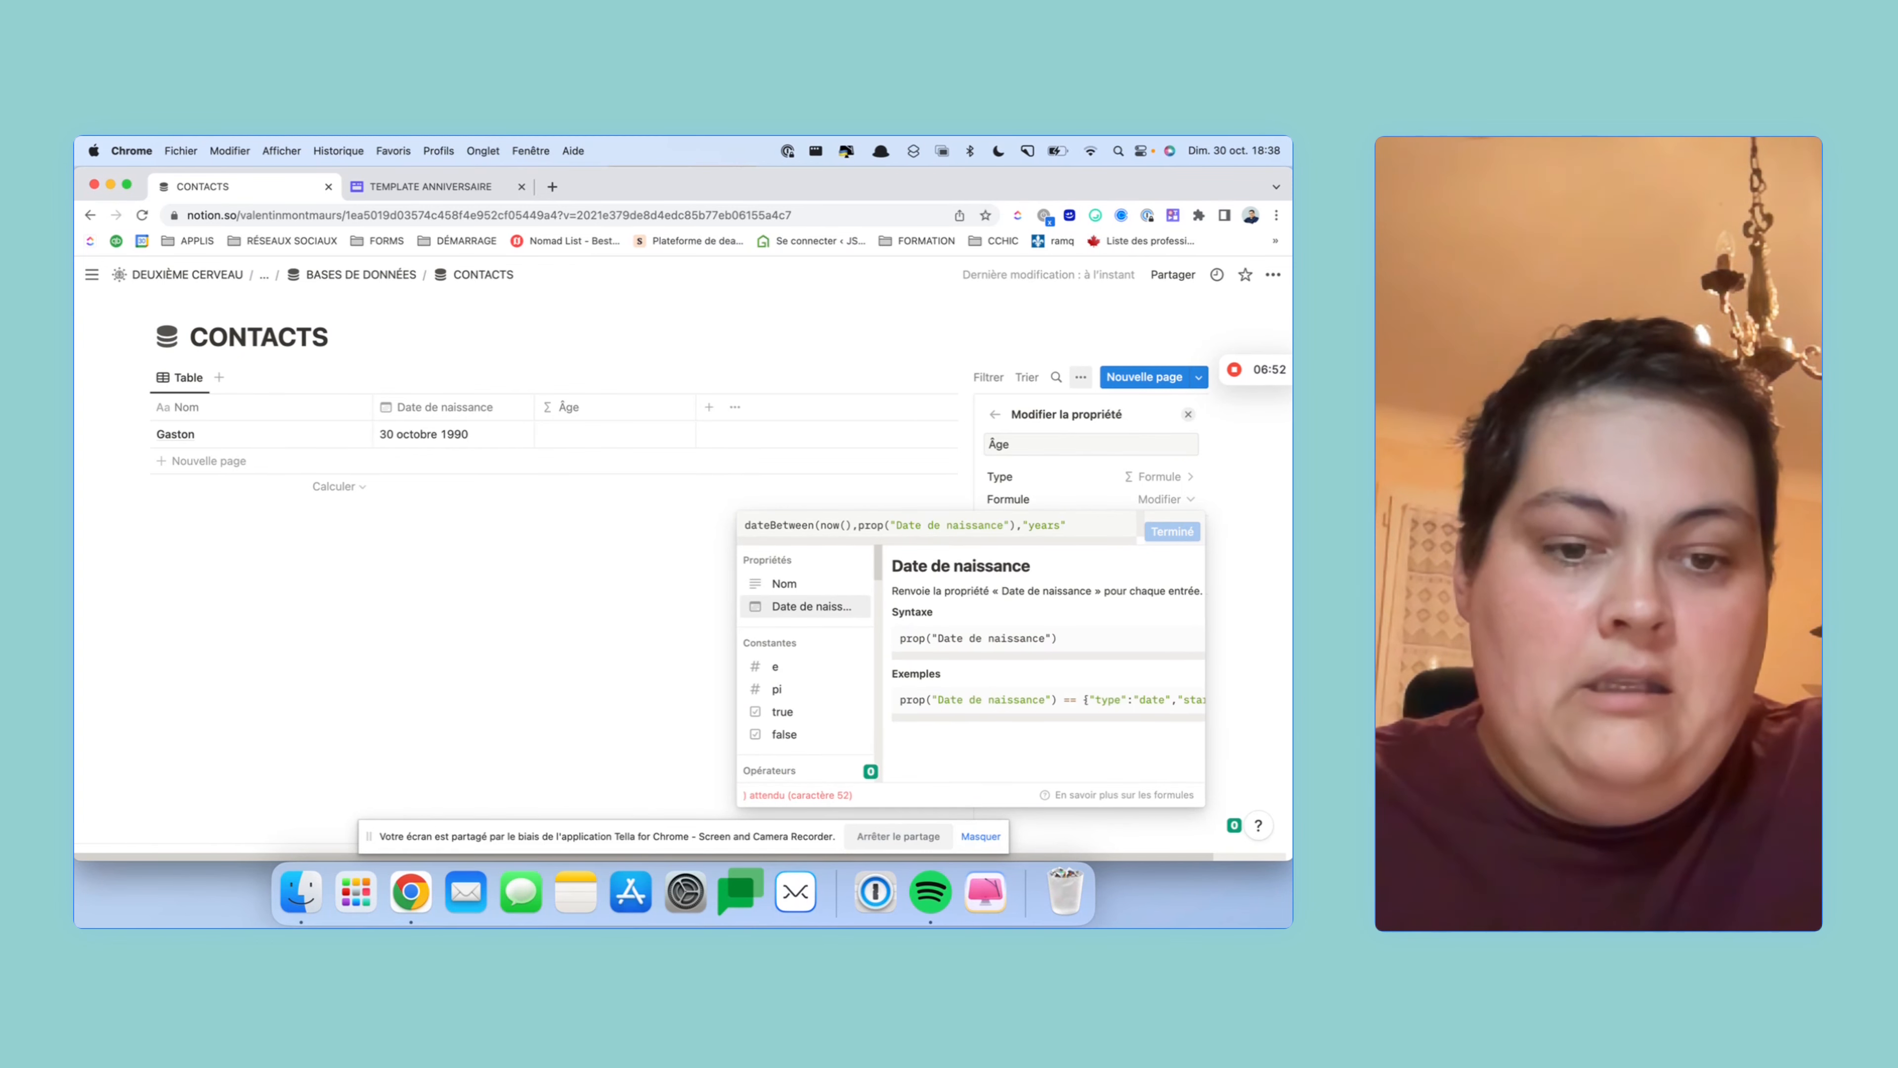
{"action": "type", "text": ")"}
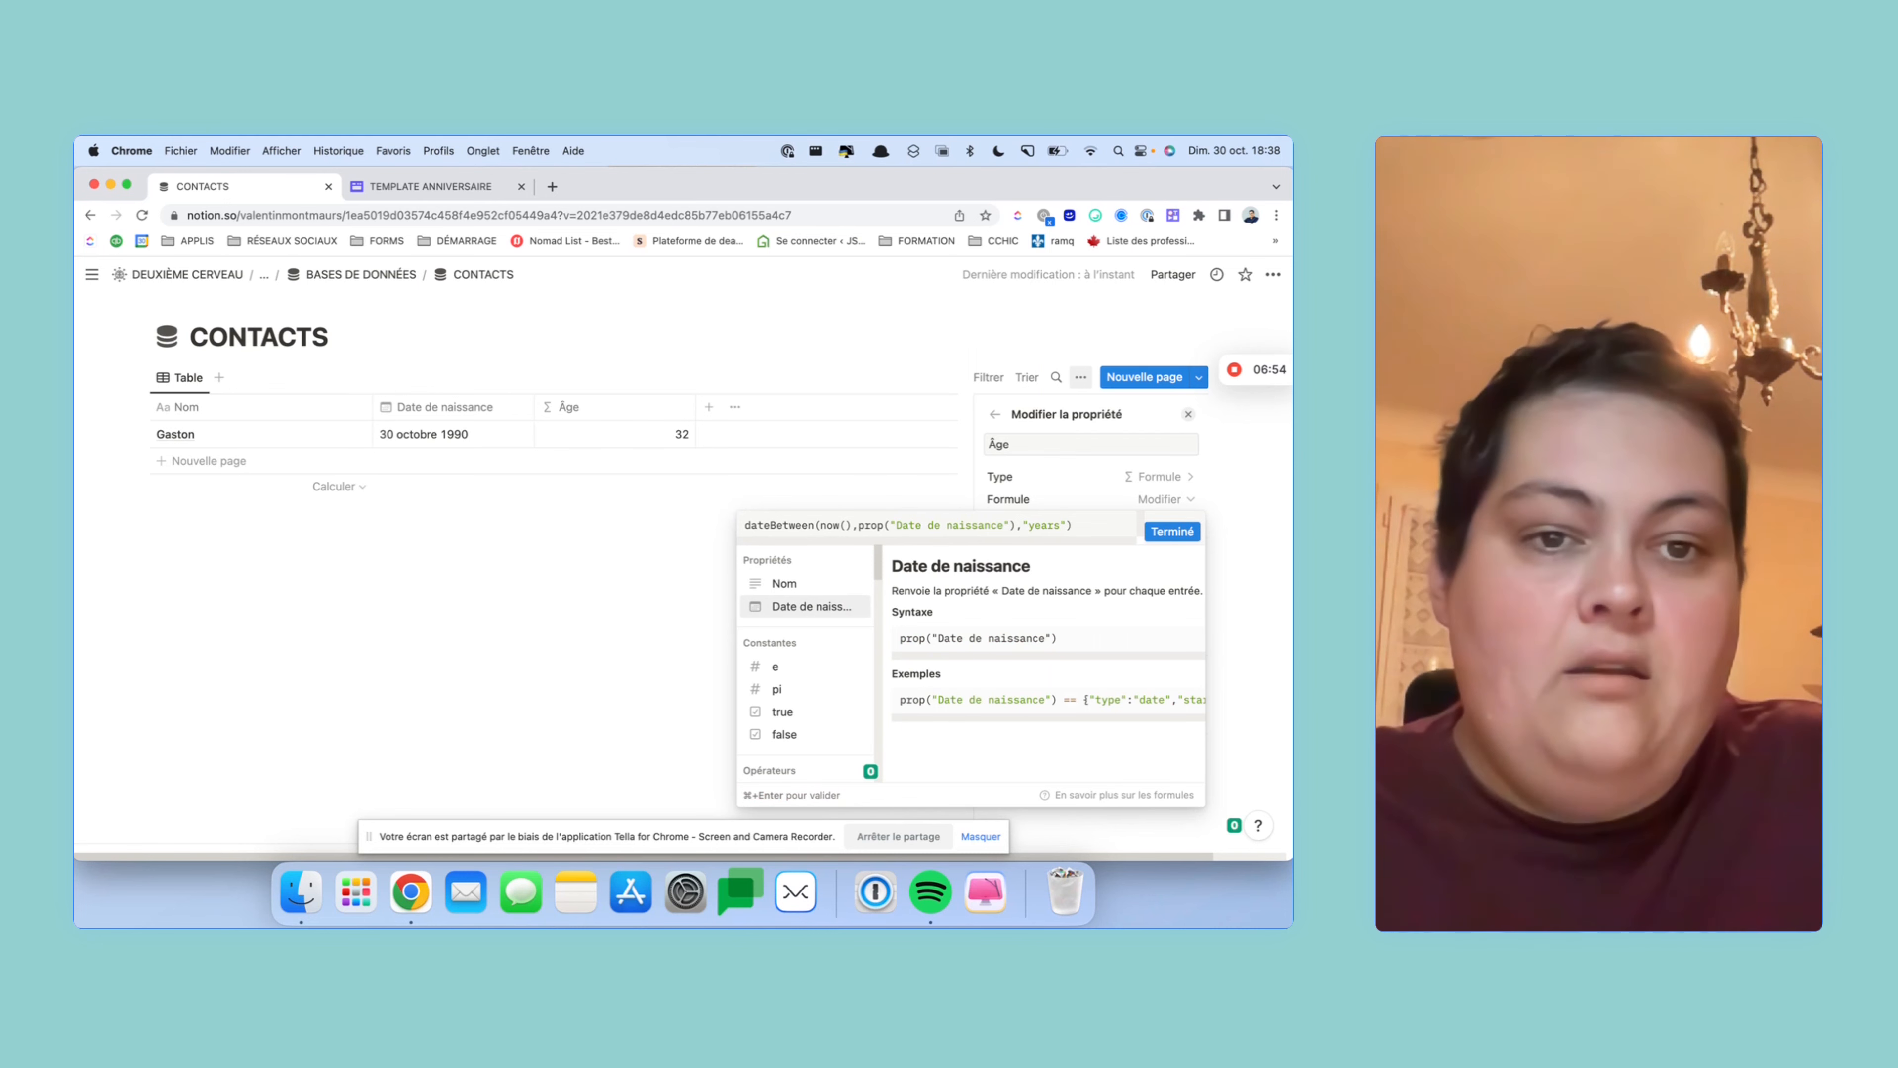
{"action": "left_click", "coordinate": [1172, 531]}
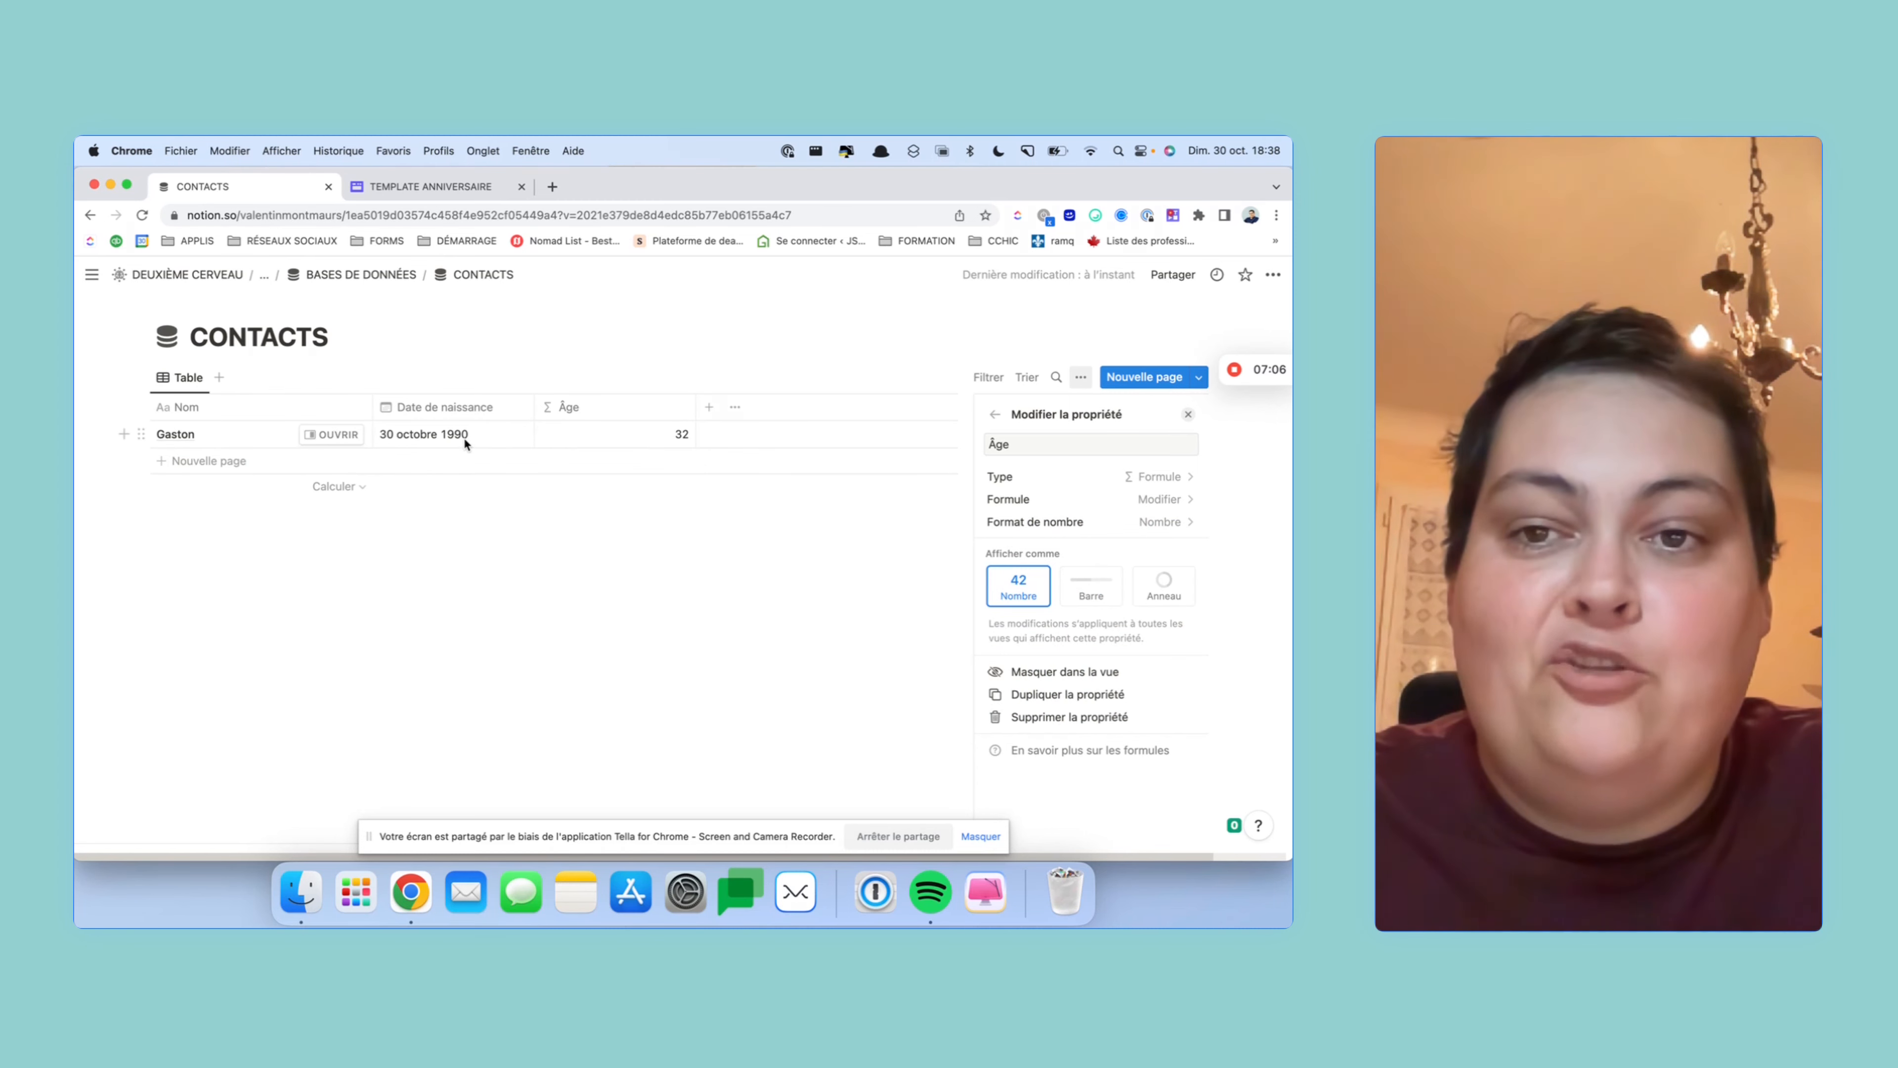
- Close the Âge settings and add a Formule column named Anniversaire cette année
{"action": "left_click", "coordinate": [1187, 417]}
{"action": "left_click", "coordinate": [713, 411]}
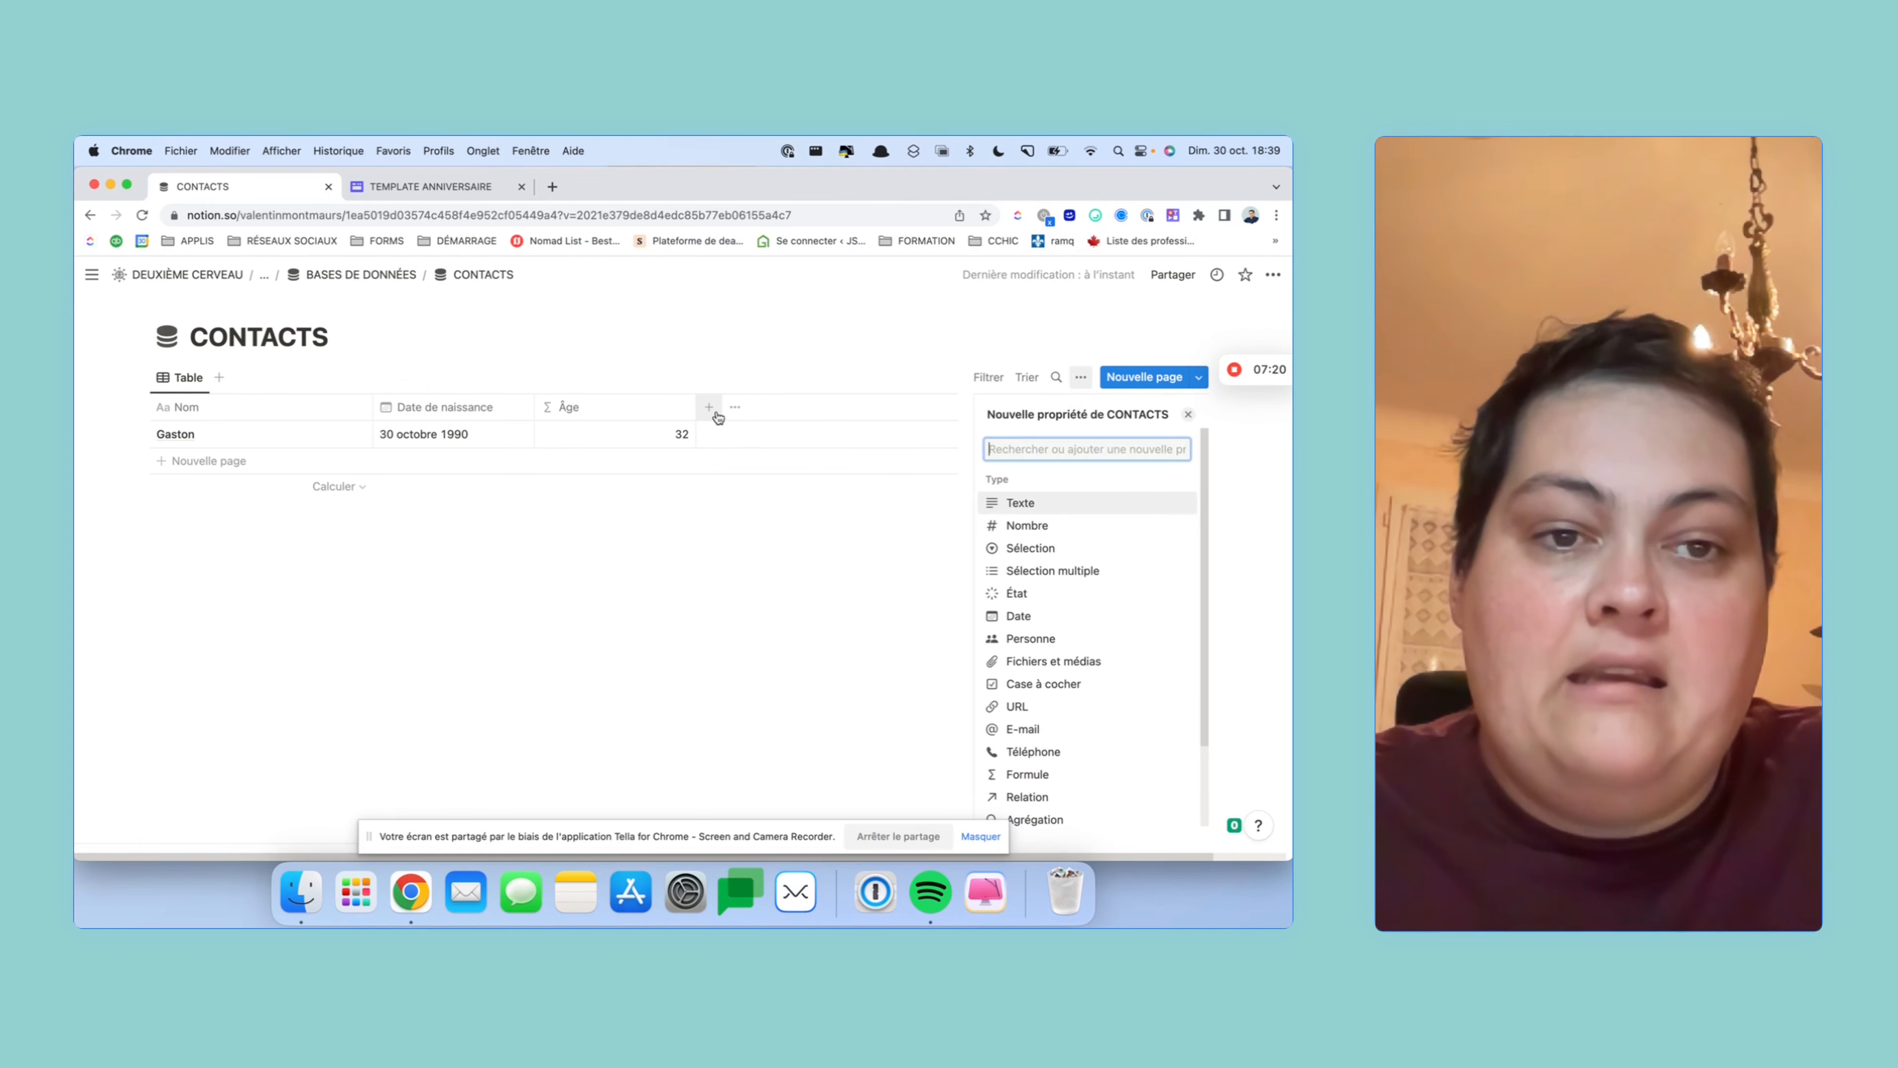
{"action": "scroll", "coordinate": [1169, 637], "scroll_direction": "down", "scroll_amount": 2}
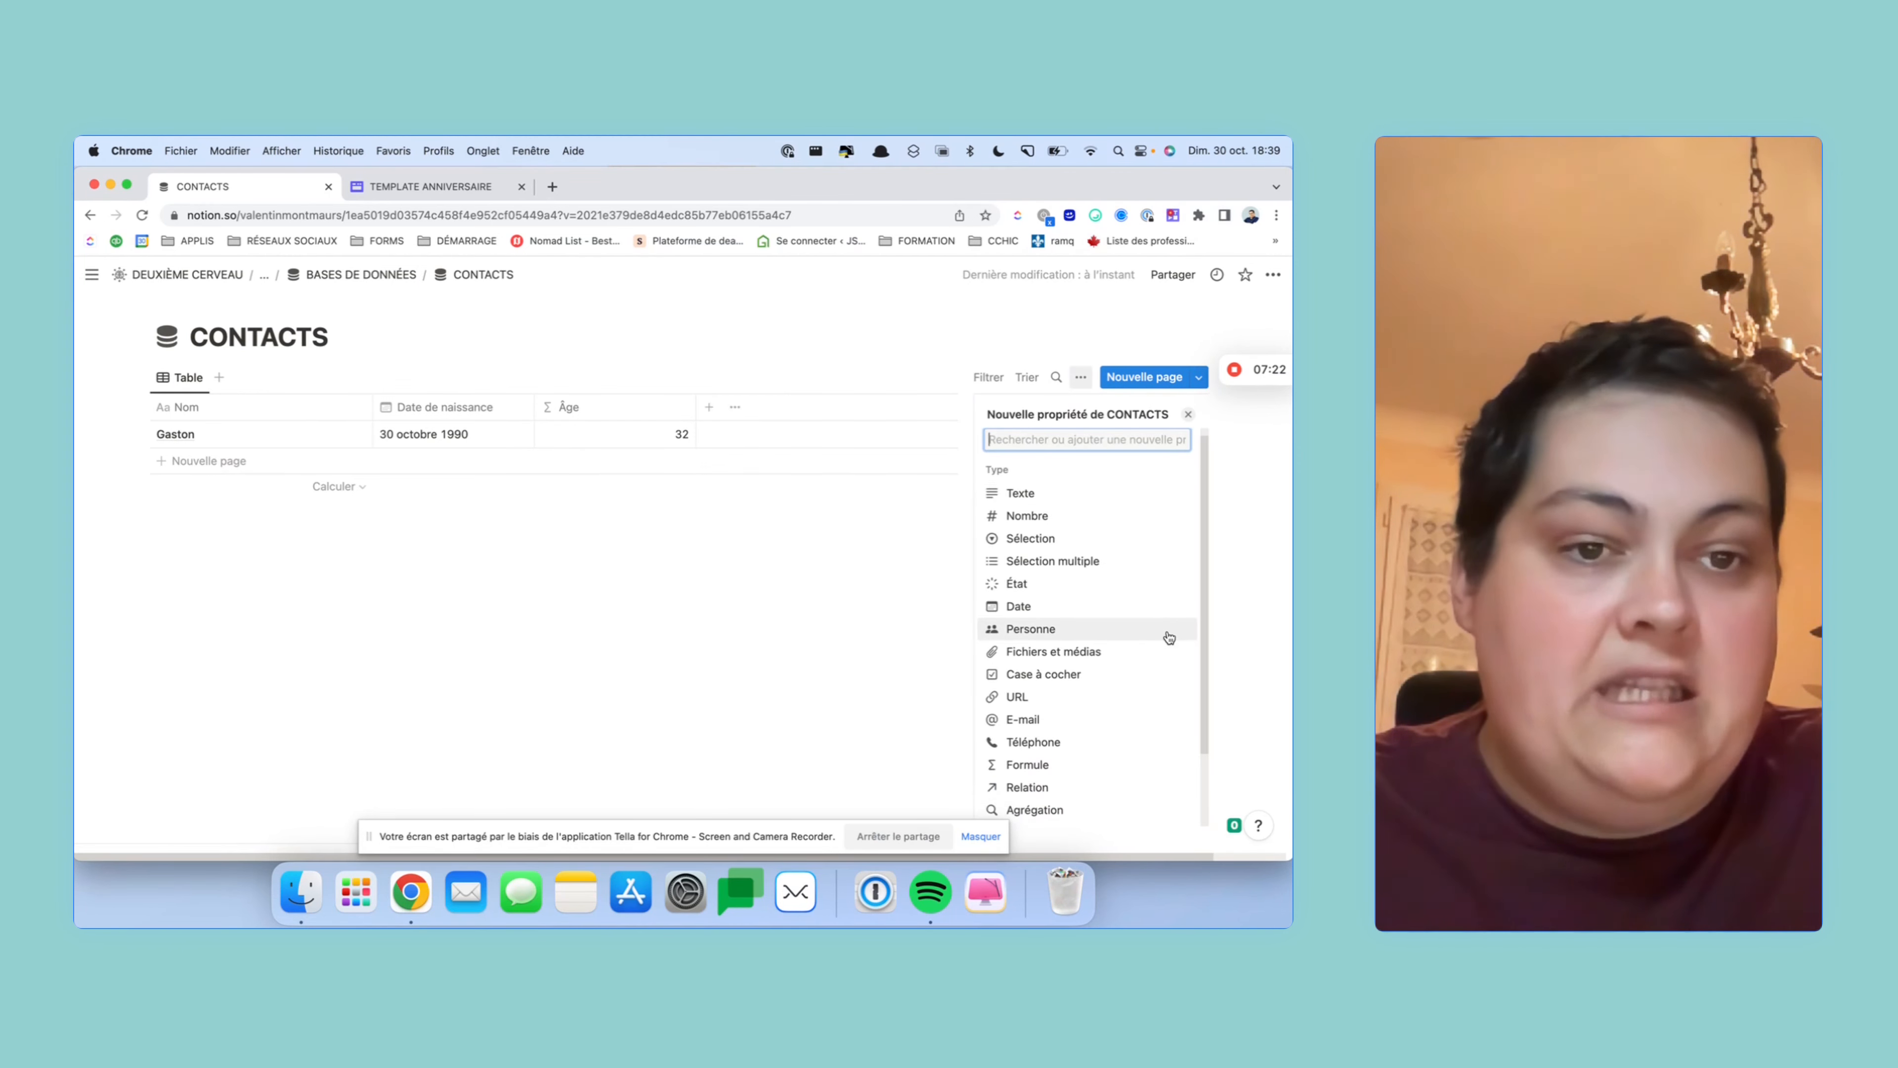
{"action": "scroll", "coordinate": [1169, 637], "scroll_direction": "up", "scroll_amount": 2}
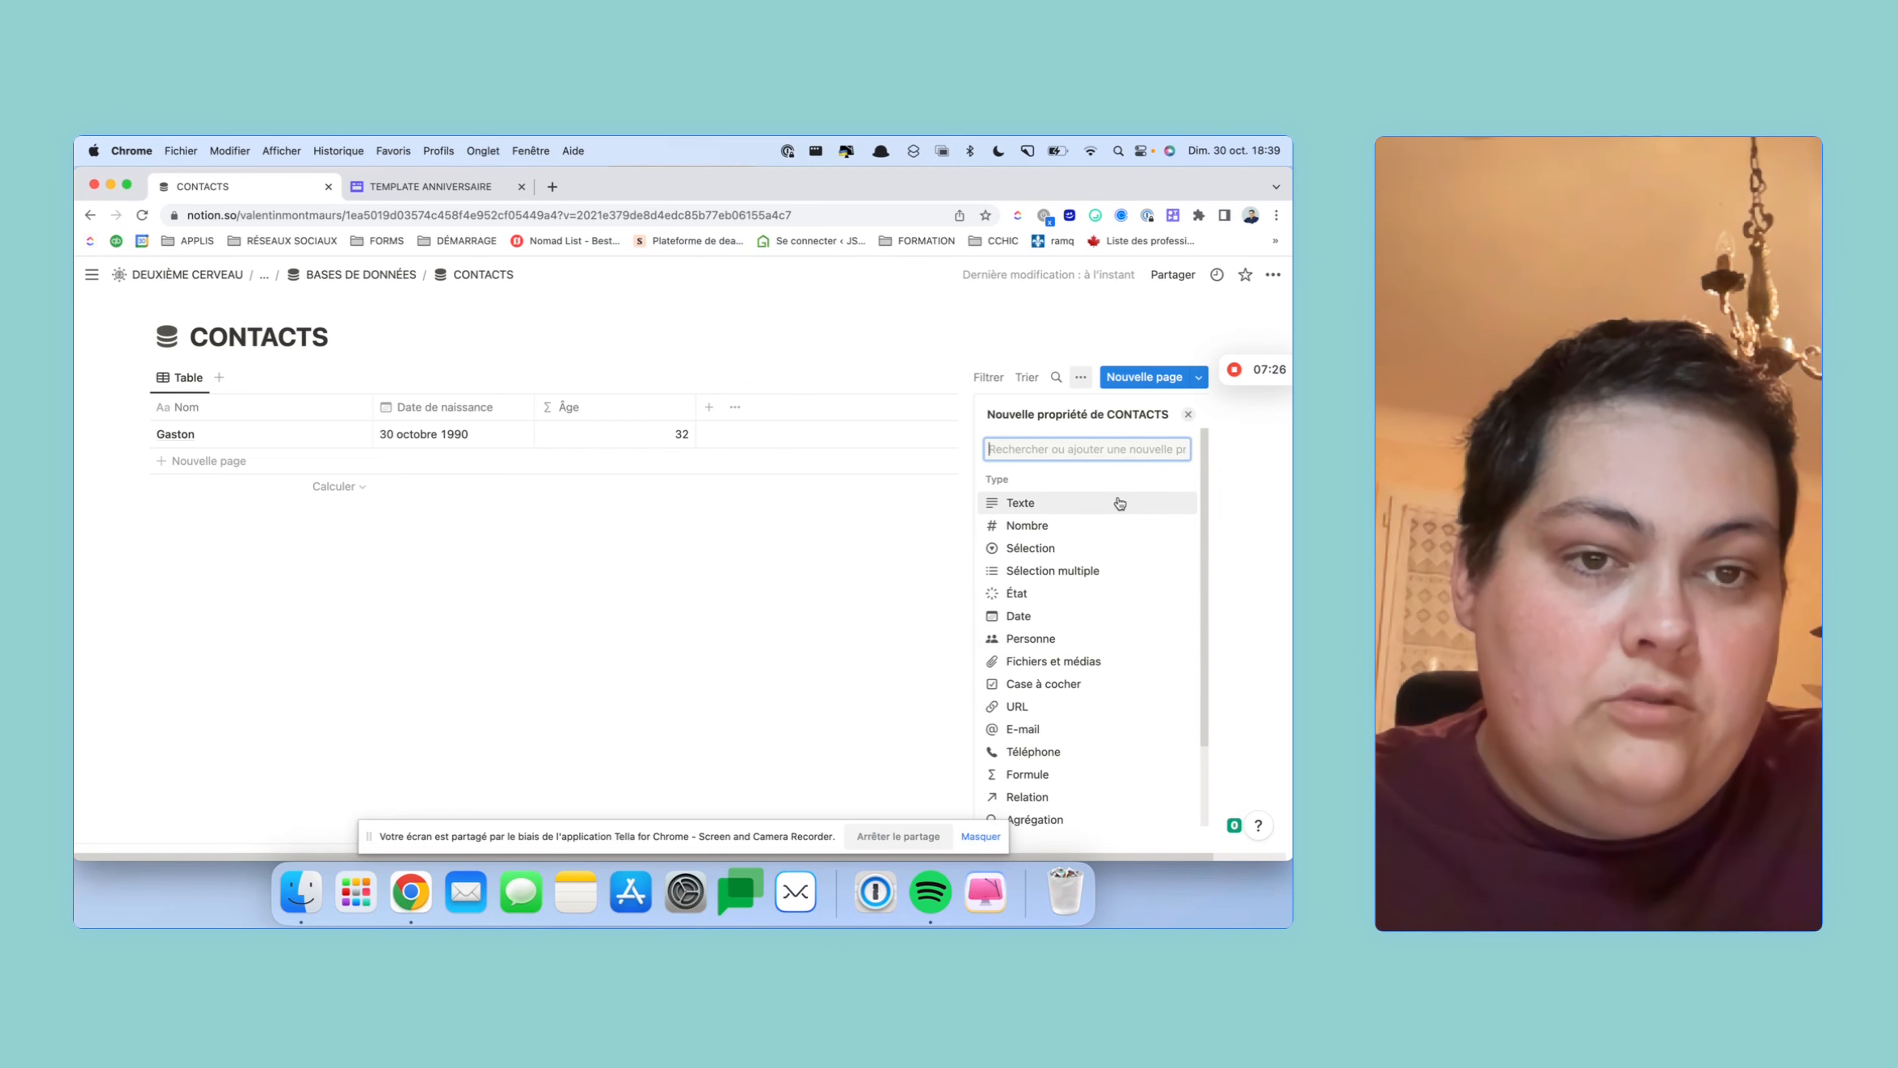
{"action": "scroll", "coordinate": [1119, 503], "scroll_direction": "down", "scroll_amount": 5}
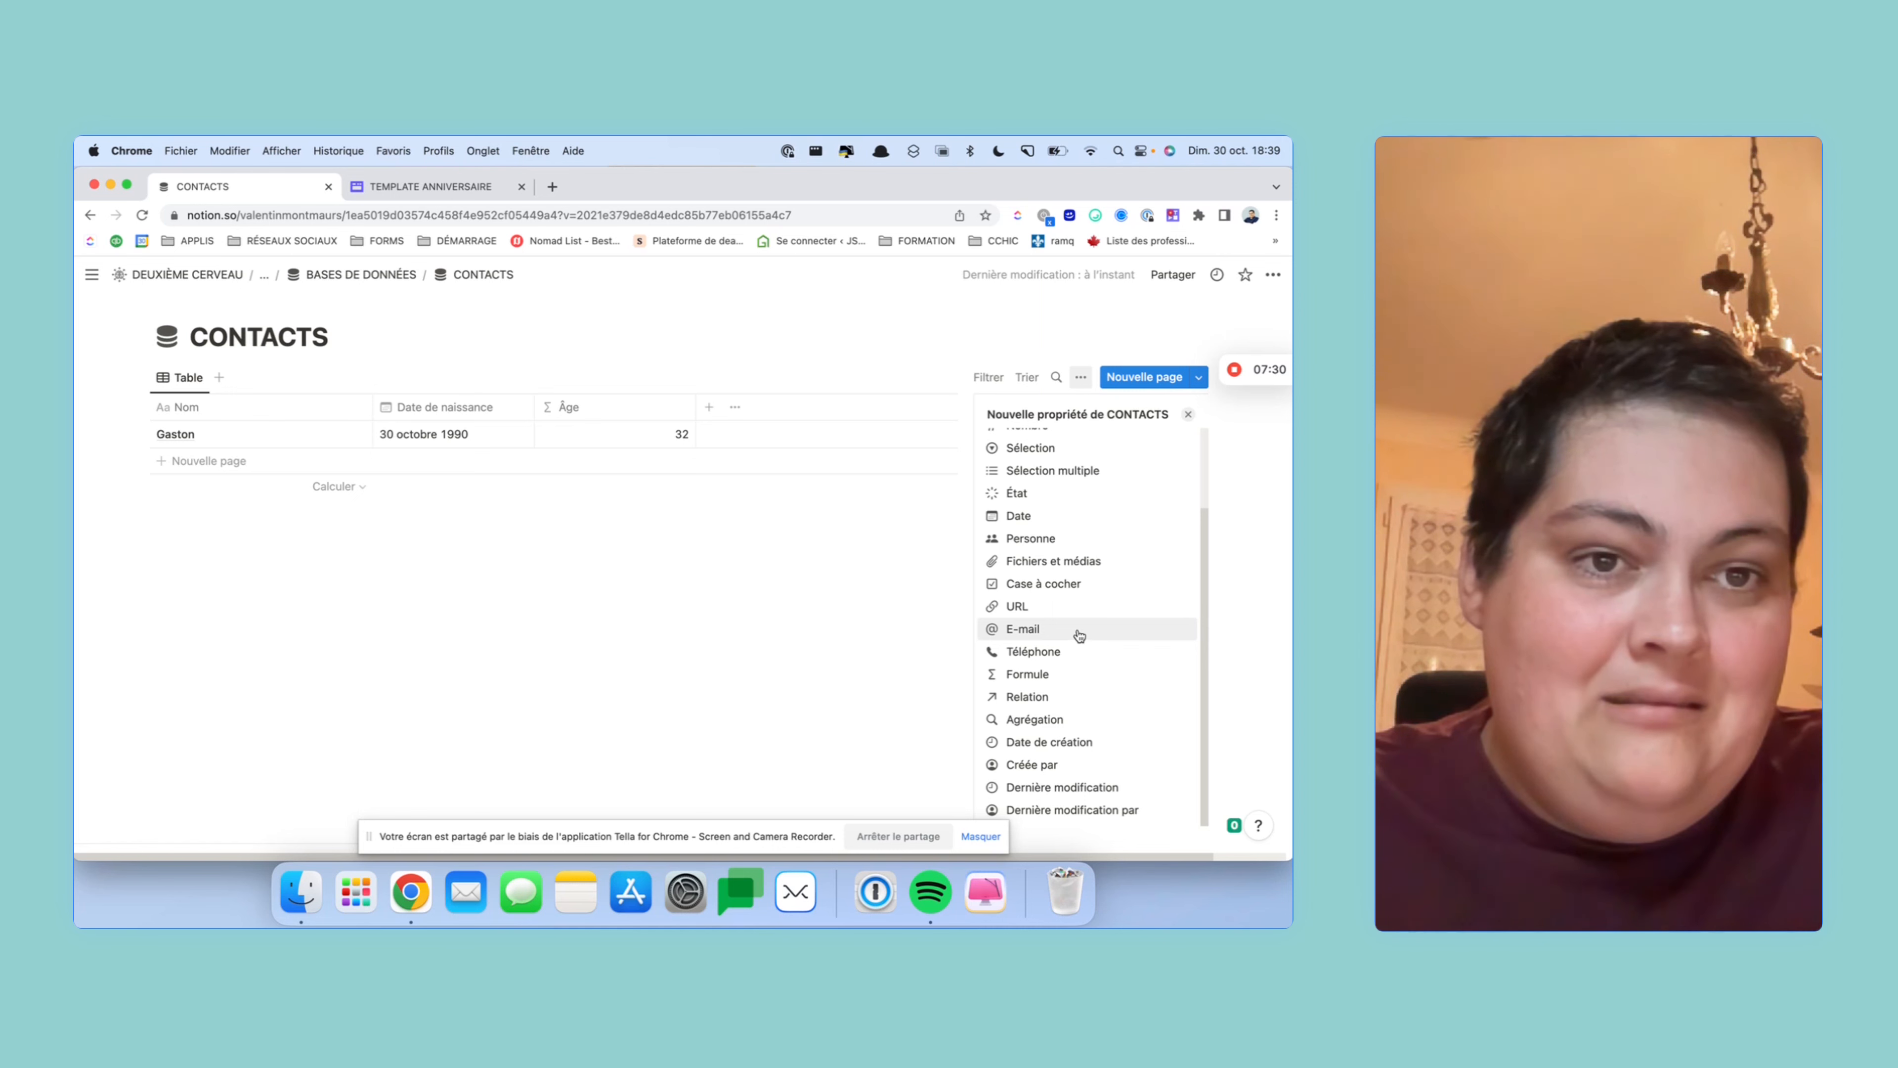
{"action": "scroll", "coordinate": [1075, 634], "scroll_direction": "up", "scroll_amount": 5}
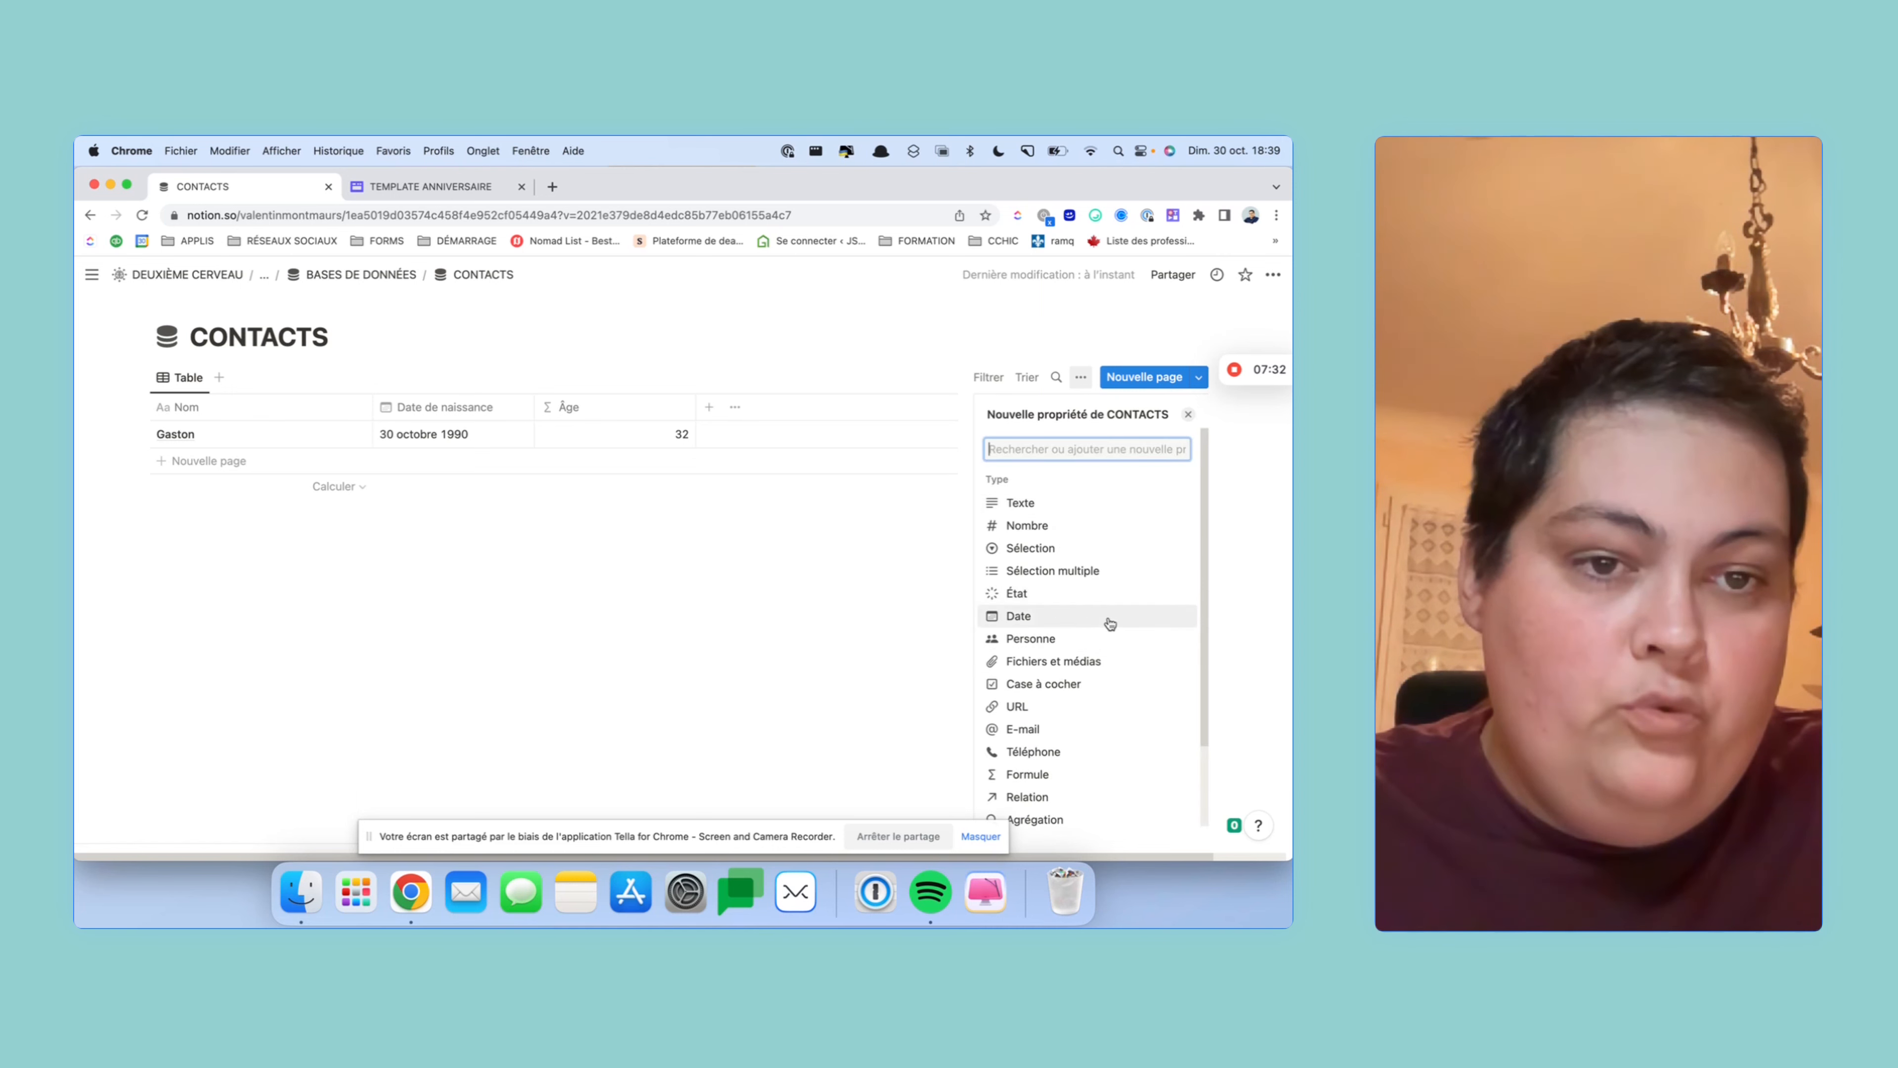
{"action": "scroll", "coordinate": [1096, 584], "scroll_direction": "down", "scroll_amount": 4}
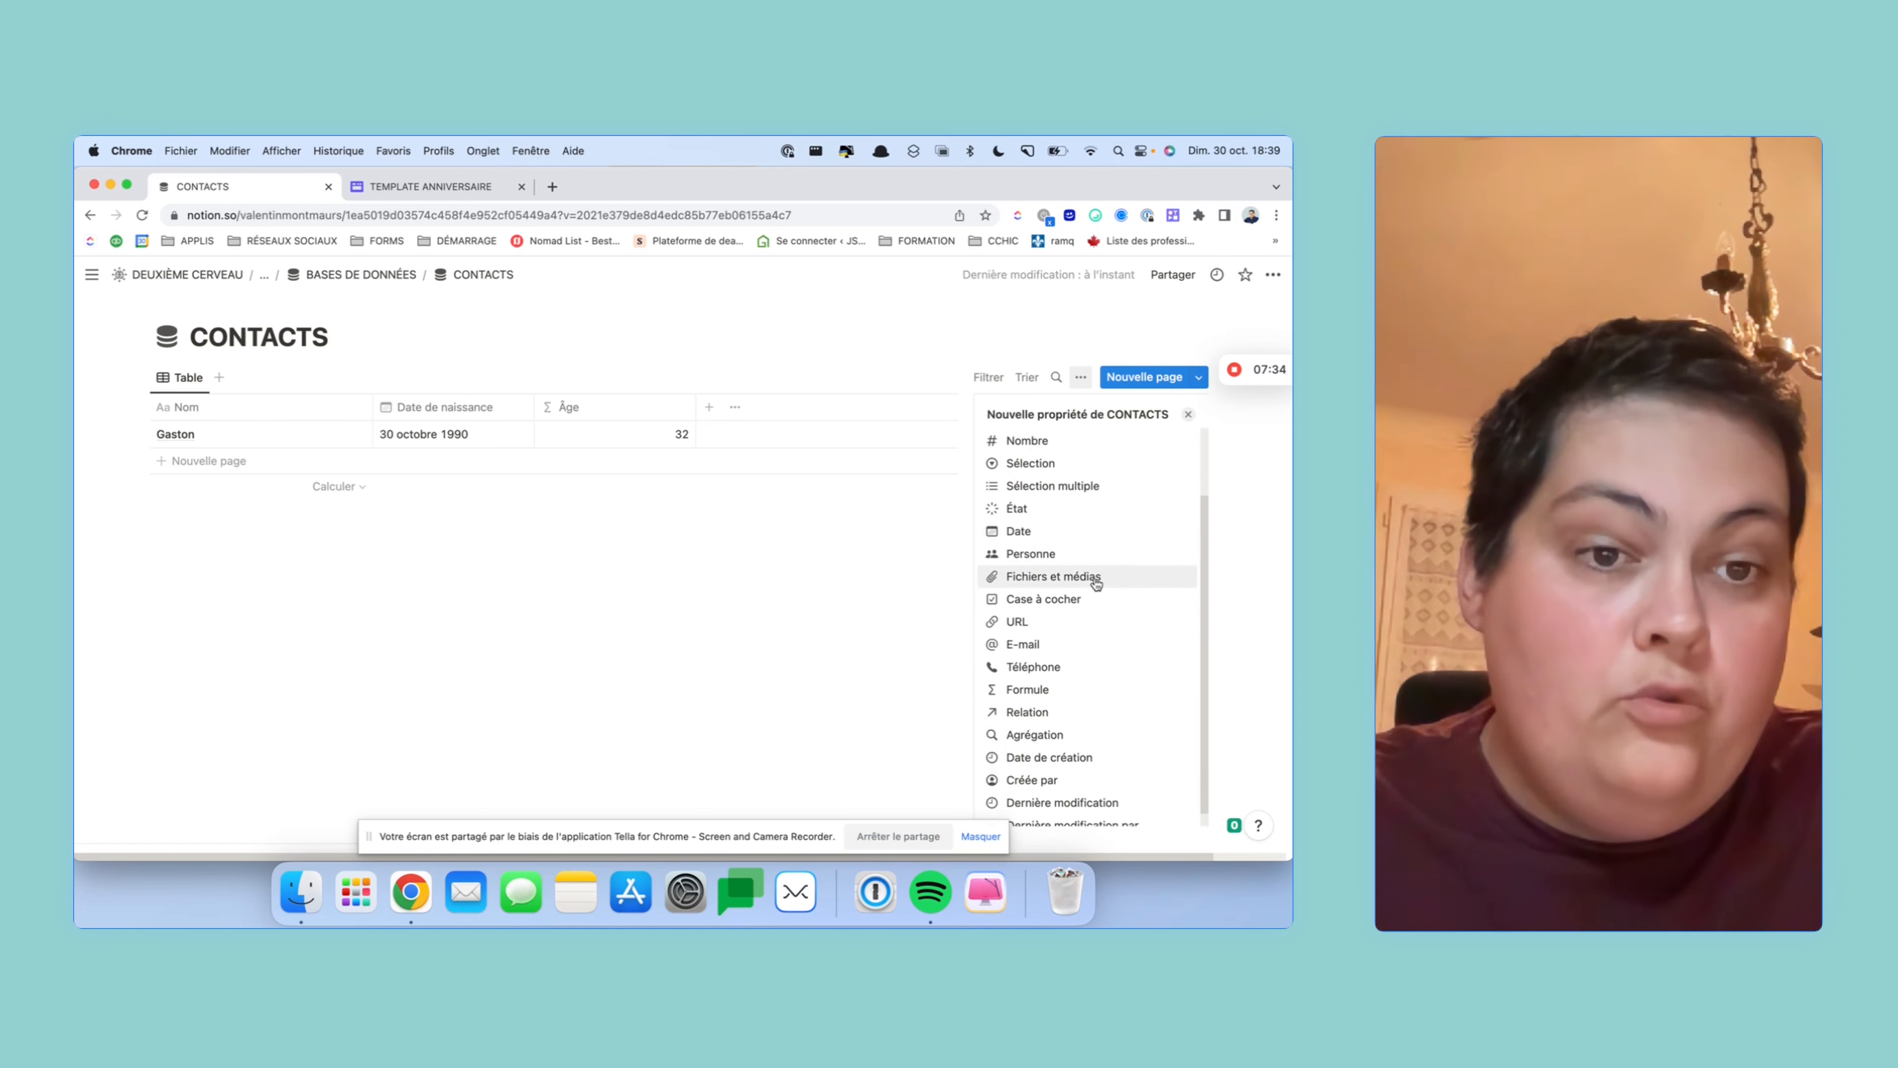
{"action": "left_click", "coordinate": [1087, 689]}
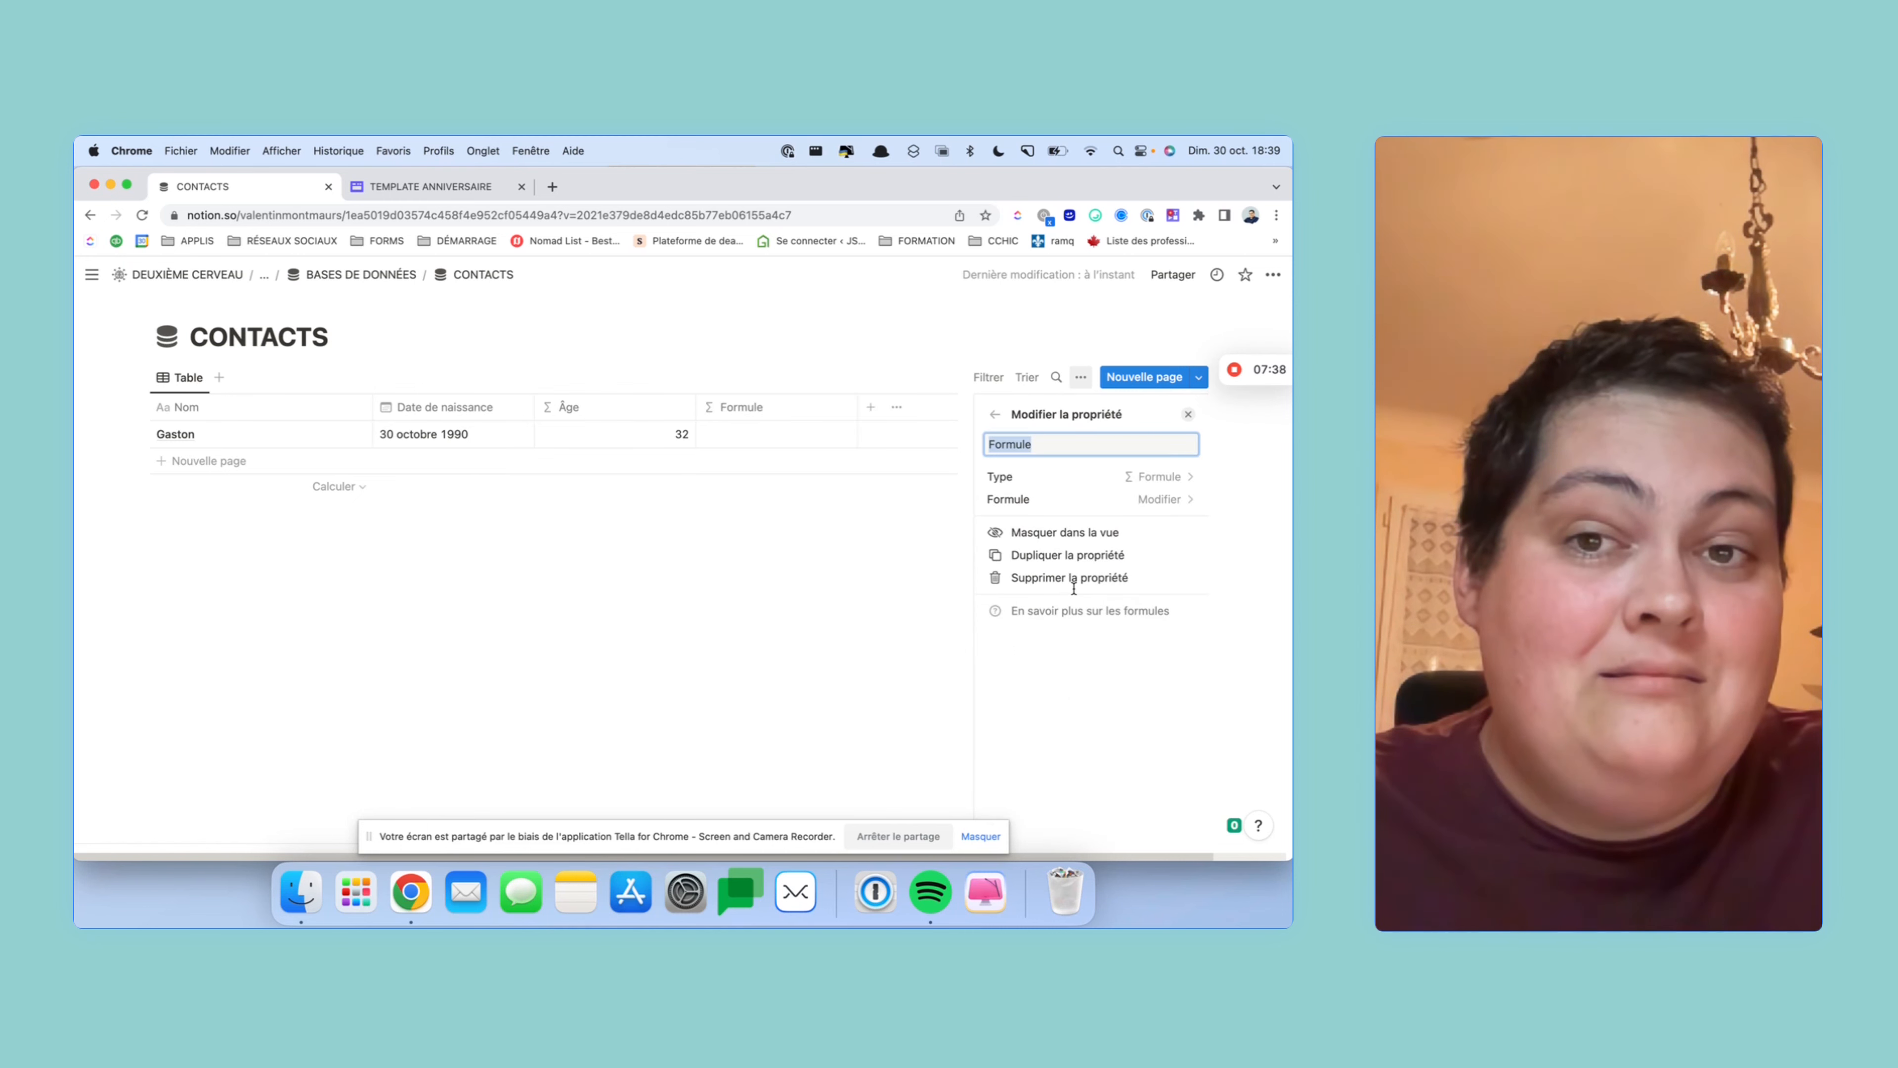
{"action": "type", "text": "A"}
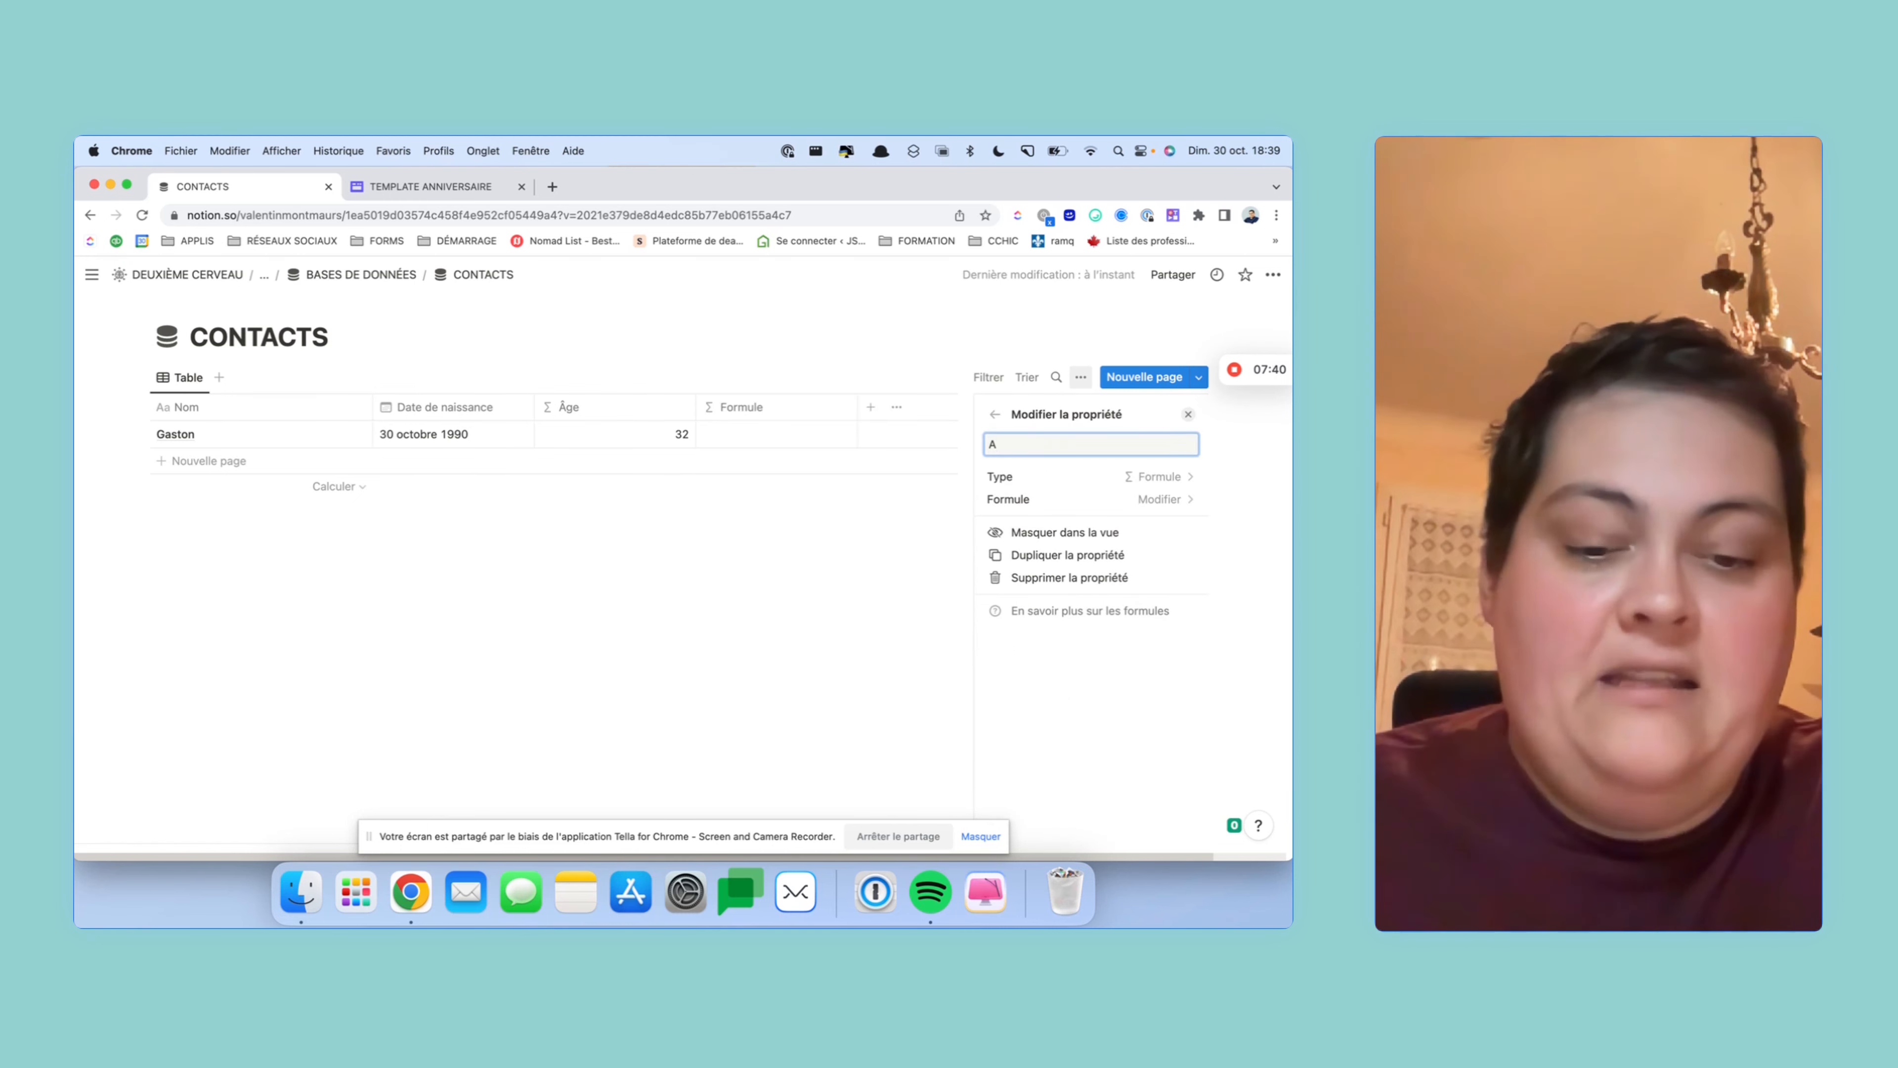
{"action": "type", "text": "nniversaire"}
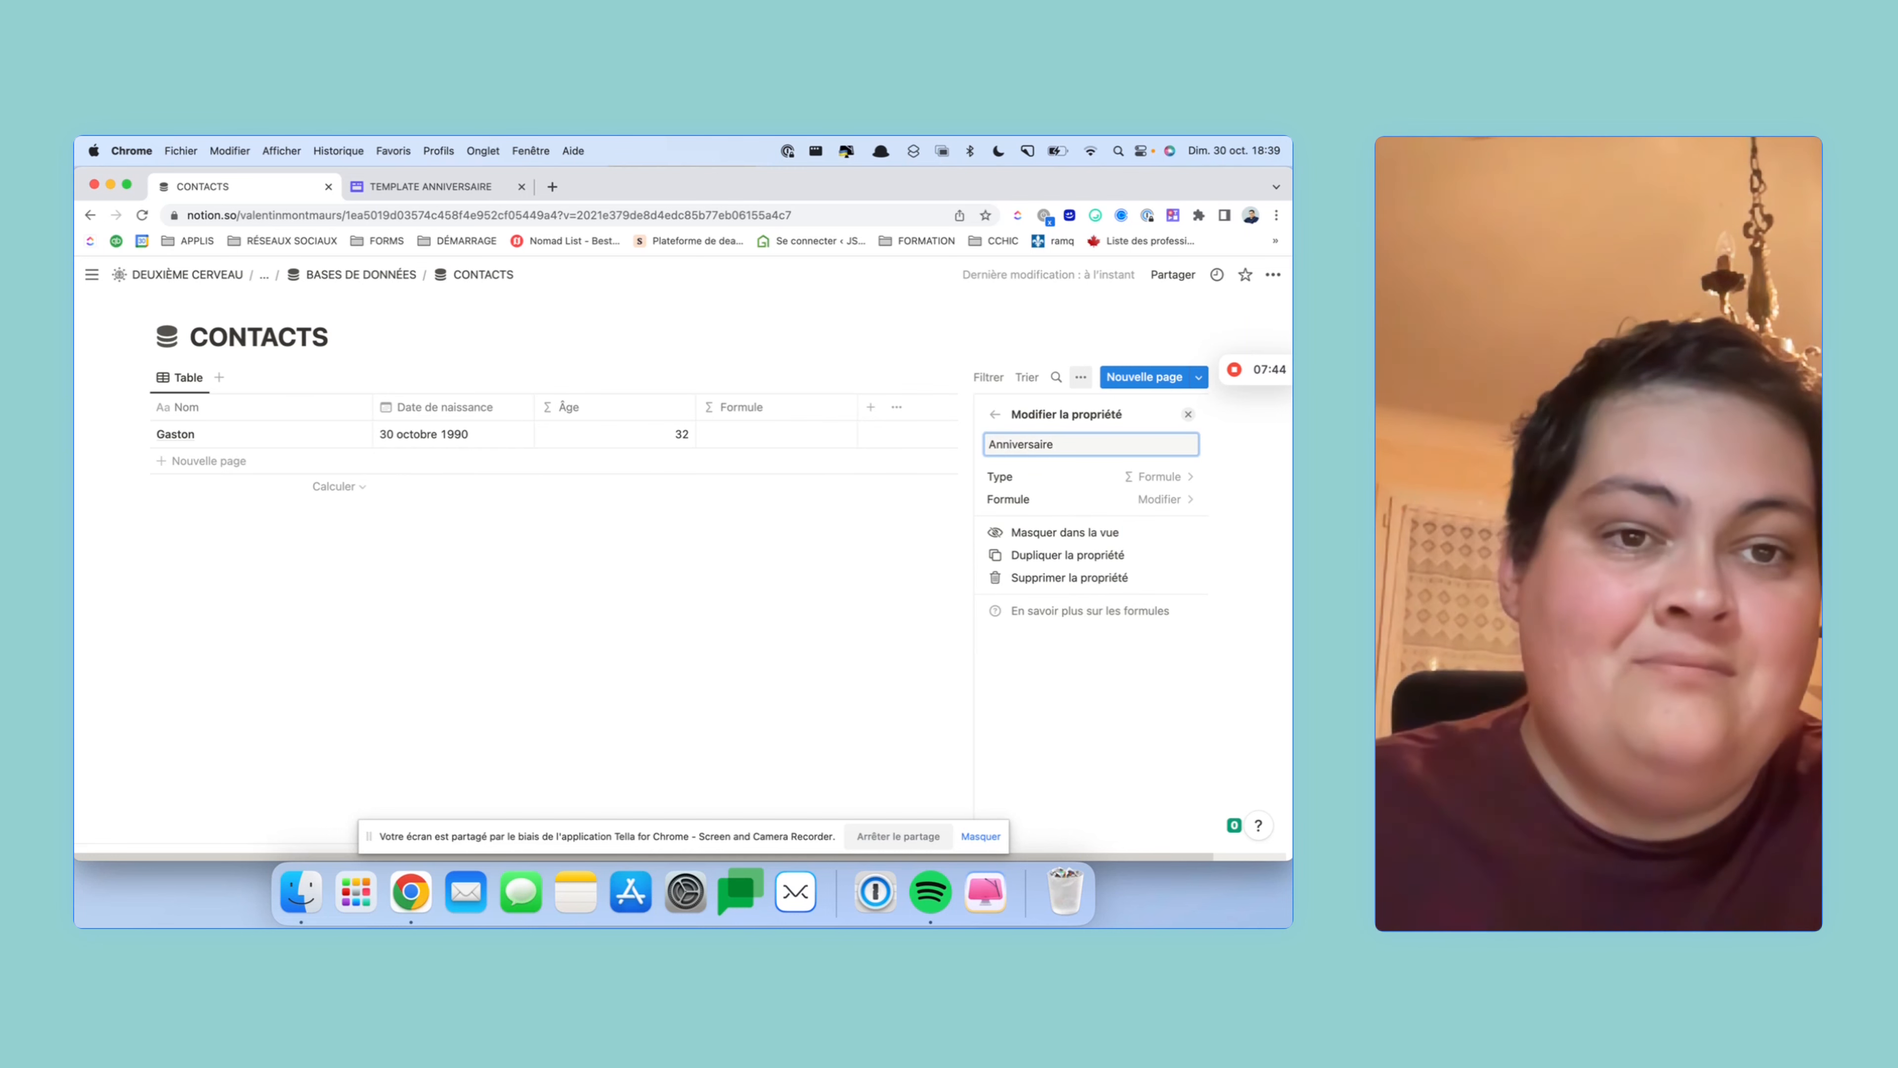
{"action": "type", "text": " cette "}
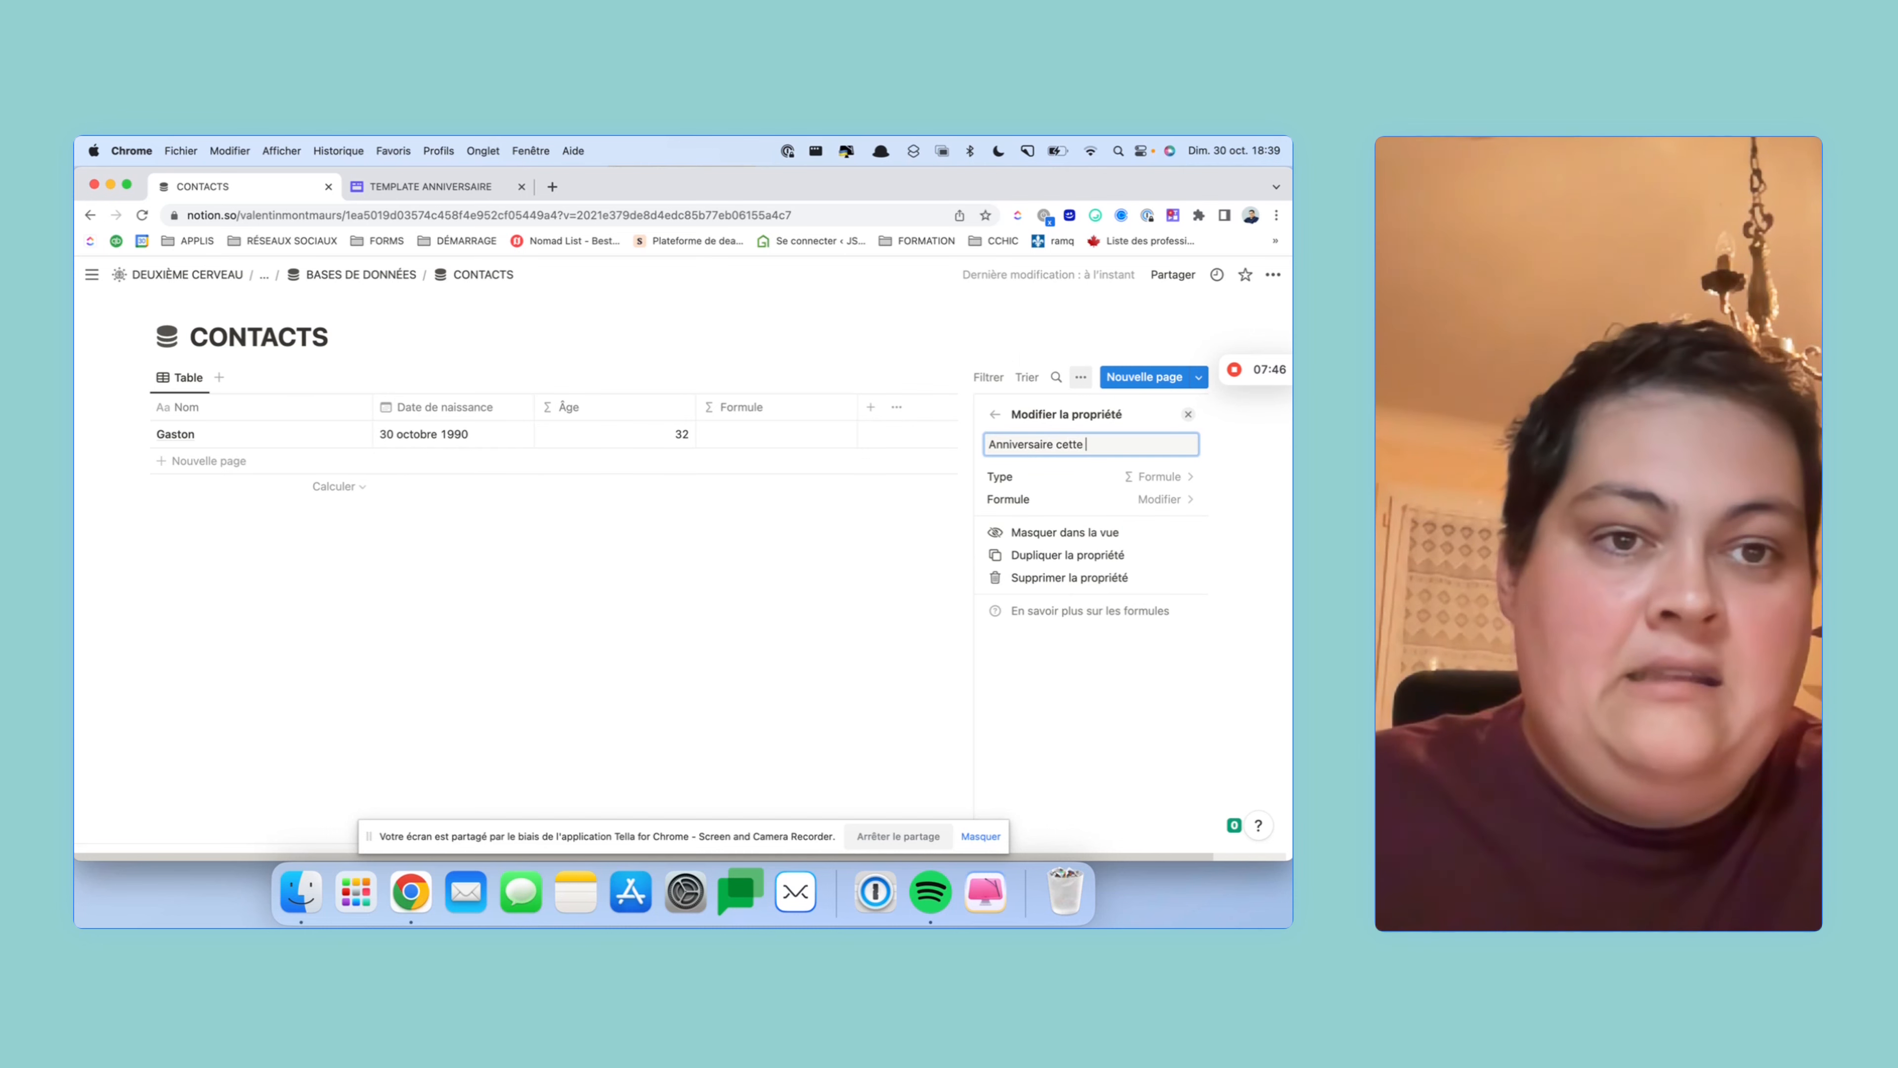
{"action": "type", "text": "année"}
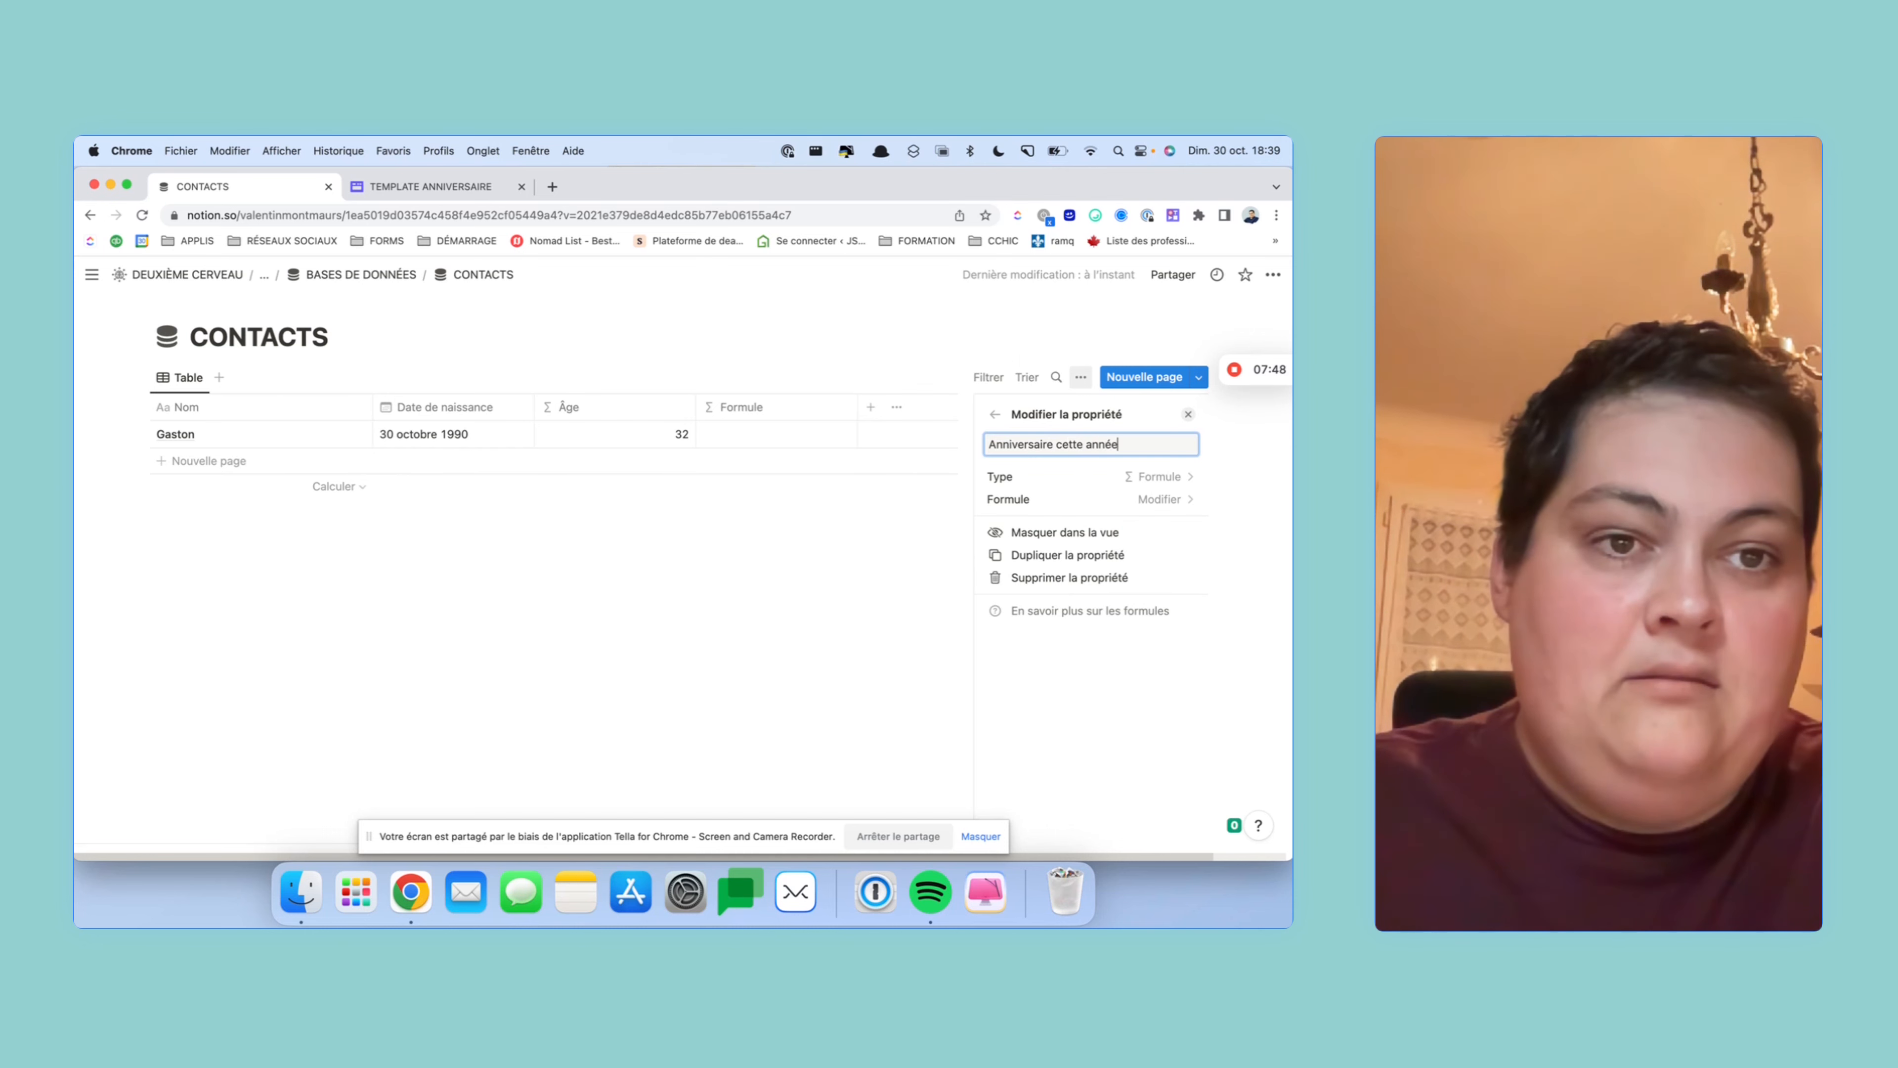
- Write dateAdd(prop("Date de naissance"), prop("Âge"), "years") as the Anniversaire cette année formula
{"action": "left_click", "coordinate": [1143, 501]}
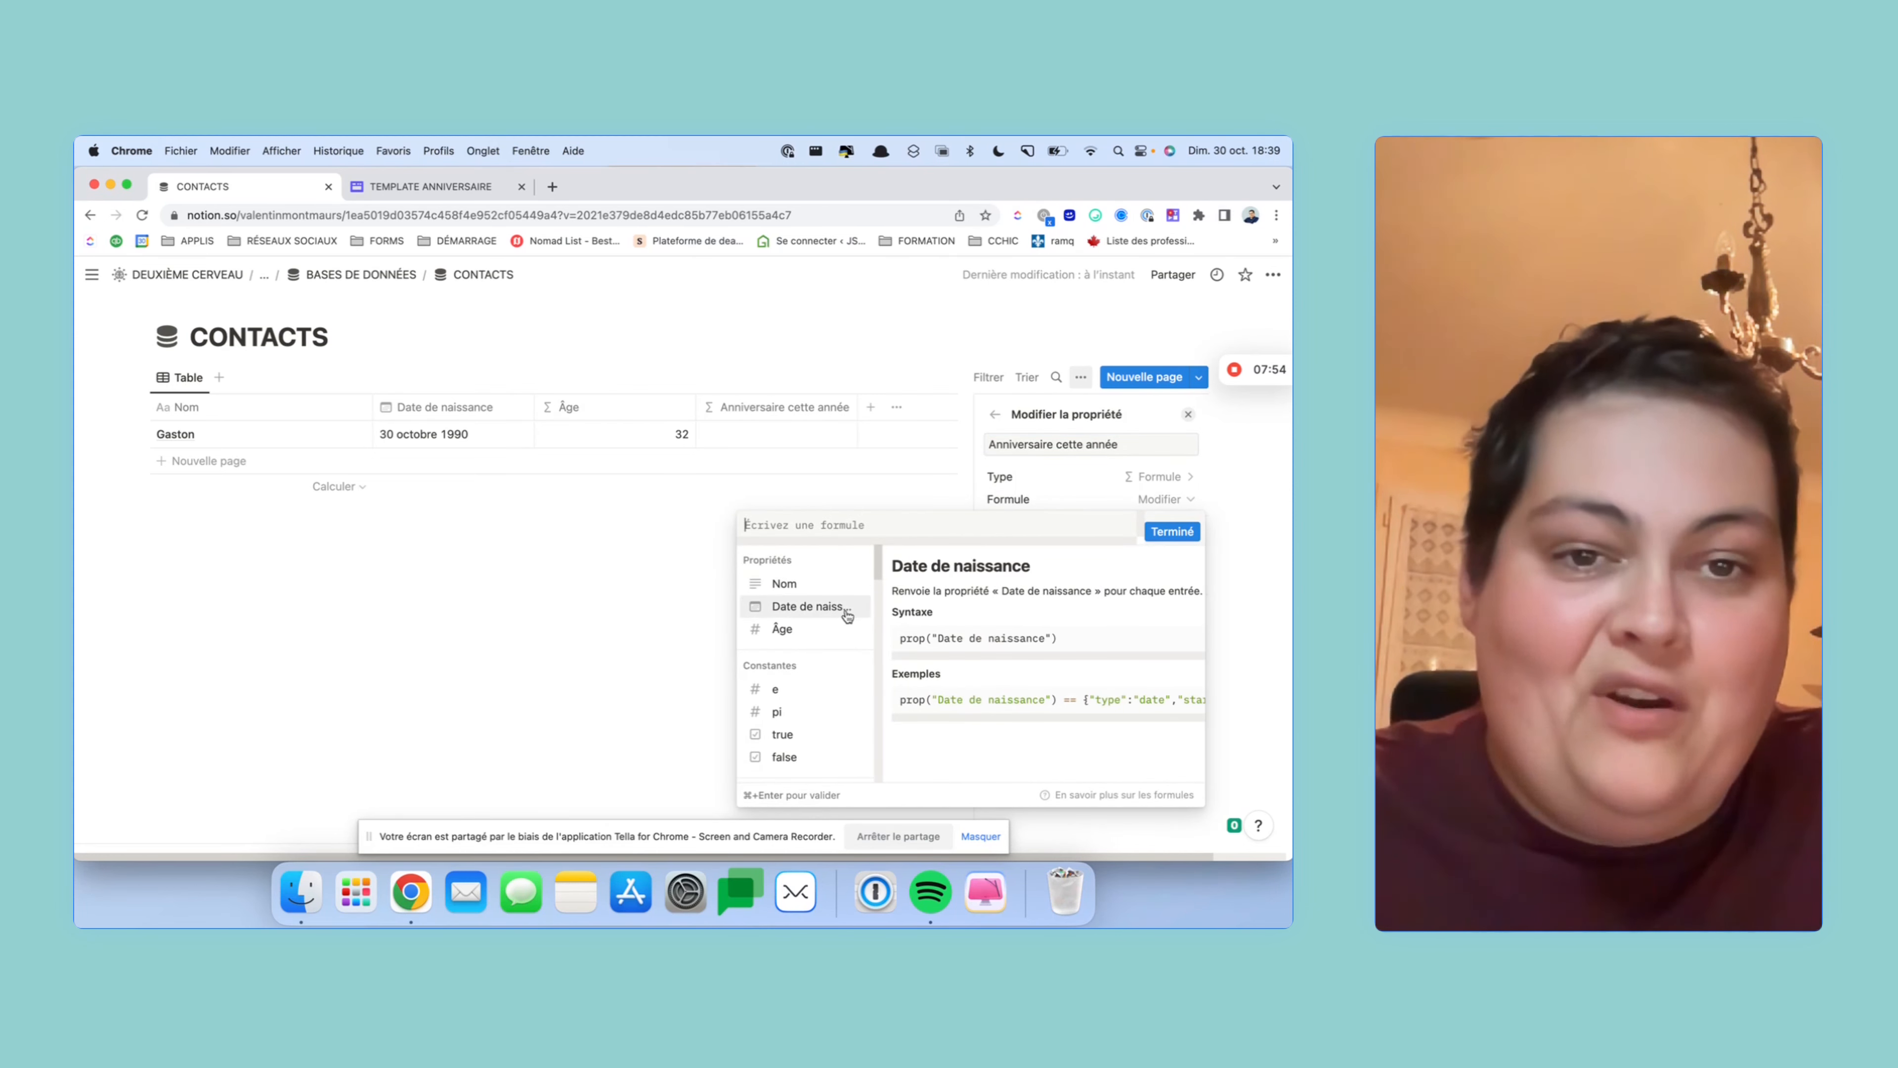
{"action": "type", "text": "date"}
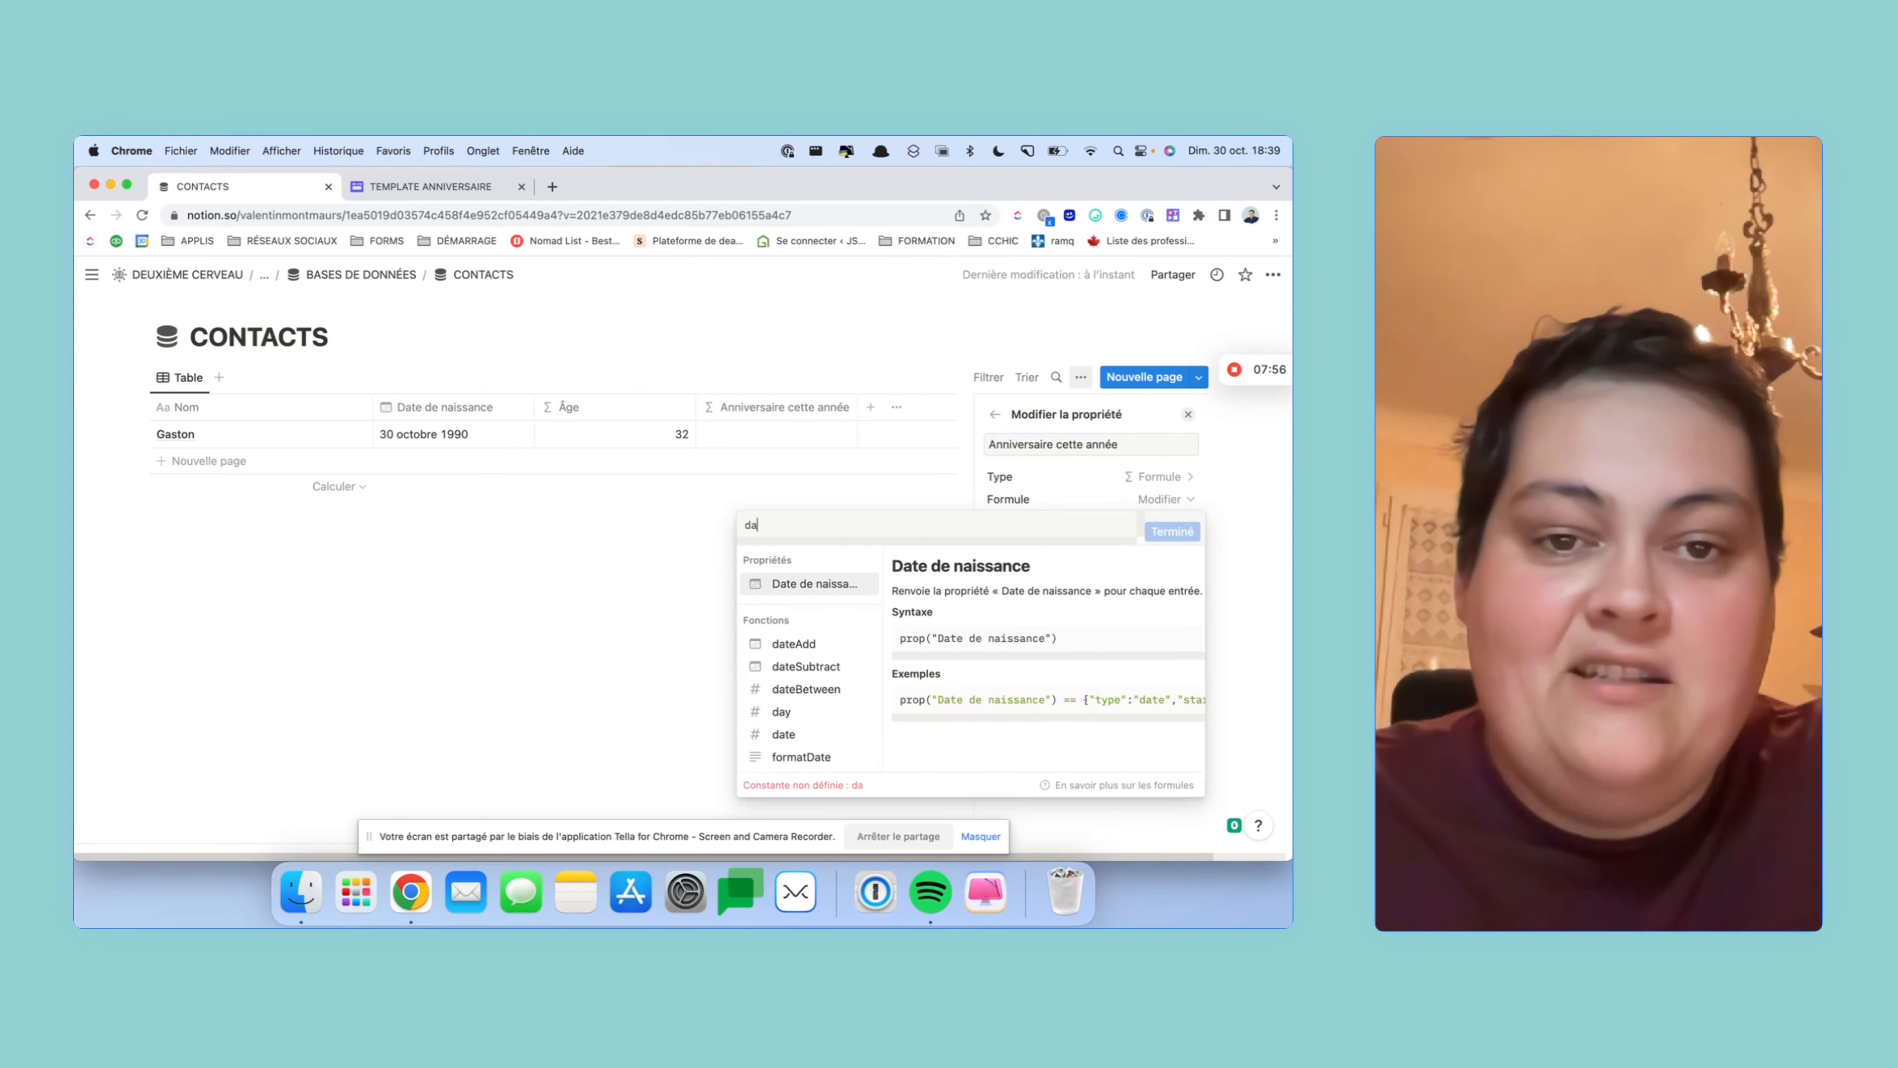
{"action": "left_click", "coordinate": [835, 643]}
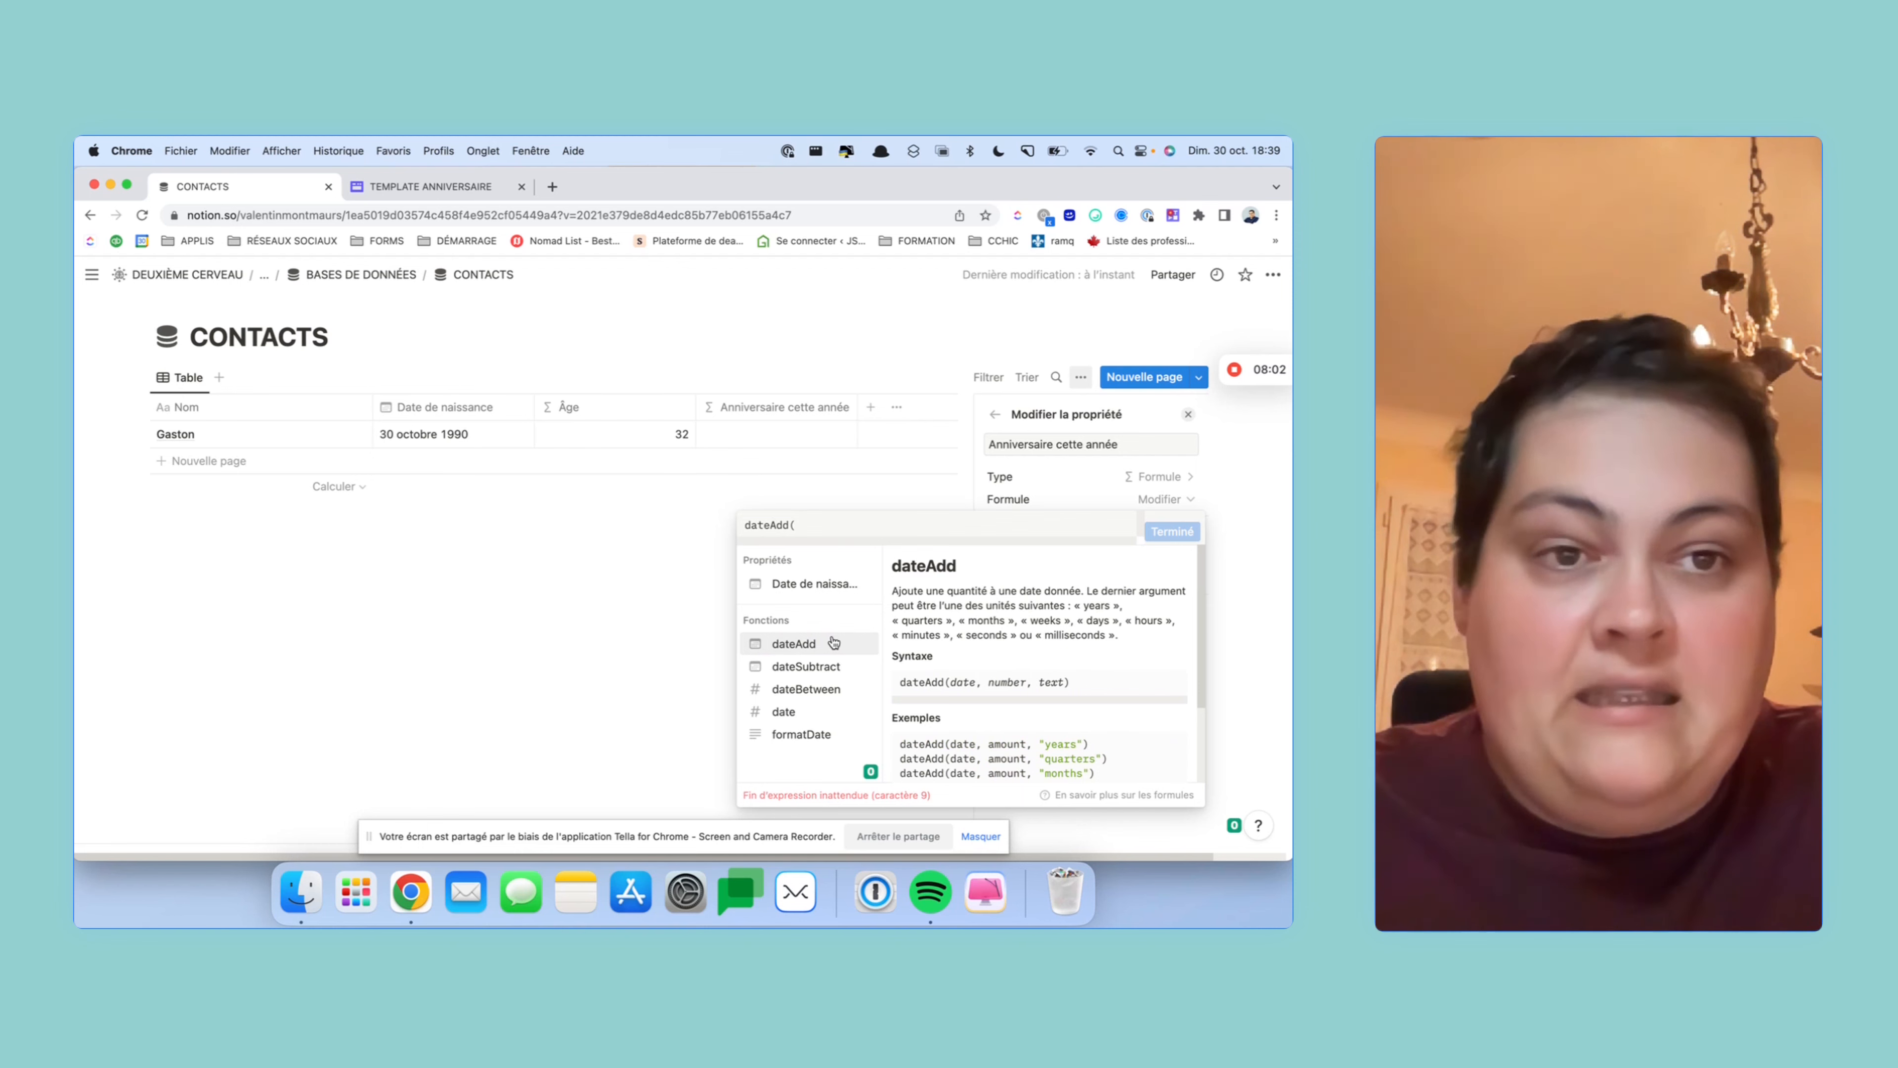
{"action": "left_click", "coordinate": [836, 589]}
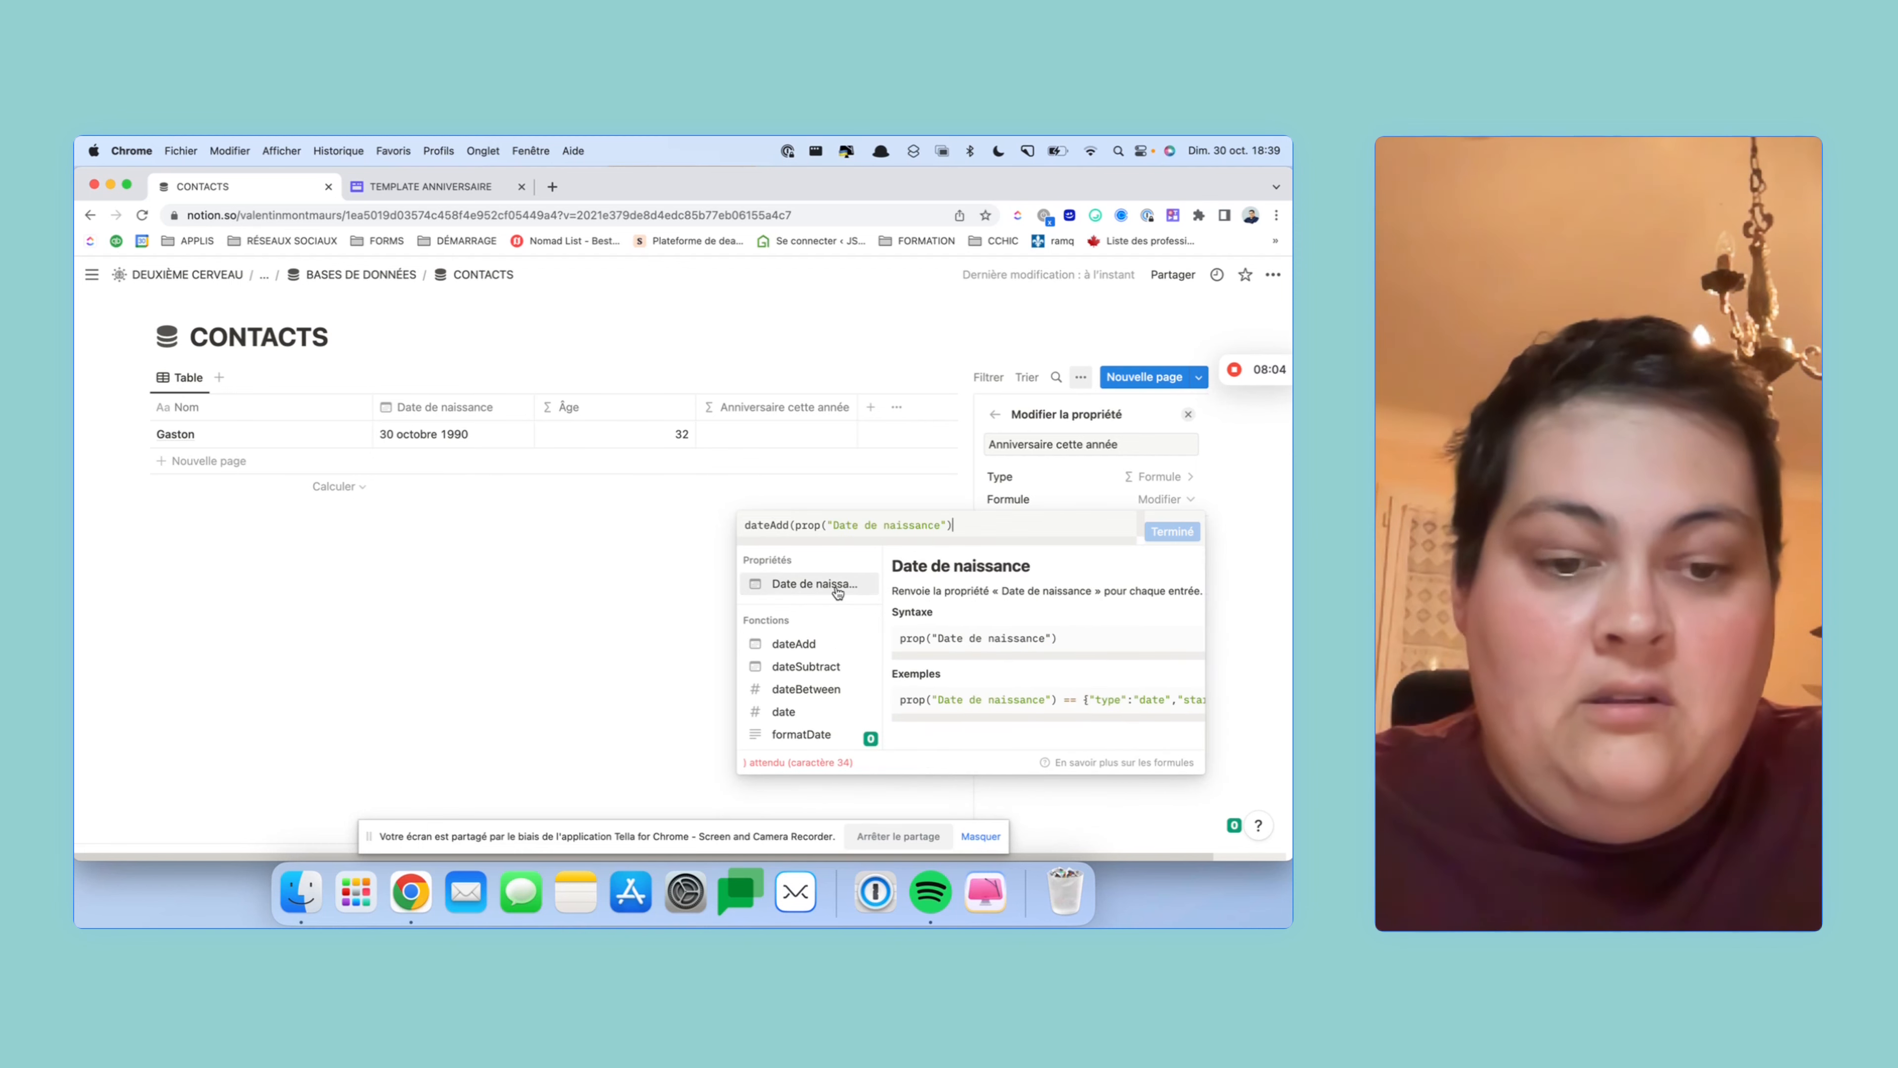
{"action": "type", "text": ","}
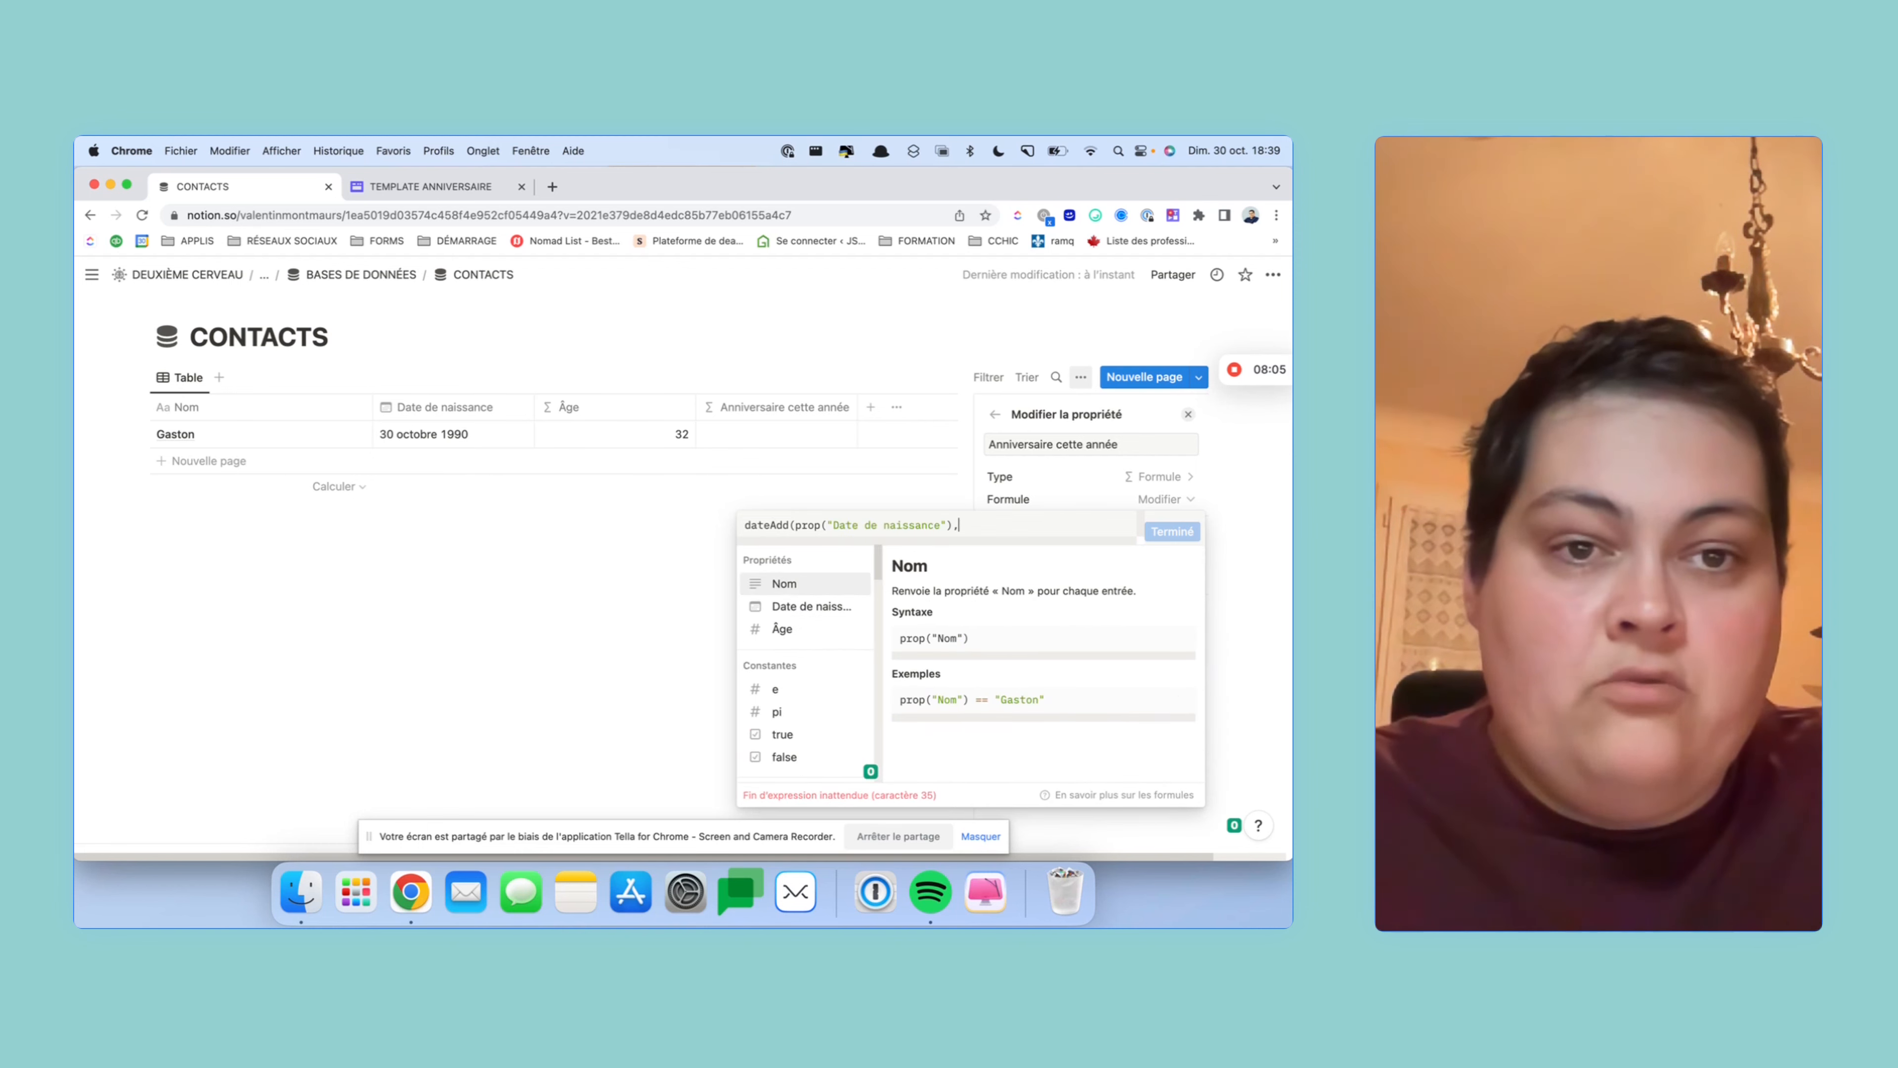
{"action": "left_click", "coordinate": [835, 630]}
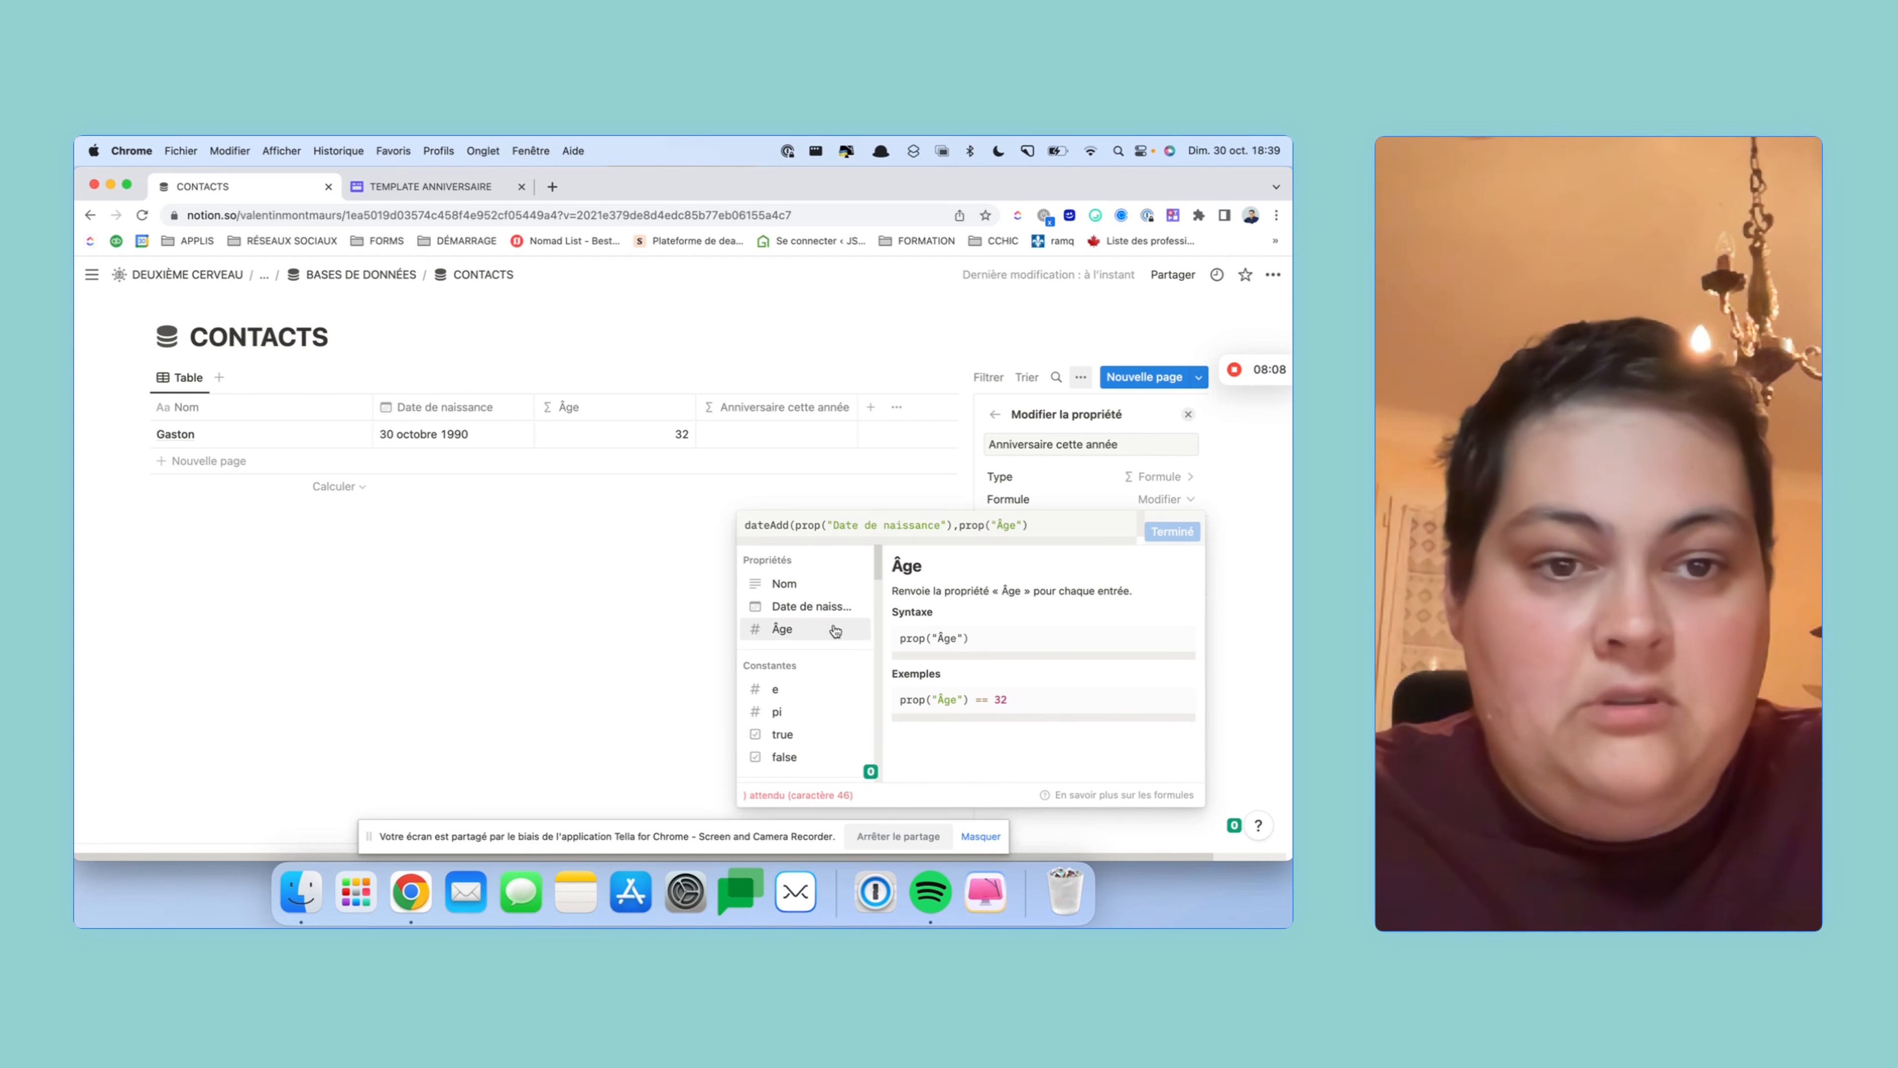
{"action": "type", "text": ","}
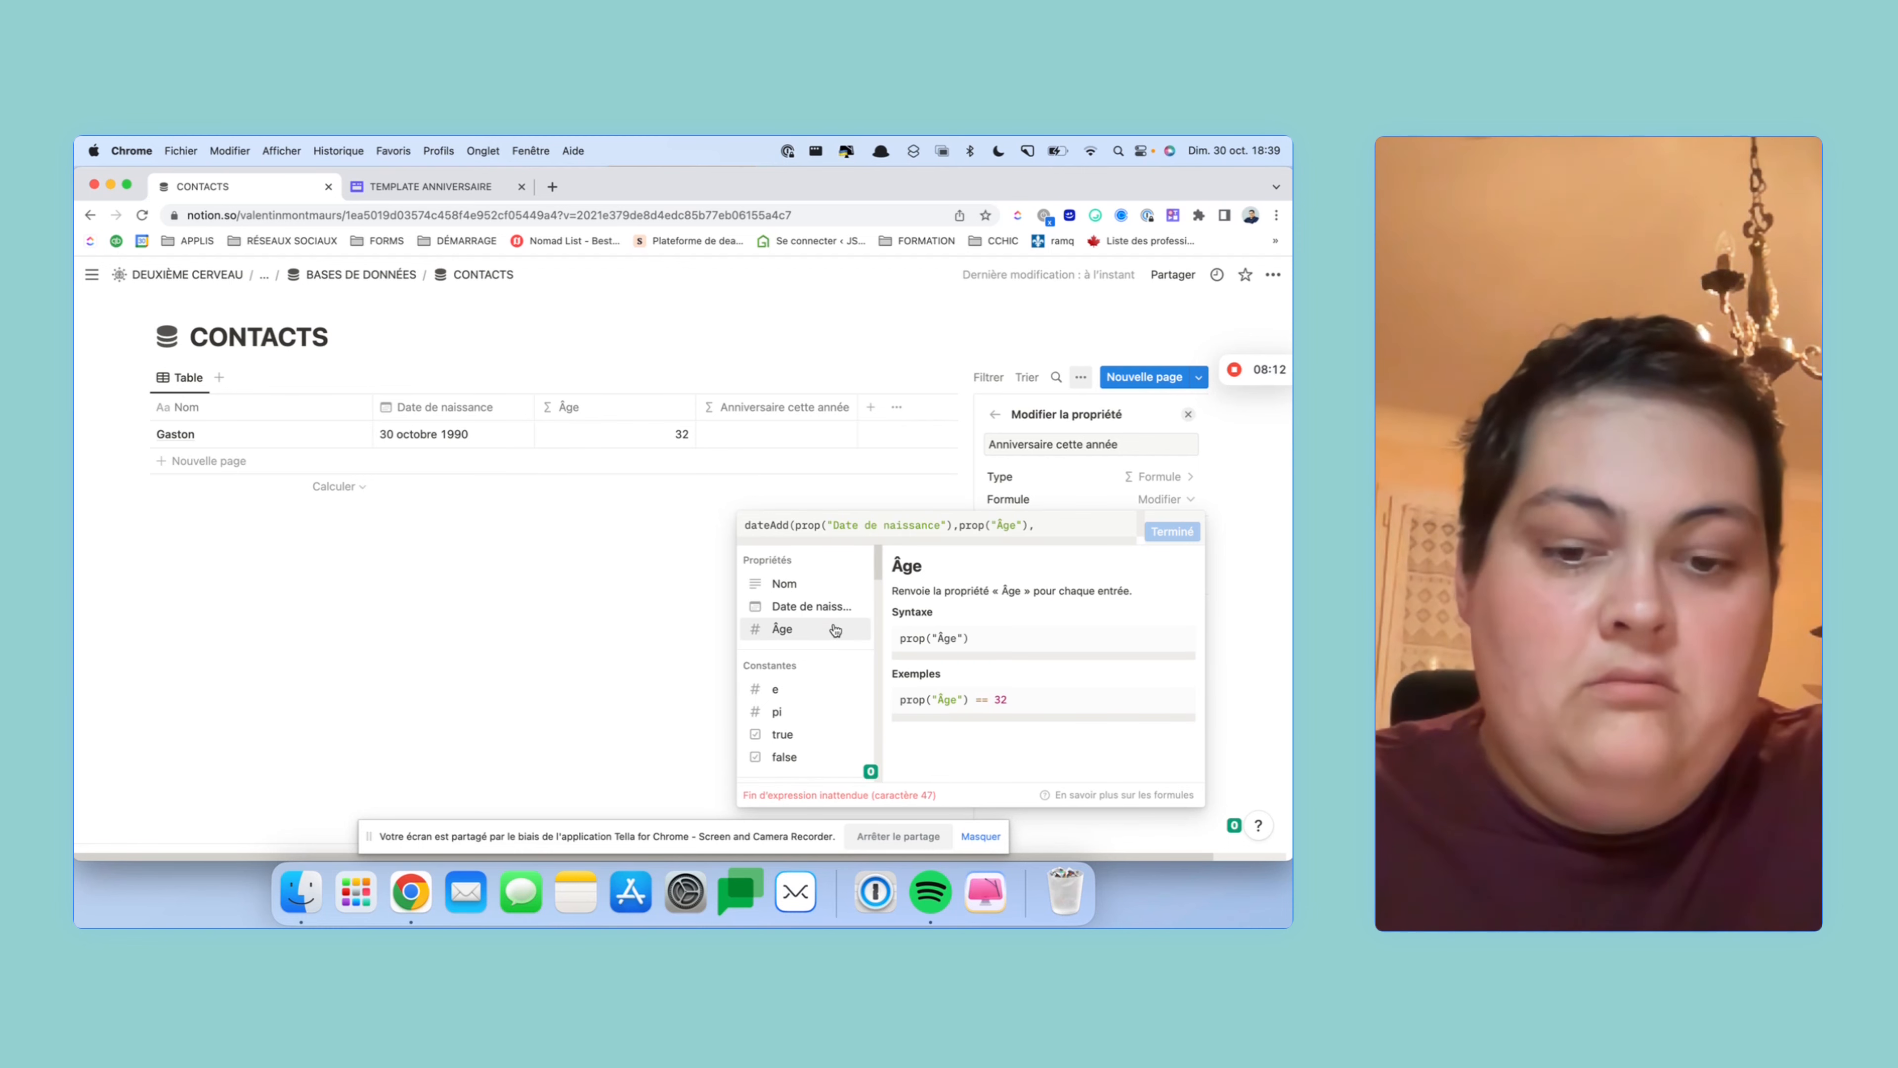
{"action": "type", "text": "\"years"}
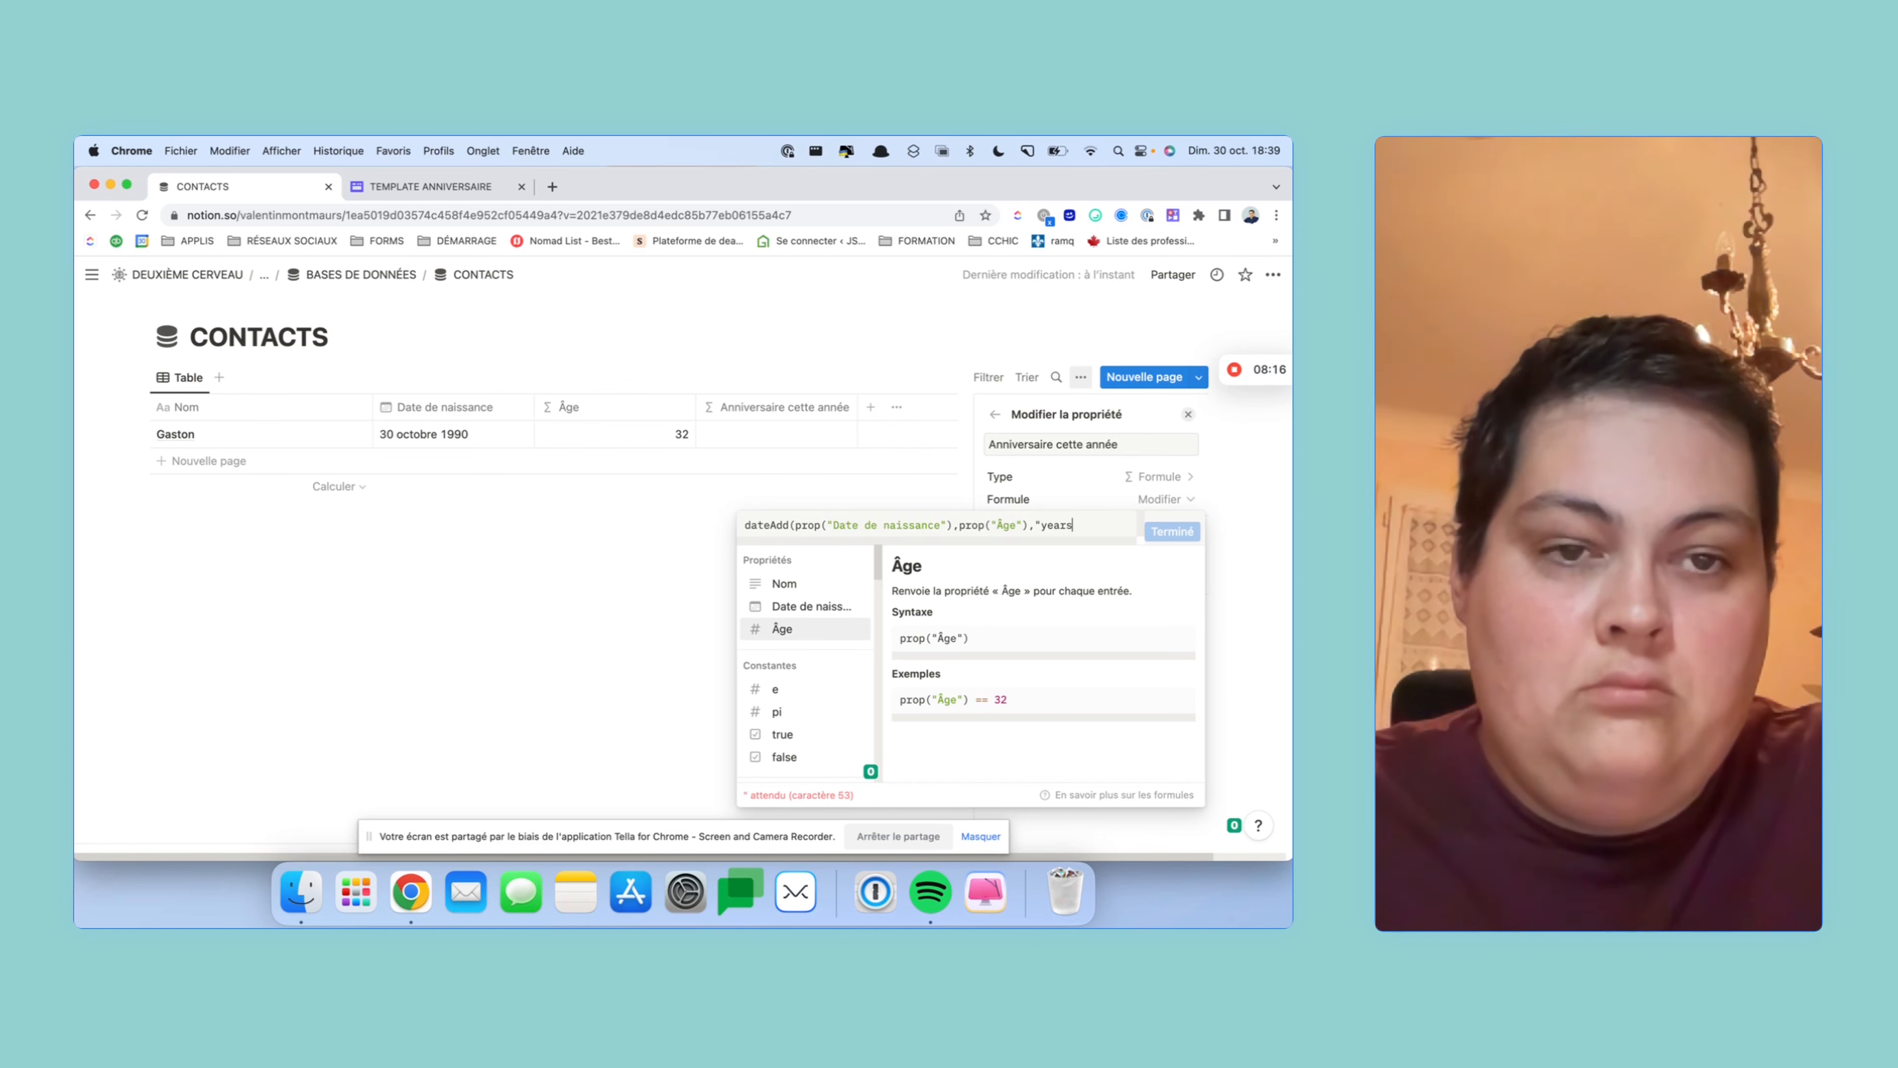
{"action": "type", "text": "\")"}
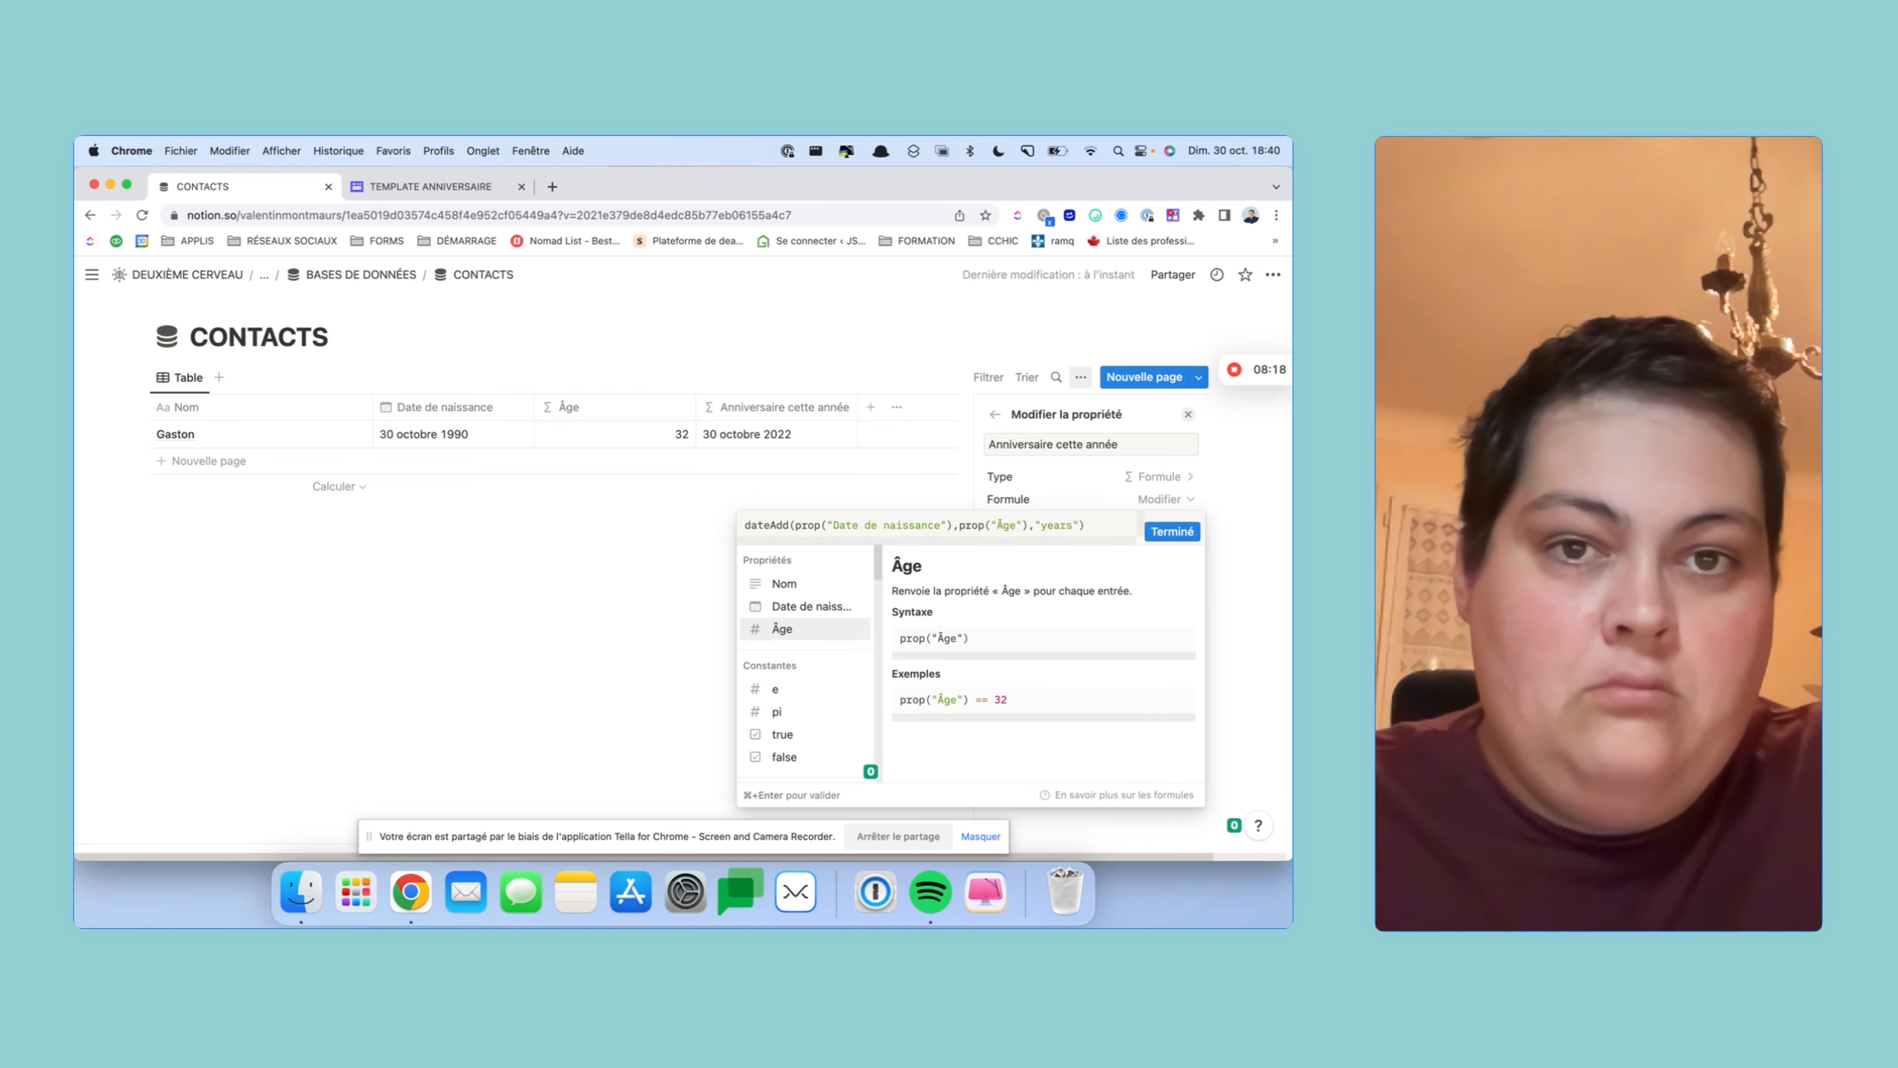
{"action": "left_click", "coordinate": [781, 628]}
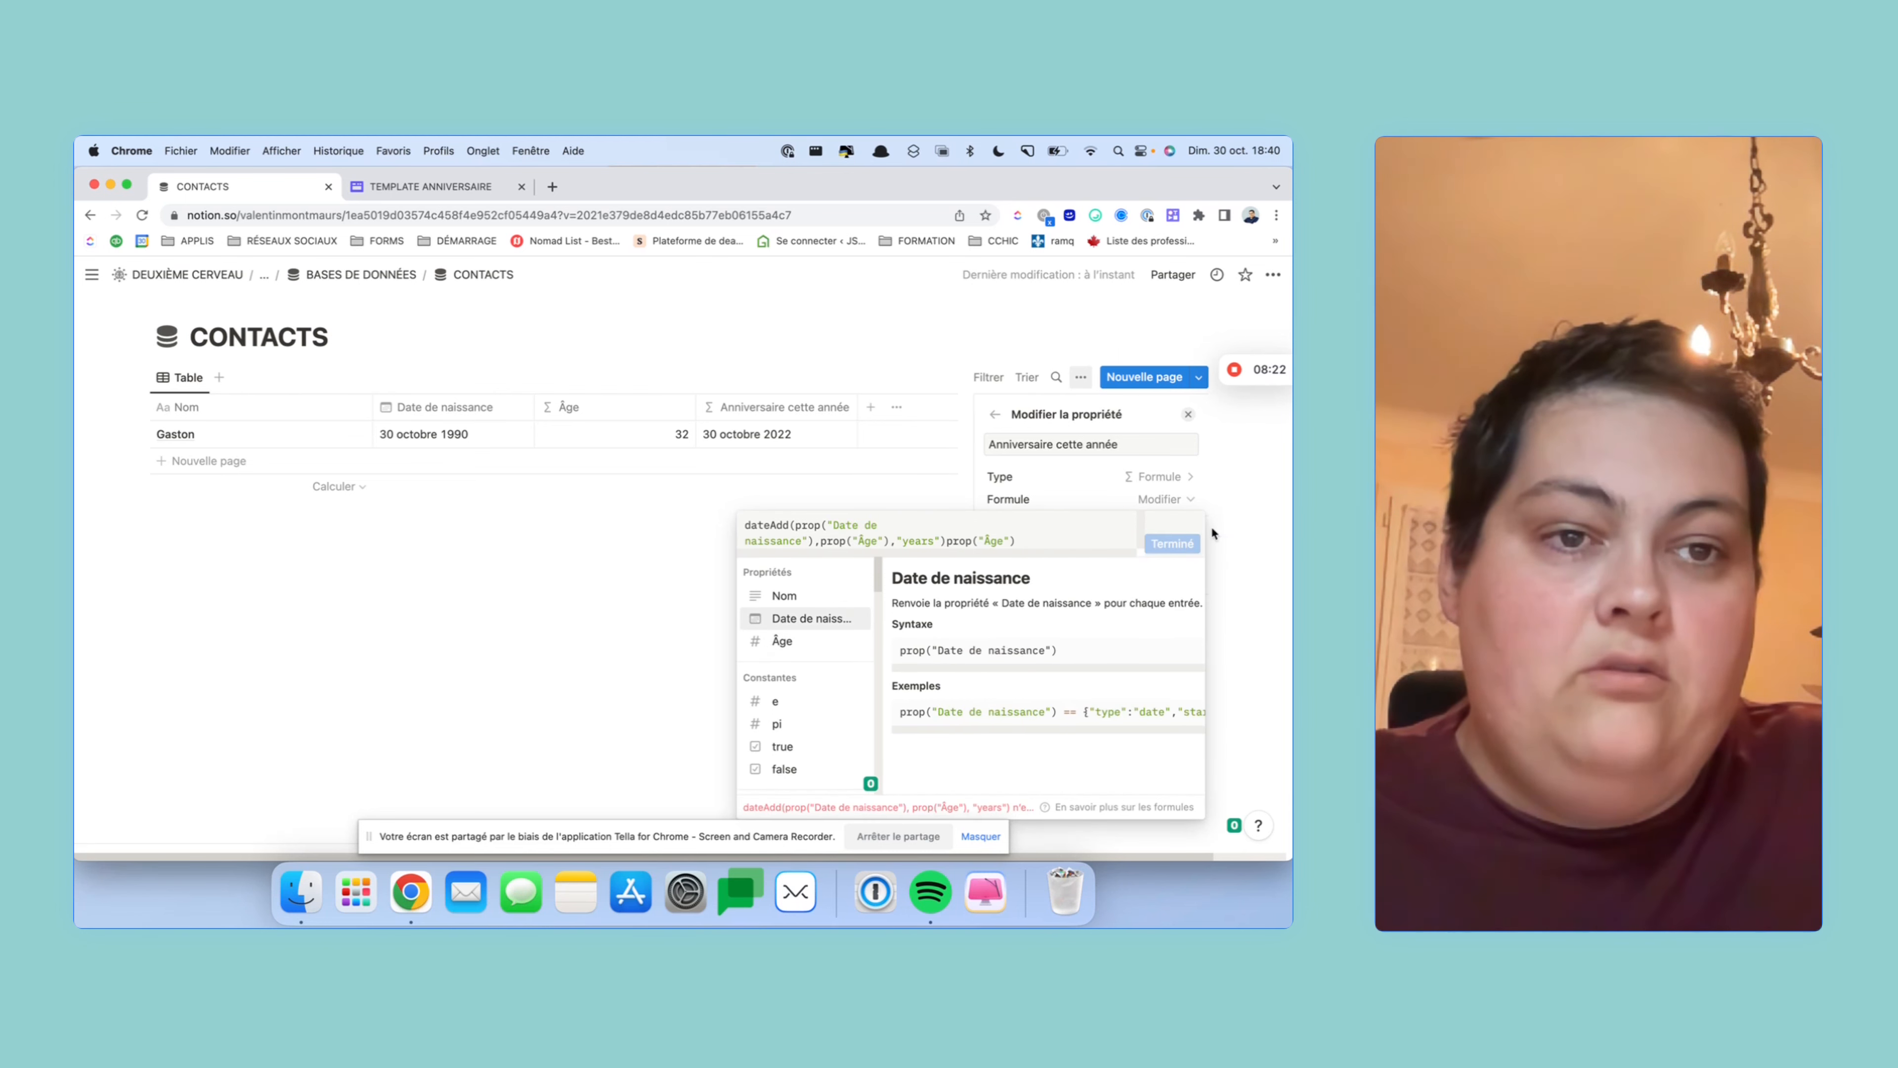
{"action": "left_click", "coordinate": [1275, 516]}
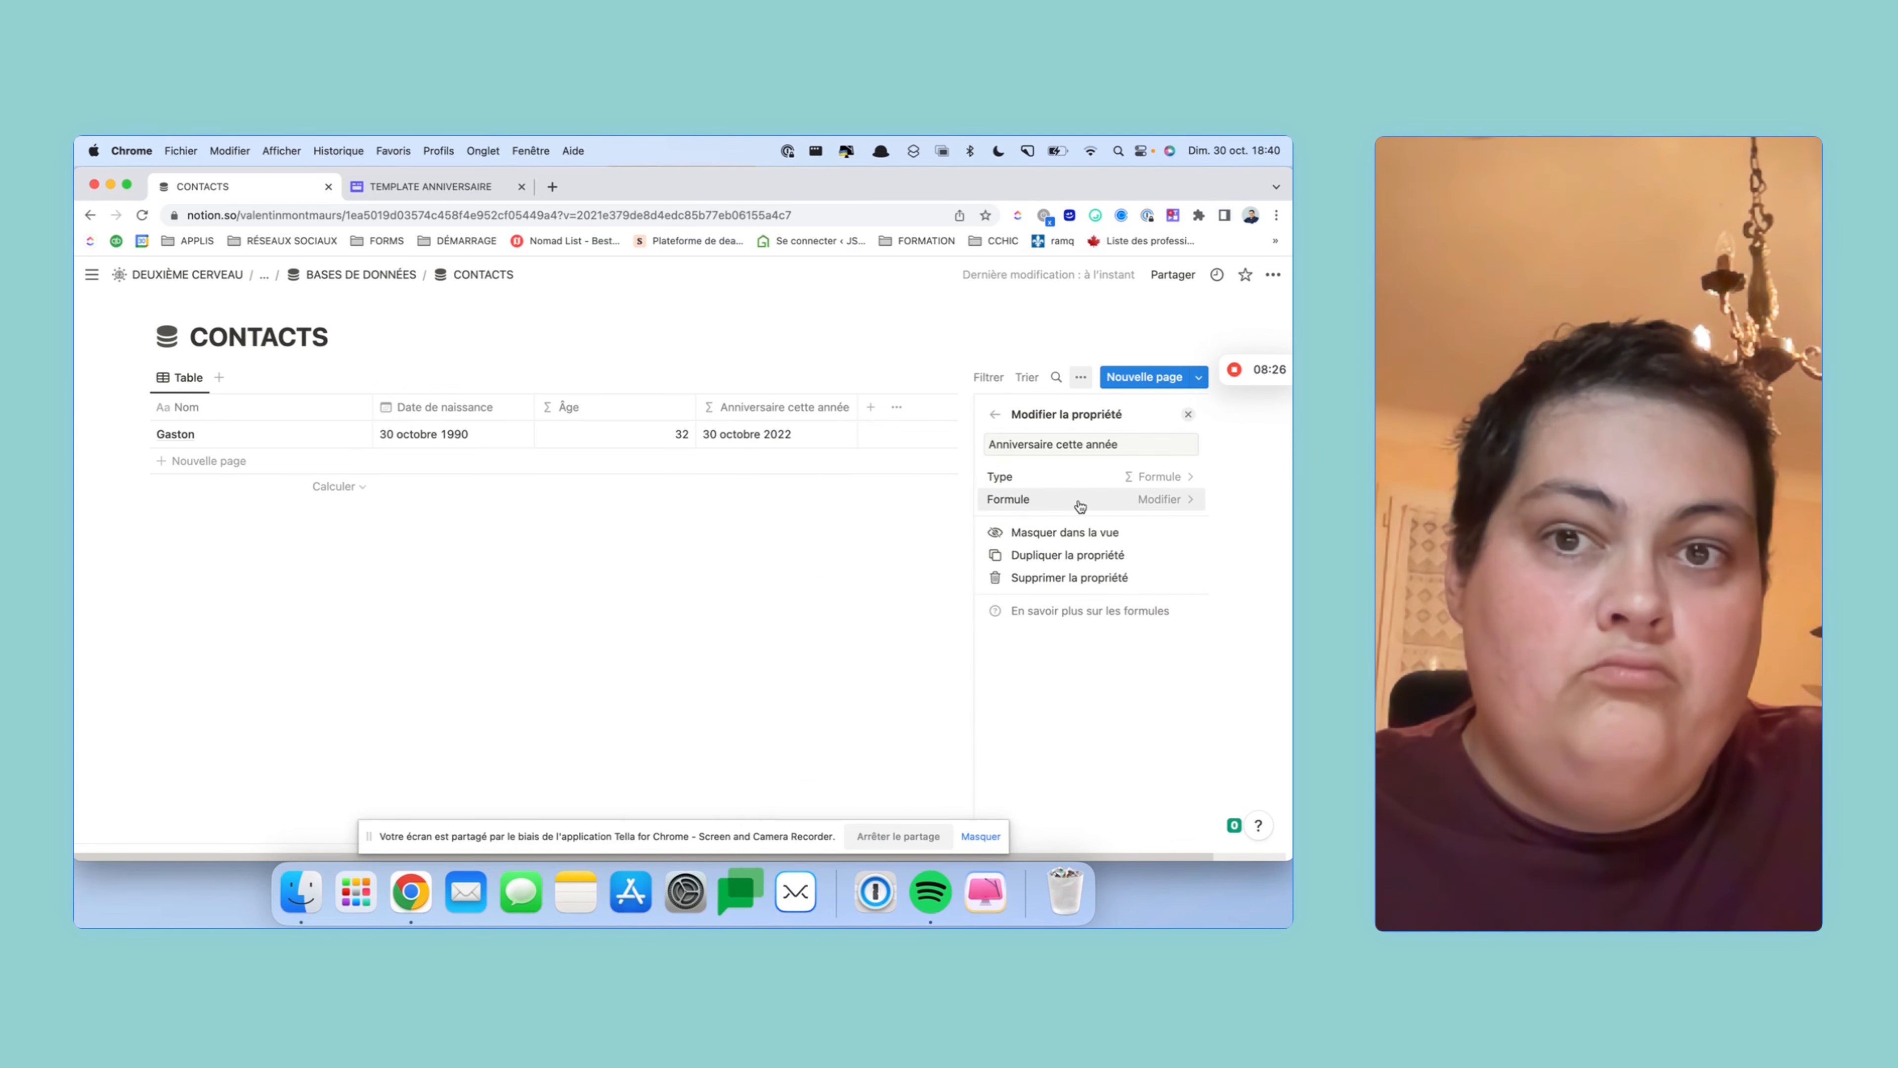
- Test the formulas by changing the birth date to the 29th, then back to 30 octobre 1990
{"action": "left_click", "coordinate": [438, 437]}
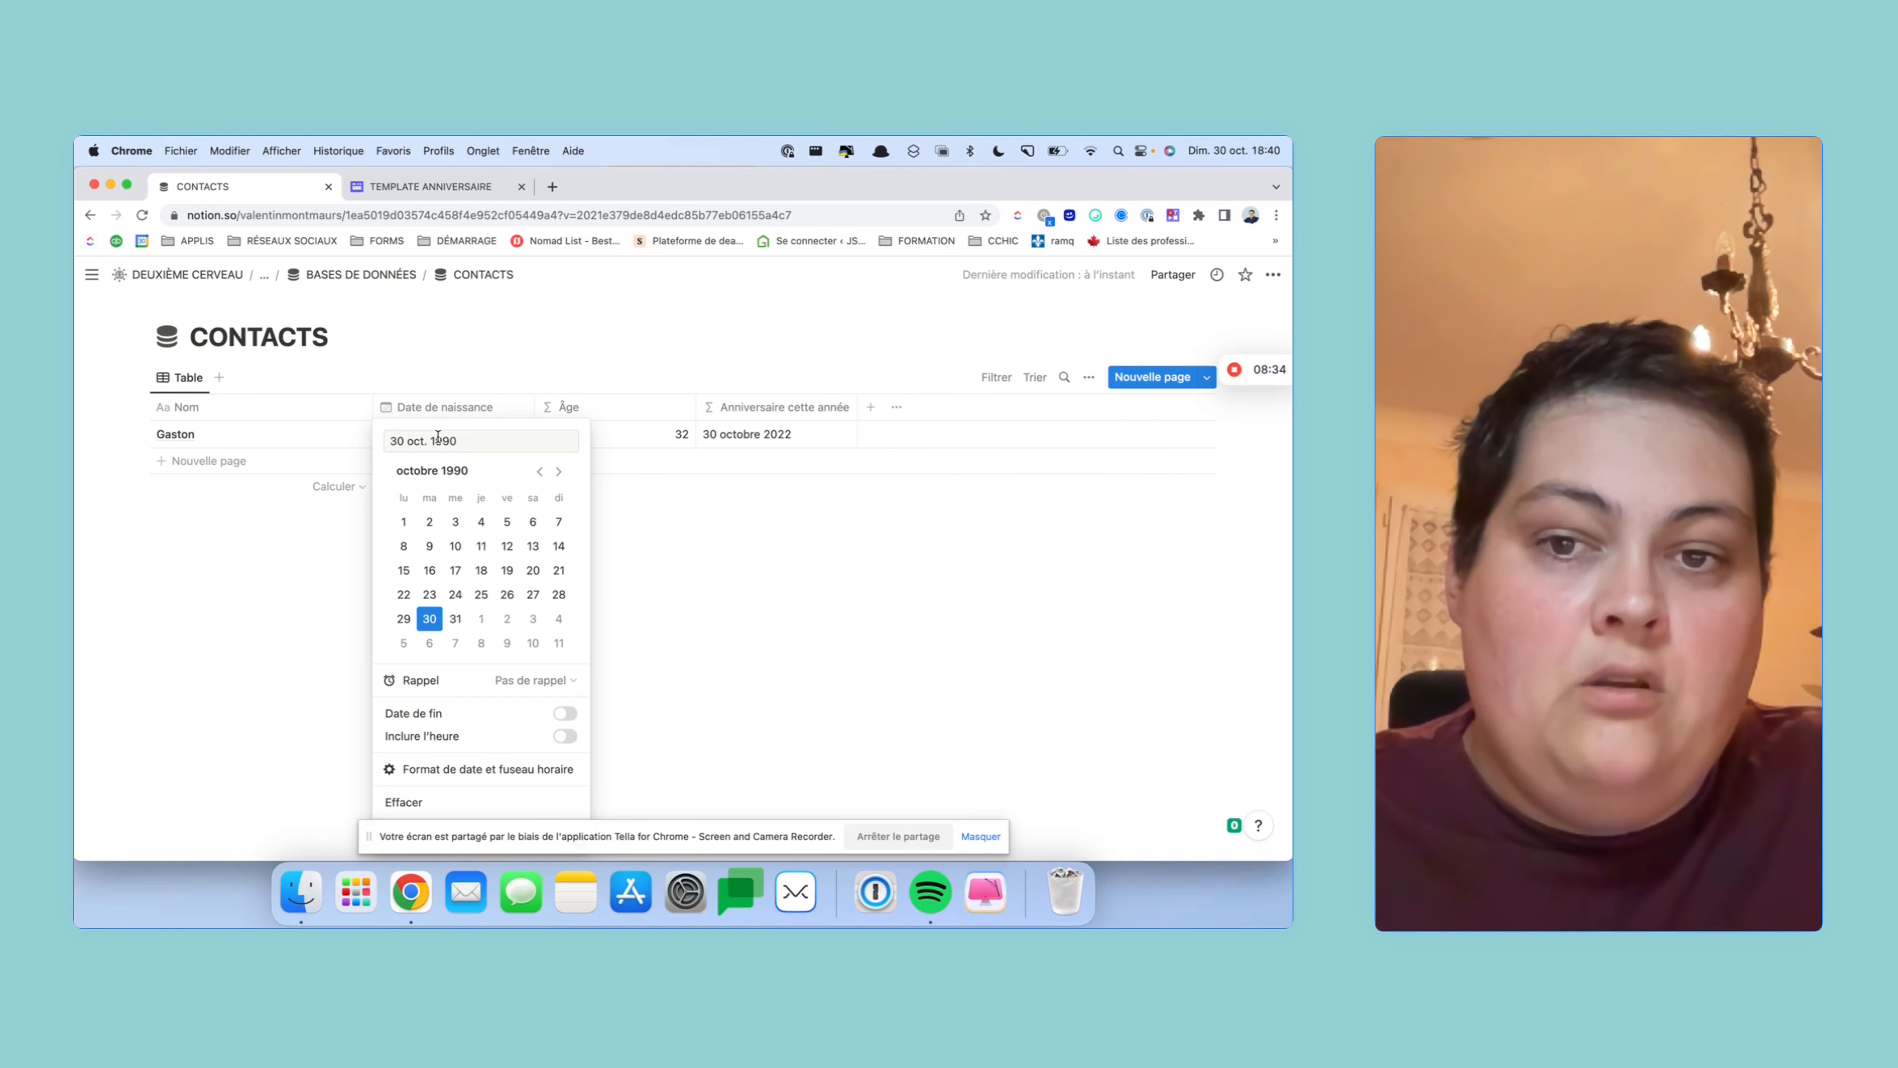
{"action": "left_click", "coordinate": [414, 615]}
{"action": "left_click", "coordinate": [662, 589]}
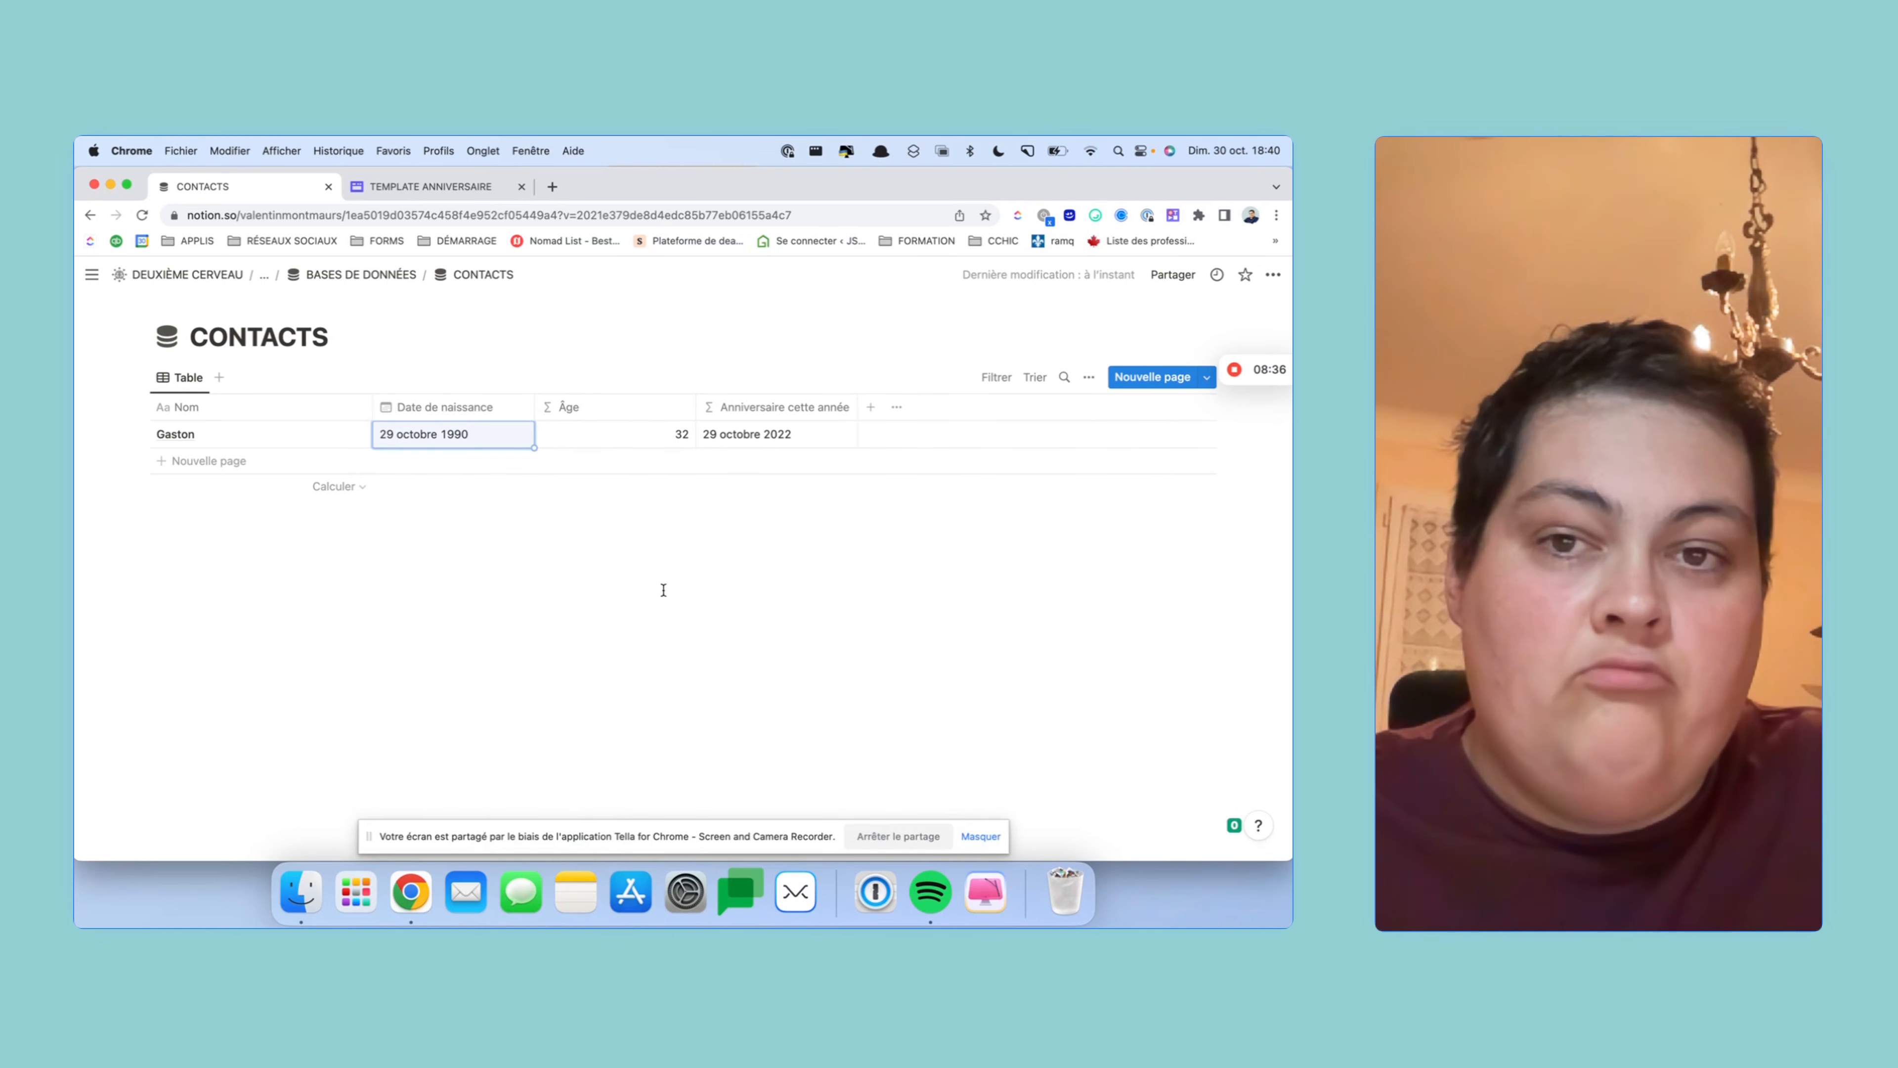
{"action": "left_click", "coordinate": [498, 436]}
{"action": "left_click", "coordinate": [429, 618]}
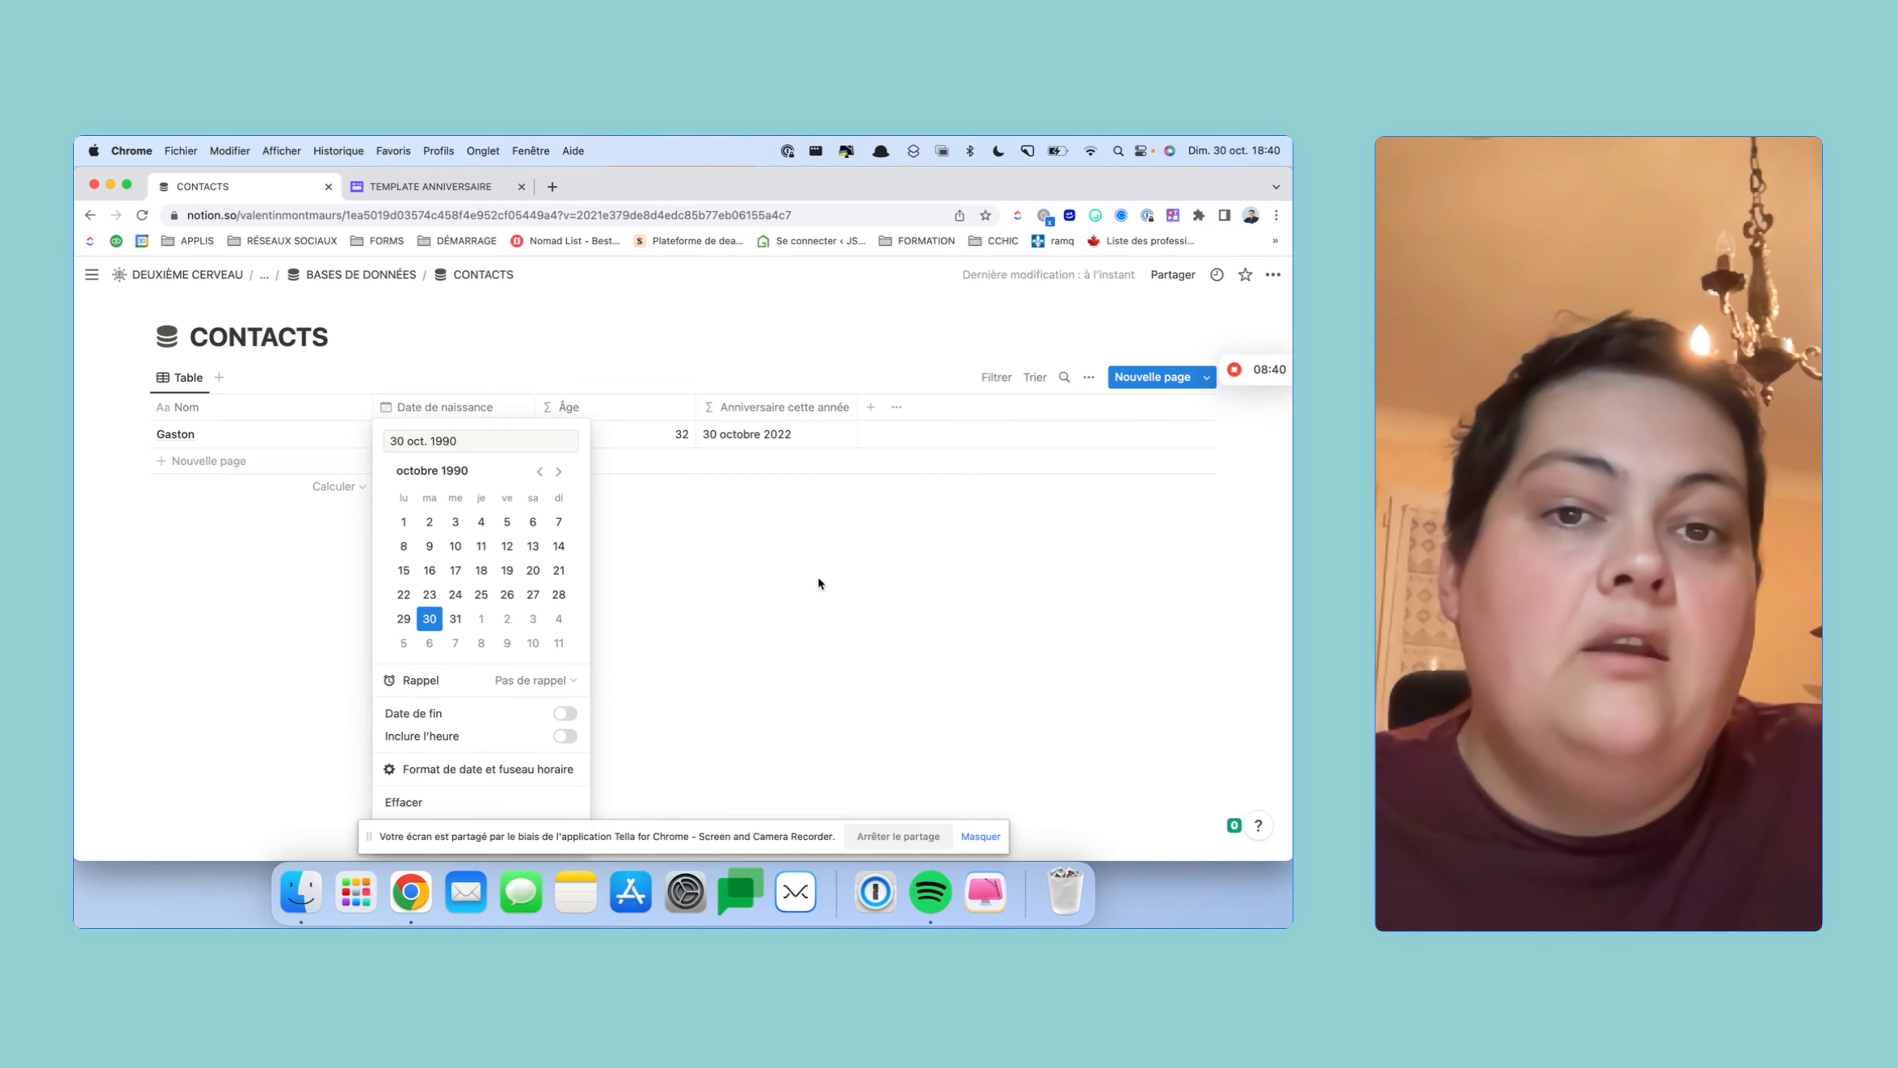
{"action": "left_click", "coordinate": [816, 576]}
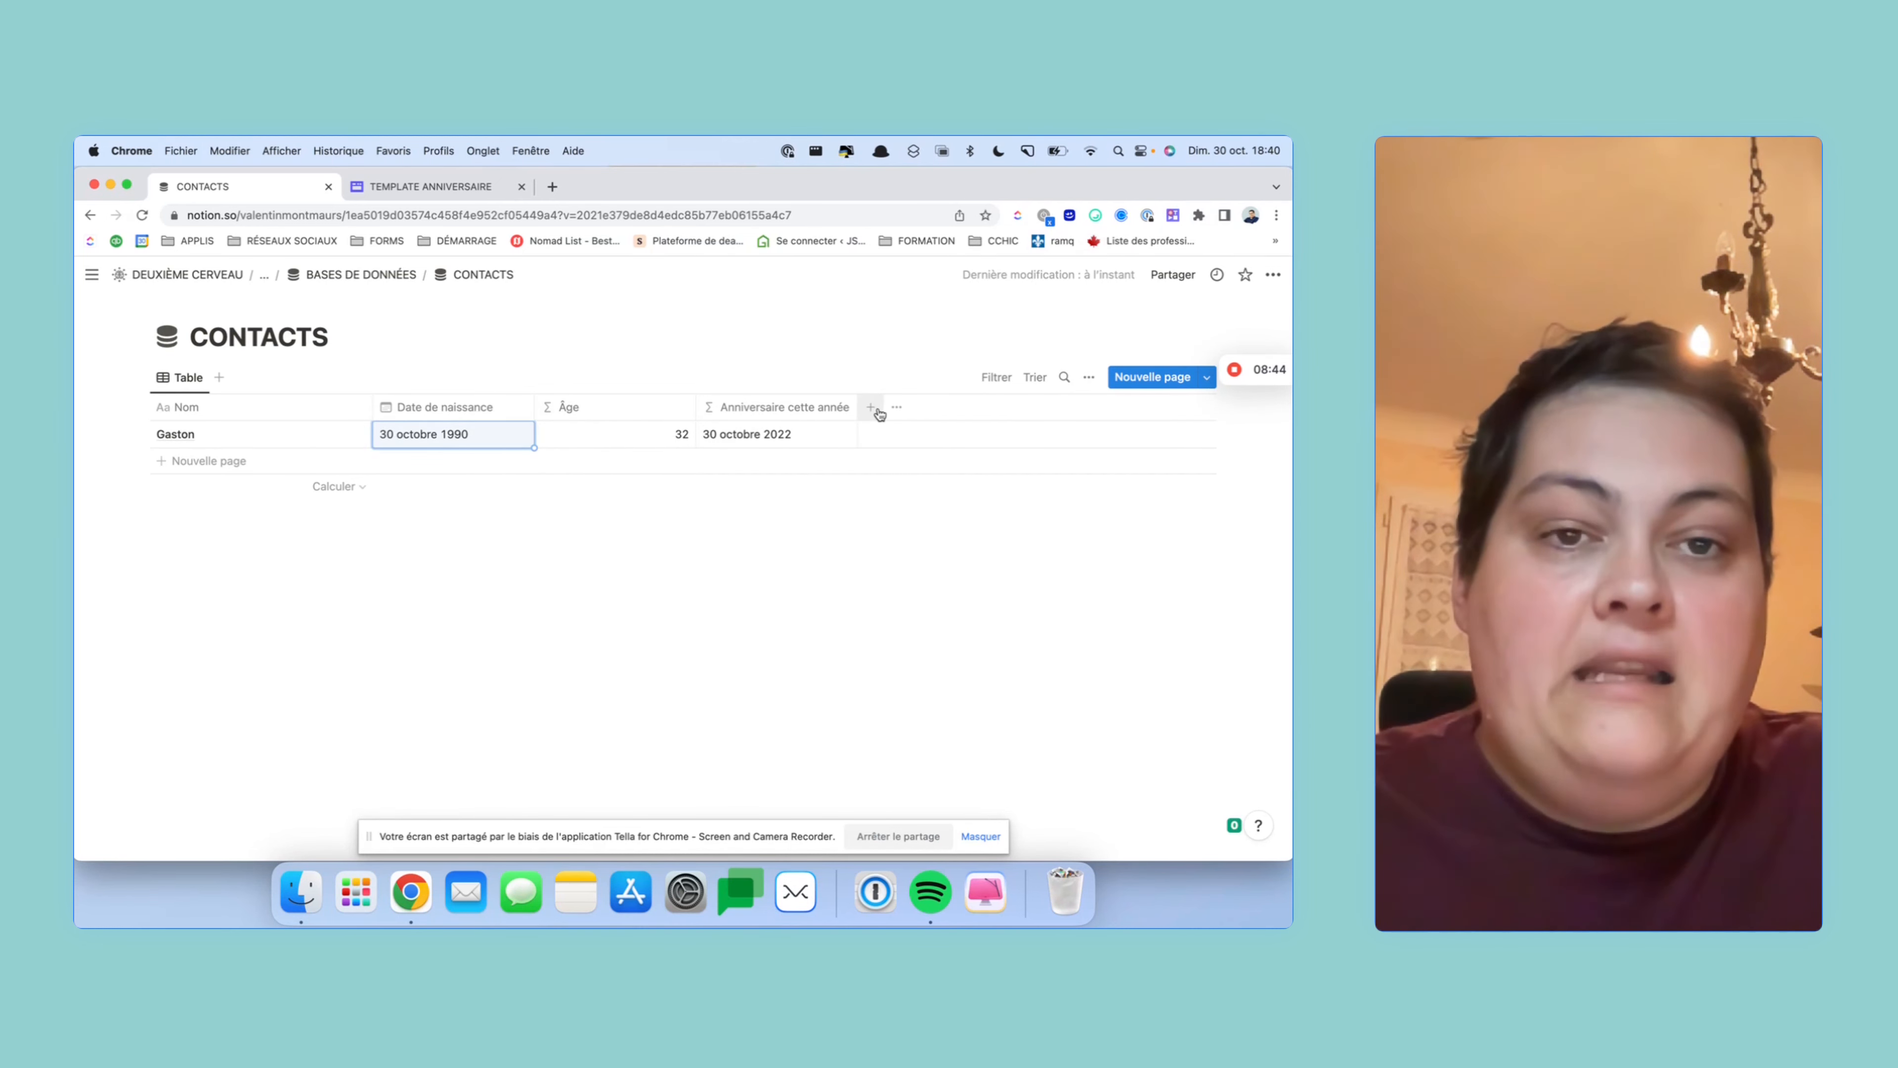
- Open the Âge column's header menu and dismiss it again
{"action": "left_click", "coordinate": [651, 411]}
{"action": "right_click", "coordinate": [651, 414]}
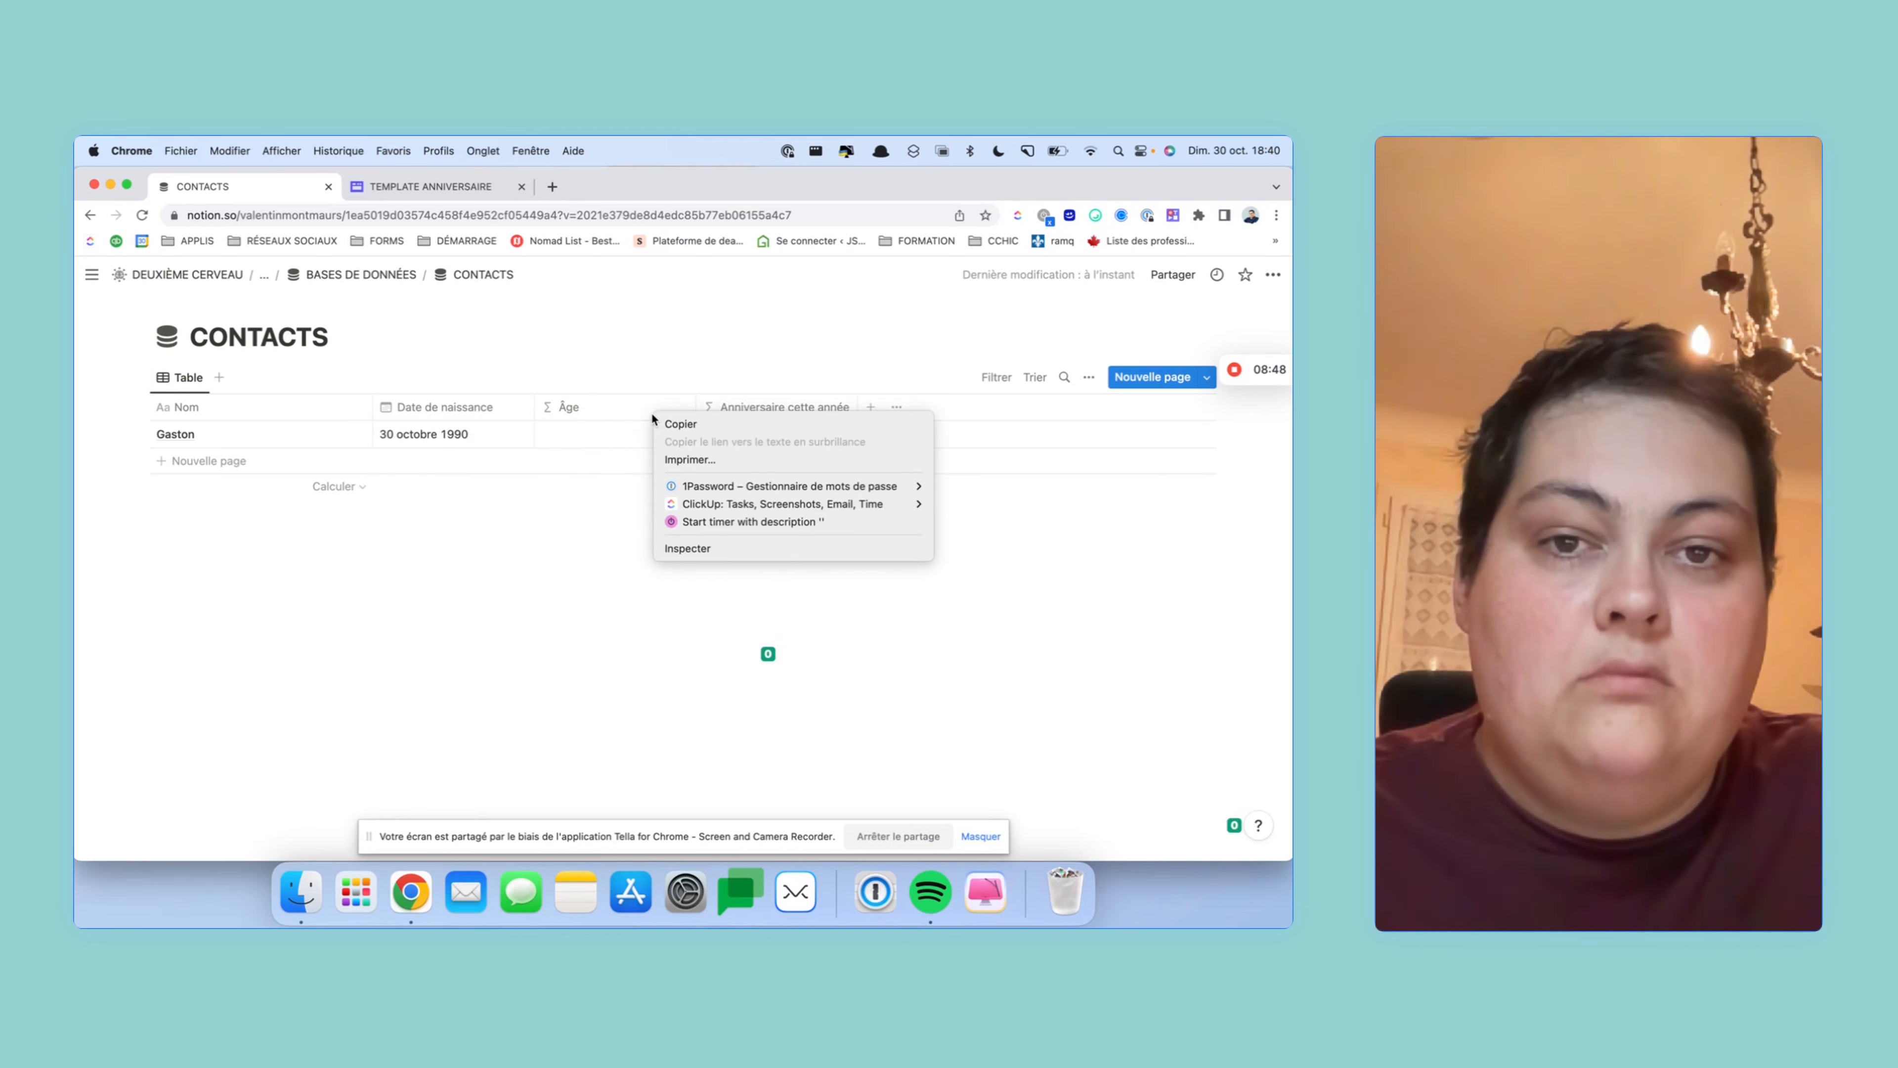
{"action": "left_click", "coordinate": [626, 415]}
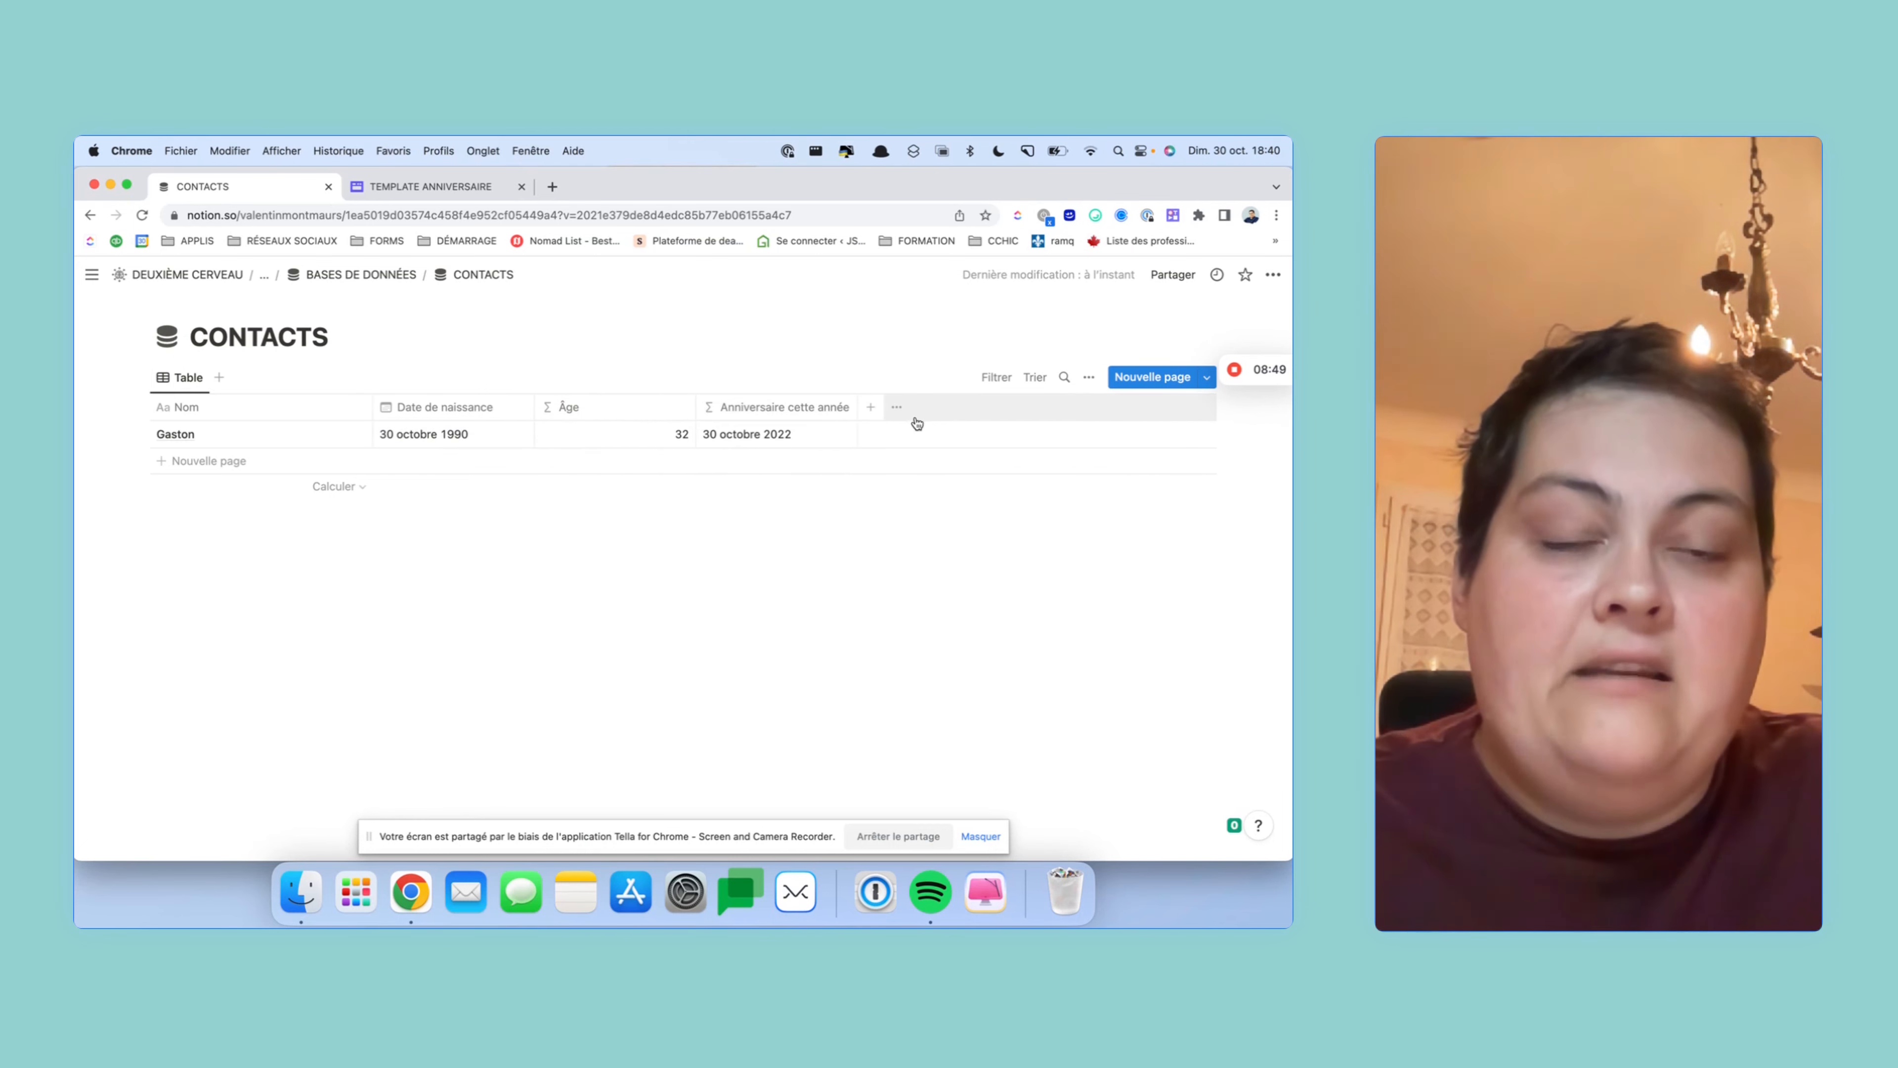
- Add a Formule column named Prochain anniversaire and open its formula editor
{"action": "left_click", "coordinate": [871, 408]}
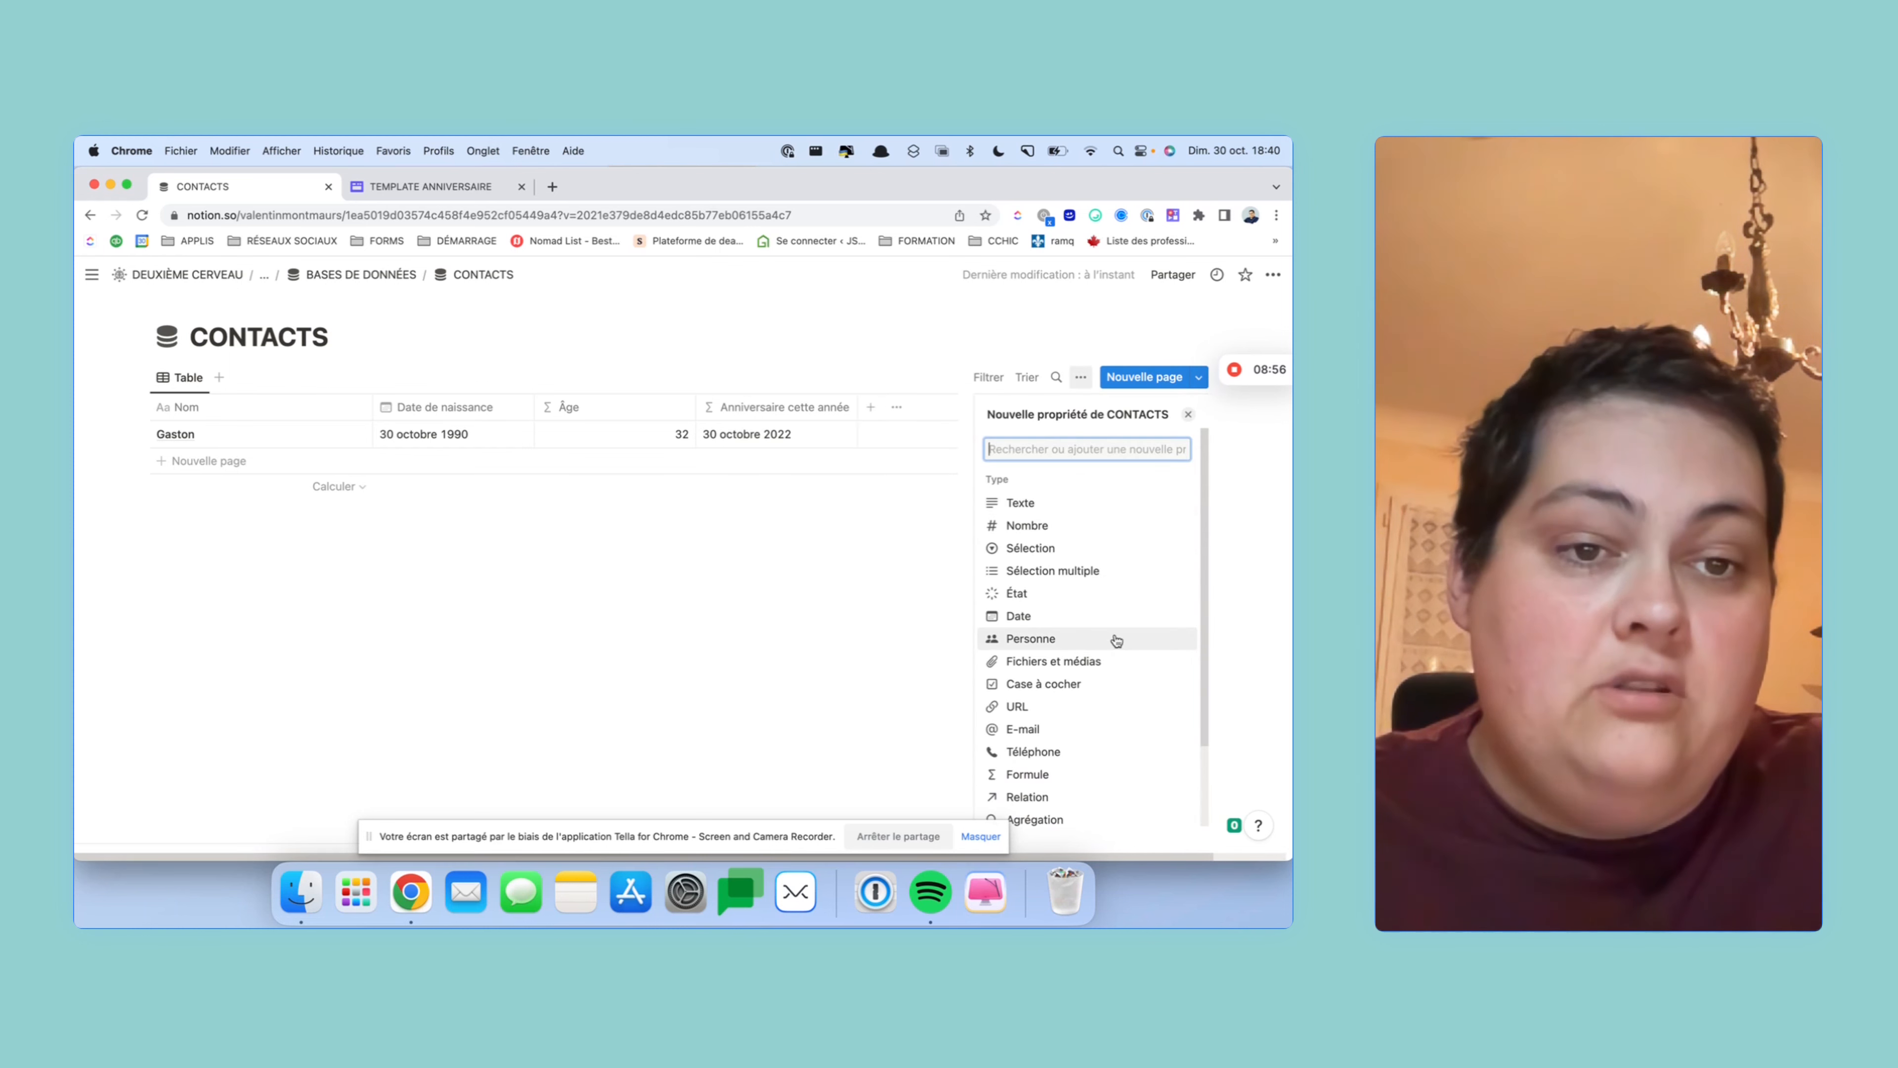
{"action": "scroll", "coordinate": [1114, 643], "scroll_direction": "down", "scroll_amount": 3}
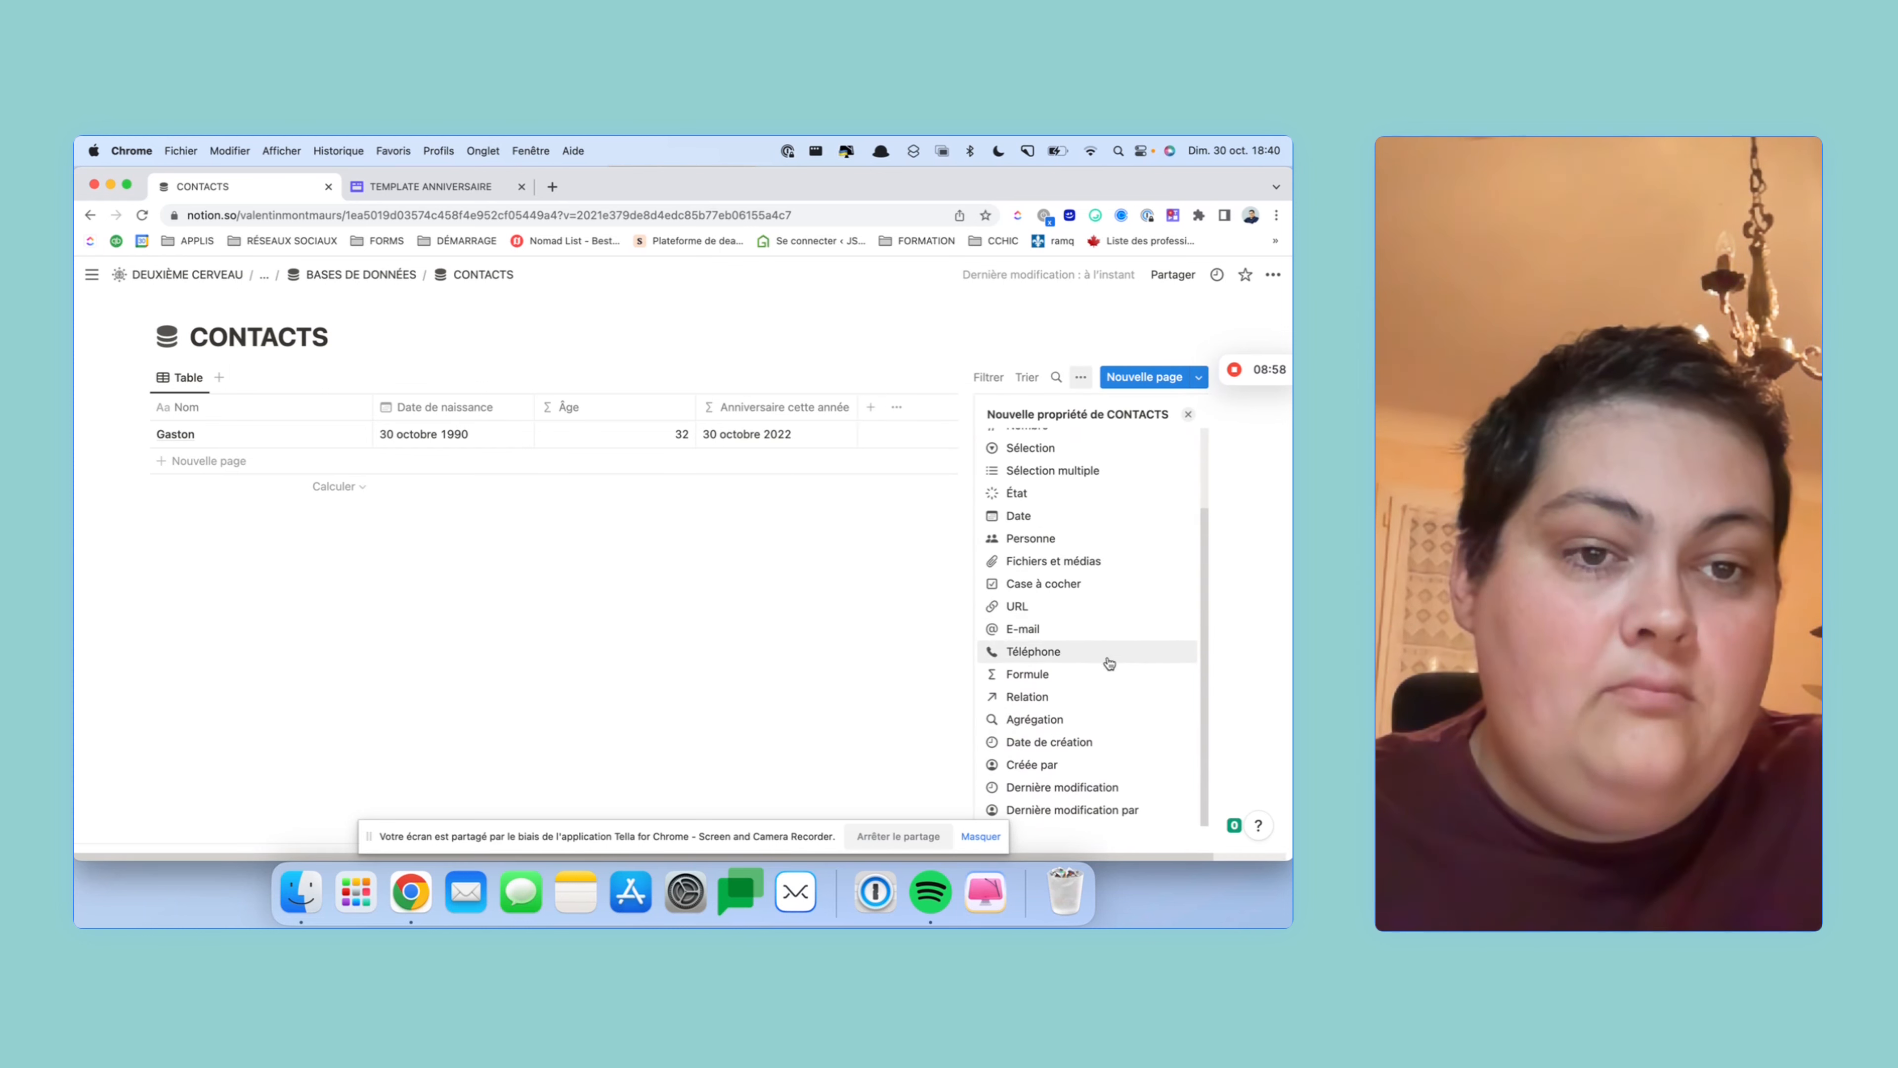
{"action": "left_click", "coordinate": [1108, 675]}
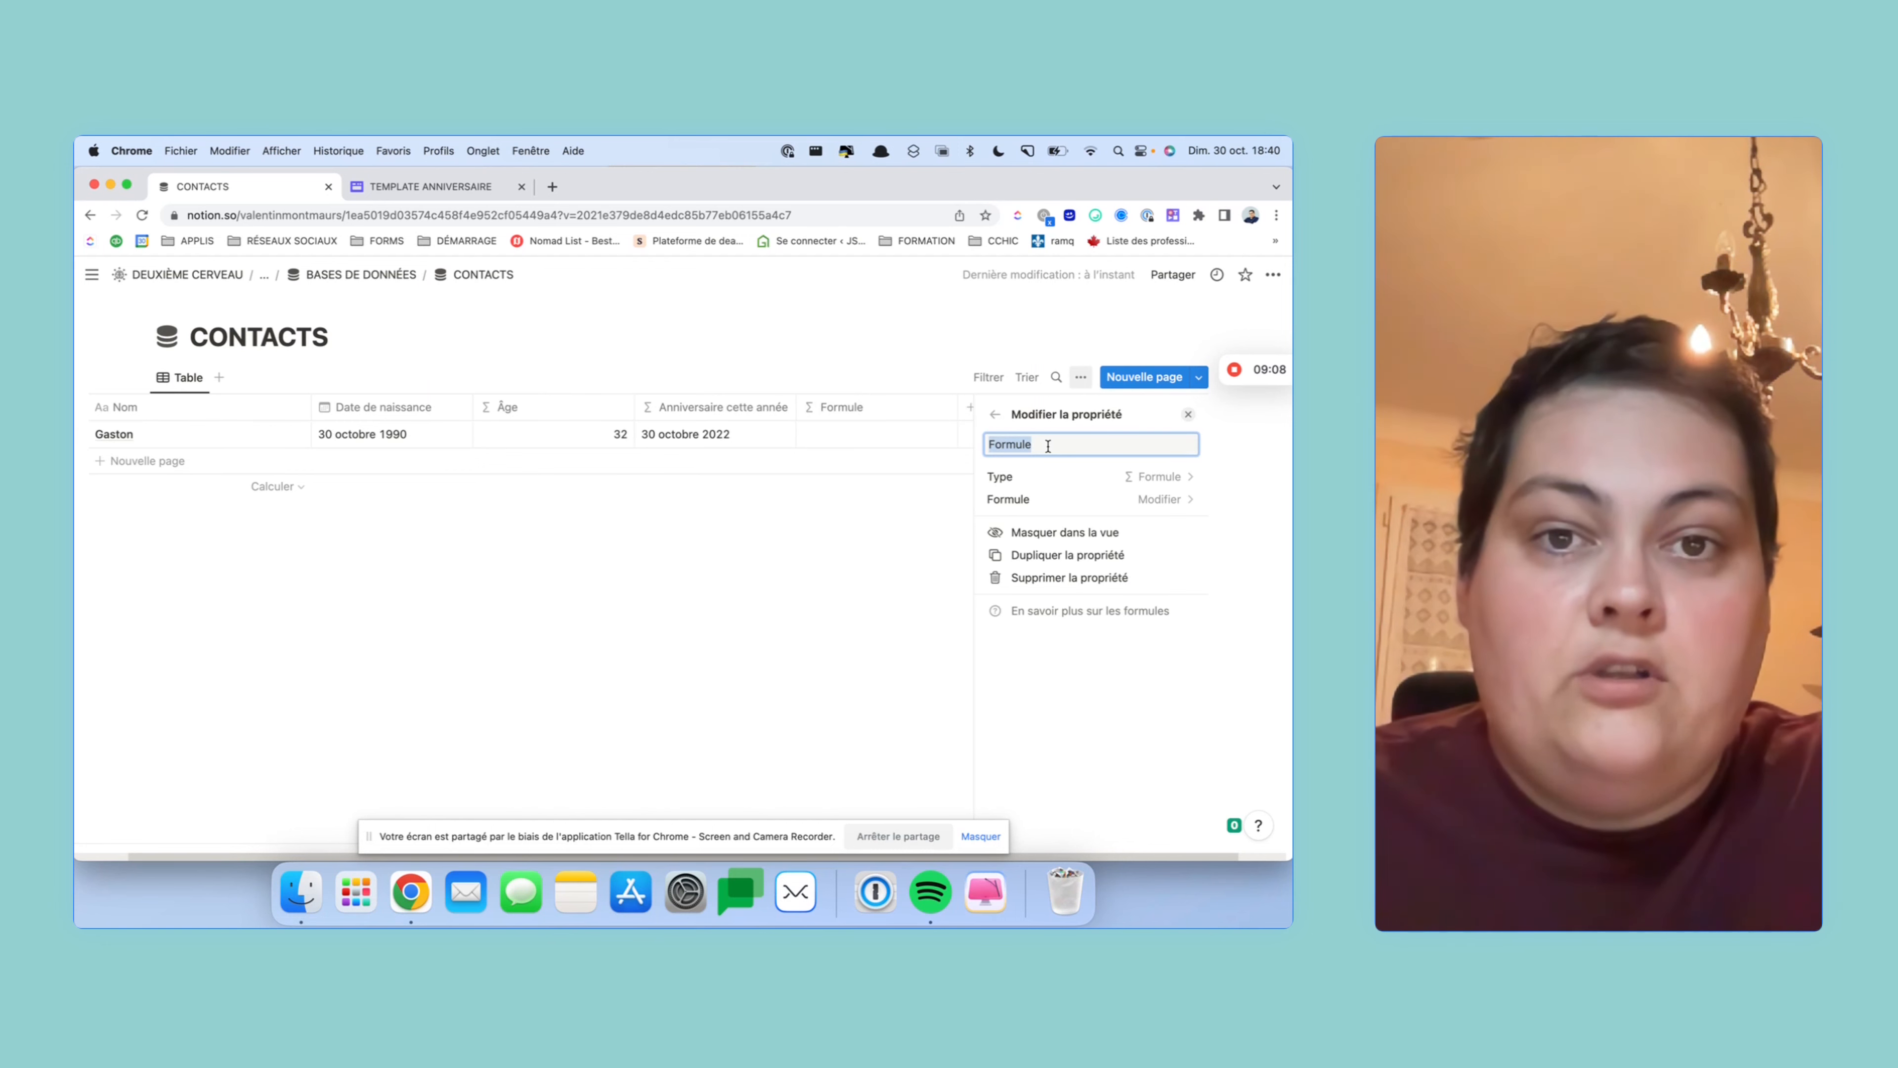
{"action": "type", "text": "P"}
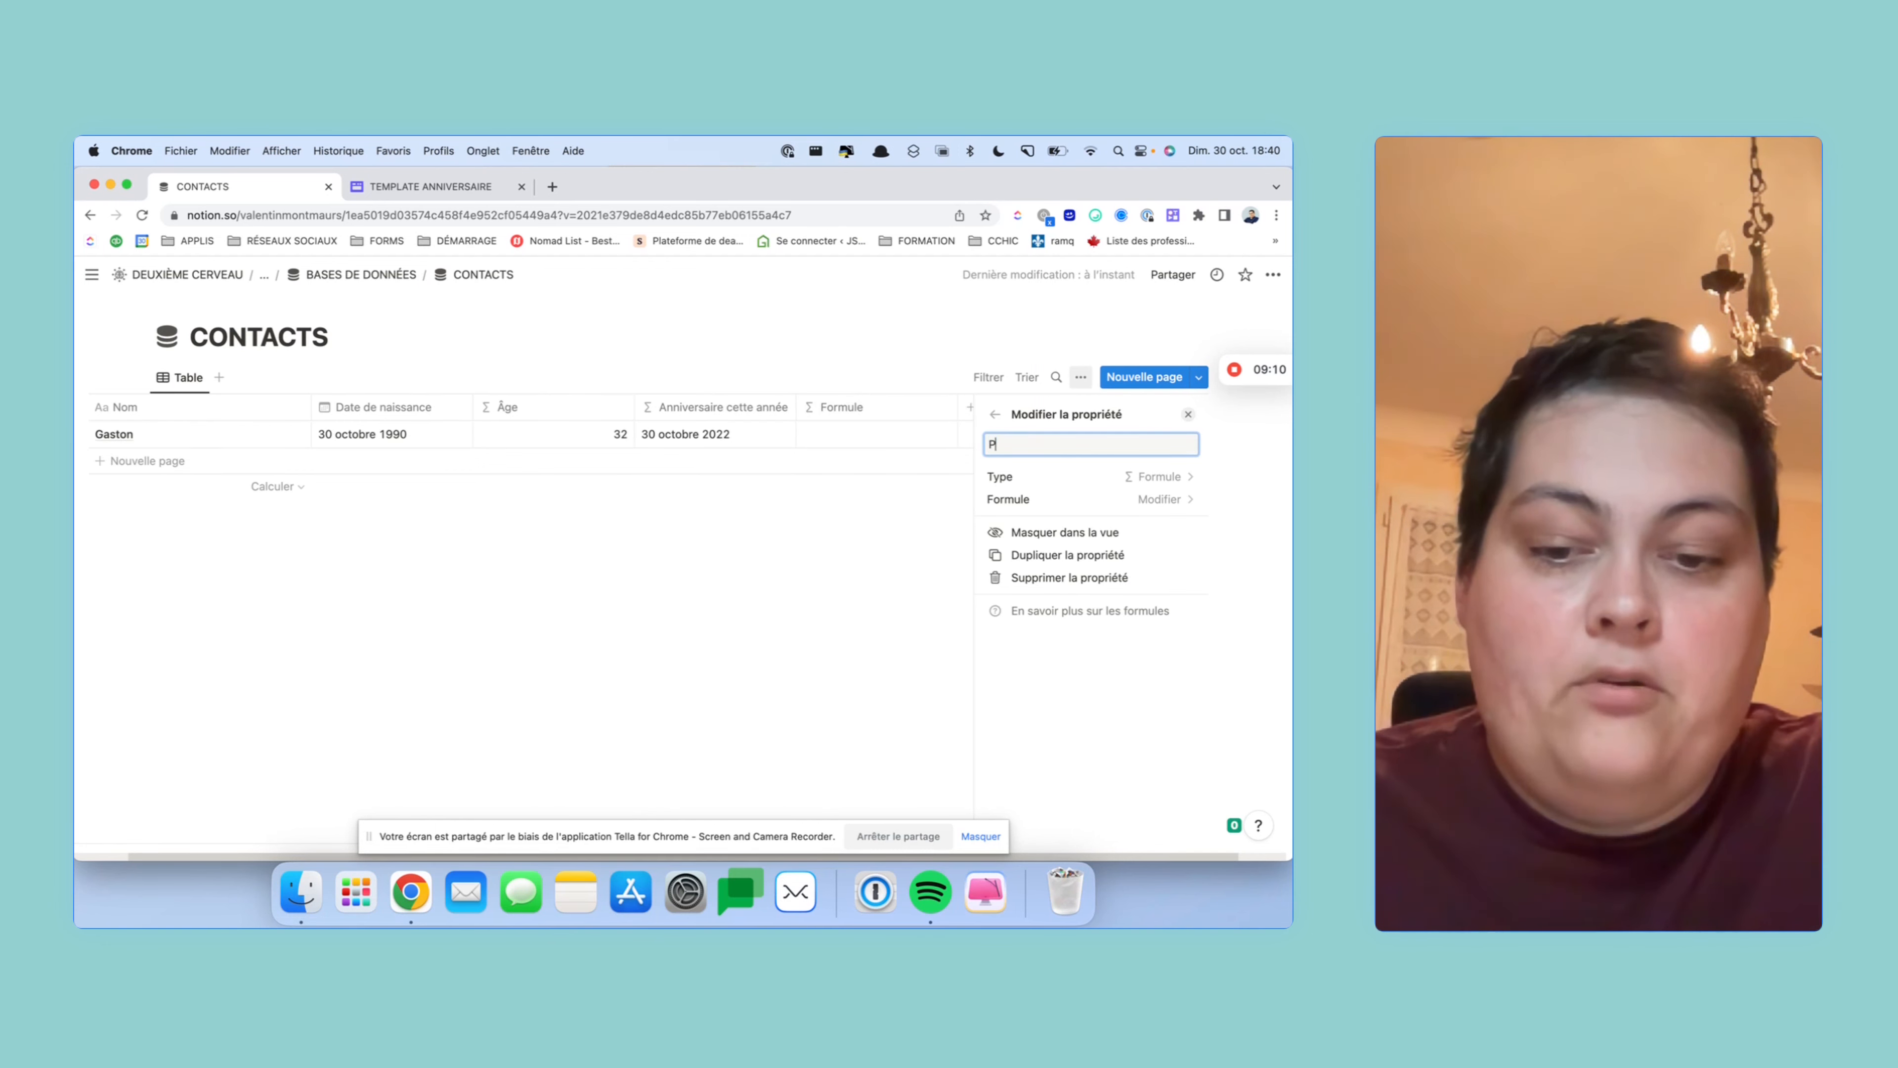
{"action": "type", "text": "rochain anniversaire"}
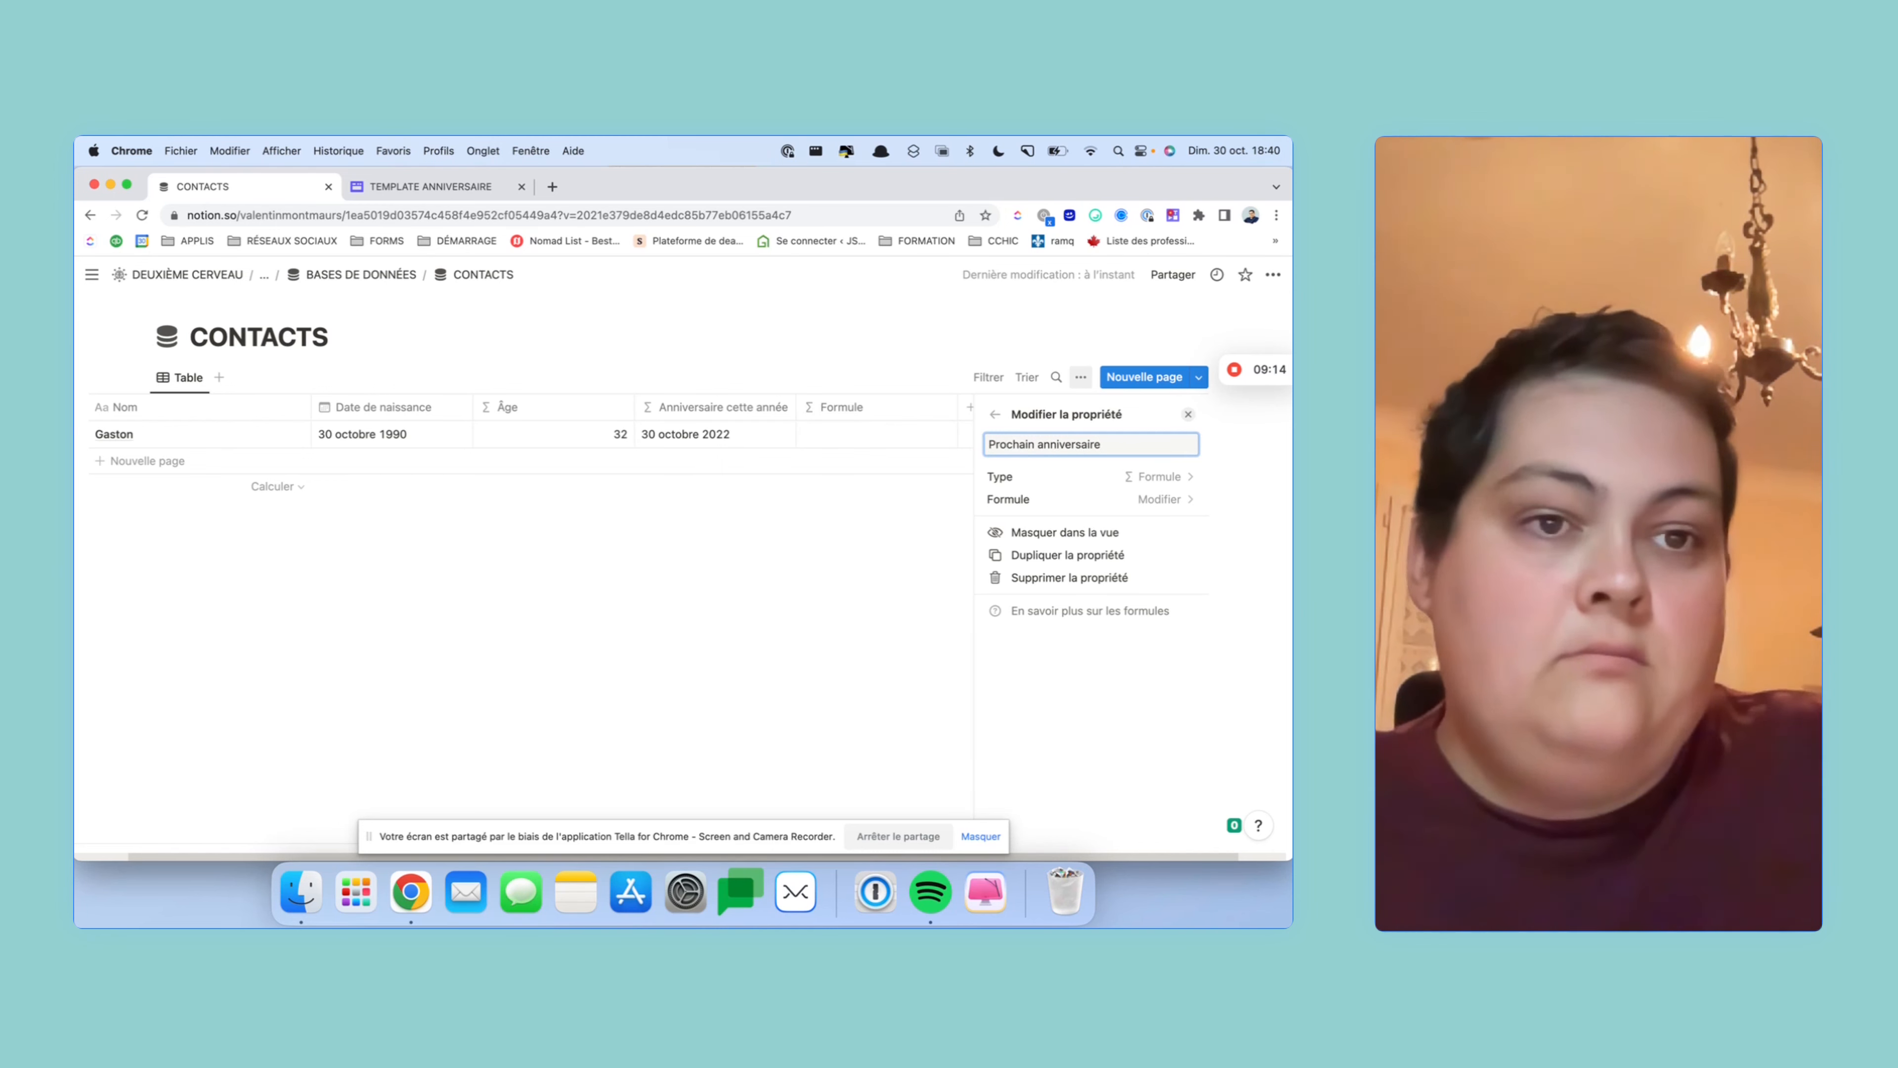
{"action": "left_click", "coordinate": [1176, 502]}
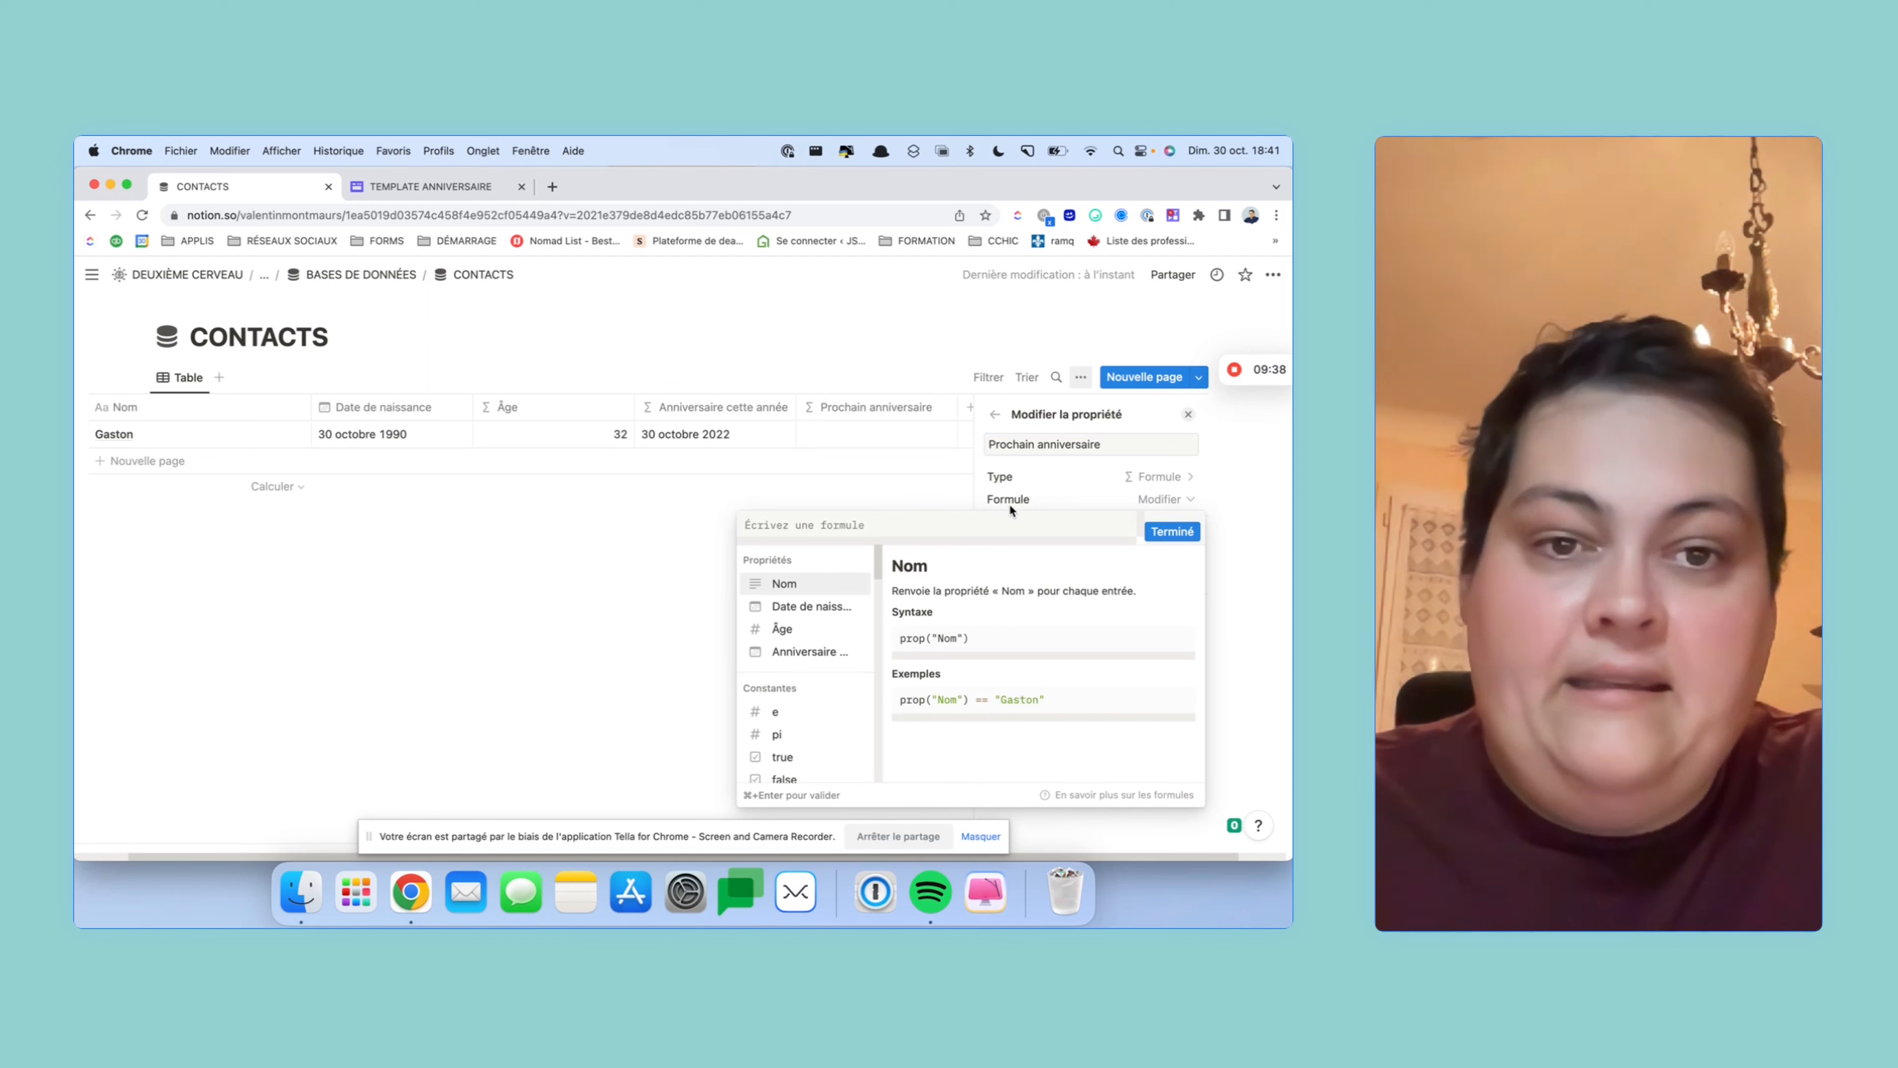
- Start a dateAdd formula for Prochain anniversaire, discarding the garbled first attempts
{"action": "type", "text": "ad"}
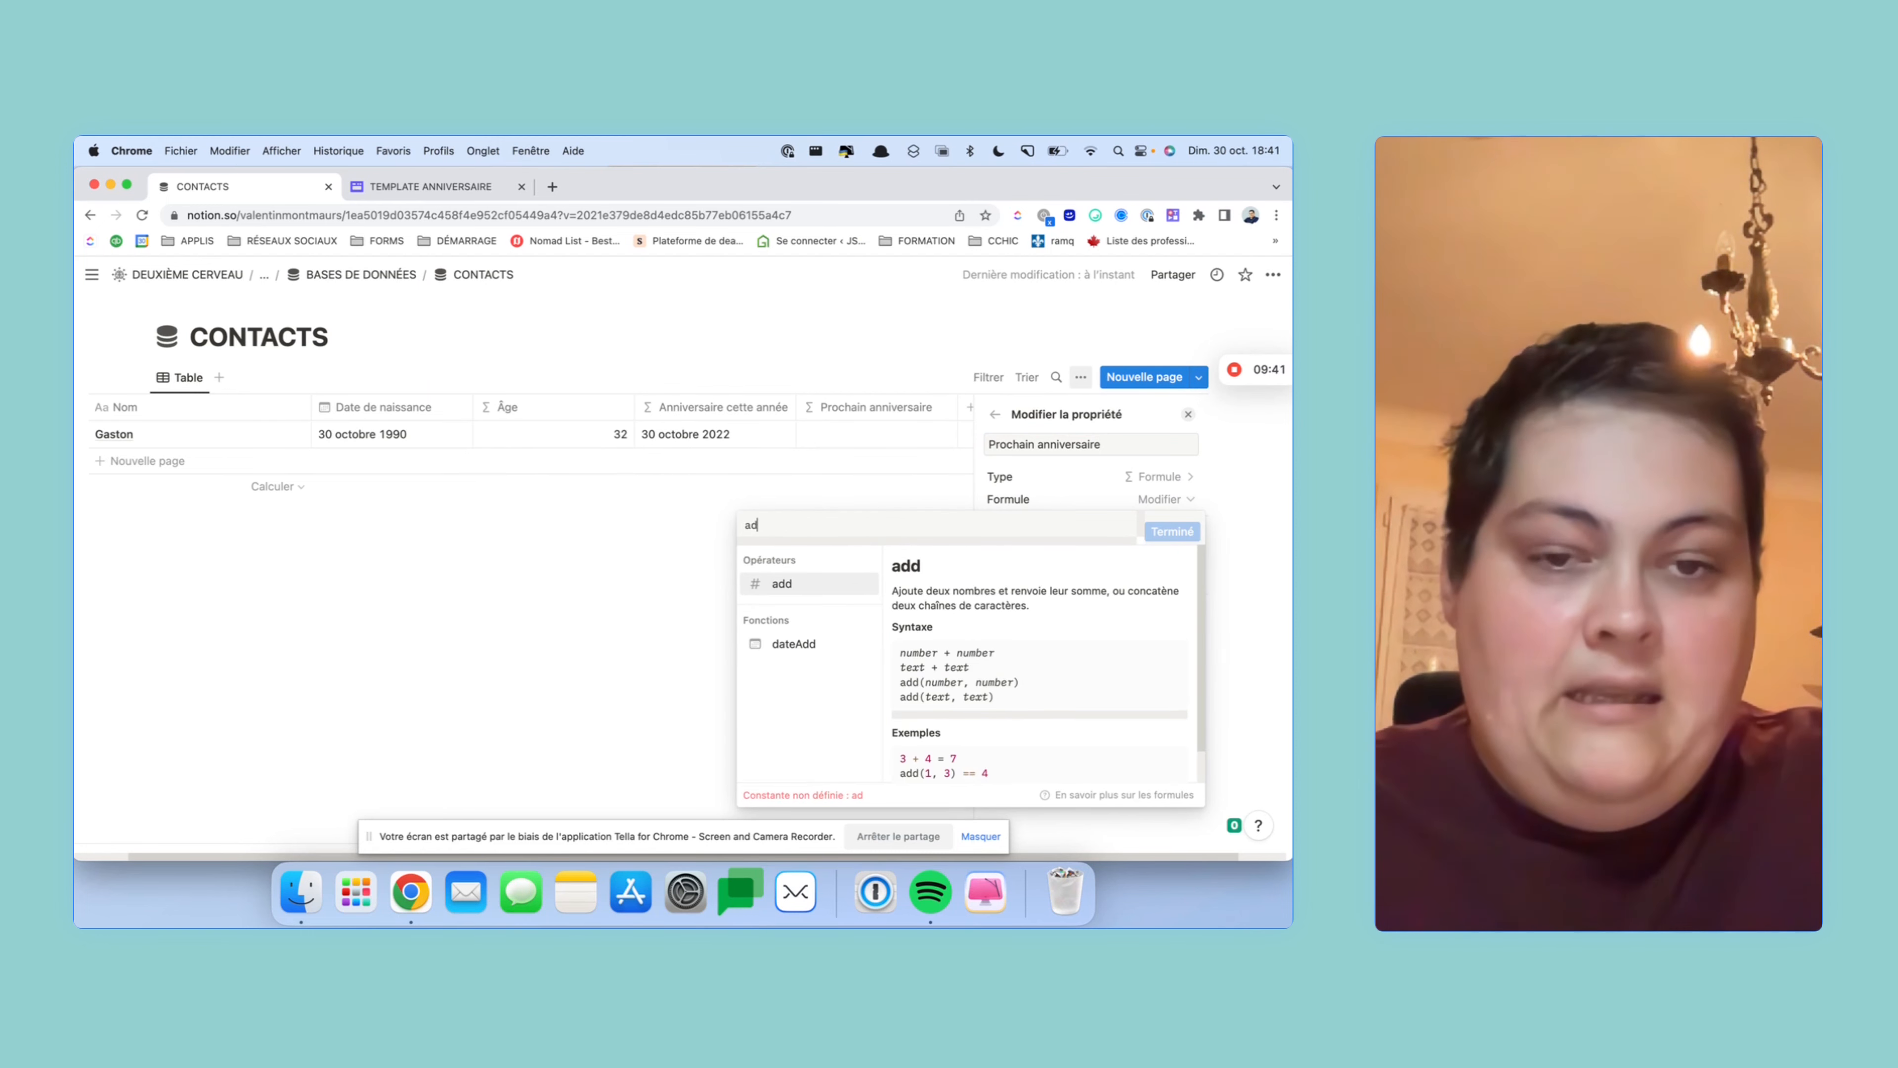
{"action": "key", "text": "Down"}
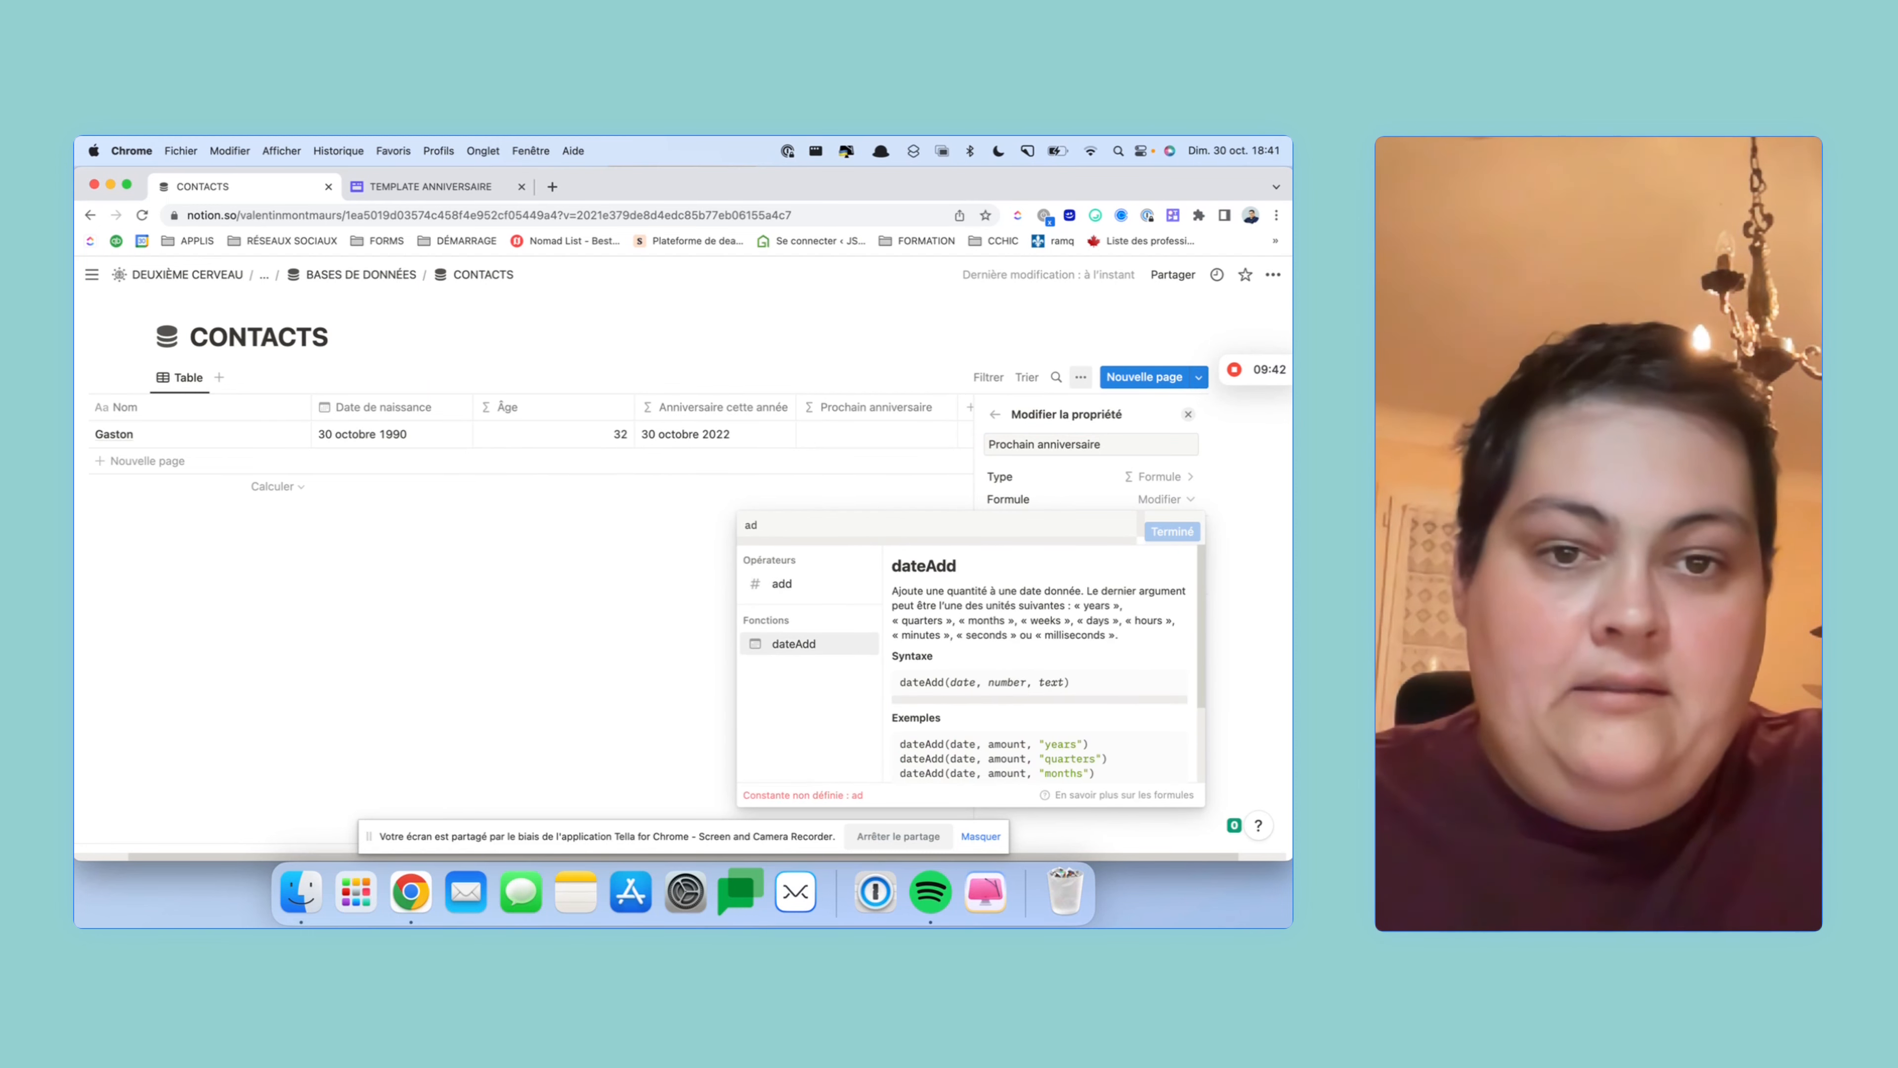
{"action": "key", "text": "Return"}
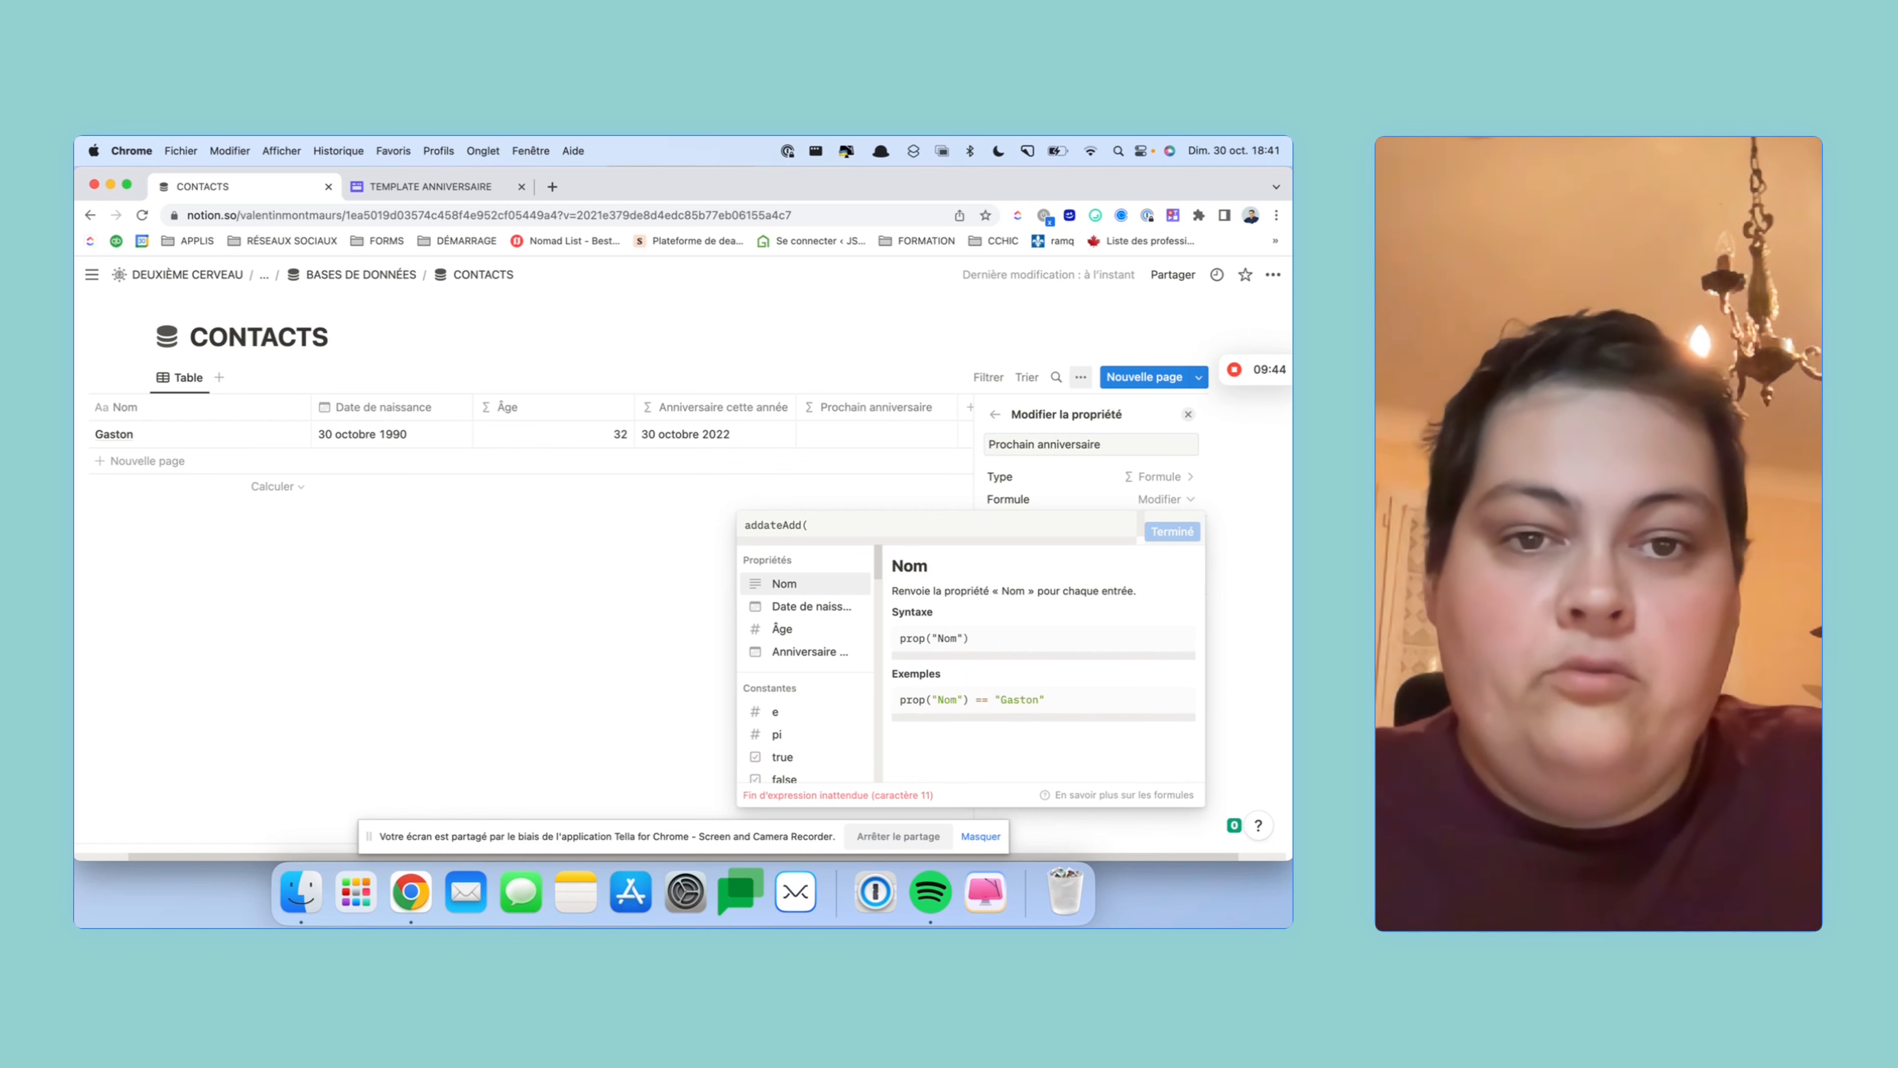
{"action": "left_click", "coordinate": [409, 439]}
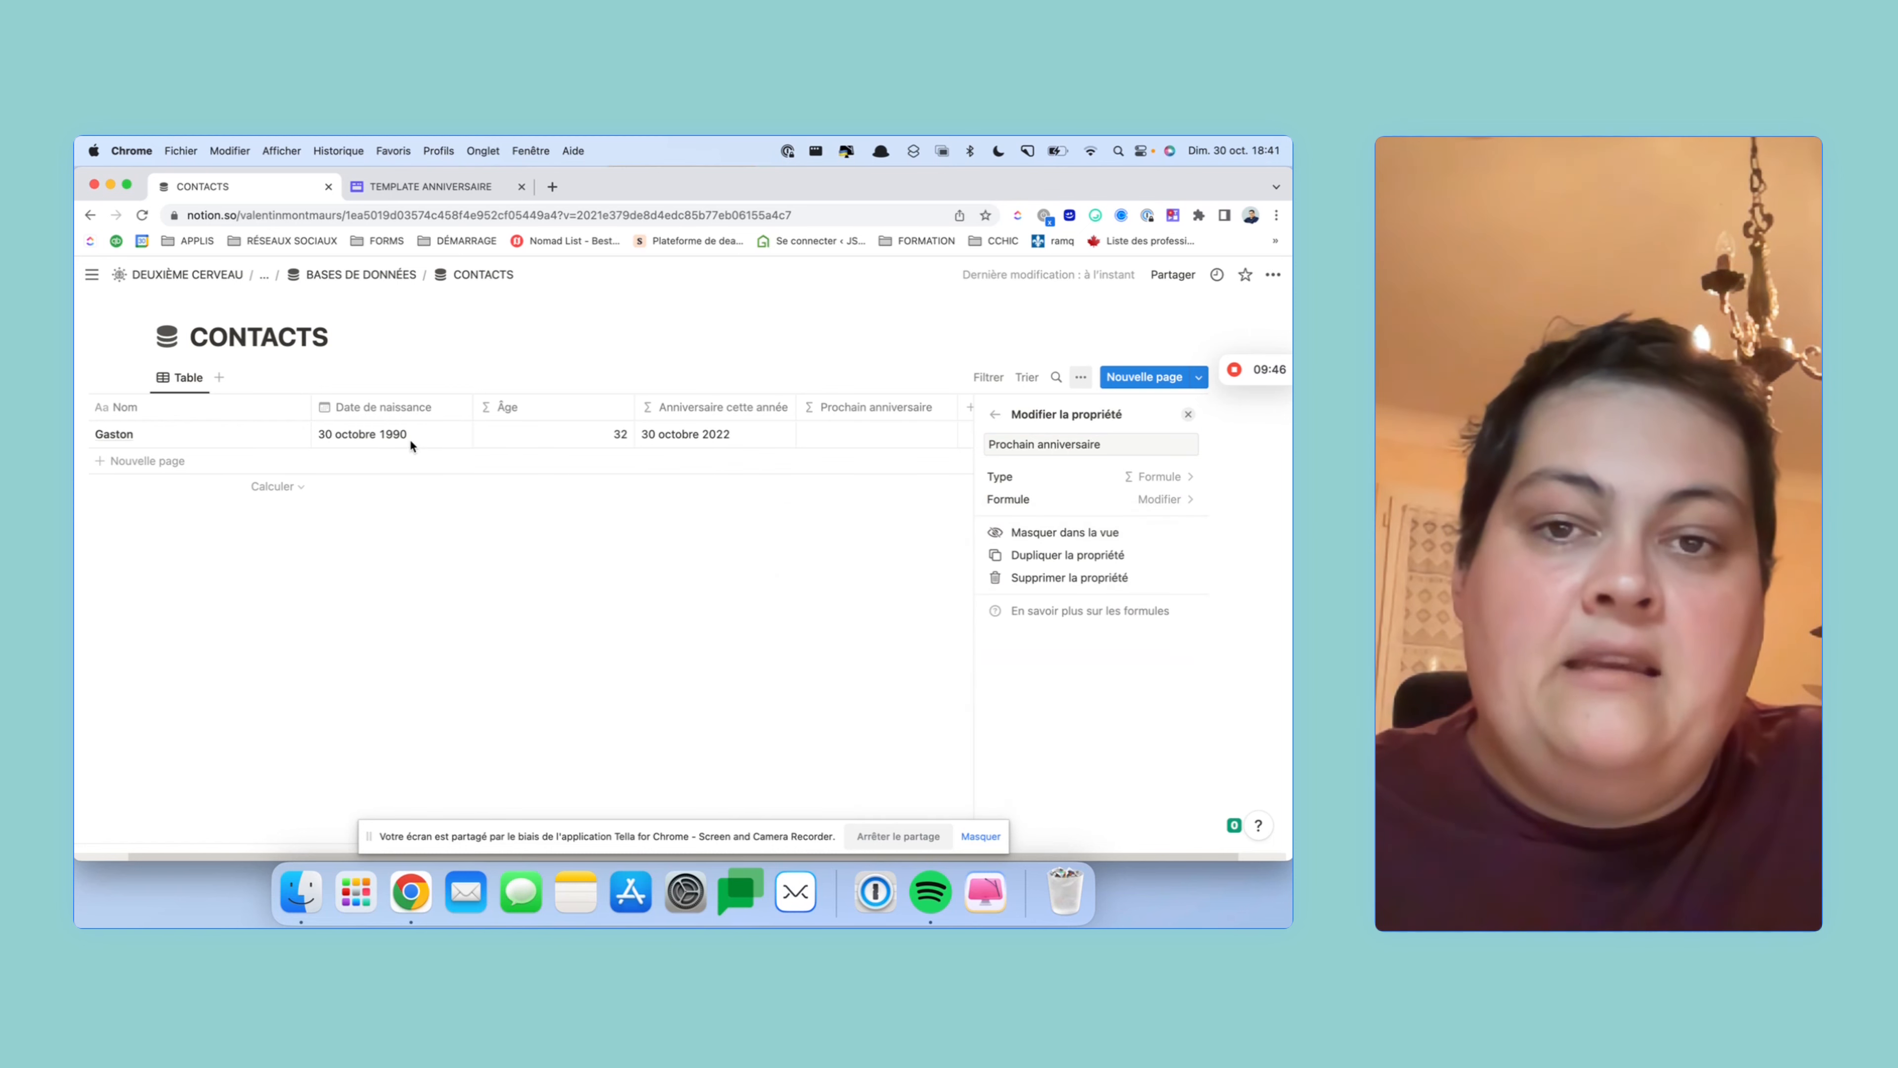
{"action": "left_click", "coordinate": [831, 430]}
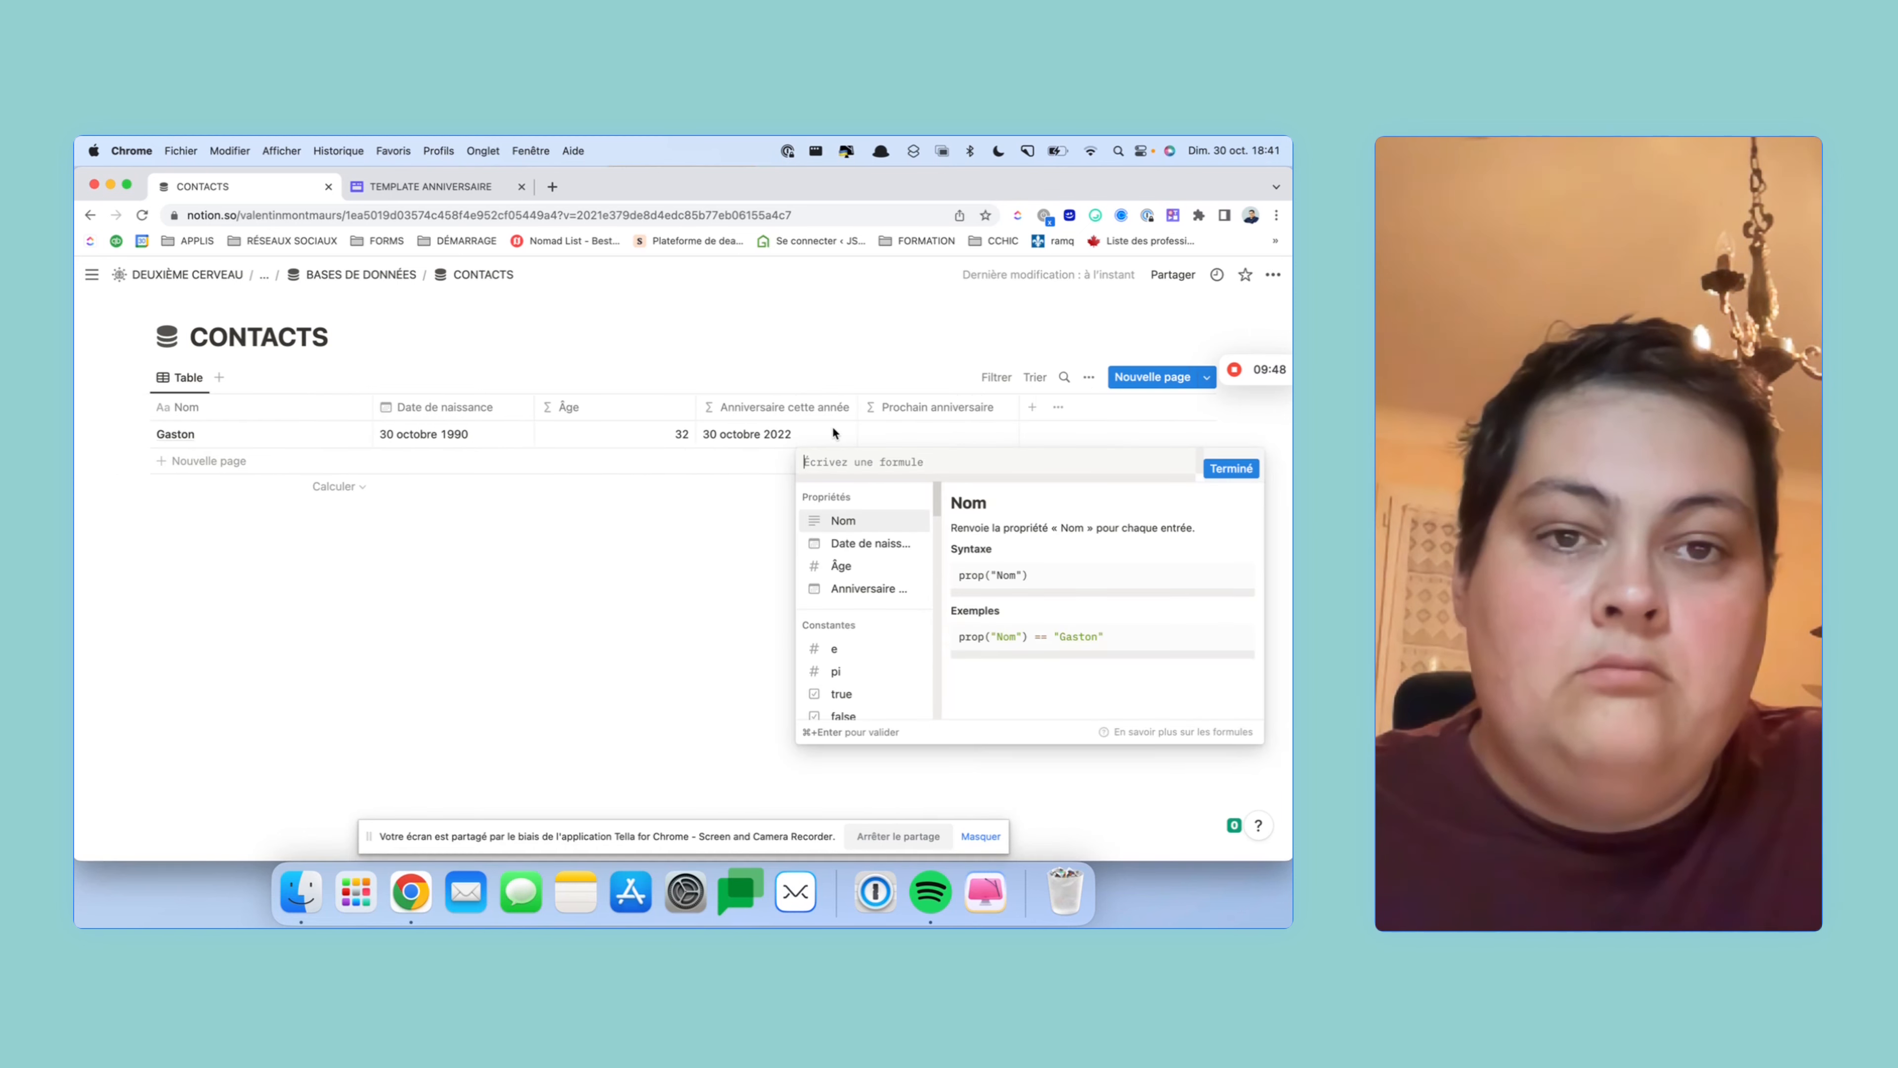
{"action": "type", "text": "date"}
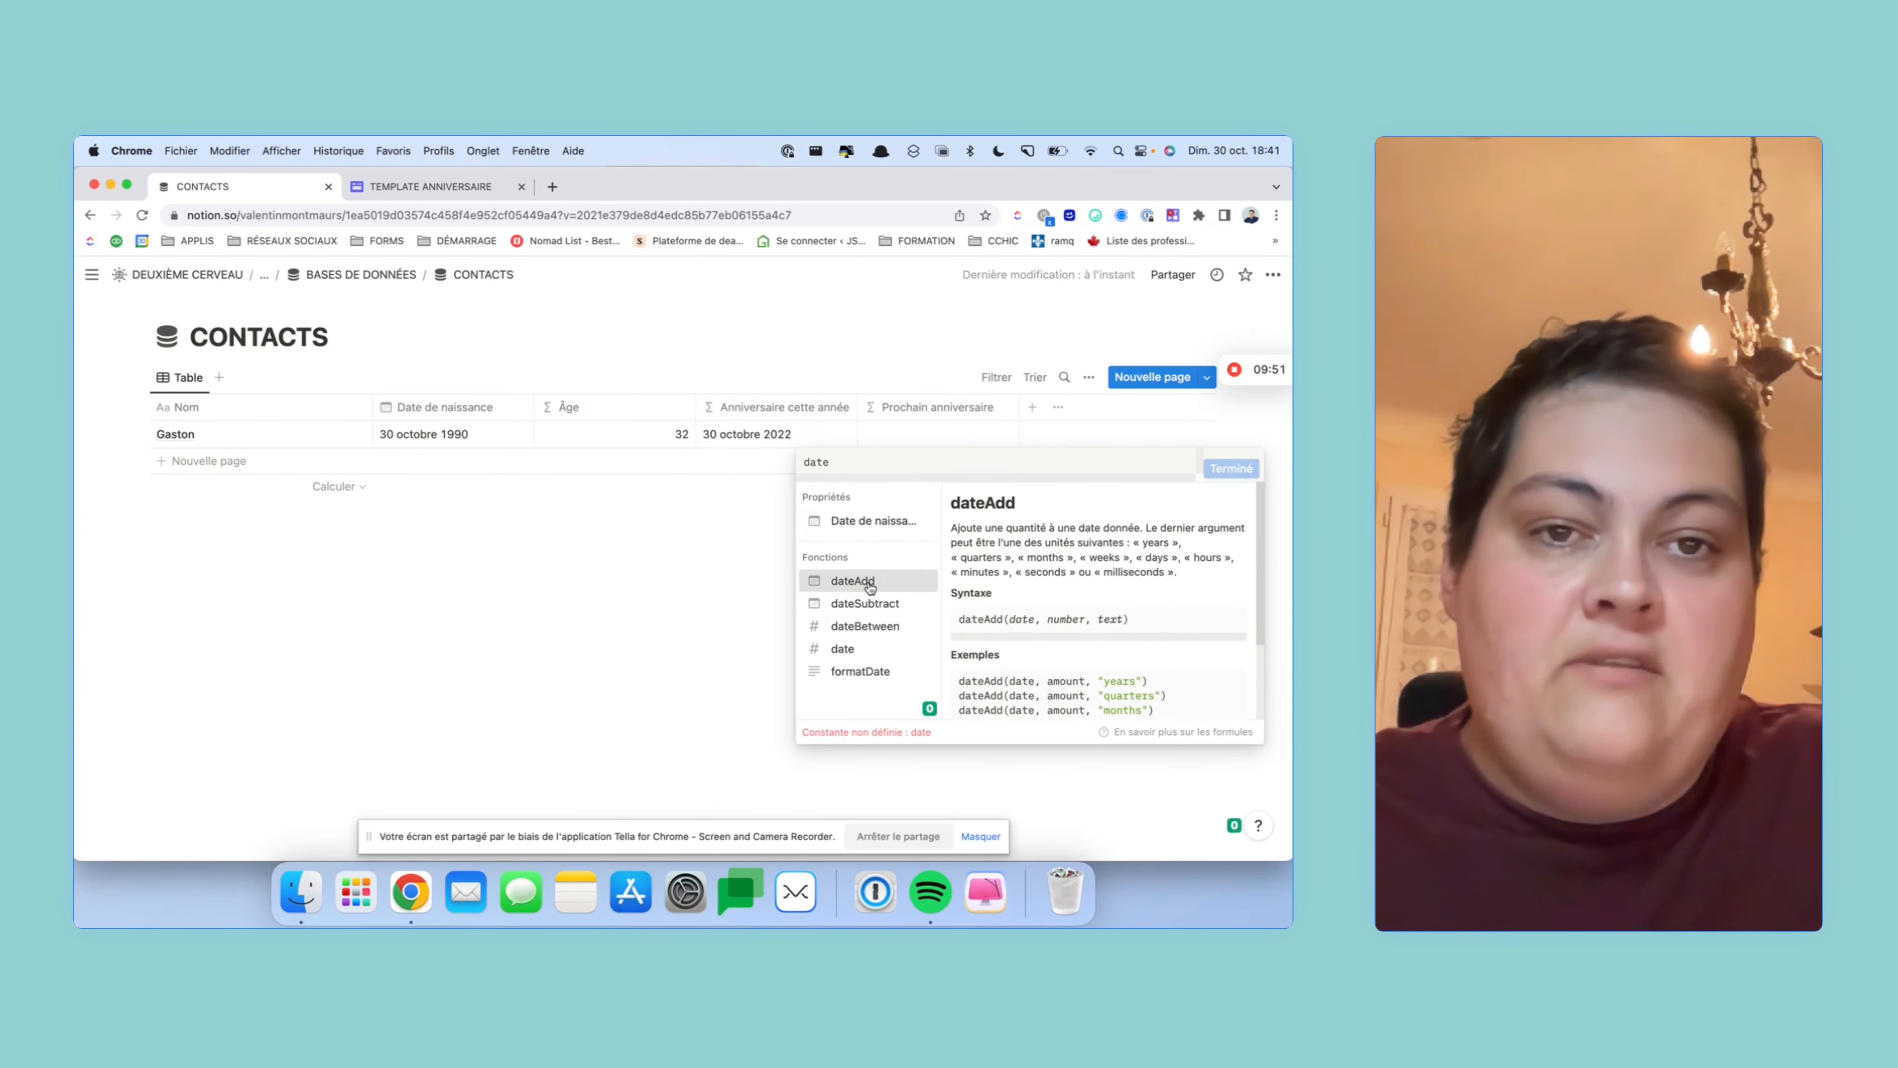
{"action": "left_click", "coordinate": [869, 587]}
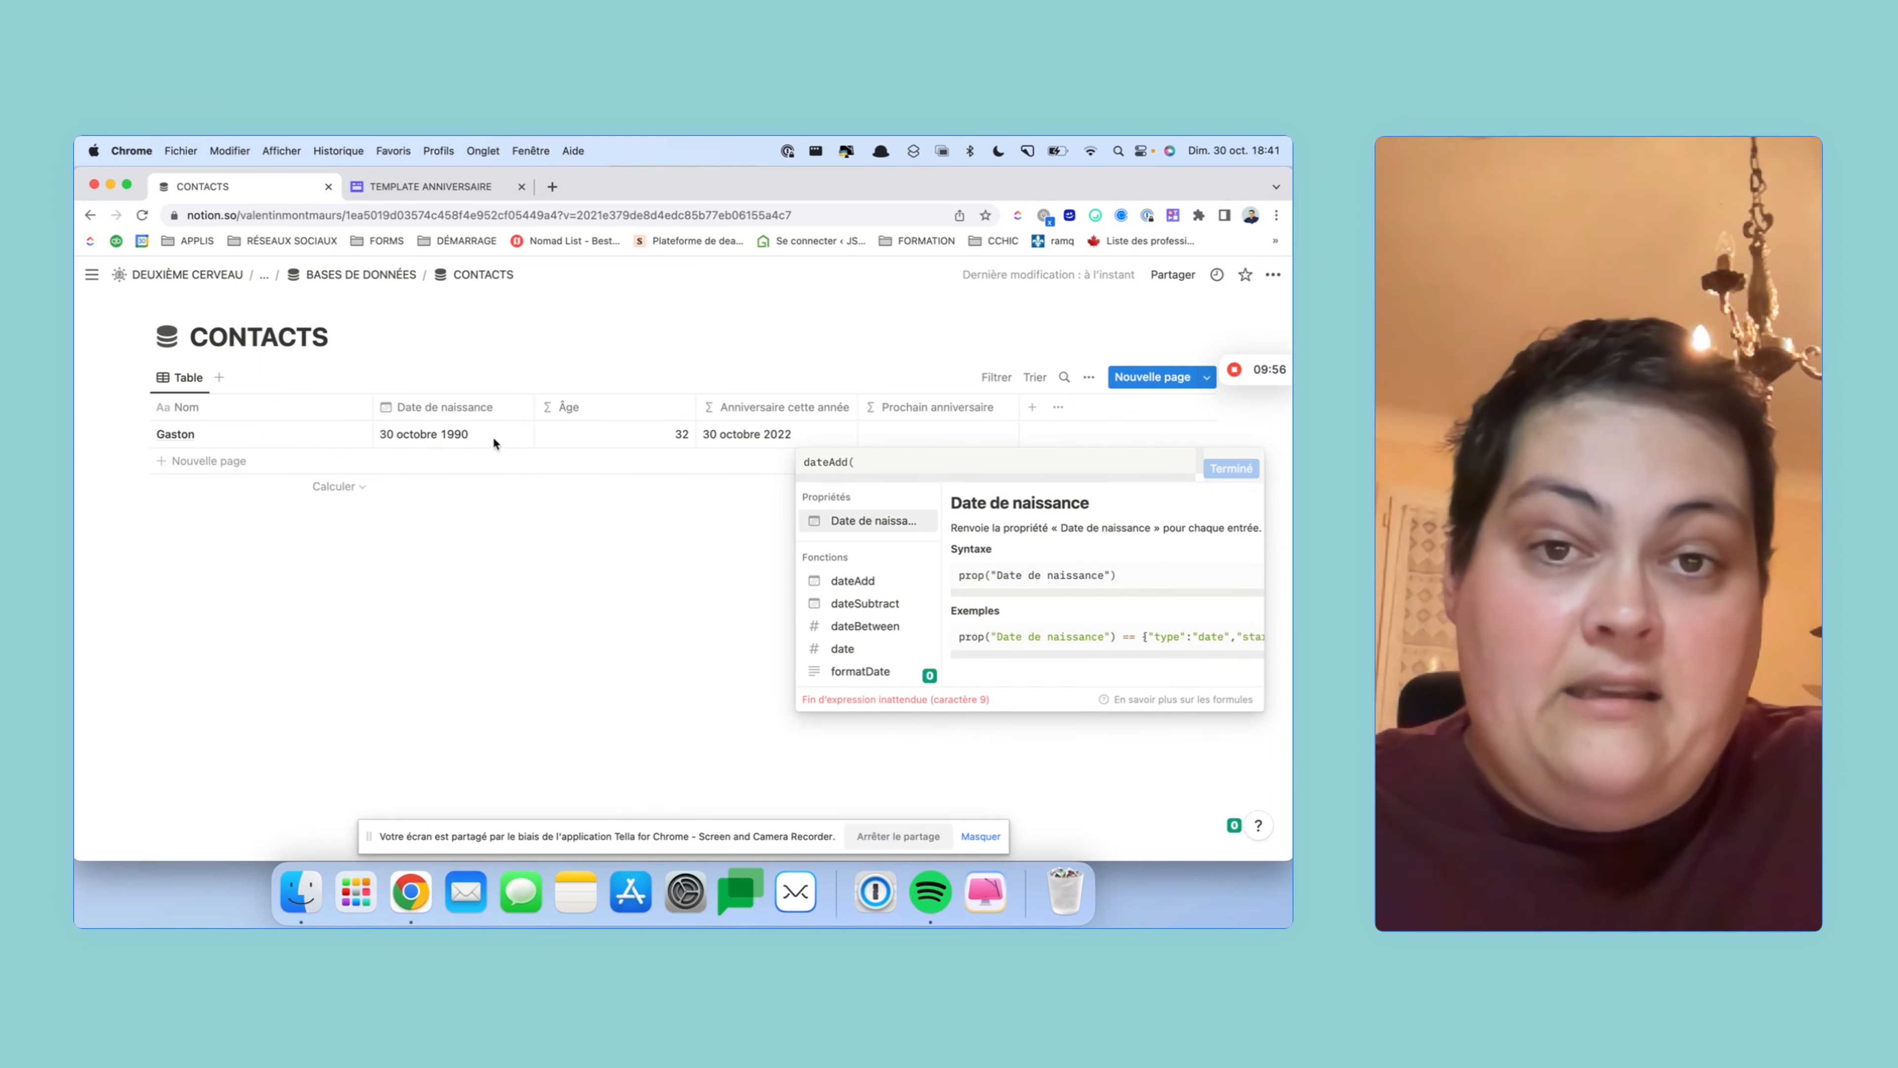
{"action": "left_click", "coordinate": [873, 521]}
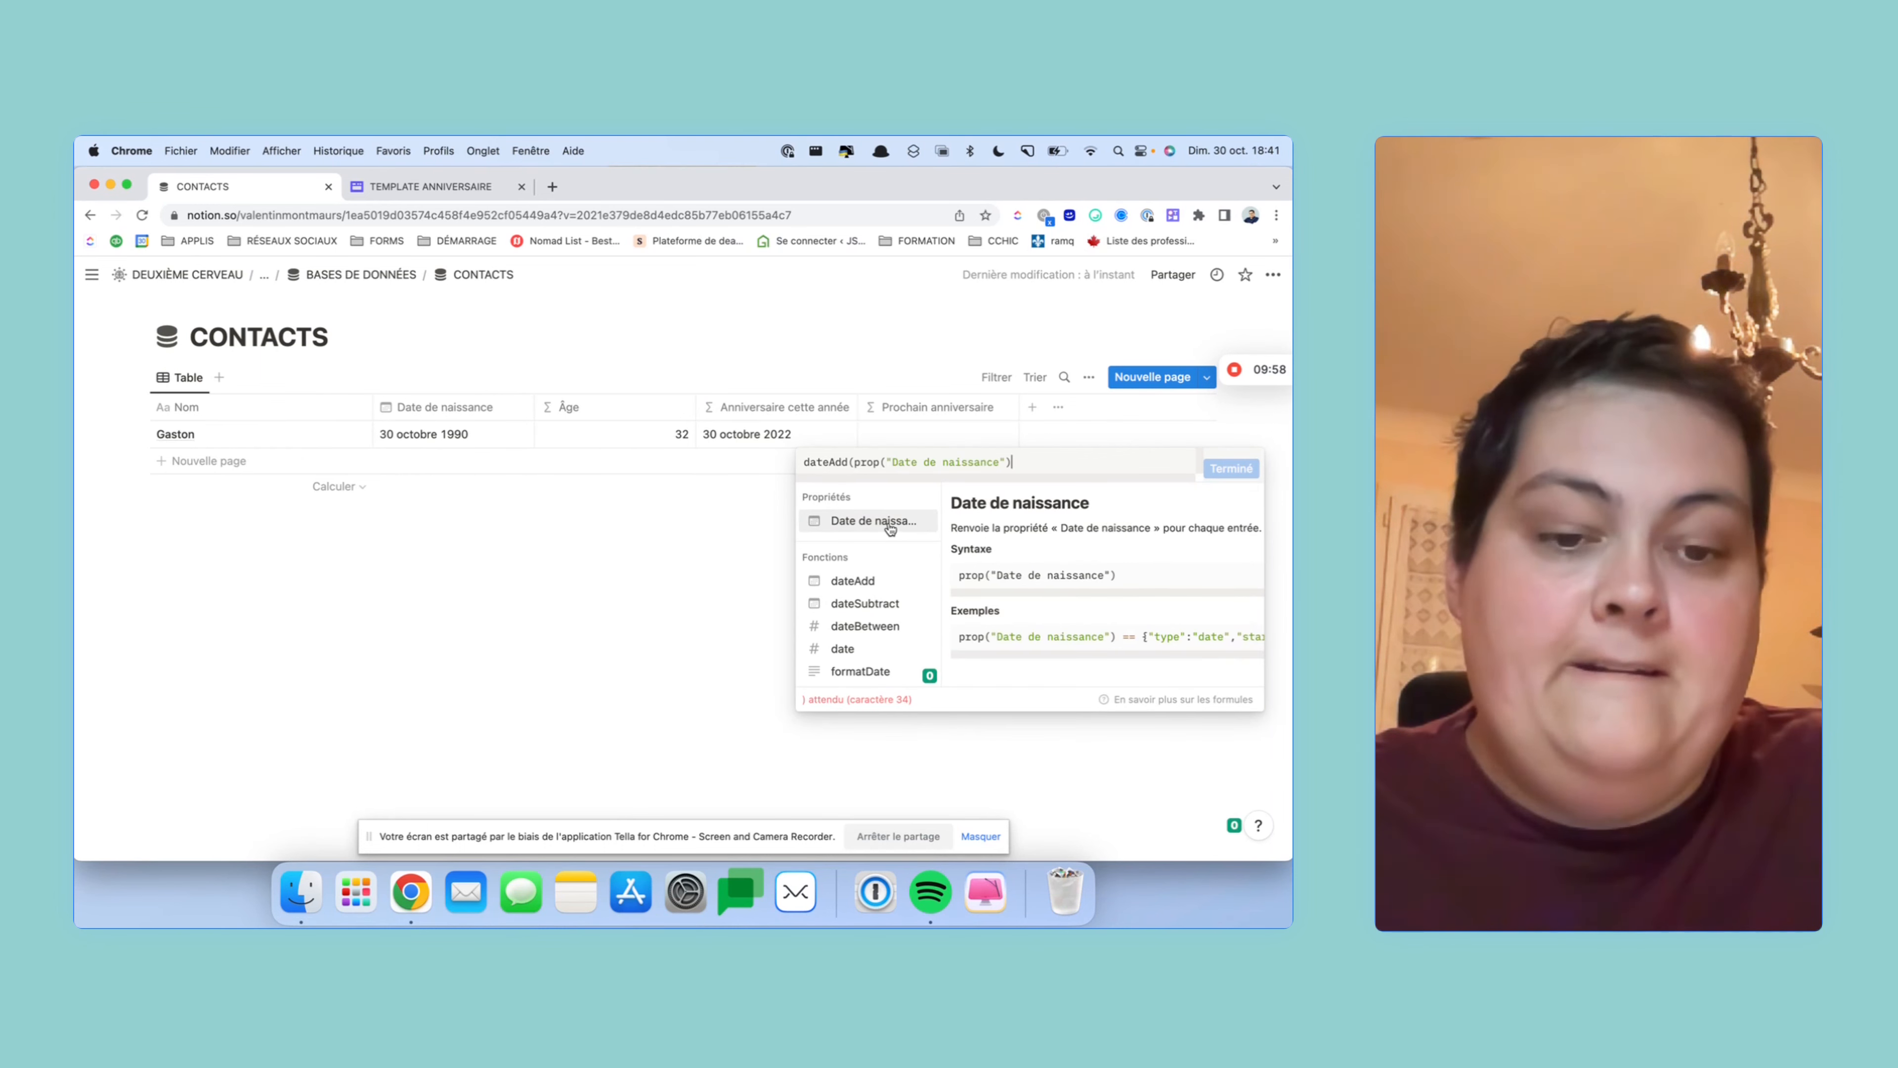
{"action": "type", "text": ","}
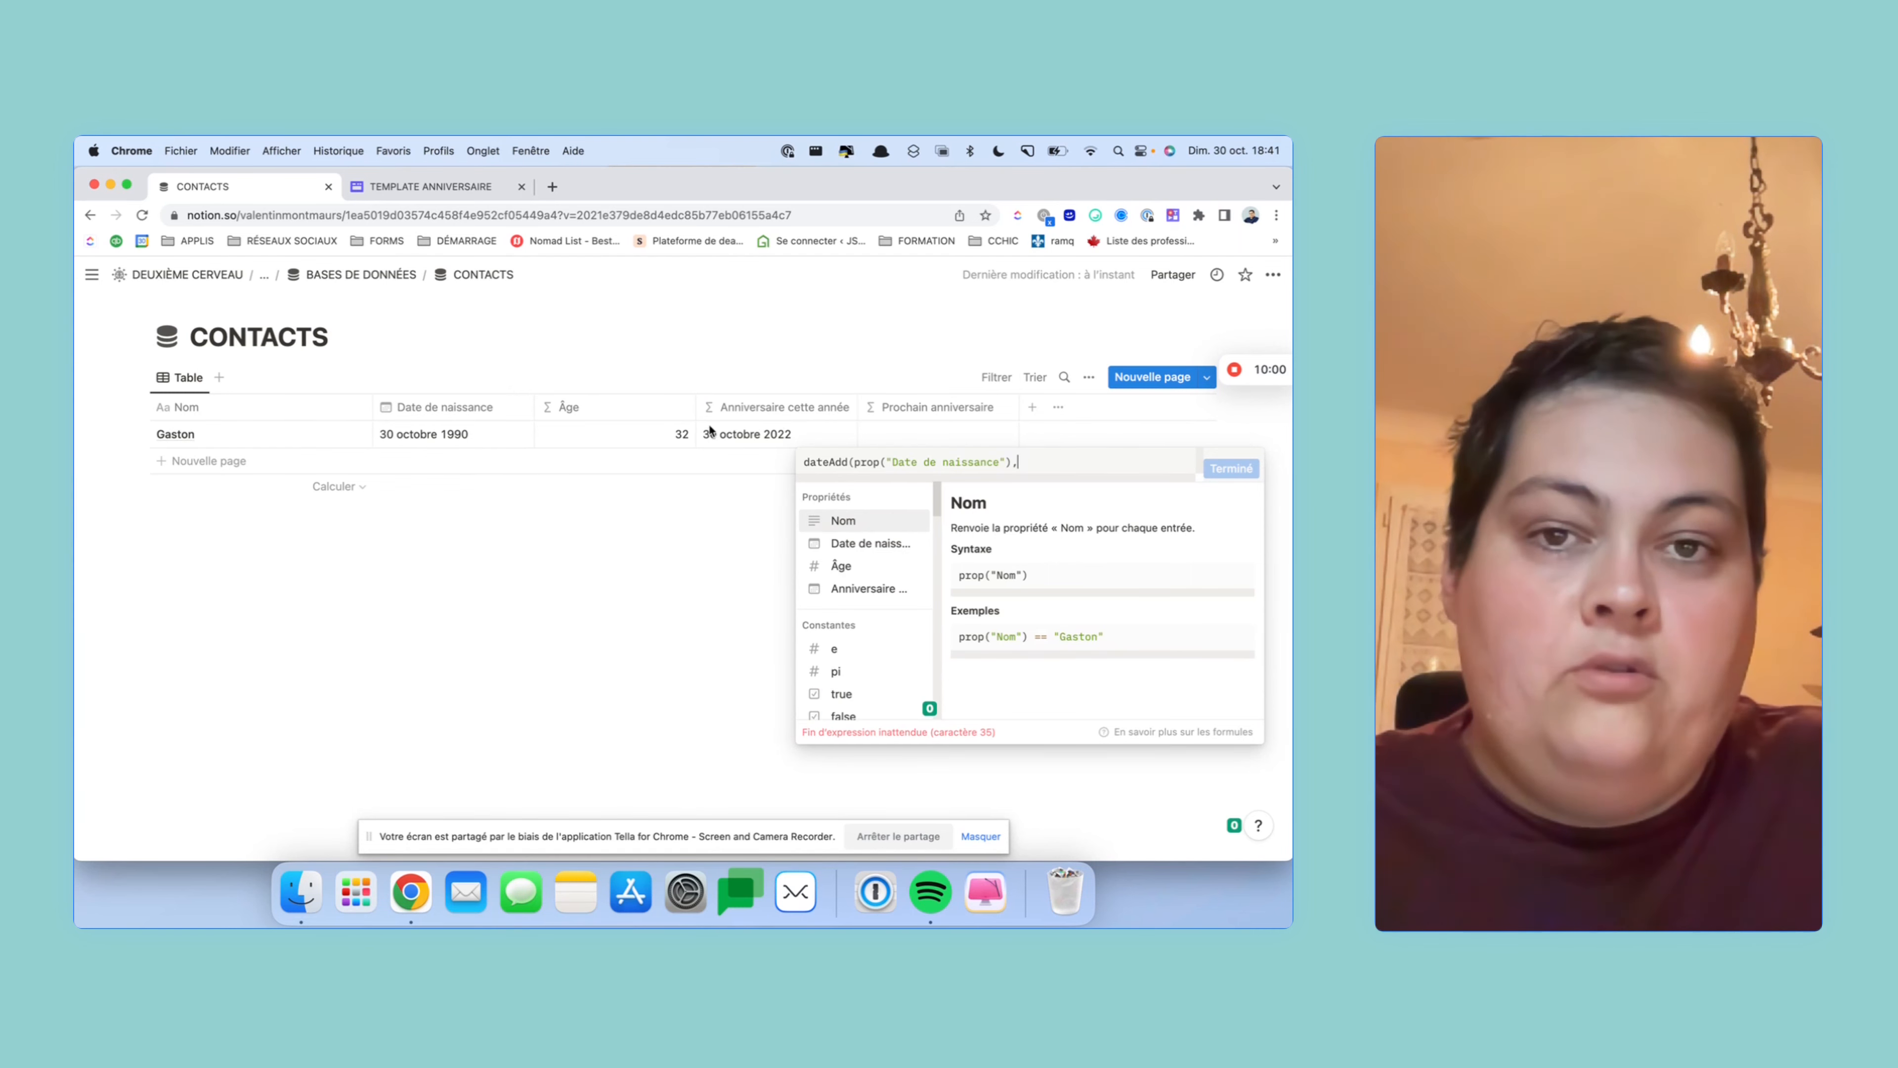
{"action": "key", "text": "Escape"}
- Enter dateAdd(prop("Date de naissance"), prop("Âge")+1, "years") and confirm the formula
{"action": "left_click", "coordinate": [878, 436]}
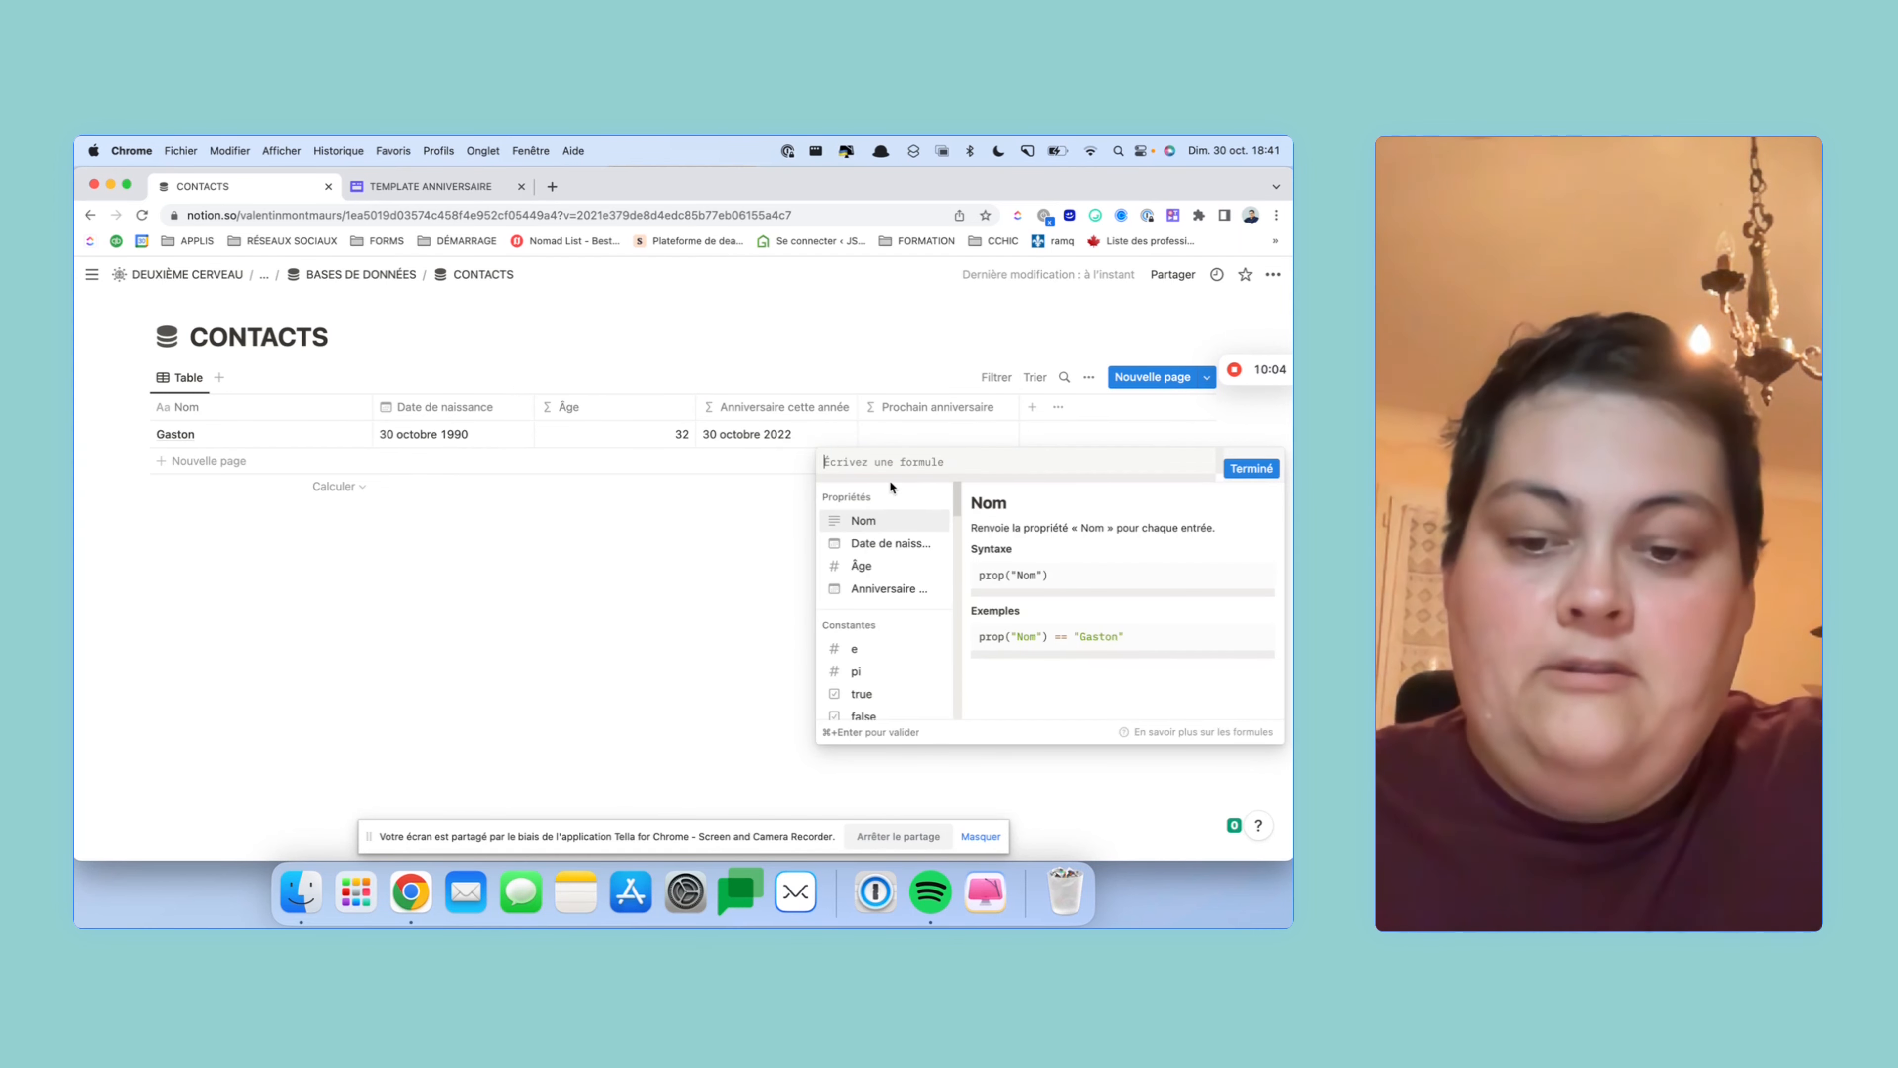
{"action": "type", "text": "dat"}
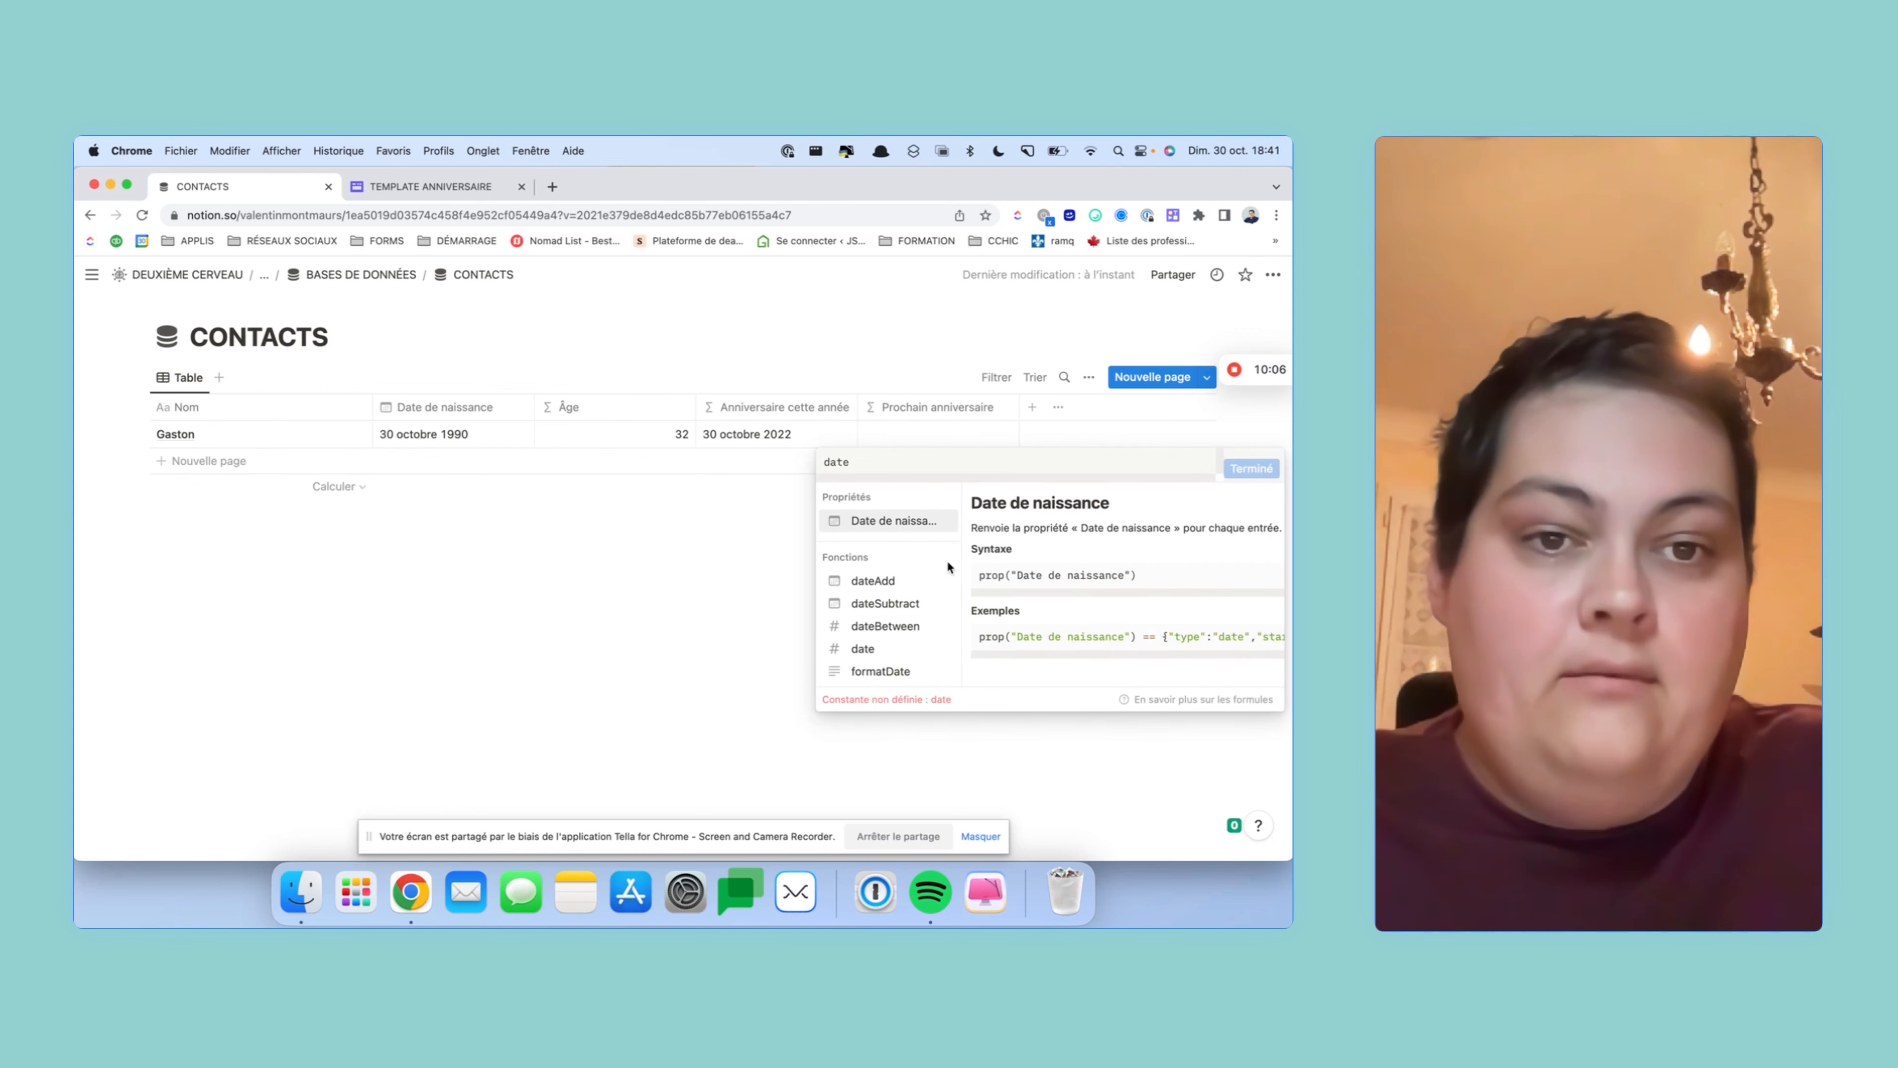
{"action": "type", "text": "e"}
{"action": "key", "text": "Down"}
{"action": "key", "text": "Return"}
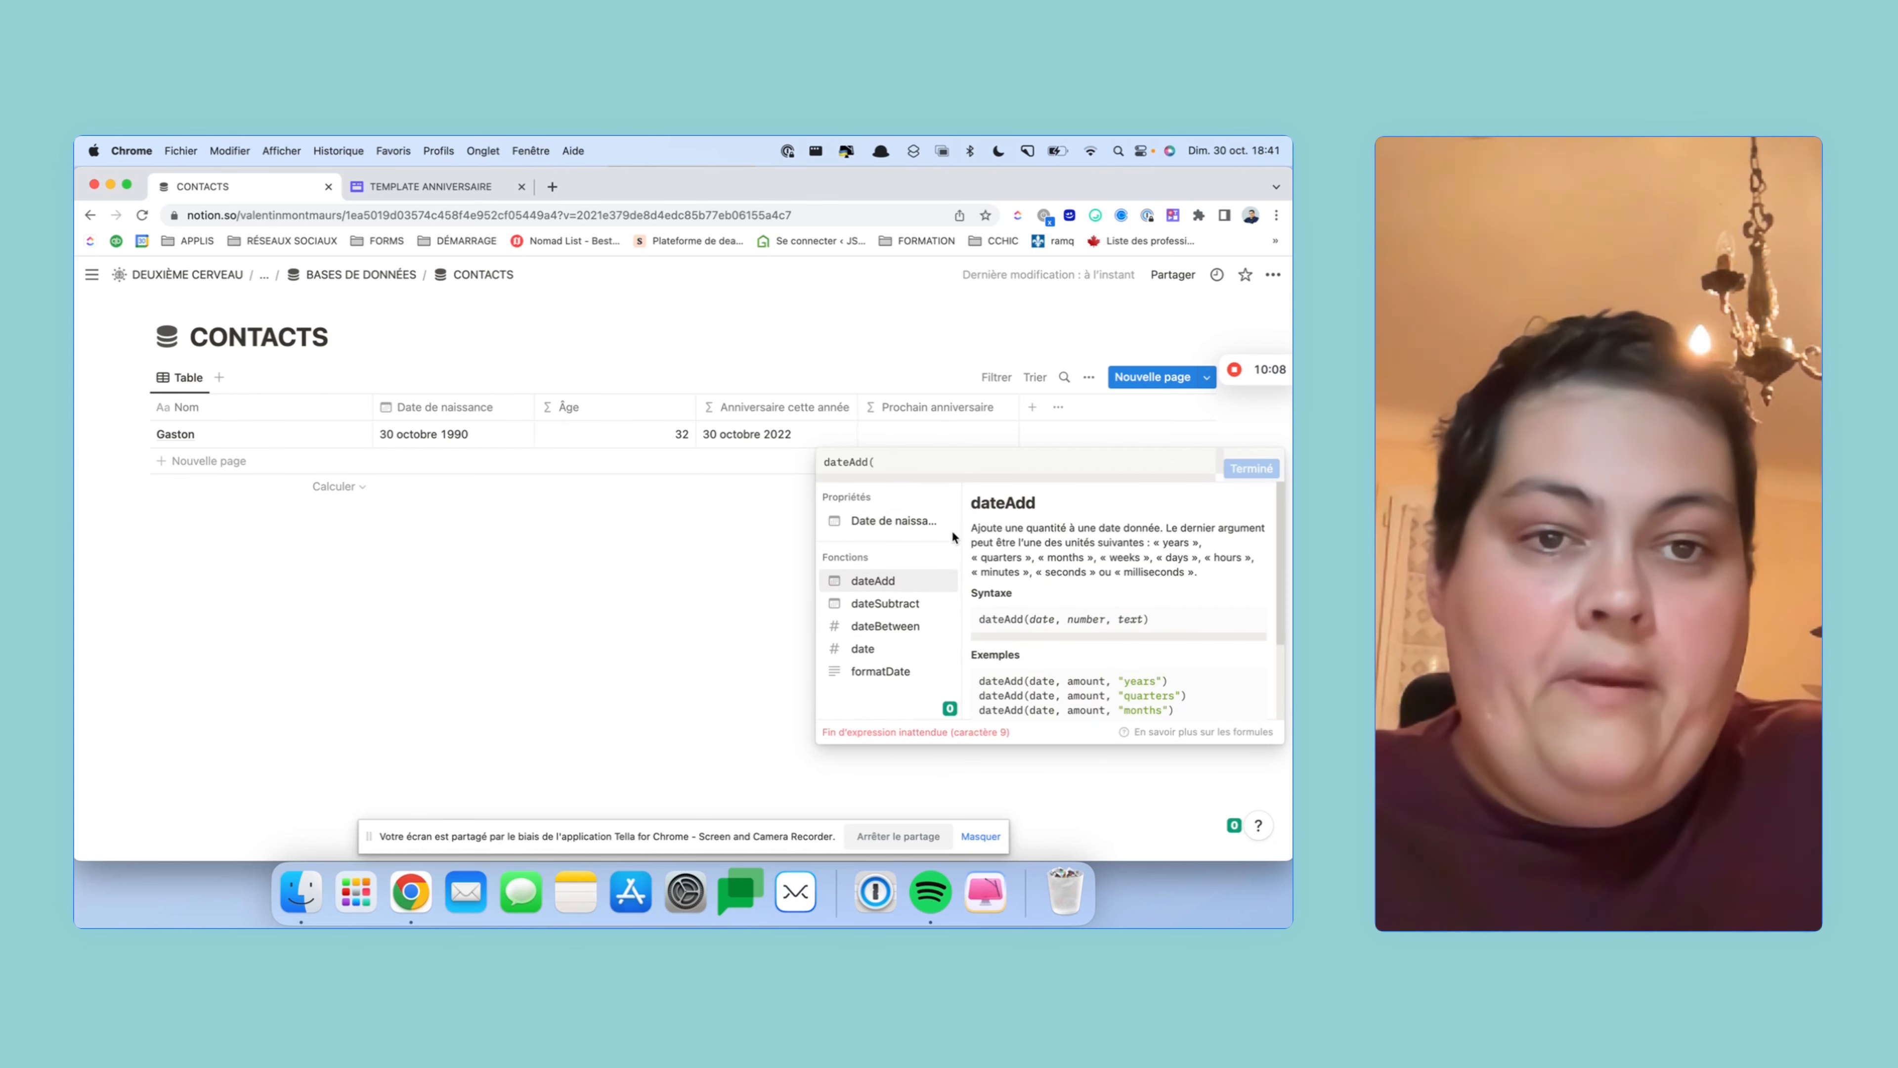
{"action": "left_click", "coordinate": [937, 527]}
{"action": "type", "text": ","}
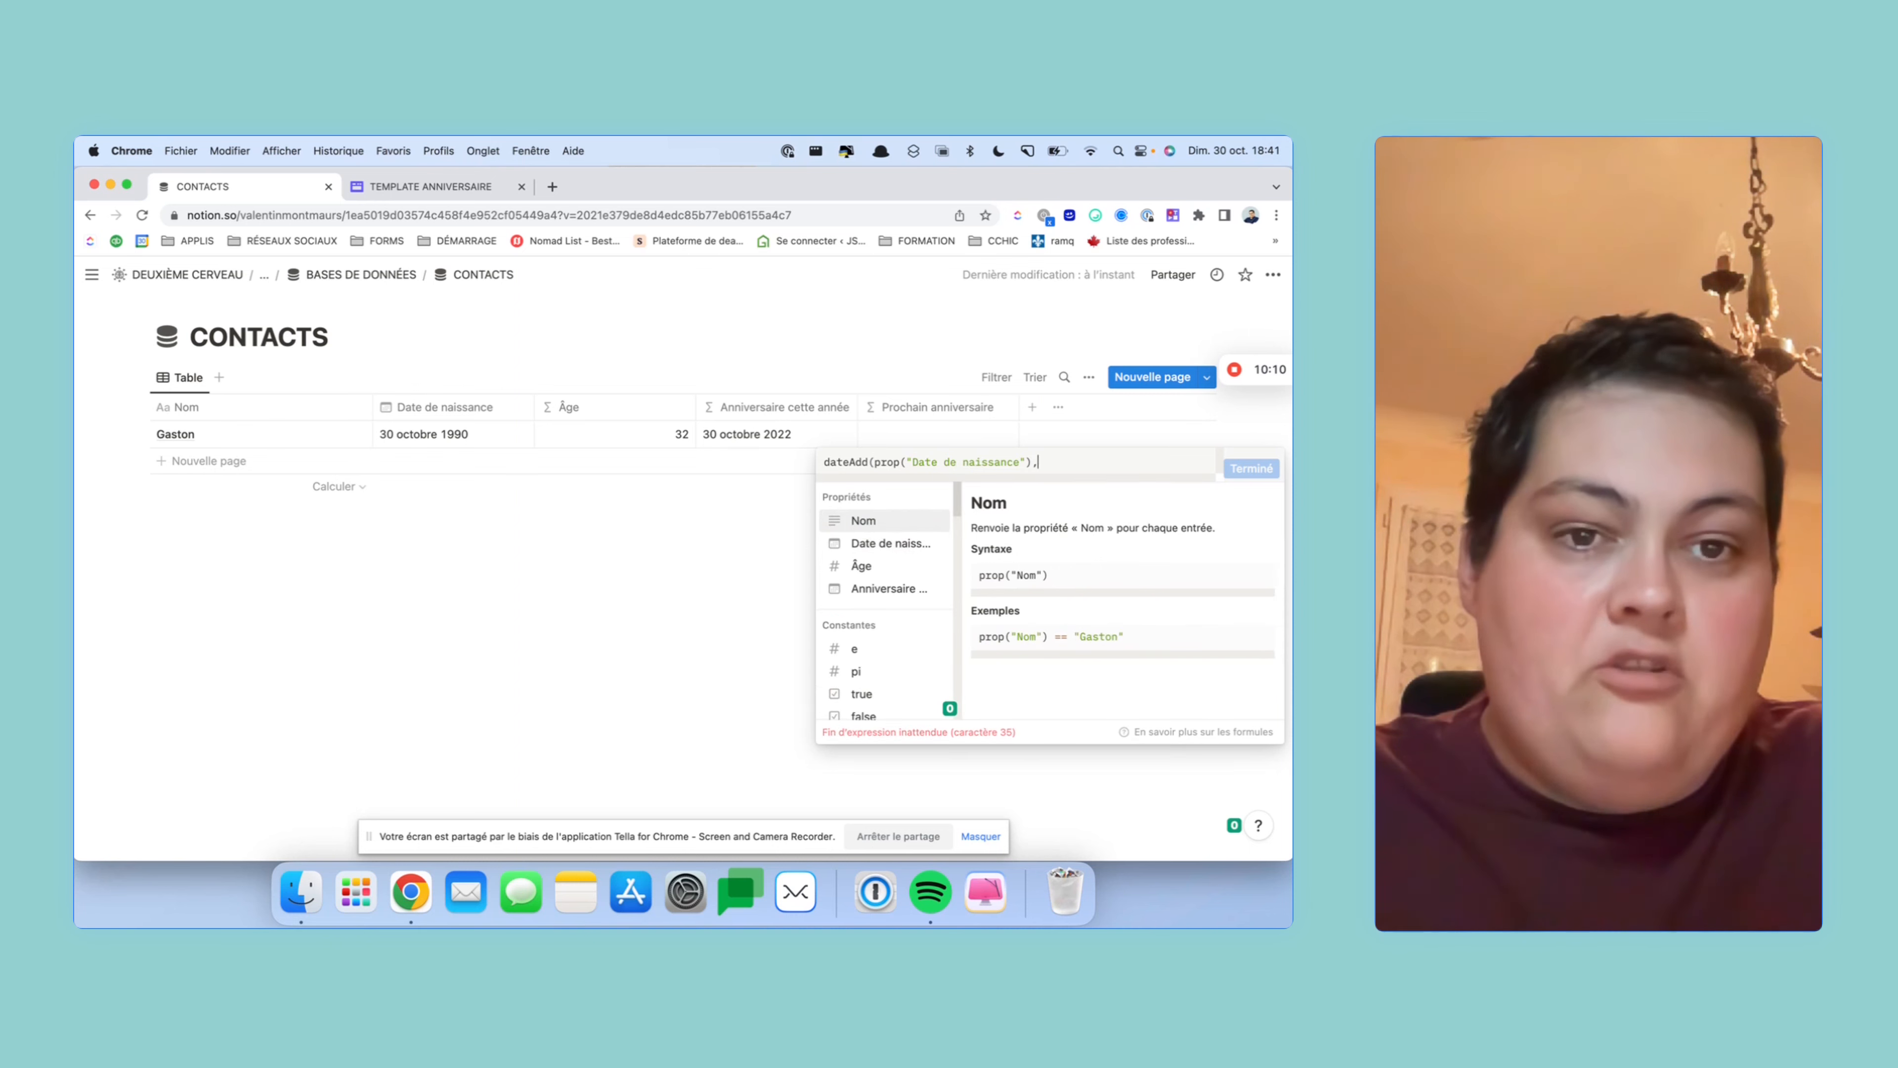
{"action": "left_click", "coordinate": [912, 576]}
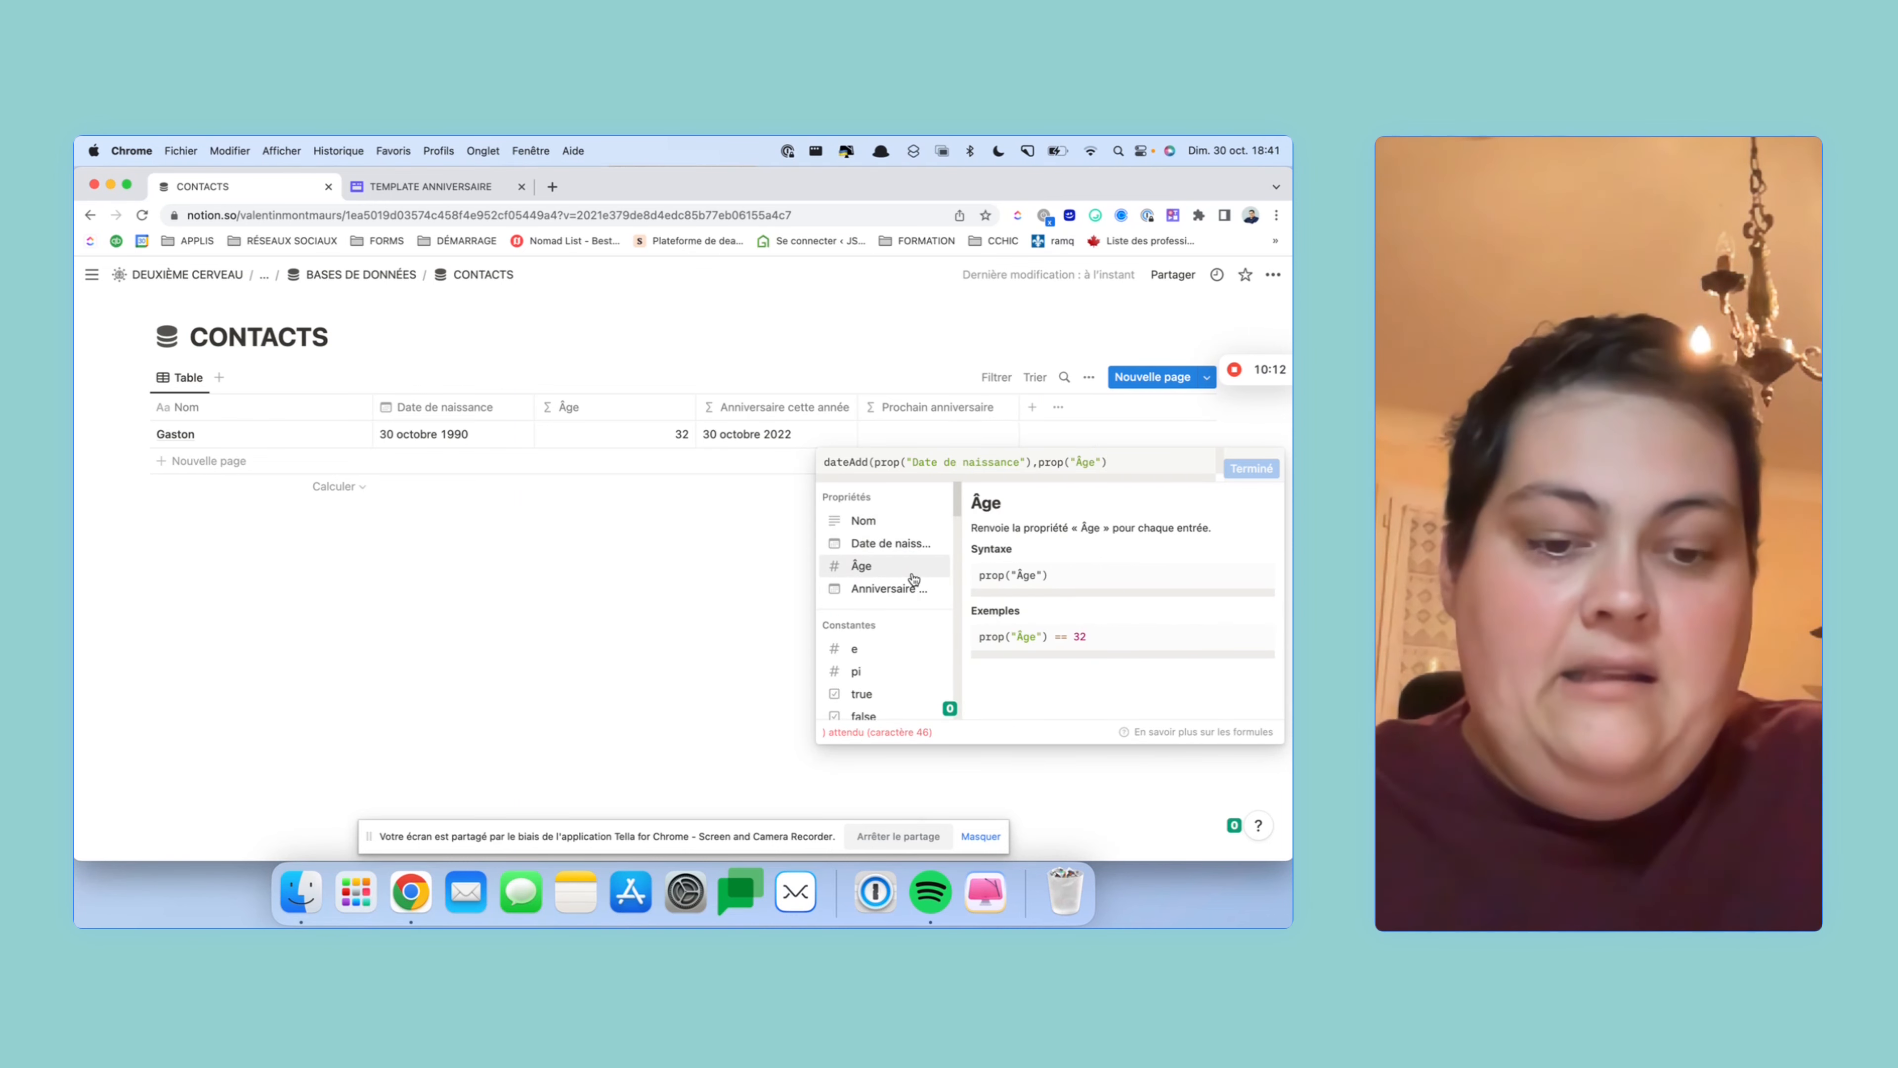
{"action": "type", "text": "+"}
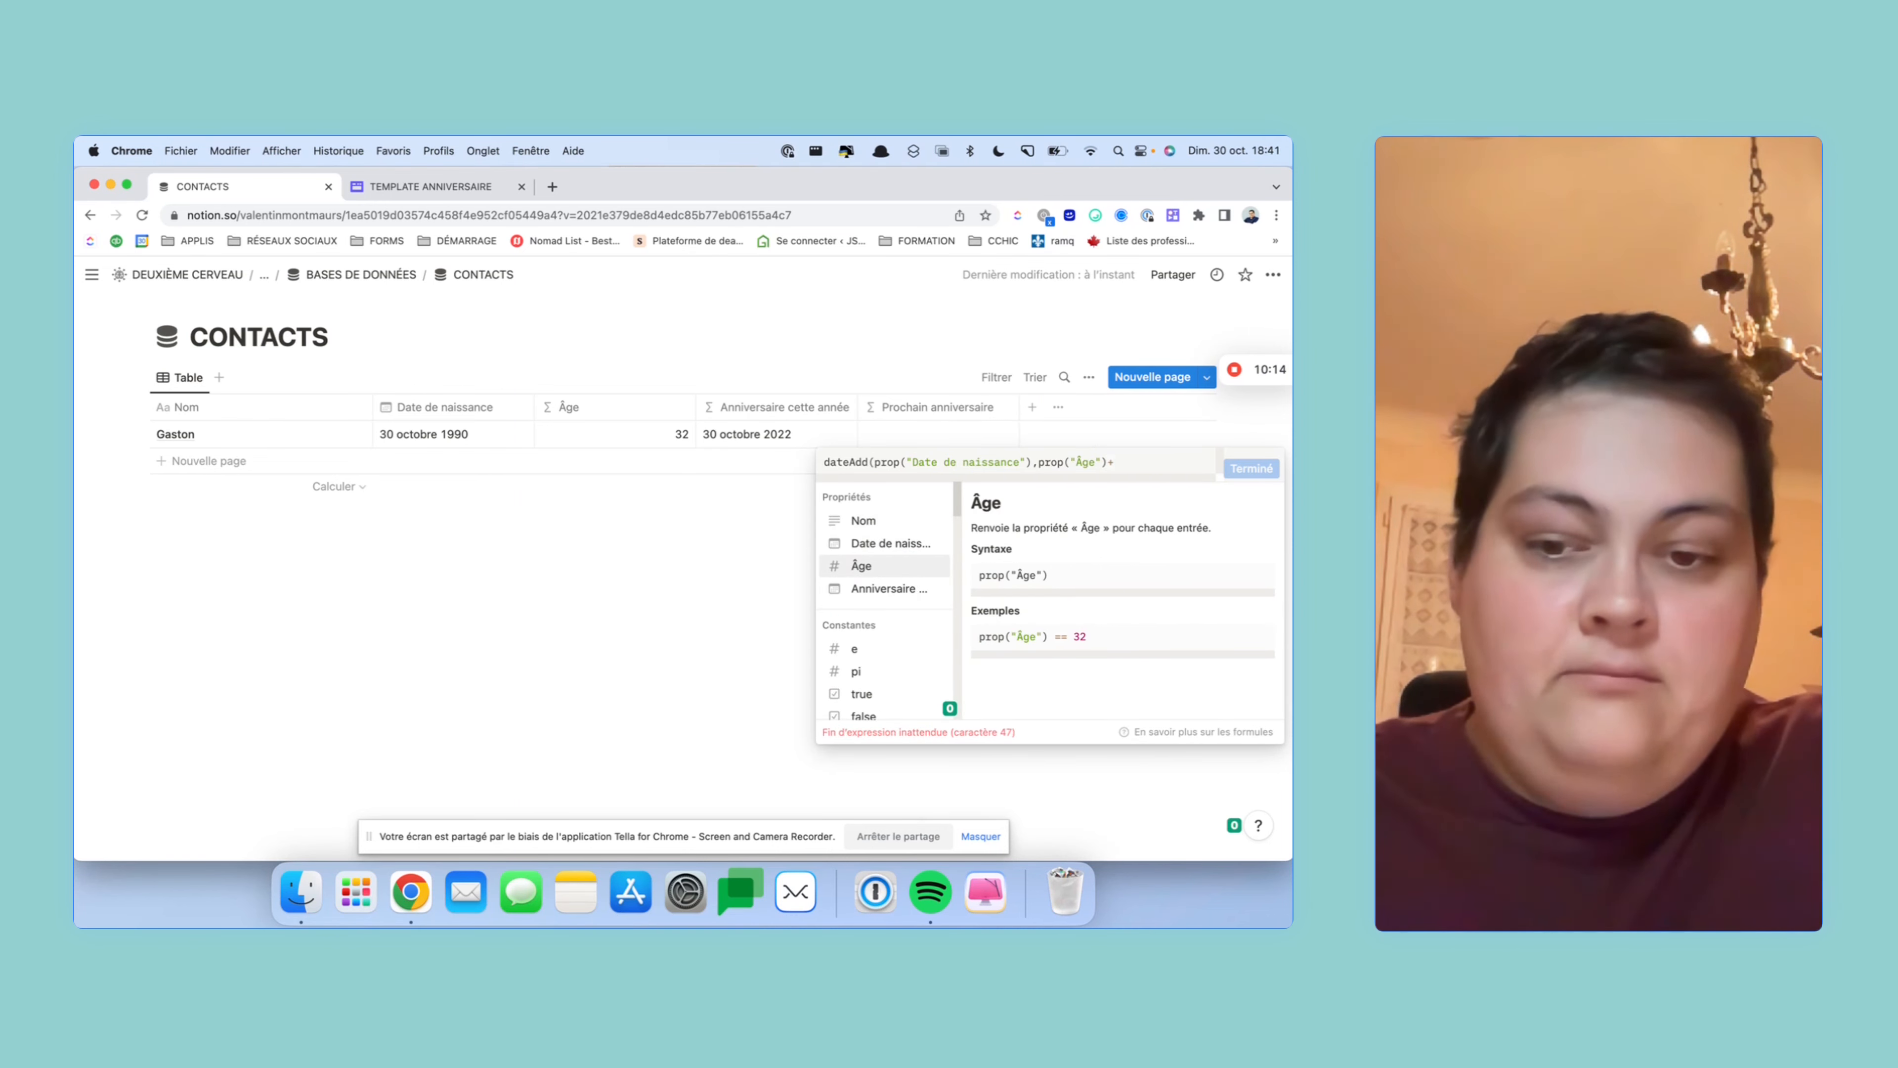
{"action": "type", "text": "1"}
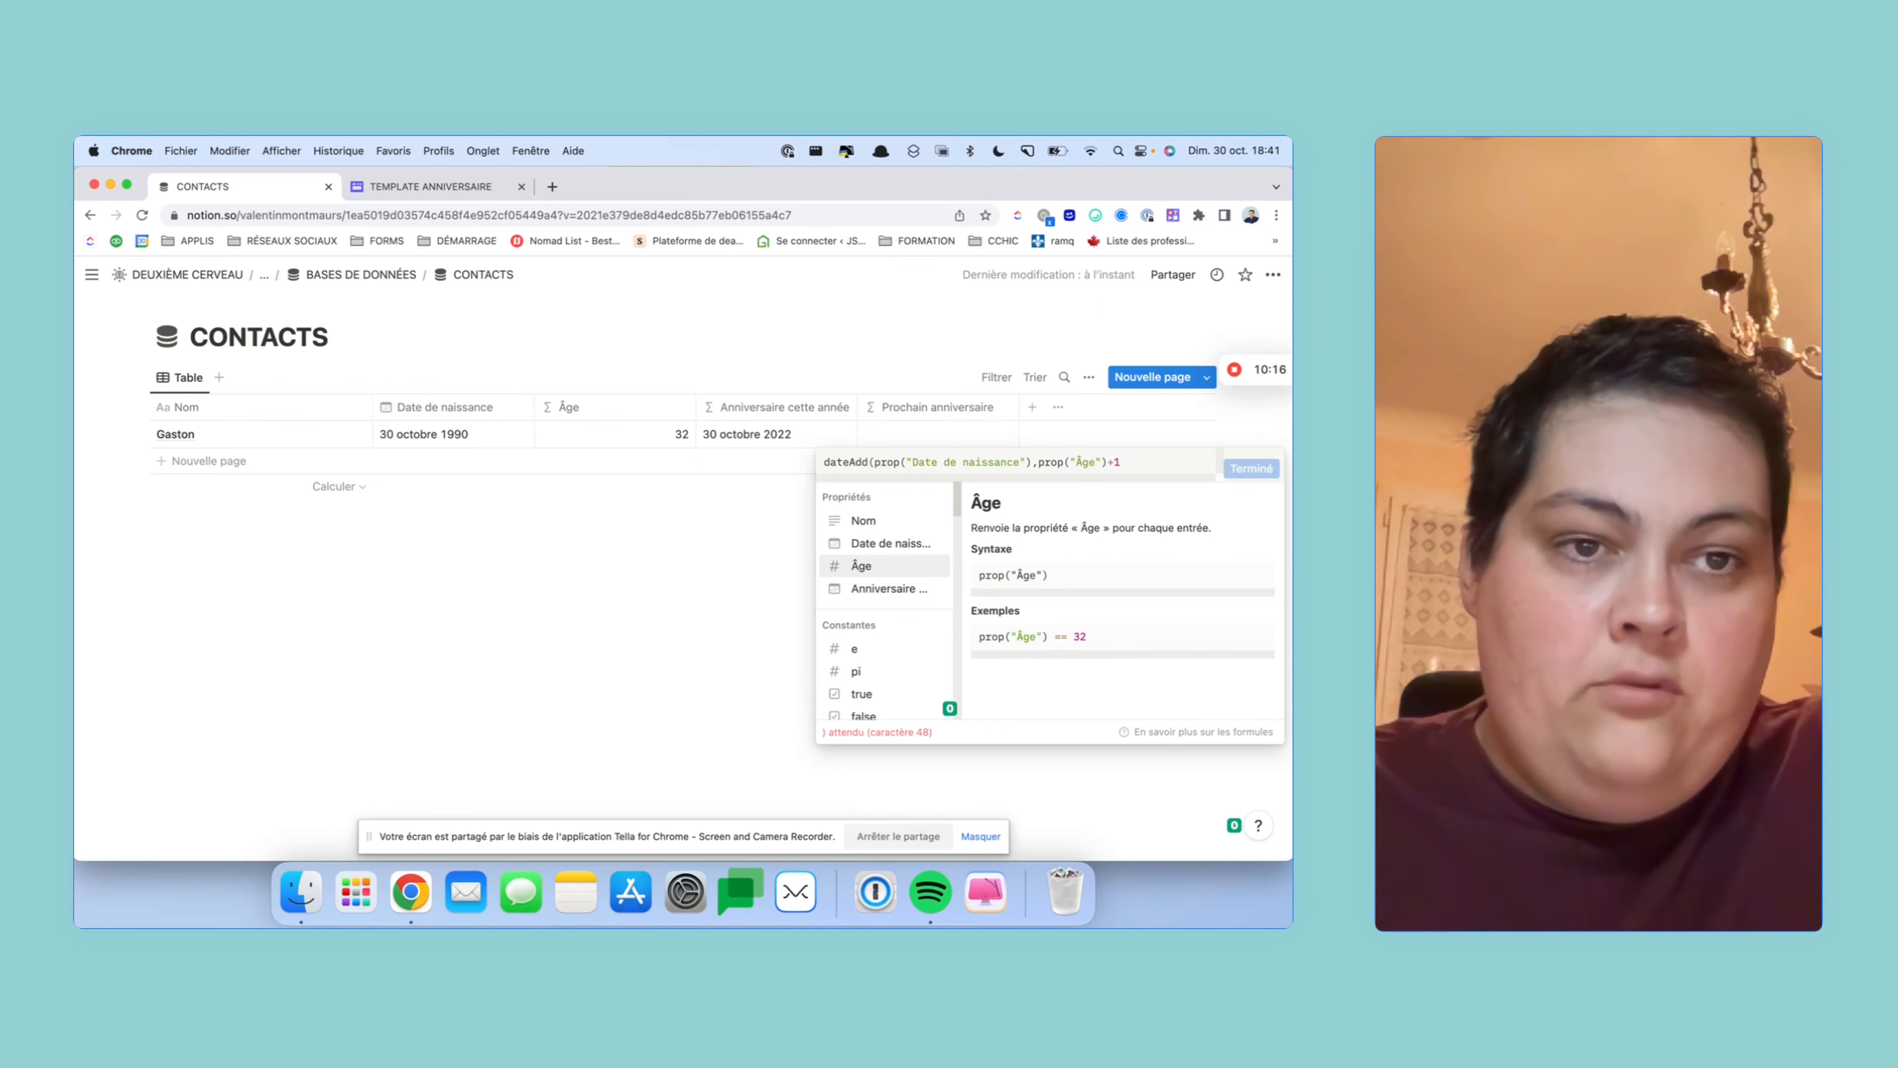
{"action": "type", "text": ","}
{"action": "type", "text": "\""}
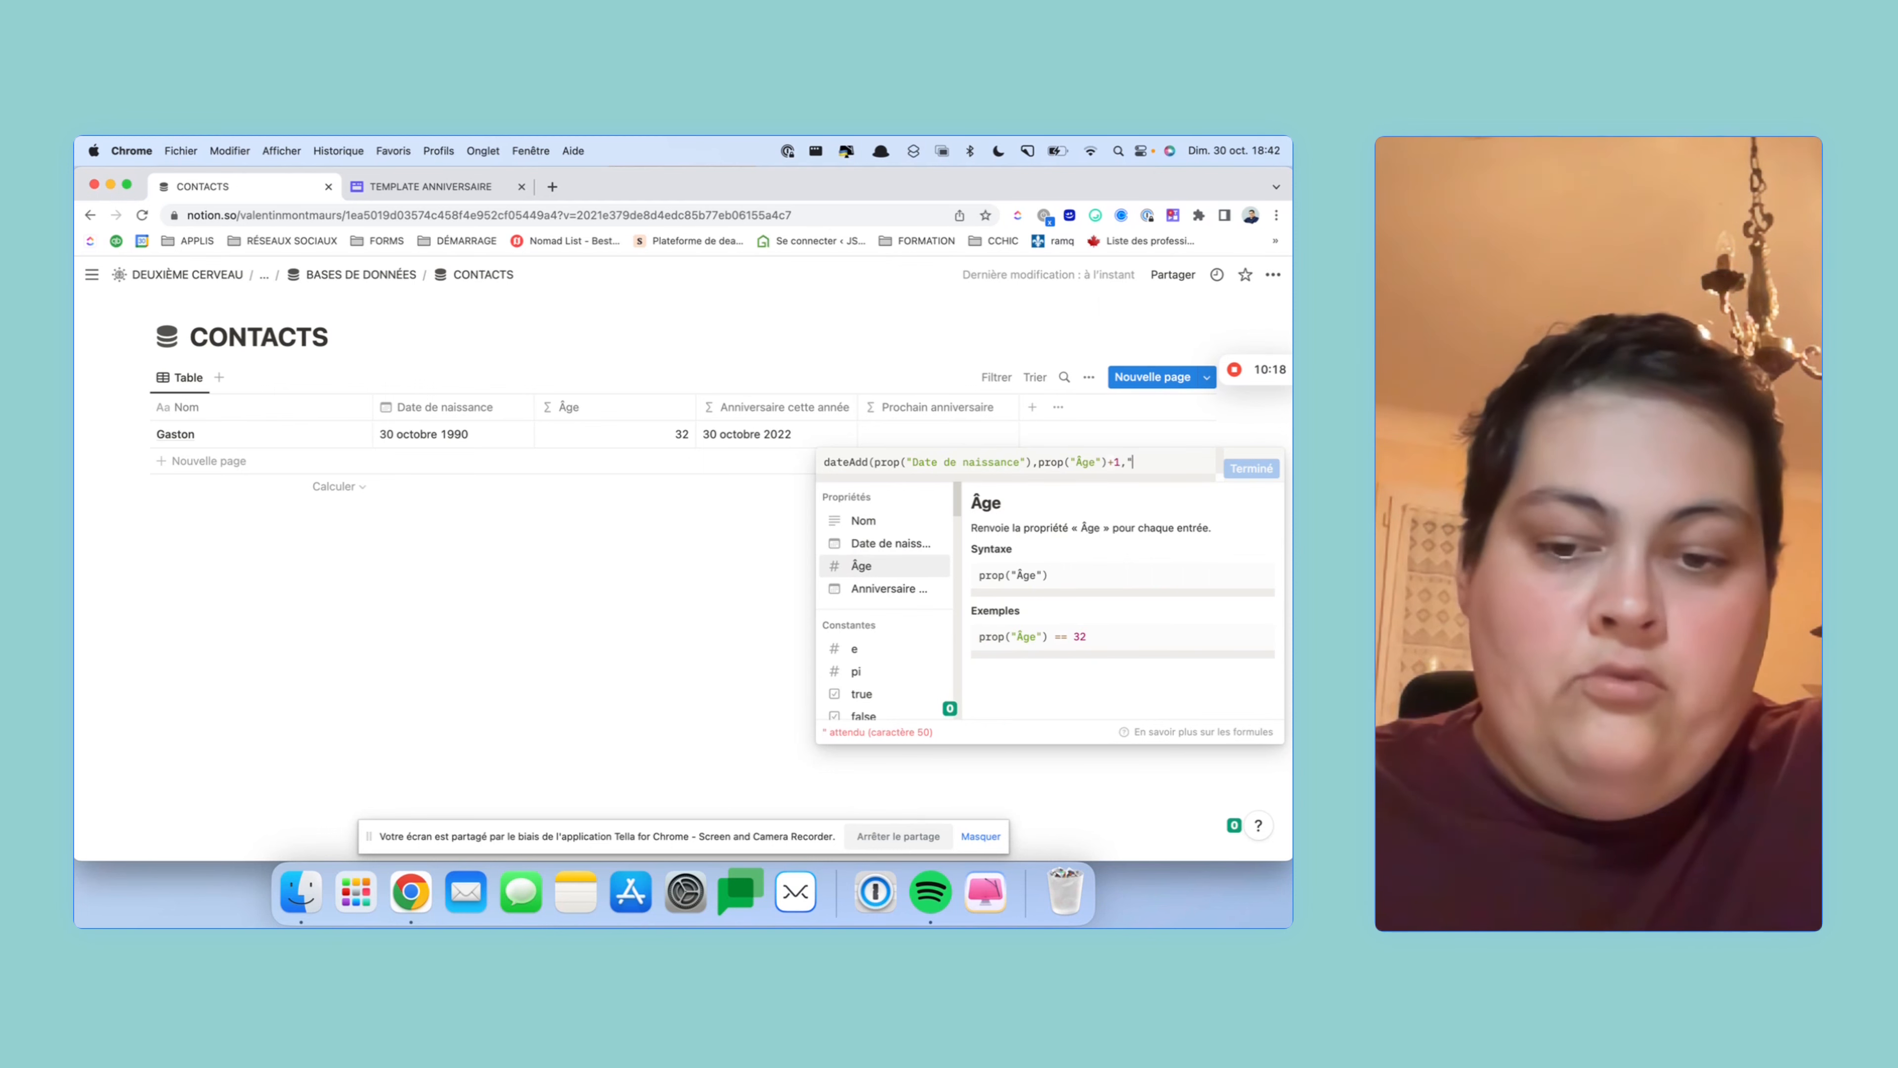
{"action": "type", "text": "years"}
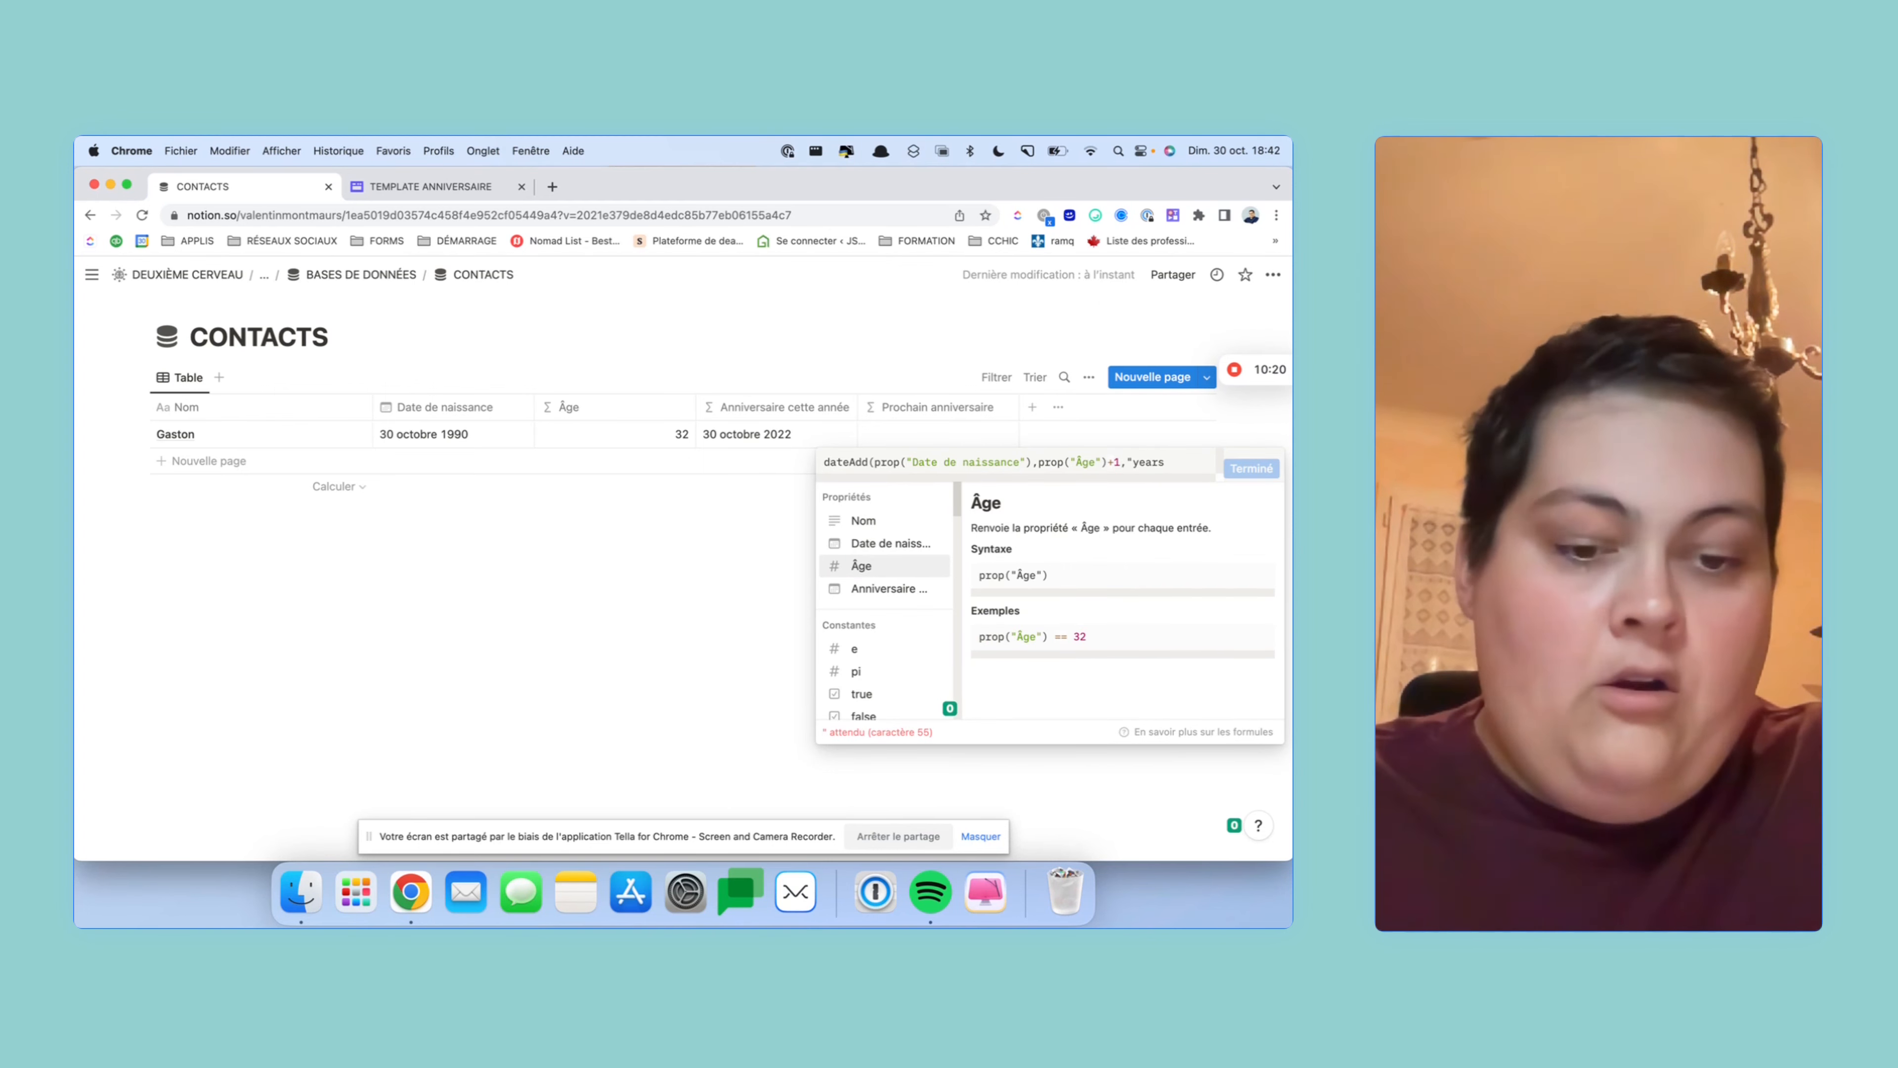
{"action": "type", "text": "\""}
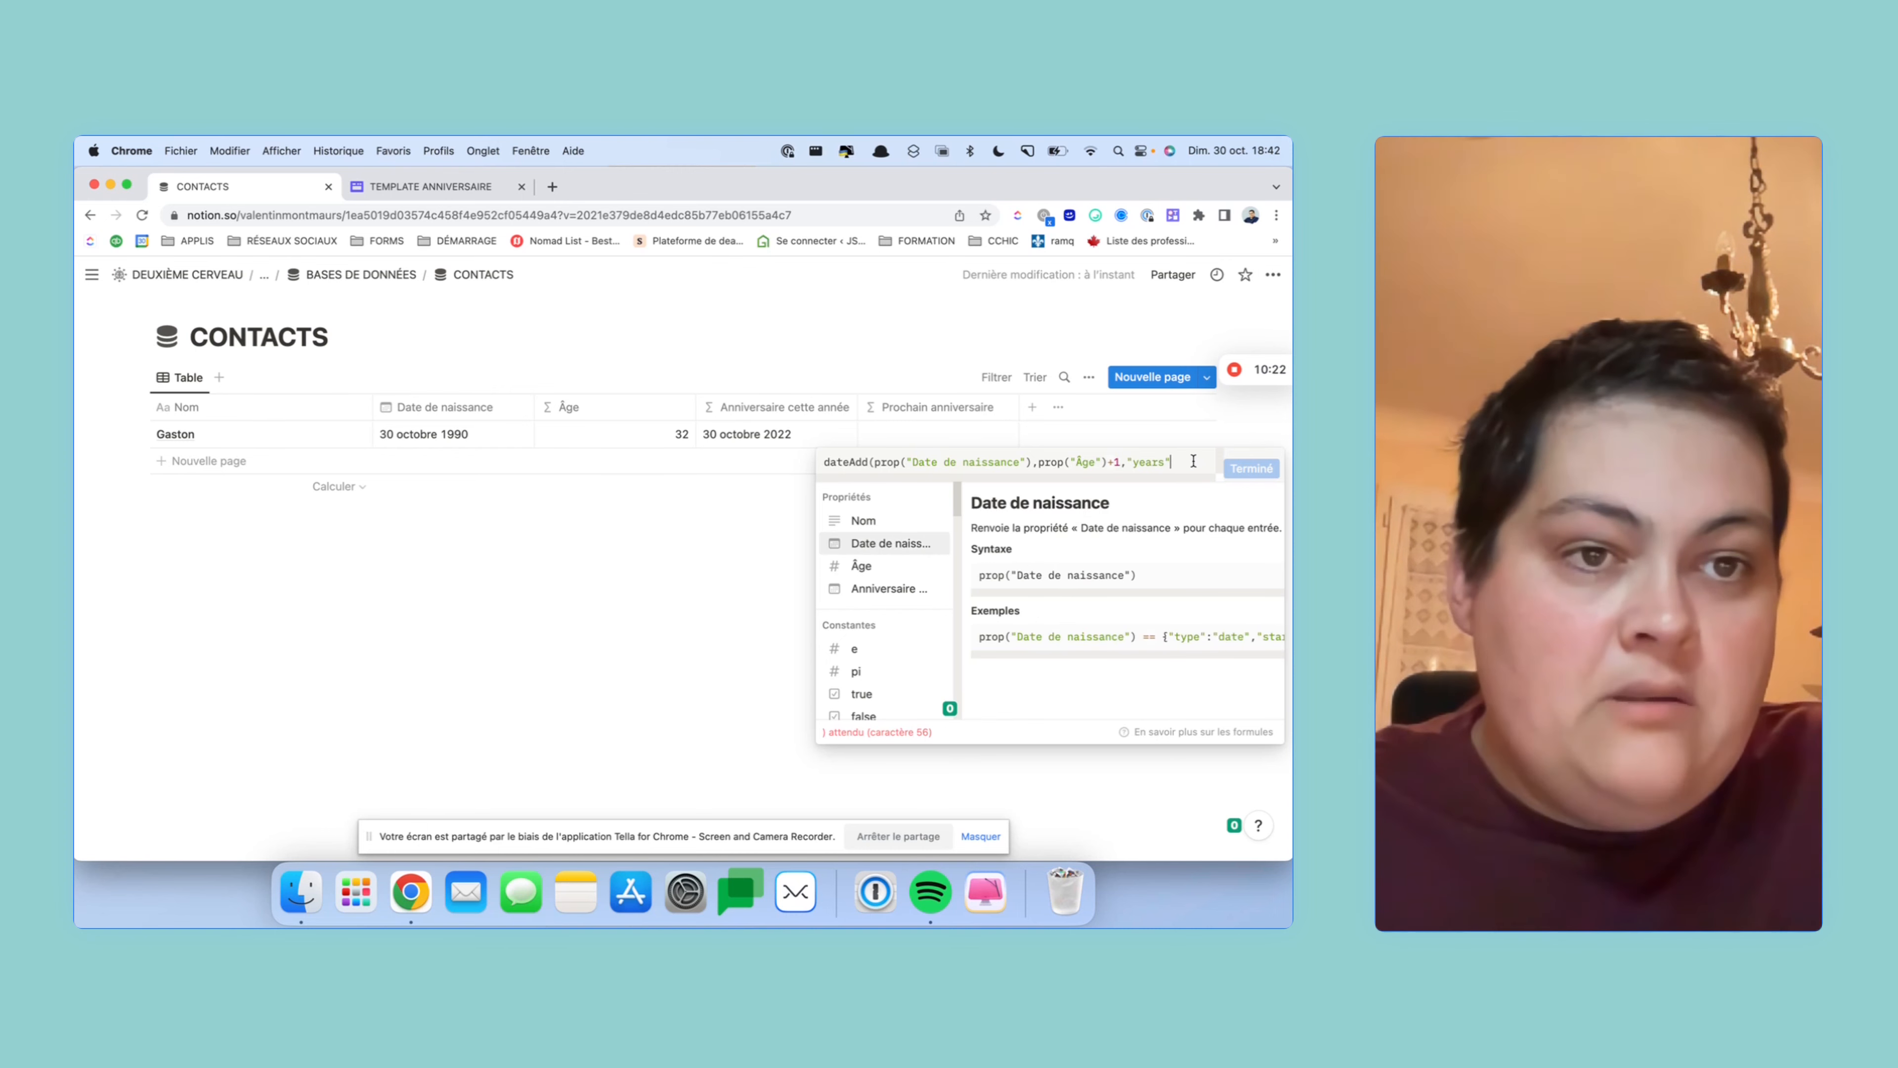
{"action": "left_click_drag", "start_coordinate": [1170, 462], "coordinate": [1129, 463]}
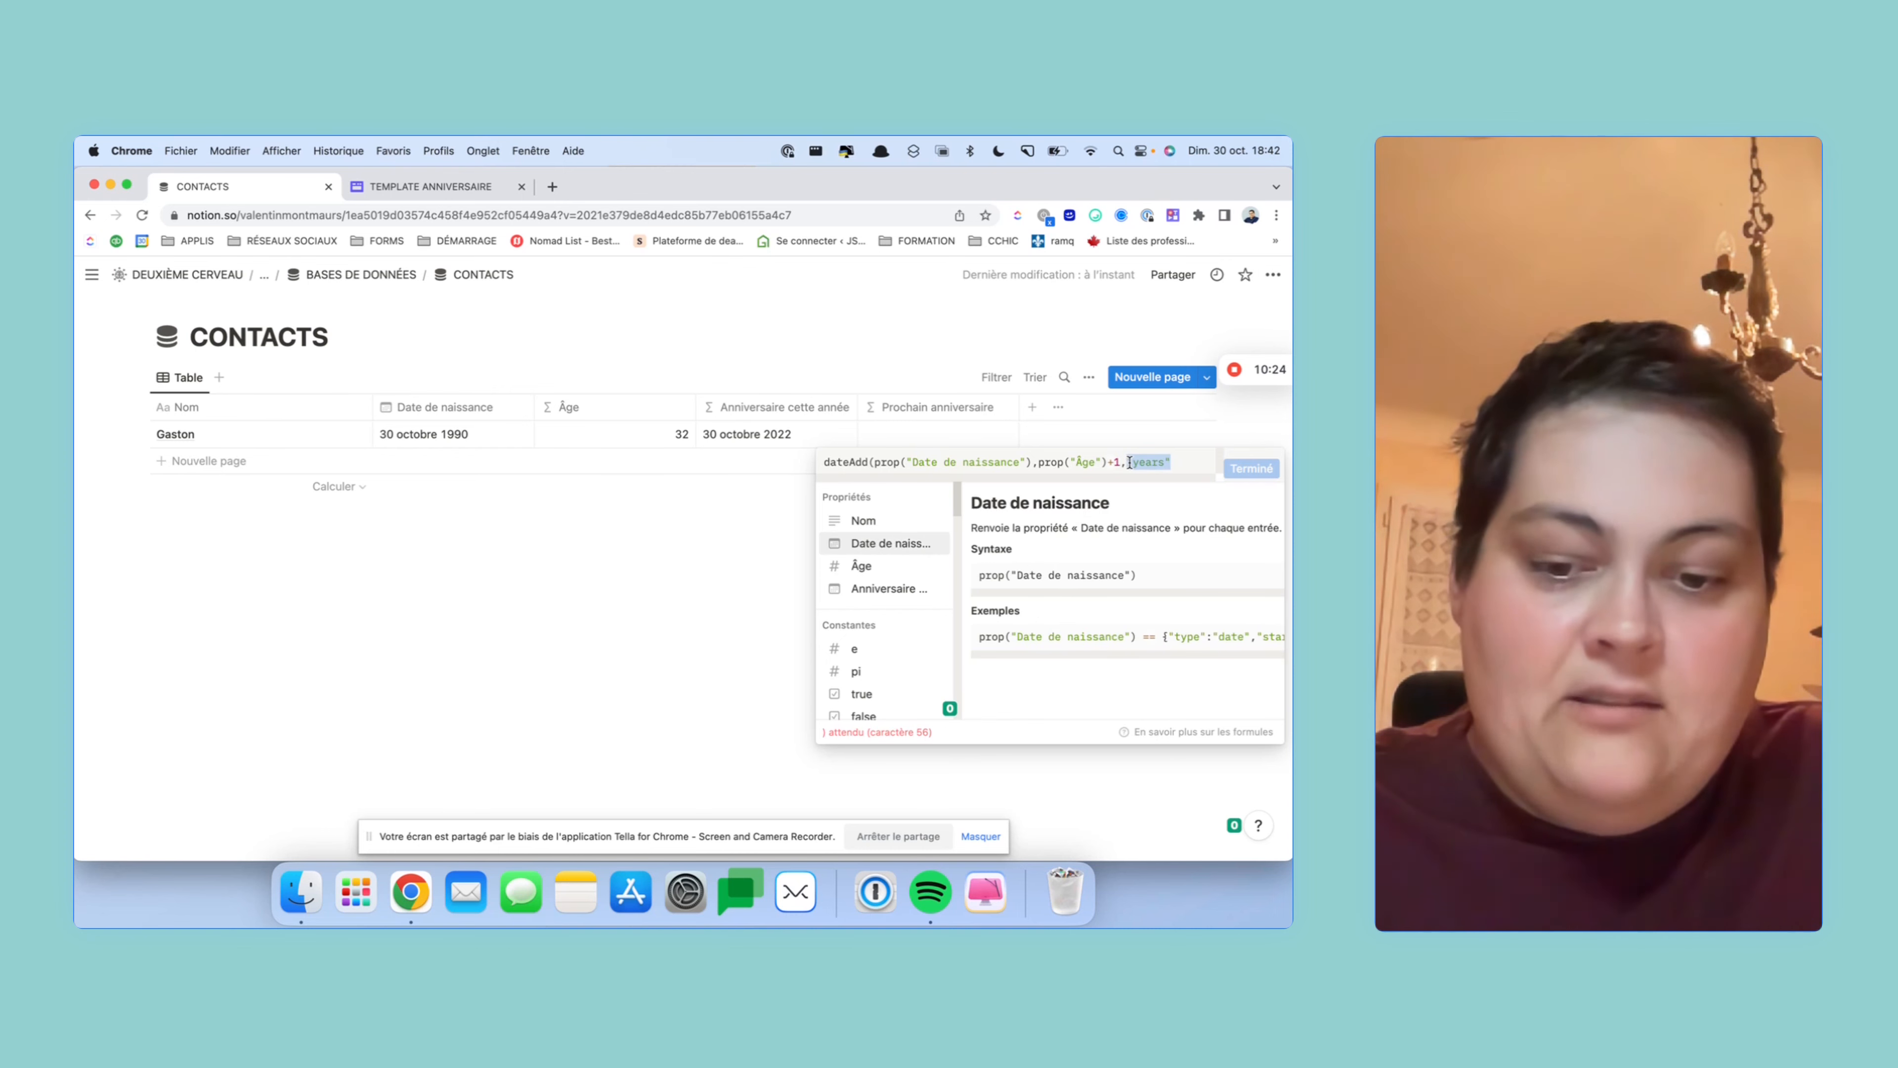
{"action": "left_click", "coordinate": [1193, 468]}
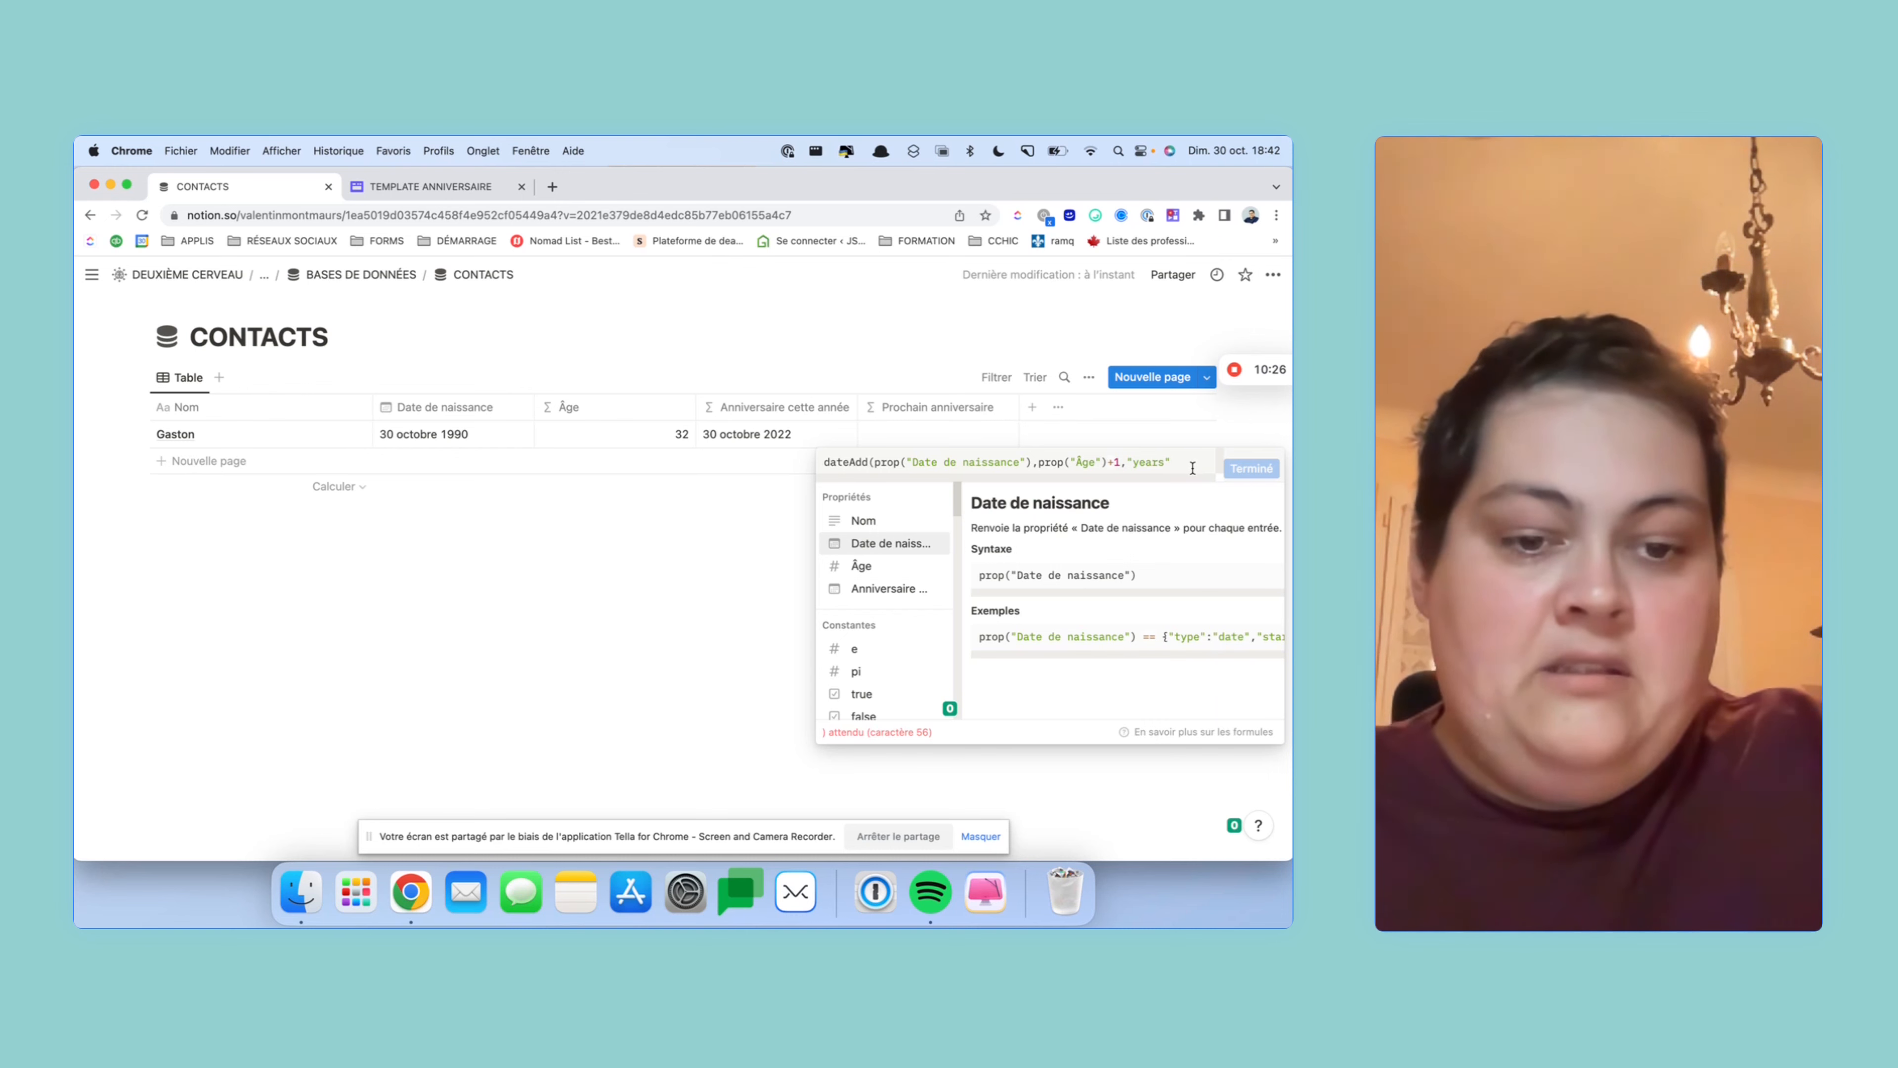
{"action": "type", "text": ")"}
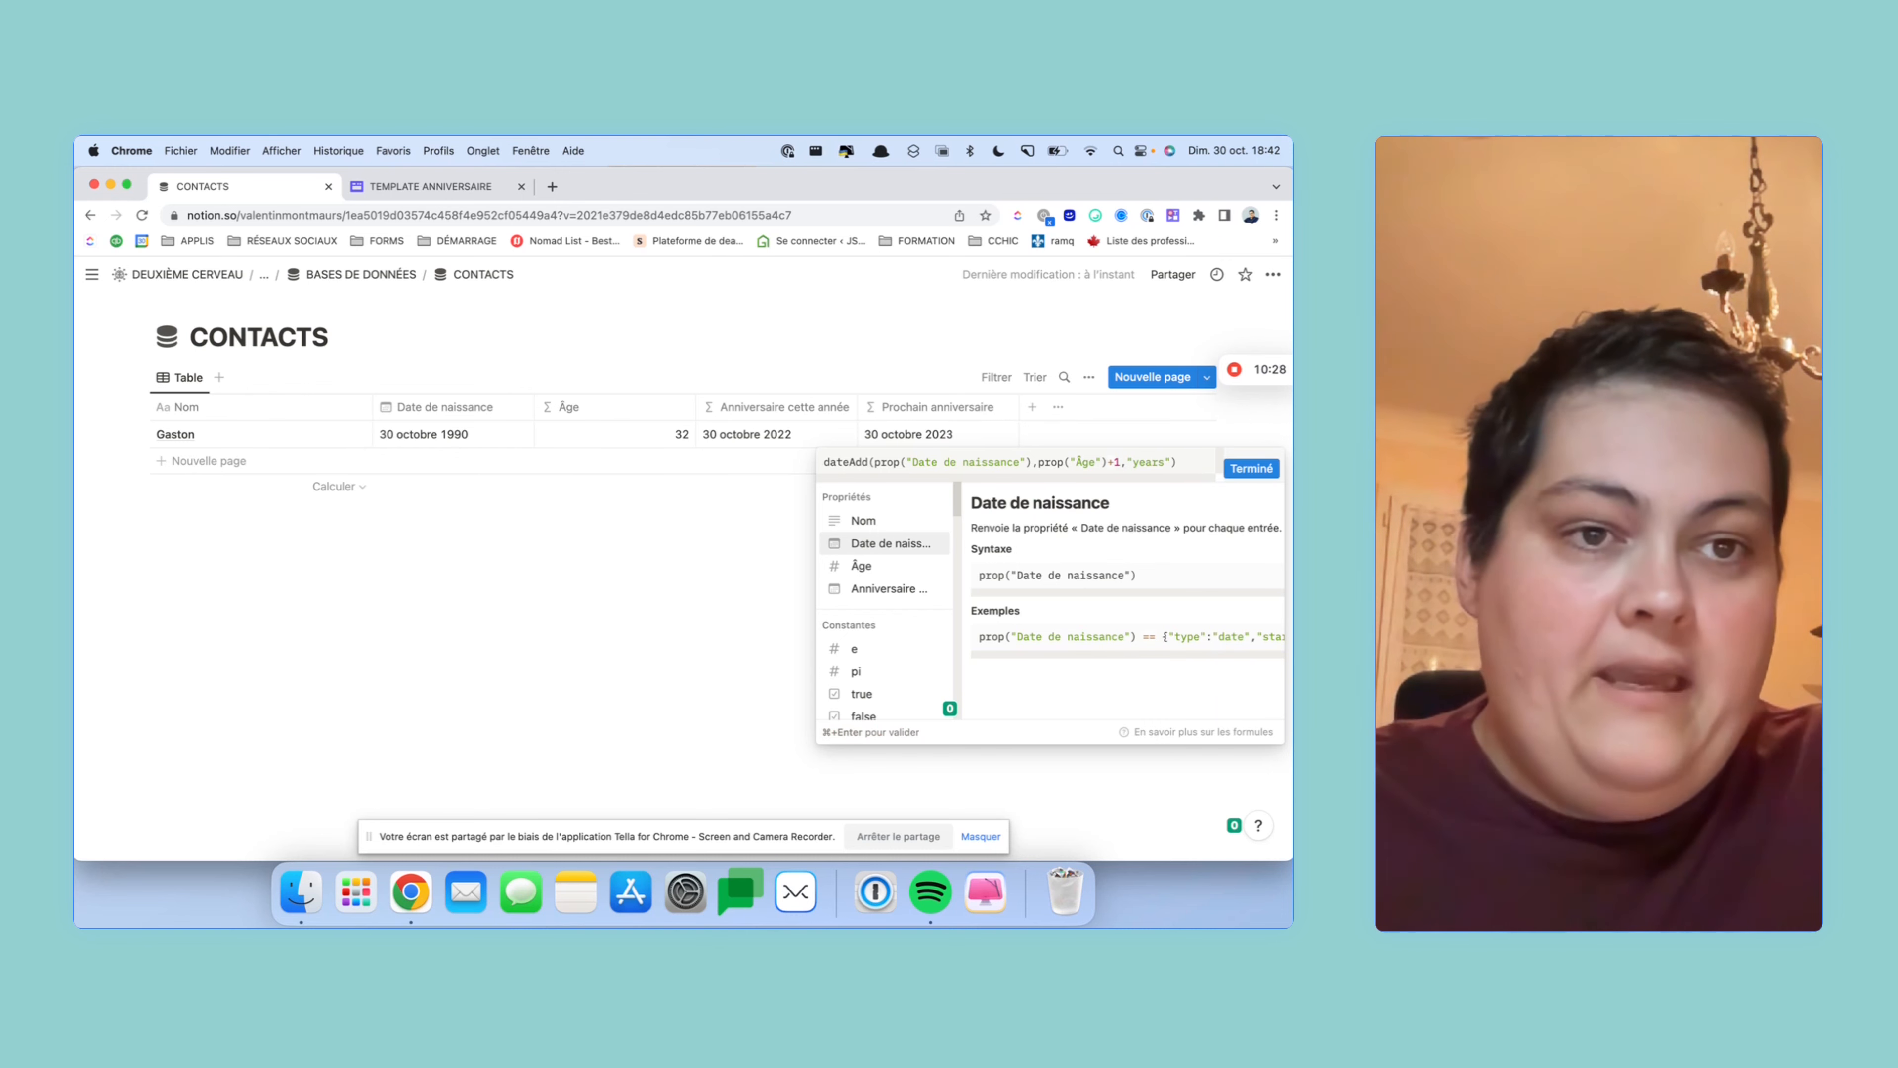
{"action": "left_click", "coordinate": [1251, 468]}
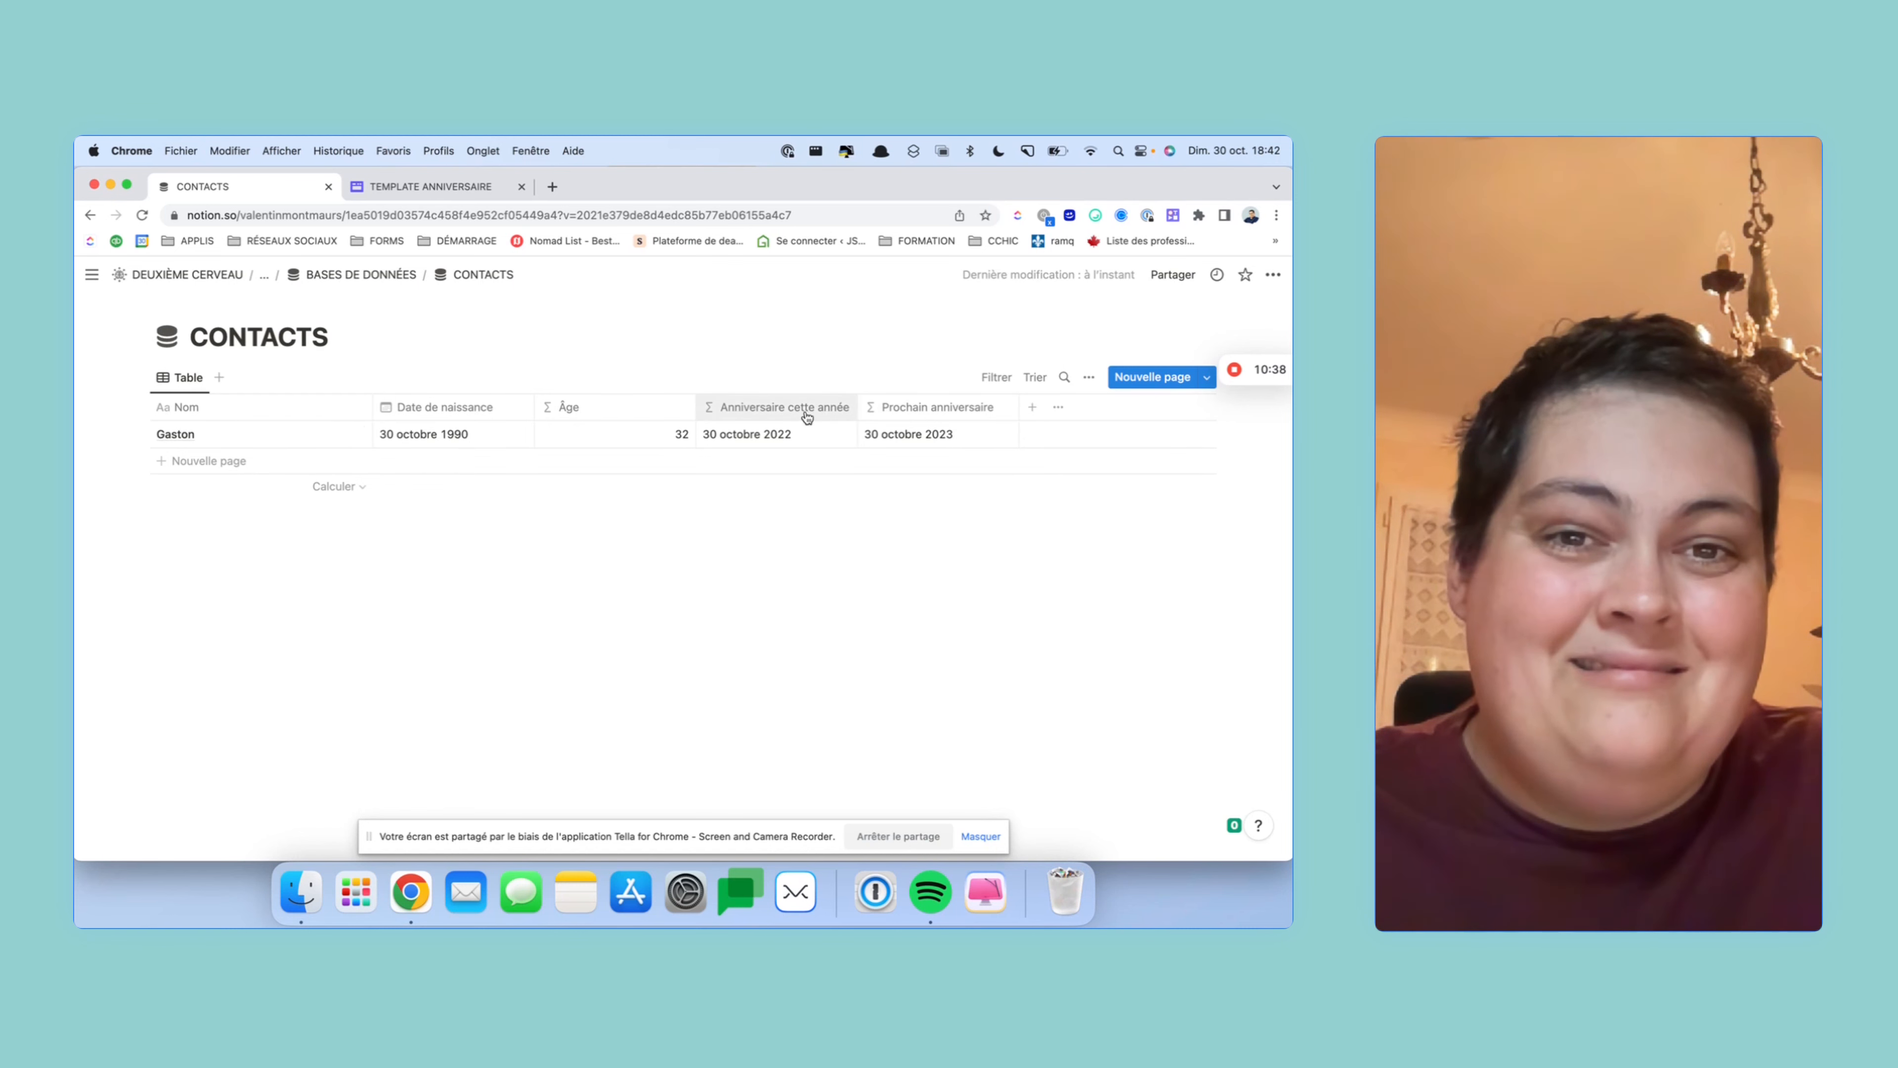
- Add a Formule column to CONTACTS named Futur âge
{"action": "left_click", "coordinate": [1030, 412]}
{"action": "scroll", "coordinate": [1073, 658], "scroll_direction": "down", "scroll_amount": 1}
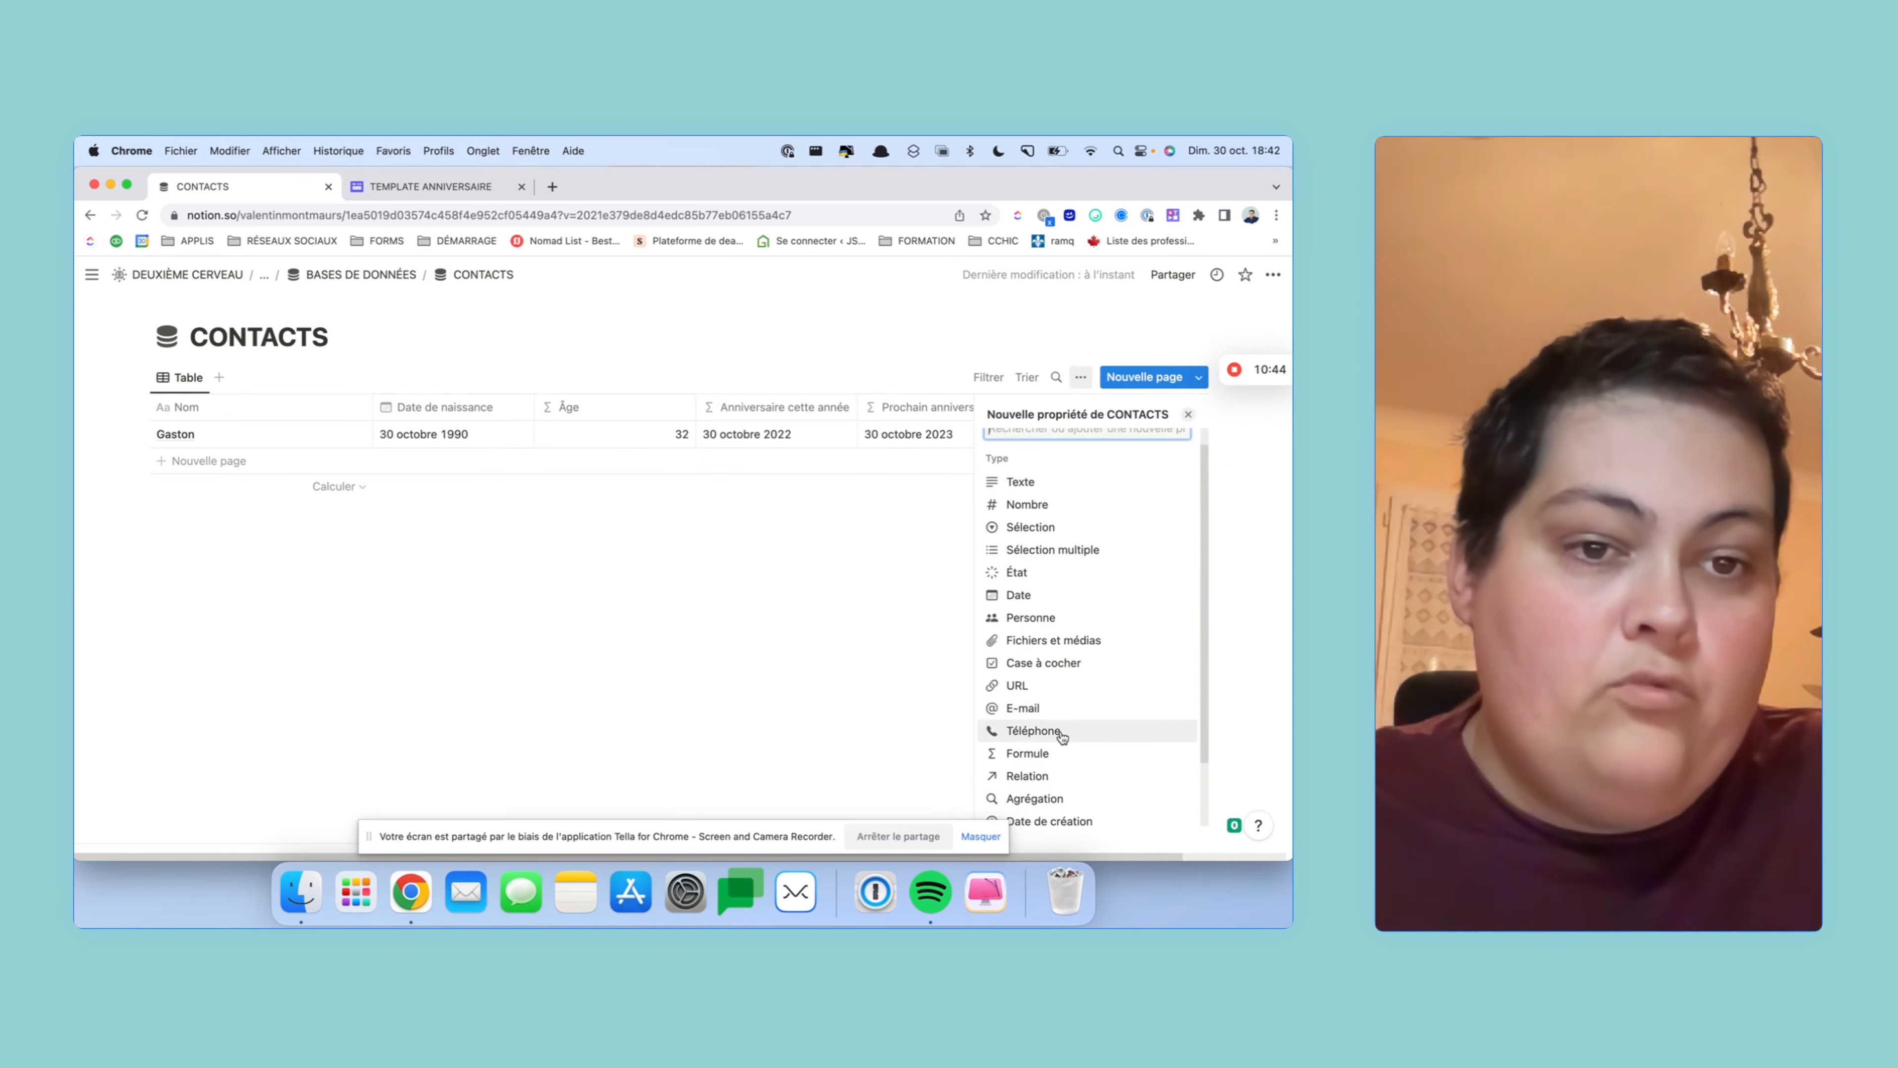
{"action": "left_click", "coordinate": [1055, 759]}
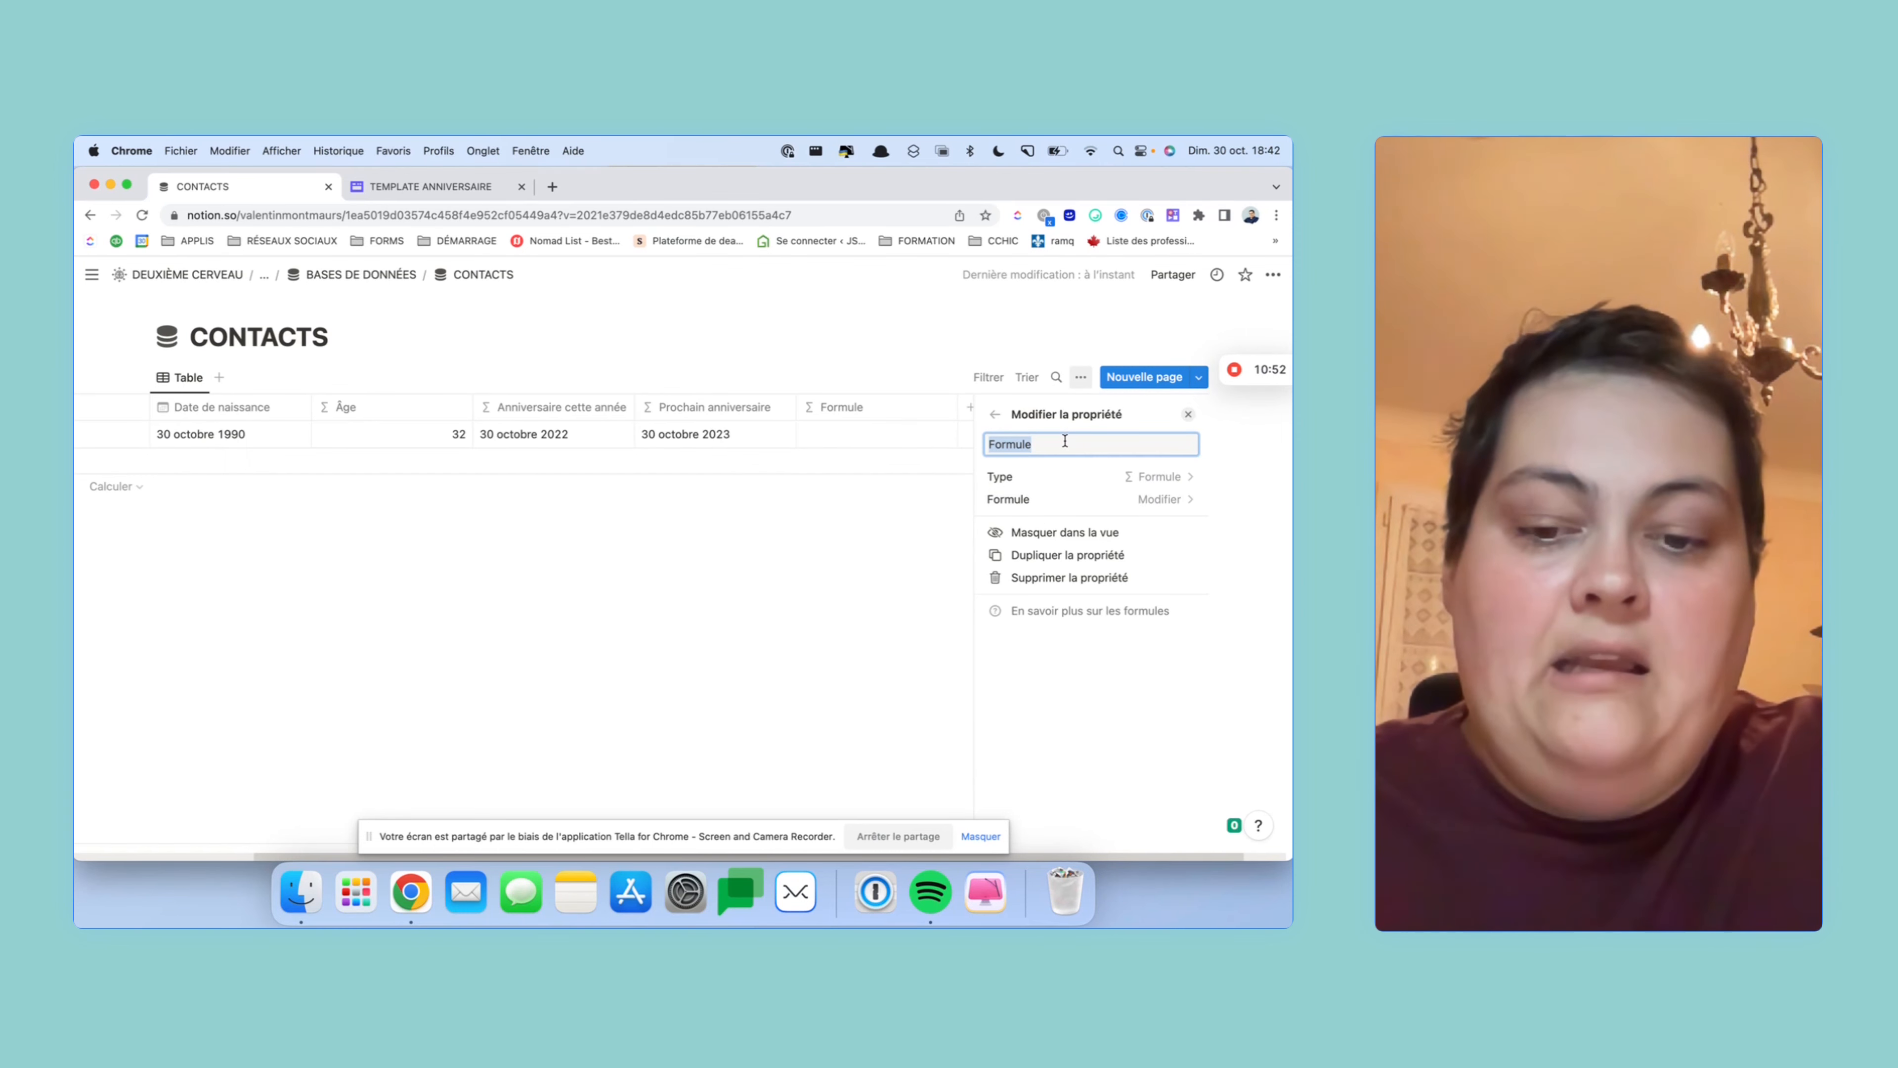
{"action": "type", "text": "F"}
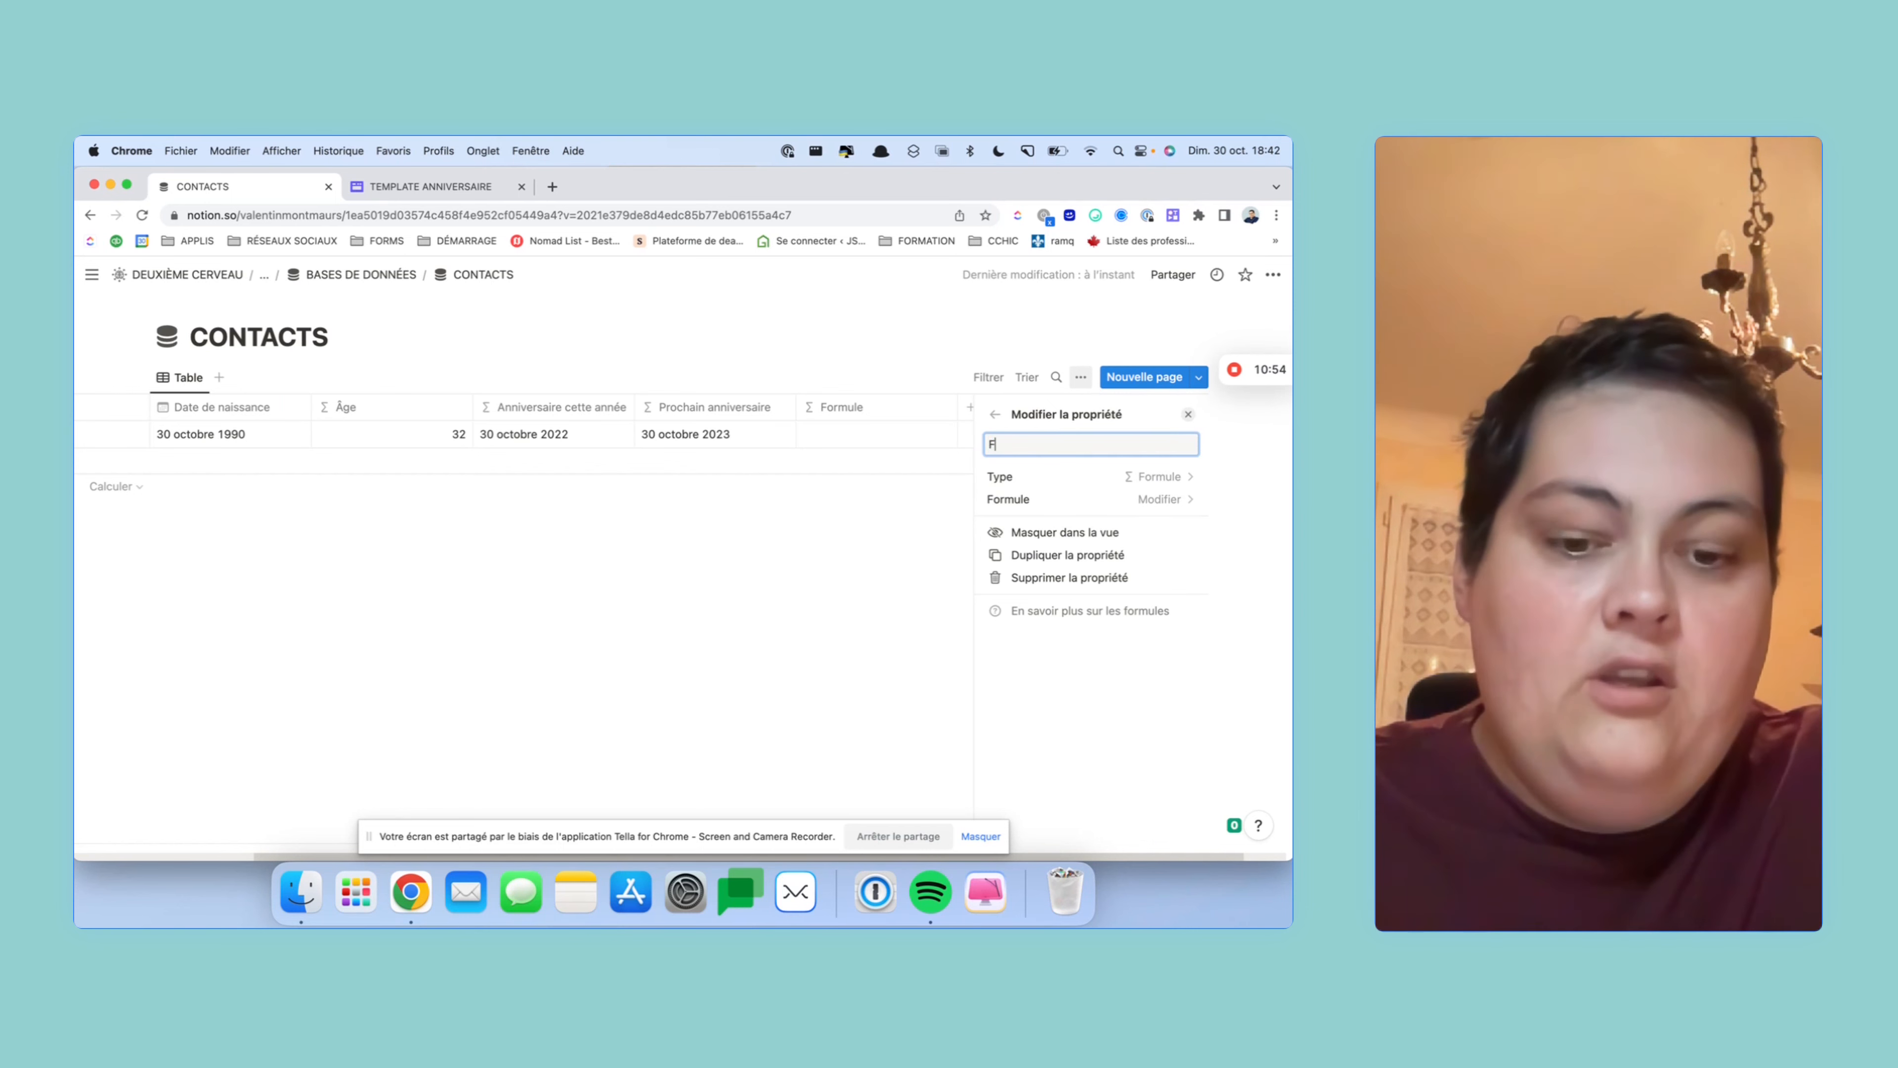
{"action": "type", "text": "ut"}
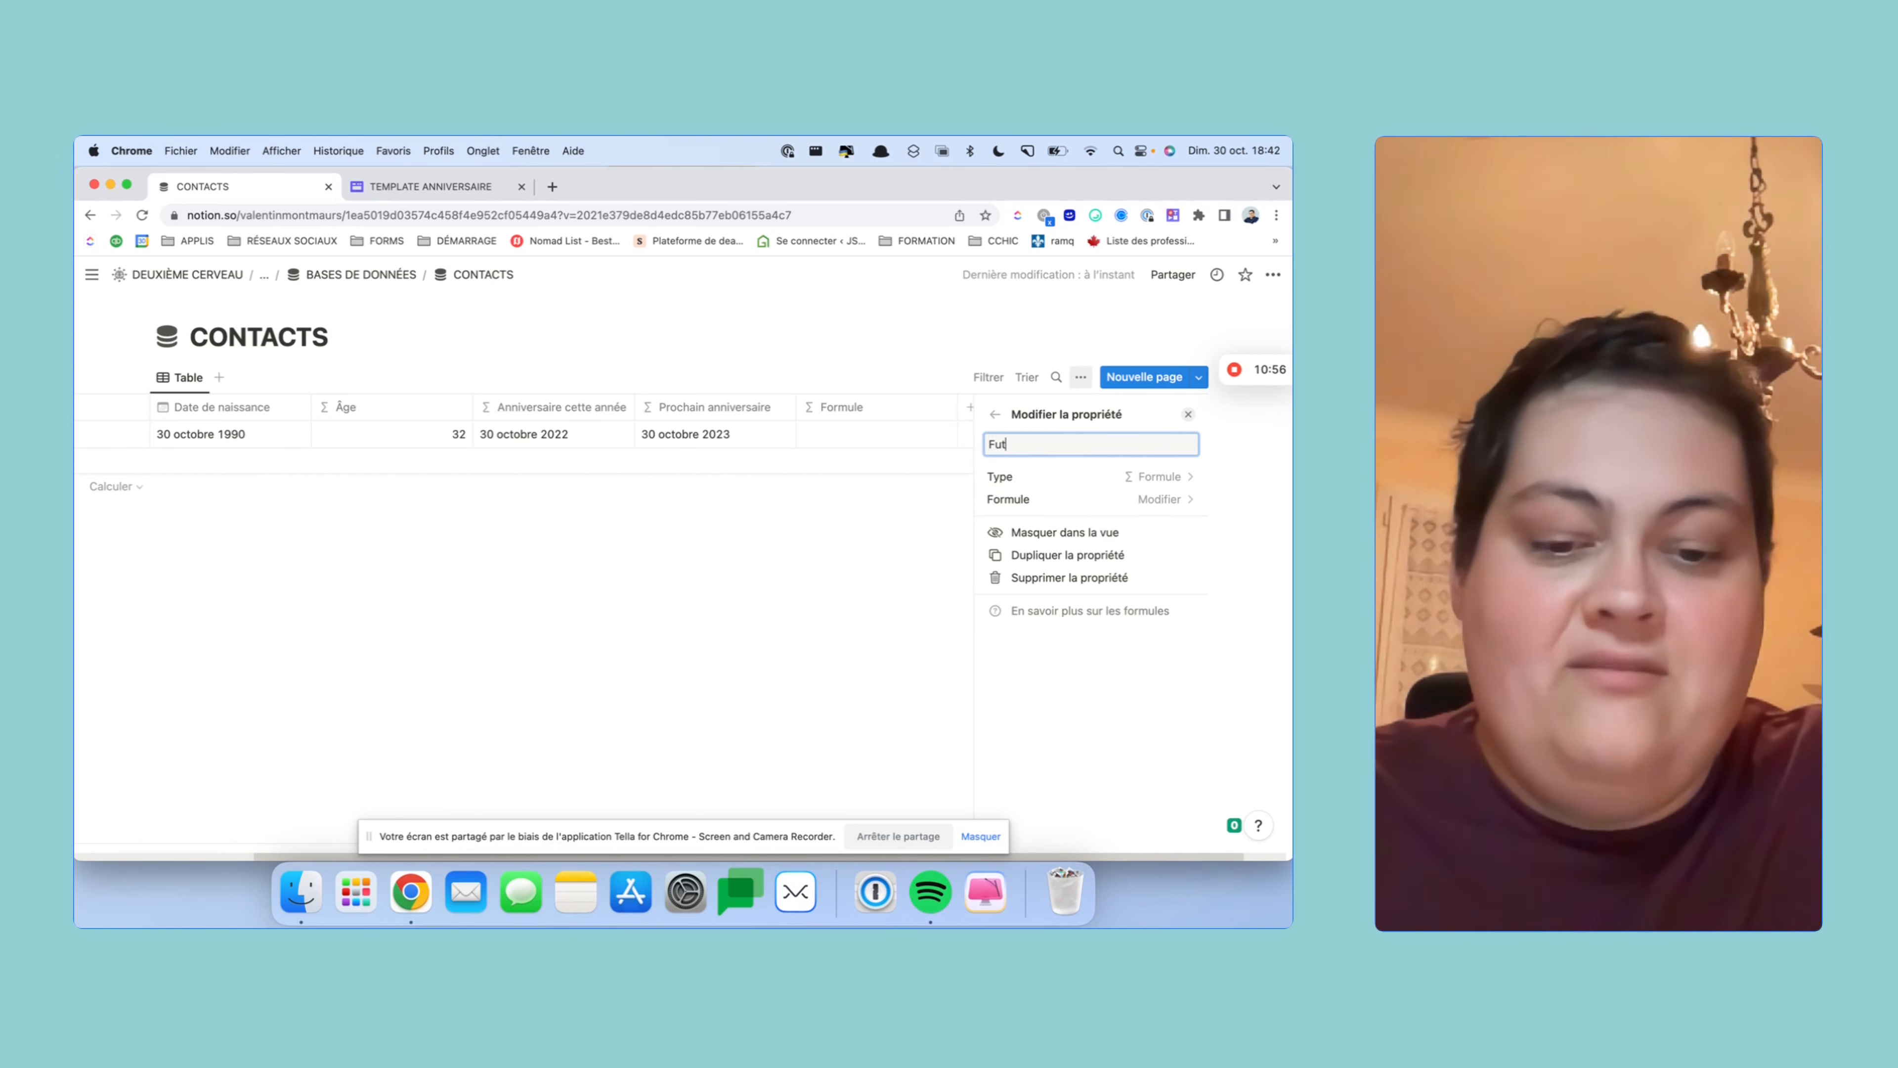
{"action": "type", "text": "orur"}
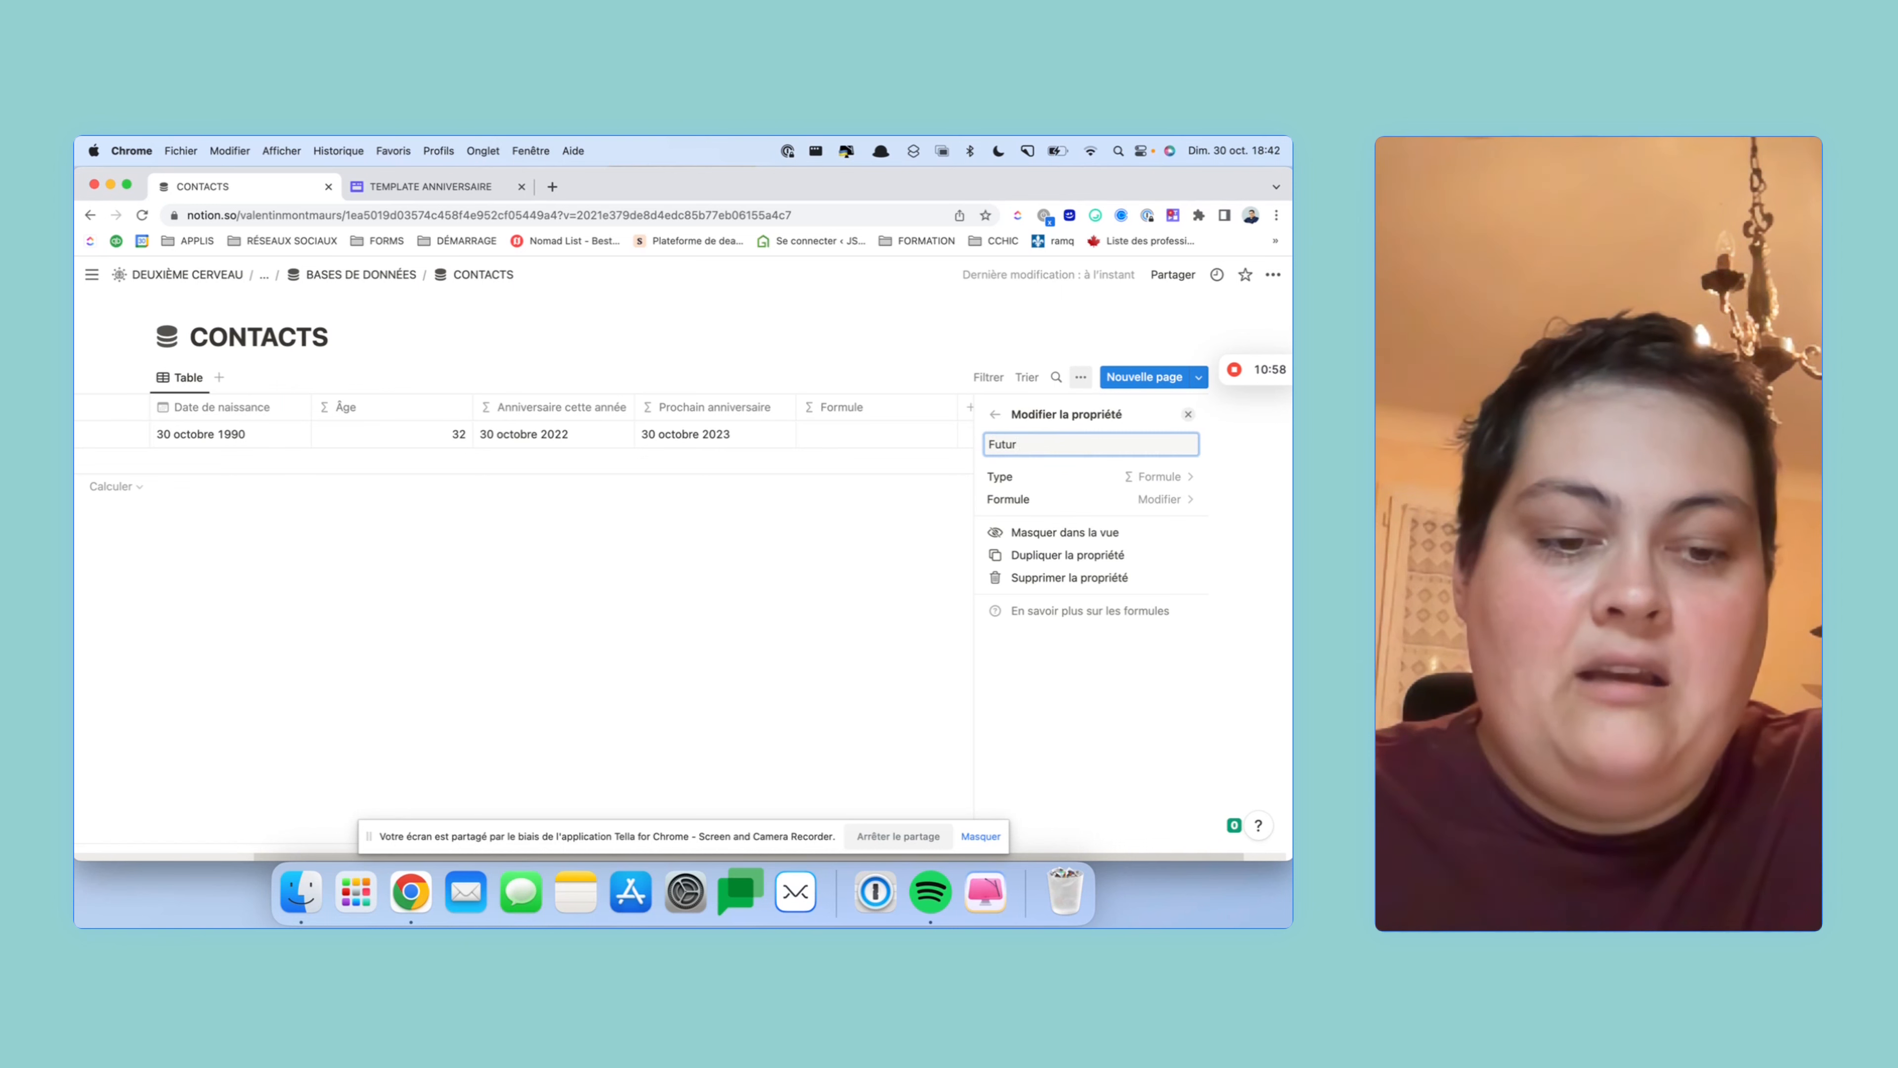
{"action": "type", "text": " àa âge"}
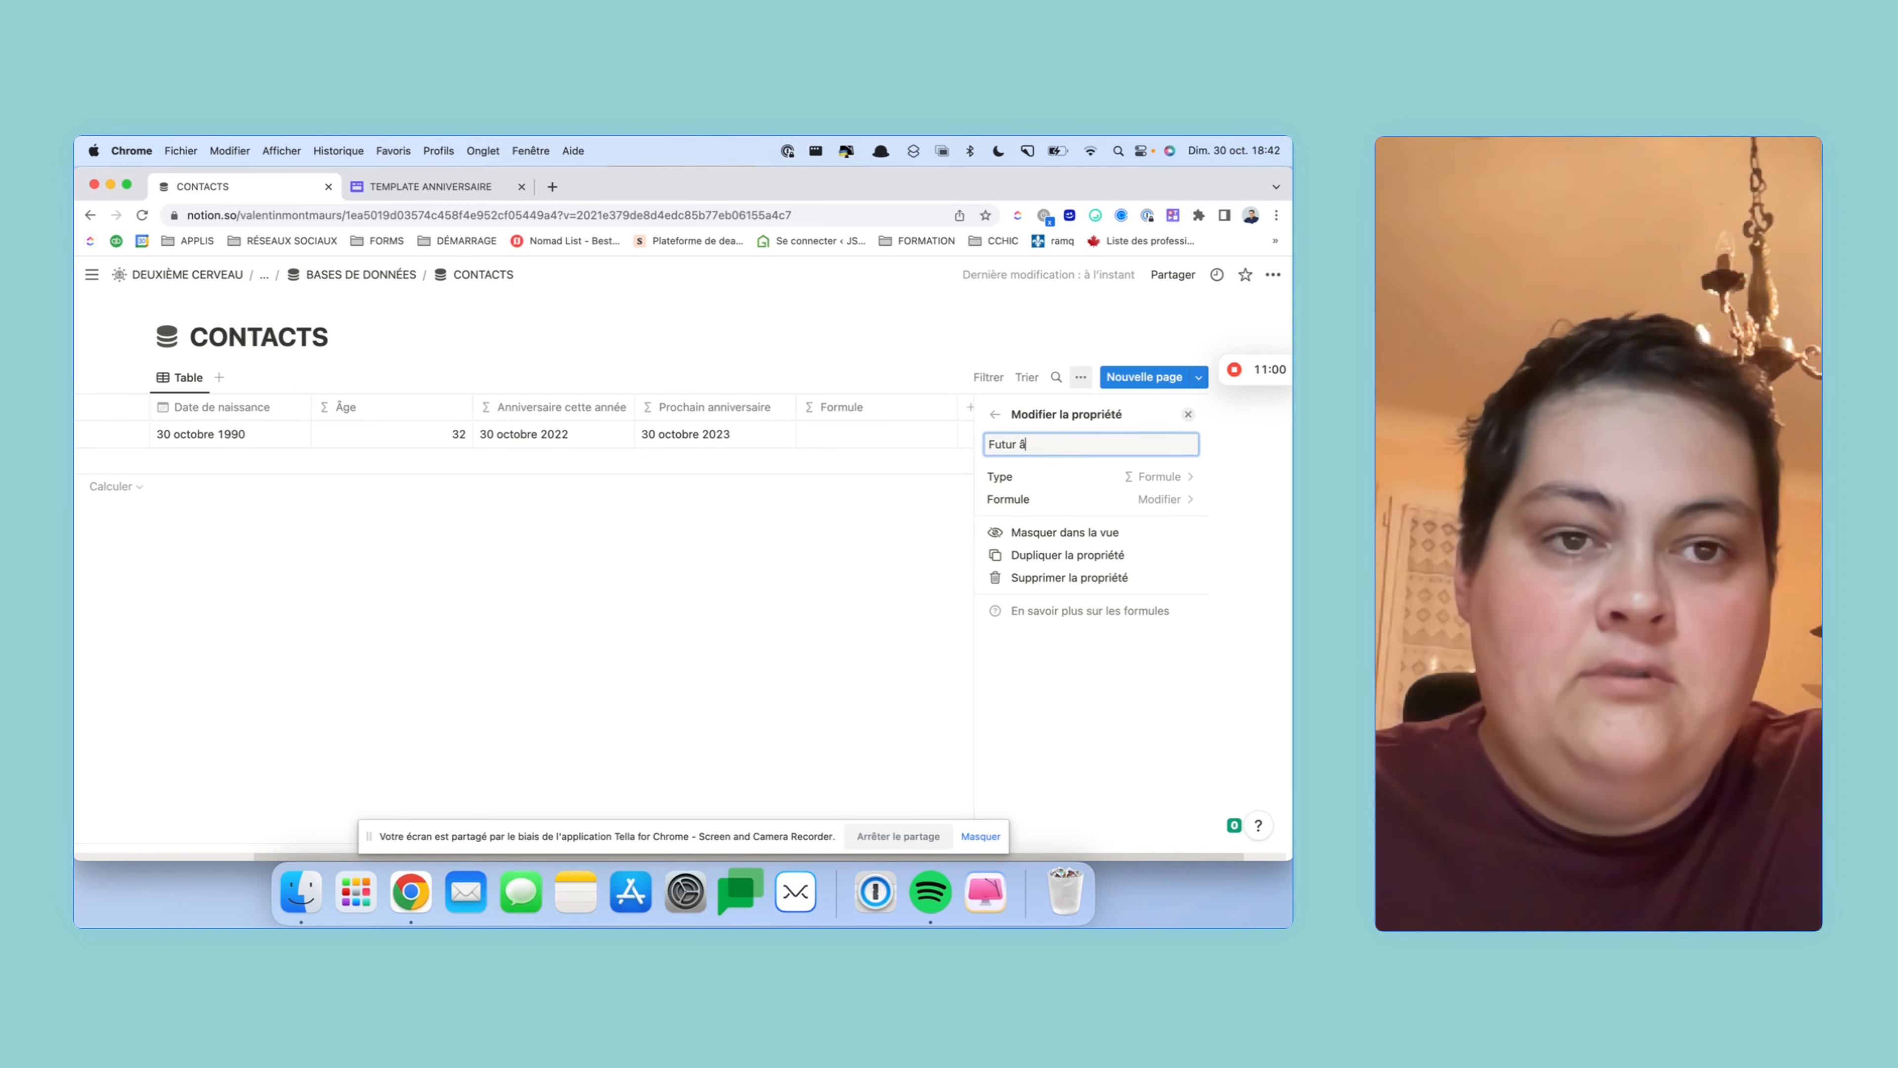
- Set the Futur âge formula to prop("Âge")+1 and close the property settings
{"action": "left_click", "coordinate": [1133, 499]}
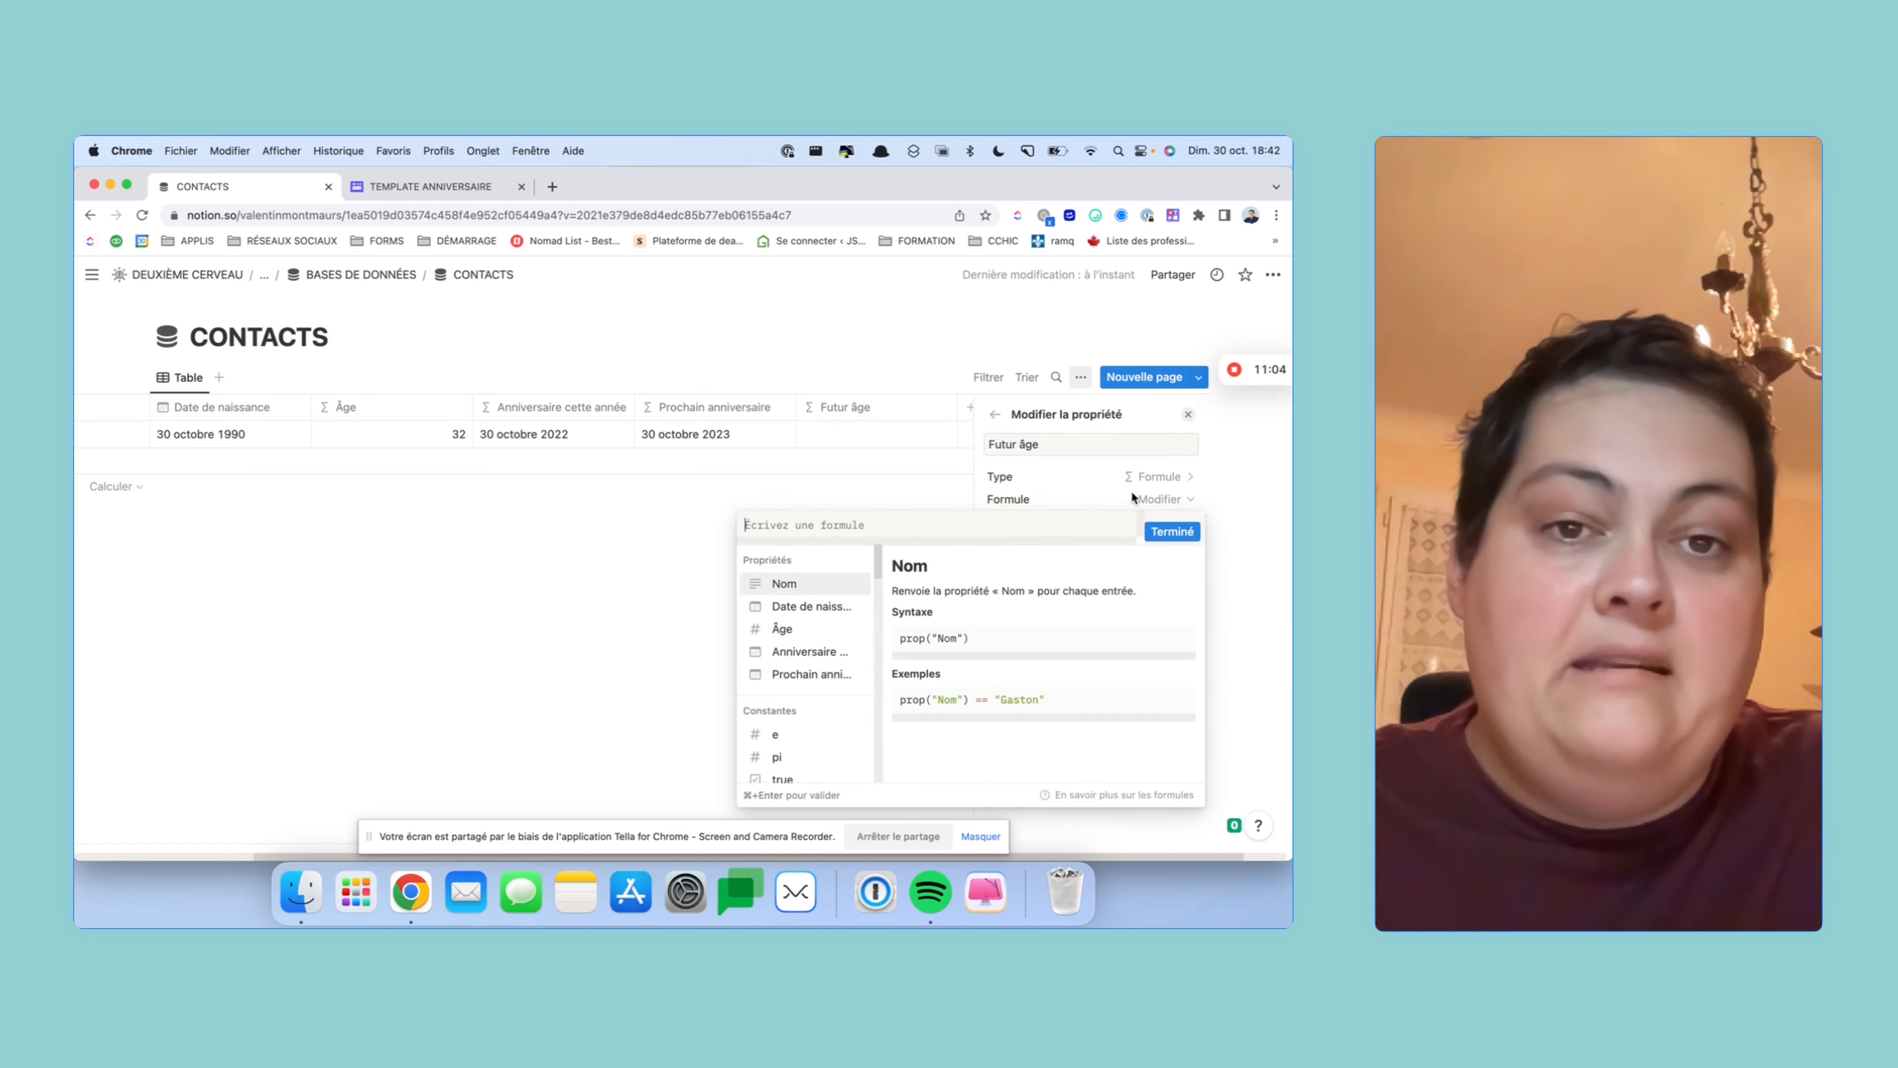
{"action": "left_click", "coordinate": [790, 630]}
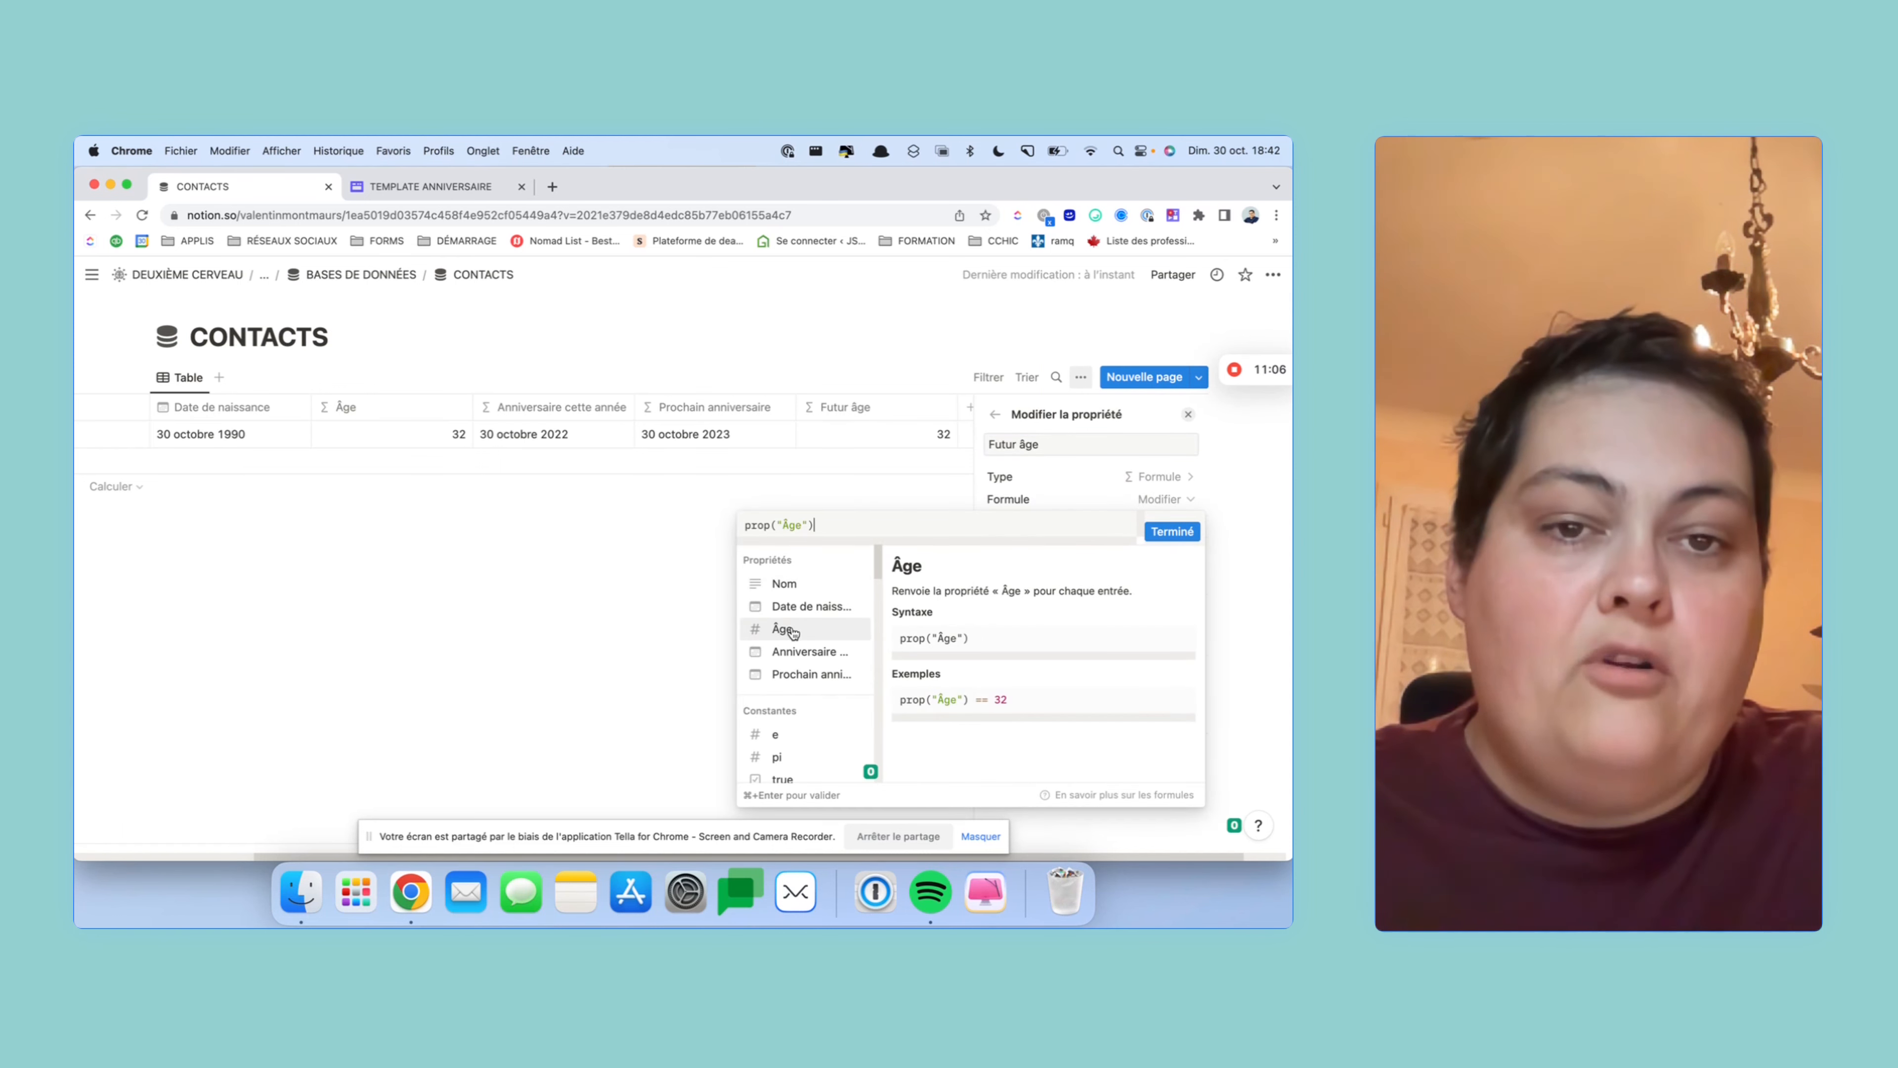
{"action": "type", "text": "+"}
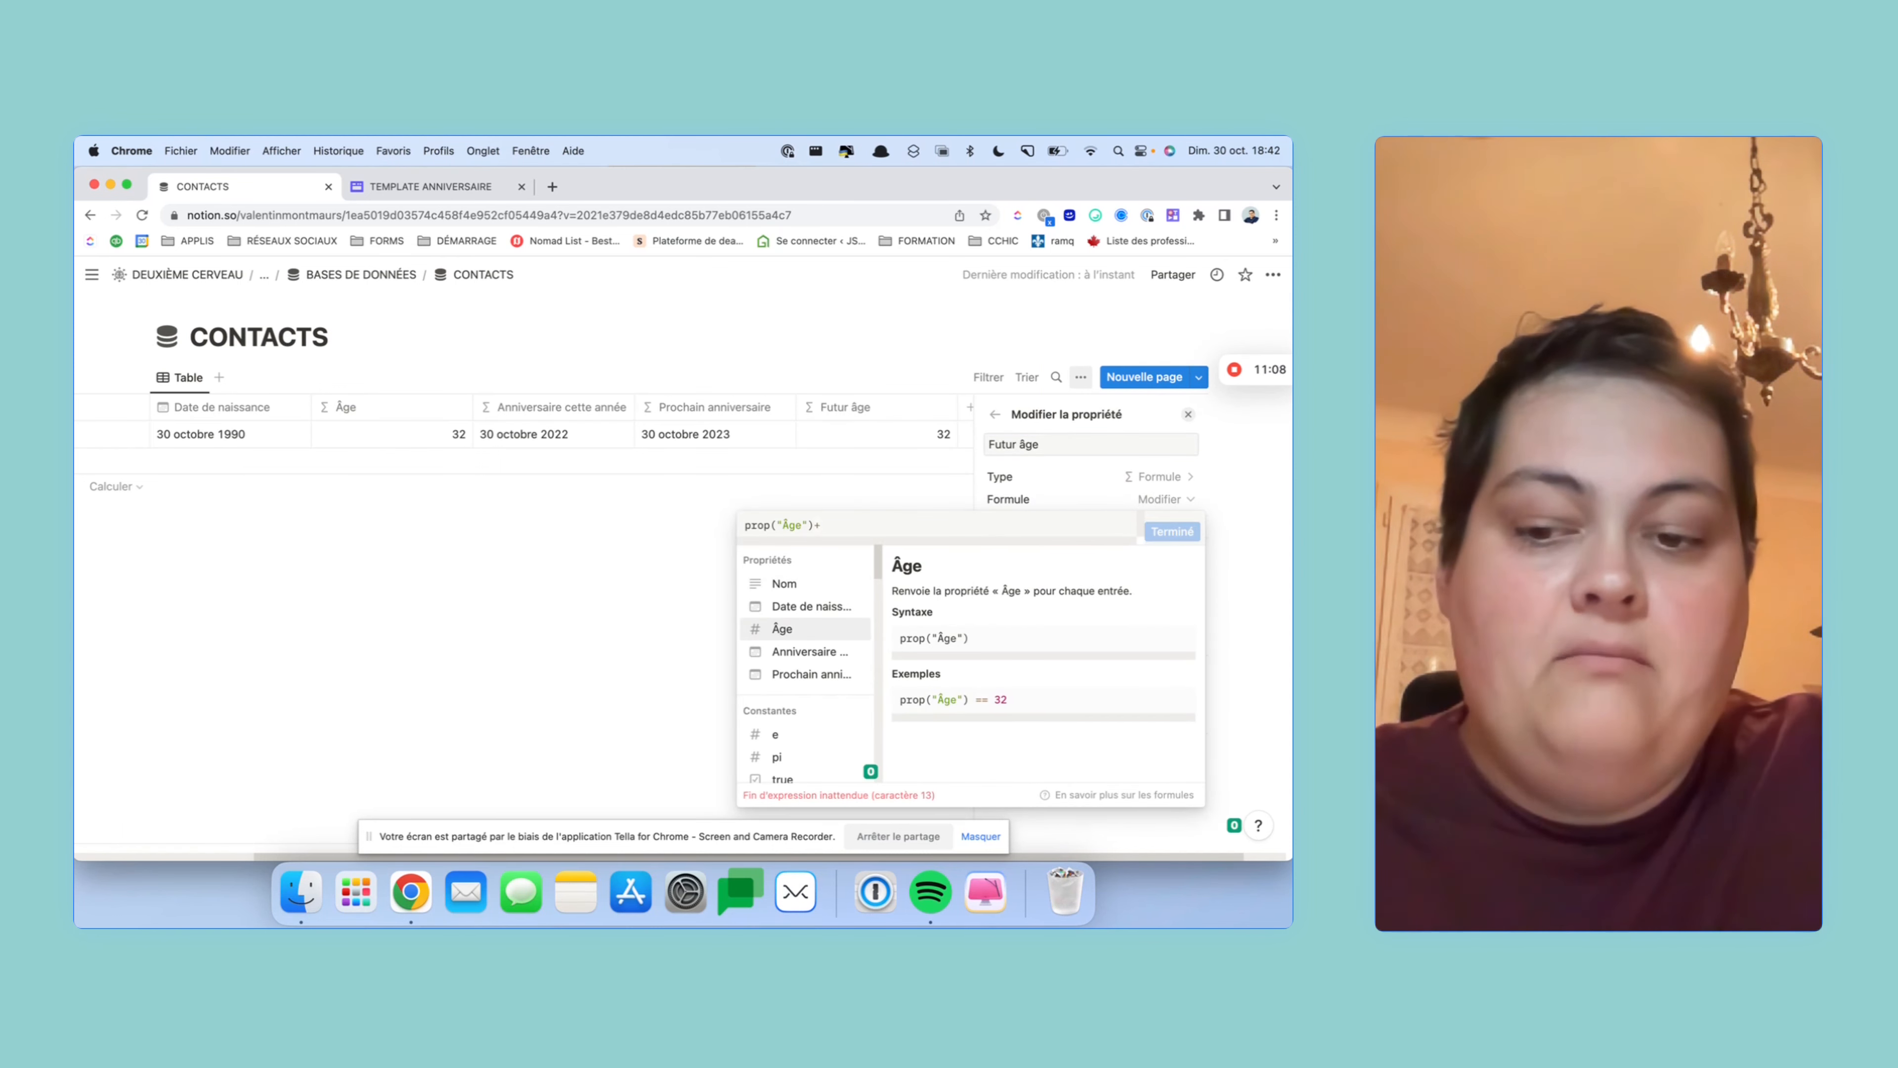
{"action": "type", "text": "1"}
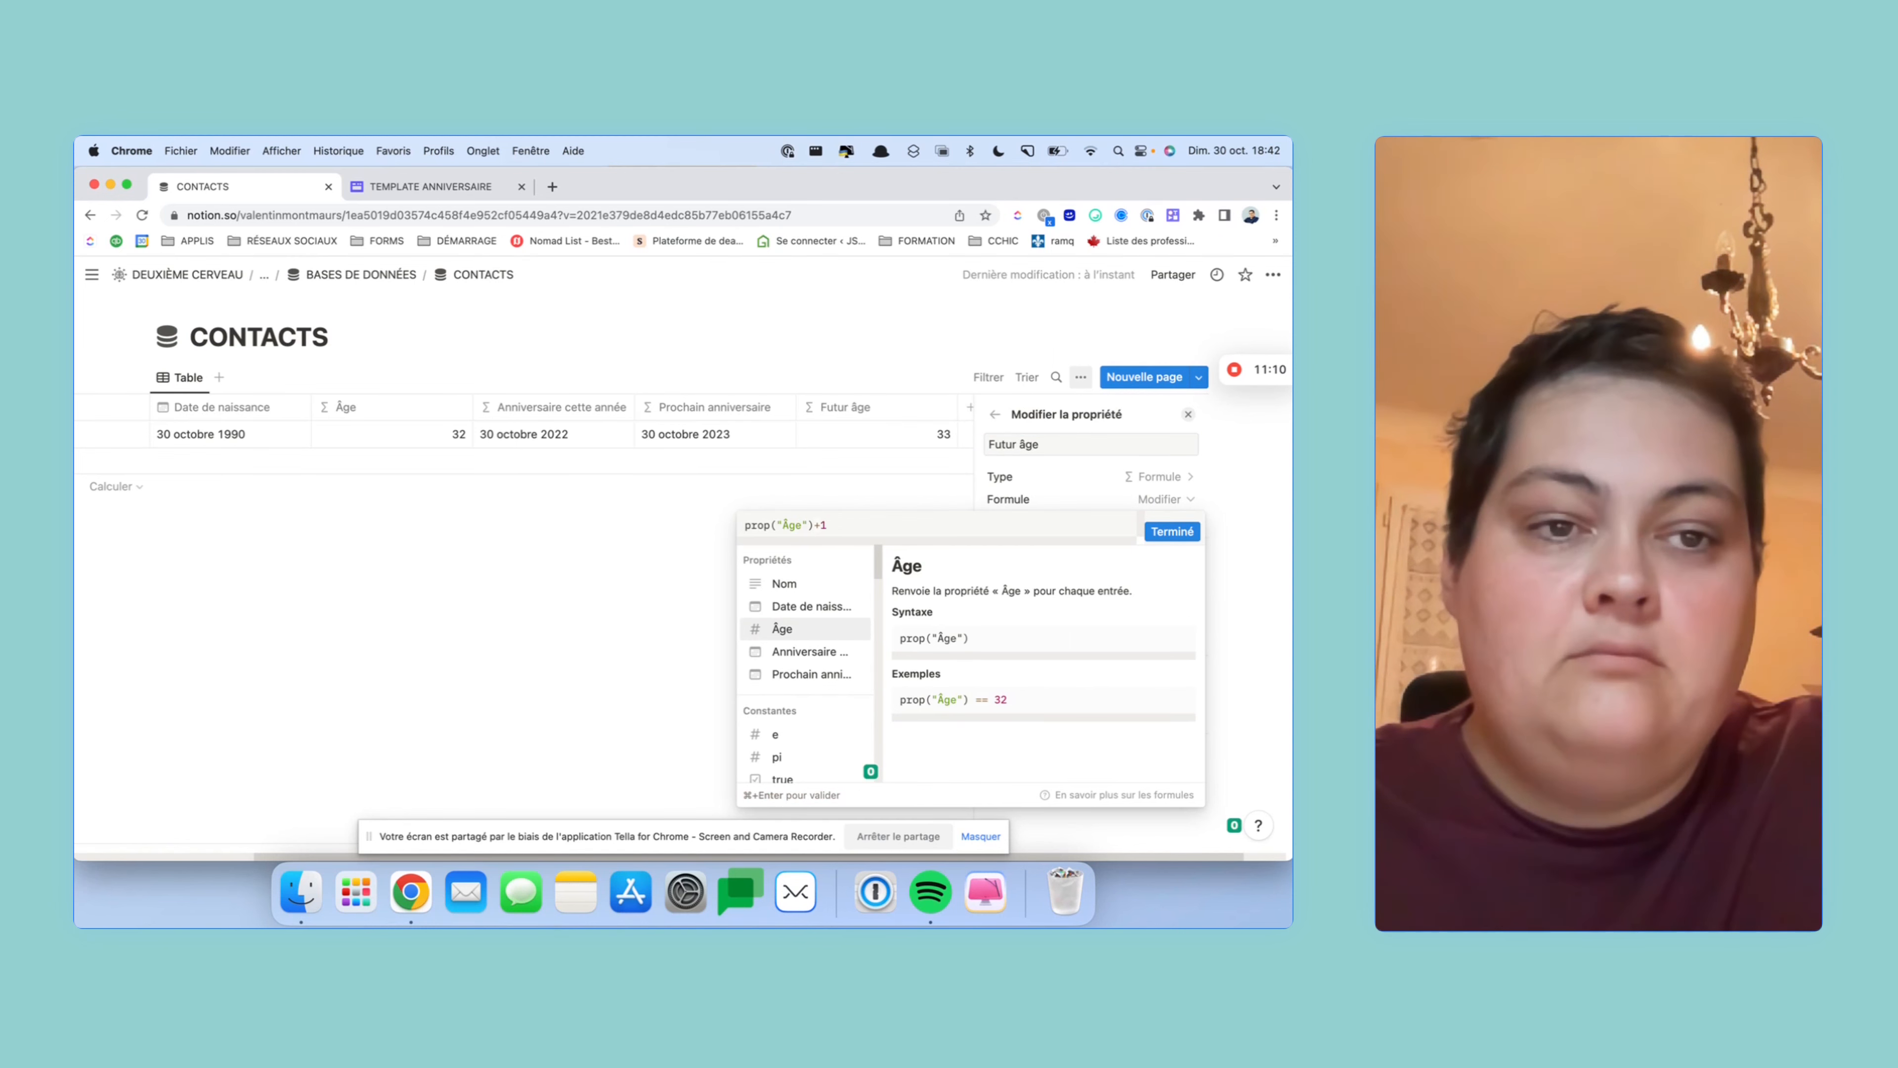
{"action": "left_click", "coordinate": [1165, 532]}
{"action": "left_click", "coordinate": [886, 522]}
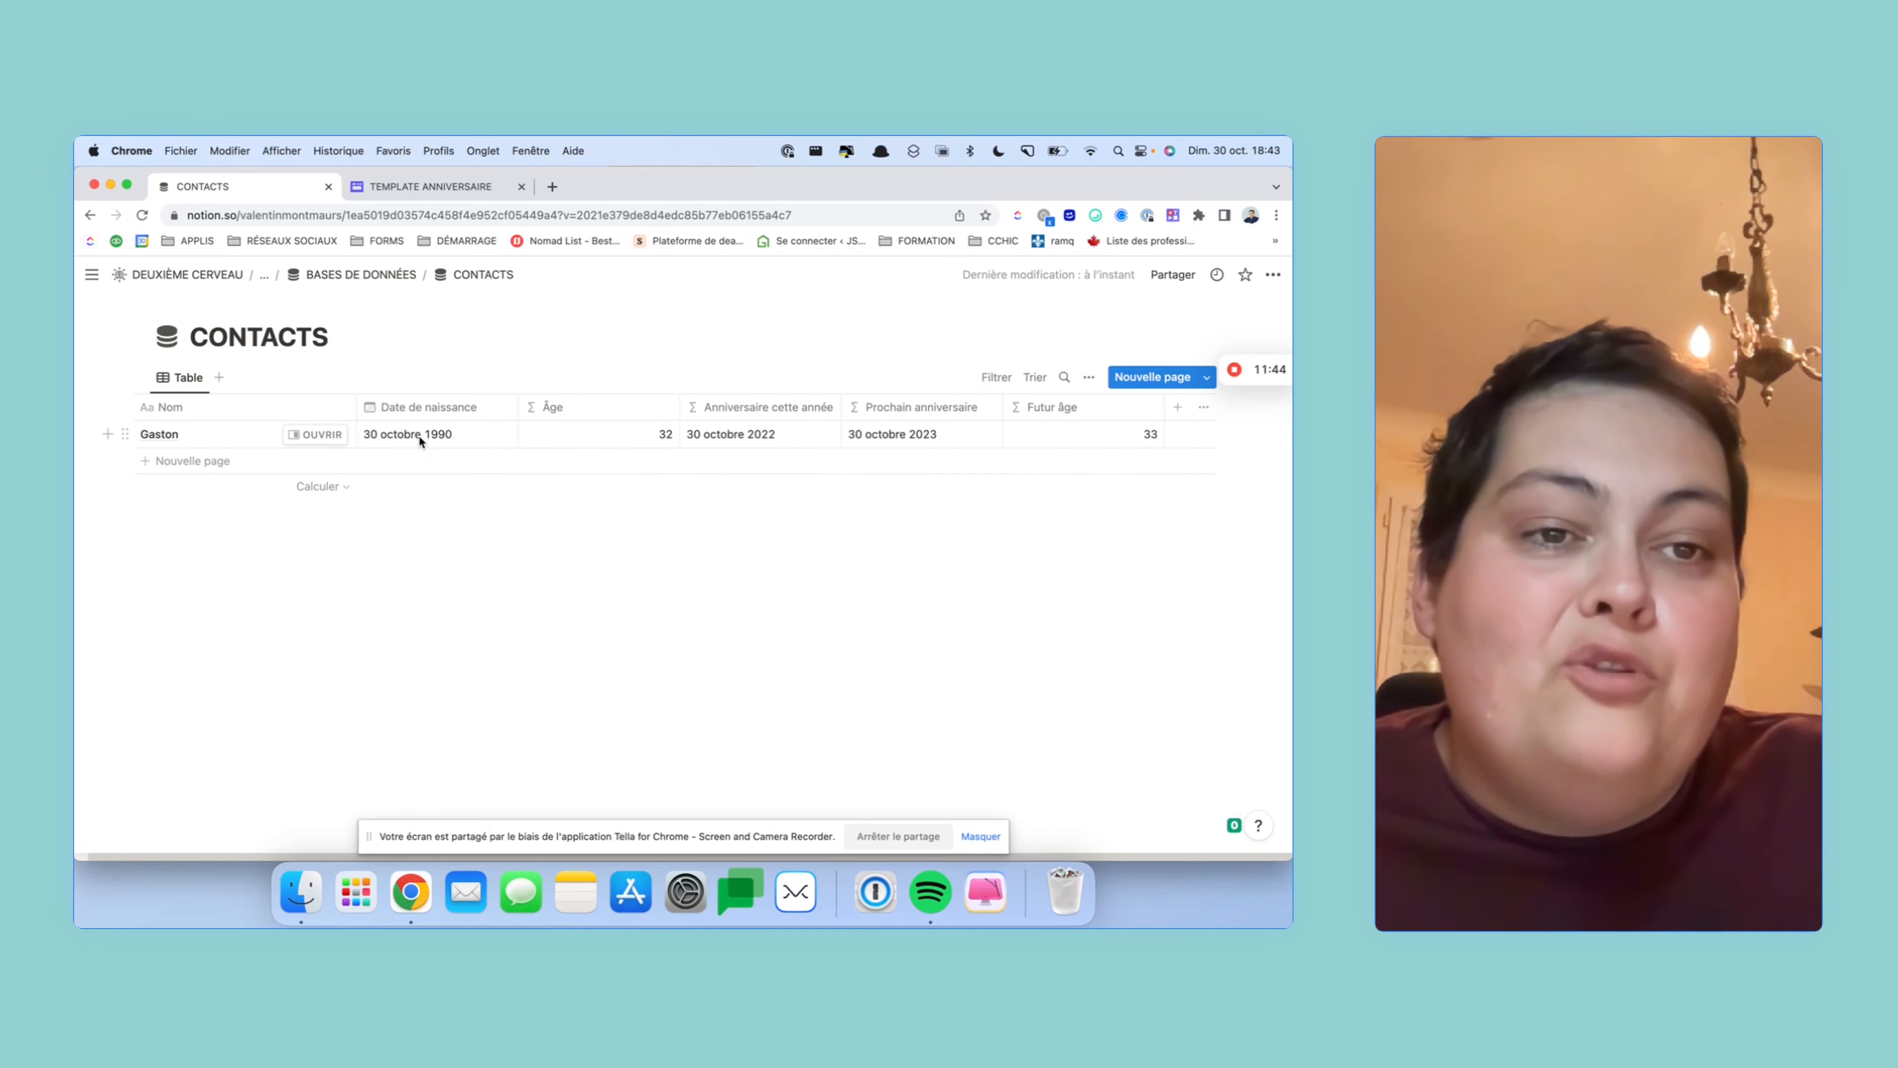
- Create a full-page database titled IDÉES CADEAUX on the BASES DE DONNÉES page
{"action": "left_click", "coordinate": [346, 277]}
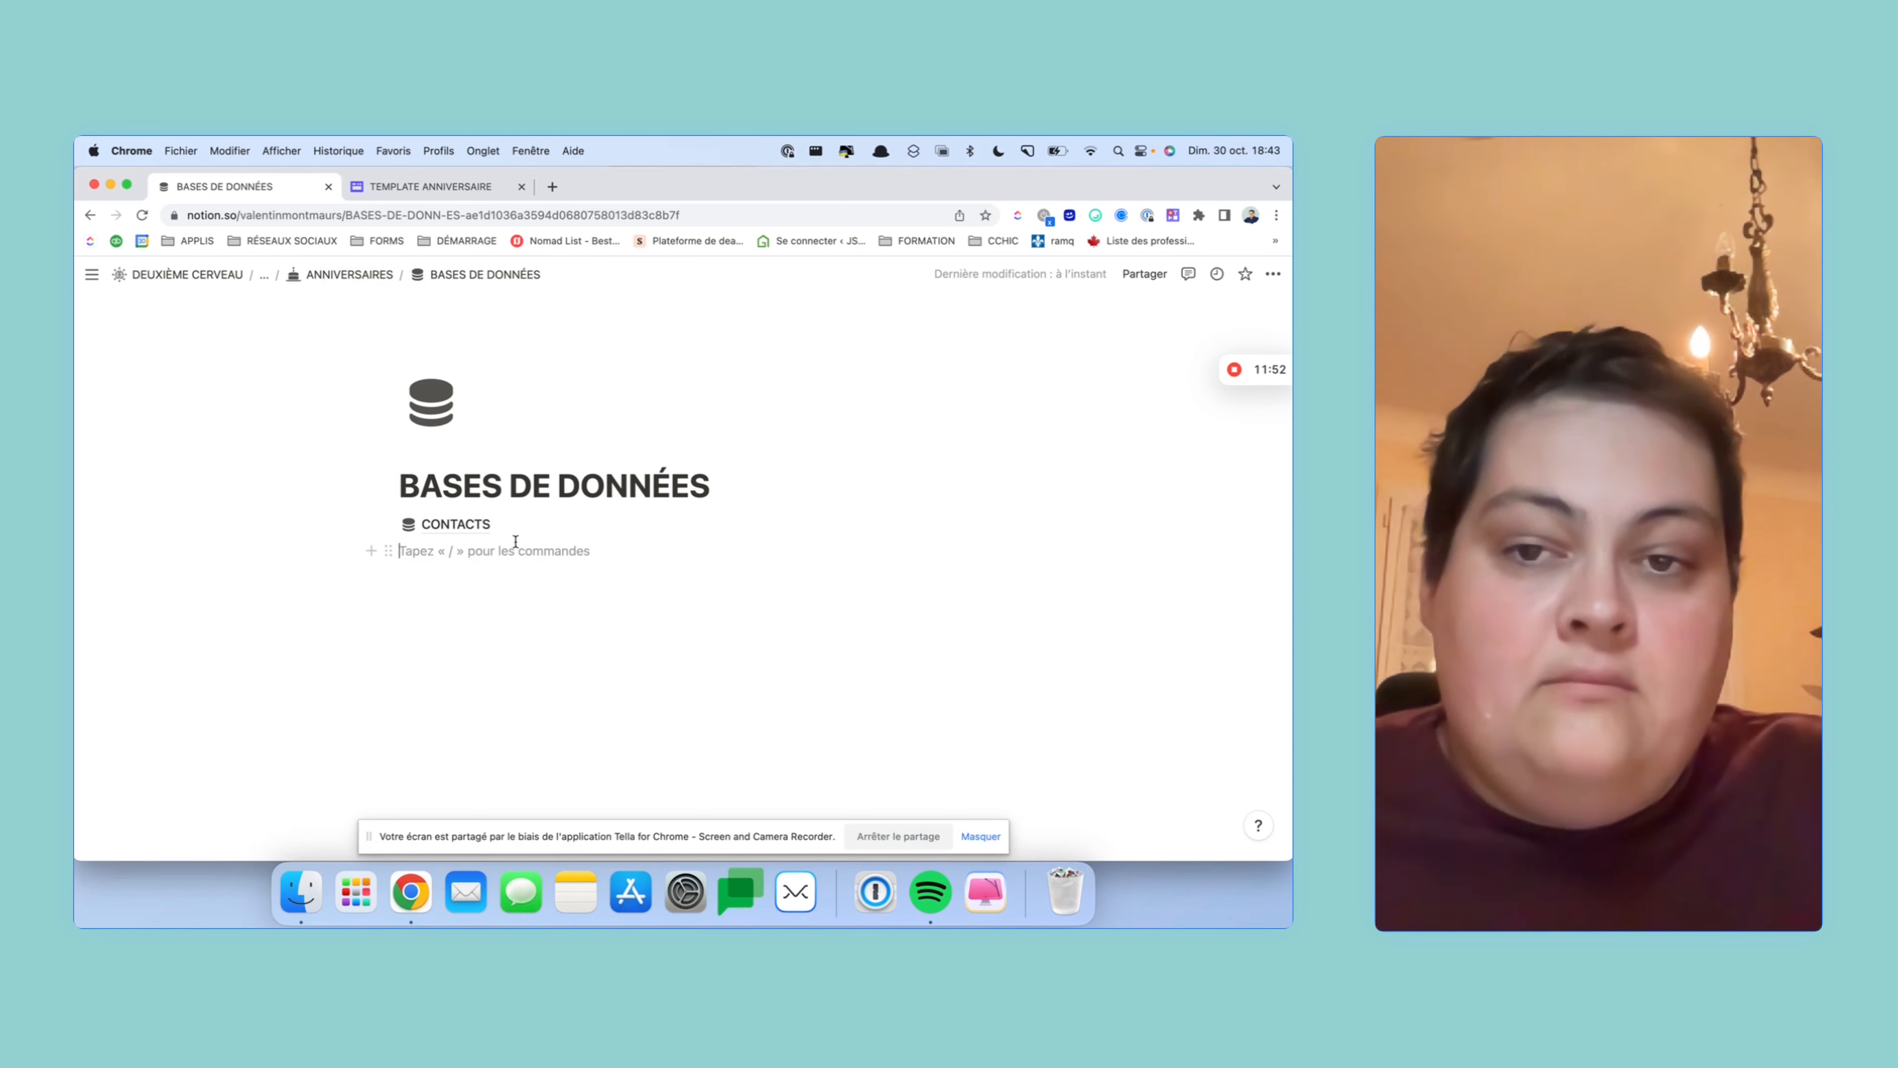
{"action": "type", "text": "/"}
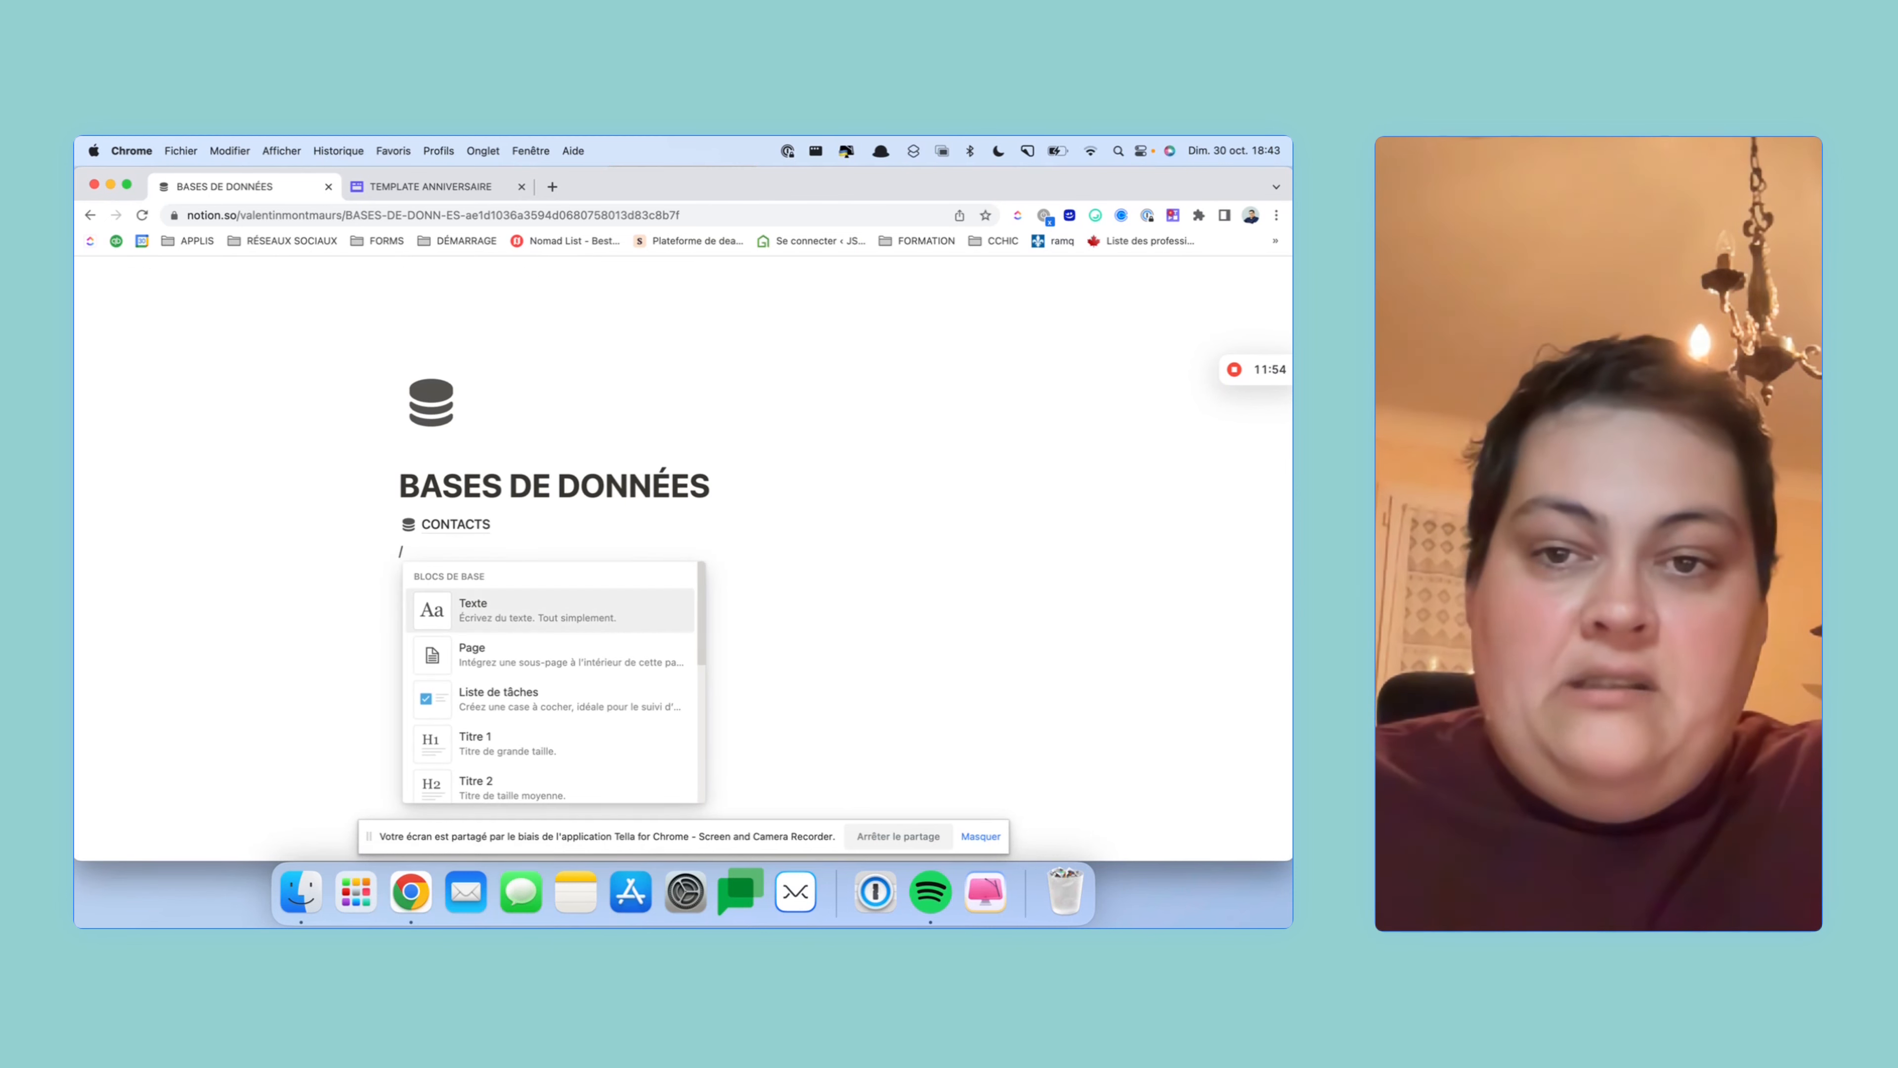
{"action": "type", "text": "base"}
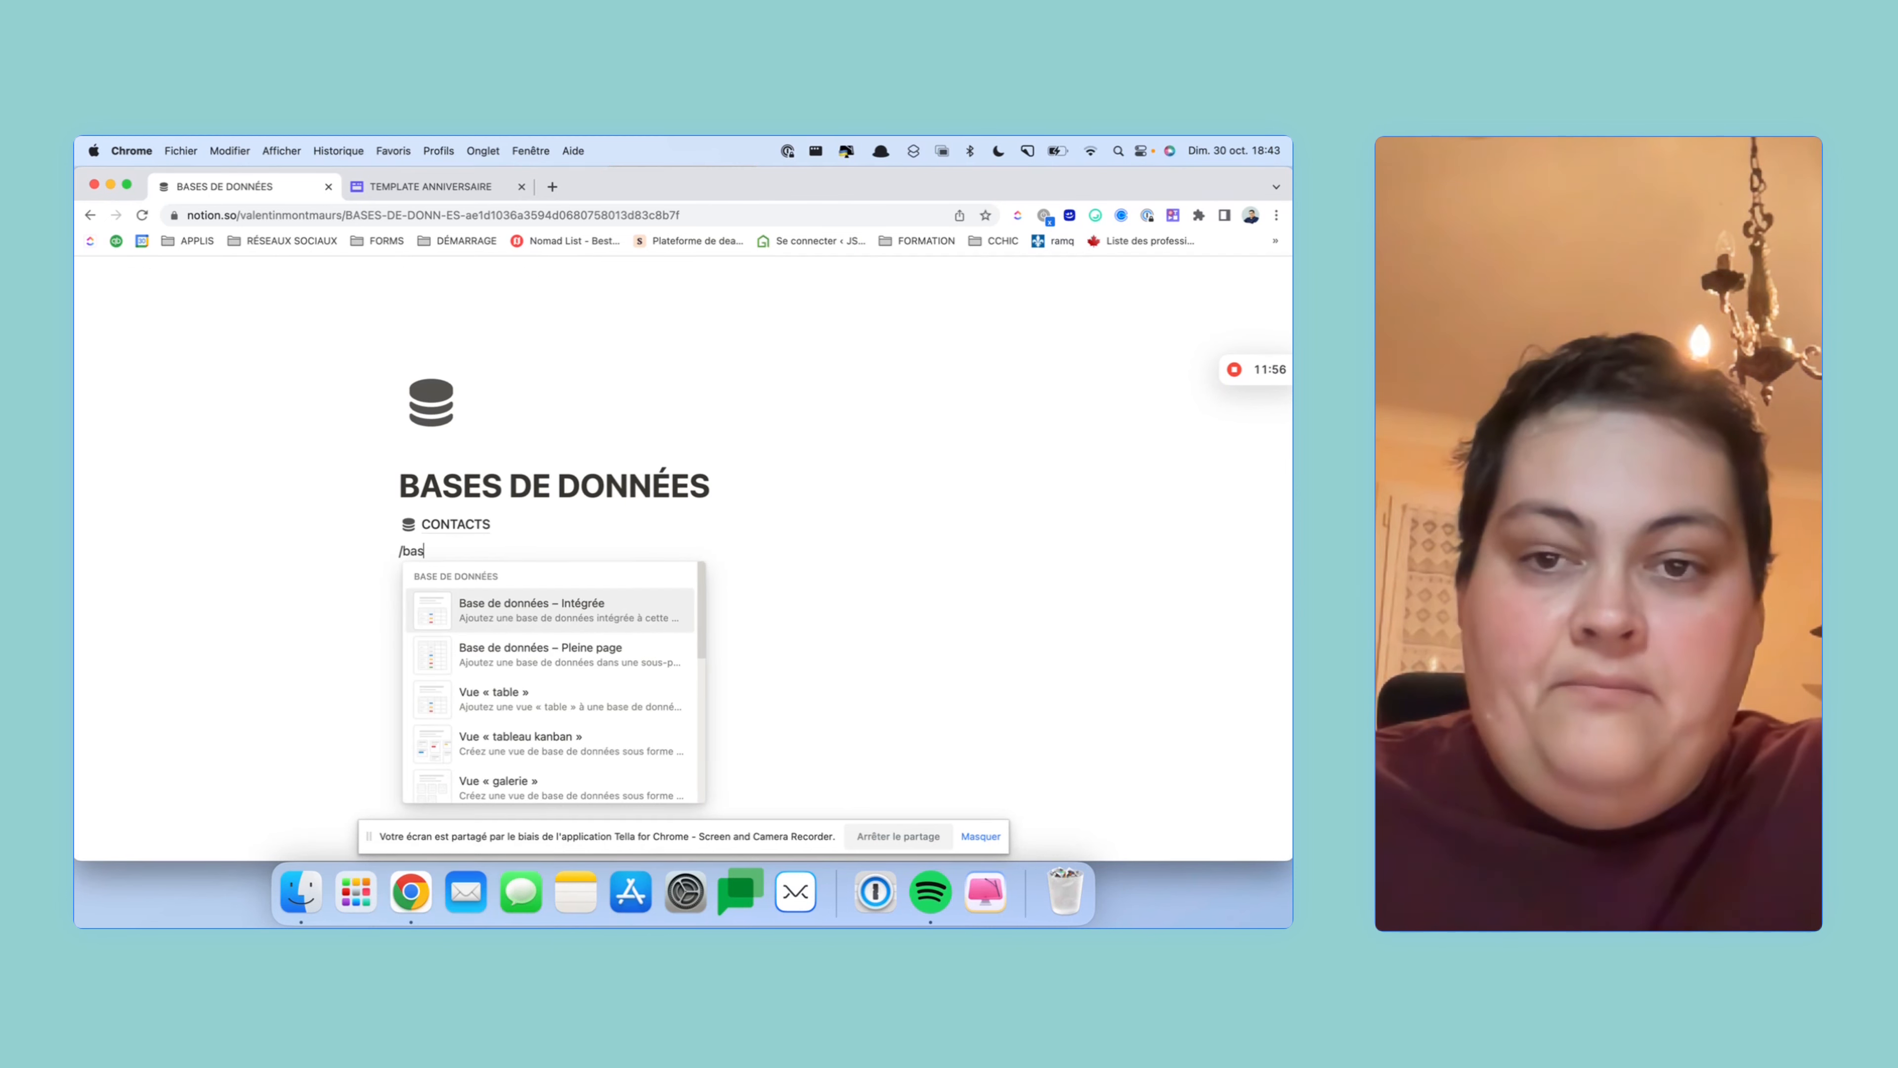
{"action": "left_click", "coordinate": [580, 664]}
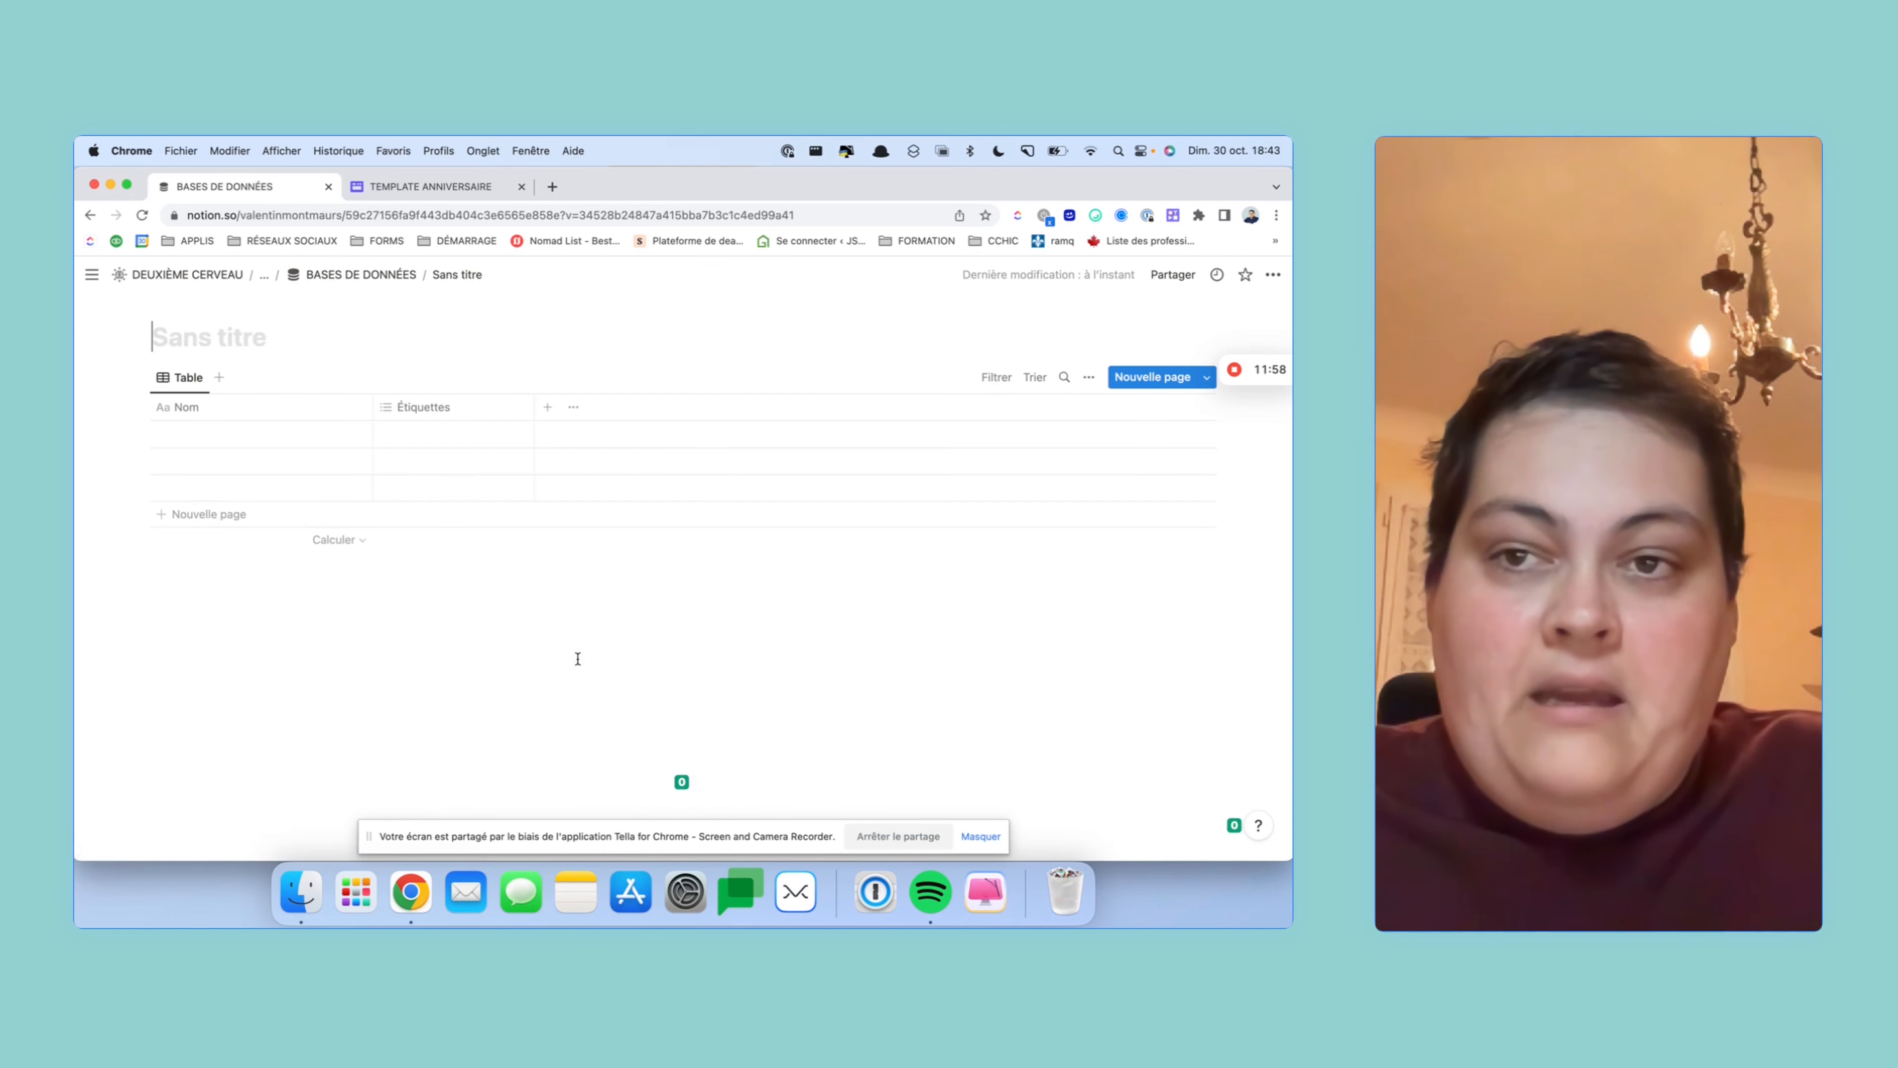
{"action": "type", "text": "IDÉES CADEA"}
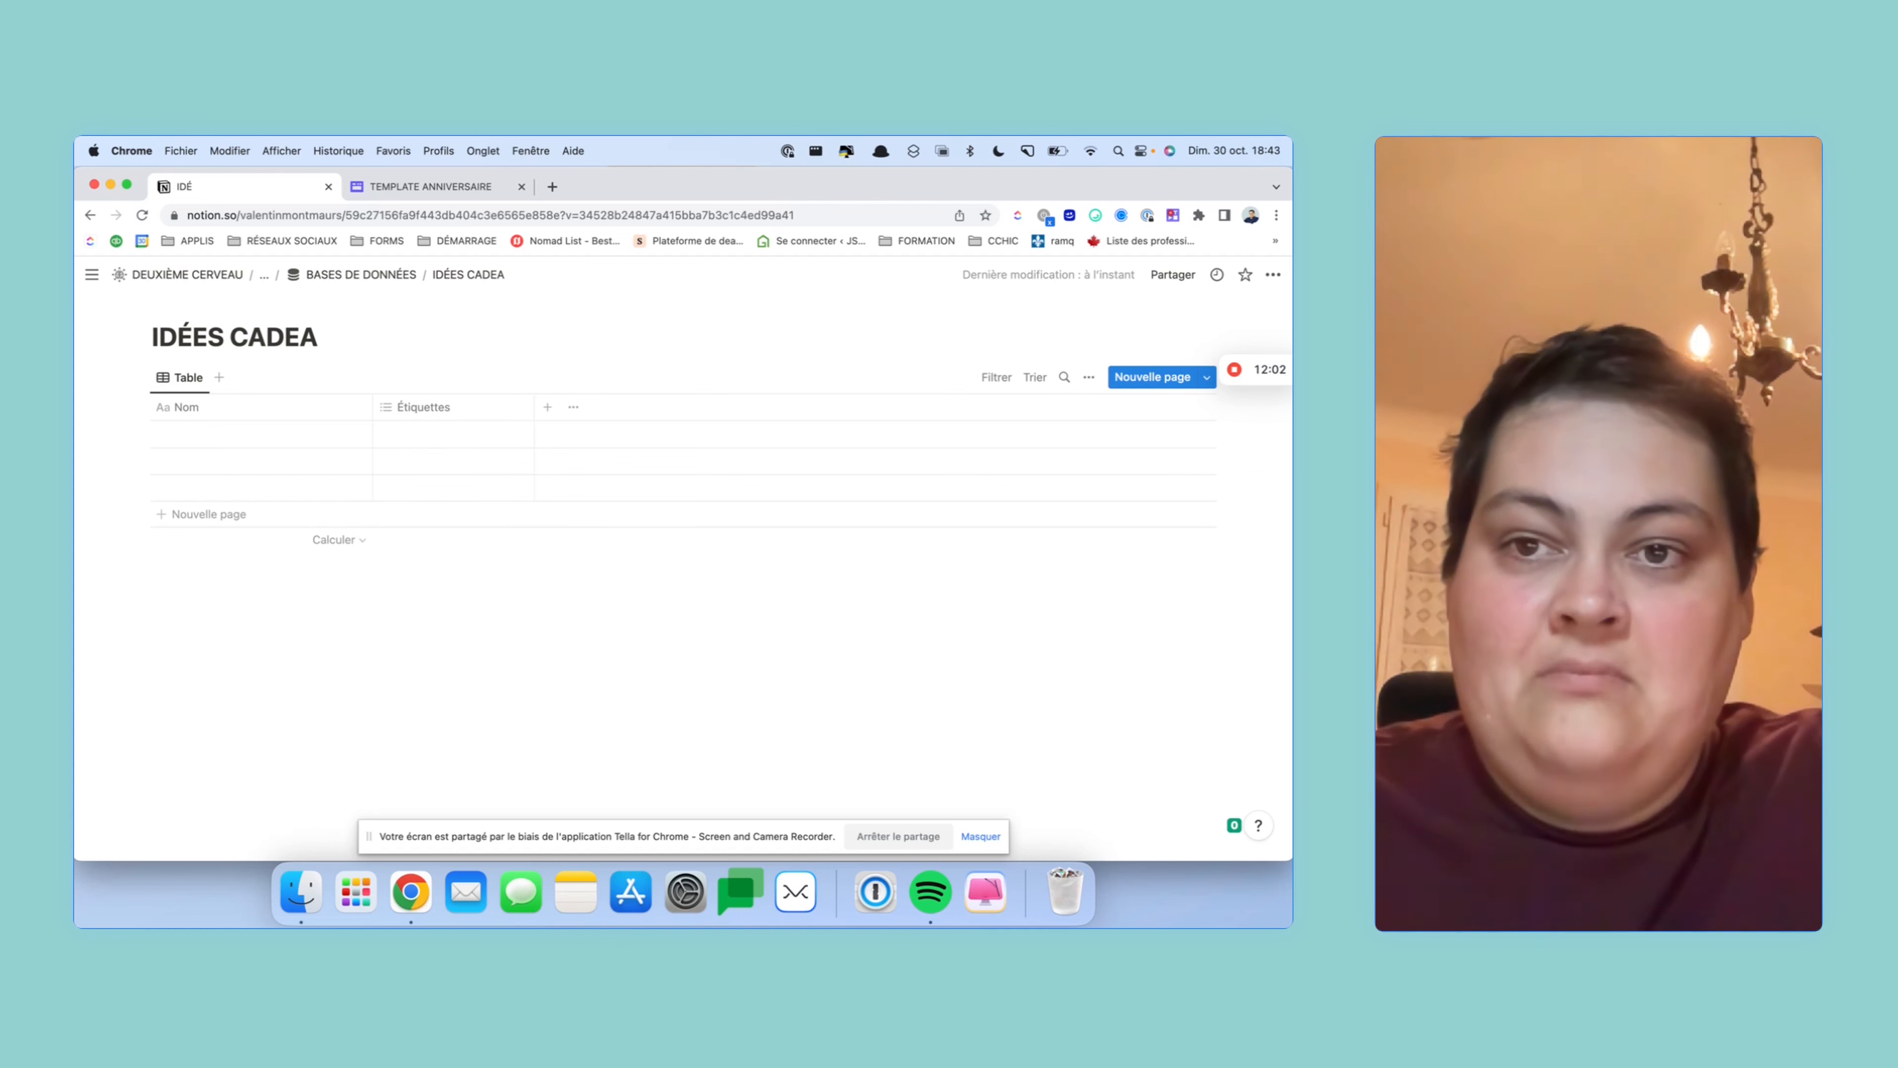
{"action": "type", "text": "UX"}
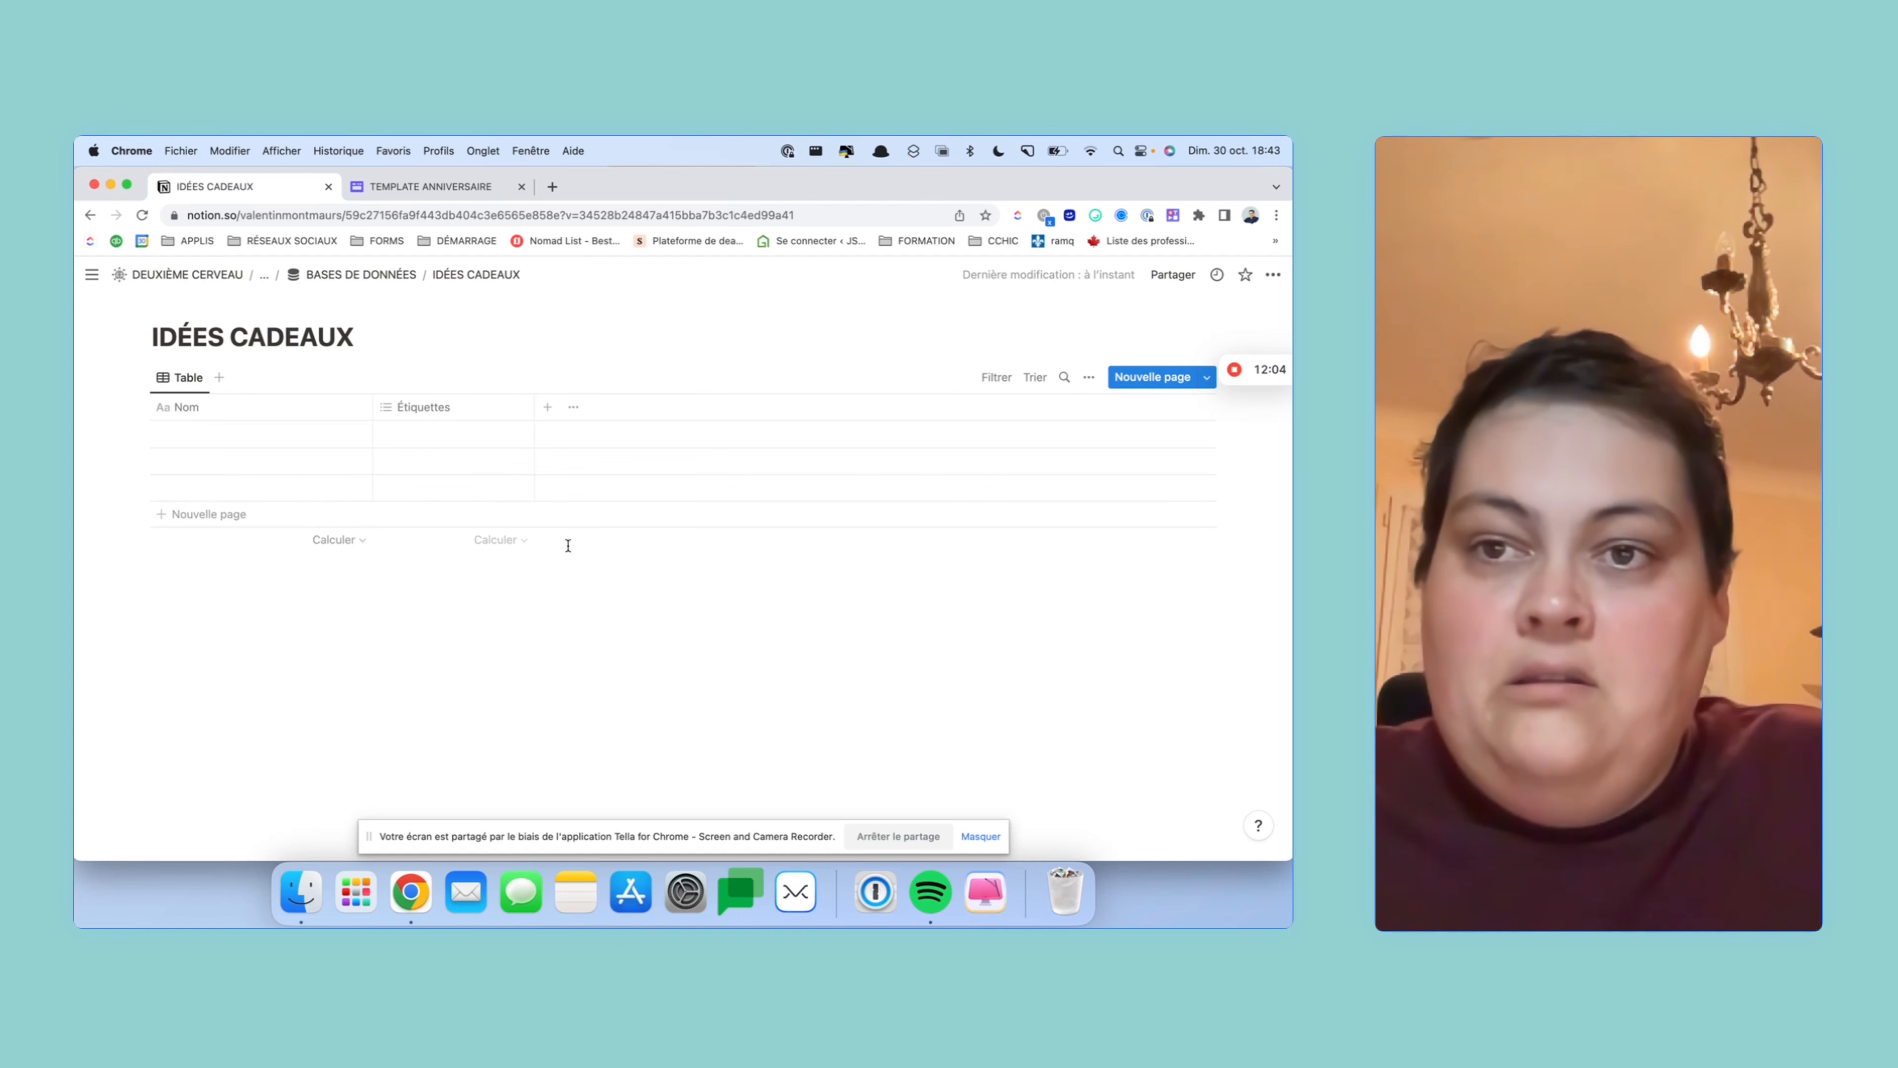
- Give the IDÉES CADEAUX page the database icon from the plain icon set
{"action": "left_click", "coordinate": [193, 307]}
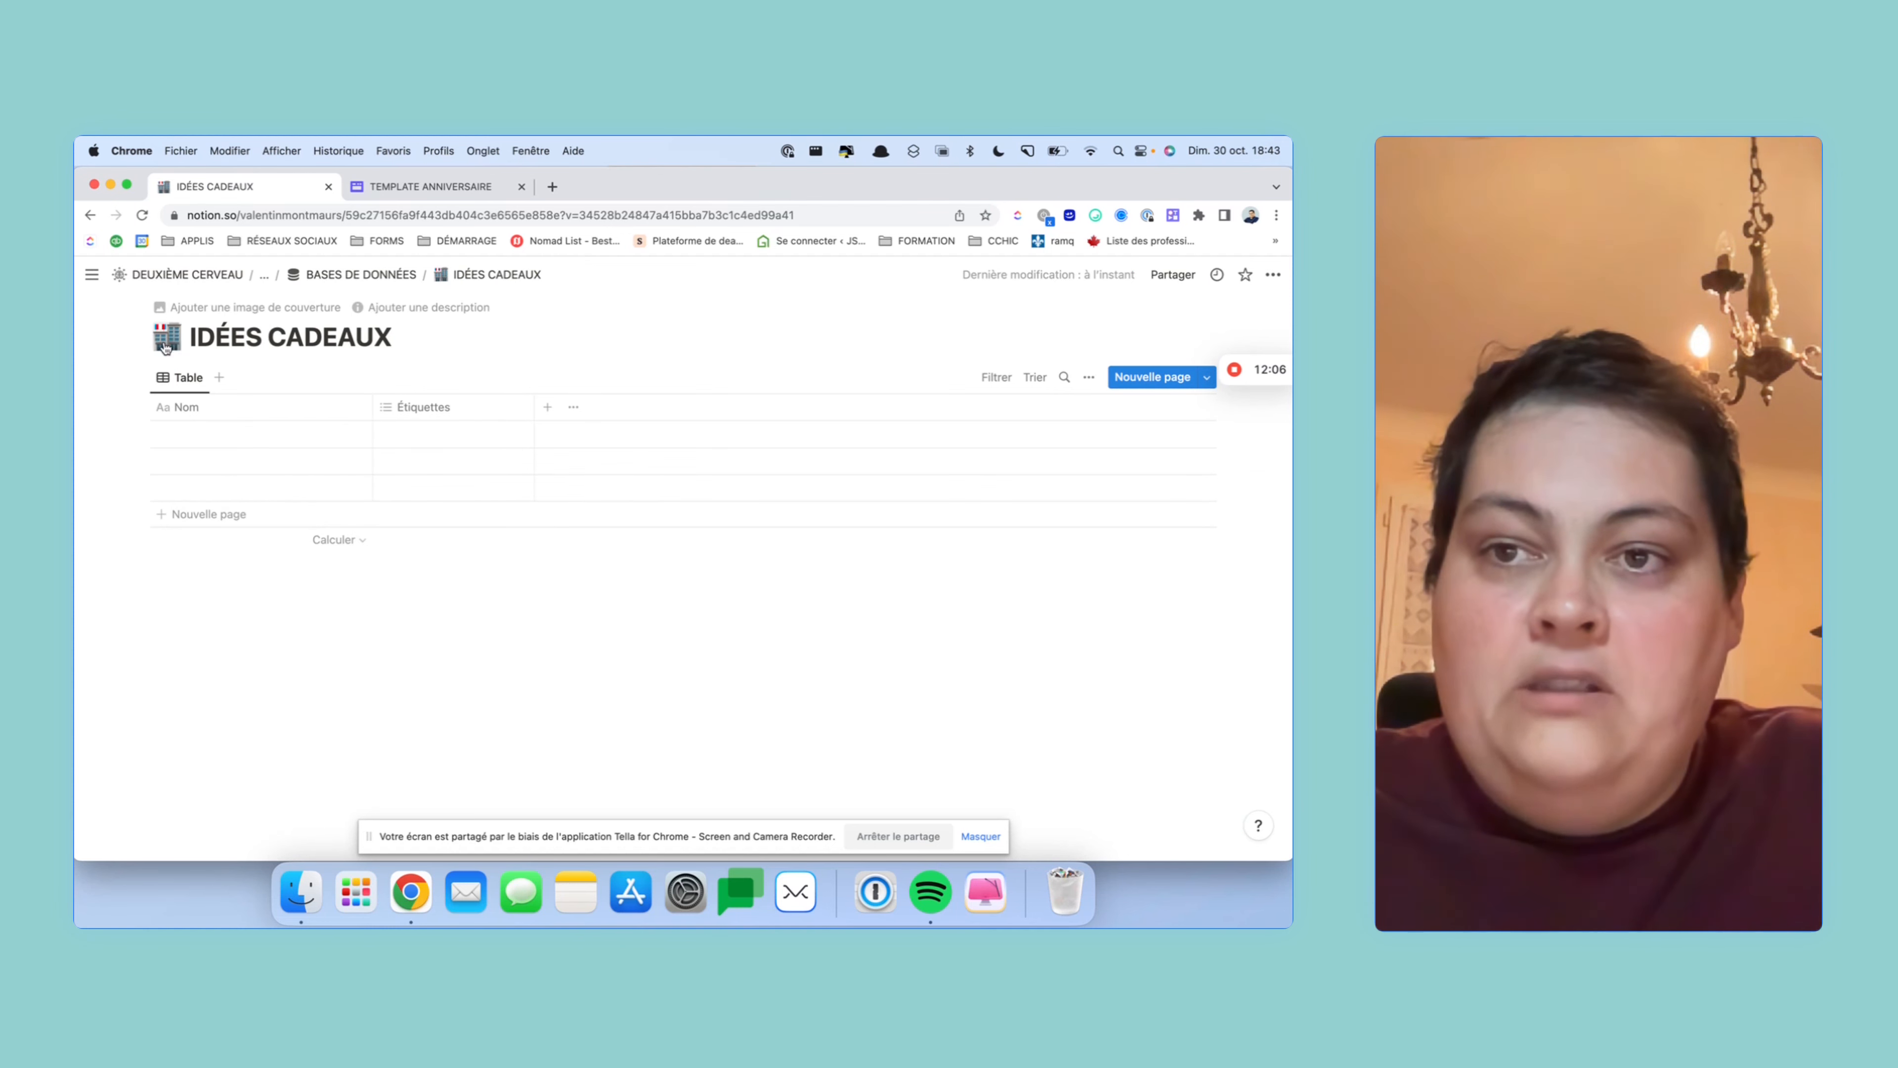
{"action": "left_click", "coordinate": [166, 336]}
{"action": "left_click", "coordinate": [158, 370]}
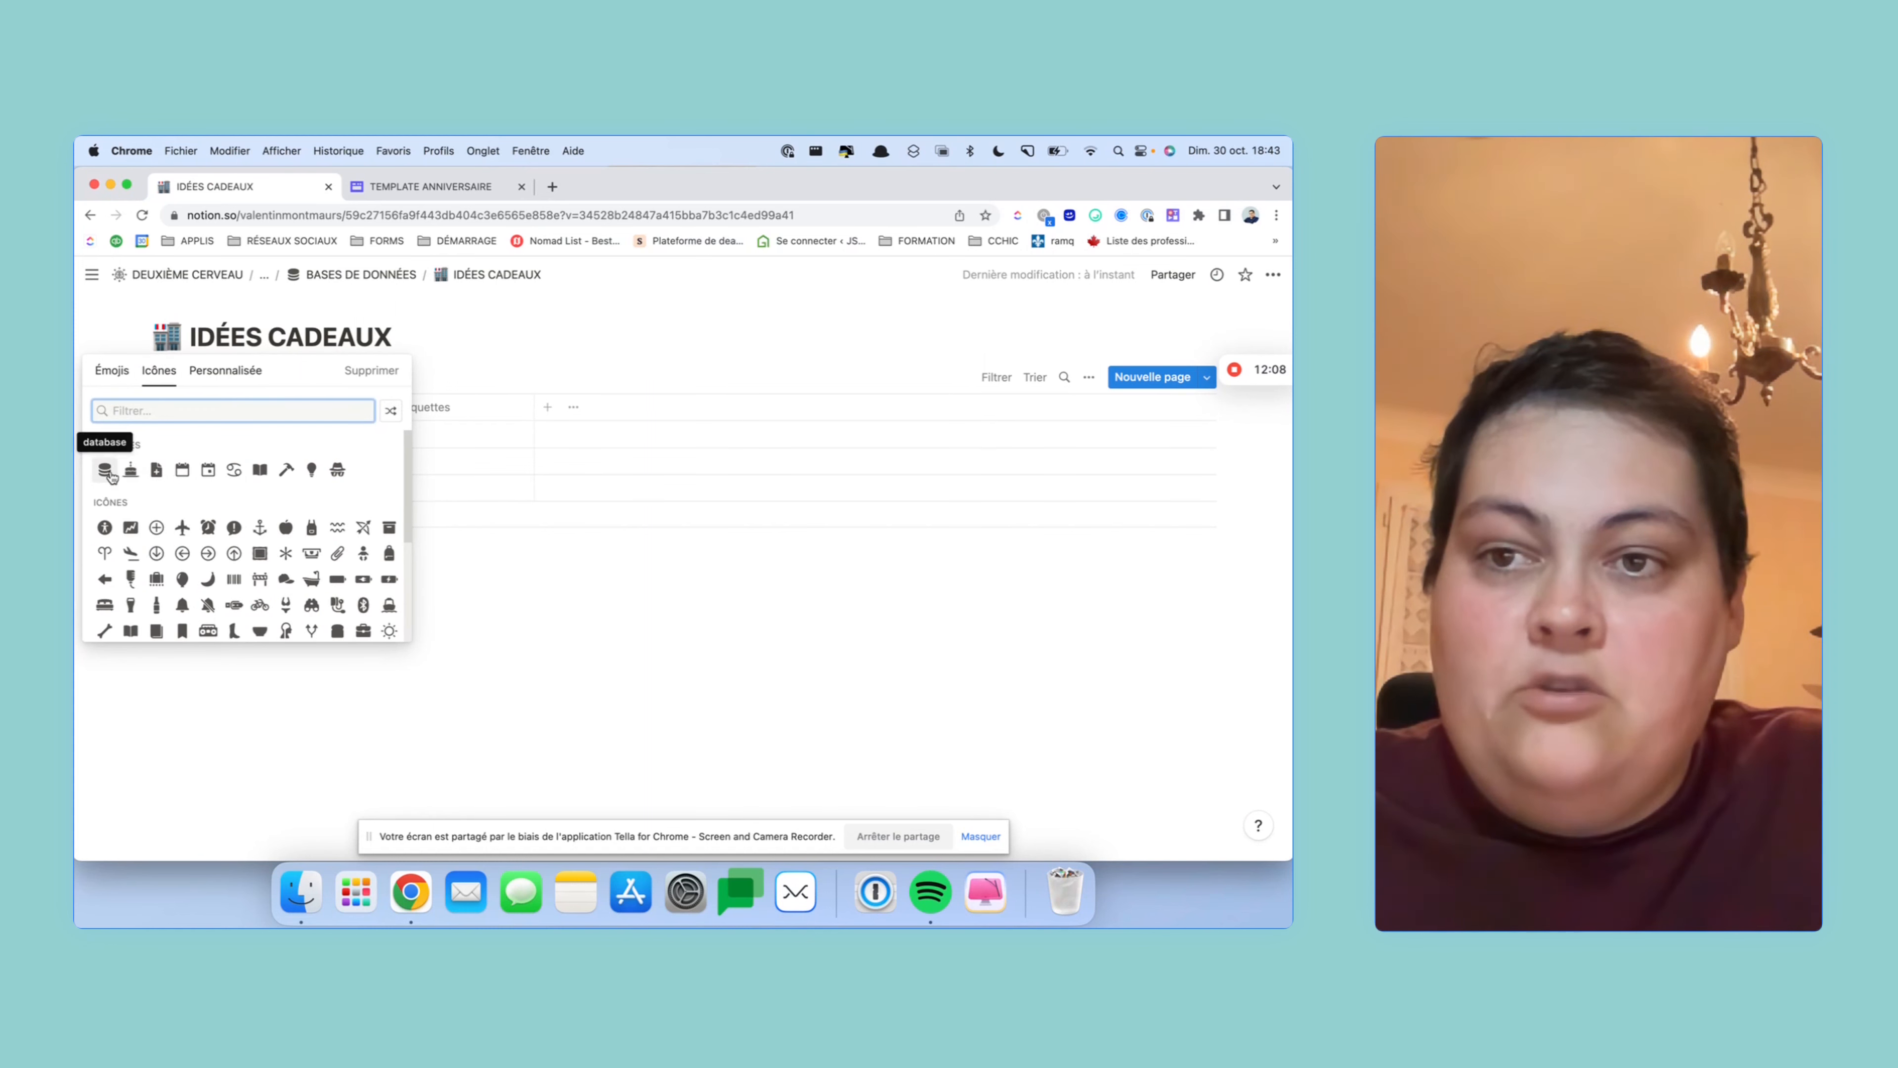
{"action": "left_click", "coordinate": [101, 499]}
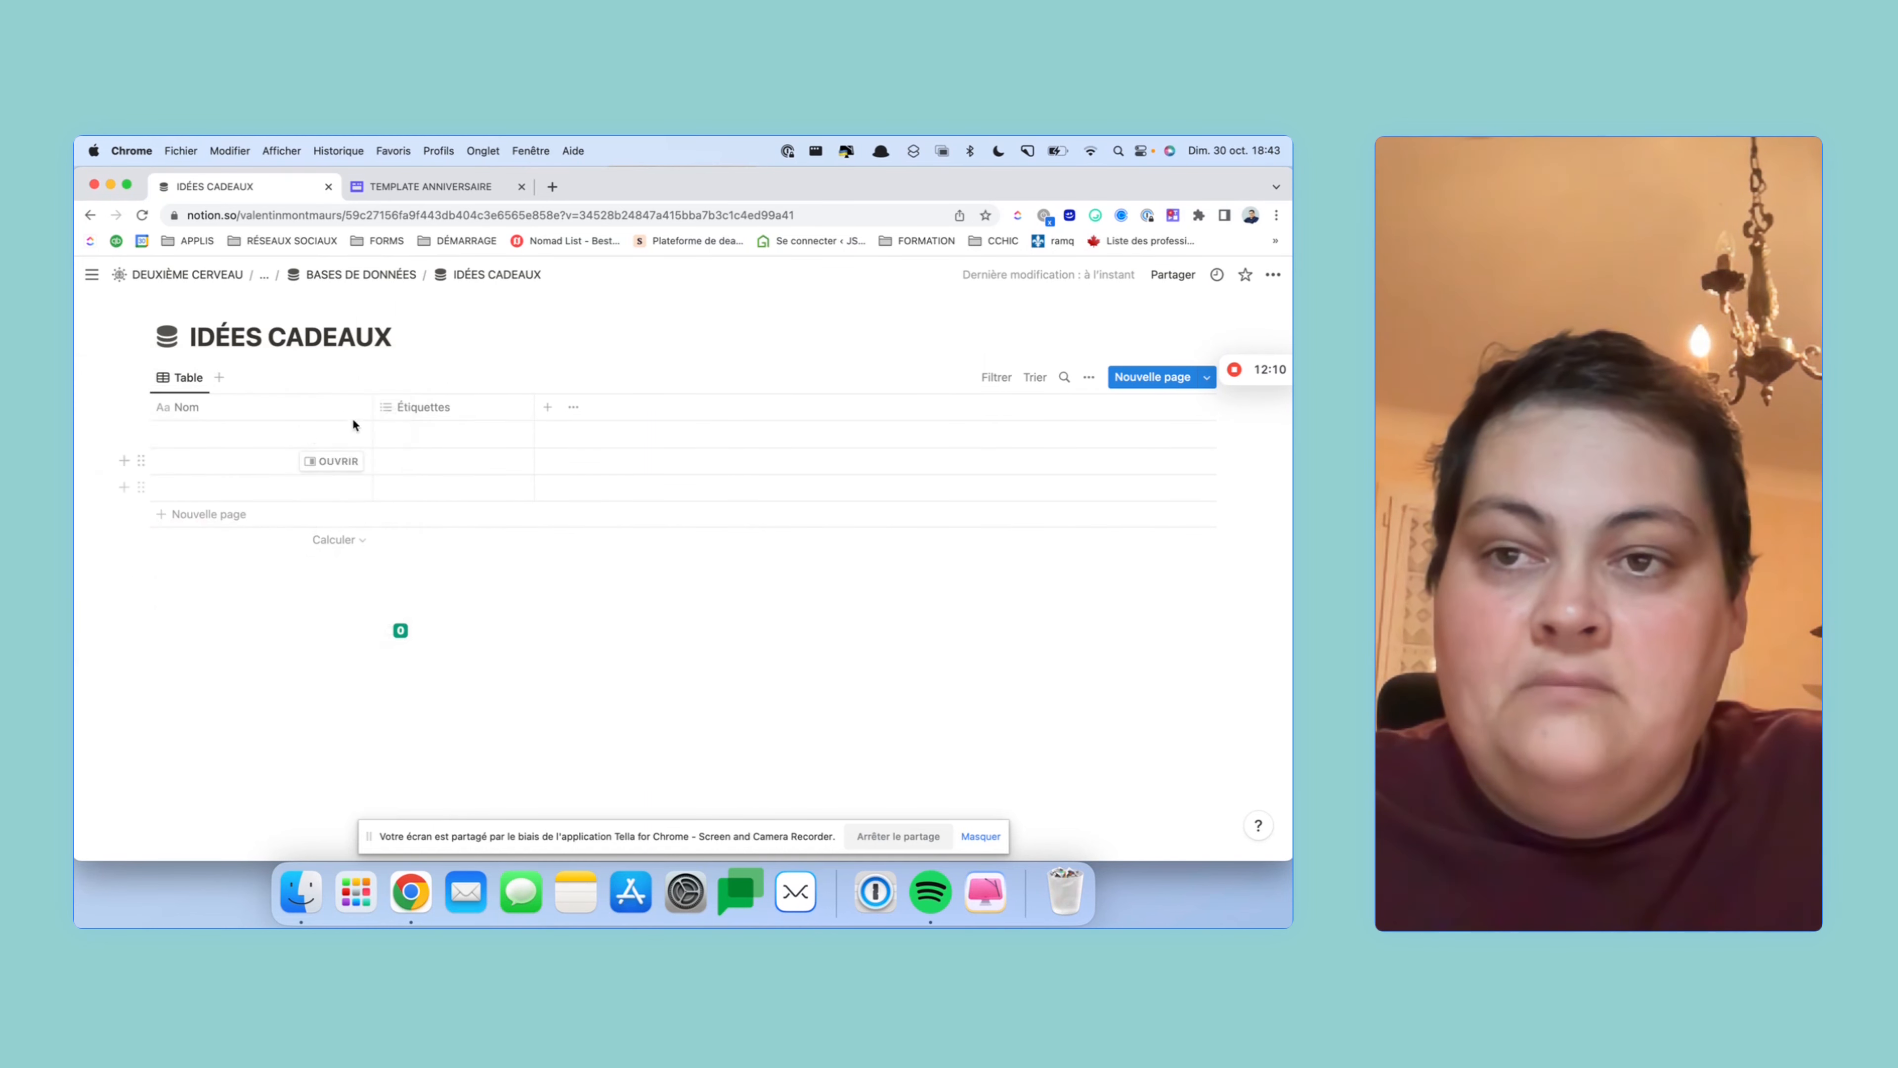
- Rename the Nom column to Cadeau
{"action": "left_click", "coordinate": [267, 413]}
{"action": "key", "text": "BackSpace"}
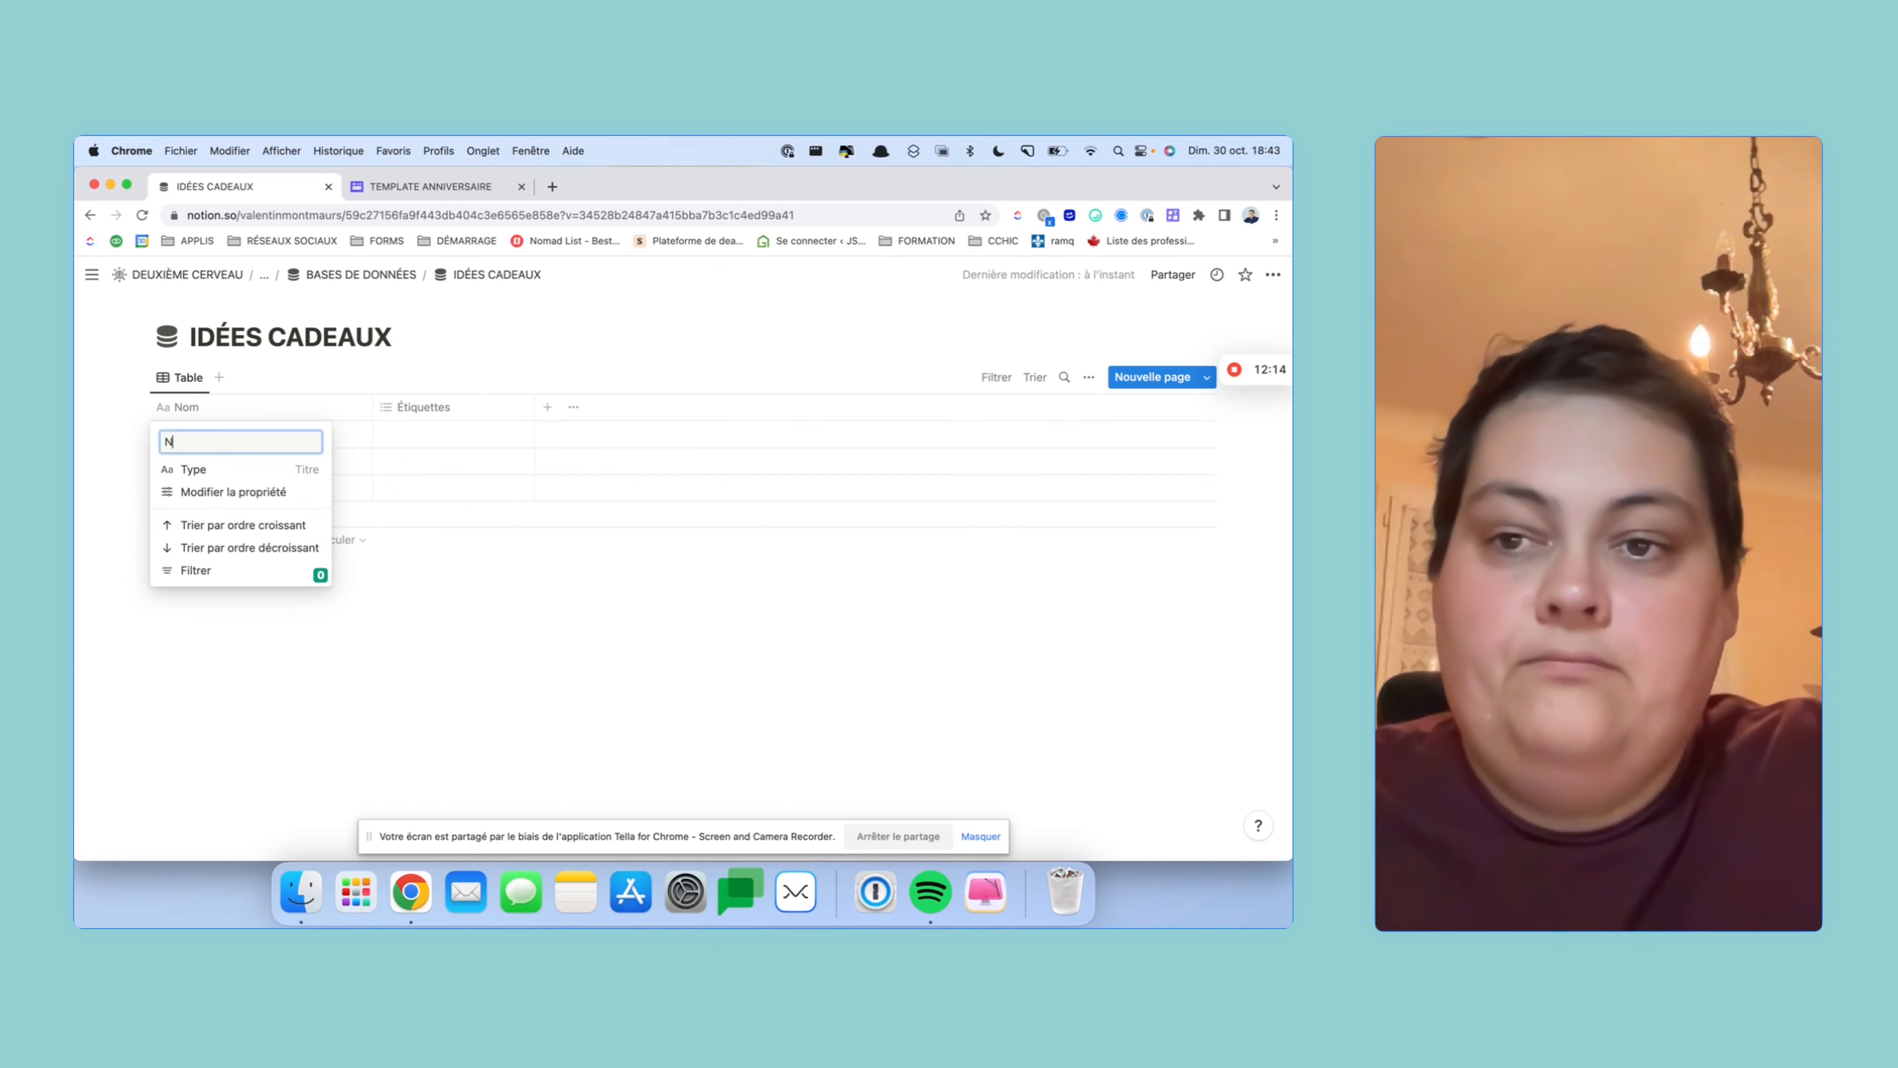
{"action": "type", "text": "Ca"}
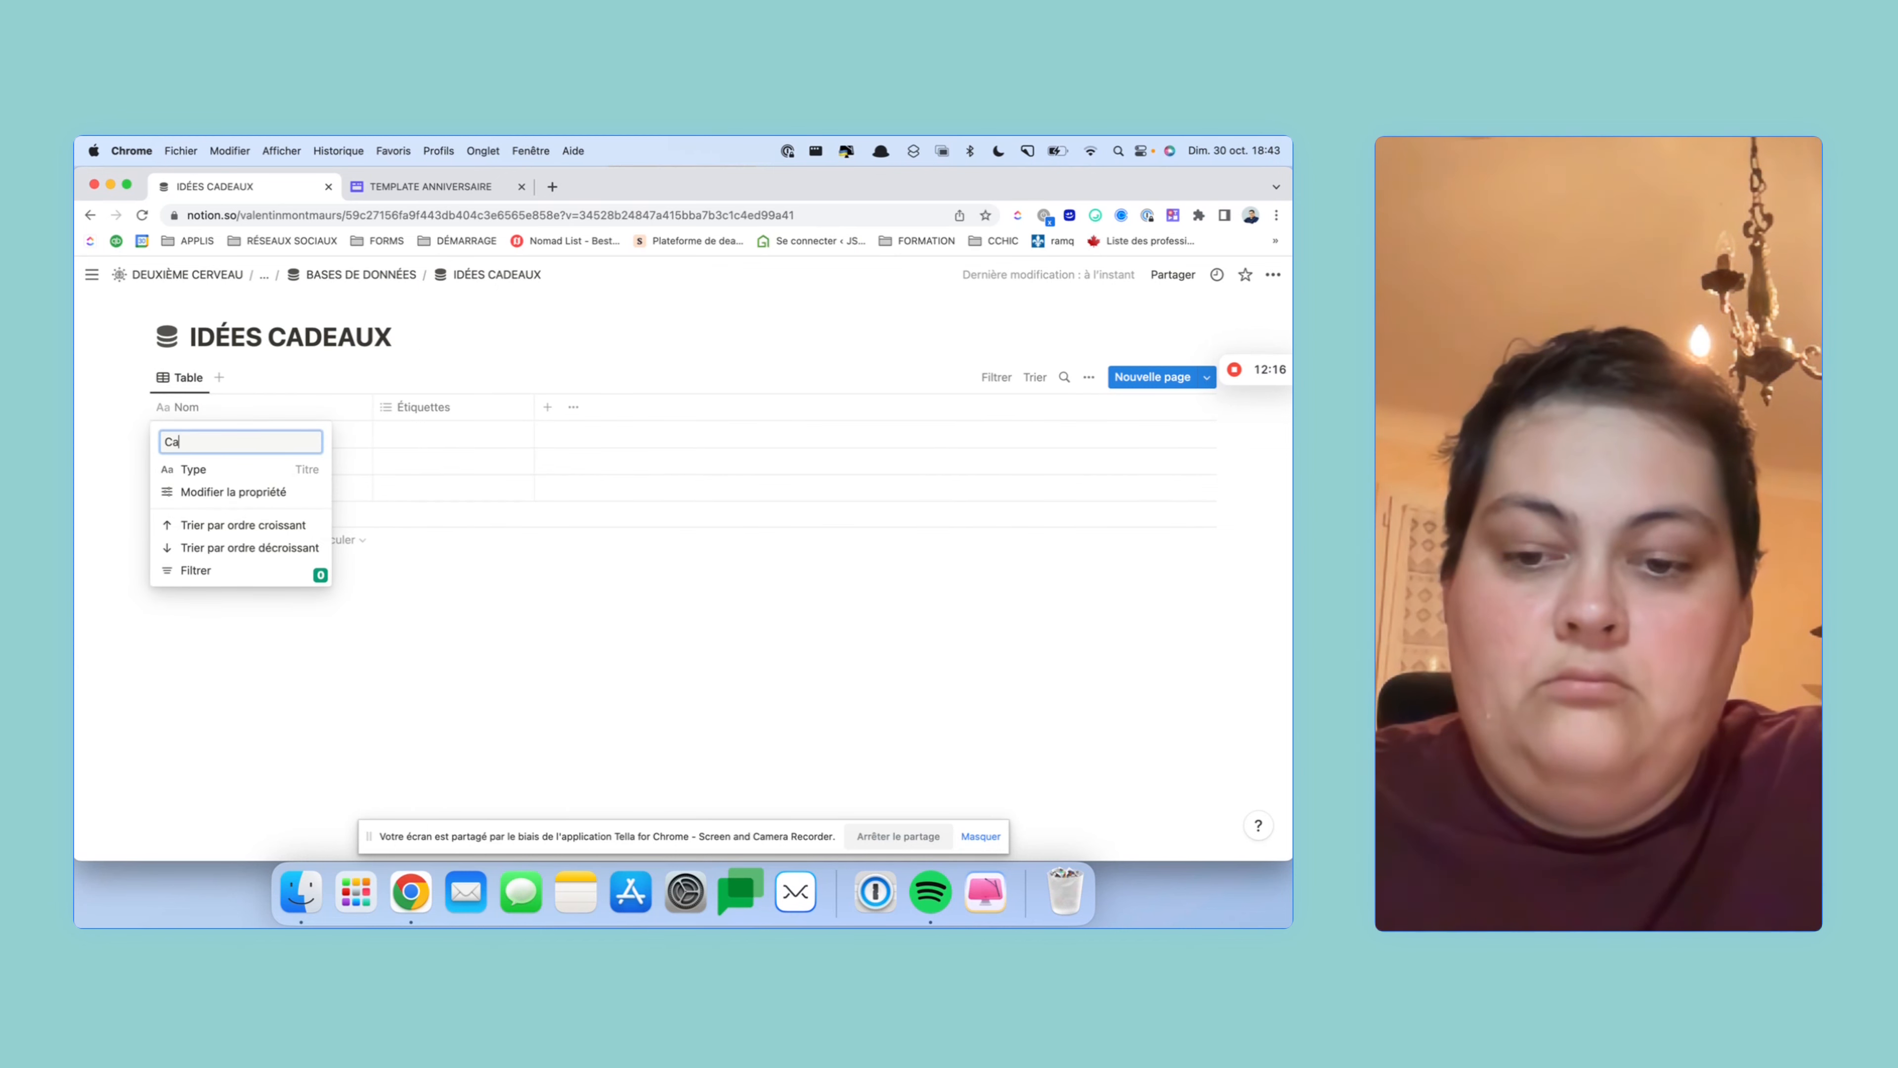
{"action": "type", "text": "dea"}
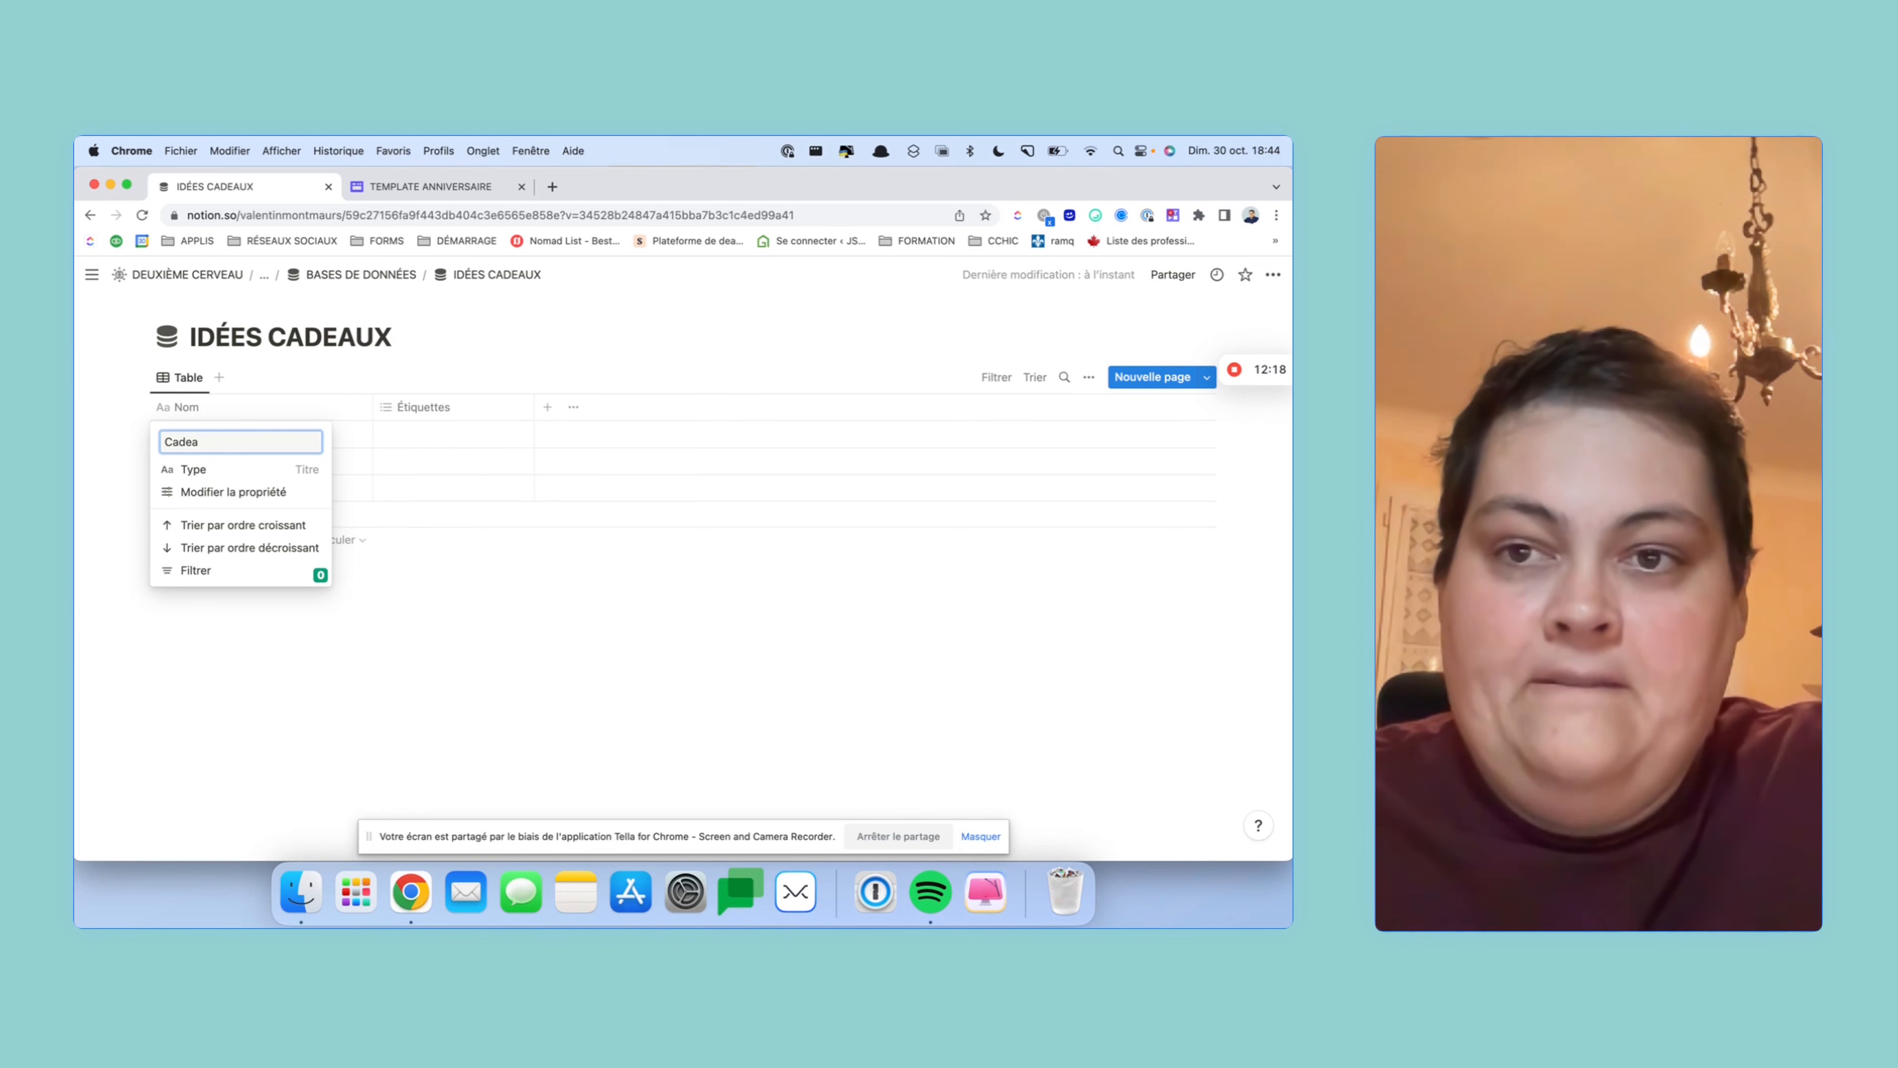
{"action": "type", "text": "y"}
{"action": "type", "text": "u"}
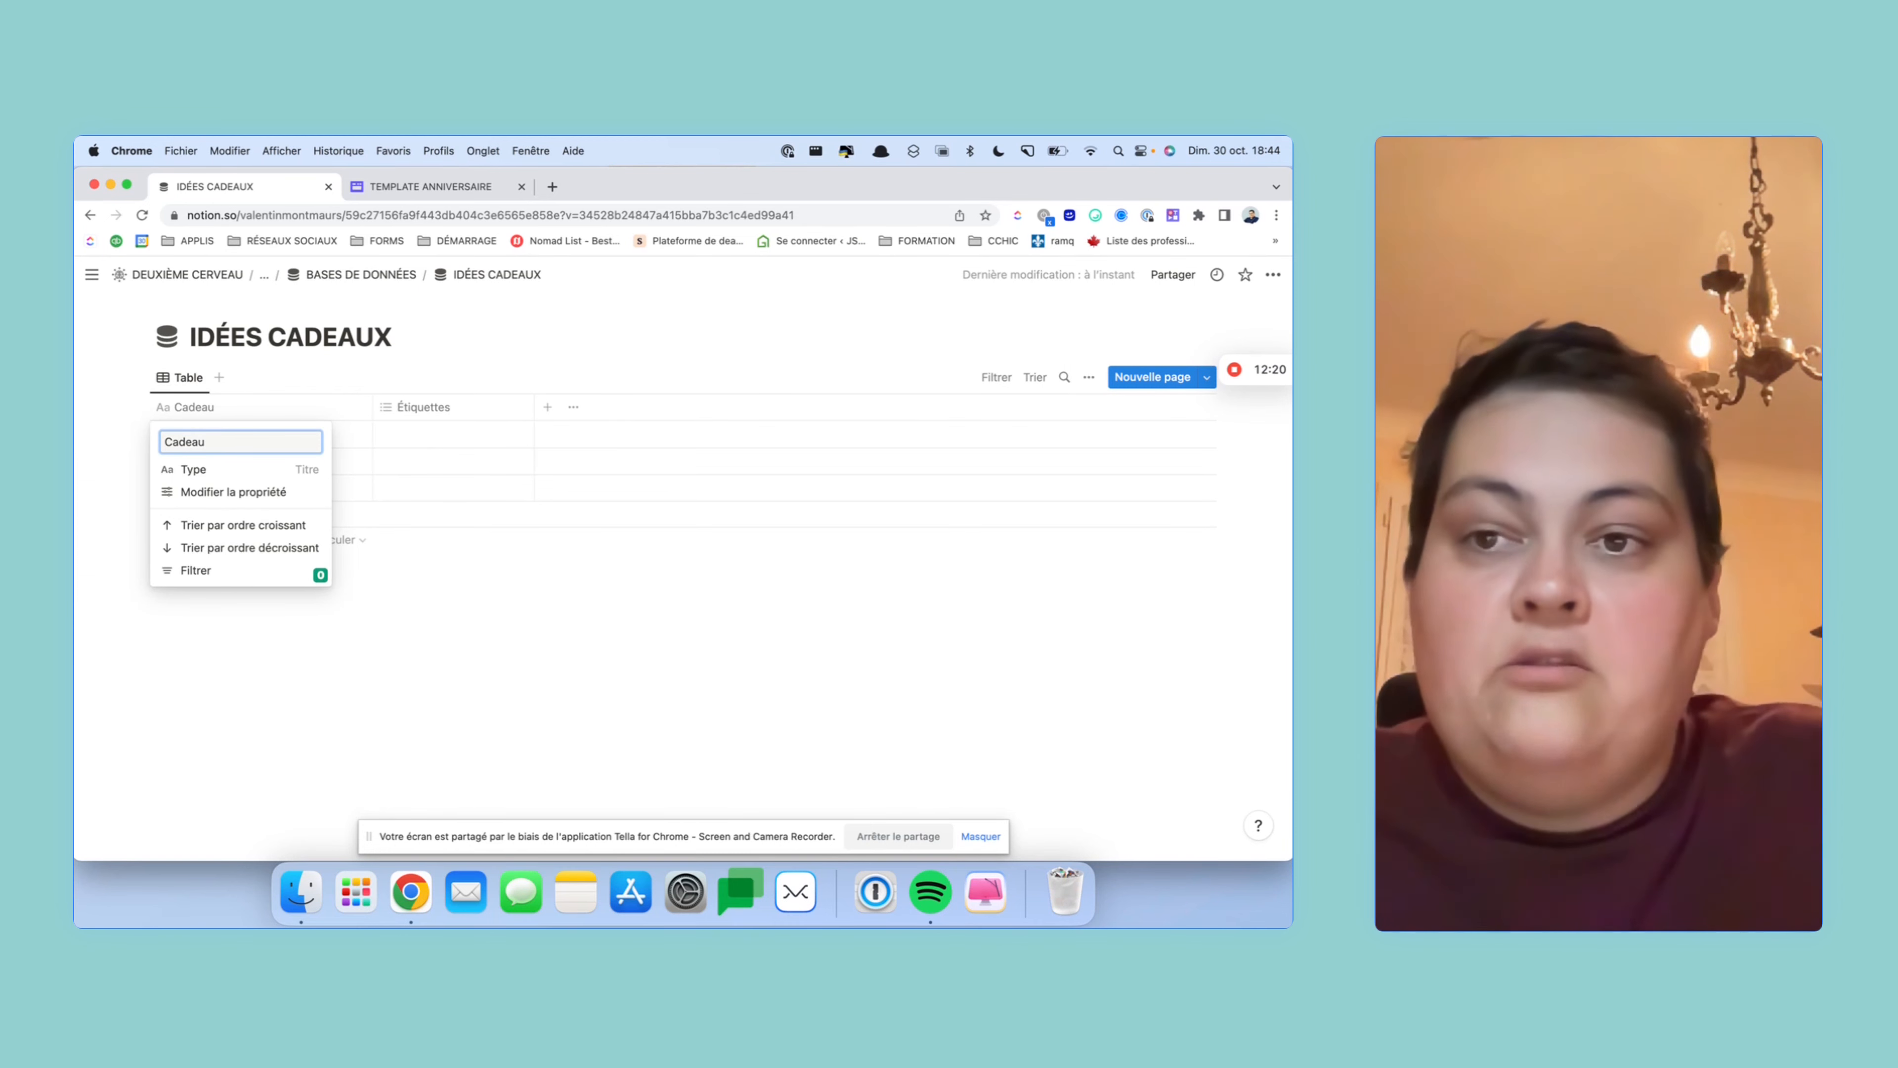
{"action": "key", "text": "Return"}
- Turn Étiquettes into a relation with CONTACTS, also shown in CONTACTS
{"action": "left_click", "coordinate": [443, 406]}
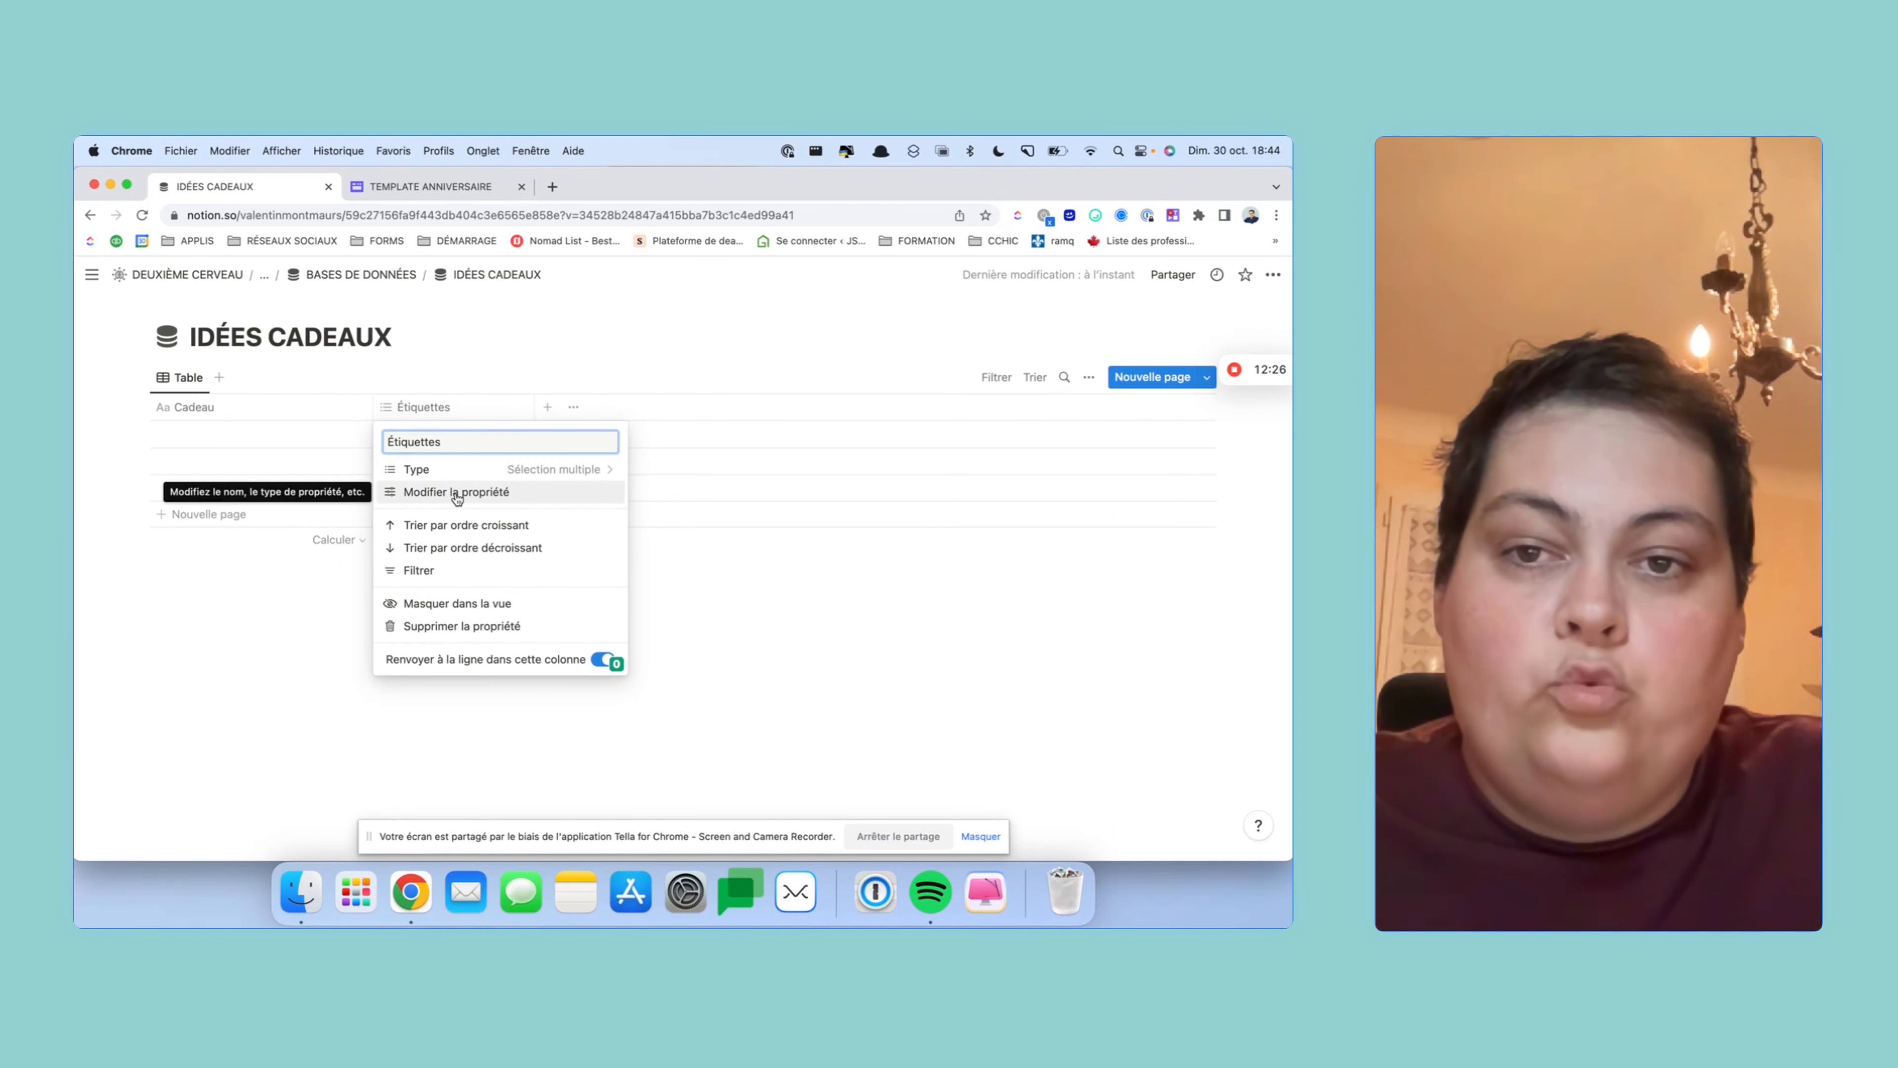
{"action": "left_click", "coordinate": [452, 469]}
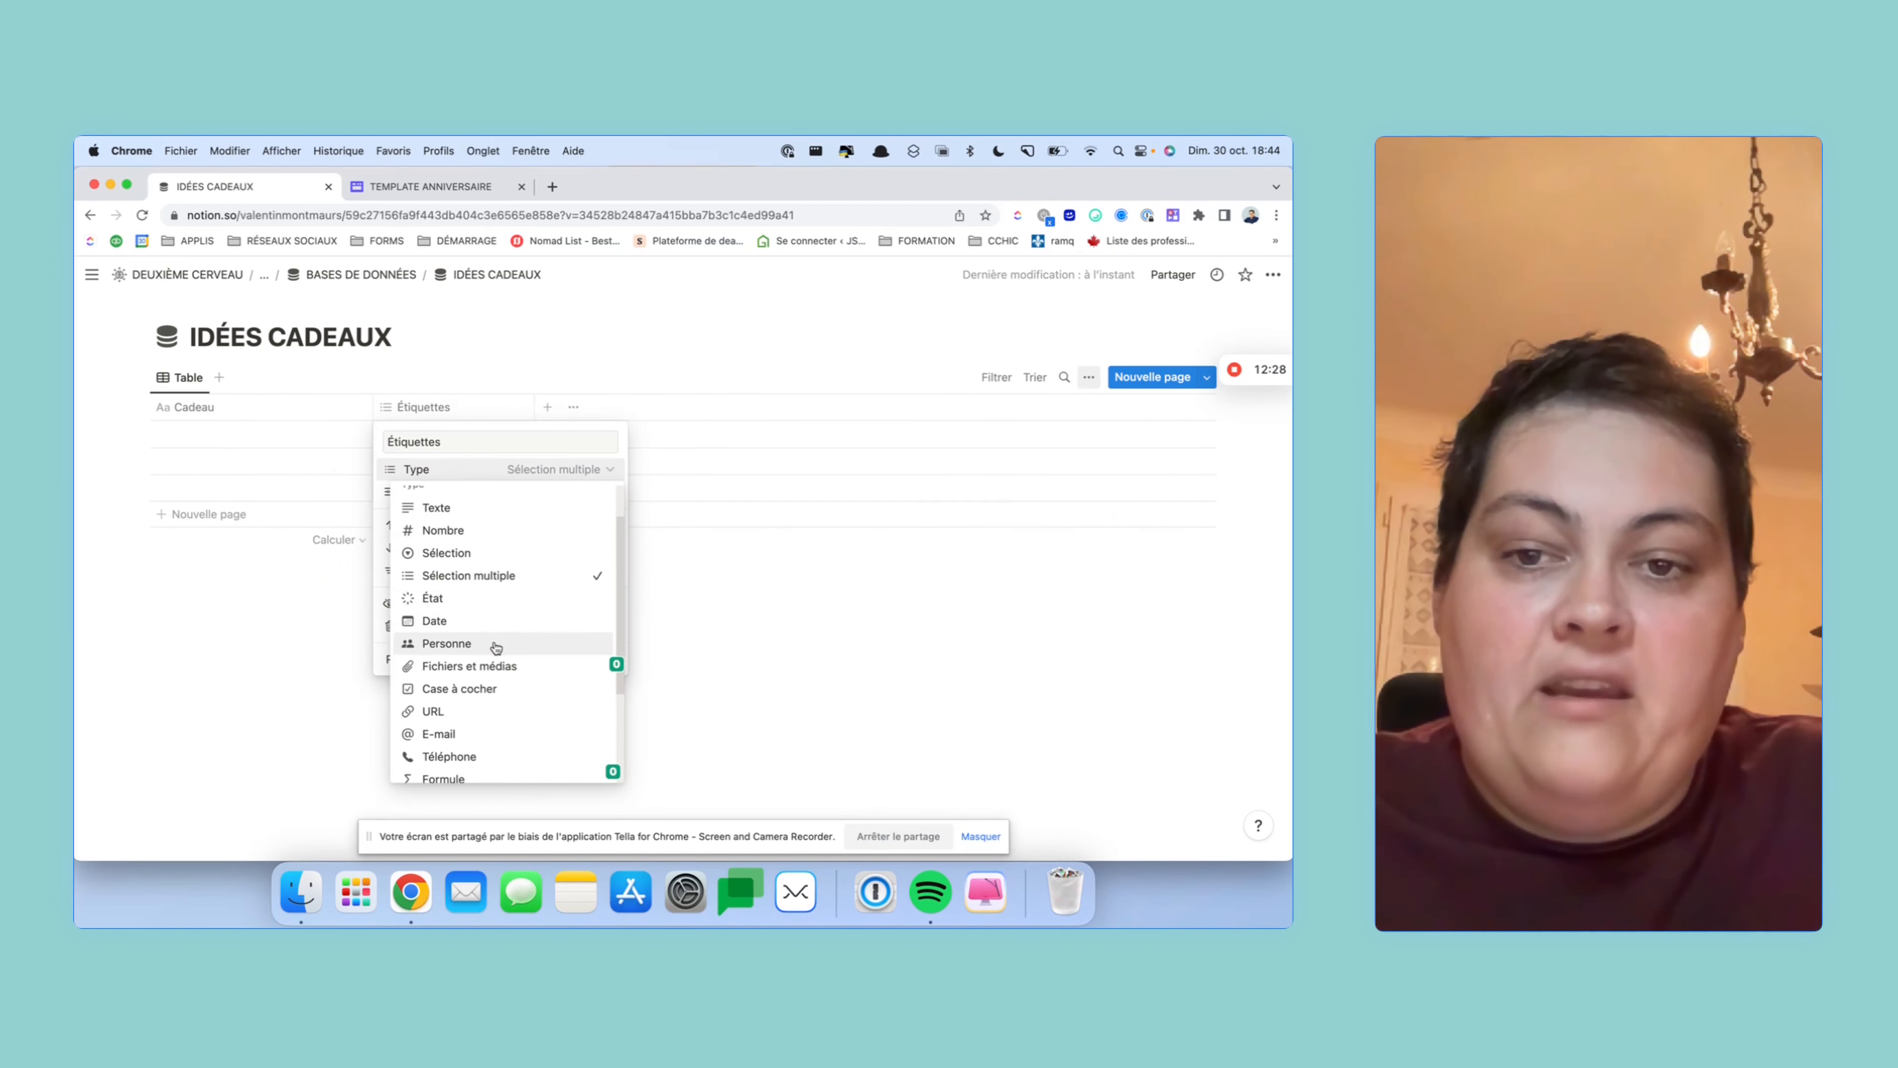
{"action": "scroll", "coordinate": [476, 707], "scroll_direction": "down", "scroll_amount": 3}
{"action": "left_click", "coordinate": [476, 724]}
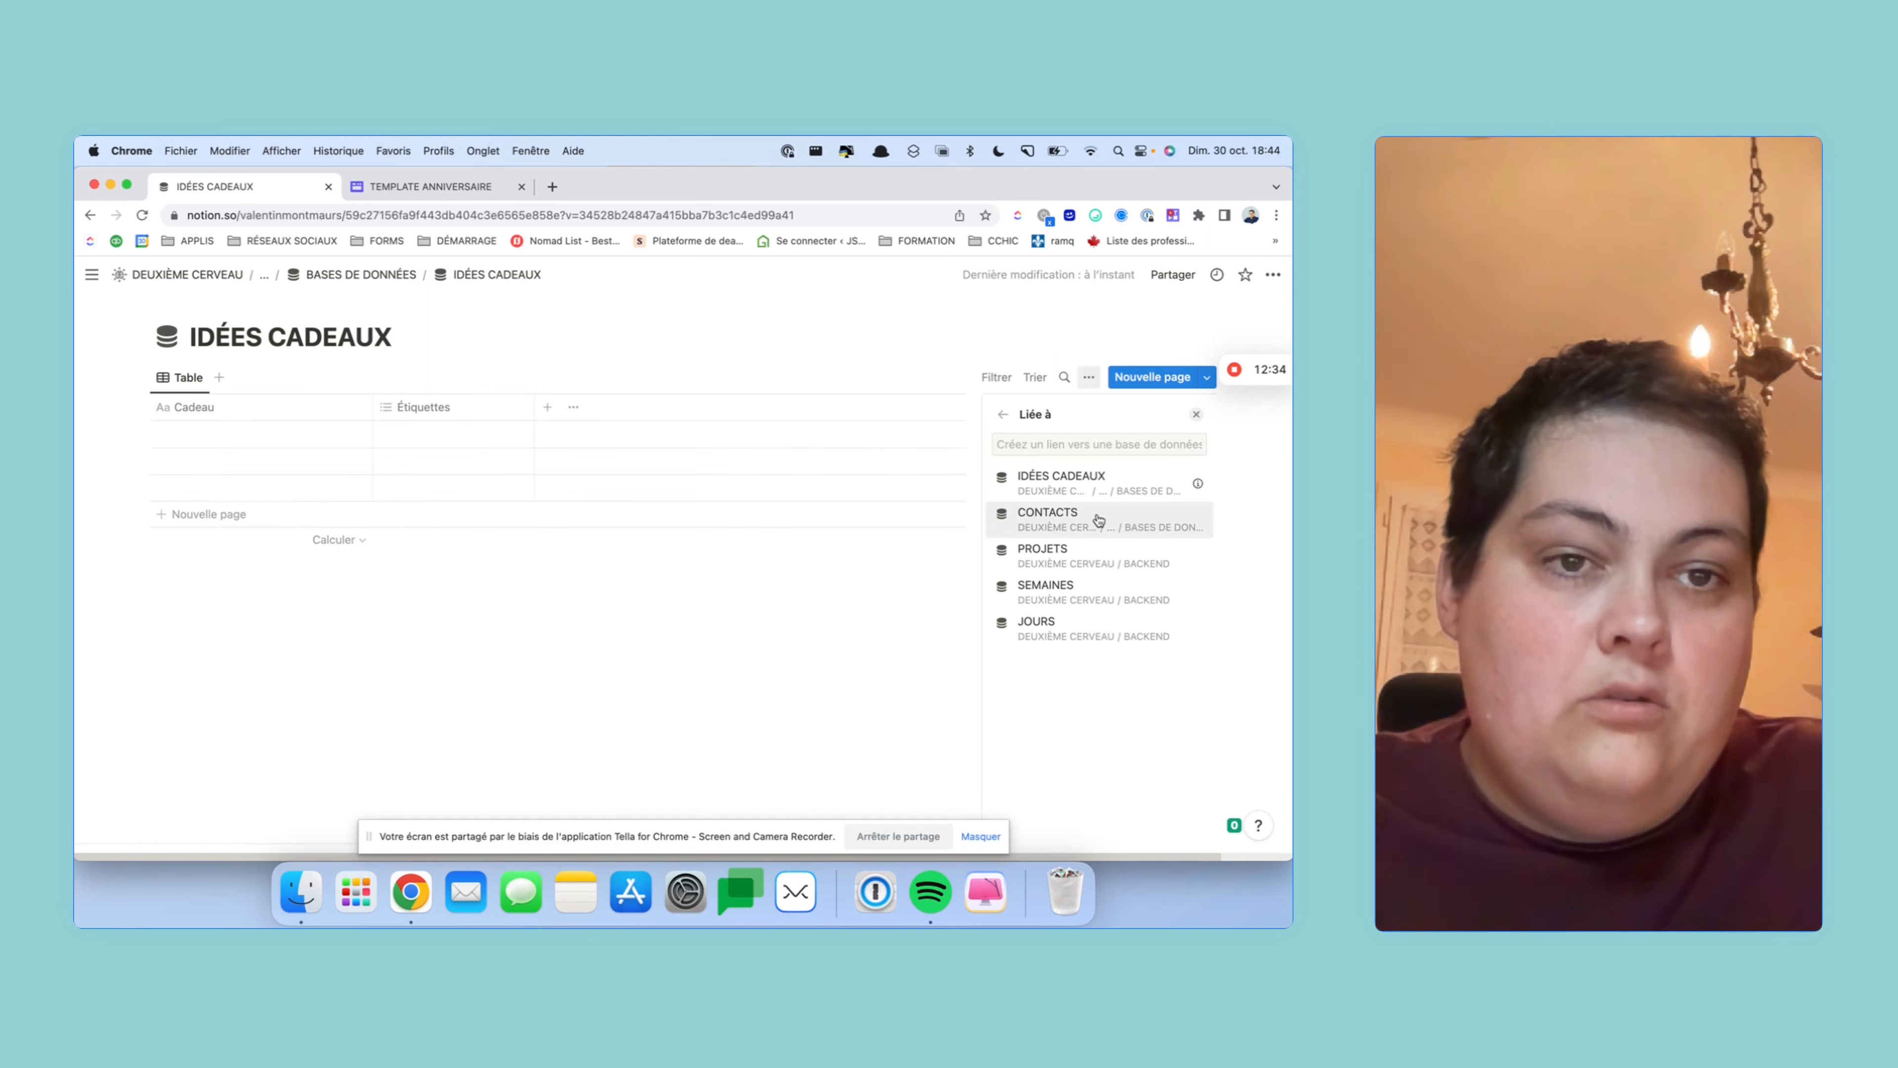
{"action": "left_click", "coordinate": [1099, 443]}
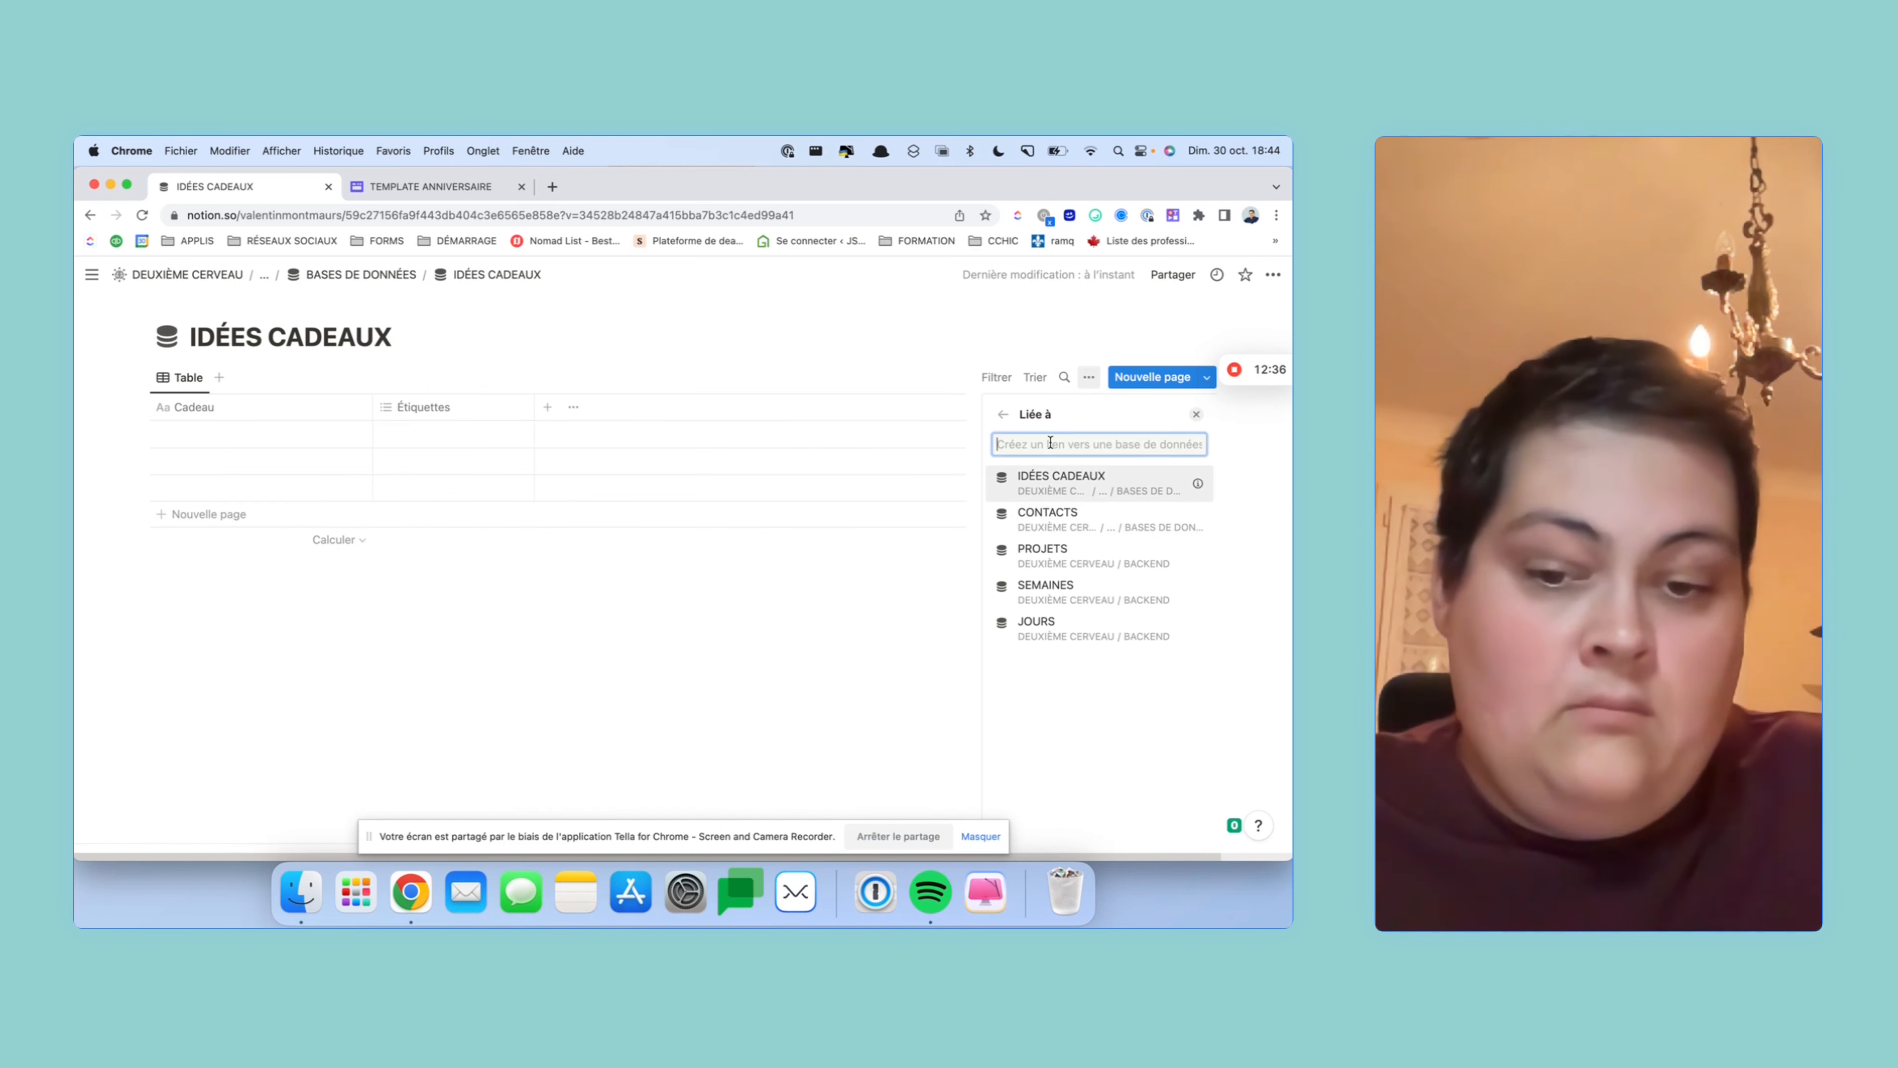
{"action": "type", "text": "contact"}
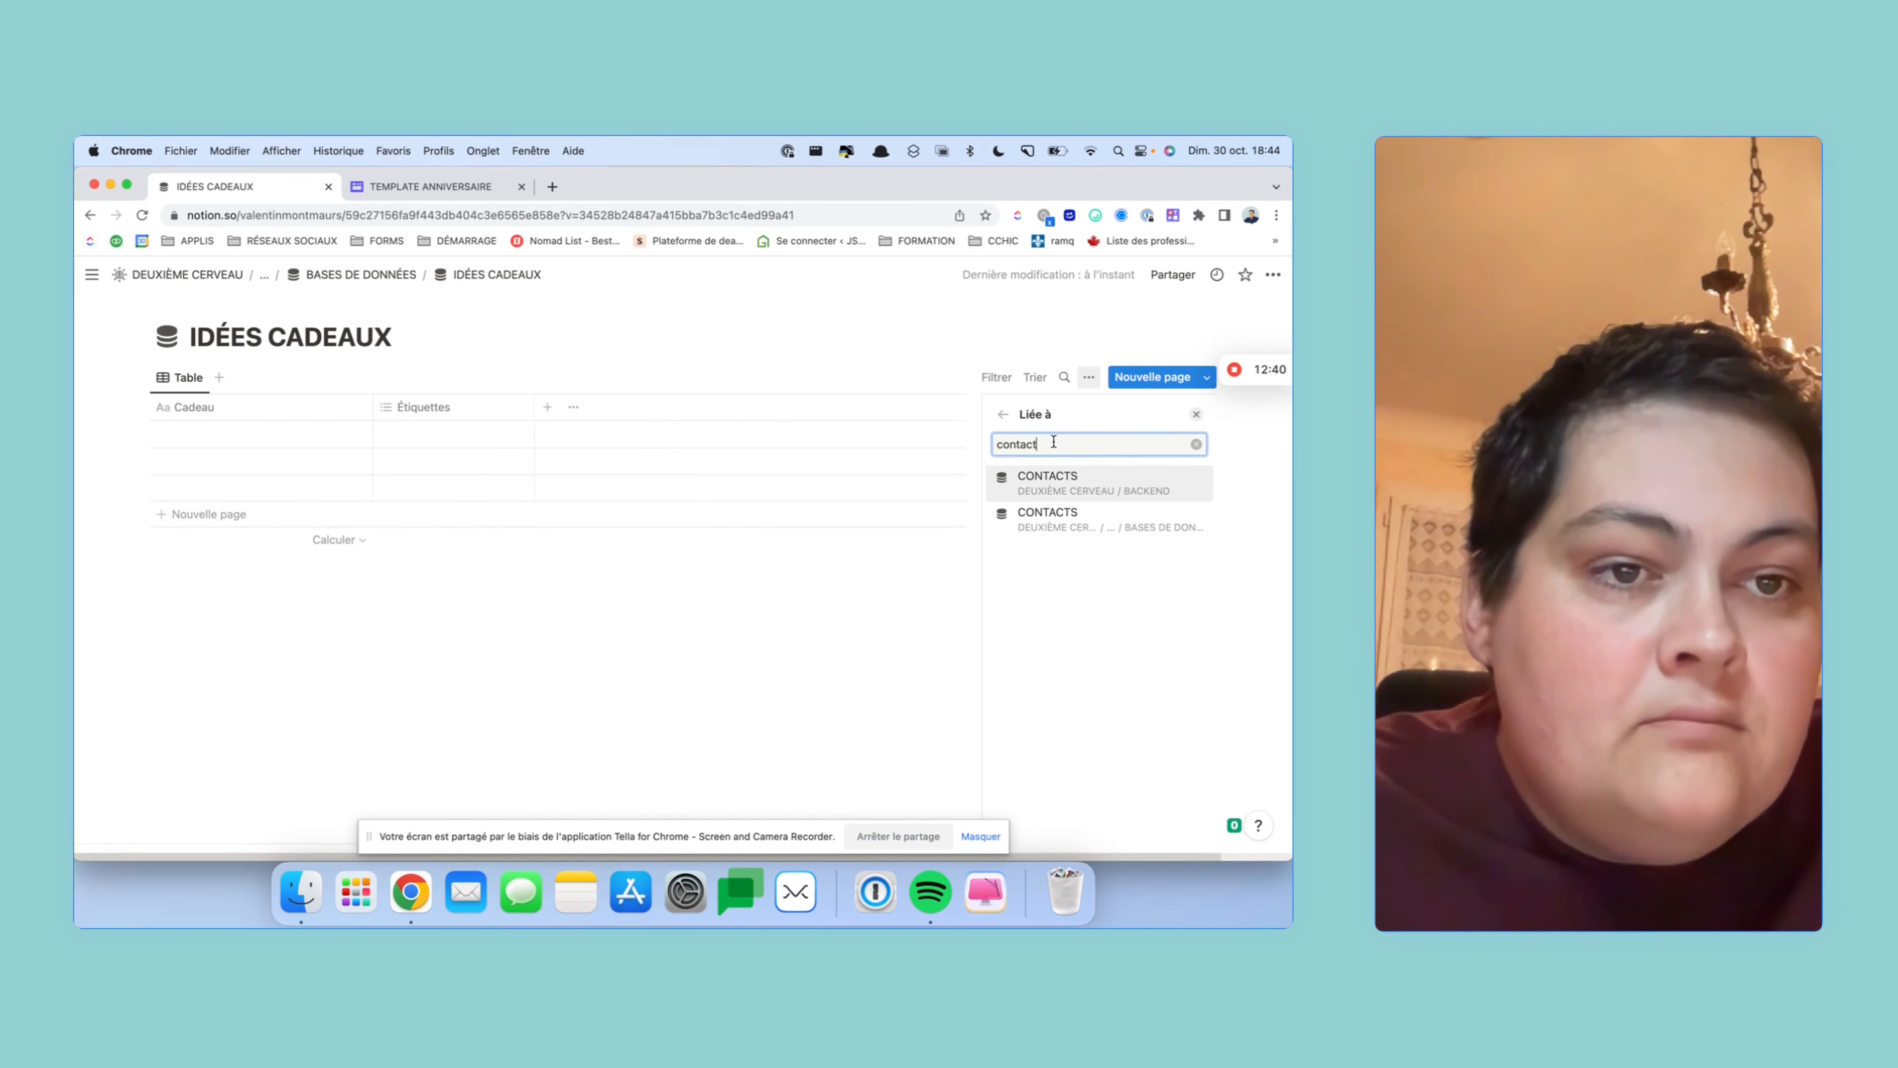
{"action": "left_click", "coordinate": [1149, 532]}
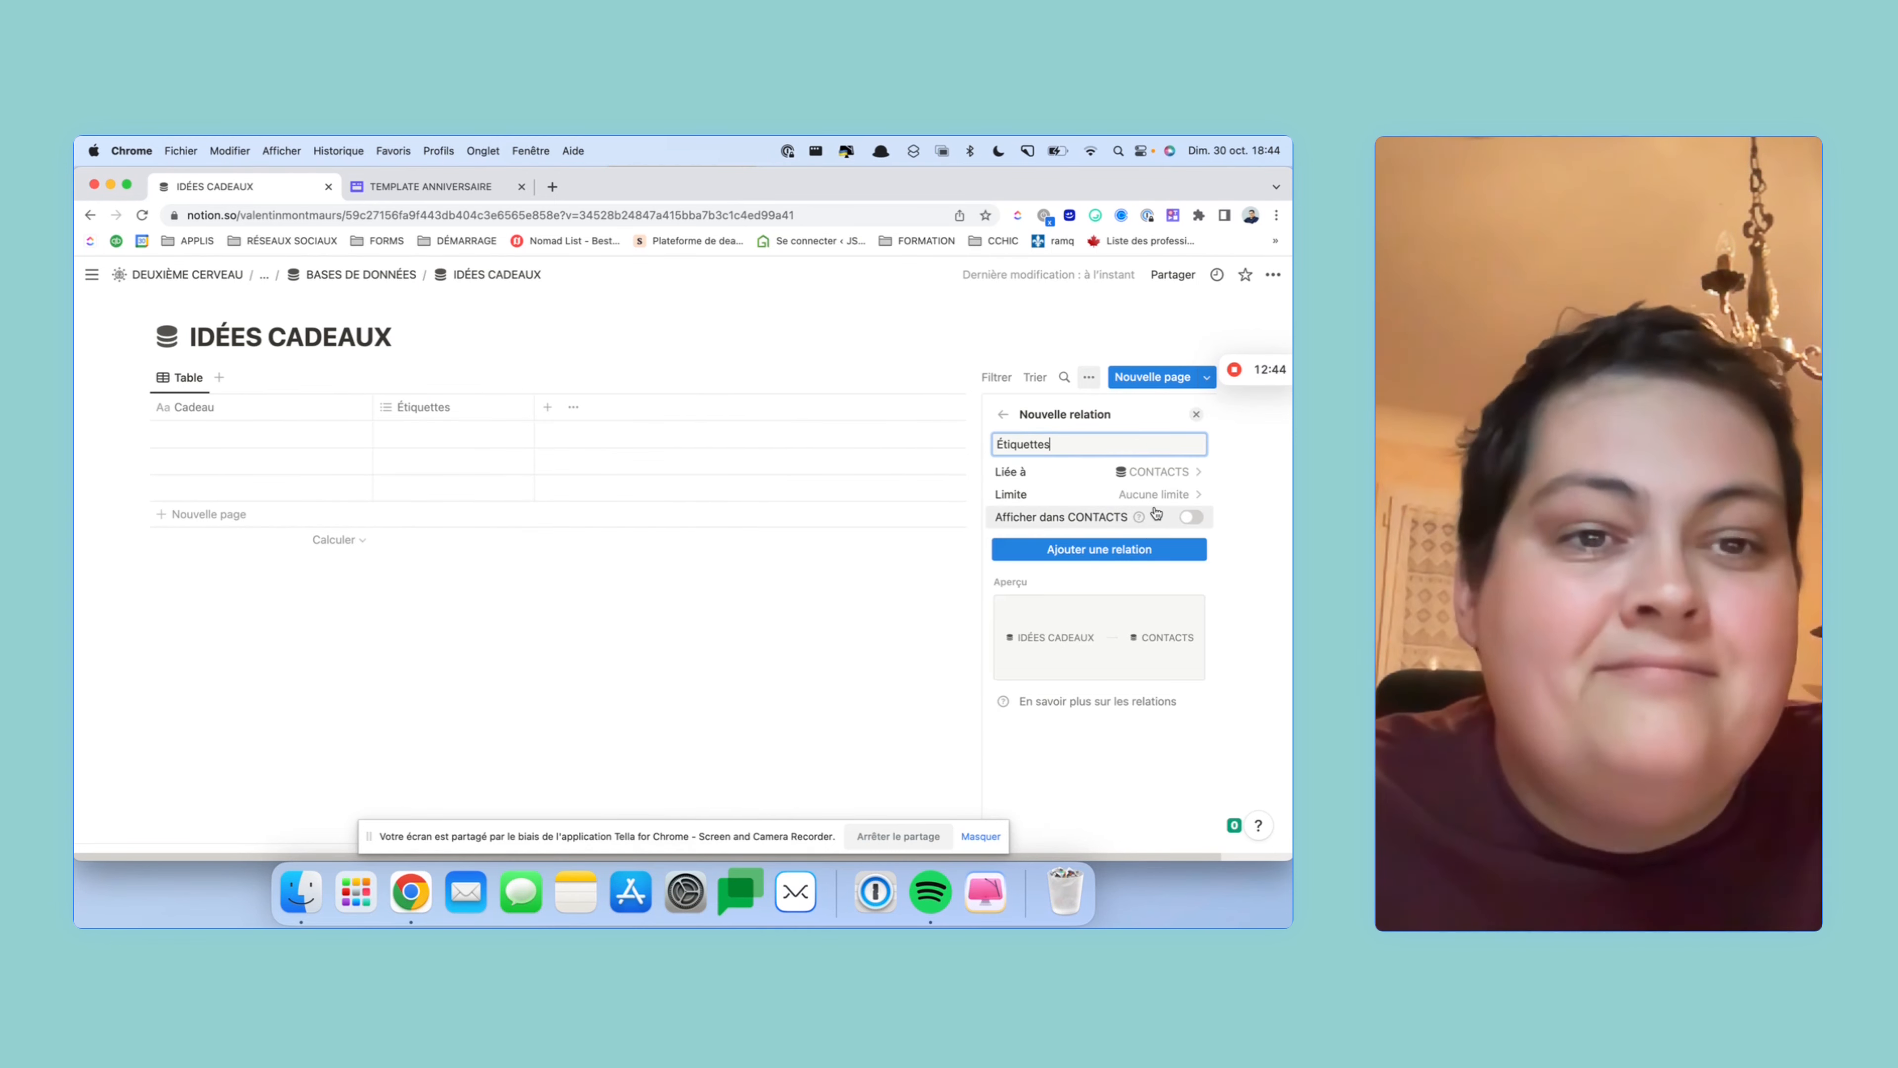
{"action": "left_click", "coordinate": [1189, 517]}
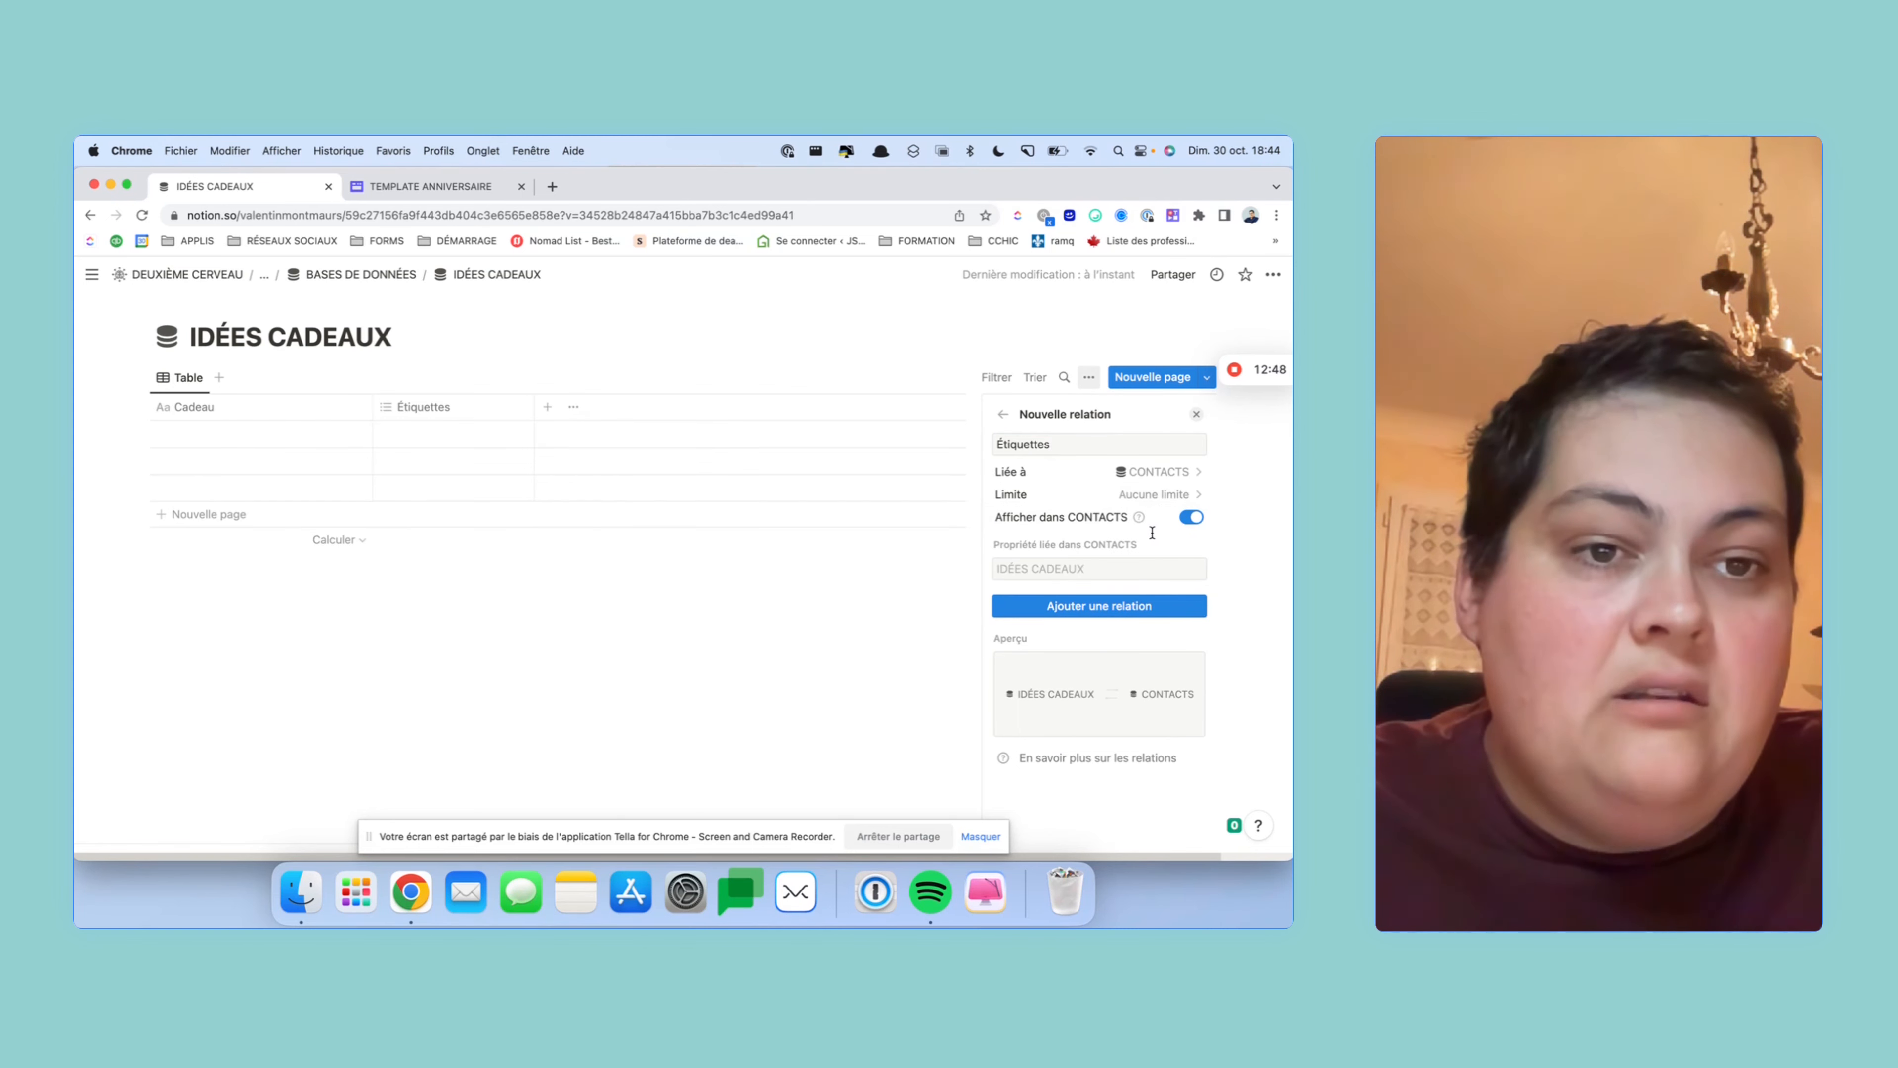
{"action": "left_click", "coordinate": [1159, 612]}
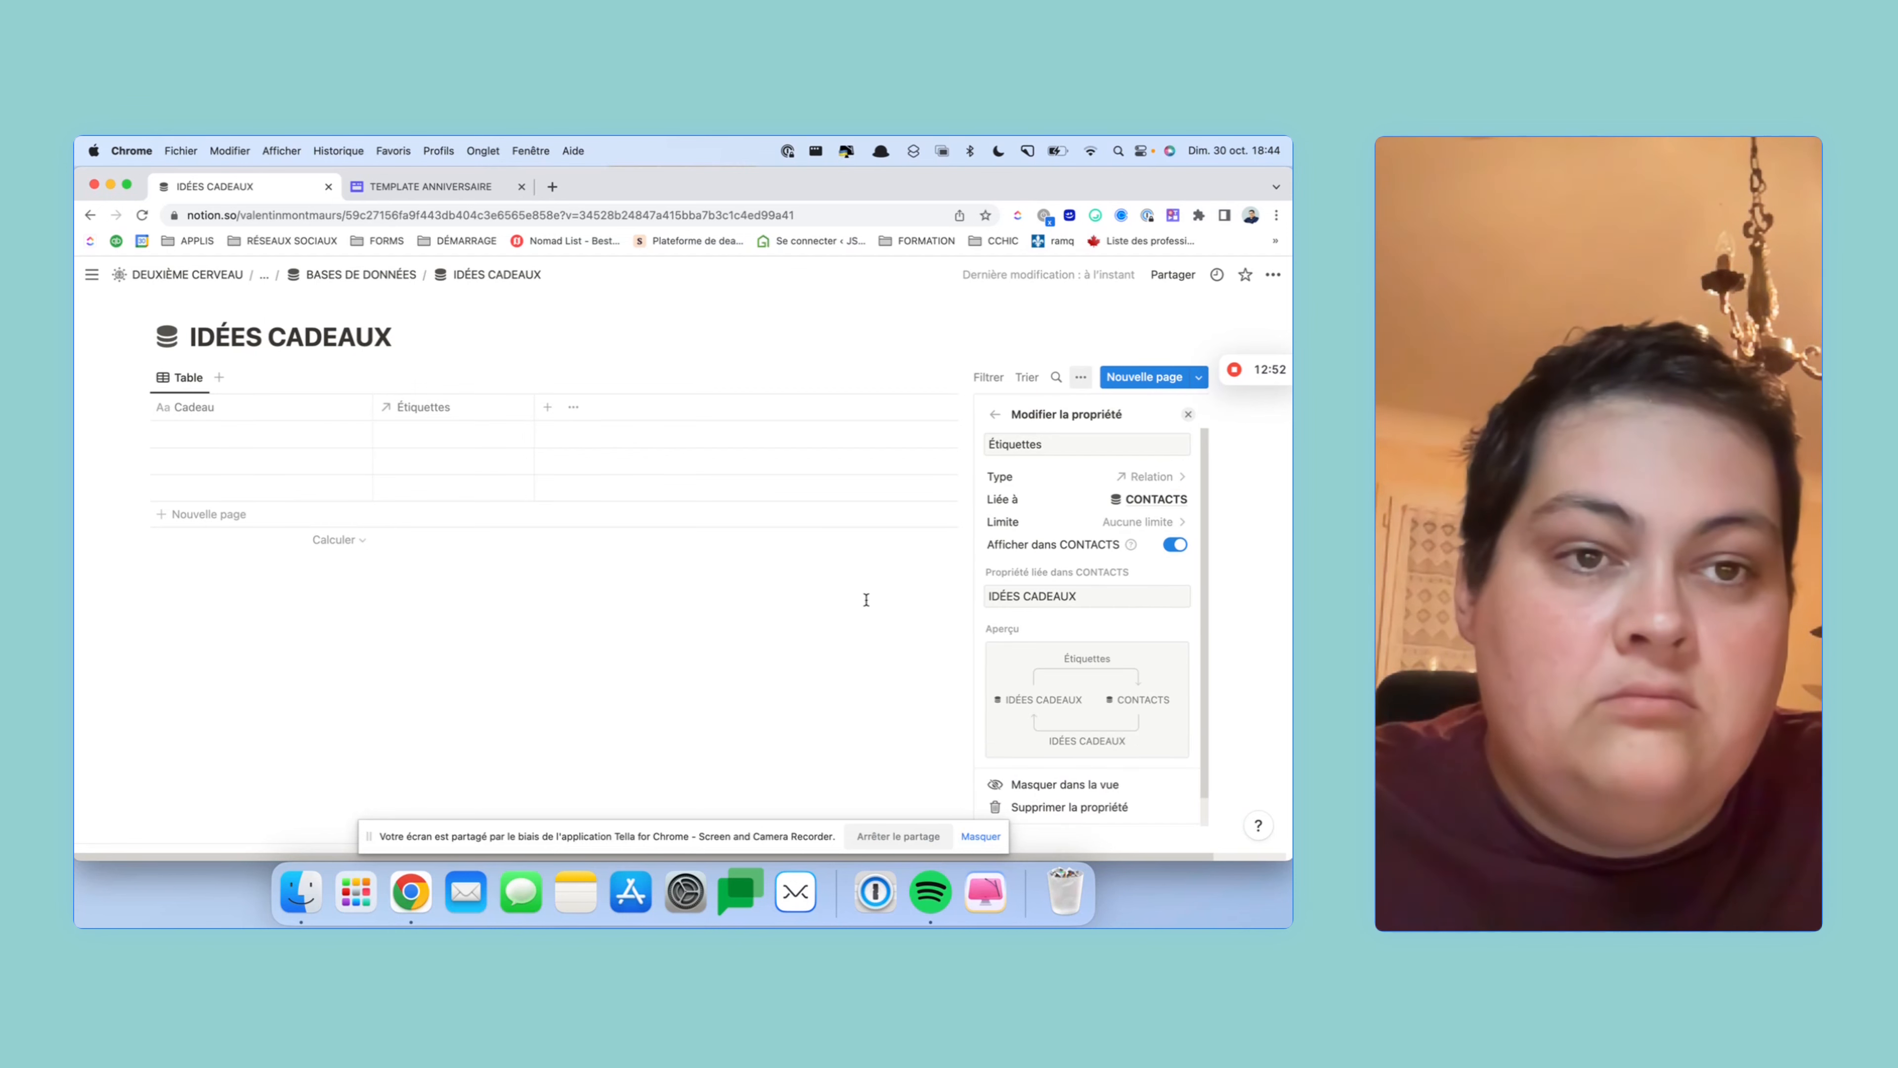
{"action": "left_click", "coordinate": [1054, 449]}
{"action": "left_click", "coordinate": [953, 448]}
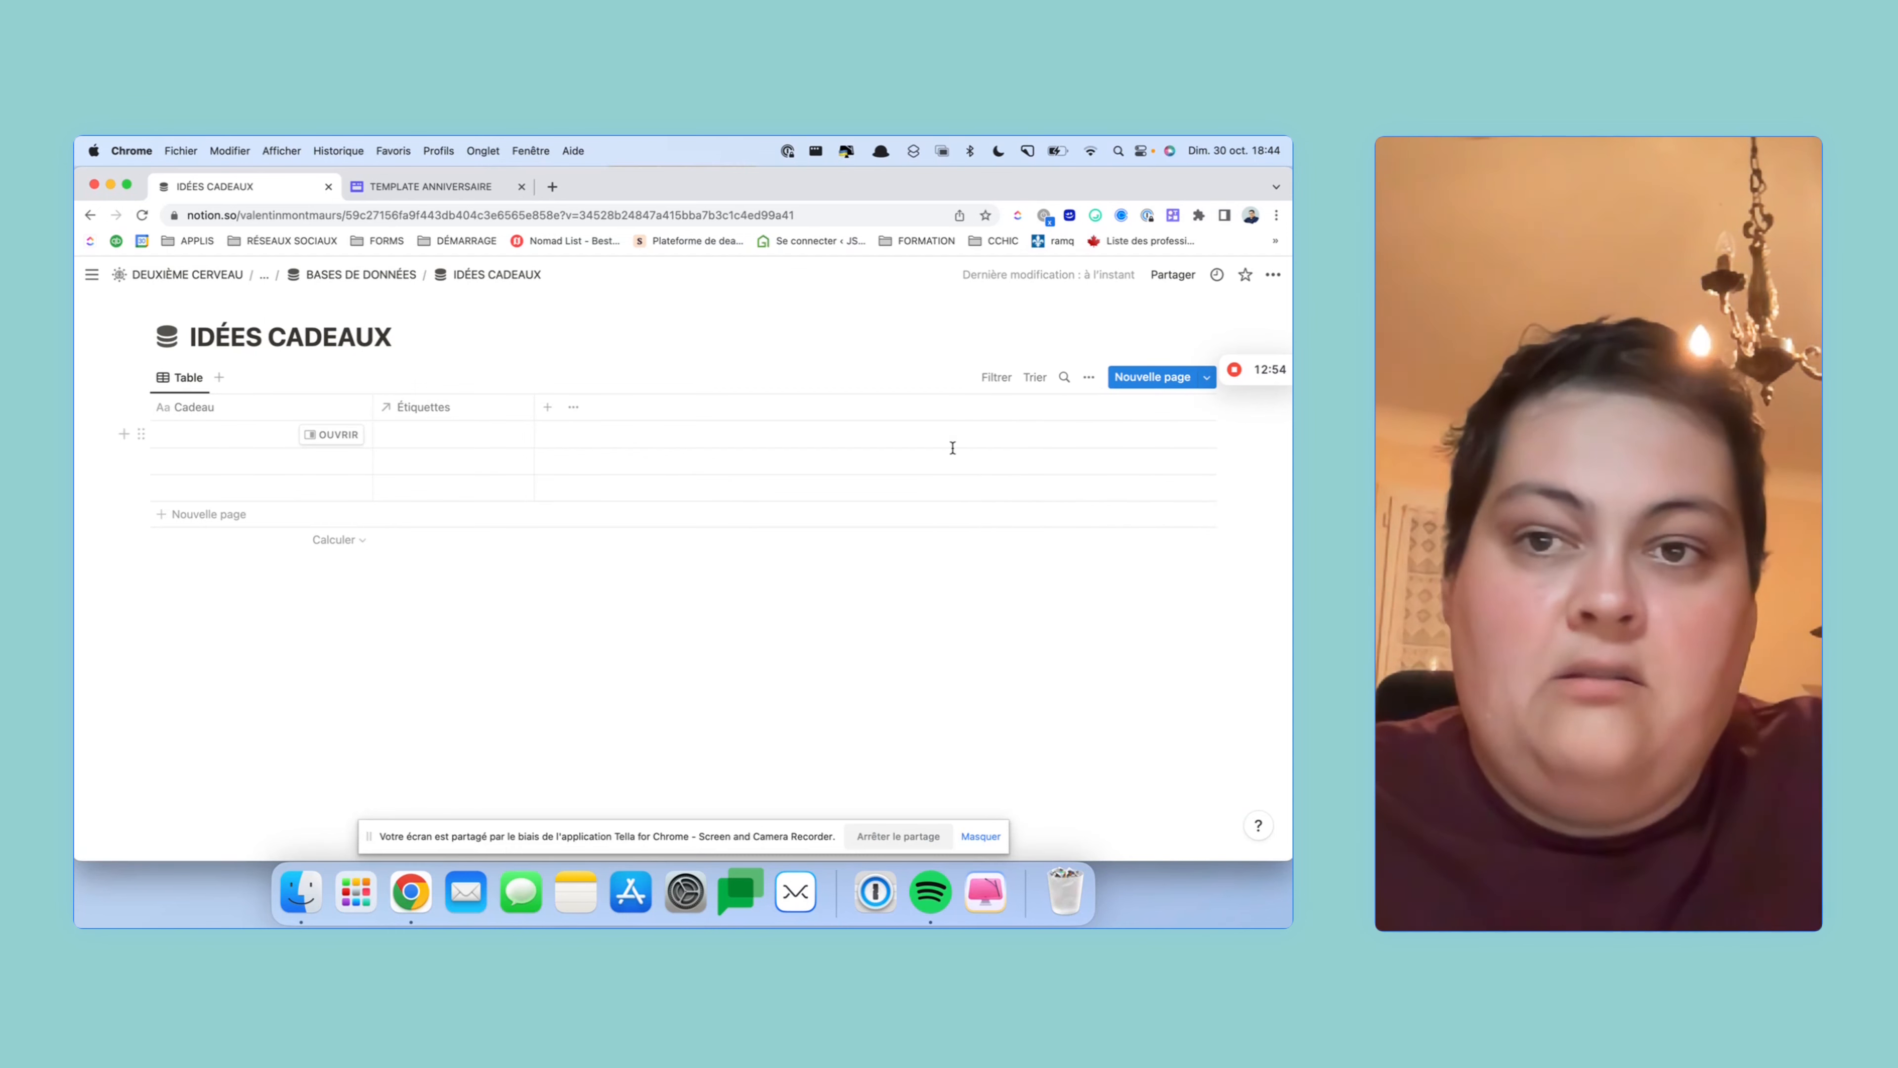
- Rename the relation column to Contact
{"action": "left_click", "coordinate": [423, 407]}
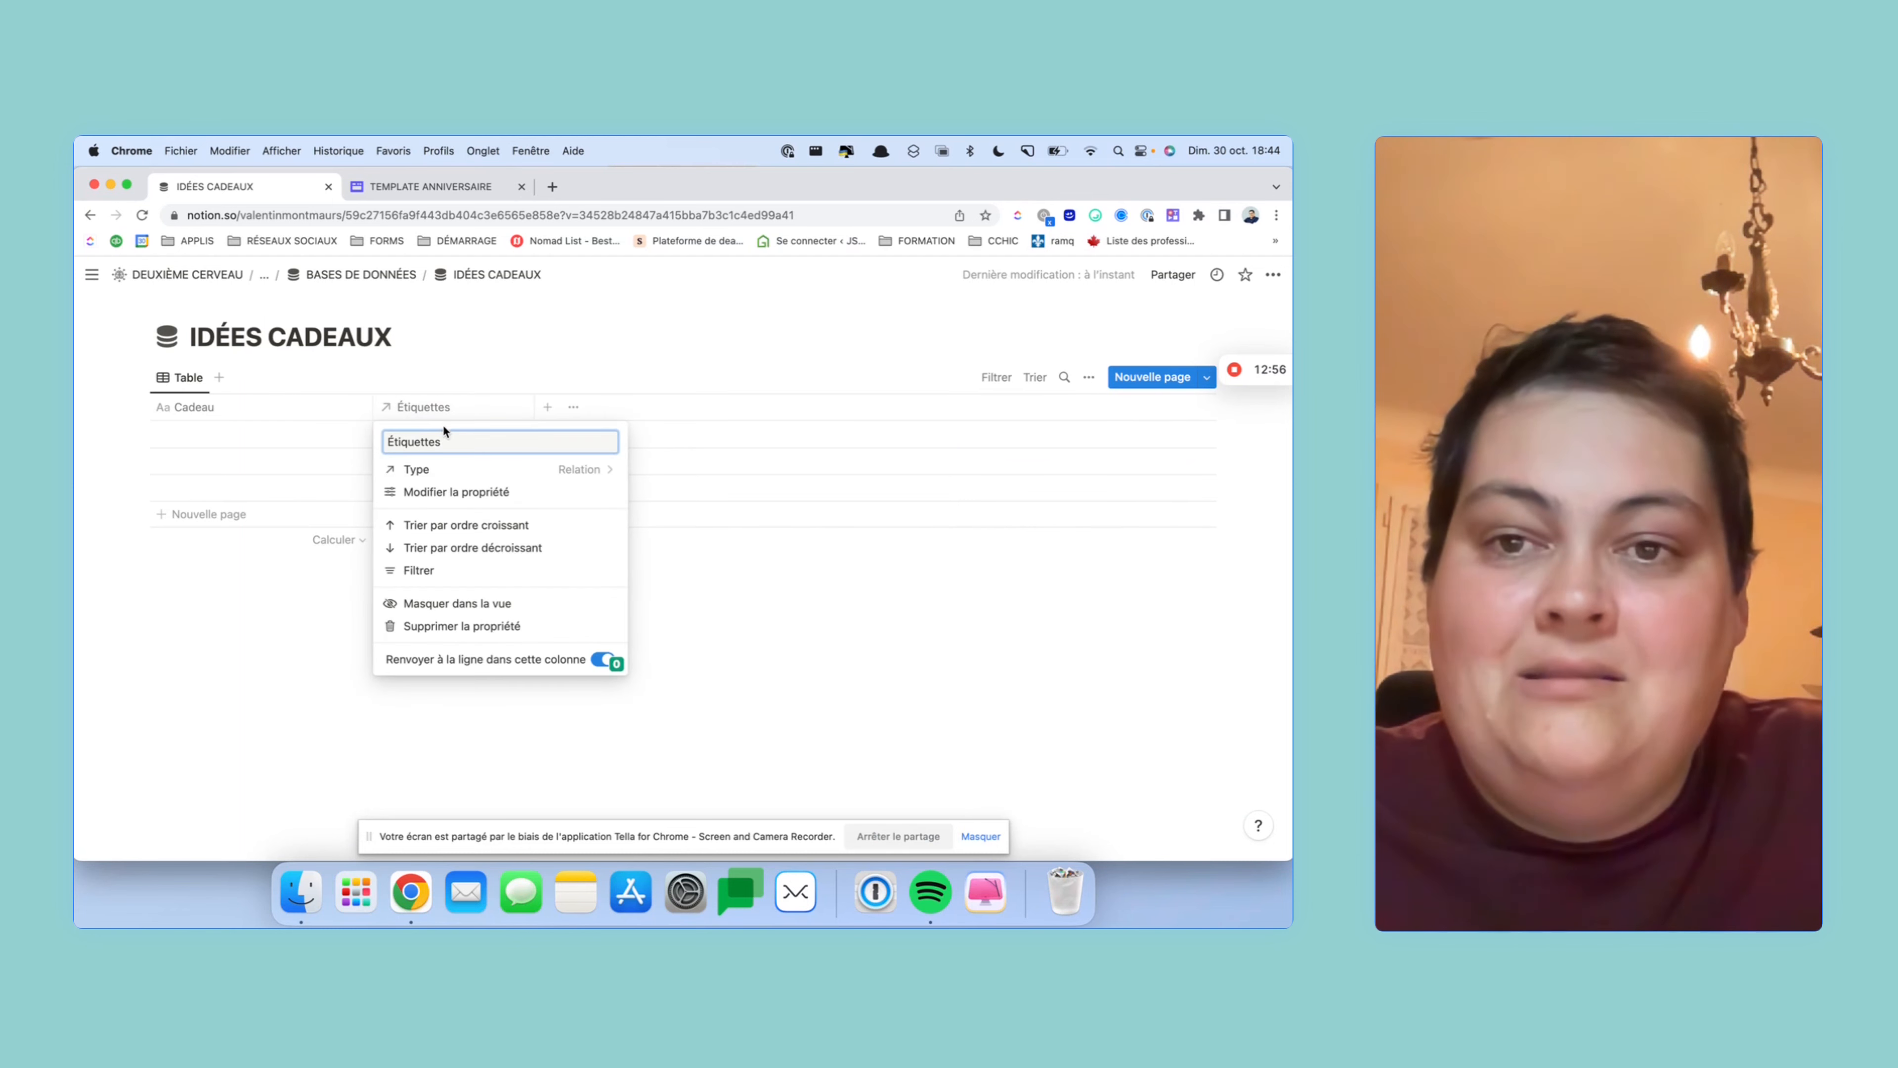
{"action": "type", "text": "Cont"}
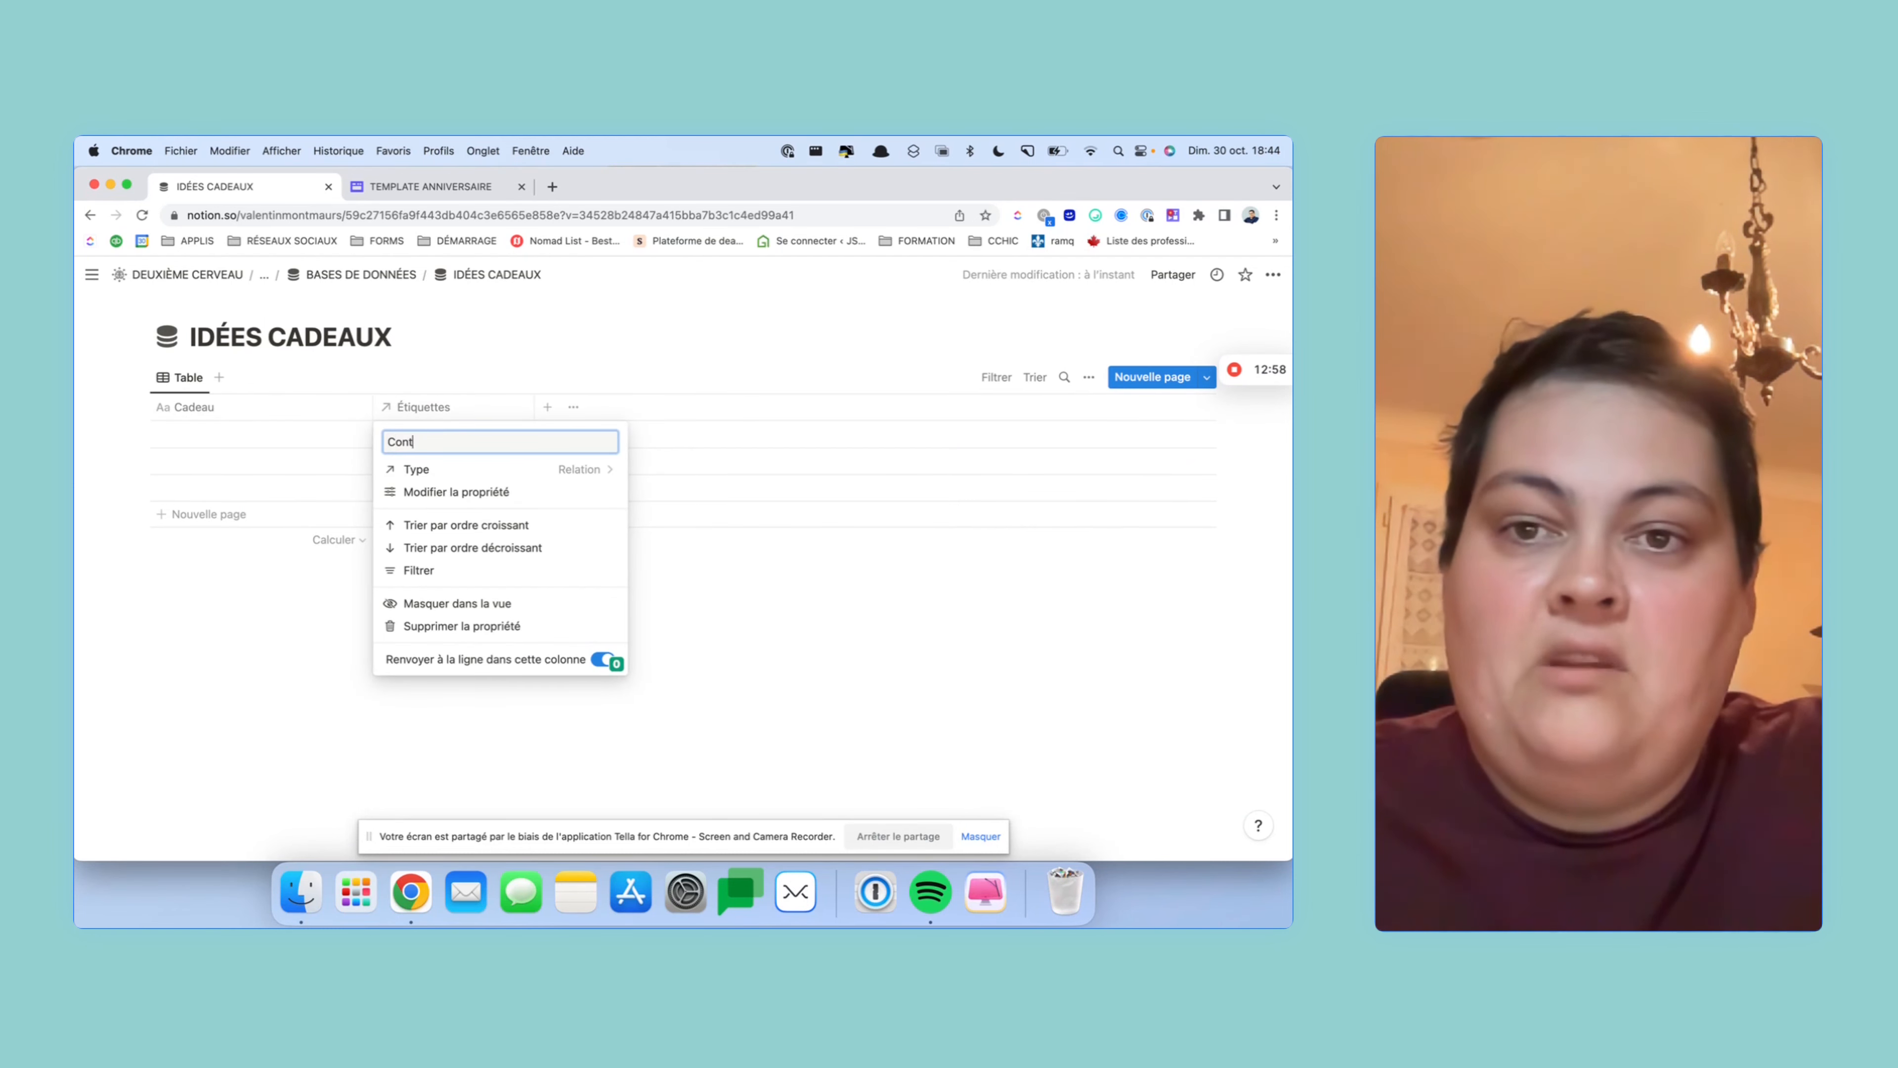
{"action": "type", "text": "act"}
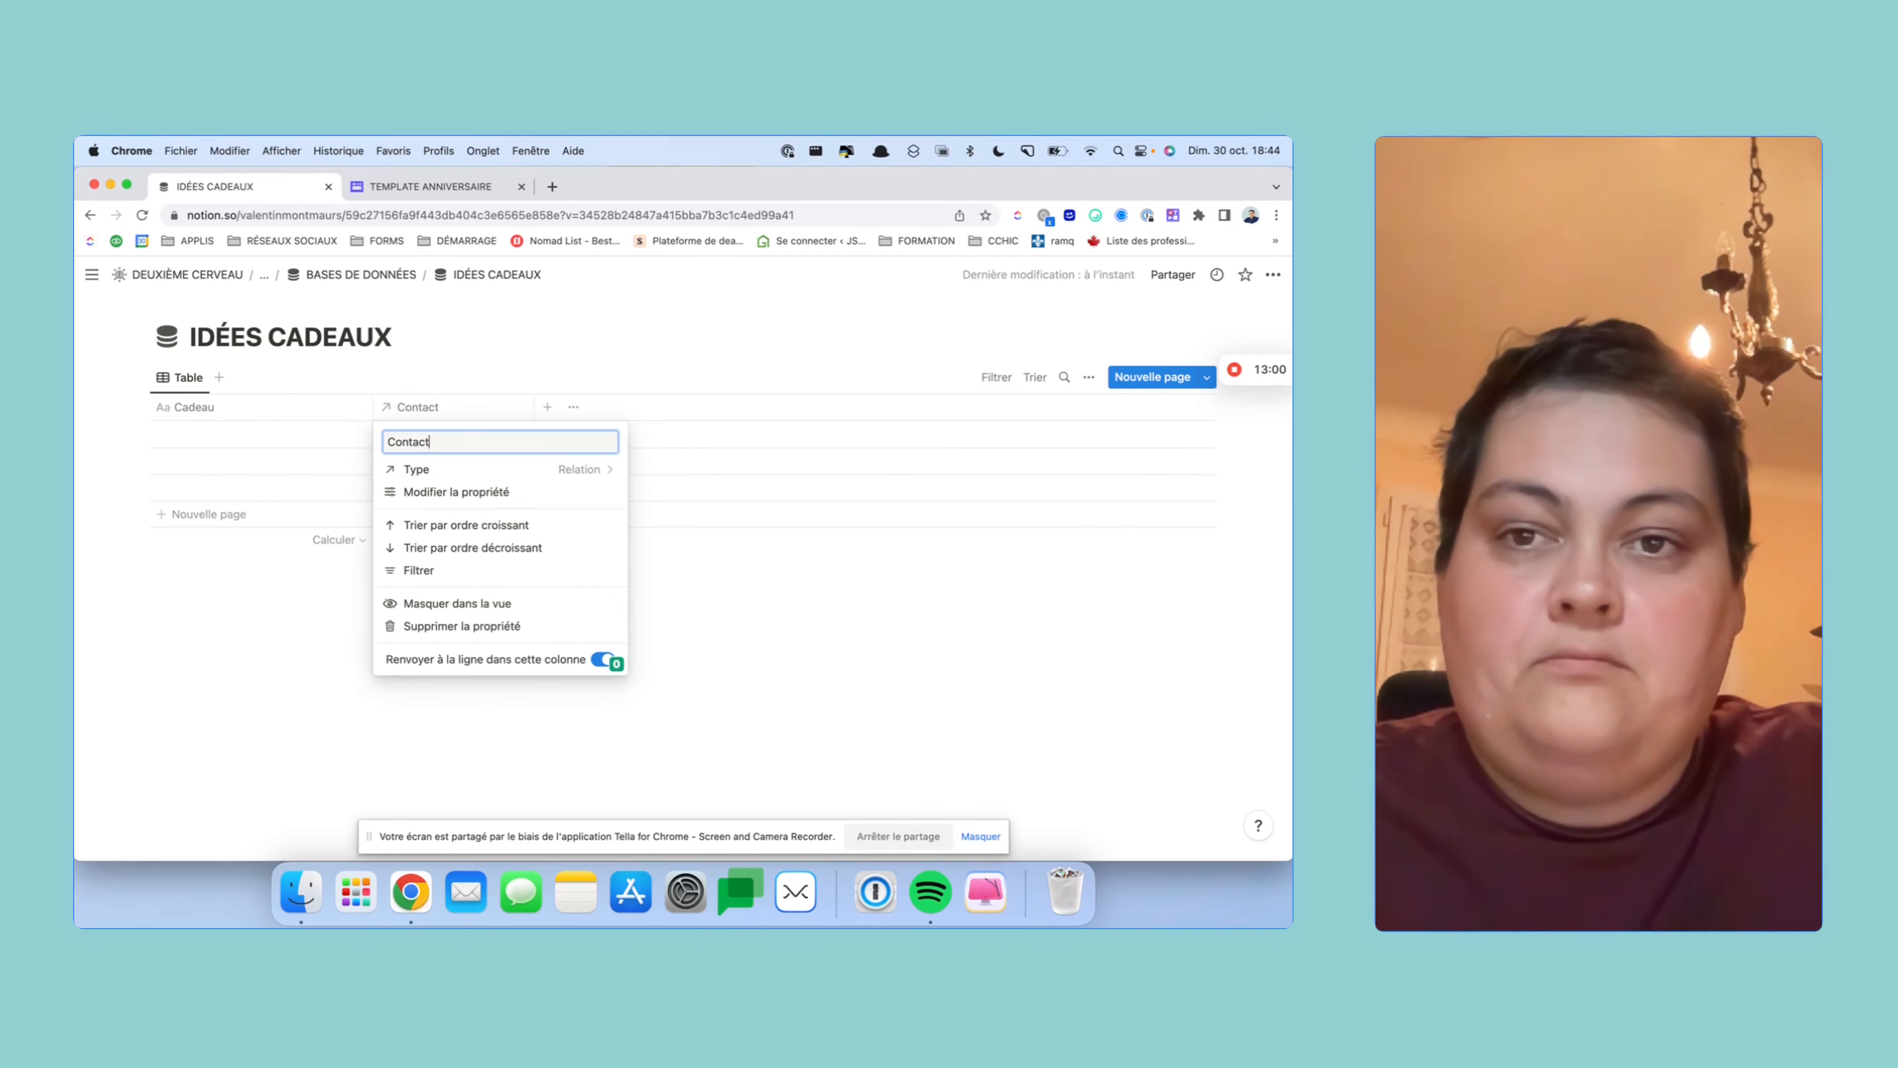
{"action": "left_click", "coordinate": [155, 650]}
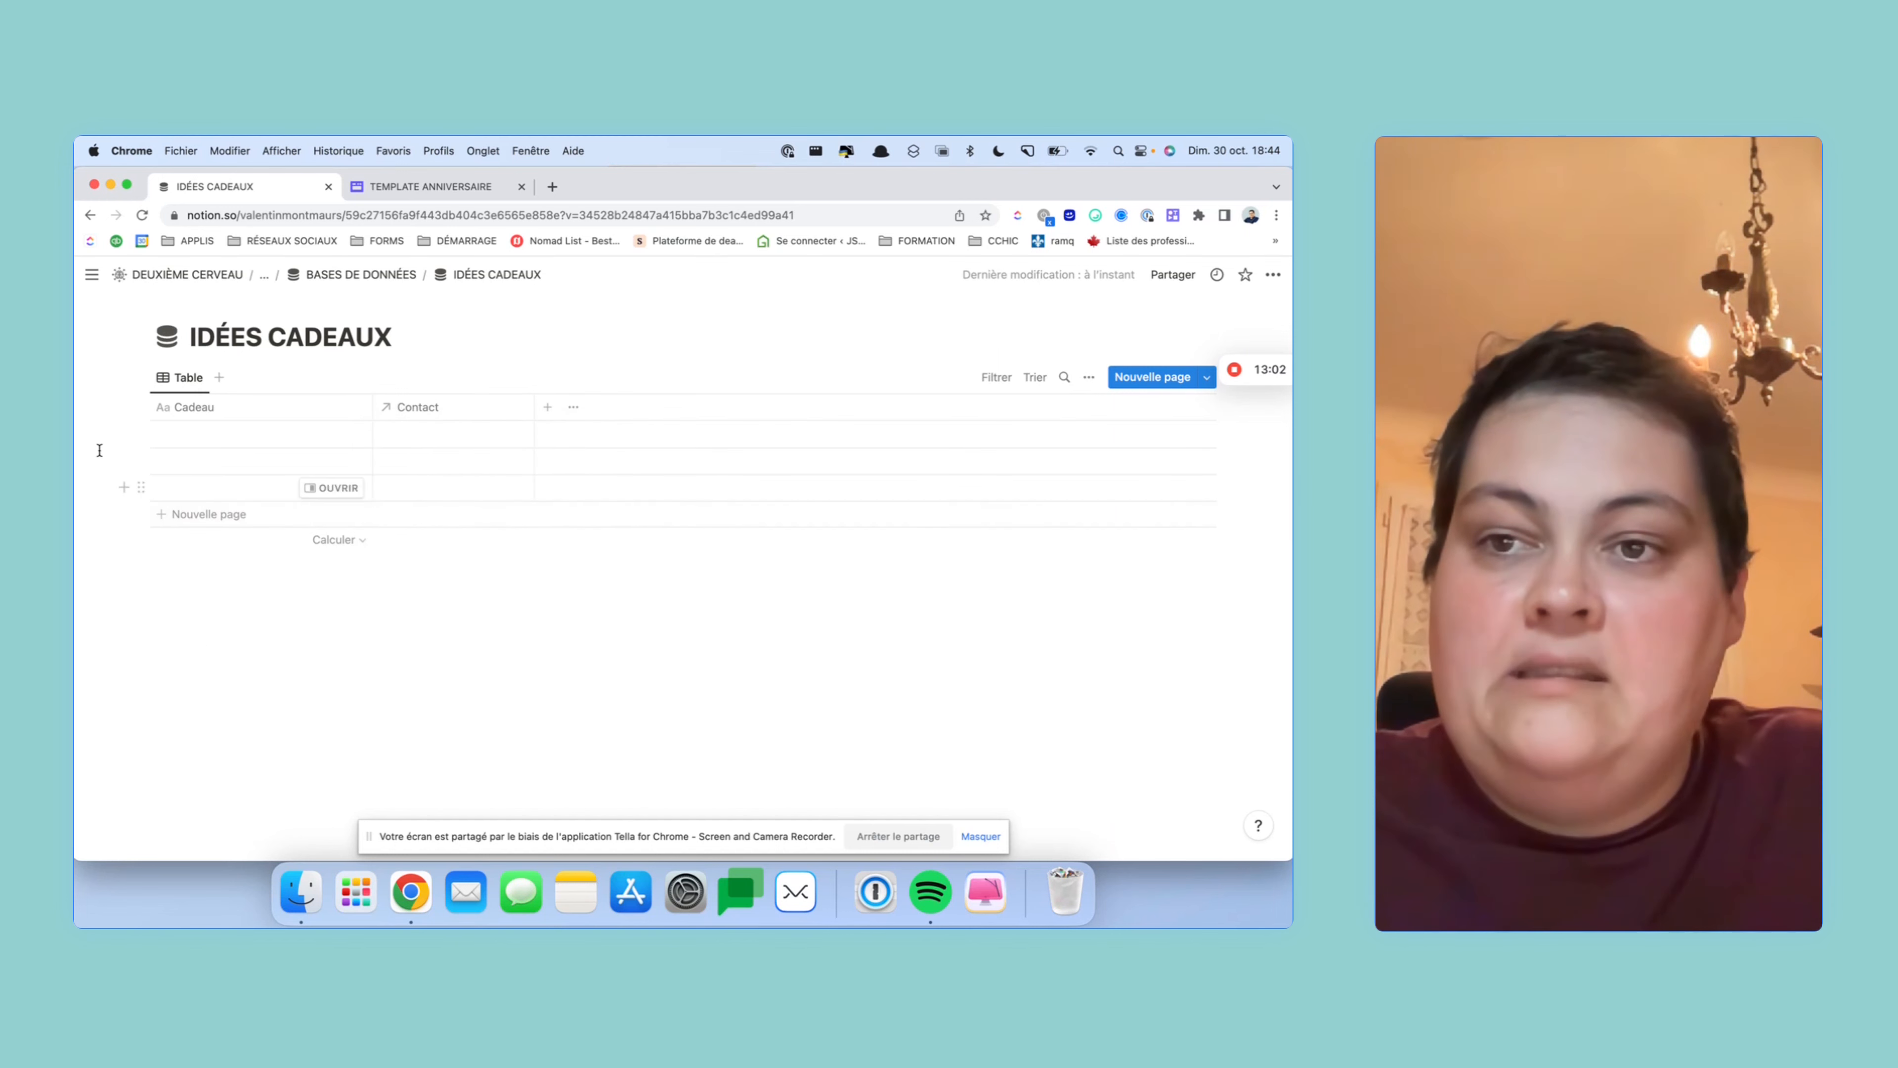
- Delete the three blank rows and add a Cactus row linked to the existing contact
{"action": "left_click_drag", "start_coordinate": [109, 436], "coordinate": [340, 494]}
{"action": "key", "text": "Delete"}
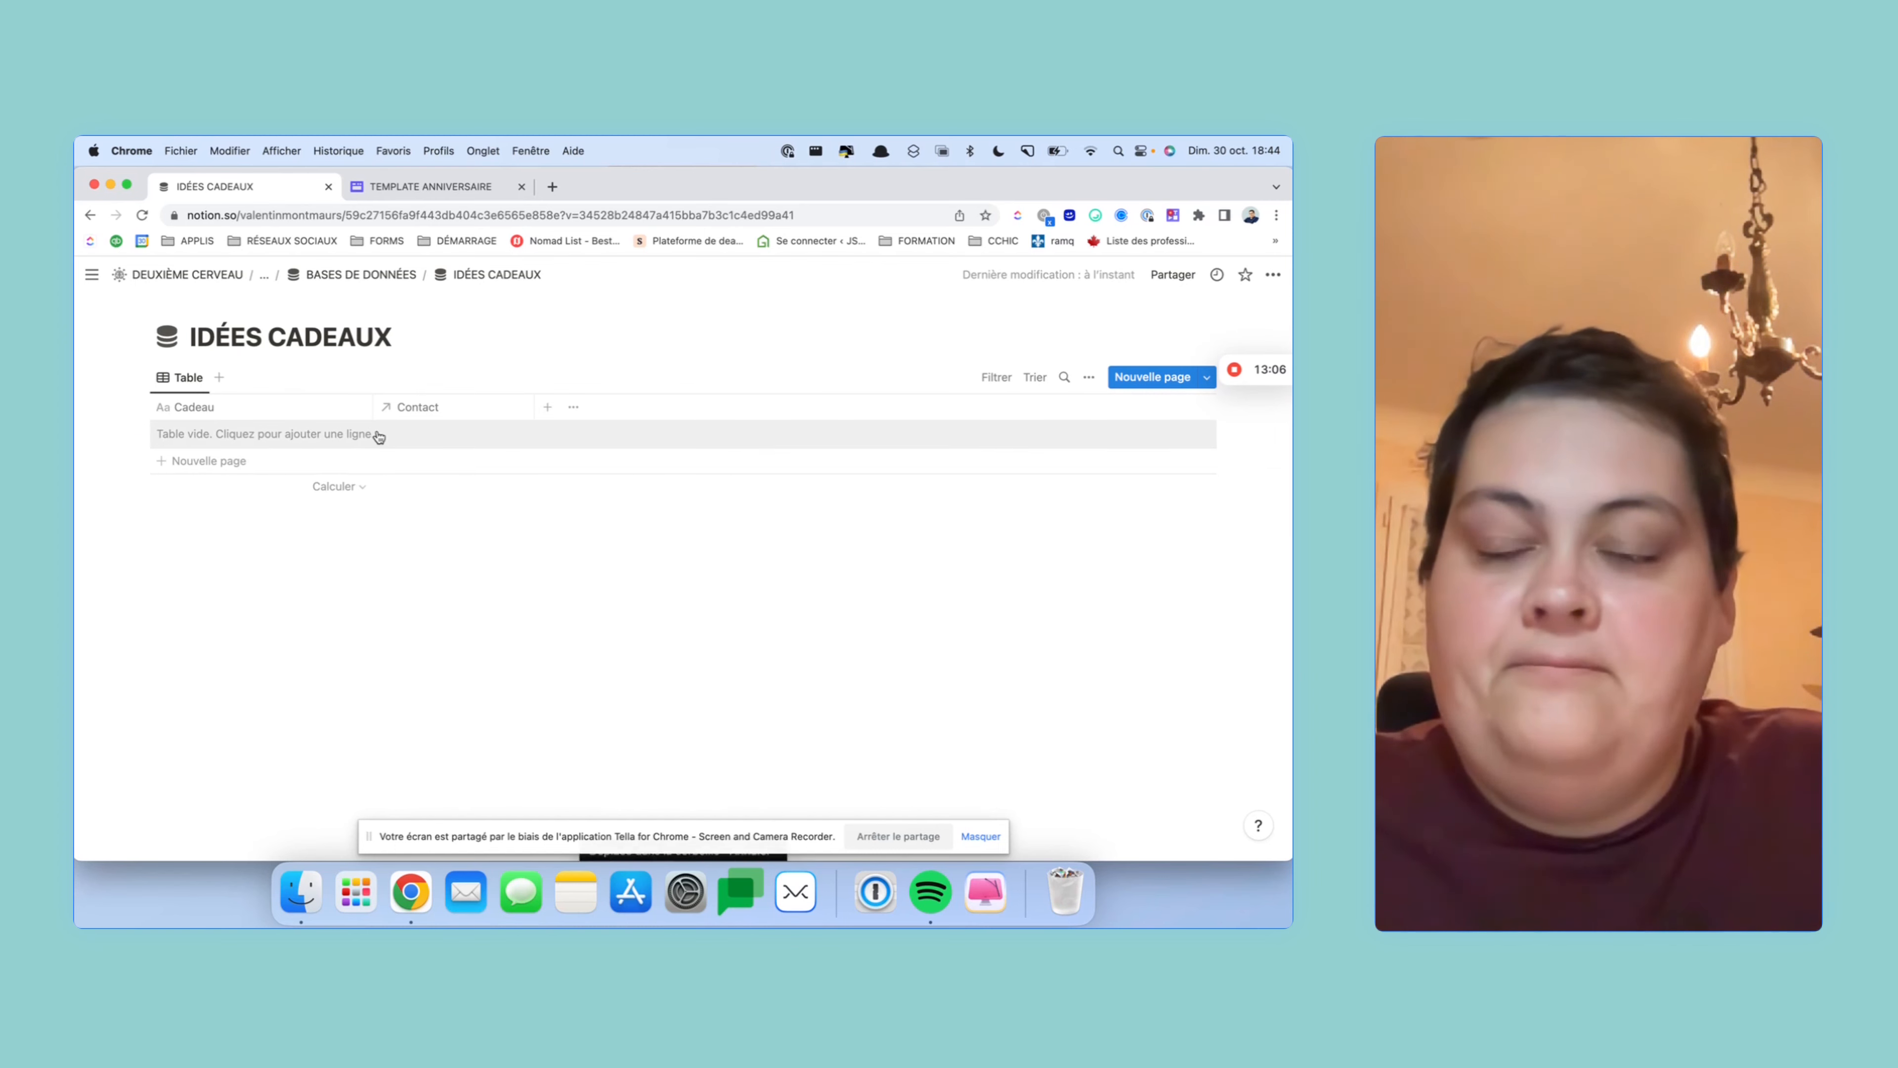
{"action": "left_click", "coordinate": [281, 439]}
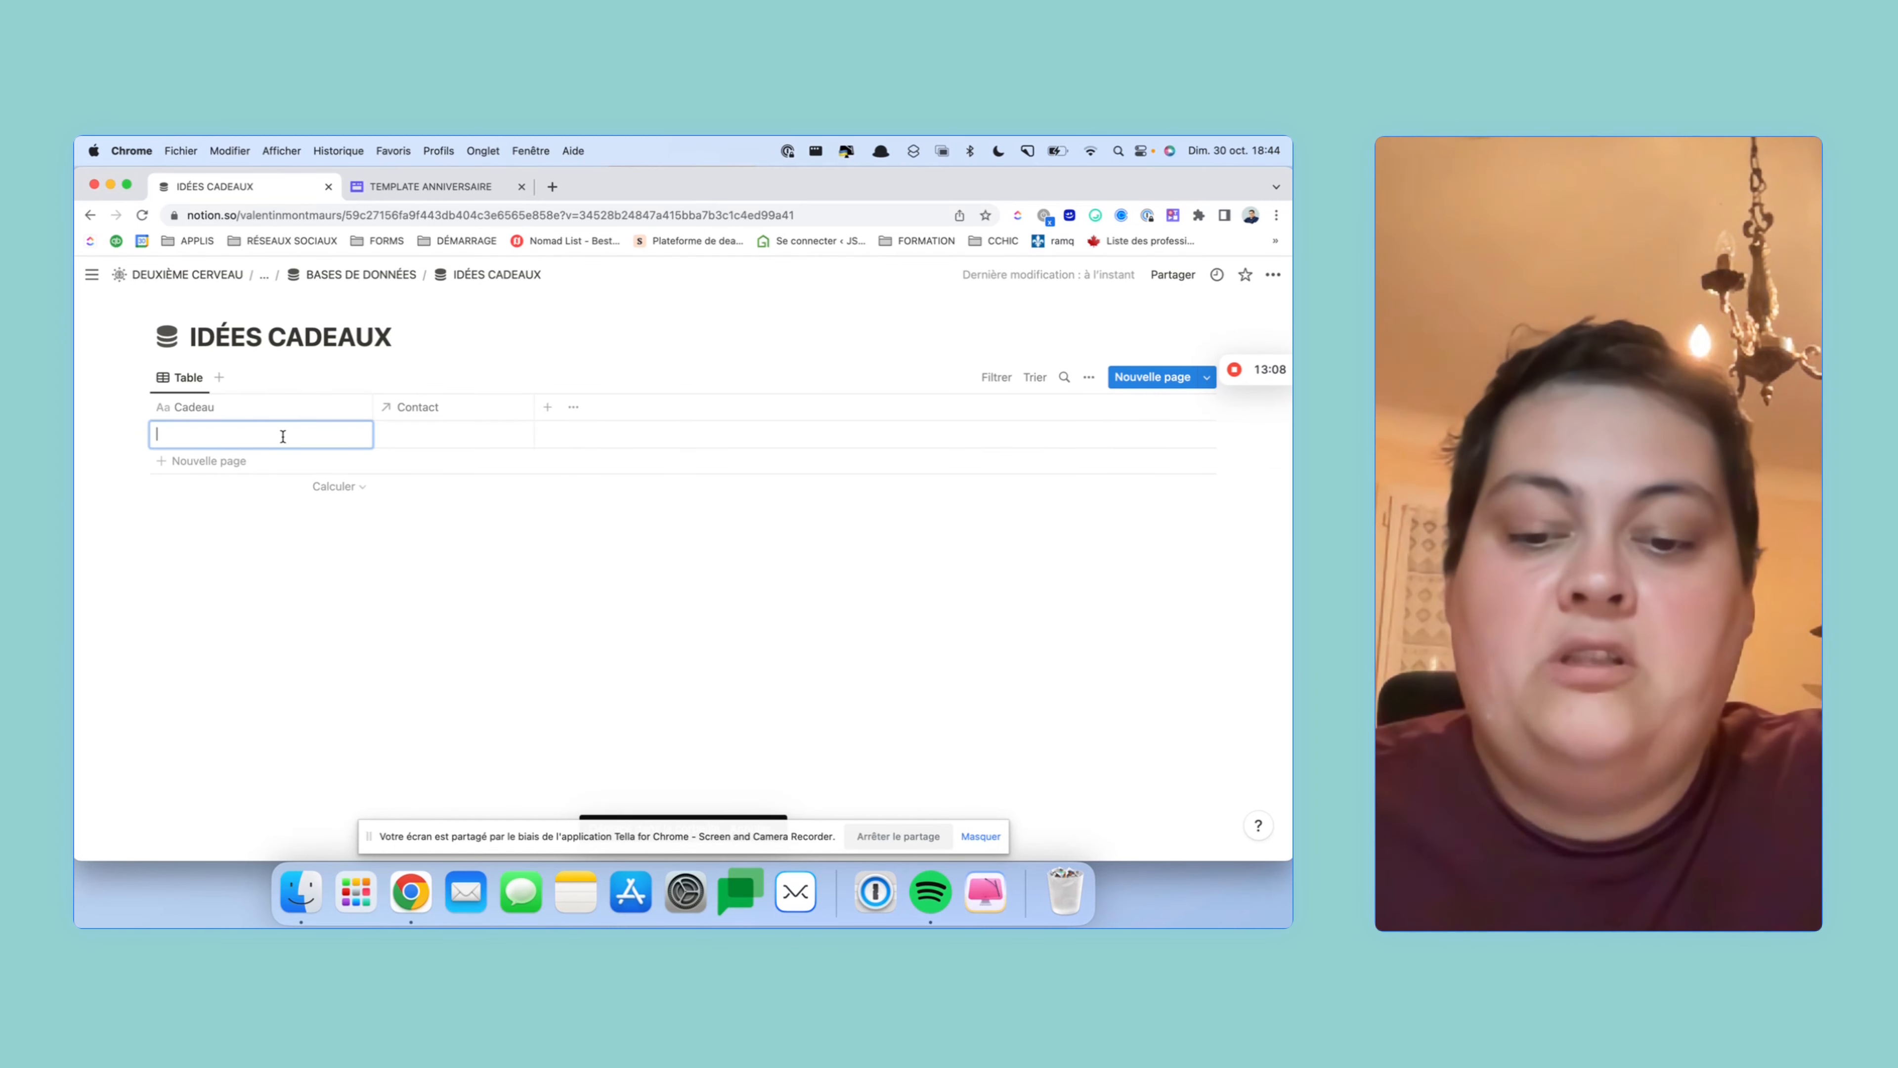
{"action": "type", "text": "Cactus"}
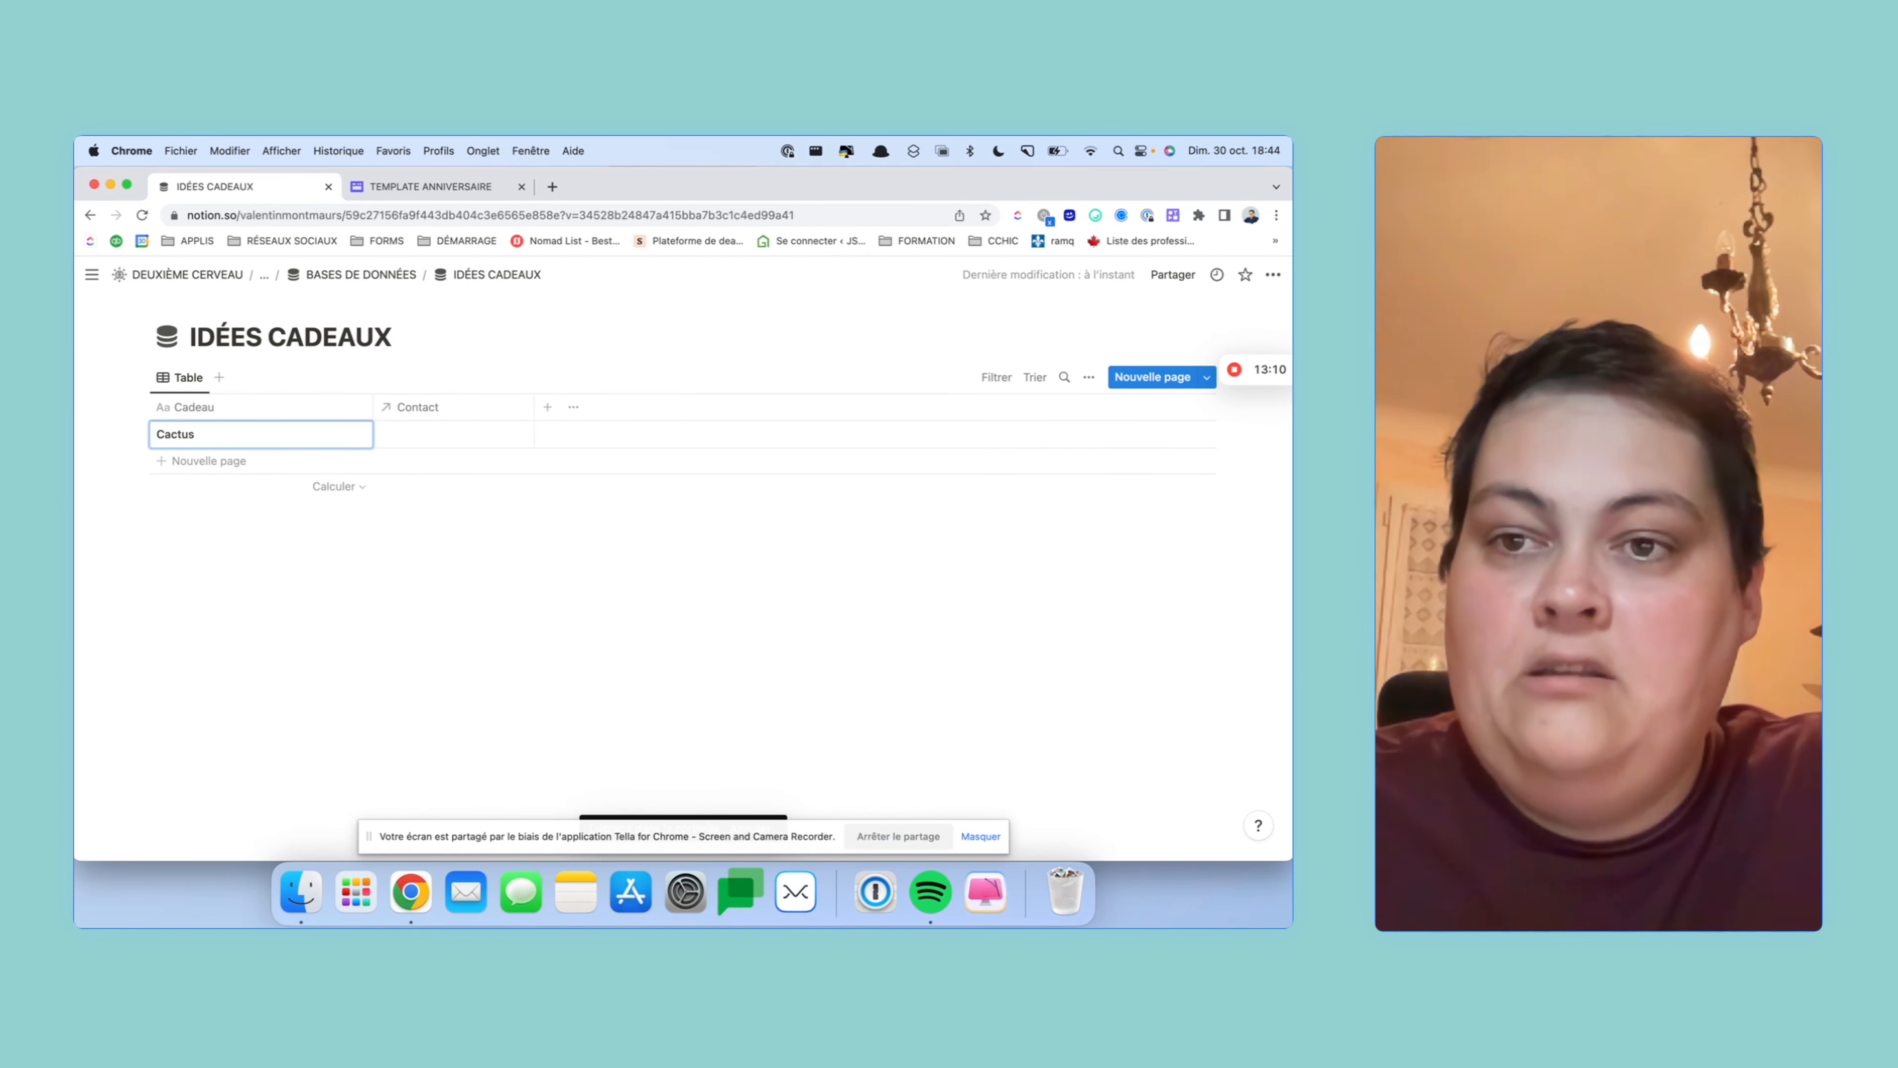
{"action": "key", "text": "Tab"}
{"action": "key", "text": "Return"}
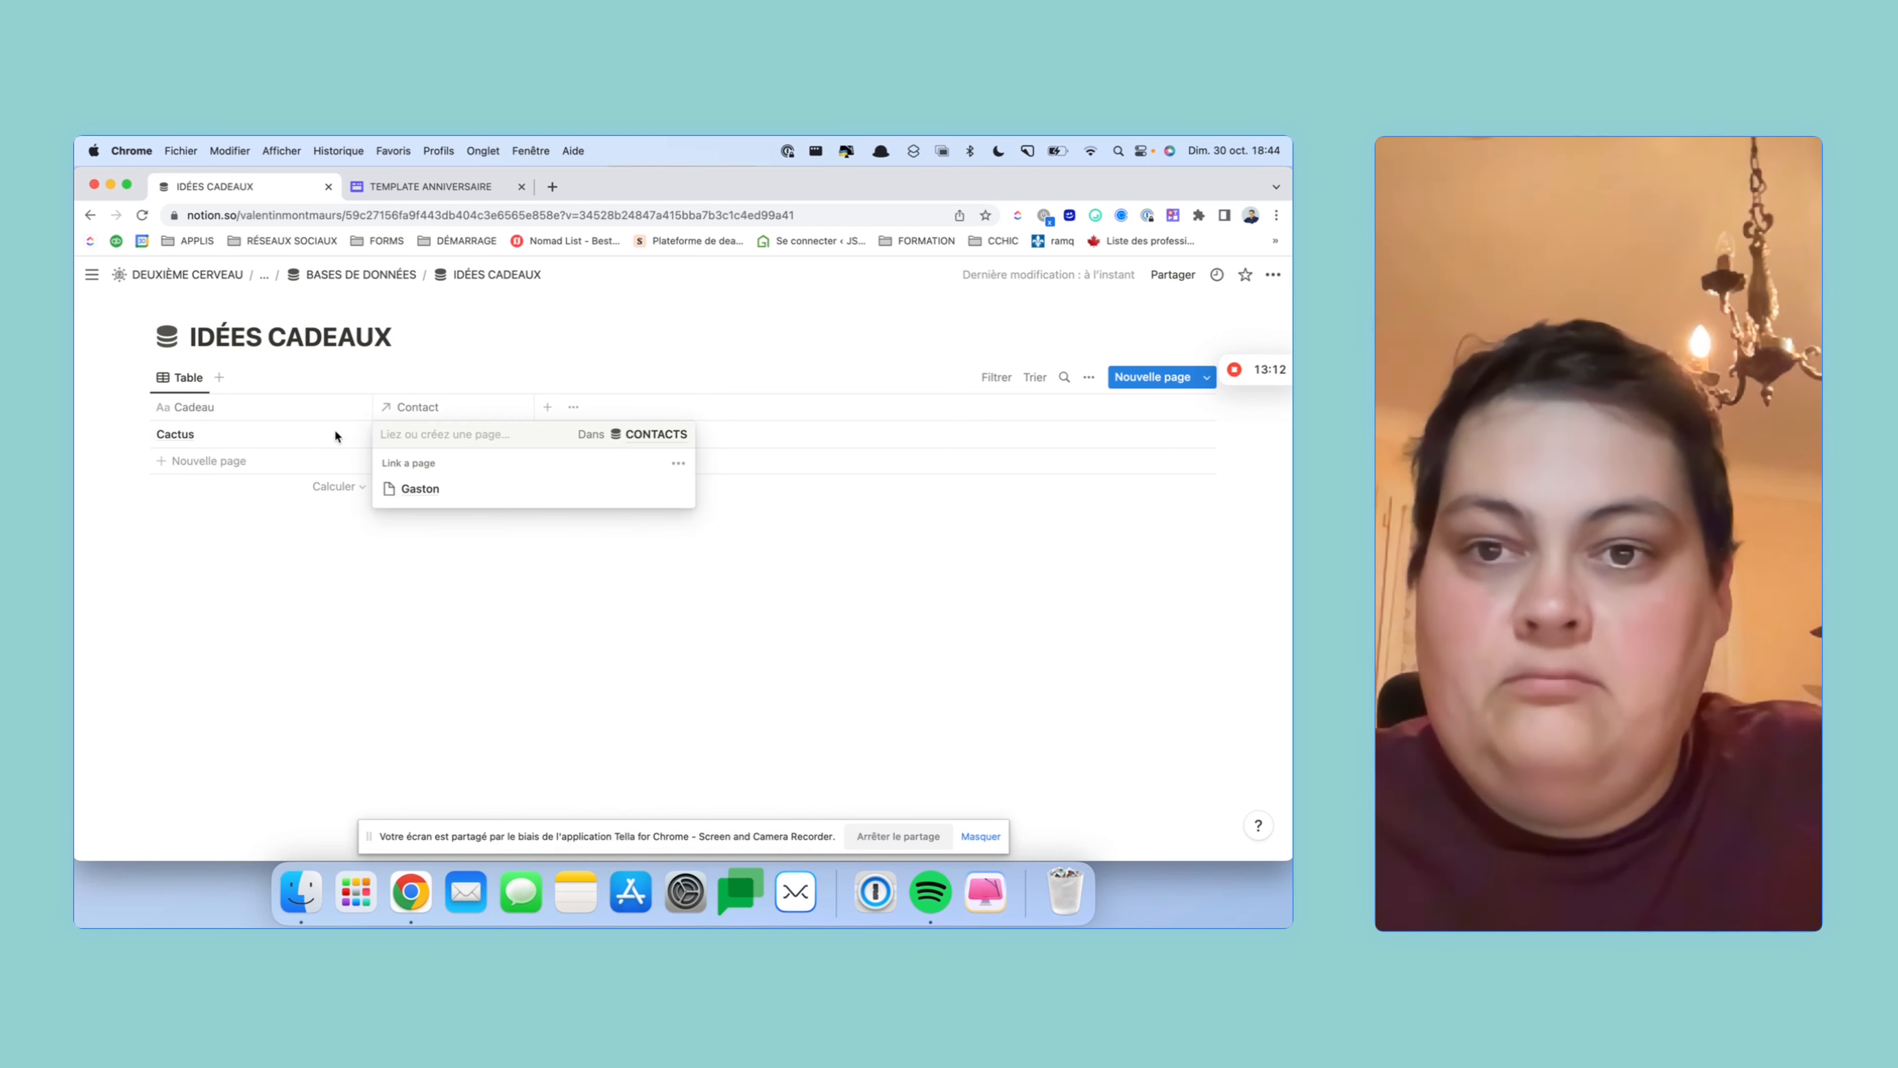
{"action": "left_click", "coordinate": [410, 487]}
{"action": "left_click", "coordinate": [635, 528]}
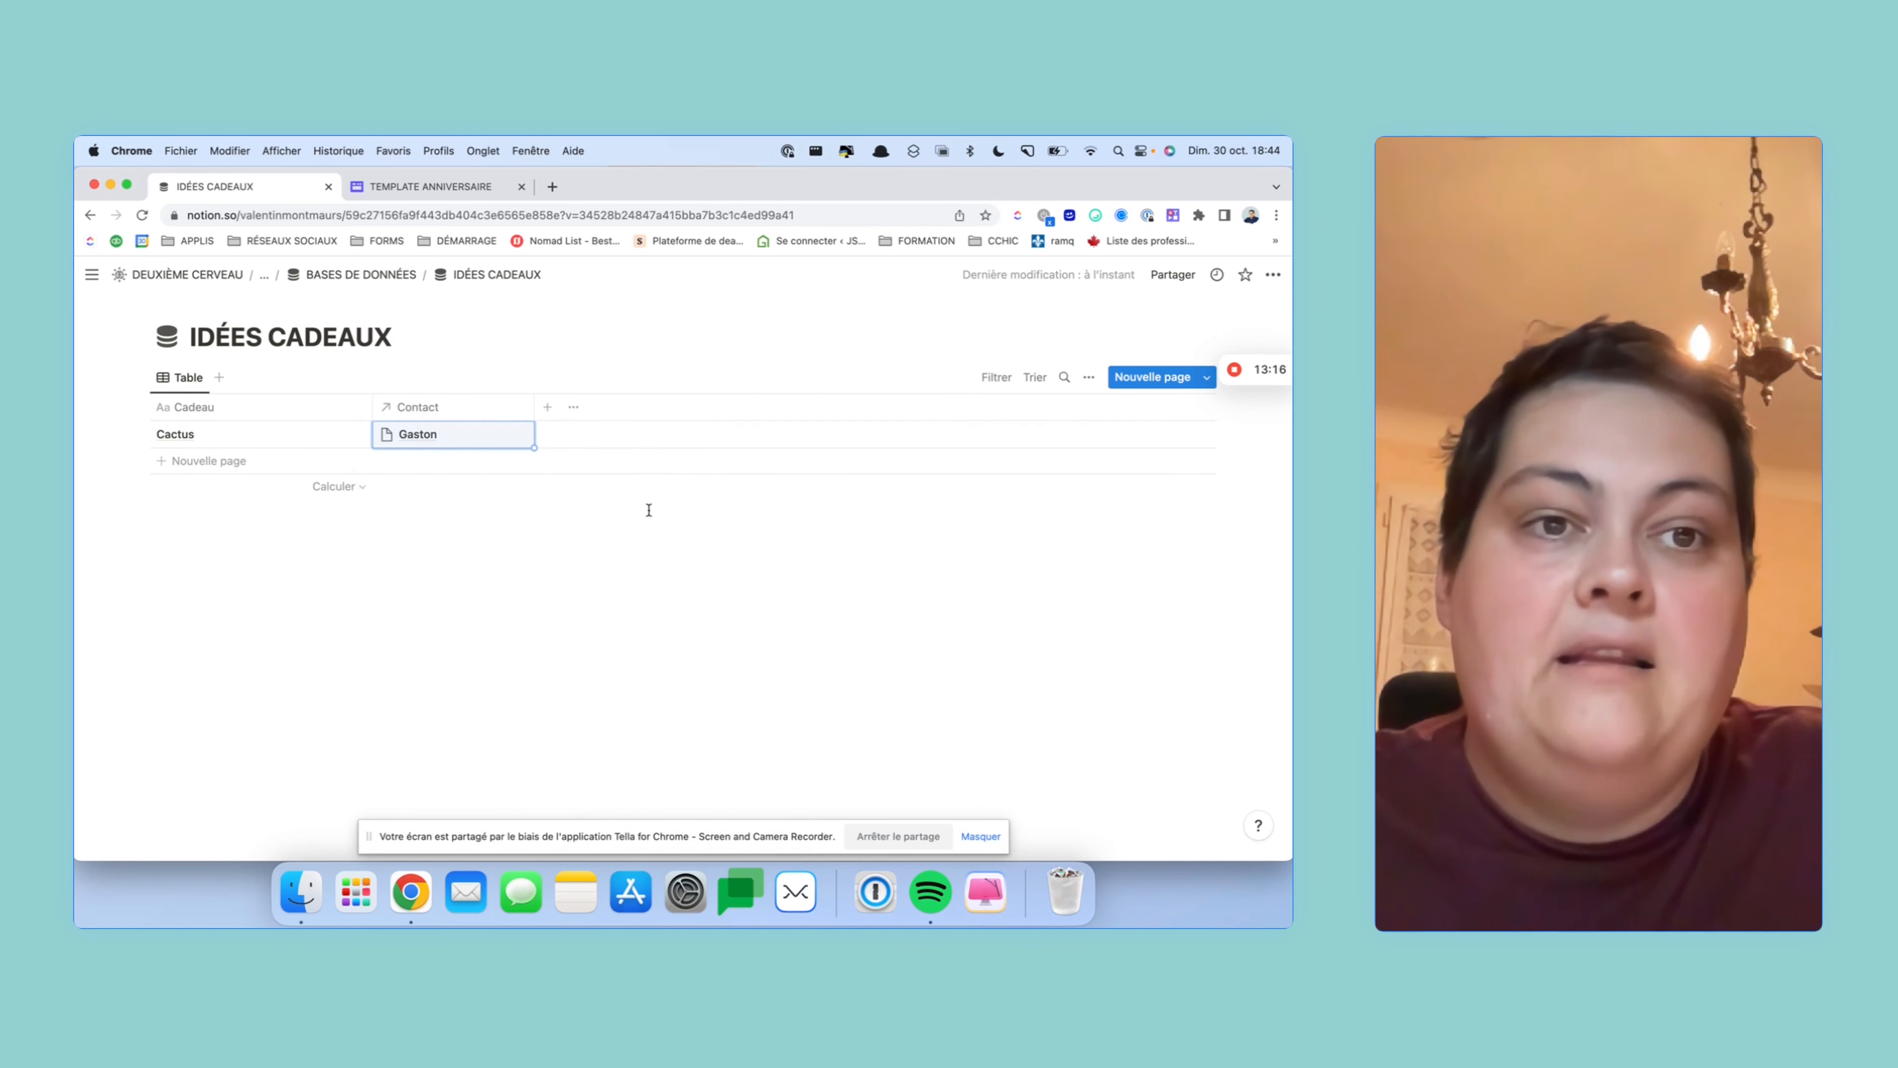
- Add an 'Acheté' status property displayed as a checkbox, narrow its column, and return to BASES DE DONNÉES
{"action": "left_click", "coordinate": [547, 410]}
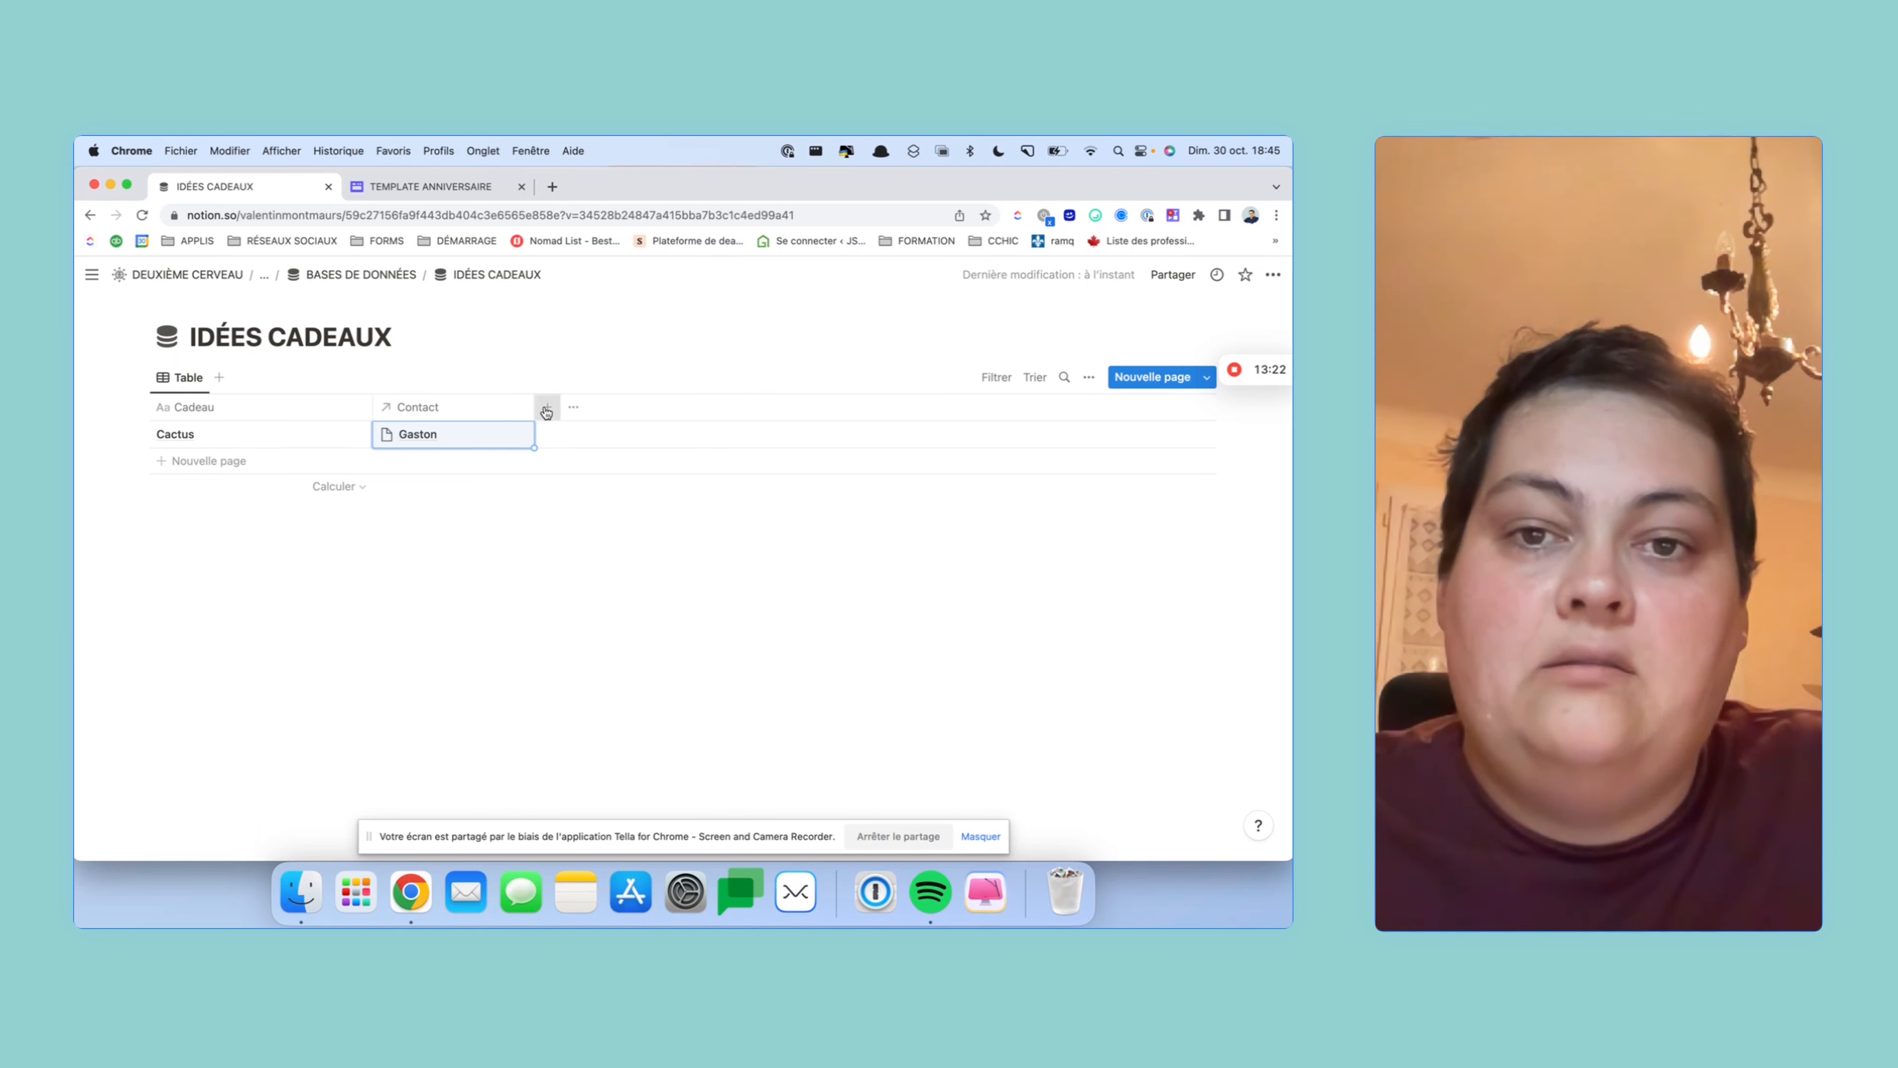
{"action": "left_click", "coordinate": [1147, 592]}
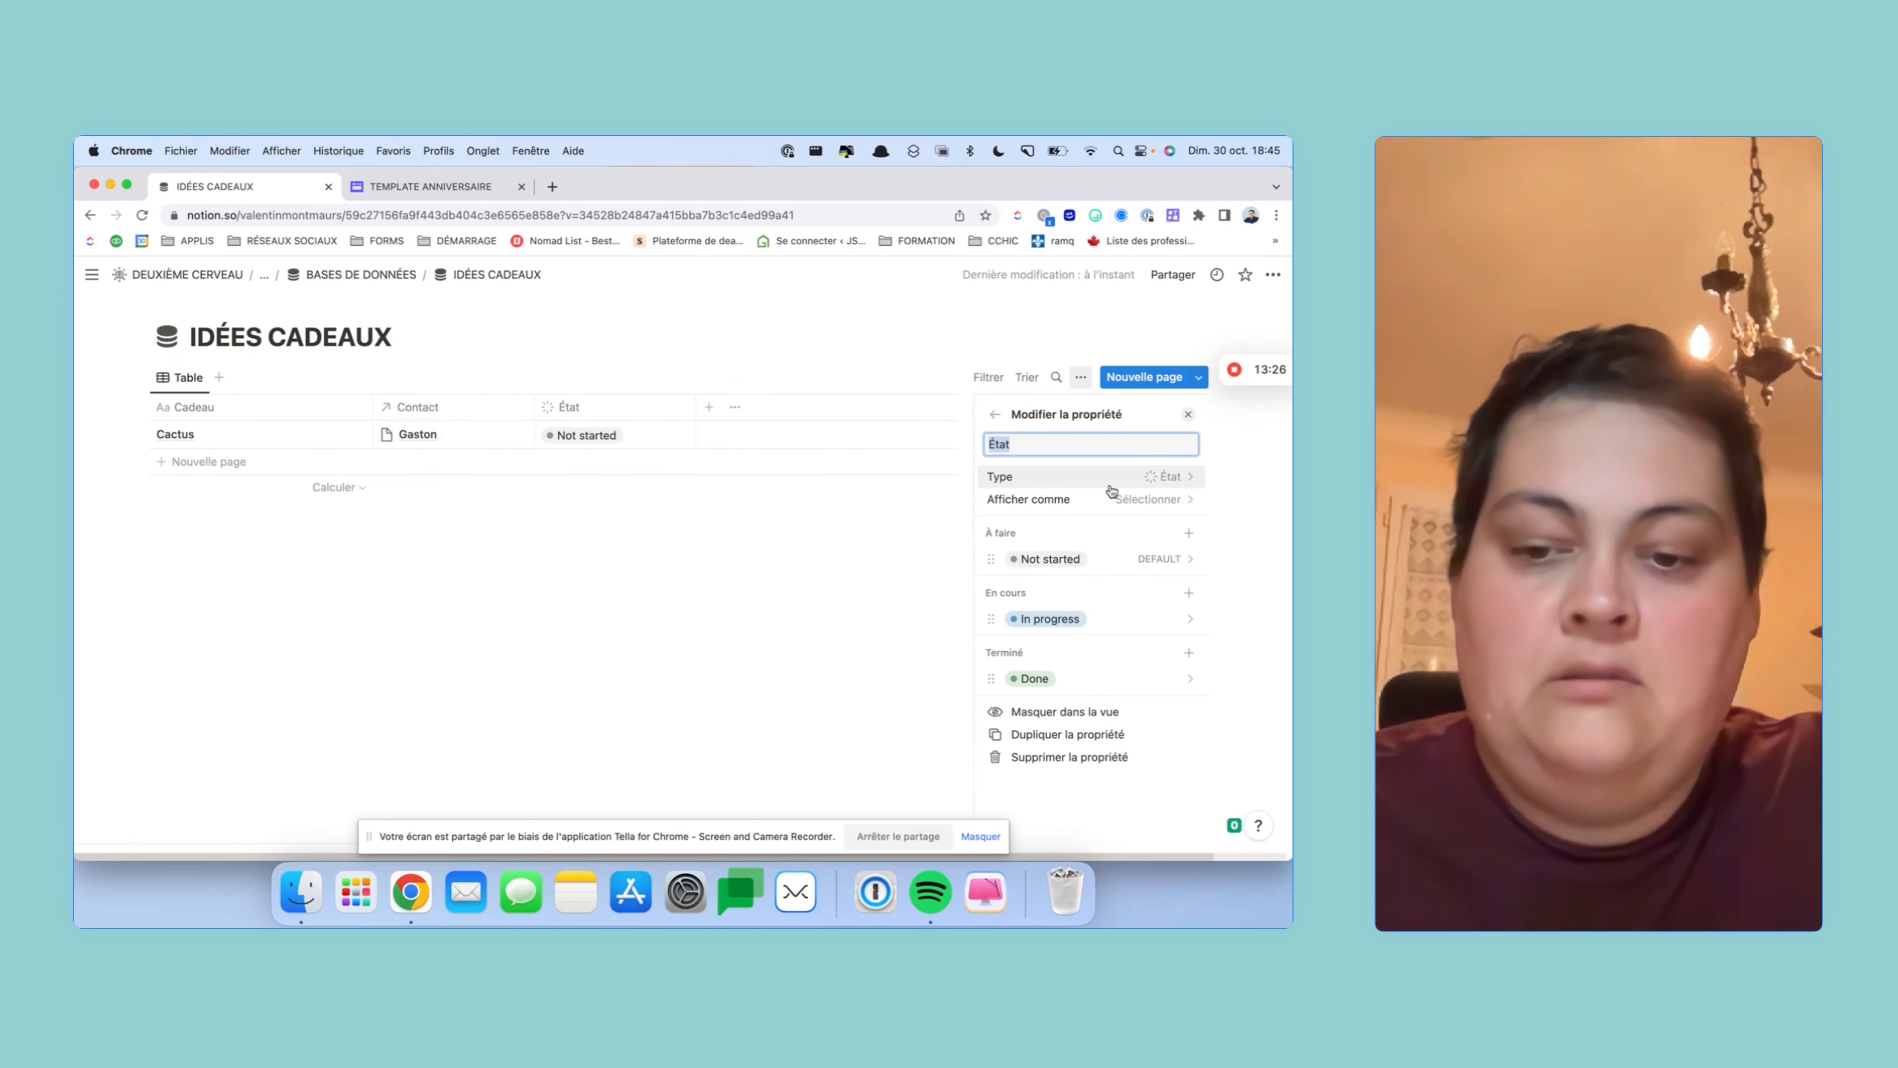
{"action": "type", "text": "Acheté"}
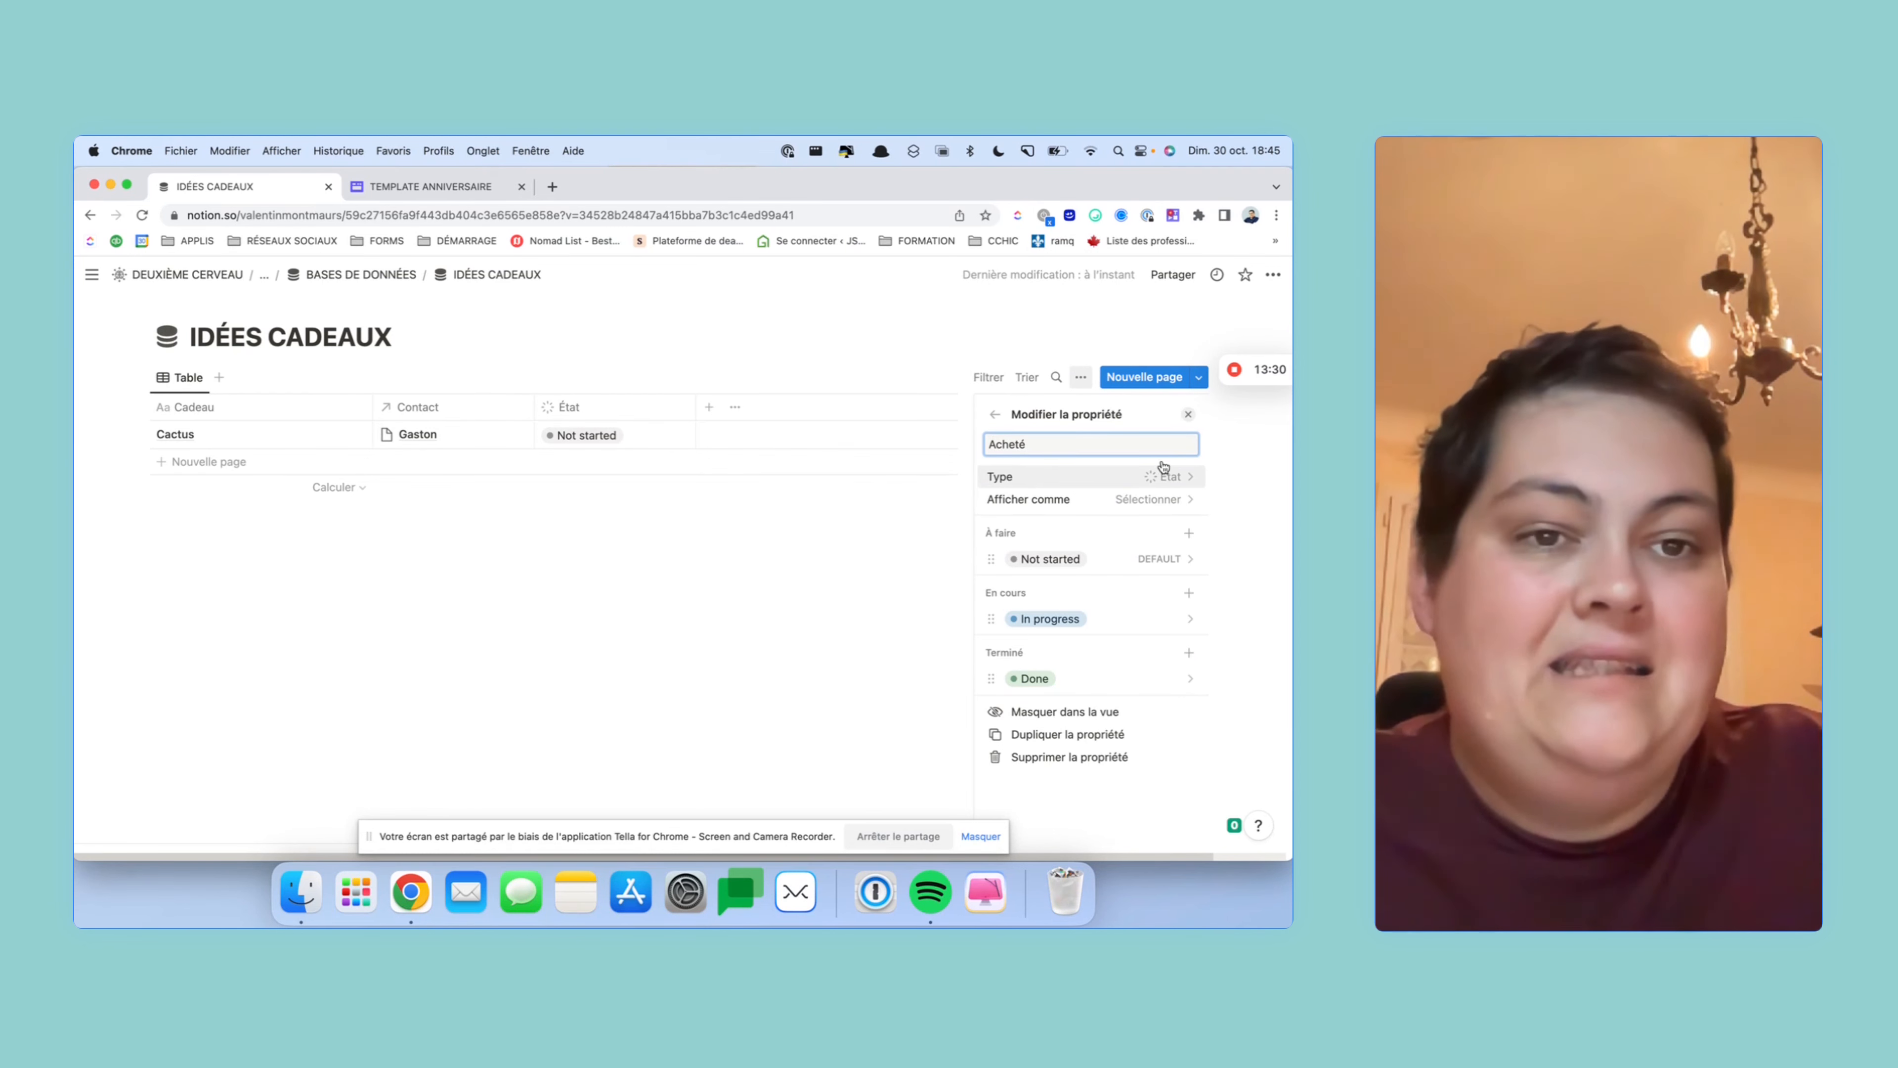
{"action": "left_click", "coordinate": [1179, 500]}
{"action": "left_click", "coordinate": [1151, 527]}
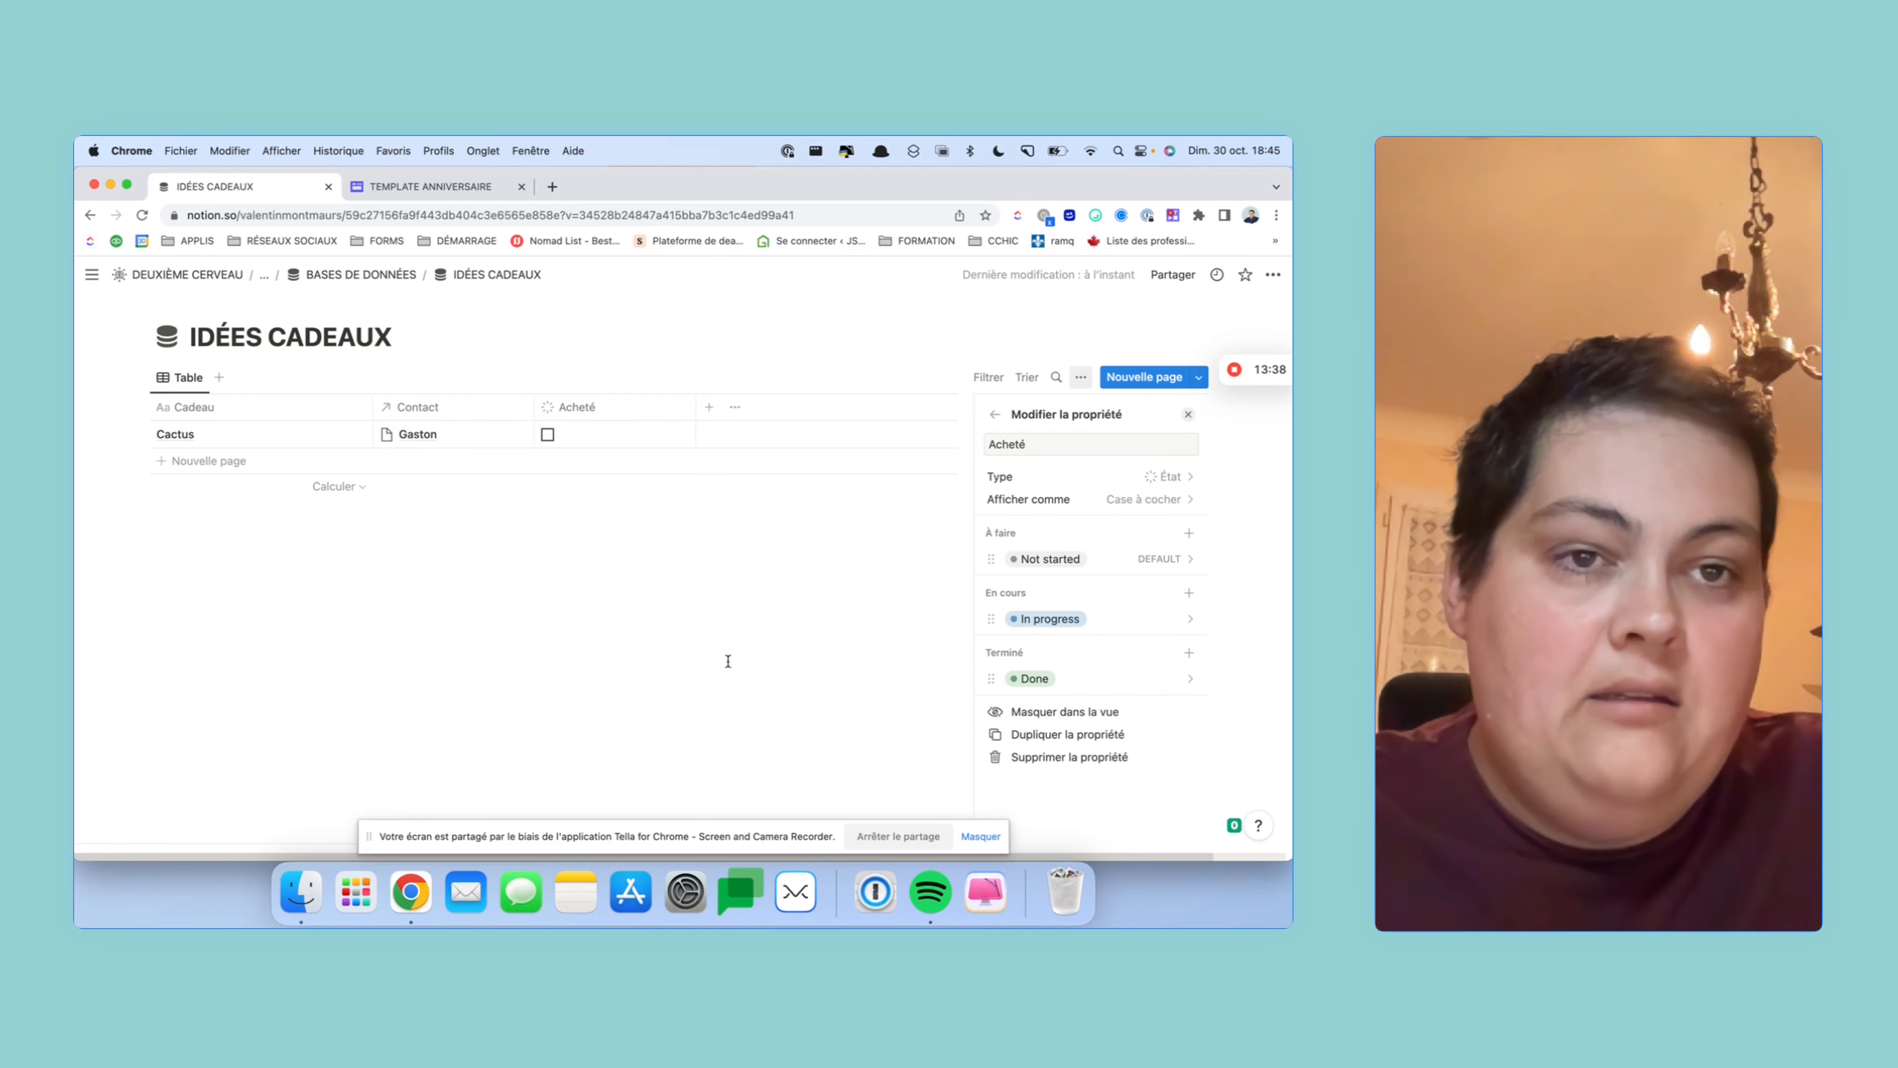
{"action": "left_click", "coordinate": [676, 555]}
{"action": "left_click_drag", "start_coordinate": [696, 406], "coordinate": [216, 409]}
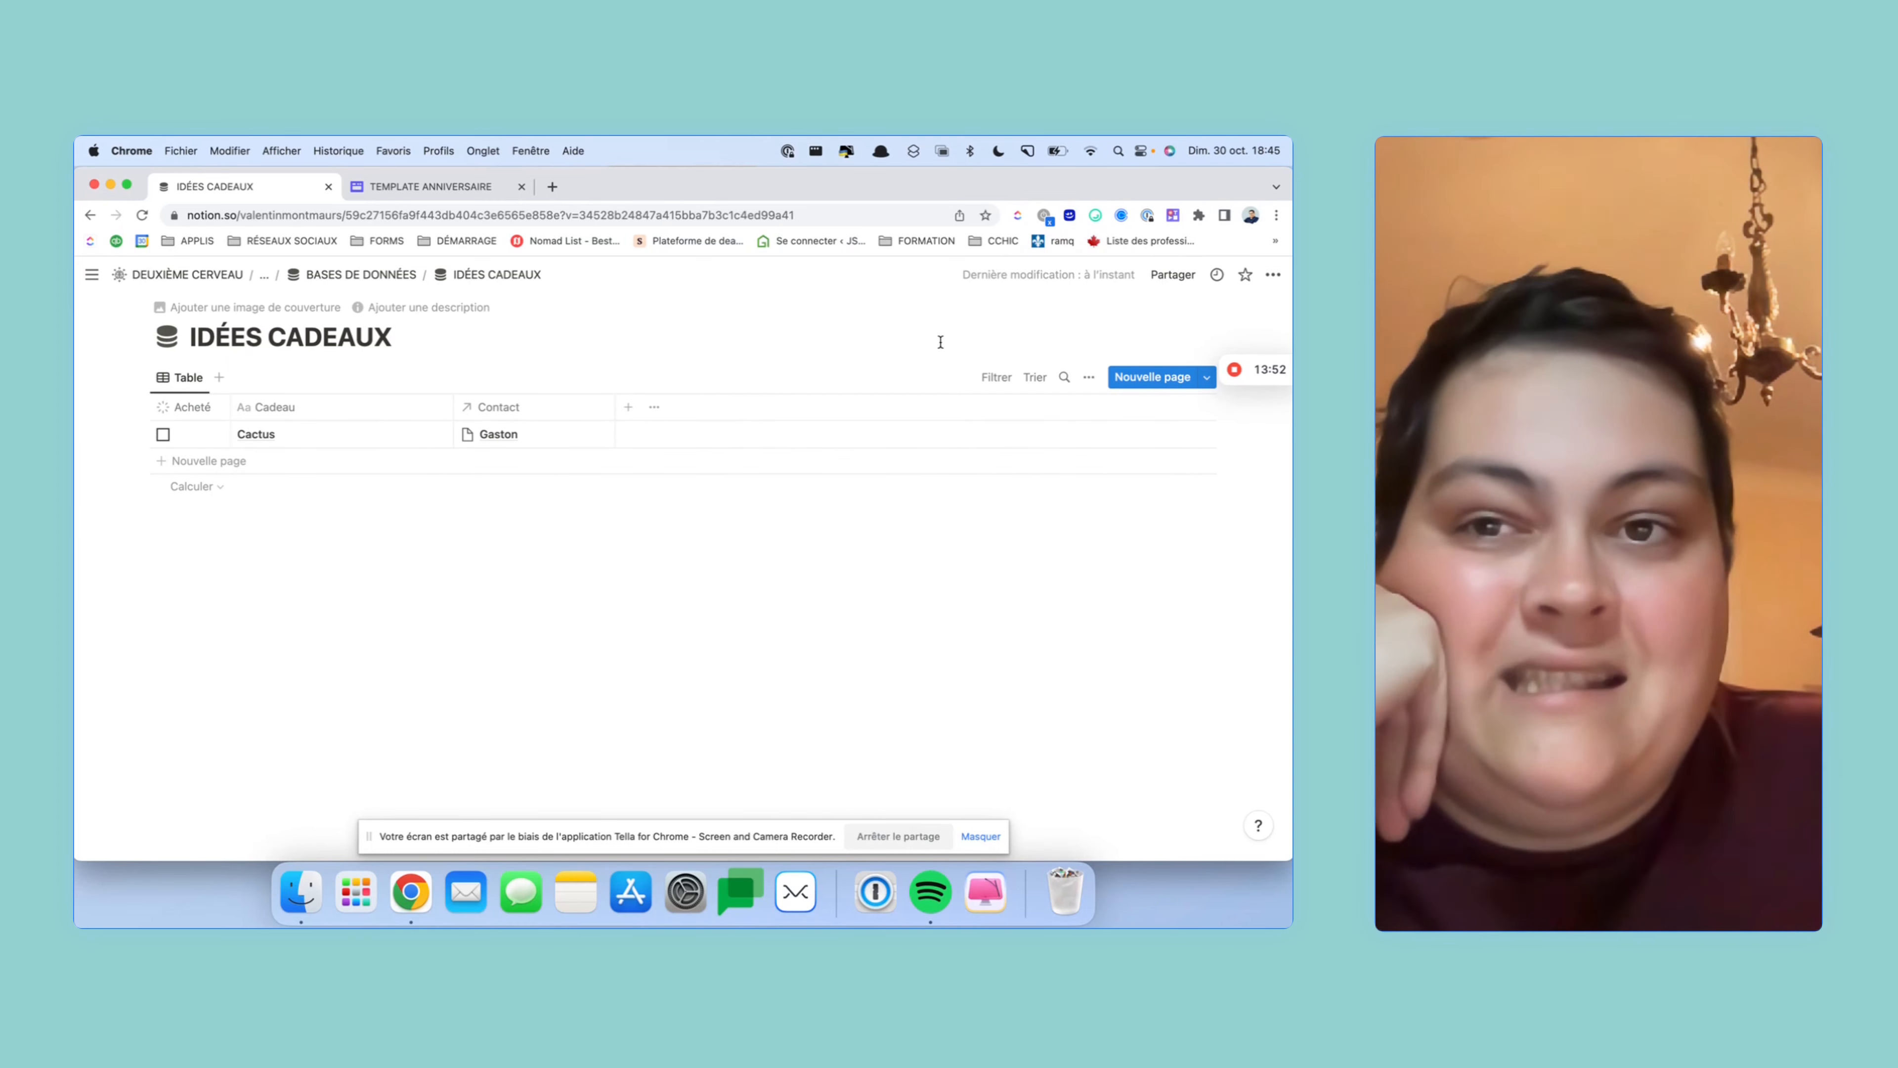
{"action": "left_click", "coordinate": [348, 274]}
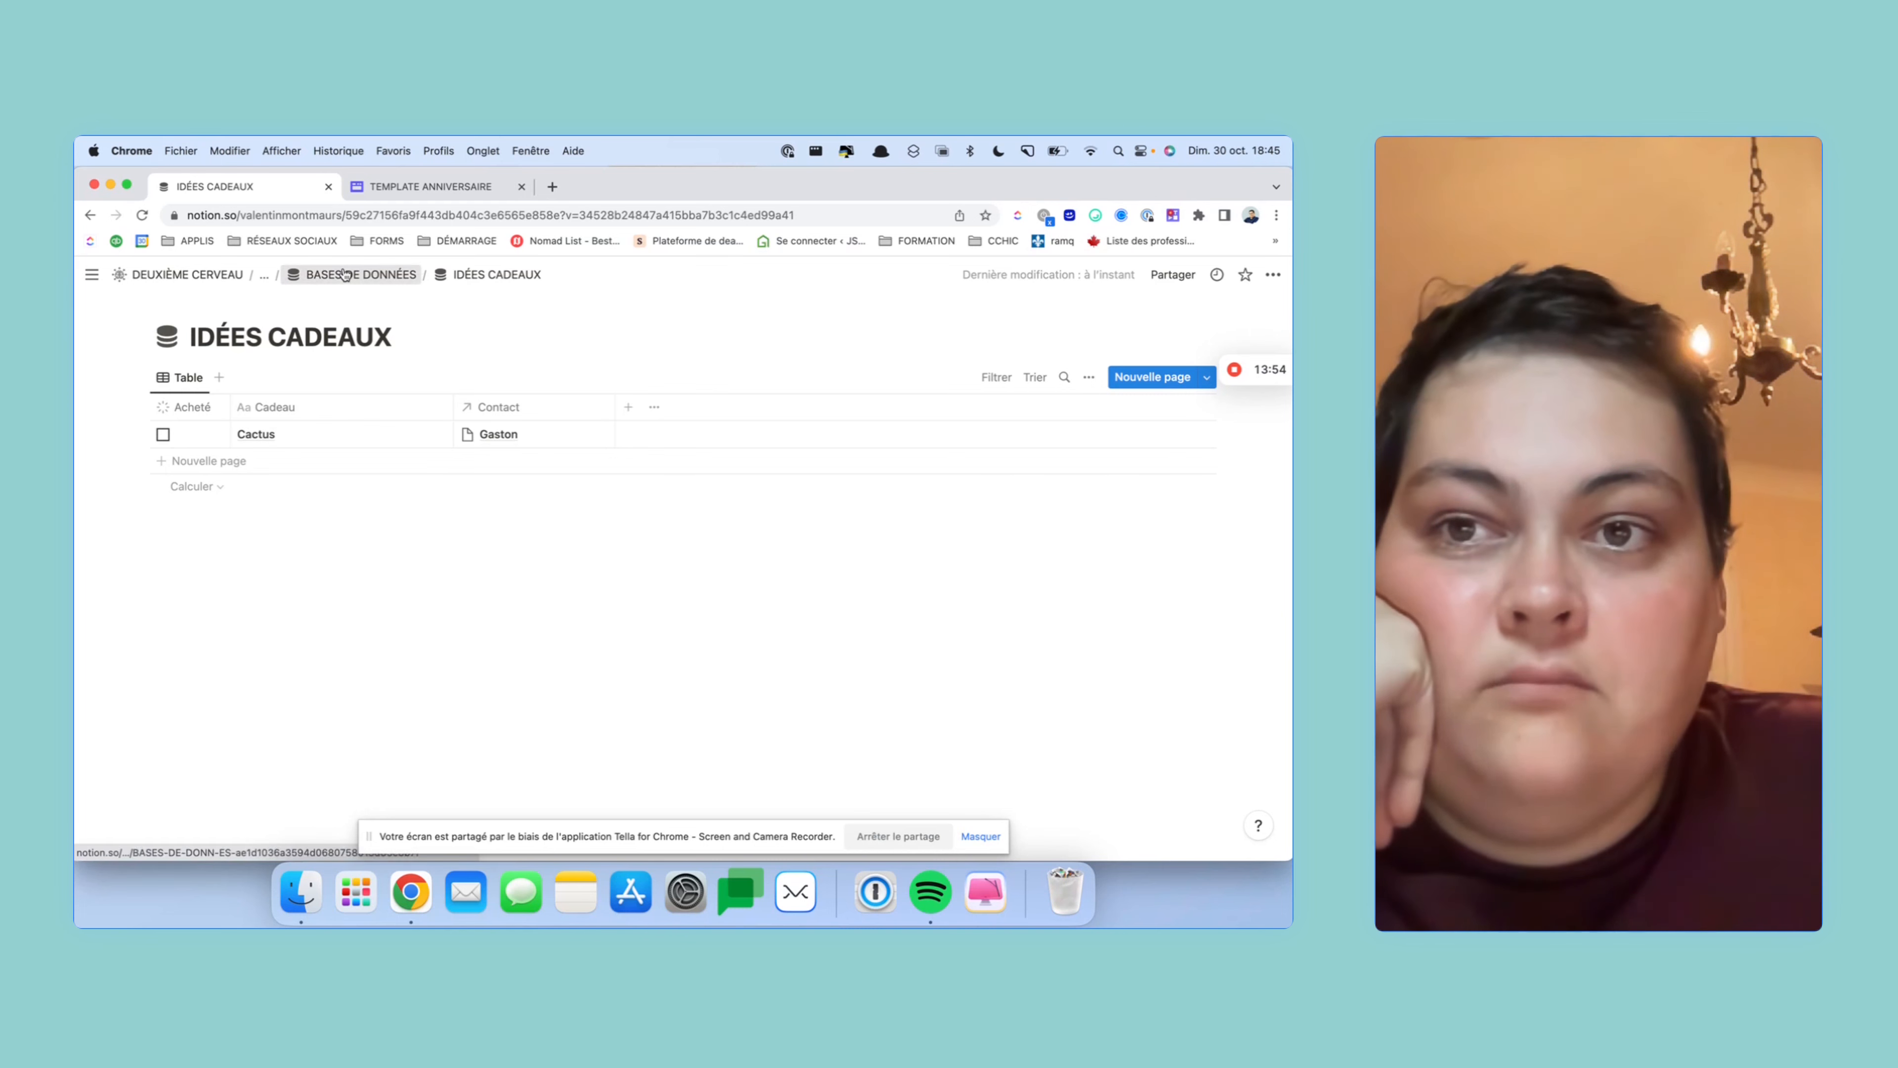
- On the ANNIVERSAIRES page, add a Heading 1 reading 'Anniversaire du jour' under the title
{"action": "left_click", "coordinate": [341, 276]}
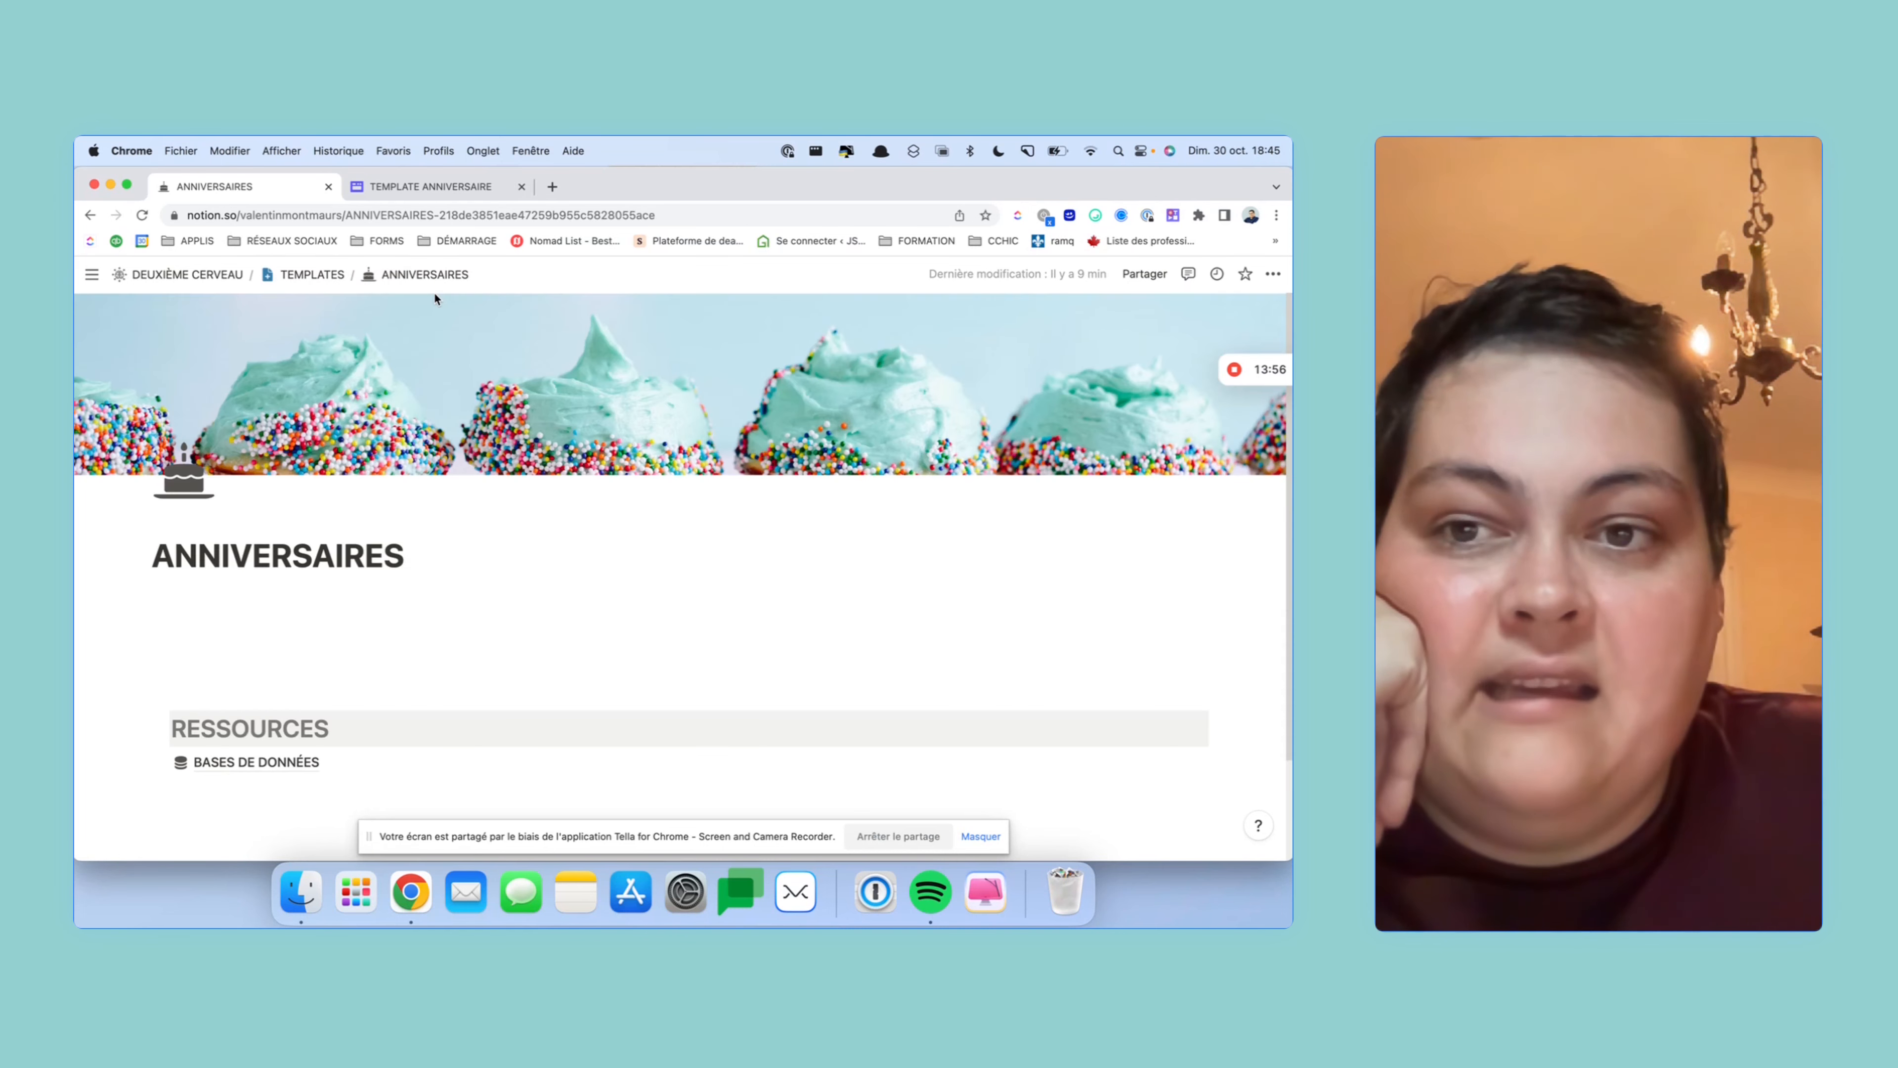
{"action": "scroll", "coordinate": [434, 297], "scroll_direction": "down", "scroll_amount": 3}
{"action": "left_click", "coordinate": [288, 497]}
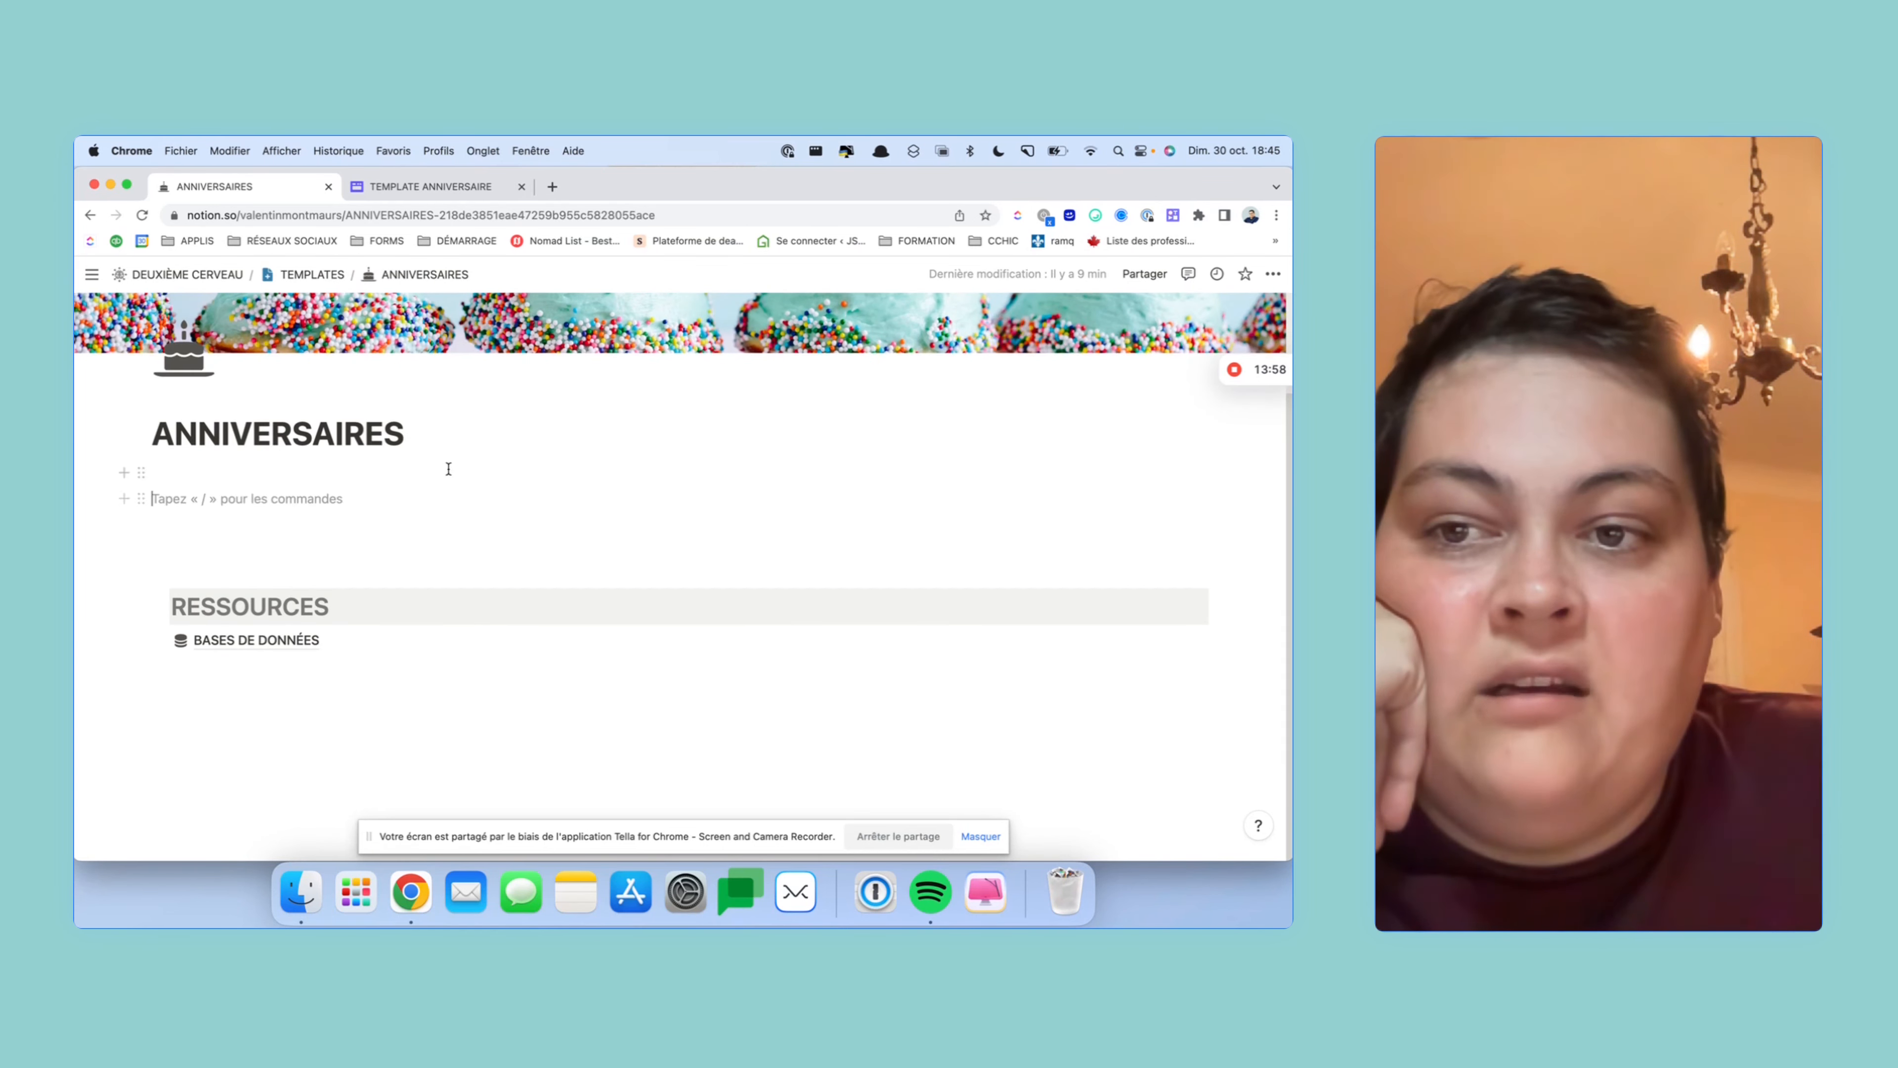
{"action": "left_click", "coordinate": [259, 495]}
{"action": "scroll", "coordinate": [340, 498], "scroll_direction": "up", "scroll_amount": 1}
{"action": "scroll", "coordinate": [342, 501], "scroll_direction": "down", "scroll_amount": 1}
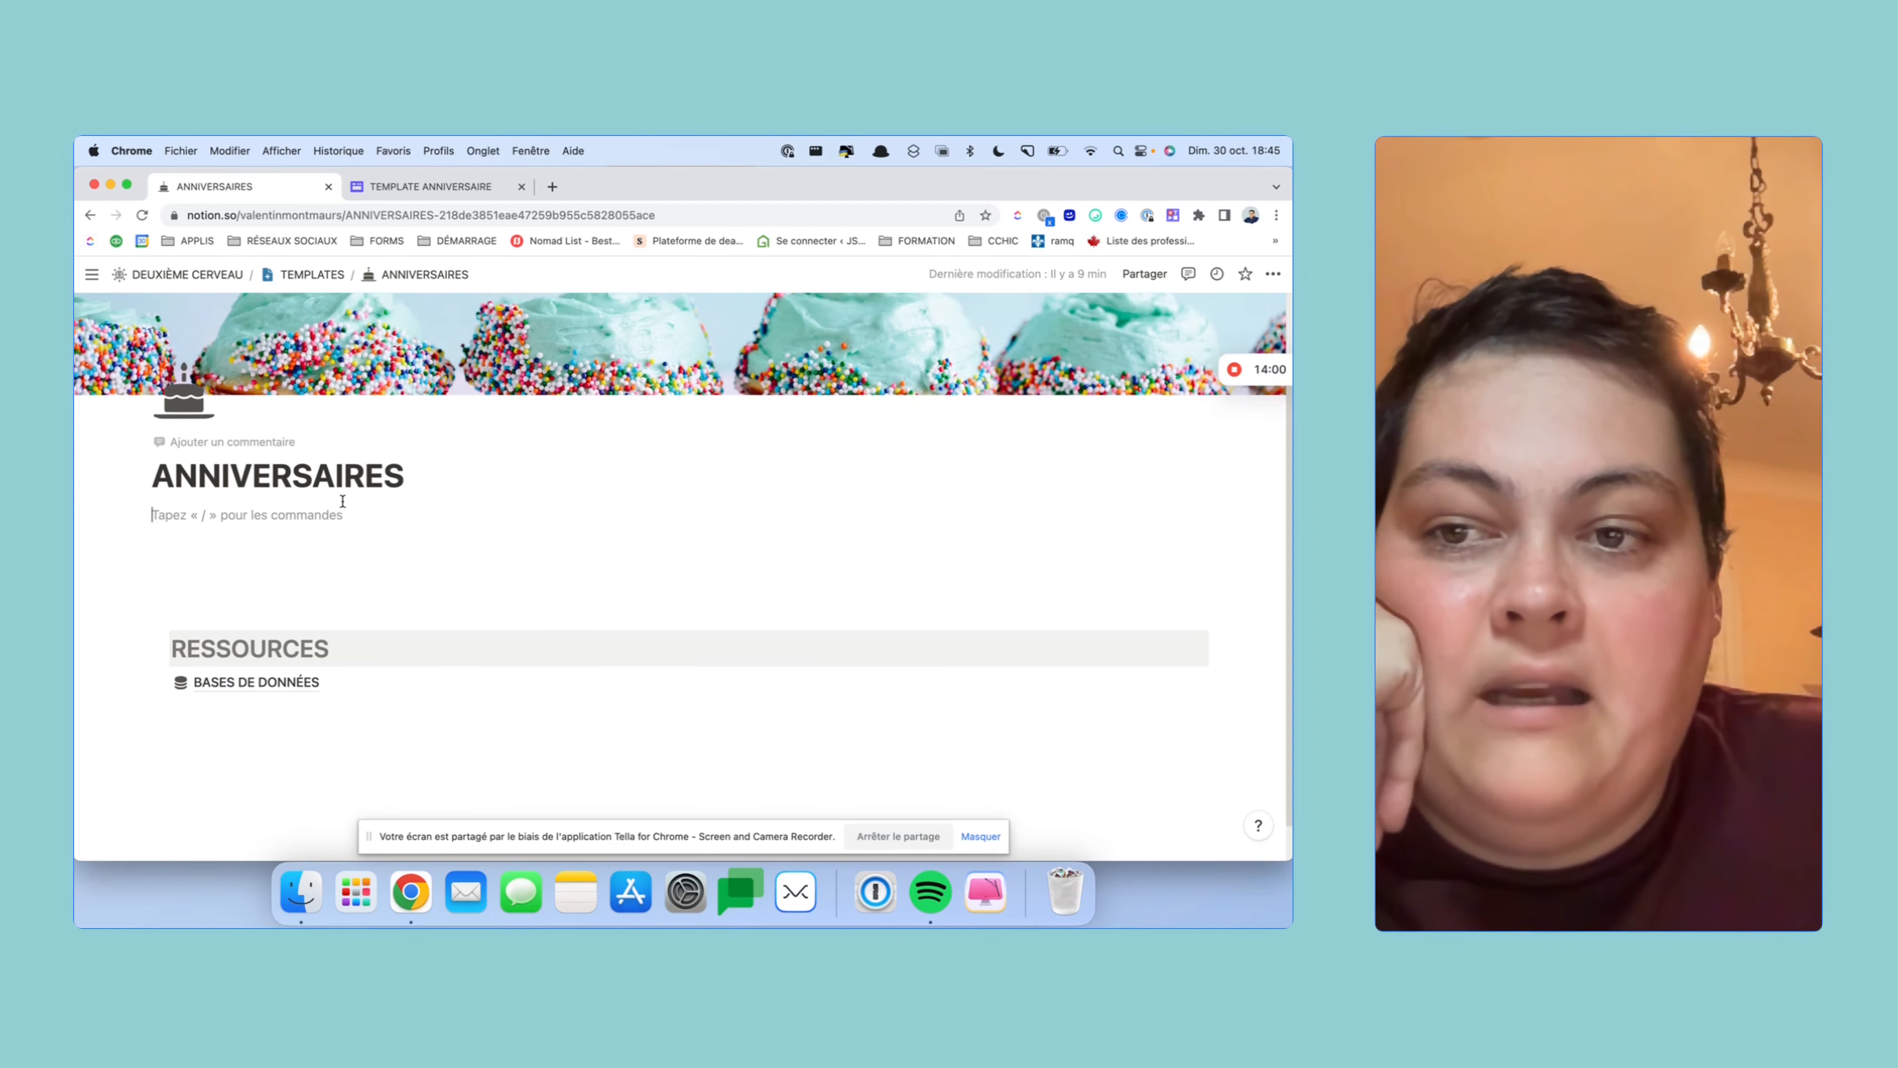
{"action": "type", "text": "#"}
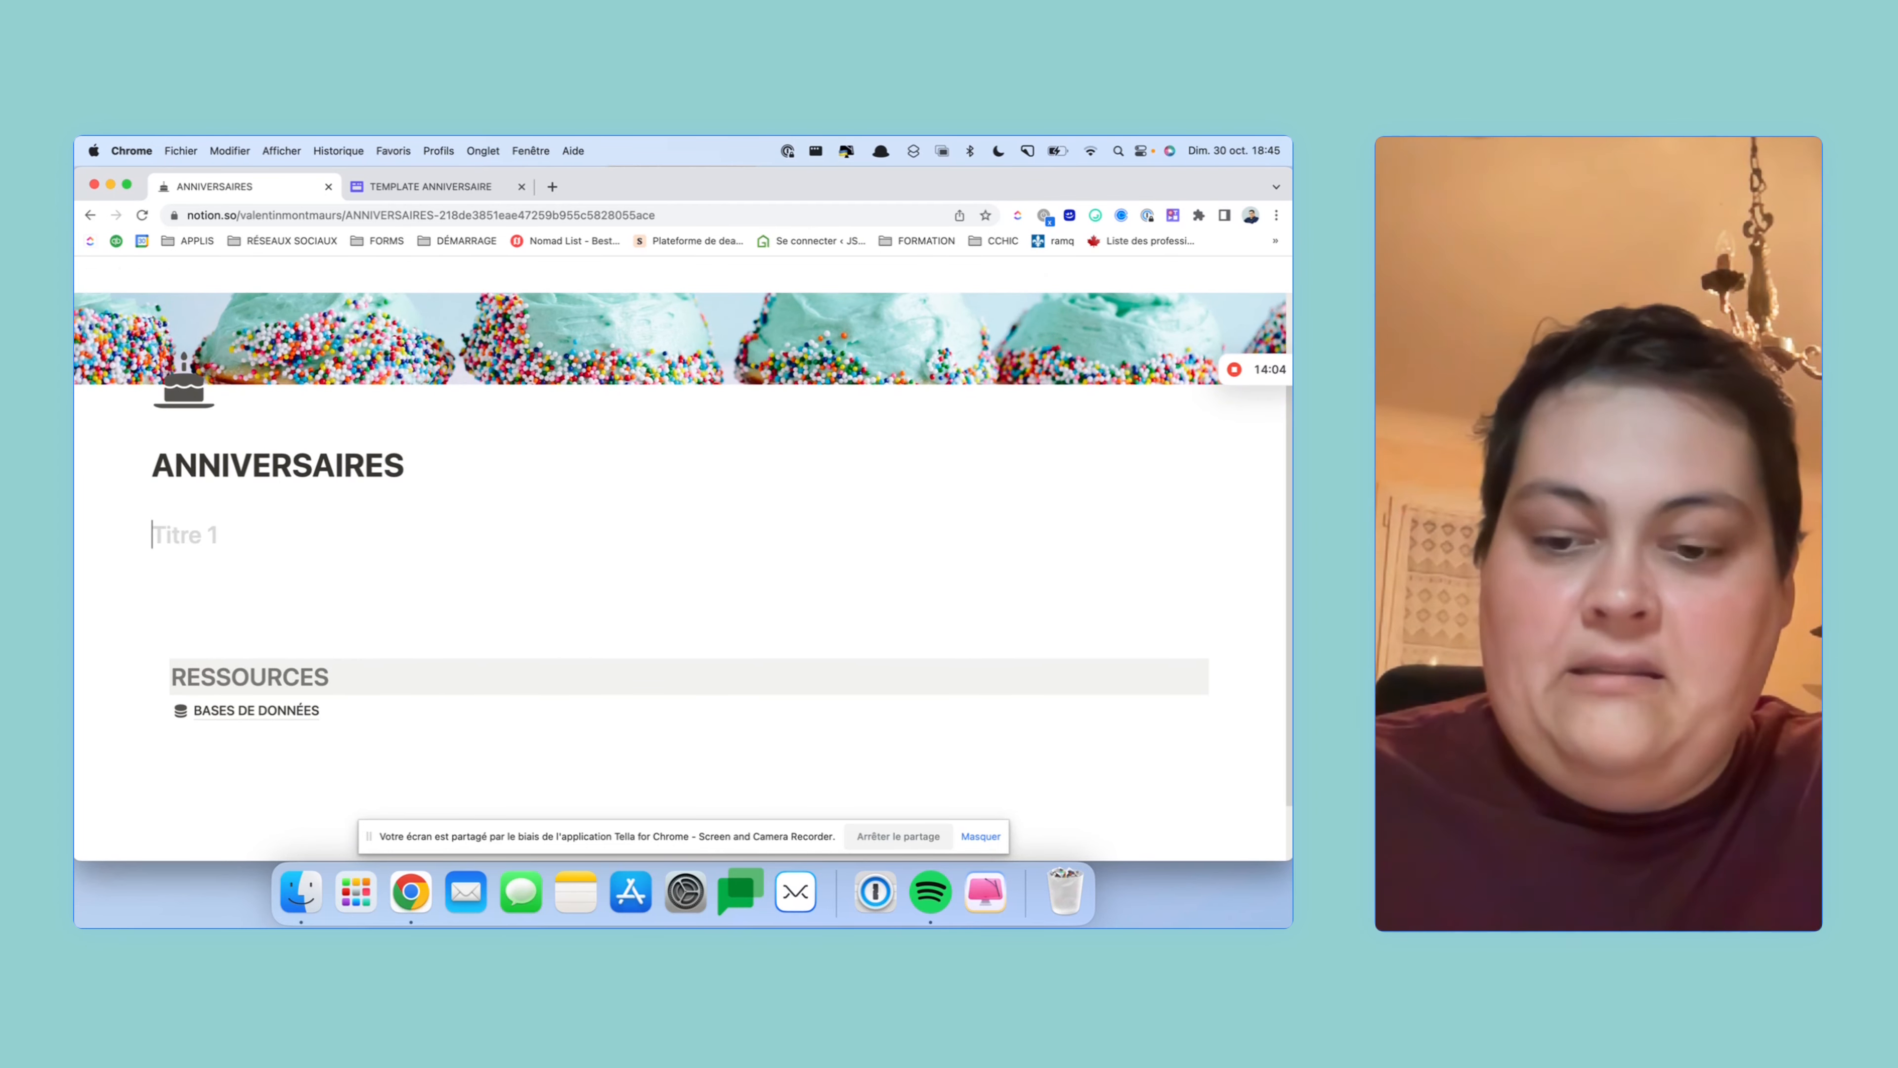
{"action": "type", "text": " A"}
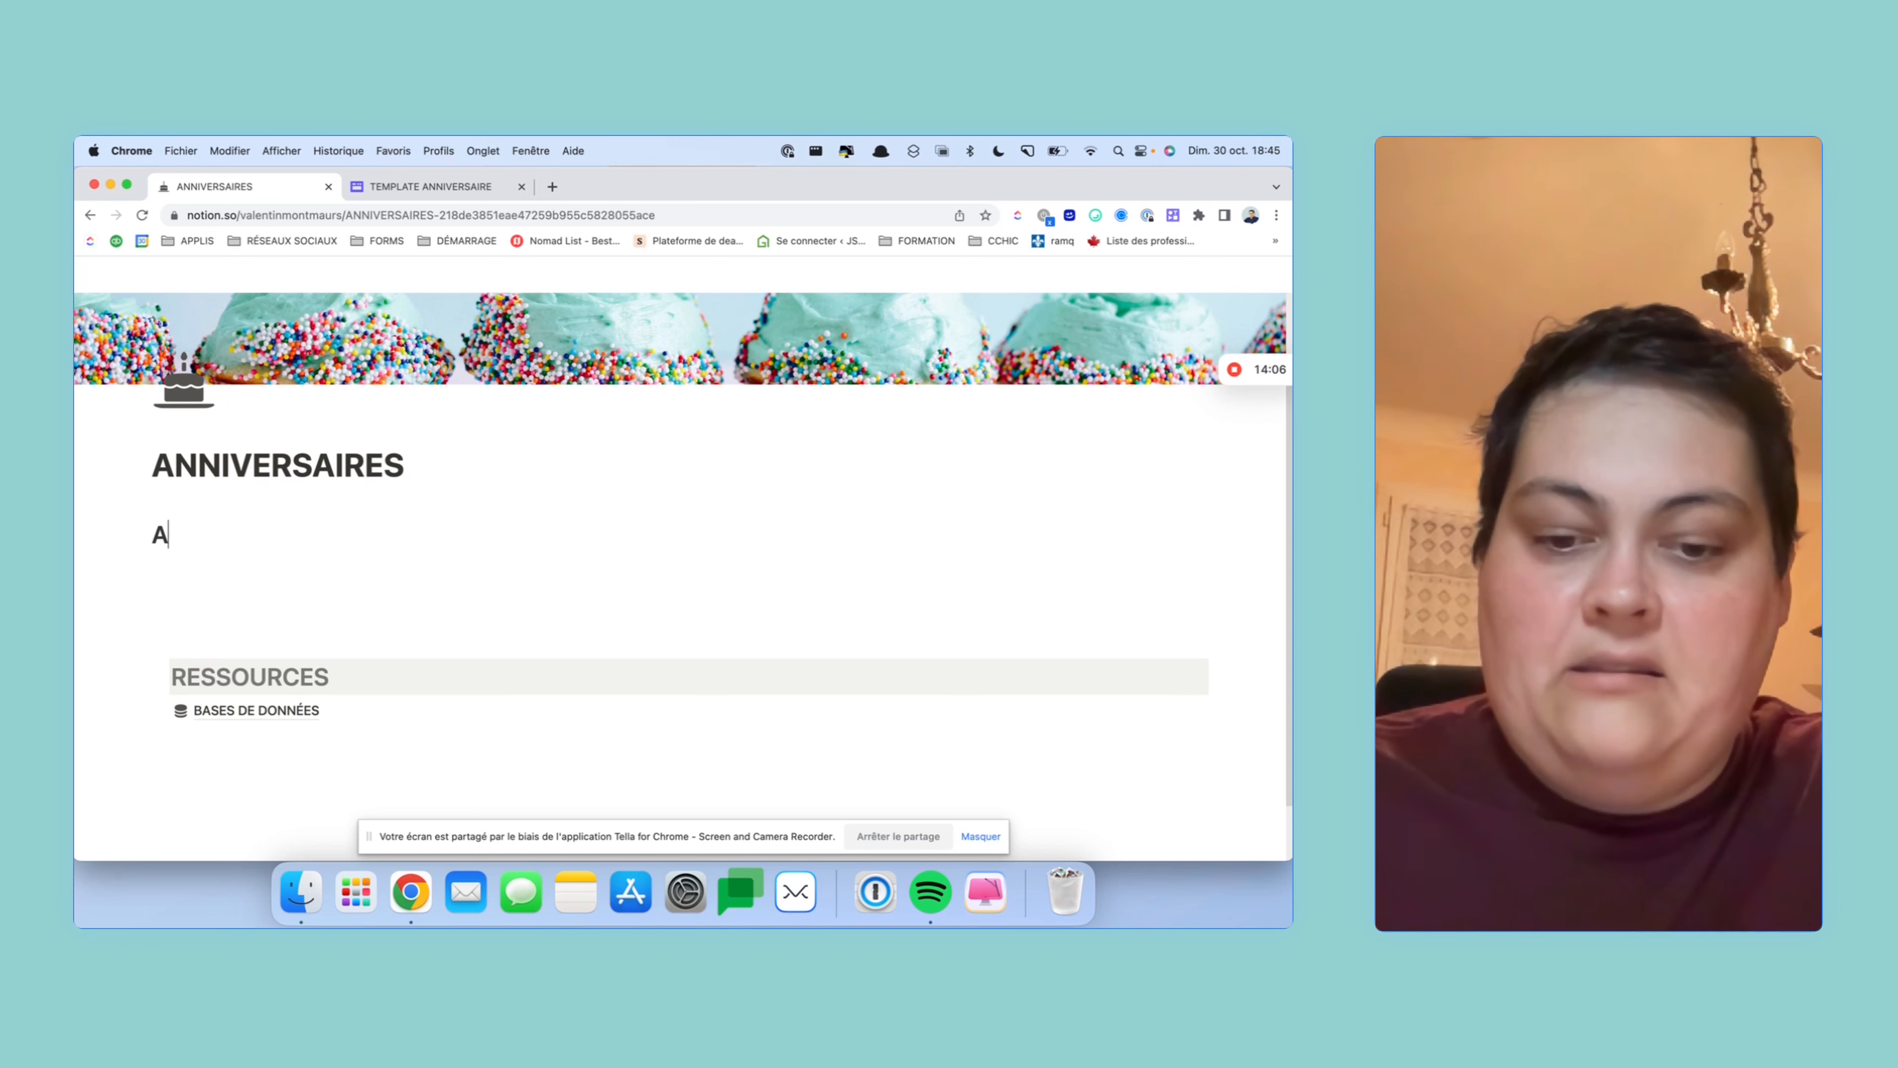
{"action": "type", "text": "nnivers"}
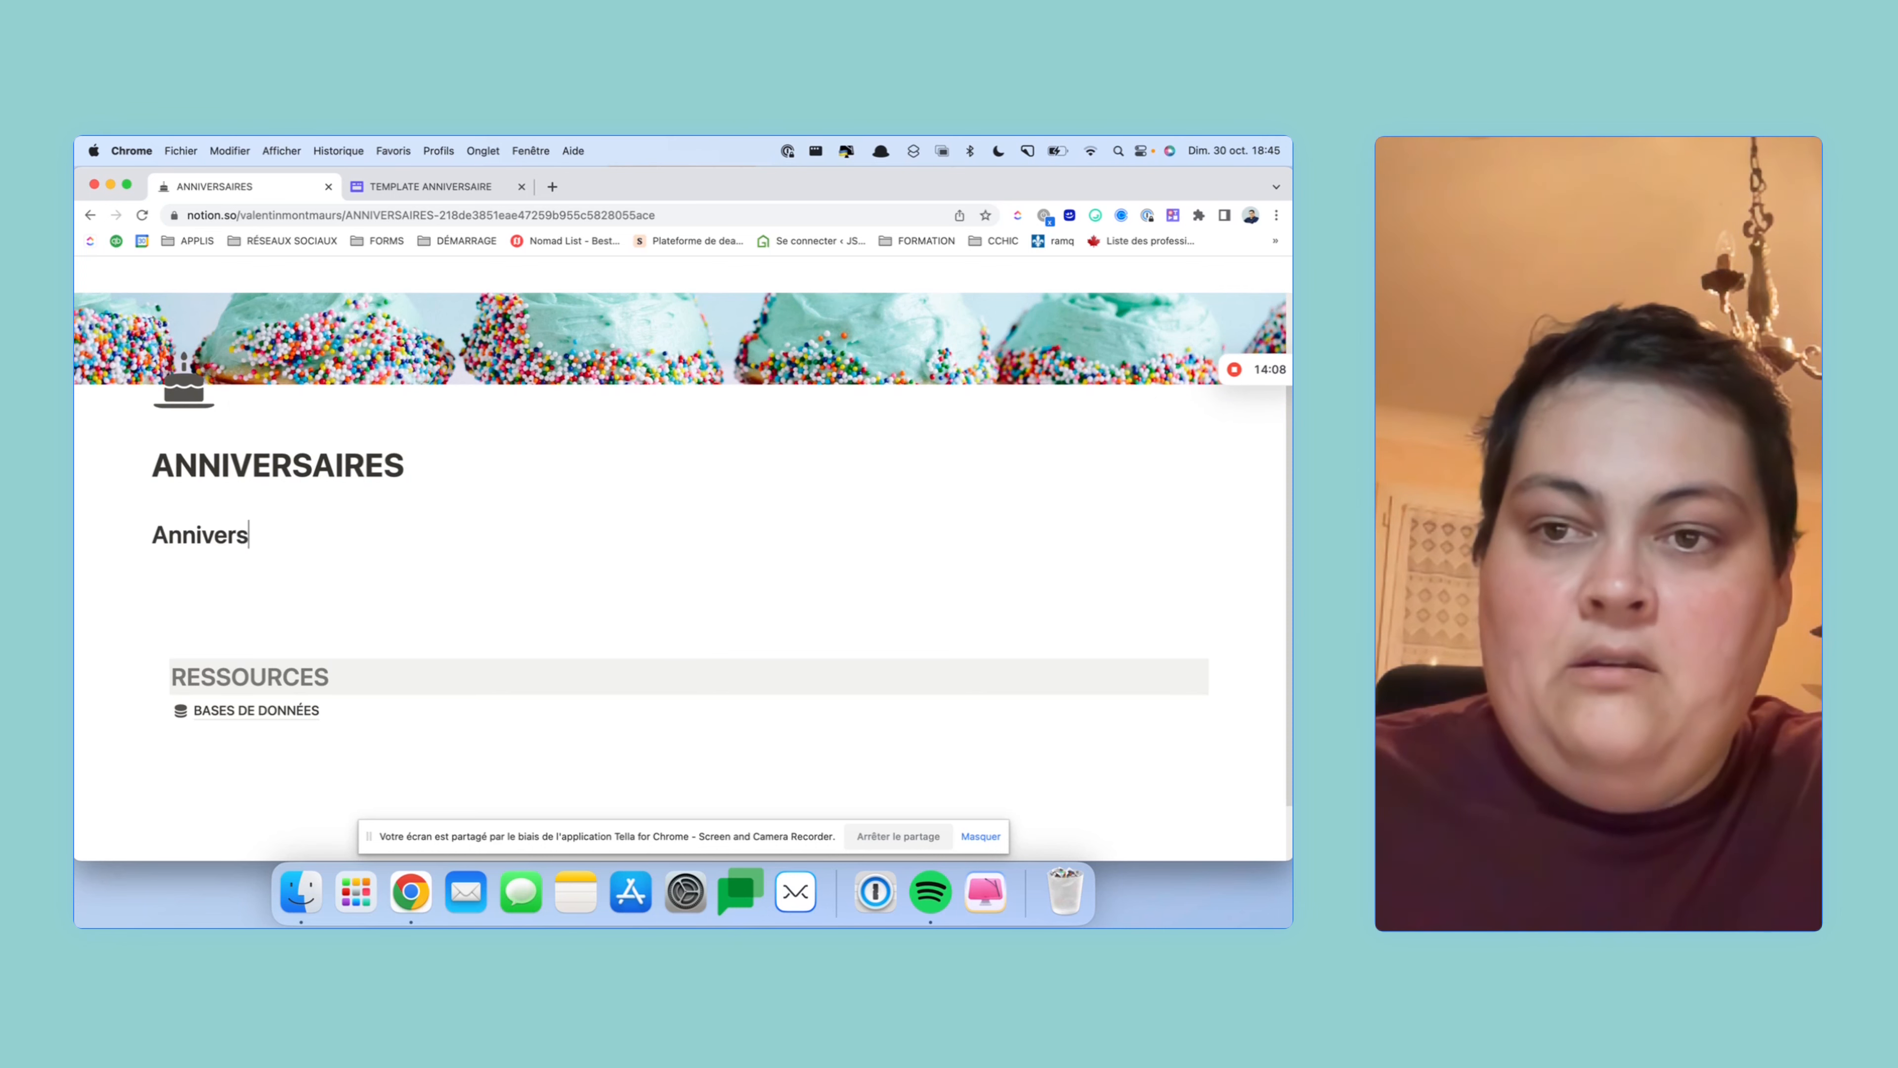
{"action": "type", "text": "aire du jour"}
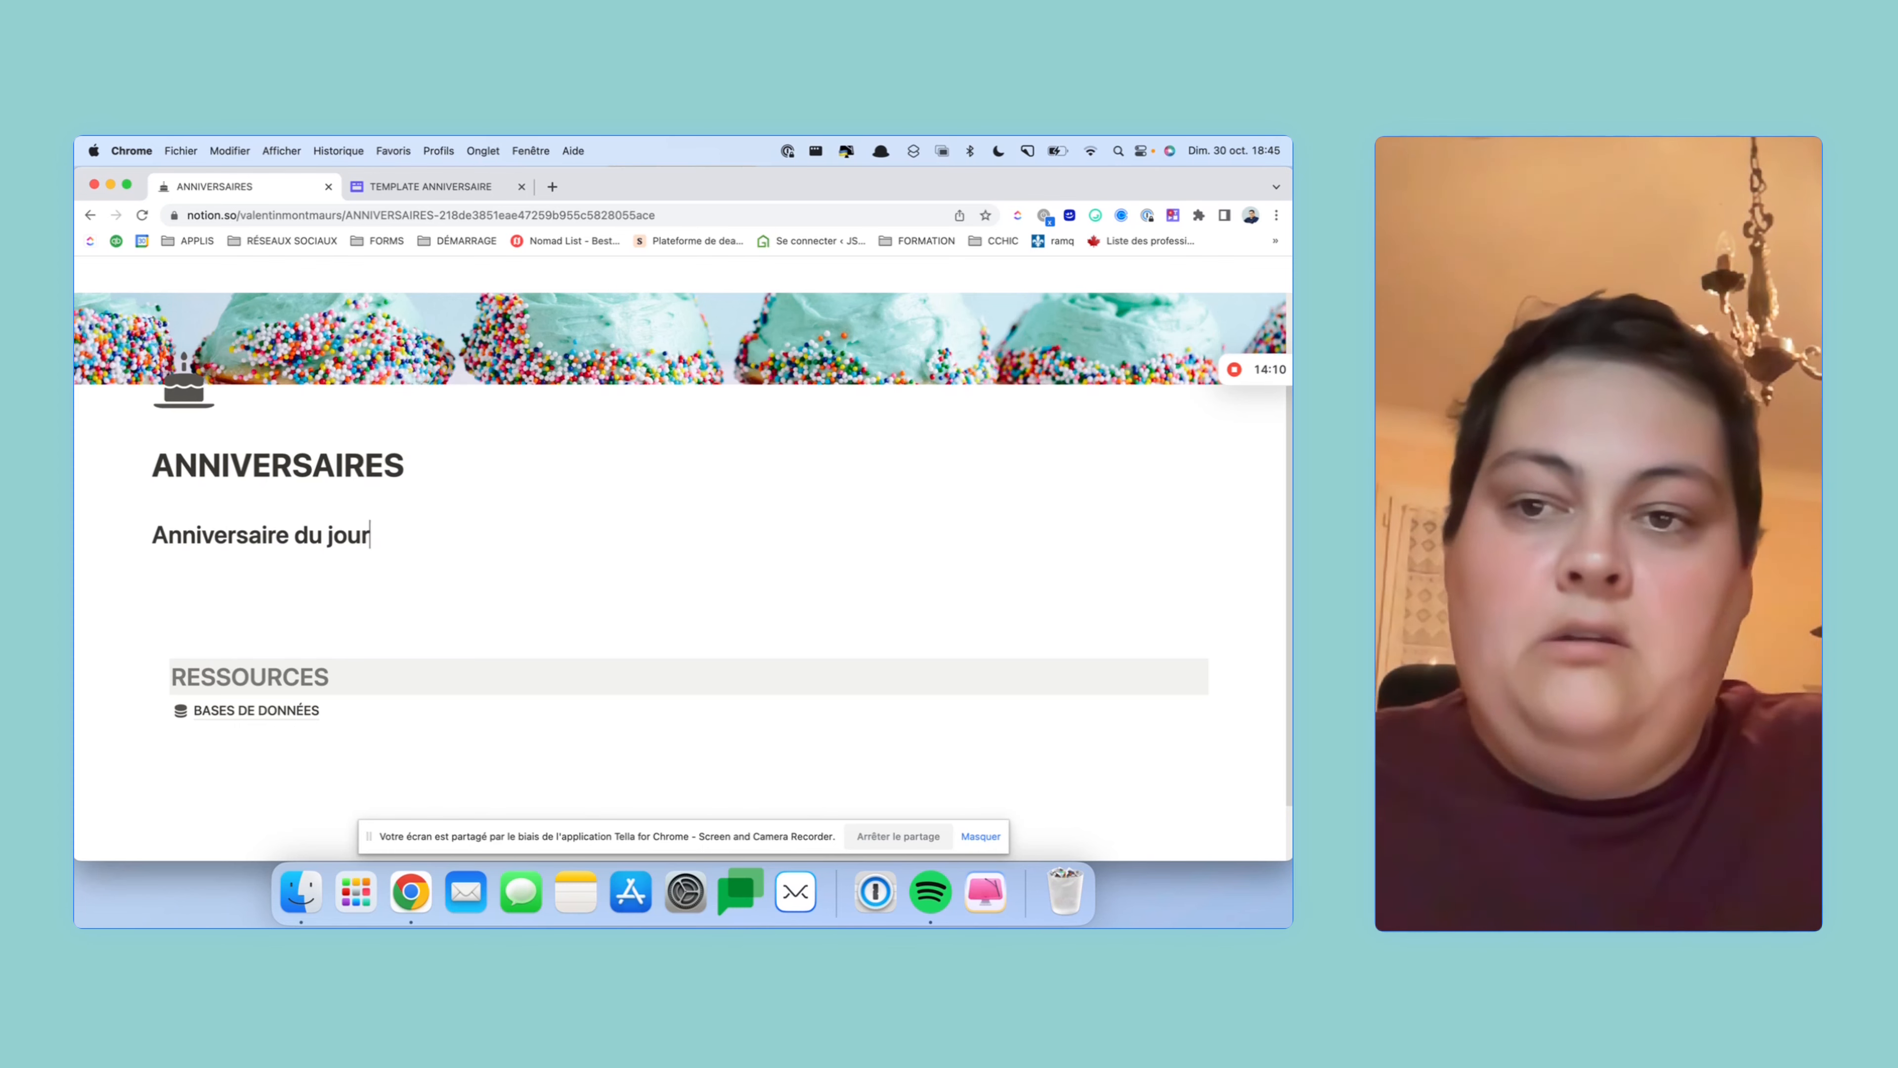
- Frame the heading with a birthday cake emoji on each side
{"action": "left_click", "coordinate": [1094, 215]}
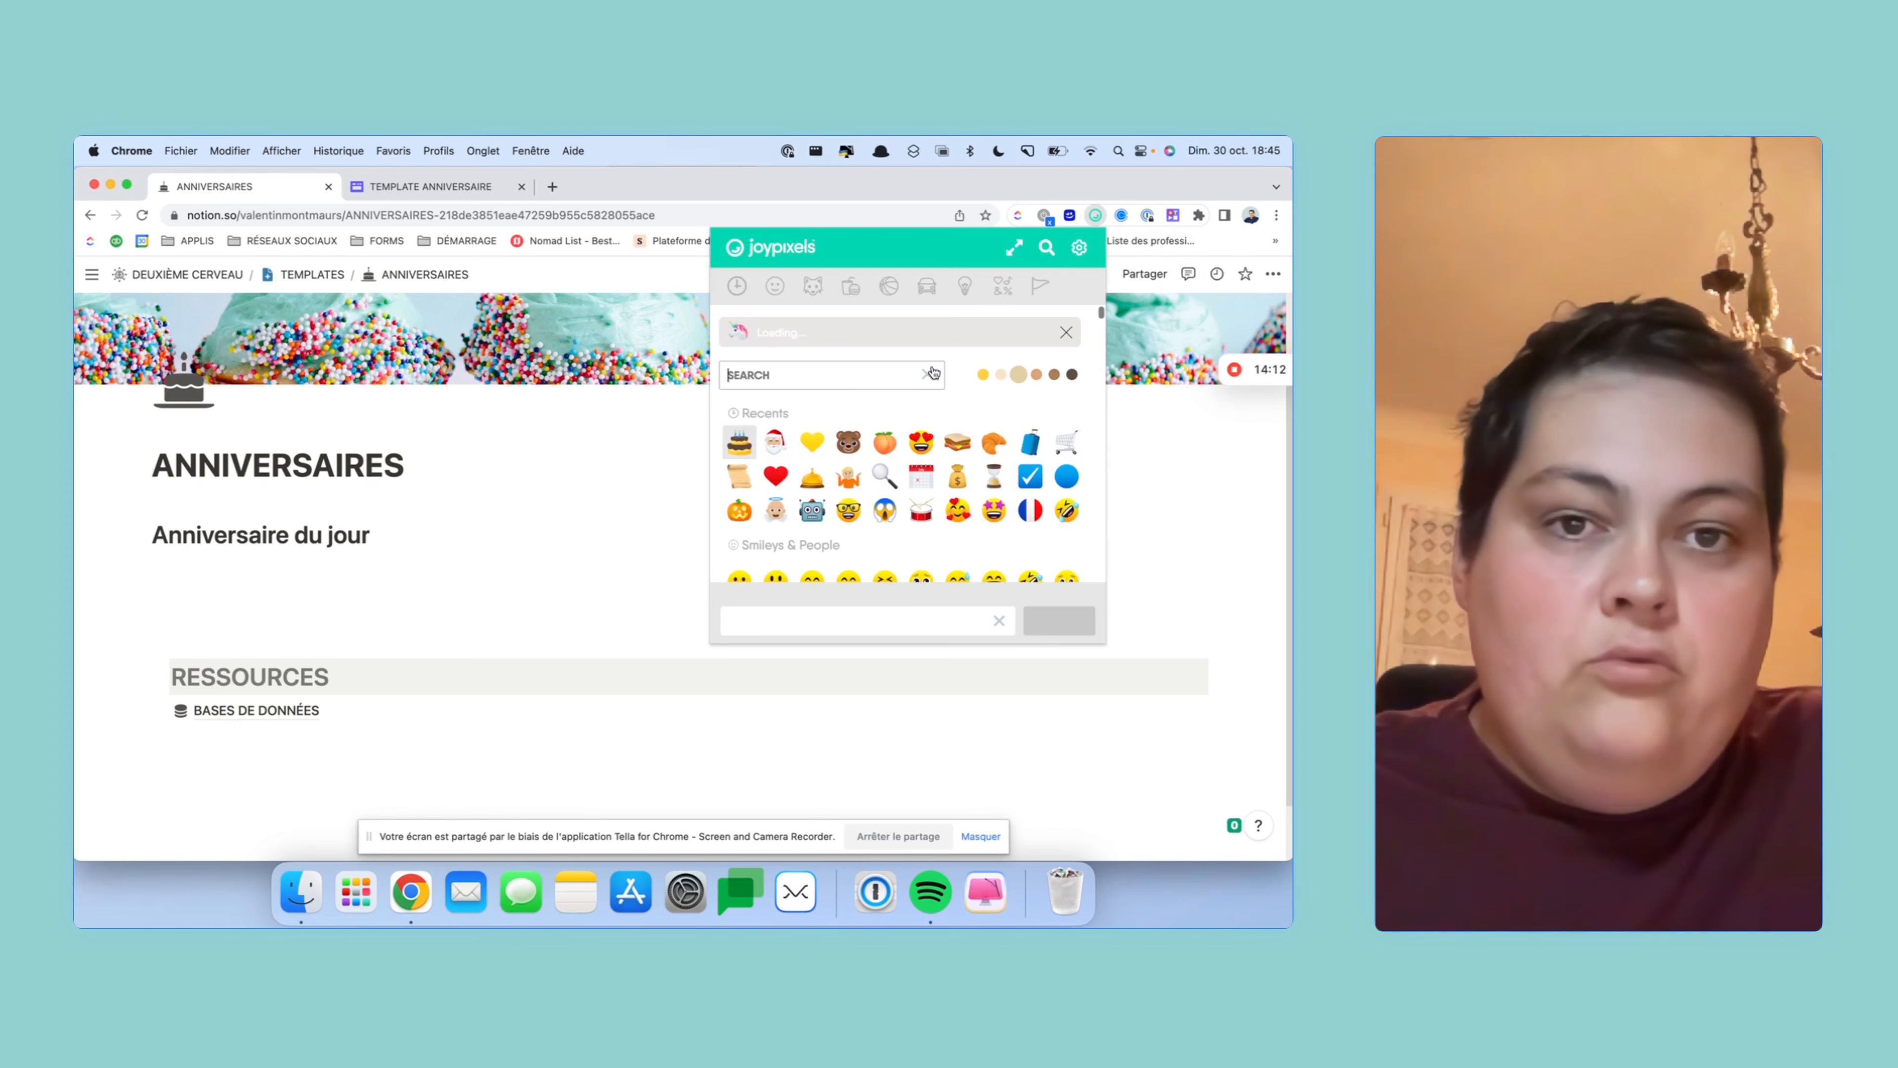
{"action": "scroll", "coordinate": [995, 386], "scroll_direction": "down", "scroll_amount": 1}
{"action": "scroll", "coordinate": [996, 387], "scroll_direction": "up", "scroll_amount": 1}
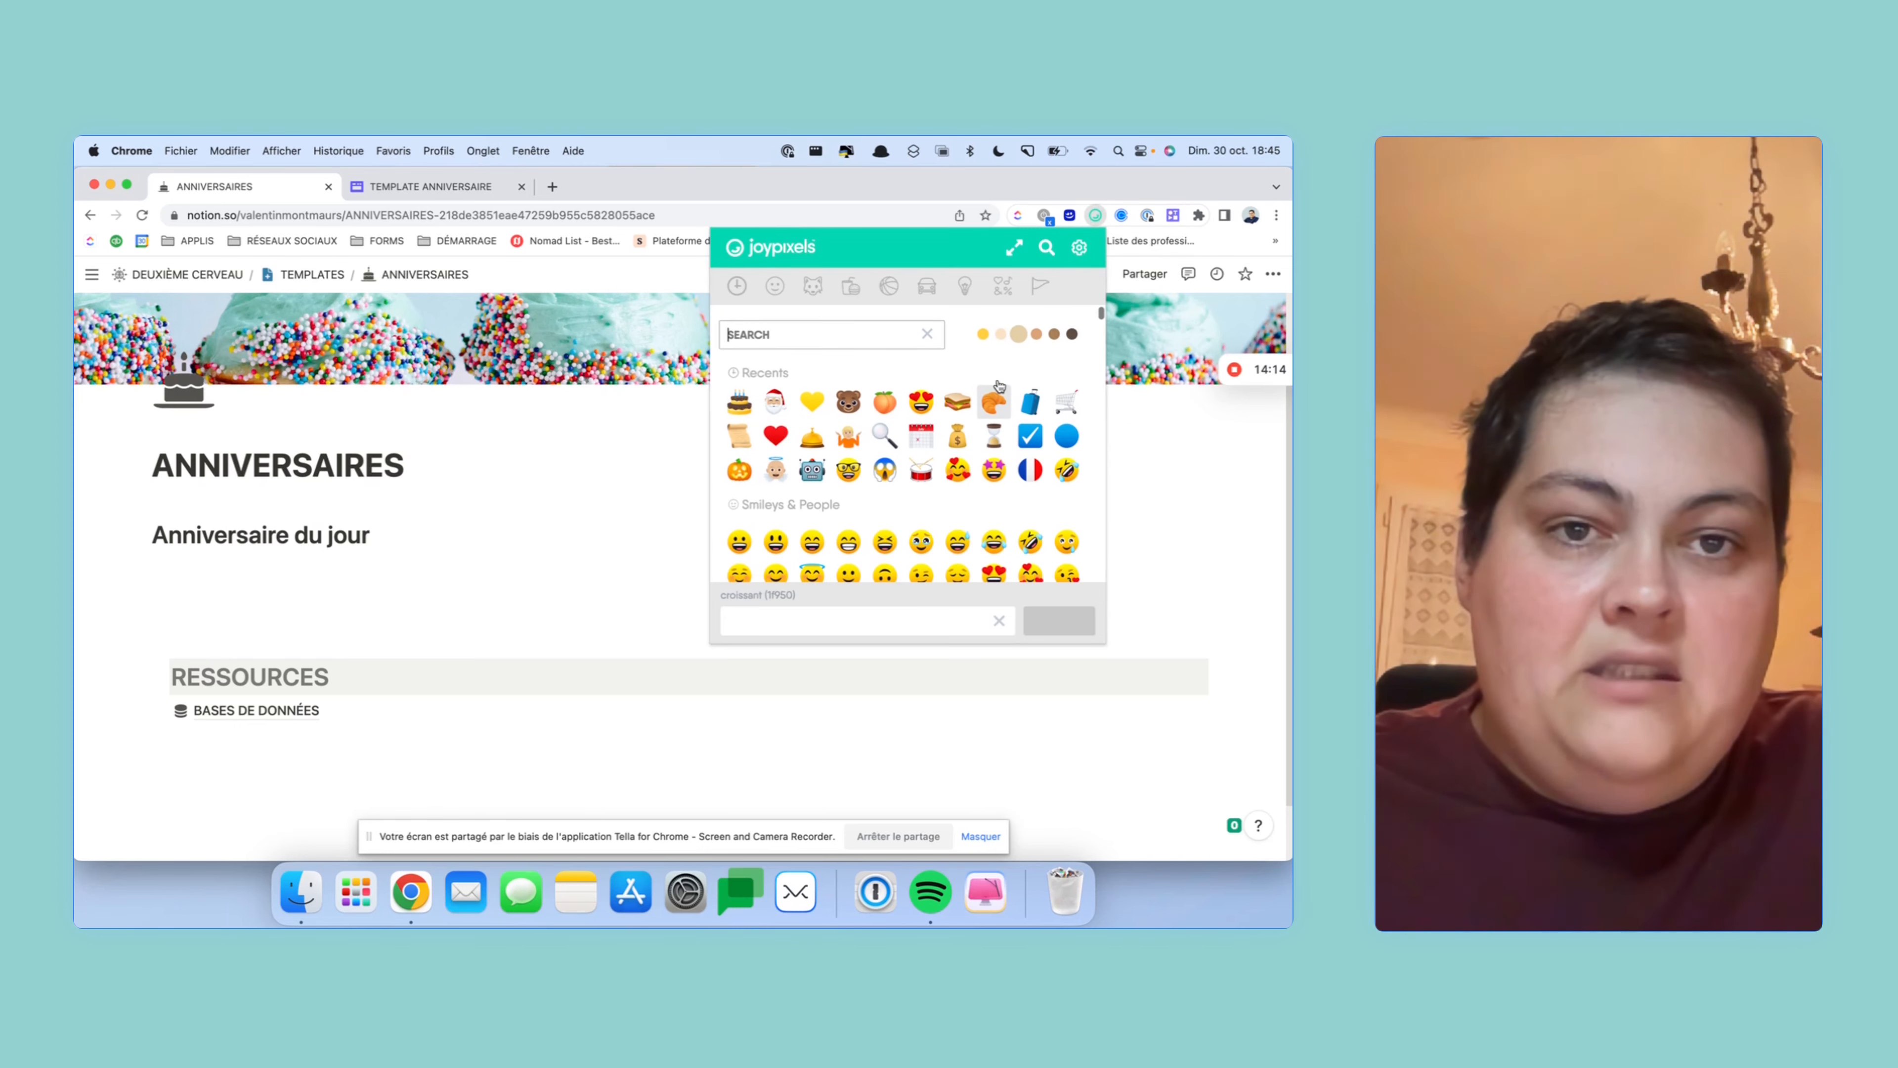
{"action": "left_click", "coordinate": [739, 404]}
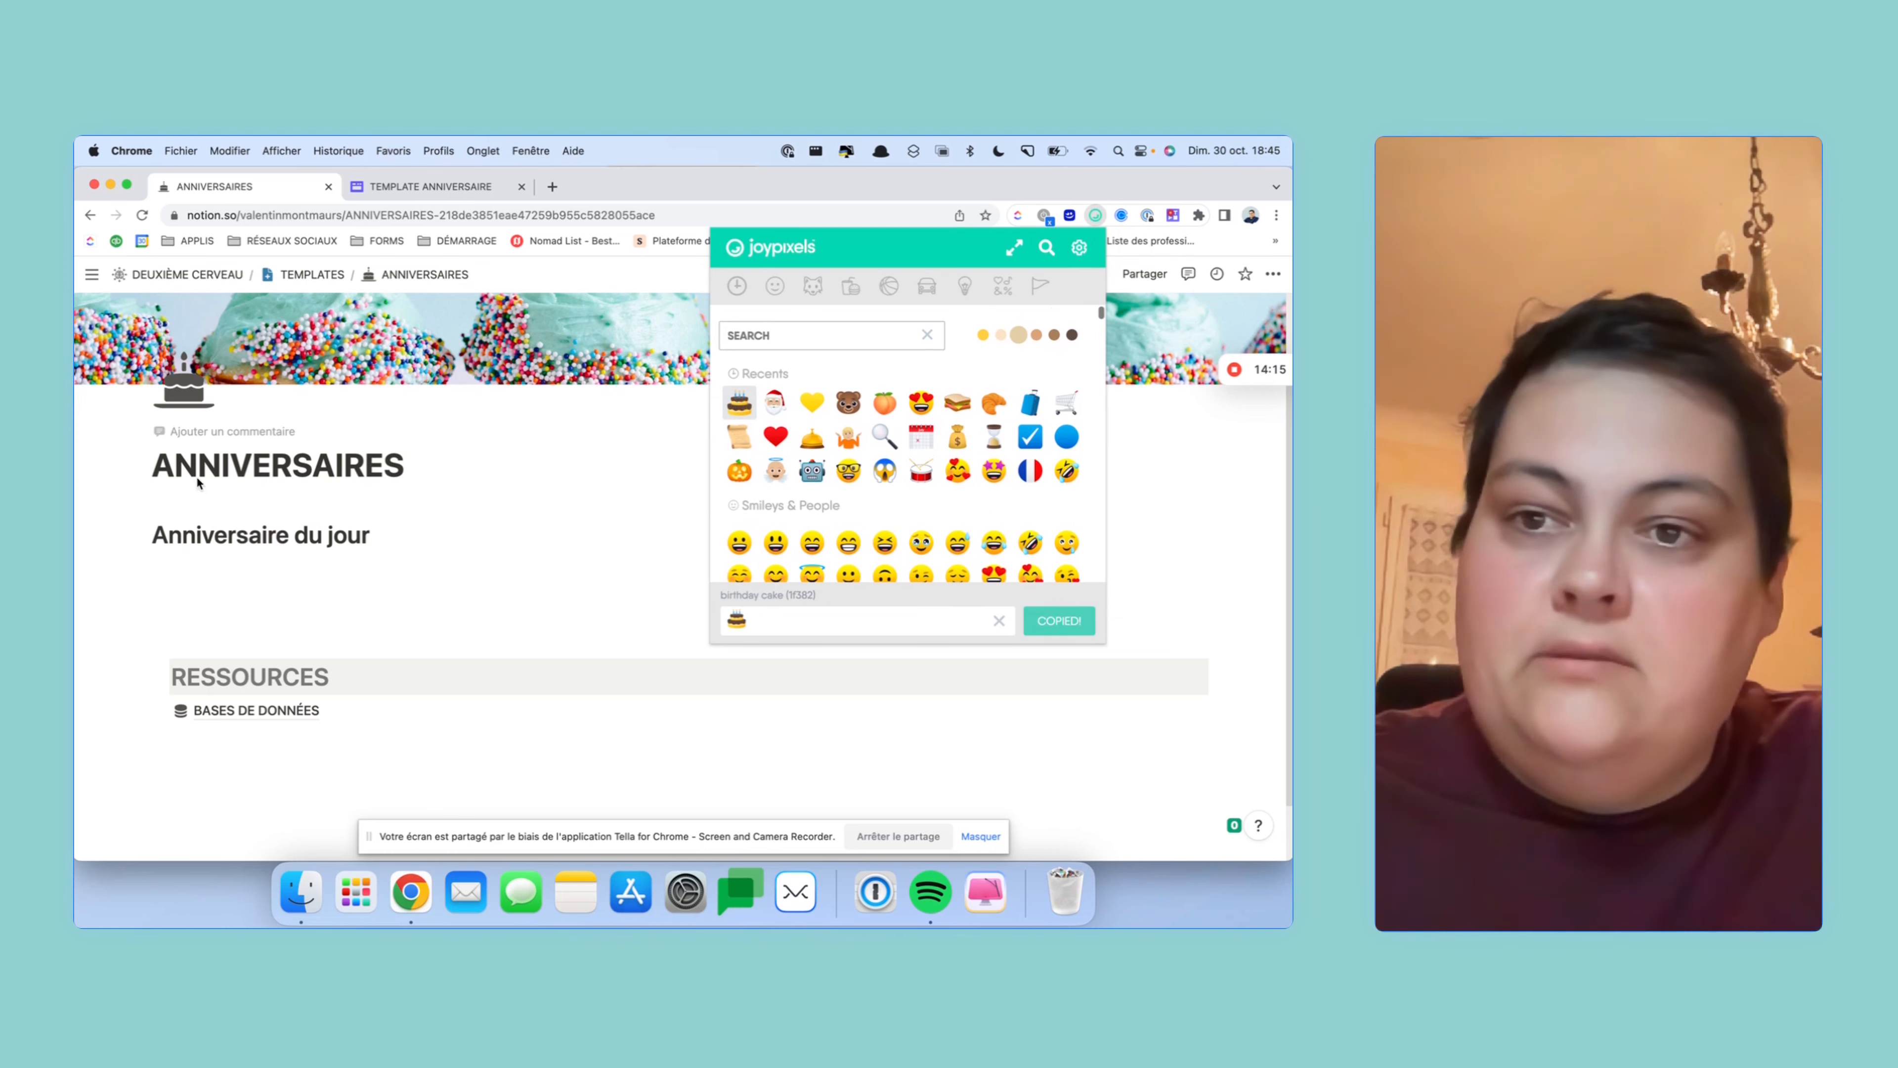
{"action": "left_click", "coordinate": [155, 540]}
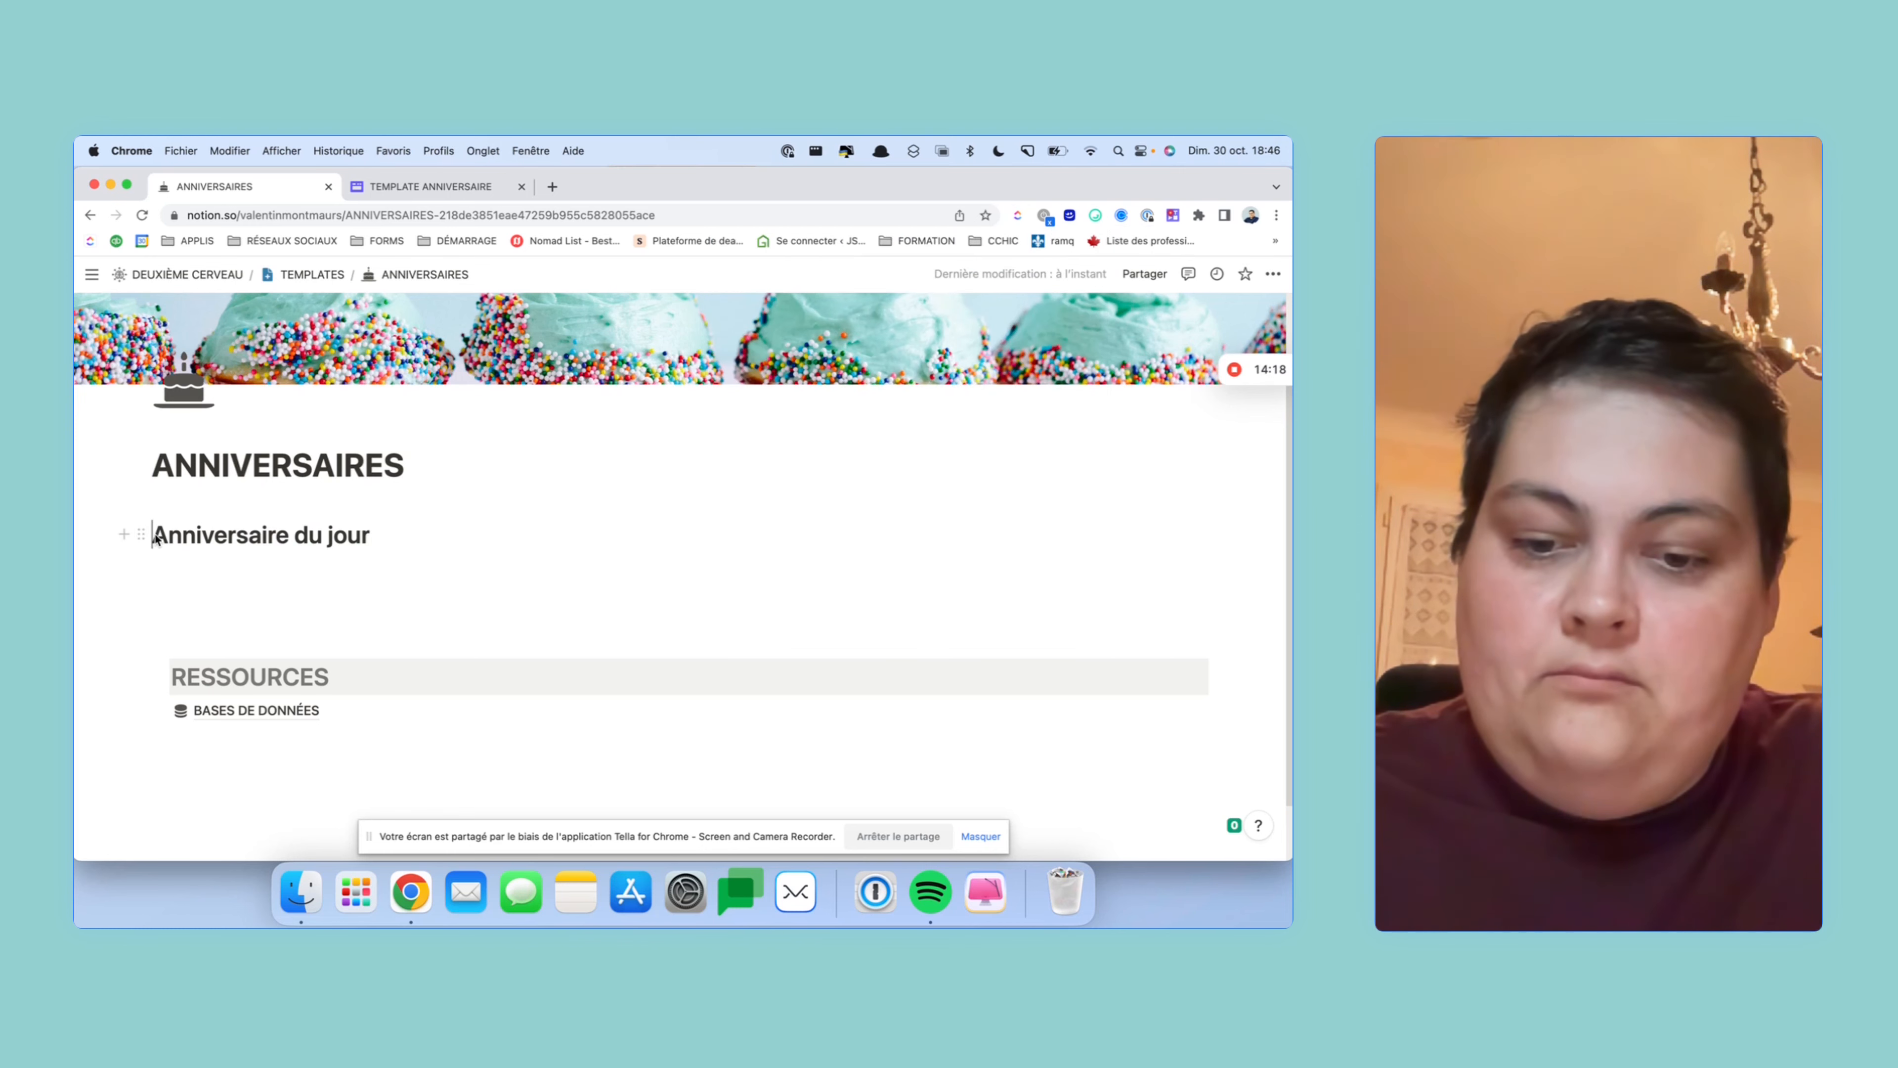
{"action": "type", "text": "🎂"}
{"action": "left_click", "coordinate": [414, 538]}
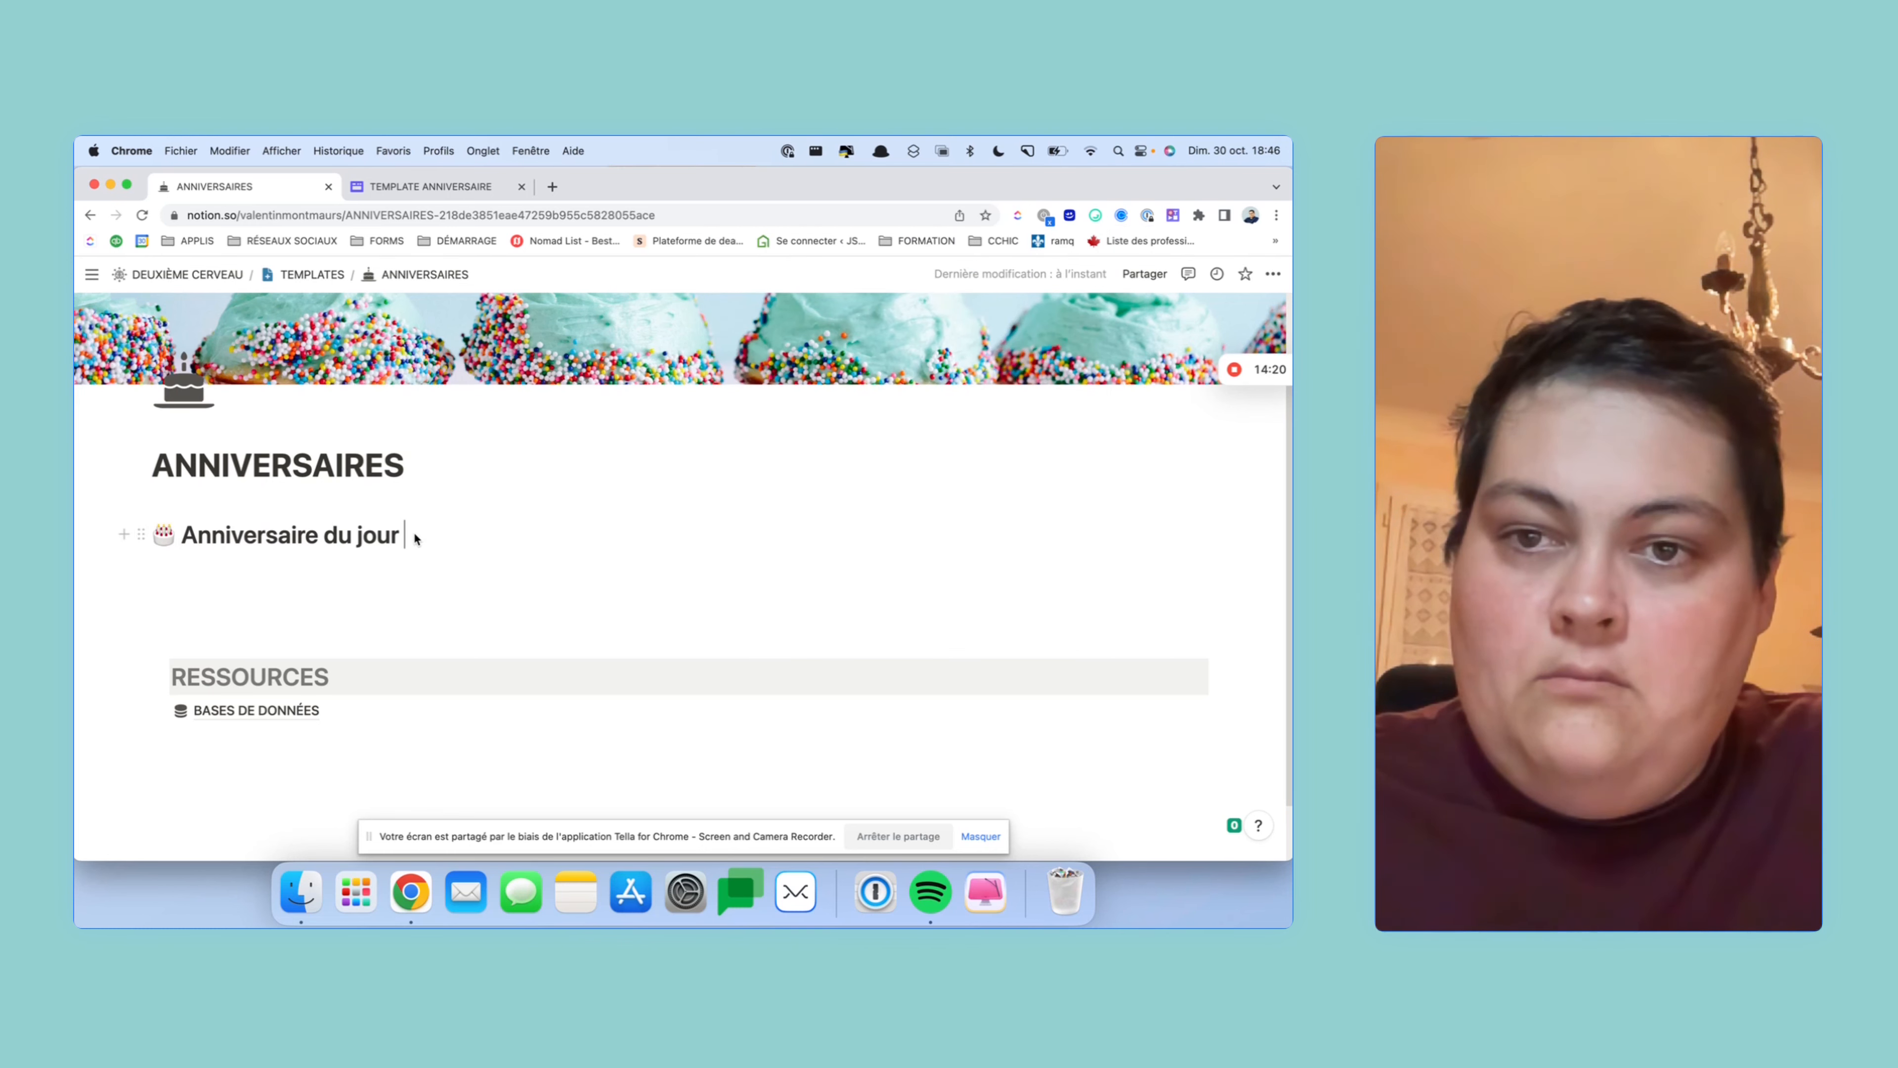
{"action": "type", "text": "🎂"}
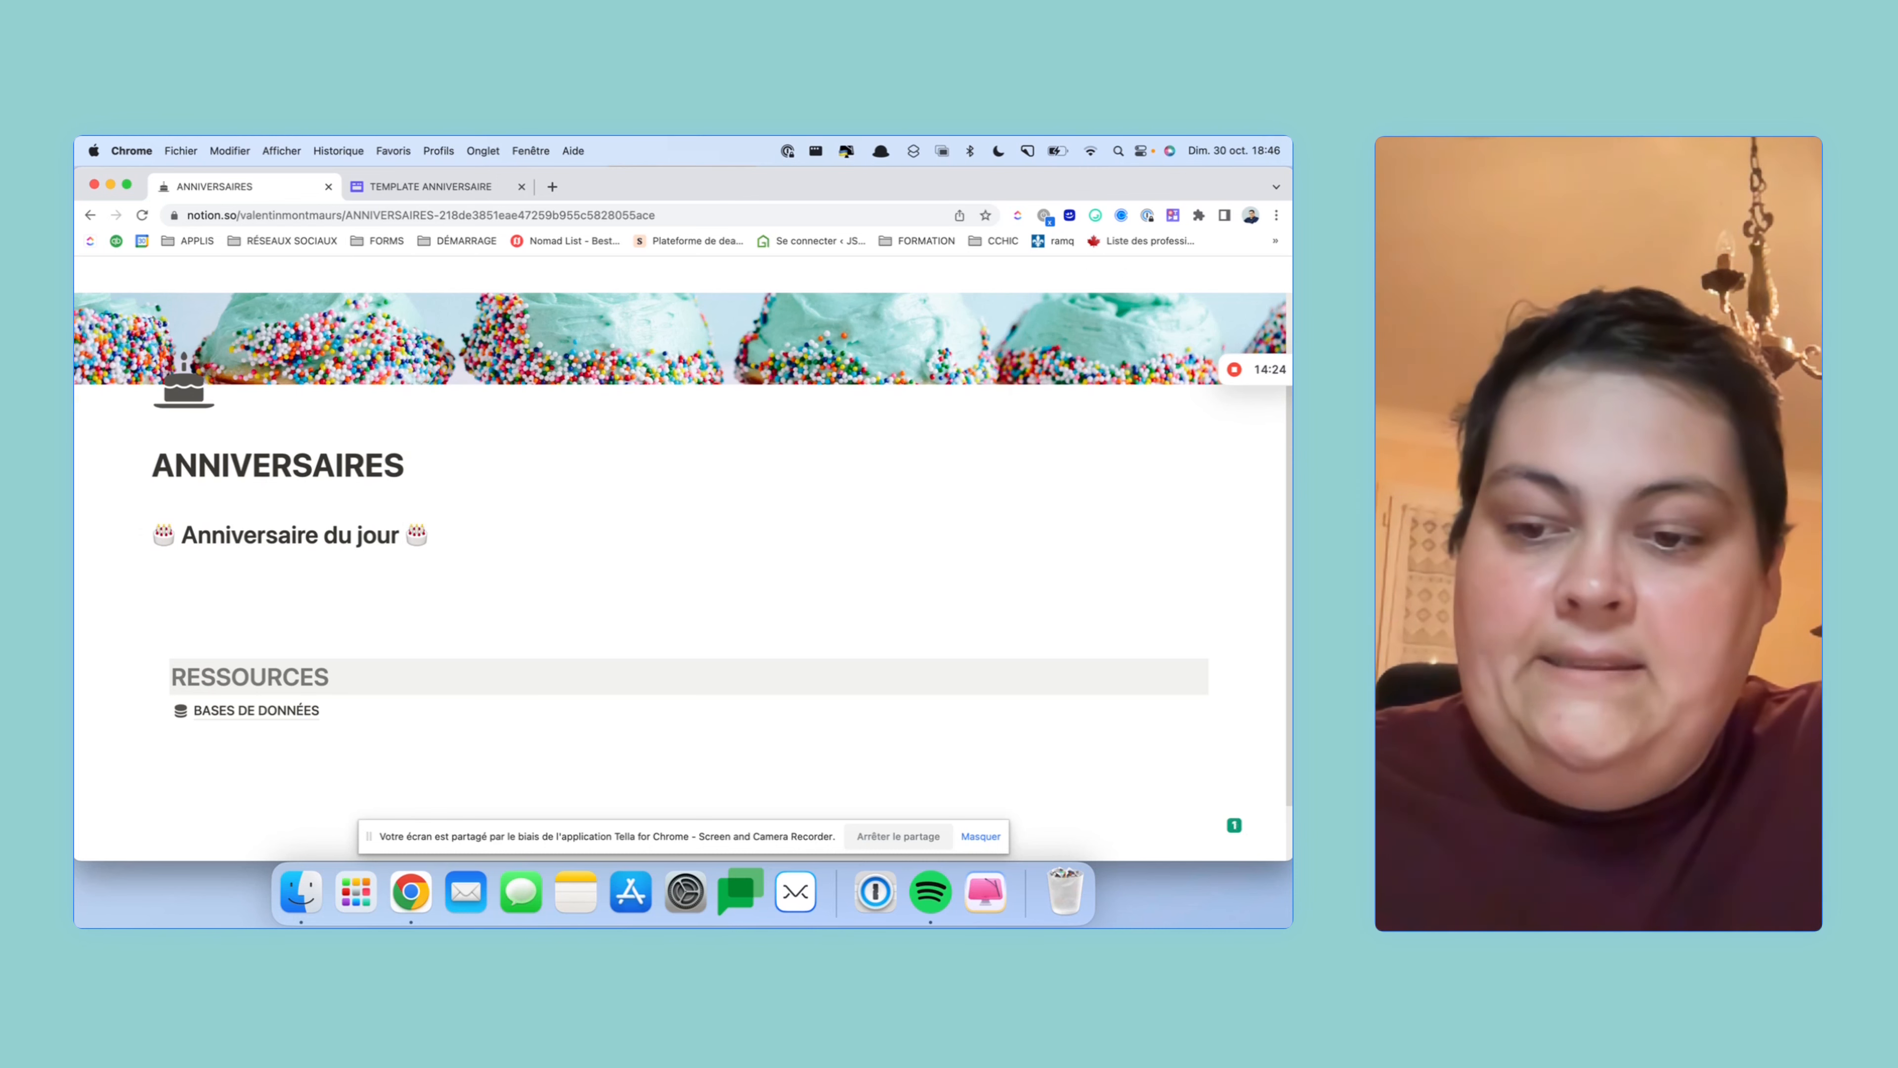
- Give the heading a green background with /vert and duplicate it
{"action": "type", "text": "/vert"}
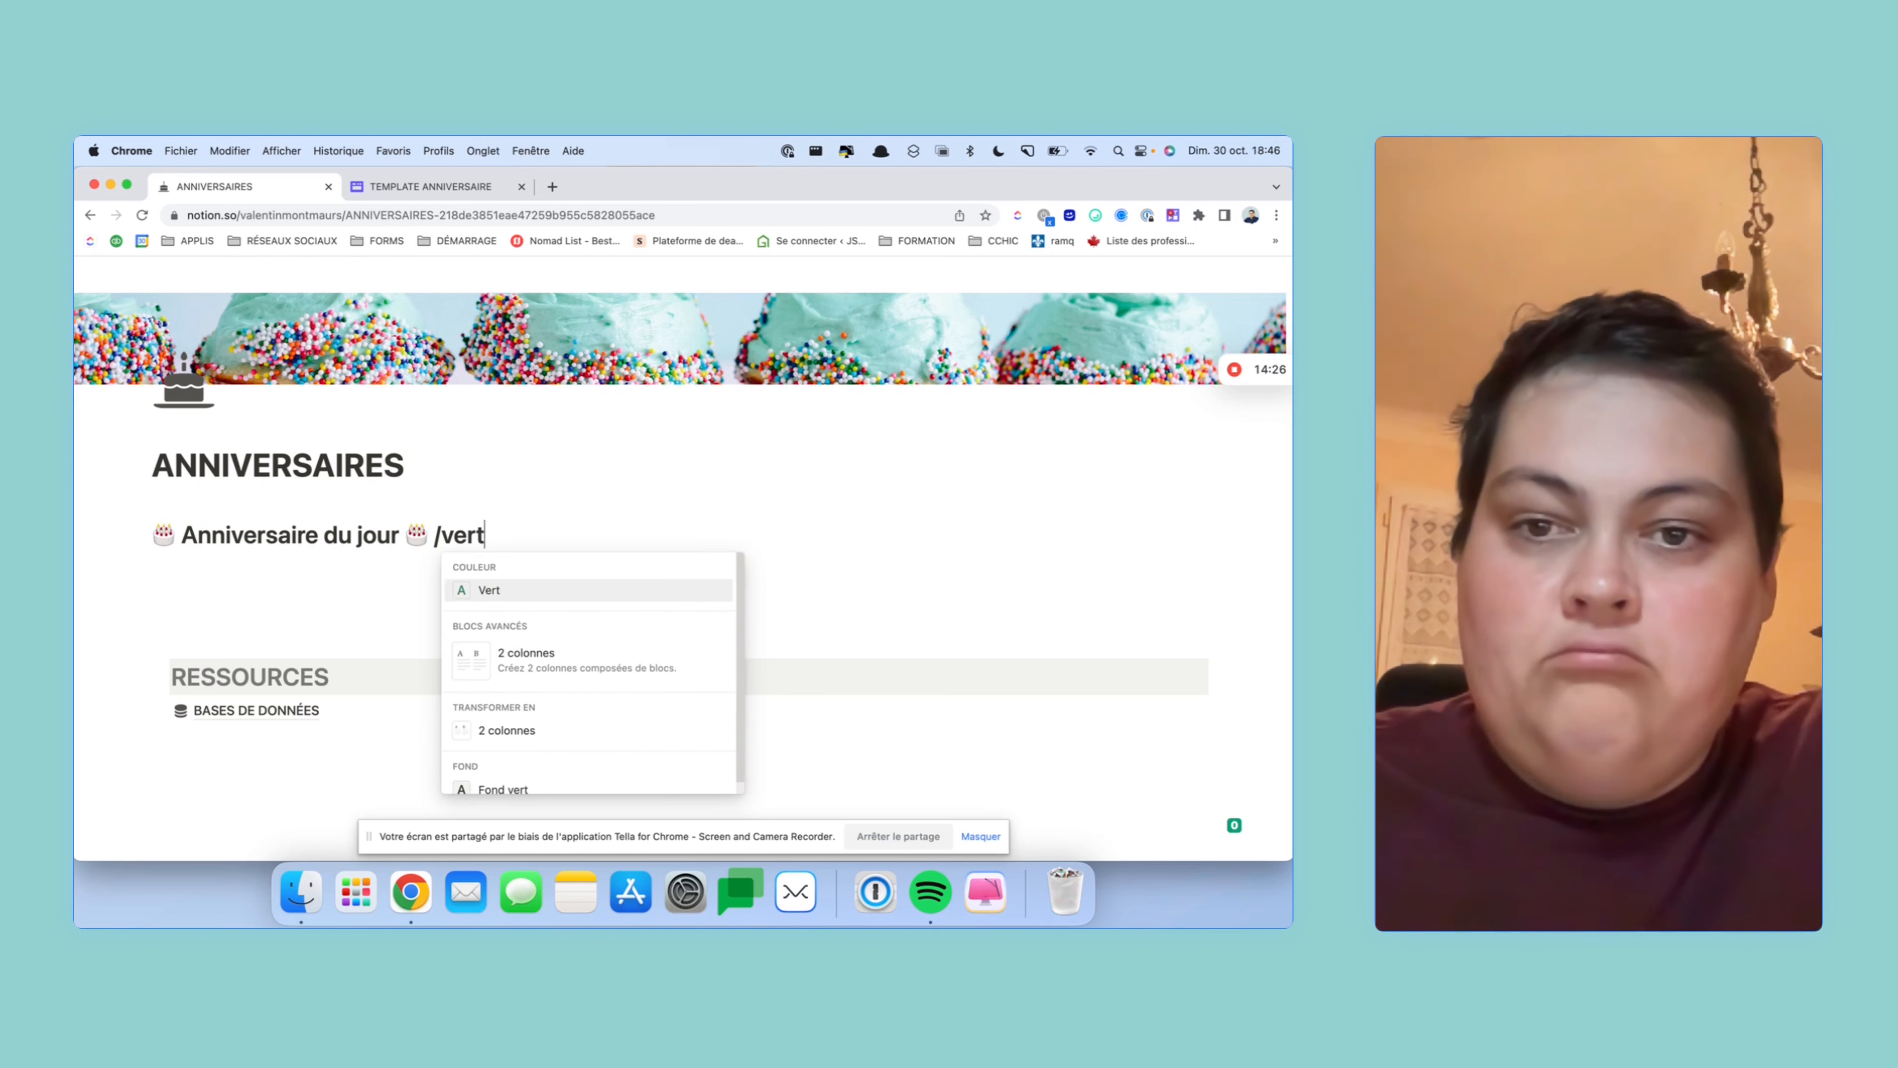
{"action": "key", "text": "Down"}
{"action": "key", "text": "Down"}
{"action": "key", "text": "Down"}
{"action": "key", "text": "Down"}
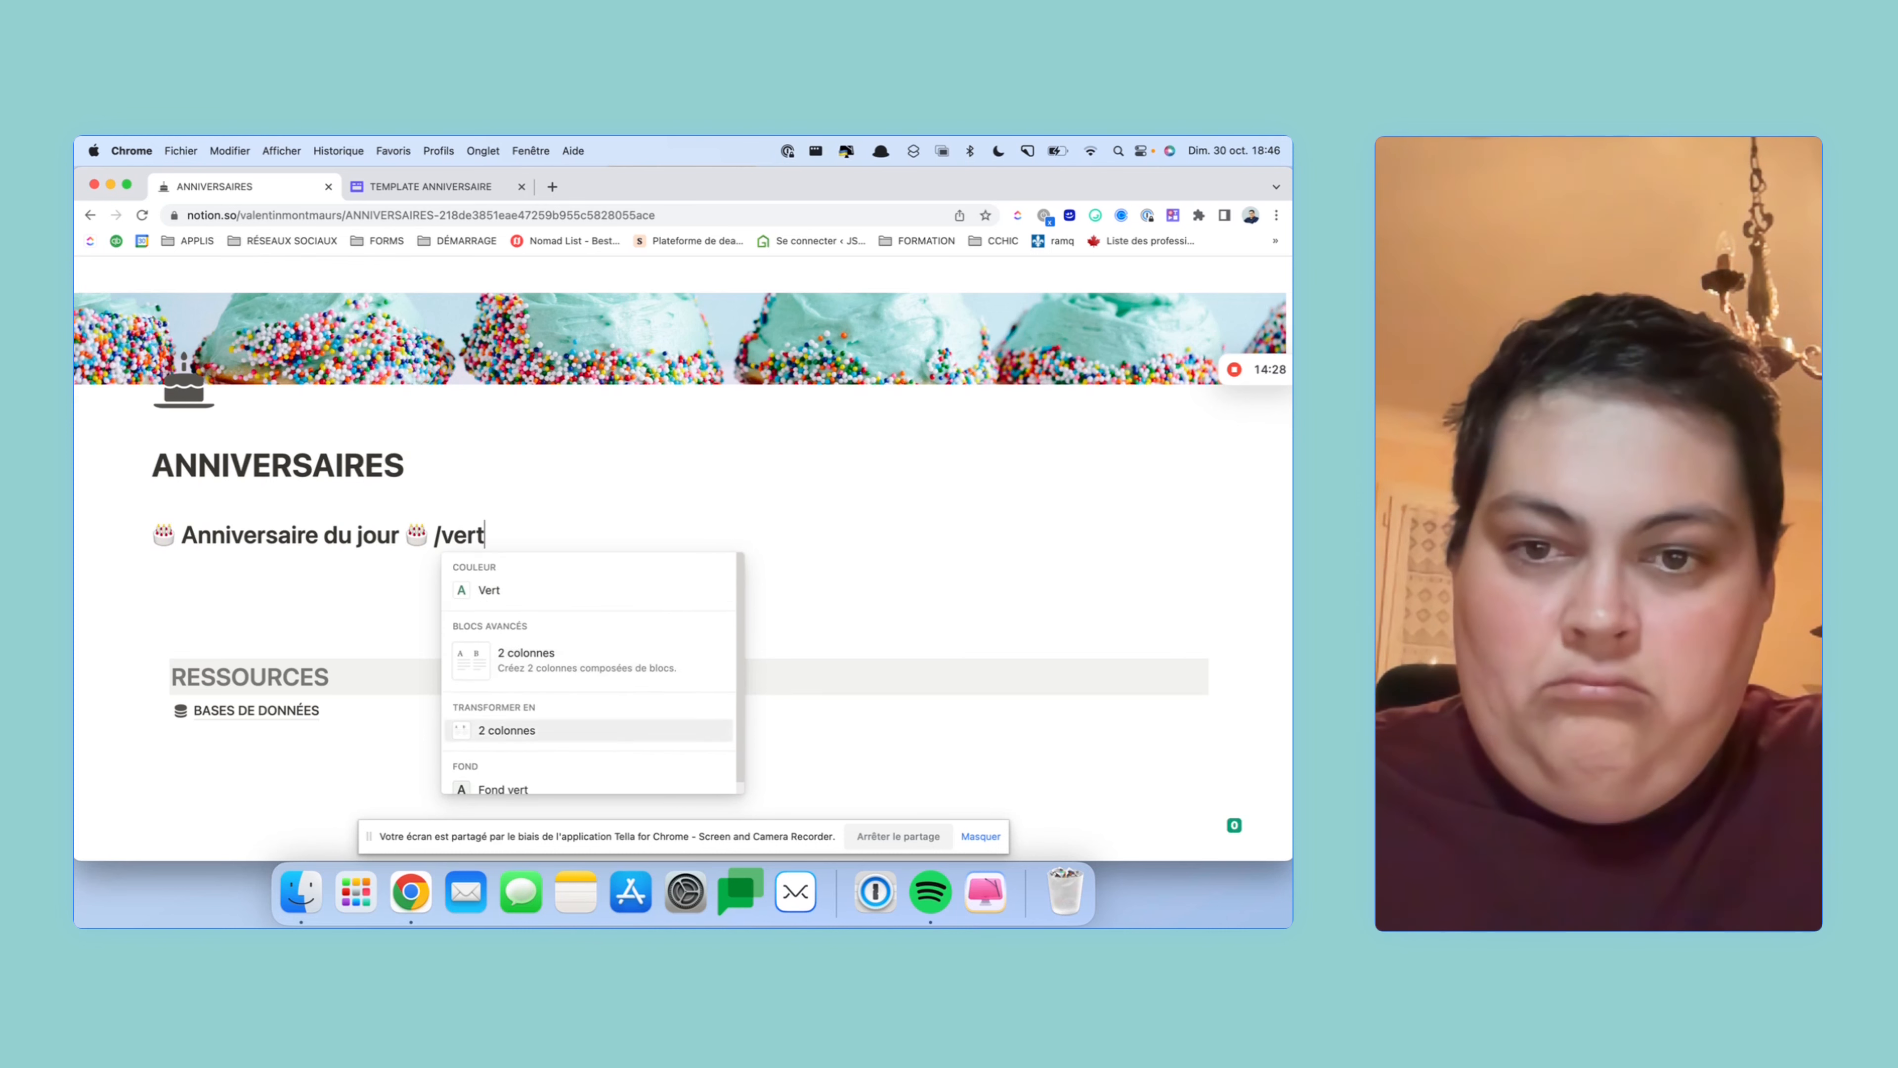
{"action": "key", "text": "Down"}
{"action": "key", "text": "Down"}
{"action": "key", "text": "Down"}
{"action": "key", "text": "Down"}
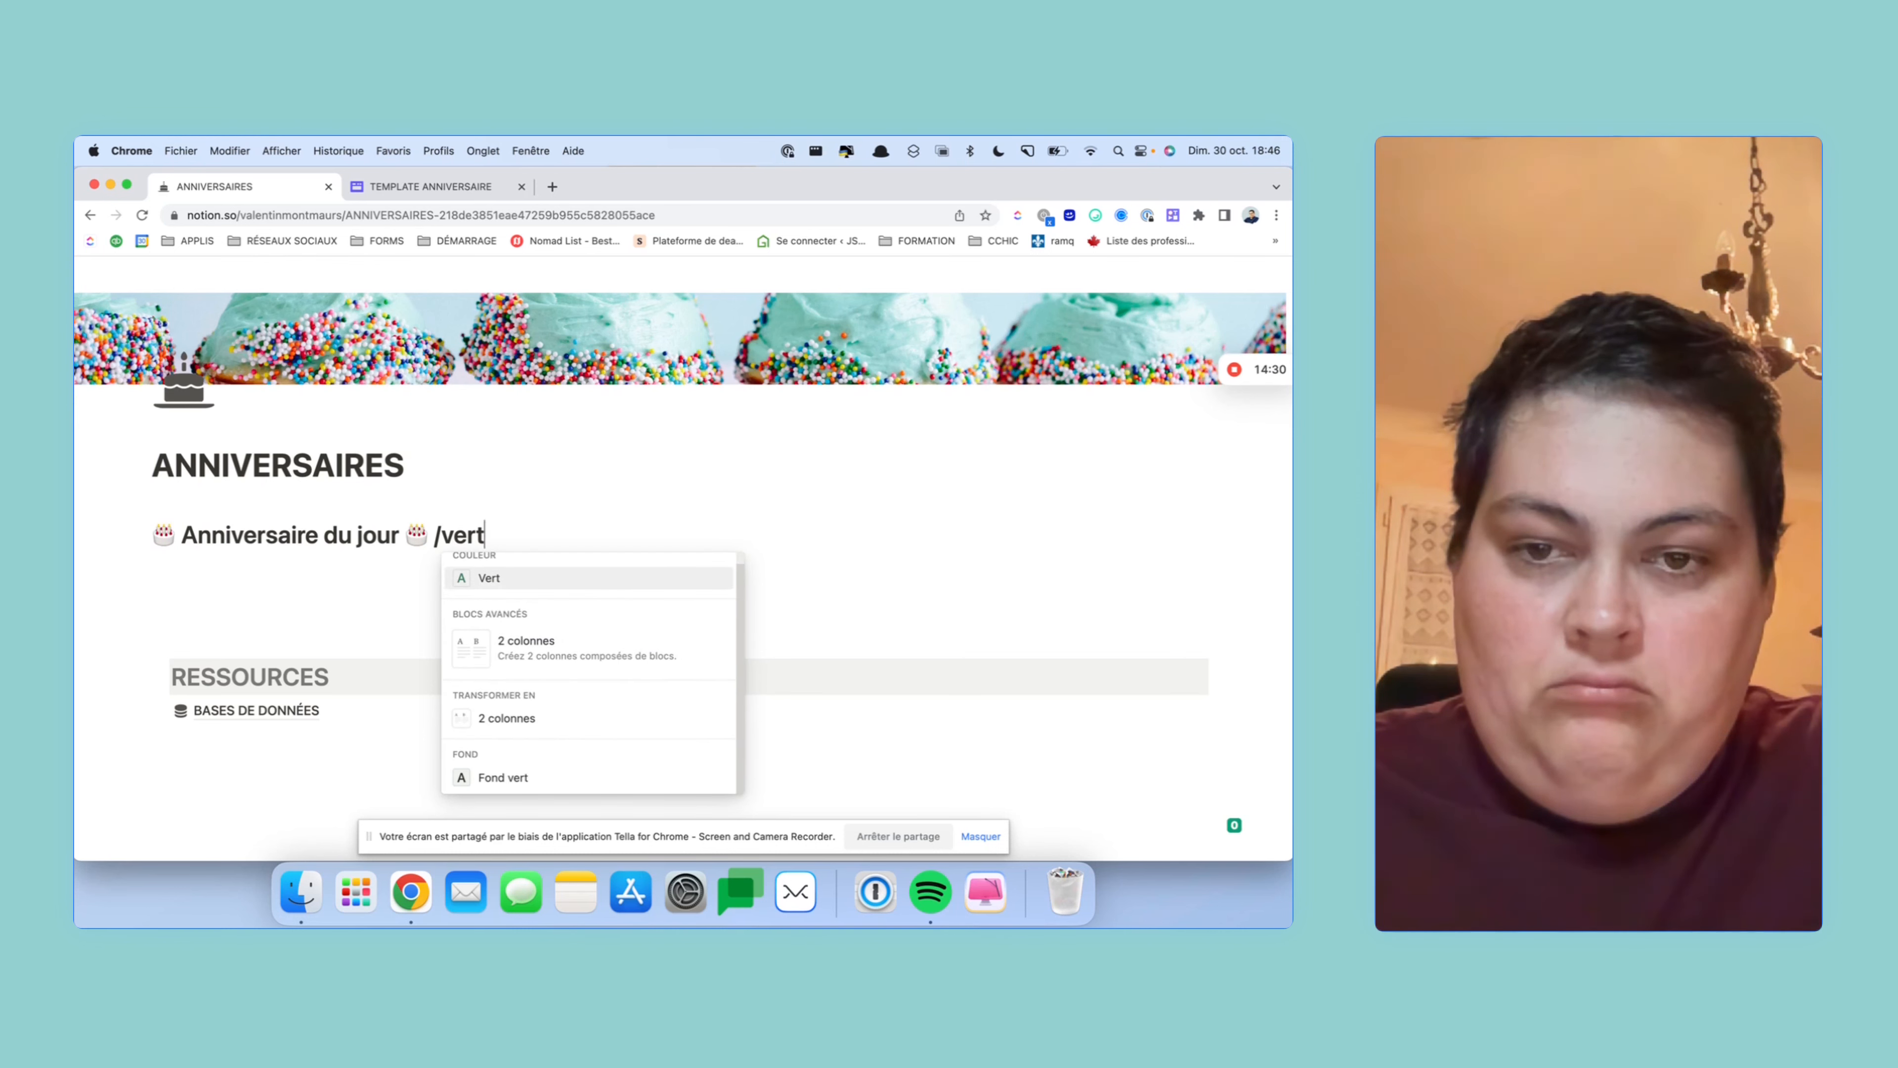
{"action": "key", "text": "Up"}
{"action": "key", "text": "Return"}
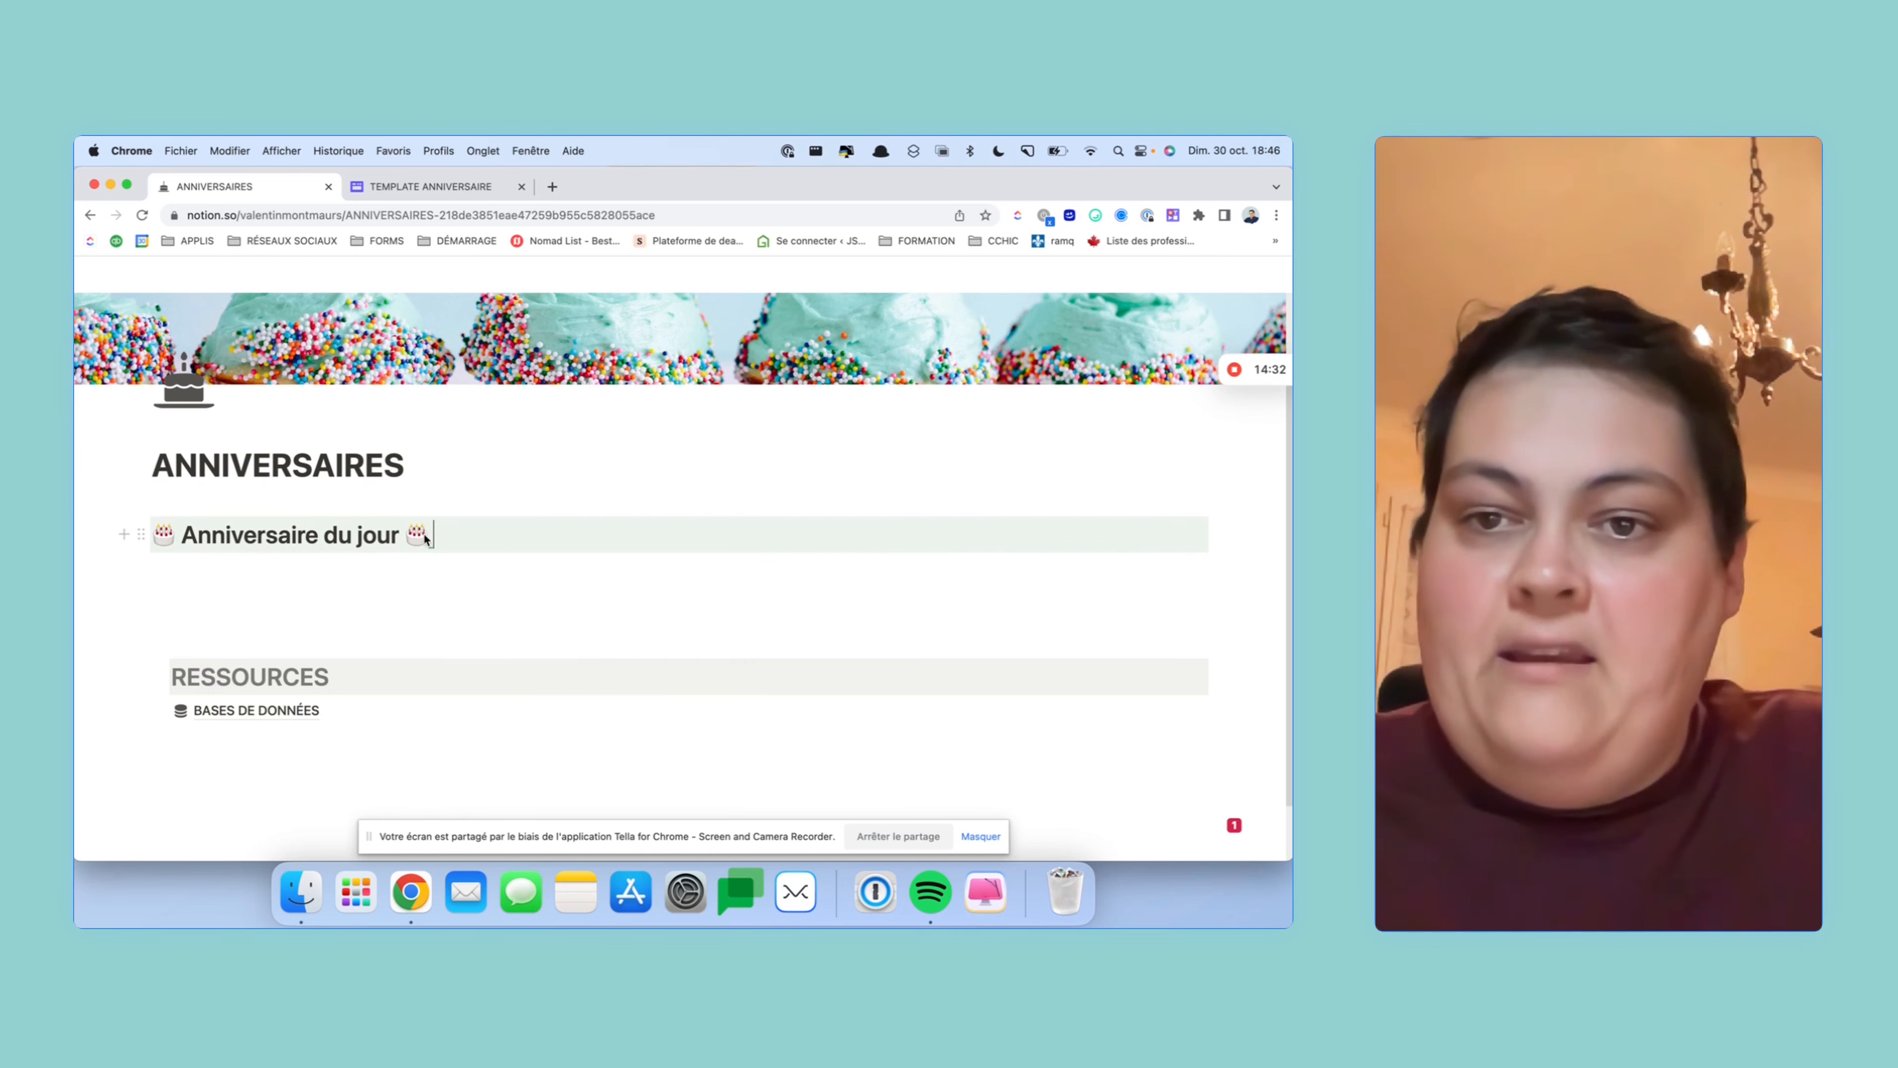
{"action": "key", "text": "super+d"}
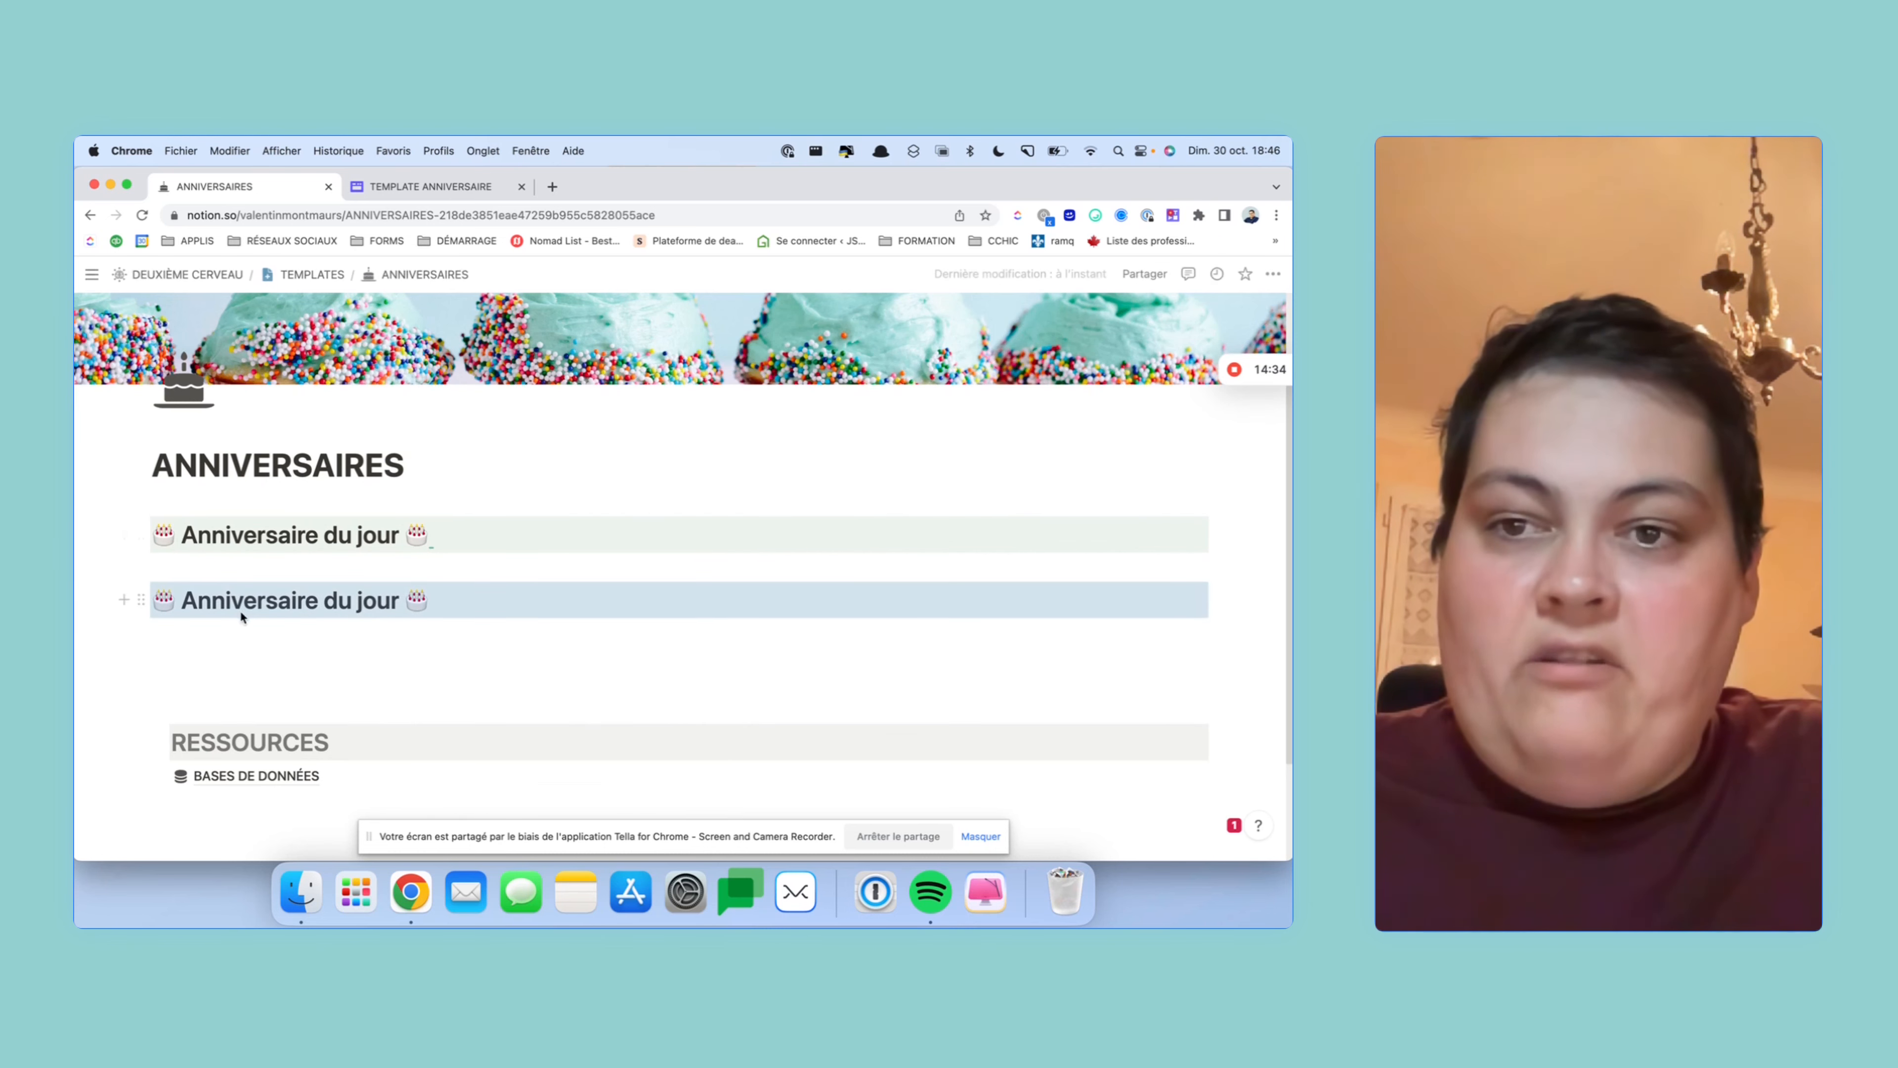
- Change 'du jour' to 'à venir' in the copied heading, removing the extra space before the cake
{"action": "left_click_drag", "start_coordinate": [334, 610], "coordinate": [394, 607]}
{"action": "type", "text": "à"}
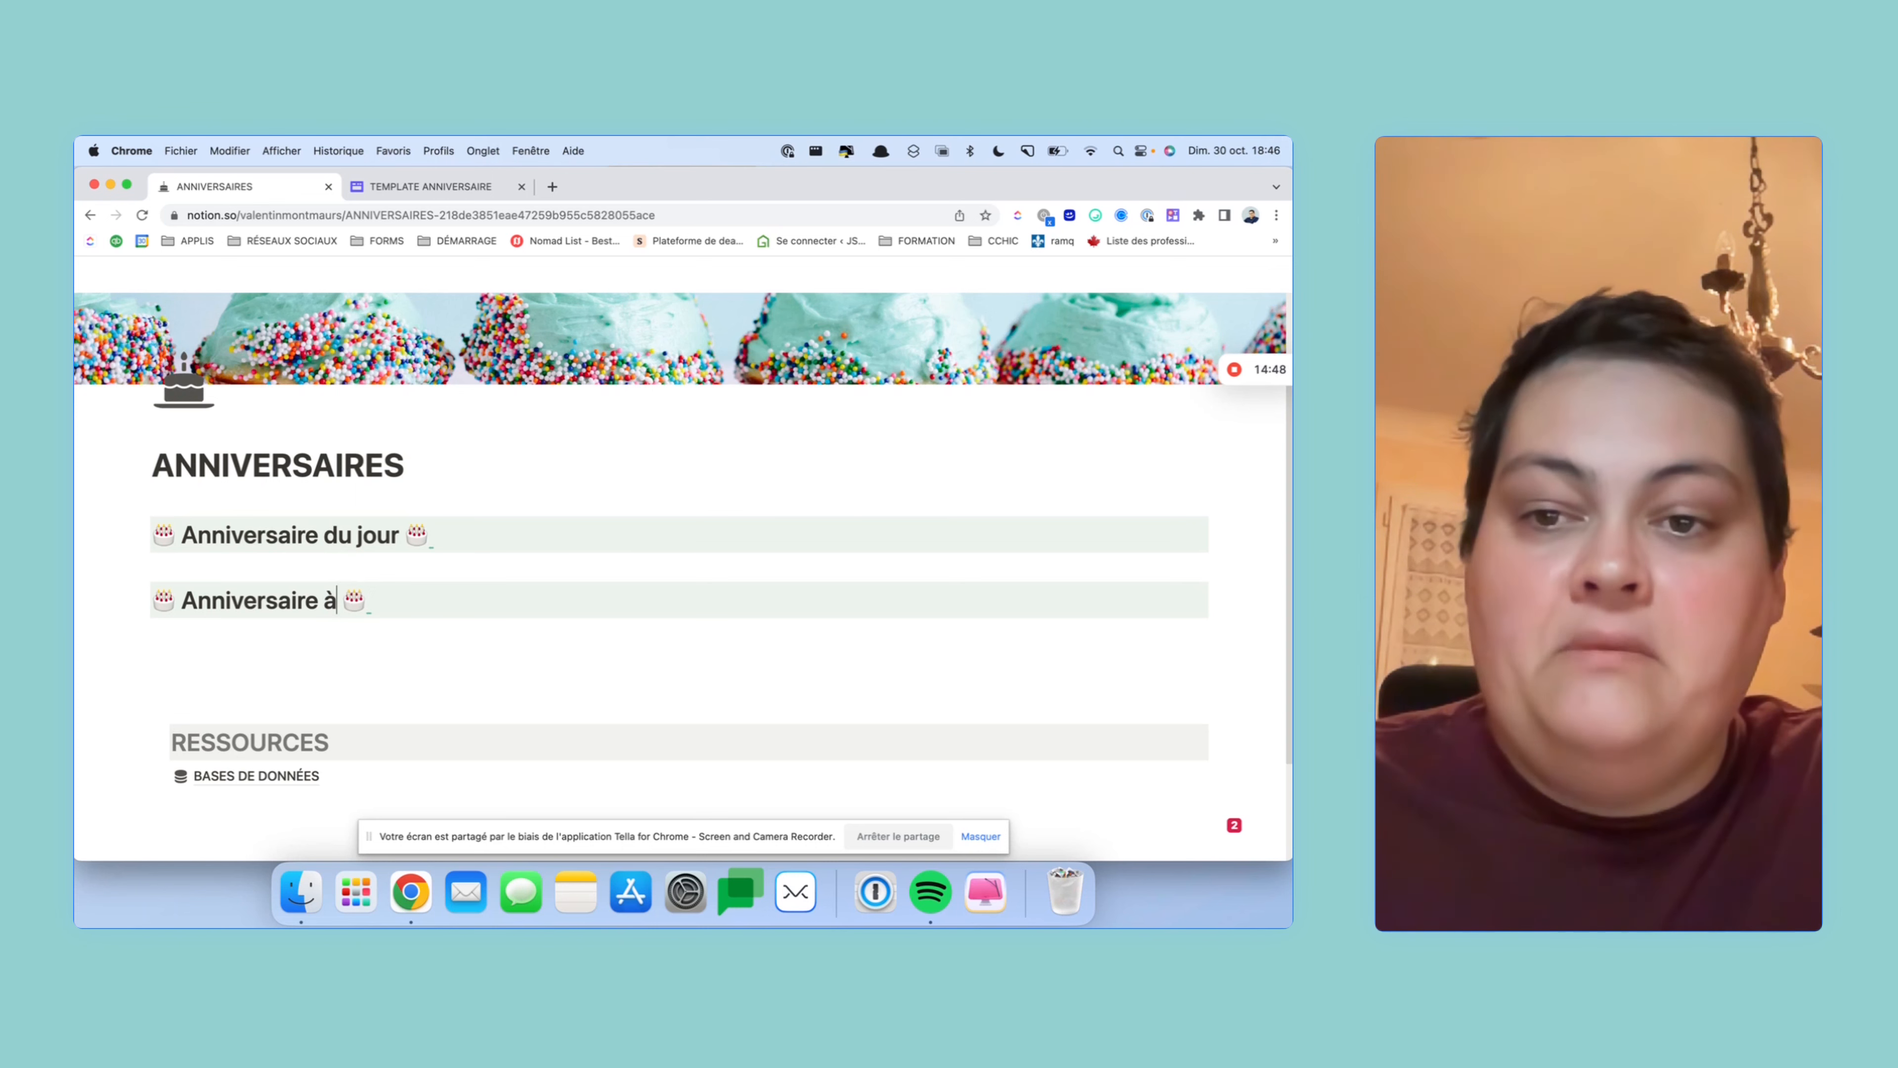
{"action": "key", "text": "BackSpace"}
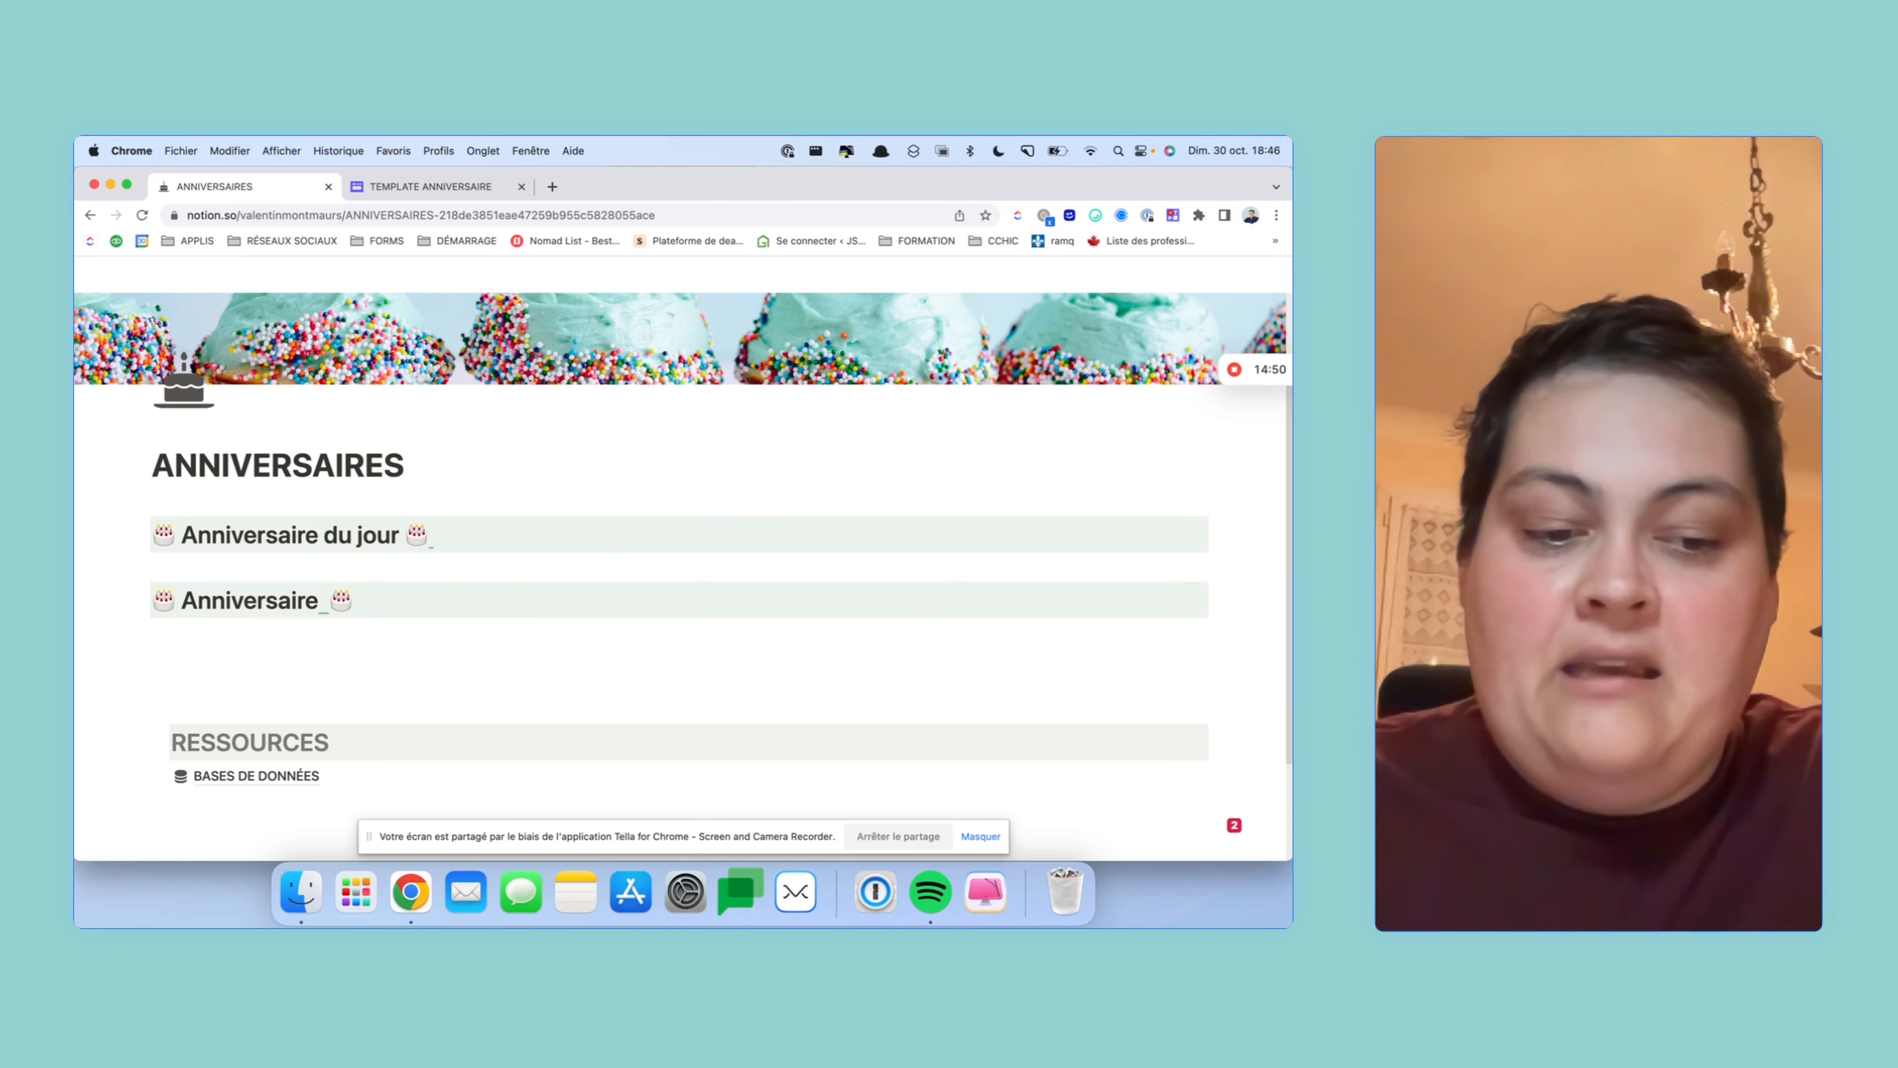
{"action": "type", "text": "à verni"}
{"action": "key", "text": "BackSpace"}
{"action": "key", "text": "BackSpace"}
{"action": "key", "text": "BackSpace"}
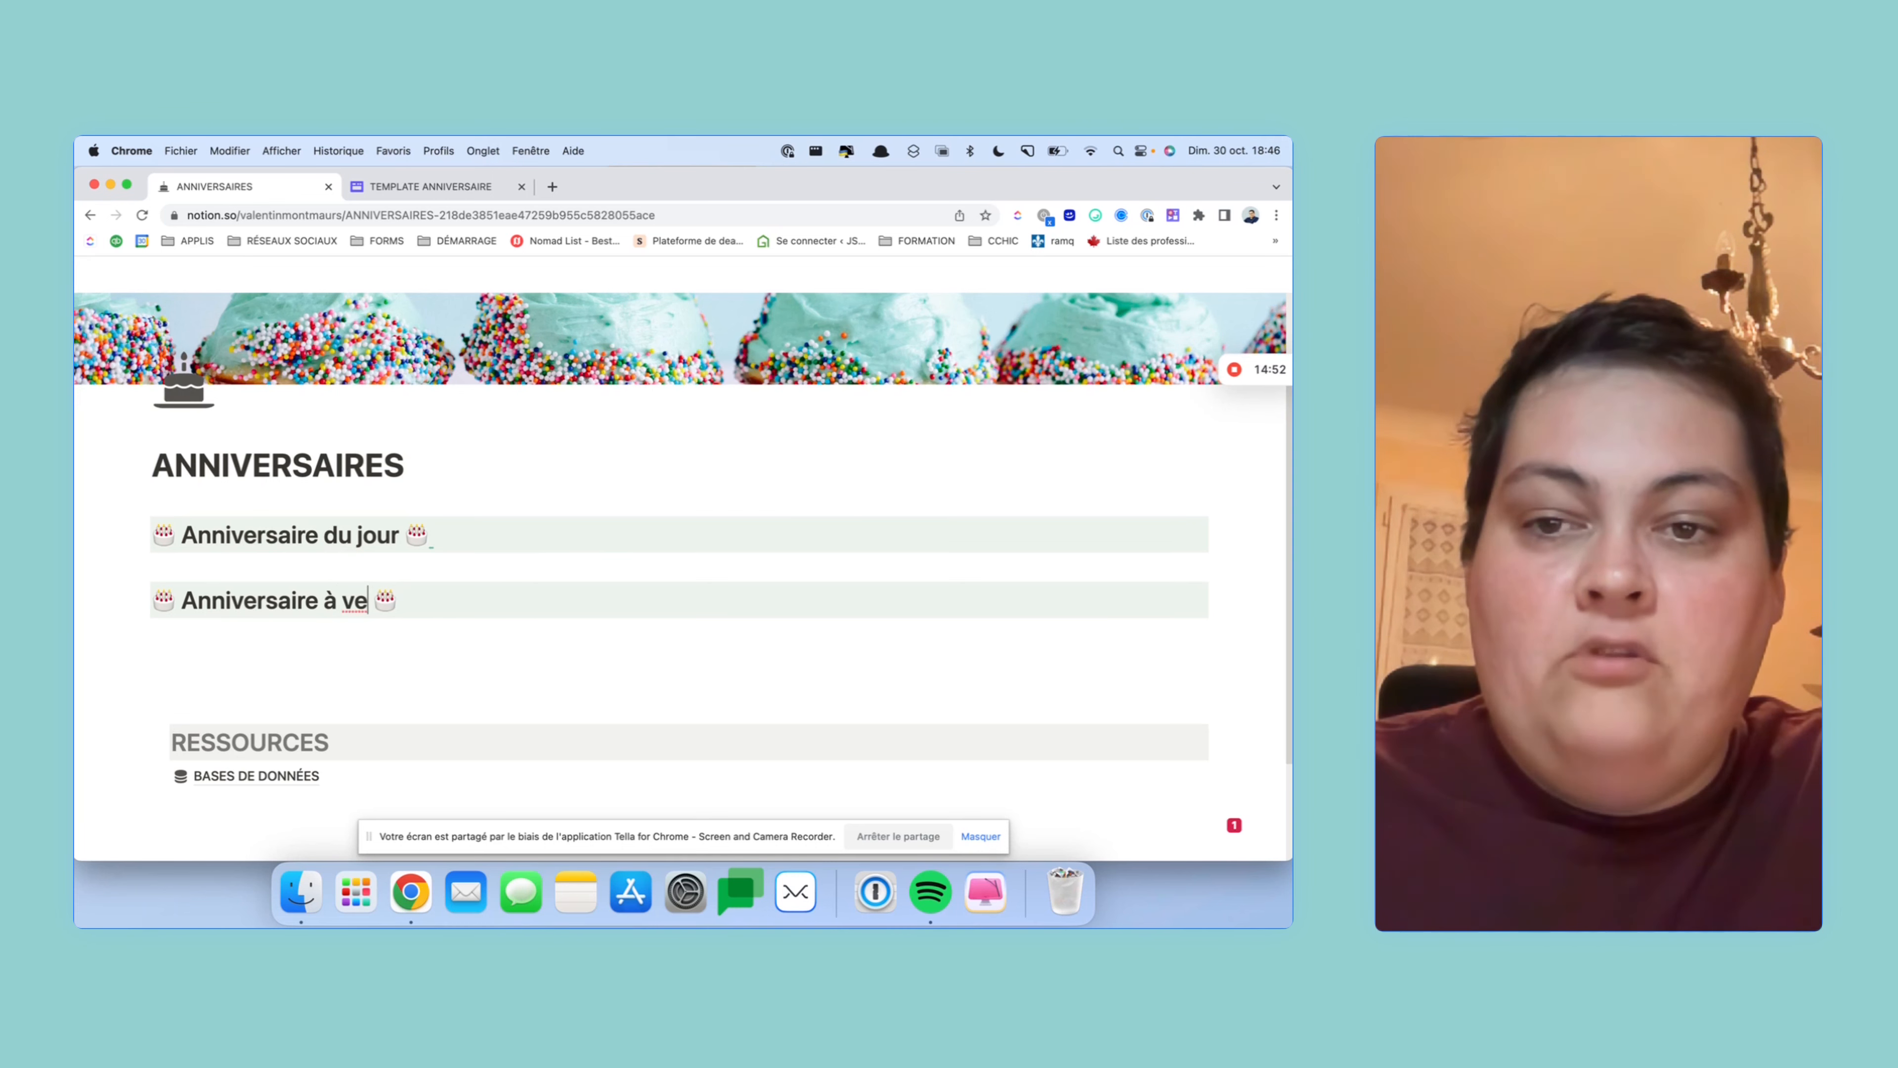
{"action": "type", "text": "nor"}
{"action": "key", "text": "BackSpace"}
{"action": "key", "text": "BackSpace"}
{"action": "type", "text": "ir"}
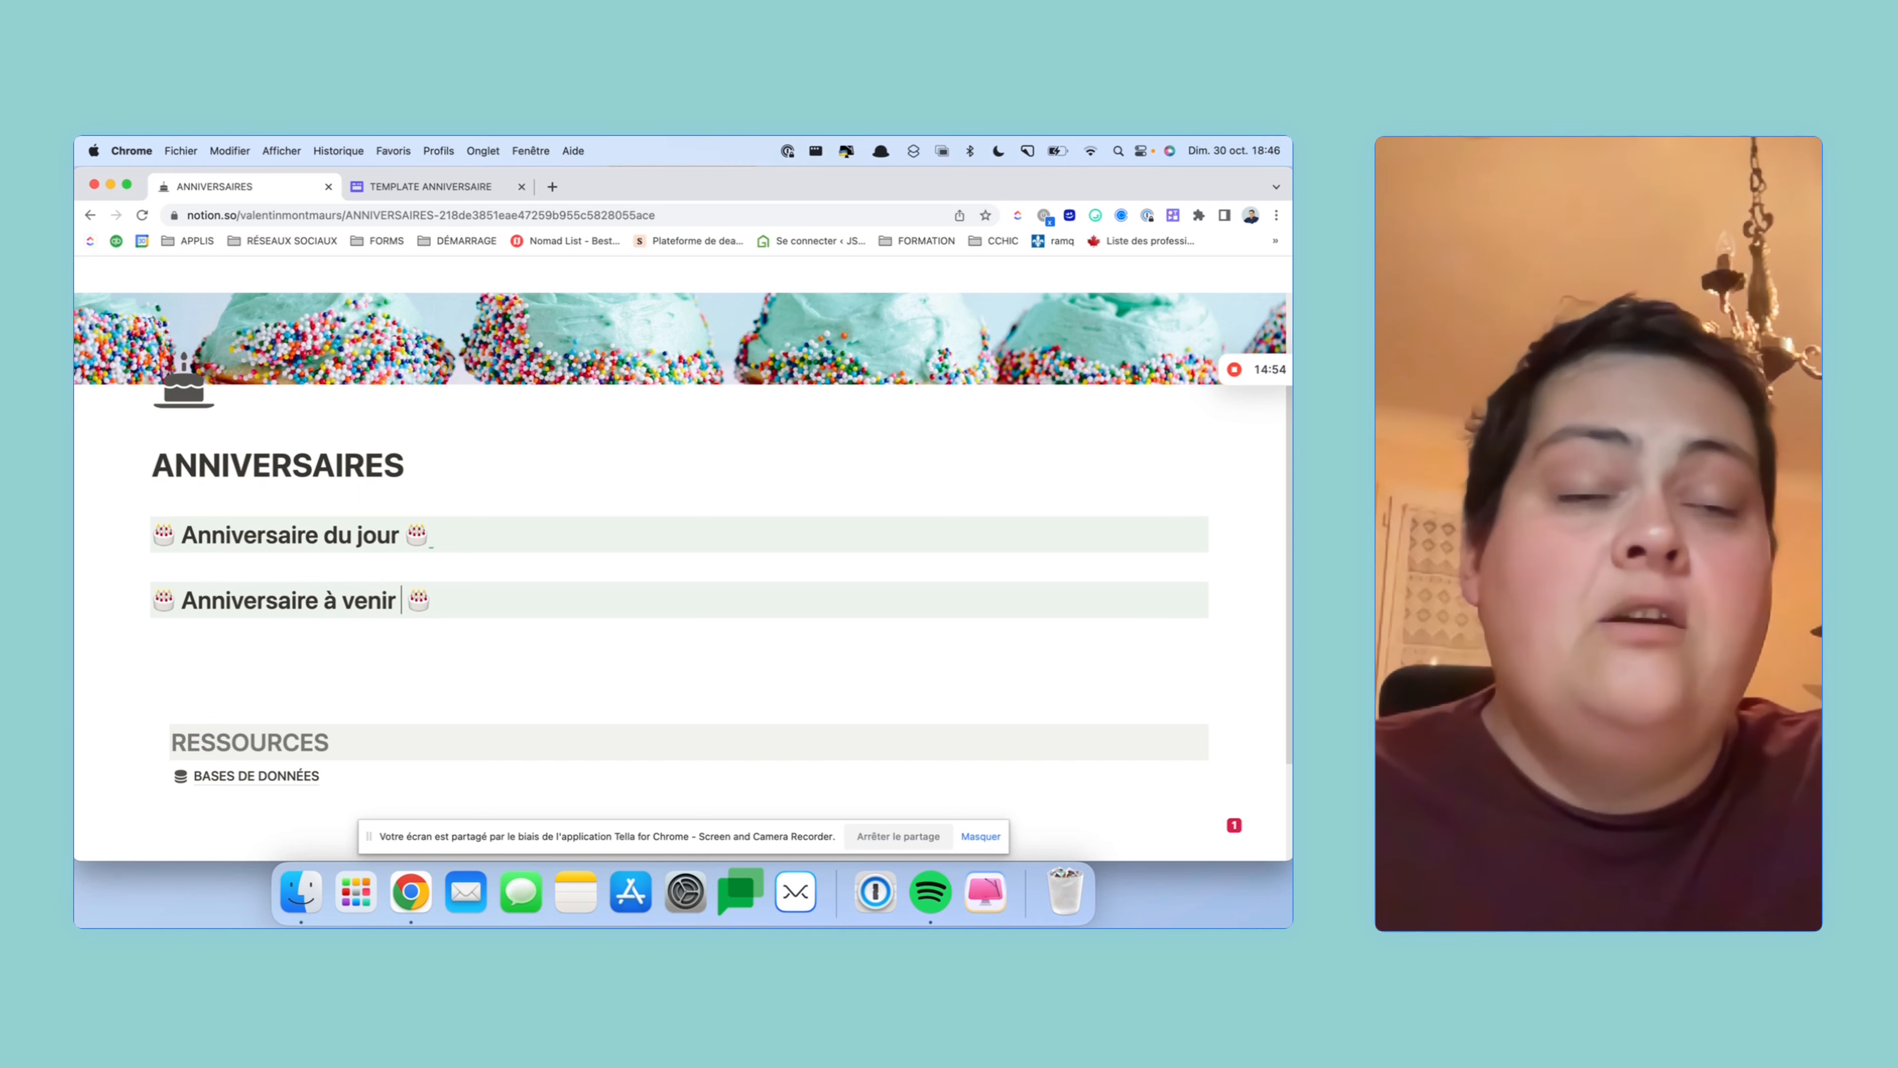
{"action": "key", "text": "Delete"}
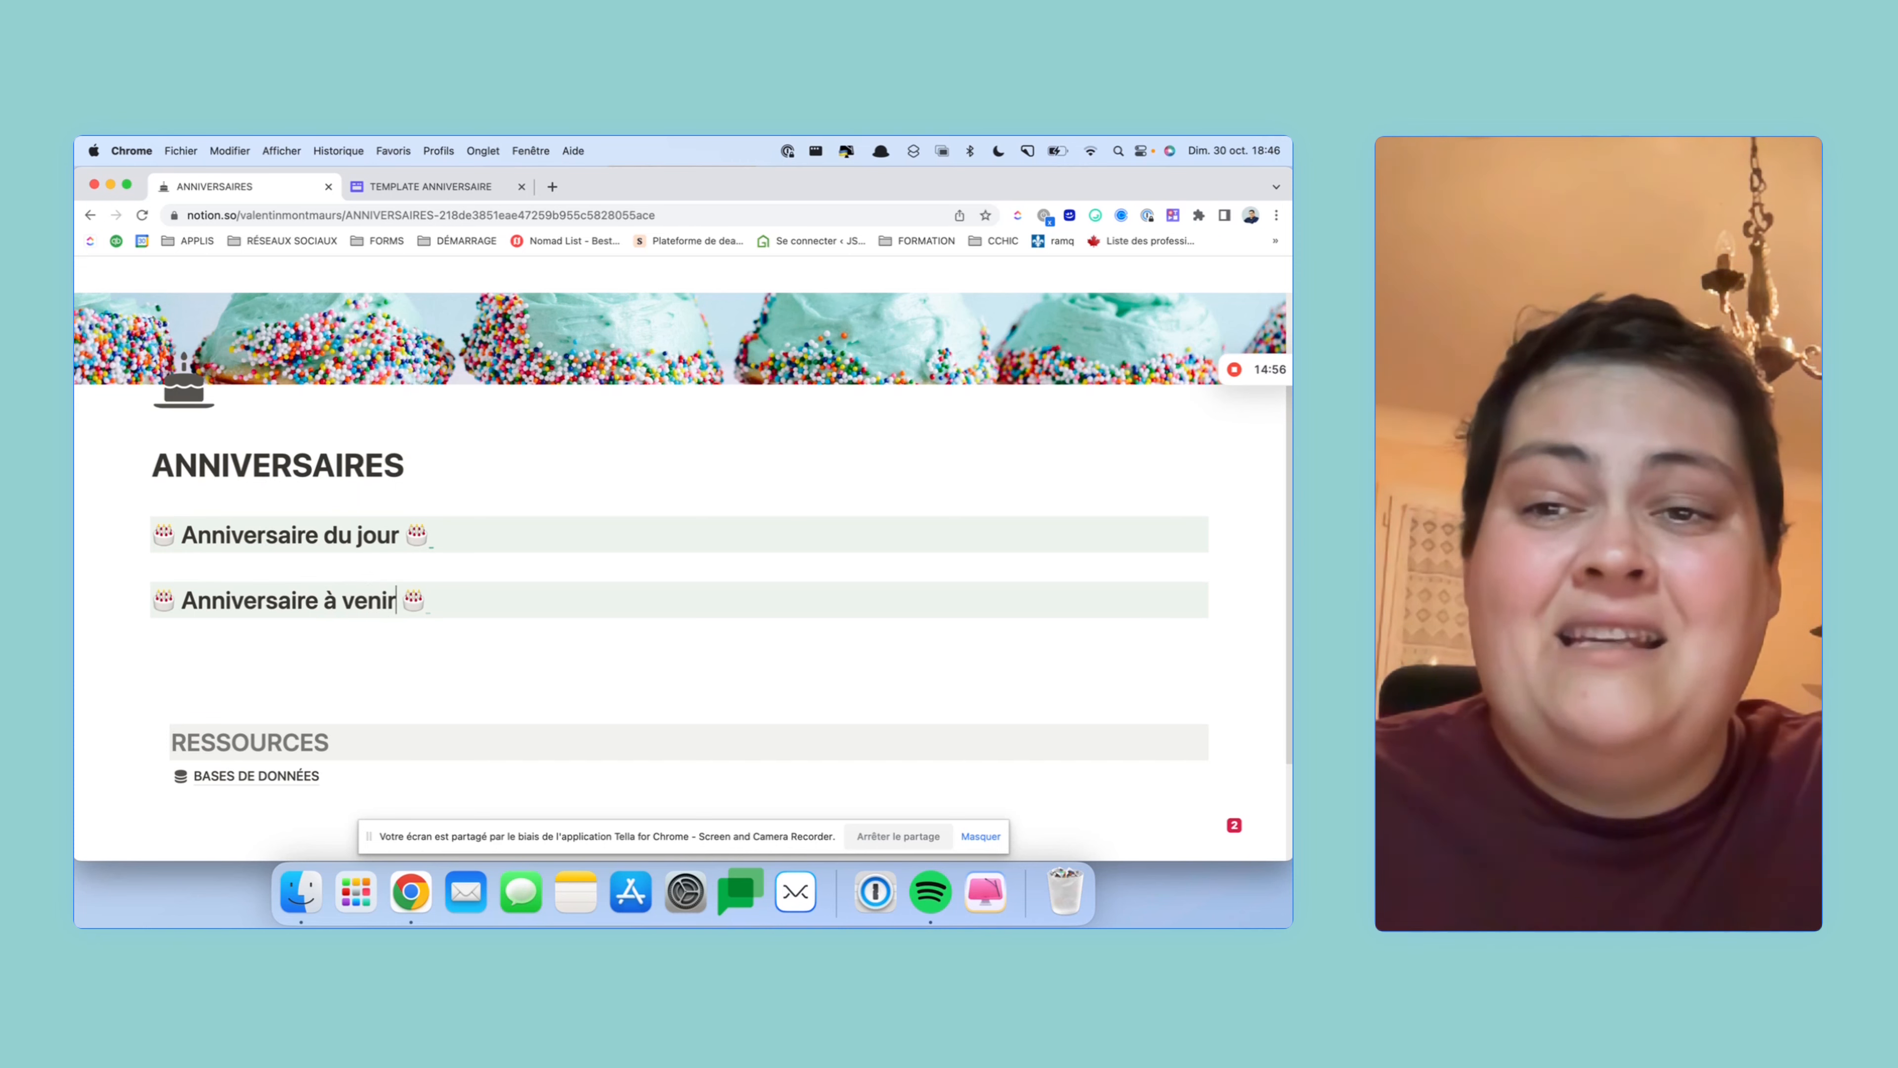
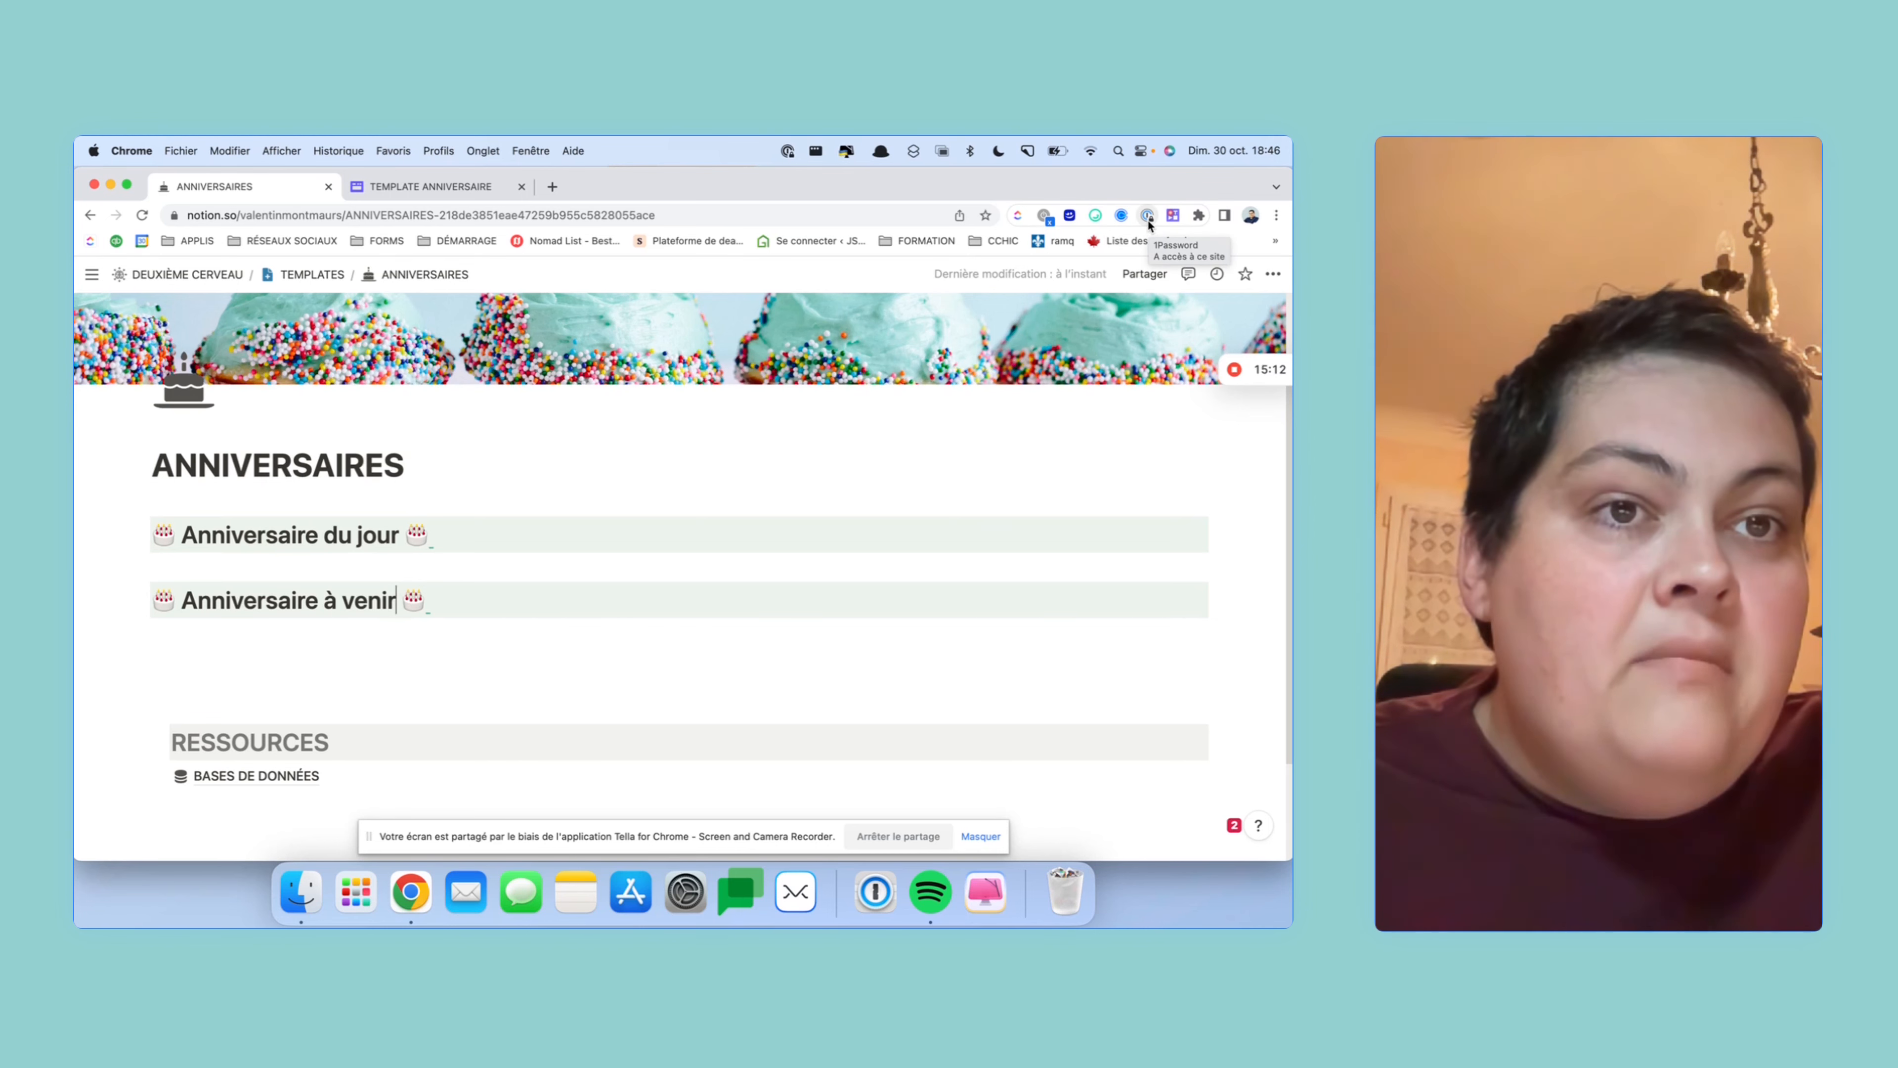
- Search JoyPixels for 'party' and copy the clinking-glasses emoji
{"action": "left_click", "coordinate": [1094, 215]}
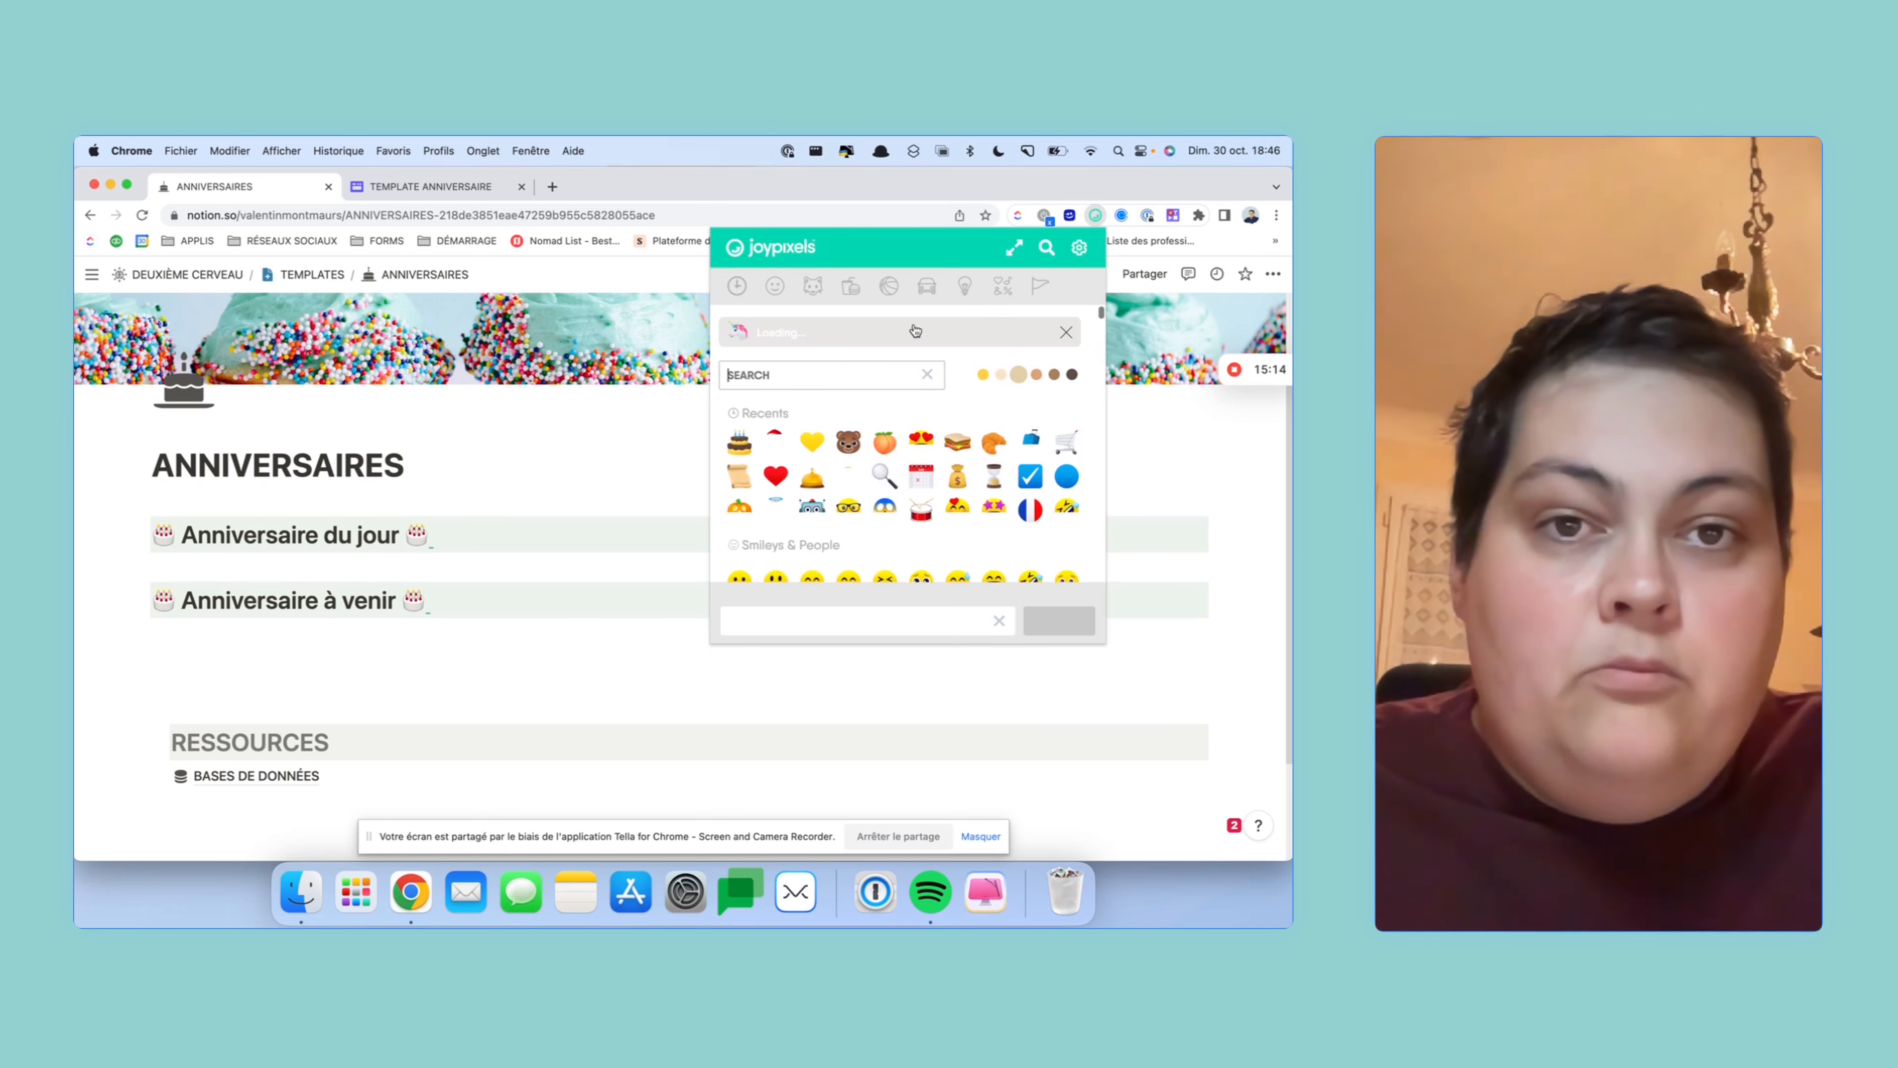
{"action": "type", "text": "party"}
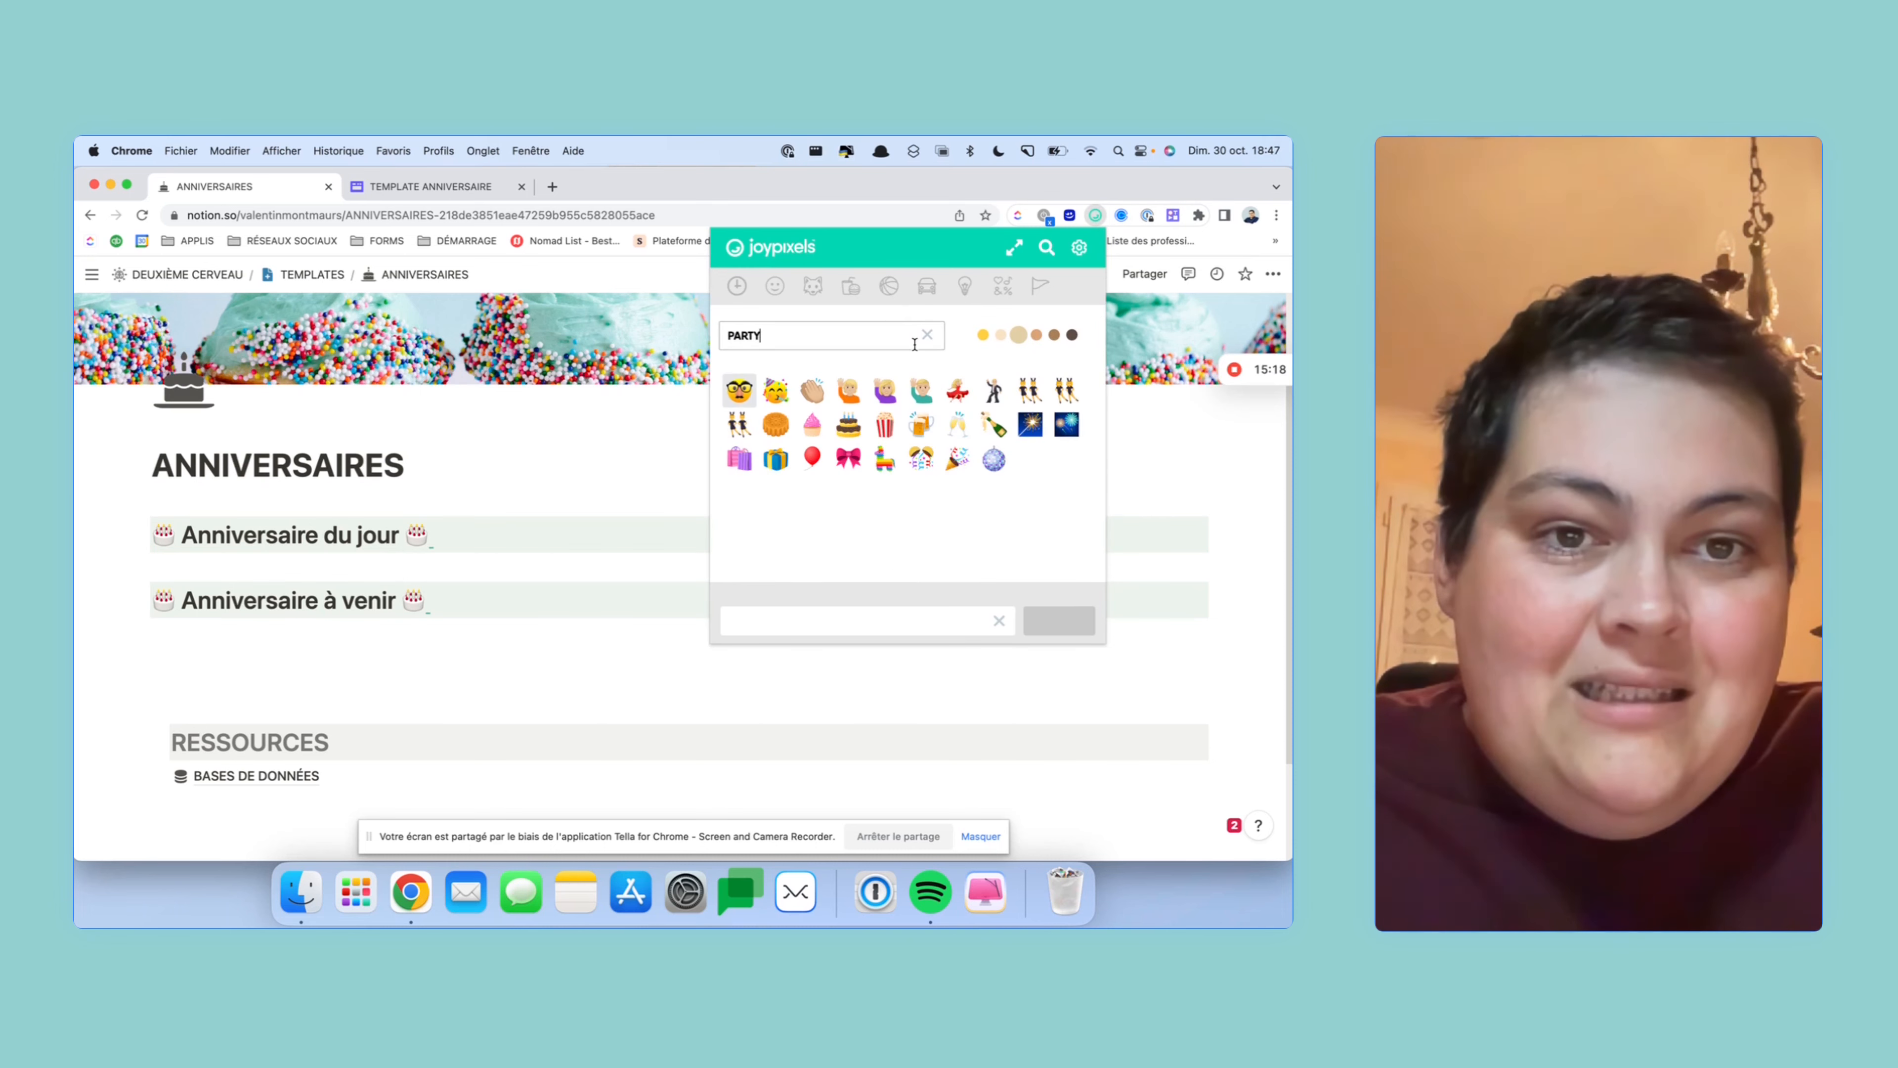
{"action": "left_click", "coordinate": [958, 425]}
{"action": "left_click", "coordinate": [197, 619]}
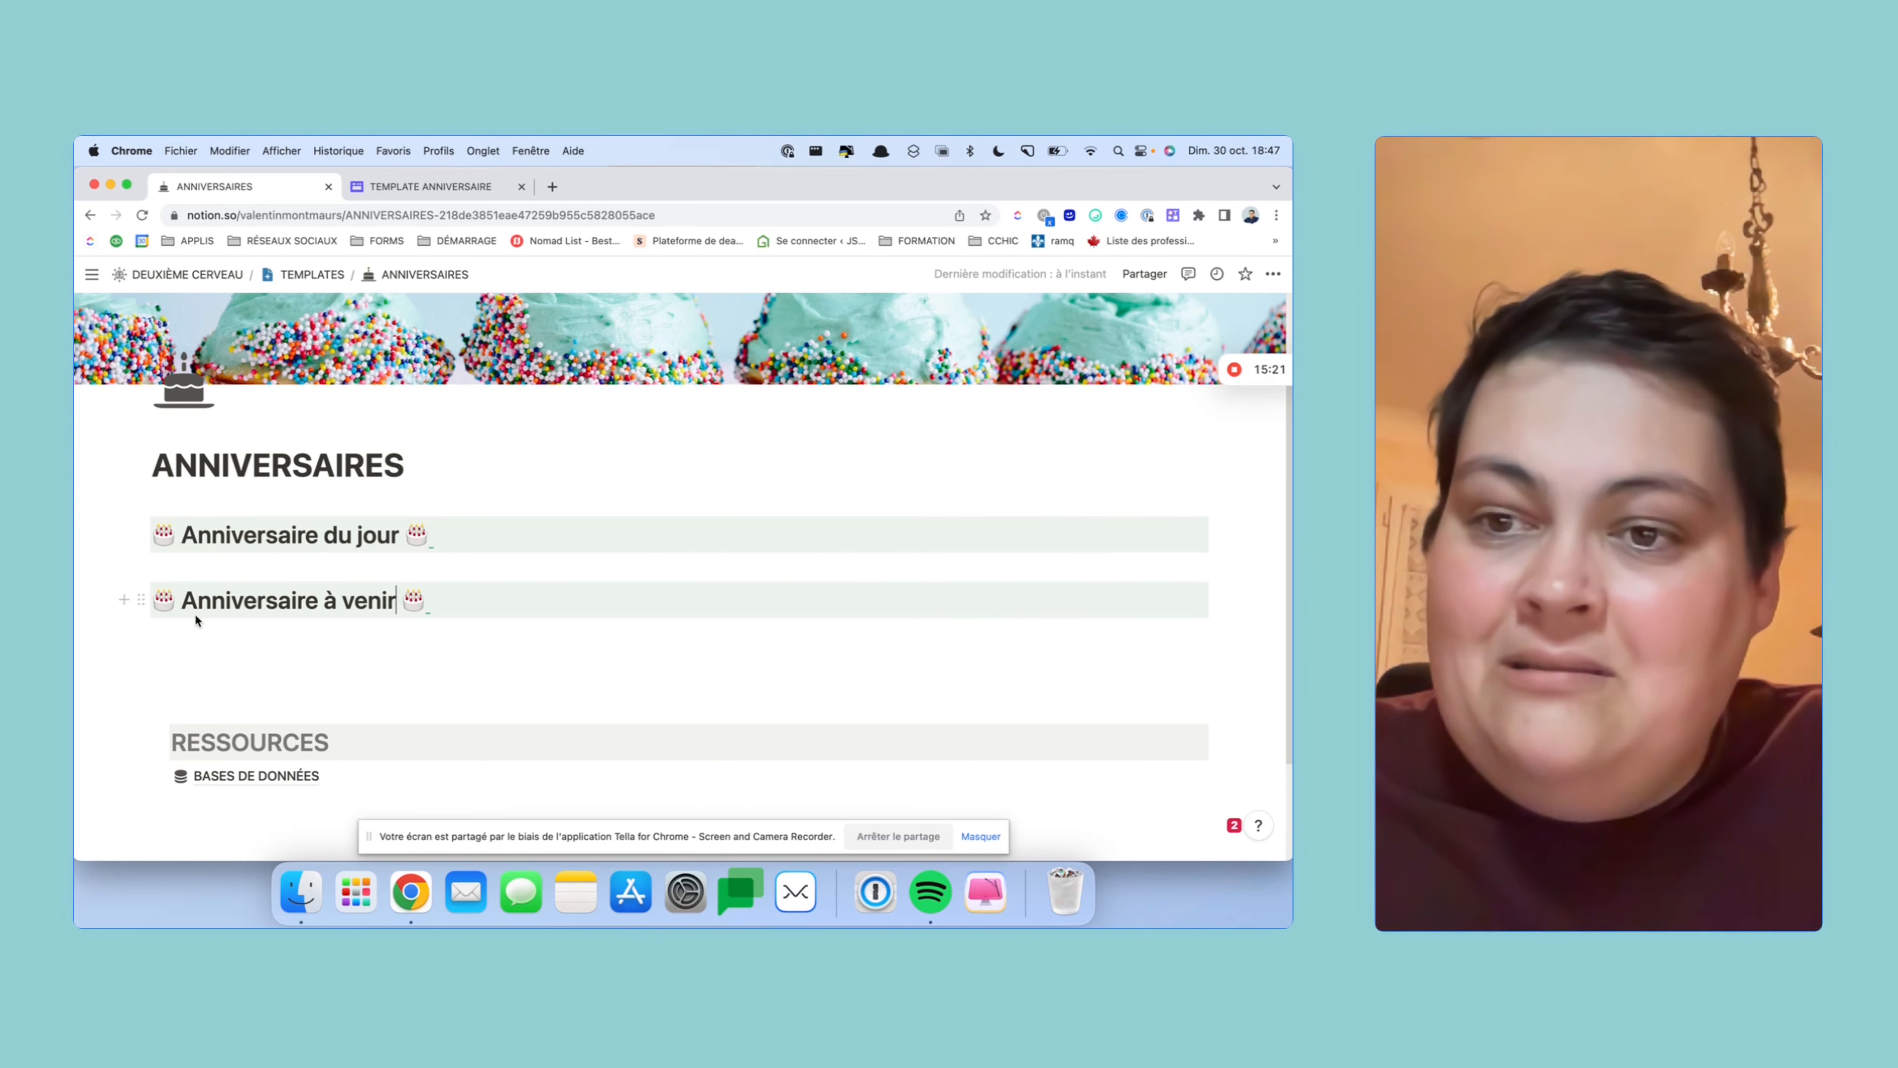
- Replace both cake emojis around 'Anniversaire à venir' with clinking glasses
{"action": "left_click_drag", "start_coordinate": [175, 602], "coordinate": [163, 604]}
{"action": "left_click", "coordinate": [173, 603]}
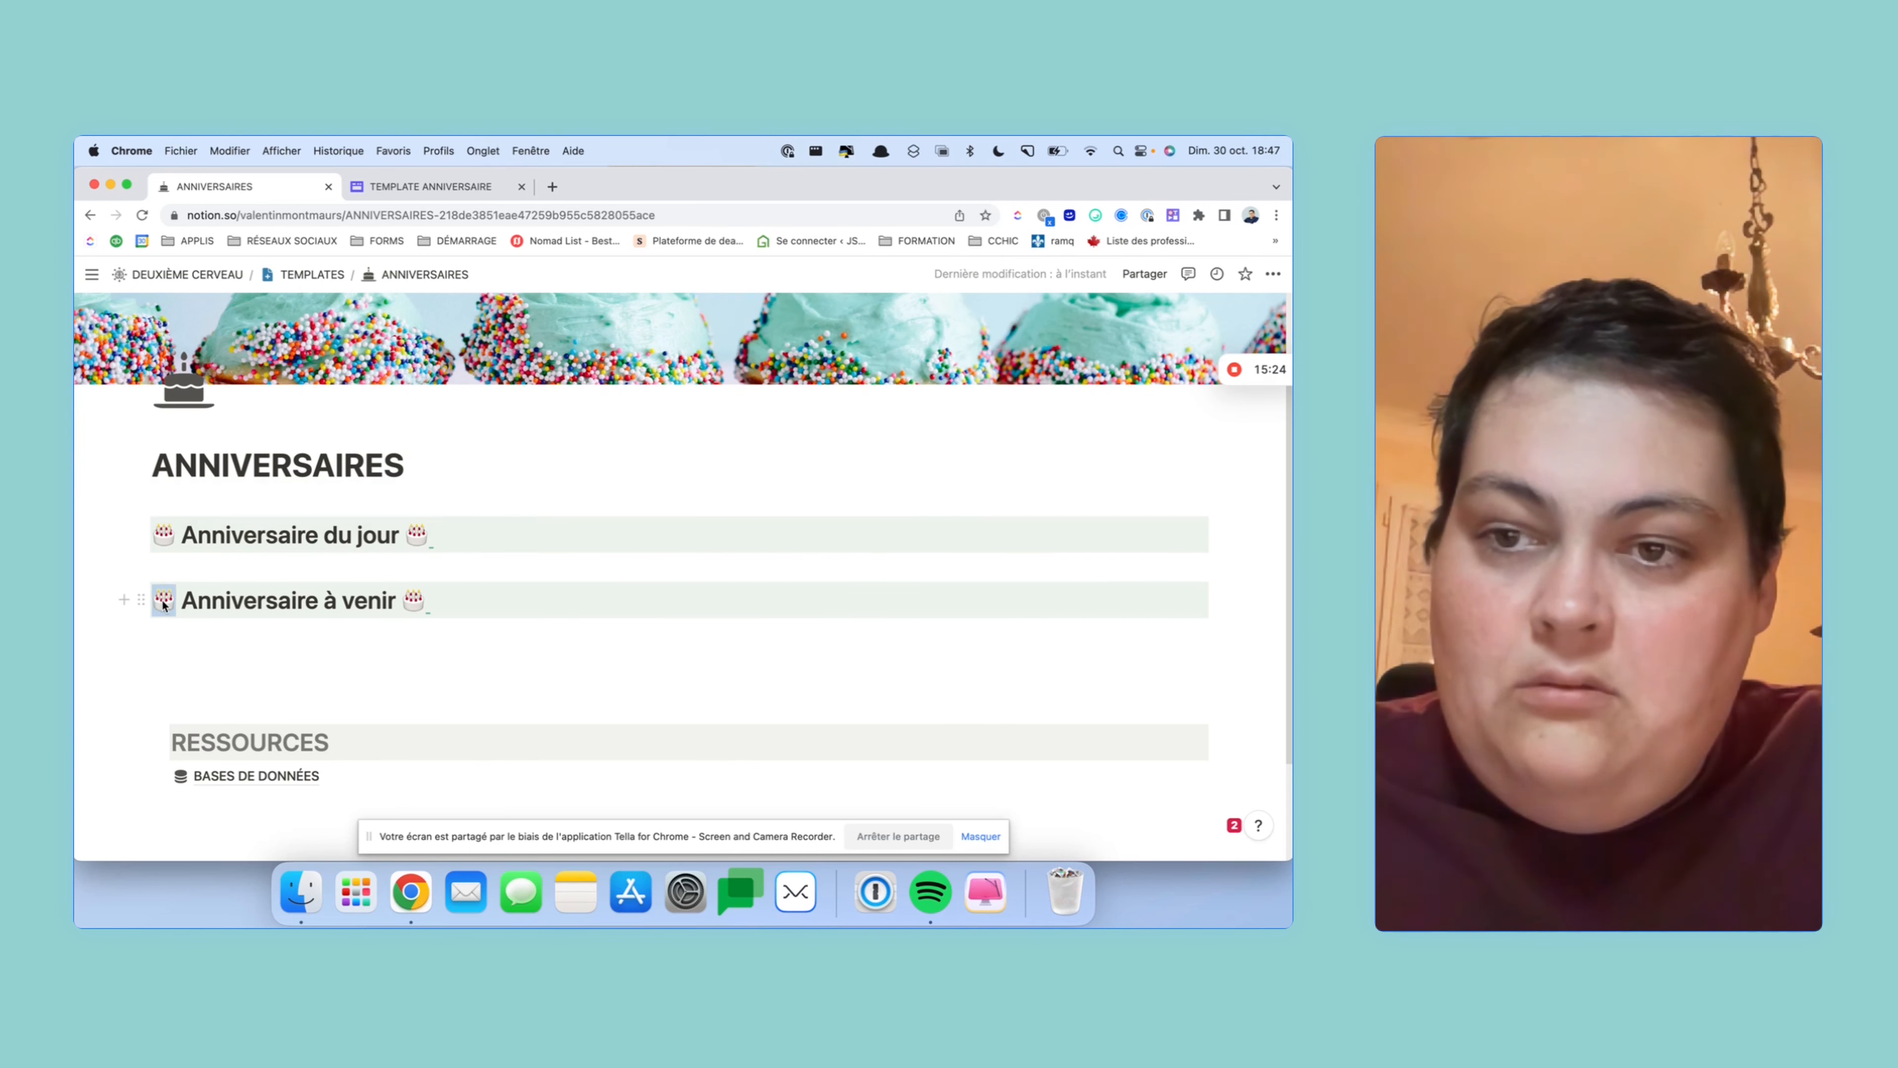
{"action": "type", "text": "🥂"}
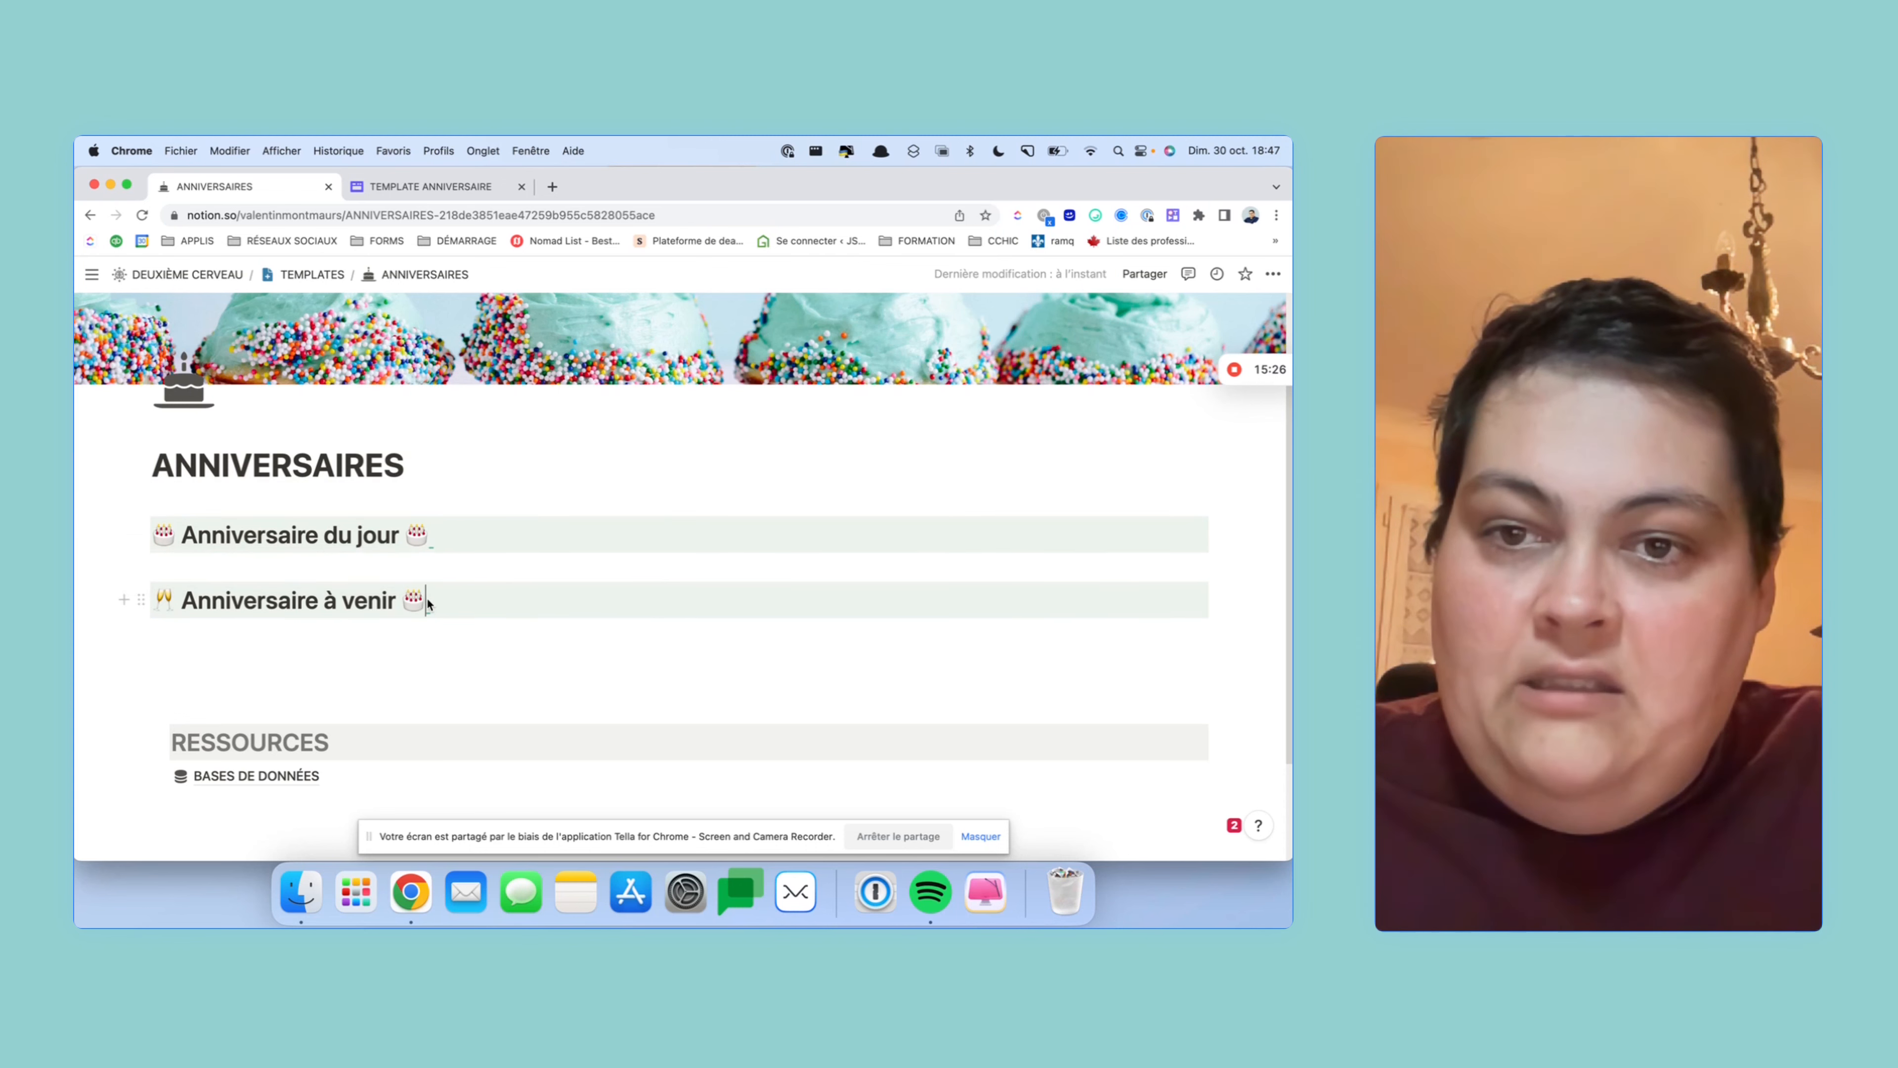
{"action": "type", "text": "🥂"}
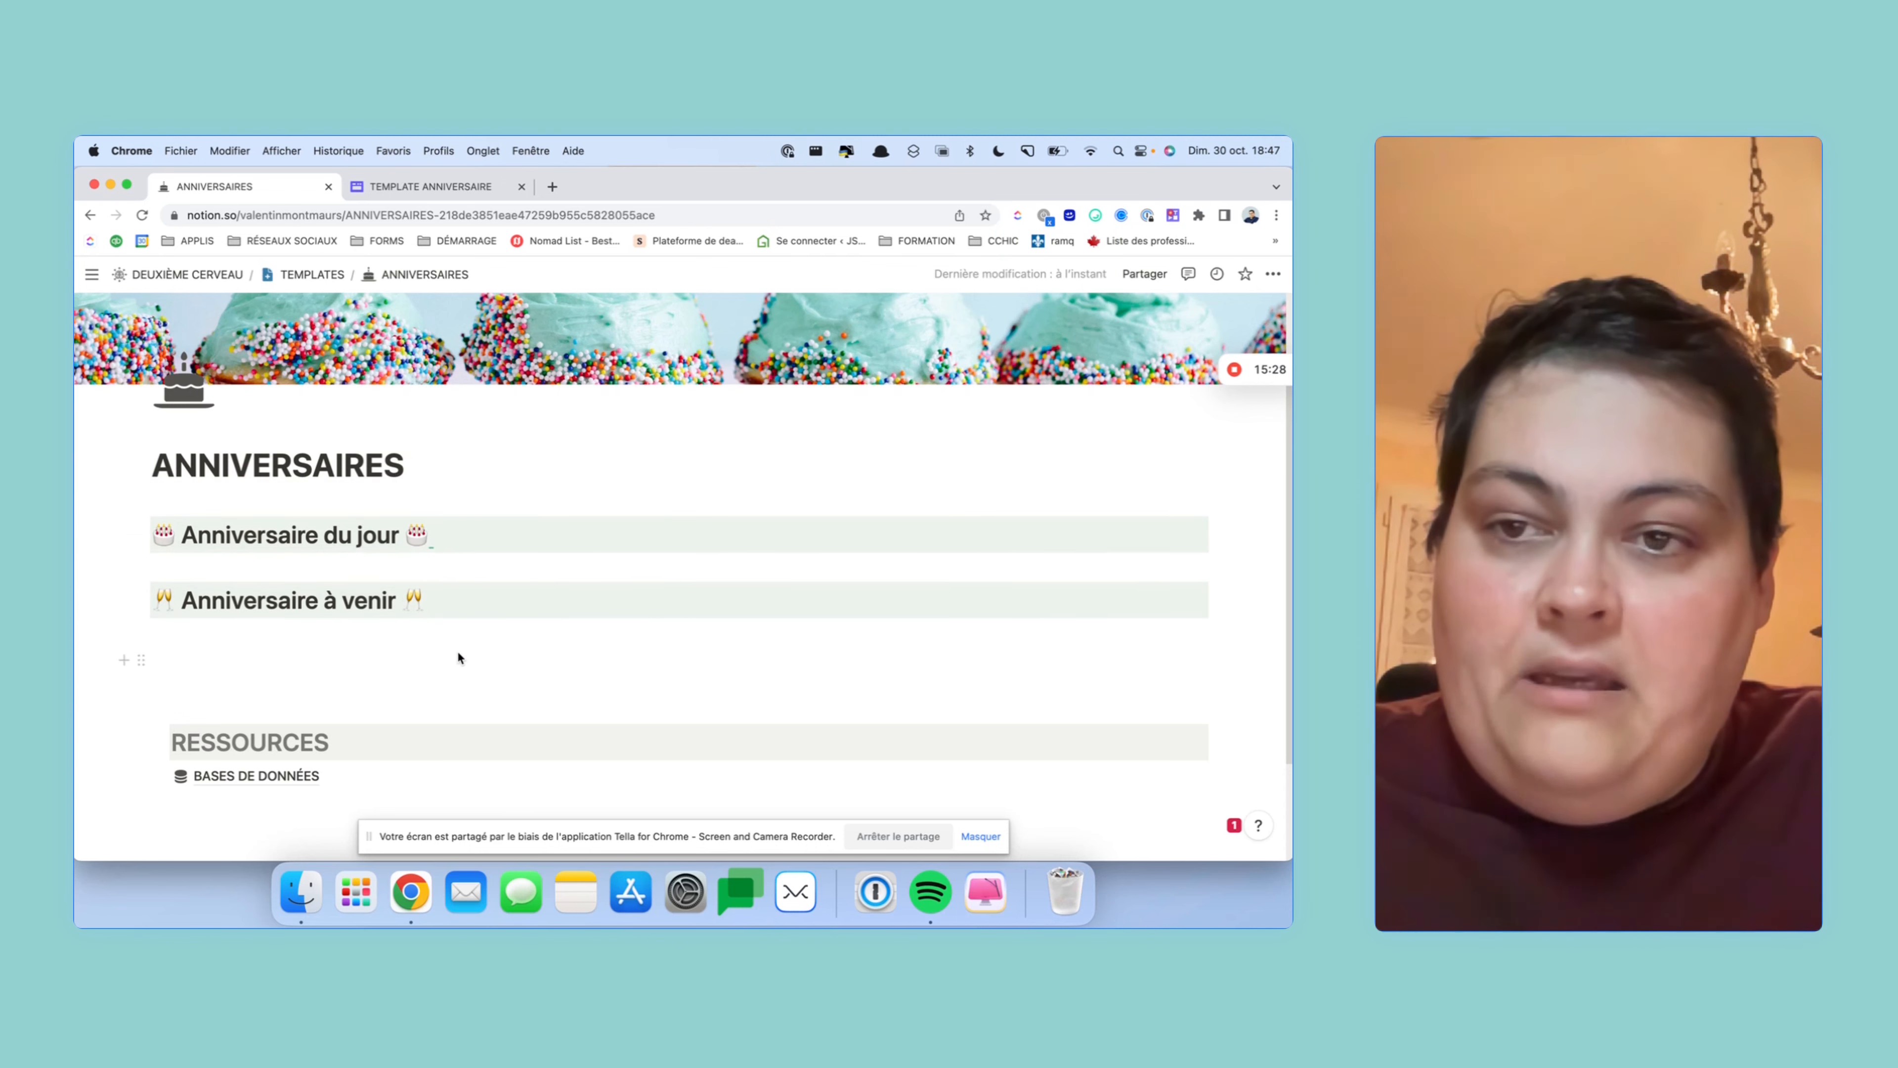
{"action": "left_click", "coordinate": [457, 655]}
{"action": "left_click", "coordinate": [500, 602]}
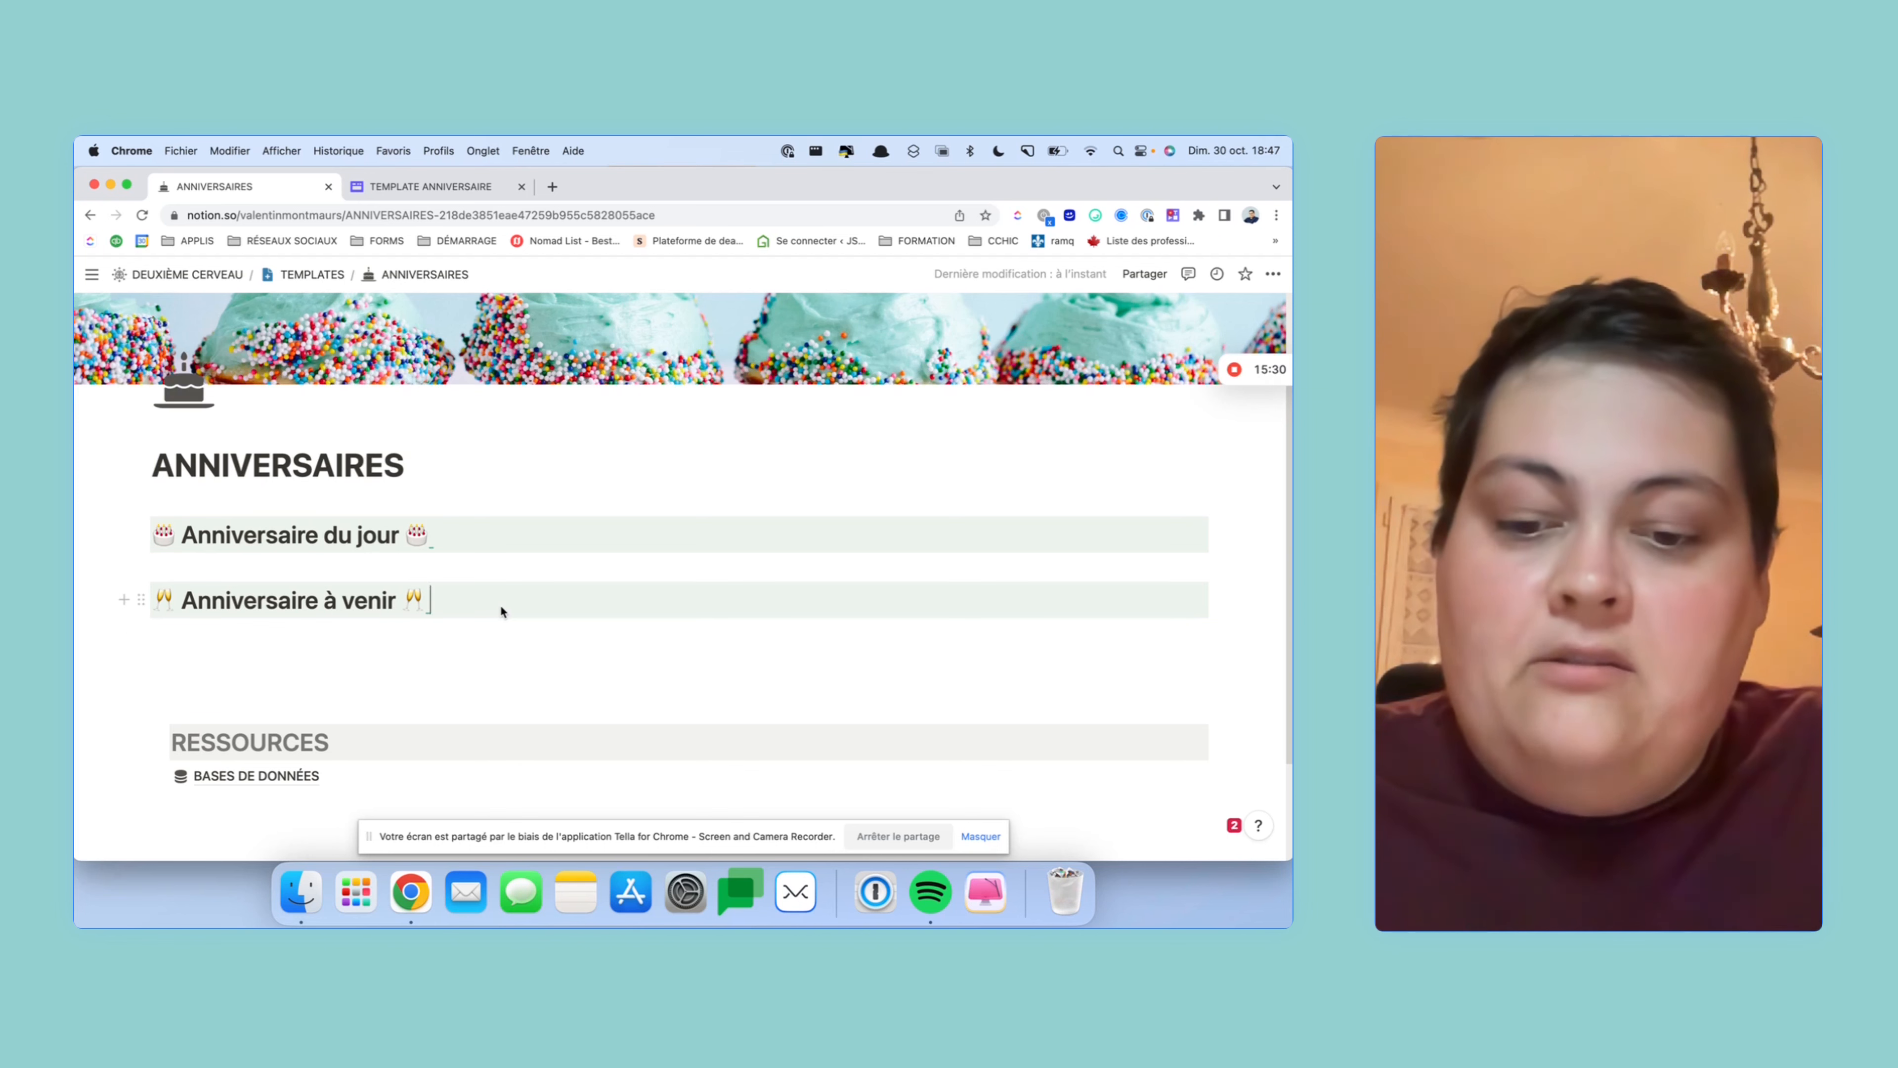
- Duplicate the heading twice, retitling the copies 'Nouveau contact' and 'Nouvelle idée cadeau'
{"action": "key", "text": "super+d"}
{"action": "key", "text": "super+d"}
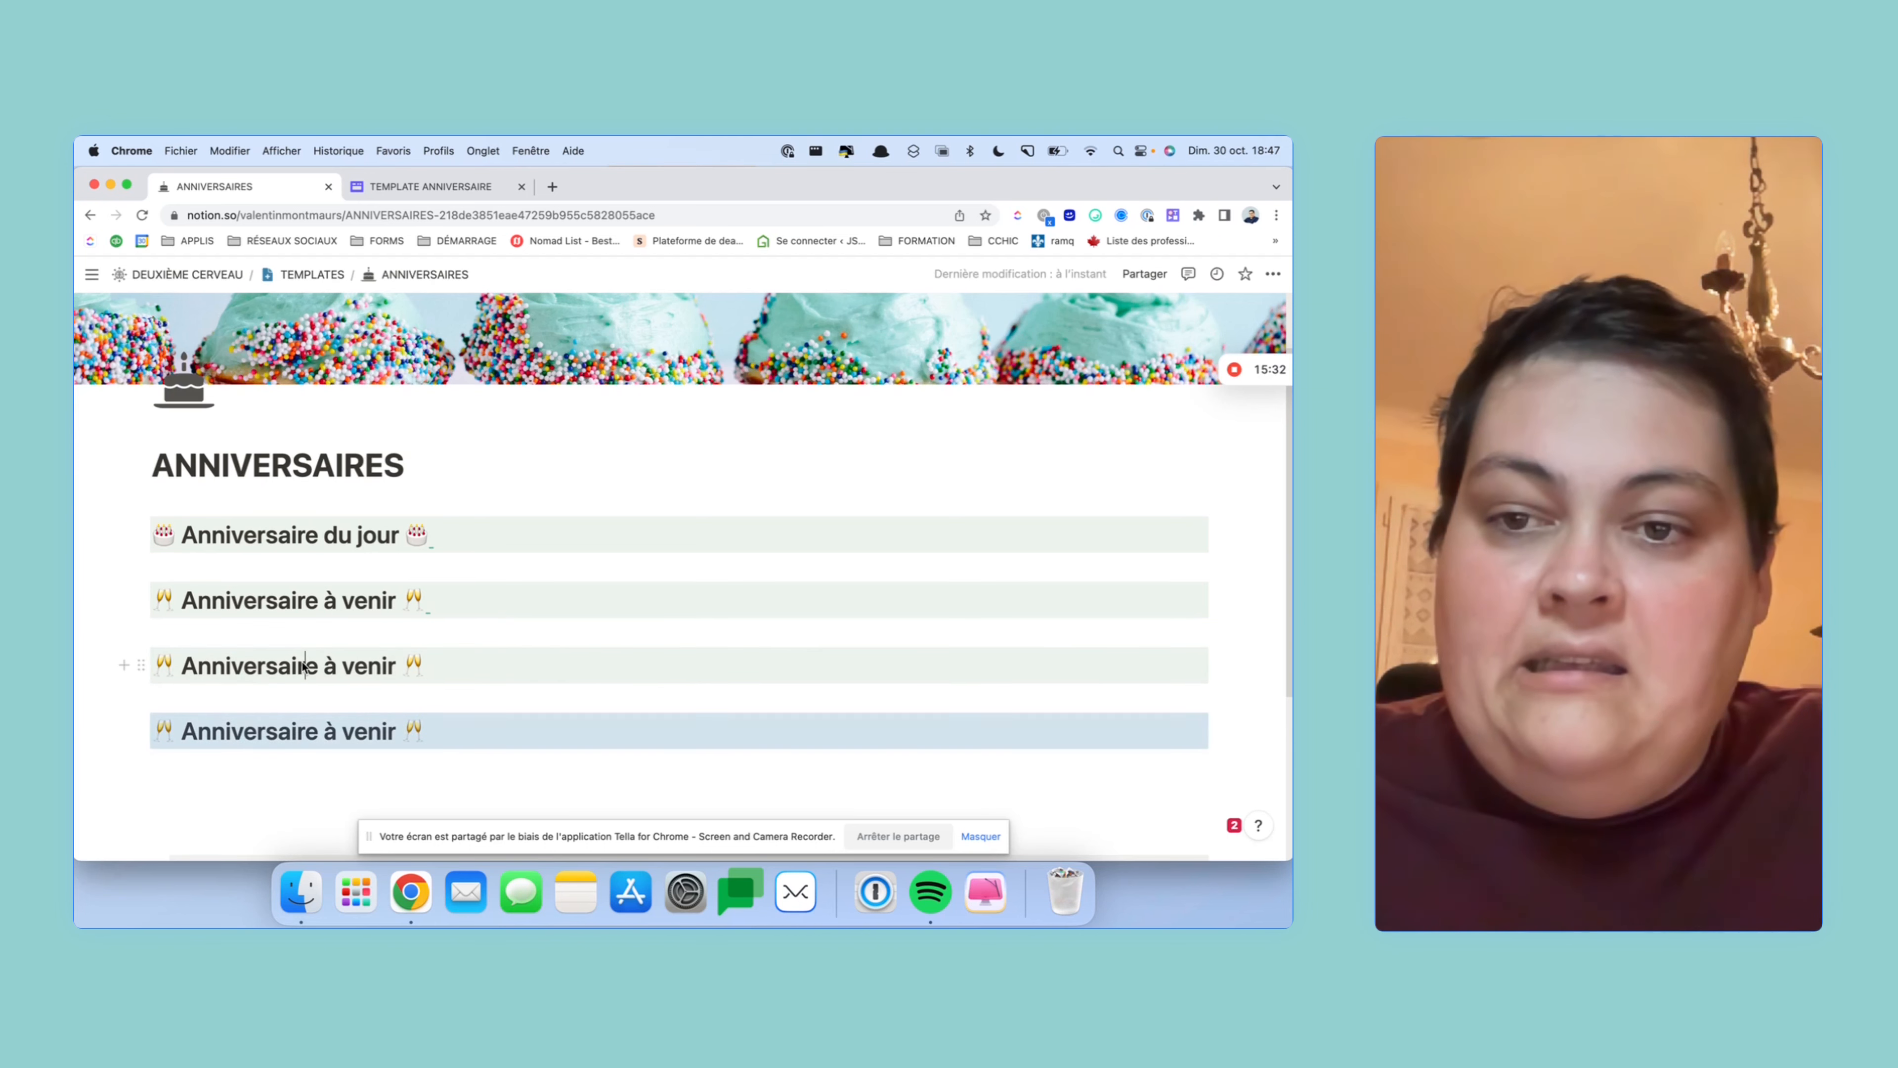
{"action": "left_click_drag", "start_coordinate": [431, 661], "coordinate": [159, 665]}
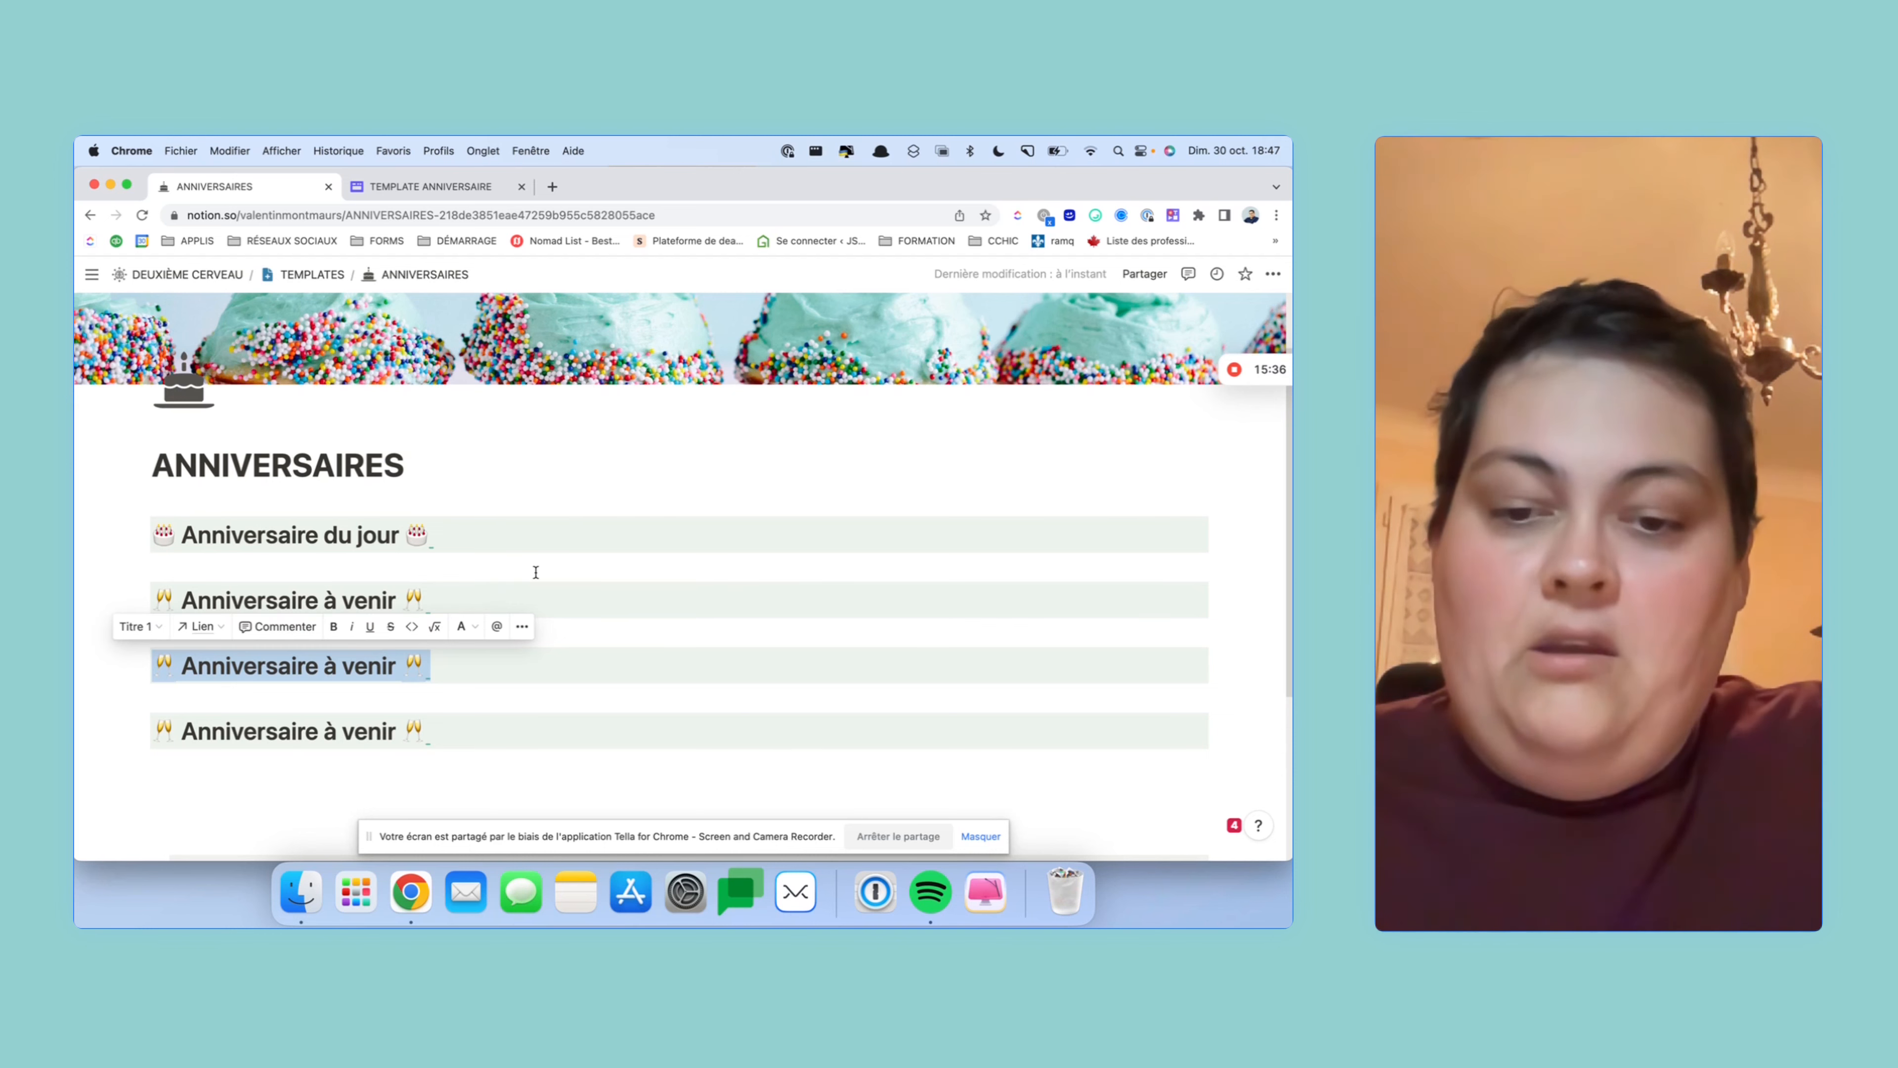
{"action": "type", "text": "n"}
{"action": "key", "text": "BackSpace"}
{"action": "type", "text": "Nouvea"}
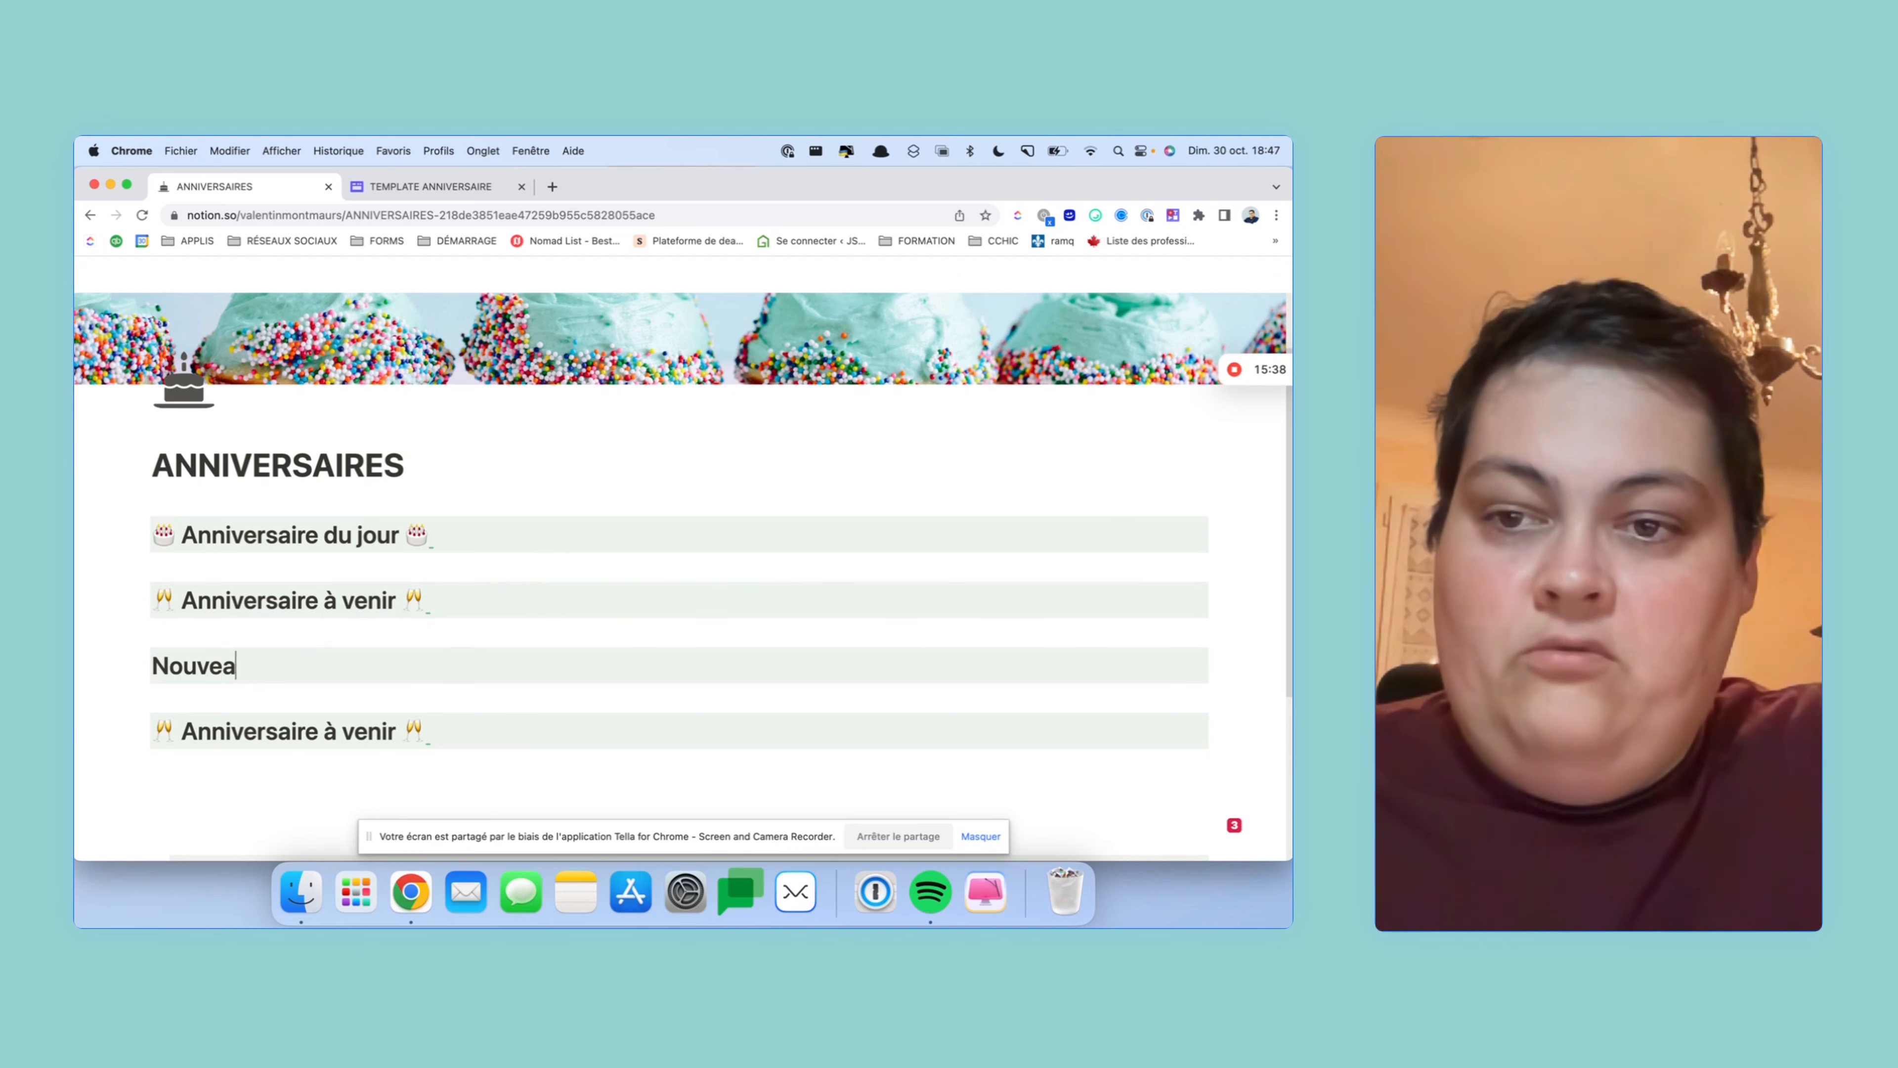
{"action": "type", "text": "u contact"}
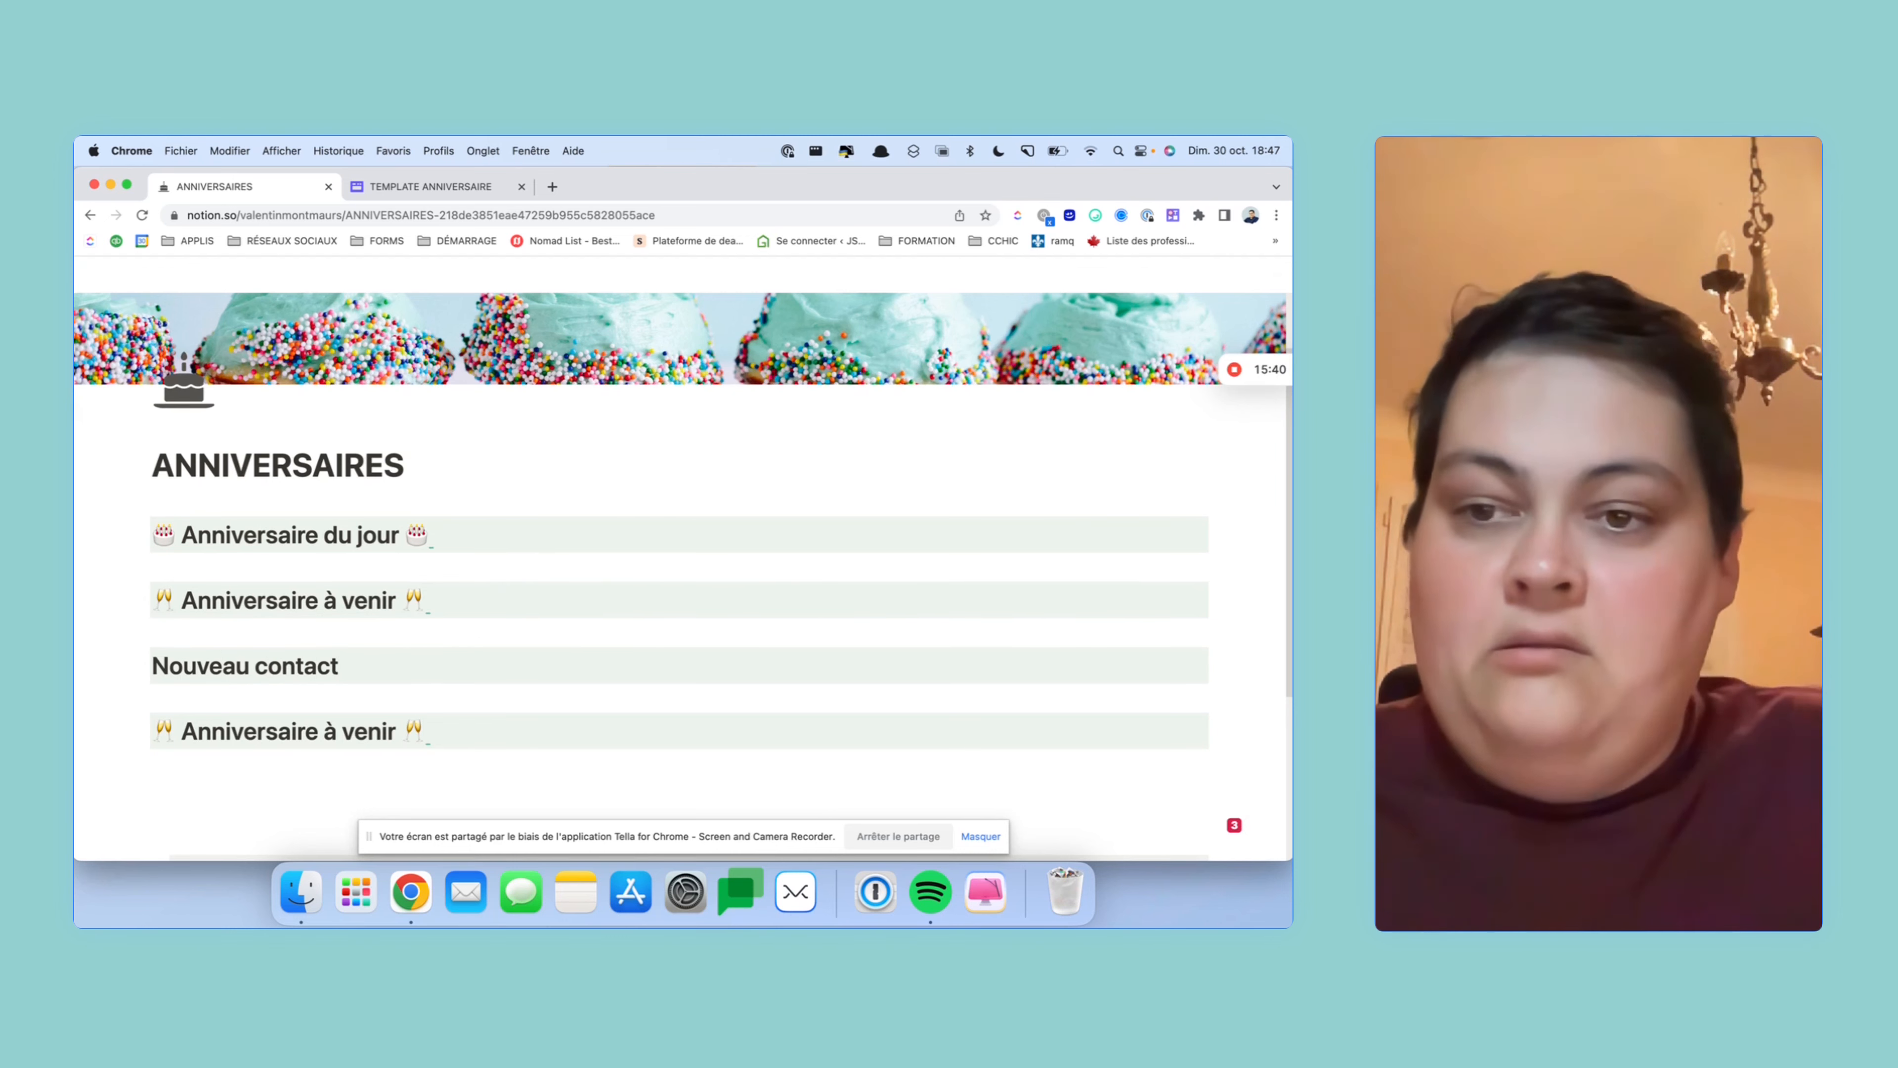
{"action": "left_click_drag", "start_coordinate": [525, 729], "coordinate": [144, 713]}
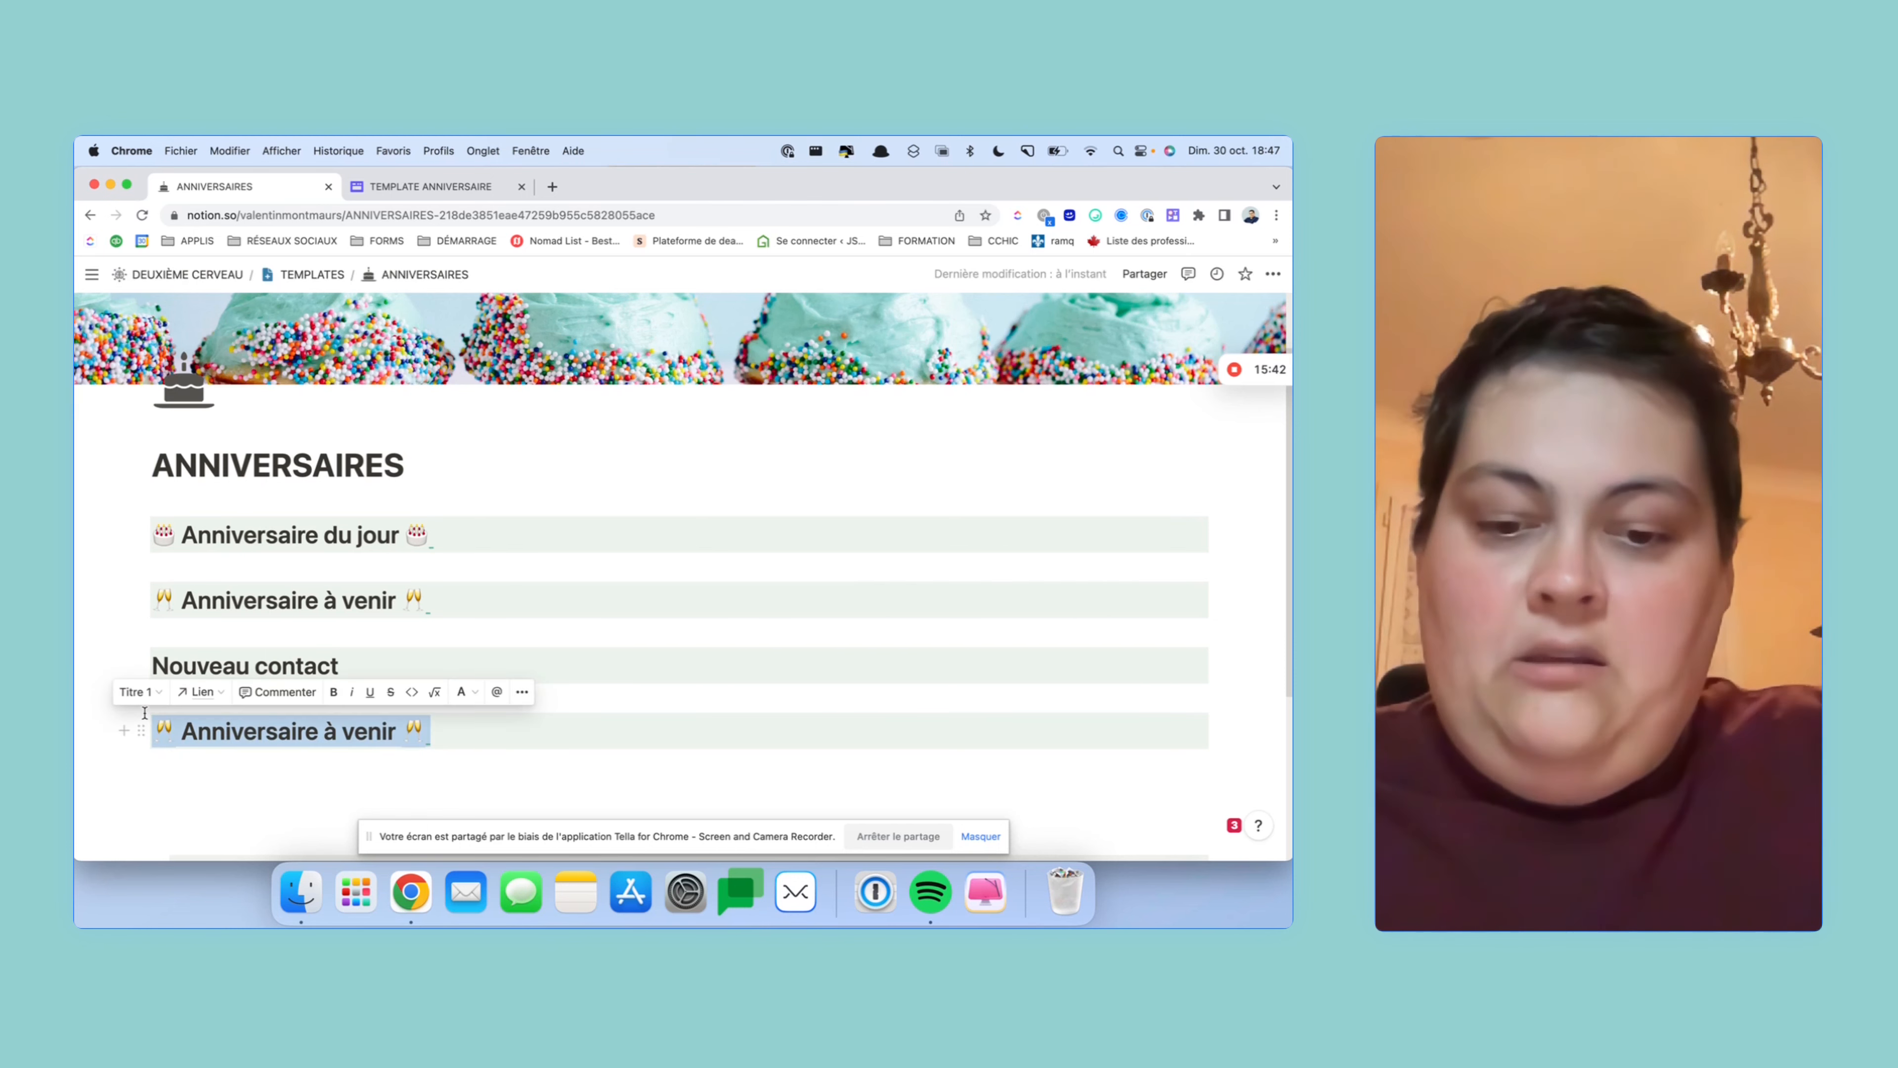
{"action": "type", "text": "Nouvelel"}
{"action": "key", "text": "BackSpace"}
{"action": "key", "text": "BackSpace"}
{"action": "type", "text": "le "}
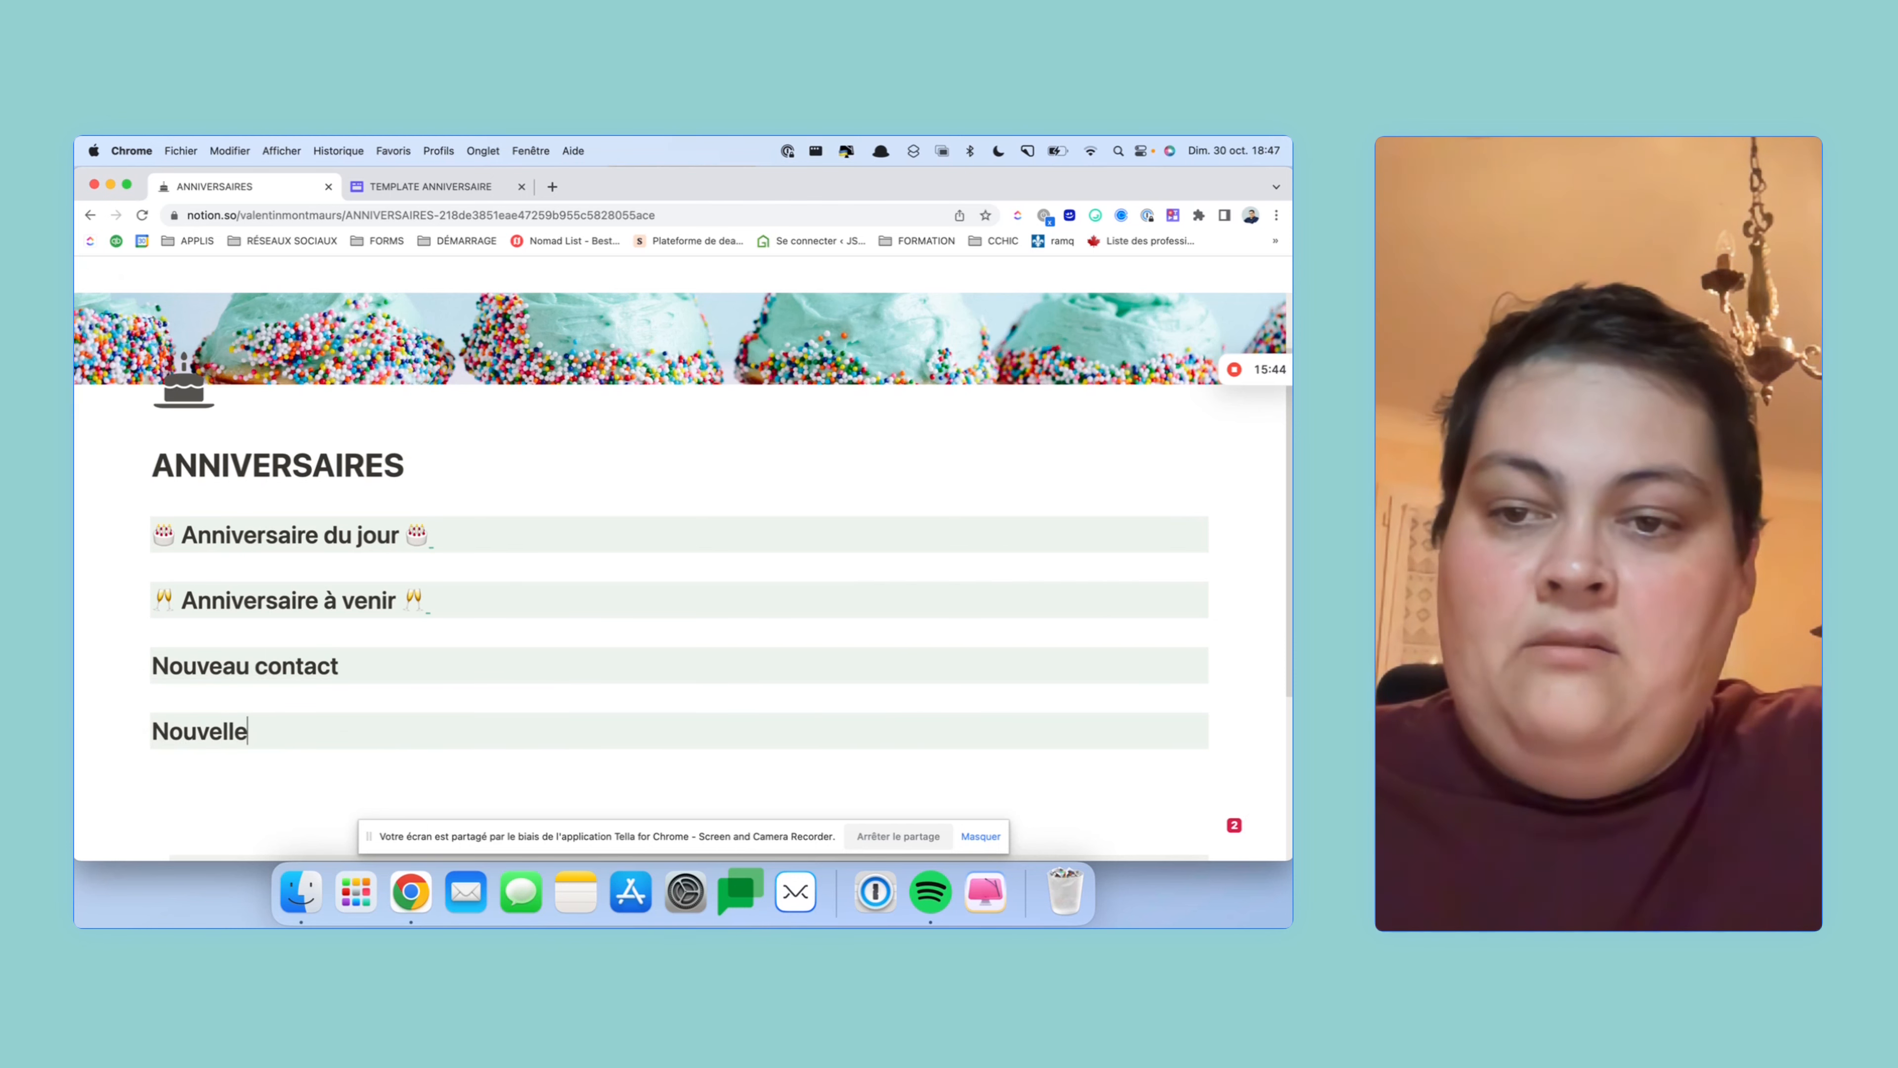
{"action": "type", "text": "idée c"}
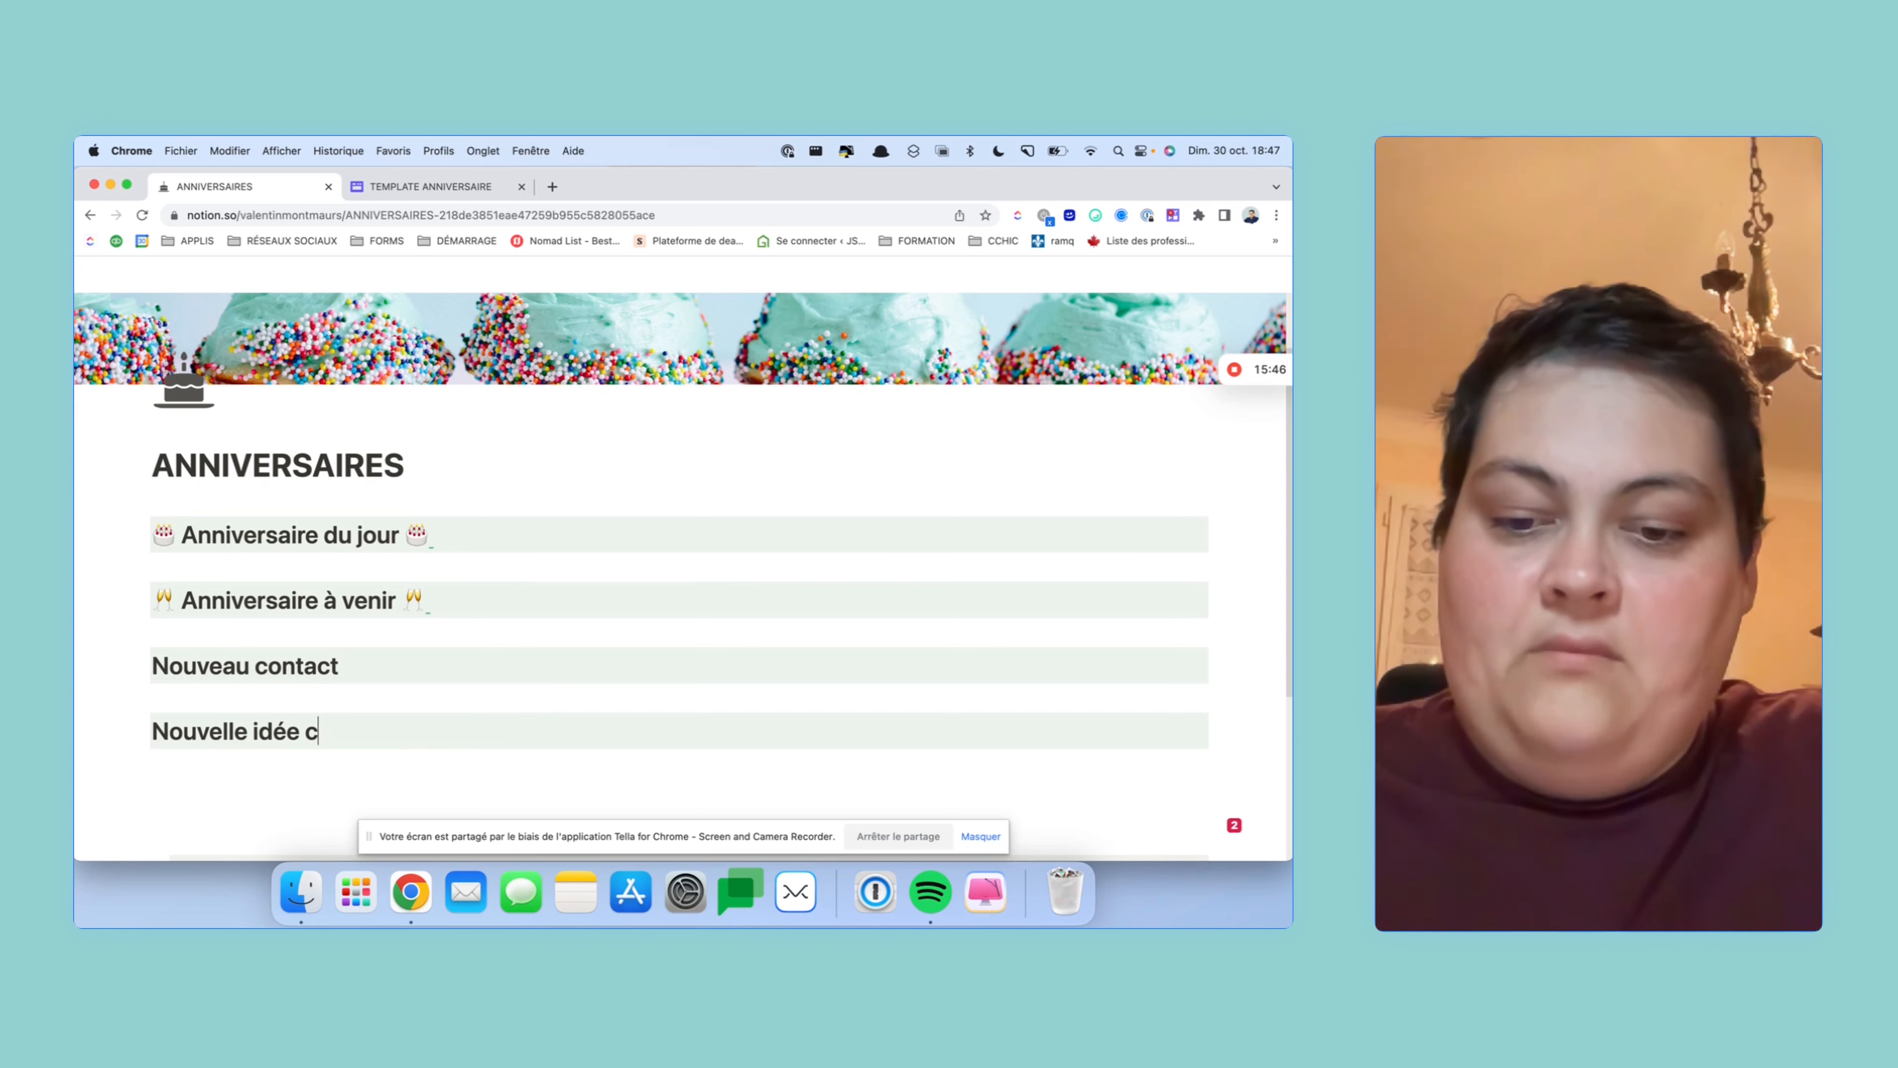
{"action": "type", "text": "adeay"}
{"action": "key", "text": "BackSpace"}
{"action": "type", "text": "u"}
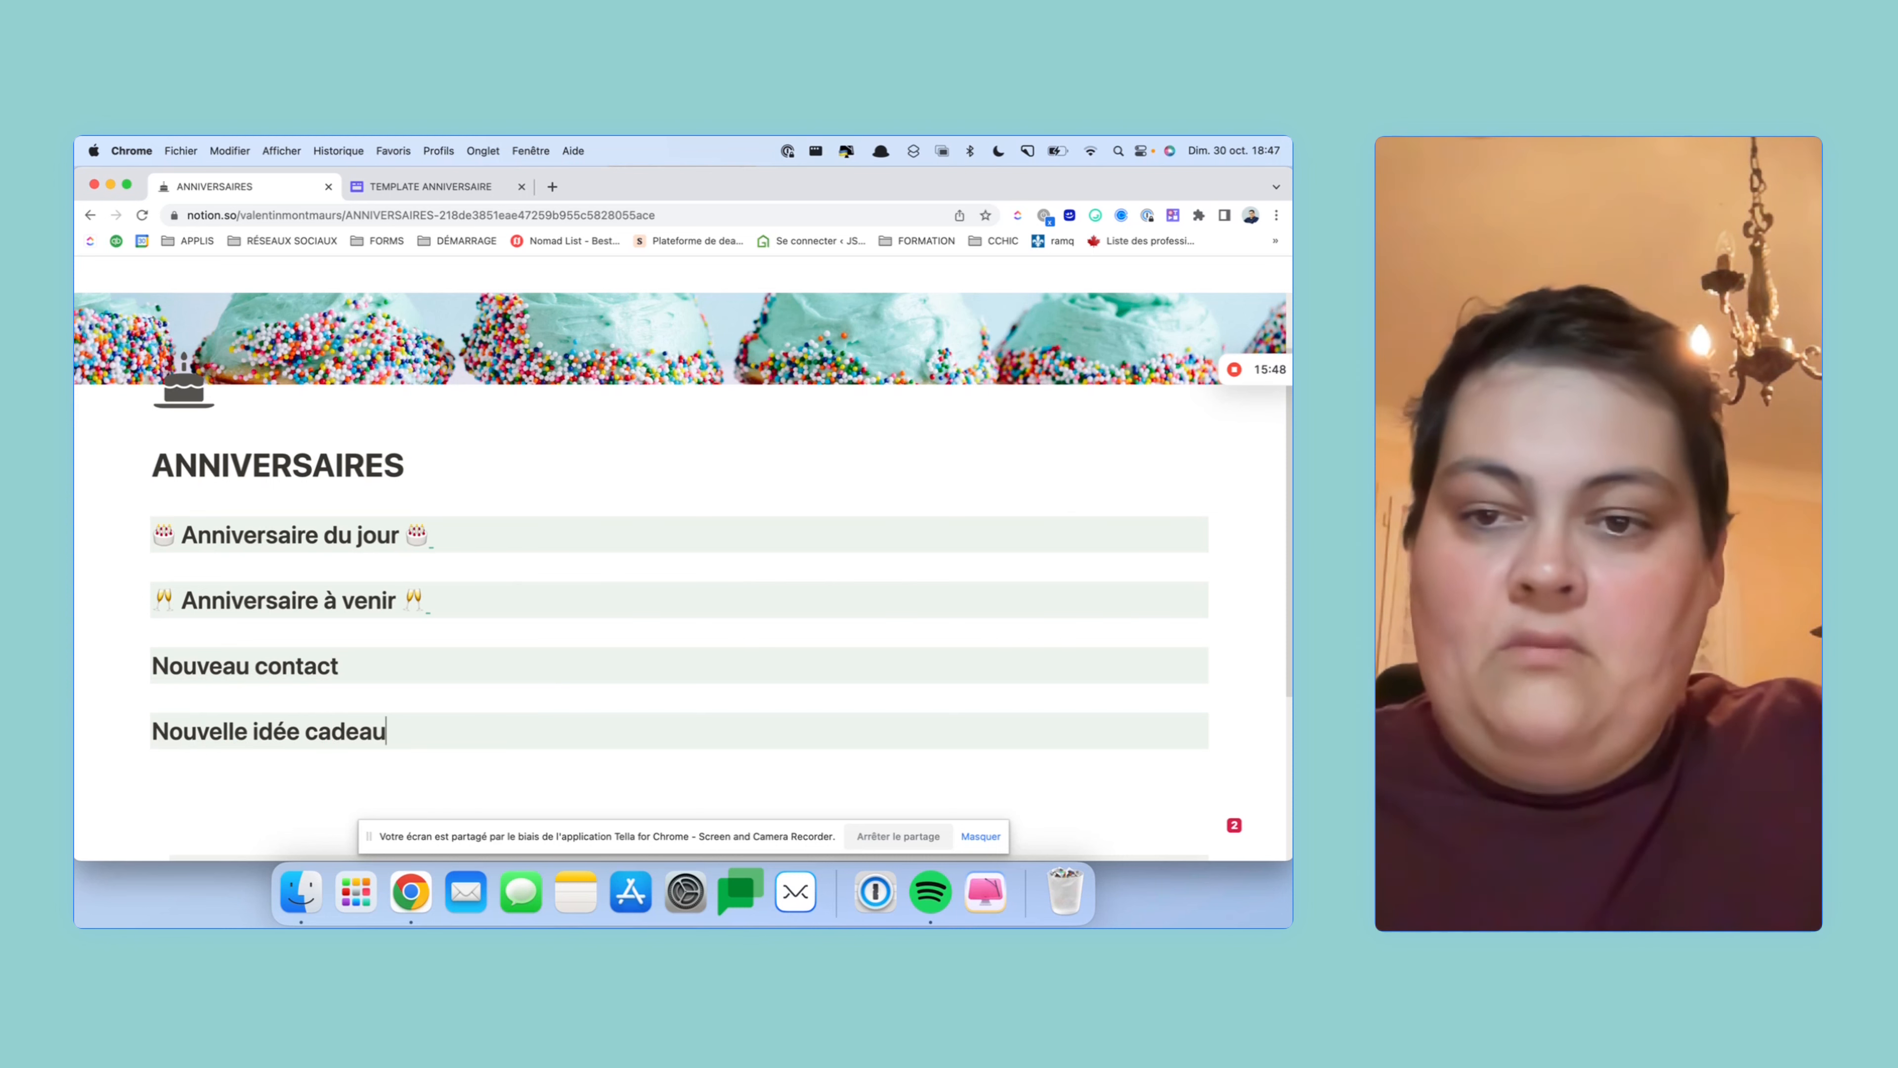
- Give both new headings a pink background with /rose
{"action": "left_click", "coordinate": [364, 670]}
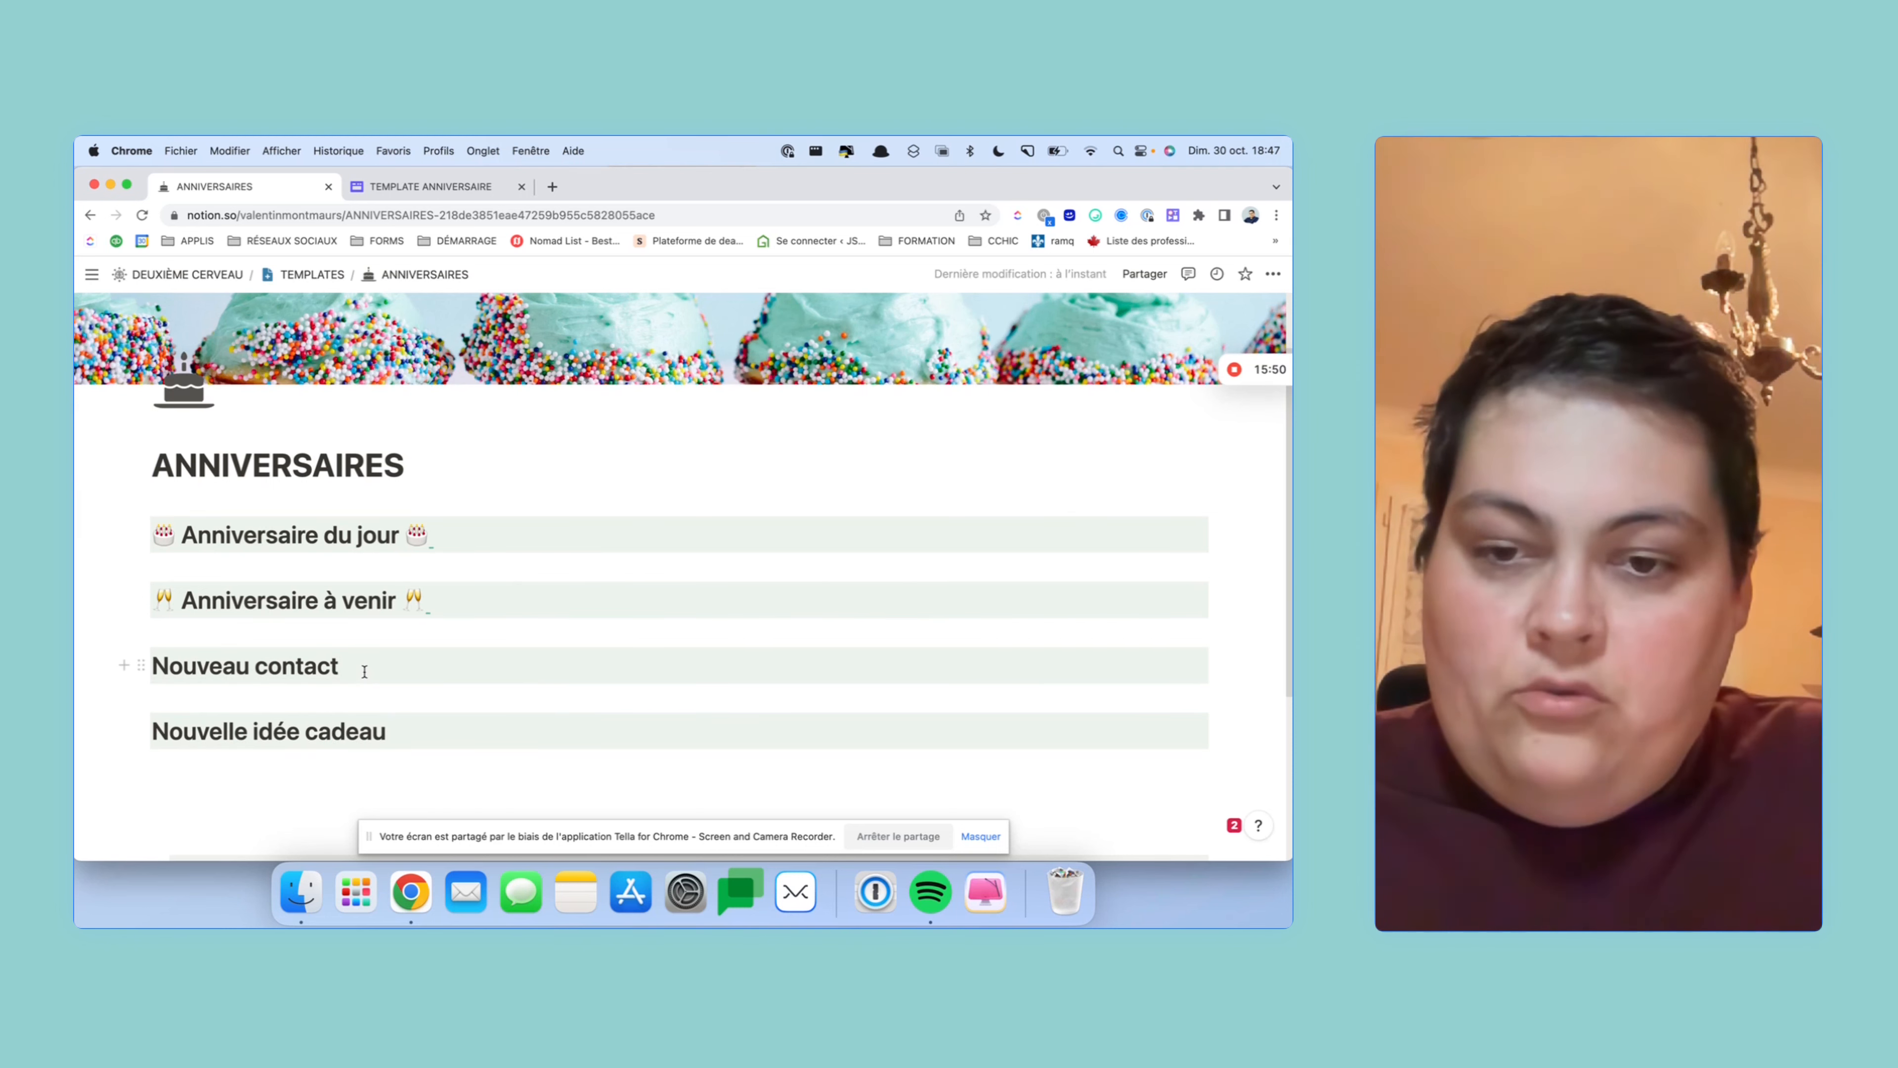
{"action": "type", "text": "/"}
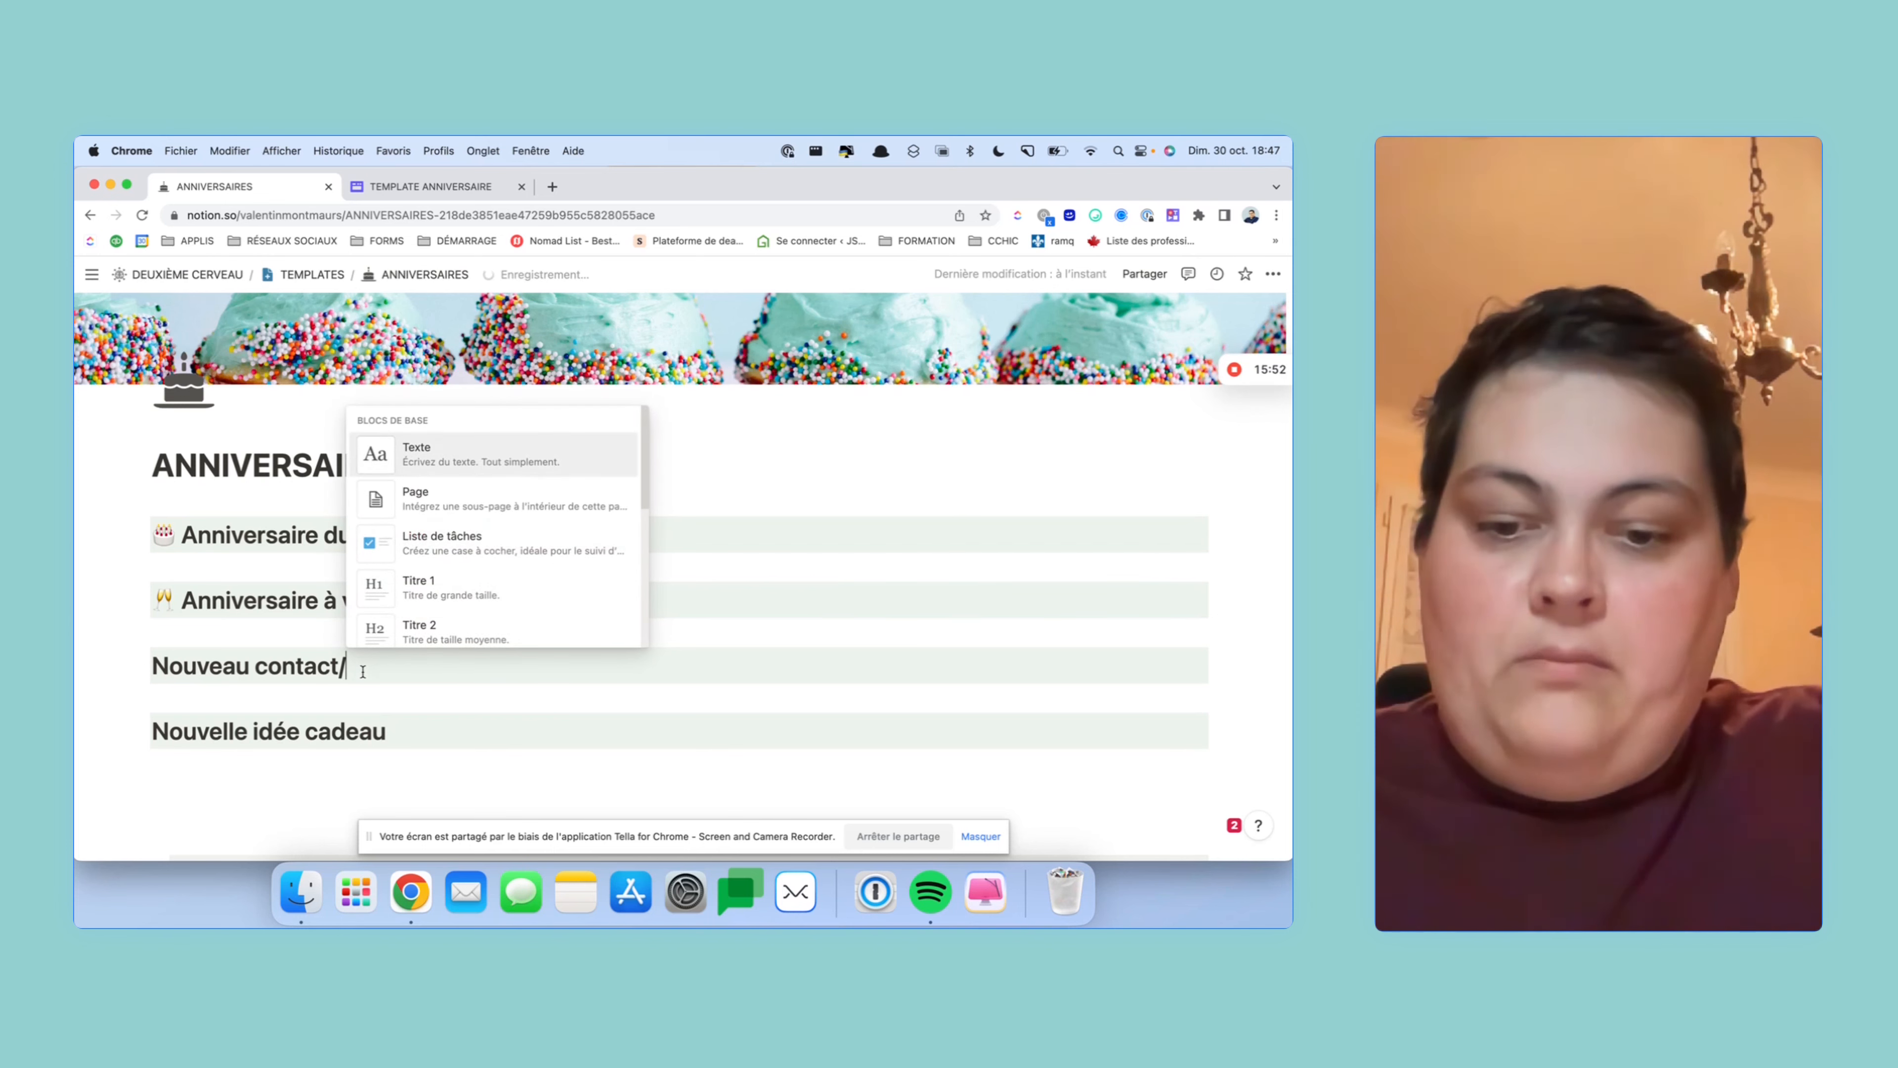
{"action": "type", "text": "rose"}
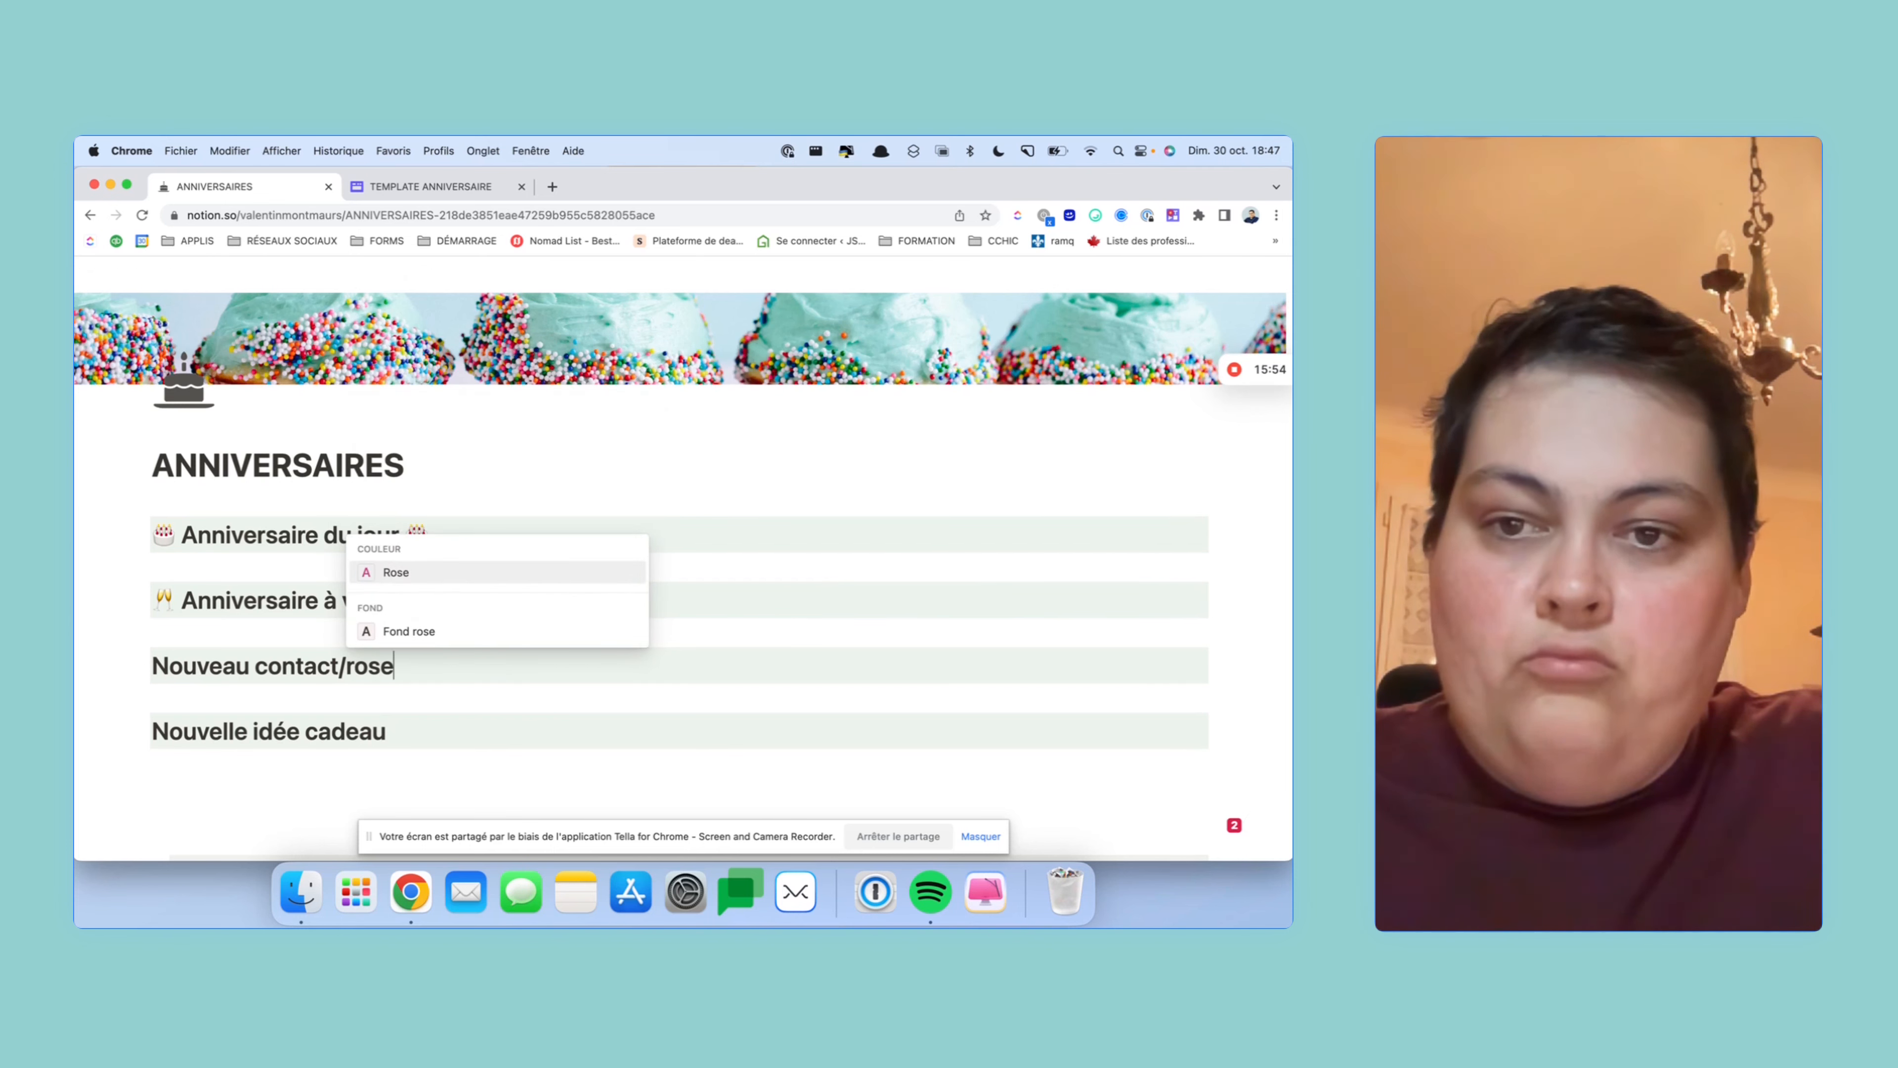
{"action": "key", "text": "Down"}
{"action": "key", "text": "Return"}
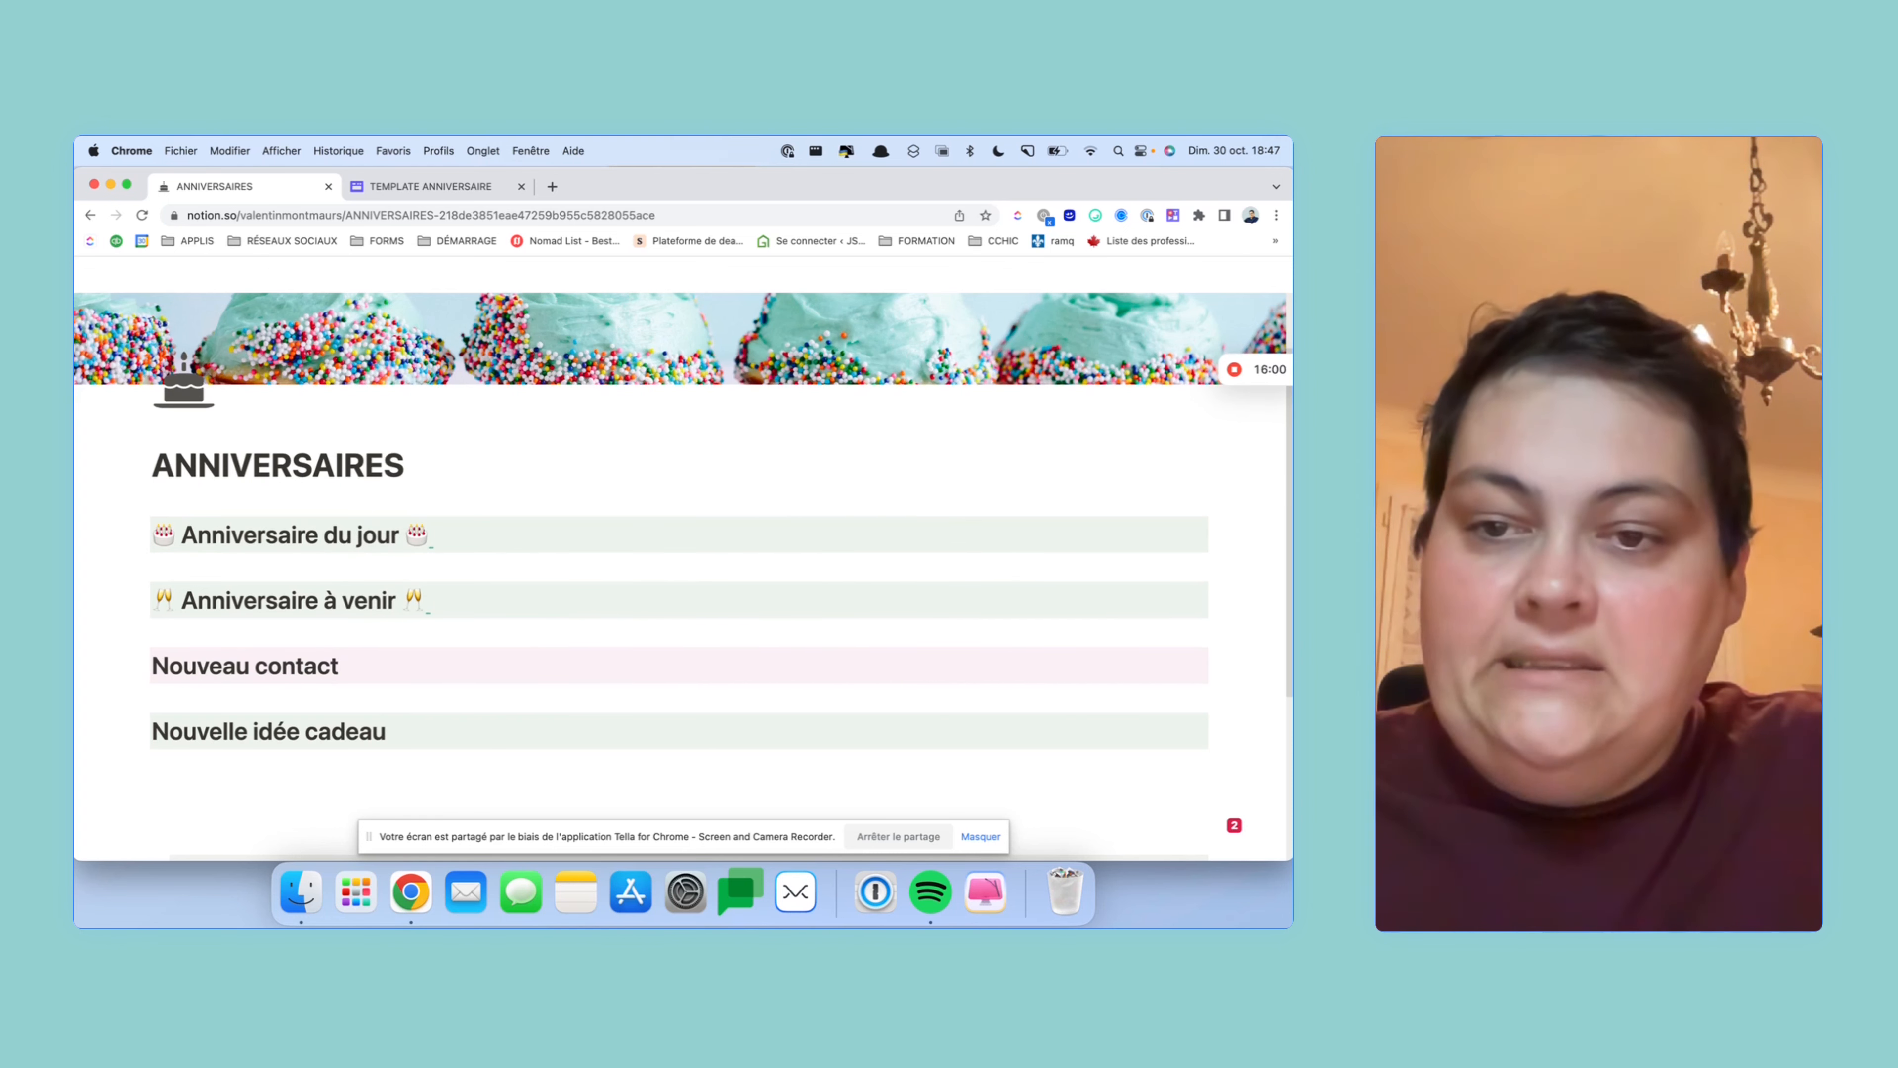
{"action": "left_click", "coordinate": [418, 731]}
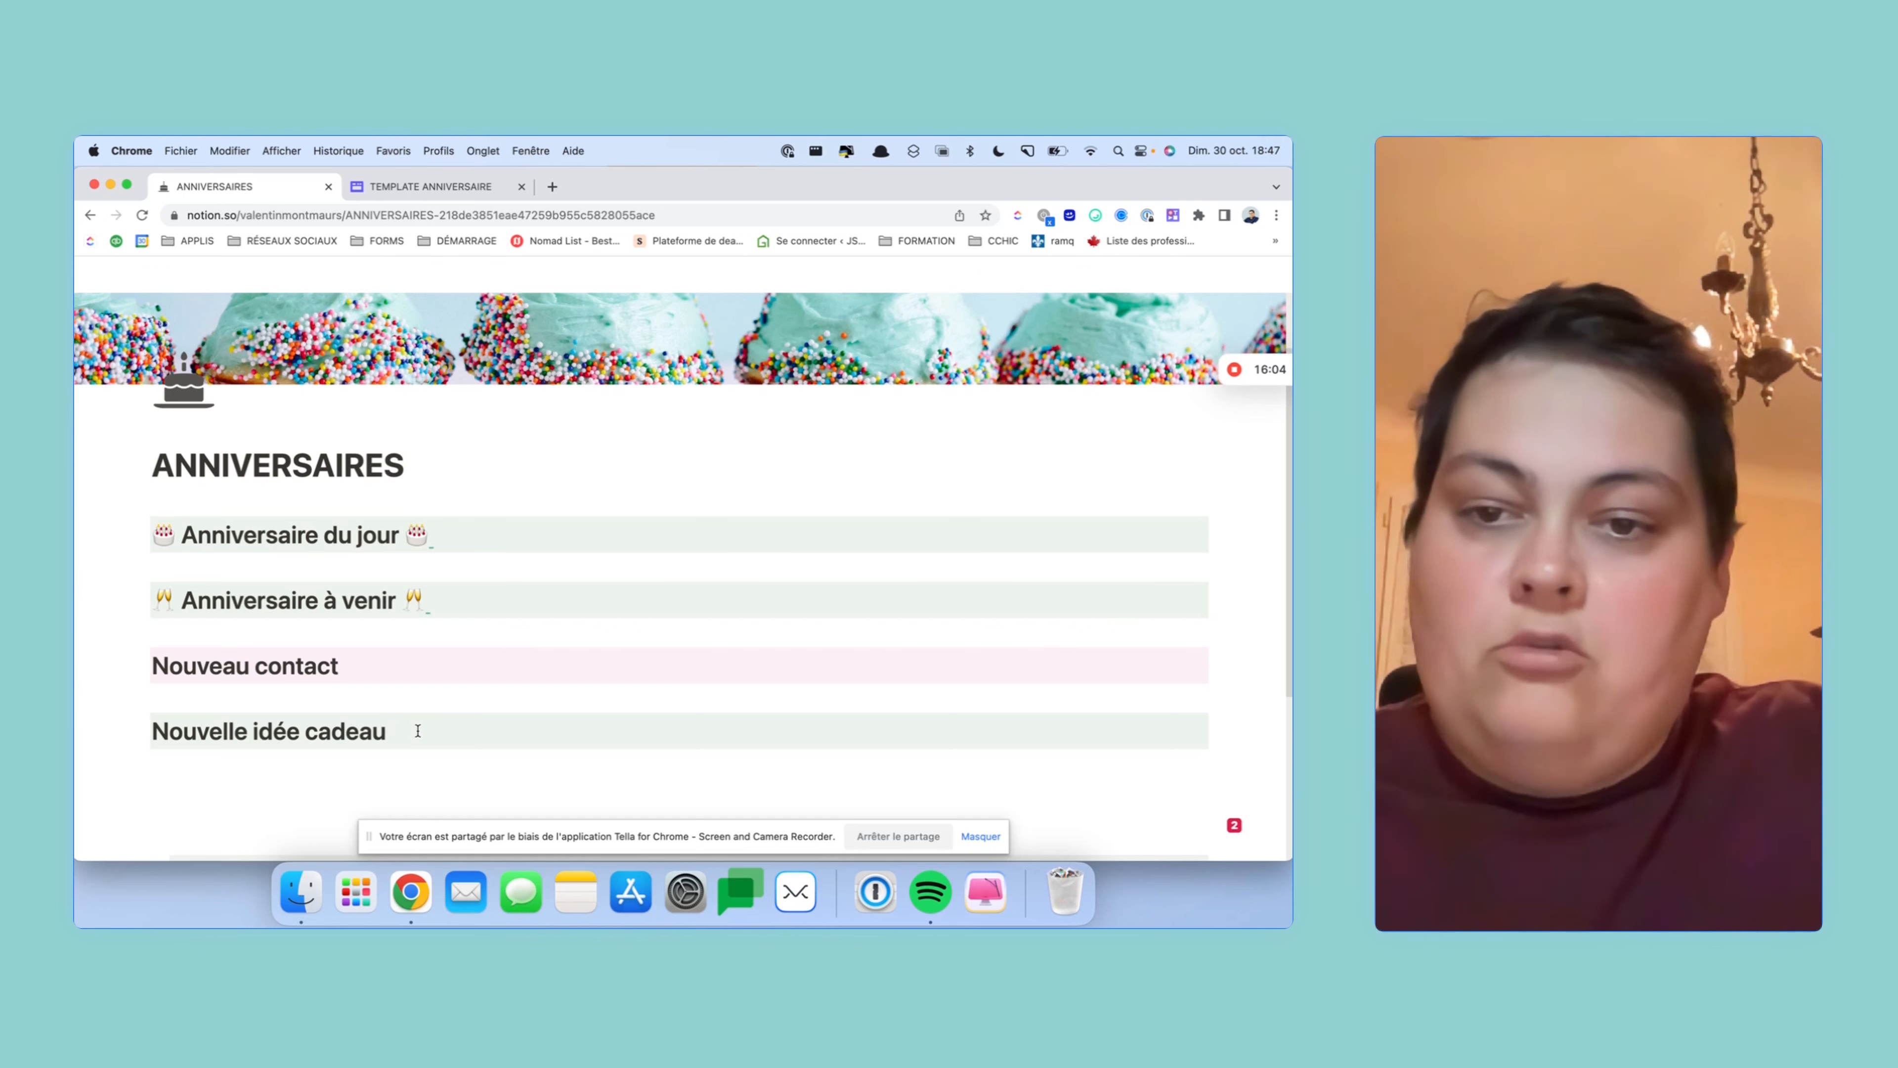
{"action": "type", "text": "/"}
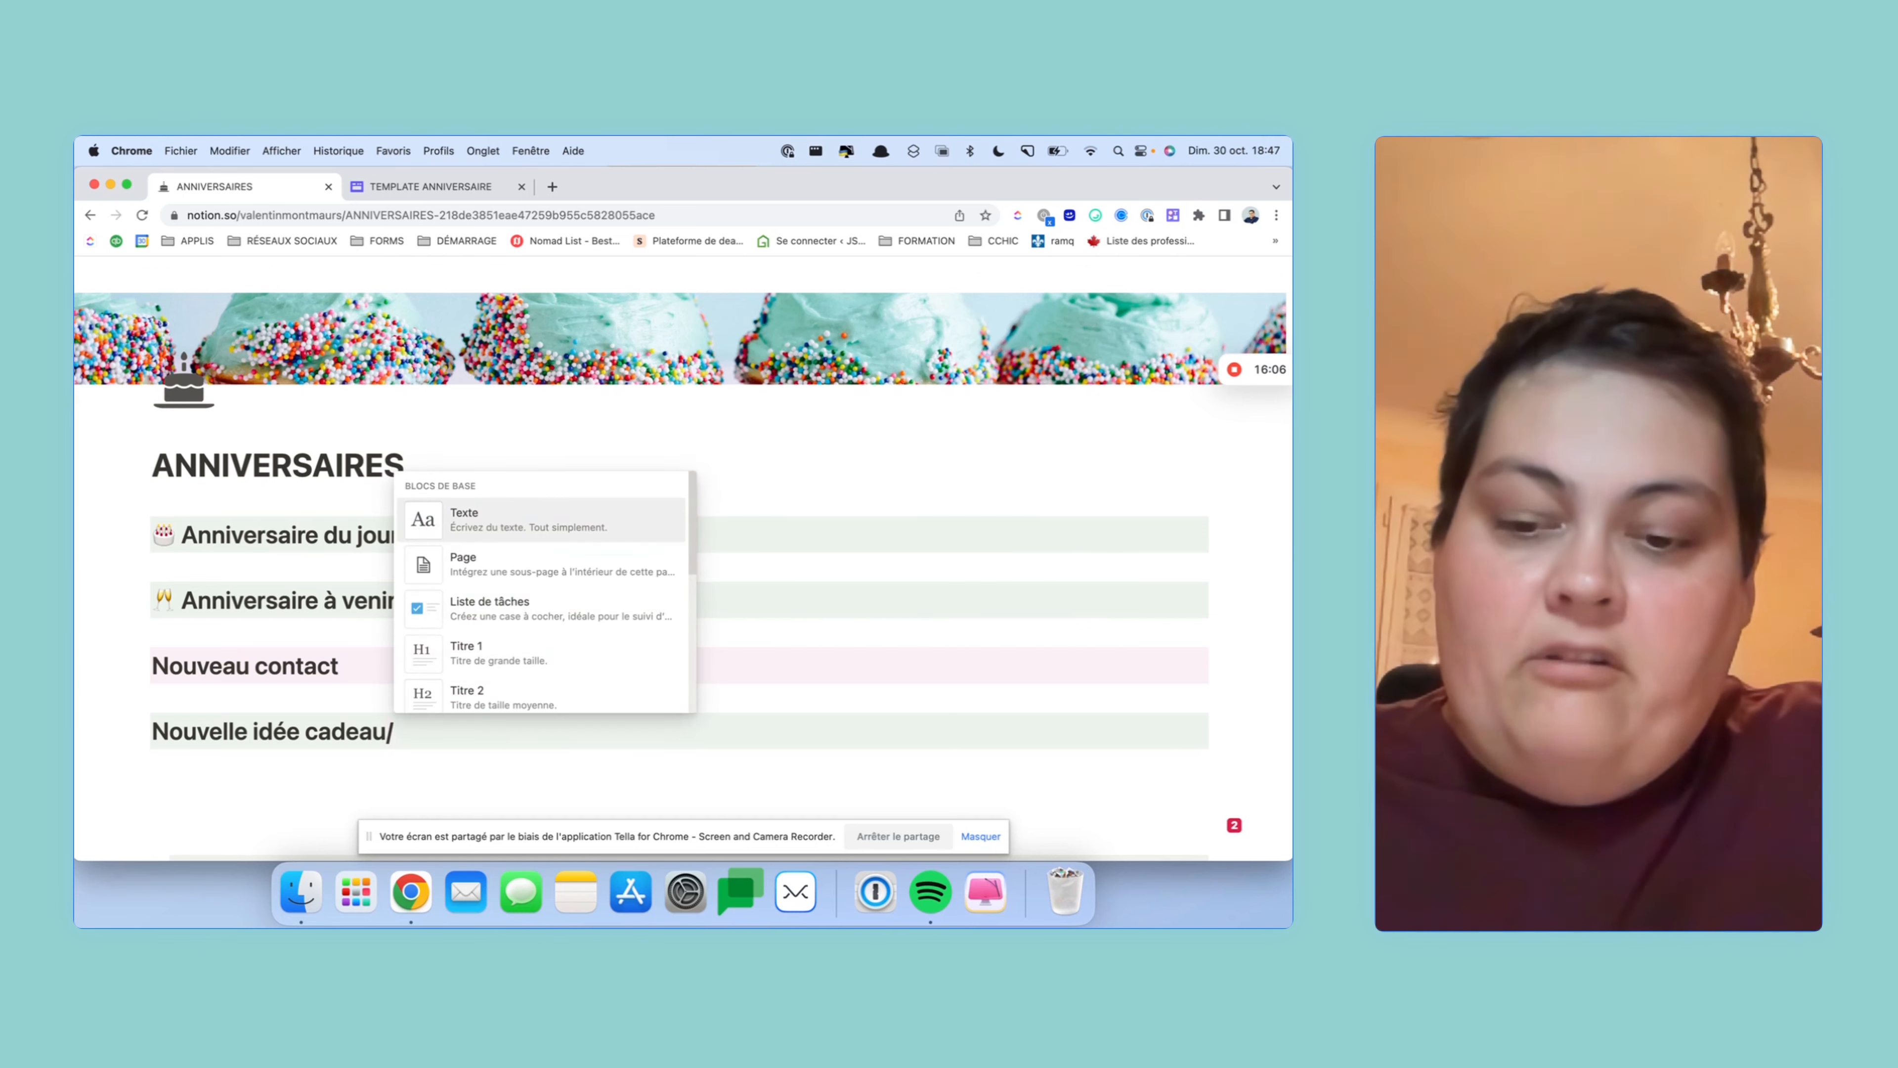
{"action": "type", "text": "rose"}
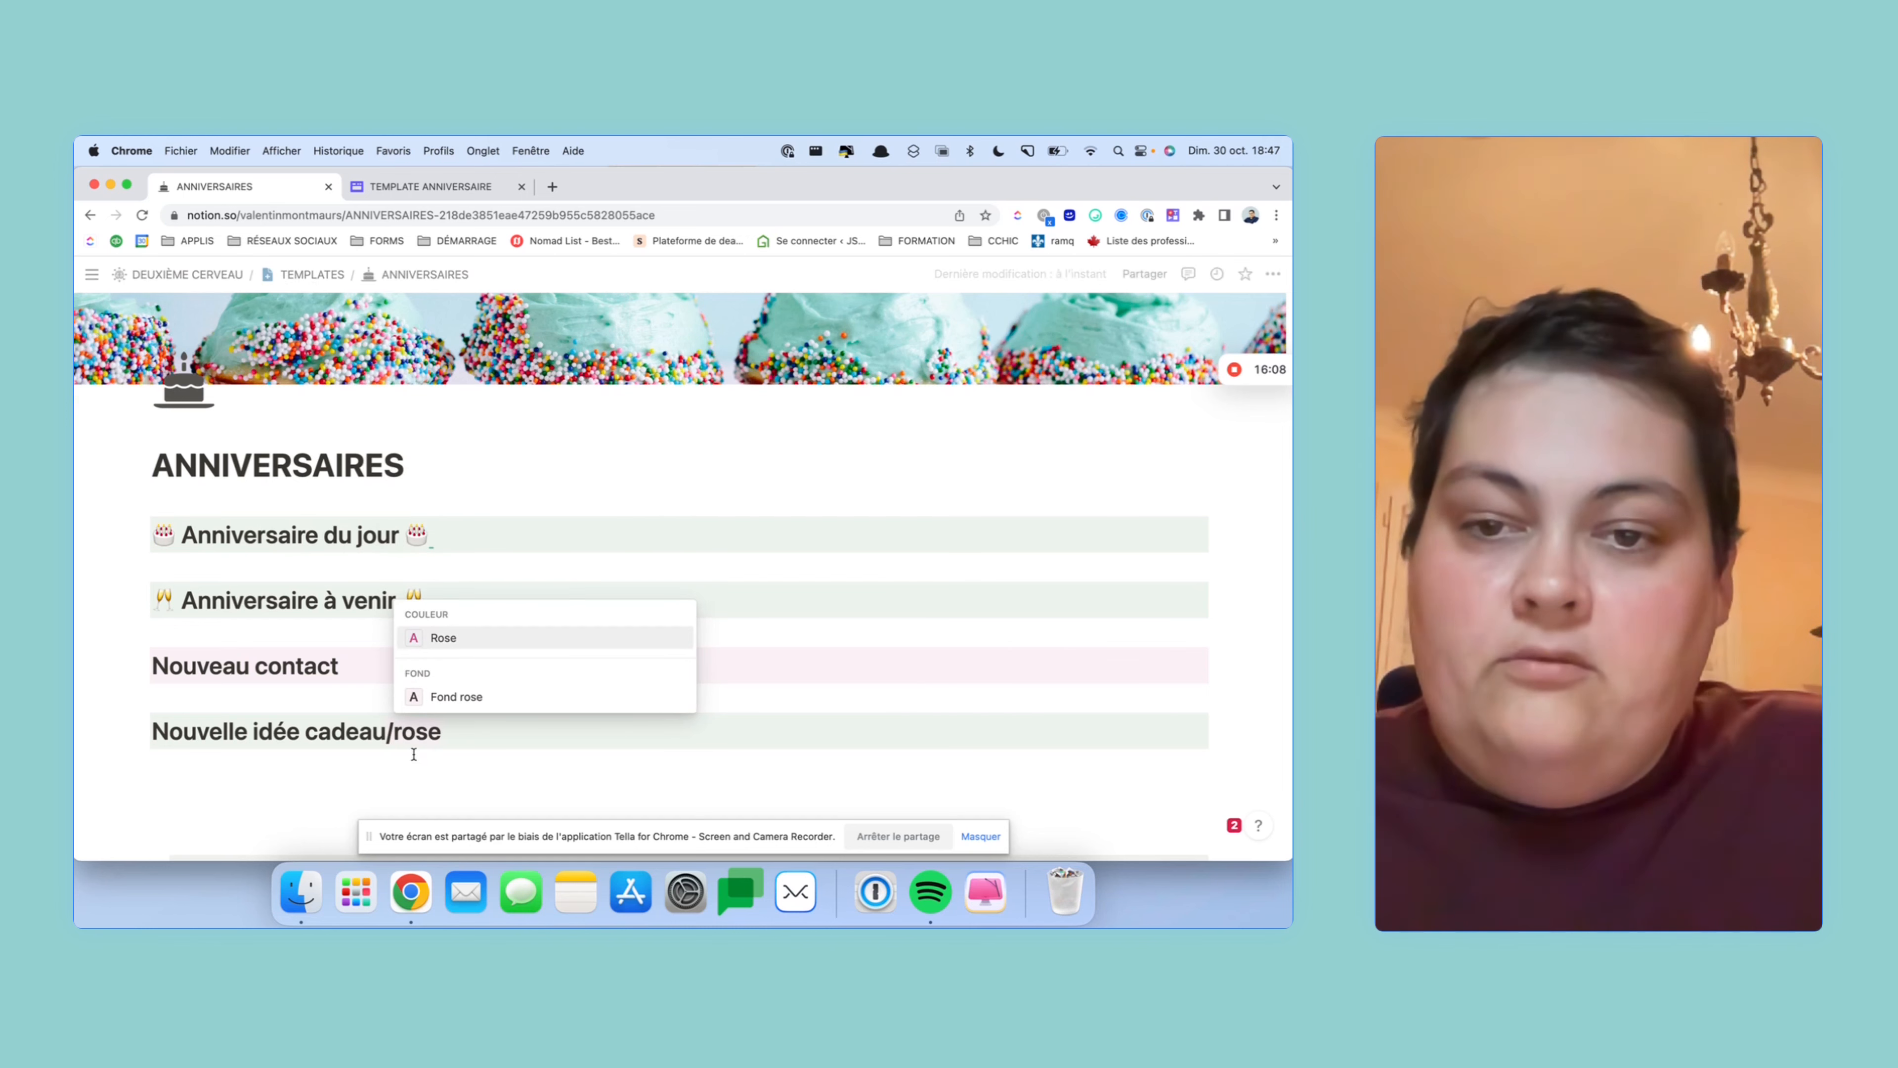
{"action": "left_click", "coordinate": [473, 705]}
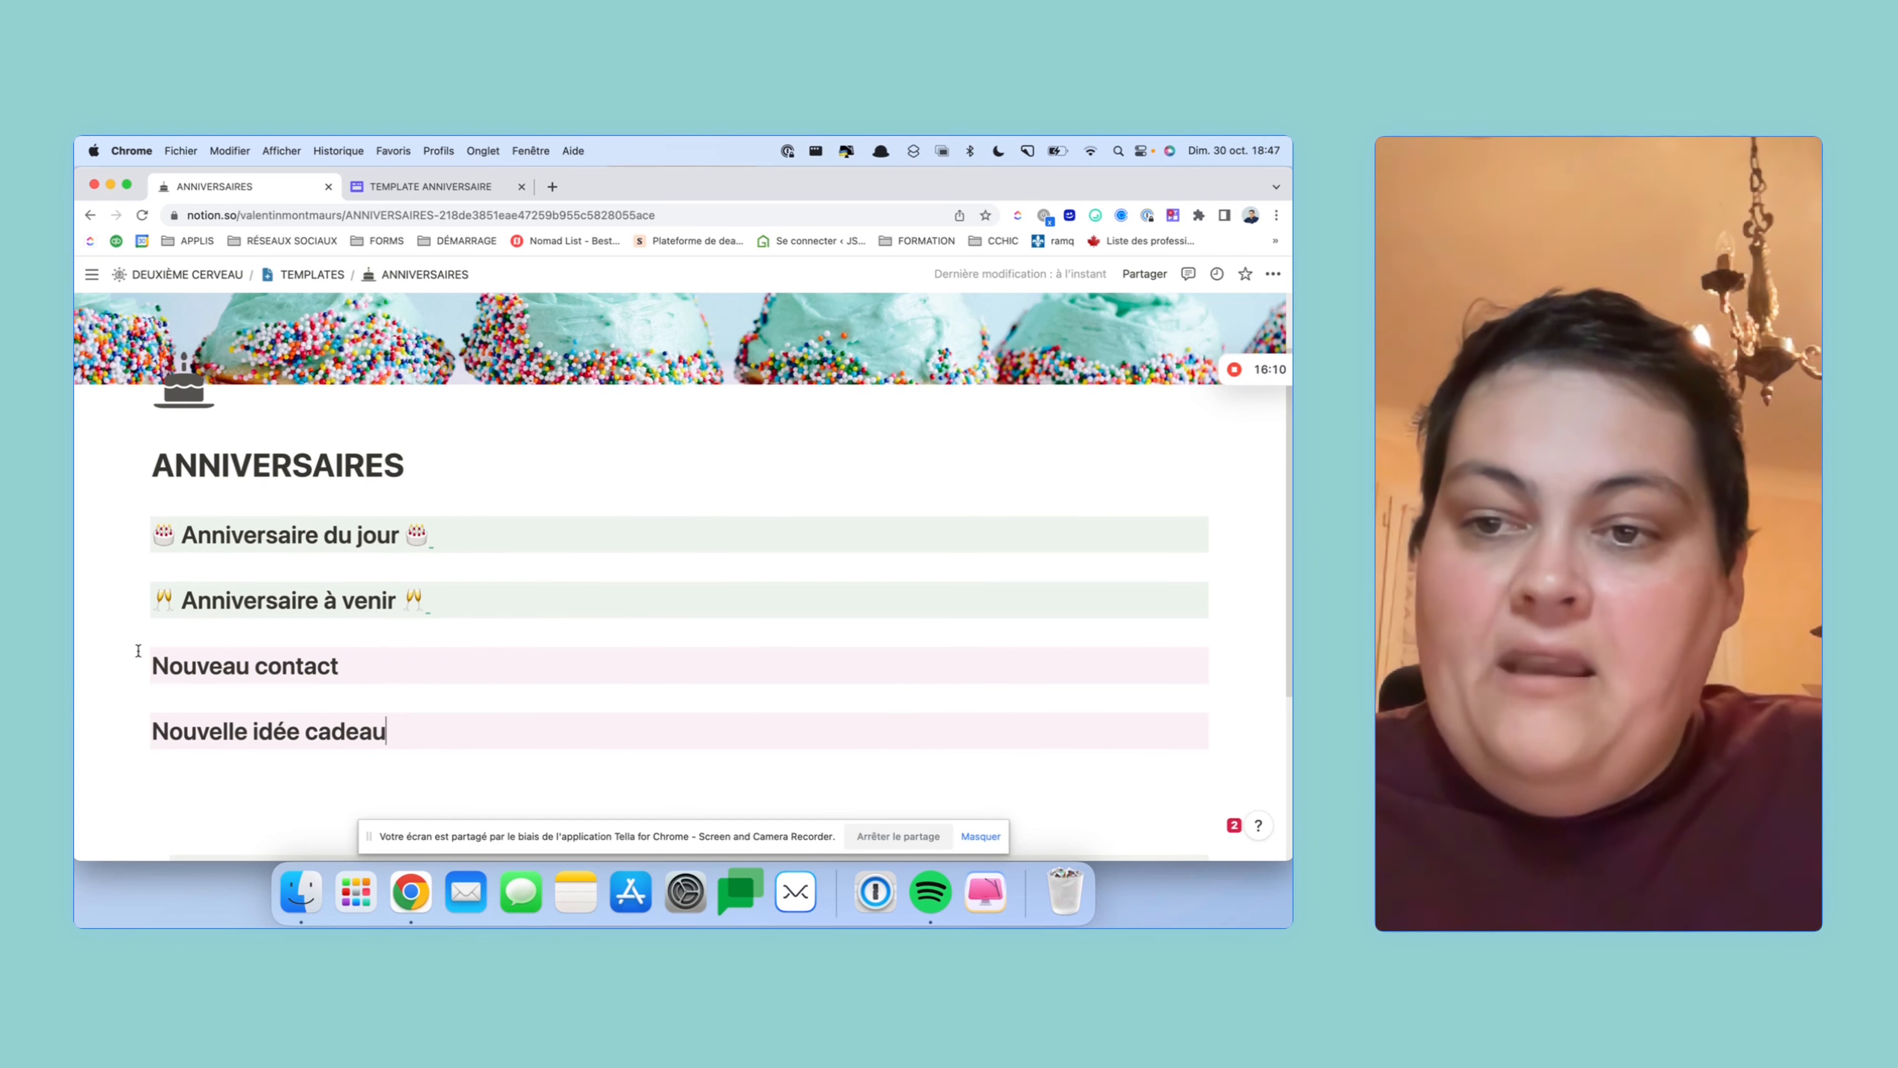
- Place both Anniversaire headings on the left and Nouveau contact and Nouvelle idée cadeau on the right
{"action": "left_click_drag", "start_coordinate": [140, 664], "coordinate": [1232, 542]}
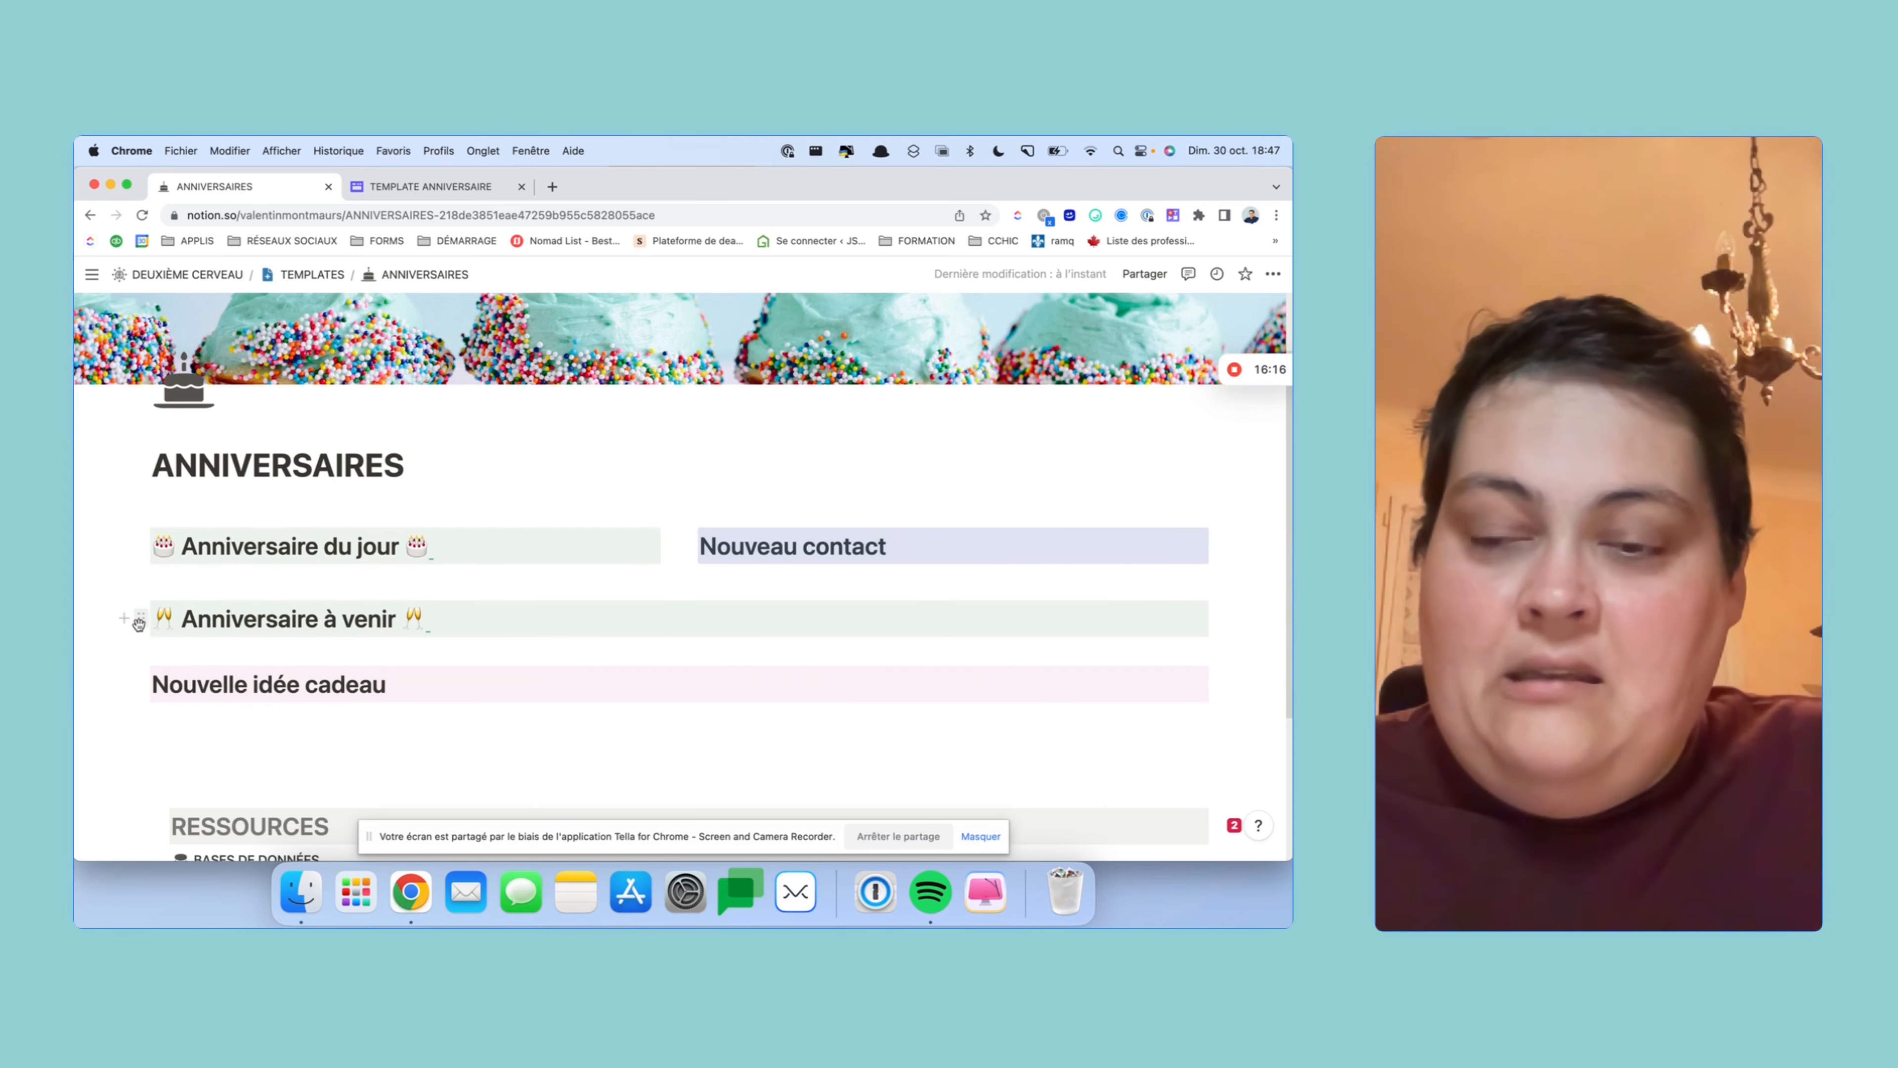
{"action": "left_click_drag", "start_coordinate": [140, 621], "coordinate": [153, 577]}
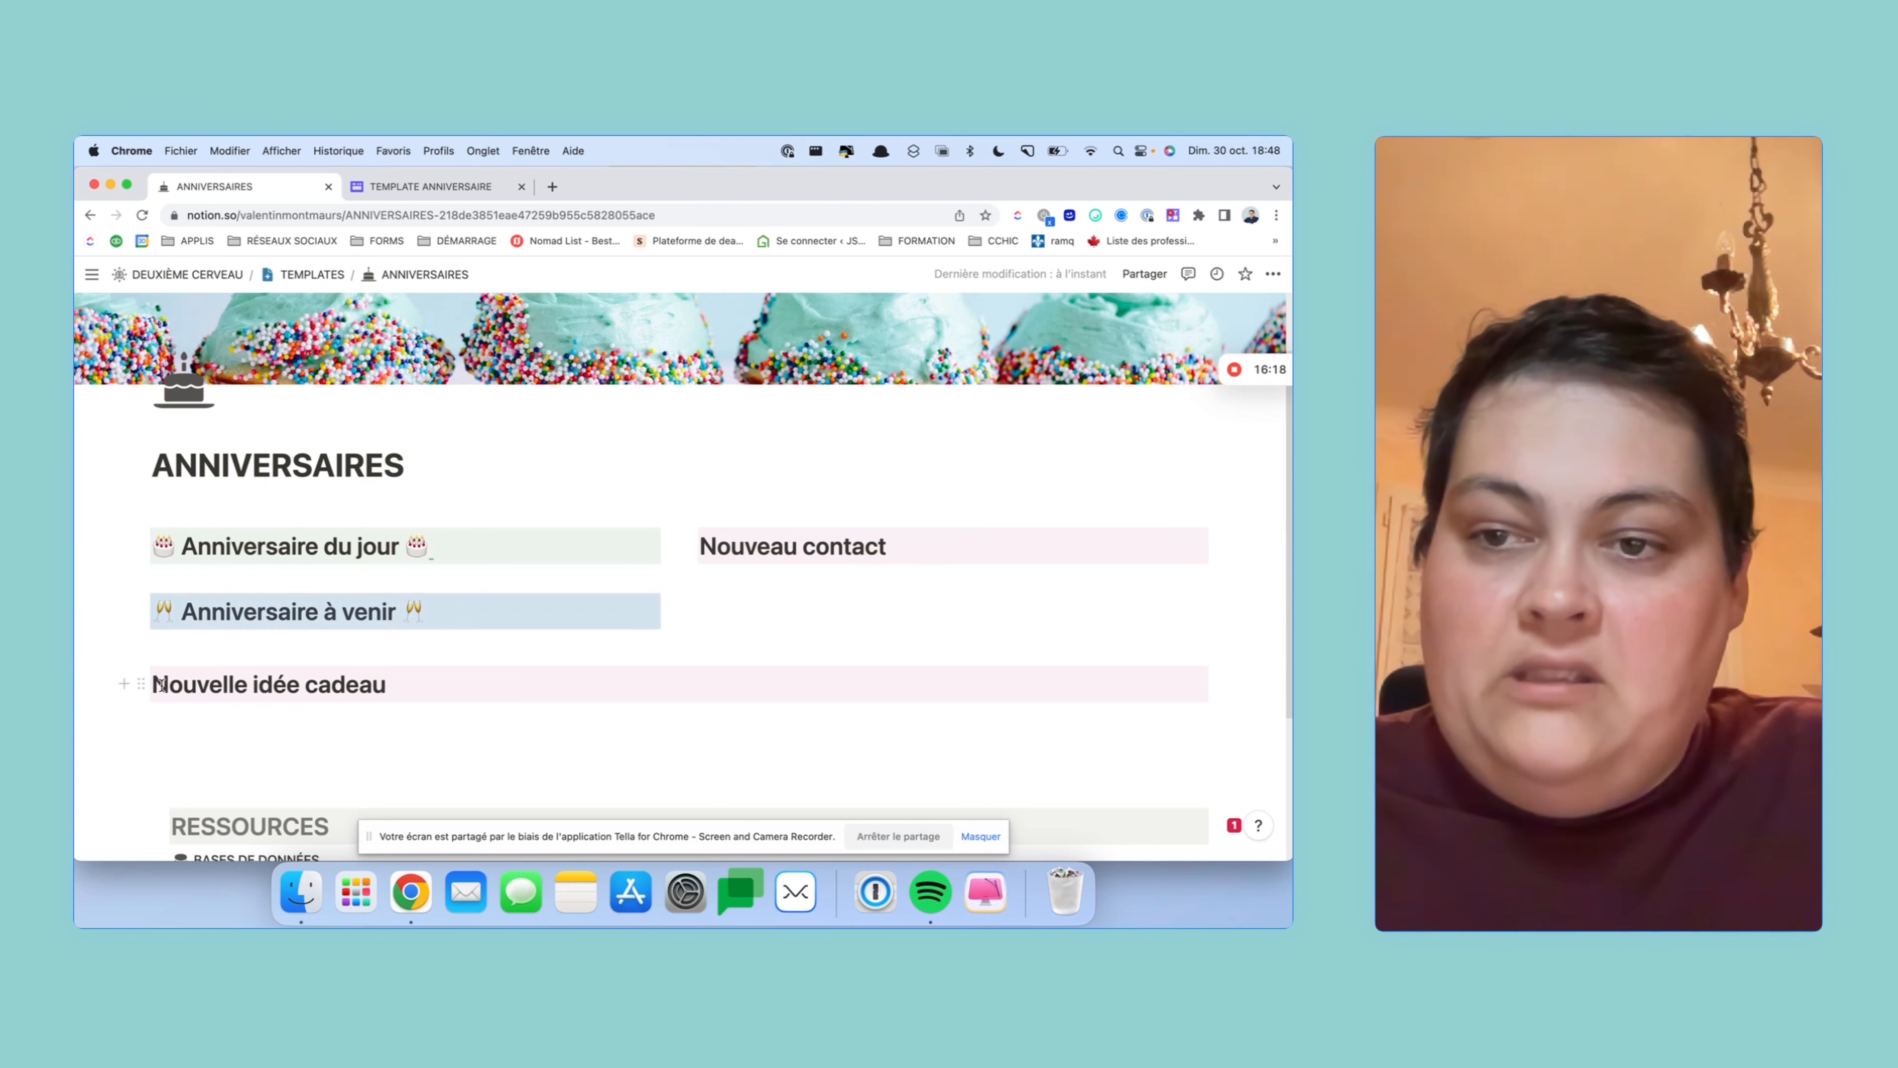
{"action": "left_click_drag", "start_coordinate": [140, 683], "coordinate": [760, 598]}
{"action": "left_click", "coordinate": [784, 678]}
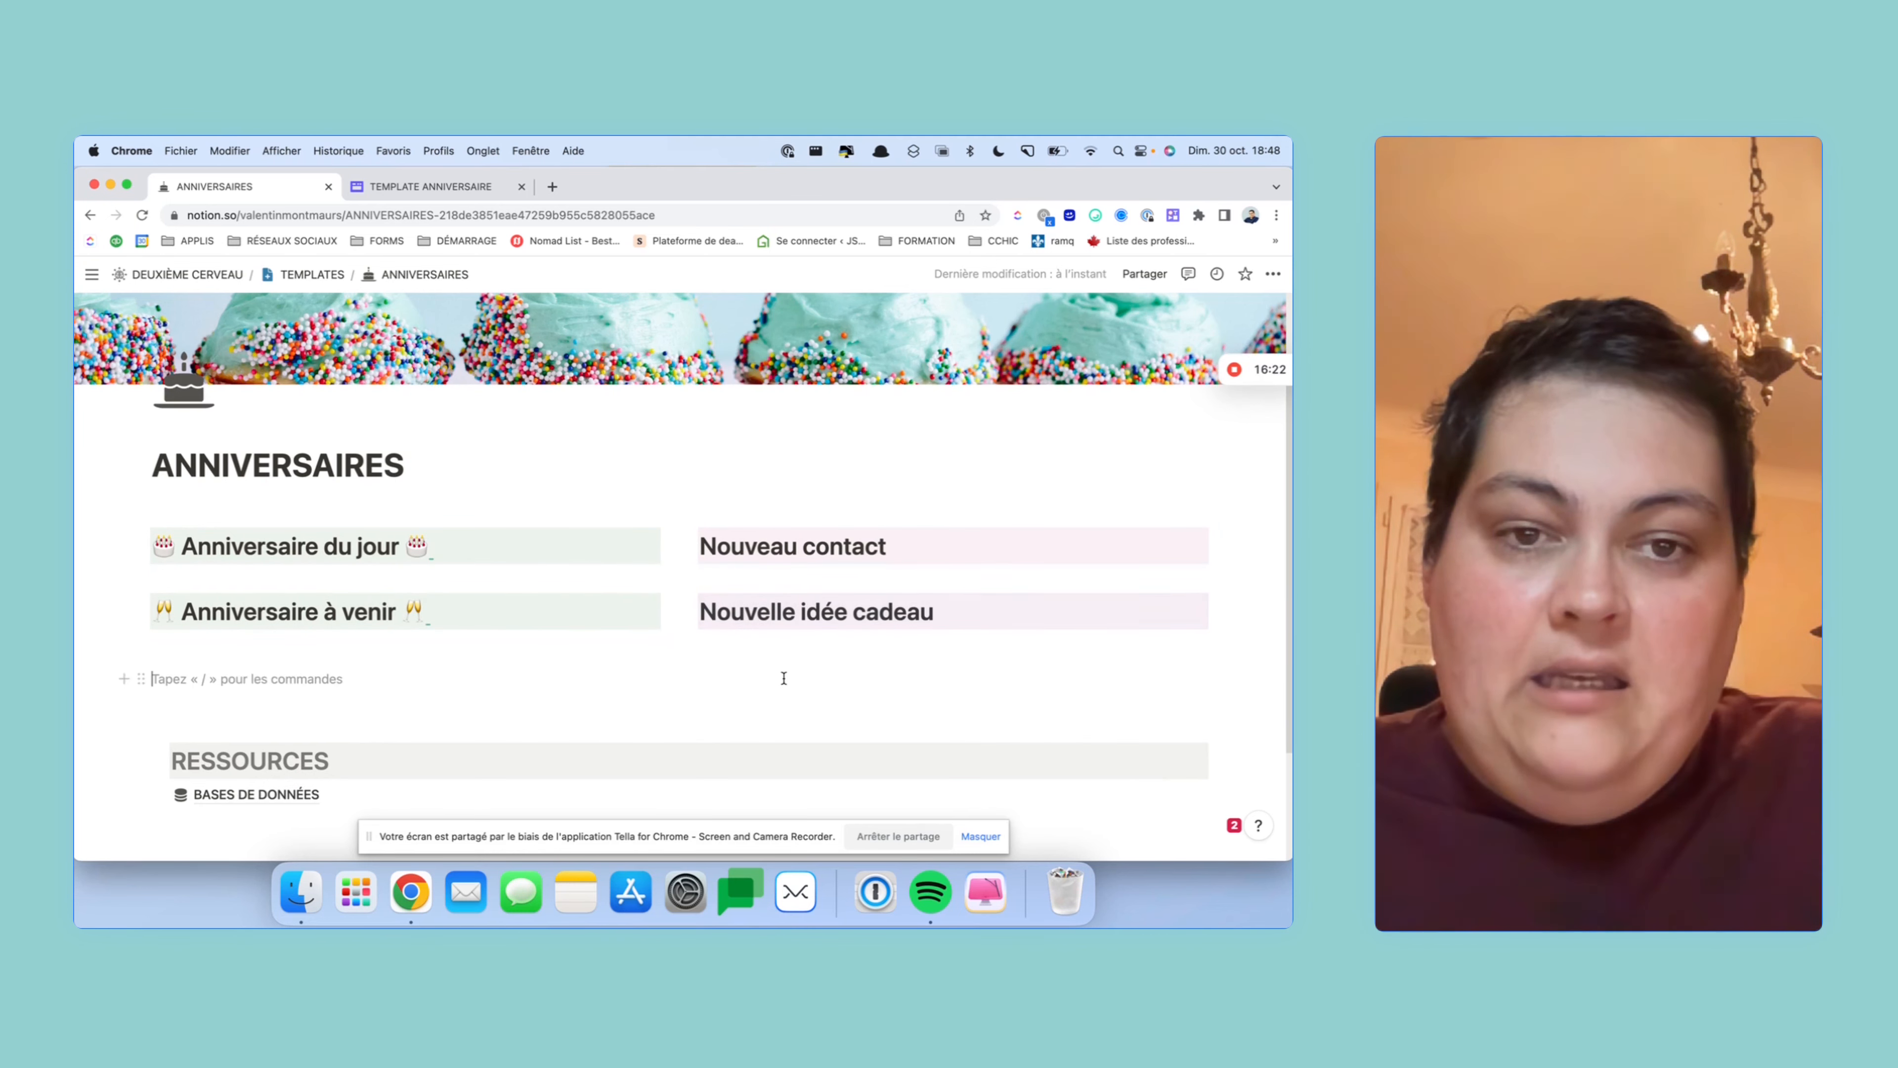
{"action": "scroll", "coordinate": [783, 675], "scroll_direction": "down", "scroll_amount": 3}
{"action": "scroll", "coordinate": [783, 672], "scroll_direction": "up", "scroll_amount": 2}
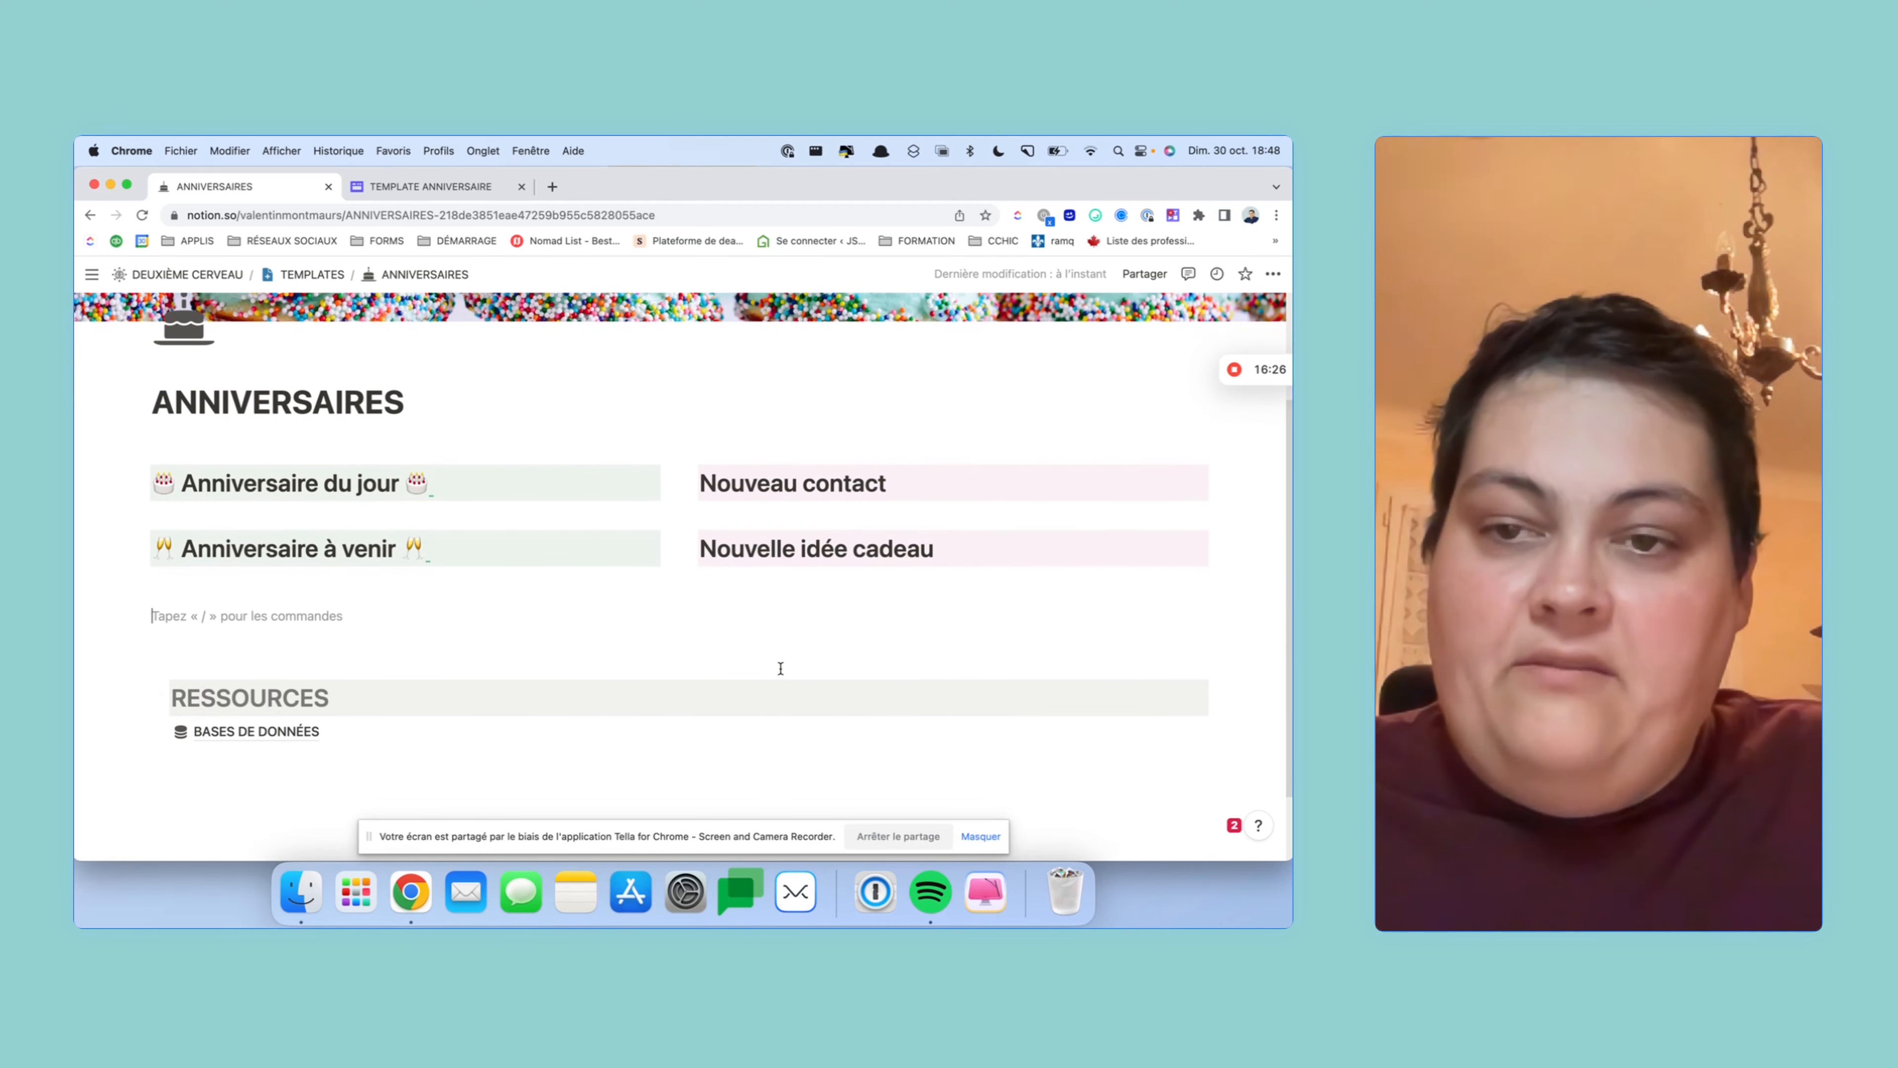
{"action": "left_click", "coordinate": [520, 542]}
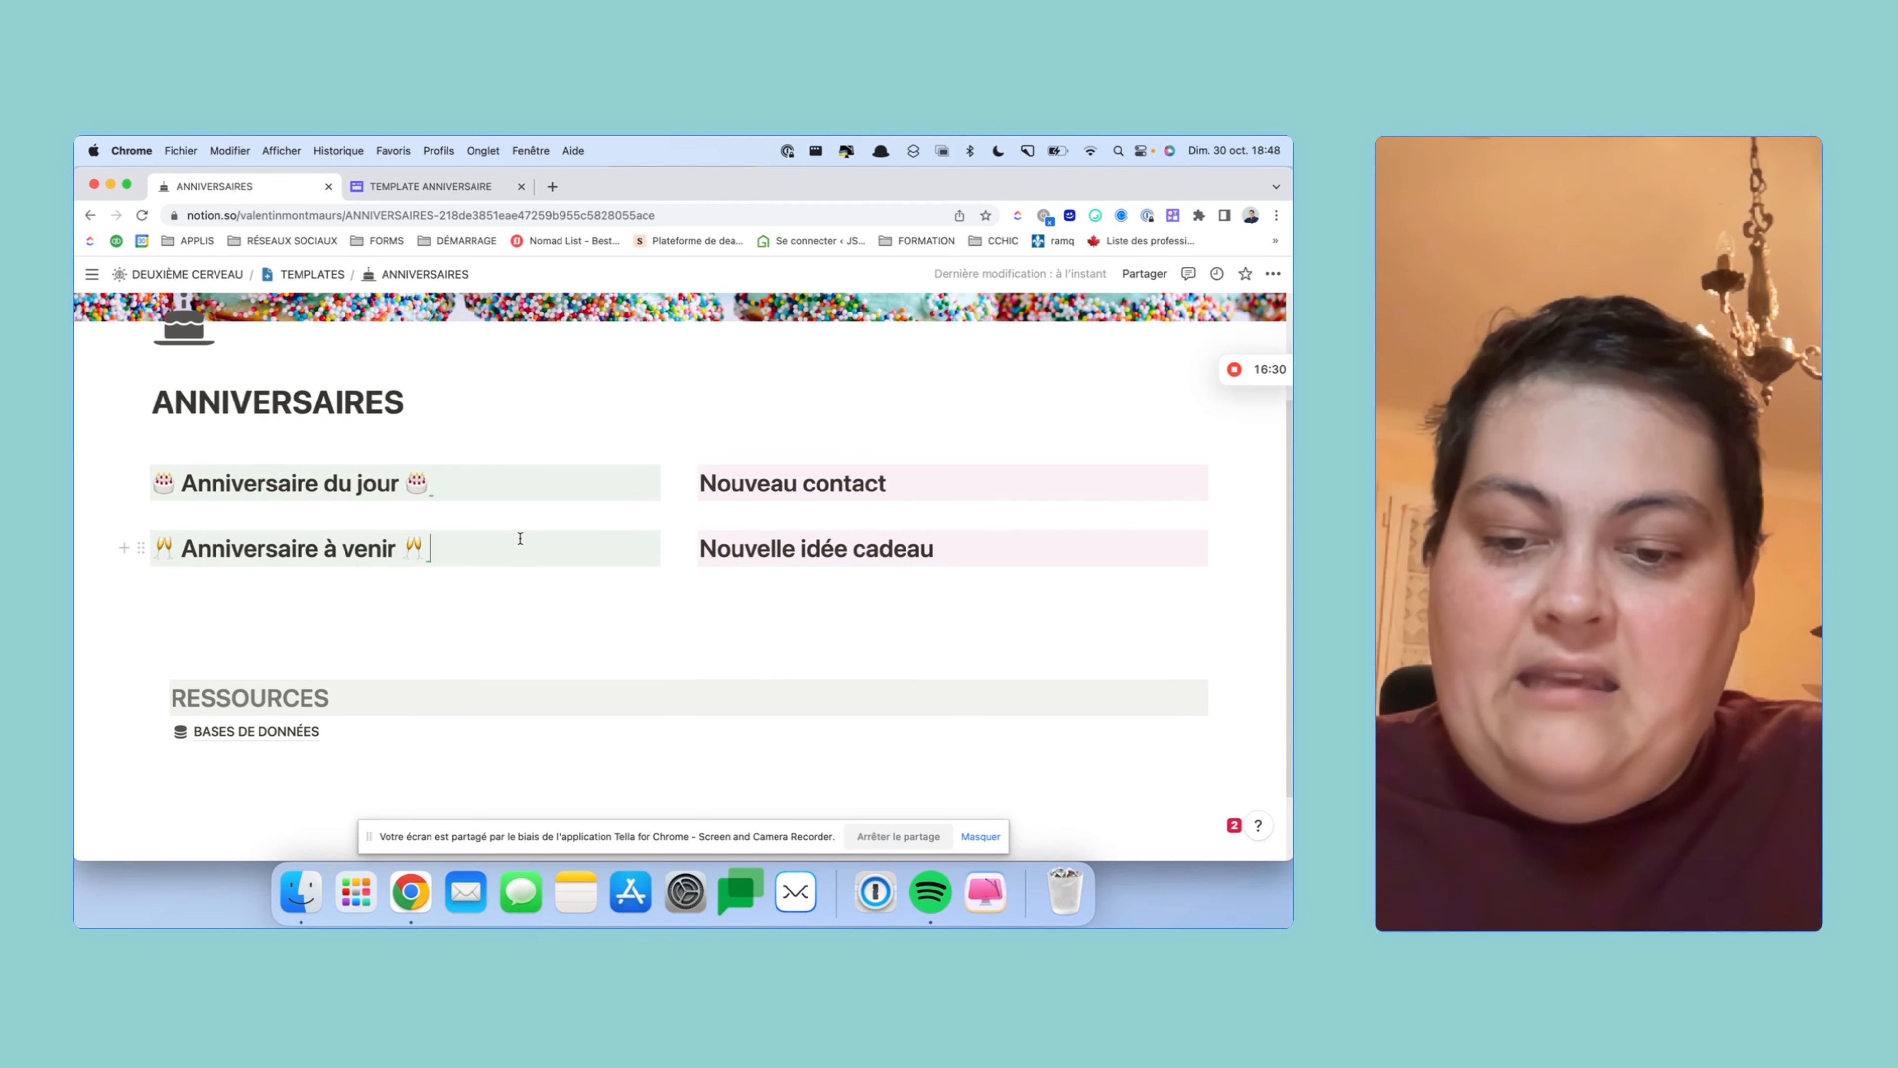
- Add a full-width heading 'Calendrier des anniversaires' below the columns, with an empty line beneath
{"action": "key", "text": "super+d"}
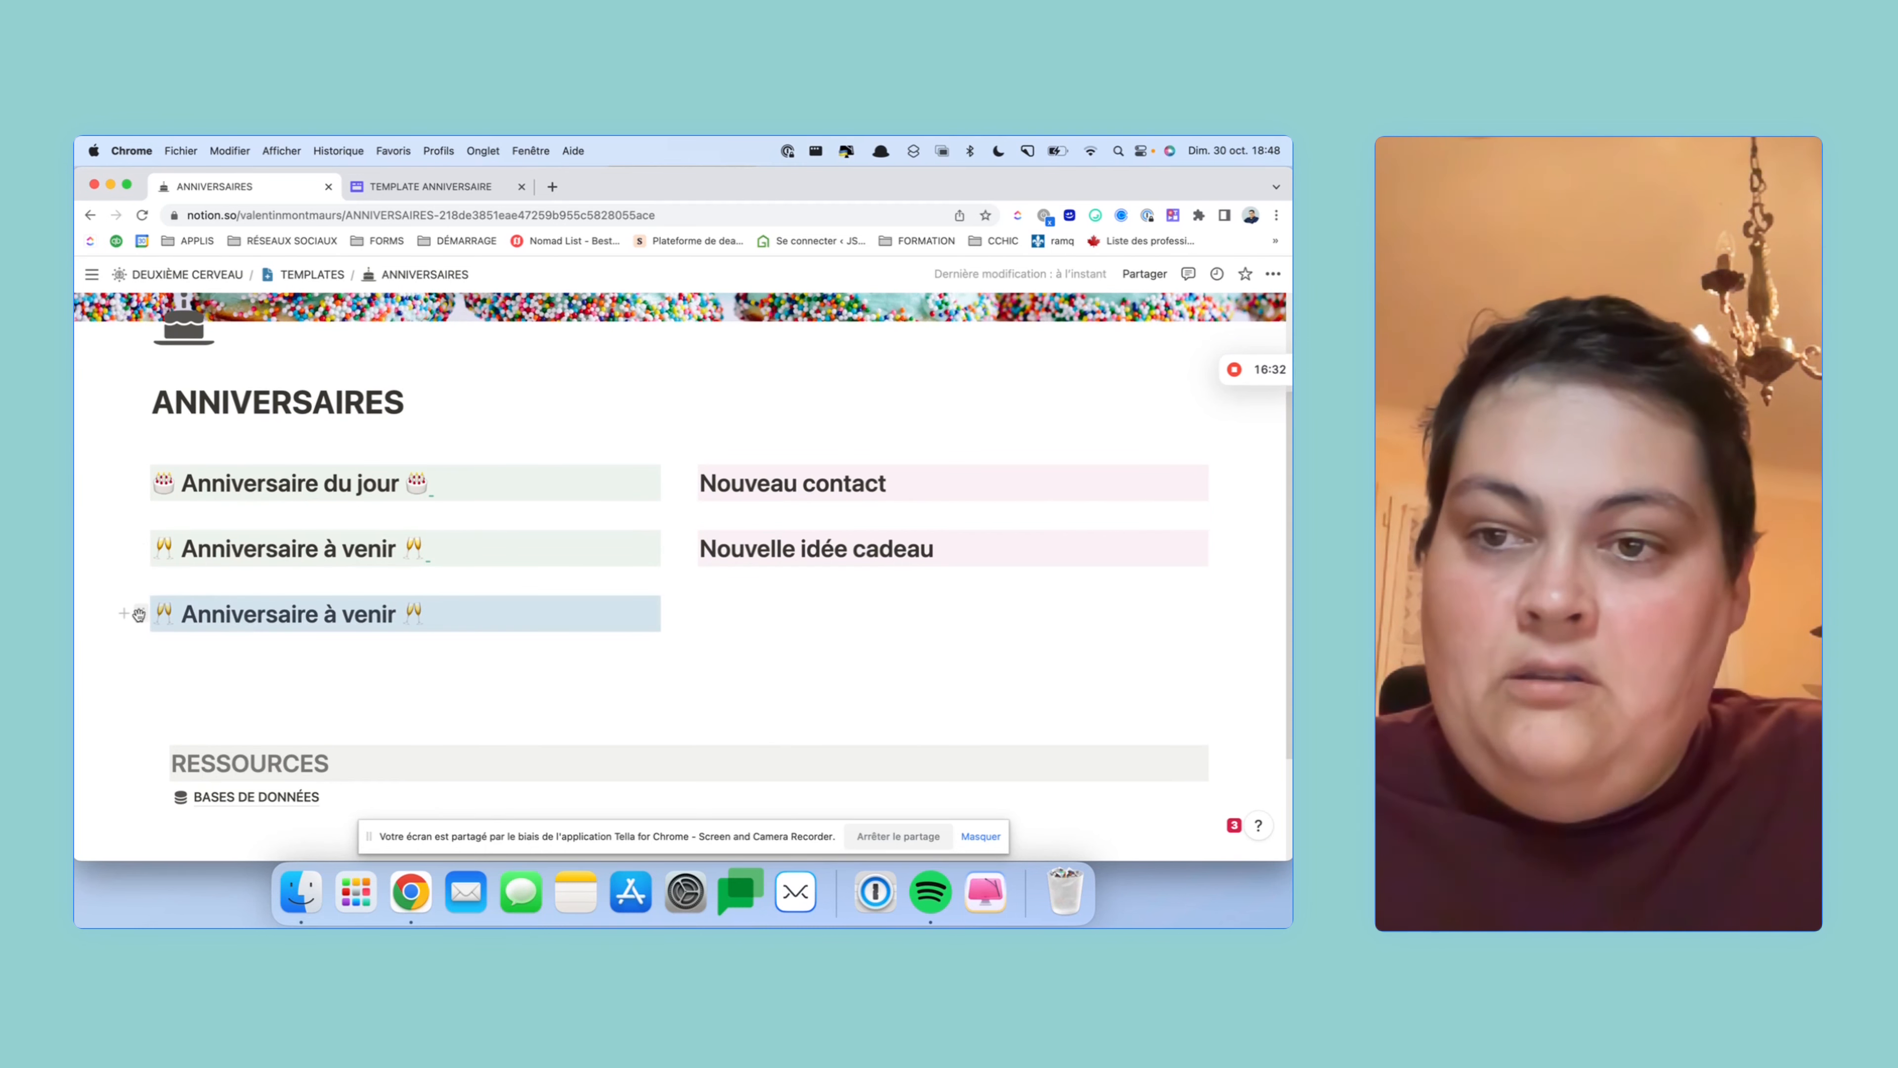
{"action": "left_click_drag", "start_coordinate": [140, 613], "coordinate": [160, 670]}
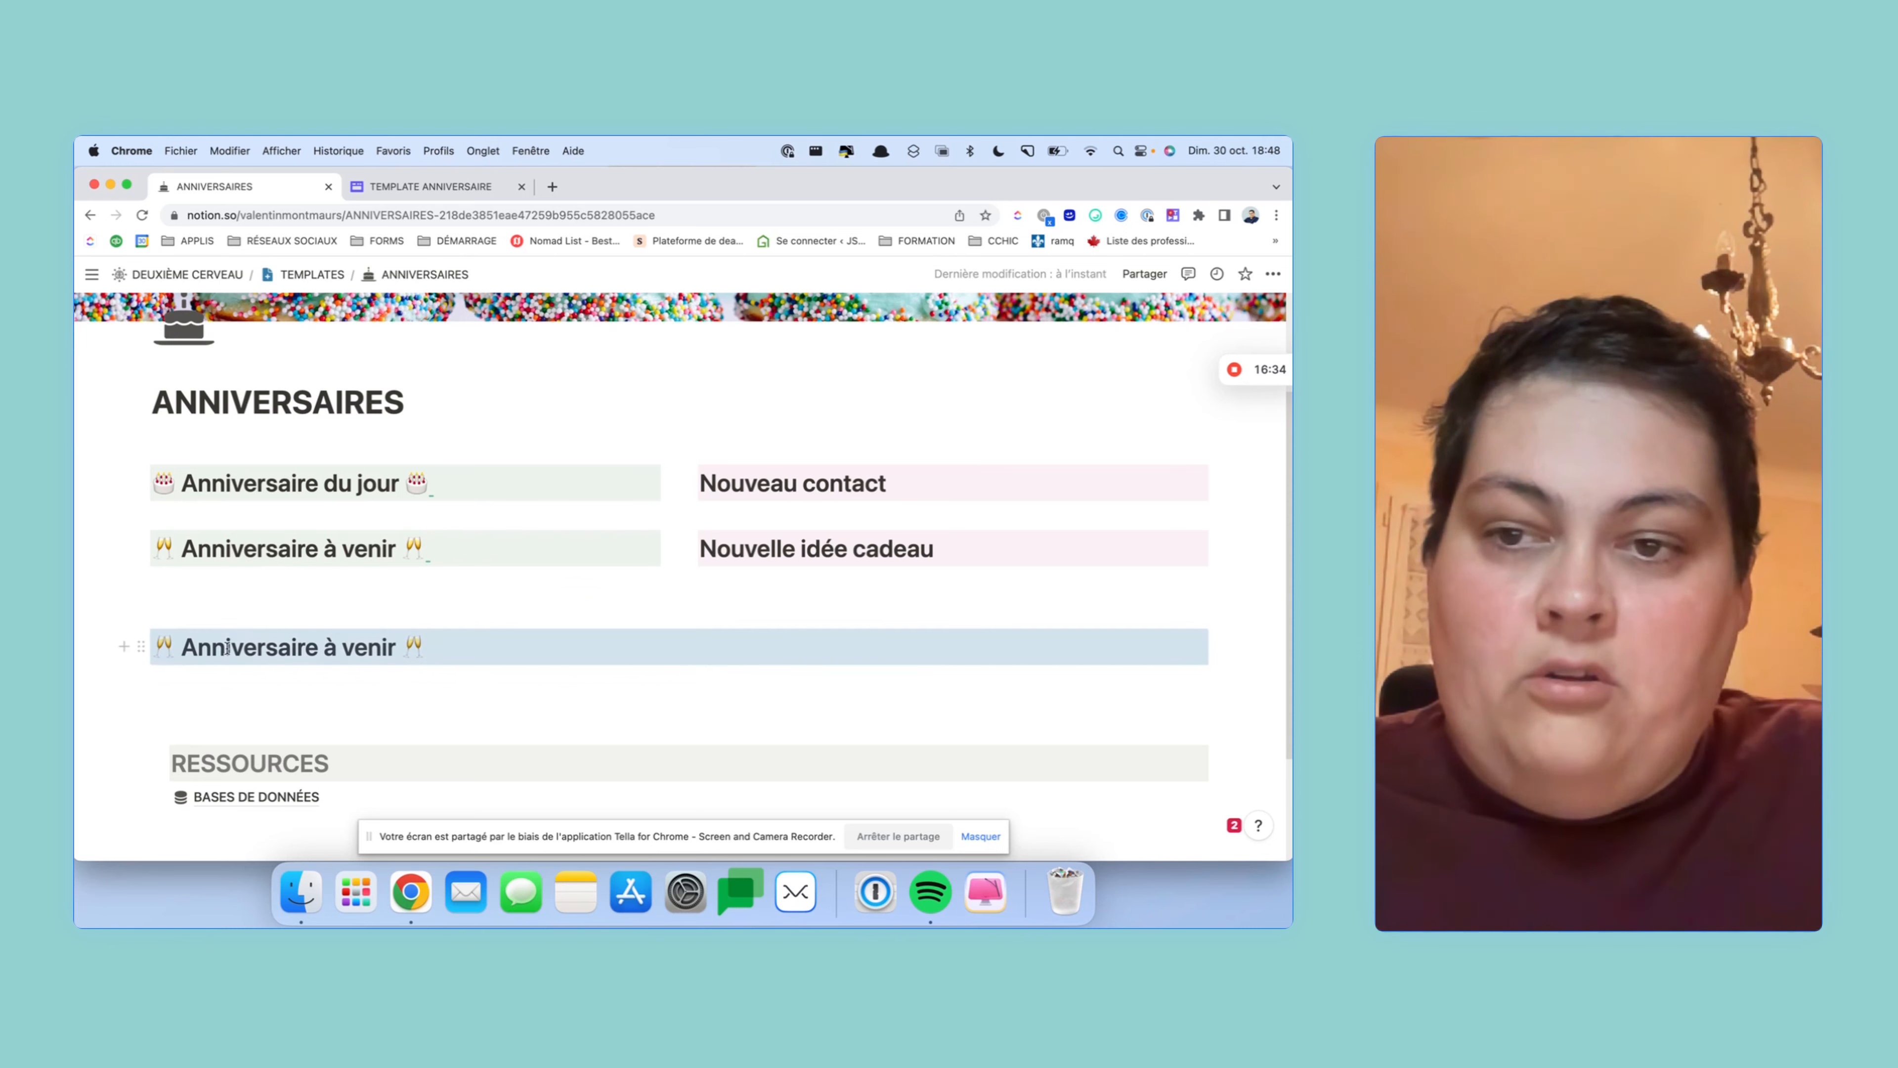
{"action": "left_click_drag", "start_coordinate": [432, 643], "coordinate": [155, 655]}
{"action": "type", "text": "Ca"}
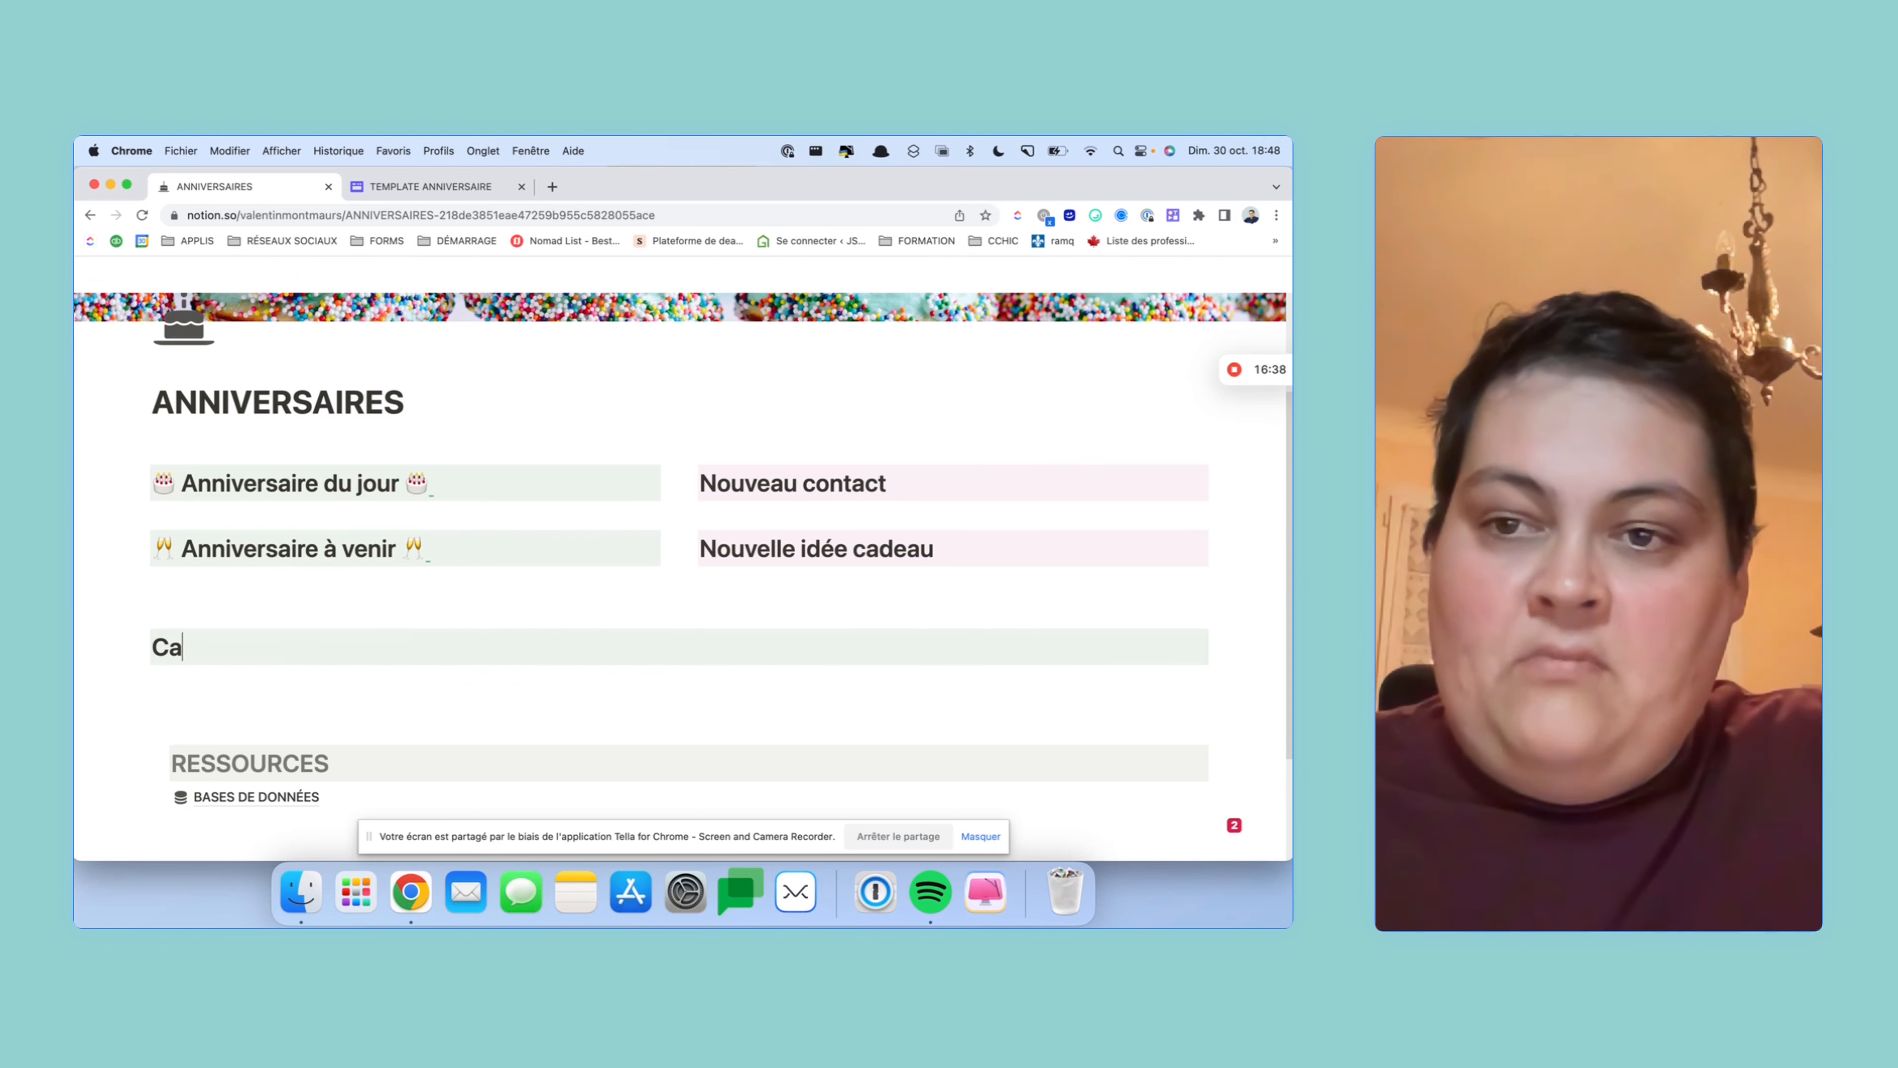
{"action": "type", "text": "lendrier des "}
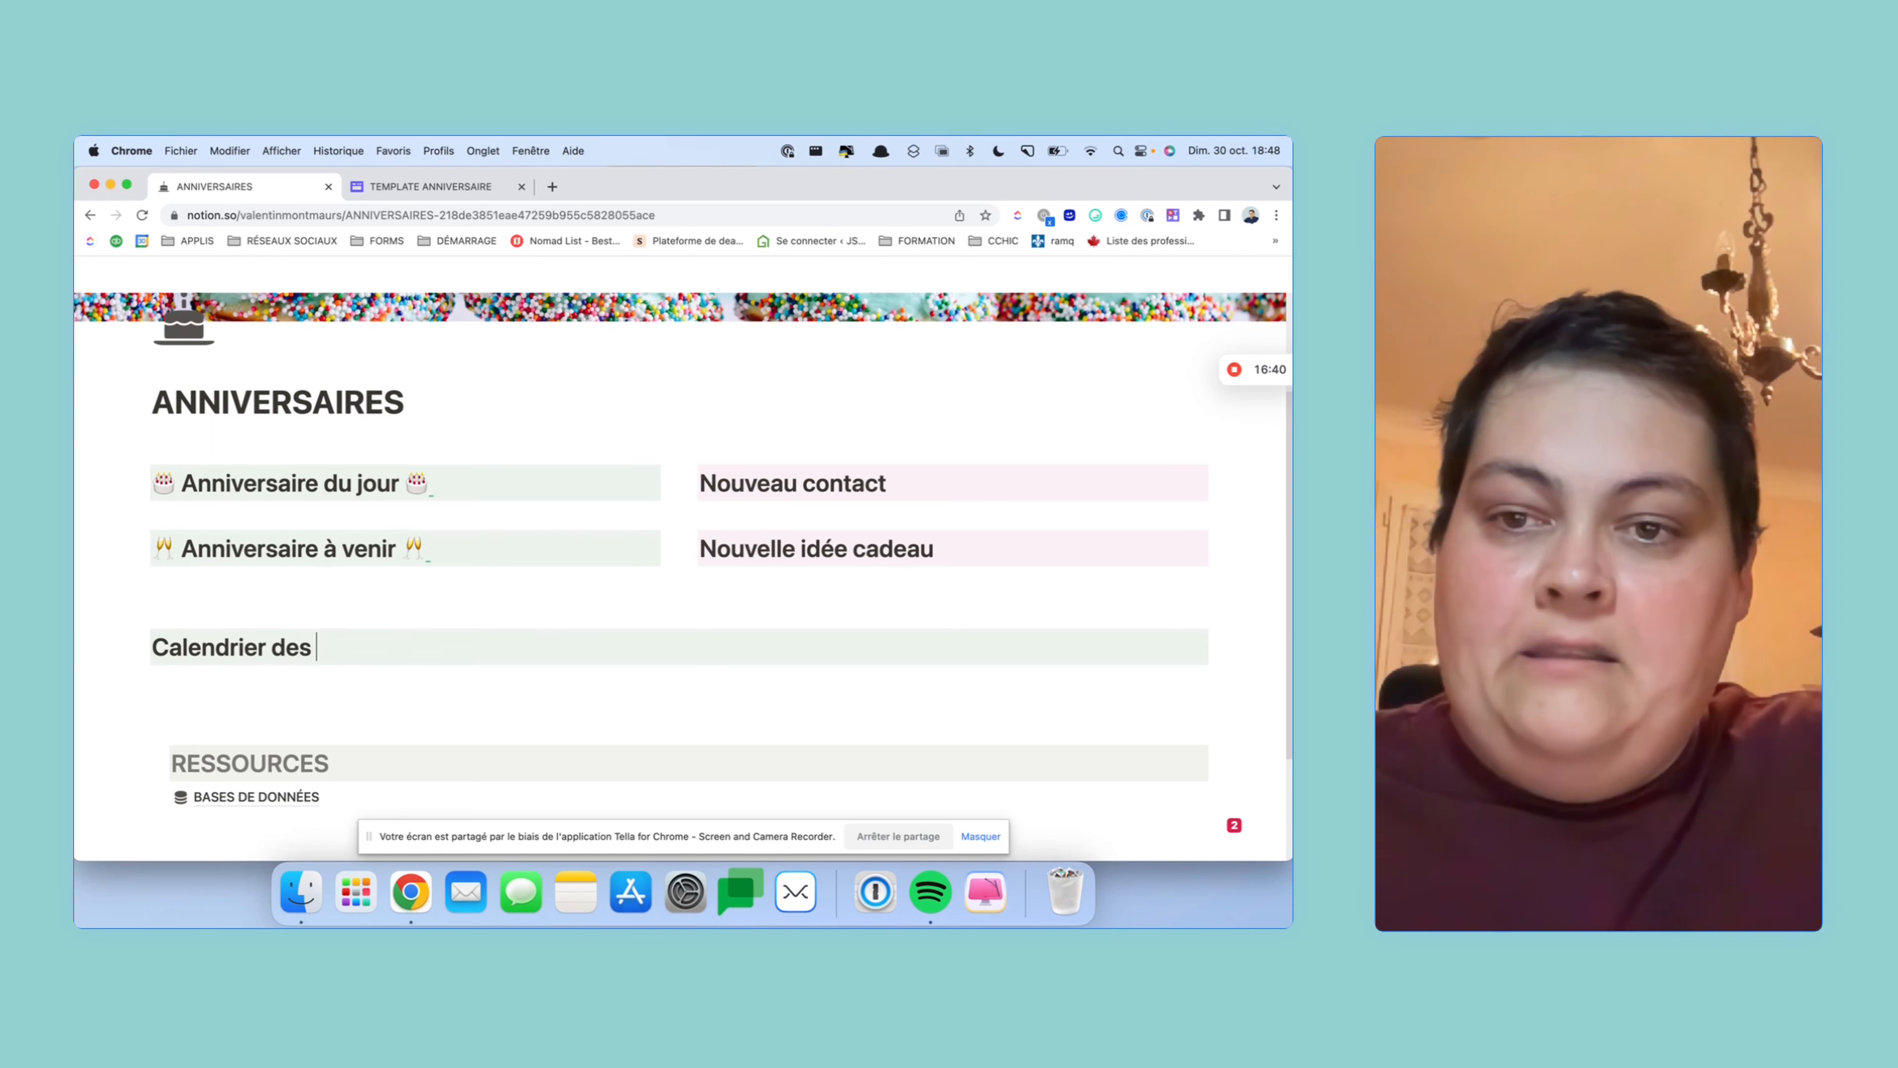
{"action": "type", "text": "anniversaires"}
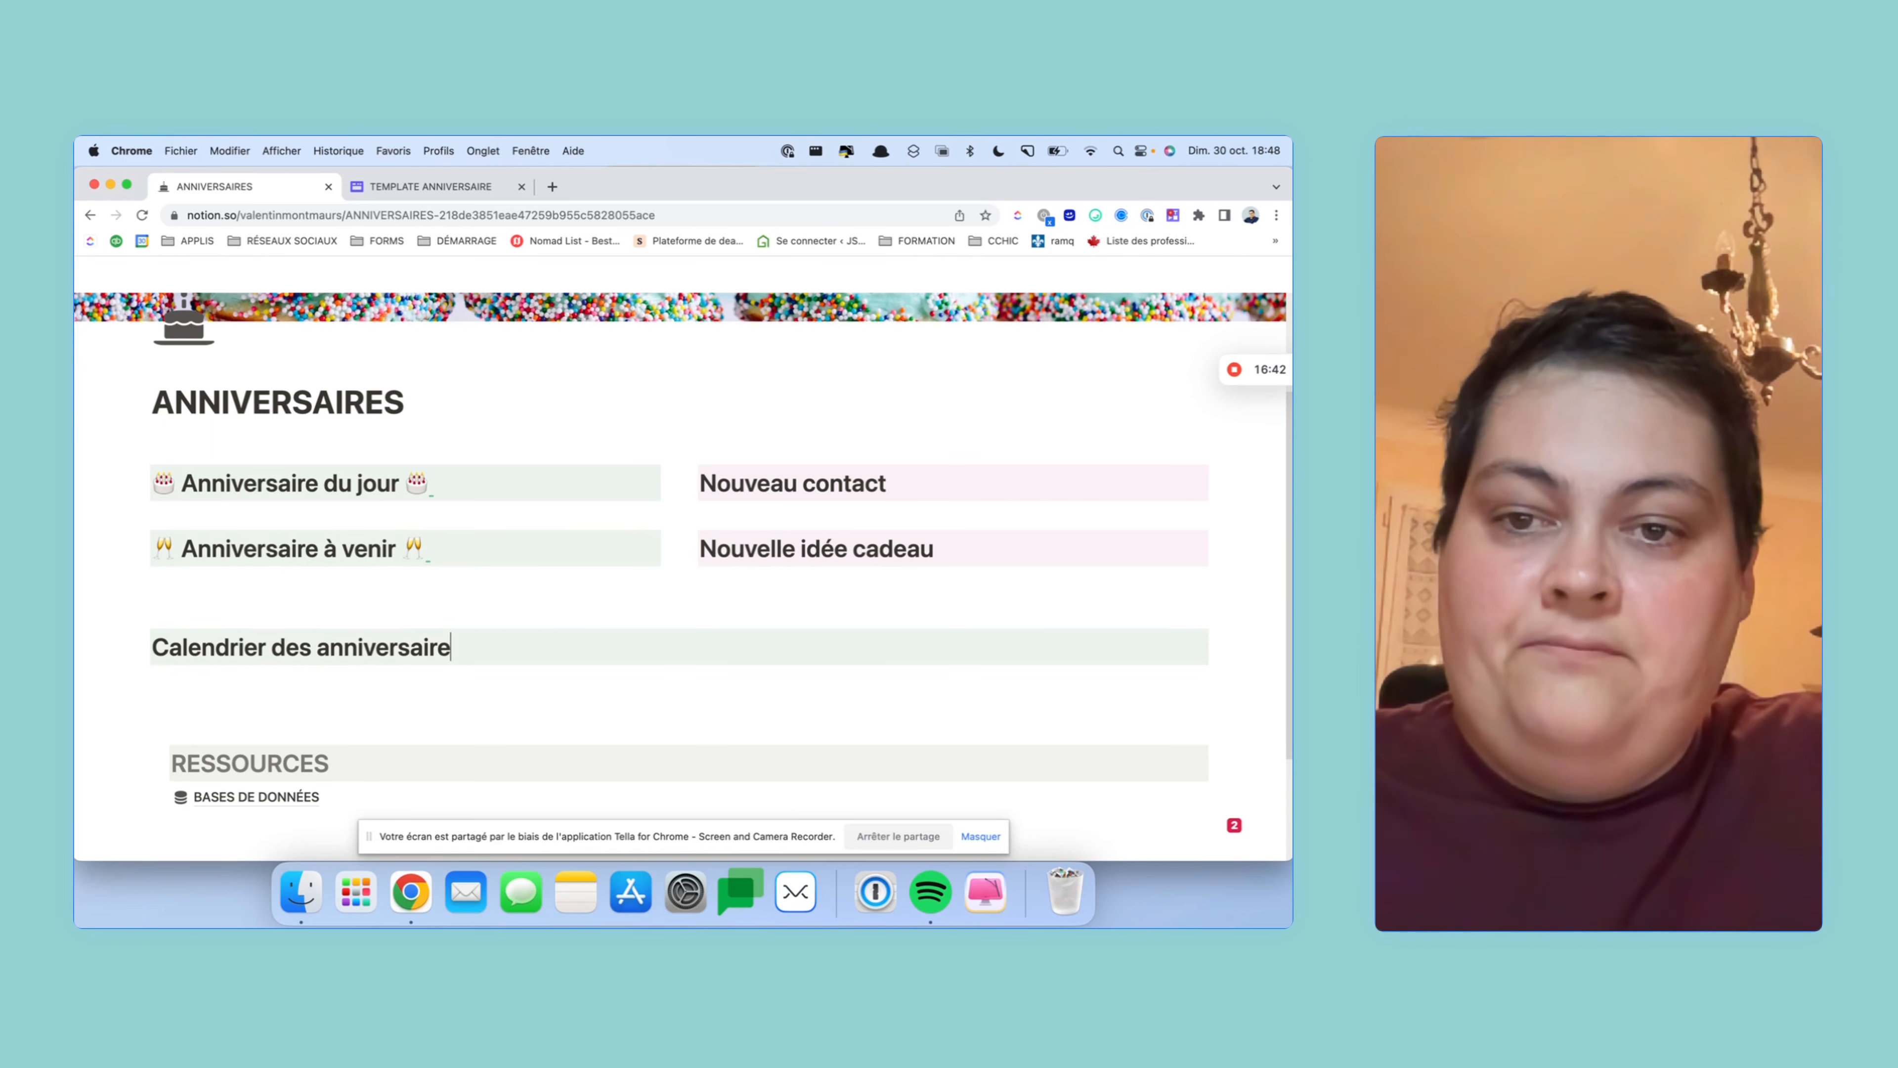
{"action": "left_click", "coordinate": [367, 708]}
{"action": "left_click", "coordinate": [376, 682]}
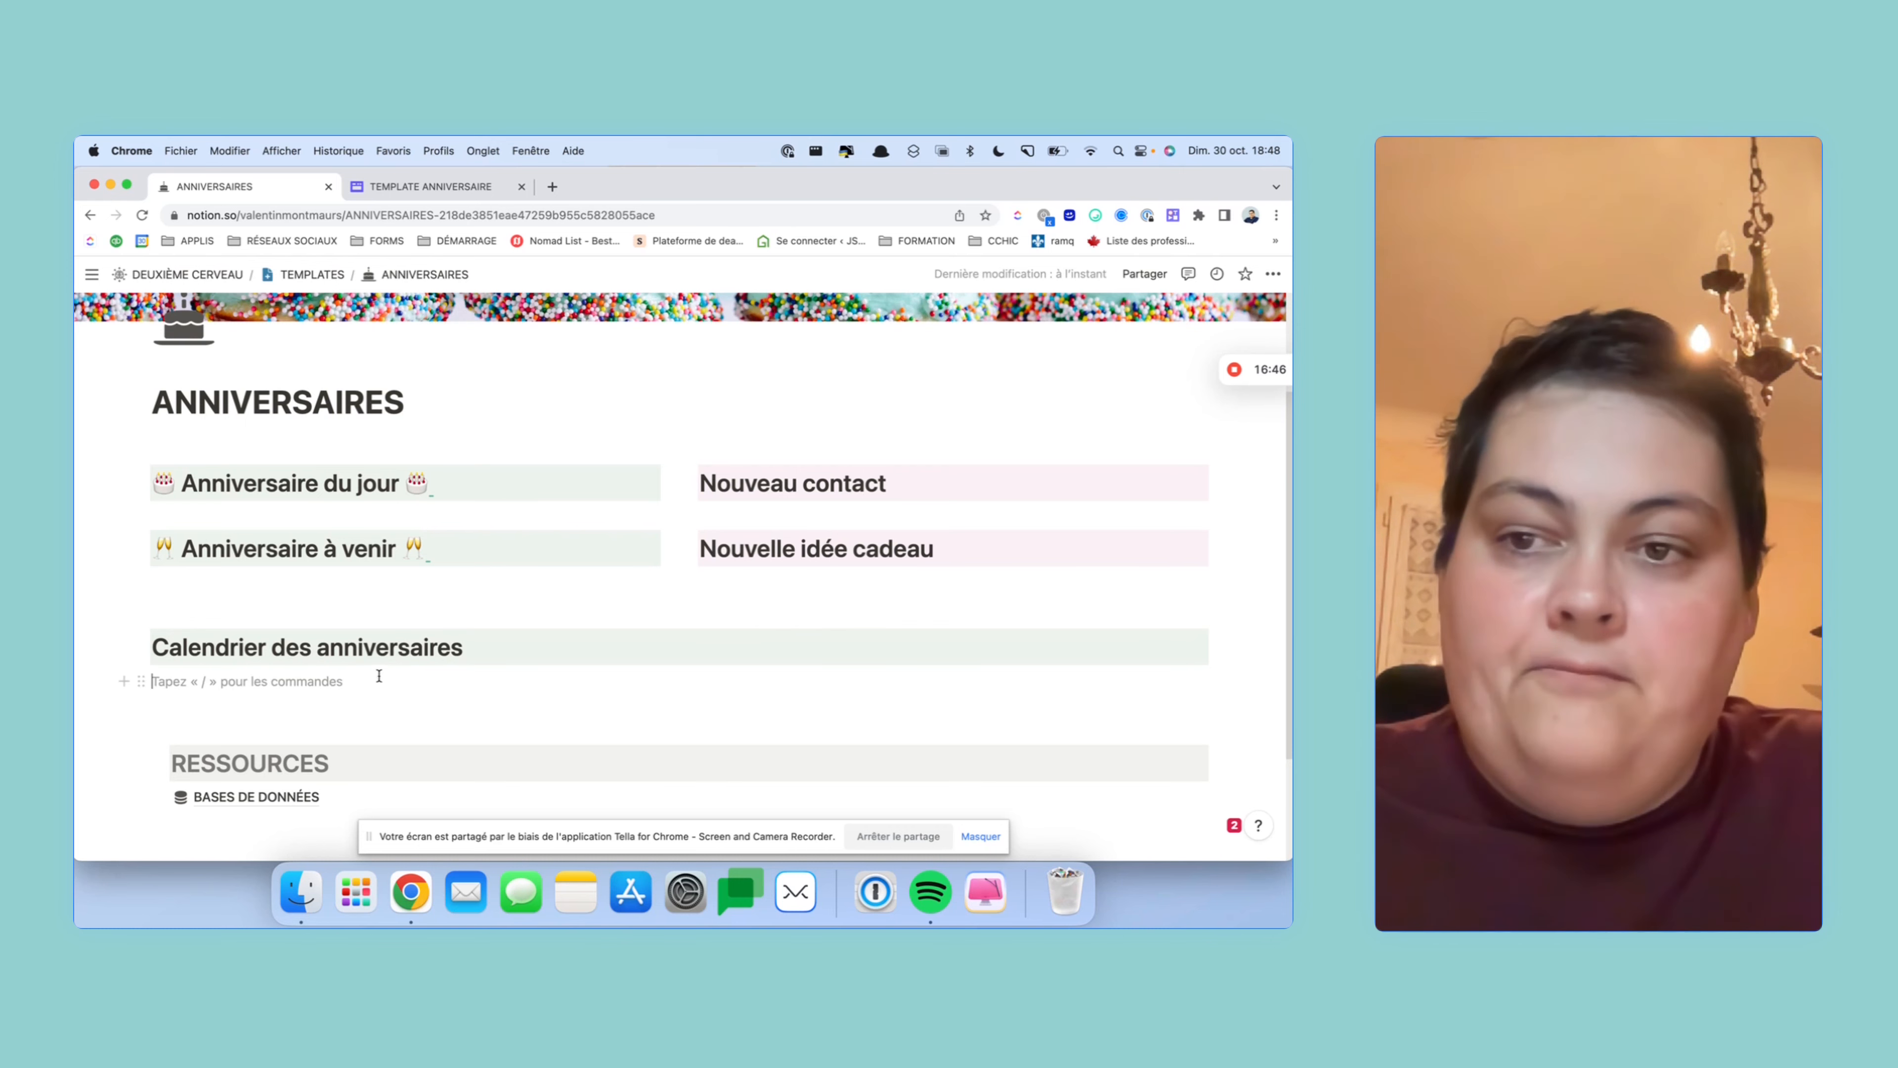
{"action": "scroll", "coordinate": [394, 647], "scroll_direction": "down", "scroll_amount": 2}
{"action": "scroll", "coordinate": [394, 646], "scroll_direction": "up", "scroll_amount": 5}
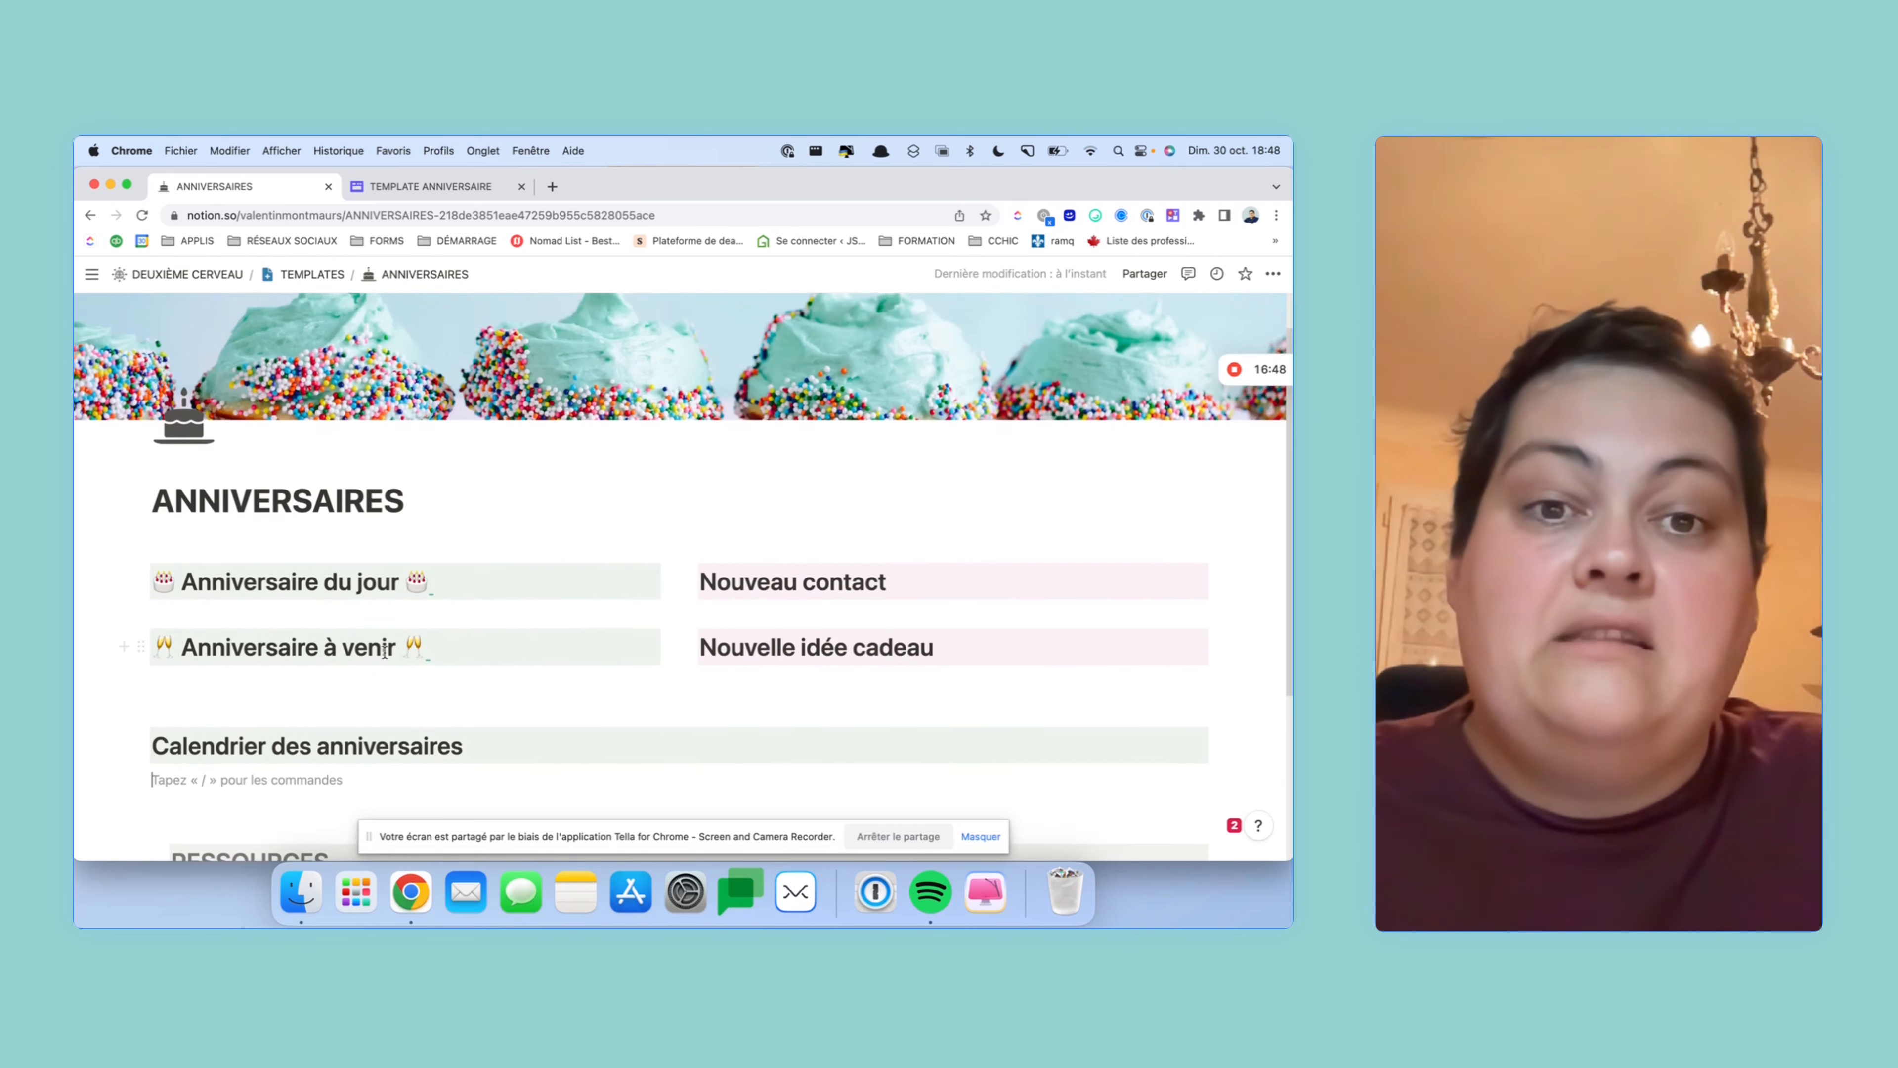
{"action": "scroll", "coordinate": [385, 652], "scroll_direction": "down", "scroll_amount": 4}
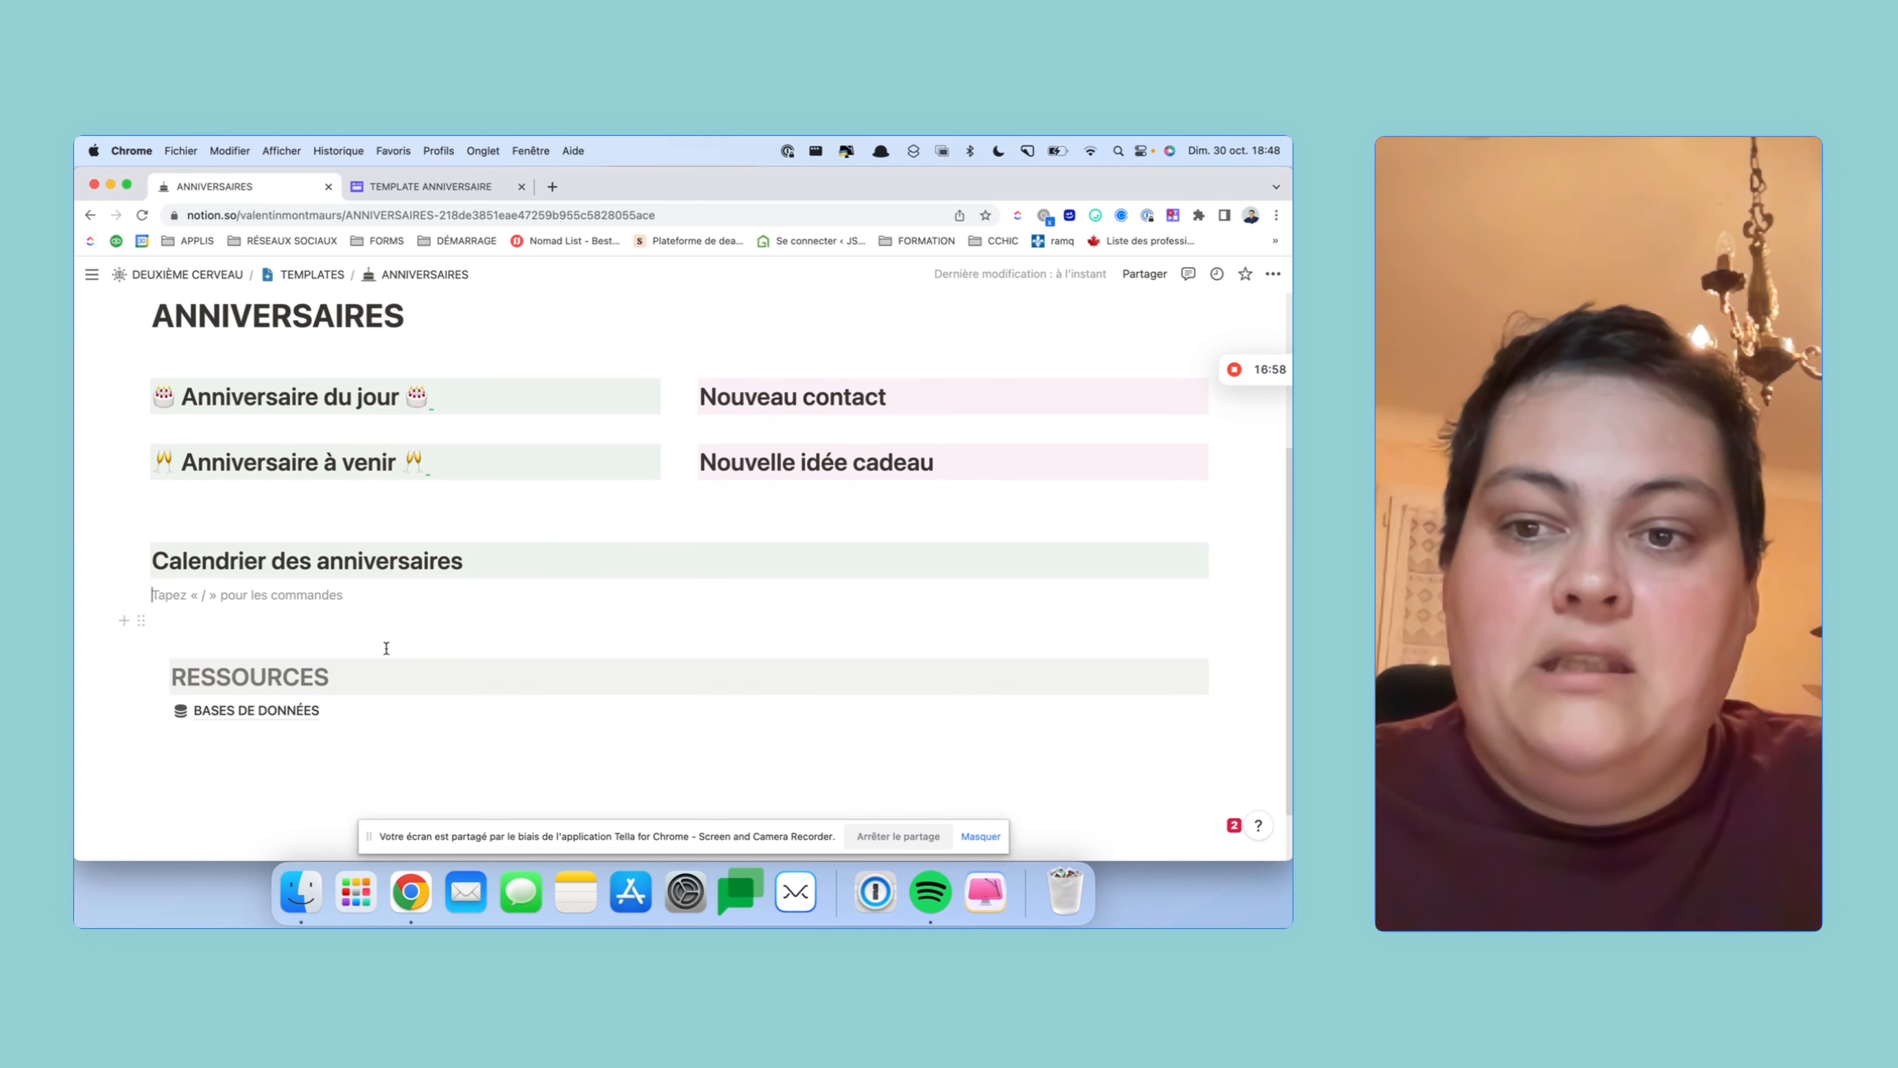
- Copy the CONTACTS database view link from the BASES DE DONNÉES page
{"action": "left_click", "coordinate": [233, 712]}
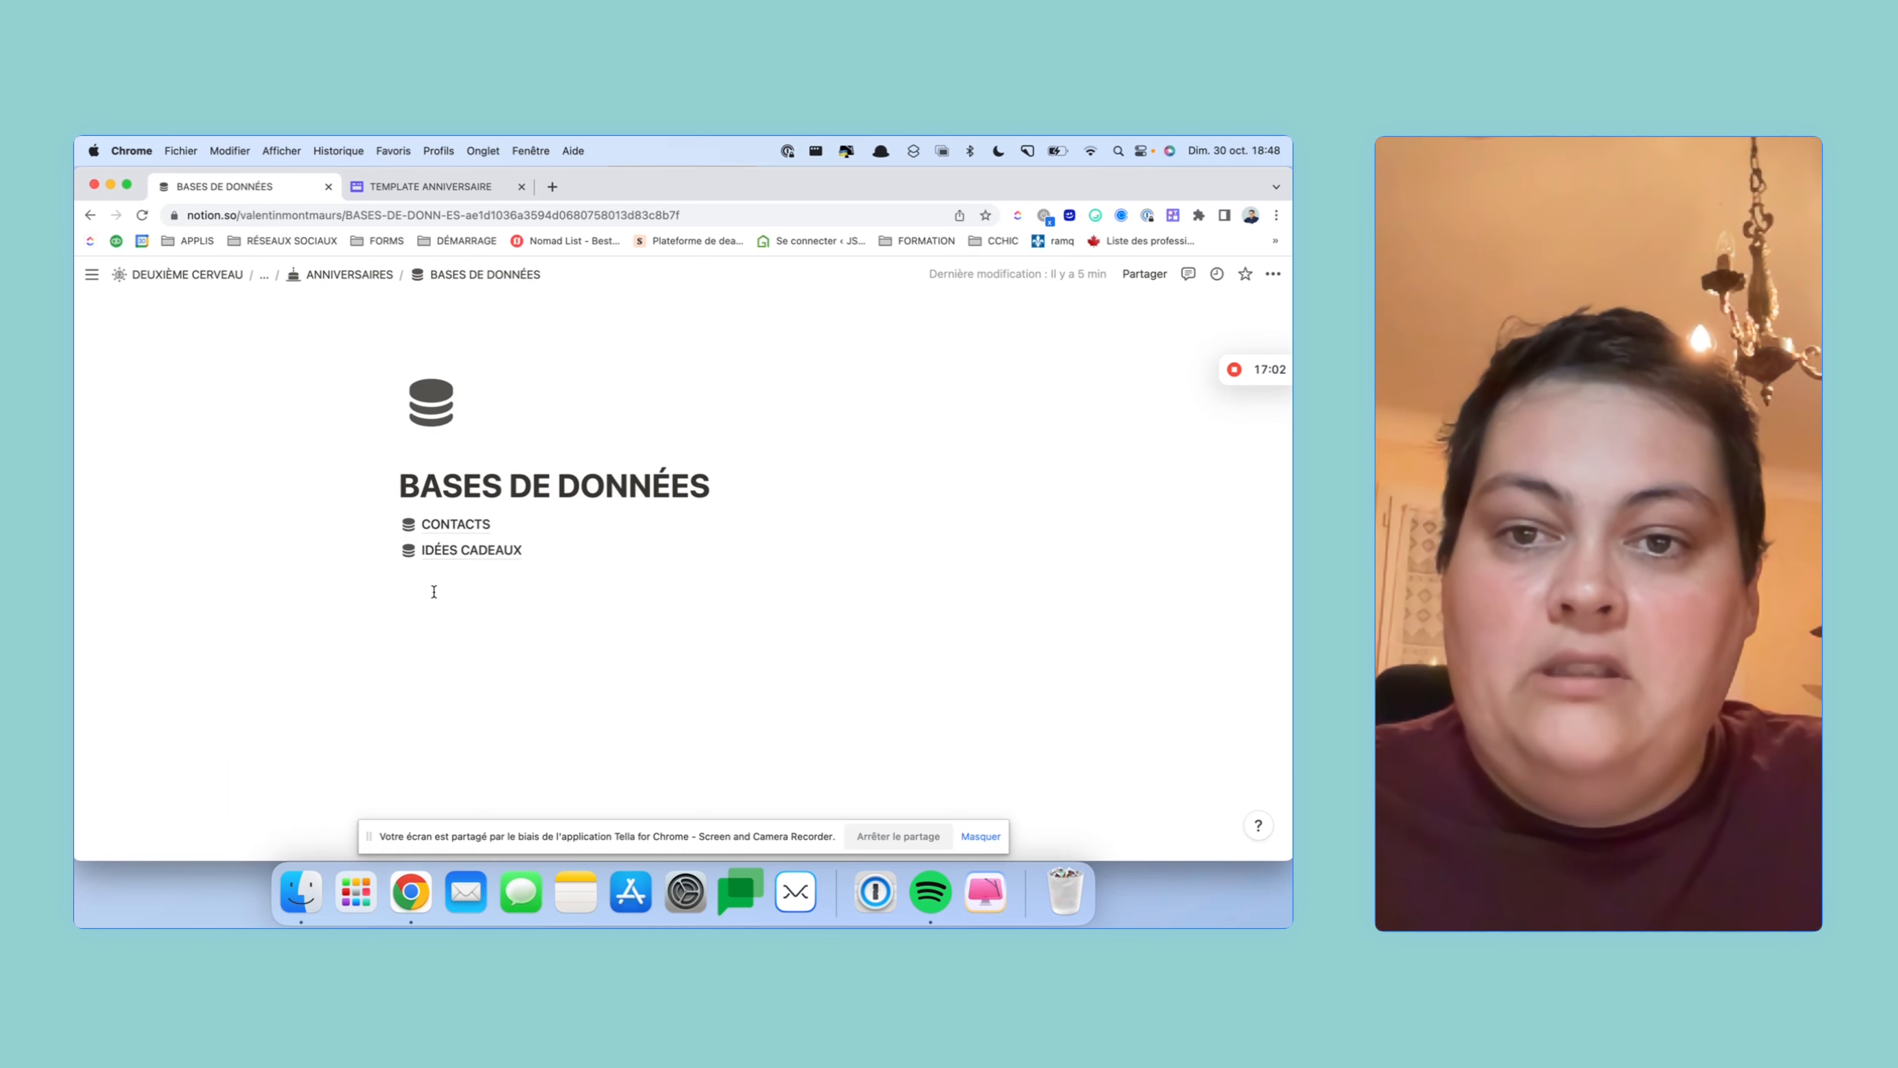
{"action": "left_click", "coordinate": [448, 535]}
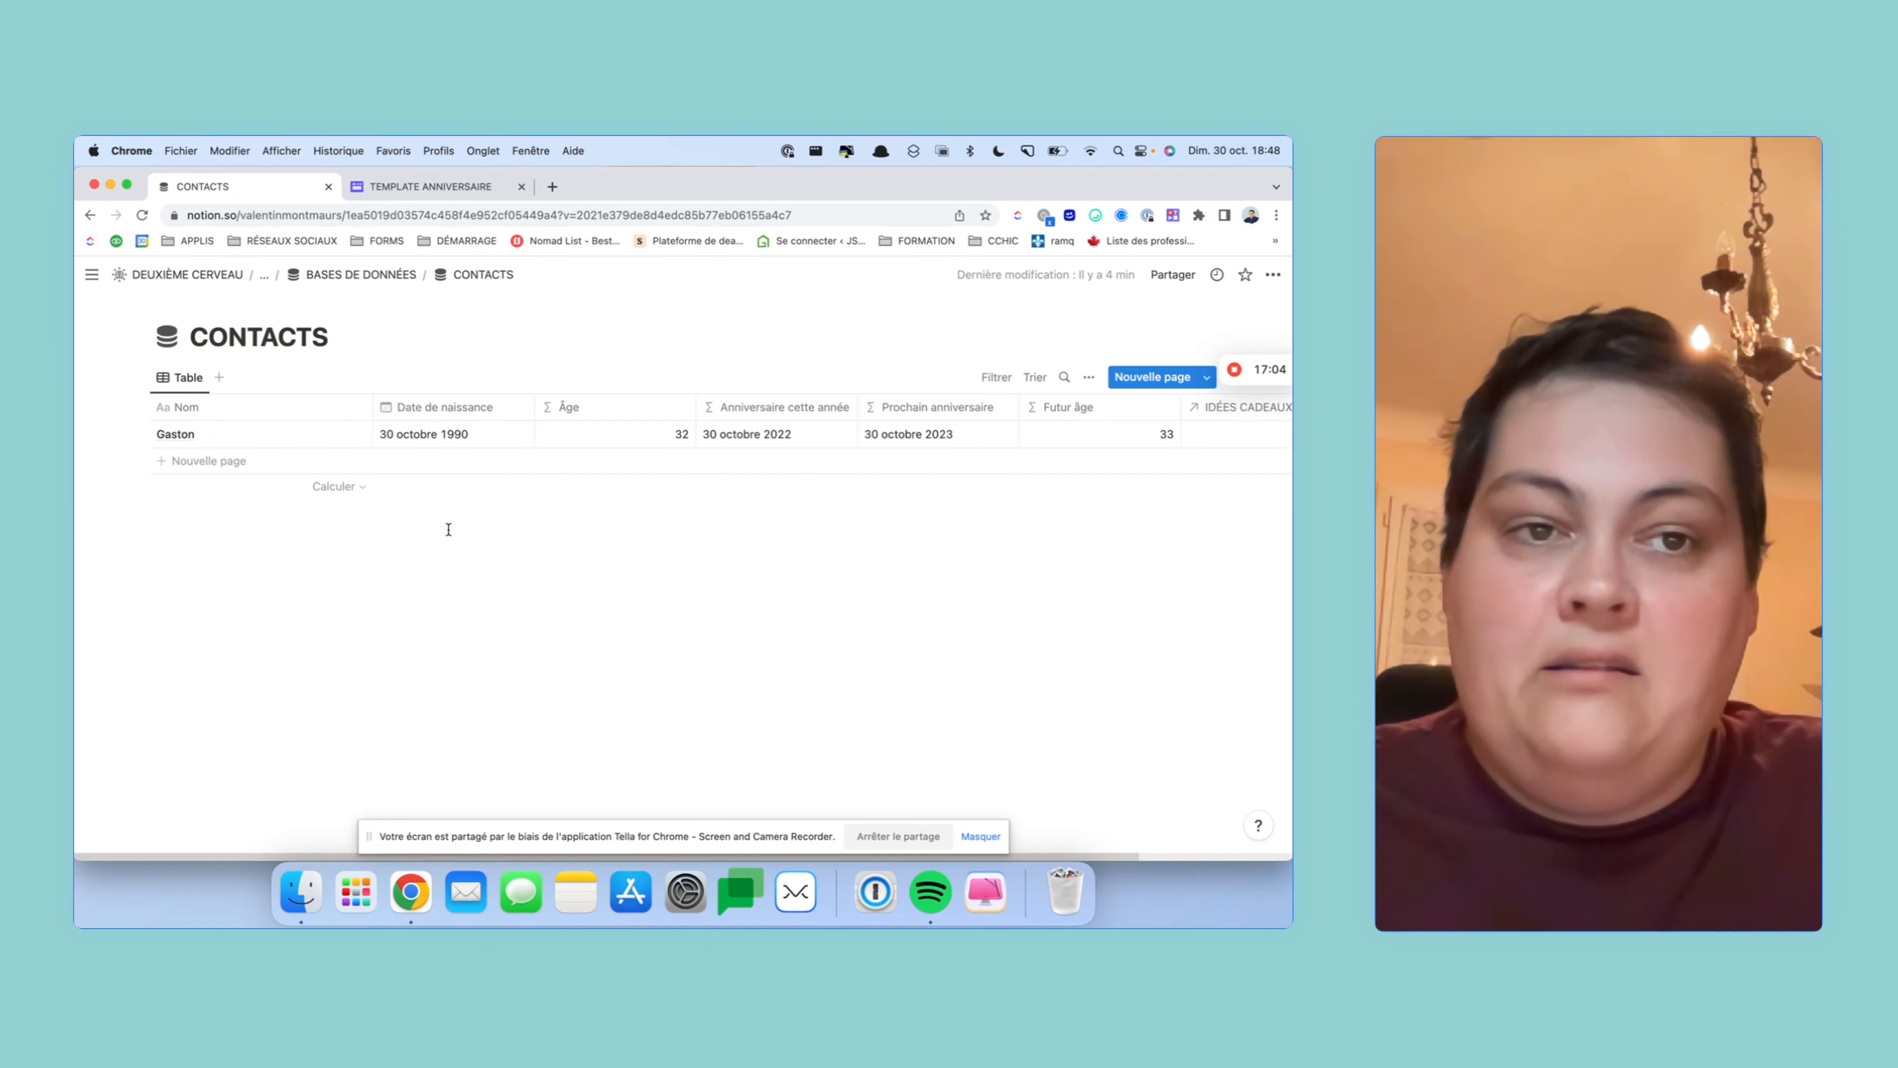
{"action": "left_click", "coordinate": [1085, 378]}
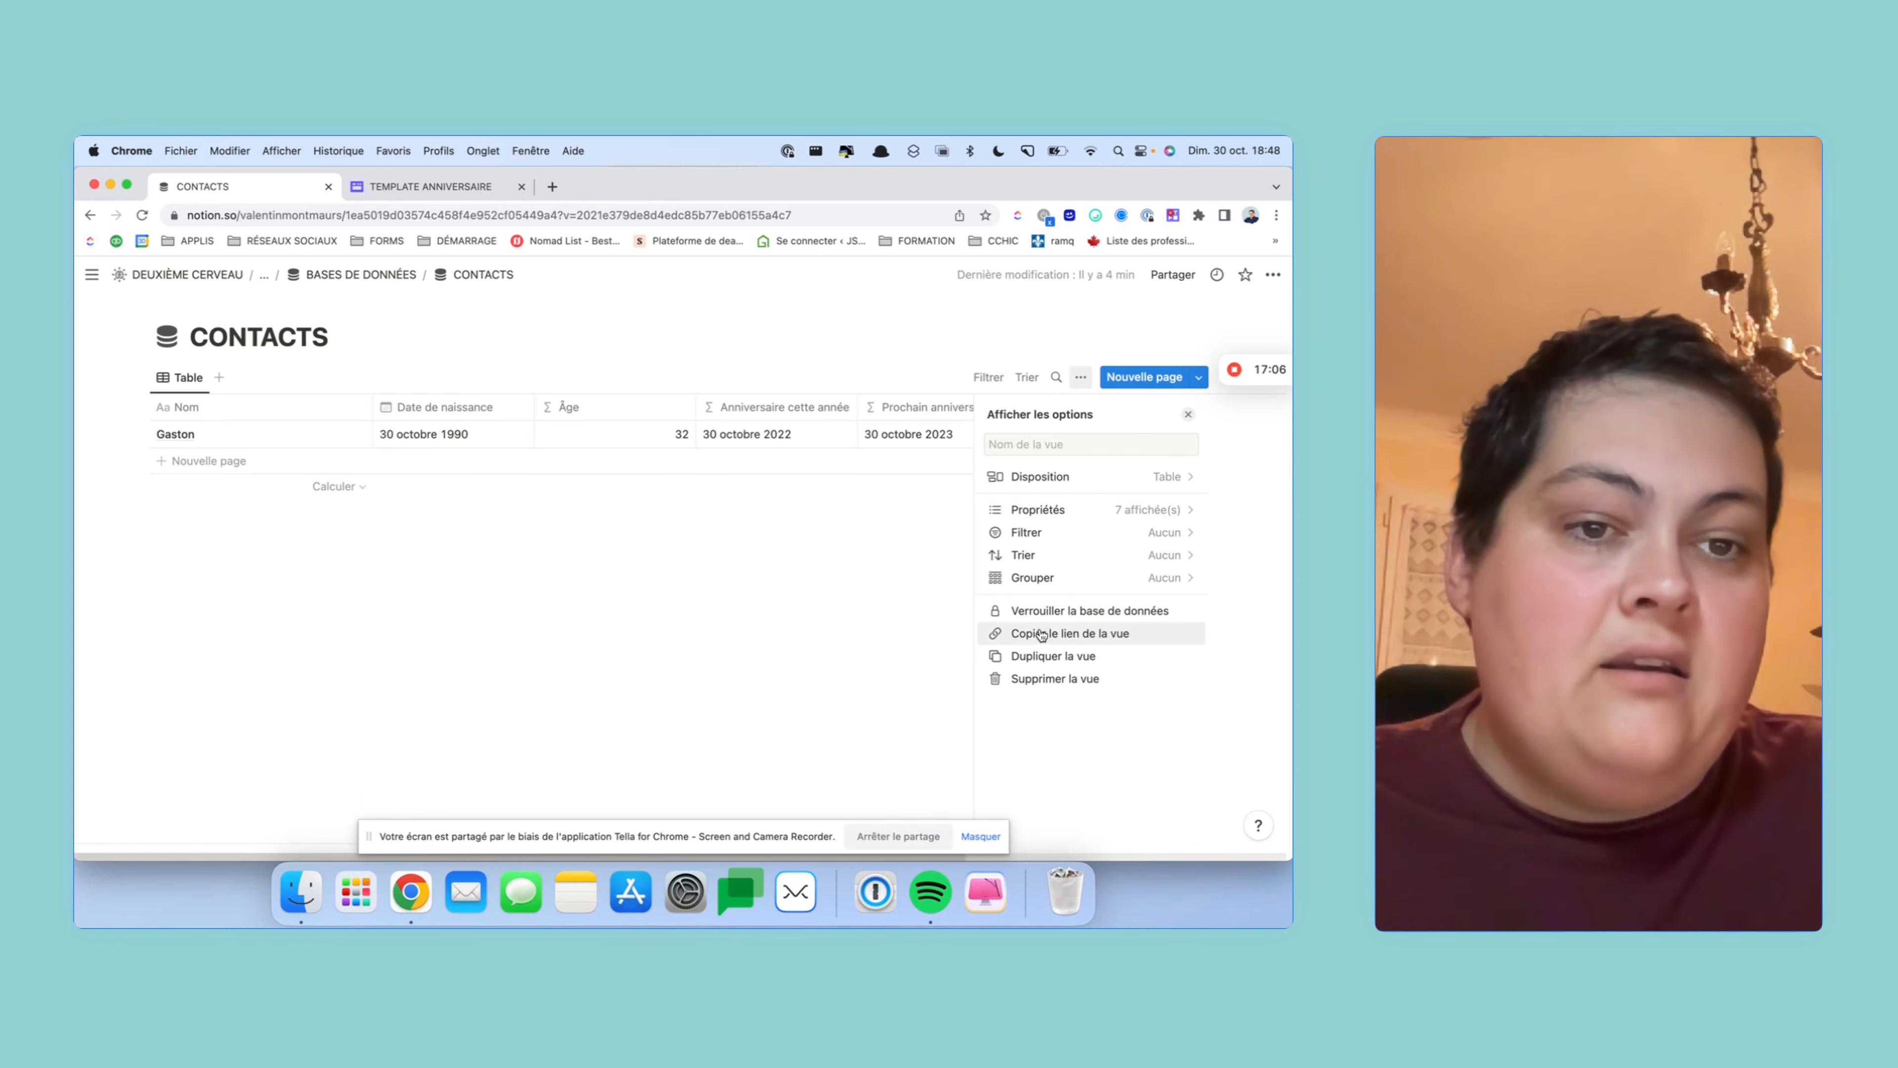
{"action": "left_click", "coordinate": [340, 274]}
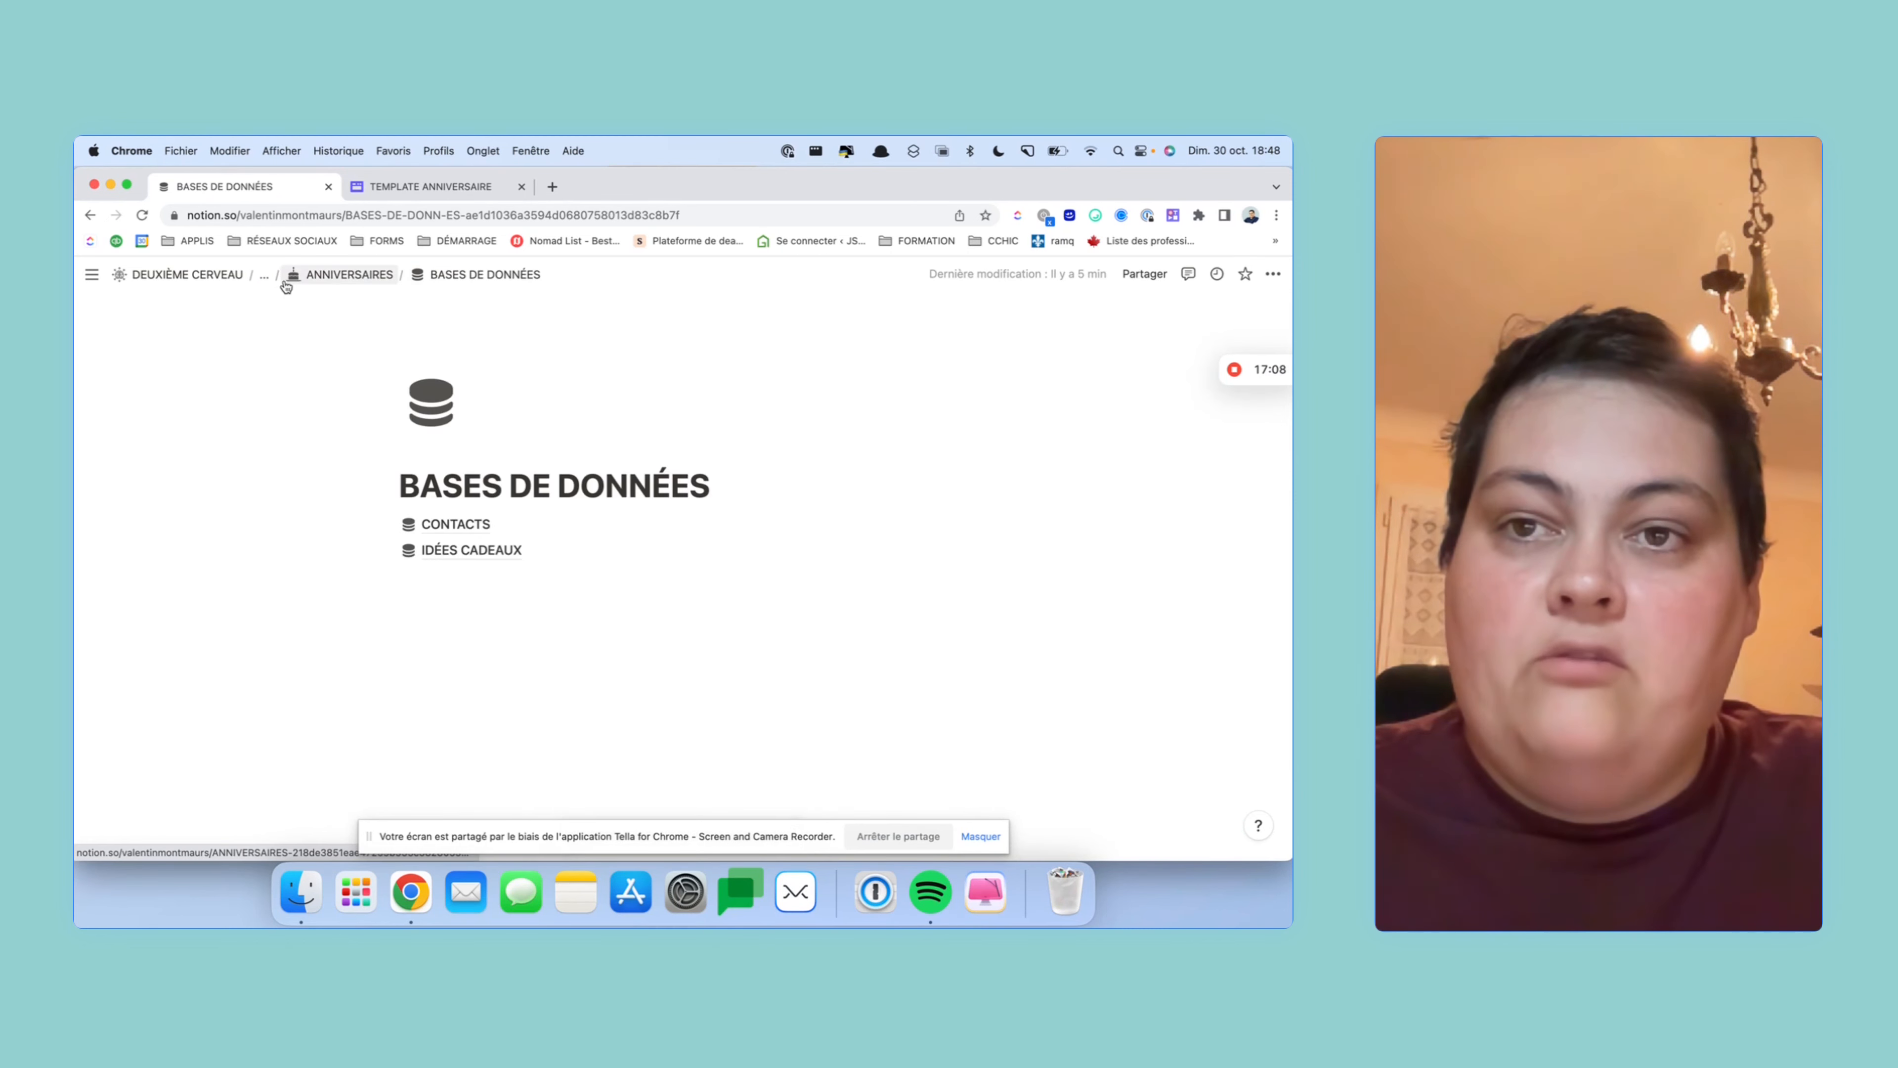
{"action": "left_click", "coordinate": [315, 275]}
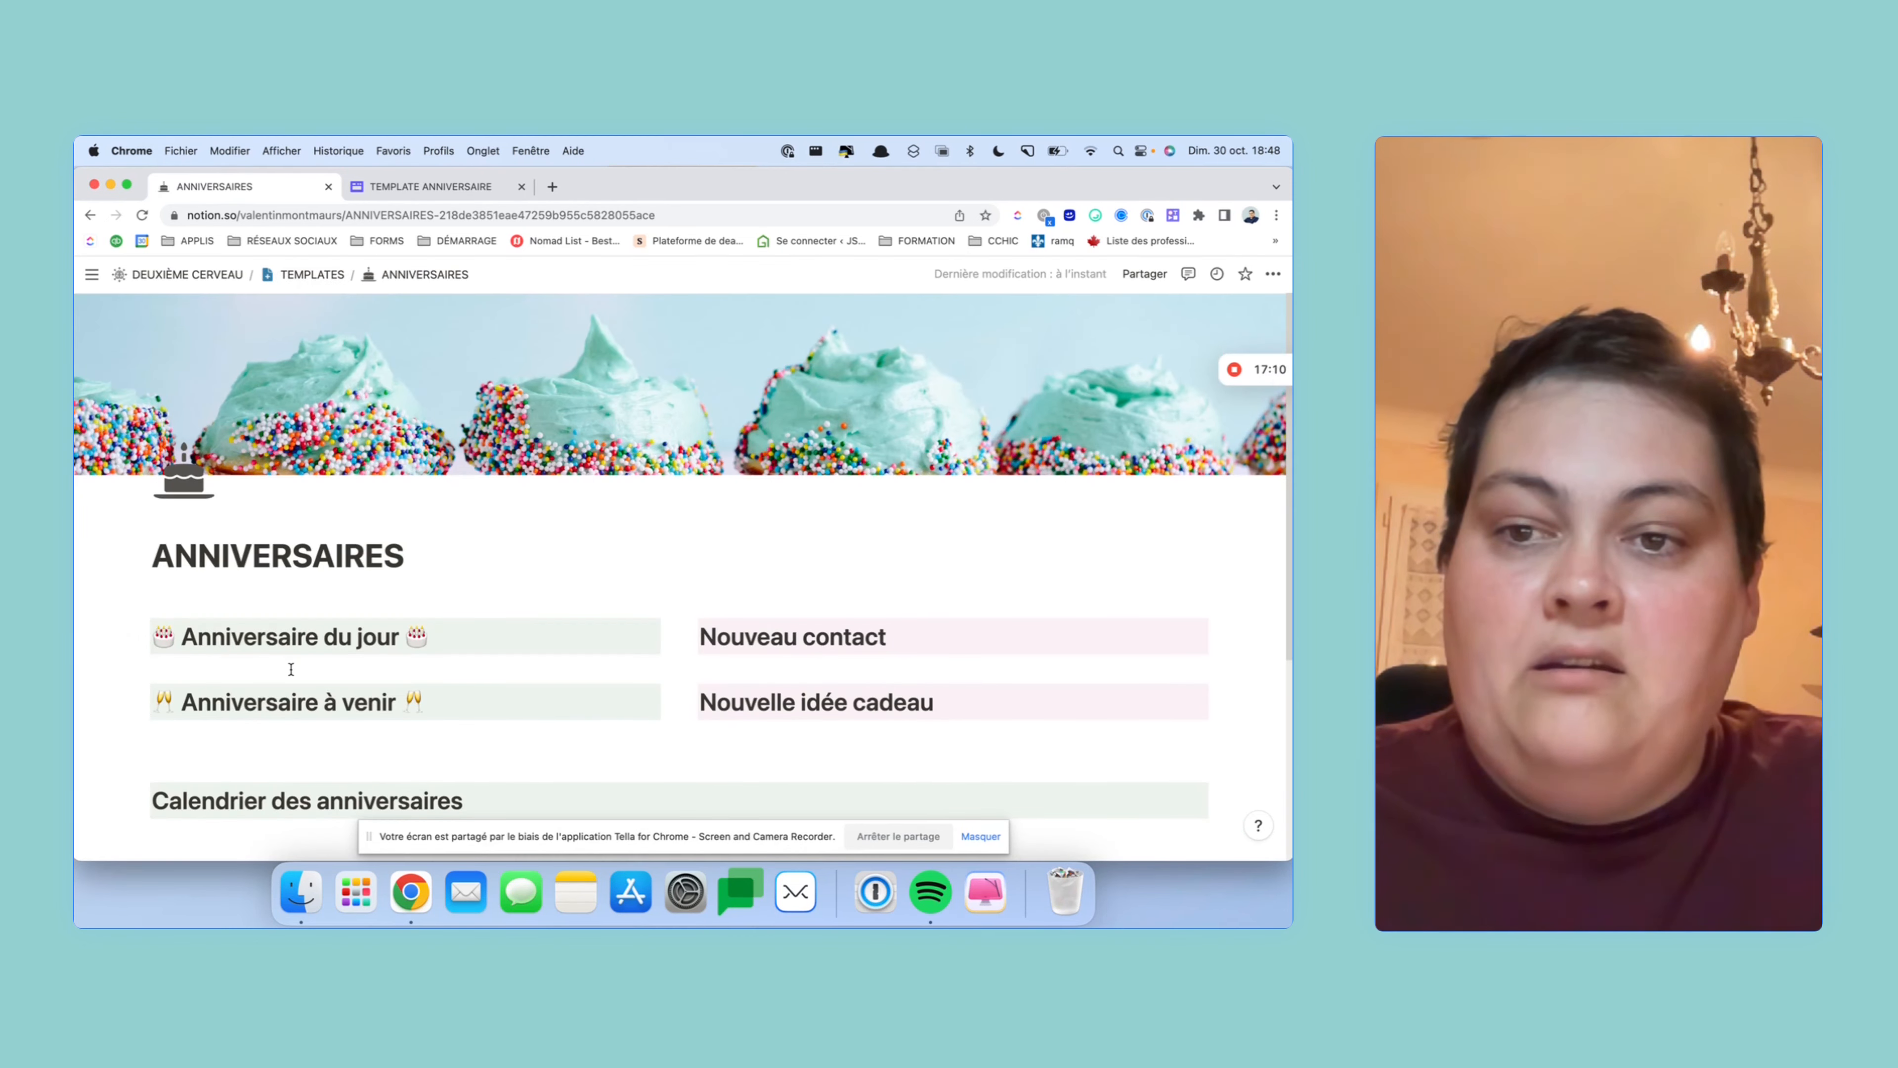
- Paste it under Anniversaire du jour as a linked CONTACTS view in Galerie layout
{"action": "key", "text": "Return"}
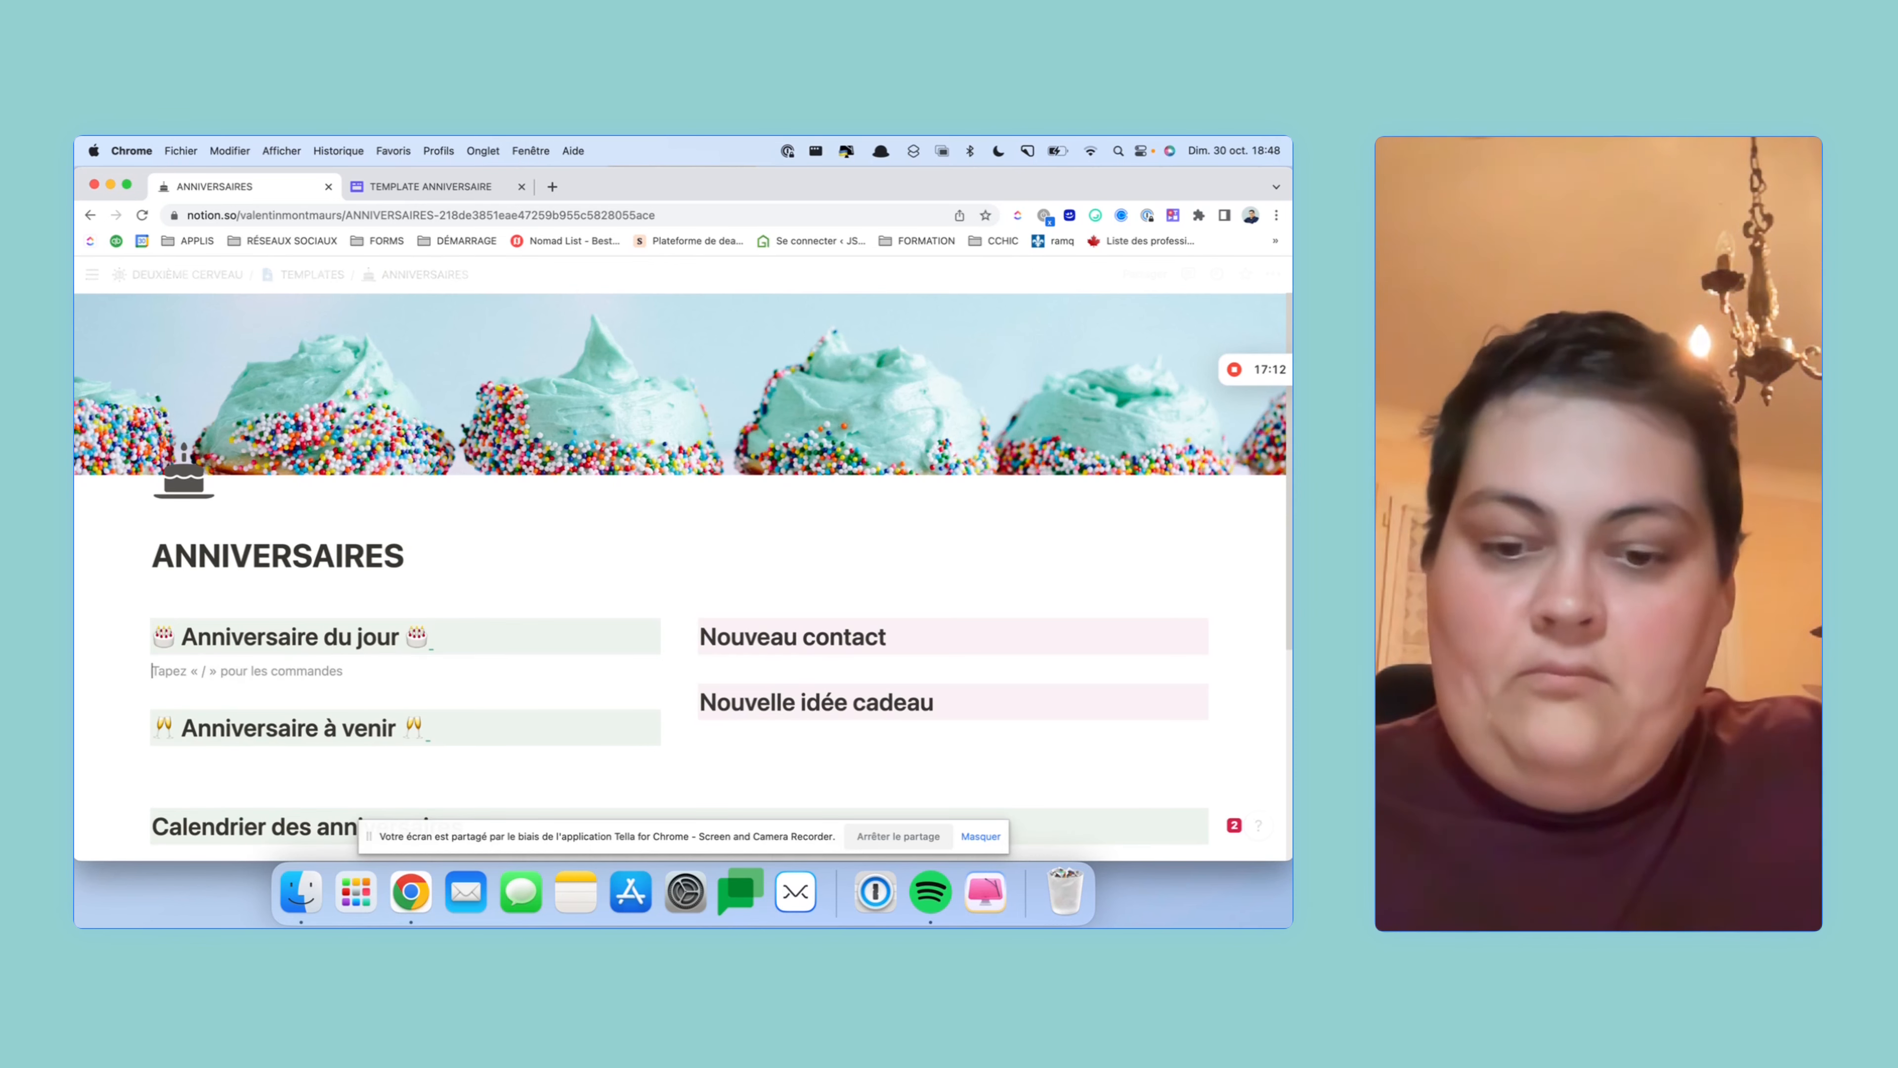
{"action": "key", "text": "Down"}
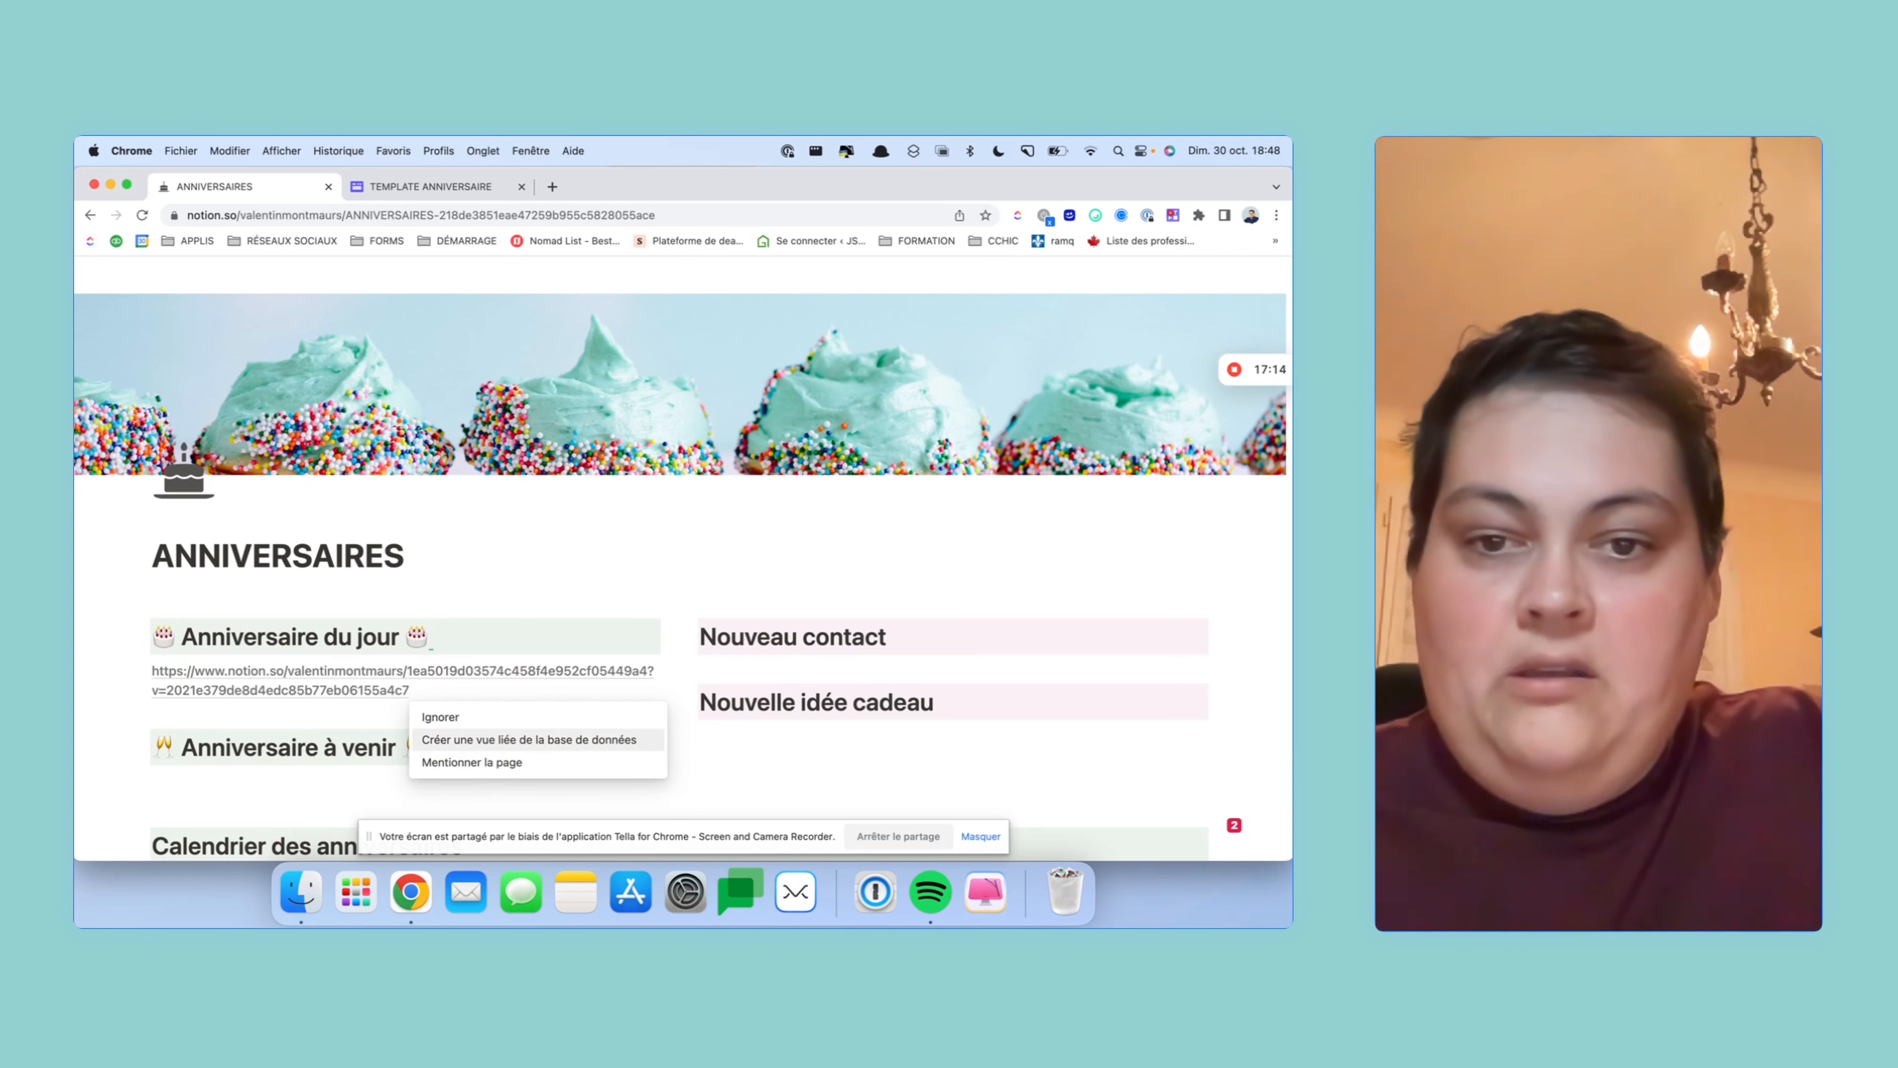
{"action": "key", "text": "Return"}
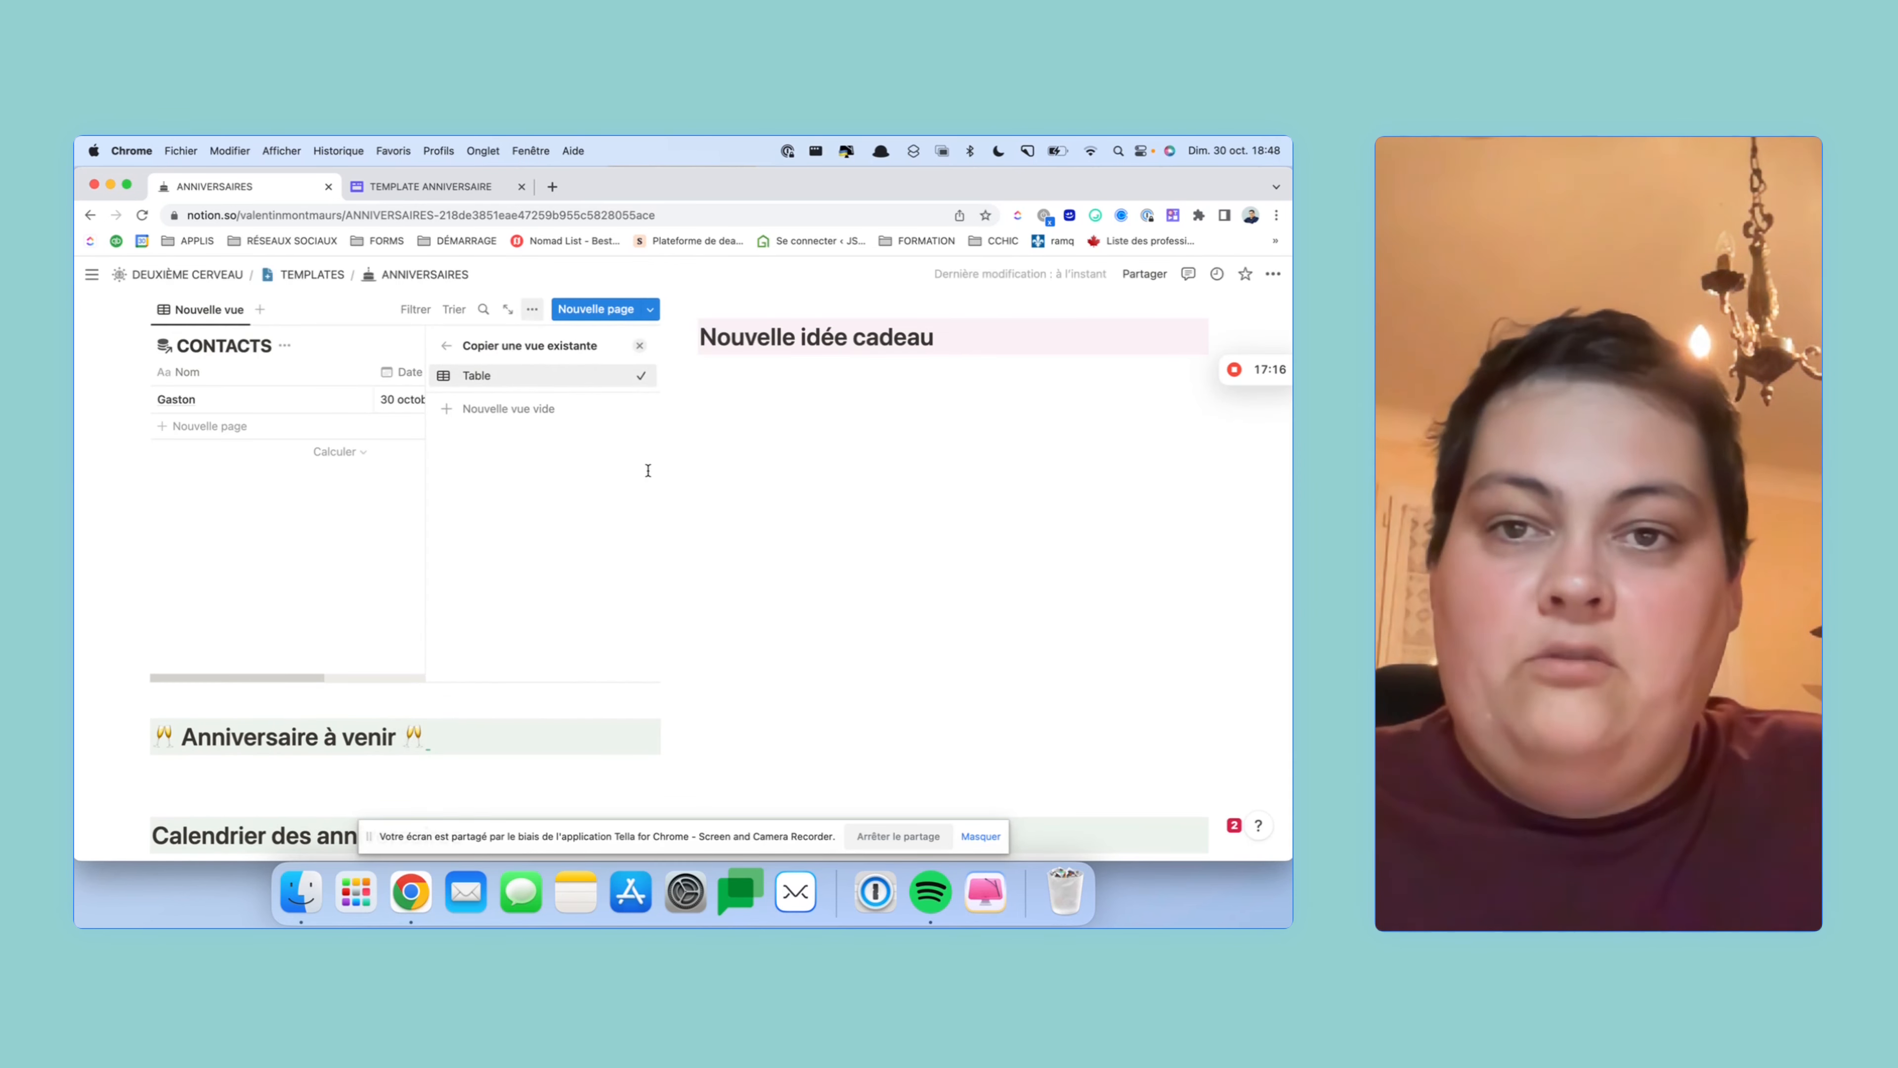
{"action": "left_click", "coordinate": [346, 542]}
{"action": "scroll", "coordinate": [513, 369], "scroll_direction": "up", "scroll_amount": 2}
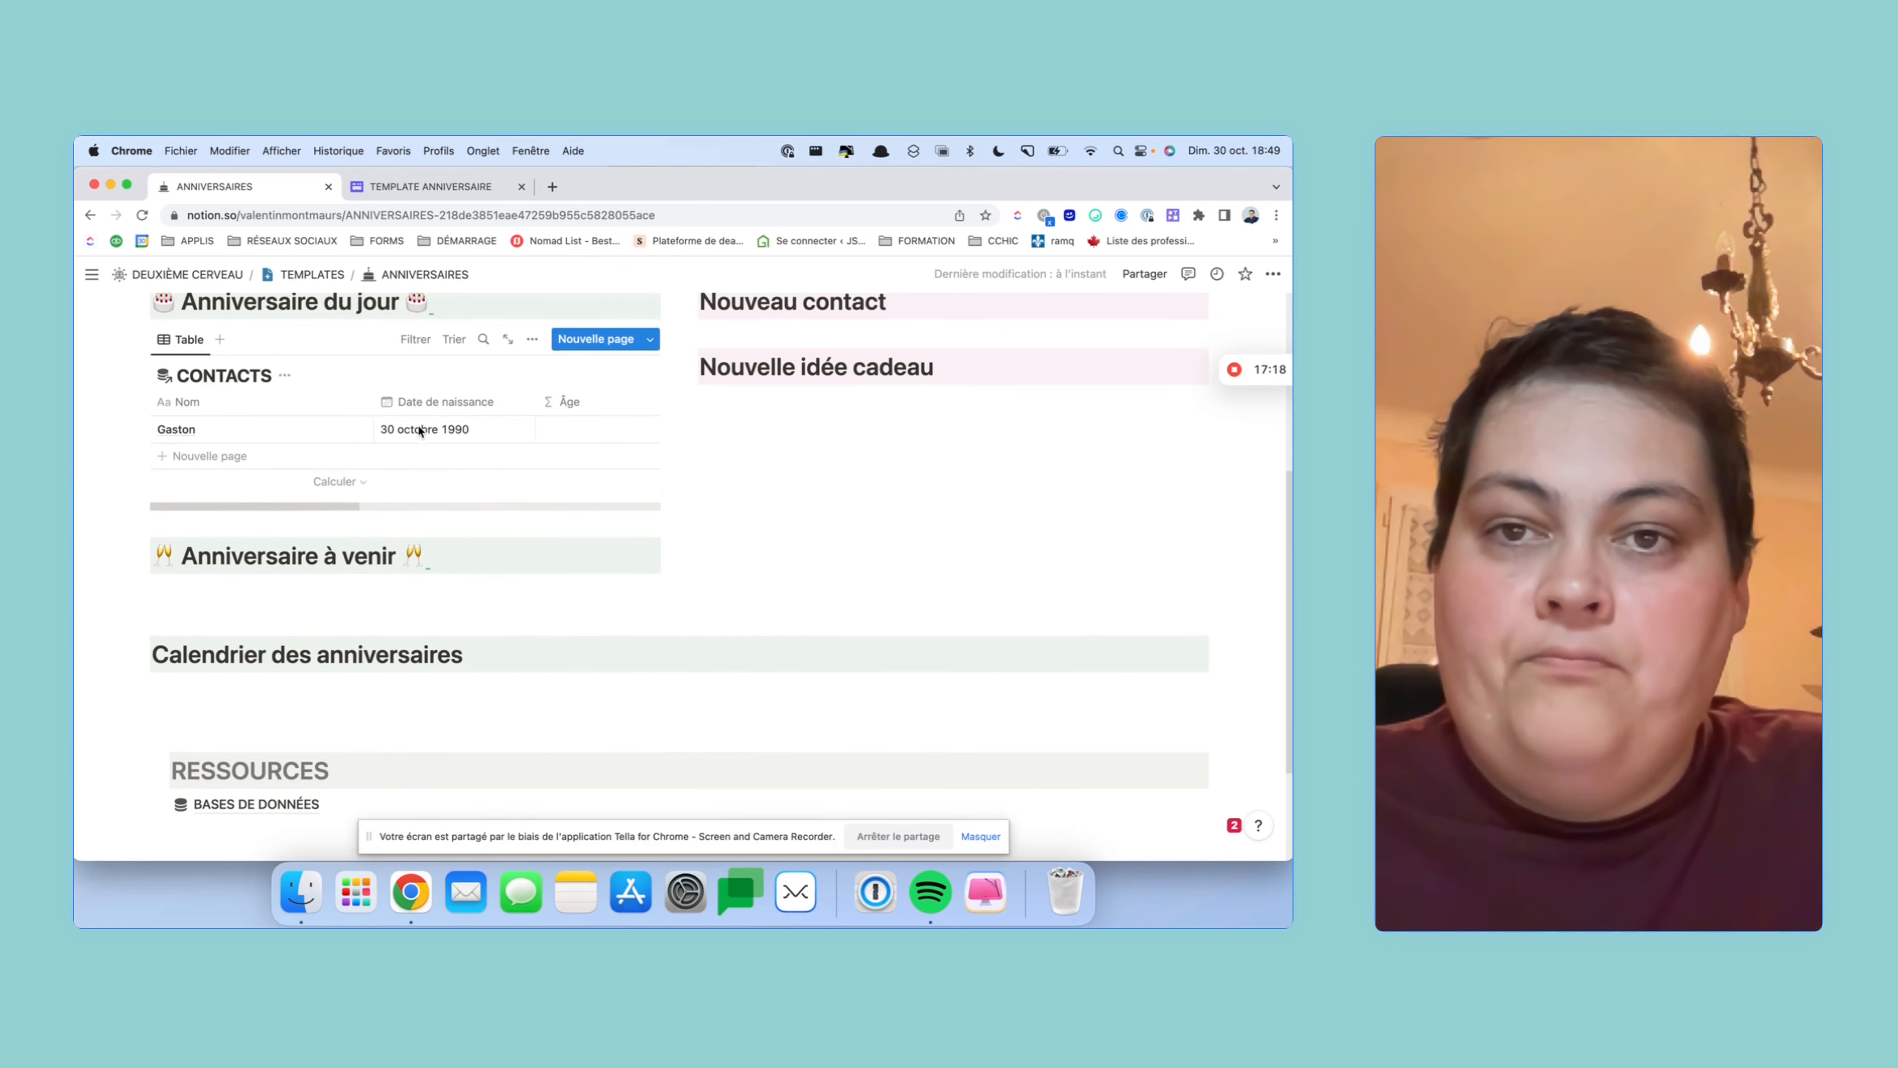
{"action": "left_click", "coordinate": [532, 360]}
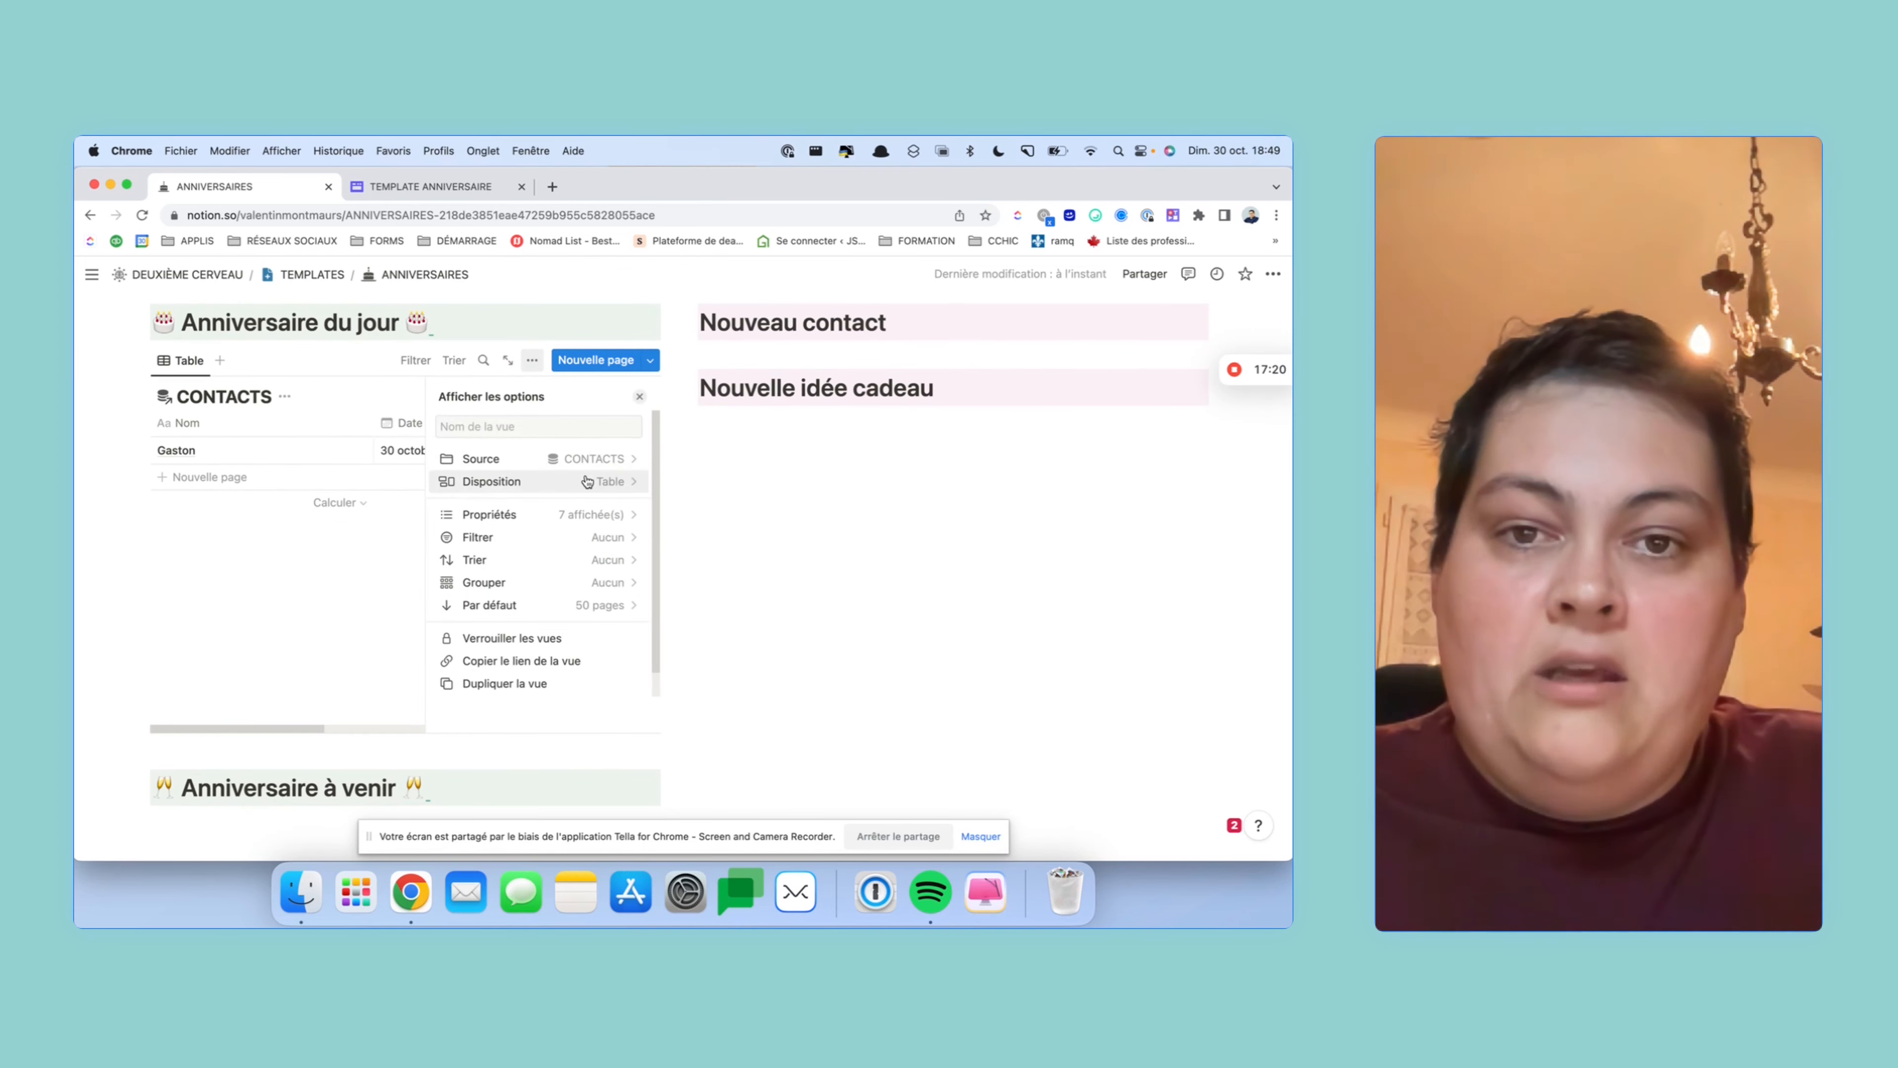
{"action": "left_click", "coordinate": [587, 481]}
{"action": "left_click", "coordinate": [621, 504]}
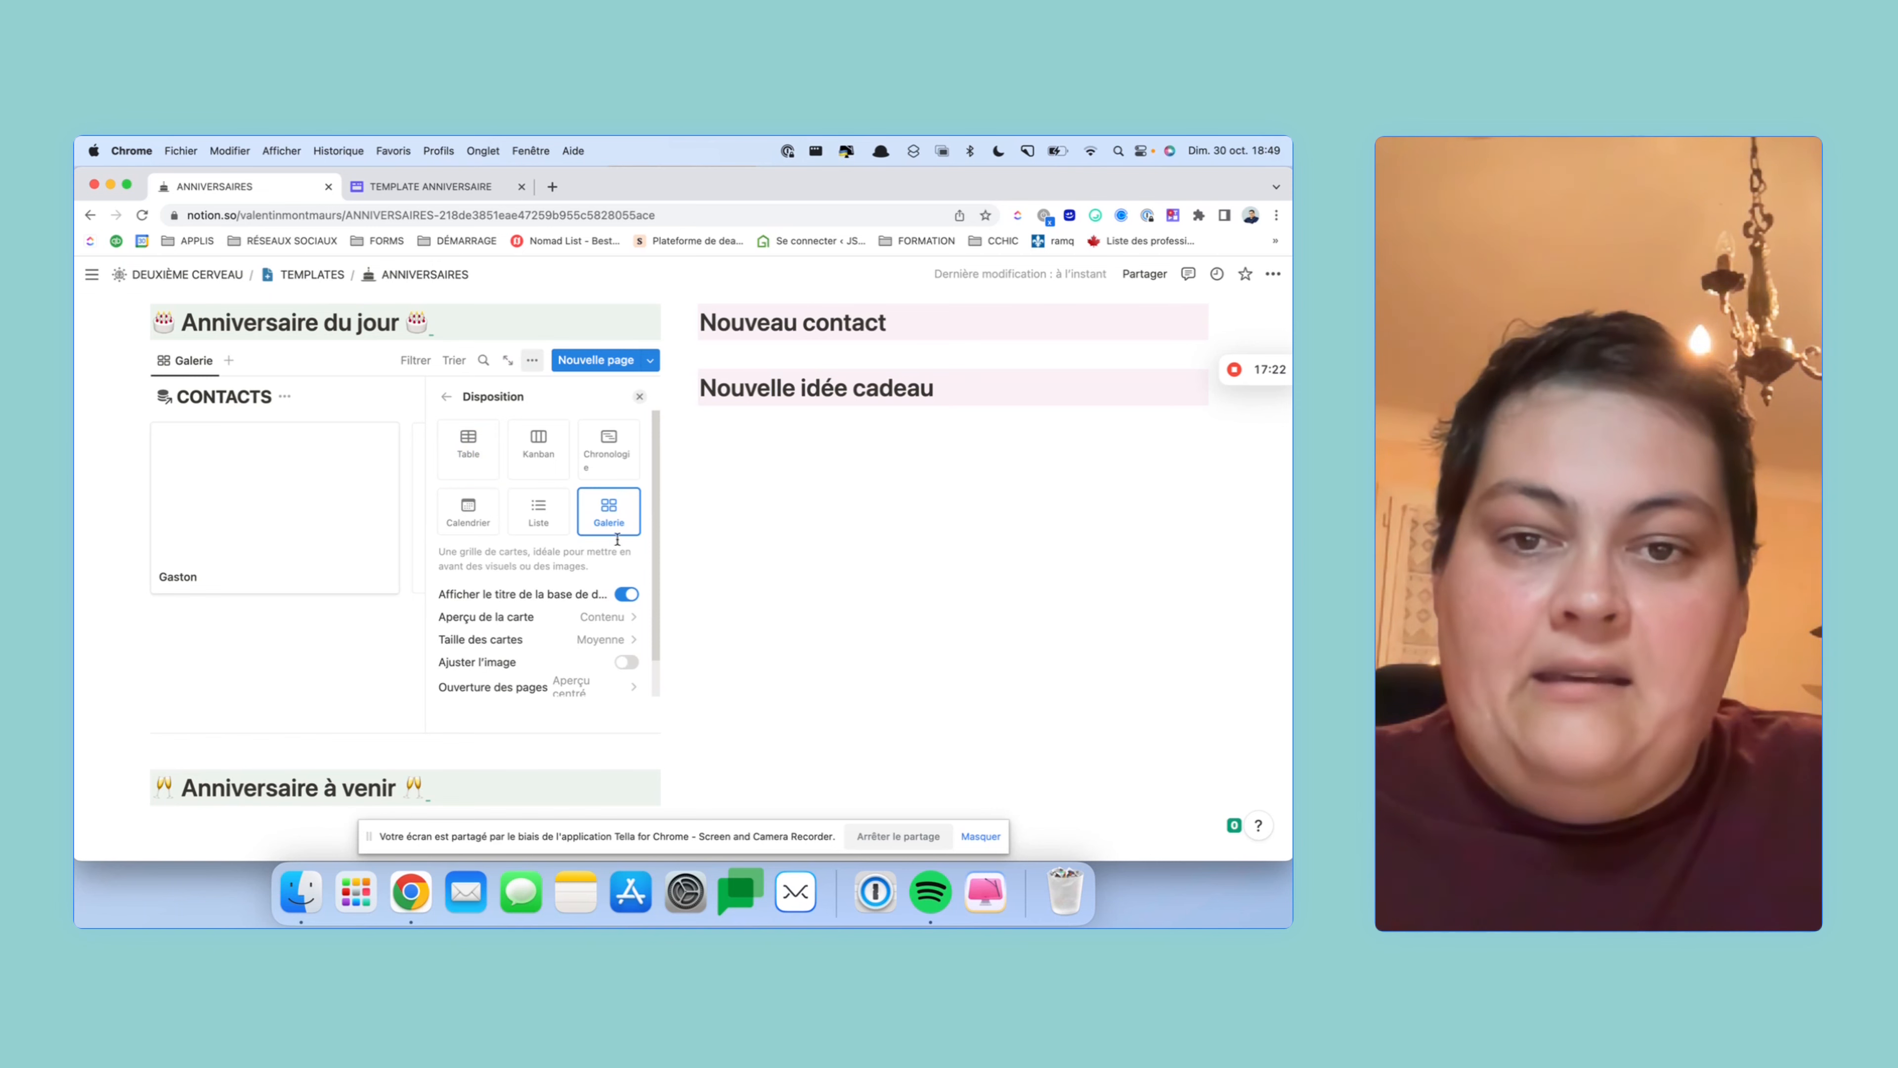
- Hide the gallery title, set card preview to Aucun, card size Grande, and pages opening in Aperçu latéral
{"action": "left_click", "coordinate": [626, 594]}
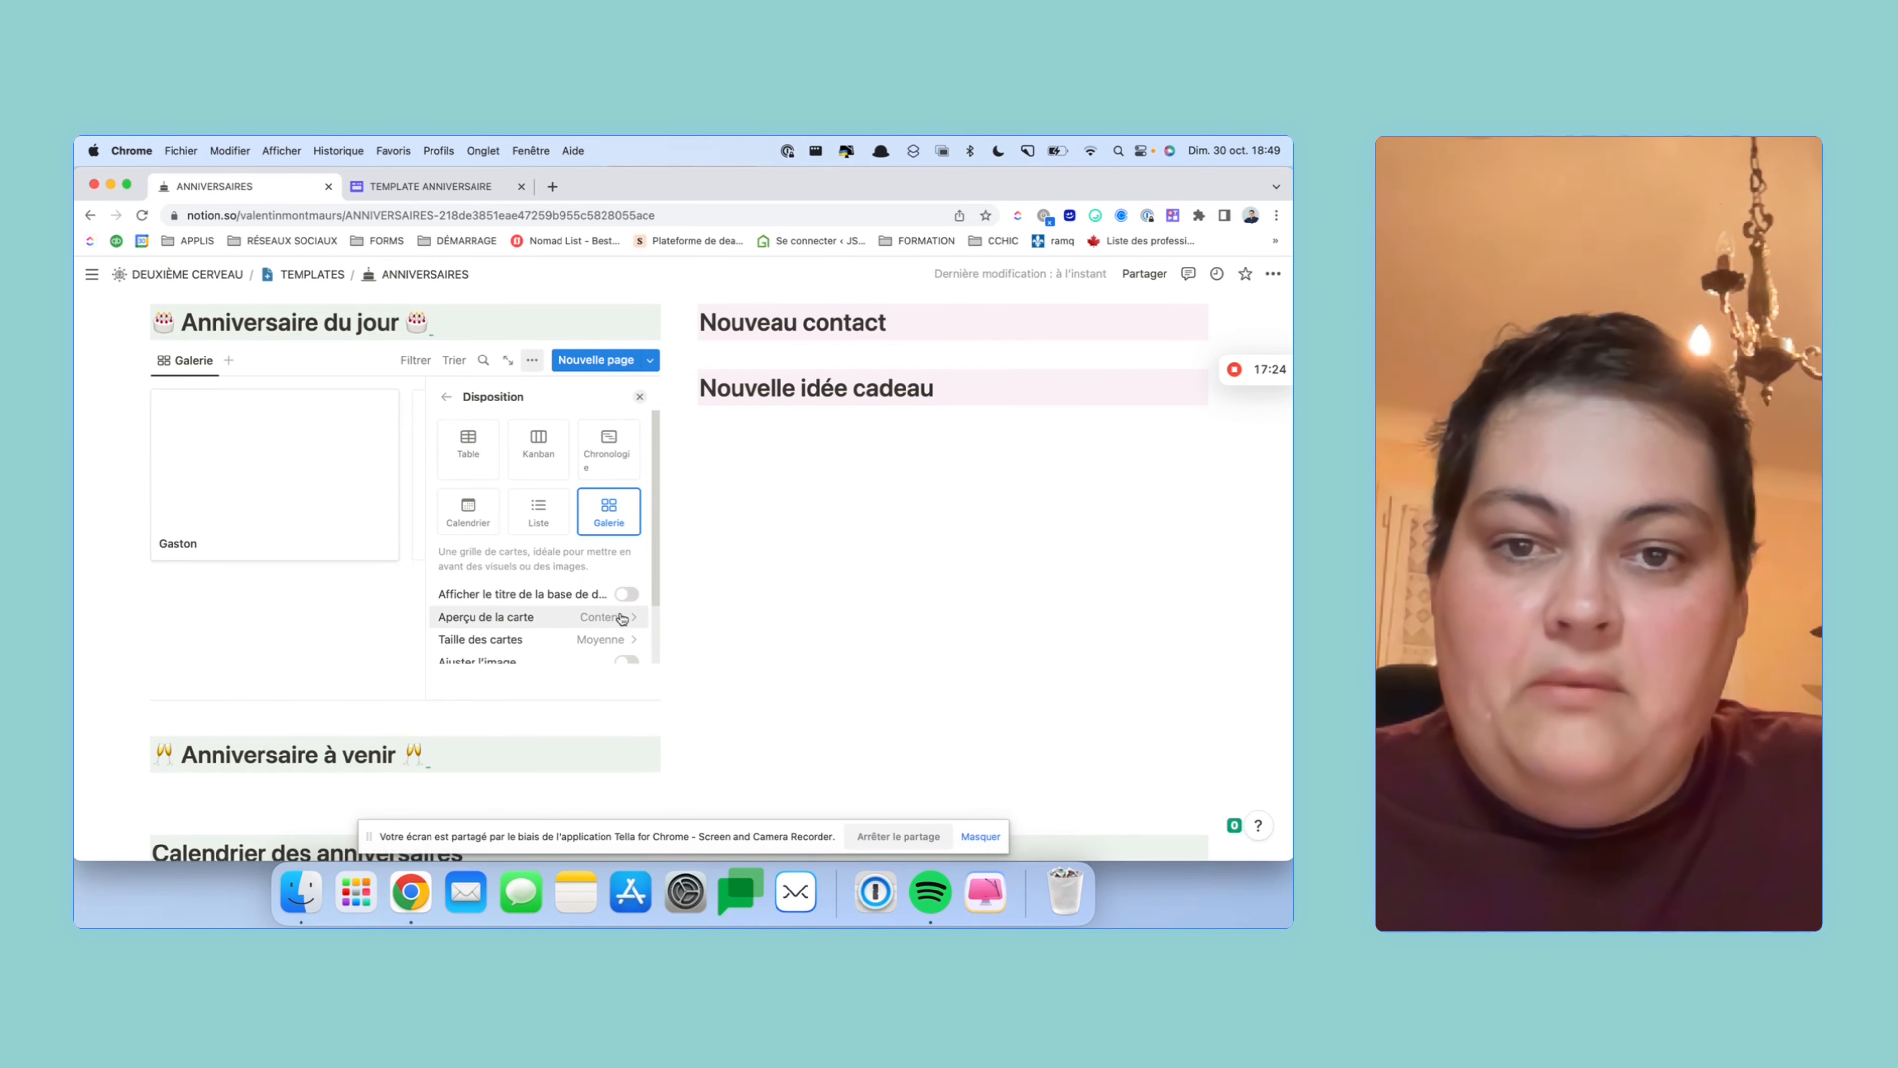
{"action": "left_click", "coordinate": [625, 617]}
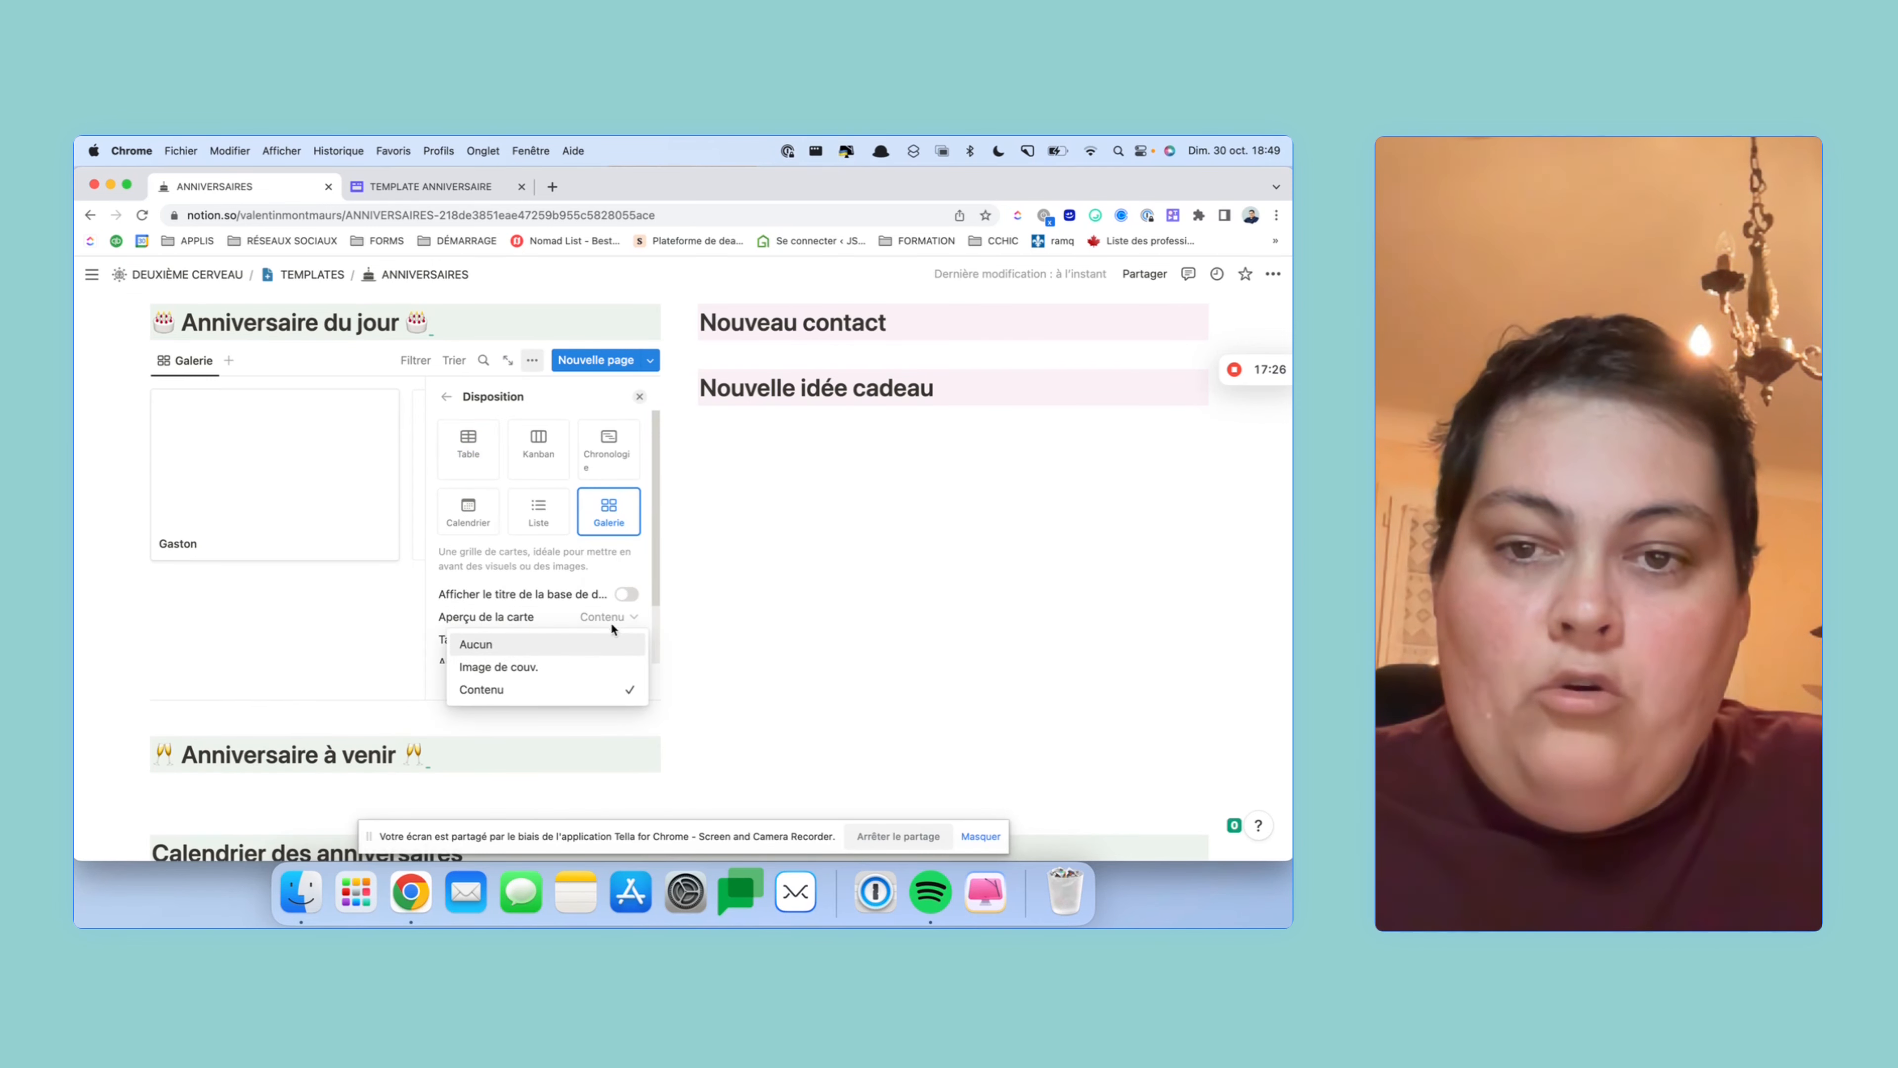
{"action": "left_click", "coordinate": [604, 644]}
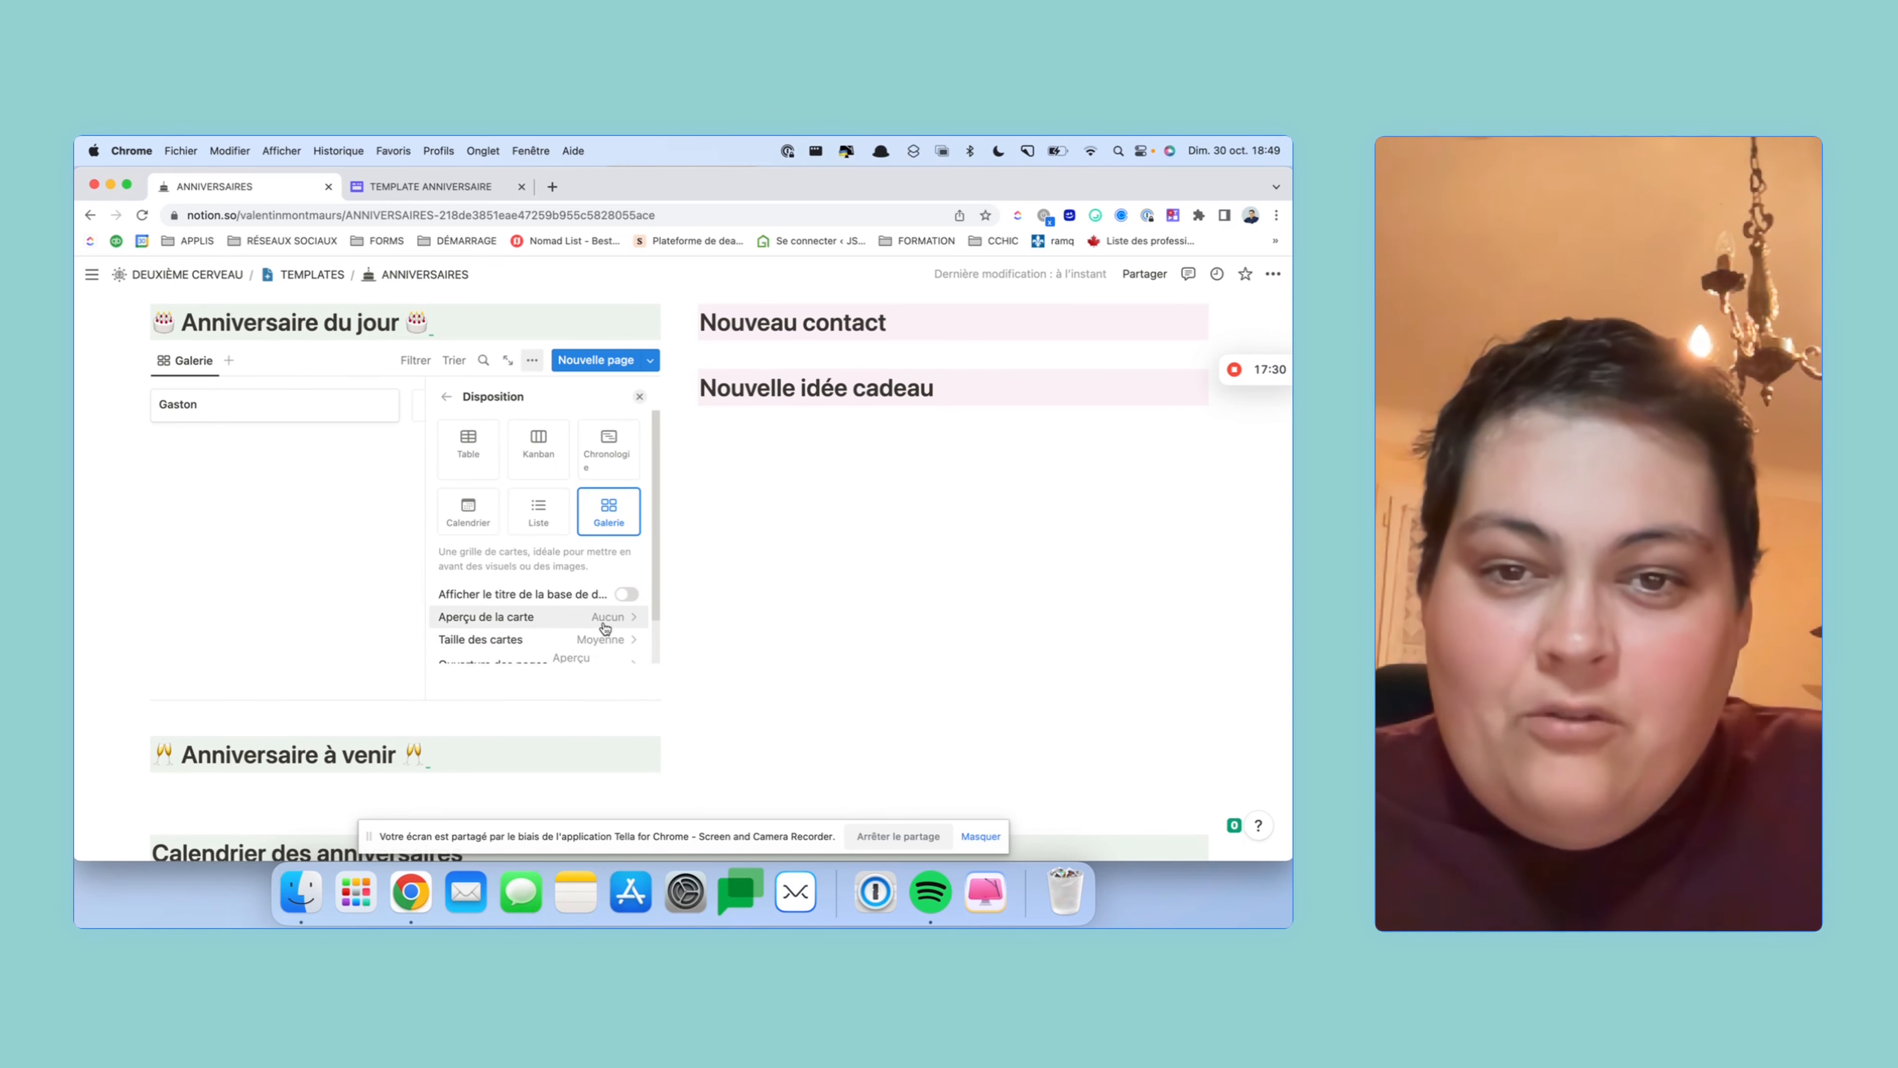
{"action": "left_click", "coordinate": [602, 640]}
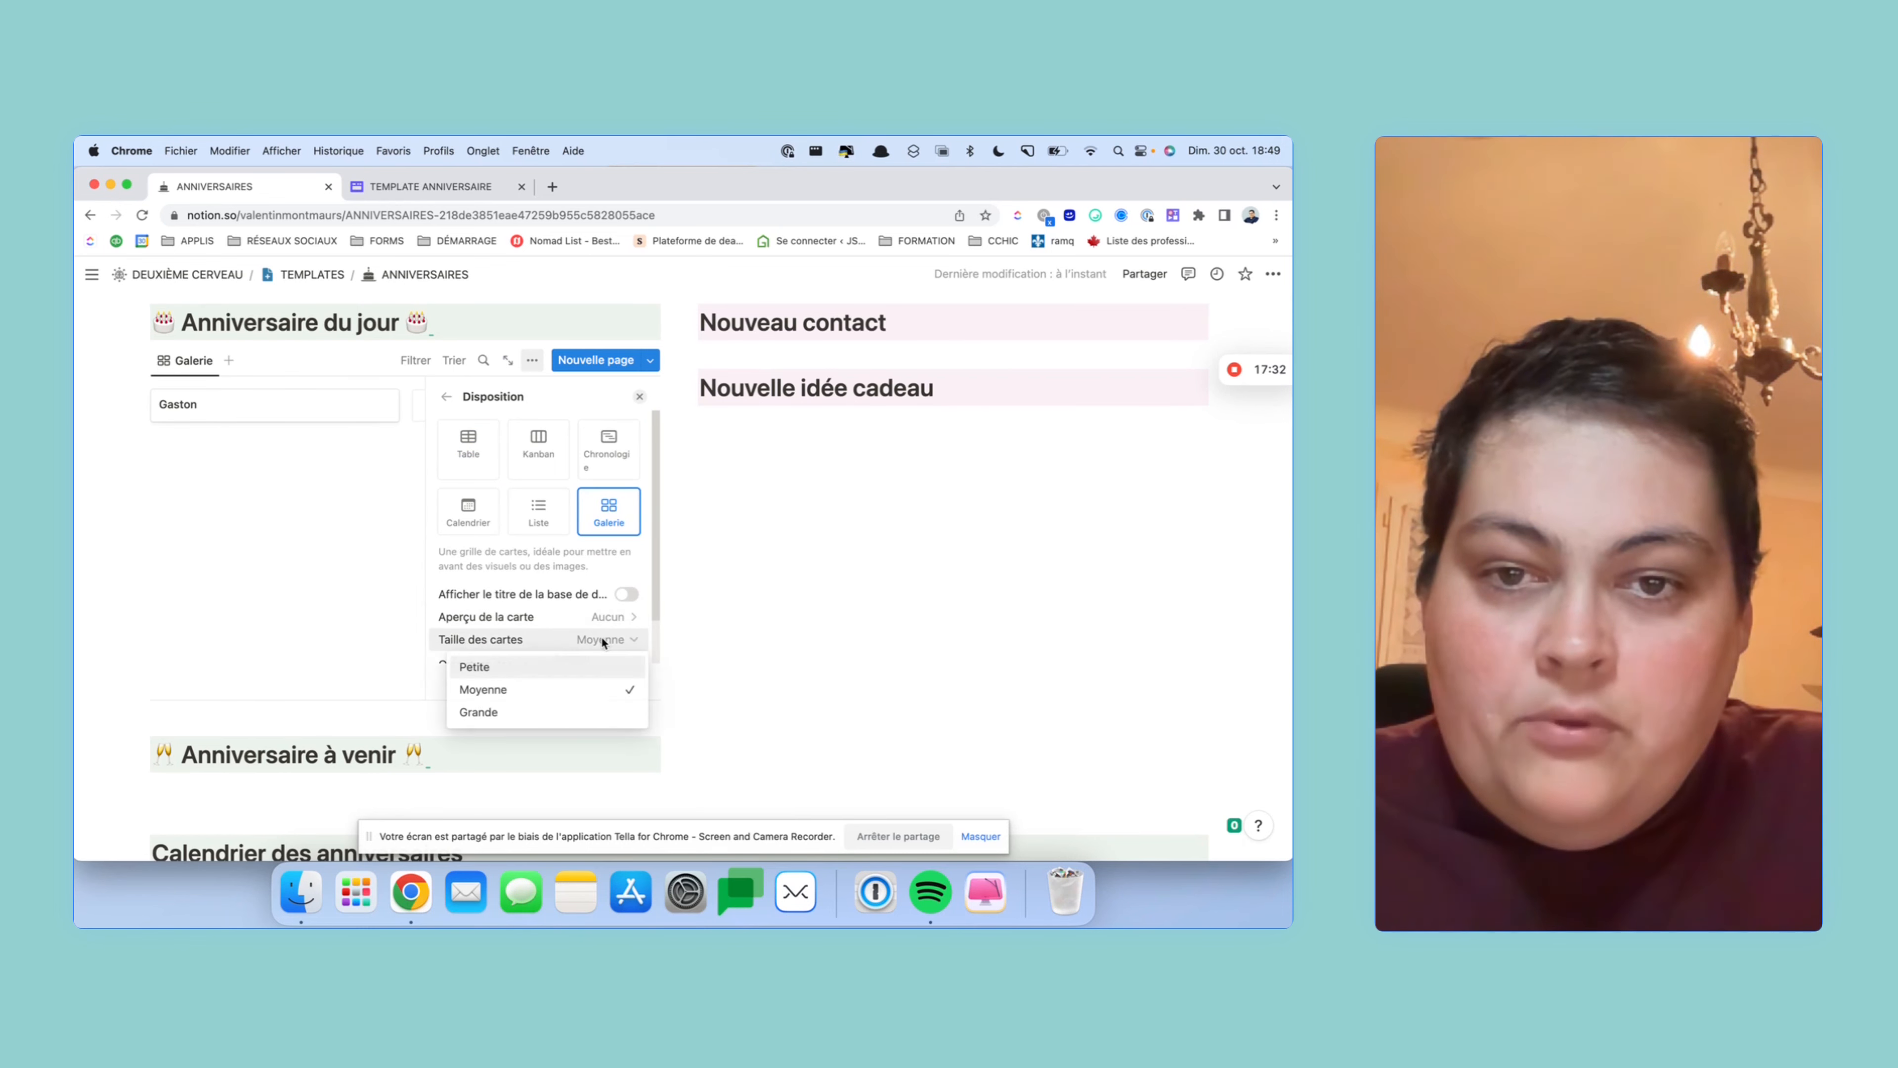
{"action": "left_click", "coordinate": [550, 668]}
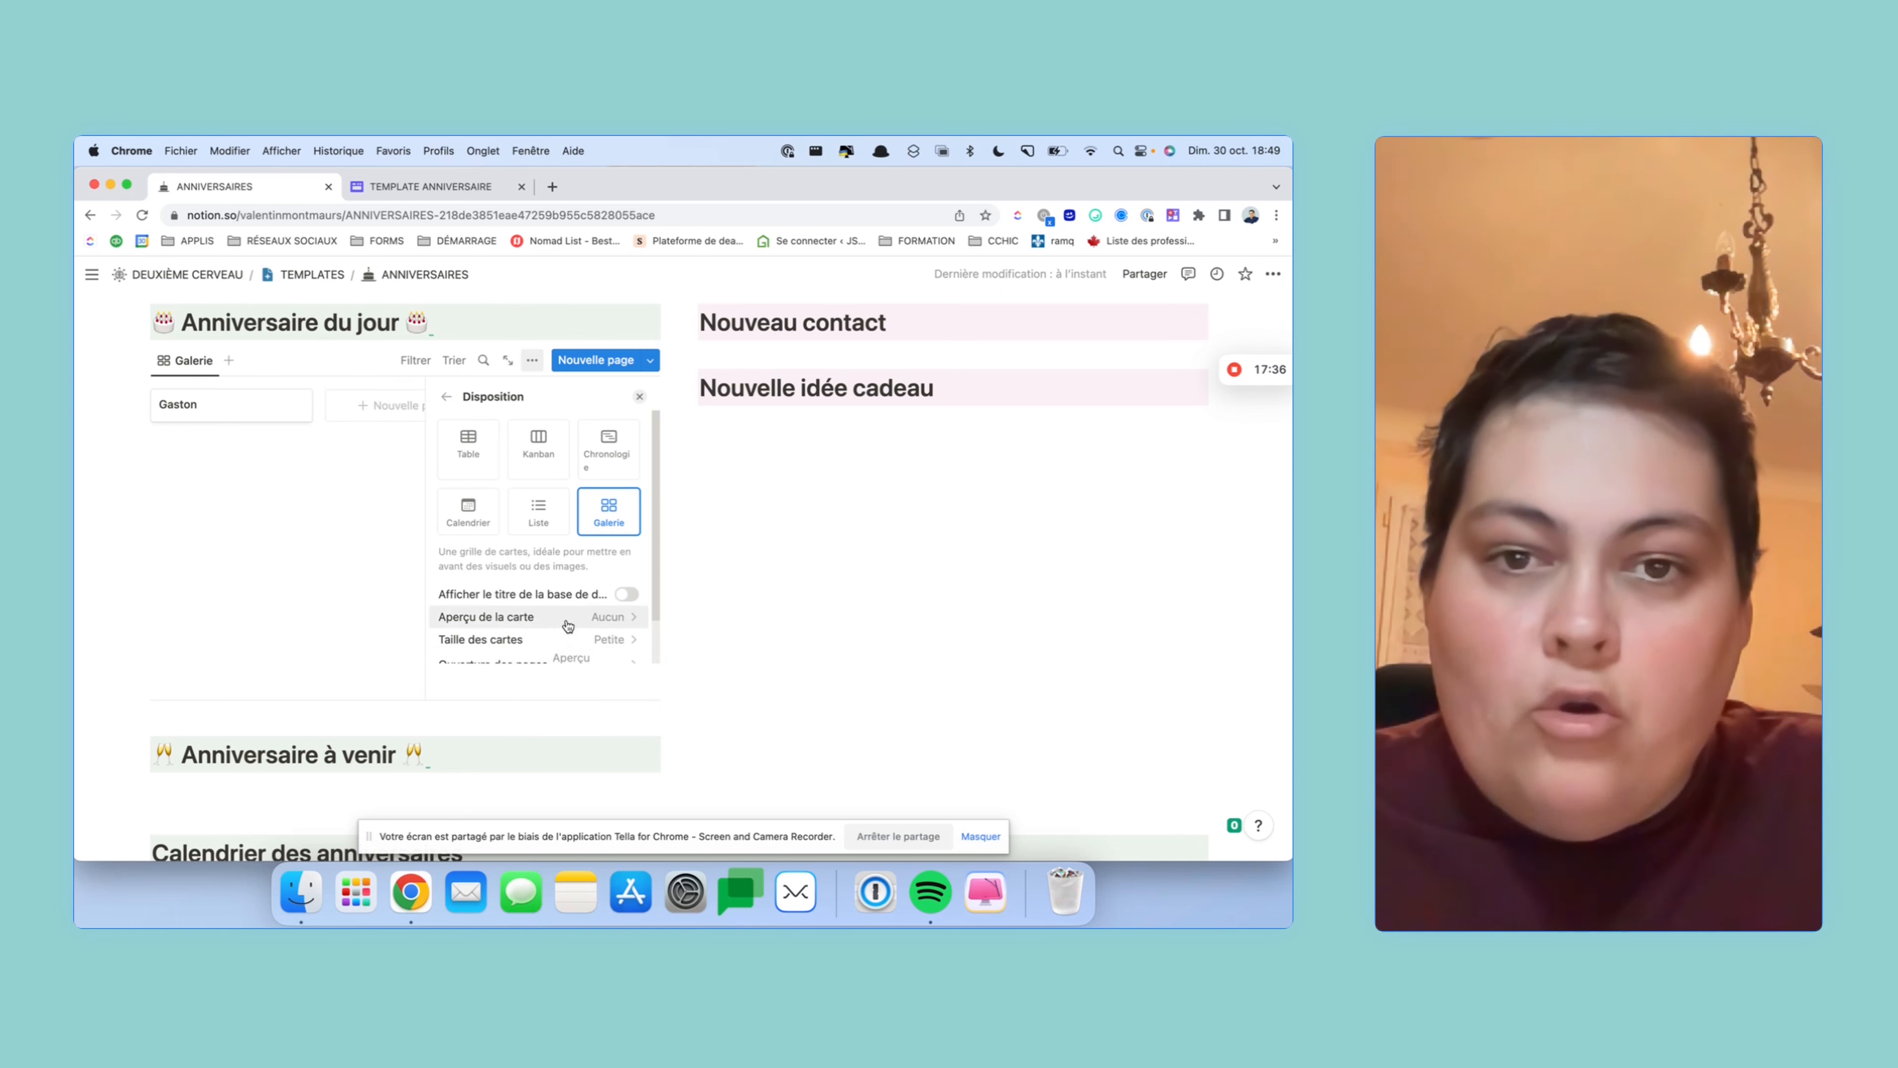
{"action": "left_click", "coordinate": [565, 642]}
{"action": "left_click", "coordinate": [569, 709]}
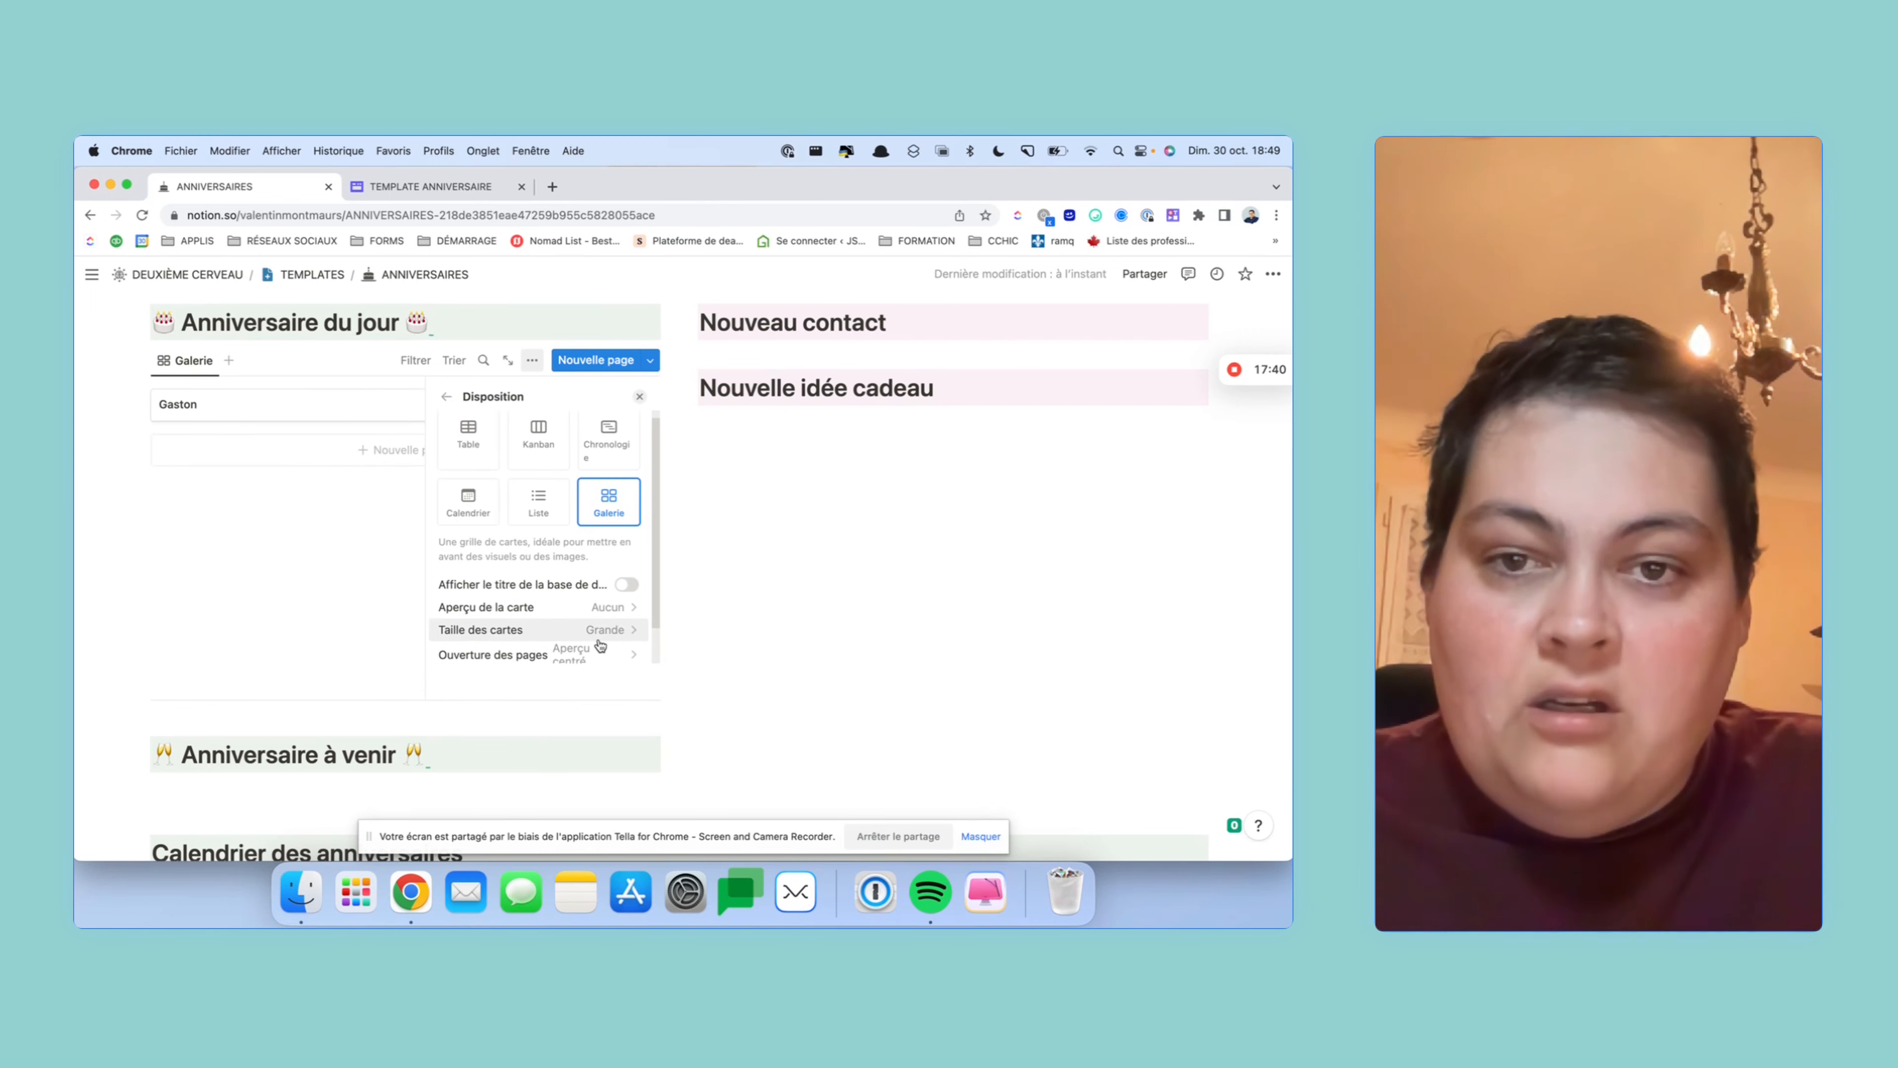
{"action": "scroll", "coordinate": [596, 643], "scroll_direction": "down", "scroll_amount": 1}
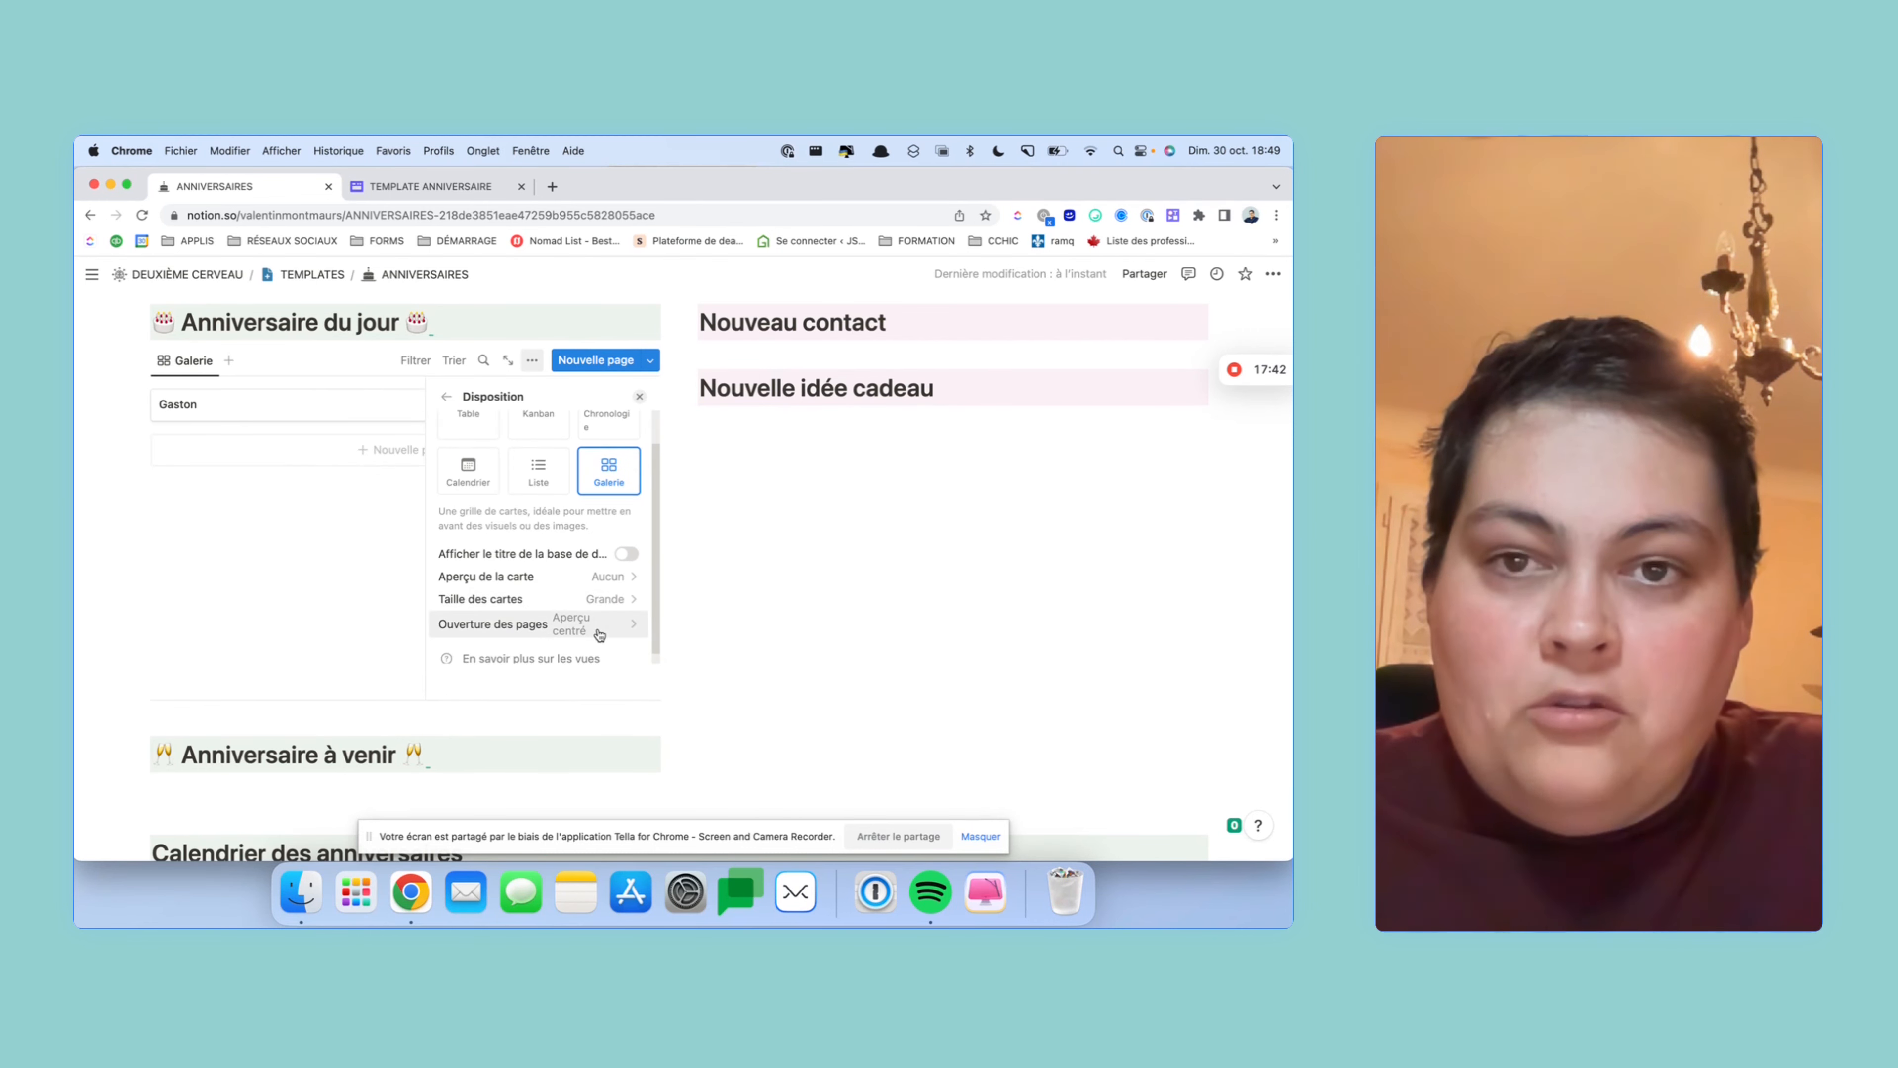
{"action": "left_click", "coordinate": [598, 634]}
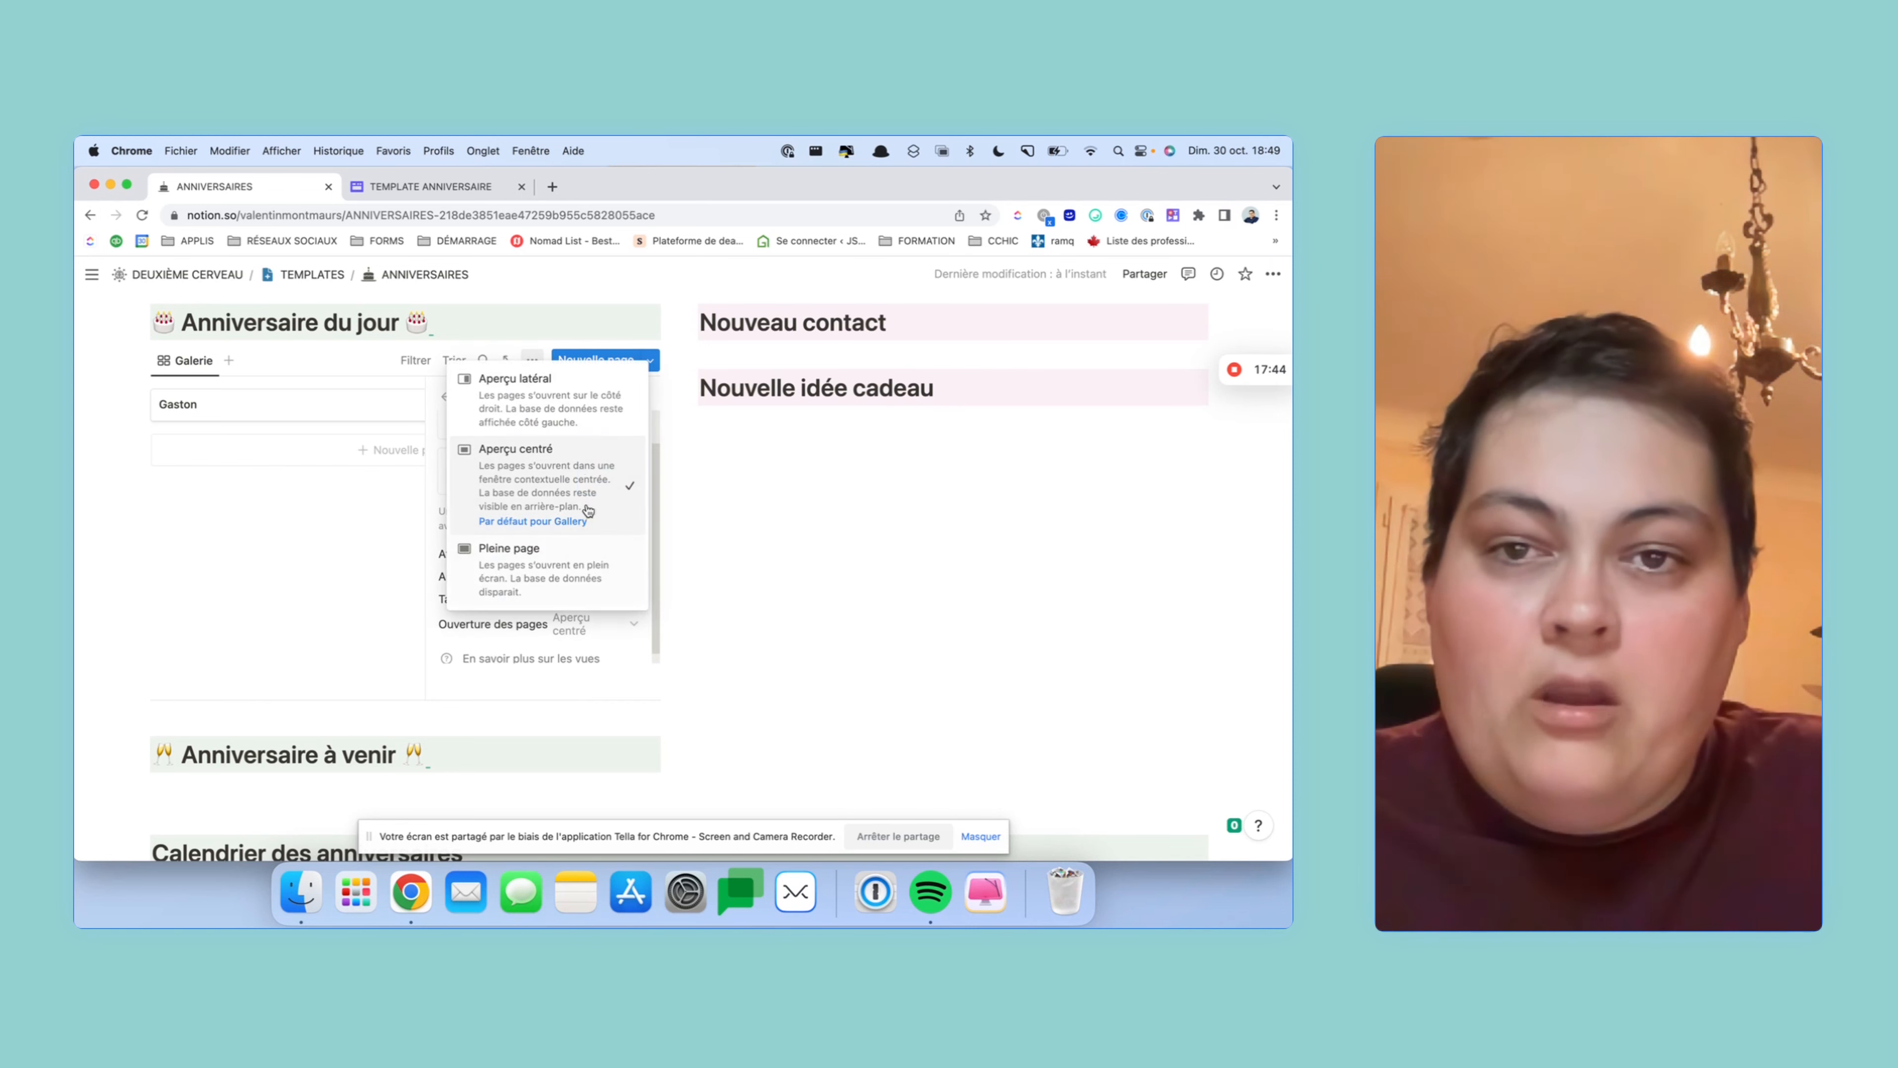
{"action": "left_click", "coordinate": [565, 378]}
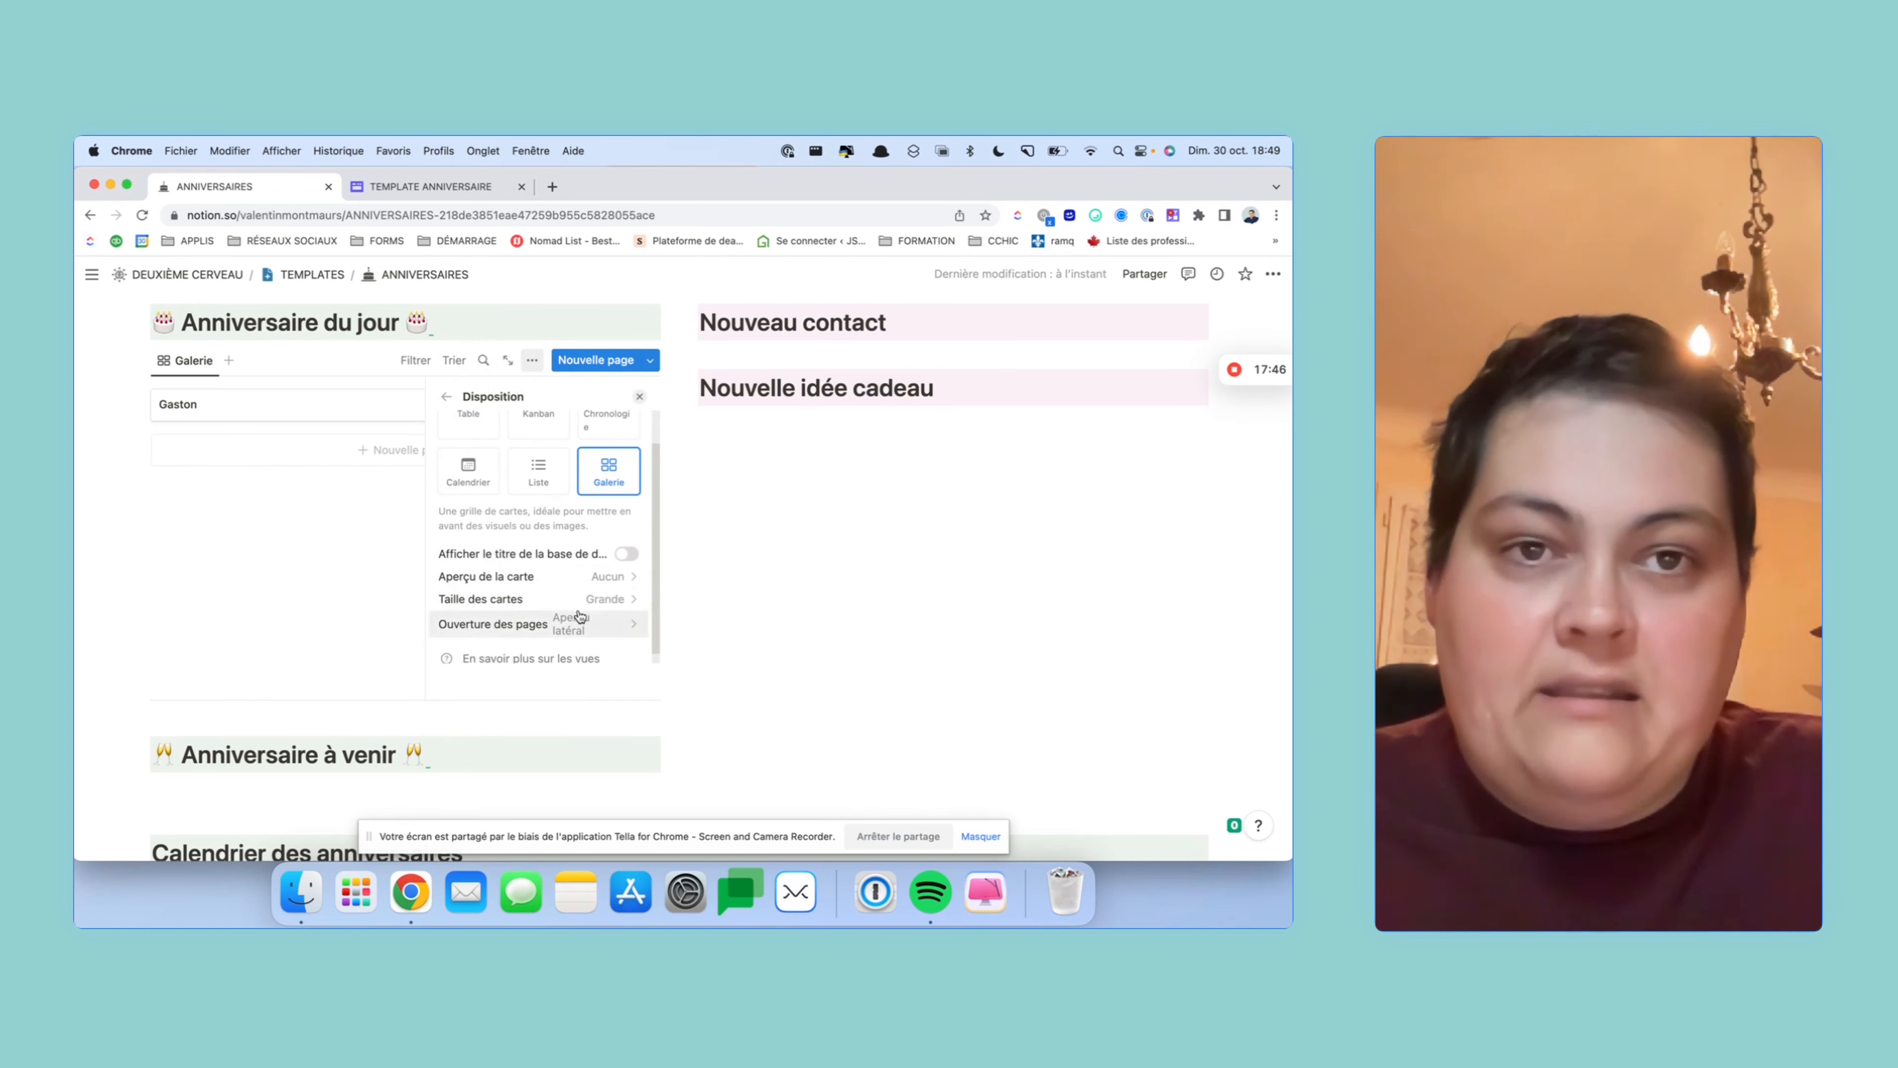
{"action": "scroll", "coordinate": [590, 624], "scroll_direction": "down", "scroll_amount": 1}
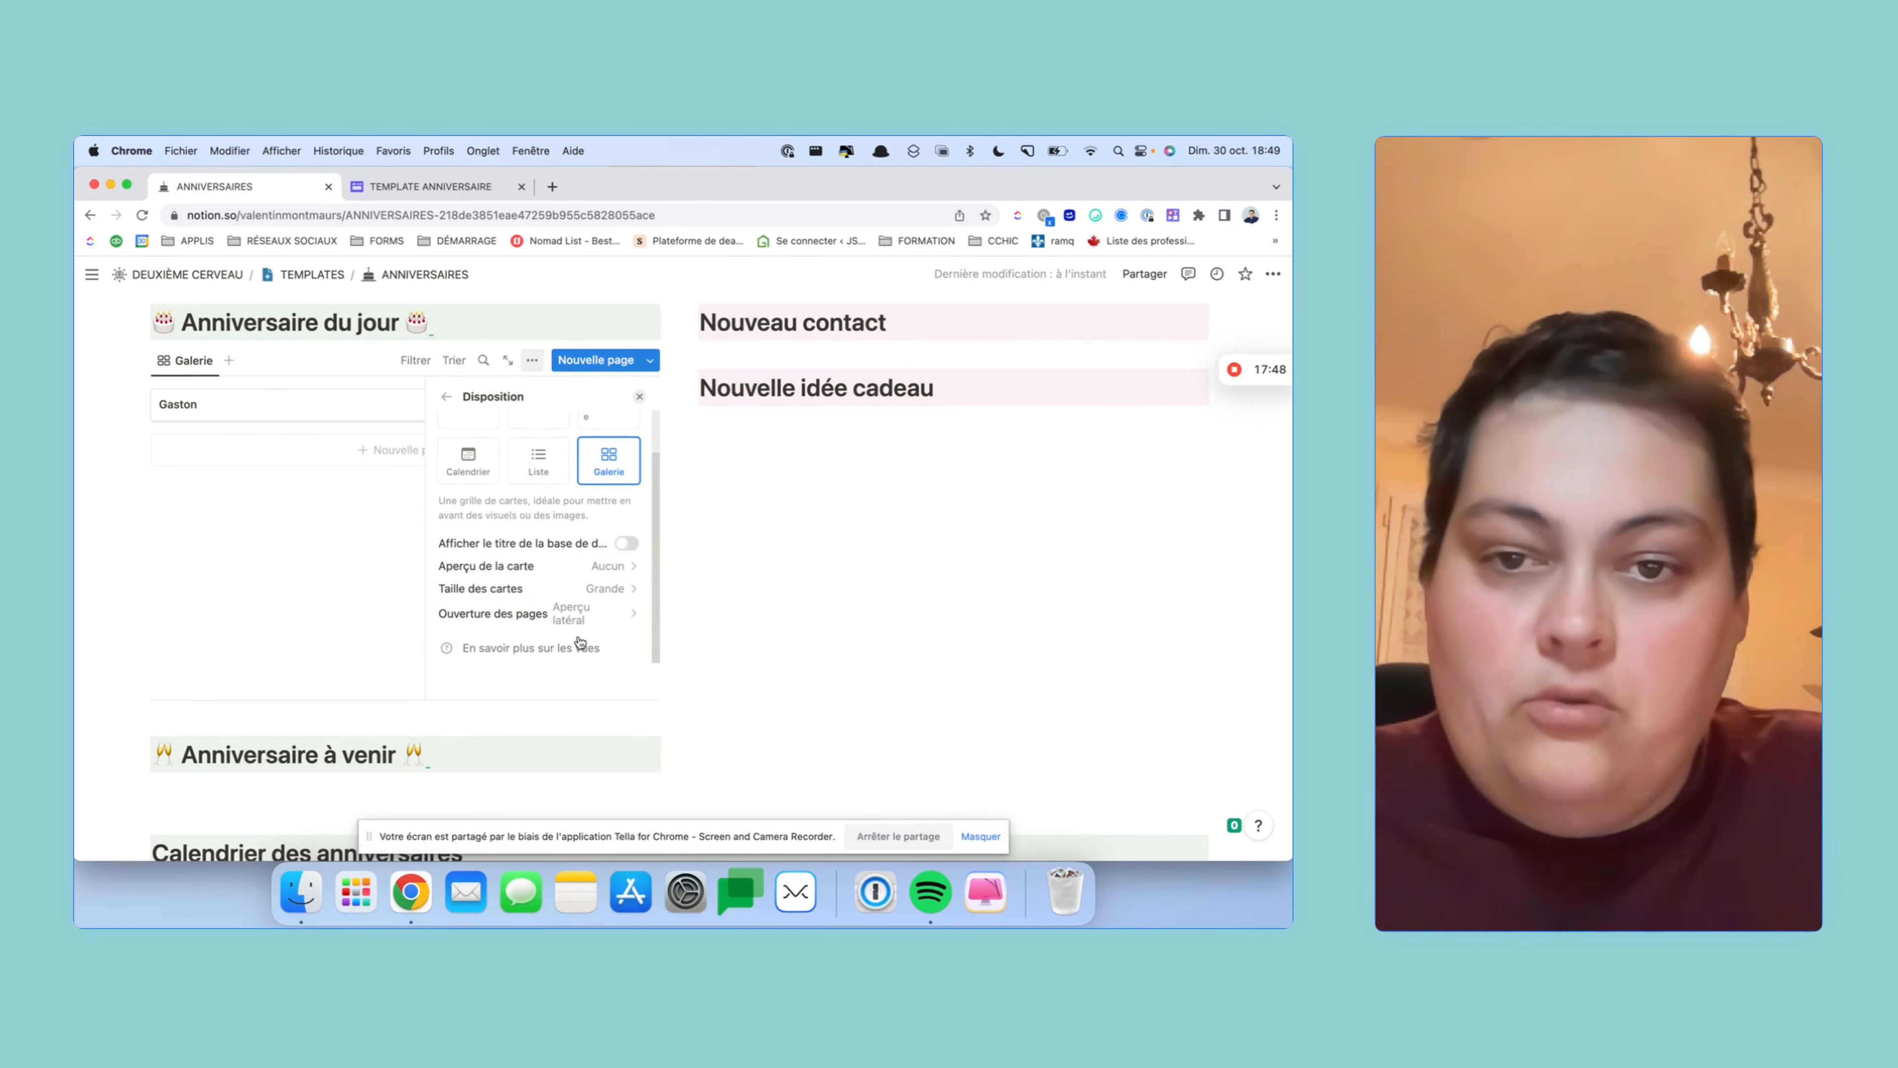
- Filter the Anniversaire du jour gallery with an advanced rule: Anniversaire cette année is Aujourd'hui
{"action": "left_click", "coordinate": [348, 572]}
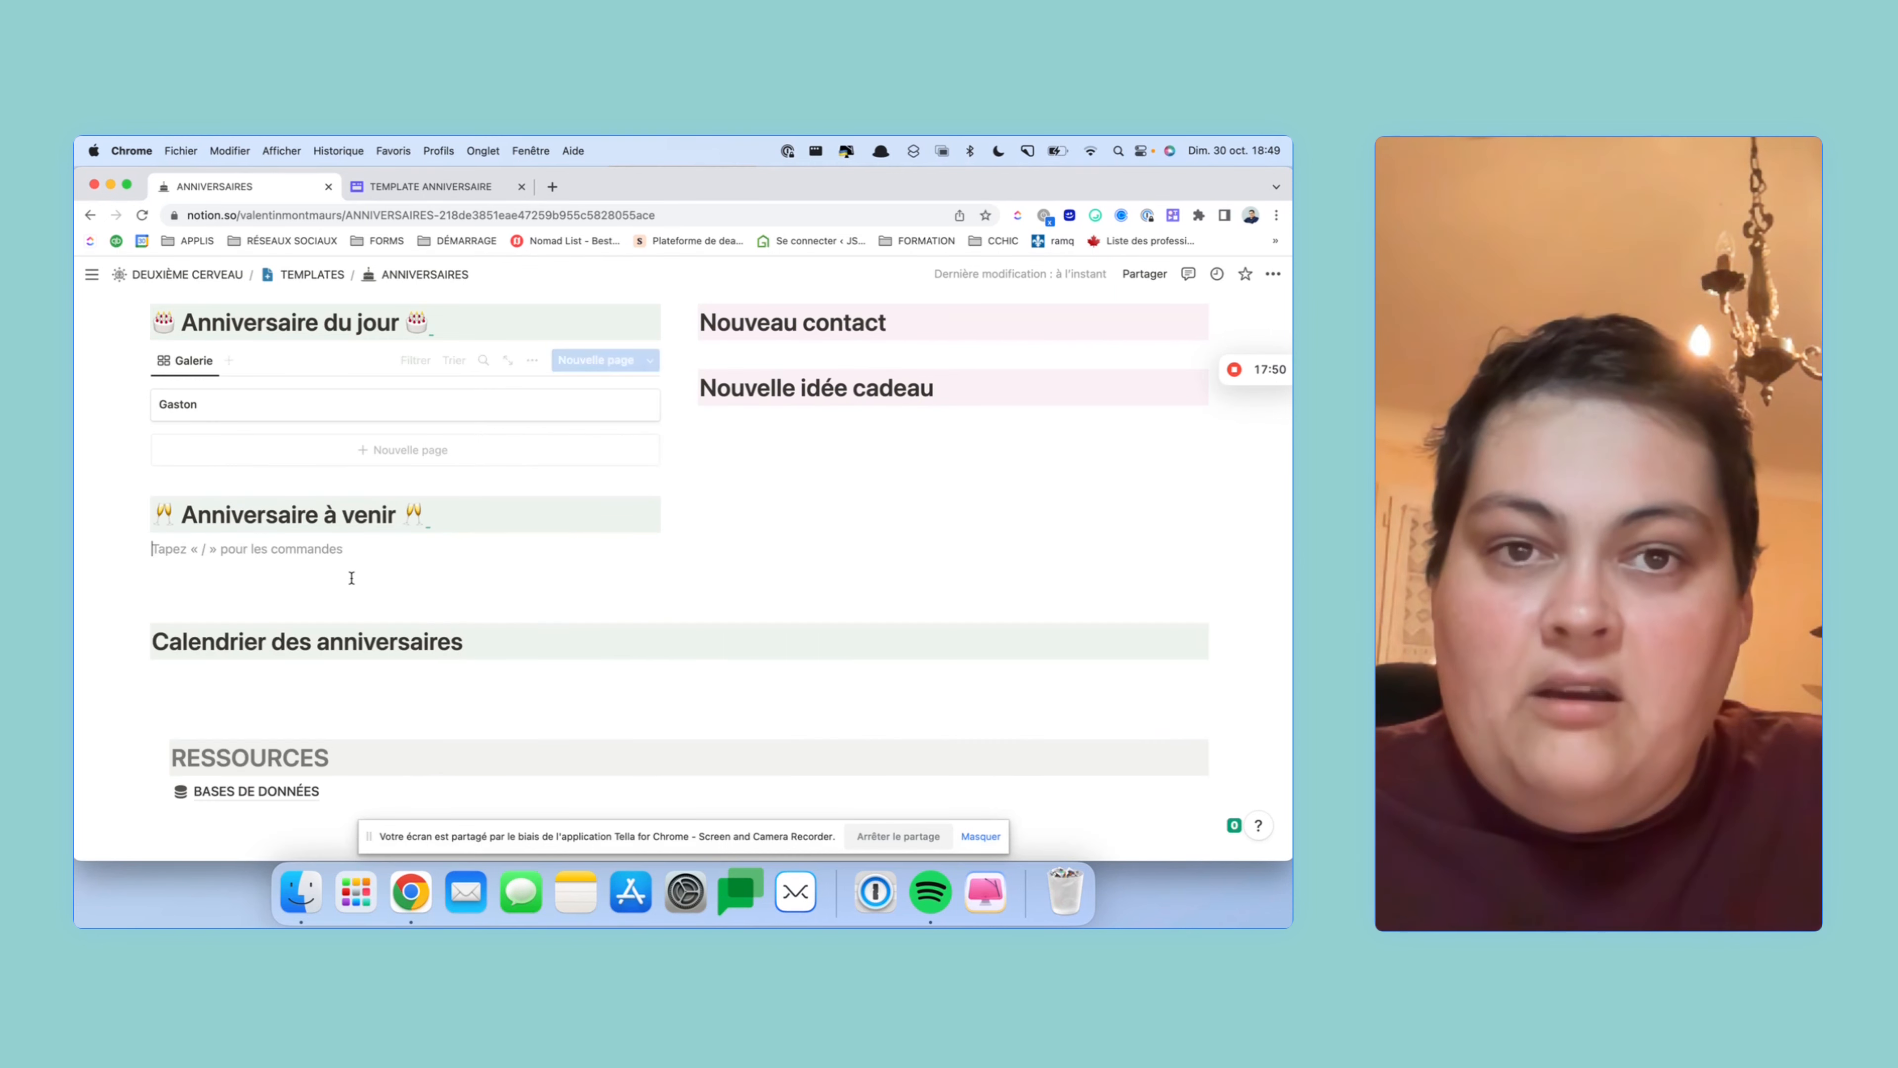
{"action": "scroll", "coordinate": [470, 578], "scroll_direction": "up", "scroll_amount": 2}
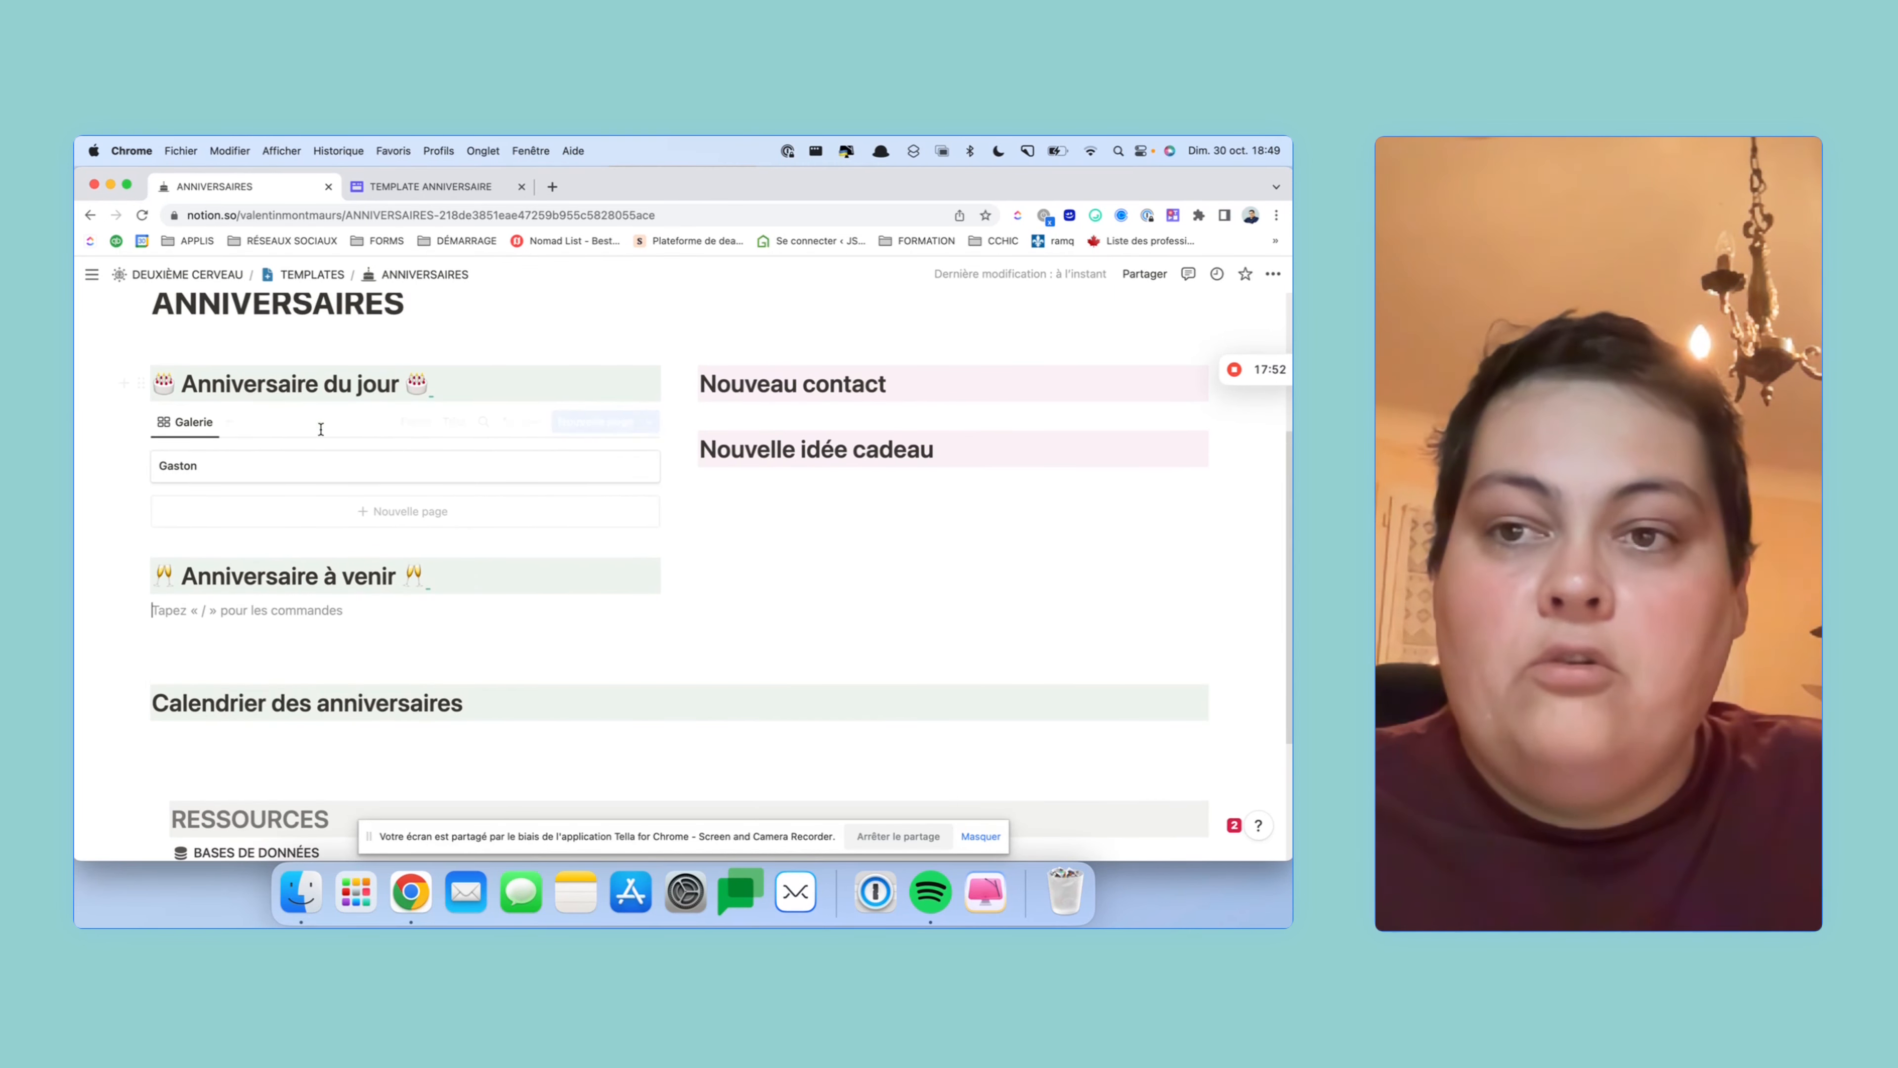
{"action": "type", "text": "e"}
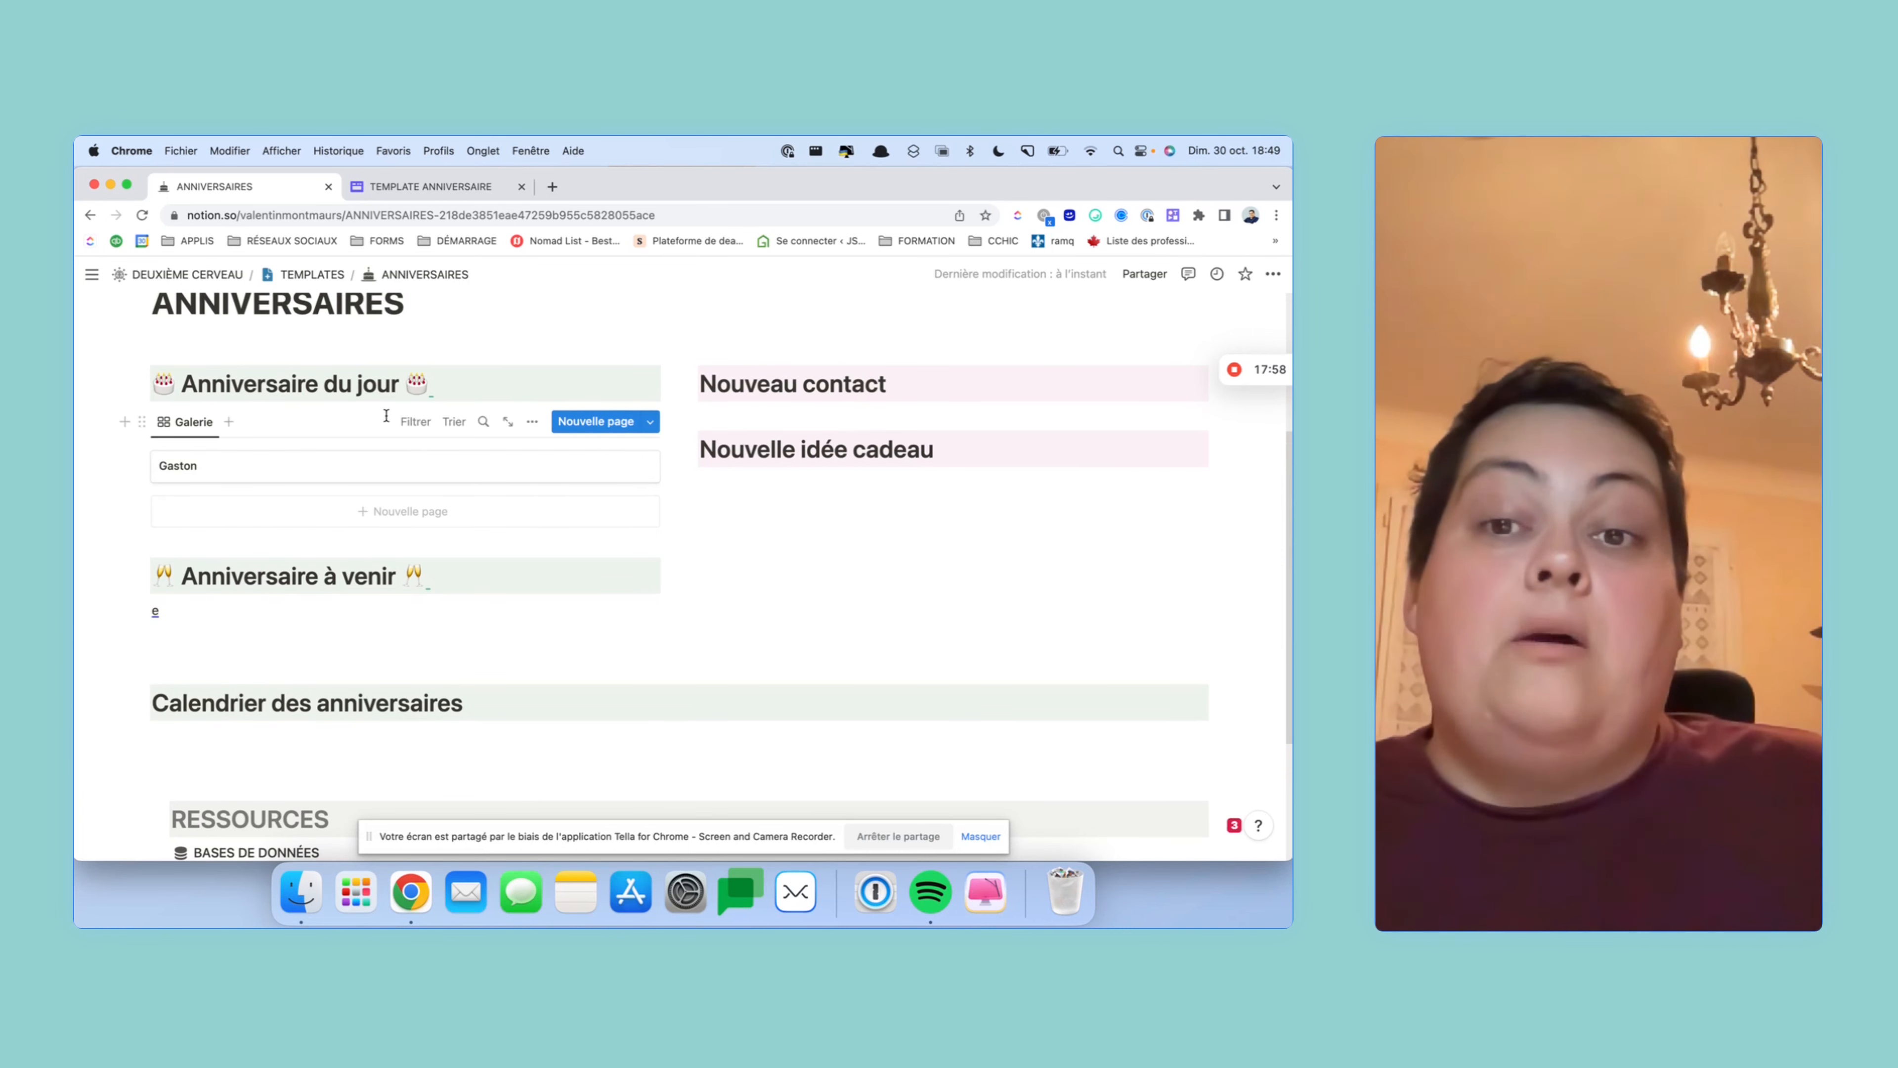
{"action": "left_click", "coordinate": [421, 425]}
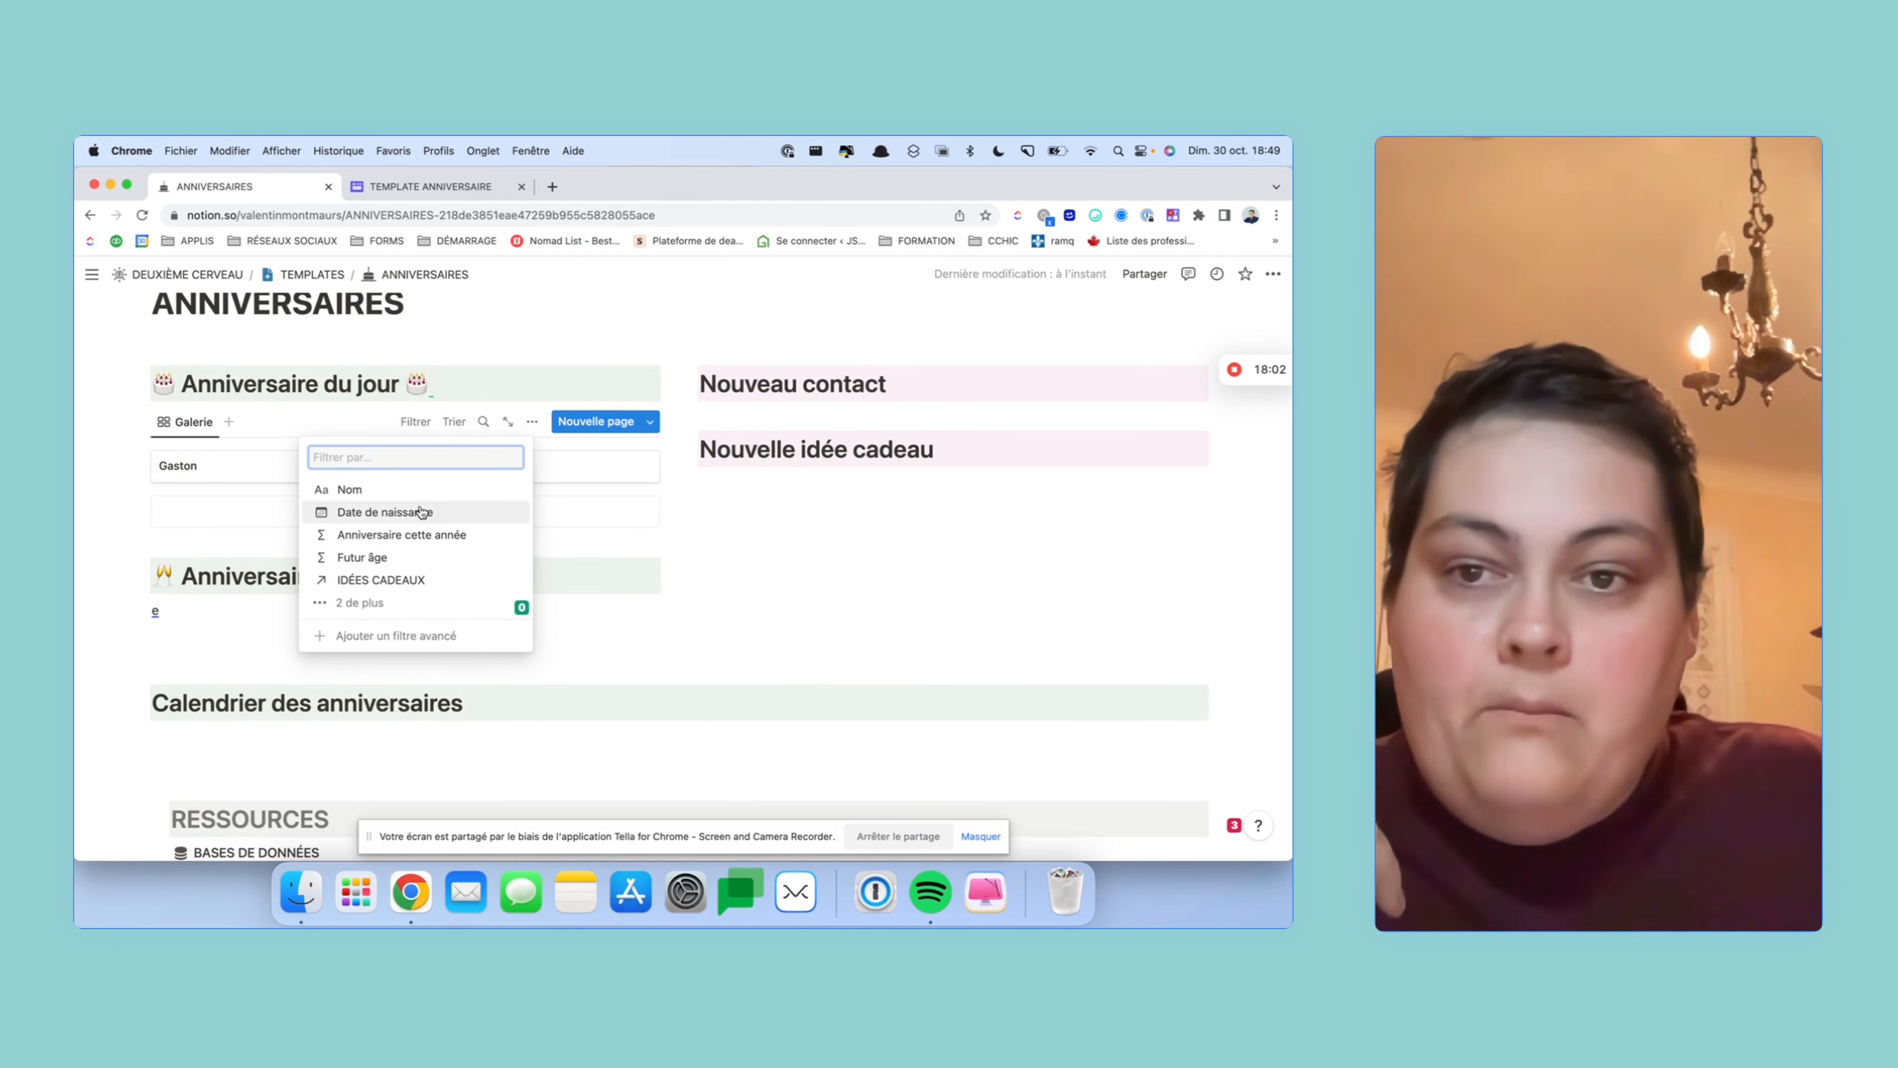
{"action": "left_click", "coordinate": [458, 536]}
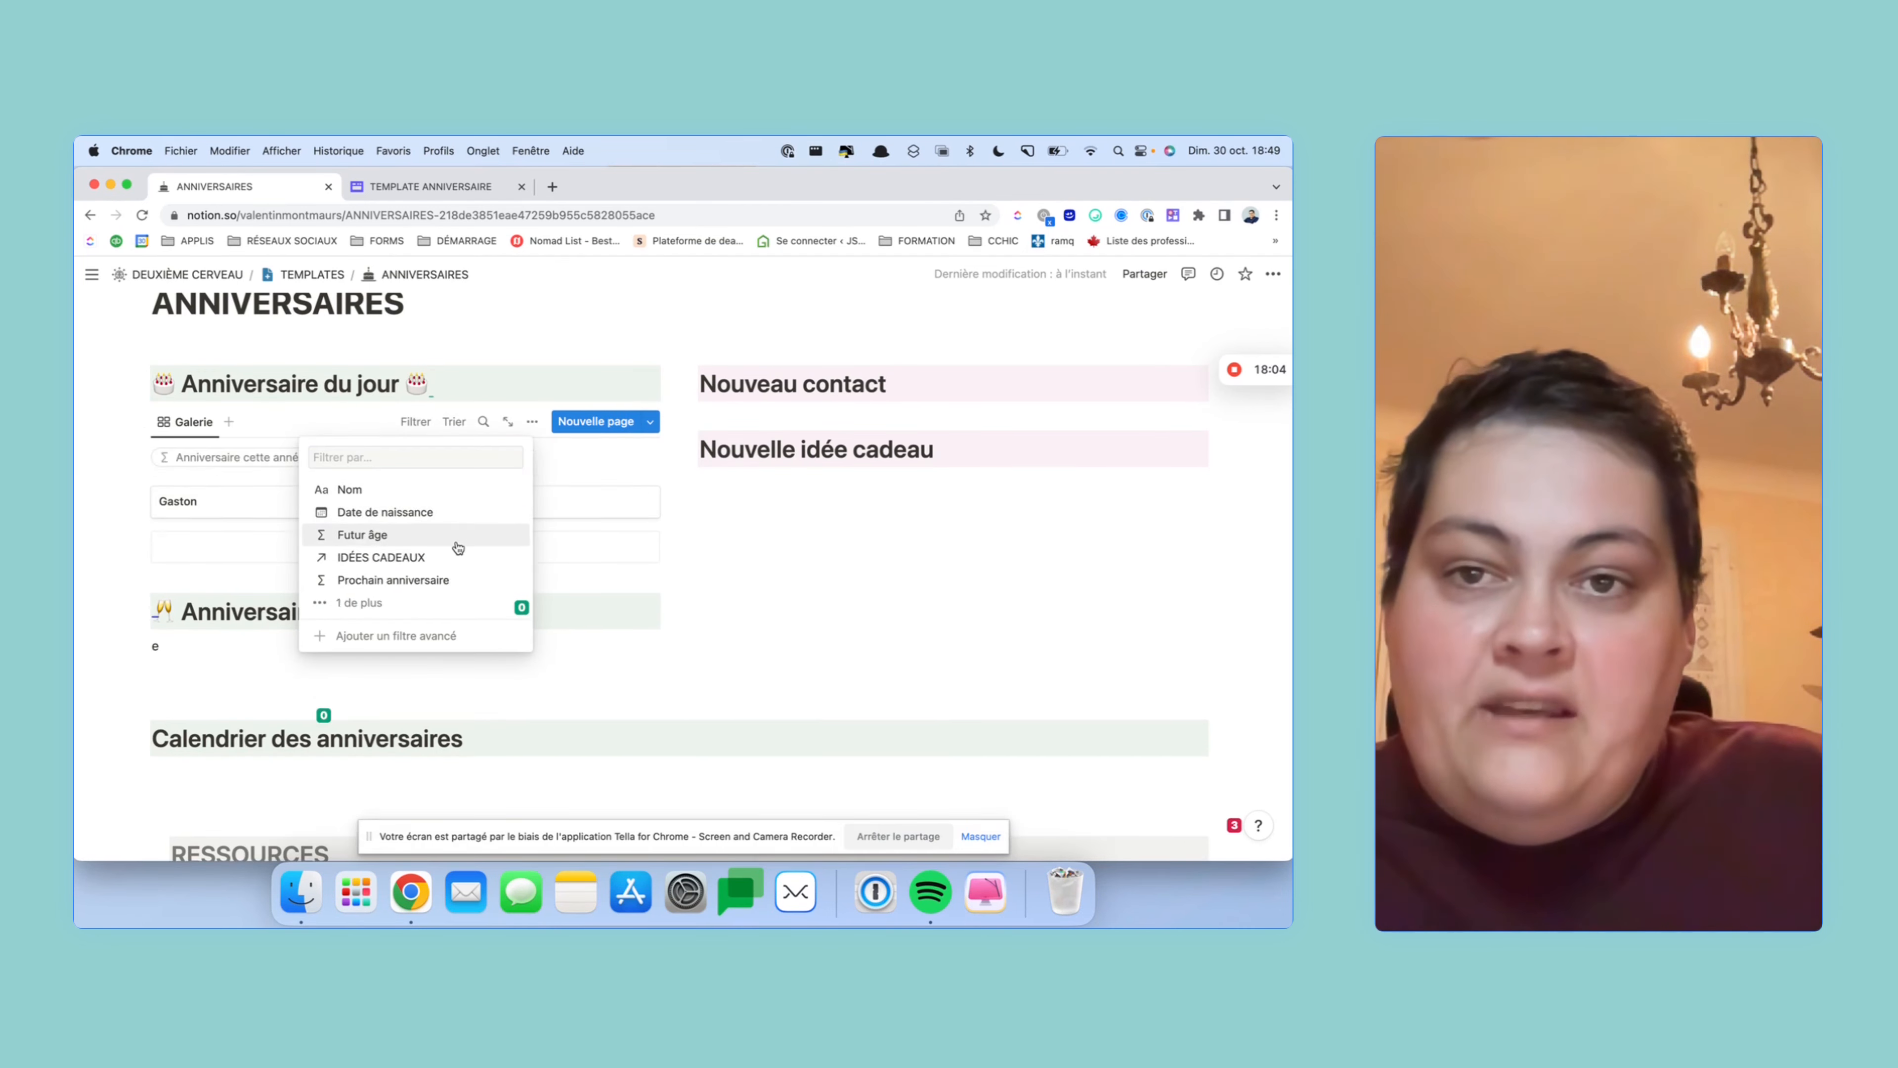
{"action": "left_click", "coordinate": [326, 481]}
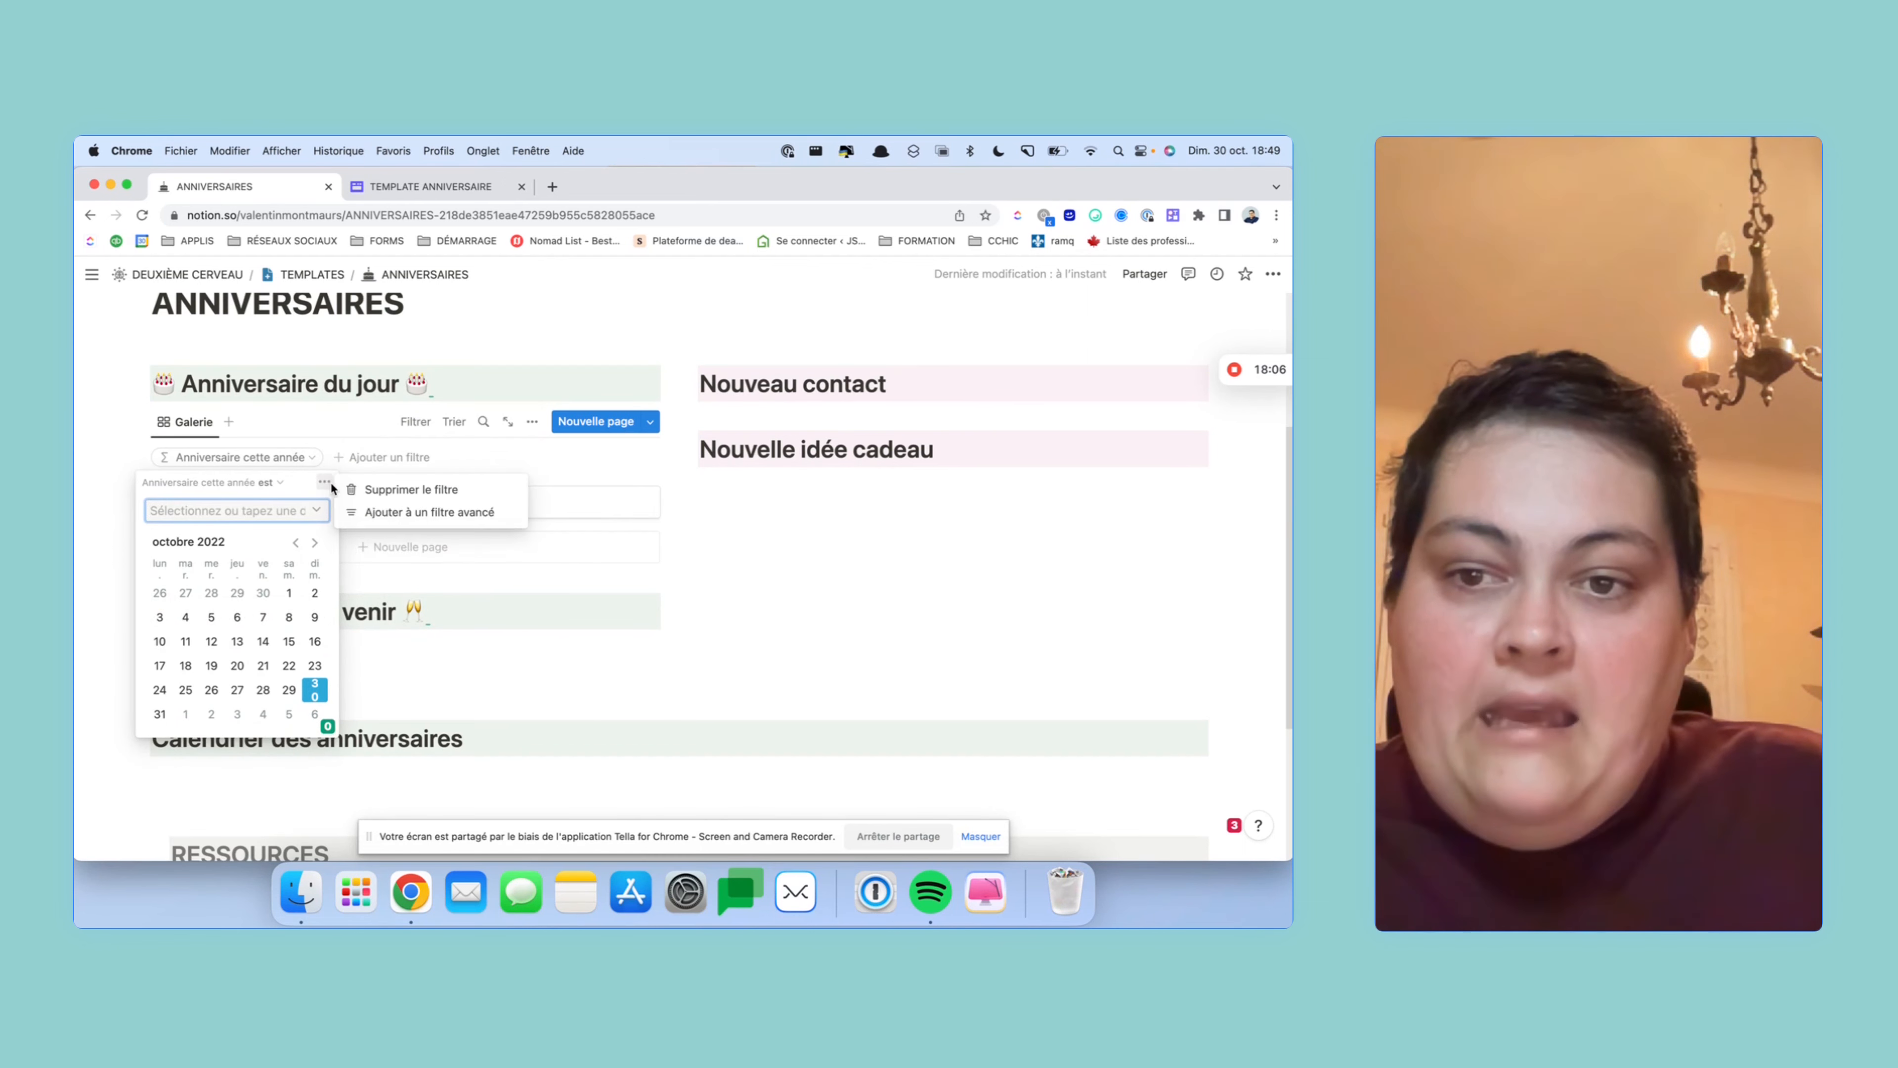
{"action": "left_click", "coordinate": [430, 513]}
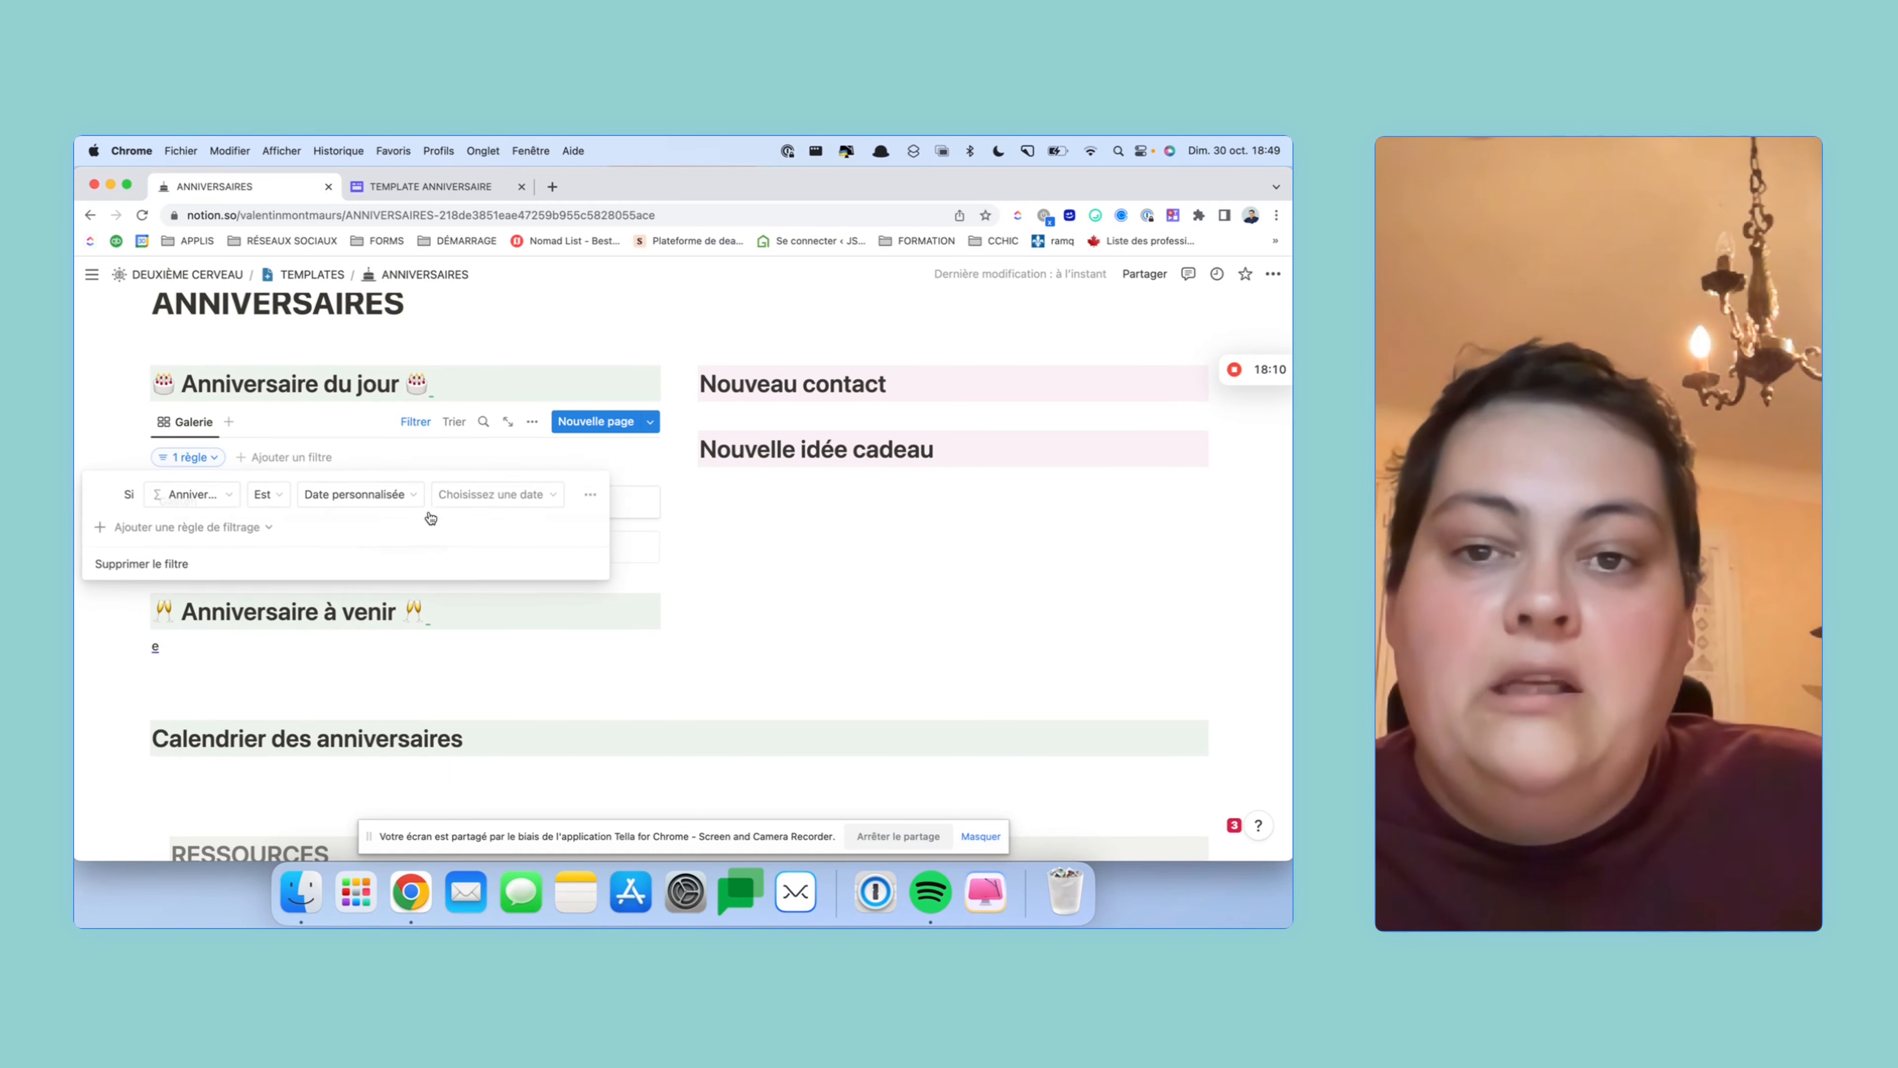
{"action": "left_click", "coordinate": [350, 502]}
{"action": "left_click", "coordinate": [338, 525]}
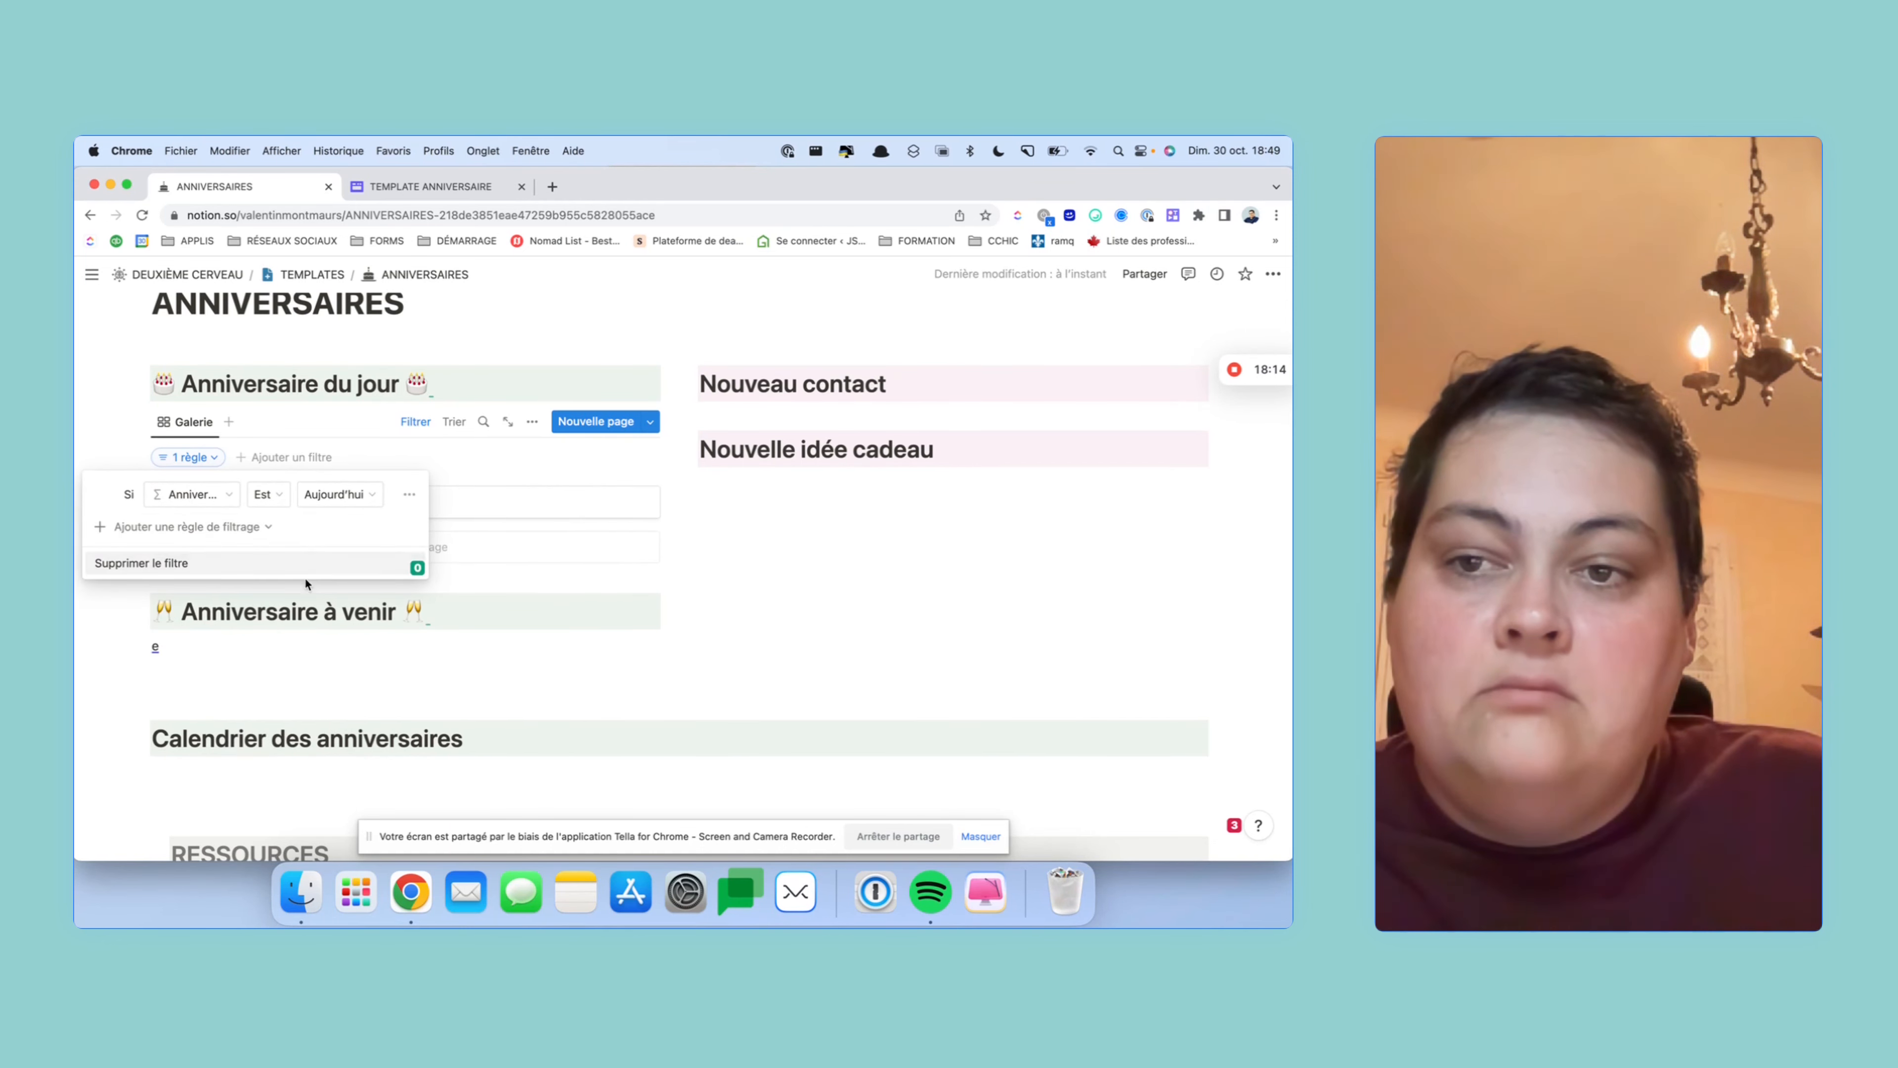
{"action": "left_click", "coordinate": [682, 585]}
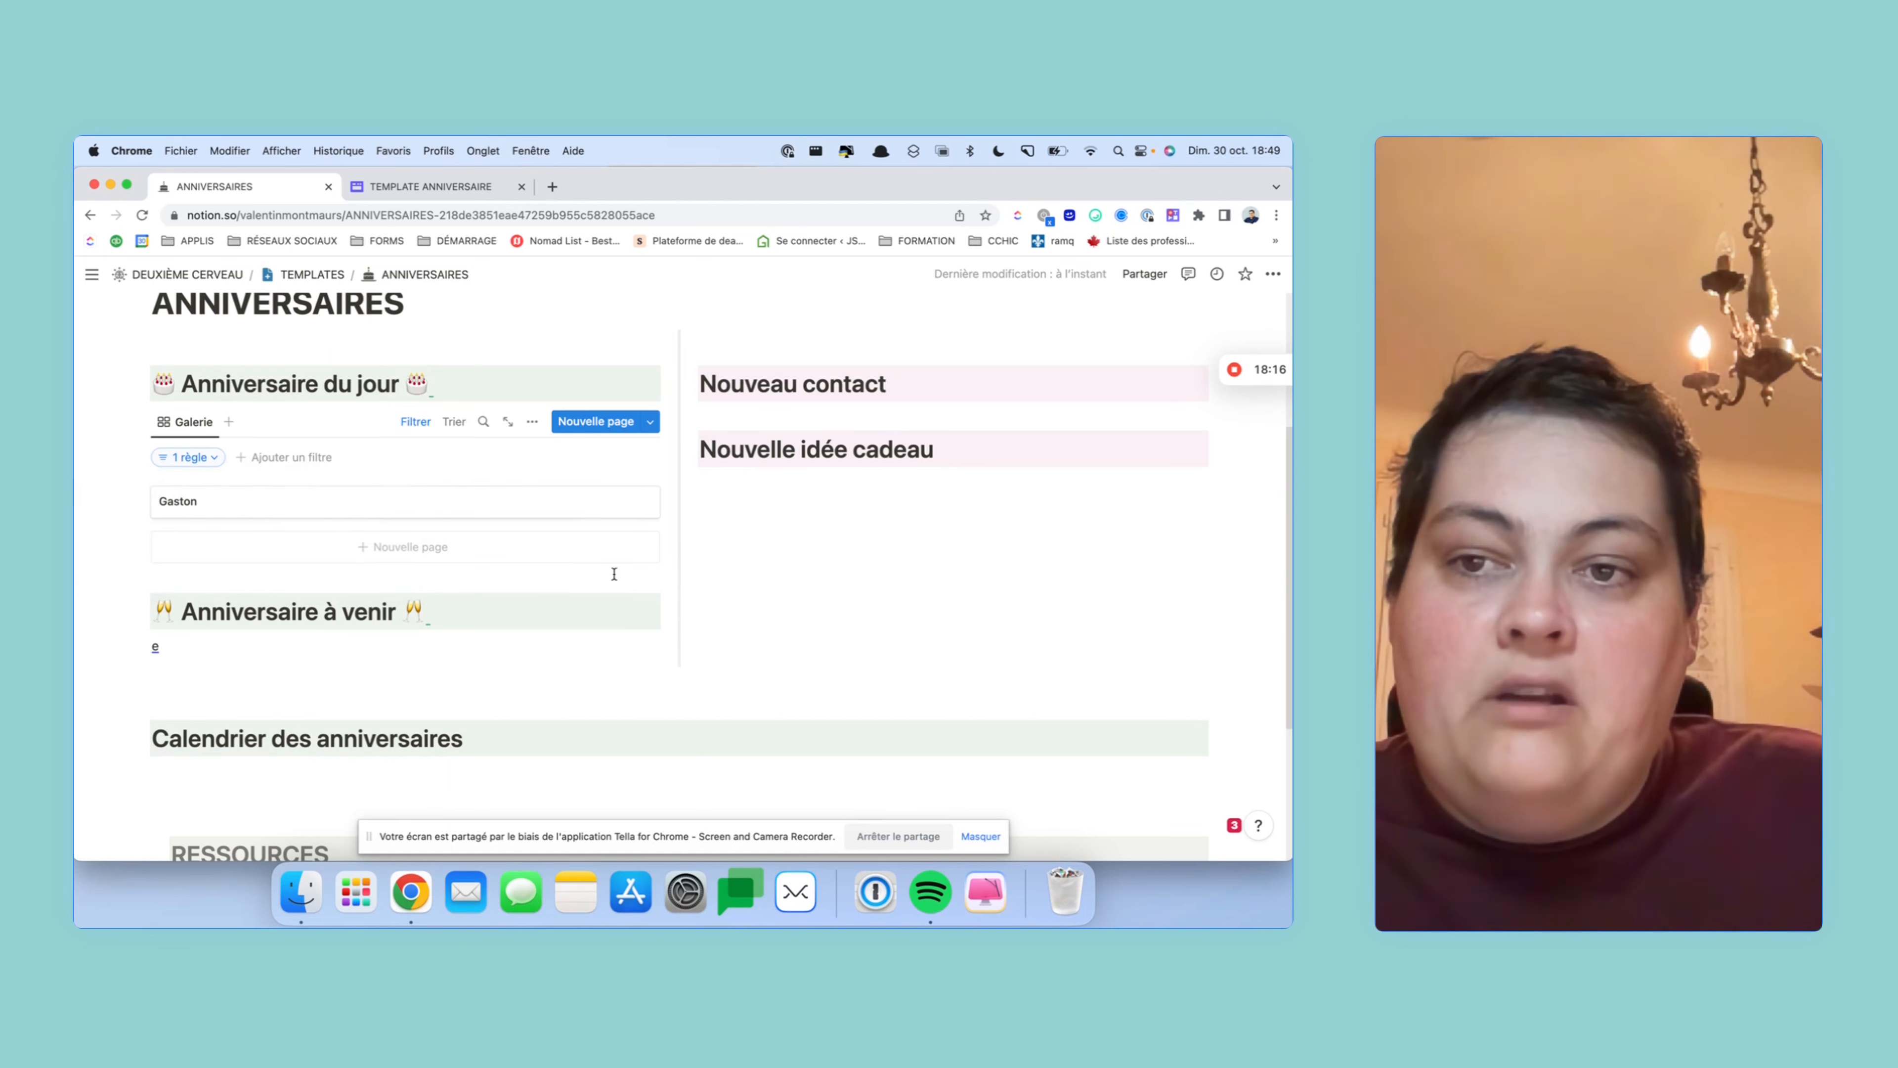
- Delete the stray 'e' under Anniversaire à venir
{"action": "scroll", "coordinate": [493, 472], "scroll_direction": "down", "scroll_amount": 1}
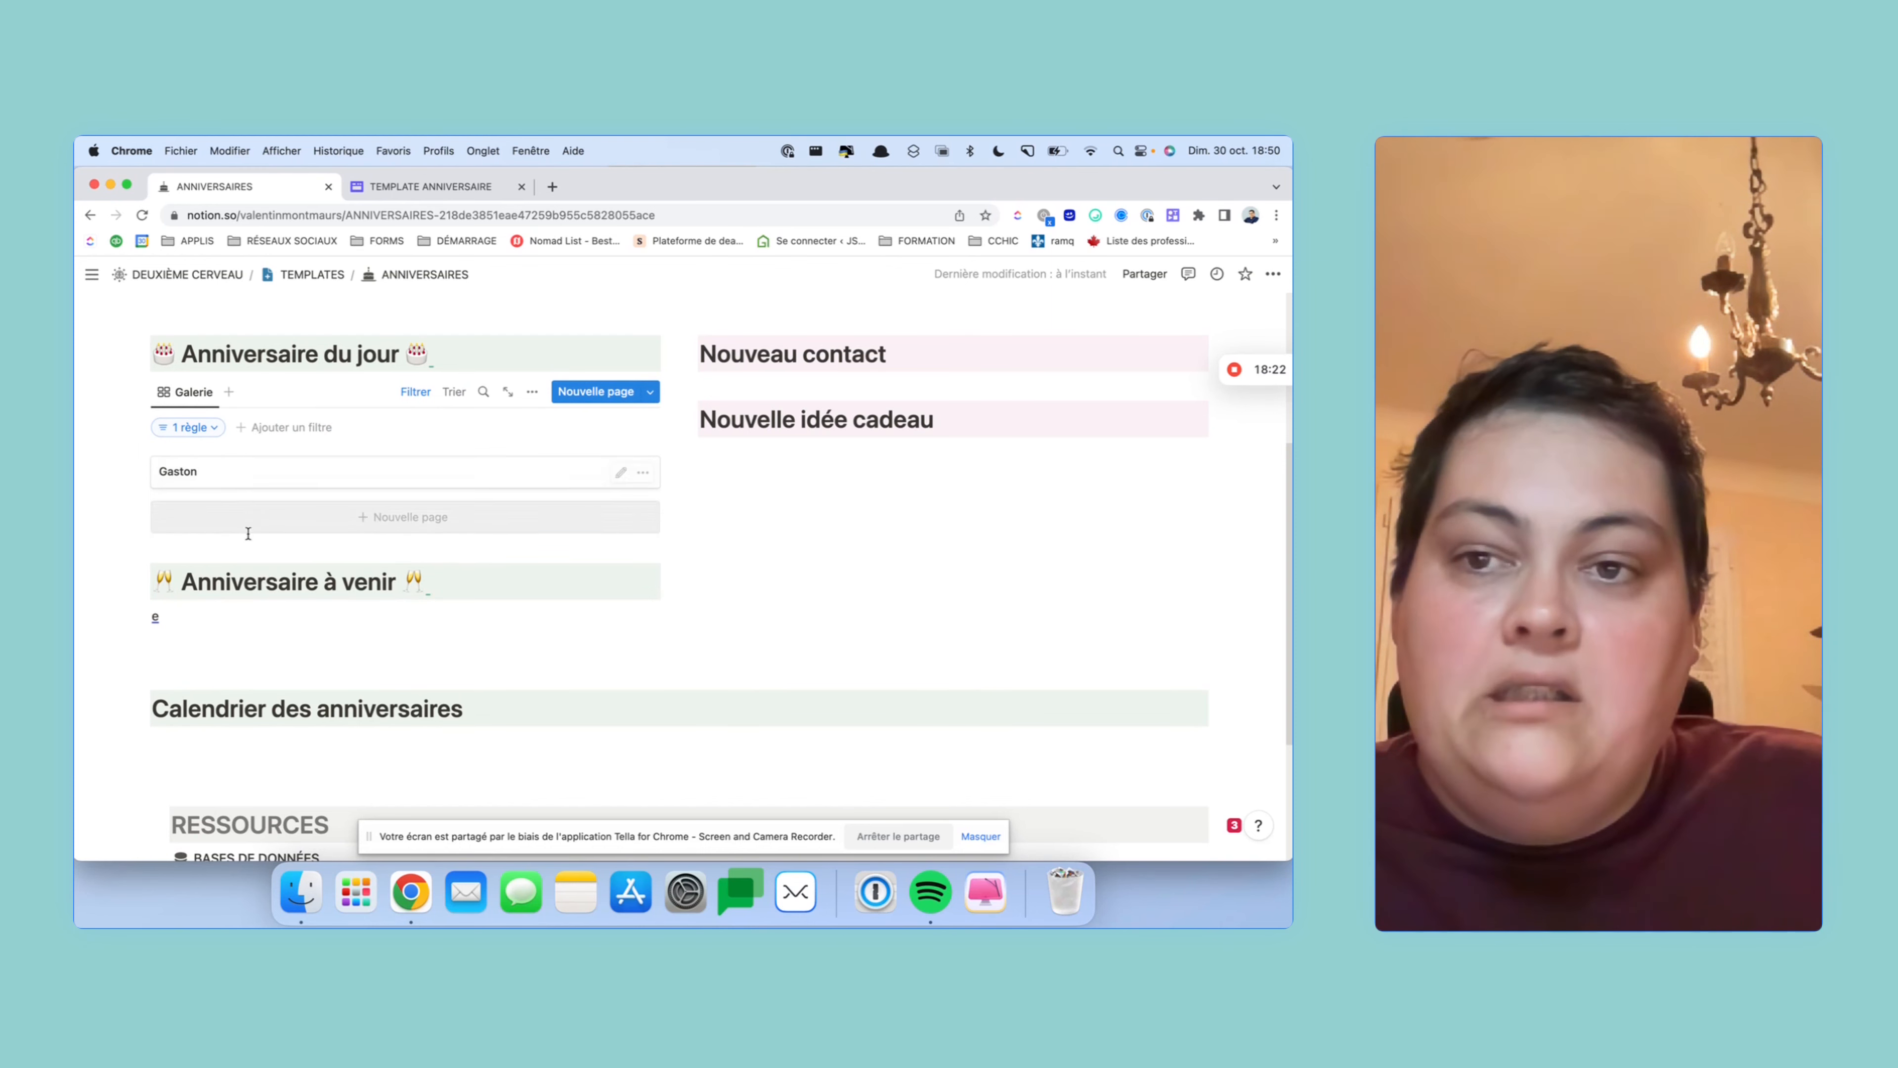
{"action": "left_click", "coordinate": [211, 611]}
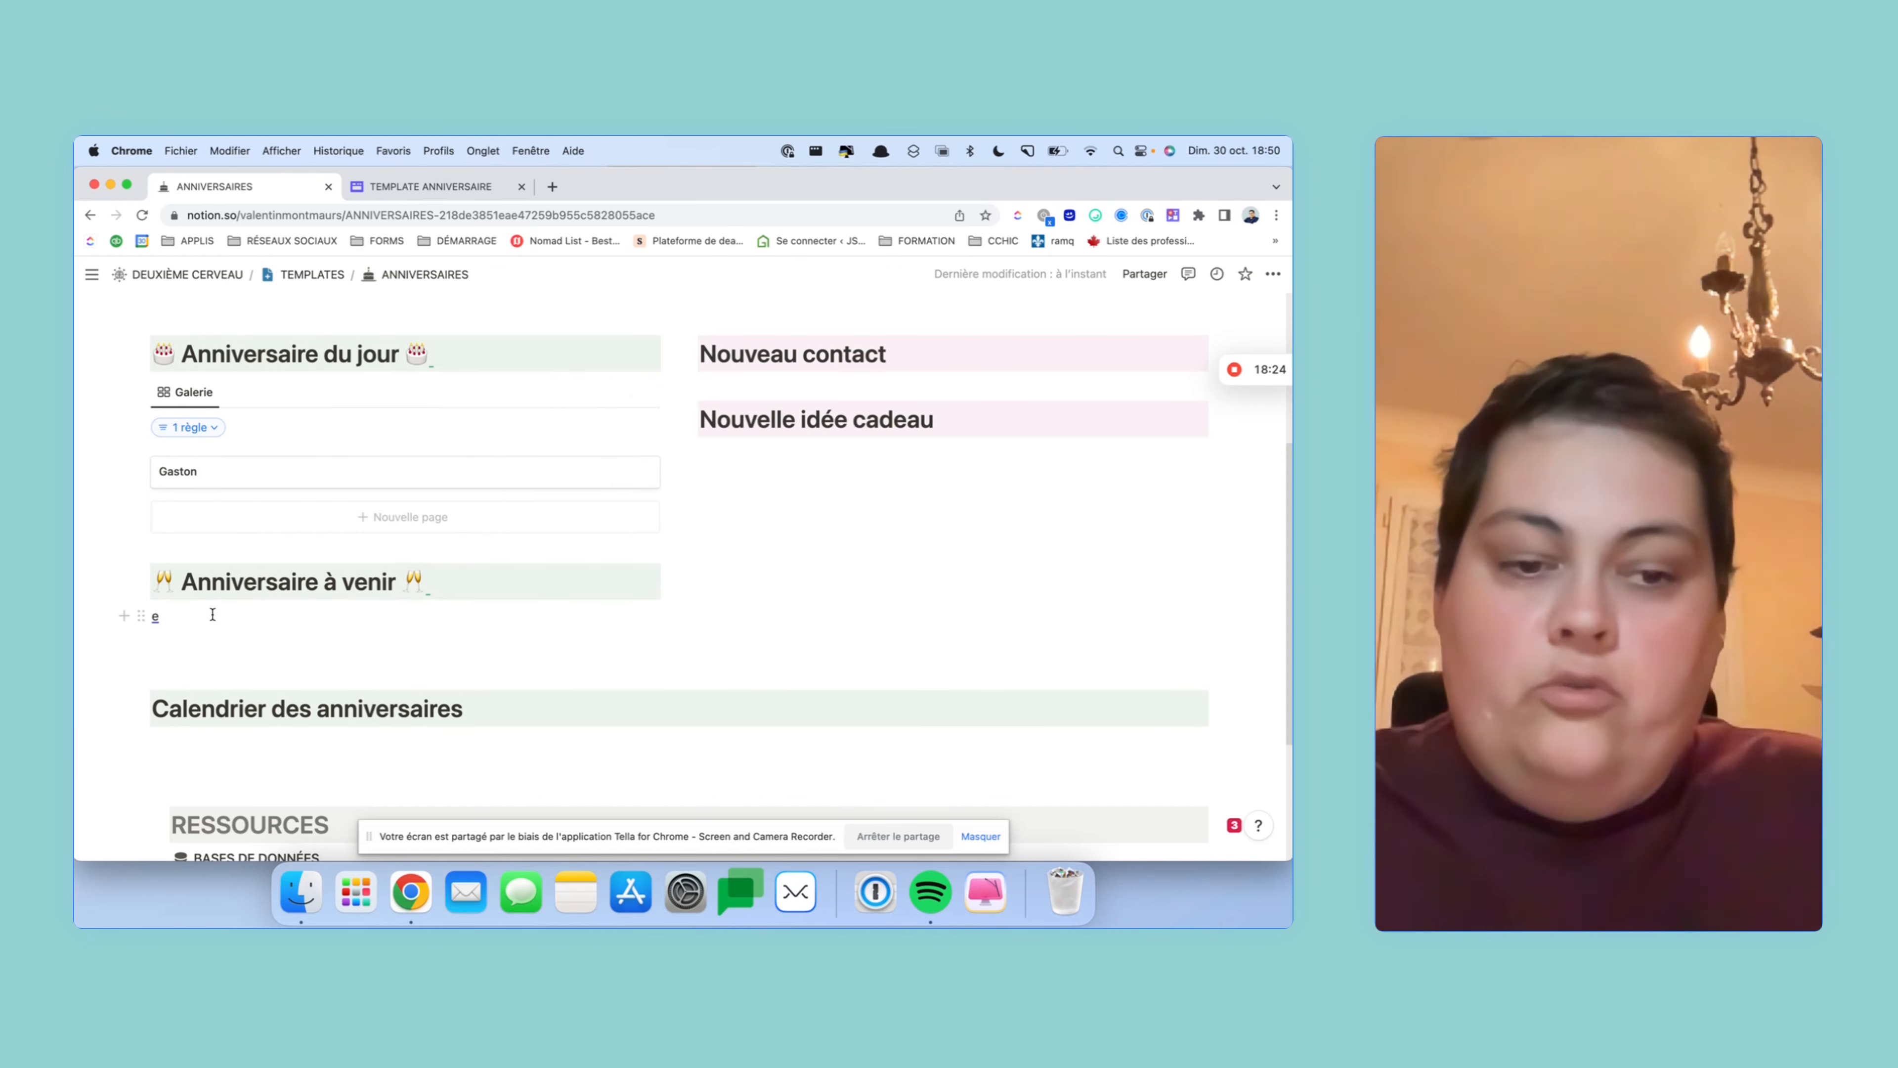
{"action": "key", "text": "BackSpace"}
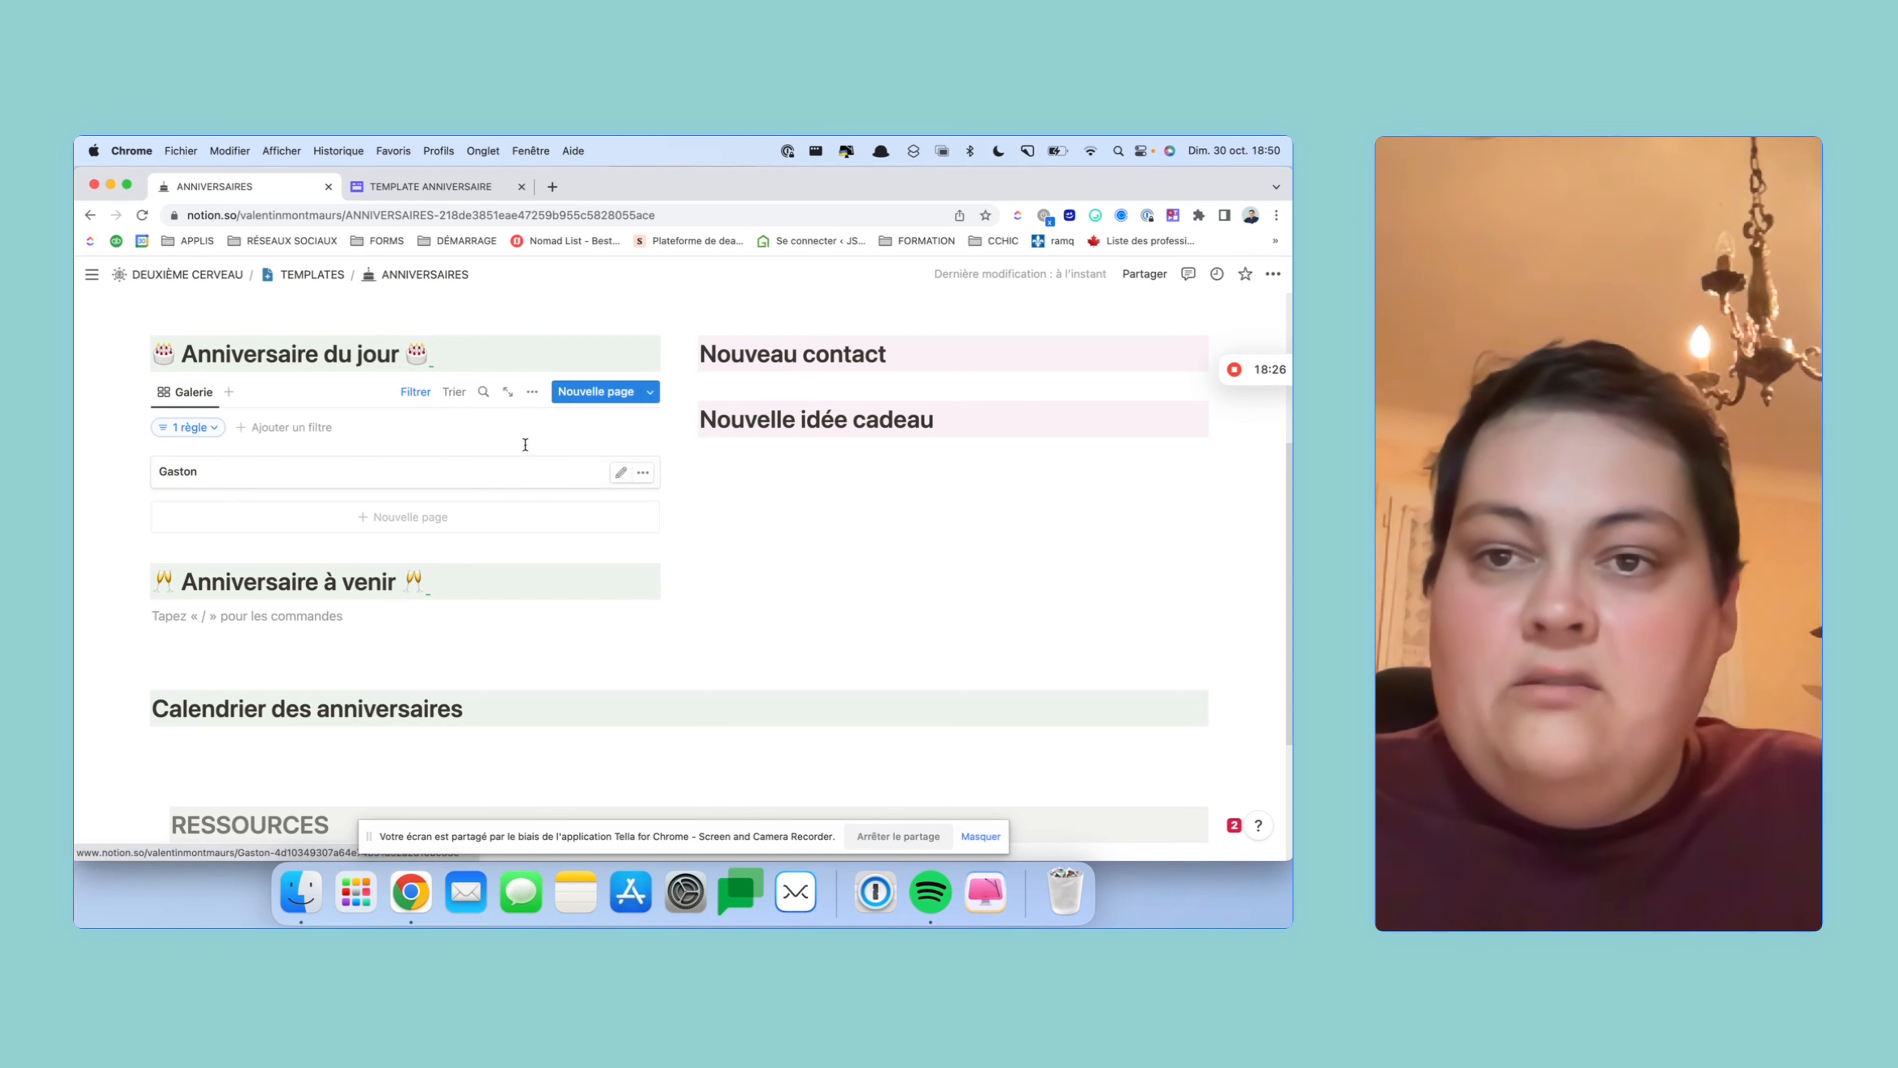
- Paste the database link under Anniversaire à venir as a second linked CONTACTS gallery
{"action": "left_click", "coordinate": [532, 392]}
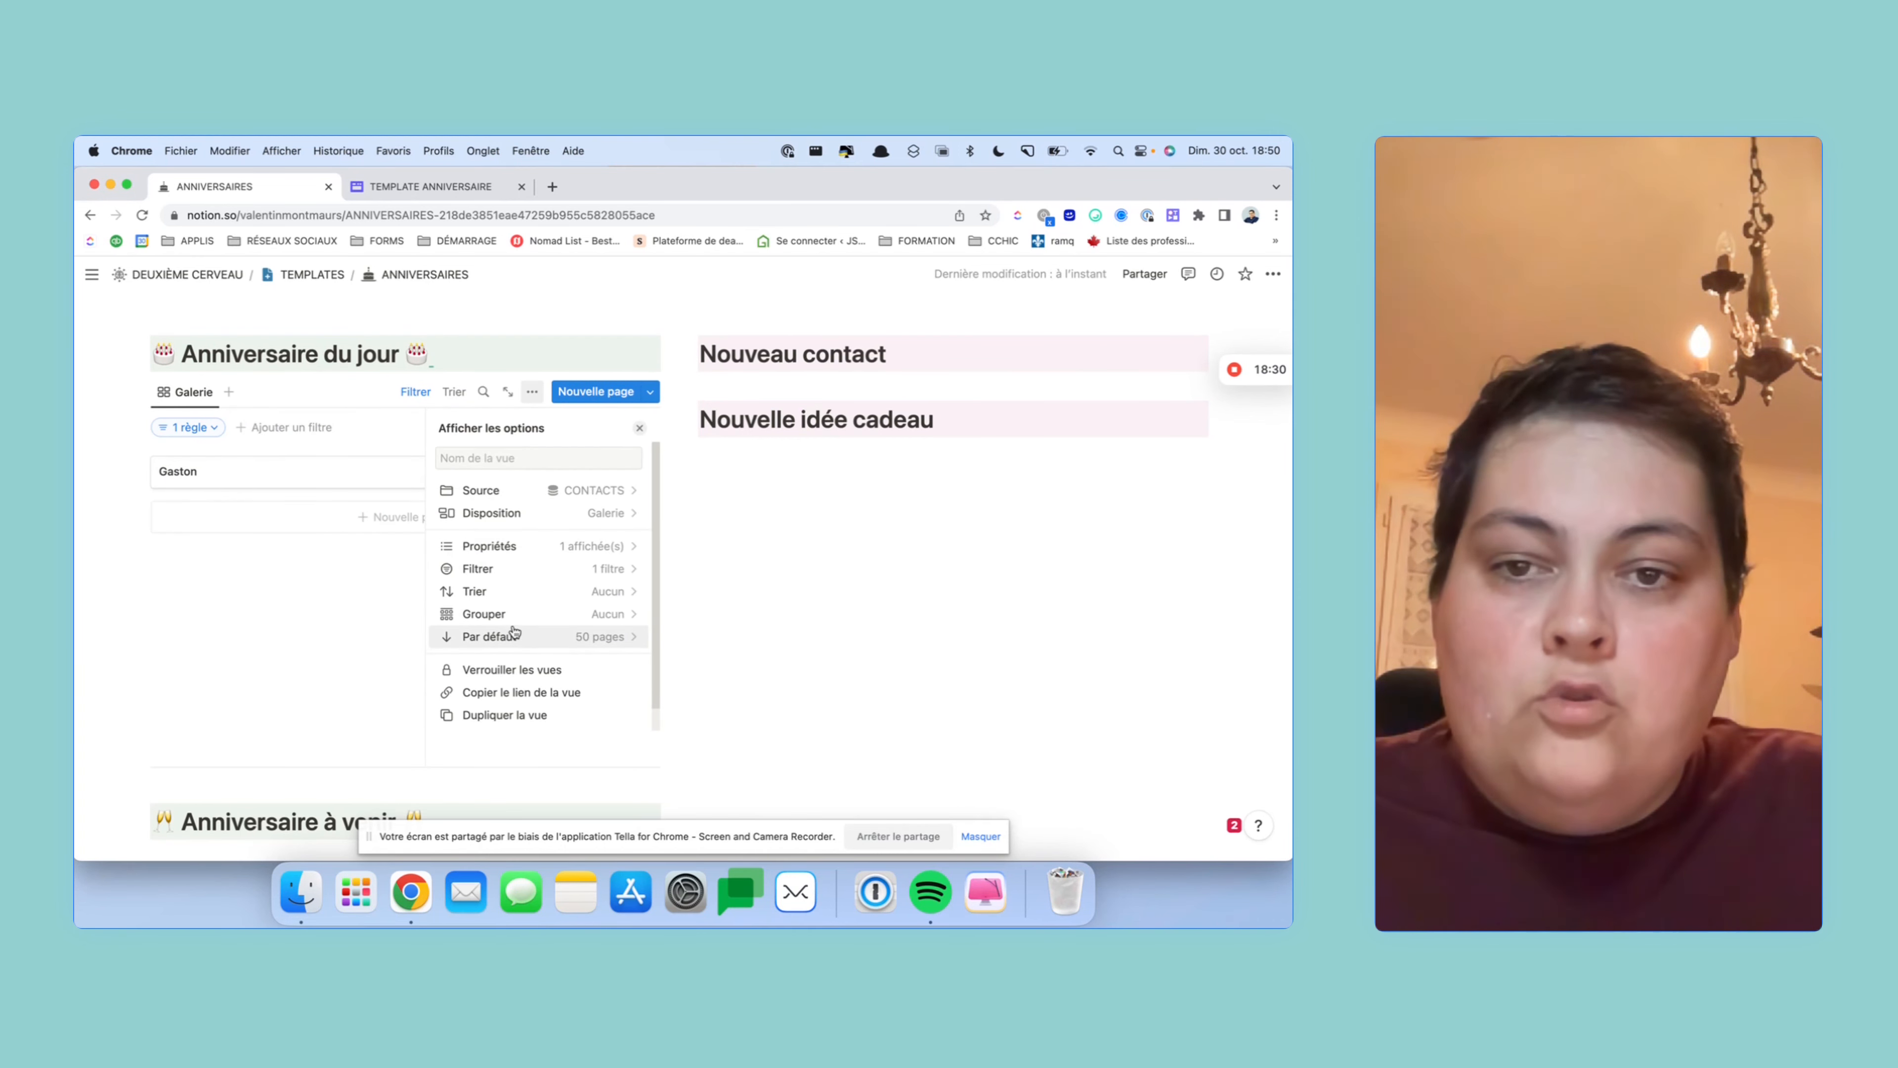
{"action": "scroll", "coordinate": [516, 629], "scroll_direction": "down", "scroll_amount": 1}
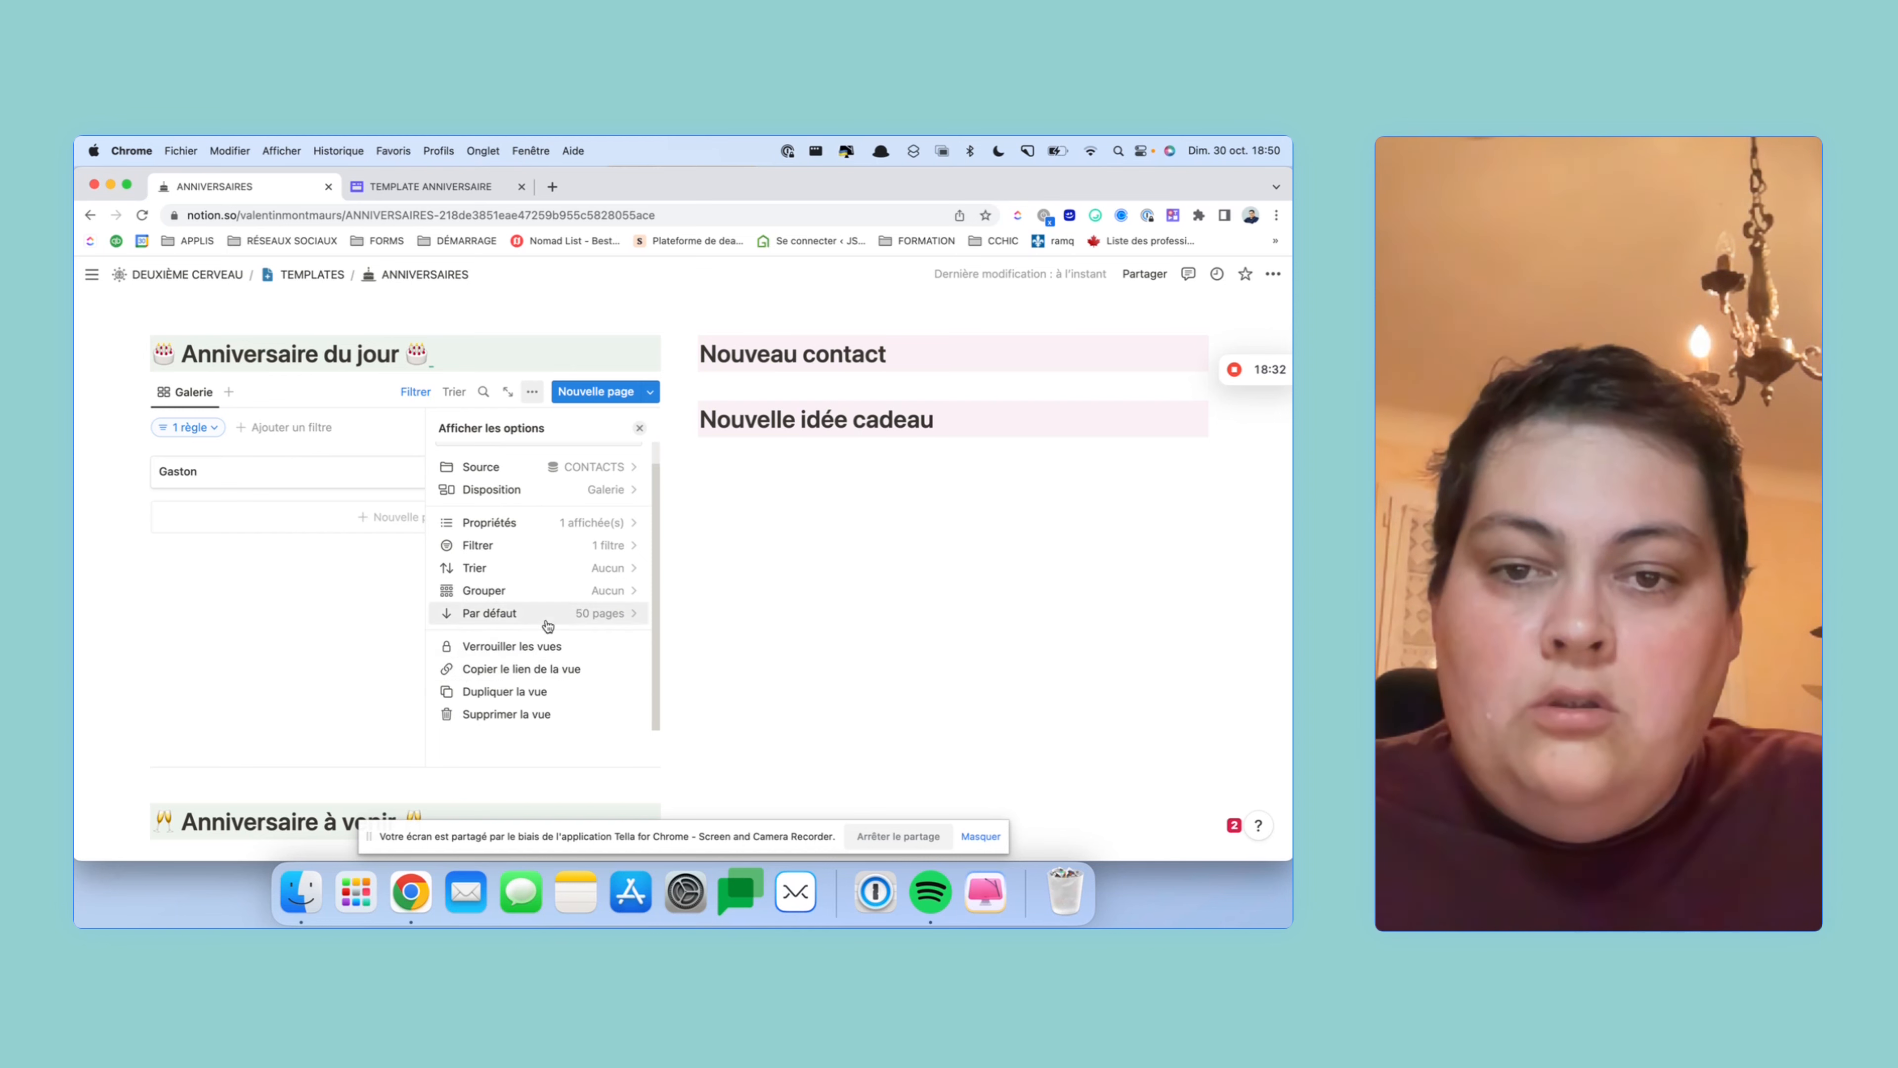
{"action": "left_click", "coordinate": [287, 591]}
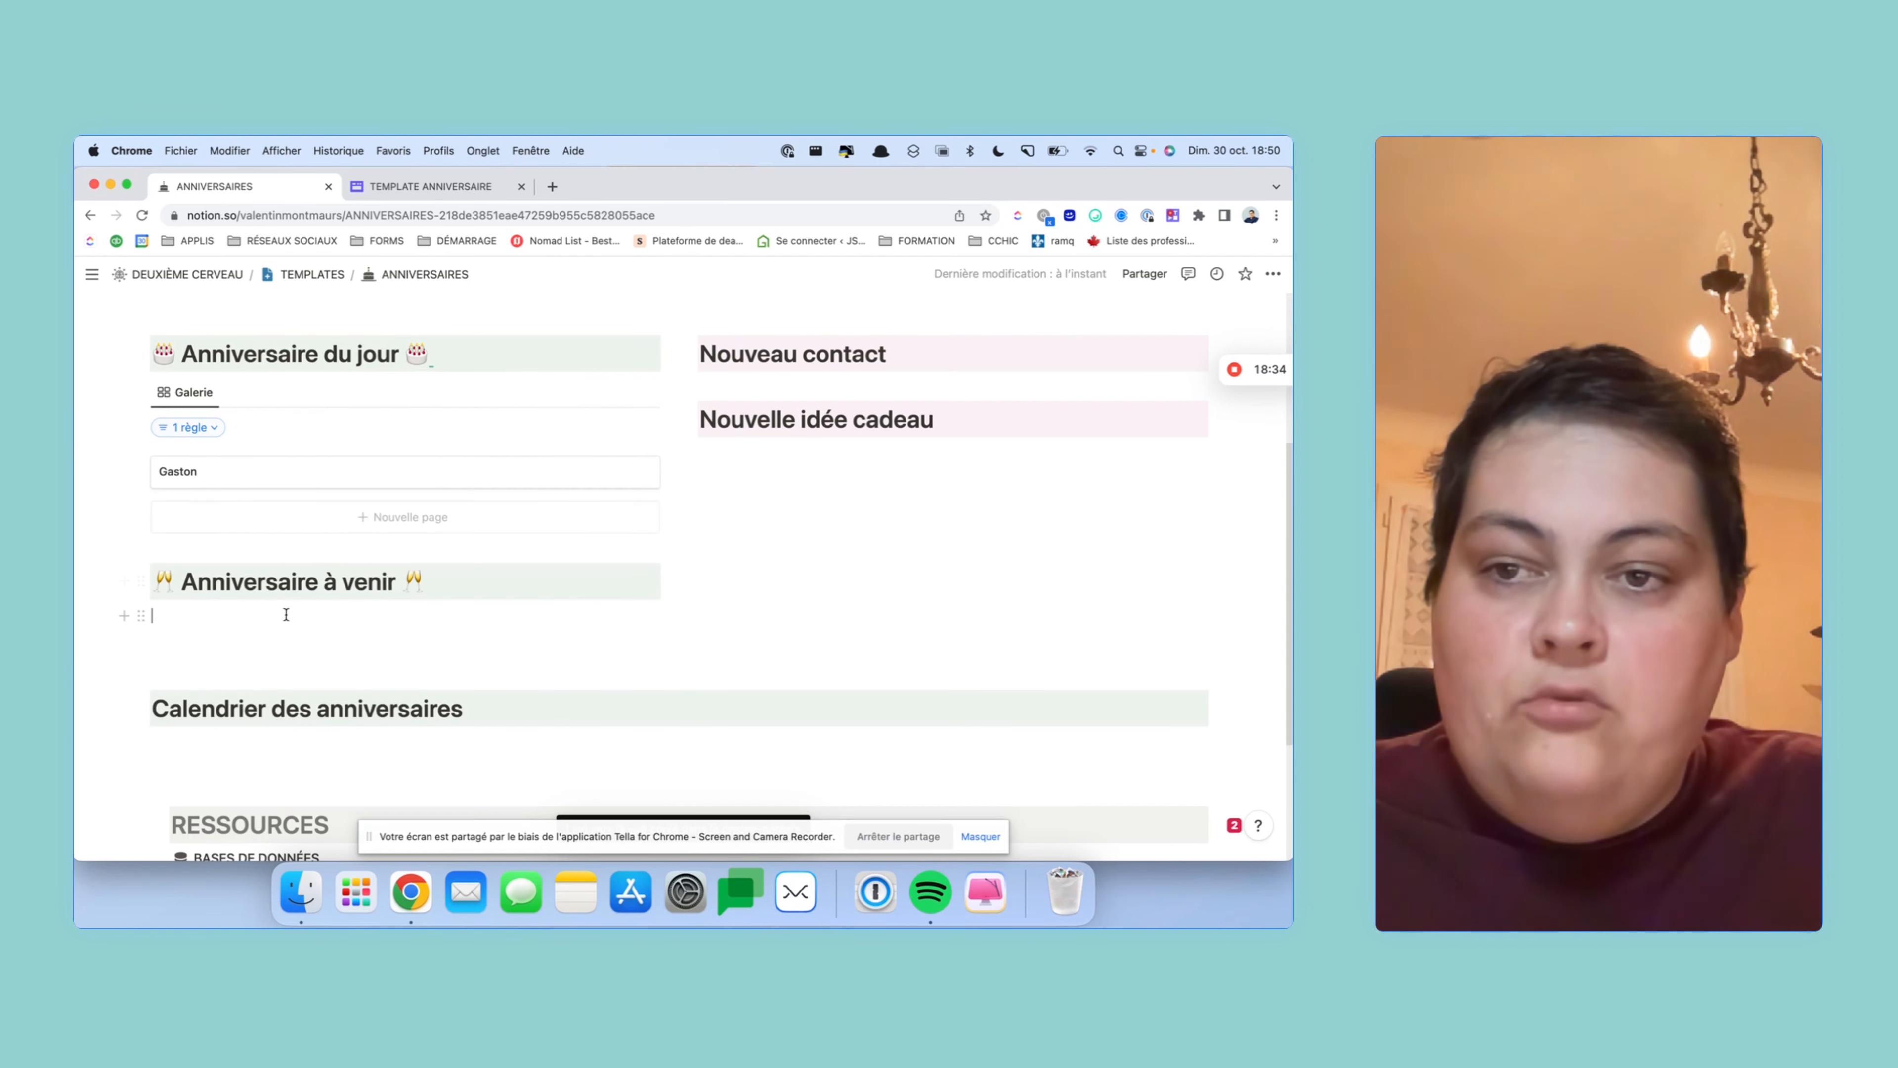
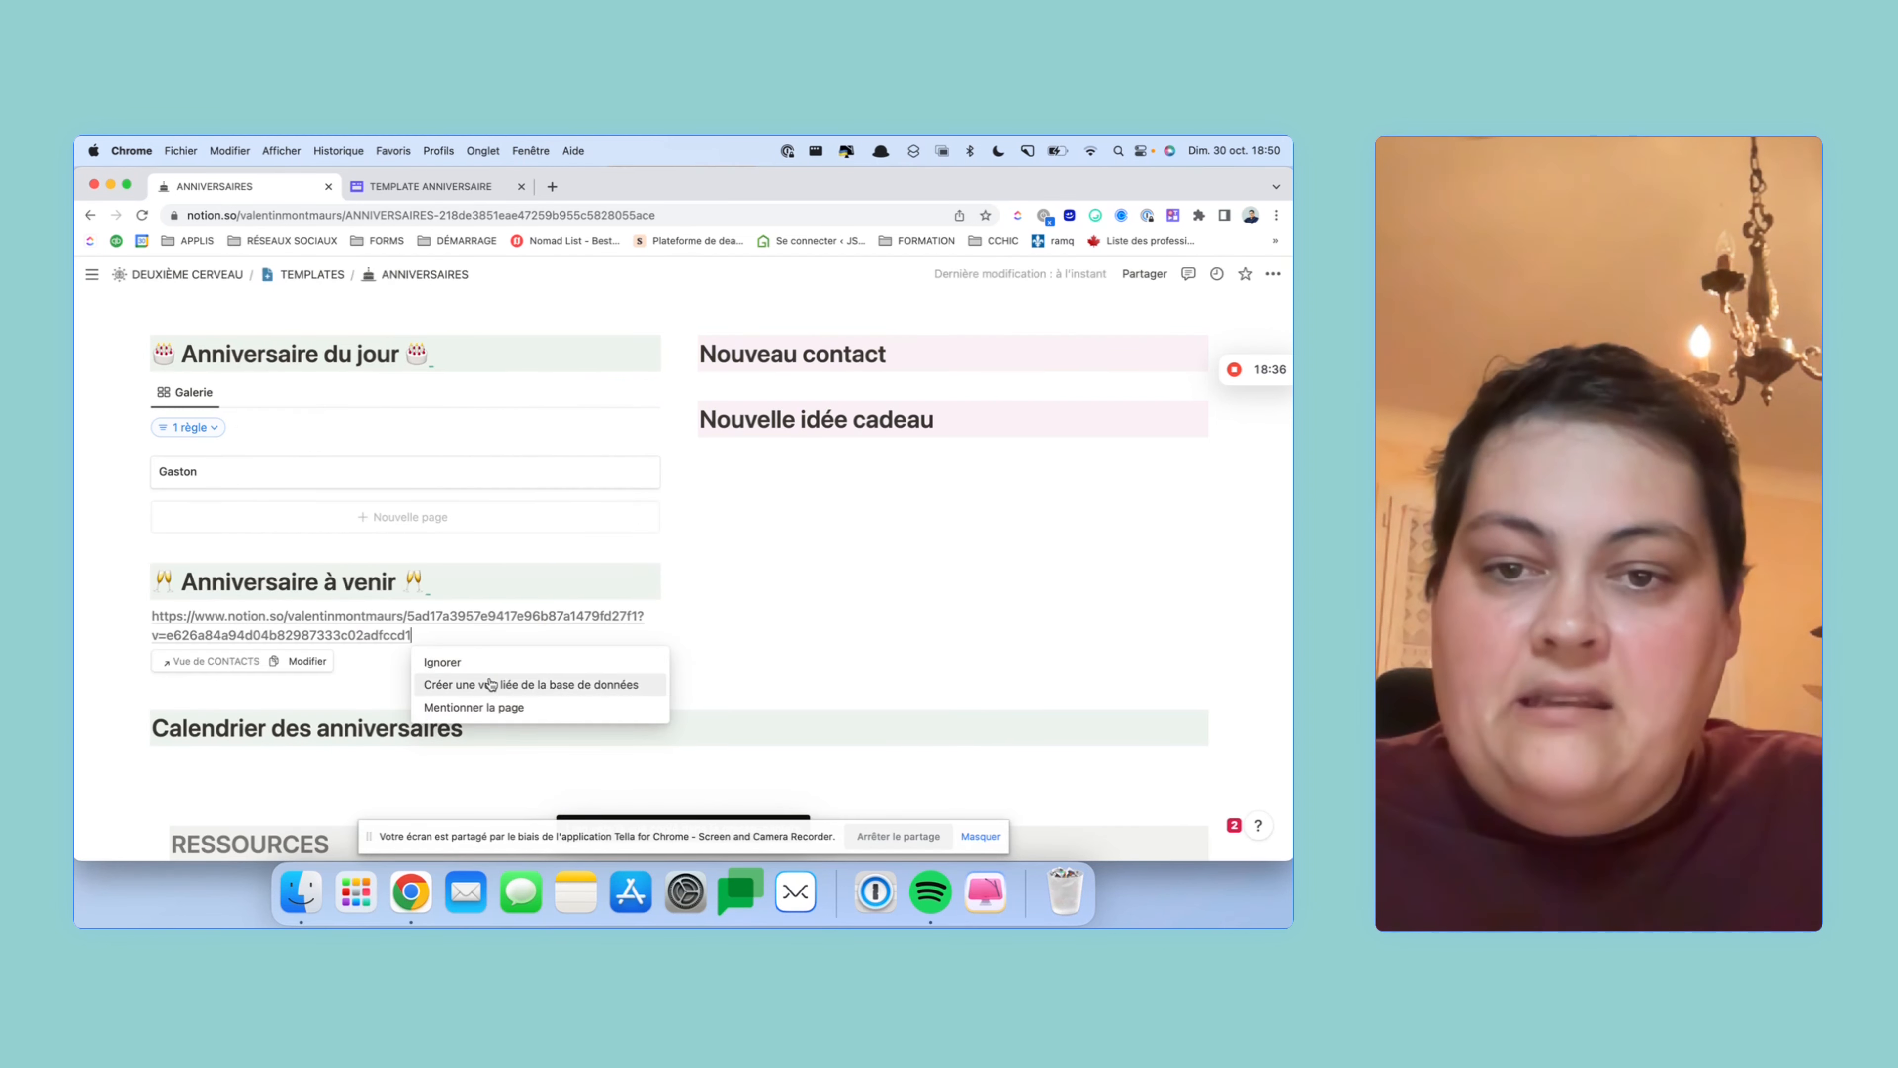
{"action": "left_click", "coordinate": [490, 686]}
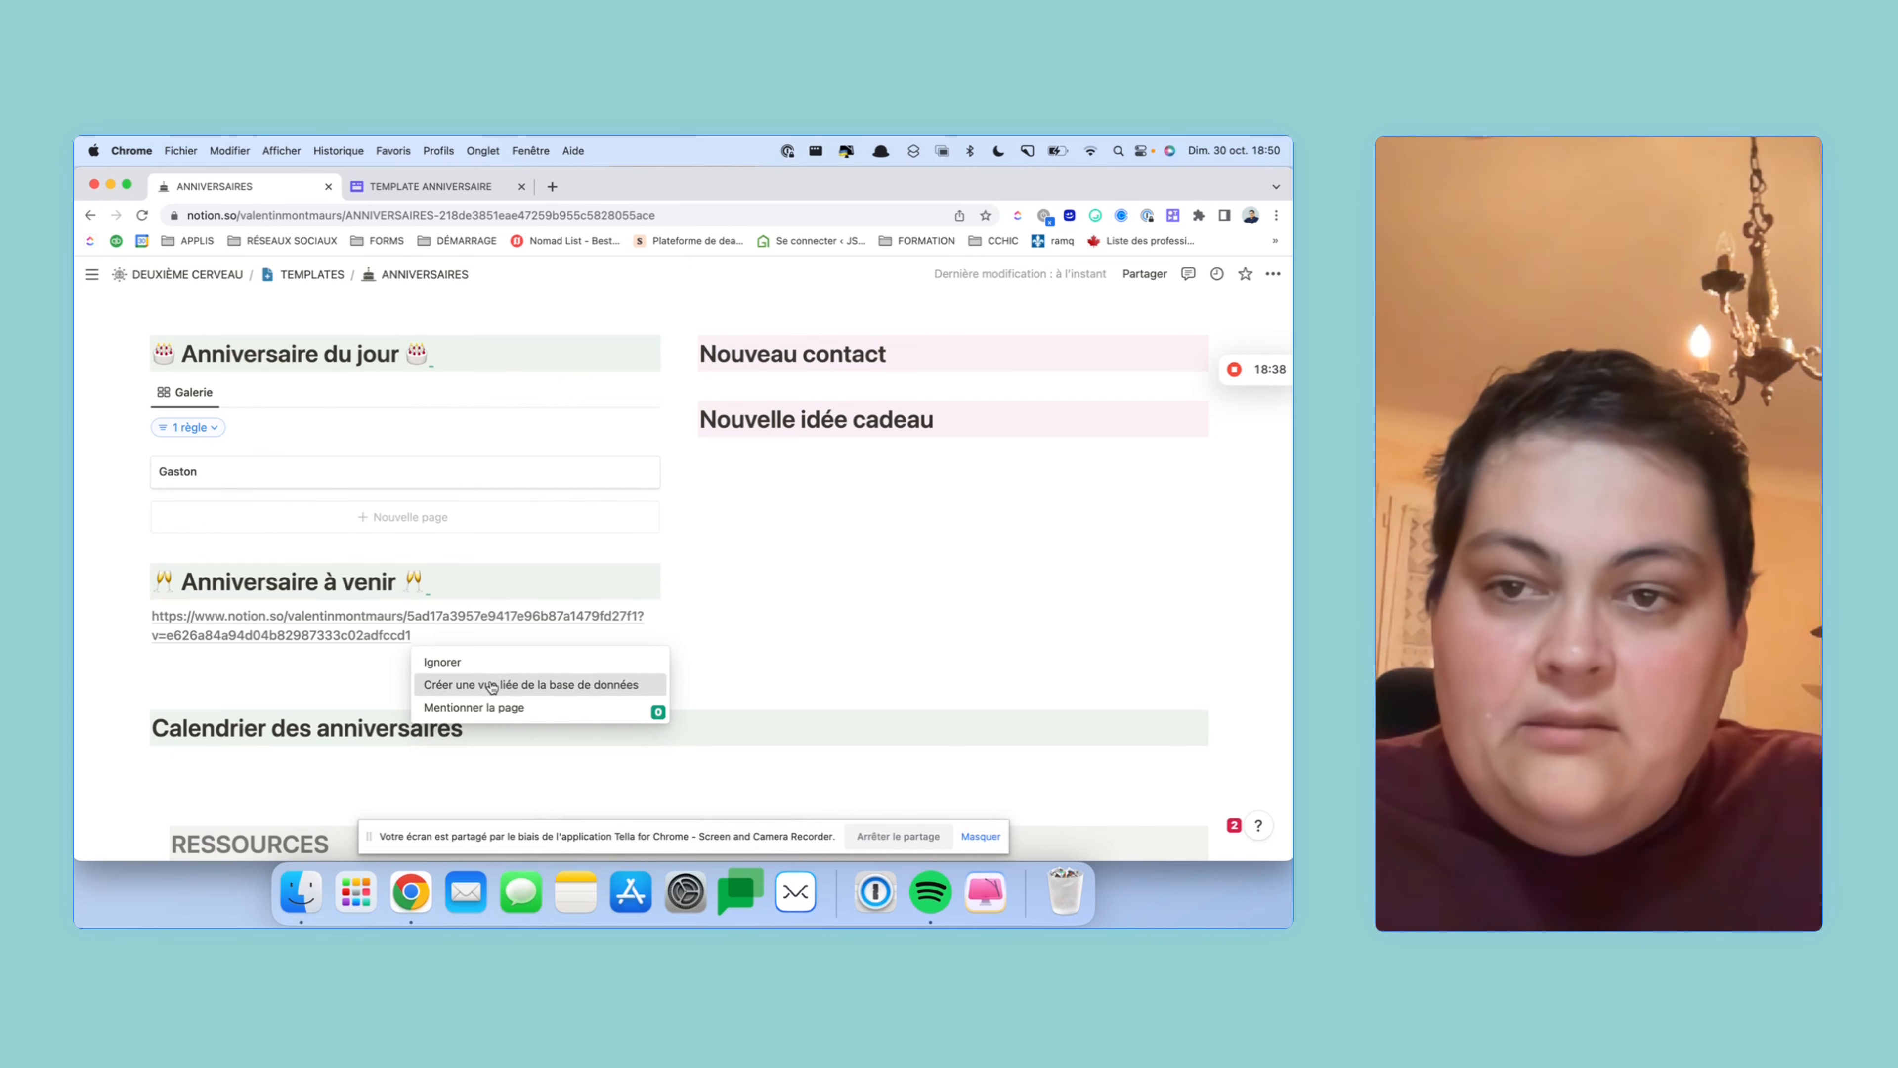
{"action": "left_click", "coordinate": [346, 547]}
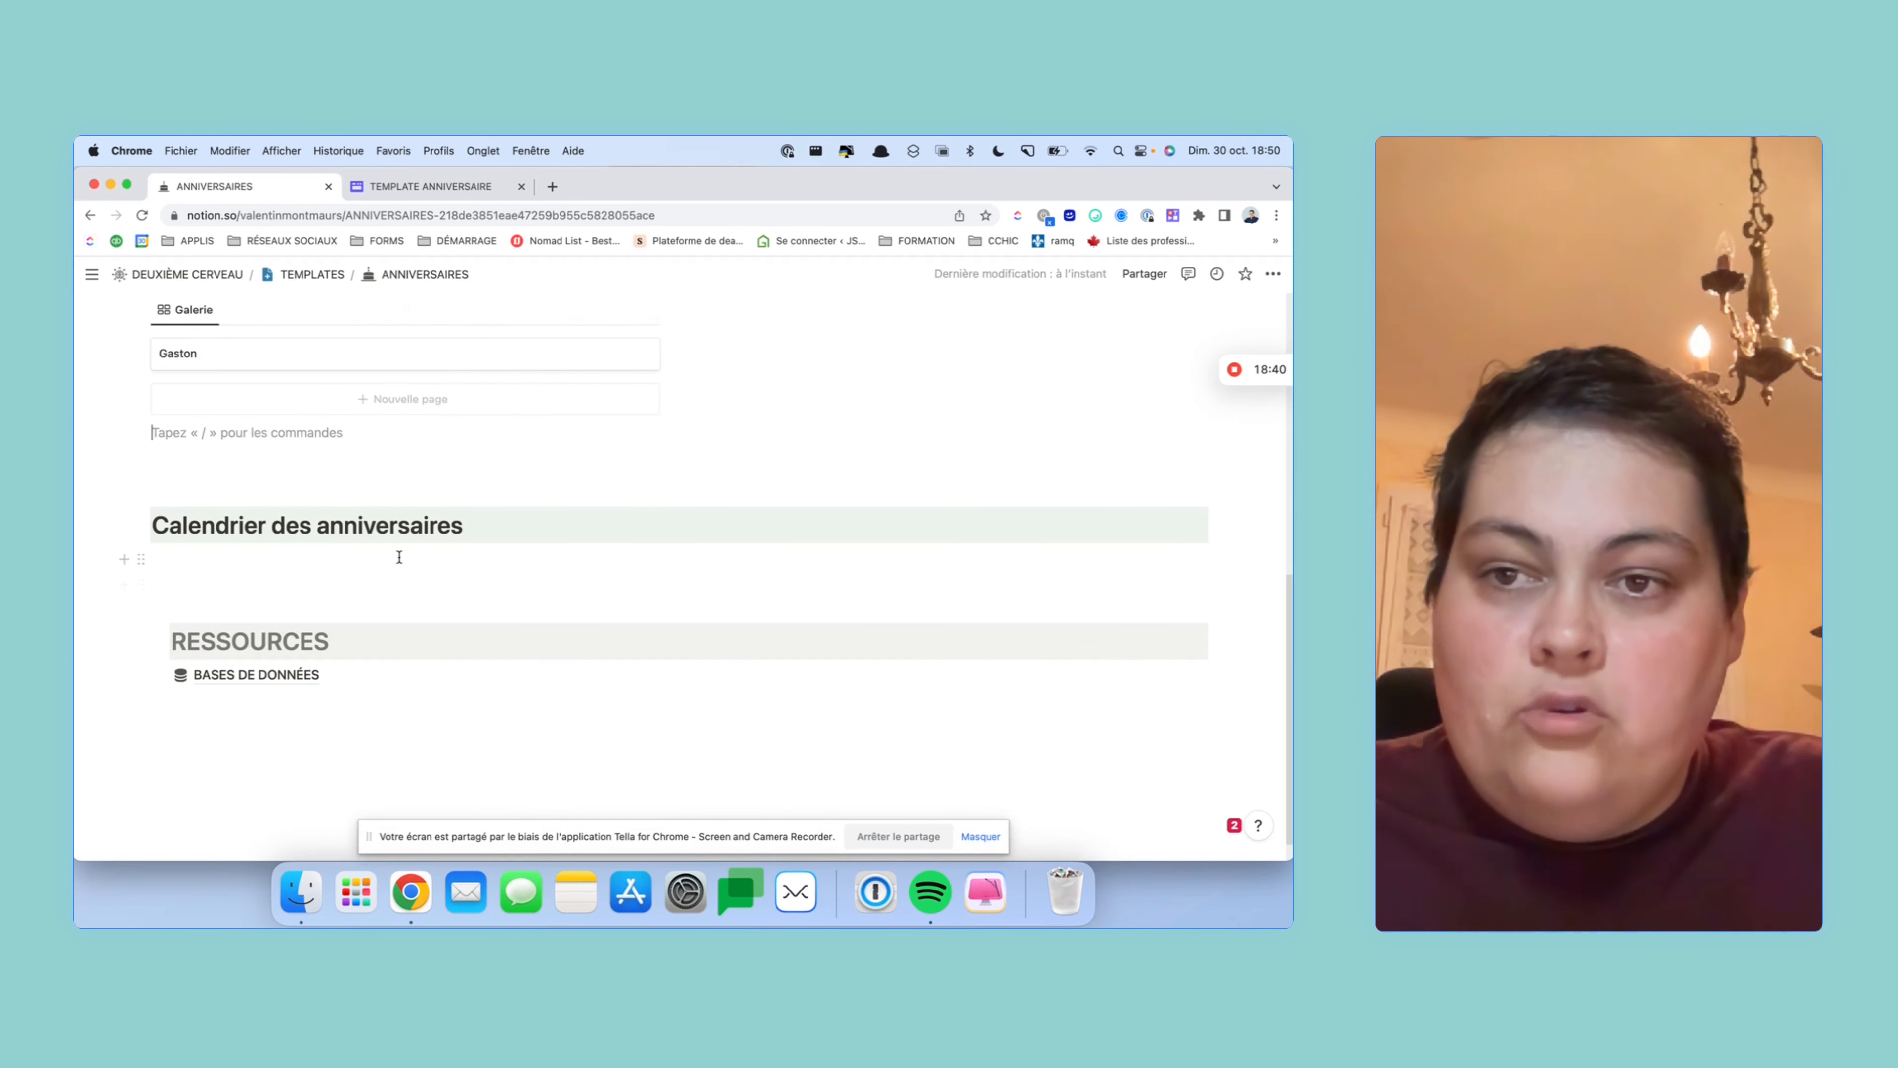
{"action": "scroll", "coordinate": [394, 556], "scroll_direction": "up", "scroll_amount": 5}
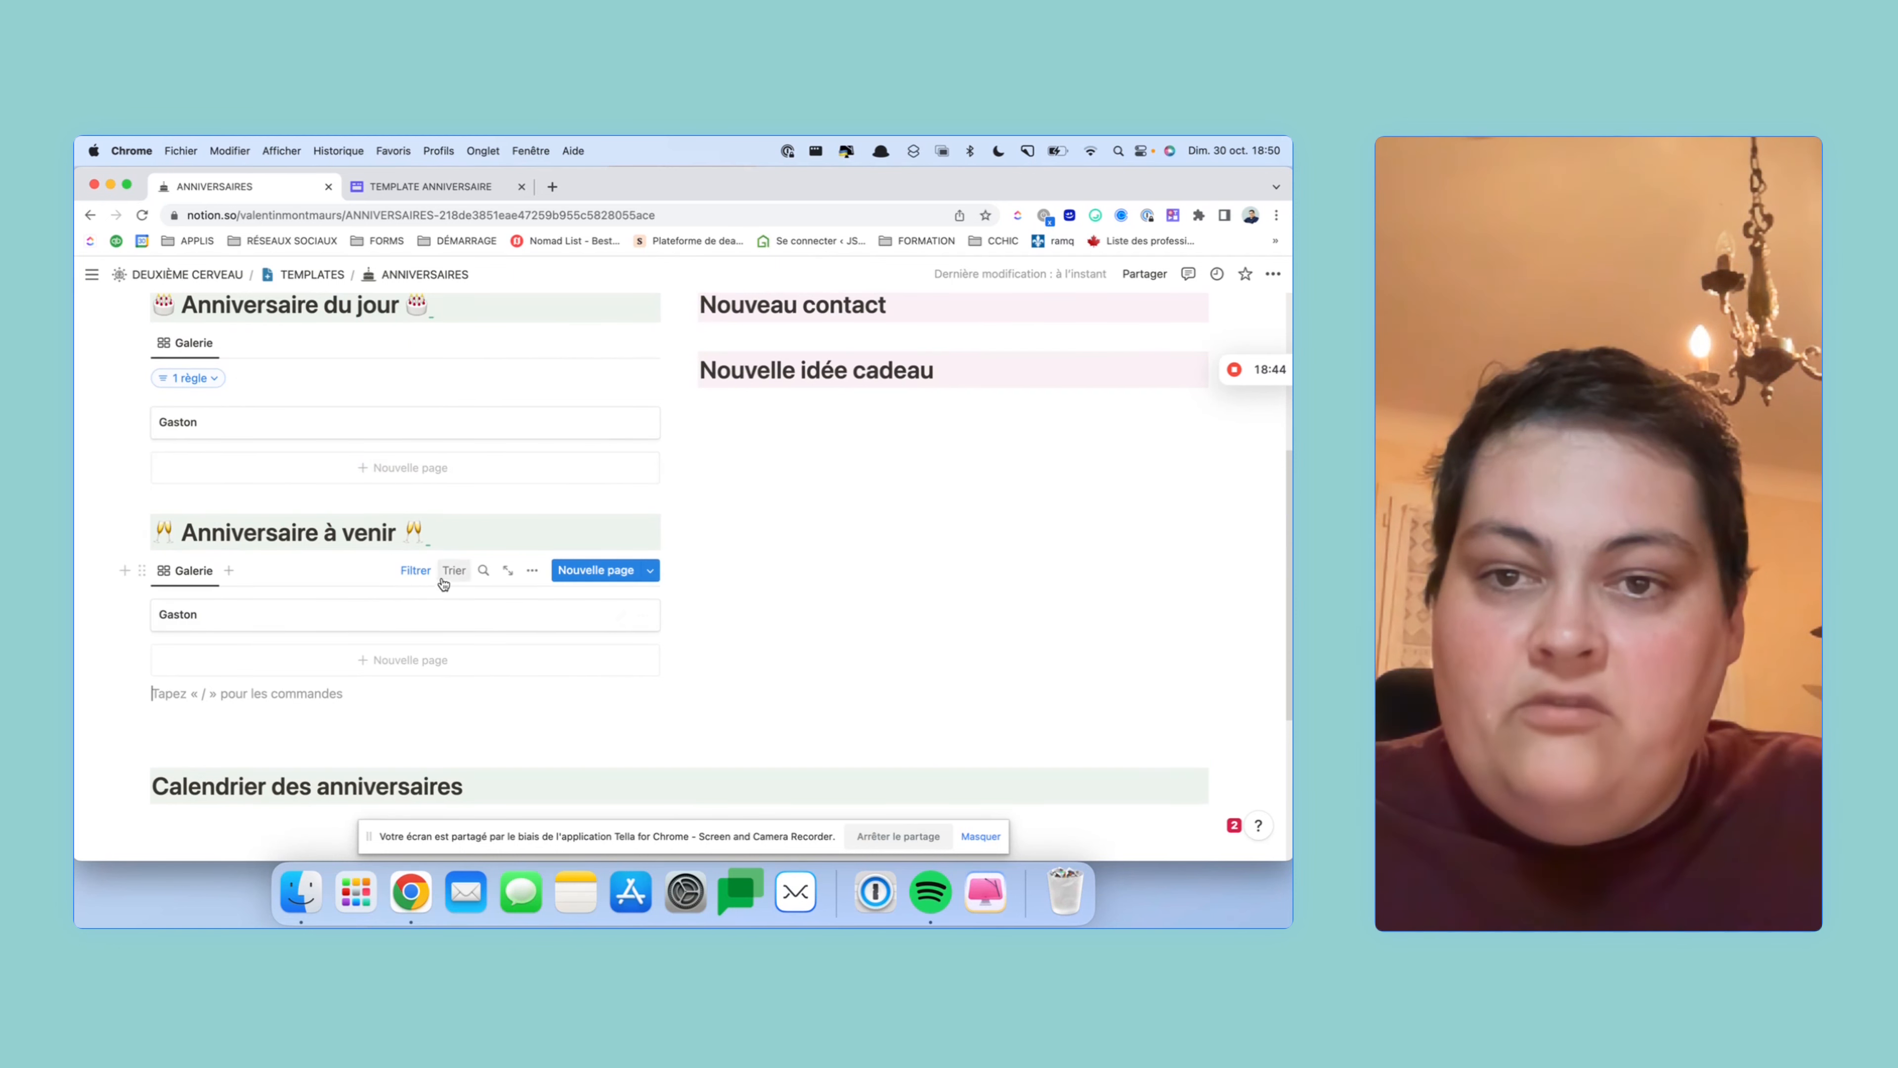
- Change the second gallery's filter date from Aujourd'hui to 'Dans une semaine'
{"action": "left_click", "coordinate": [419, 572]}
{"action": "left_click", "coordinate": [211, 606]}
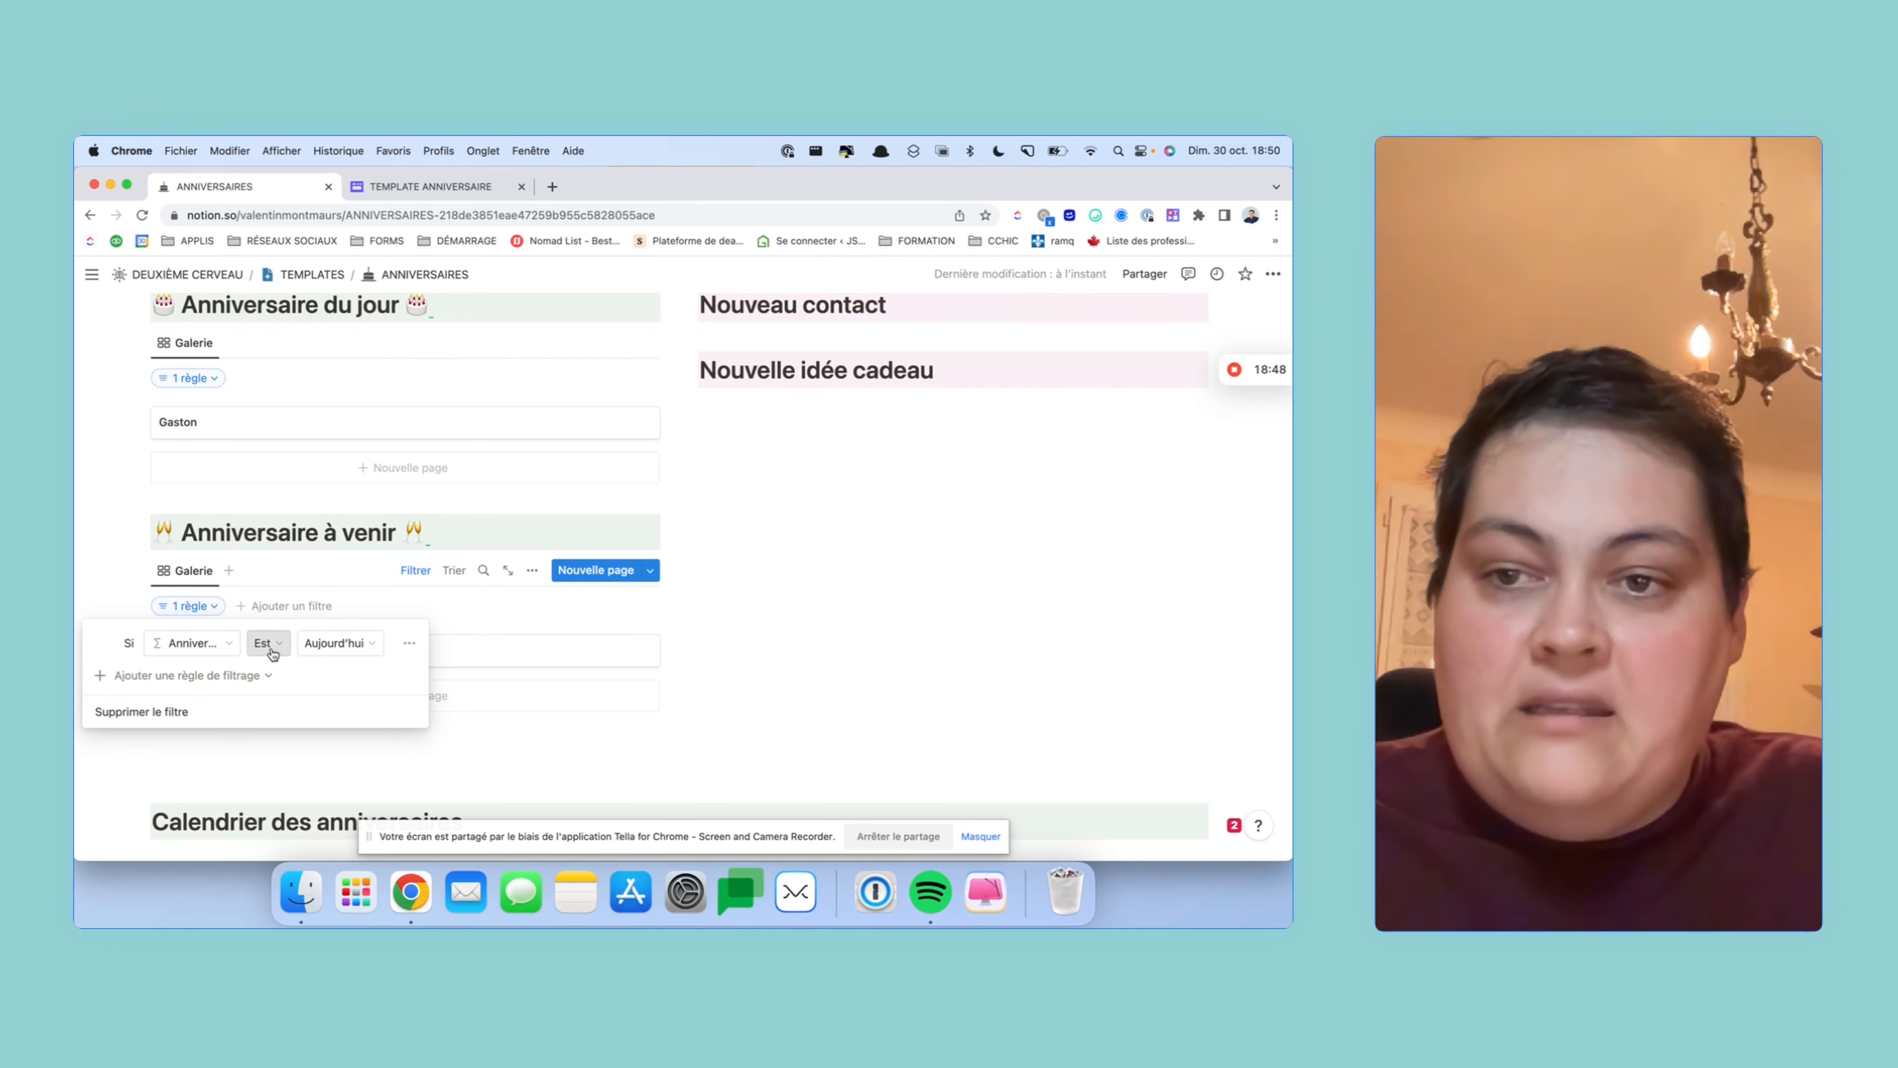
{"action": "left_click", "coordinate": [337, 643]}
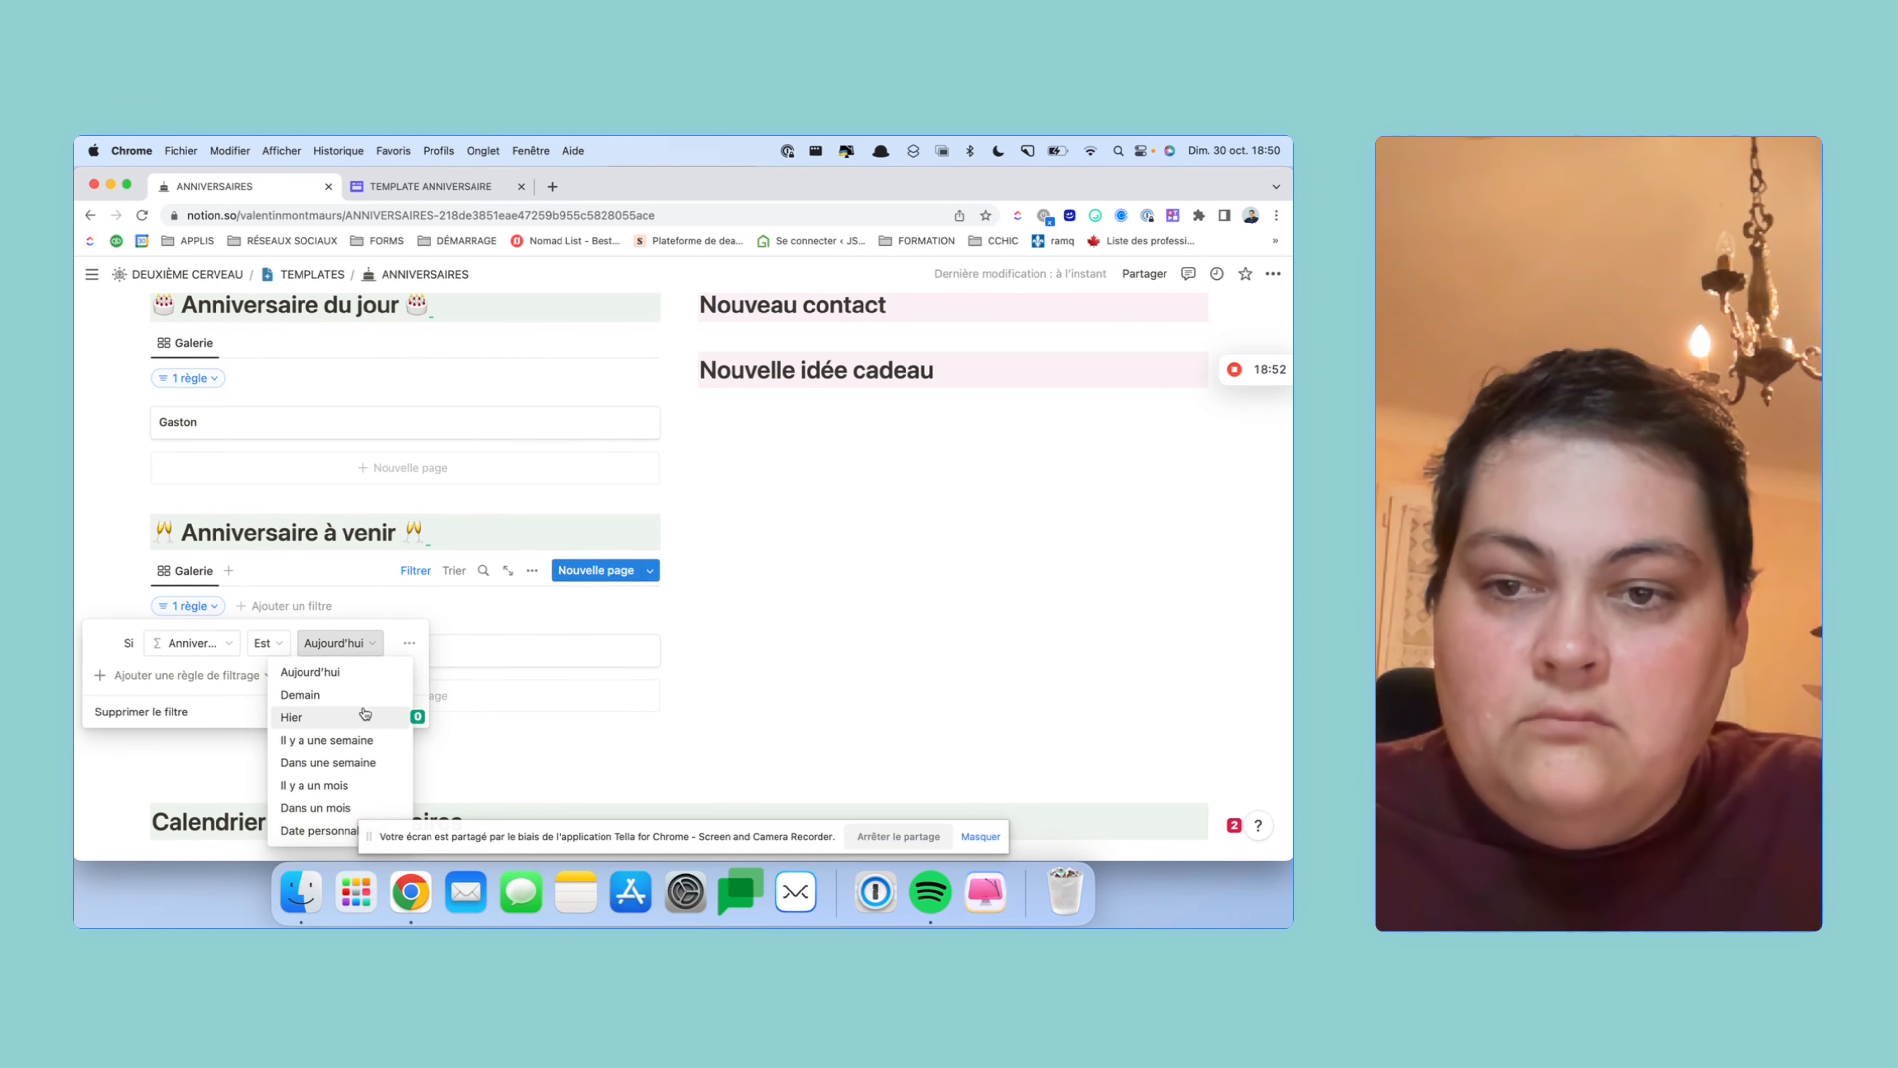
{"action": "left_click", "coordinate": [370, 761]}
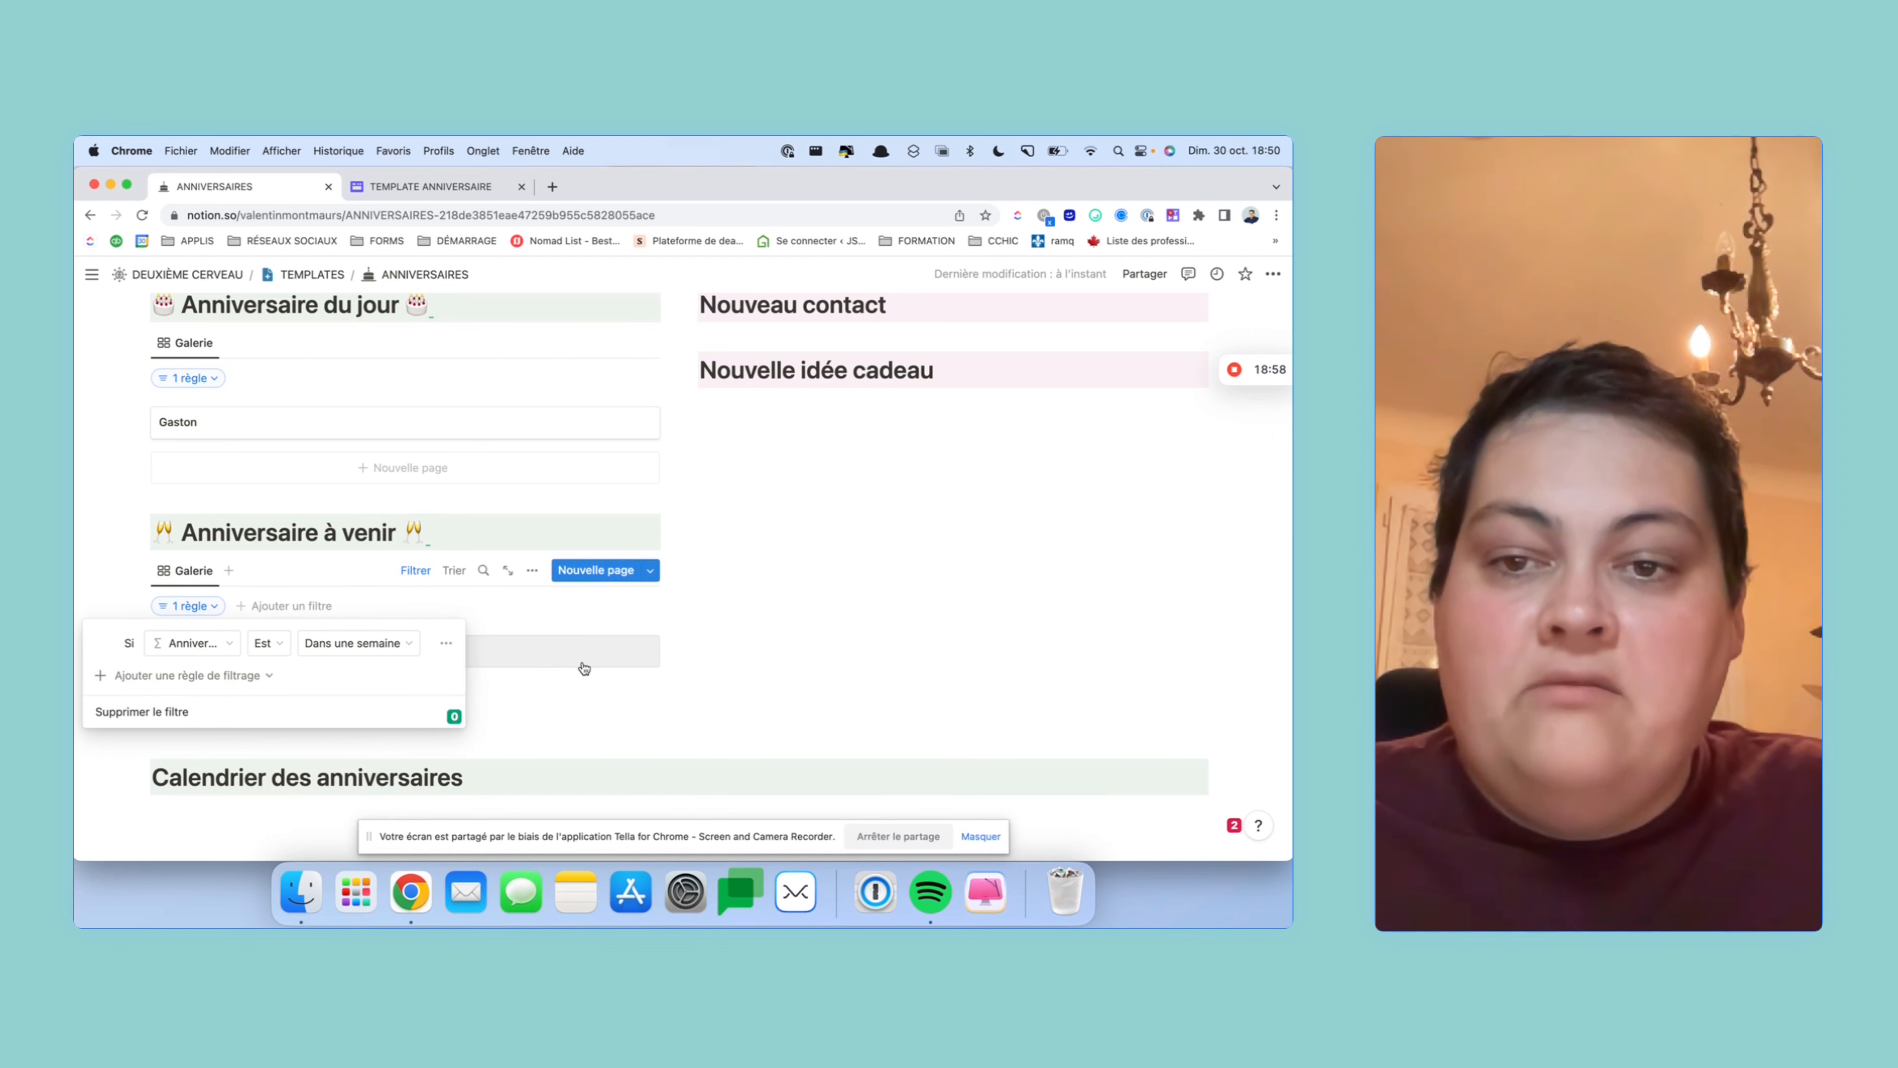
{"action": "left_click", "coordinate": [710, 629]}
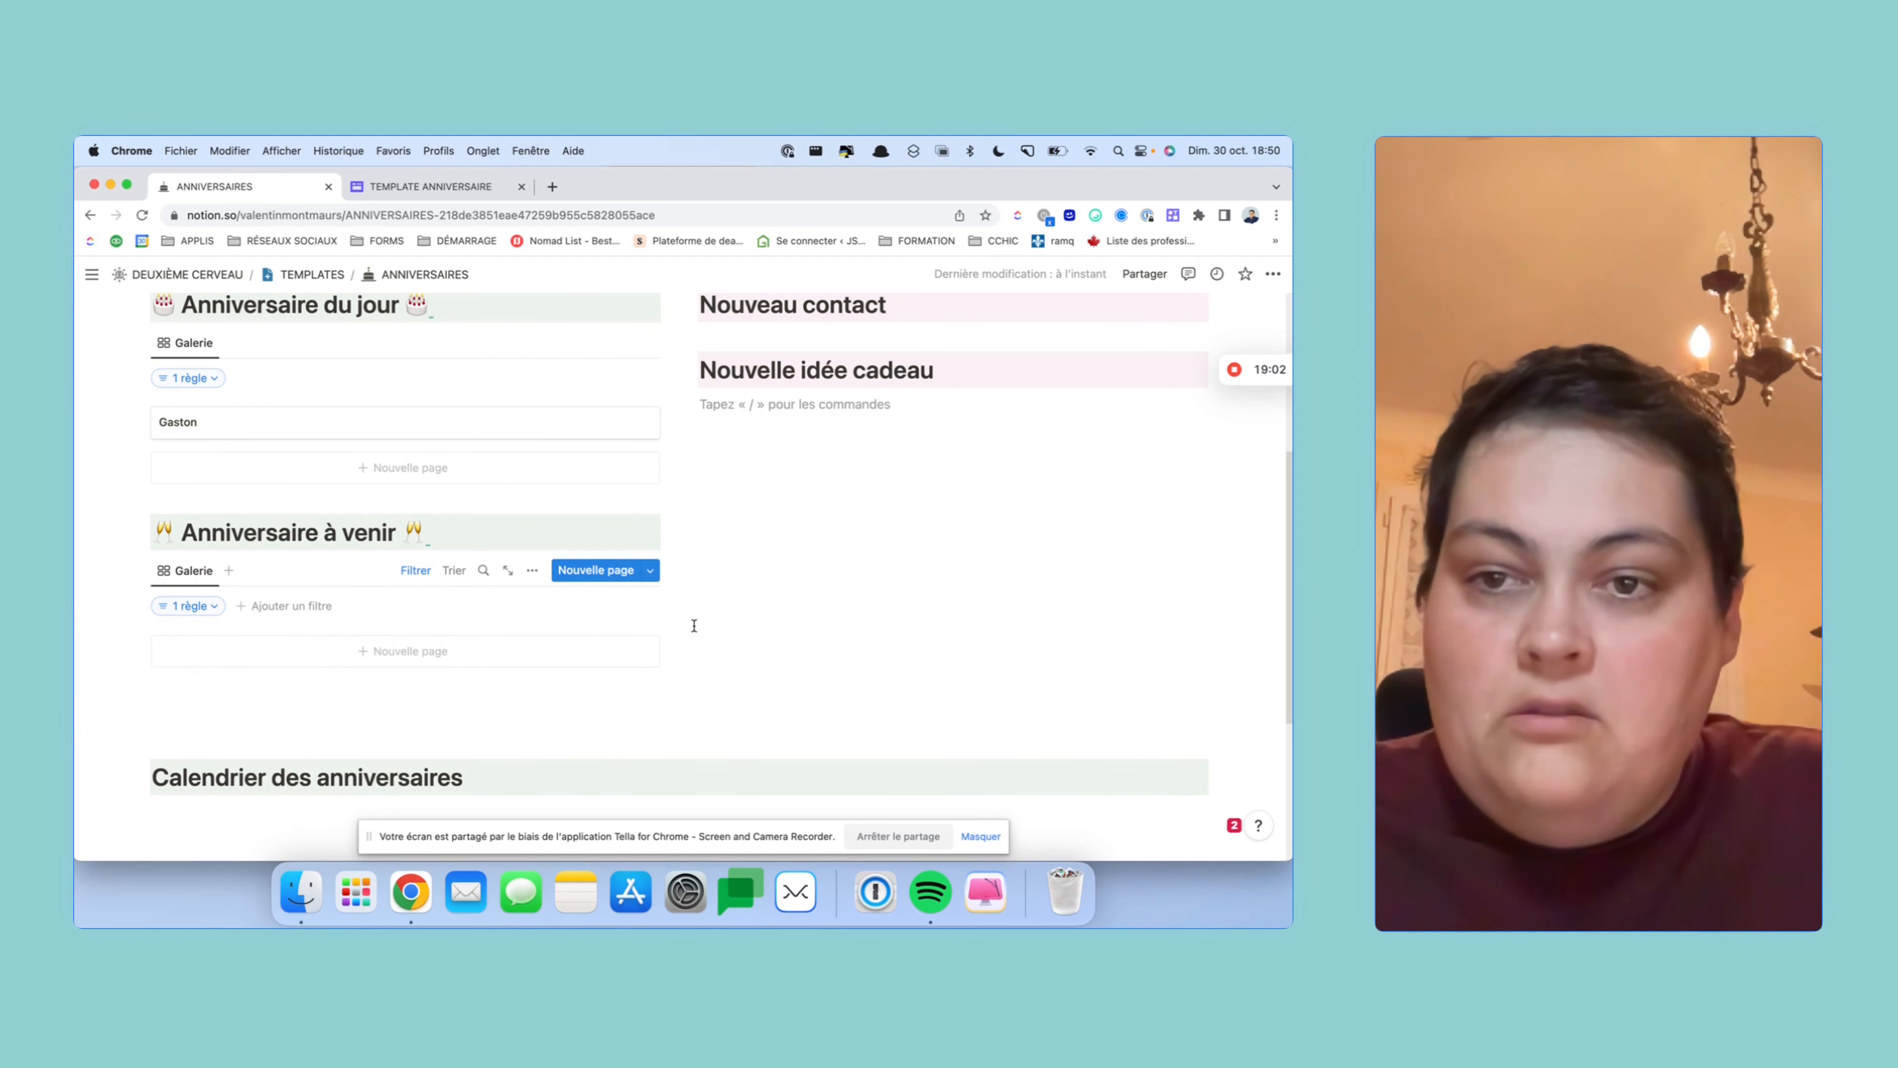
{"action": "scroll", "coordinate": [262, 659], "scroll_direction": "up", "scroll_amount": 1}
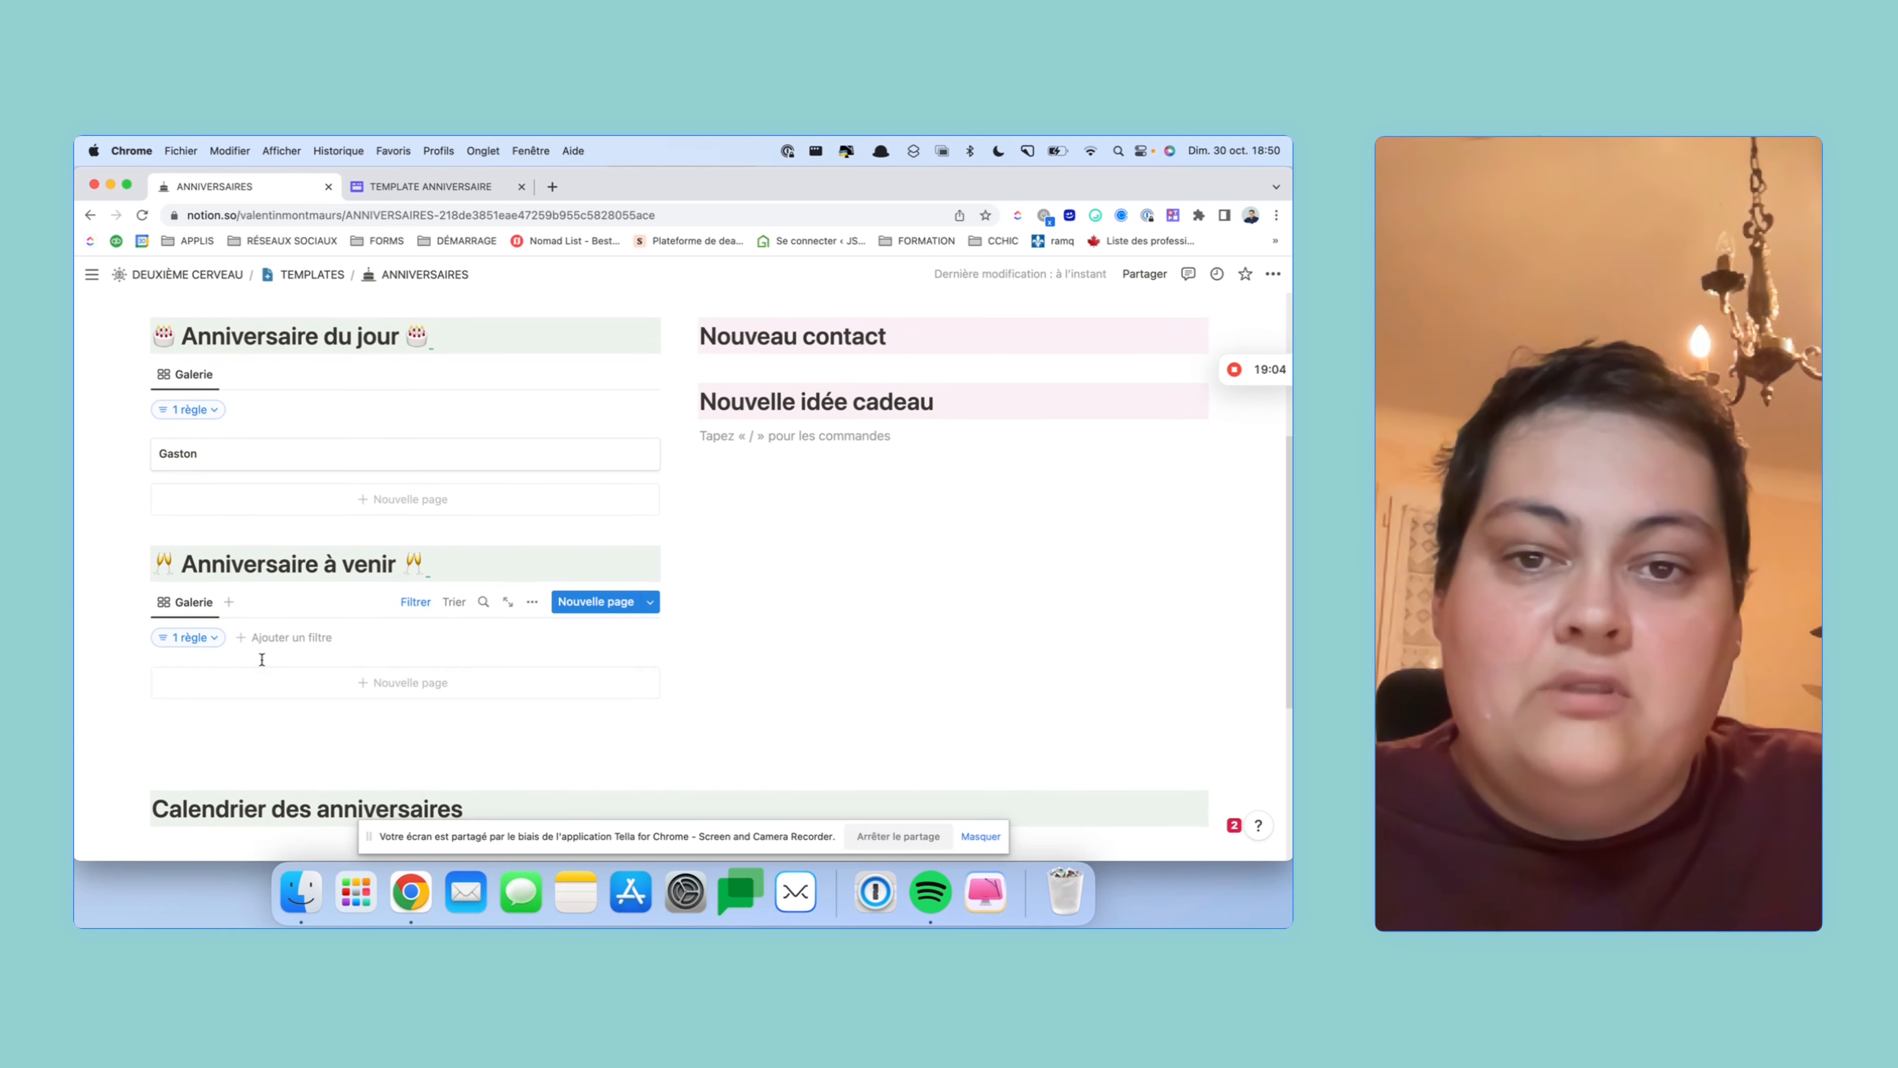
- Paste the database link under Calendrier des anniversaires as a linked view in Calendrier layout
{"action": "scroll", "coordinate": [206, 480], "scroll_direction": "down", "scroll_amount": 5}
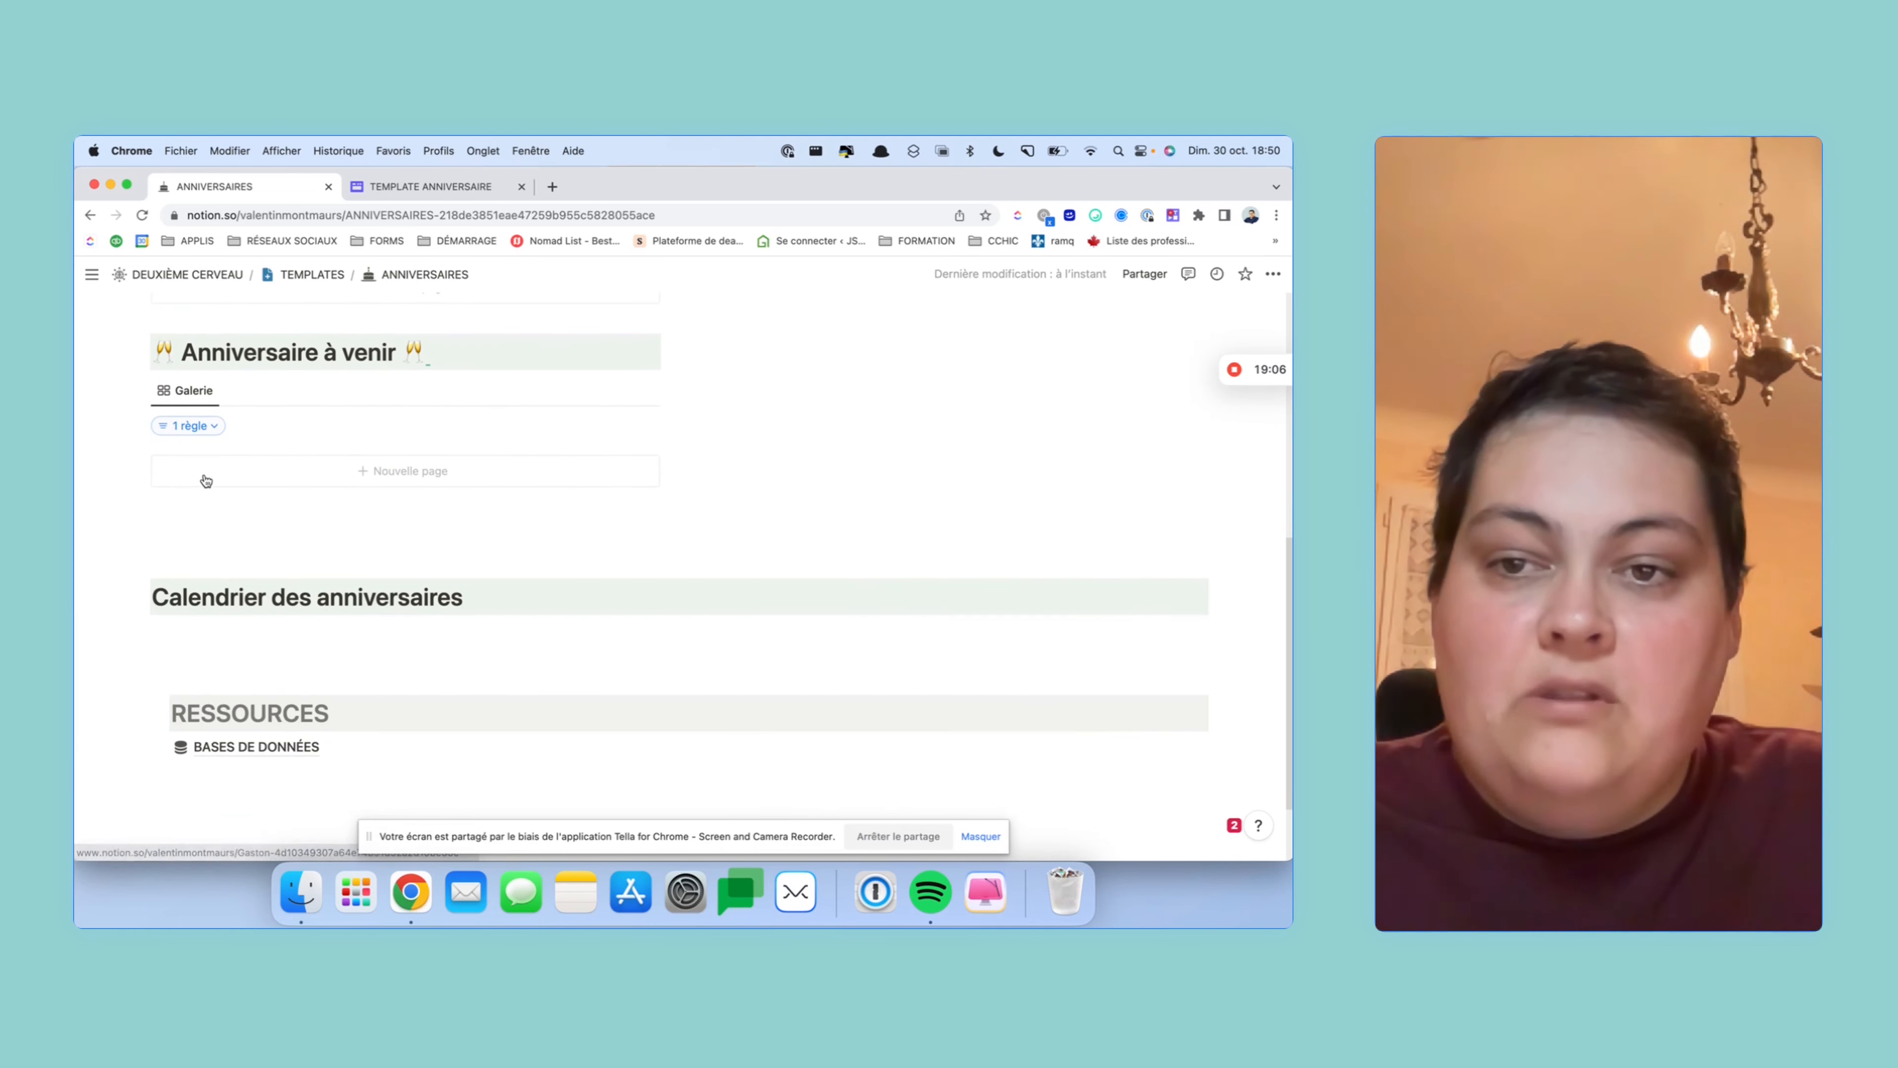
{"action": "left_click", "coordinate": [231, 633]}
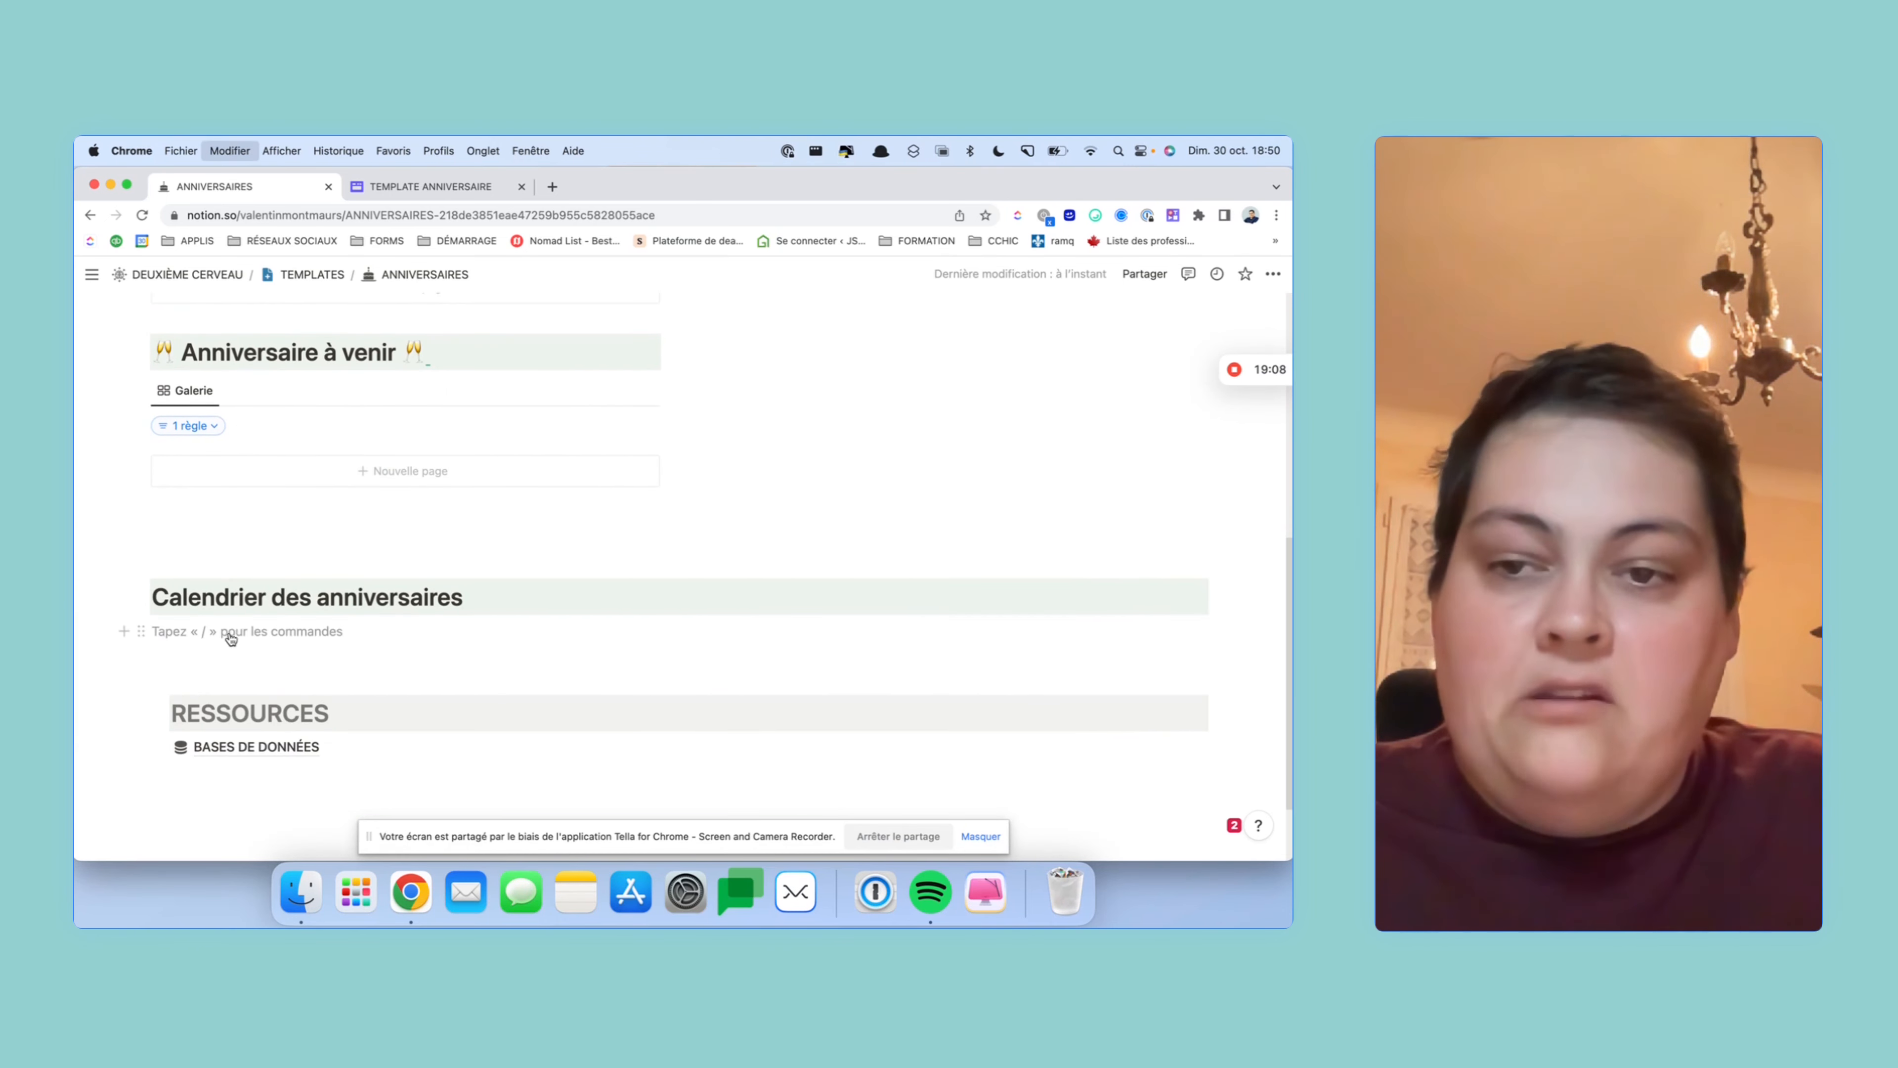
{"action": "key", "text": "super+v"}
{"action": "left_click", "coordinate": [991, 684]}
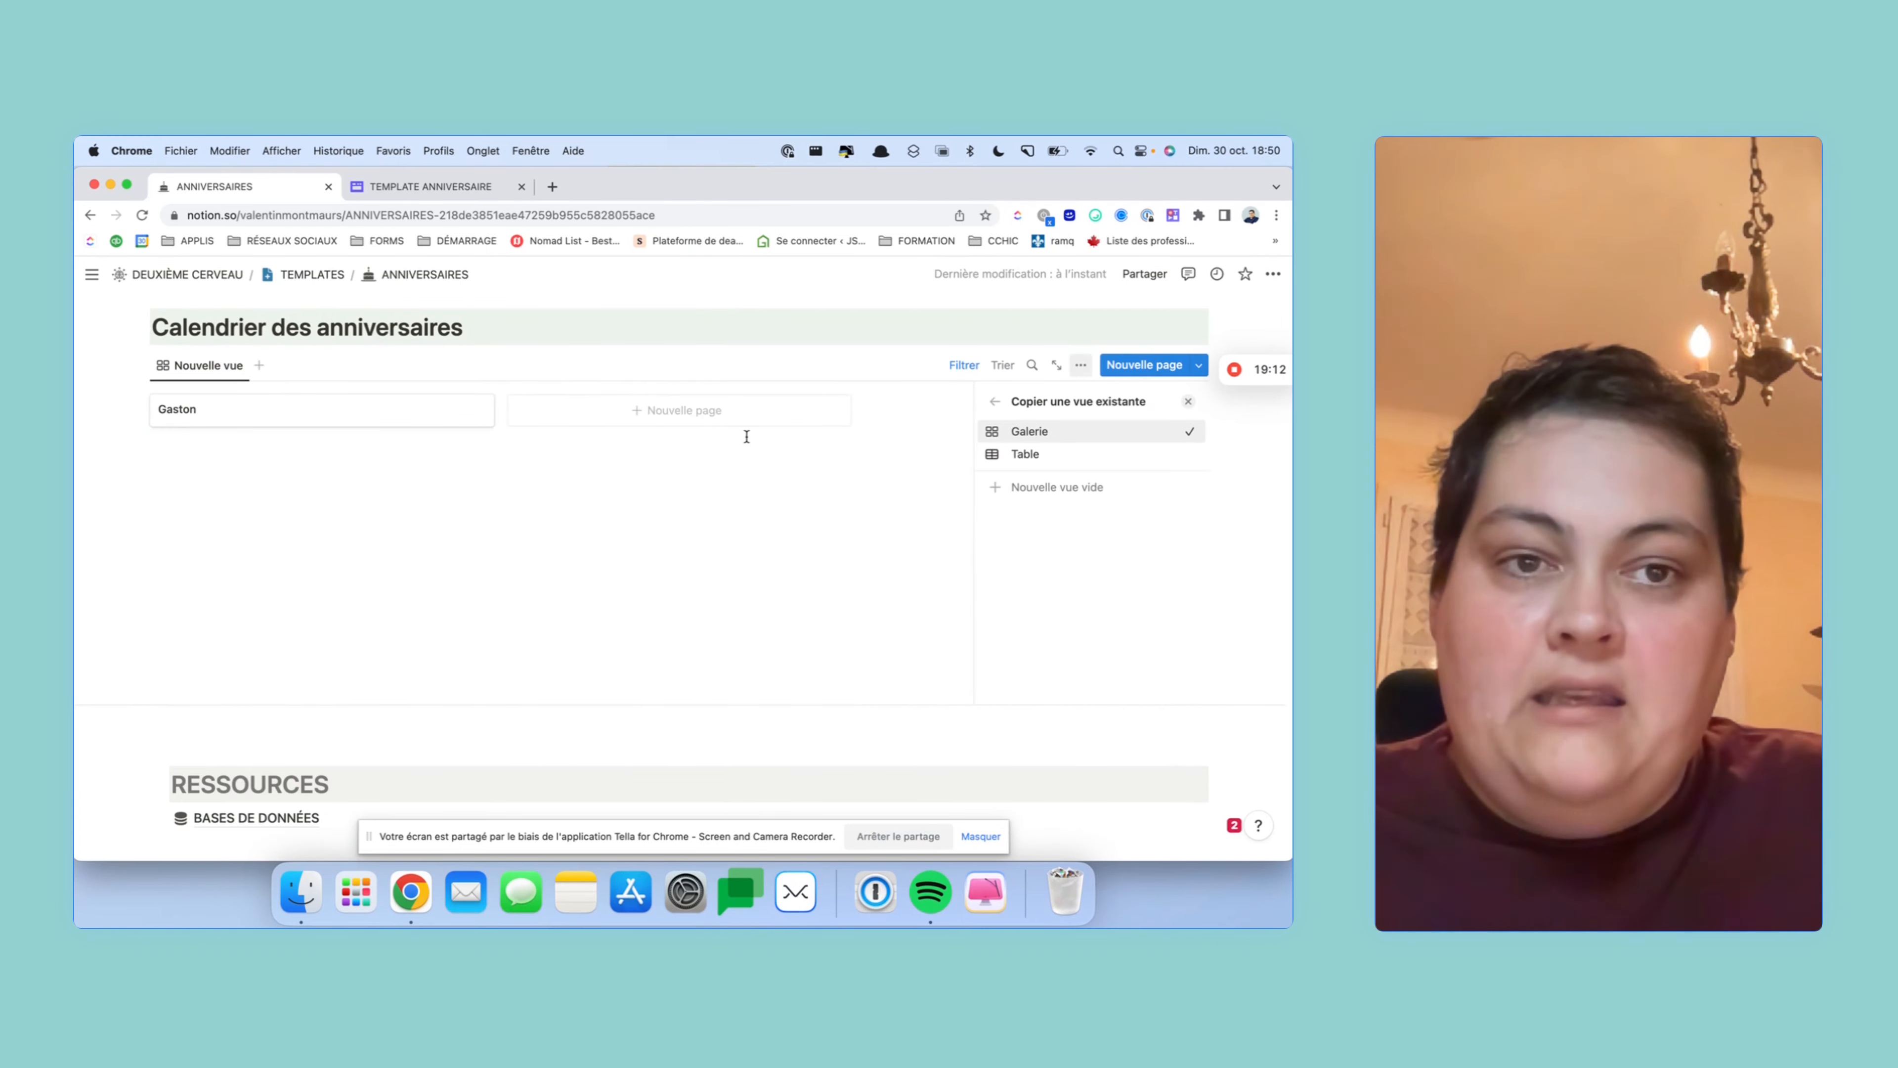
{"action": "left_click", "coordinate": [1000, 406]}
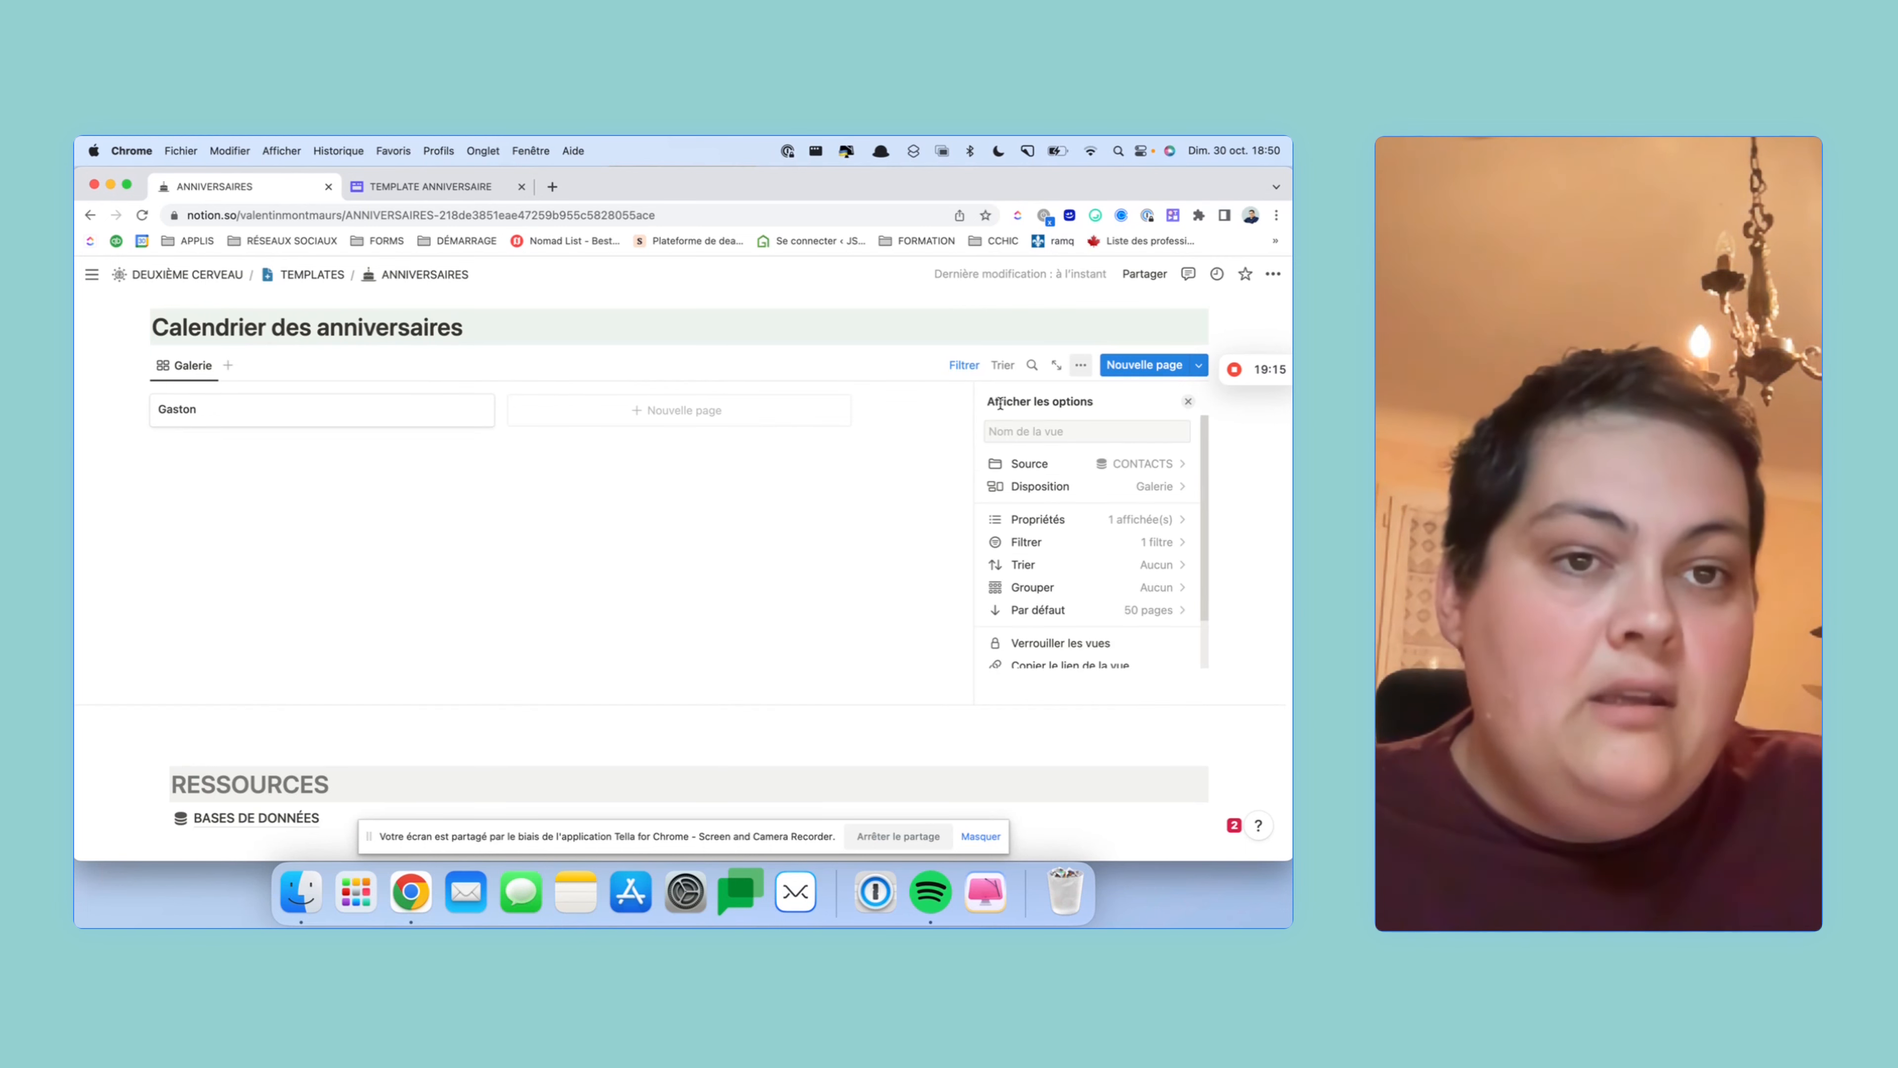
{"action": "left_click", "coordinate": [1091, 490]}
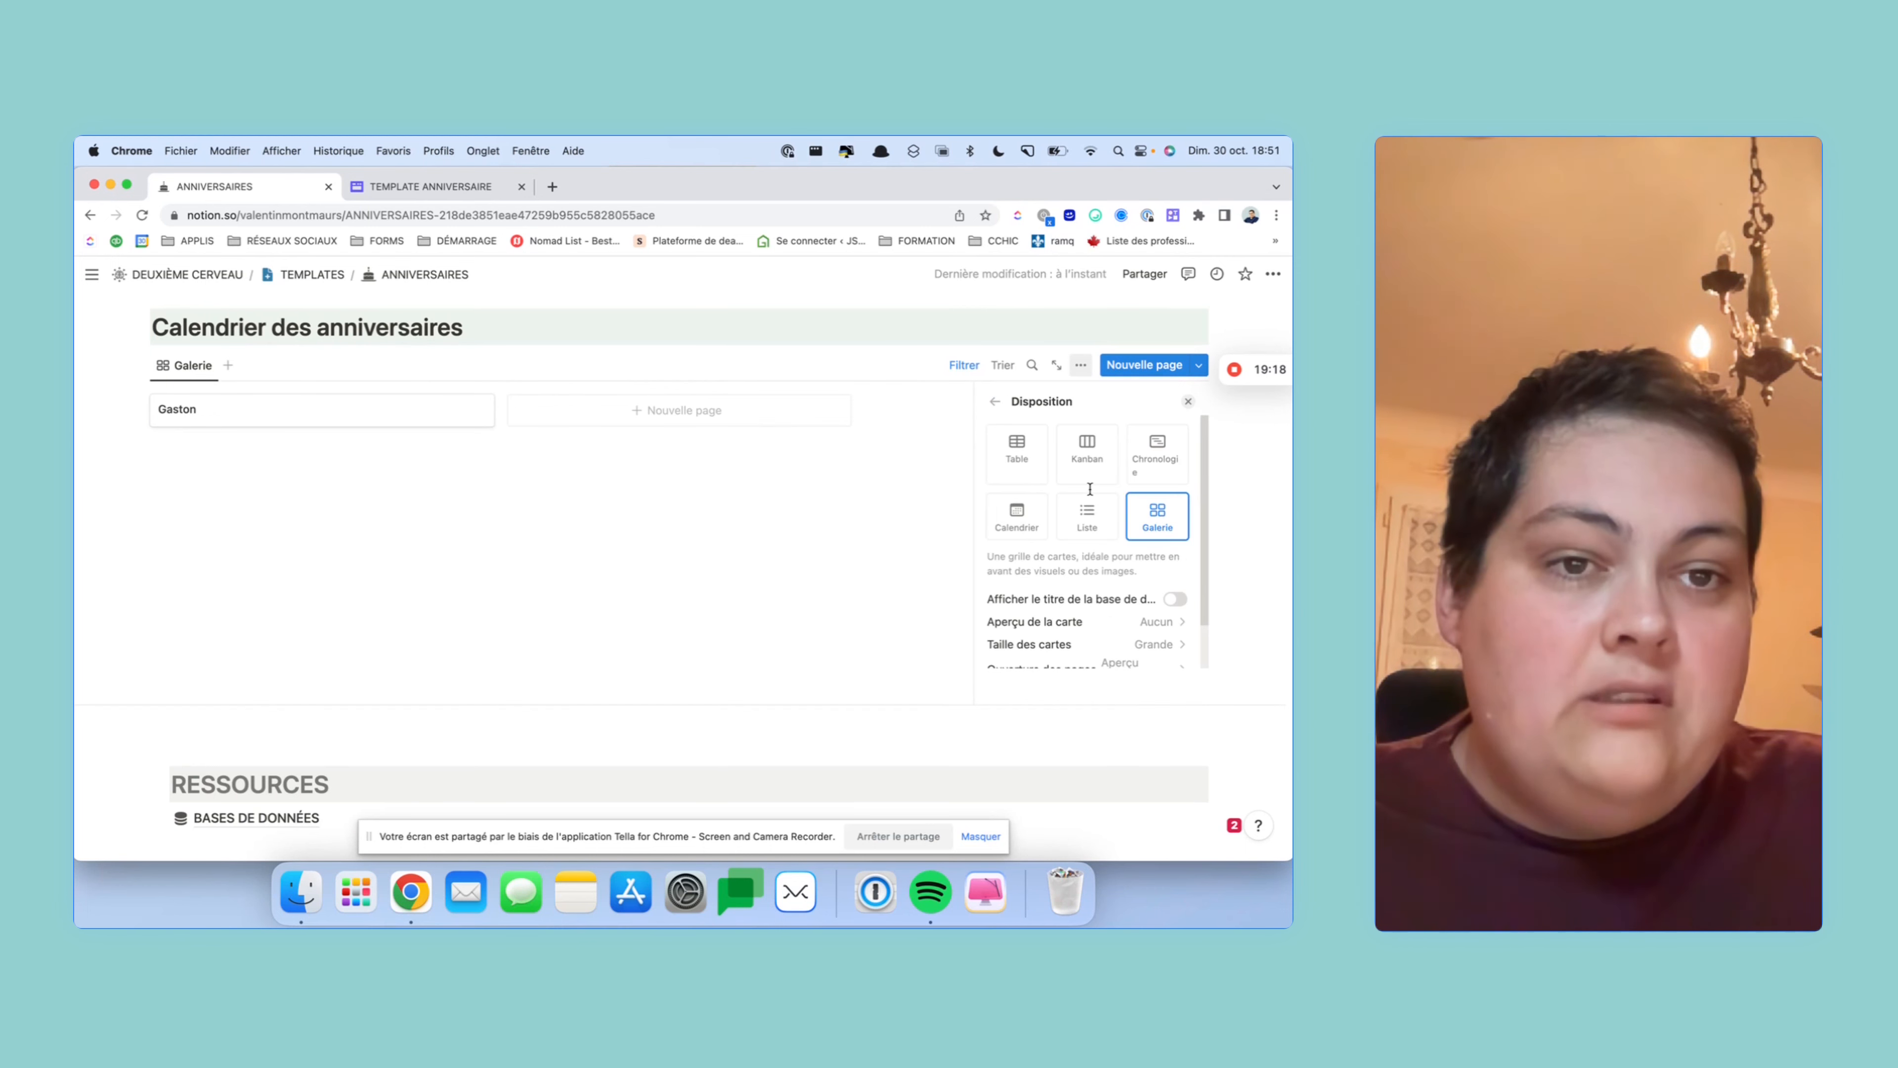
{"action": "left_click", "coordinate": [999, 520]}
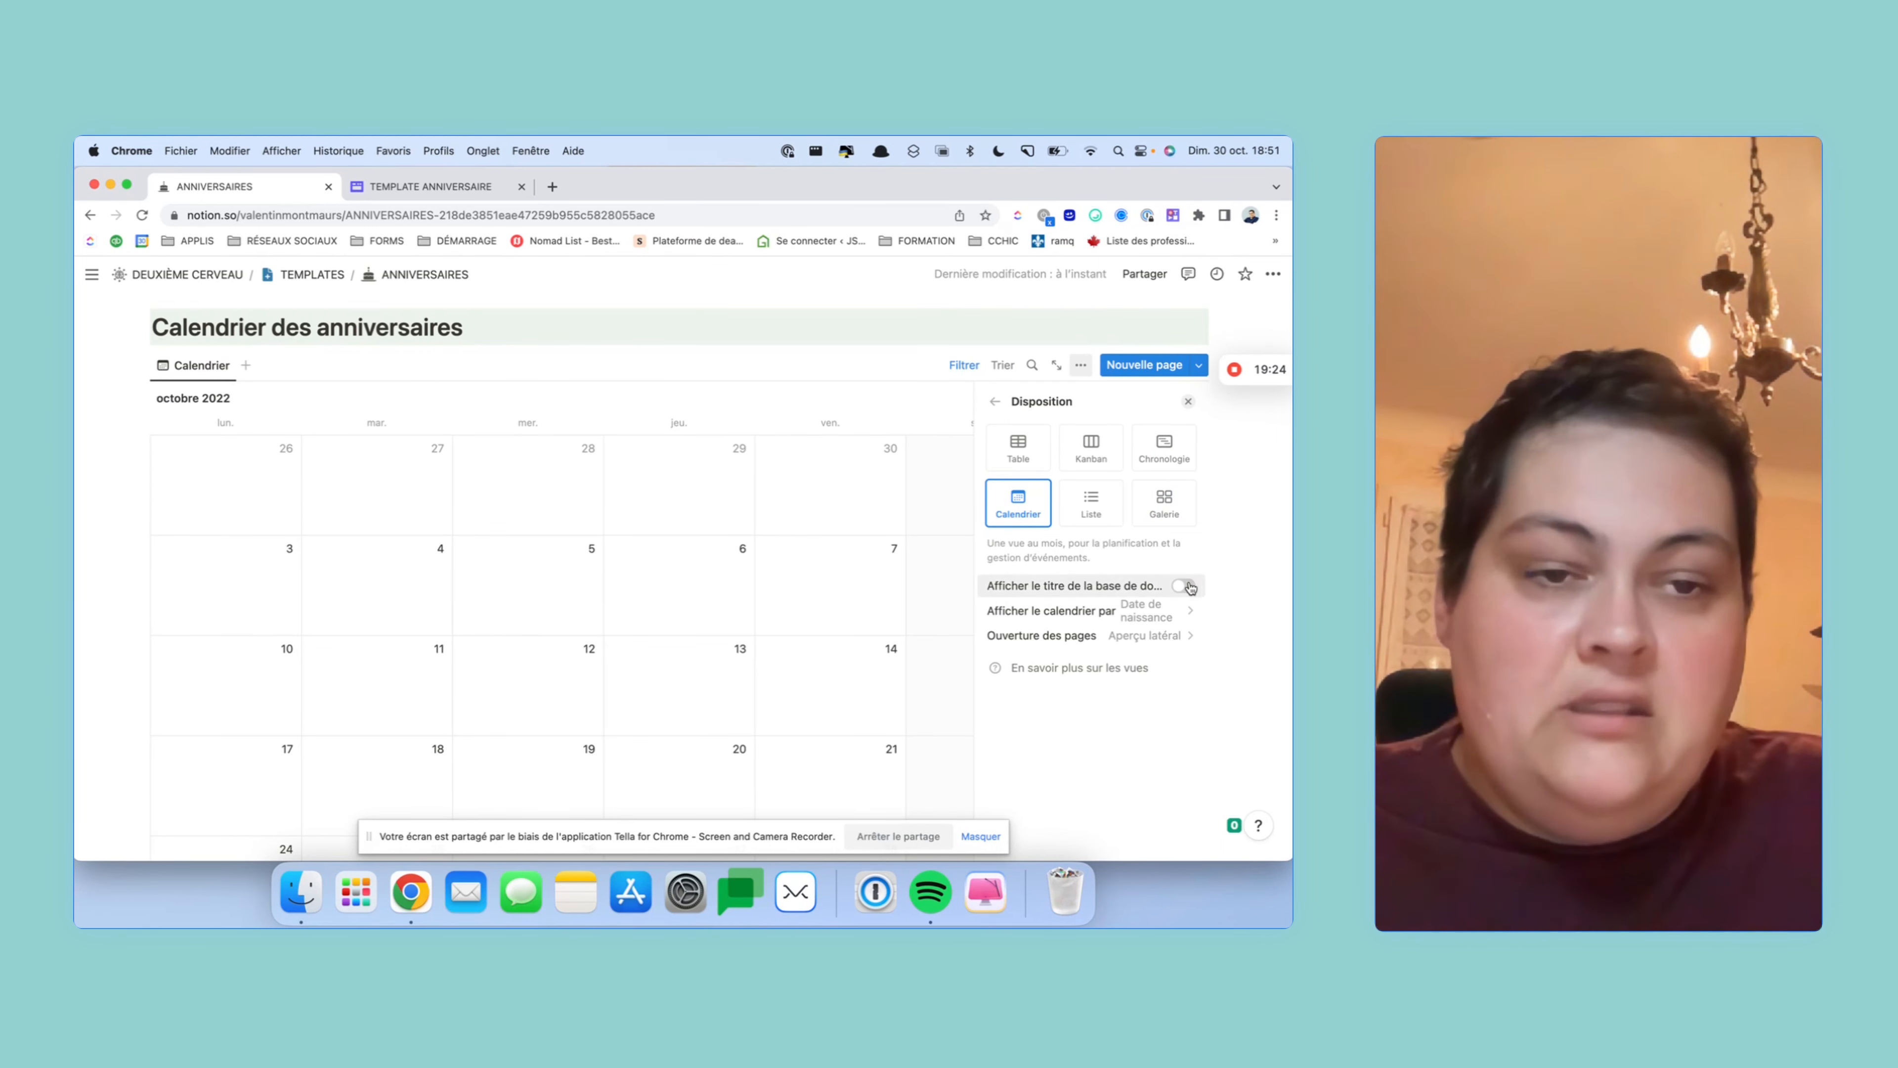
- In the calendar's Disposition options, set 'Afficher le calendrier par' to Prochain anniversaire
{"action": "left_click", "coordinate": [1147, 611]}
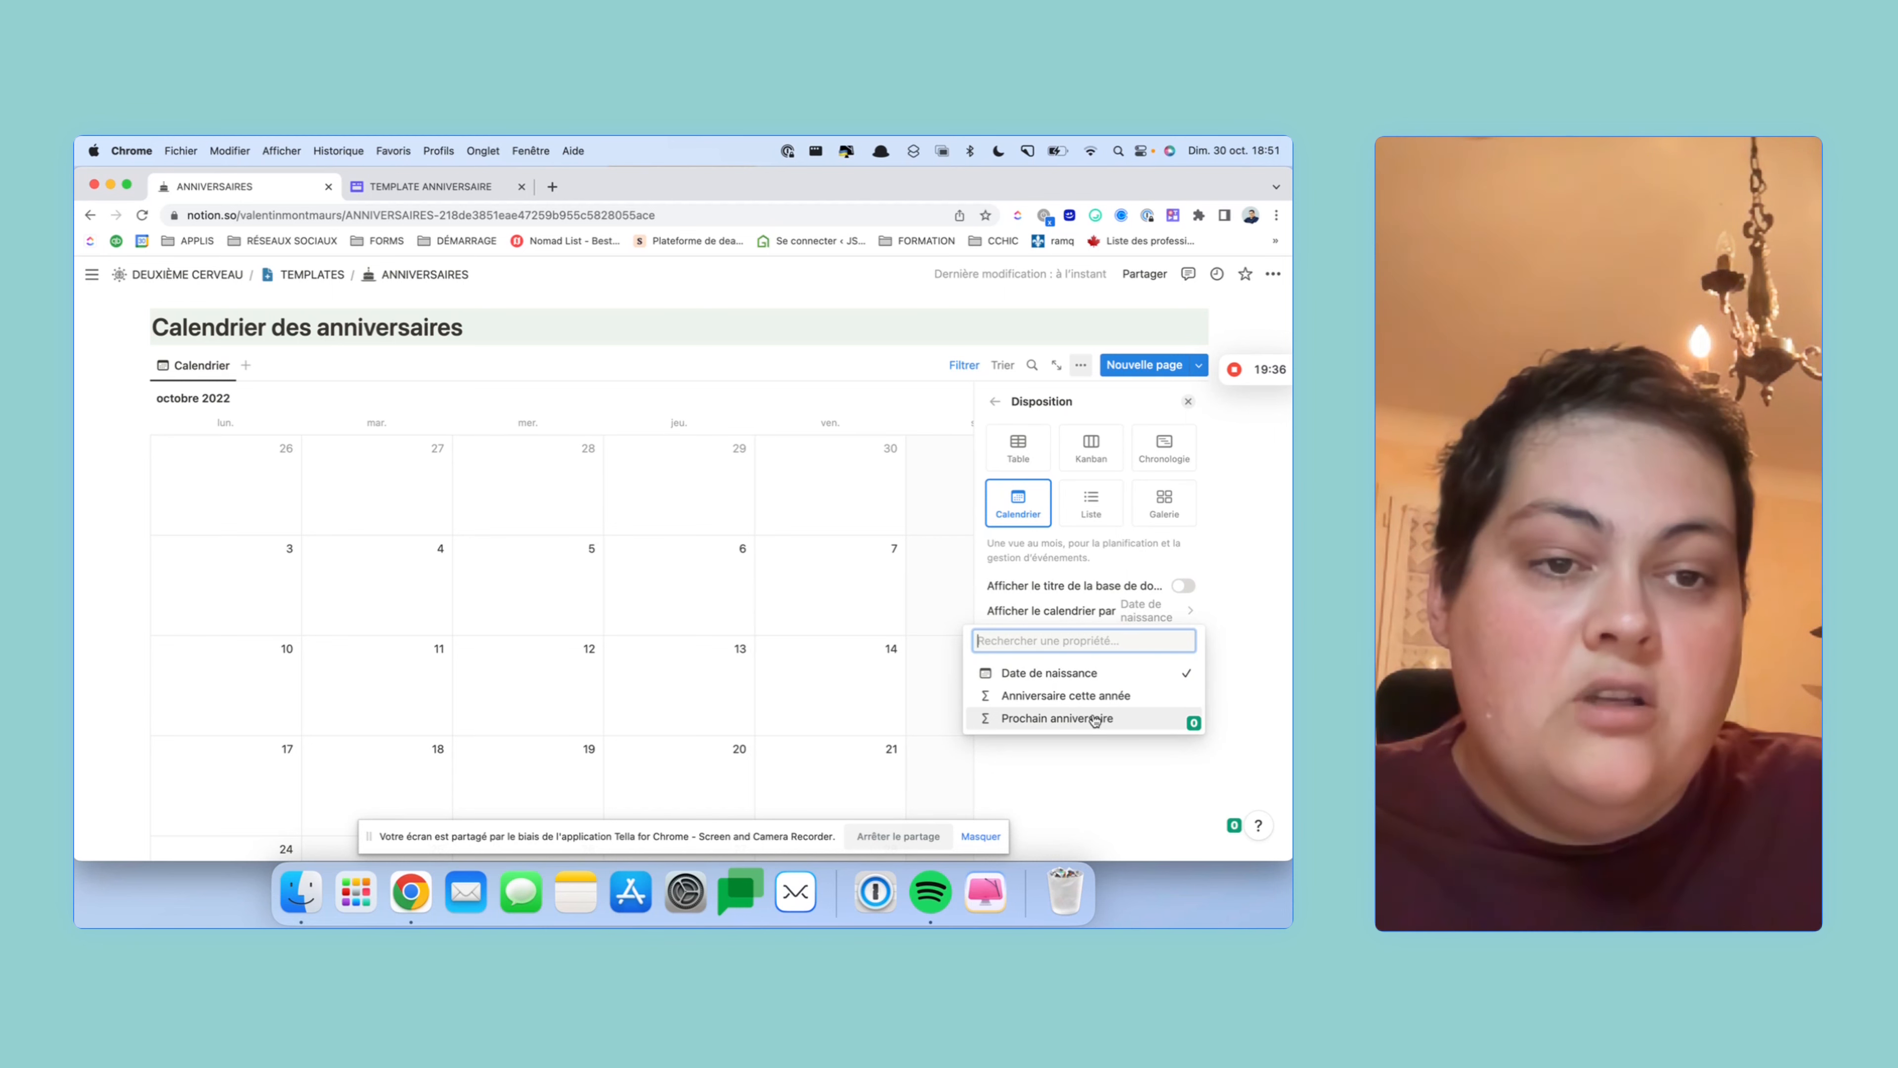
{"action": "left_click", "coordinate": [1052, 718]}
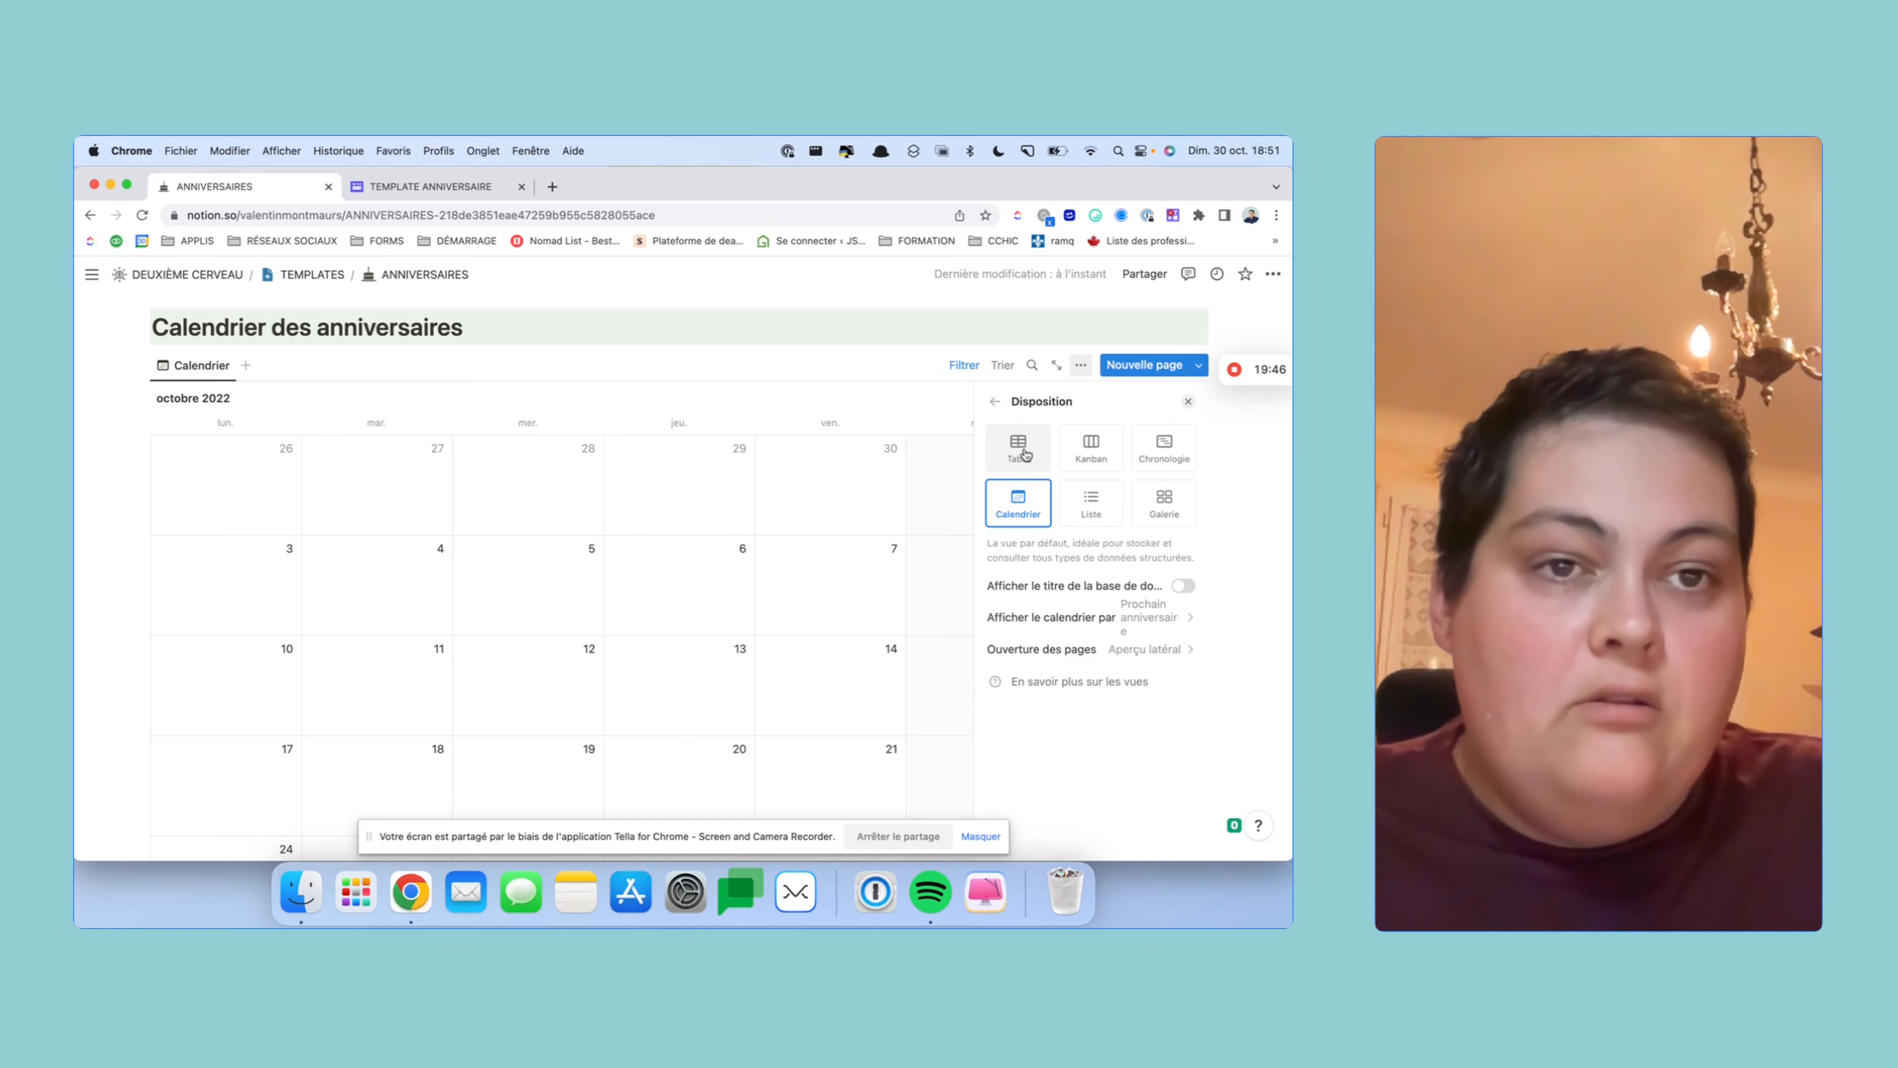
{"action": "left_click", "coordinate": [994, 403]}
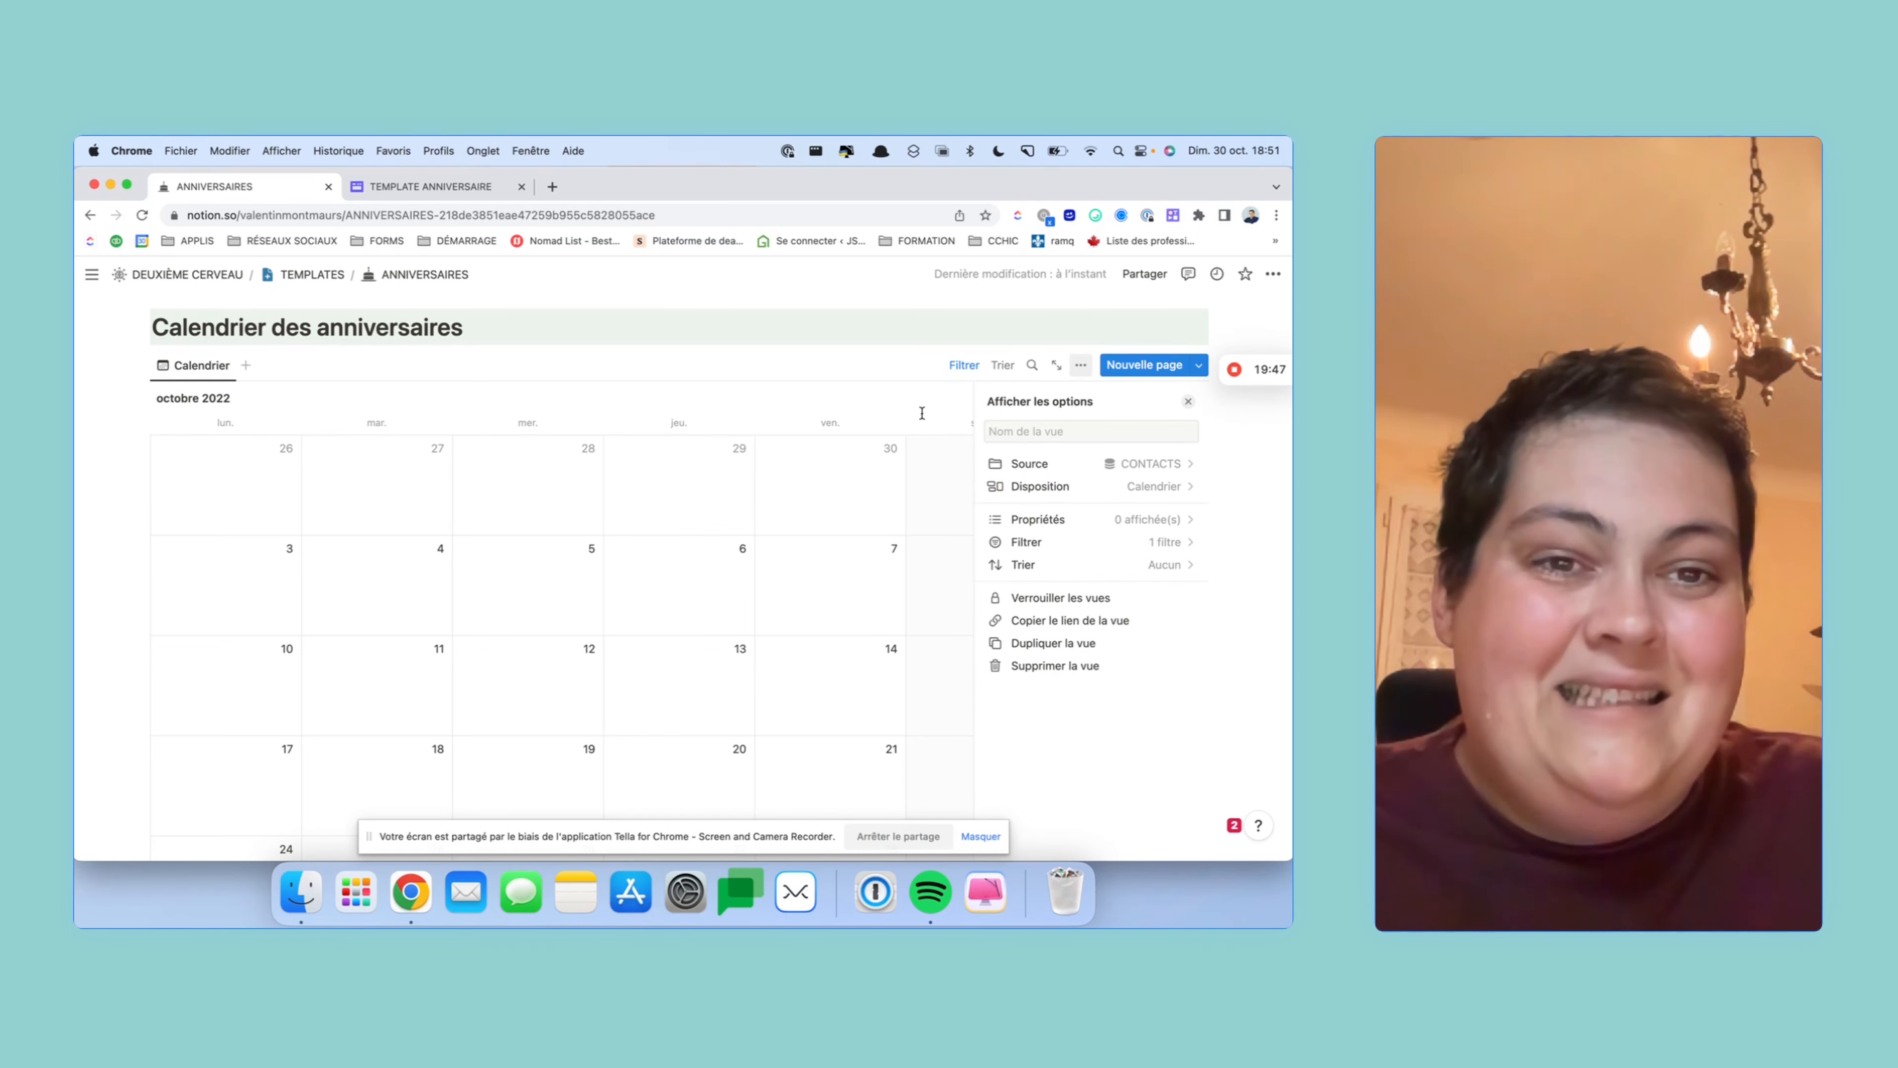
{"action": "left_click", "coordinate": [858, 398]}
{"action": "scroll", "coordinate": [990, 444], "scroll_direction": "down", "scroll_amount": 4}
{"action": "scroll", "coordinate": [992, 447], "scroll_direction": "up", "scroll_amount": 3}
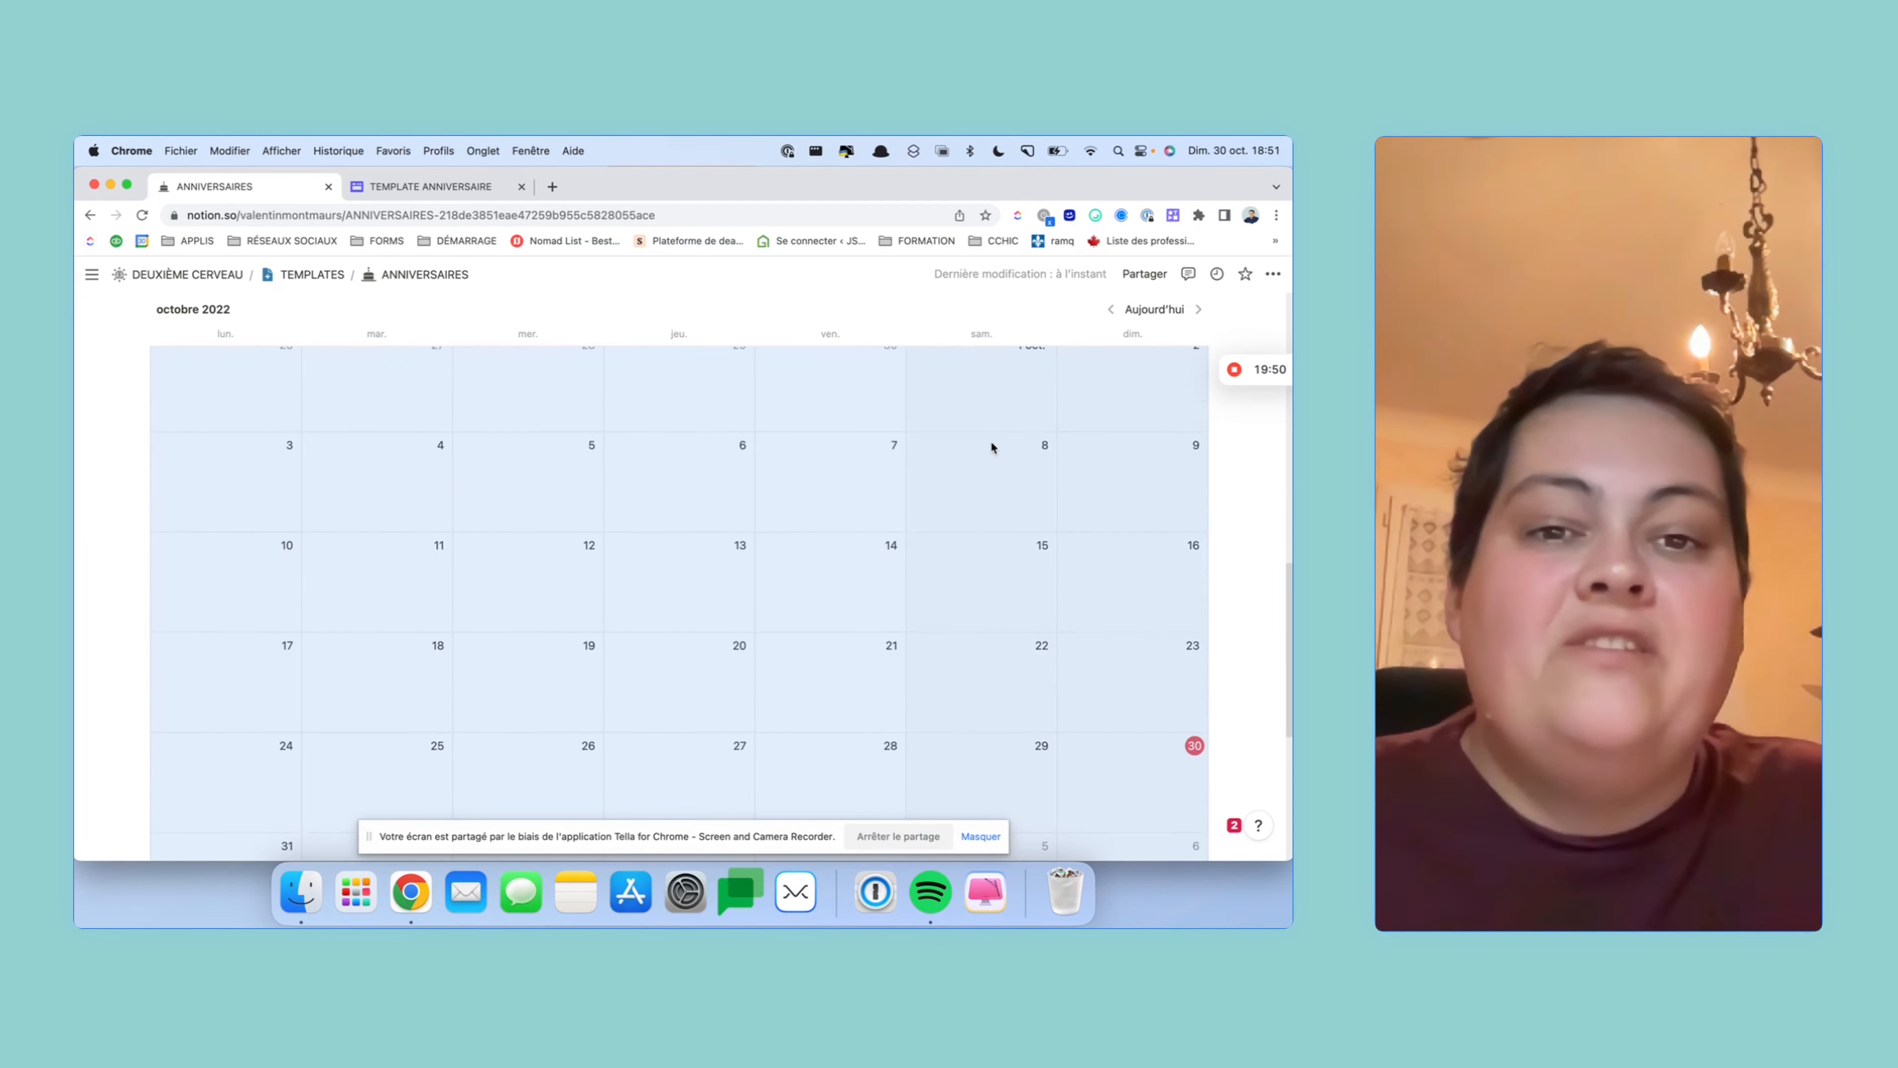
{"action": "scroll", "coordinate": [991, 445], "scroll_direction": "up", "scroll_amount": 5}
{"action": "scroll", "coordinate": [993, 446], "scroll_direction": "down", "scroll_amount": 8}
{"action": "scroll", "coordinate": [994, 449], "scroll_direction": "up", "scroll_amount": 2}
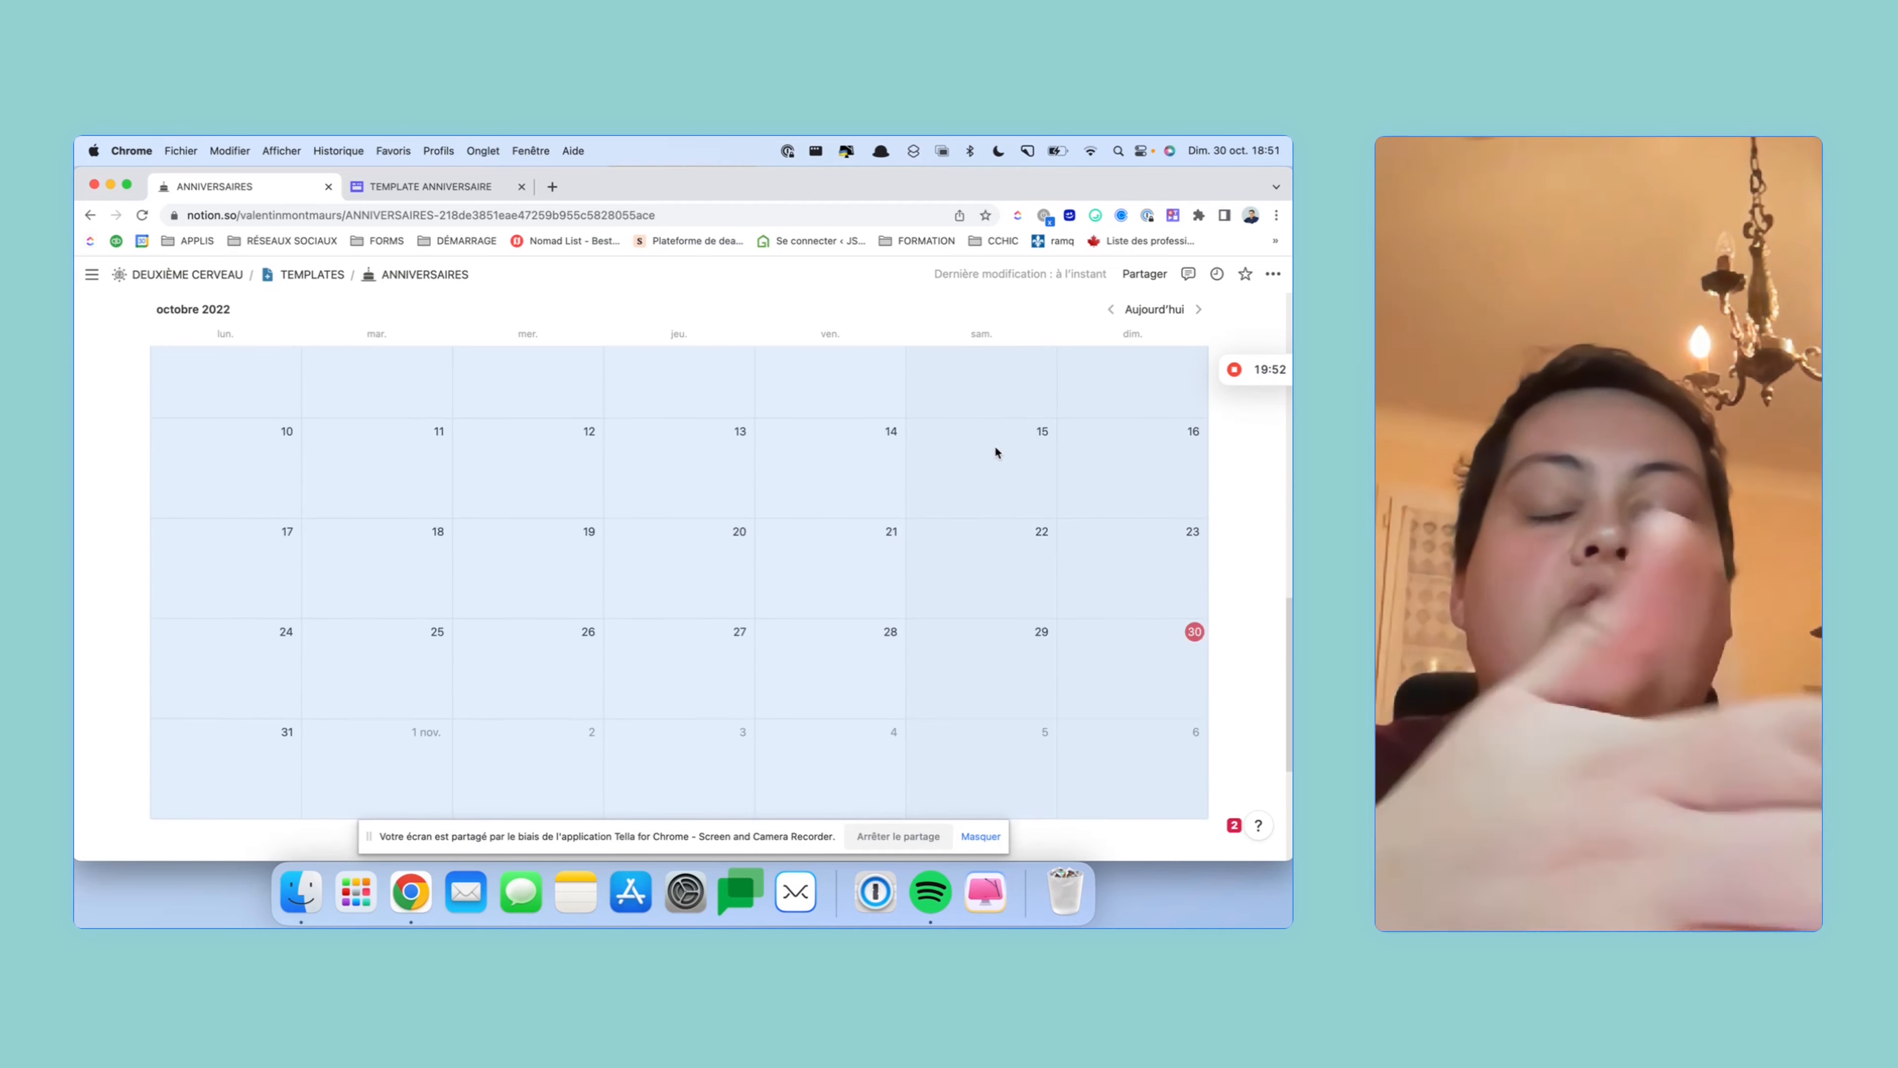
{"action": "scroll", "coordinate": [994, 448], "scroll_direction": "up", "scroll_amount": 3}
{"action": "scroll", "coordinate": [992, 449], "scroll_direction": "down", "scroll_amount": 3}
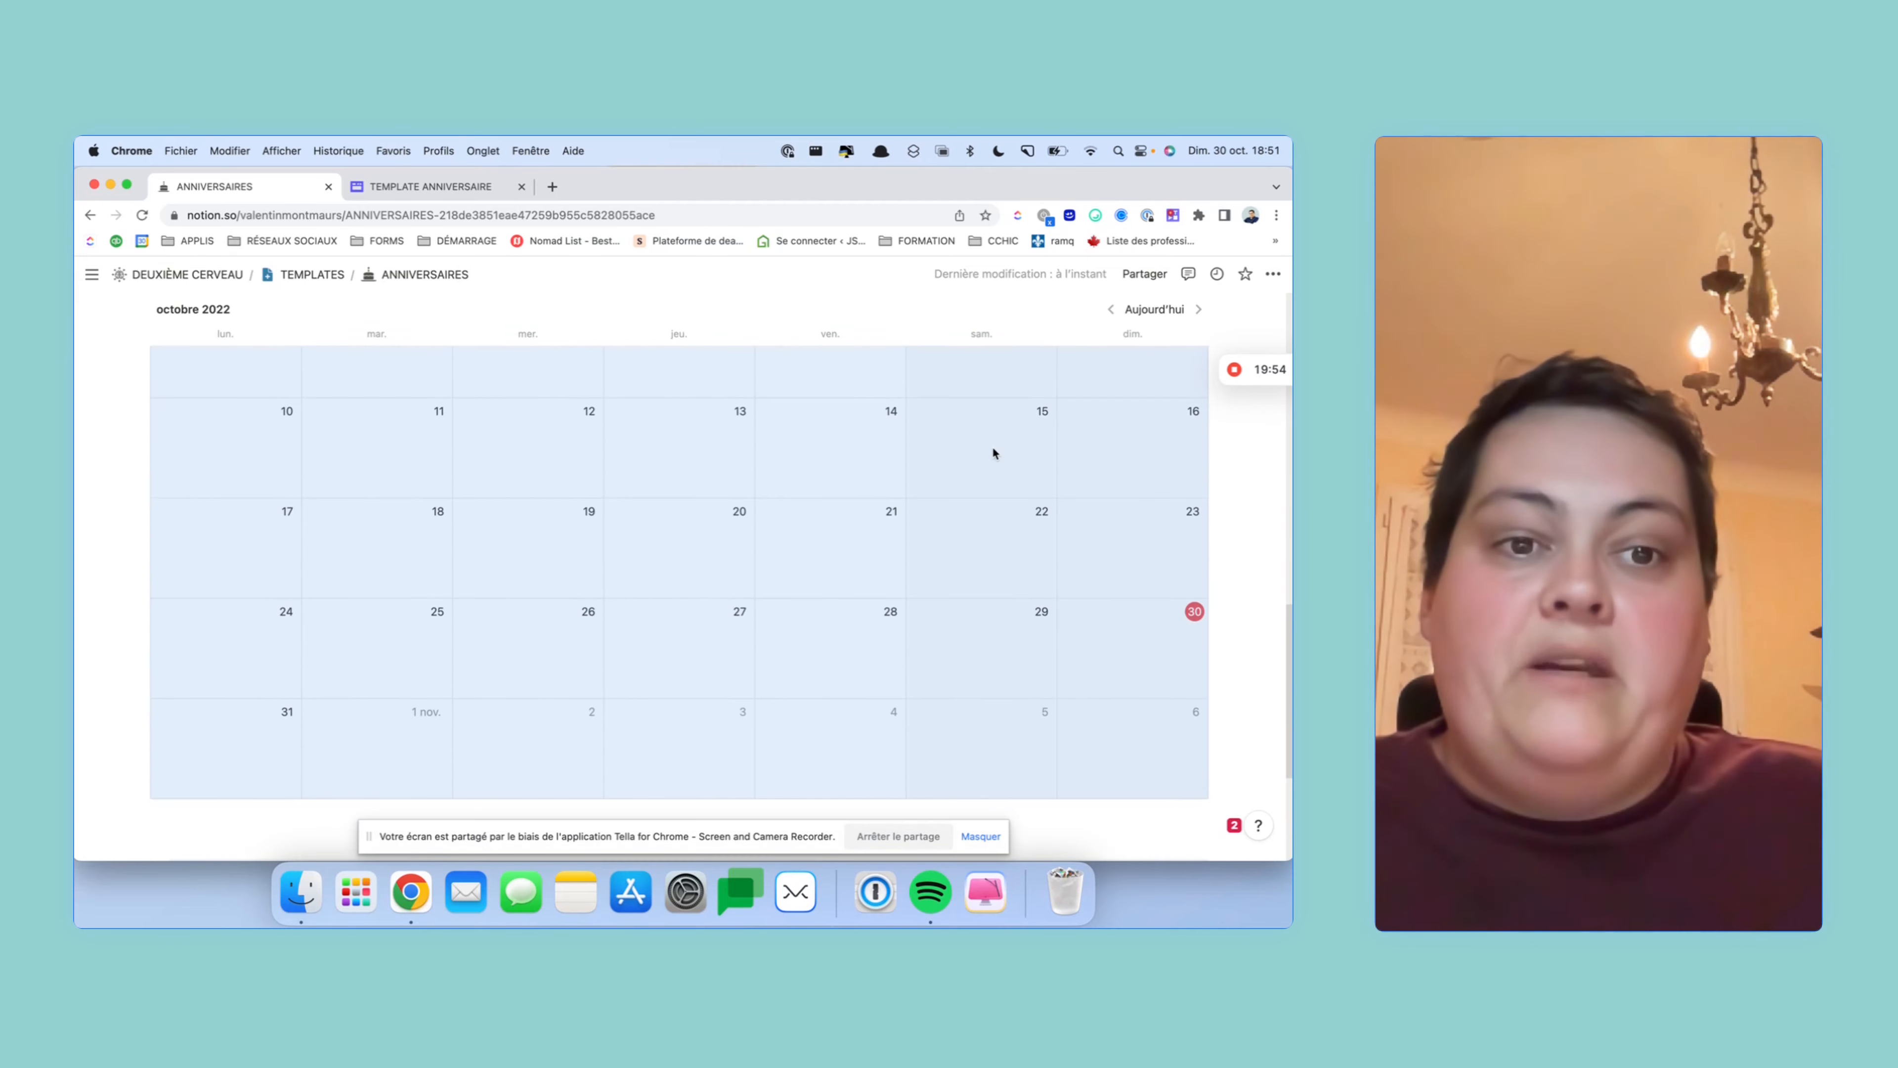
- Make the Anniversaire du jour gallery cards show Âge, so the contact card reads 32
{"action": "scroll", "coordinate": [1147, 627], "scroll_direction": "down", "scroll_amount": 1}
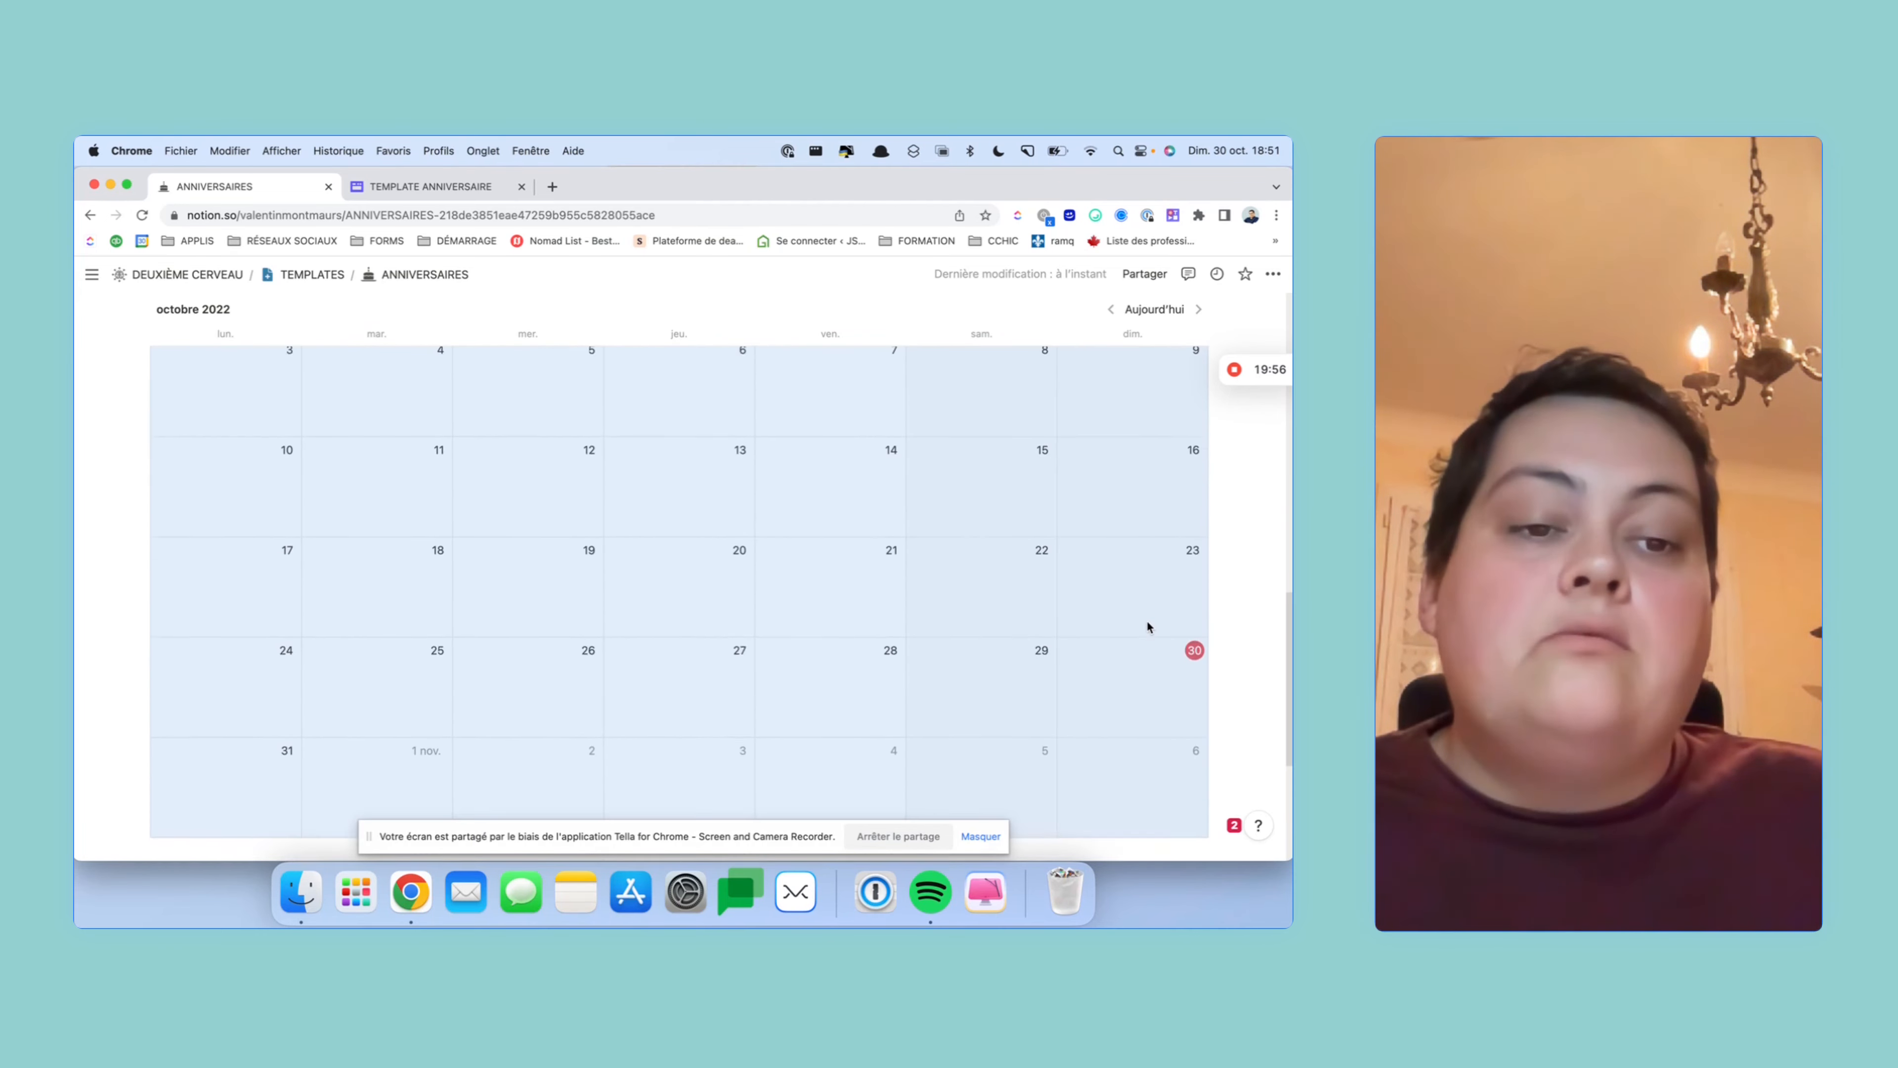
{"action": "scroll", "coordinate": [1125, 588], "scroll_direction": "up", "scroll_amount": 15}
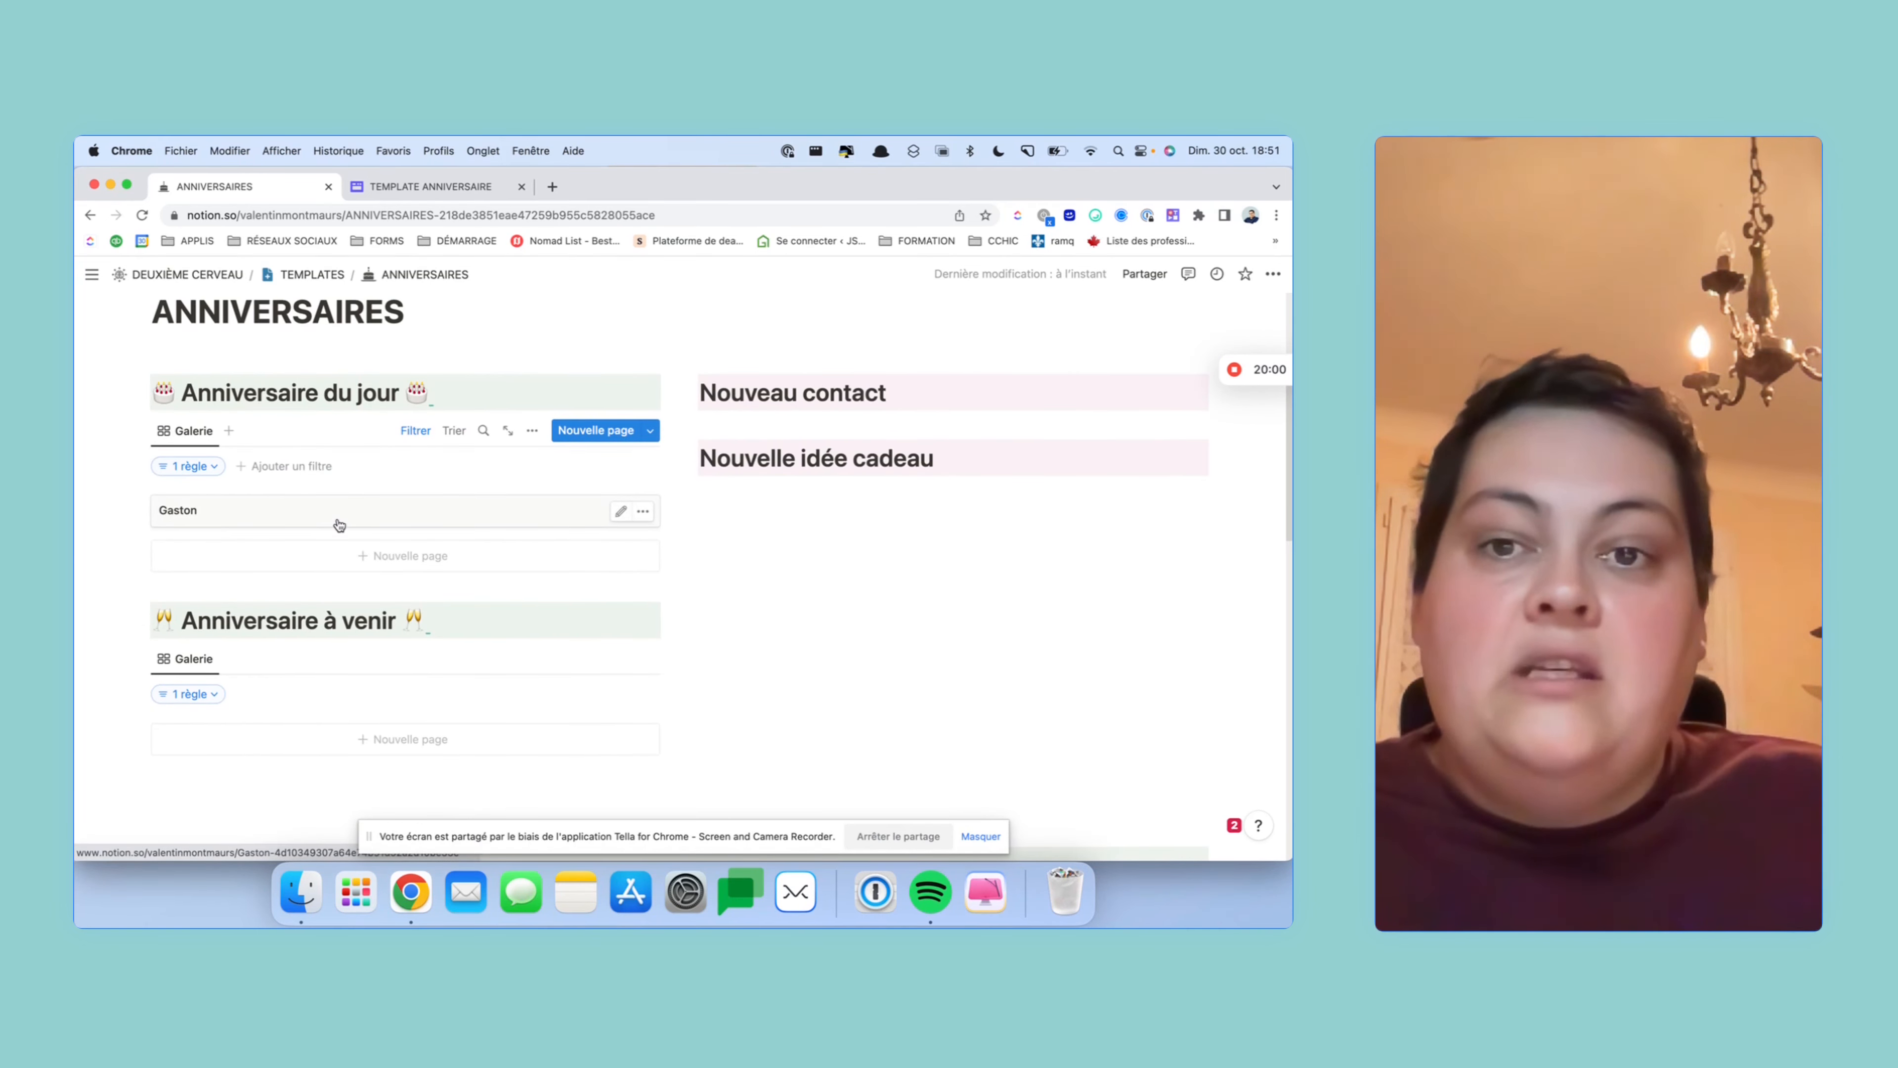
{"action": "scroll", "coordinate": [411, 521], "scroll_direction": "down", "scroll_amount": 5}
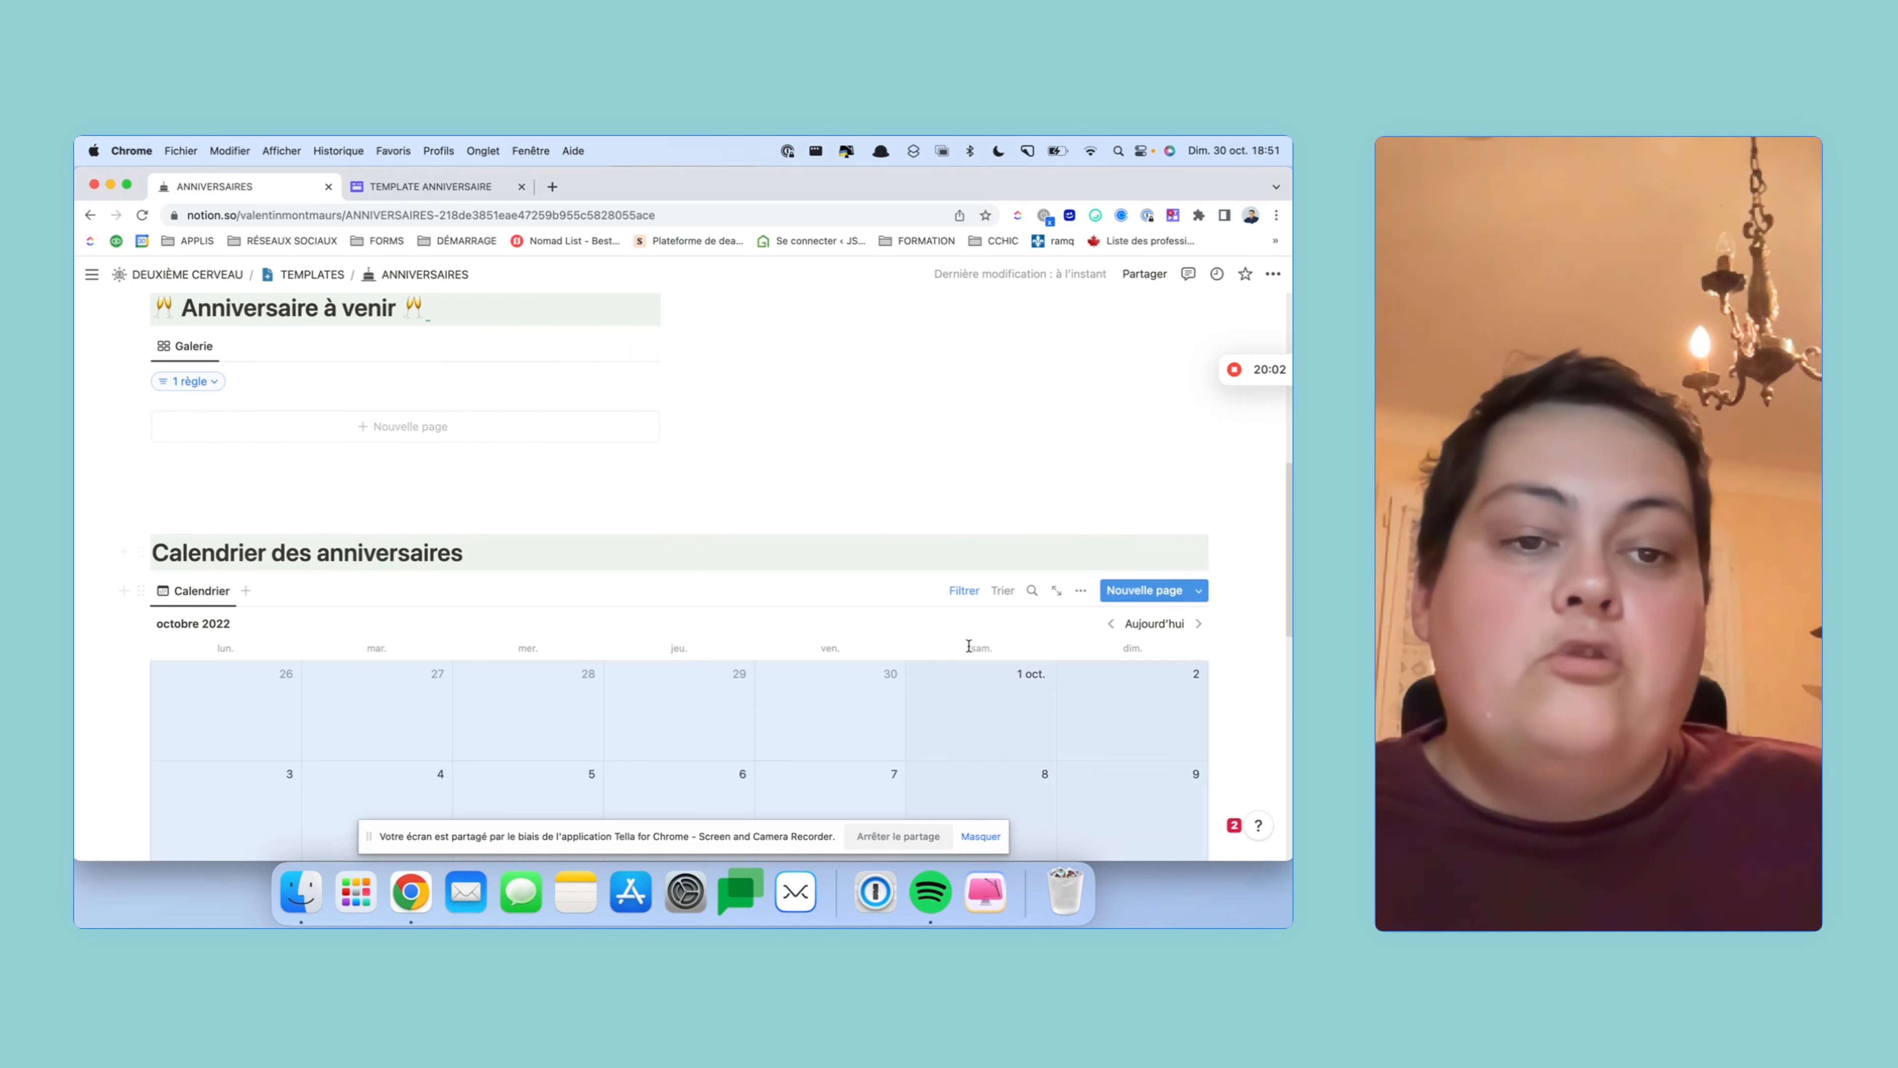
{"action": "scroll", "coordinate": [501, 521], "scroll_direction": "up", "scroll_amount": 2}
{"action": "scroll", "coordinate": [501, 521], "scroll_direction": "up", "scroll_amount": 3}
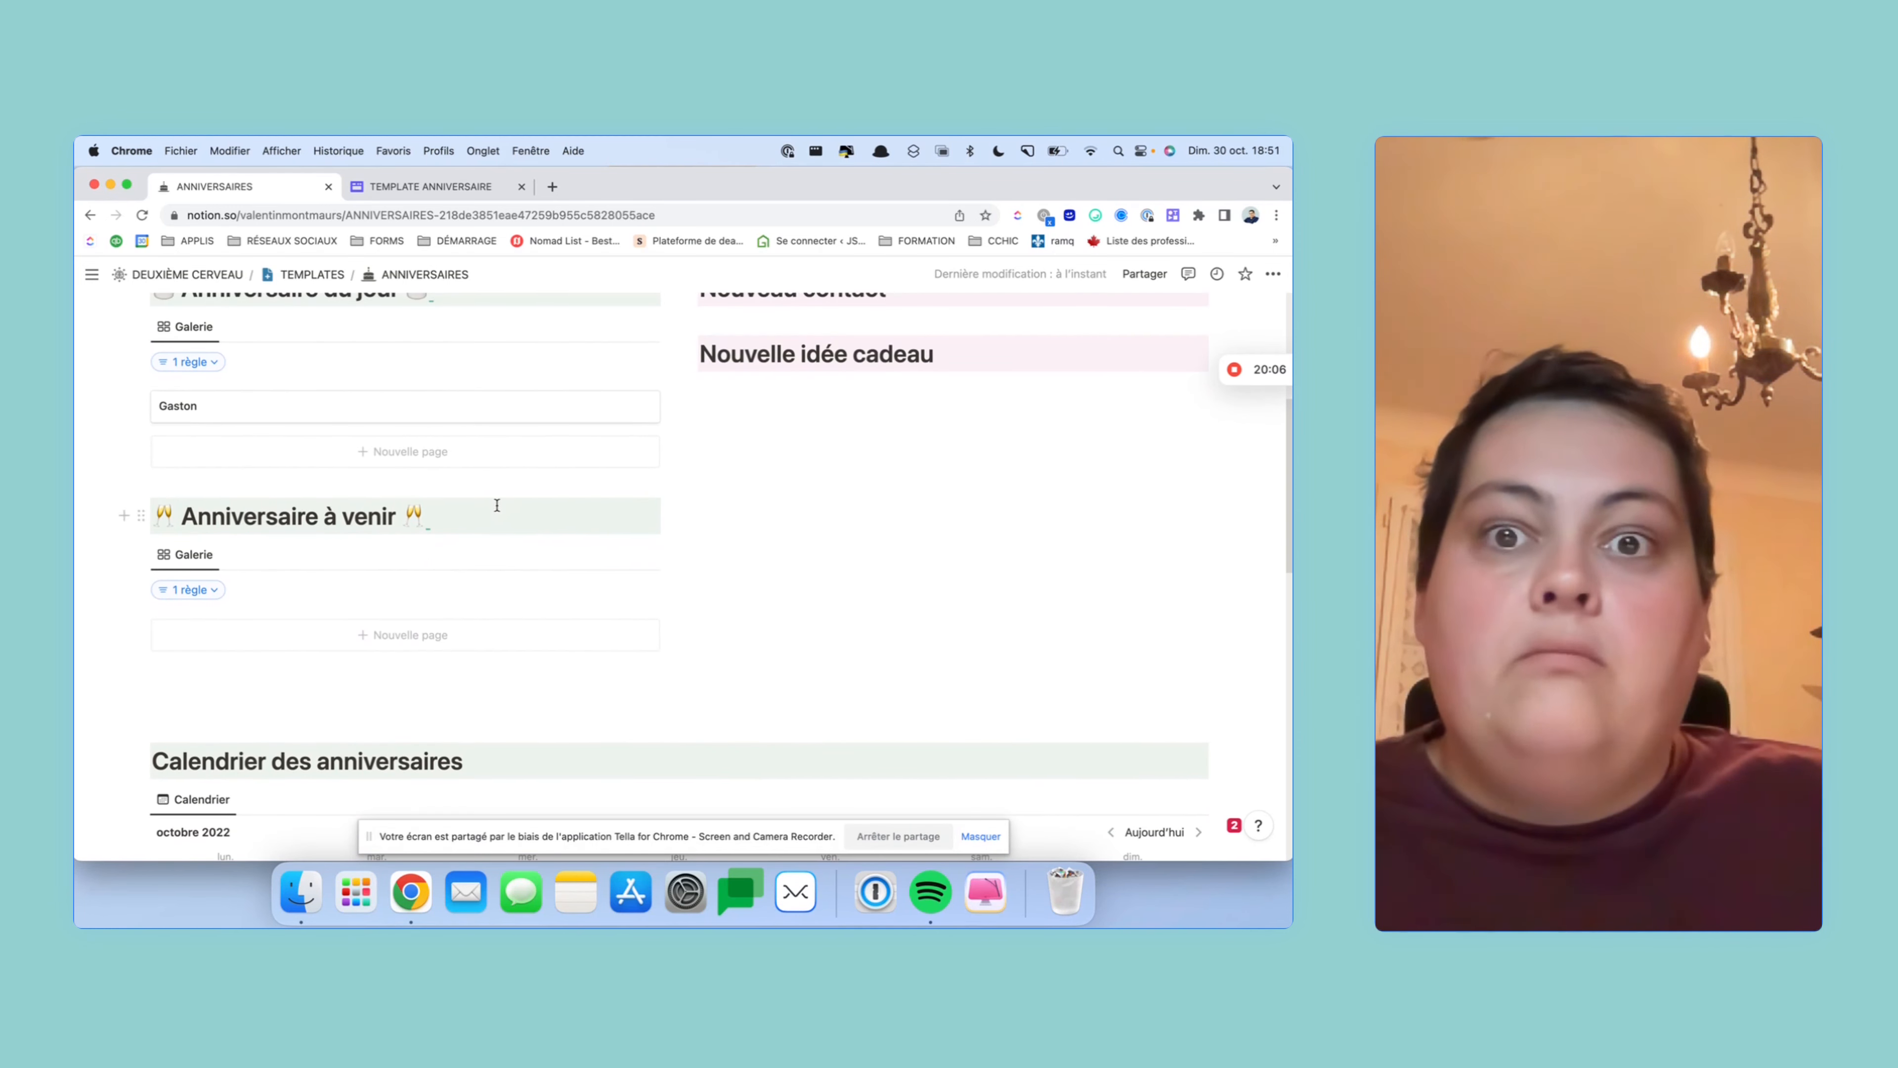
{"action": "scroll", "coordinate": [497, 506], "scroll_direction": "up", "scroll_amount": 1}
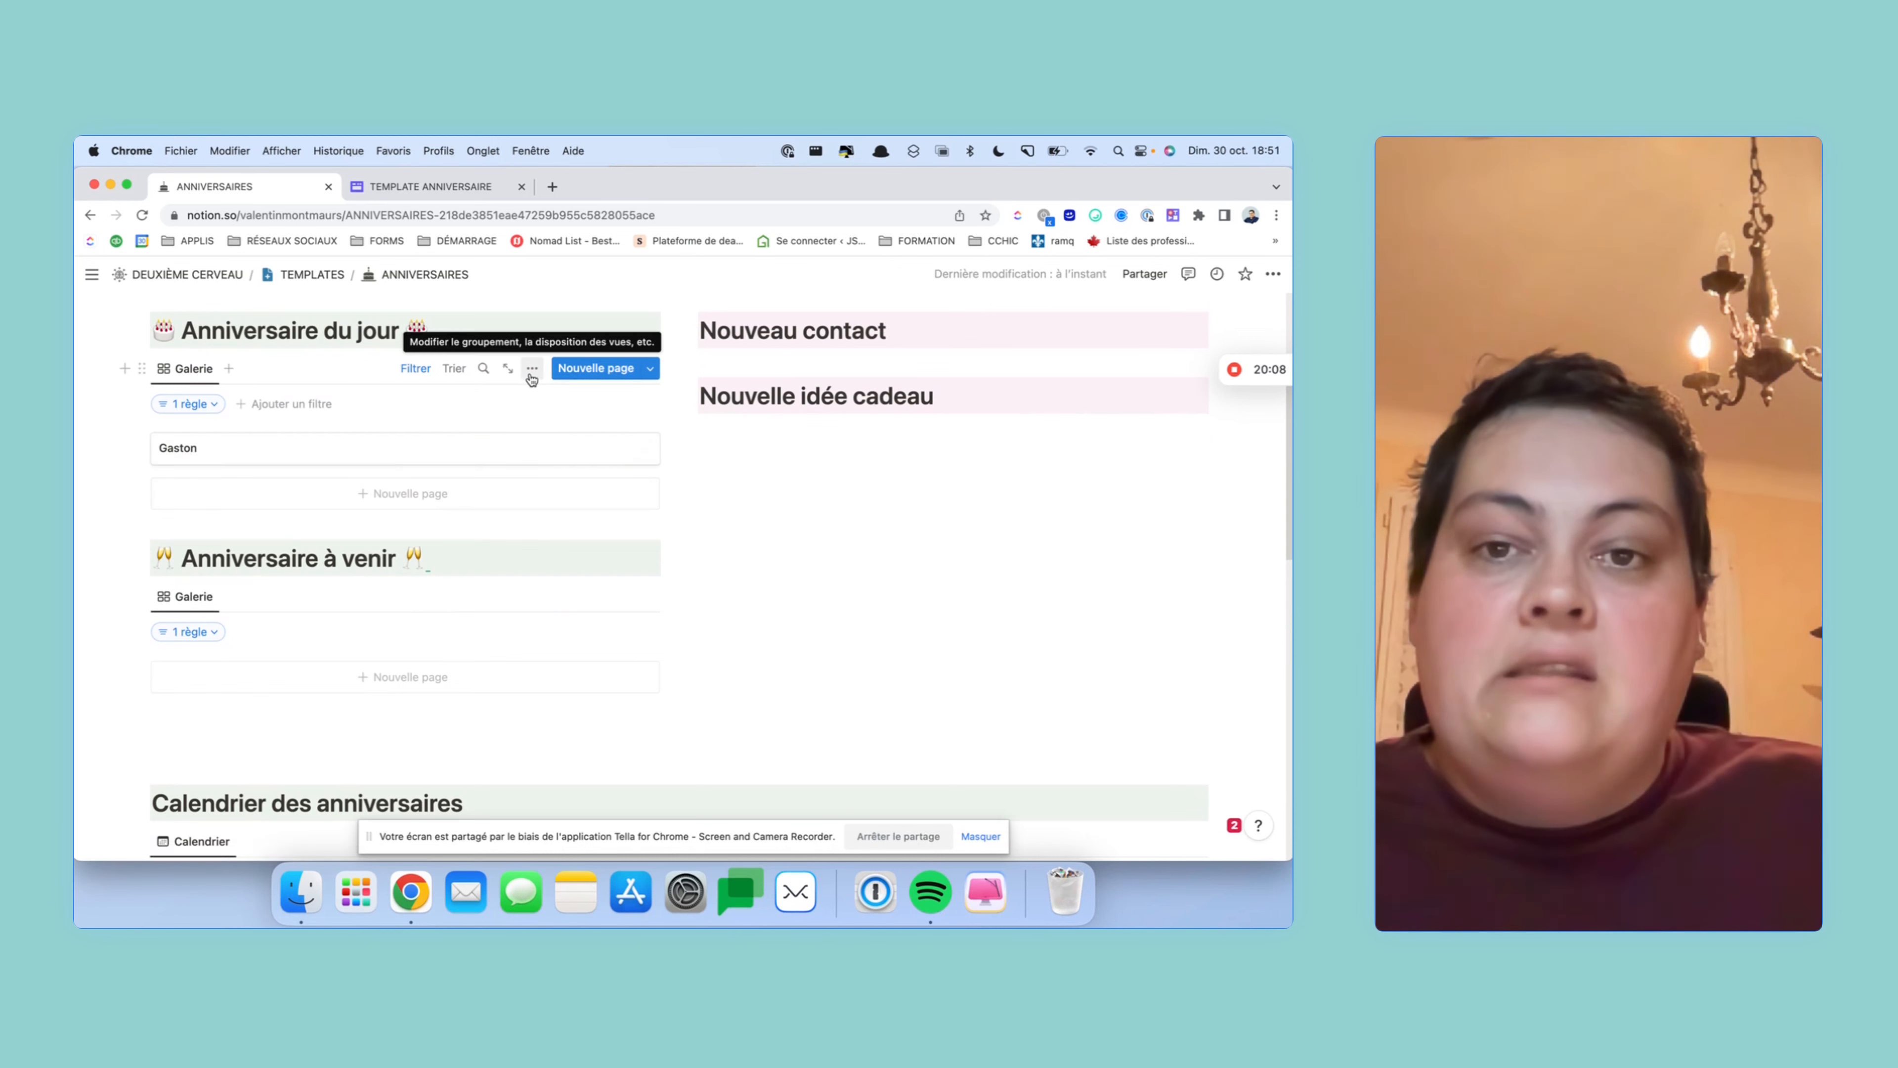
{"action": "left_click", "coordinate": [532, 370]}
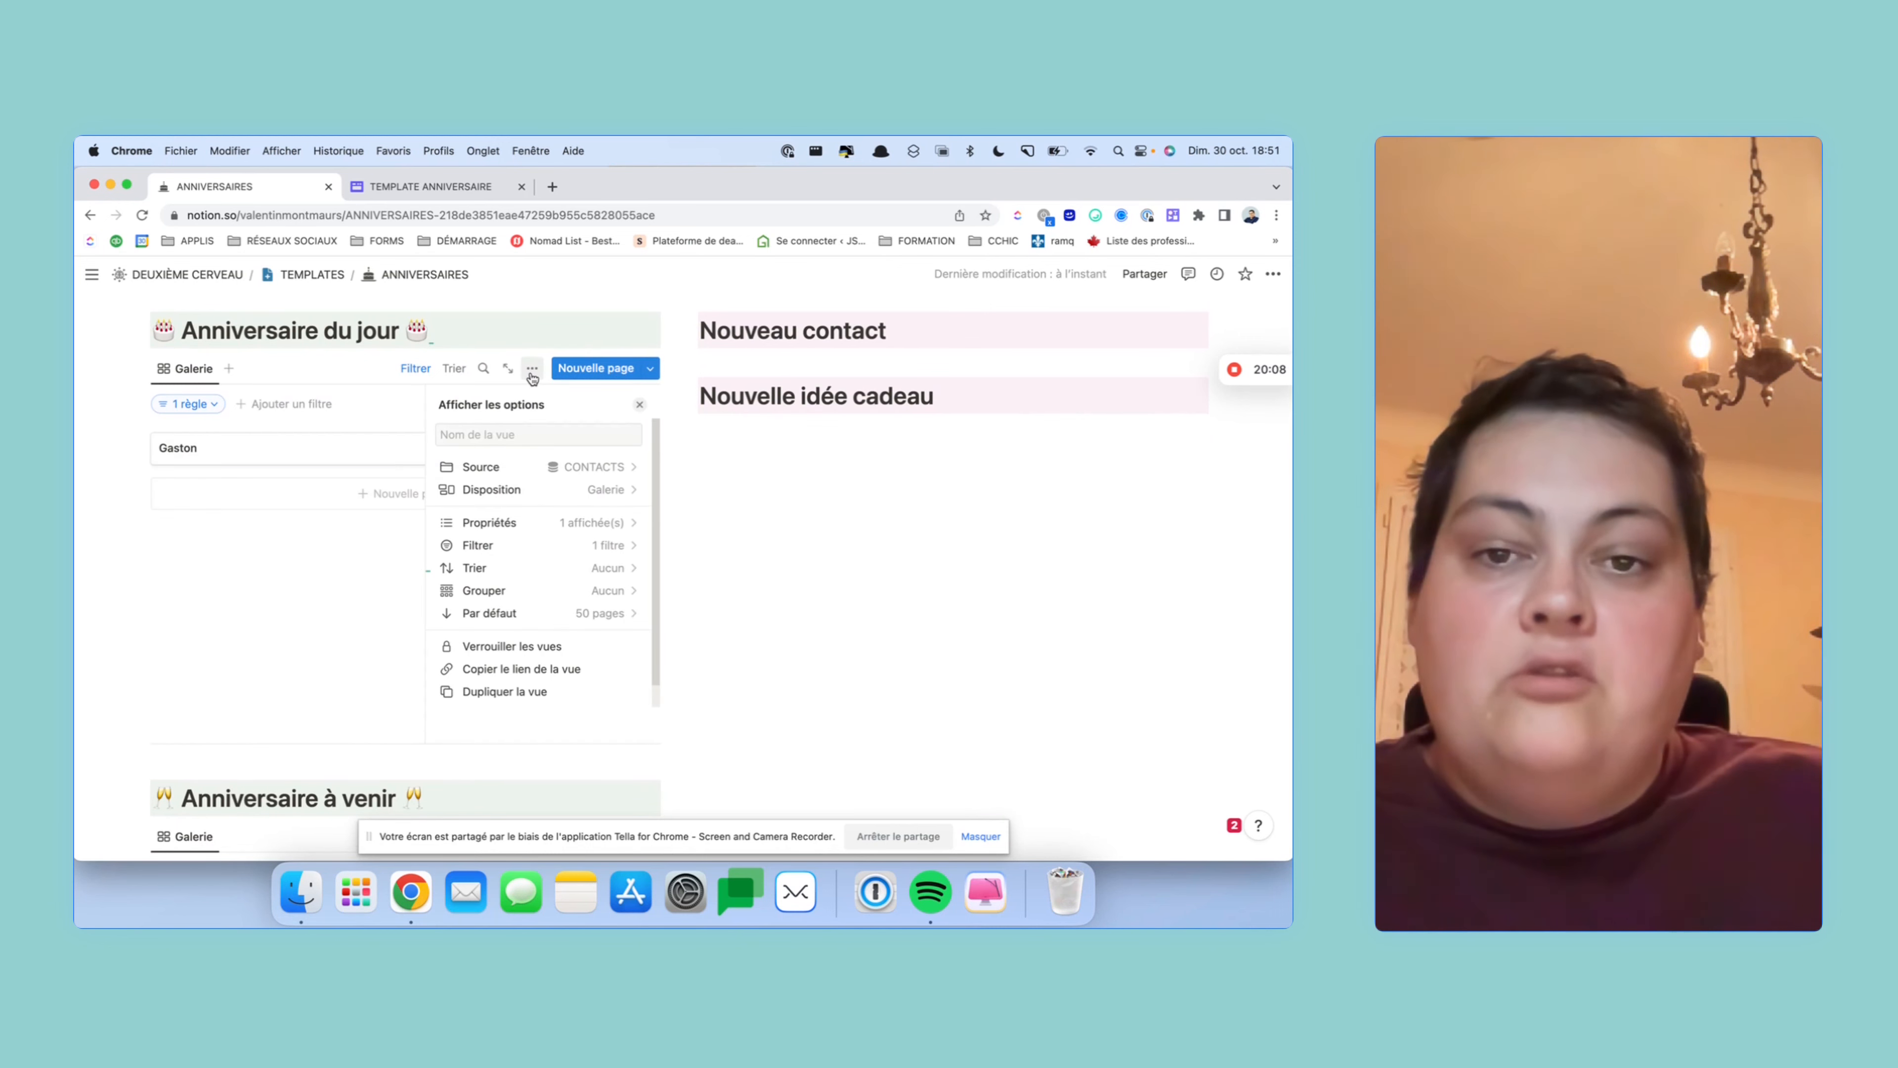
{"action": "left_click", "coordinate": [597, 527]}
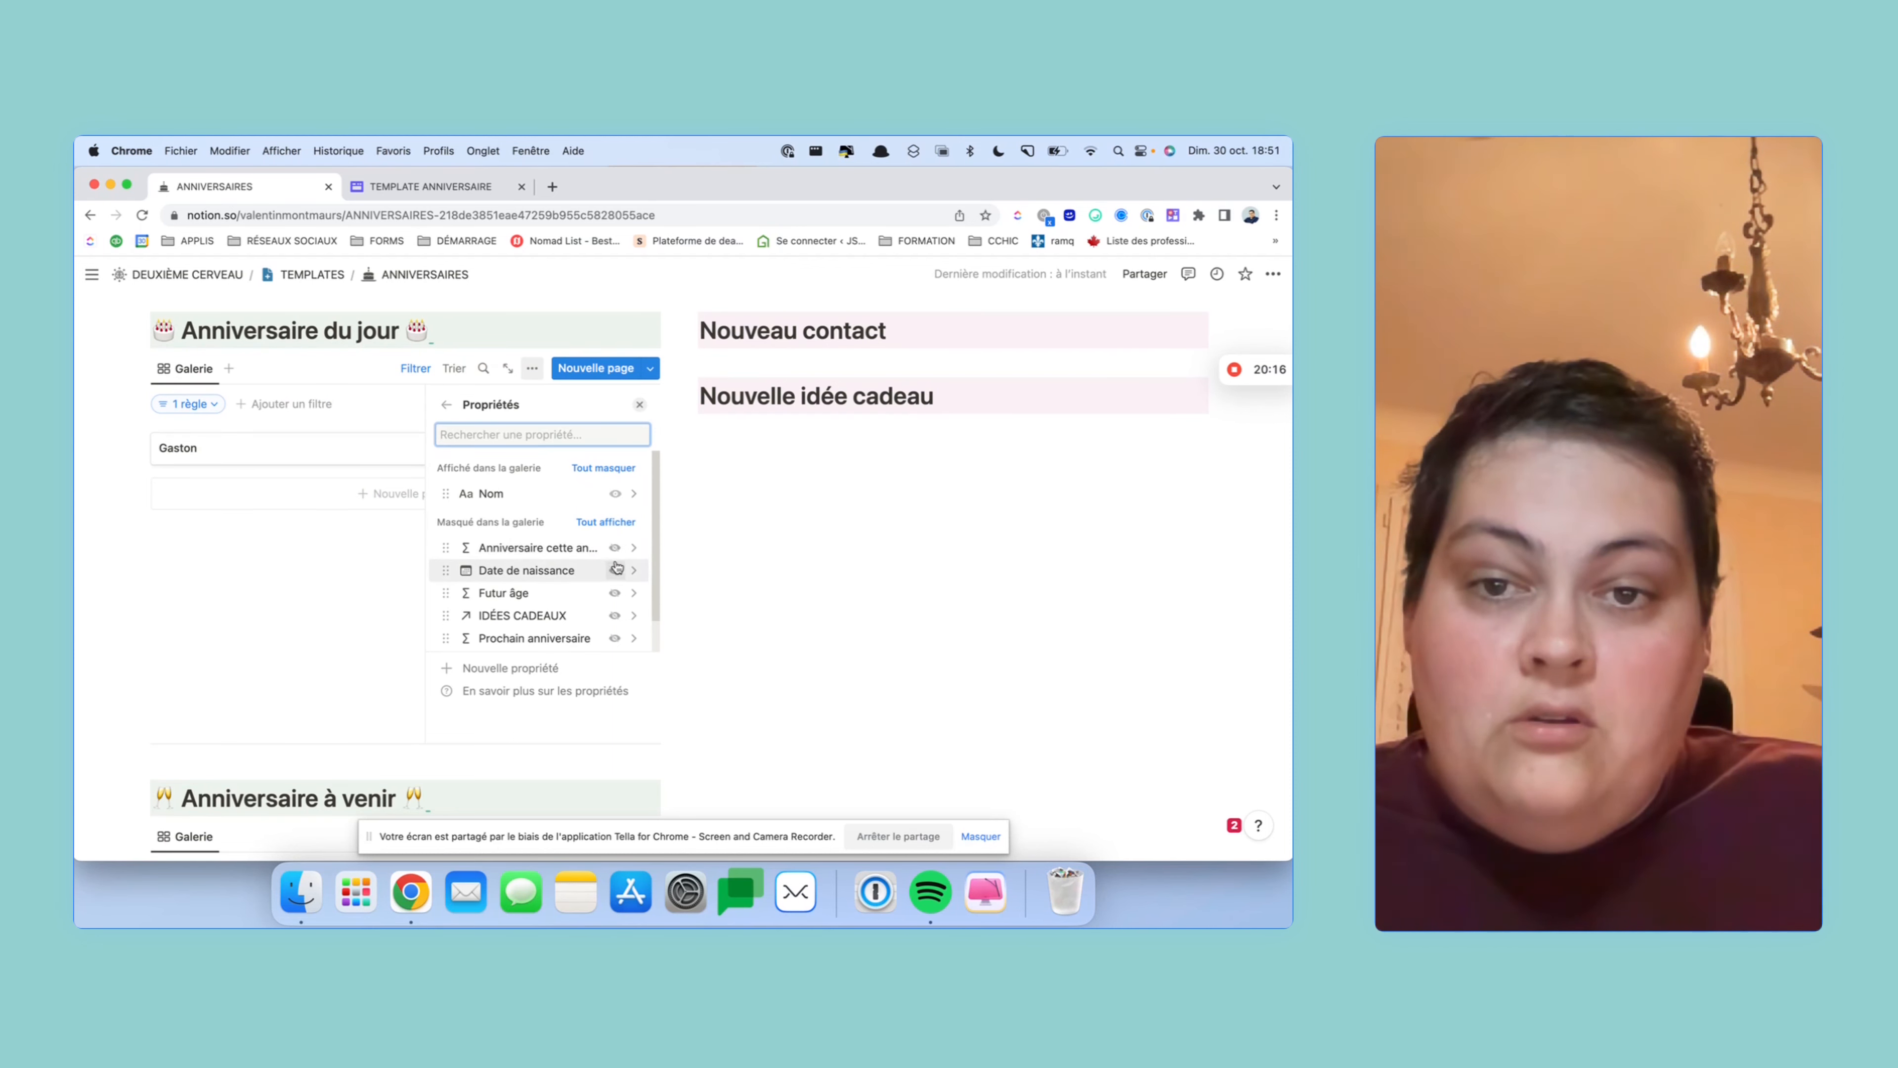
{"action": "scroll", "coordinate": [618, 574], "scroll_direction": "down", "scroll_amount": 2}
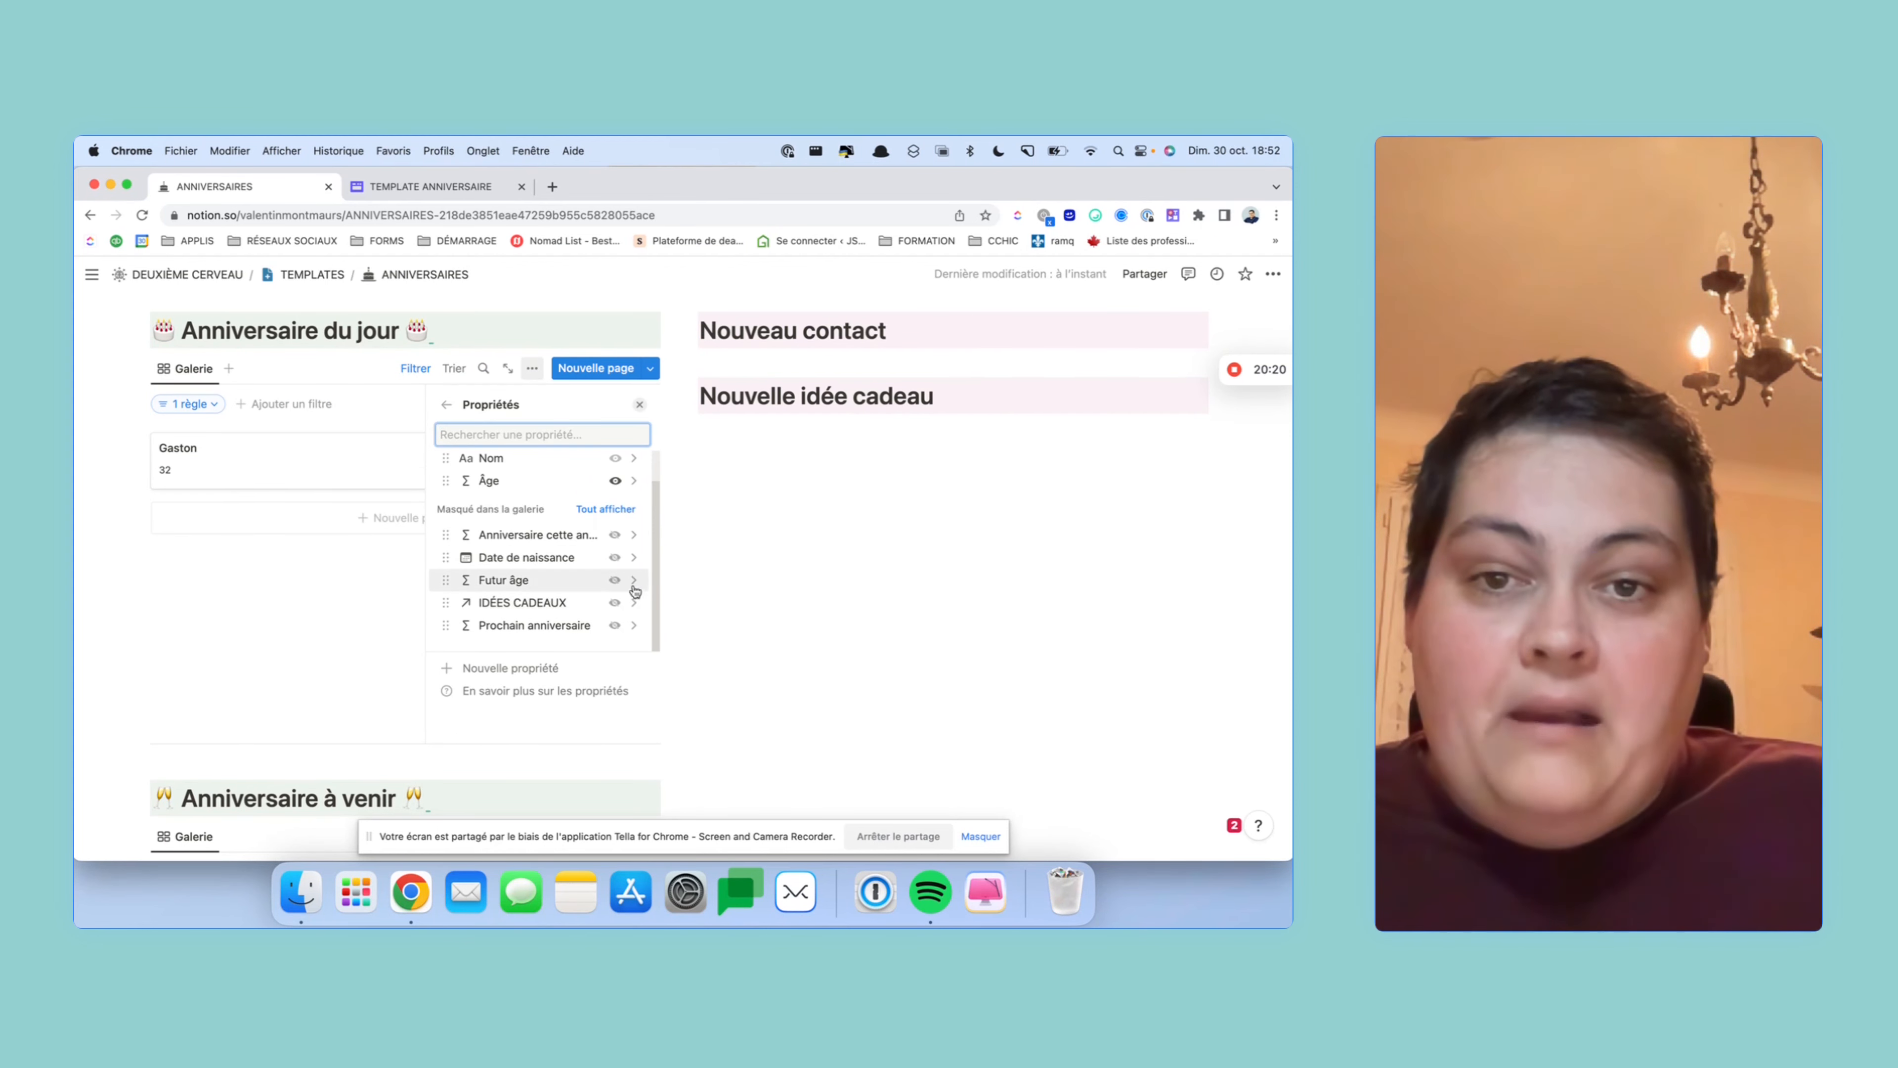
{"action": "left_click", "coordinate": [280, 588]}
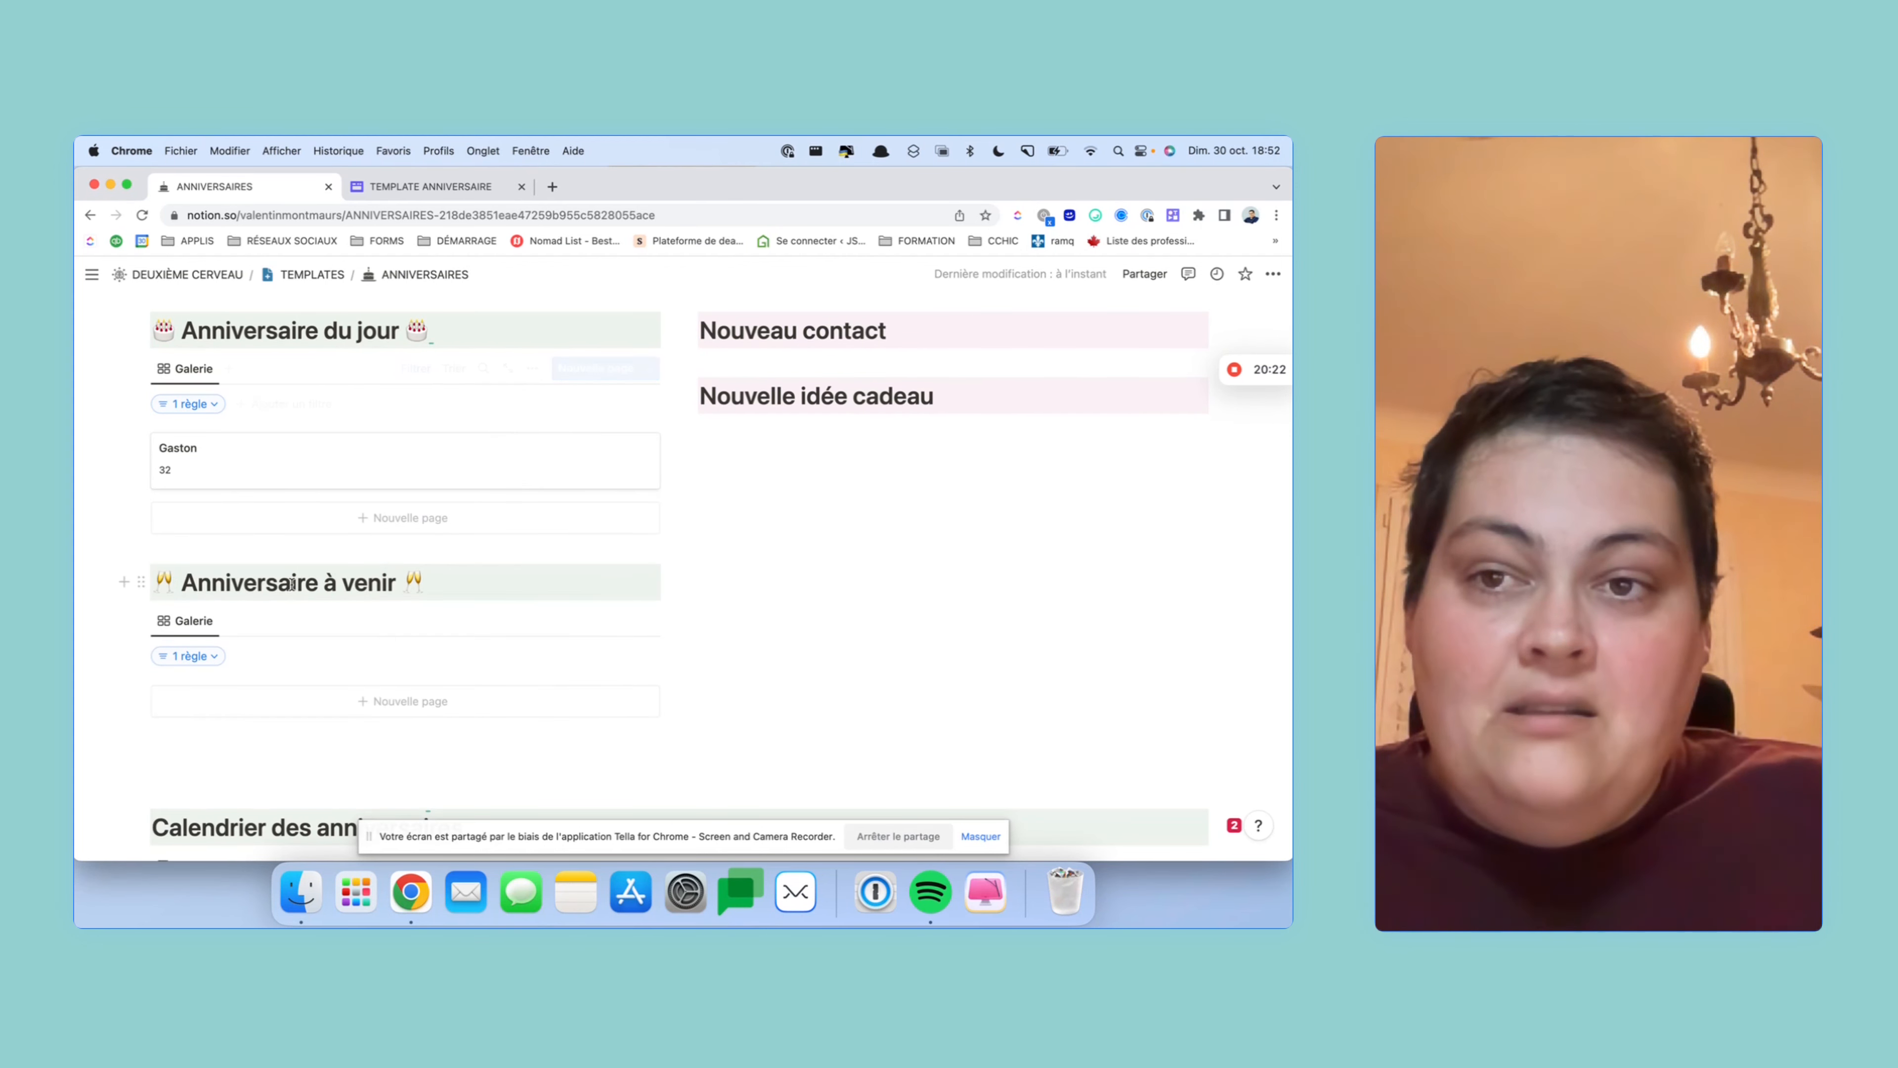
{"action": "scroll", "coordinate": [396, 598], "scroll_direction": "down", "scroll_amount": 2}
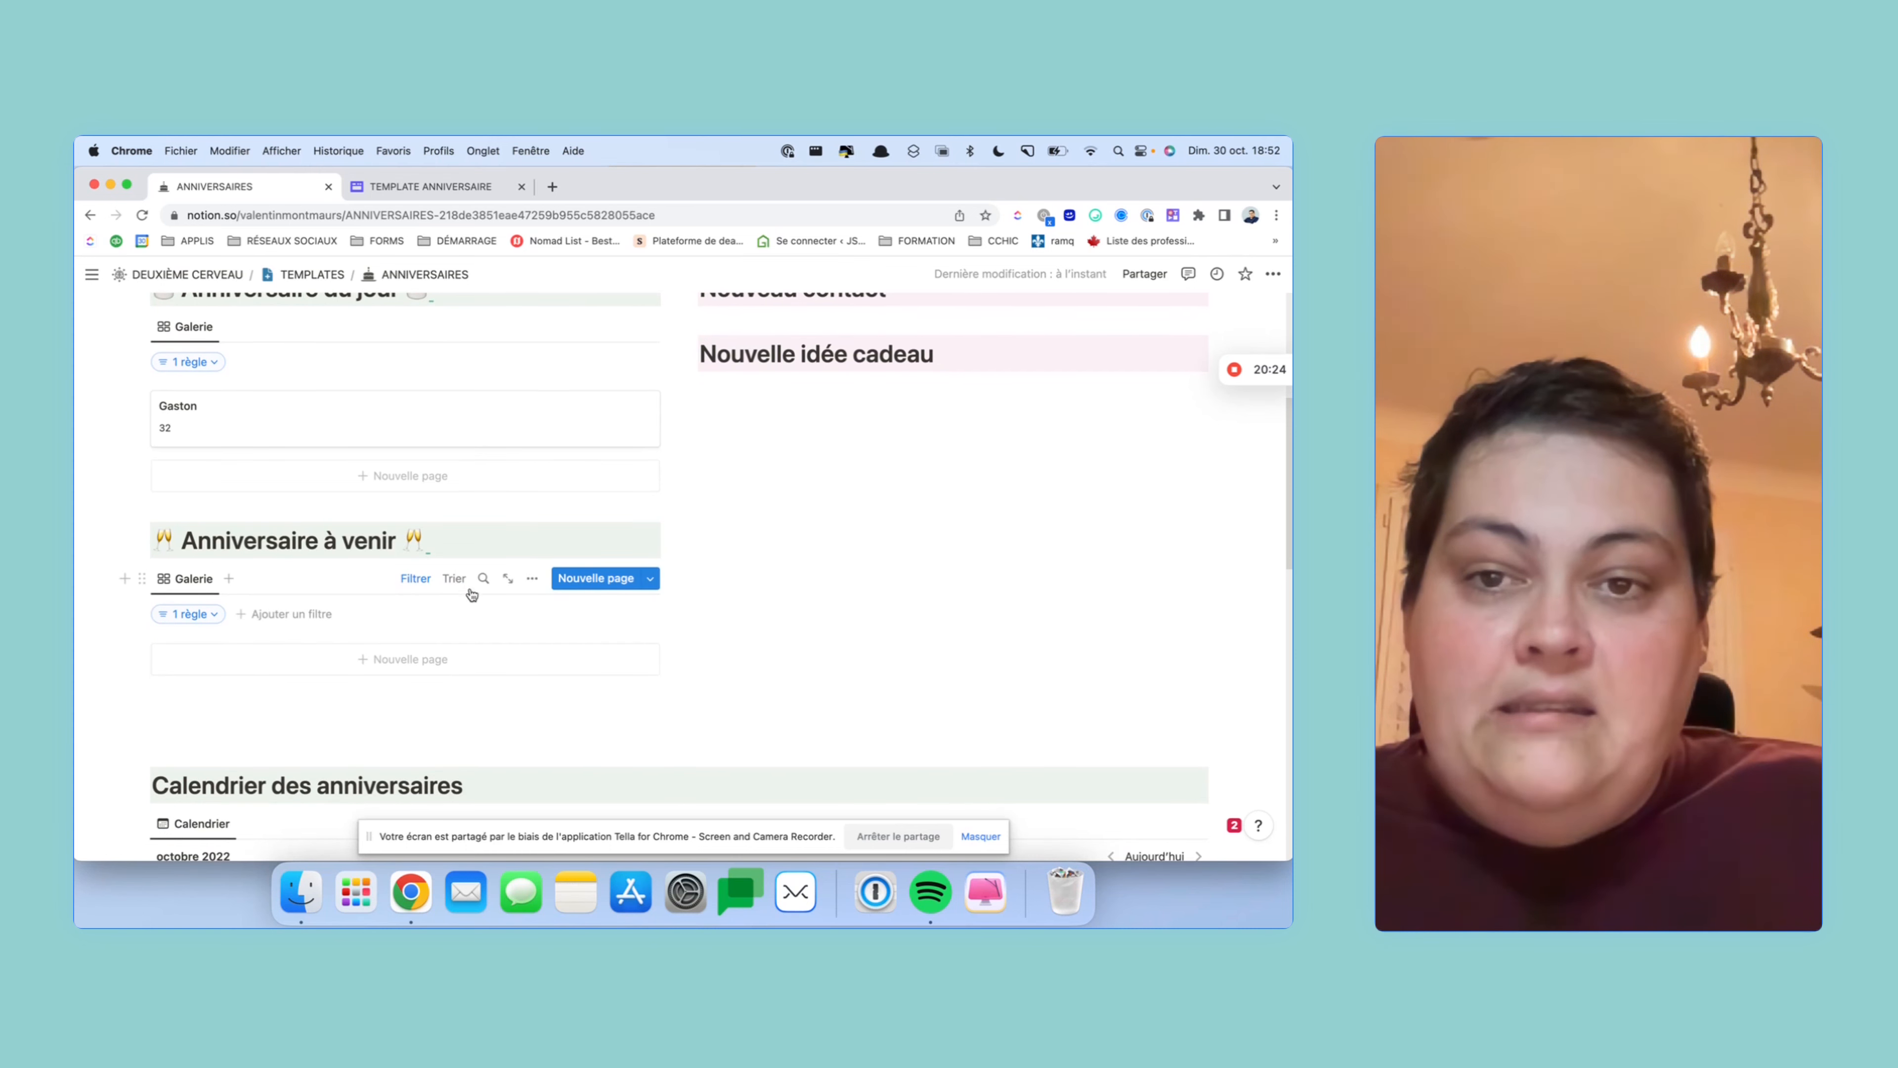
{"action": "scroll", "coordinate": [360, 627], "scroll_direction": "down", "scroll_amount": 1}
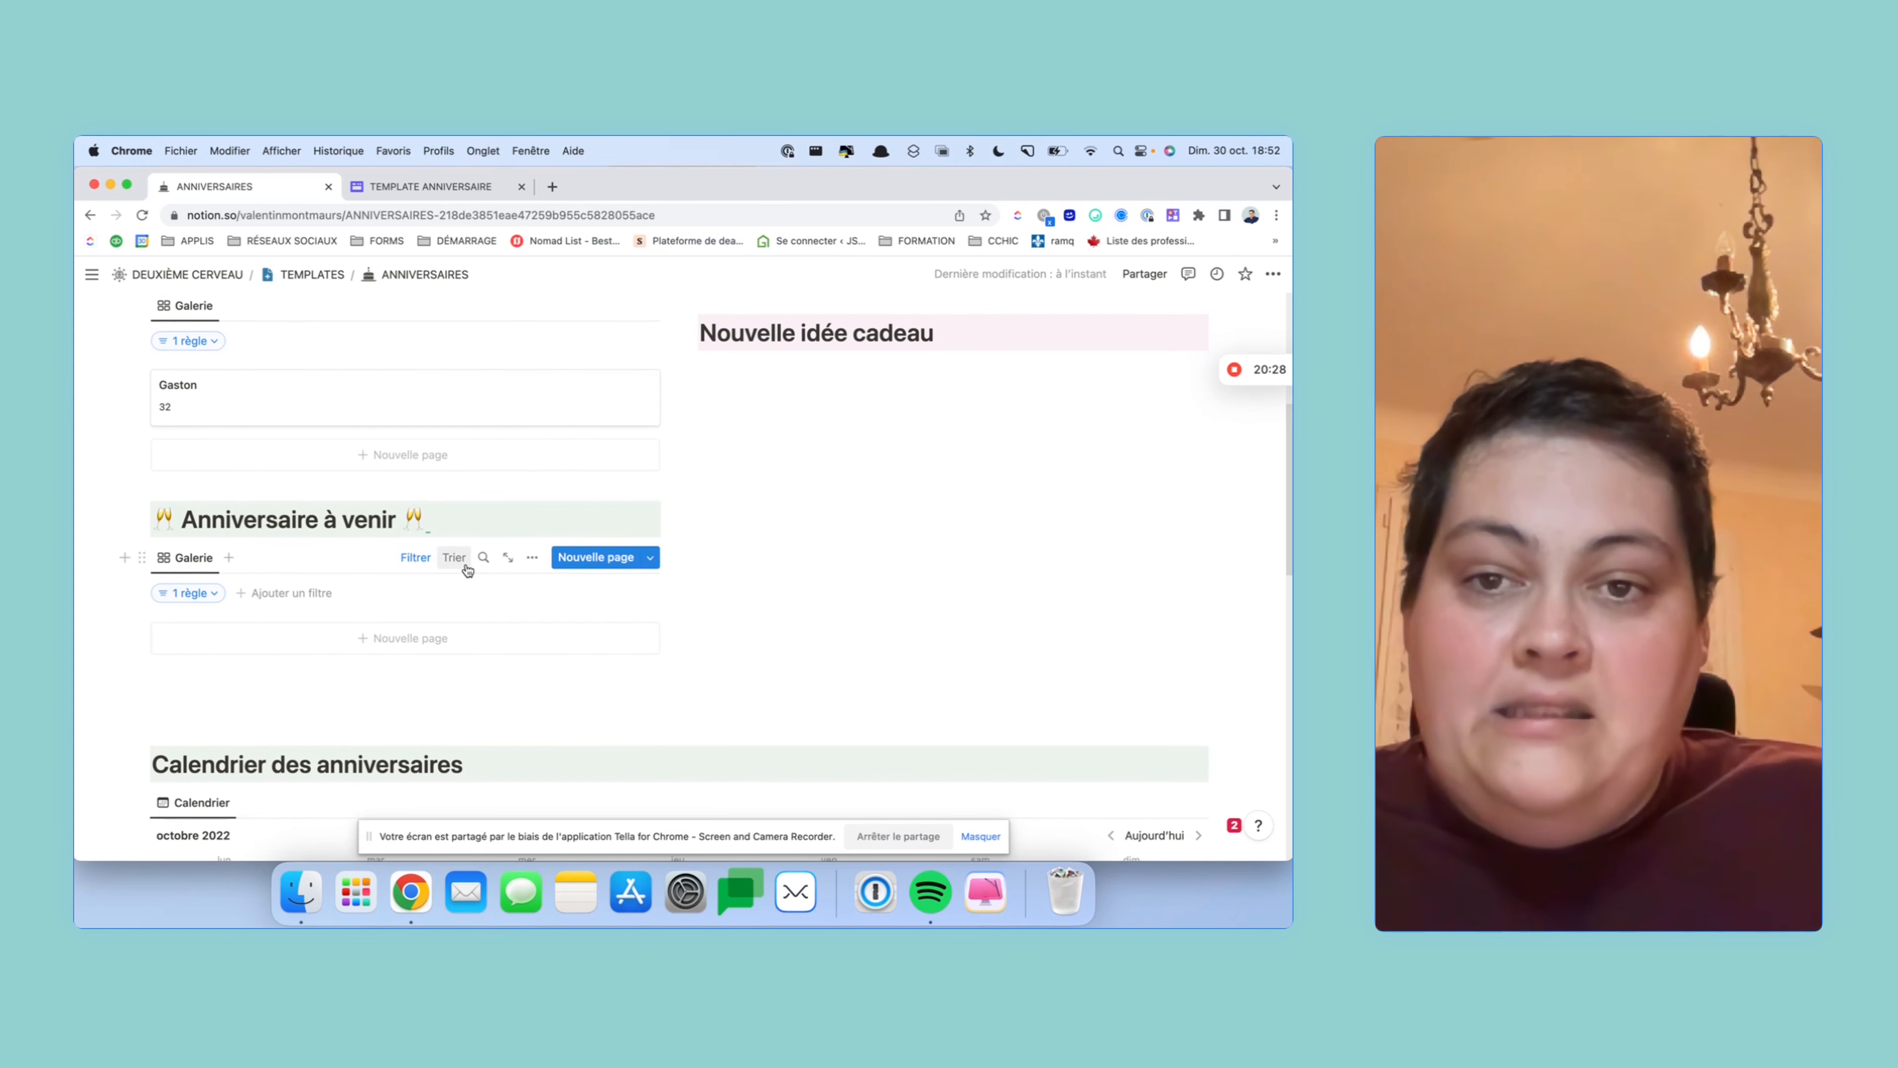
- Show the Futur âge property on the Anniversaire à venir gallery cards
{"action": "left_click", "coordinate": [532, 557]}
{"action": "left_click", "coordinate": [621, 464]}
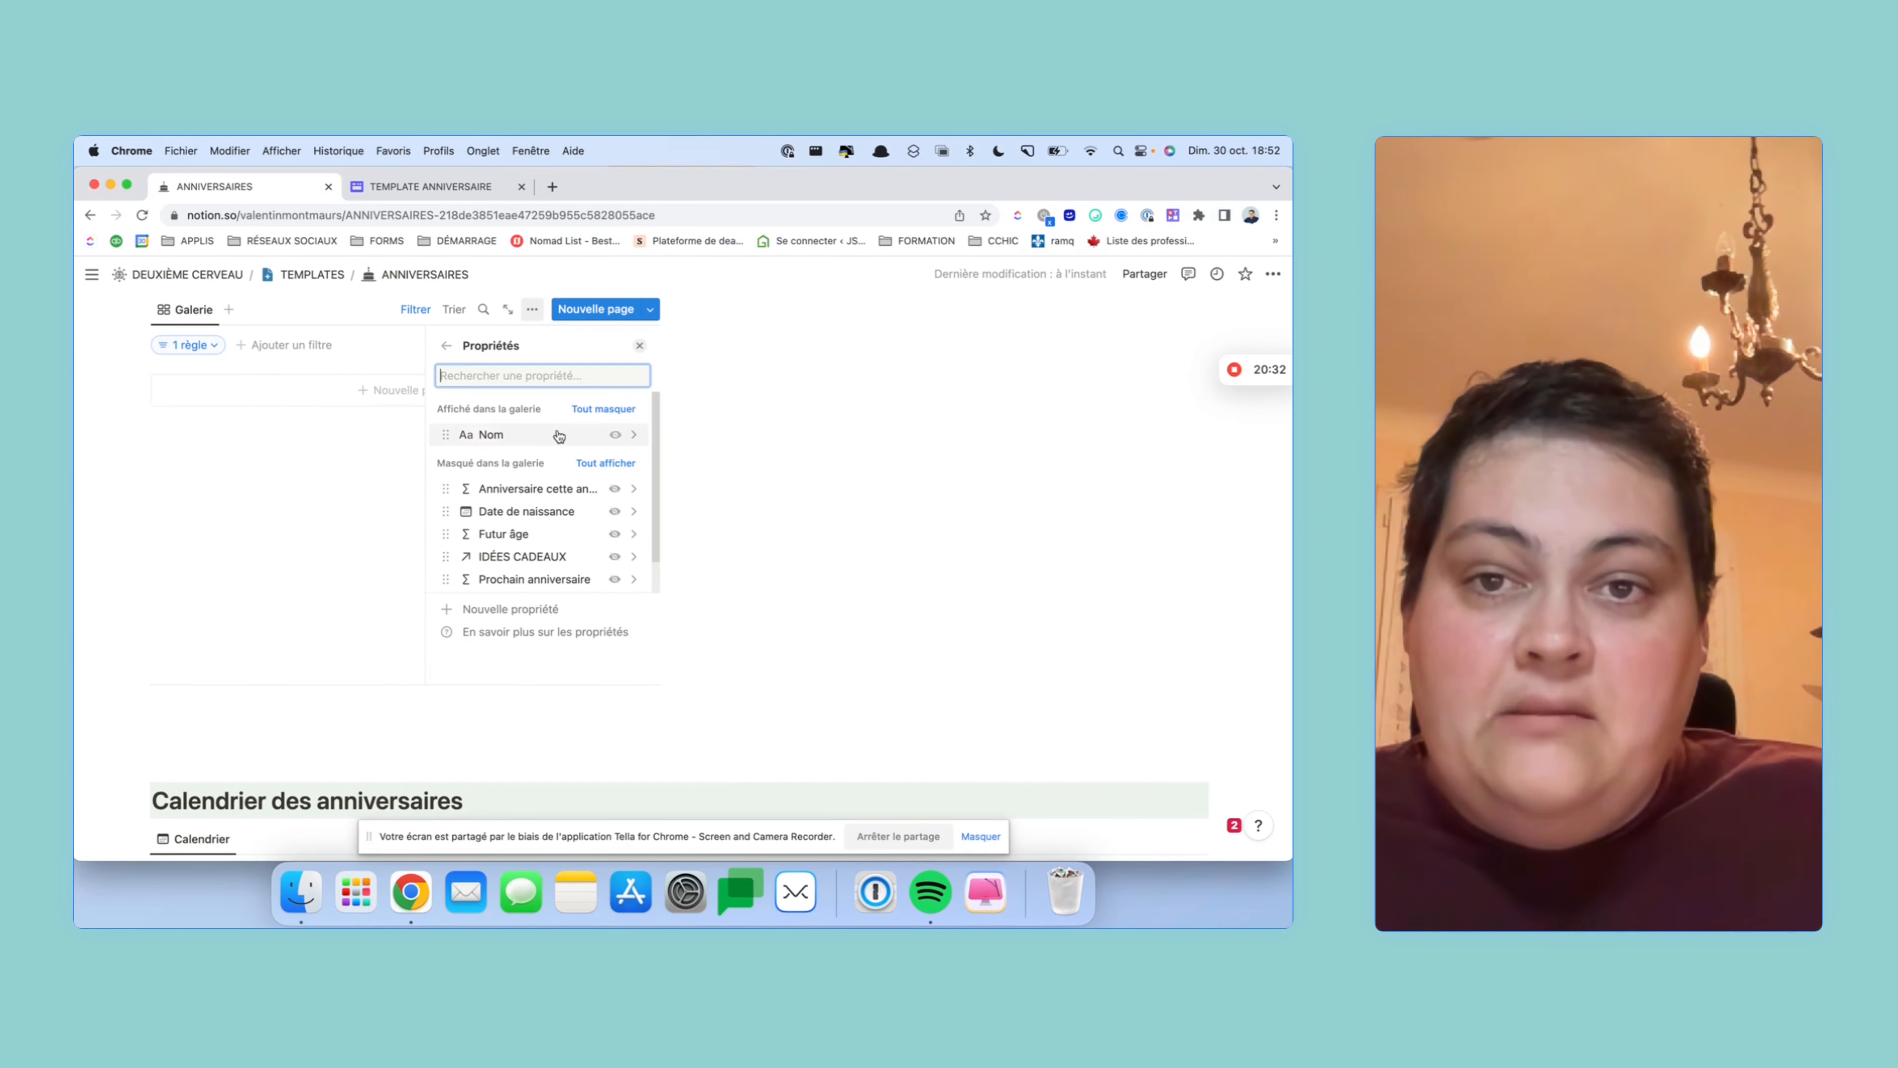
{"action": "scroll", "coordinate": [613, 476], "scroll_direction": "down", "scroll_amount": 2}
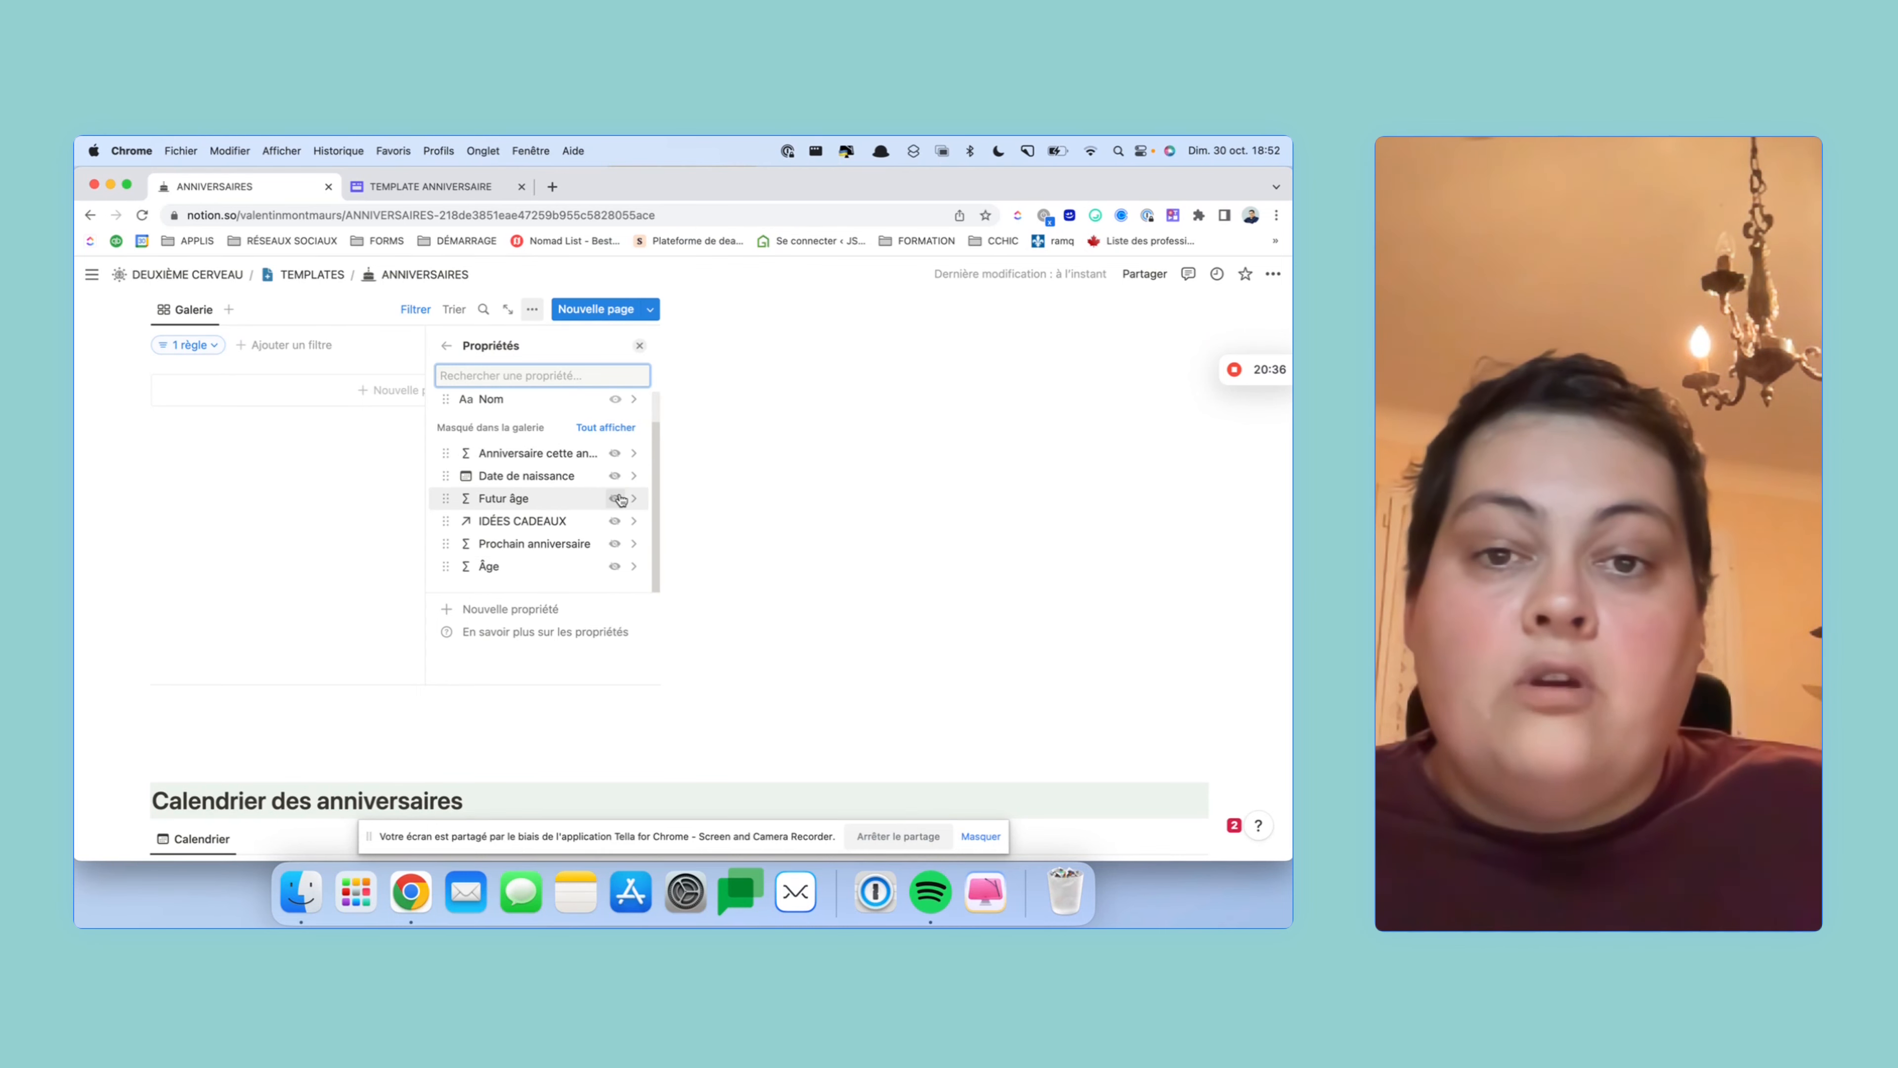
{"action": "left_click", "coordinate": [616, 497]}
{"action": "left_click", "coordinate": [744, 470]}
{"action": "scroll", "coordinate": [732, 472], "scroll_direction": "up", "scroll_amount": 4}
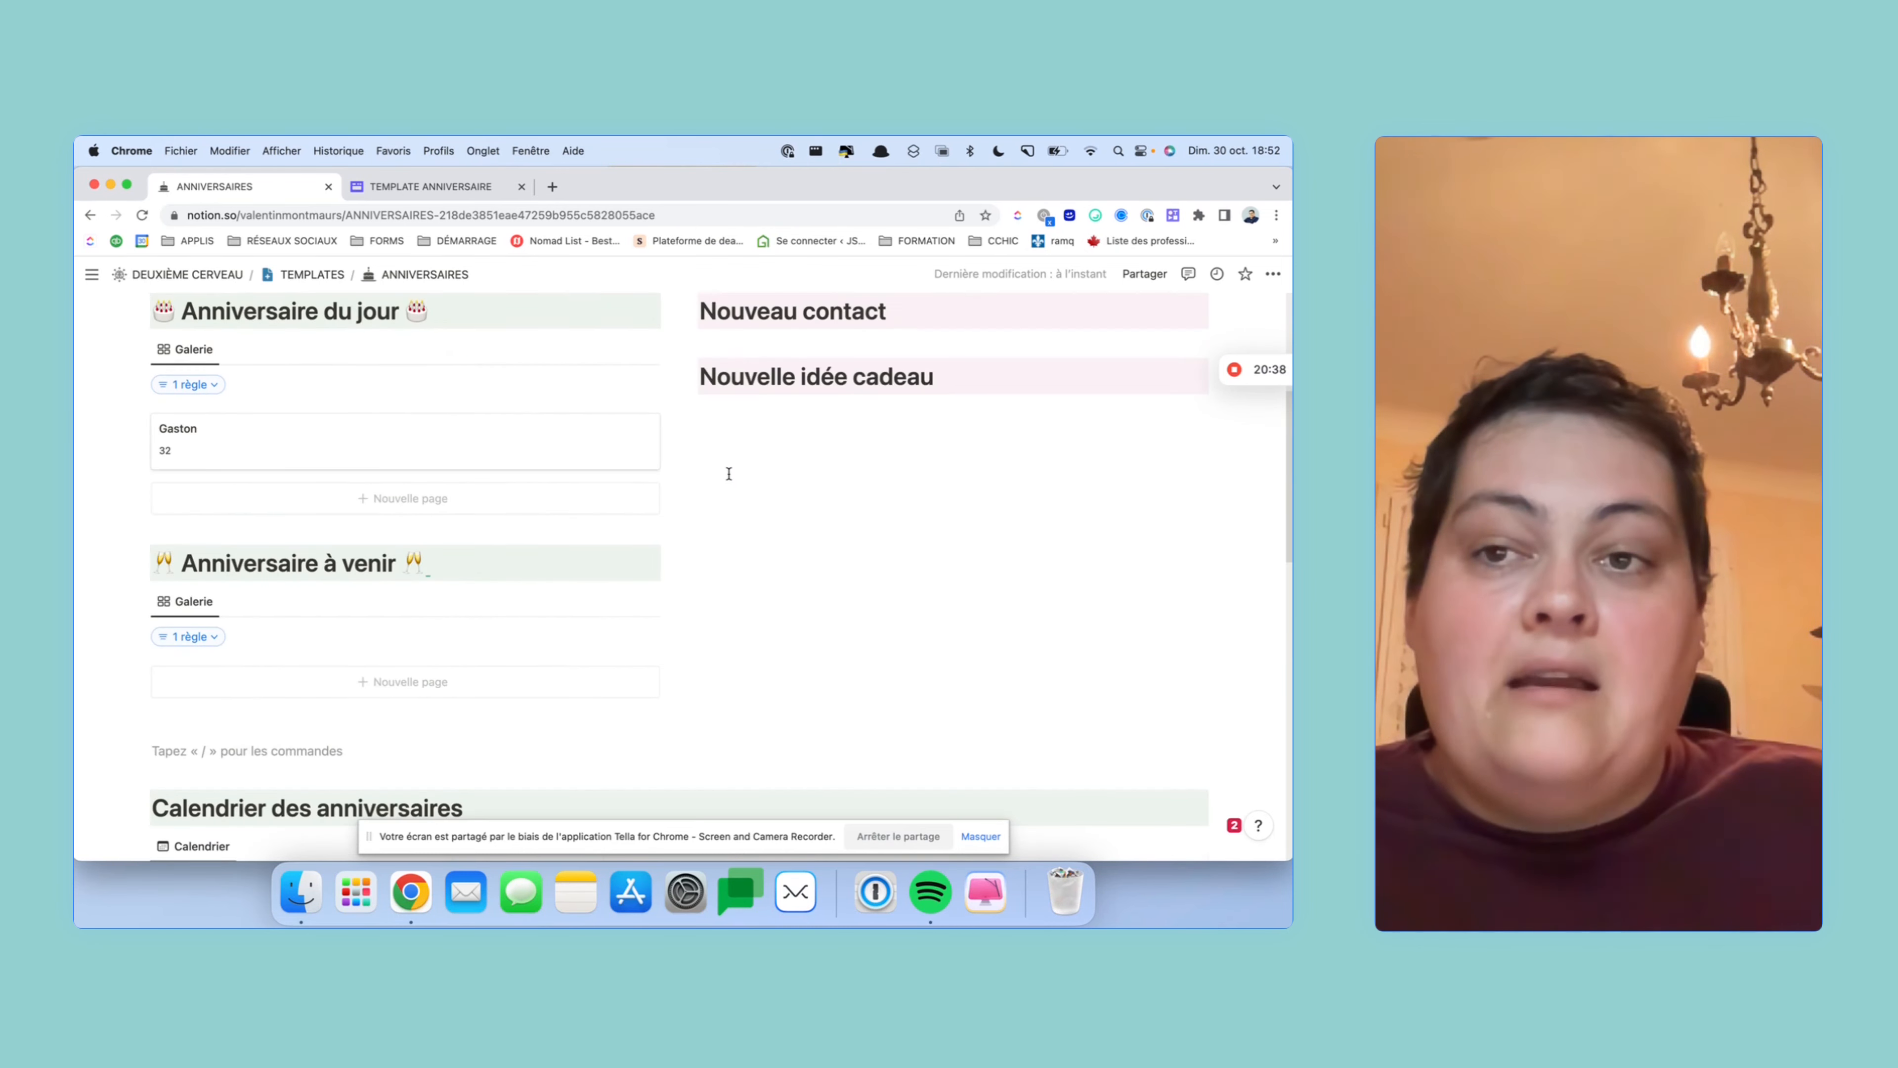
{"action": "scroll", "coordinate": [728, 473], "scroll_direction": "down", "scroll_amount": 1}
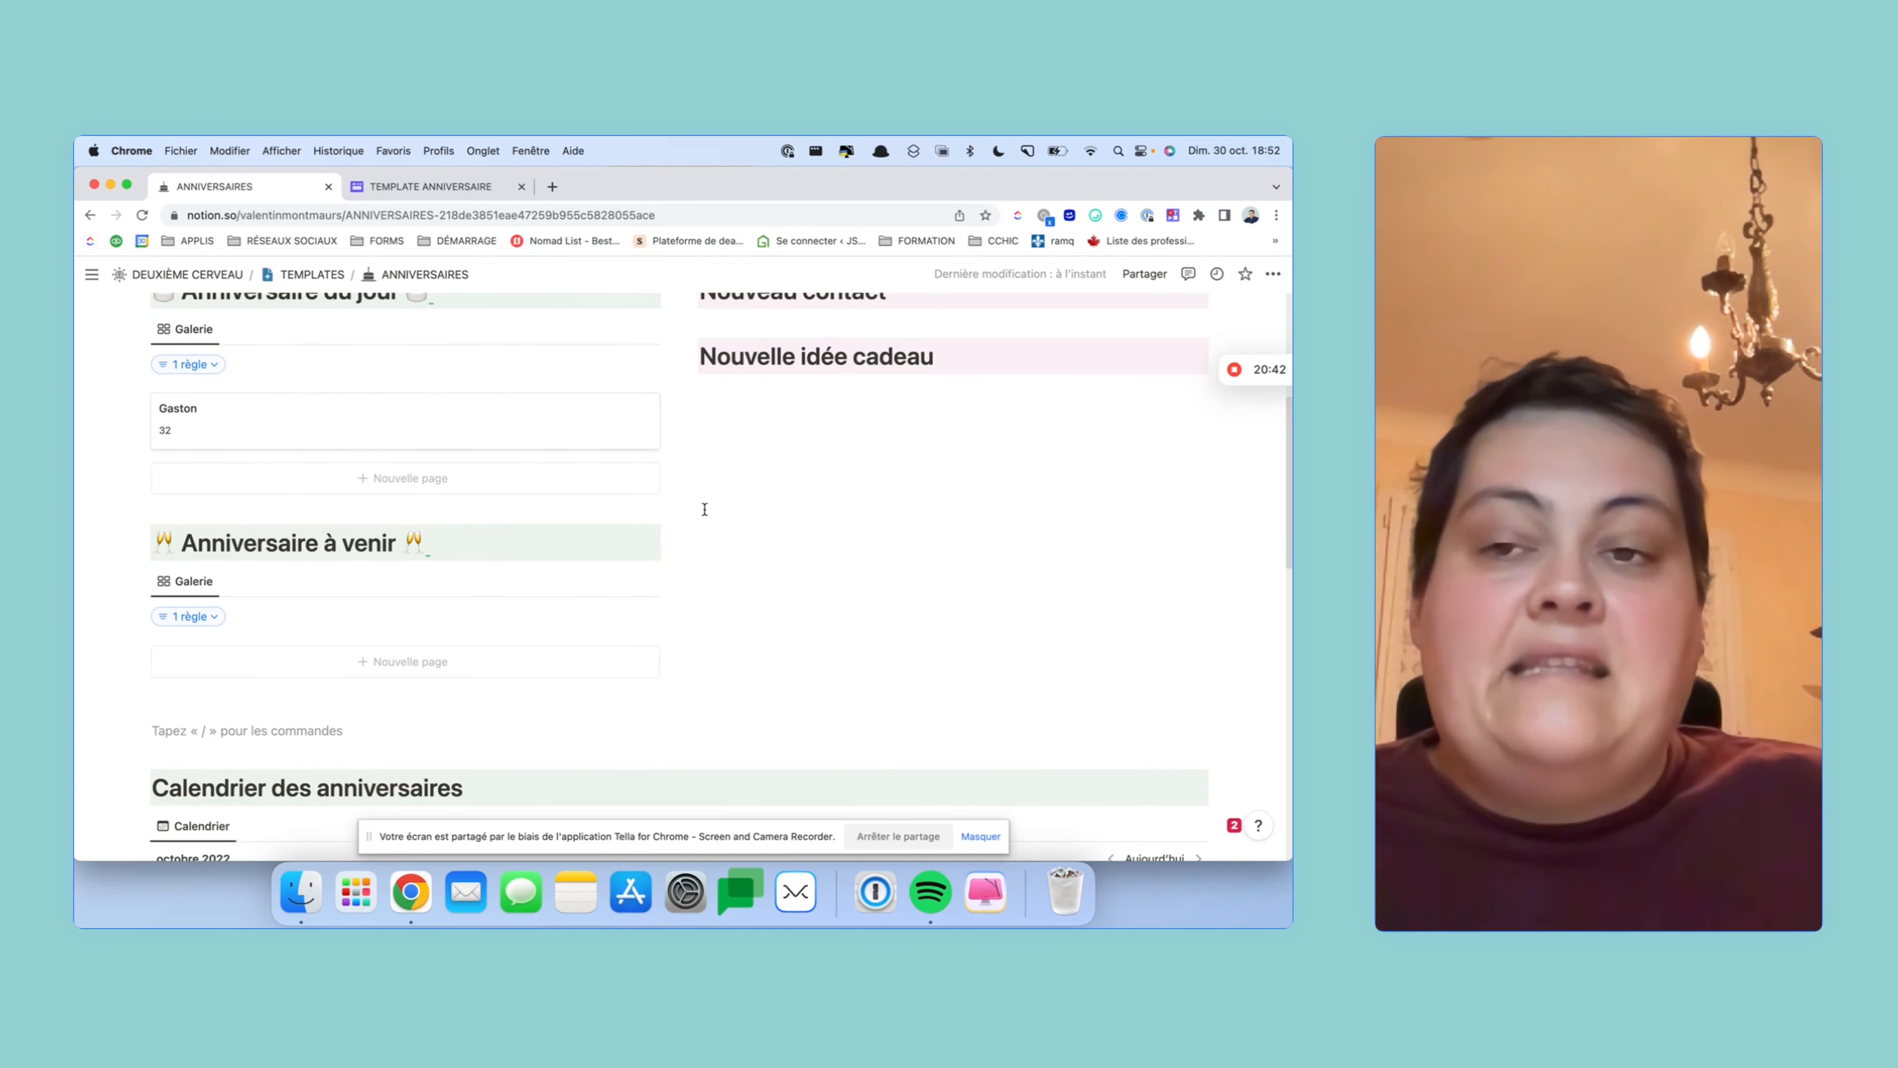
{"action": "scroll", "coordinate": [548, 576], "scroll_direction": "up", "scroll_amount": 3}
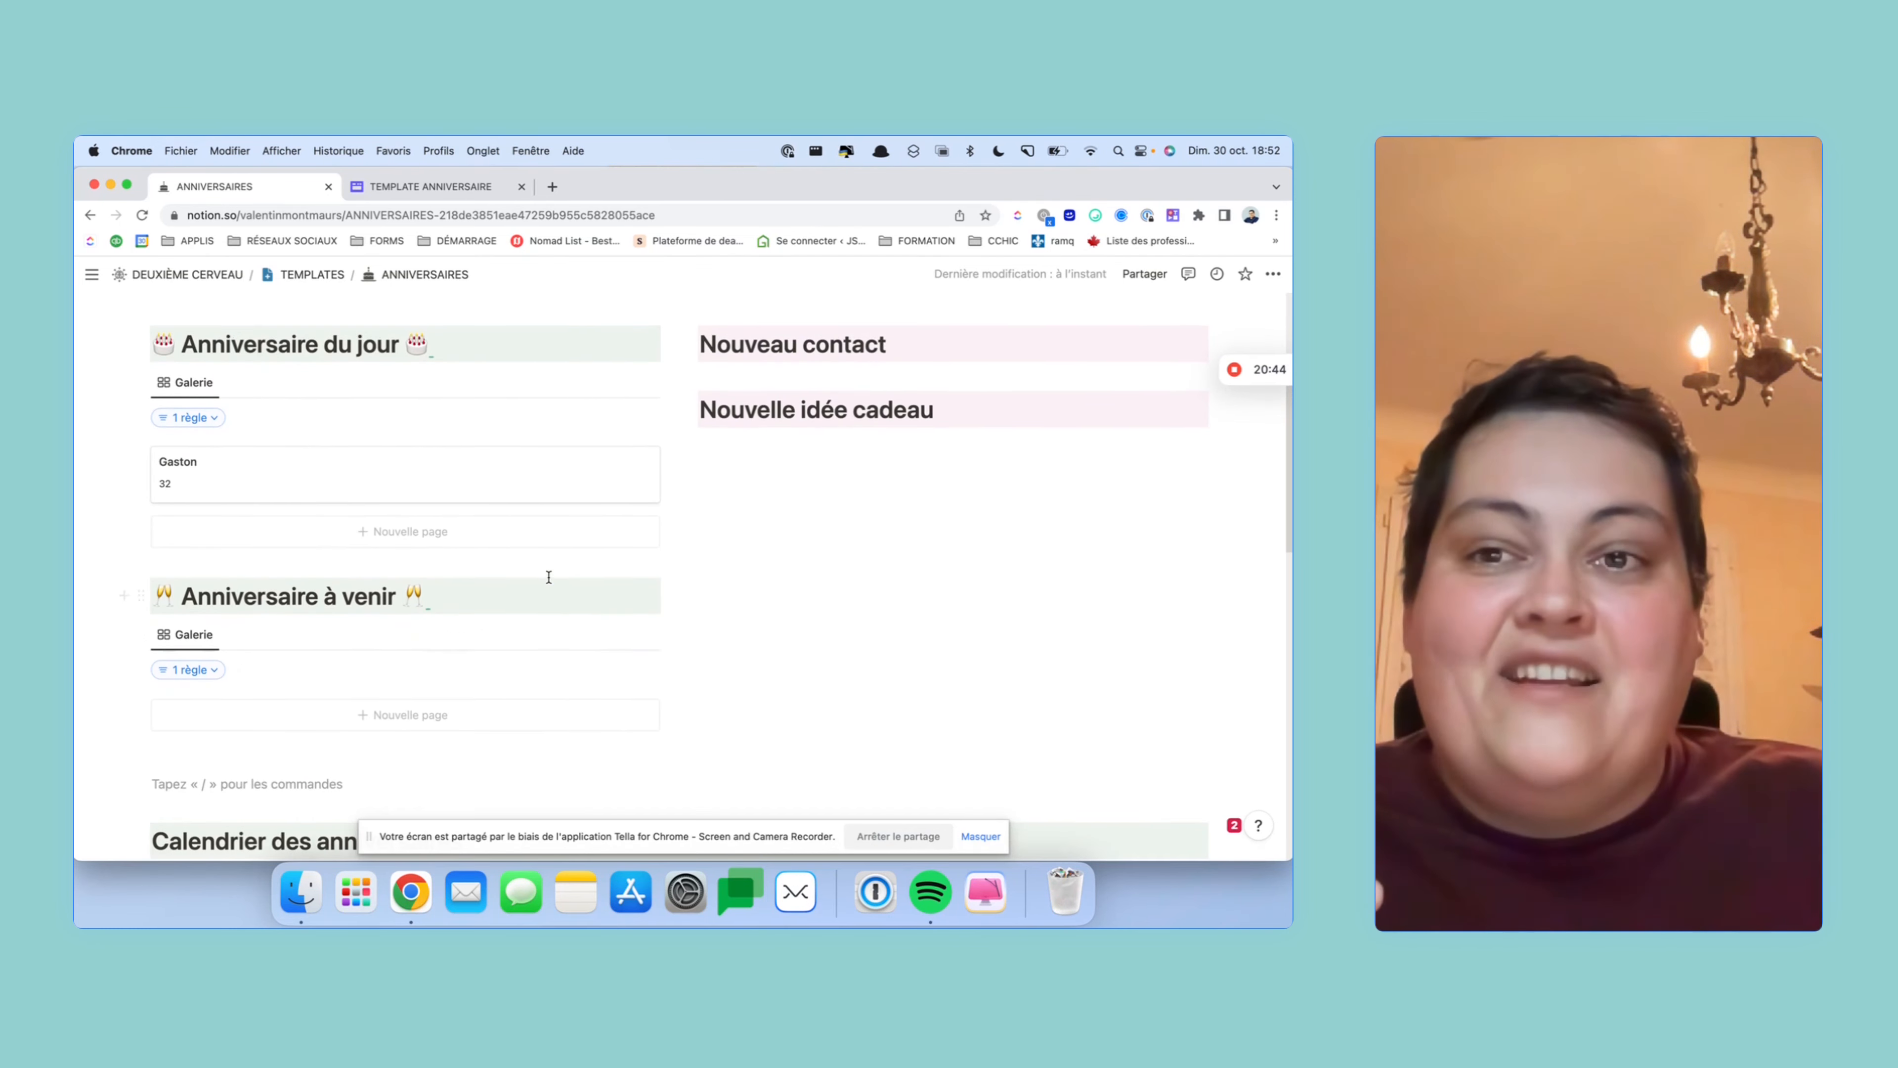
{"action": "scroll", "coordinate": [548, 577], "scroll_direction": "up", "scroll_amount": 2}
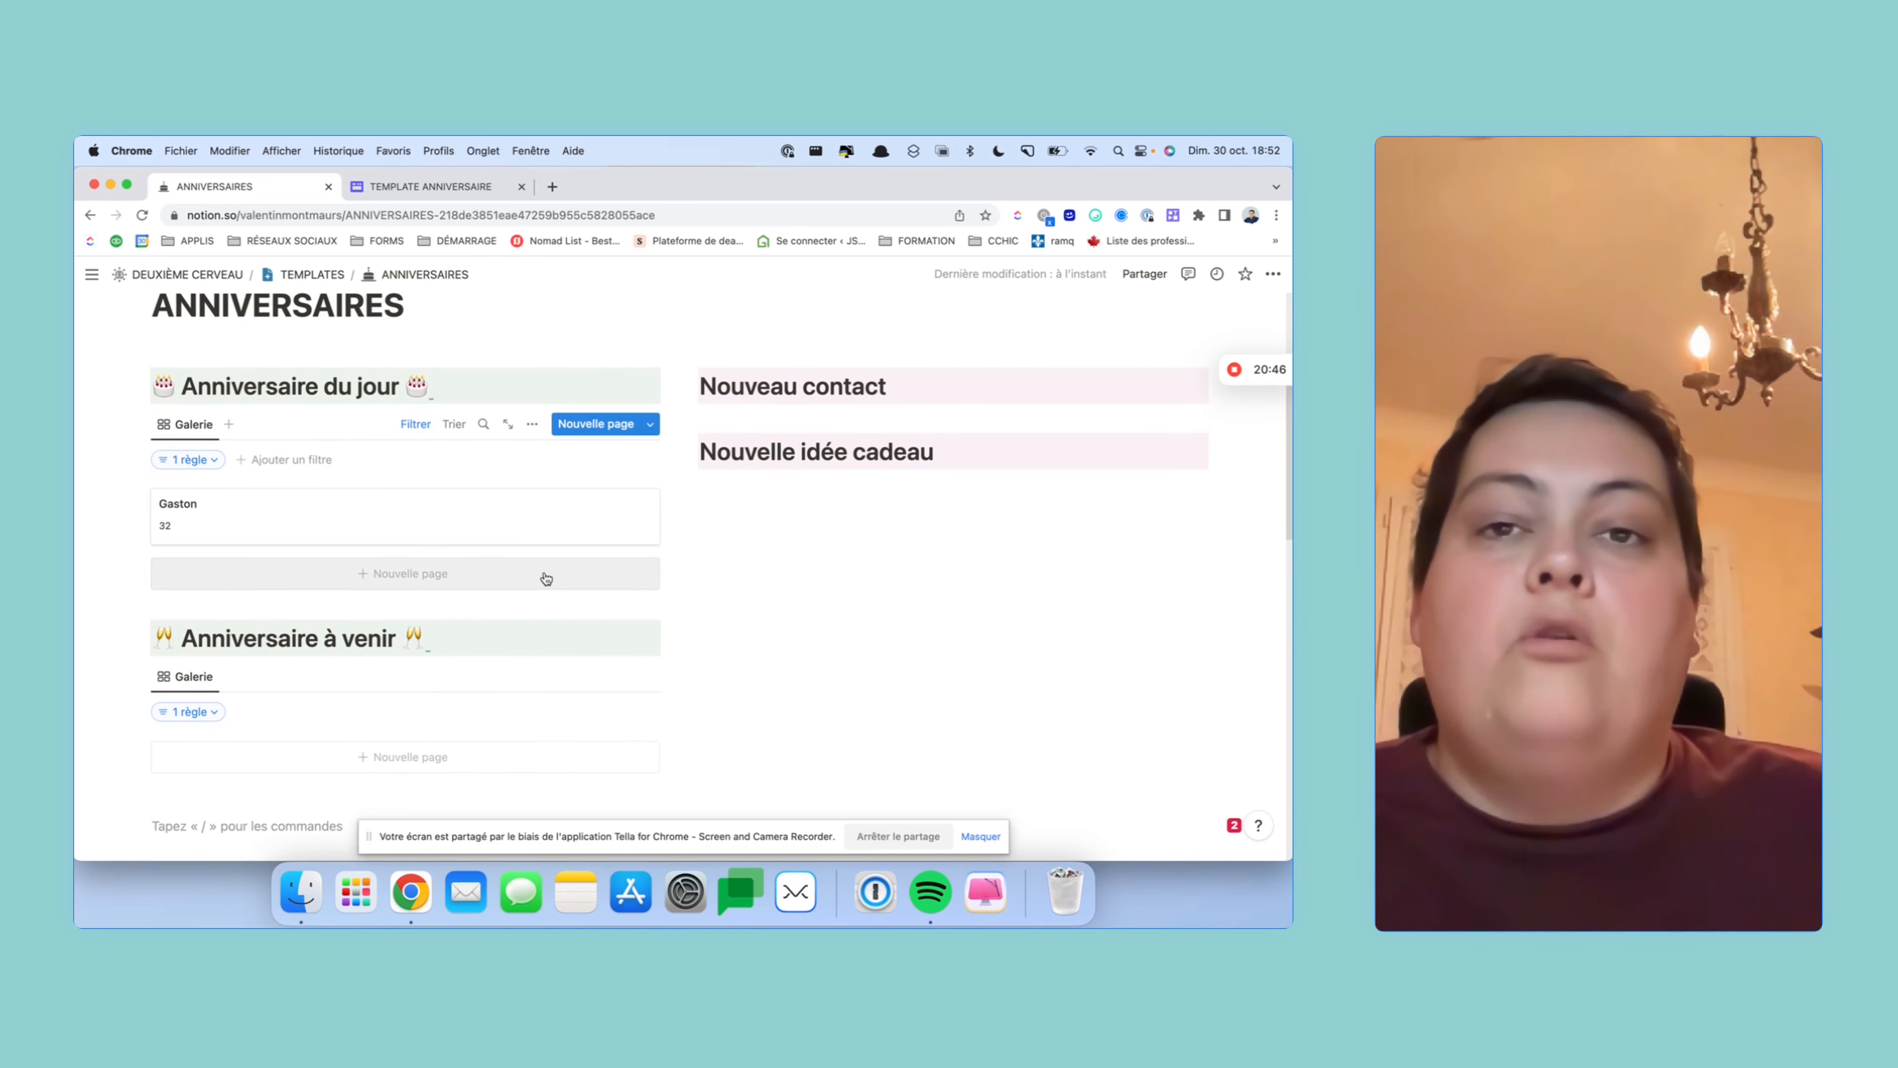
{"action": "scroll", "coordinate": [548, 570], "scroll_direction": "down", "scroll_amount": 10}
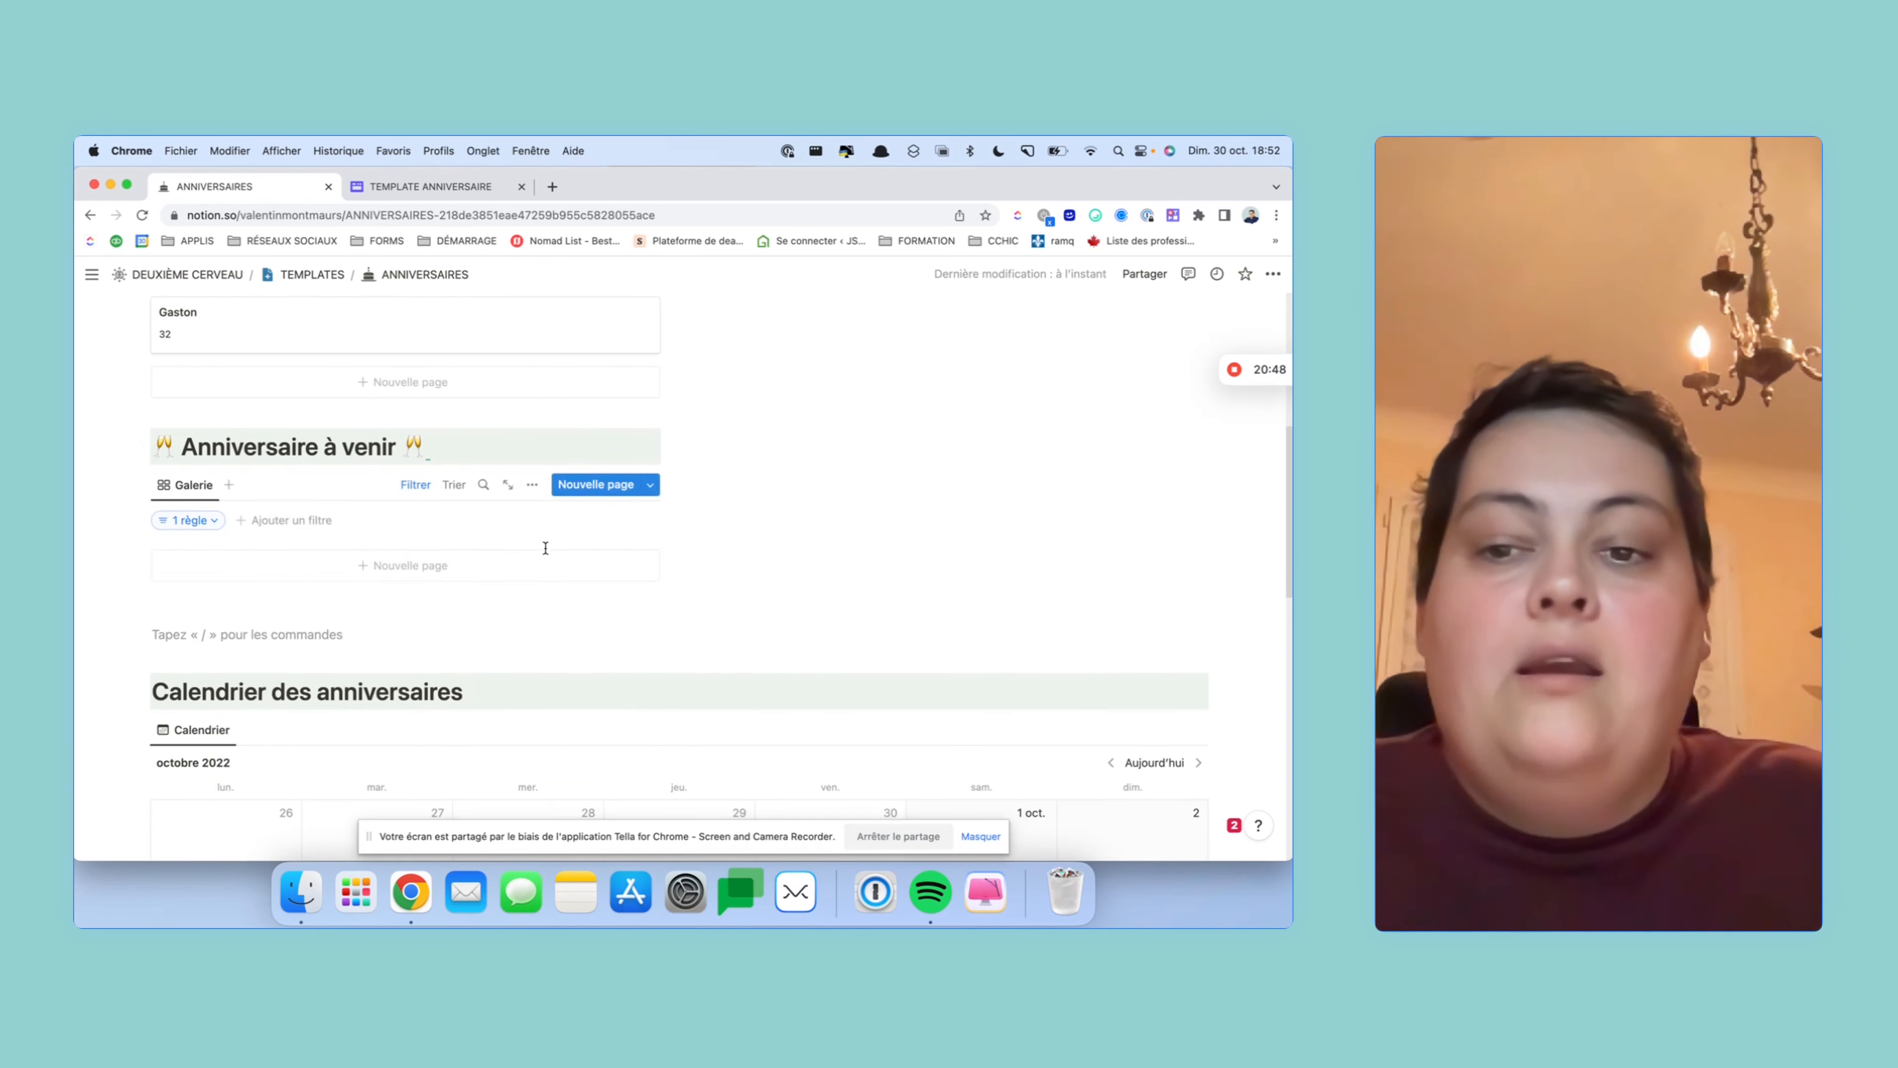
- Show Futur âge on the birthday calendar entries too, leaving other properties hidden
{"action": "left_click", "coordinate": [1080, 494]}
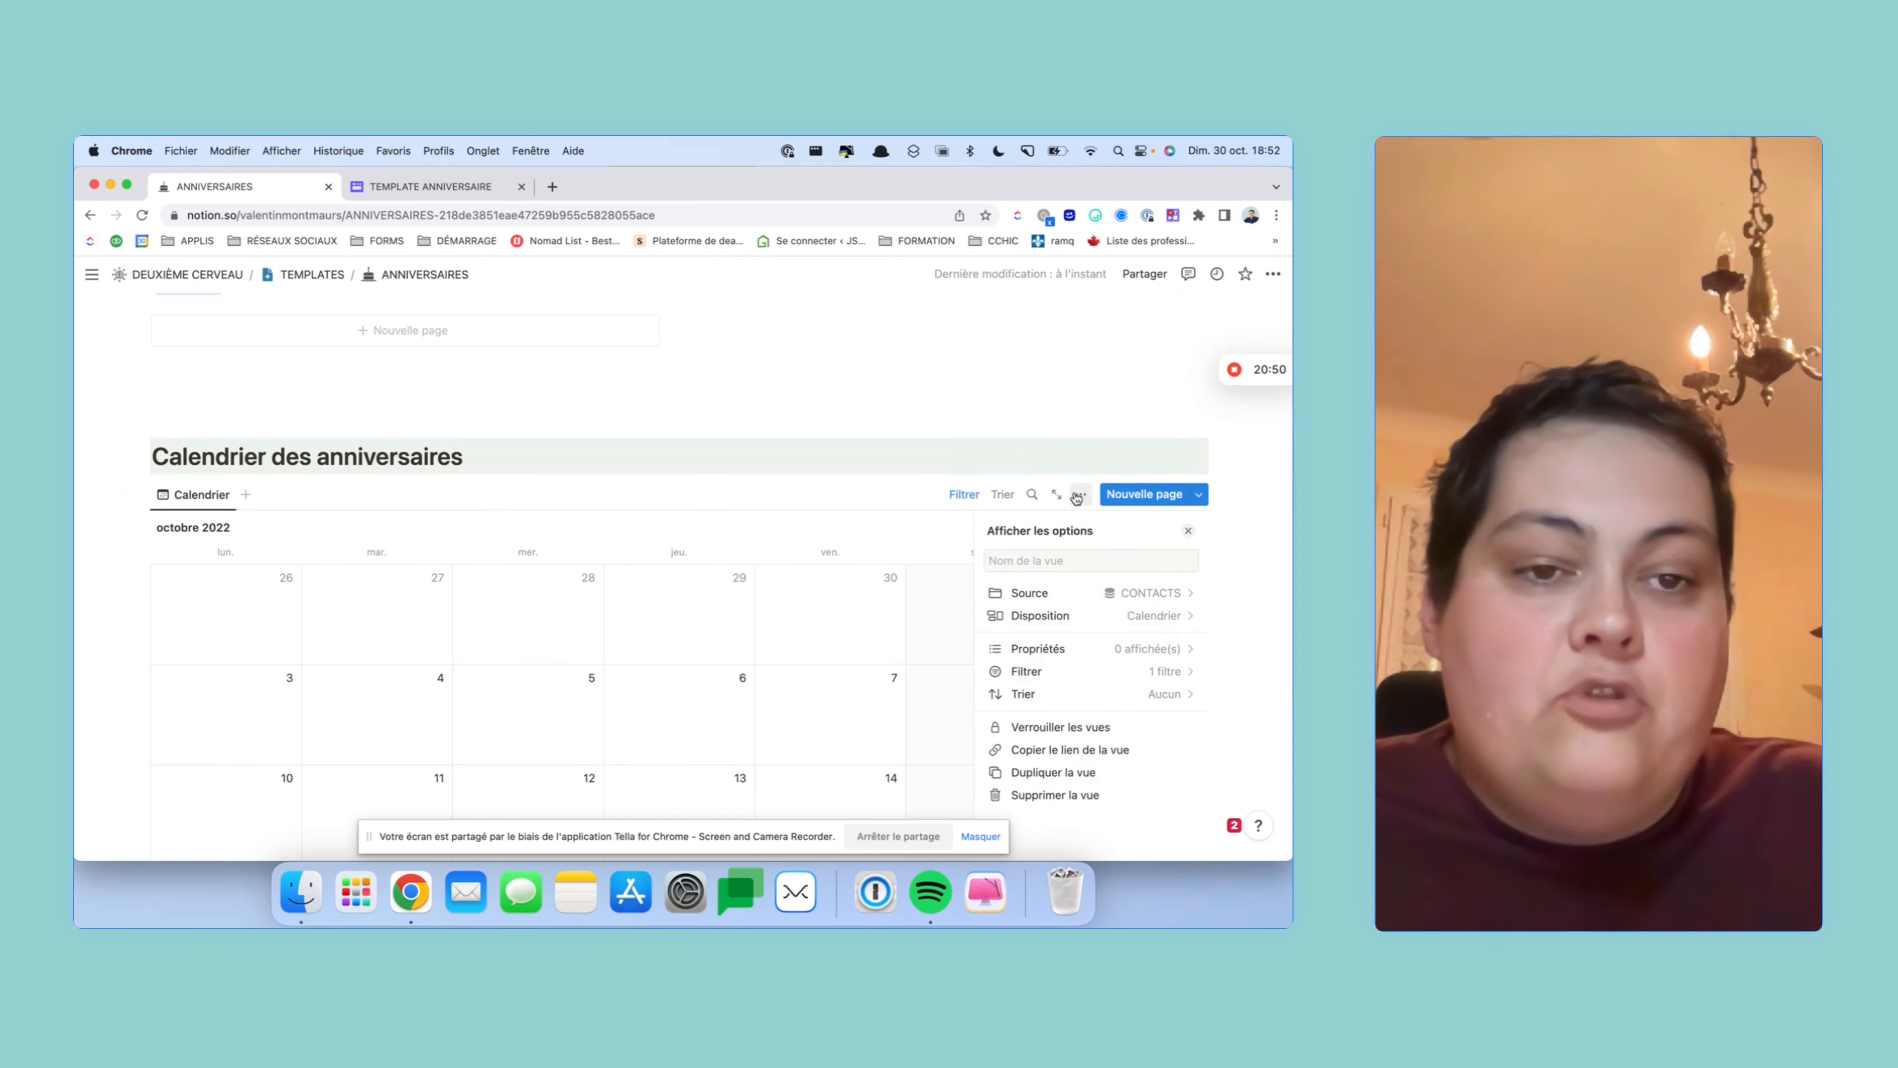
{"action": "left_click", "coordinate": [1124, 648]}
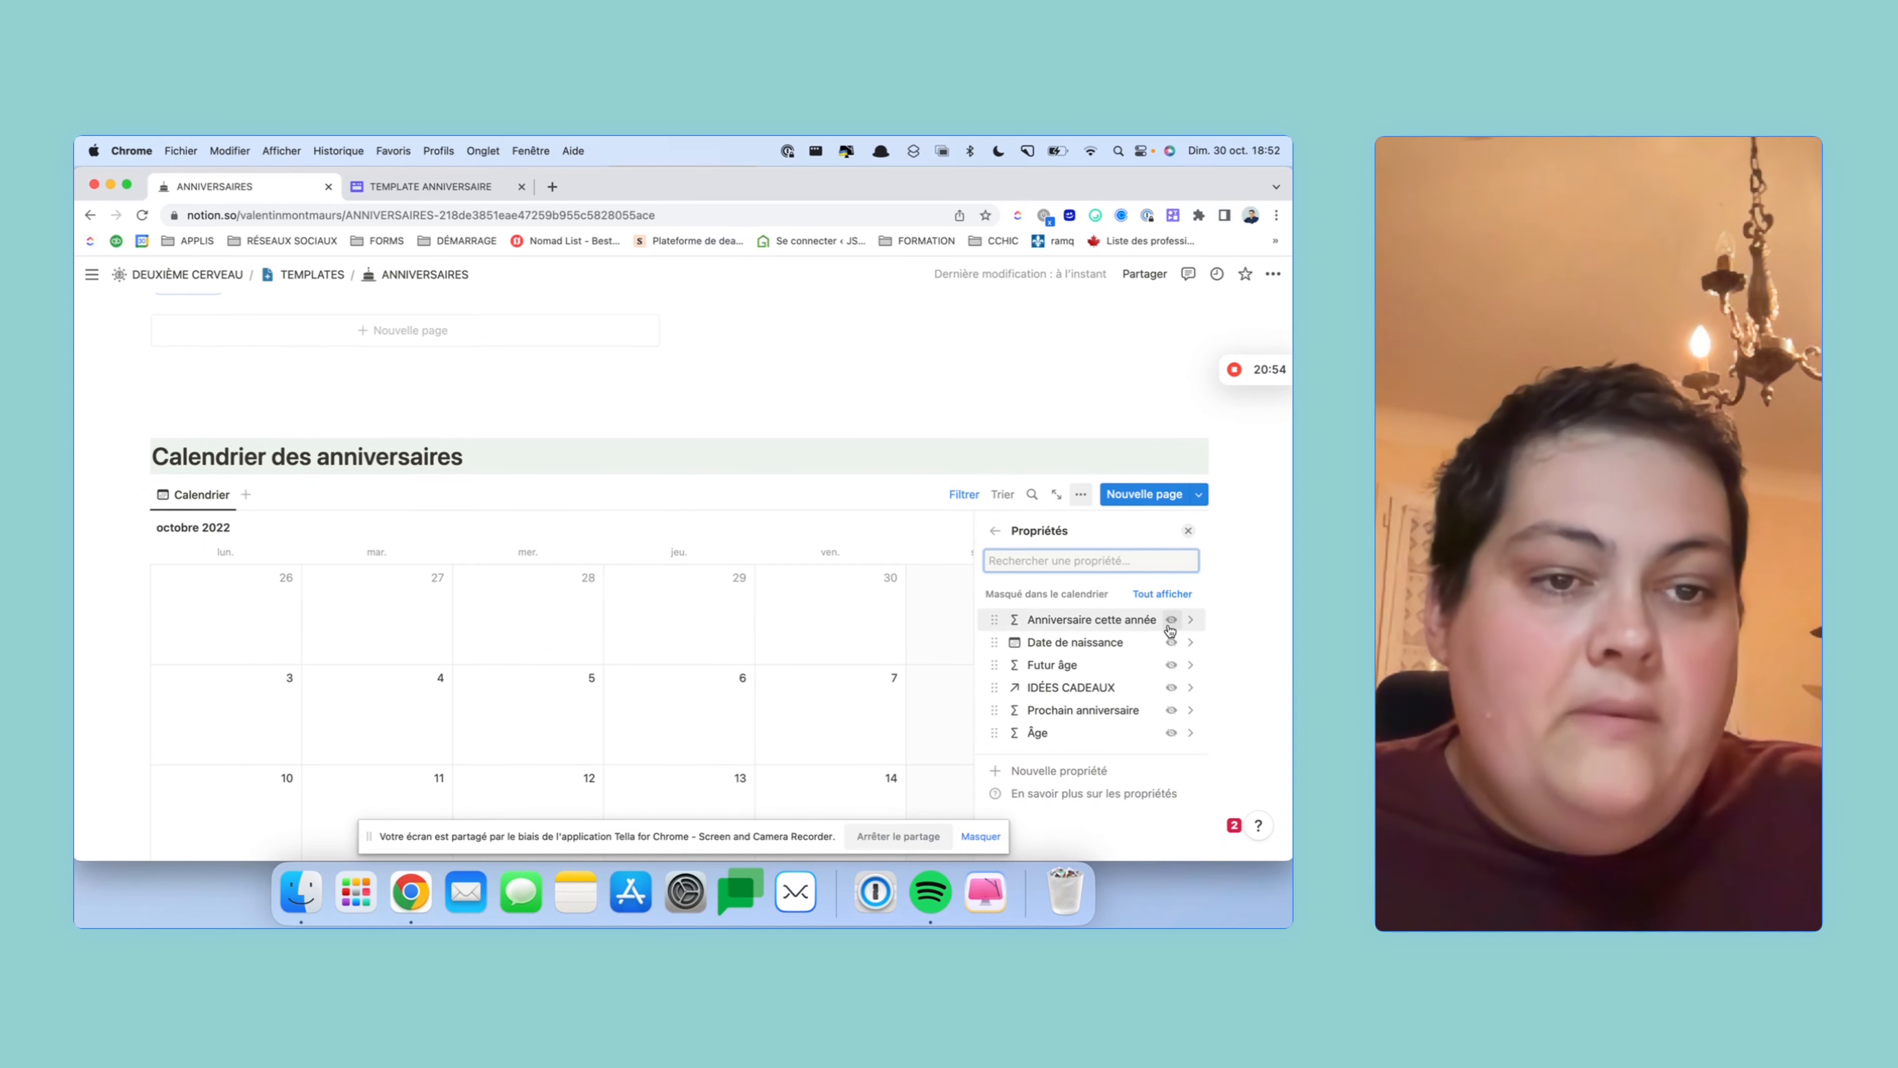
{"action": "left_click", "coordinate": [1172, 665]}
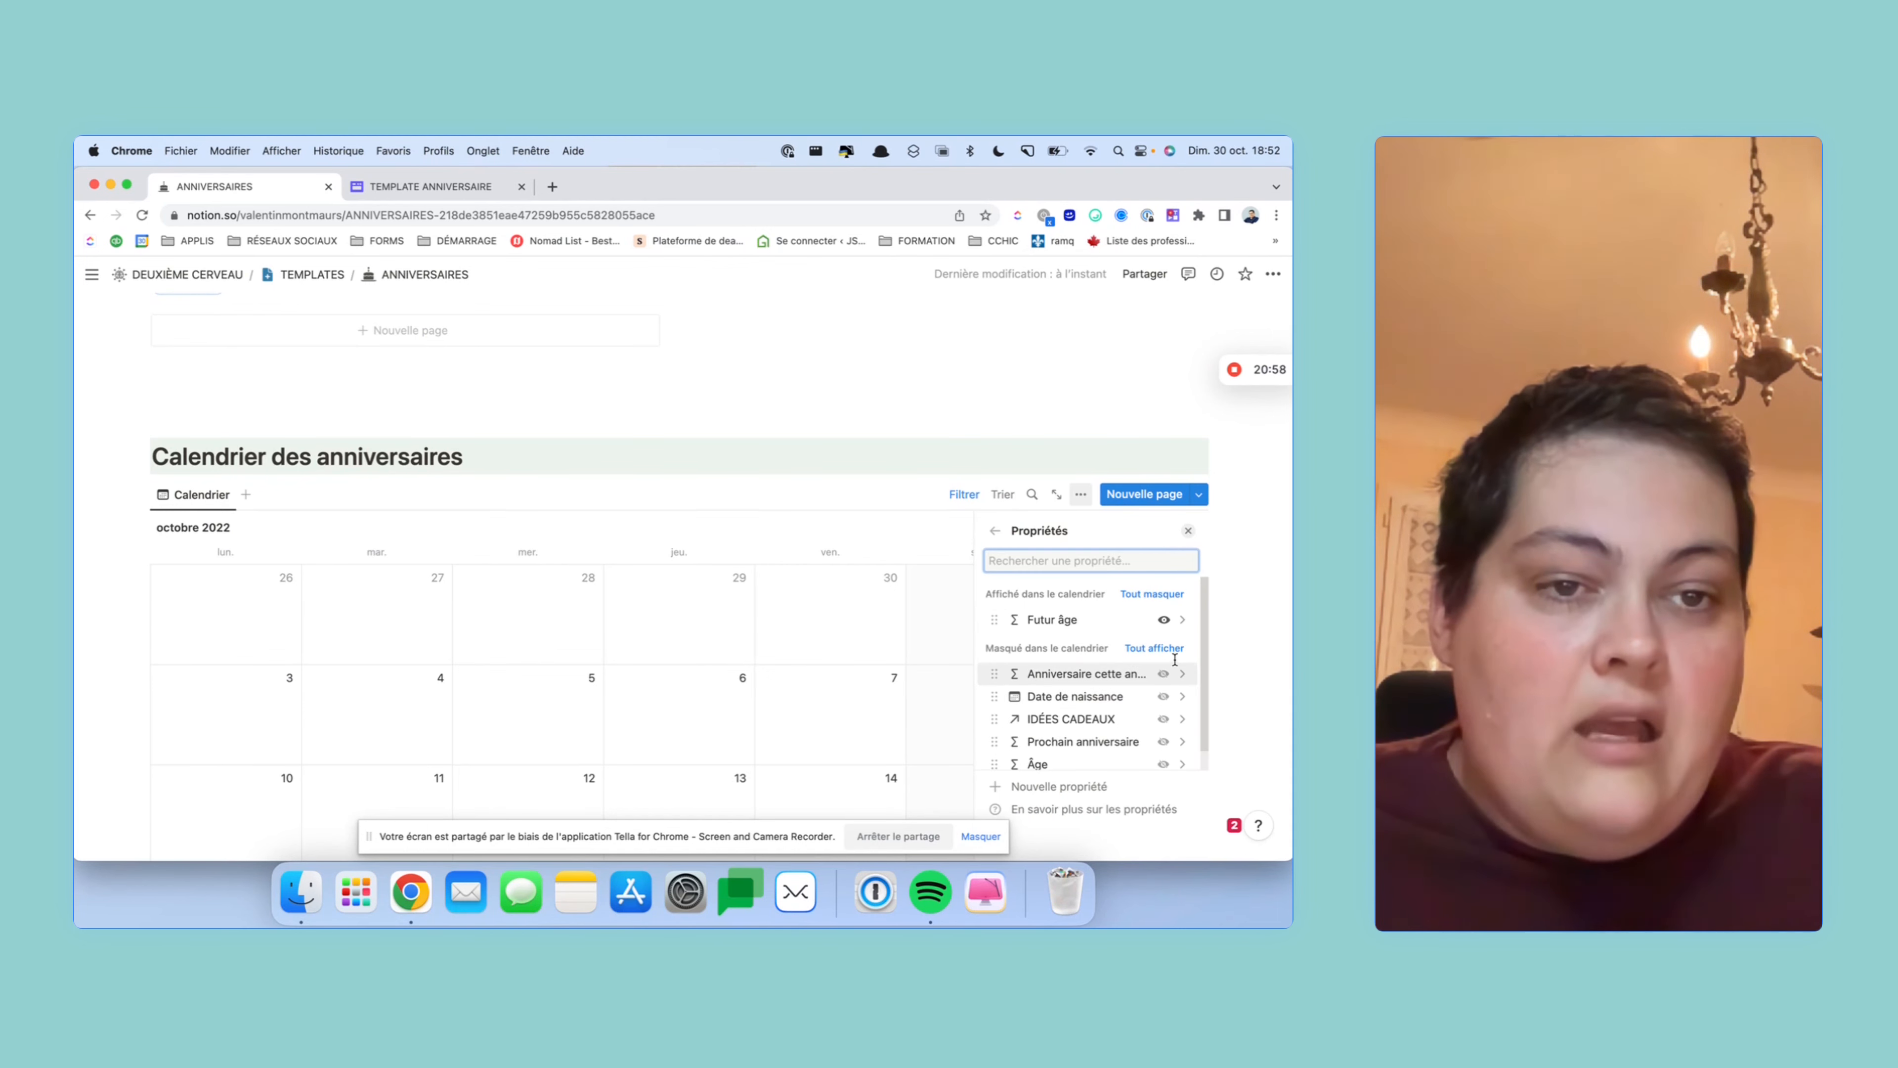
{"action": "left_click", "coordinate": [942, 529]}
{"action": "scroll", "coordinate": [926, 525], "scroll_direction": "down", "scroll_amount": 3}
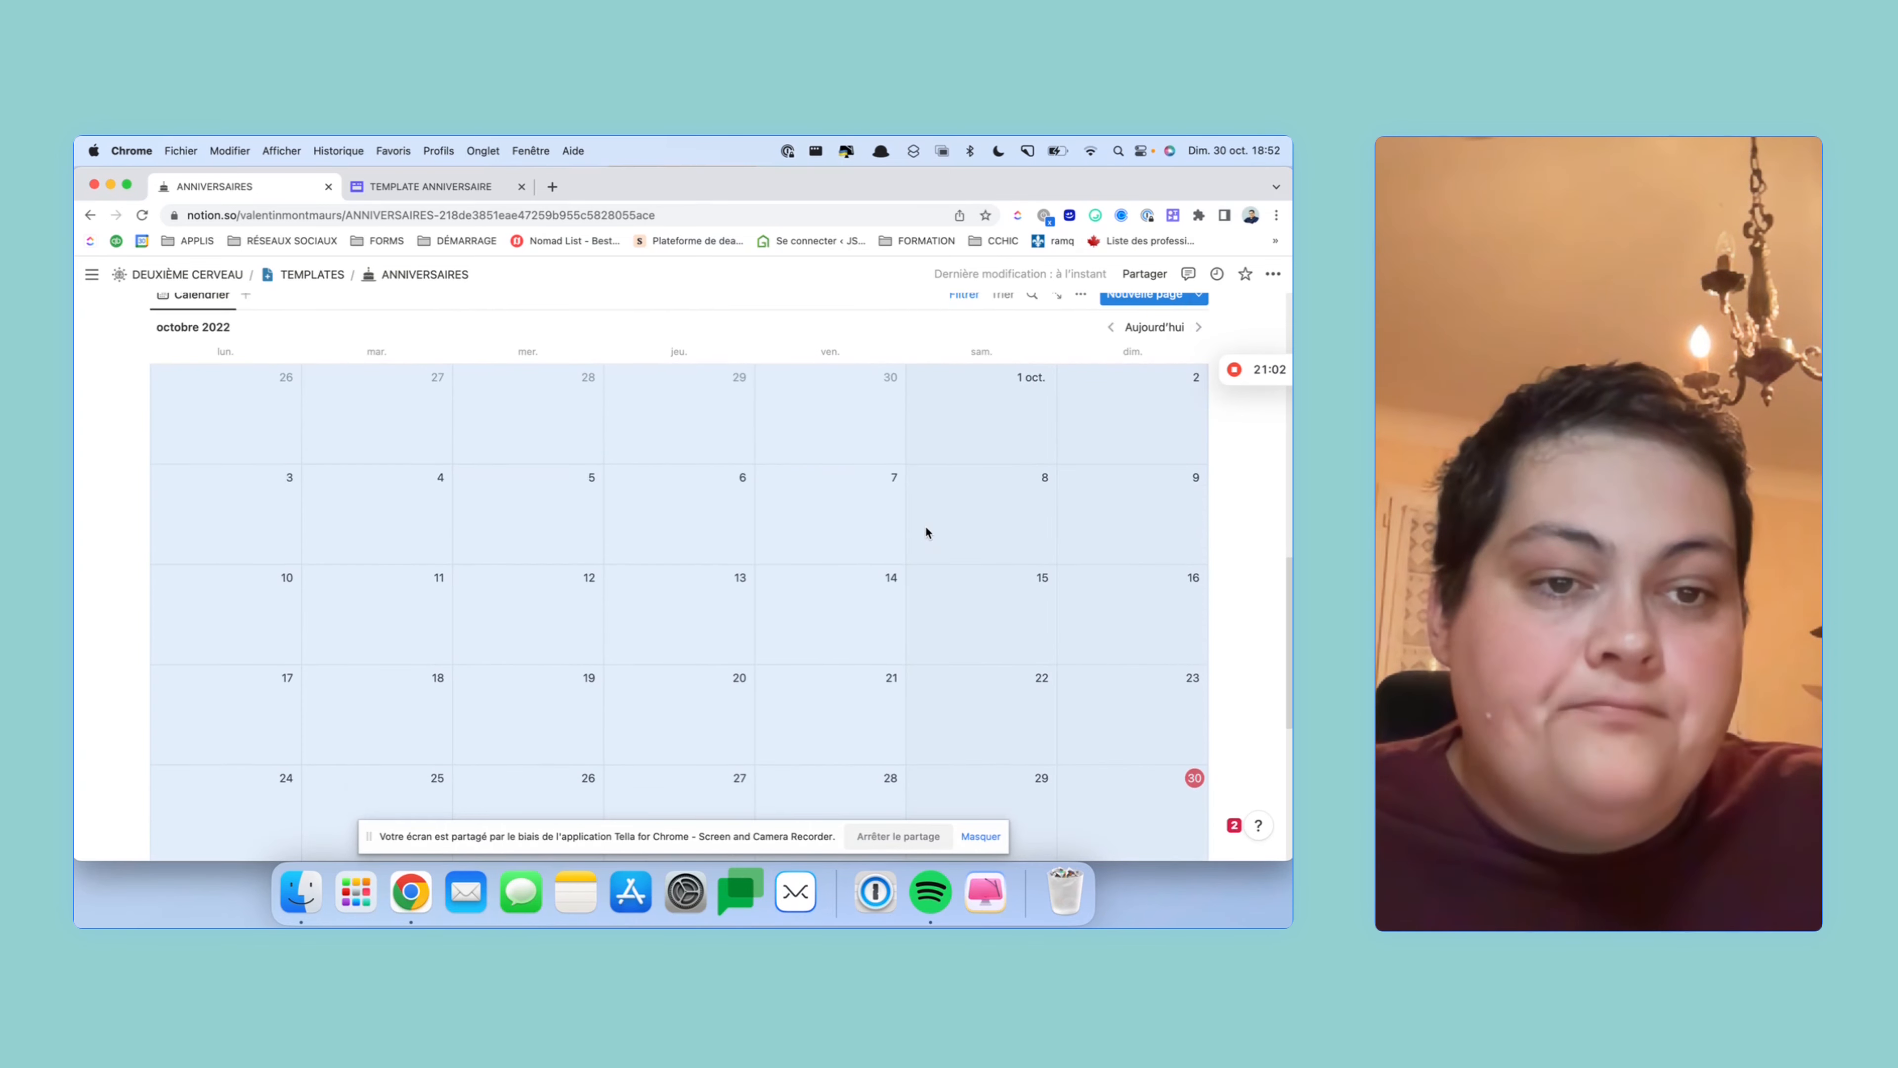
{"action": "scroll", "coordinate": [925, 525], "scroll_direction": "down", "scroll_amount": 3}
{"action": "scroll", "coordinate": [926, 525], "scroll_direction": "up", "scroll_amount": 10}
- Under Nouveau contact, paste the birthday database link as a linked gallery view
{"action": "scroll", "coordinate": [926, 527], "scroll_direction": "down", "scroll_amount": 4}
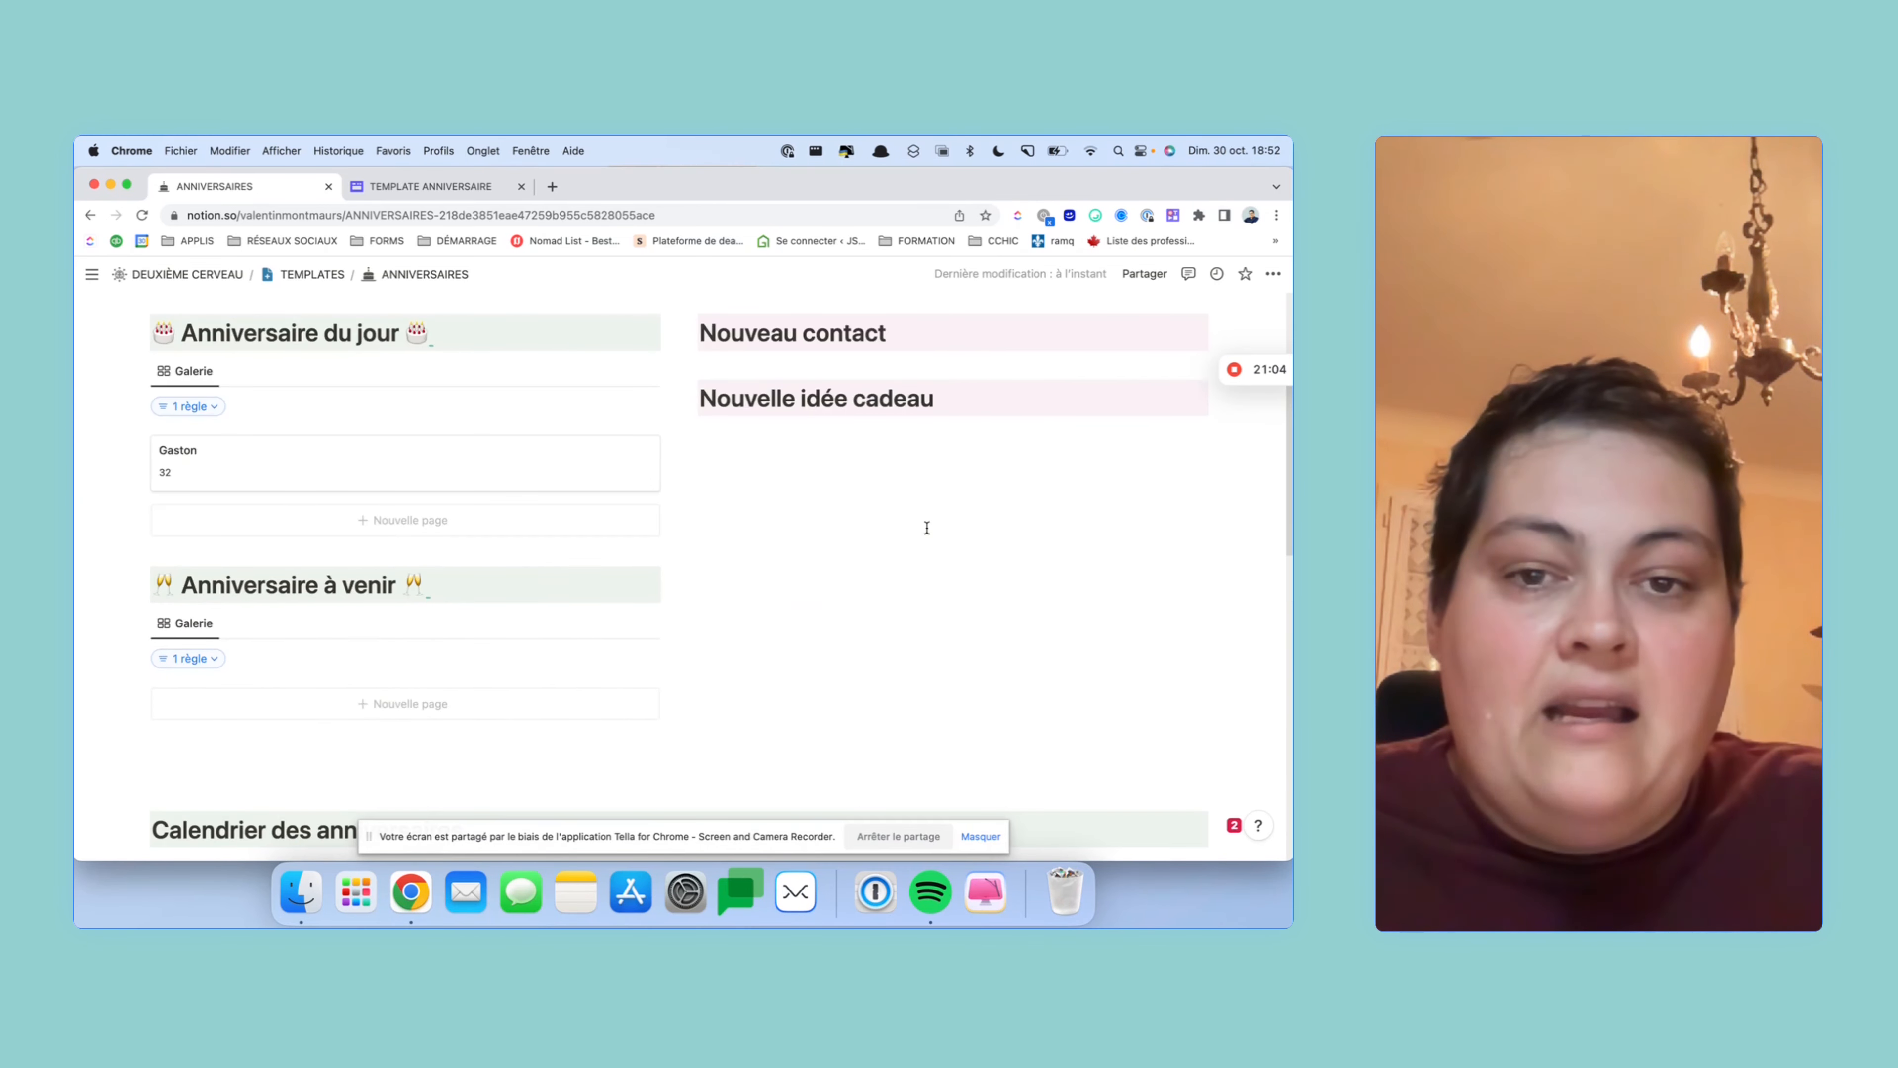
{"action": "scroll", "coordinate": [926, 528], "scroll_direction": "up", "scroll_amount": 2}
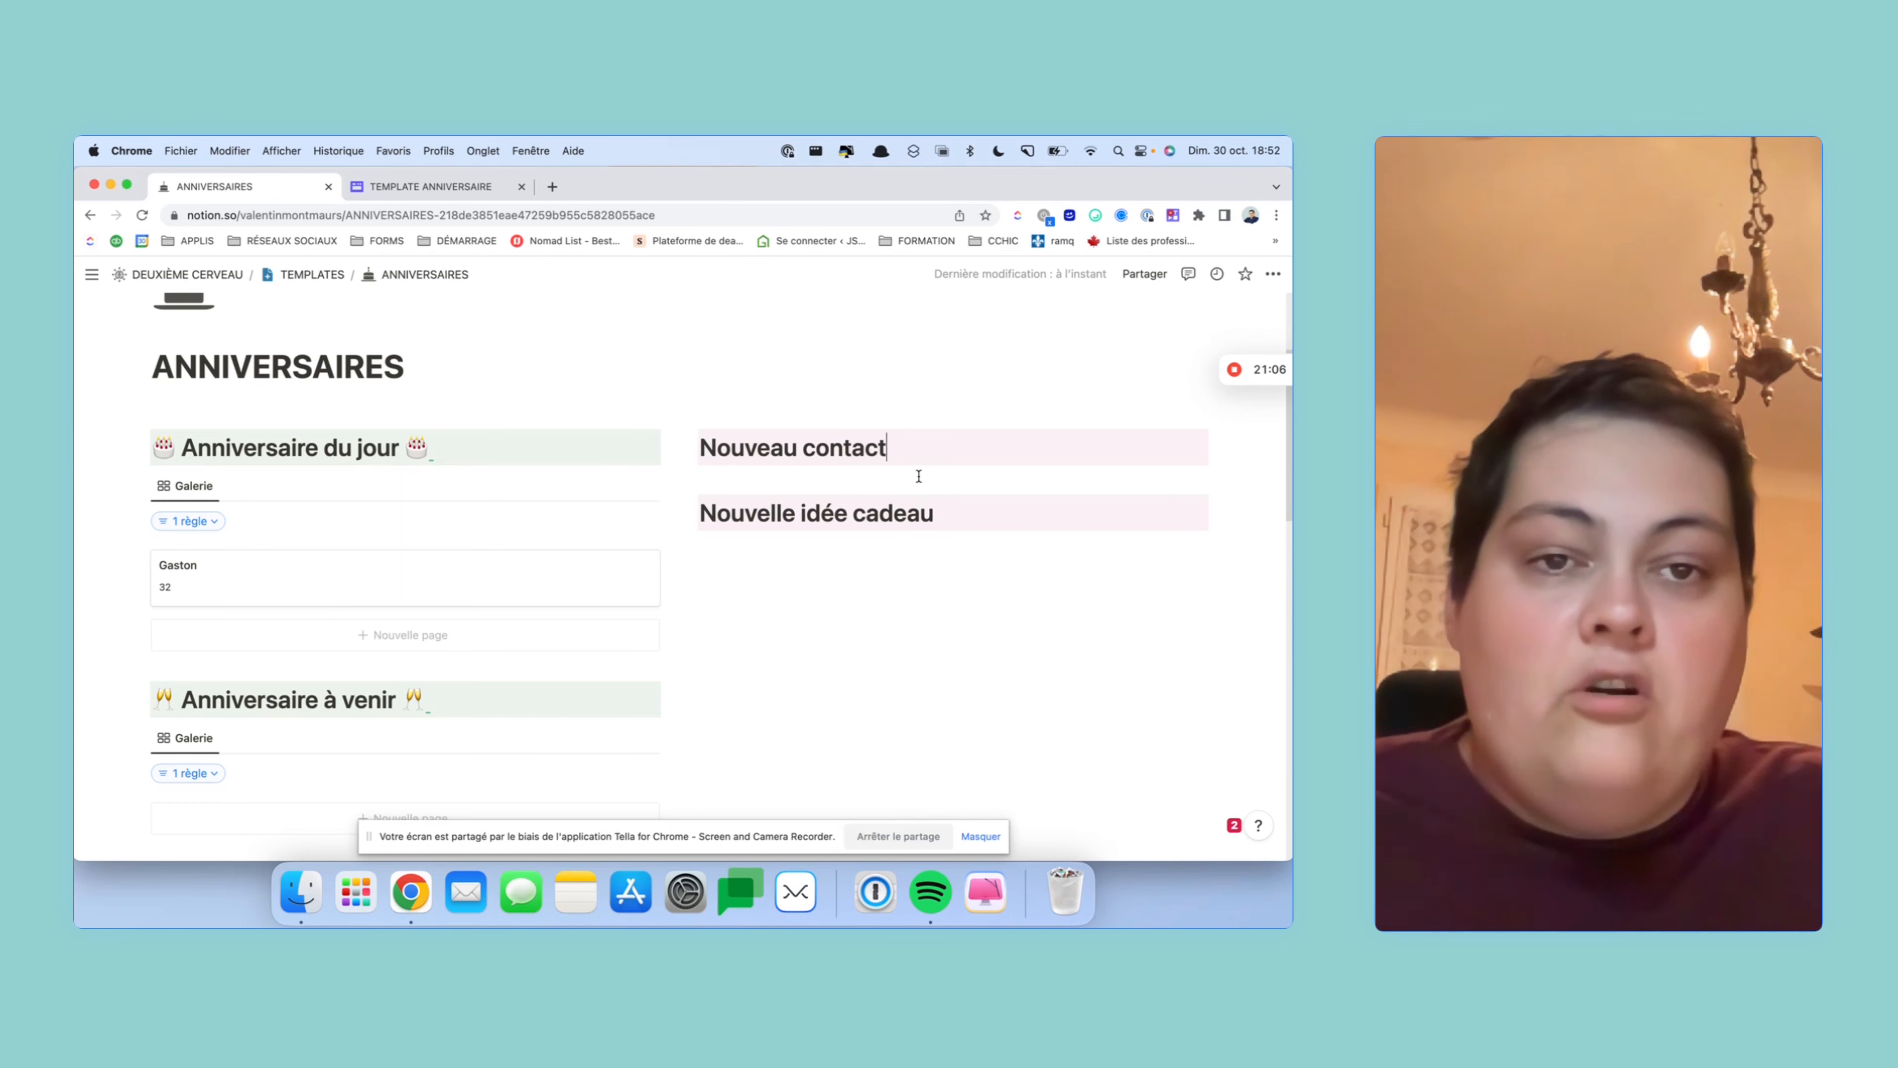
{"action": "key", "text": "Return"}
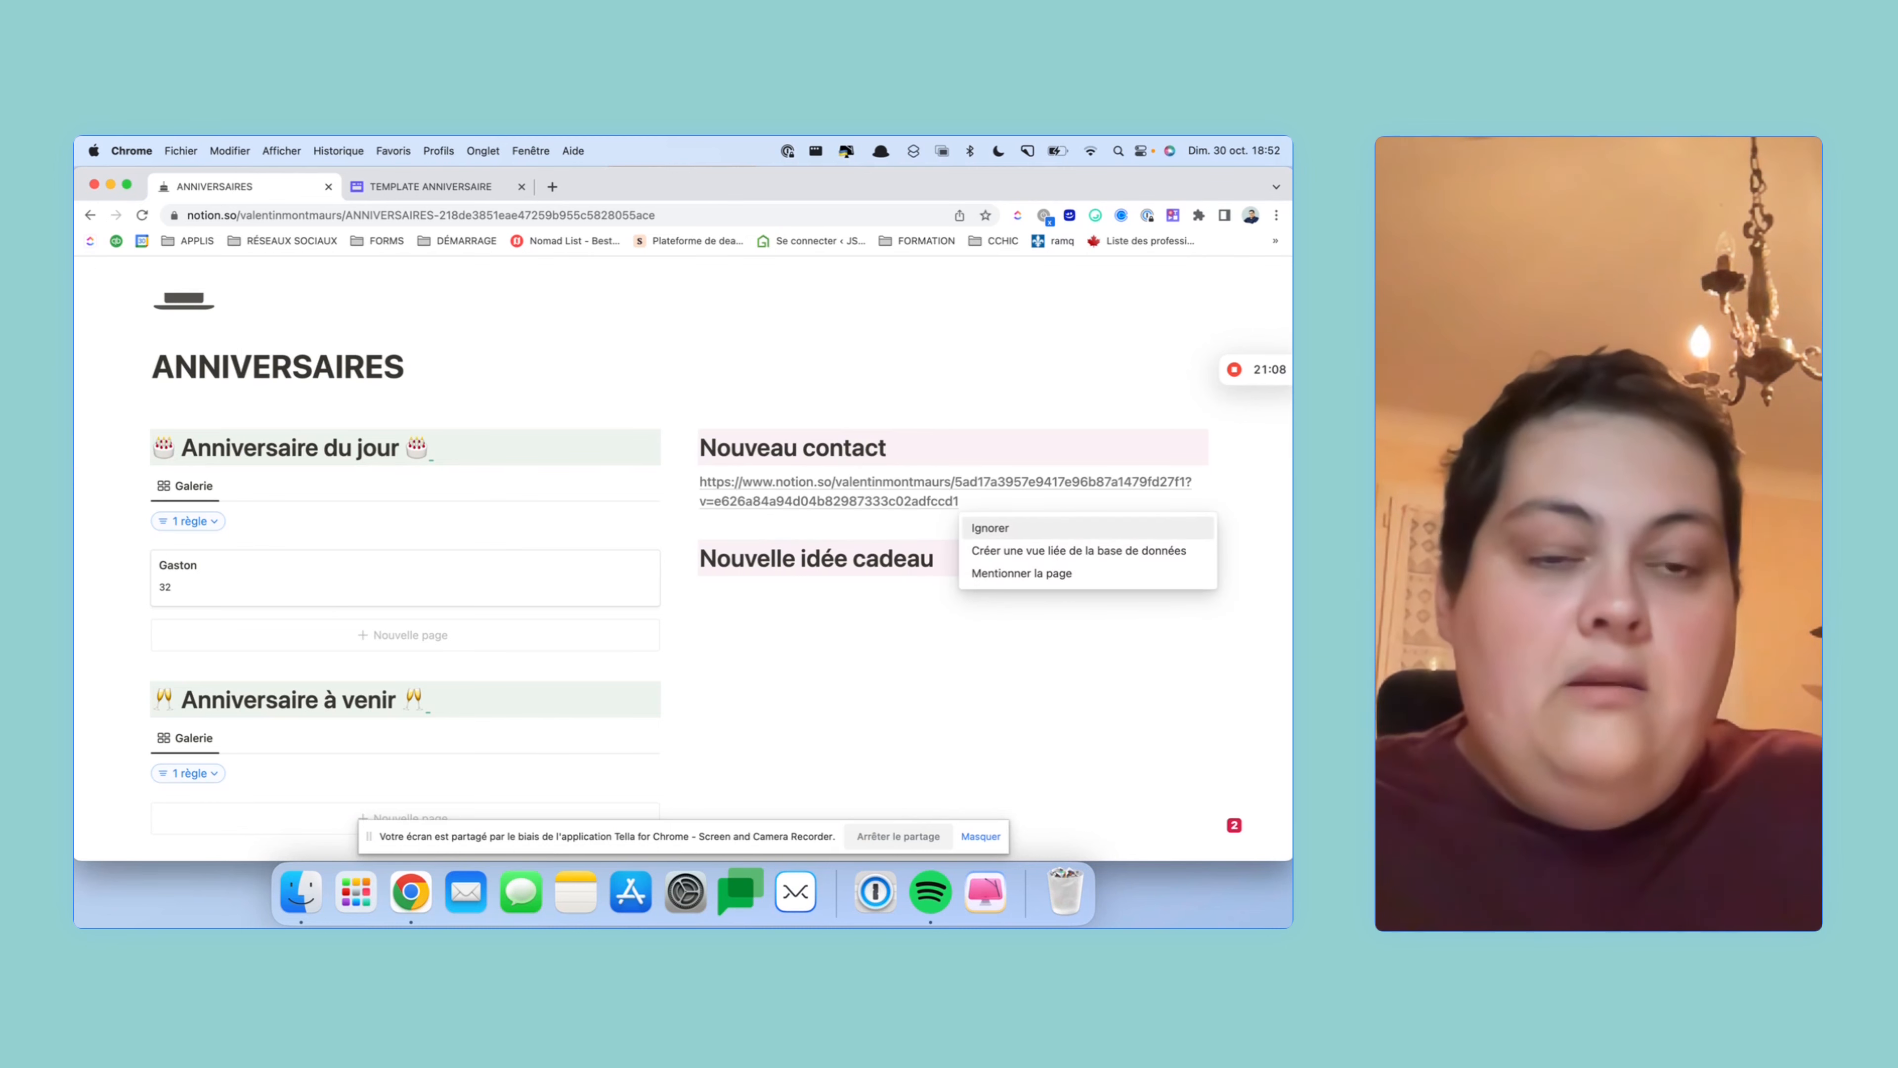
{"action": "left_click", "coordinate": [1056, 551]}
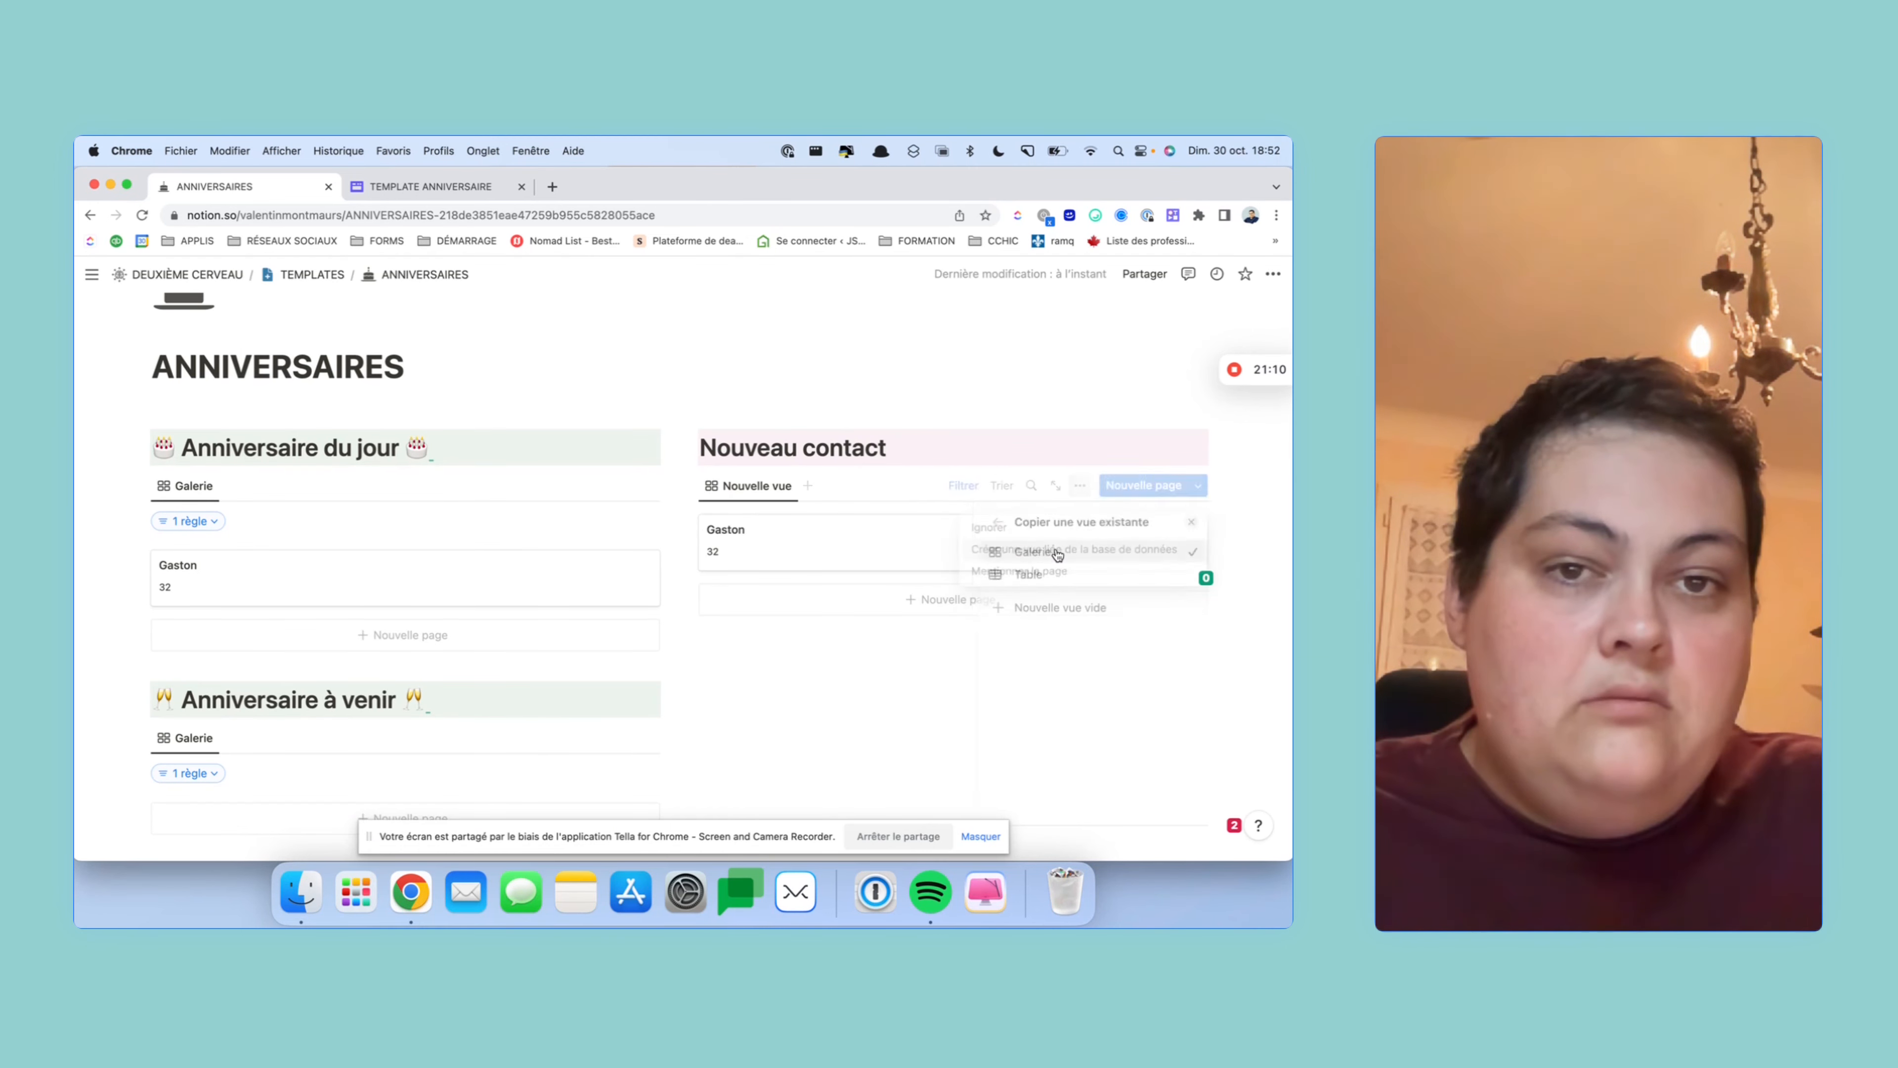
{"action": "left_click", "coordinate": [850, 654]}
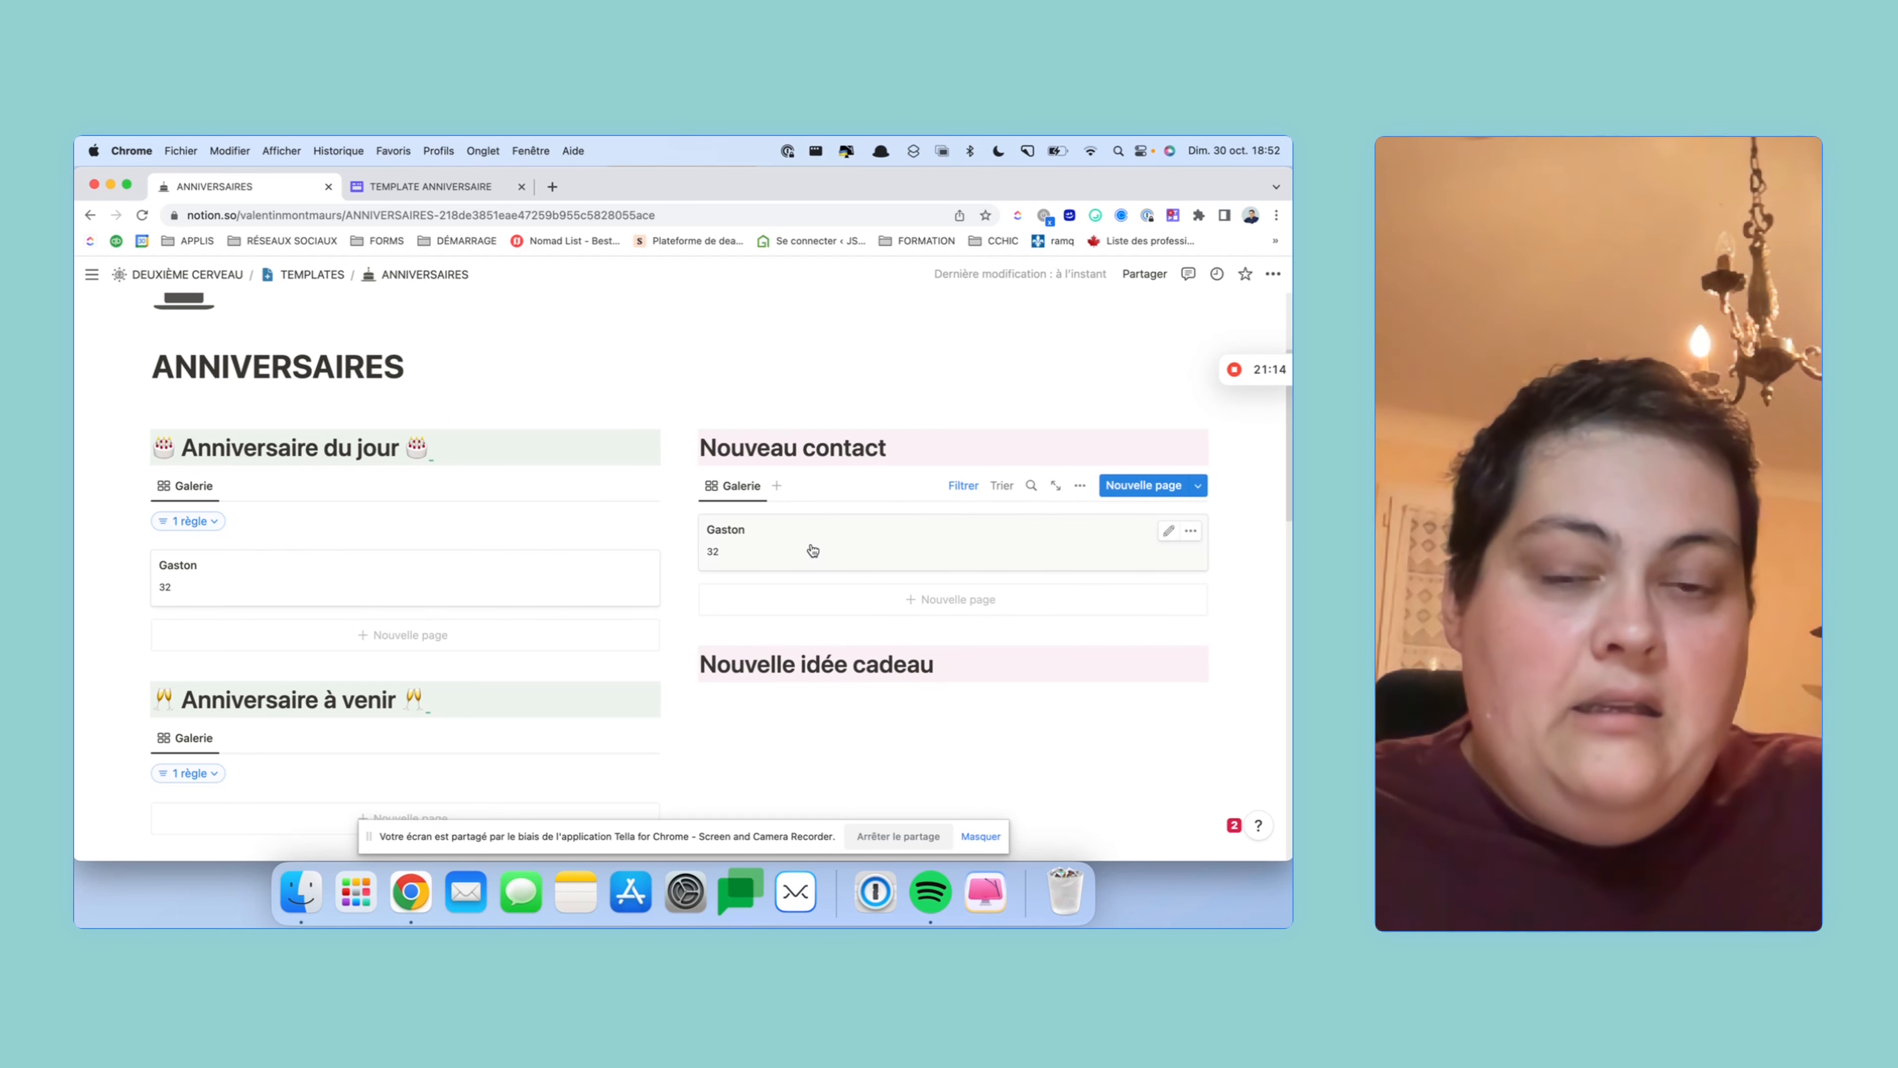
- Change the gallery's filter to Date de naissance Is empty
{"action": "left_click", "coordinate": [981, 488]}
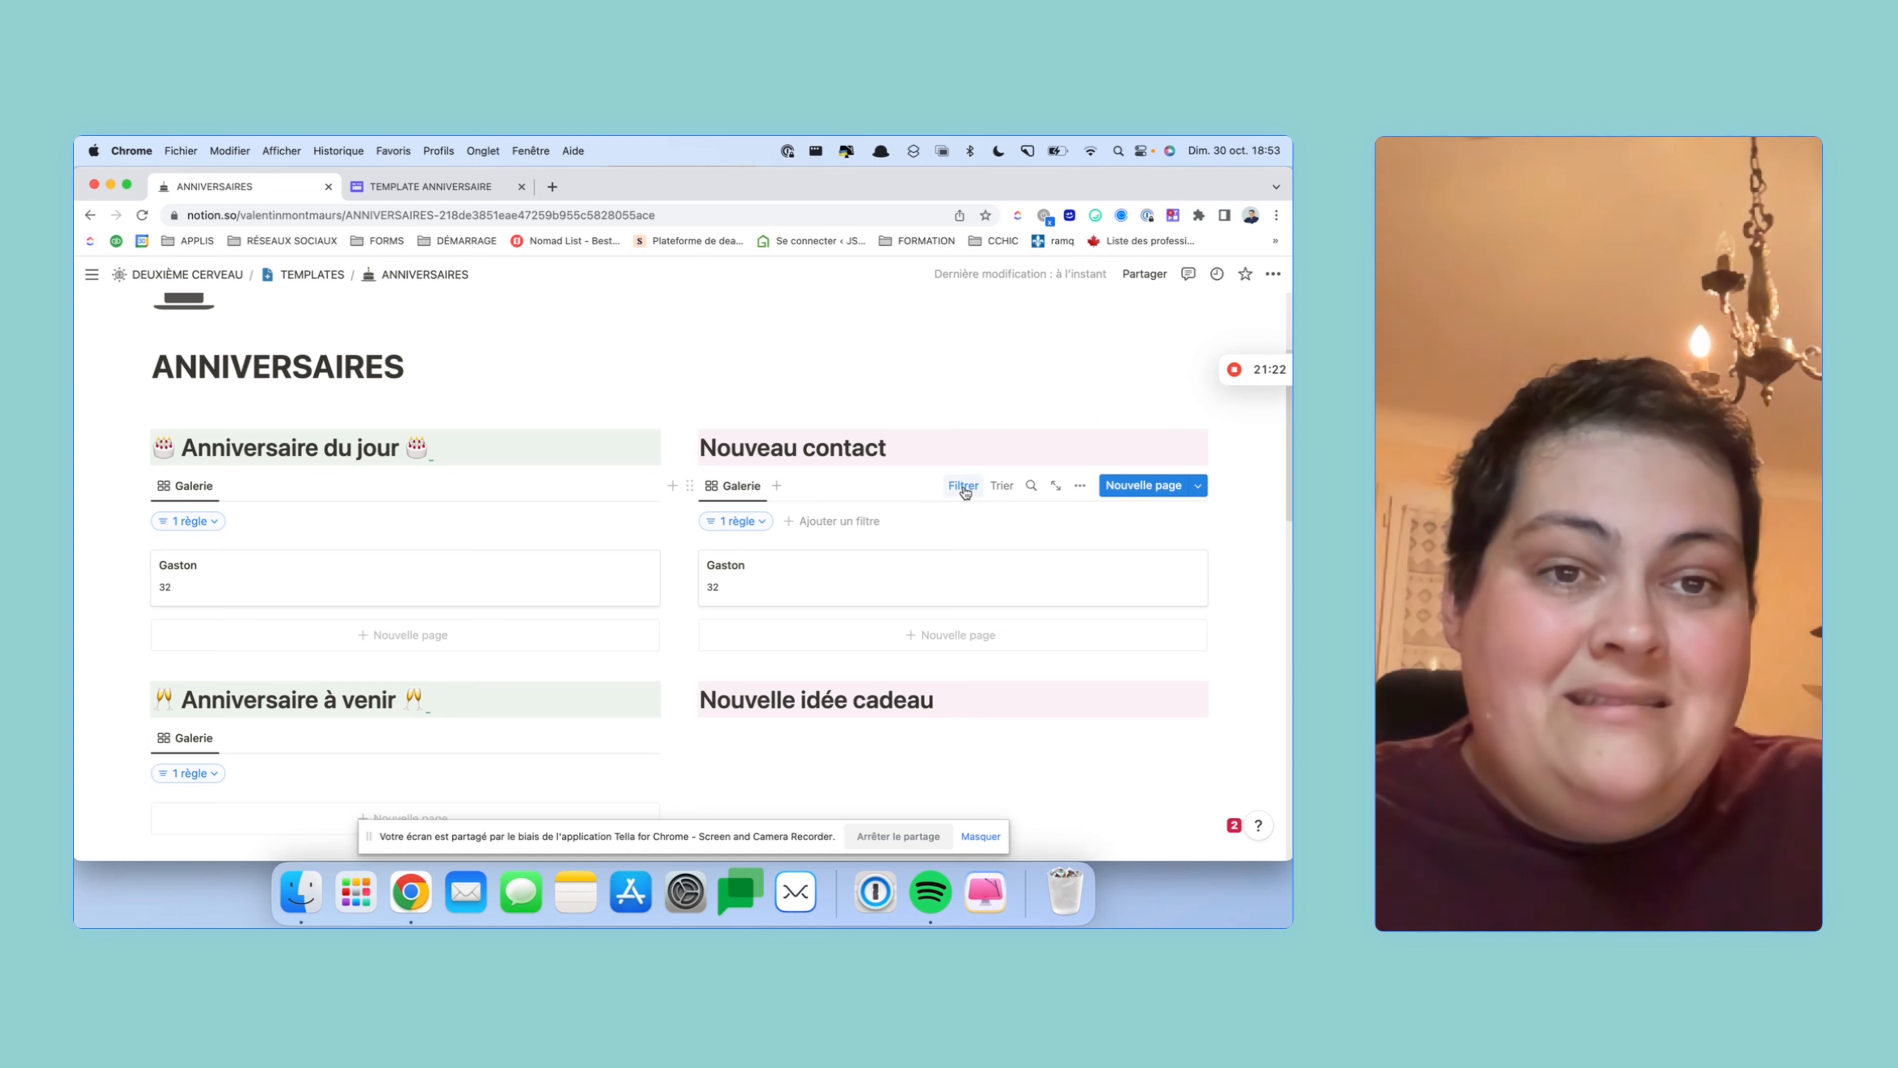
{"action": "left_click", "coordinate": [738, 521]}
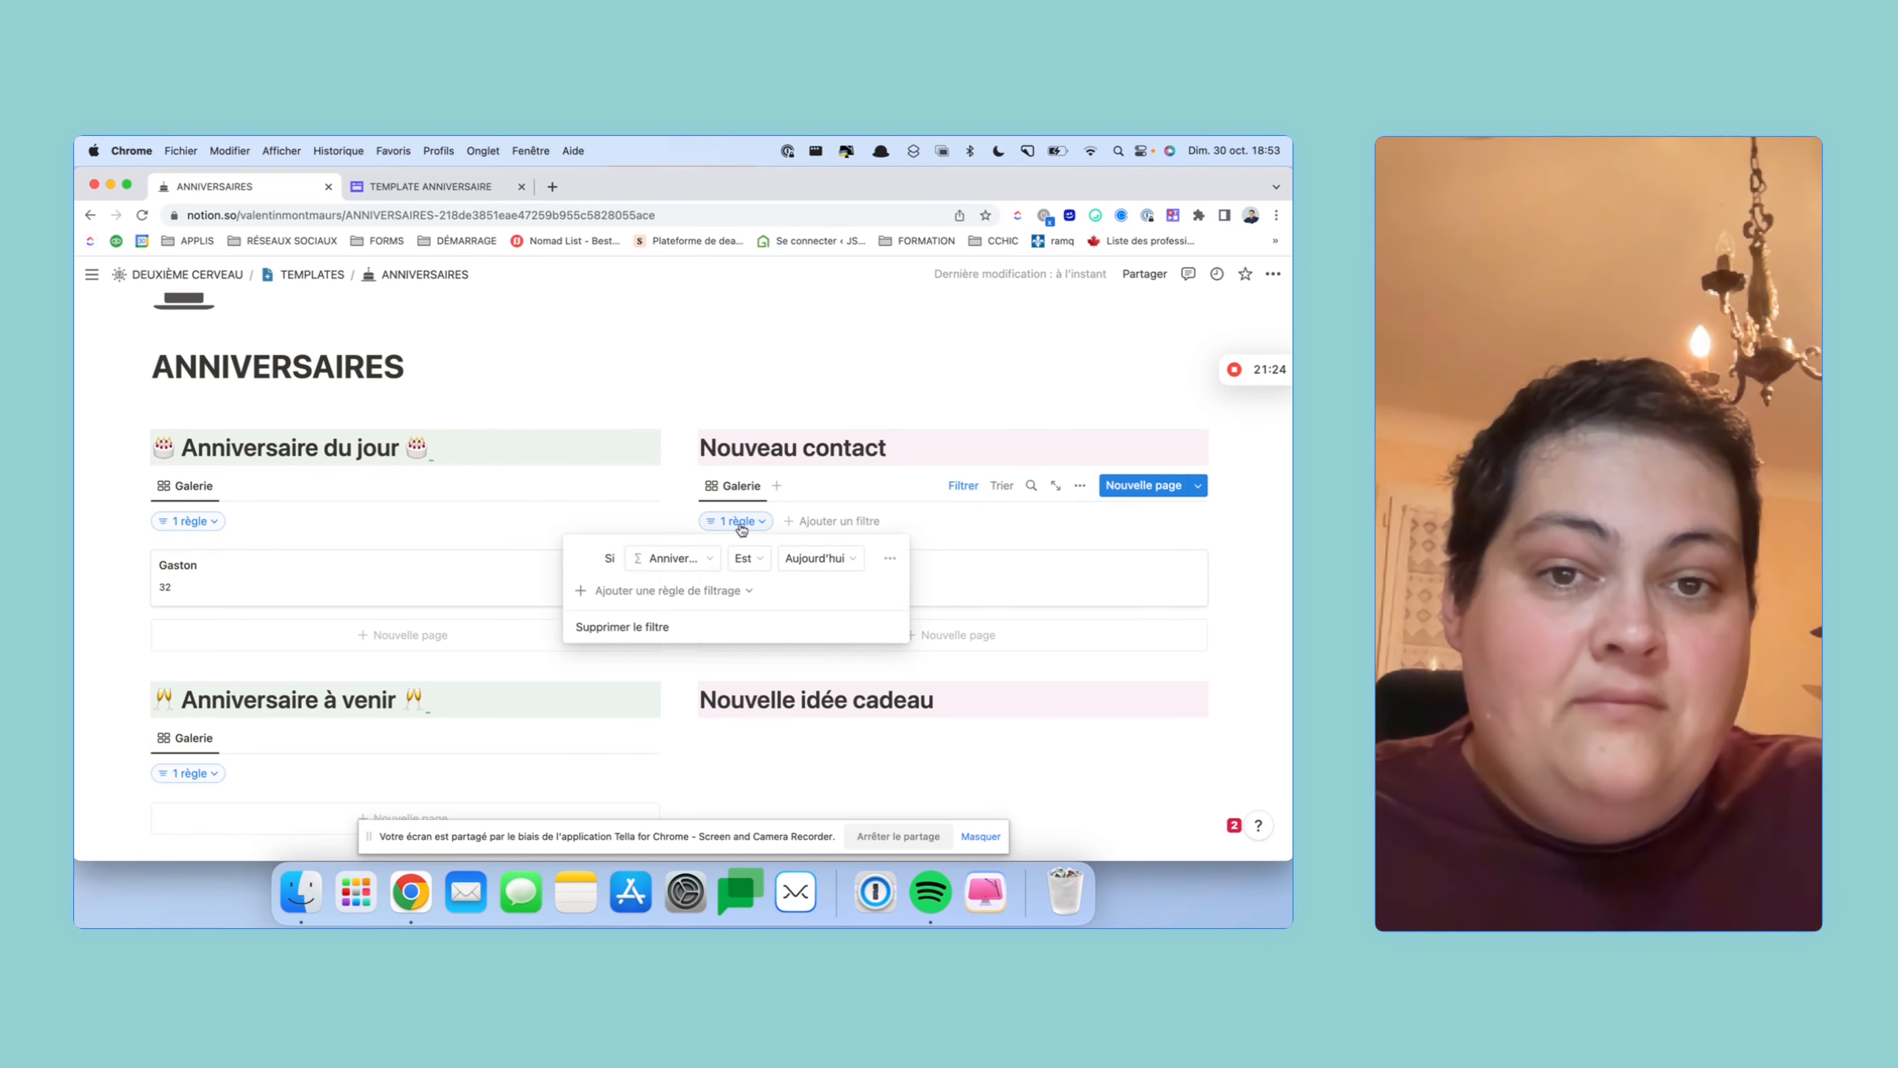
{"action": "left_click", "coordinate": [671, 559]}
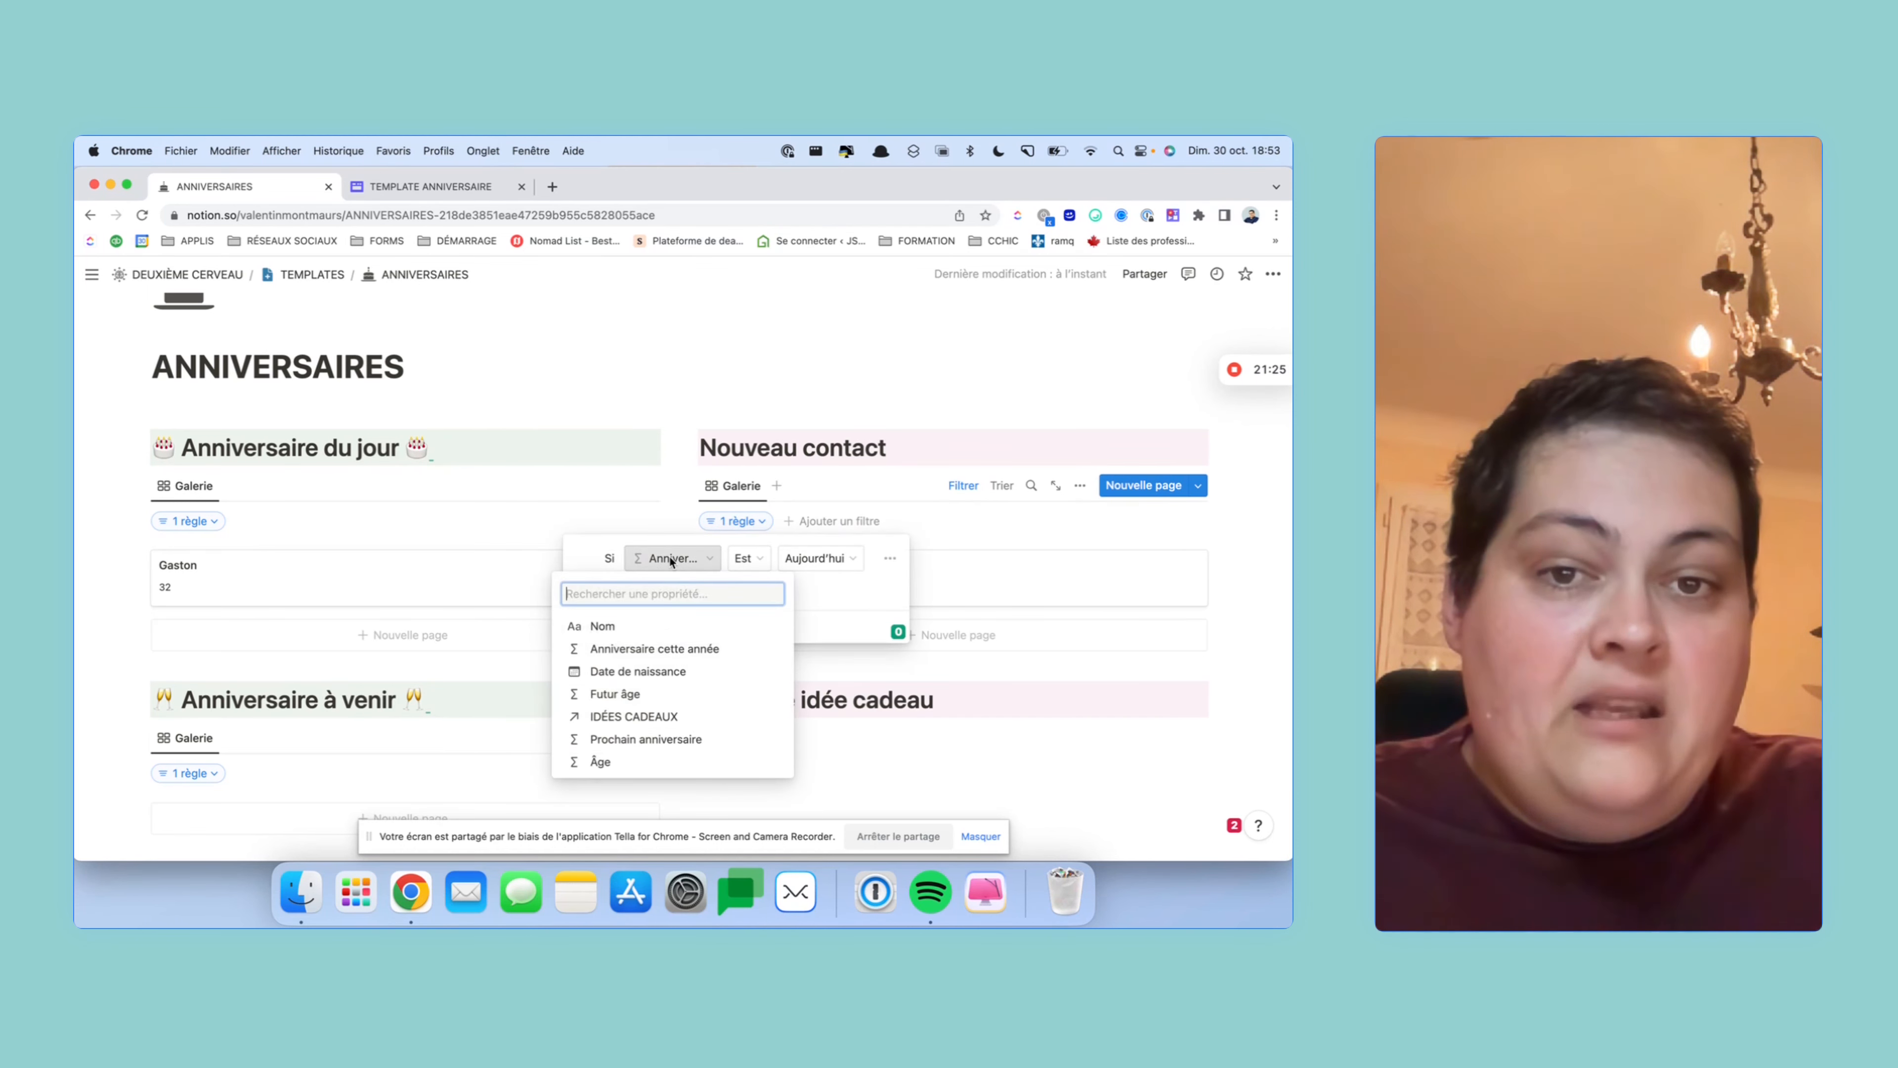
{"action": "left_click", "coordinate": [678, 671]}
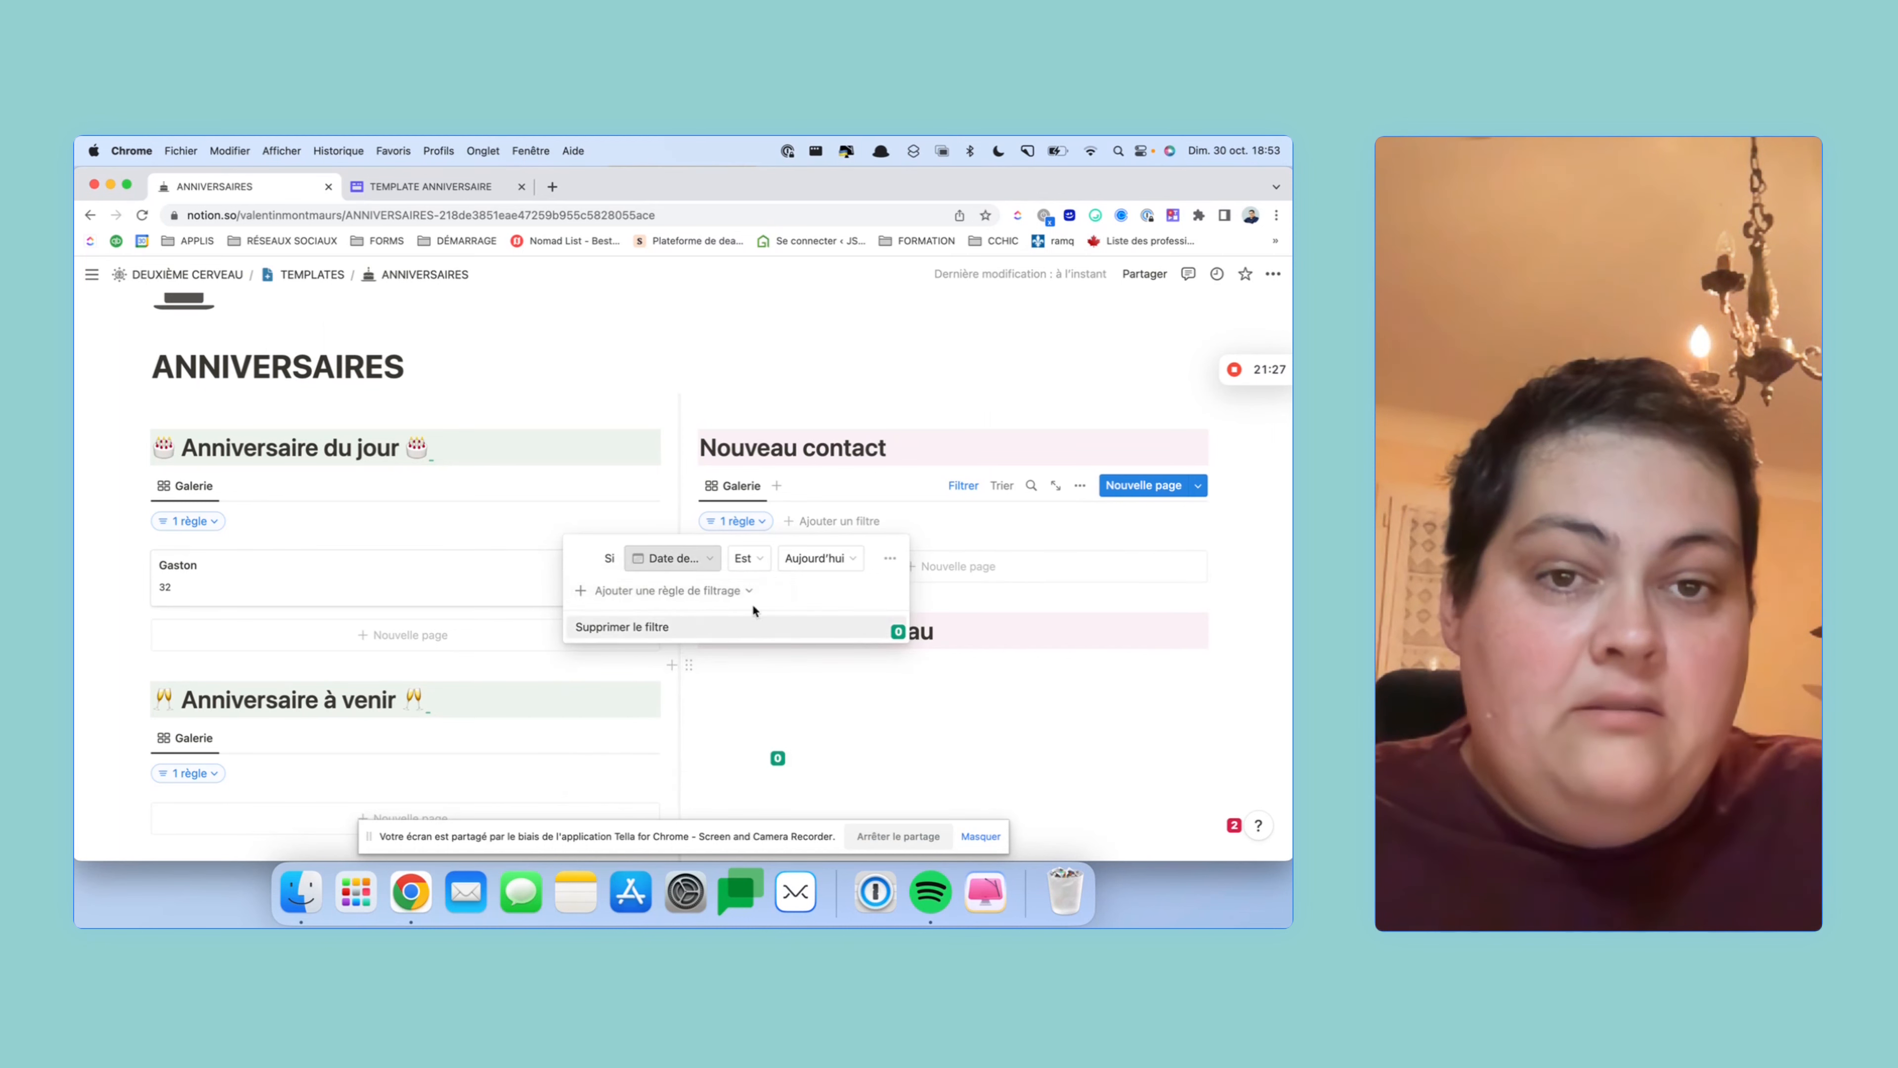
{"action": "left_click", "coordinate": [822, 559]}
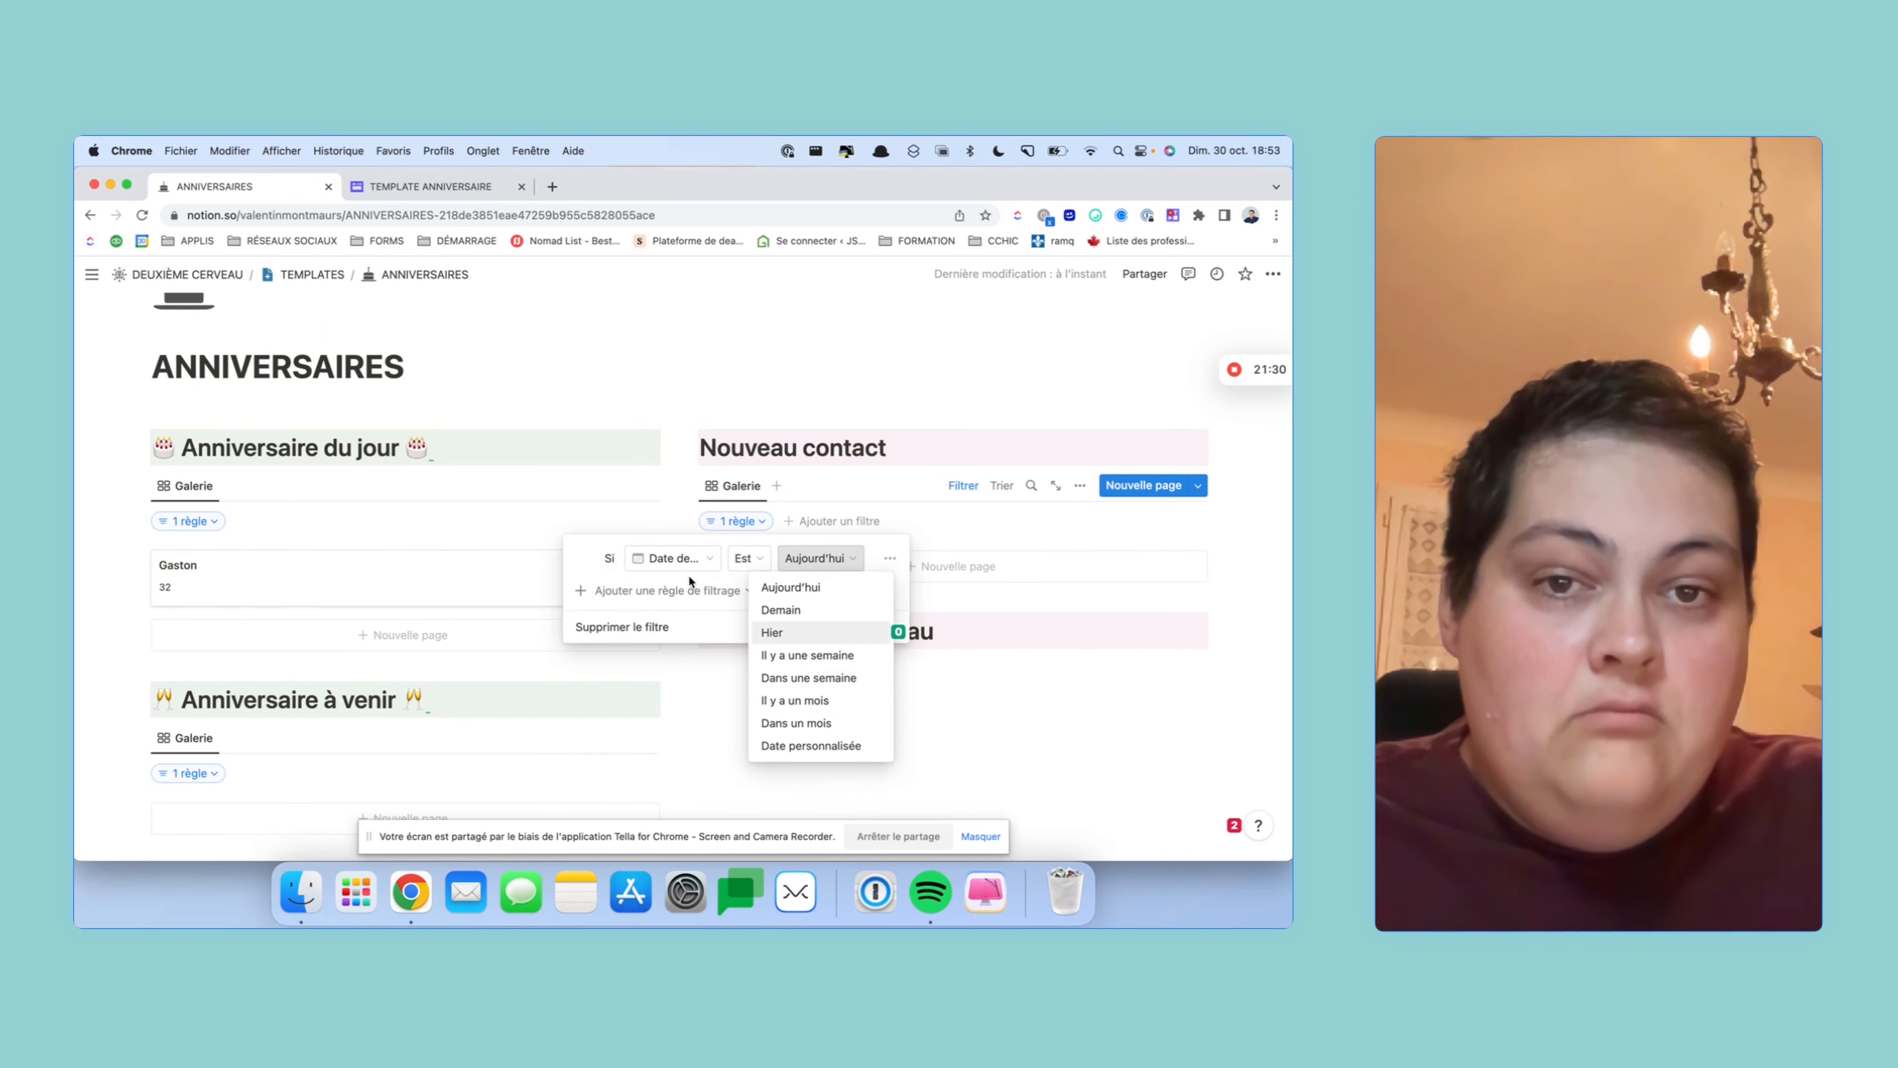
{"action": "left_click", "coordinate": [692, 560]}
{"action": "left_click", "coordinate": [691, 559]}
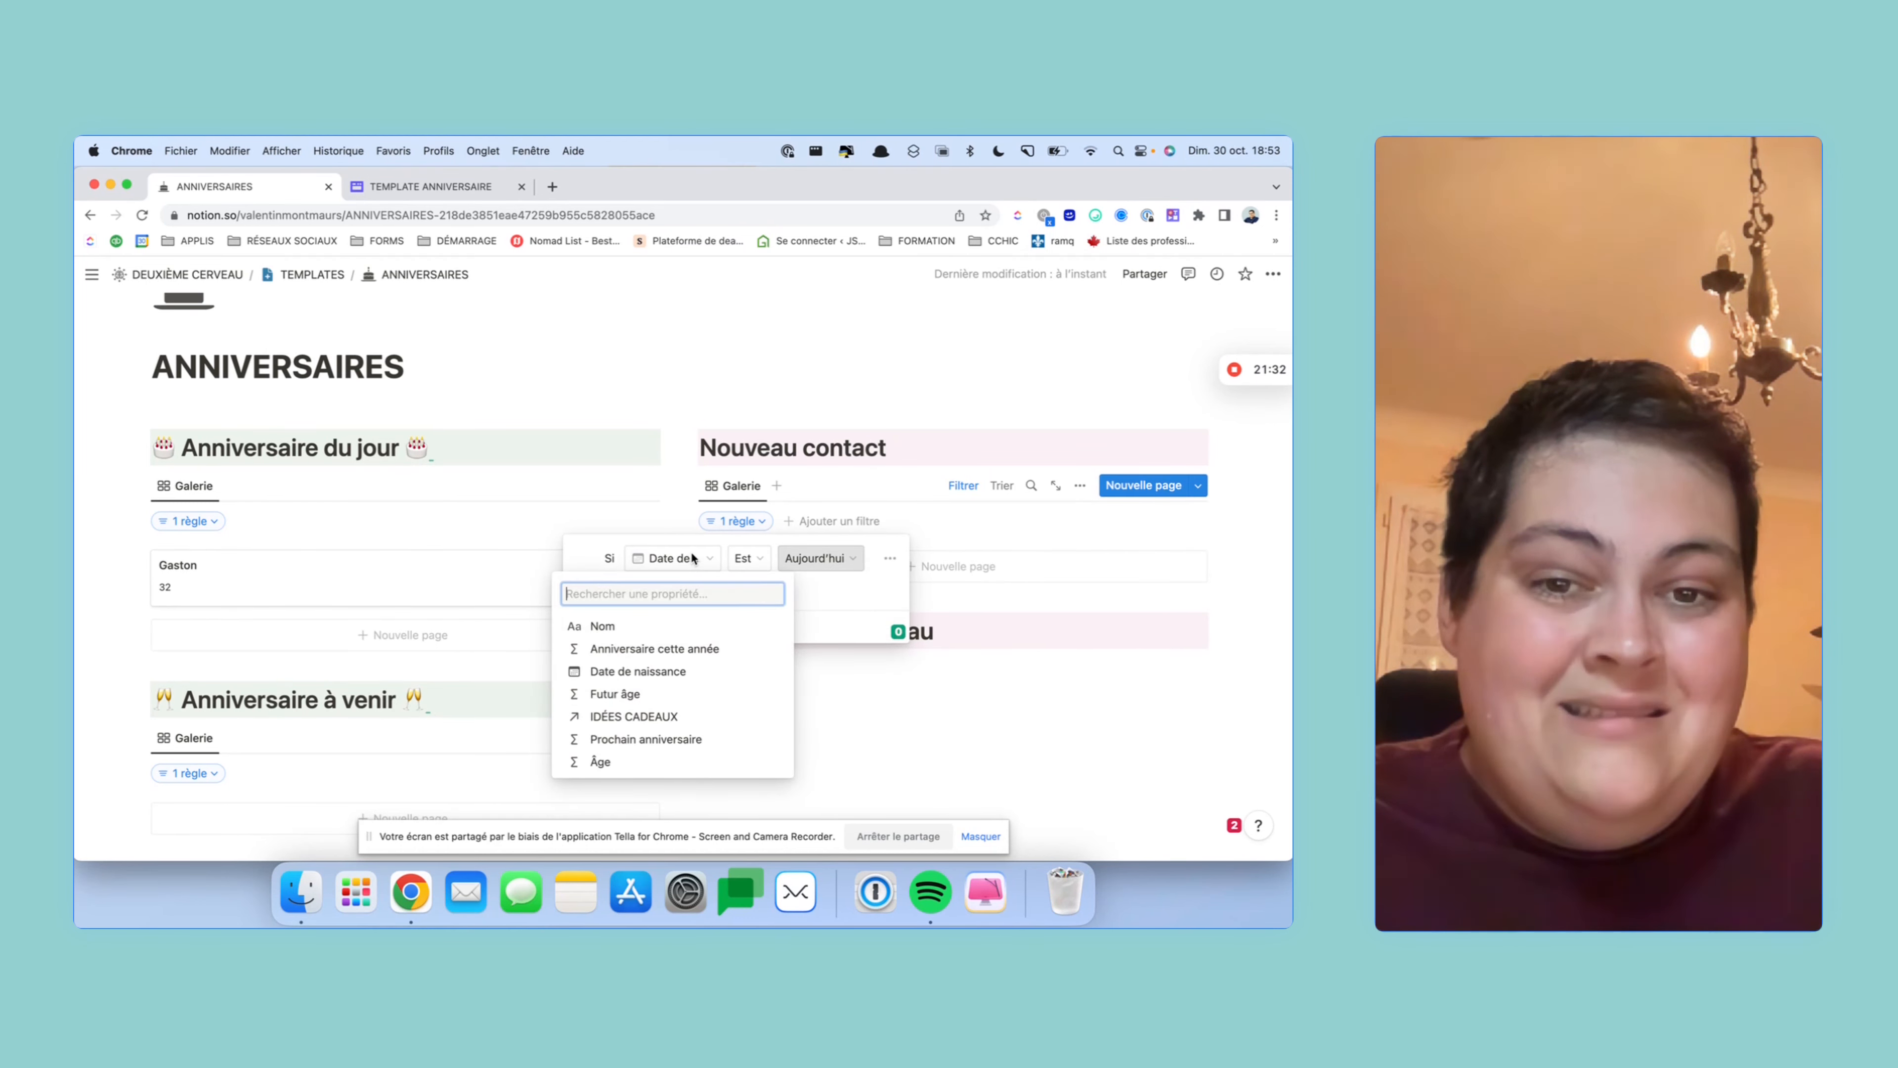
{"action": "left_click", "coordinate": [764, 559]}
{"action": "left_click", "coordinate": [760, 559]}
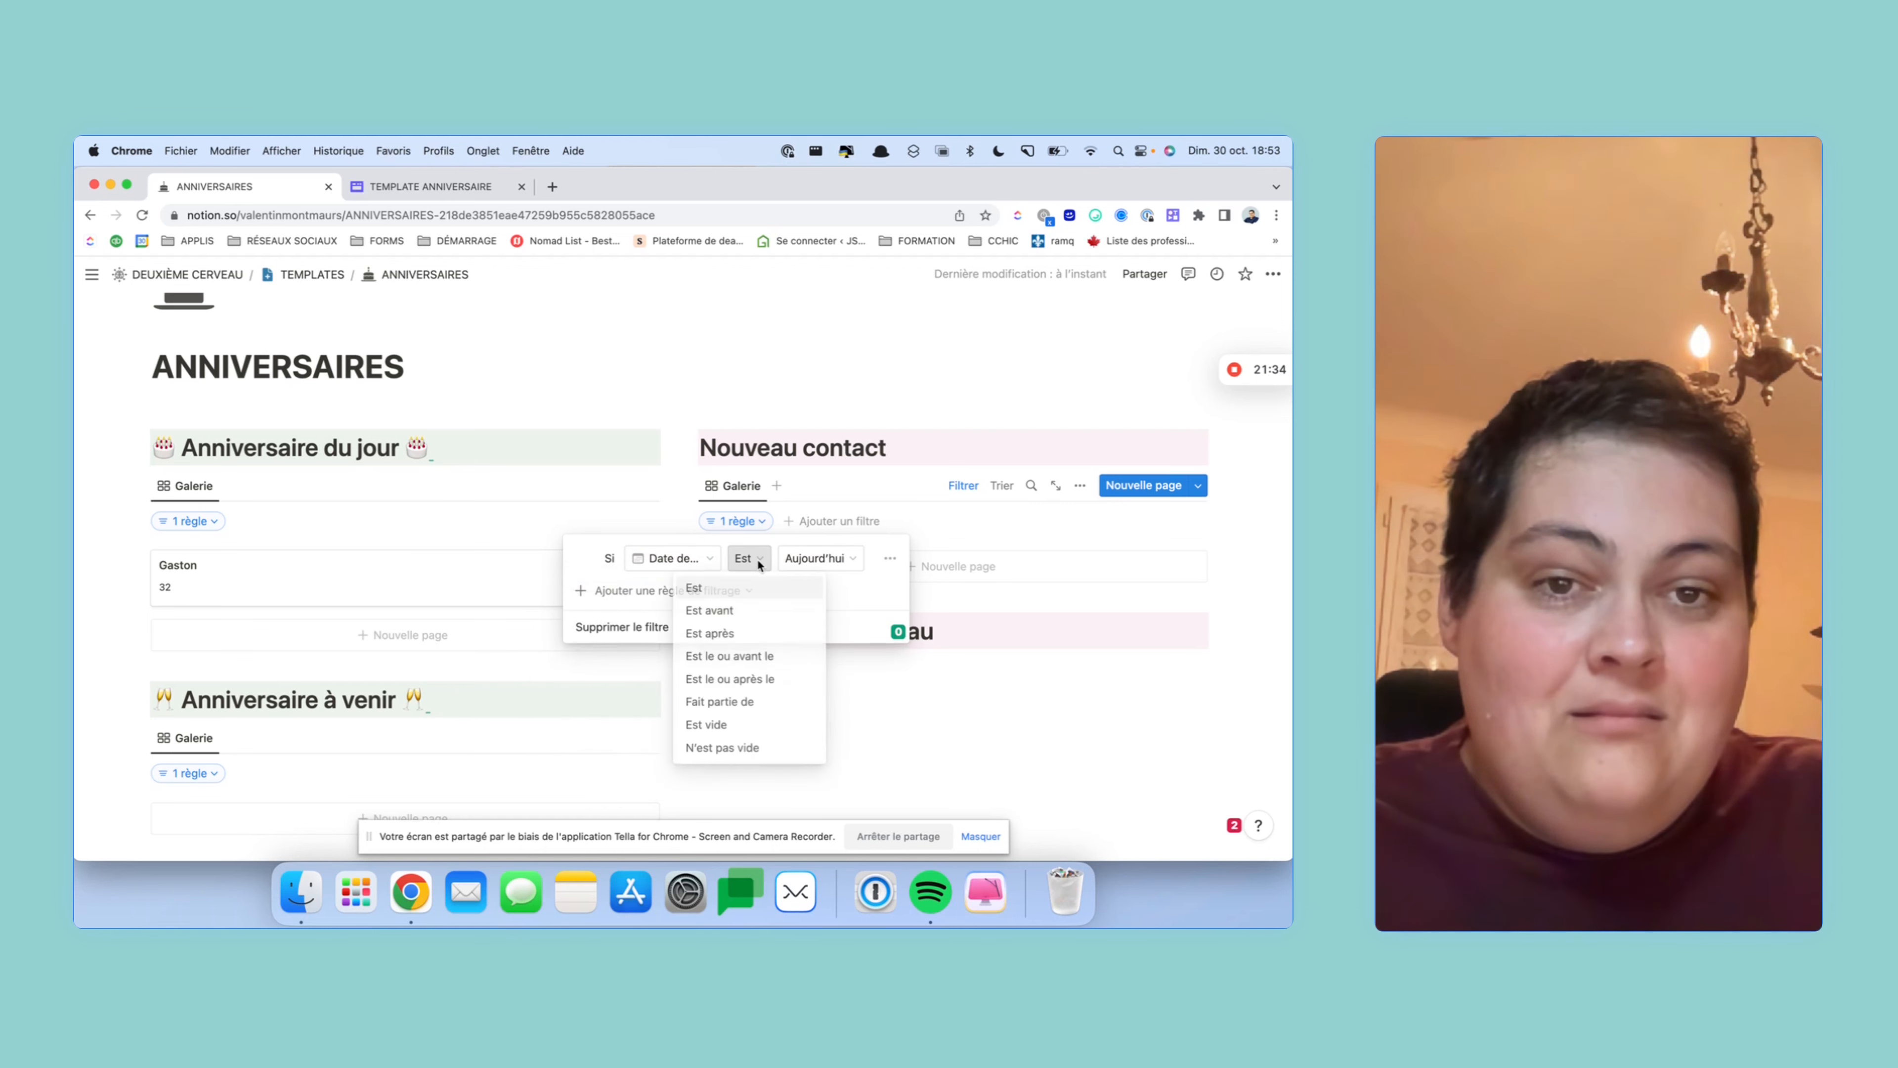
{"action": "left_click", "coordinate": [706, 722]}
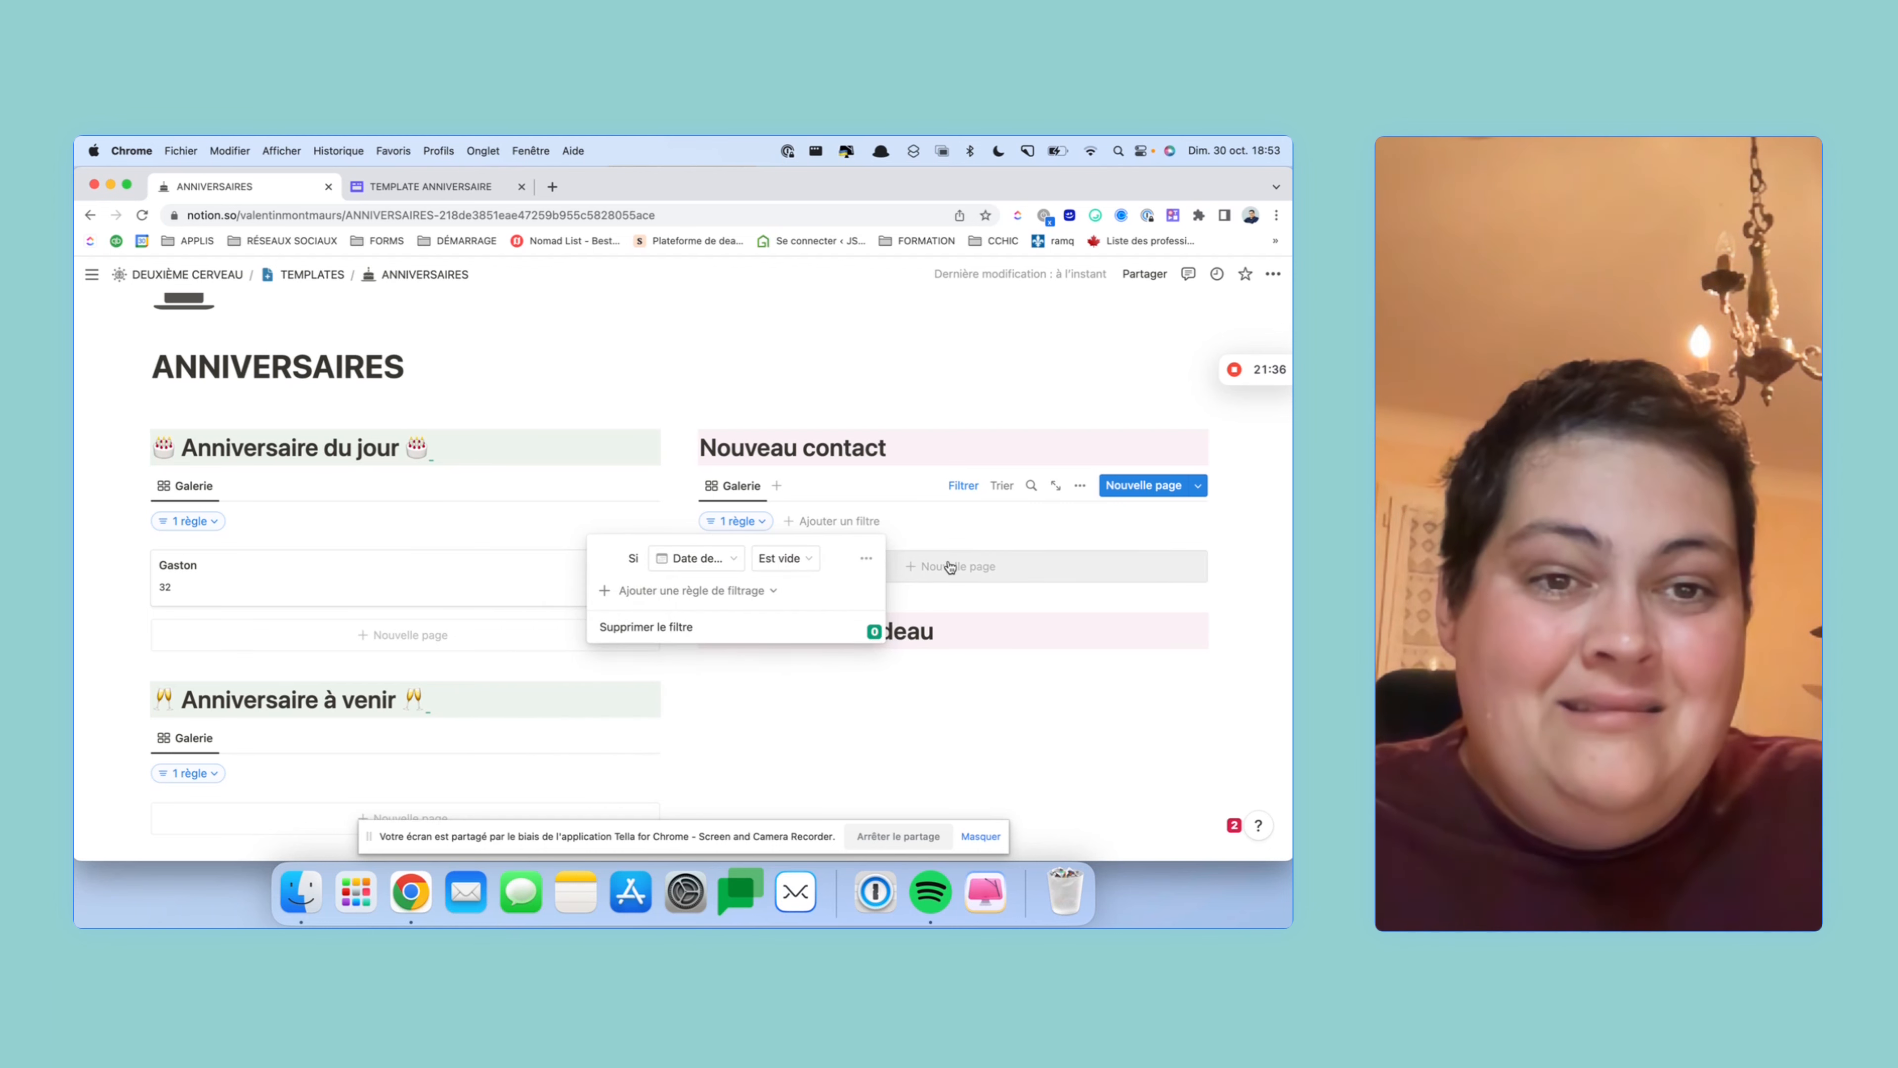
{"action": "left_click", "coordinate": [893, 447]}
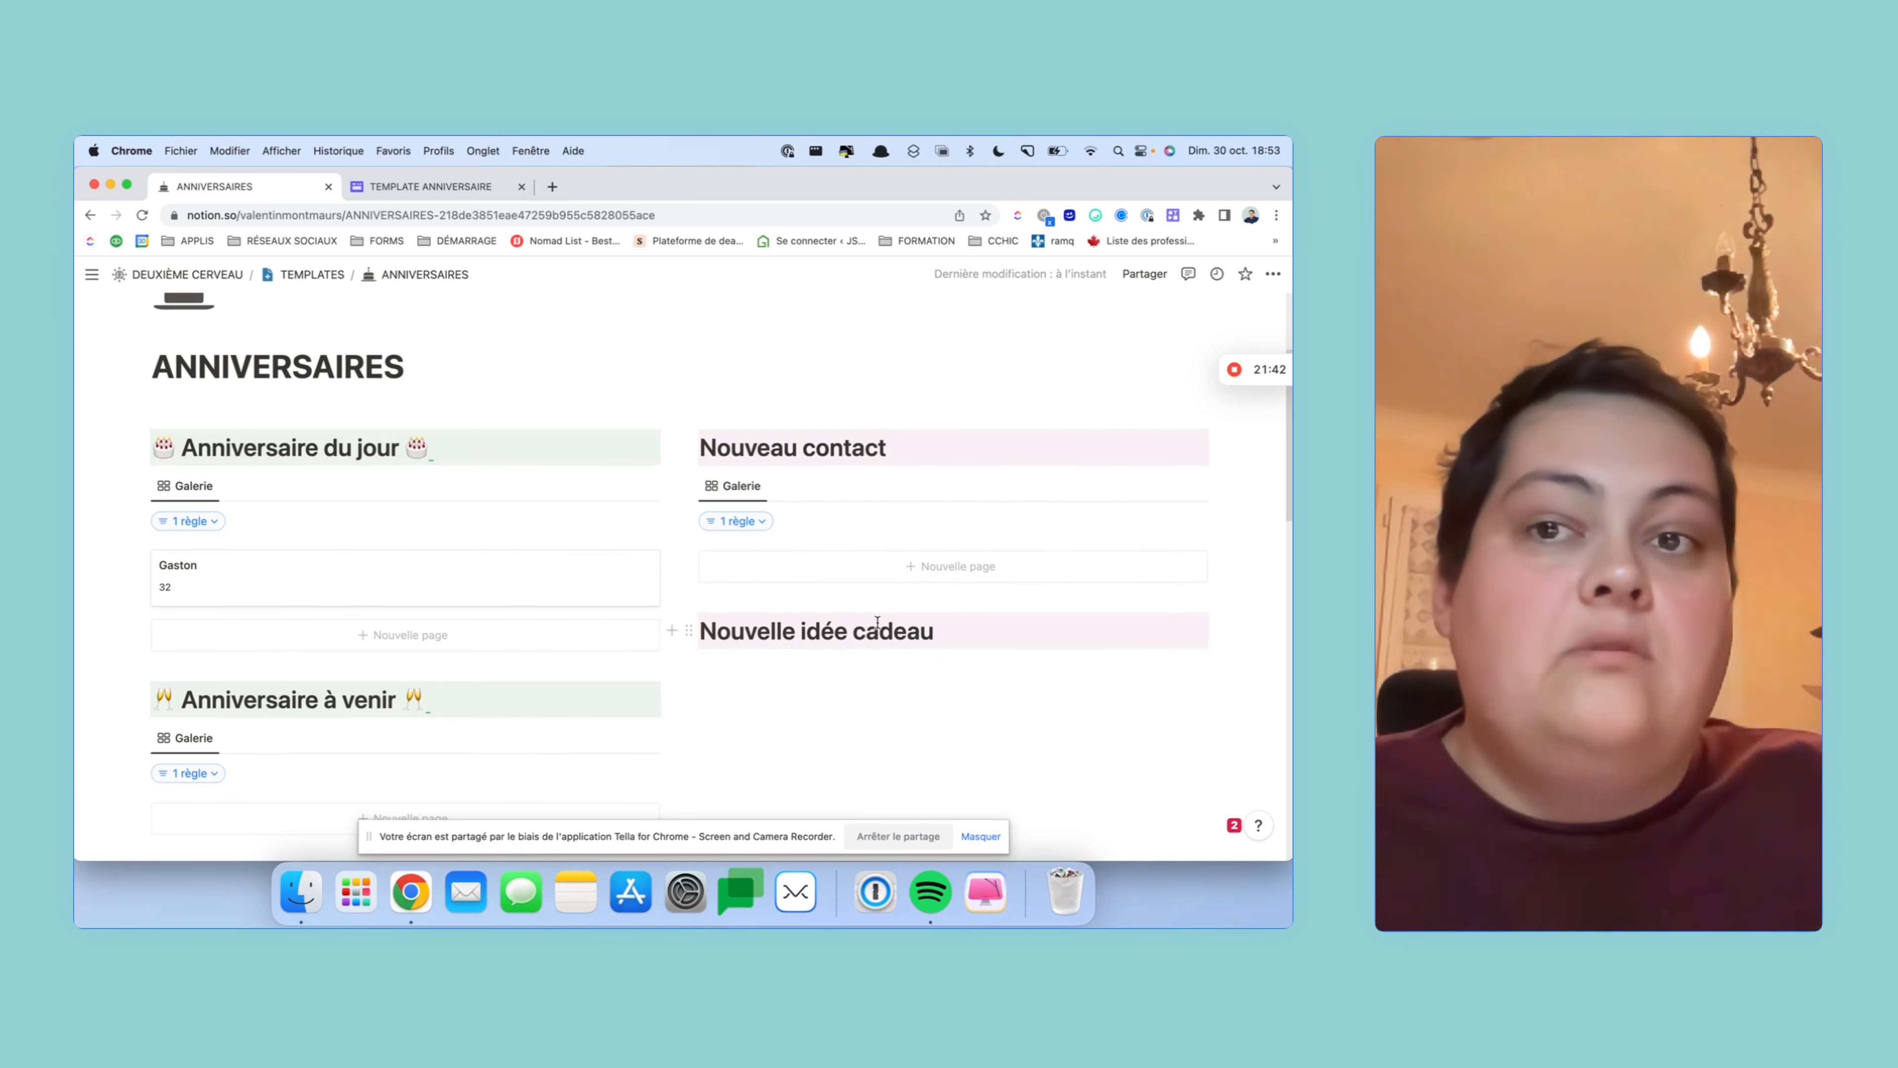
- Add a new contact with the contact's name and Date de naissance 18 novembre 1994
{"action": "left_click", "coordinate": [904, 565]}
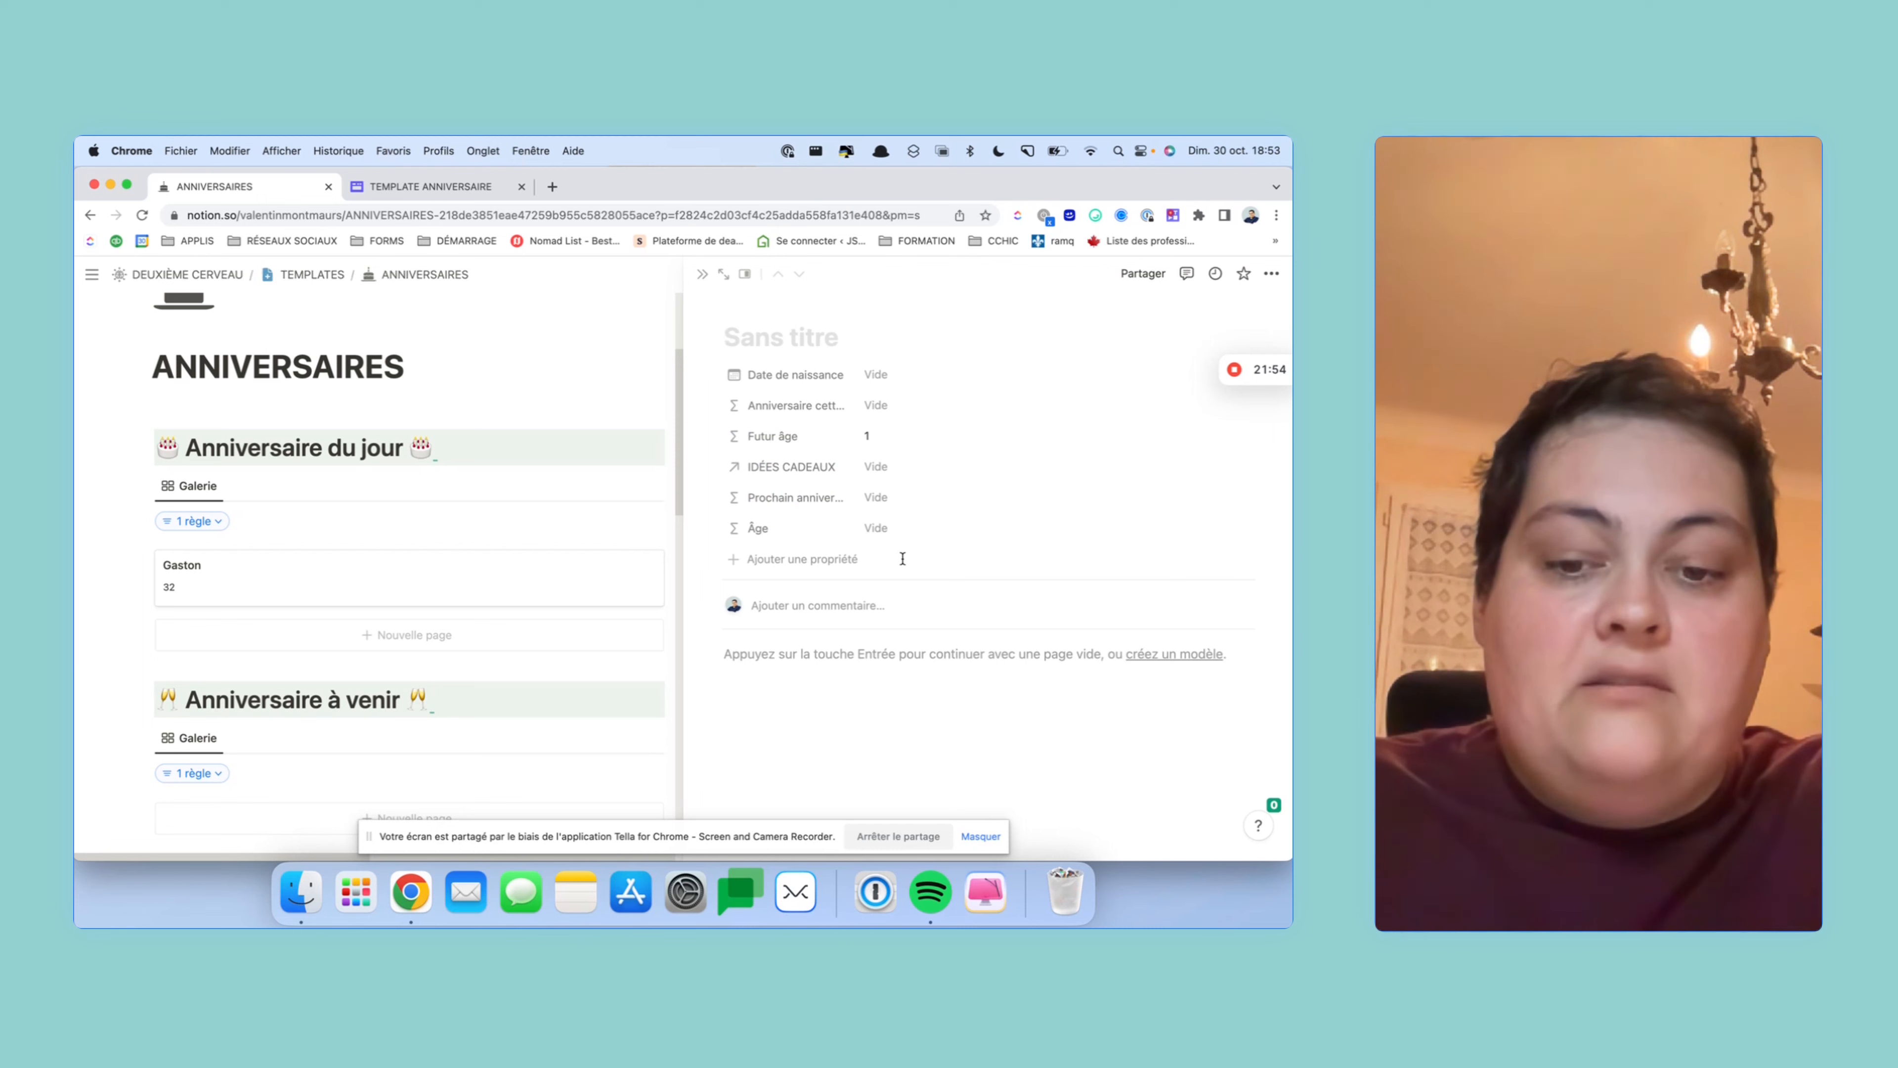
{"action": "type", "text": "Michel"}
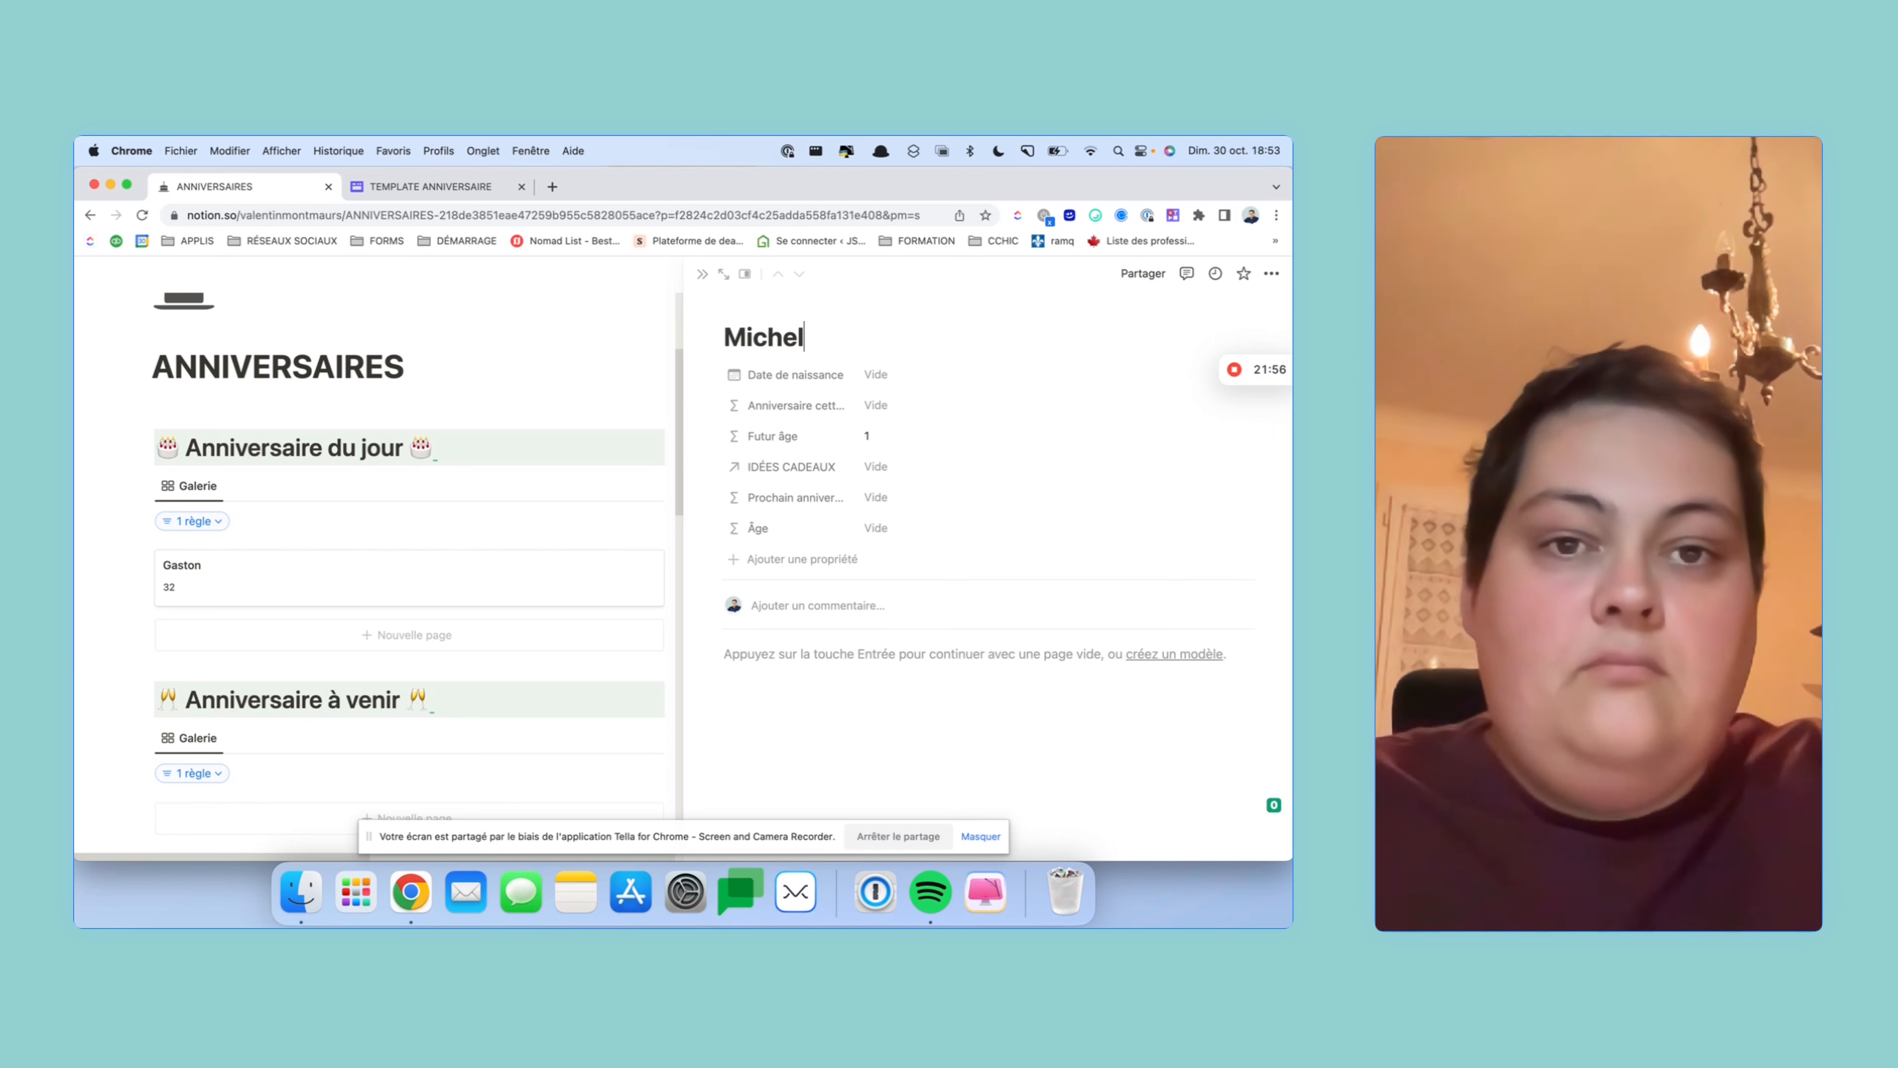
{"action": "left_click", "coordinate": [886, 375]}
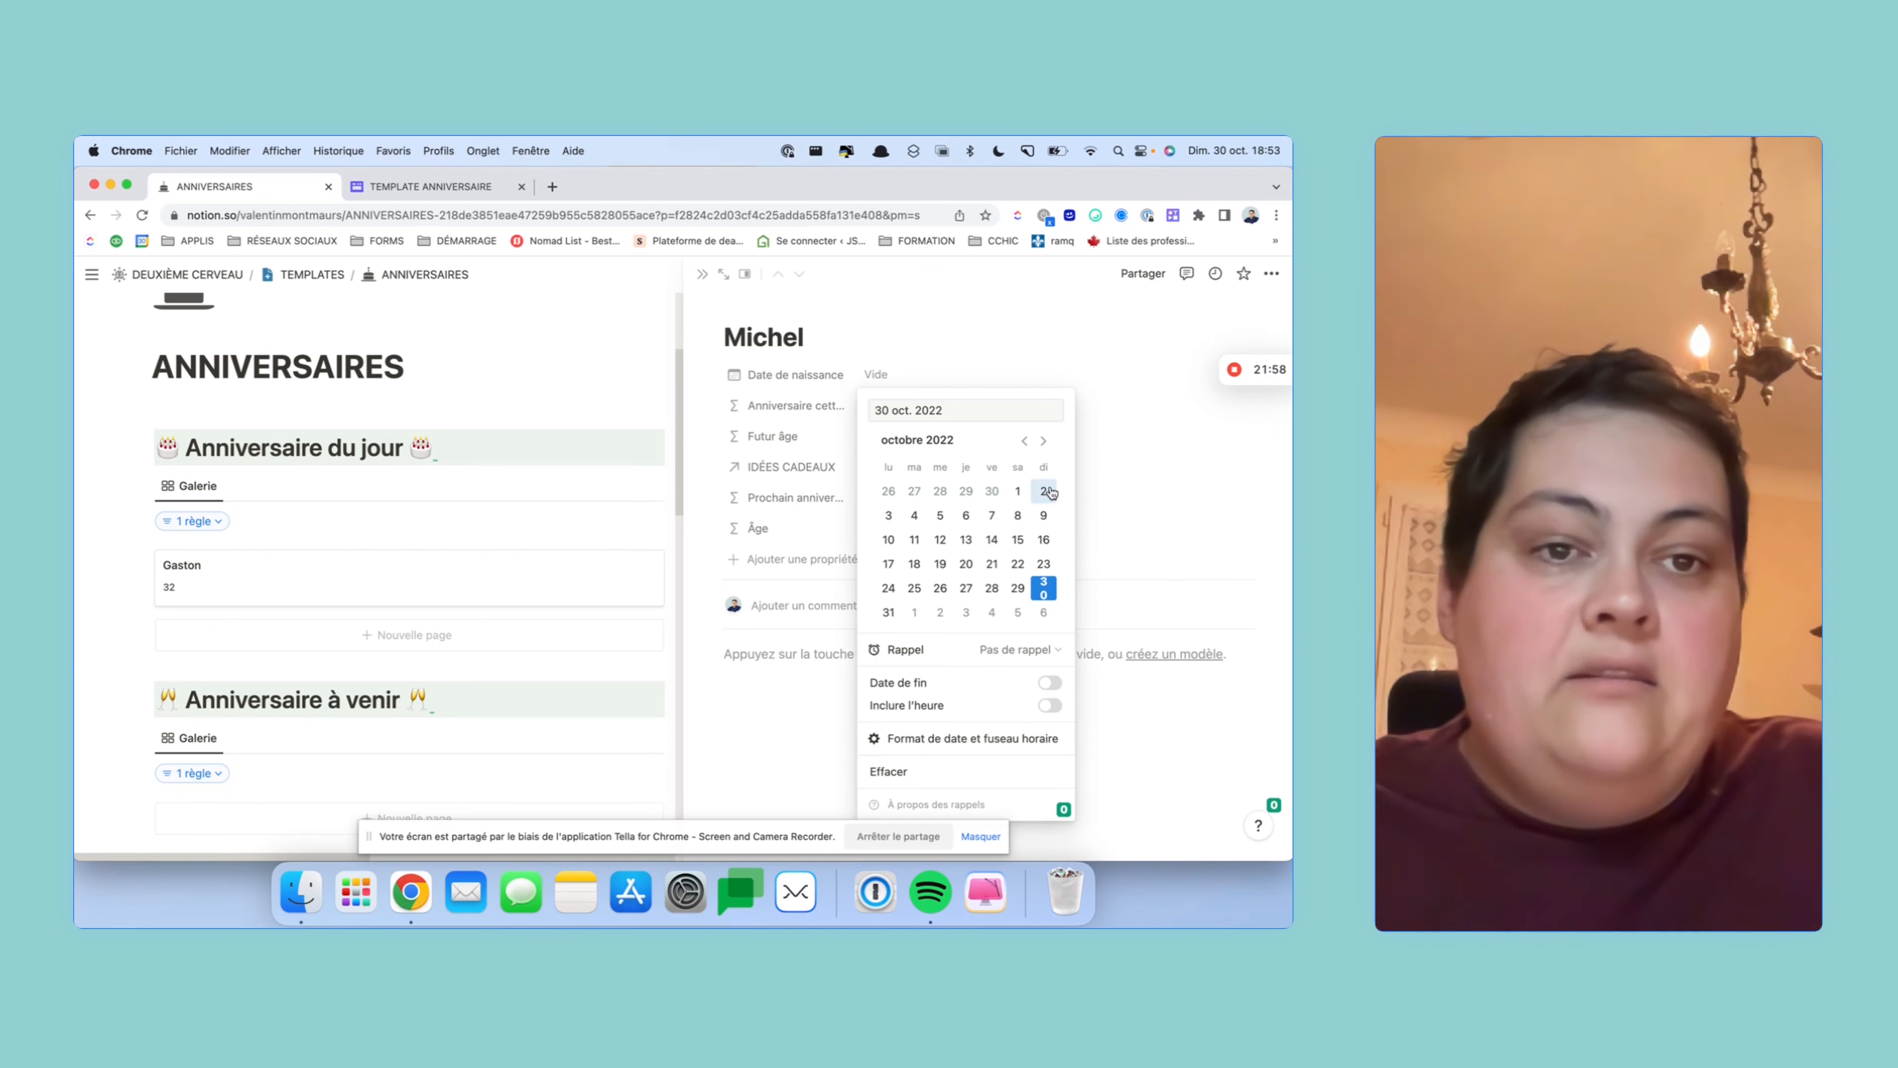
{"action": "left_click", "coordinate": [1043, 441]}
{"action": "left_click", "coordinate": [991, 539]}
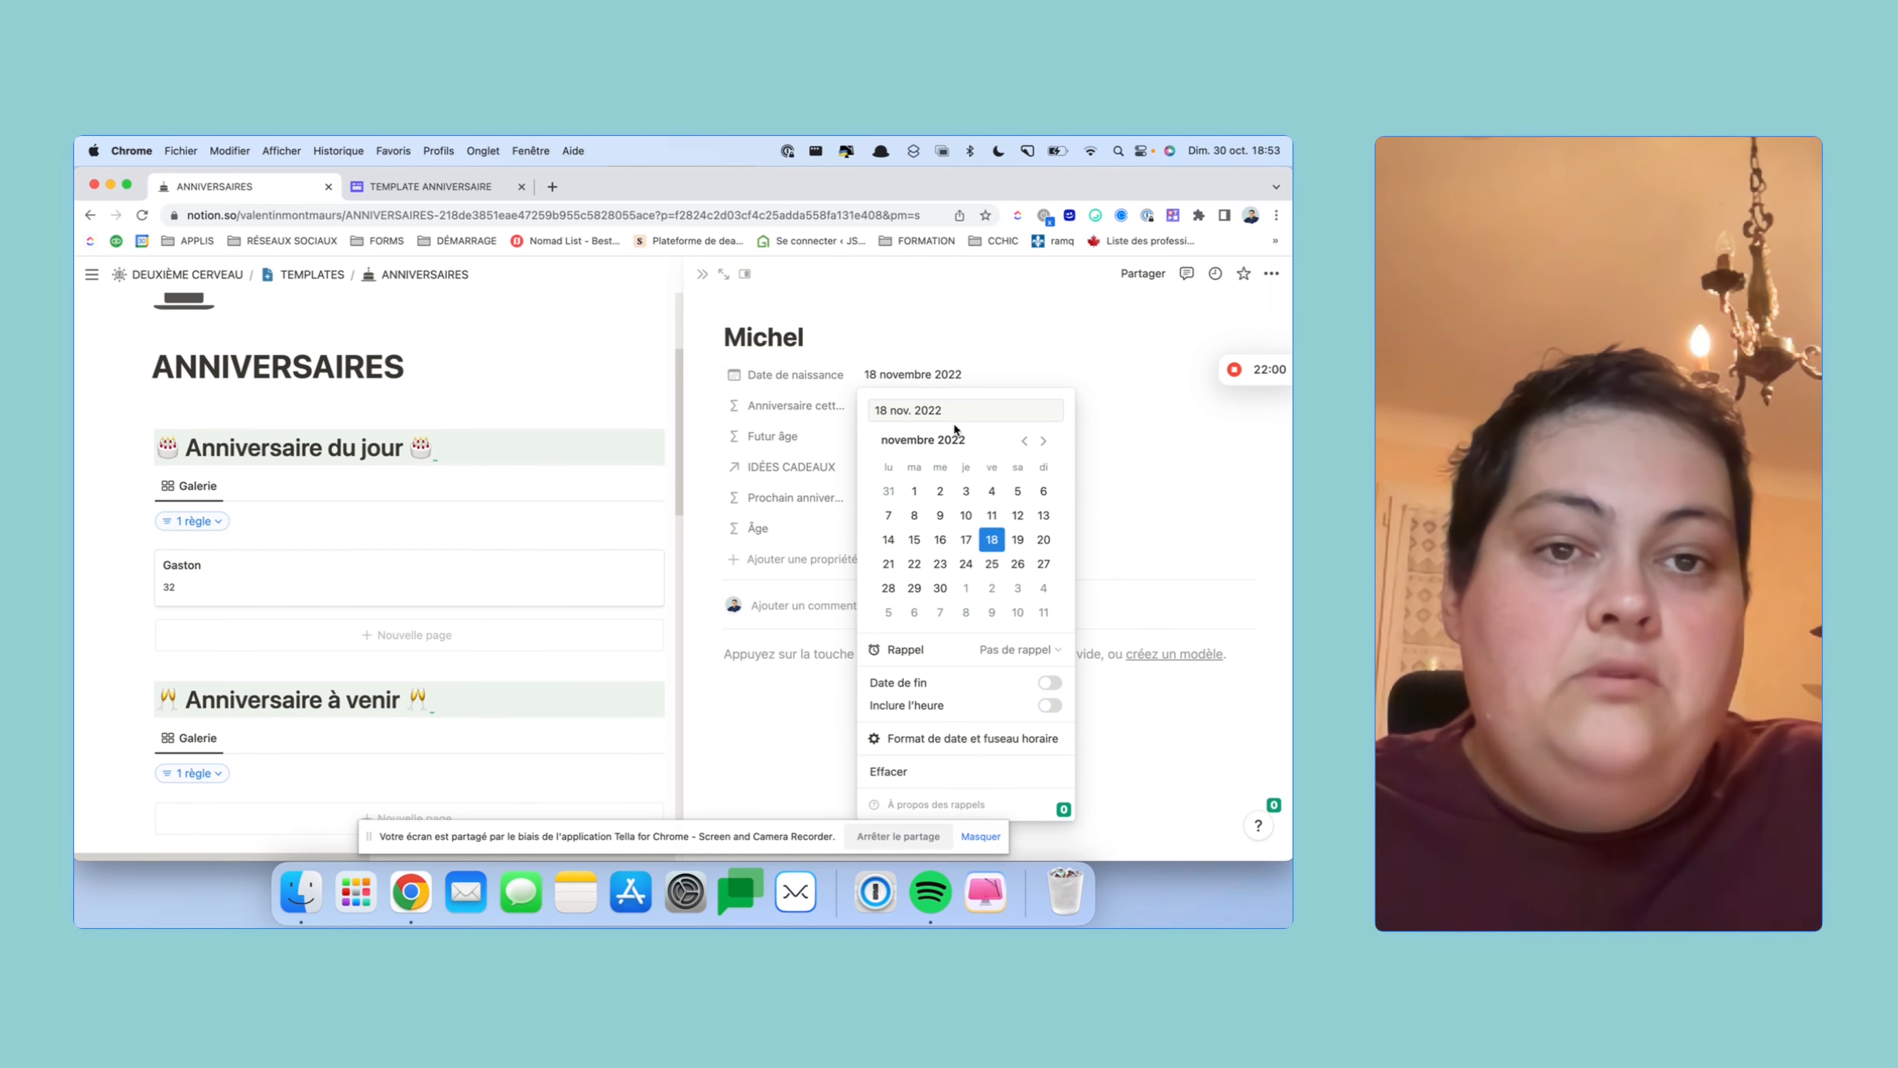
{"action": "type", "text": "1994"}
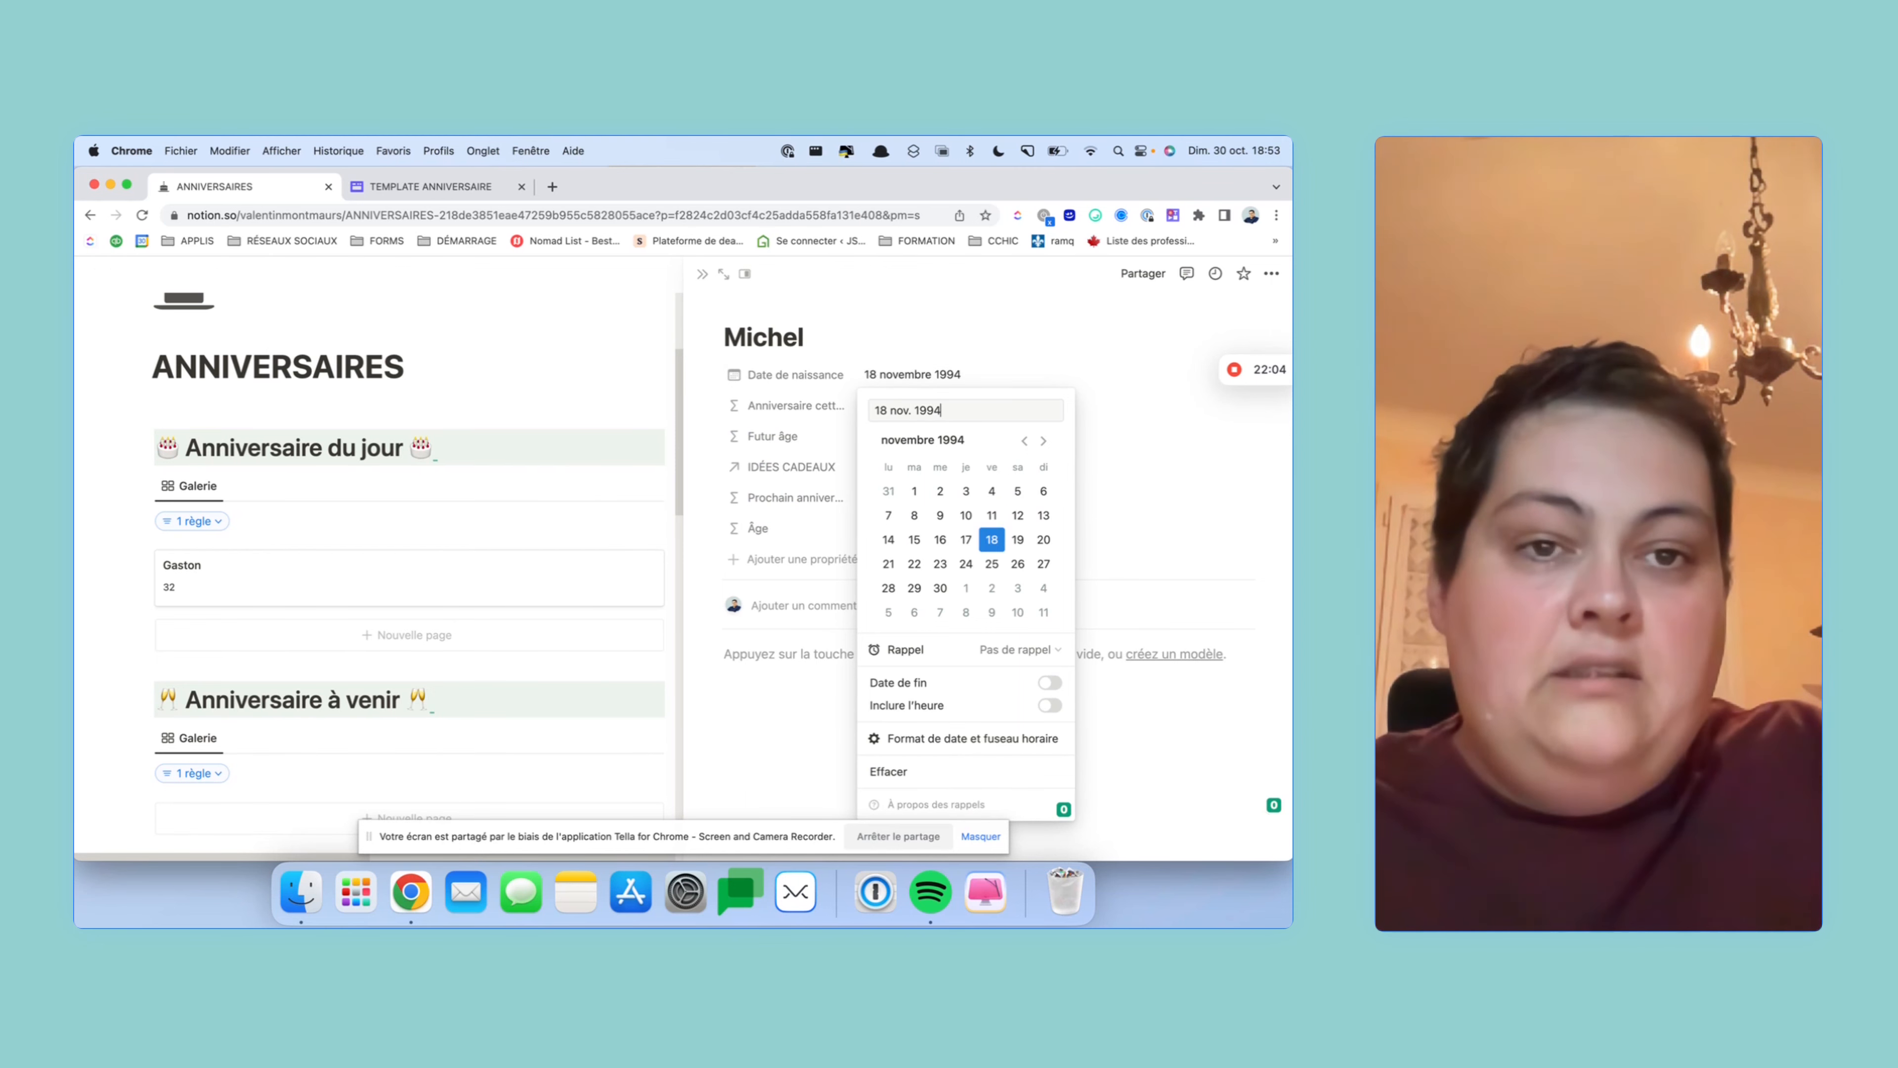
{"action": "left_click", "coordinate": [1101, 411]}
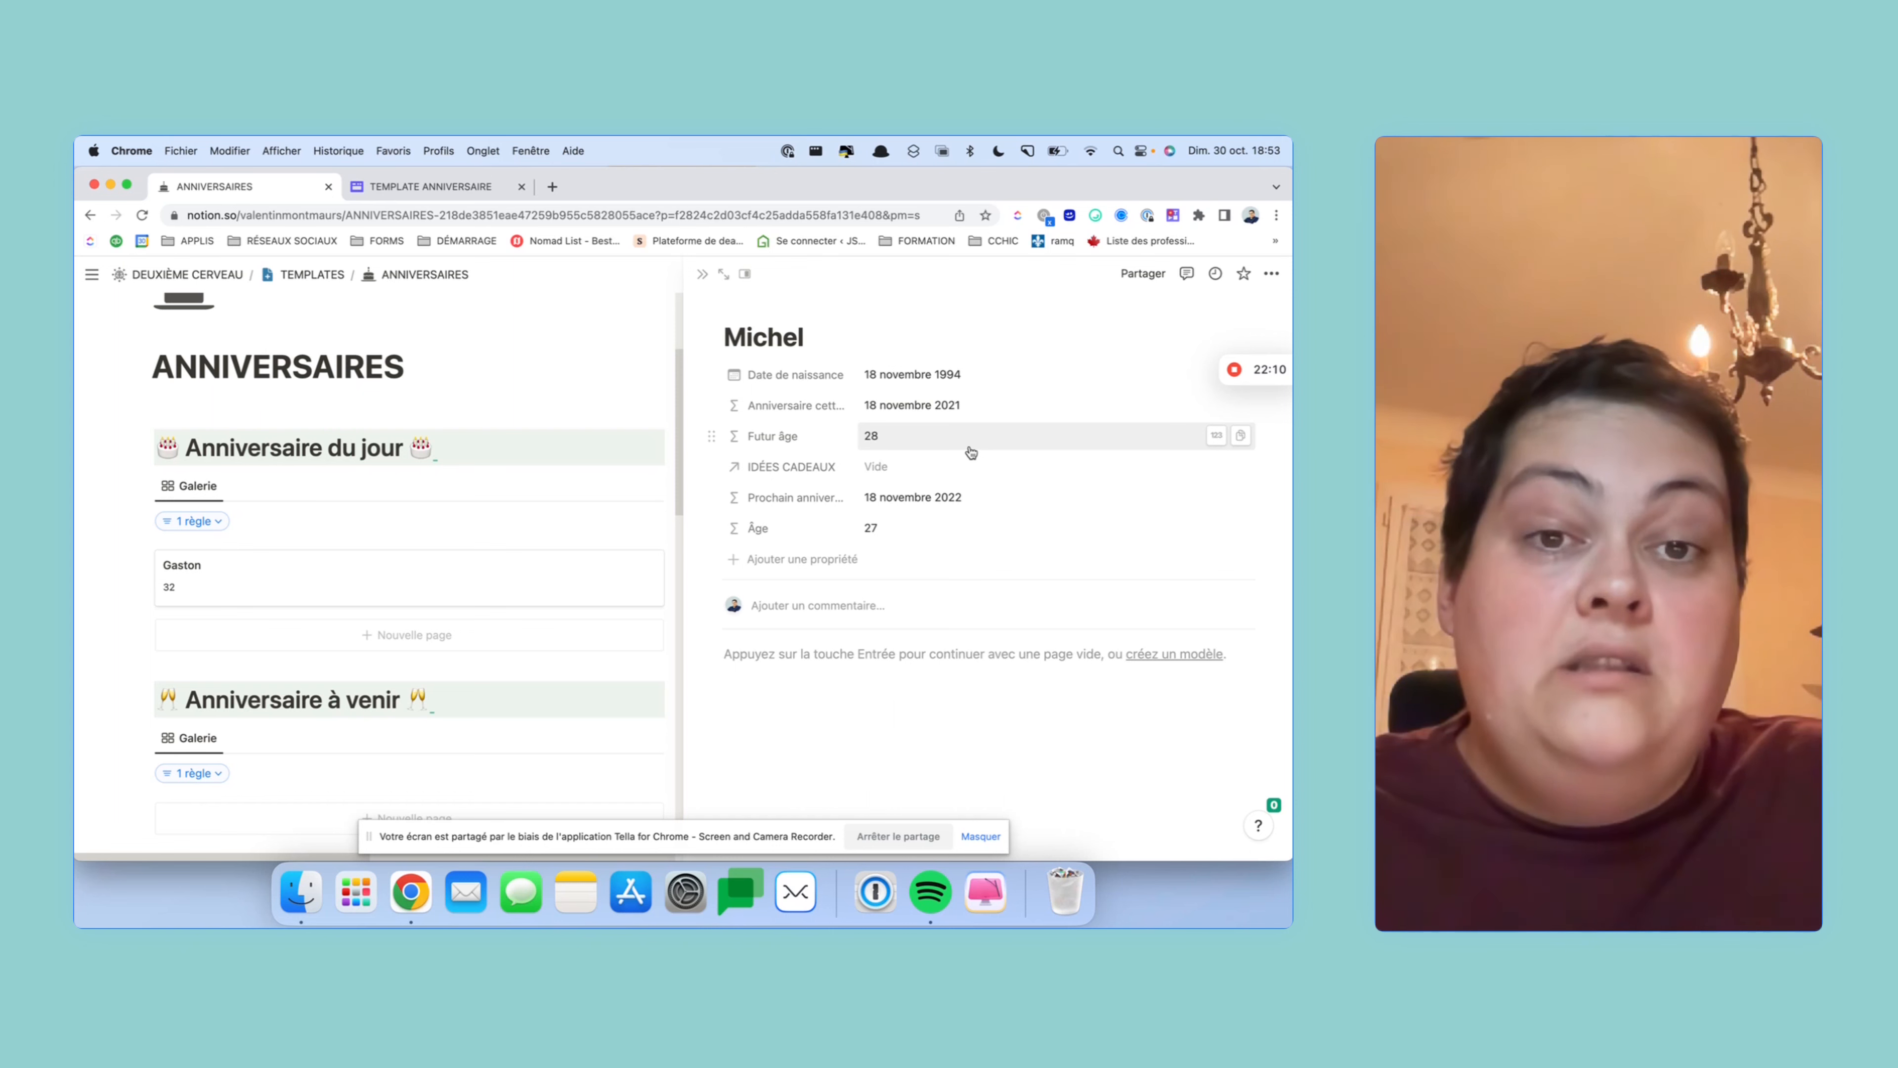
- Move Âge above Futur âge and Prochain anniversaire below Anniversaire cette année, then close the peek
{"action": "left_click_drag", "start_coordinate": [710, 527], "coordinate": [719, 400]}
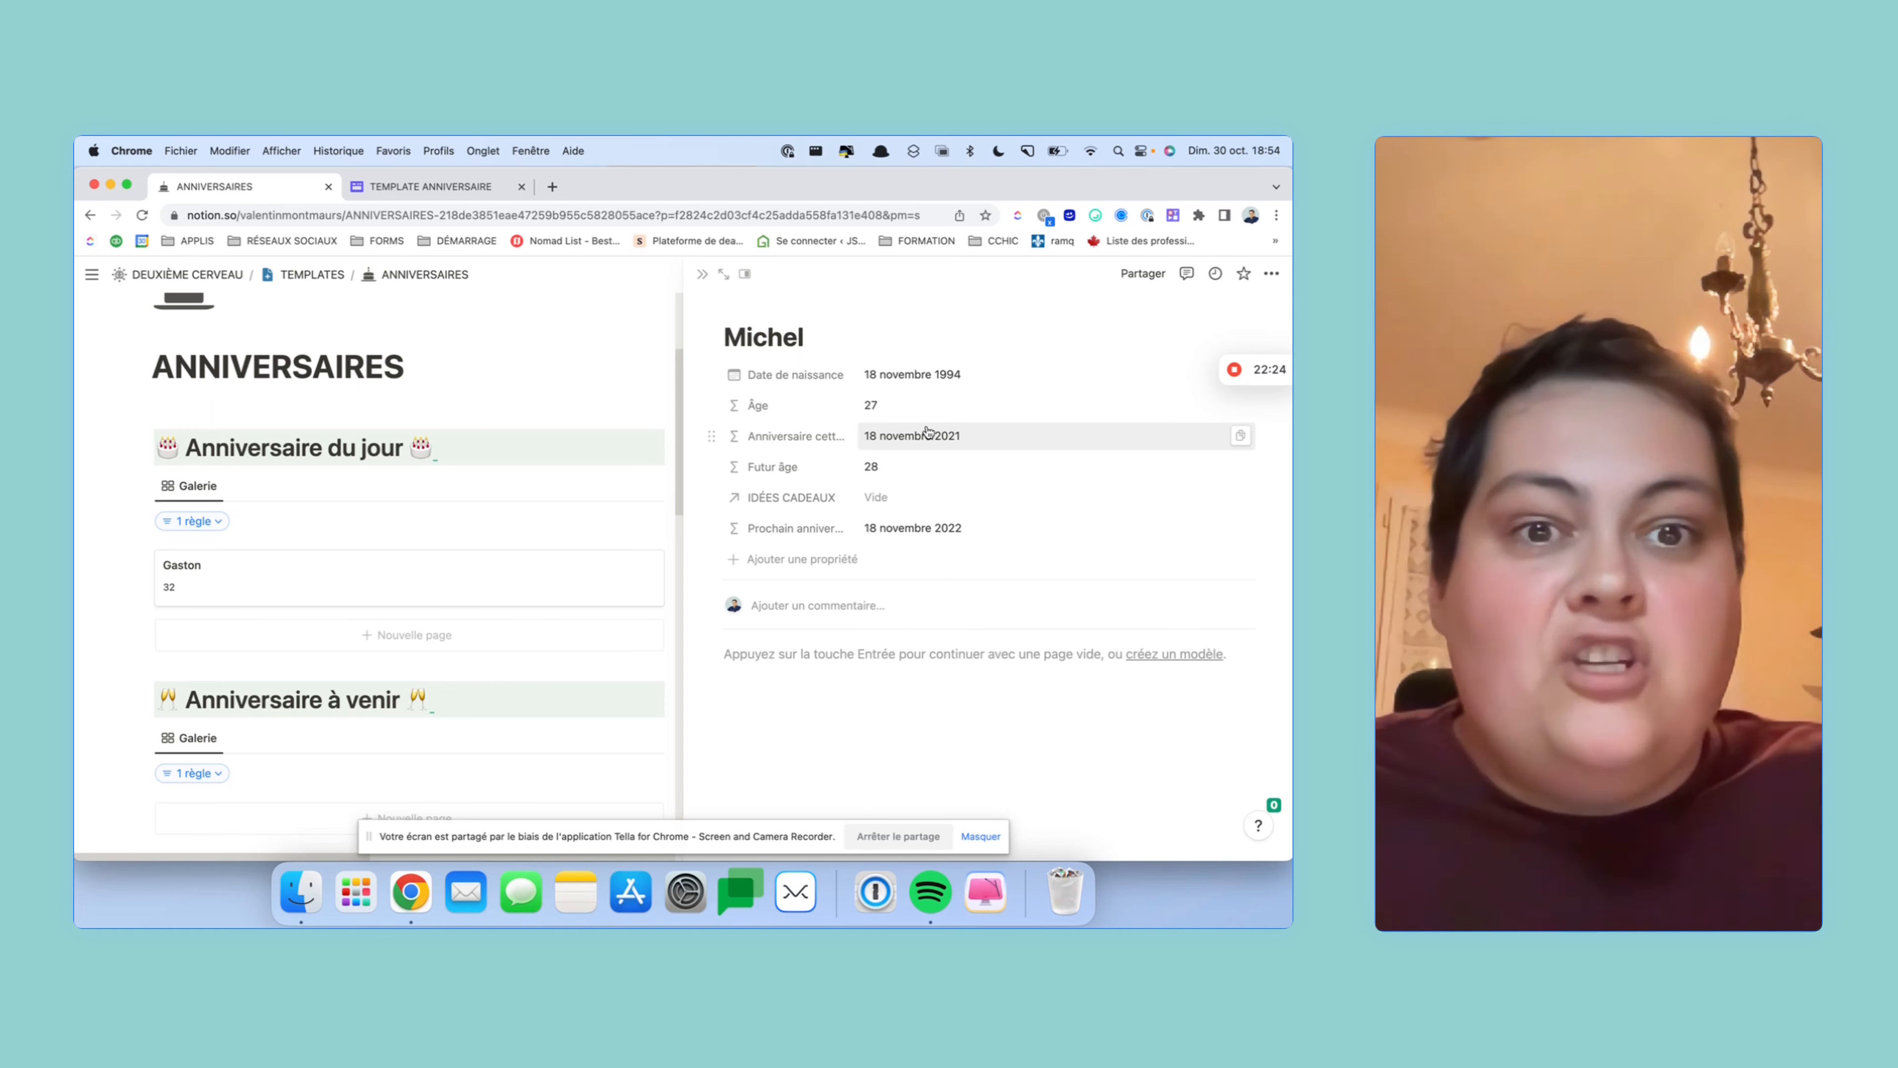
{"action": "left_click_drag", "start_coordinate": [712, 529], "coordinate": [733, 471]}
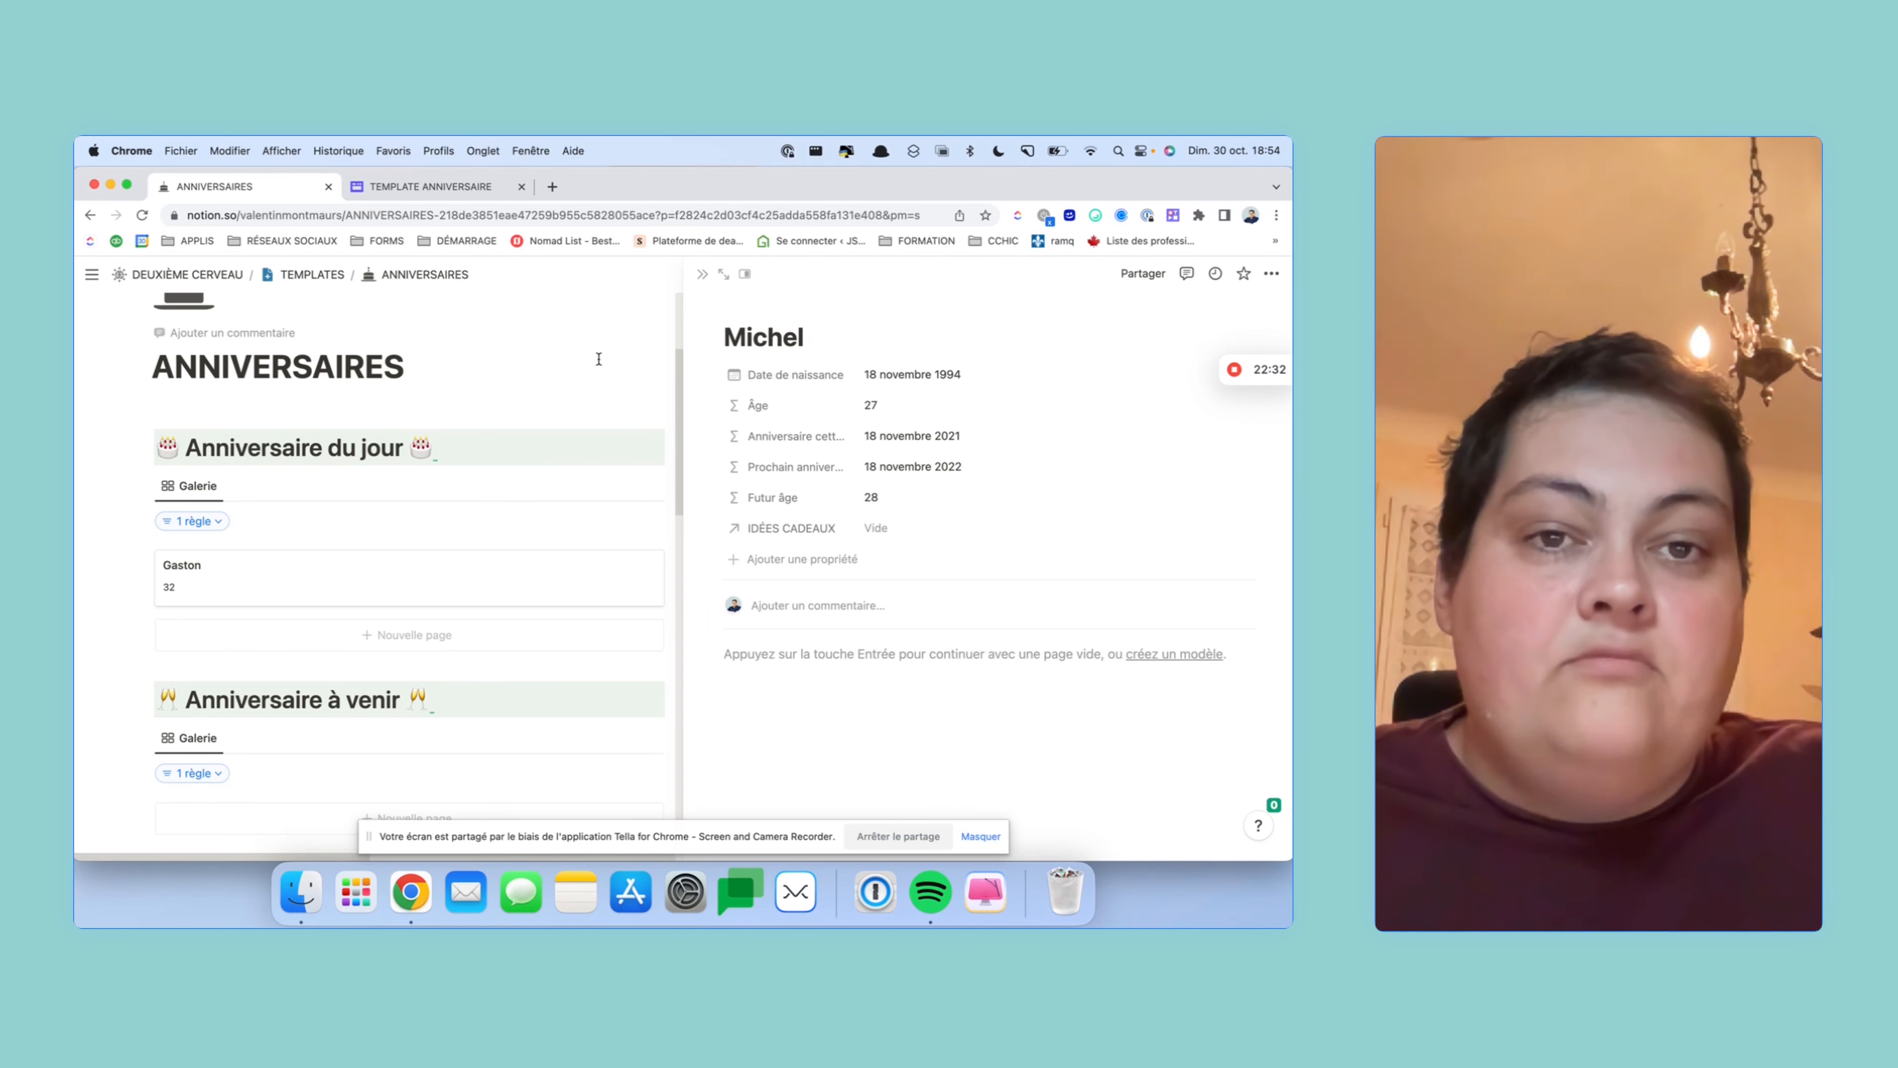
{"action": "left_click", "coordinate": [606, 345]}
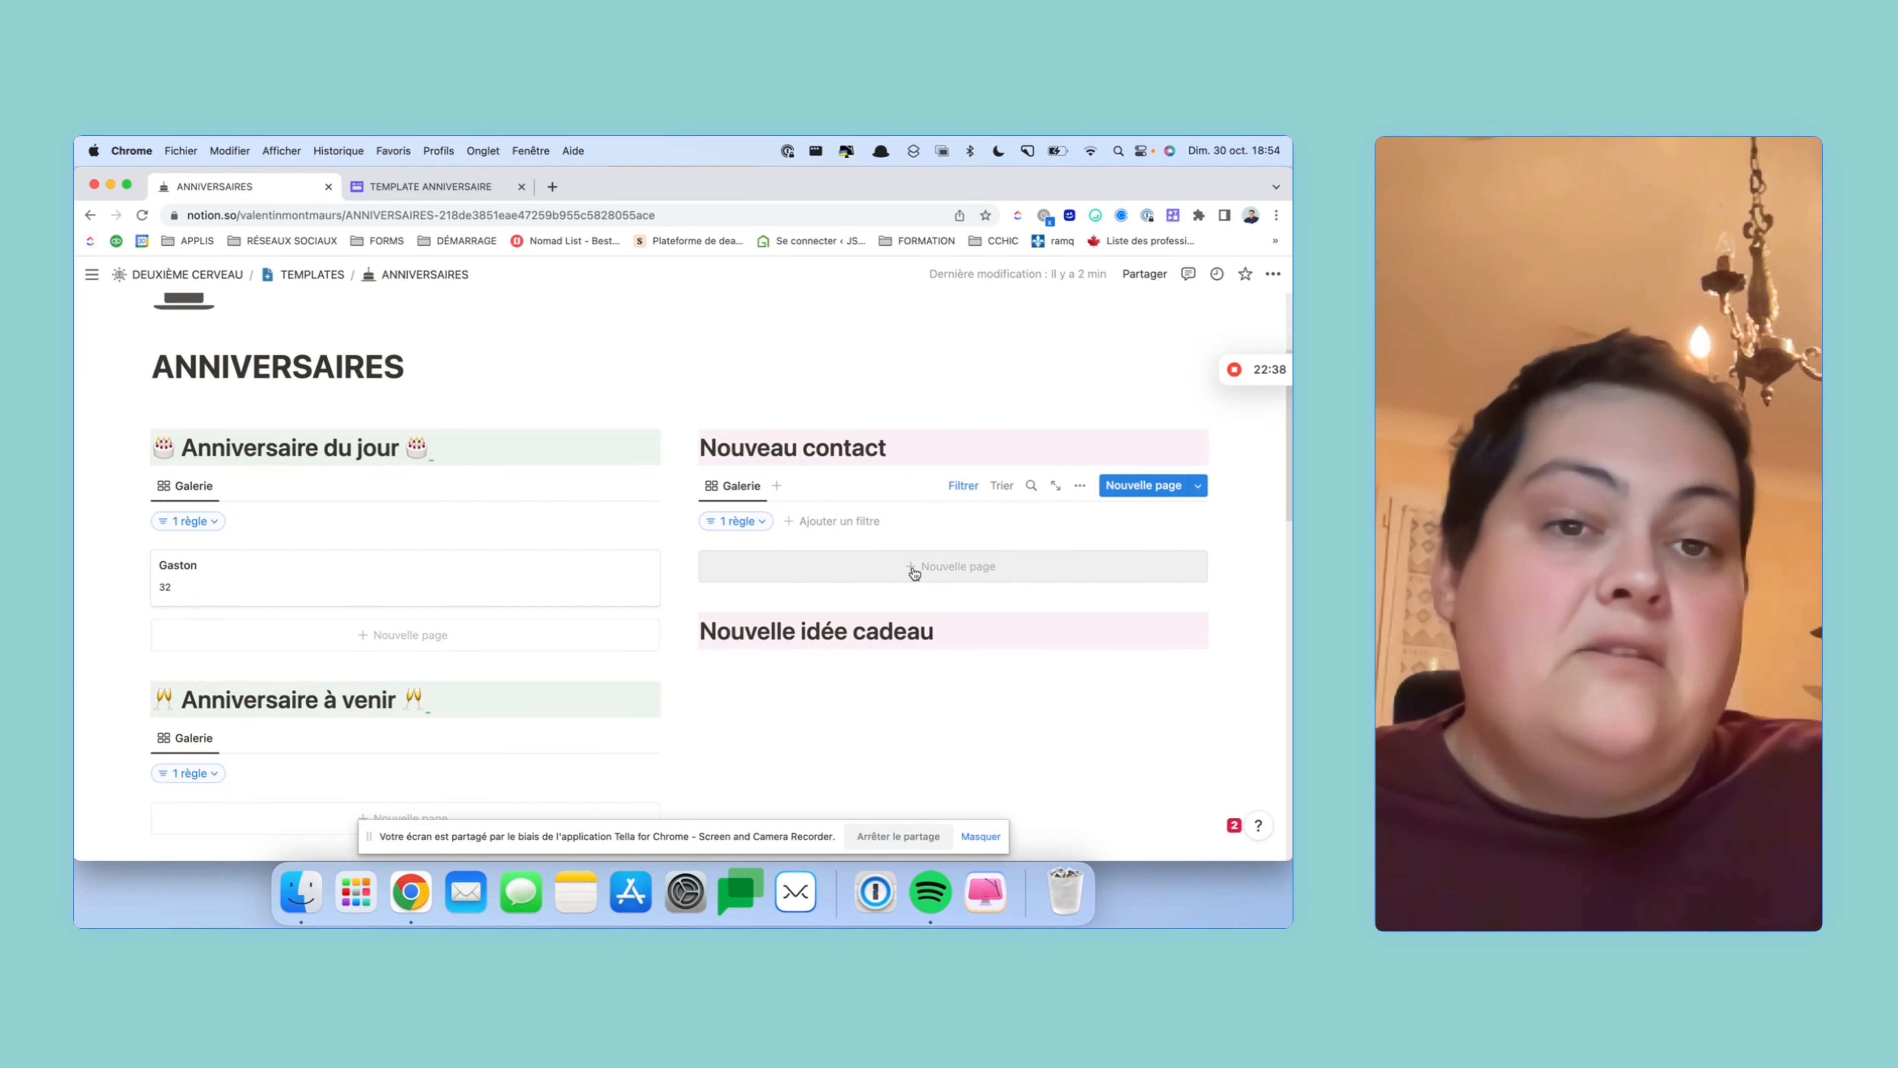
{"action": "scroll", "coordinate": [916, 567], "scroll_direction": "down", "scroll_amount": 3}
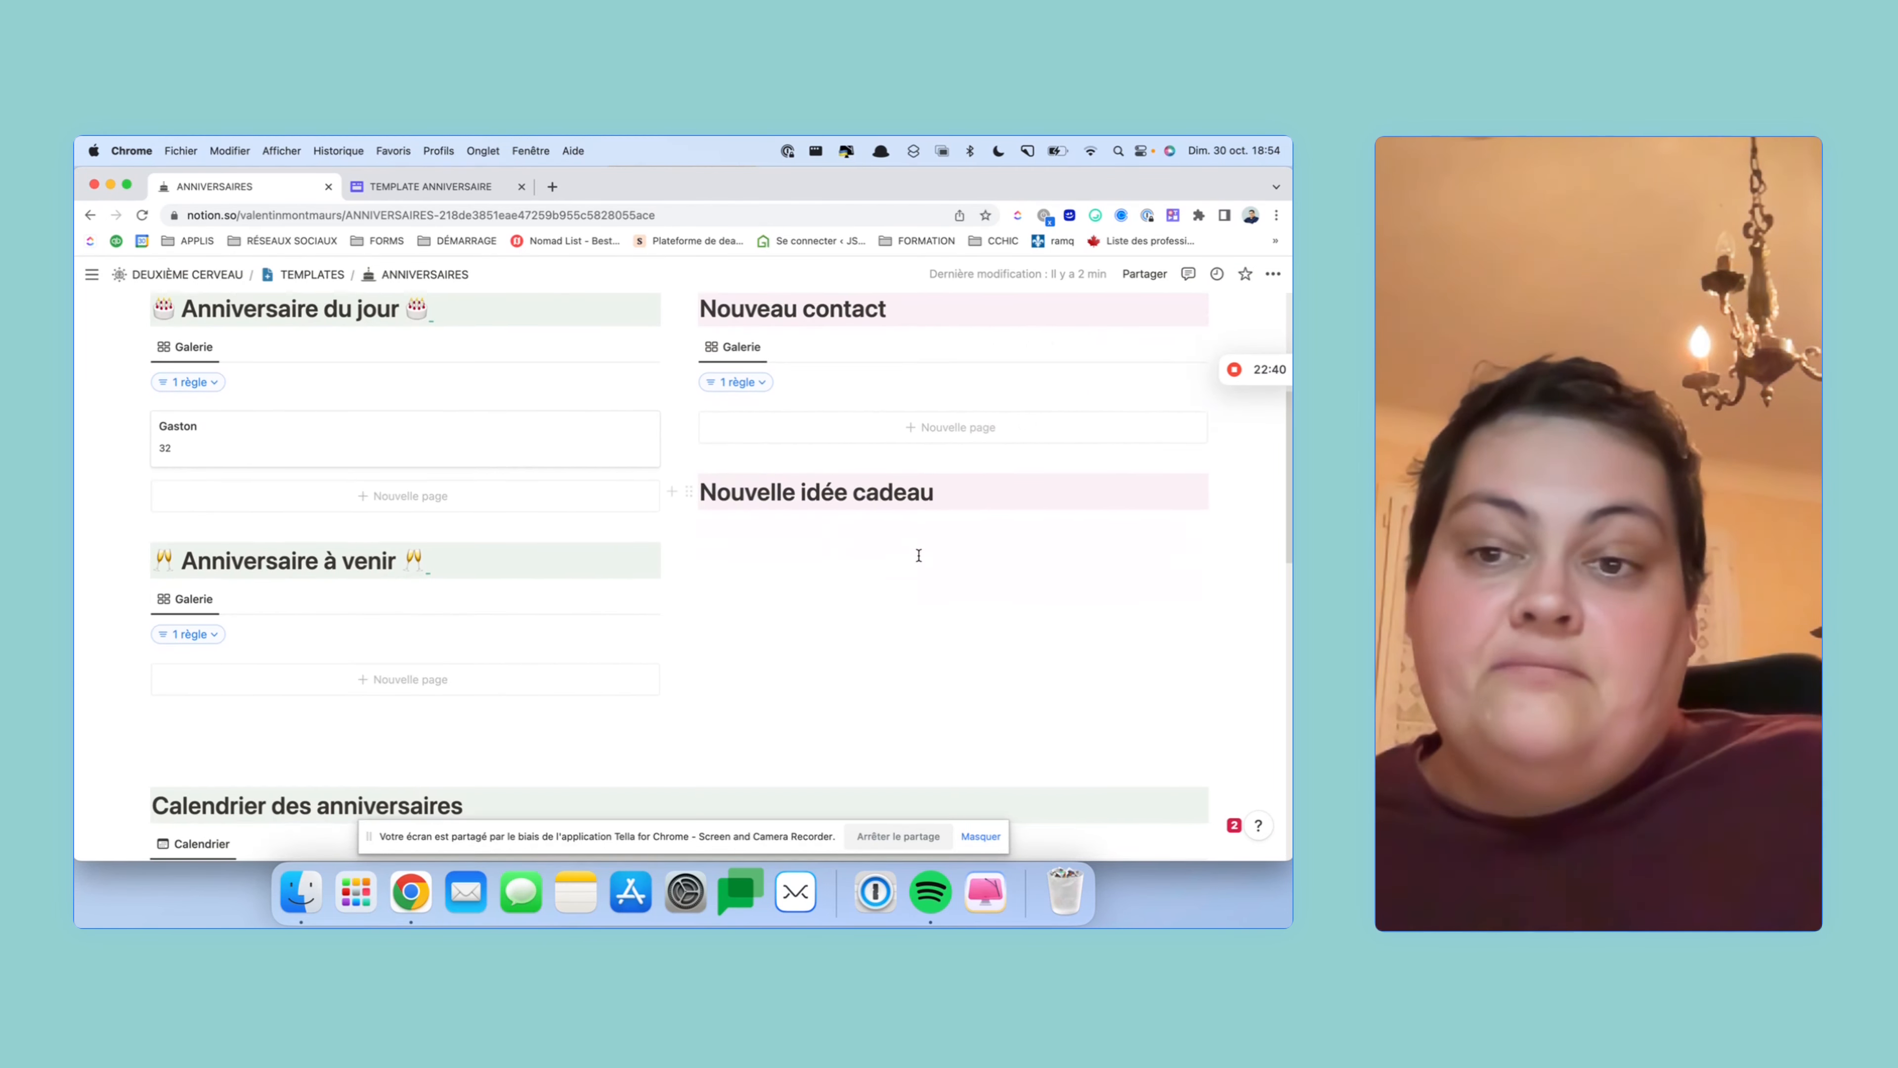
{"action": "scroll", "coordinate": [1031, 576], "scroll_direction": "down", "scroll_amount": 10}
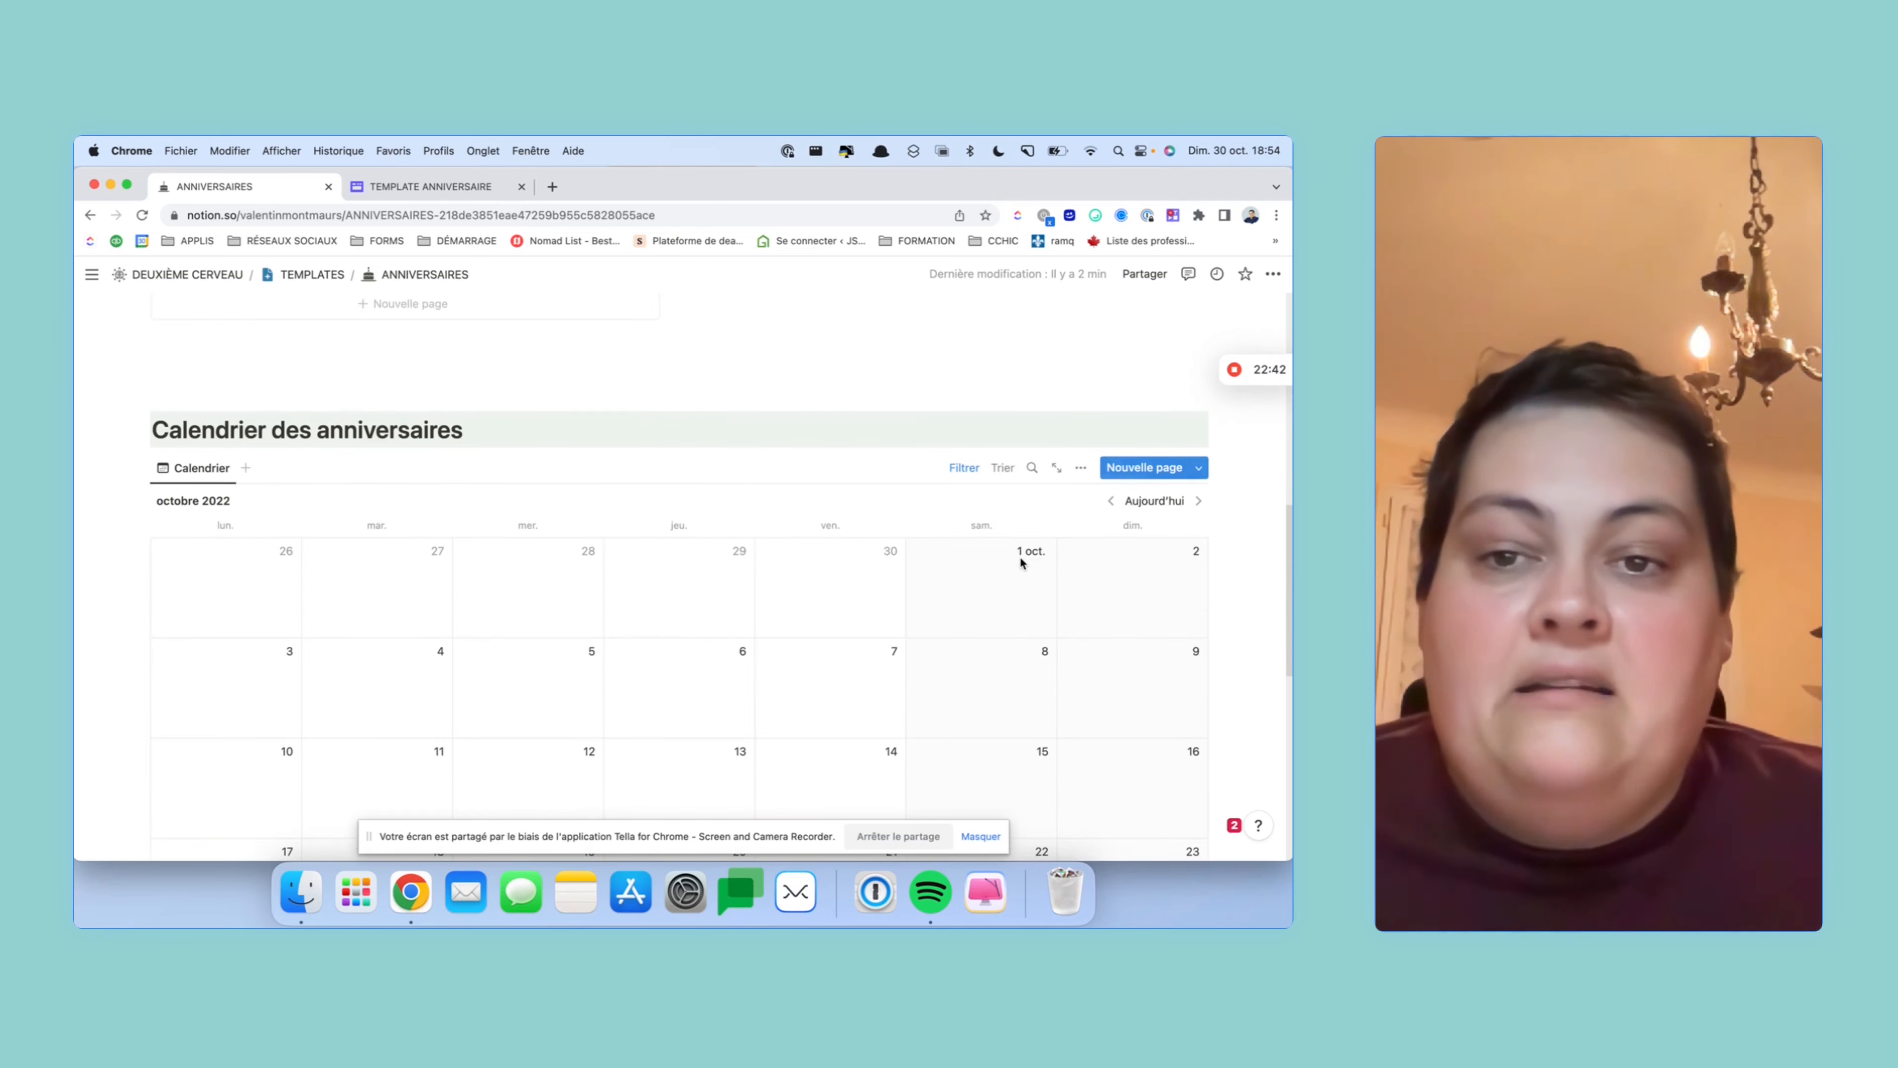
{"action": "scroll", "coordinate": [1019, 554], "scroll_direction": "up", "scroll_amount": 5}
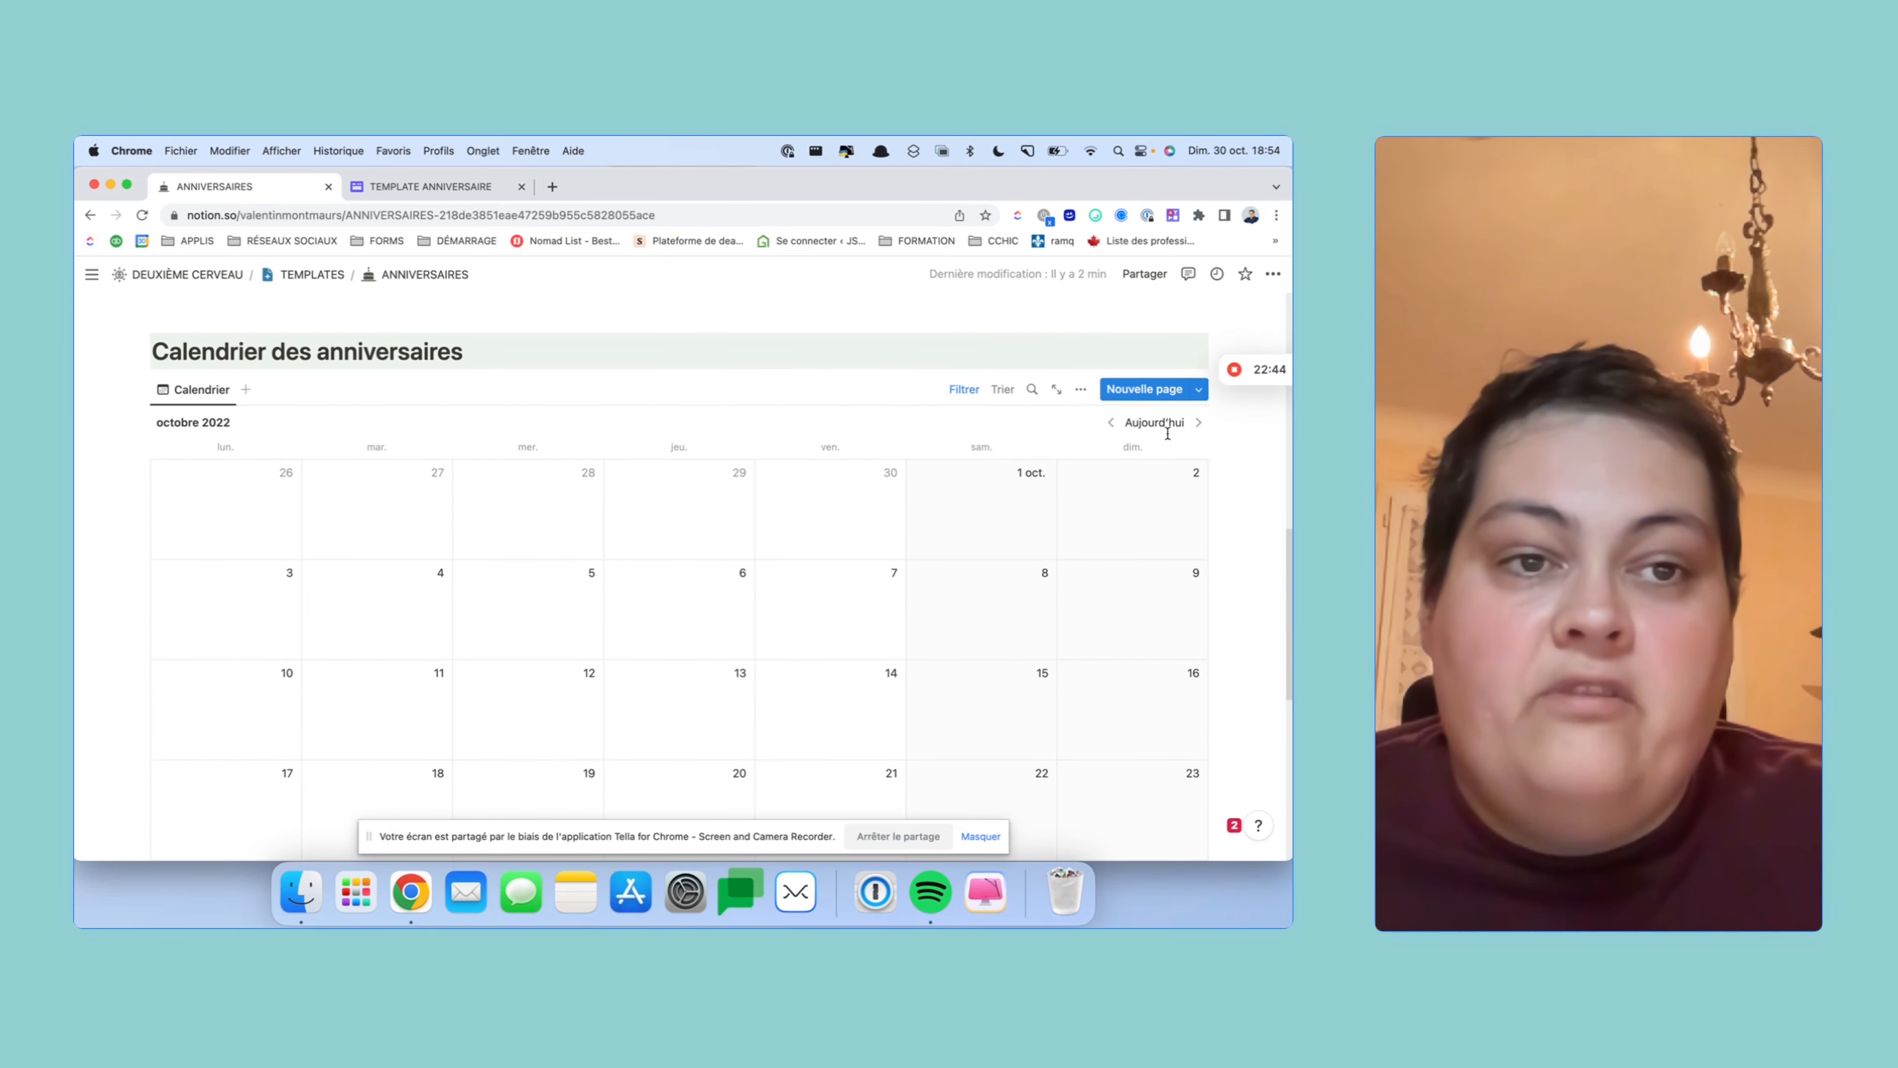
- Move the birthday calendar forward to novembre 2022
{"action": "left_click", "coordinate": [1198, 413]}
{"action": "scroll", "coordinate": [951, 484], "scroll_direction": "down", "scroll_amount": 4}
{"action": "scroll", "coordinate": [950, 484], "scroll_direction": "up", "scroll_amount": 3}
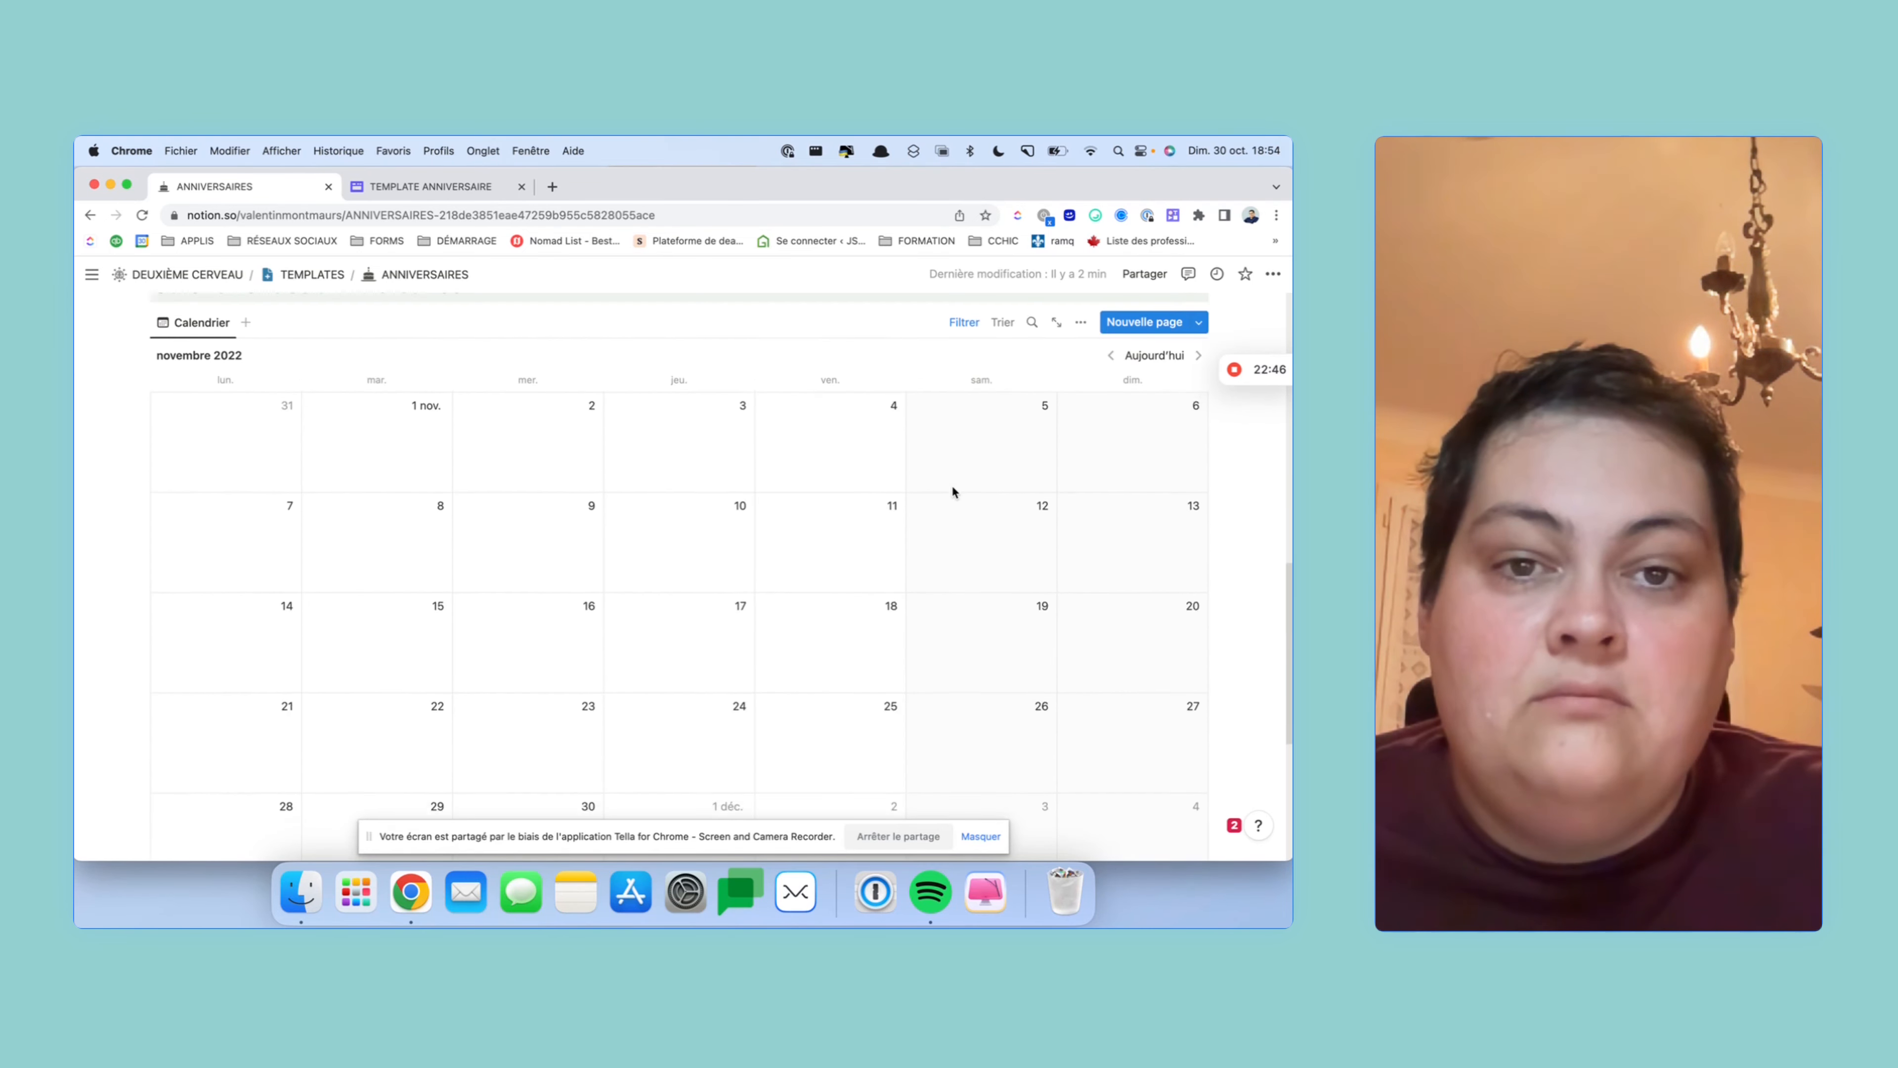
{"action": "scroll", "coordinate": [741, 566], "scroll_direction": "down", "scroll_amount": 5}
{"action": "scroll", "coordinate": [718, 585], "scroll_direction": "up", "scroll_amount": 5}
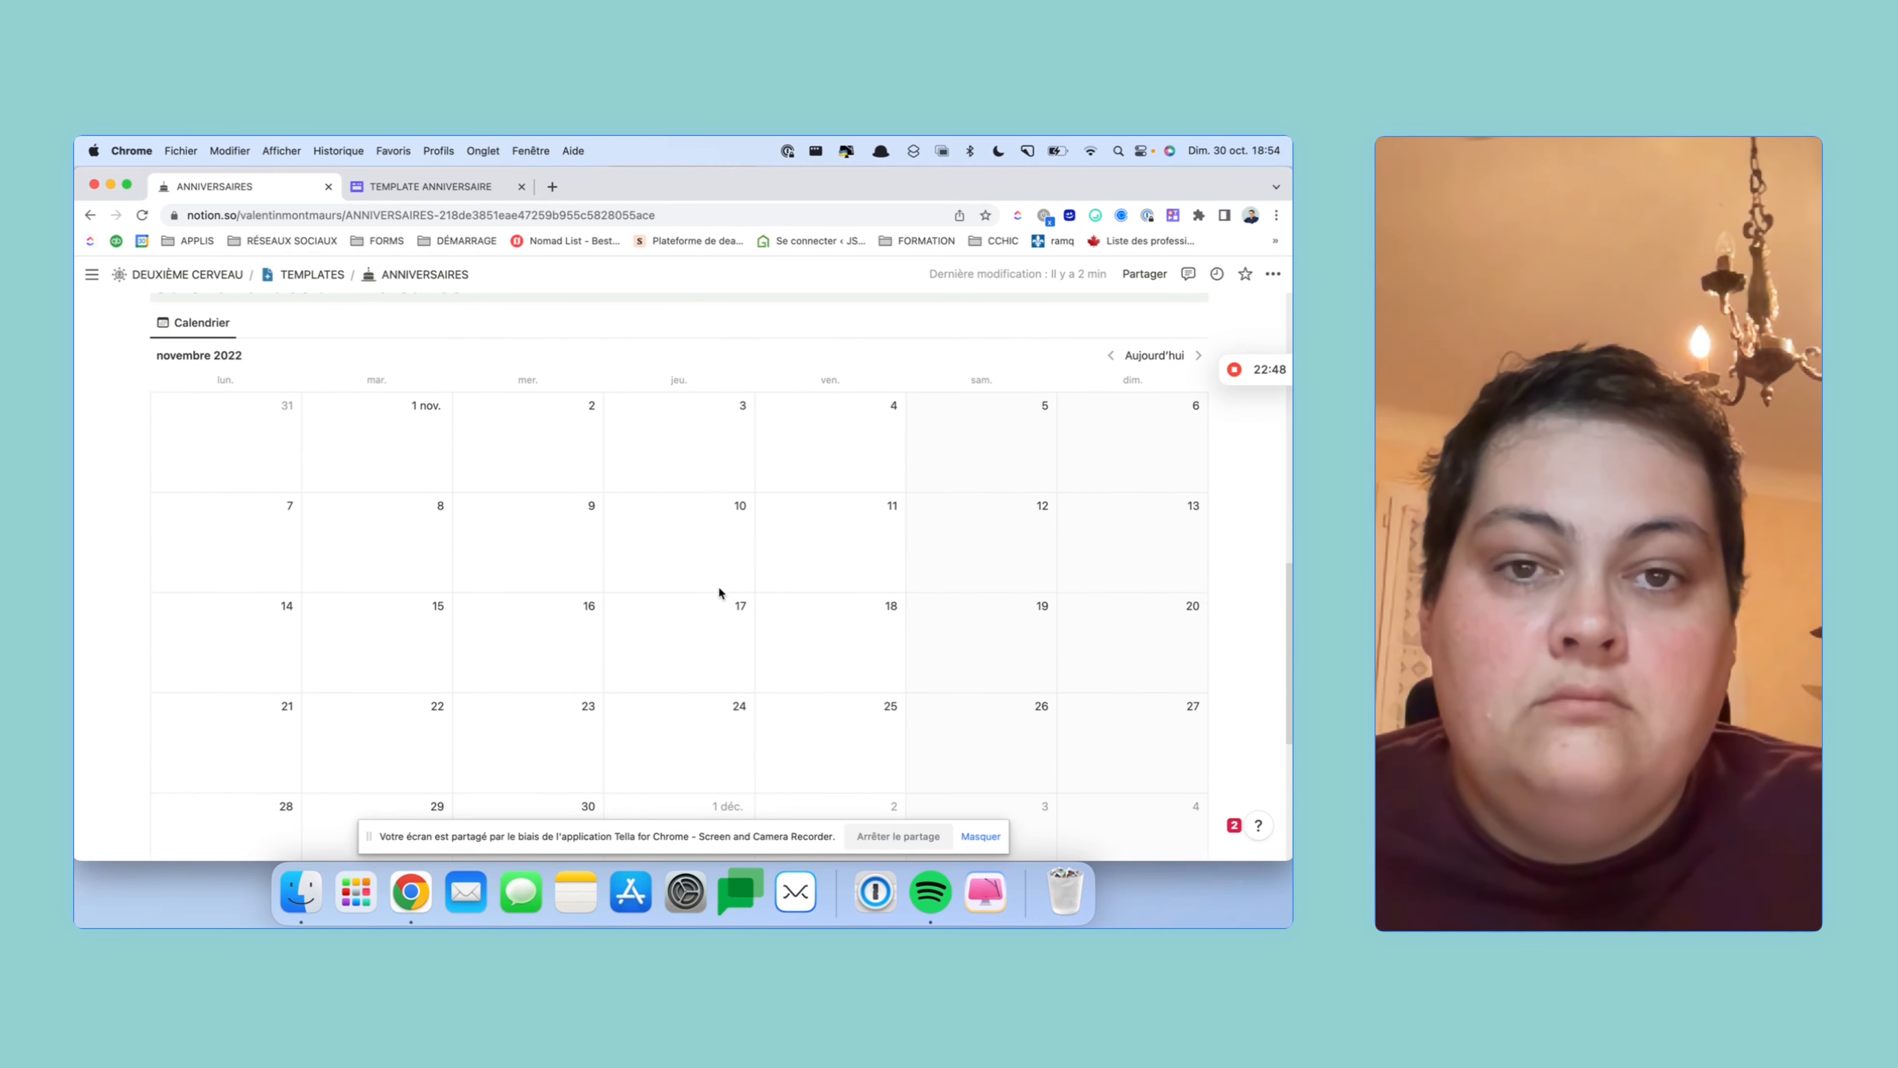
{"action": "scroll", "coordinate": [882, 674], "scroll_direction": "up", "scroll_amount": 1}
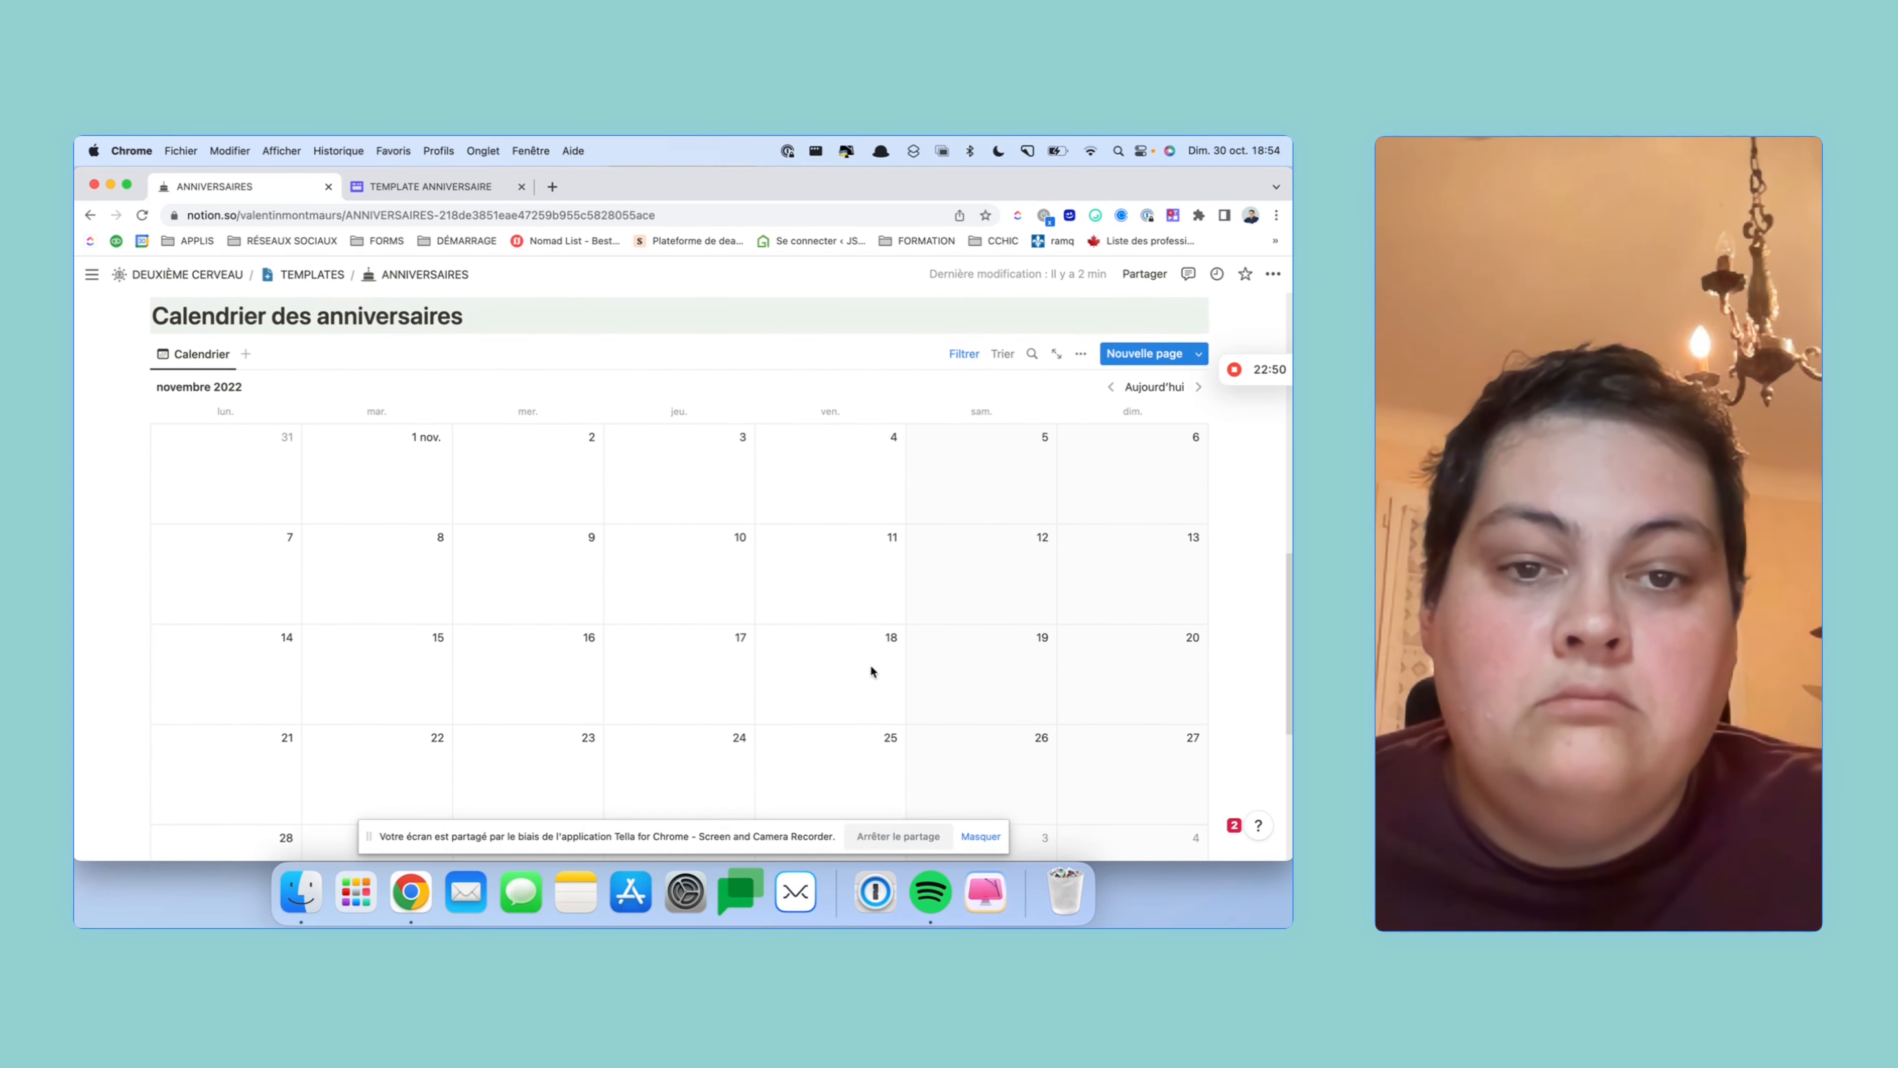
- Delete the calendar's Aujourd'hui filter so the new contact appears on 18 novembre showing 28
{"action": "left_click", "coordinate": [956, 353]}
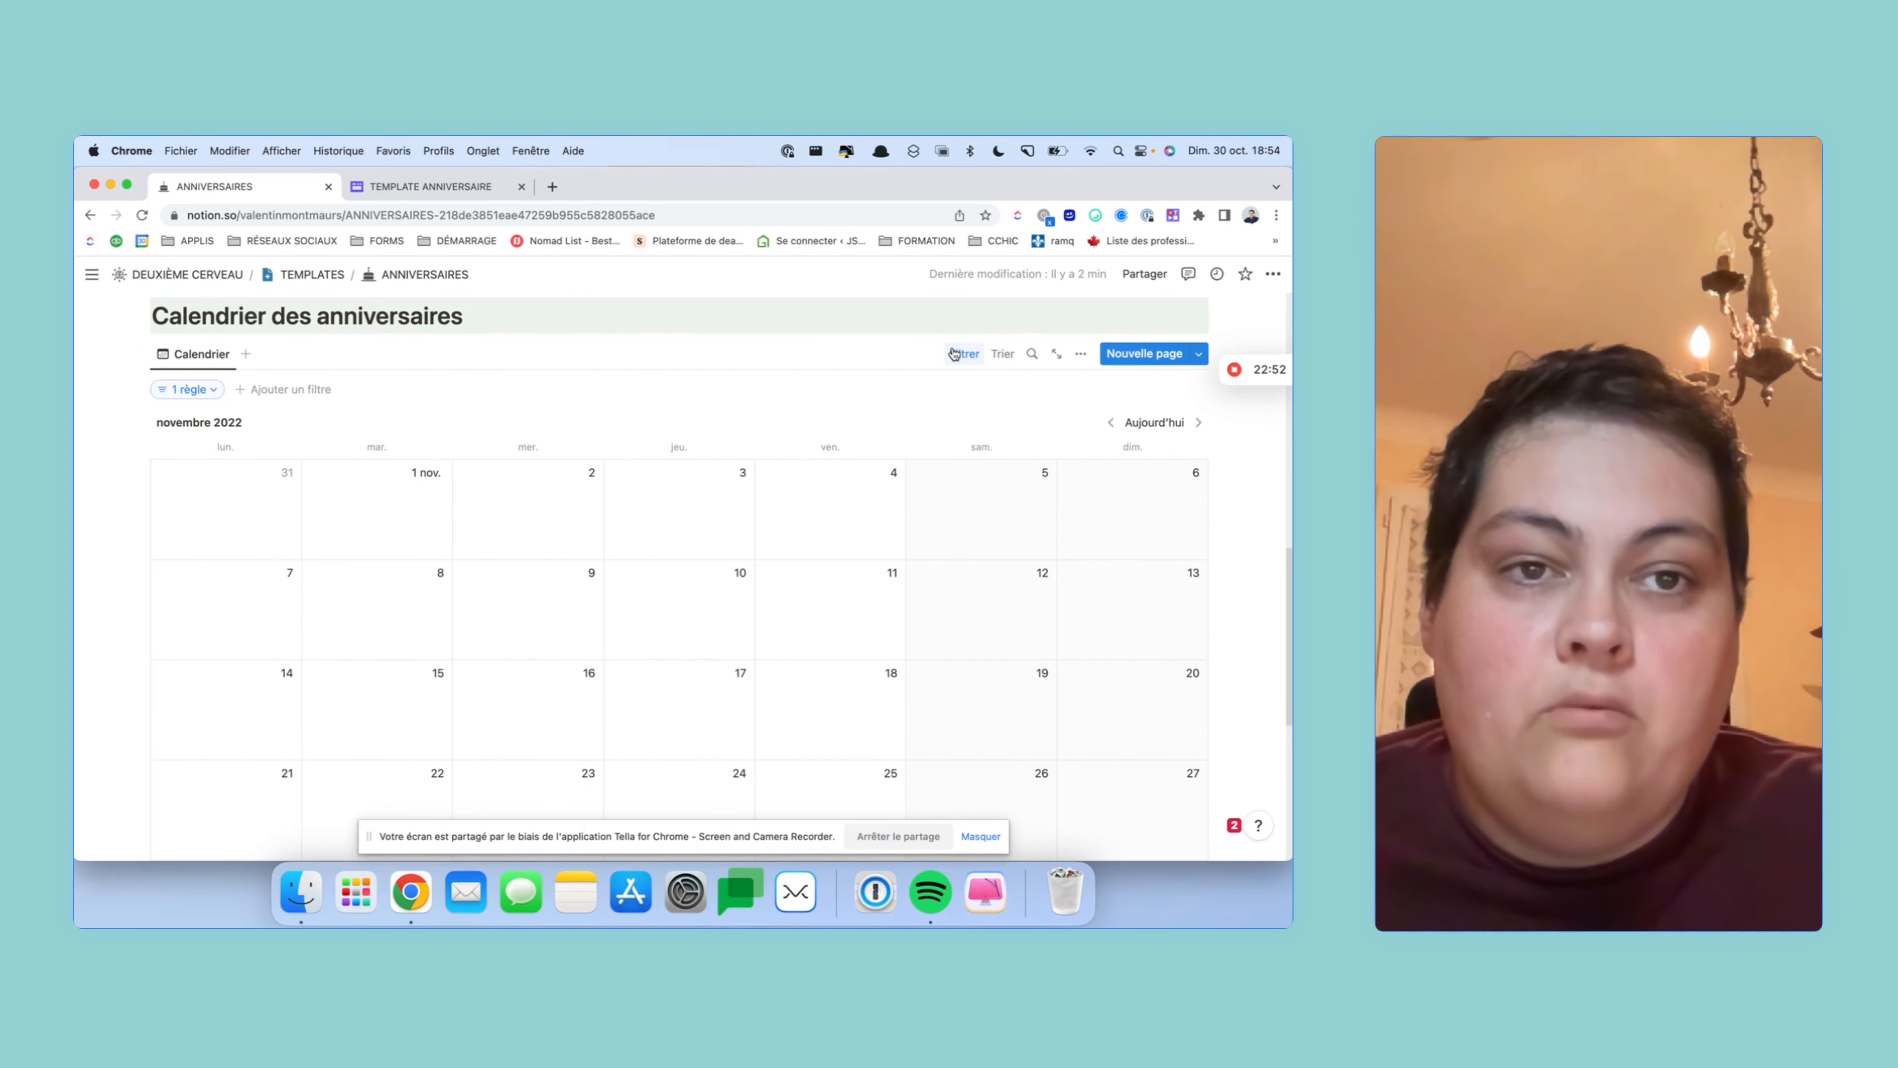
{"action": "left_click", "coordinate": [175, 395]}
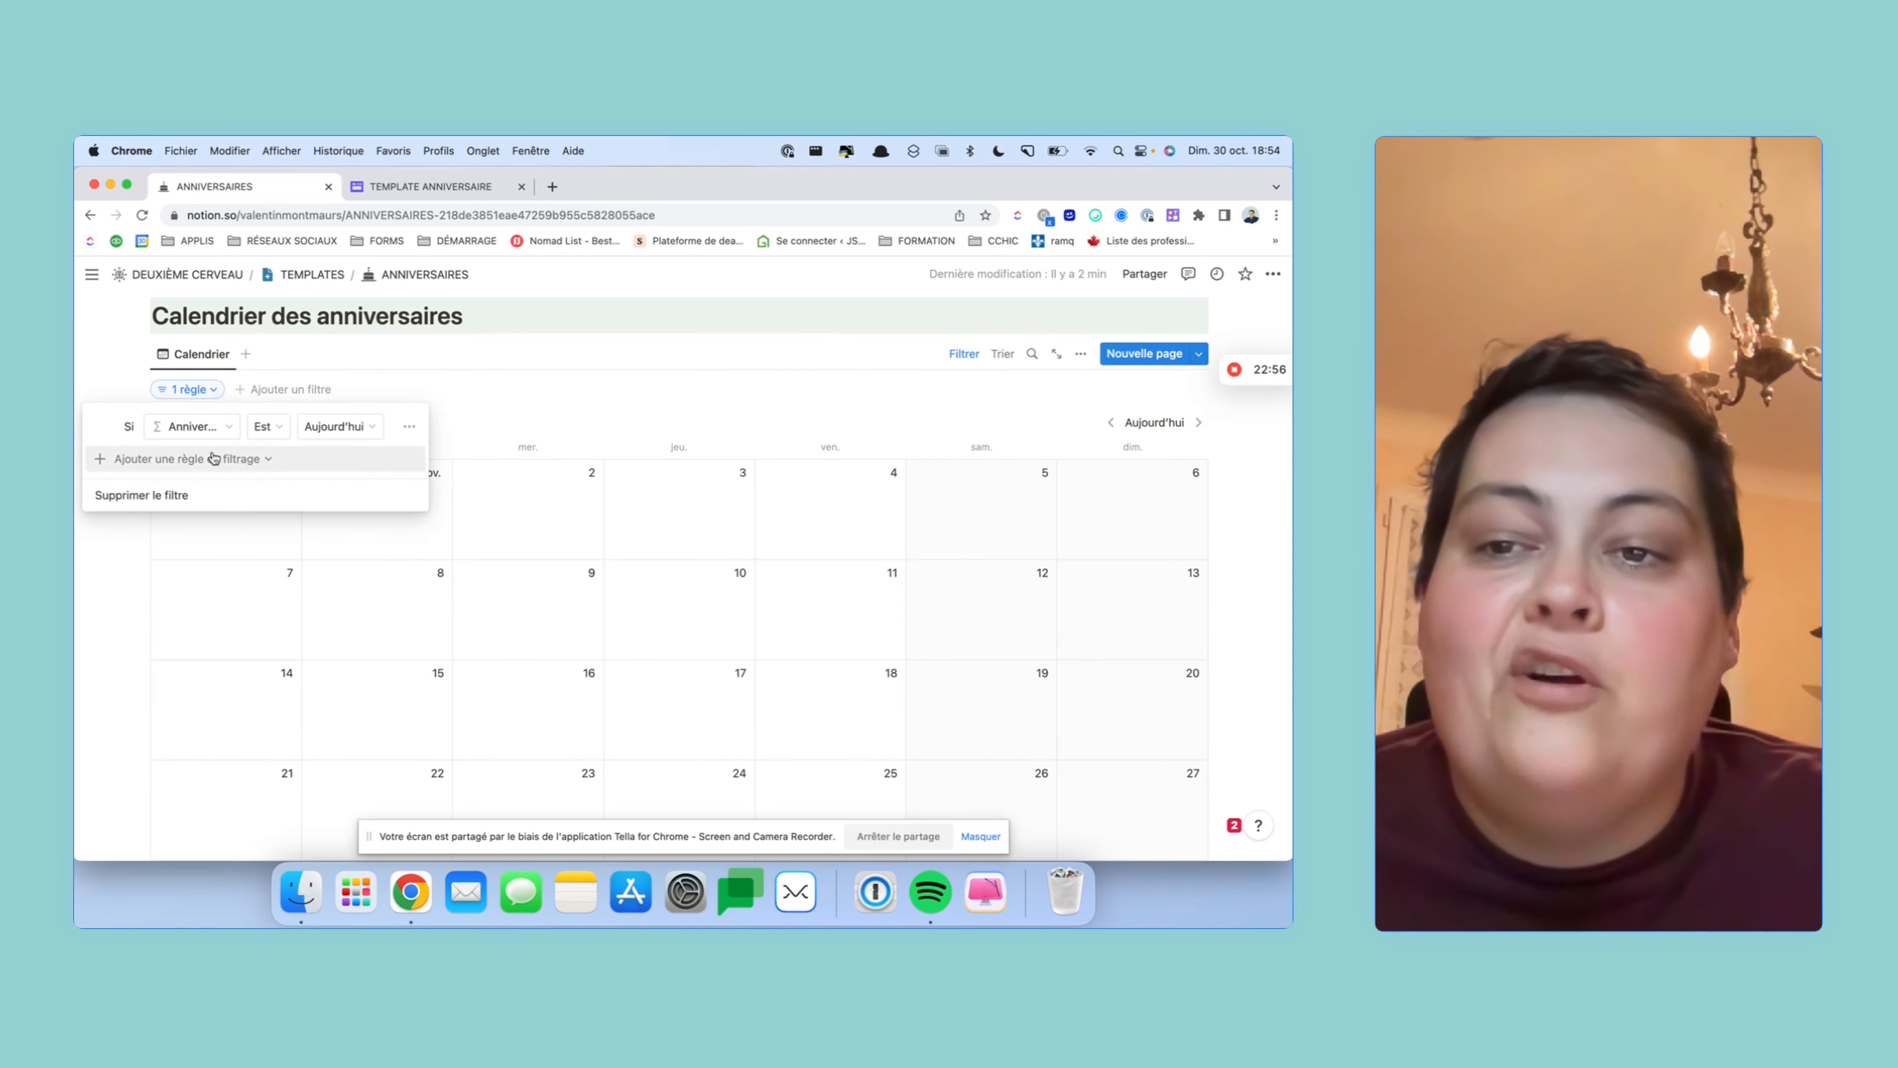
{"action": "left_click", "coordinate": [179, 497]}
{"action": "scroll", "coordinate": [815, 605], "scroll_direction": "down", "scroll_amount": 2}
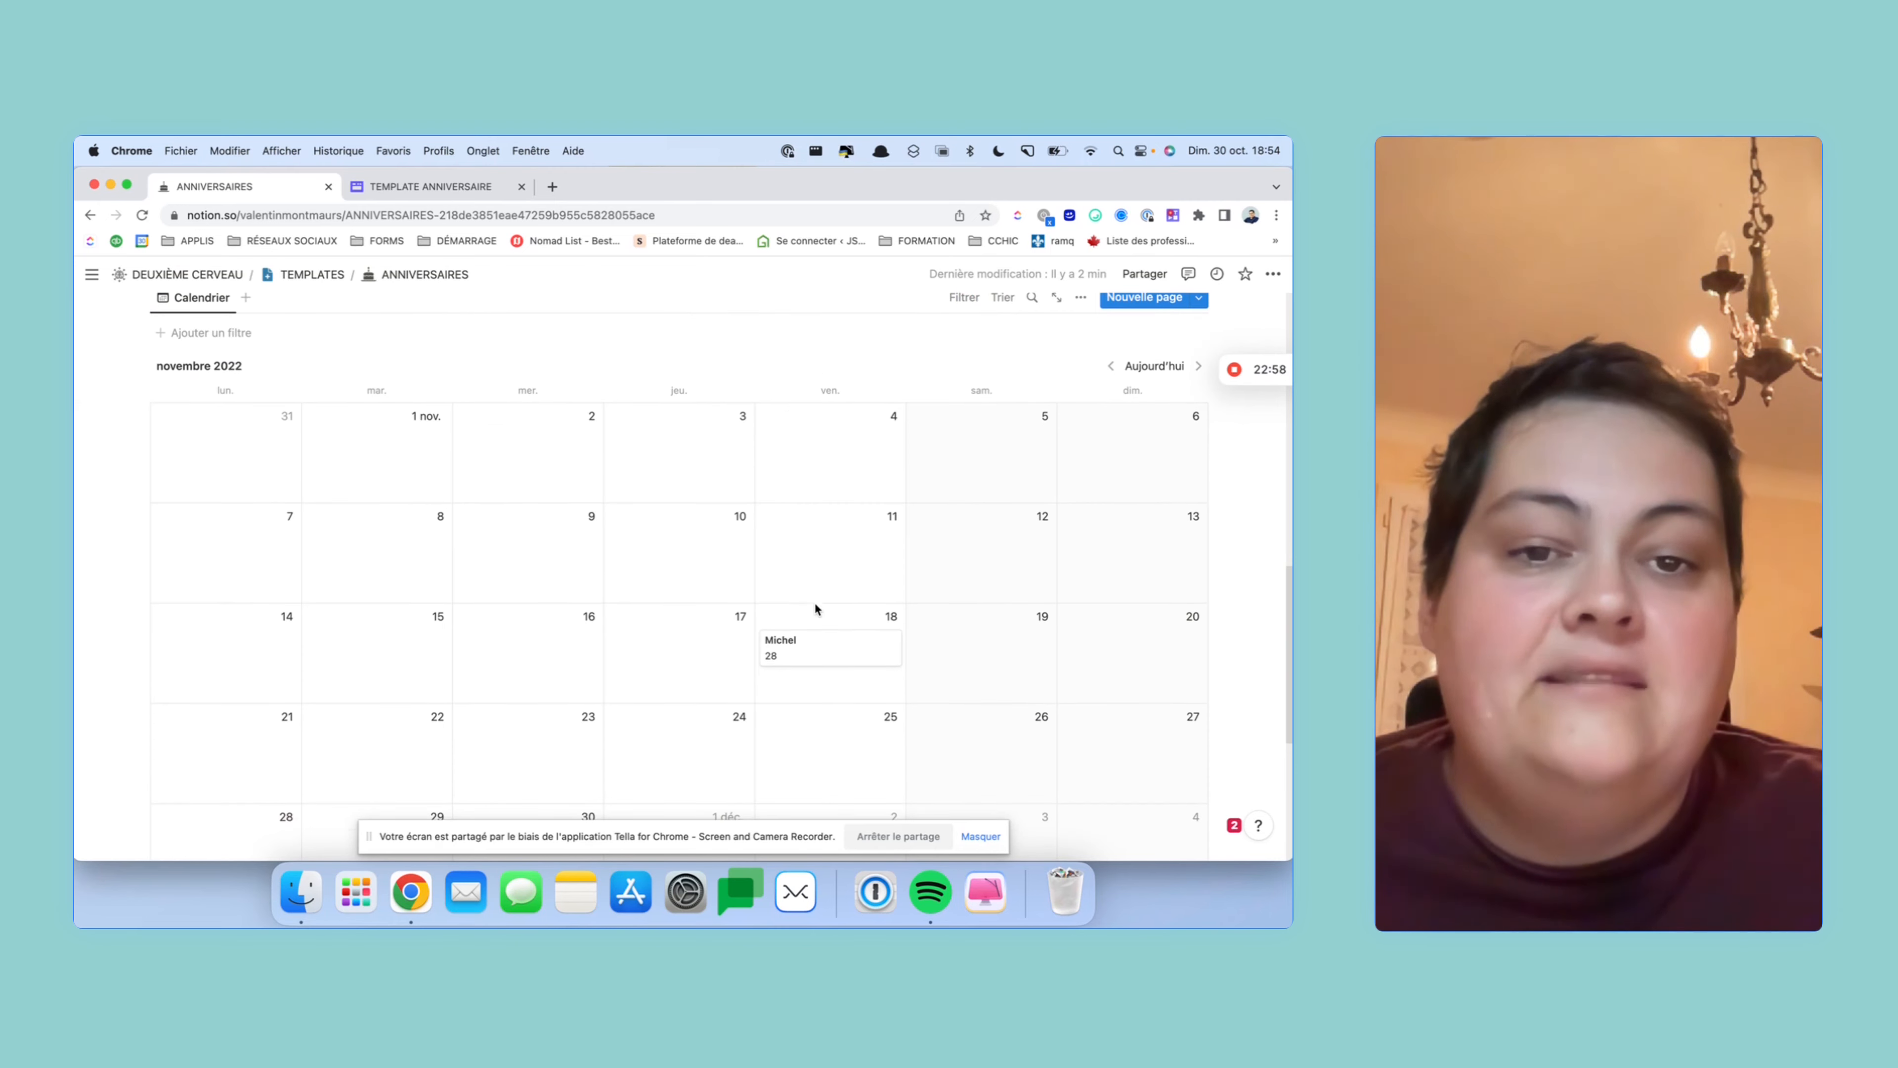
{"action": "scroll", "coordinate": [866, 620], "scroll_direction": "down", "scroll_amount": 2}
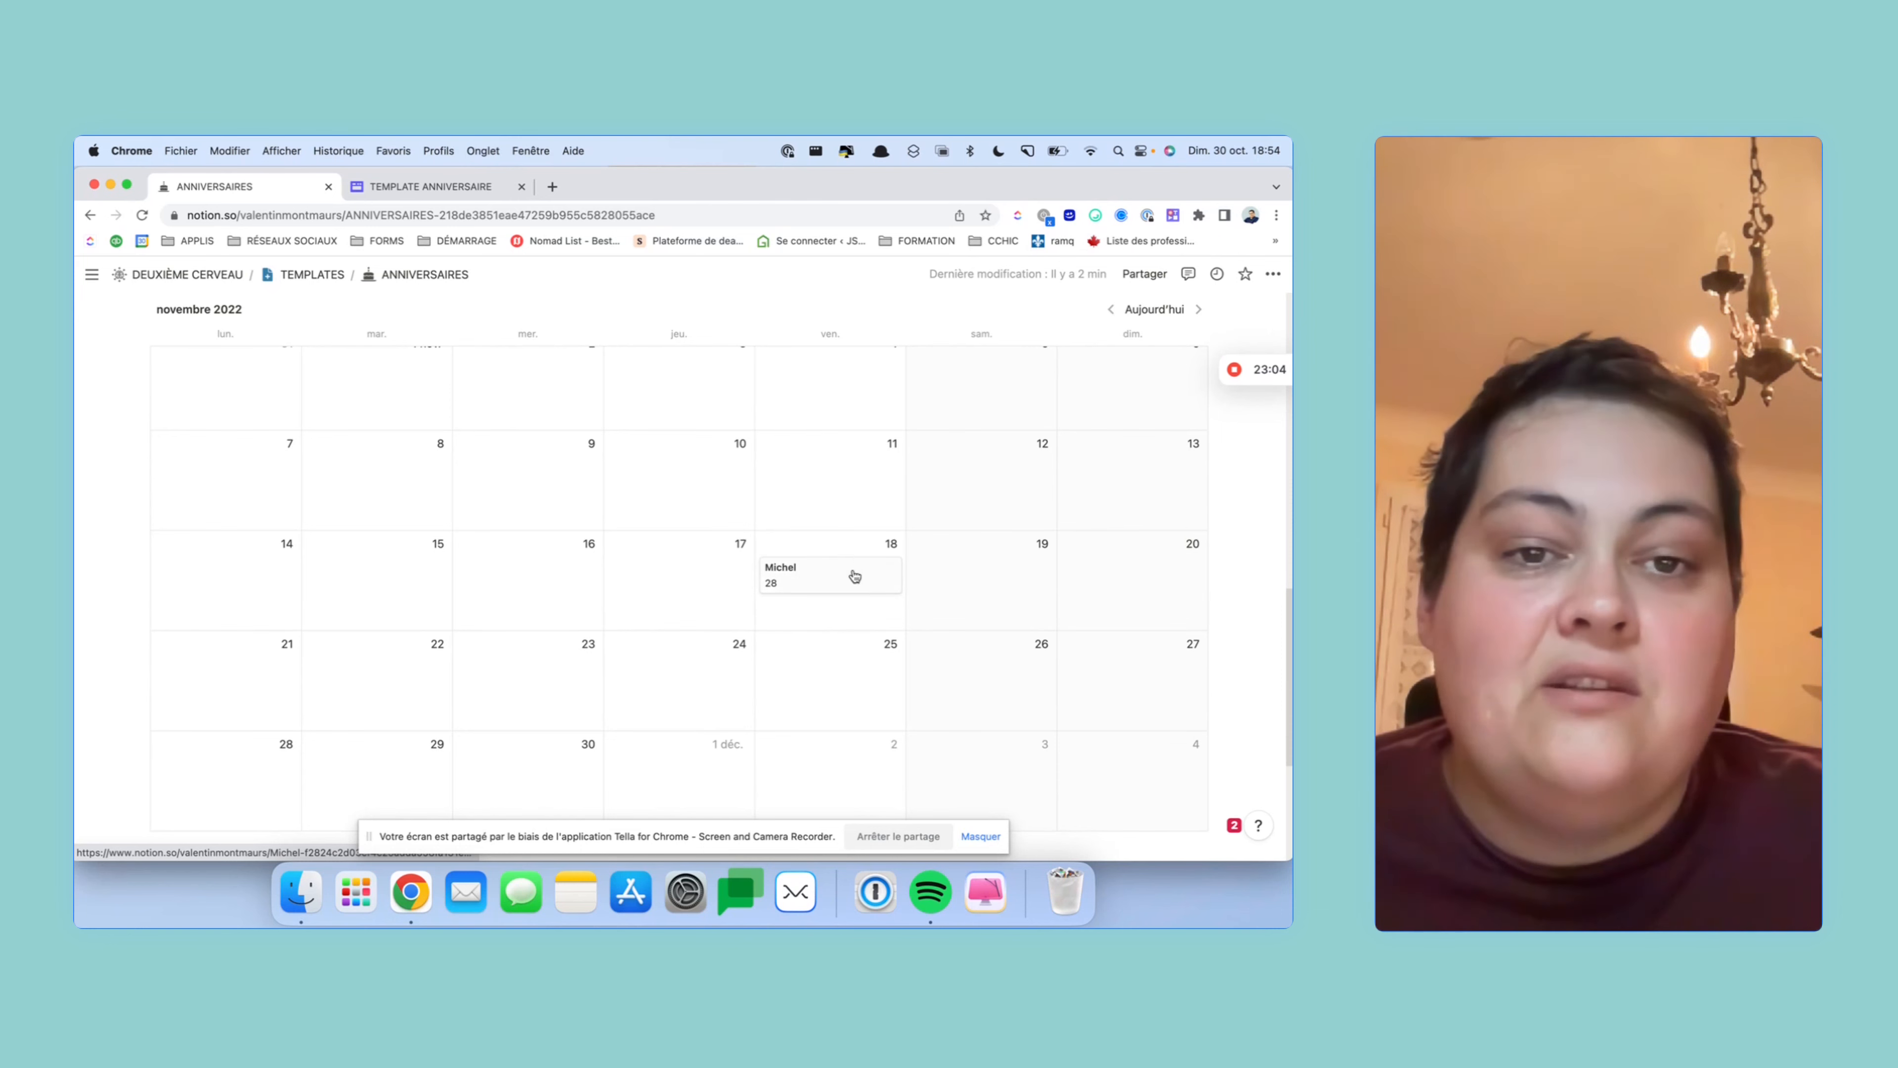
{"action": "scroll", "coordinate": [874, 578], "scroll_direction": "up", "scroll_amount": 5}
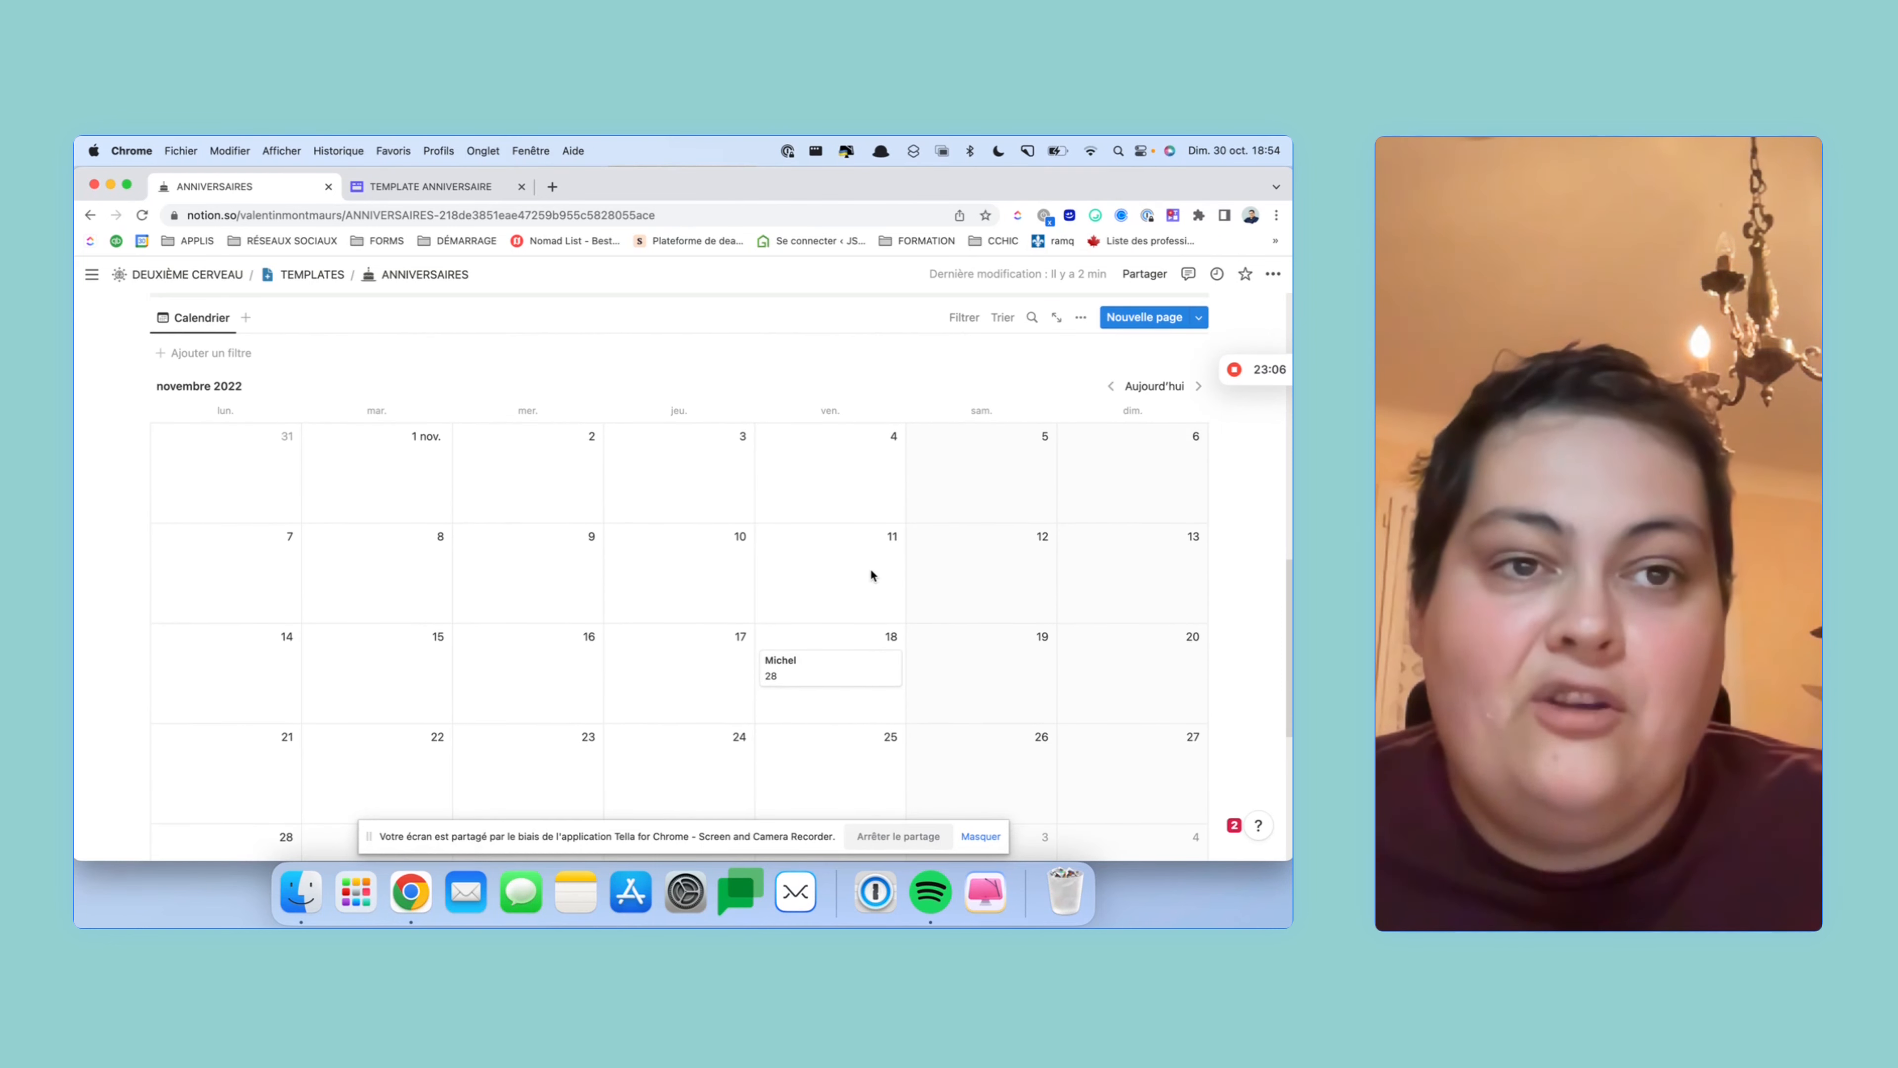
{"action": "scroll", "coordinate": [872, 565], "scroll_direction": "up", "scroll_amount": 15}
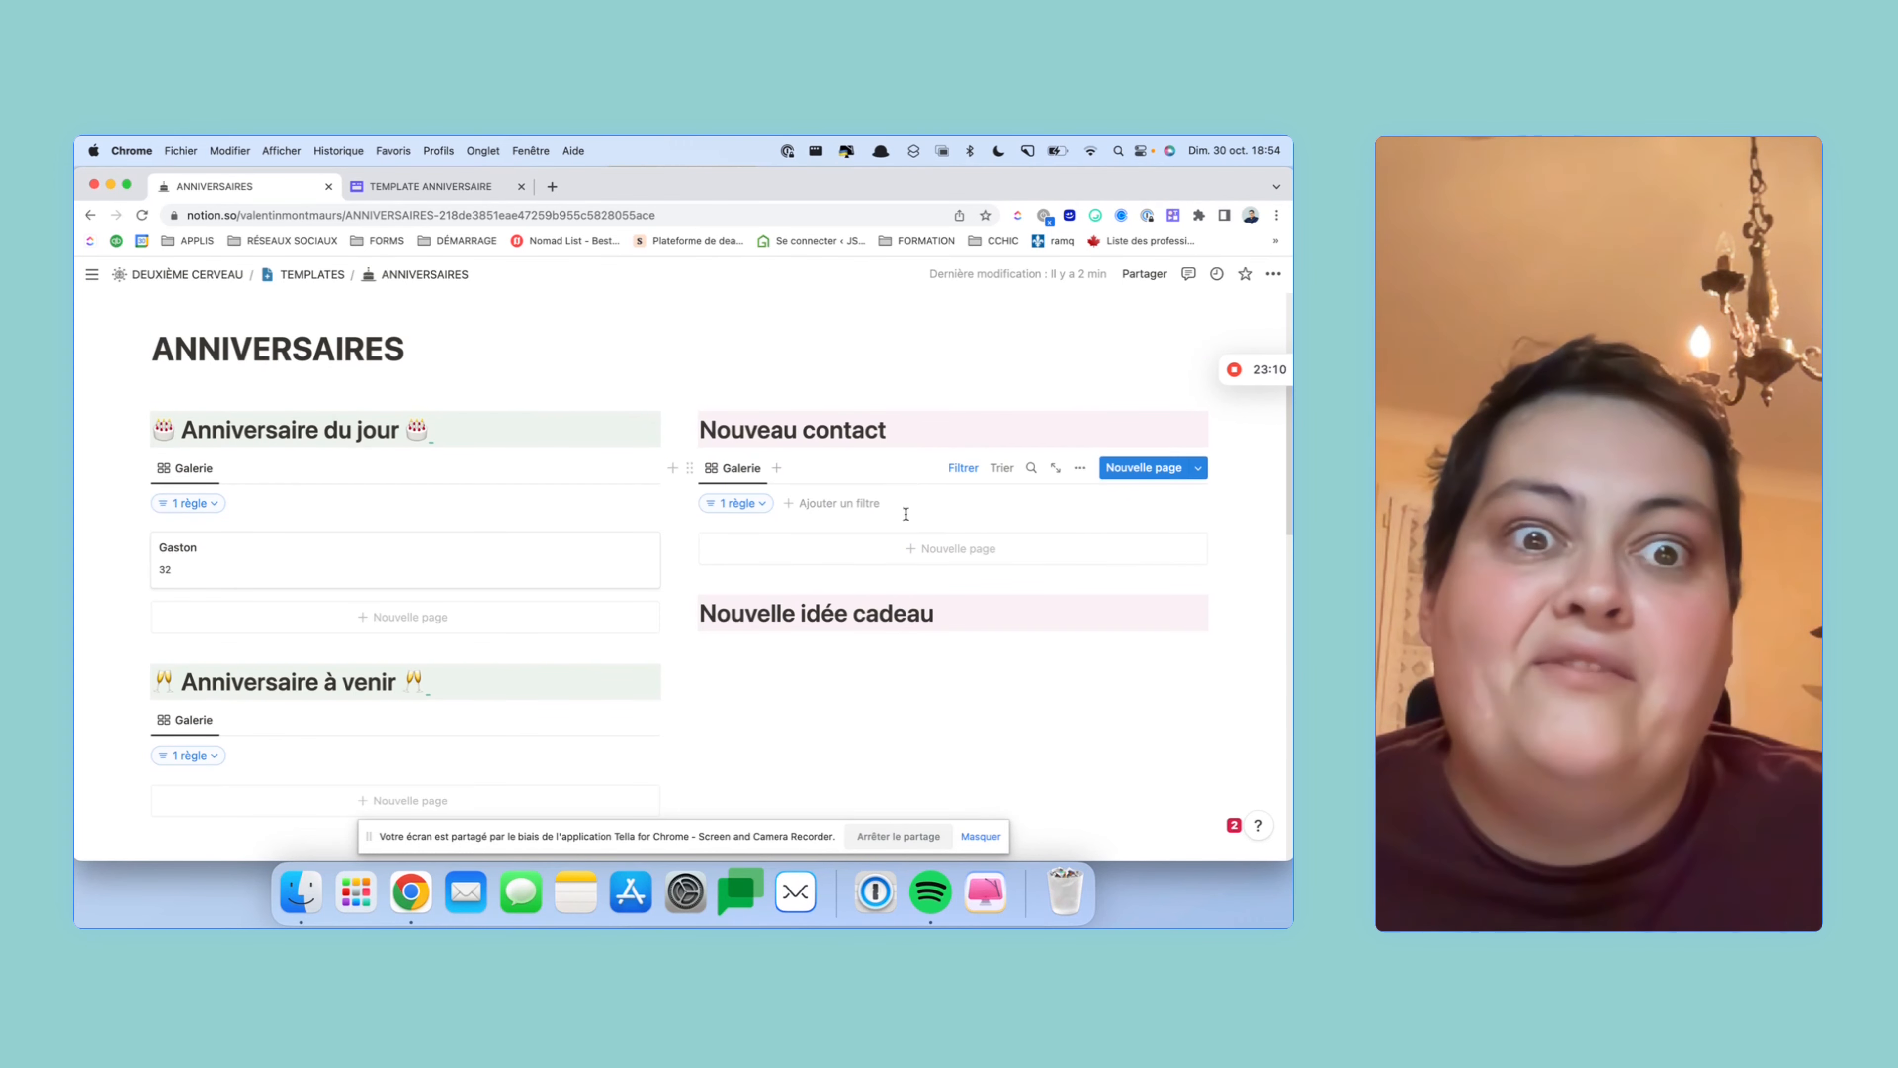
- From the calendar entry, change the new contact's Date de naissance from 18 to 4 novembre 1994
{"action": "scroll", "coordinate": [831, 516], "scroll_direction": "down", "scroll_amount": 4}
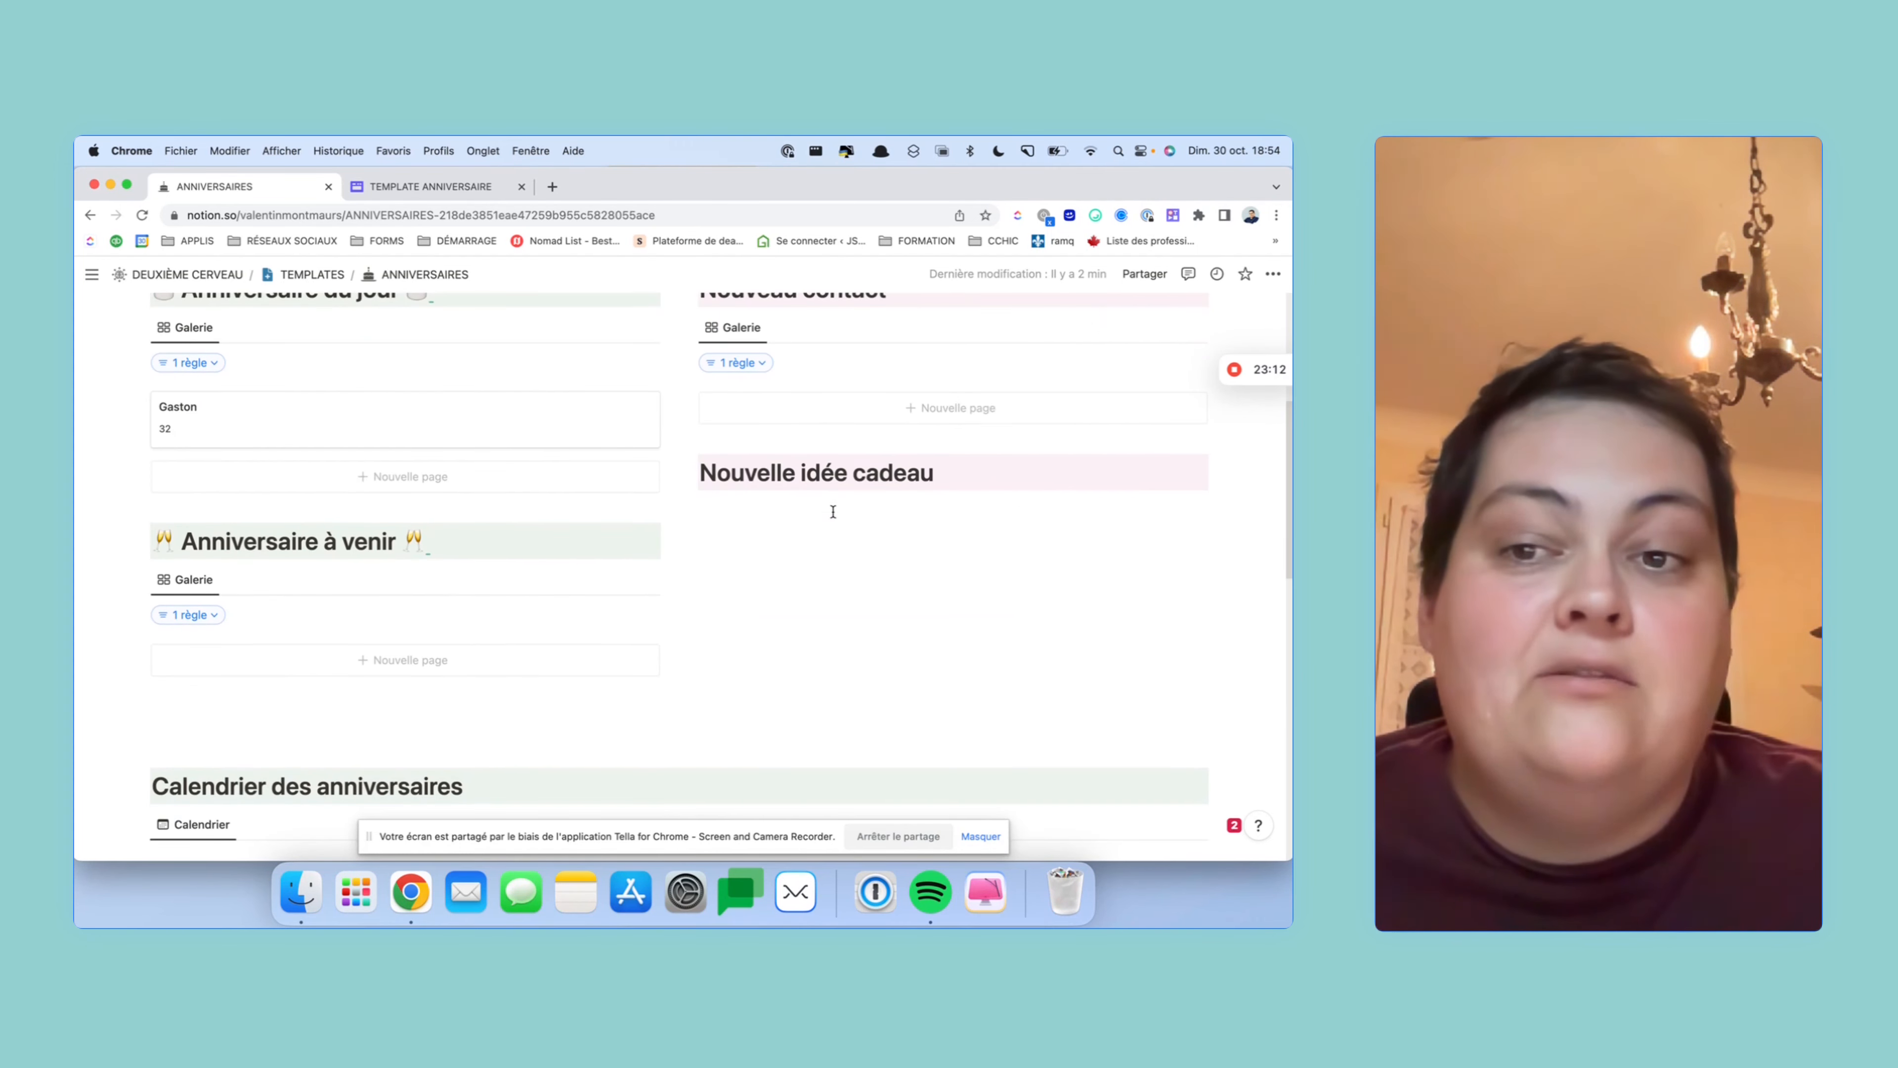
{"action": "scroll", "coordinate": [834, 512], "scroll_direction": "down", "scroll_amount": 15}
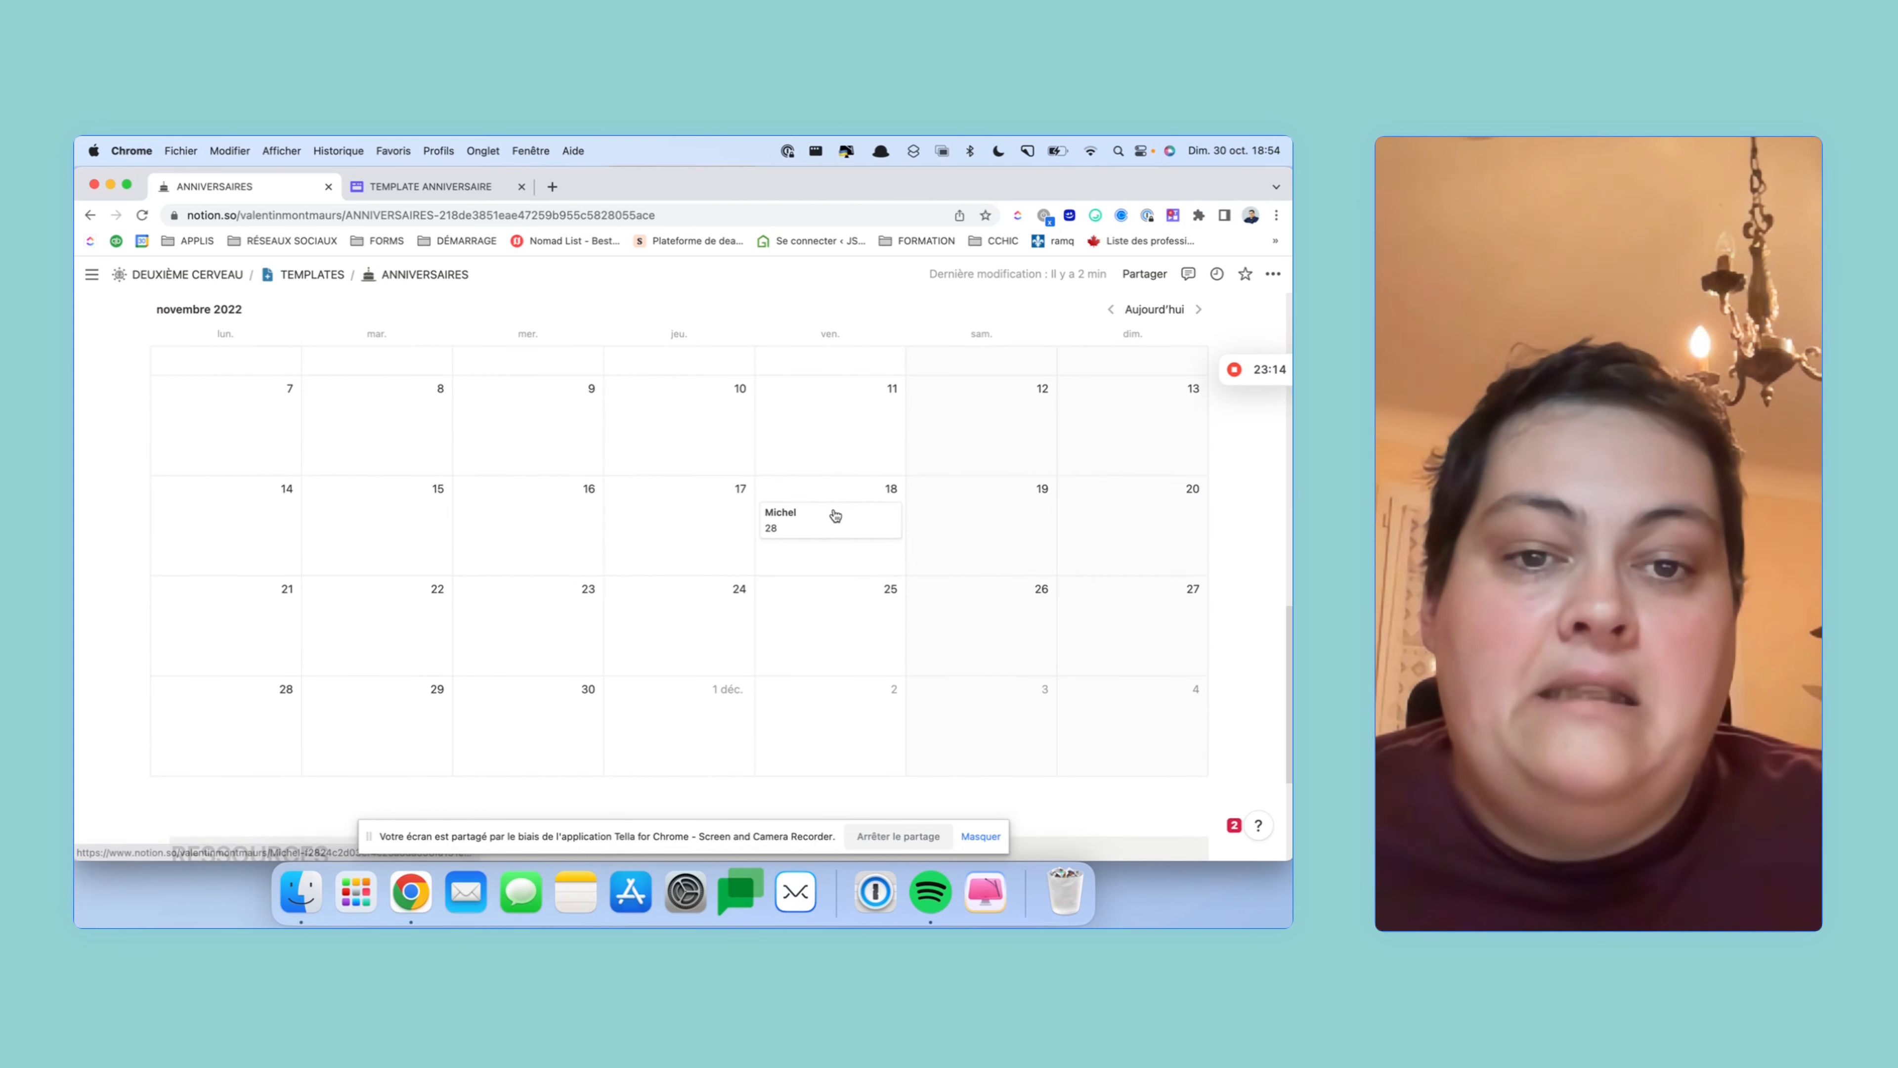
{"action": "left_click", "coordinate": [835, 515]}
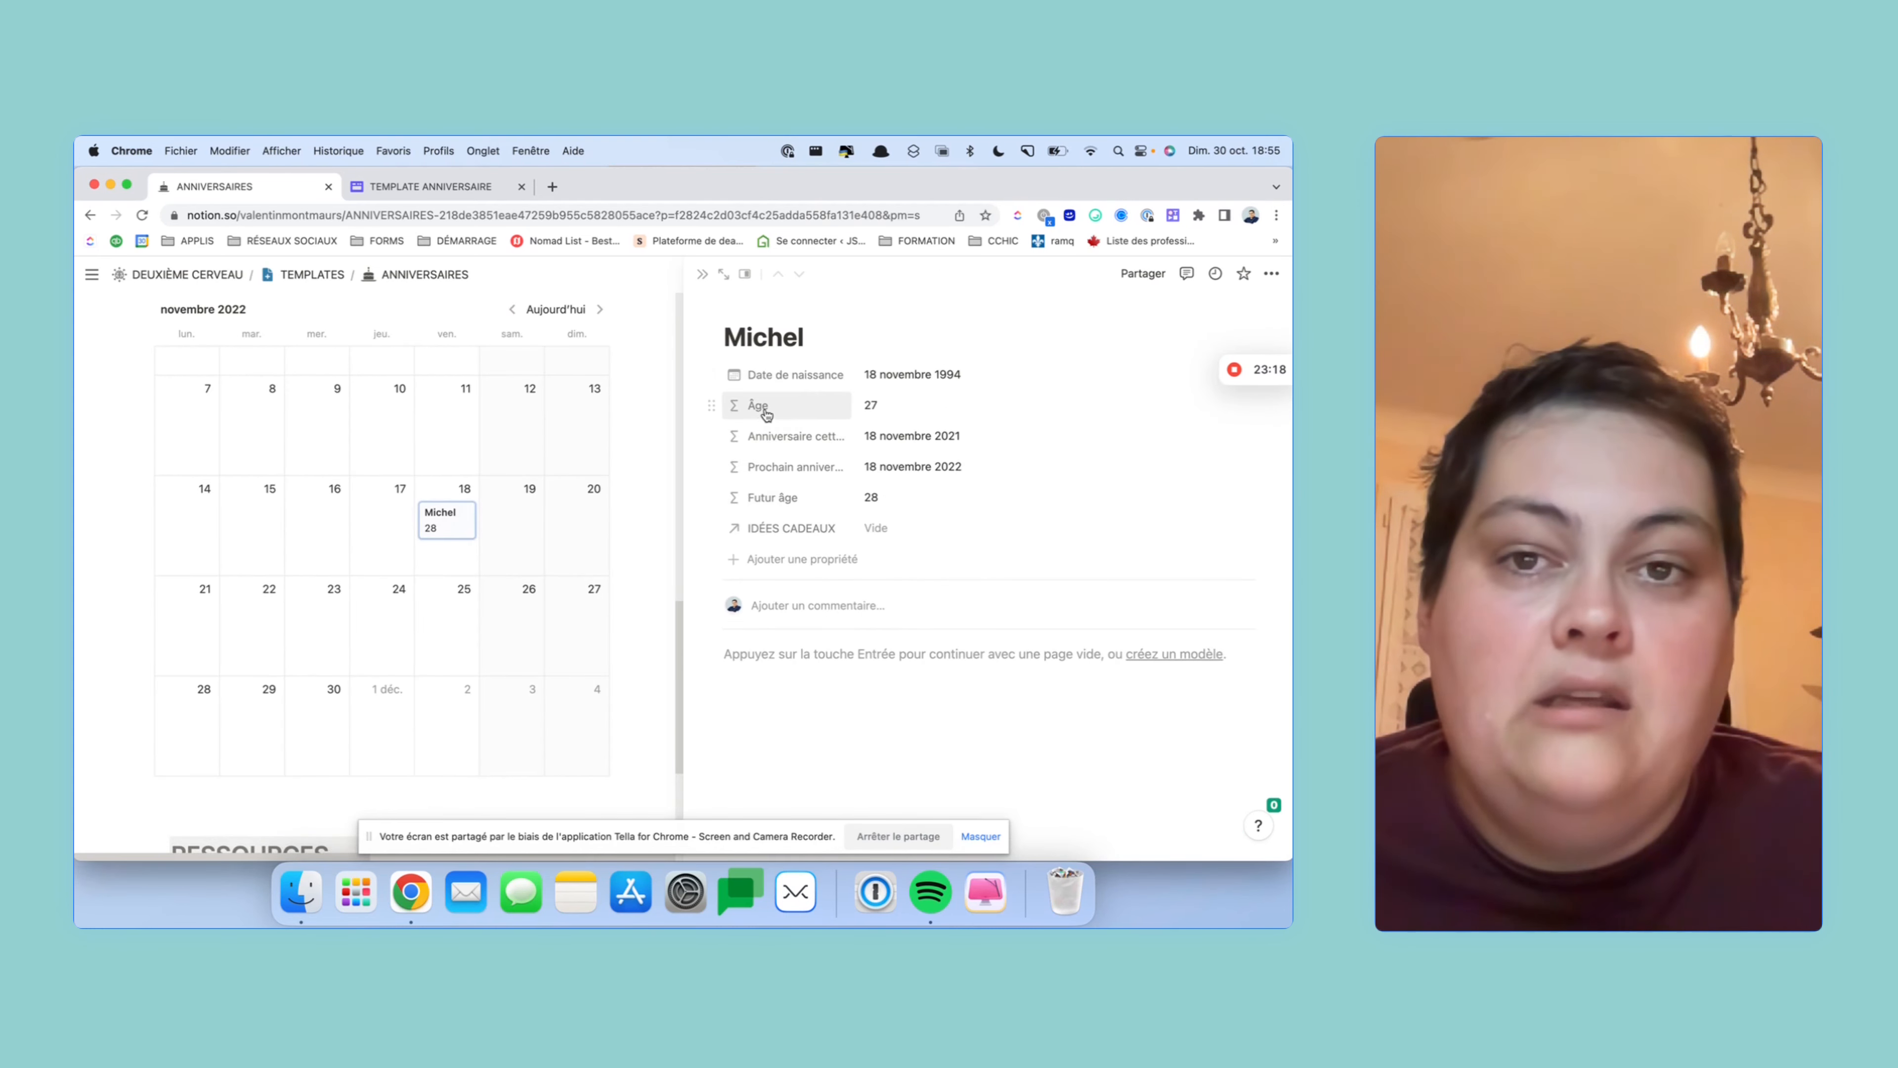
{"action": "scroll", "coordinate": [468, 649], "scroll_direction": "up", "scroll_amount": 10}
{"action": "scroll", "coordinate": [467, 650], "scroll_direction": "down", "scroll_amount": 1}
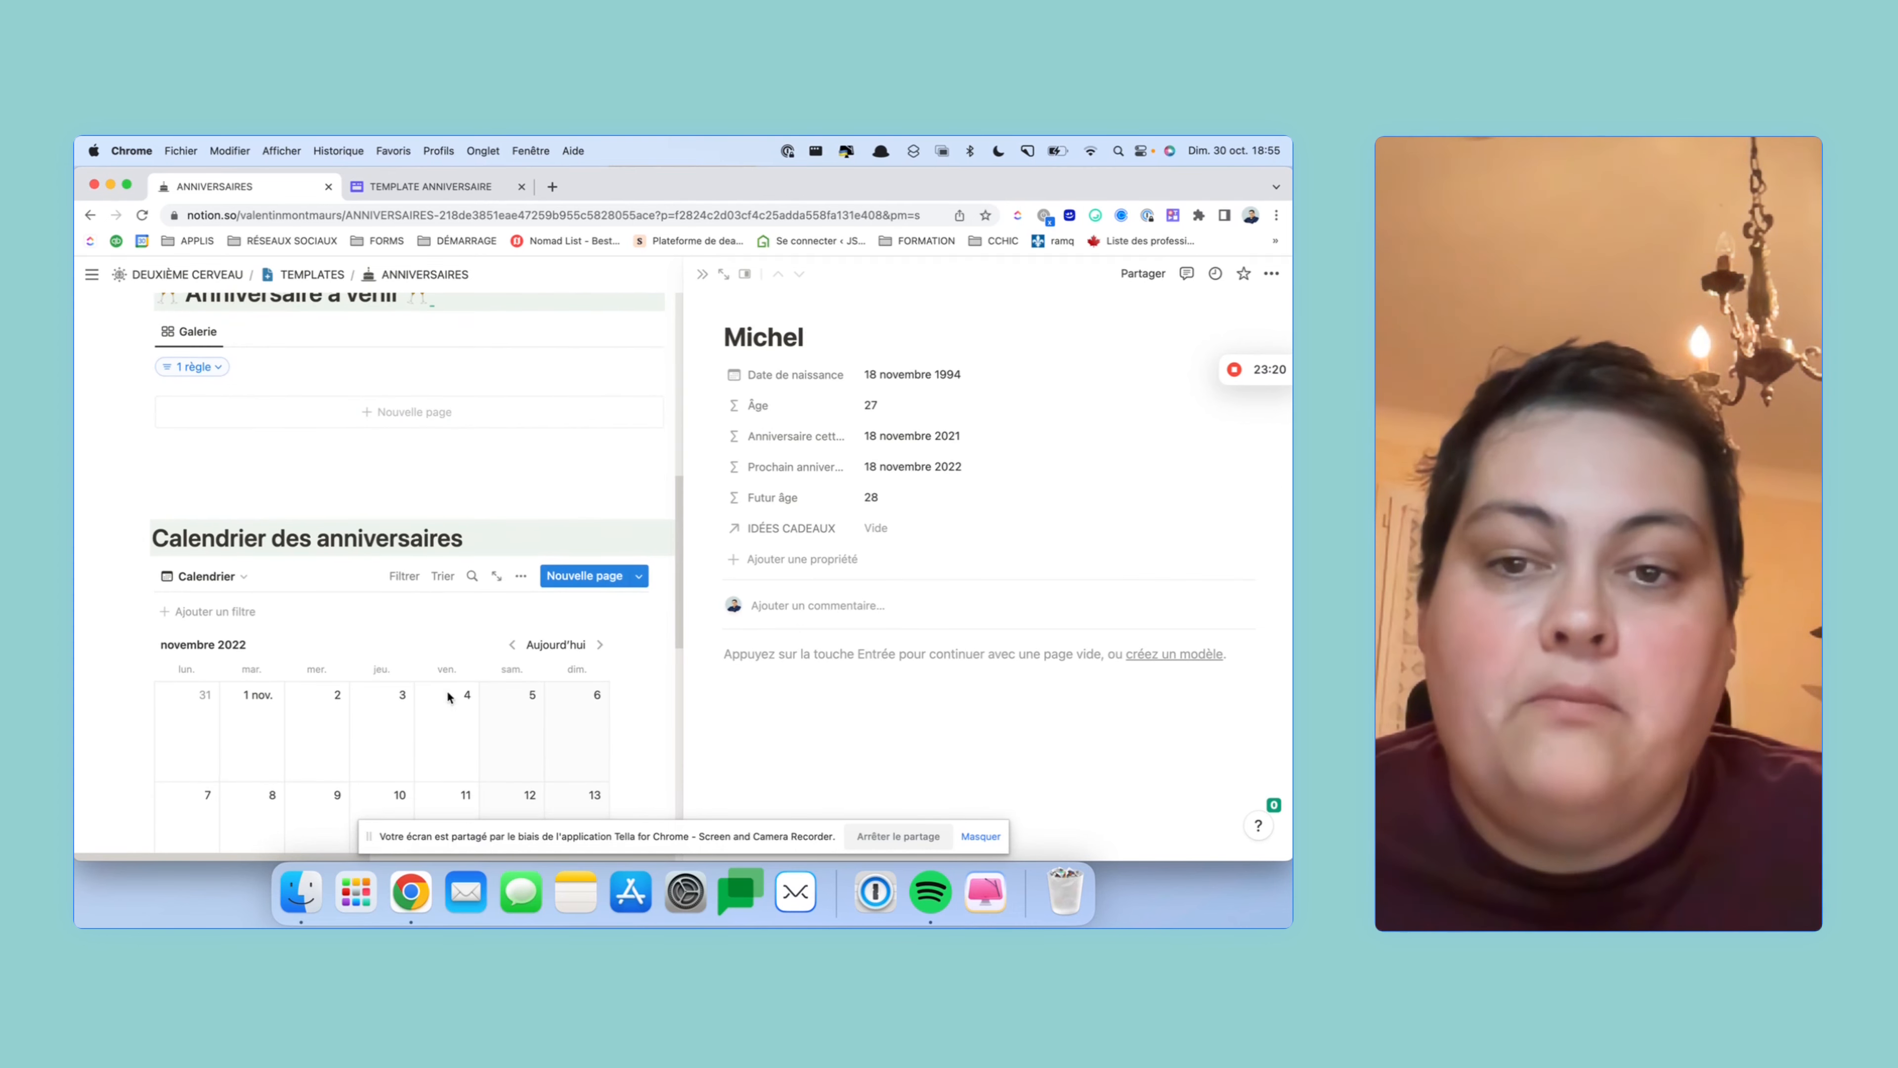
{"action": "left_click", "coordinate": [906, 380]}
{"action": "left_click", "coordinate": [992, 492]}
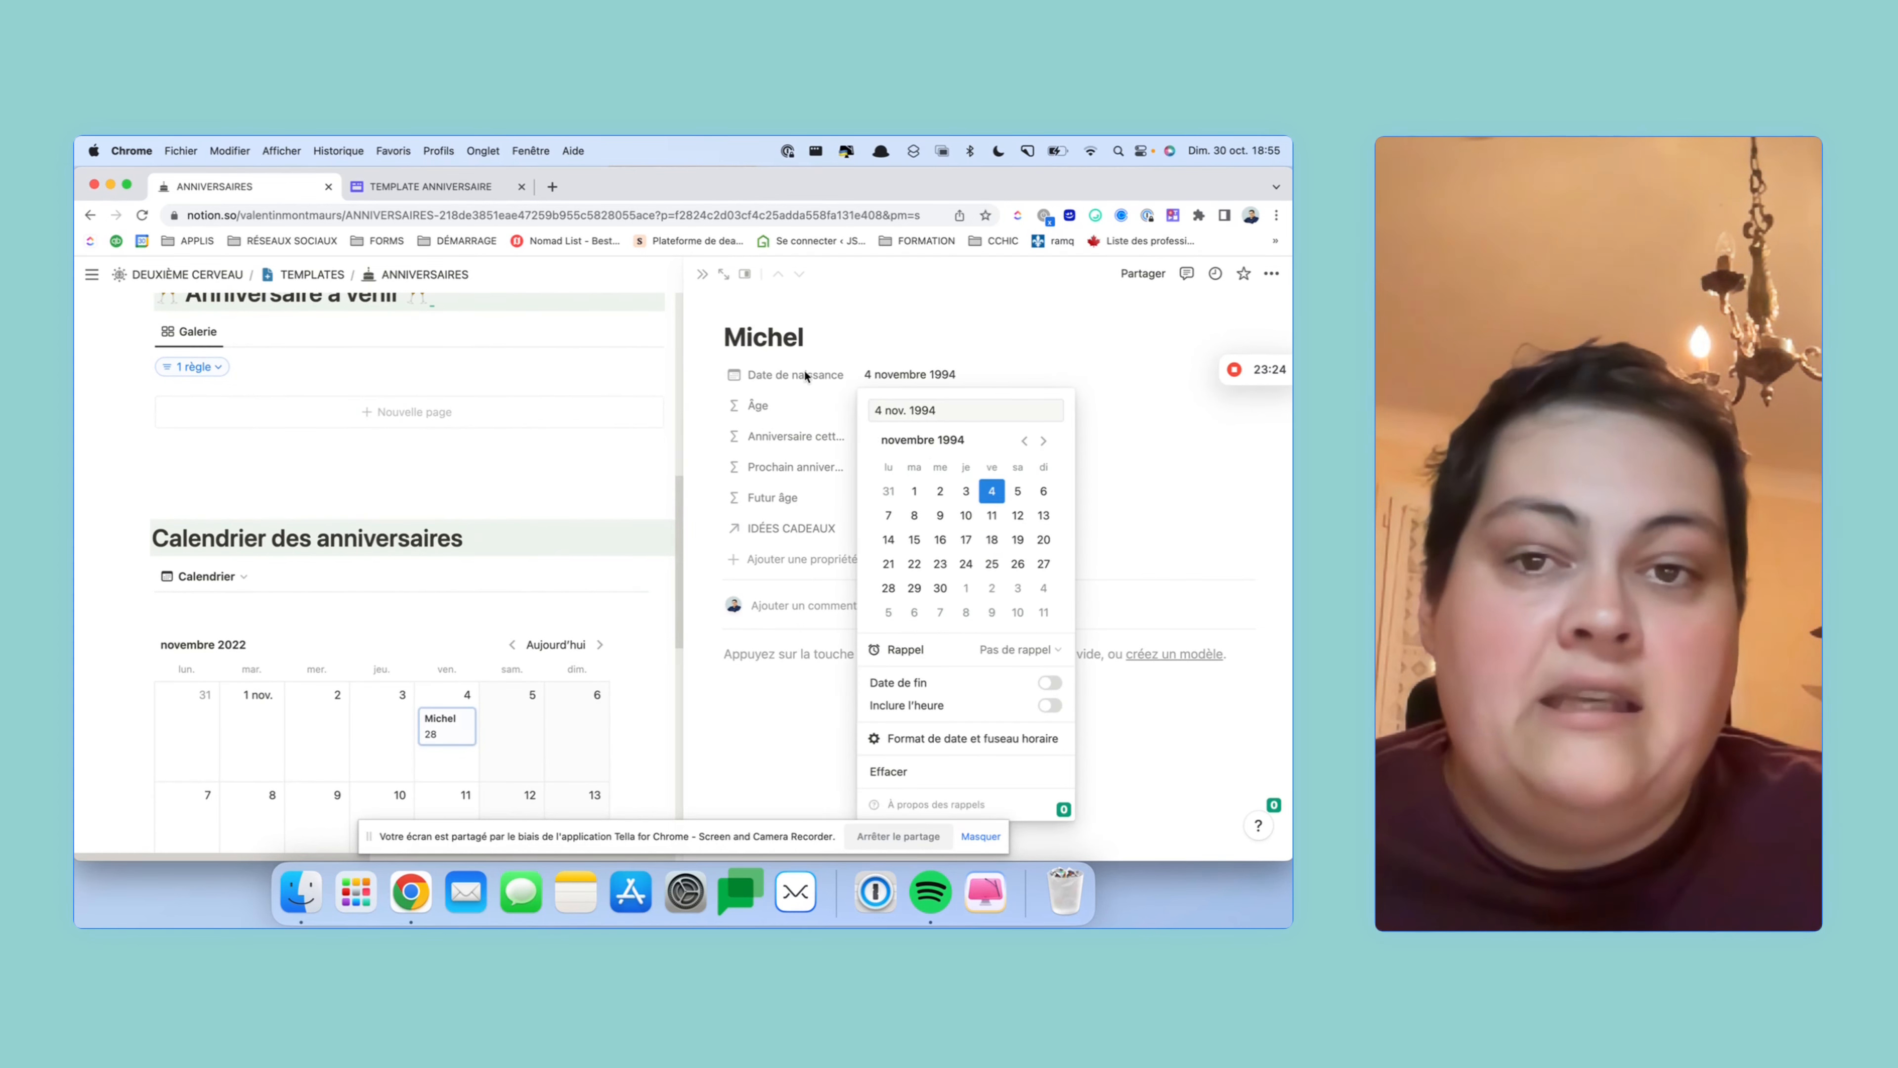
{"action": "left_click", "coordinate": [561, 484]}
{"action": "scroll", "coordinate": [560, 486], "scroll_direction": "up", "scroll_amount": 3}
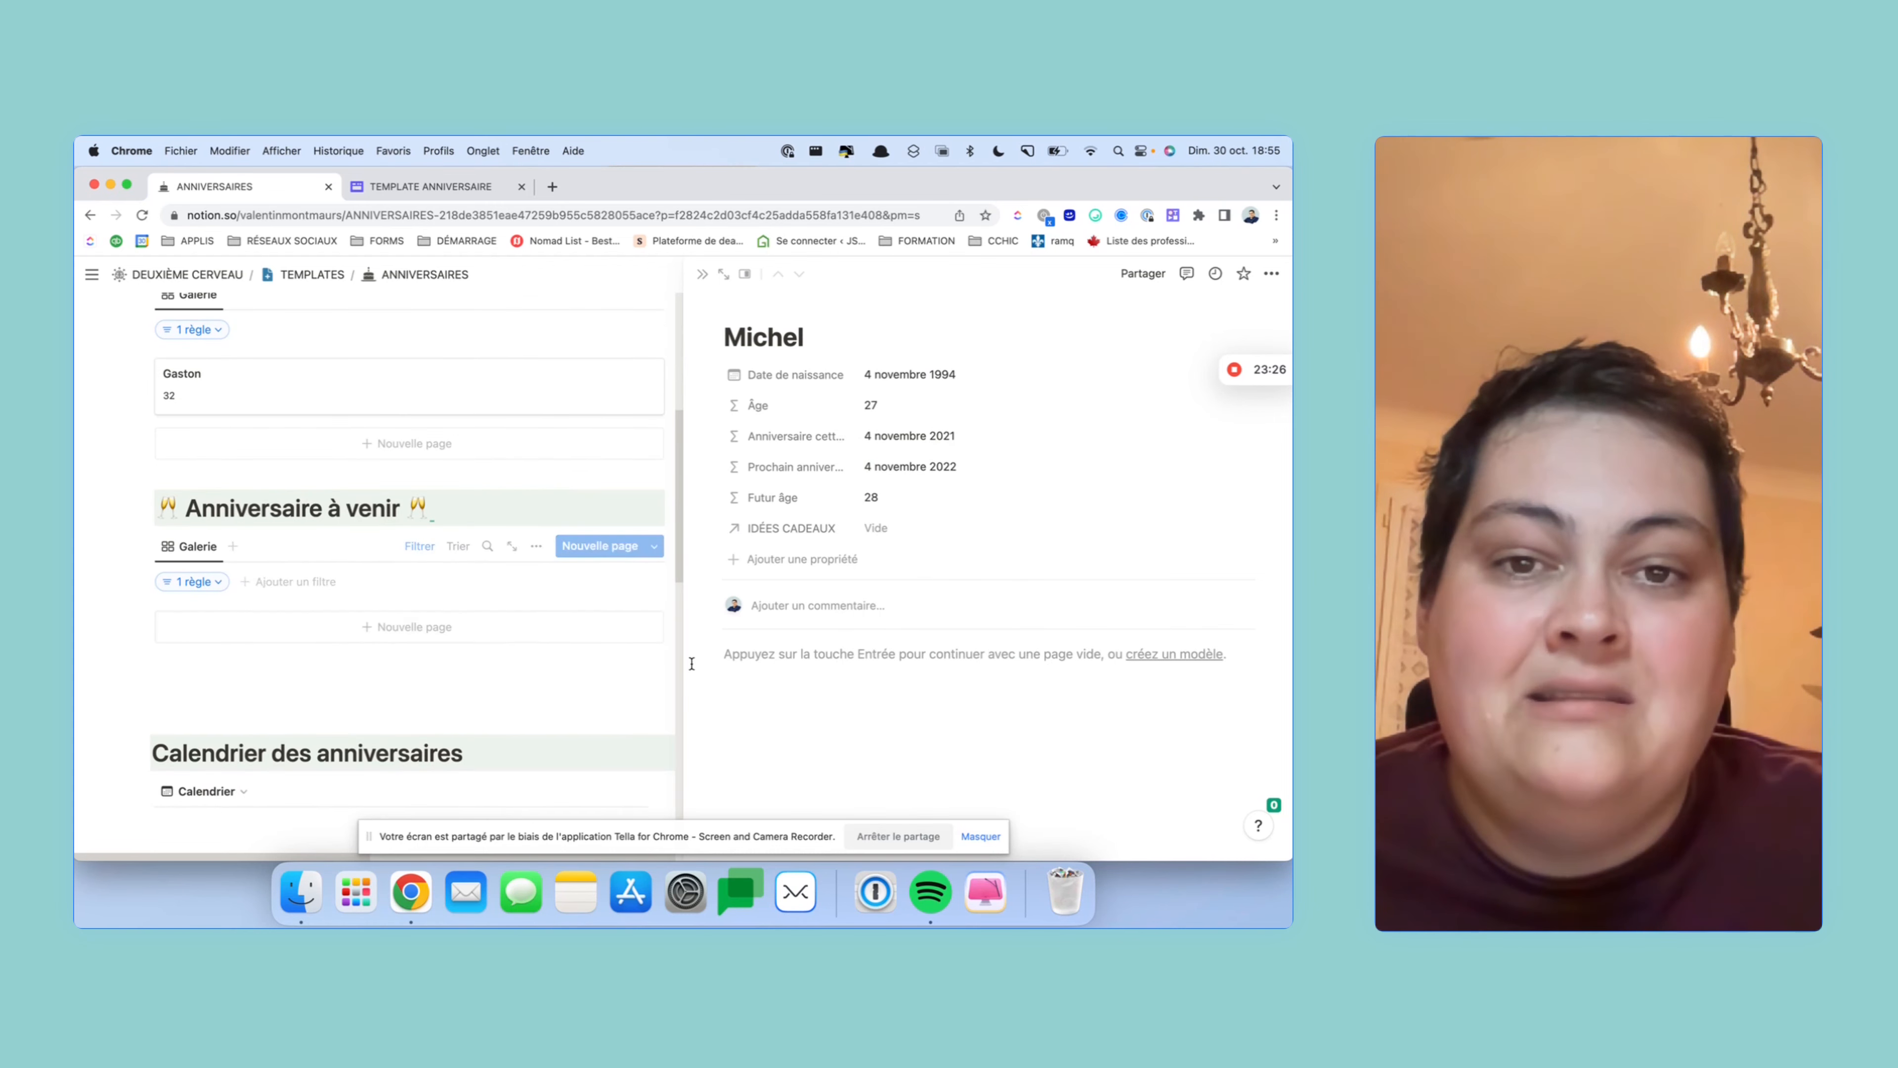
{"action": "left_click", "coordinate": [699, 274]}
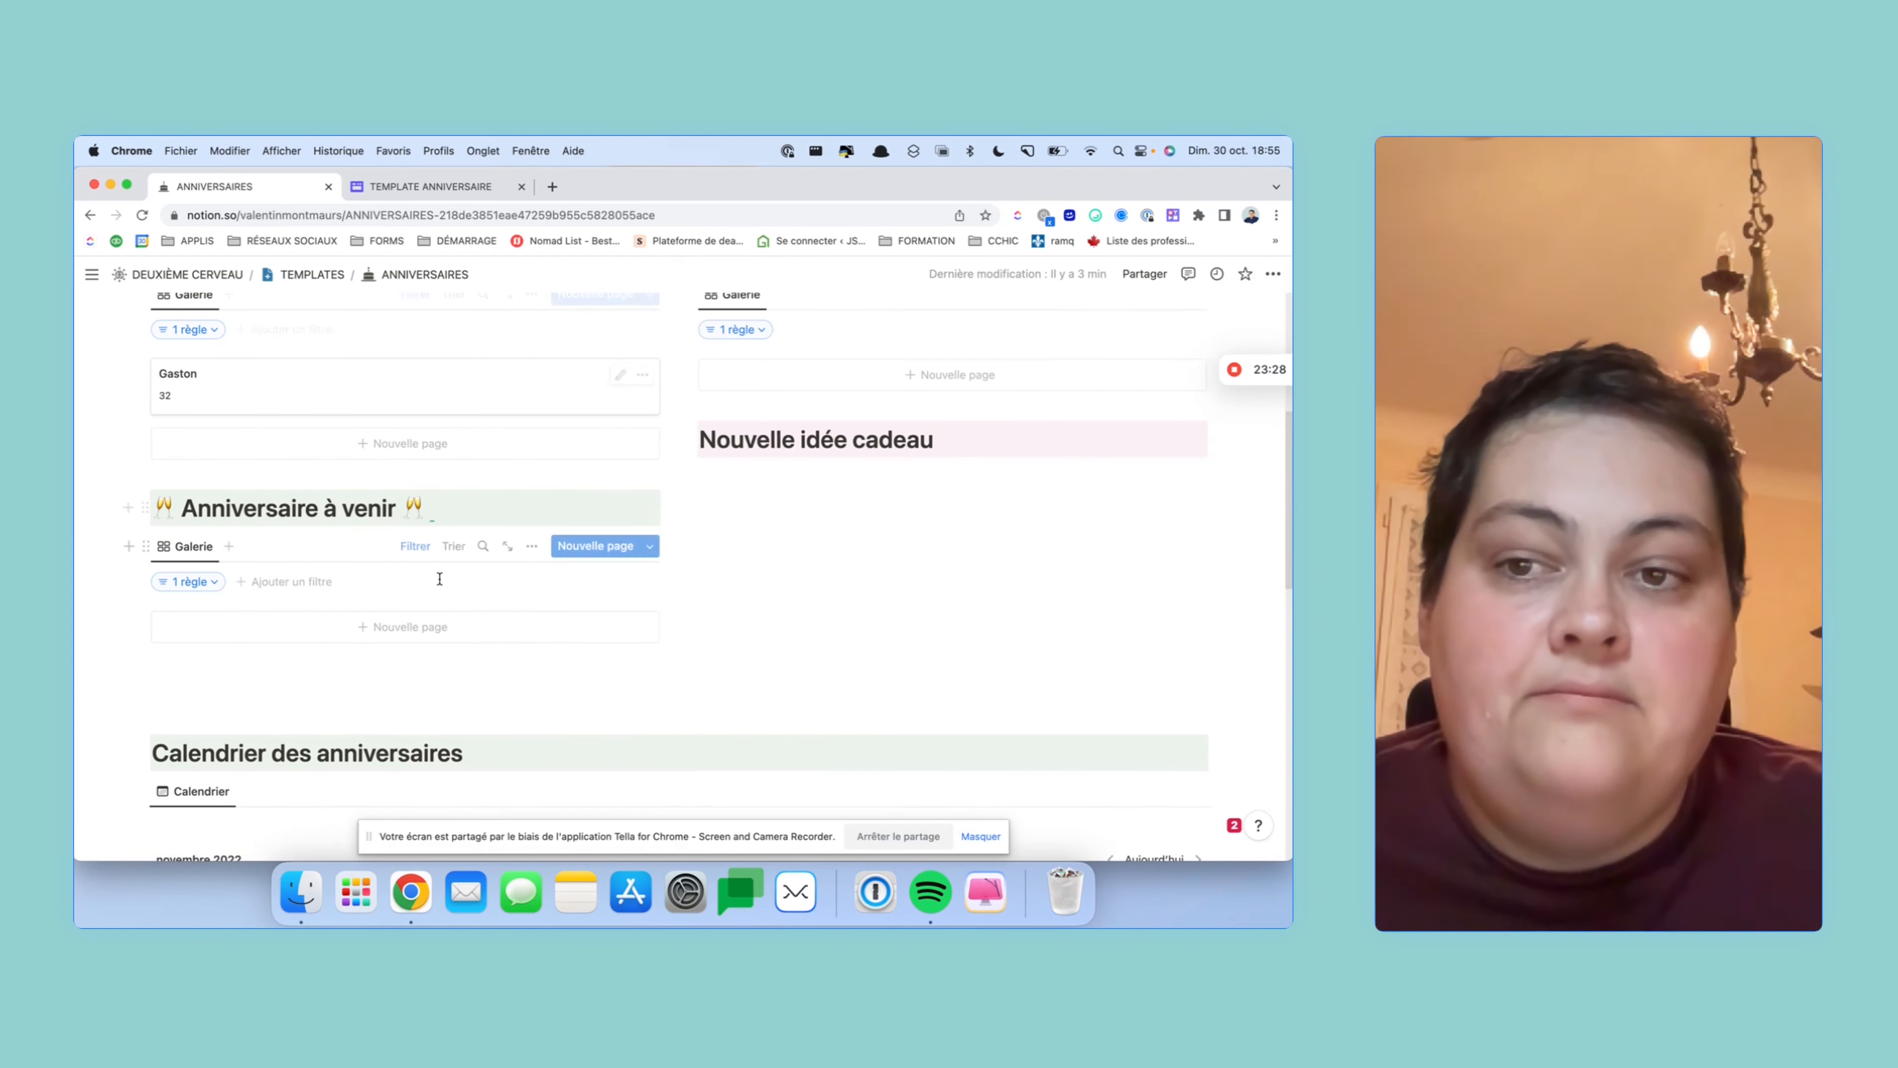
{"action": "scroll", "coordinate": [500, 476], "scroll_direction": "up", "scroll_amount": 2}
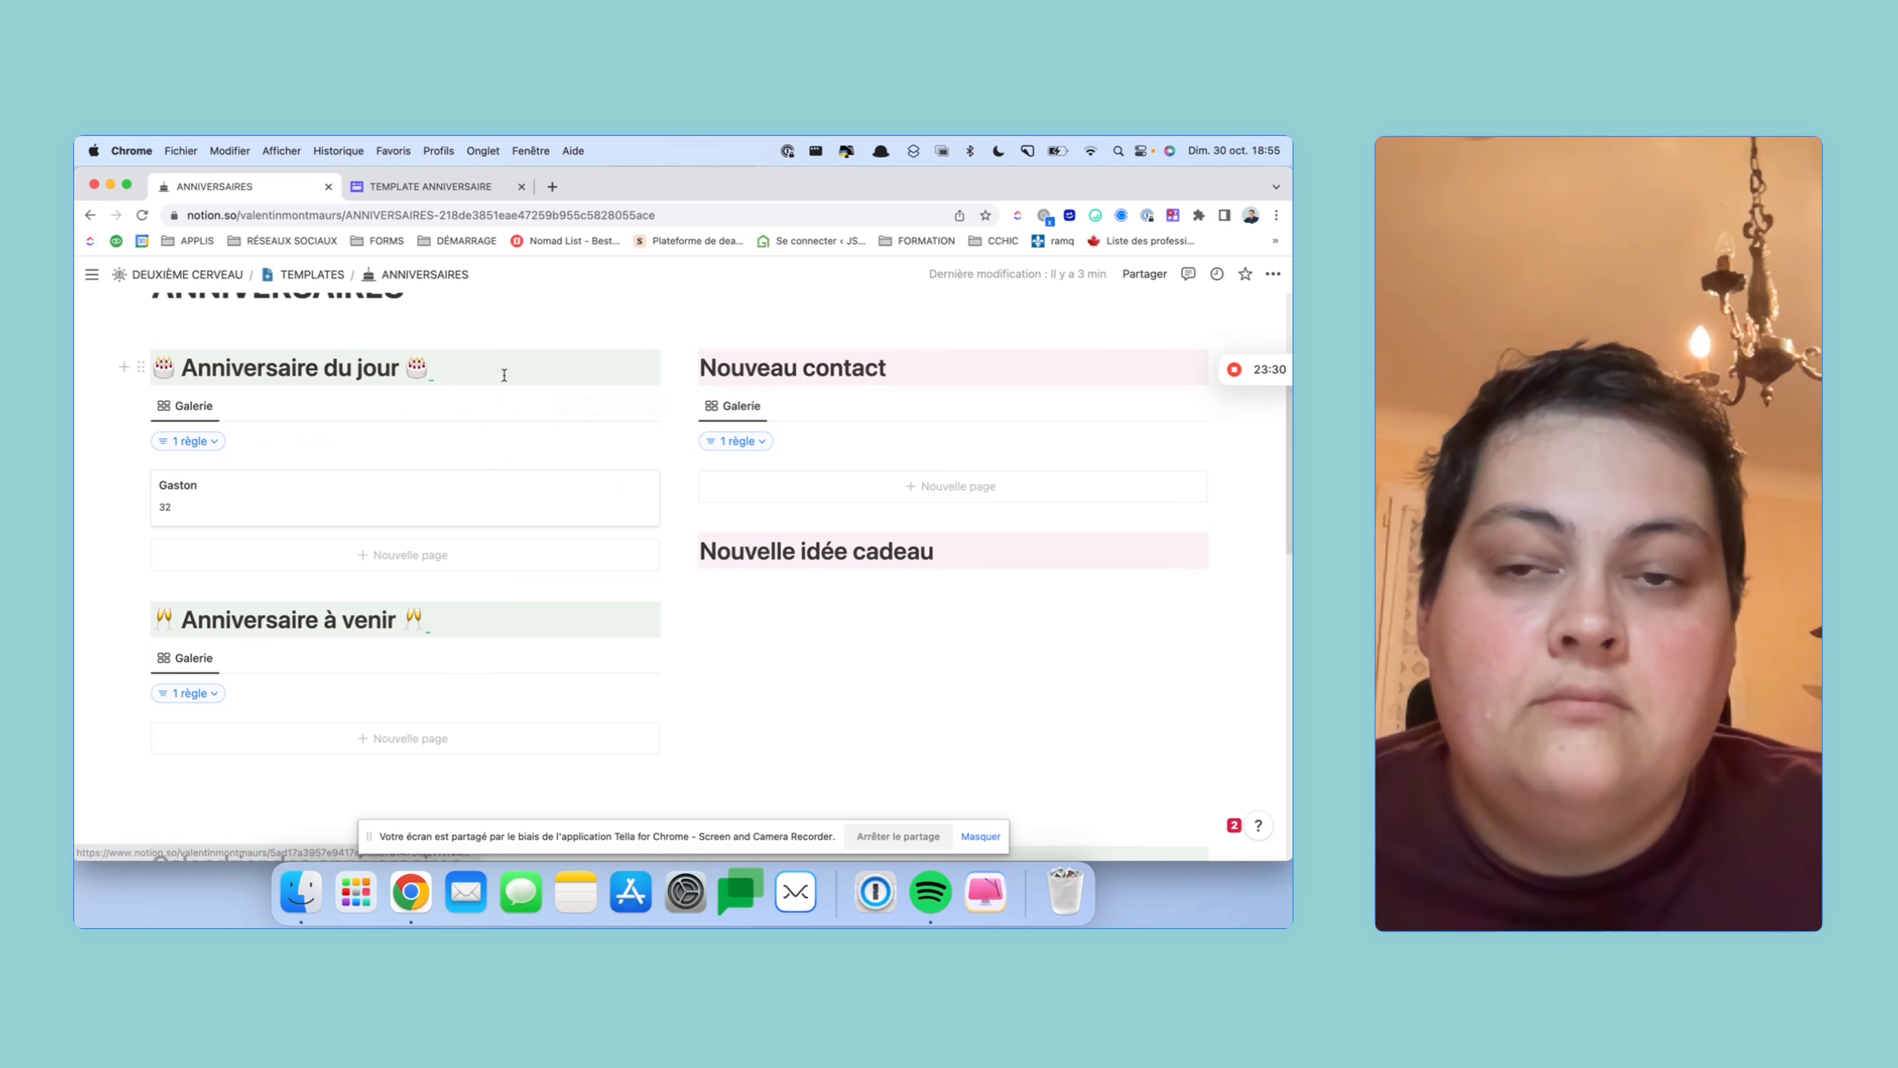
{"action": "scroll", "coordinate": [508, 375], "scroll_direction": "down", "scroll_amount": 5}
{"action": "scroll", "coordinate": [508, 375], "scroll_direction": "up", "scroll_amount": 4}
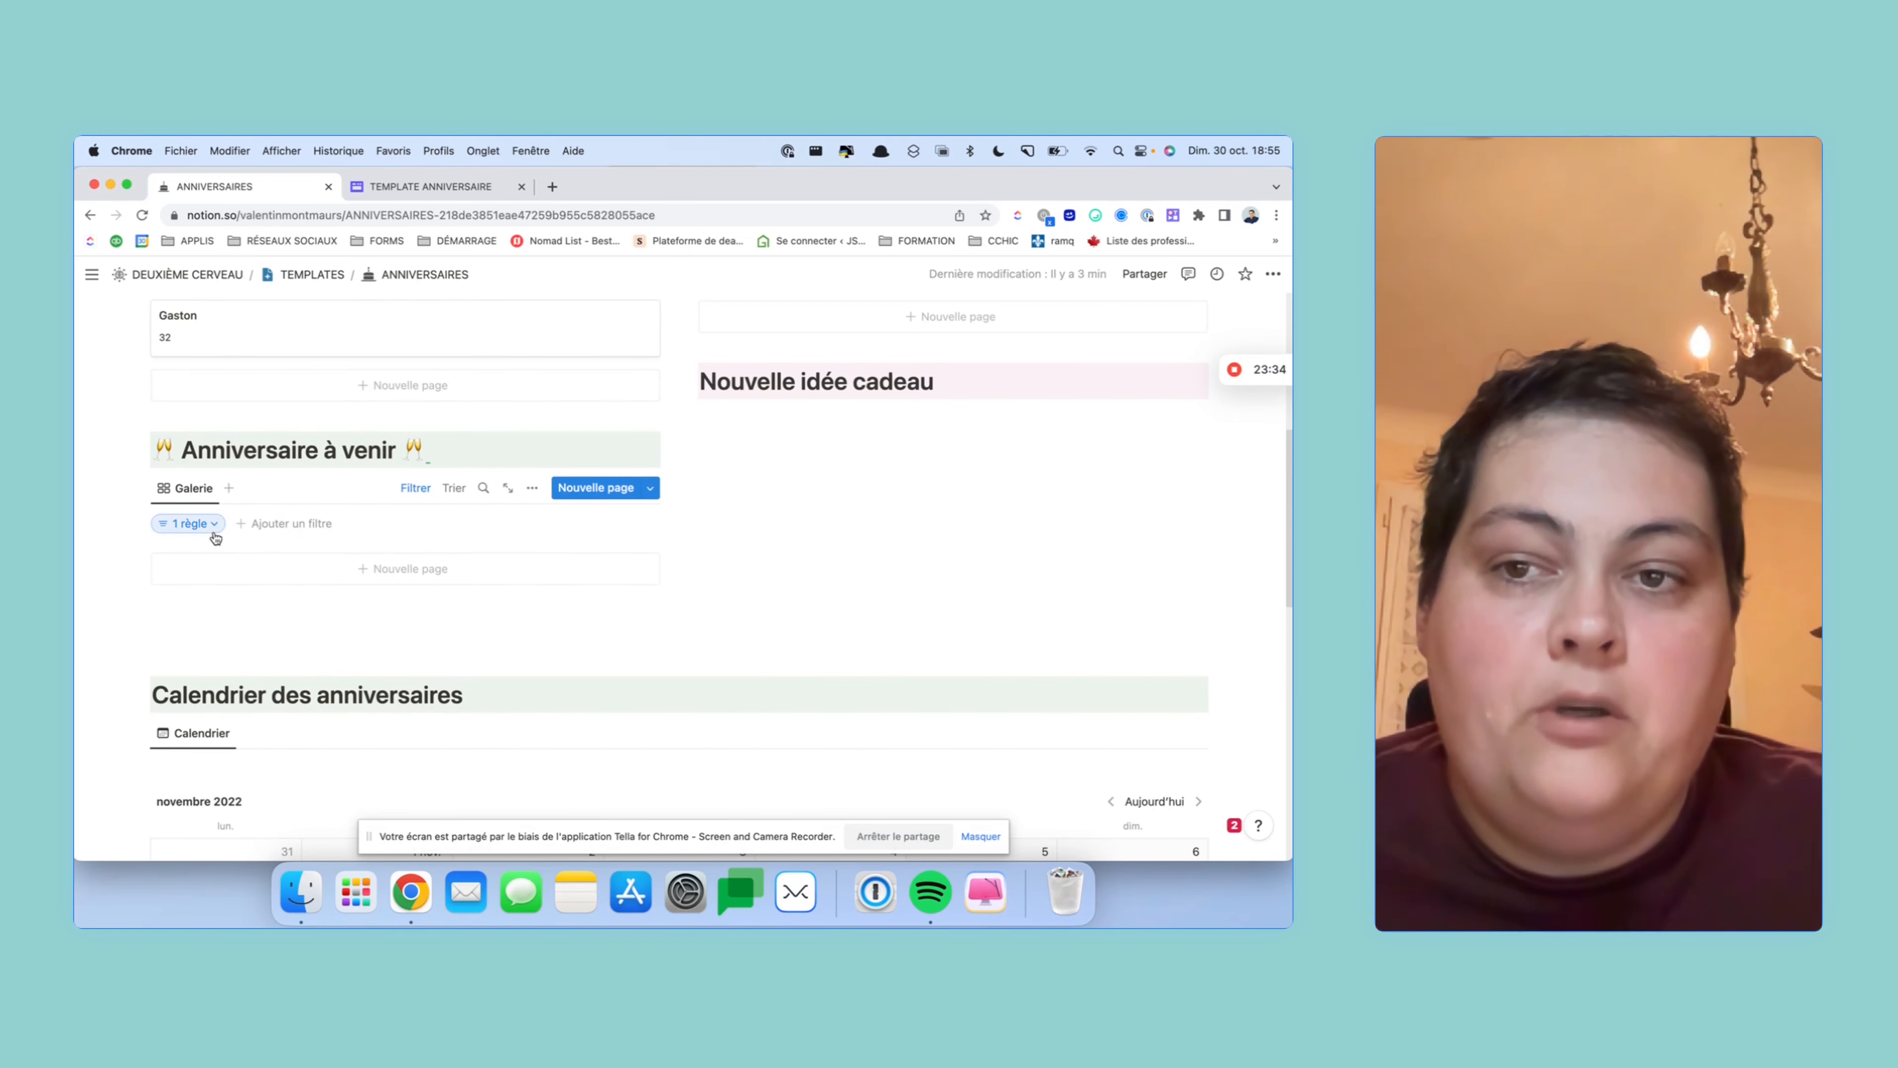
- Switch the Anniversaire à venir gallery filter's property to Prochain anniversaire
{"action": "left_click", "coordinate": [195, 524]}
{"action": "left_click", "coordinate": [196, 561]}
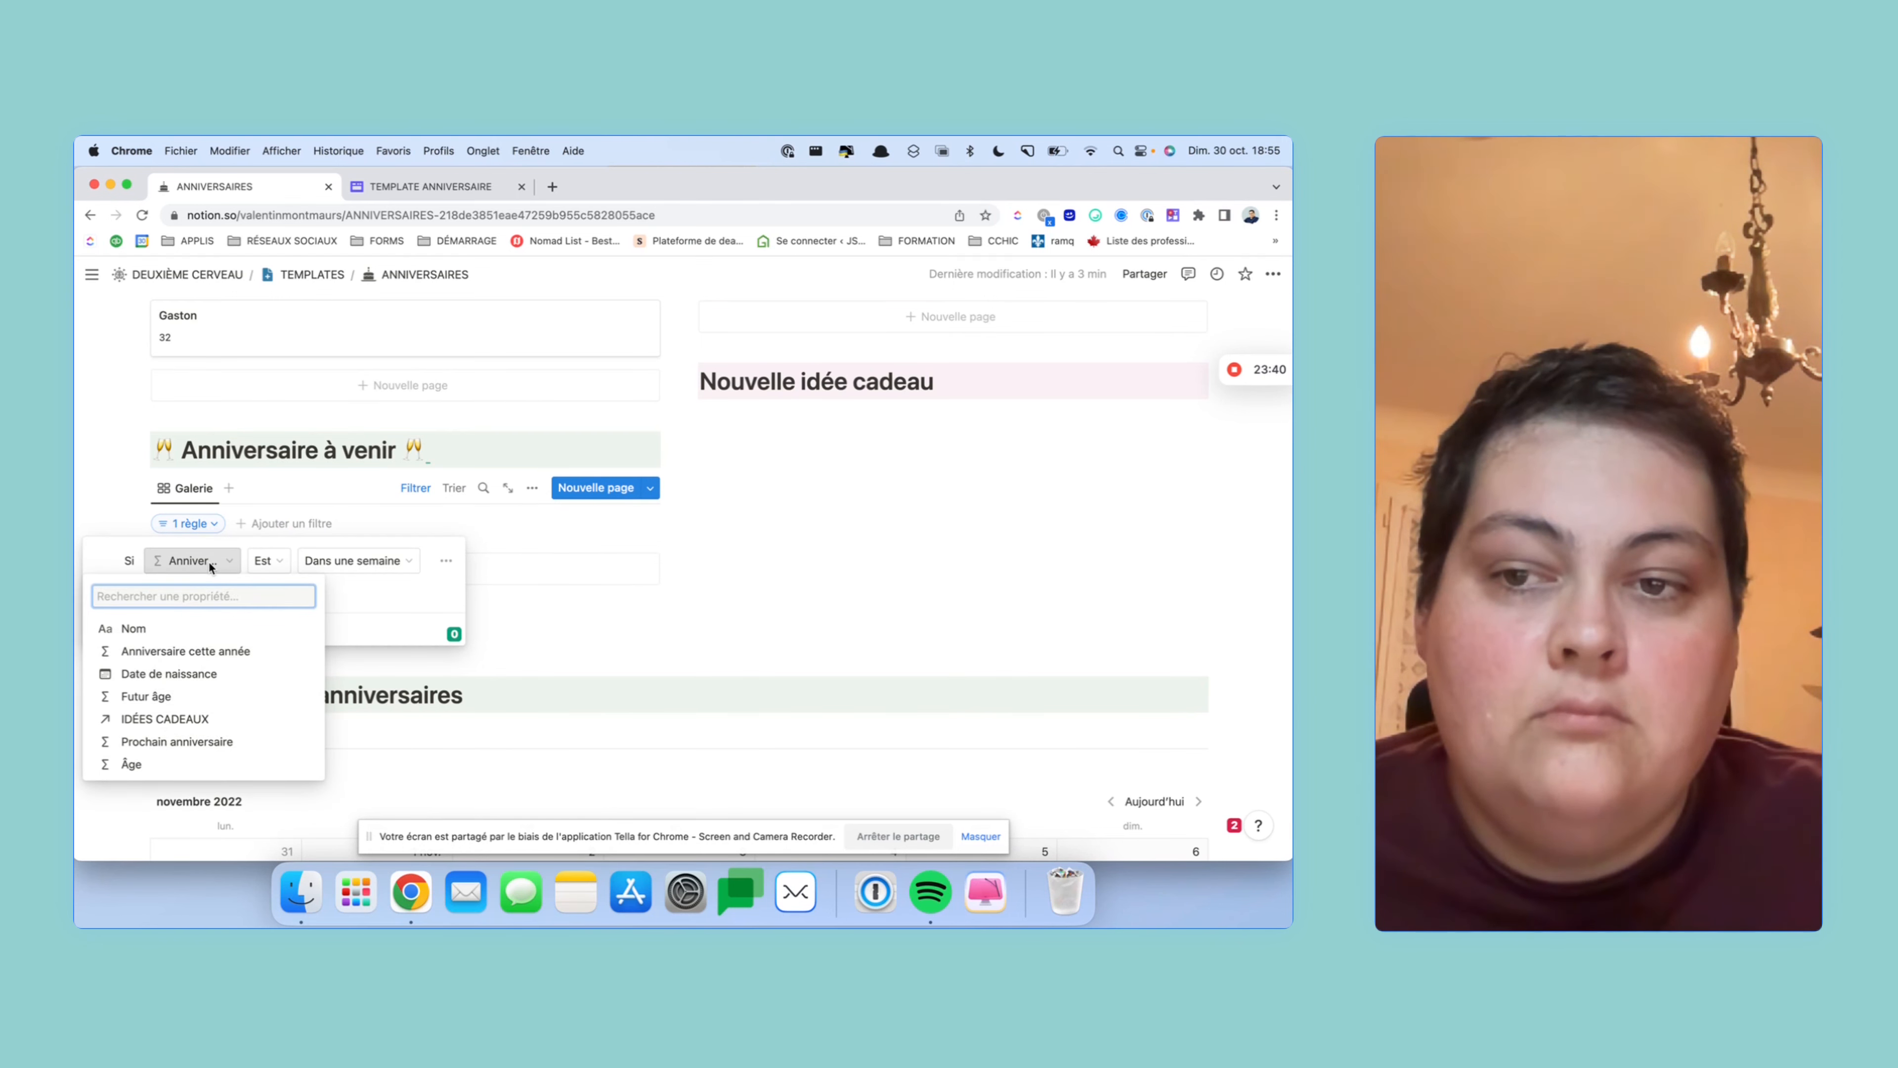
{"action": "left_click", "coordinate": [228, 741]}
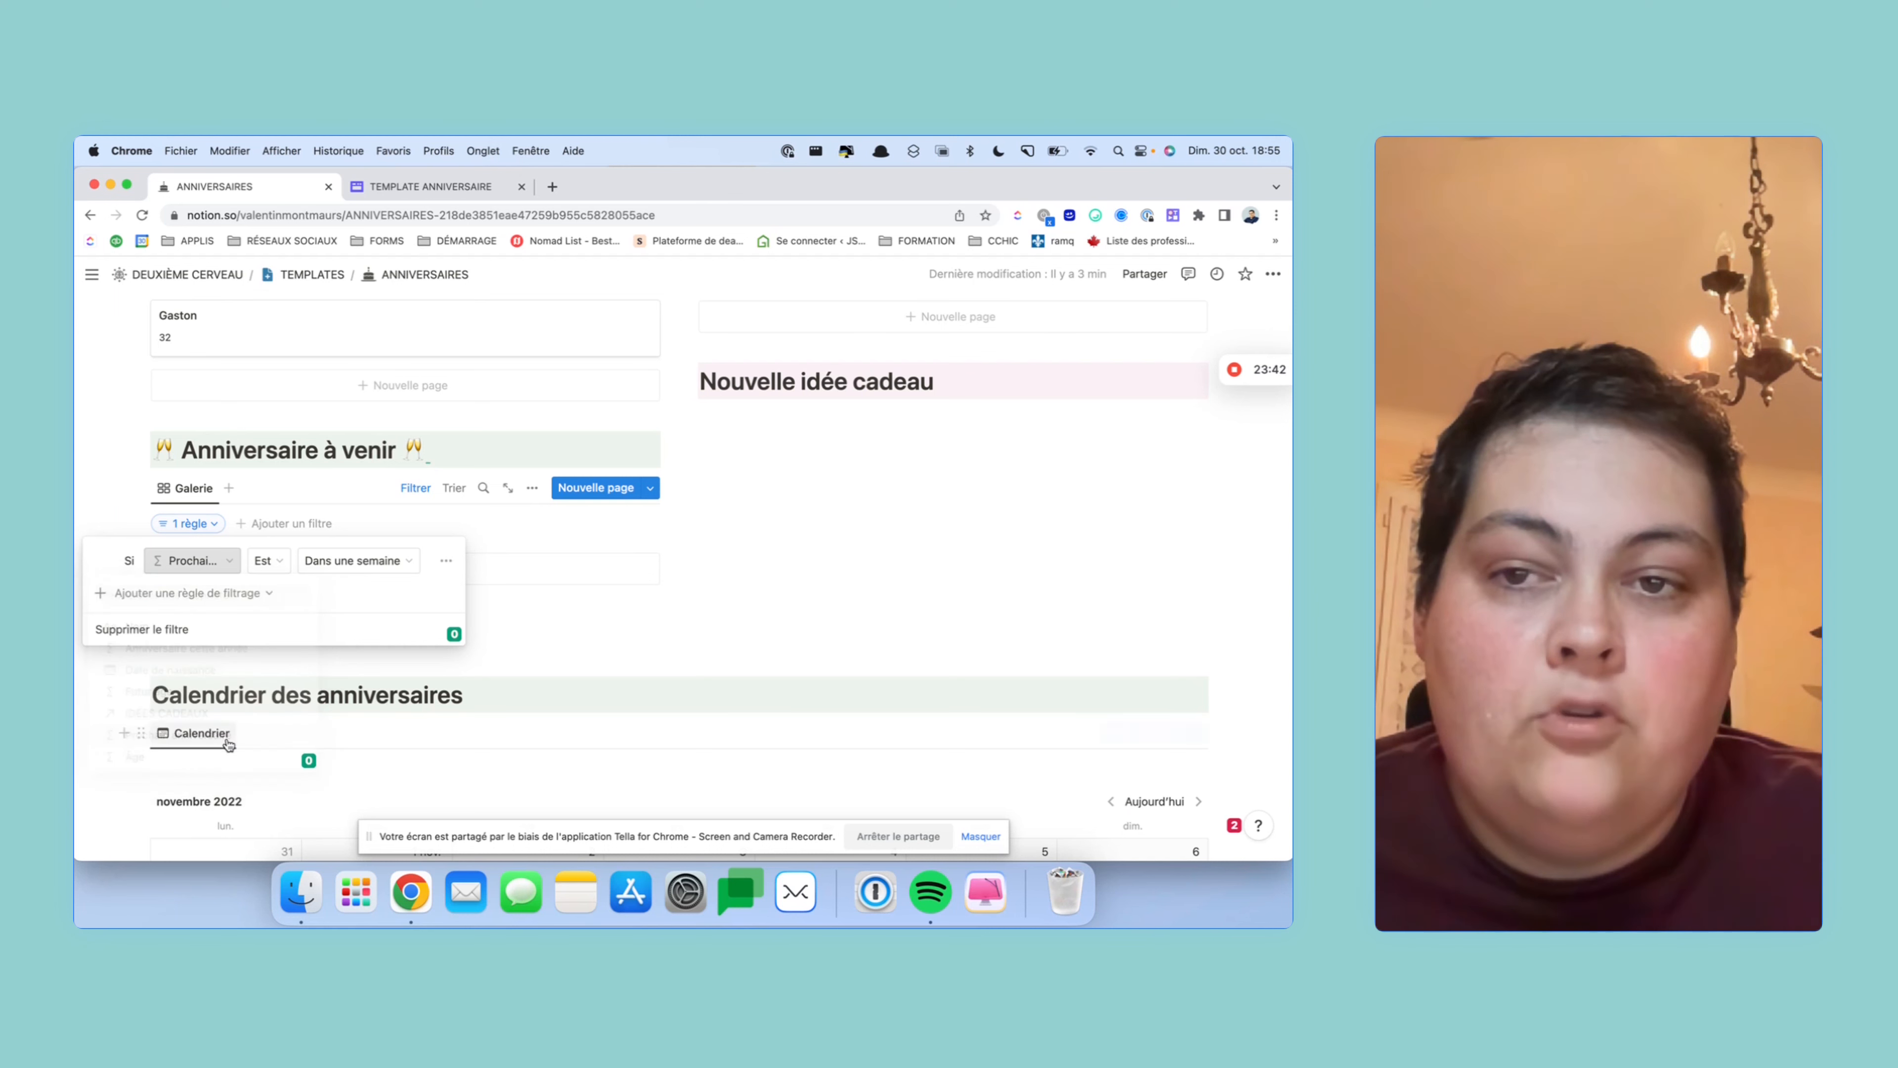
{"action": "left_click", "coordinate": [553, 632]}
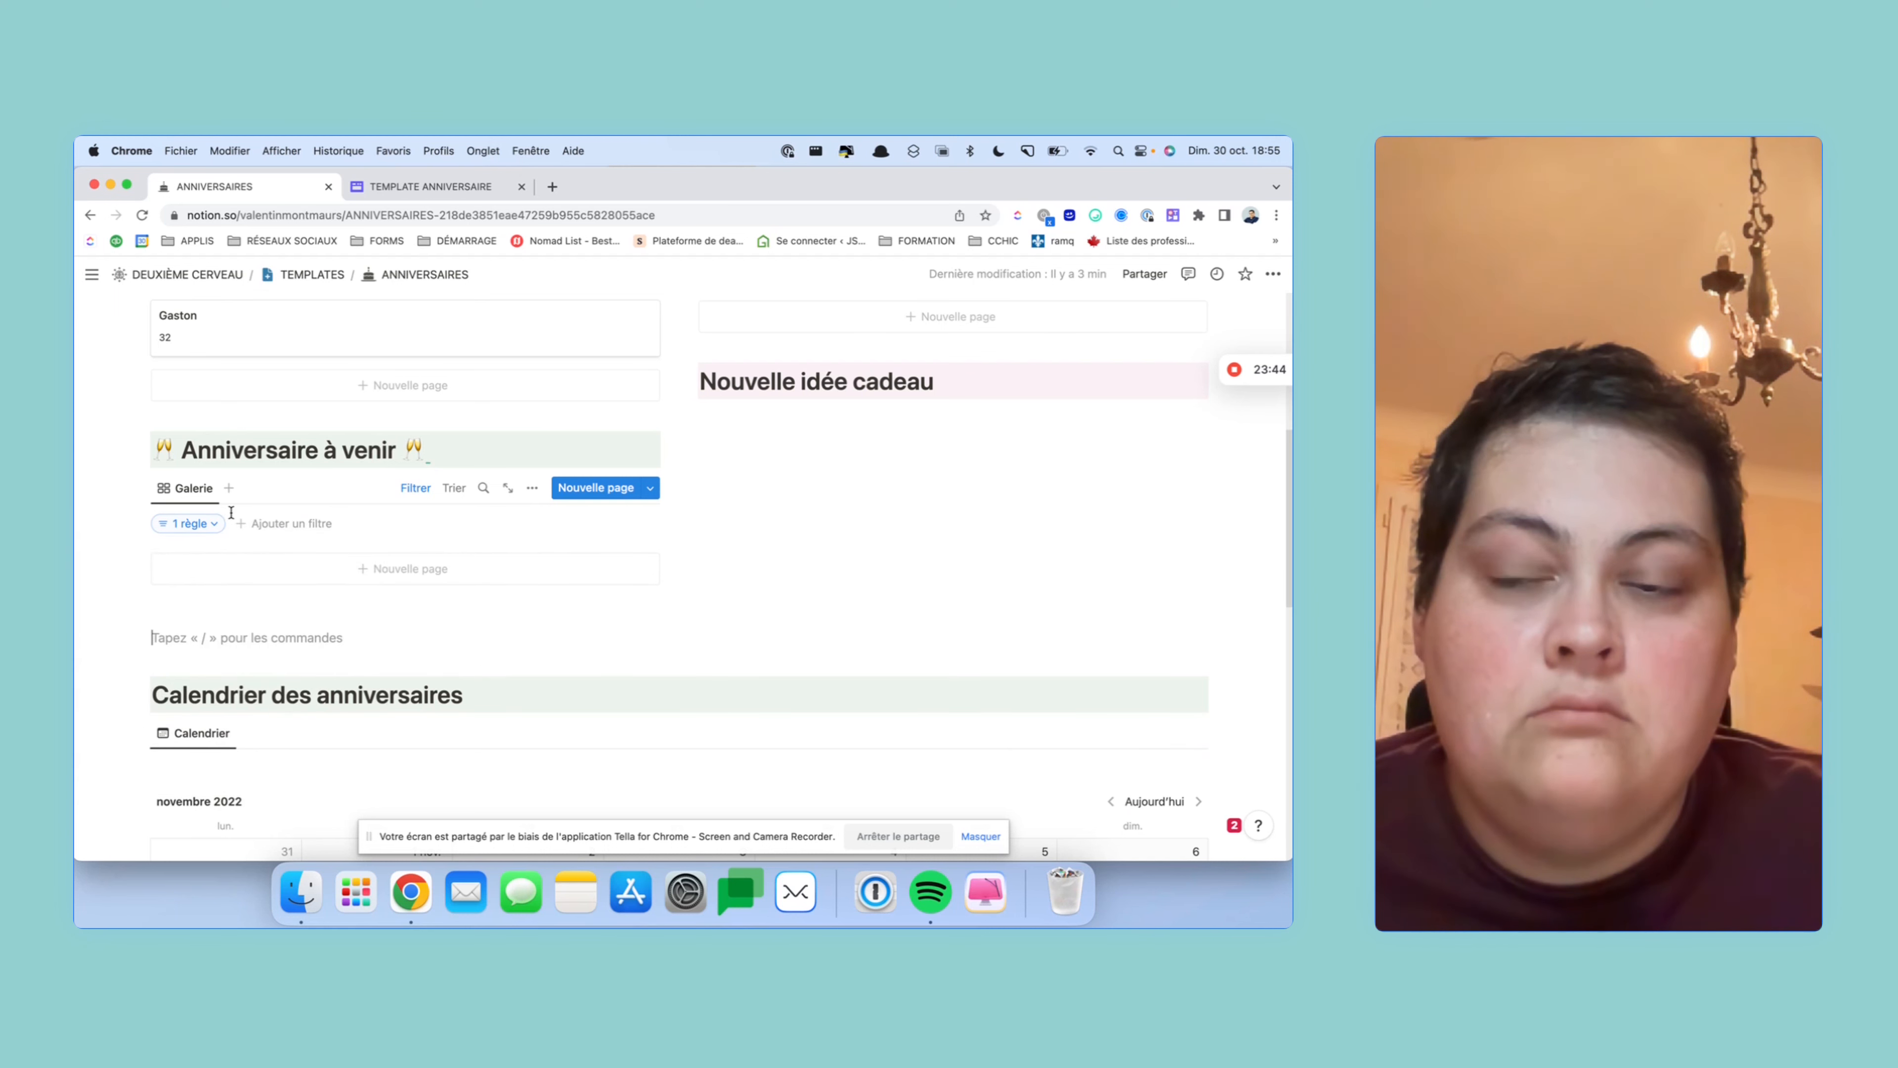
{"action": "scroll", "coordinate": [233, 509], "scroll_direction": "down", "scroll_amount": 1}
- Keep the filter's date range at Dans une semaine
{"action": "left_click", "coordinate": [175, 496]}
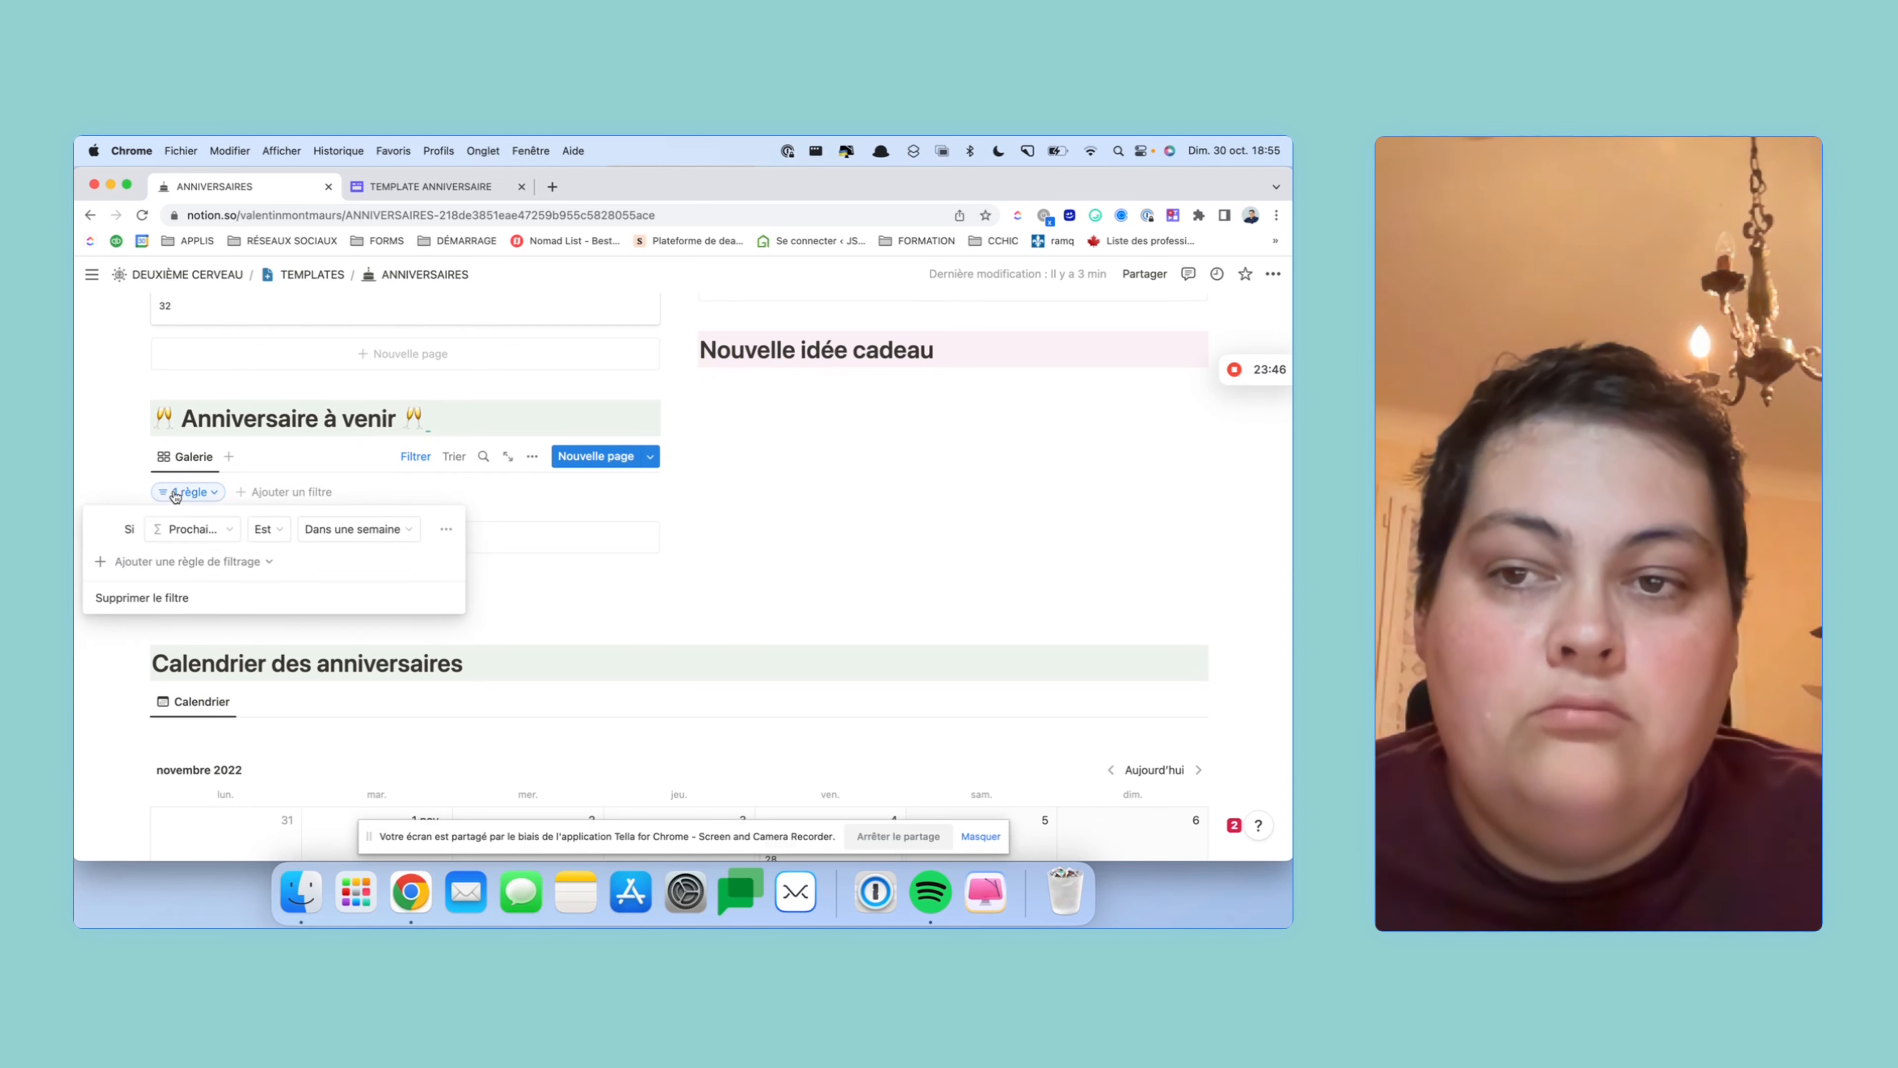
{"action": "left_click", "coordinate": [345, 530]}
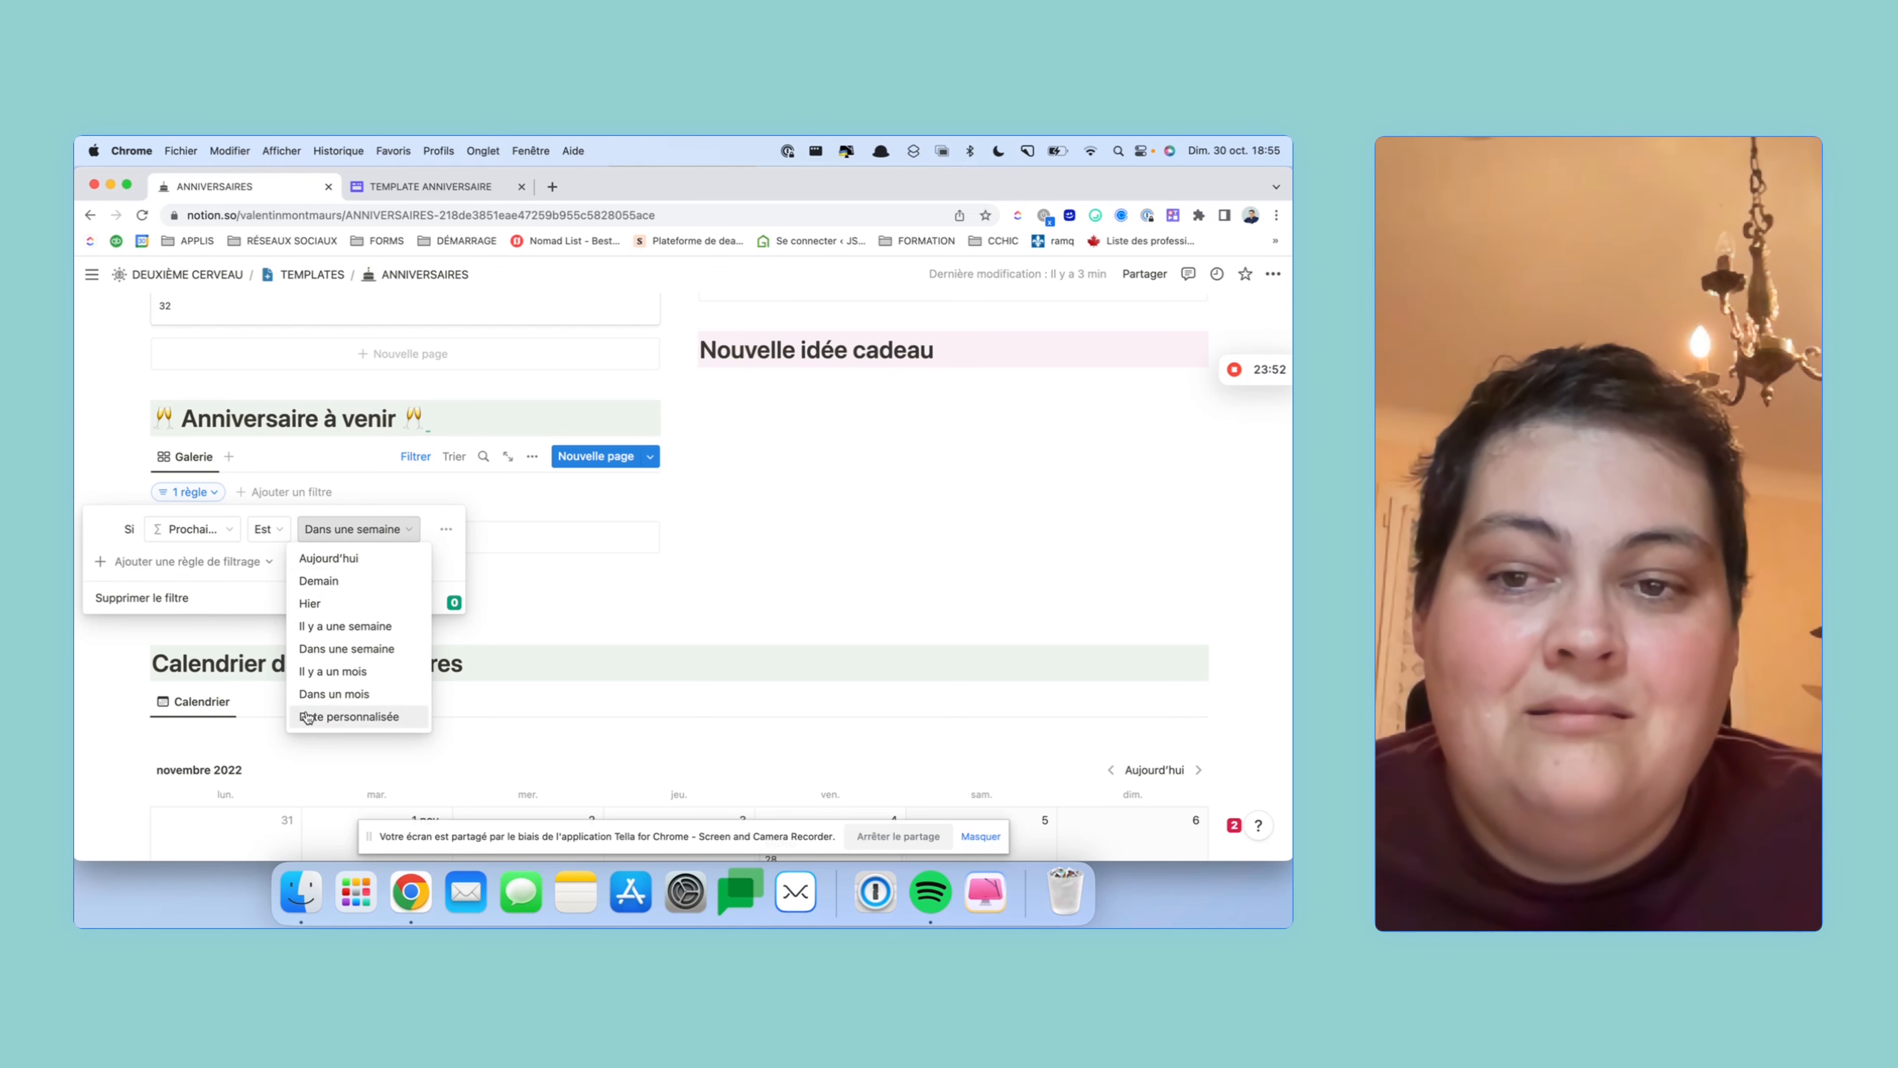
{"action": "left_click", "coordinate": [334, 649]}
{"action": "left_click", "coordinate": [542, 611]}
{"action": "scroll", "coordinate": [463, 568], "scroll_direction": "up", "scroll_amount": 3}
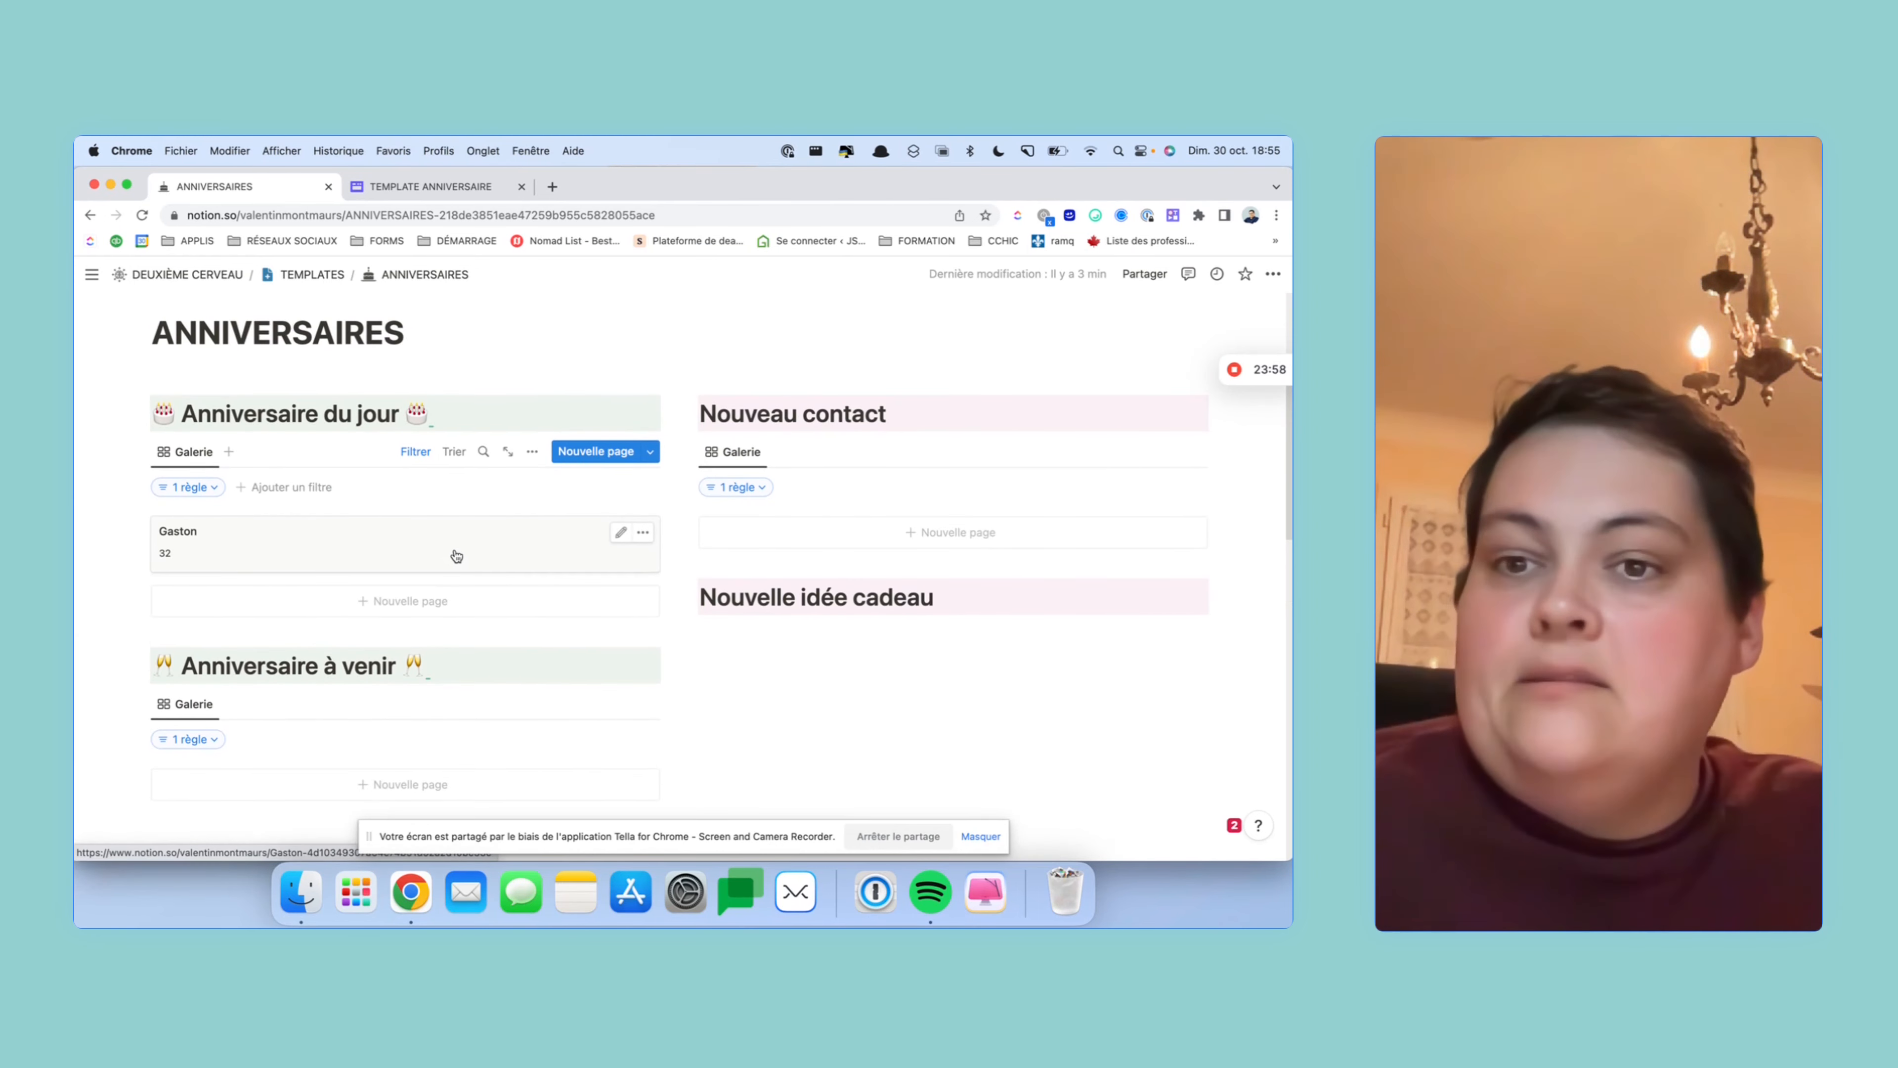
{"action": "scroll", "coordinate": [310, 611], "scroll_direction": "down", "scroll_amount": 1}
{"action": "scroll", "coordinate": [310, 611], "scroll_direction": "down", "scroll_amount": 8}
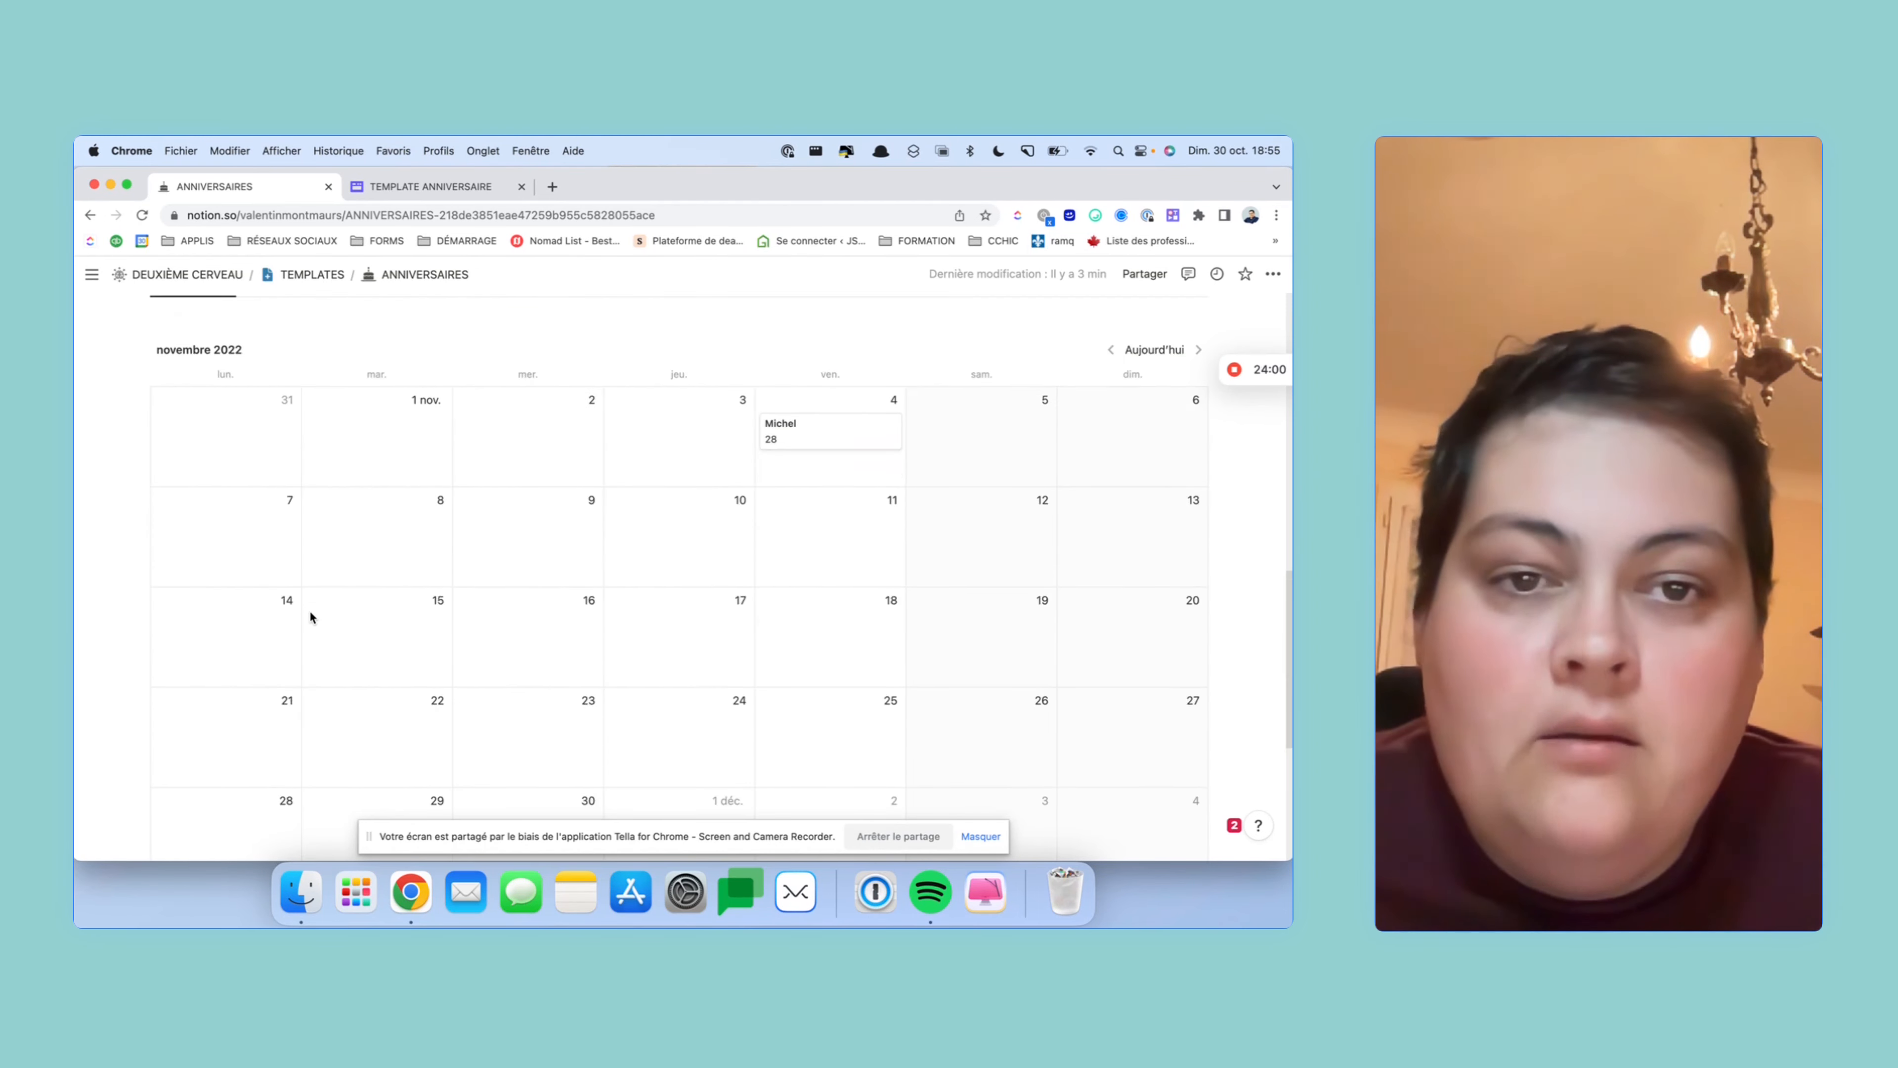
{"action": "scroll", "coordinate": [310, 609], "scroll_direction": "up", "scroll_amount": 1}
{"action": "scroll", "coordinate": [311, 616], "scroll_direction": "up", "scroll_amount": 3}
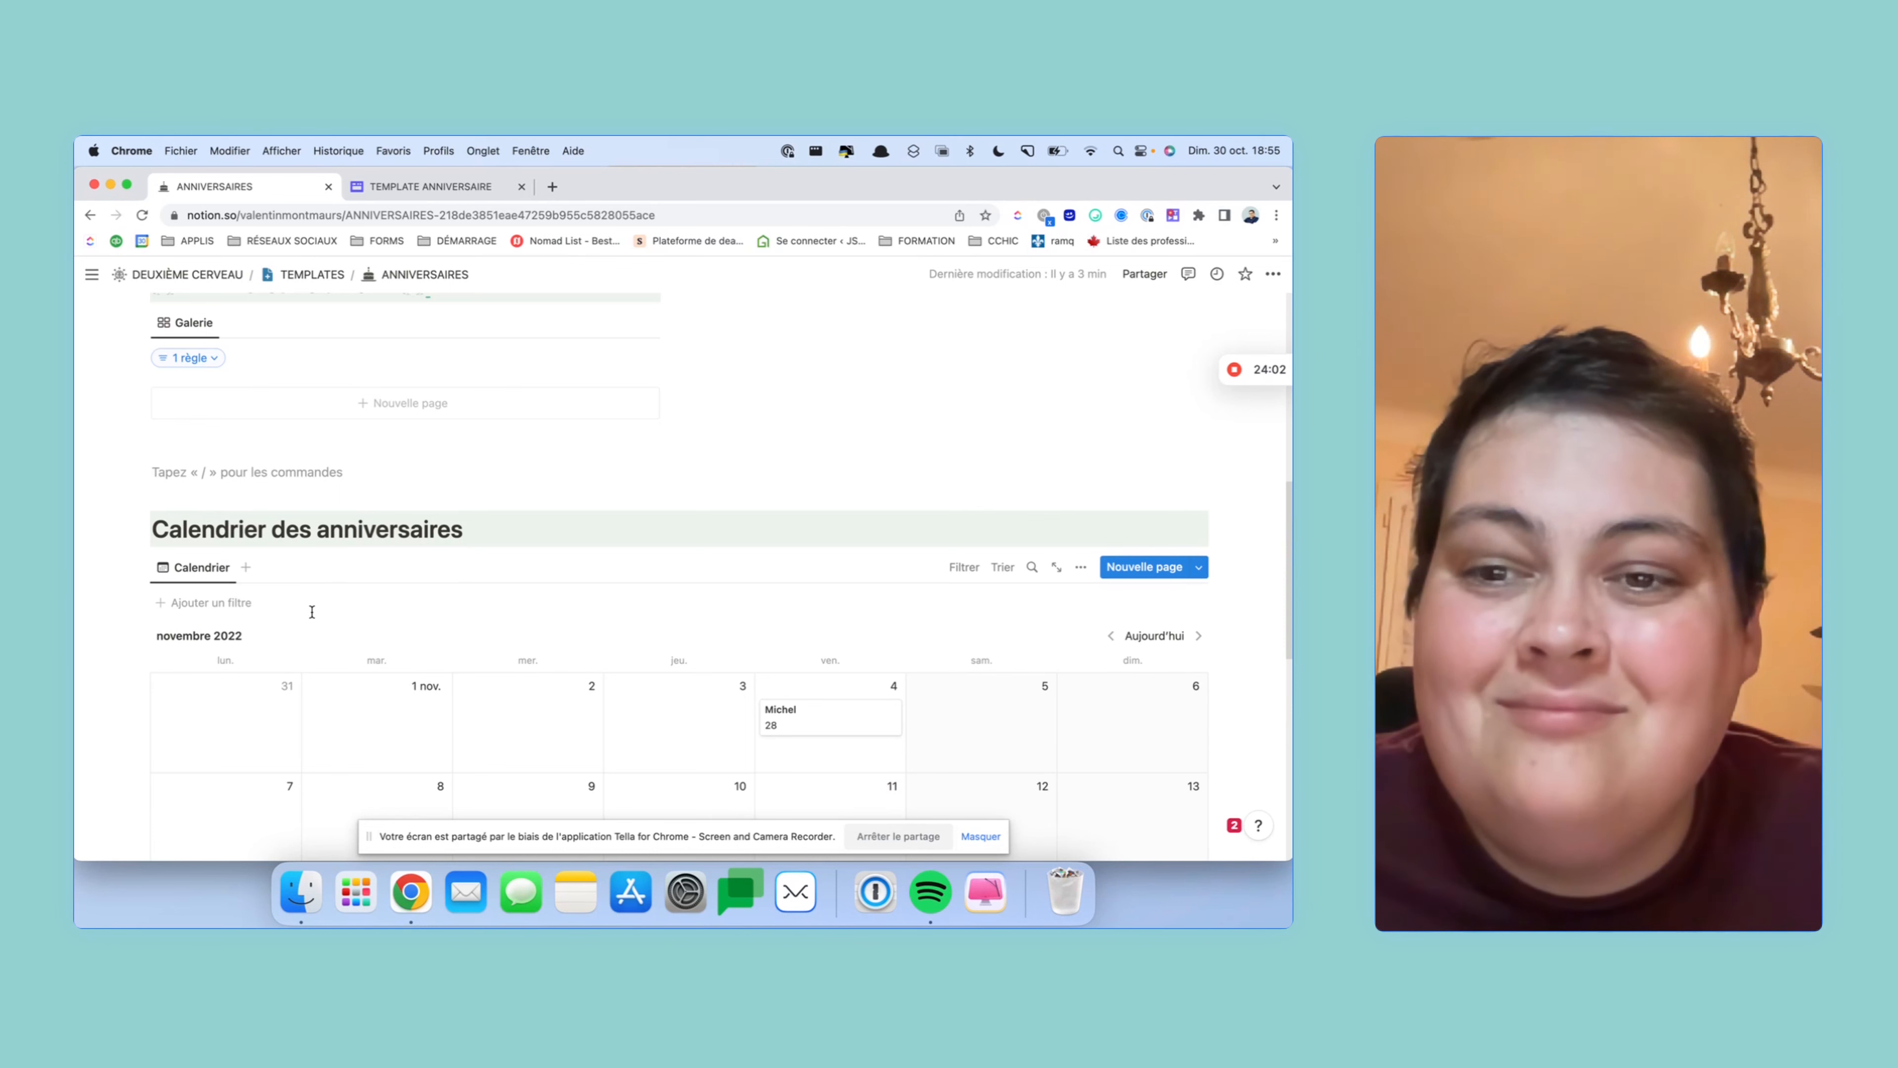
{"action": "scroll", "coordinate": [221, 721], "scroll_direction": "up", "scroll_amount": 3}
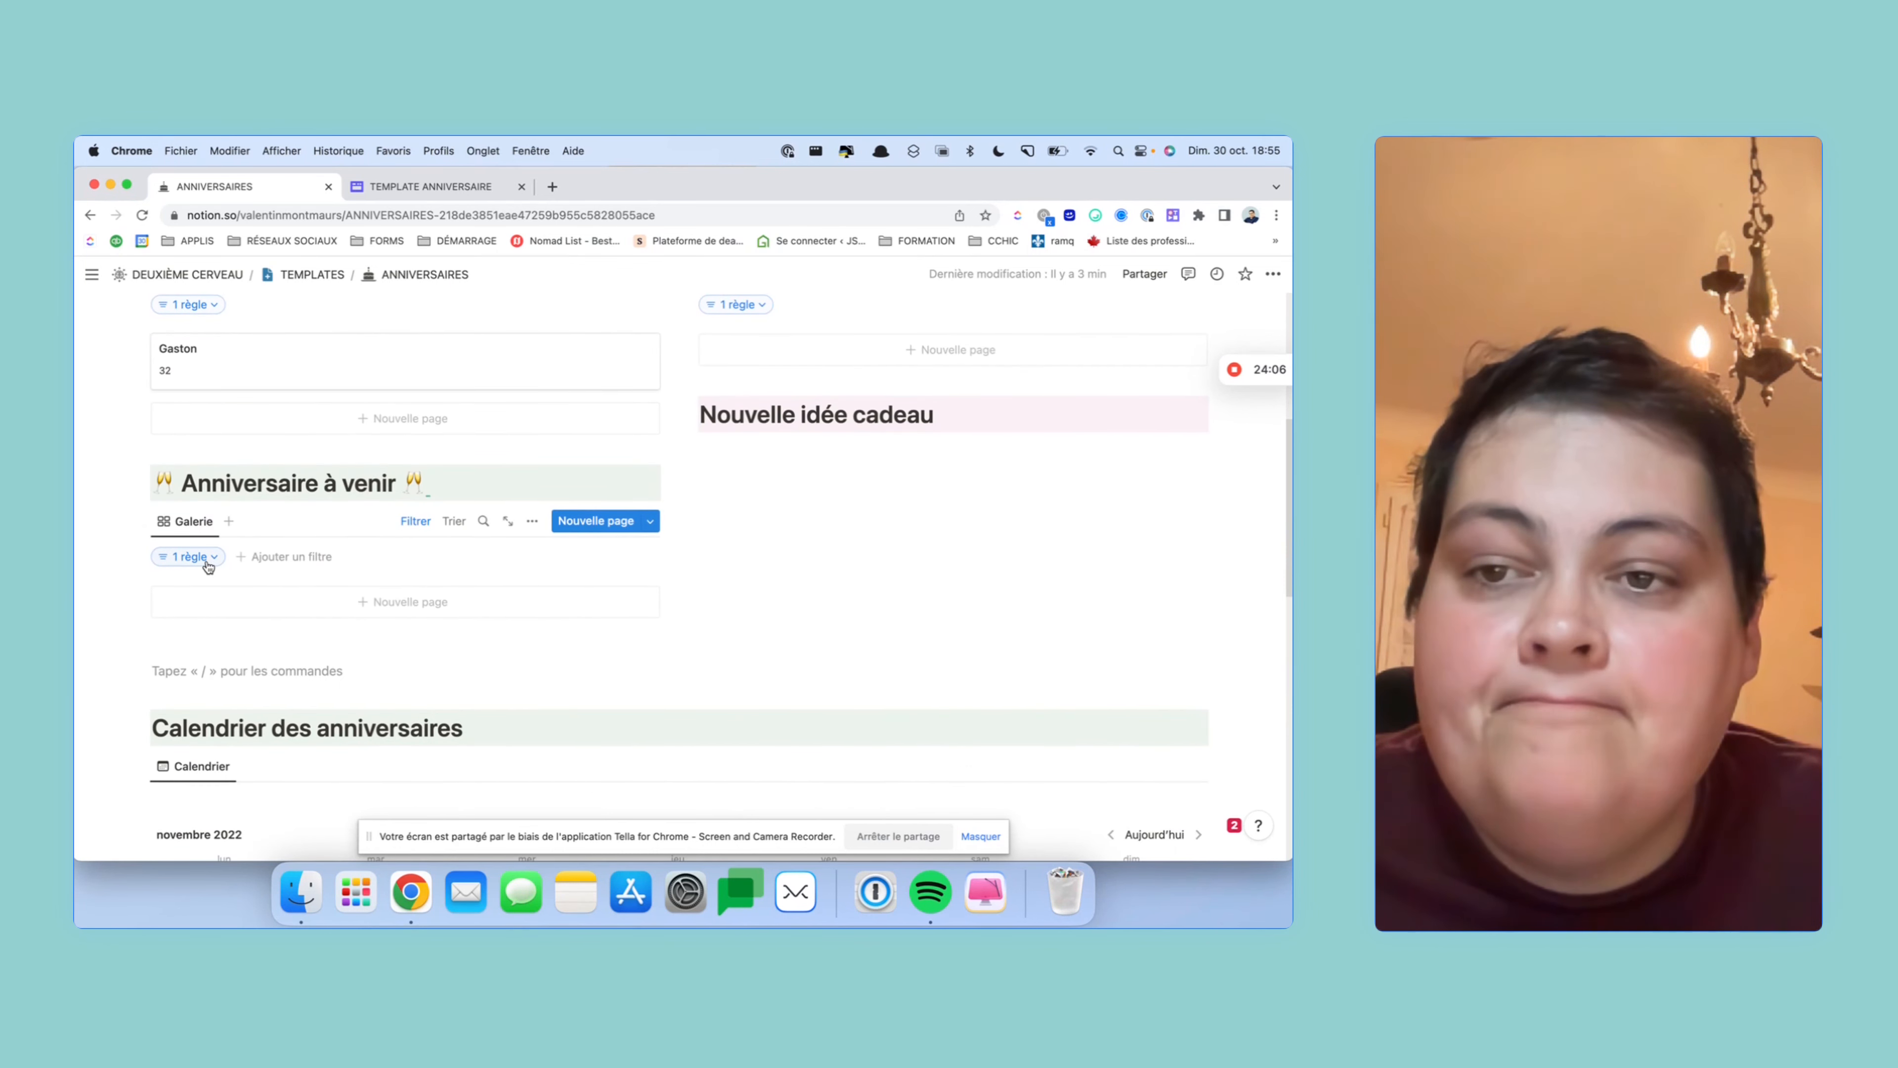
- Widen the Anniversaire à venir filter range to Dans un mois
{"action": "scroll", "coordinate": [202, 560], "scroll_direction": "down", "scroll_amount": 4}
{"action": "scroll", "coordinate": [210, 554], "scroll_direction": "up", "scroll_amount": 4}
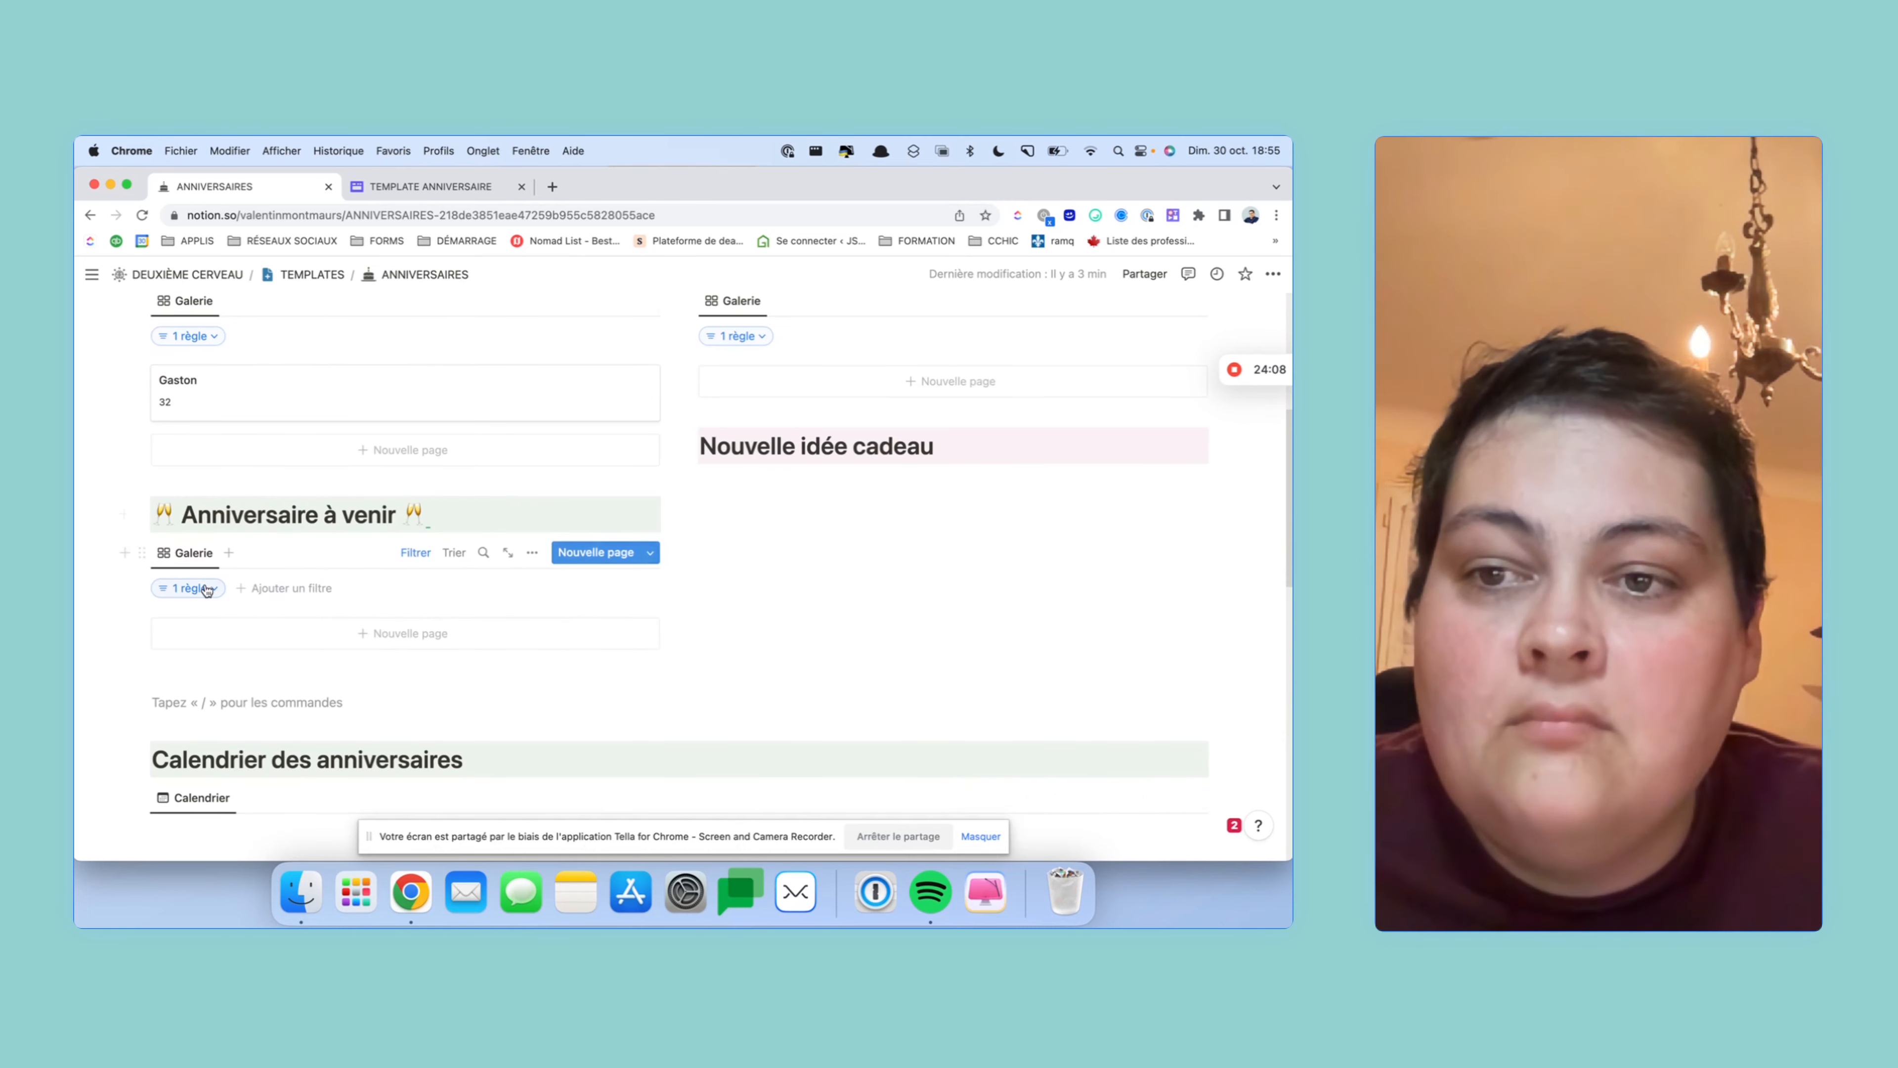
{"action": "left_click", "coordinate": [206, 589]}
{"action": "left_click", "coordinate": [343, 622]}
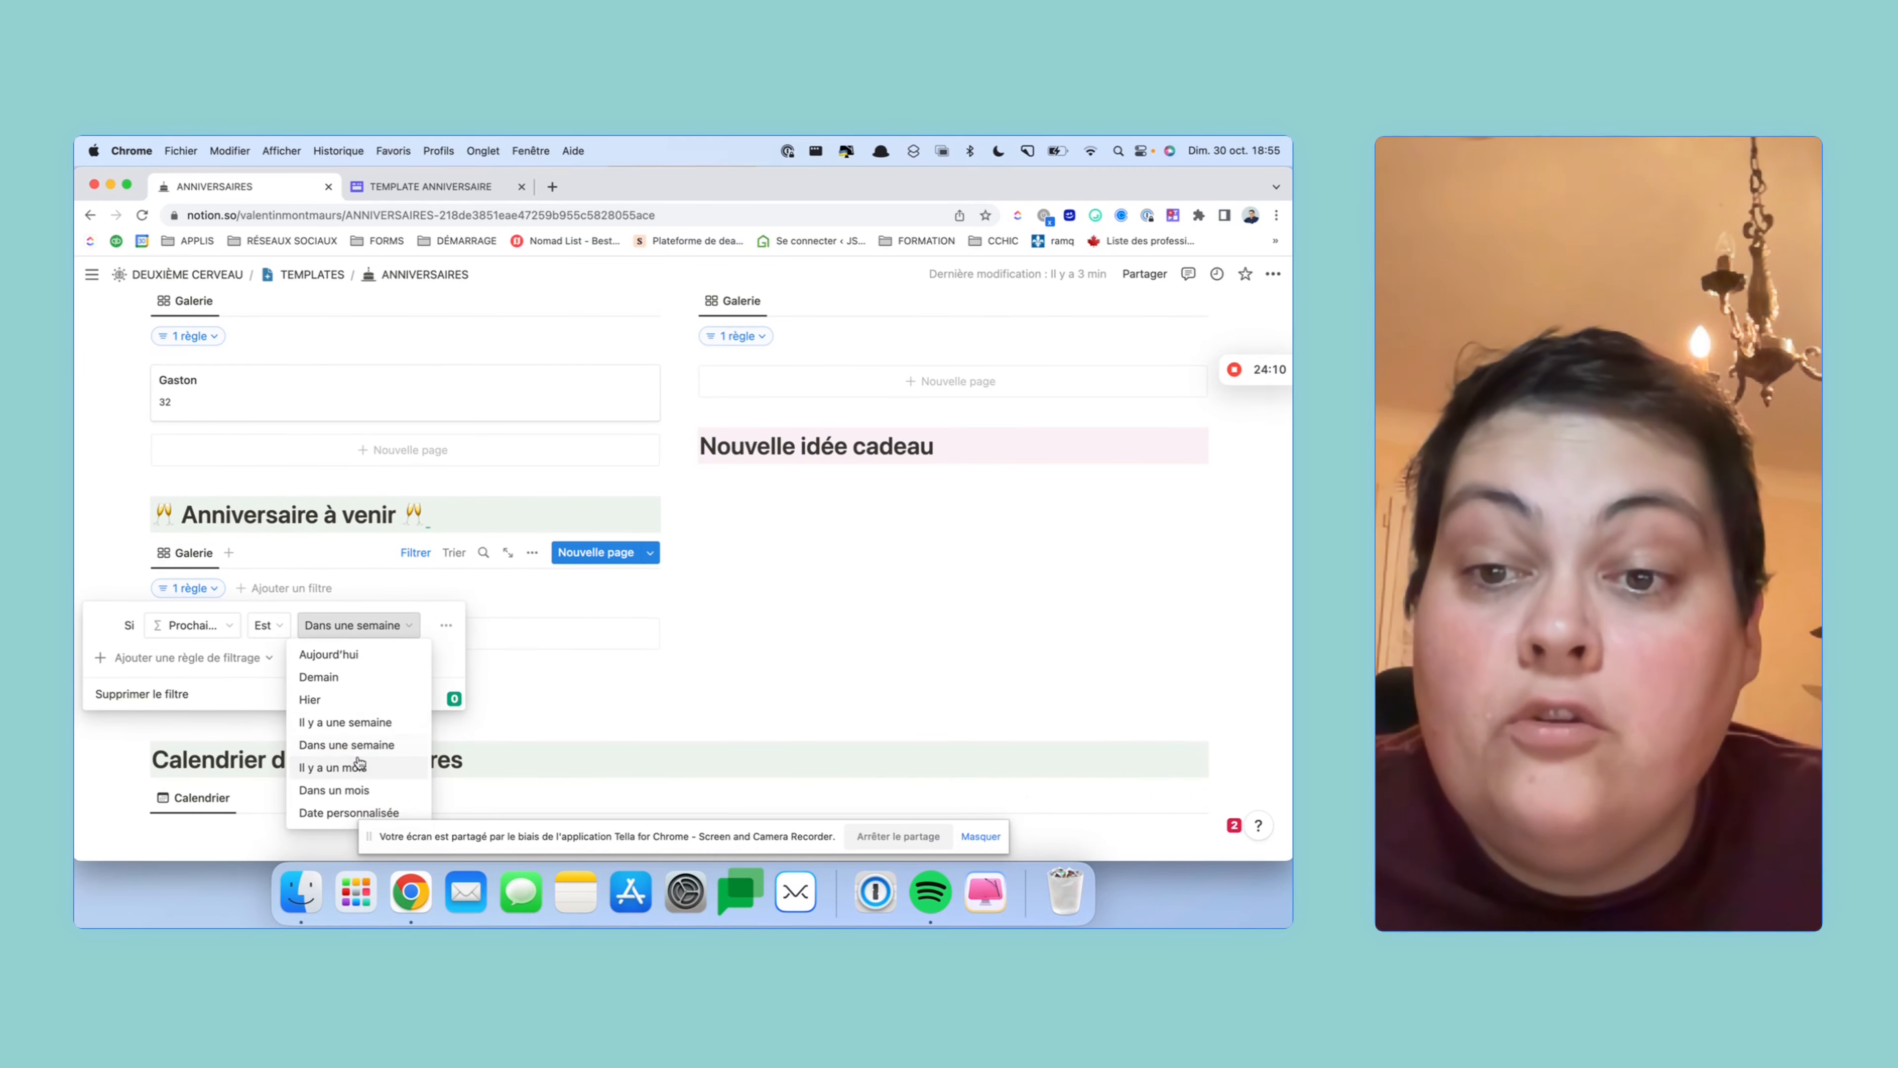
{"action": "left_click", "coordinate": [360, 789]}
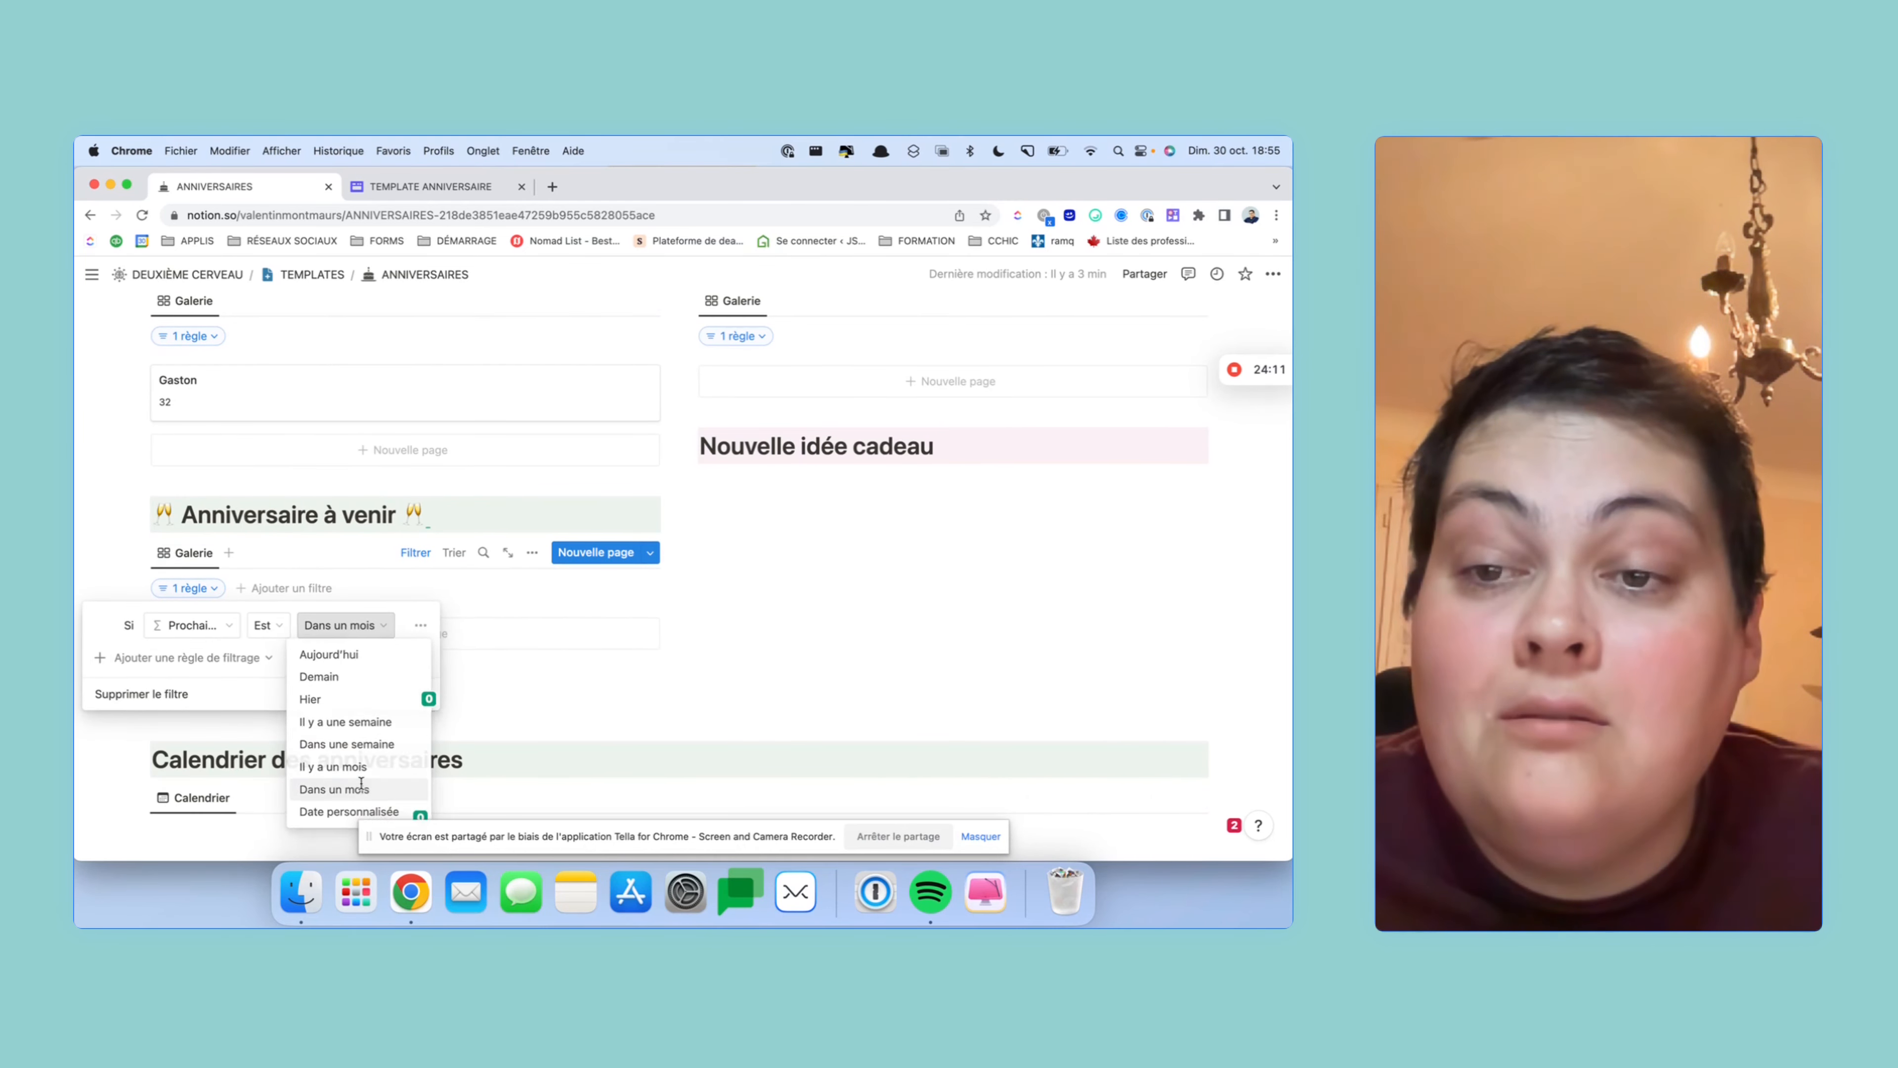
{"action": "left_click", "coordinate": [599, 693]}
{"action": "scroll", "coordinate": [601, 698], "scroll_direction": "down", "scroll_amount": 5}
{"action": "scroll", "coordinate": [599, 693], "scroll_direction": "down", "scroll_amount": 5}
{"action": "scroll", "coordinate": [599, 693], "scroll_direction": "up", "scroll_amount": 6}
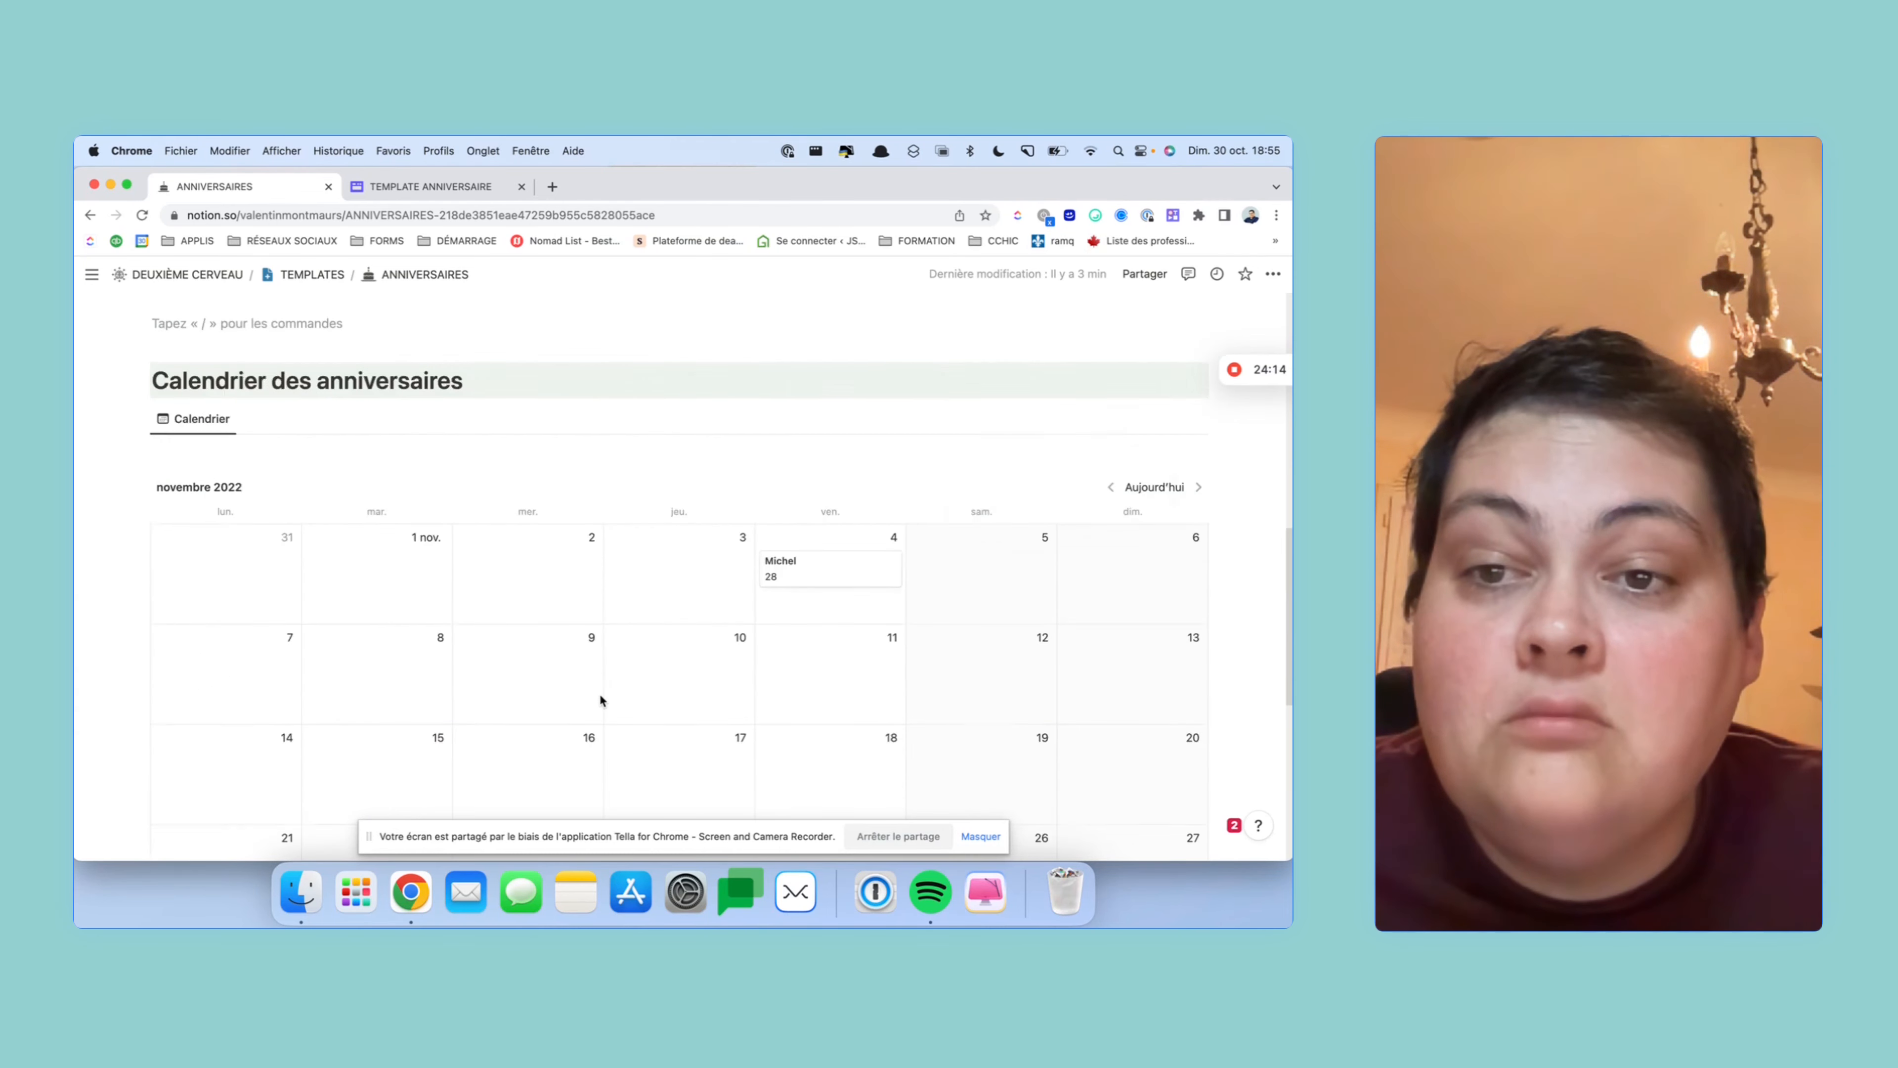
{"action": "scroll", "coordinate": [255, 530], "scroll_direction": "up", "scroll_amount": 3}
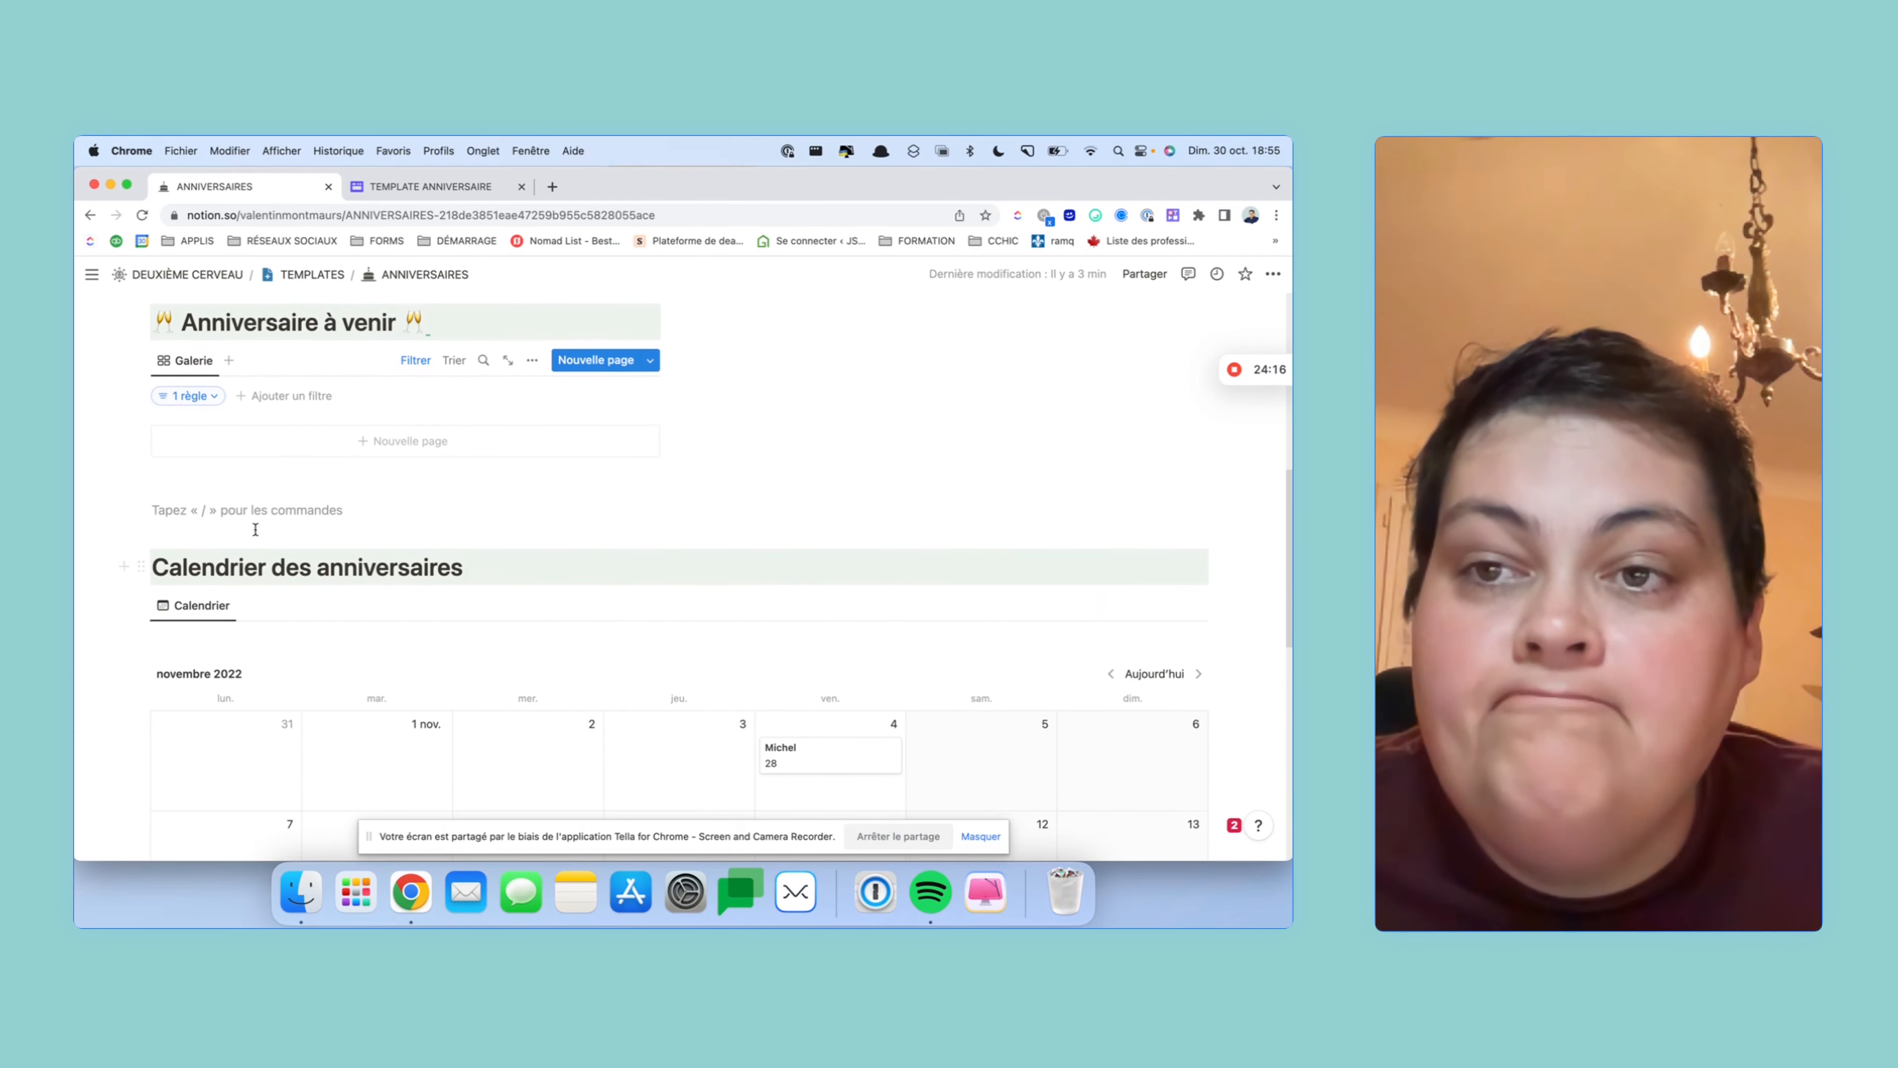
- Set the range back to Dans une semaine and change the operator from Est to Est avant
{"action": "left_click", "coordinate": [192, 411]}
{"action": "left_click", "coordinate": [345, 443]}
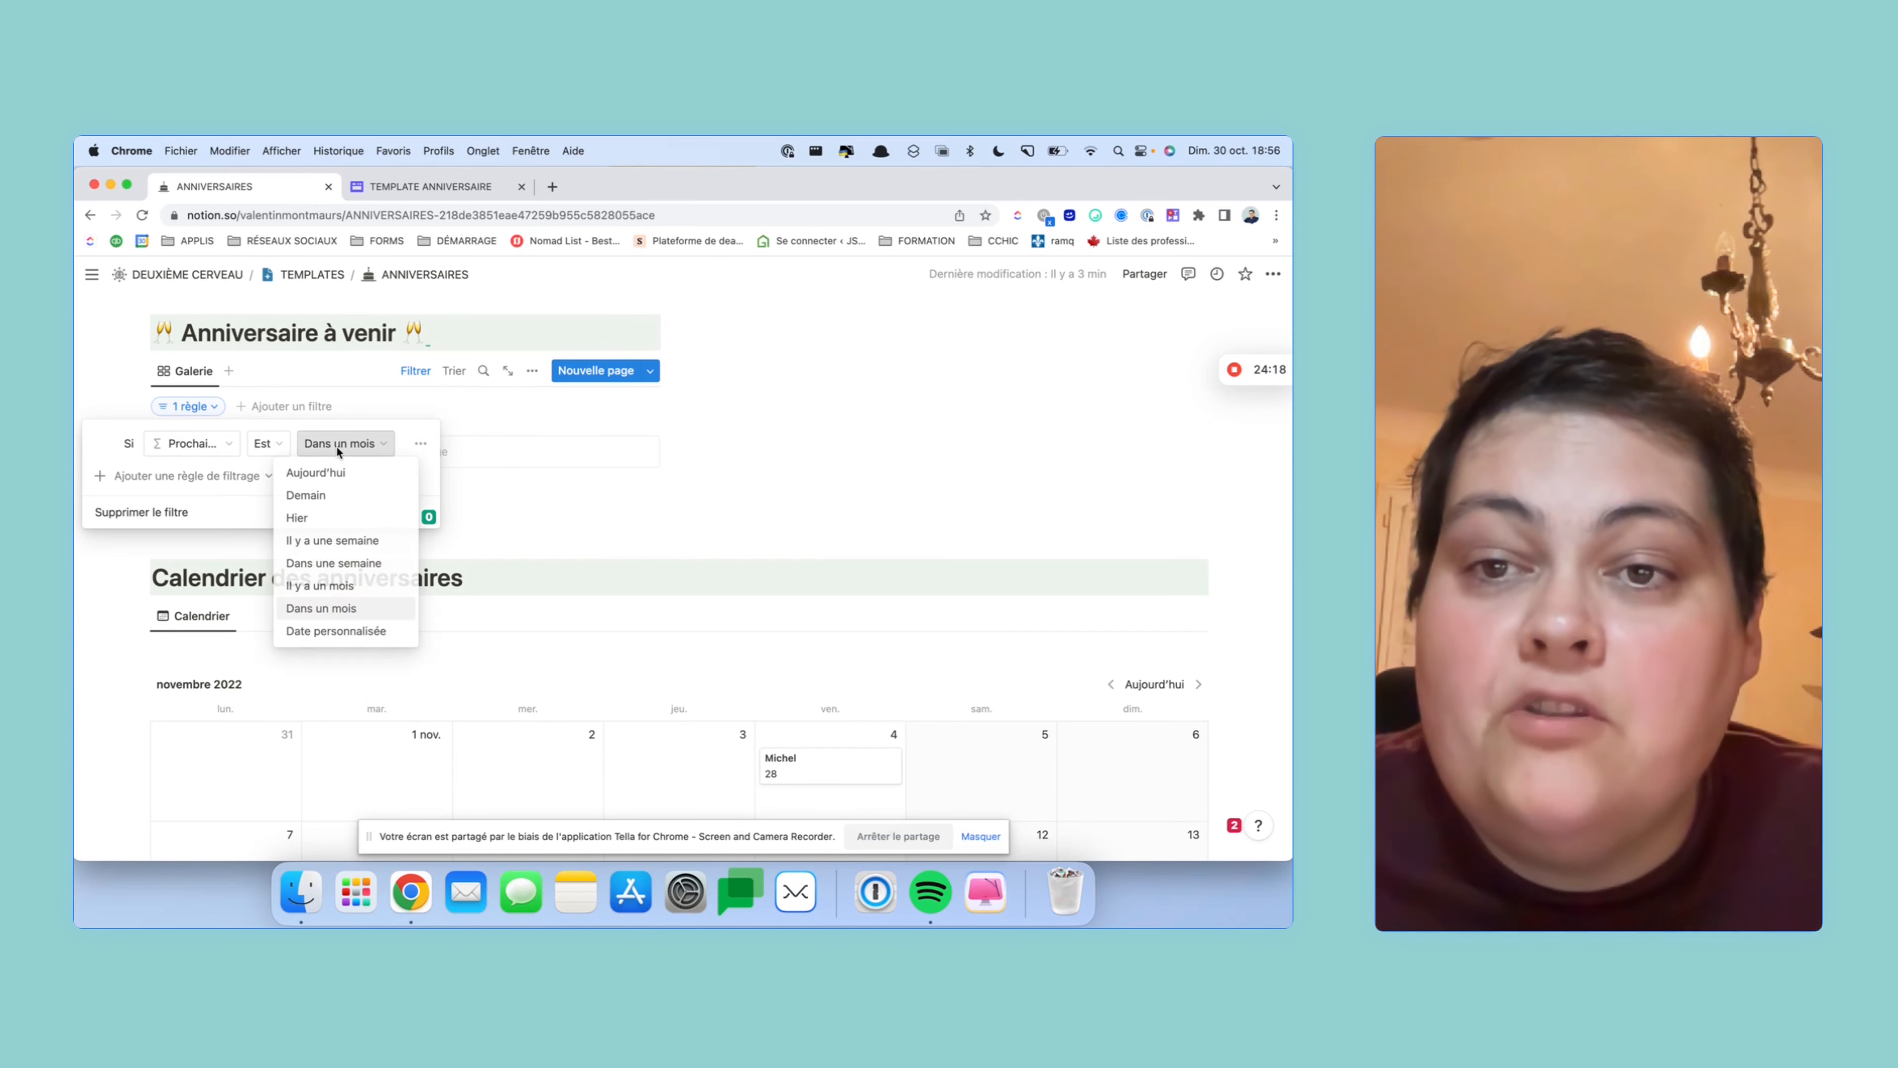
{"action": "left_click", "coordinate": [364, 564]}
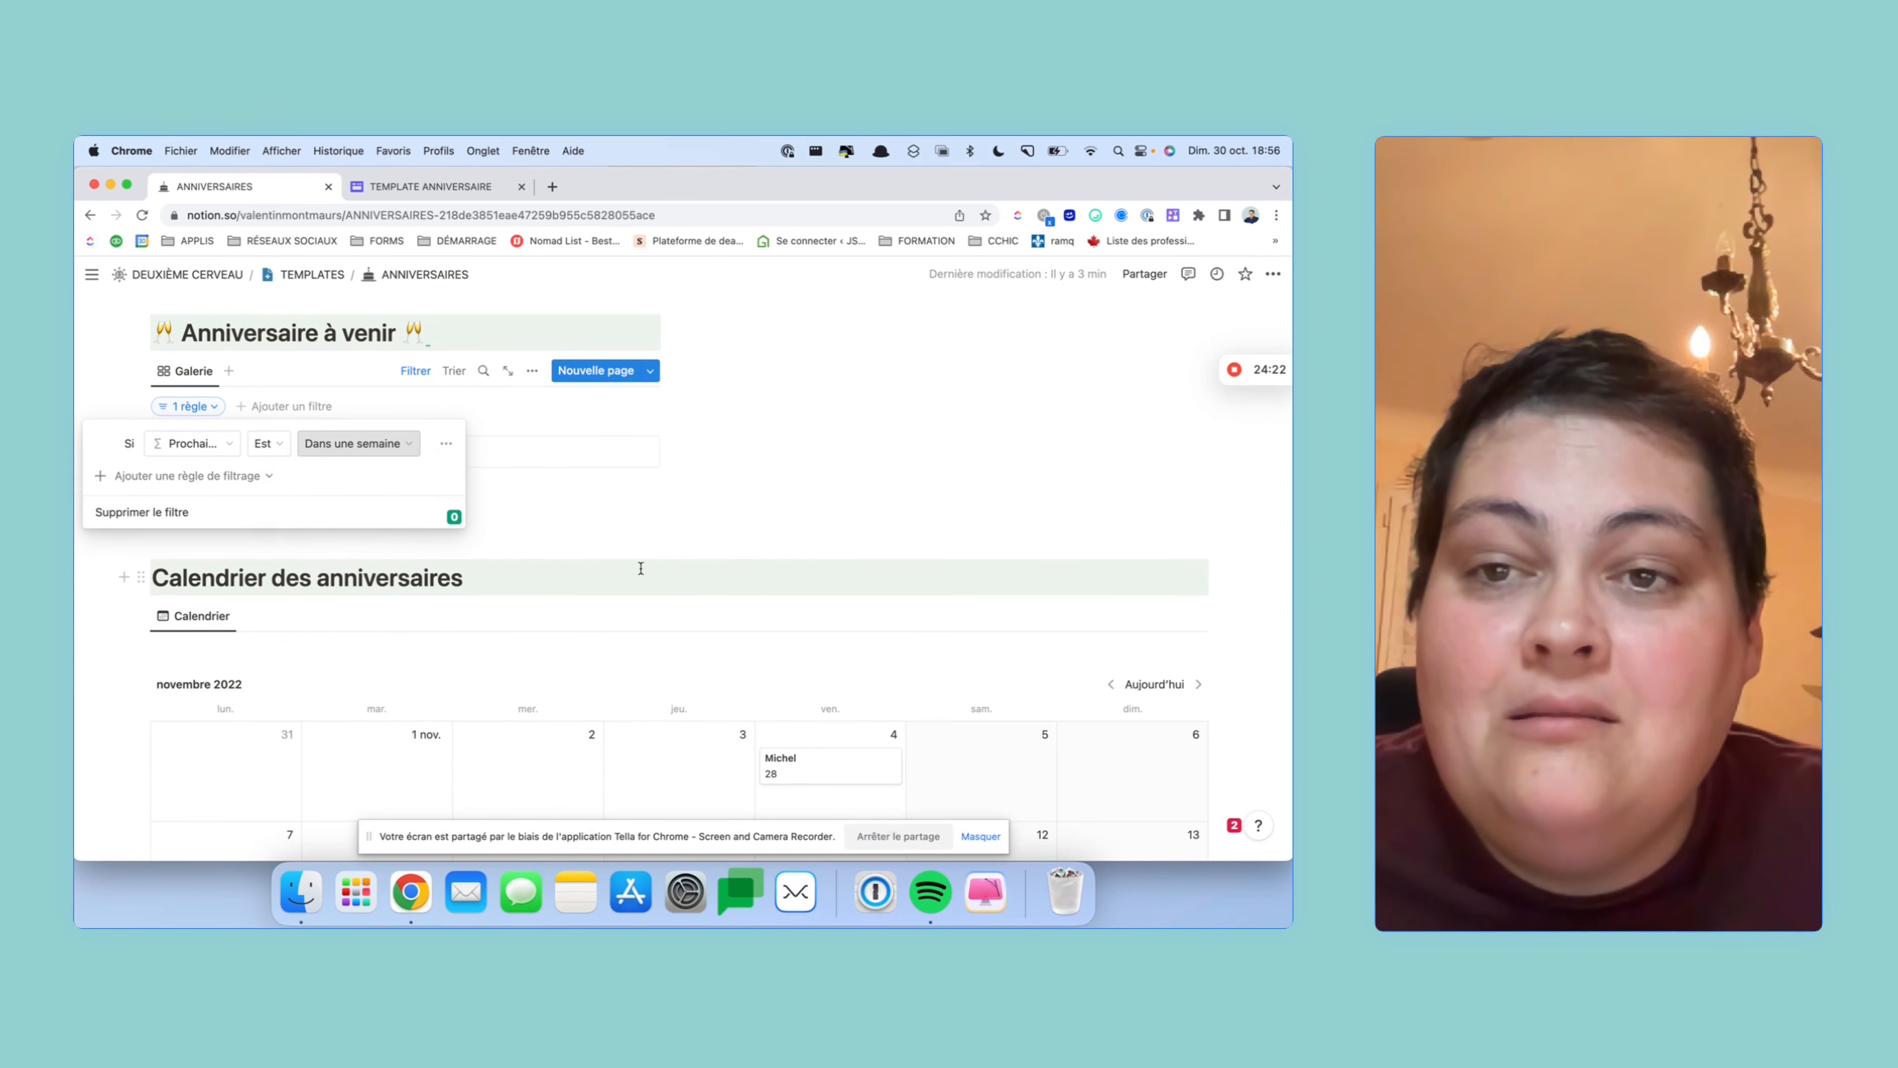
{"action": "left_click", "coordinate": [323, 450]}
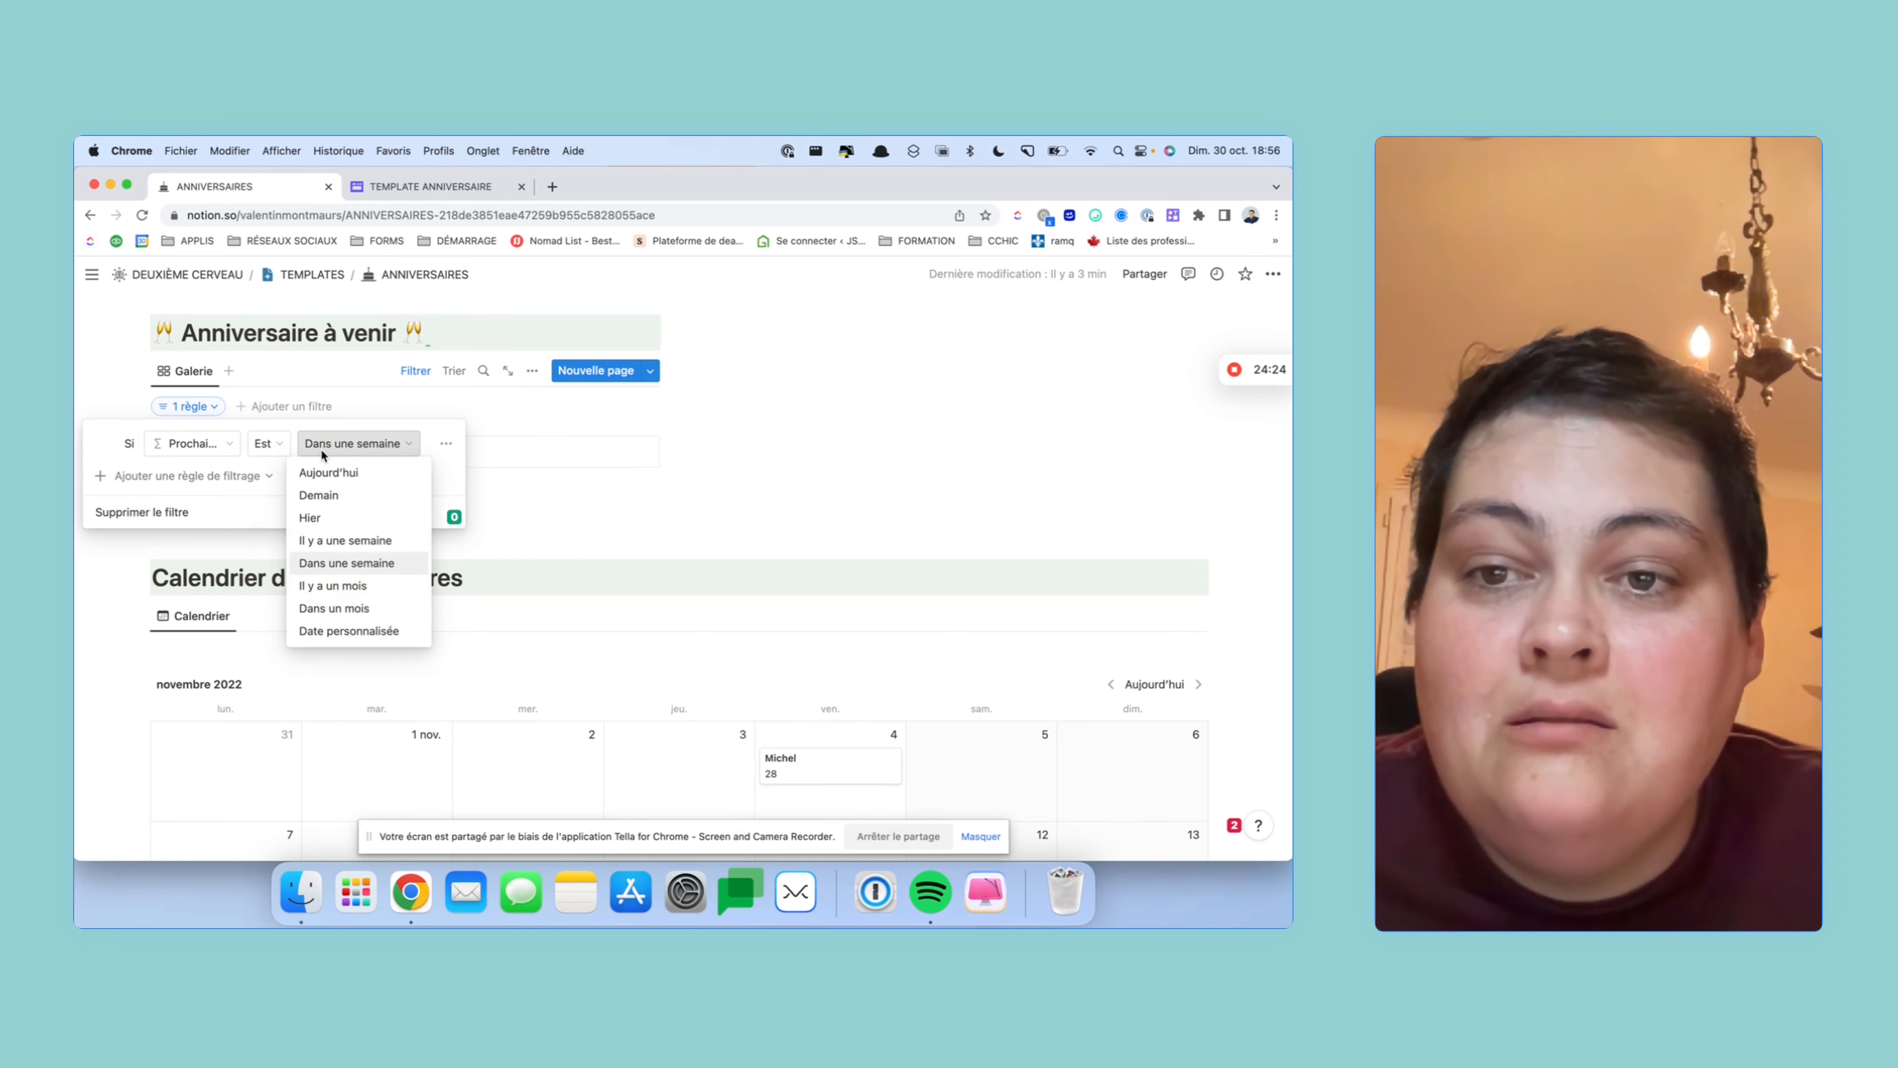
{"action": "left_click", "coordinate": [263, 446]}
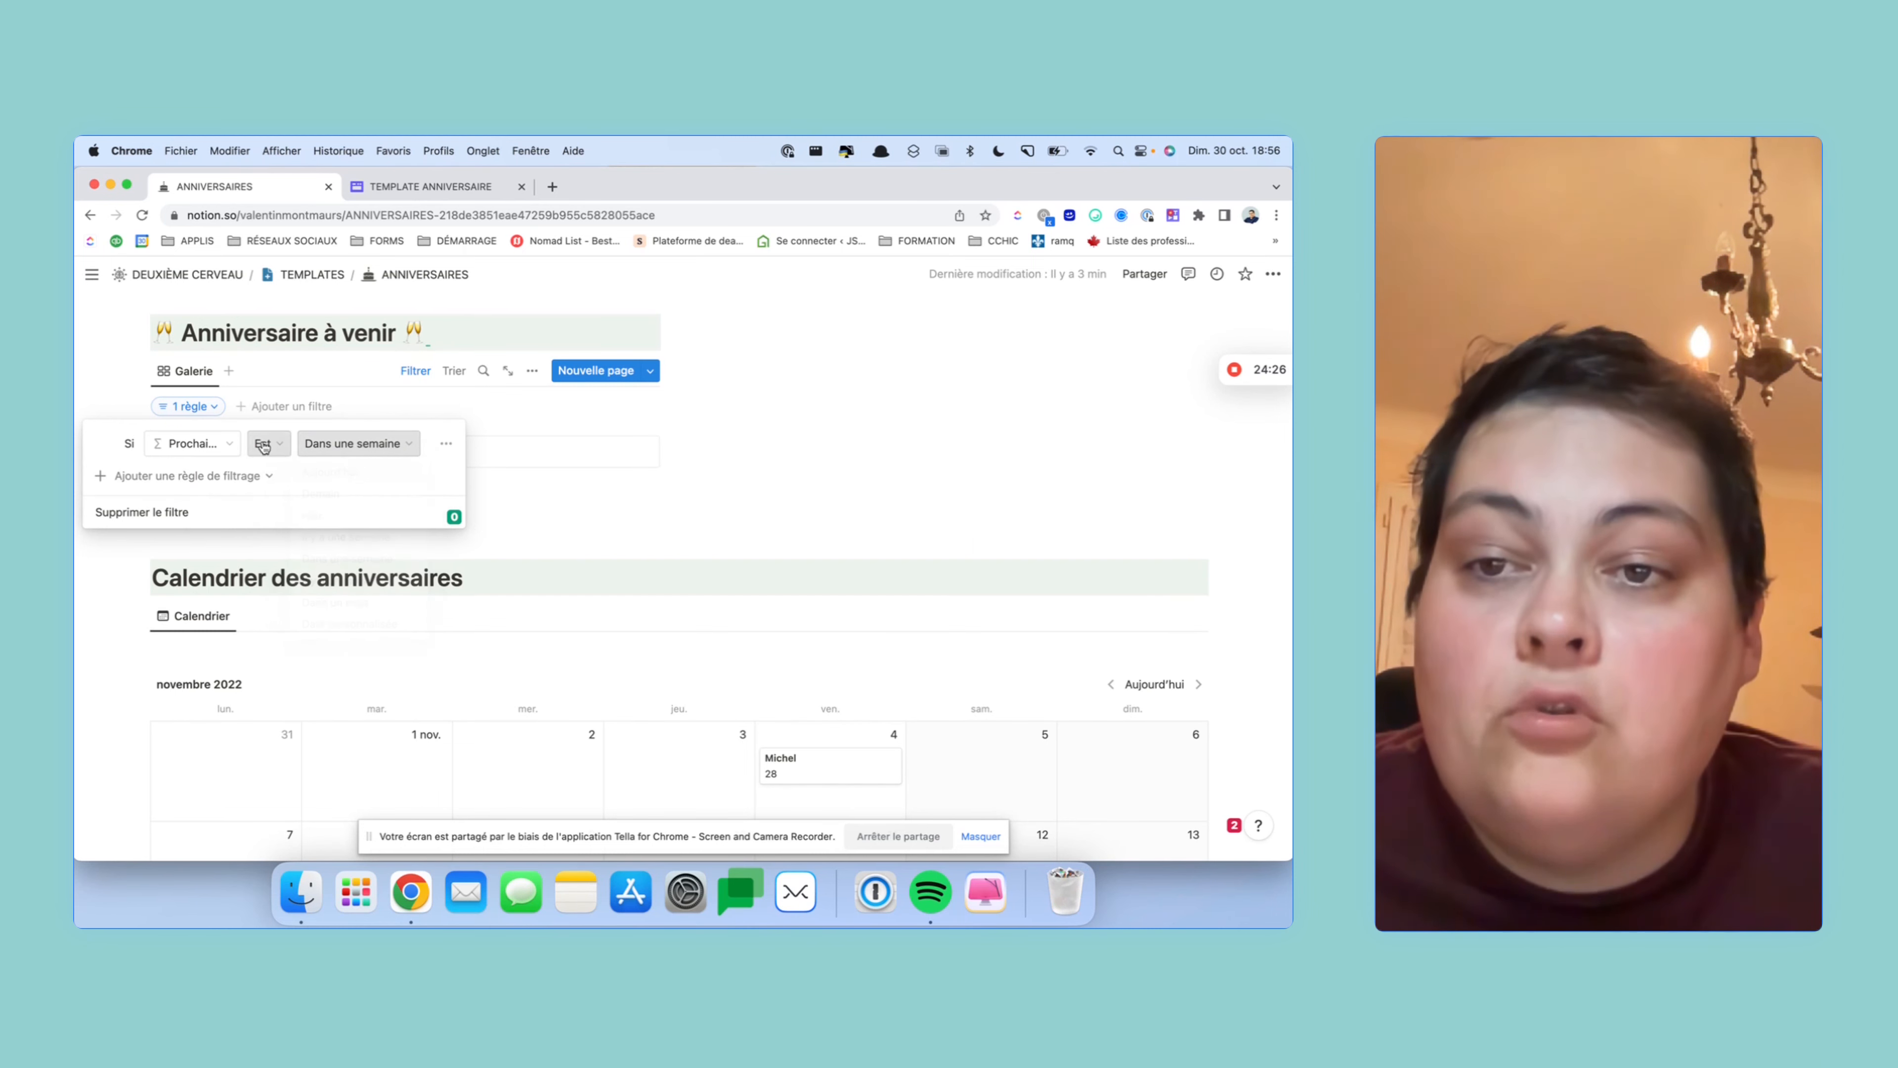
{"action": "left_click", "coordinate": [263, 446]}
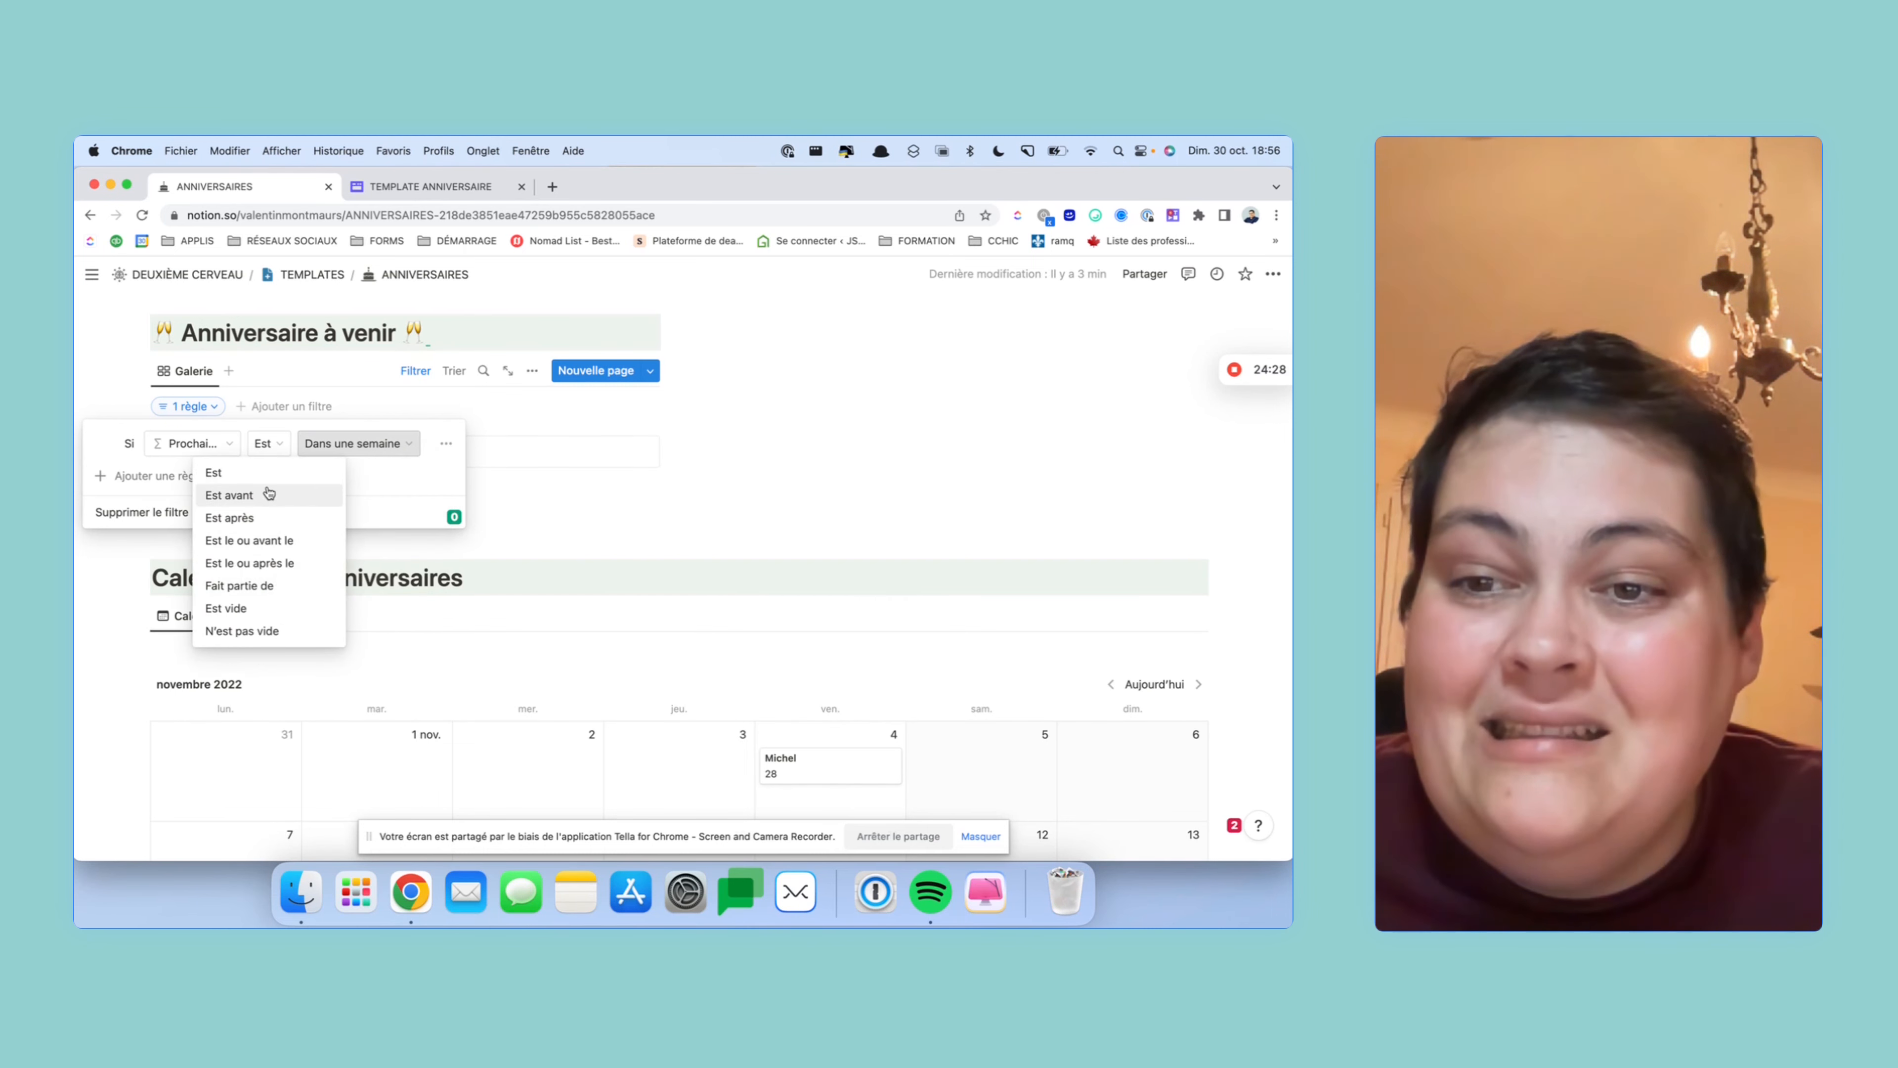
{"action": "left_click", "coordinate": [295, 496]}
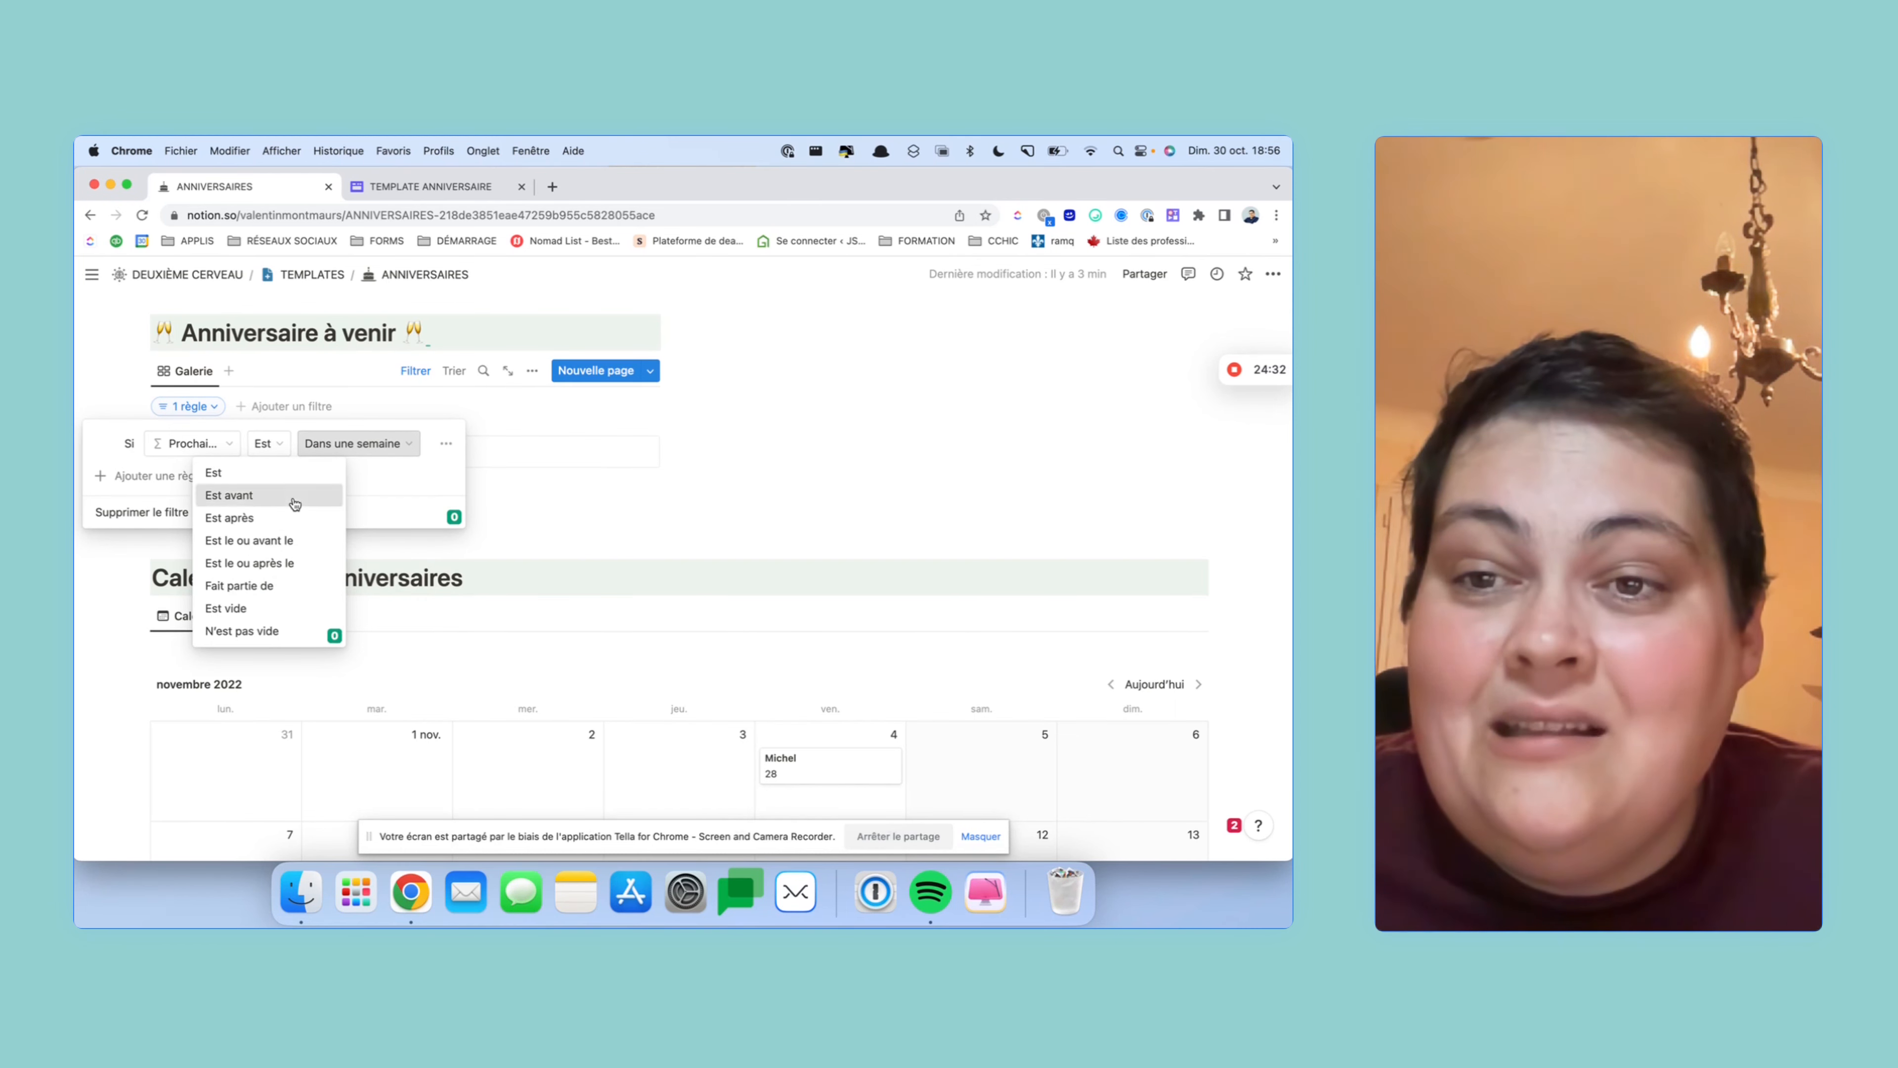
{"action": "left_click", "coordinate": [633, 571]}
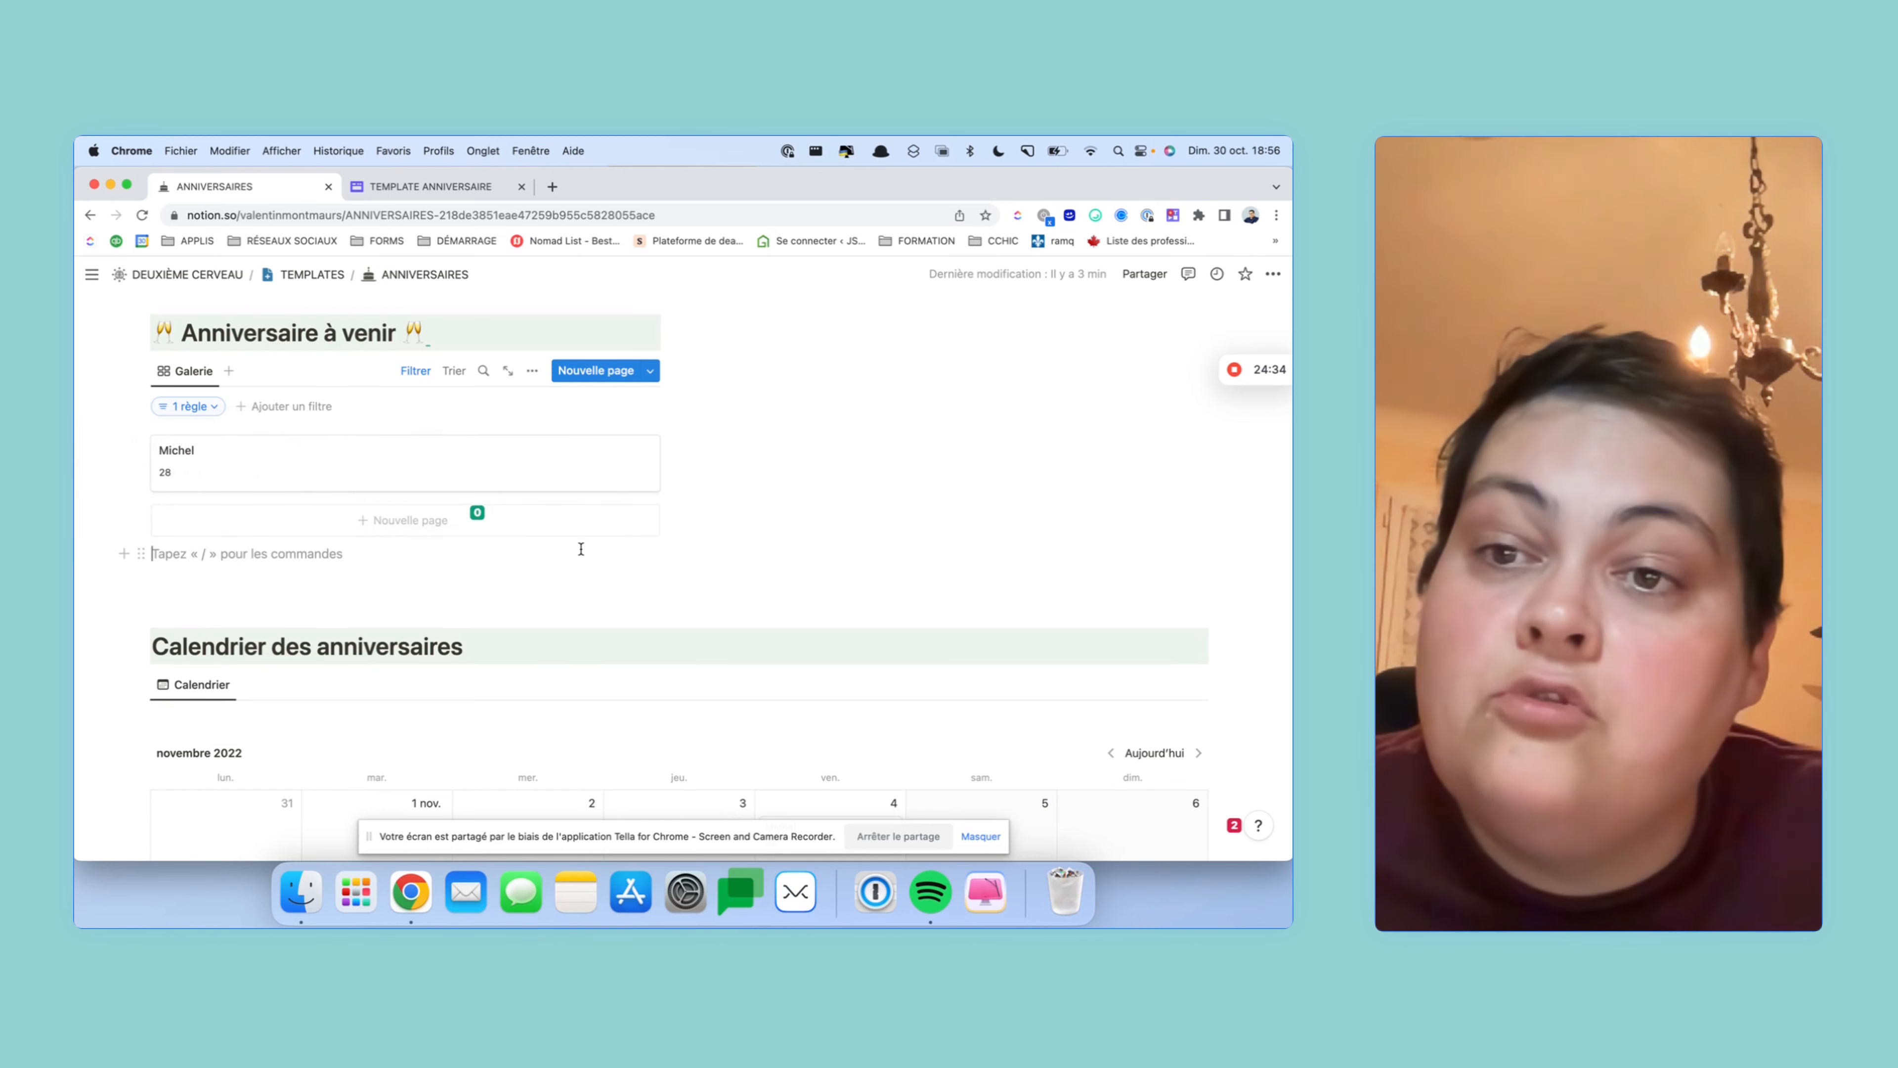
{"action": "scroll", "coordinate": [785, 649], "scroll_direction": "down", "scroll_amount": 6}
- Change the contact's birth date from the calendar card back to 18 novembre 1994
{"action": "scroll", "coordinate": [782, 647], "scroll_direction": "up", "scroll_amount": 7}
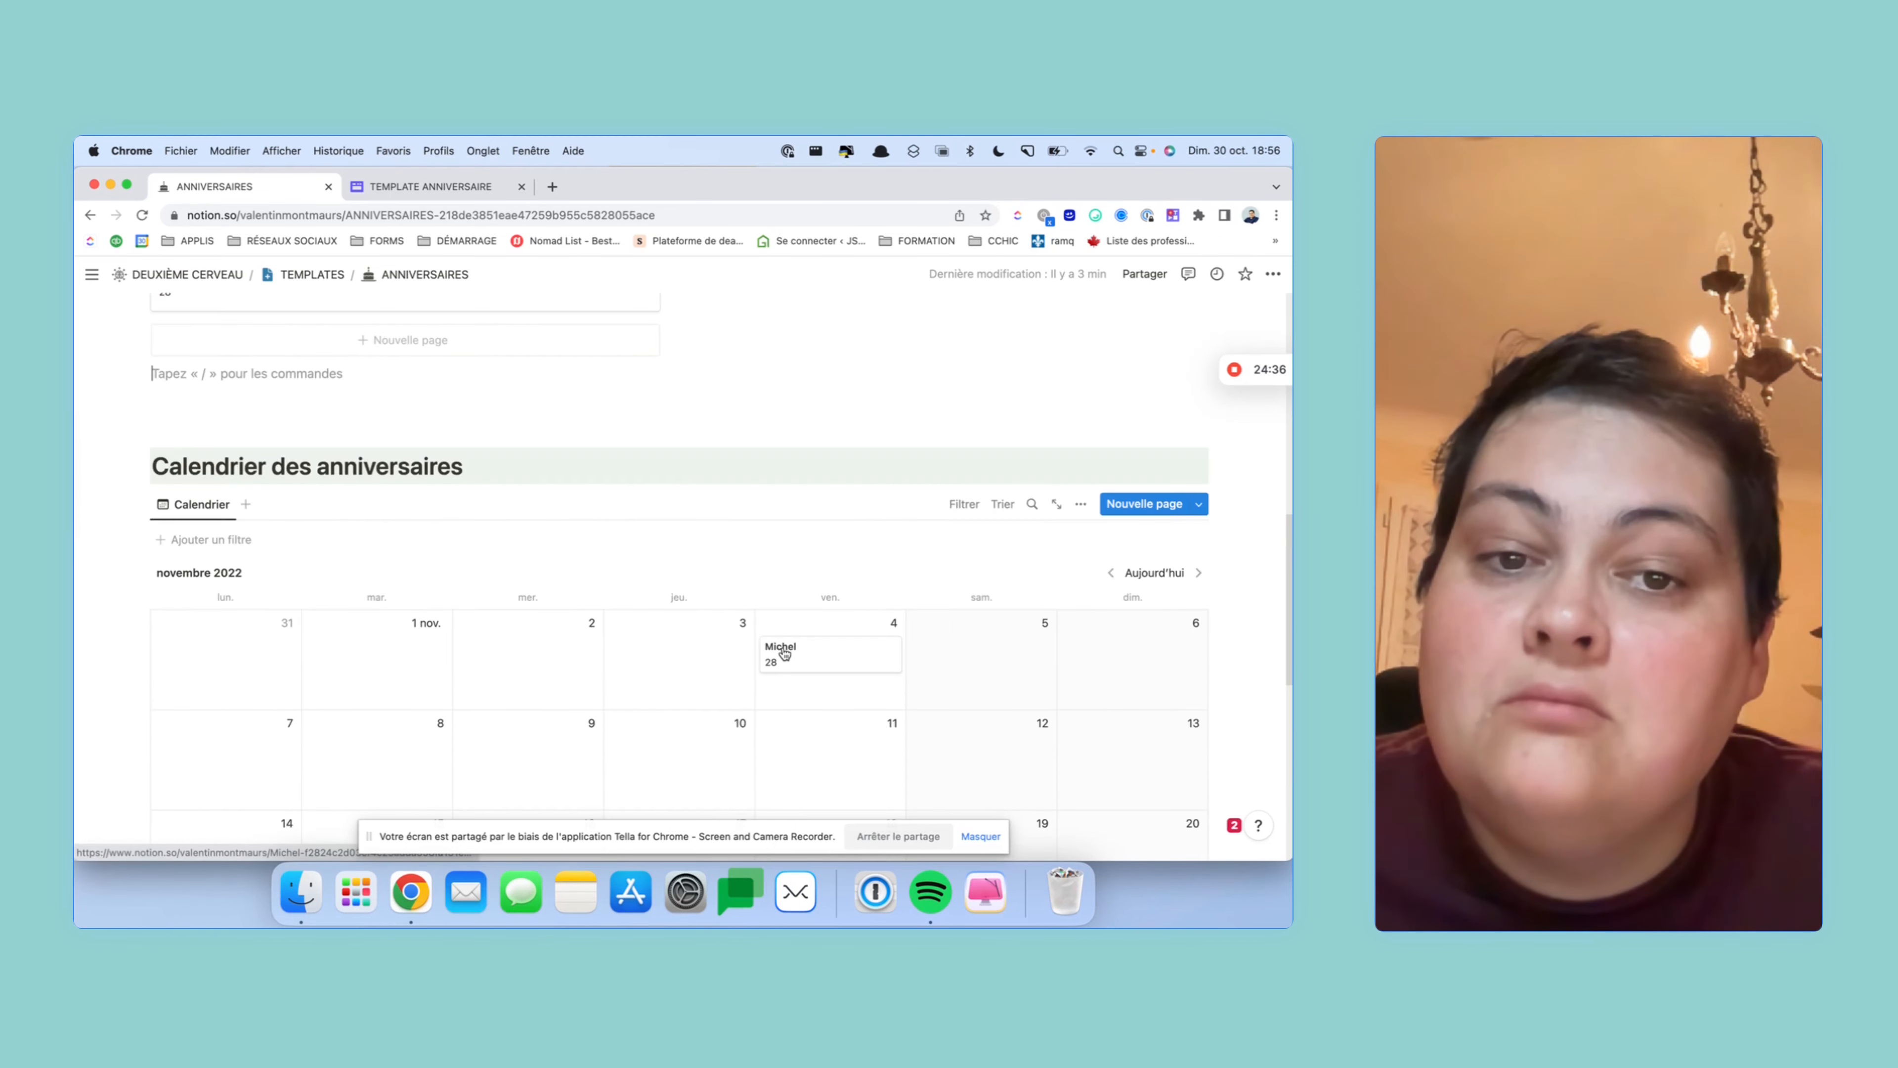
{"action": "scroll", "coordinate": [782, 647], "scroll_direction": "down", "scroll_amount": 5}
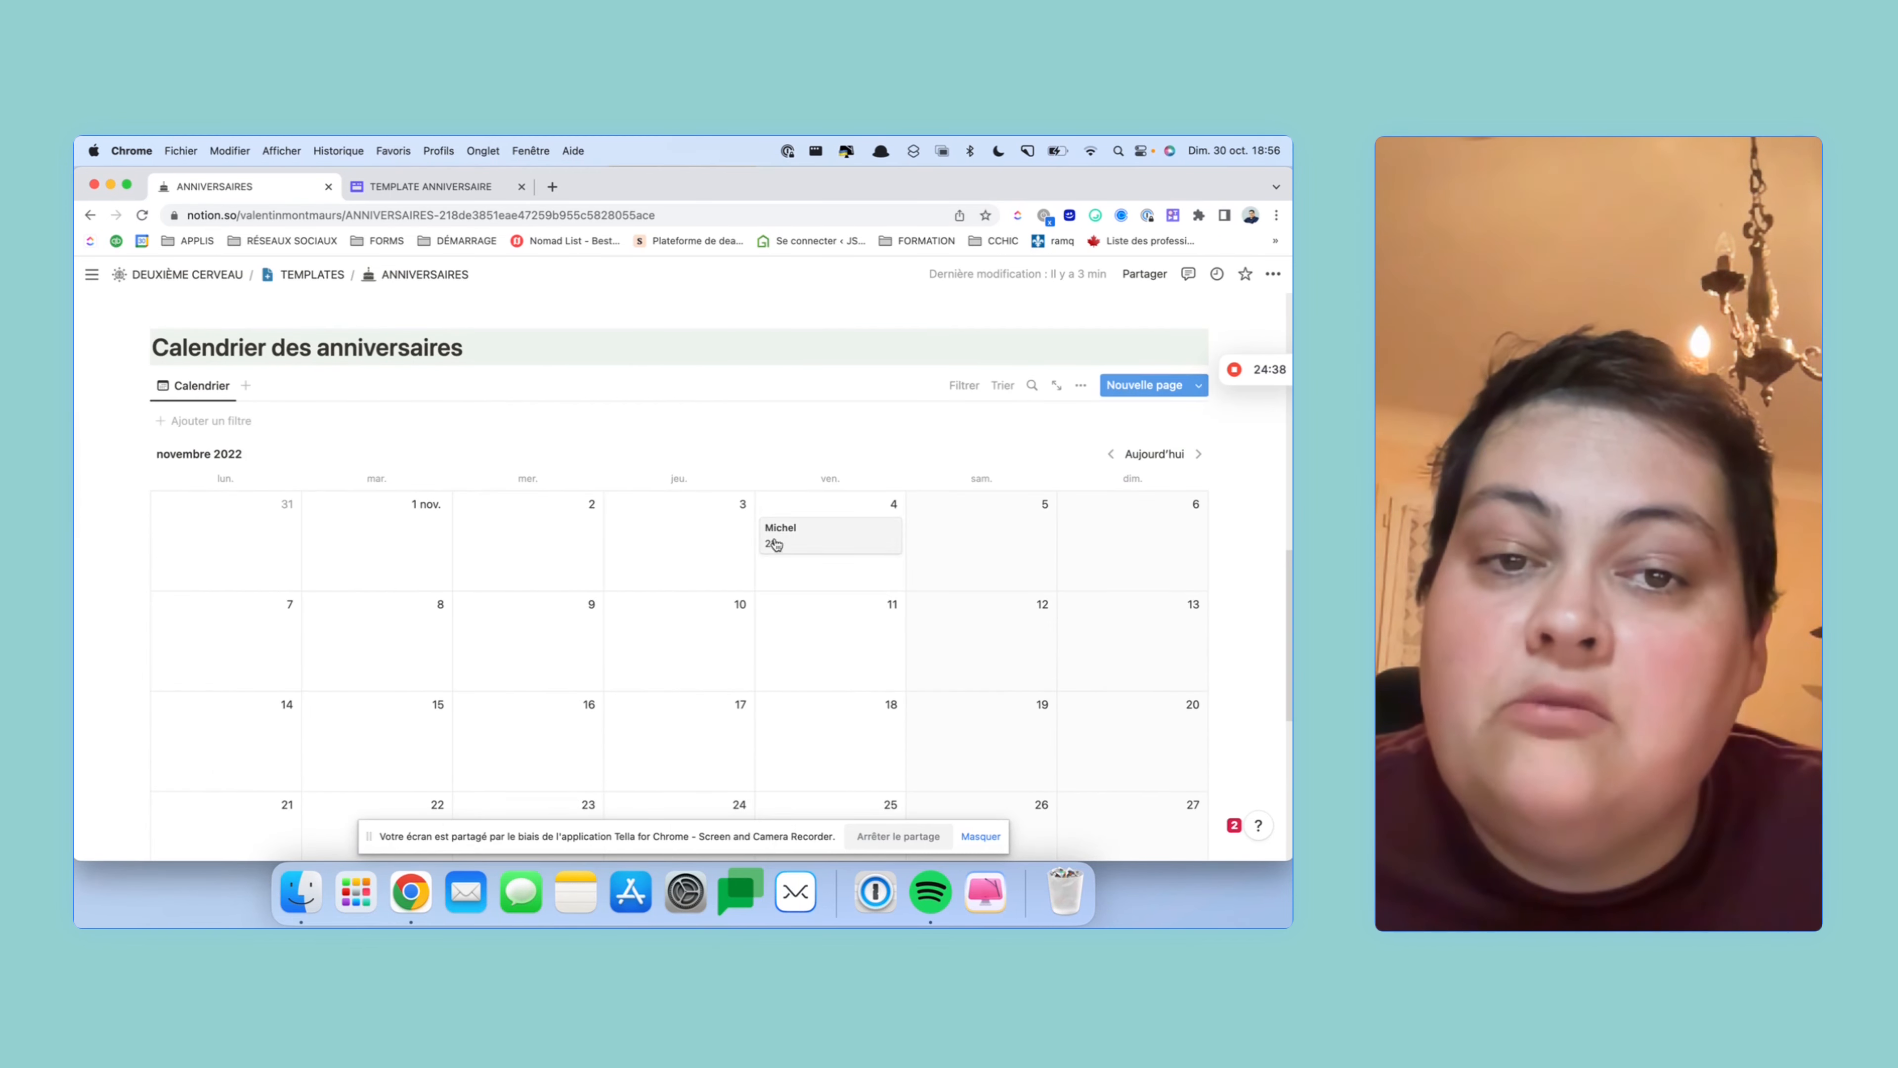
{"action": "left_click", "coordinate": [798, 530]}
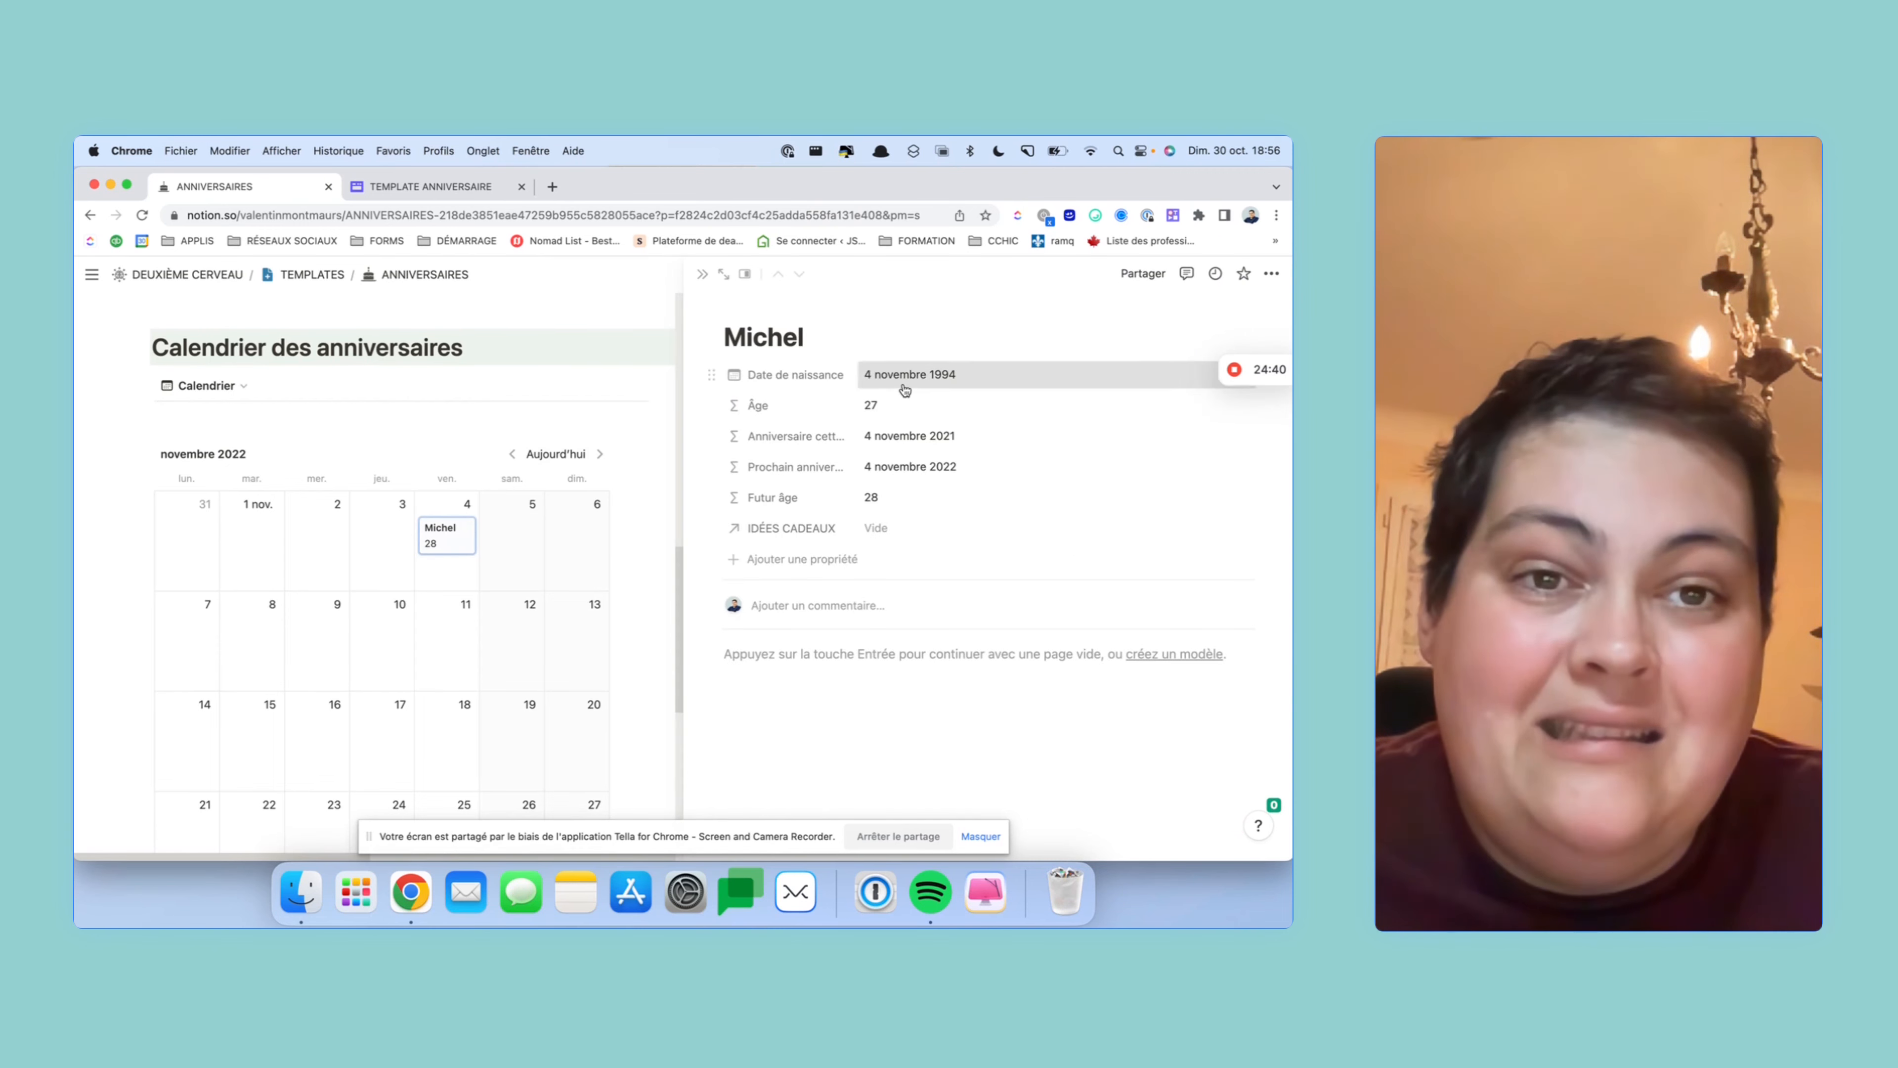
{"action": "left_click", "coordinate": [908, 375]}
{"action": "left_click", "coordinate": [990, 539]}
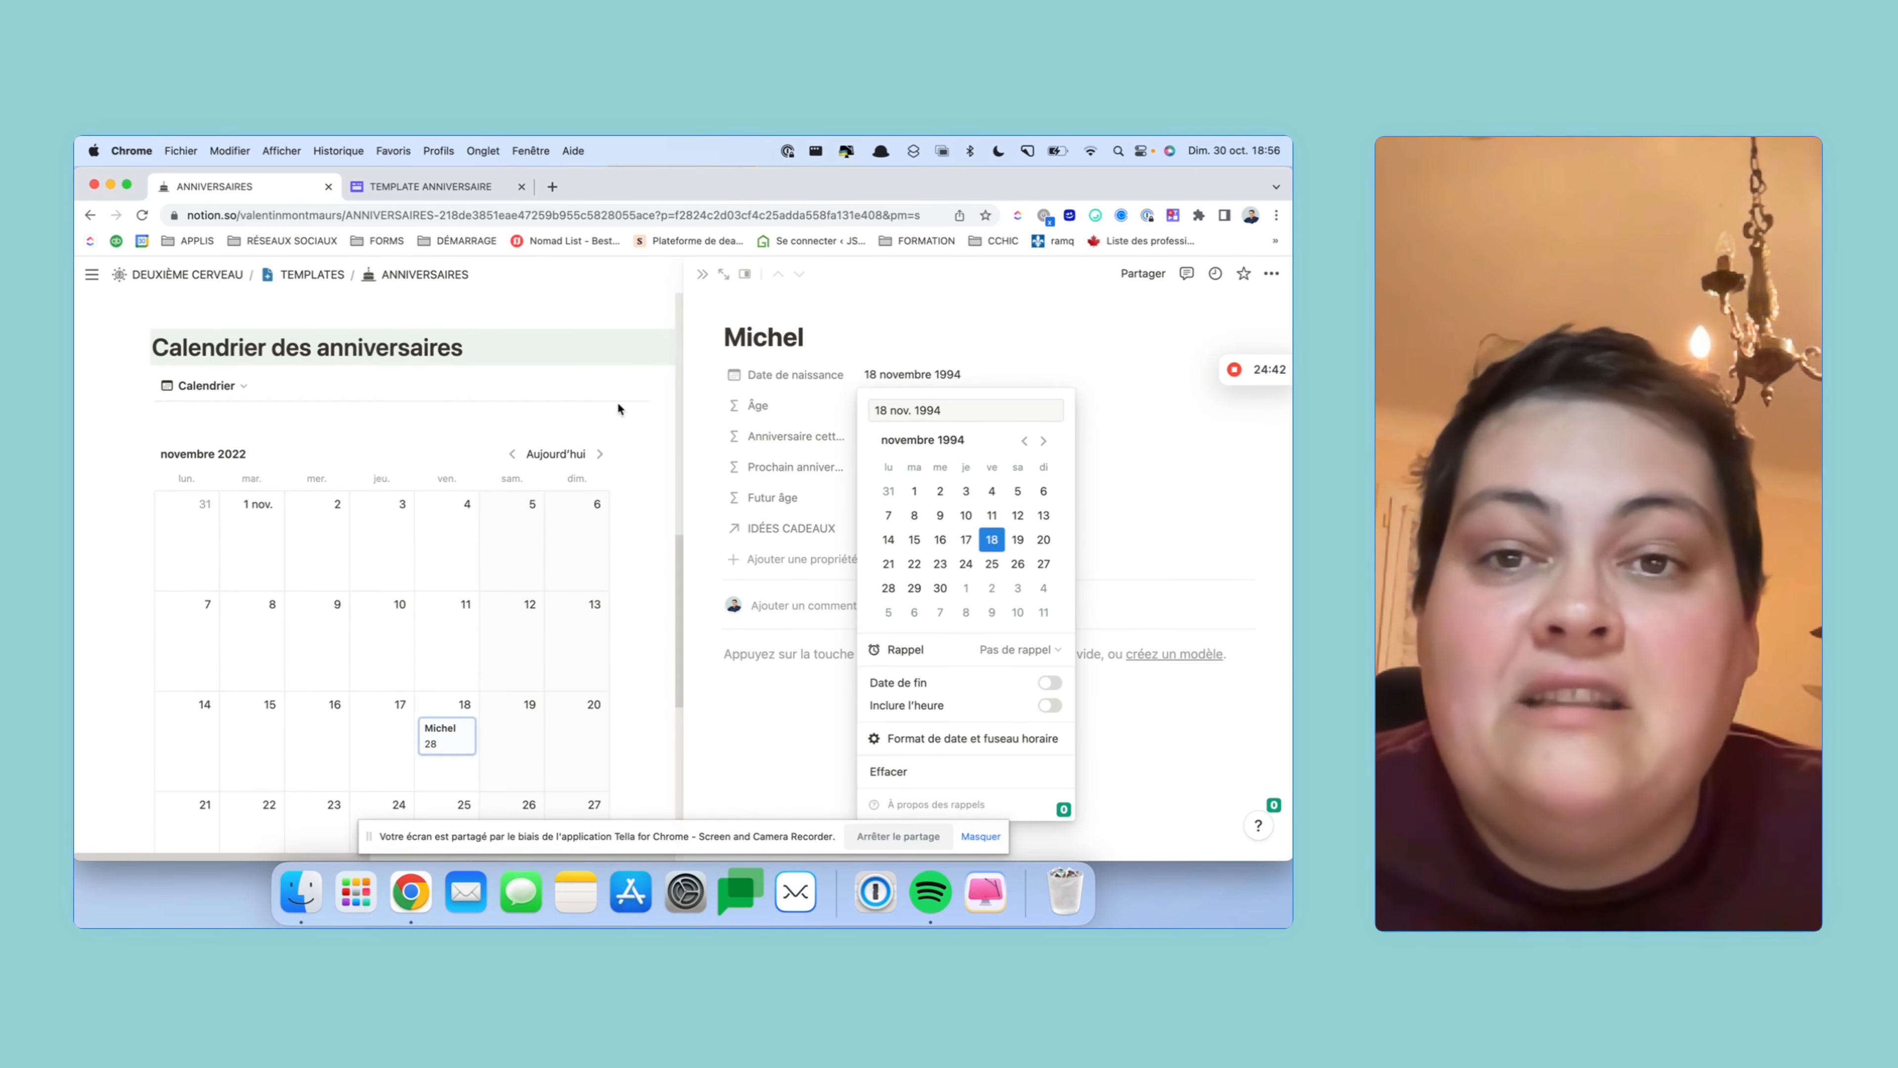
{"action": "left_click", "coordinate": [635, 430]}
{"action": "left_click", "coordinate": [637, 435]}
- Review the Anniversaire à venir gallery filter rule, which now leaves the gallery empty
{"action": "scroll", "coordinate": [636, 436], "scroll_direction": "up", "scroll_amount": 7}
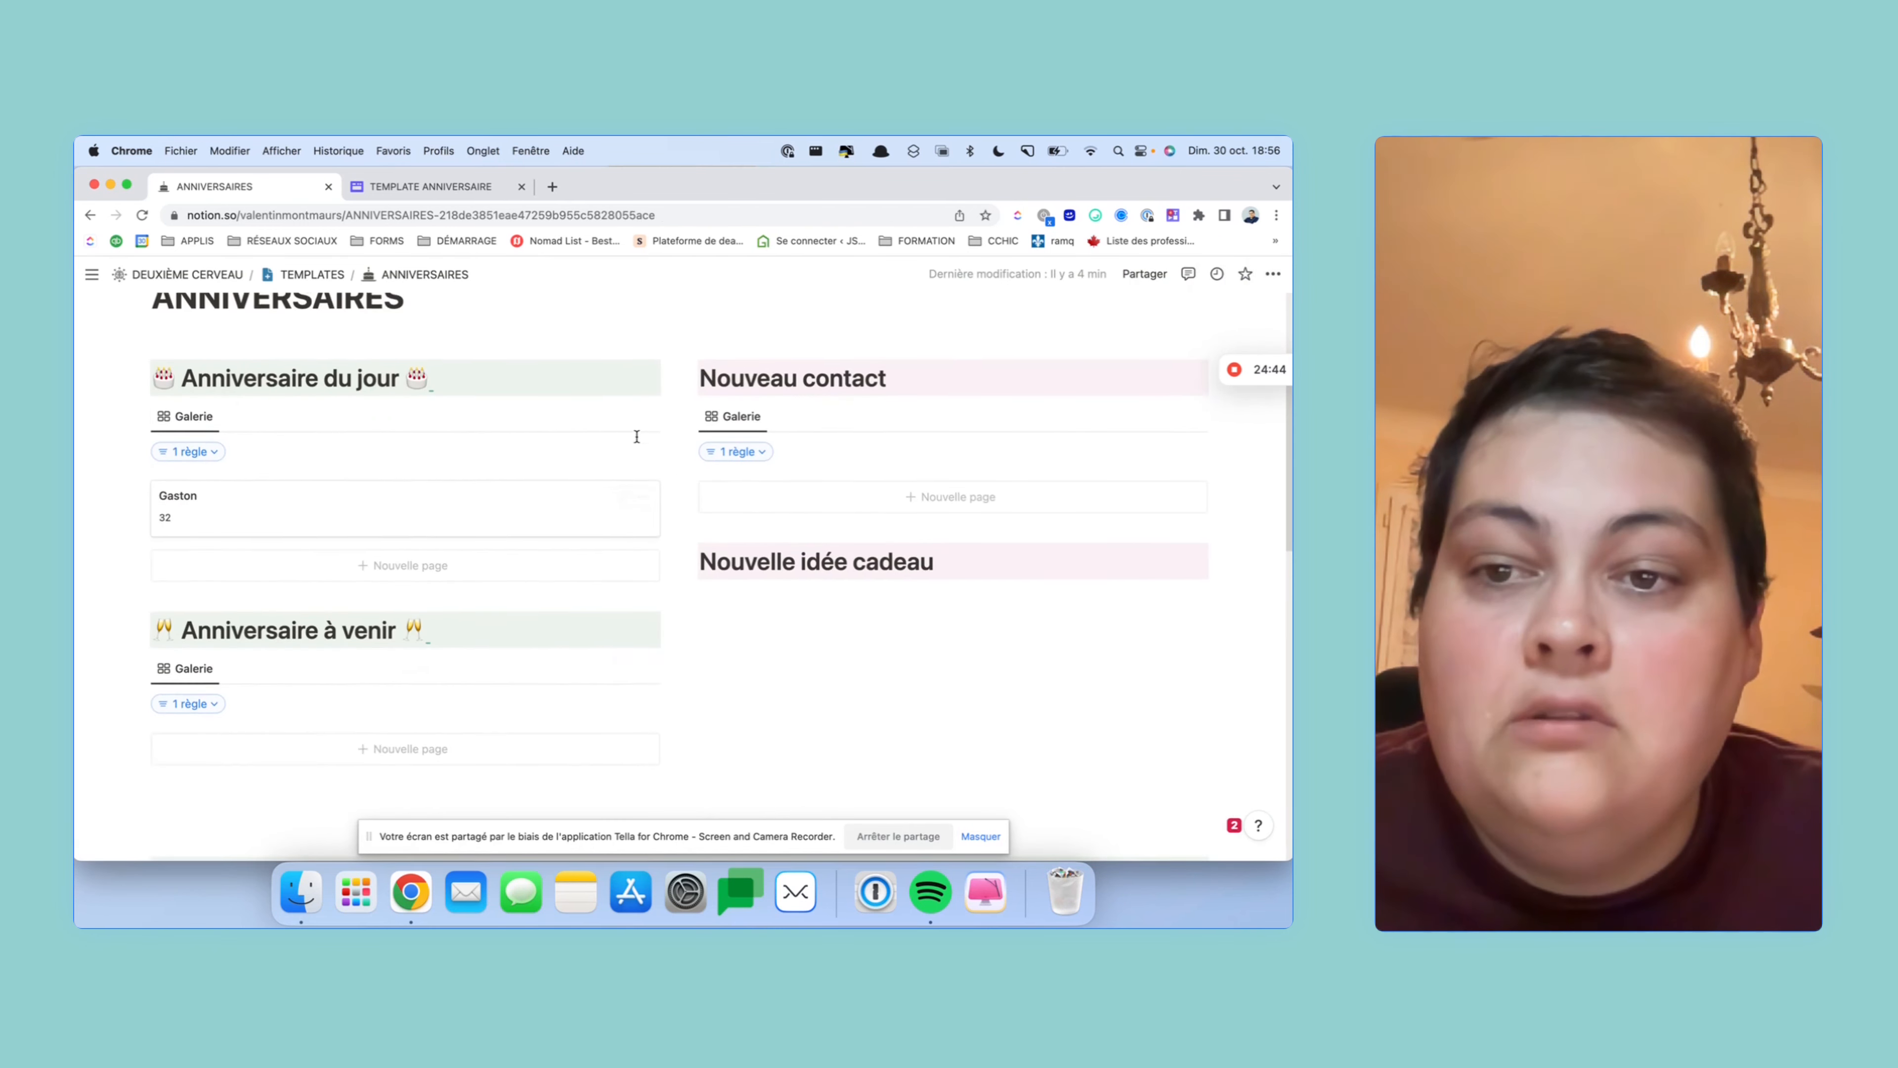
{"action": "scroll", "coordinate": [637, 436], "scroll_direction": "down", "scroll_amount": 2}
{"action": "scroll", "coordinate": [353, 676], "scroll_direction": "down", "scroll_amount": 6}
{"action": "scroll", "coordinate": [353, 677], "scroll_direction": "up", "scroll_amount": 1}
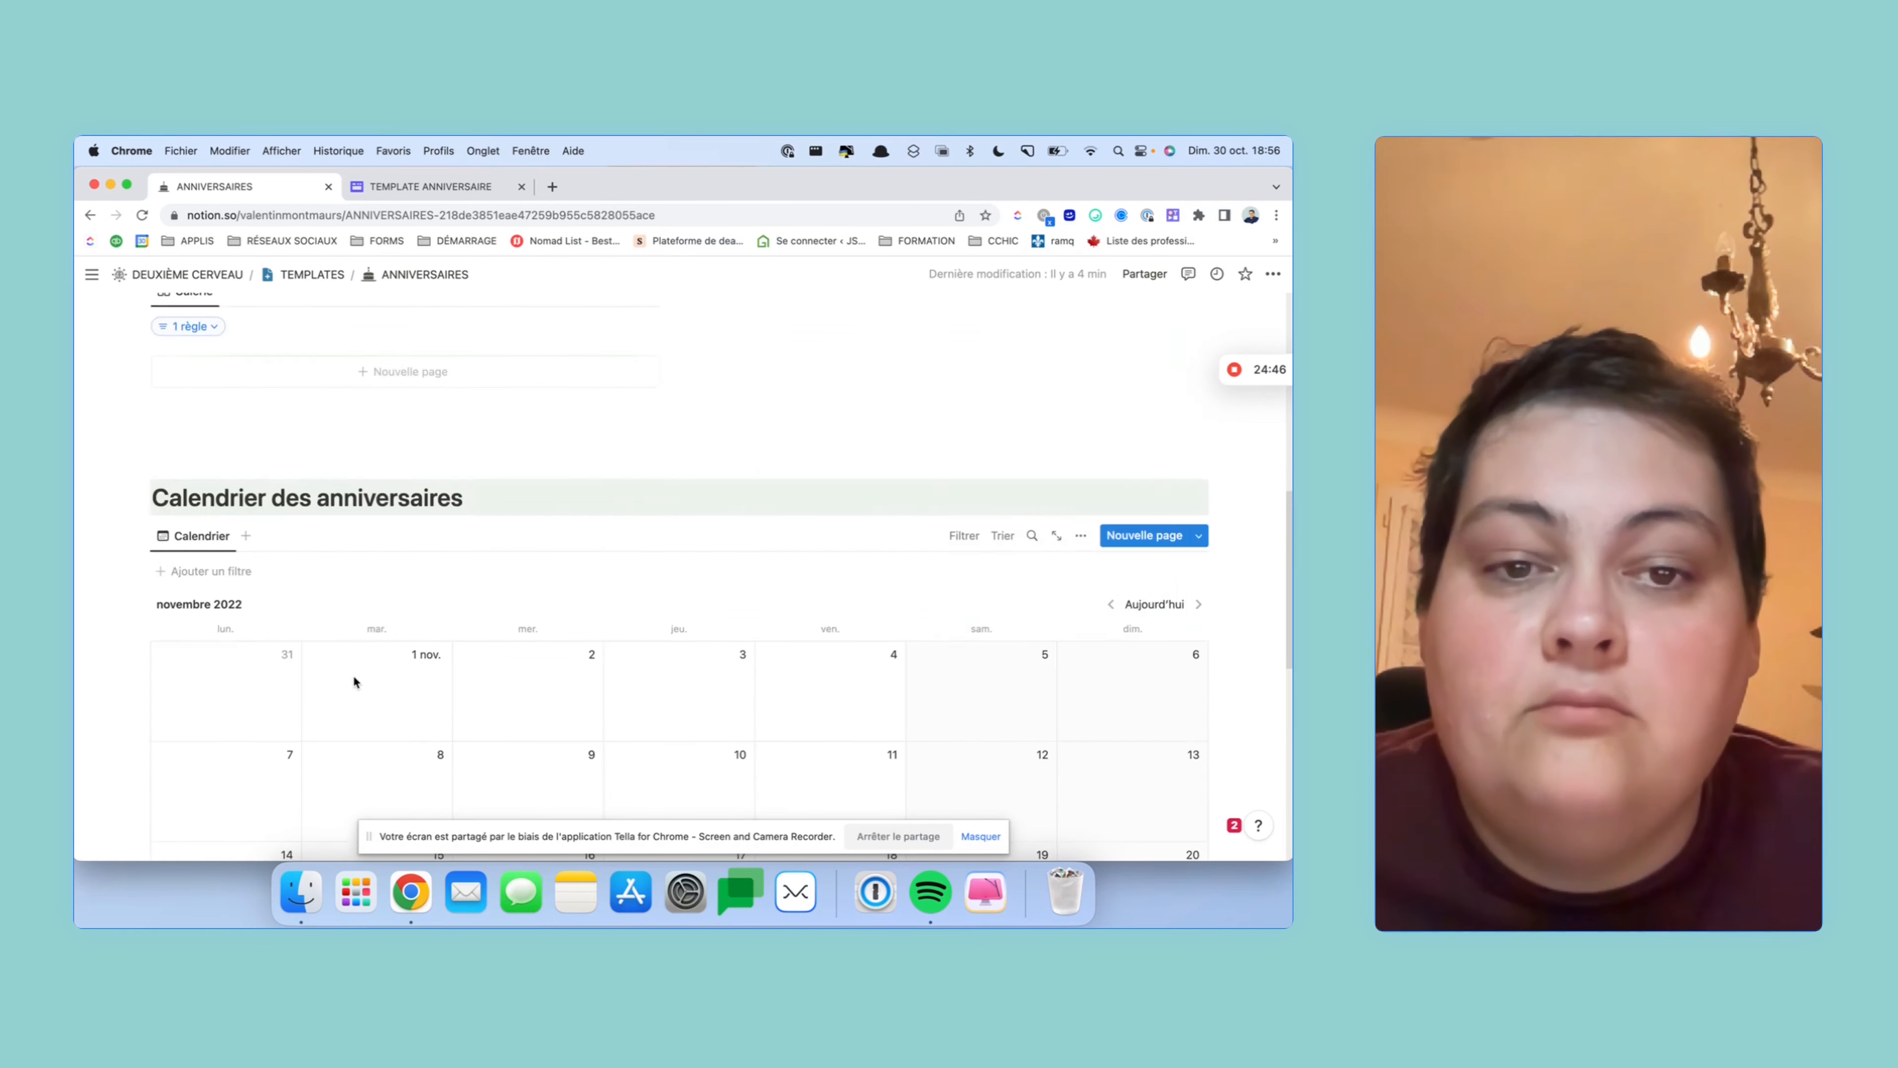
{"action": "scroll", "coordinate": [353, 677], "scroll_direction": "up", "scroll_amount": 2}
{"action": "left_click", "coordinate": [188, 415]}
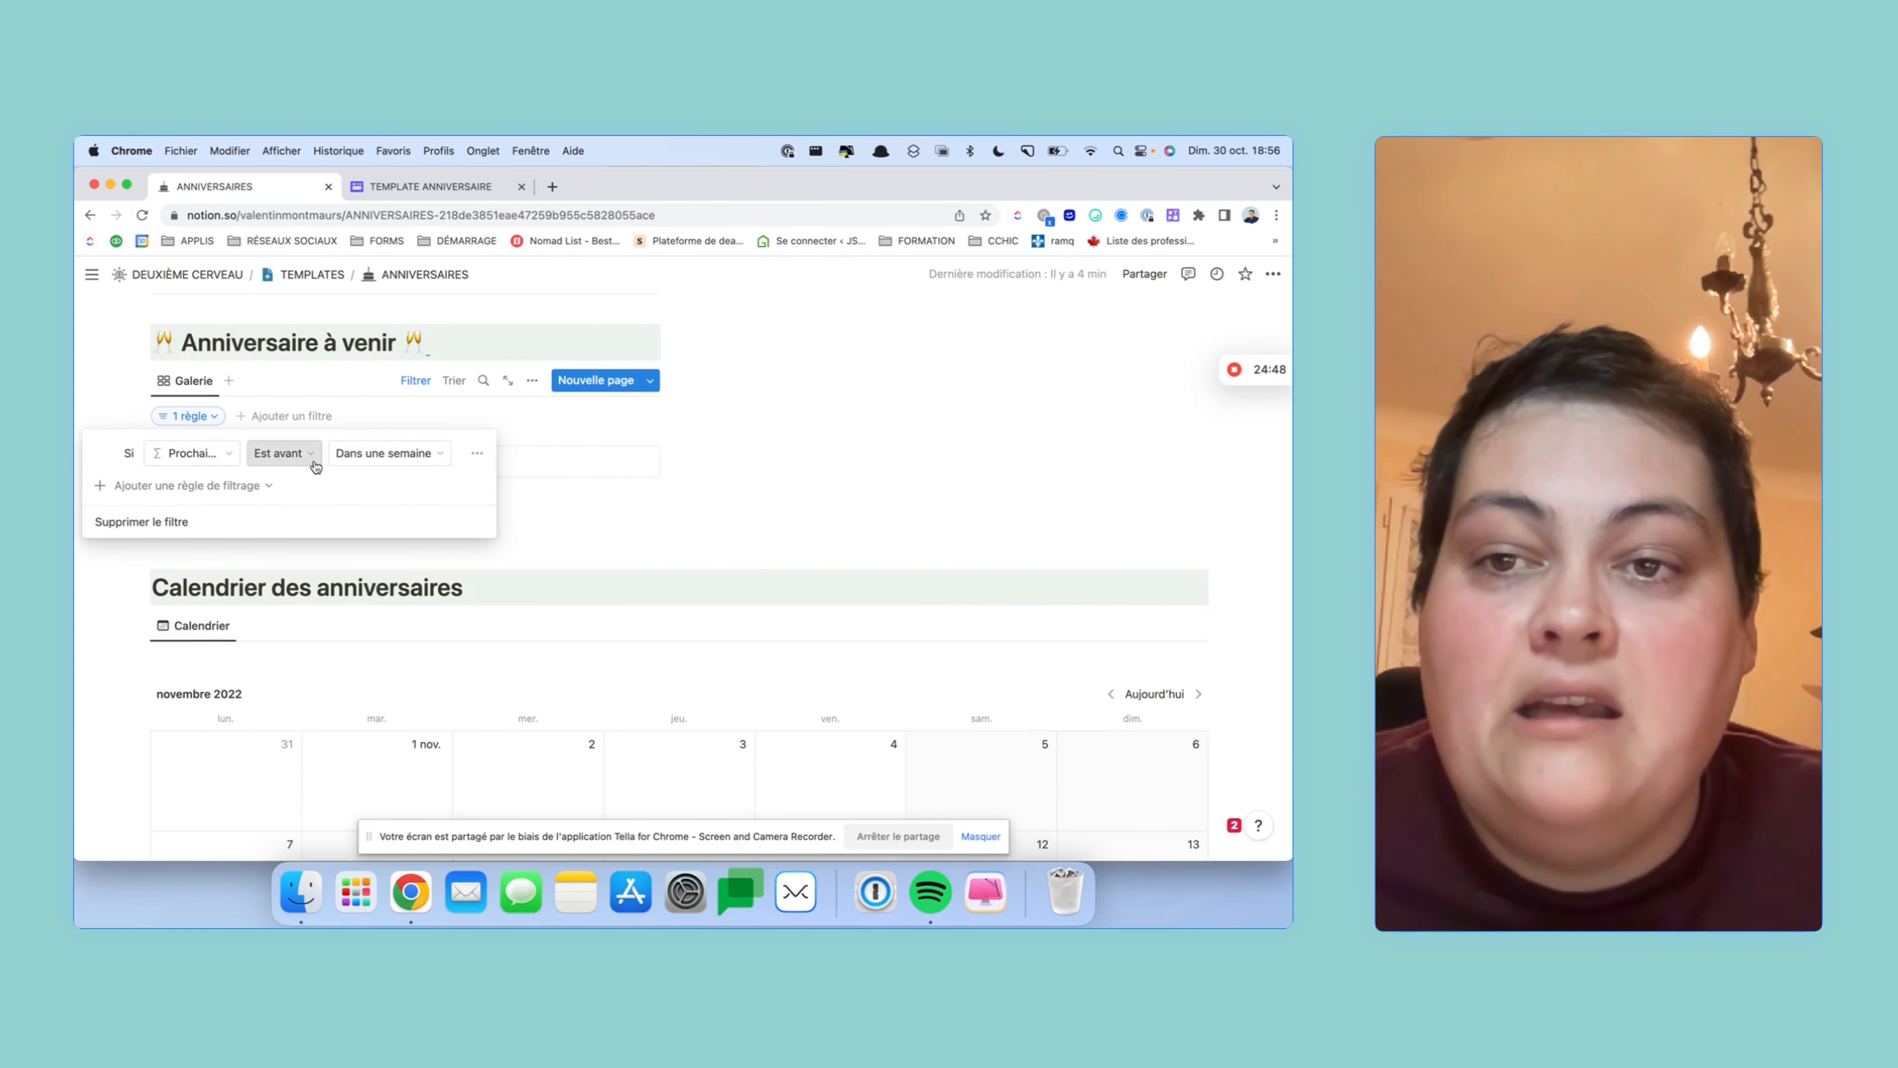
{"action": "left_click", "coordinate": [607, 525]}
{"action": "scroll", "coordinate": [831, 530], "scroll_direction": "up", "scroll_amount": 6}
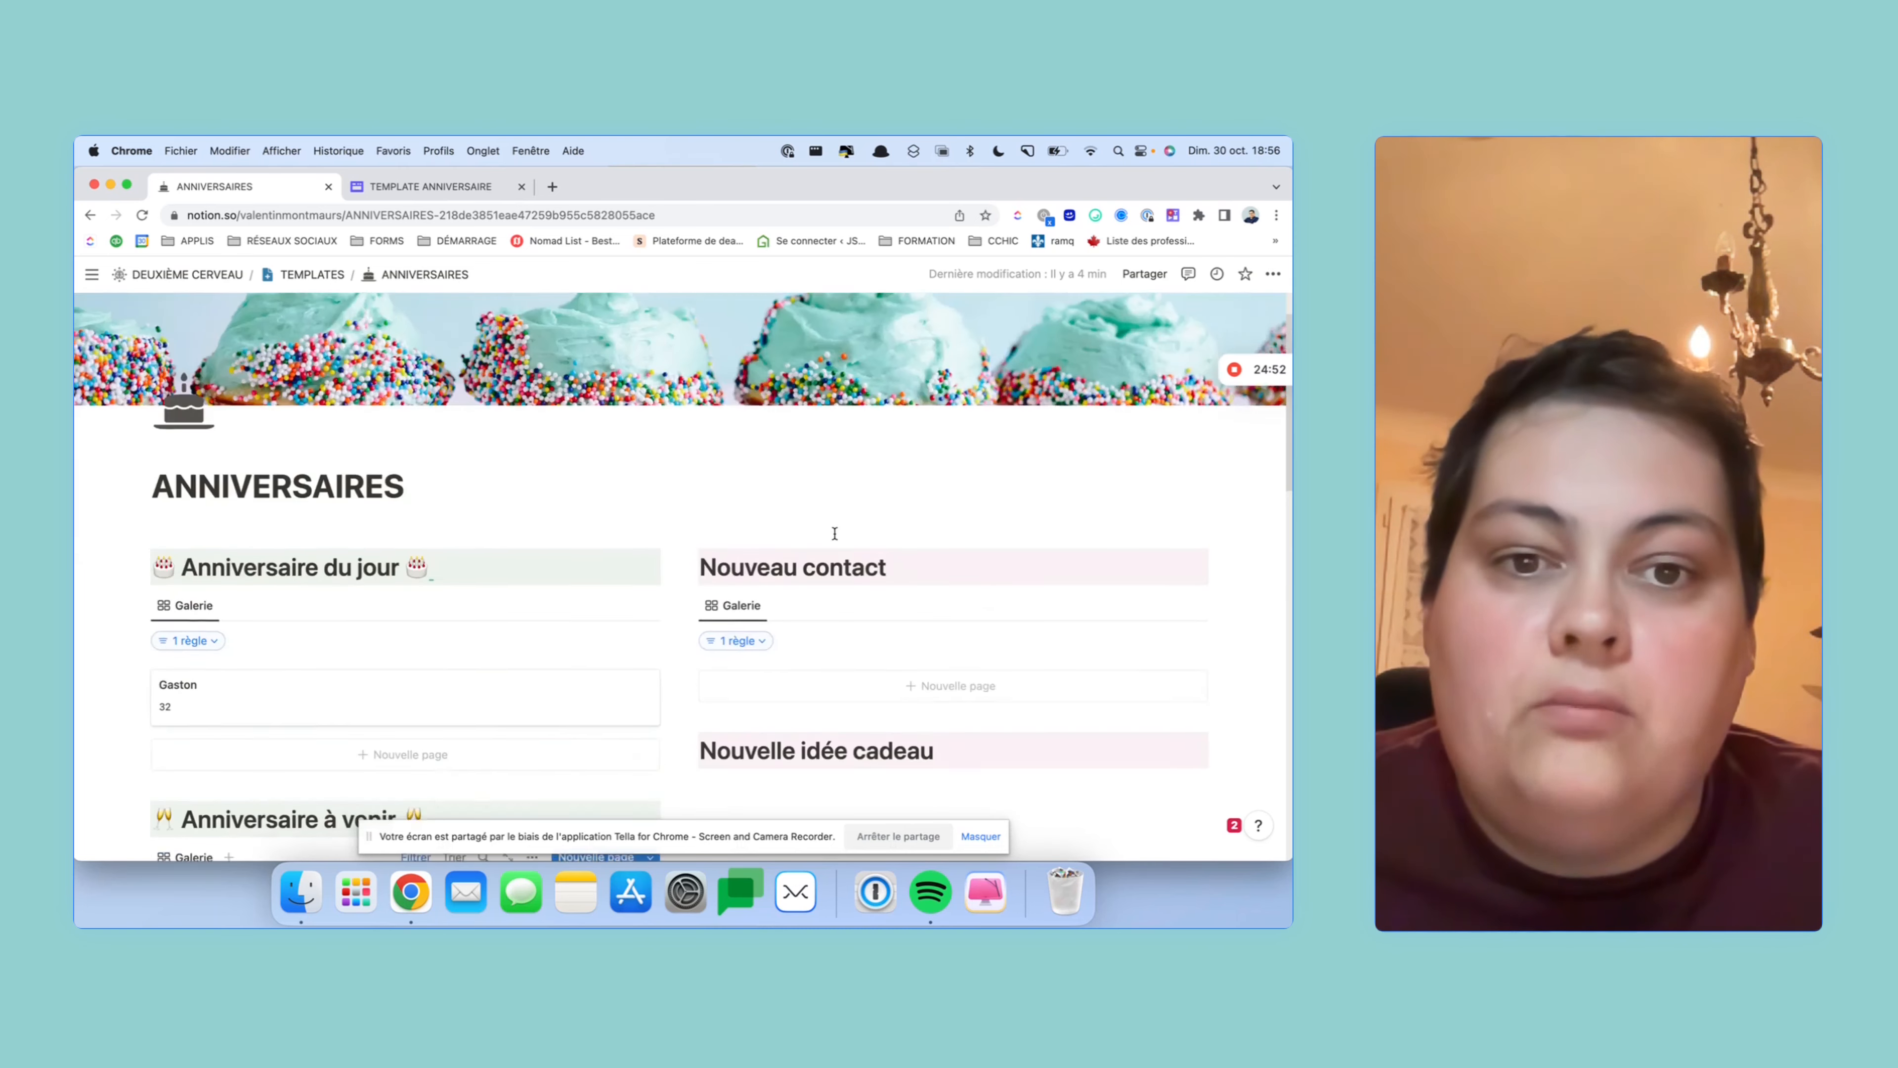
{"action": "scroll", "coordinate": [835, 533], "scroll_direction": "down", "scroll_amount": 5}
{"action": "scroll", "coordinate": [830, 525], "scroll_direction": "up", "scroll_amount": 6}
{"action": "scroll", "coordinate": [822, 492], "scroll_direction": "down", "scroll_amount": 5}
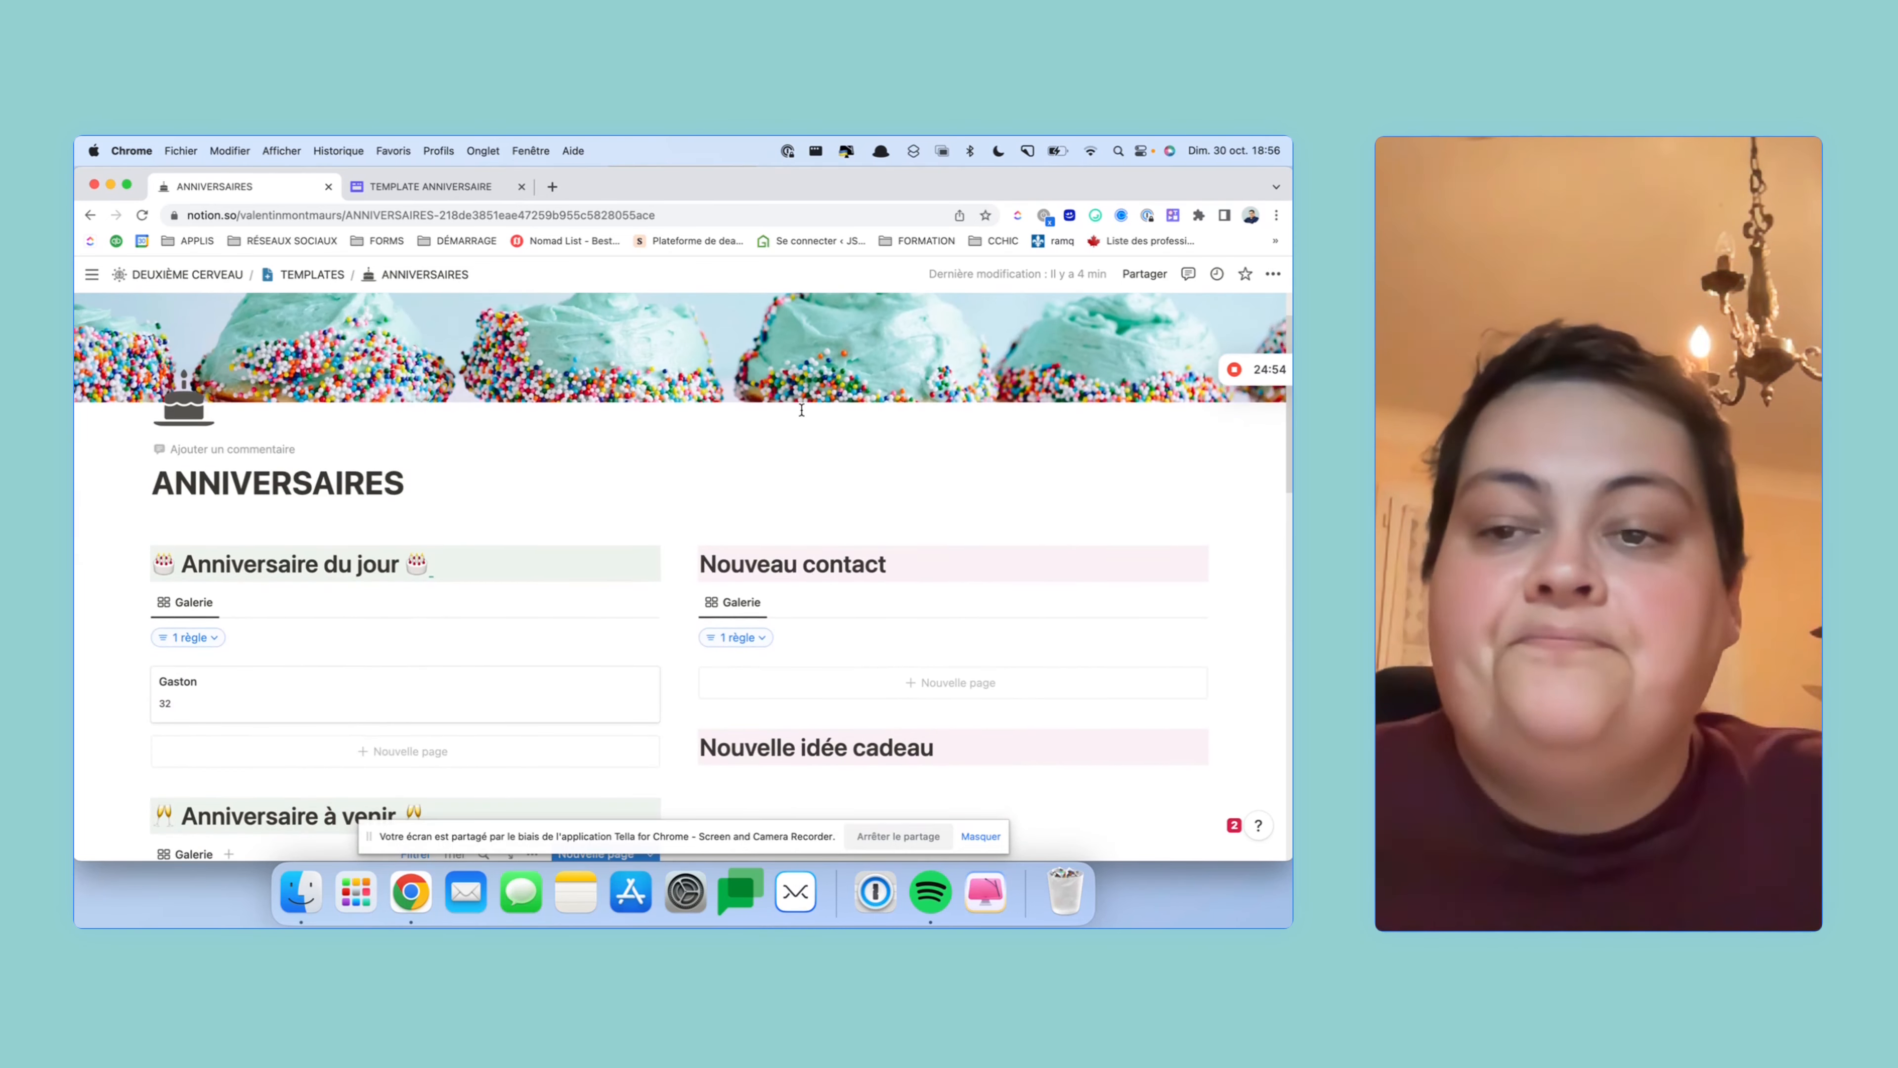
{"action": "scroll", "coordinate": [802, 420], "scroll_direction": "up", "scroll_amount": 3}
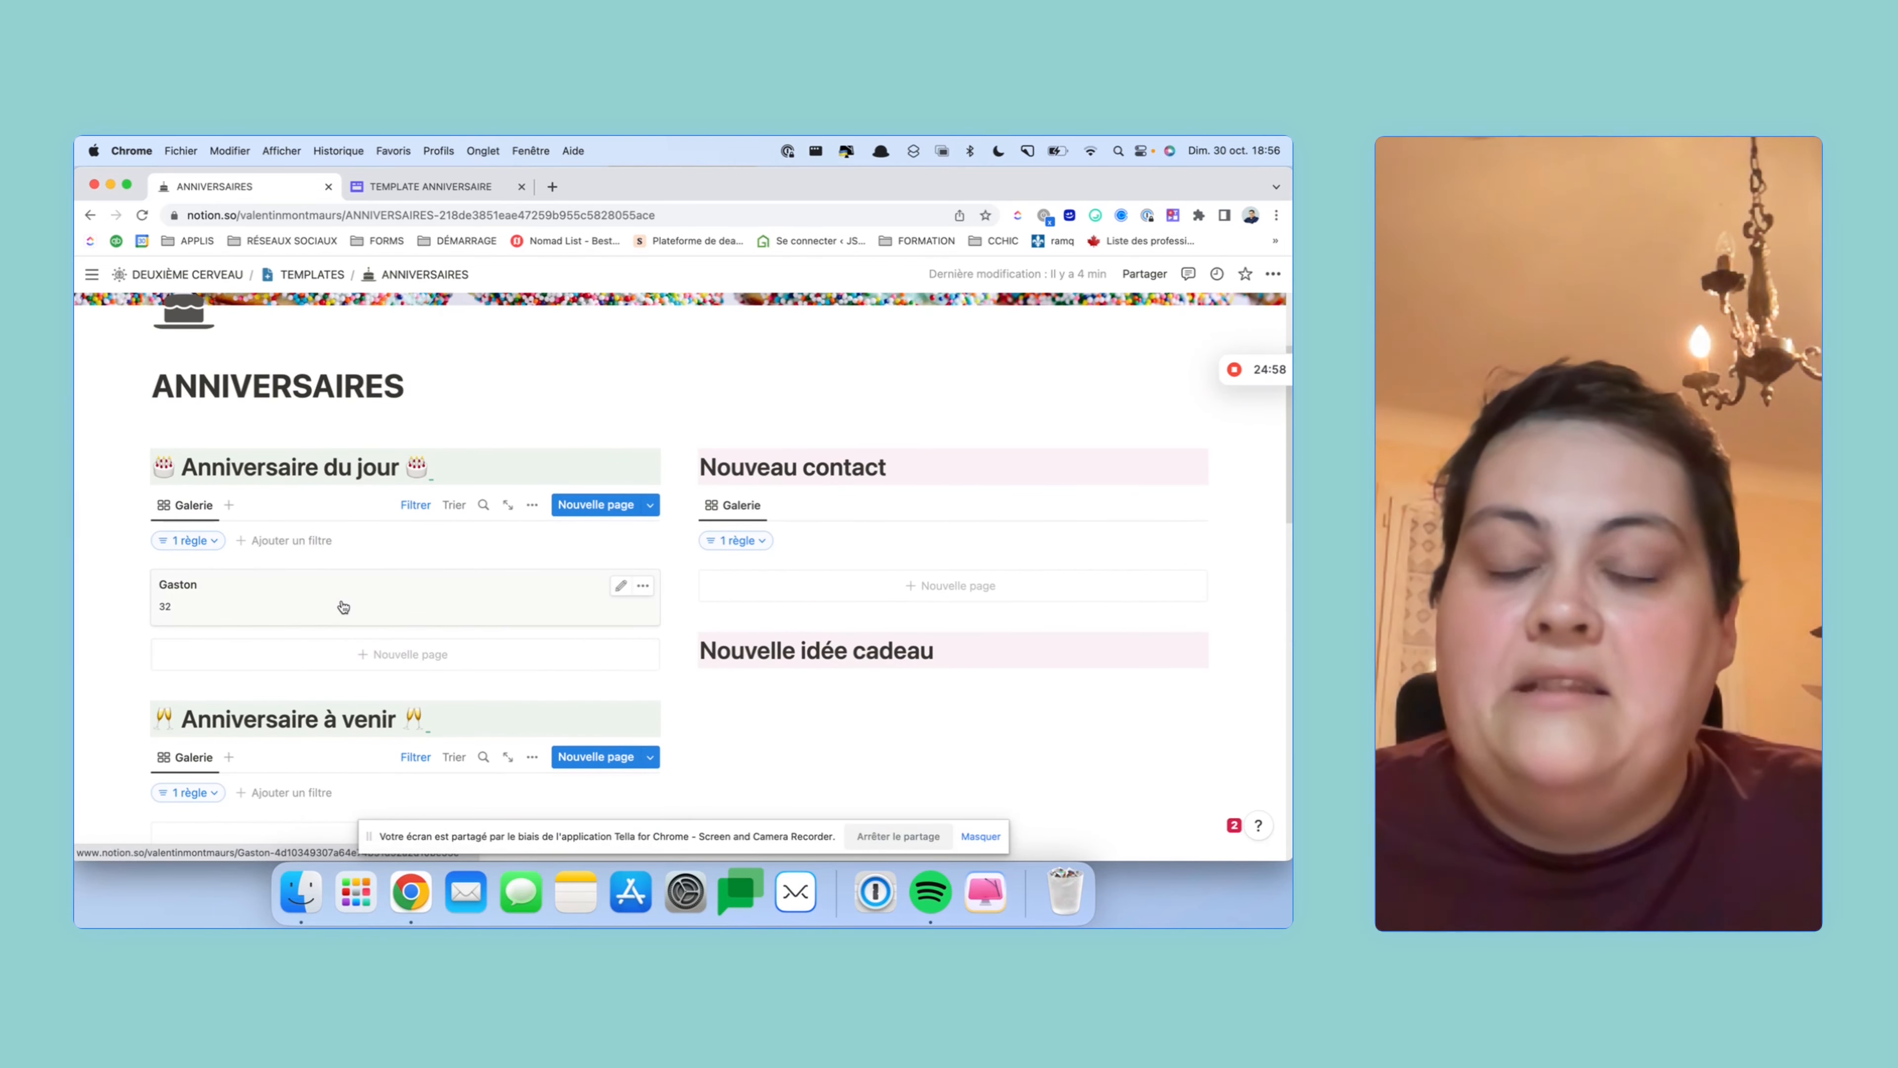
{"action": "scroll", "coordinate": [981, 595], "scroll_direction": "down", "scroll_amount": 8}
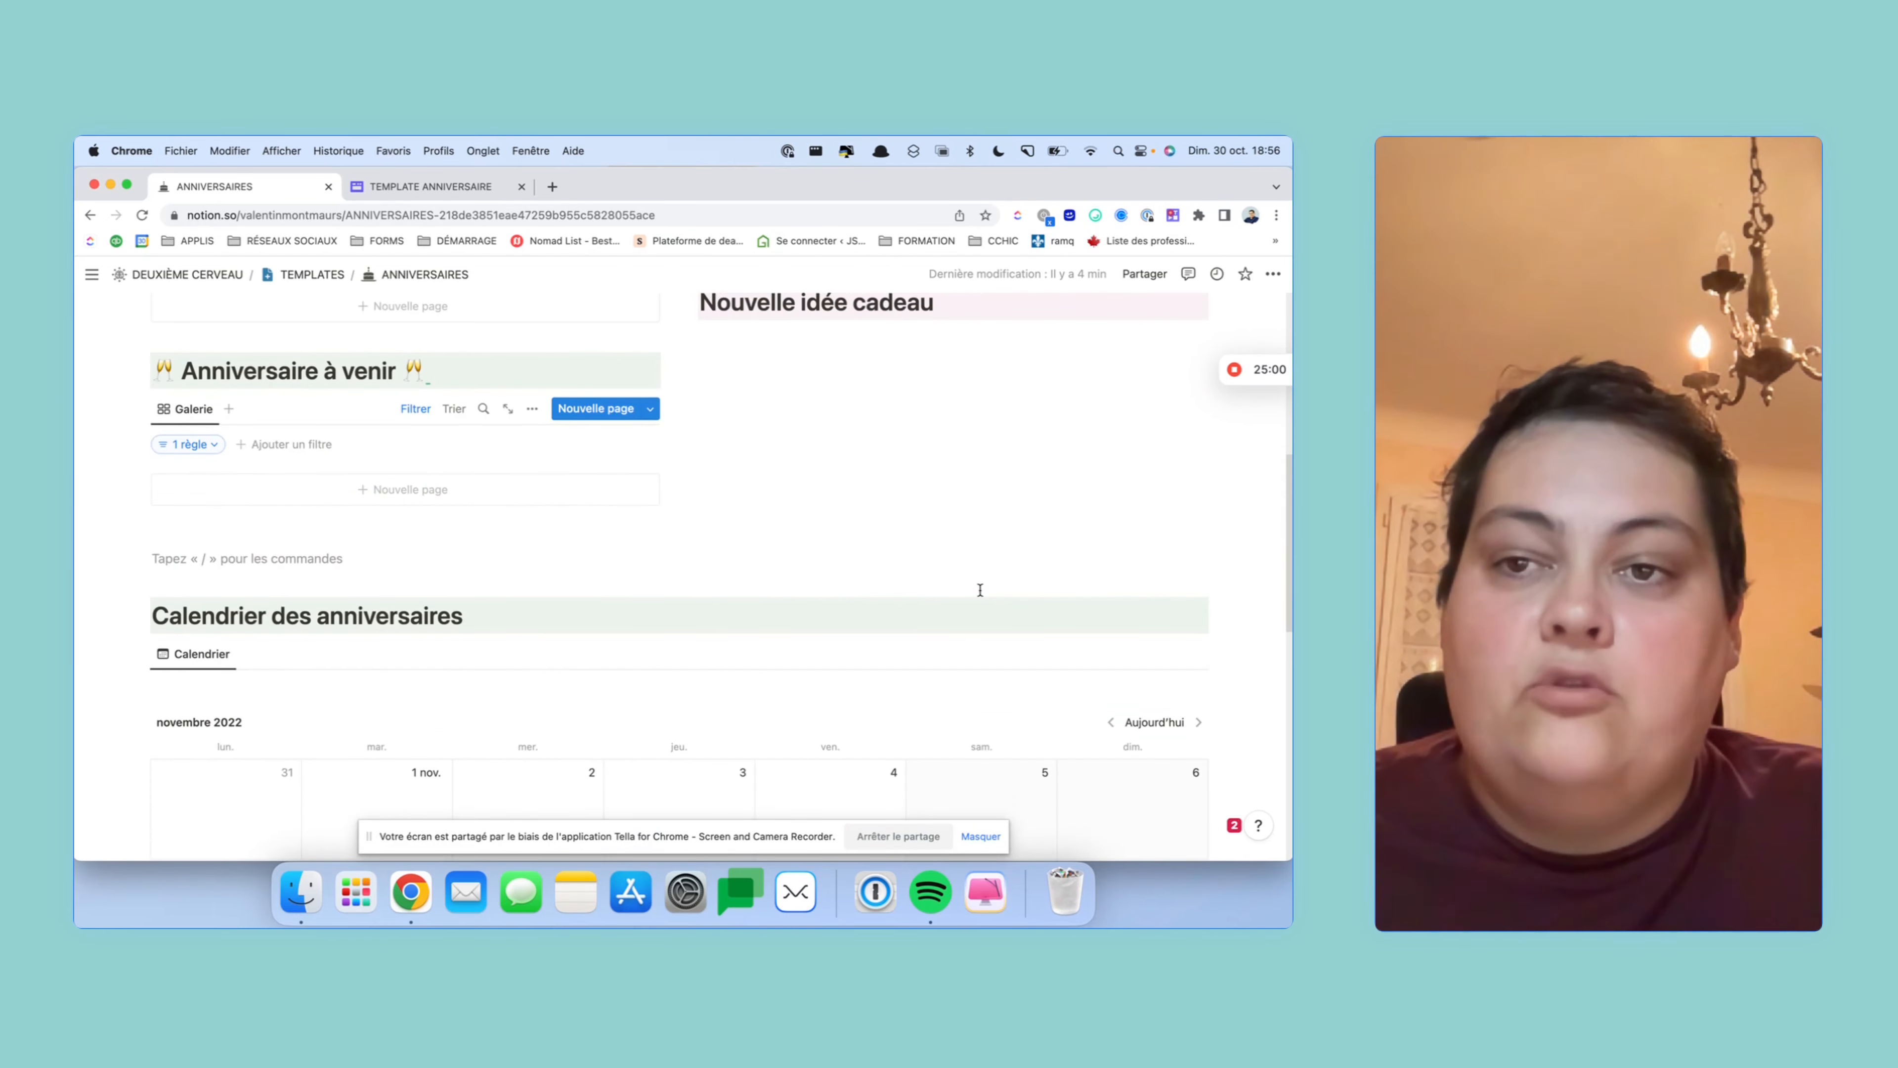
{"action": "scroll", "coordinate": [979, 598], "scroll_direction": "down", "scroll_amount": 2}
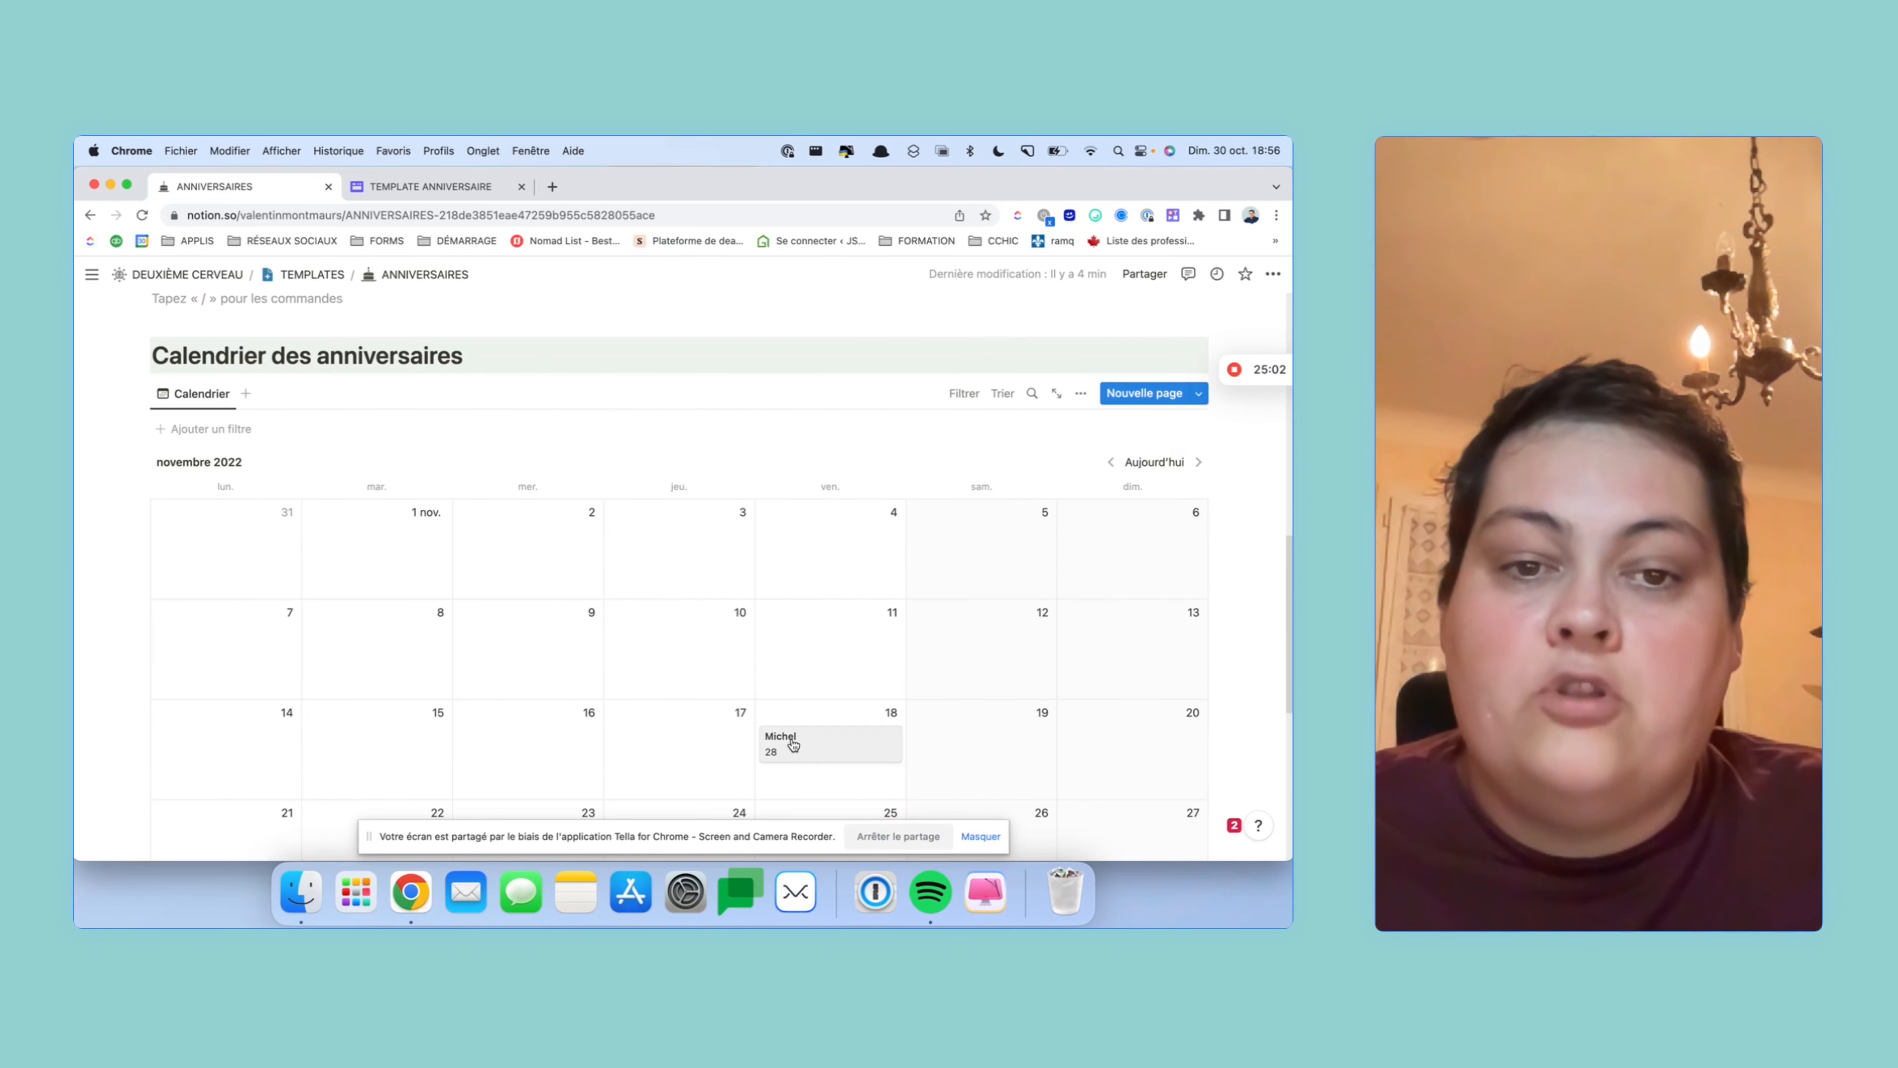
{"action": "scroll", "coordinate": [734, 668], "scroll_direction": "up", "scroll_amount": 10}
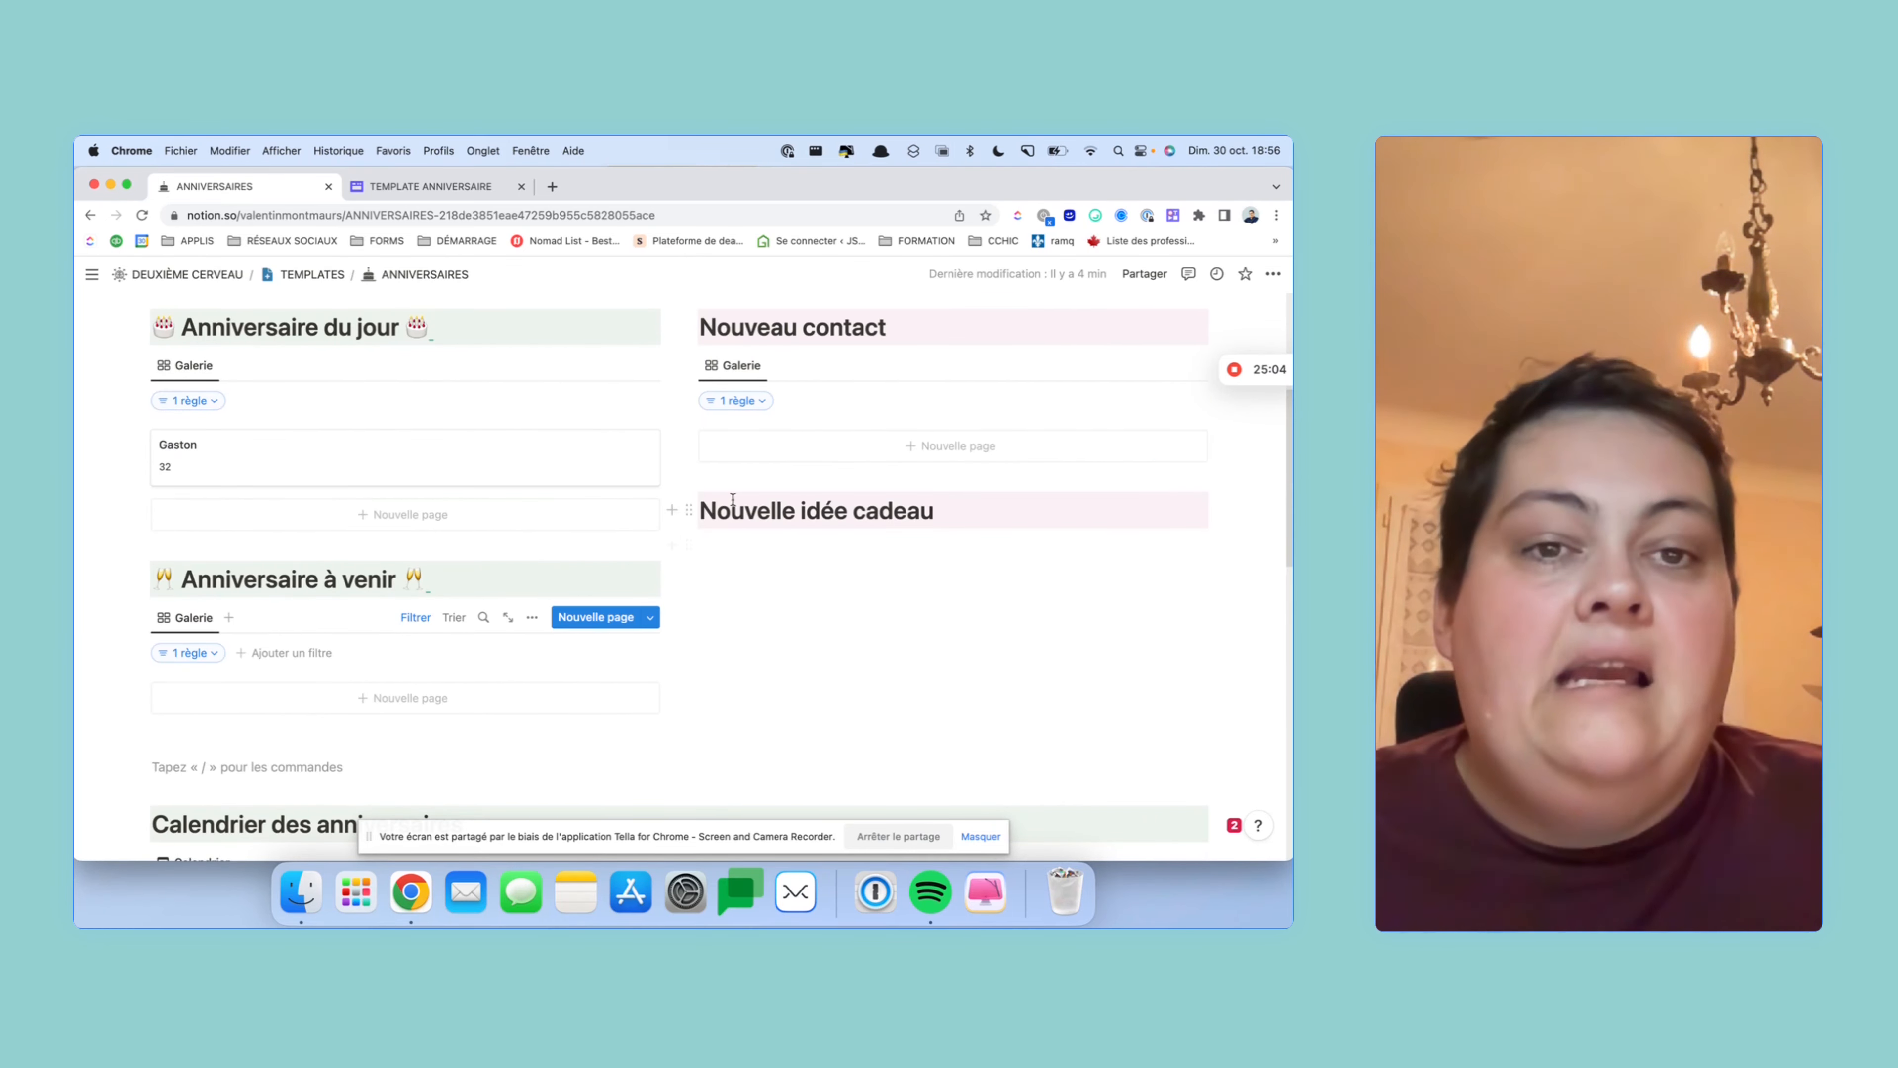
{"action": "left_click", "coordinate": [826, 550]}
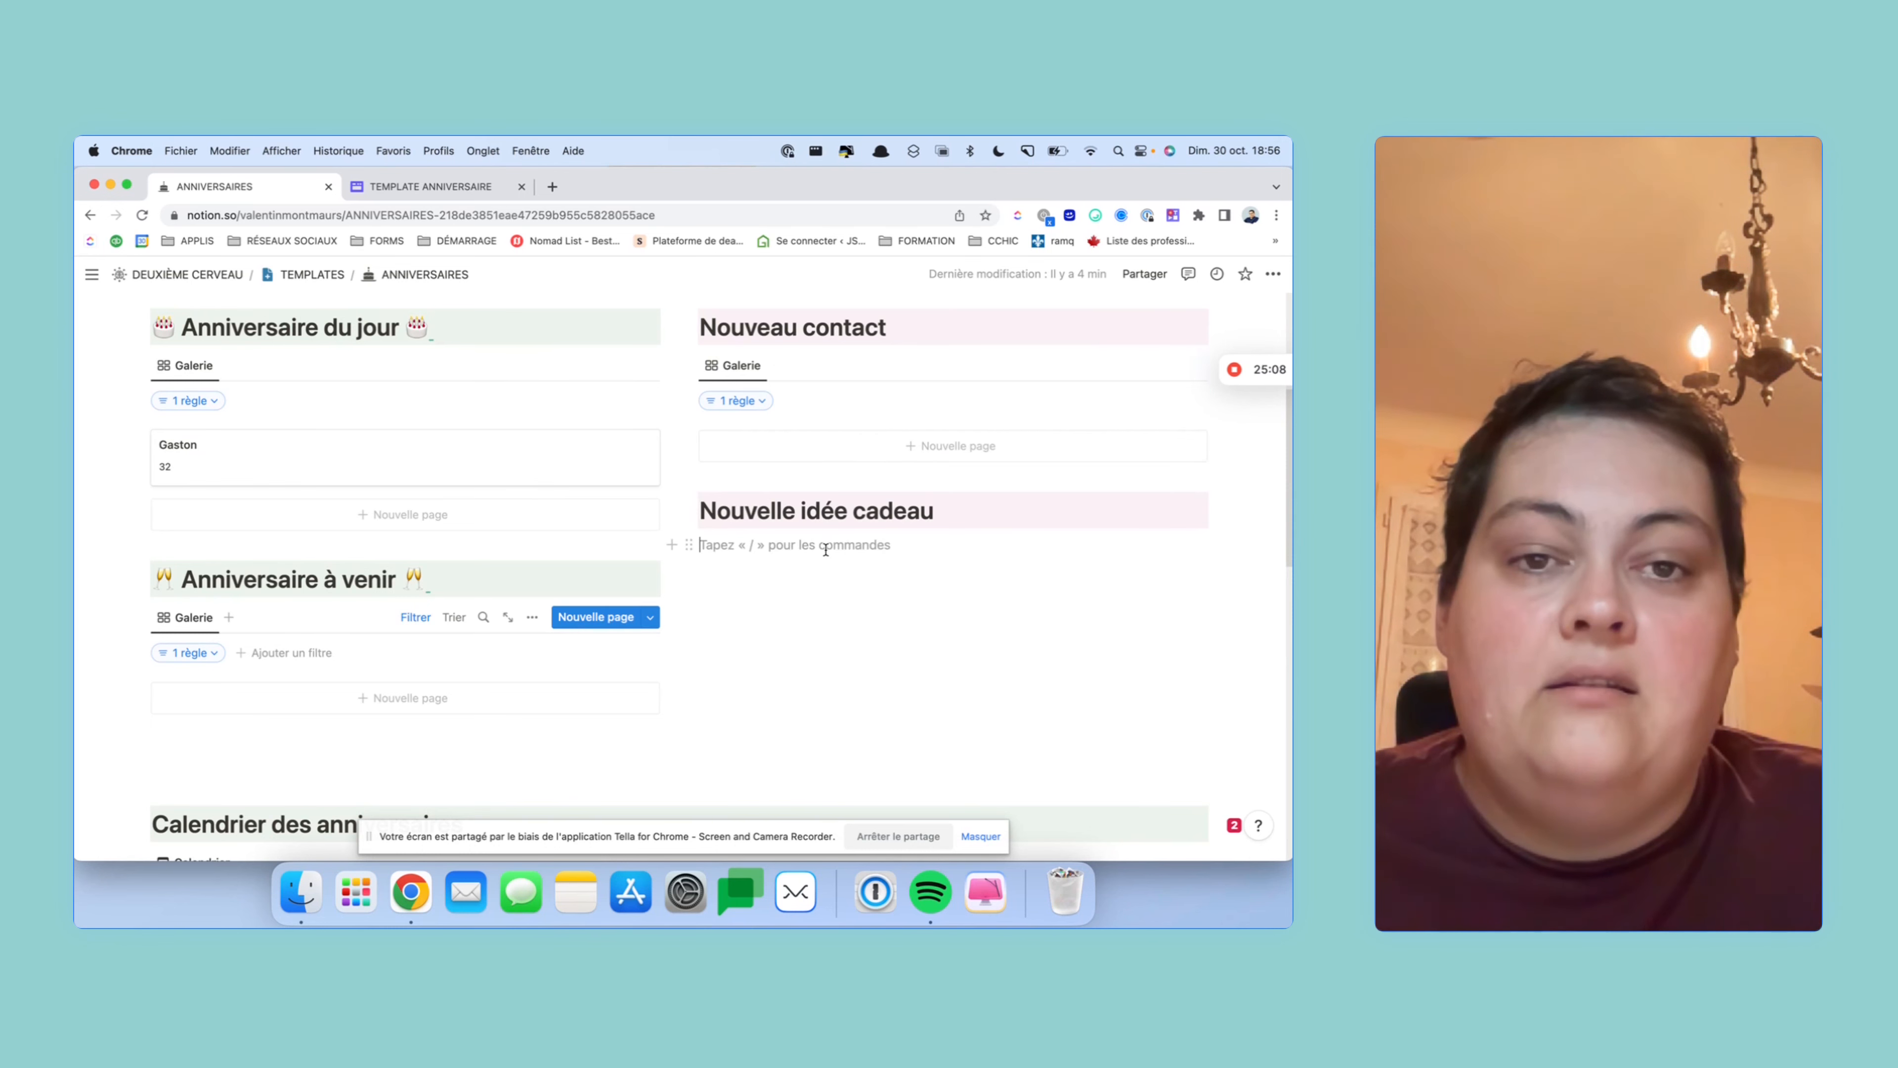
{"action": "scroll", "coordinate": [826, 550], "scroll_direction": "up", "scroll_amount": 2}
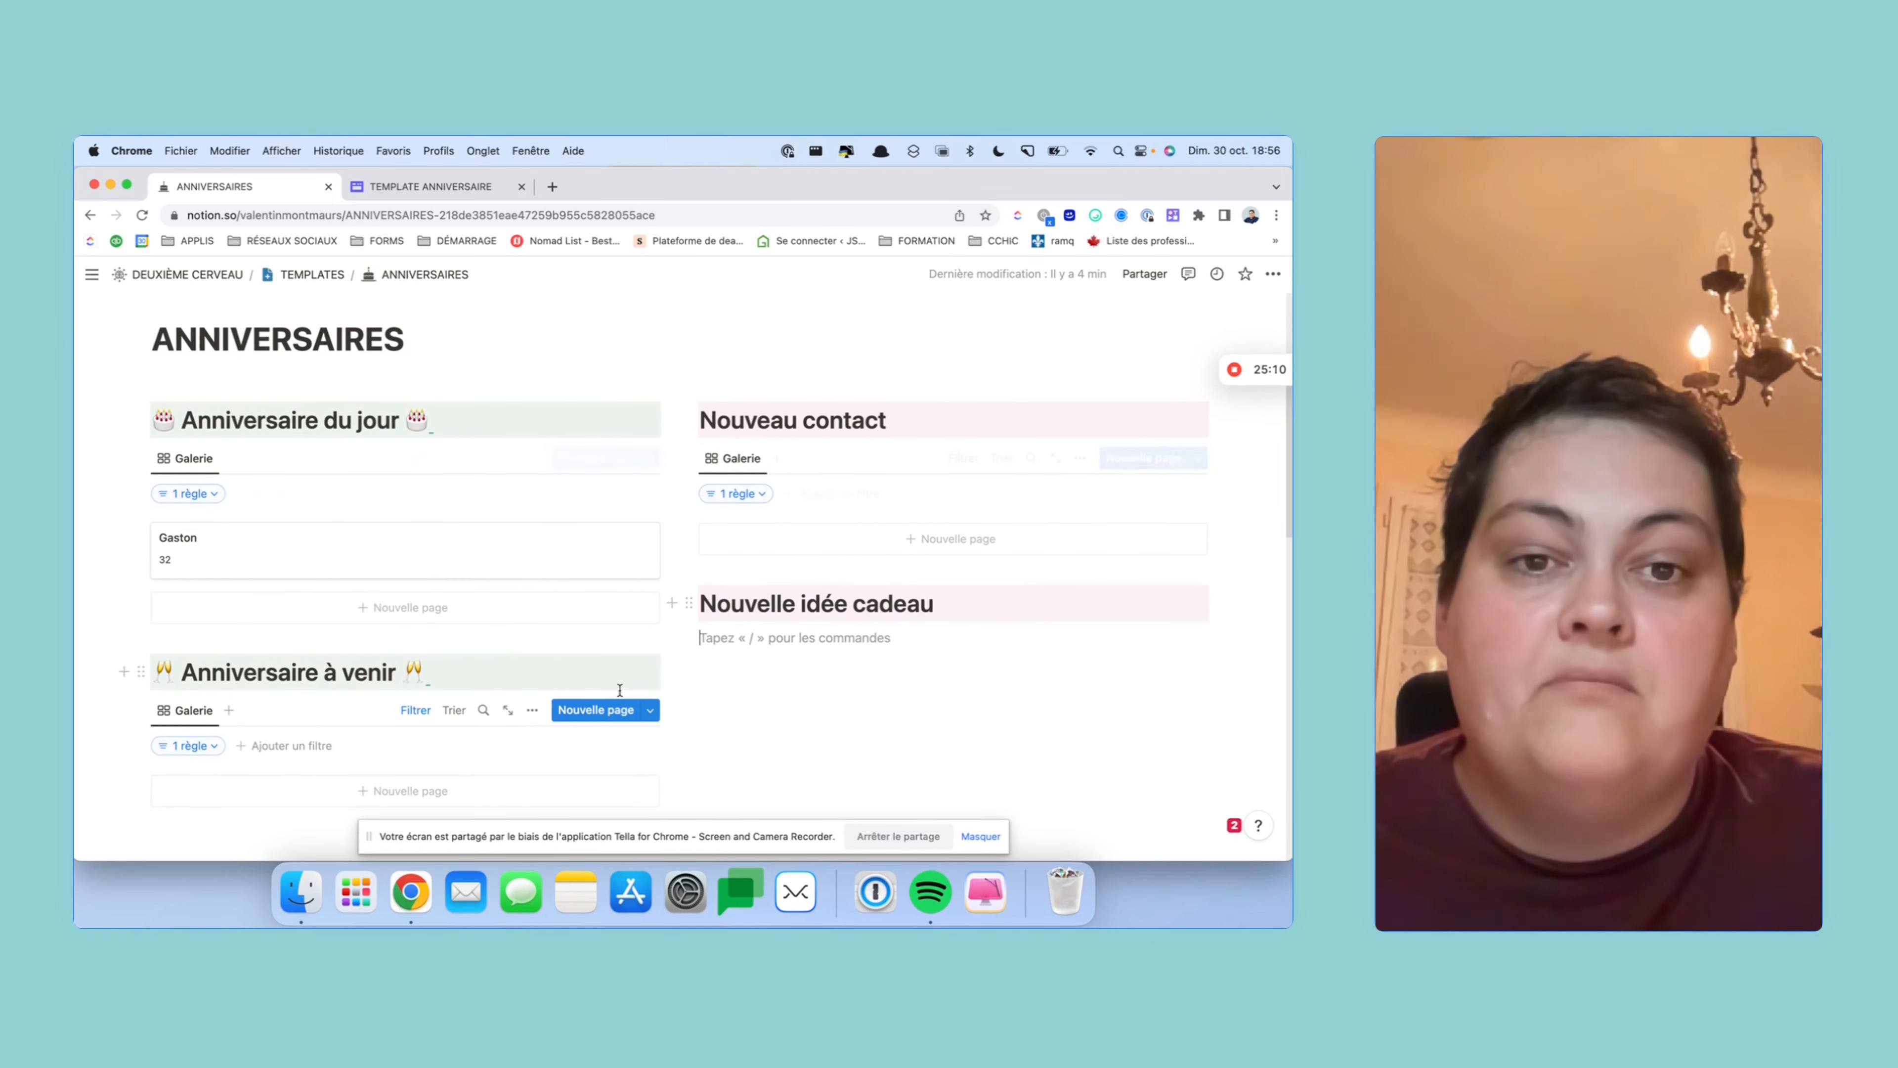
{"action": "scroll", "coordinate": [512, 382], "scroll_direction": "up", "scroll_amount": 2}
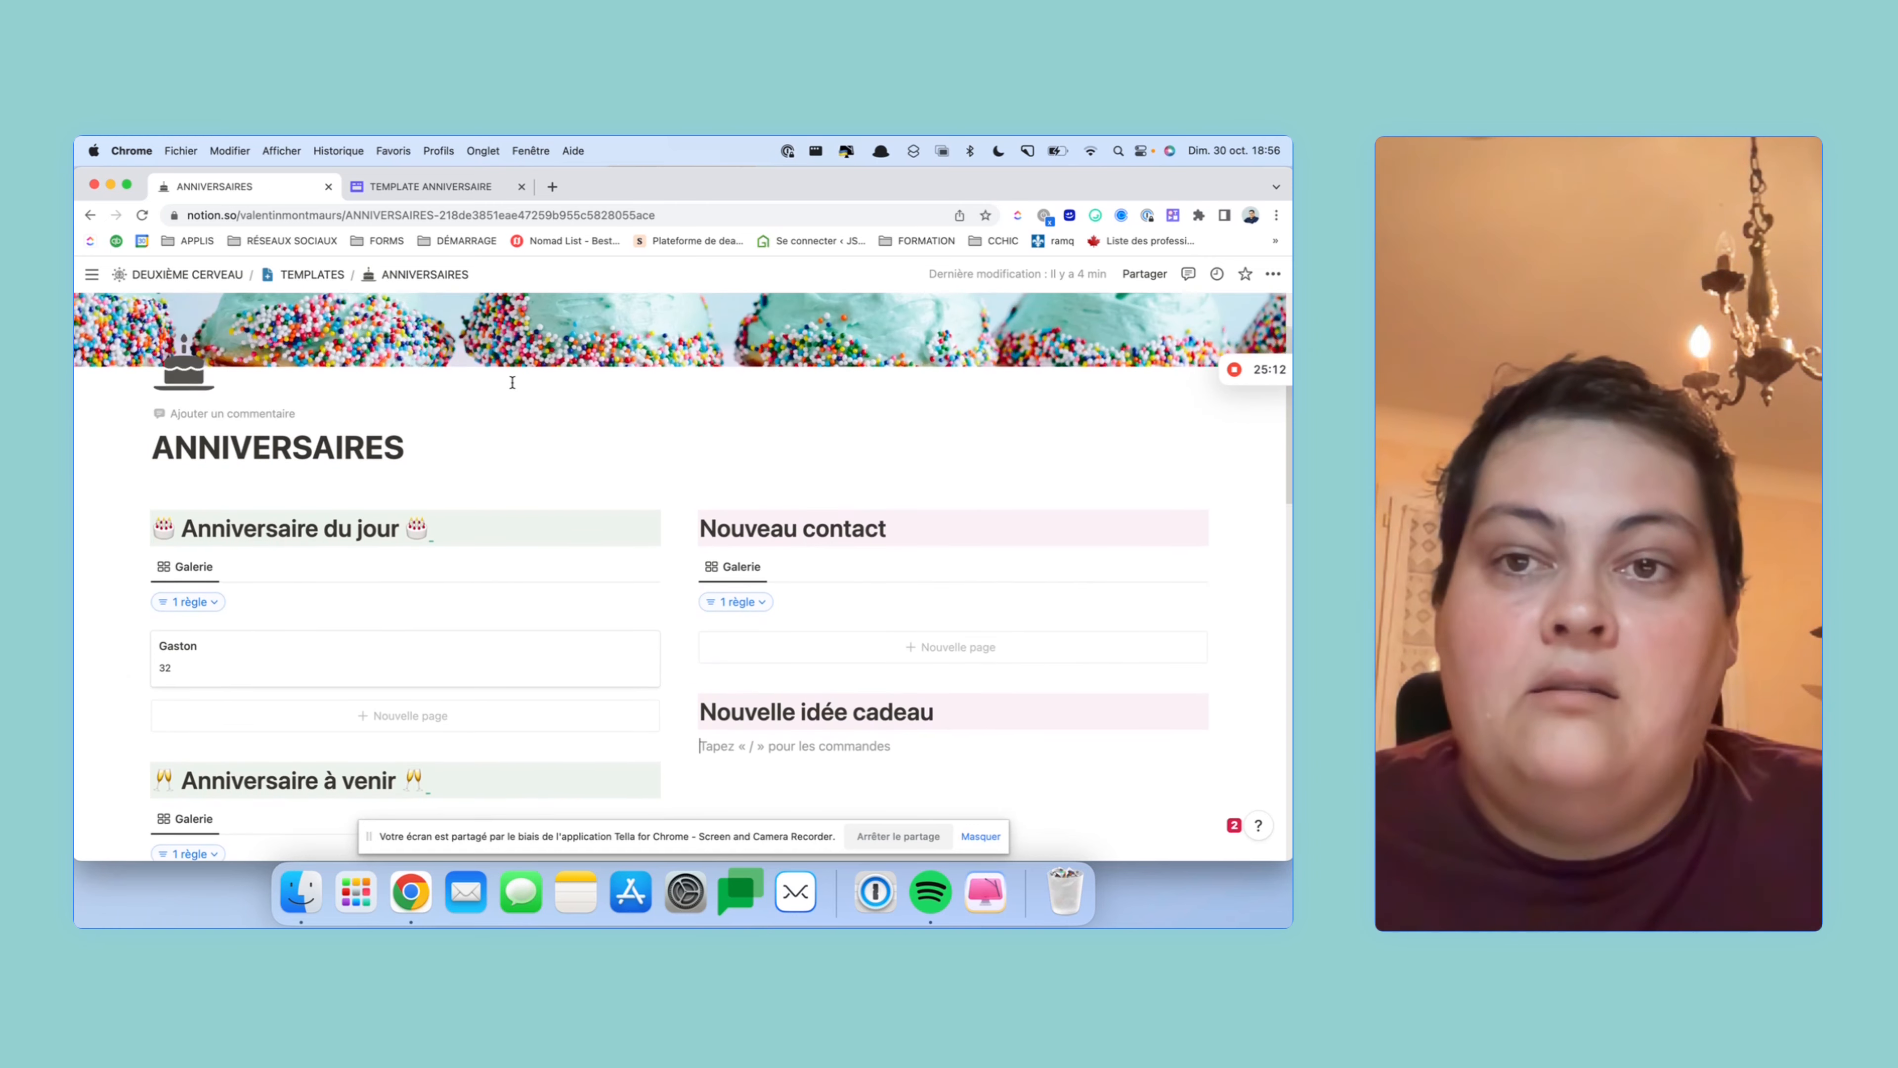
{"action": "scroll", "coordinate": [512, 382], "scroll_direction": "down", "scroll_amount": 5}
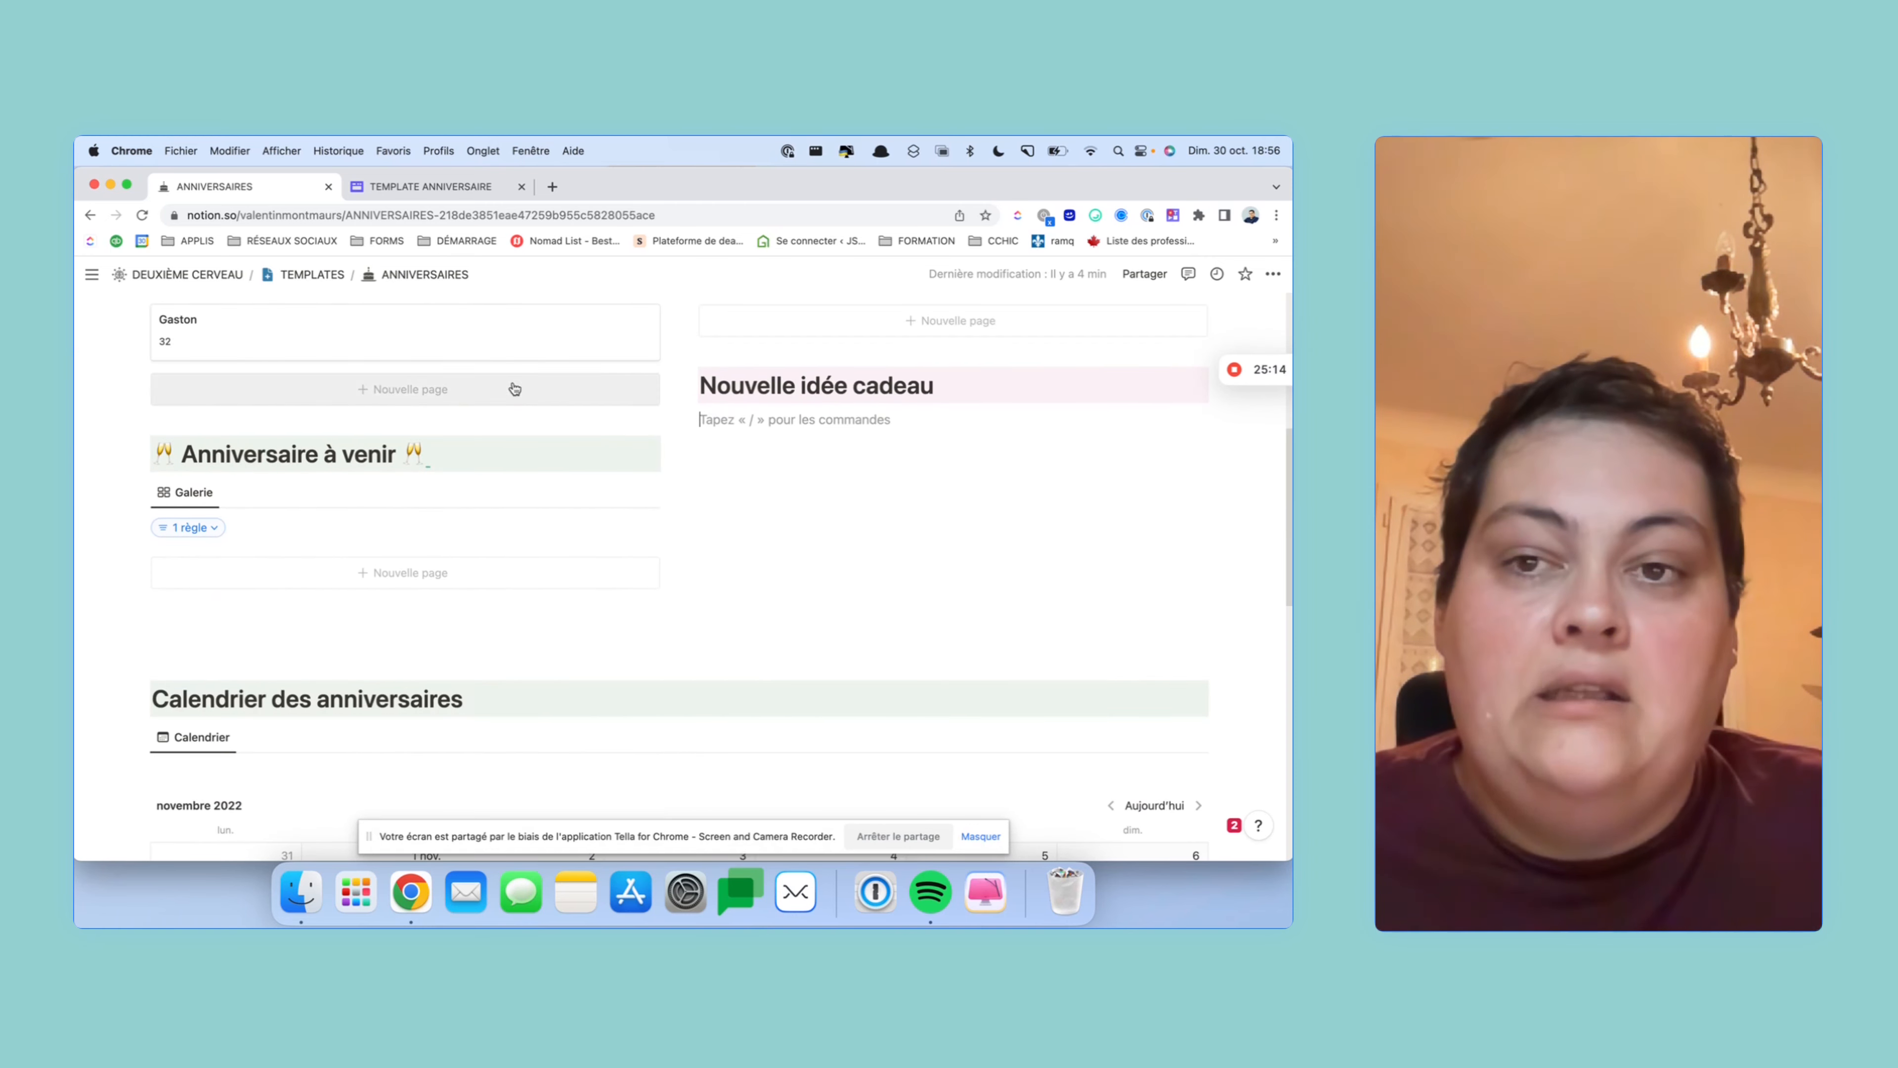
{"action": "scroll", "coordinate": [513, 384], "scroll_direction": "up", "scroll_amount": 1}
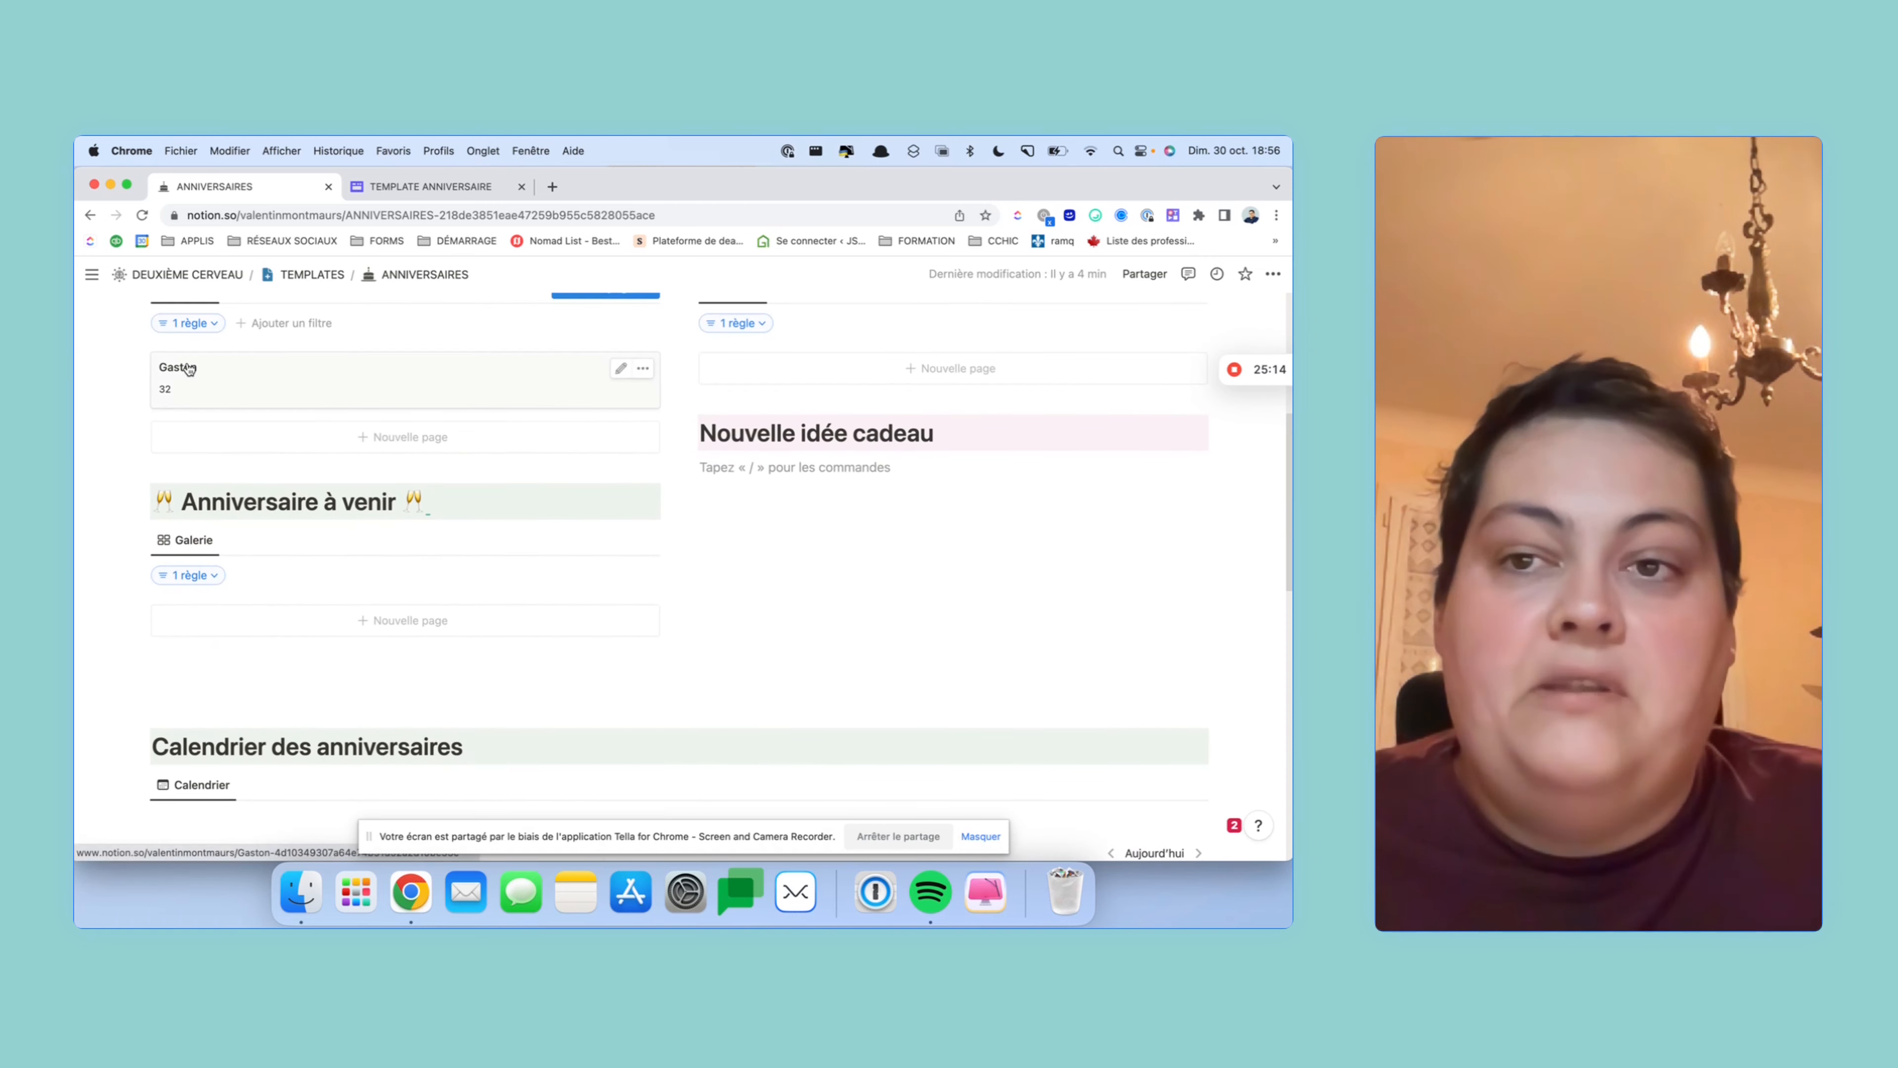
- Fill in today's birthday contact's name, then return to ANNIVERSAIRES via DEUXIÈME CERVEAU > TEMPLATES
{"action": "left_click", "coordinate": [231, 372]}
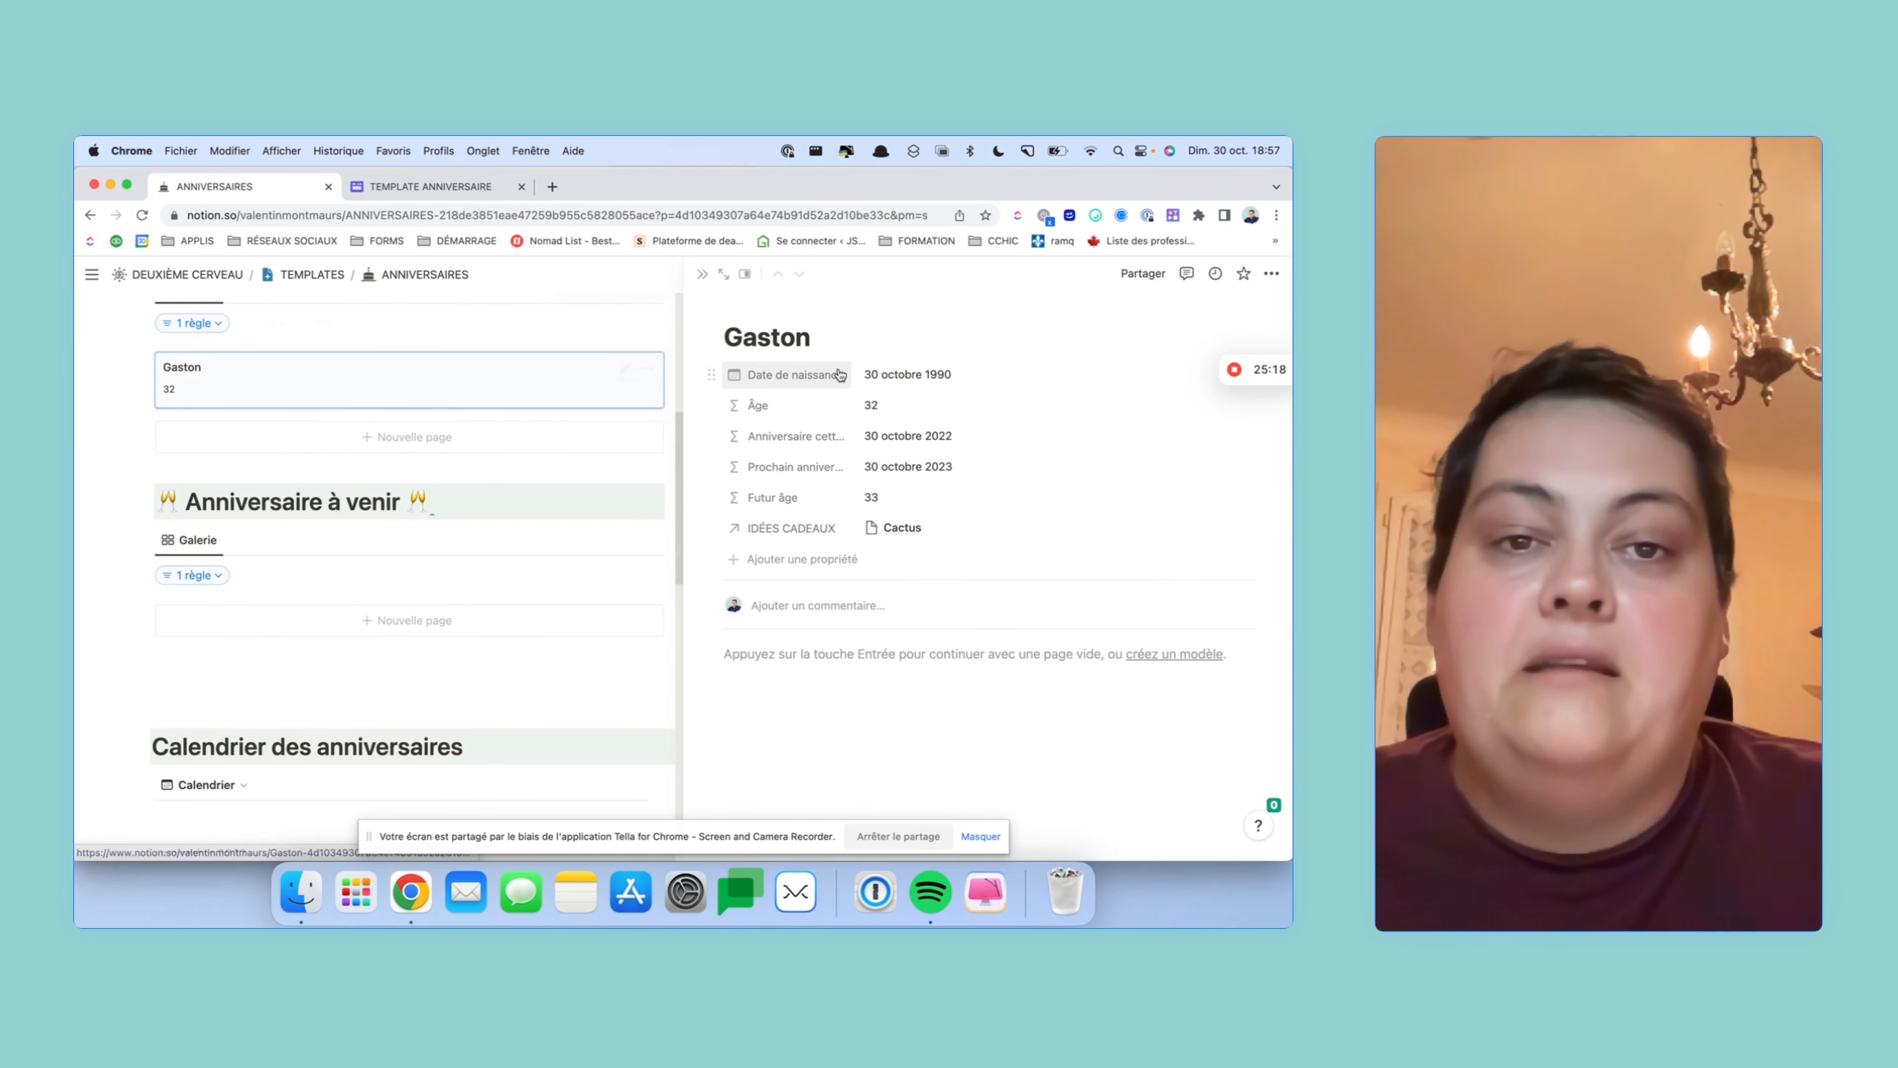
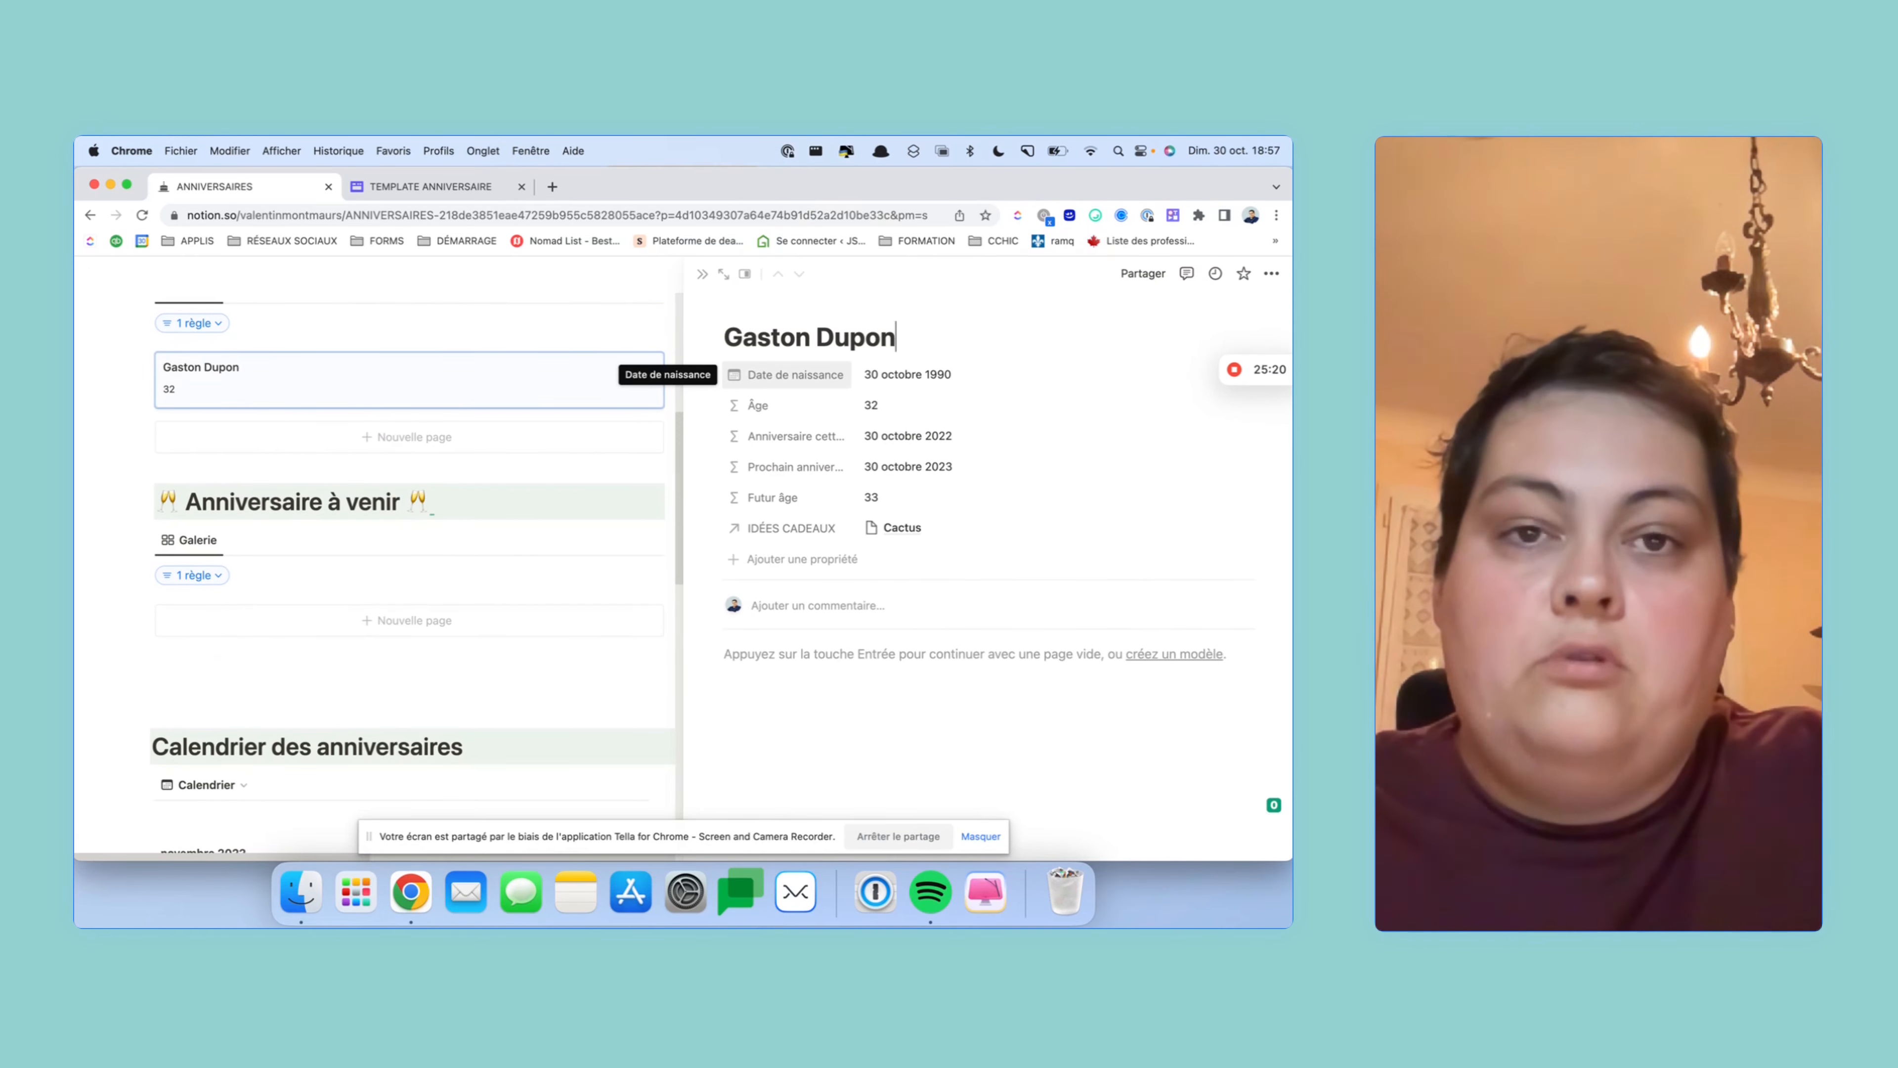
{"action": "key", "text": "Return"}
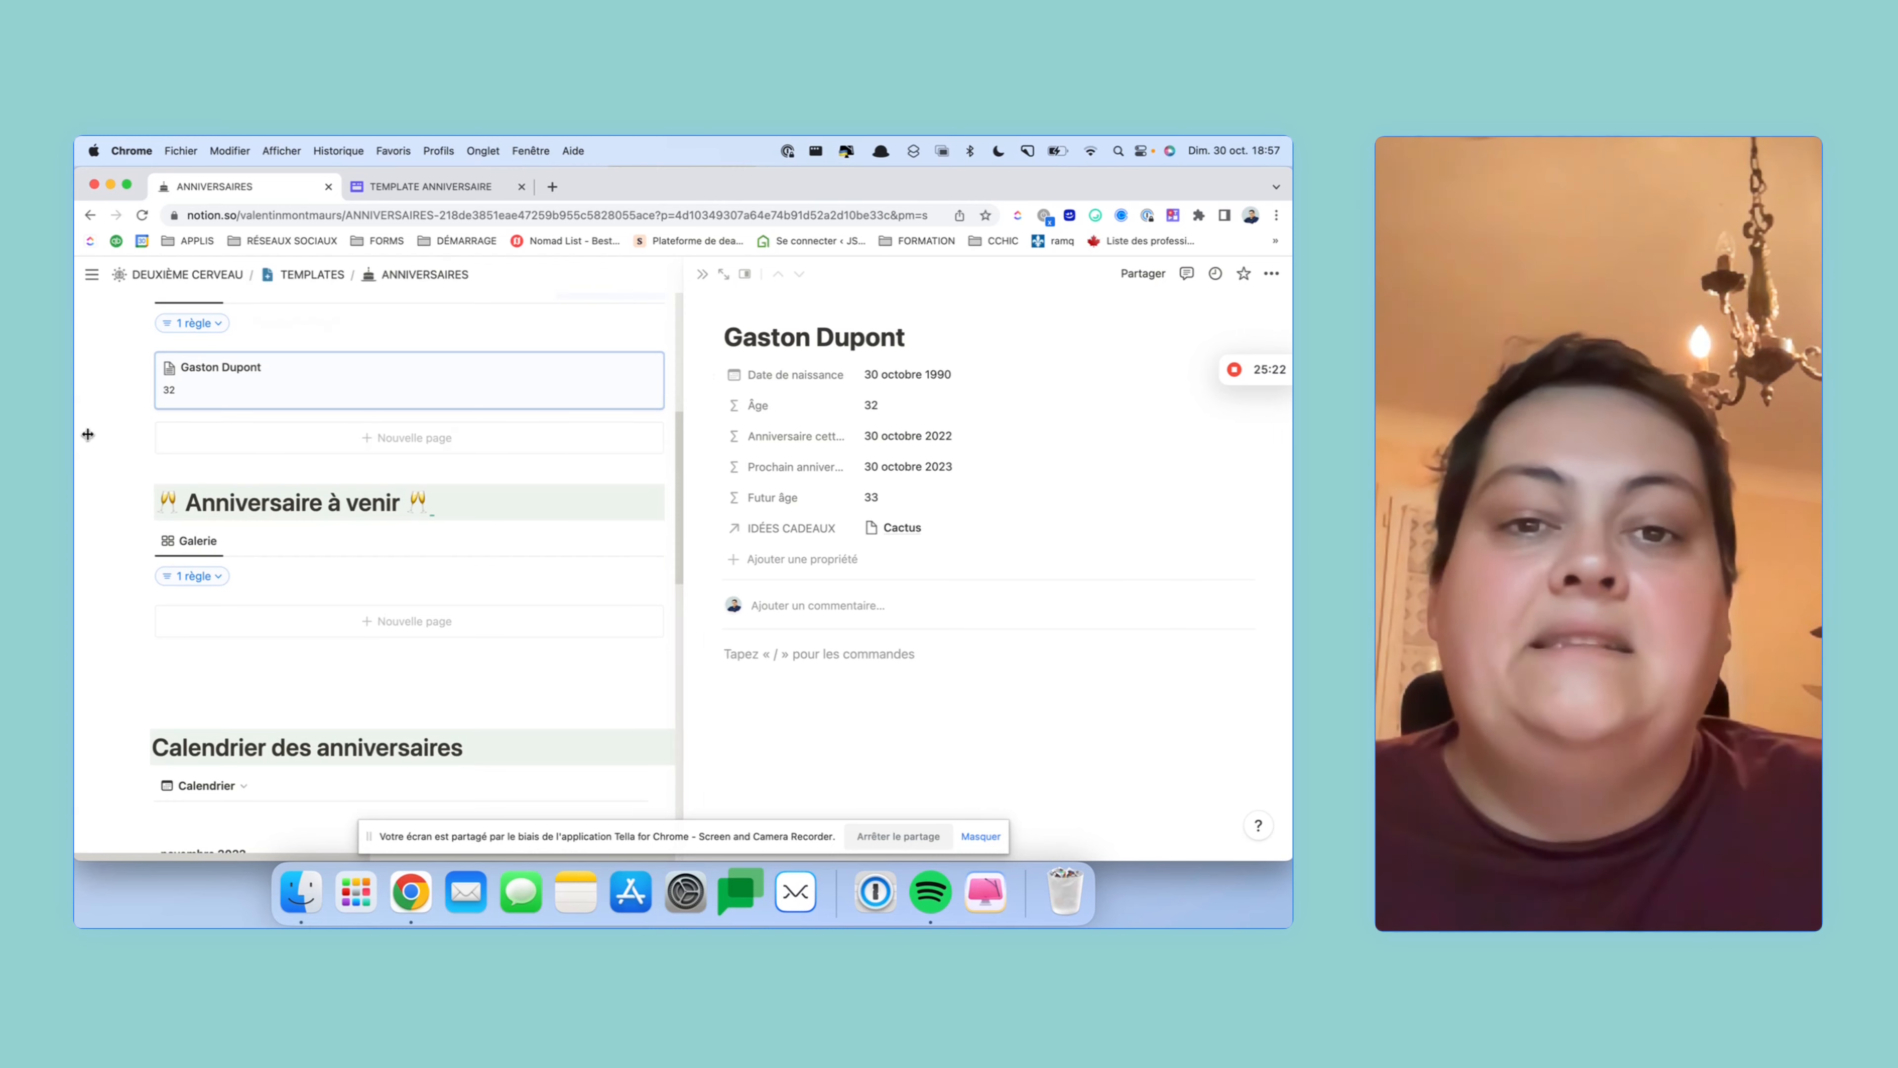
{"action": "mouse_move", "coordinate": [85, 433]}
{"action": "left_click", "coordinate": [146, 433]}
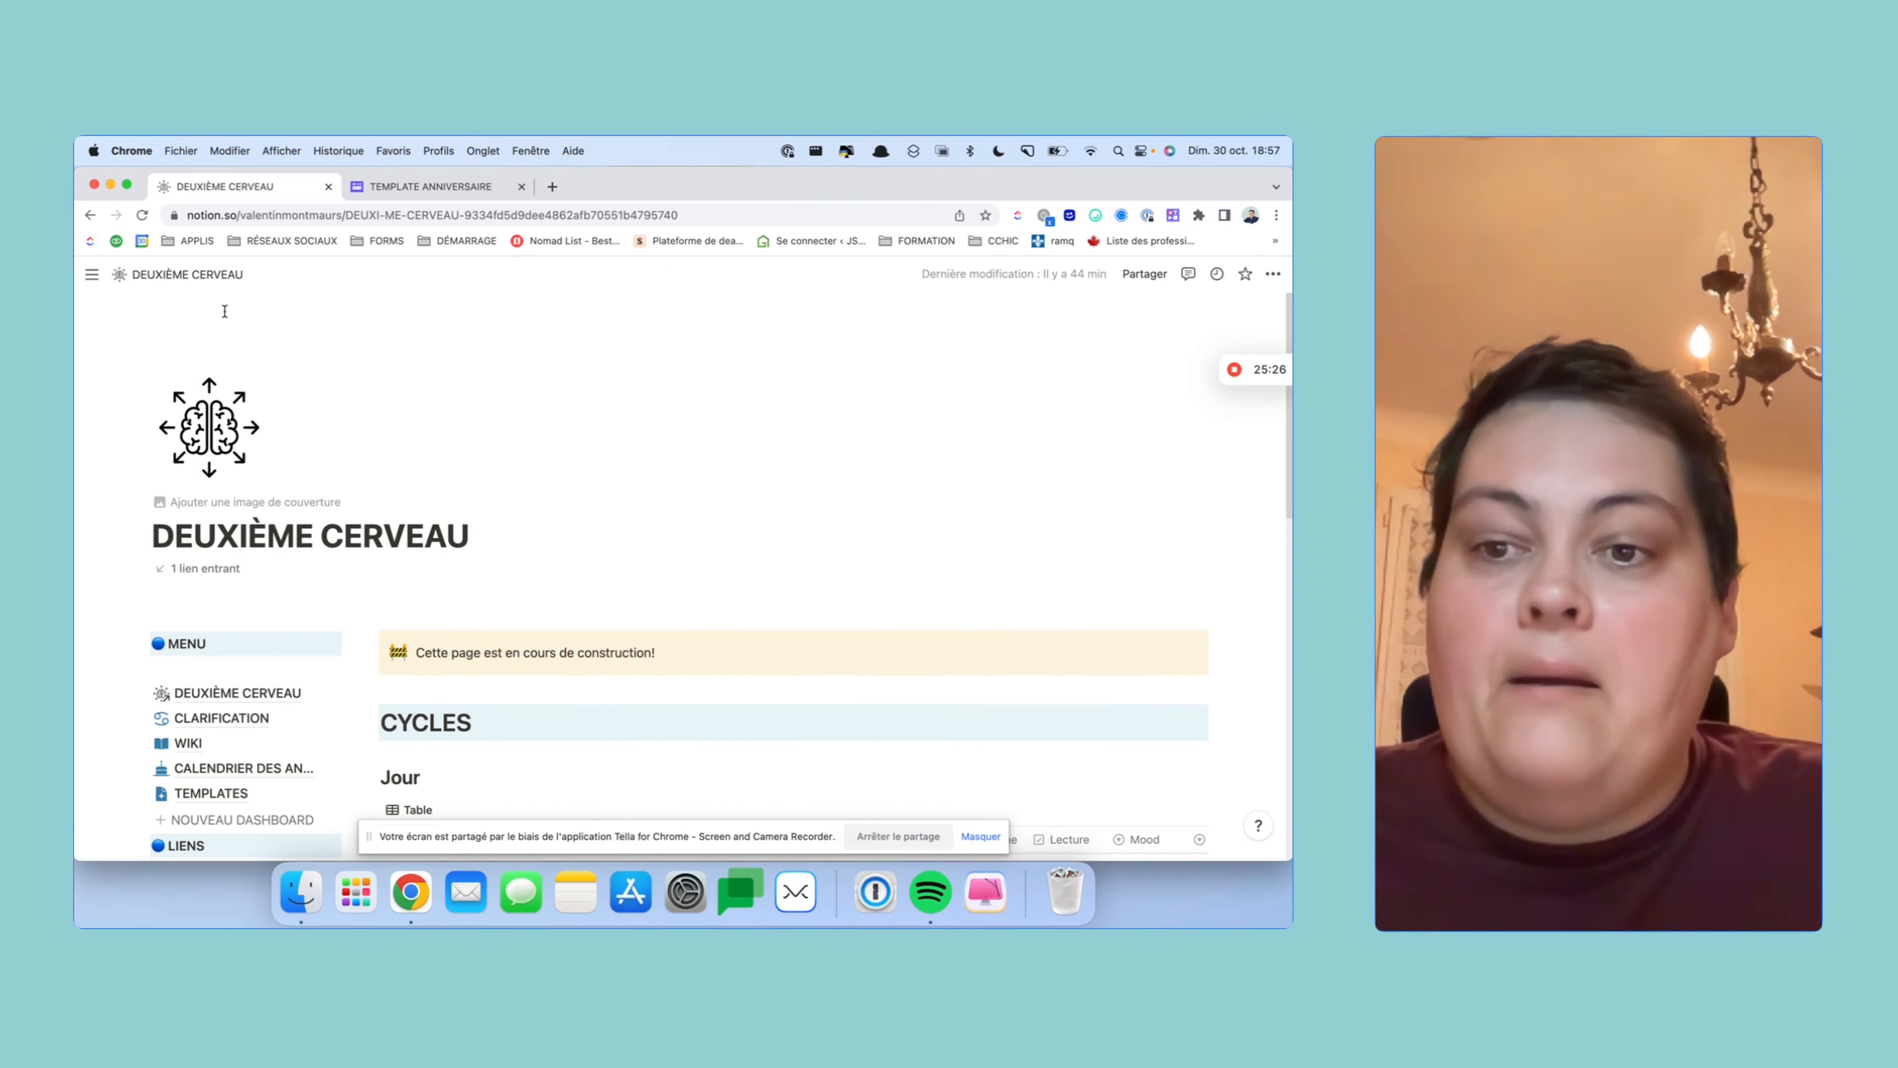
{"action": "left_click", "coordinate": [210, 793]}
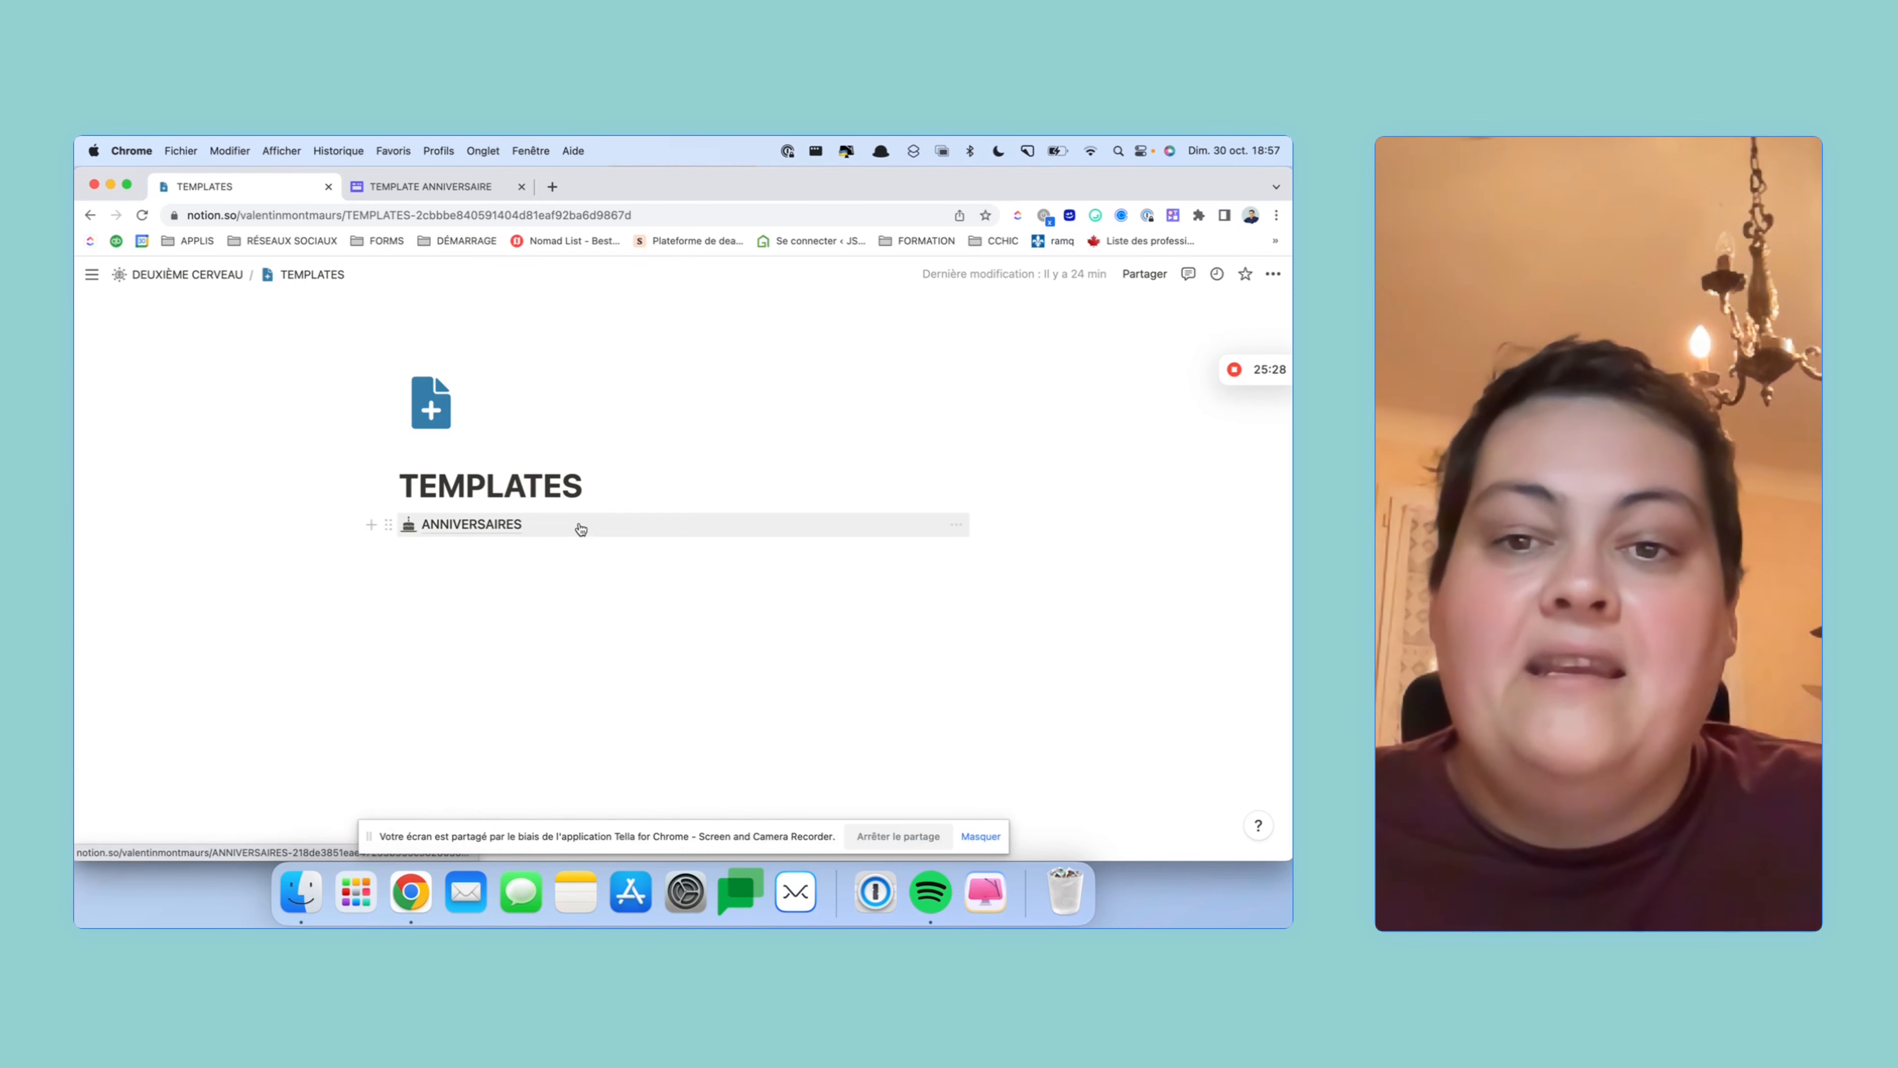
{"action": "left_click", "coordinate": [482, 525]}
{"action": "scroll", "coordinate": [865, 570], "scroll_direction": "down", "scroll_amount": 5}
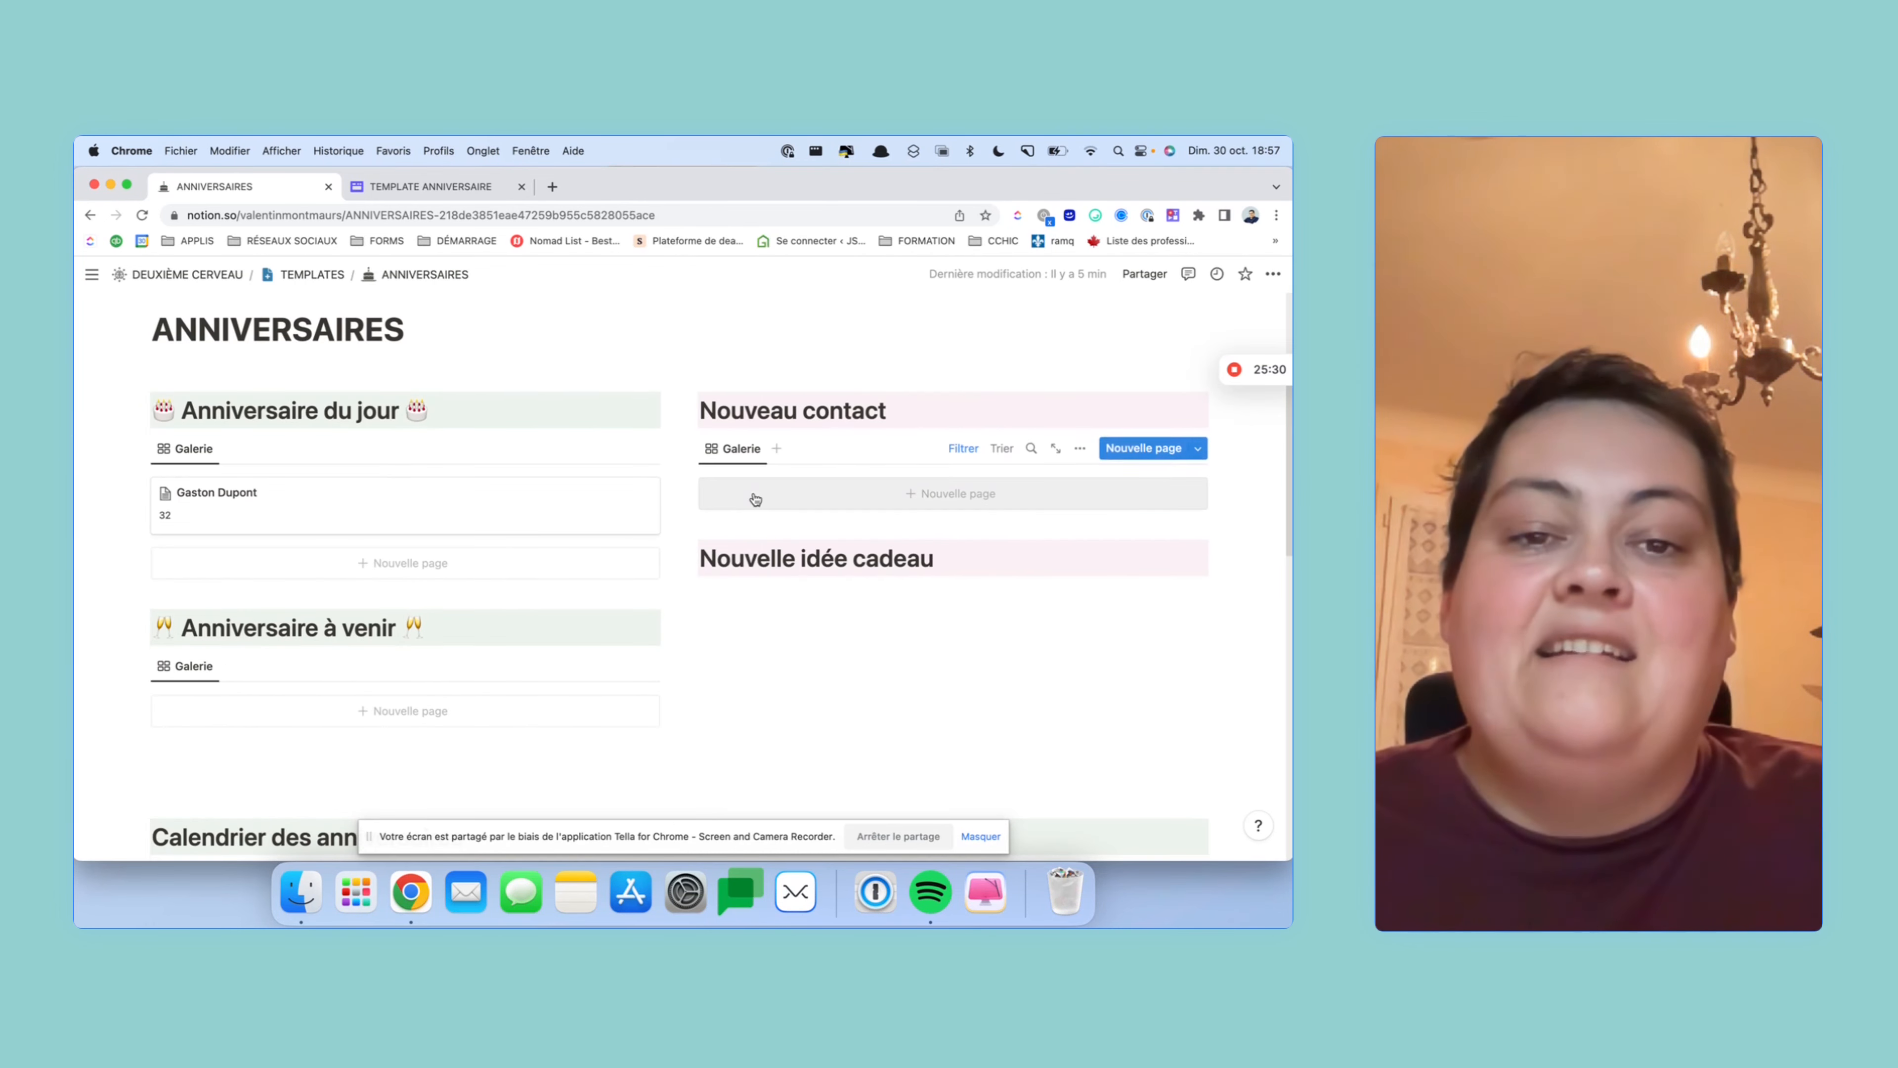
{"action": "scroll", "coordinate": [840, 607], "scroll_direction": "down", "scroll_amount": 10}
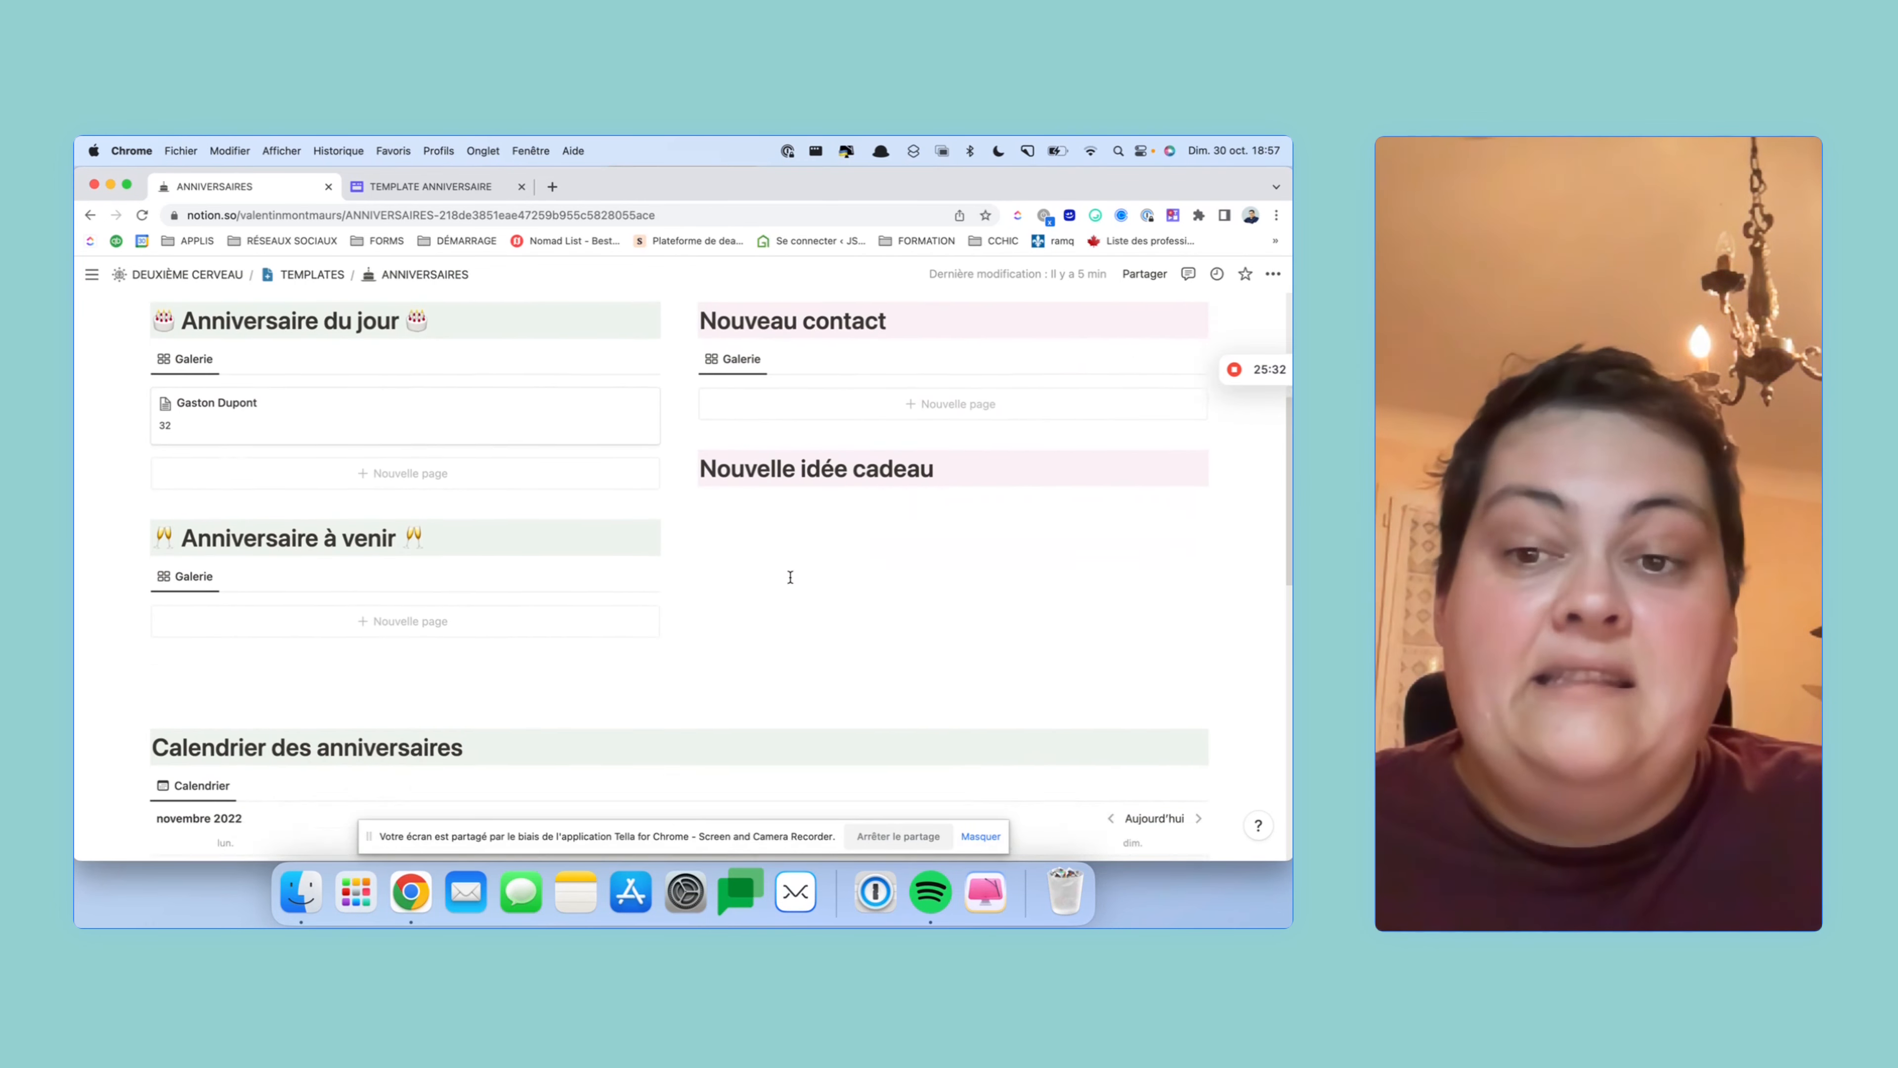
- Copy the link to the IDÉES CADEAUX table view from BASES DE DONNÉES
{"action": "left_click", "coordinate": [254, 640]}
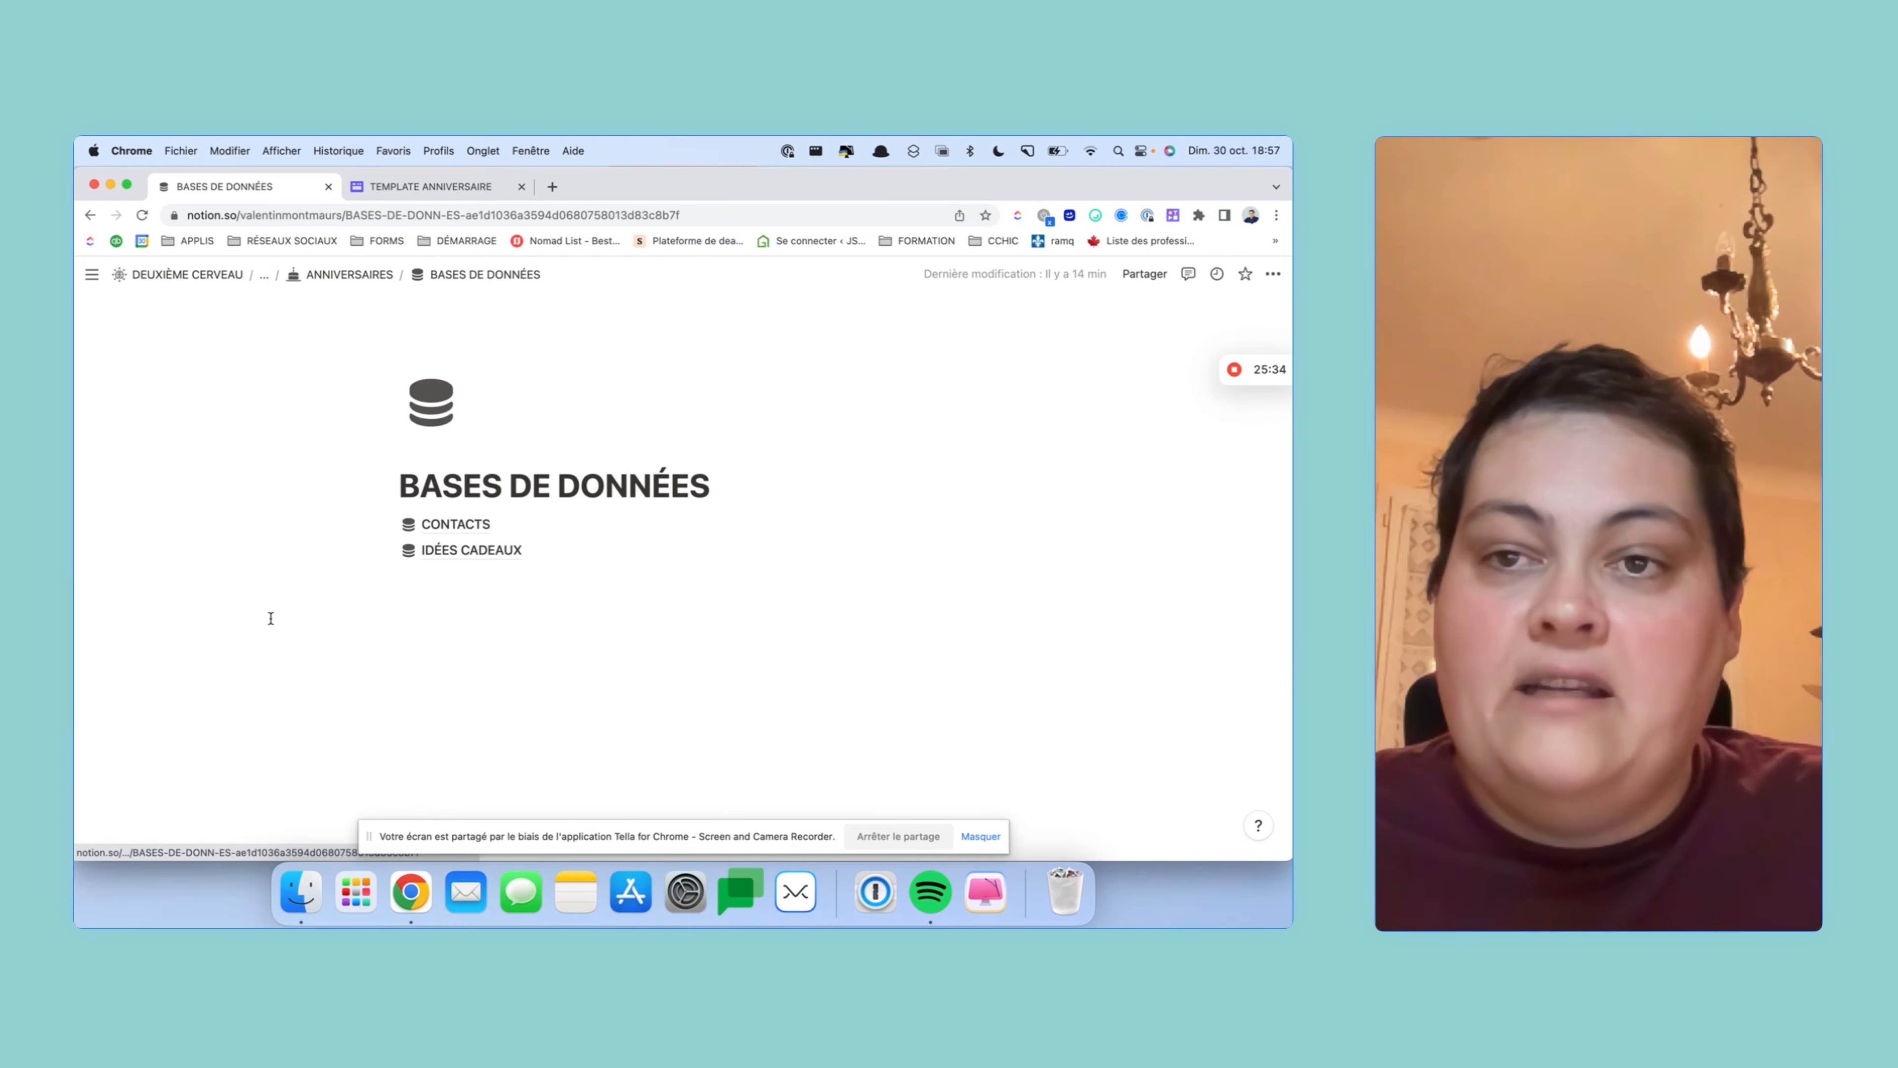
{"action": "left_click", "coordinate": [441, 550]}
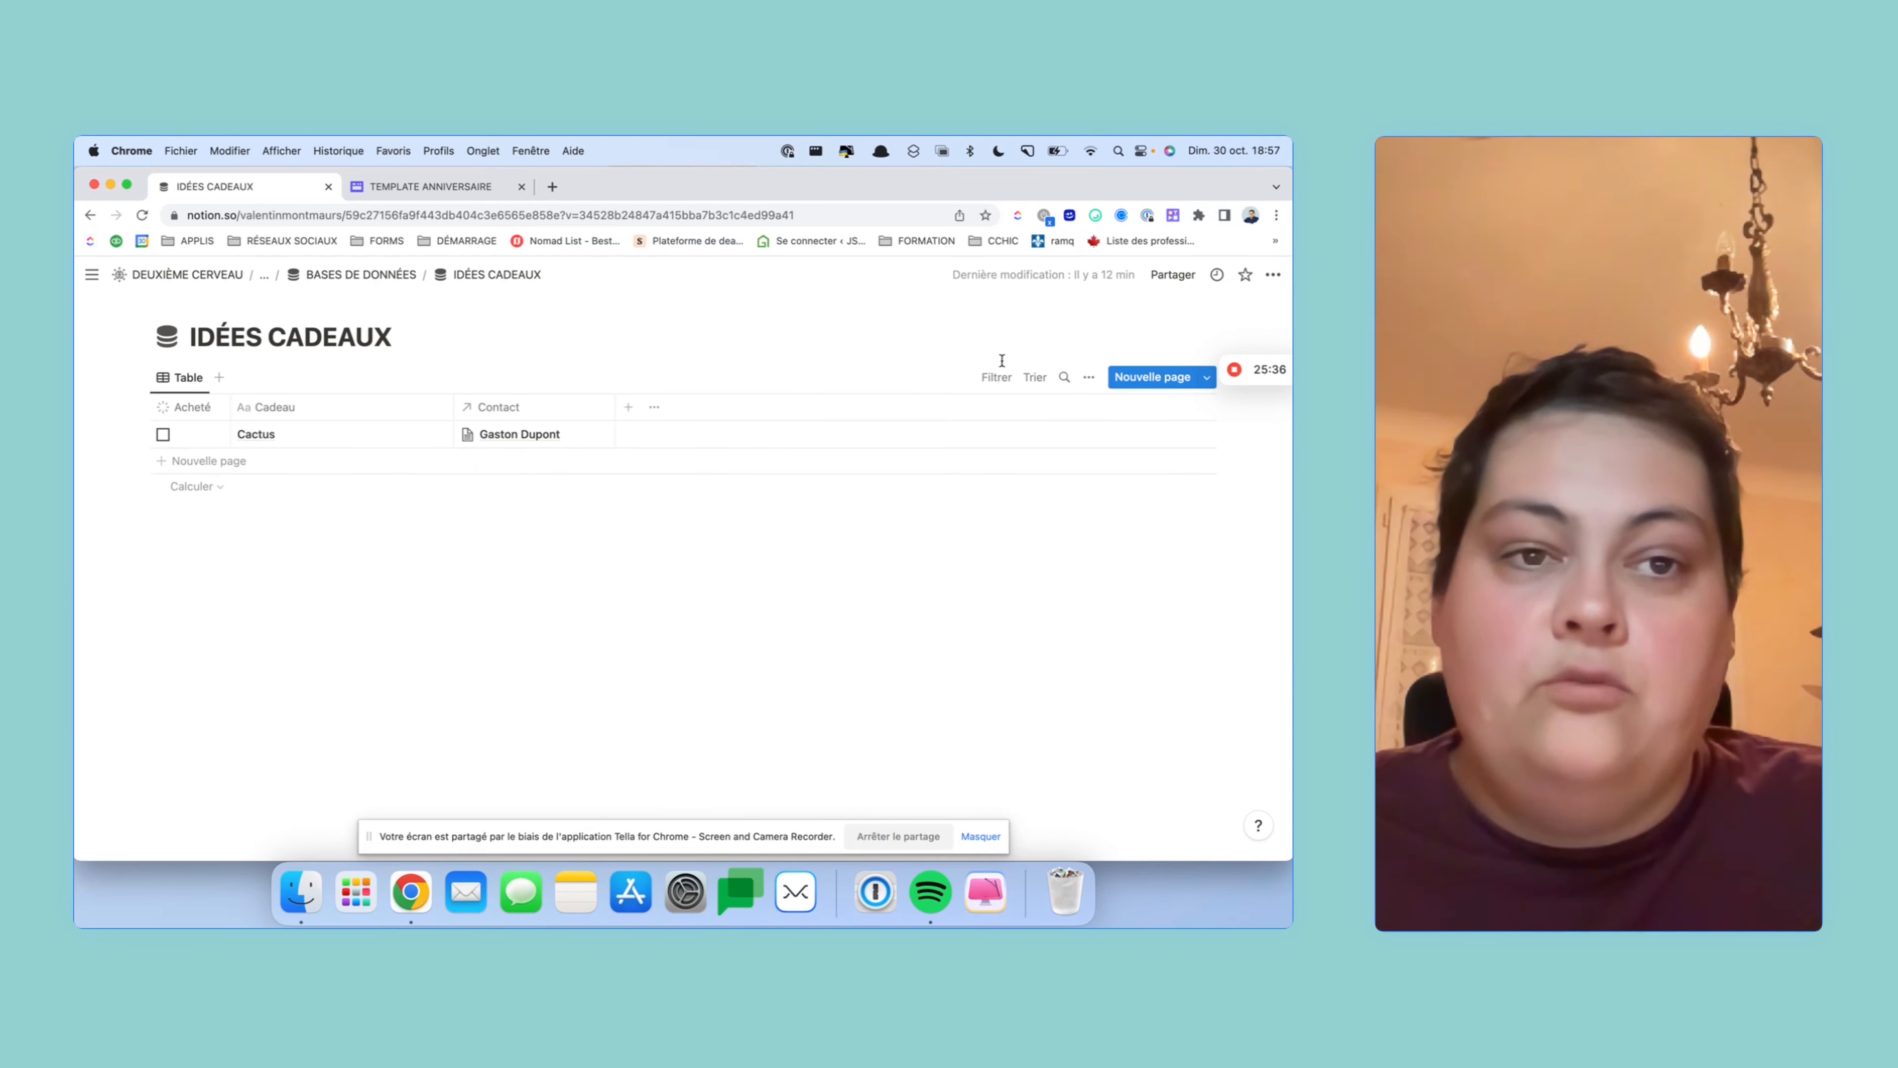
{"action": "left_click", "coordinate": [1086, 378]}
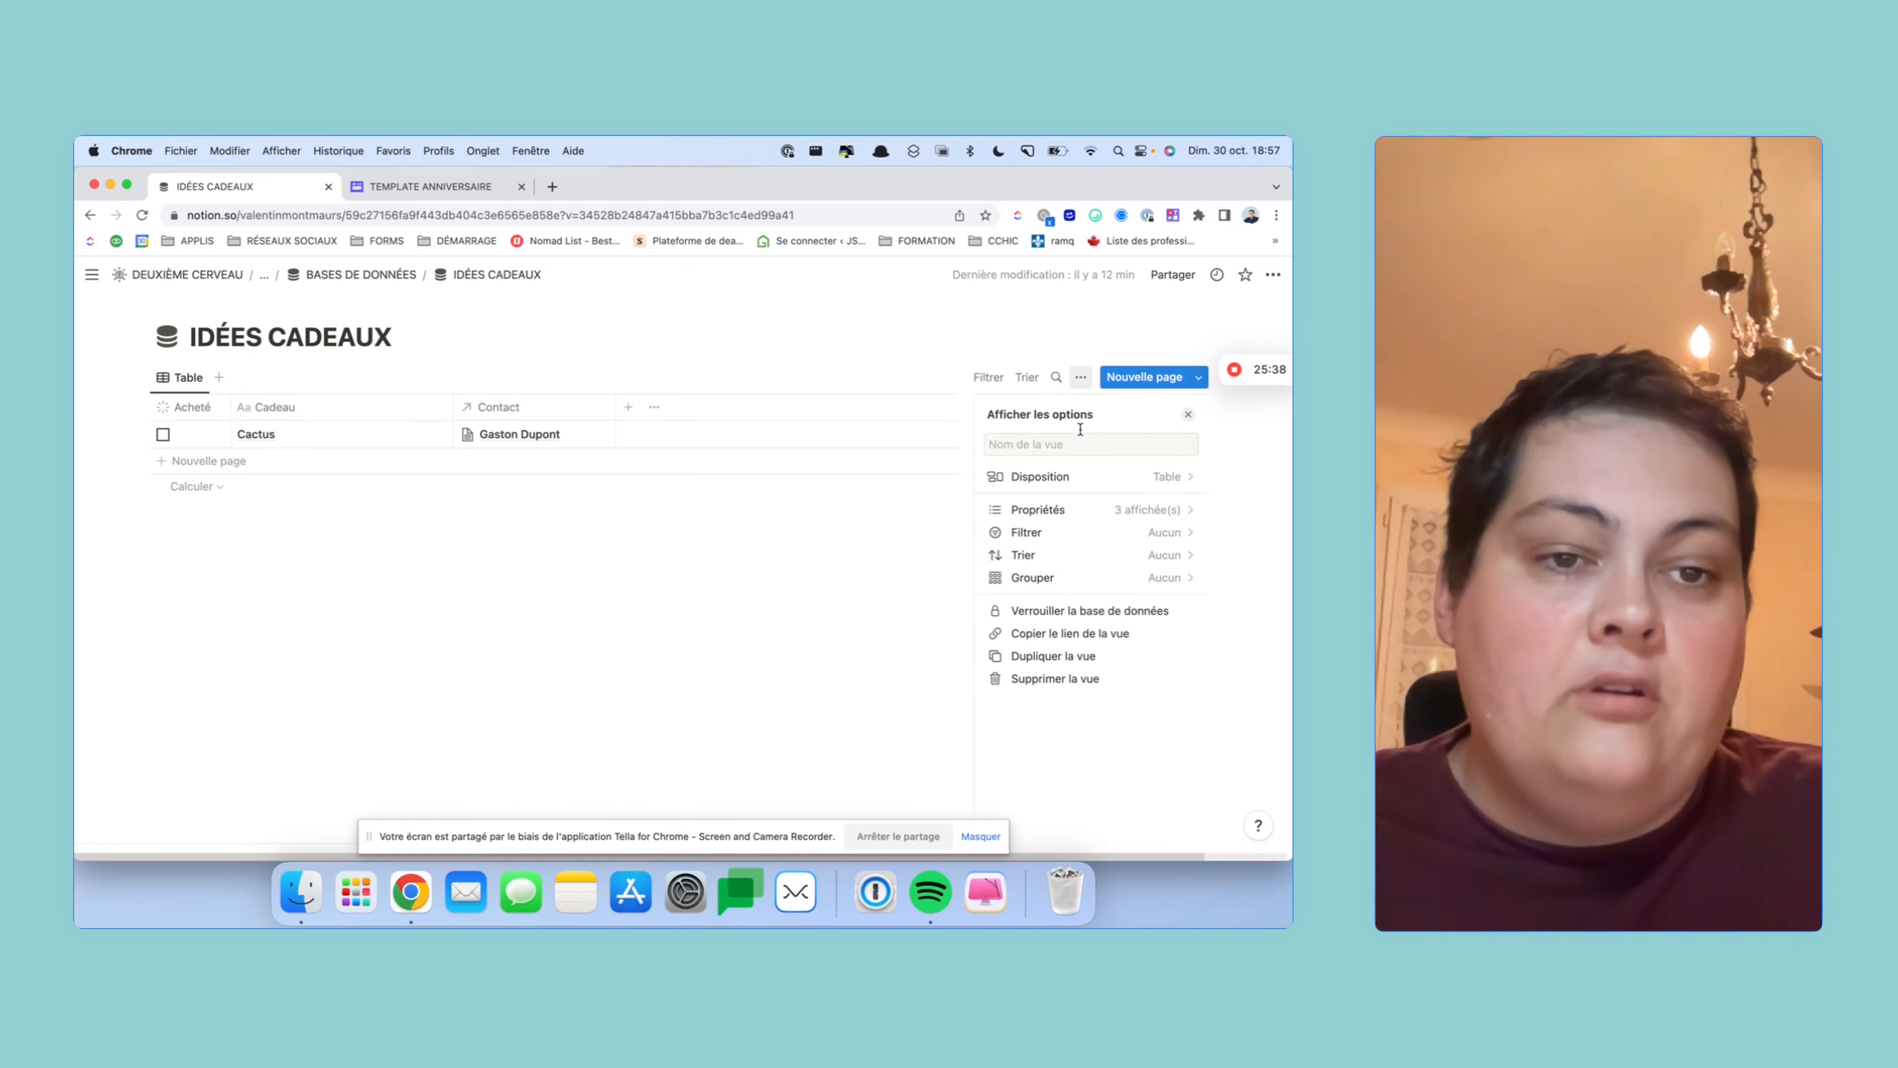
{"action": "left_click", "coordinate": [1089, 643]}
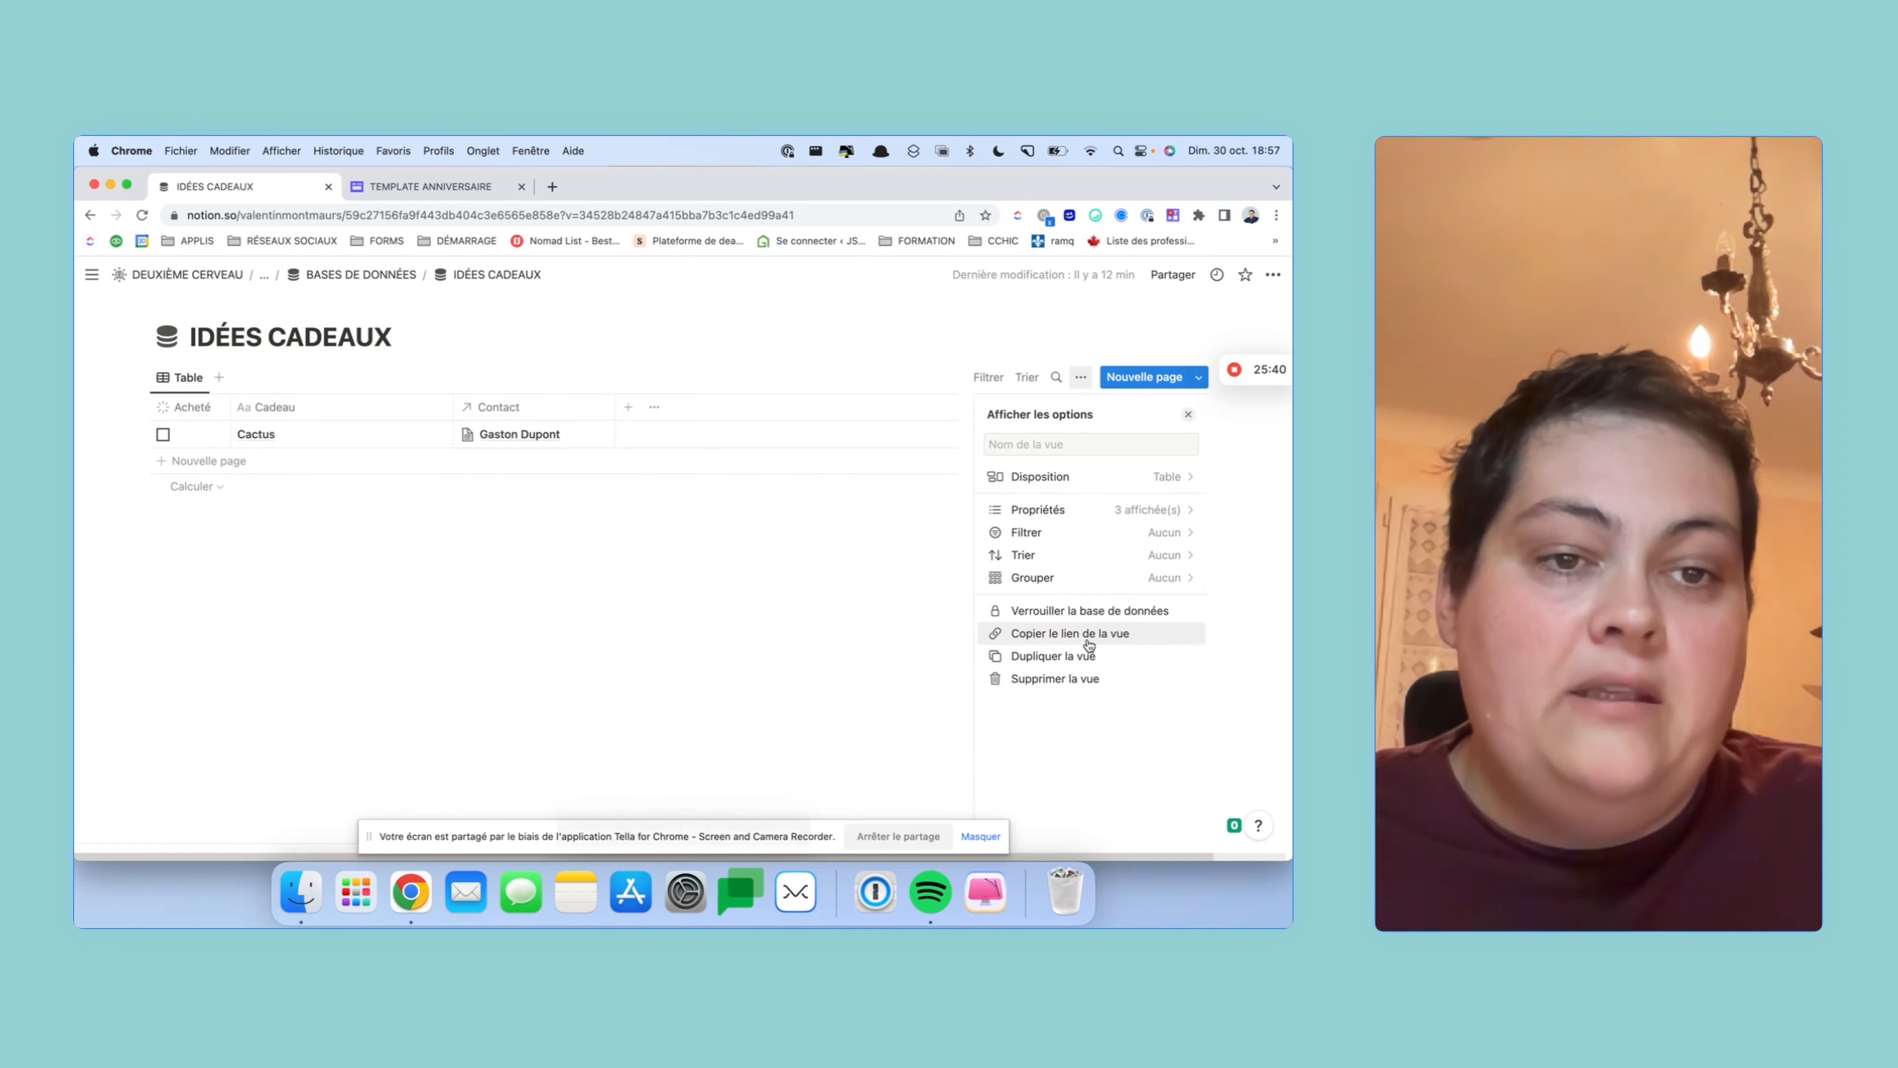
- Go back to the ANNIVERSAIRES page and start an empty line under Nouvelle idée cadeau
{"action": "left_click", "coordinate": [186, 277]}
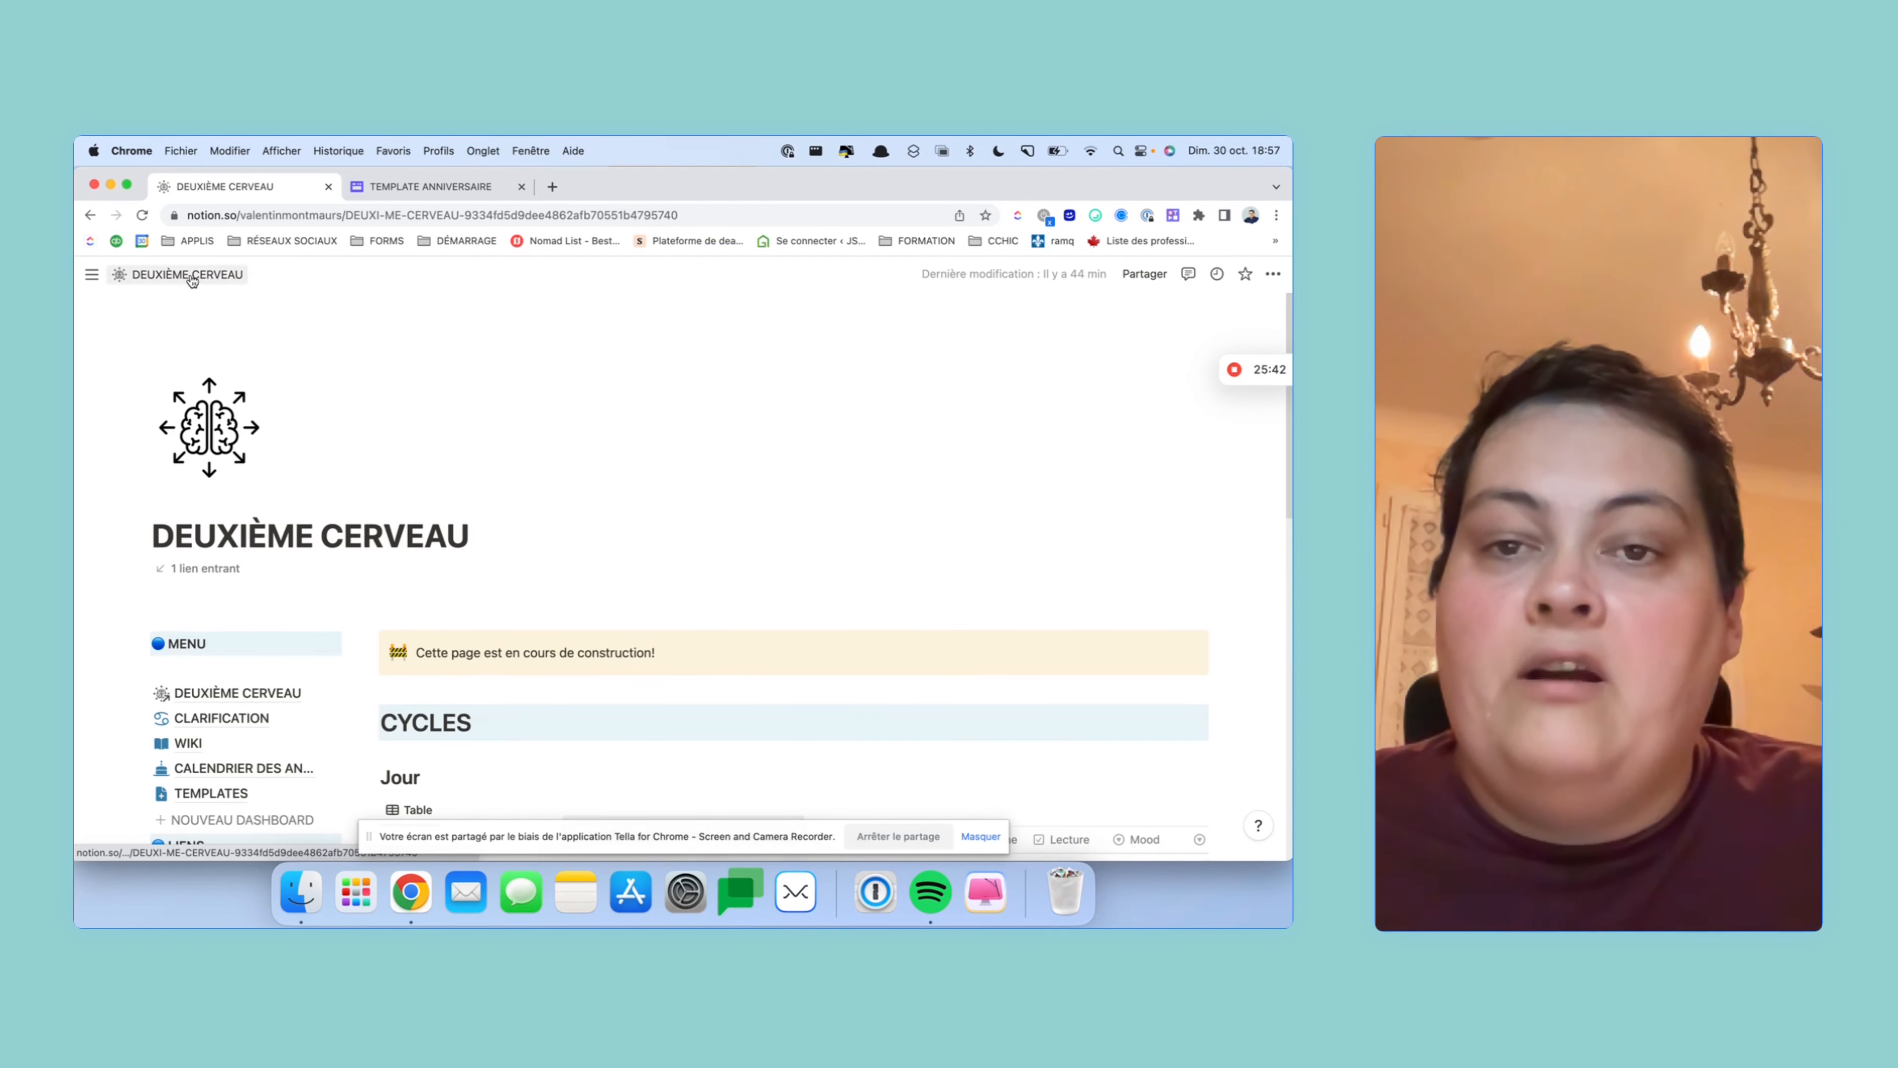
{"action": "scroll", "coordinate": [539, 444], "scroll_direction": "down", "scroll_amount": 3}
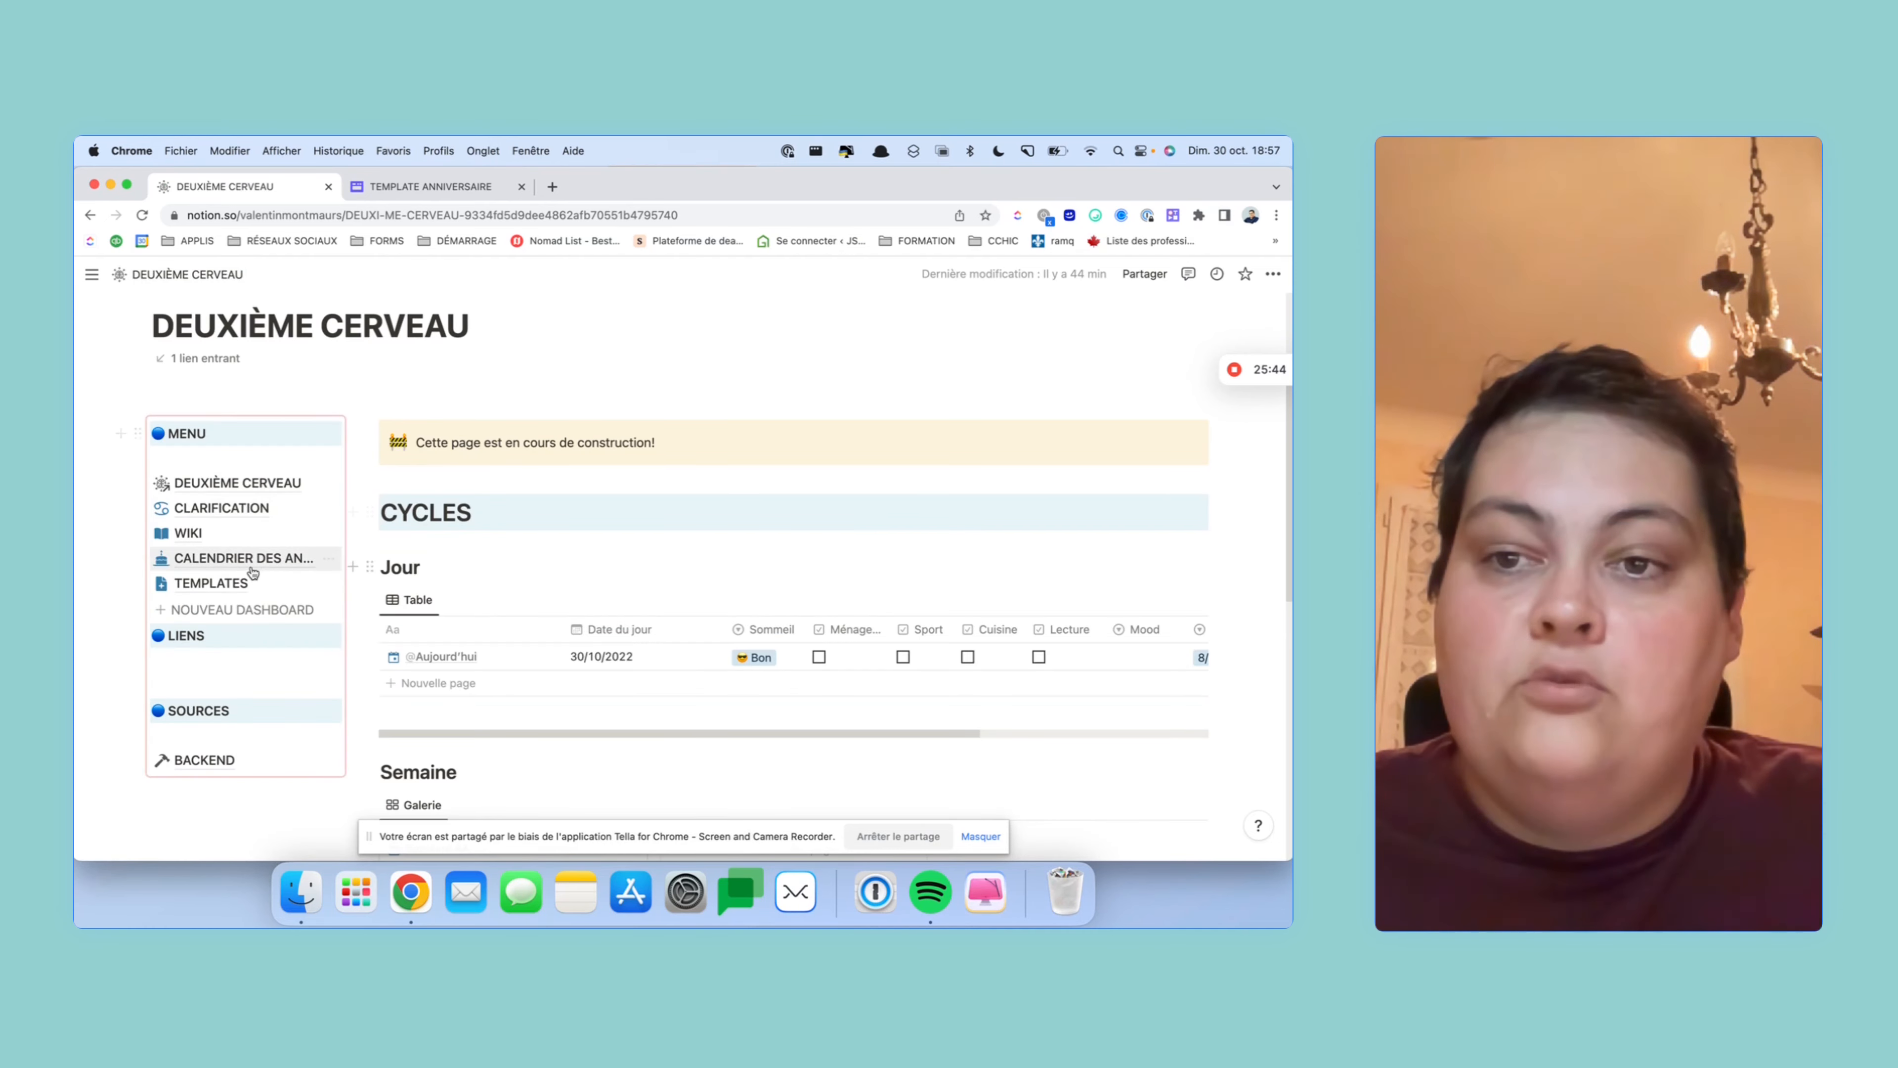
{"action": "left_click", "coordinate": [210, 577]}
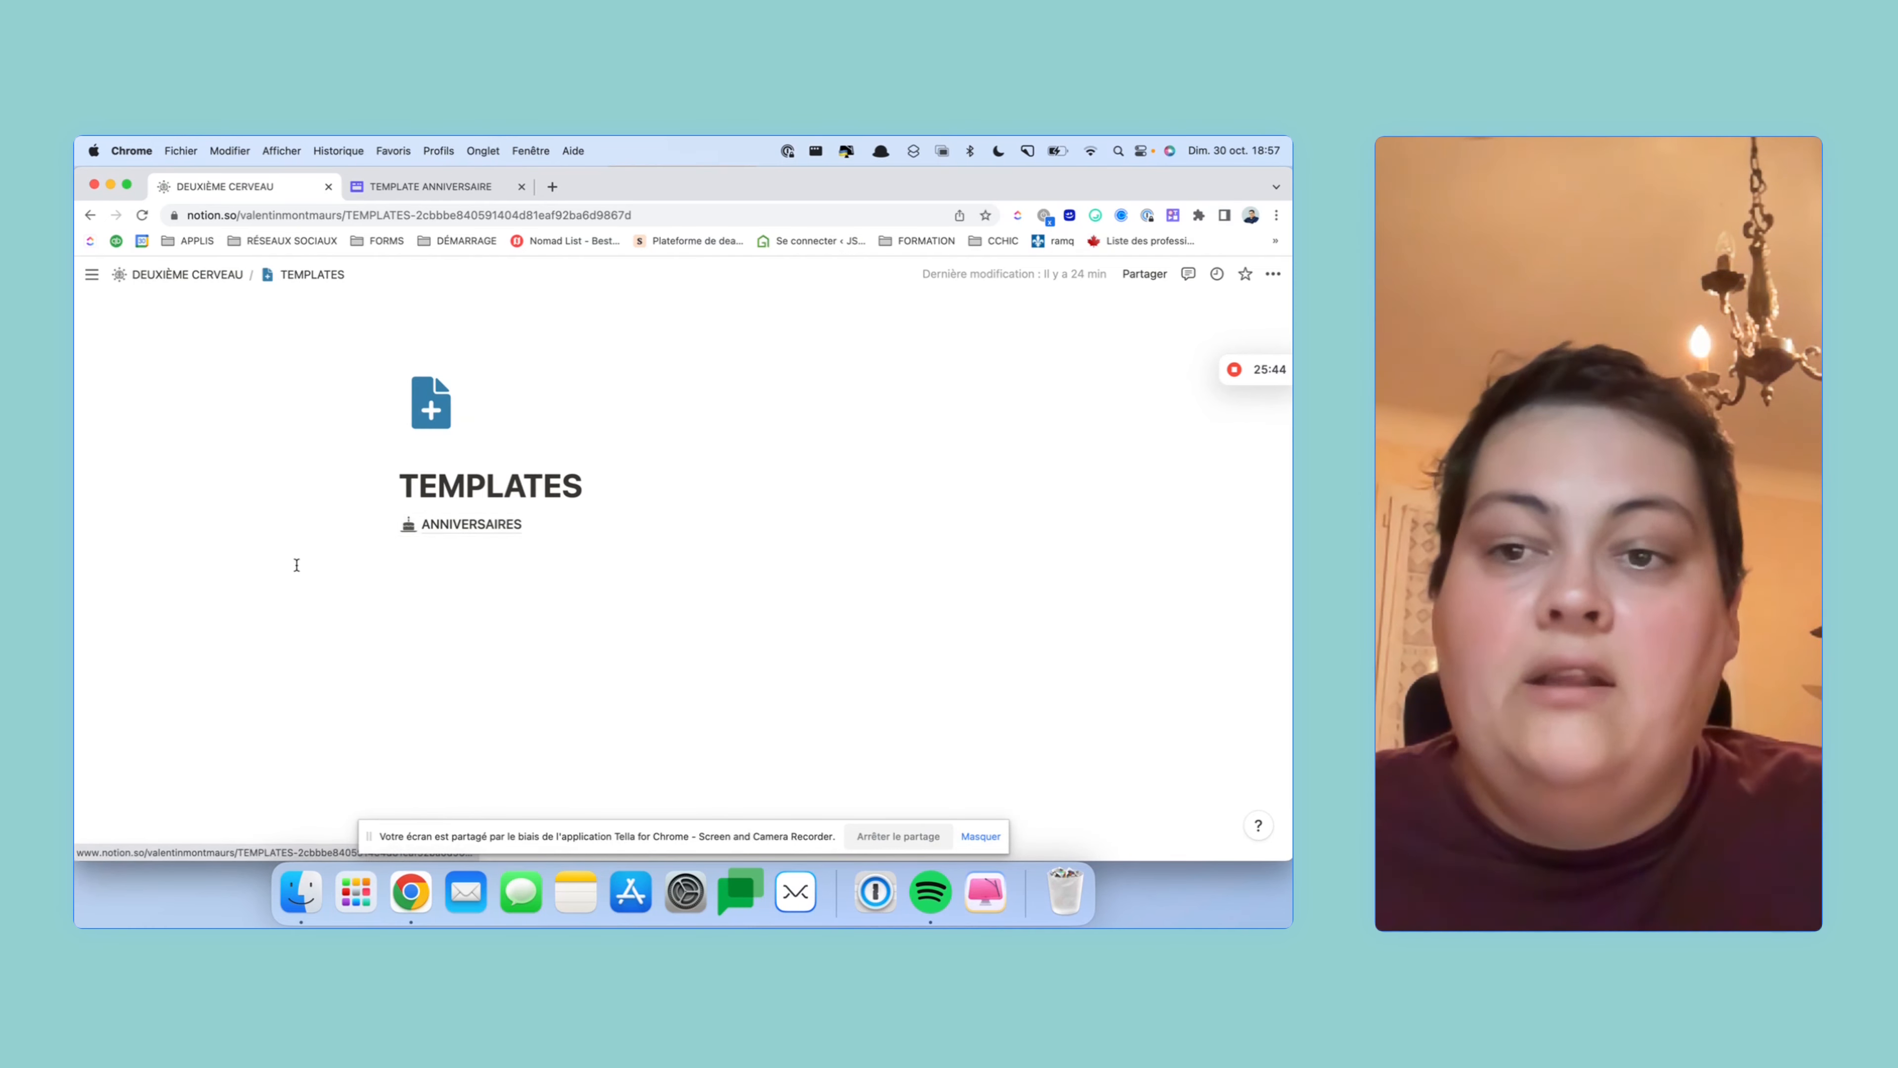
{"action": "left_click", "coordinate": [459, 525]}
{"action": "scroll", "coordinate": [780, 498], "scroll_direction": "down", "scroll_amount": 10}
{"action": "left_click", "coordinate": [782, 501]}
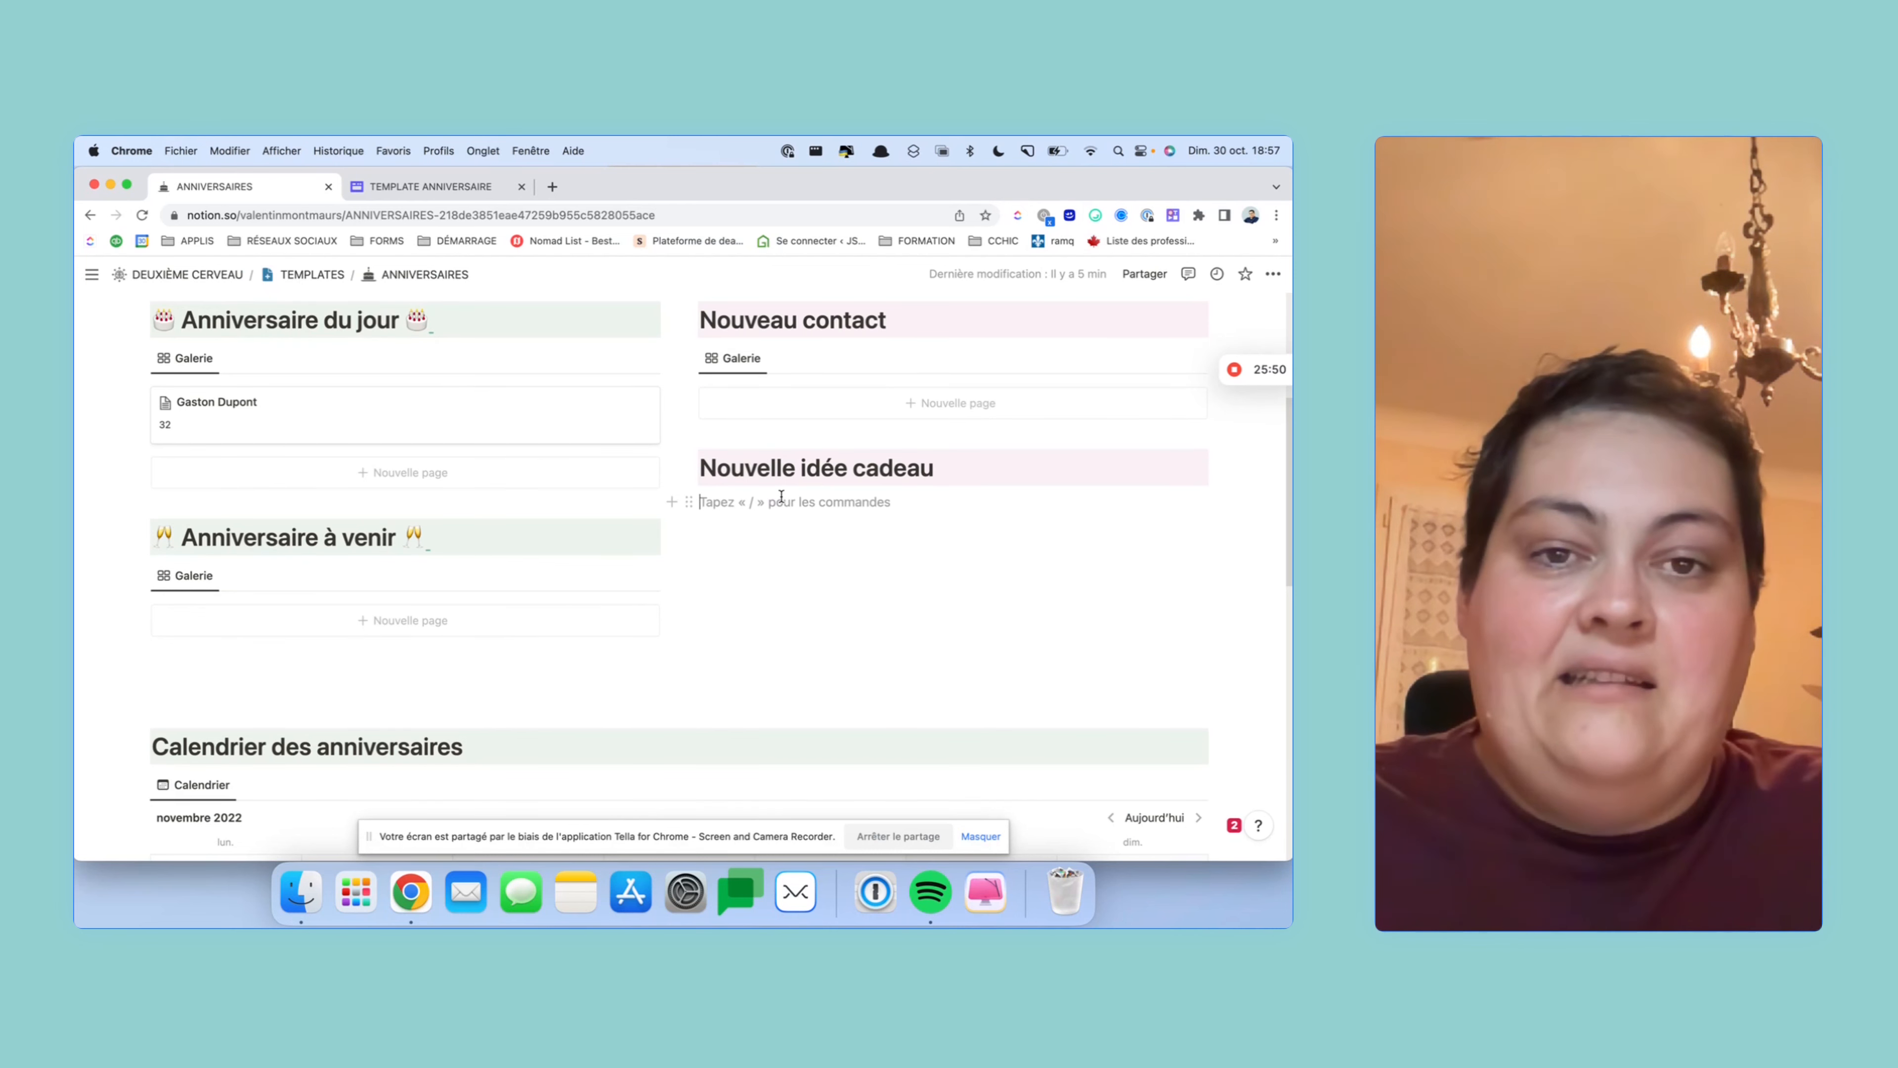
- Paste the link as a linked IDÉES CADEAUX Table view and delete its Acheté column
{"action": "key", "text": "super+v"}
{"action": "left_click", "coordinate": [1076, 562]}
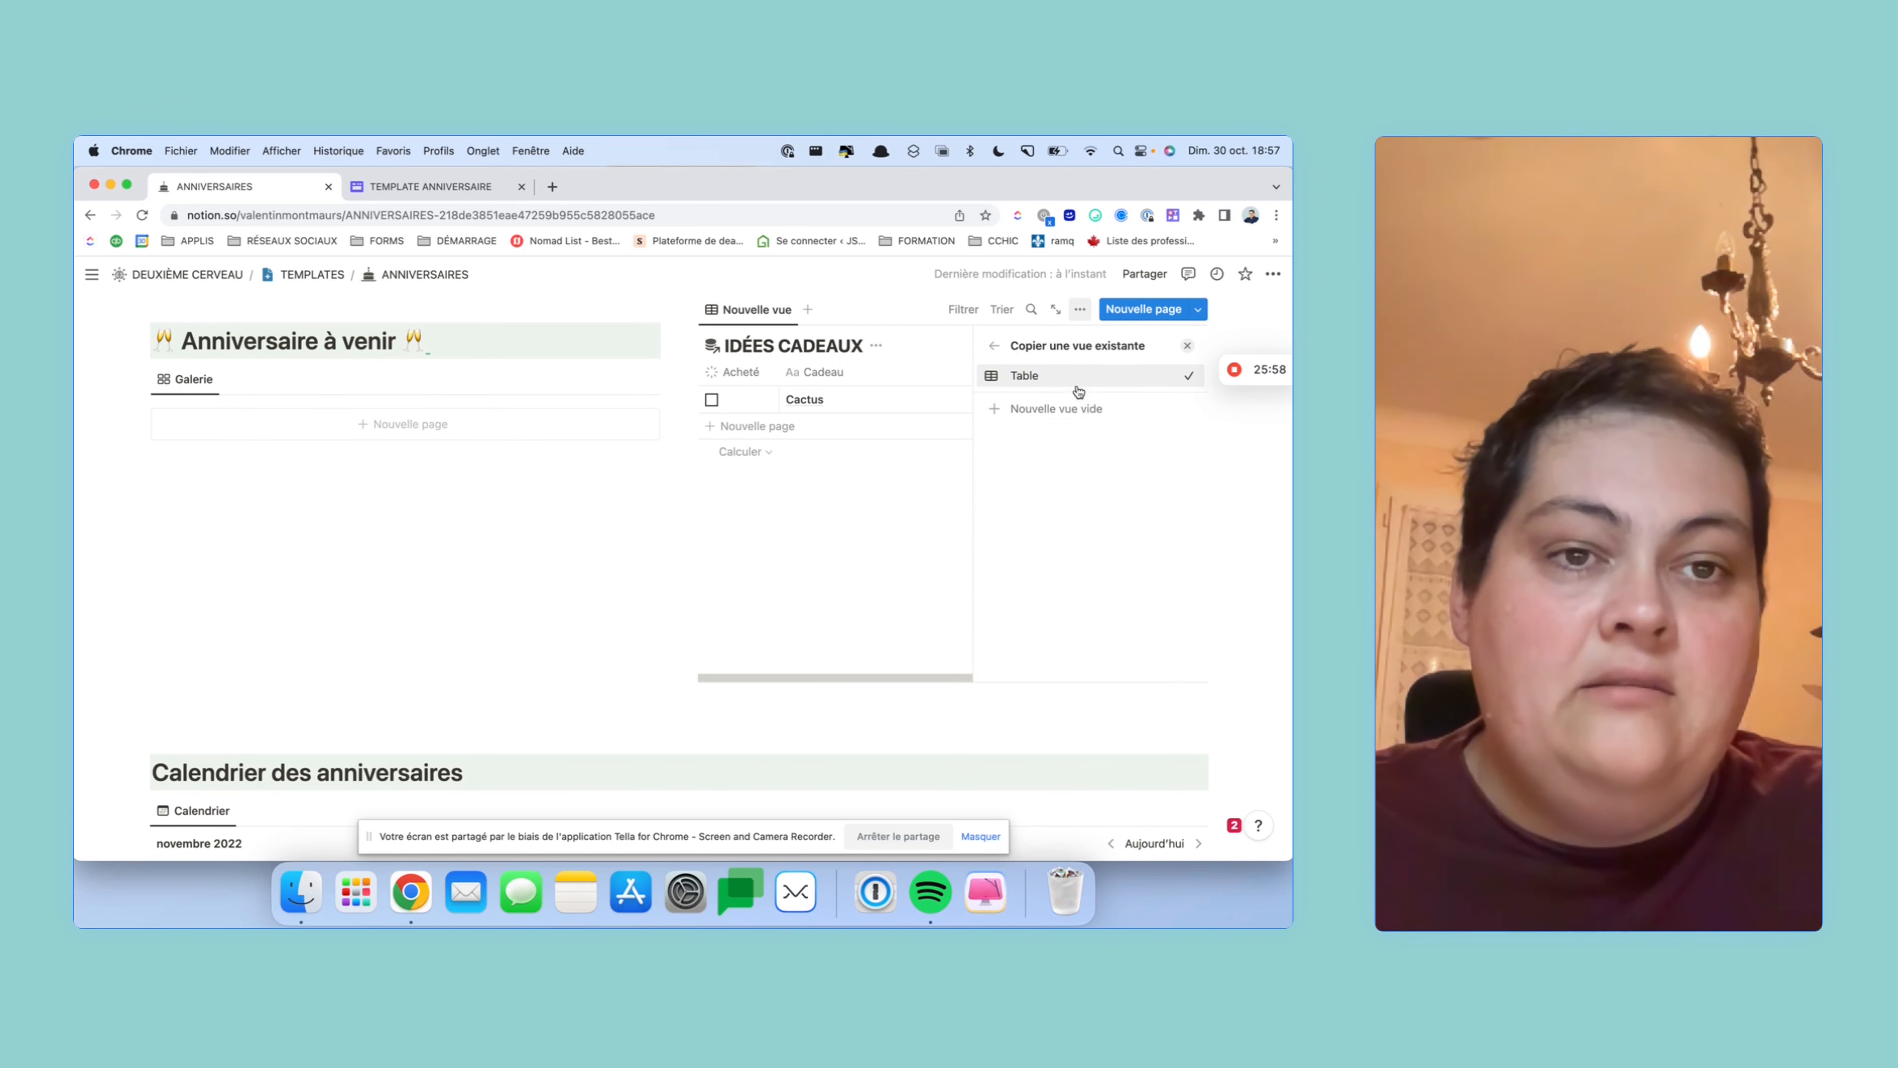
{"action": "left_click", "coordinate": [942, 512]}
{"action": "left_click", "coordinate": [740, 372]}
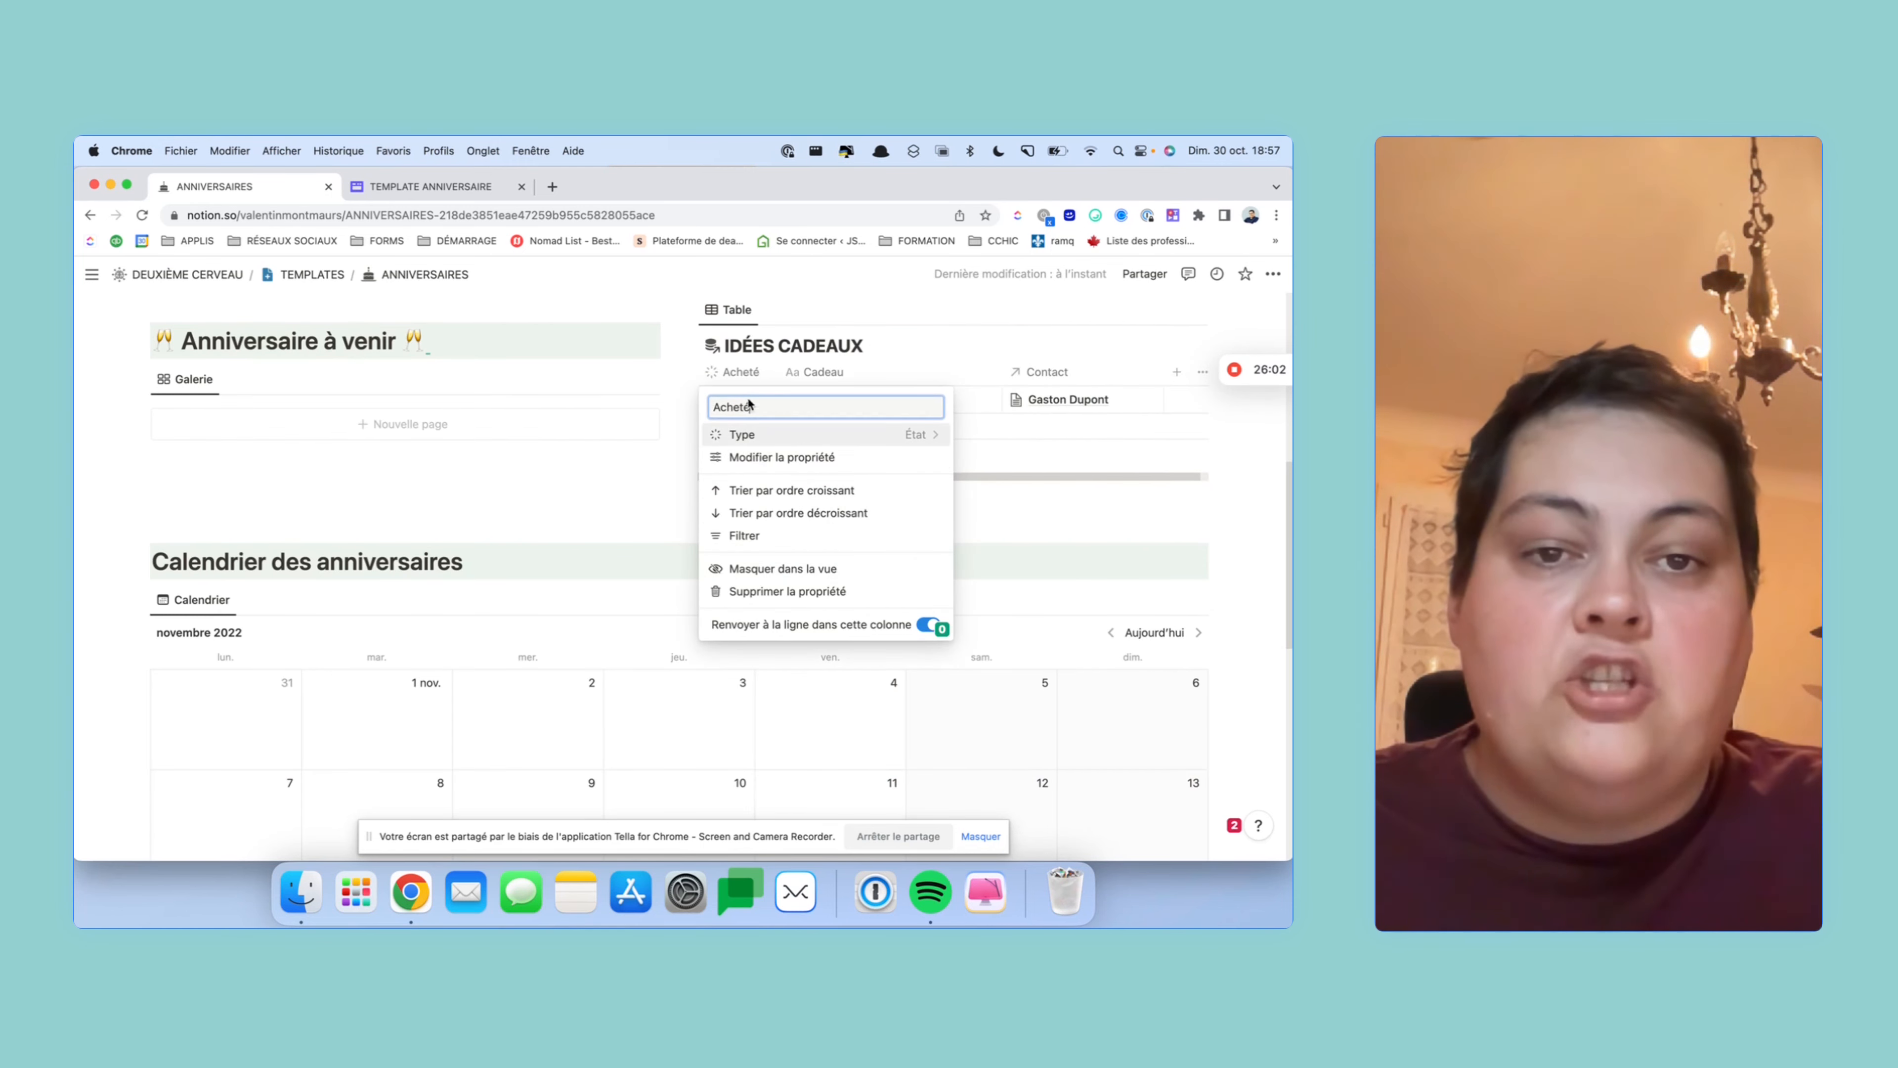
{"action": "left_click", "coordinate": [781, 591]}
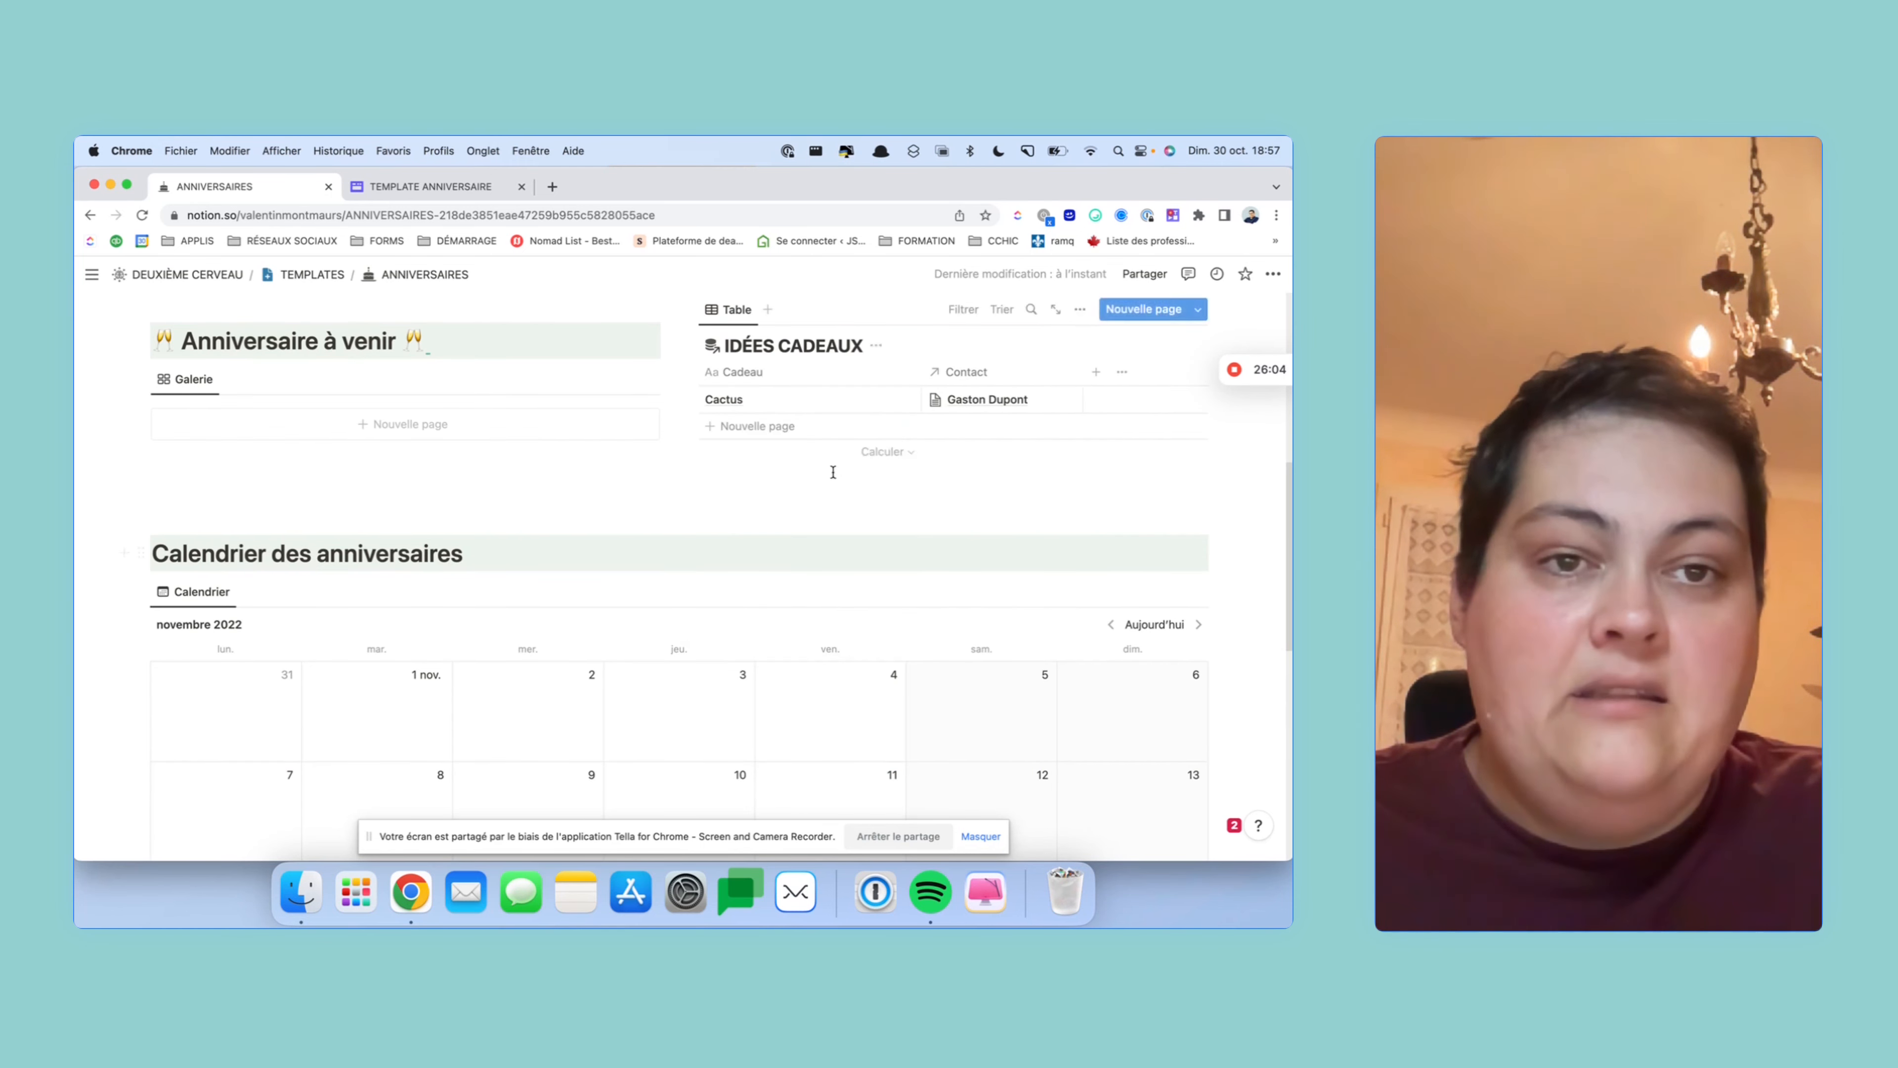
{"action": "scroll", "coordinate": [831, 473], "scroll_direction": "up", "scroll_amount": 1}
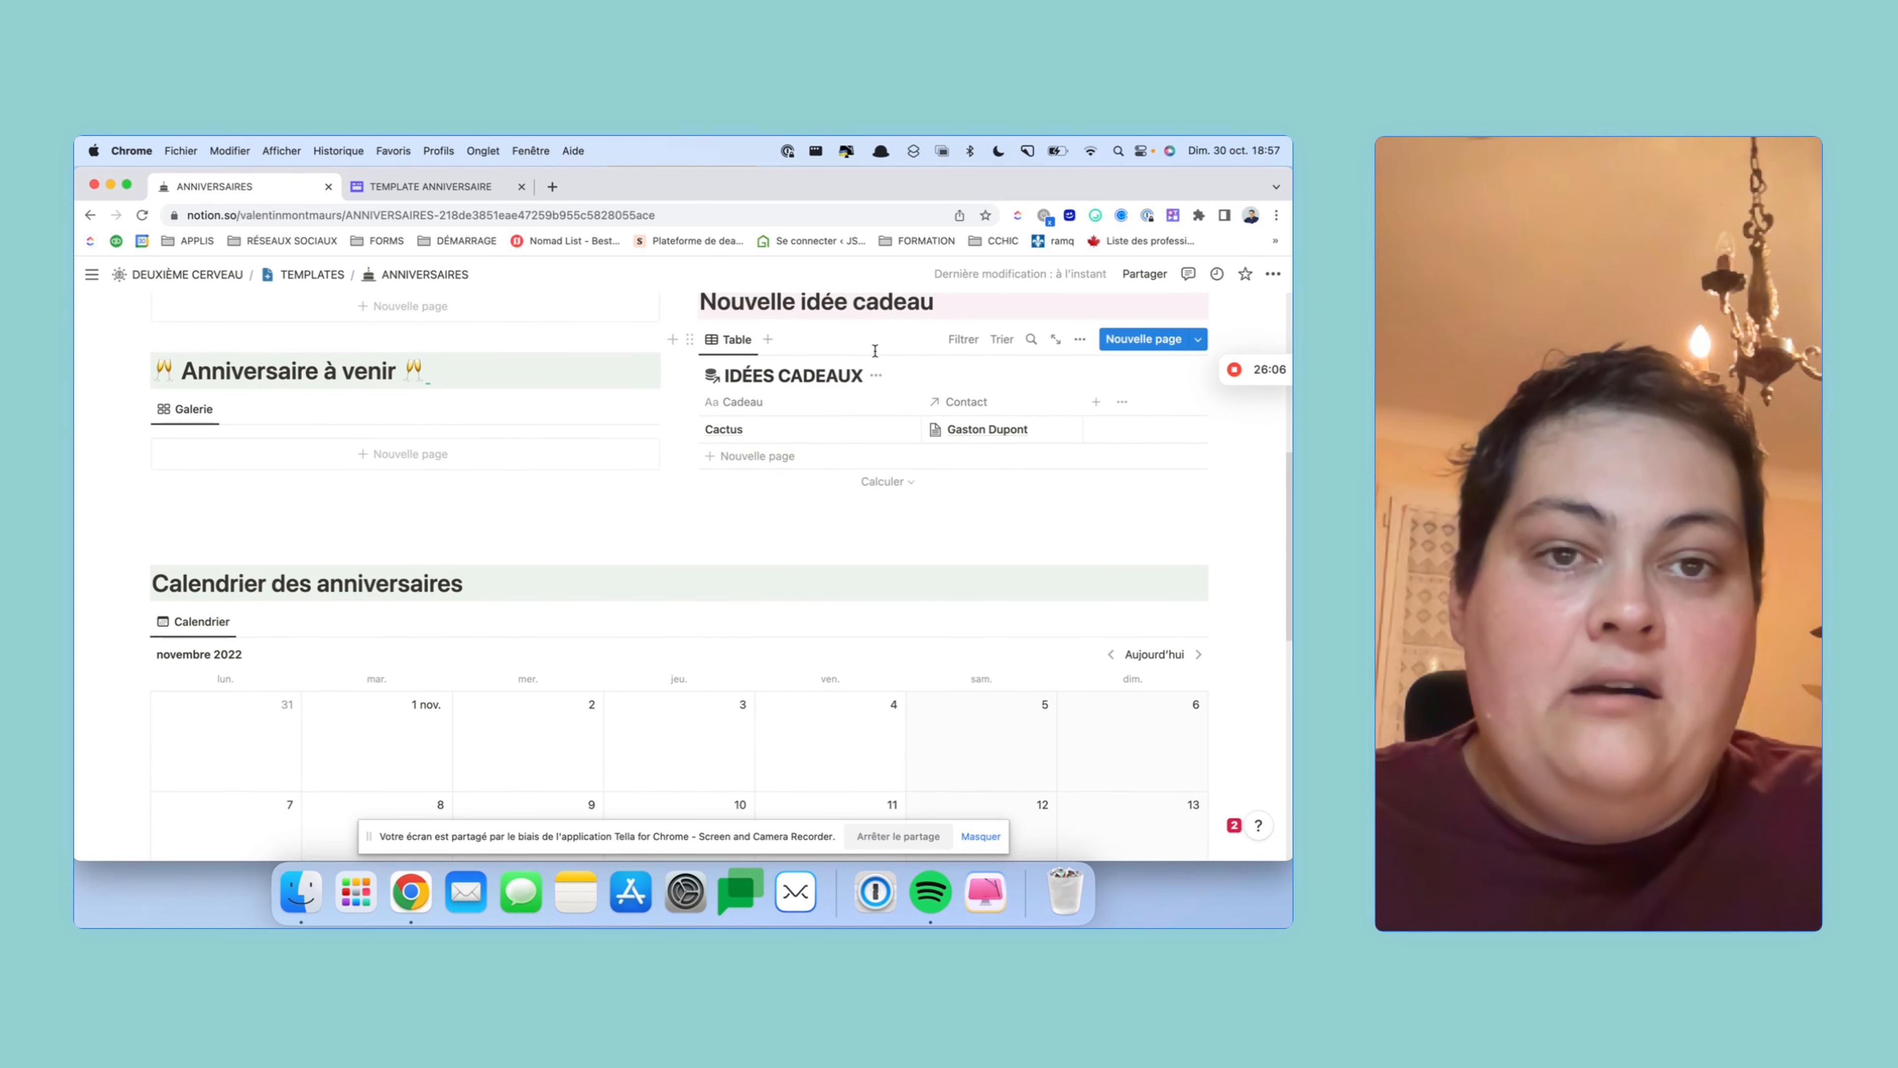
{"action": "scroll", "coordinate": [875, 351], "scroll_direction": "up", "scroll_amount": 2}
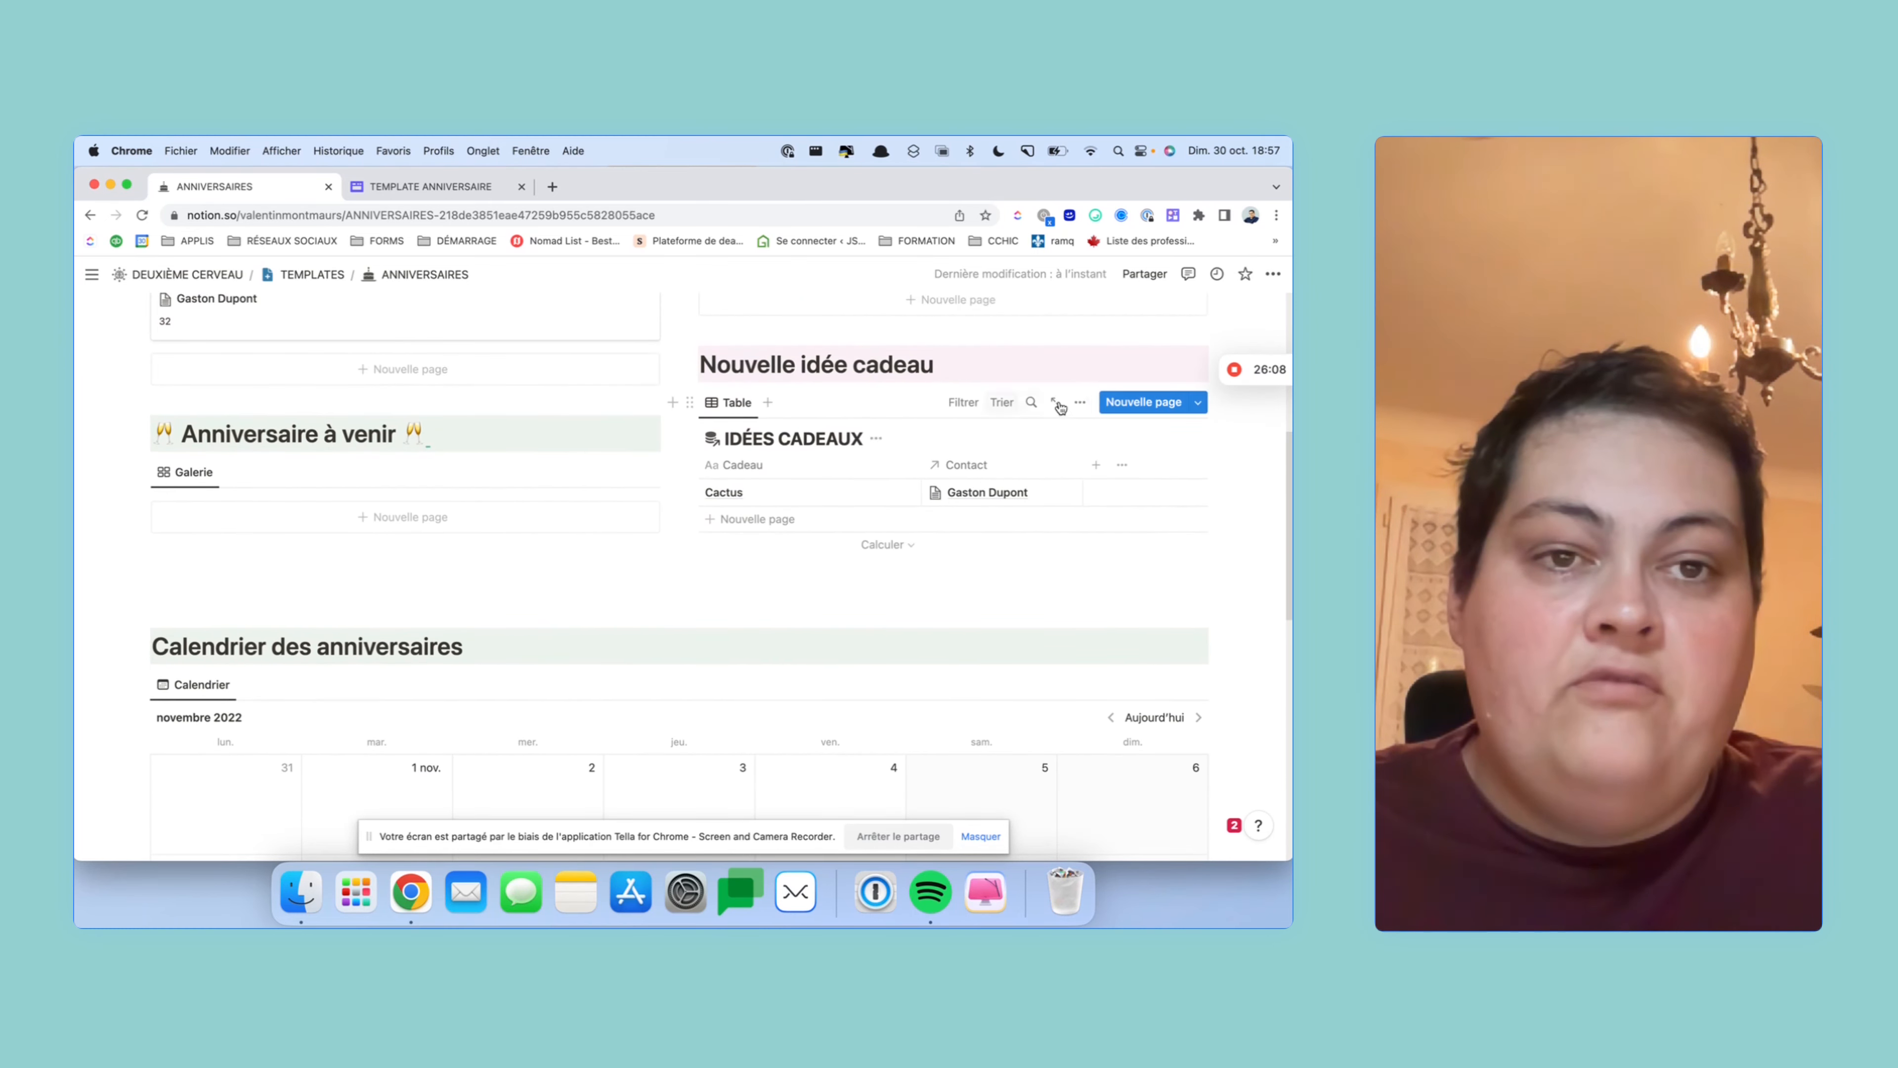
- In the view's Disposition settings, hide the database title and turn off vertical lines
{"action": "left_click", "coordinate": [1080, 401]}
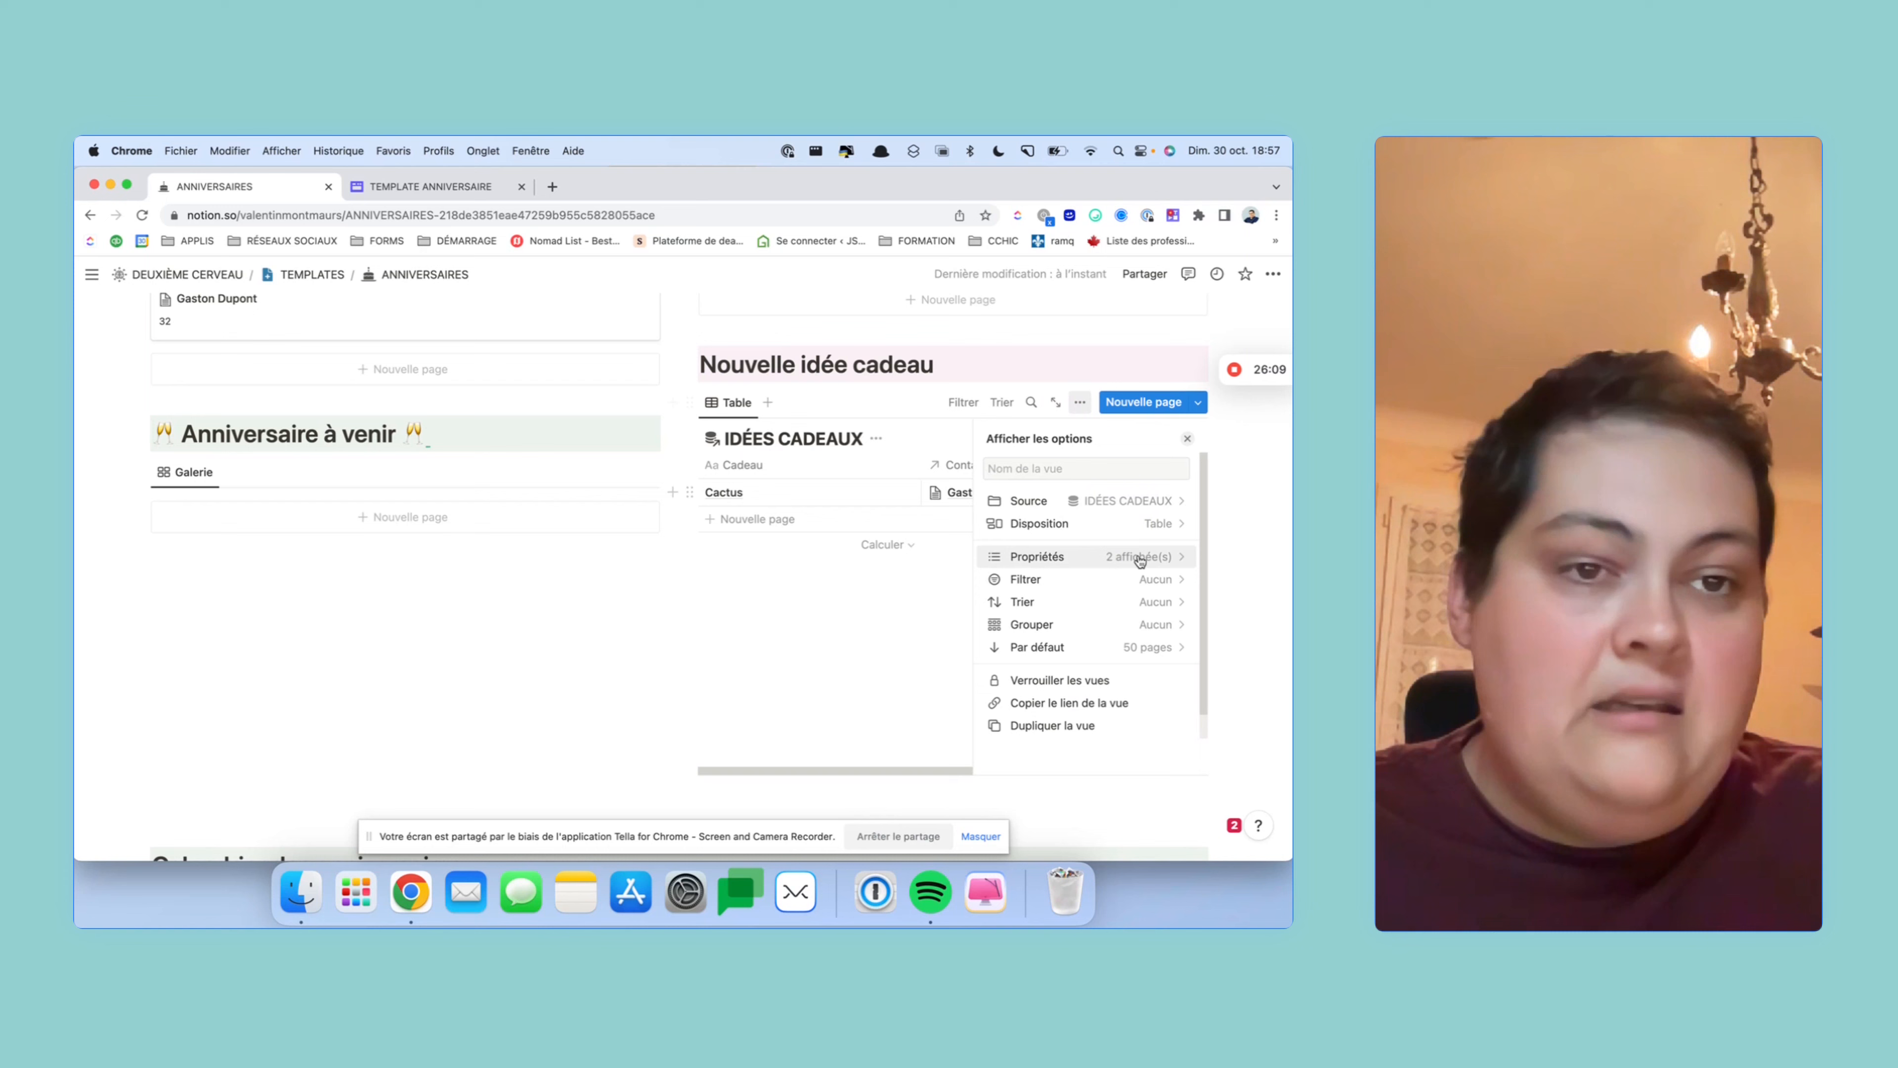
{"action": "left_click", "coordinate": [1168, 536]}
{"action": "left_click", "coordinate": [1174, 649]}
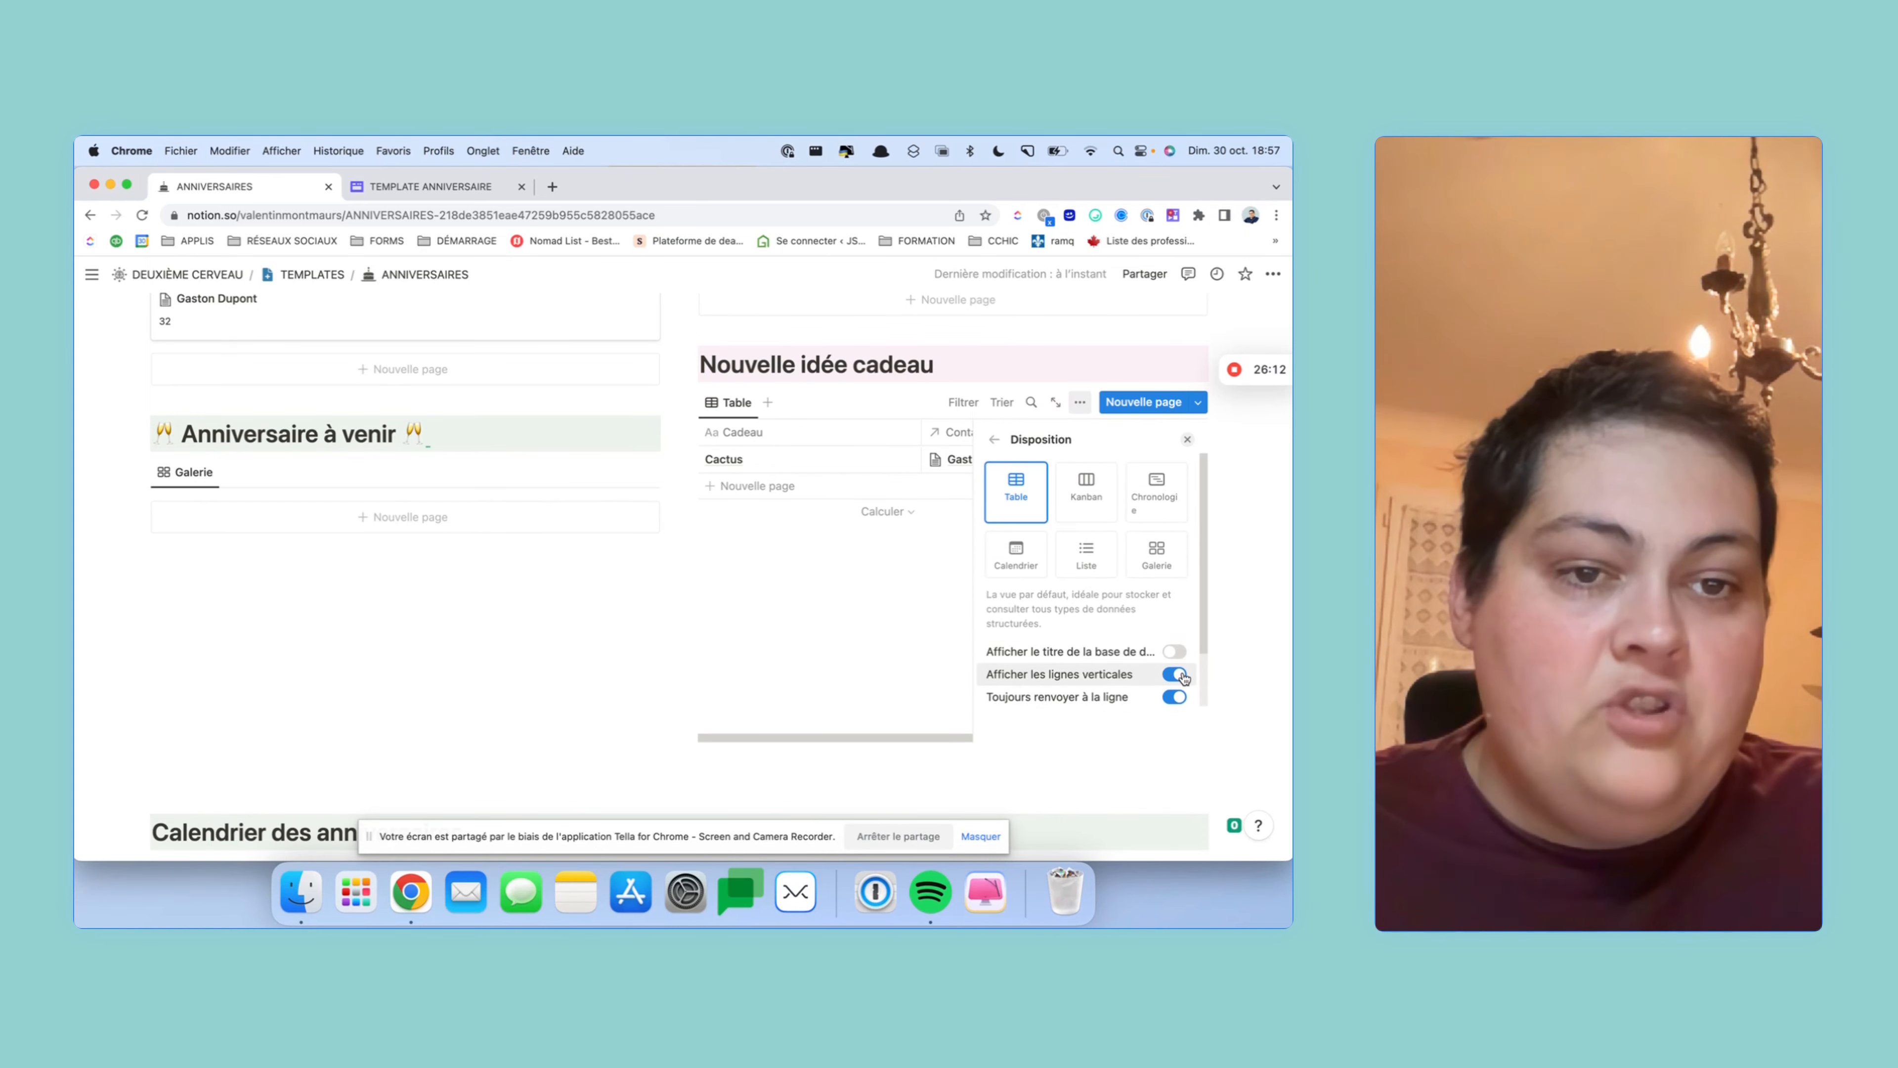
{"action": "left_click", "coordinate": [1179, 674]}
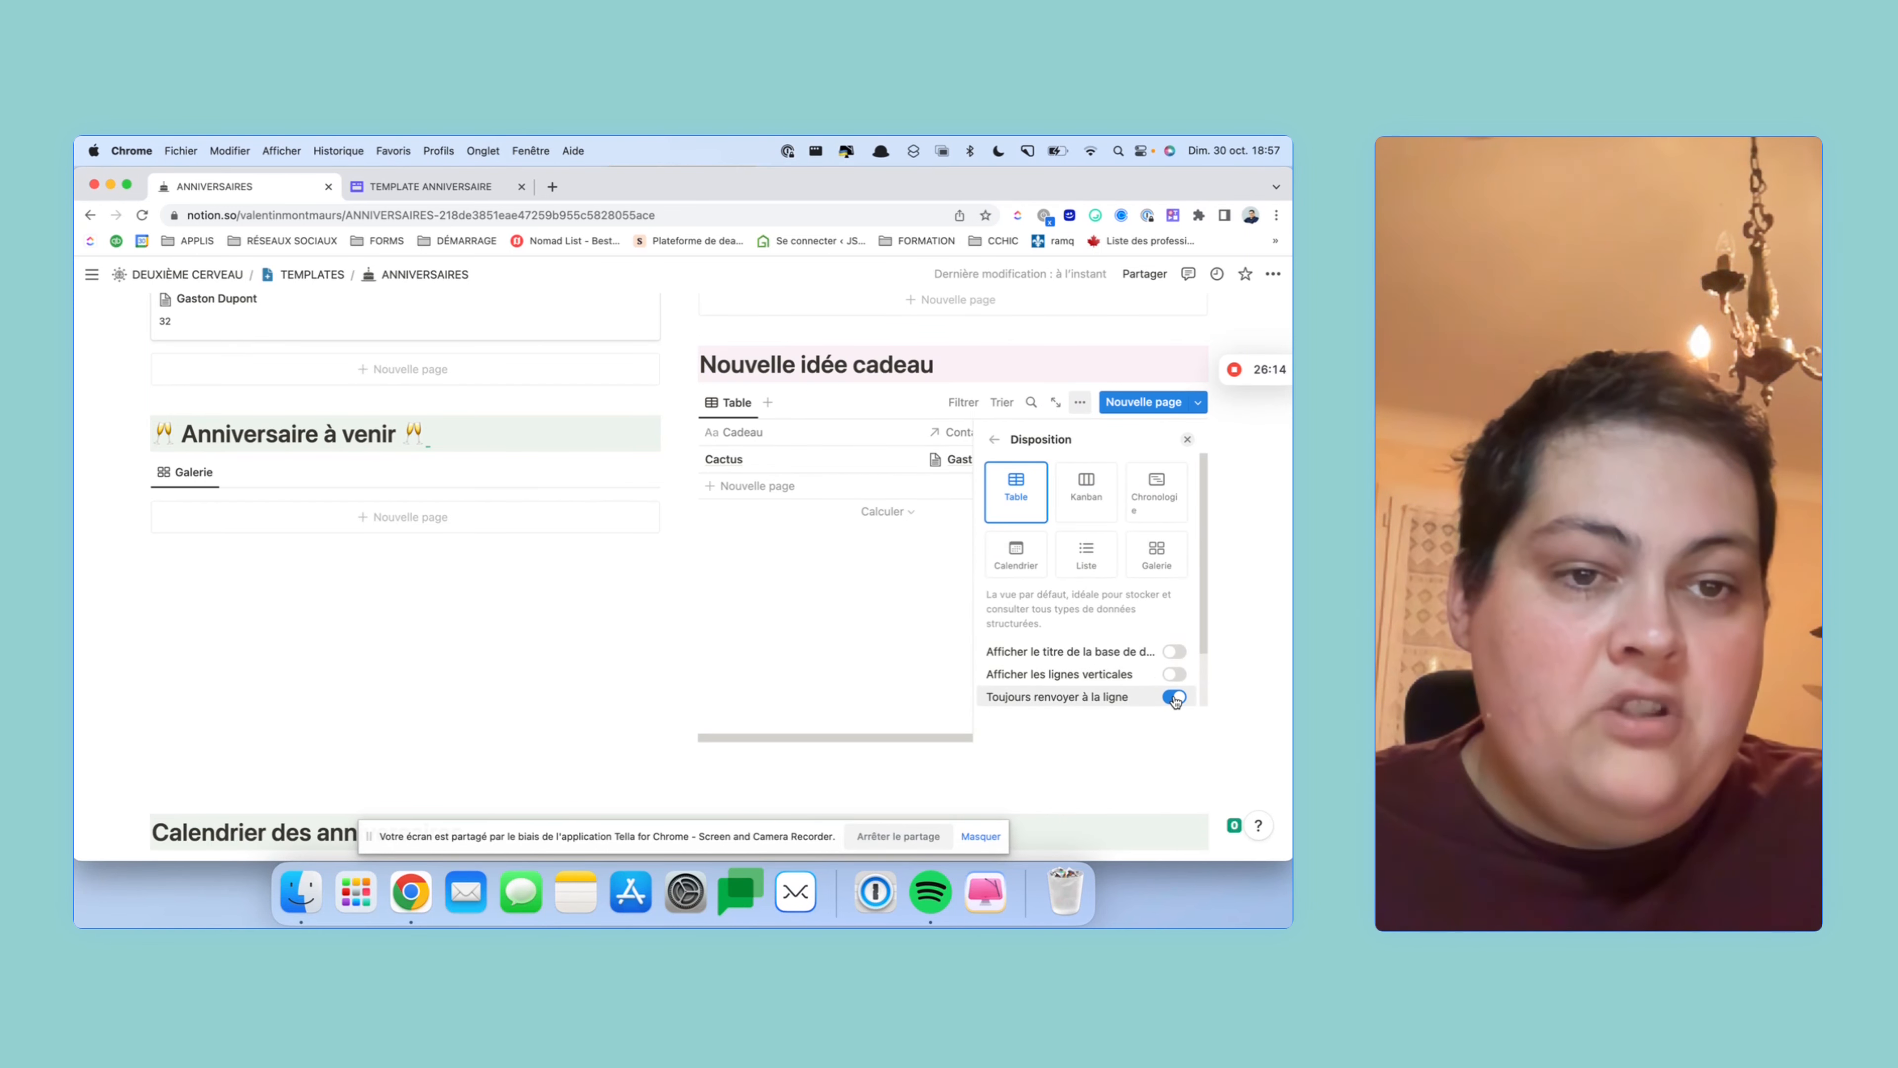
{"action": "left_click", "coordinate": [898, 643]}
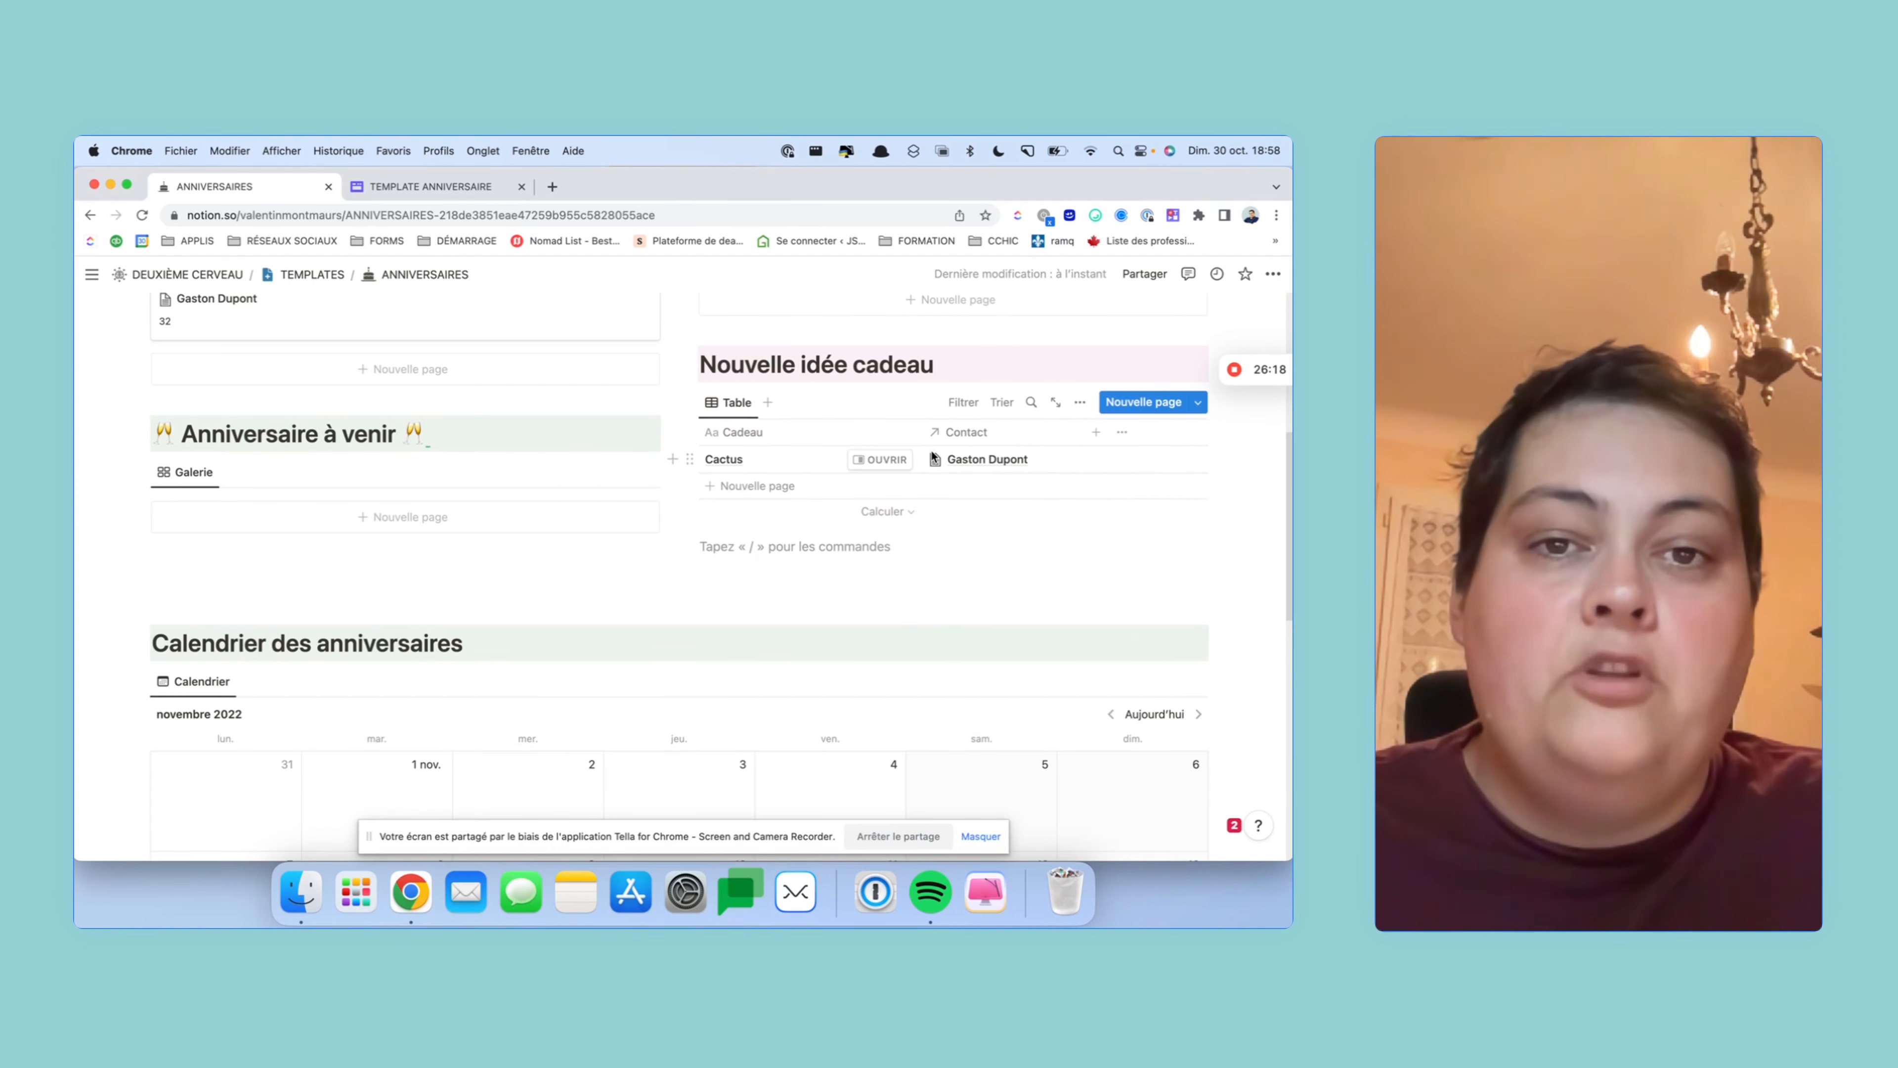
{"action": "scroll", "coordinate": [919, 479], "scroll_direction": "up", "scroll_amount": 2}
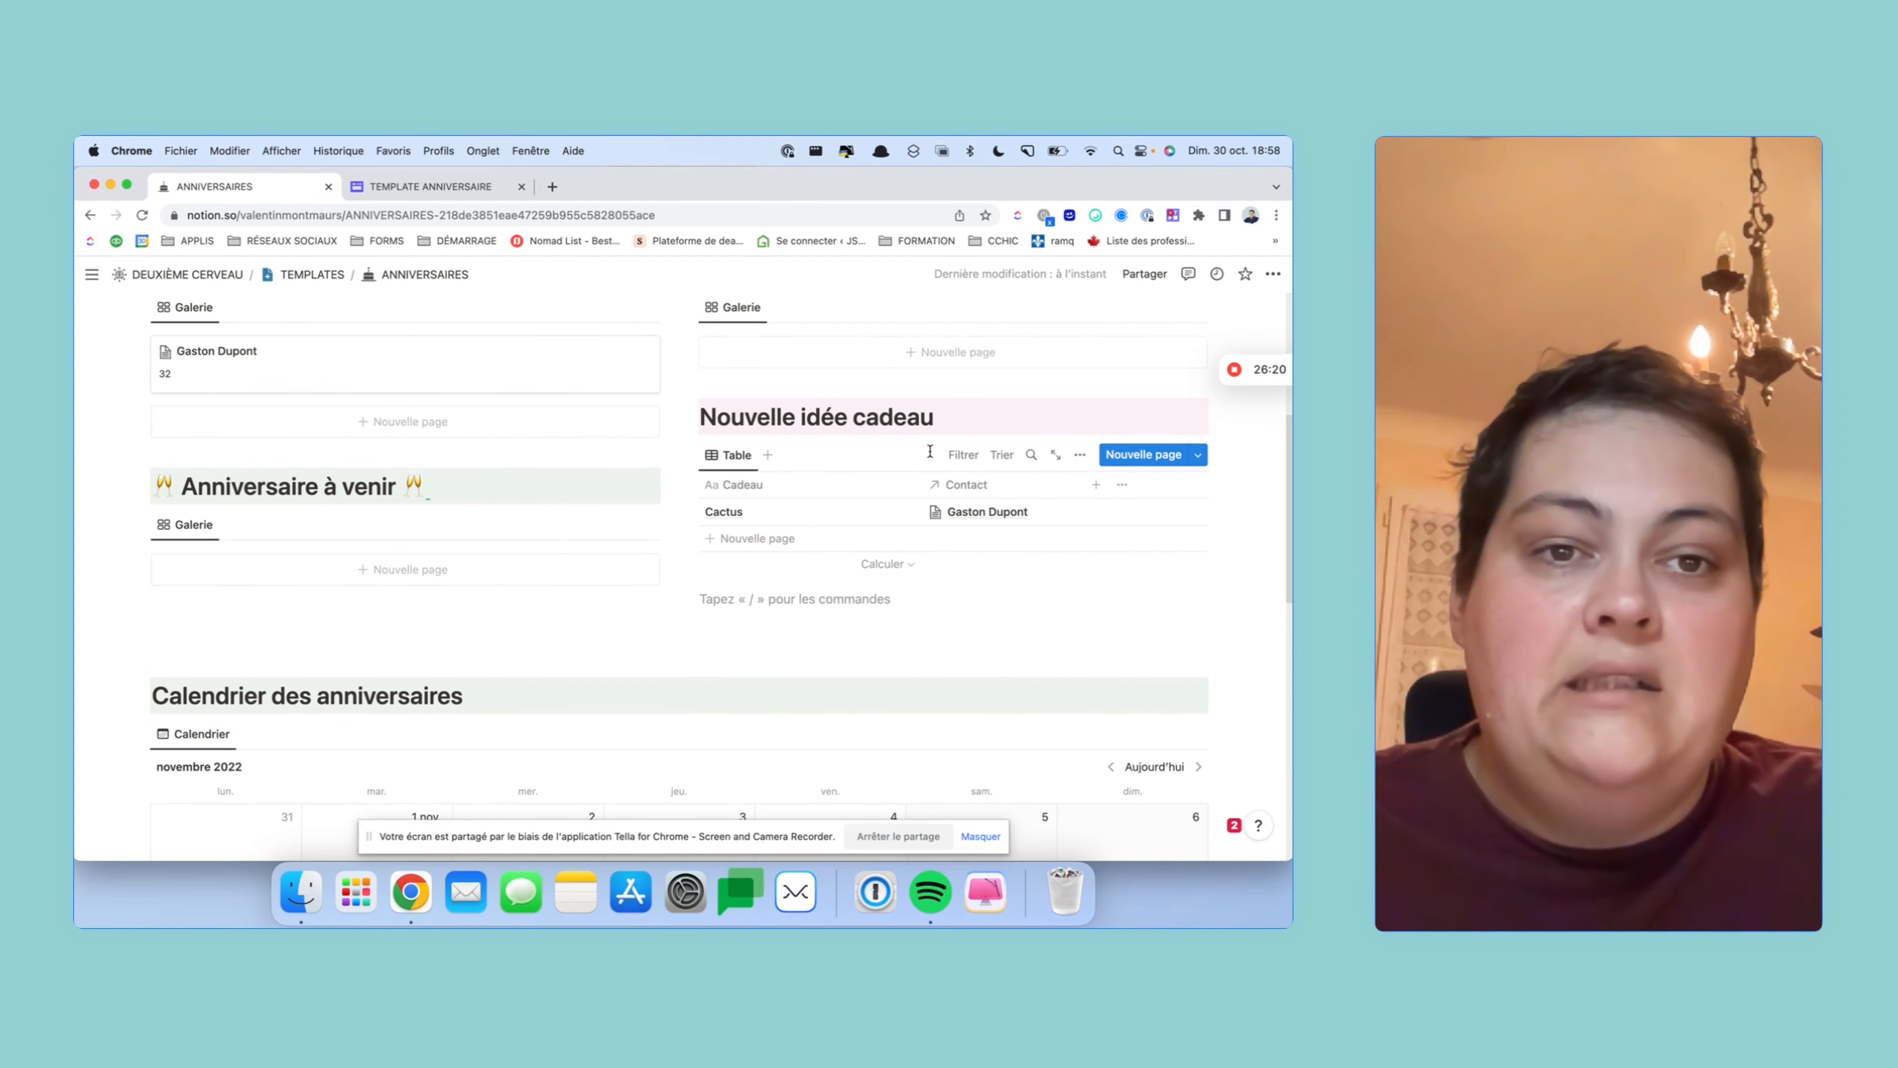
- Add a Contact filter set to Est vide on the linked gift-ideas table
{"action": "left_click", "coordinate": [964, 457]}
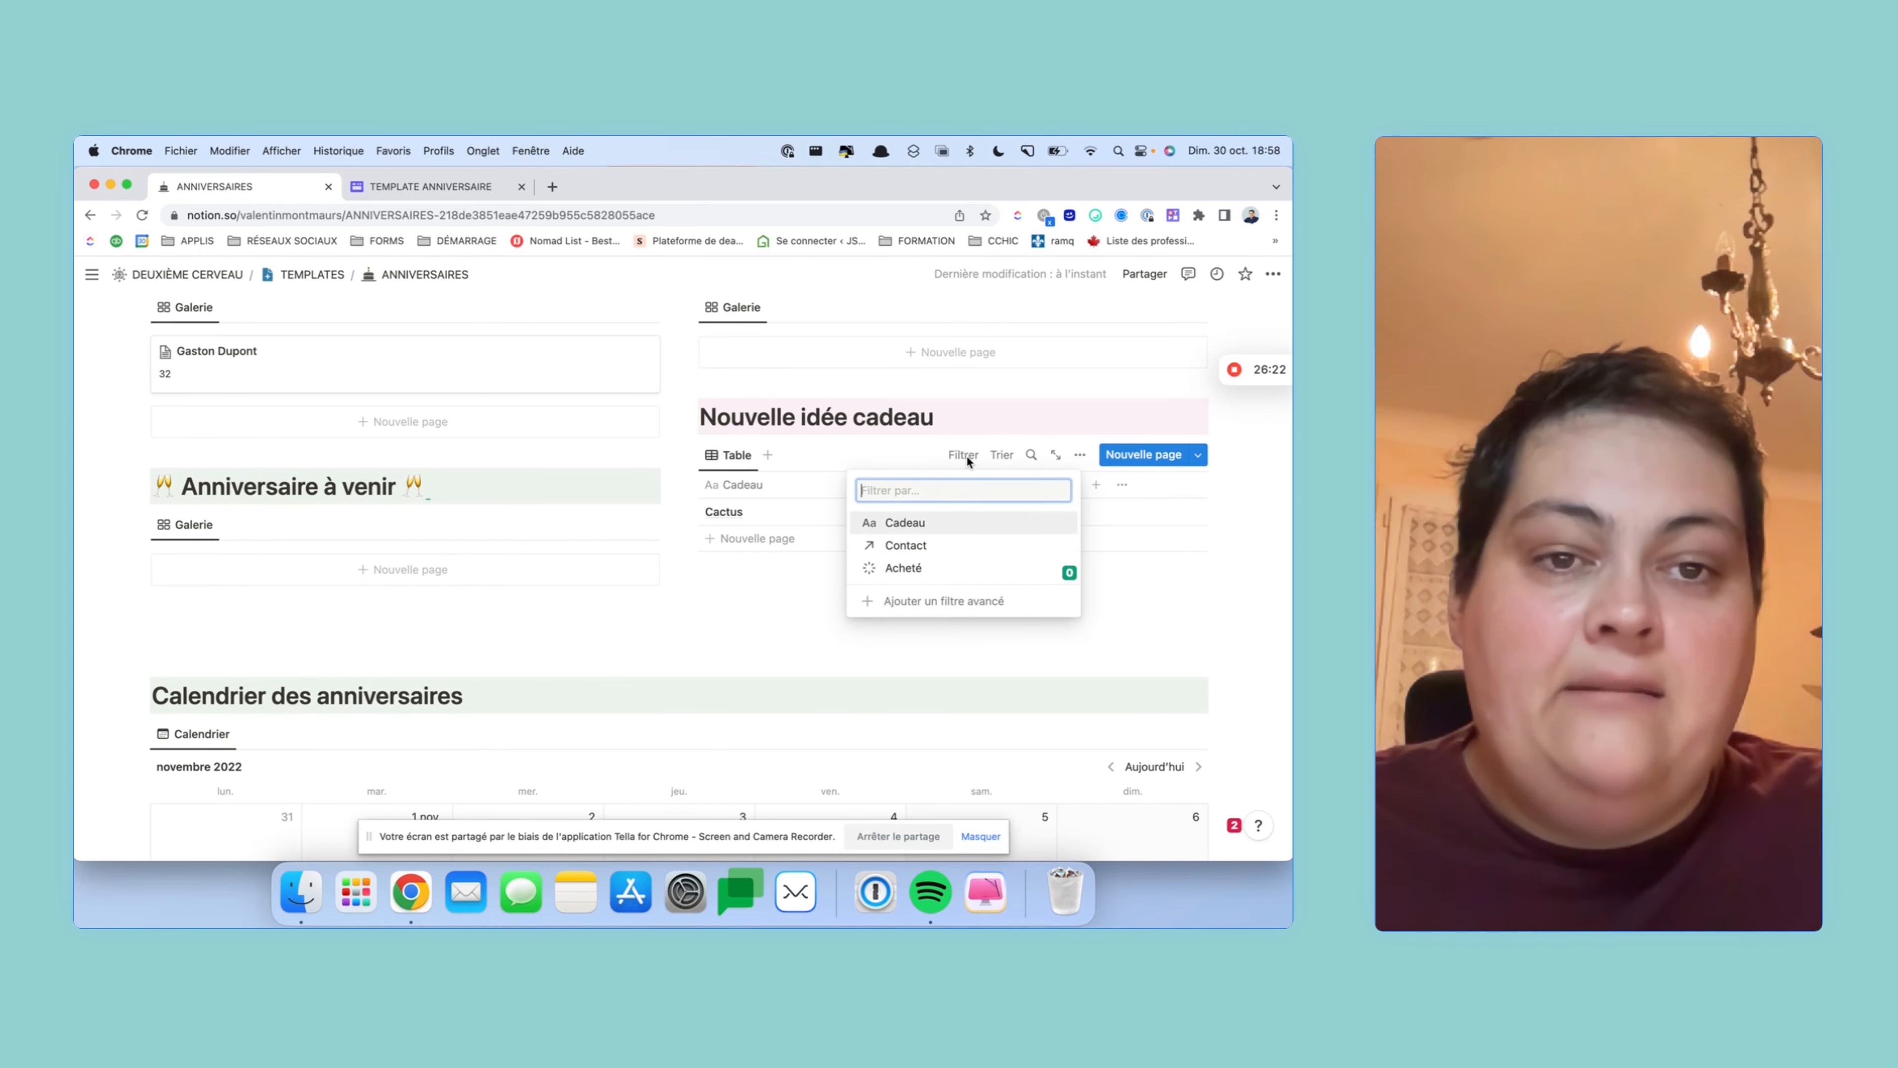
{"action": "left_click", "coordinate": [973, 545]}
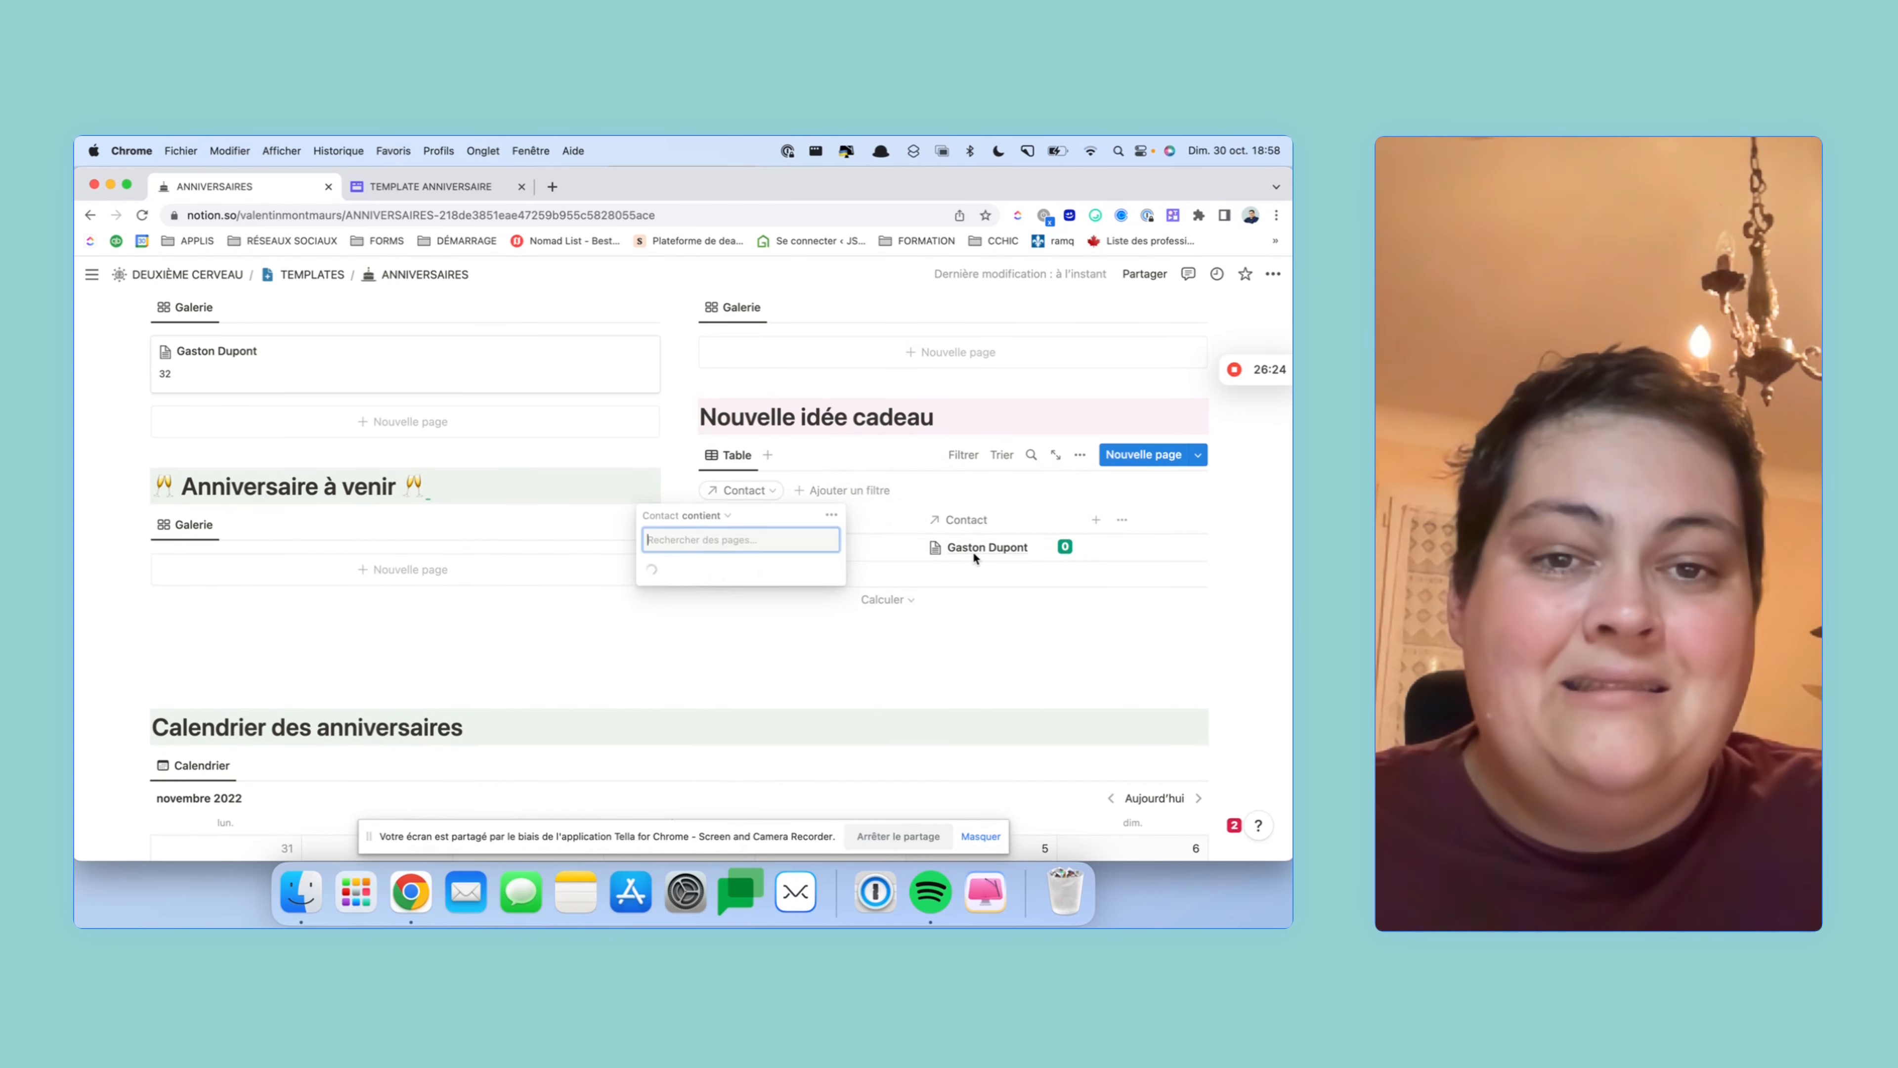
{"action": "left_click", "coordinate": [722, 519]}
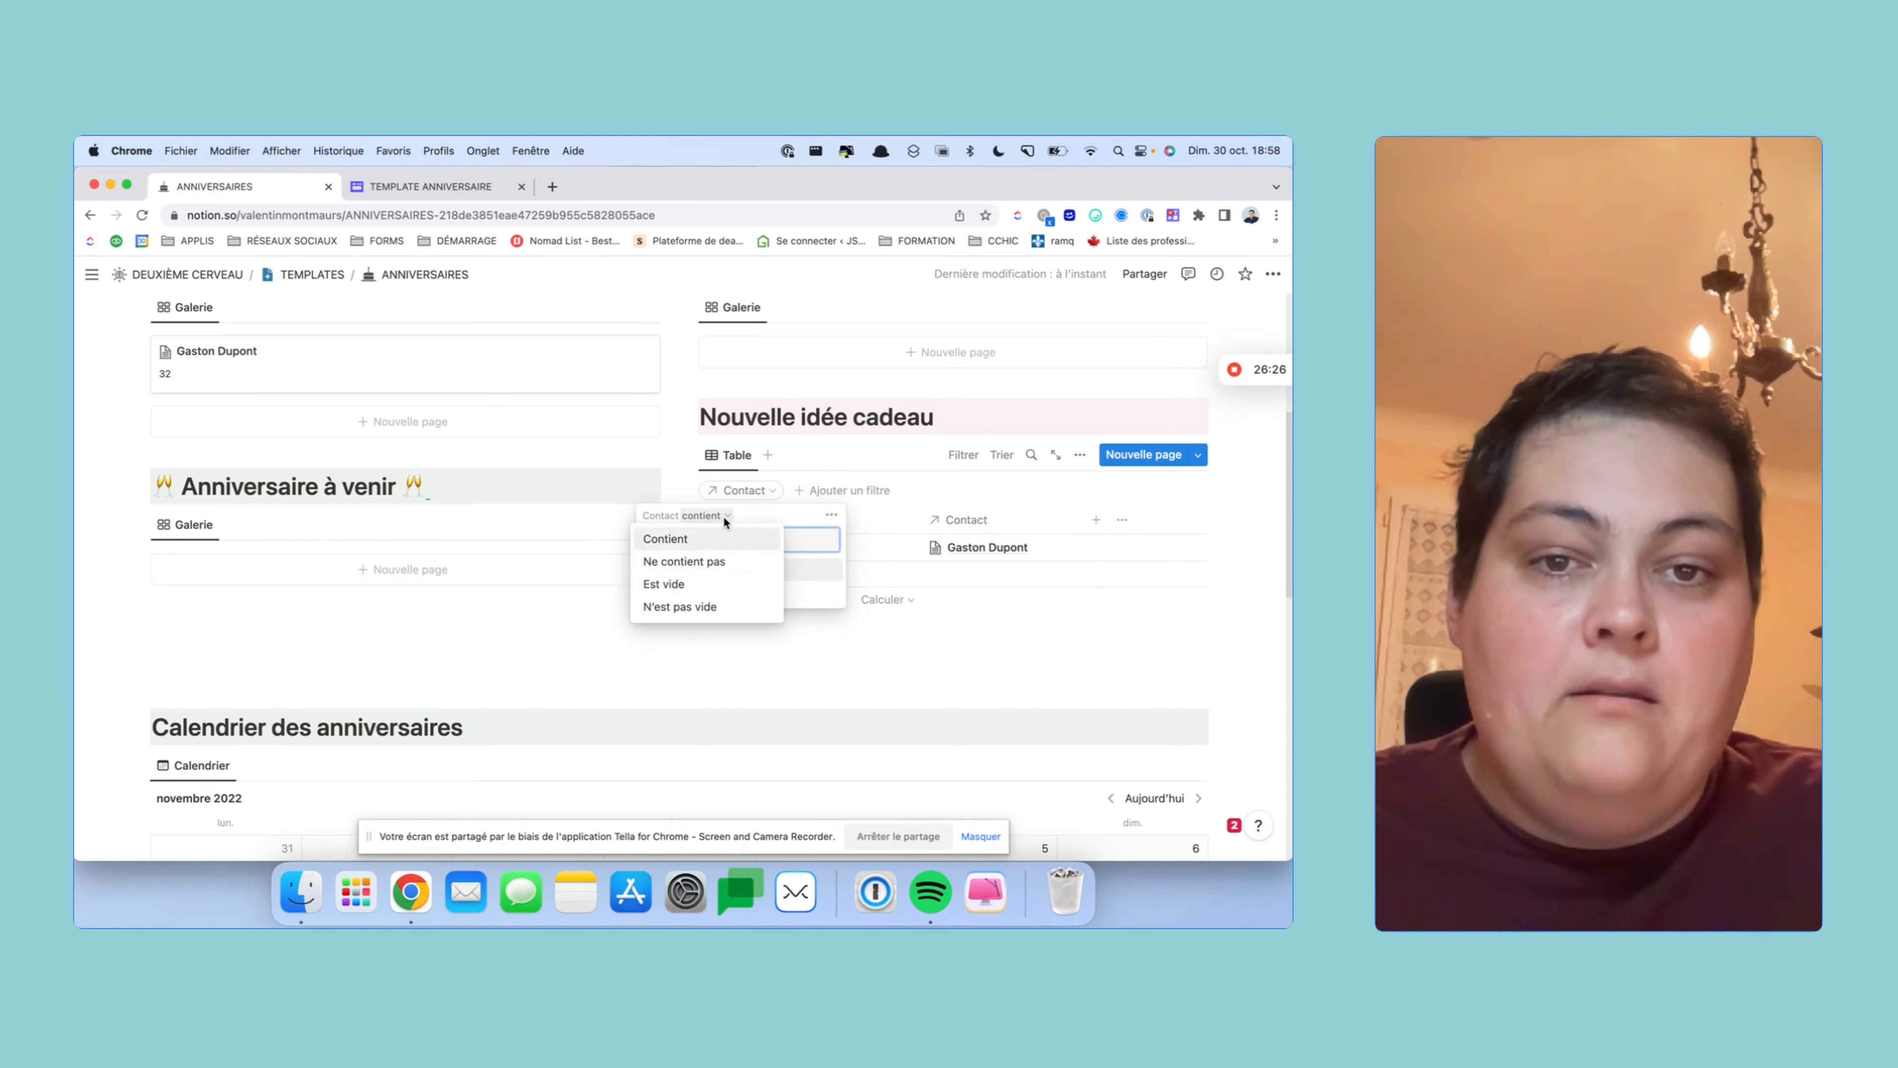
{"action": "left_click", "coordinate": [713, 606]}
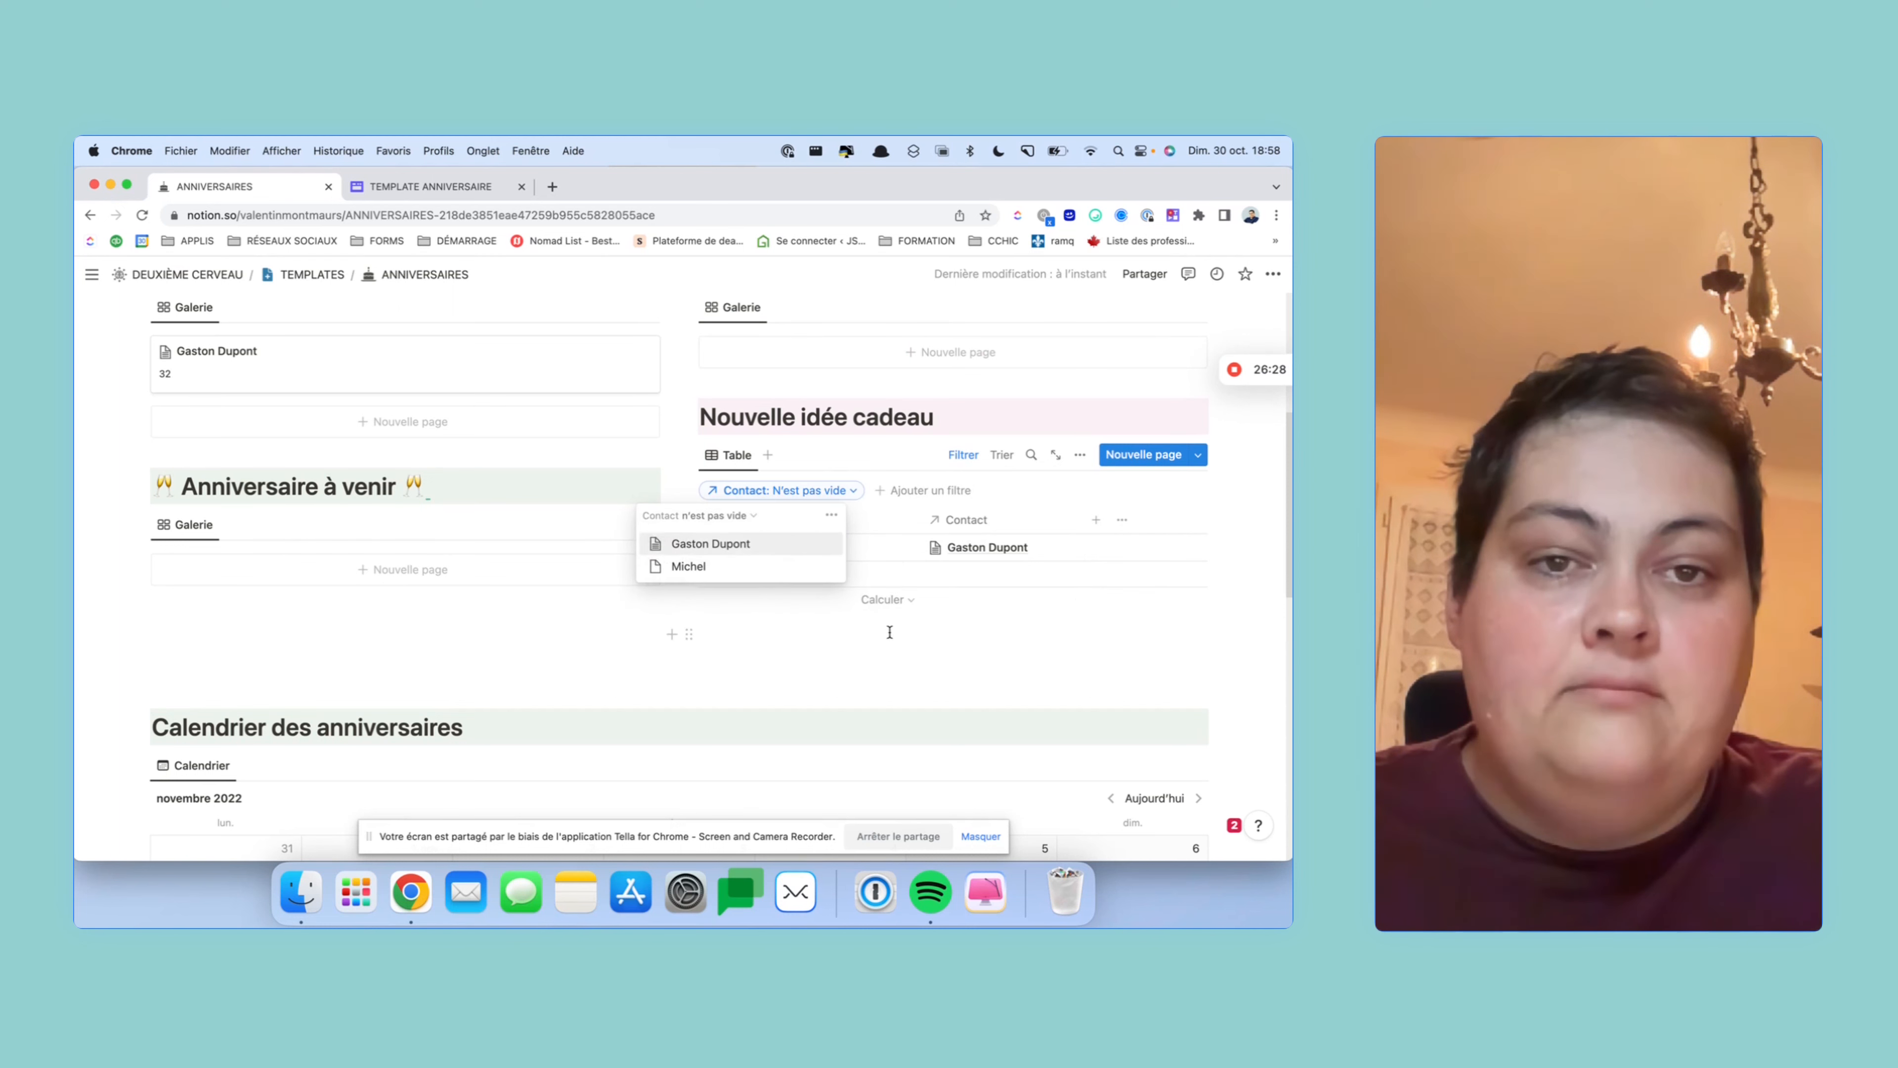
{"action": "left_click", "coordinate": [1000, 640]}
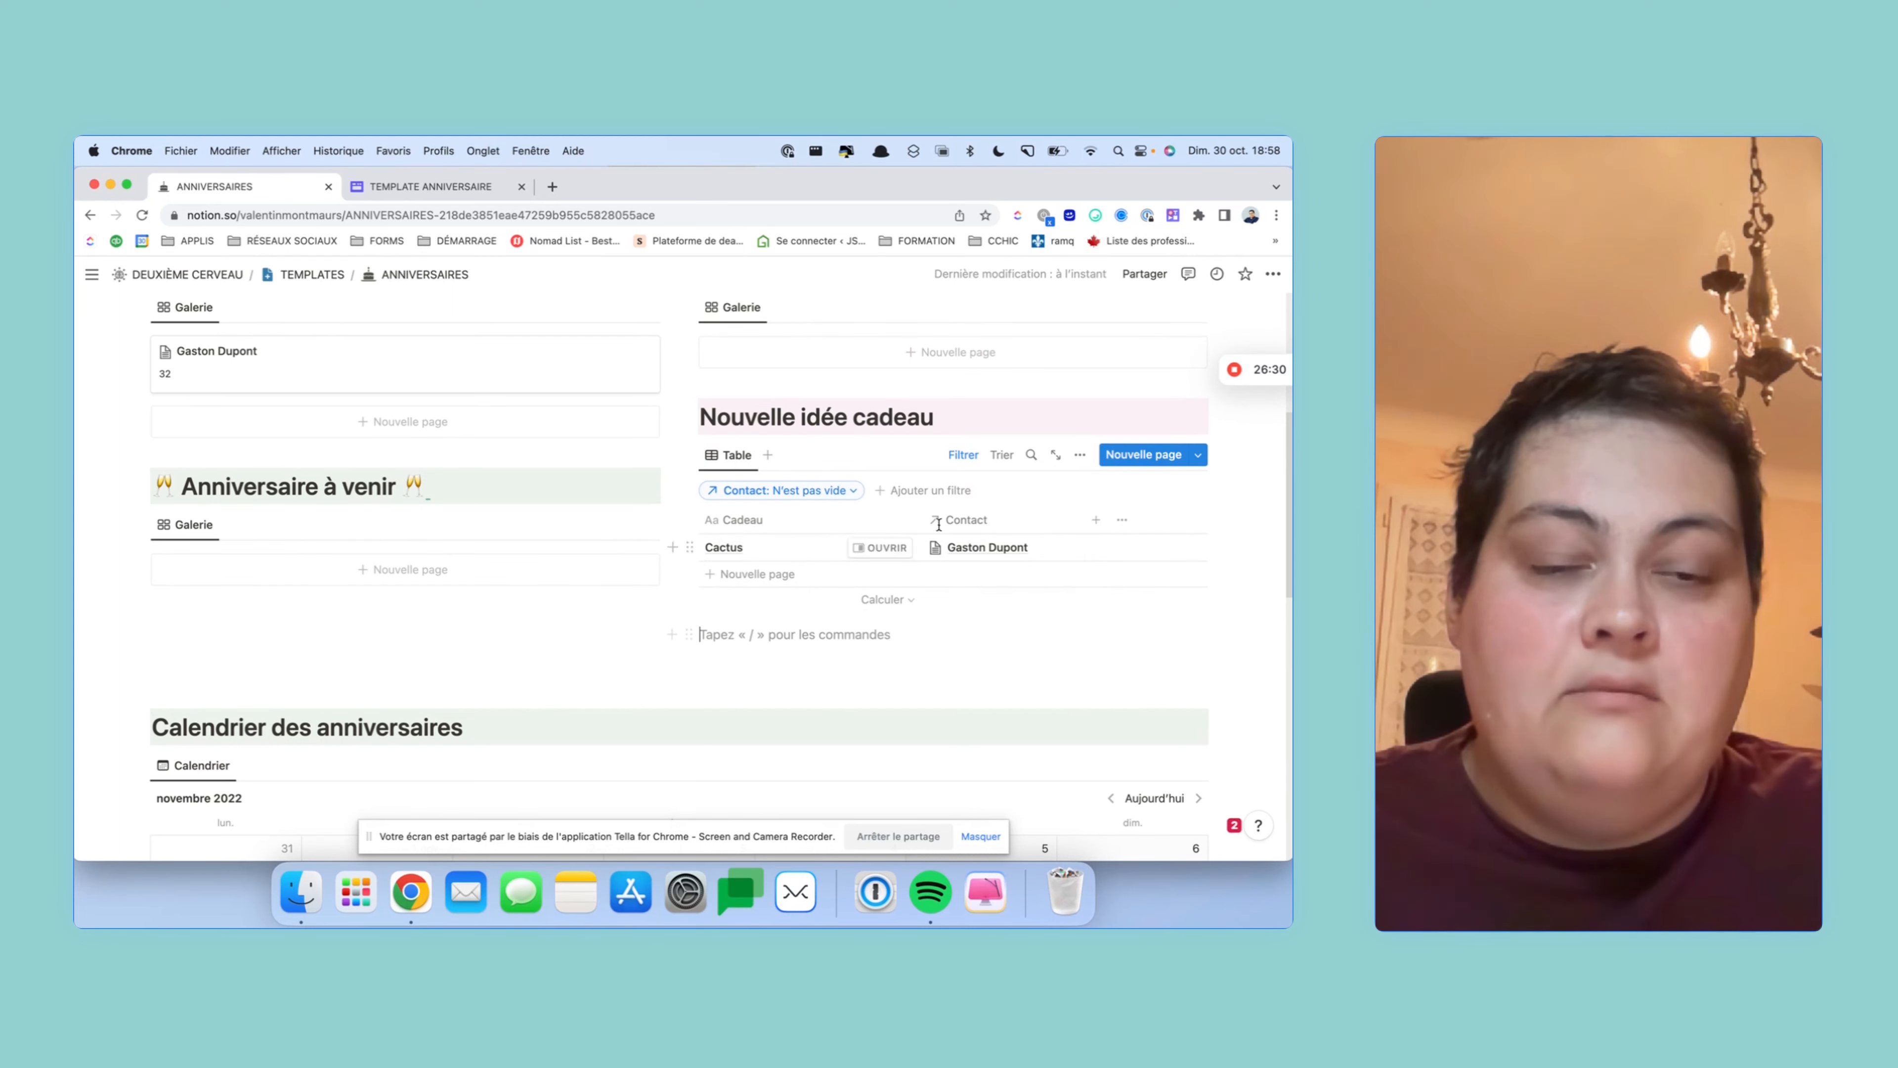
{"action": "left_click", "coordinate": [845, 491]}
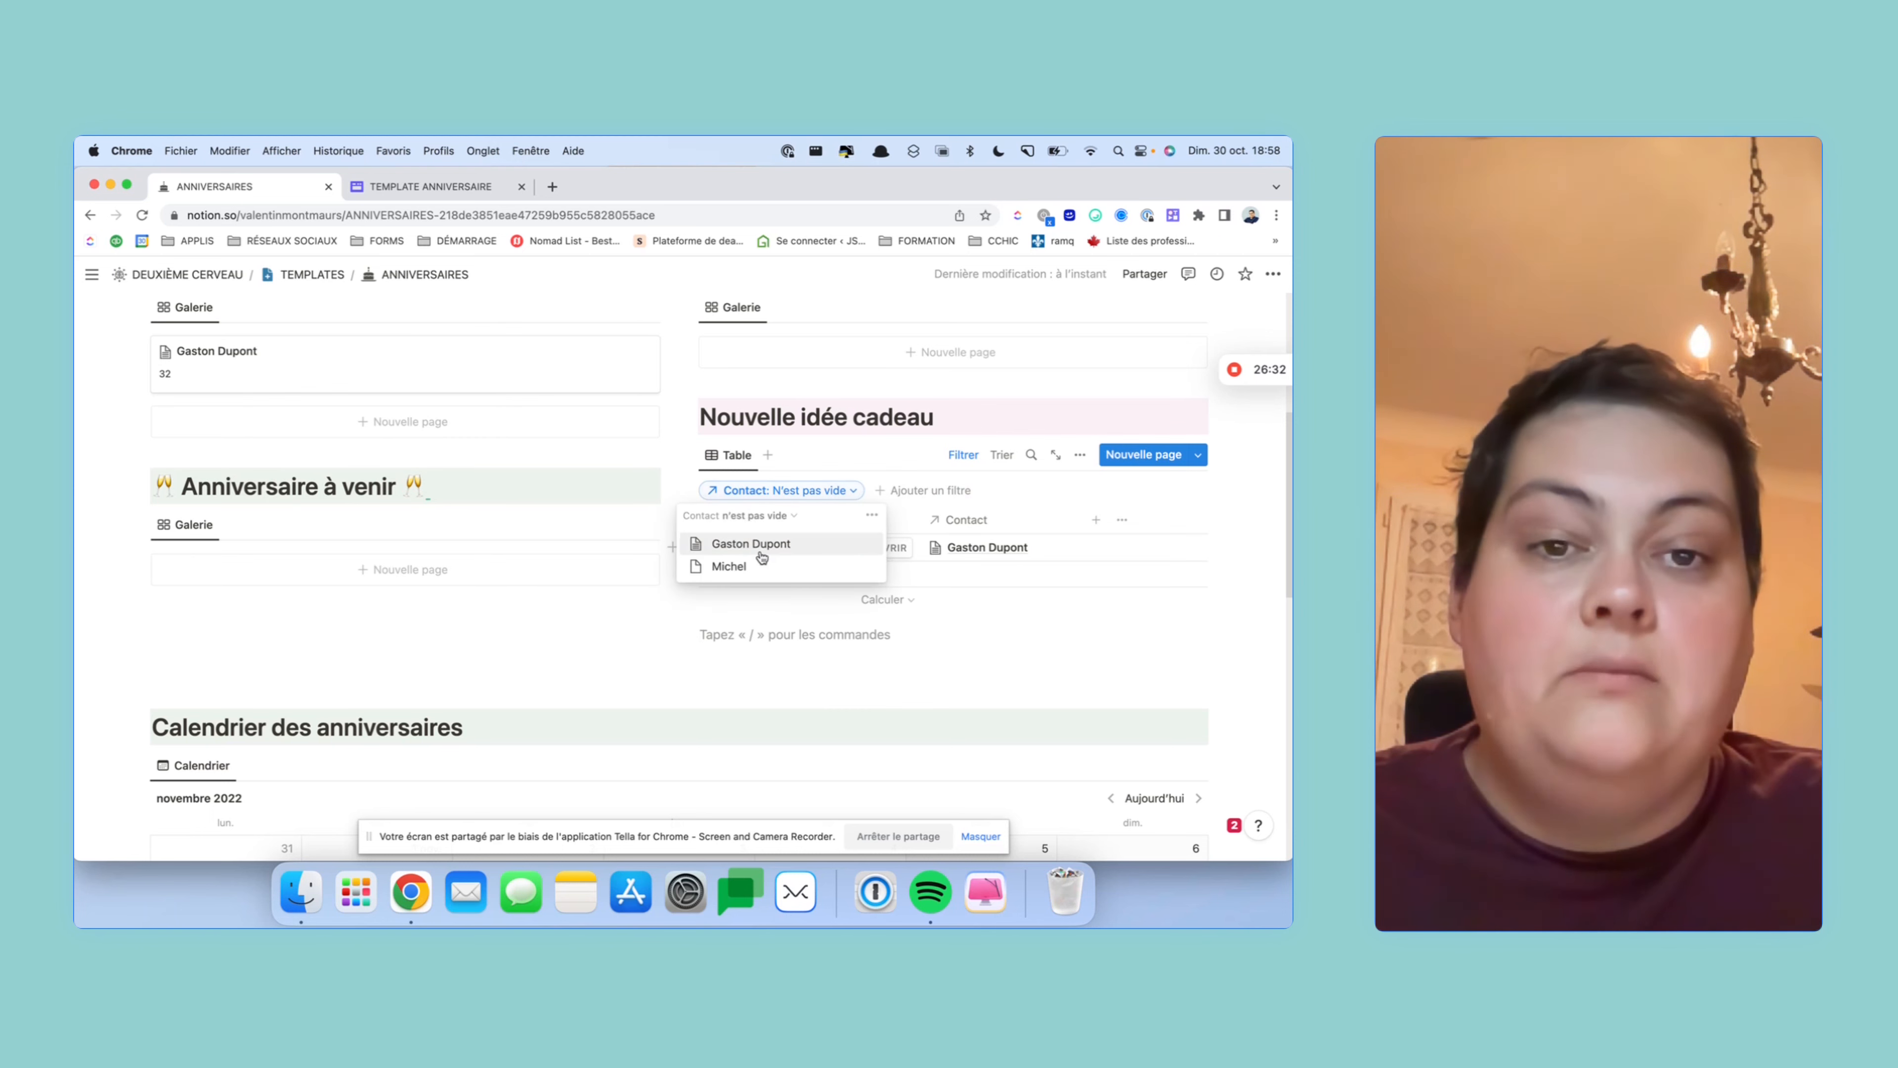
{"action": "left_click", "coordinate": [770, 516]}
{"action": "left_click", "coordinate": [762, 590]}
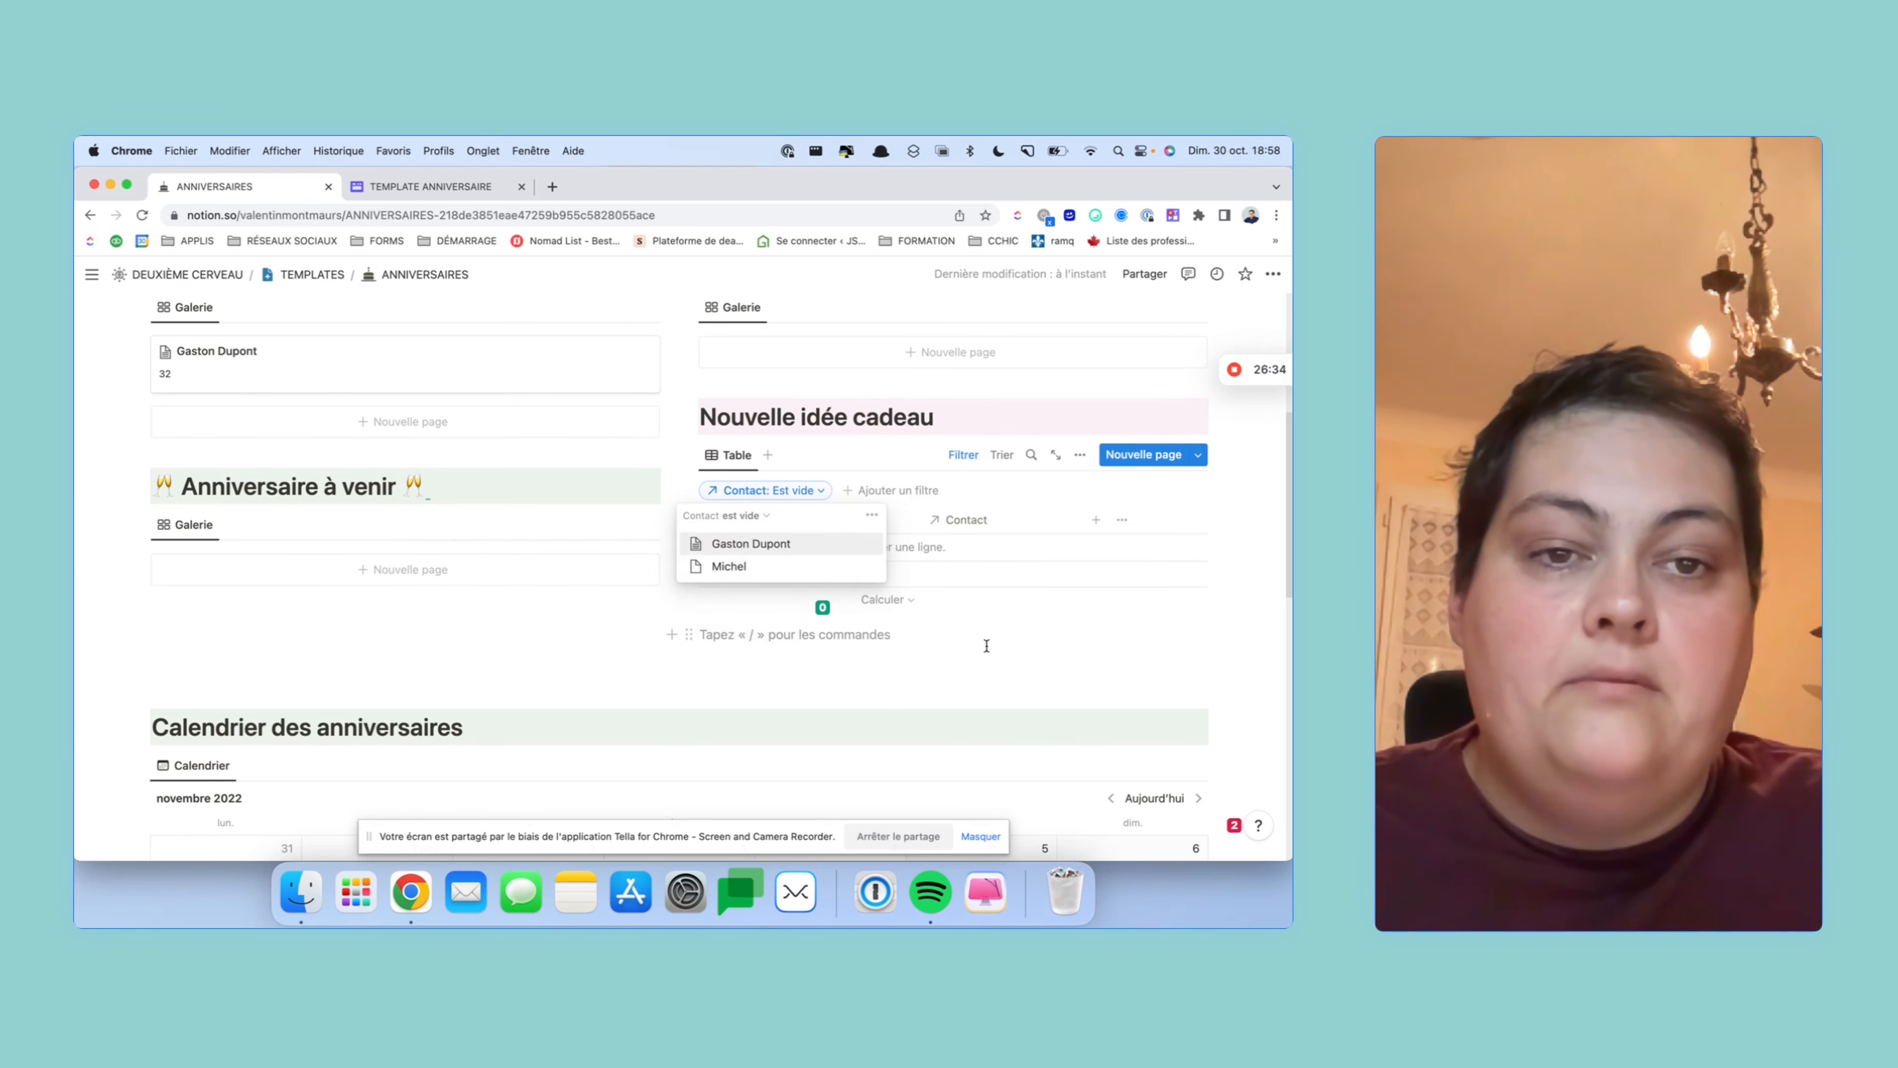
{"action": "left_click", "coordinate": [924, 559]}
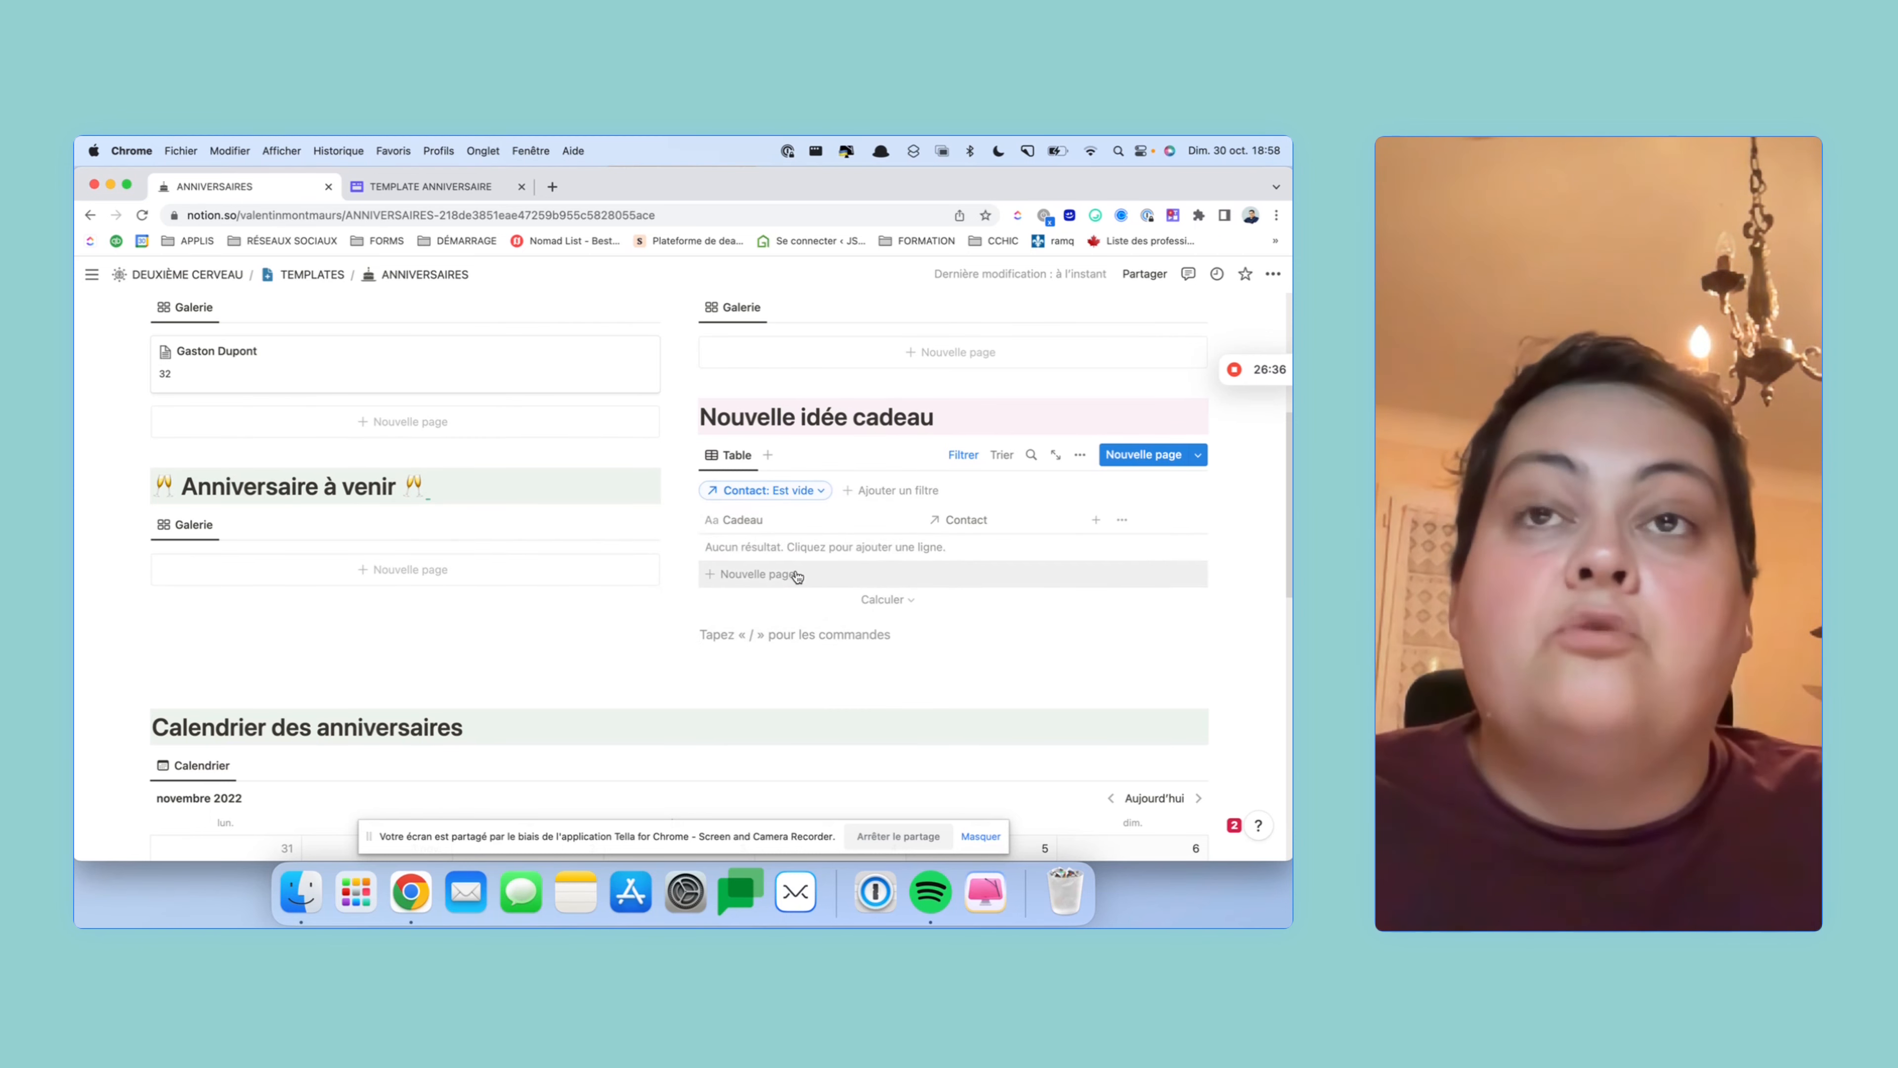
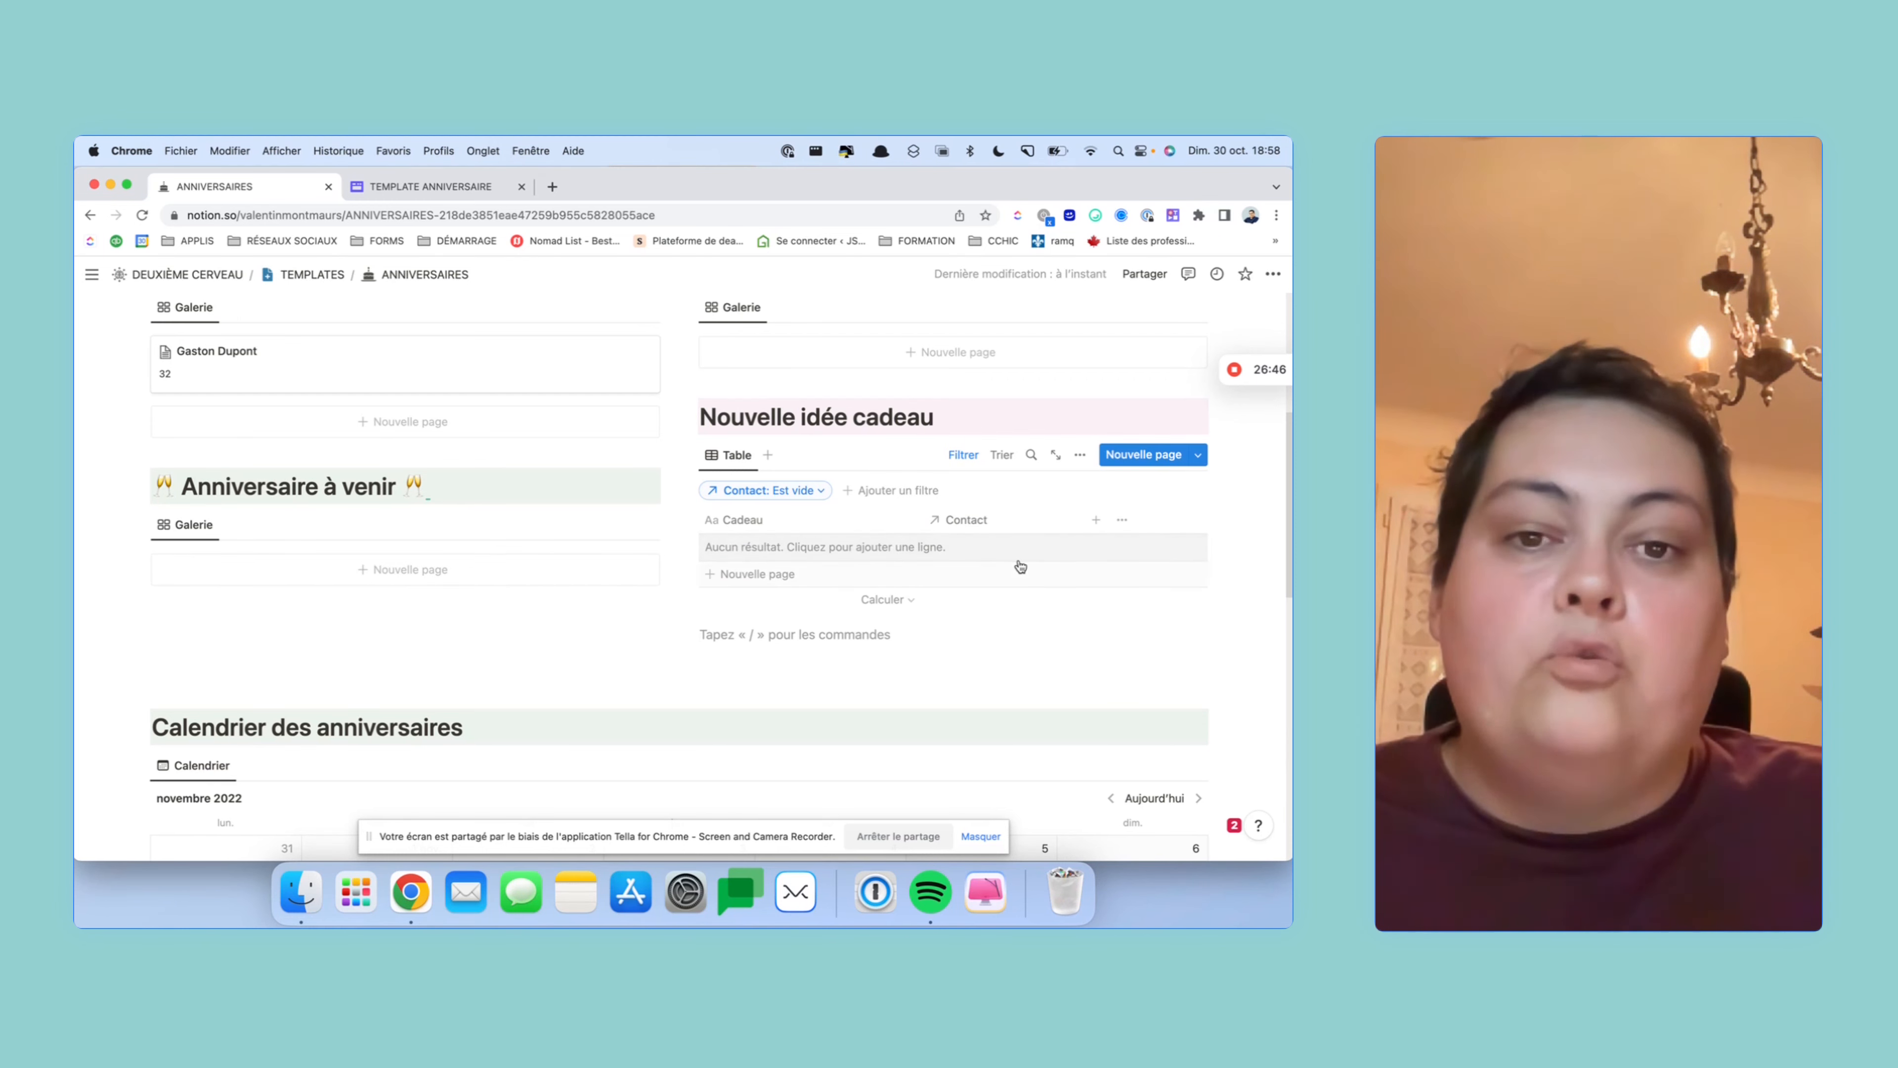
- Add a 'Porte monaie' gift idea linked to Michel in the Nouvelle idée cadeau table
{"action": "left_click", "coordinate": [794, 548]}
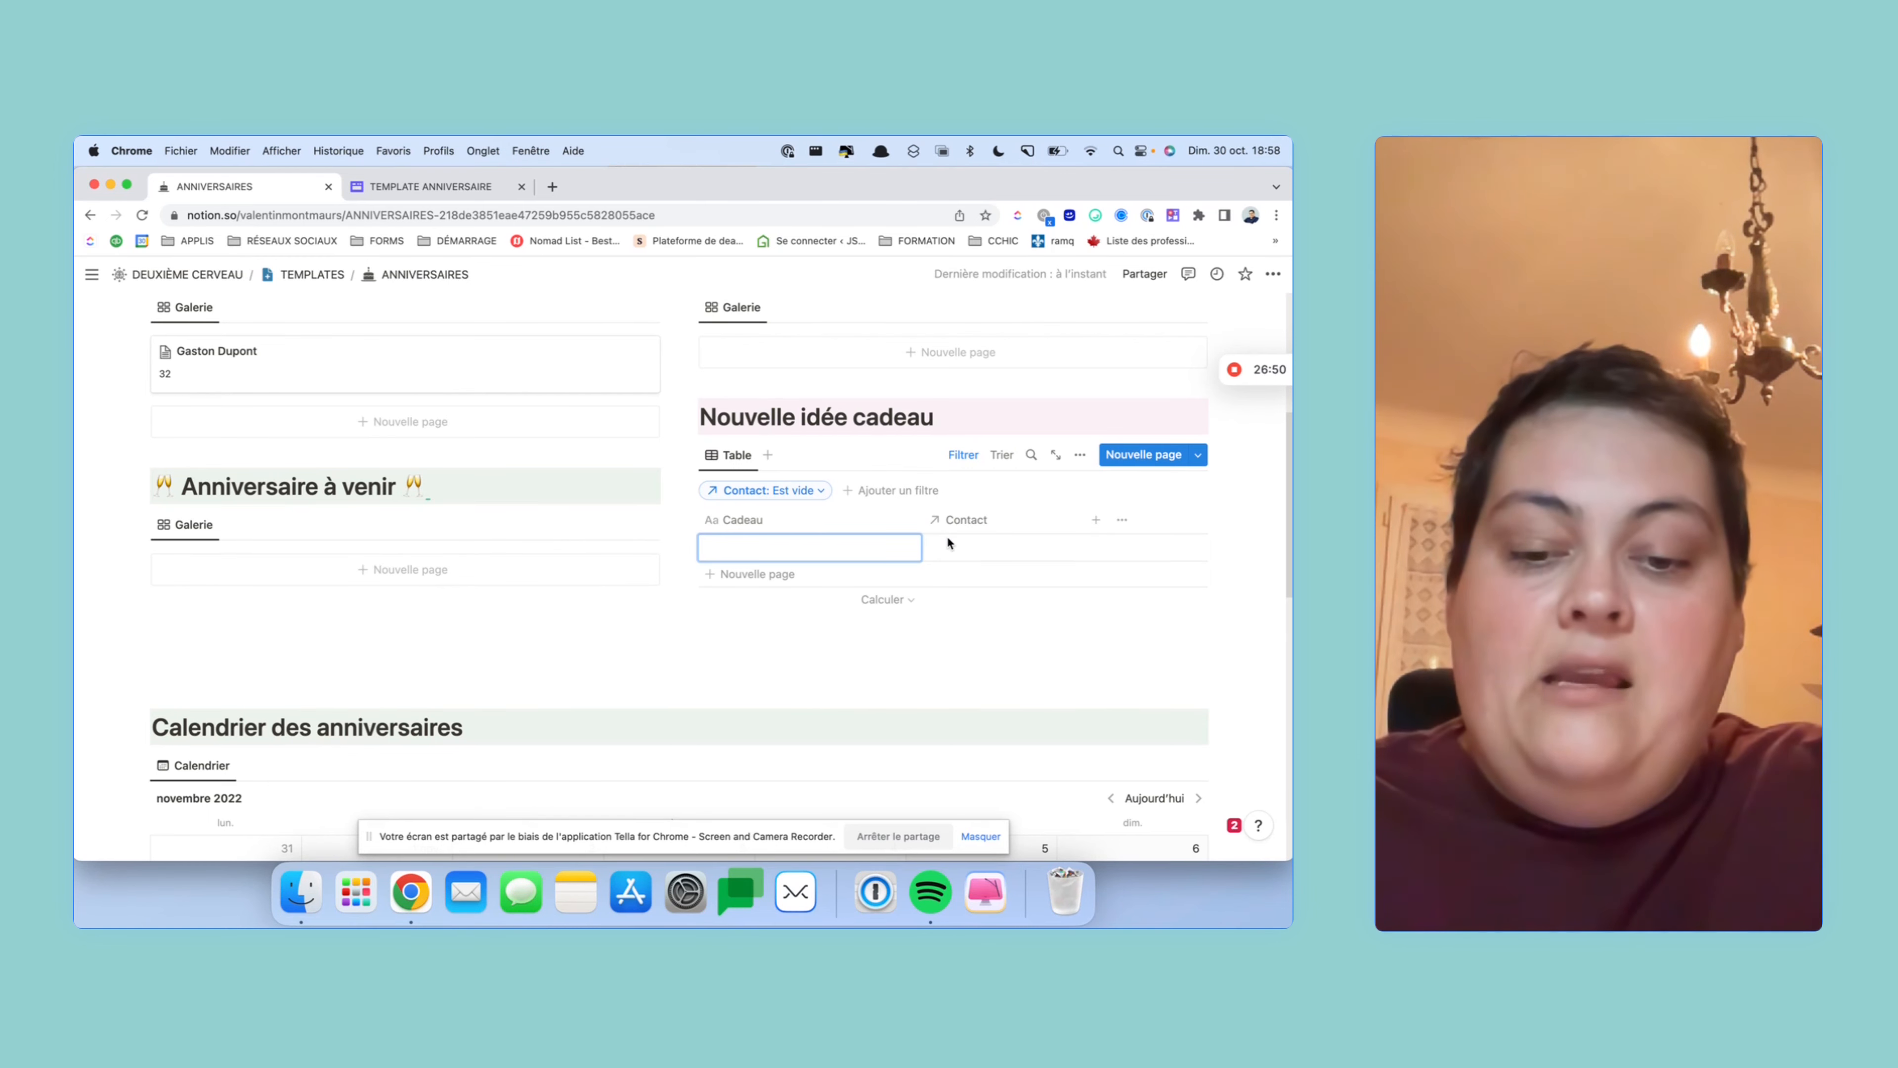
{"action": "type", "text": "Porte monaie"}
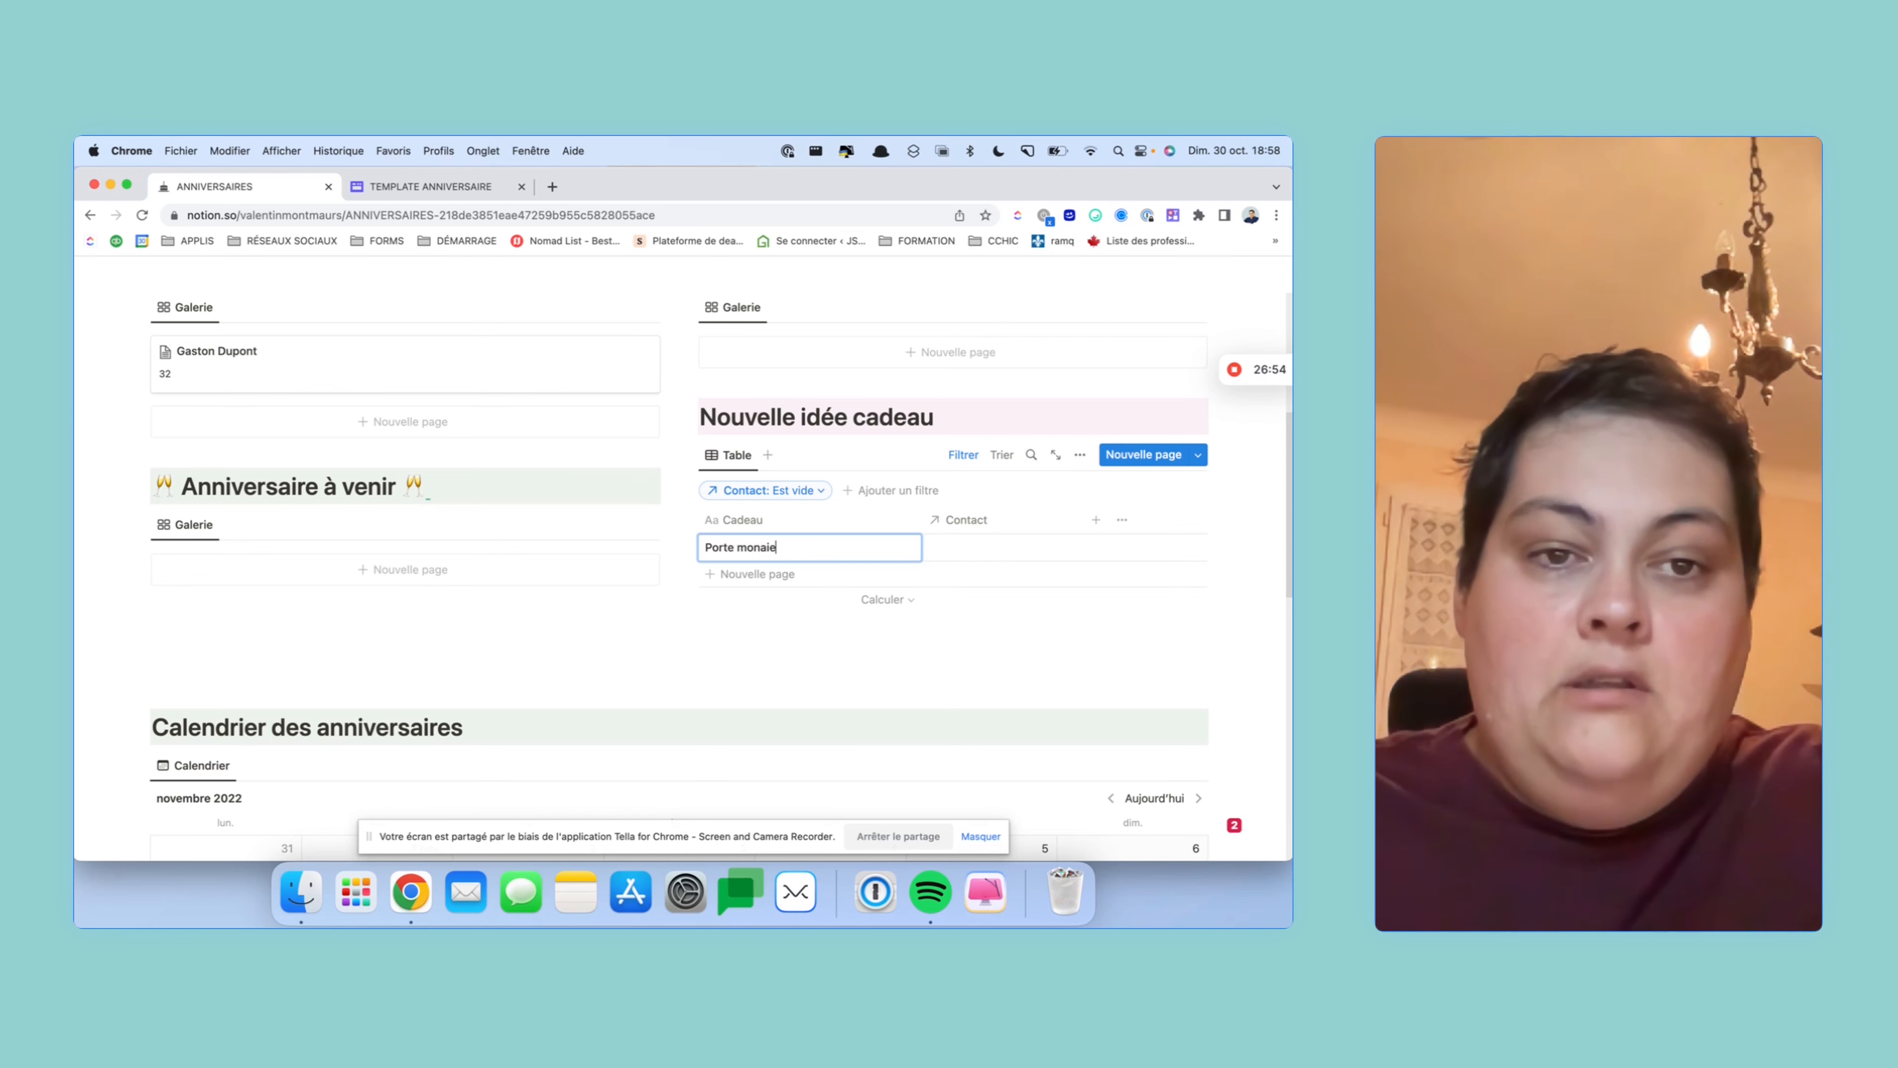
{"action": "key", "text": "Tab"}
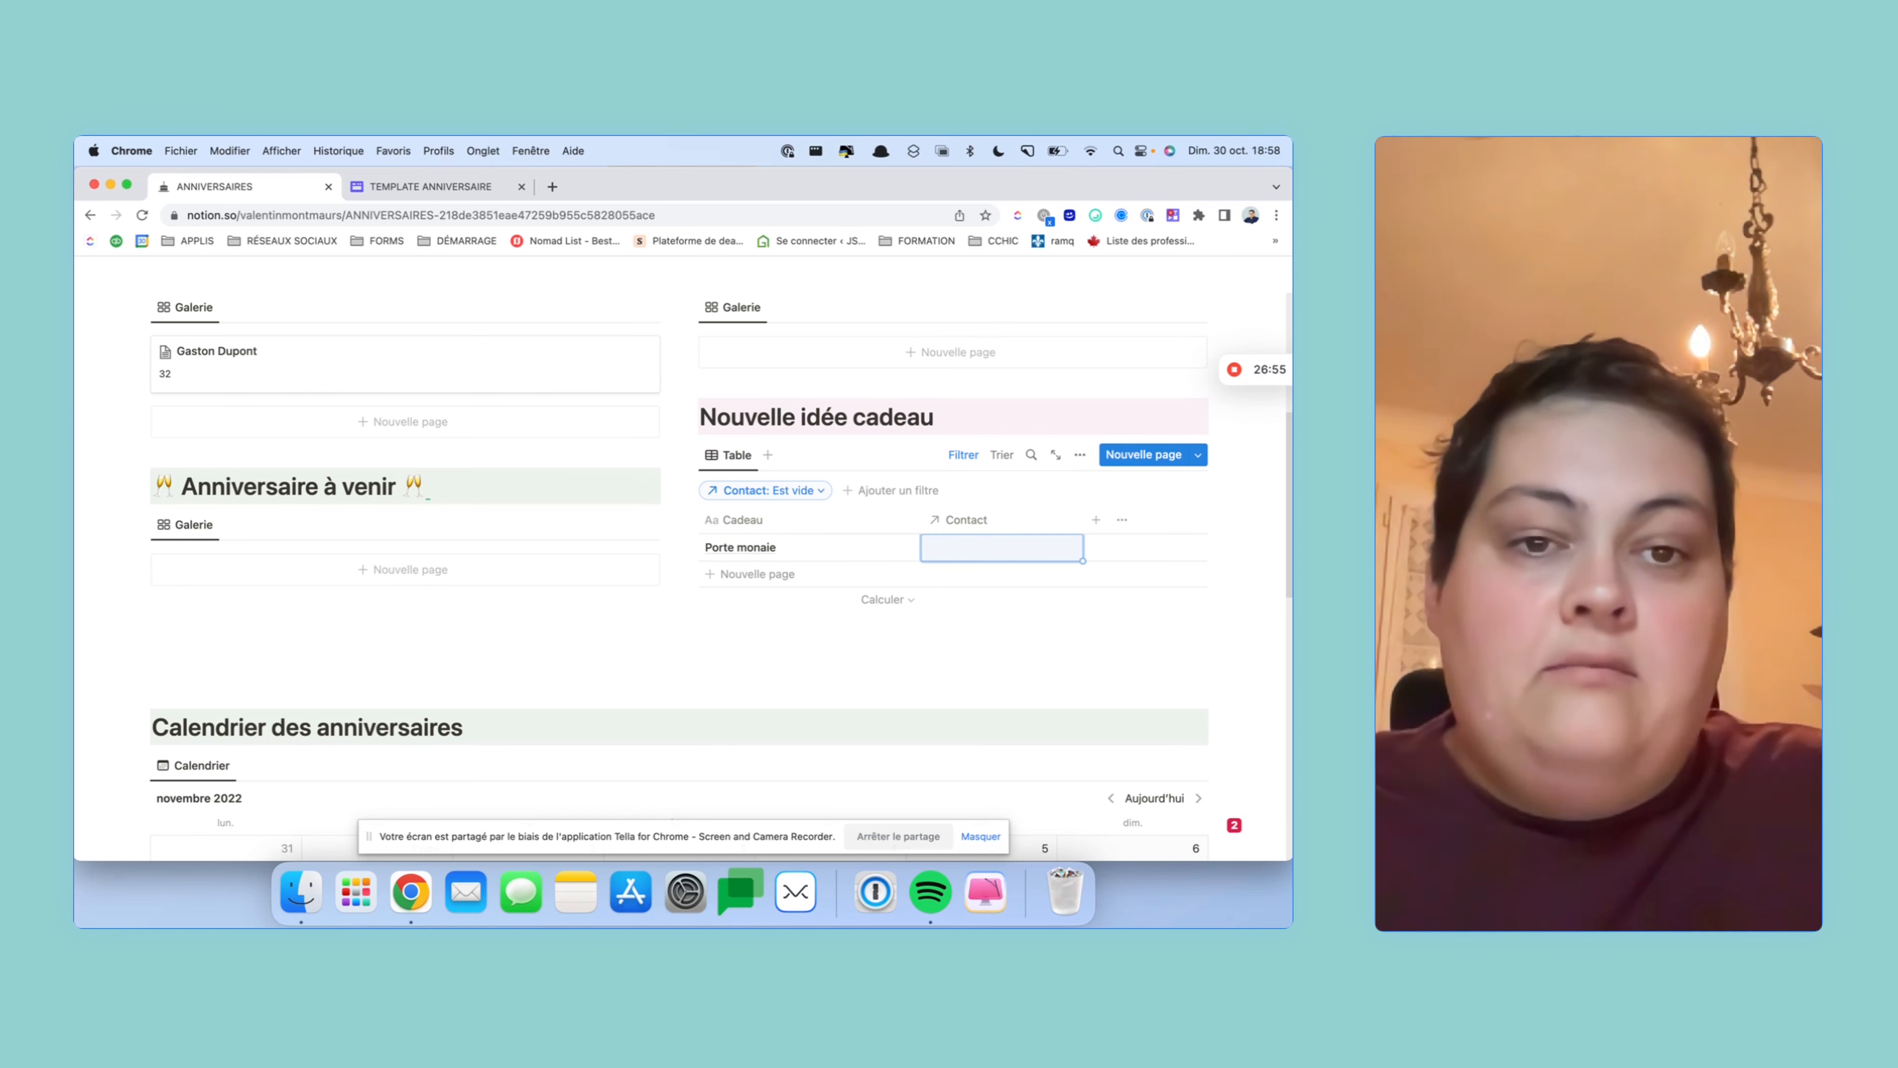
{"action": "left_click", "coordinate": [987, 547]}
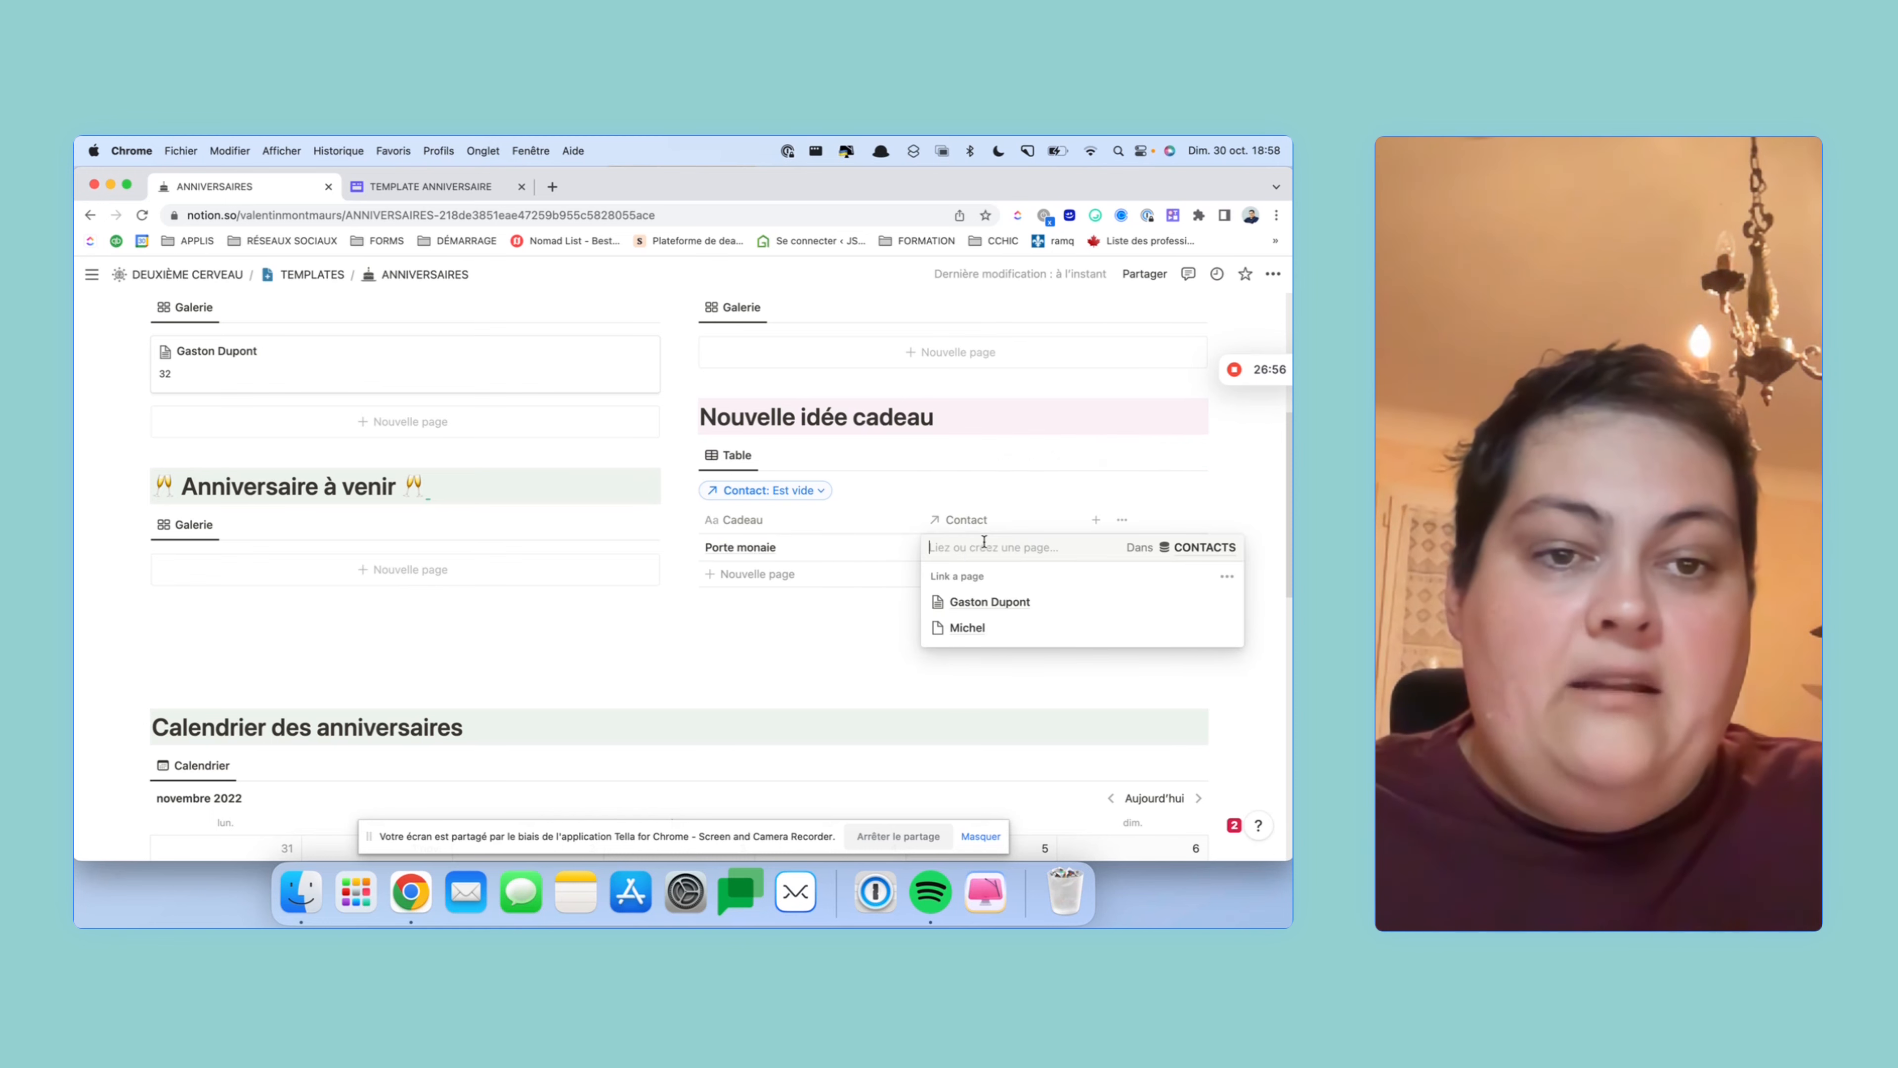
{"action": "left_click", "coordinate": [849, 662]}
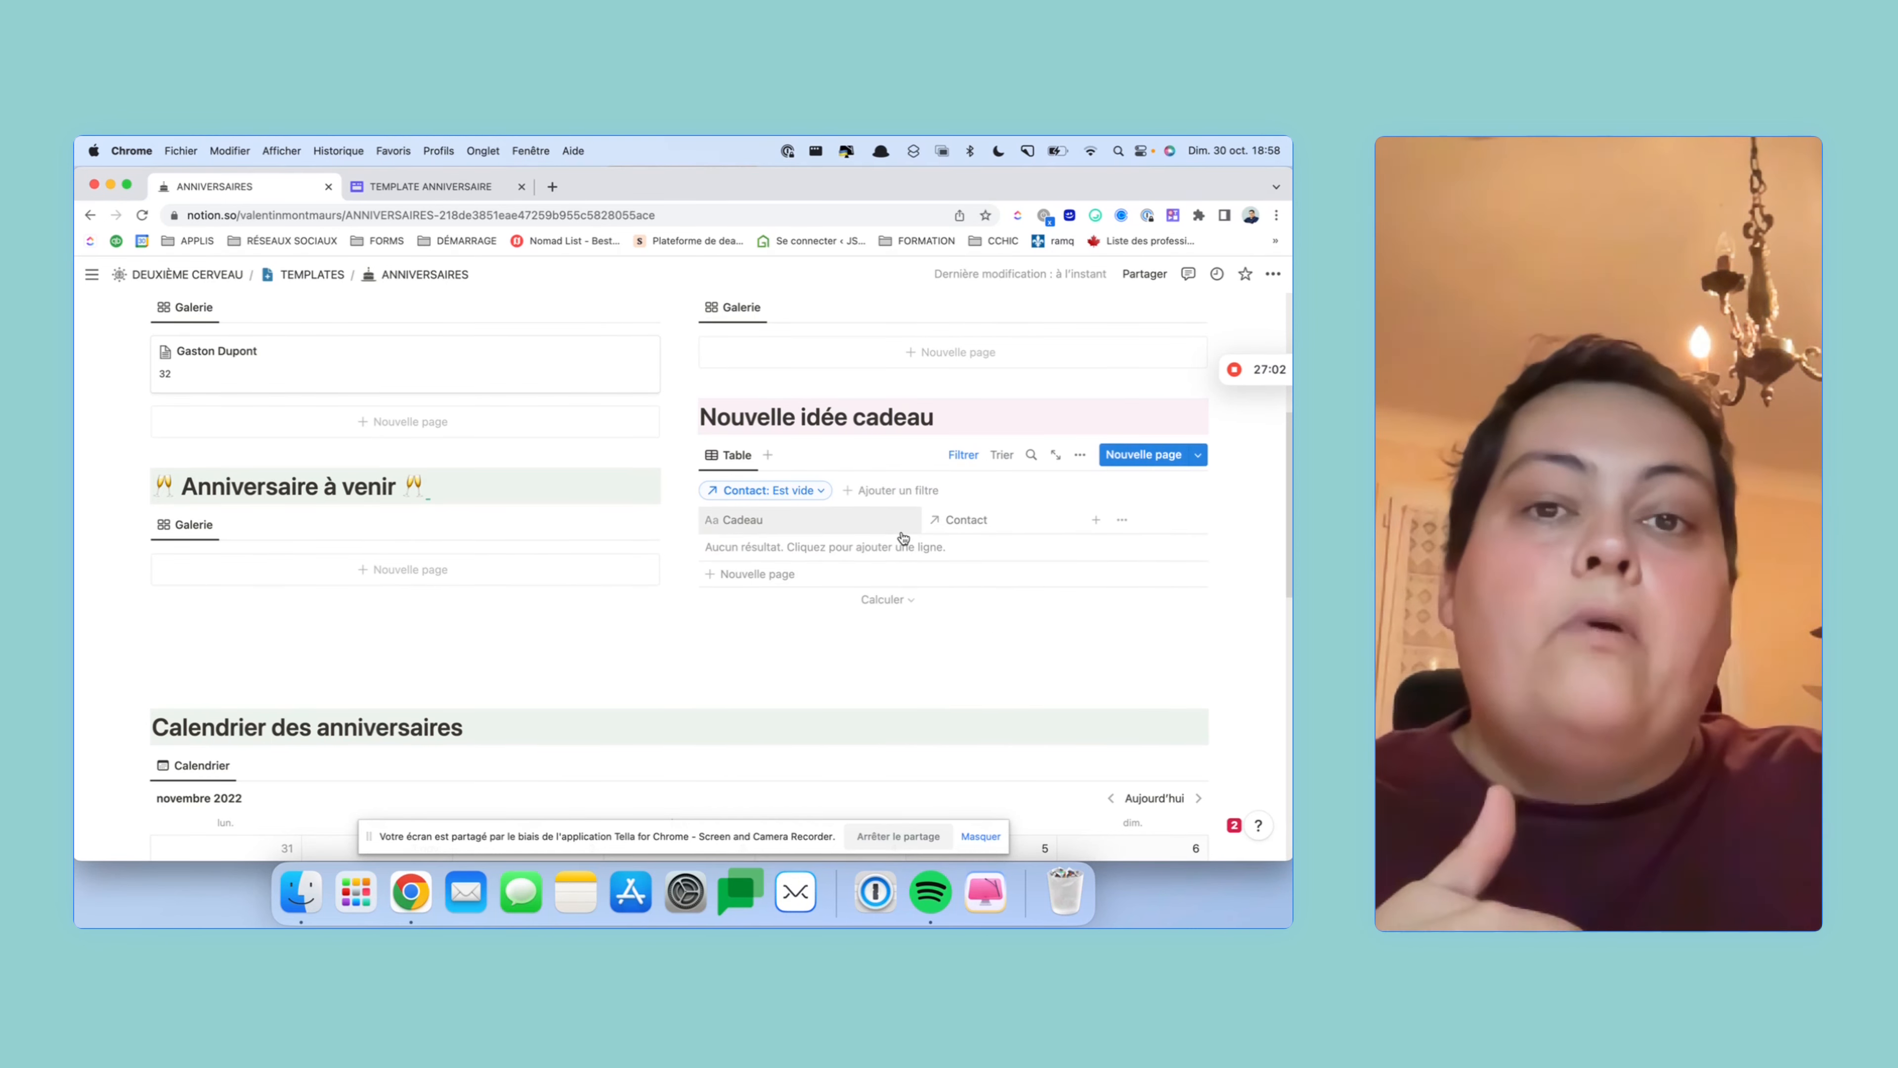
{"action": "scroll", "coordinate": [981, 602], "scroll_direction": "down", "scroll_amount": 3}
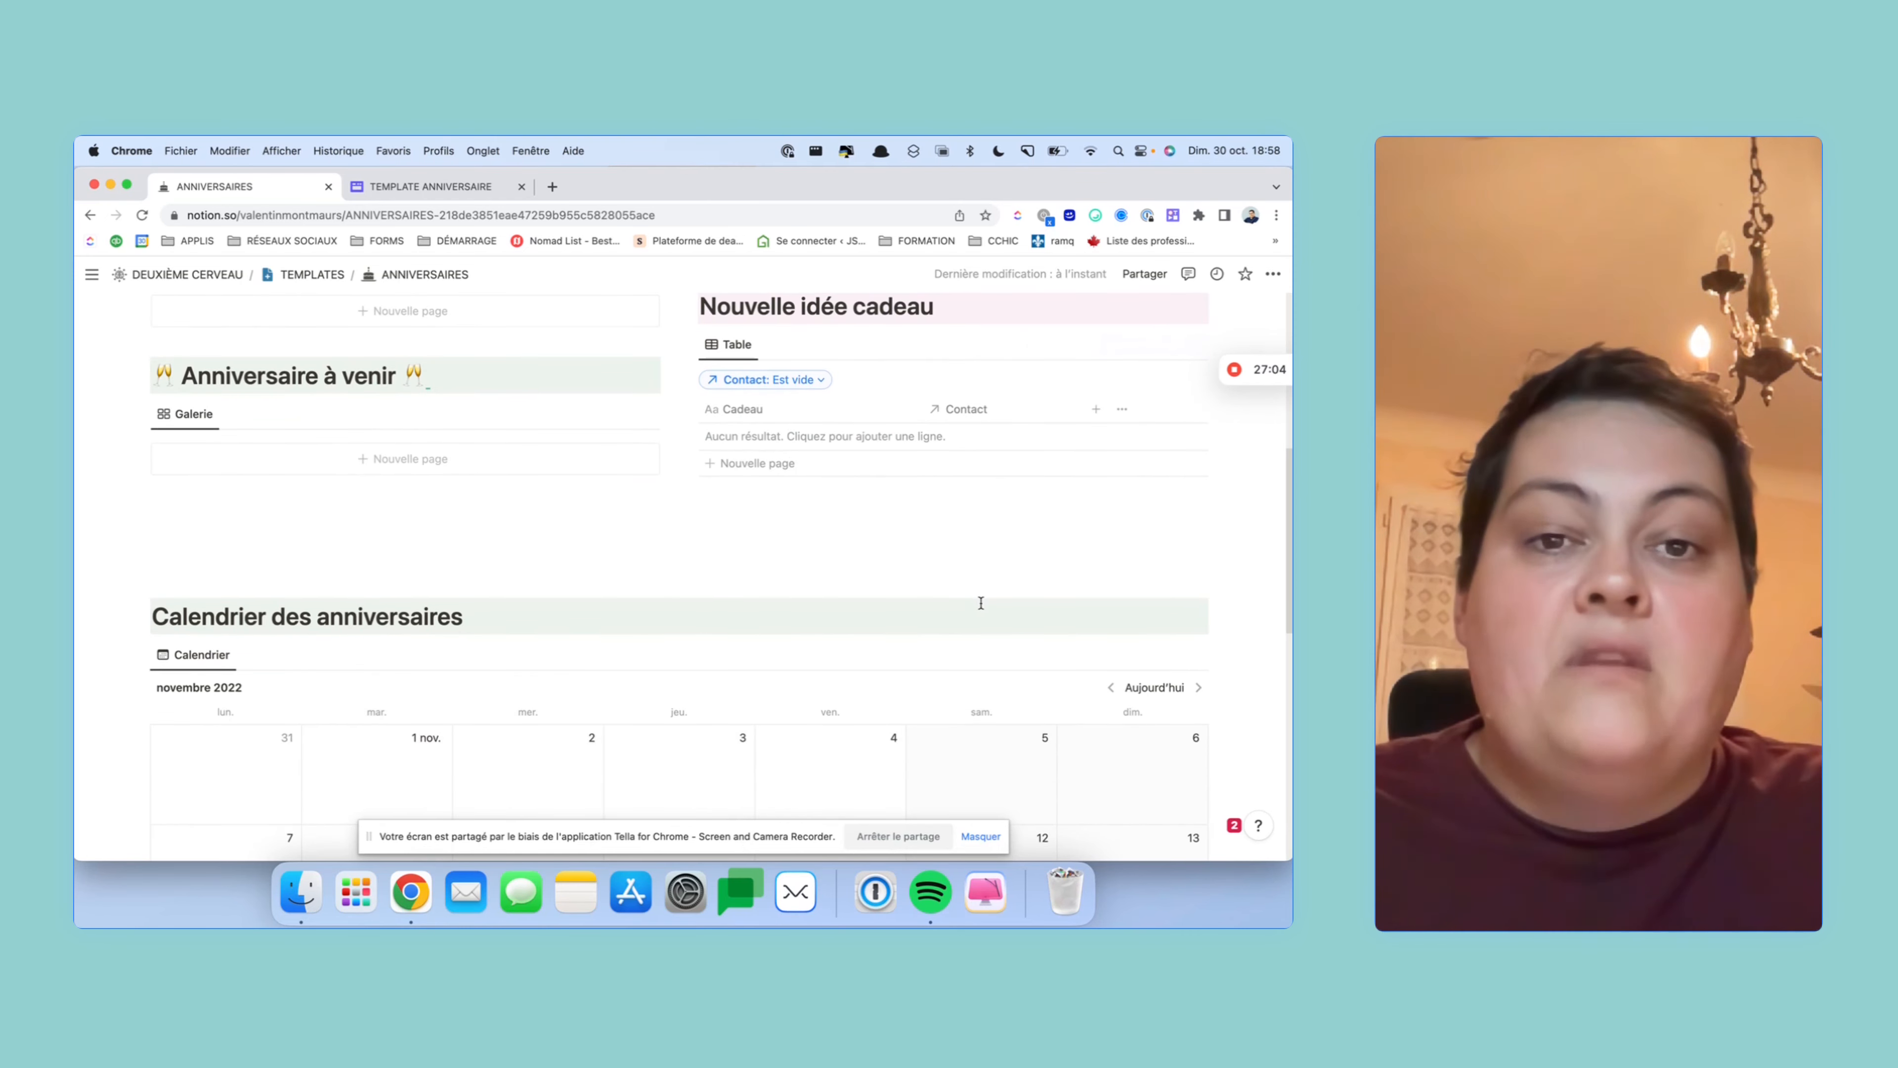
{"action": "scroll", "coordinate": [981, 603], "scroll_direction": "down", "scroll_amount": 8}
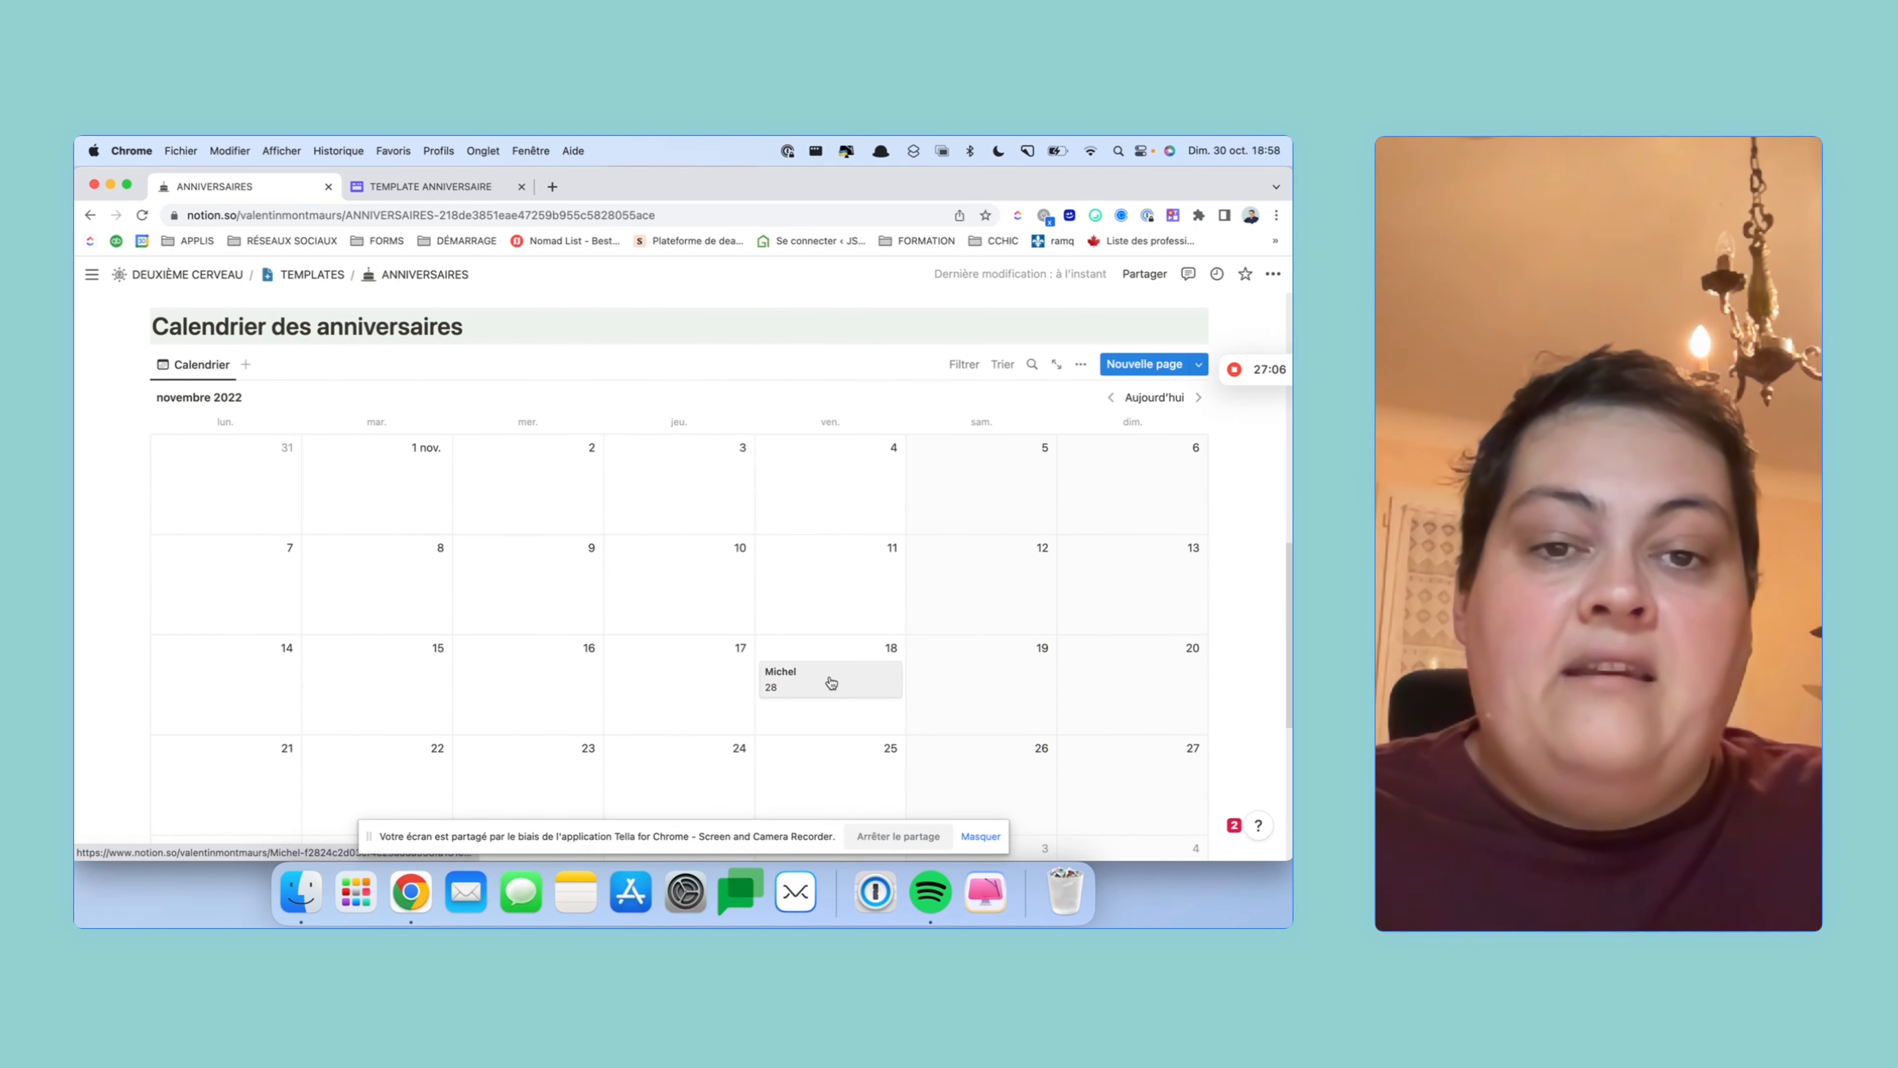
{"action": "scroll", "coordinate": [835, 673], "scroll_direction": "up", "scroll_amount": 12}
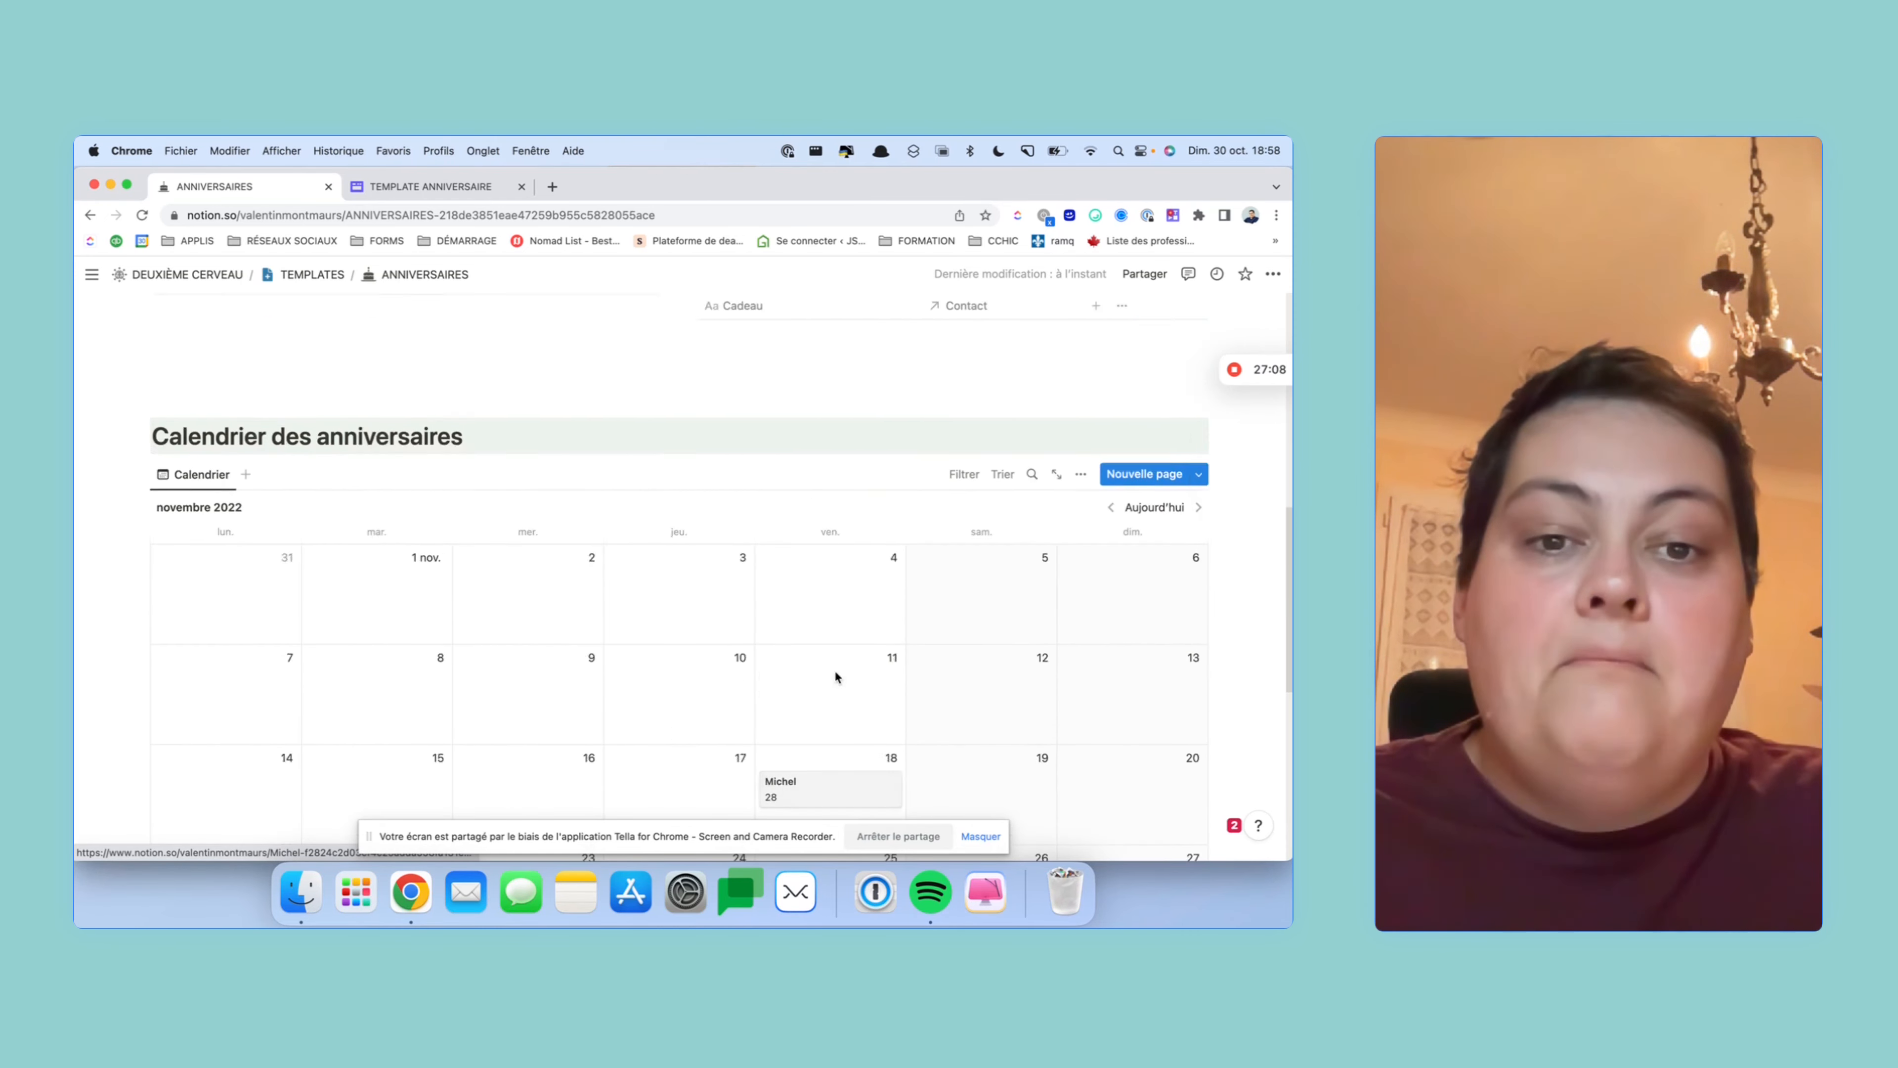
{"action": "scroll", "coordinate": [760, 726], "scroll_direction": "down", "scroll_amount": 10}
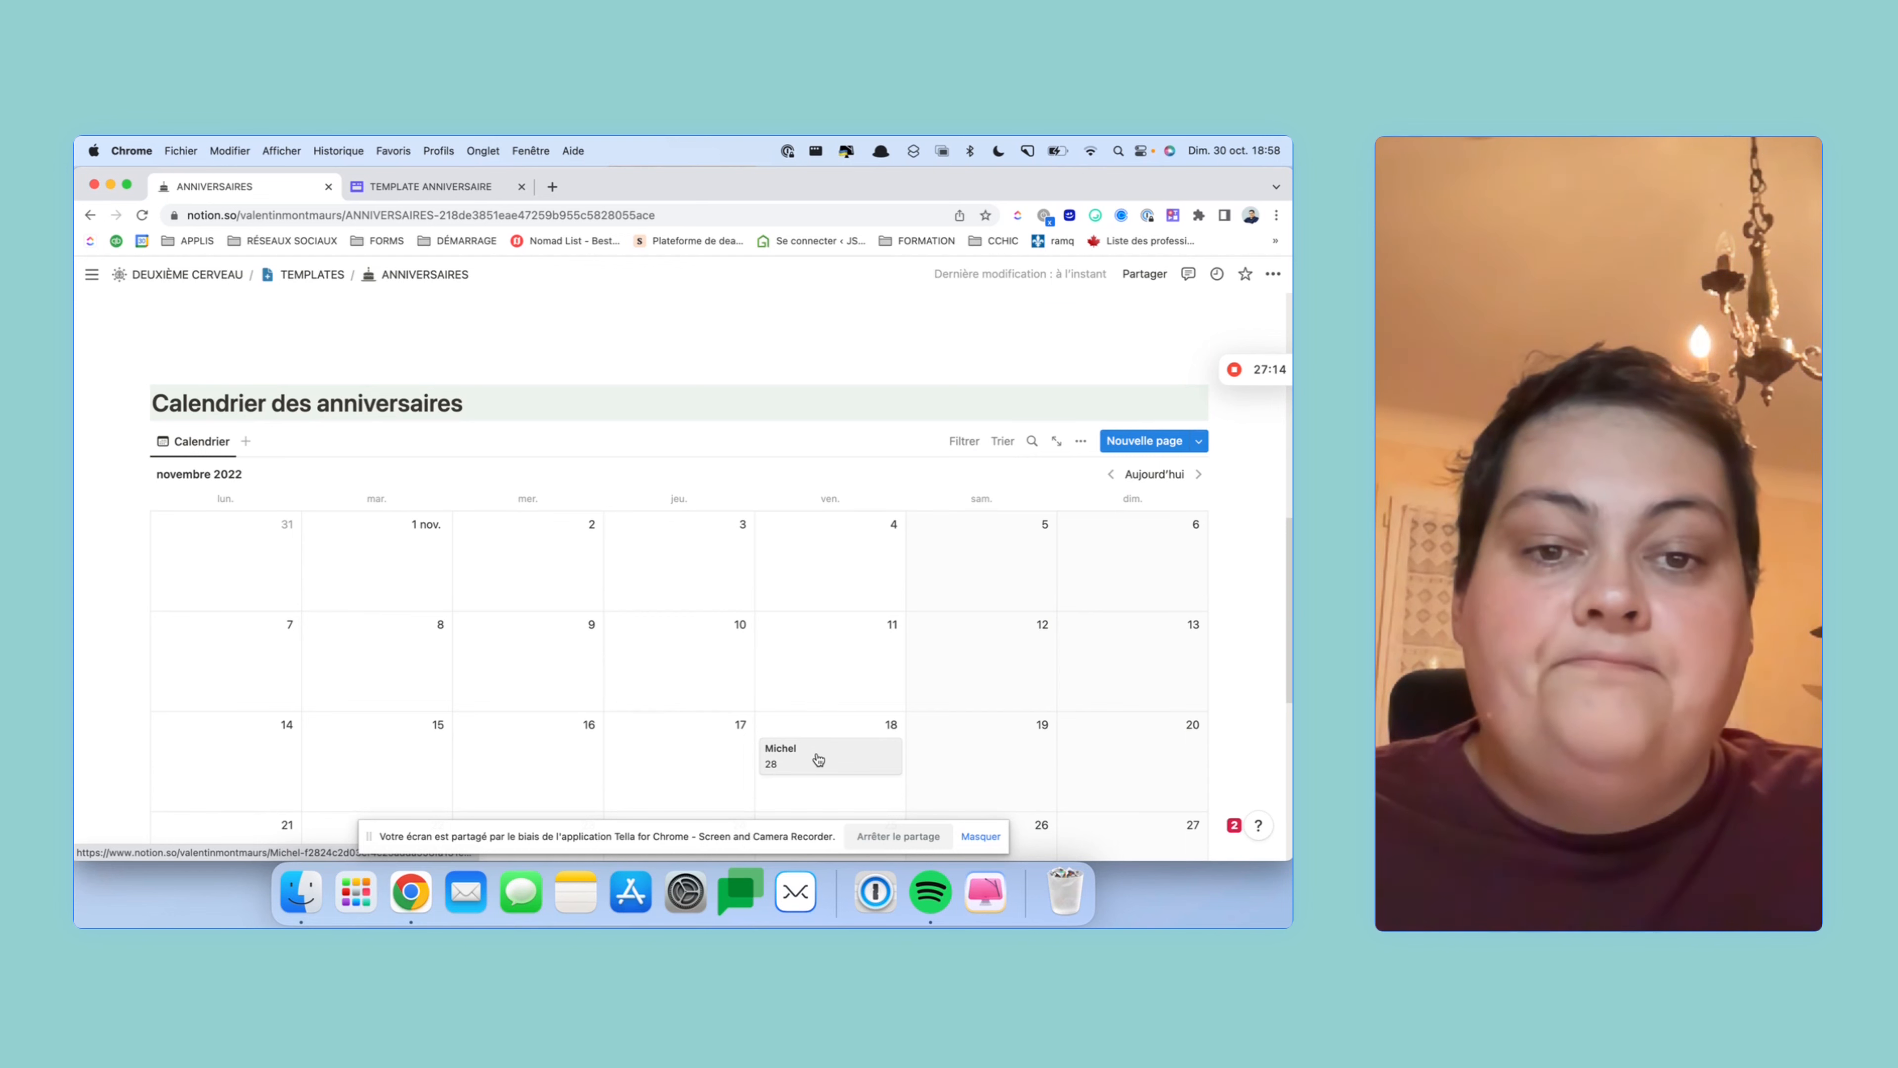
{"action": "left_click", "coordinate": [818, 758]}
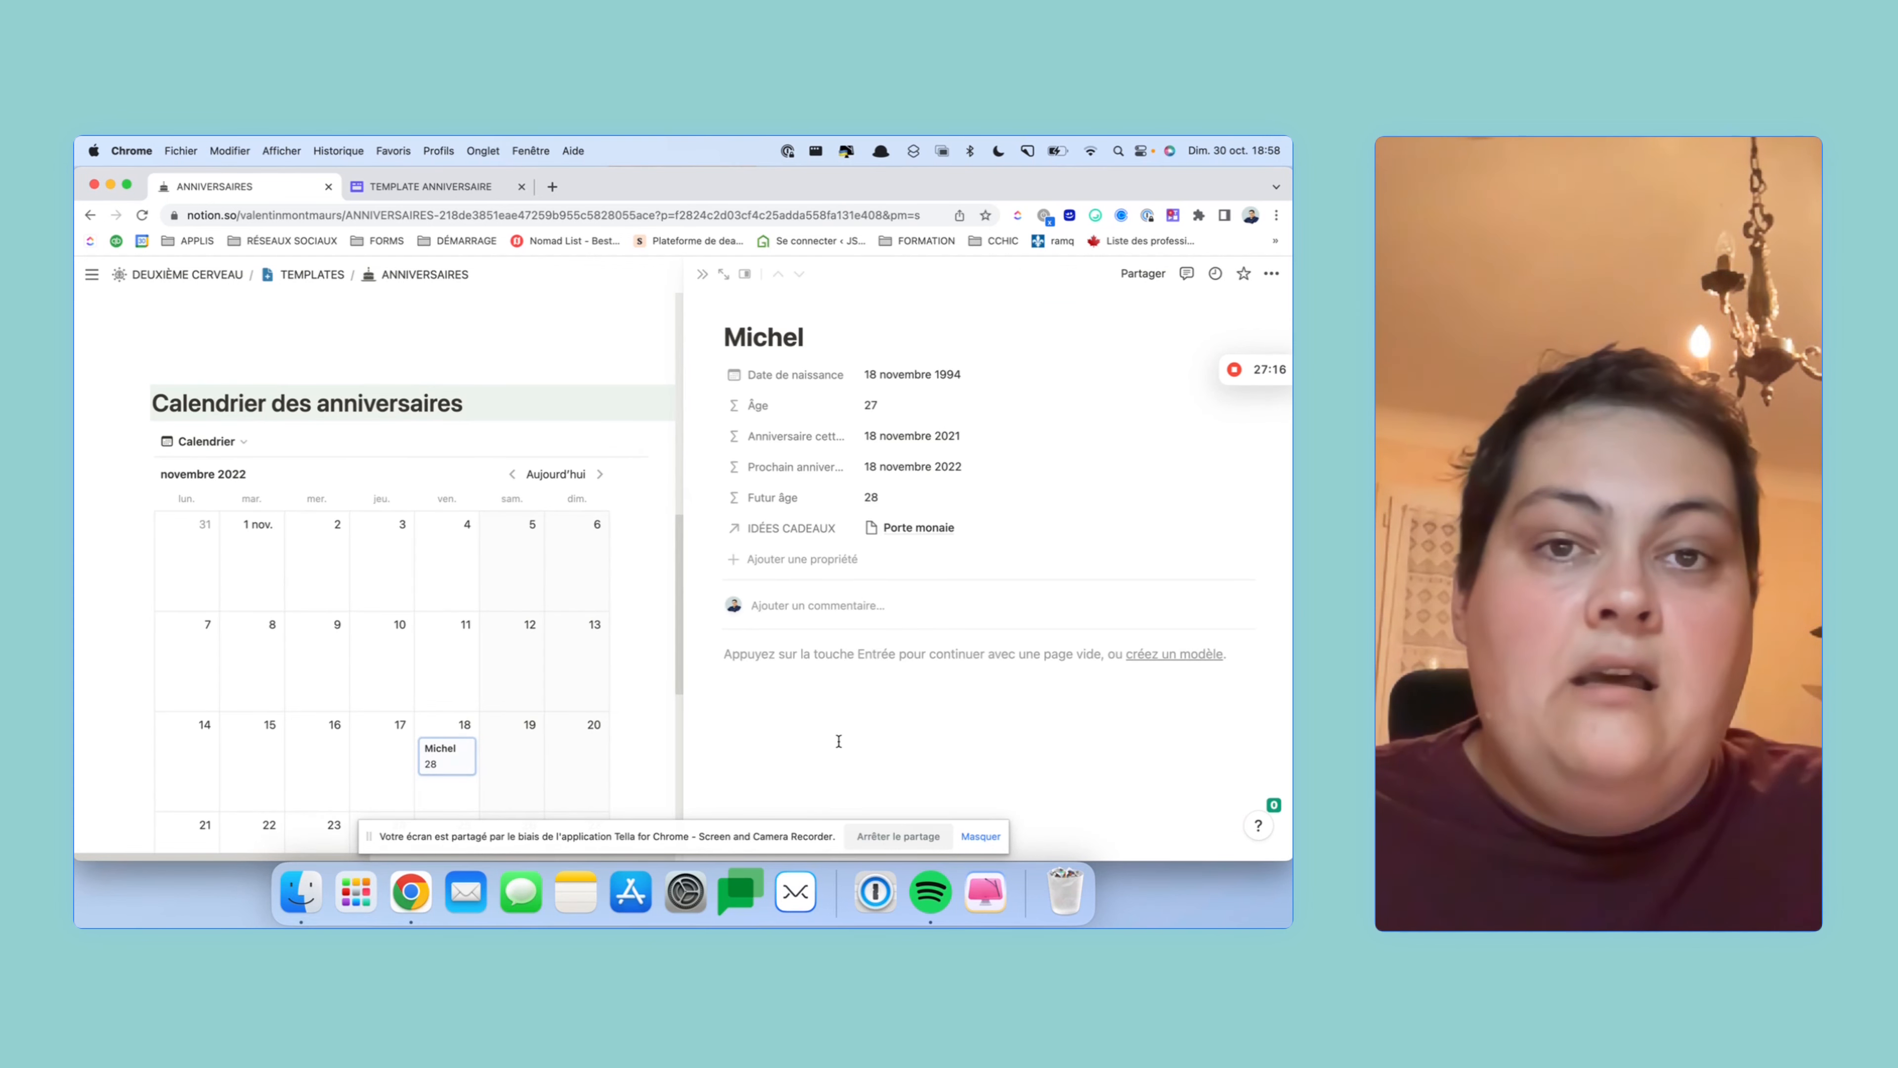
{"action": "left_click", "coordinate": [704, 282]}
{"action": "scroll", "coordinate": [478, 636], "scroll_direction": "down", "scroll_amount": 8}
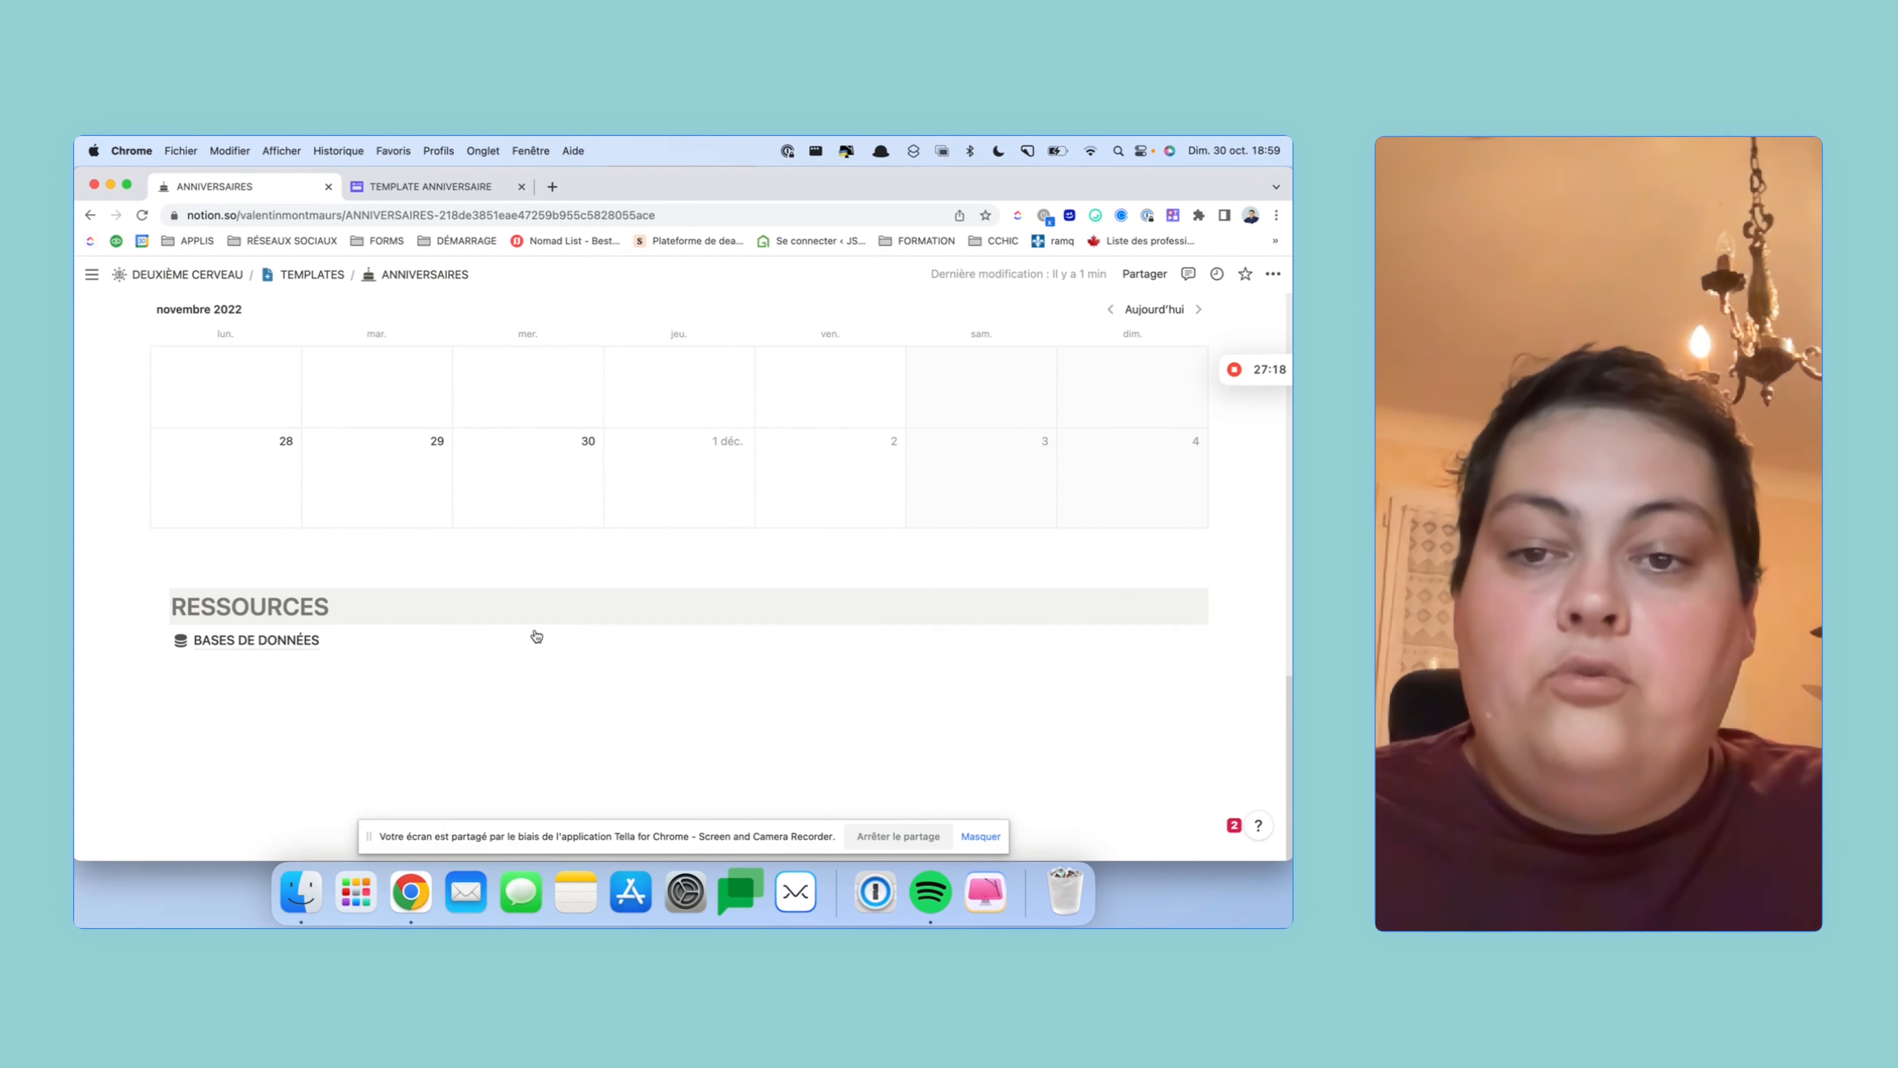
{"action": "left_click", "coordinate": [243, 637]}
- Start a new template for the CONTACTS database
{"action": "left_click", "coordinate": [456, 524]}
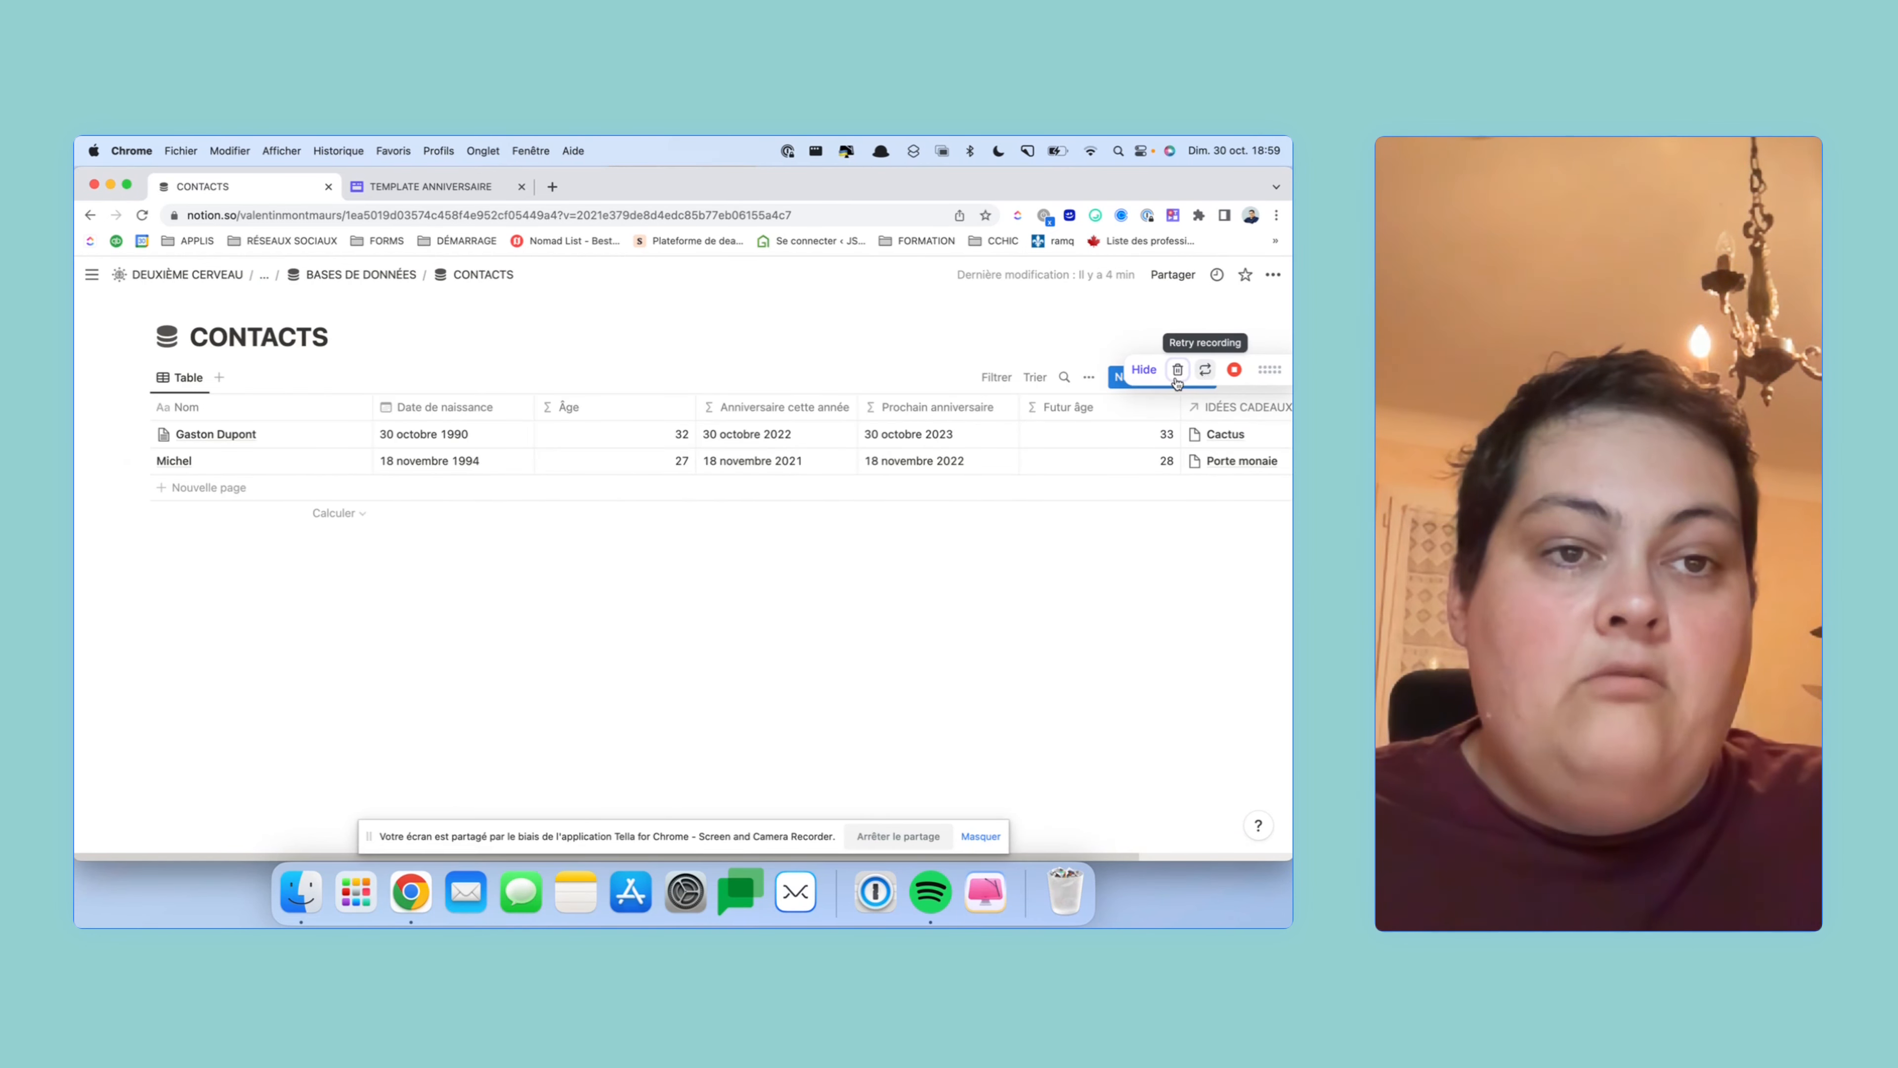
{"action": "left_click", "coordinate": [1204, 378]}
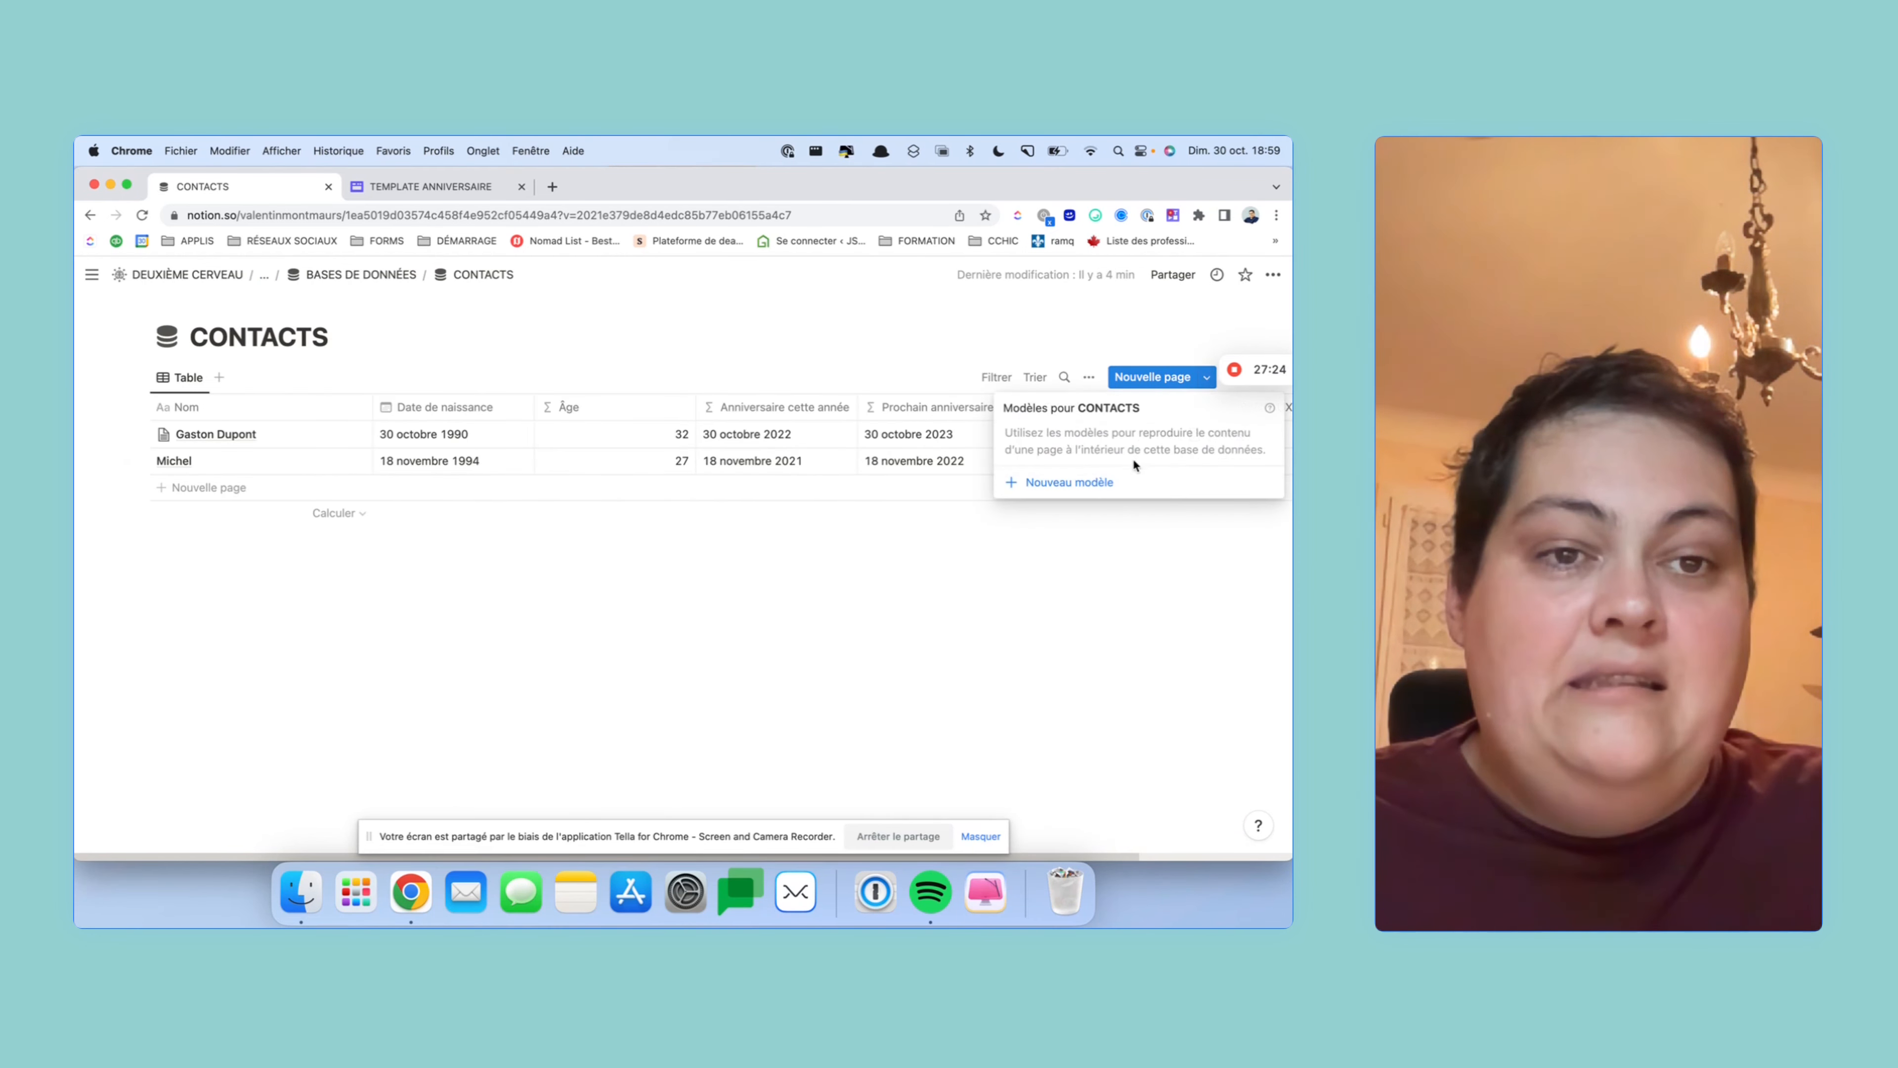
{"action": "left_click", "coordinate": [1109, 486]}
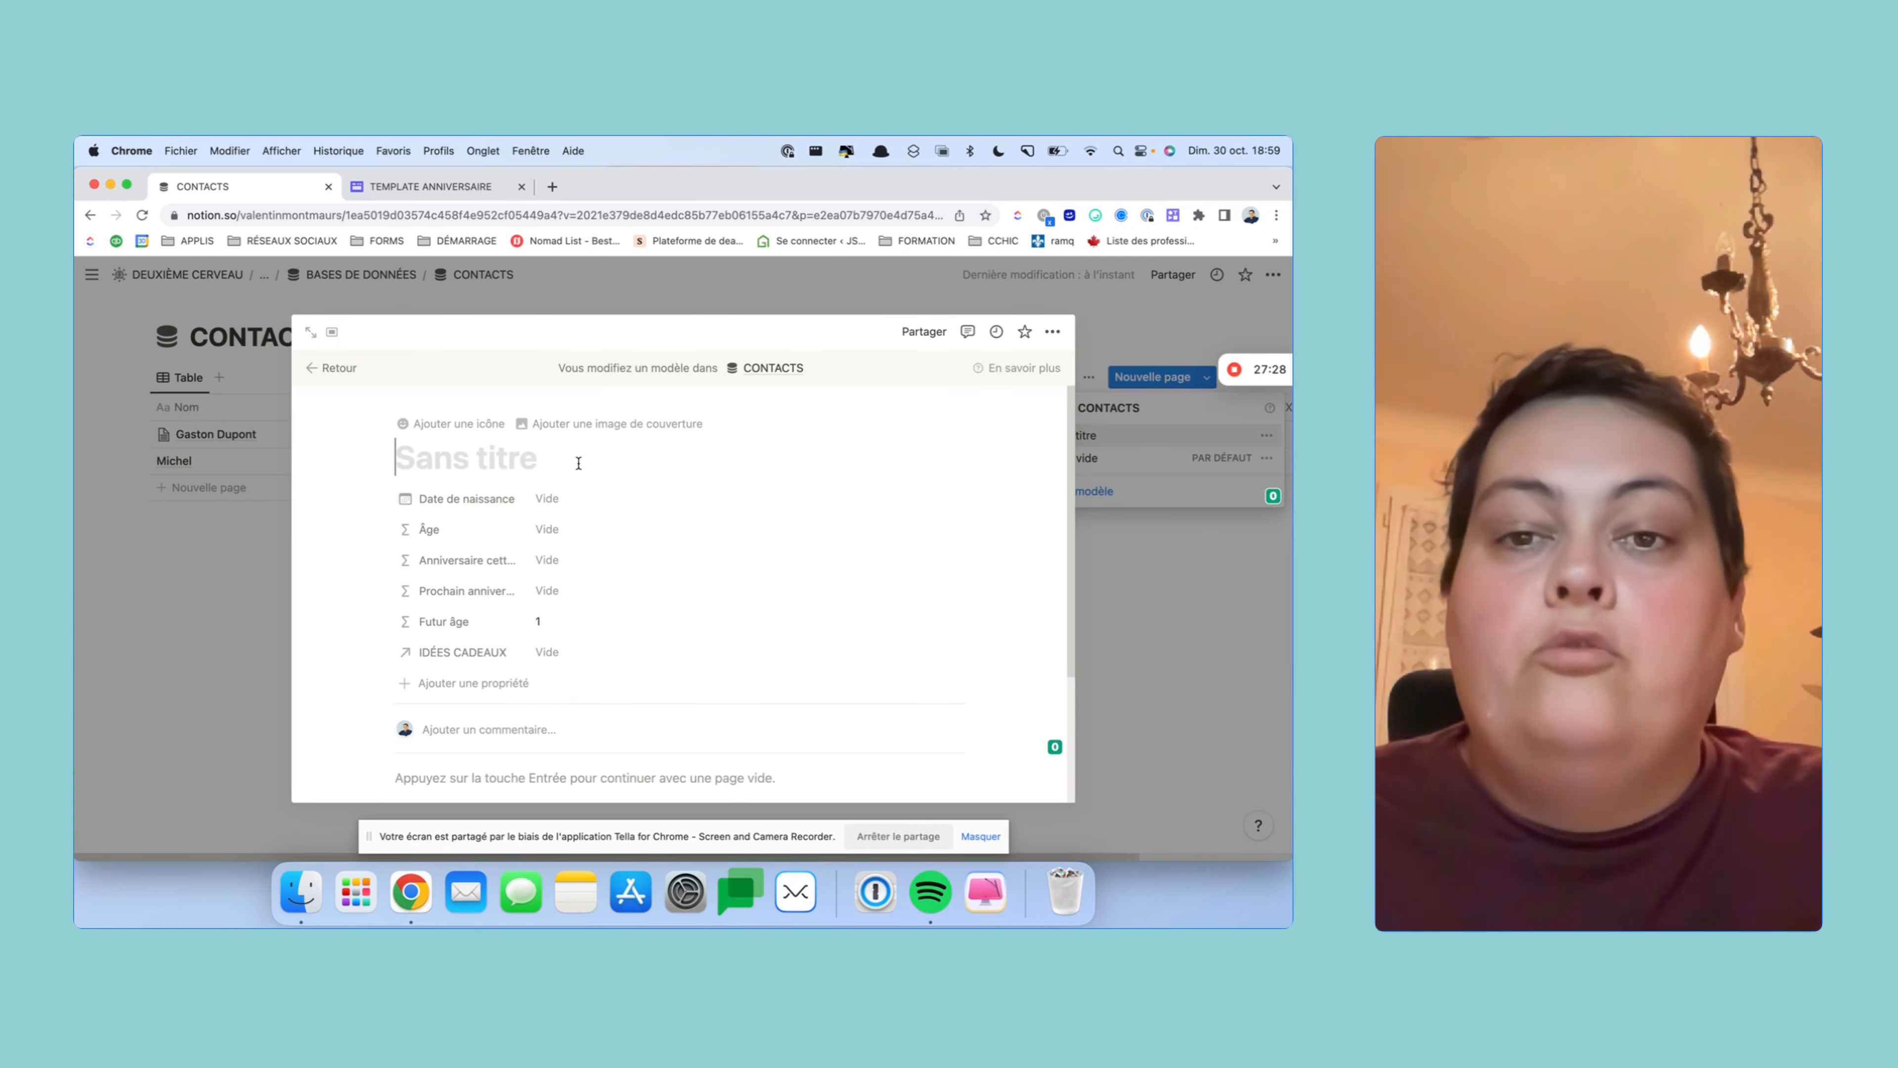
- Set a blue child figure from the icon set as the template's page icon
{"action": "left_click", "coordinate": [447, 423]}
{"action": "left_click", "coordinate": [429, 488]}
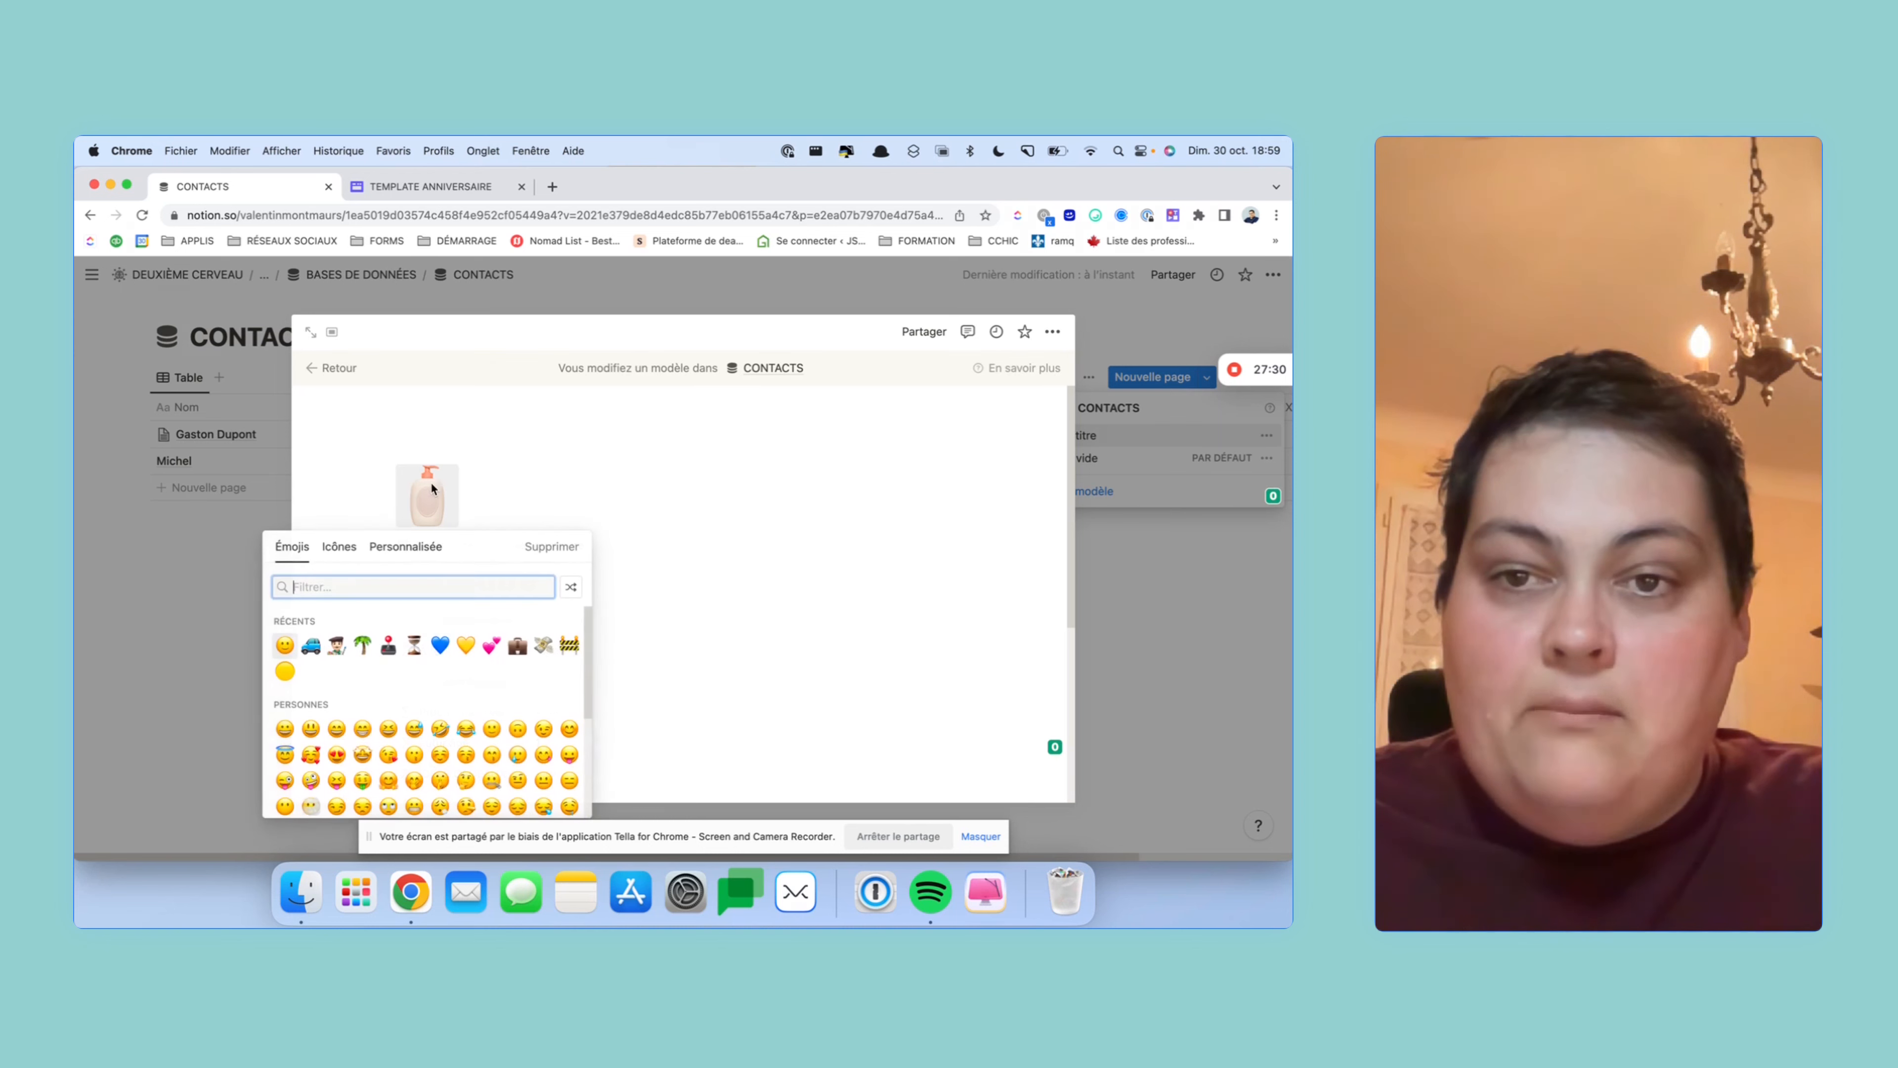
{"action": "left_click", "coordinate": [338, 546]}
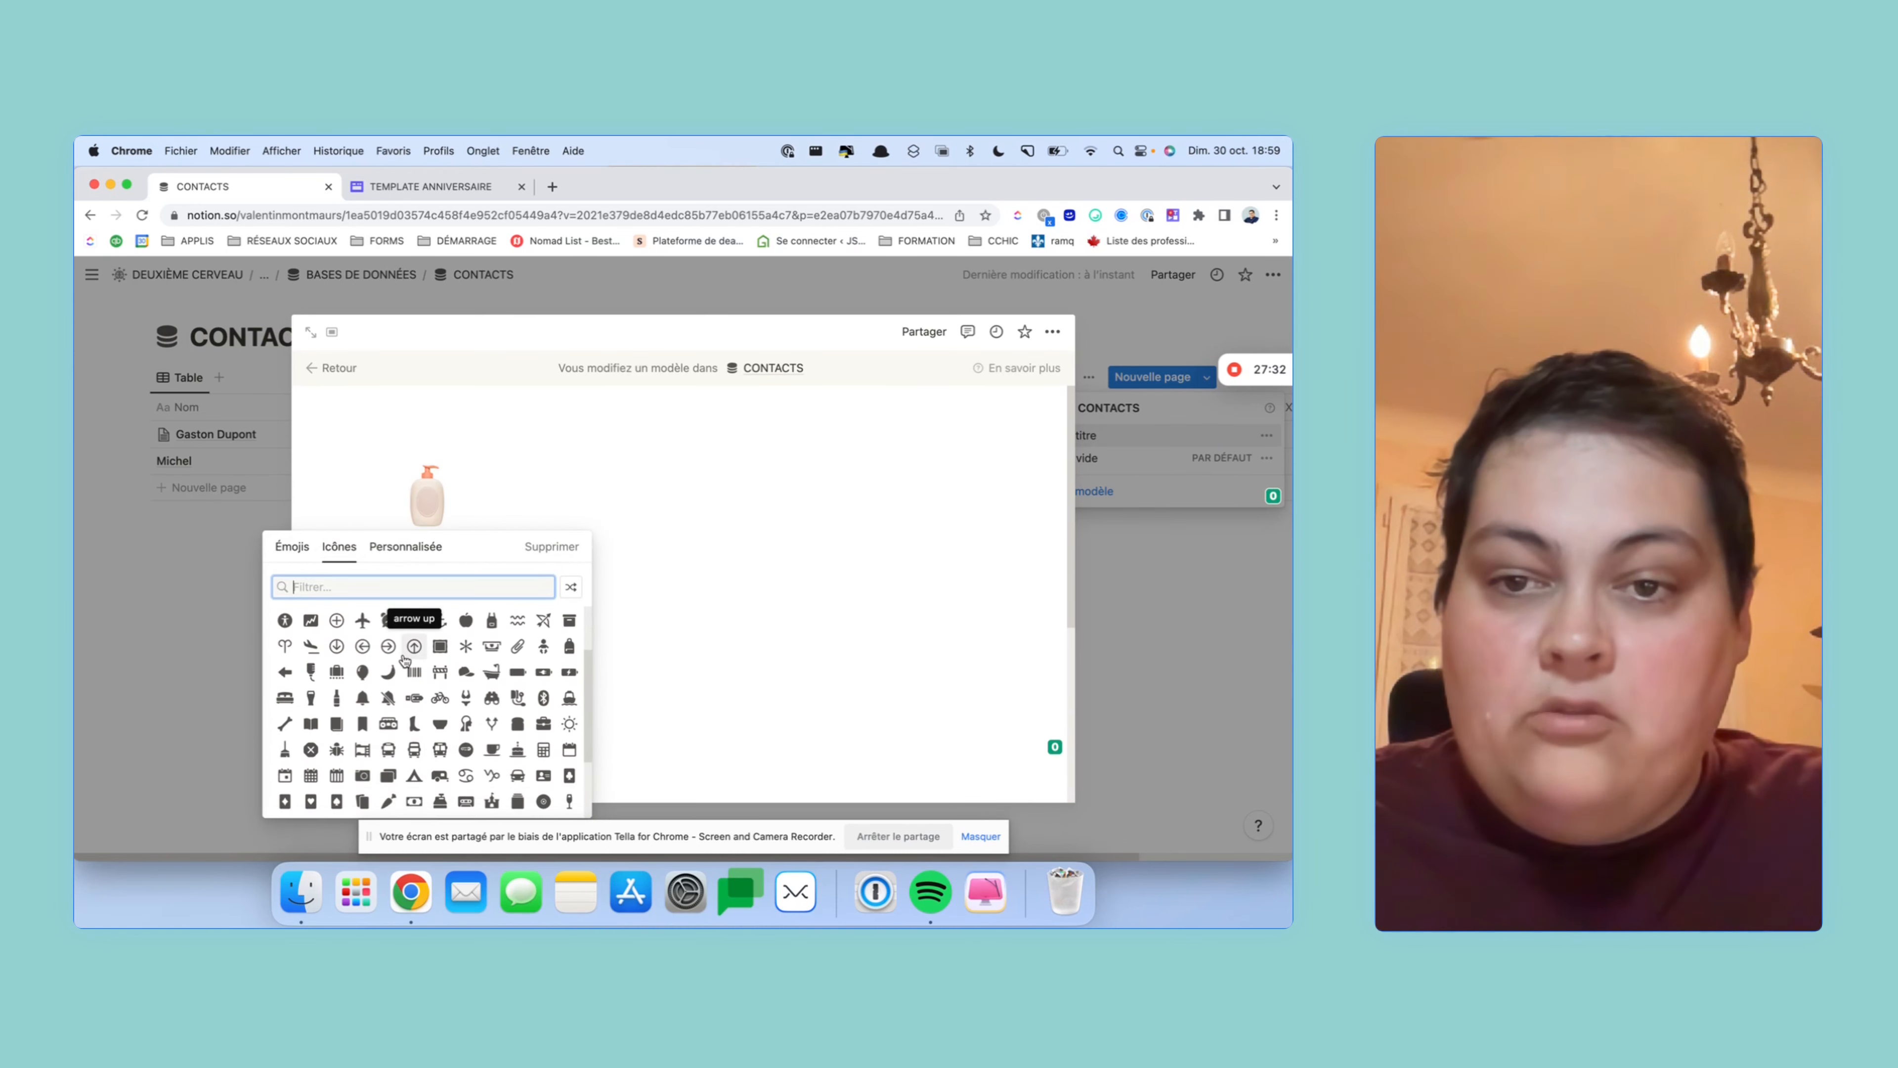
{"action": "type", "text": "p"}
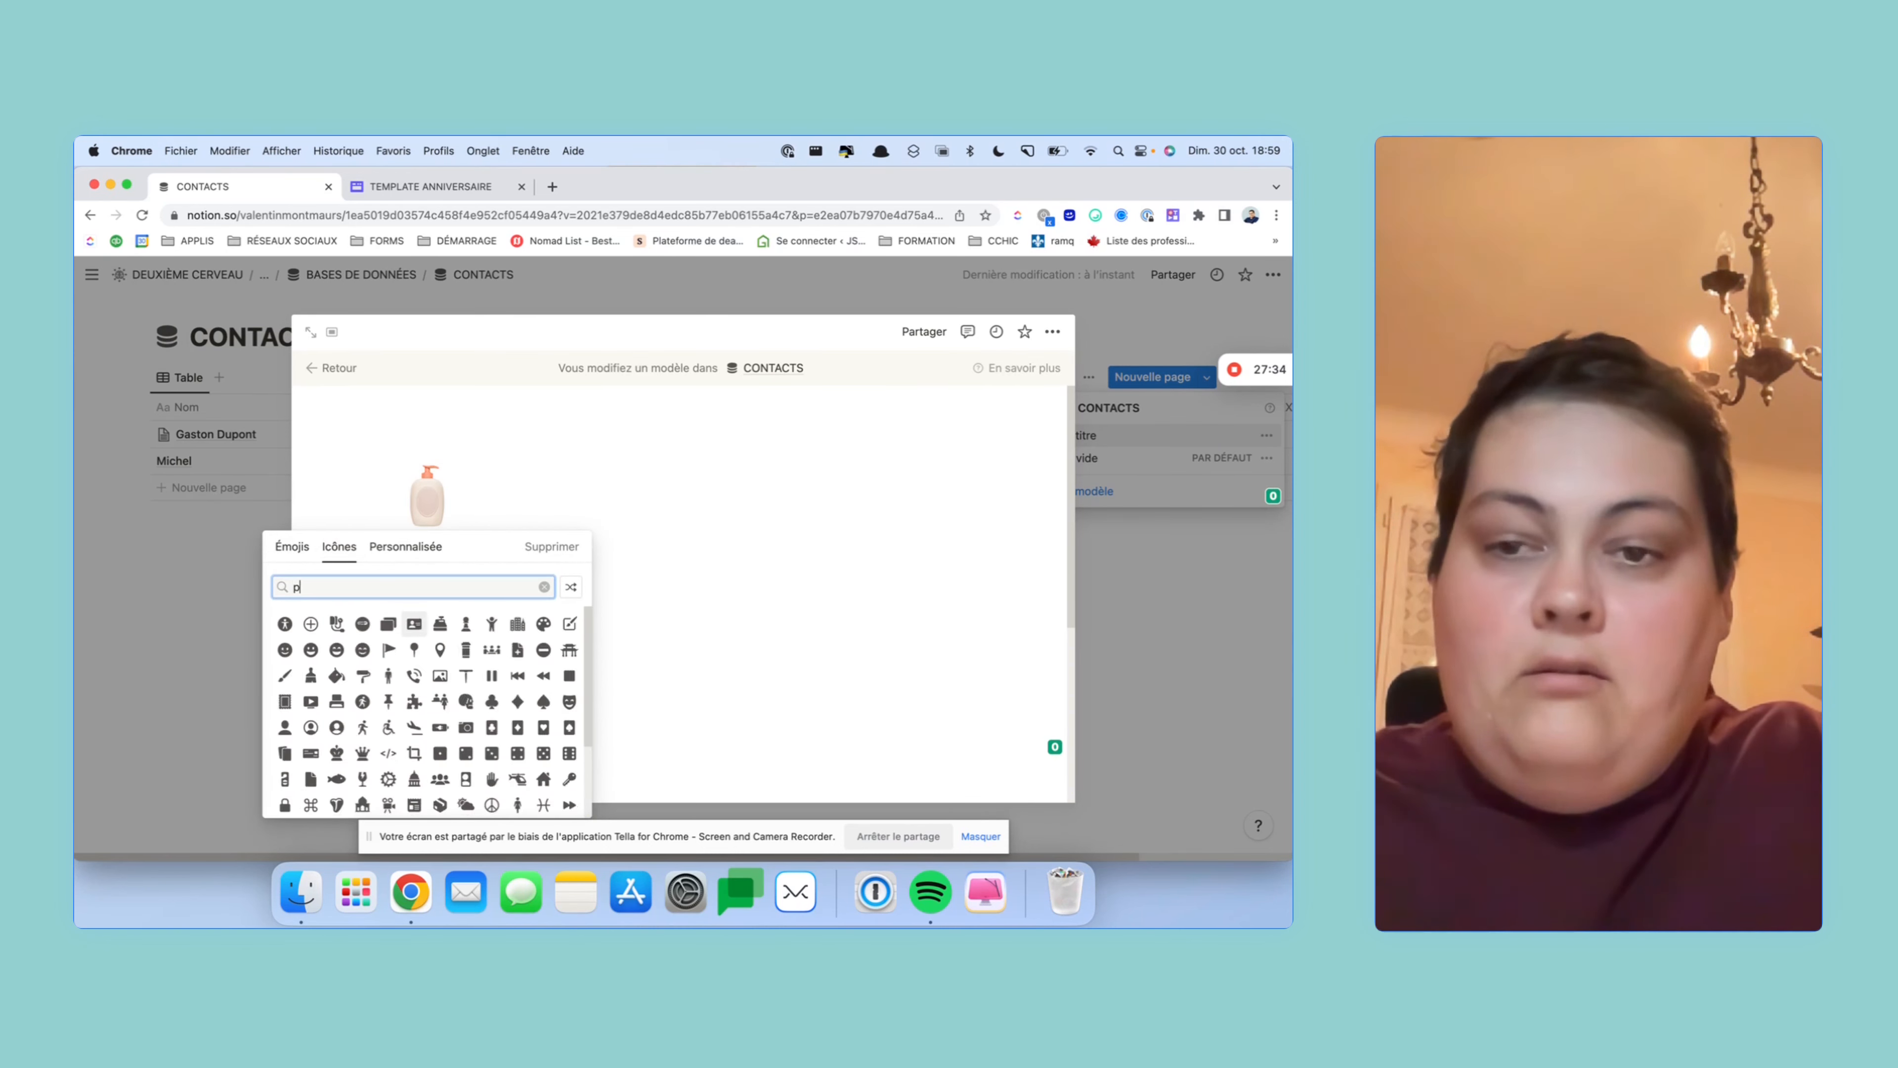
{"action": "type", "text": "ea"}
{"action": "key", "text": "BackSpace"}
{"action": "key", "text": "BackSpace"}
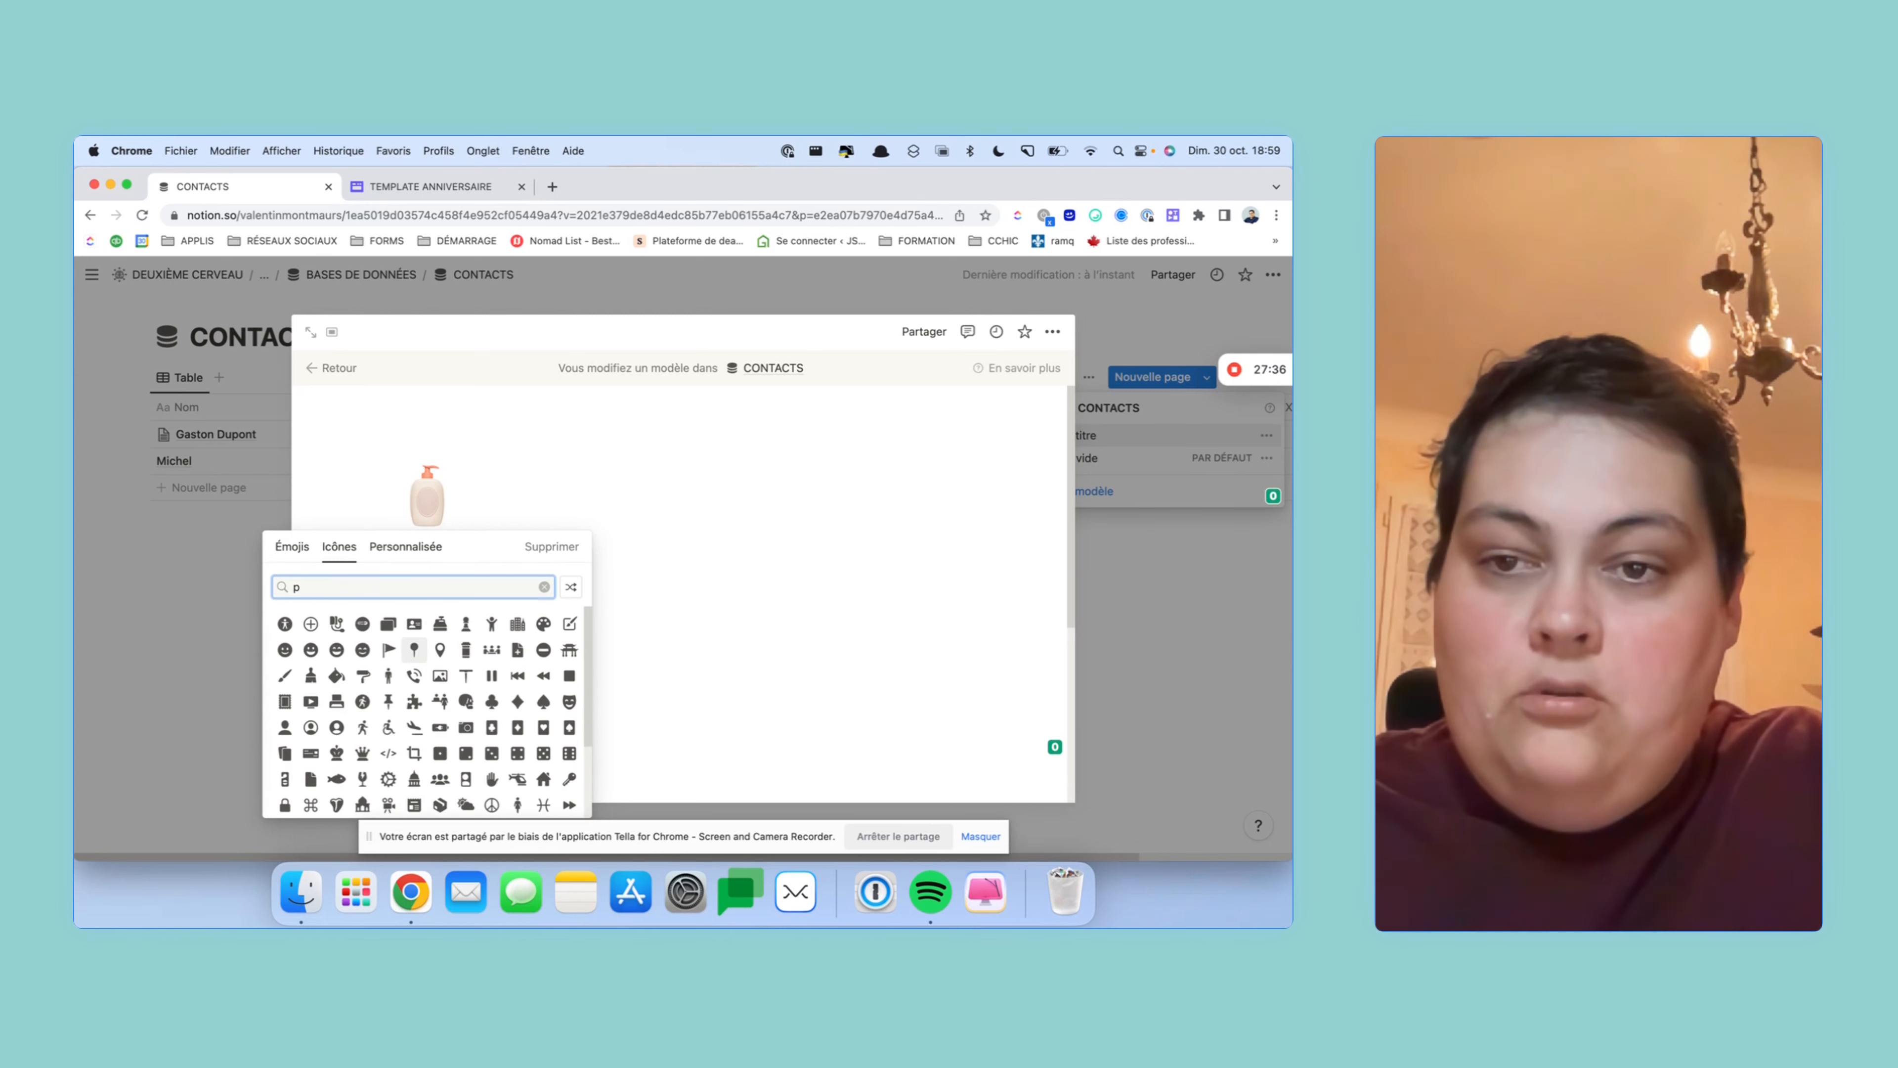
{"action": "type", "text": "e"}
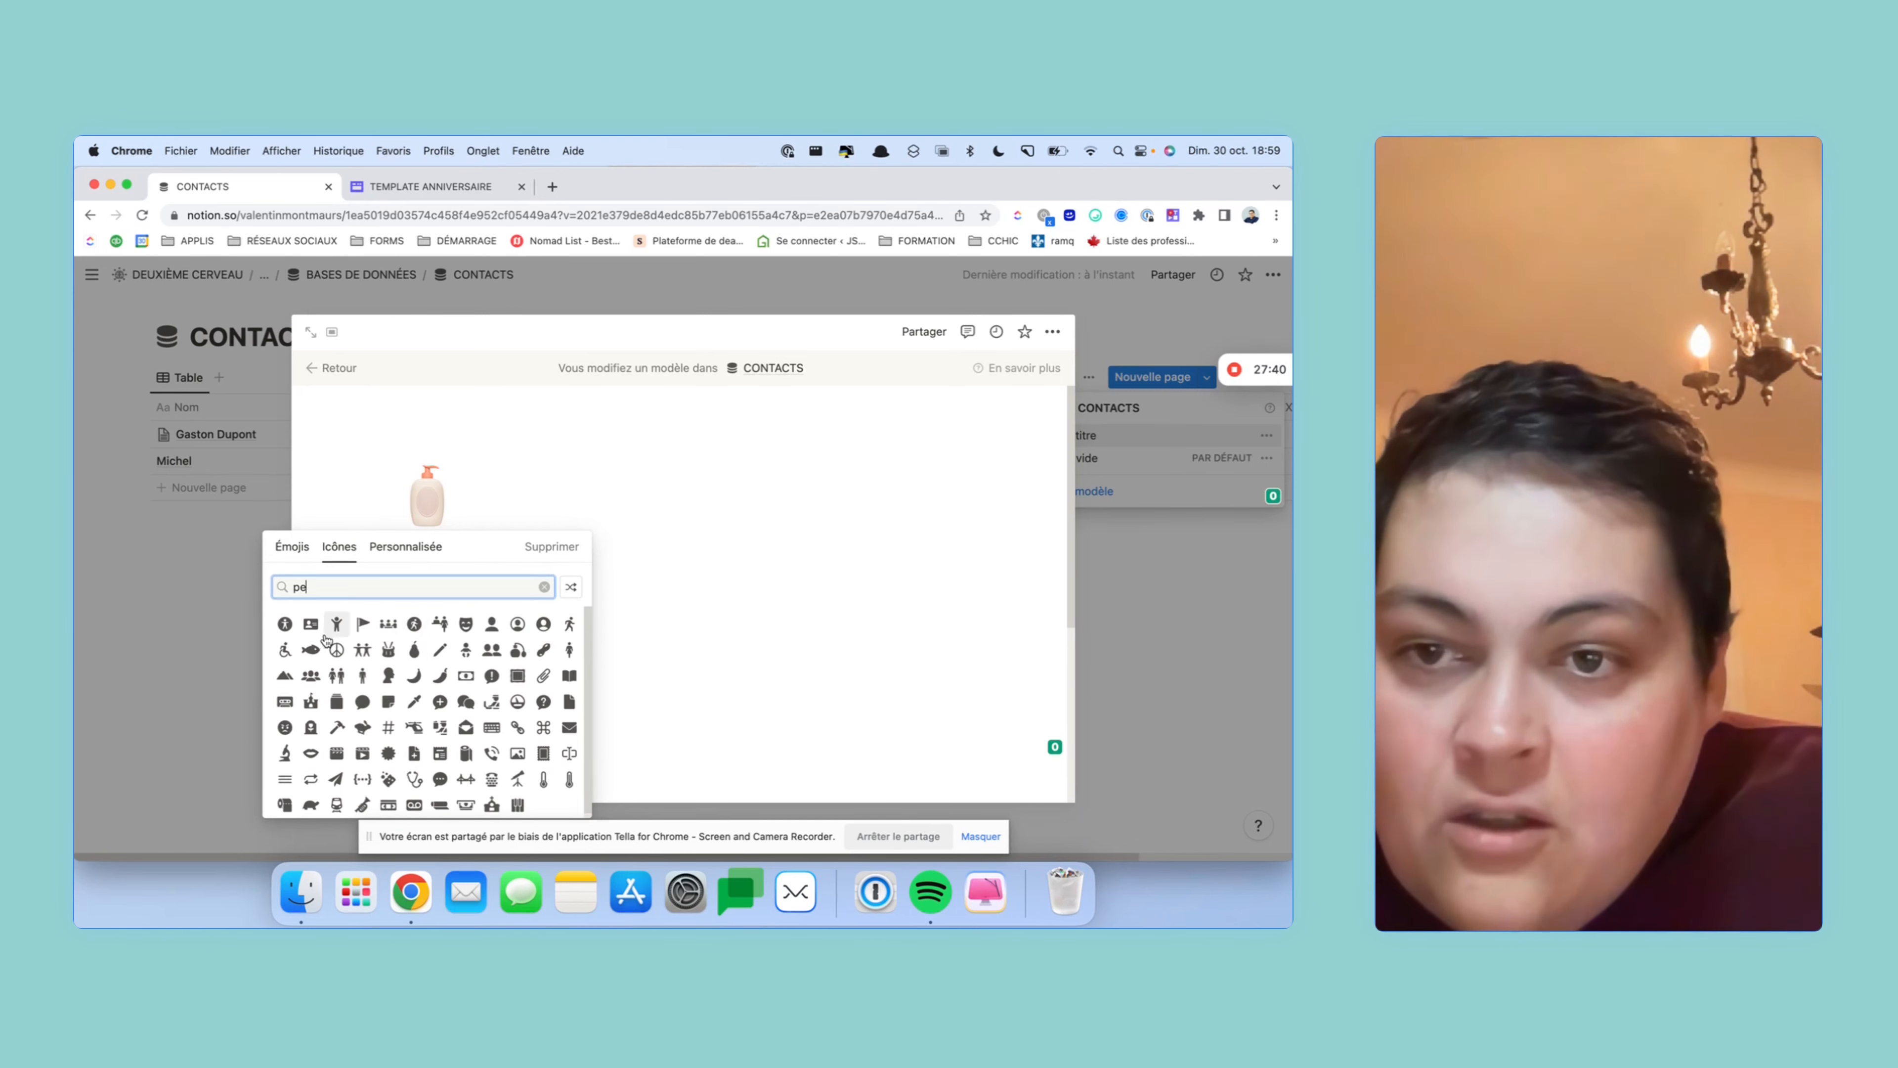
{"action": "mouse_move", "coordinate": [335, 631]}
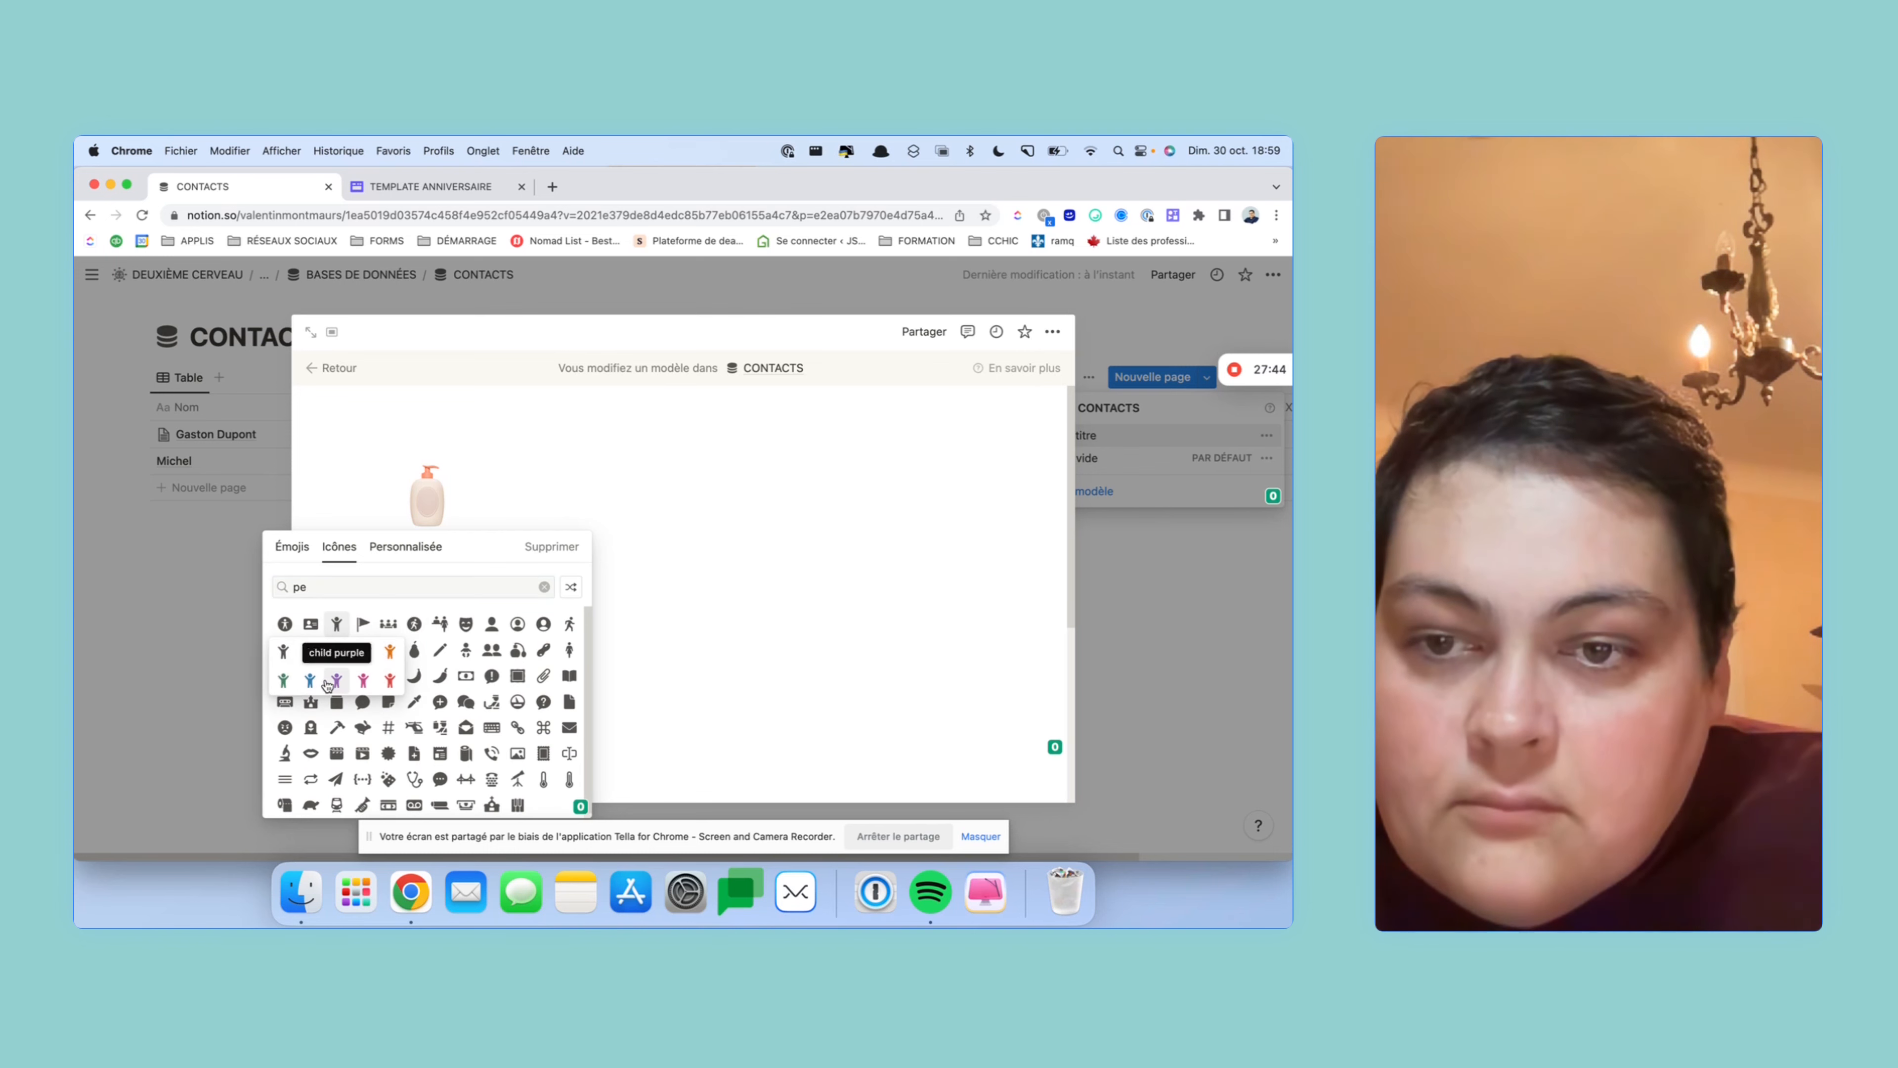
{"action": "left_click", "coordinate": [311, 678]}
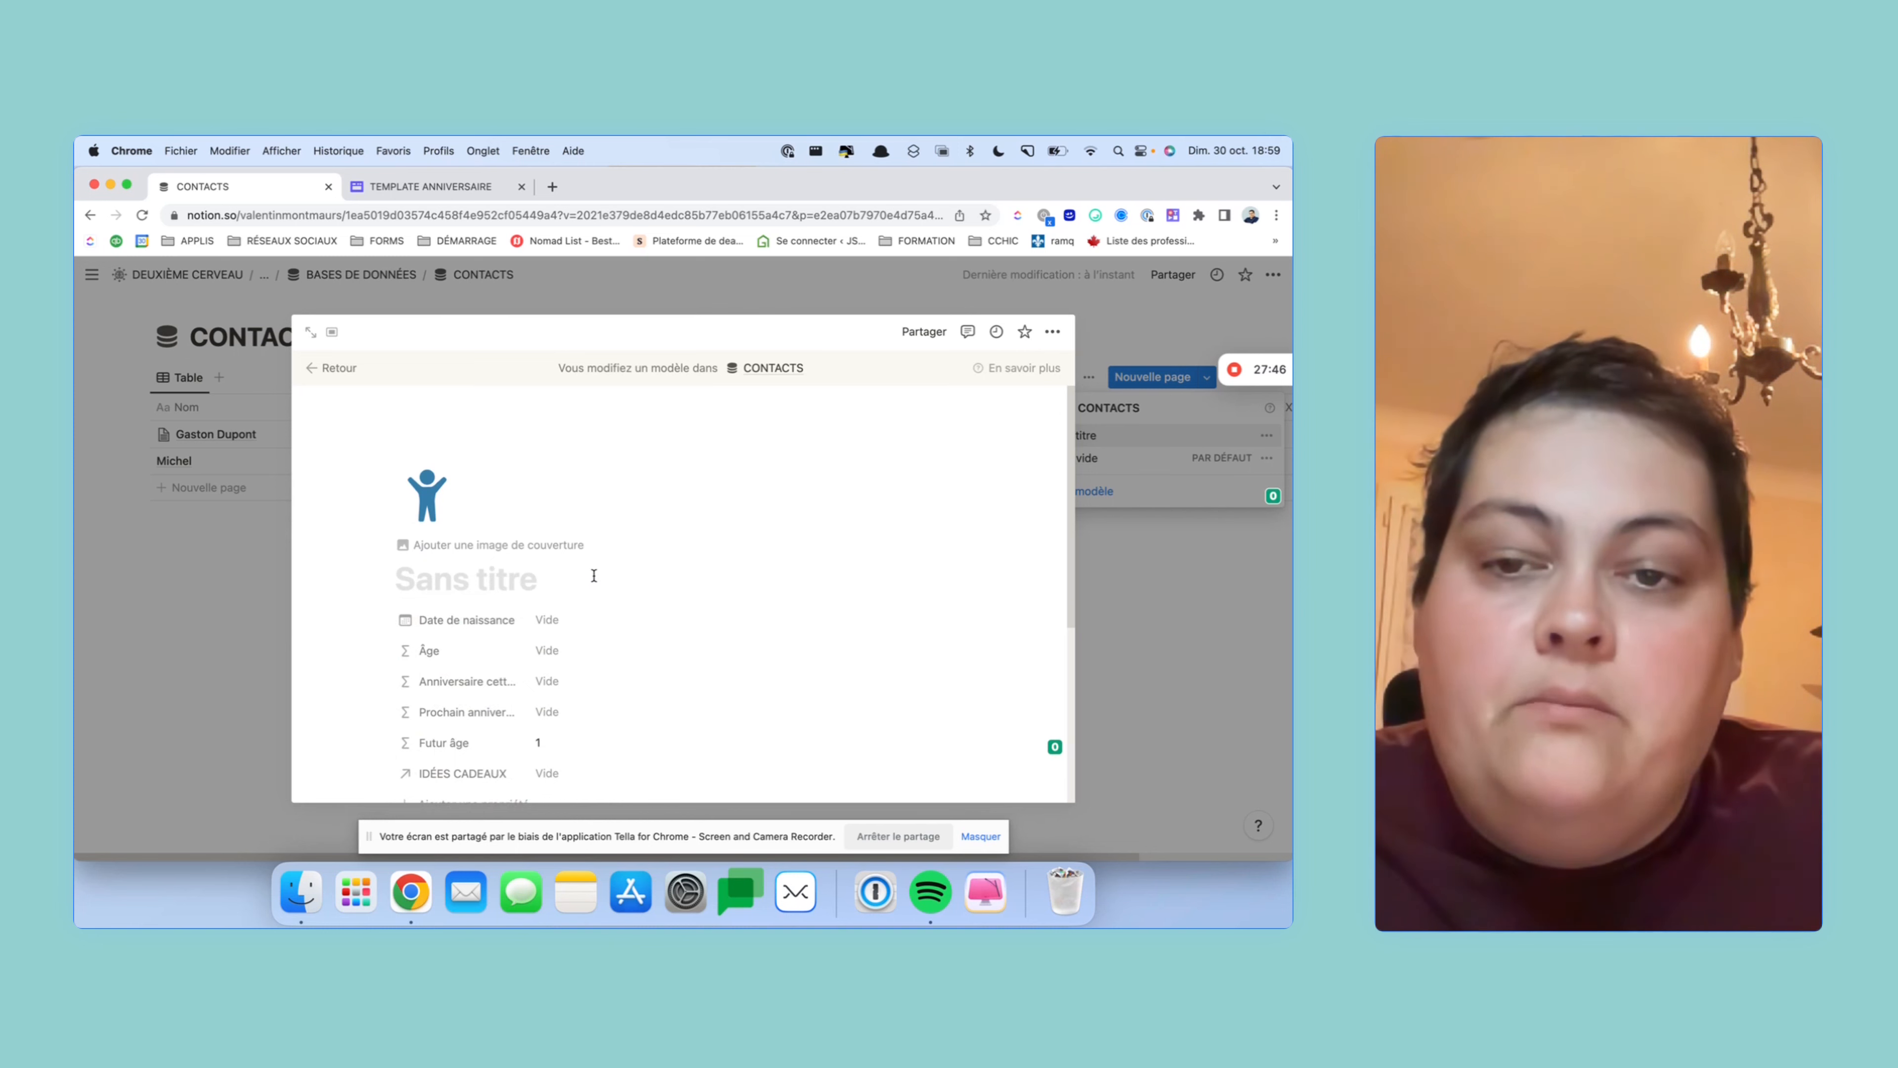
- Title the template 'Nouveau contact', leave IDÉES CADEAUX unlinked, and start a body block
{"action": "scroll", "coordinate": [594, 575], "scroll_direction": "down", "scroll_amount": 3}
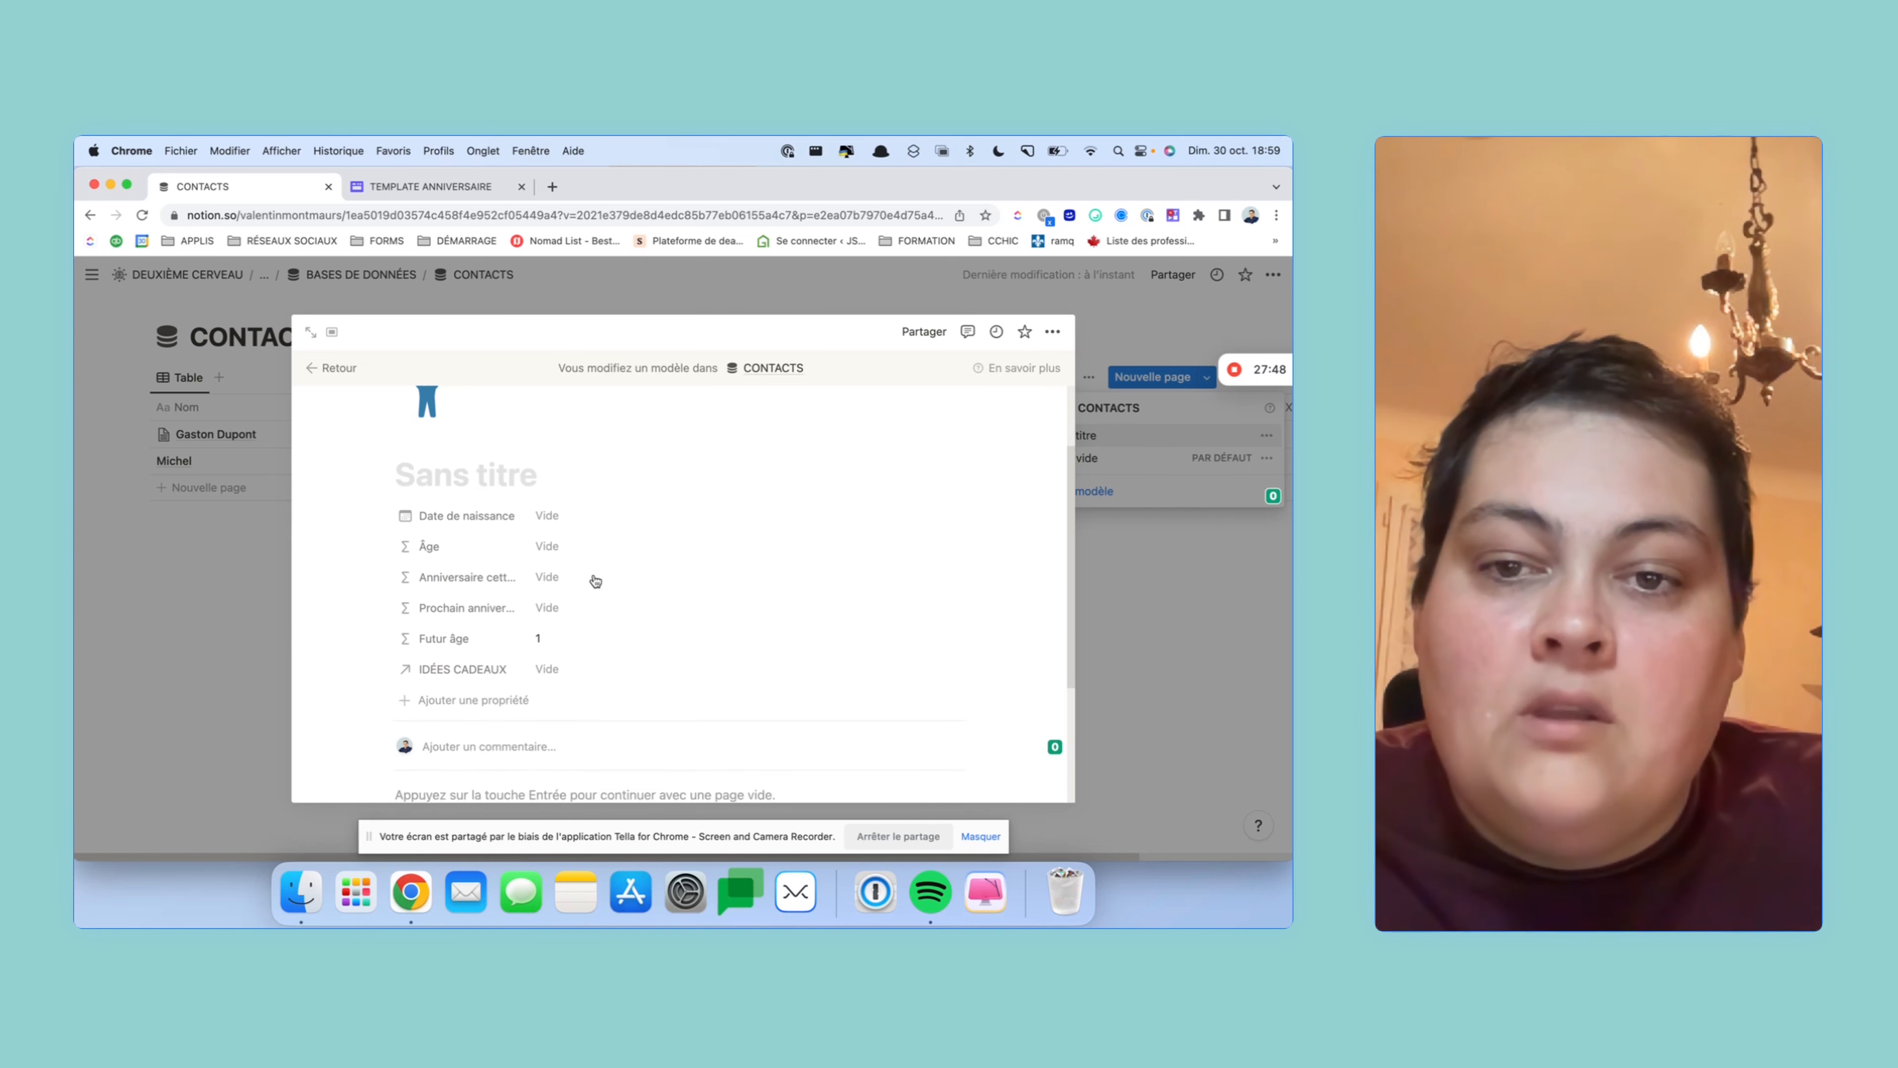
{"action": "scroll", "coordinate": [596, 581], "scroll_direction": "down", "scroll_amount": 1}
{"action": "scroll", "coordinate": [590, 591], "scroll_direction": "up", "scroll_amount": 4}
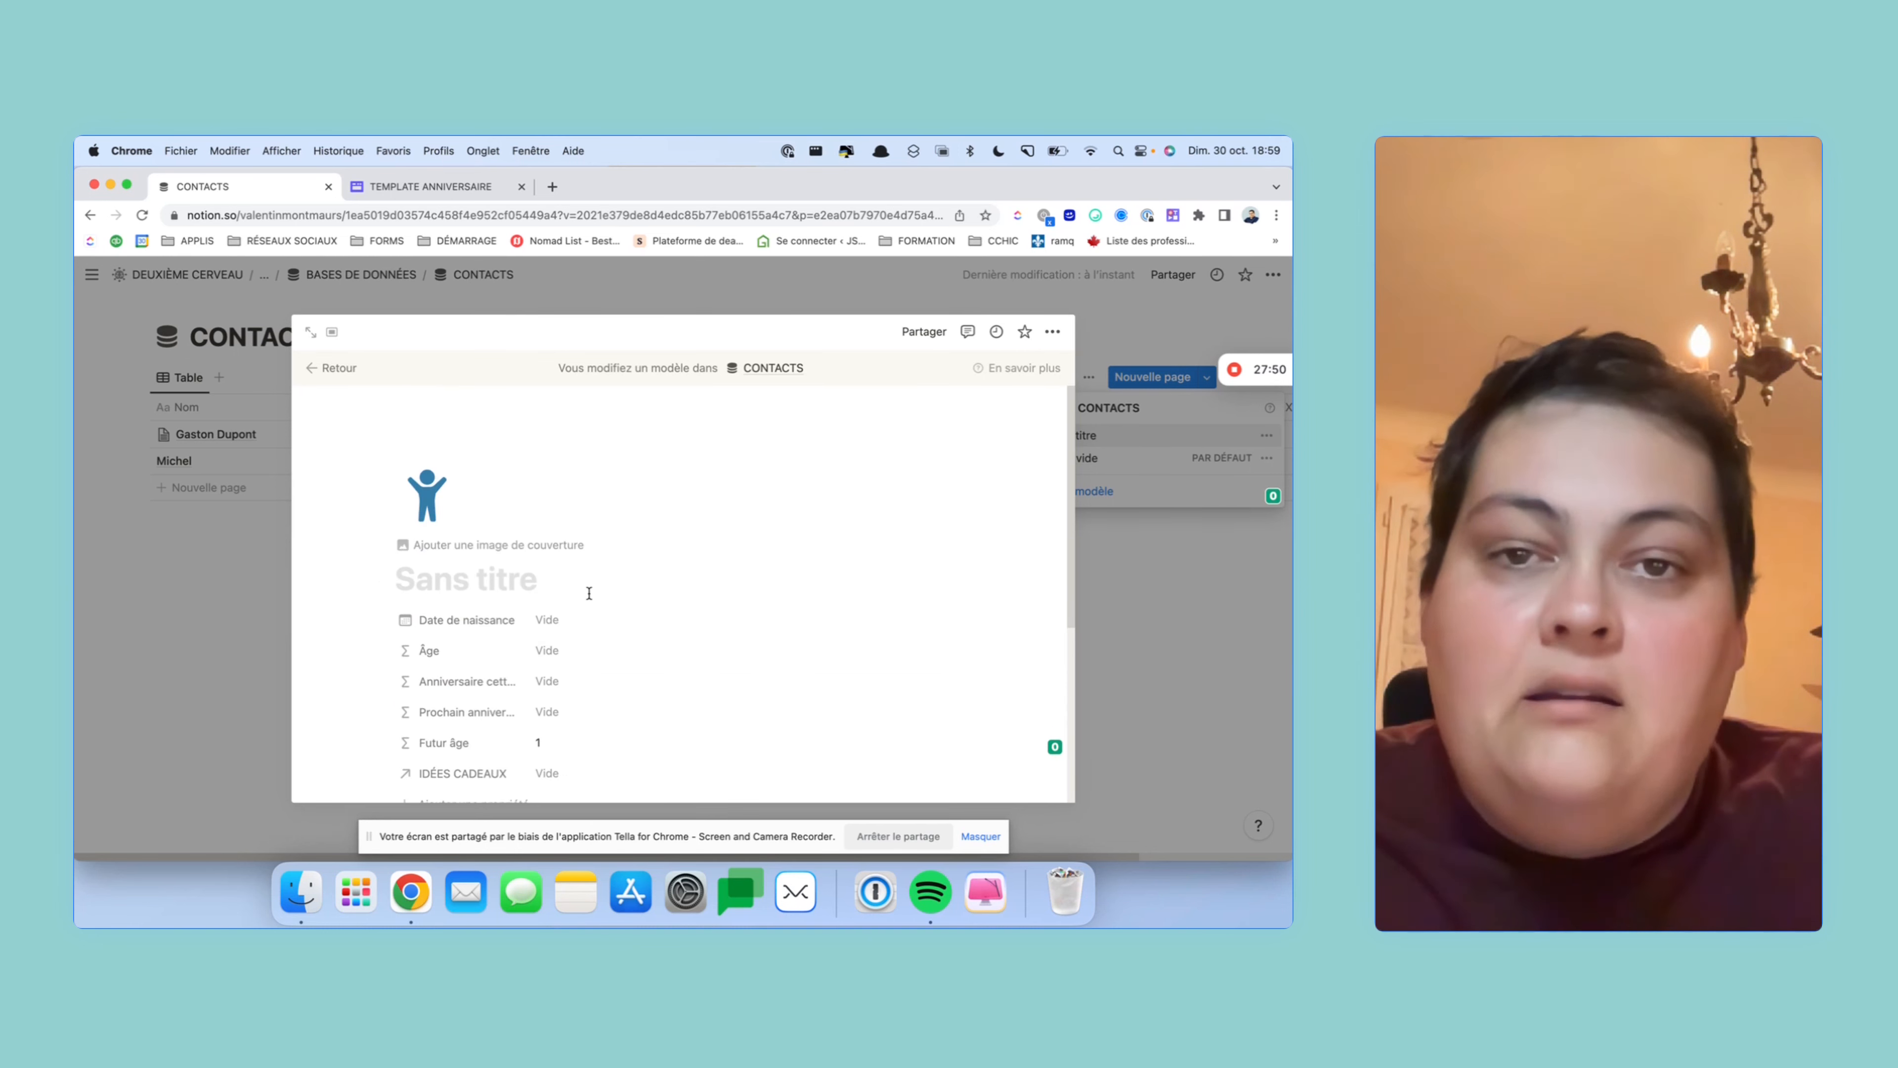
{"action": "scroll", "coordinate": [584, 598], "scroll_direction": "down", "scroll_amount": 2}
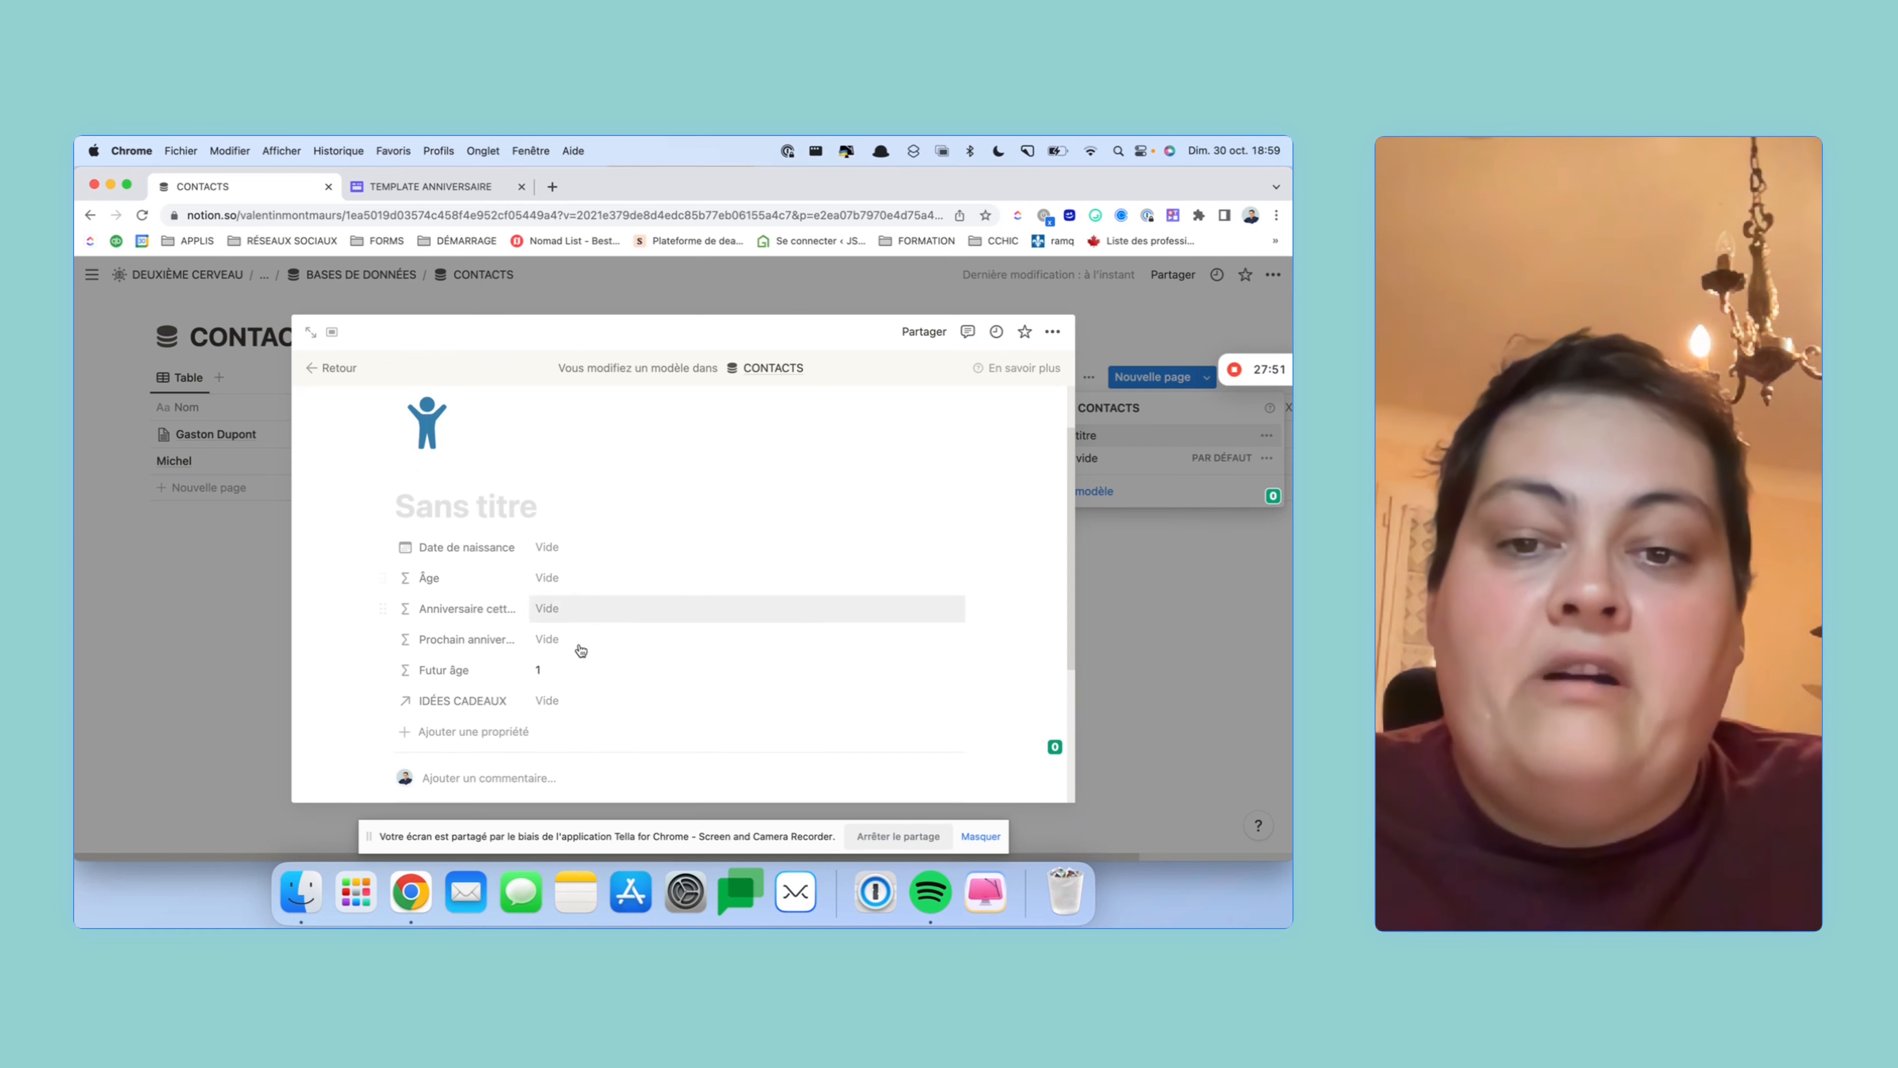
{"action": "left_click", "coordinate": [582, 709]}
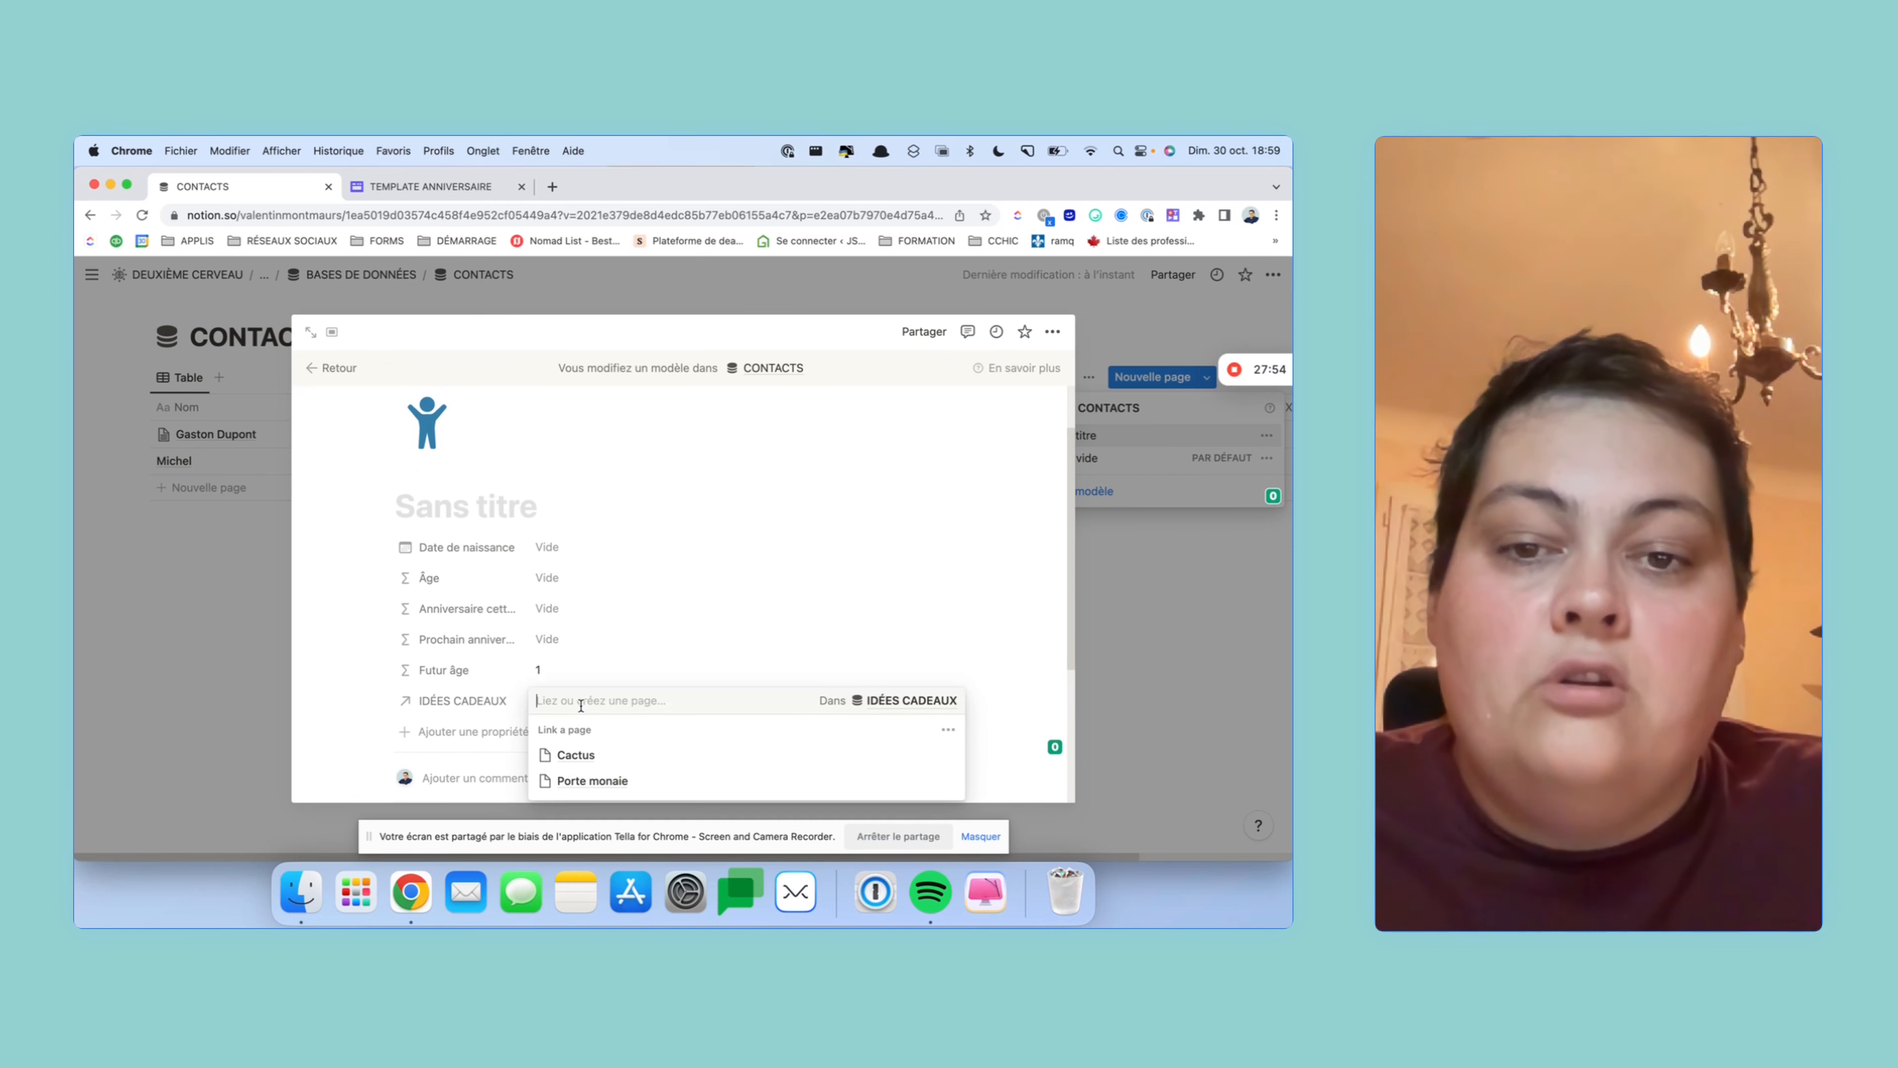
{"action": "left_click", "coordinate": [506, 510]}
{"action": "type", "text": "Nouveau contact"}
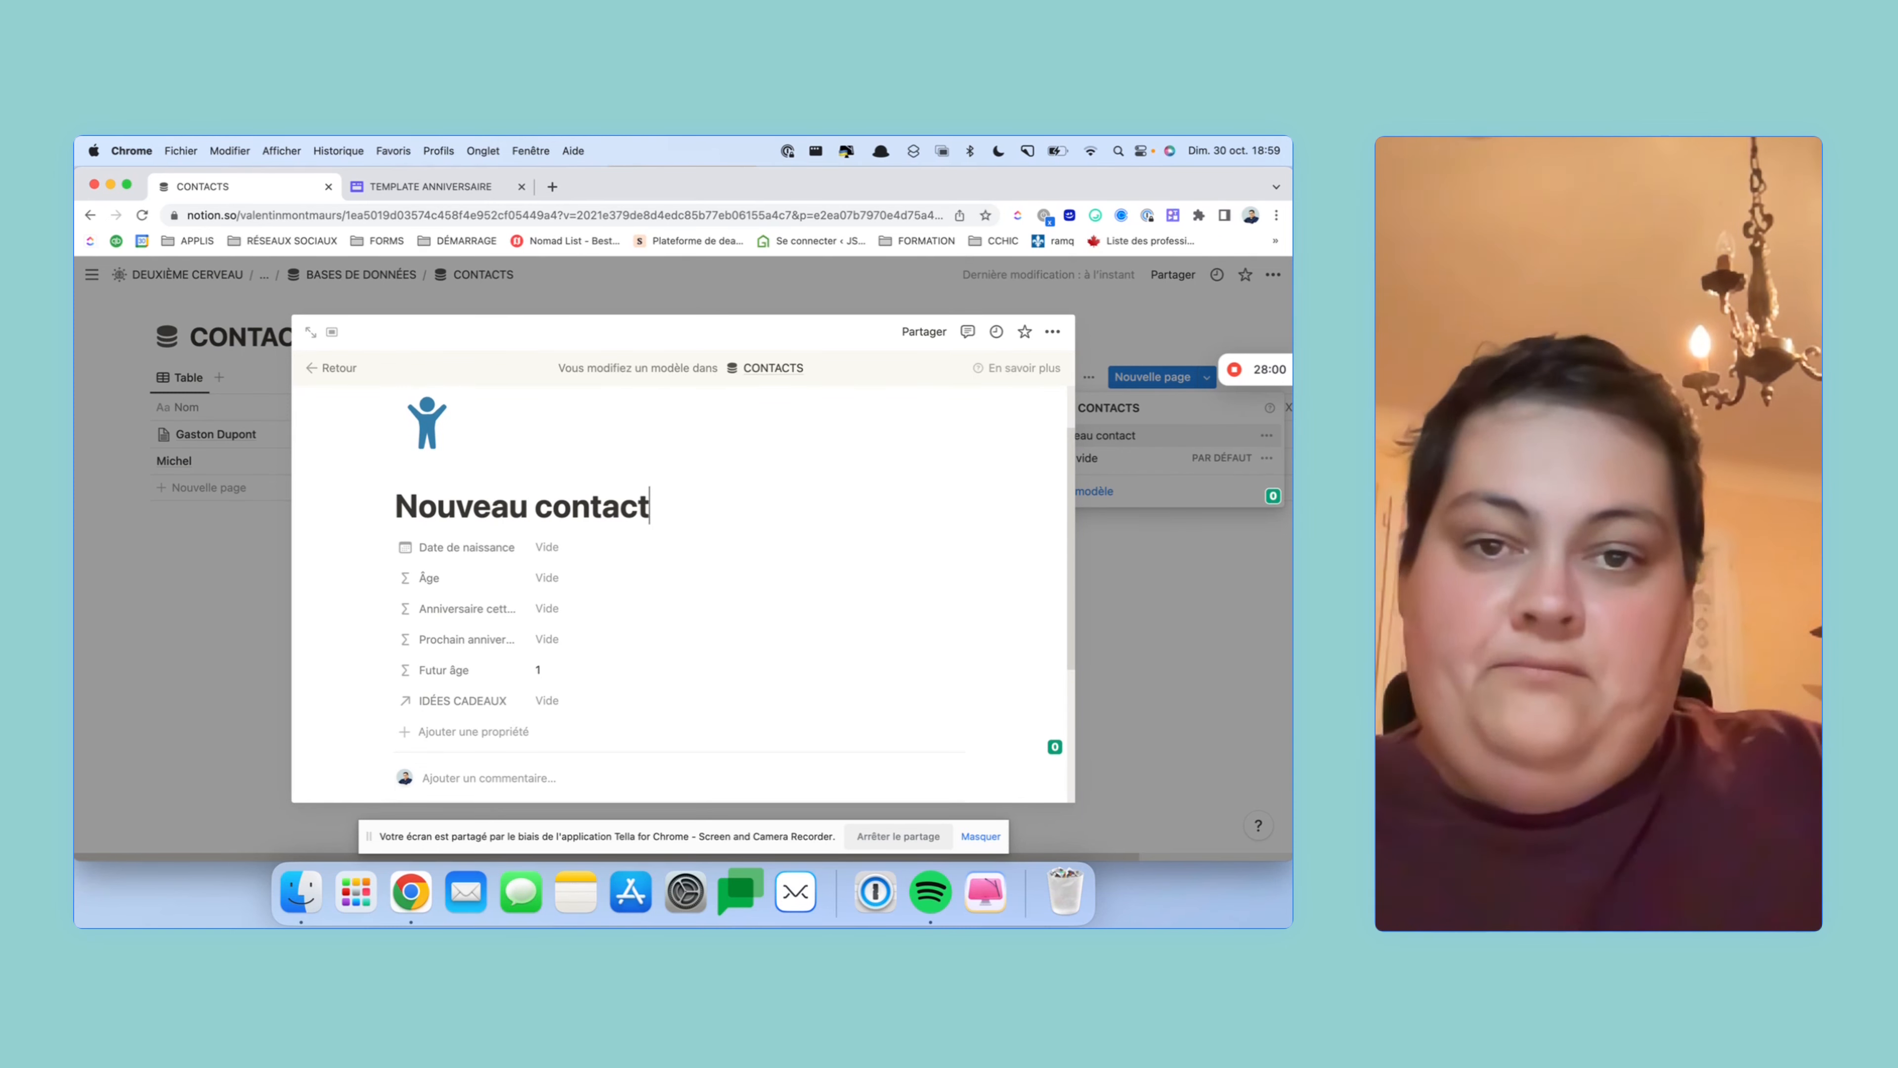
{"action": "left_click", "coordinate": [575, 706]}
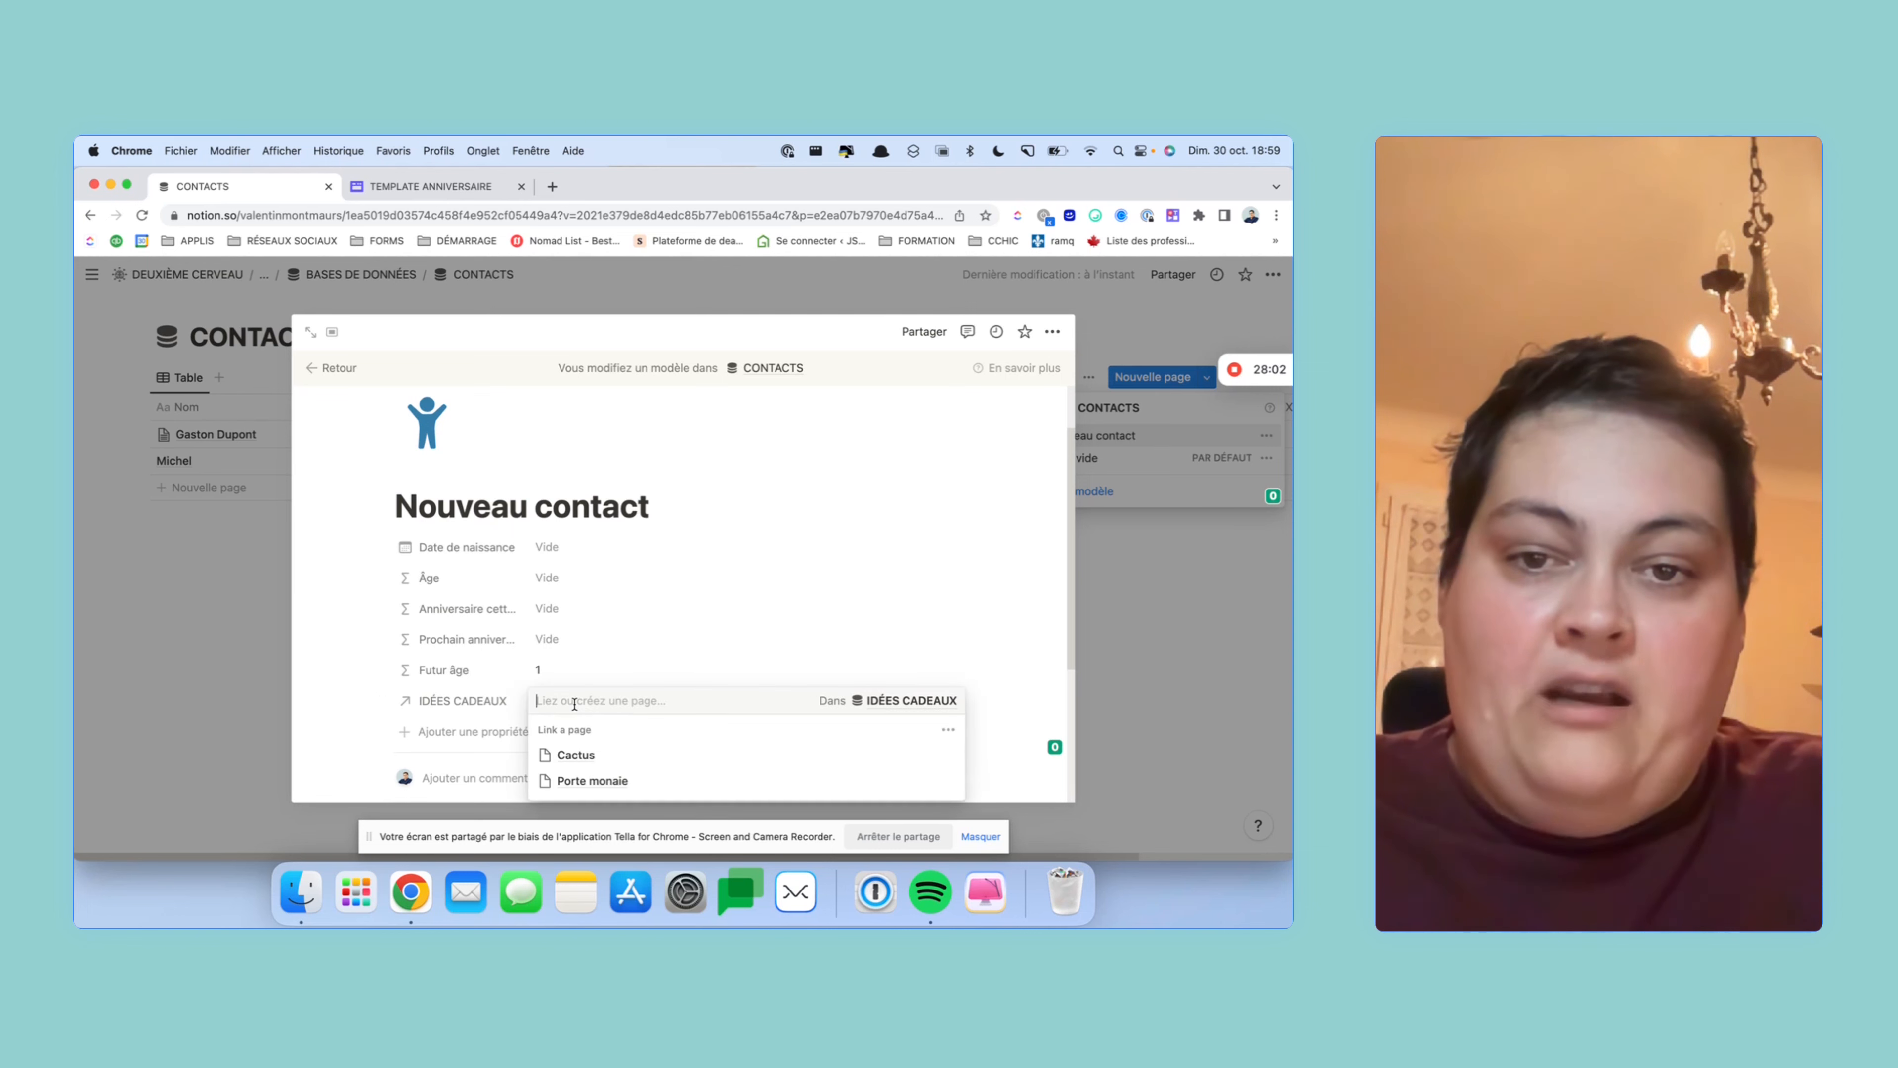
{"action": "left_click", "coordinate": [342, 704]}
{"action": "scroll", "coordinate": [396, 705], "scroll_direction": "down", "scroll_amount": 3}
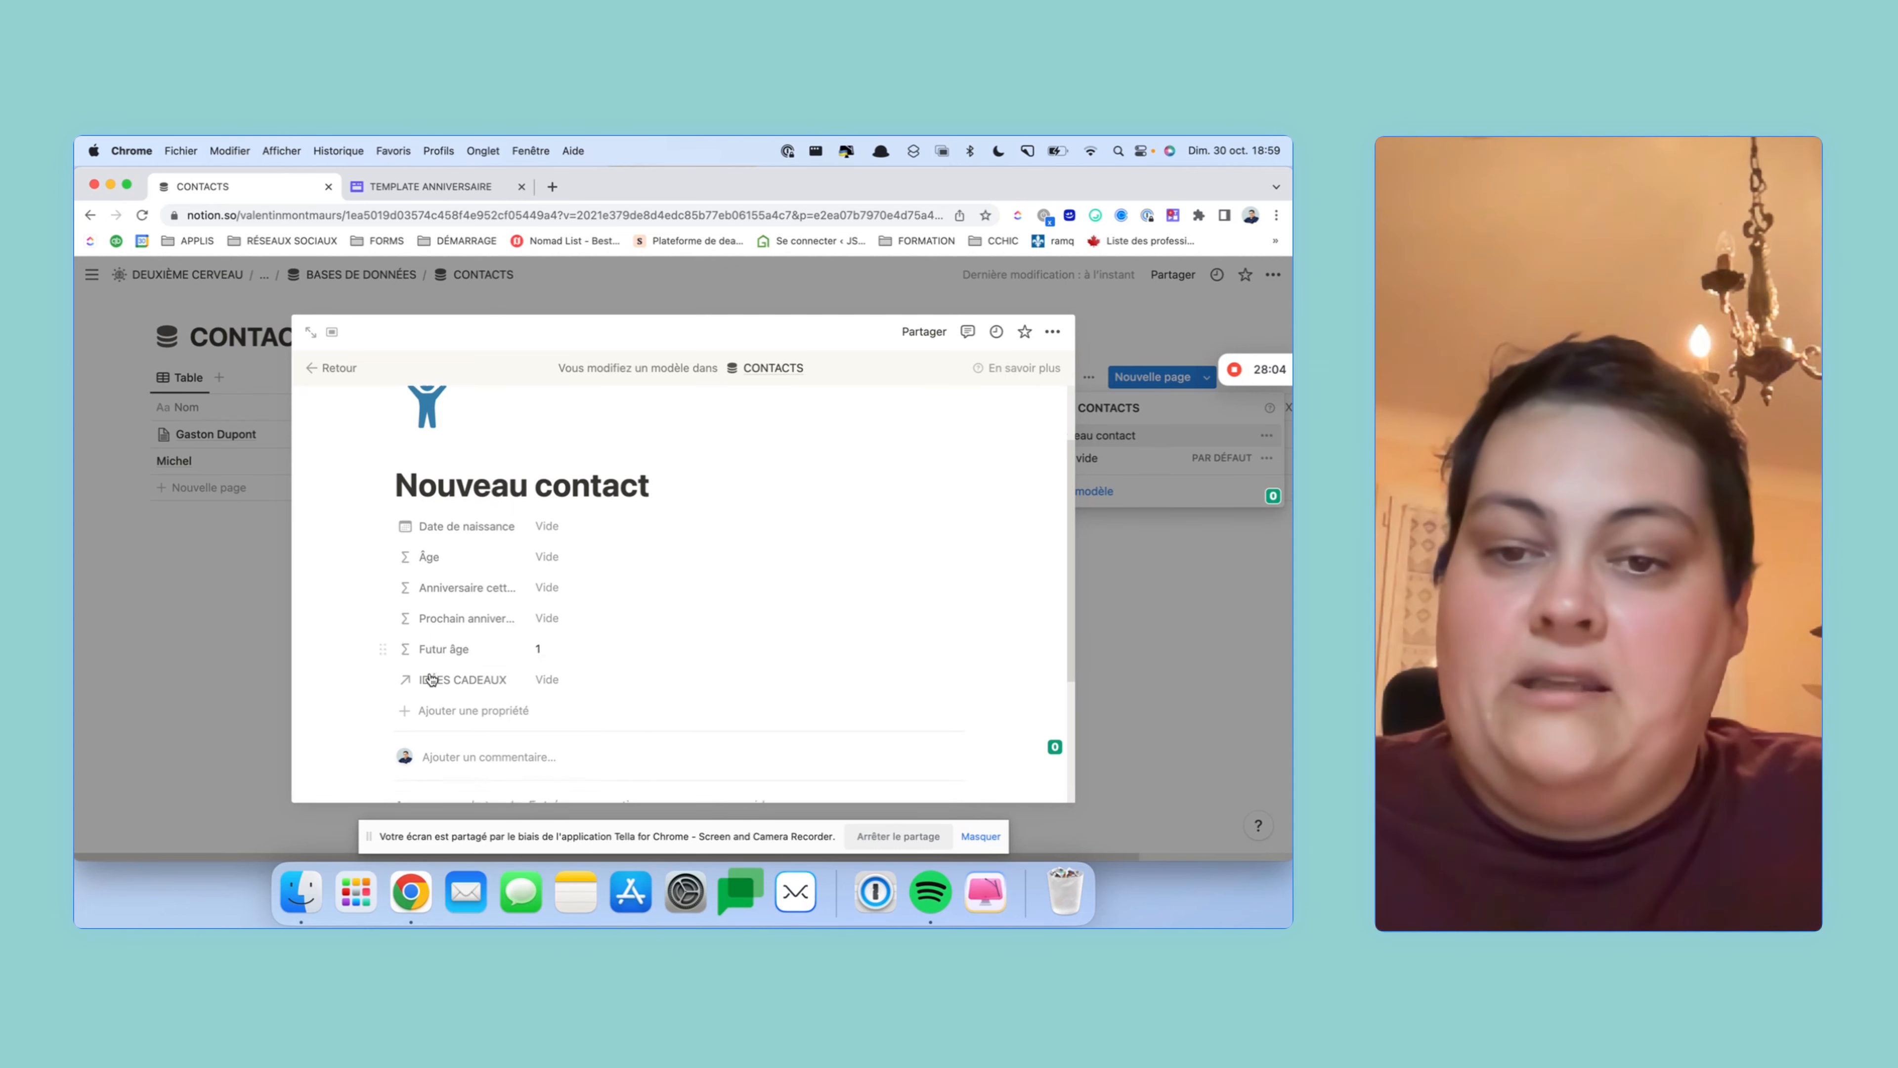
{"action": "key", "text": "Return"}
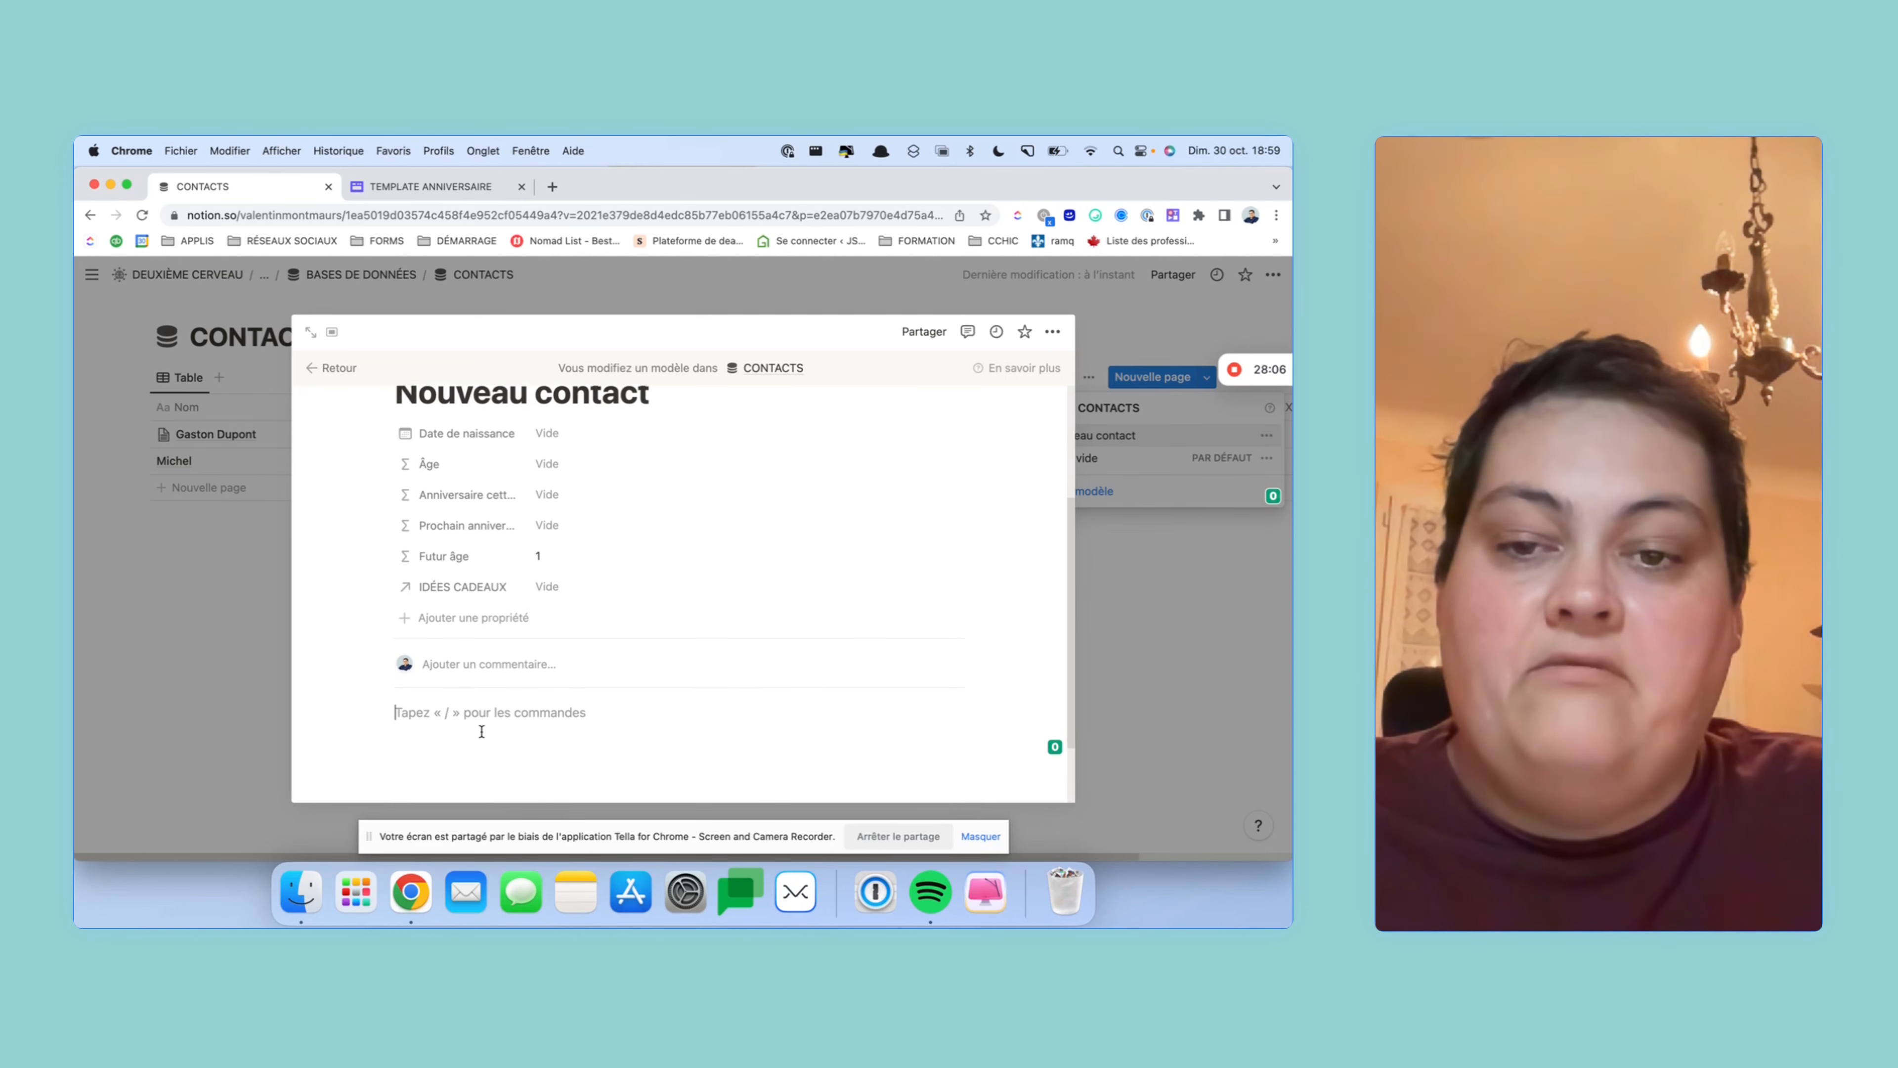
{"action": "scroll", "coordinate": [481, 732], "scroll_direction": "down", "scroll_amount": 1}
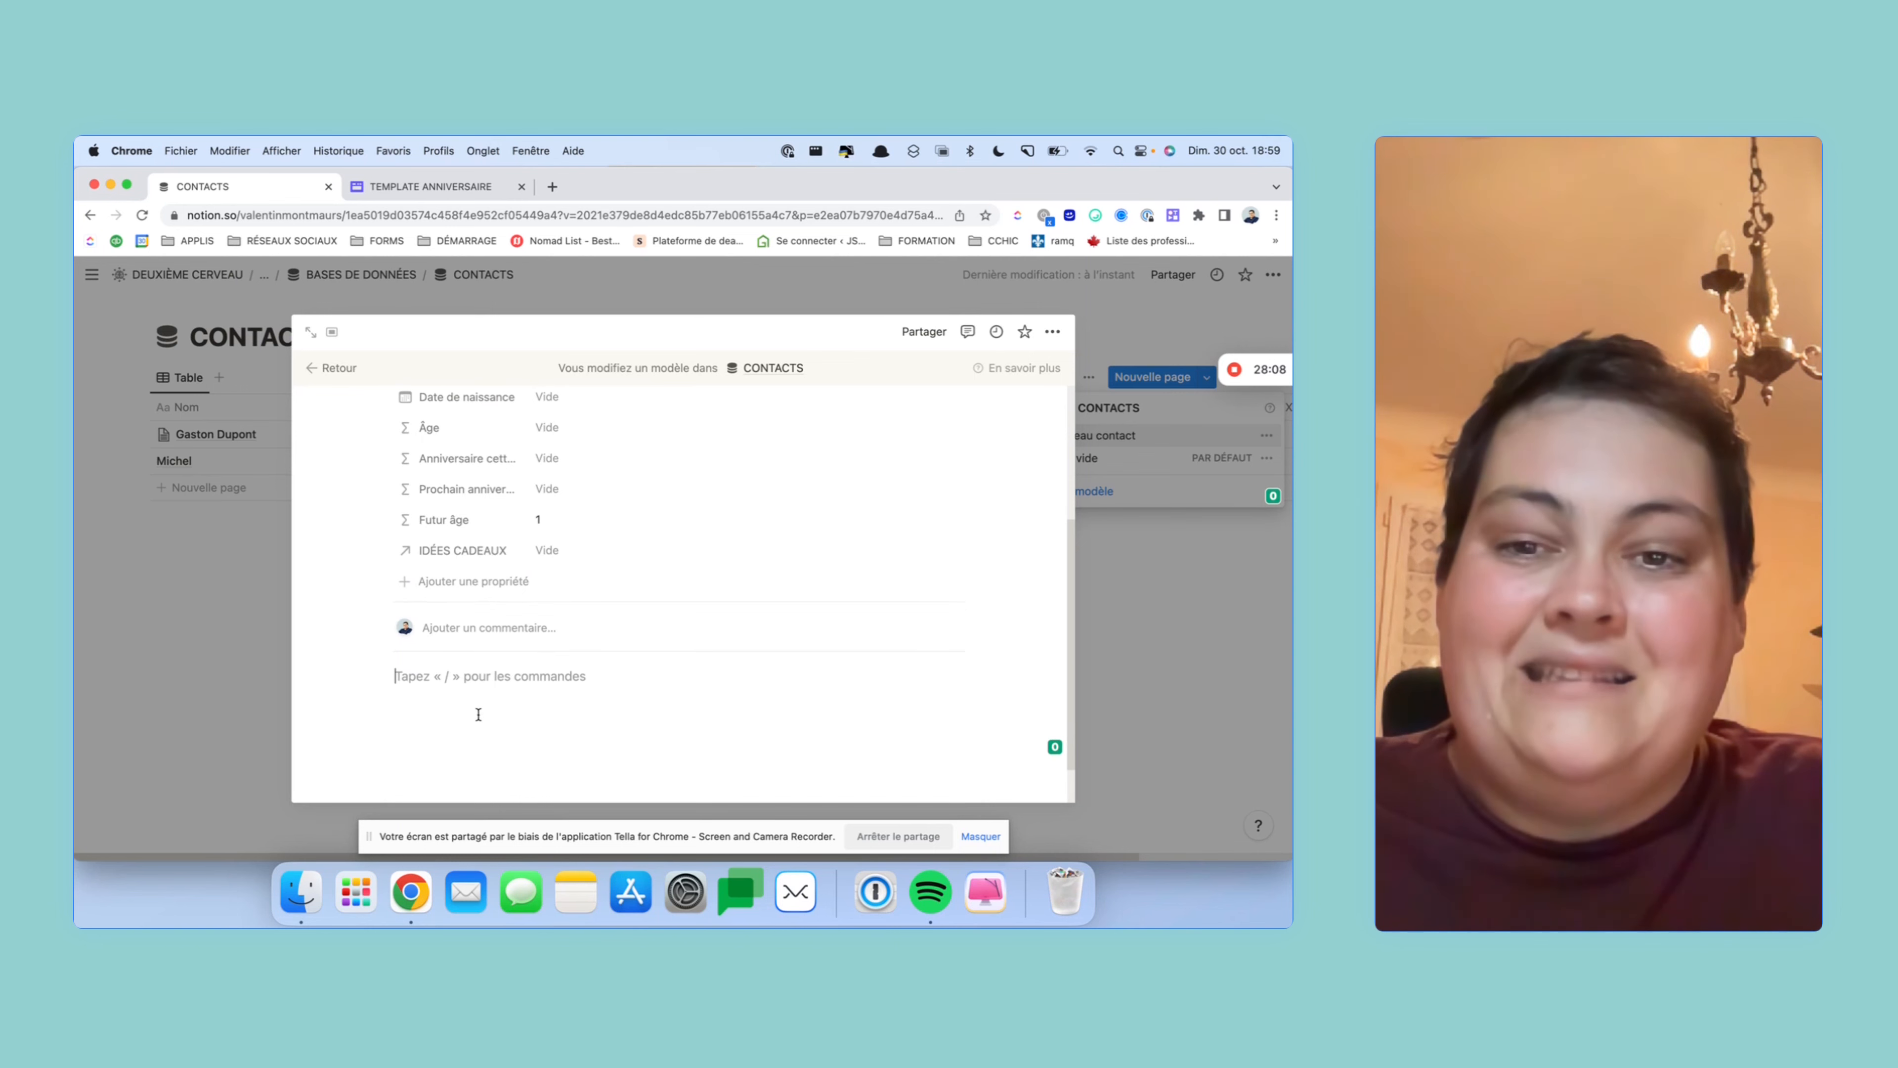
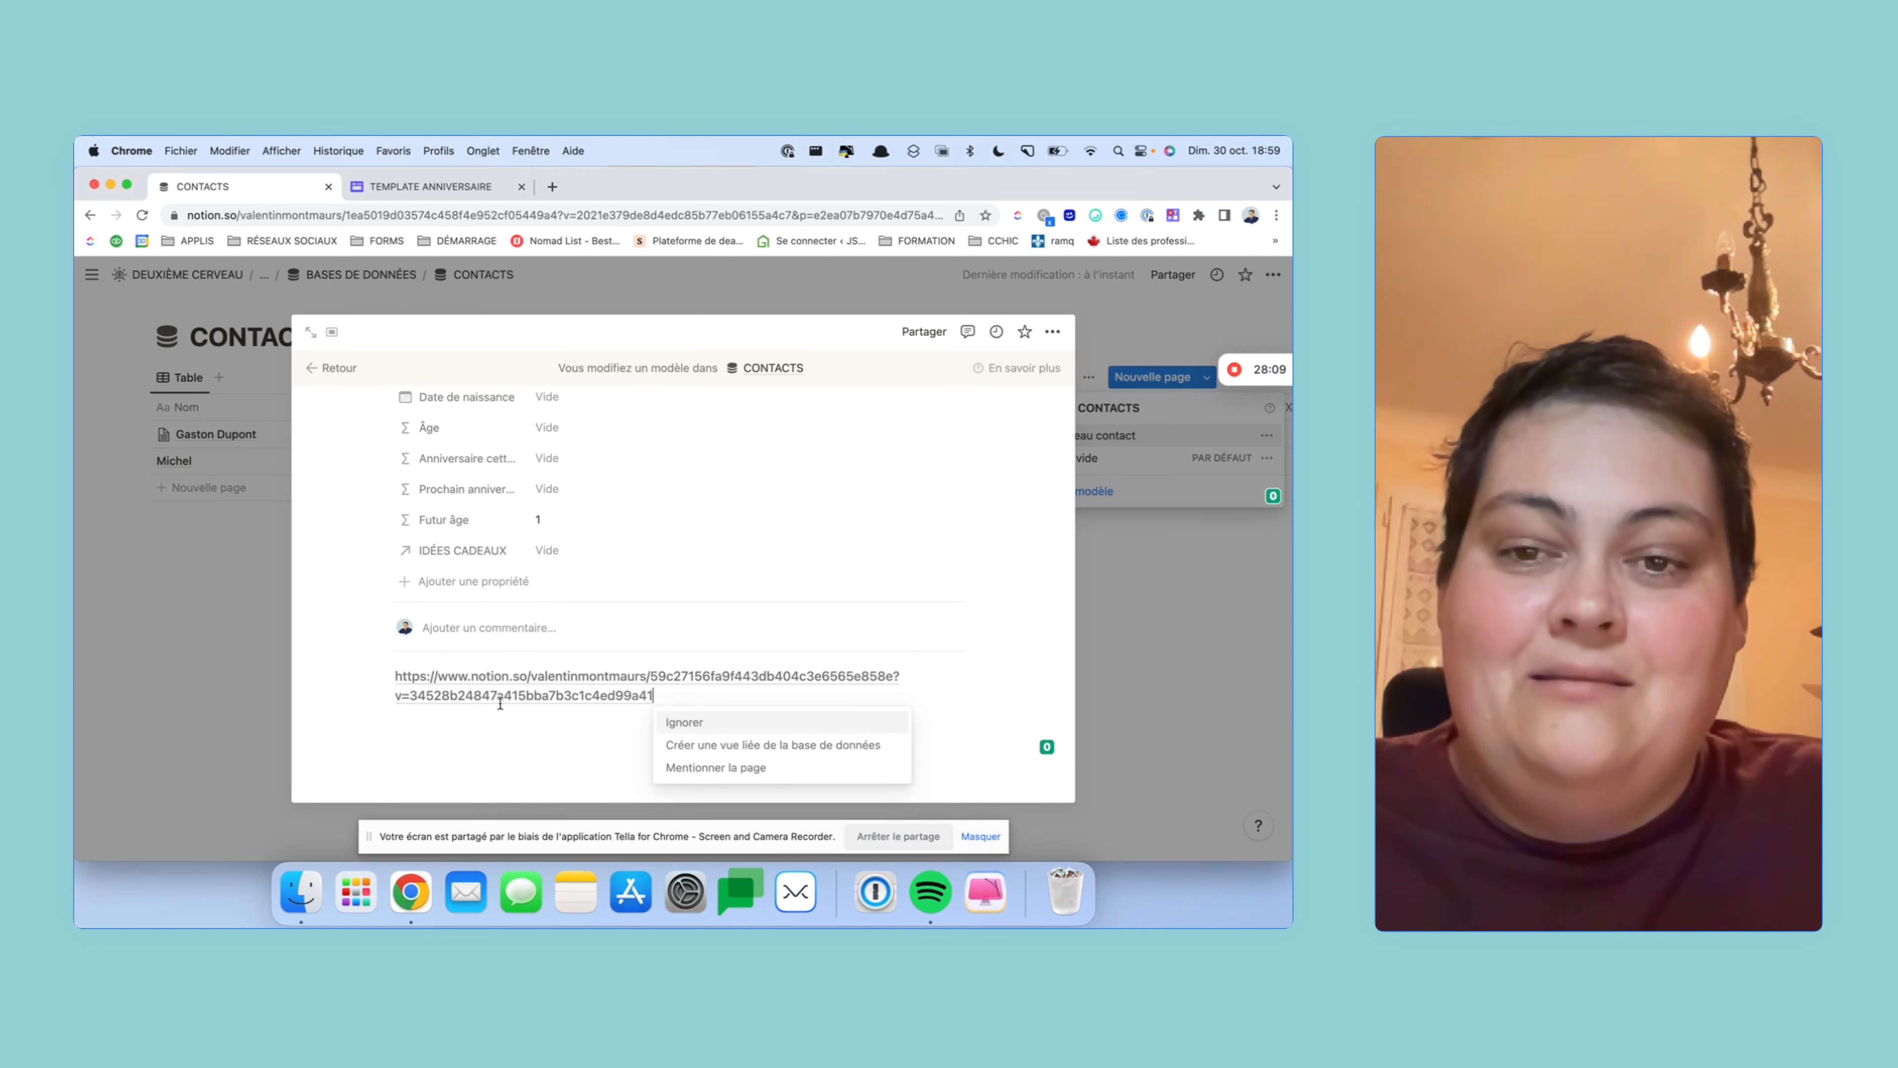
- Paste the IDÉES CADEAUX link as a linked view shown in Liste layout
{"action": "left_click", "coordinate": [736, 756]}
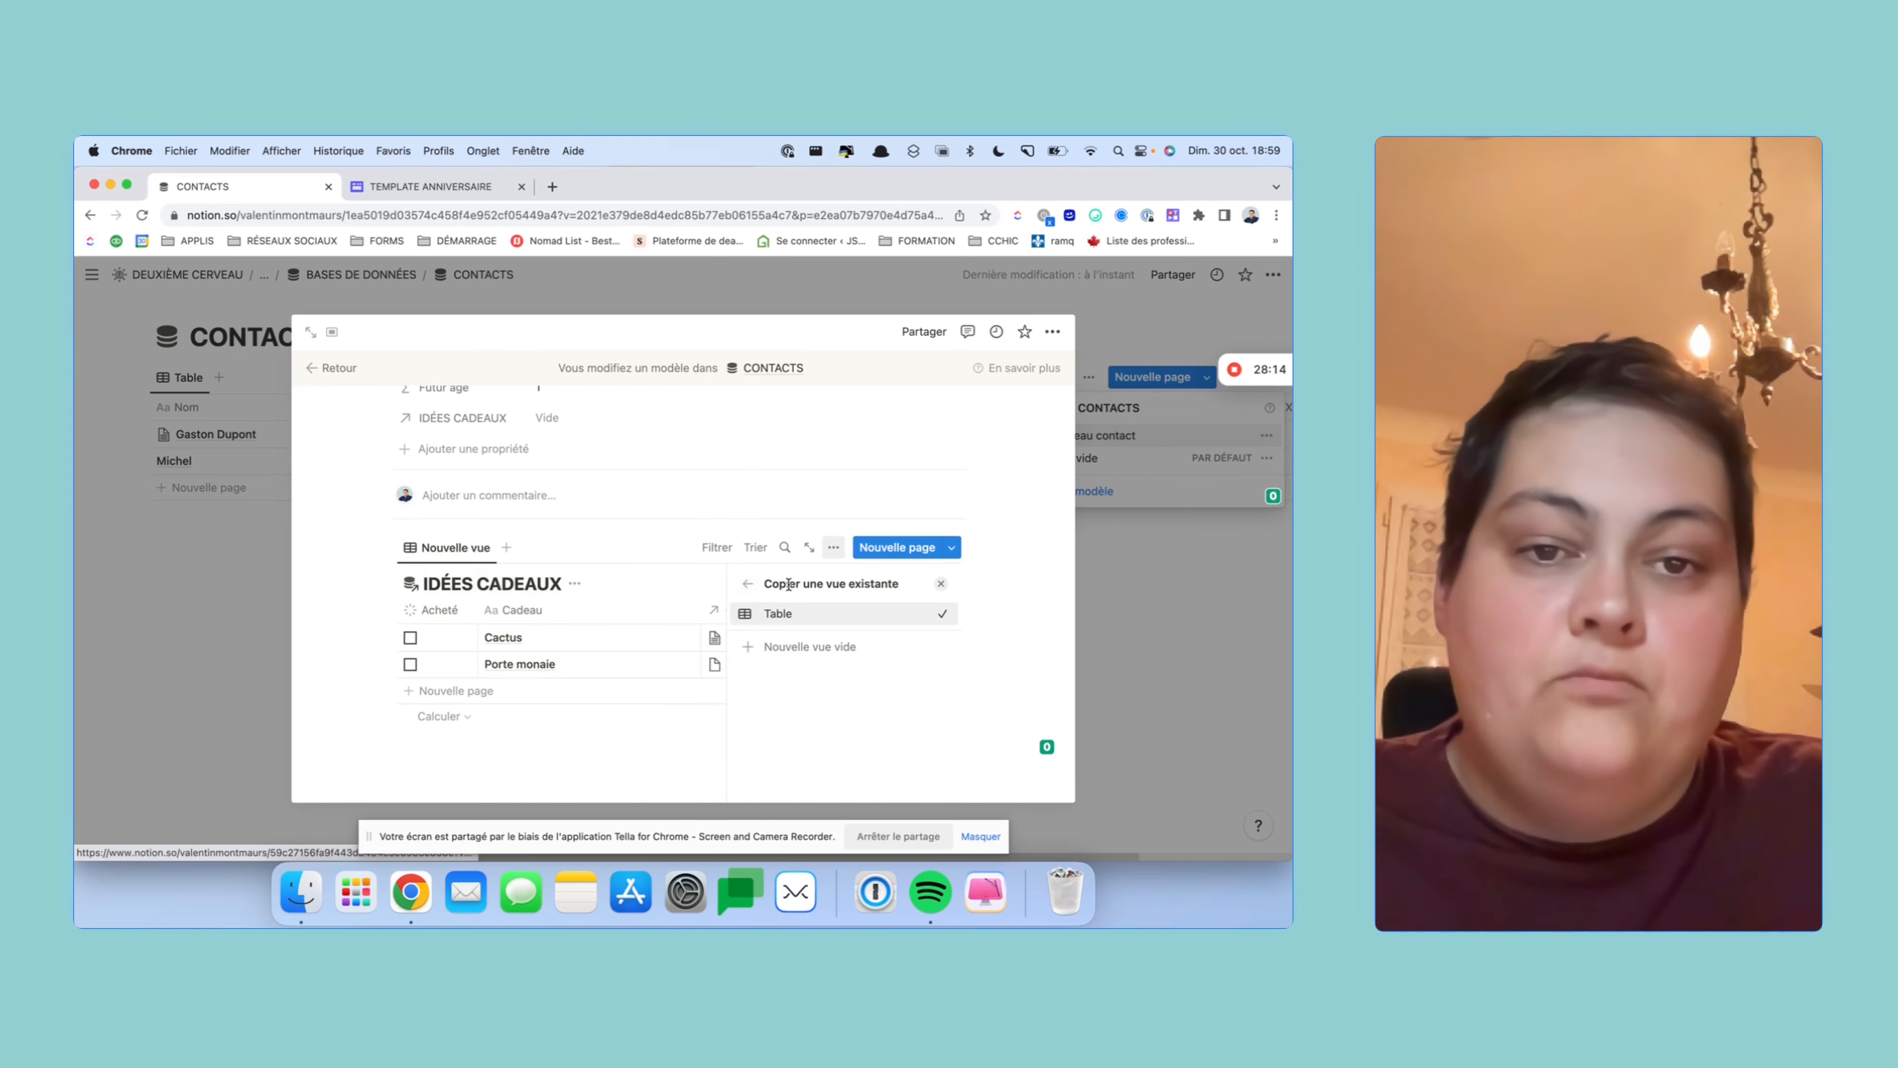
{"action": "left_click", "coordinate": [755, 612]}
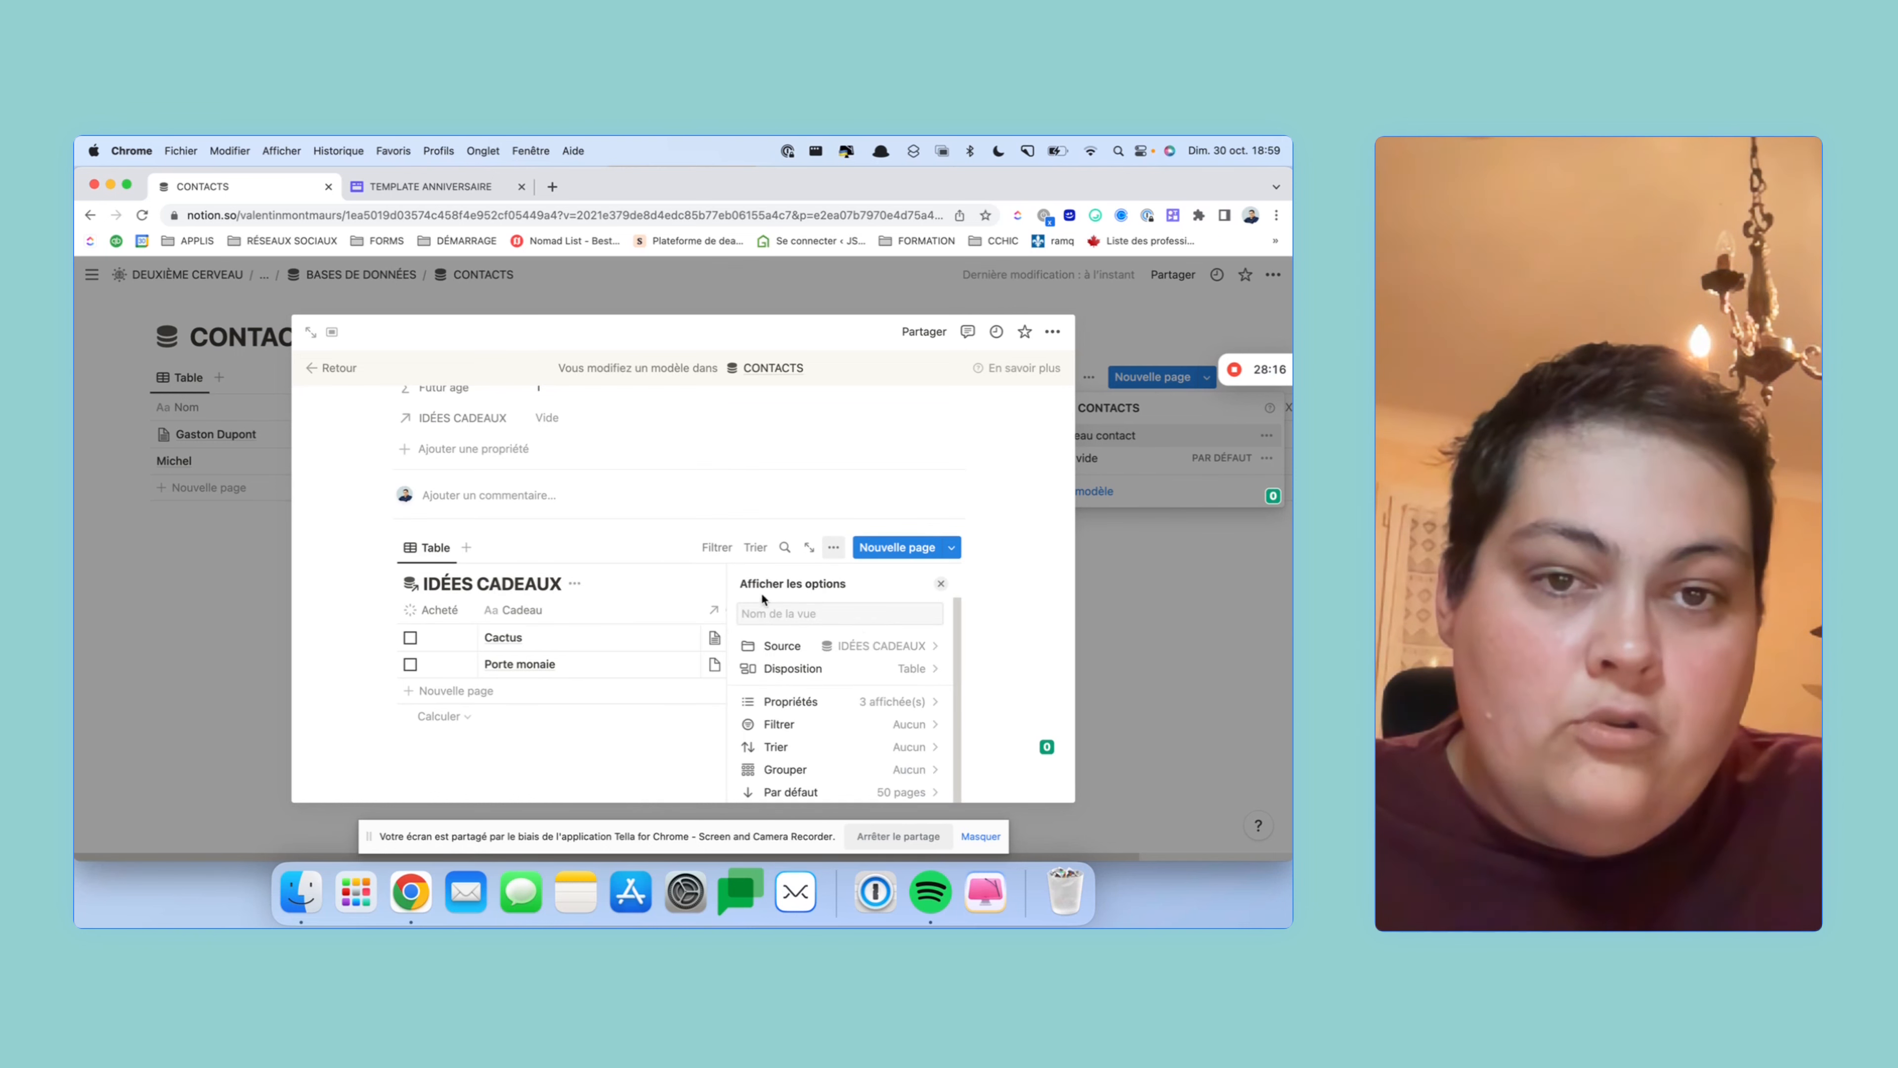
{"action": "left_click", "coordinate": [895, 672]}
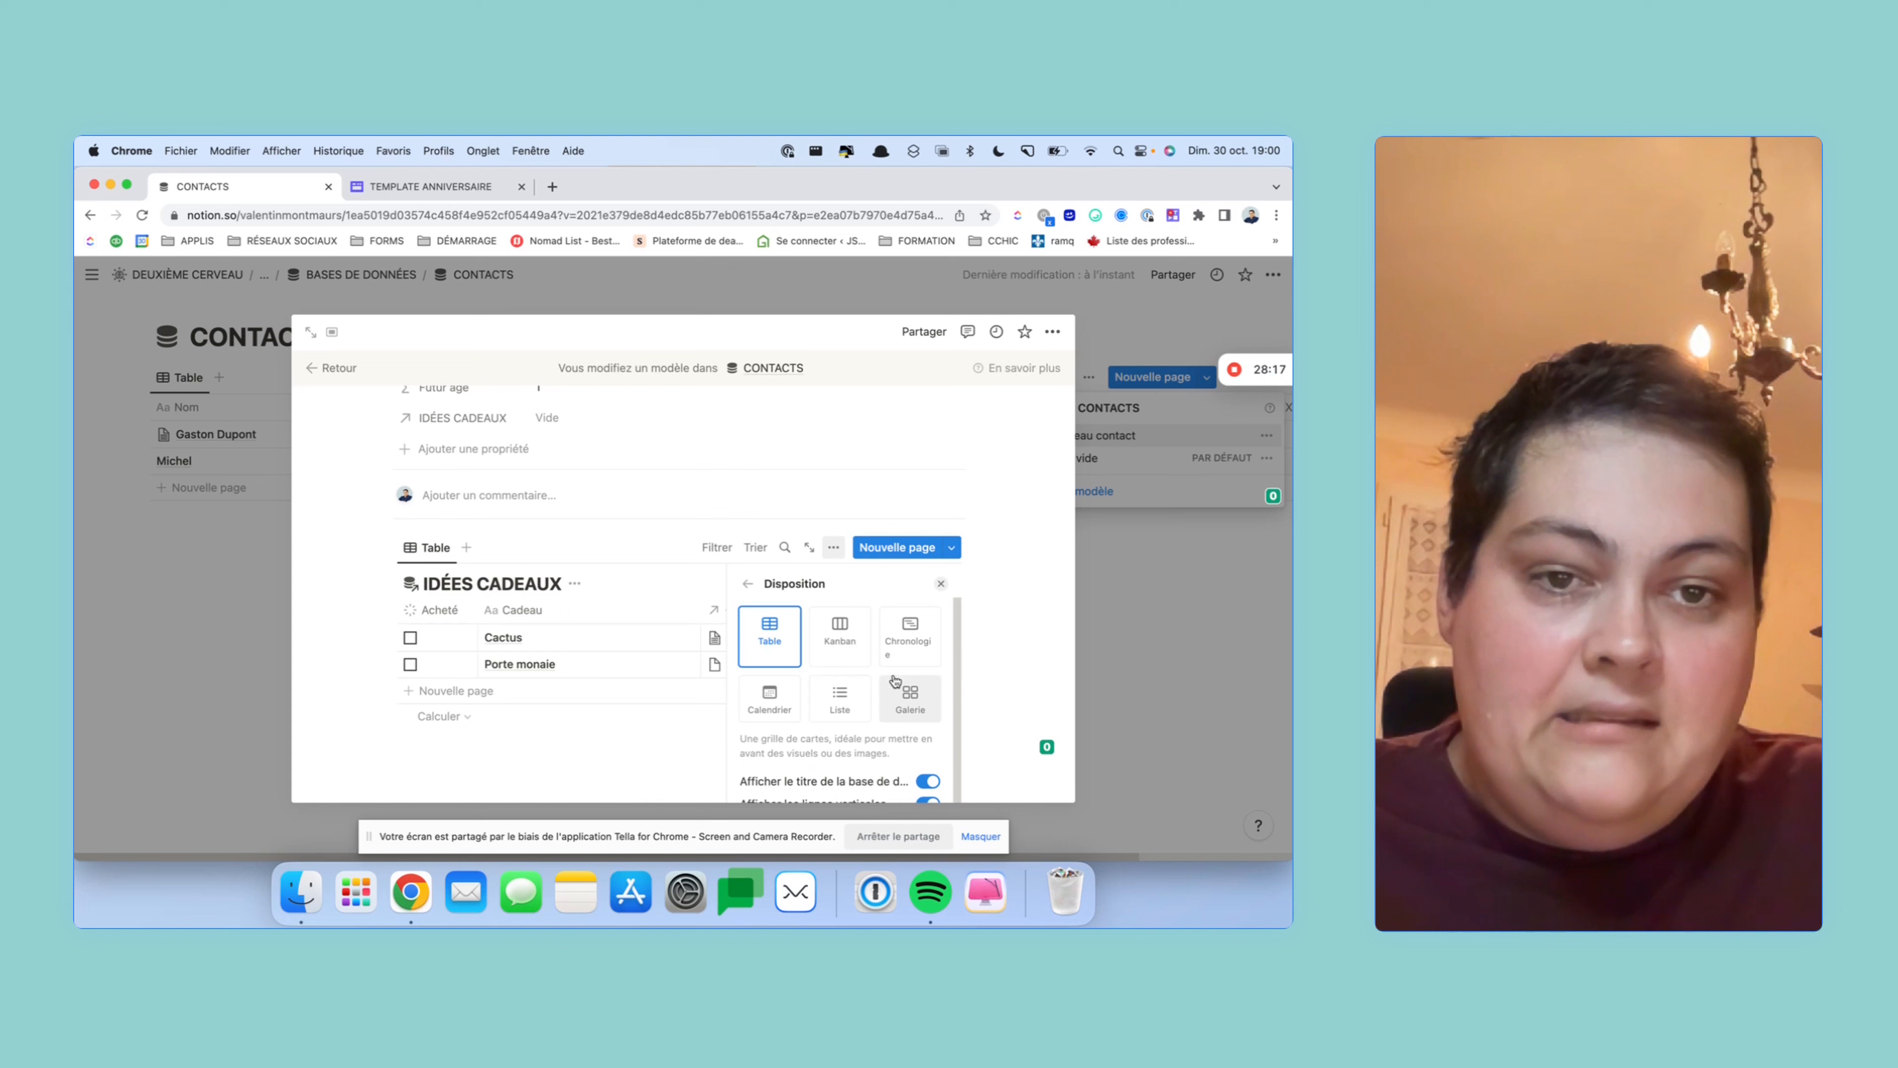
{"action": "left_click", "coordinate": [836, 707]}
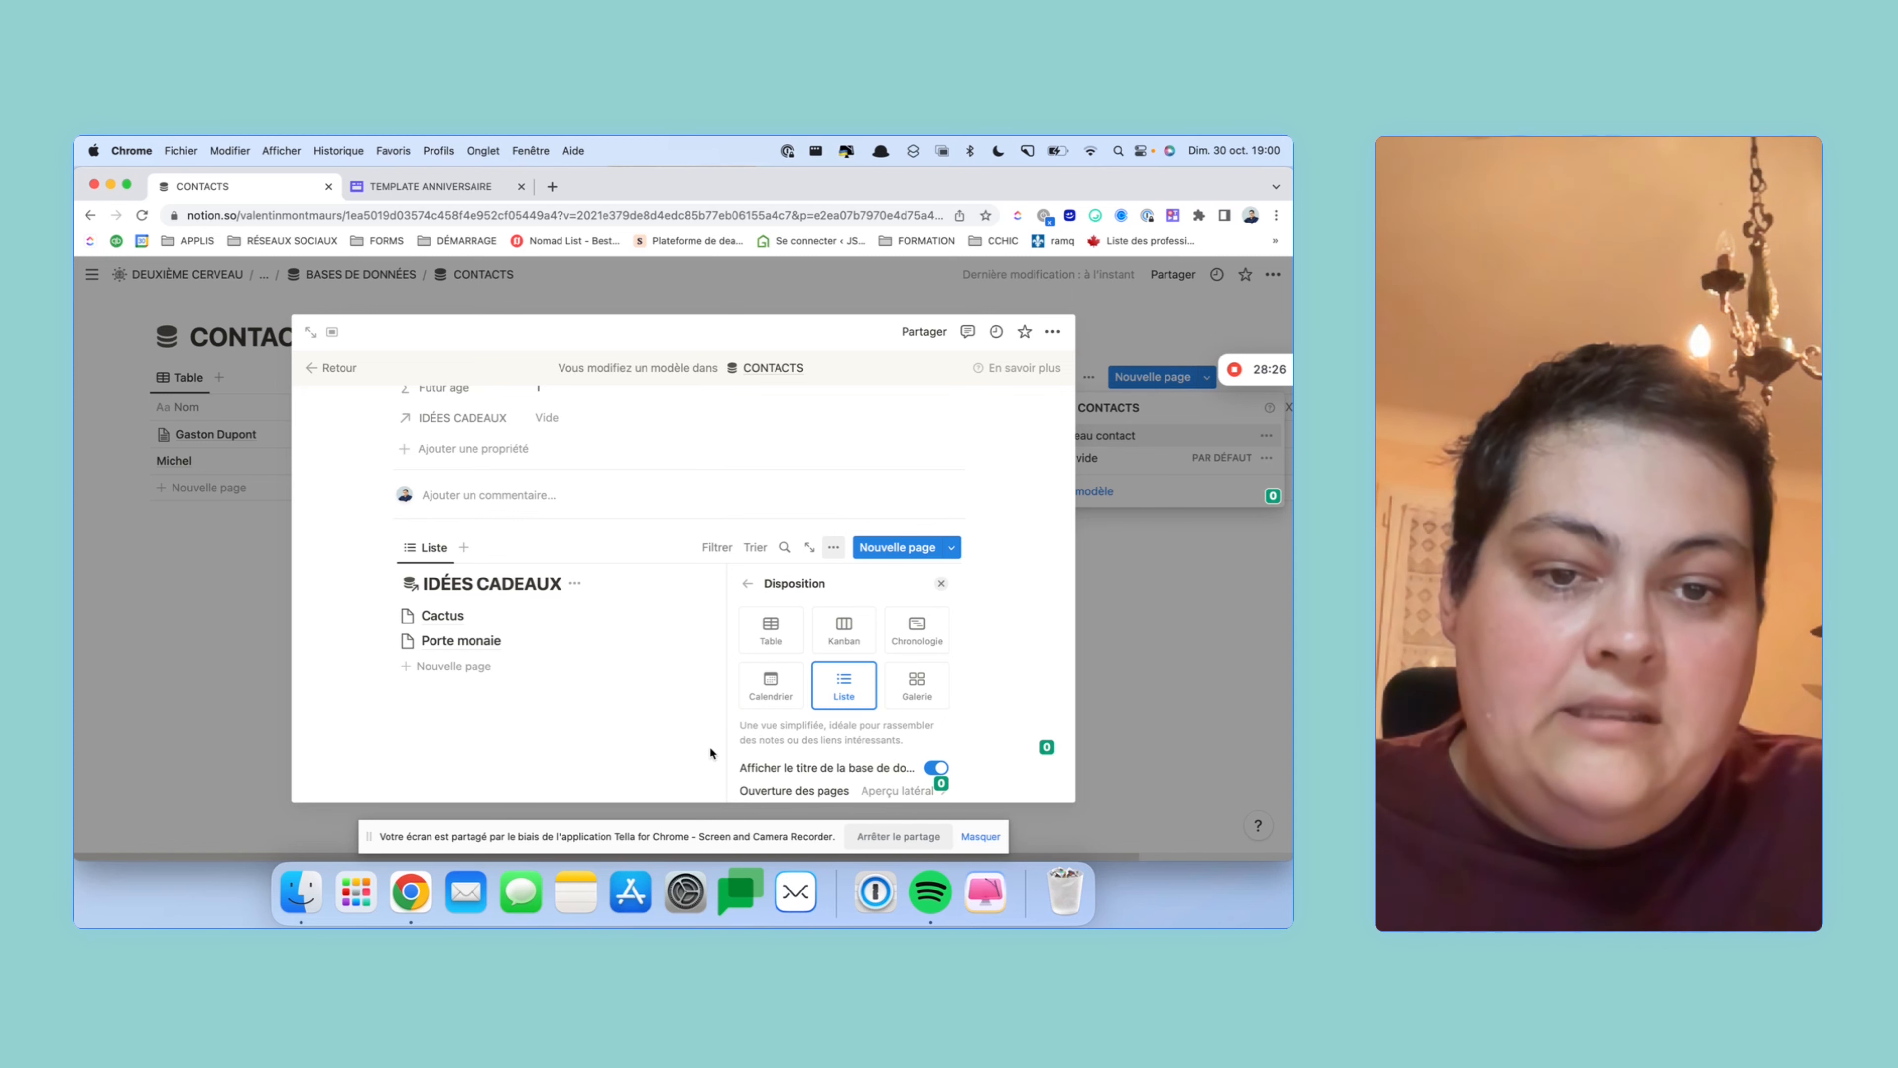
- Hide the list's database title and make gift pages open as Pleine page
{"action": "left_click", "coordinate": [936, 767]}
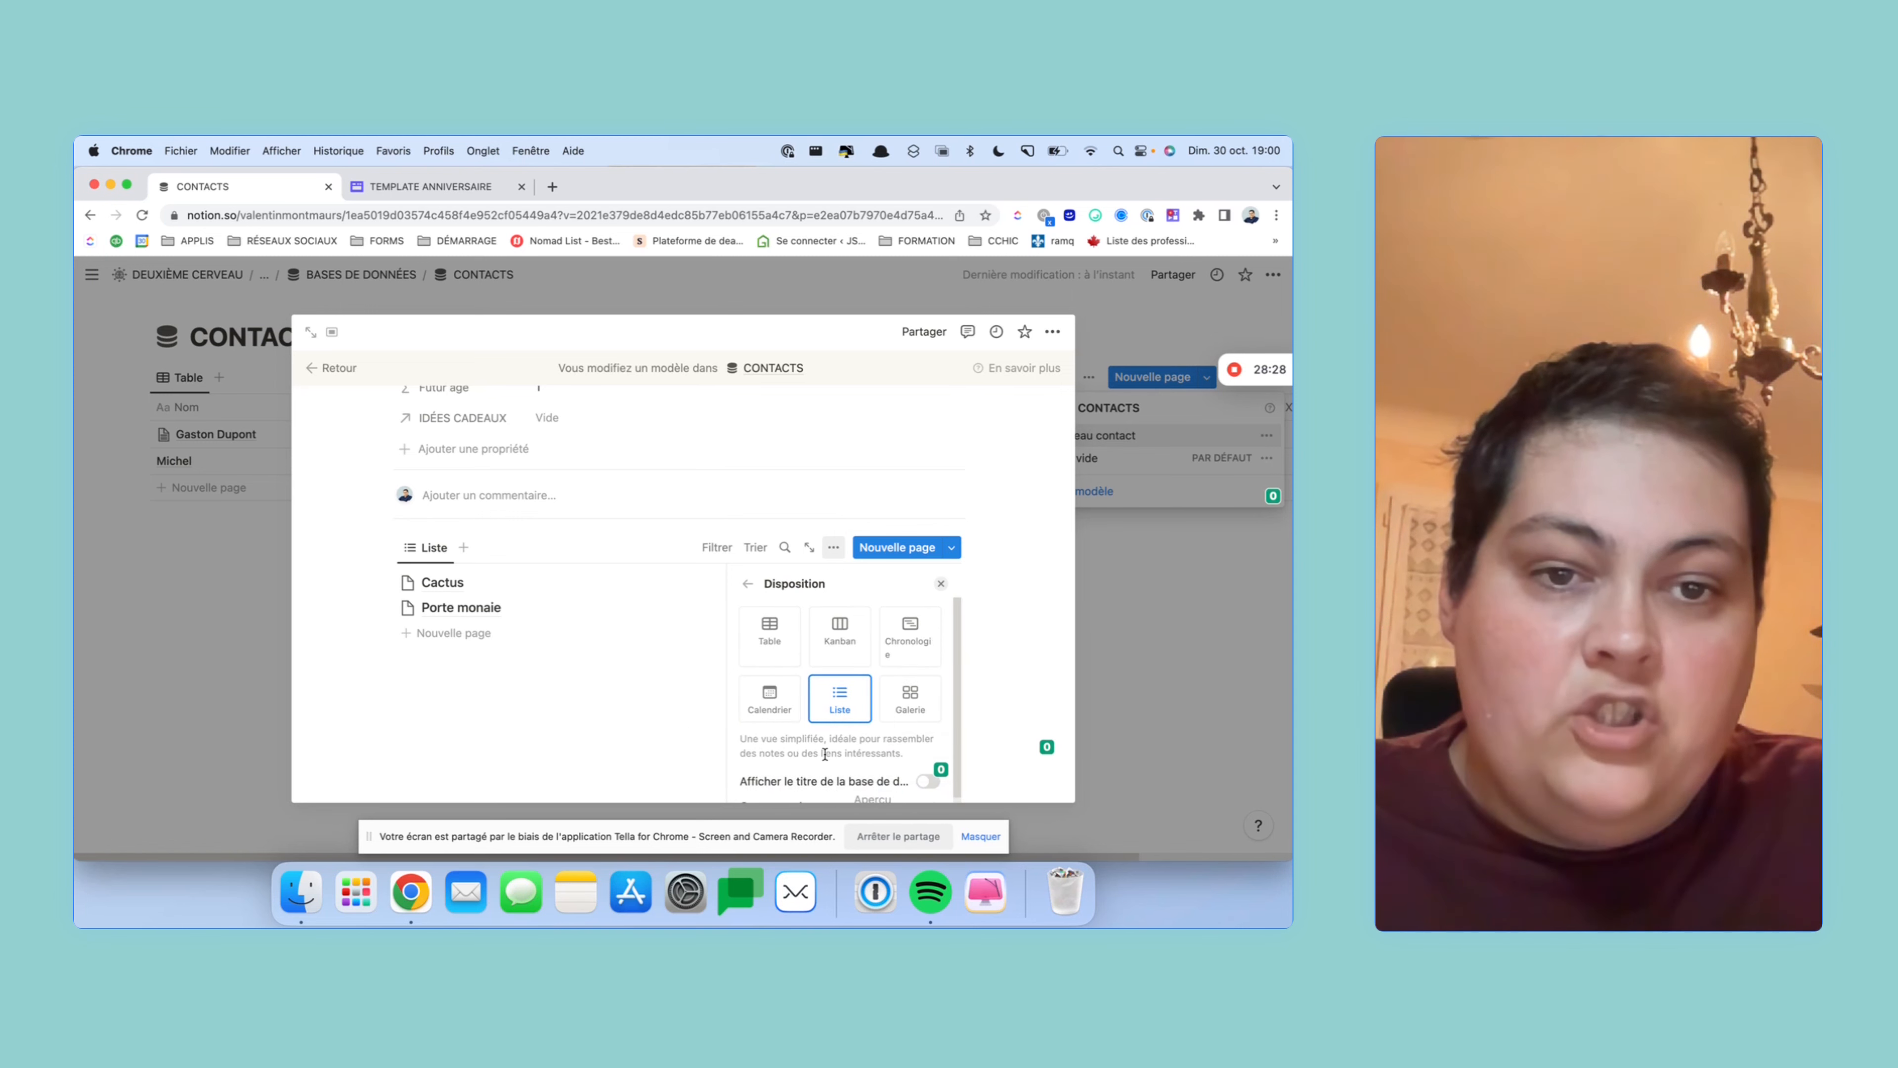
{"action": "scroll", "coordinate": [860, 756], "scroll_direction": "down", "scroll_amount": 2}
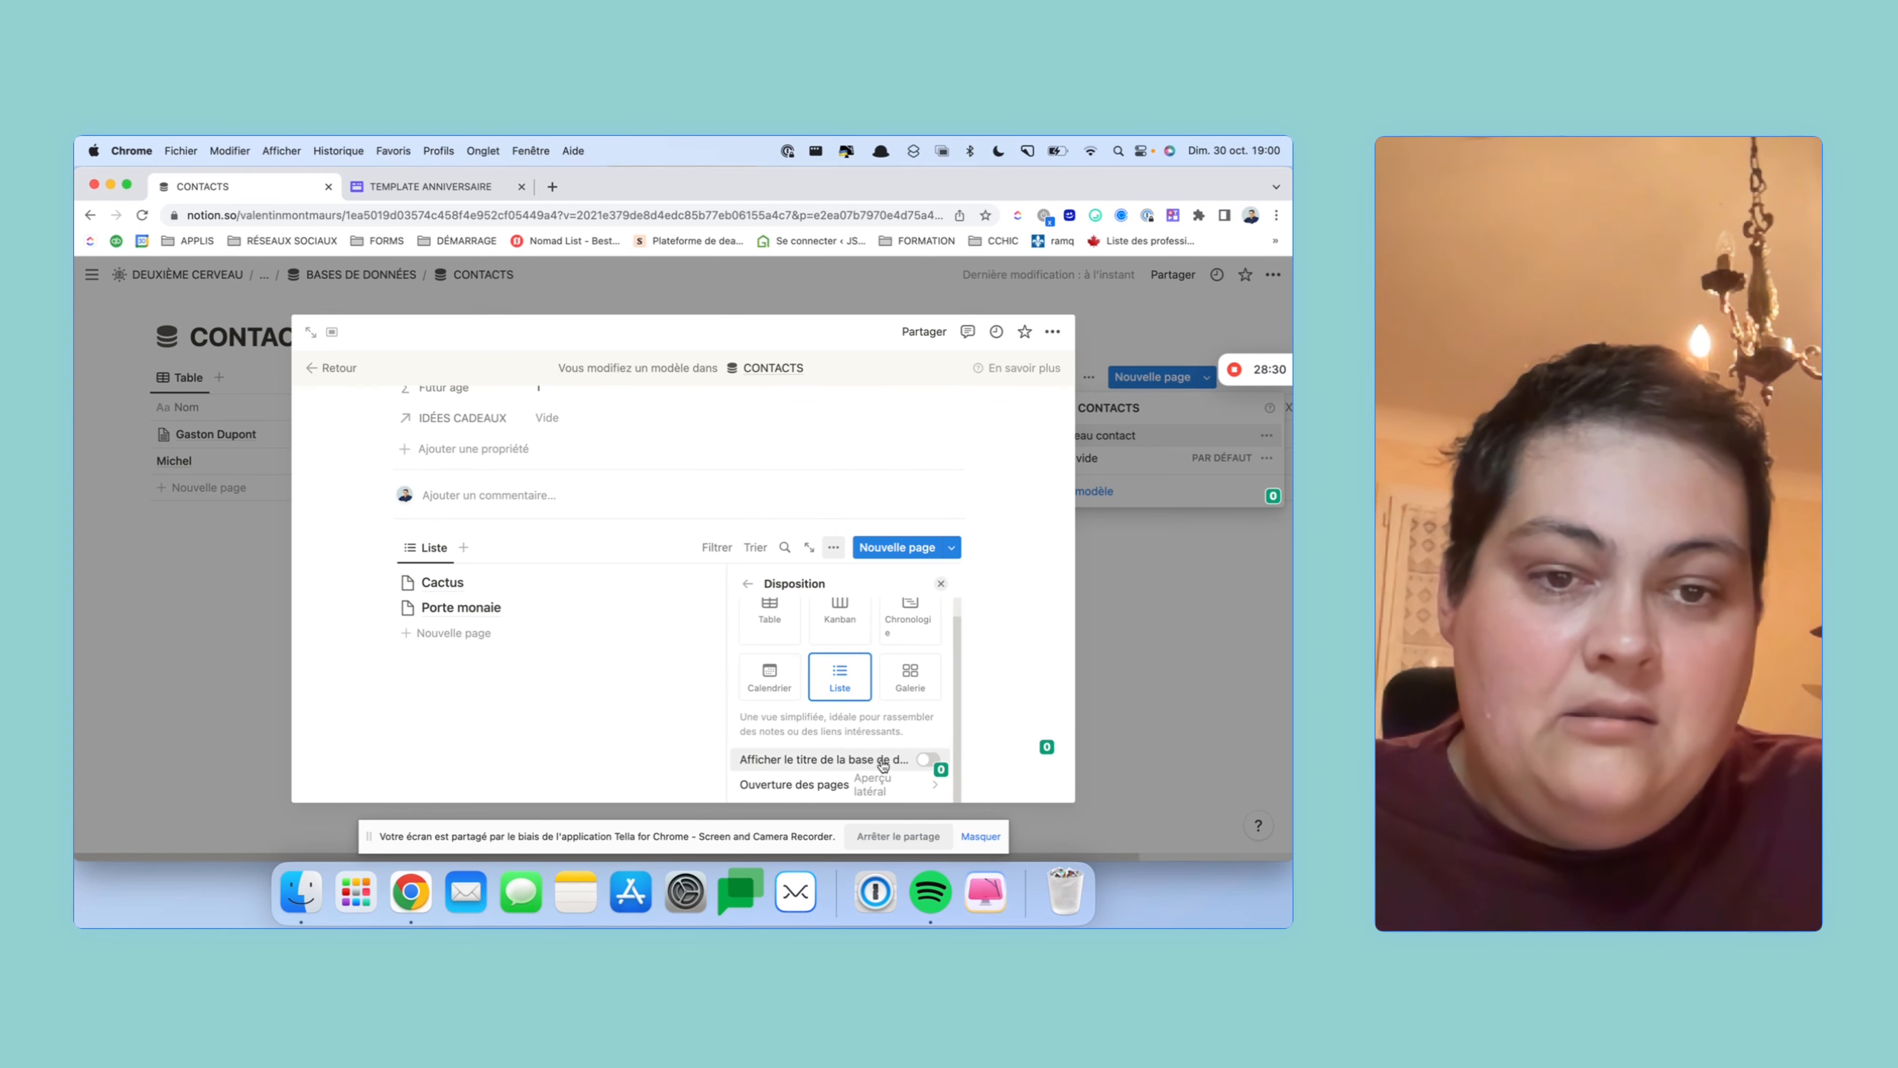
{"action": "left_click", "coordinate": [885, 783]}
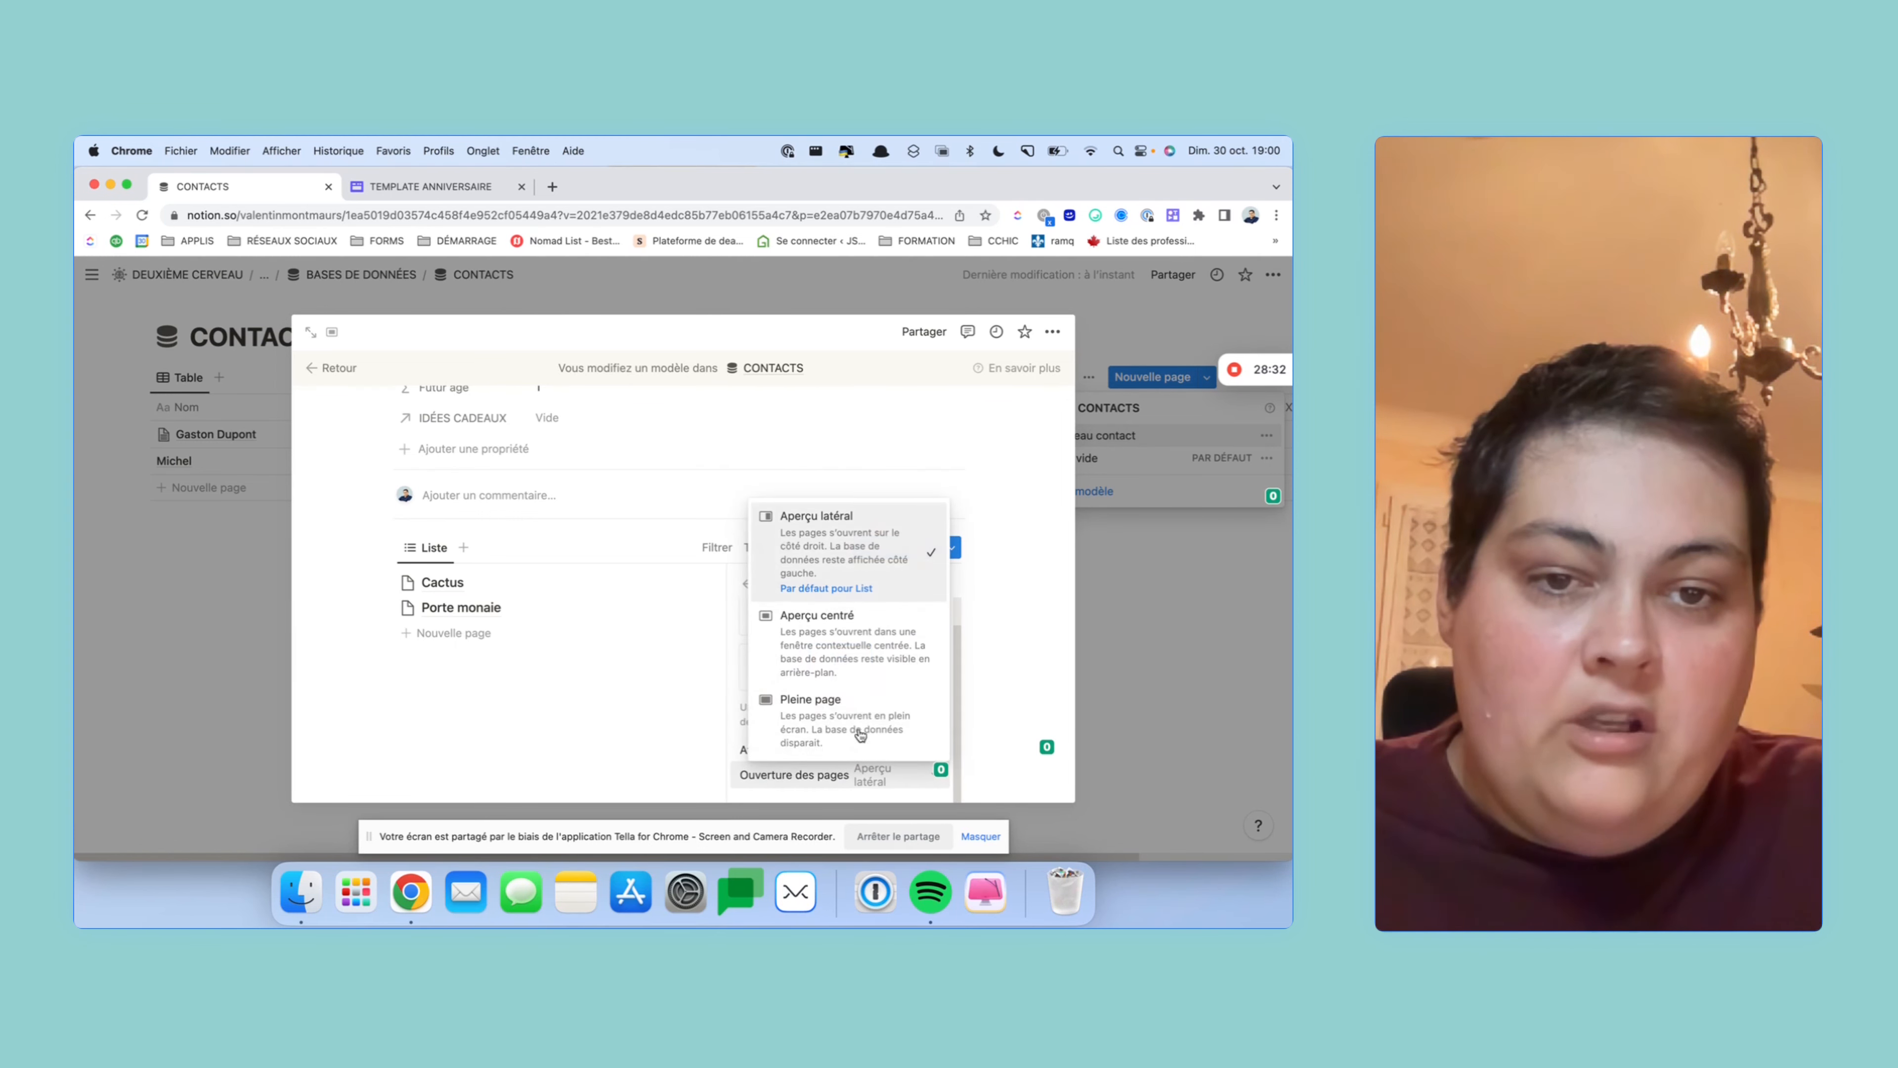
{"action": "left_click", "coordinate": [849, 706]}
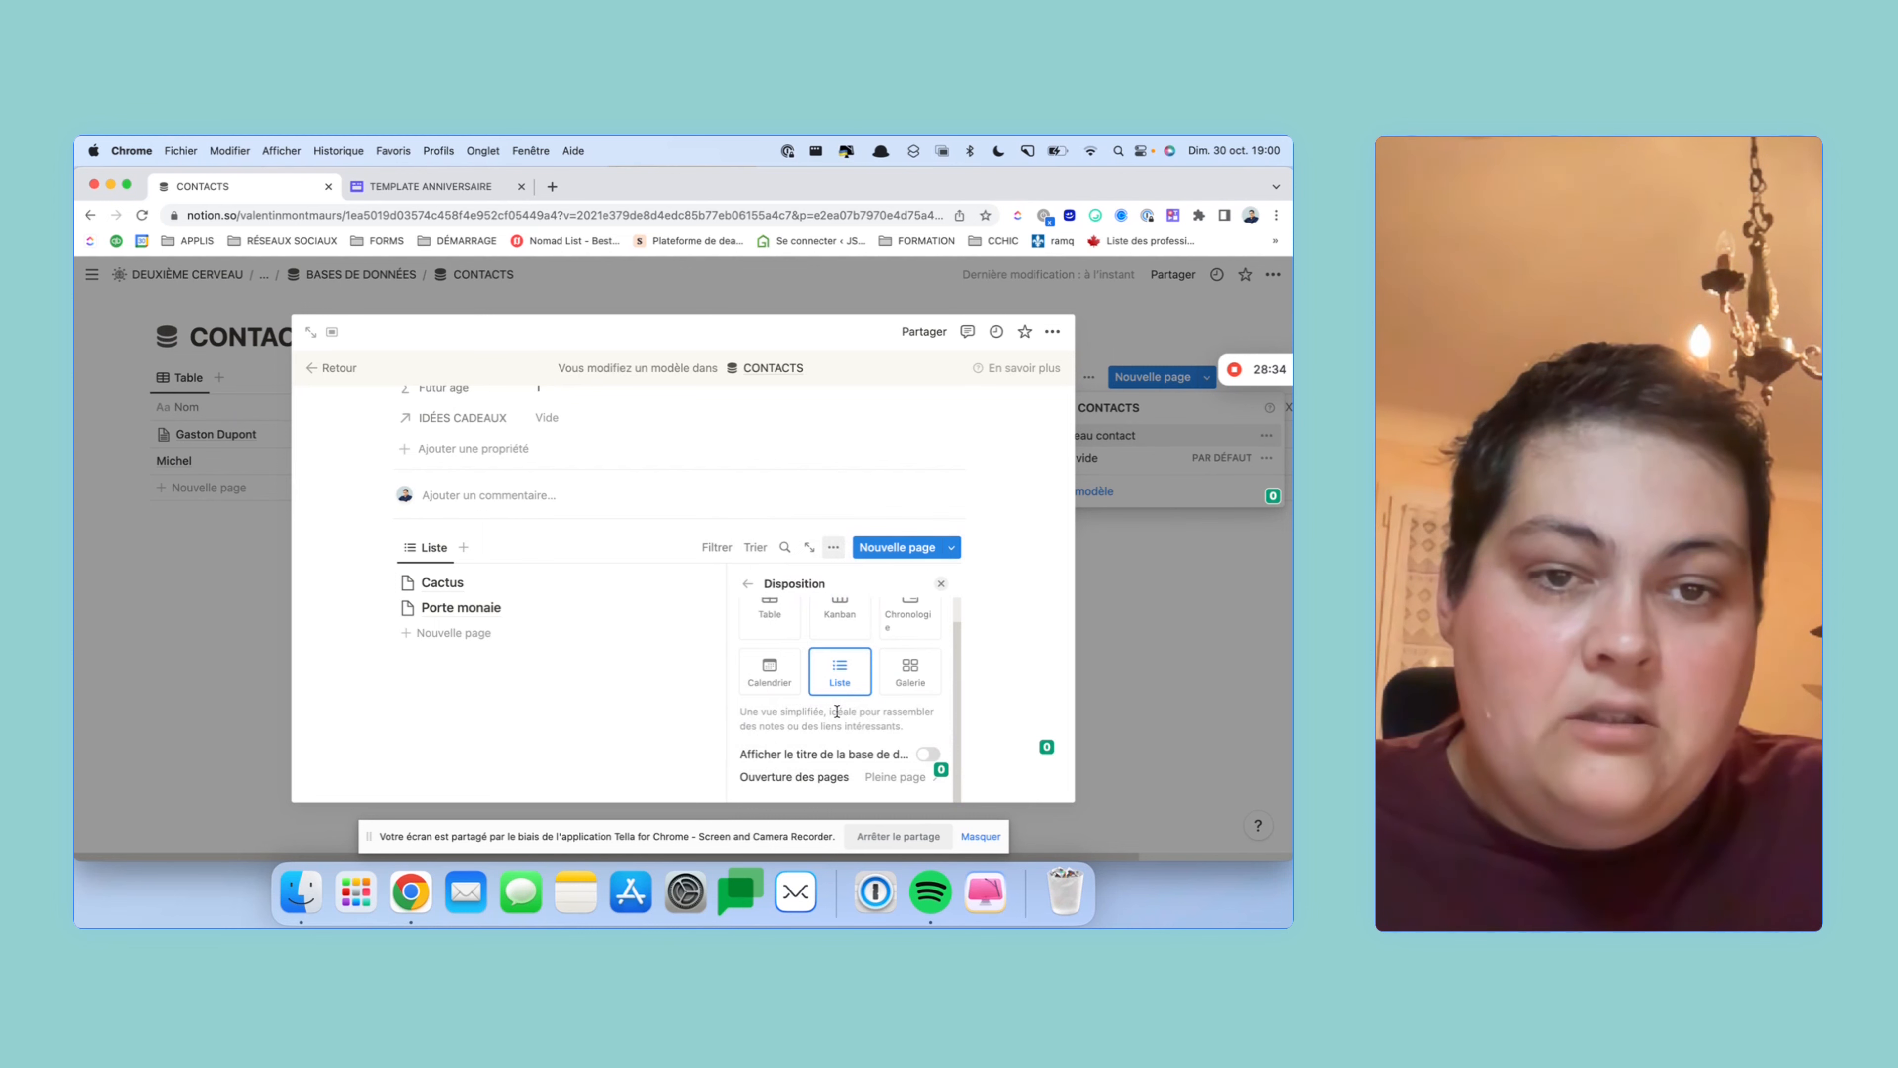
{"action": "left_click", "coordinate": [750, 587]}
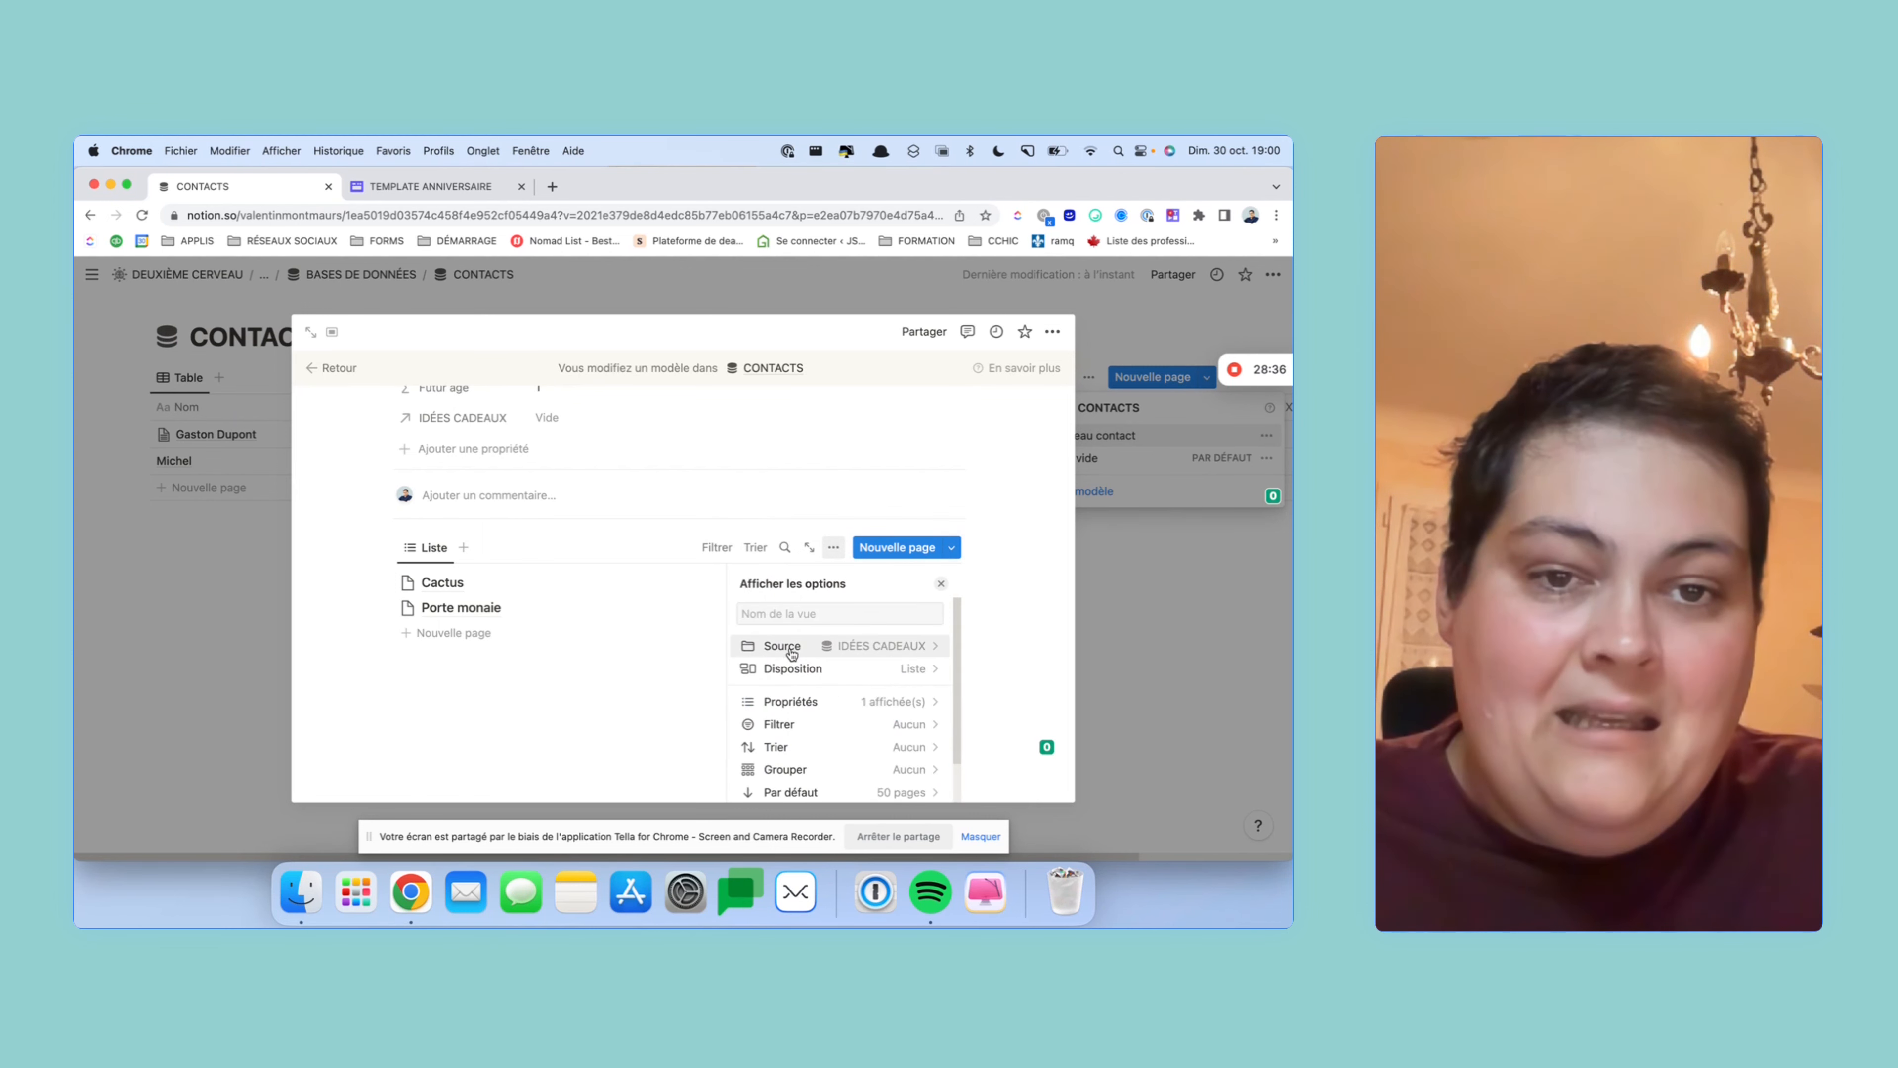
- Display the Acheté property as a Case à cocher in the gift list
{"action": "left_click", "coordinate": [833, 682]}
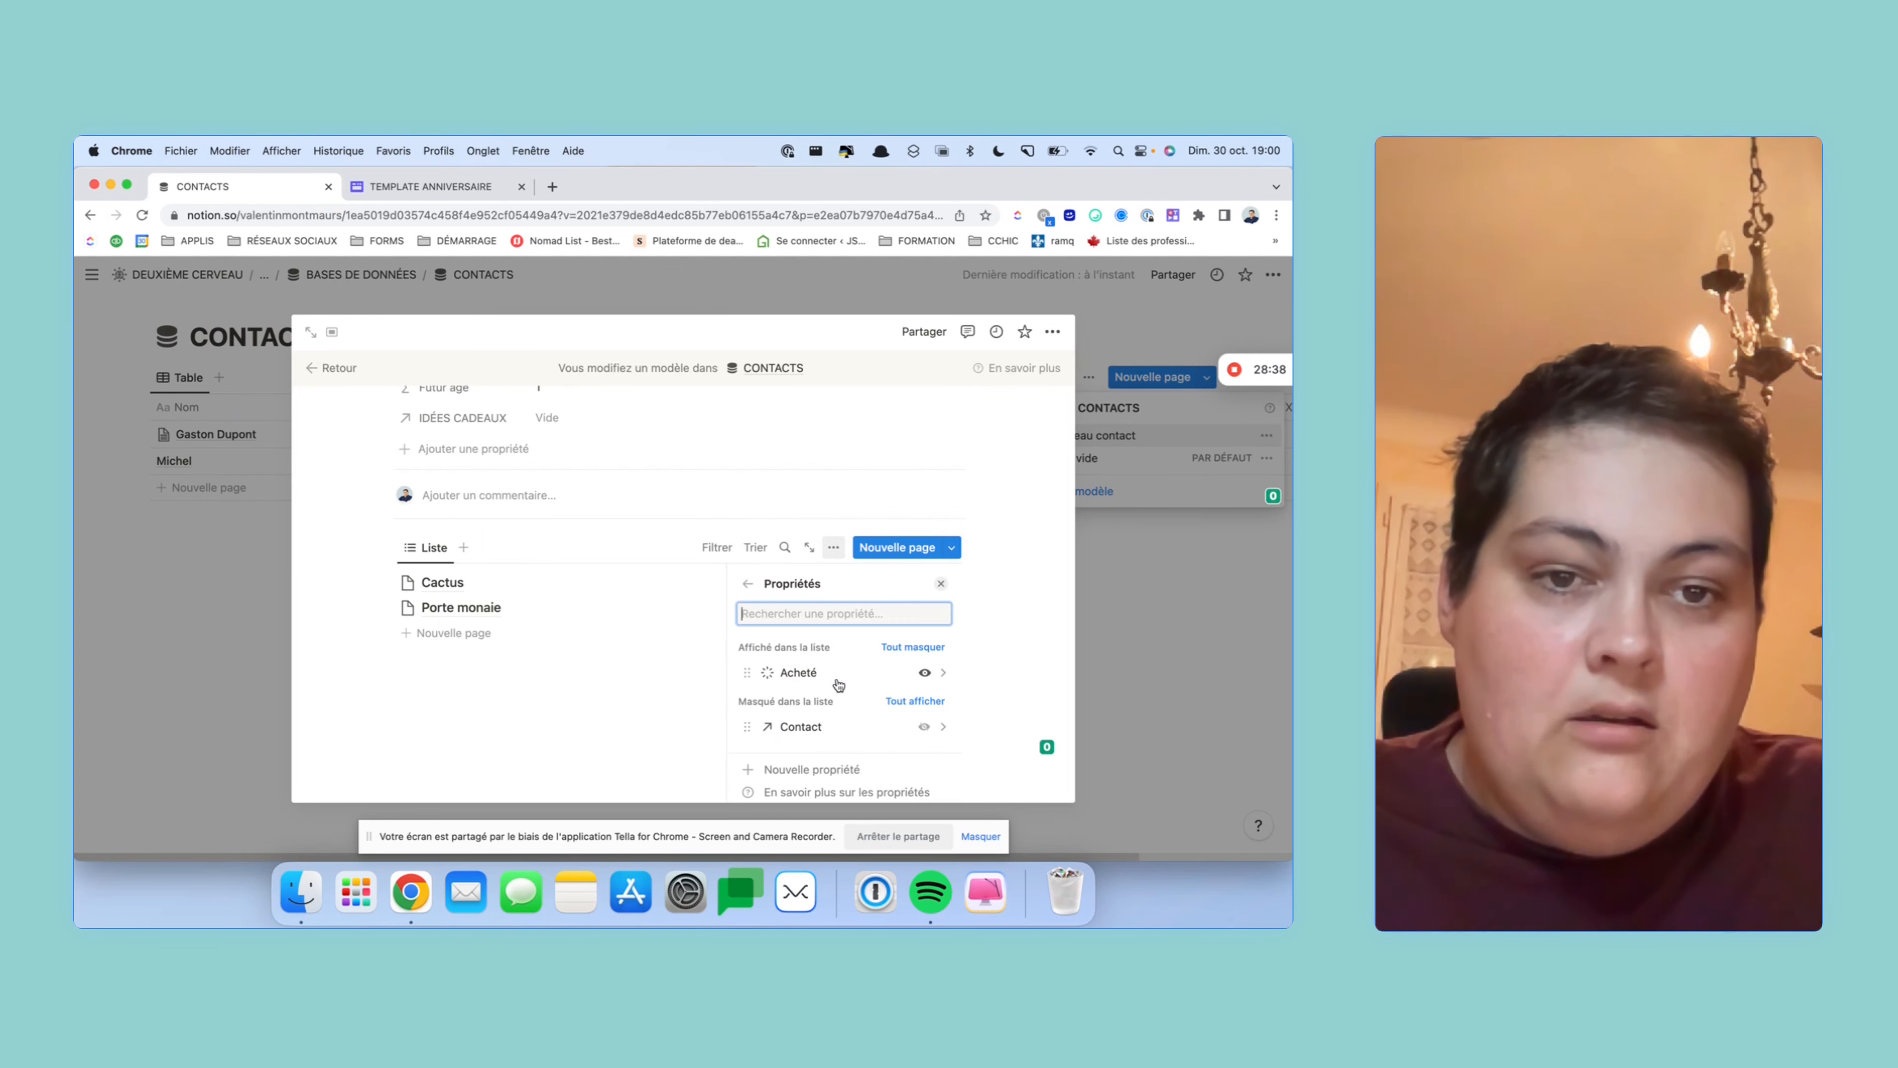
{"action": "left_click", "coordinate": [664, 708]}
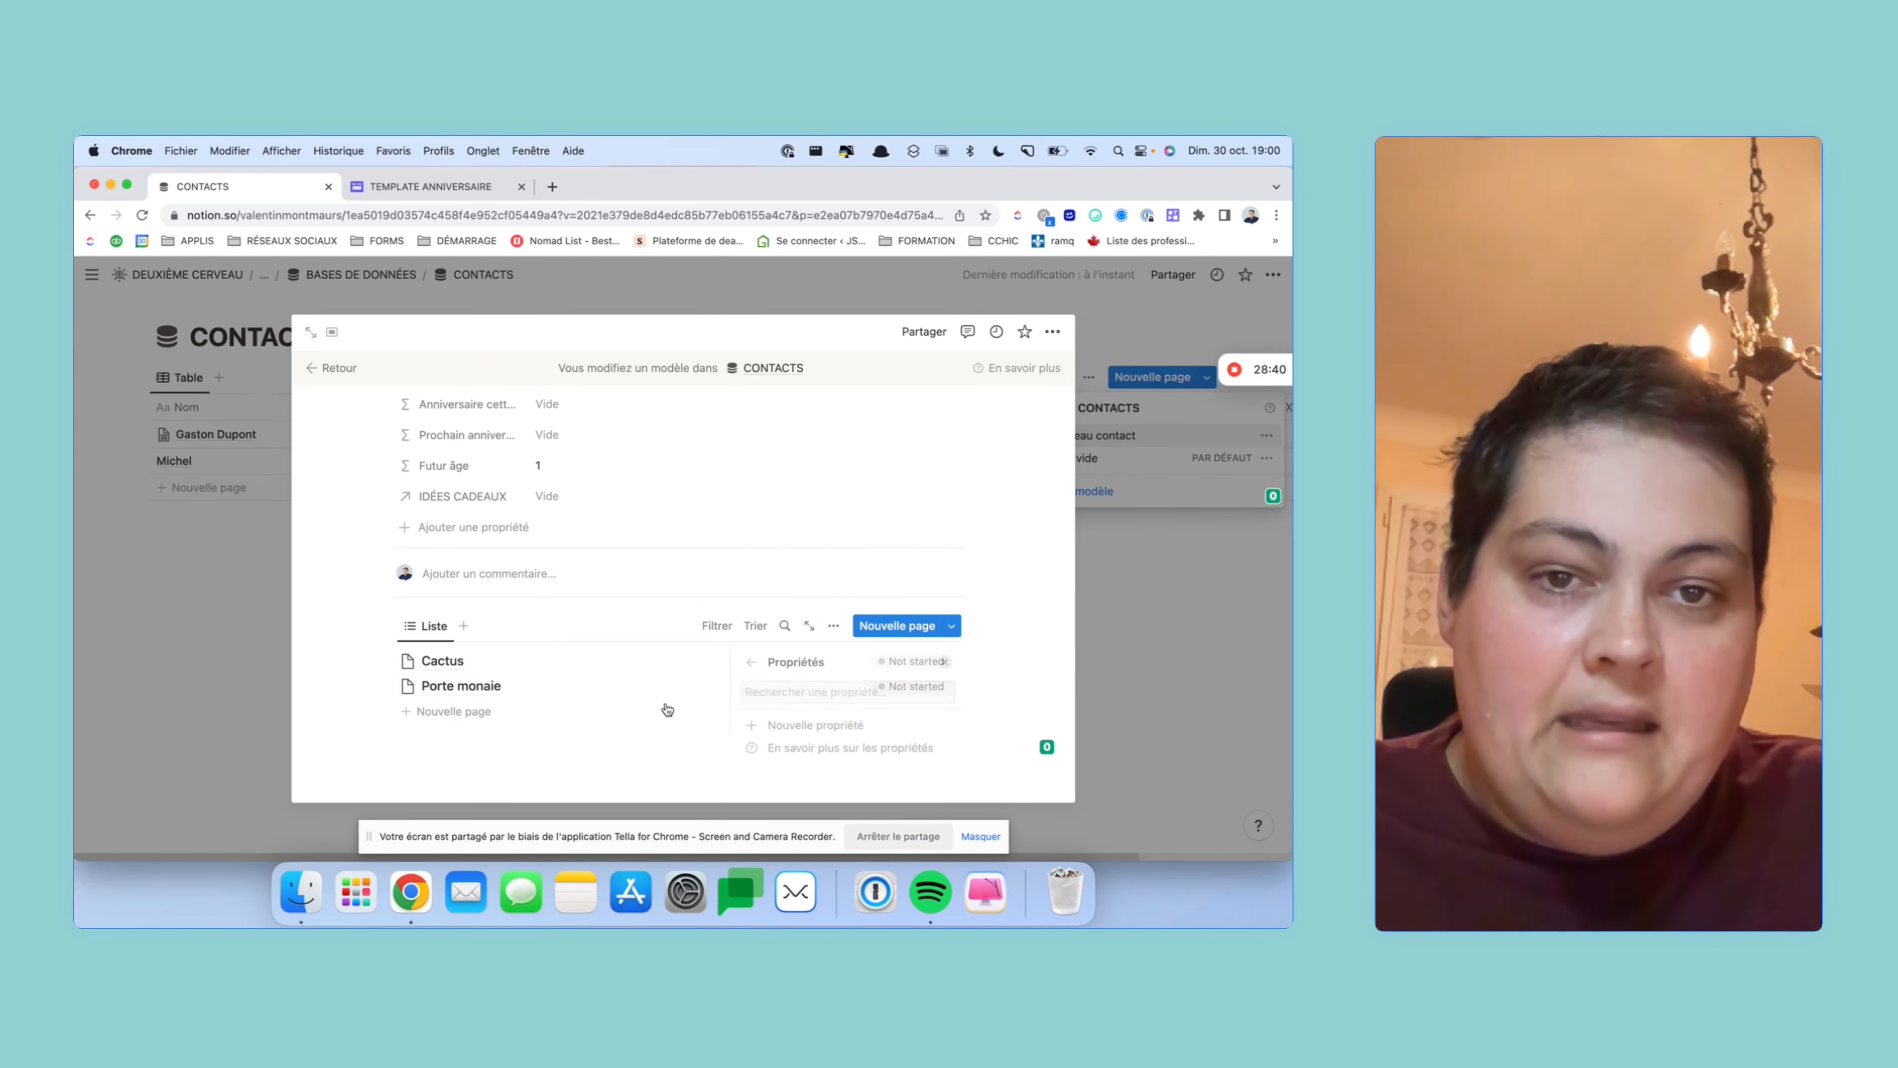
{"action": "left_click", "coordinate": [833, 625]}
{"action": "left_click", "coordinate": [897, 758]}
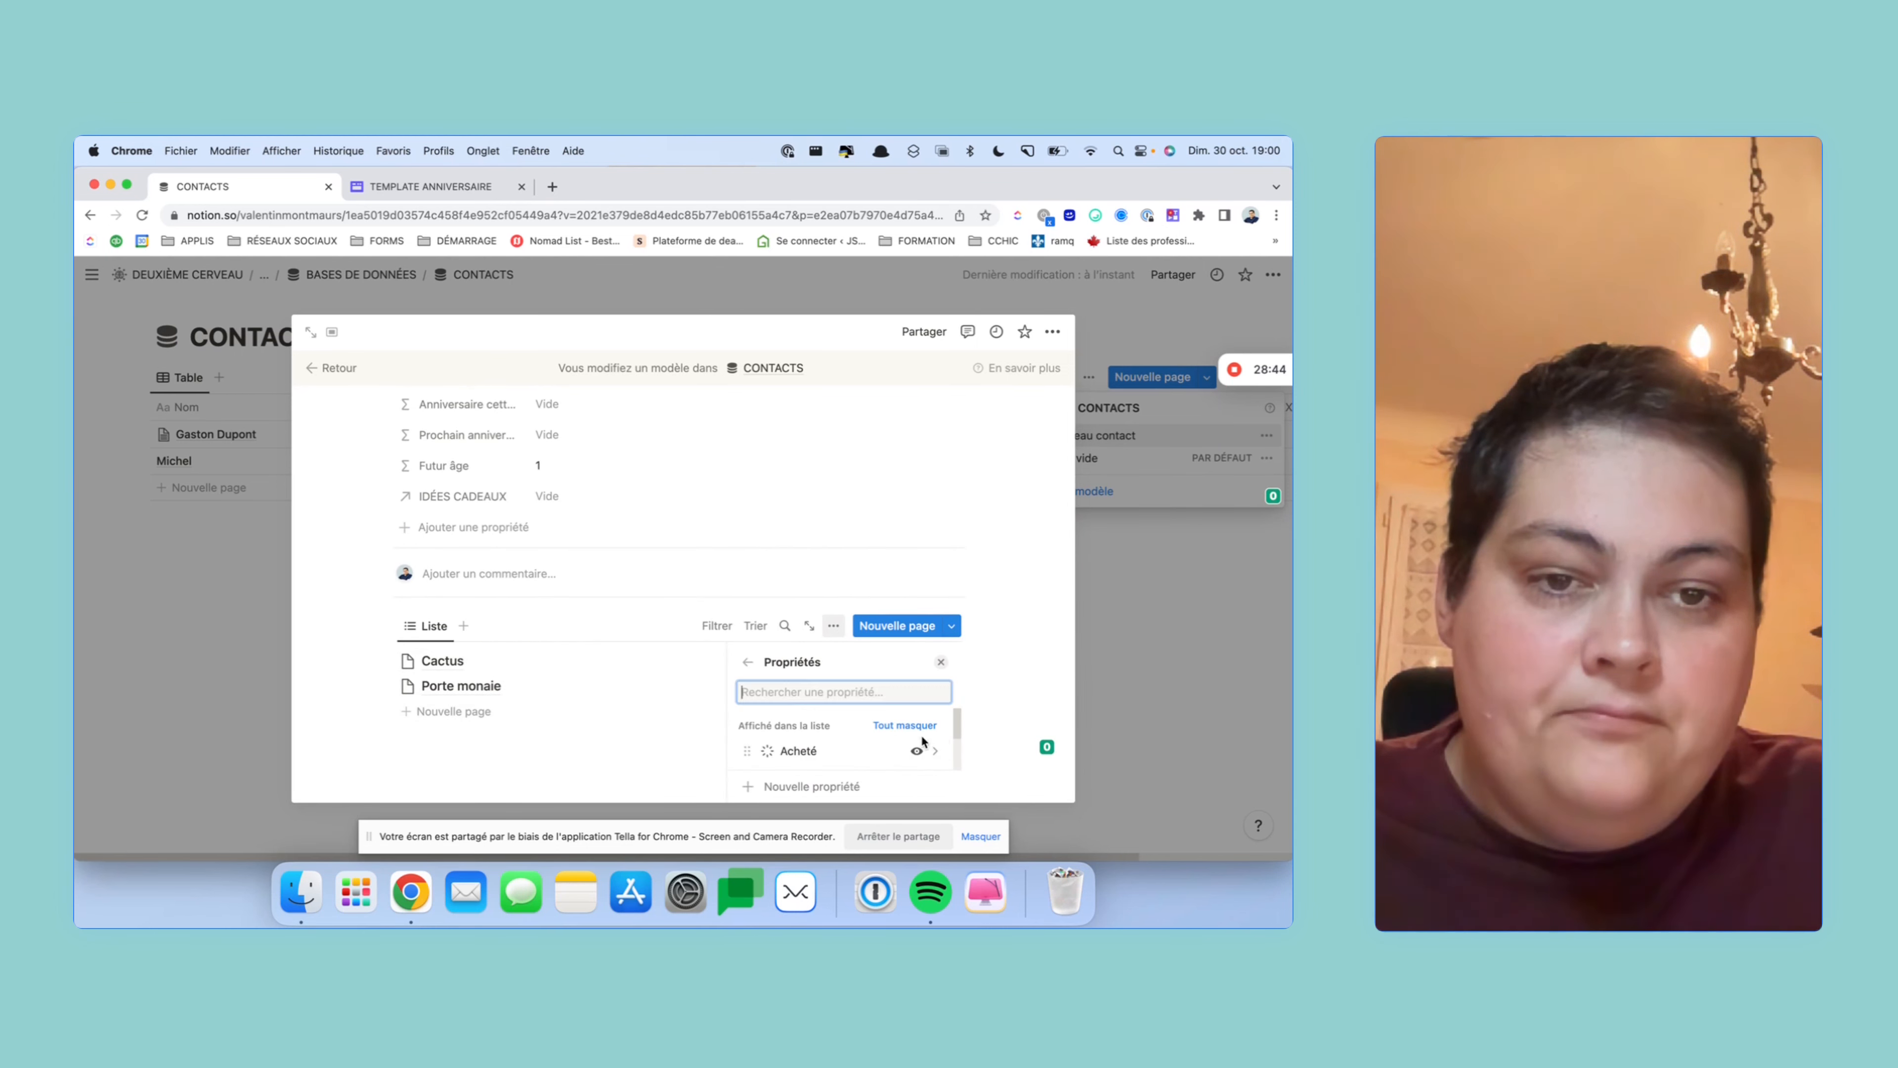
{"action": "left_click", "coordinate": [931, 756]}
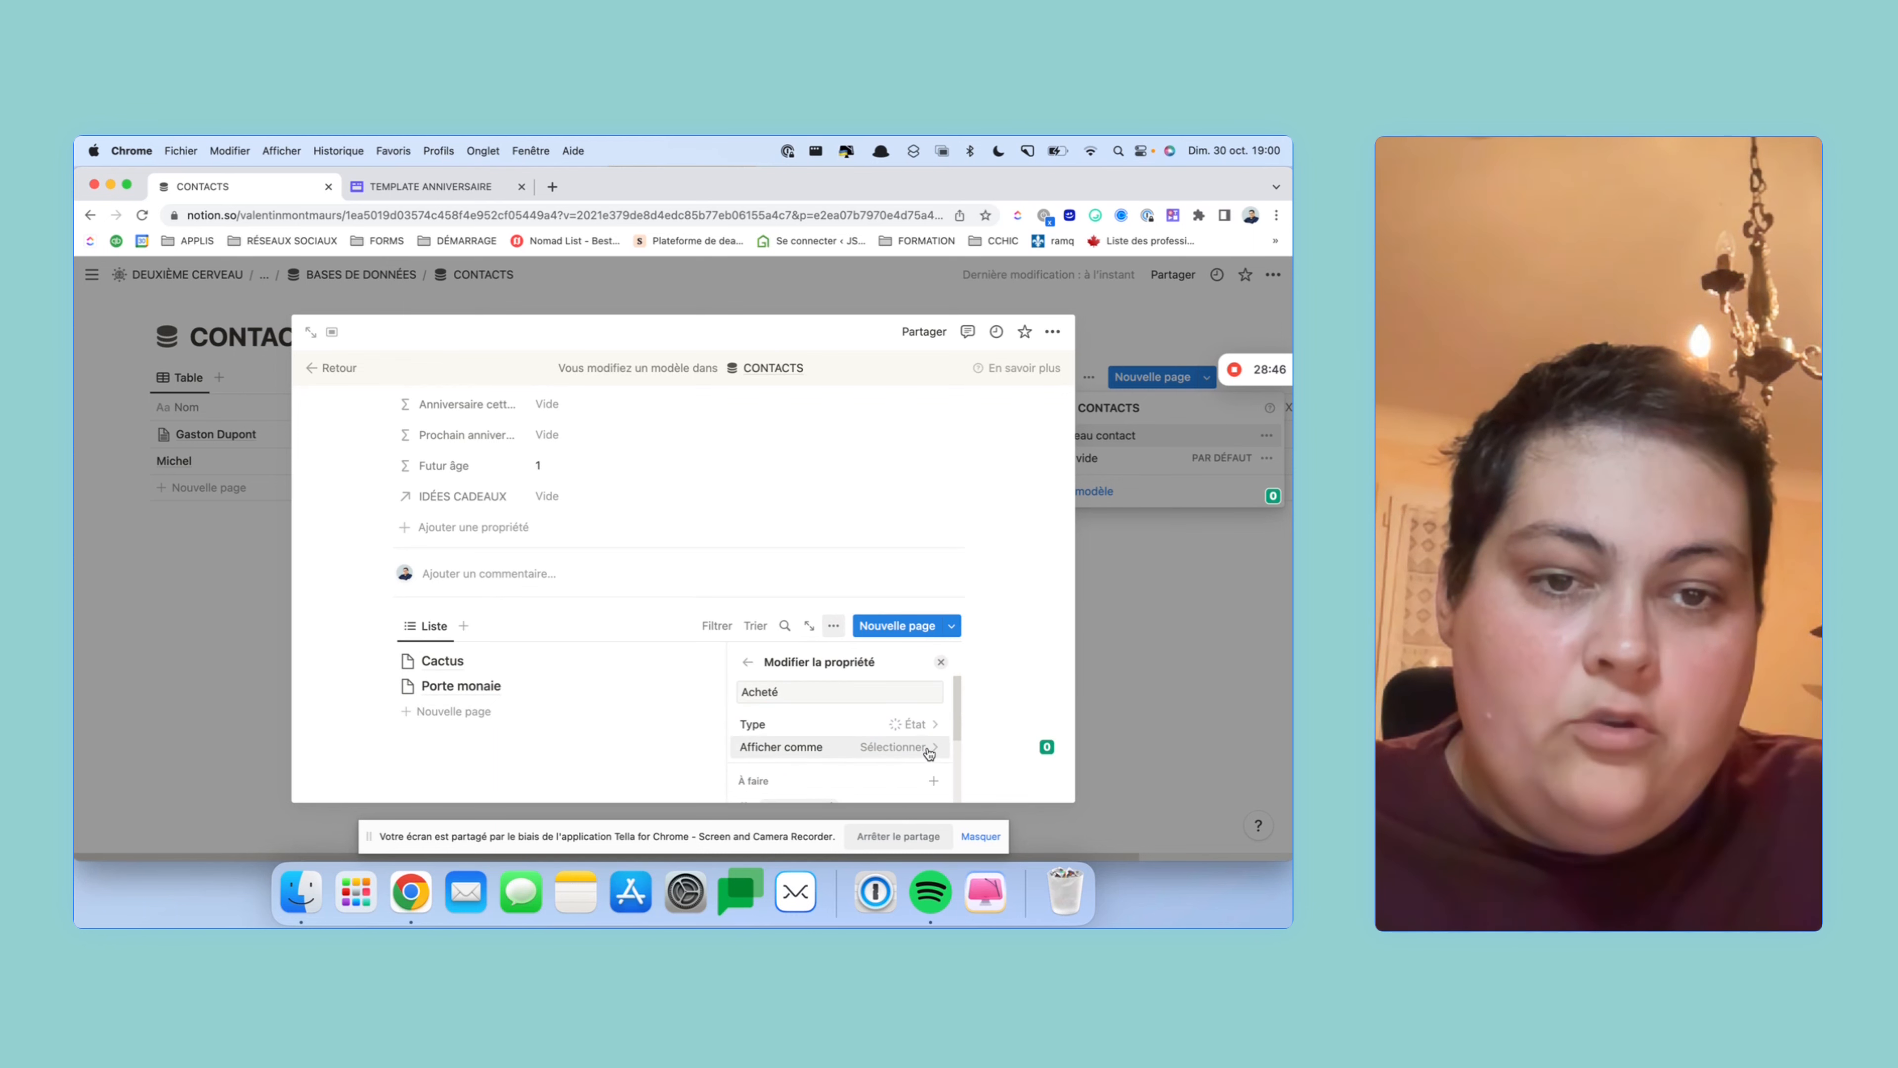
{"action": "left_click", "coordinate": [925, 746]}
{"action": "left_click", "coordinate": [822, 774]}
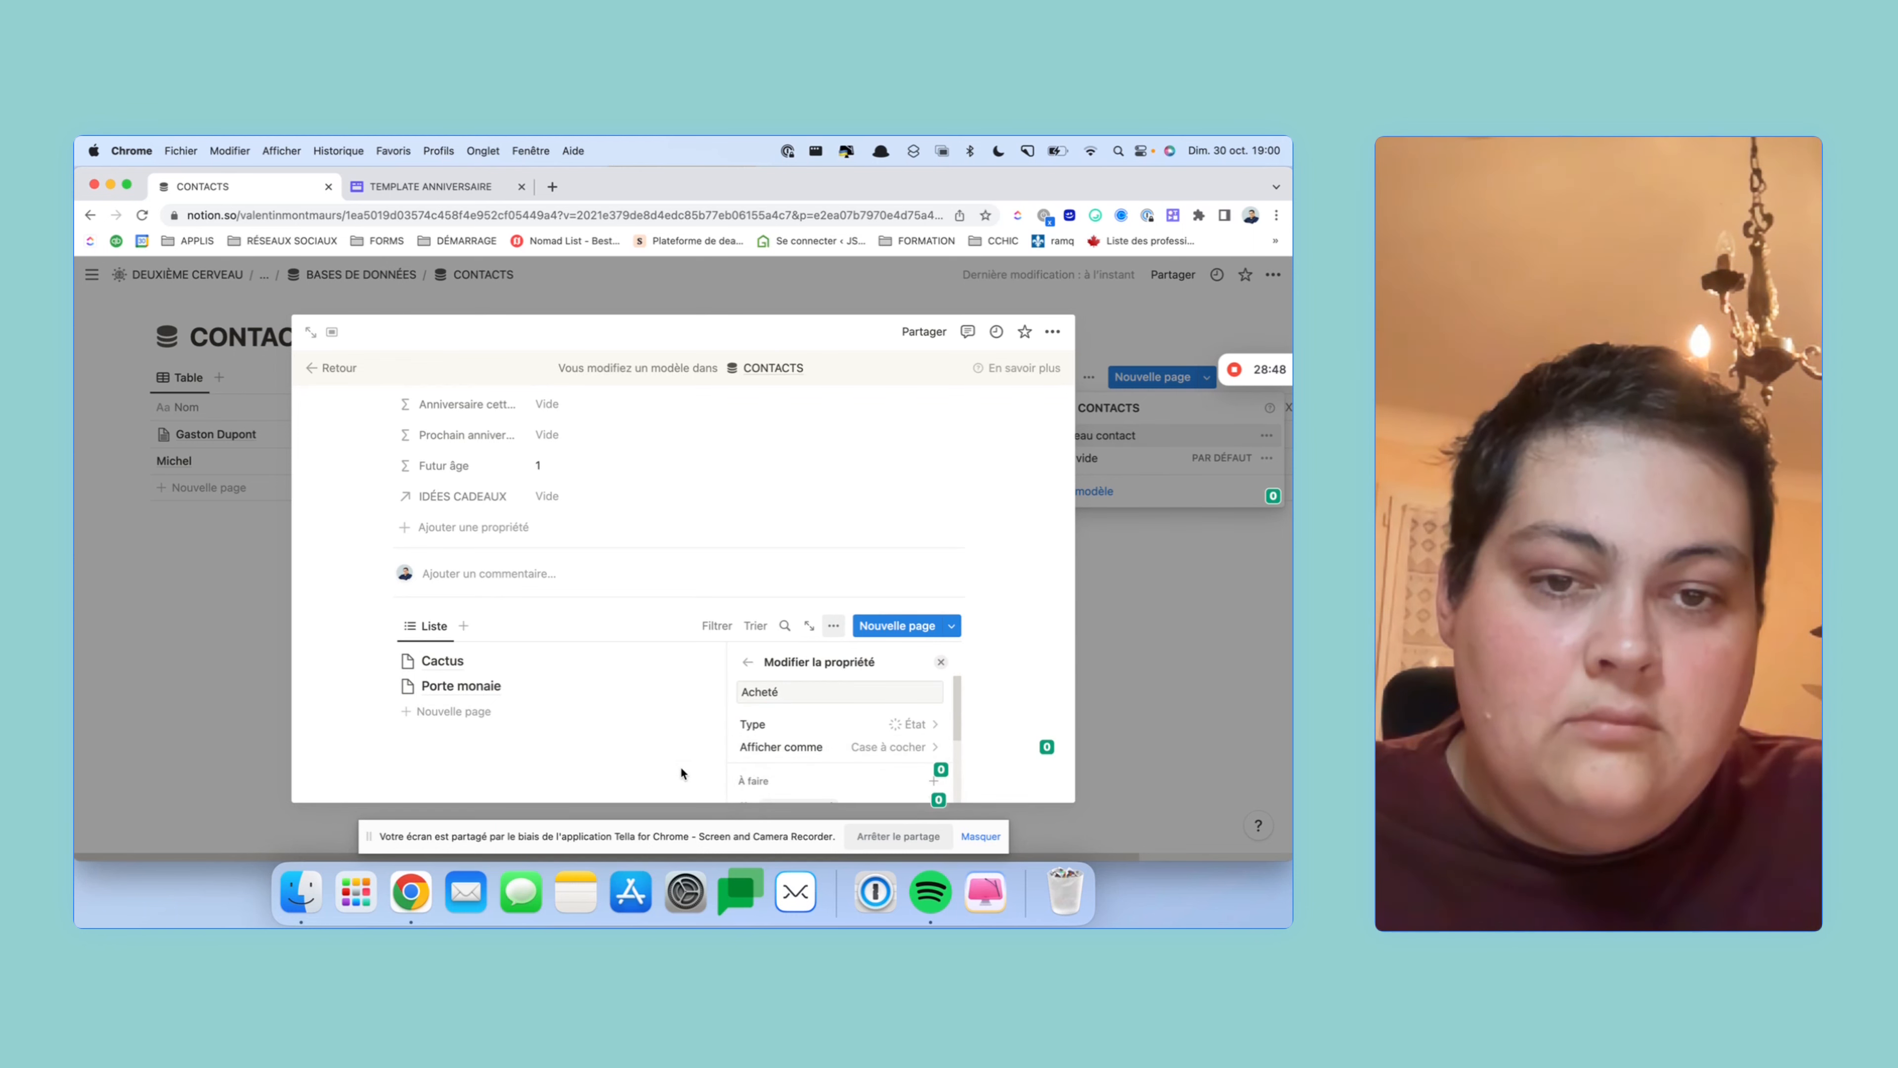
{"action": "left_click", "coordinate": [679, 766]}
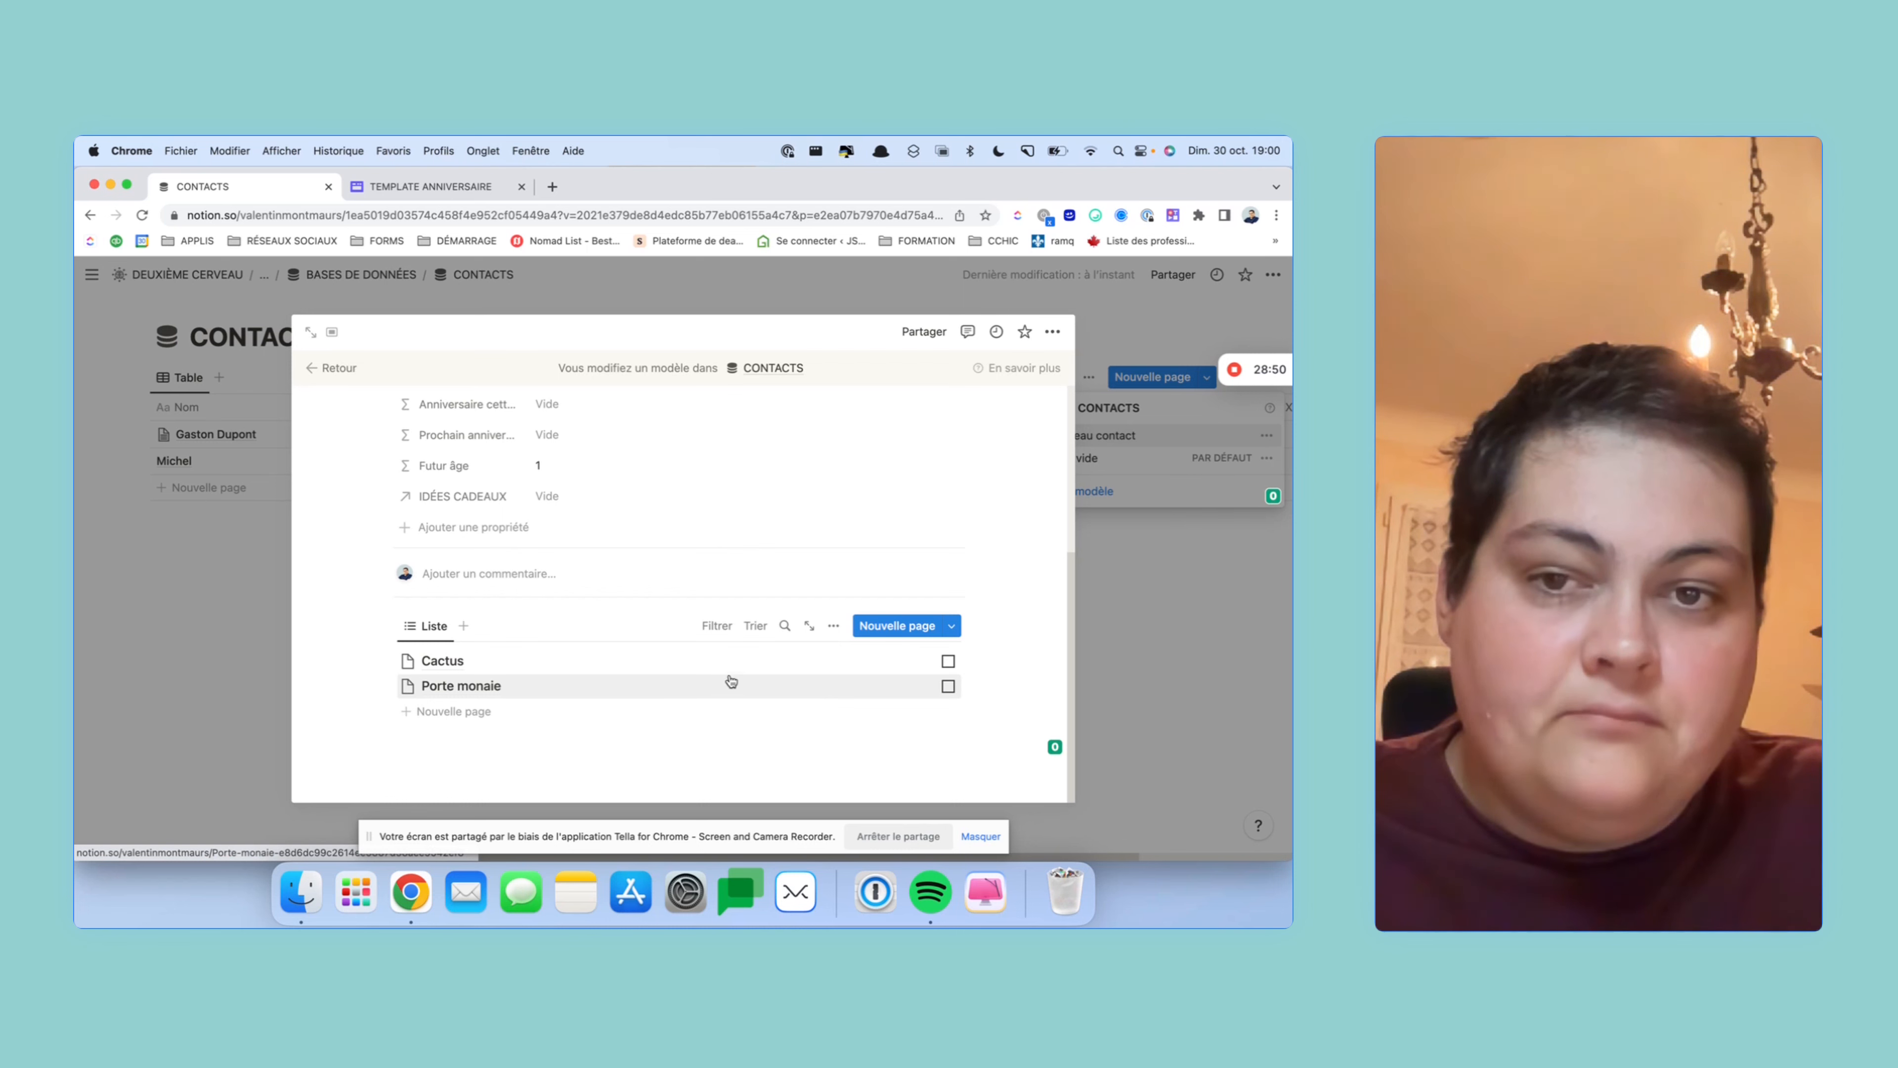
- Filter the template's gift list to Contact Nouveau contact and add a new gift page
{"action": "left_click", "coordinate": [717, 625]}
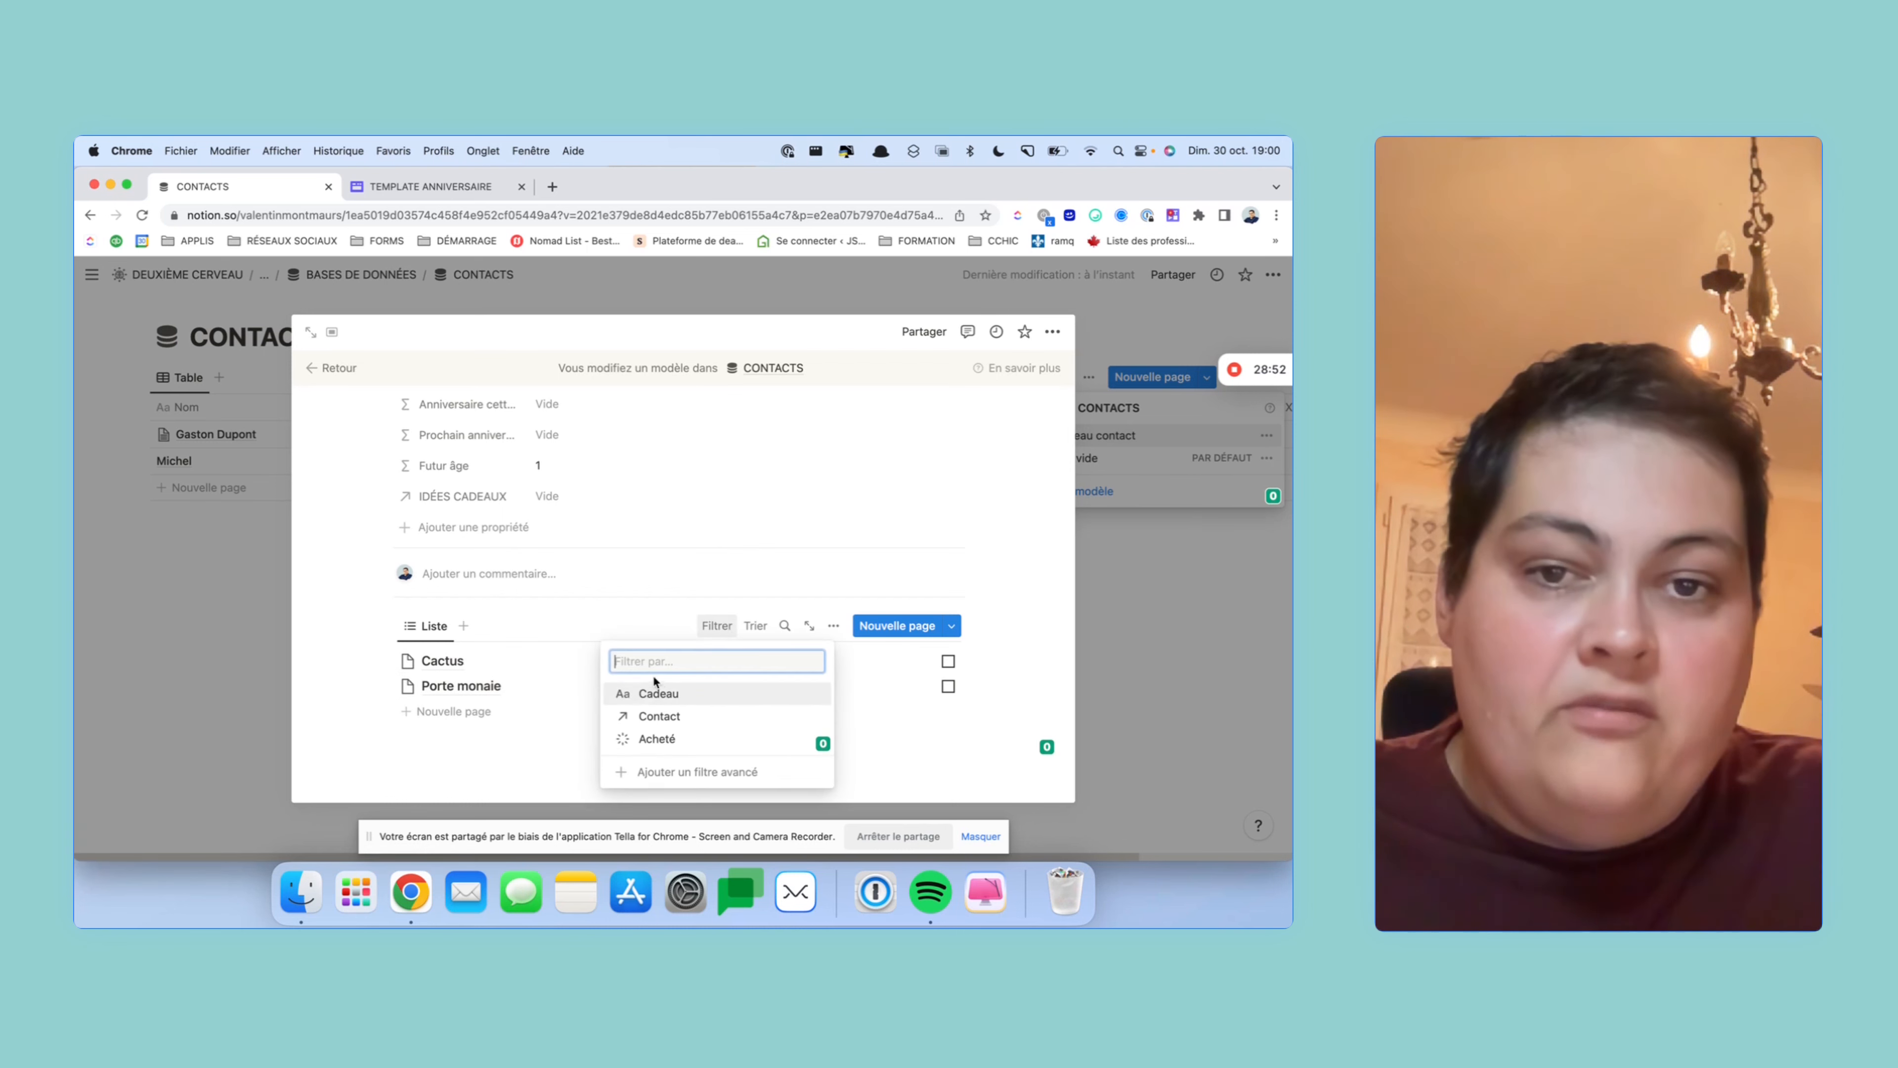
{"action": "left_click", "coordinate": [694, 716]}
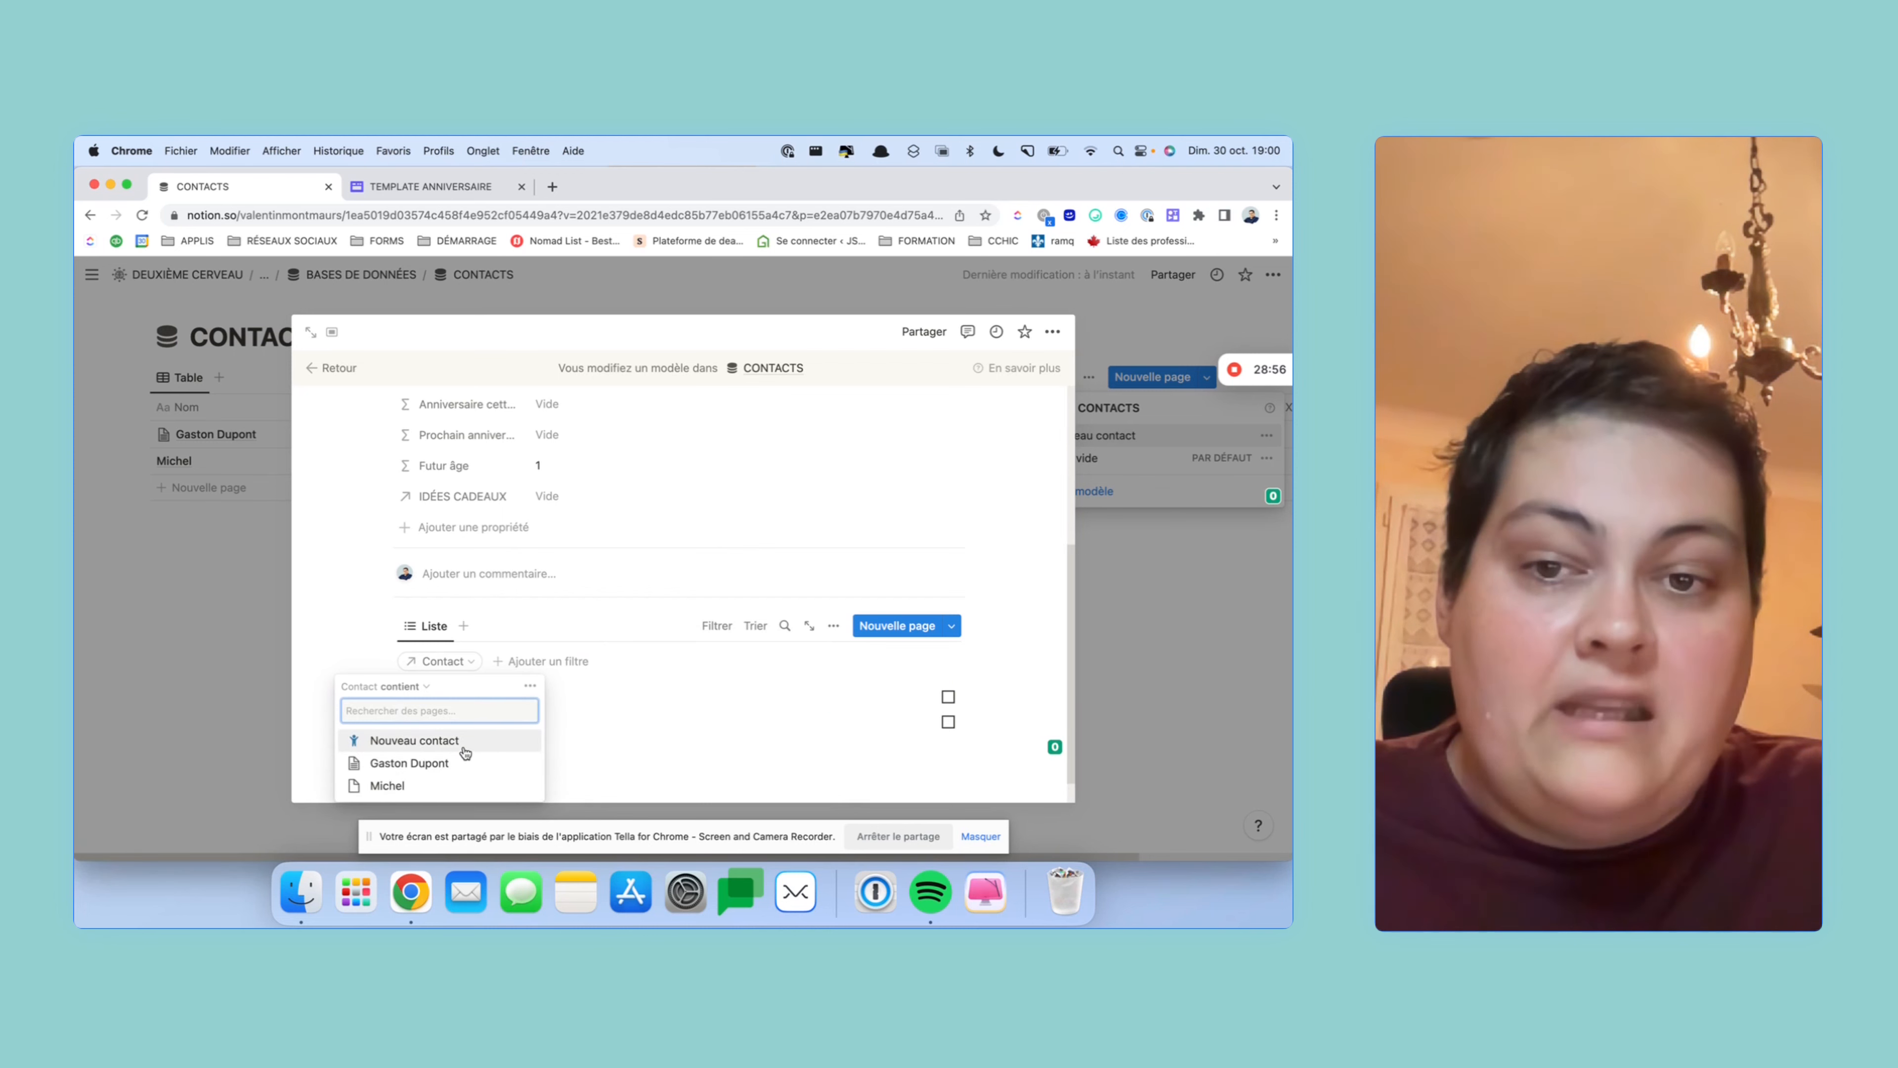
{"action": "left_click", "coordinate": [463, 749]}
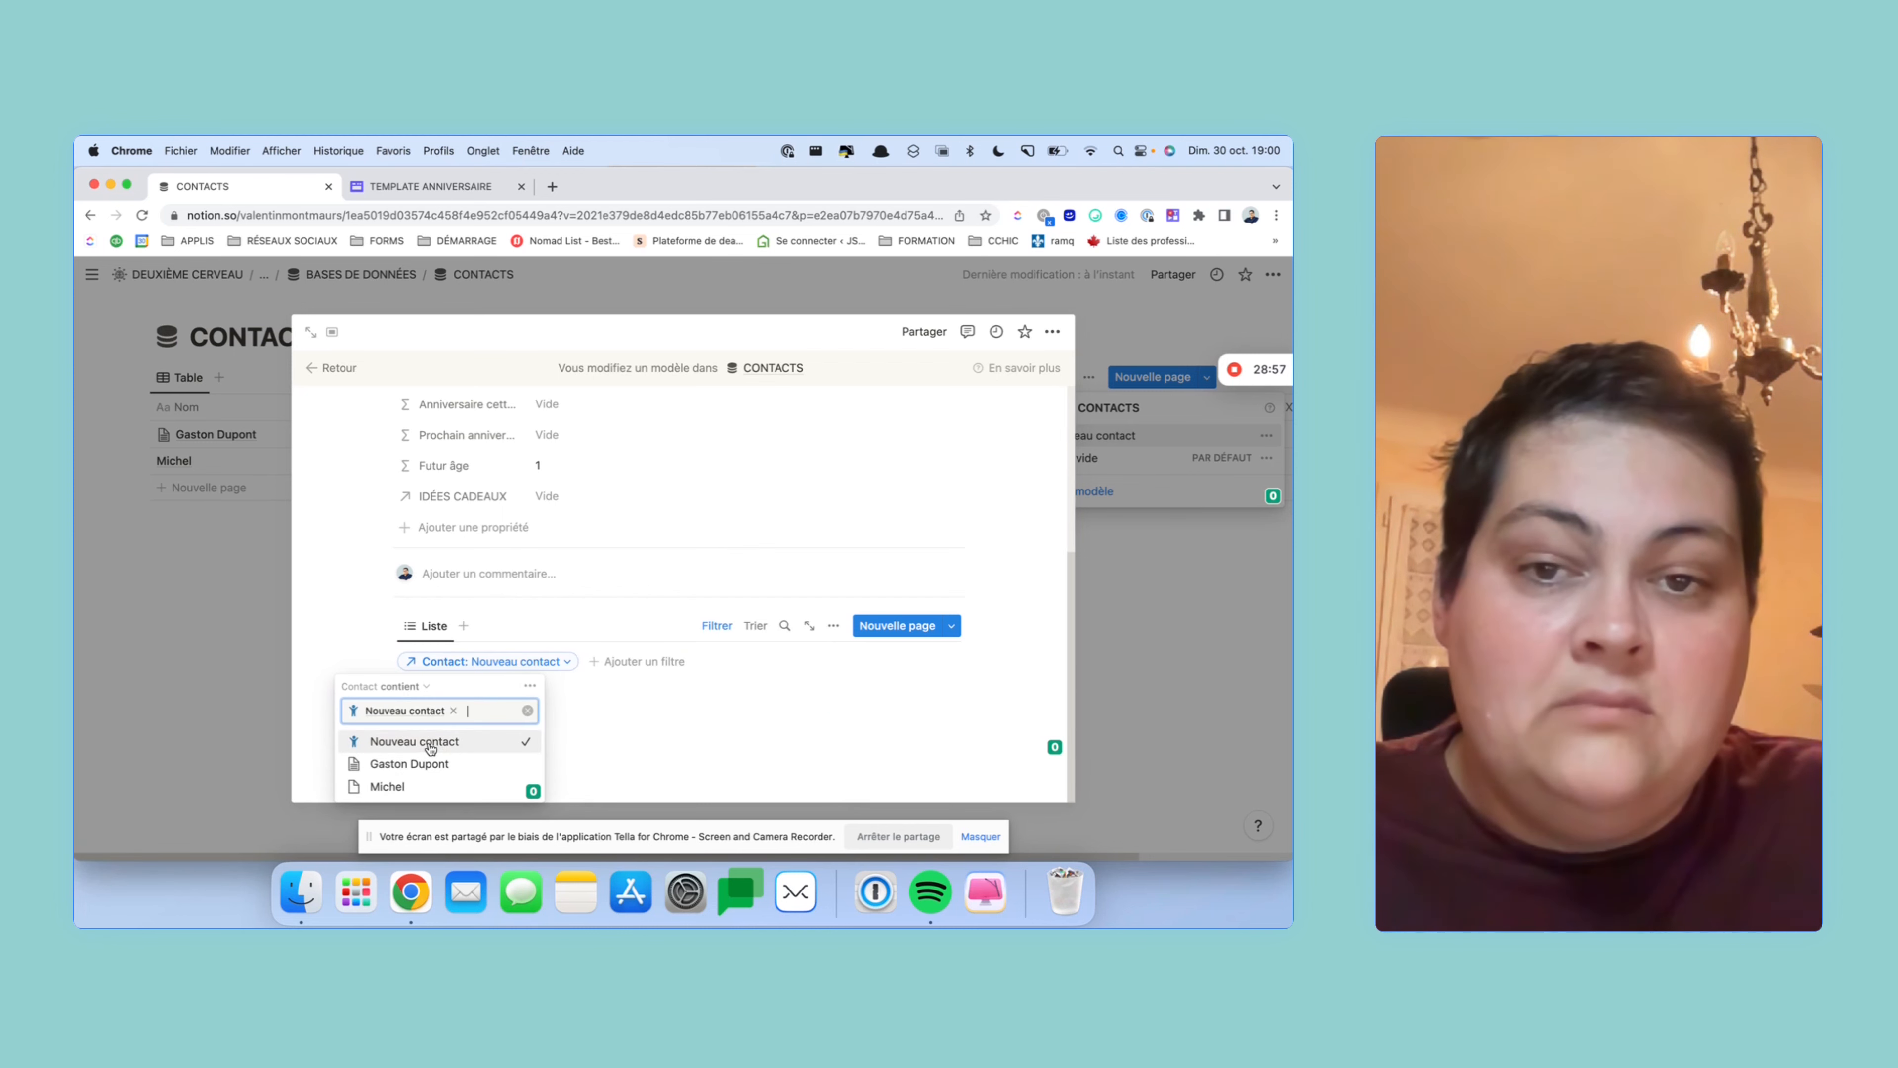
{"action": "left_click", "coordinate": [642, 611]}
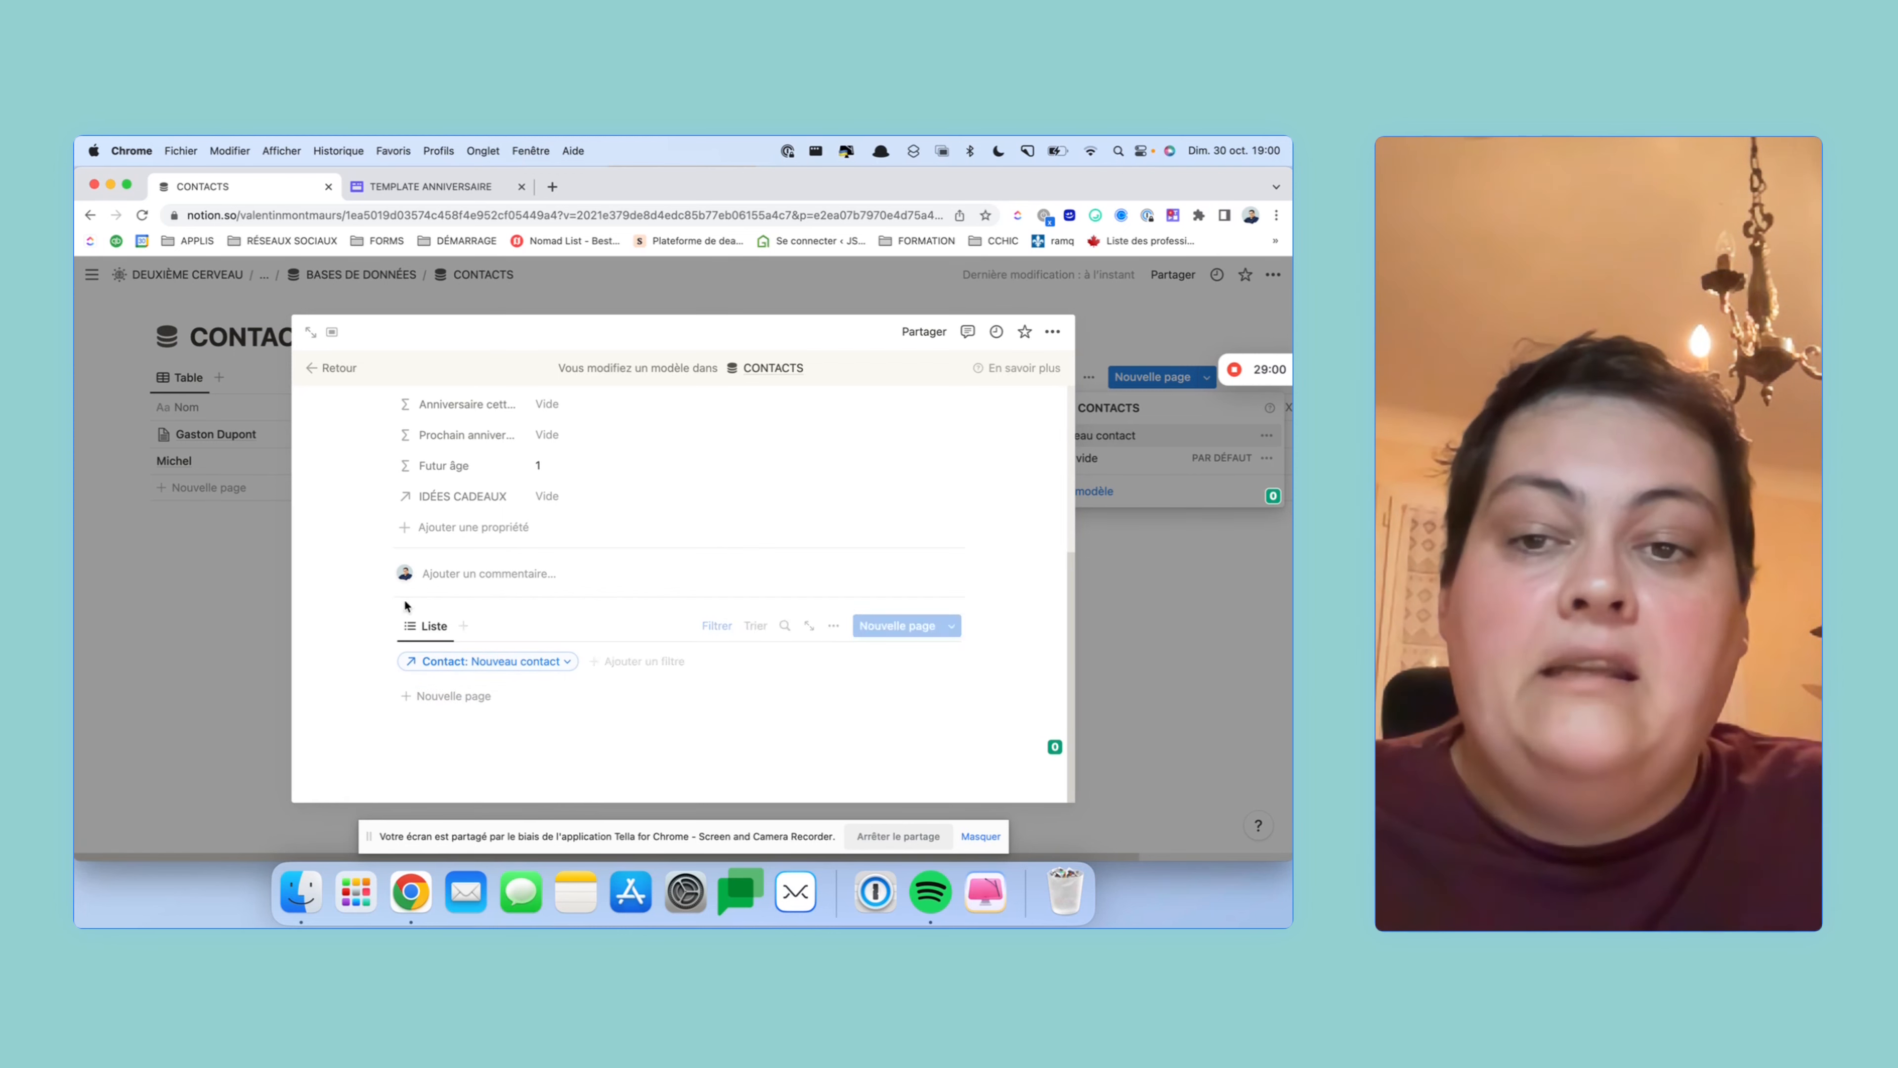
{"action": "left_click", "coordinate": [509, 695]}
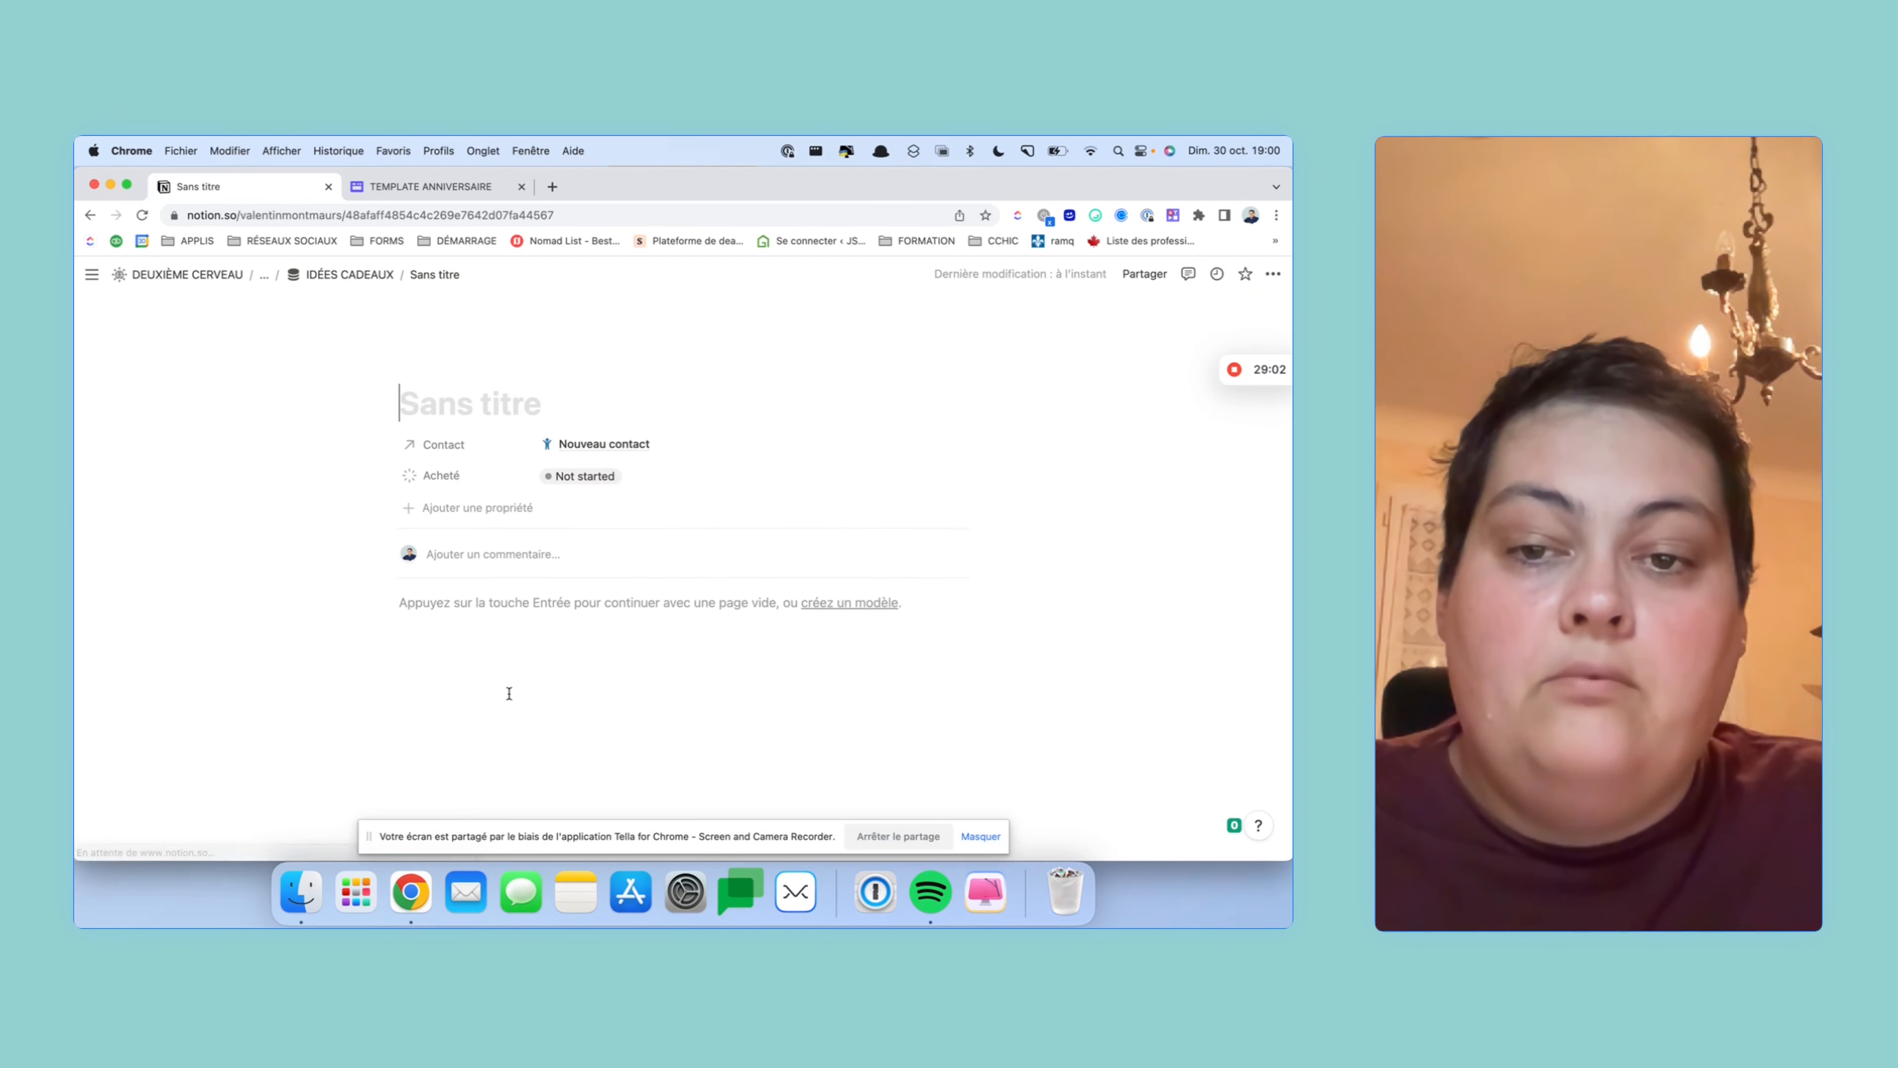
- Check the new gift's Contact in IDÉES CADEAUX, then return to the CONTACTS database
{"action": "left_click", "coordinate": [325, 277]}
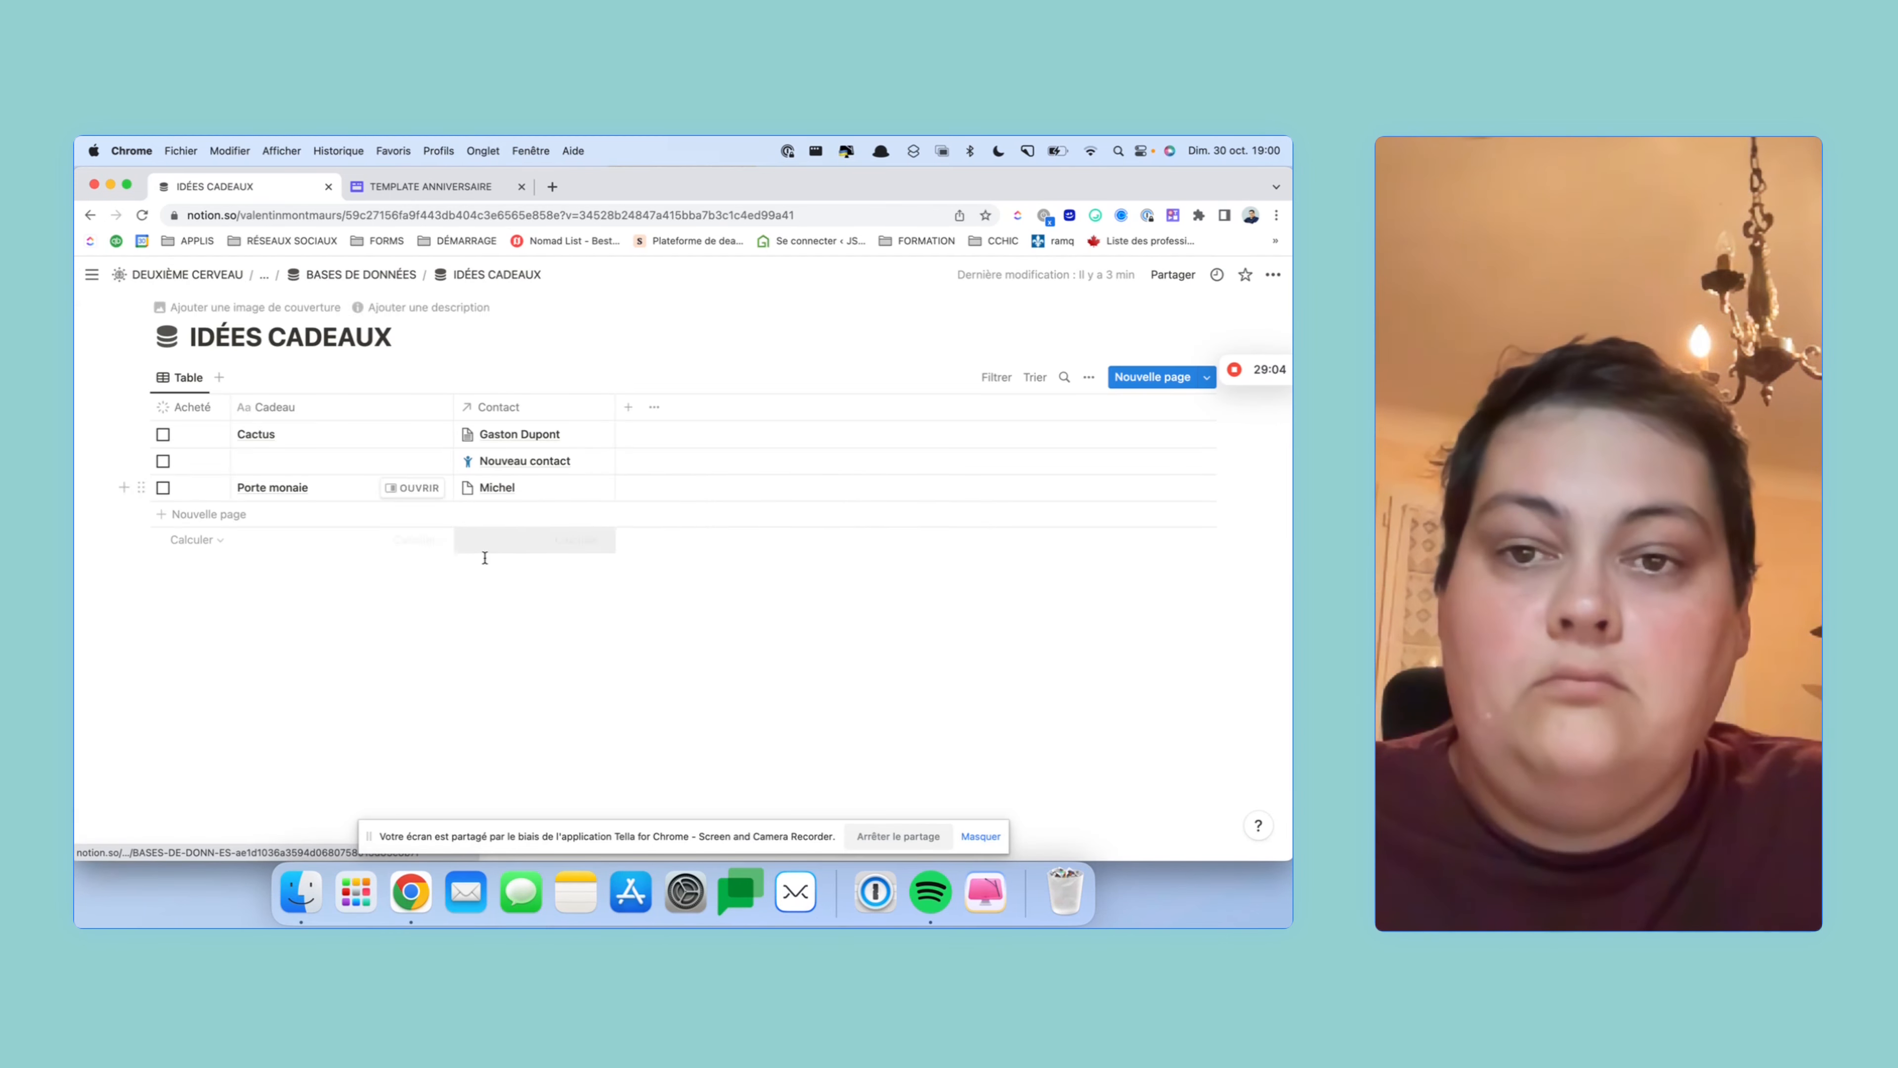
{"action": "left_click", "coordinate": [512, 465]}
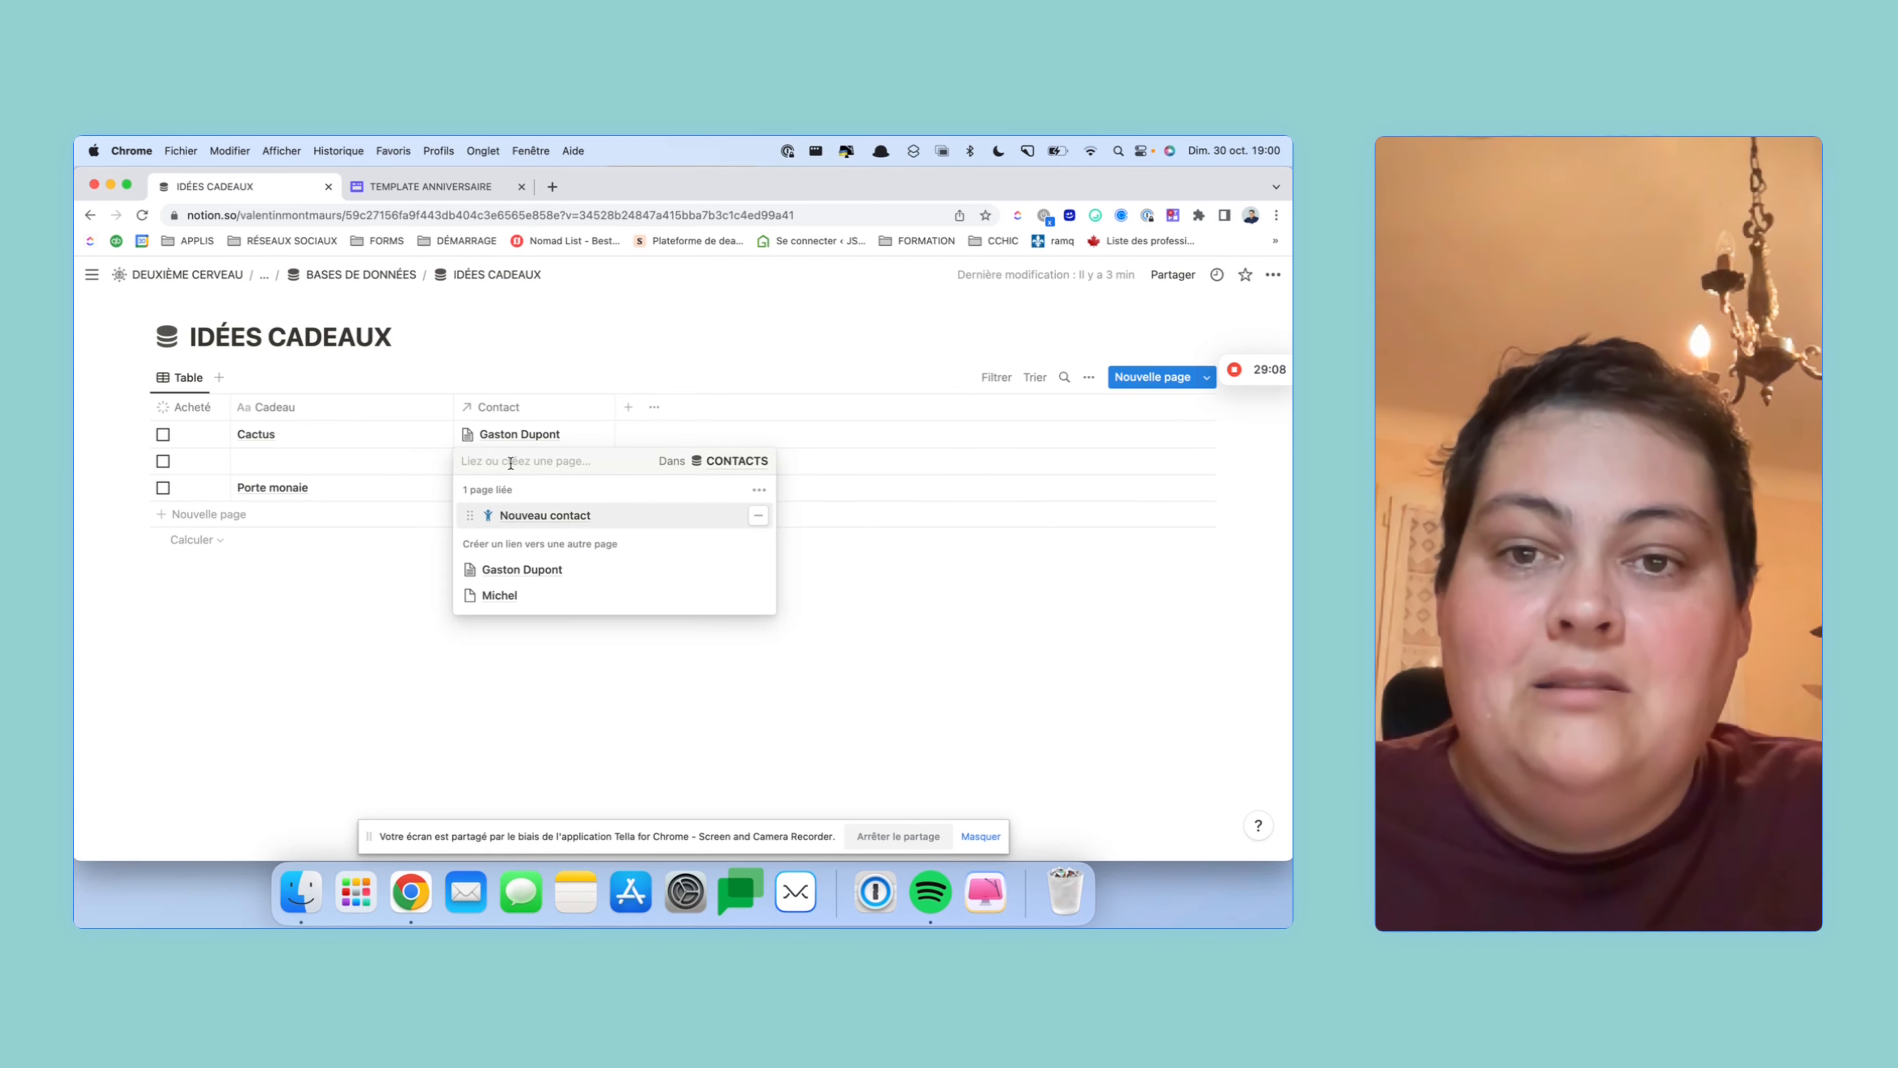
{"action": "left_click", "coordinate": [908, 707]}
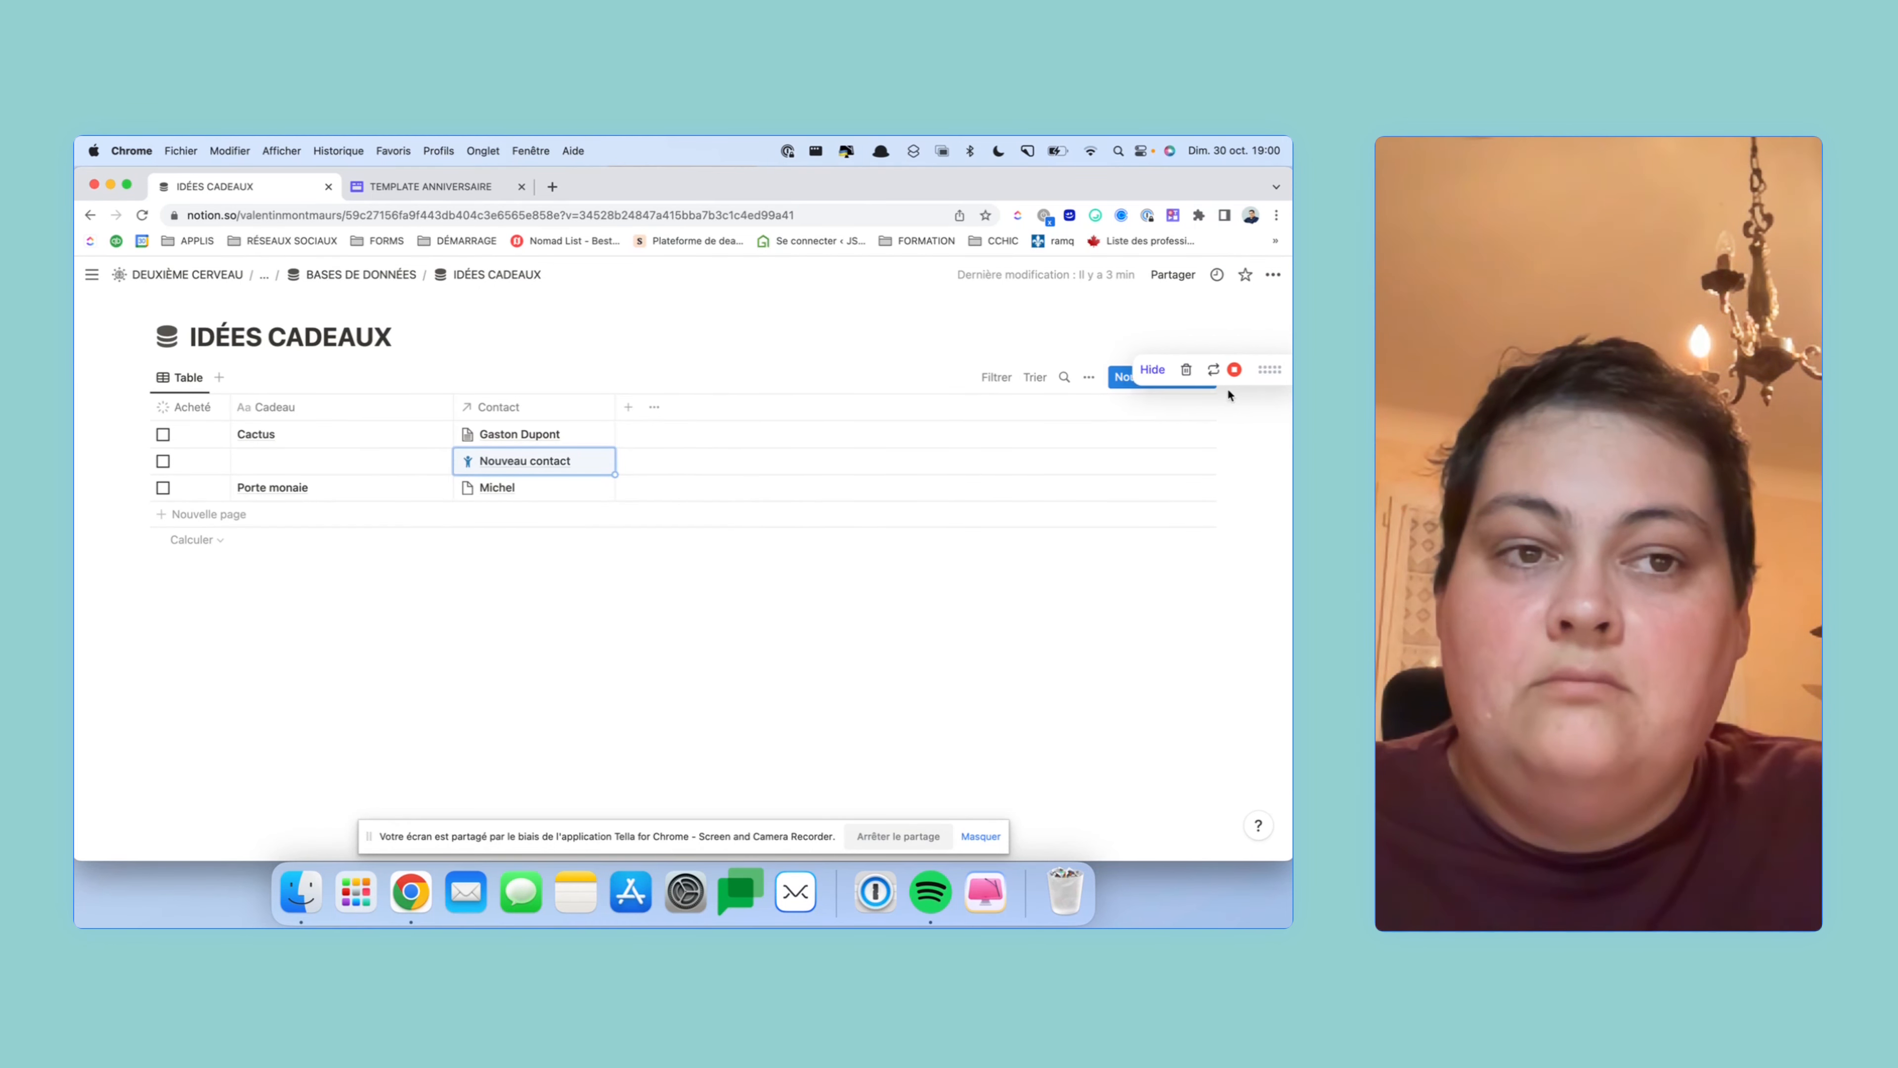
{"action": "left_click", "coordinate": [1204, 378]}
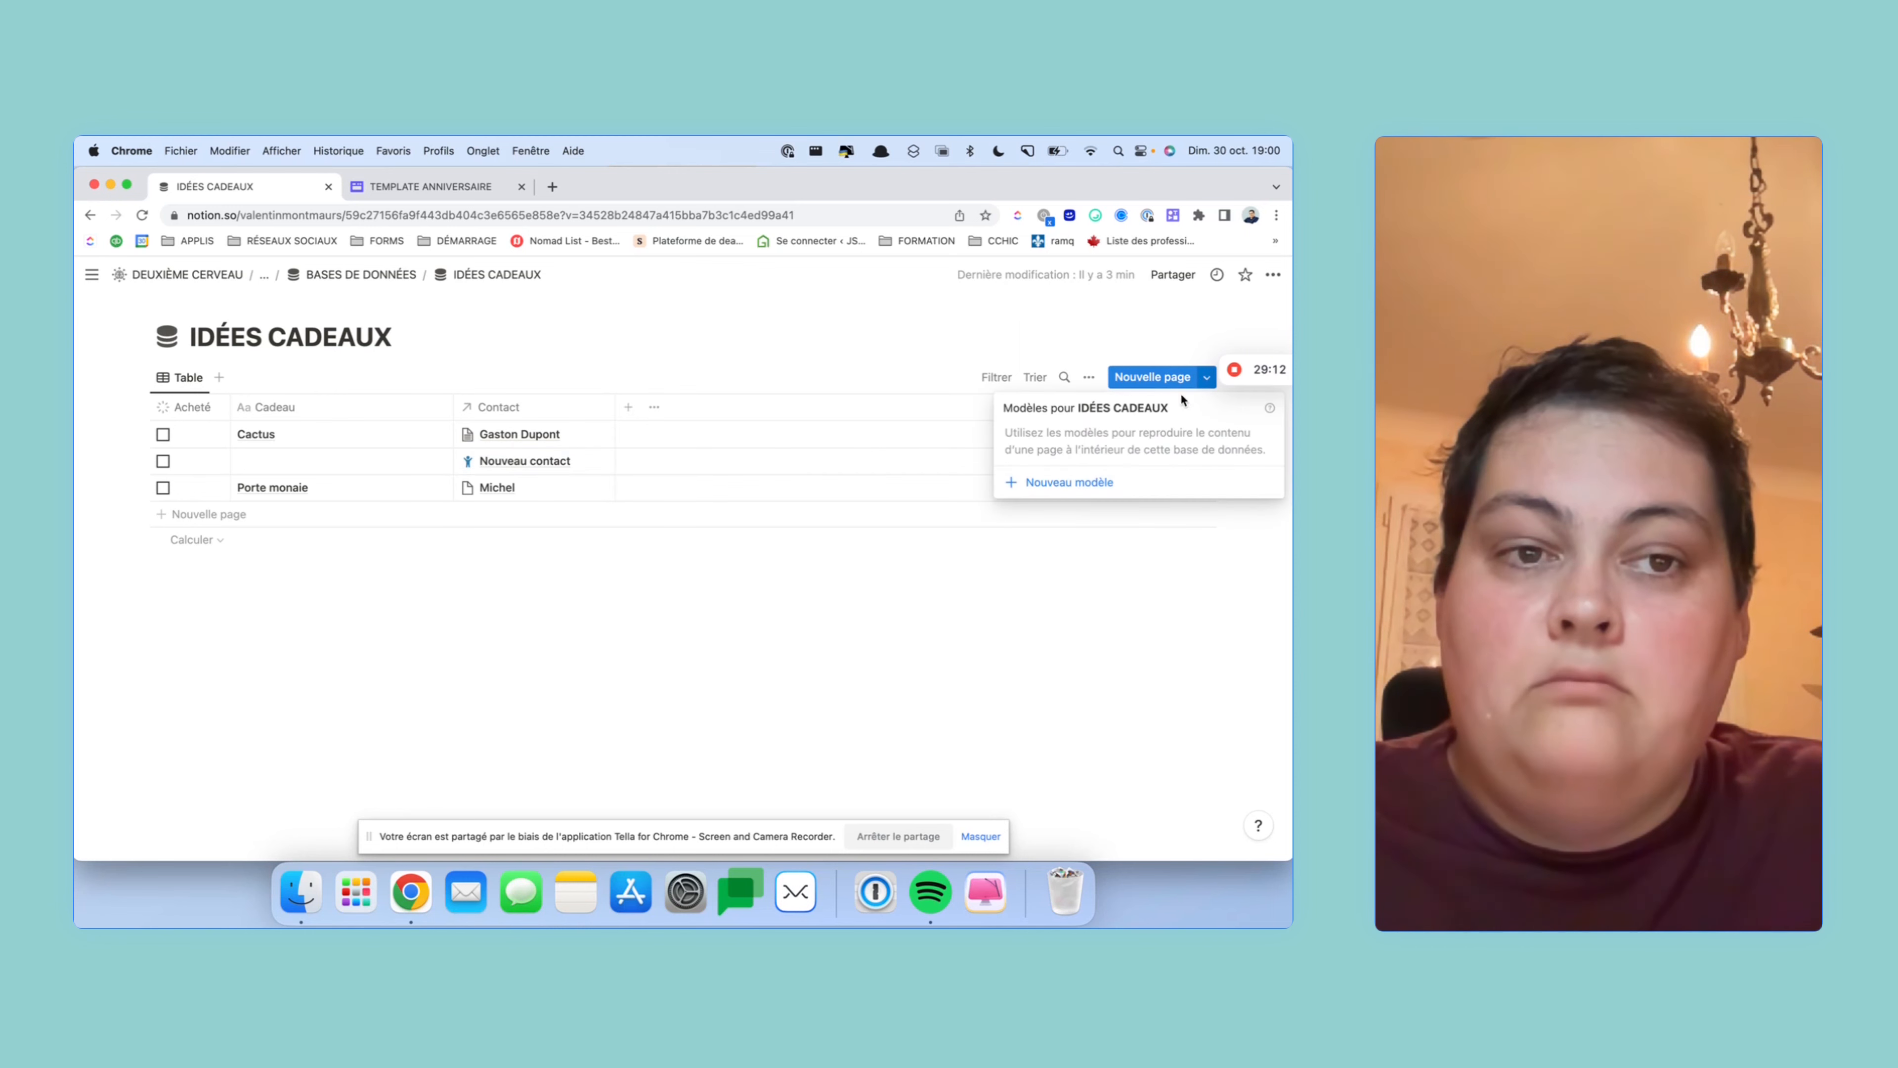
{"action": "left_click", "coordinate": [1100, 490]}
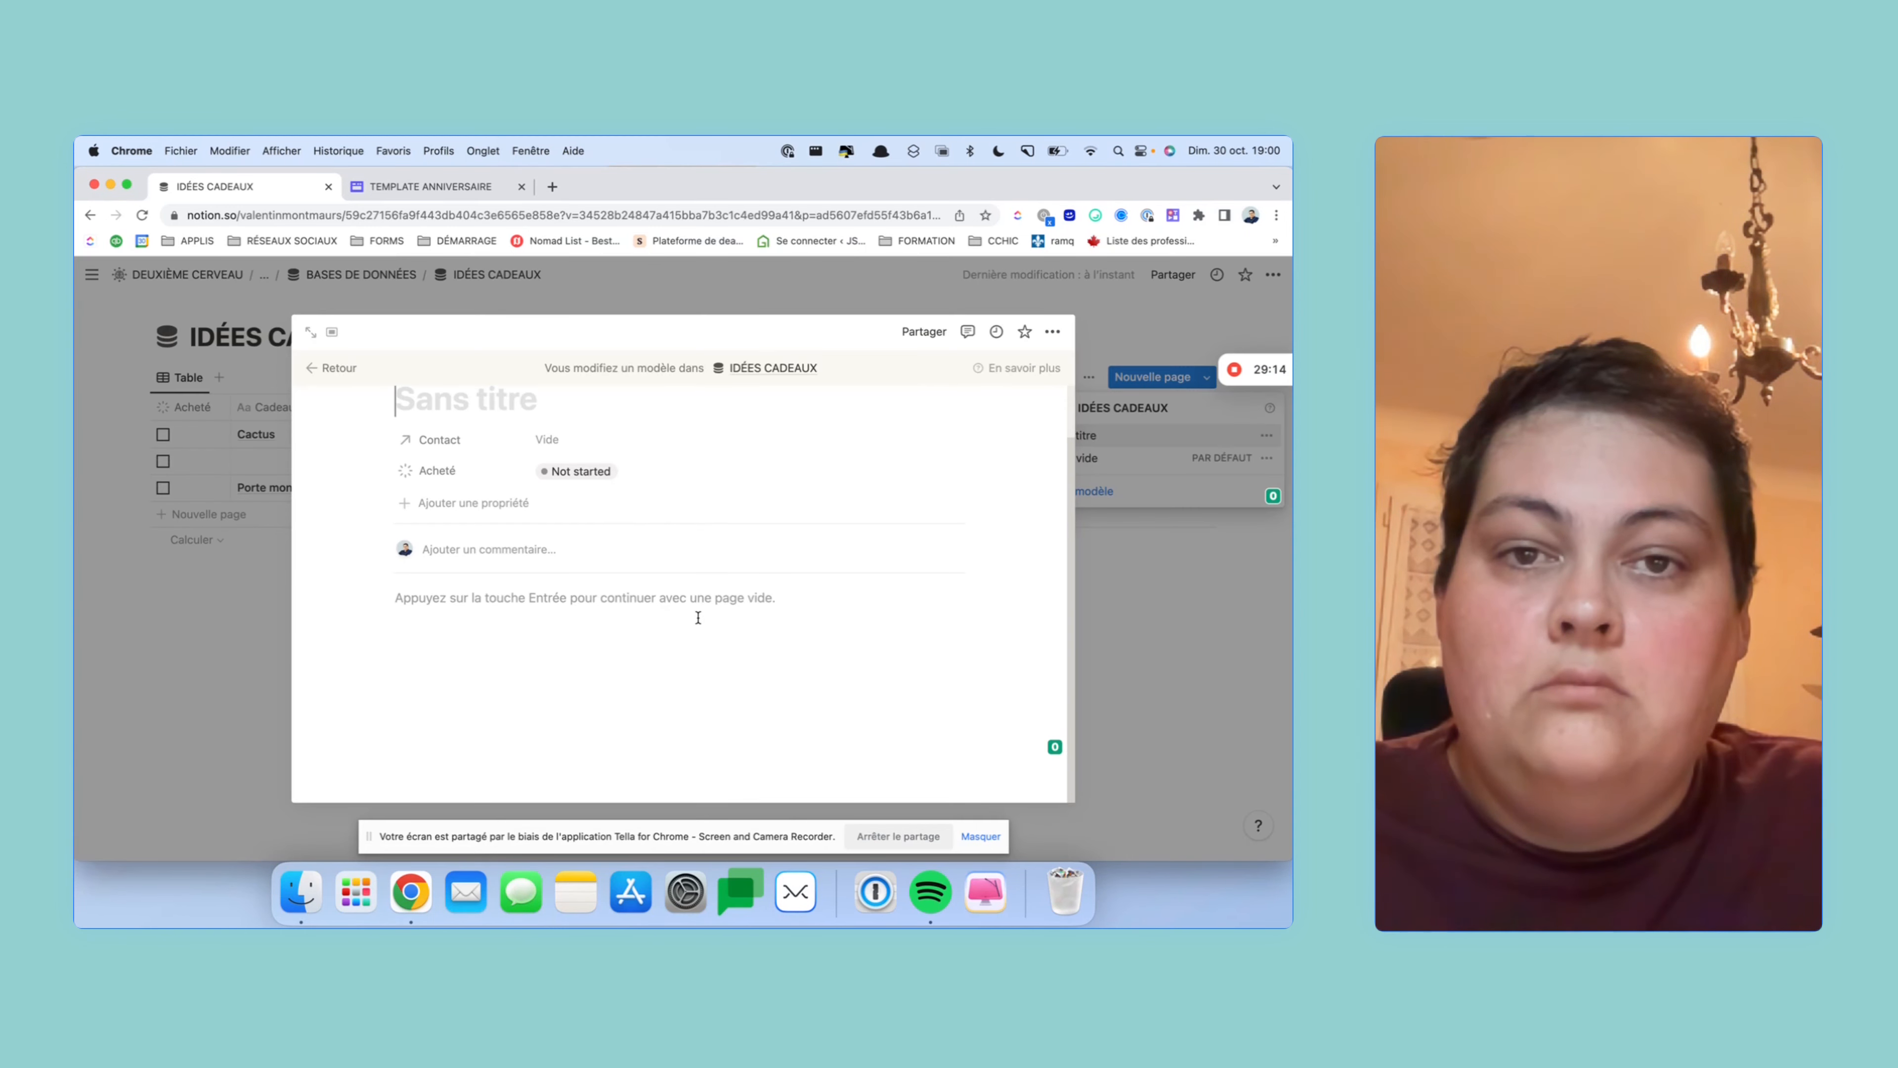
{"action": "left_click", "coordinate": [362, 274]}
{"action": "left_click", "coordinate": [369, 277]}
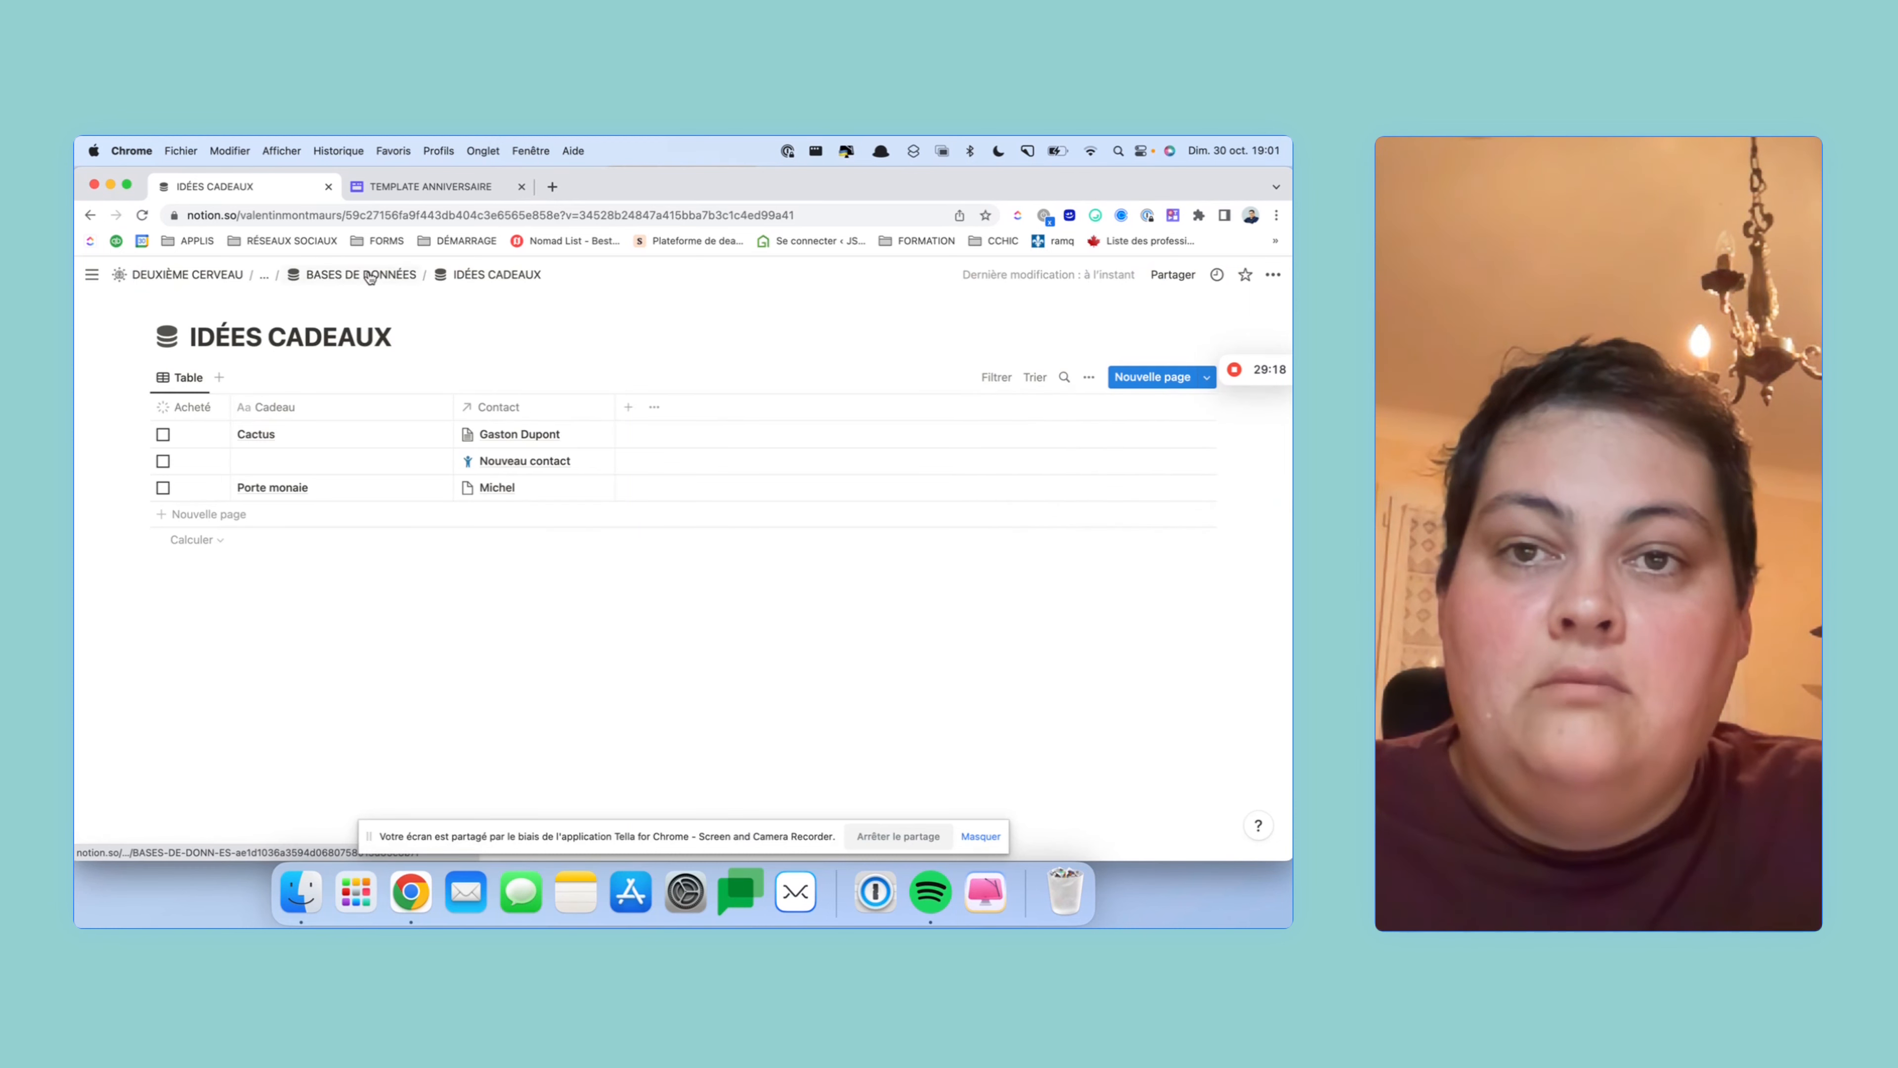
{"action": "left_click", "coordinate": [369, 276]}
{"action": "left_click", "coordinate": [446, 523]}
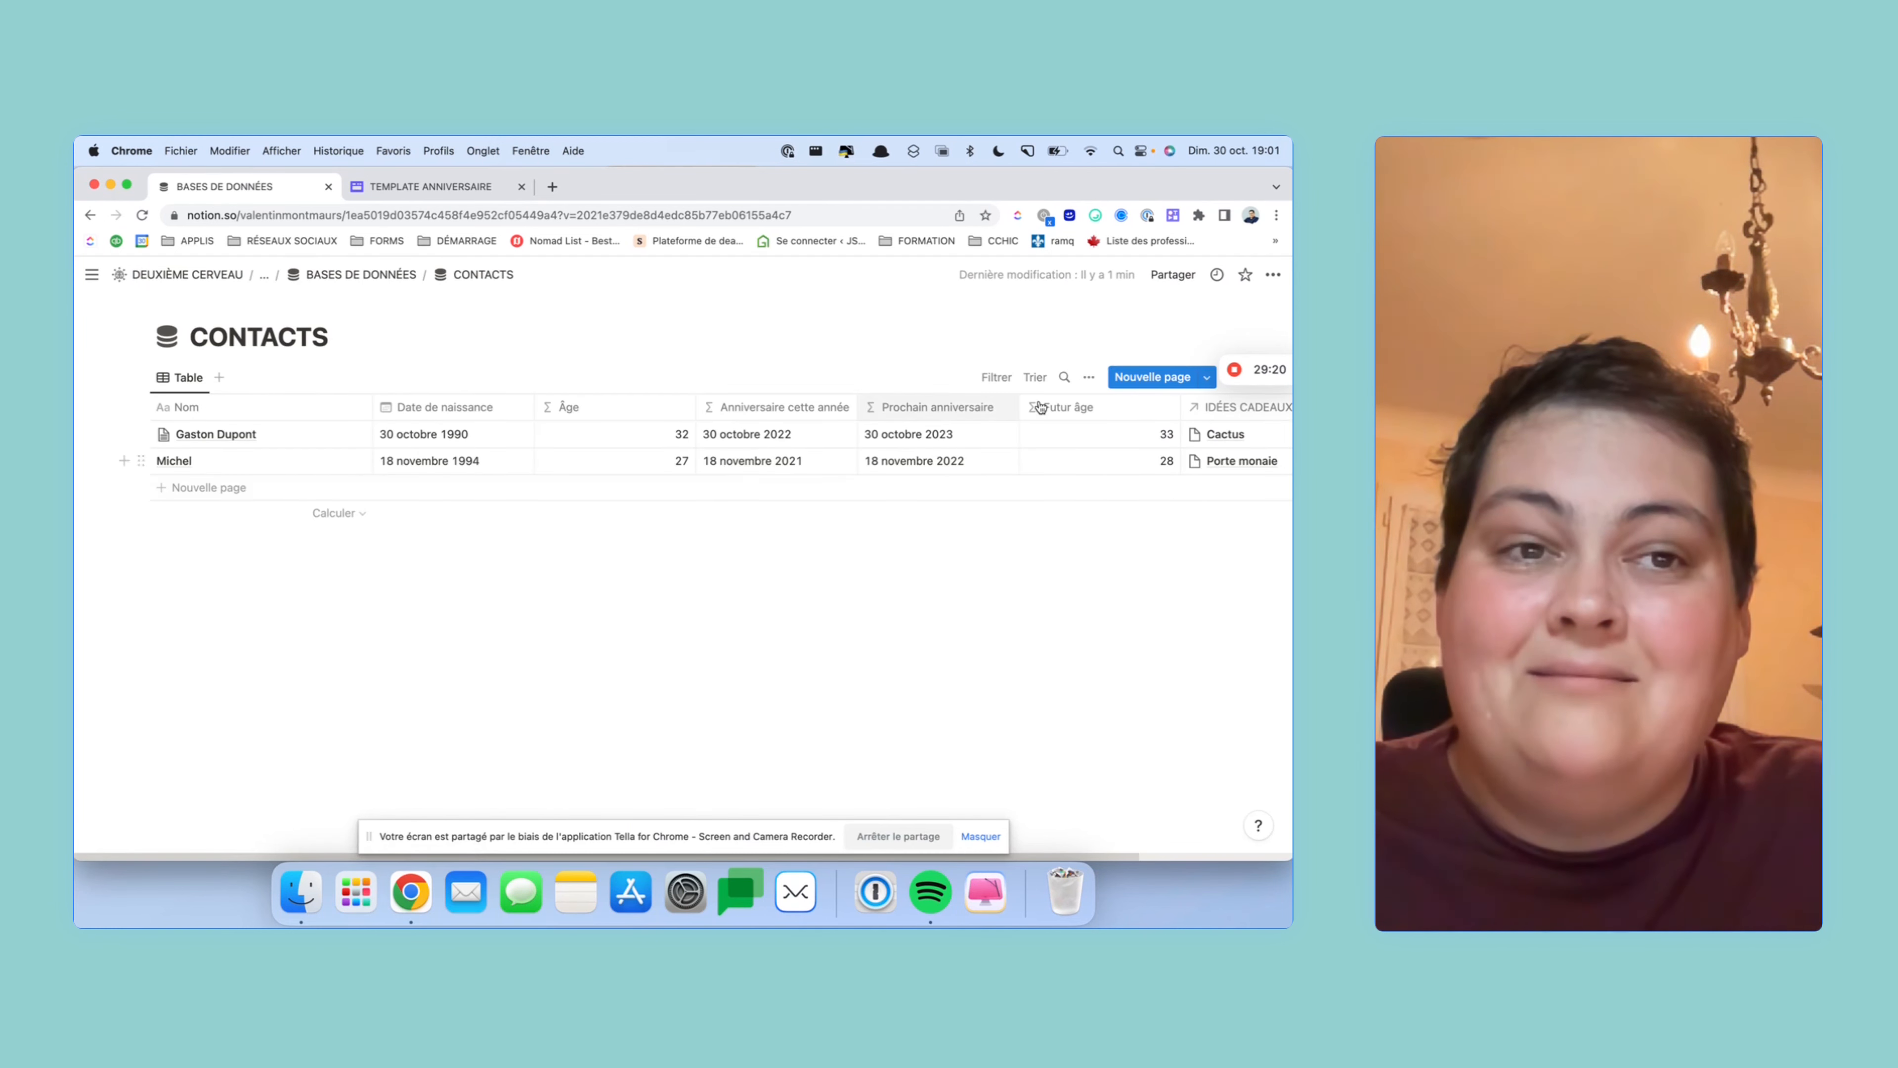
- Create a new contact from the Nouveau contact template
{"action": "mouse_move", "coordinate": [1279, 377]}
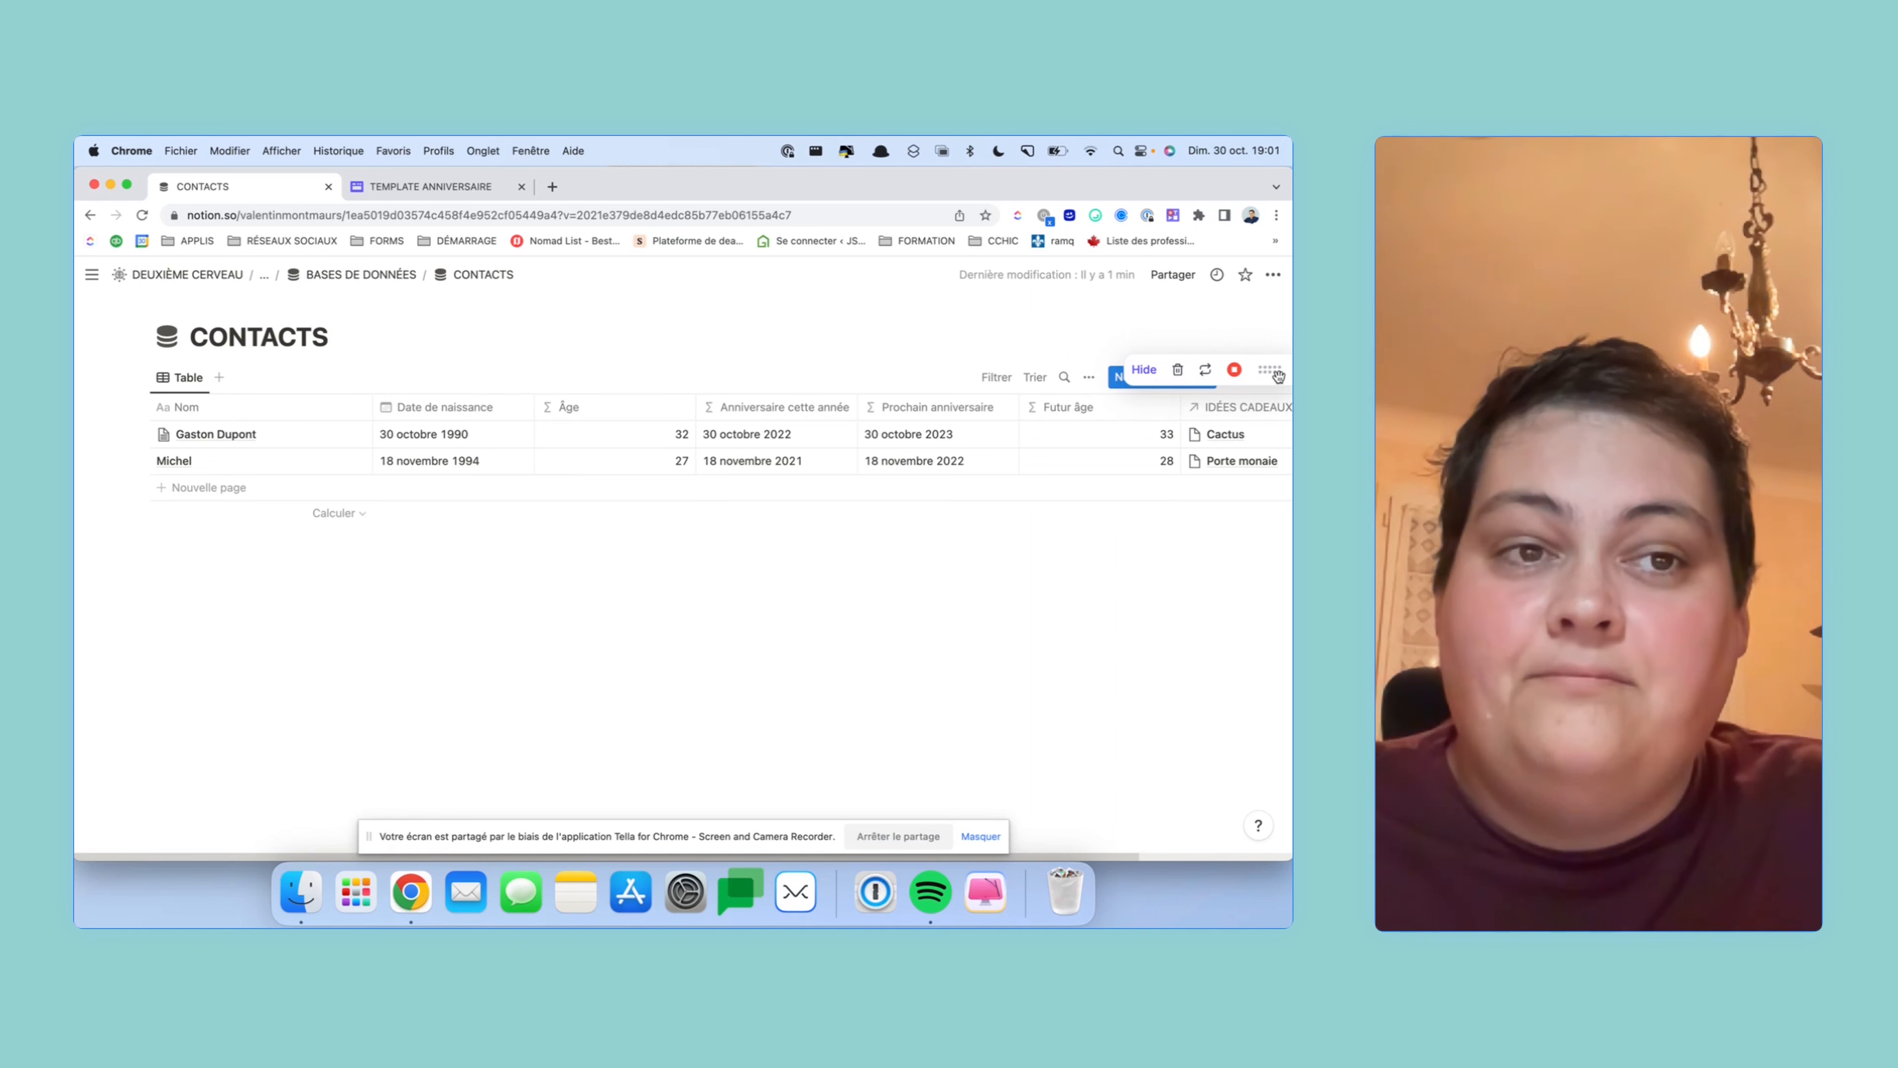
{"action": "left_click", "coordinate": [1206, 377]}
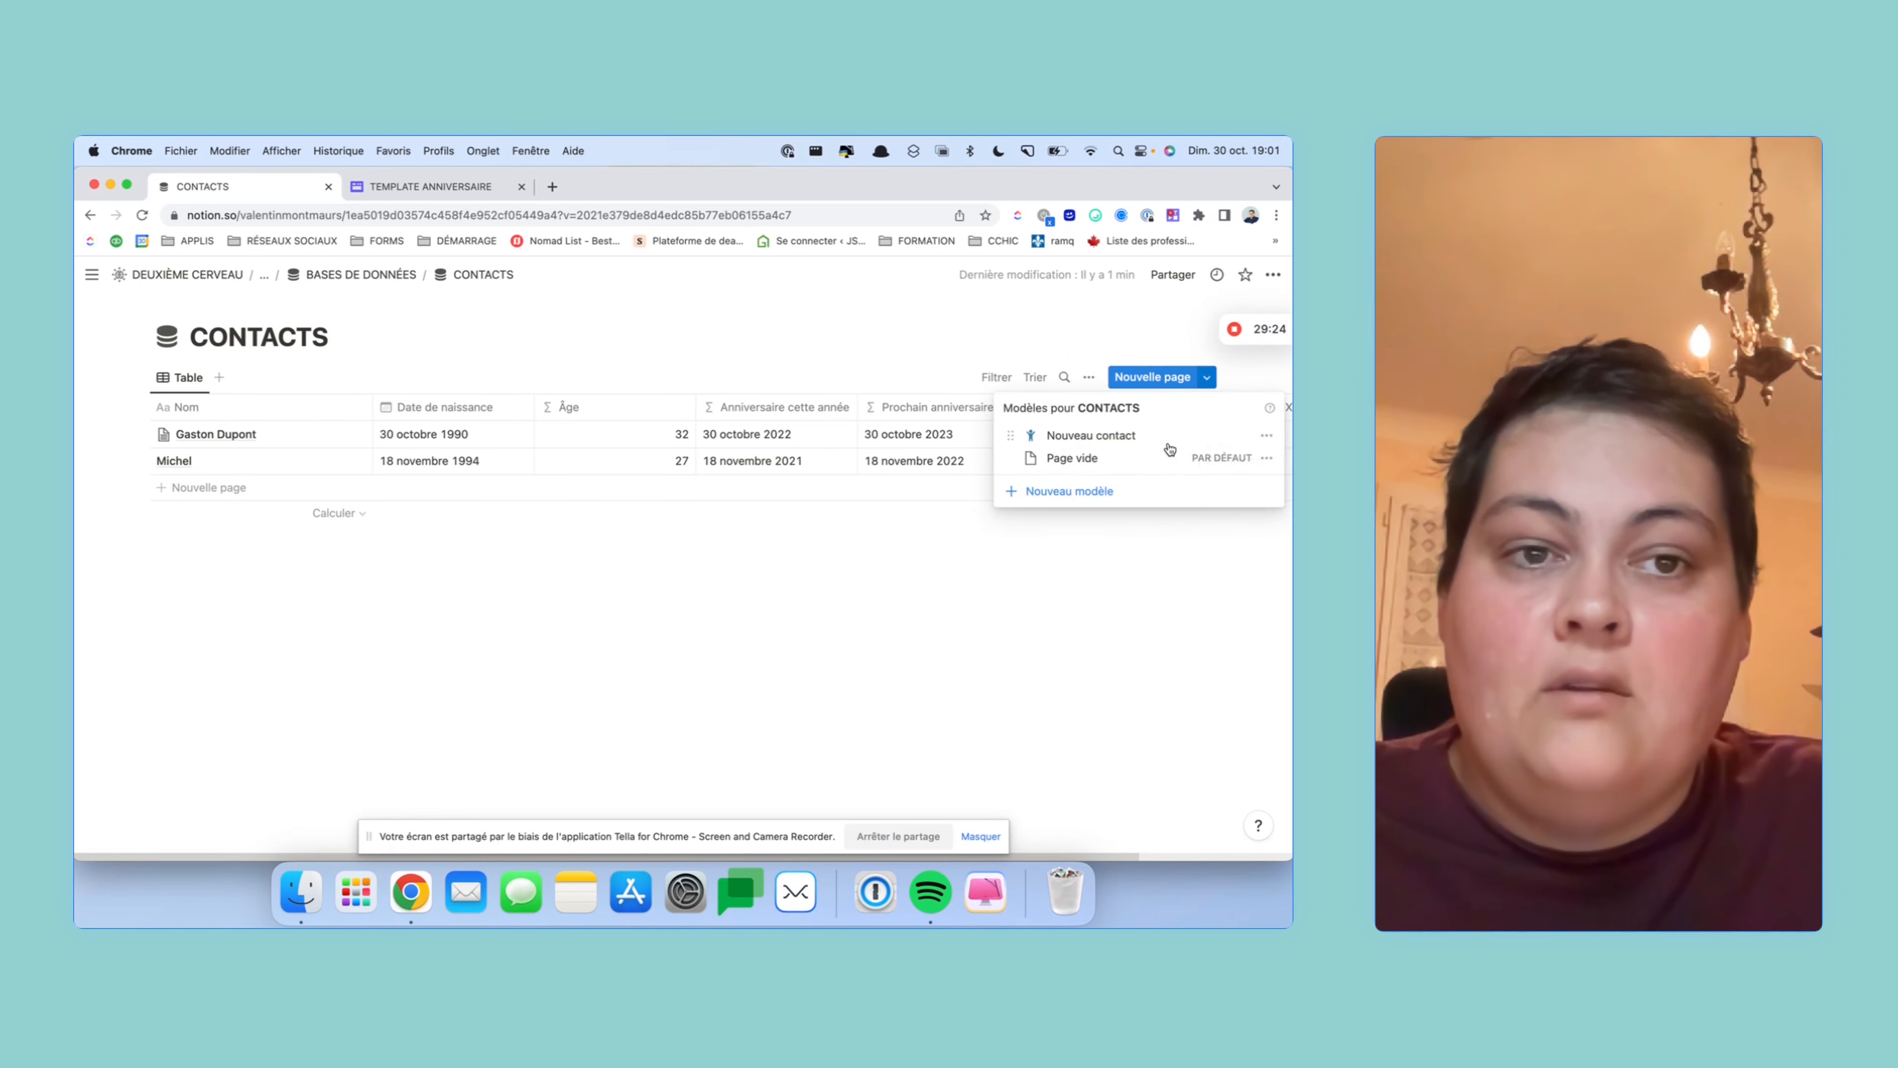
{"action": "left_click", "coordinate": [1164, 445]}
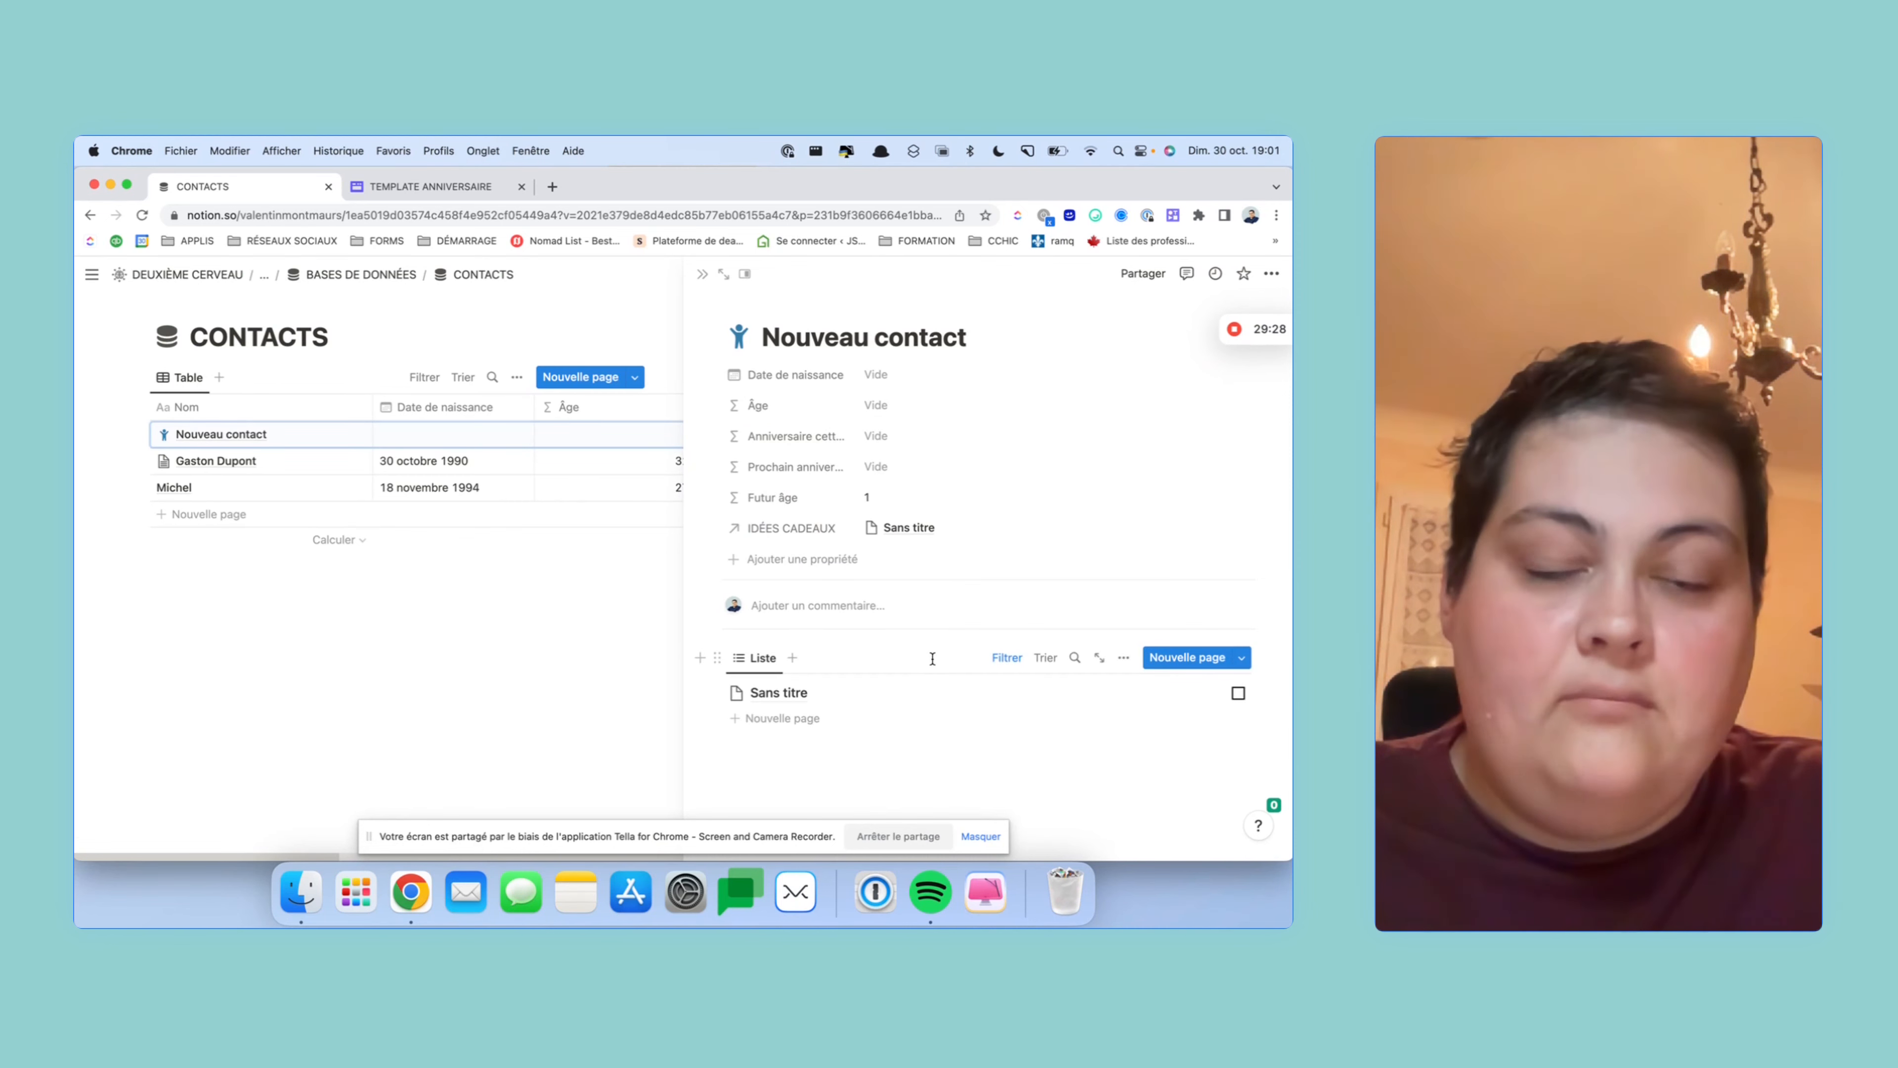
- Add a red-background 'Idées cadeaux' heading above the gift list and expand to full page
{"action": "left_click", "coordinate": [805, 768]}
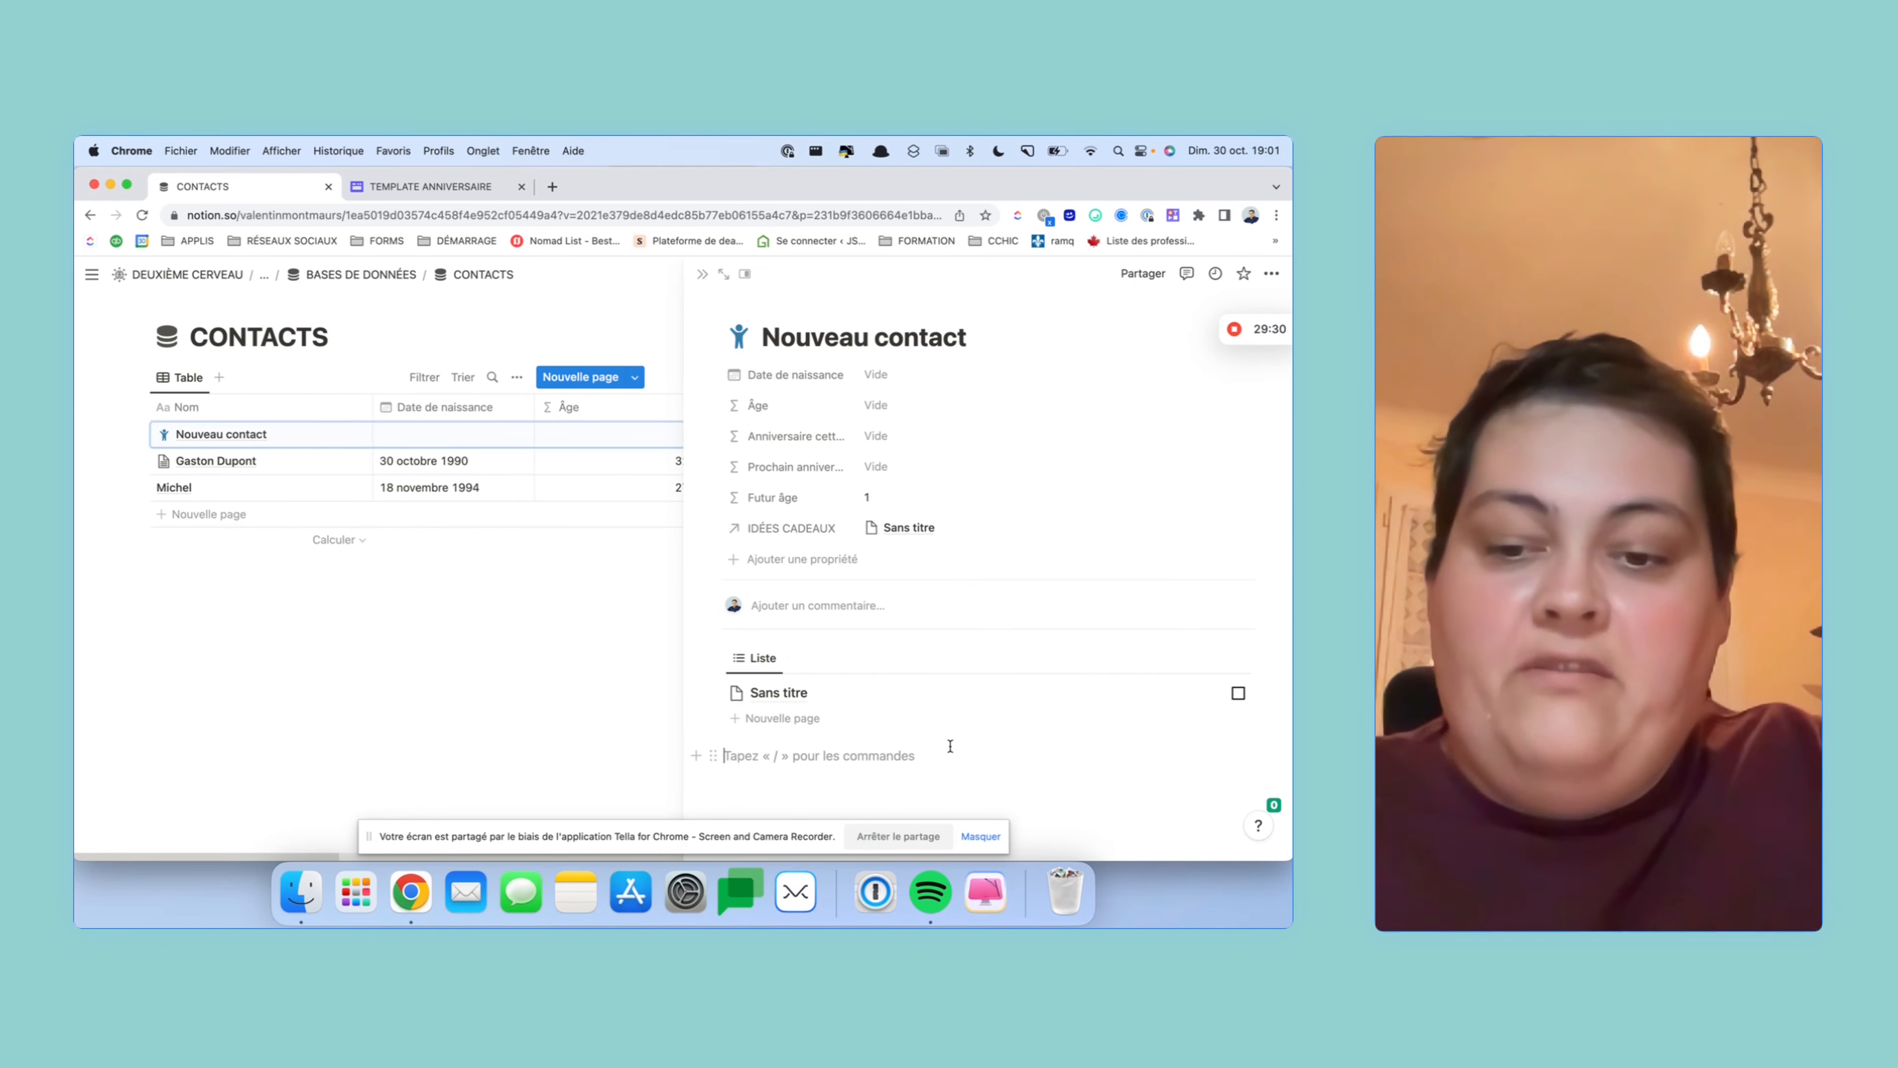
{"action": "type", "text": "# Id"}
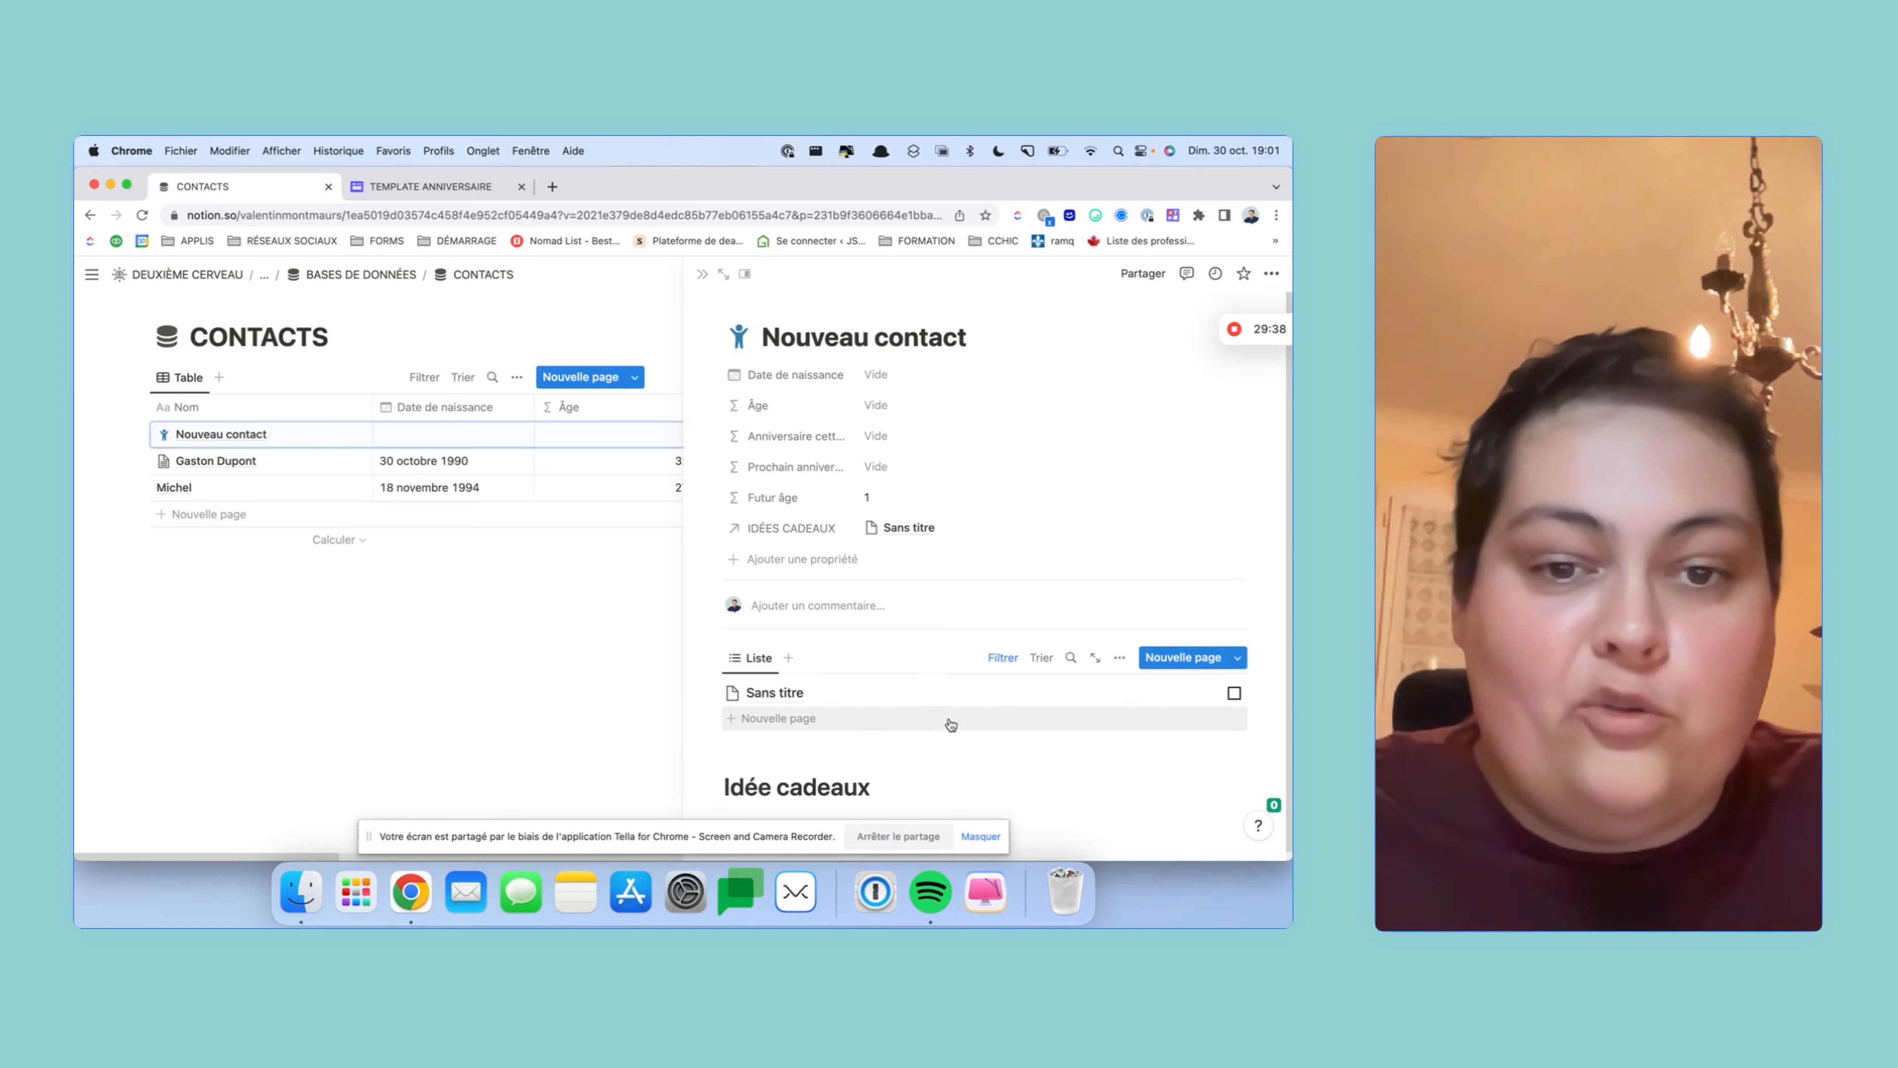
{"action": "key", "text": "BackSpace"}
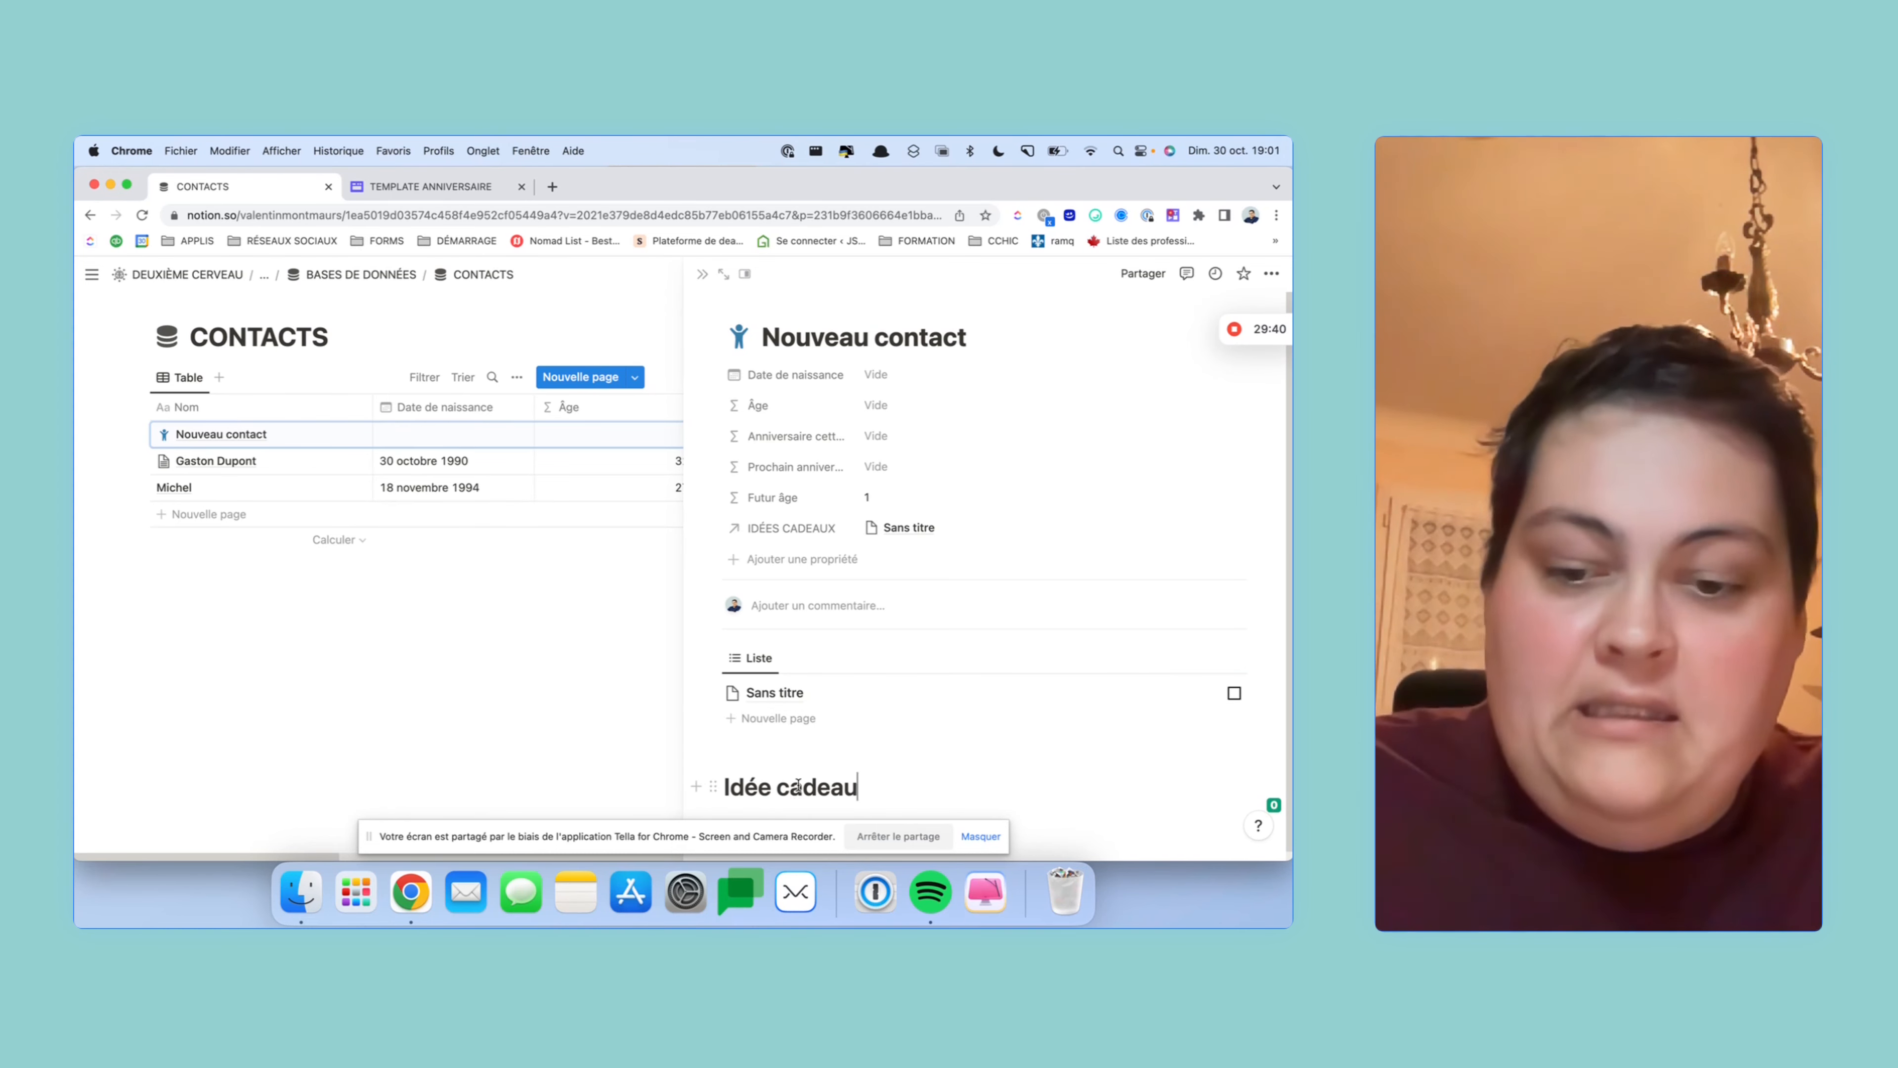
{"action": "left_click", "coordinate": [771, 787]}
{"action": "type", "text": "s"}
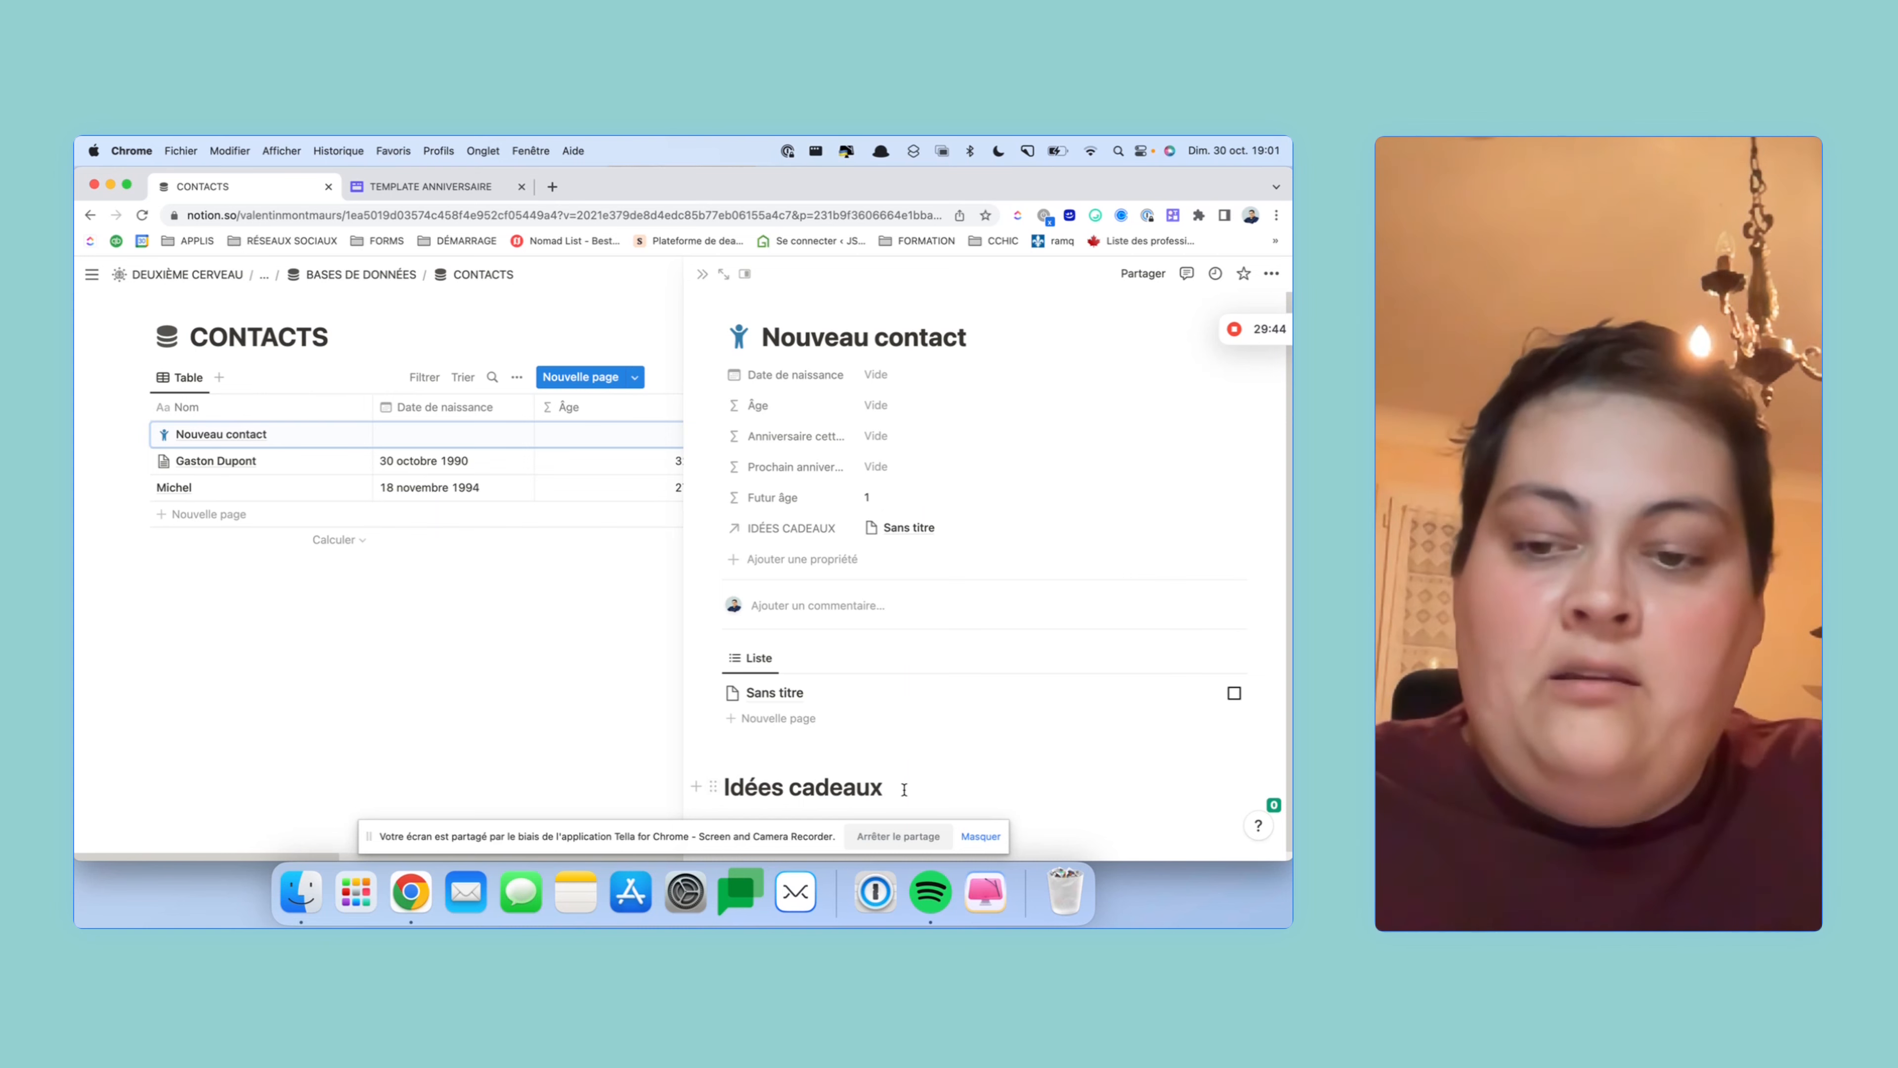
{"action": "type", "text": " cadeaux /"}
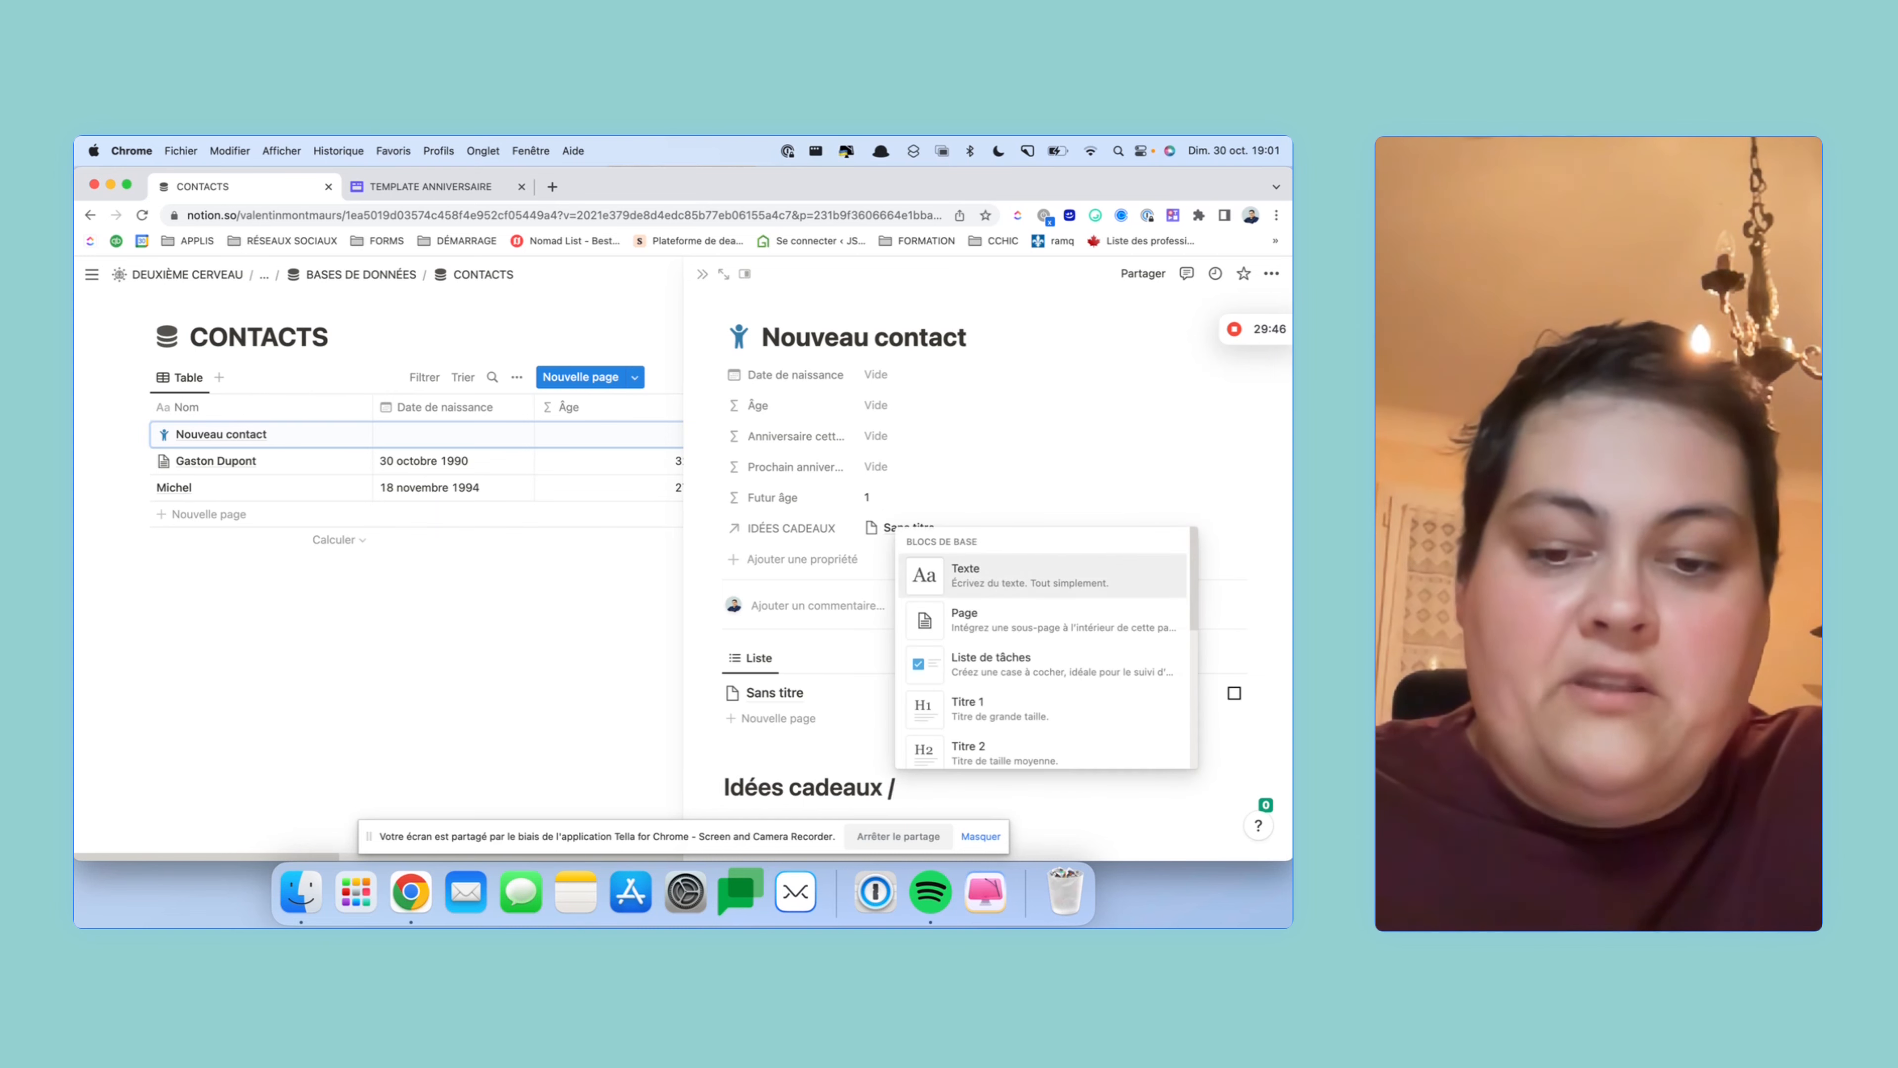
{"action": "type", "text": "rouge"}
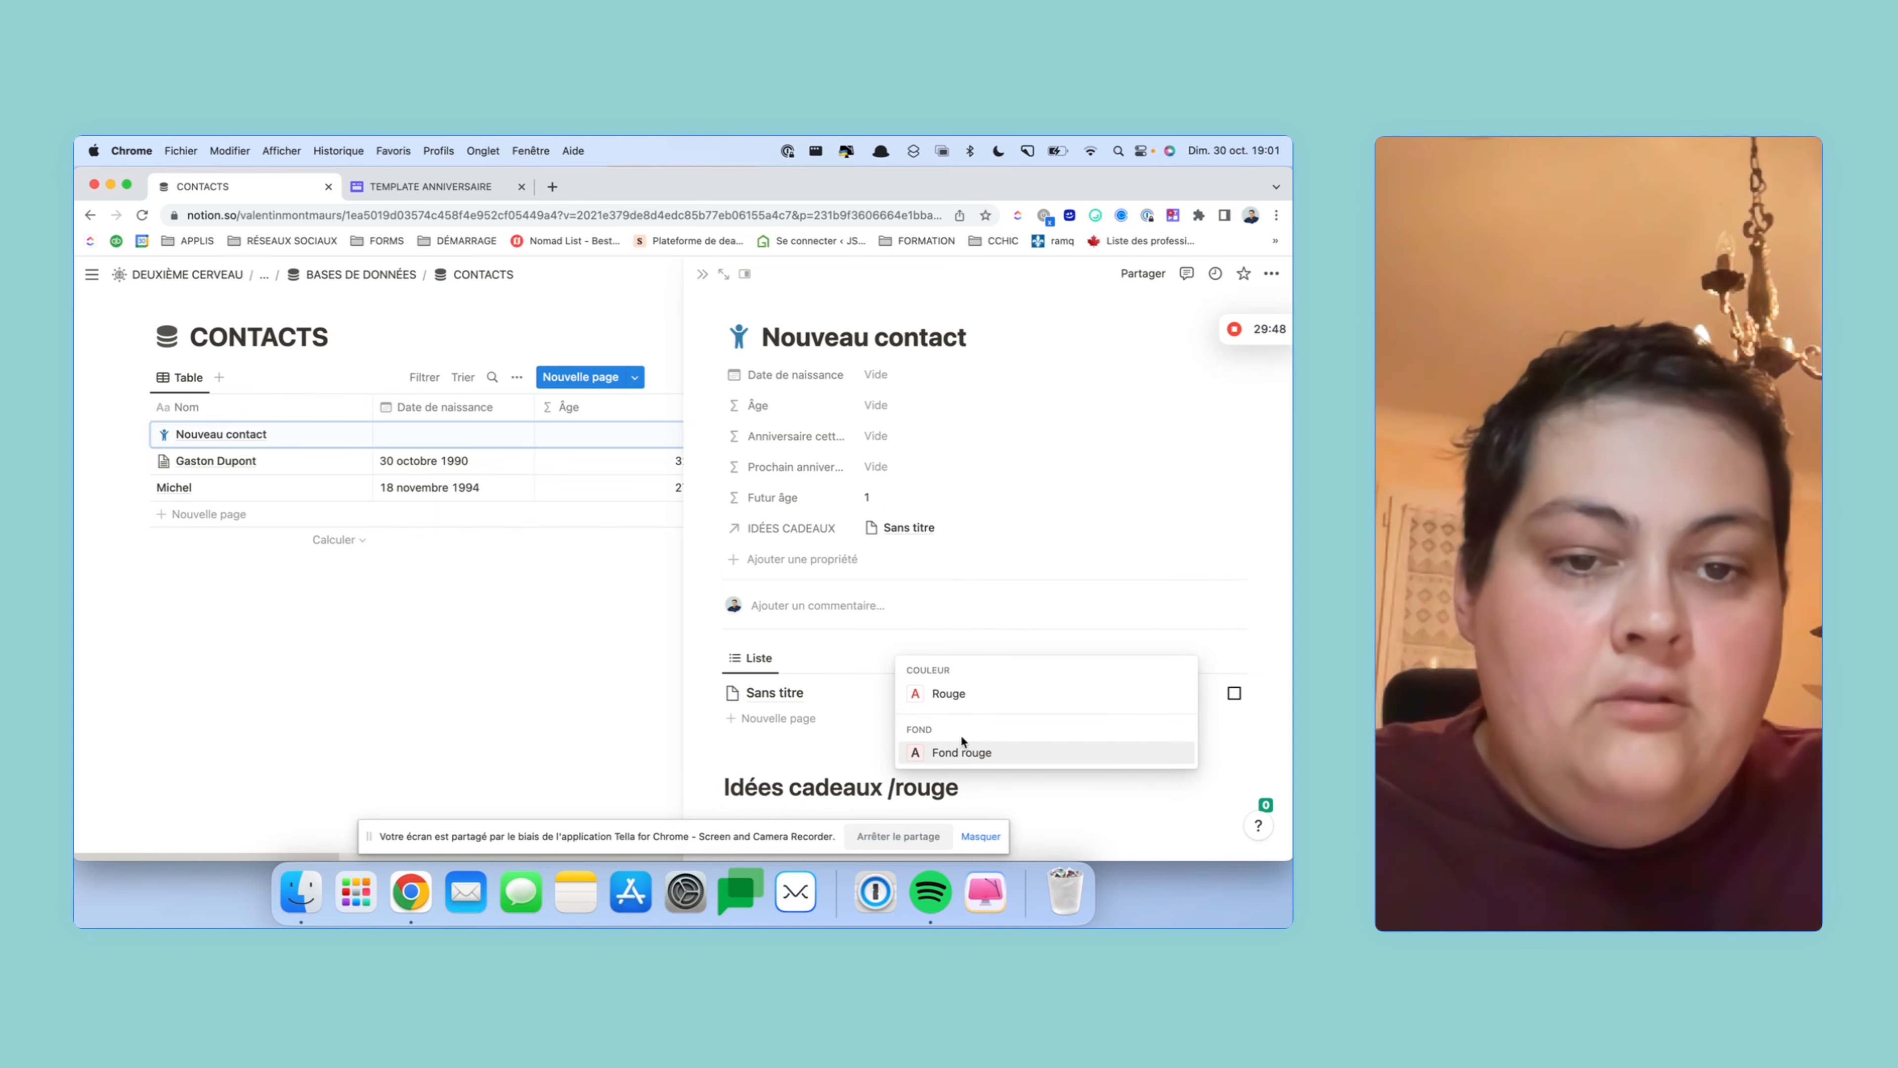
{"action": "left_click", "coordinate": [962, 751]}
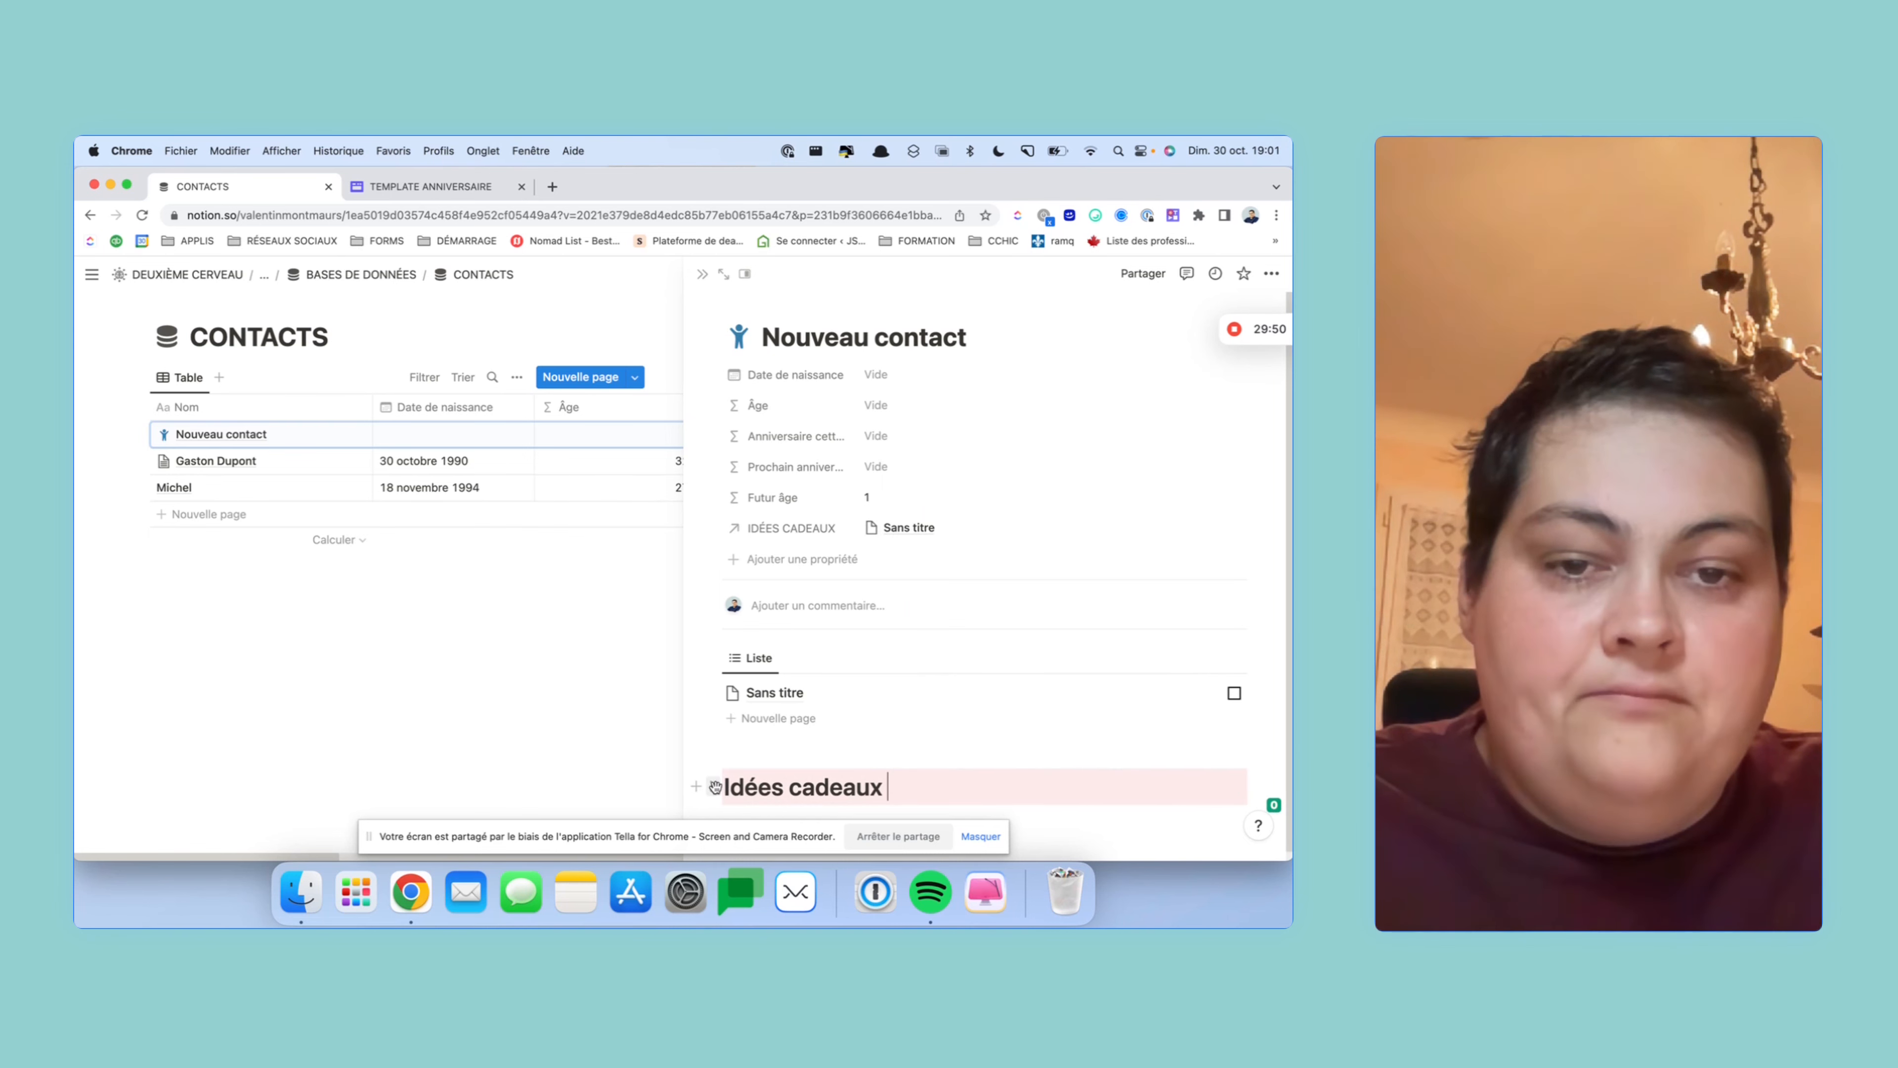
{"action": "left_click_drag", "start_coordinate": [715, 786], "coordinate": [740, 633]}
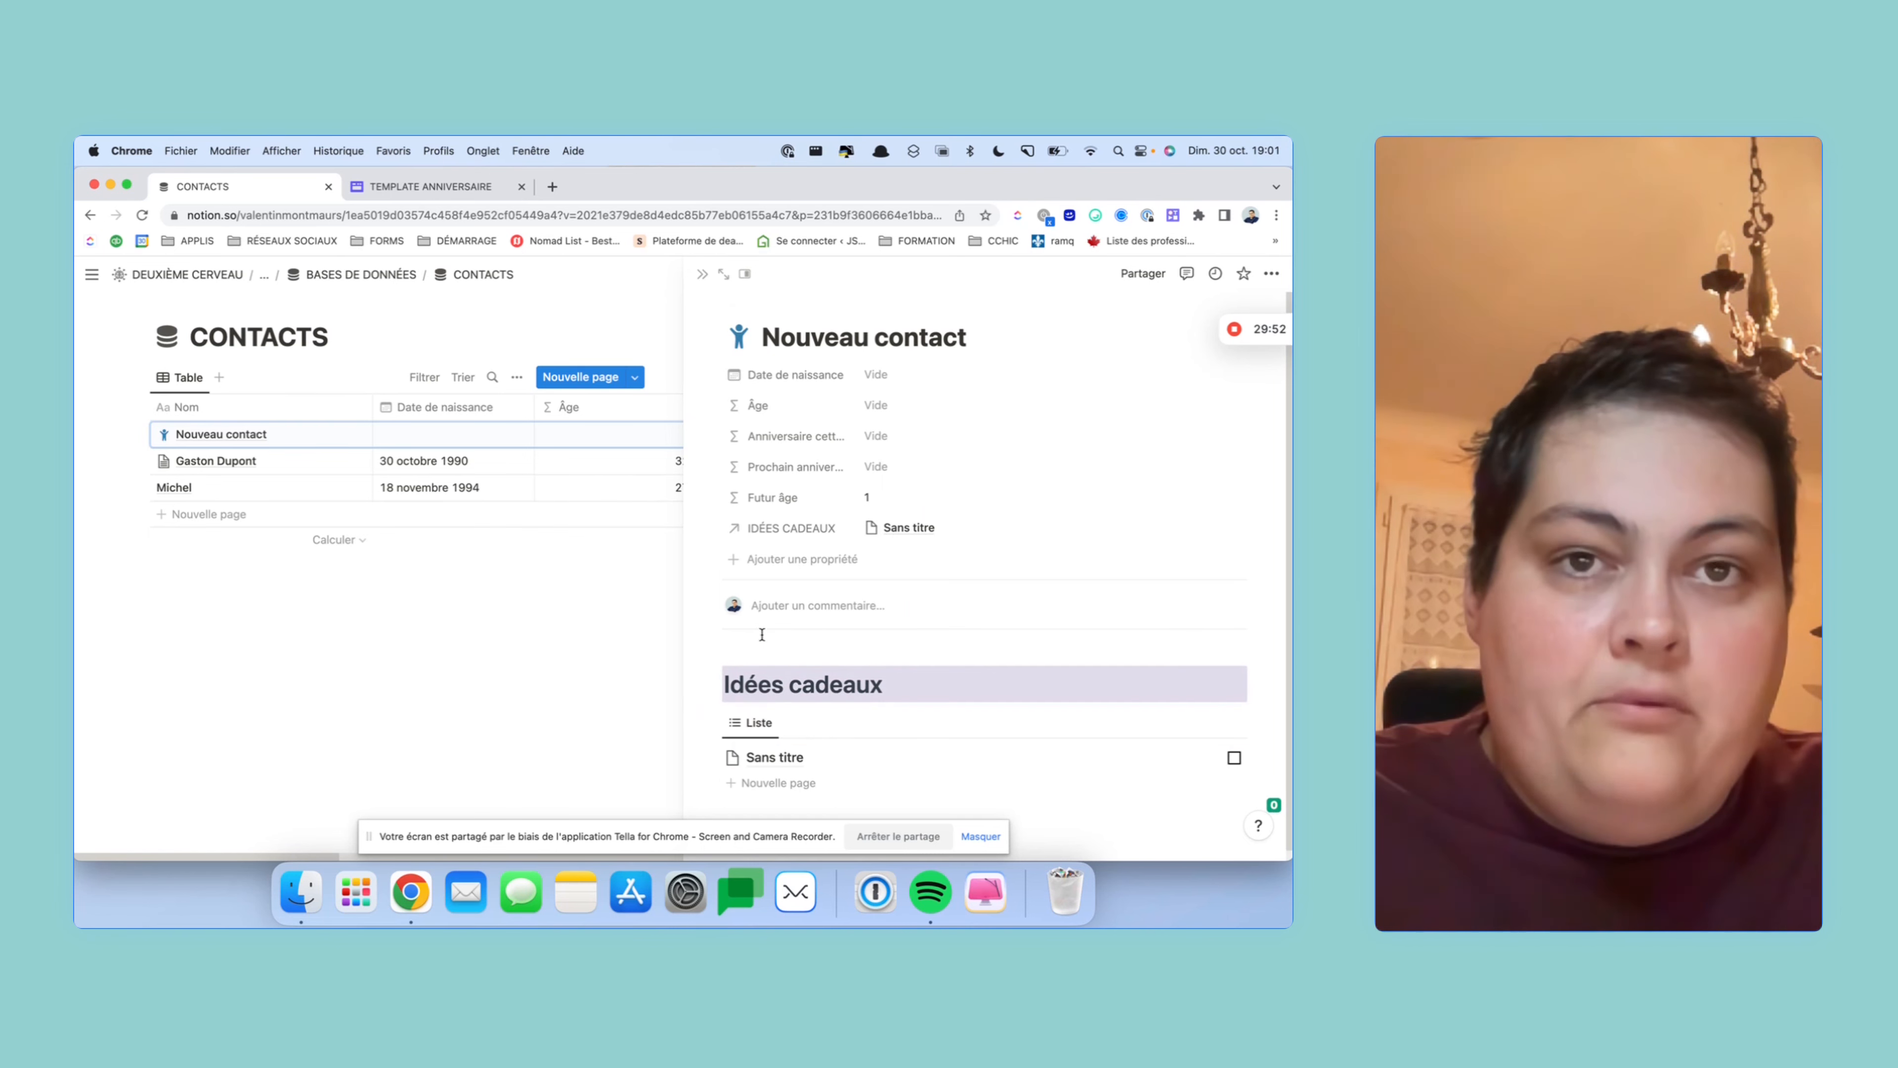
{"action": "left_click", "coordinate": [723, 274]}
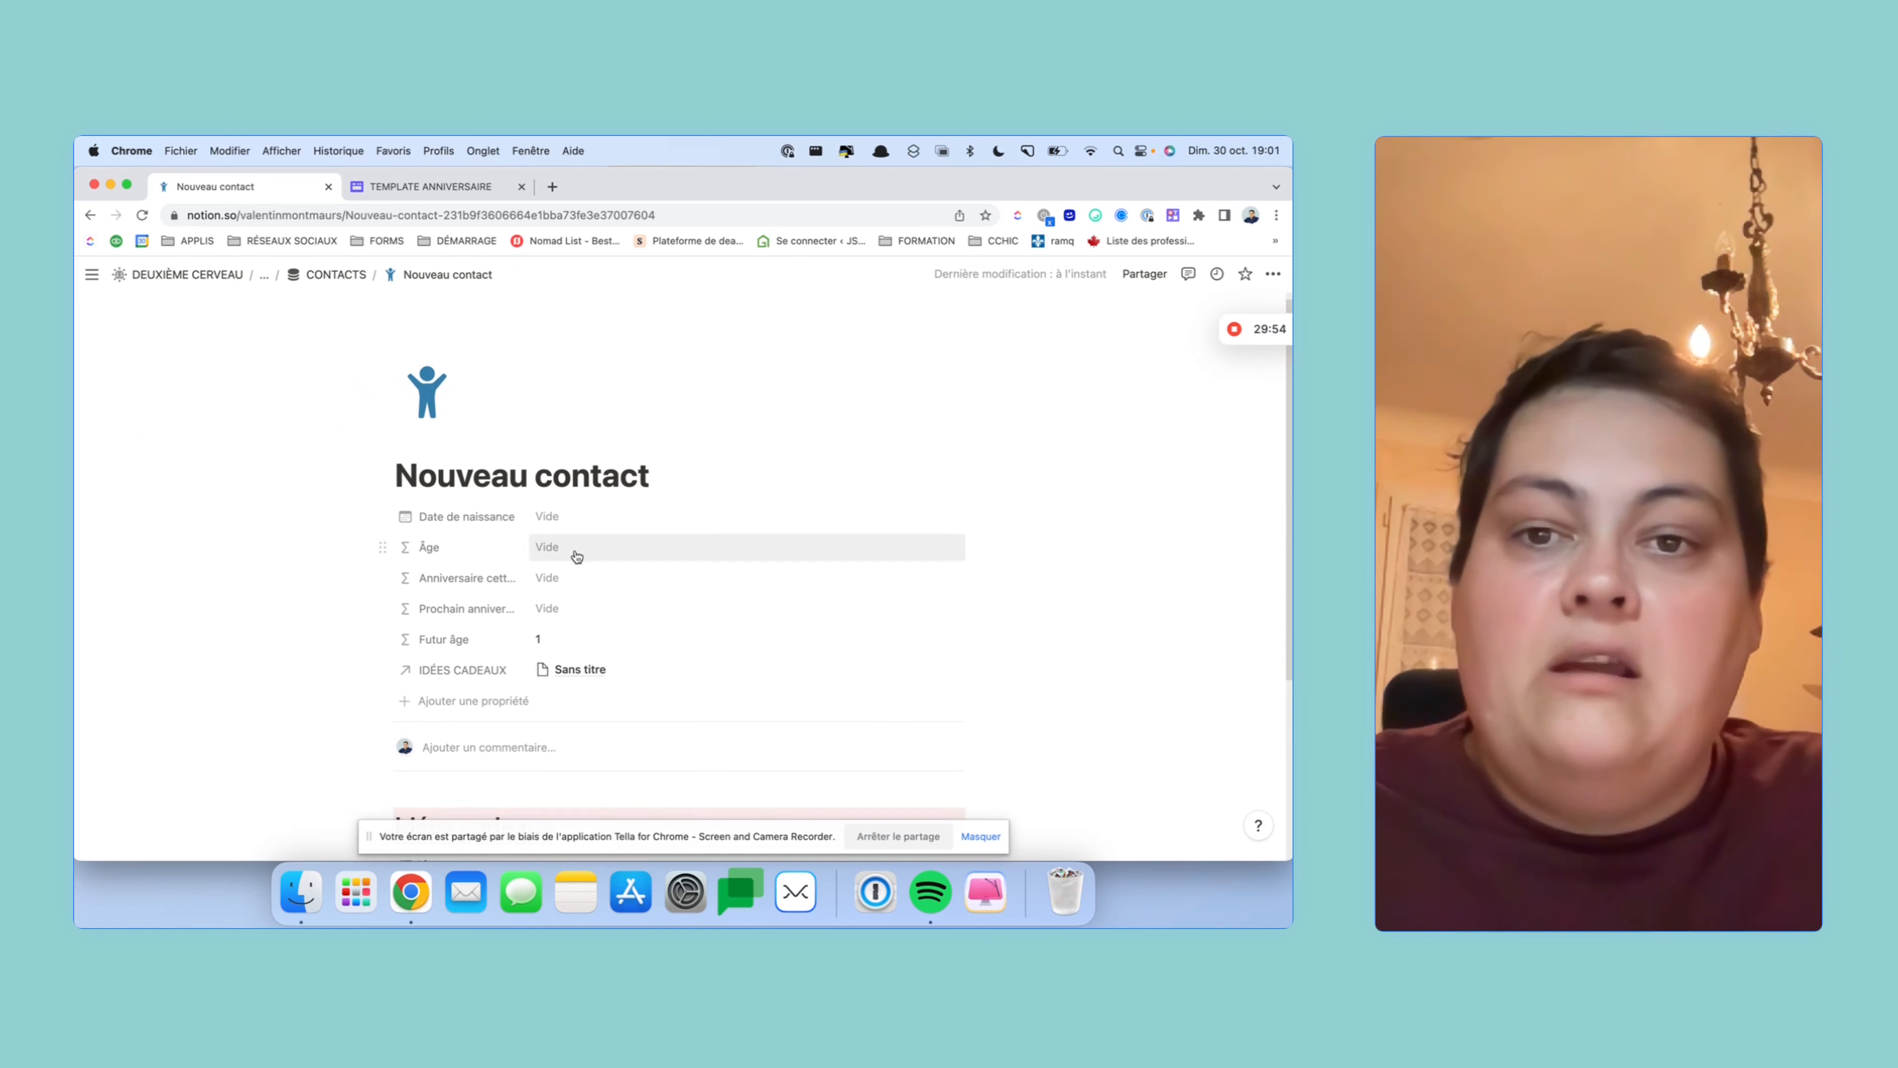
- Go back to the CONTACTS table and open the test Nouveau contact row's options
{"action": "scroll", "coordinate": [576, 555], "scroll_direction": "down", "scroll_amount": 5}
{"action": "scroll", "coordinate": [576, 550], "scroll_direction": "up", "scroll_amount": 2}
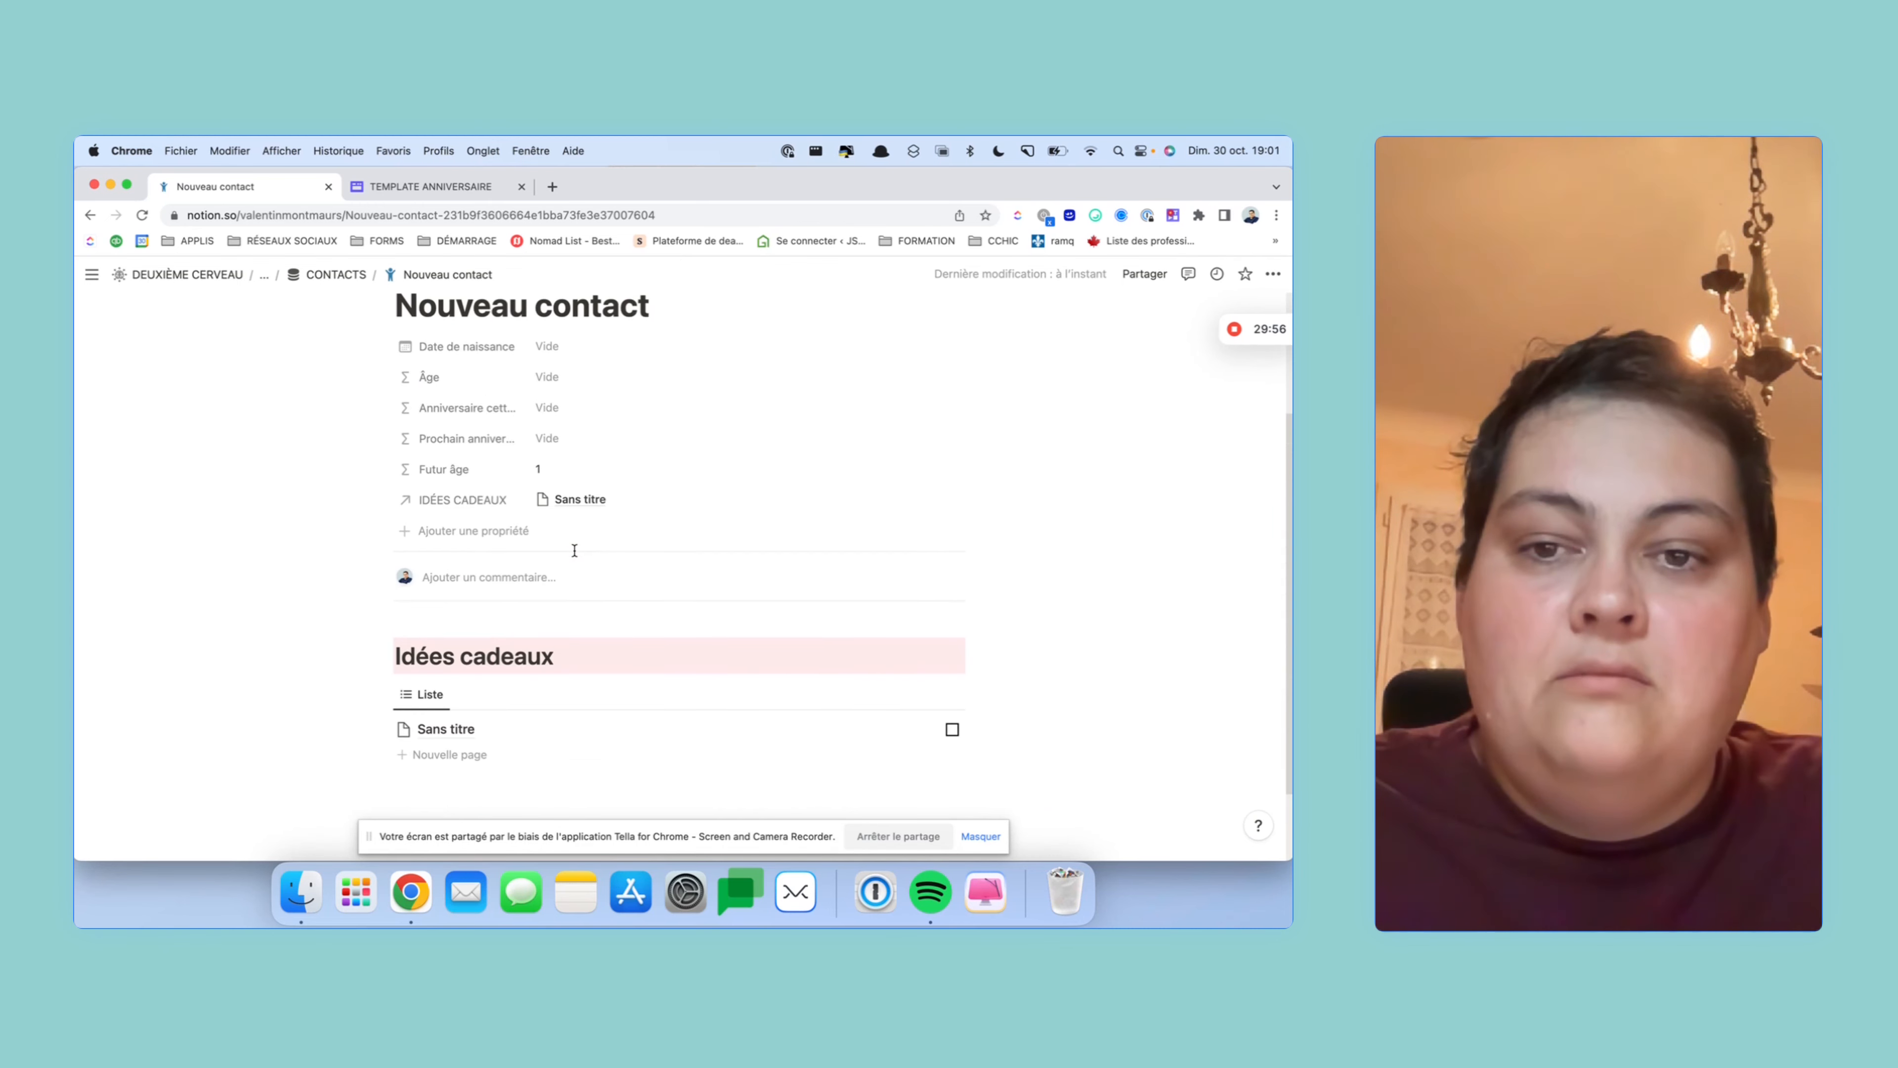
{"action": "scroll", "coordinate": [574, 551], "scroll_direction": "up", "scroll_amount": 4}
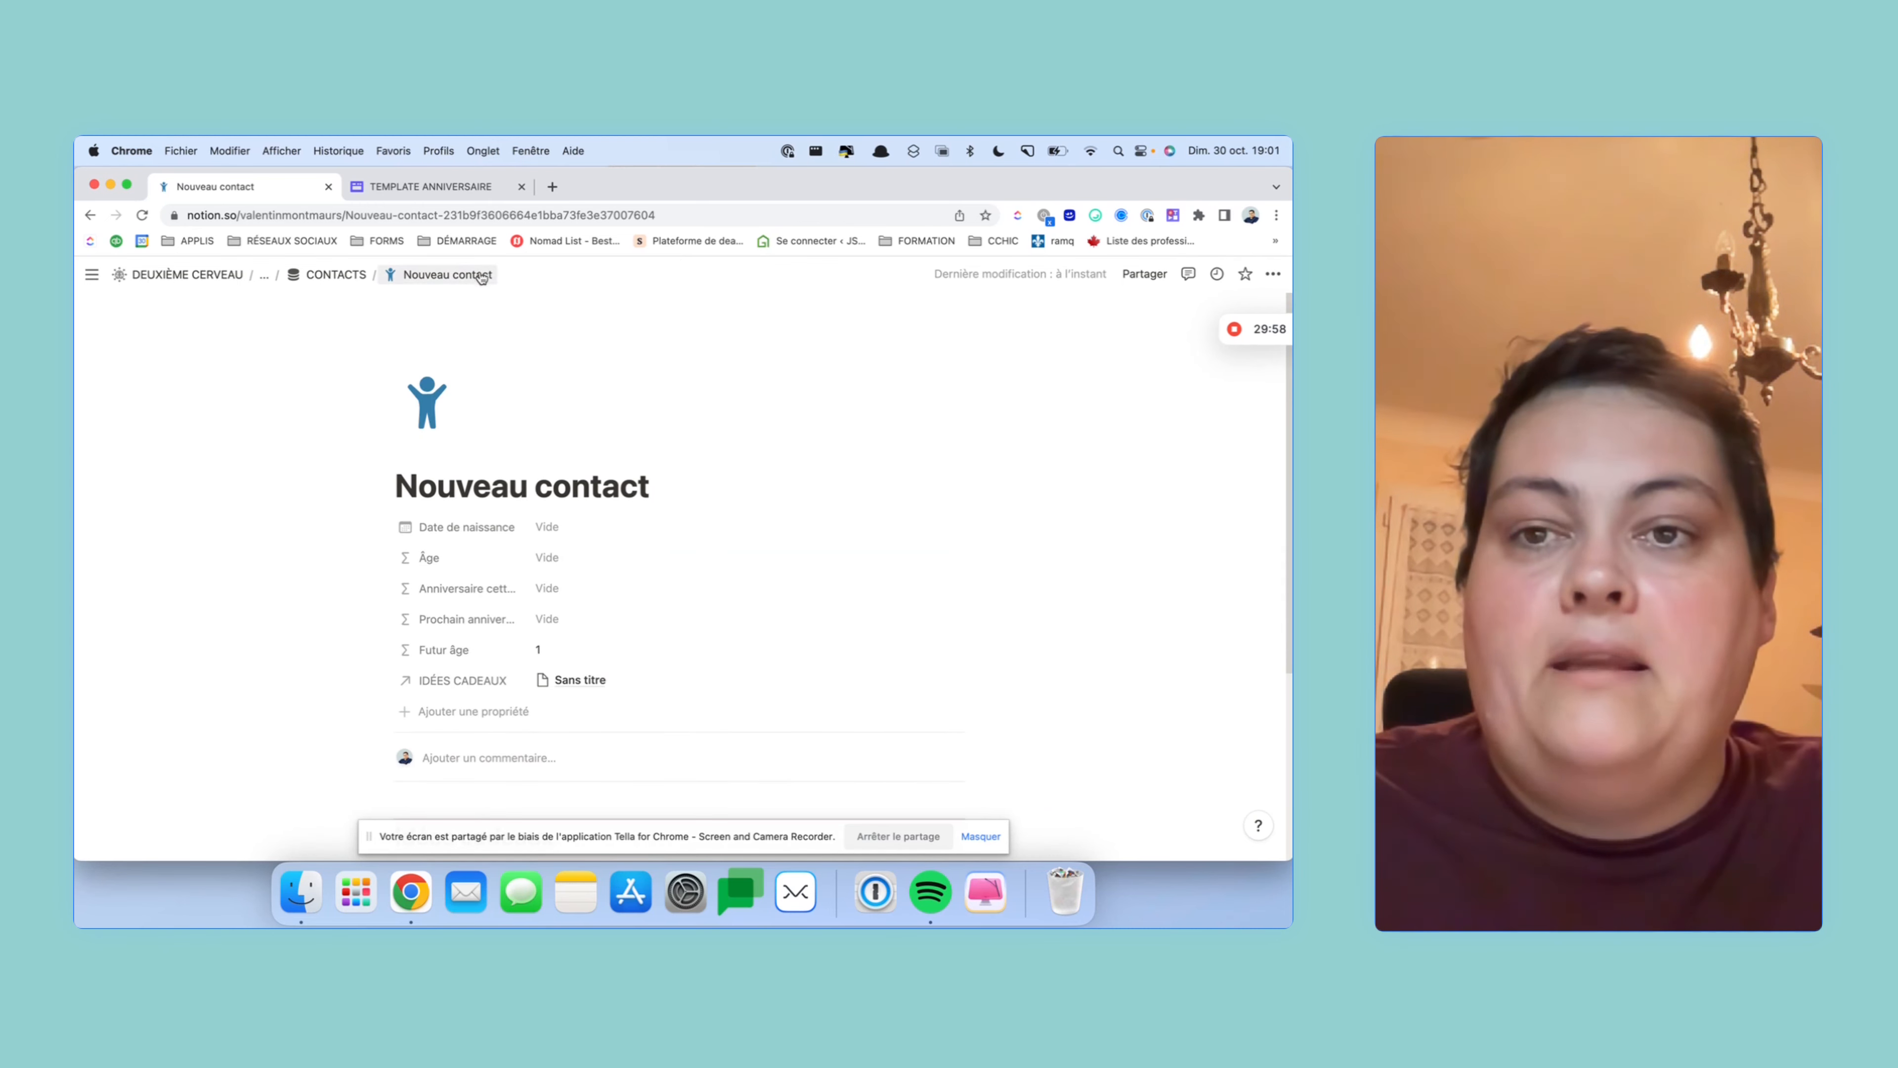
{"action": "left_click", "coordinate": [358, 276]}
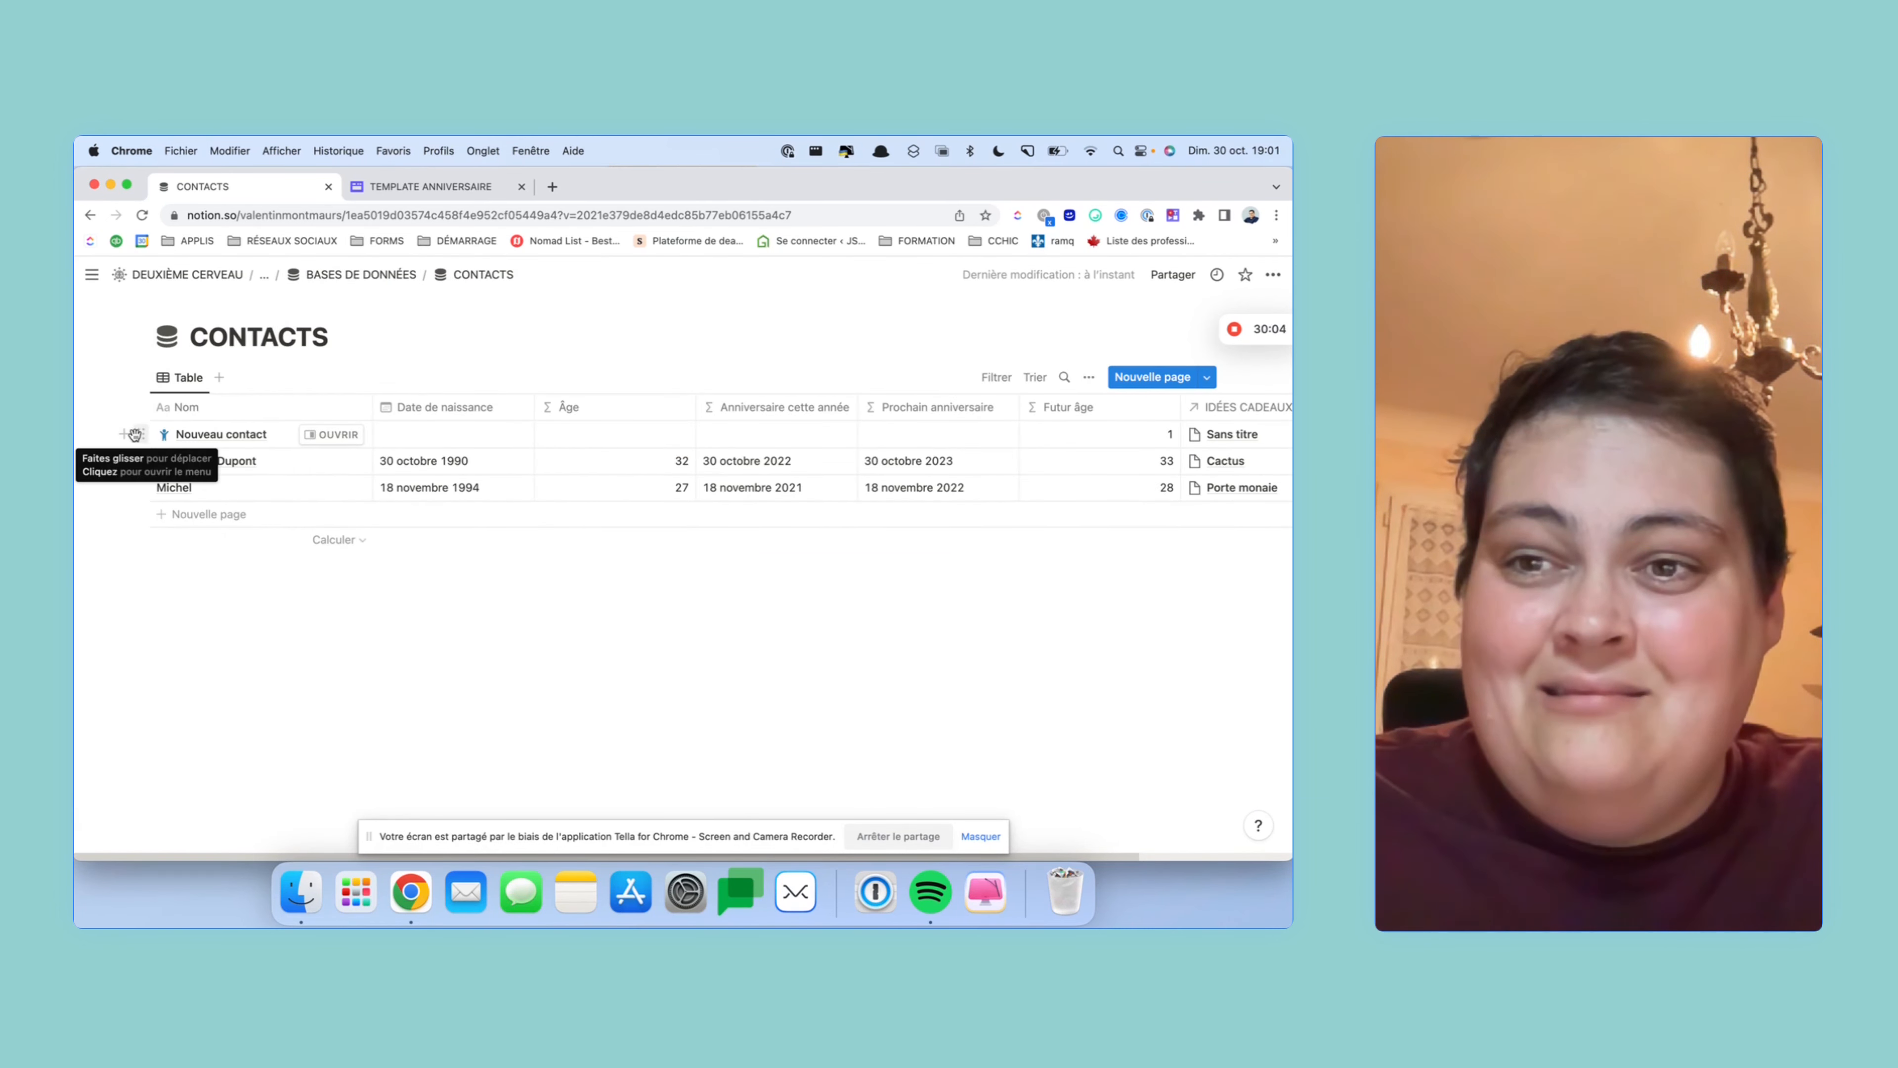
{"action": "left_click", "coordinate": [142, 434]}
- Delete the test Nouveau contact row and open the Nouveau contact template for editing
{"action": "left_click", "coordinate": [238, 369]}
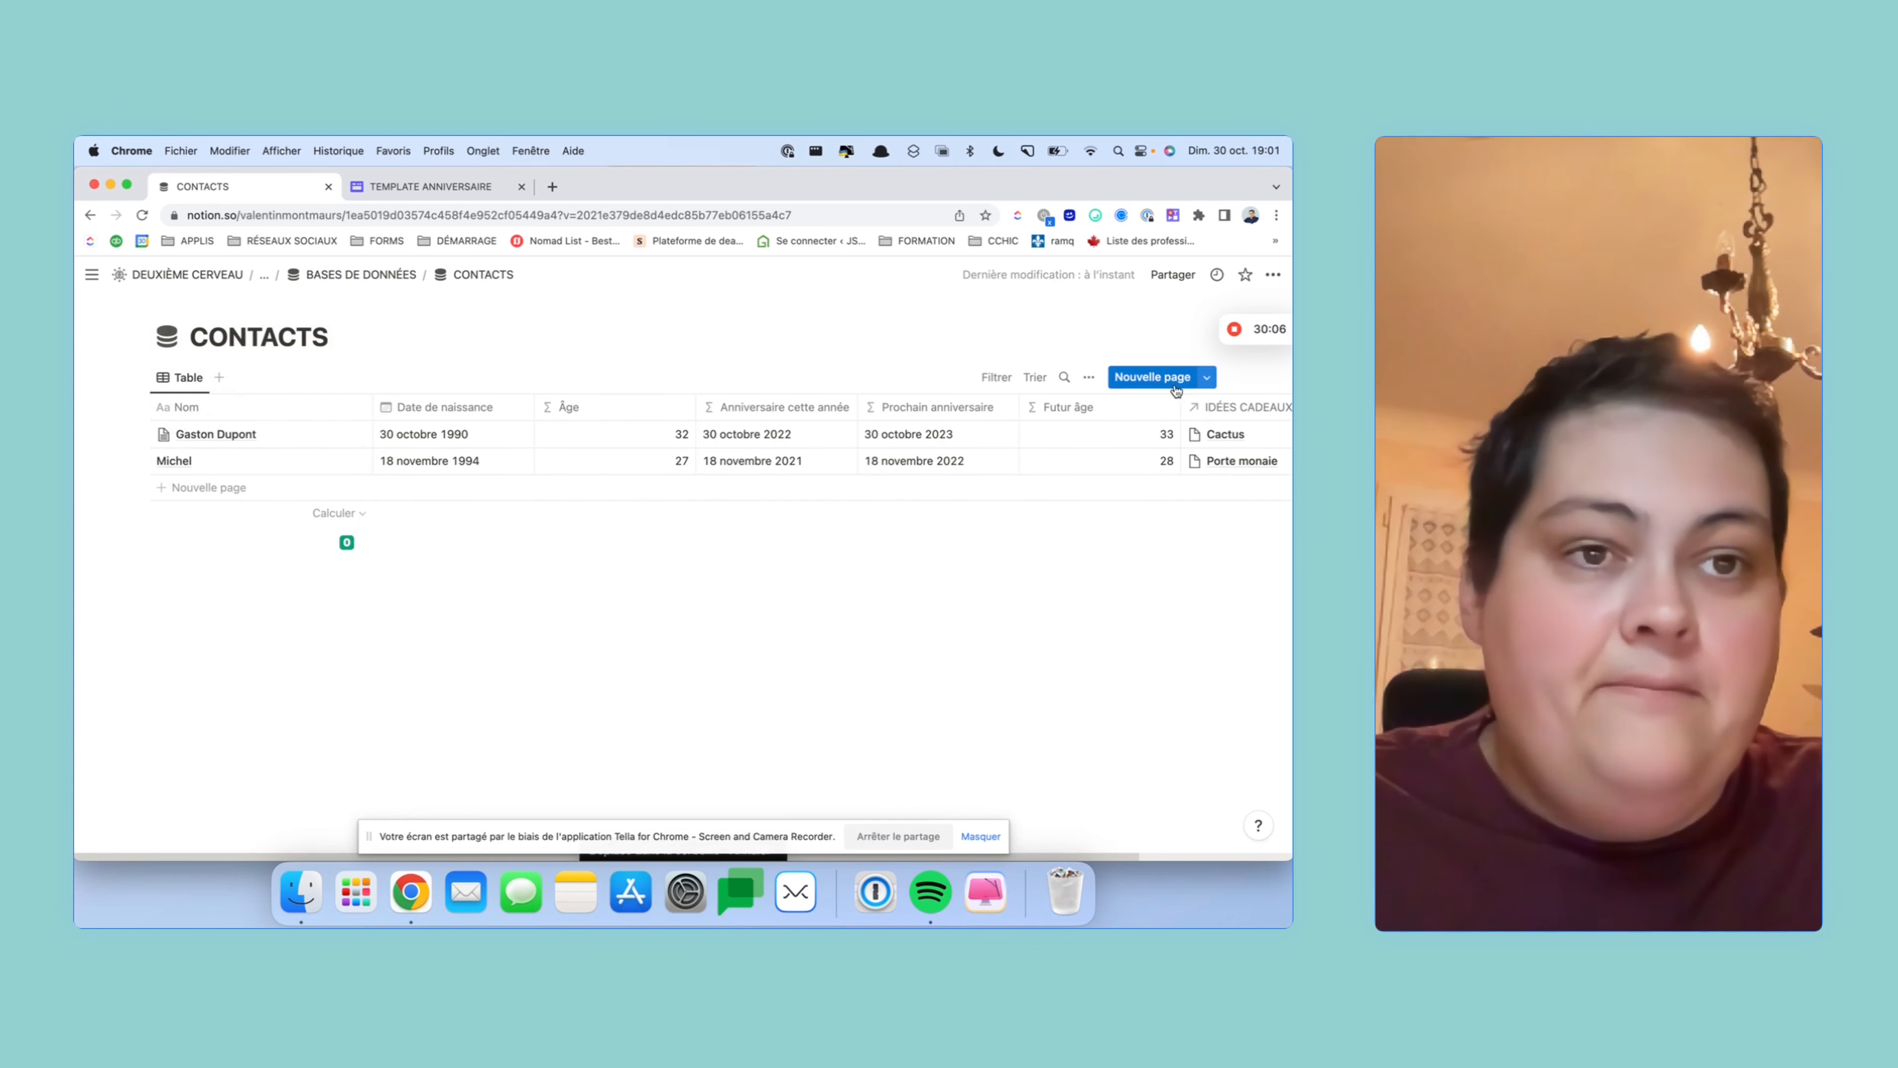
{"action": "left_click", "coordinate": [1207, 377]}
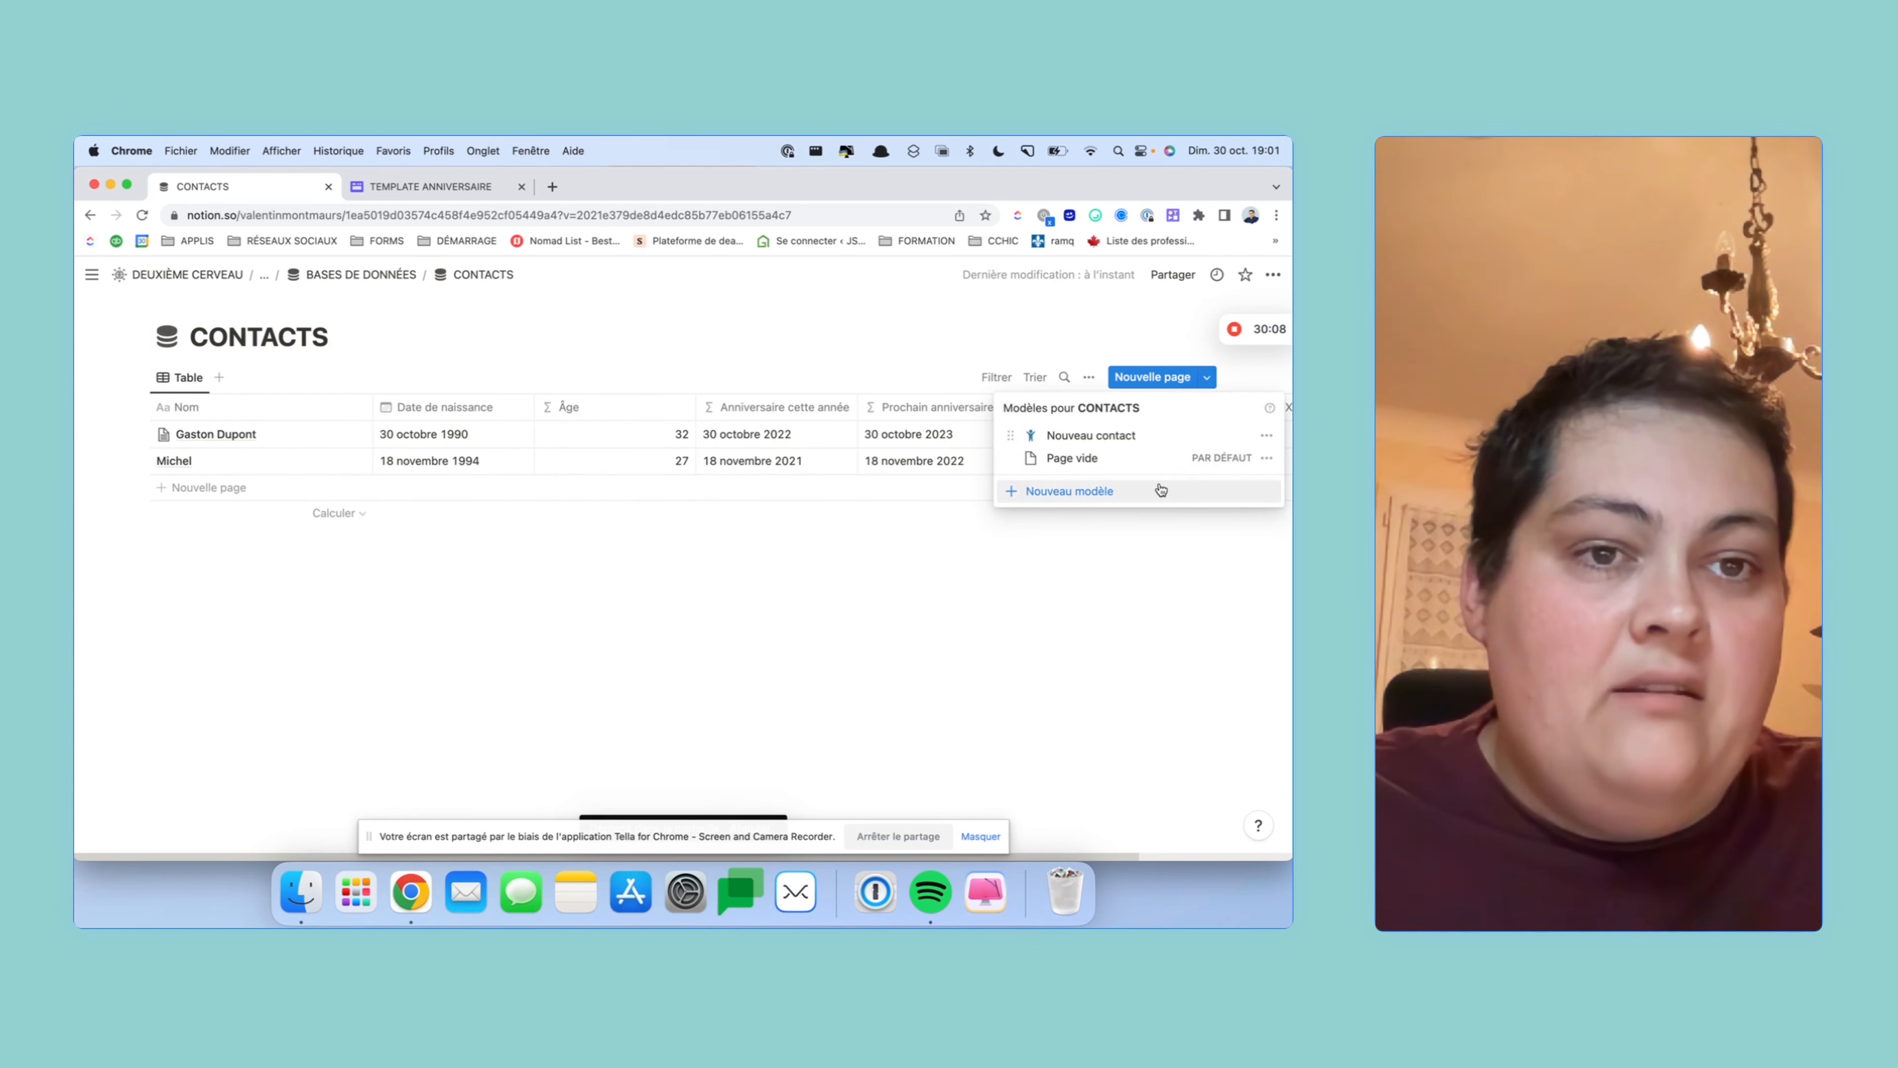
{"action": "left_click", "coordinate": [1268, 435]}
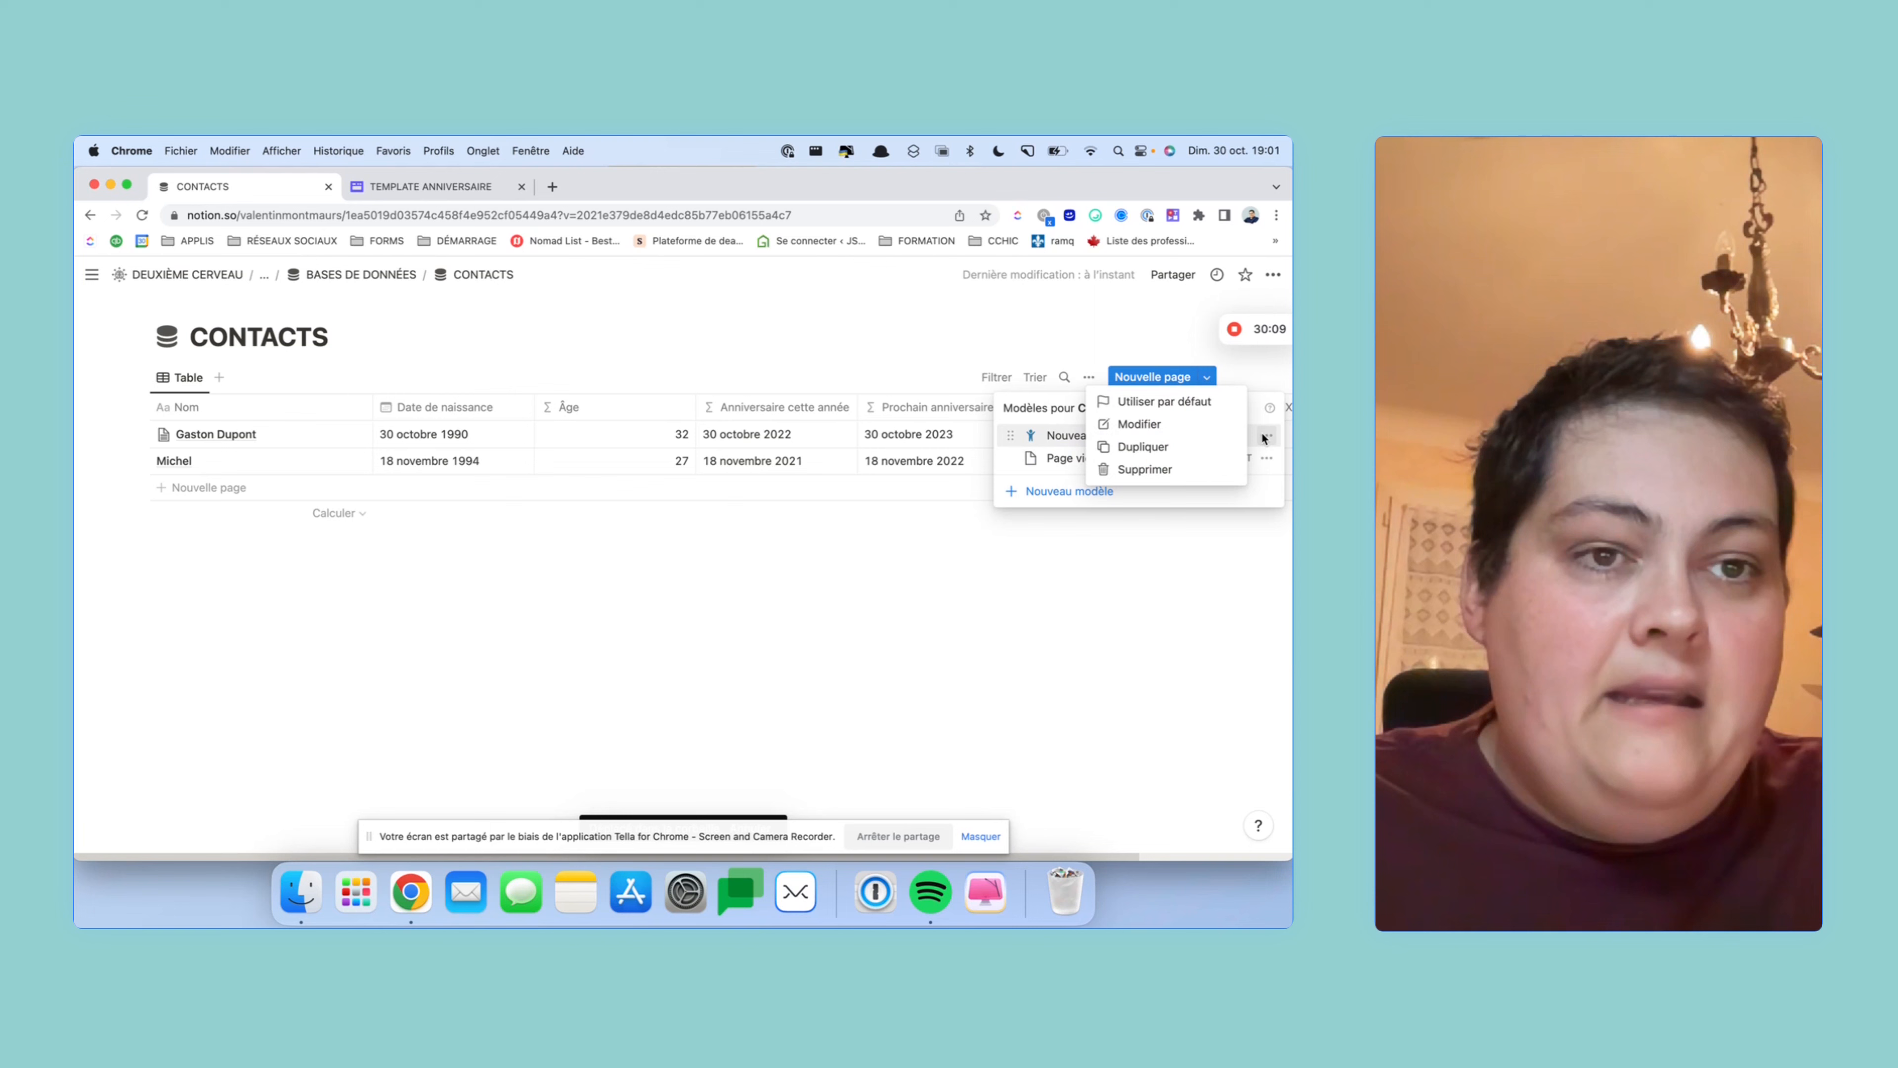
{"action": "left_click", "coordinate": [1175, 426]}
- Add a red-background 'Idées cadeaux' heading above the template's gift list, then return to the table
{"action": "scroll", "coordinate": [707, 517], "scroll_direction": "down", "scroll_amount": 5}
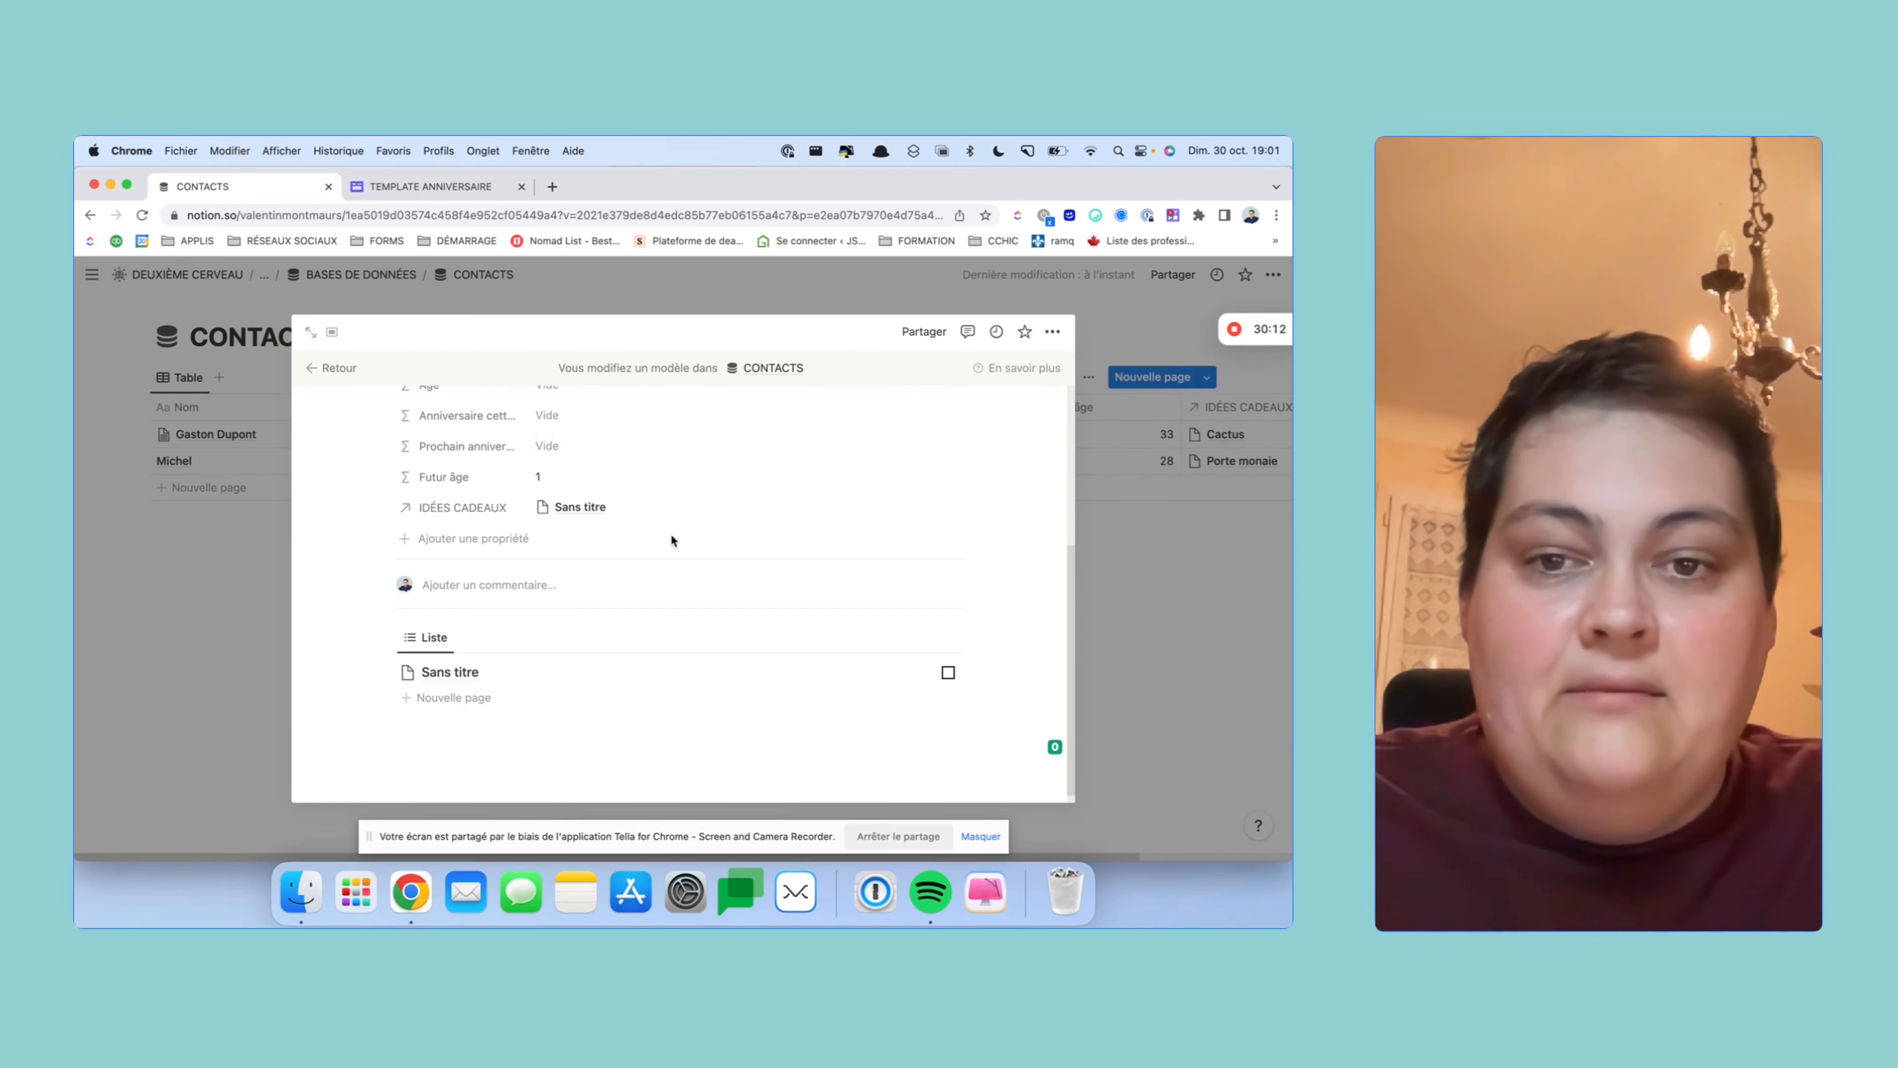
{"action": "scroll", "coordinate": [508, 761], "scroll_direction": "down", "scroll_amount": 1}
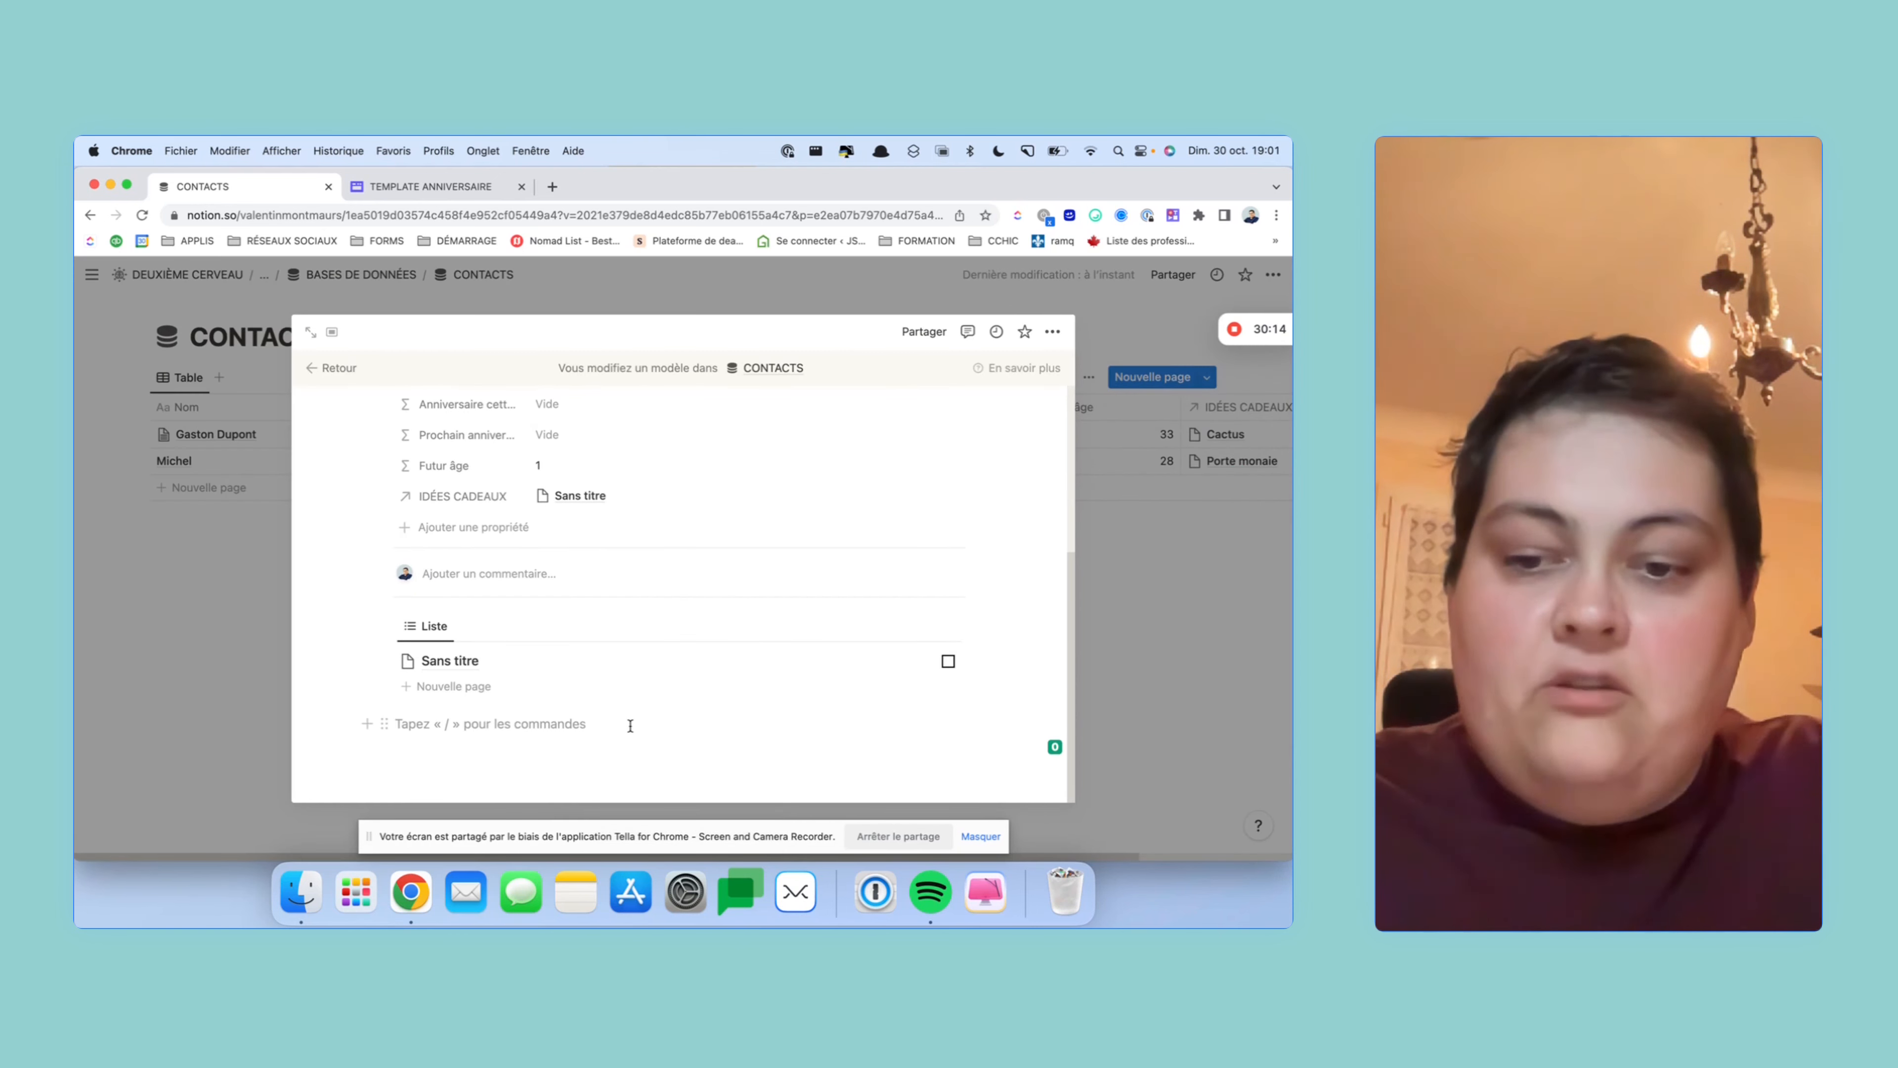
{"action": "type", "text": "#"}
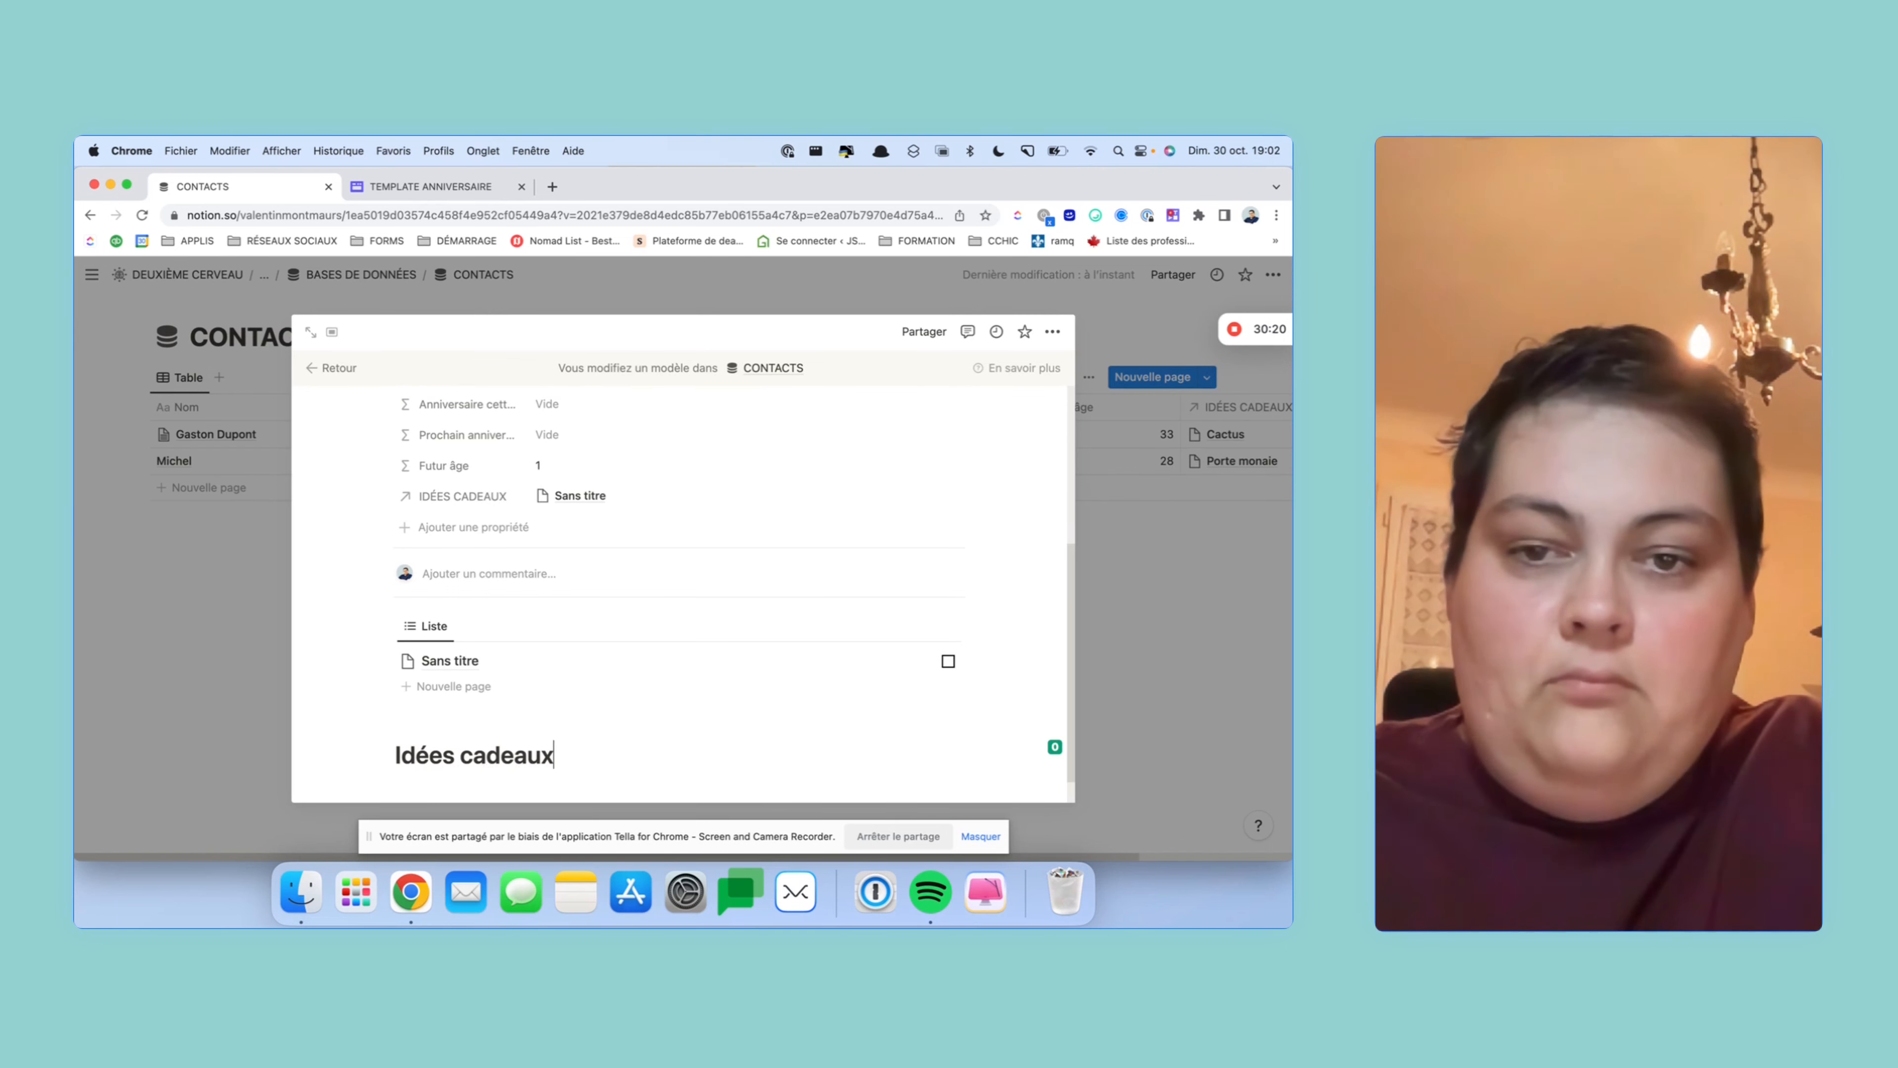
{"action": "type", "text": "/rouge"}
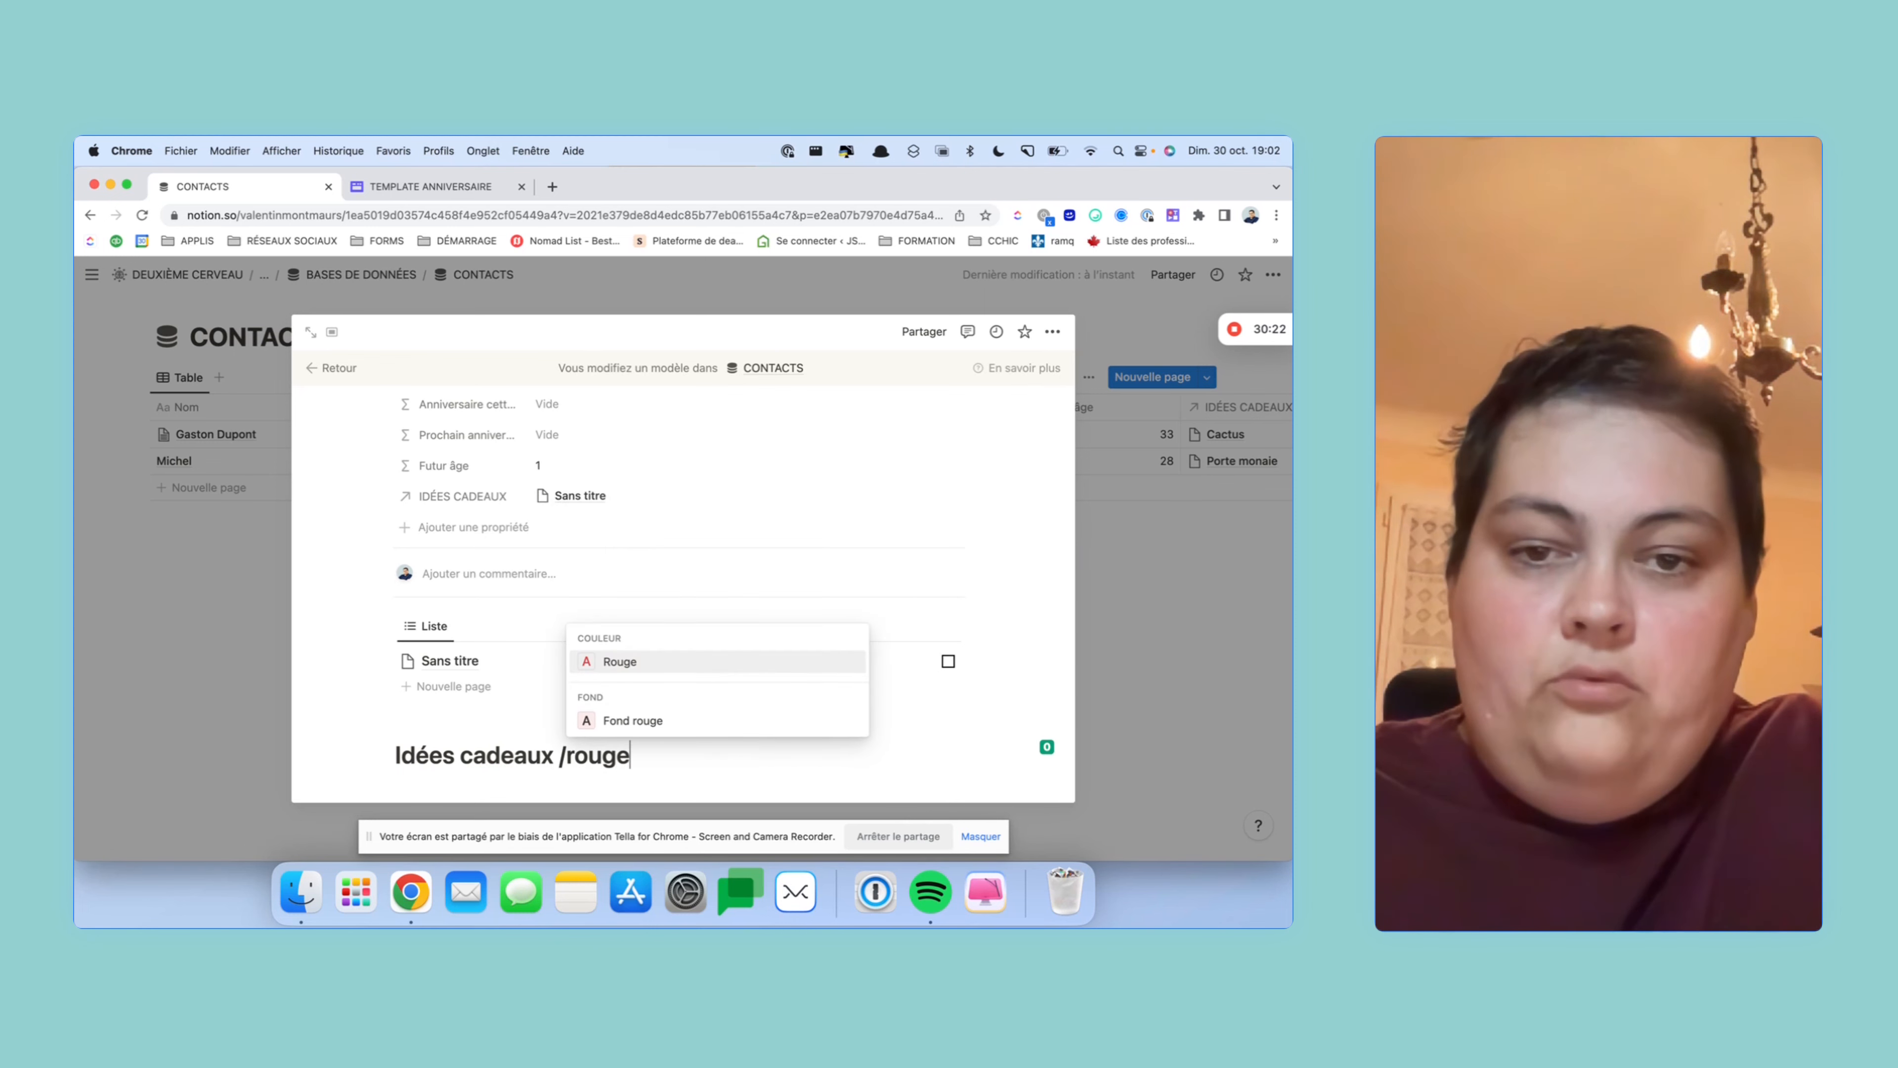
{"action": "left_click", "coordinate": [657, 720]}
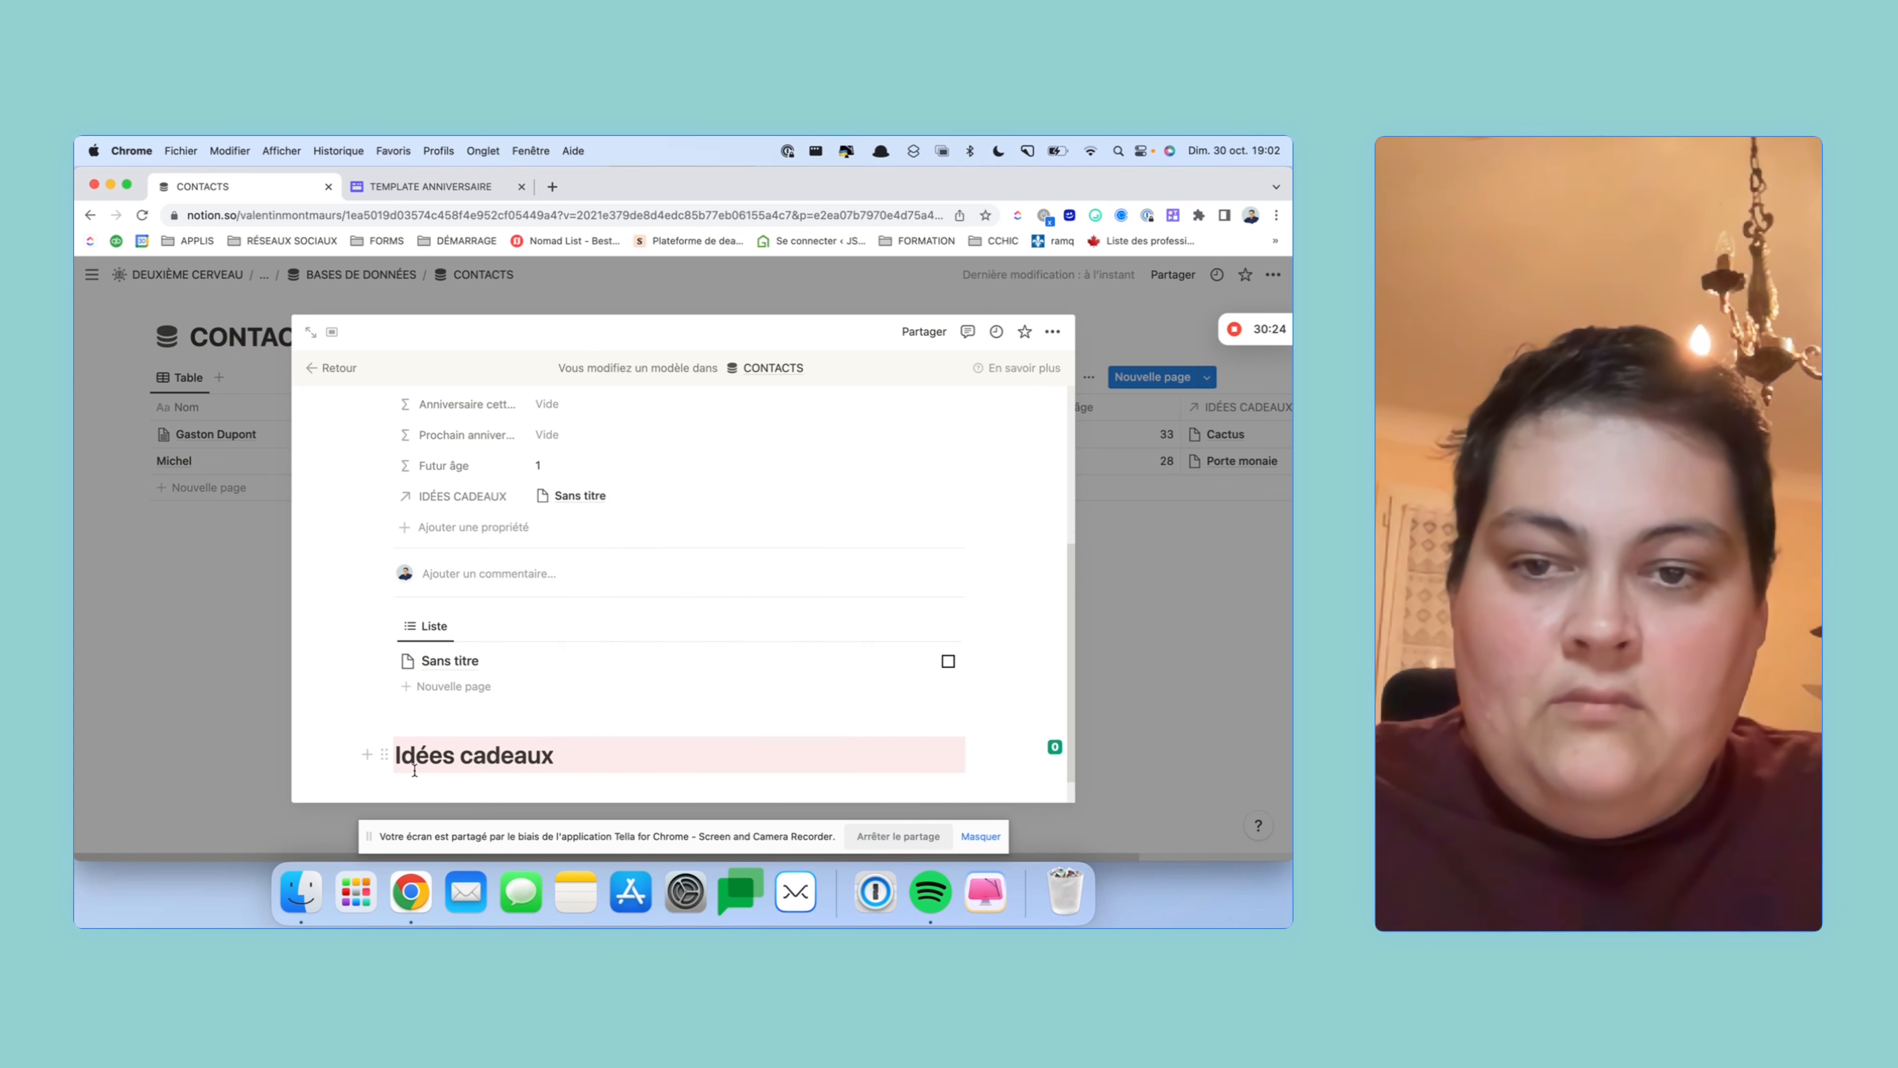
{"action": "left_click_drag", "start_coordinate": [381, 755], "coordinate": [445, 607]}
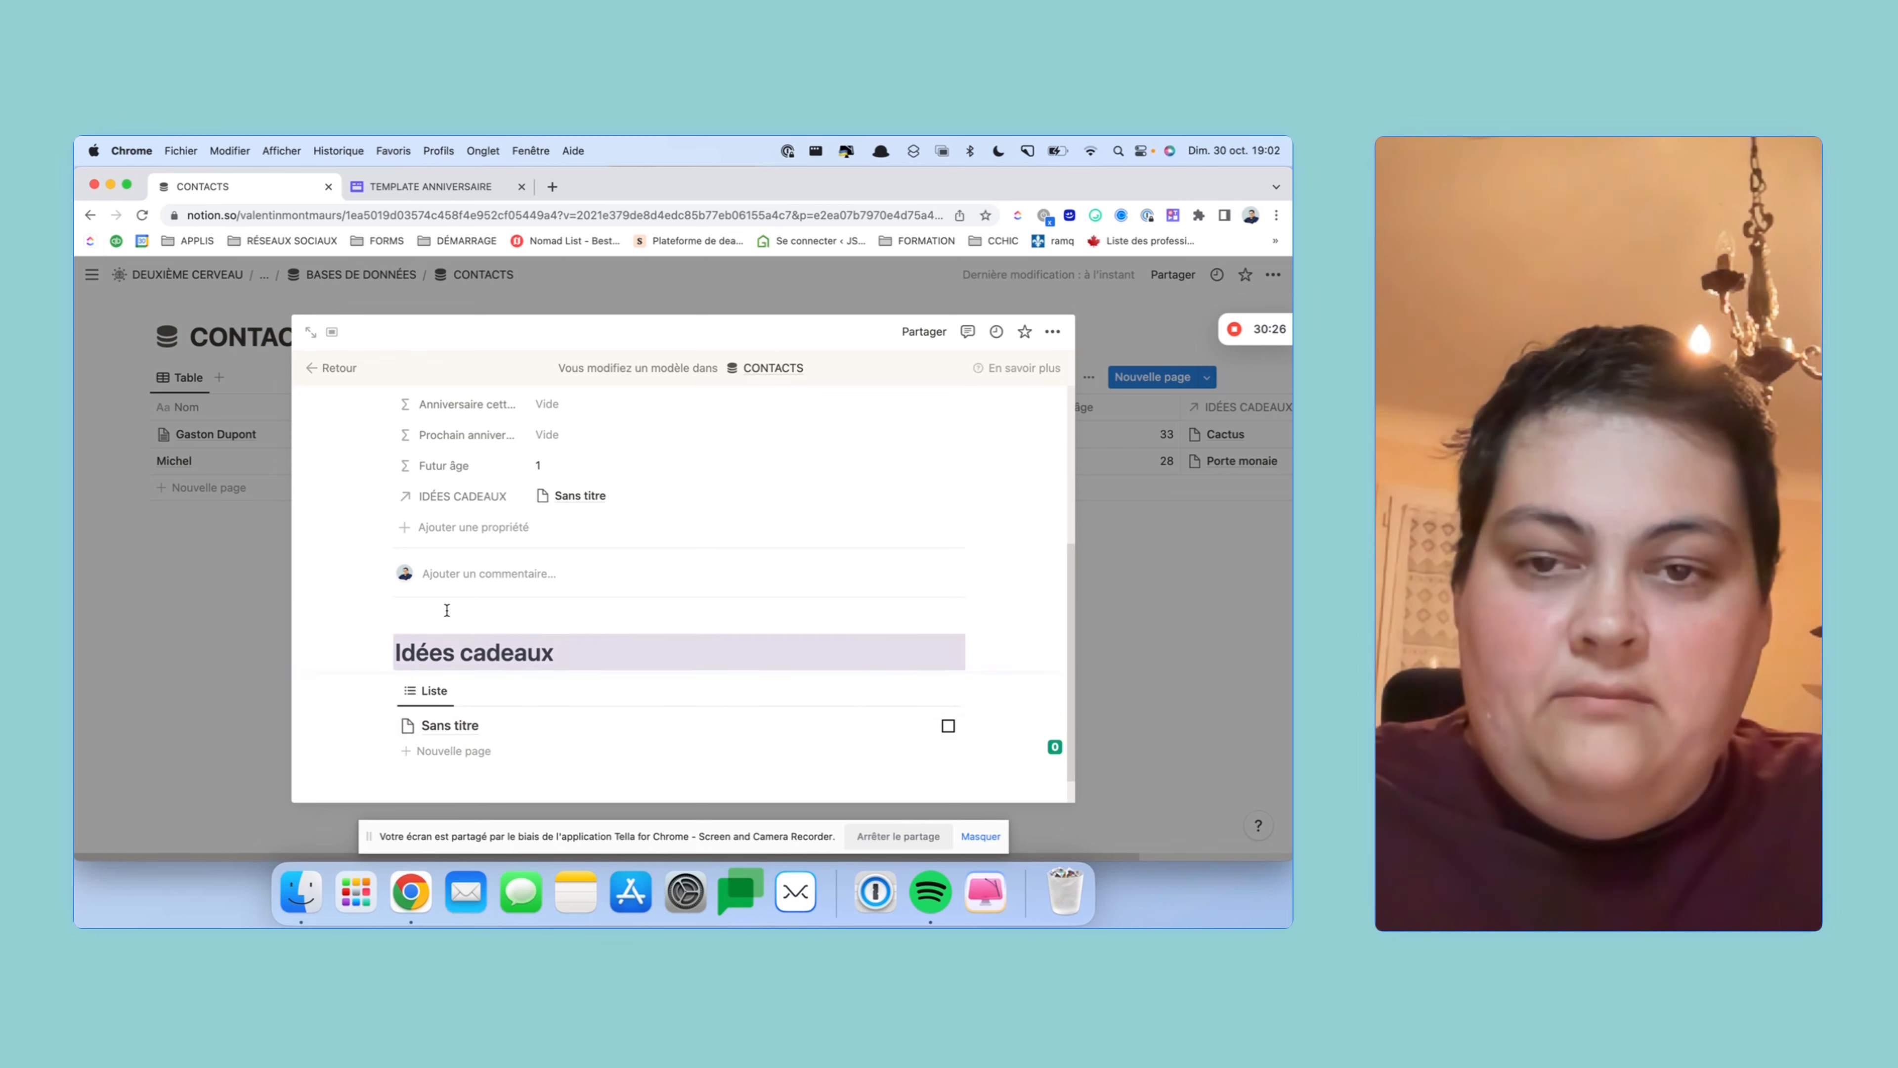
{"action": "left_click", "coordinate": [724, 688]}
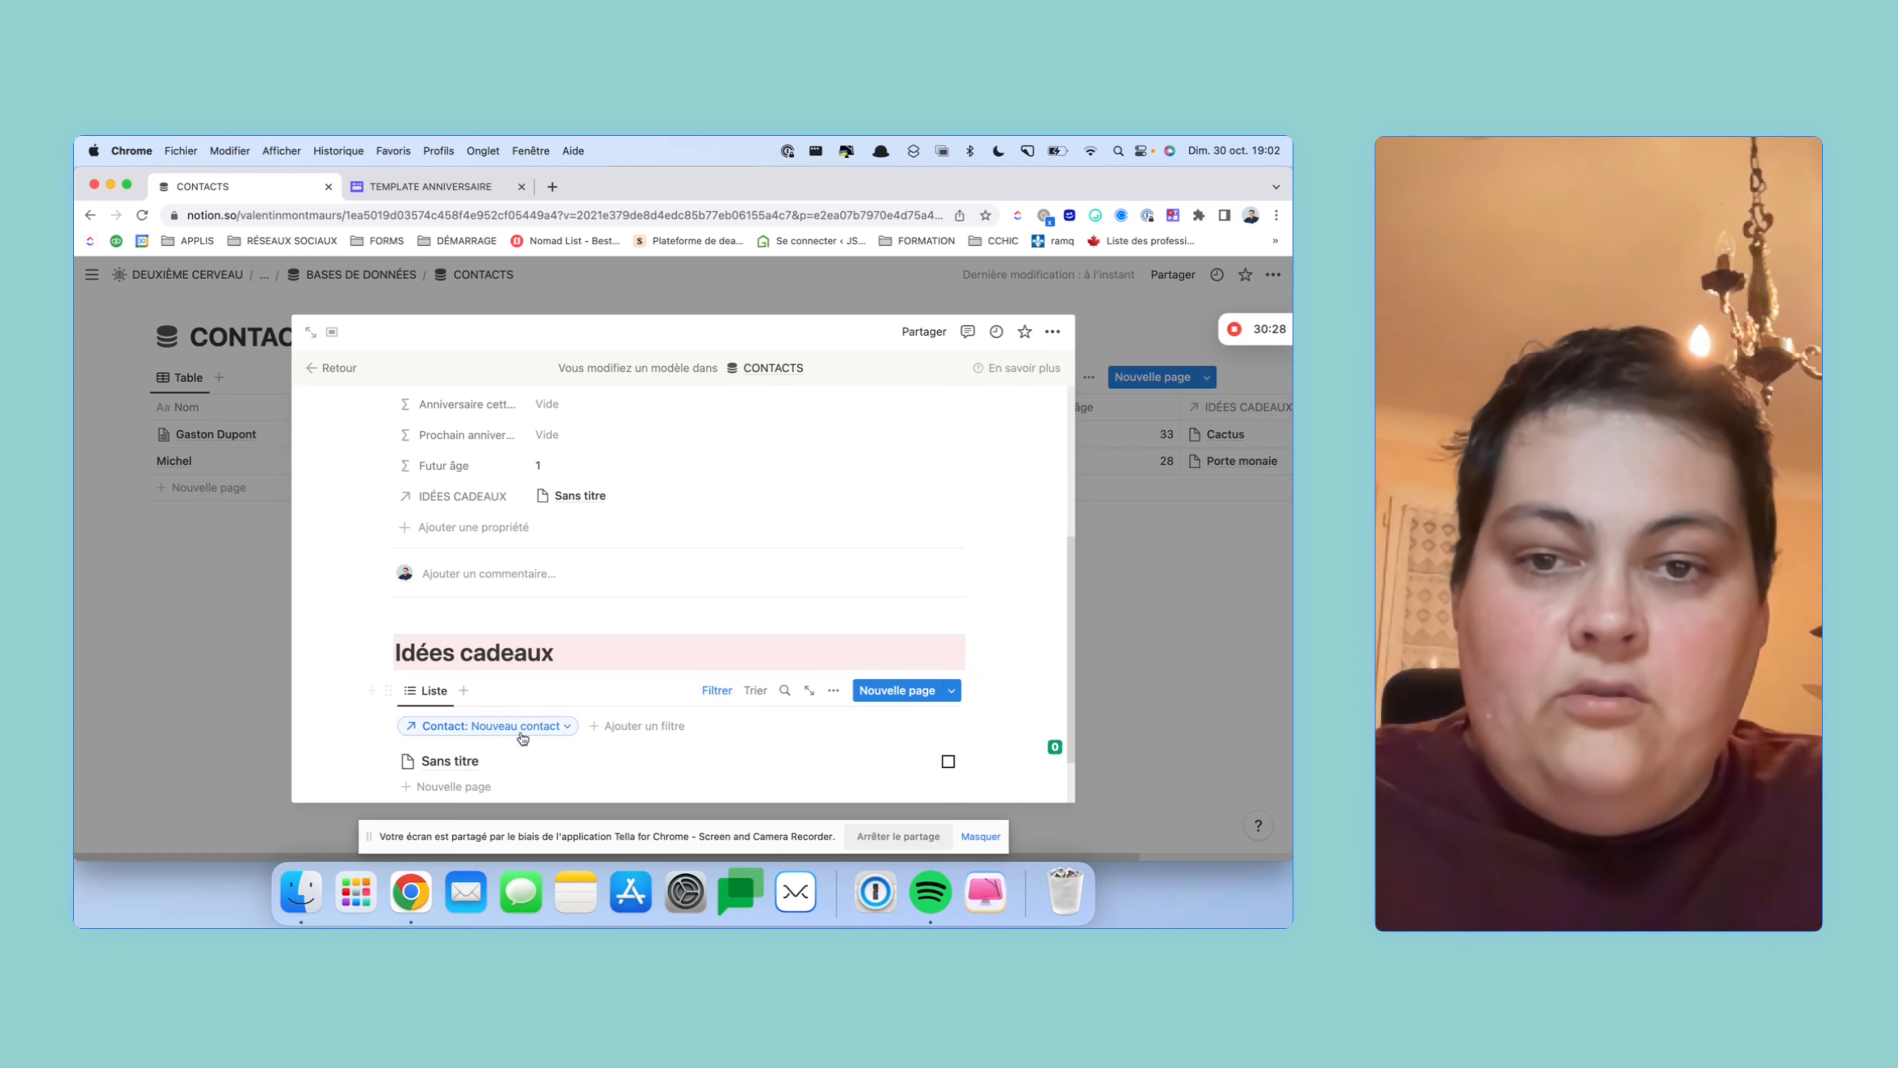
{"action": "scroll", "coordinate": [519, 592], "scroll_direction": "up", "scroll_amount": 5}
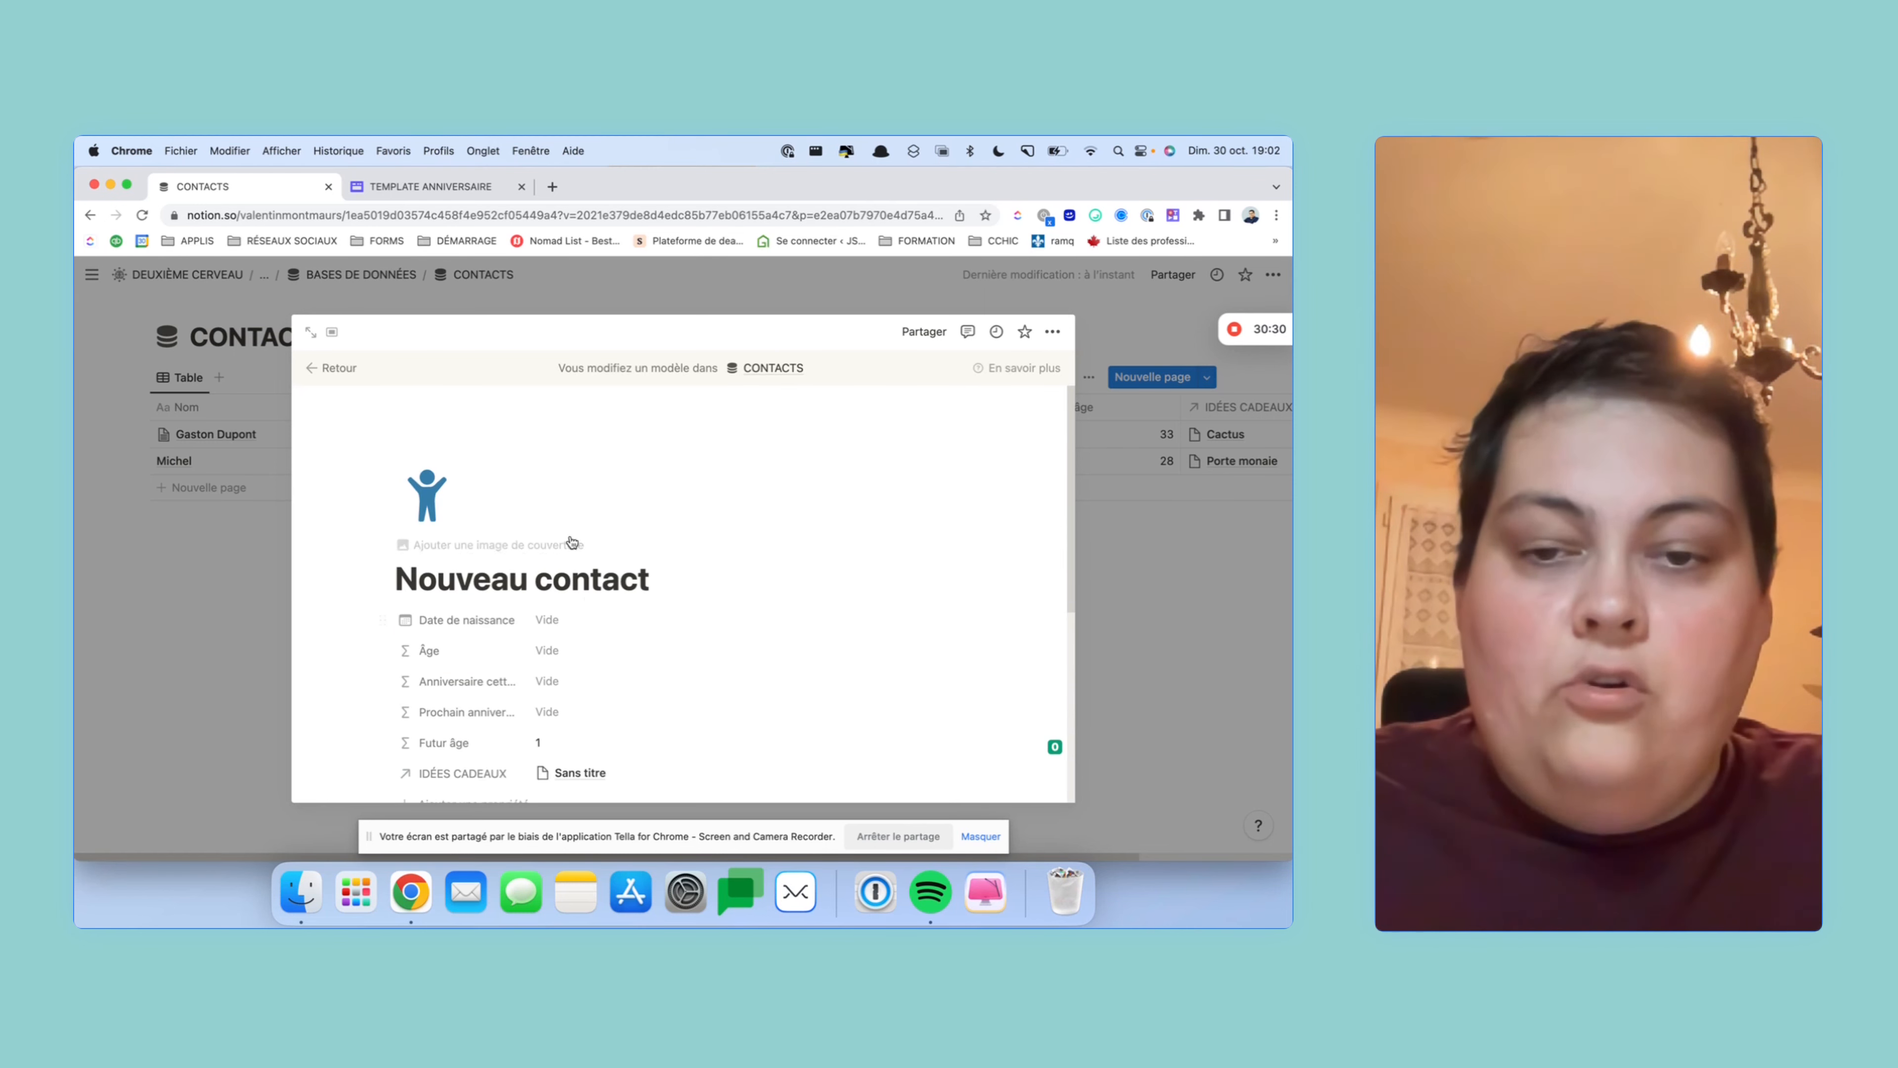
{"action": "scroll", "coordinate": [599, 536], "scroll_direction": "down", "scroll_amount": 5}
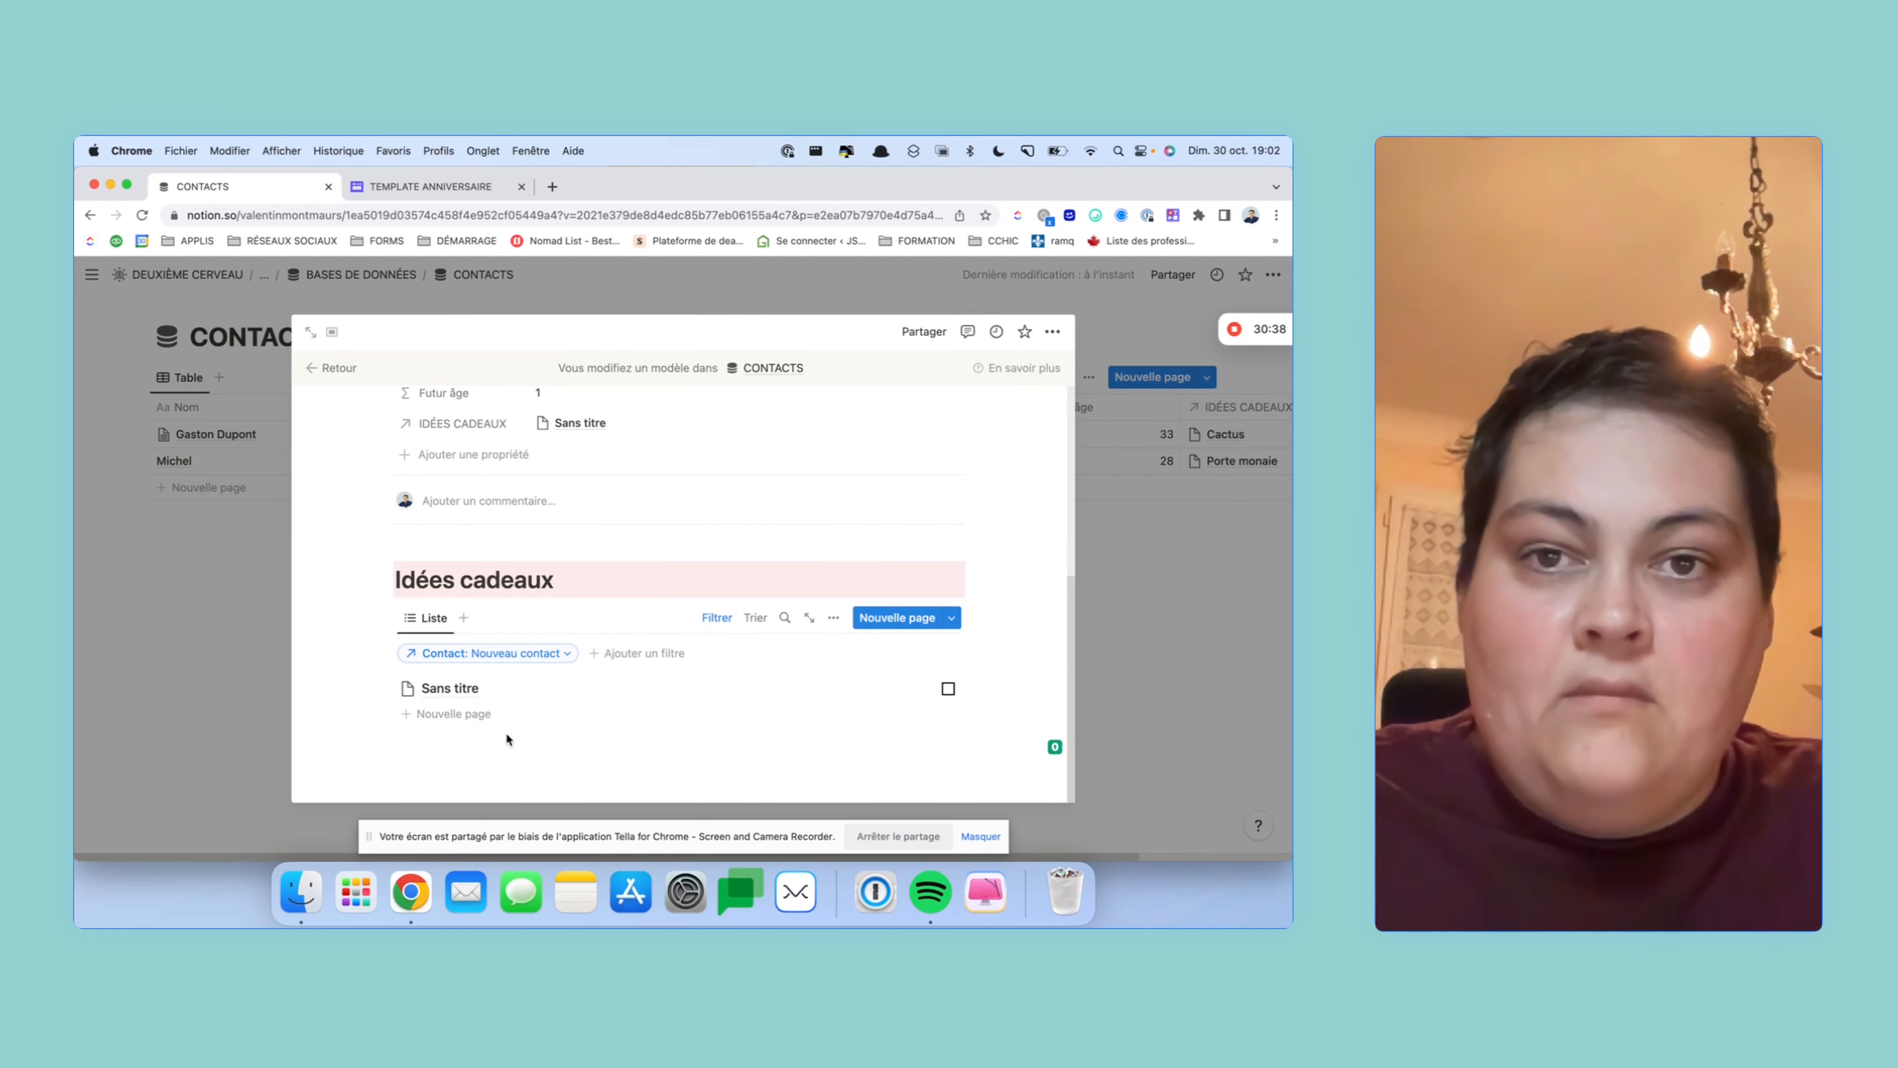
{"action": "scroll", "coordinate": [506, 731], "scroll_direction": "up", "scroll_amount": 5}
{"action": "scroll", "coordinate": [505, 738], "scroll_direction": "up", "scroll_amount": 1}
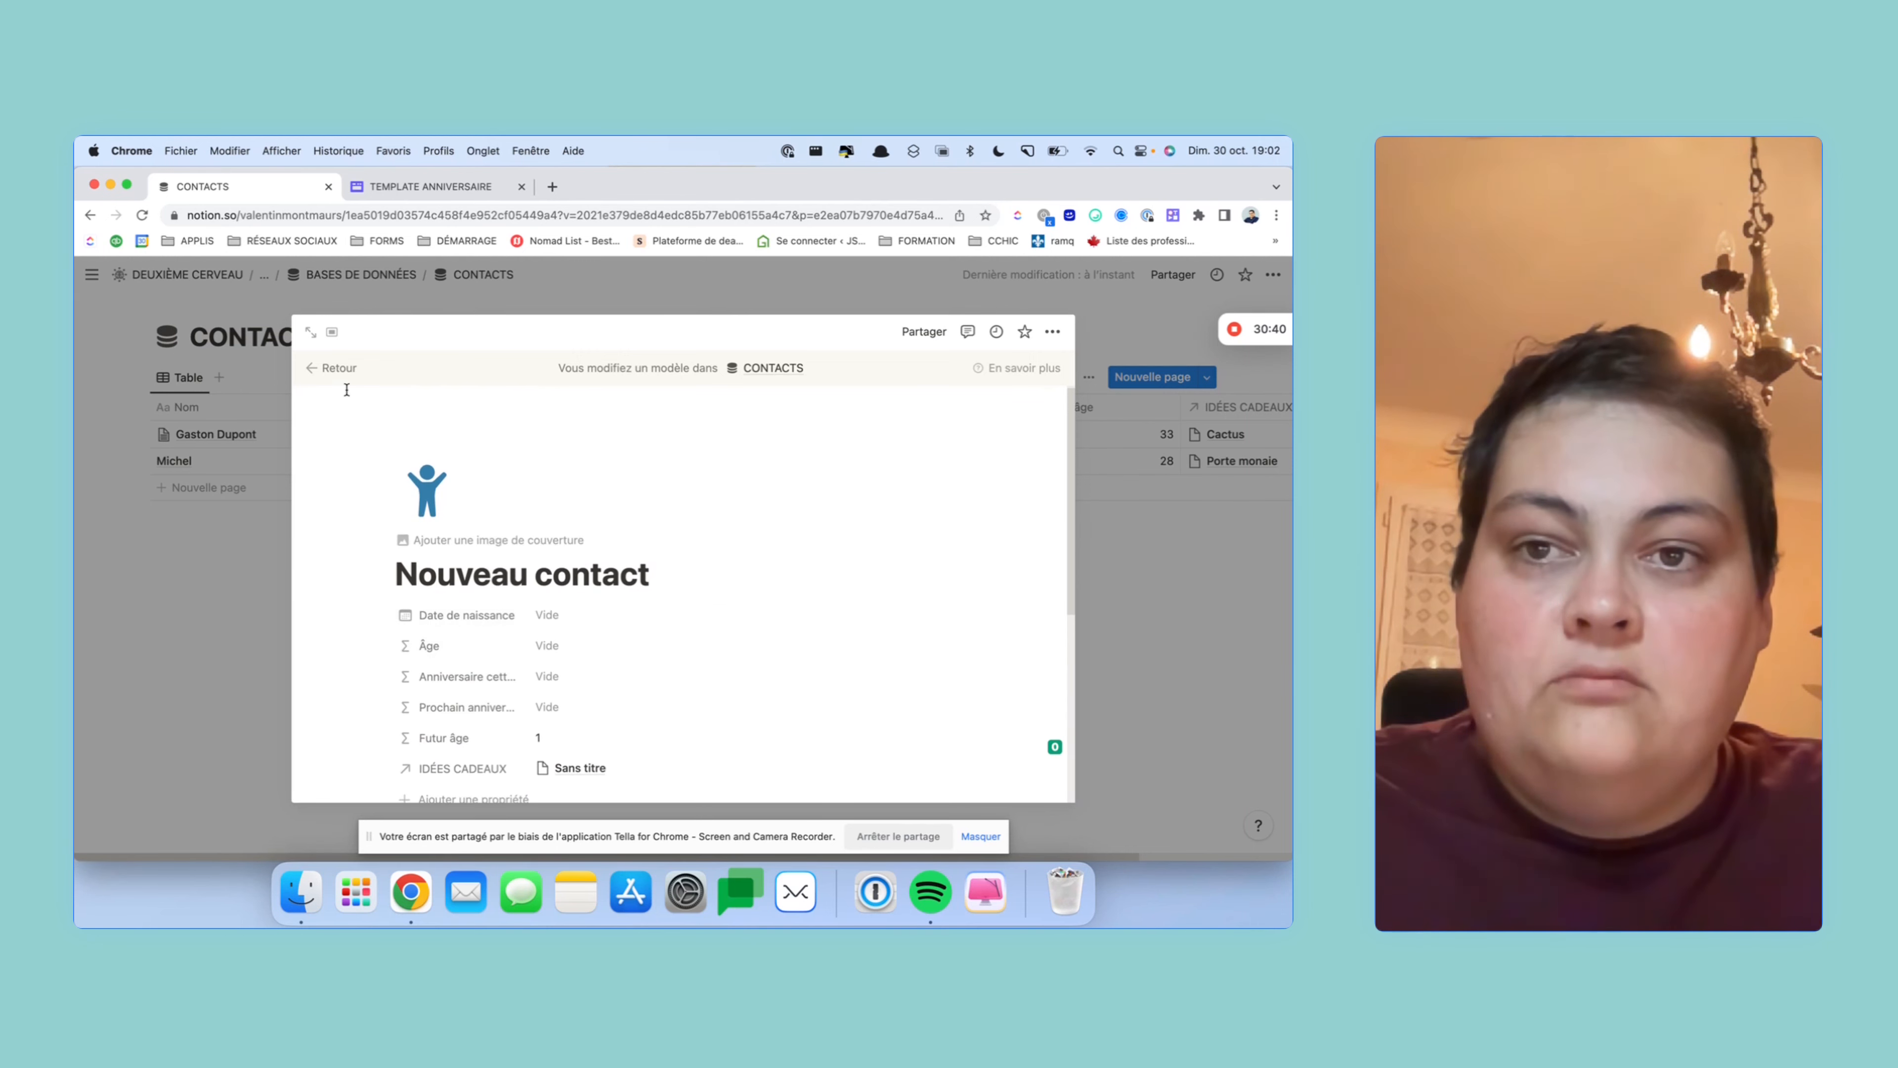
{"action": "left_click", "coordinate": [334, 367]}
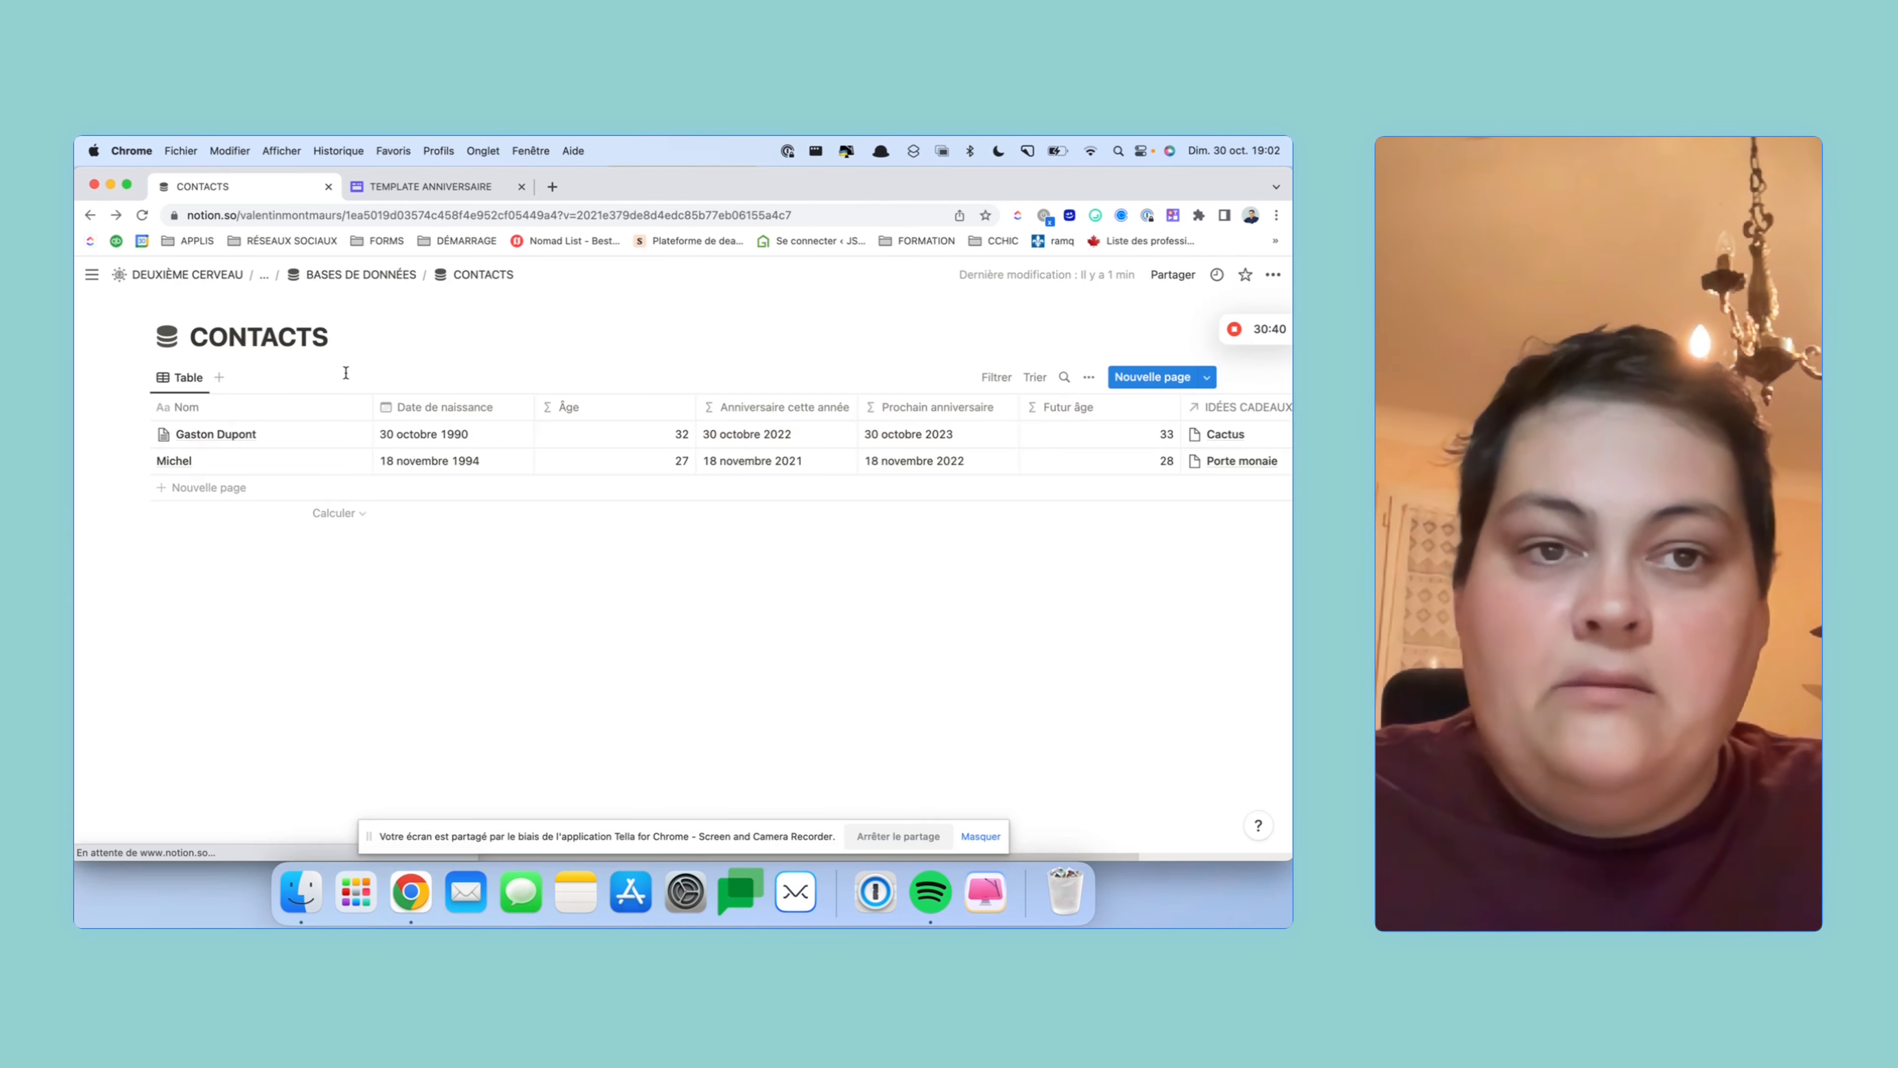
- Make Nouveau contact the default template for all CONTACTS views
{"action": "left_click", "coordinate": [1207, 378]}
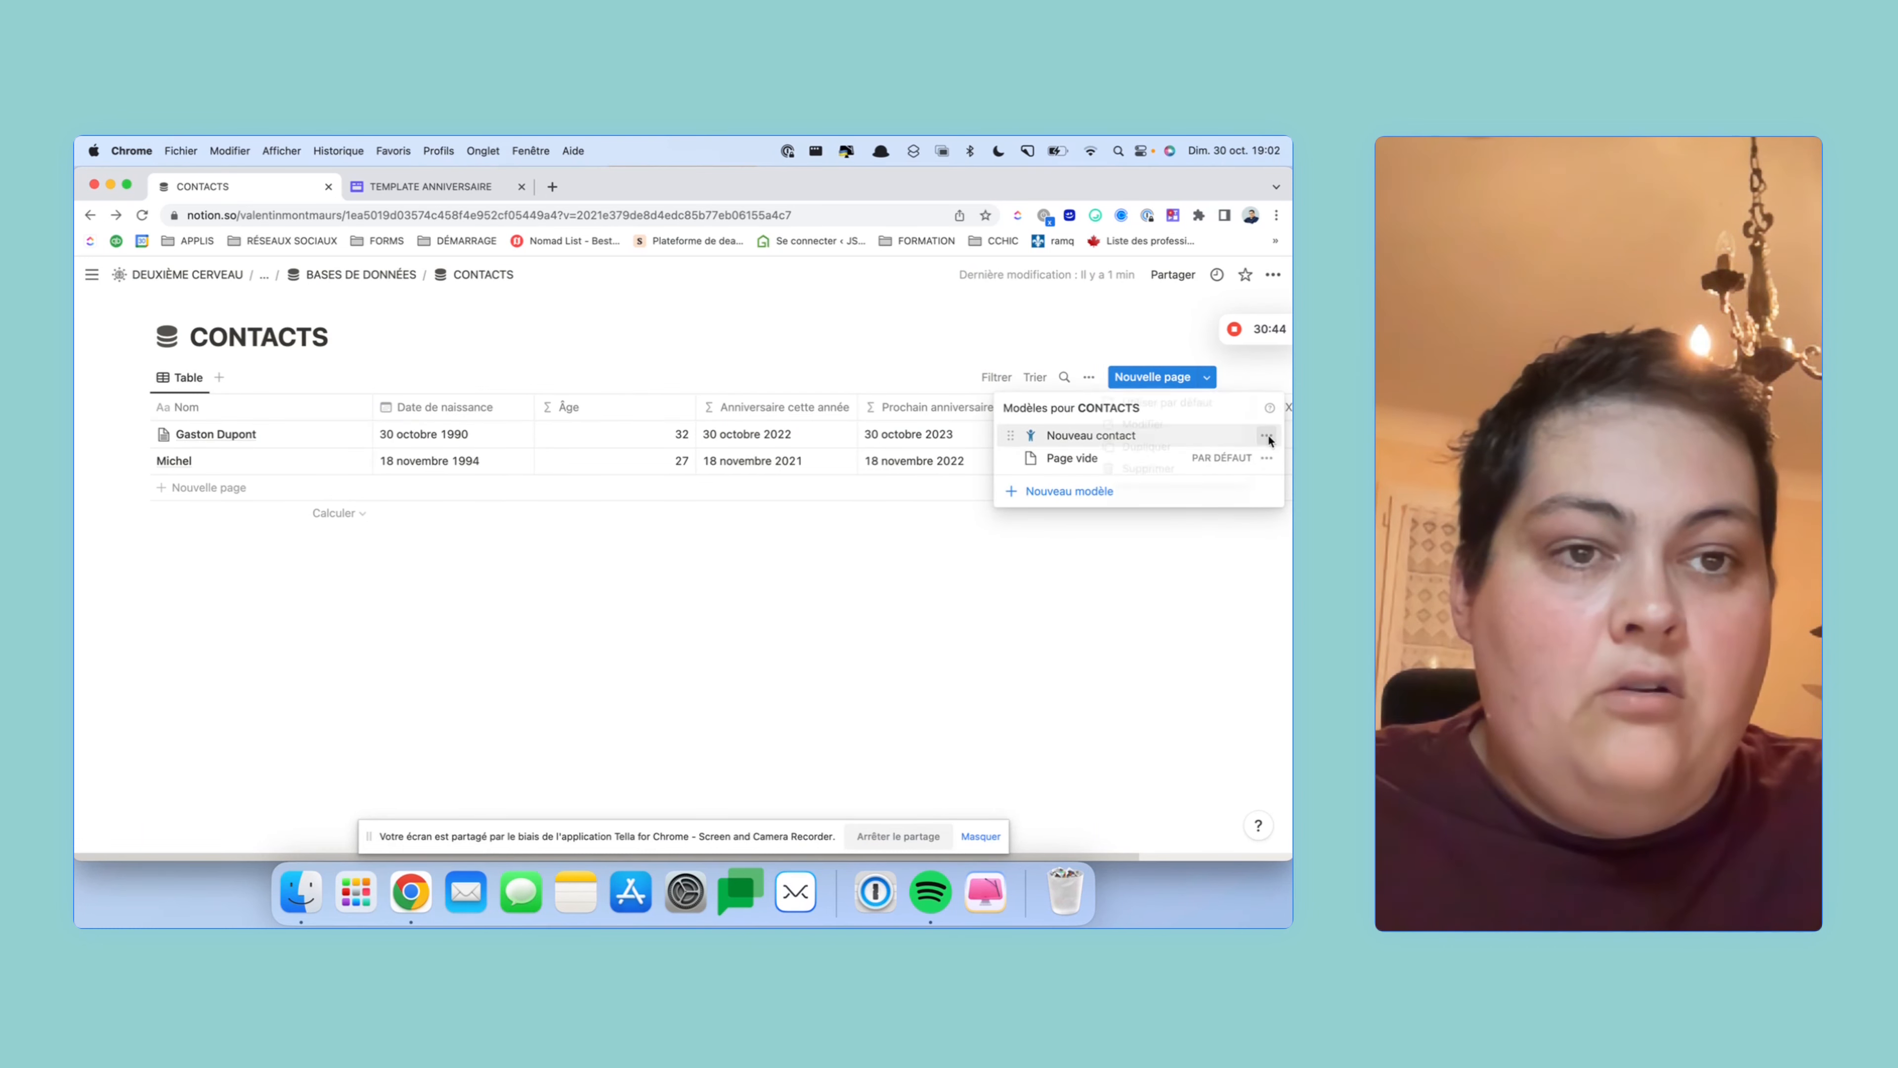
{"action": "left_click", "coordinate": [1165, 401]}
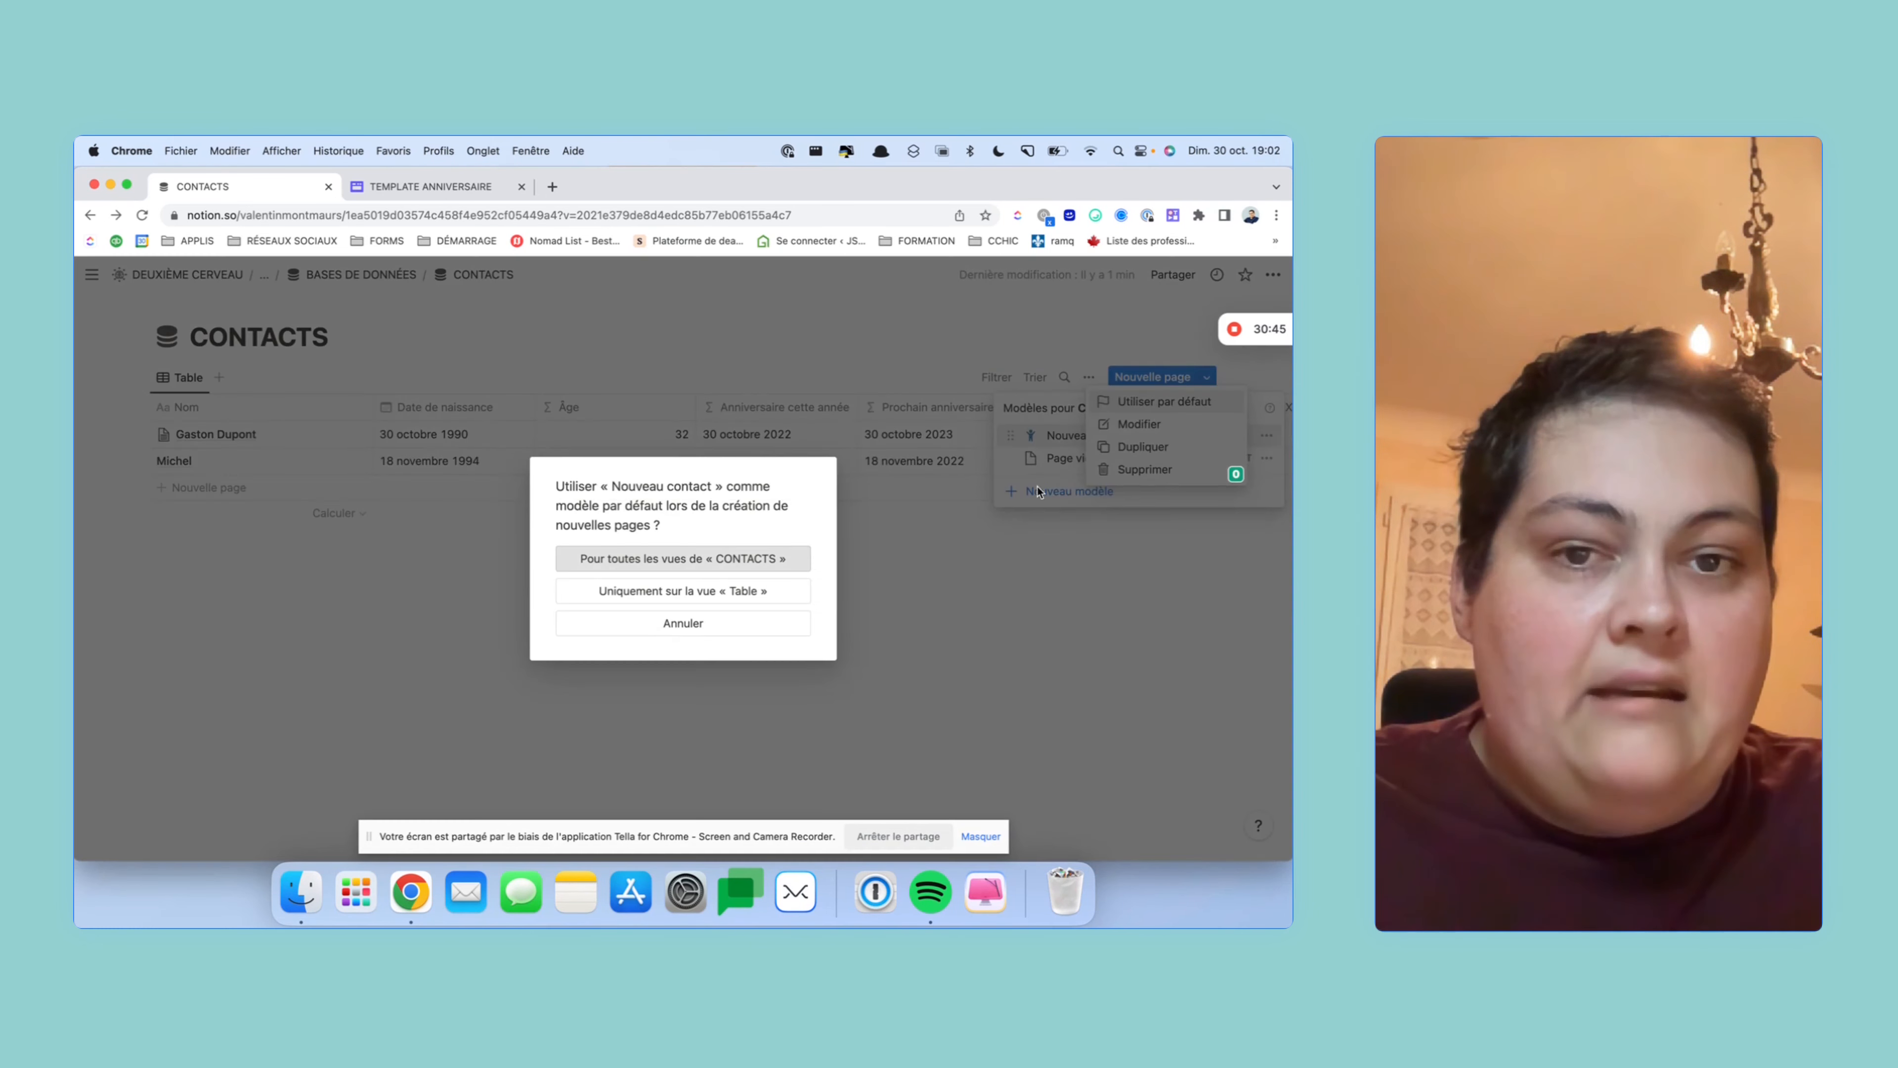
{"action": "left_click", "coordinate": [754, 559]}
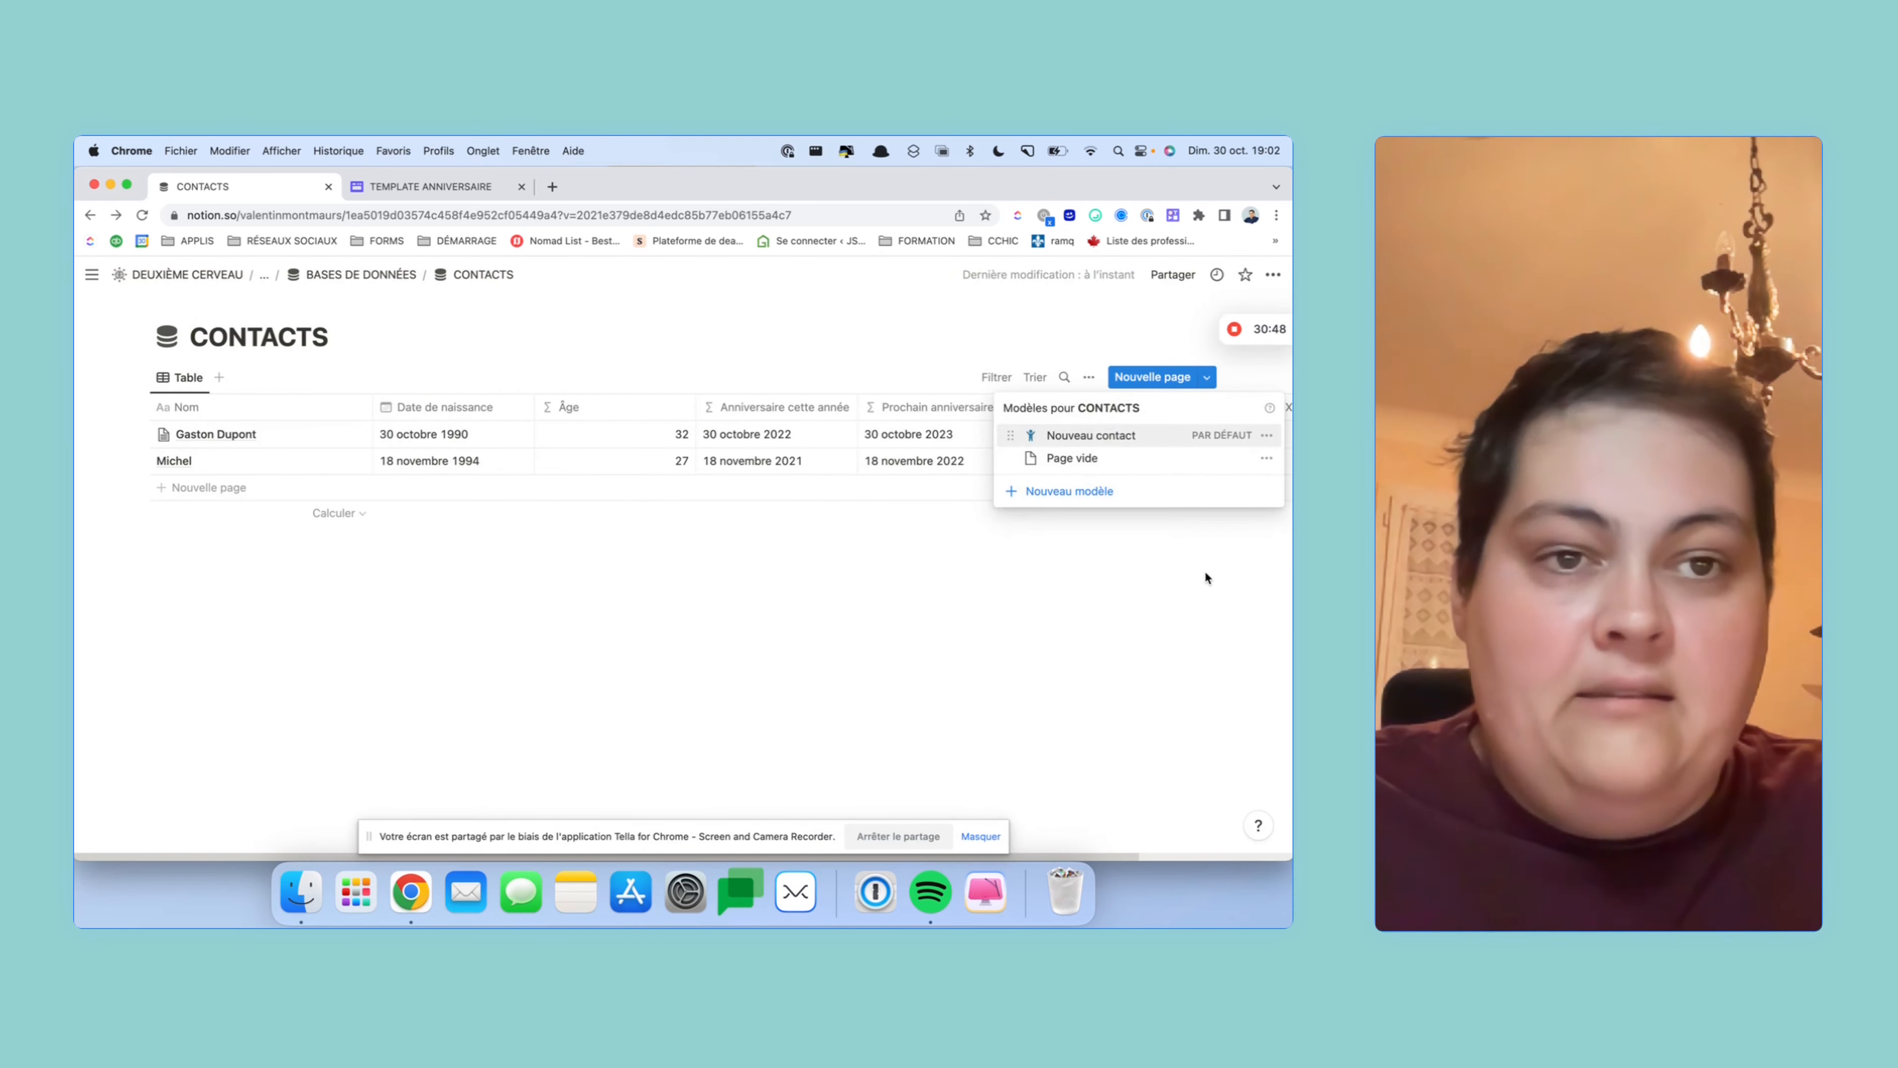
{"action": "left_click", "coordinate": [1204, 570]}
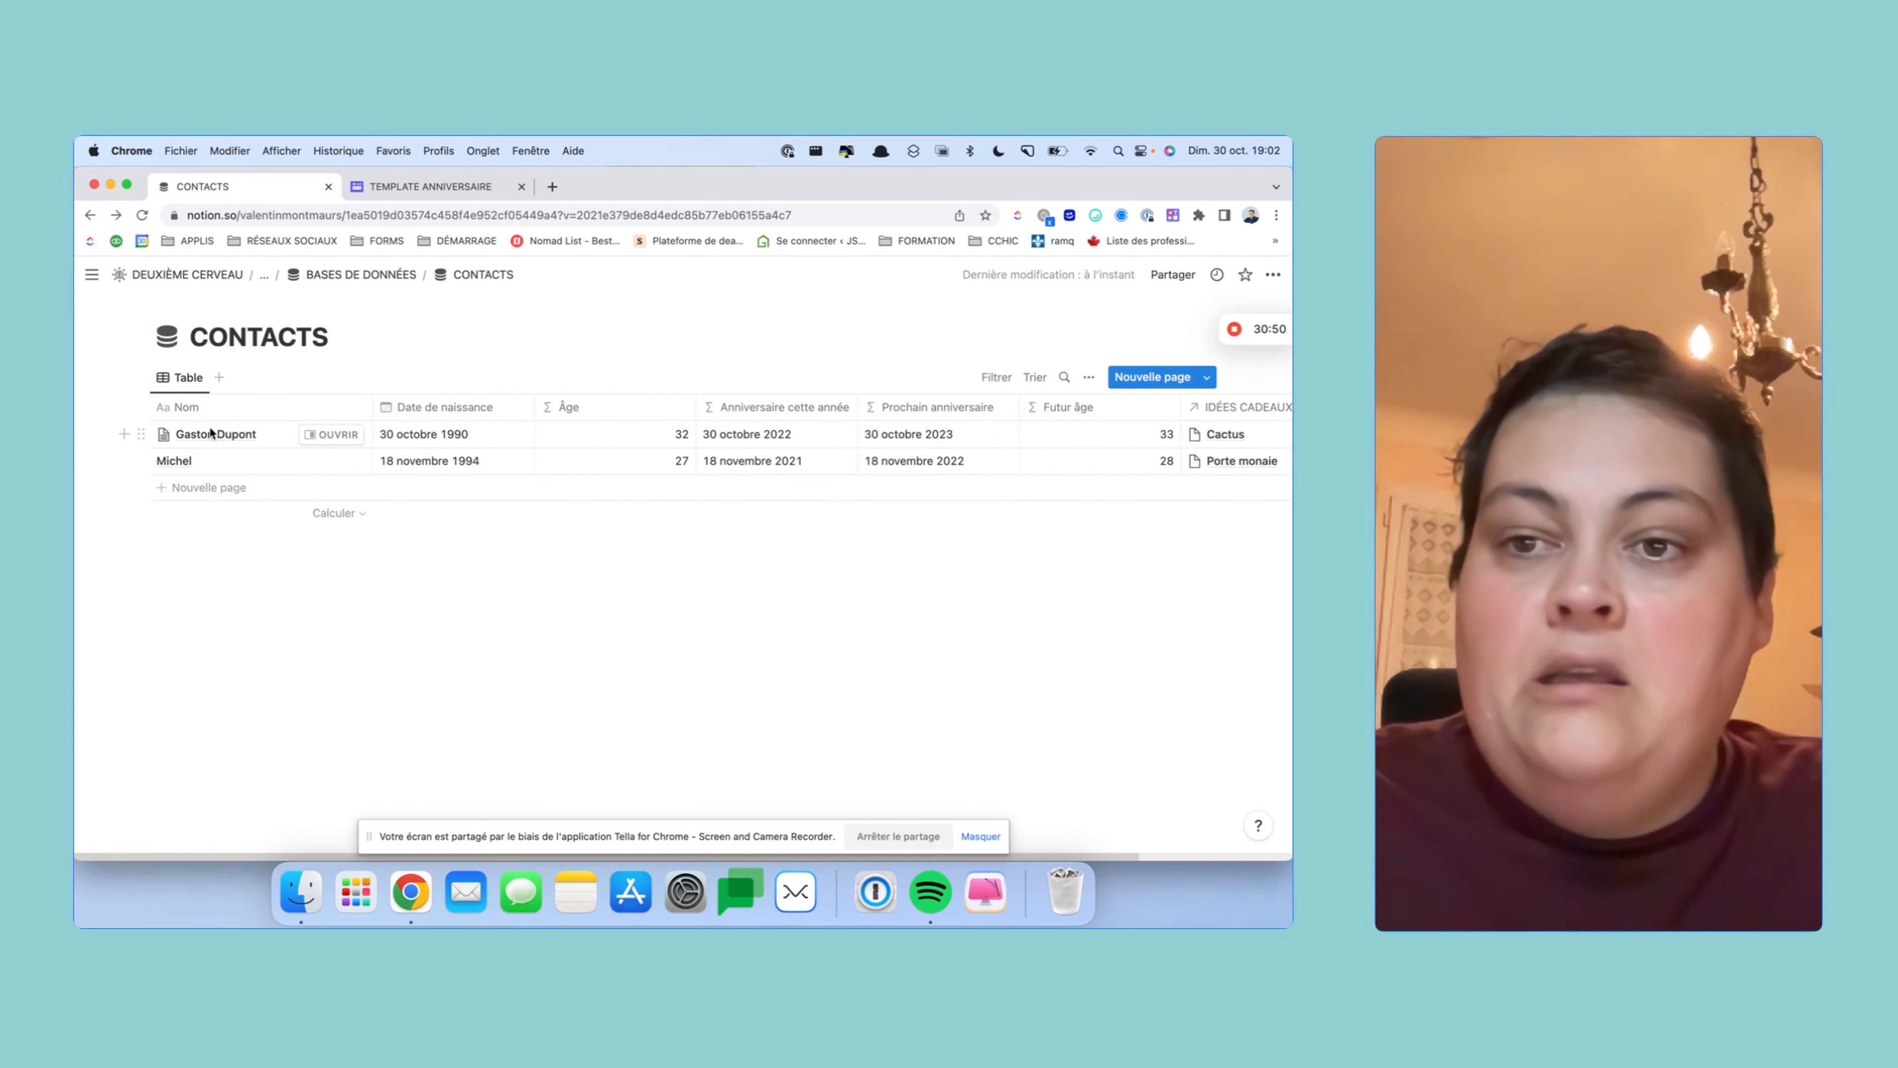
{"action": "left_click", "coordinate": [265, 277]}
- From the ANNIVERSAIRES dashboard, give the first contact the Nouveau contact template and tick Cactus as bought
{"action": "left_click", "coordinate": [238, 300]}
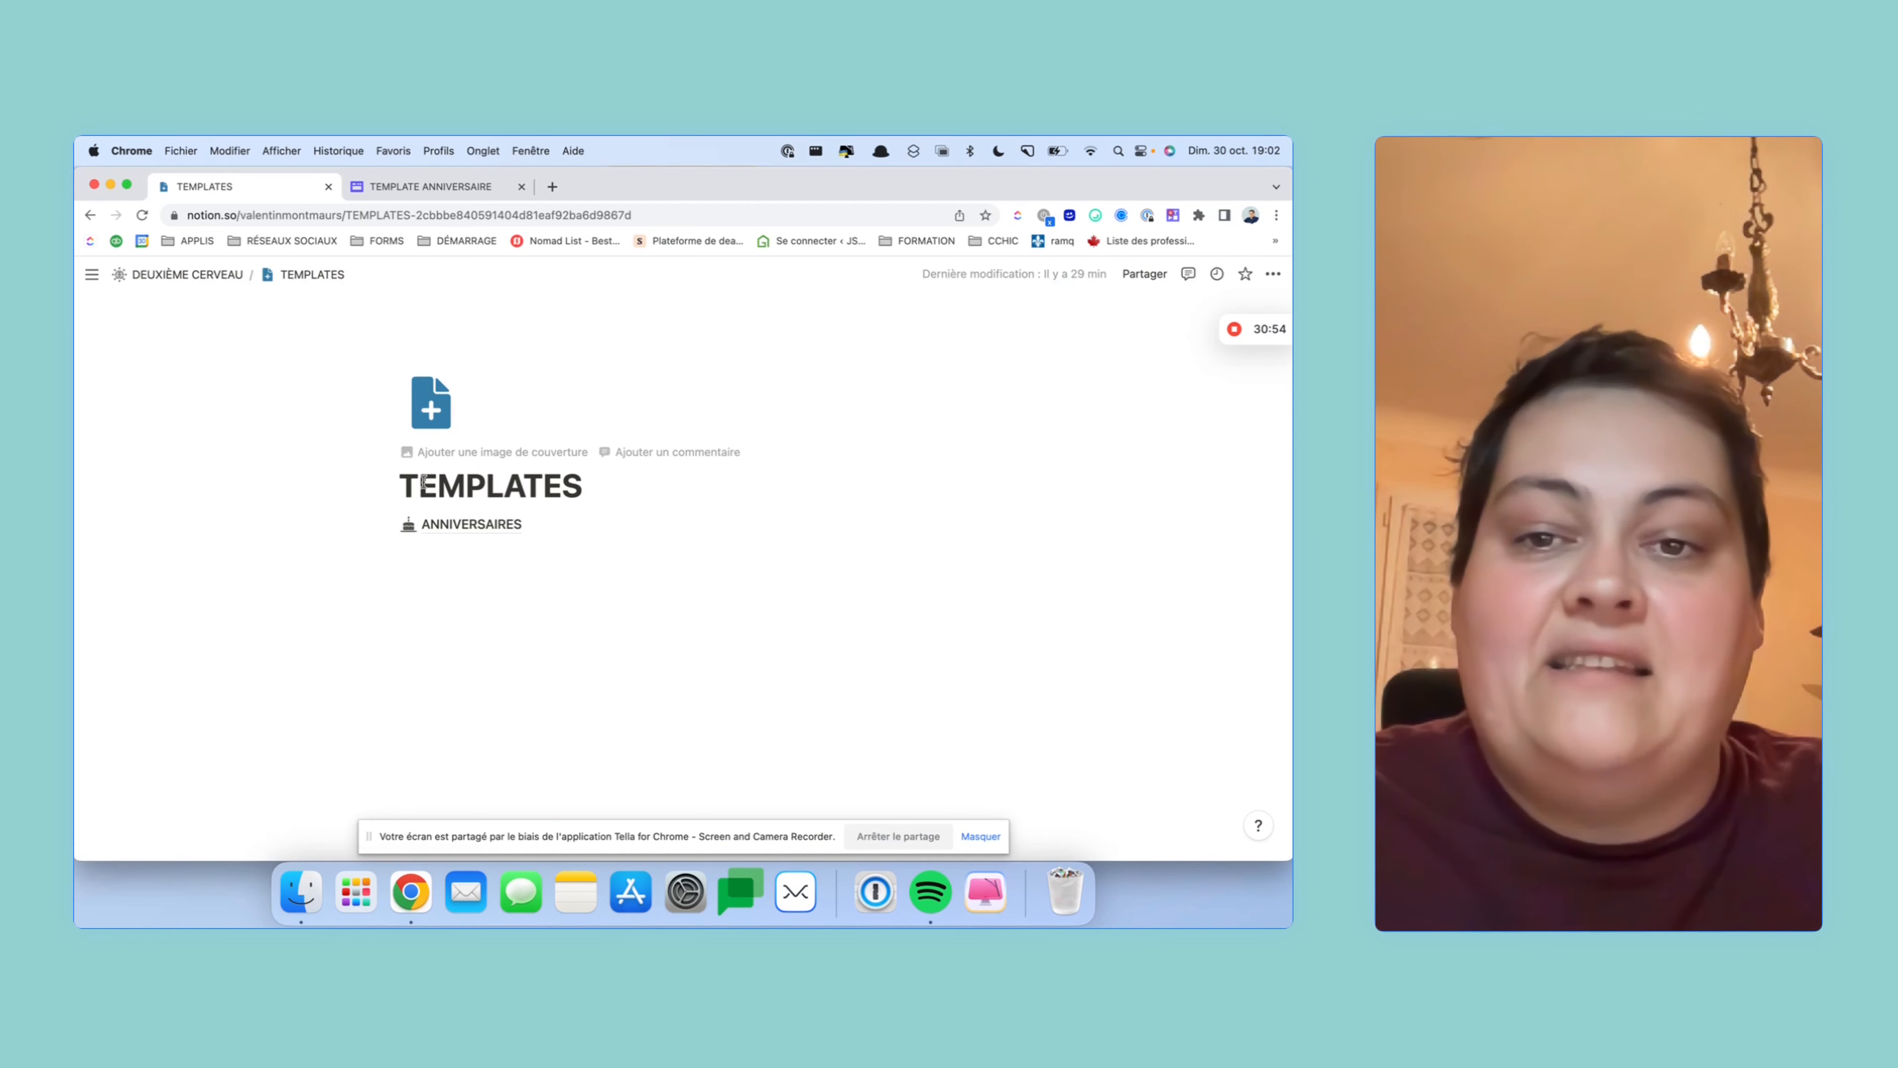
{"action": "left_click", "coordinate": [449, 516]}
{"action": "scroll", "coordinate": [656, 490], "scroll_direction": "down", "scroll_amount": 5}
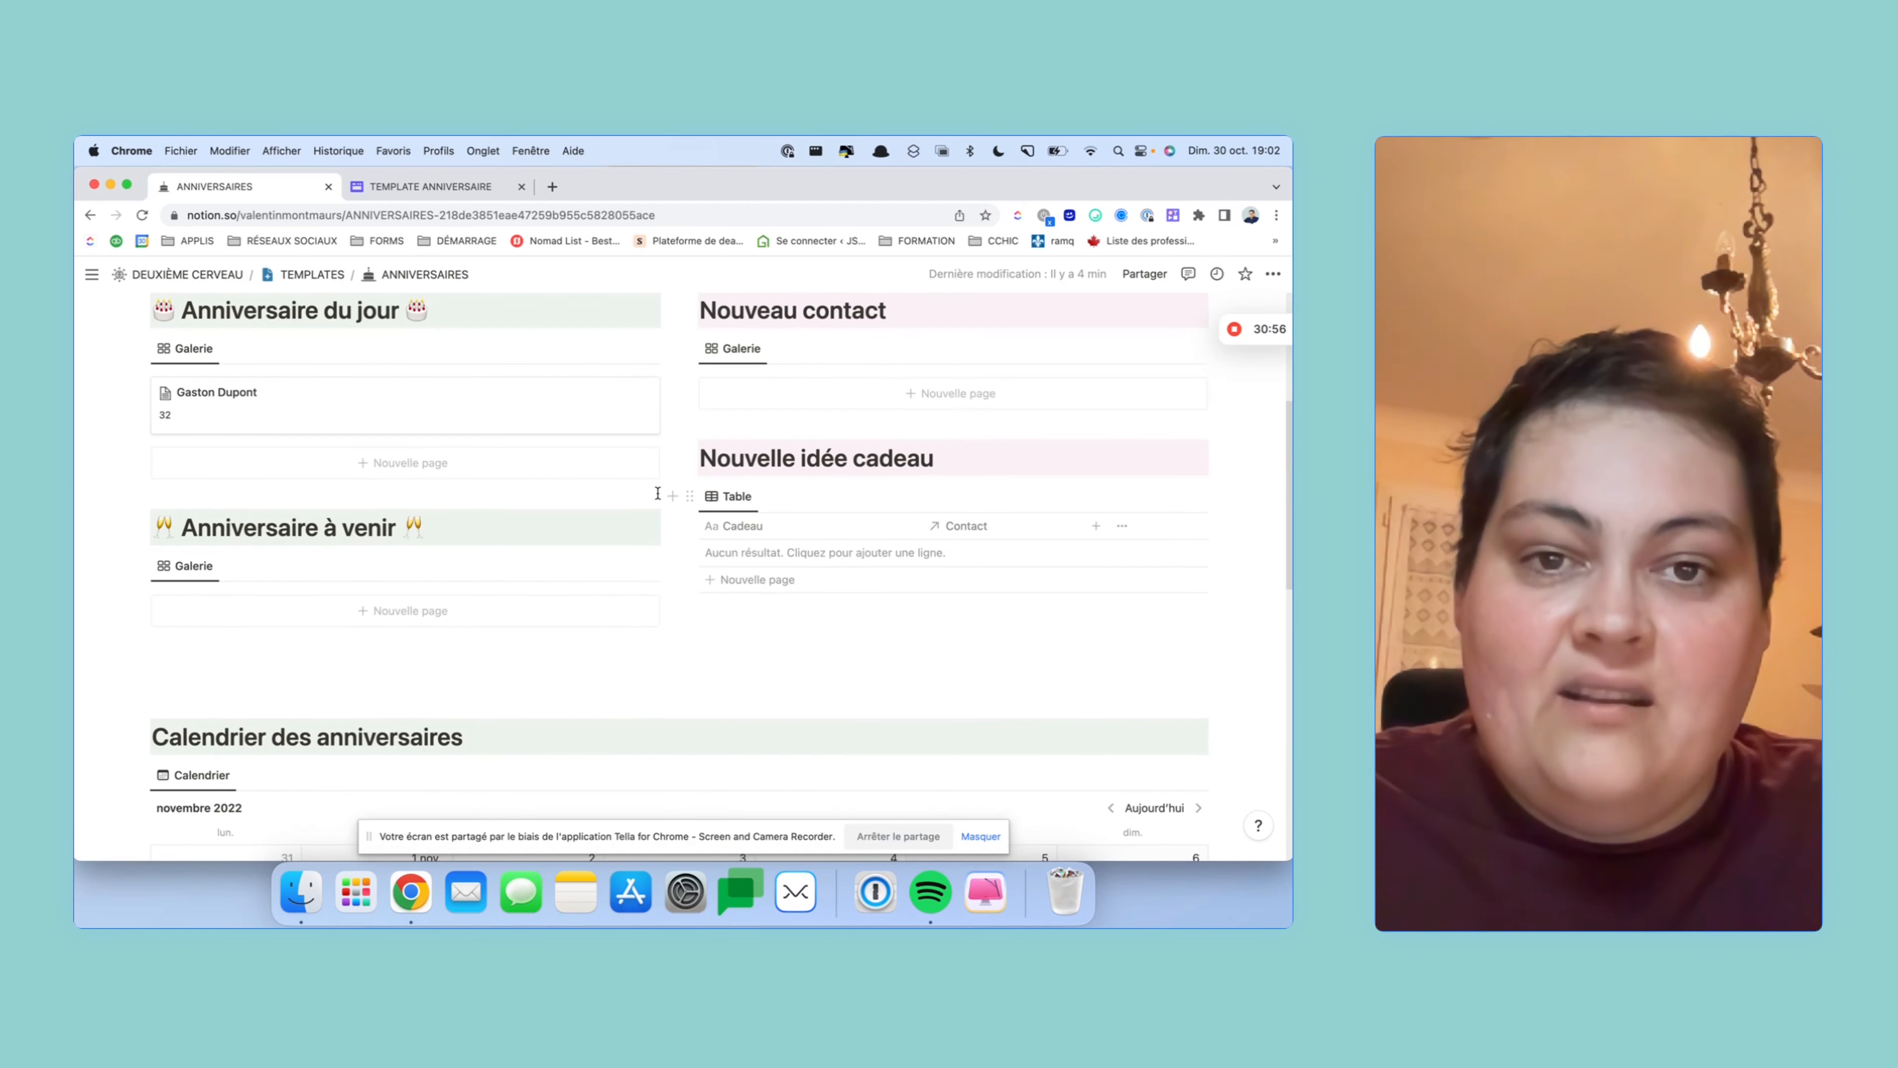
{"action": "left_click", "coordinate": [226, 383]}
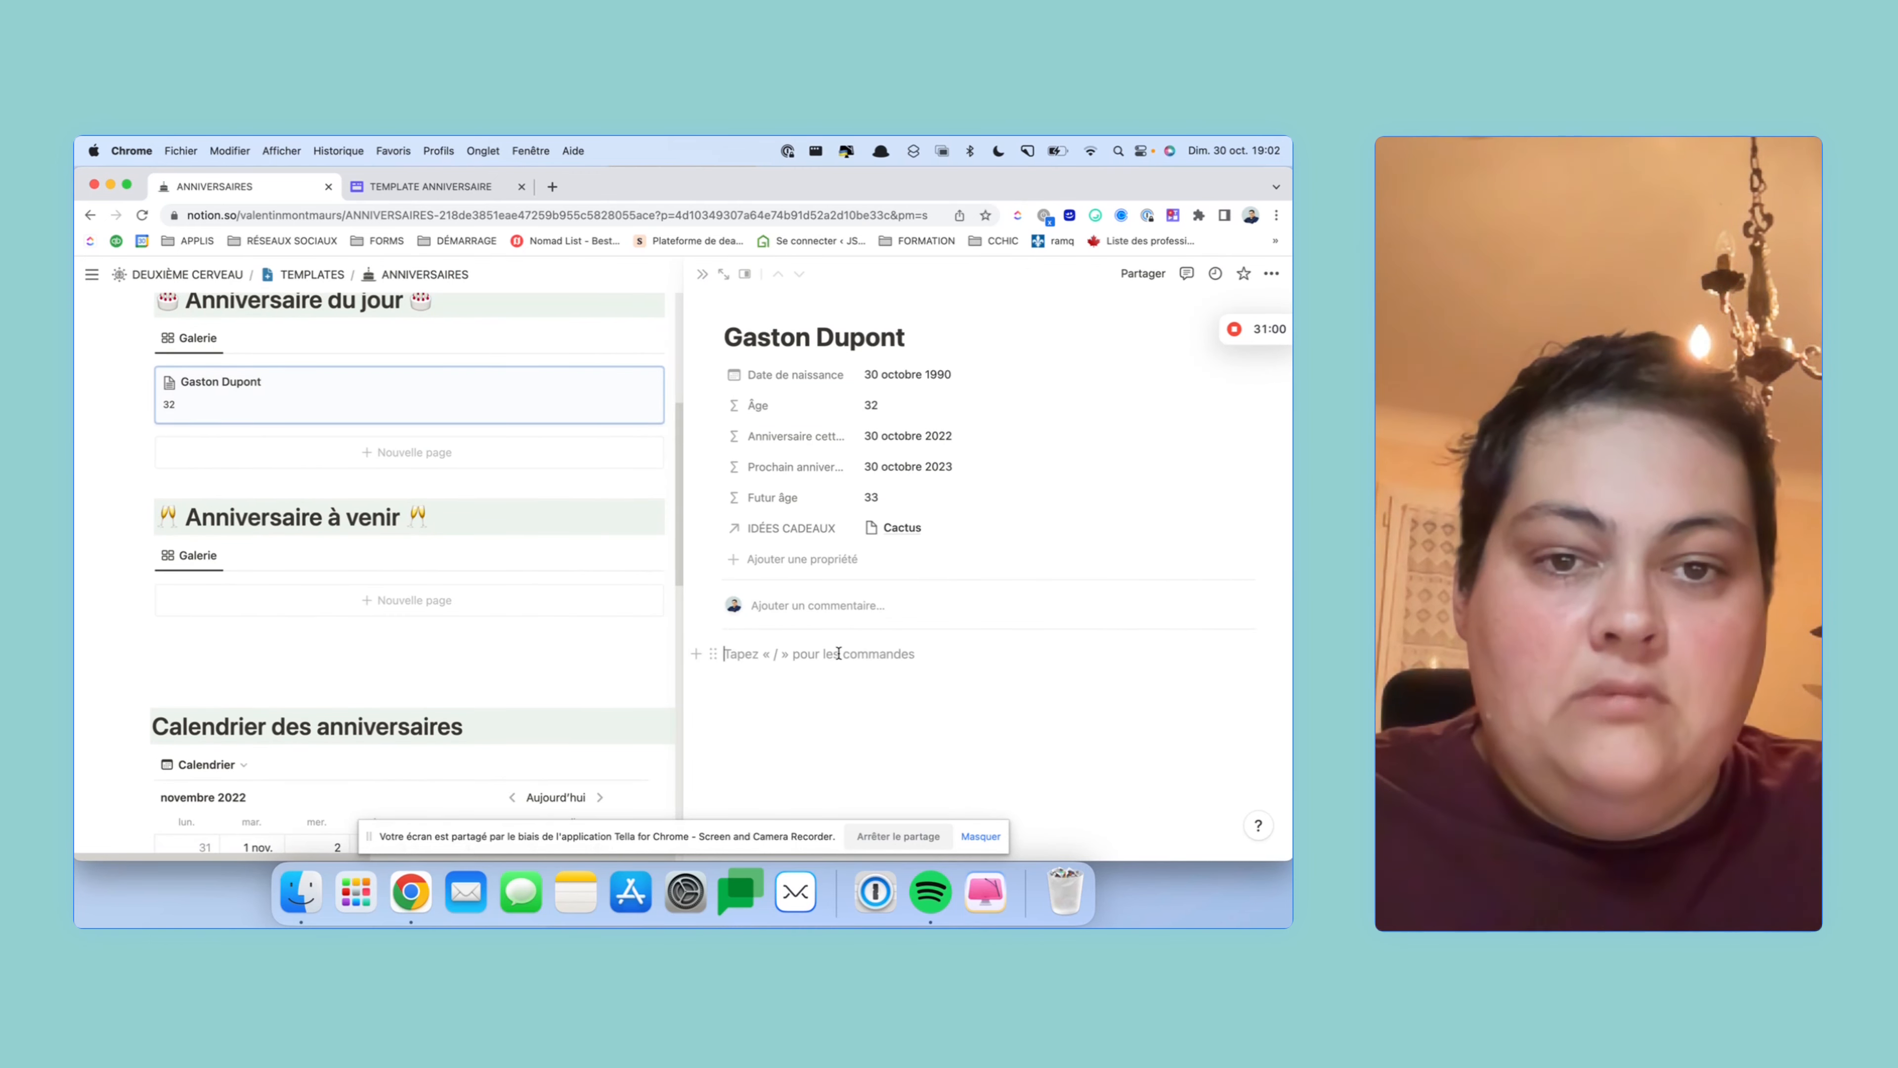
{"action": "left_click", "coordinate": [799, 703]}
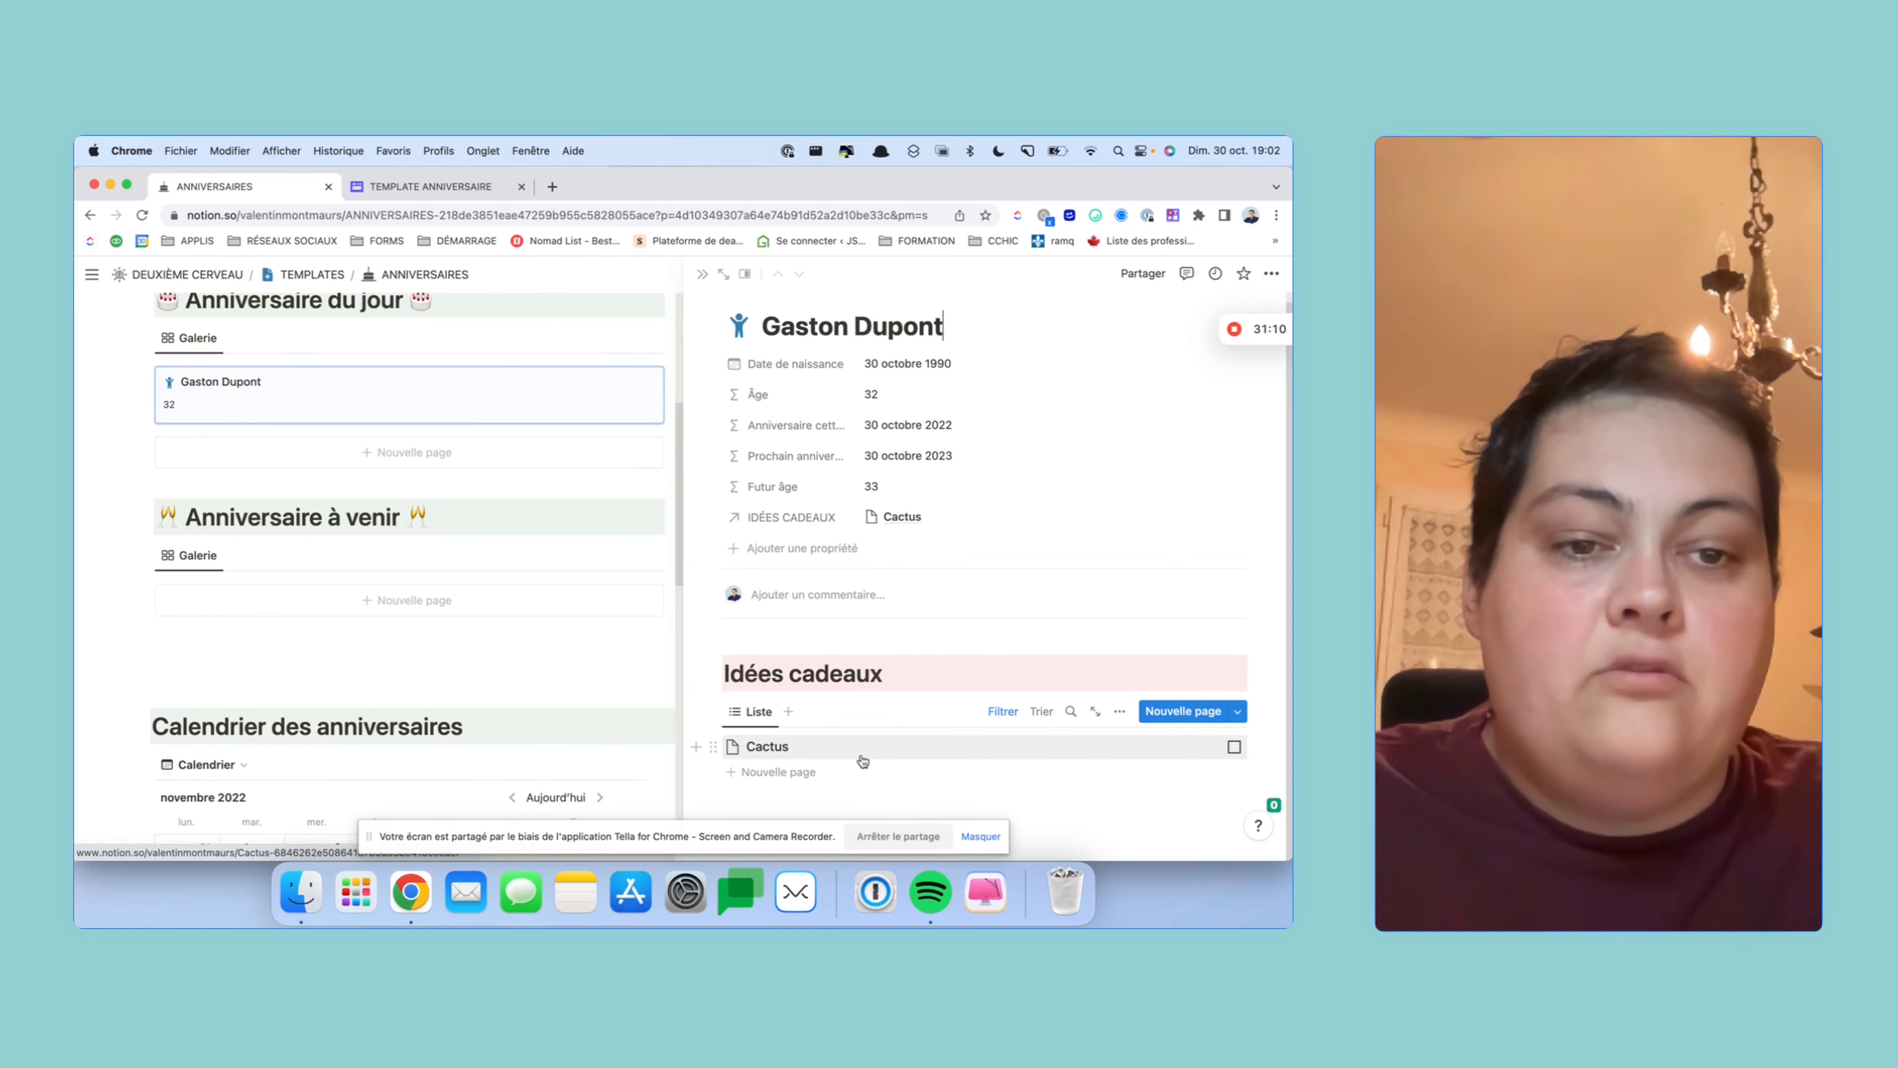
{"action": "left_click", "coordinate": [1232, 748]}
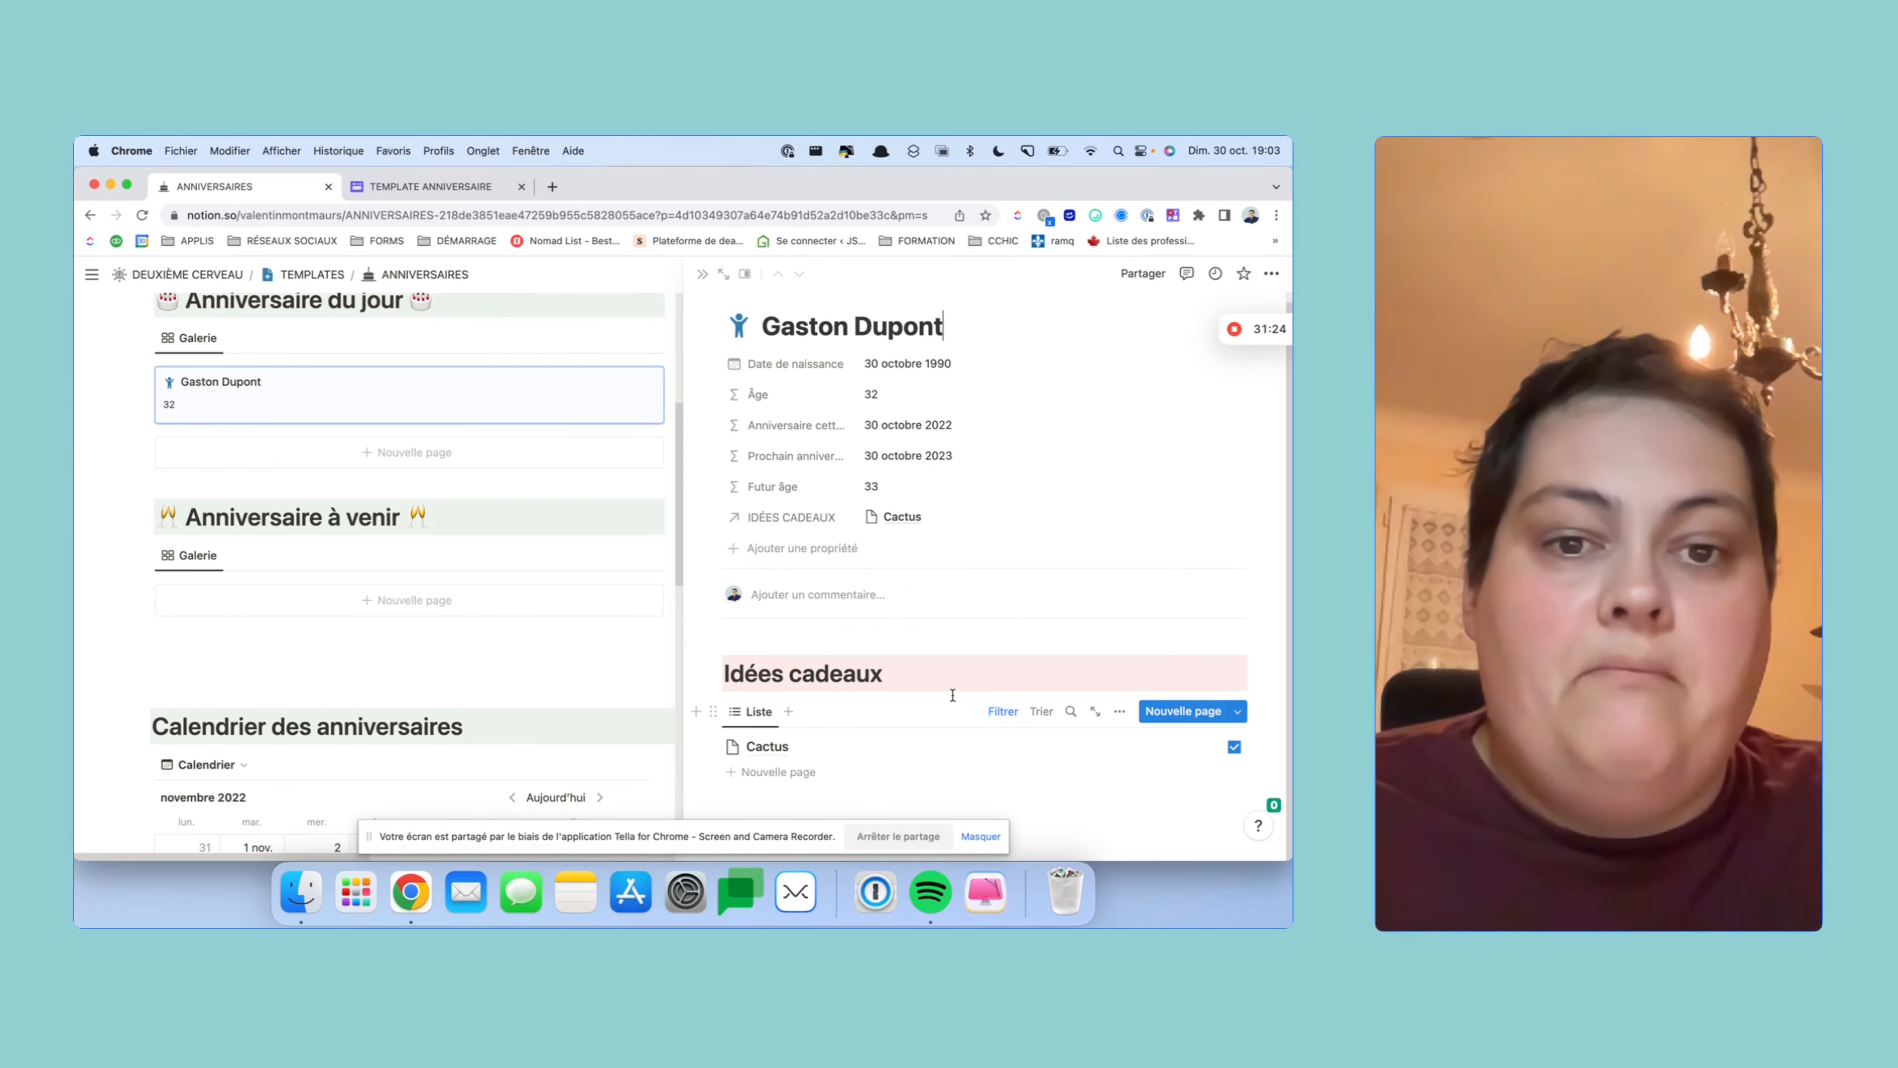
- Open a second contact from the birthday calendar and apply the Nouveau contact template
{"action": "left_click", "coordinate": [702, 274]}
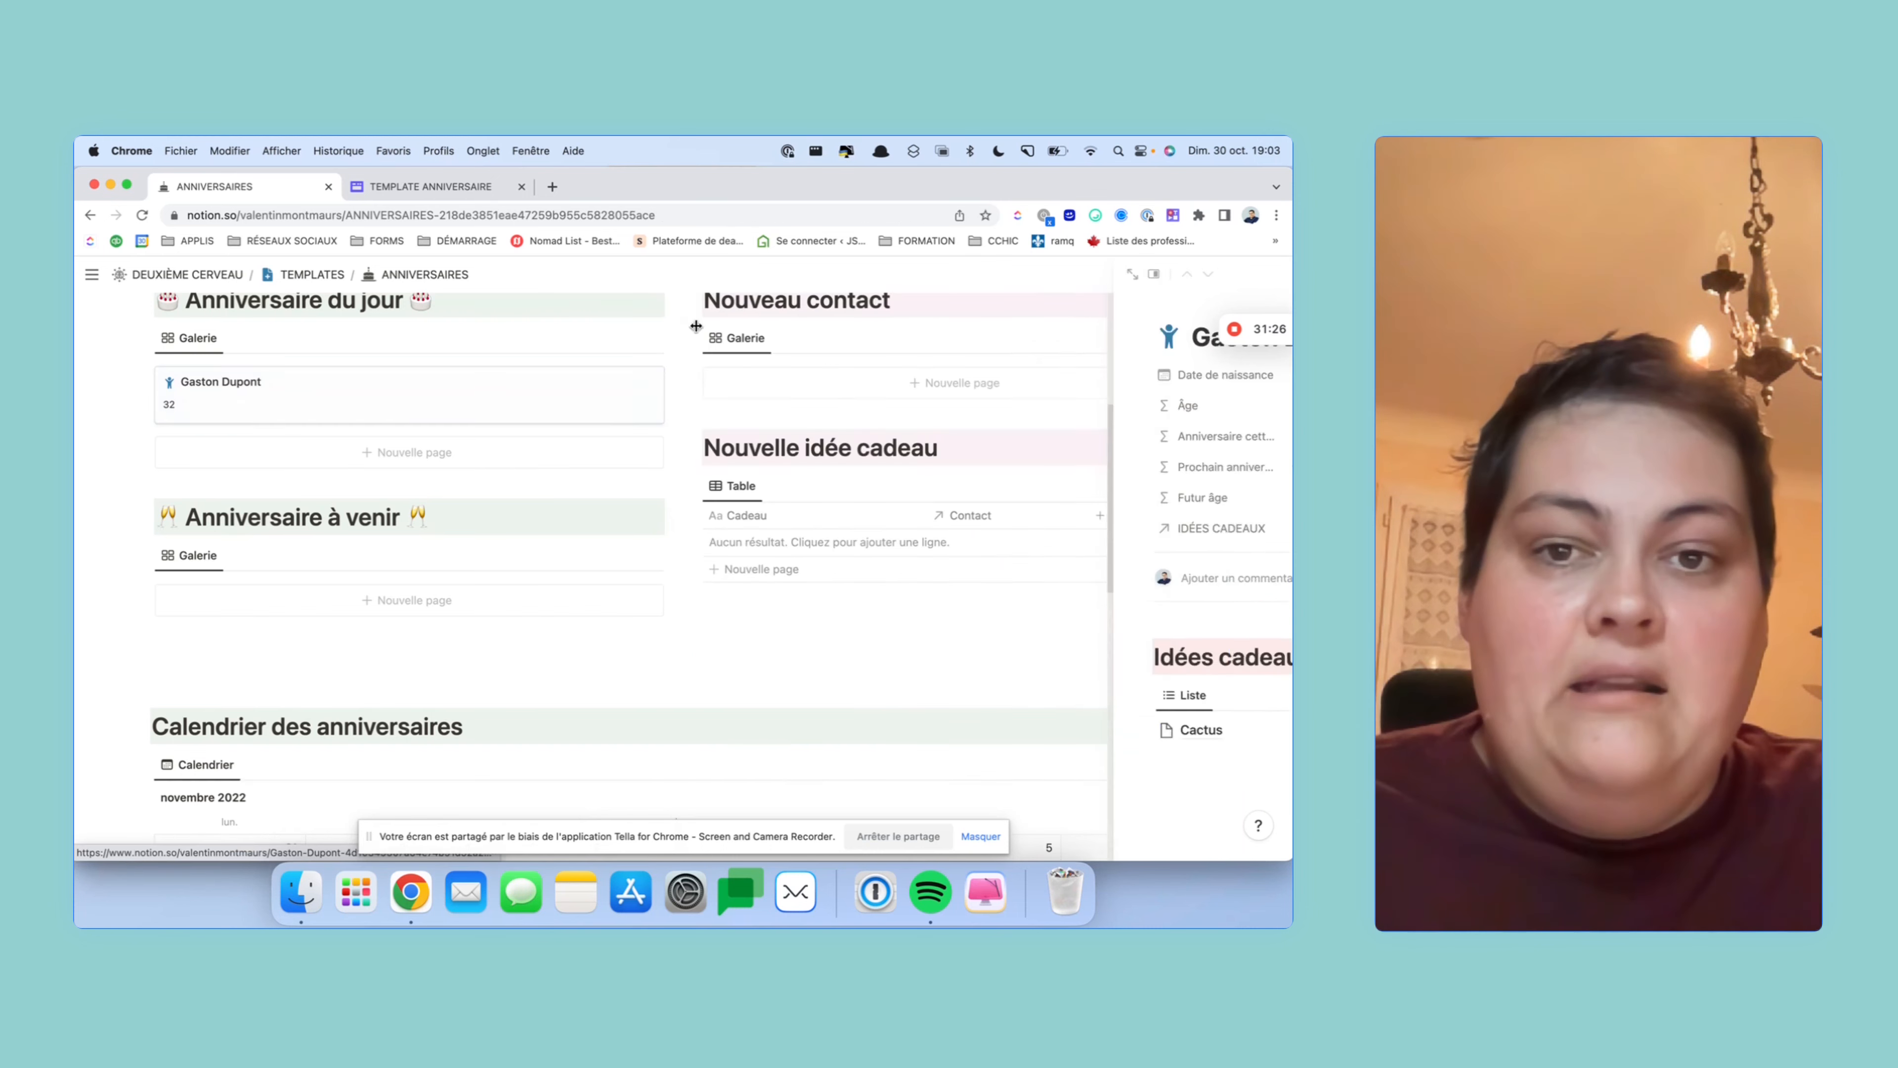
{"action": "scroll", "coordinate": [695, 326], "scroll_direction": "down", "scroll_amount": 5}
{"action": "left_click", "coordinate": [818, 692]}
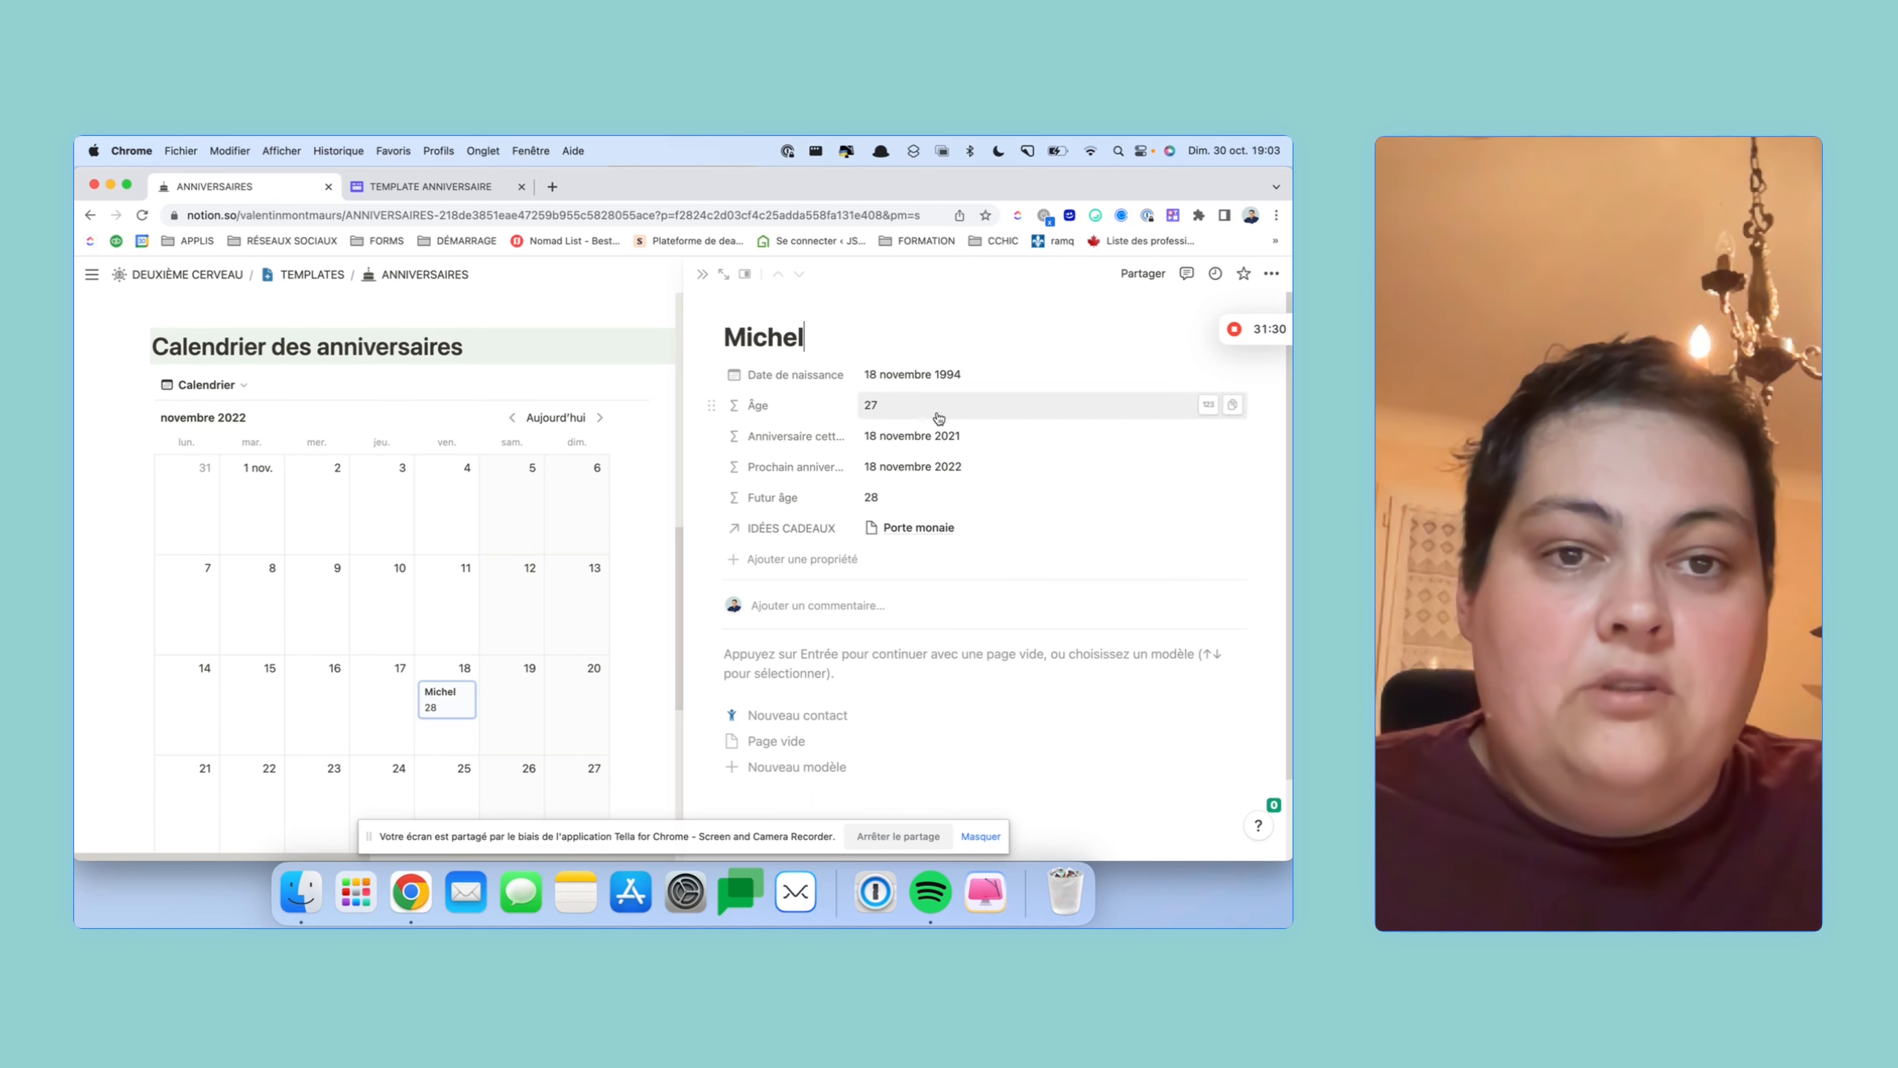
{"action": "left_click", "coordinate": [789, 716]}
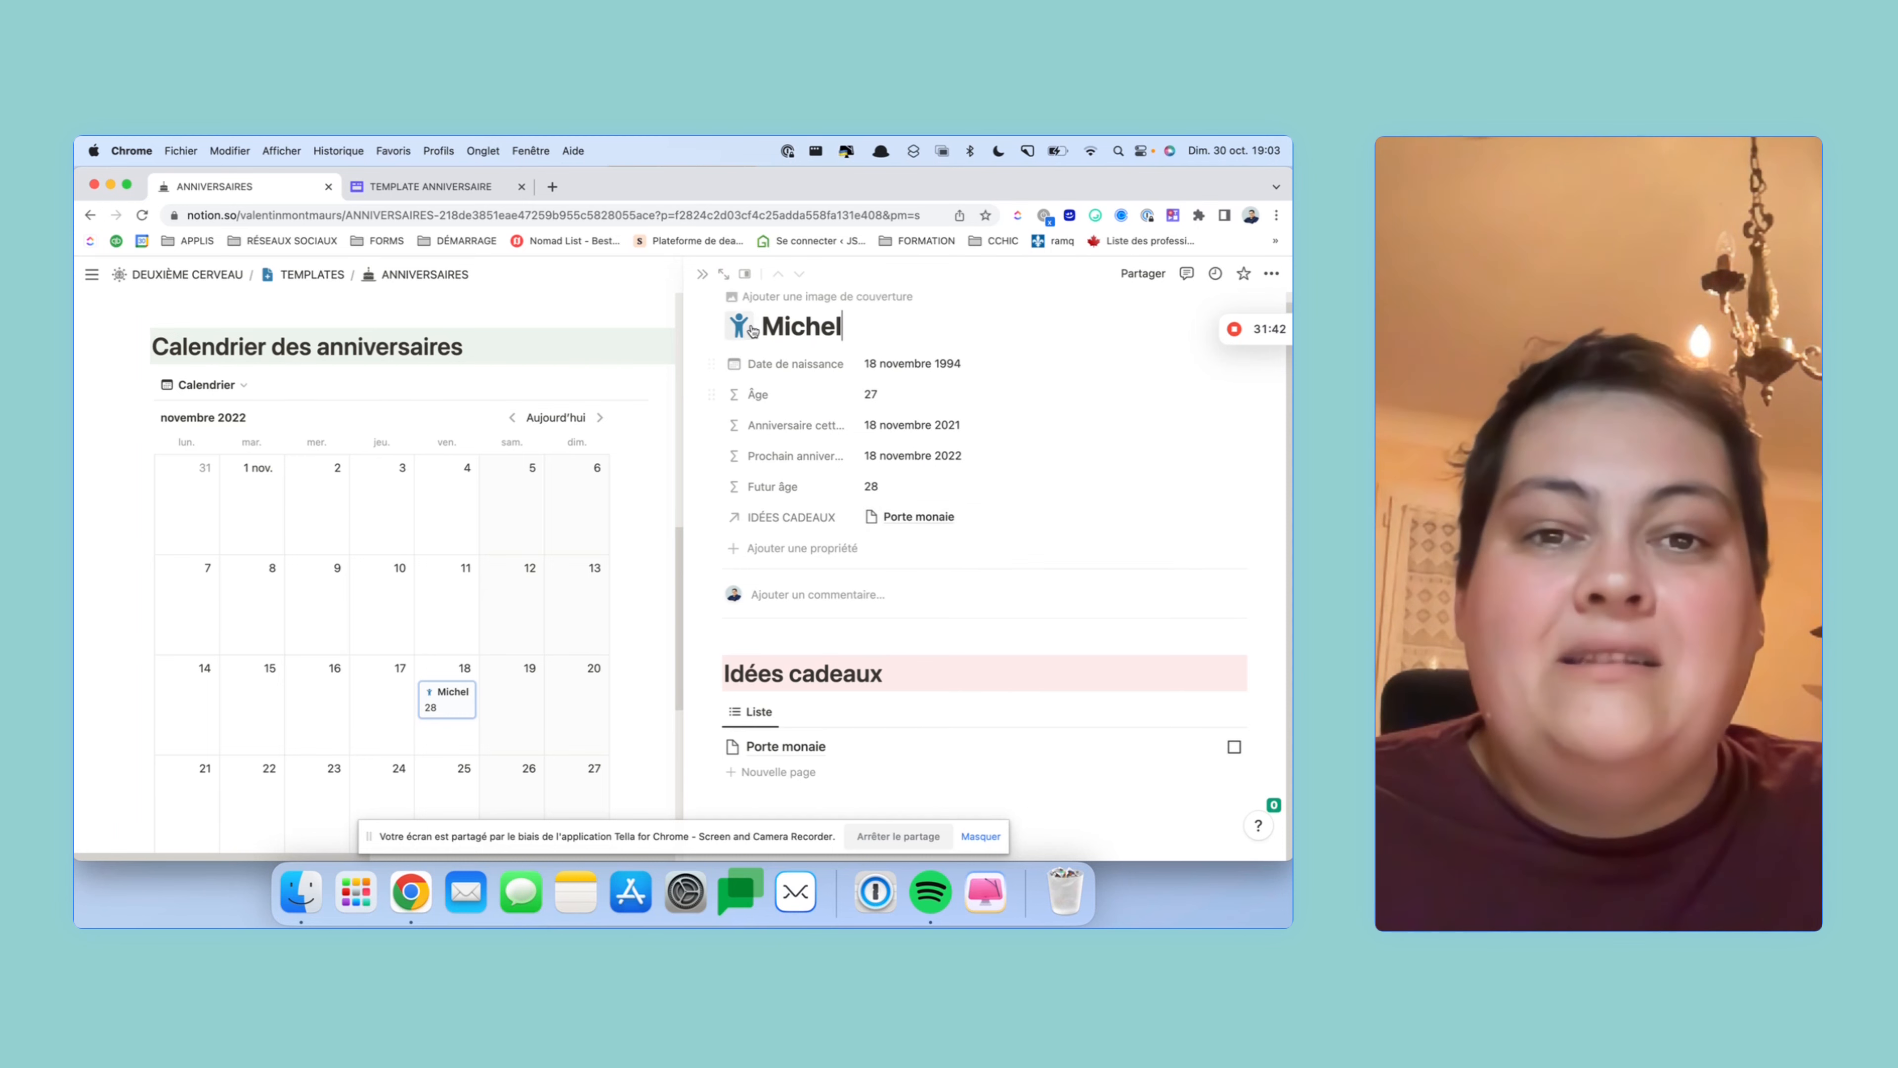
- Always hide the Âge property and this year's anniversary-date property on the contact page
{"action": "right_click", "coordinate": [777, 394]}
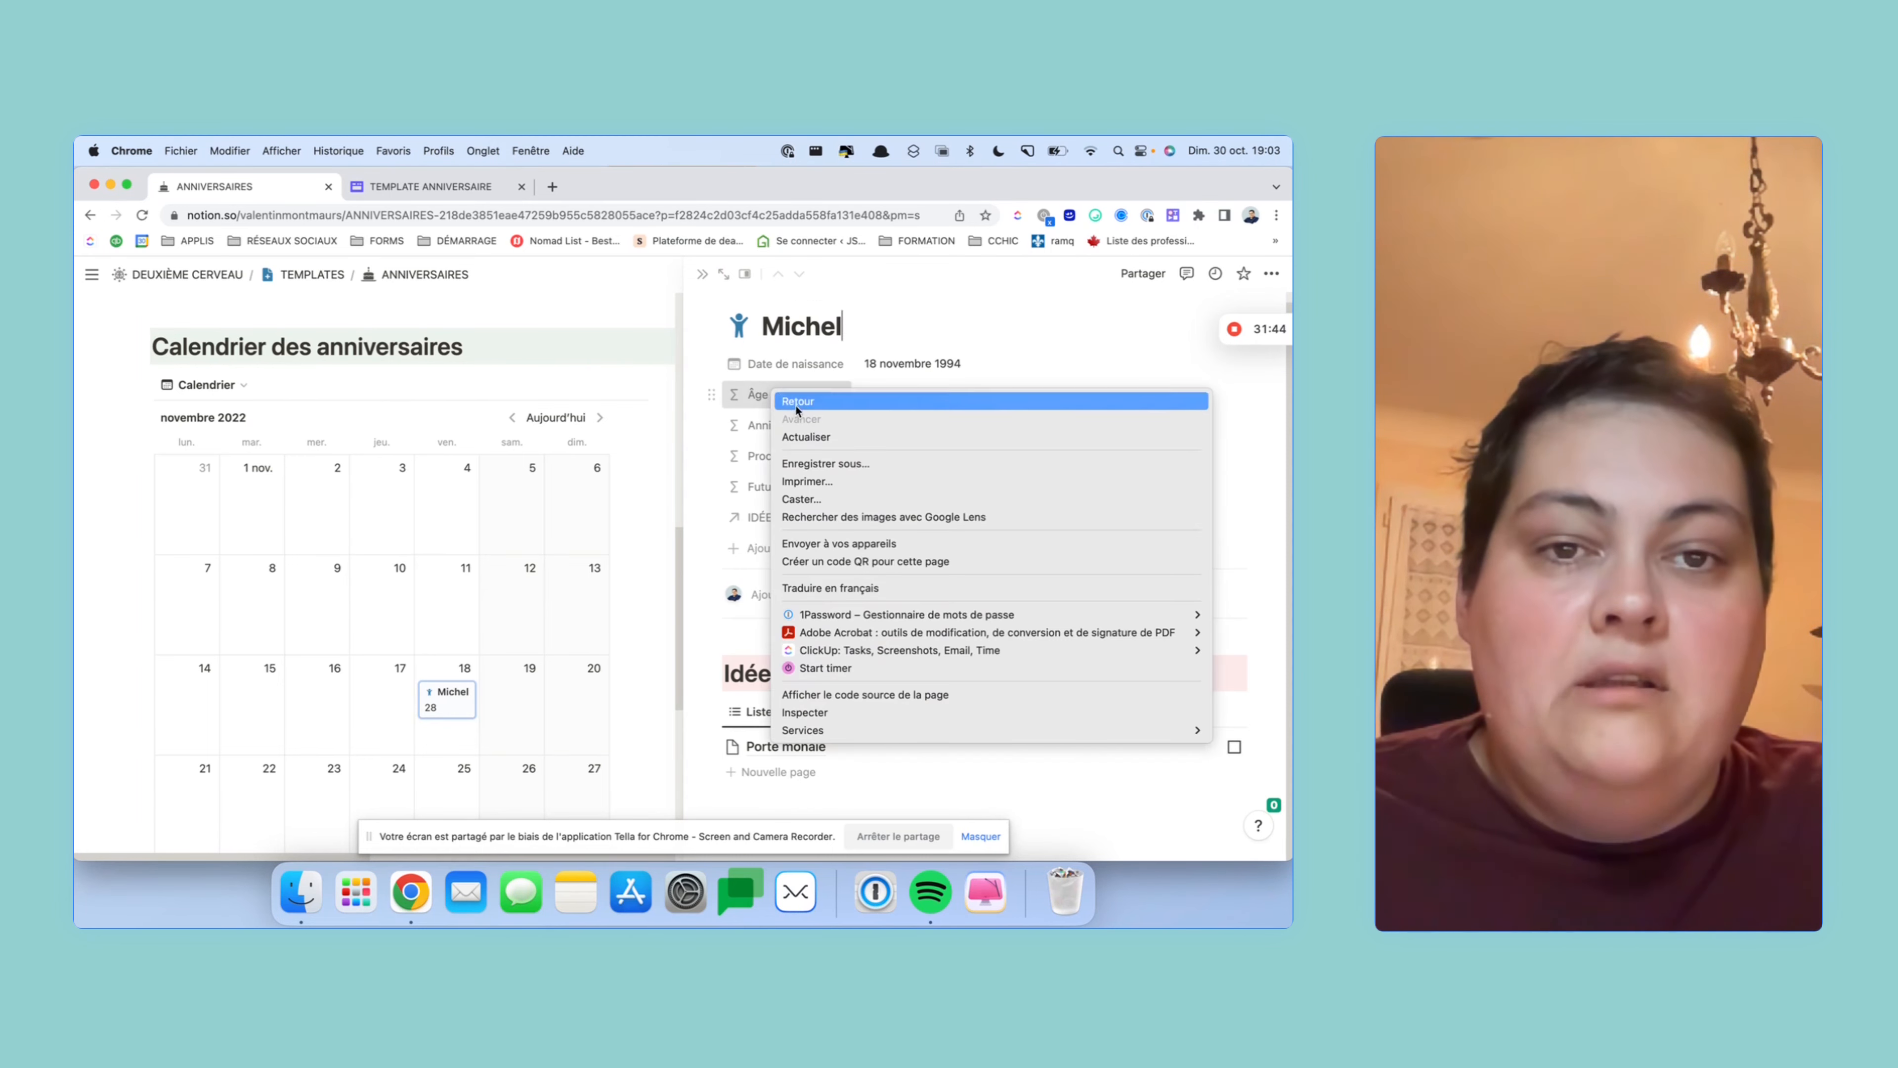
{"action": "left_click", "coordinate": [712, 396]}
{"action": "left_click", "coordinate": [713, 396]}
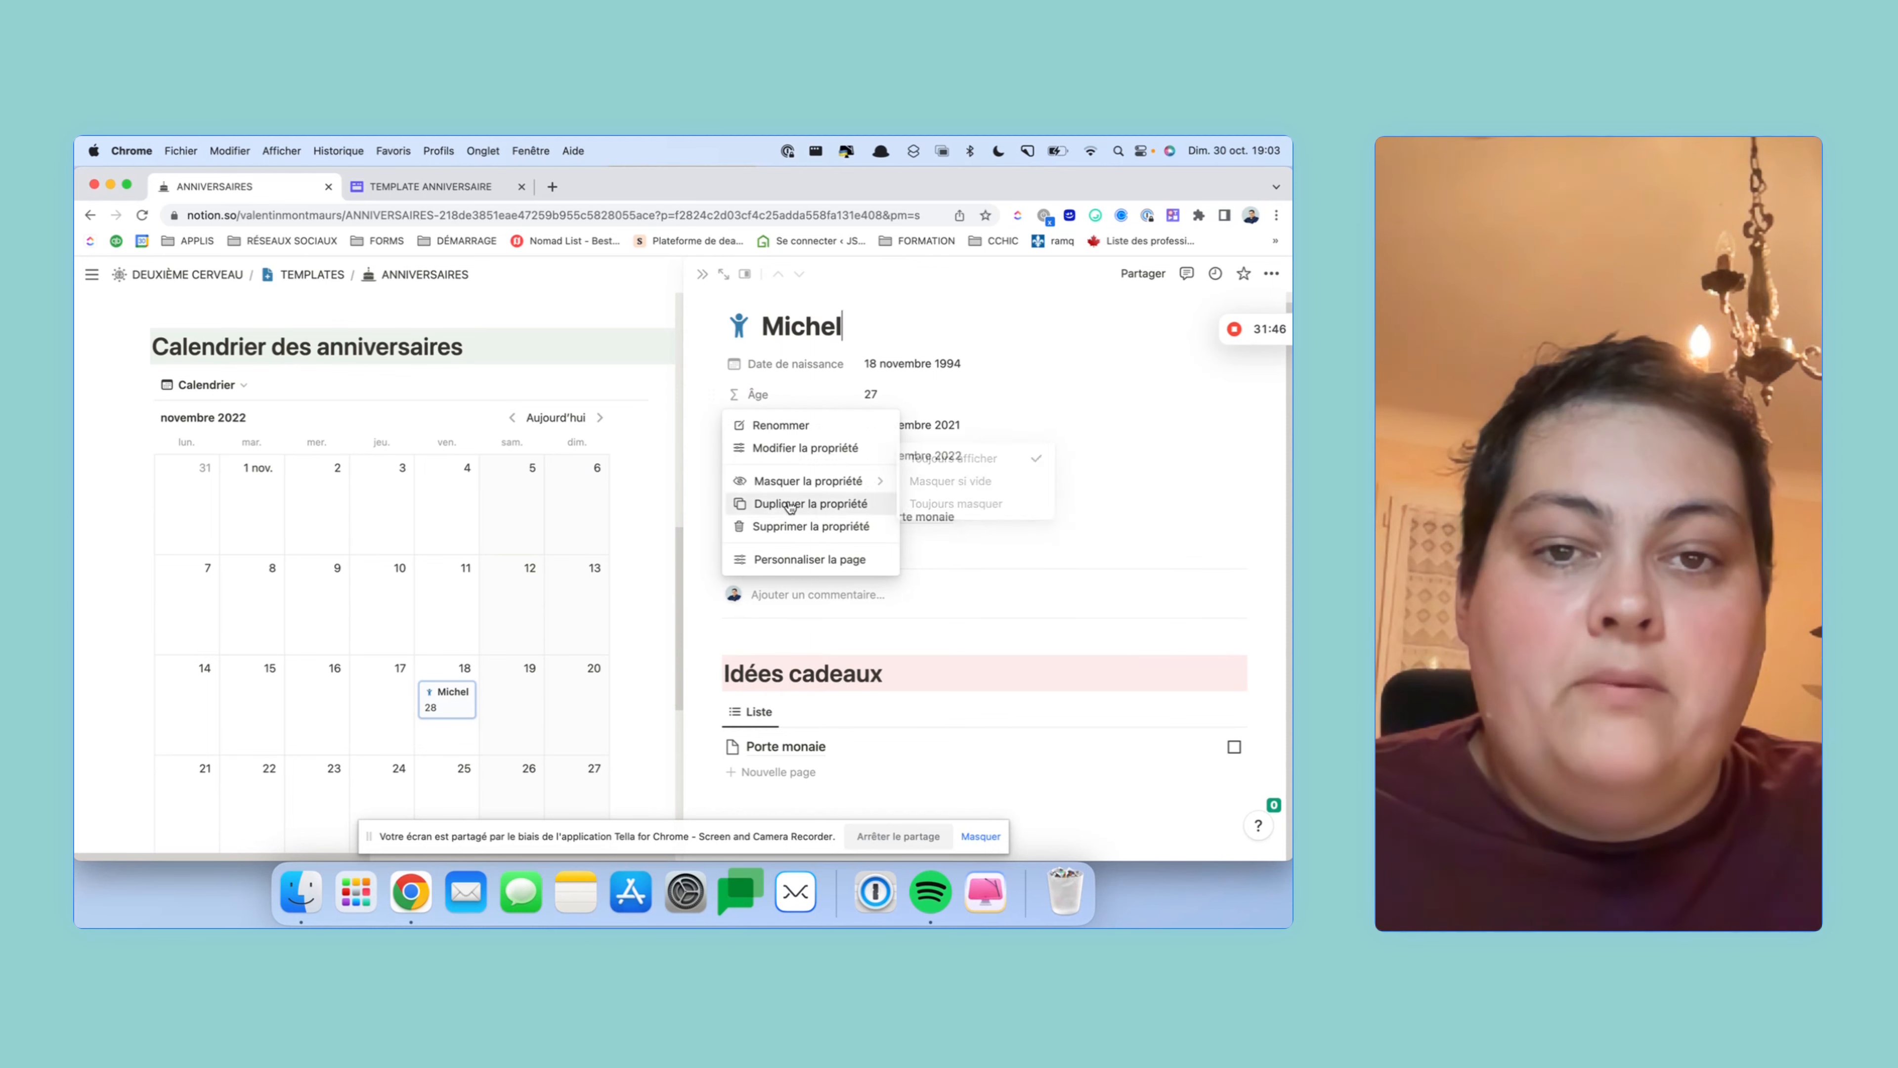
{"action": "left_click", "coordinate": [966, 505]}
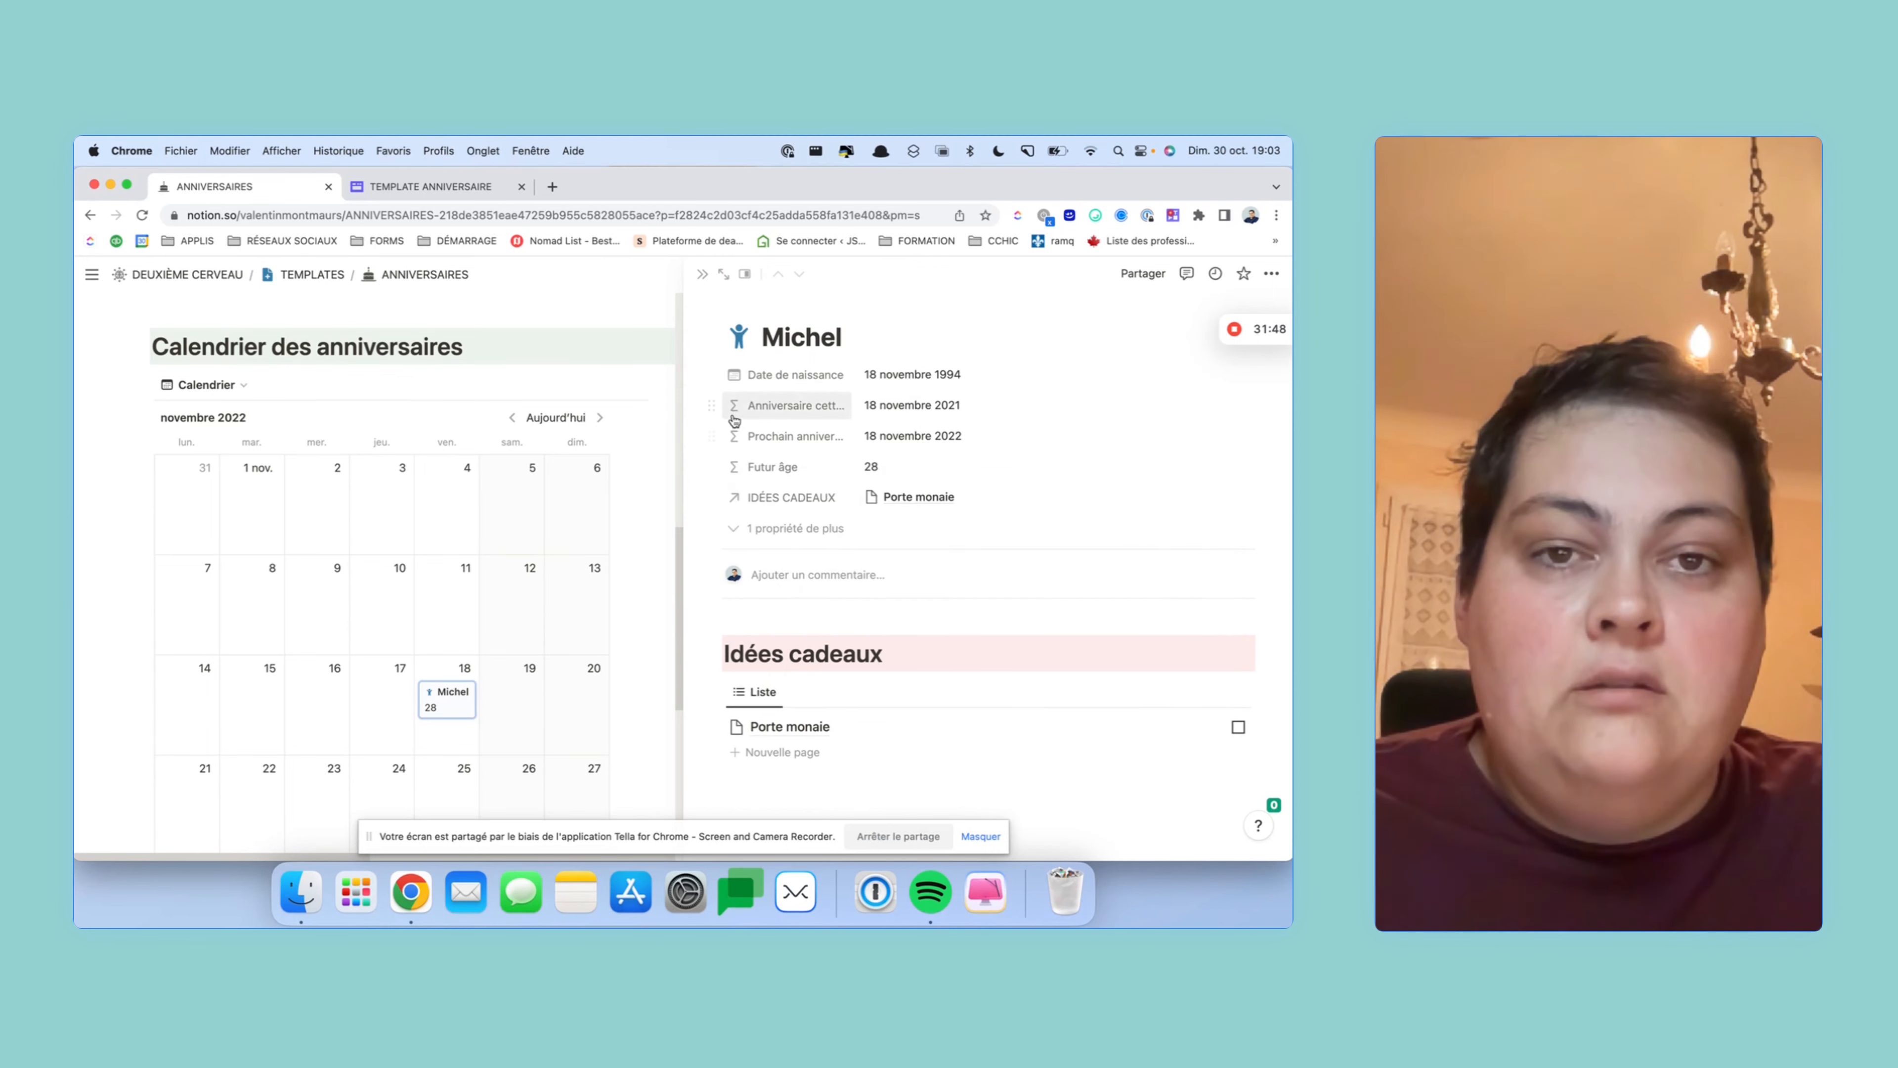
{"action": "left_click", "coordinate": [711, 406]}
{"action": "mouse_move", "coordinate": [796, 494]}
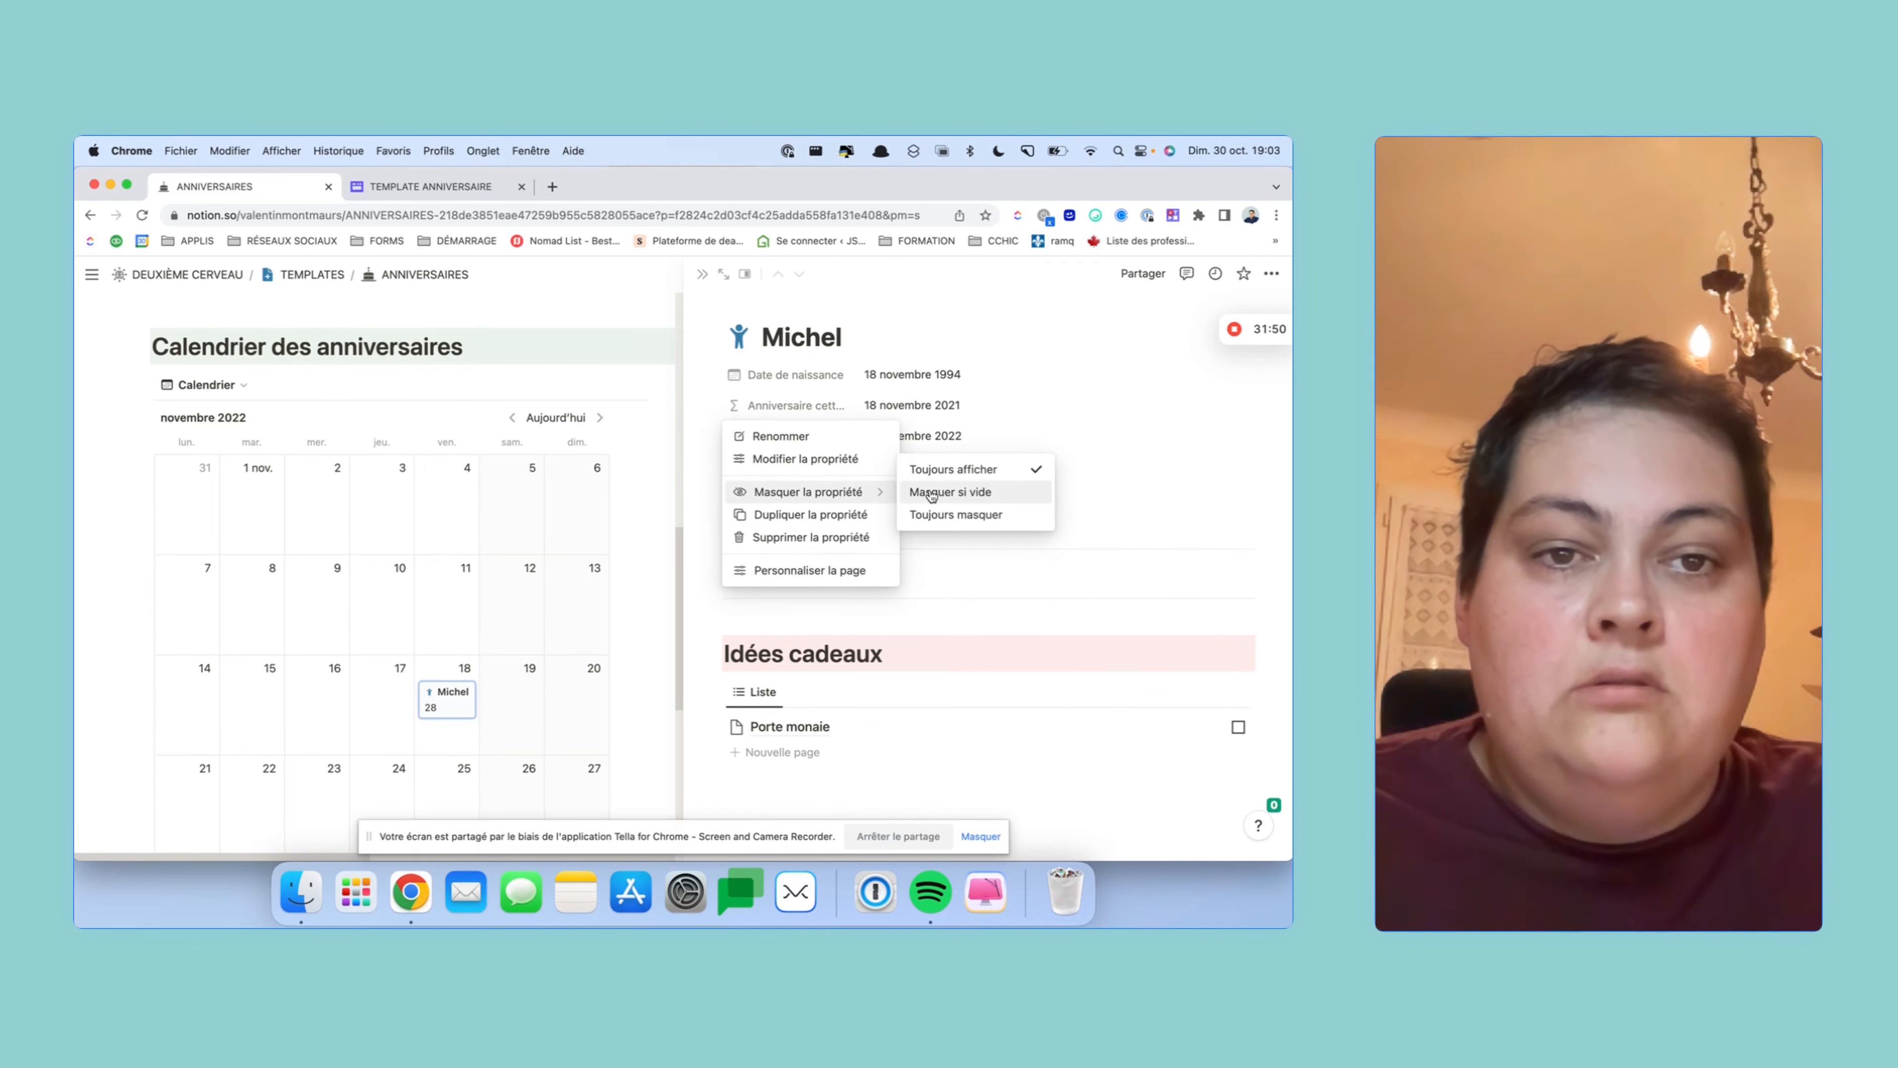
{"action": "left_click", "coordinate": [939, 513]}
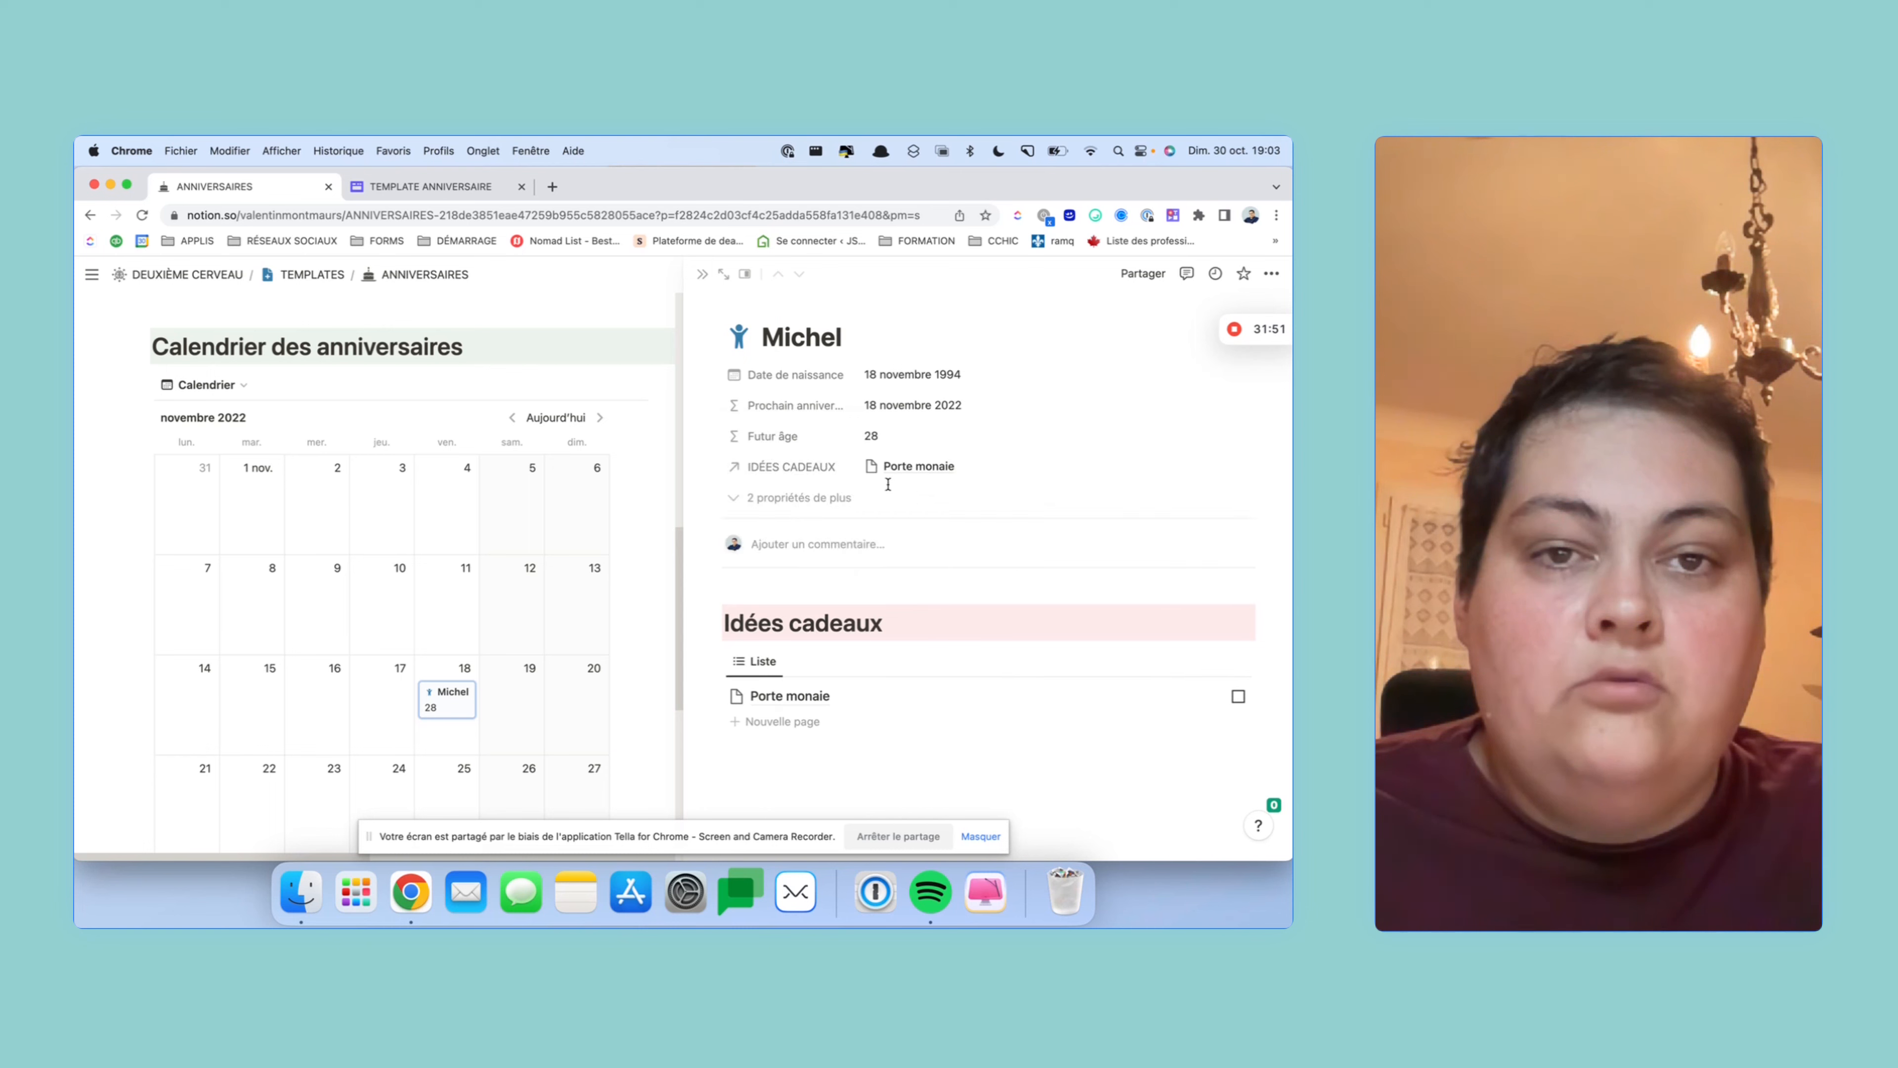
- Always hide the next anniversary date, Futur âge and IDÉES CADEAUX, then close the page
{"action": "left_click", "coordinate": [714, 405]}
{"action": "mouse_move", "coordinate": [844, 494]}
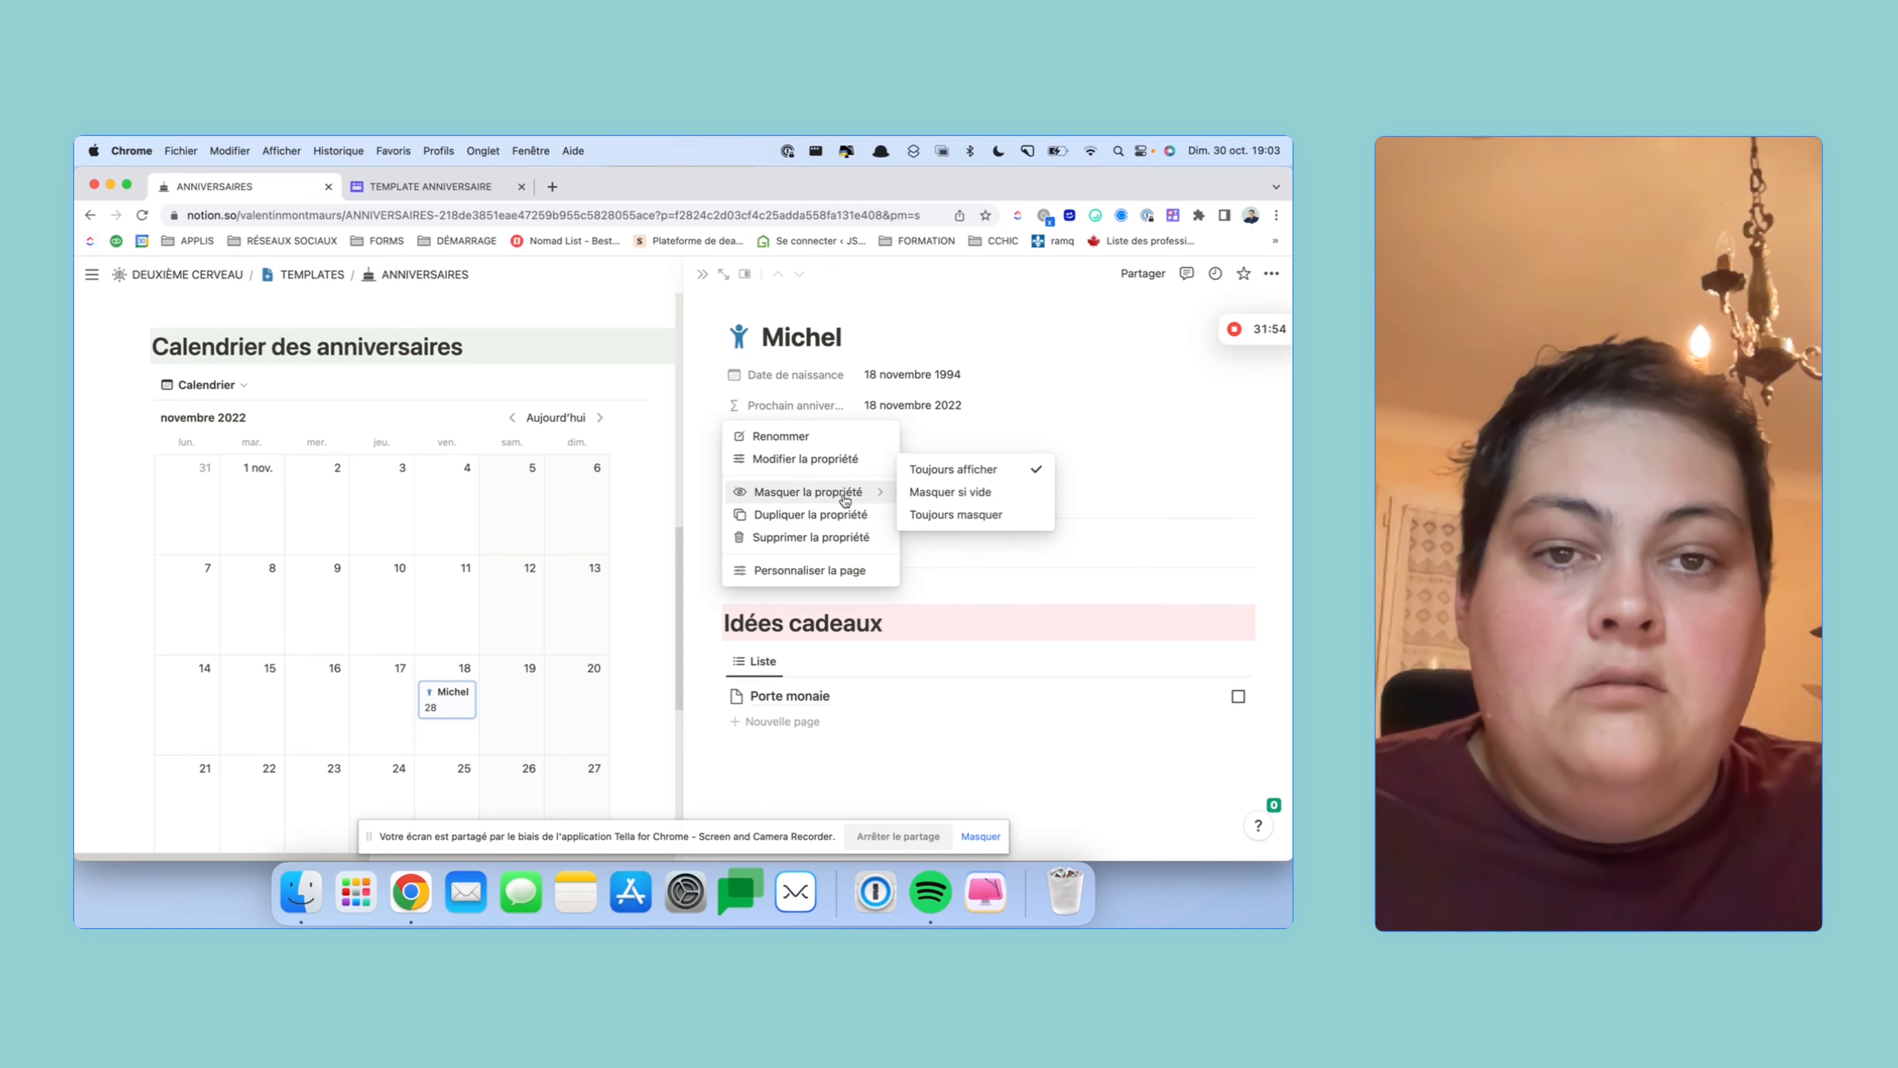
{"action": "left_click", "coordinate": [927, 519]}
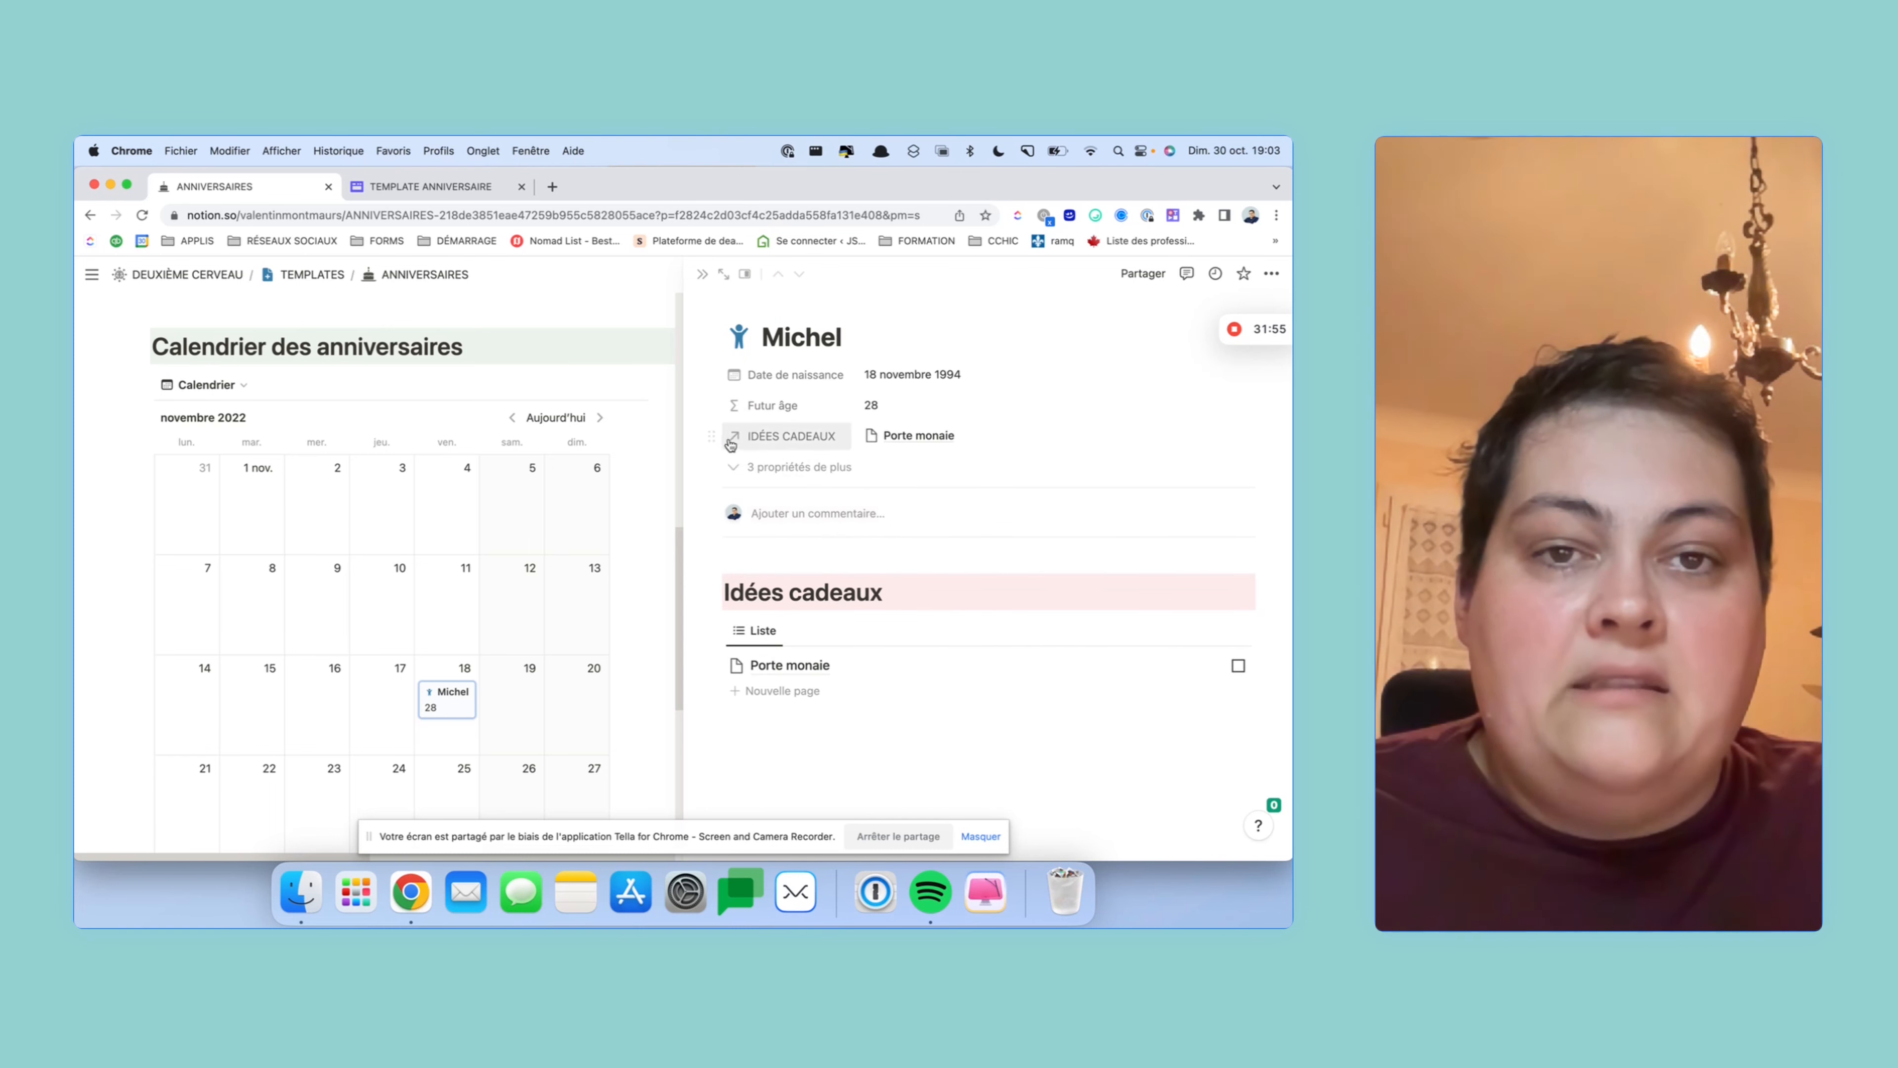
{"action": "left_click", "coordinate": [712, 405]}
{"action": "mouse_move", "coordinate": [841, 497]}
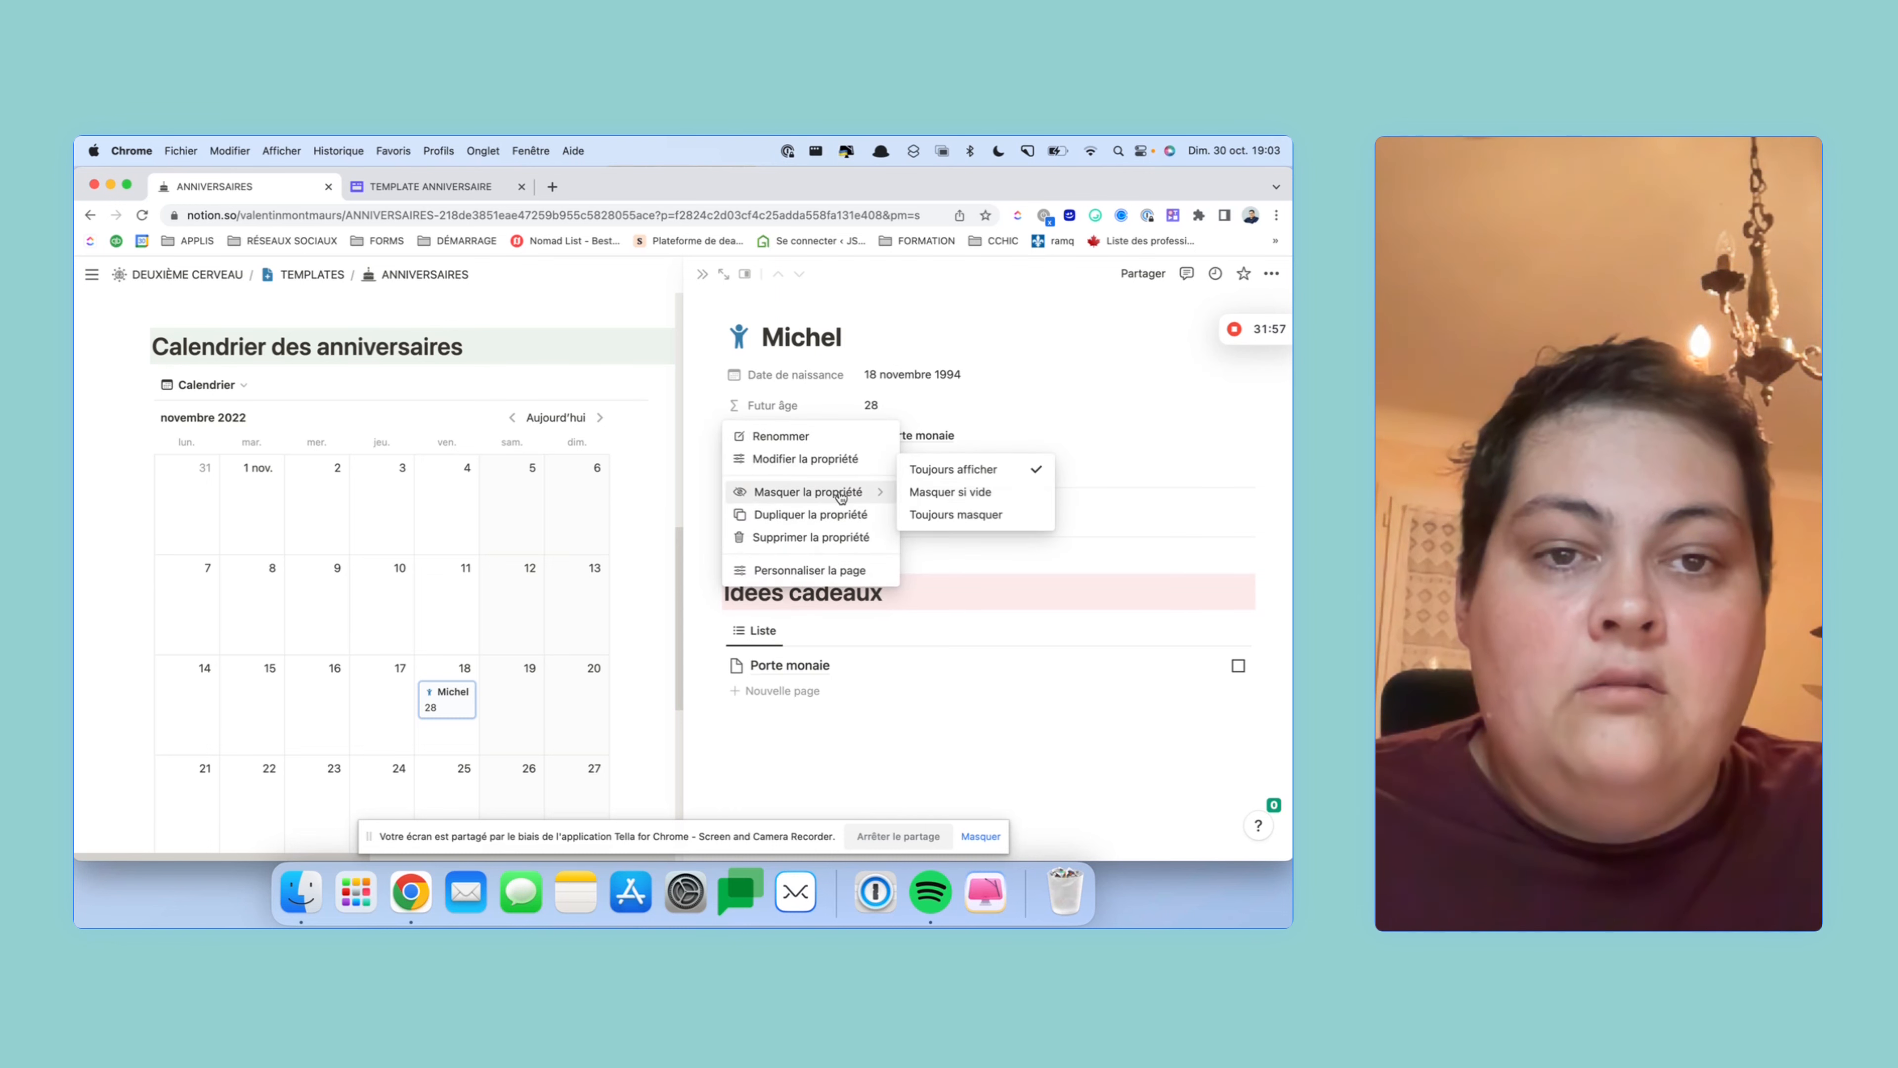
{"action": "left_click", "coordinate": [953, 514]}
{"action": "left_click", "coordinate": [710, 408]}
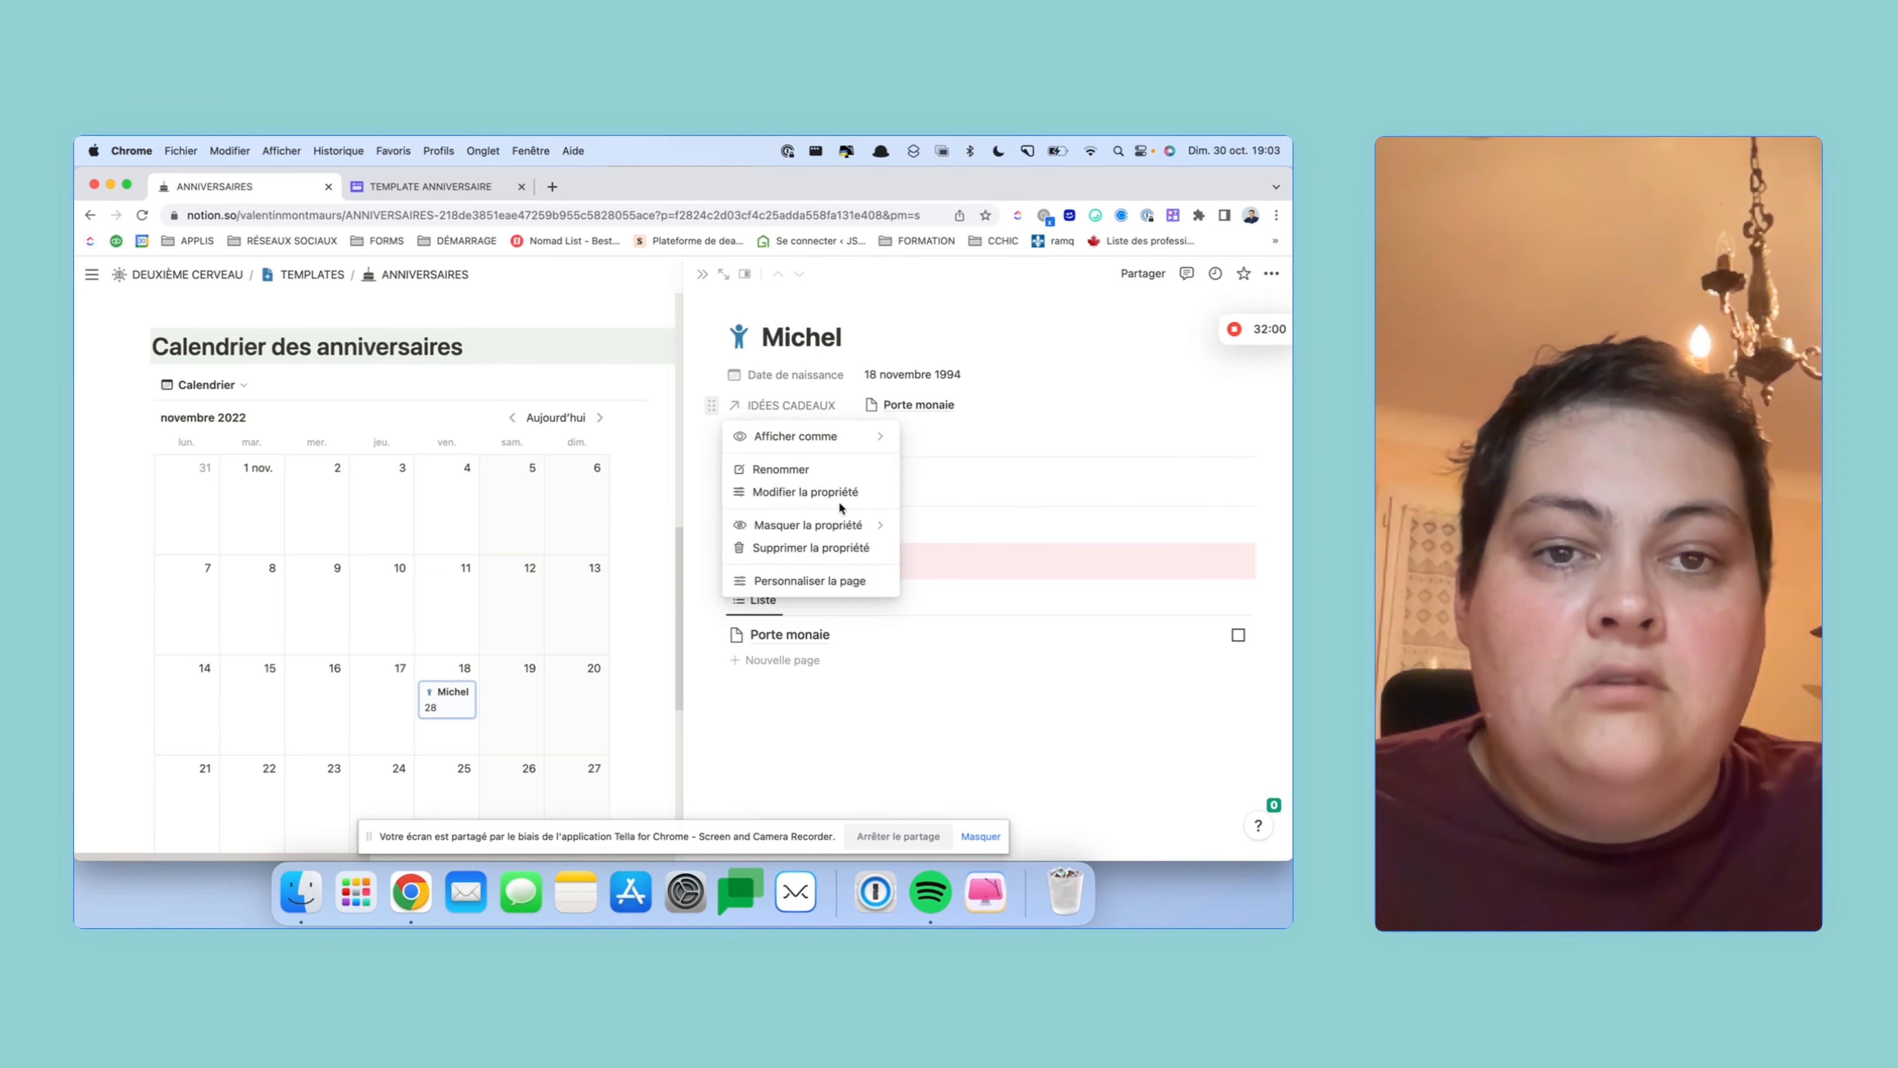
{"action": "mouse_move", "coordinate": [841, 526]}
{"action": "left_click", "coordinate": [925, 548]}
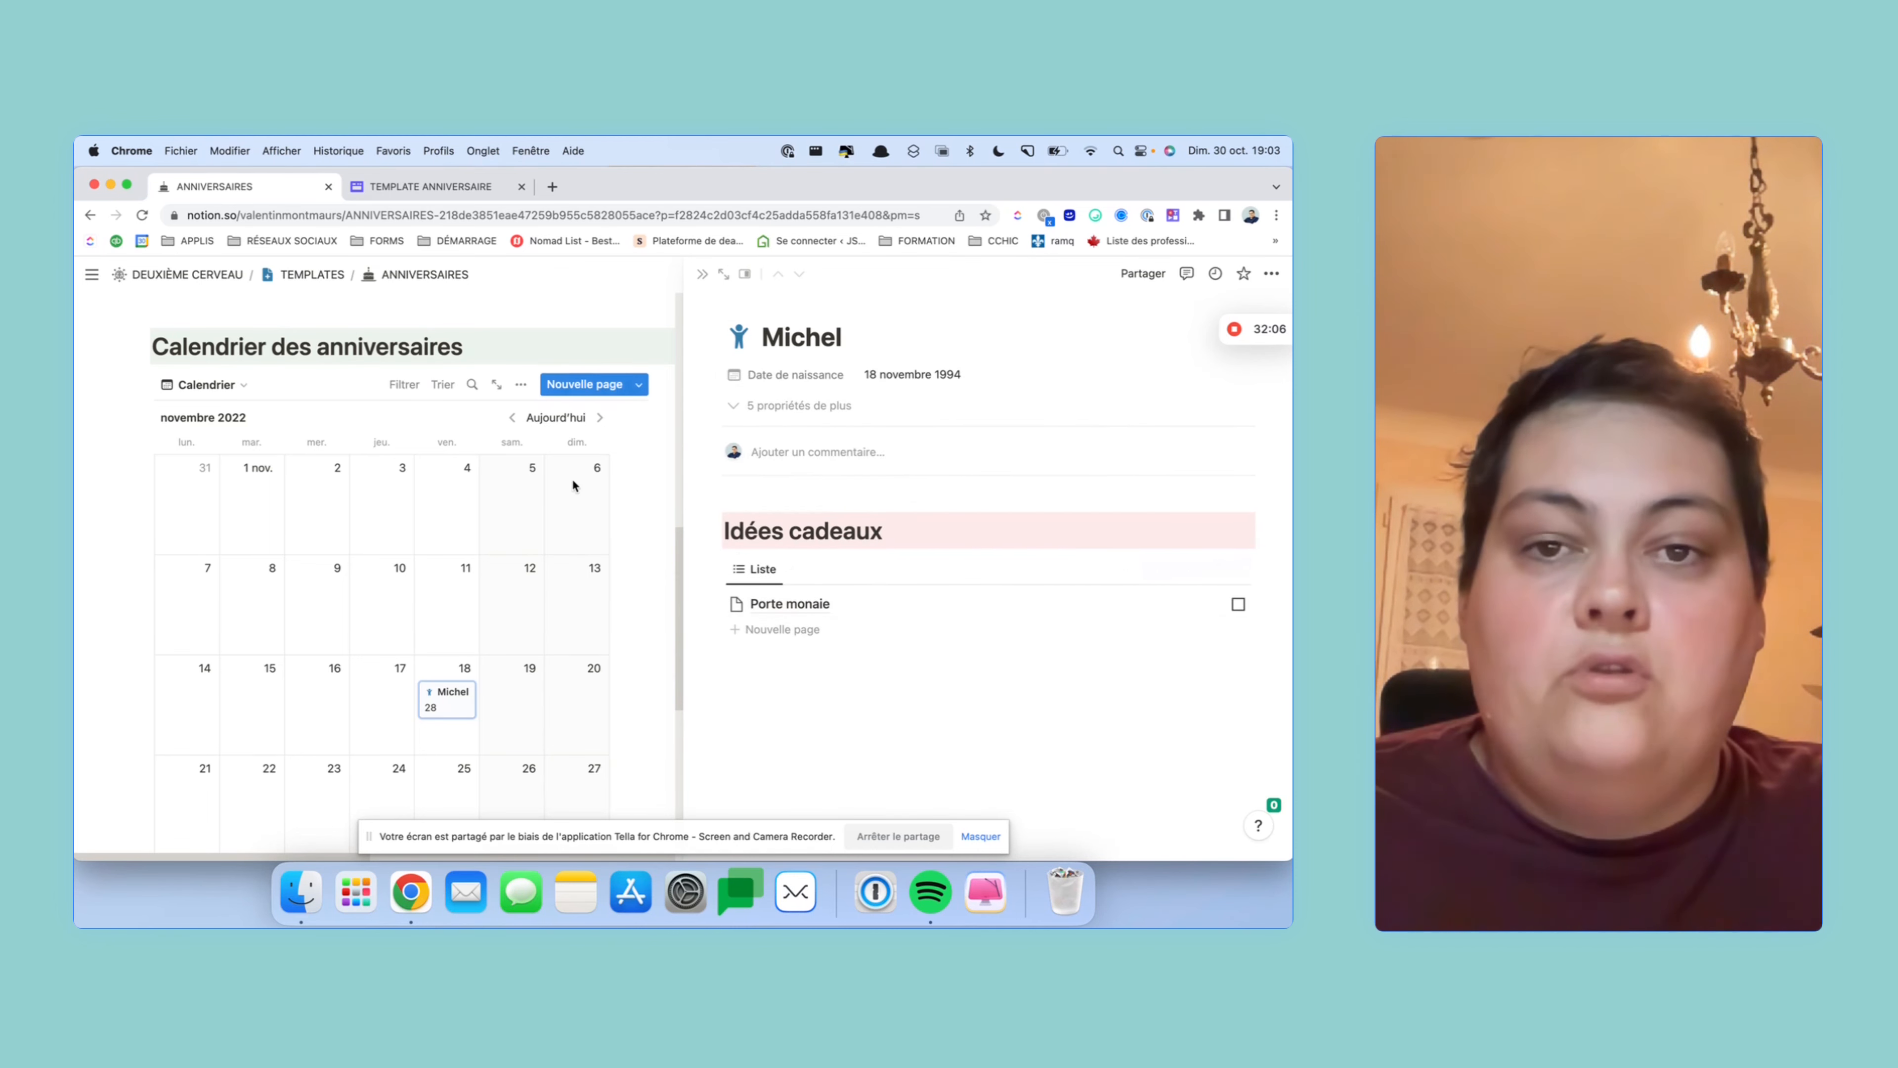
{"action": "left_click", "coordinate": [702, 273]}
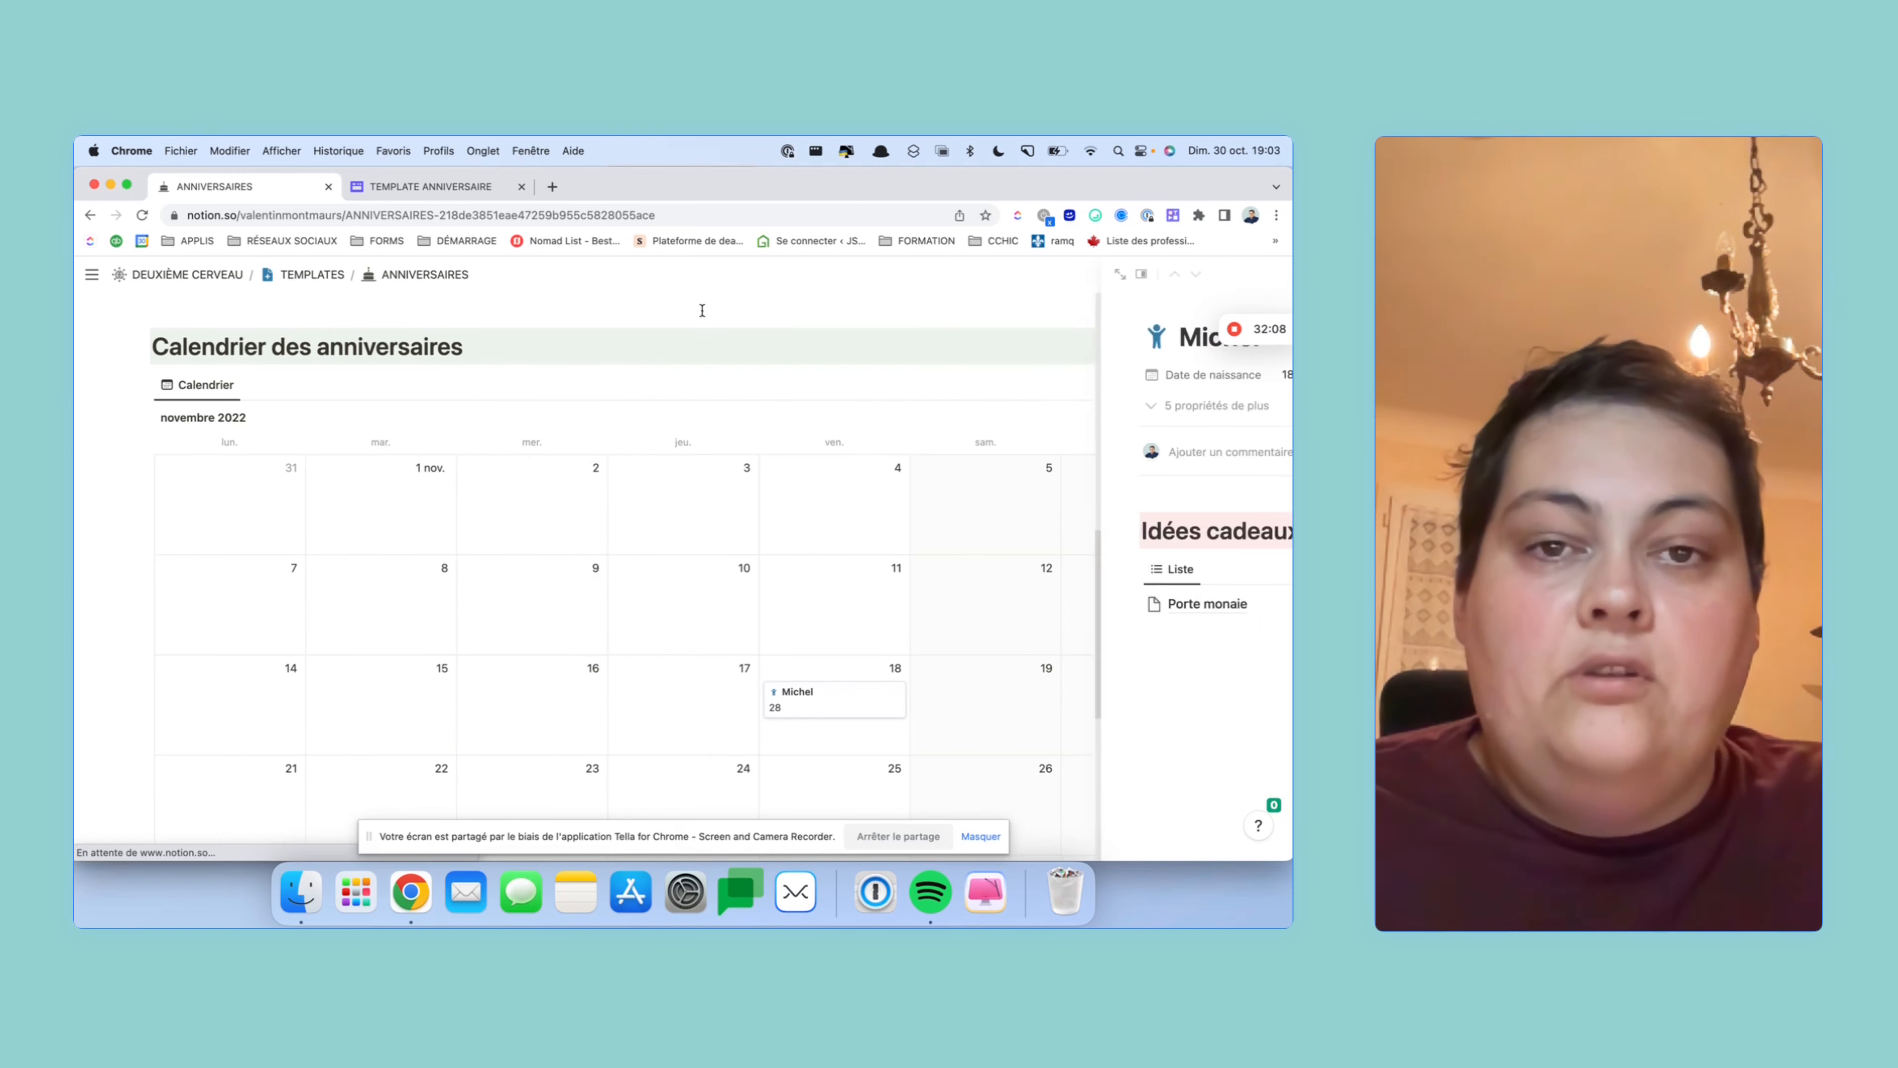
{"action": "scroll", "coordinate": [632, 554], "scroll_direction": "up", "scroll_amount": 5}
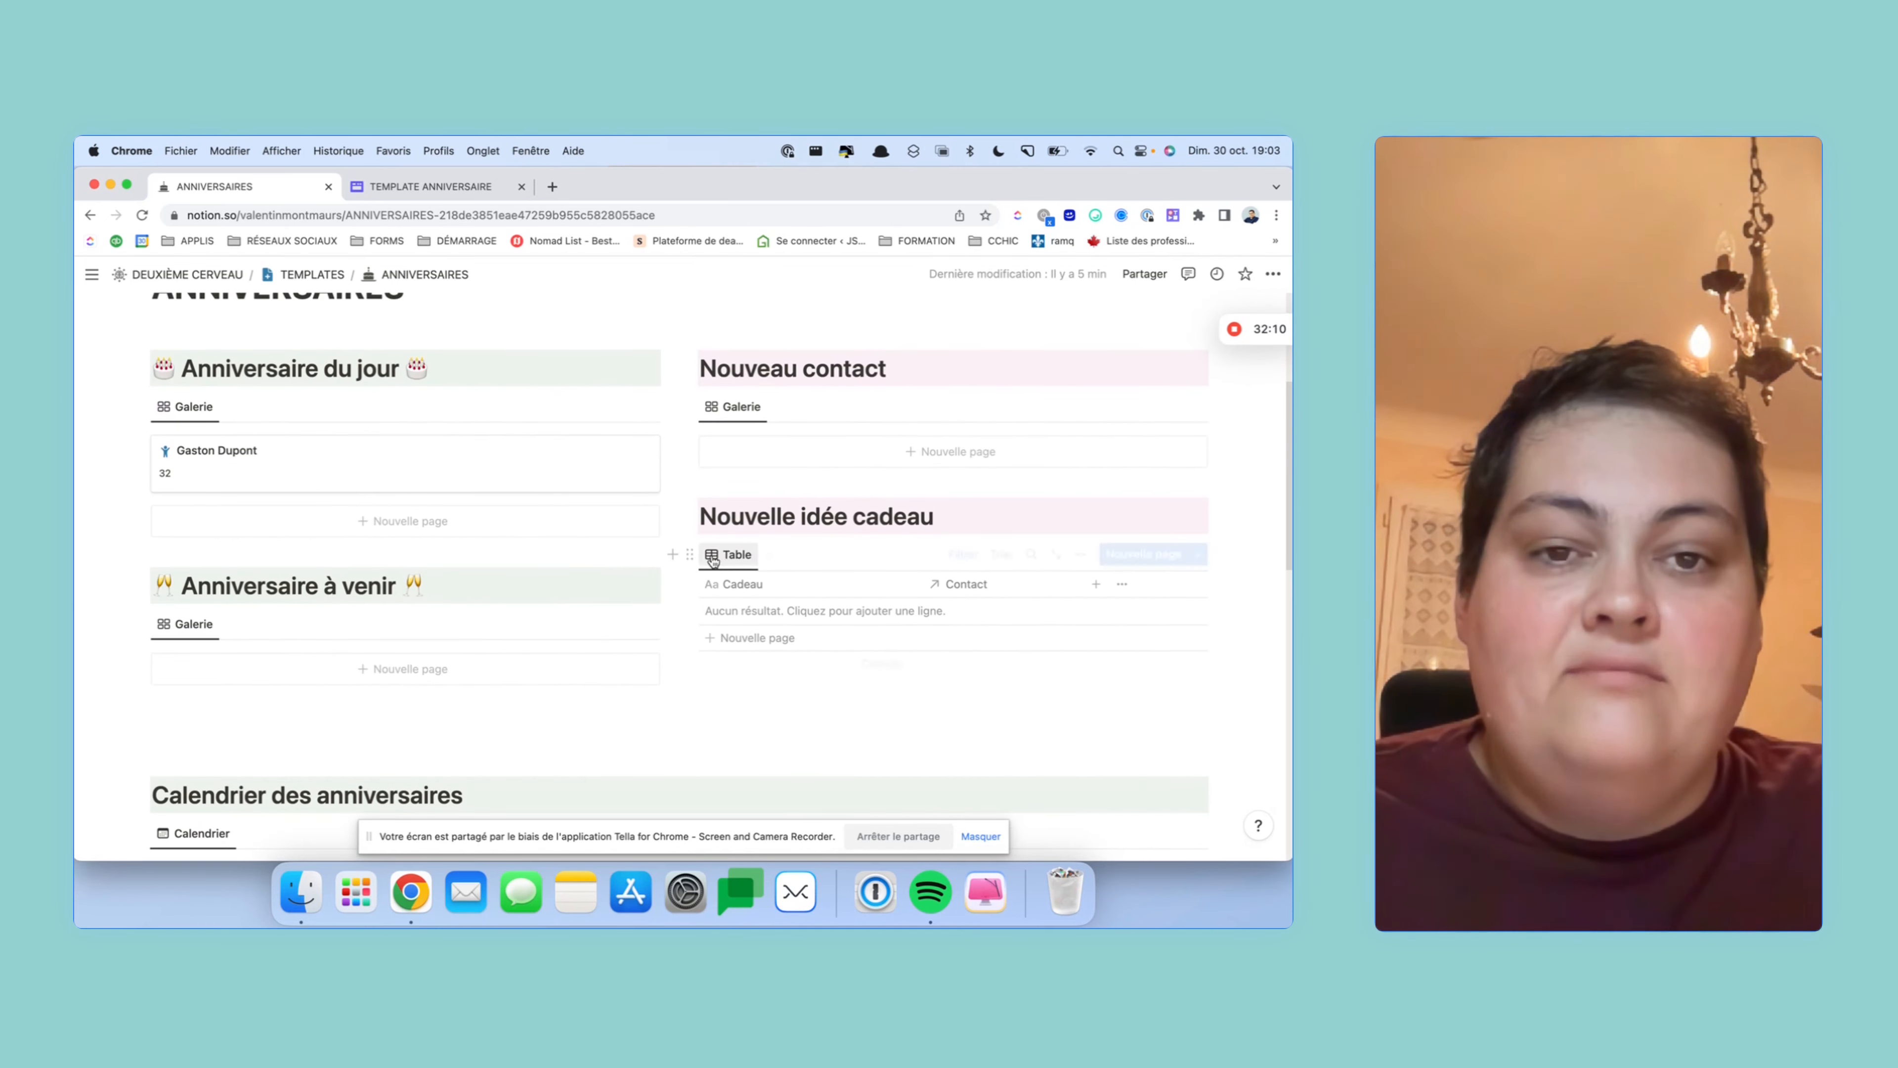
{"action": "scroll", "coordinate": [673, 553], "scroll_direction": "down", "scroll_amount": 5}
{"action": "scroll", "coordinate": [712, 555], "scroll_direction": "down", "scroll_amount": 5}
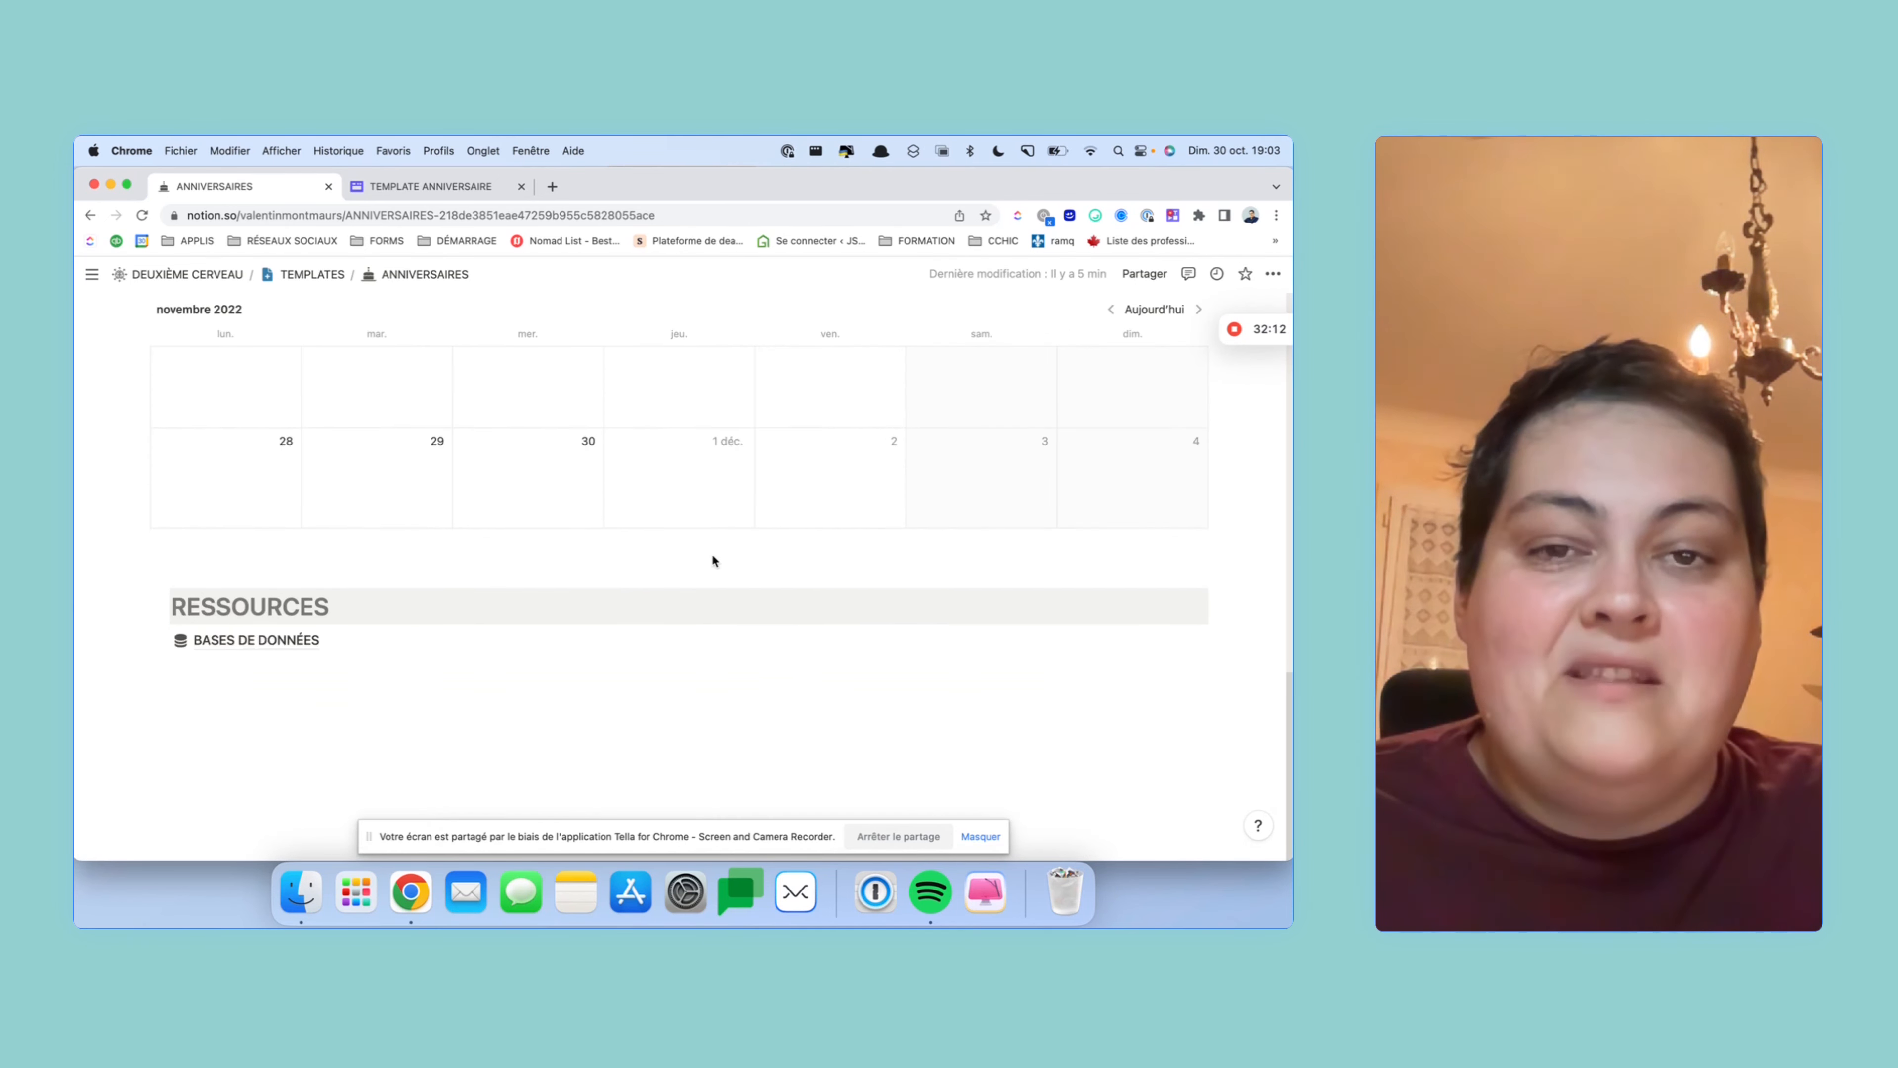
{"action": "scroll", "coordinate": [712, 555], "scroll_direction": "up", "scroll_amount": 10}
{"action": "scroll", "coordinate": [712, 554], "scroll_direction": "up", "scroll_amount": 3}
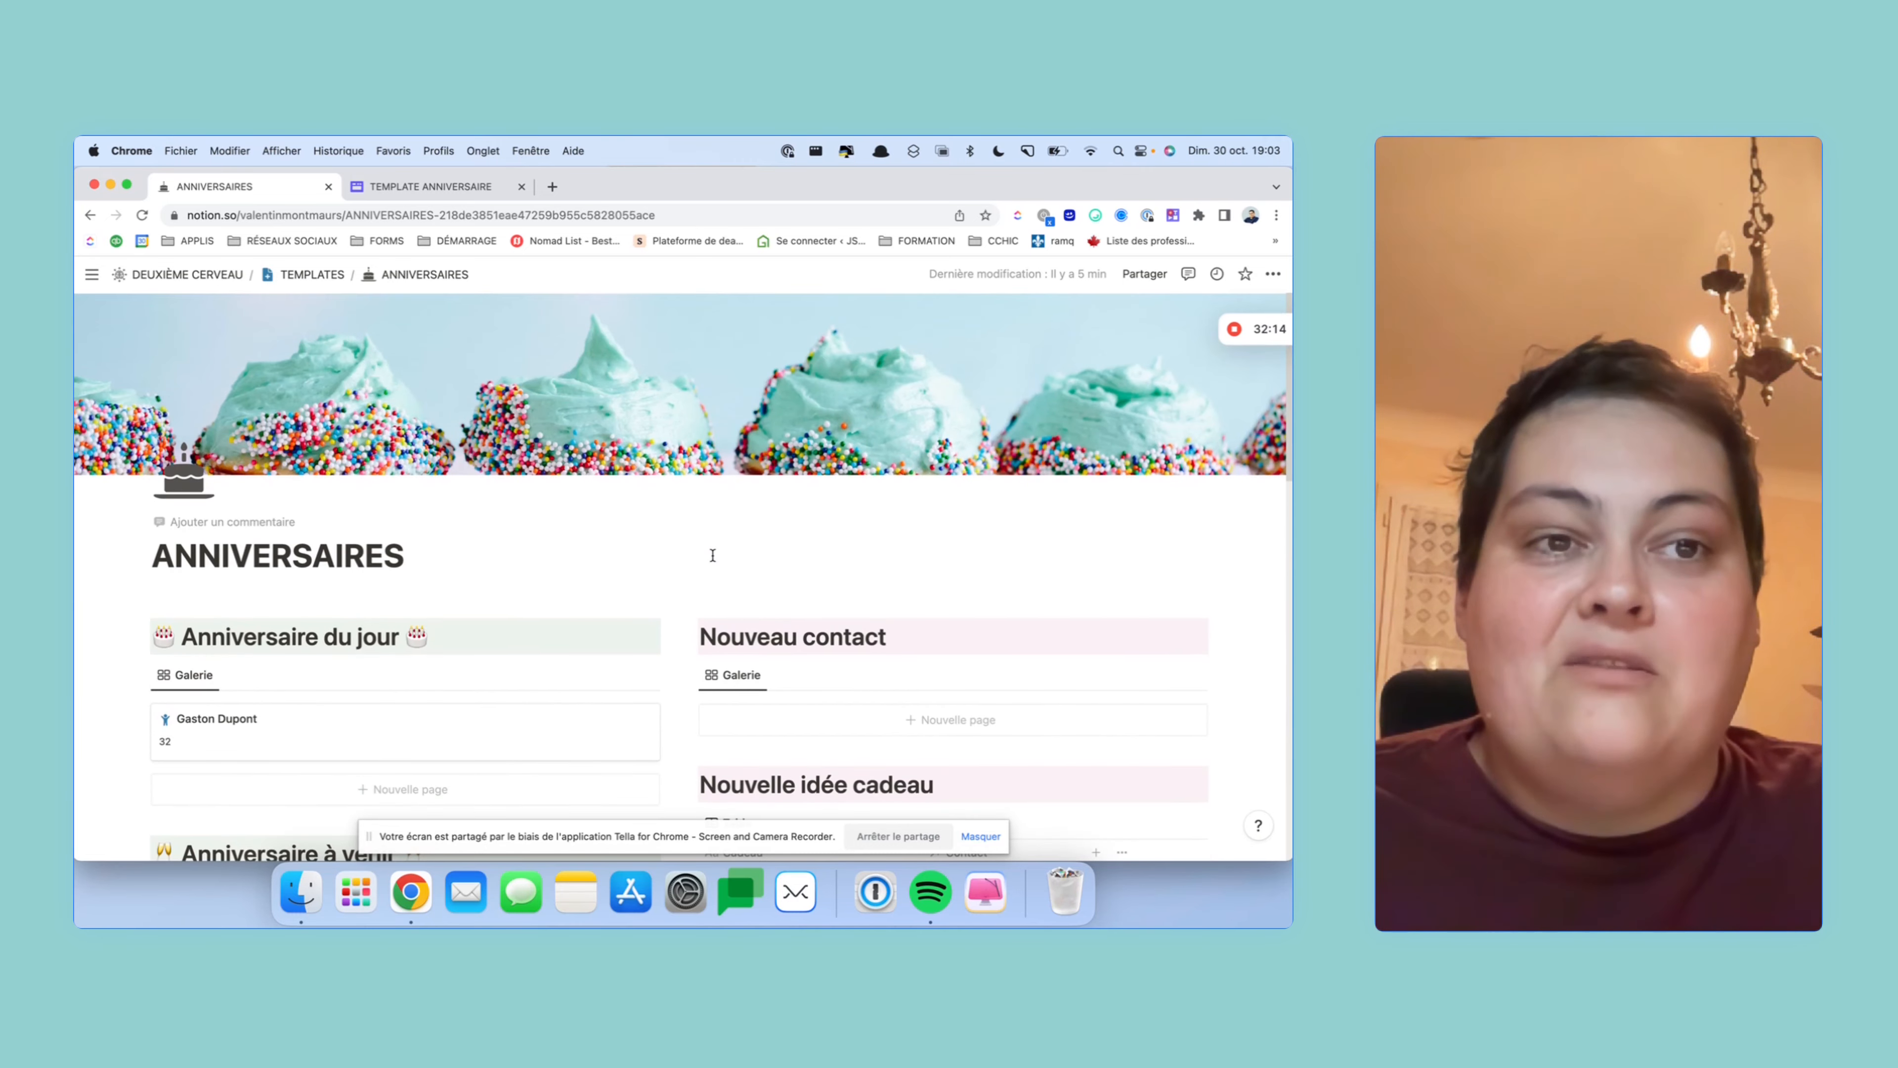
{"action": "scroll", "coordinate": [710, 552], "scroll_direction": "down", "scroll_amount": 5}
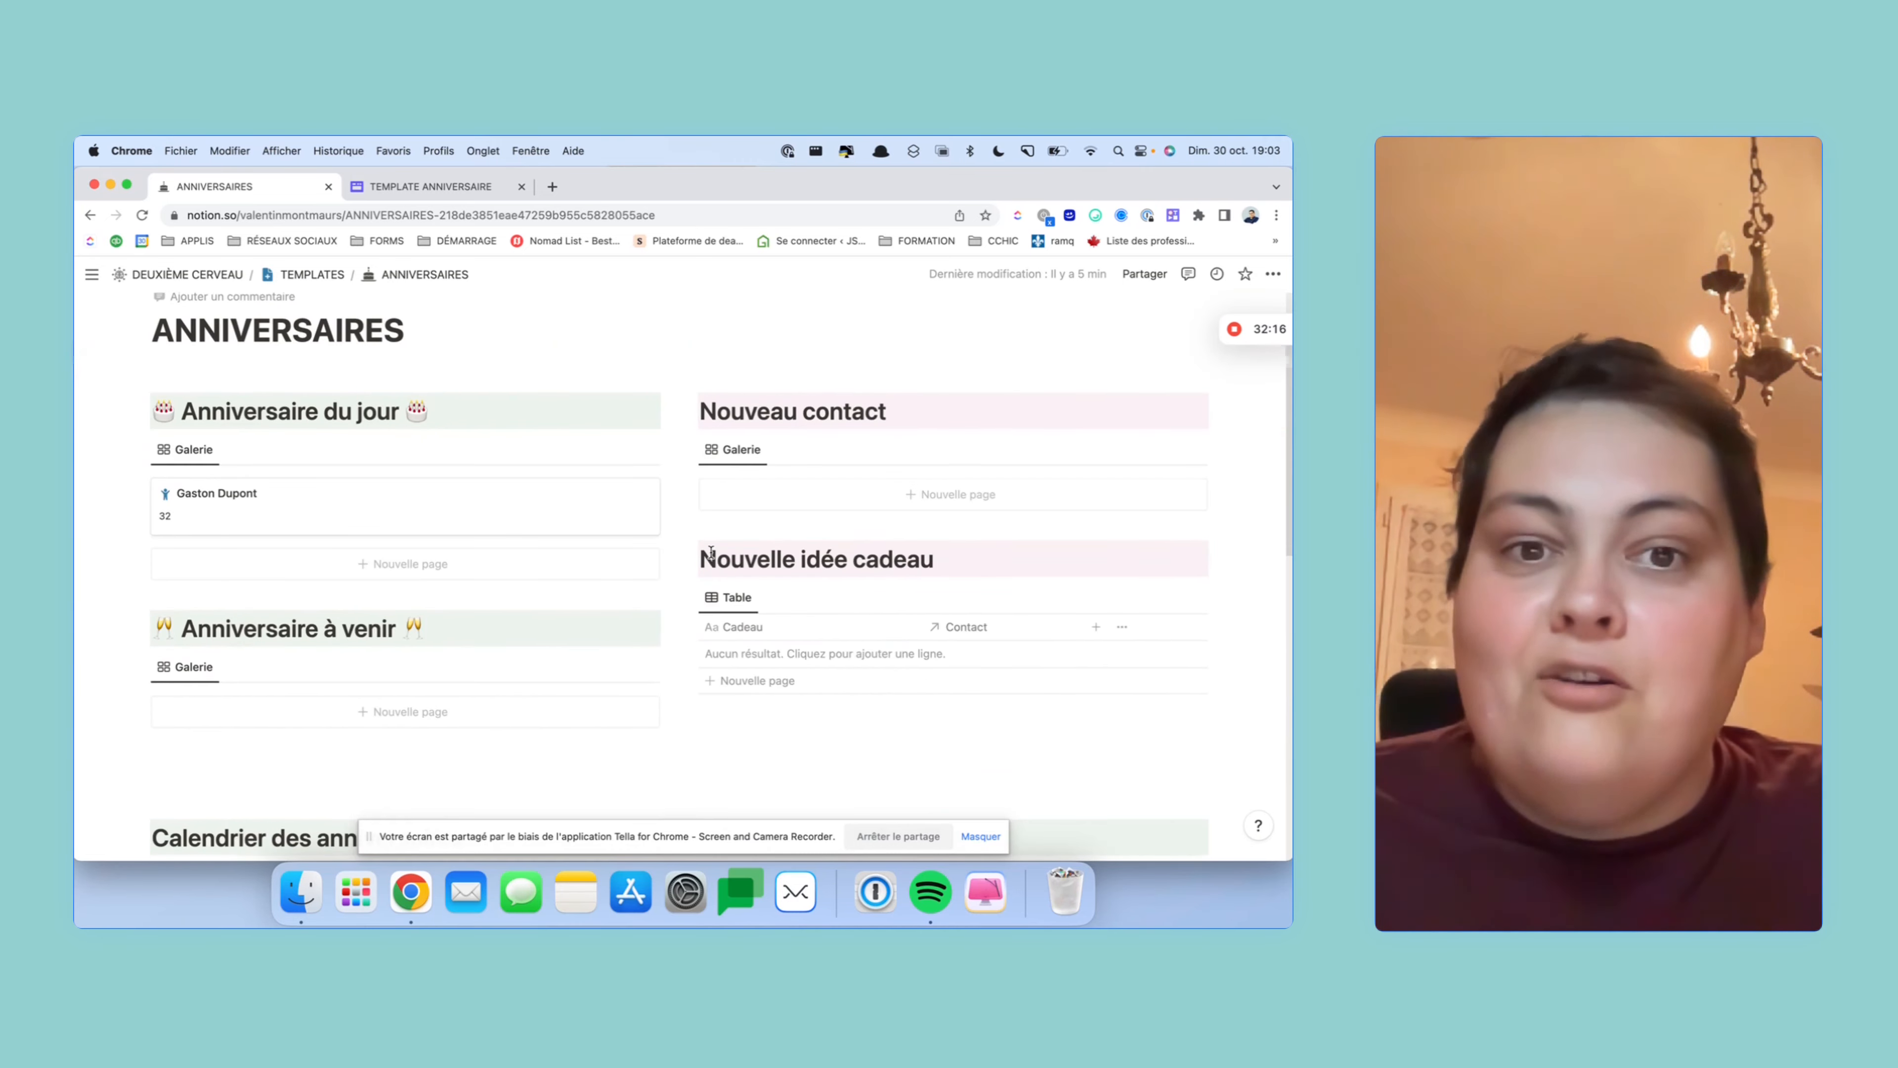
{"action": "scroll", "coordinate": [710, 552], "scroll_direction": "down", "scroll_amount": 5}
{"action": "scroll", "coordinate": [710, 551], "scroll_direction": "down", "scroll_amount": 10}
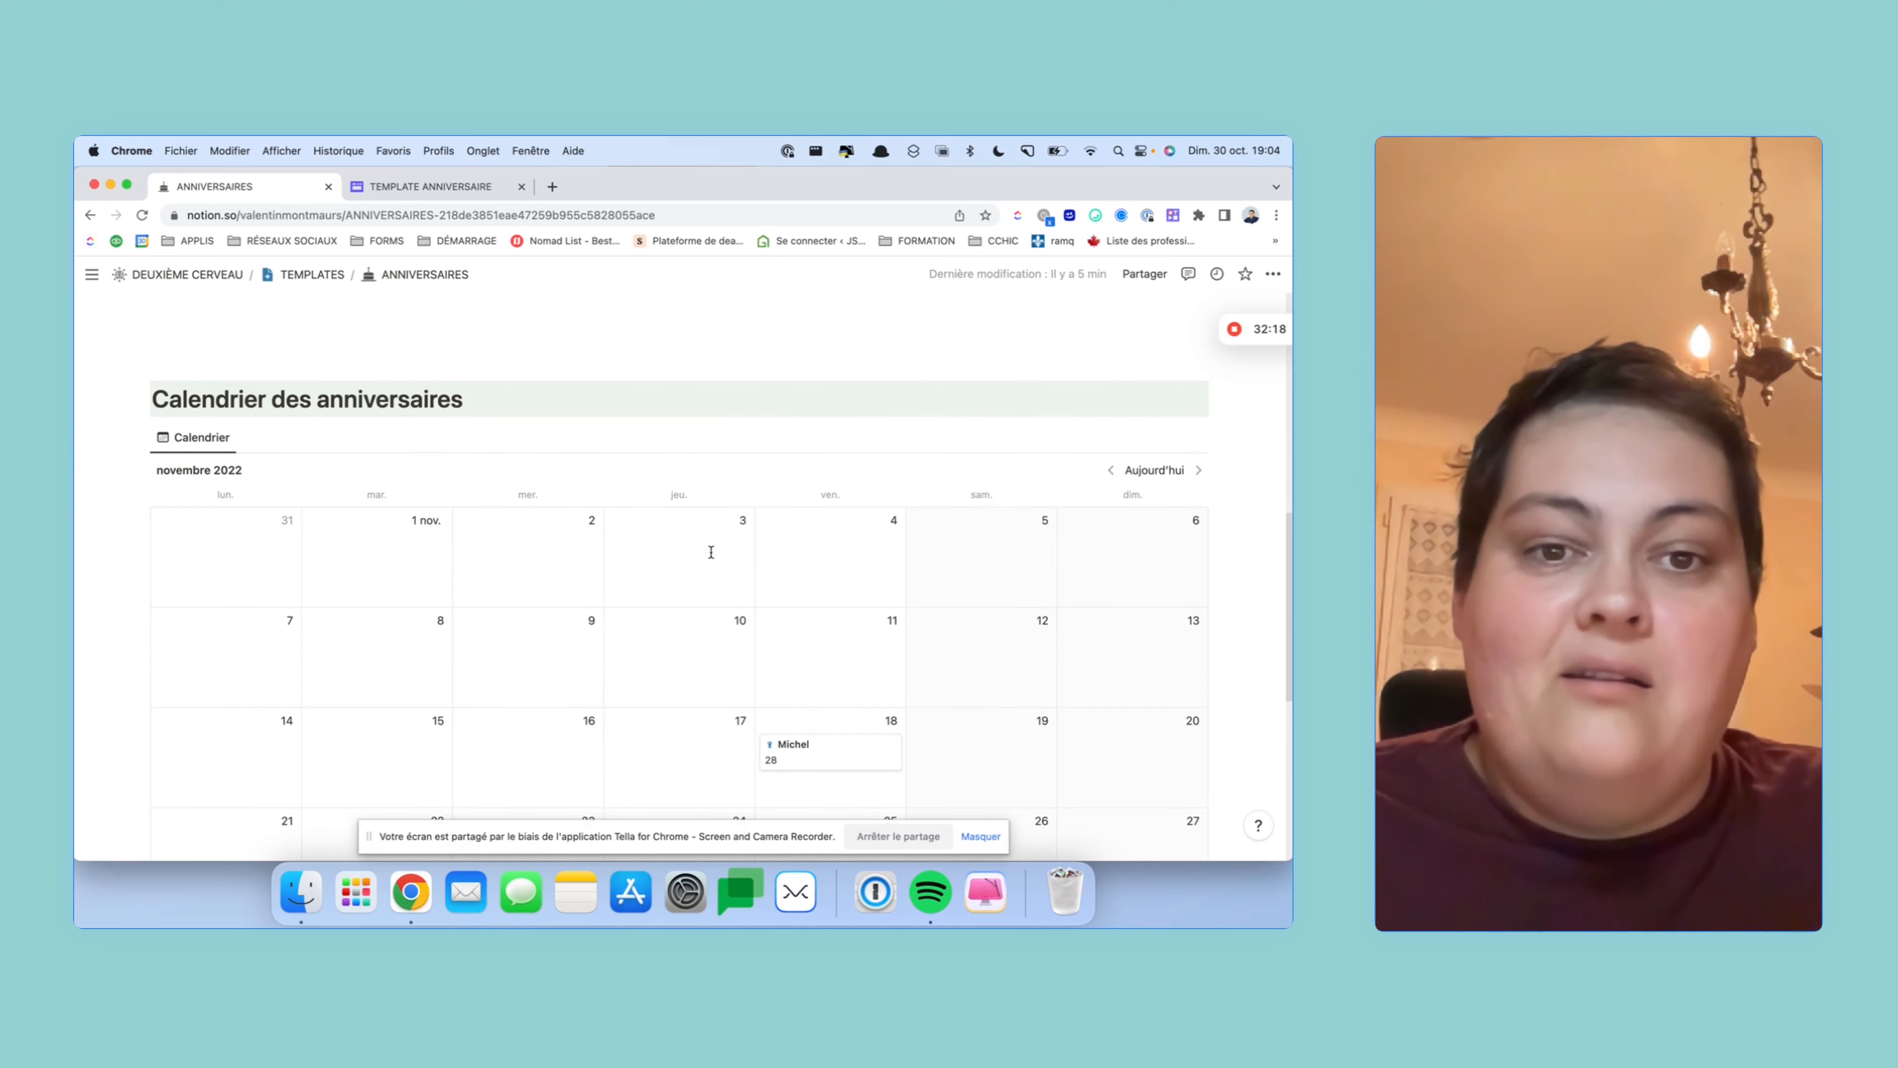
{"action": "scroll", "coordinate": [711, 556], "scroll_direction": "up", "scroll_amount": 4}
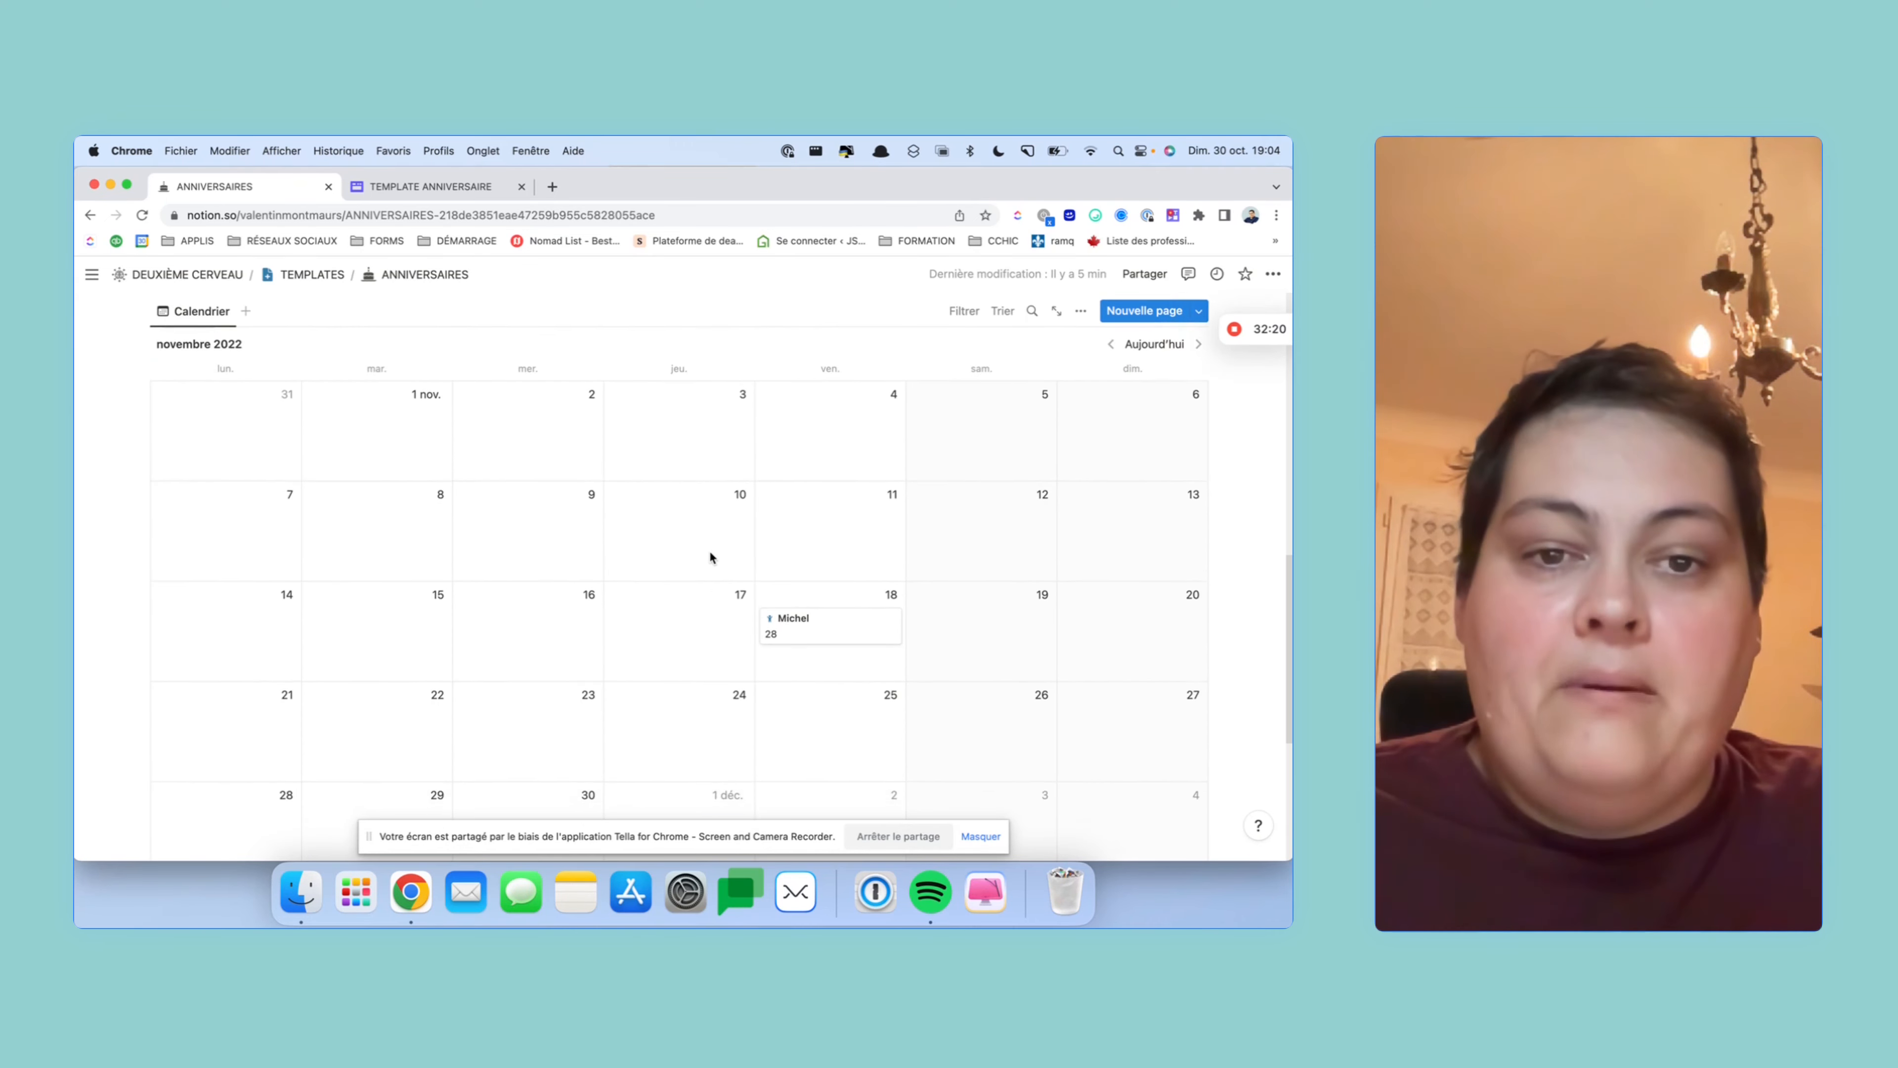
{"action": "scroll", "coordinate": [709, 556], "scroll_direction": "up", "scroll_amount": 5}
{"action": "scroll", "coordinate": [709, 556], "scroll_direction": "down", "scroll_amount": 2}
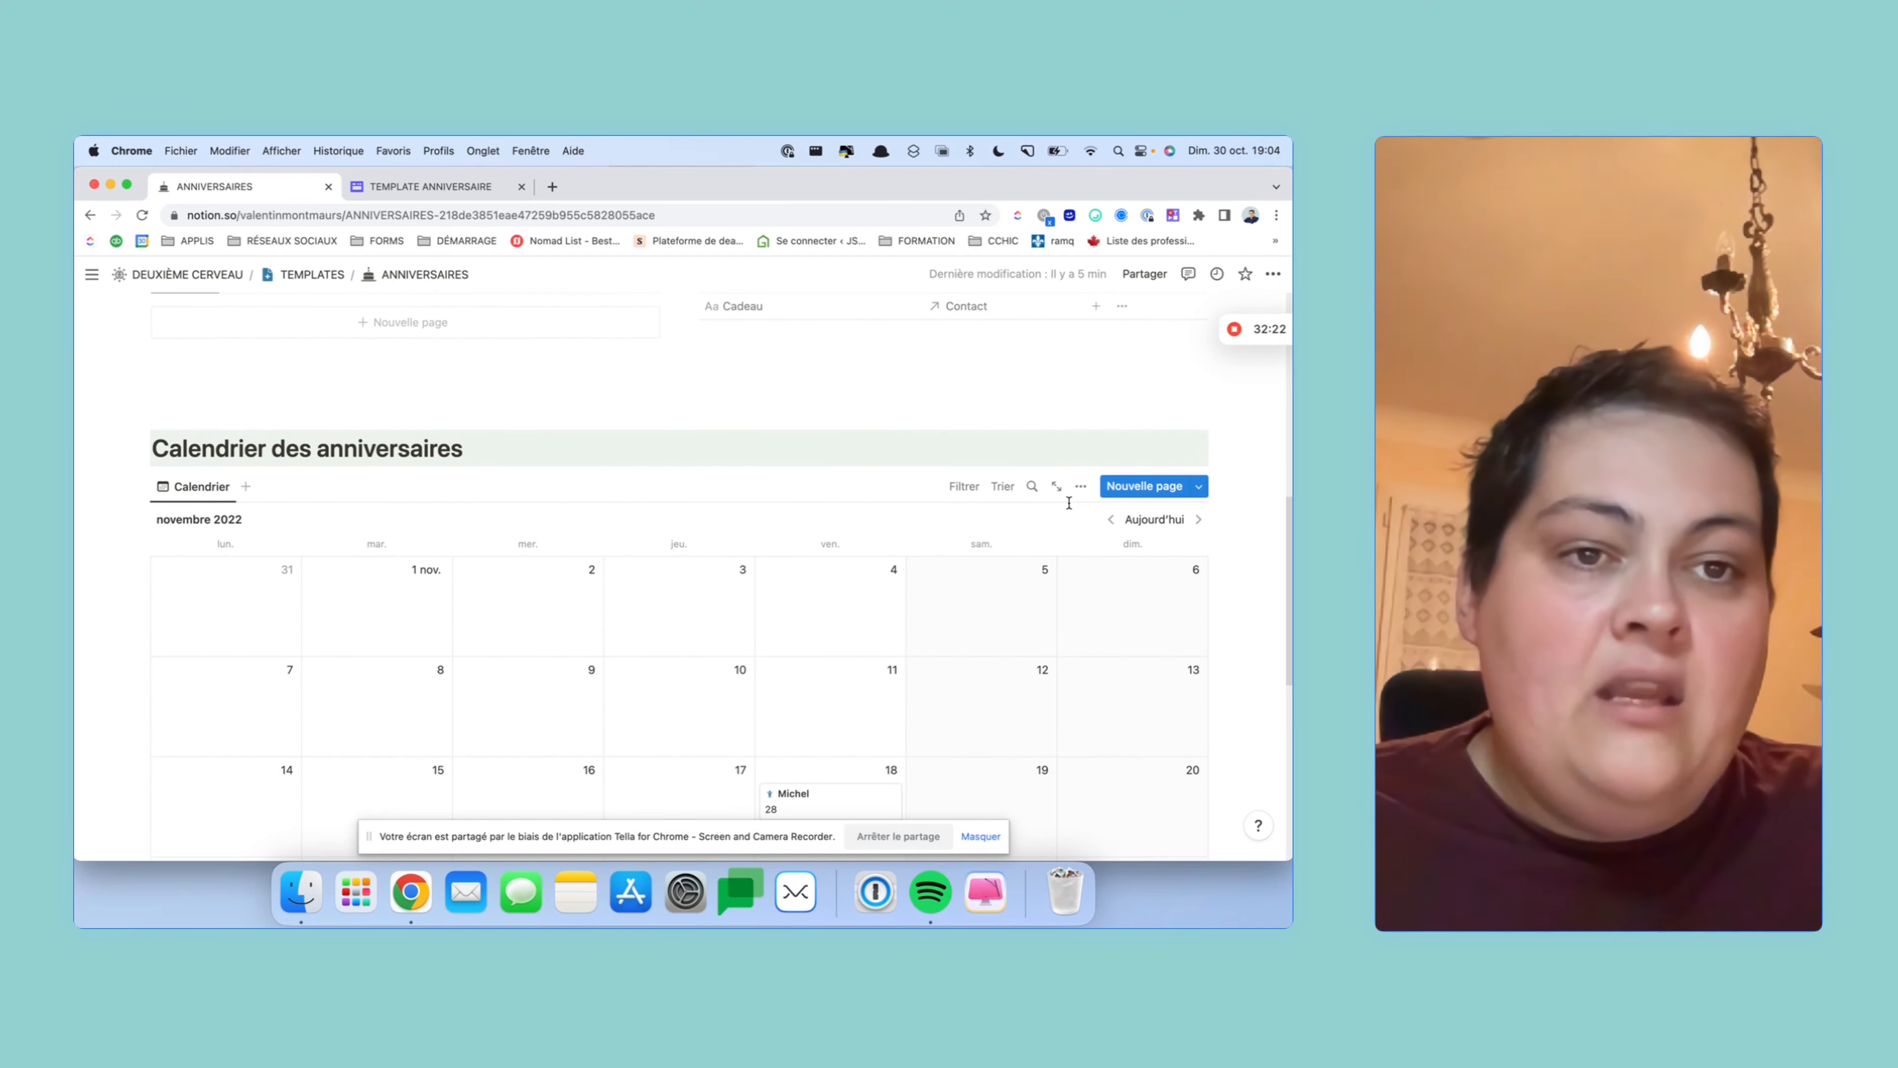
{"action": "scroll", "coordinate": [1069, 503], "scroll_direction": "down", "scroll_amount": 2}
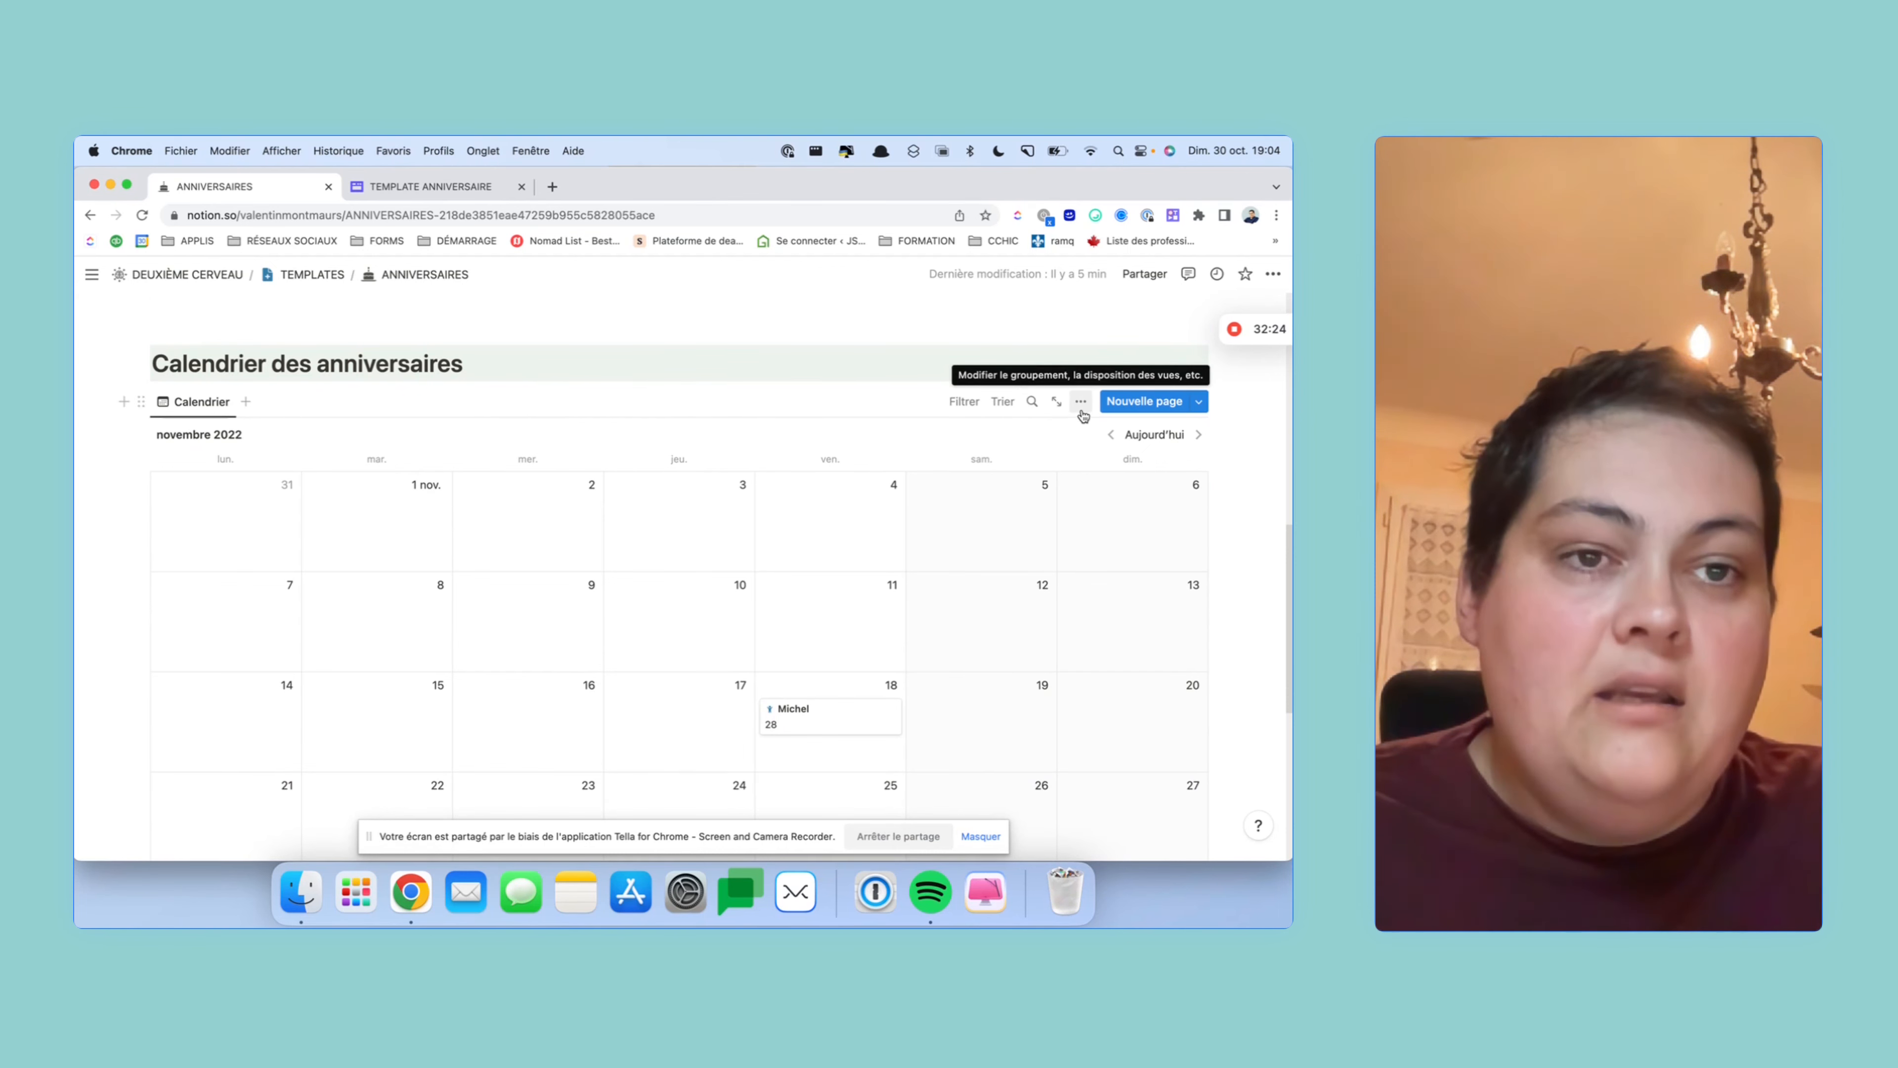
{"action": "scroll", "coordinate": [1082, 413], "scroll_direction": "up", "scroll_amount": 4}
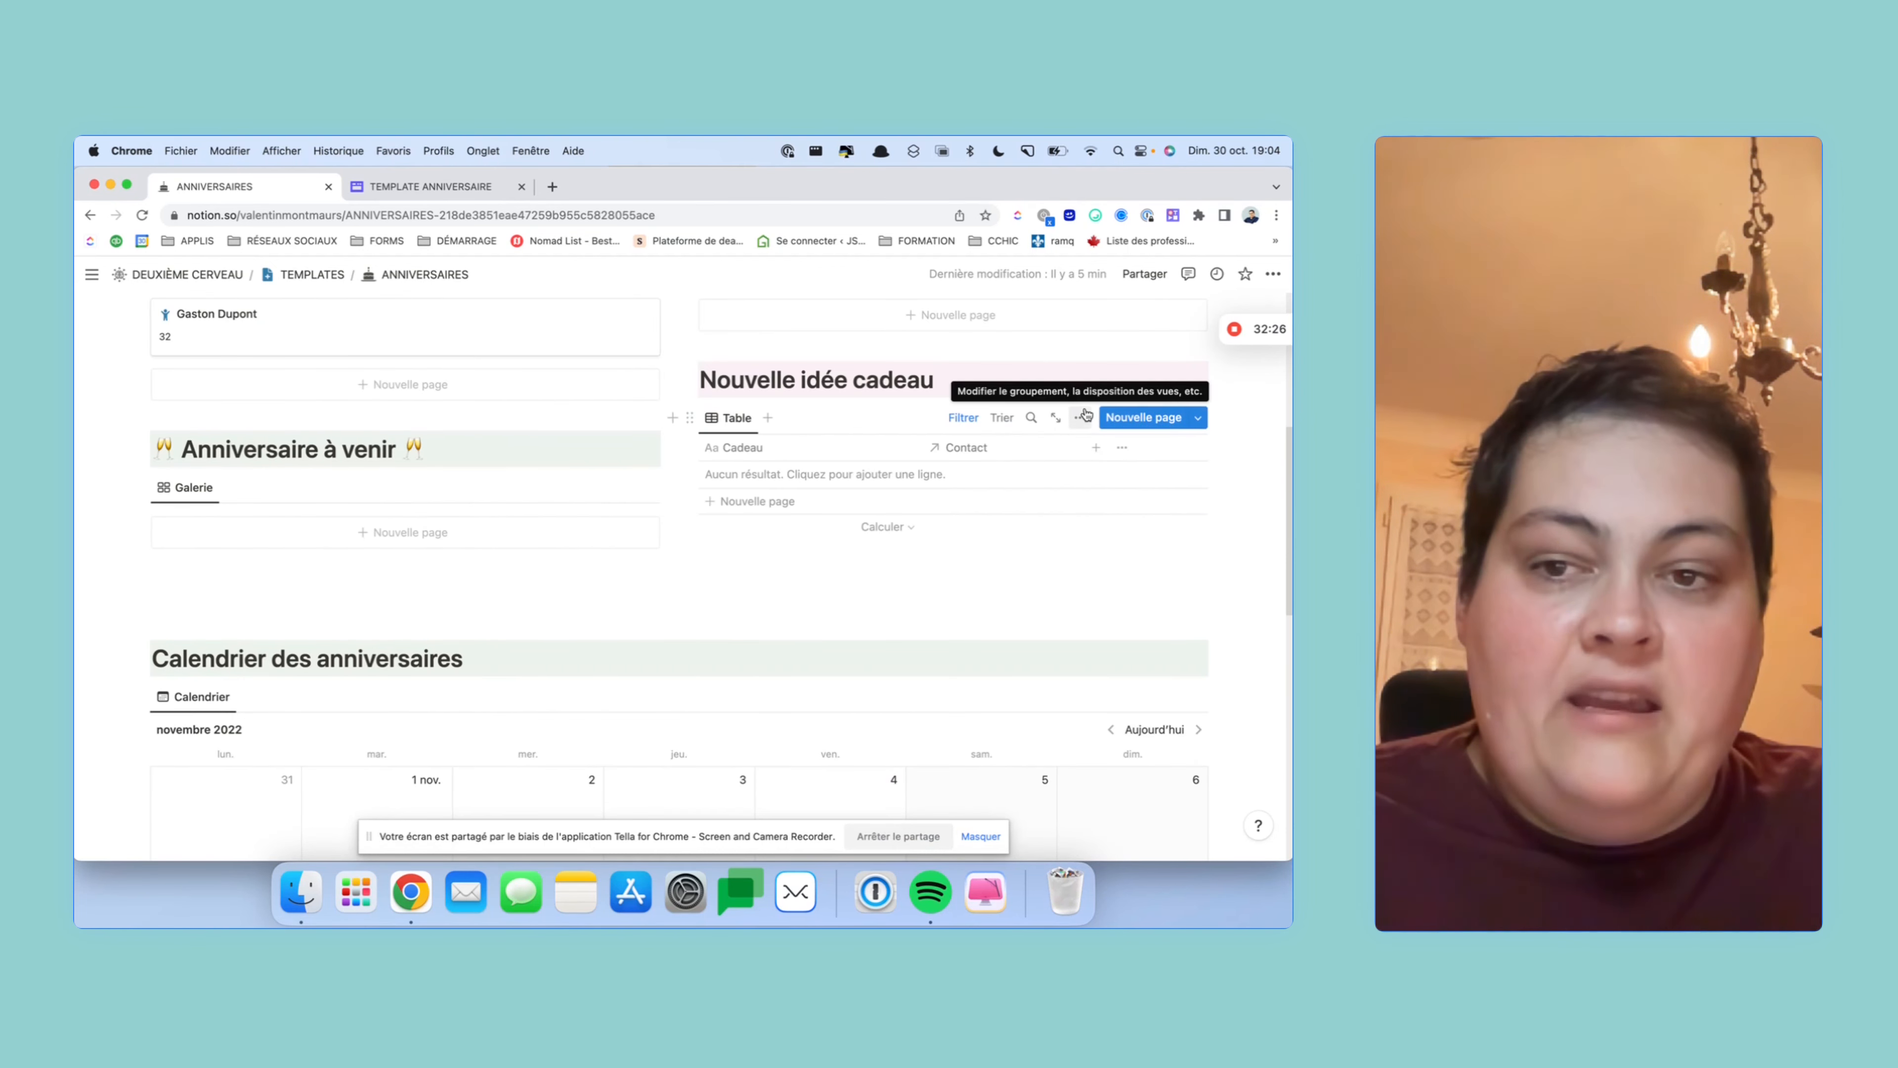
{"action": "scroll", "coordinate": [1085, 414], "scroll_direction": "down", "scroll_amount": 1}
{"action": "scroll", "coordinate": [1121, 422], "scroll_direction": "up", "scroll_amount": 3}
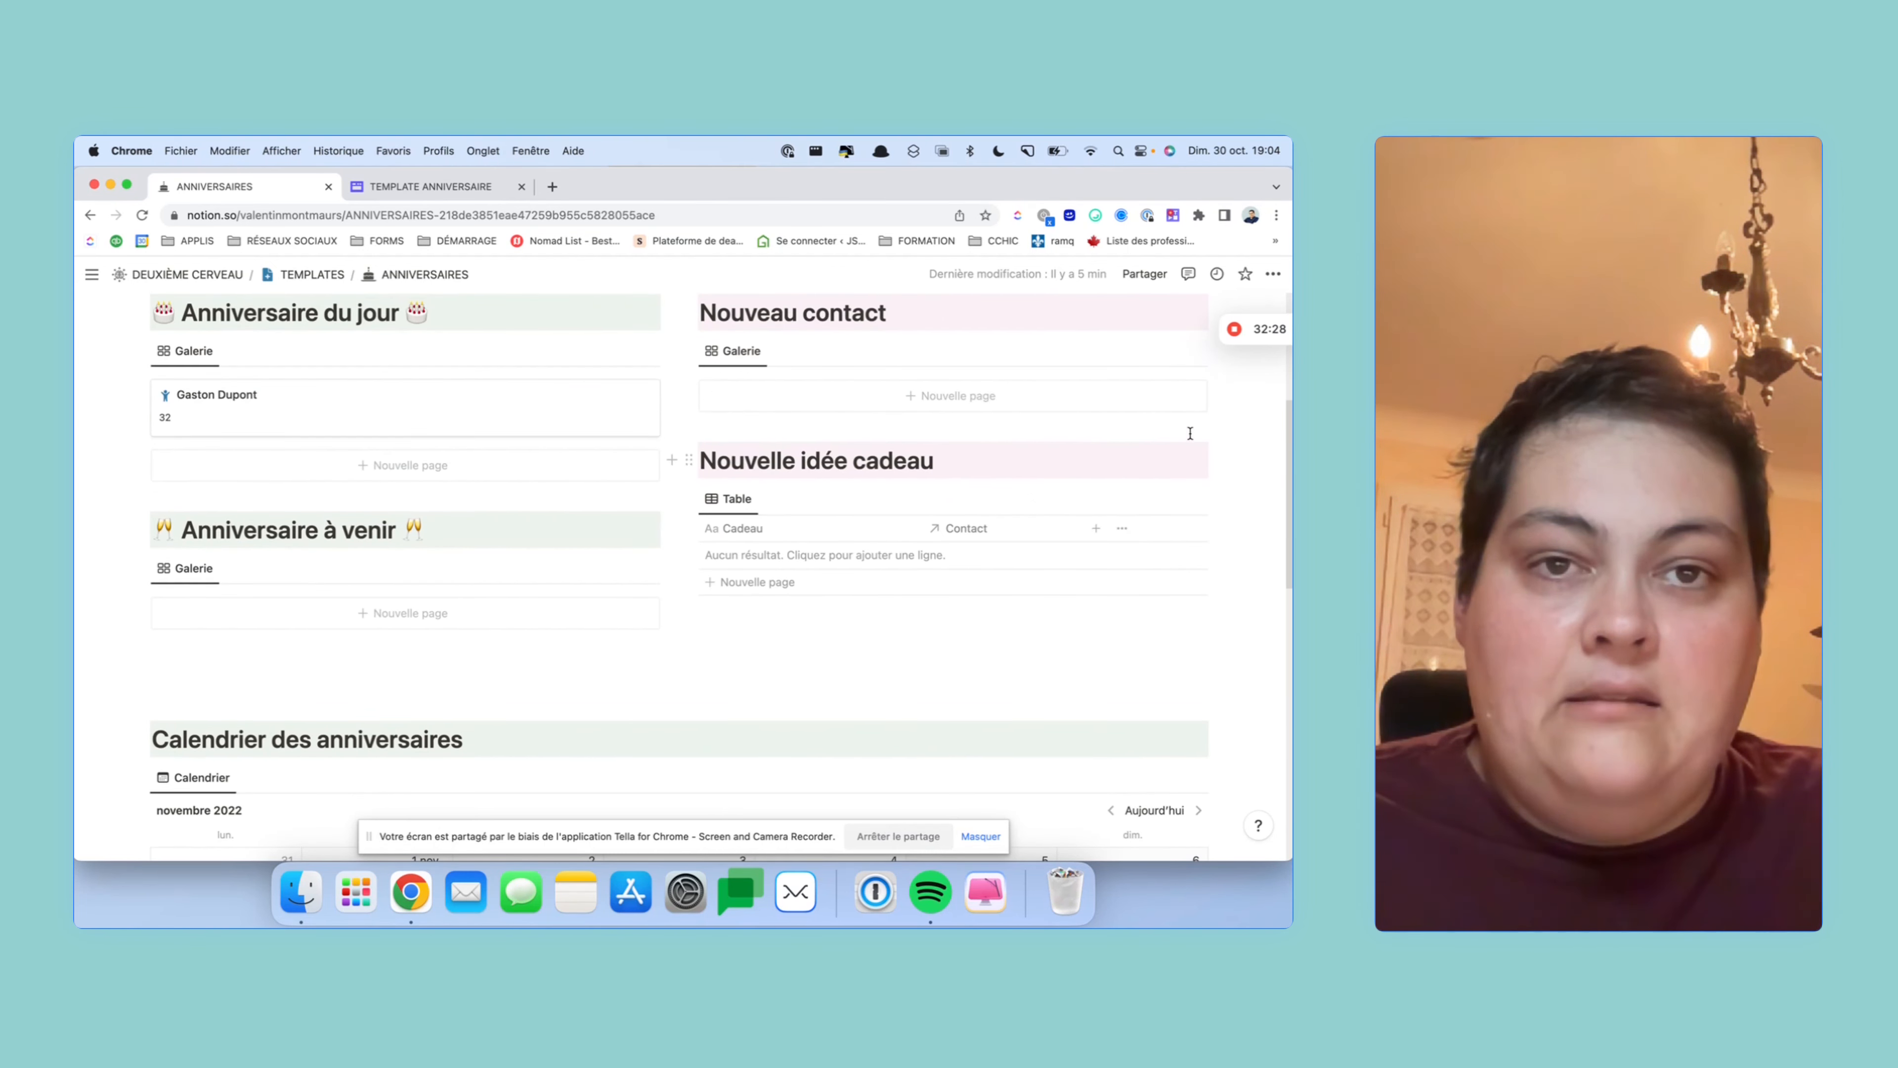
- In the Nouveau contact template, filter Idées cadeaux to Acheté status À faire or En cours
{"action": "left_click", "coordinate": [1198, 351]}
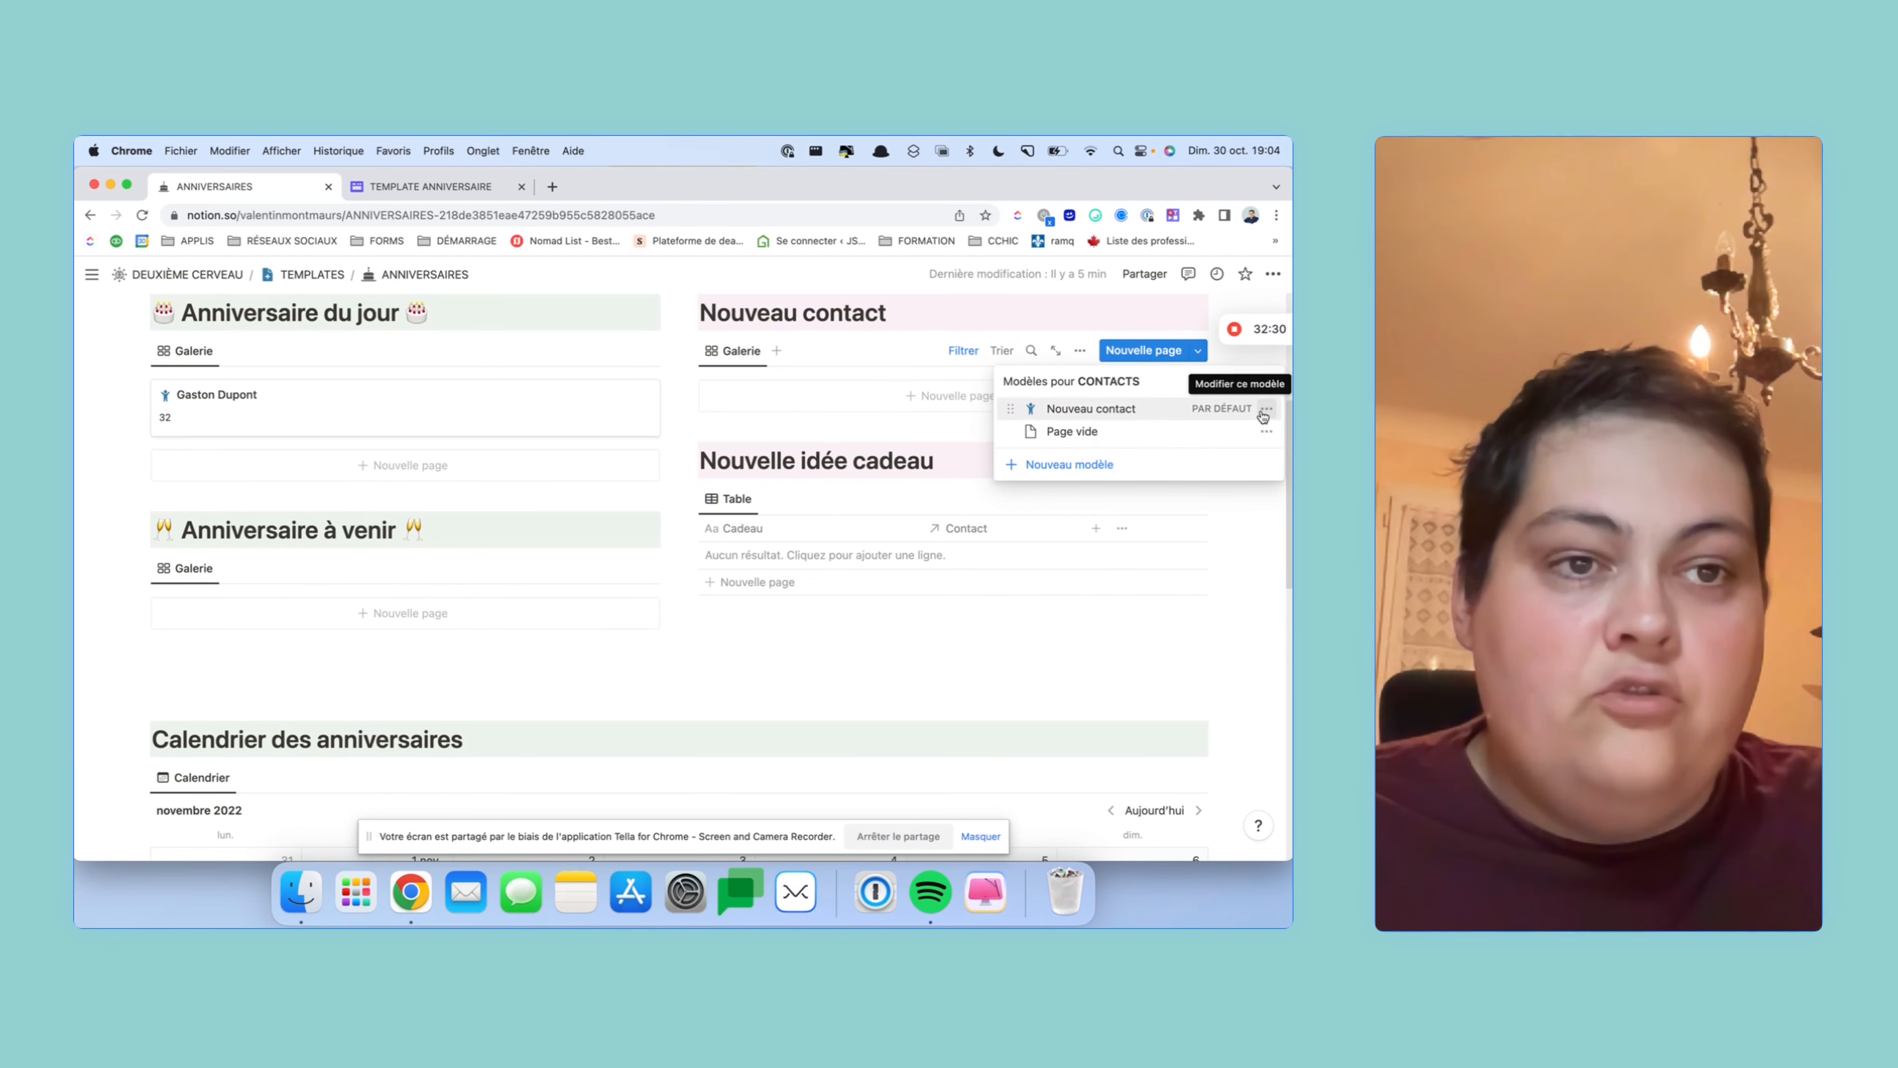
{"action": "left_click", "coordinate": [1266, 409]}
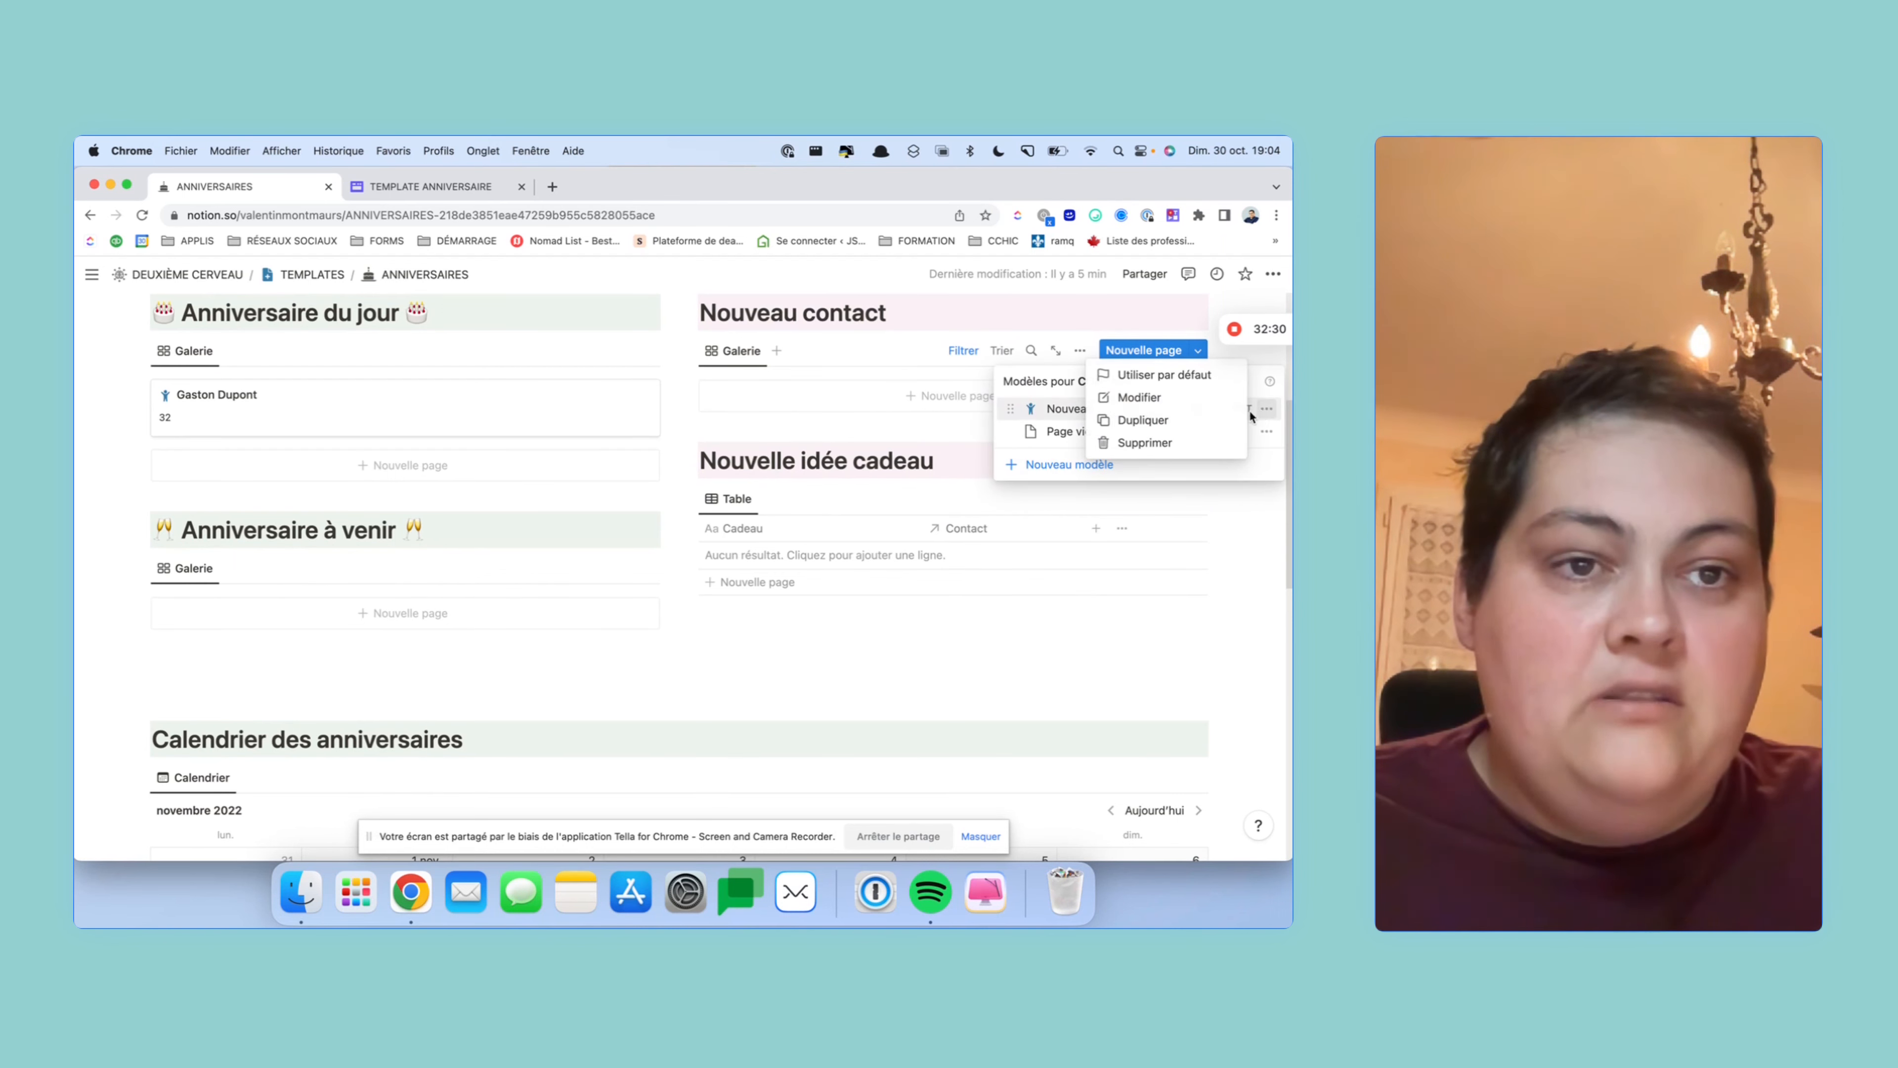
{"action": "left_click", "coordinate": [1181, 398]}
{"action": "scroll", "coordinate": [847, 517], "scroll_direction": "down", "scroll_amount": 4}
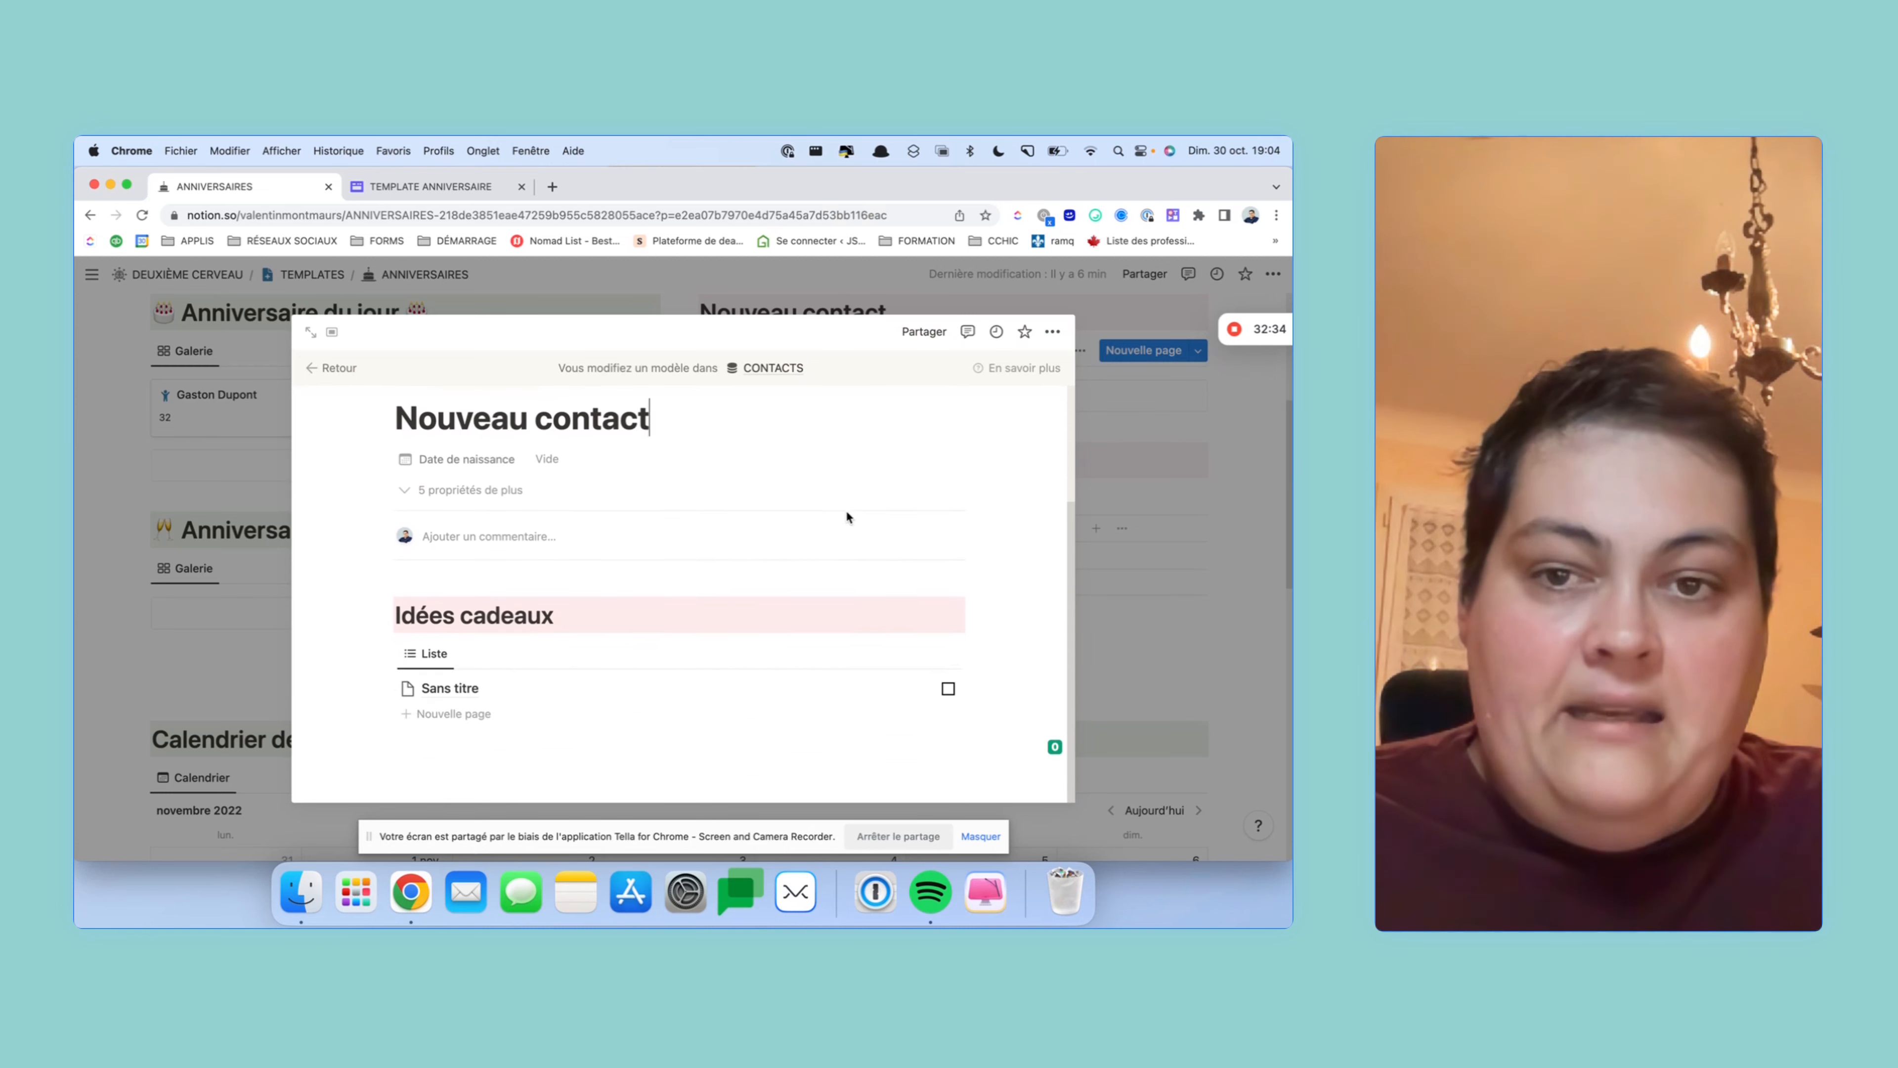
{"action": "left_click", "coordinate": [702, 655]}
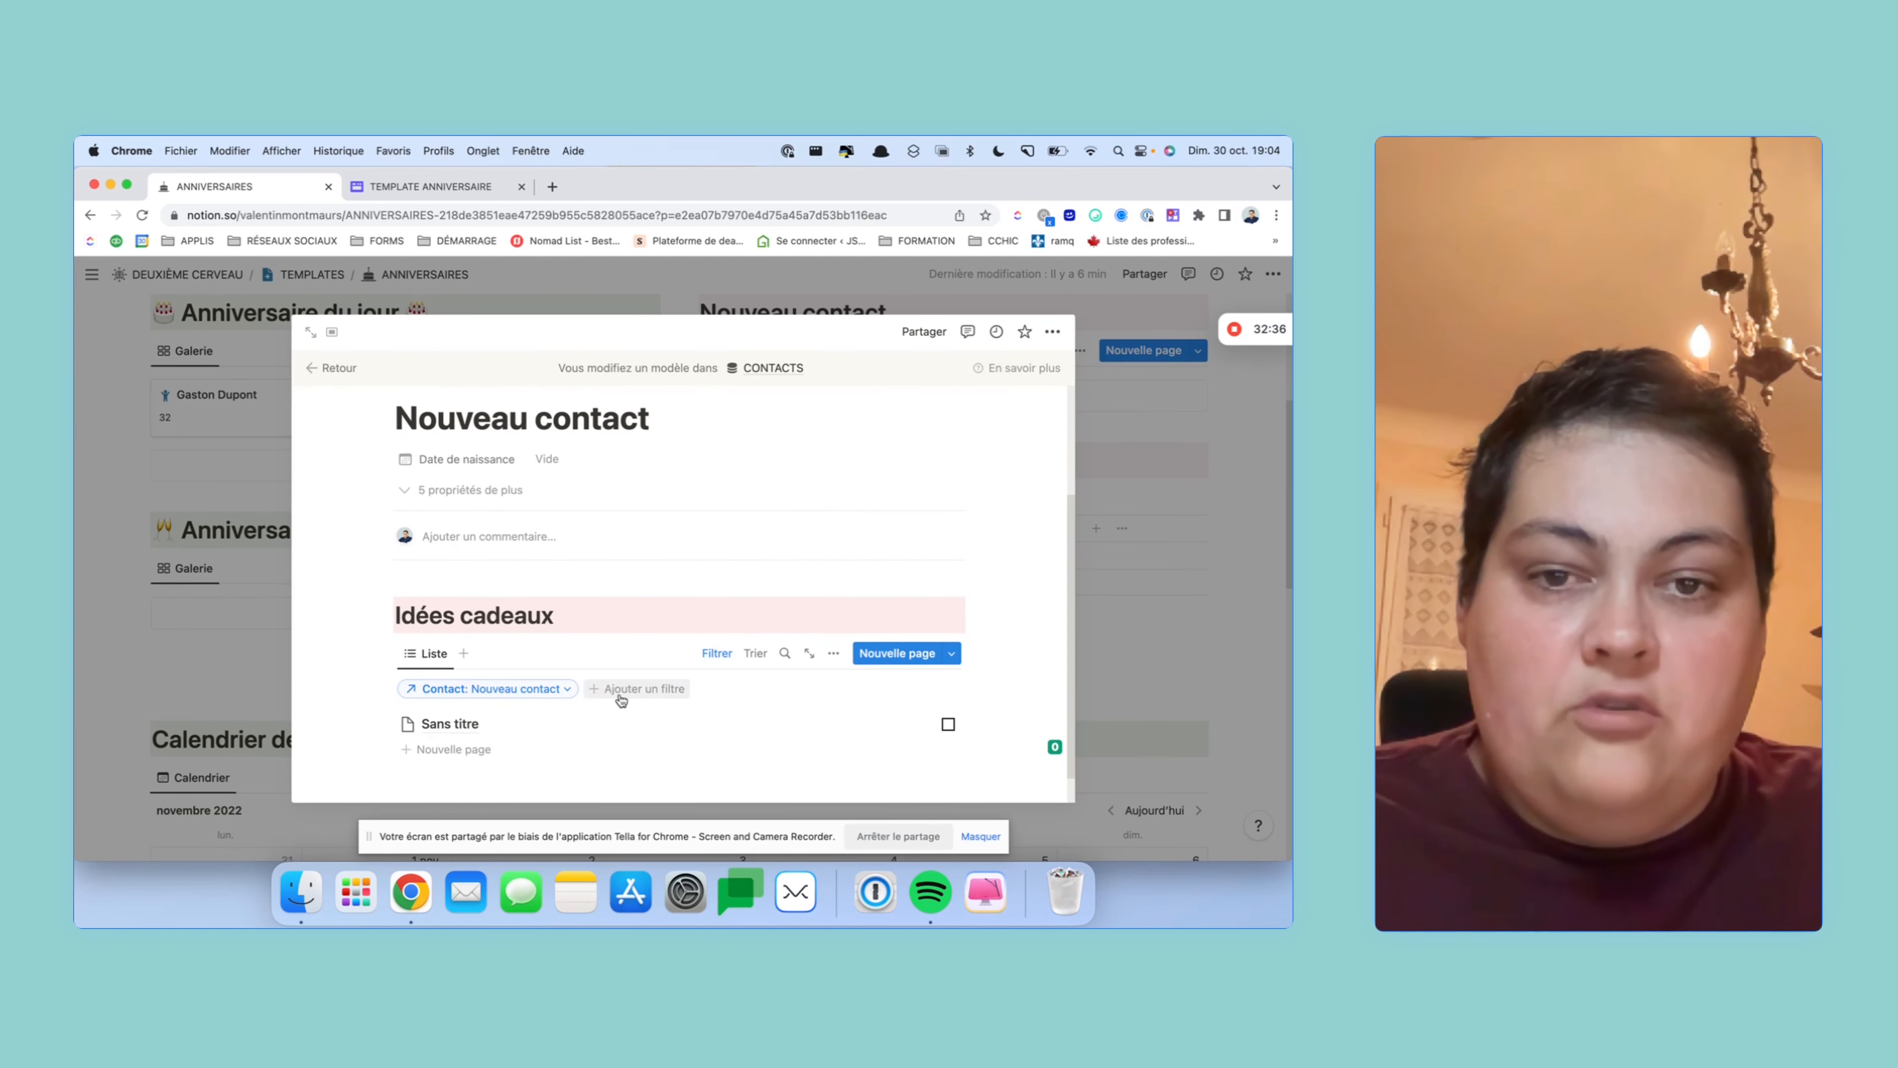
{"action": "left_click", "coordinate": [642, 697]}
{"action": "left_click", "coordinate": [590, 777]}
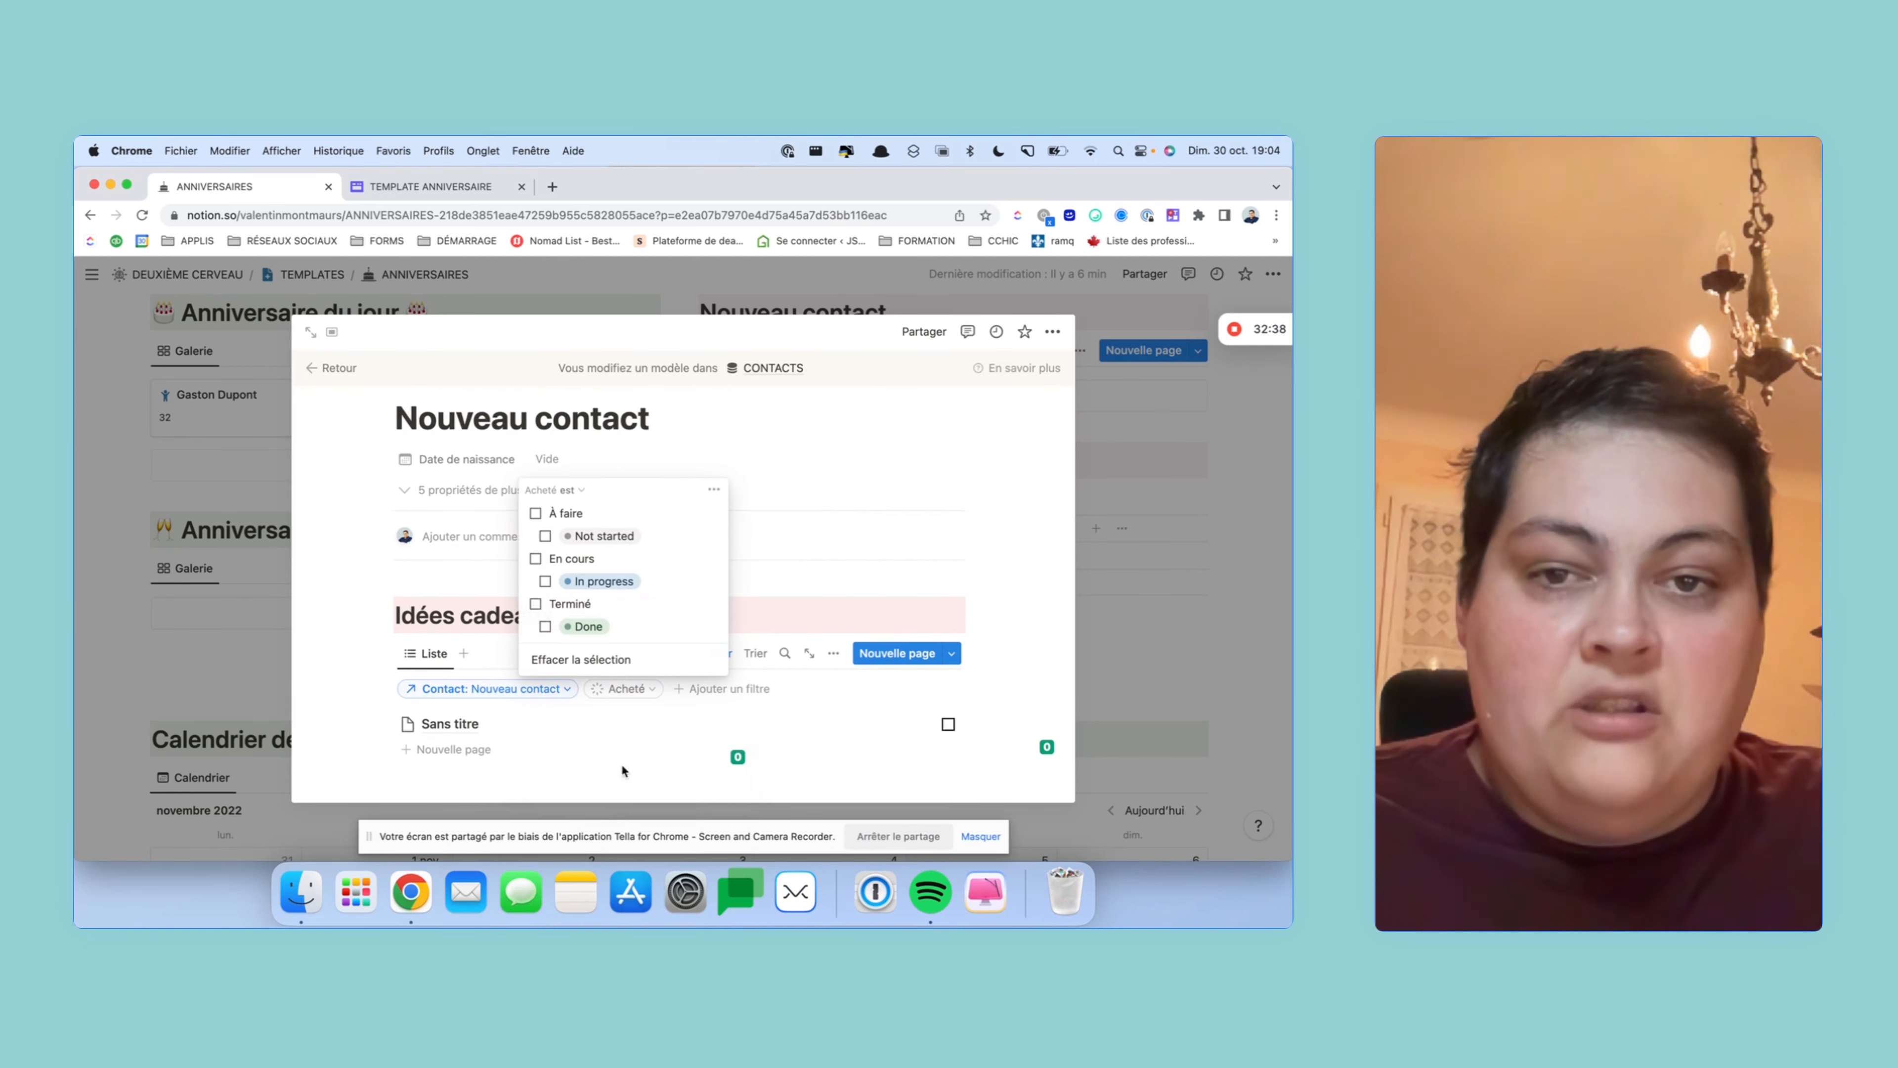
{"action": "left_click", "coordinate": [606, 516]}
{"action": "left_click", "coordinate": [579, 562]}
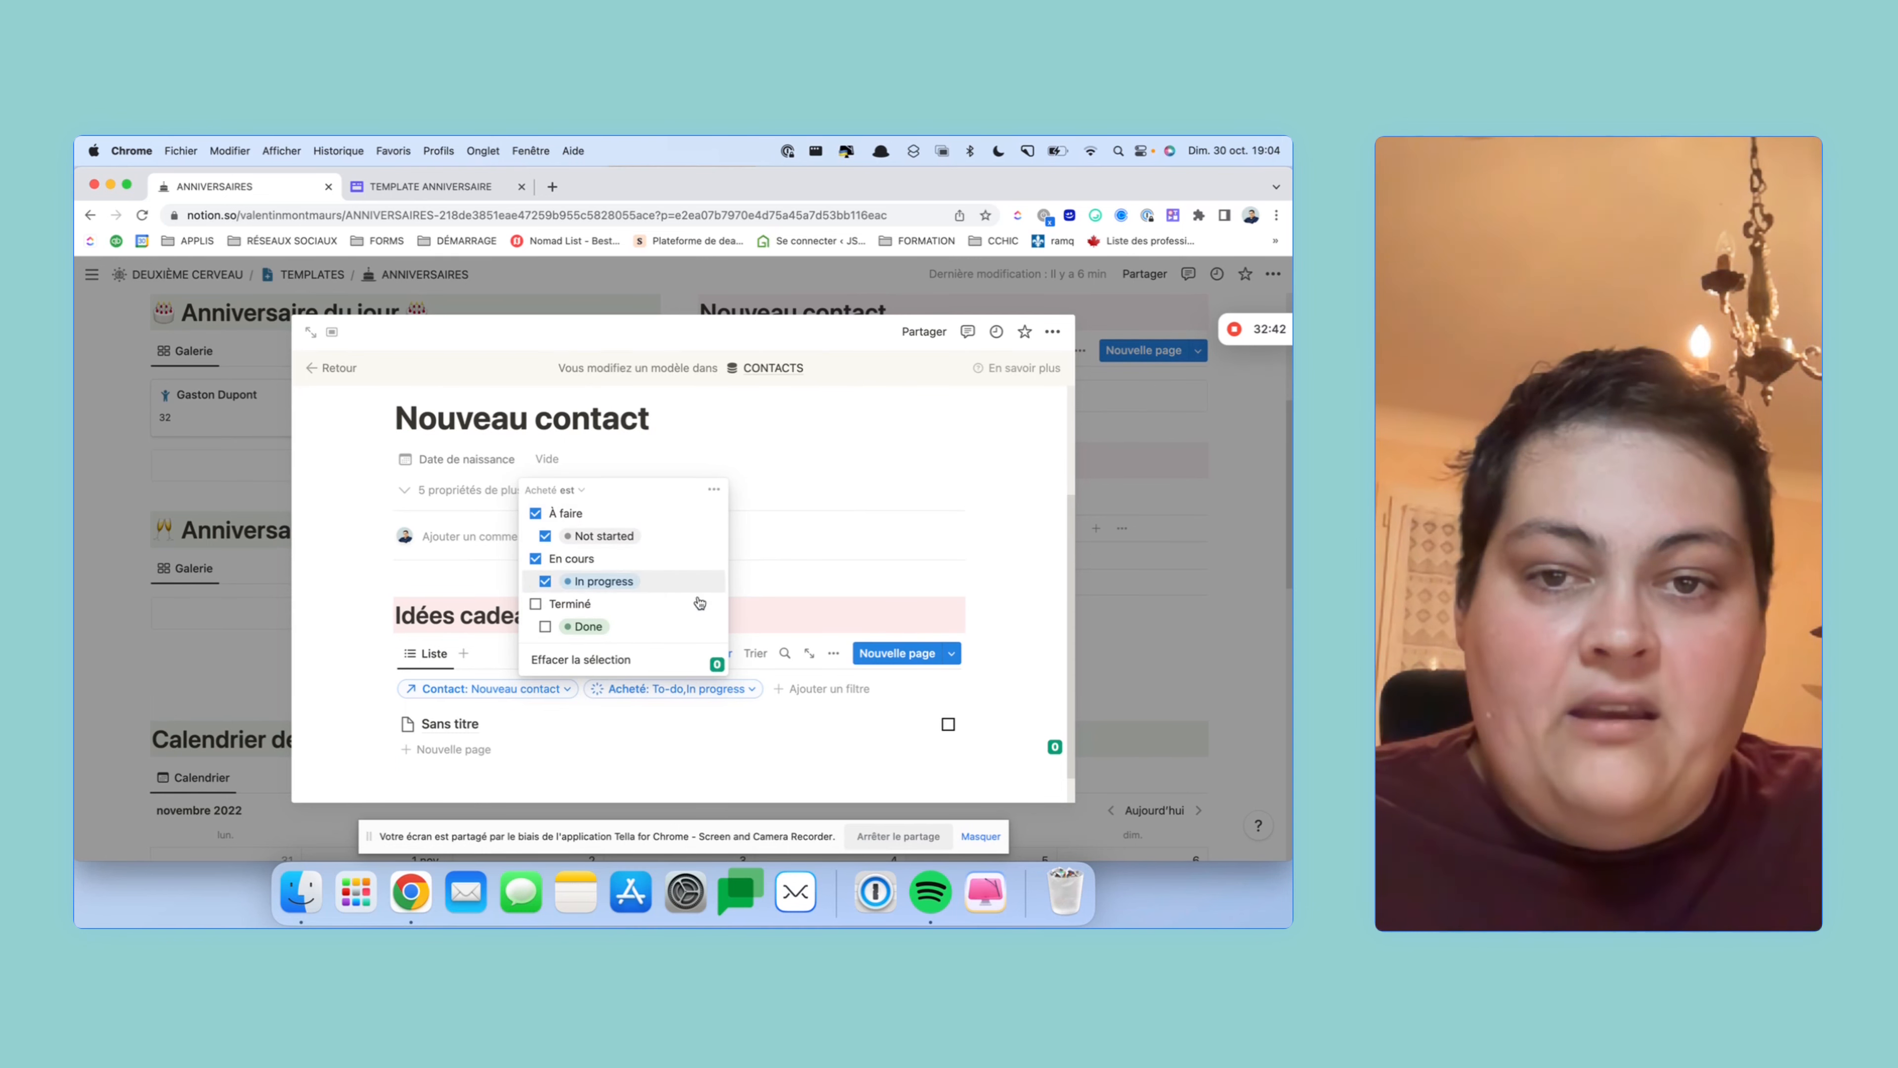
{"action": "left_click", "coordinate": [998, 557]}
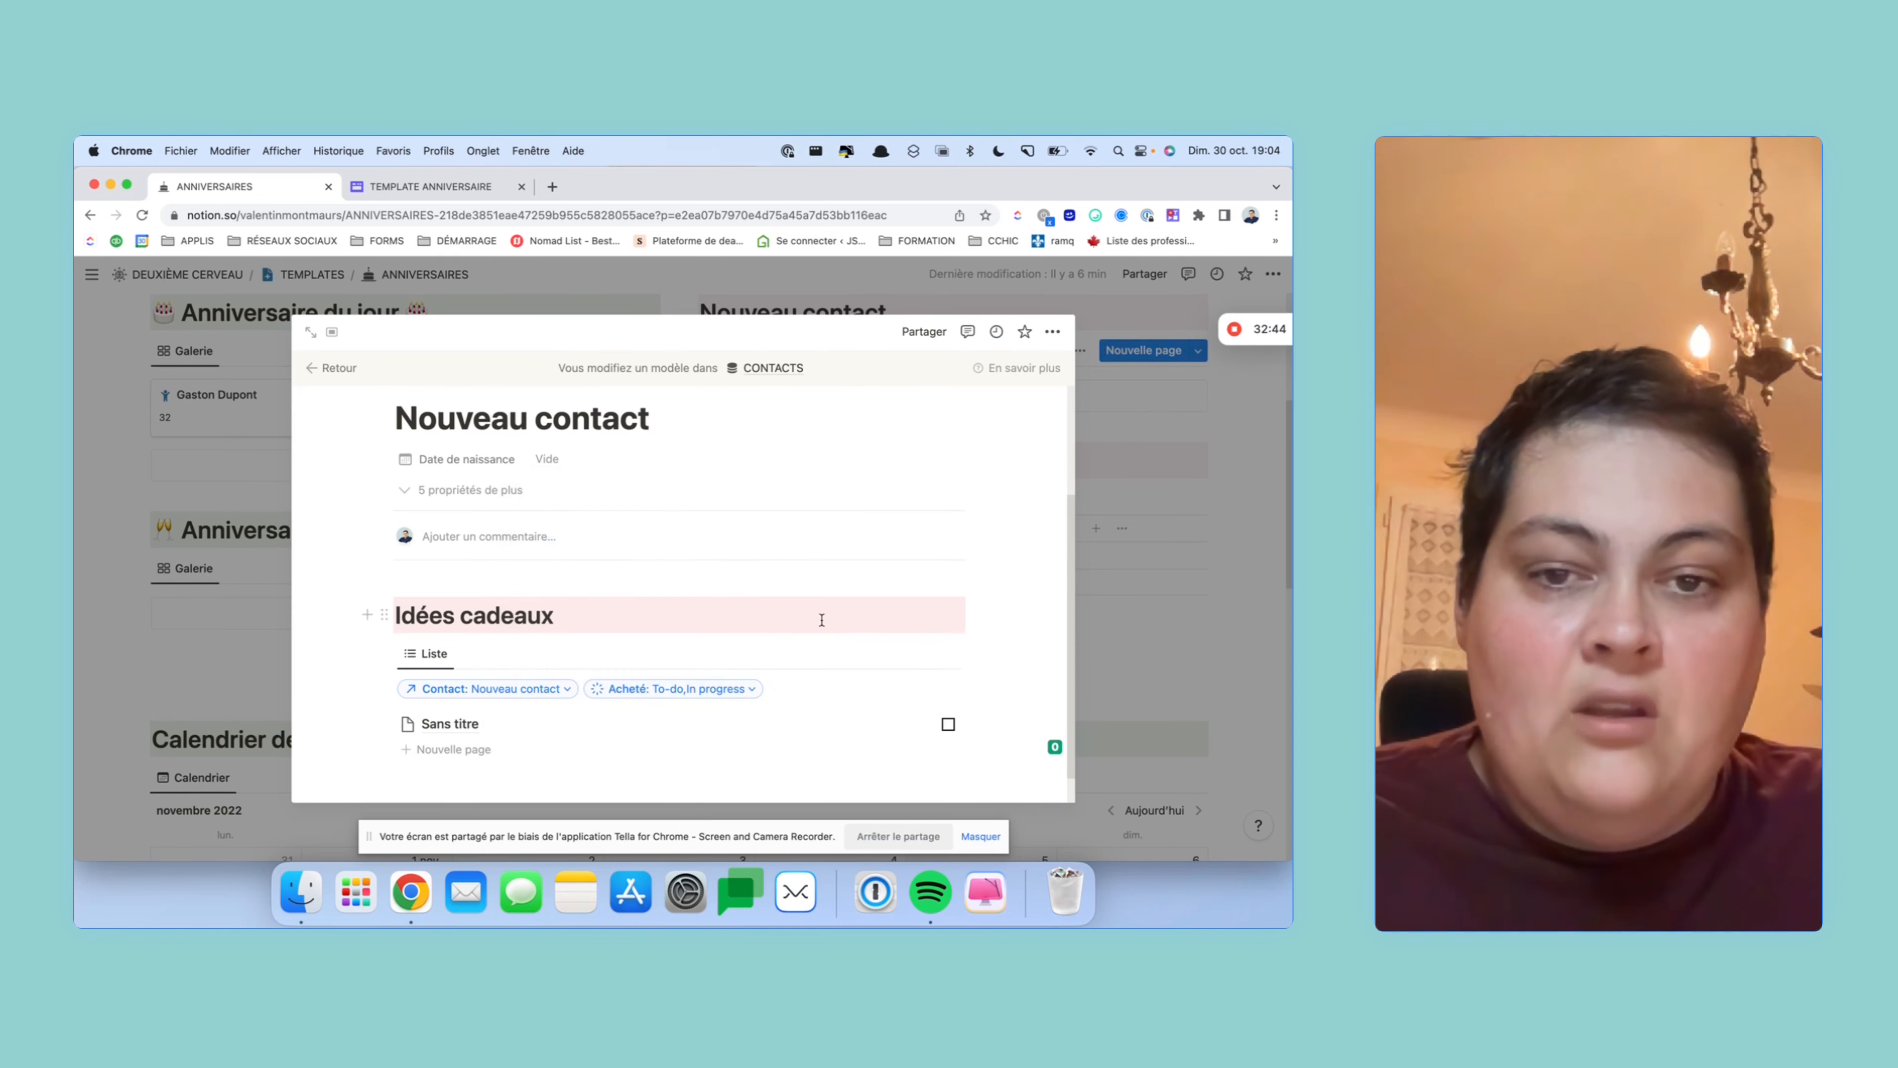
- Tick the Sans titre gift as bought and leave the template editor
{"action": "scroll", "coordinate": [808, 628], "scroll_direction": "down", "scroll_amount": 1}
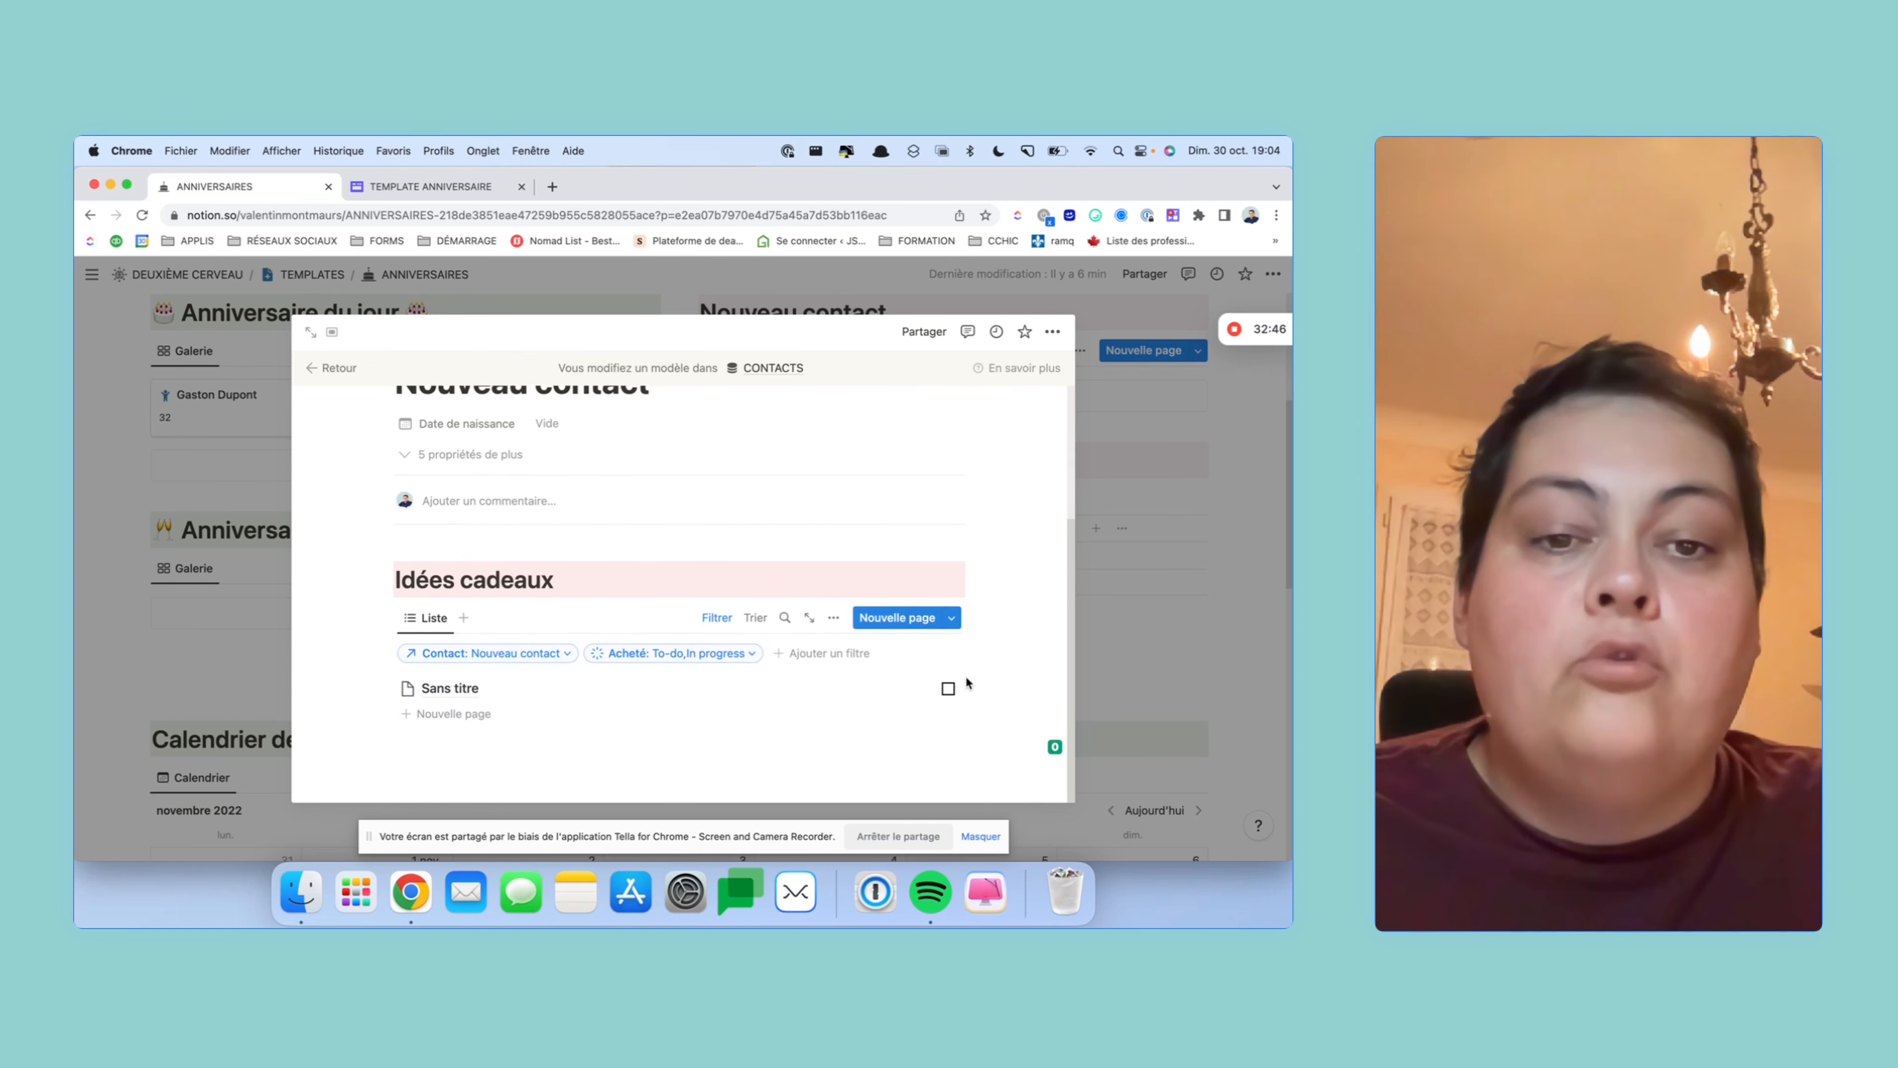
{"action": "left_click", "coordinate": [949, 690]}
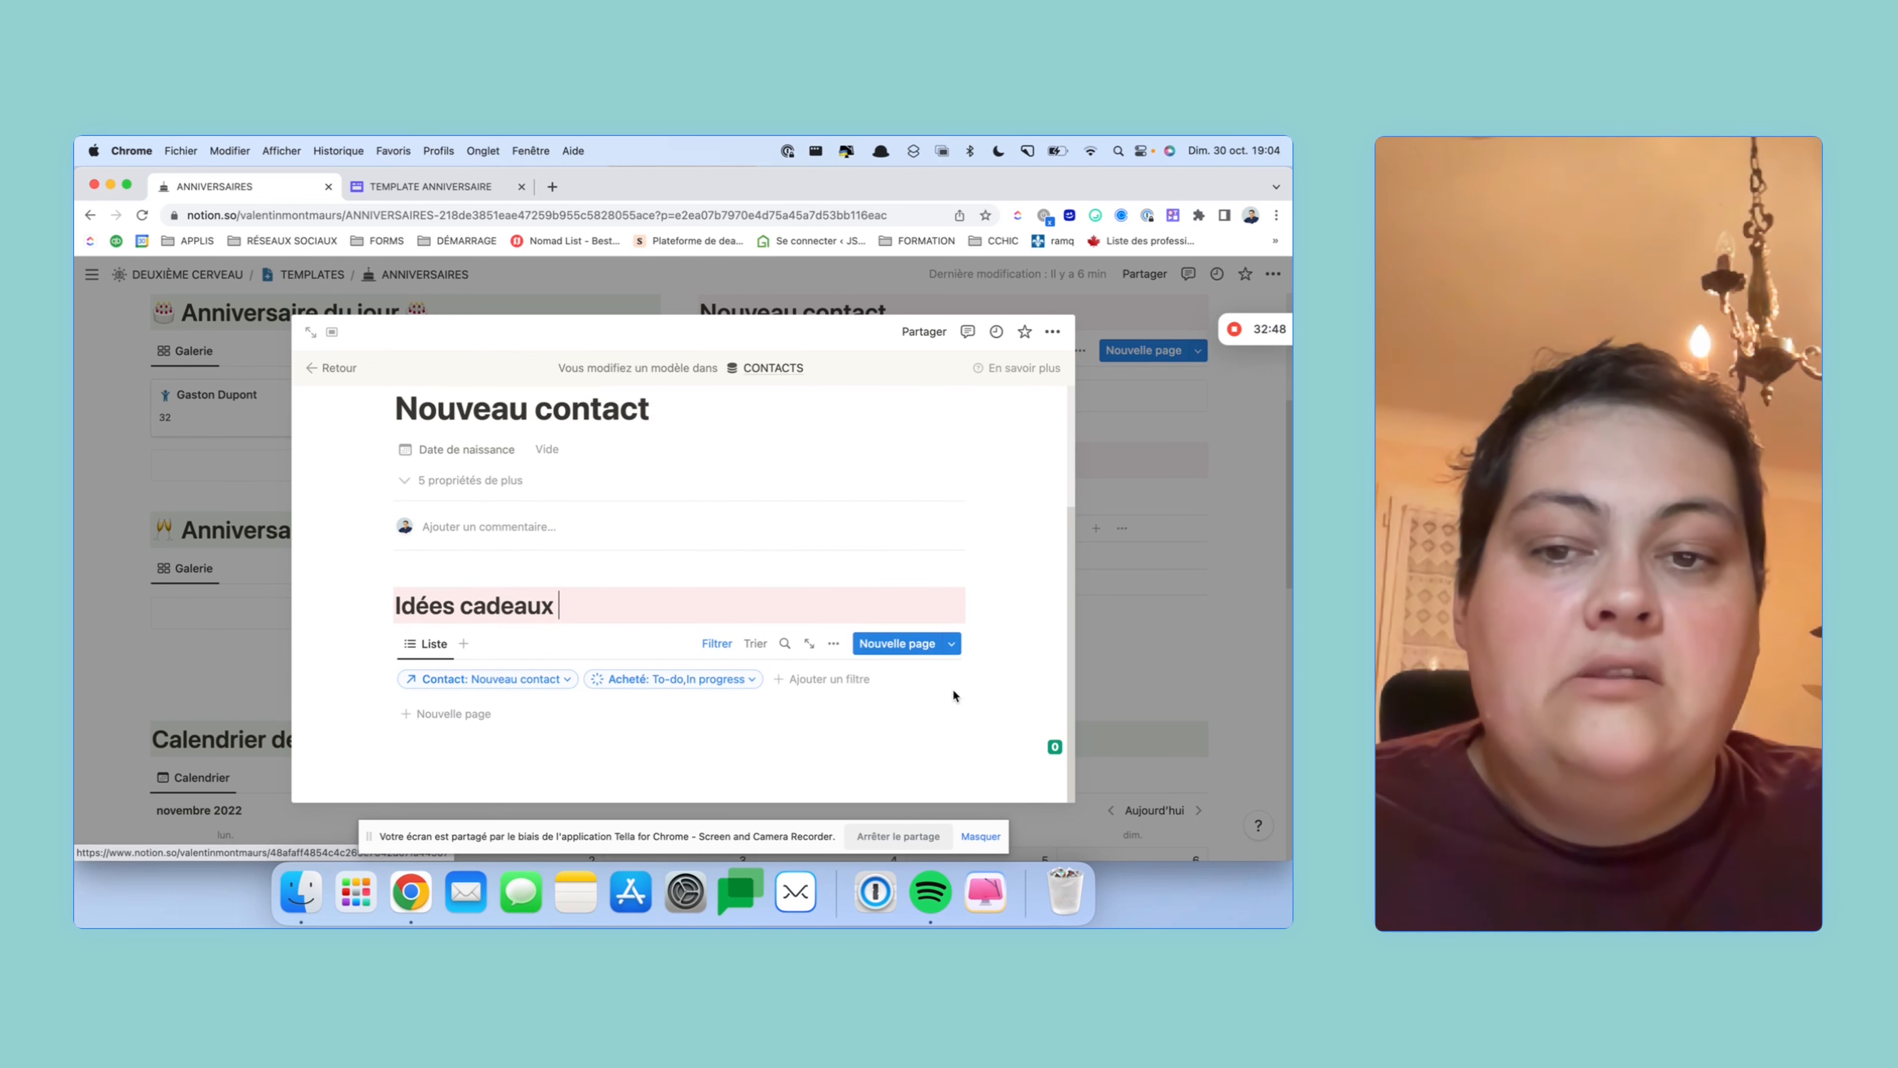
{"action": "scroll", "coordinate": [535, 671], "scroll_direction": "up", "scroll_amount": 3}
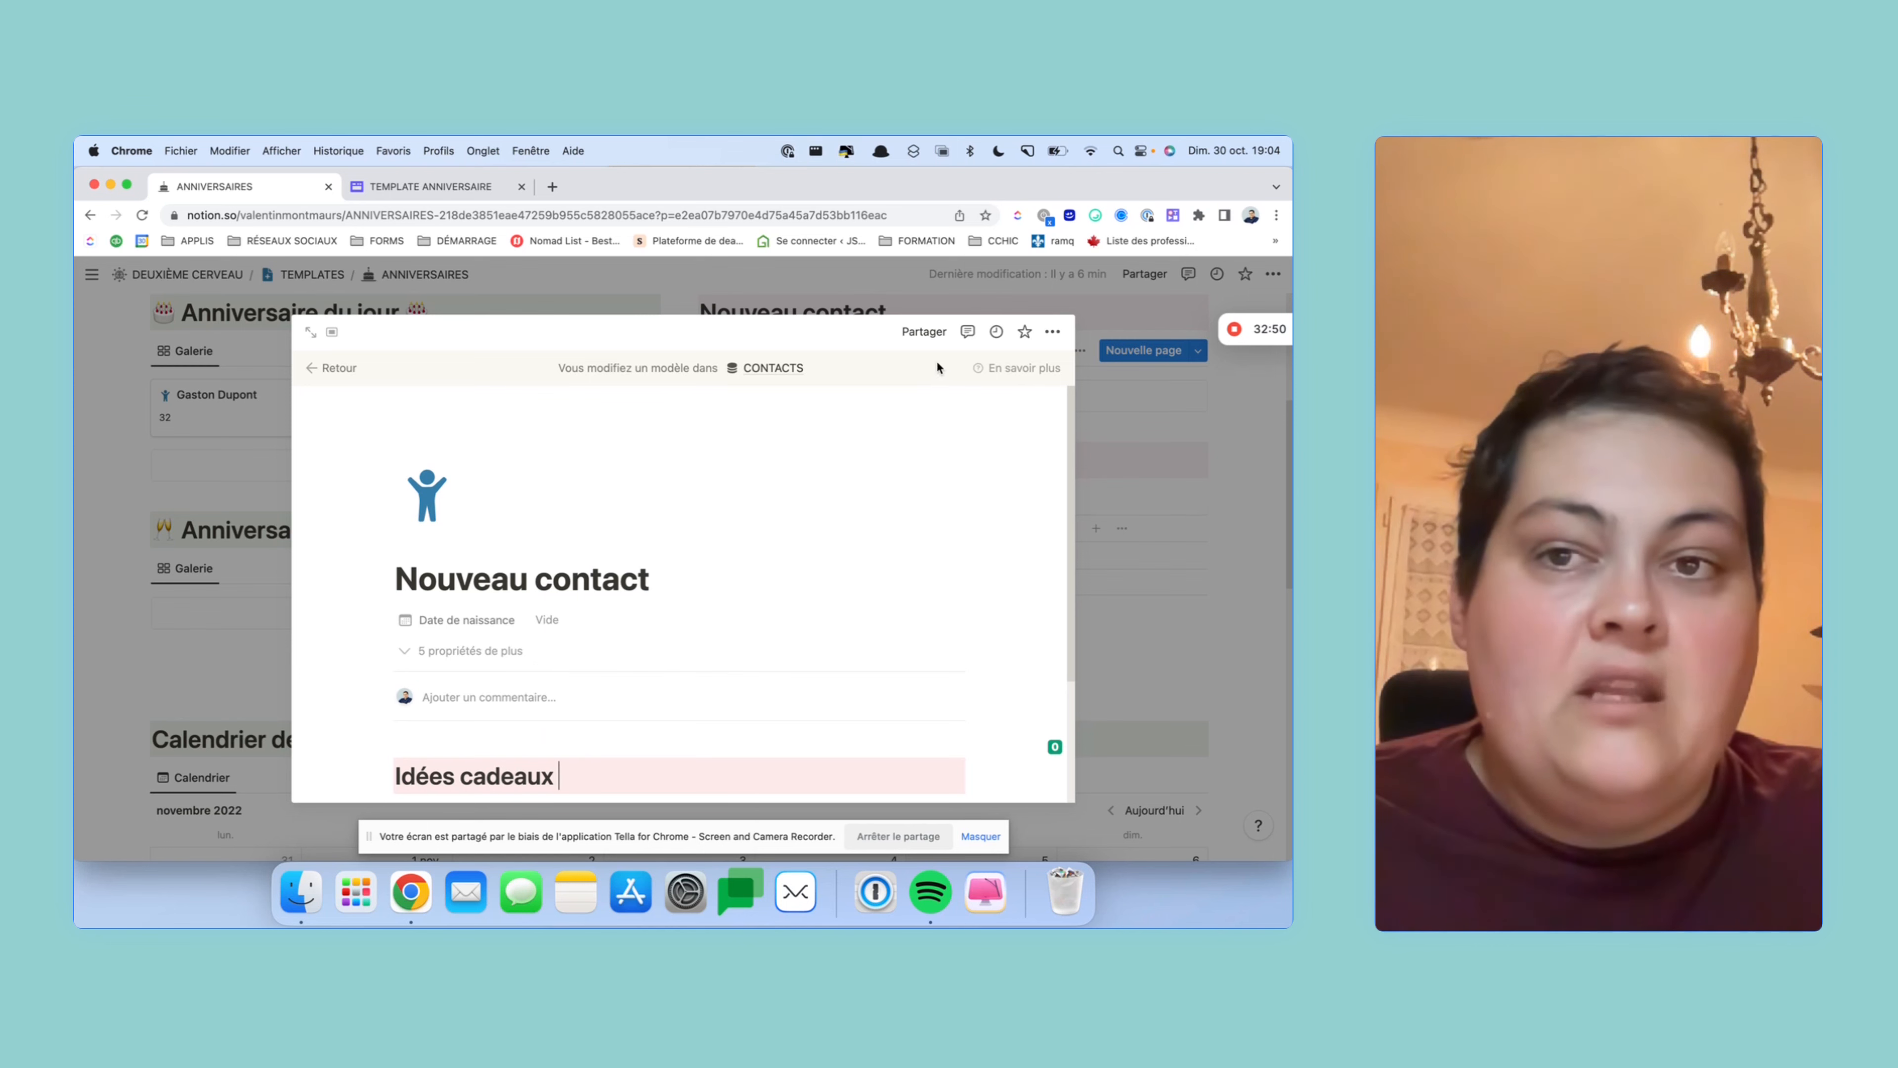
{"action": "left_click", "coordinate": [318, 369]}
{"action": "scroll", "coordinate": [889, 531], "scroll_direction": "down", "scroll_amount": 7}
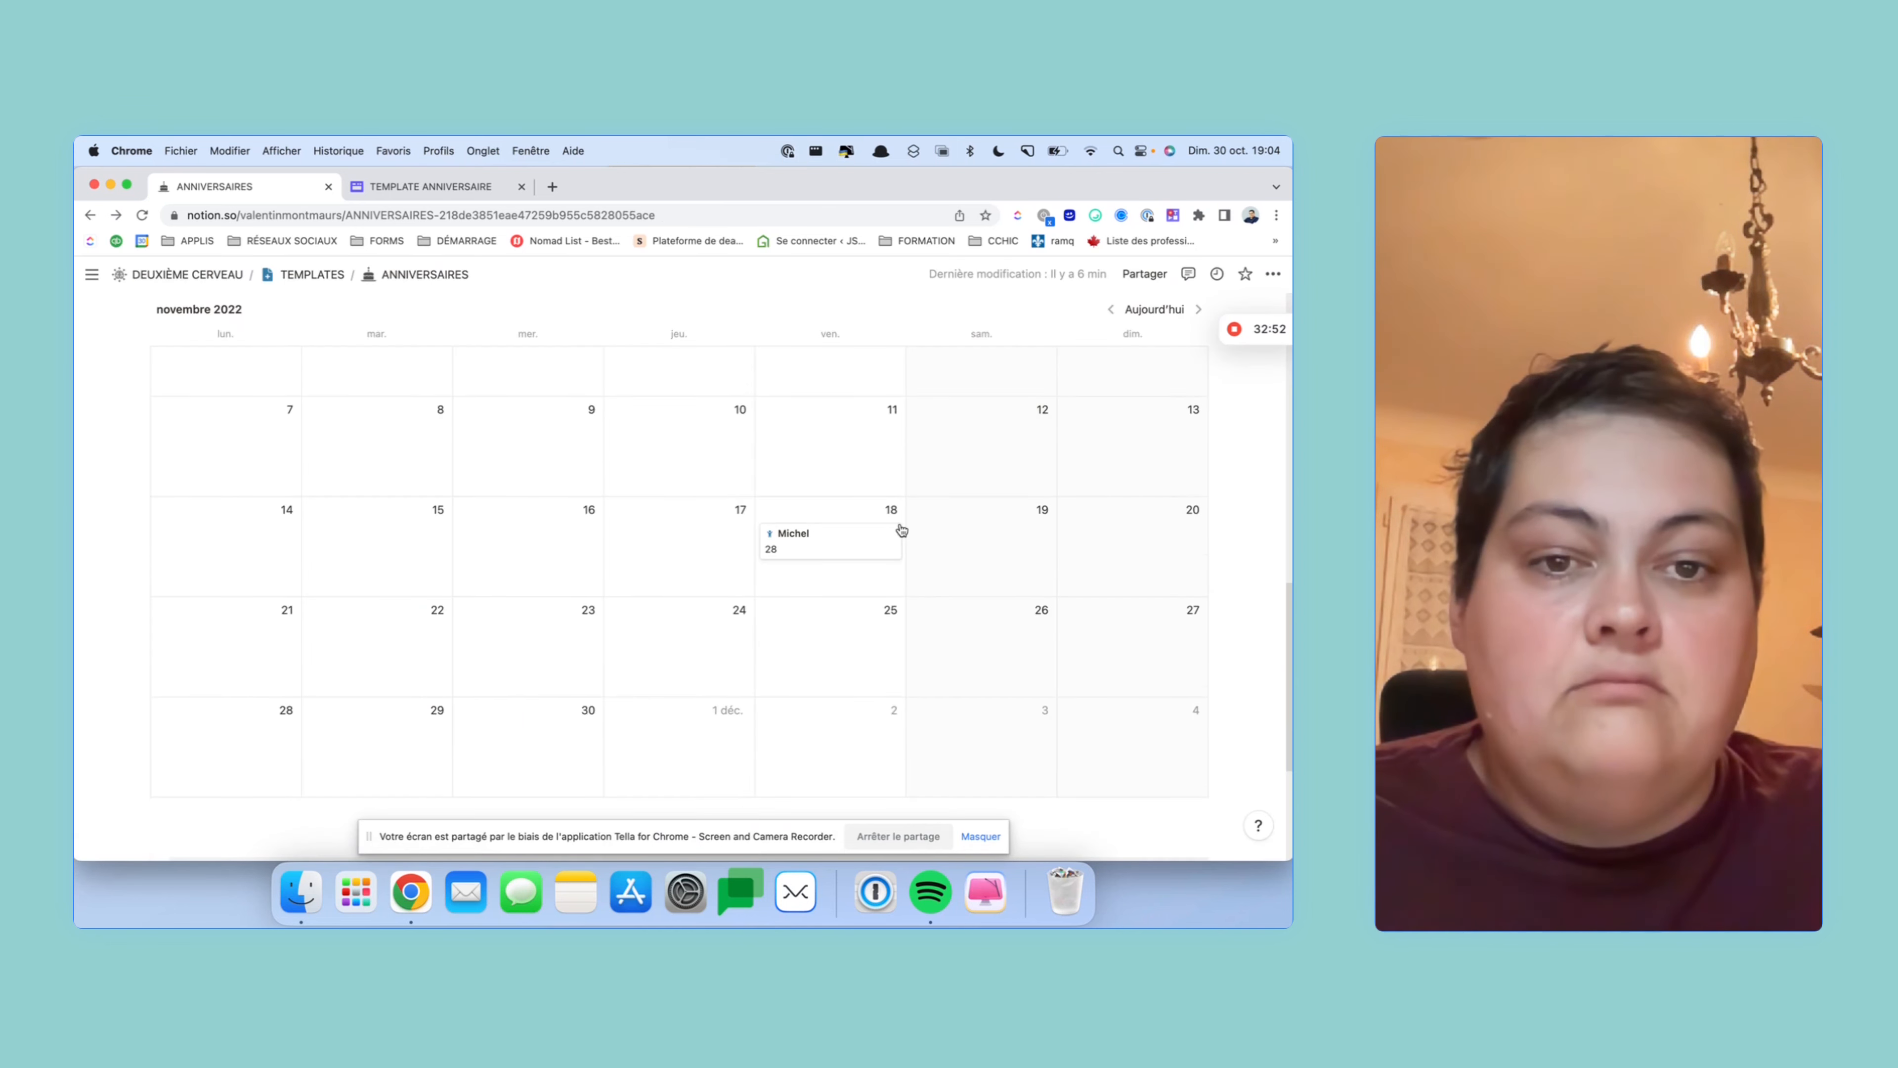
- Open the contact from the calendar and delete its old Idées cadeaux heading and list
{"action": "scroll", "coordinate": [897, 528], "scroll_direction": "up", "scroll_amount": 6}
{"action": "scroll", "coordinate": [899, 528], "scroll_direction": "up", "scroll_amount": 4}
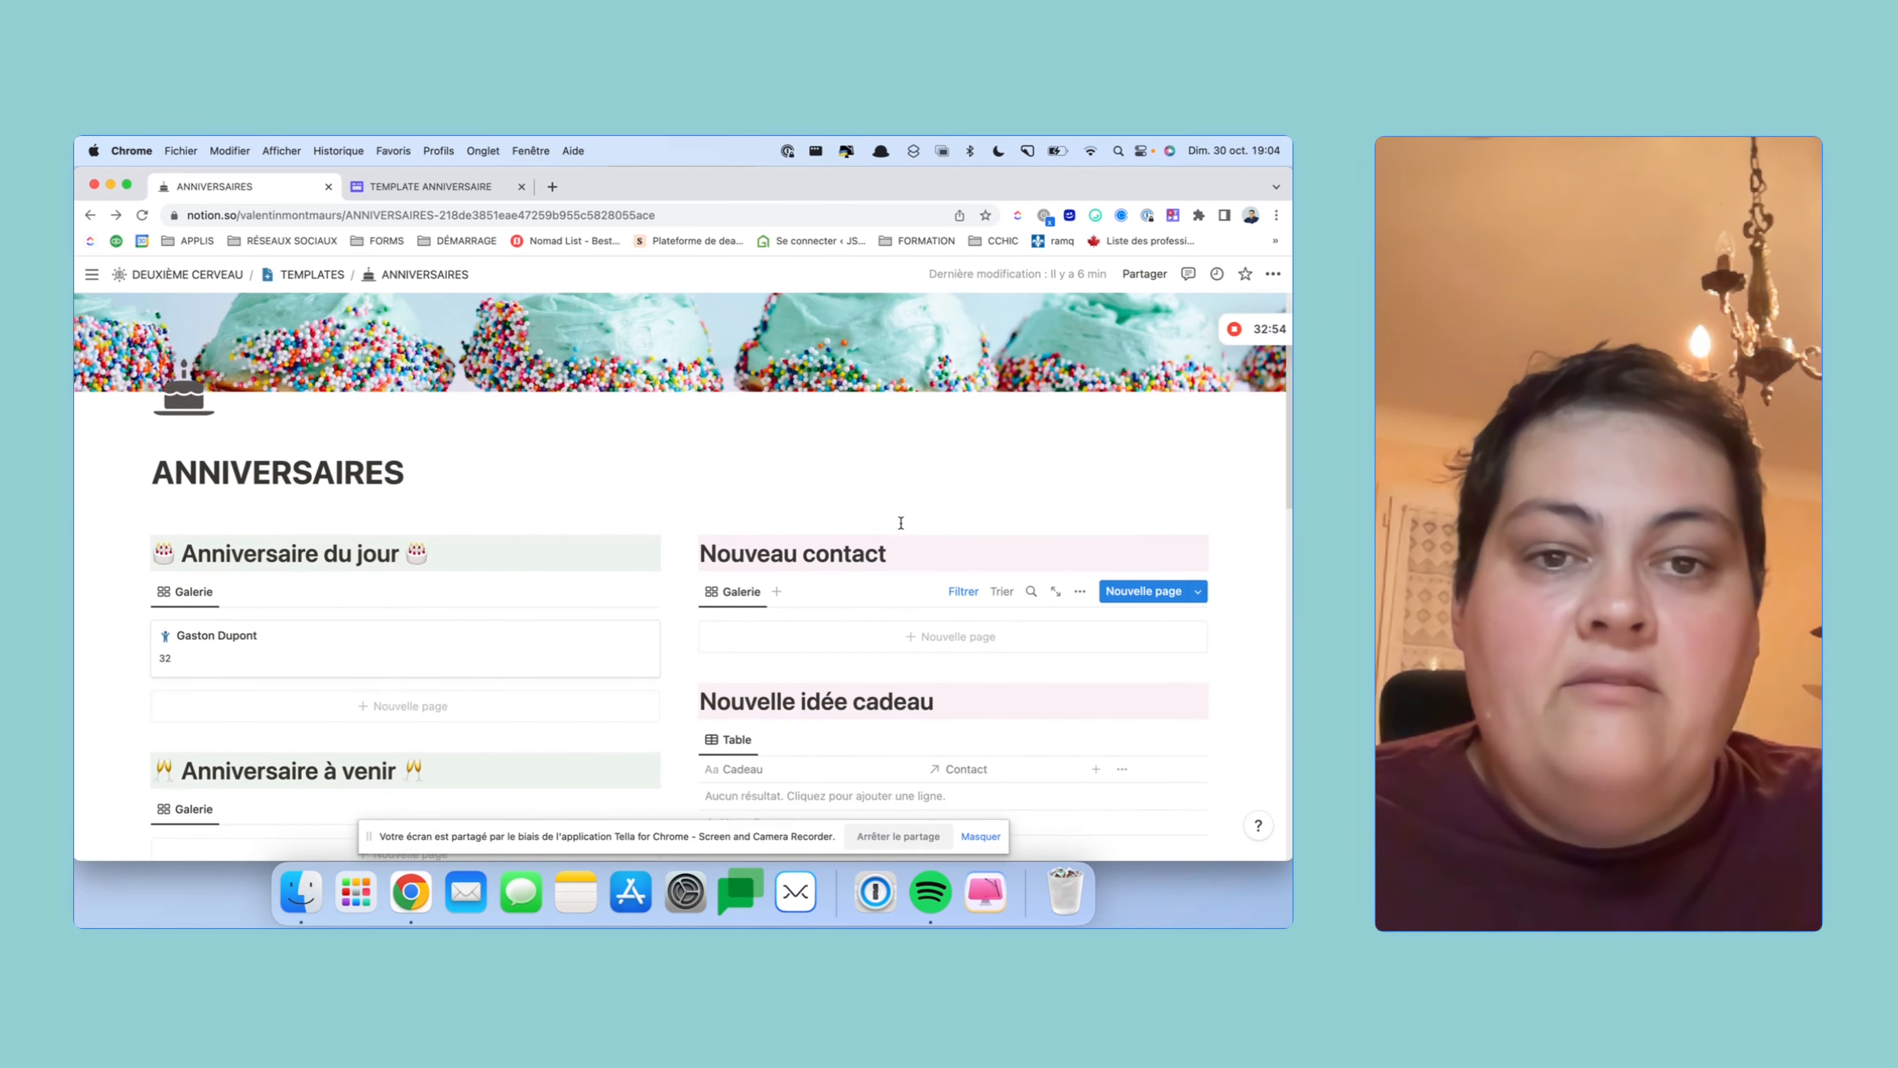
{"action": "scroll", "coordinate": [836, 678], "scroll_direction": "down", "scroll_amount": 8}
{"action": "left_click", "coordinate": [837, 678]}
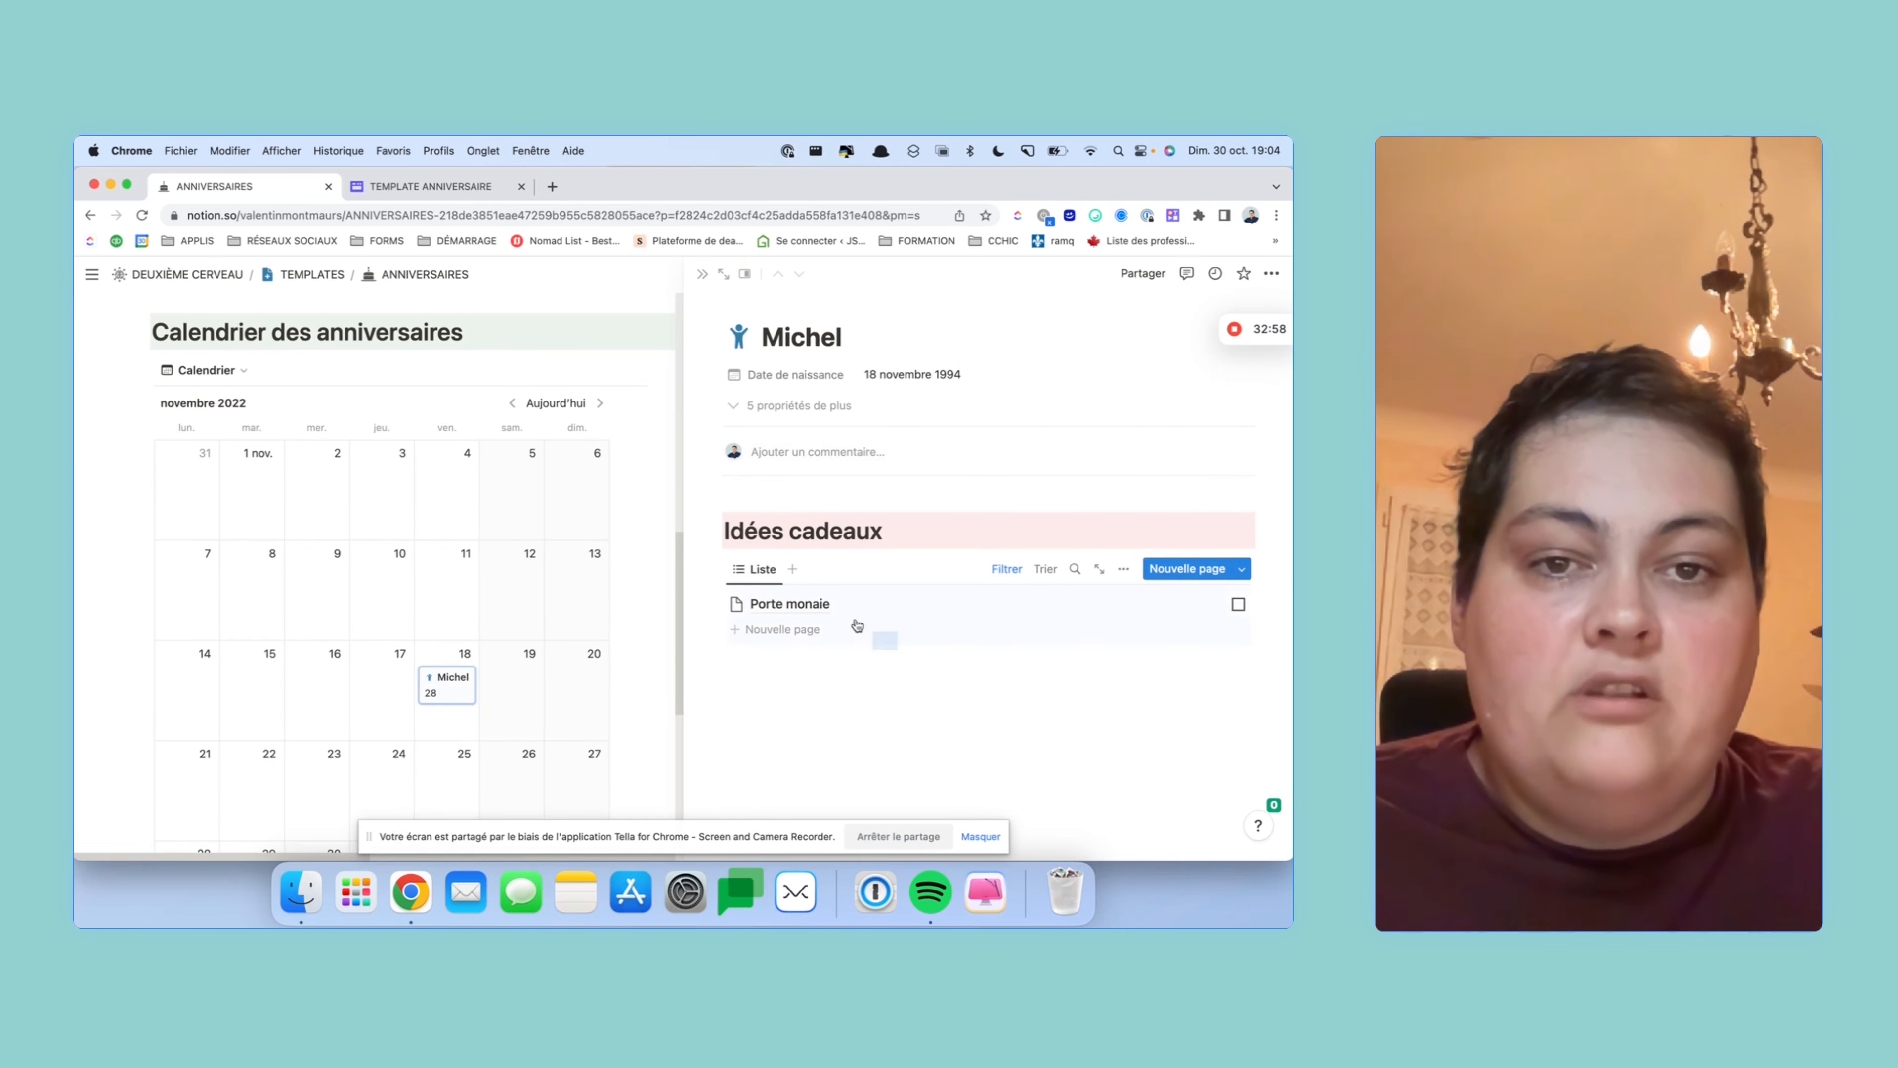
{"action": "left_click_drag", "start_coordinate": [897, 647], "coordinate": [671, 473]}
{"action": "key", "text": "BackSpace"}
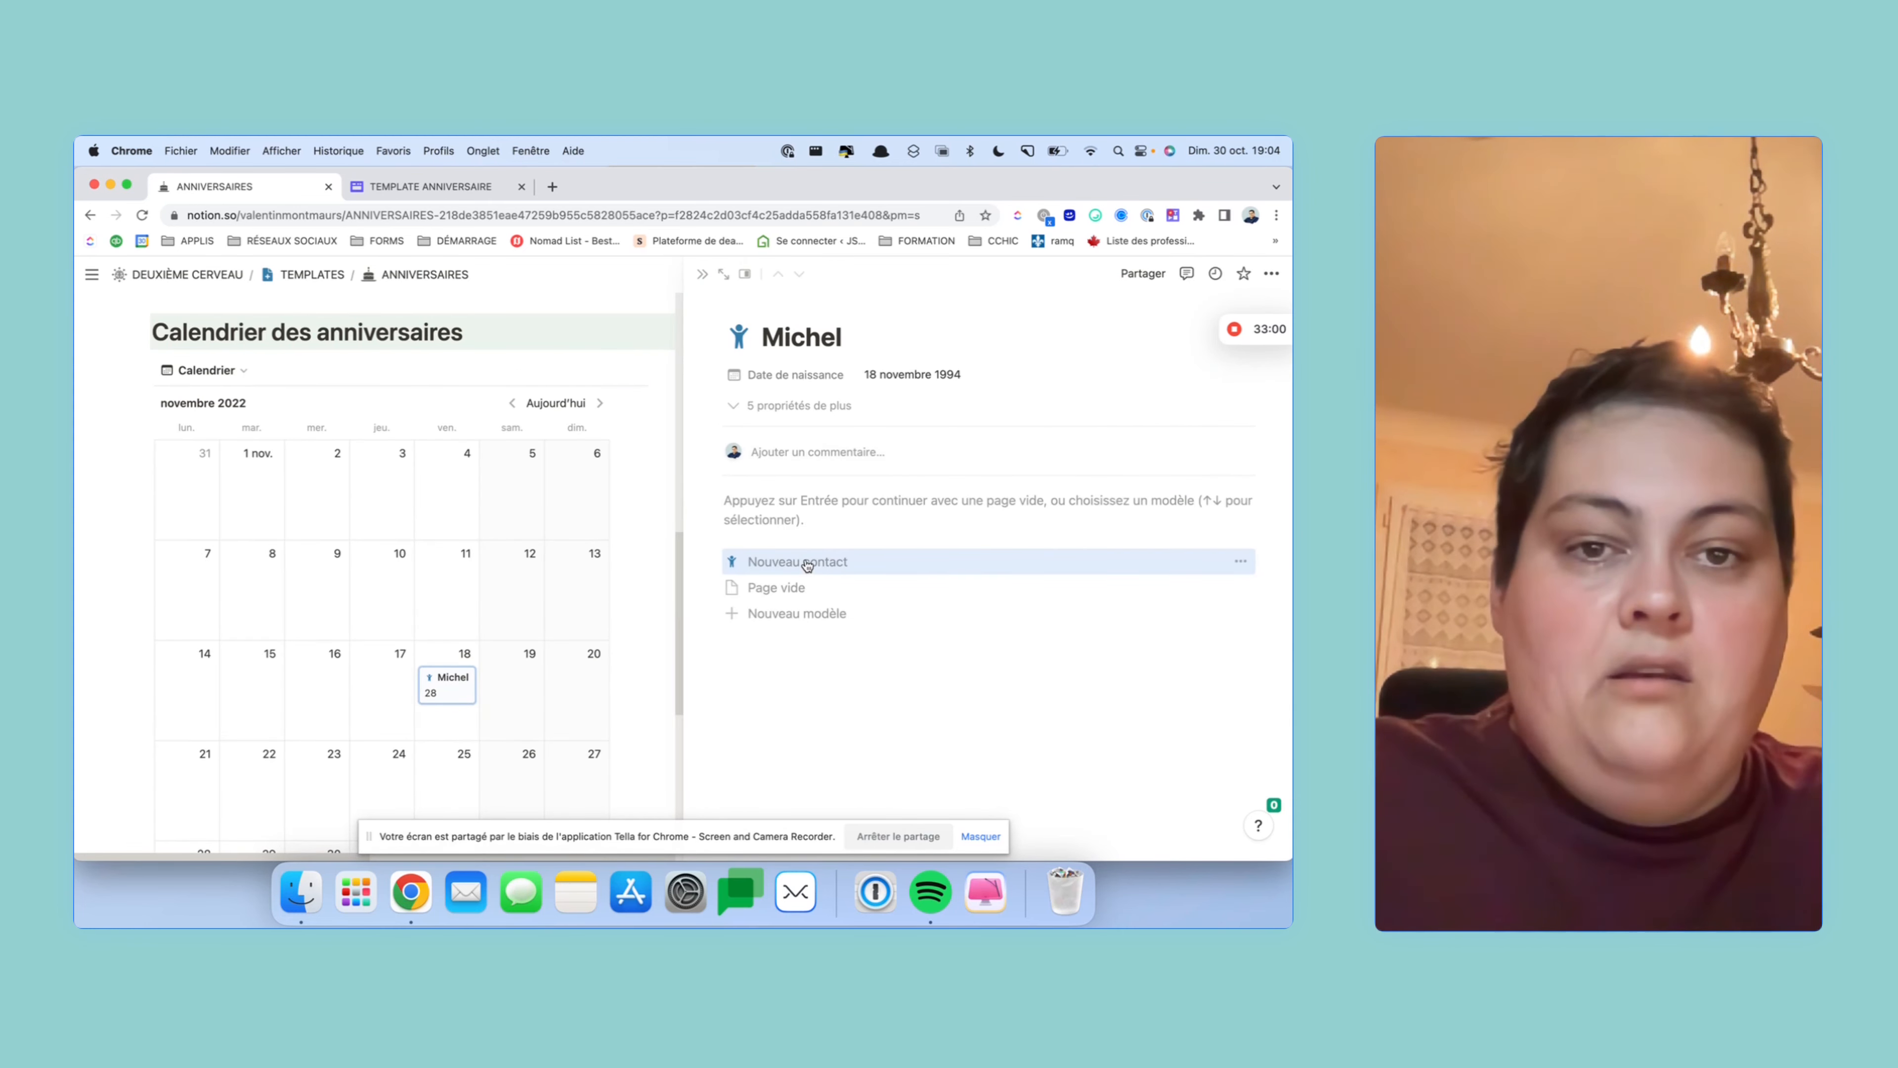
- Apply the Nouveau contact template, tick Porte monaie as bought, and close the page
{"action": "left_click", "coordinate": [807, 563]}
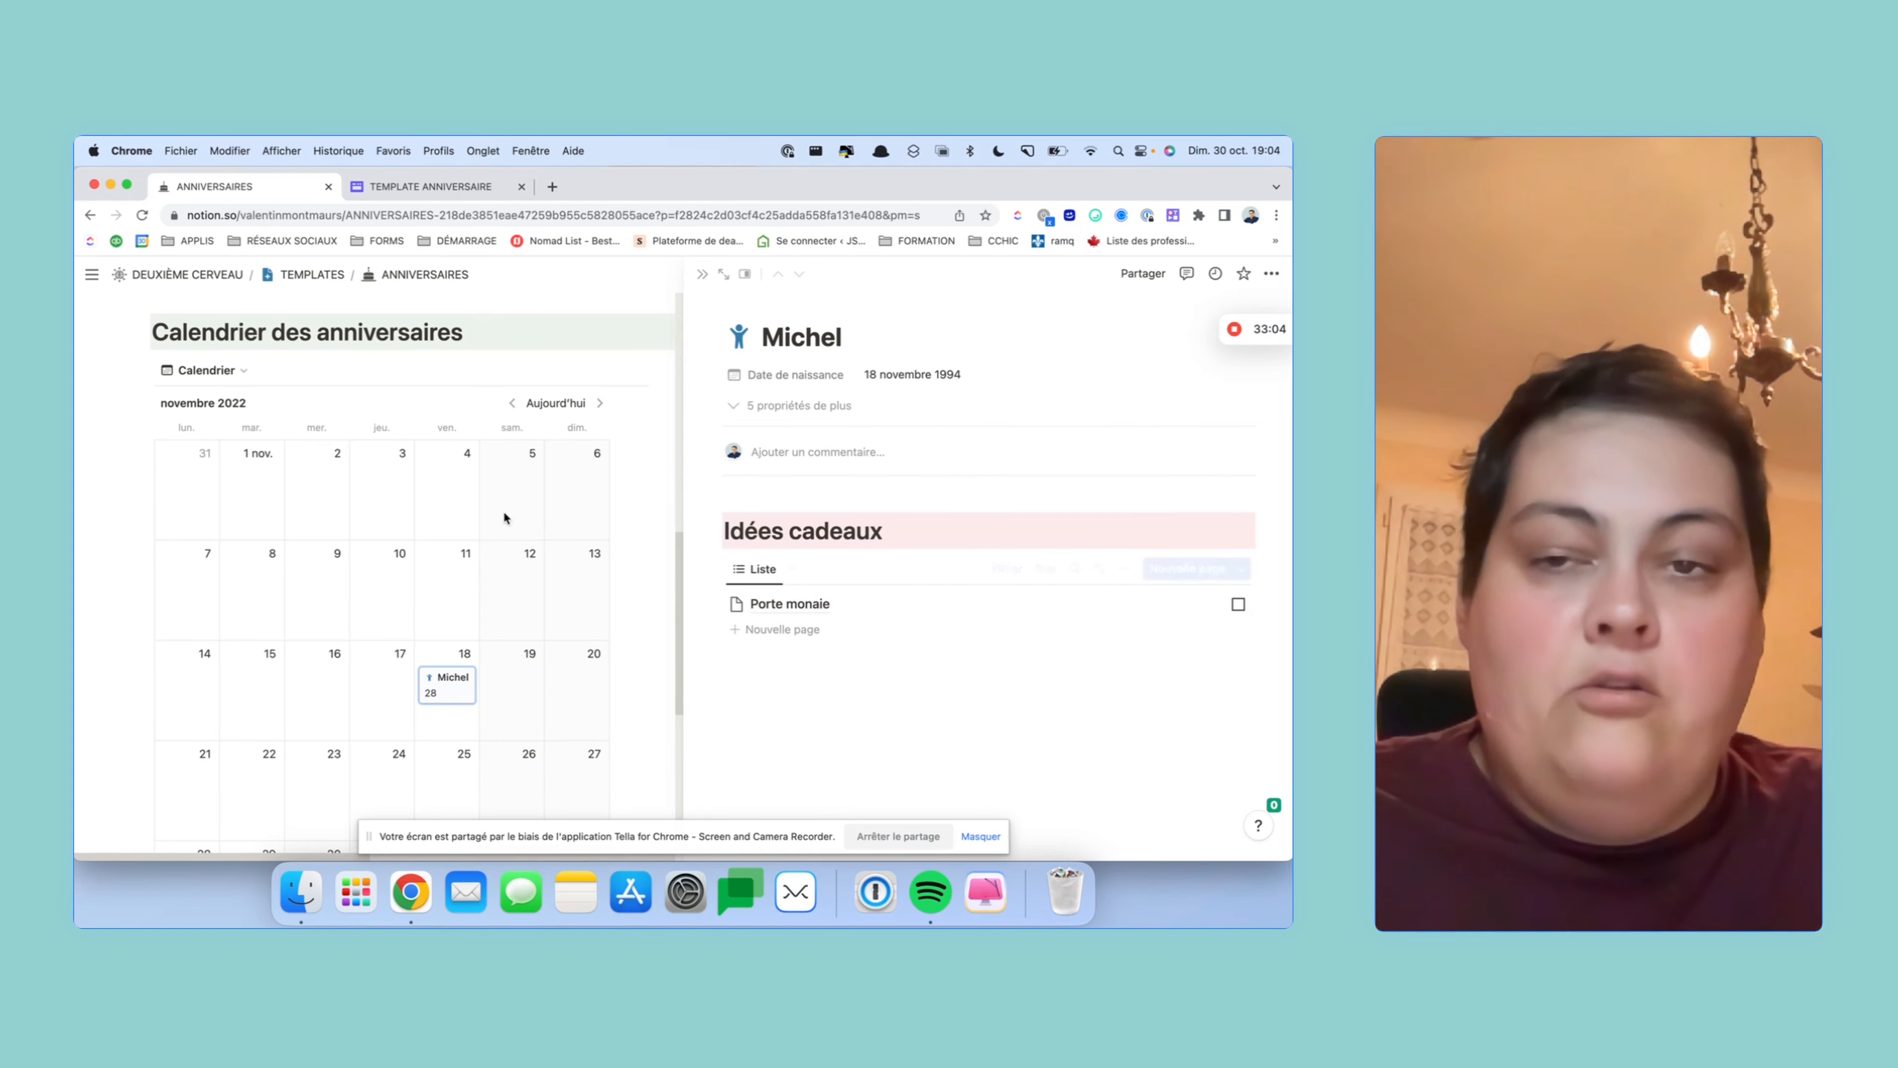
{"action": "left_click", "coordinate": [1238, 604]}
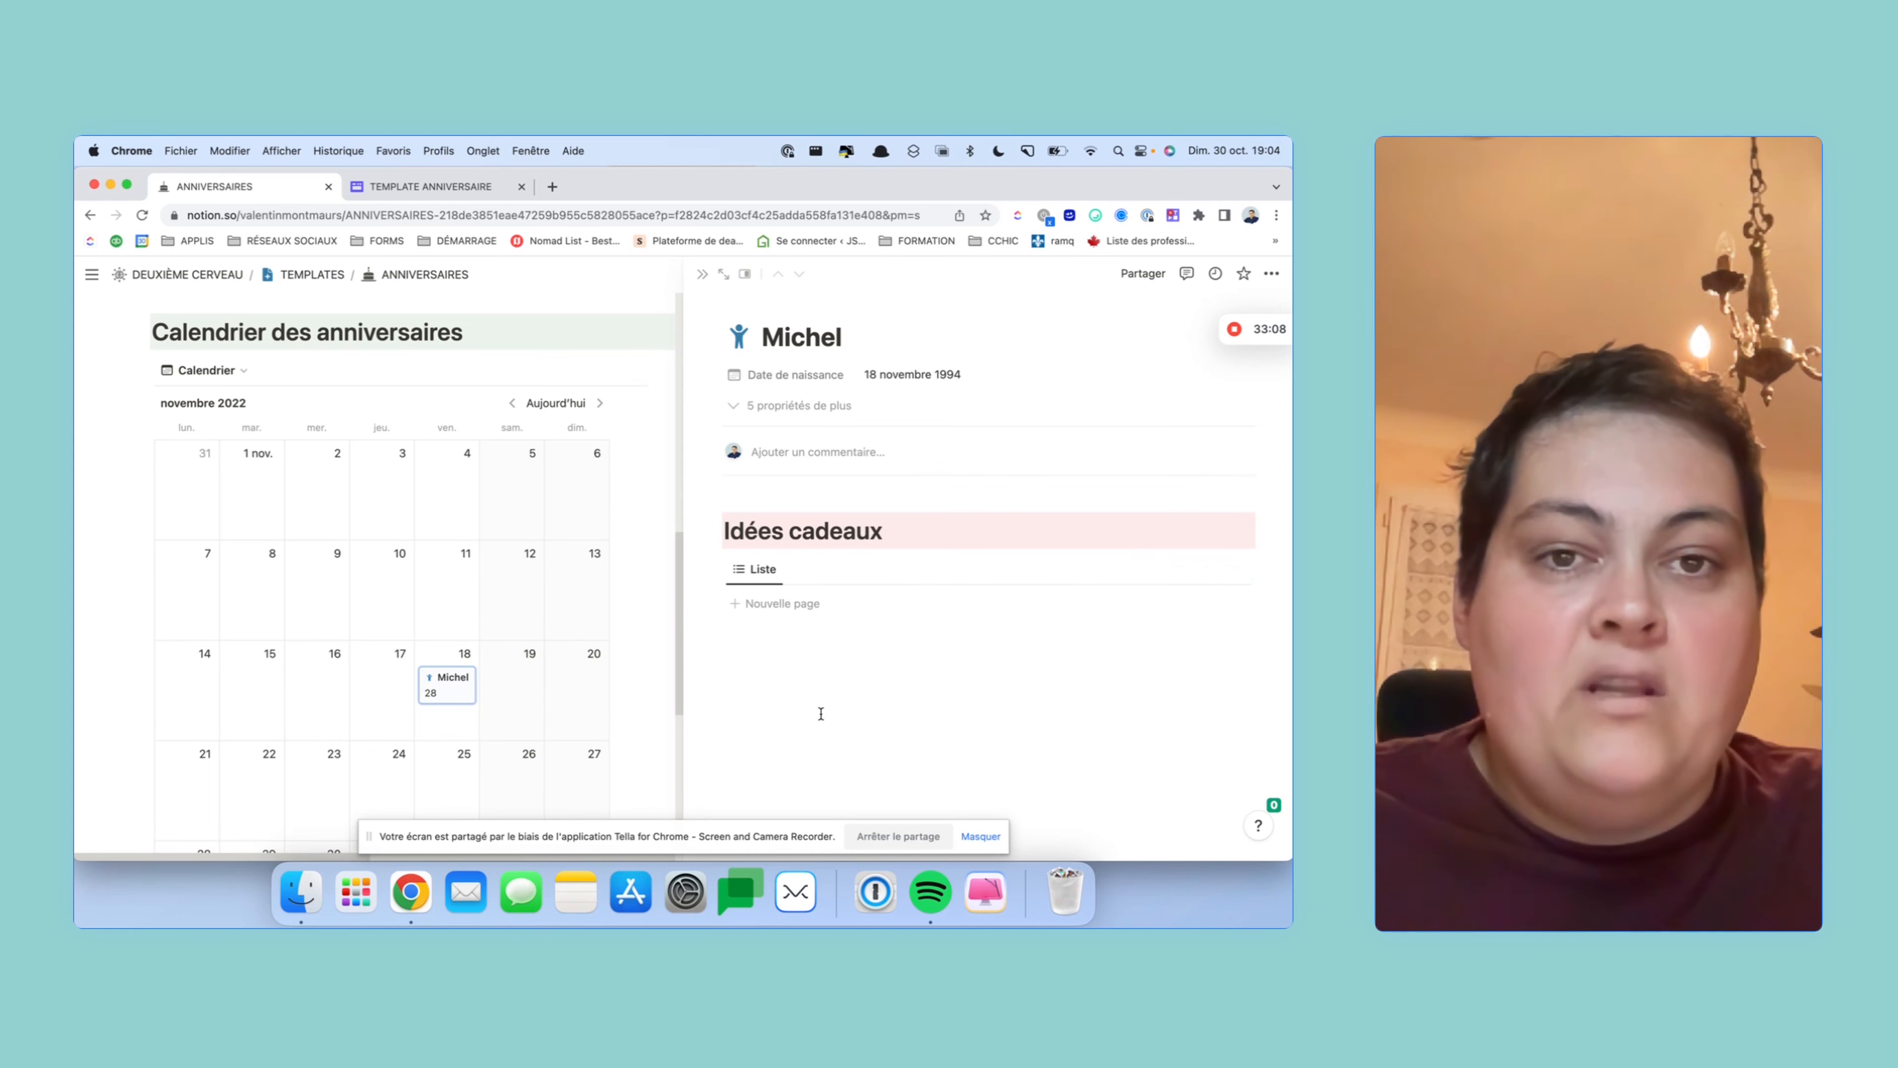
{"action": "left_click", "coordinate": [701, 275]}
{"action": "scroll", "coordinate": [572, 446], "scroll_direction": "up", "scroll_amount": 10}
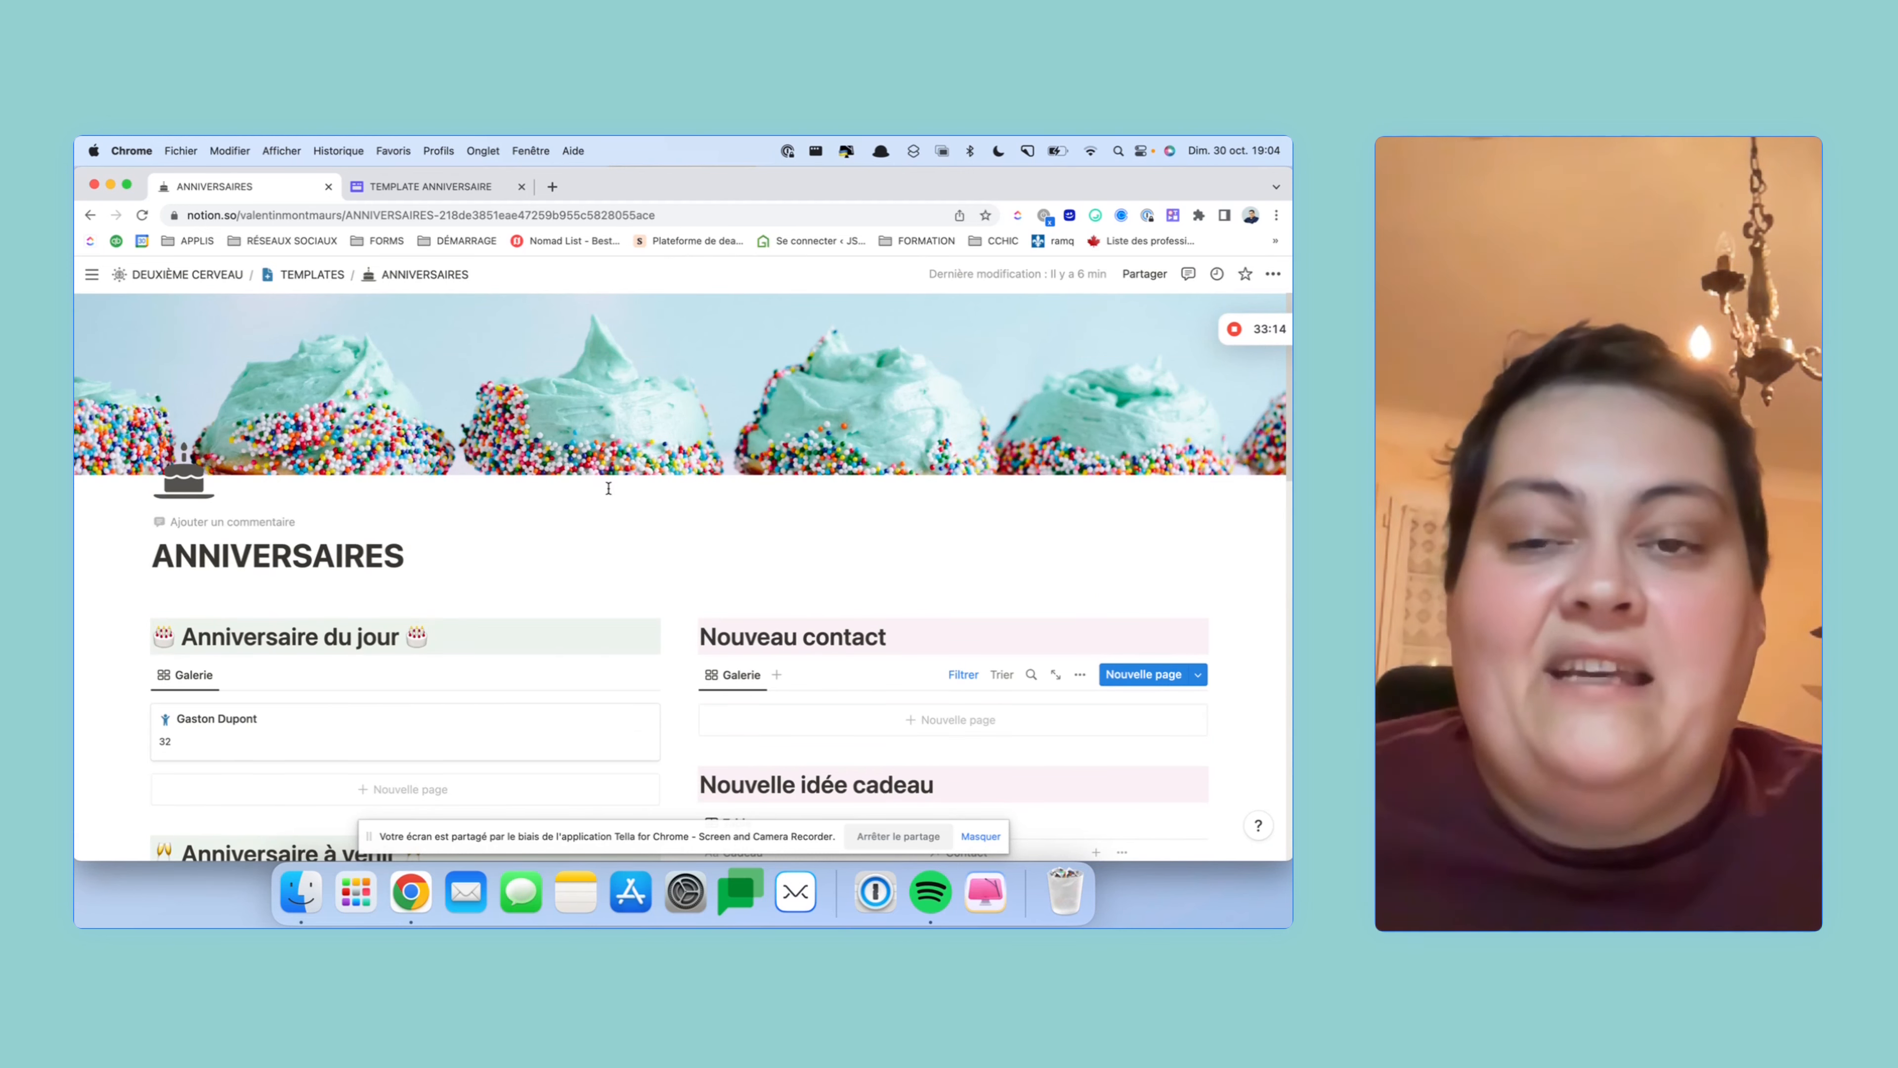
{"action": "scroll", "coordinate": [608, 489], "scroll_direction": "down", "scroll_amount": 10}
{"action": "scroll", "coordinate": [606, 479], "scroll_direction": "up", "scroll_amount": 10}
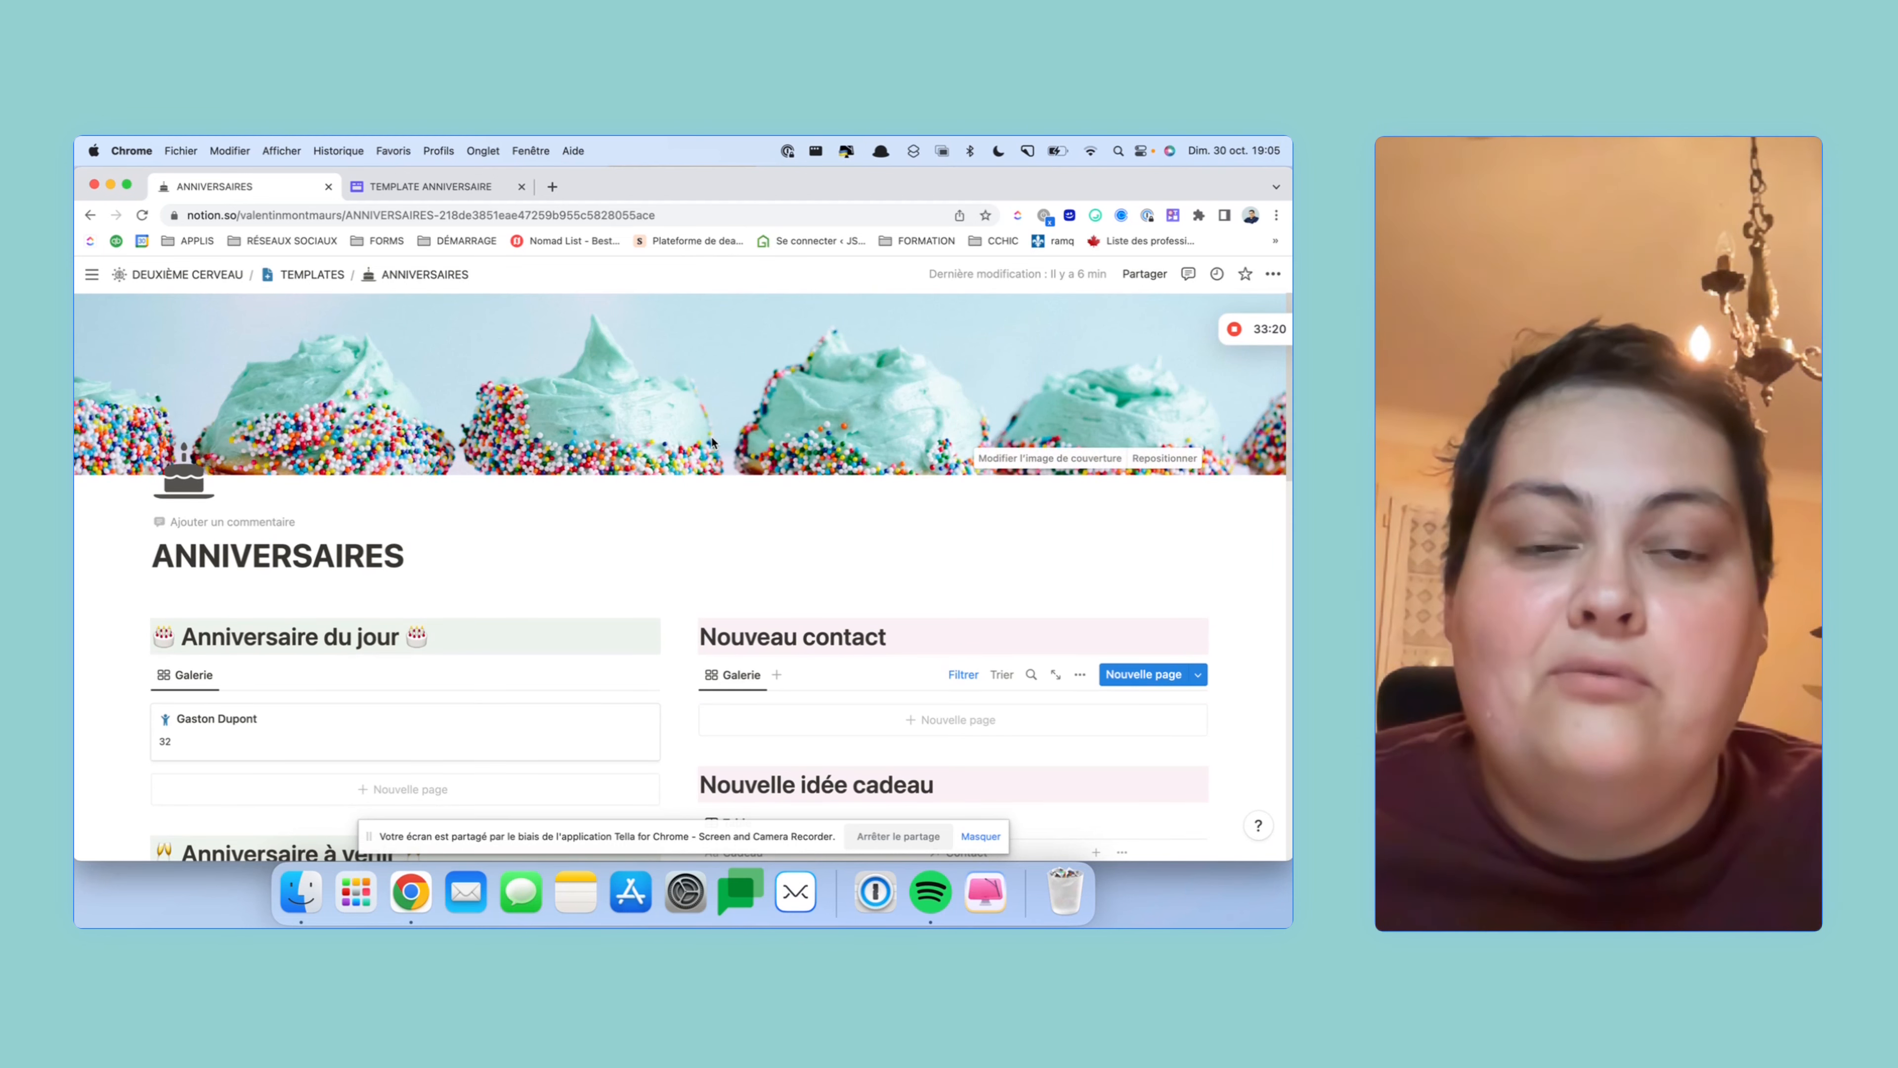
{"action": "scroll", "coordinate": [711, 441], "scroll_direction": "down", "scroll_amount": 2}
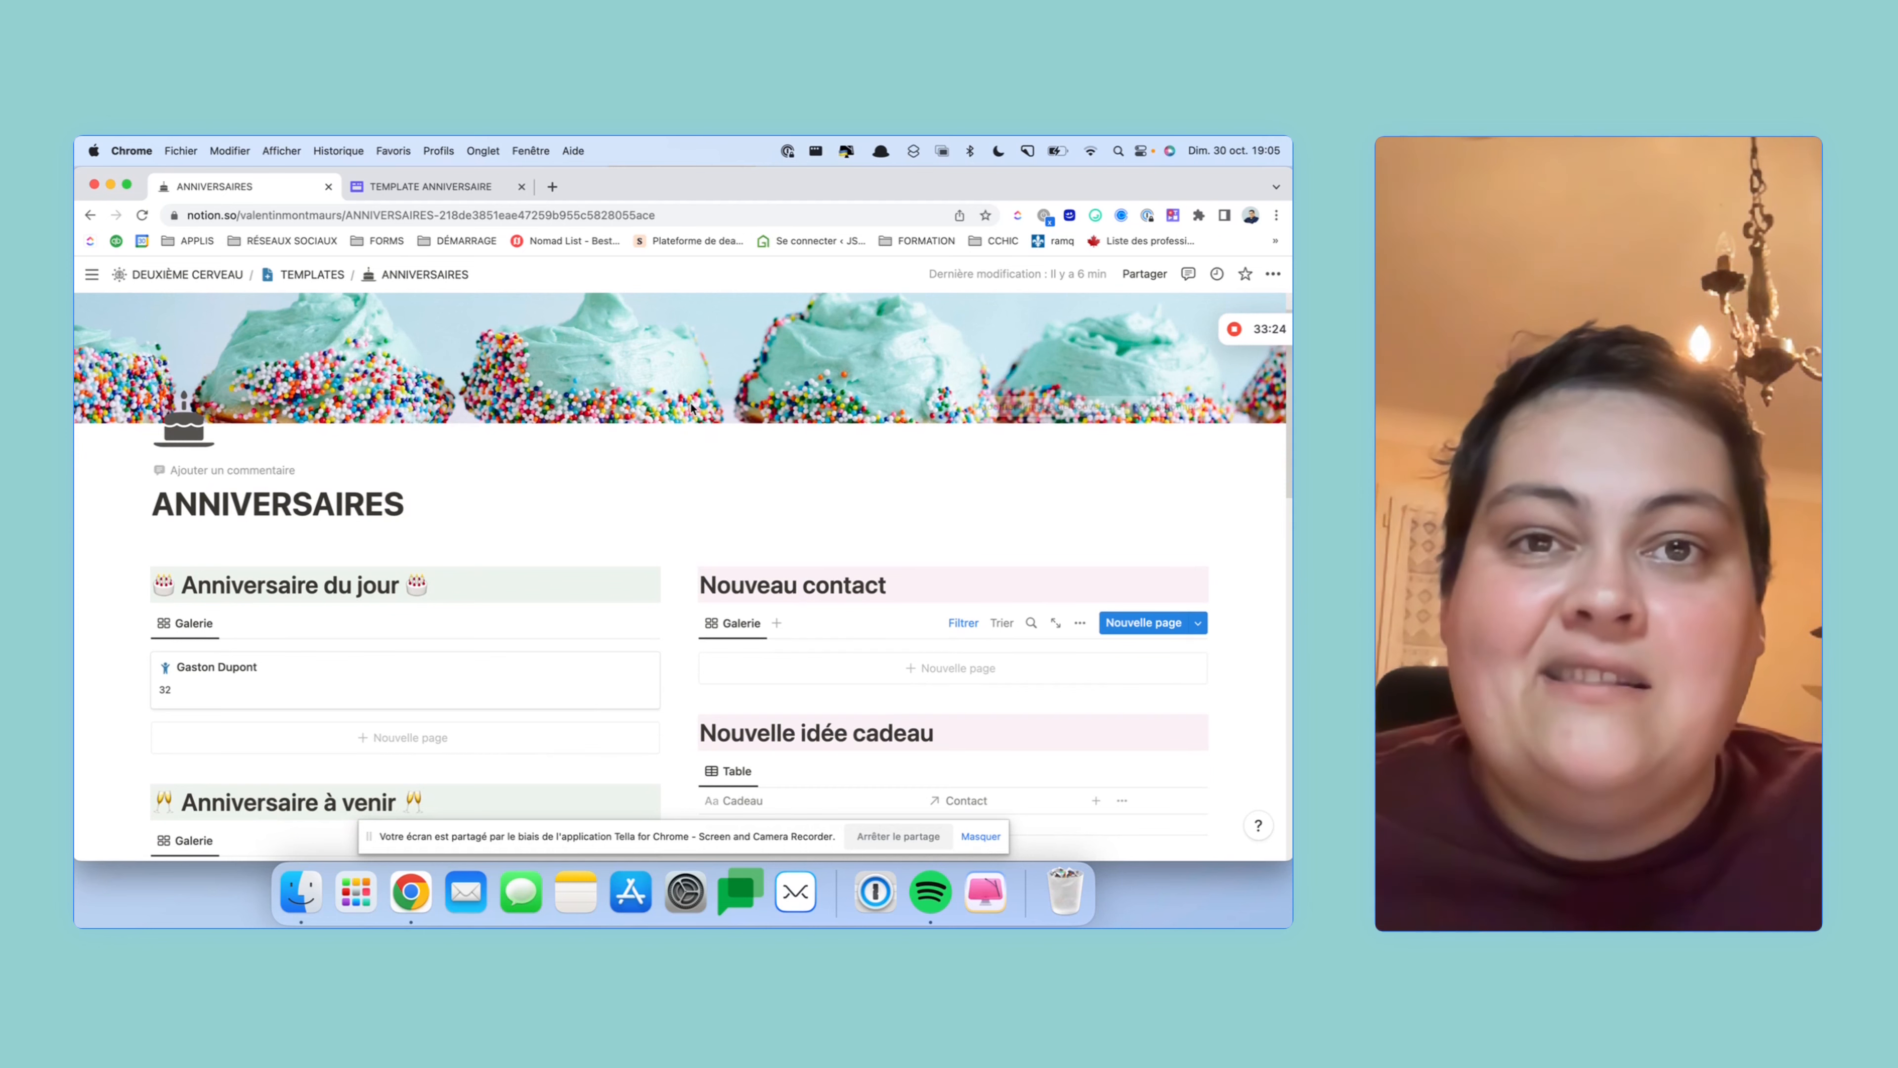
{"action": "scroll", "coordinate": [767, 553], "scroll_direction": "down", "scroll_amount": 15}
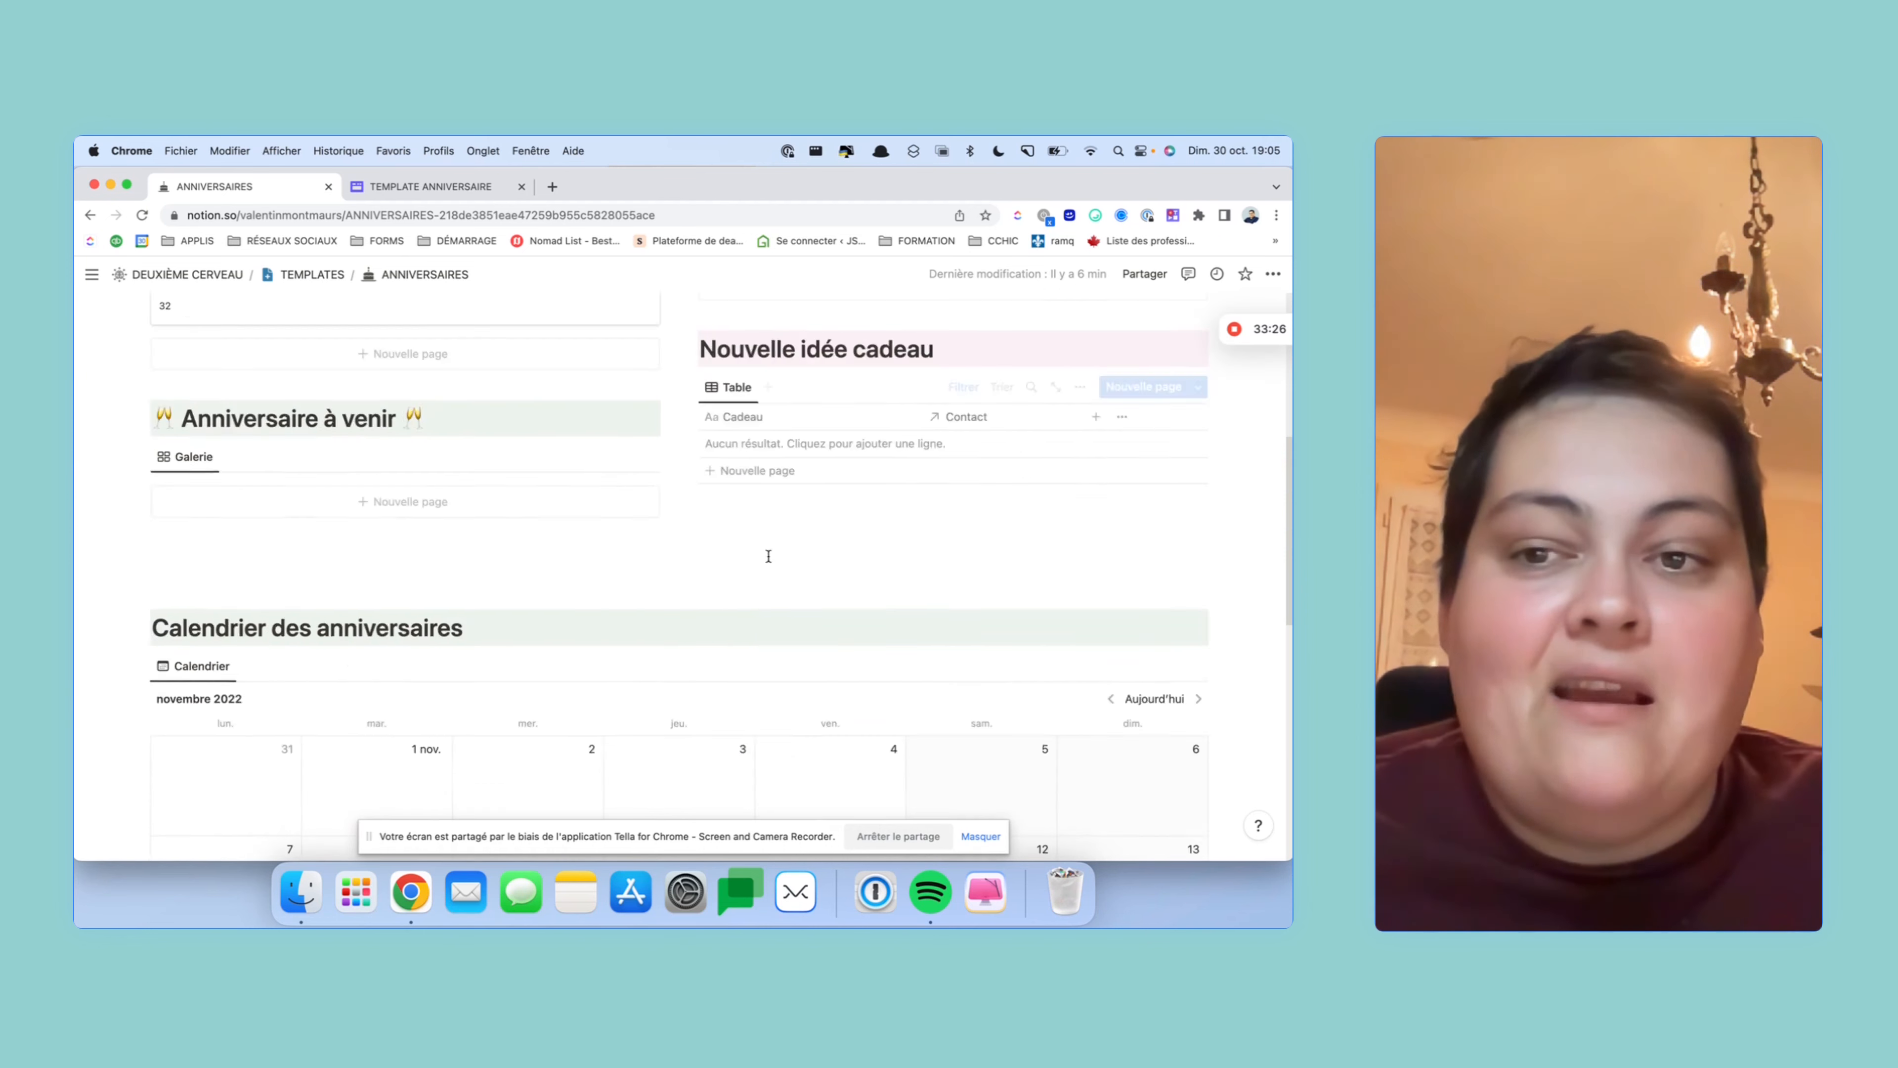
{"action": "scroll", "coordinate": [767, 553], "scroll_direction": "up", "scroll_amount": 5}
{"action": "scroll", "coordinate": [768, 557], "scroll_direction": "up", "scroll_amount": 10}
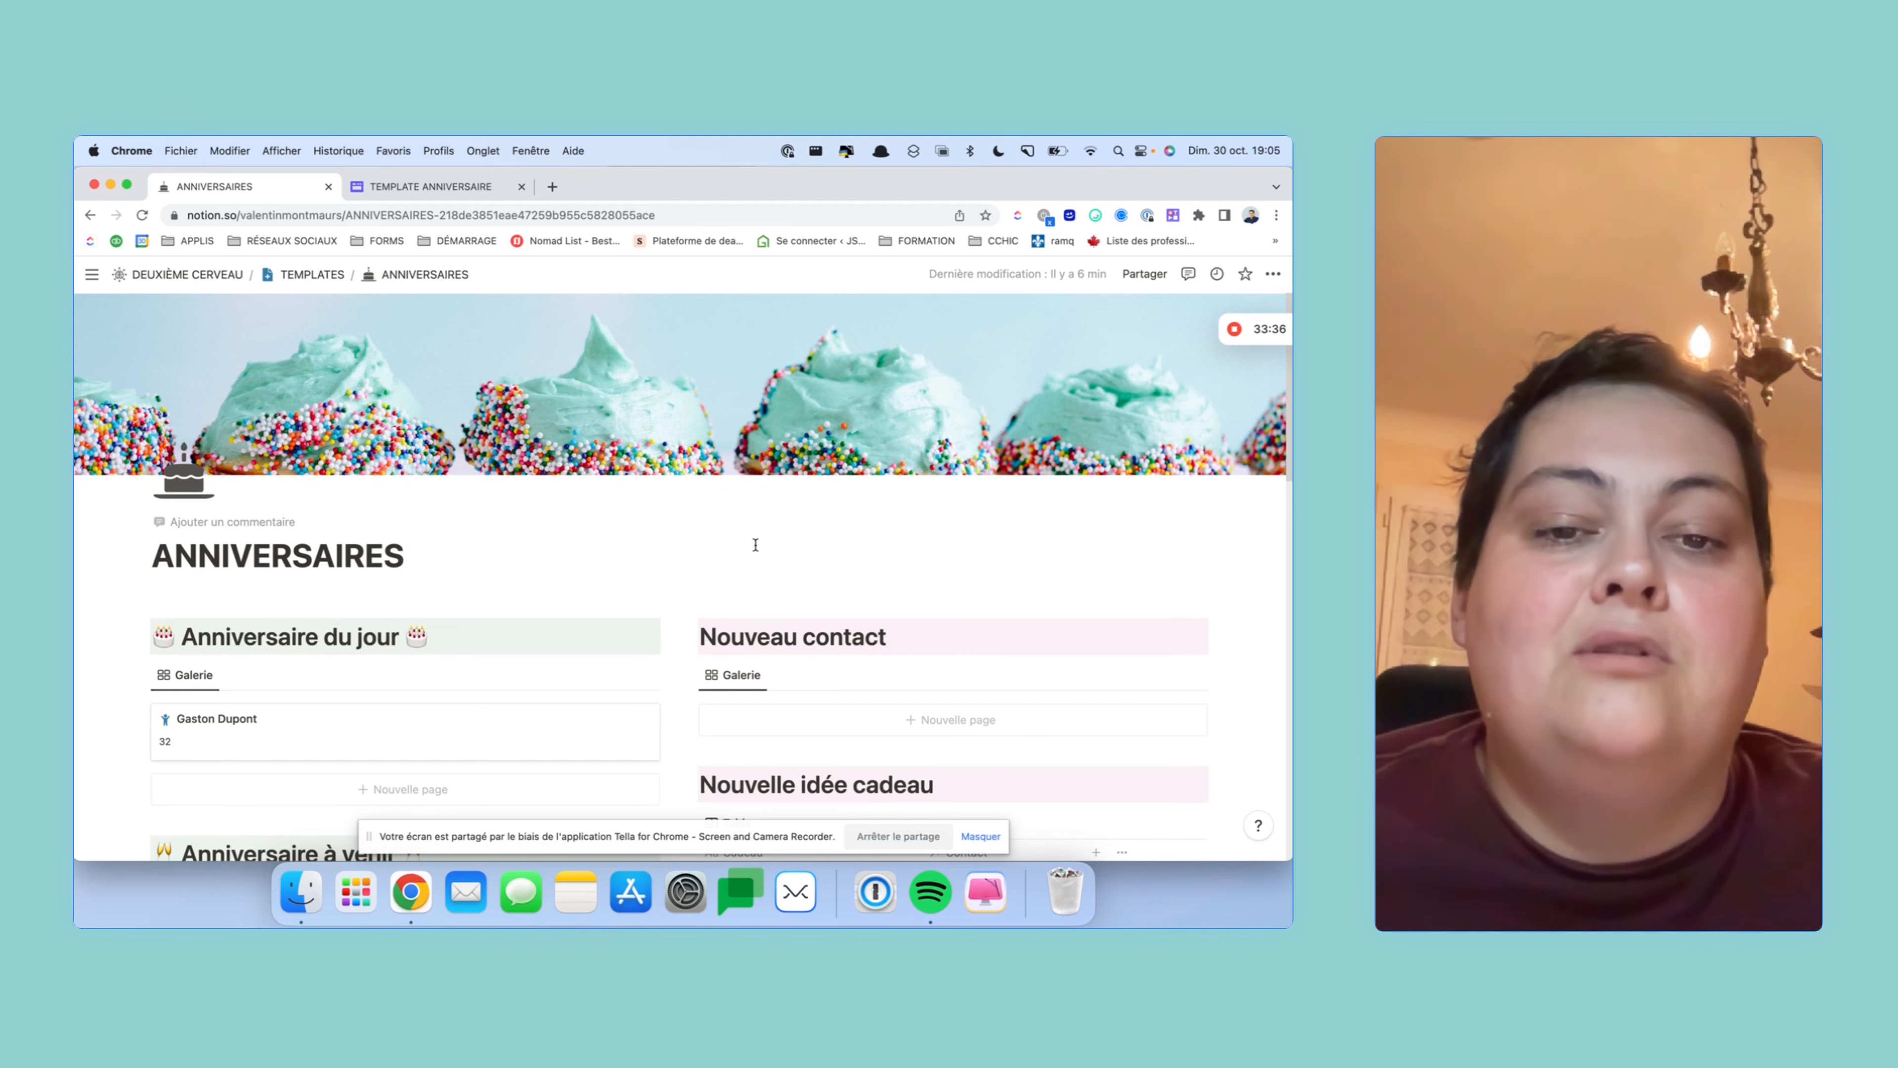
{"action": "scroll", "coordinate": [755, 544], "scroll_direction": "down", "scroll_amount": 3}
{"action": "scroll", "coordinate": [754, 548], "scroll_direction": "down", "scroll_amount": 5}
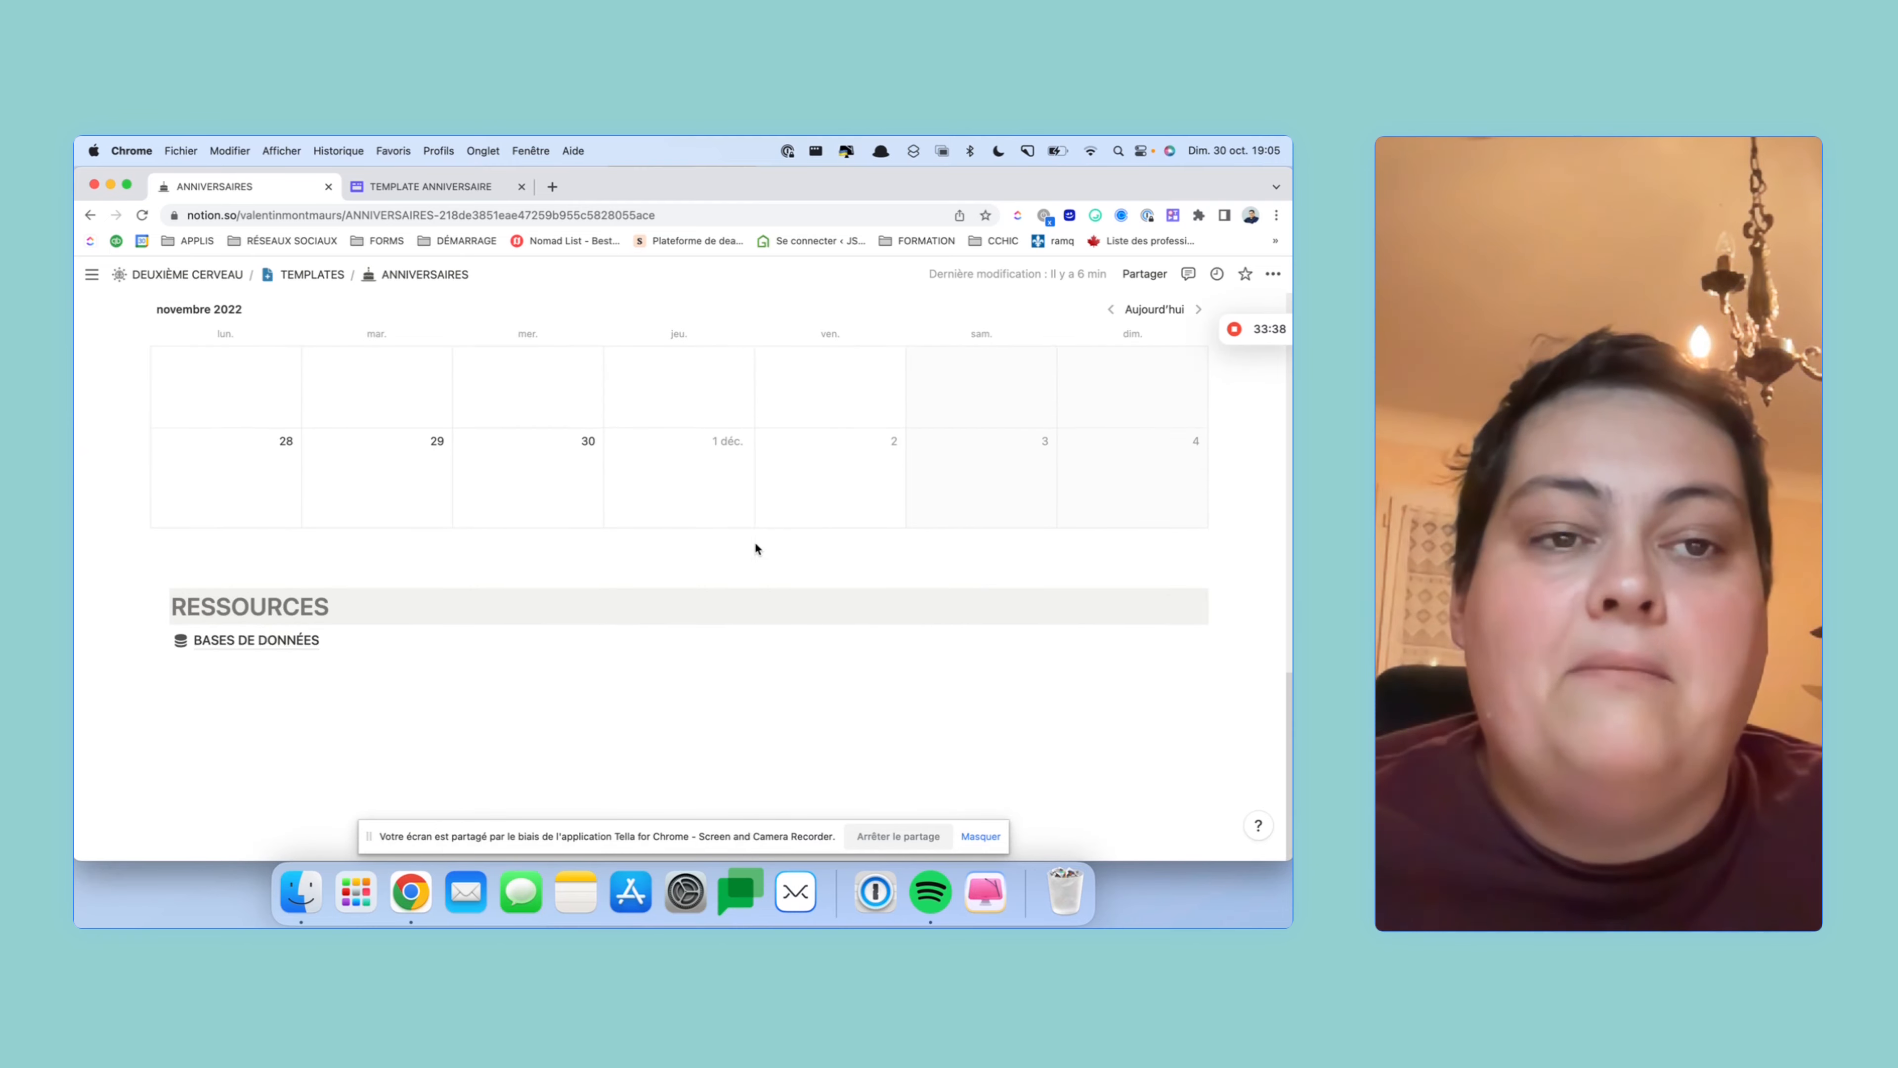
{"action": "scroll", "coordinate": [754, 546], "scroll_direction": "up", "scroll_amount": 20}
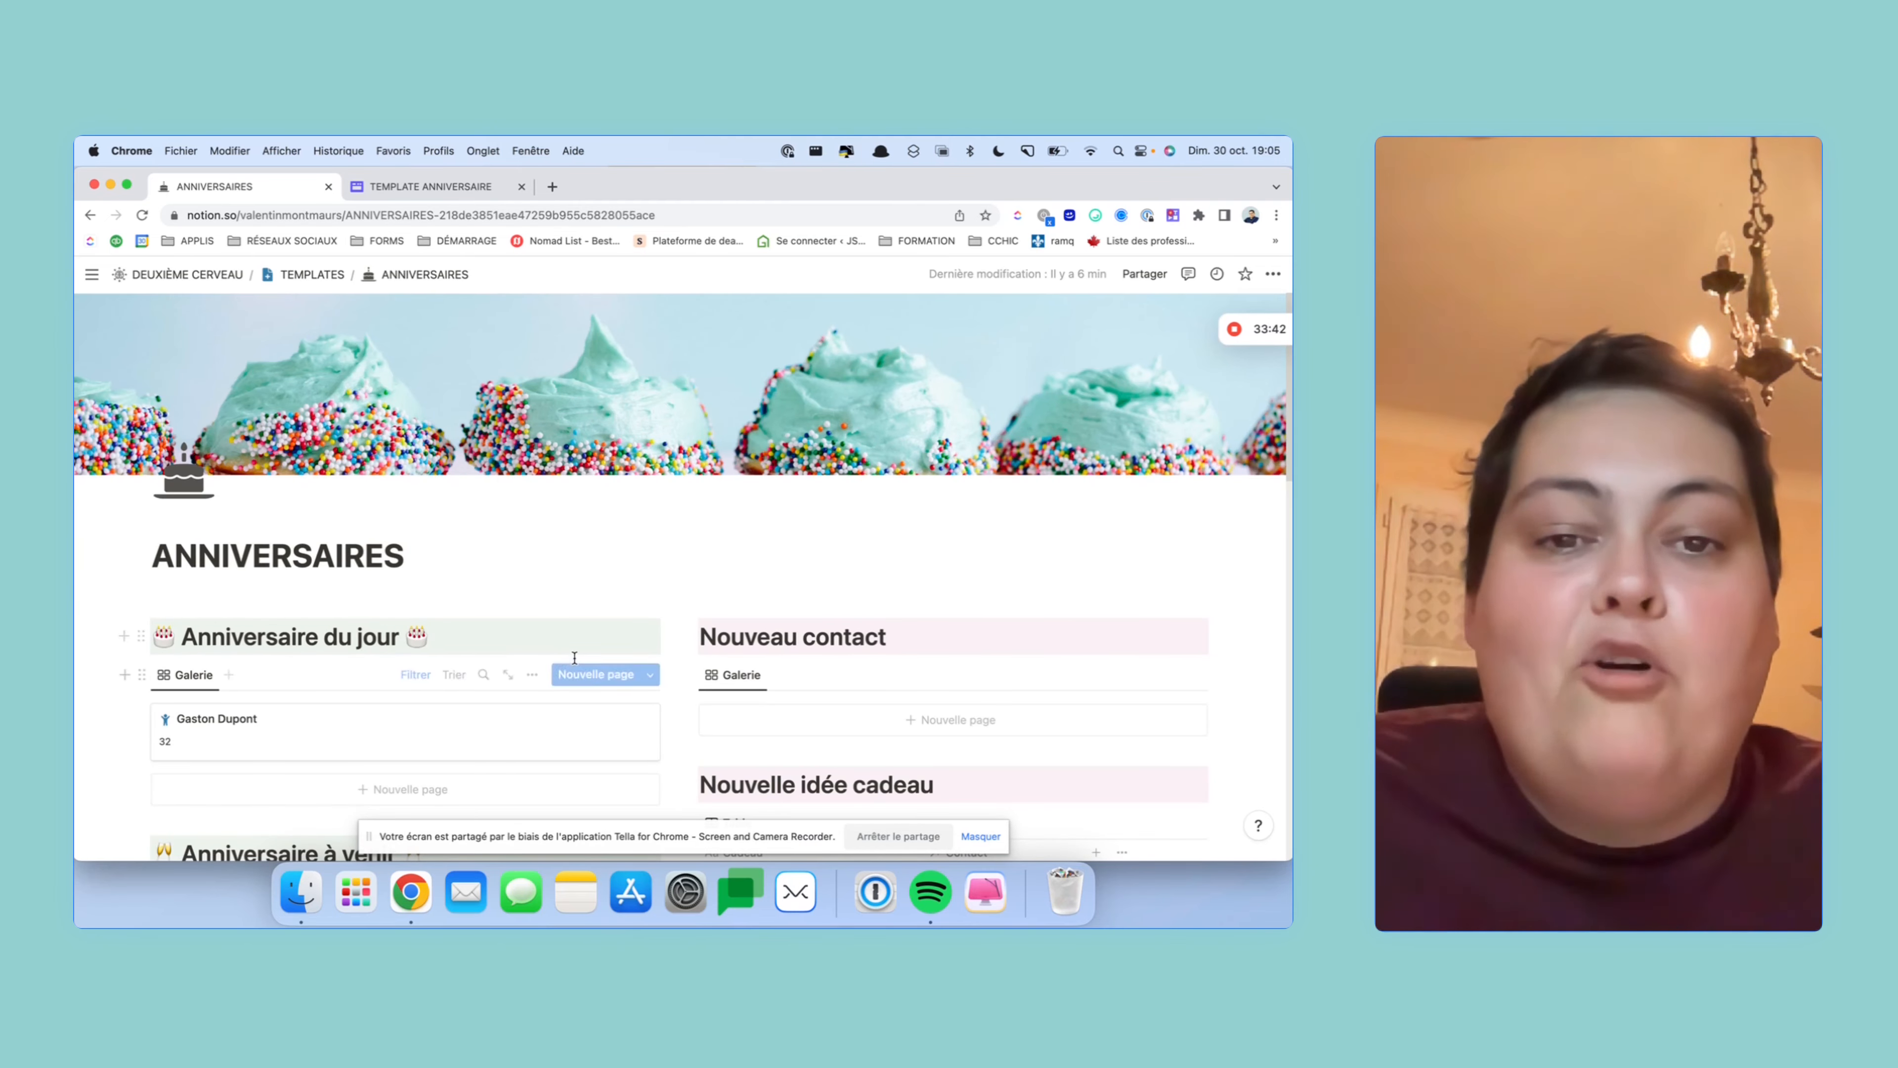
{"action": "scroll", "coordinate": [546, 648], "scroll_direction": "down", "scroll_amount": 1}
{"action": "scroll", "coordinate": [546, 648], "scroll_direction": "down", "scroll_amount": 5}
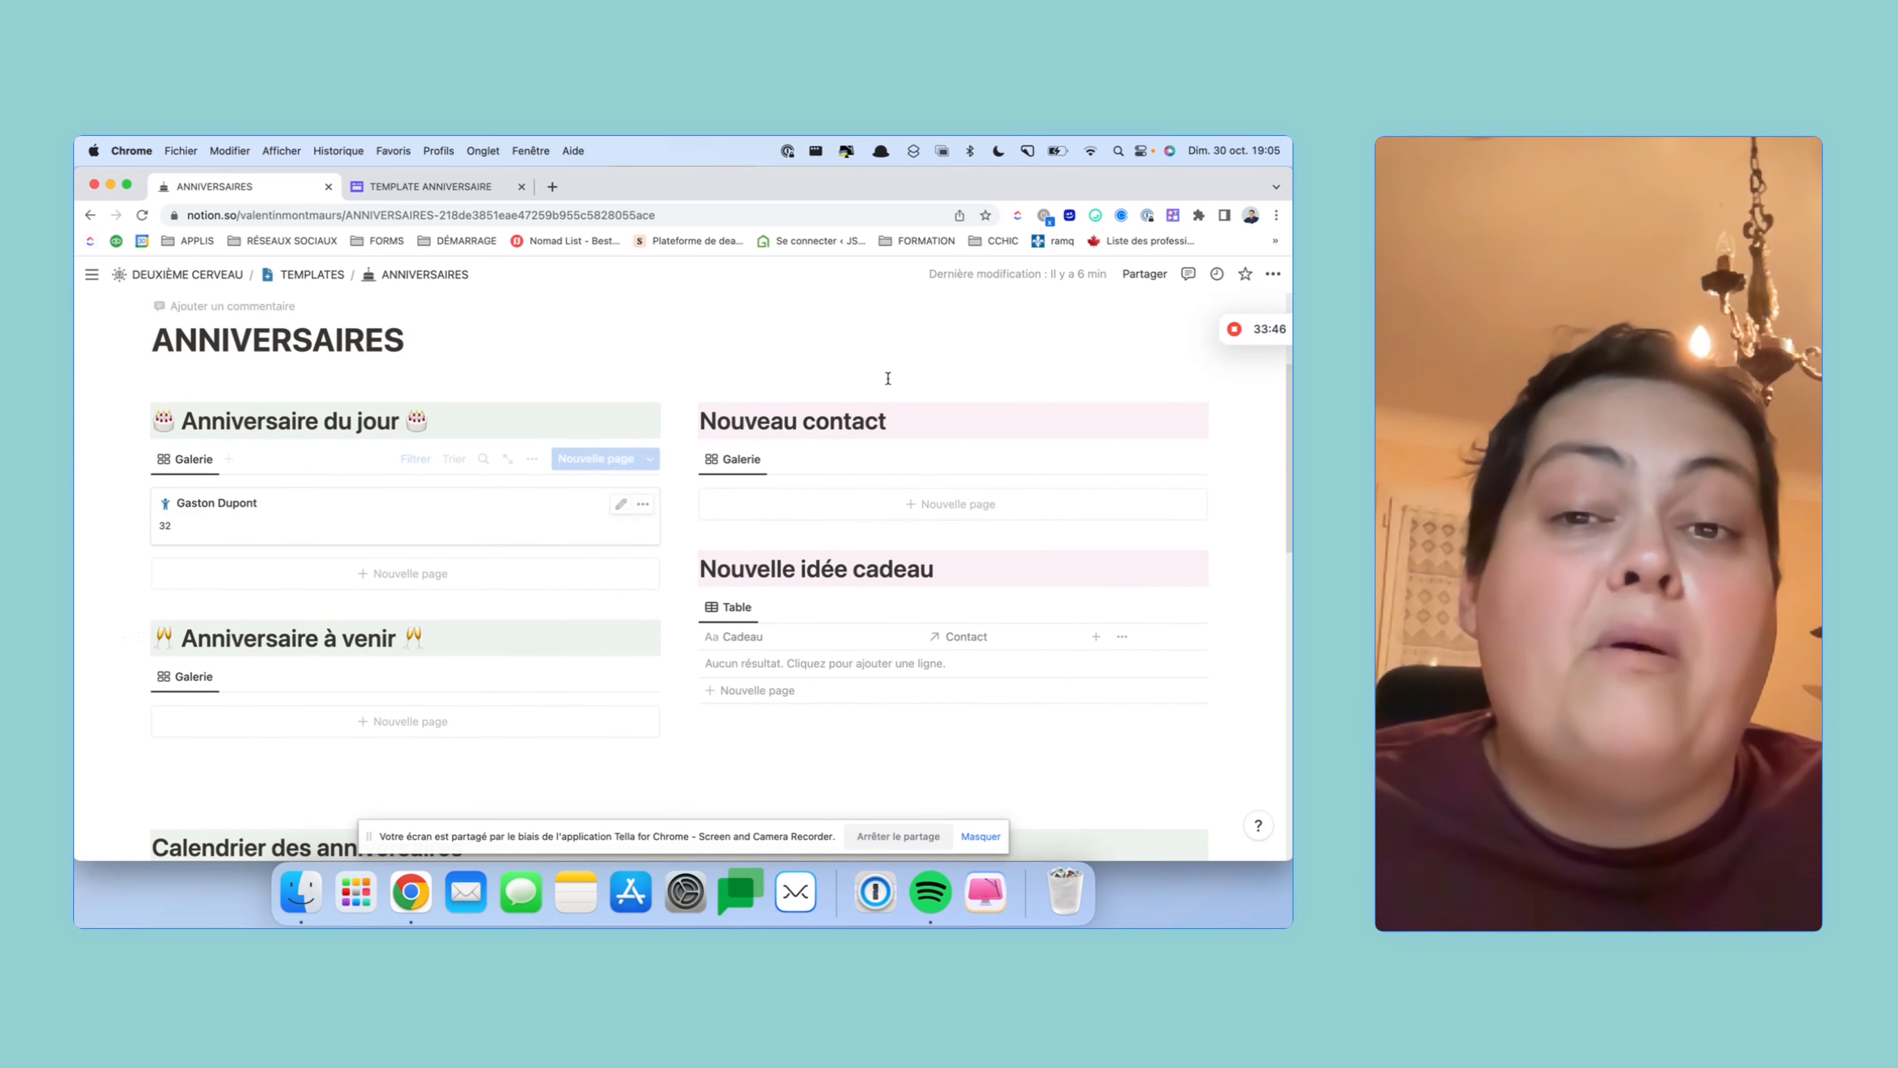
{"action": "scroll", "coordinate": [785, 624], "scroll_direction": "down", "scroll_amount": 7}
{"action": "scroll", "coordinate": [784, 622], "scroll_direction": "up", "scroll_amount": 12}
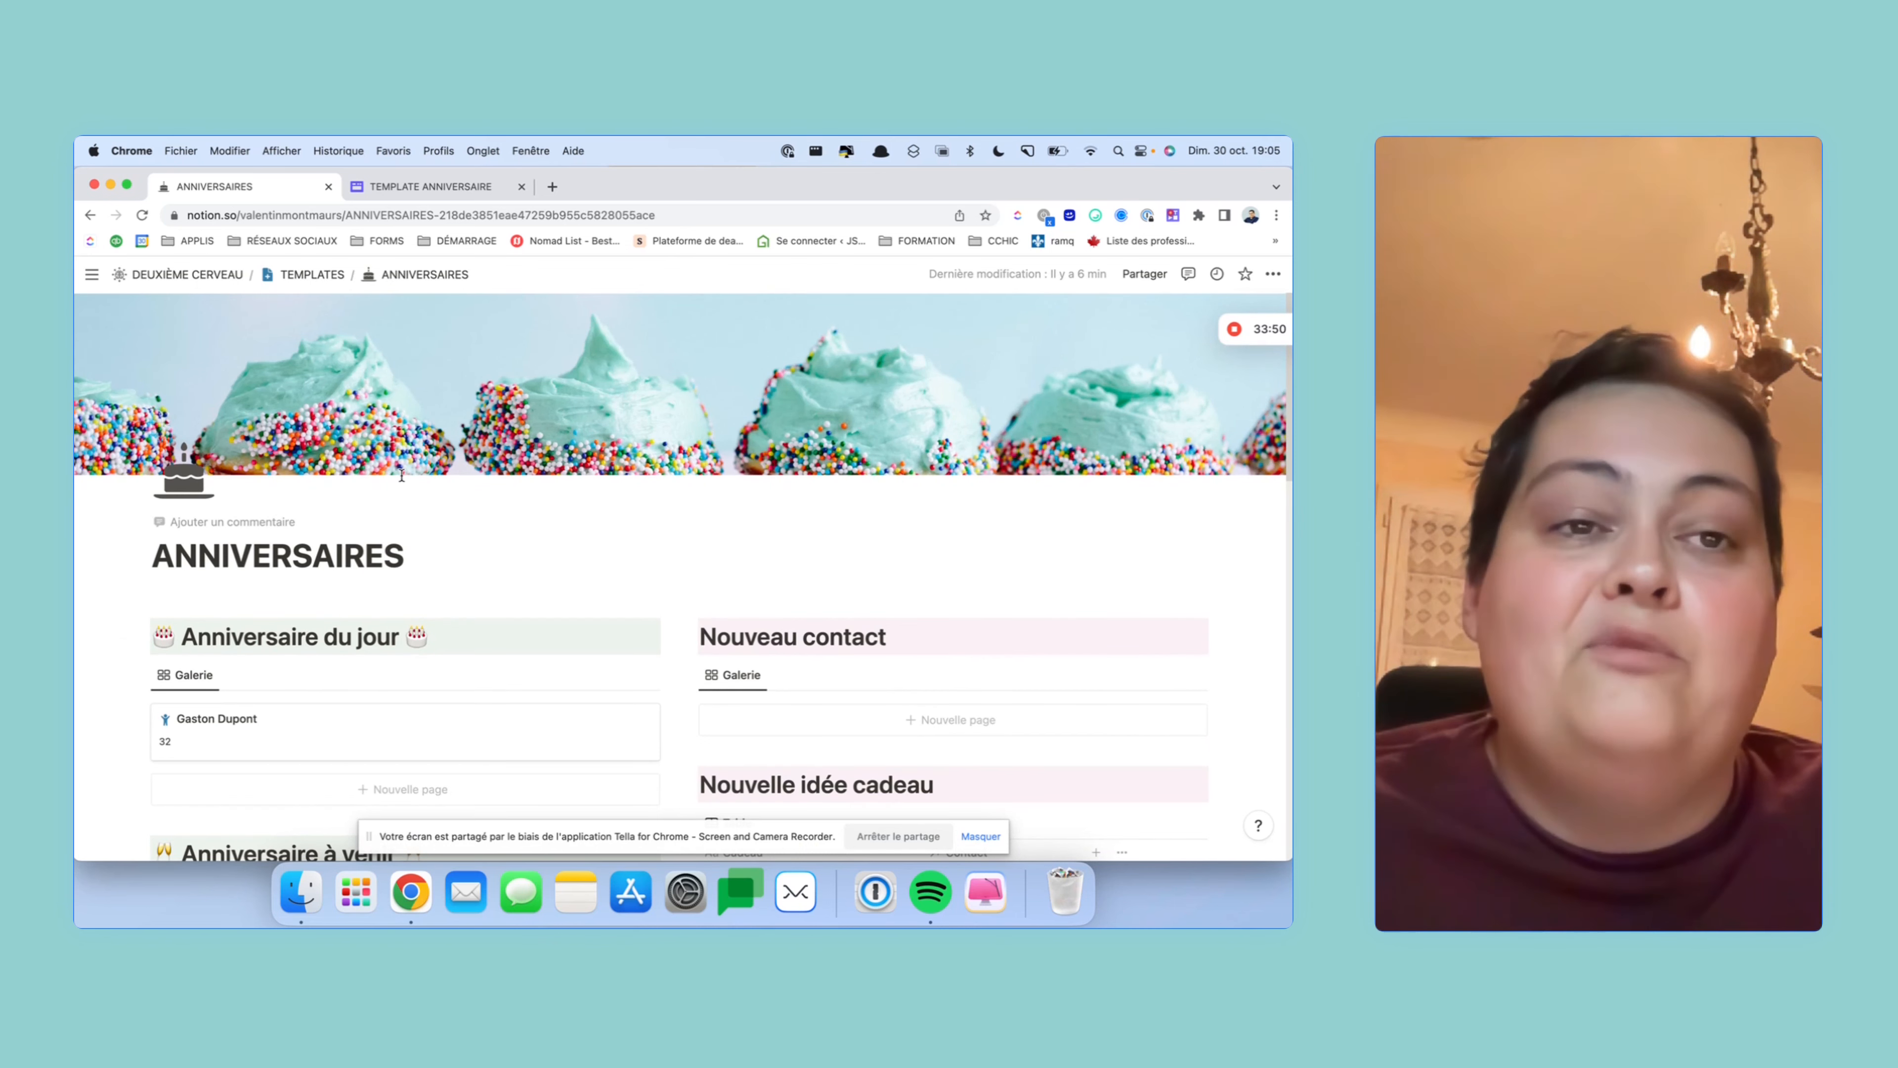
{"action": "scroll", "coordinate": [826, 497], "scroll_direction": "down", "scroll_amount": 1}
{"action": "scroll", "coordinate": [826, 497], "scroll_direction": "up", "scroll_amount": 1}
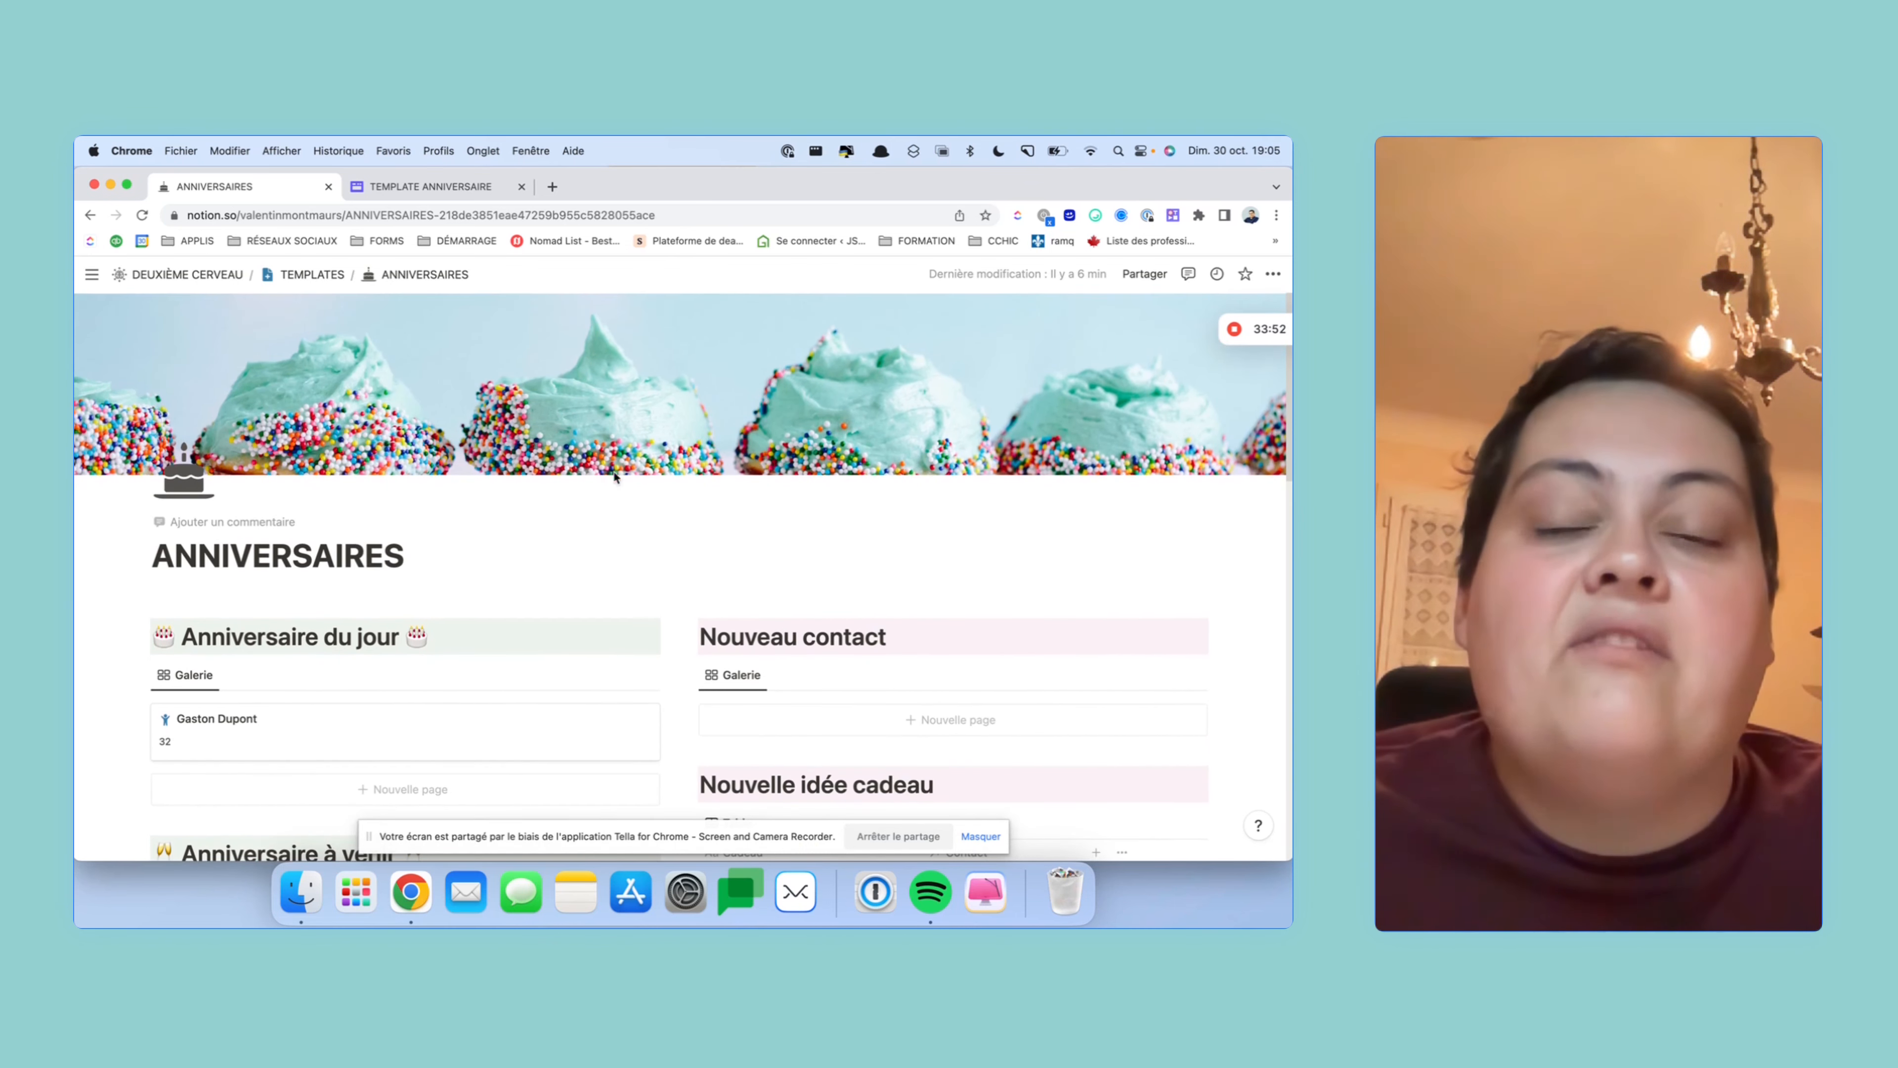